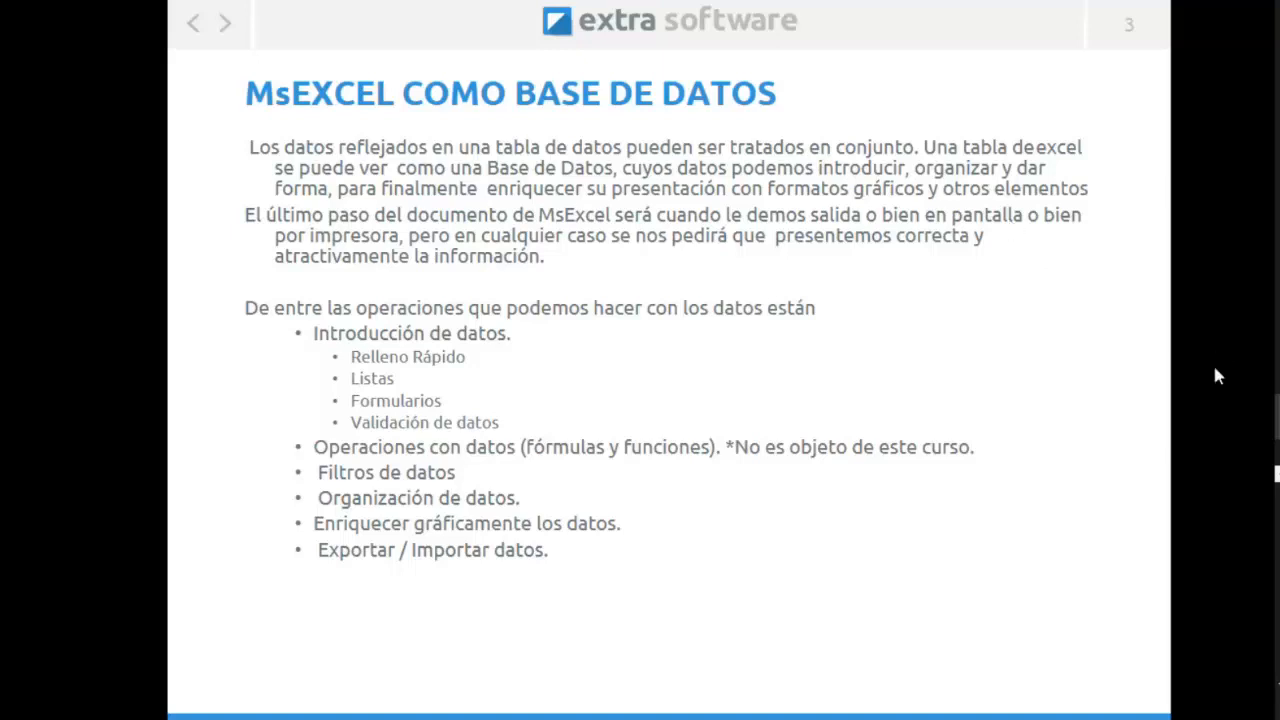
Advance the presentation to the Relleno rápido slide and switch to the Ejercicios_Excel_DocumentosEmpresa_mio workbook.
click(722, 357)
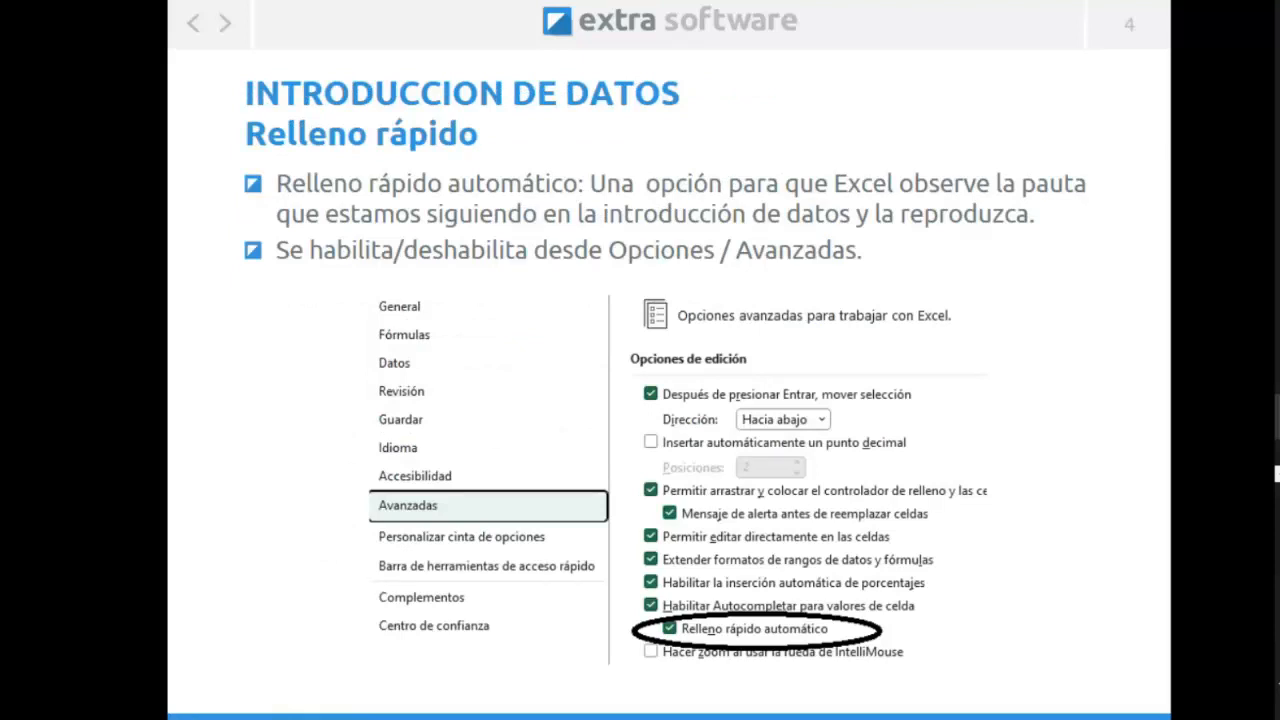
mouse_move(1184, 313)
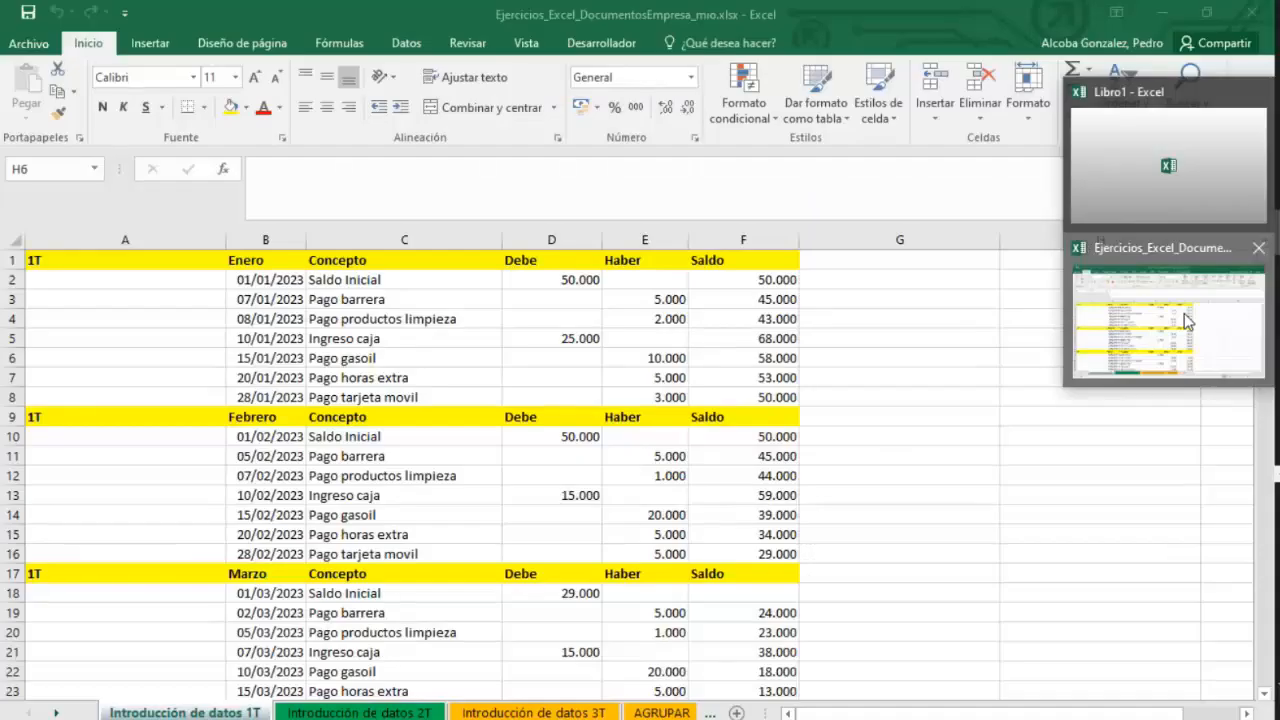
click(1186, 320)
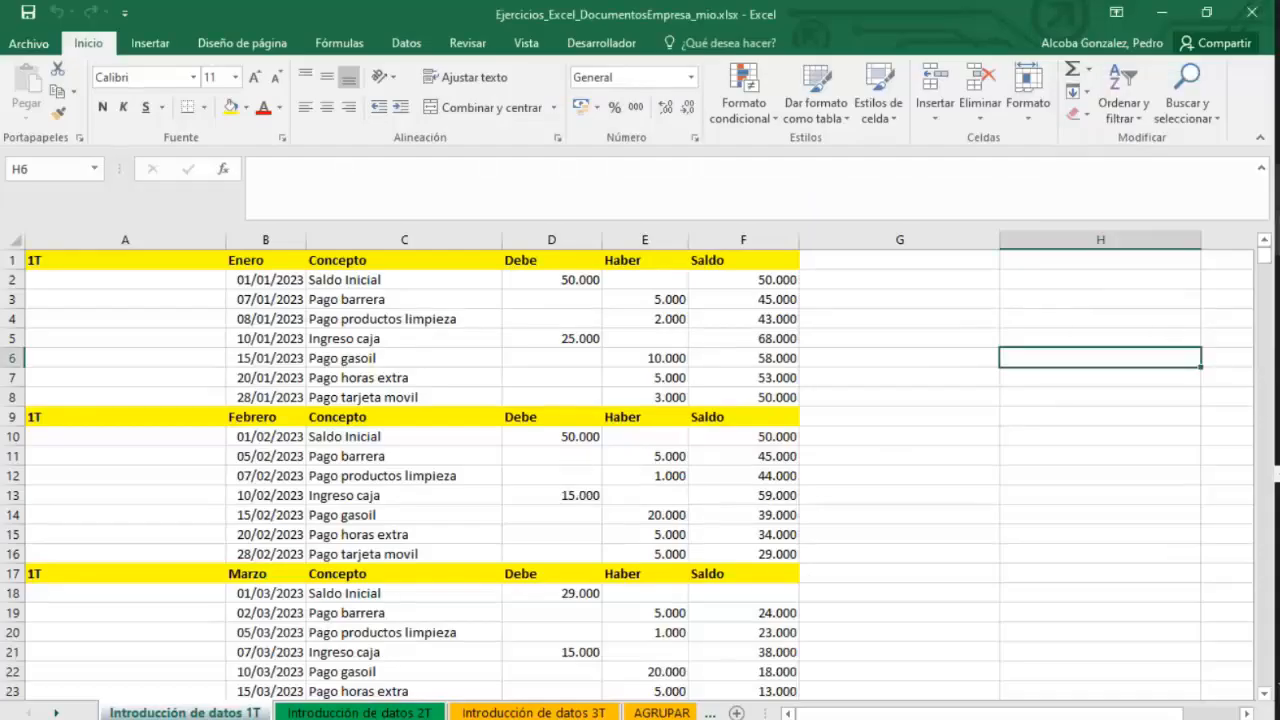
Open the Relleno Rápido sheet and select cell C4 below the first extracted name.
mouse_move(1170, 390)
mouse_move(1150, 550)
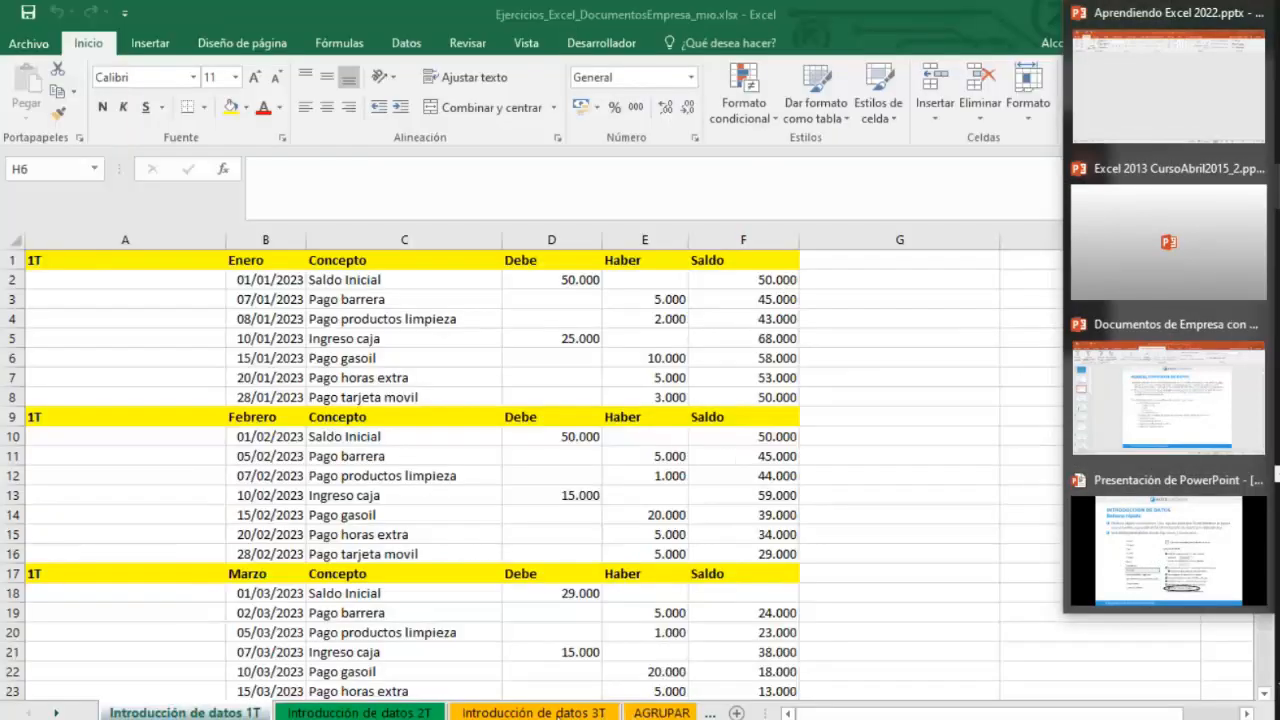
click(637, 712)
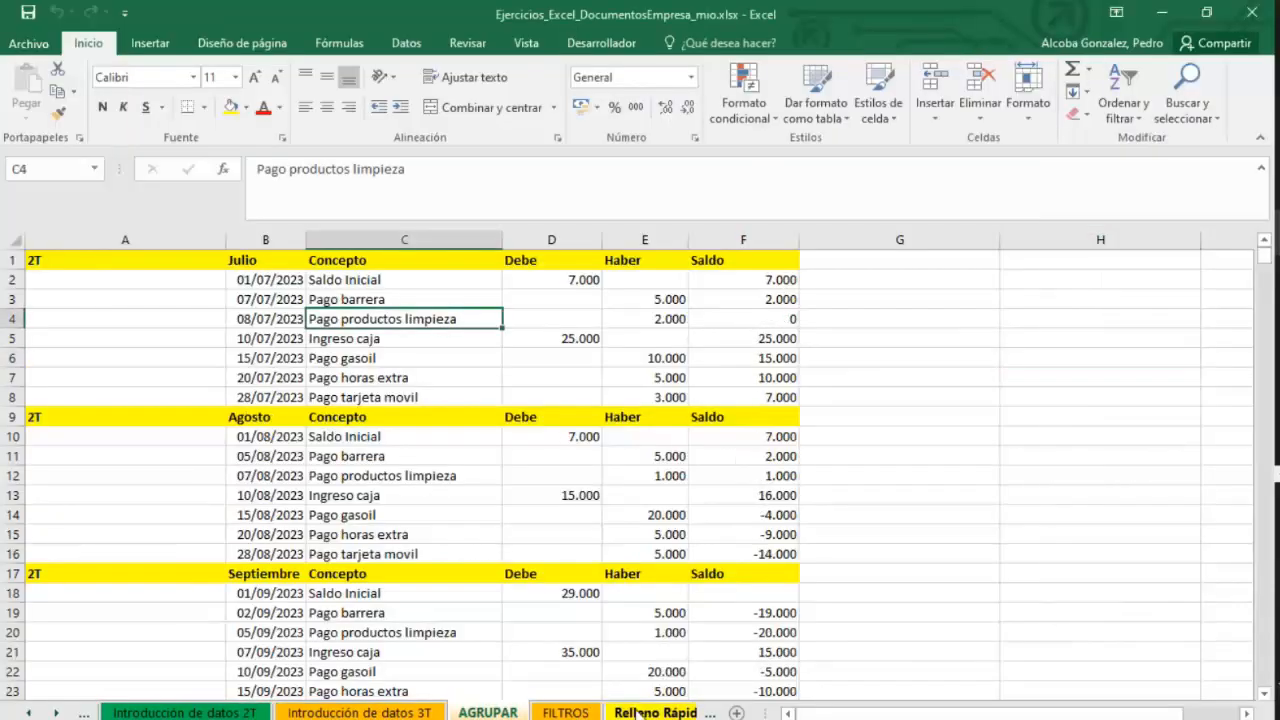
click(632, 712)
click(627, 712)
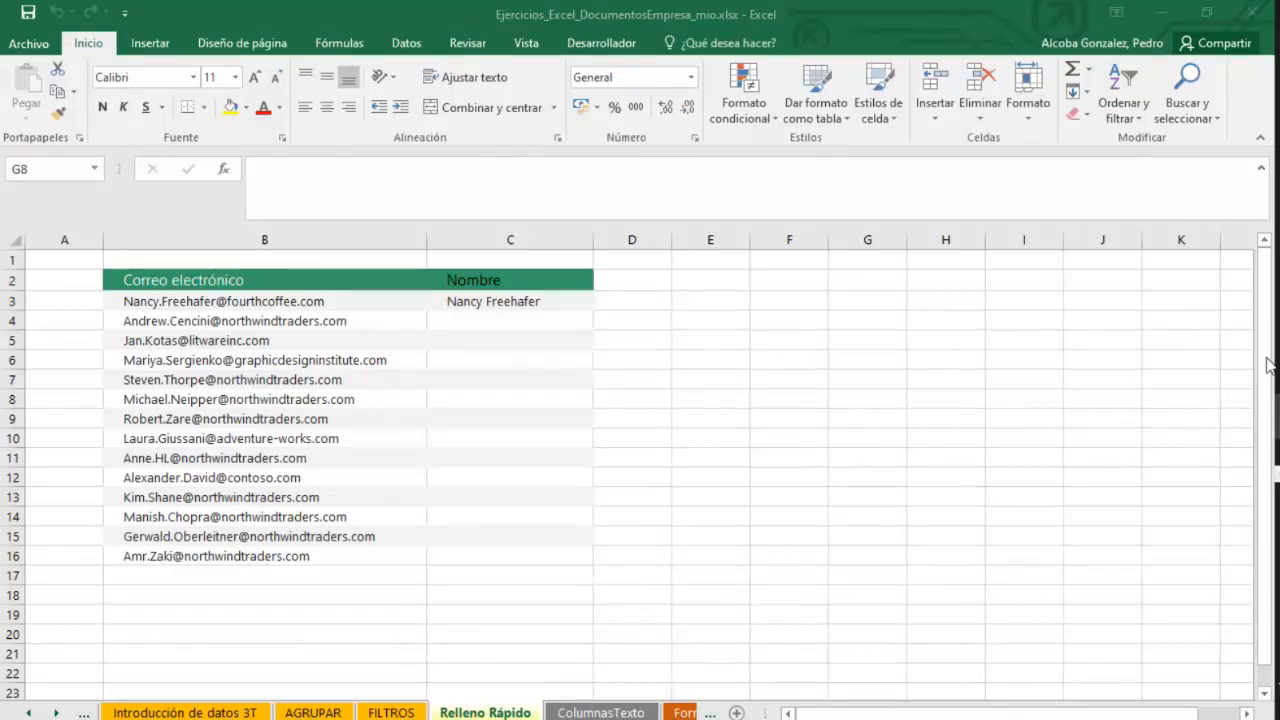
click(472, 316)
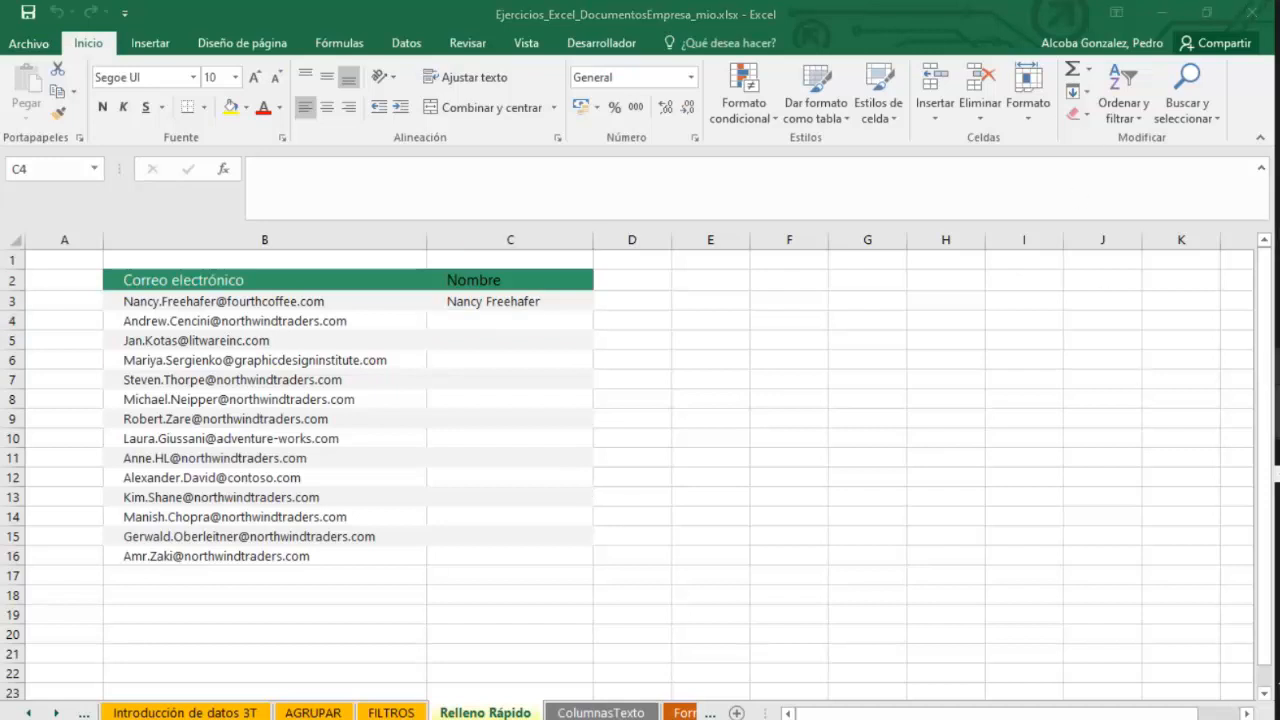
mouse_move(1278, 405)
click(1182, 387)
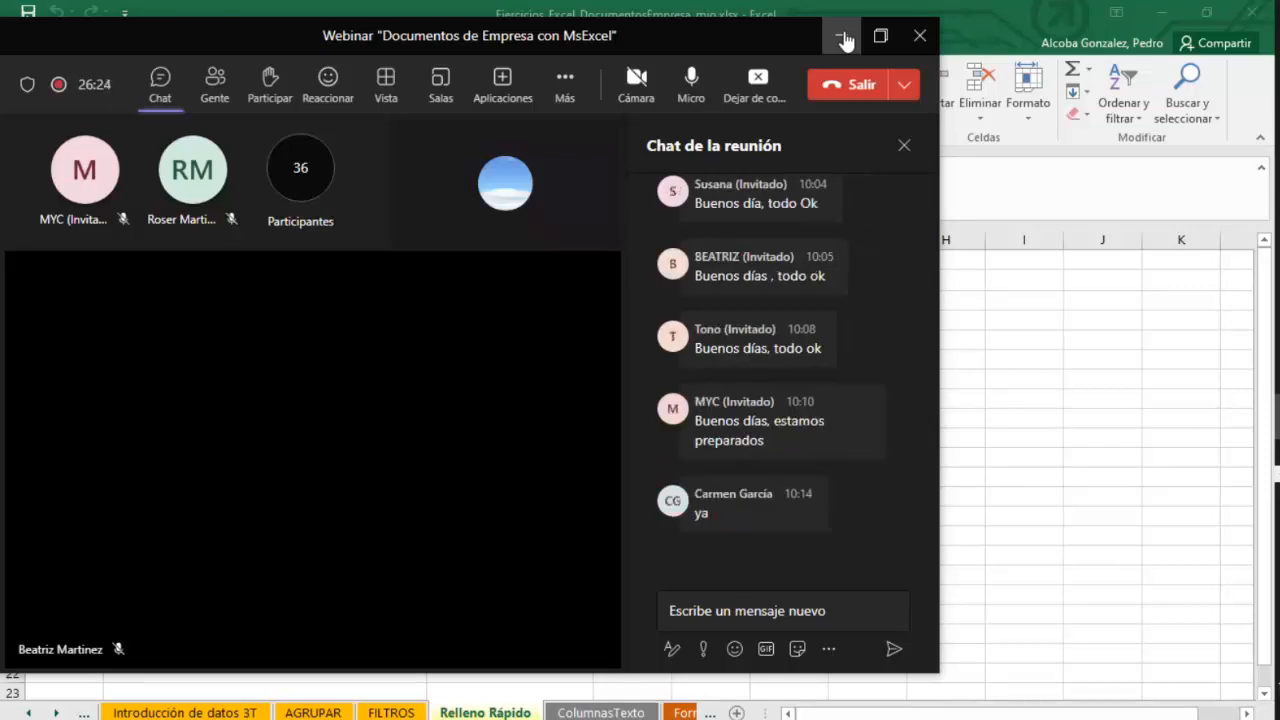
click(842, 37)
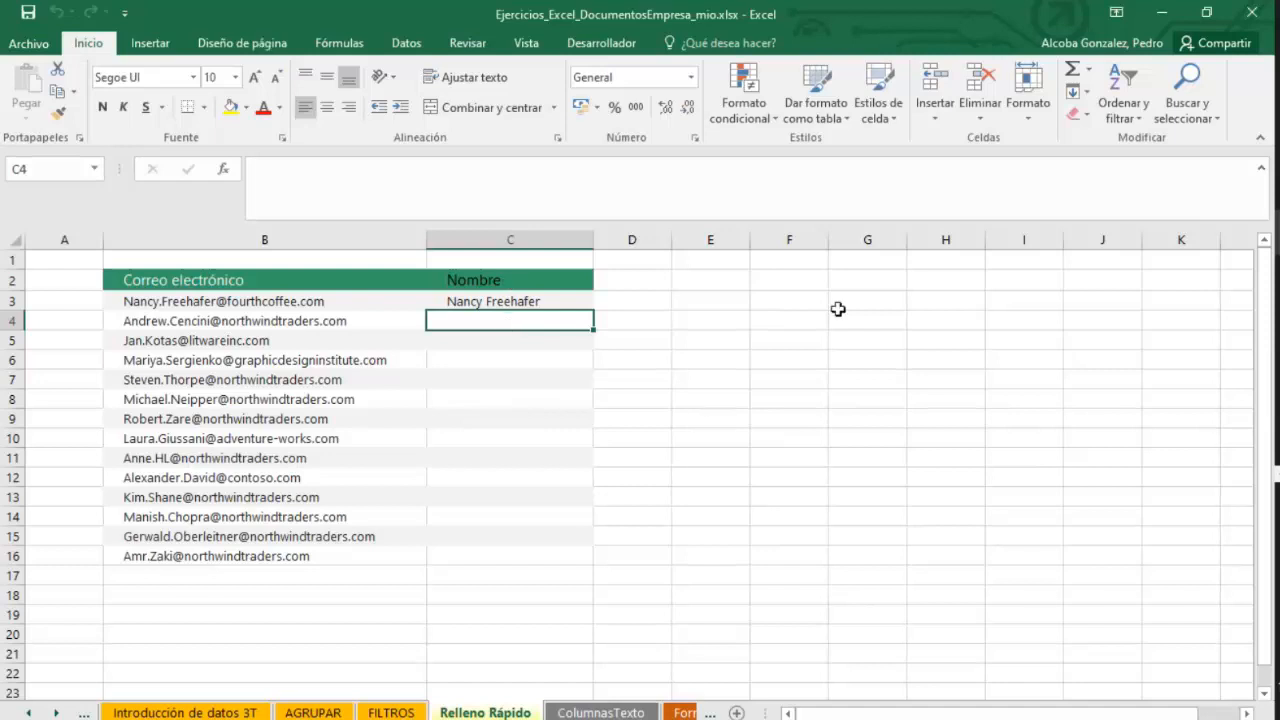
click(1277, 480)
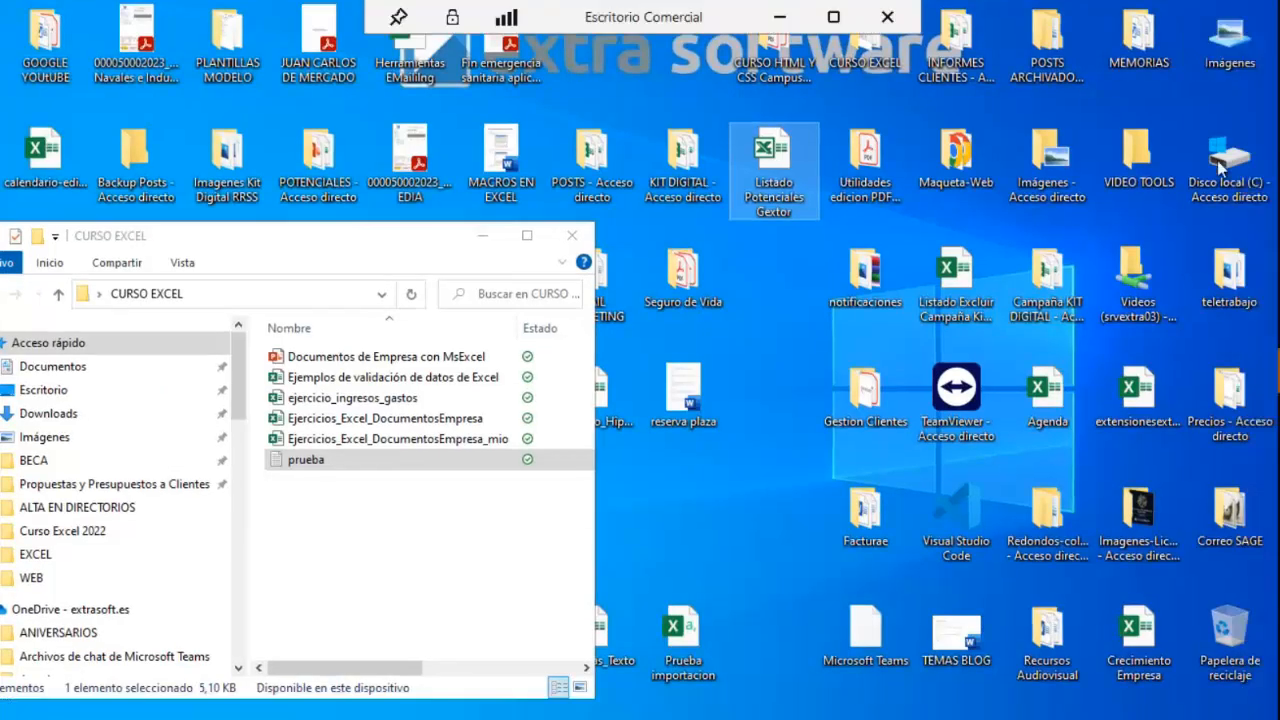
click(1277, 324)
click(1193, 263)
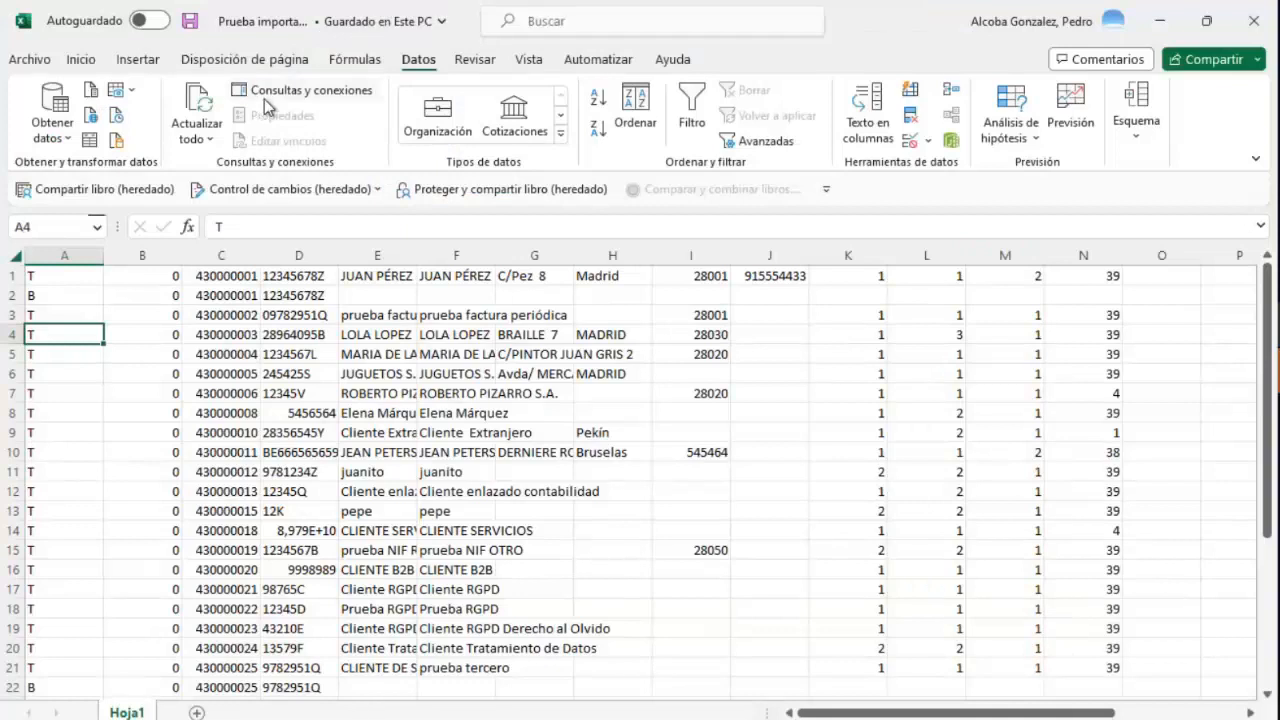
click(45, 62)
key(Escape)
click(82, 62)
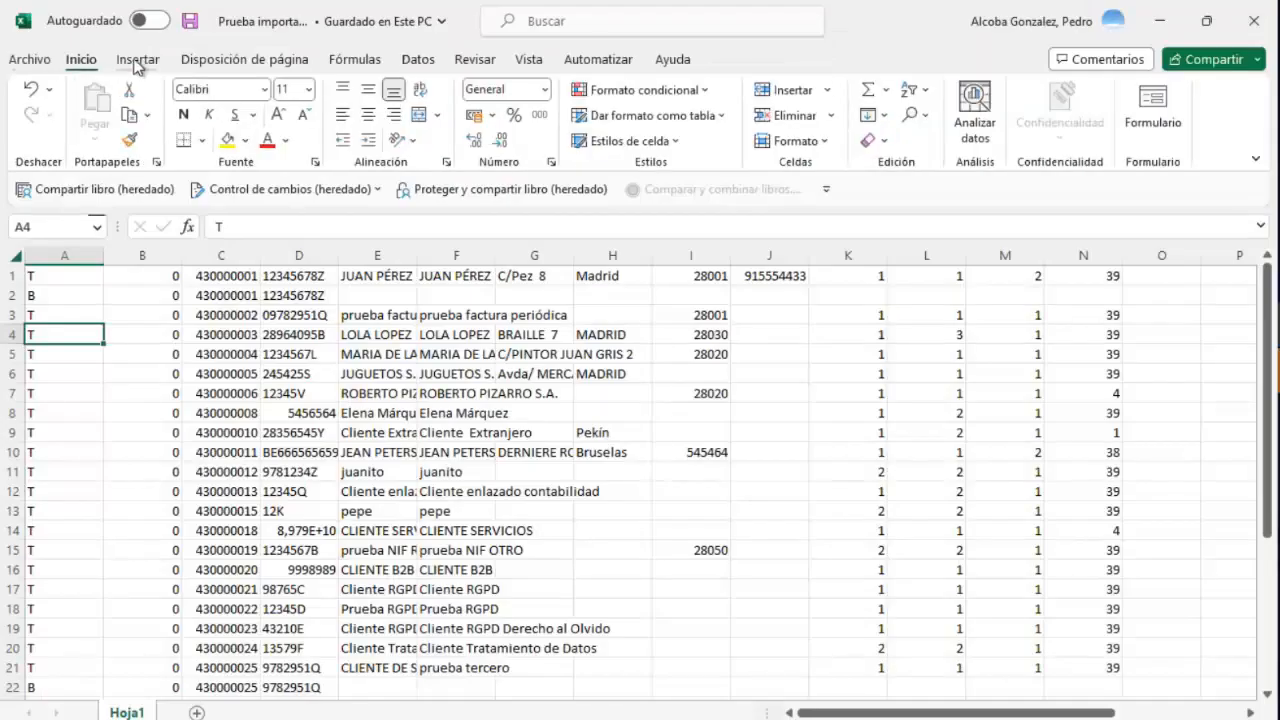
click(137, 62)
click(235, 62)
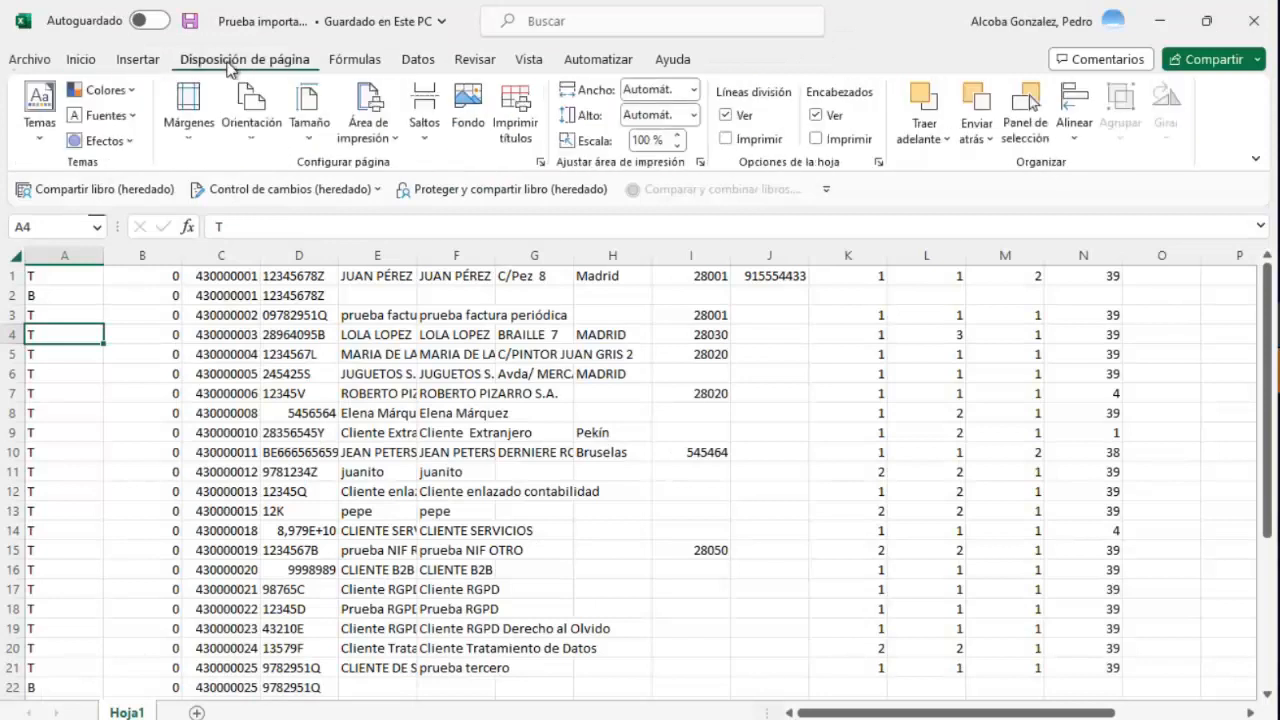
click(347, 62)
click(416, 62)
click(140, 62)
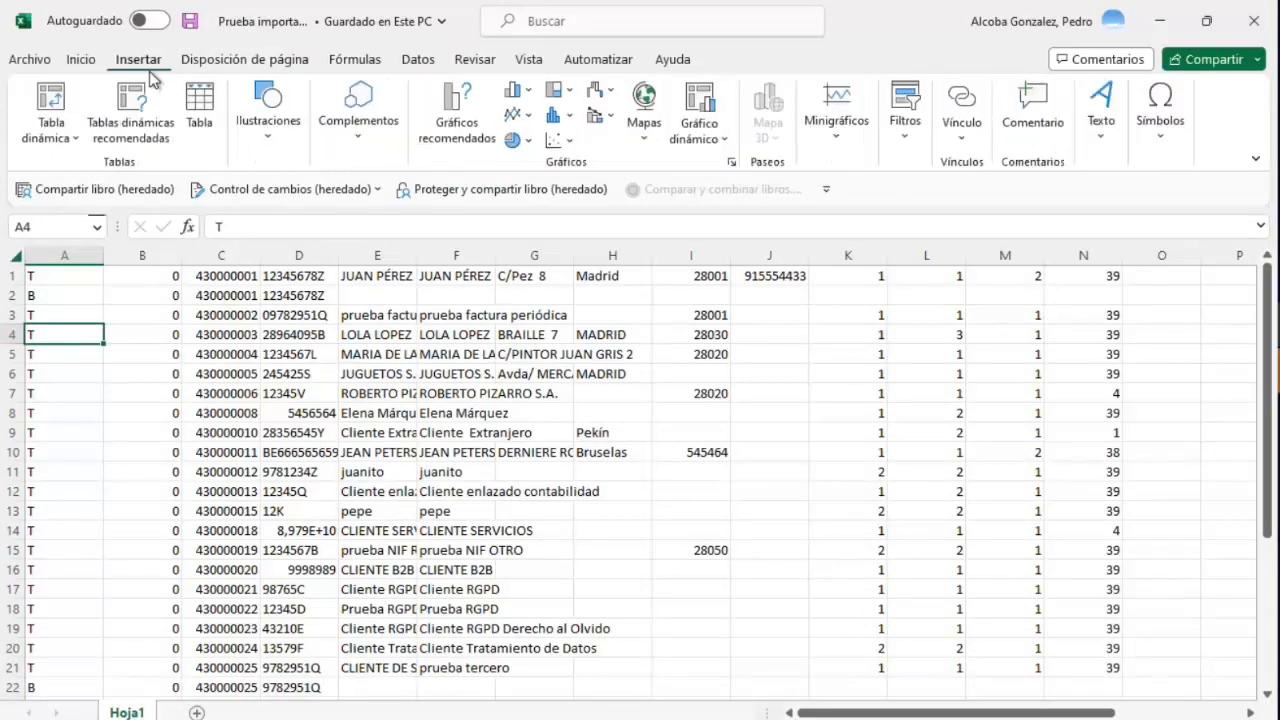
click(28, 62)
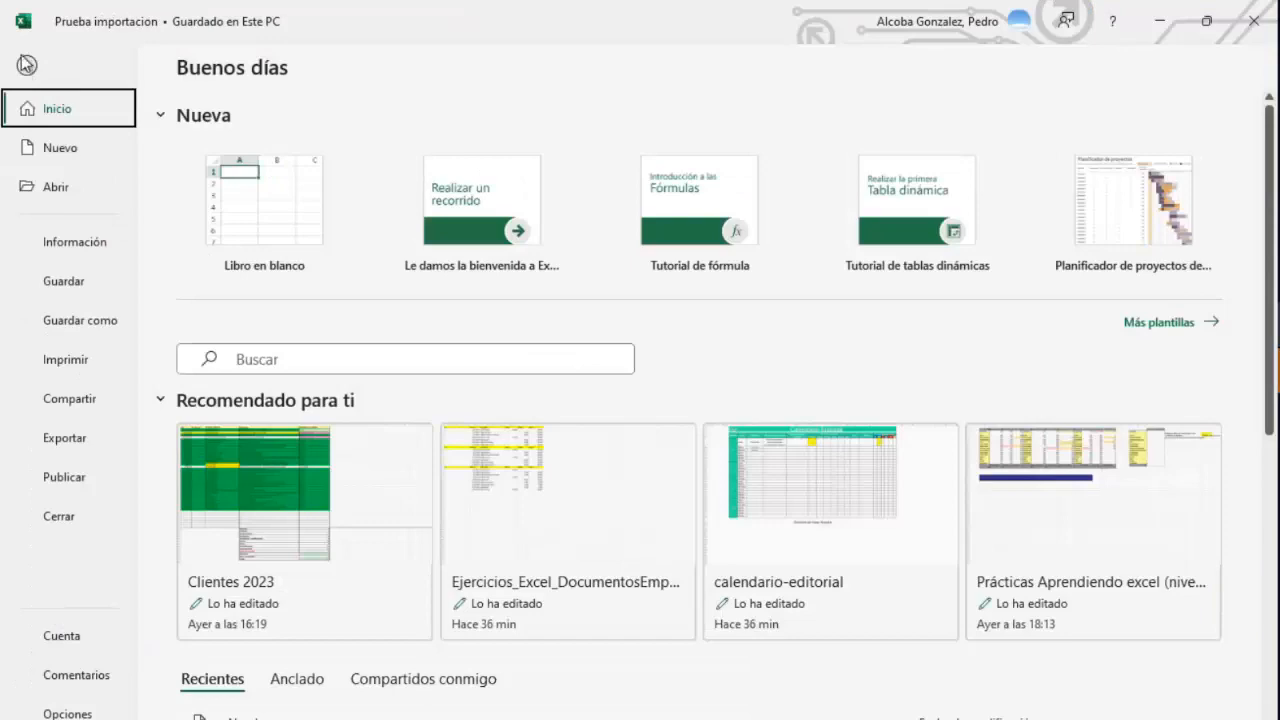
click(26, 64)
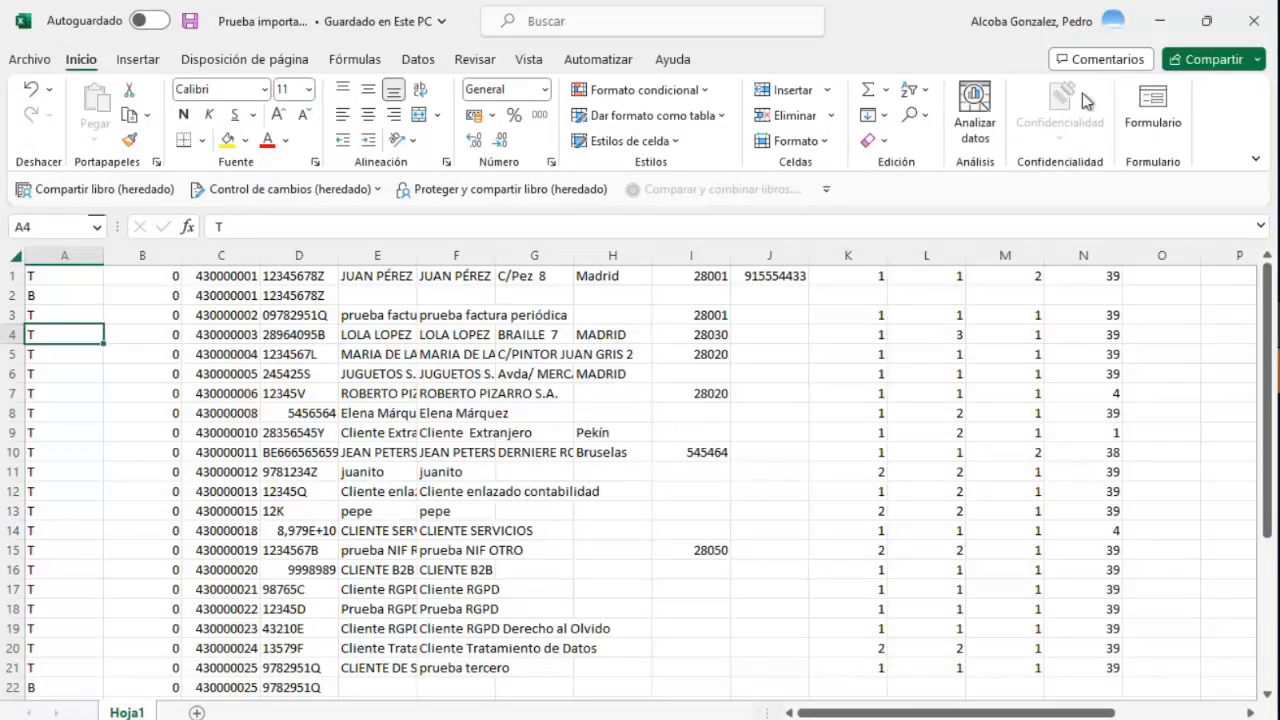
click(1258, 62)
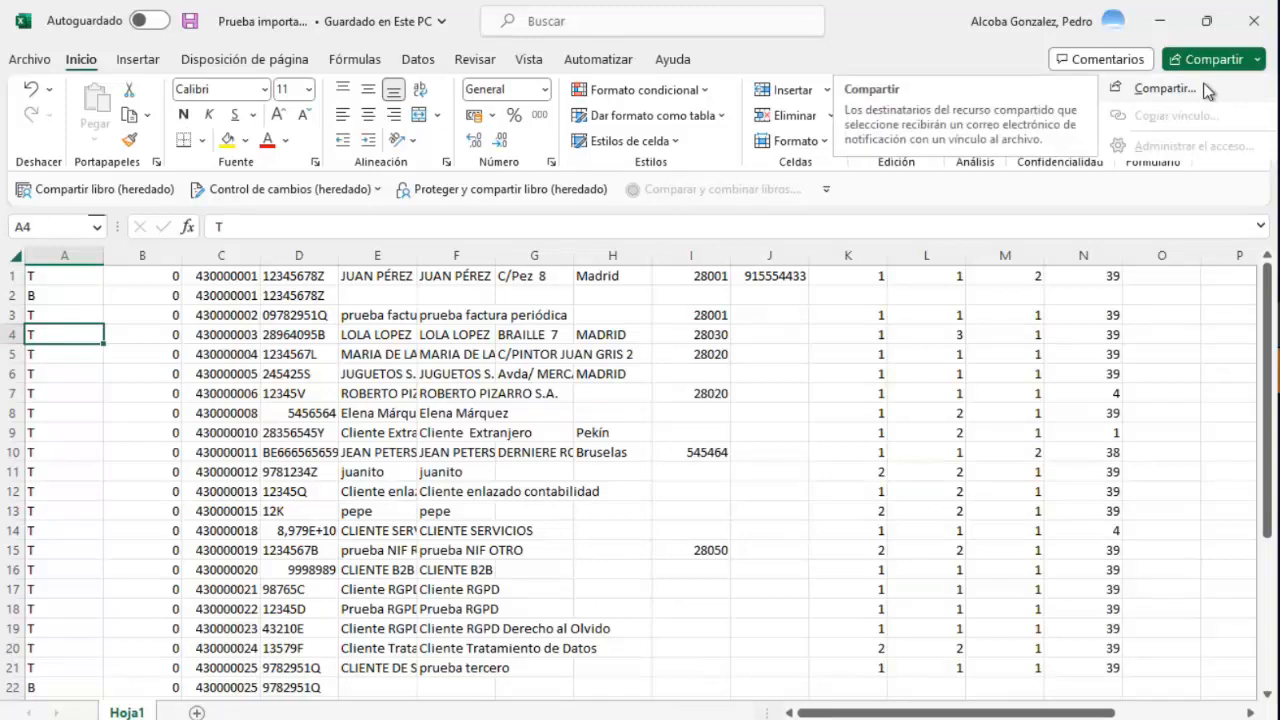
click(158, 21)
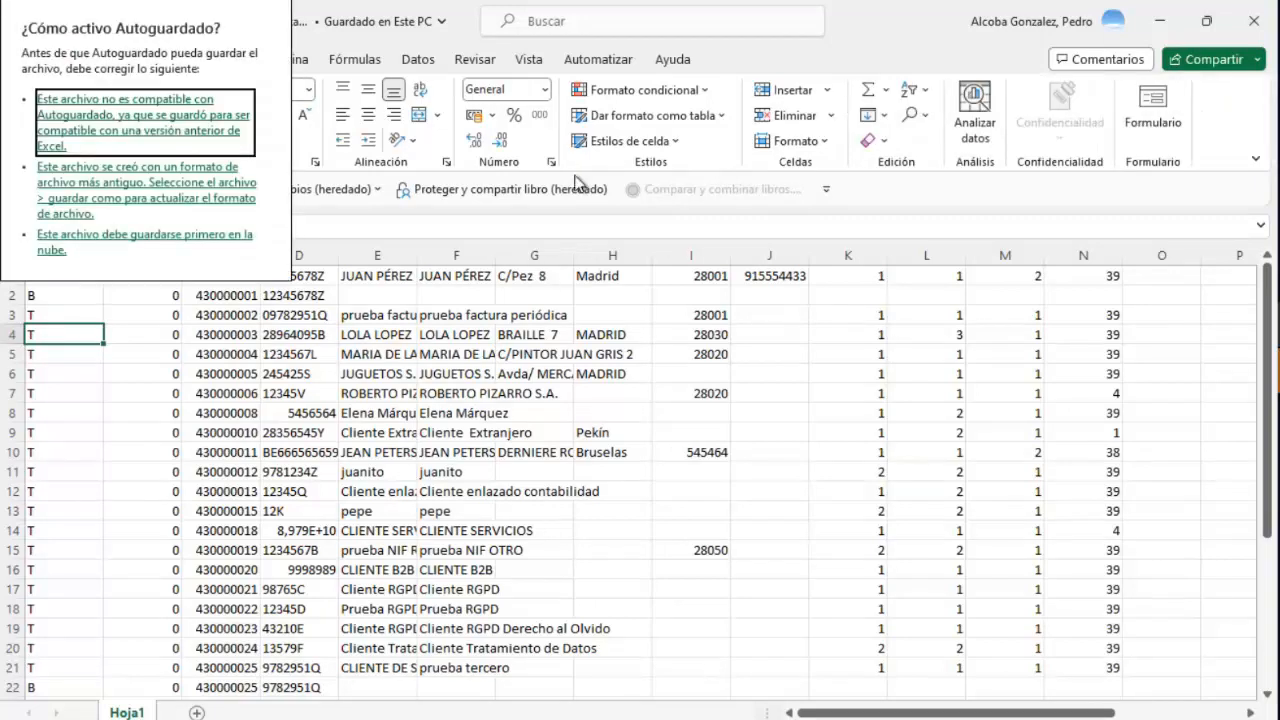
click(887, 230)
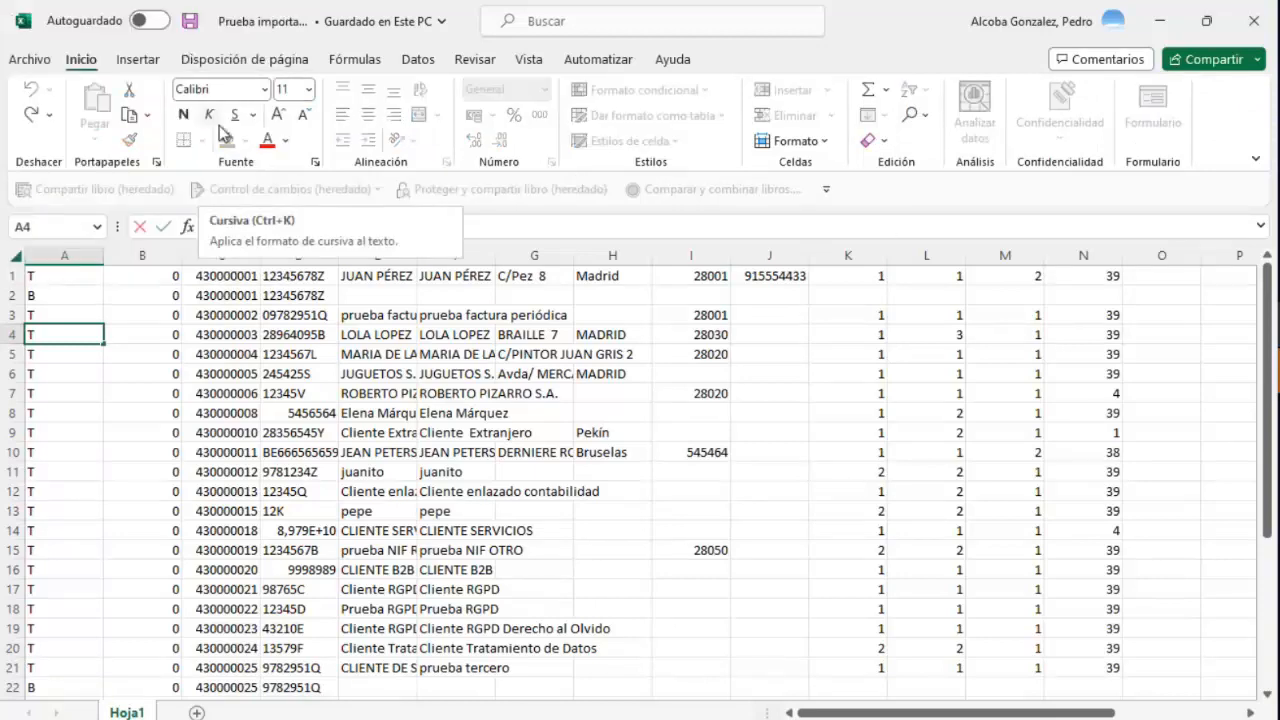
click(1160, 20)
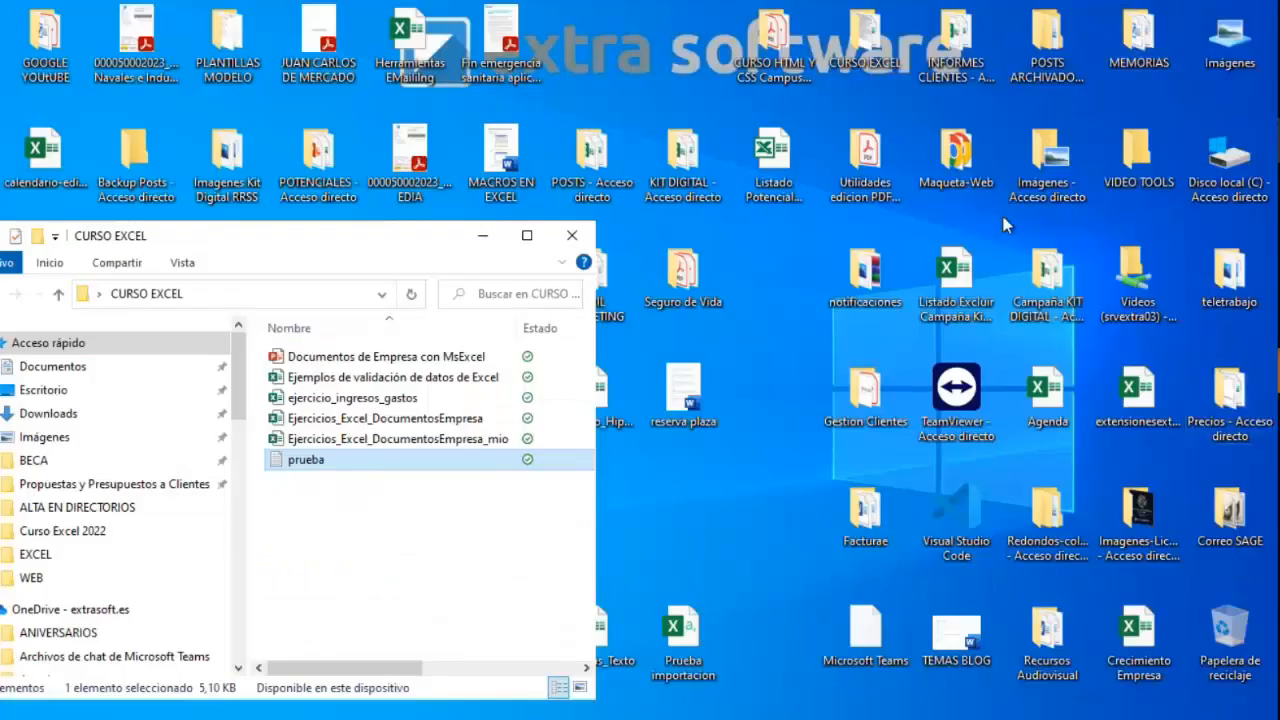
click(483, 235)
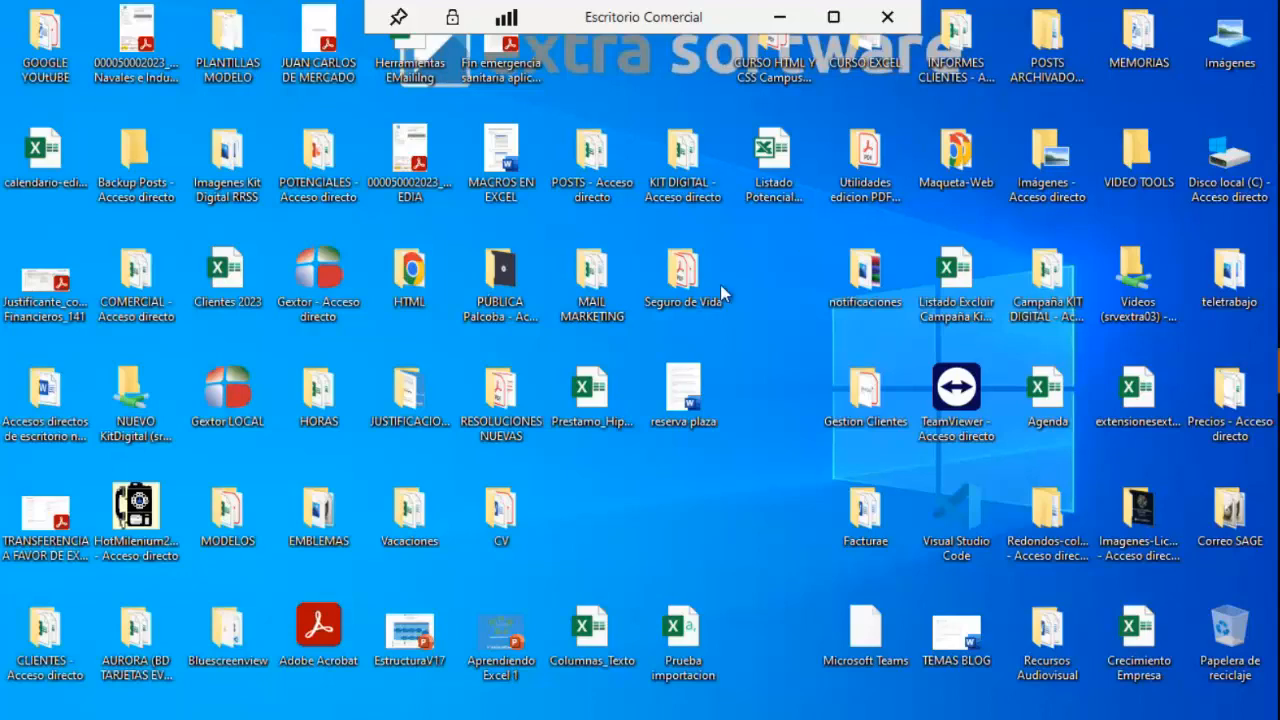
click(779, 17)
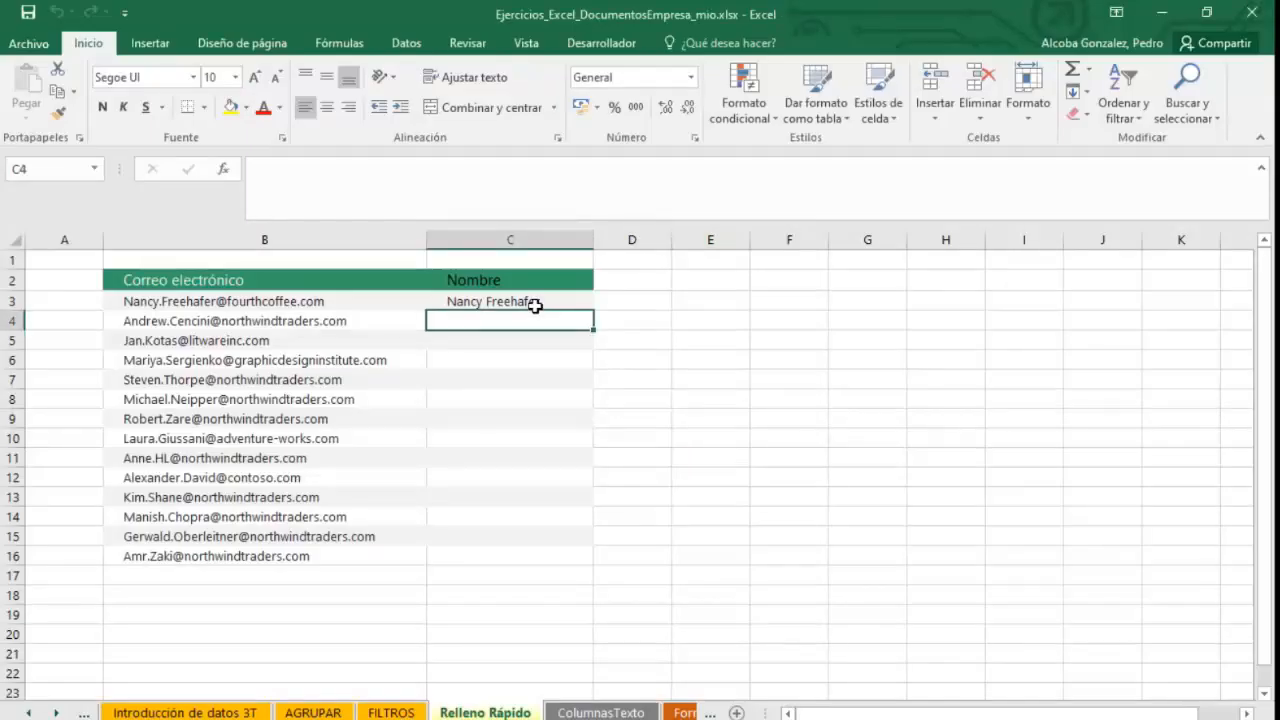
Enter the second contact's first and last name, taken from the e-mail in B4, into cell C4.
text(Ander)
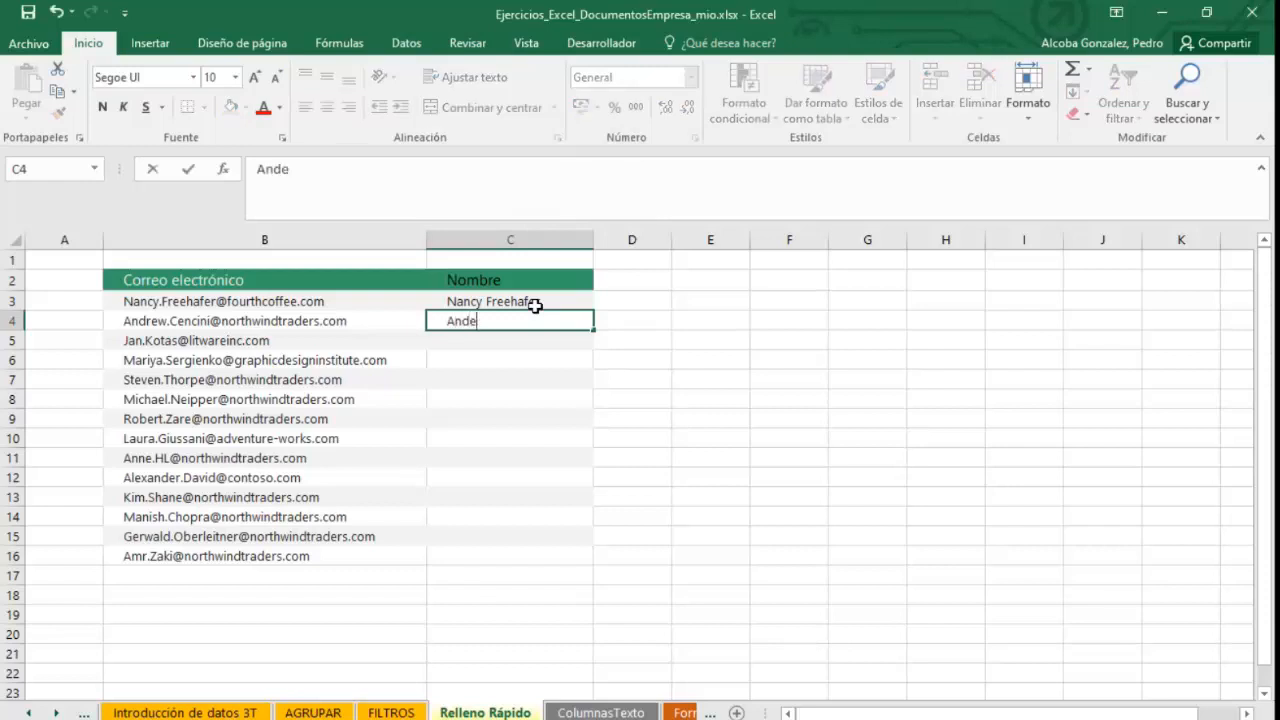
key(BackSpace)
text(rew Cencini)
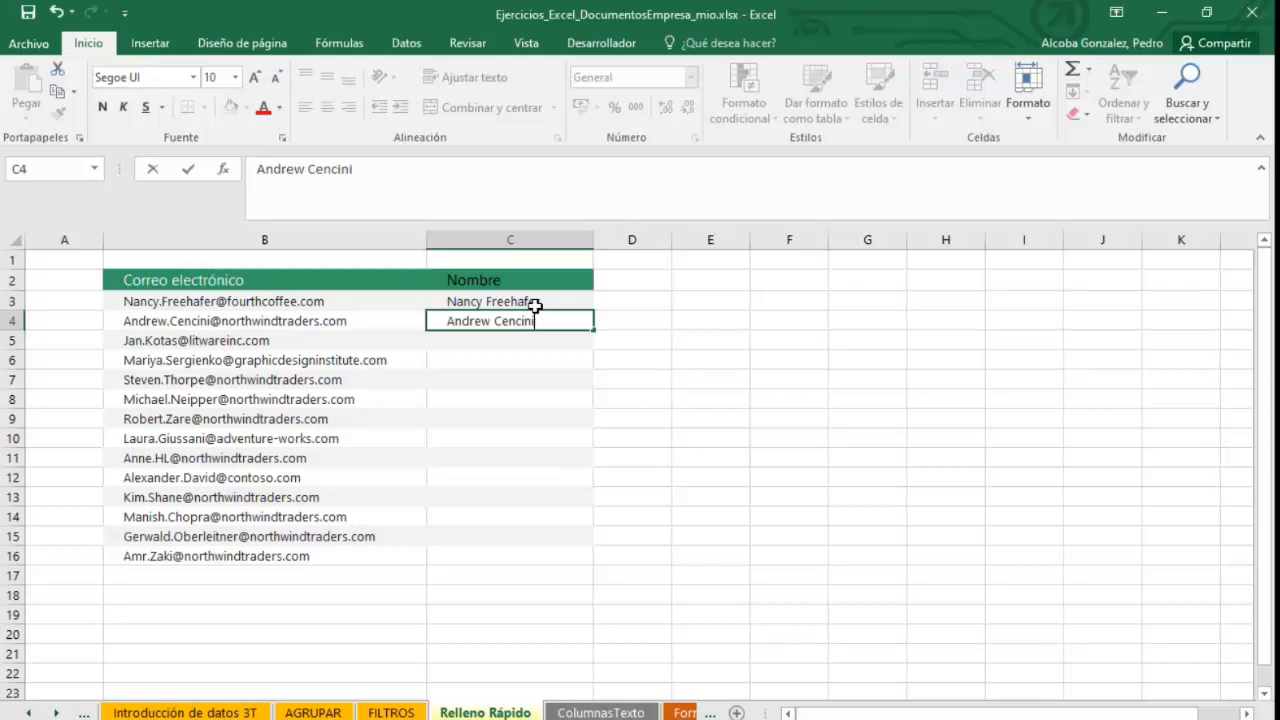
key(Return)
Enter the third contact's name in C5 and accept the Flash Fill suggestions for the remaining rows.
text(Jan Kotas)
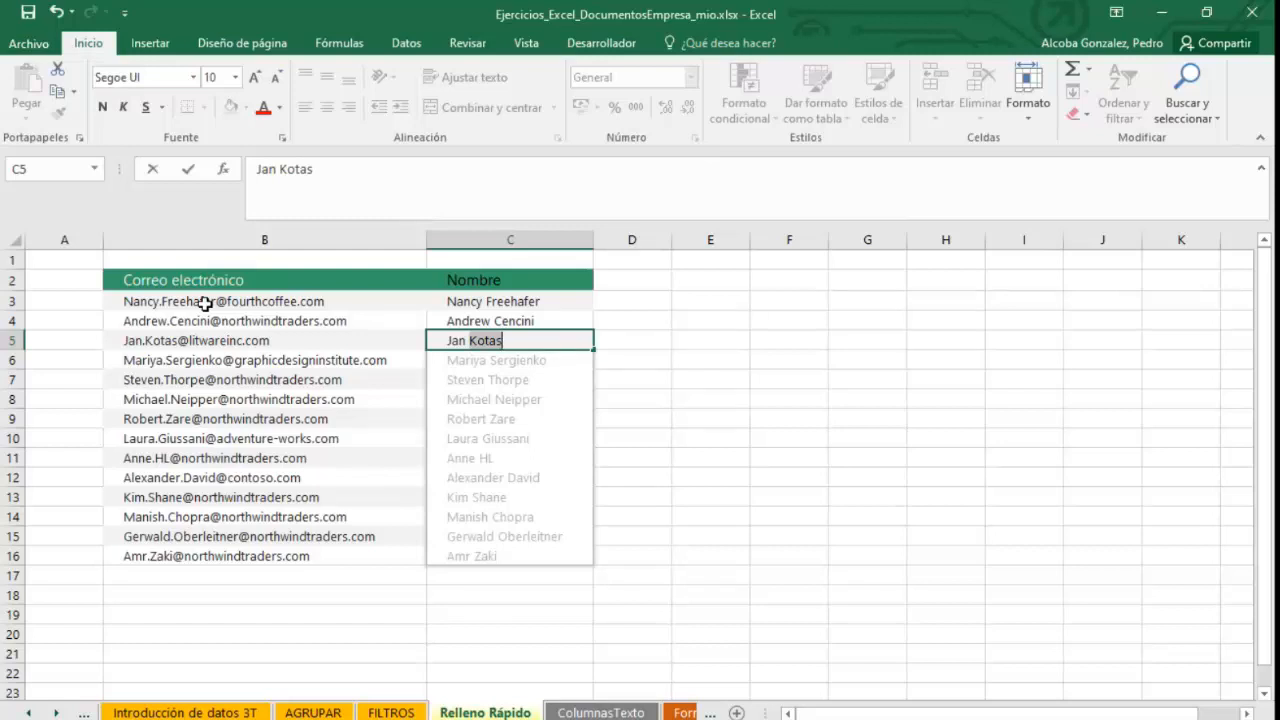
key(Return)
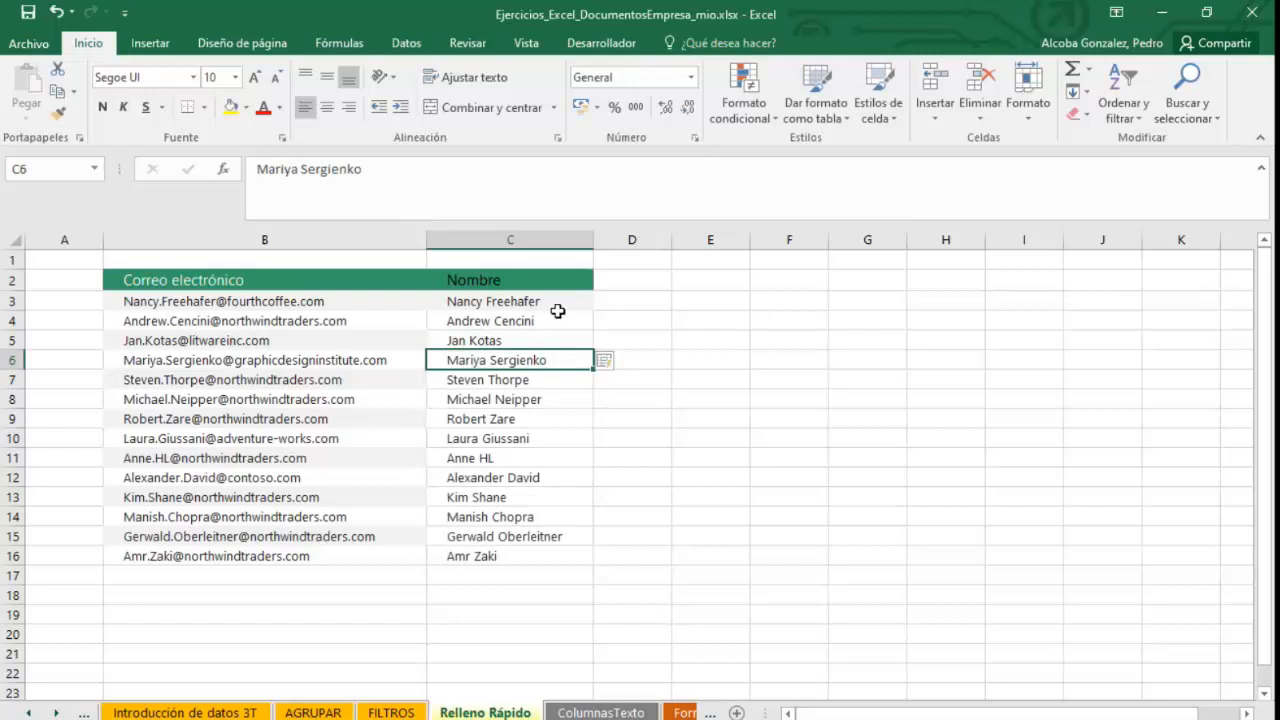
Undo the Flash Fill from its options menu and reselect cell C5.
click(619, 363)
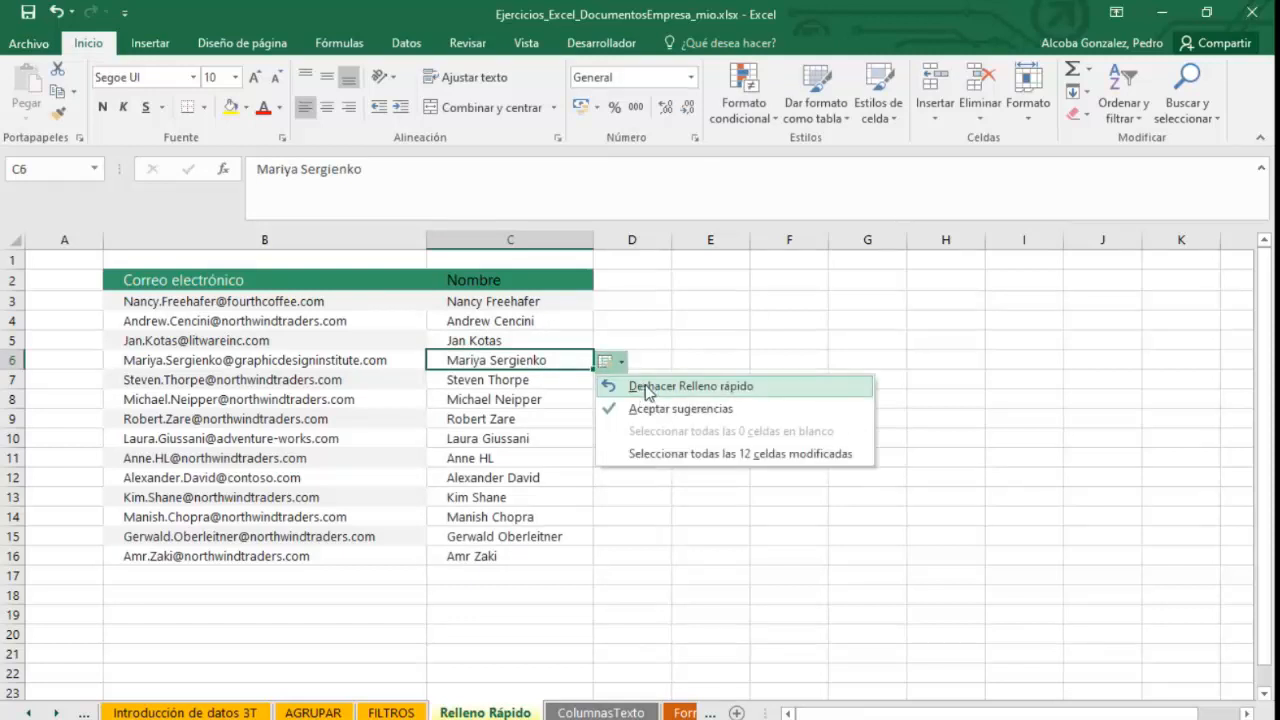
click(641, 390)
click(550, 341)
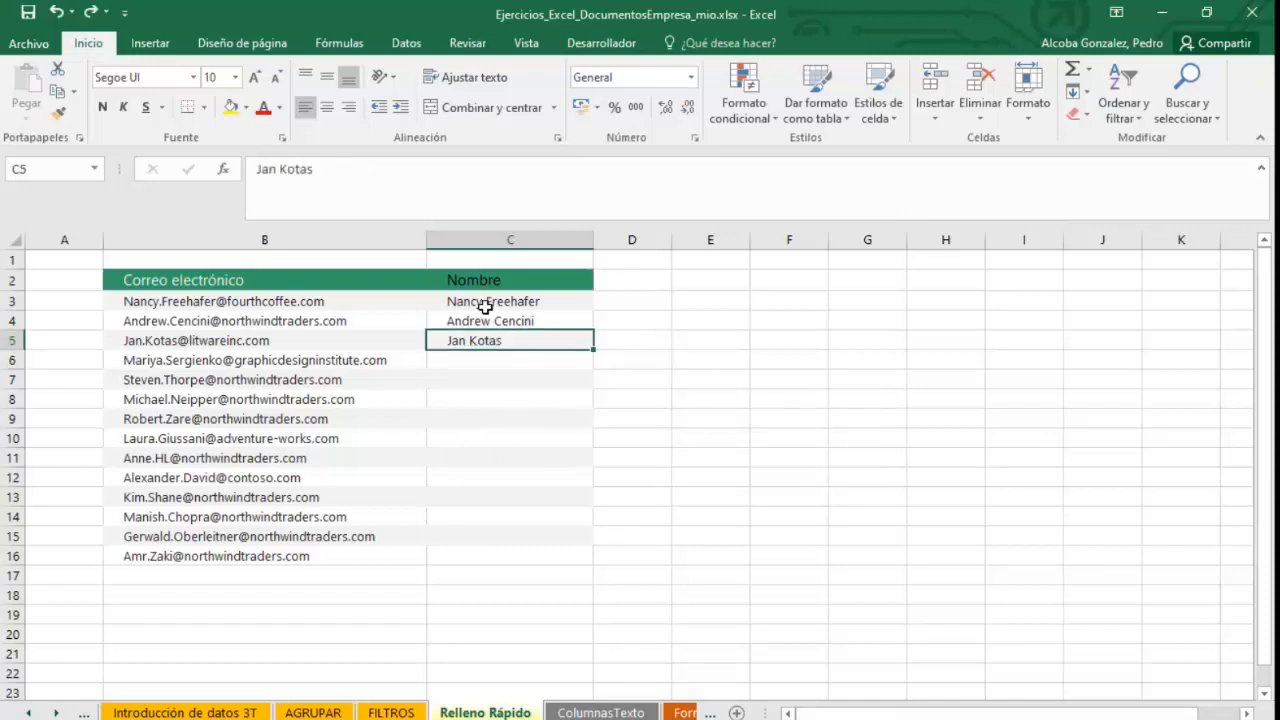
Re-edit cell C5 by deleting and retyping the third contact's surname.
double_click(475, 344)
drag(470, 341, 609, 351)
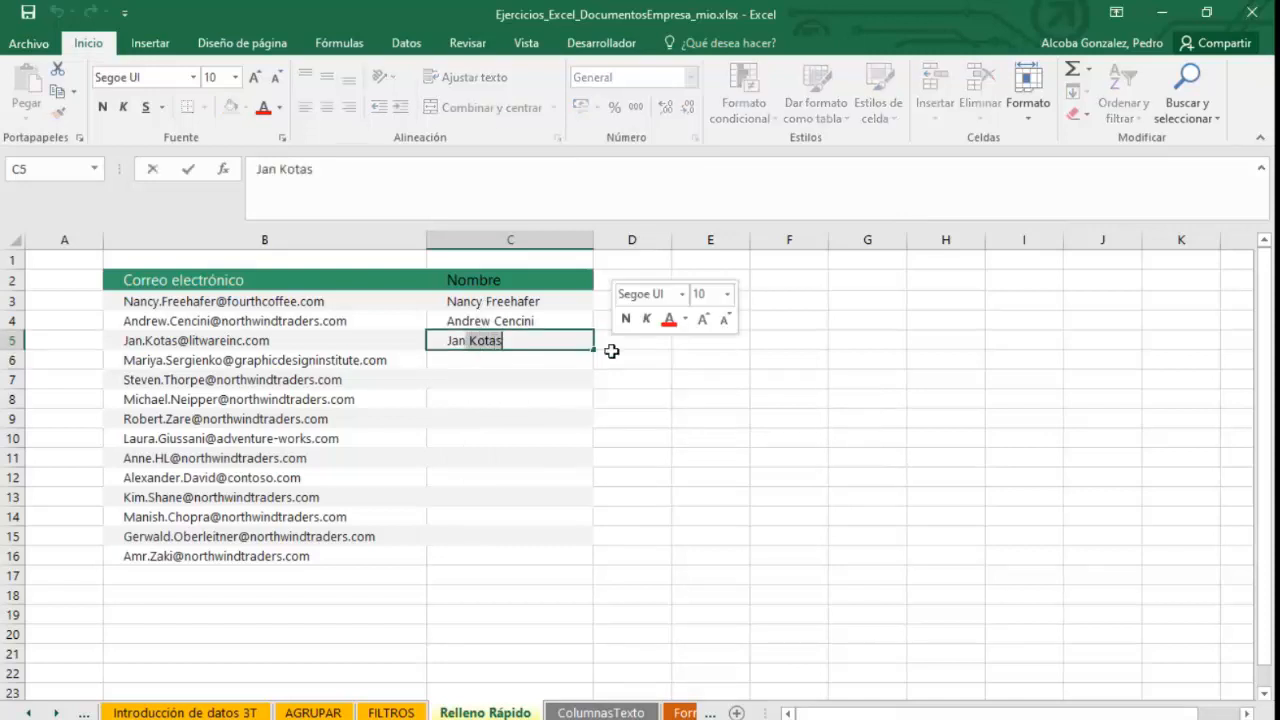
key(BackSpace)
key(Return)
drag(515, 301, 525, 345)
double_click(506, 339)
text(Kotas)
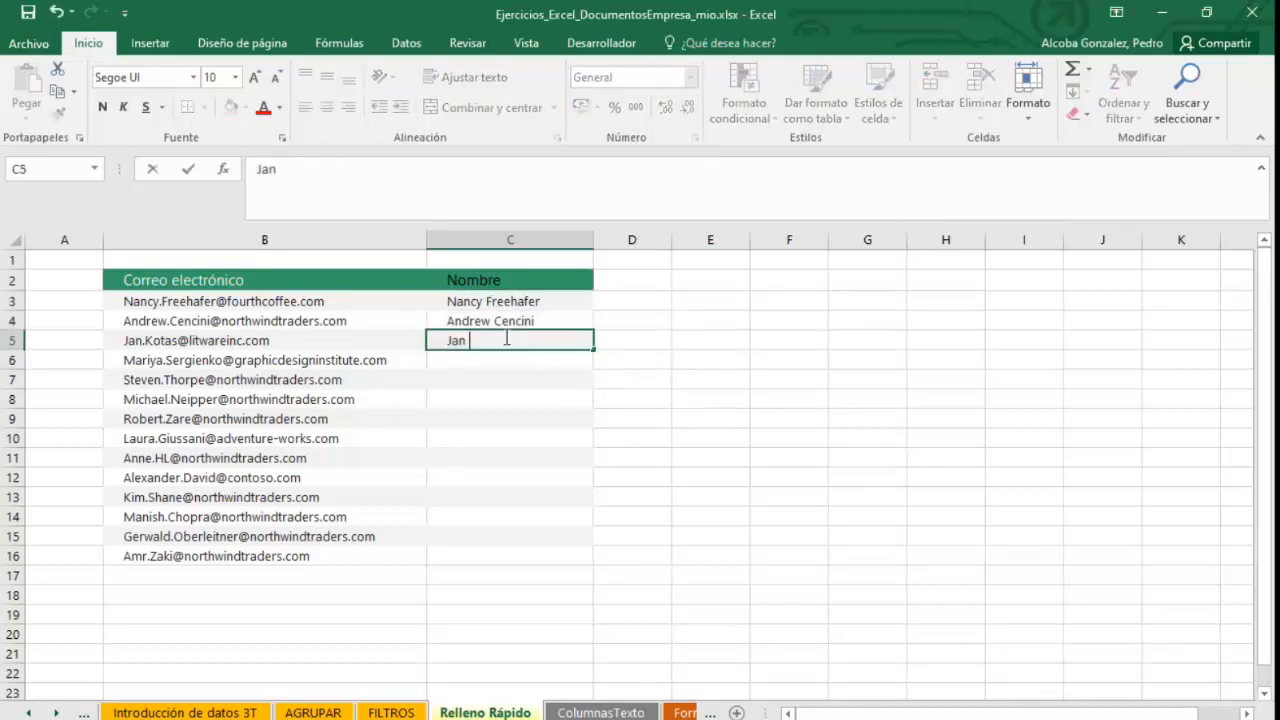
key(Return)
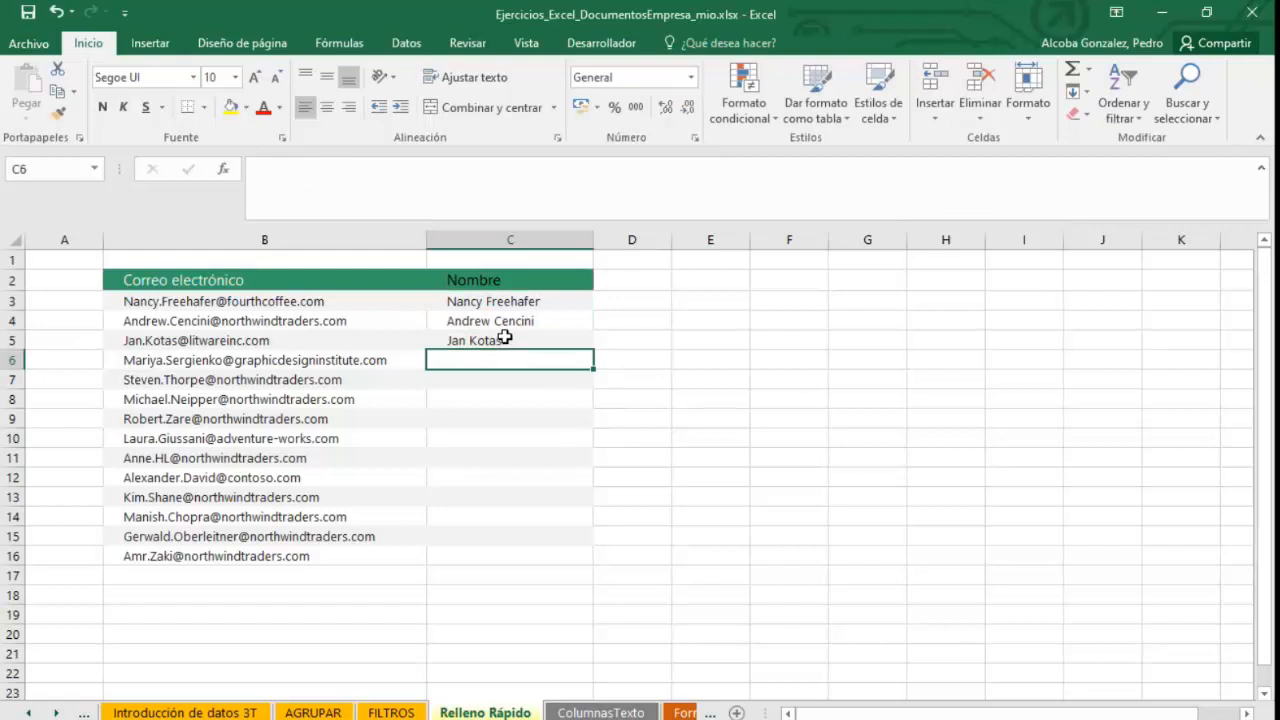
text(Mariya S)
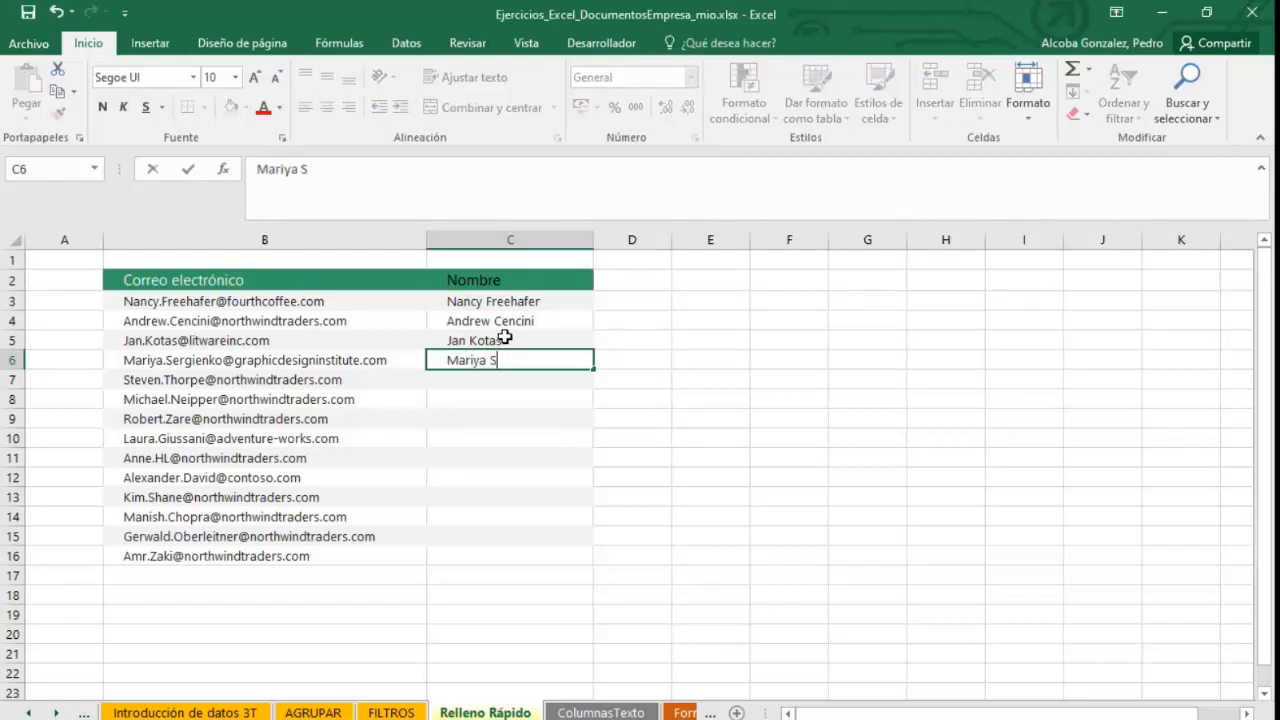
text(ergienko)
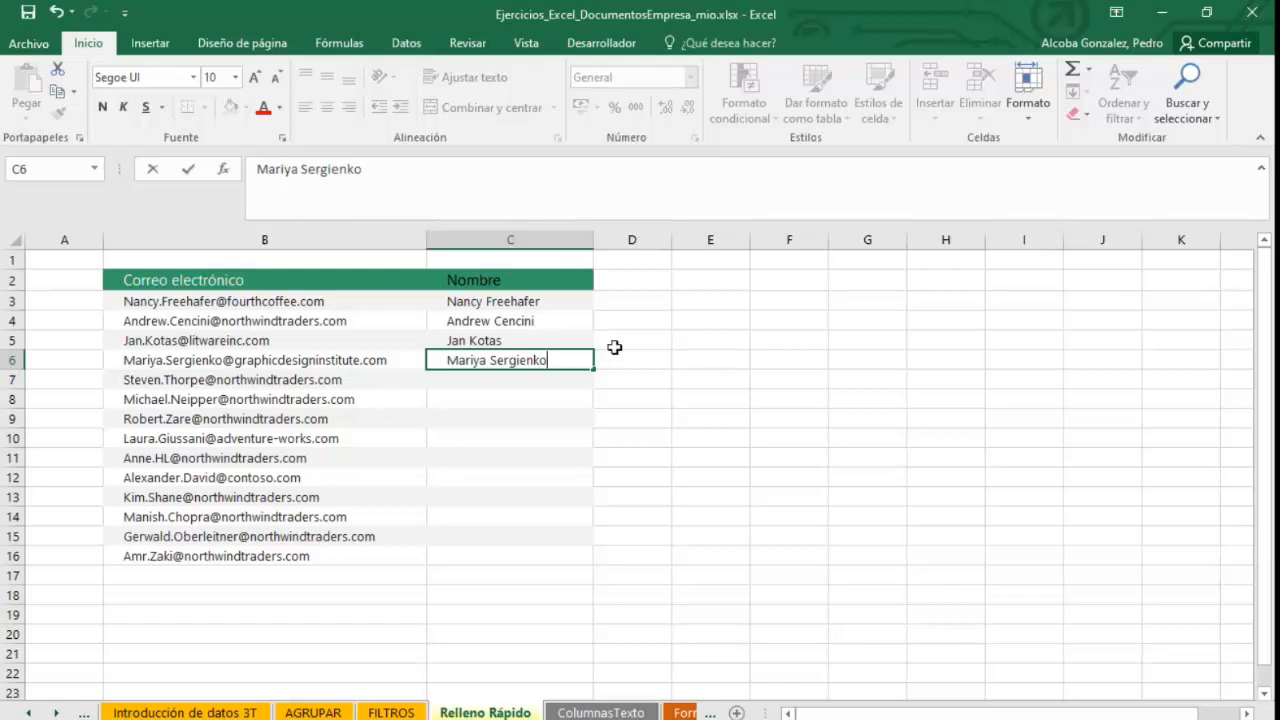
key(ctrl+z)
Clear cell C5 and select cell C10.
click(569, 328)
click(582, 340)
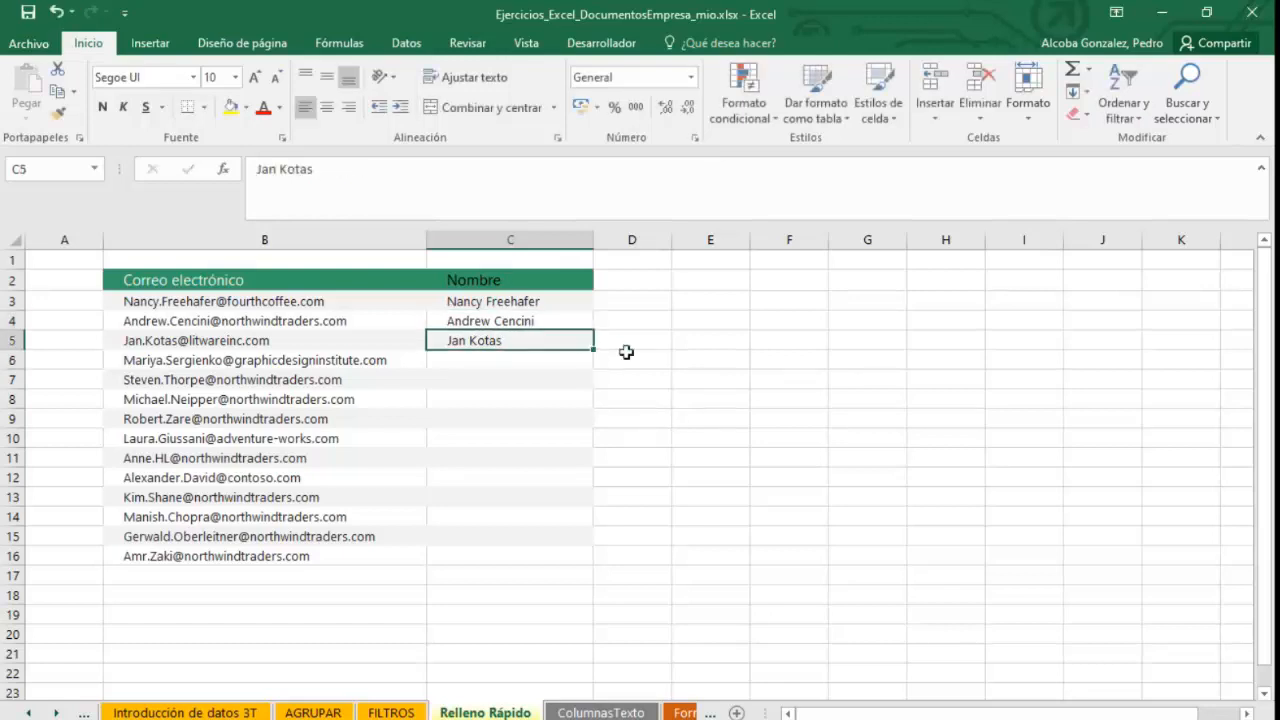
key(BackSpace)
key(Return)
click(545, 439)
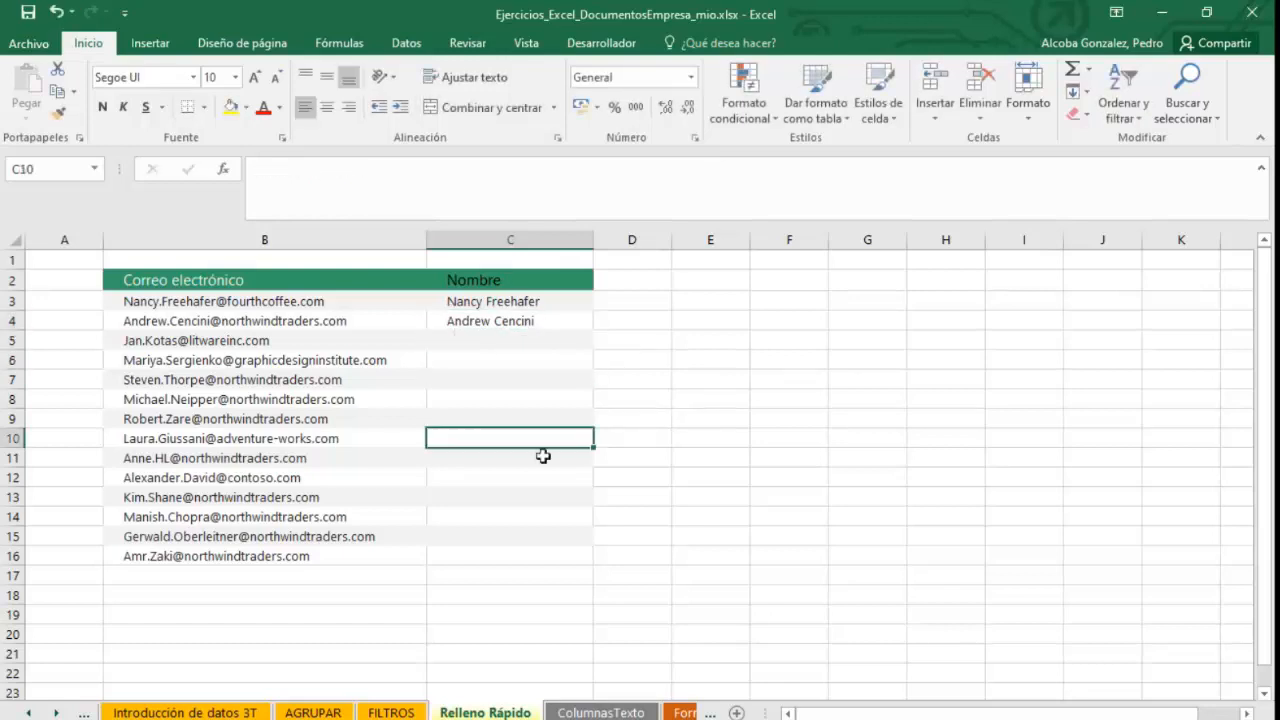
Switch from the Relleno Rápido sheet to the Introducción de datos 3T sheet.
click(531, 321)
click(537, 340)
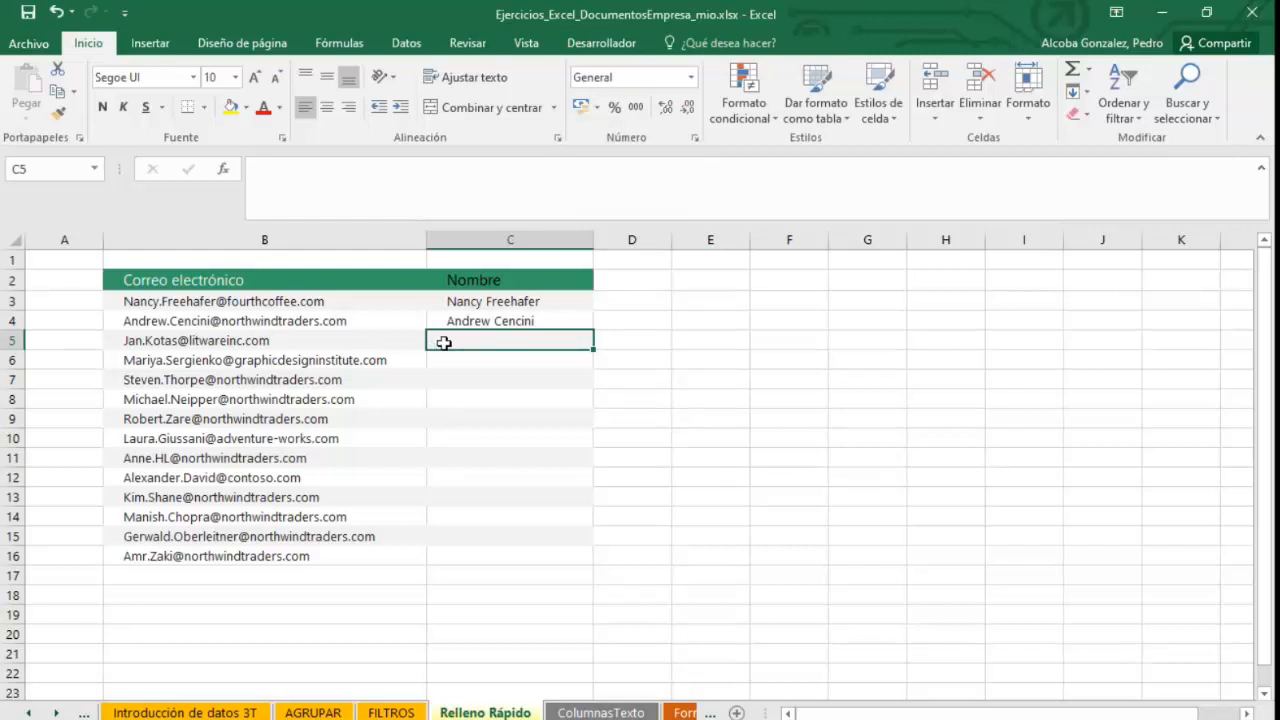
click(1019, 432)
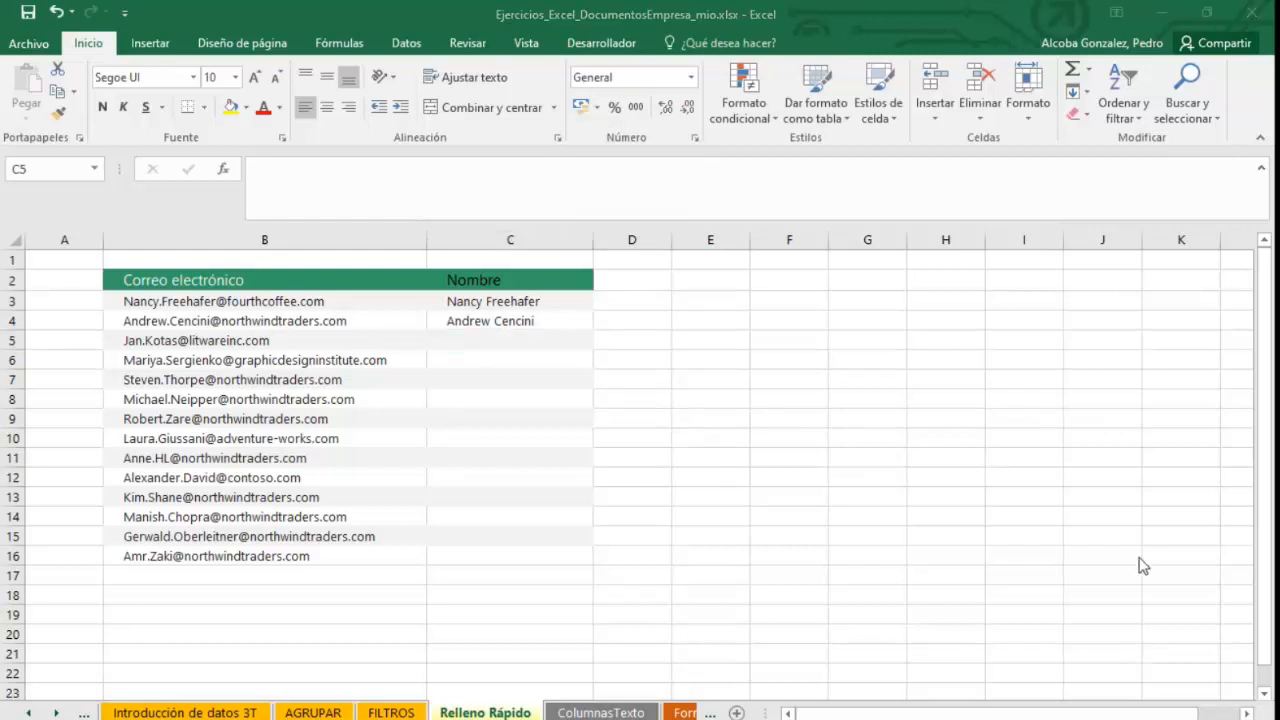
click(1233, 559)
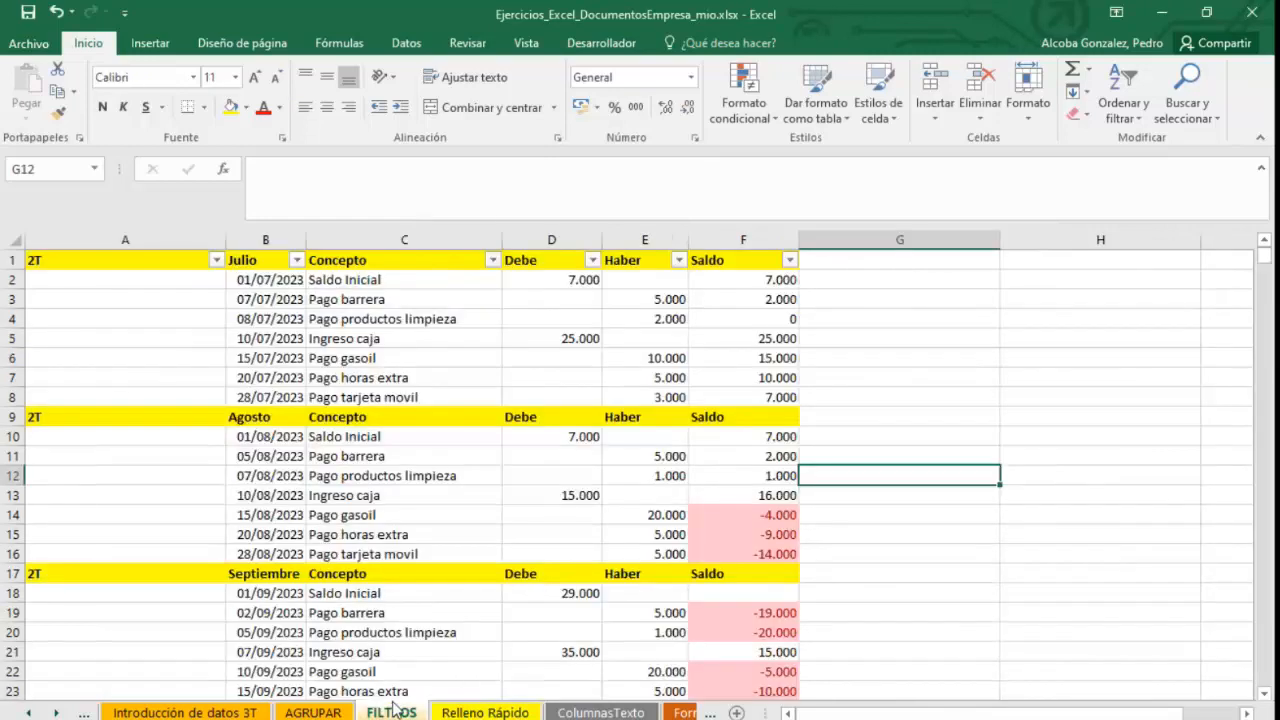
click(312, 712)
click(266, 710)
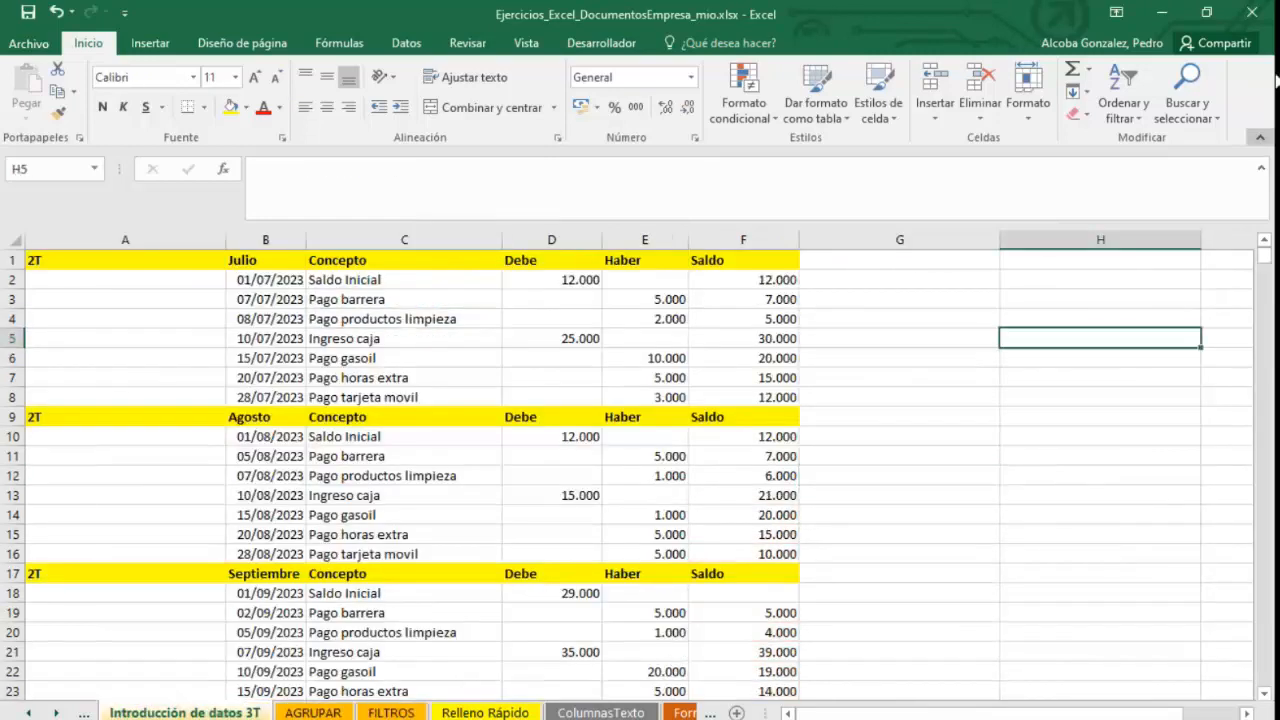
Switch to PowerPoint and present the Relleno rápido slide from the current slide, then end the slideshow.
click(1157, 14)
key(Escape)
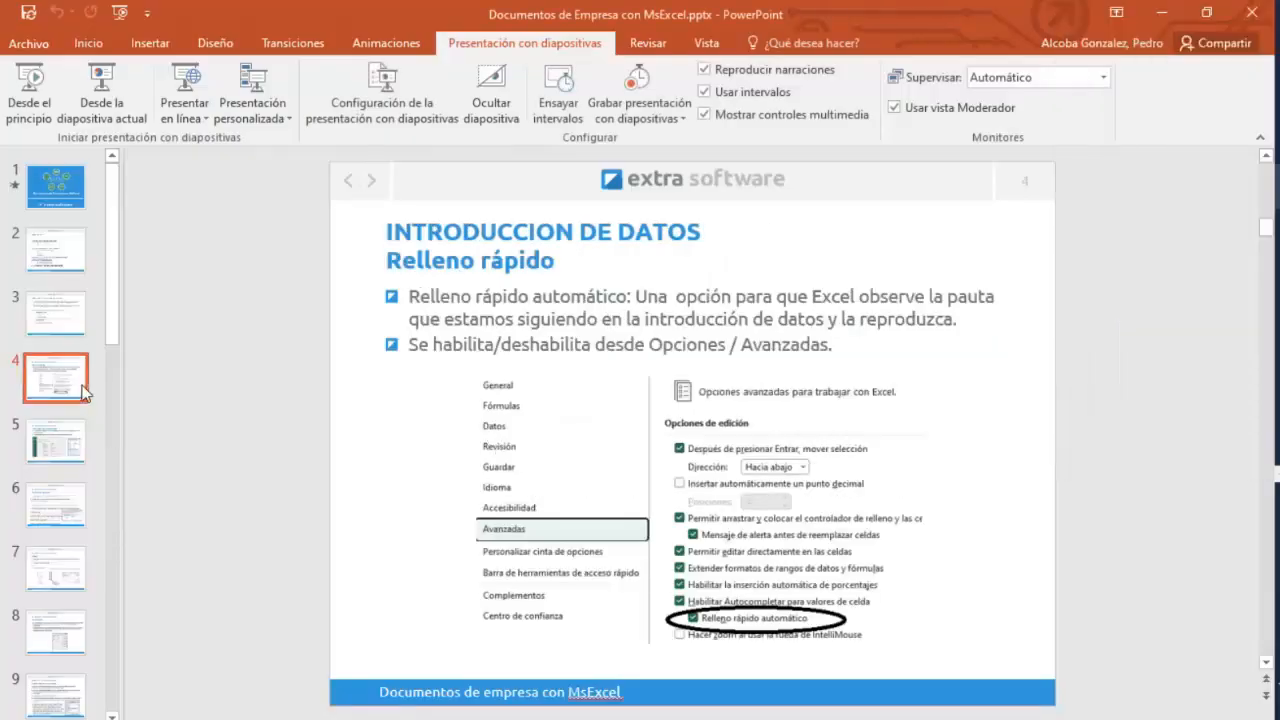
click(120, 100)
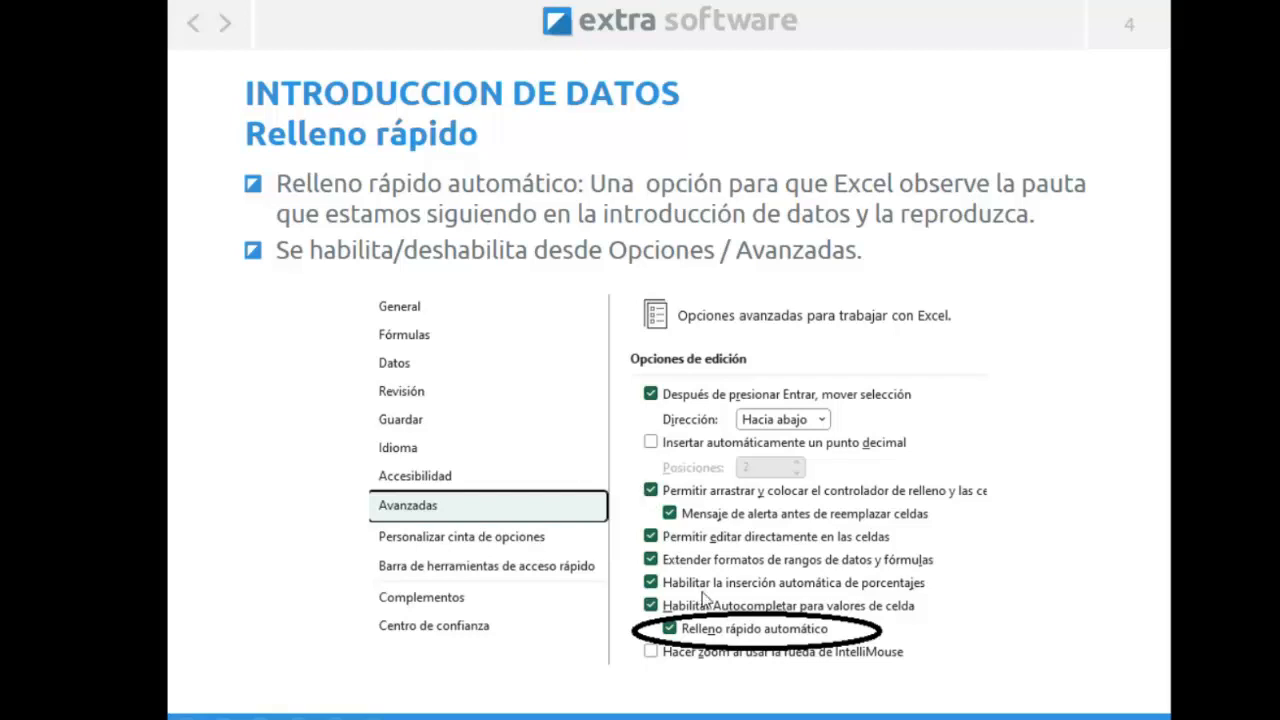
key(Escape)
Select the Información del documento slide and return to the Excel workbook.
click(80, 446)
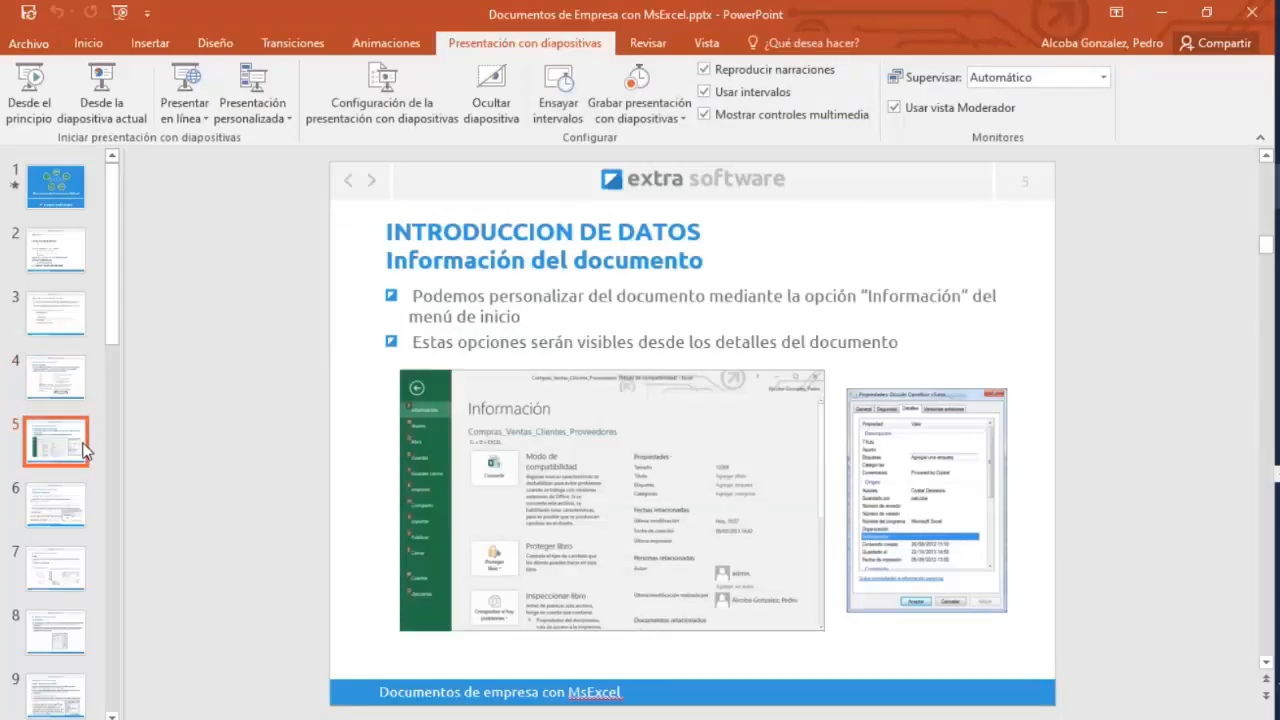
mouse_move(1277, 232)
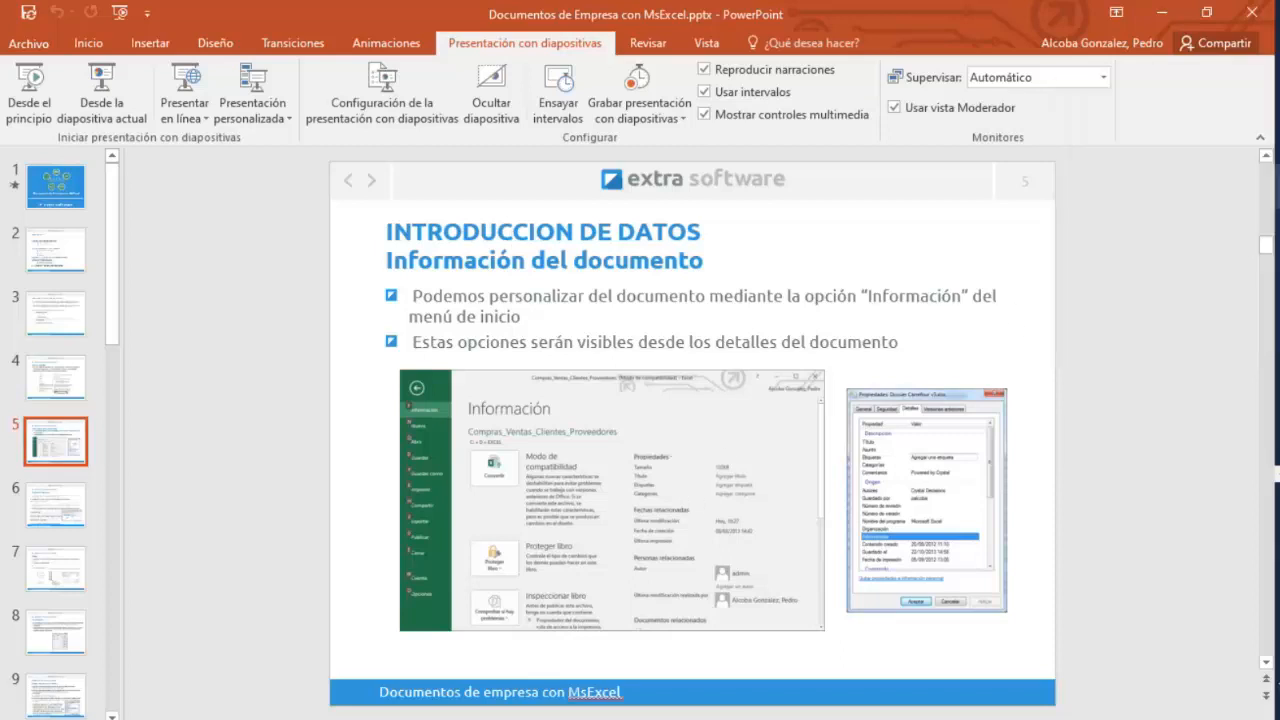
click(1140, 310)
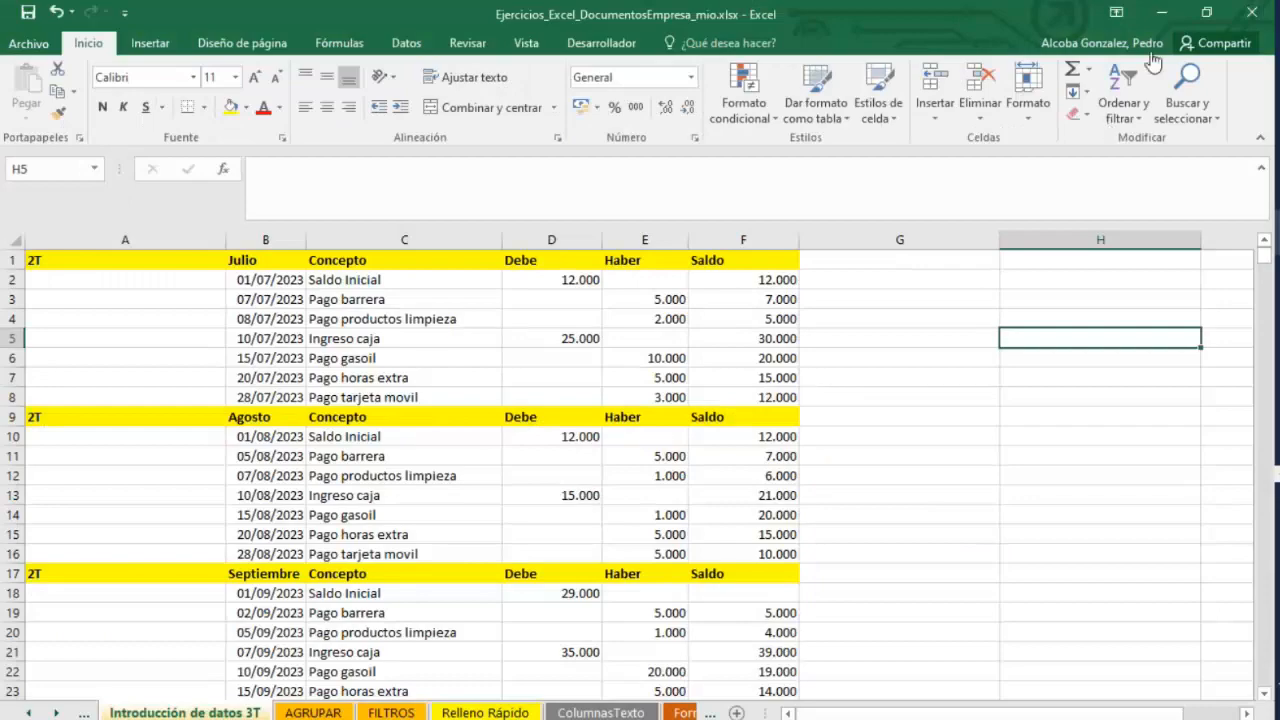
Minimize Excel, show the desktop and open the CURSO EXCEL folder in File Explorer.
click(1160, 12)
right_click(1277, 228)
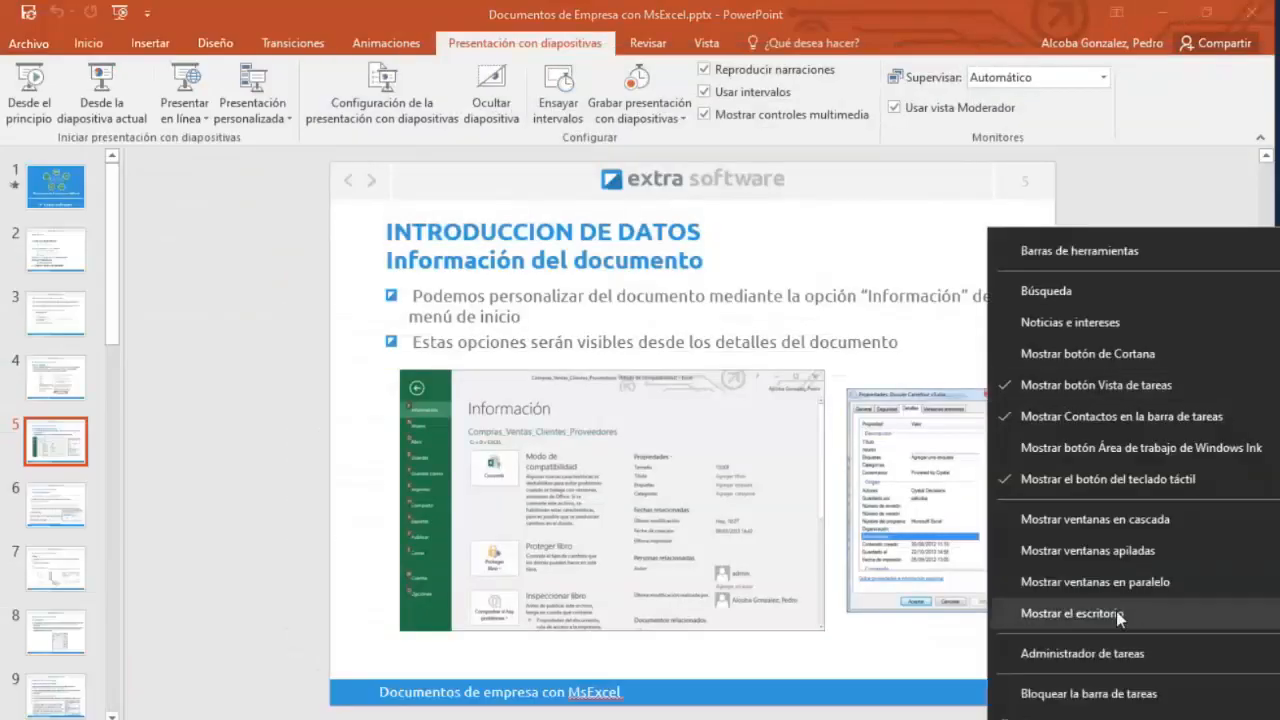
click(1118, 614)
double_click(831, 338)
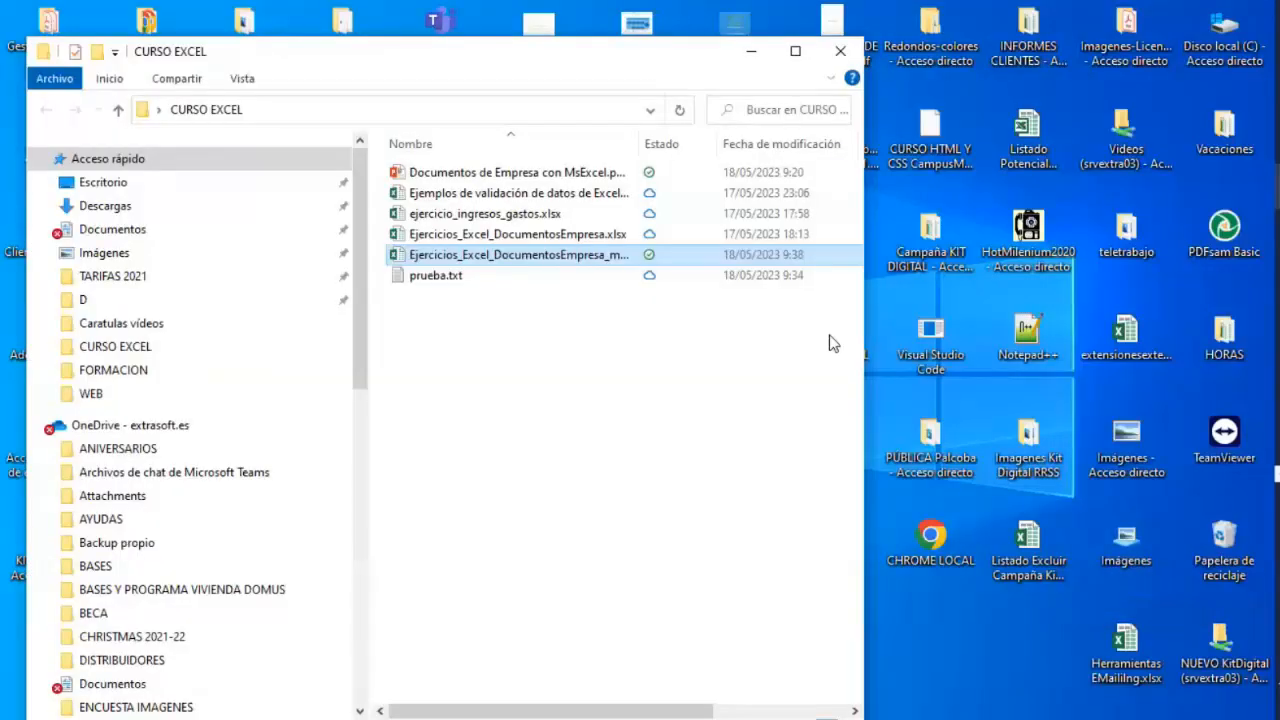
Open the properties of ejercicio_ingresos_gastos.xlsx and browse its Detalles tab before closing the dialog.
right_click(447, 217)
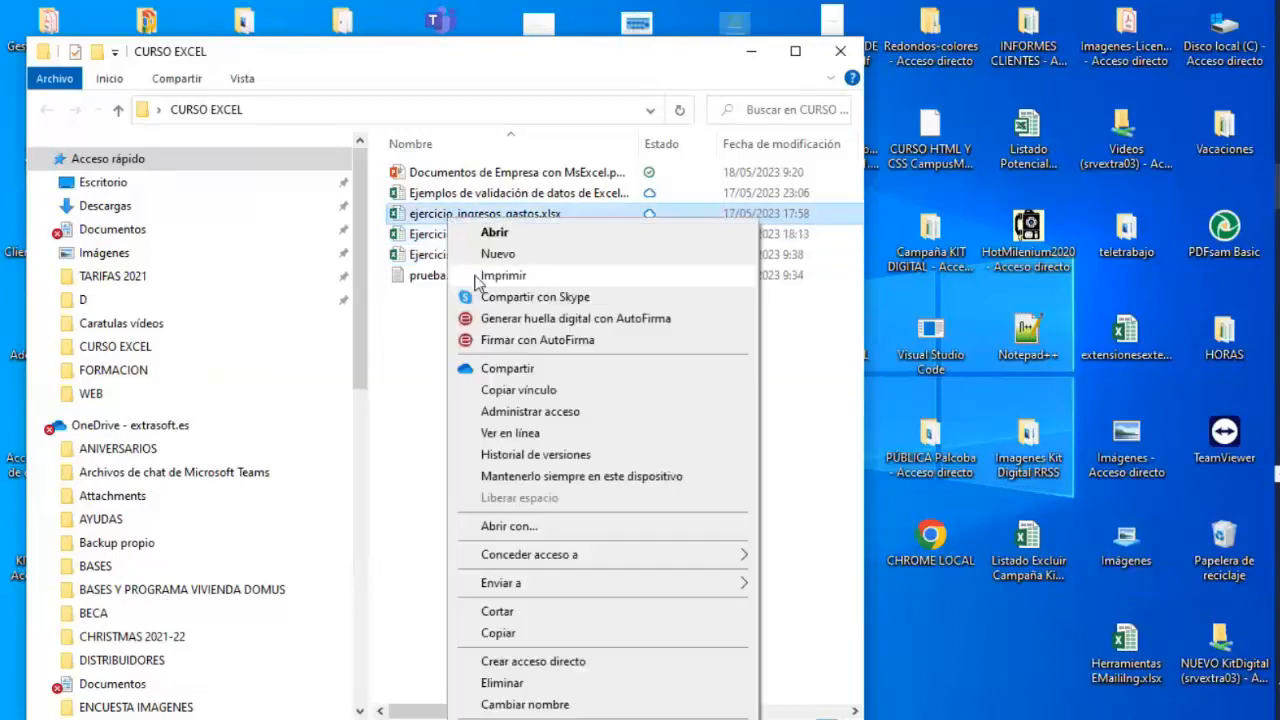
click(585, 719)
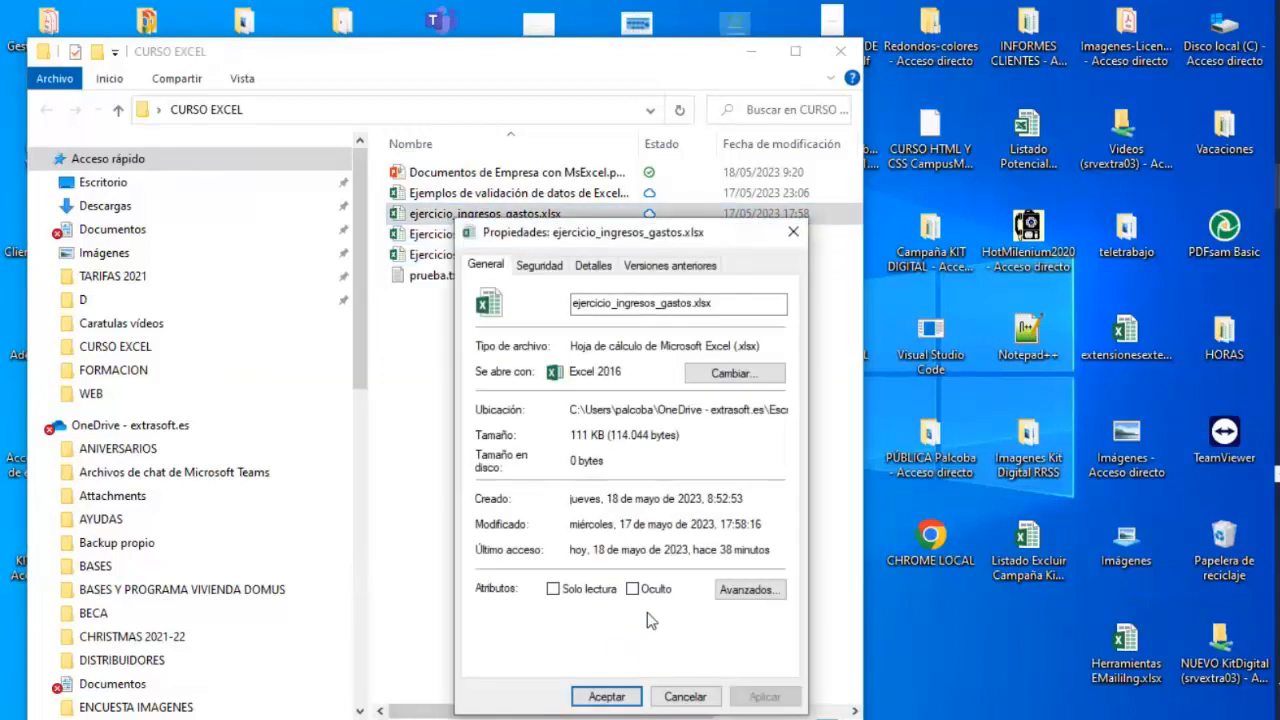
click(593, 265)
click(665, 265)
click(593, 266)
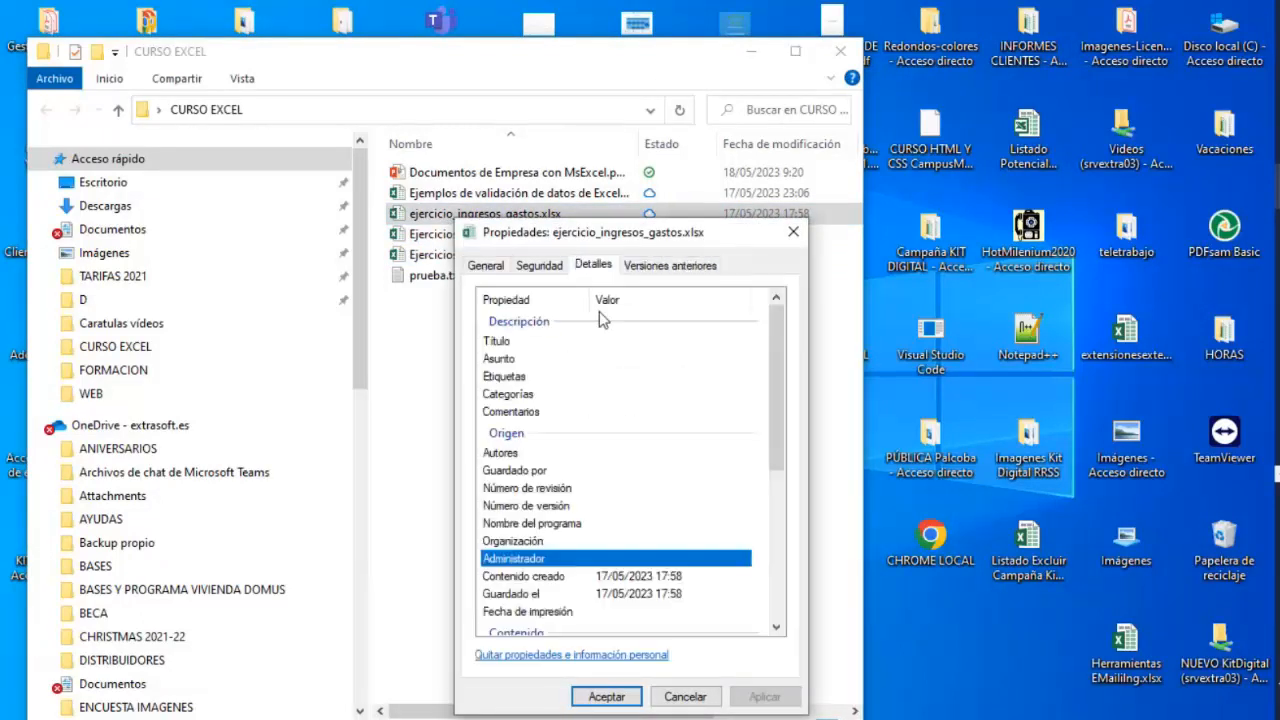
drag(777, 385, 772, 300)
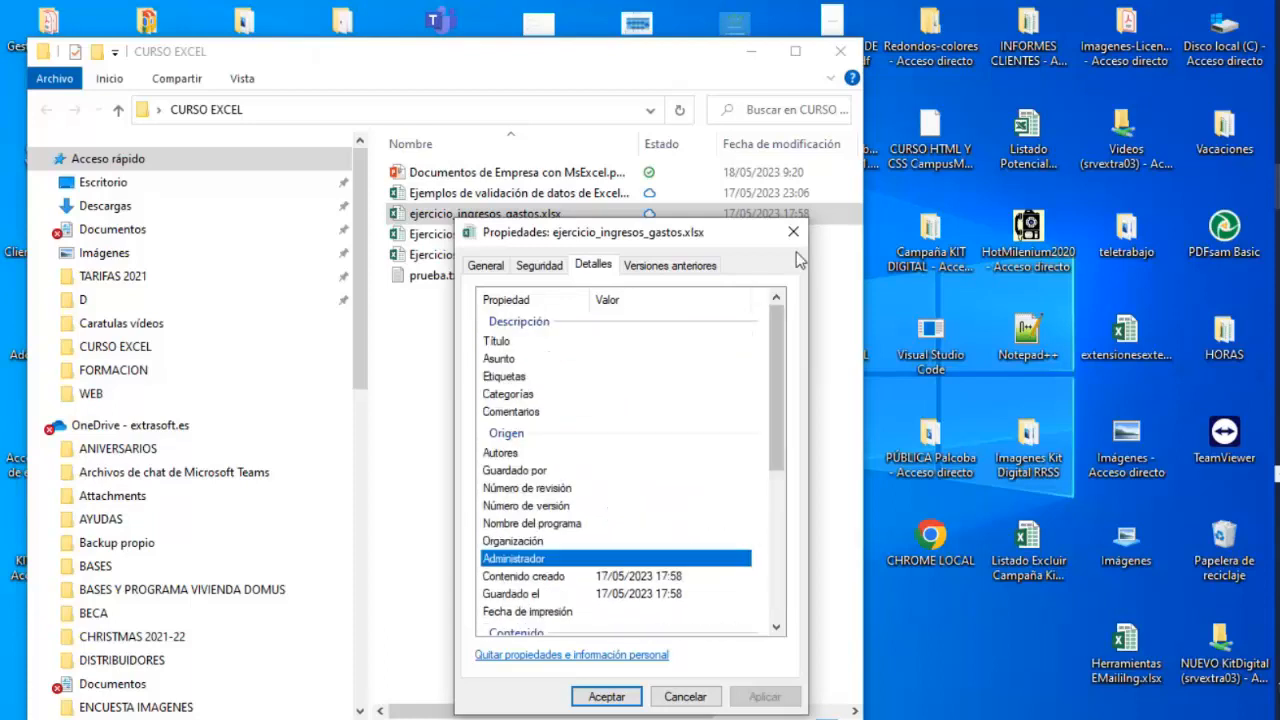
click(793, 232)
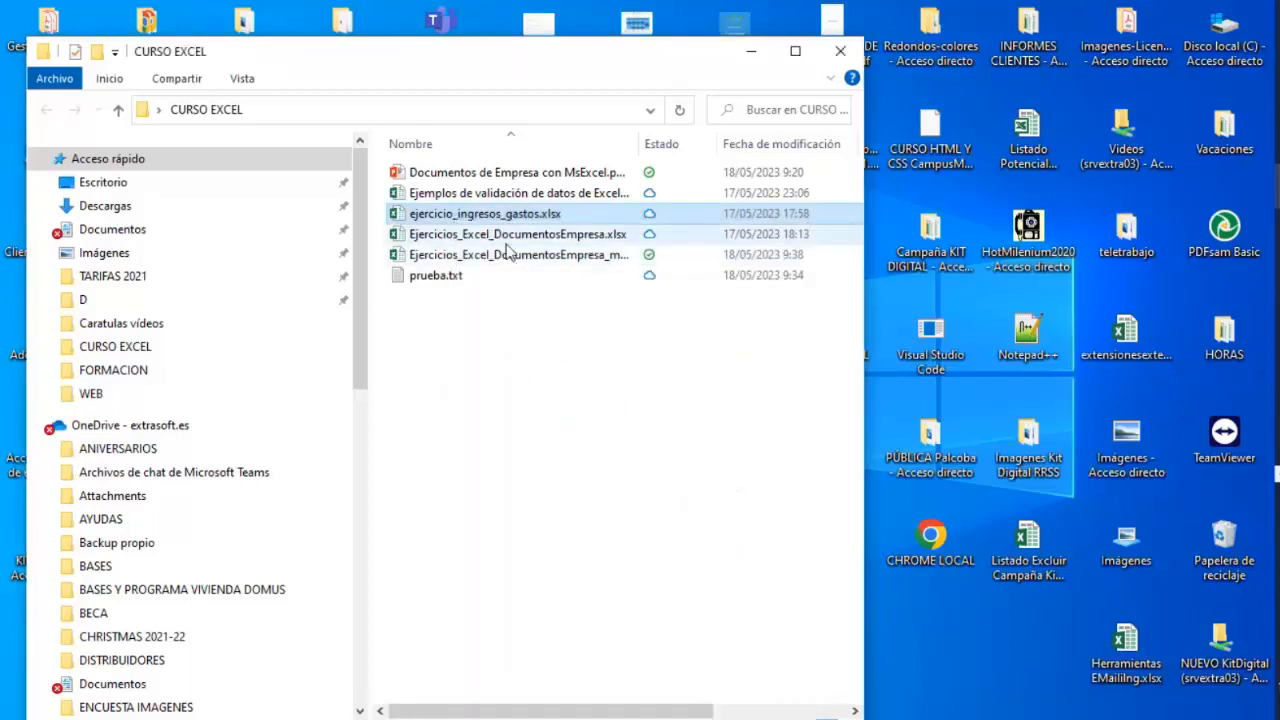
Open the properties of Ejemplos de validación de datos de Excel.xlsx, scroll through its Detalles tab and cancel.
click(520, 236)
right_click(505, 194)
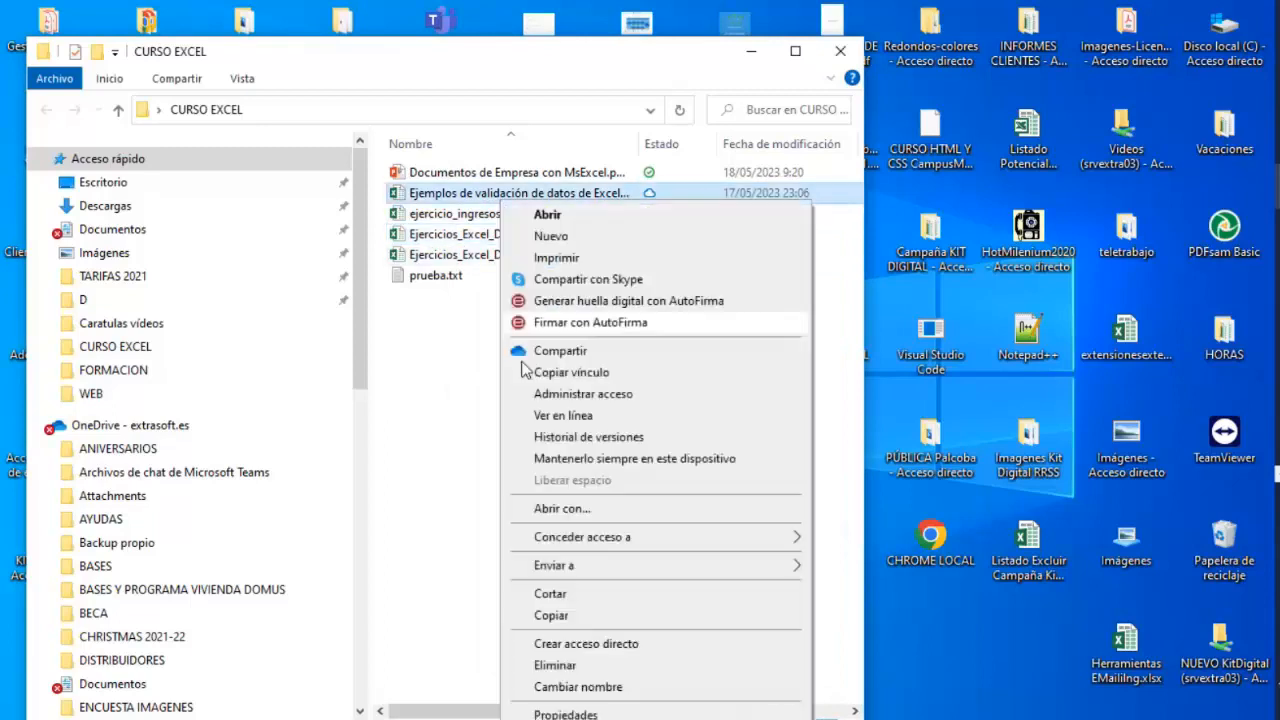
click(566, 714)
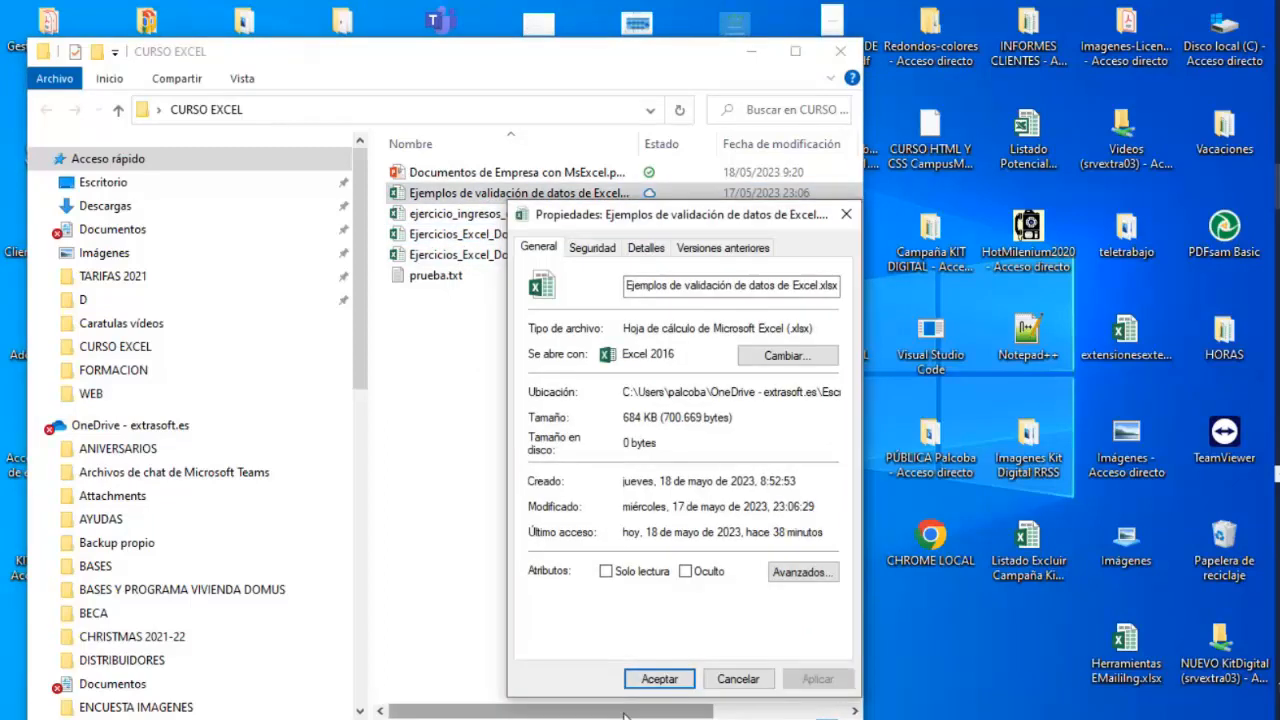
click(722, 247)
click(646, 247)
click(566, 541)
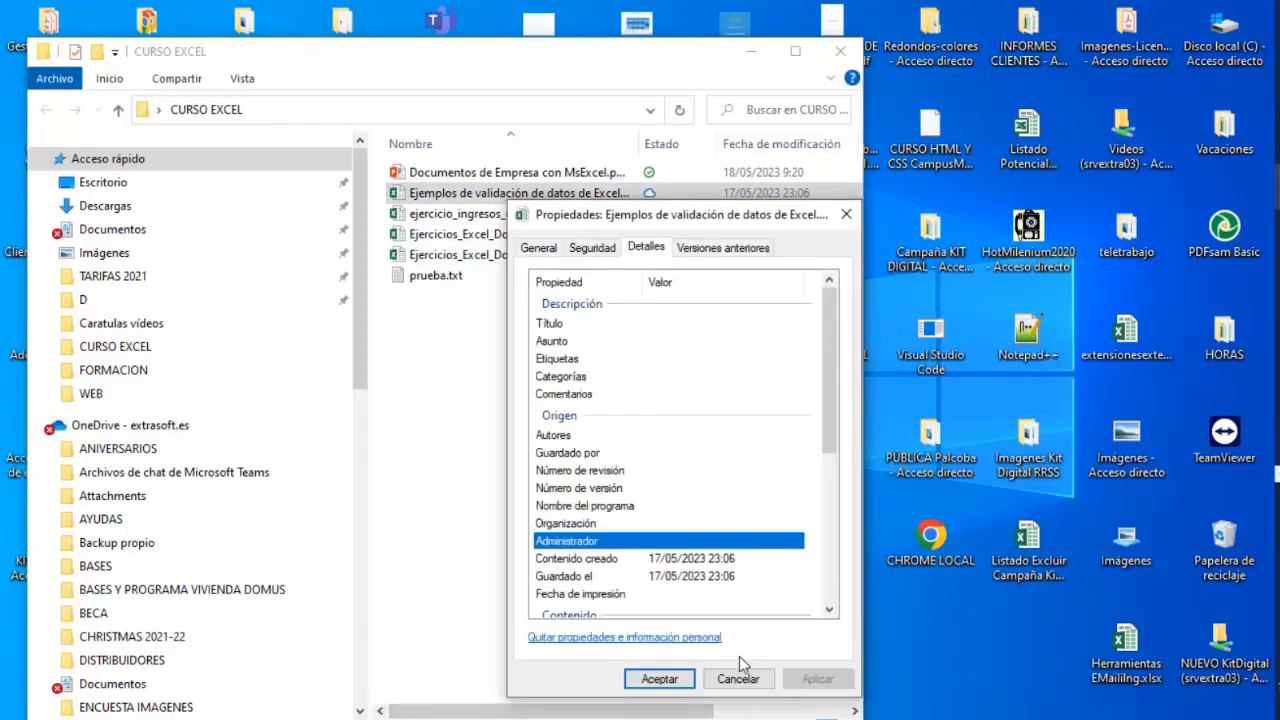
drag(825, 396, 829, 520)
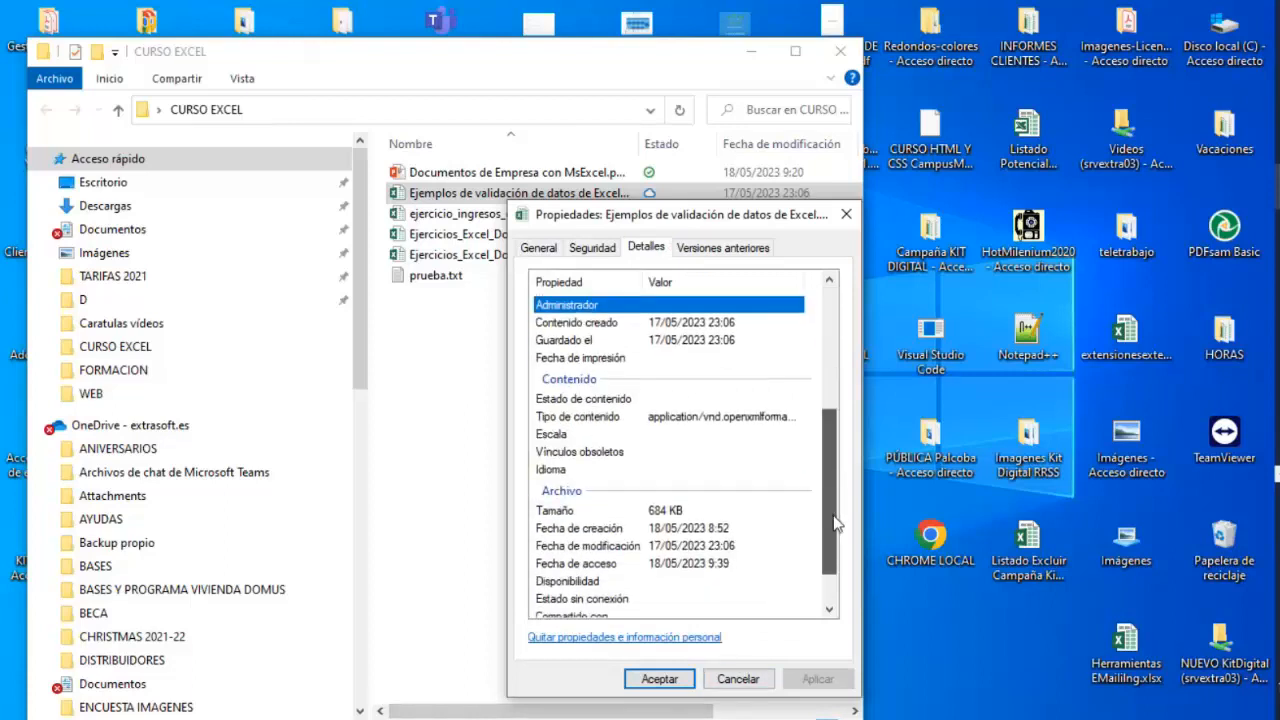
click(738, 679)
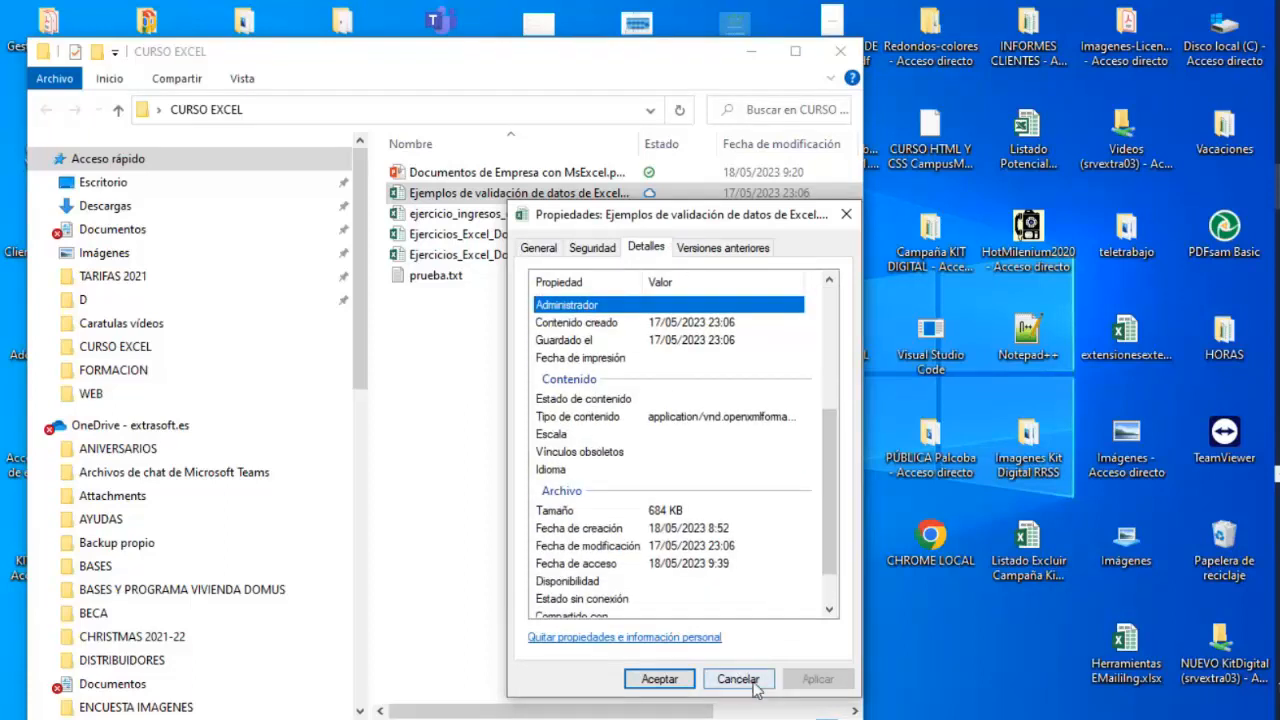
Reopen that file's properties, view the Versiones anteriores and Detalles tabs, select Autores, and cancel.
right_click(488, 198)
click(545, 686)
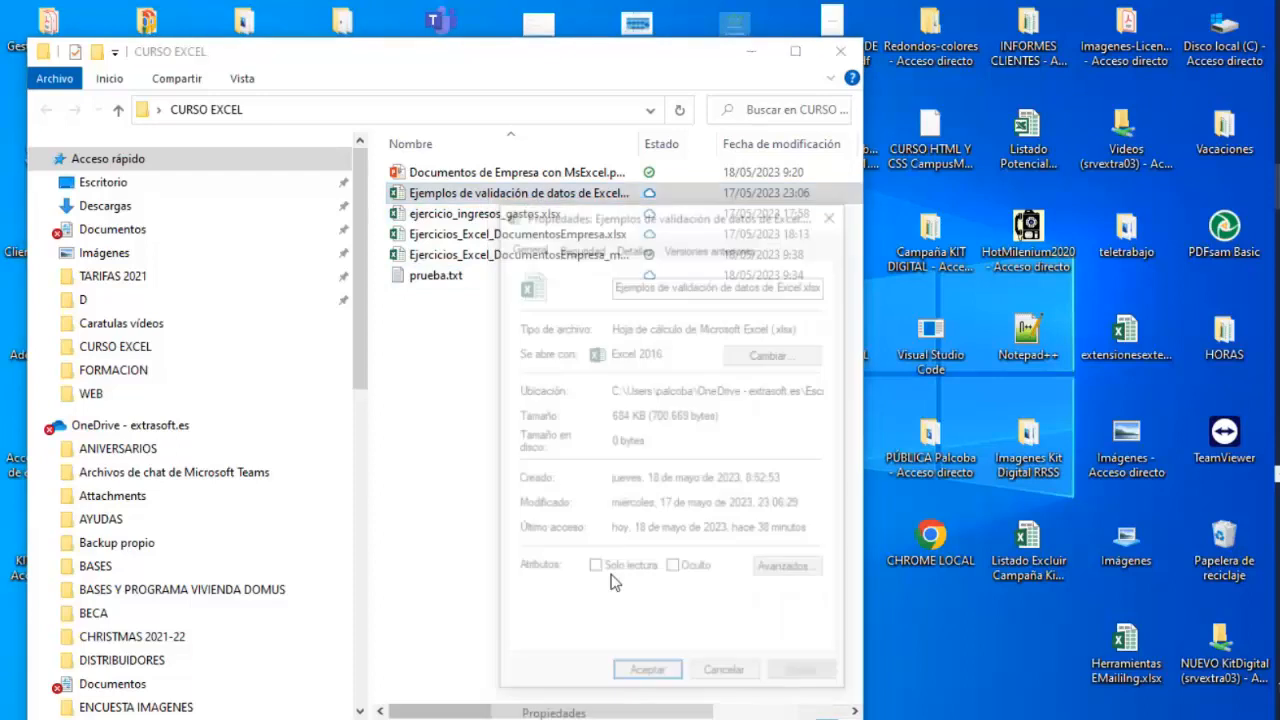
click(648, 248)
click(695, 250)
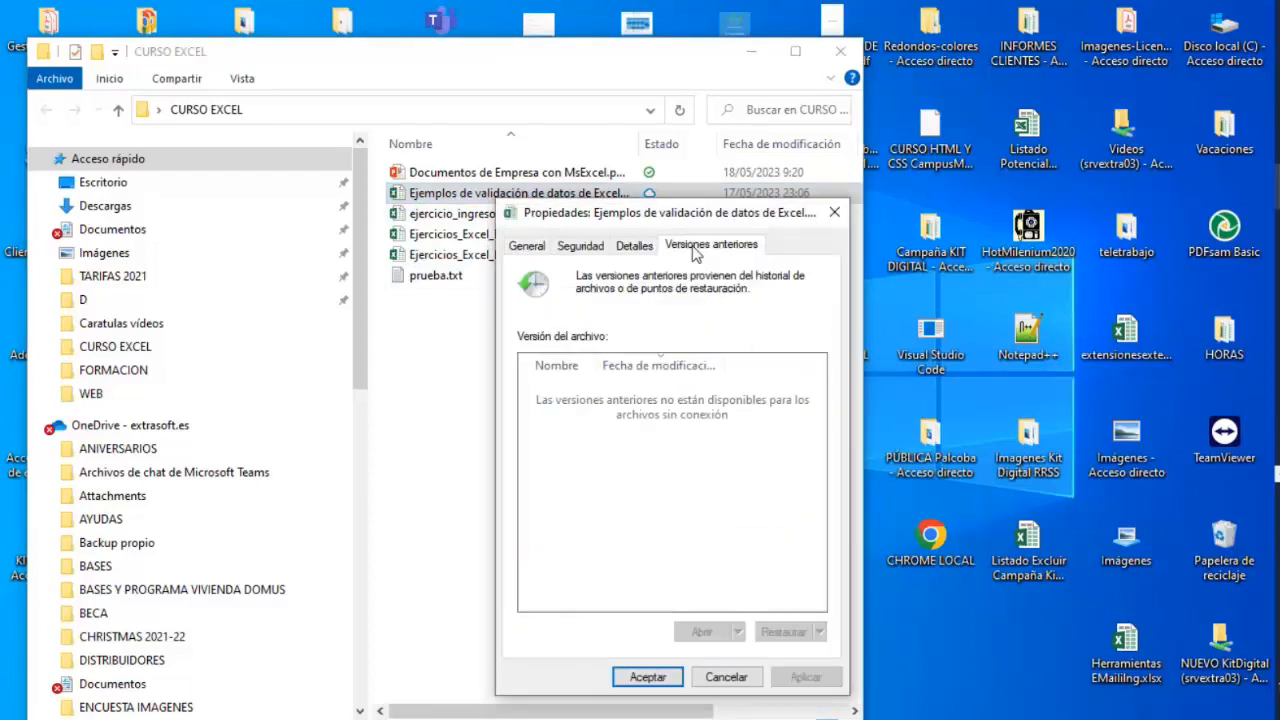
click(634, 245)
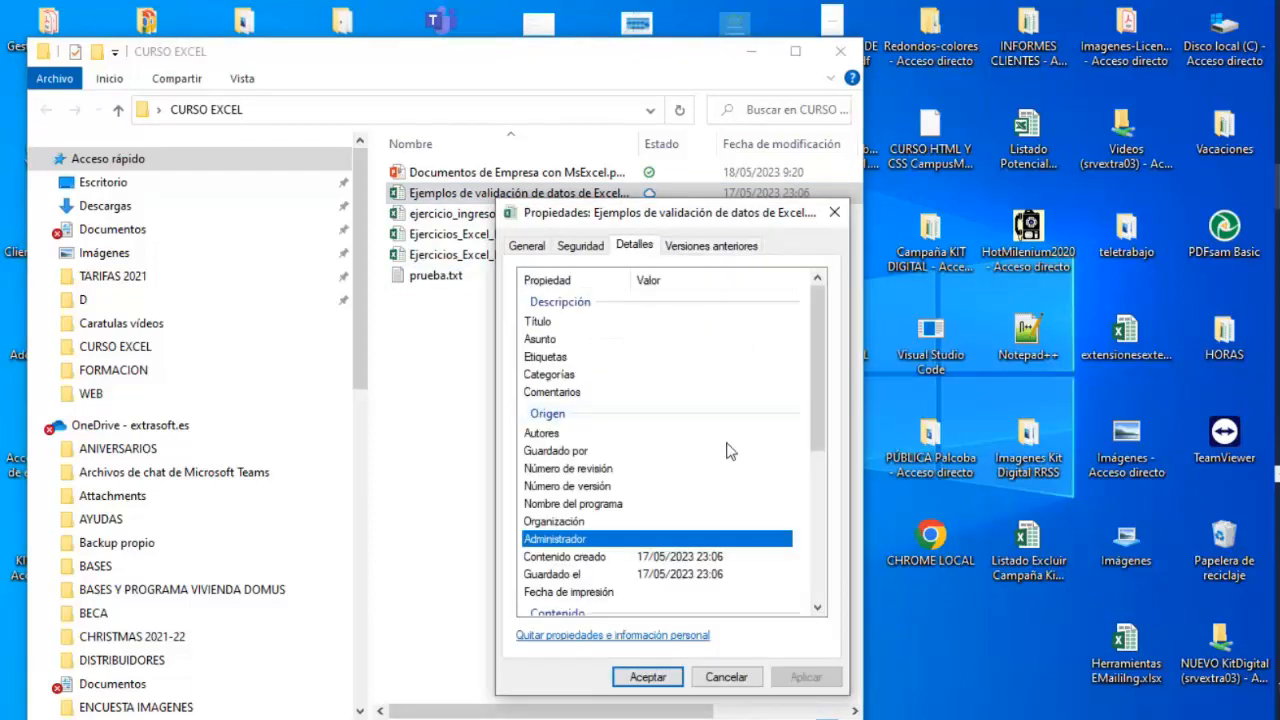
click(669, 436)
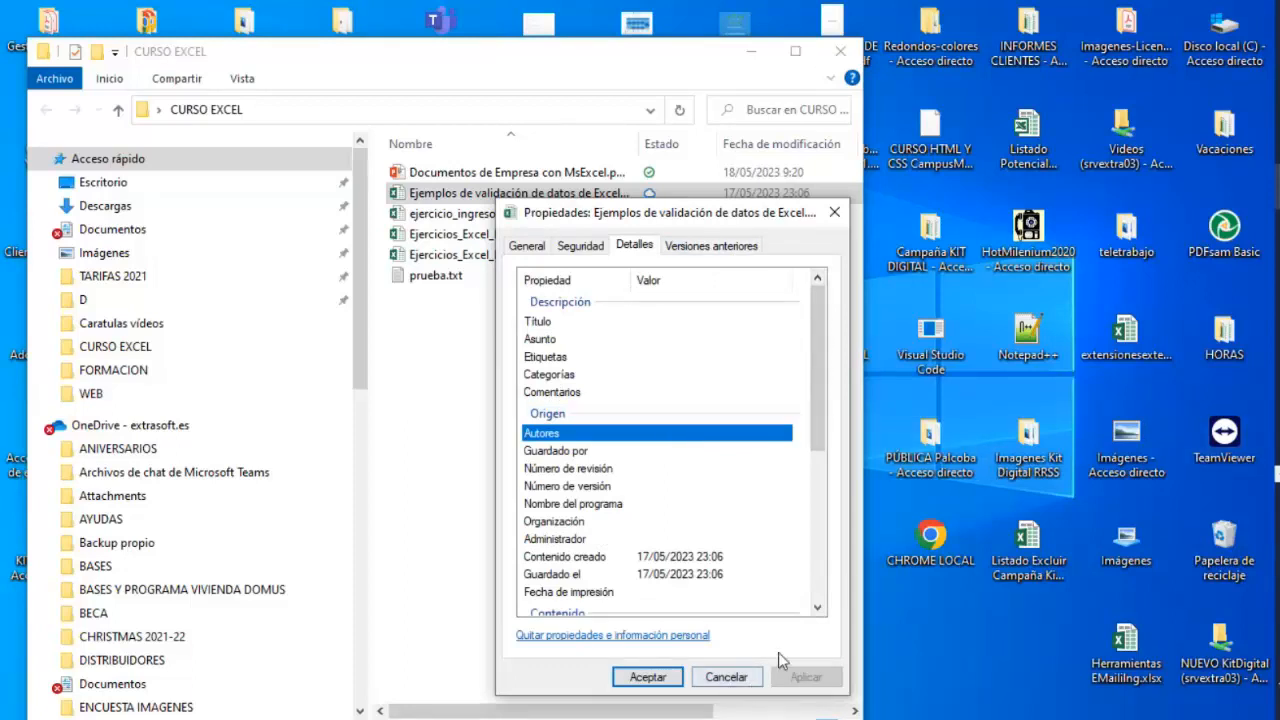
click(728, 677)
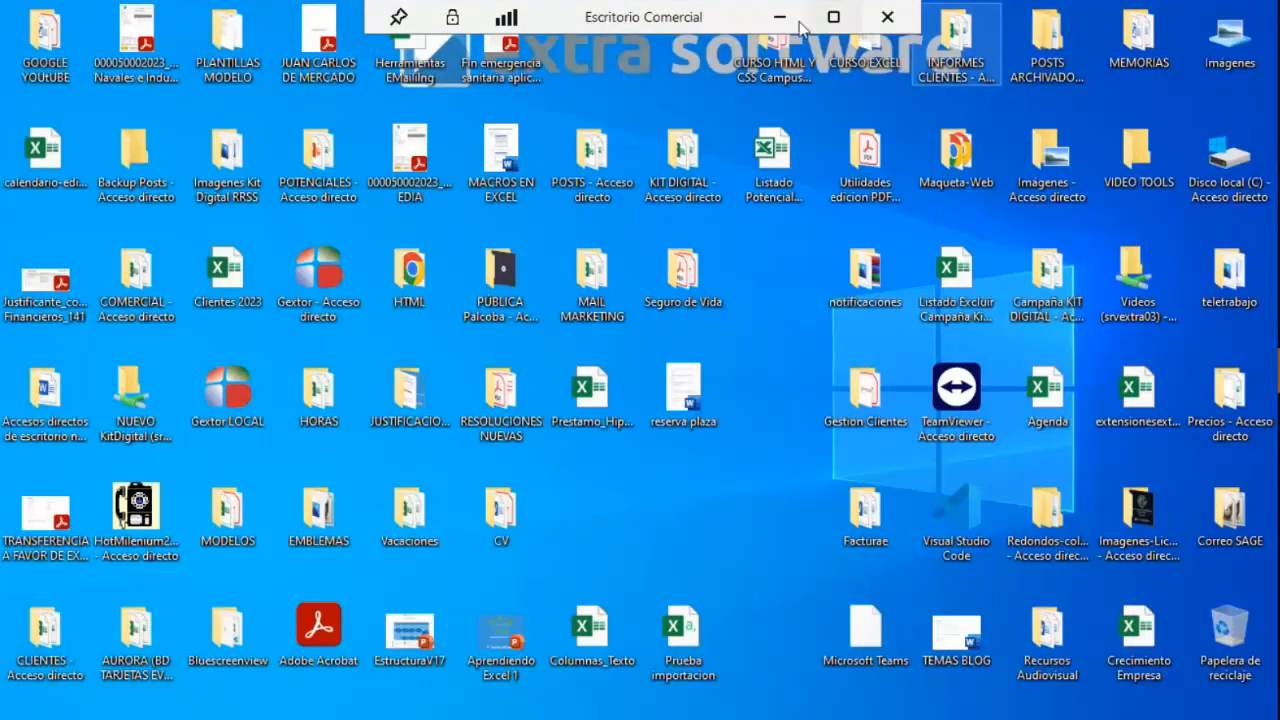
Close the remote desktop window and present the Validación de datos slide, then exit the slideshow.
click(886, 17)
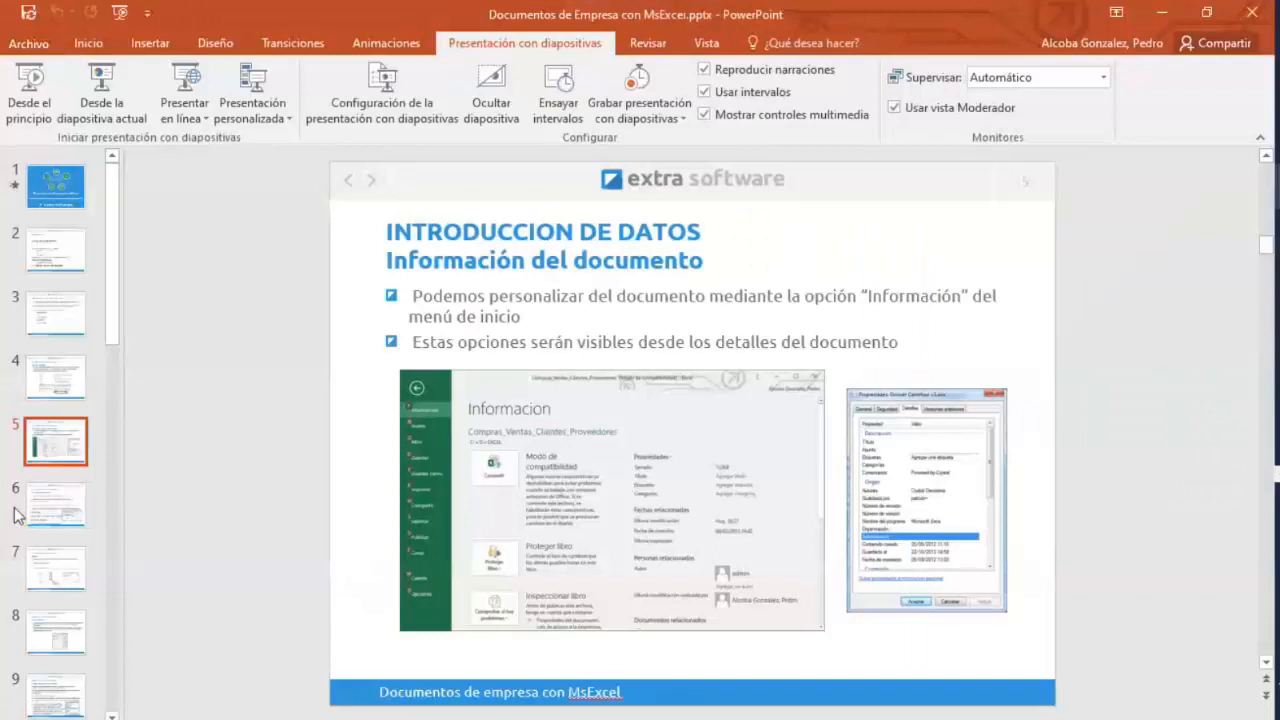
click(57, 508)
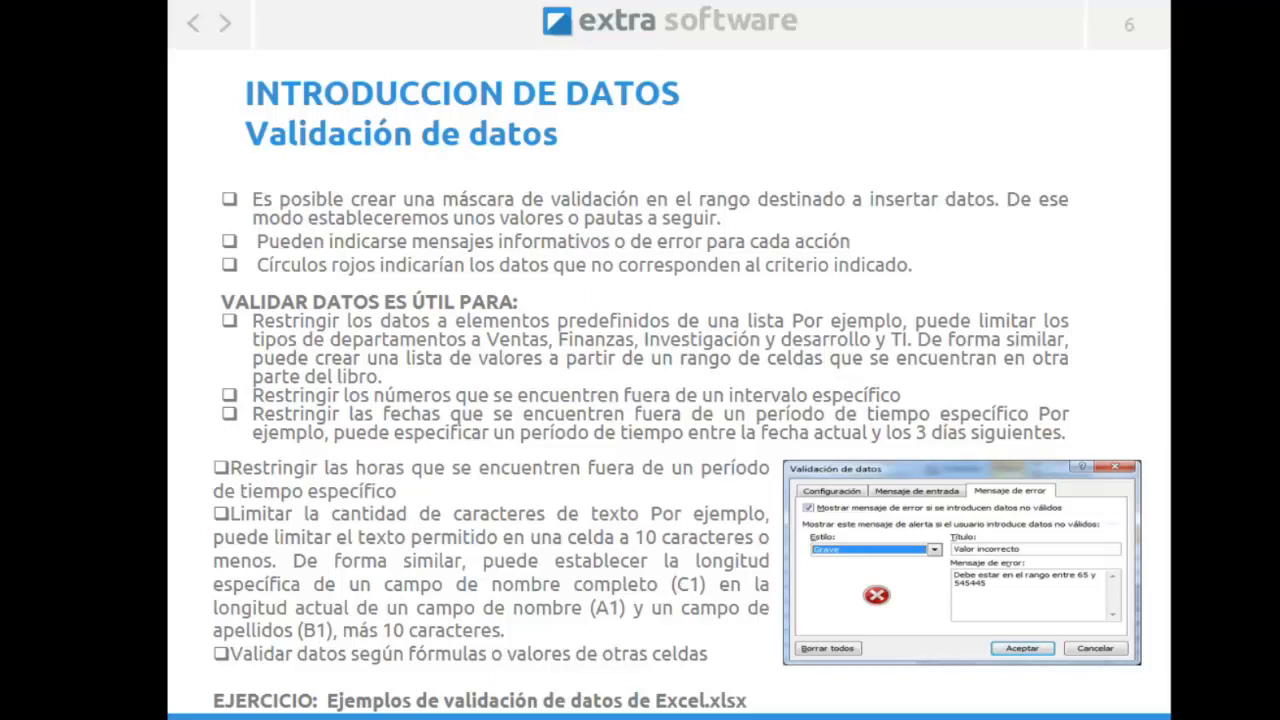
key(Escape)
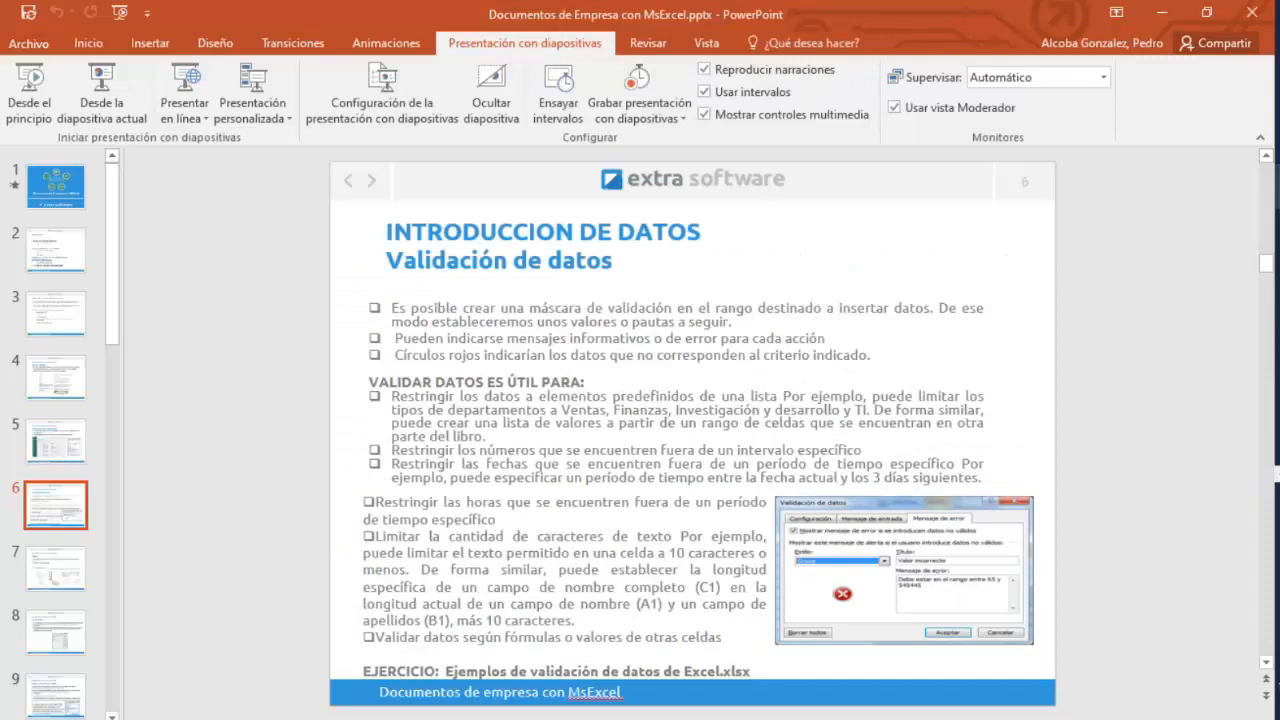
Switch back to the Excel workbook window from the taskbar.
click(1278, 231)
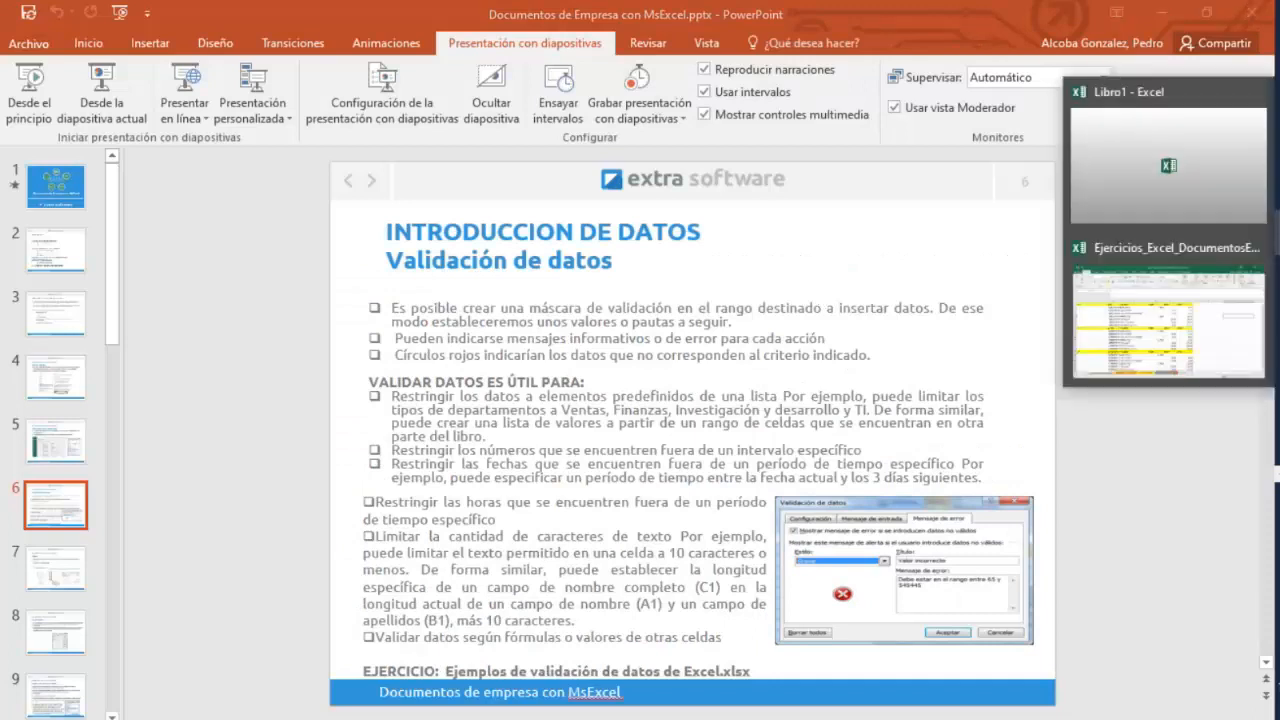
click(1246, 338)
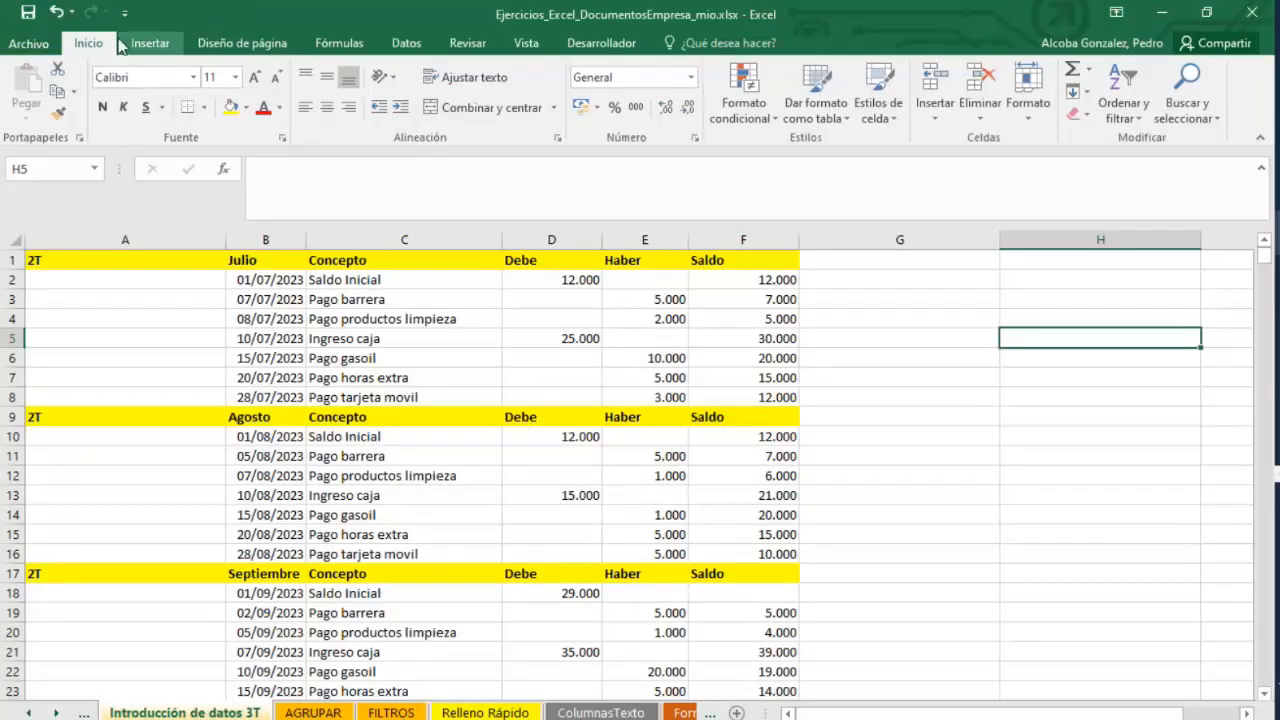
click(1278, 474)
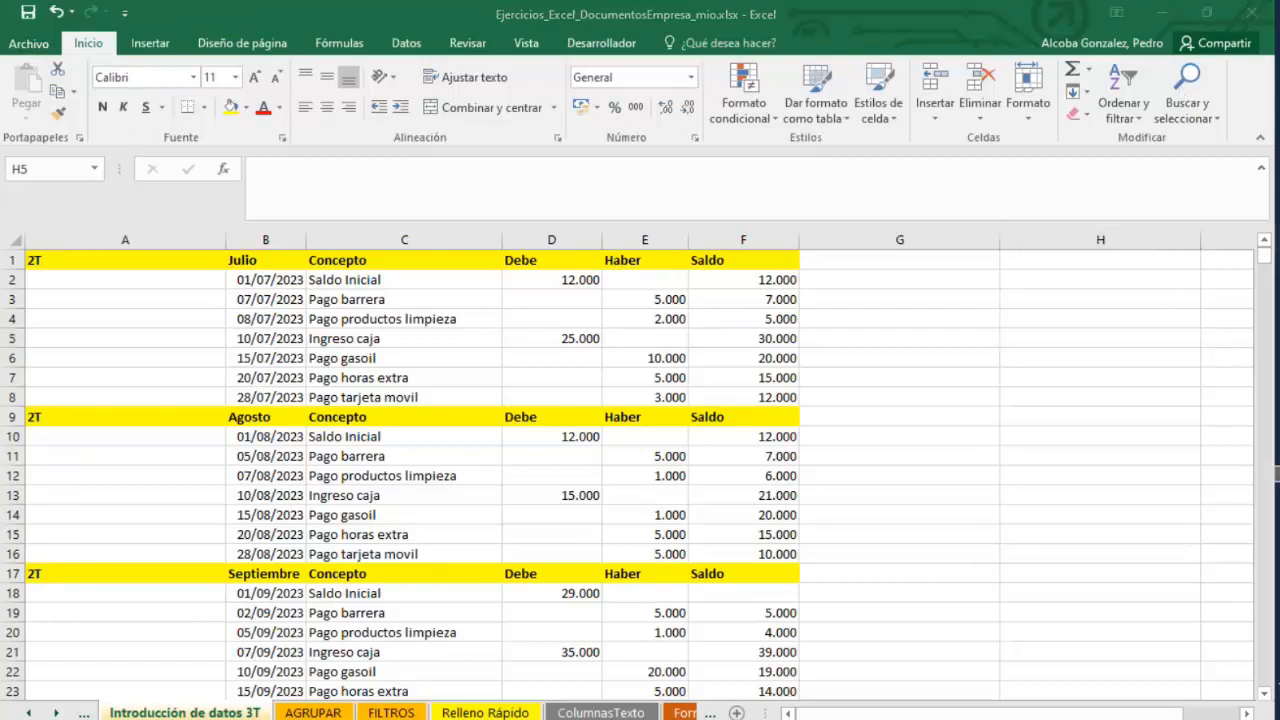
Switch to Teams, admit the participant waiting in the lobby, and minimize the meeting window.
click(1127, 361)
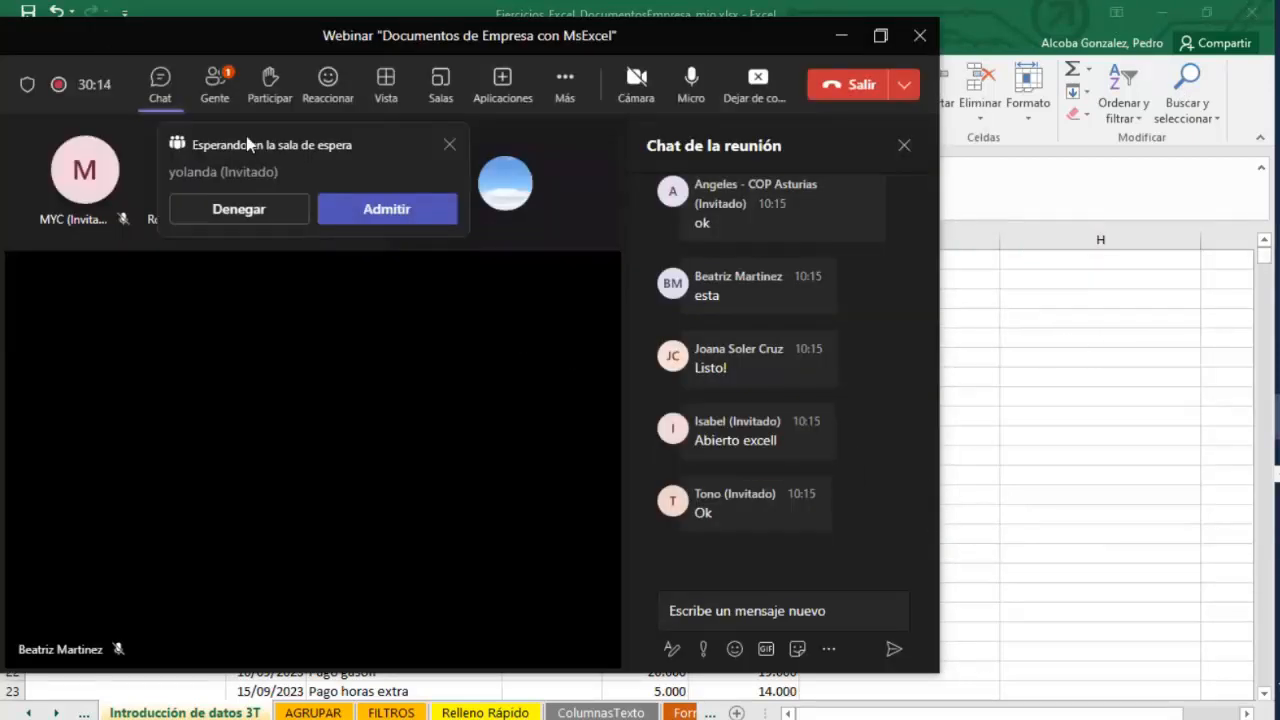
click(389, 212)
click(841, 35)
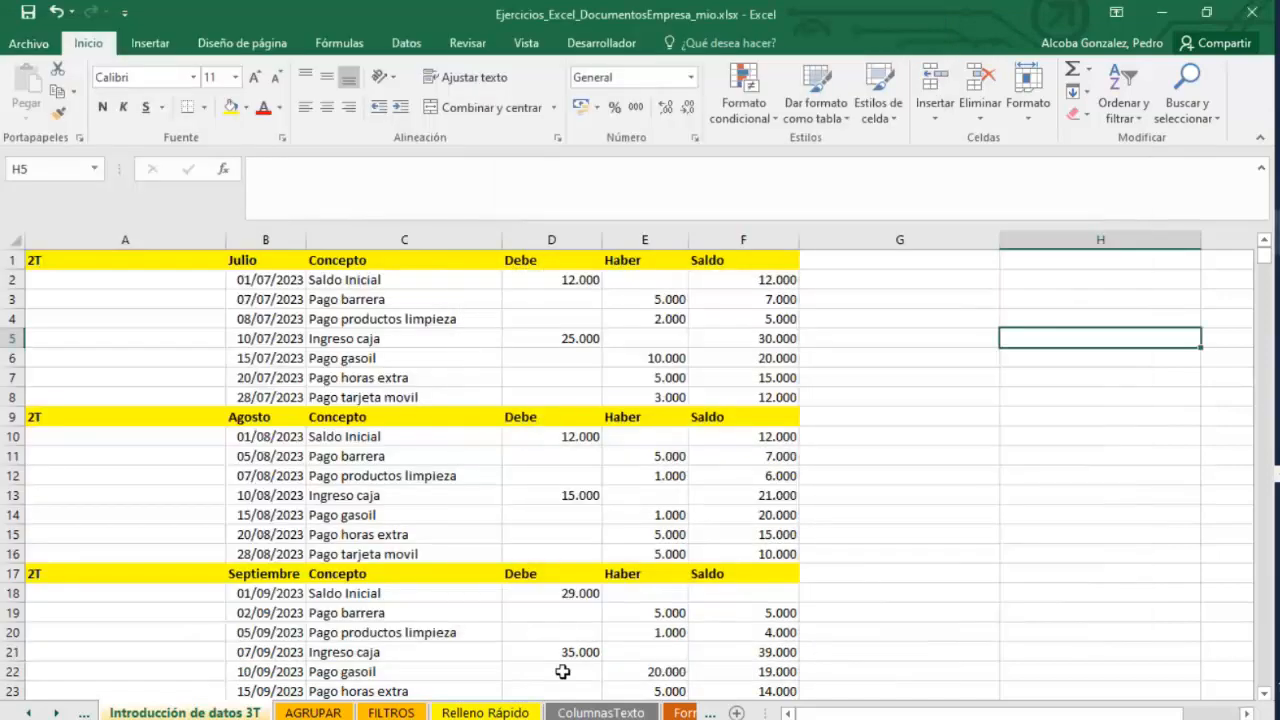
Move through the sheet tabs to open the FILTROS sheet.
click(600, 712)
click(485, 712)
click(391, 712)
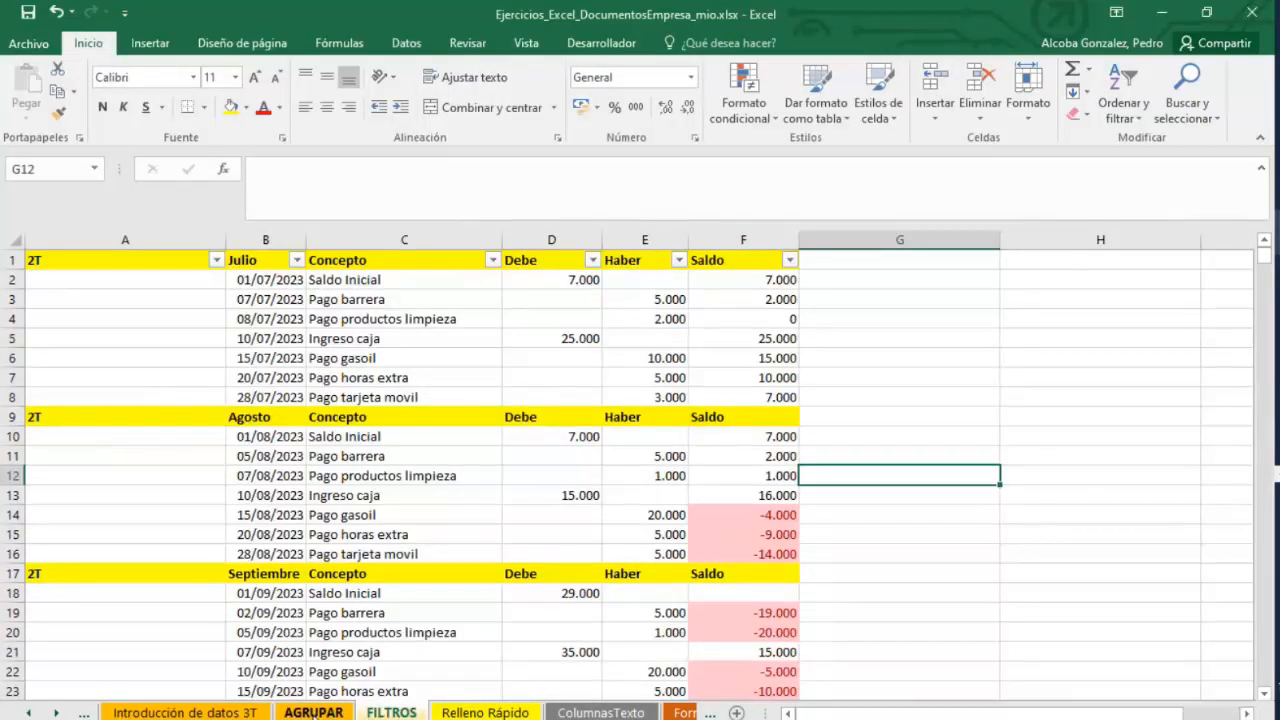
click(313, 712)
click(185, 712)
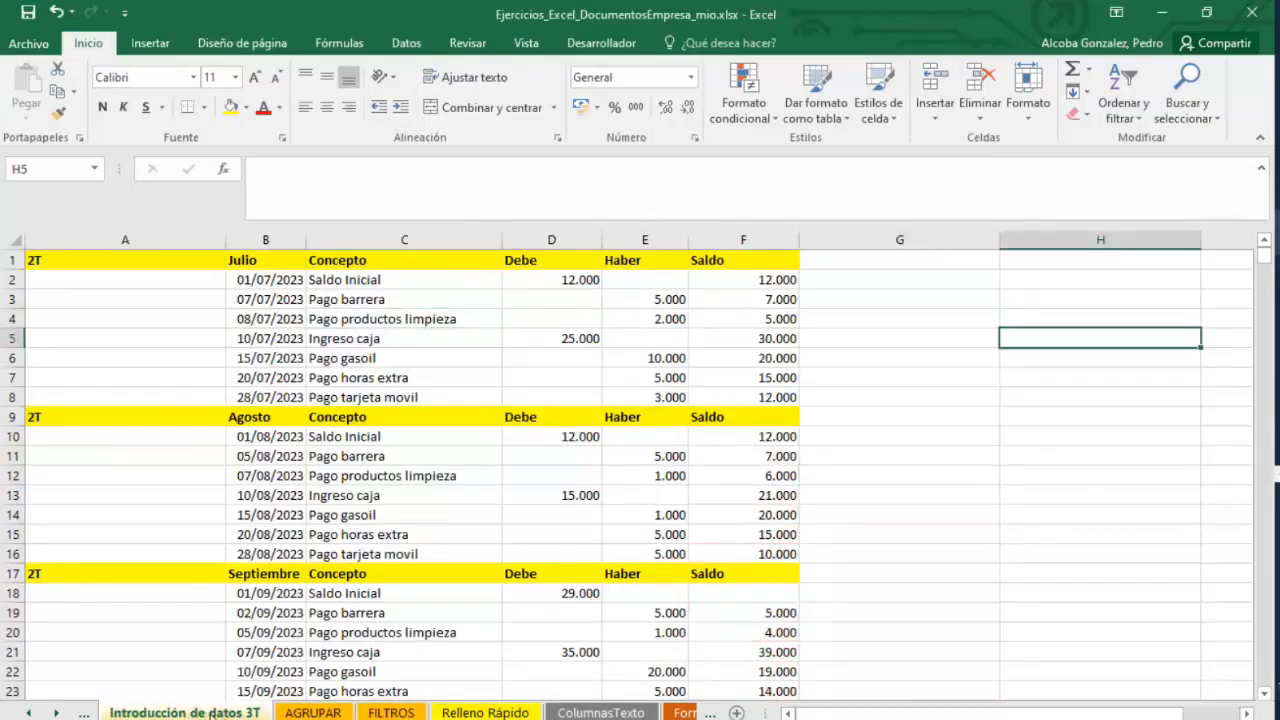
click(580, 712)
click(485, 712)
click(389, 712)
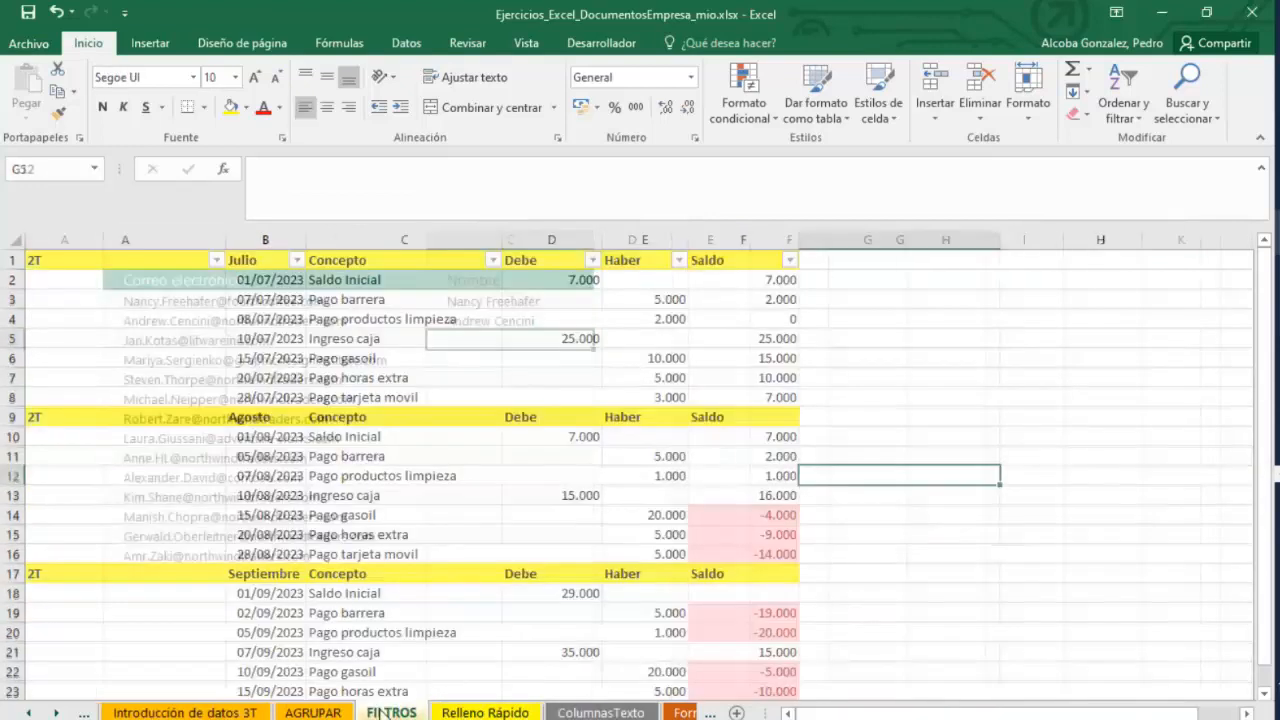
Show the desktop, open the CURSO EXCEL folder and open the Ejemplos de validación de datos de Excel workbook.
right_click(990, 719)
click(1104, 614)
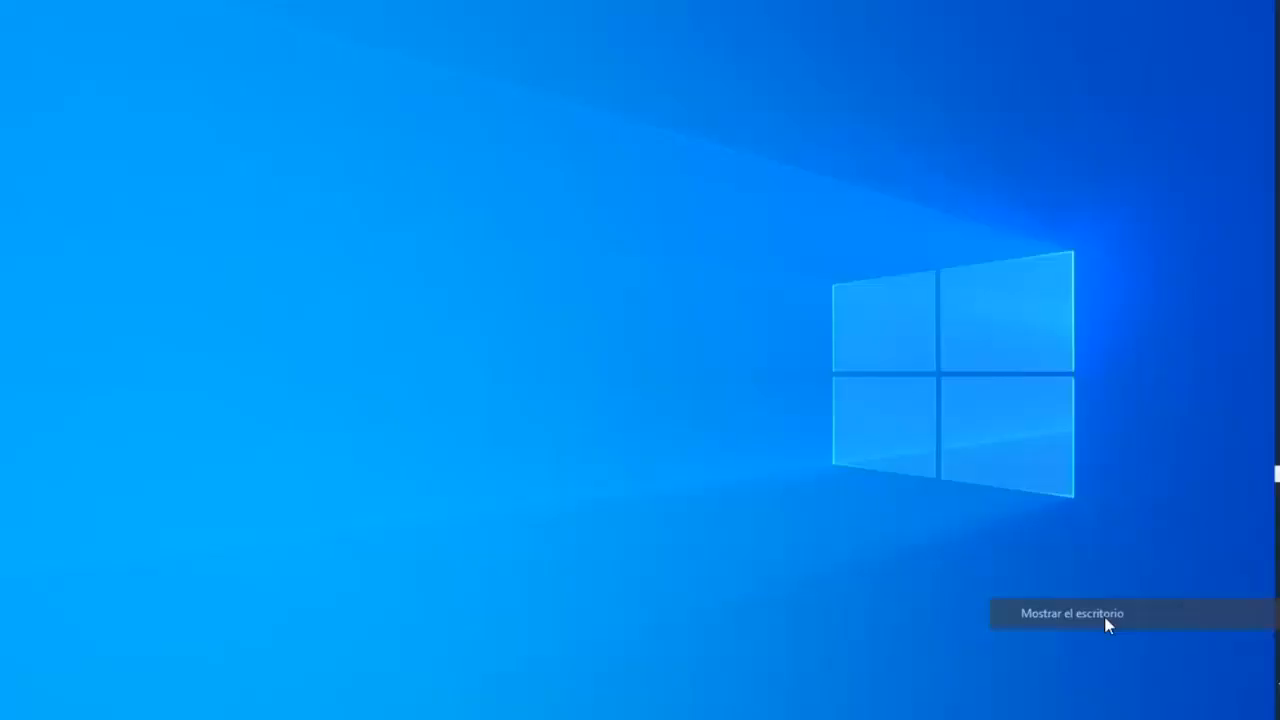
double_click(832, 334)
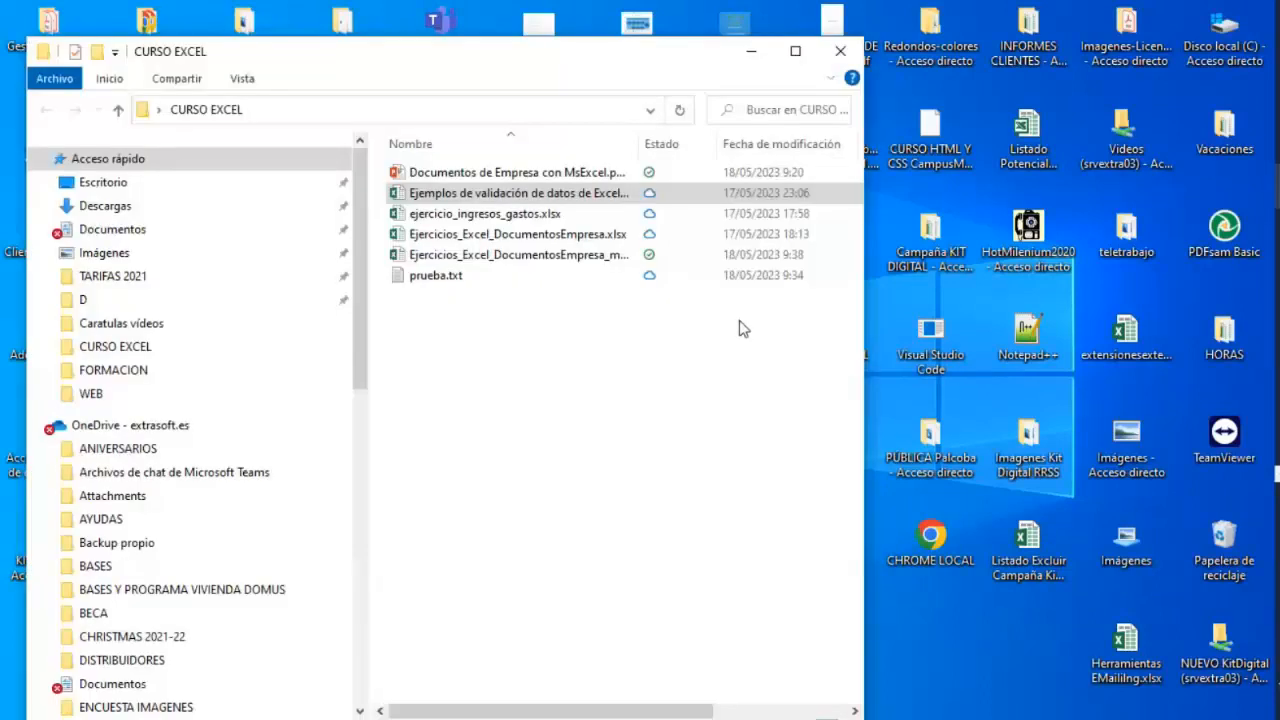
double_click(510, 256)
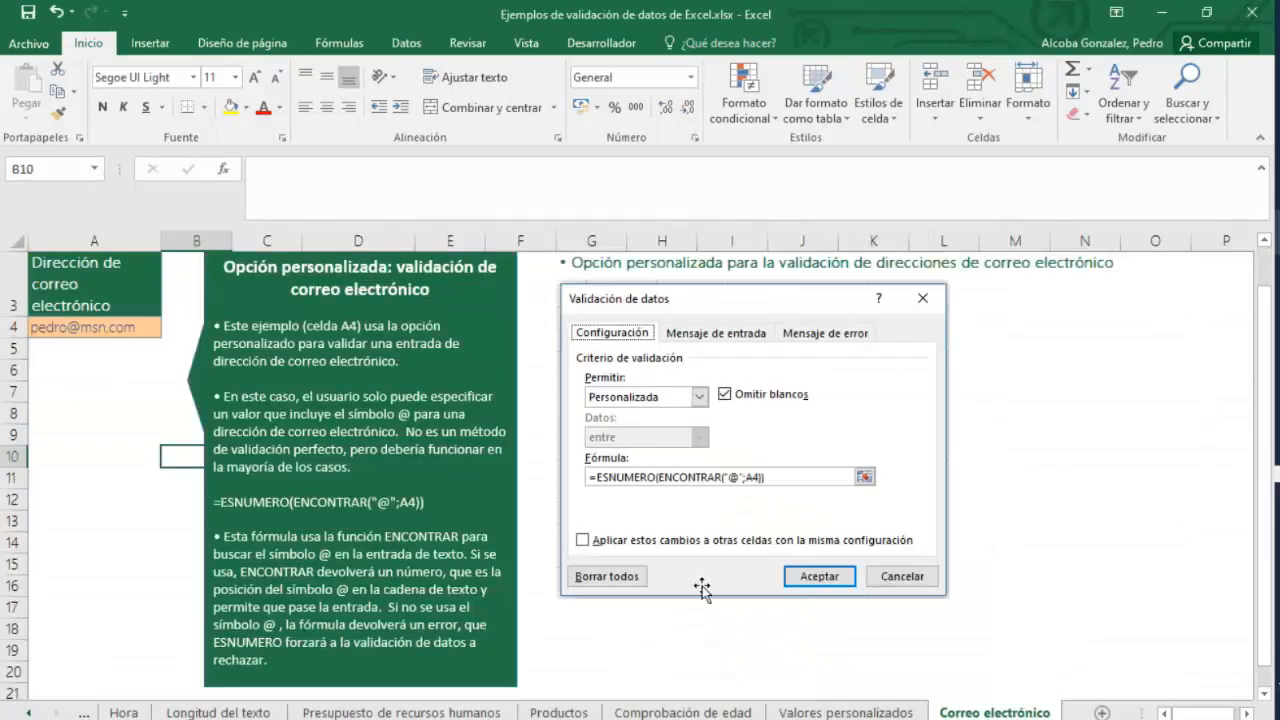
Browse back through the sheet tabs to the NOTAS sheet and review its list of validation types.
click(124, 712)
click(84, 712)
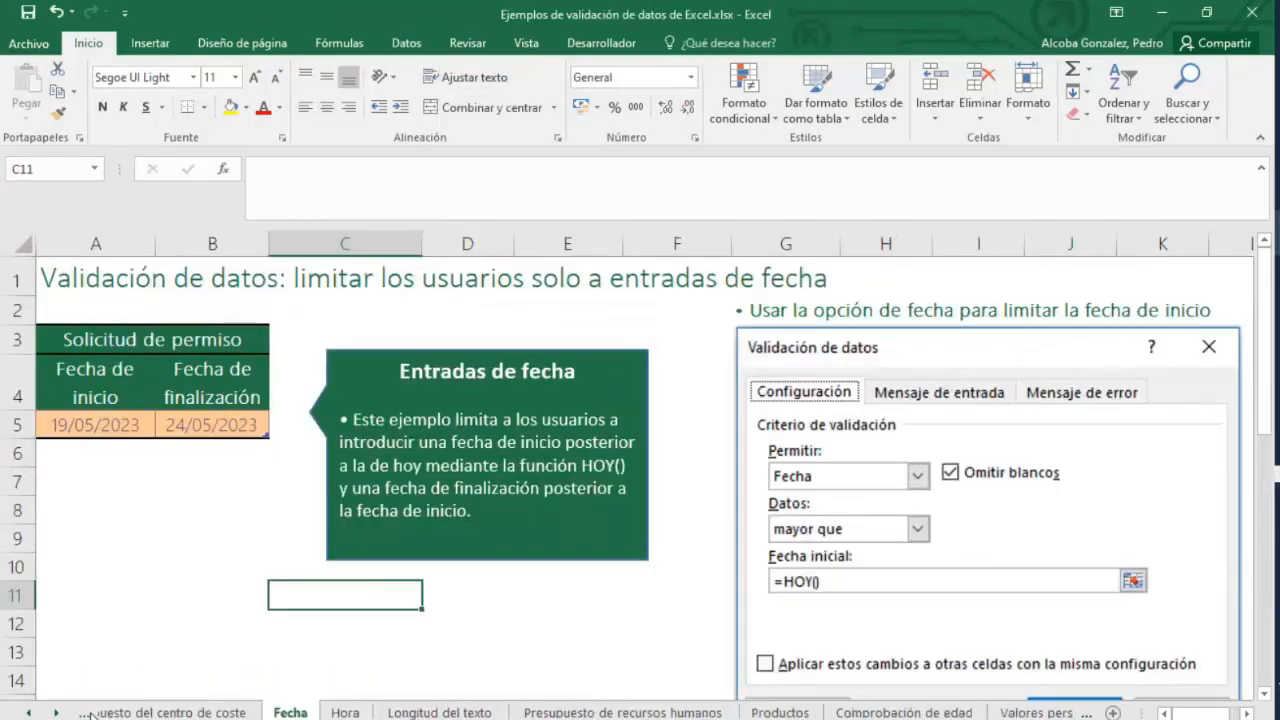
click(86, 713)
click(86, 713)
click(86, 713)
click(86, 713)
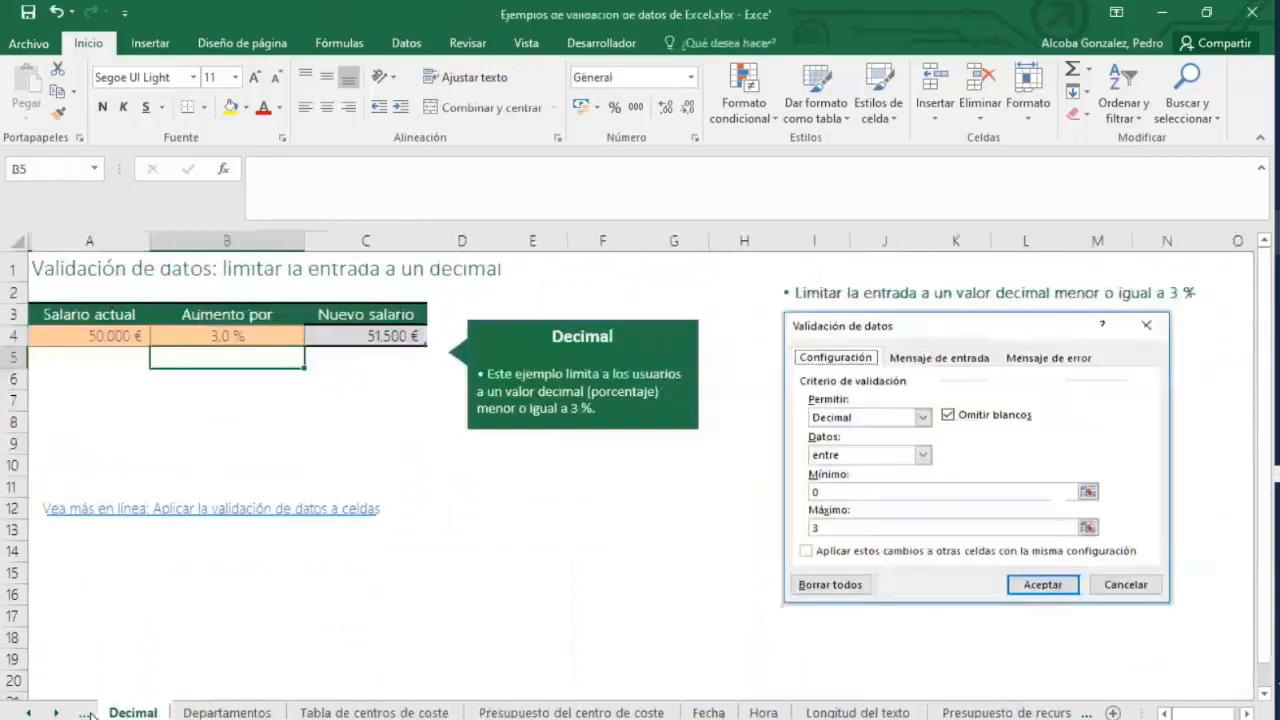
click(88, 713)
click(88, 713)
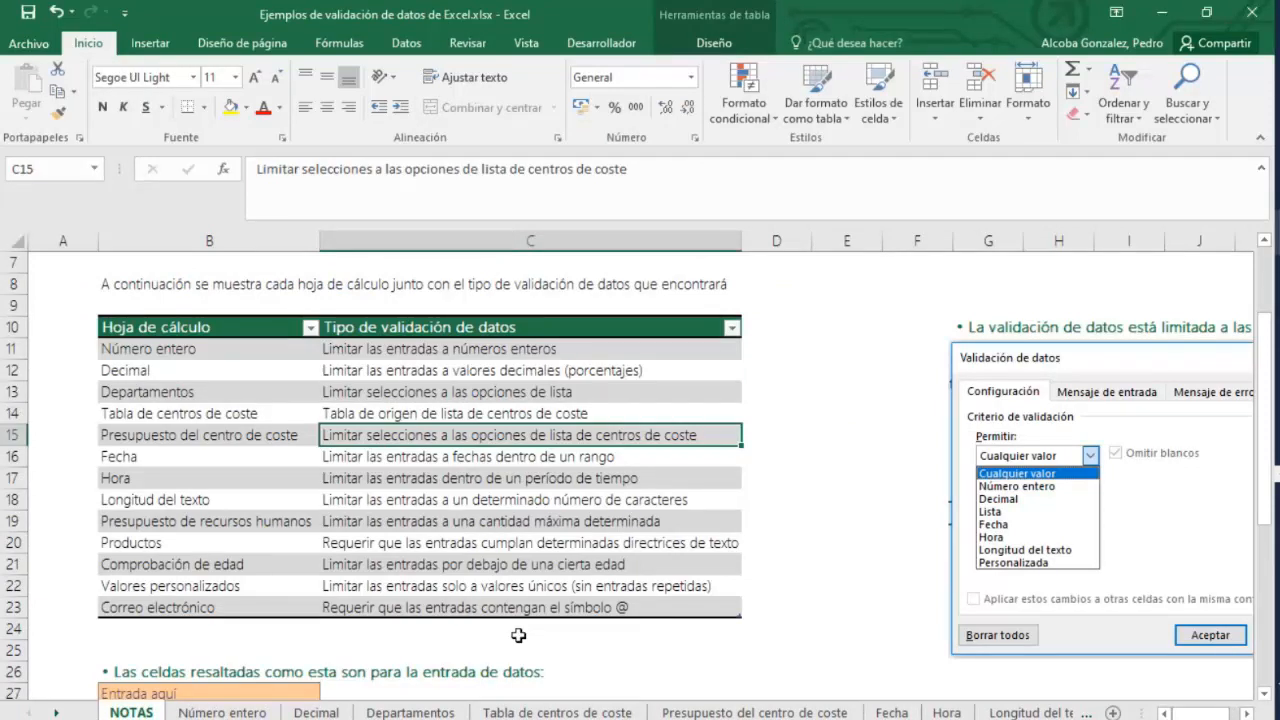
scroll(518, 635, down, 1)
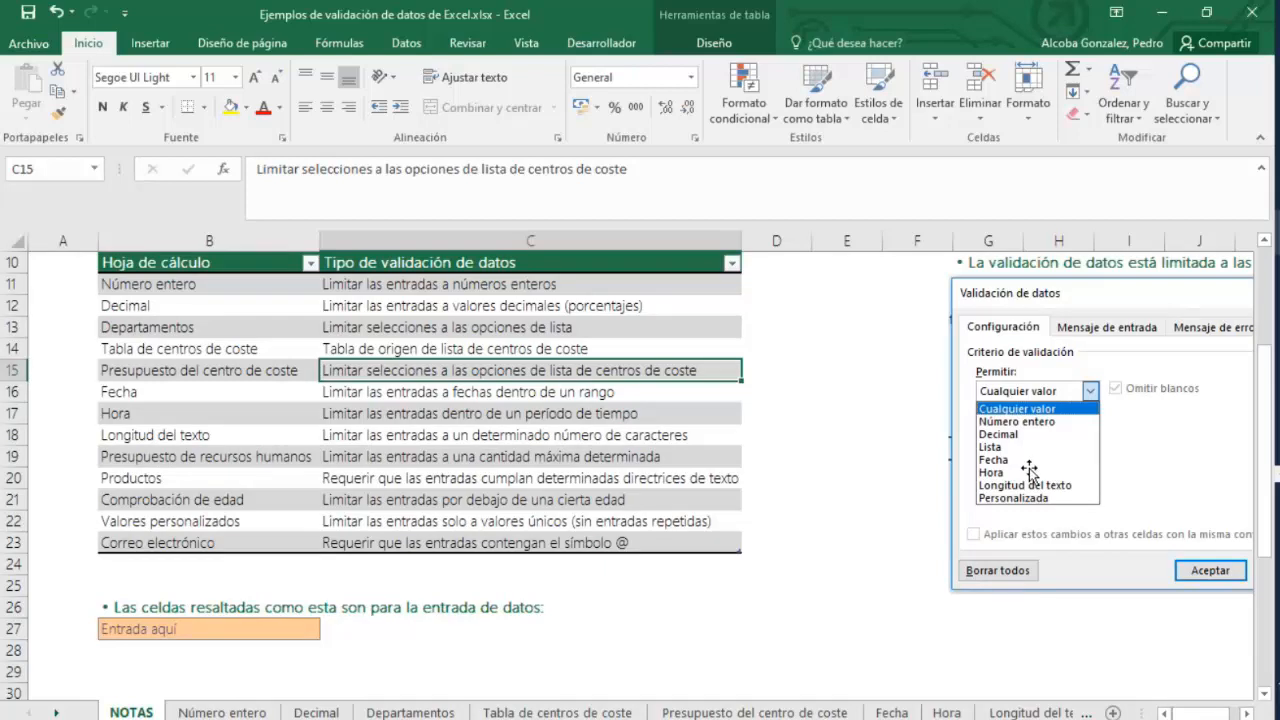
Open the Número entero sheet and select the Clasificación input cell.
click(222, 712)
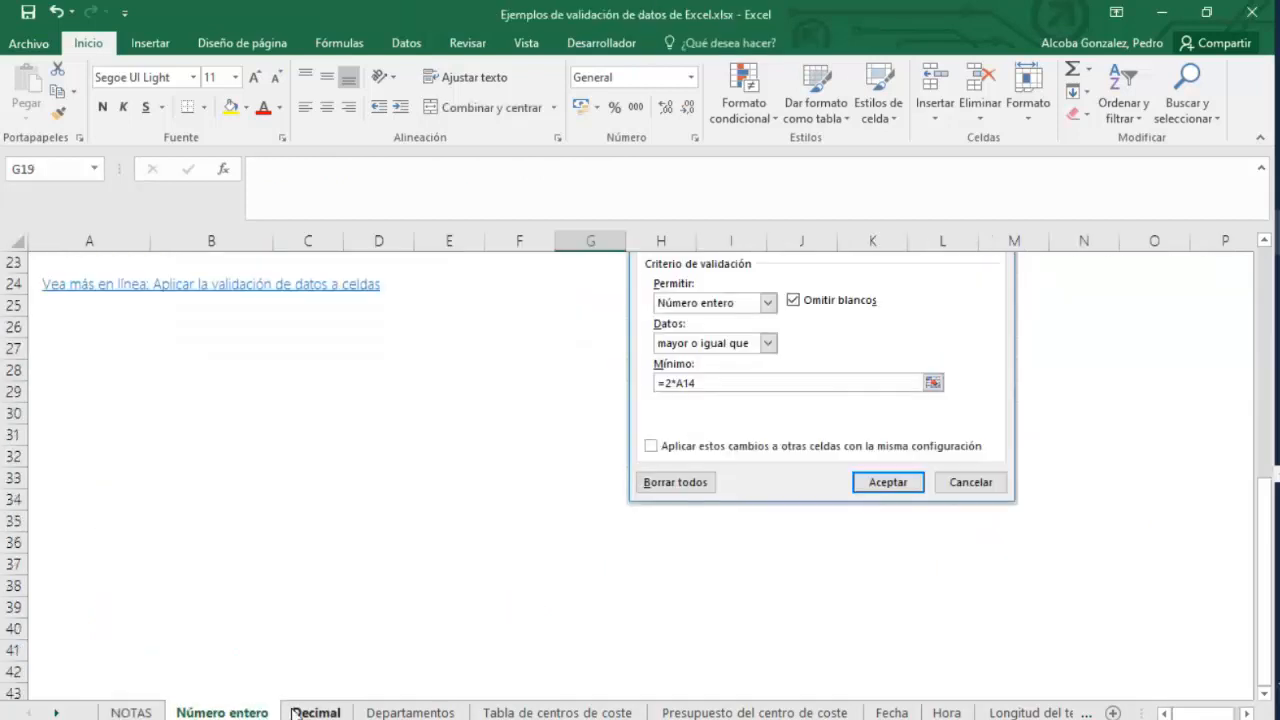
scroll(690, 576, up, 1)
scroll(690, 576, up, 7)
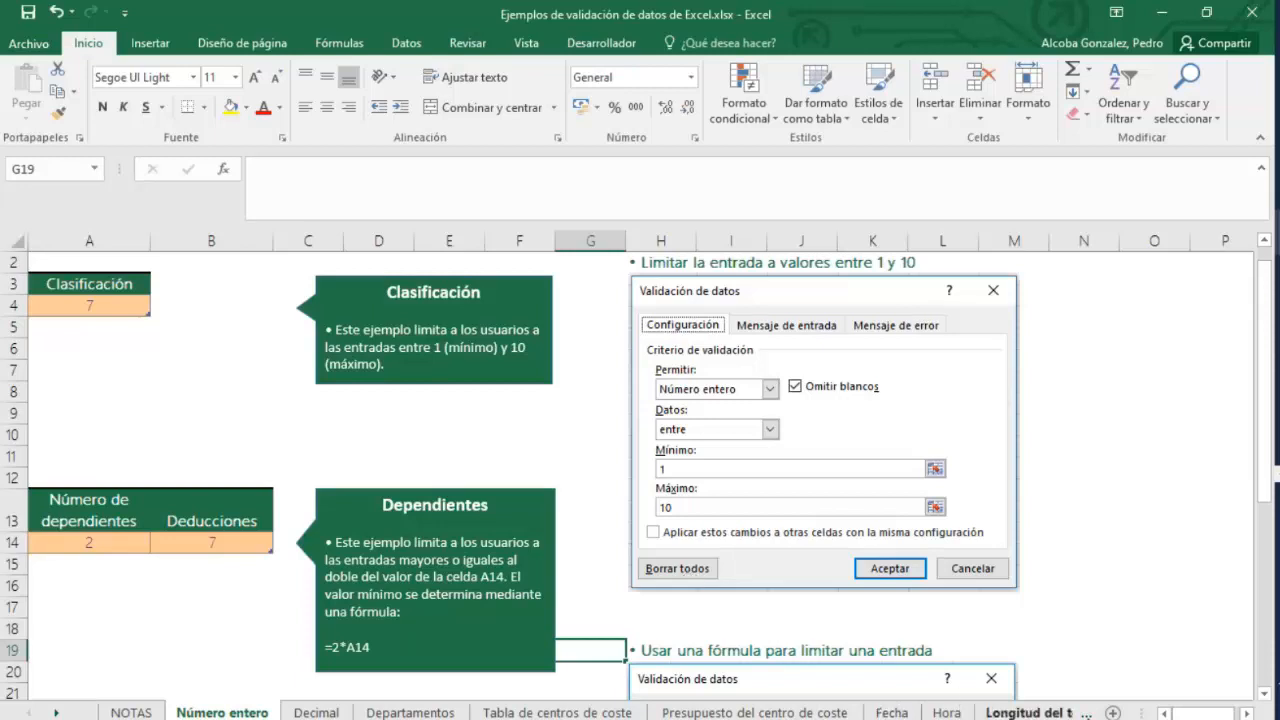
scroll(636, 474, up, 1)
click(83, 338)
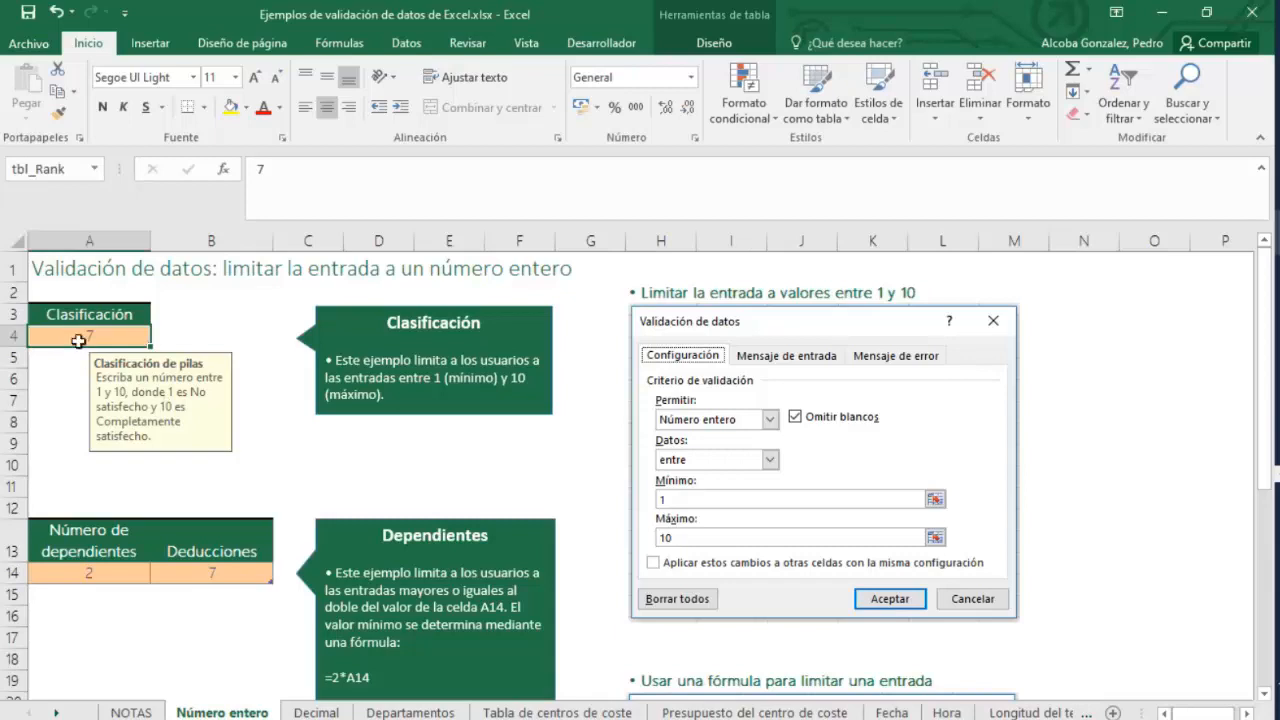
Try entering 8,5 in the Clasificación cell, then cancel the rejected entry.
double_click(71, 338)
key(BackSpace)
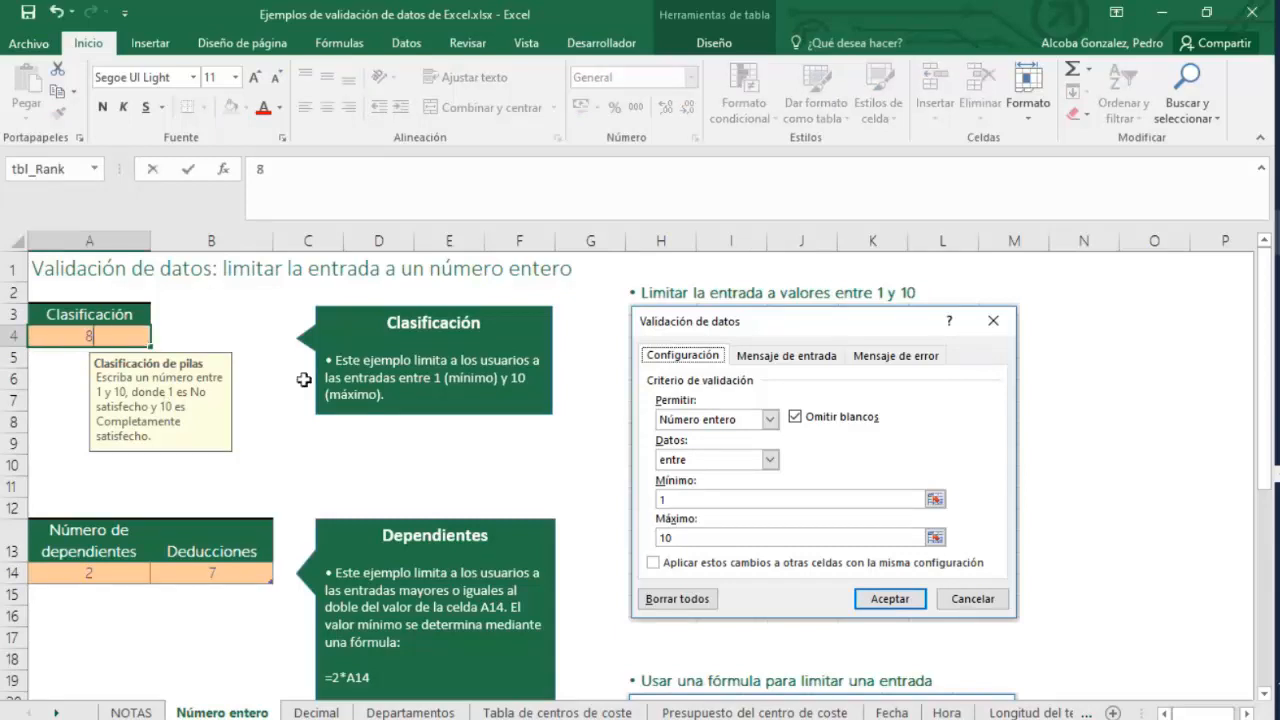
text(8,5)
key(Return)
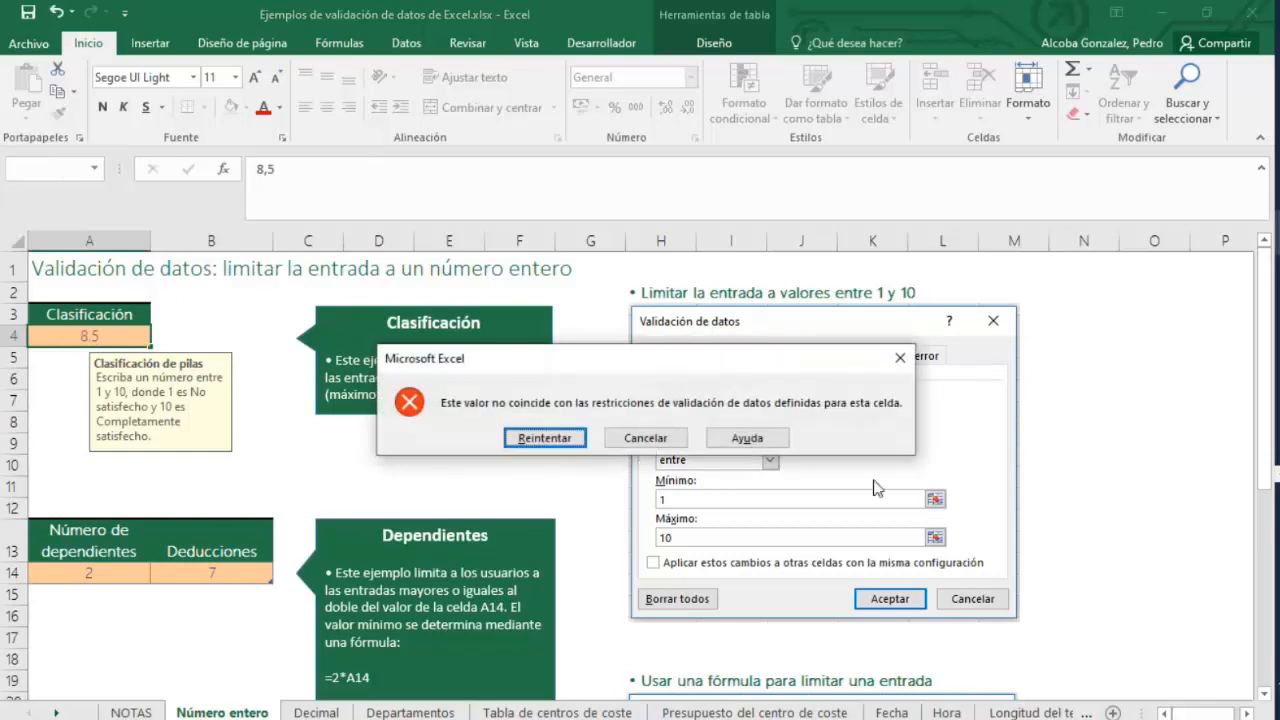
click(646, 437)
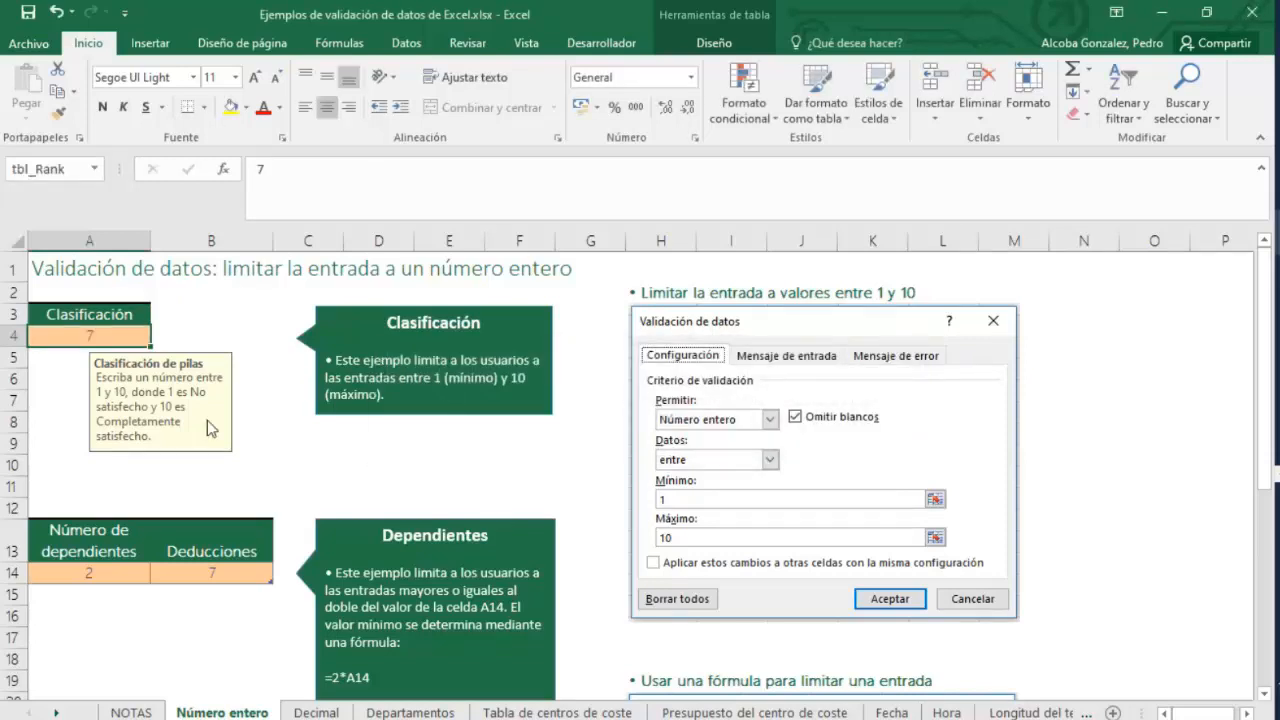
Switch to the Ejercicios_Excel_DocumentosEmpresa_mio workbook and open the Introducción de datos 1T sheet.
key(Up)
mouse_move(1278, 232)
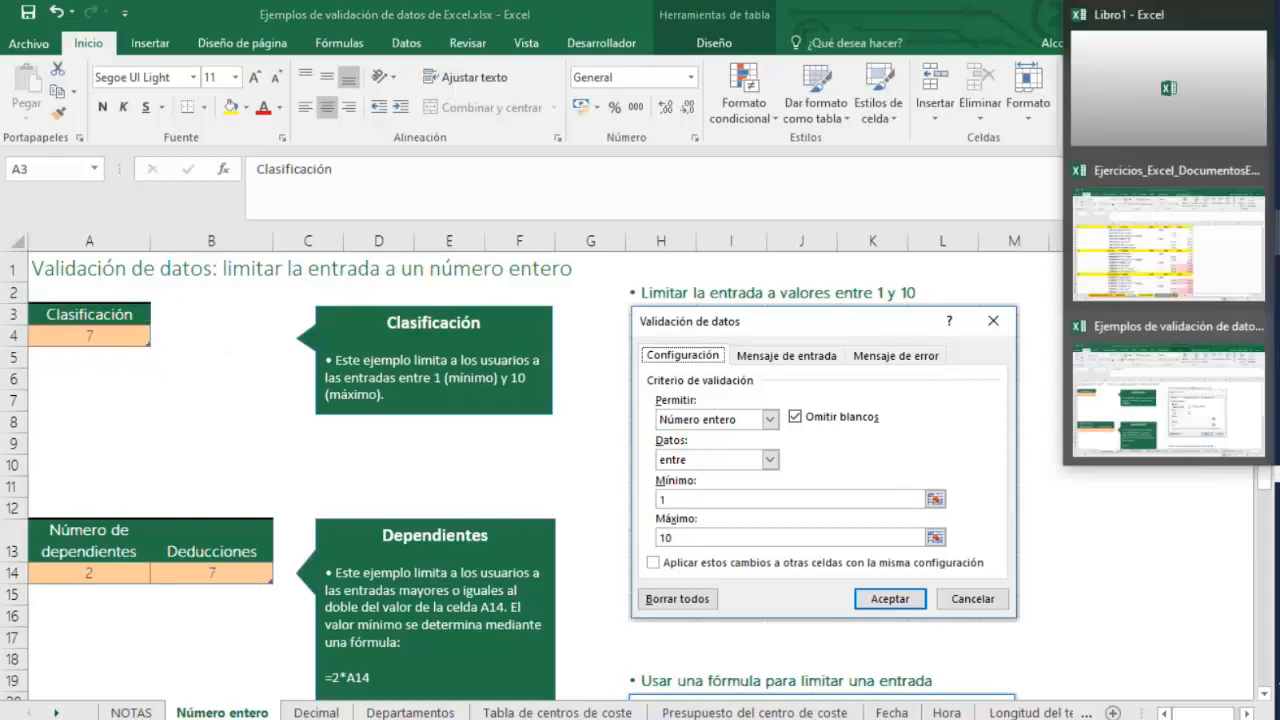
click(1168, 232)
click(857, 452)
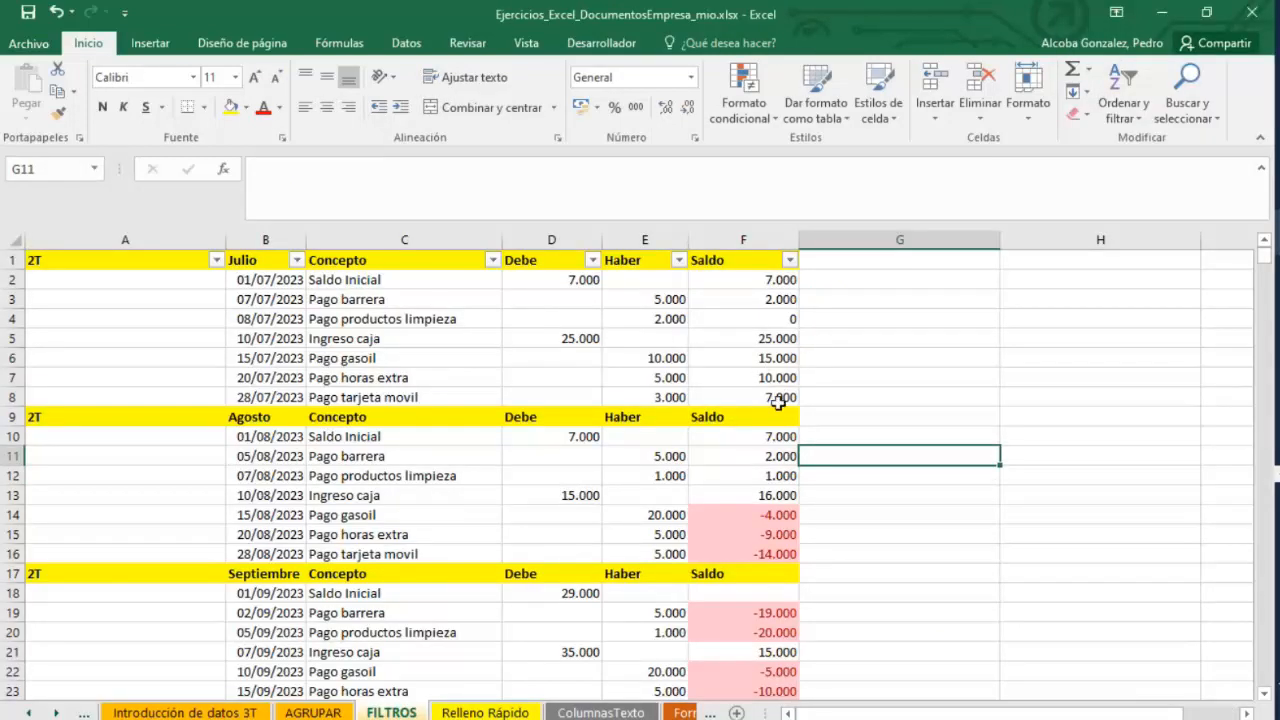
drag(778, 403, 523, 251)
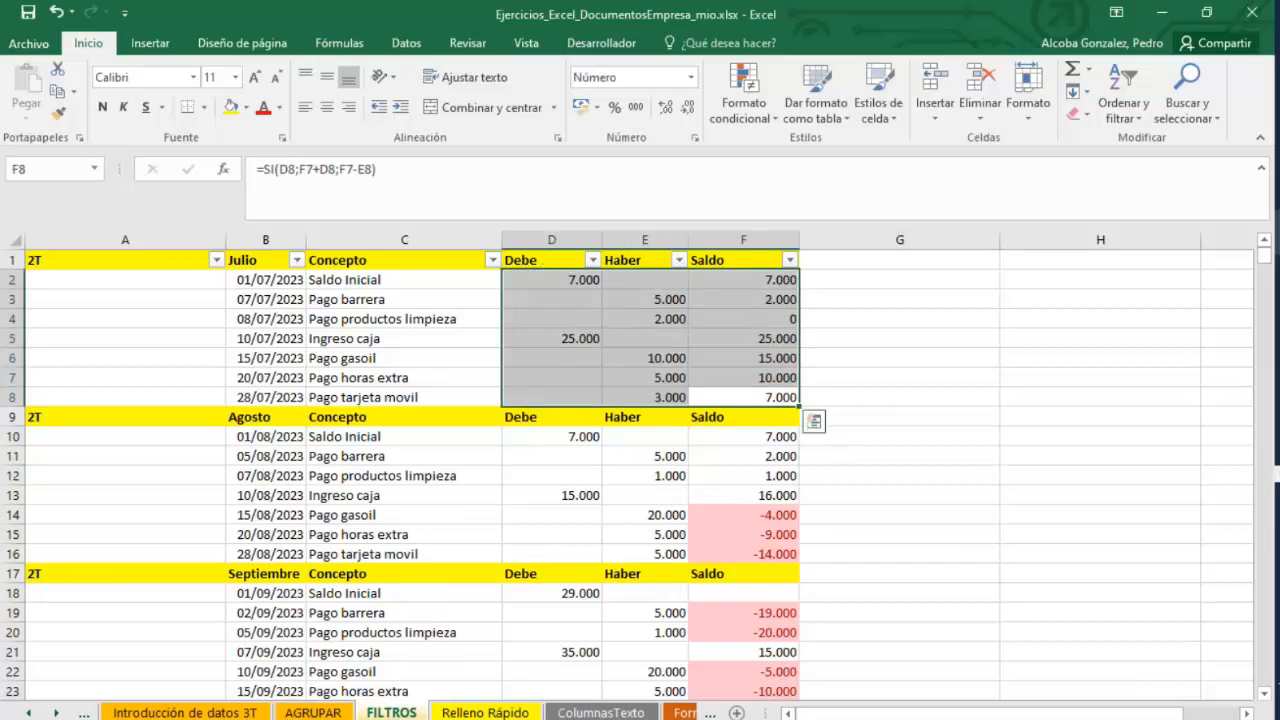
click(85, 713)
click(88, 713)
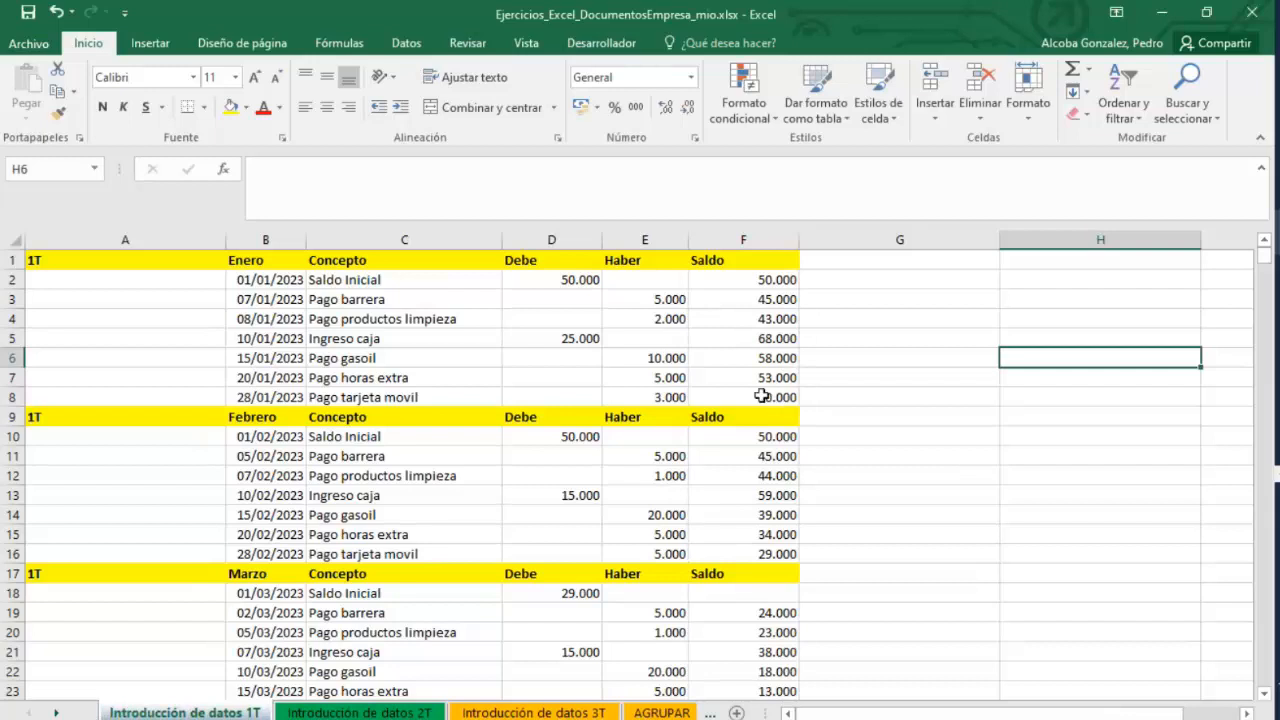
Select the Debe, Haber and Saldo cells of the Enero block and open the Data Validation dialog.
drag(762, 396, 583, 293)
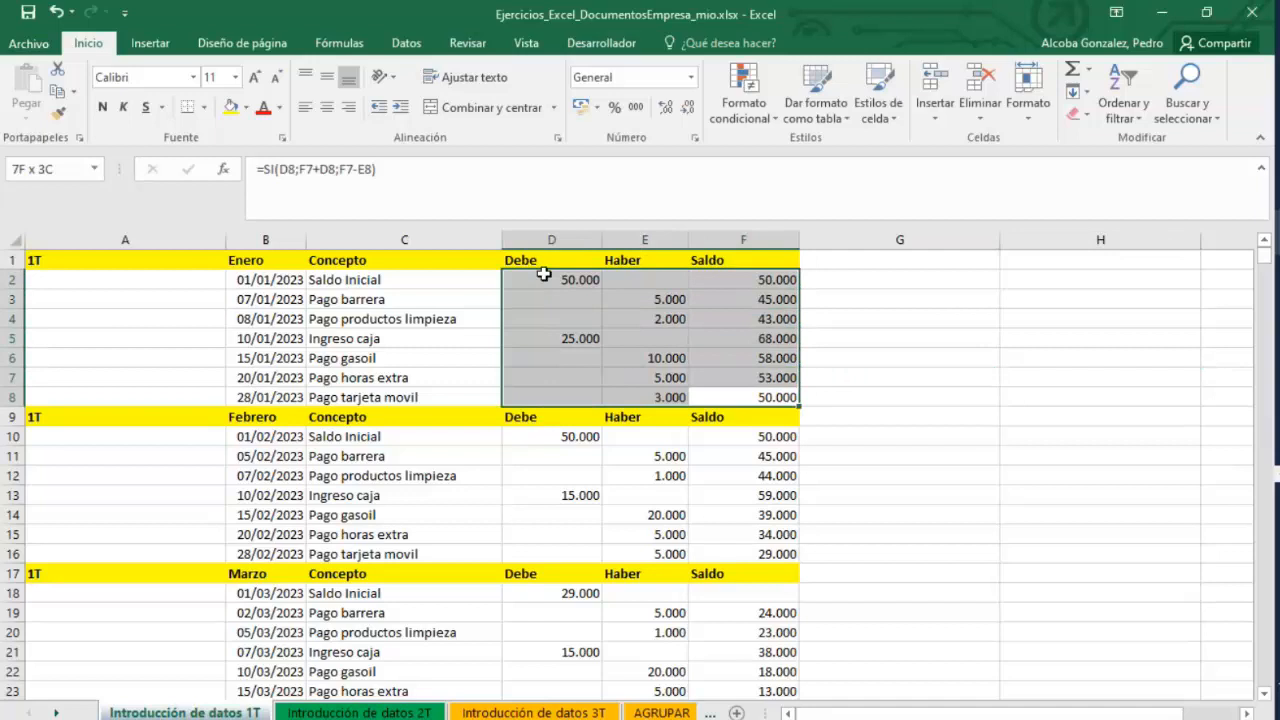
drag(543, 273, 546, 272)
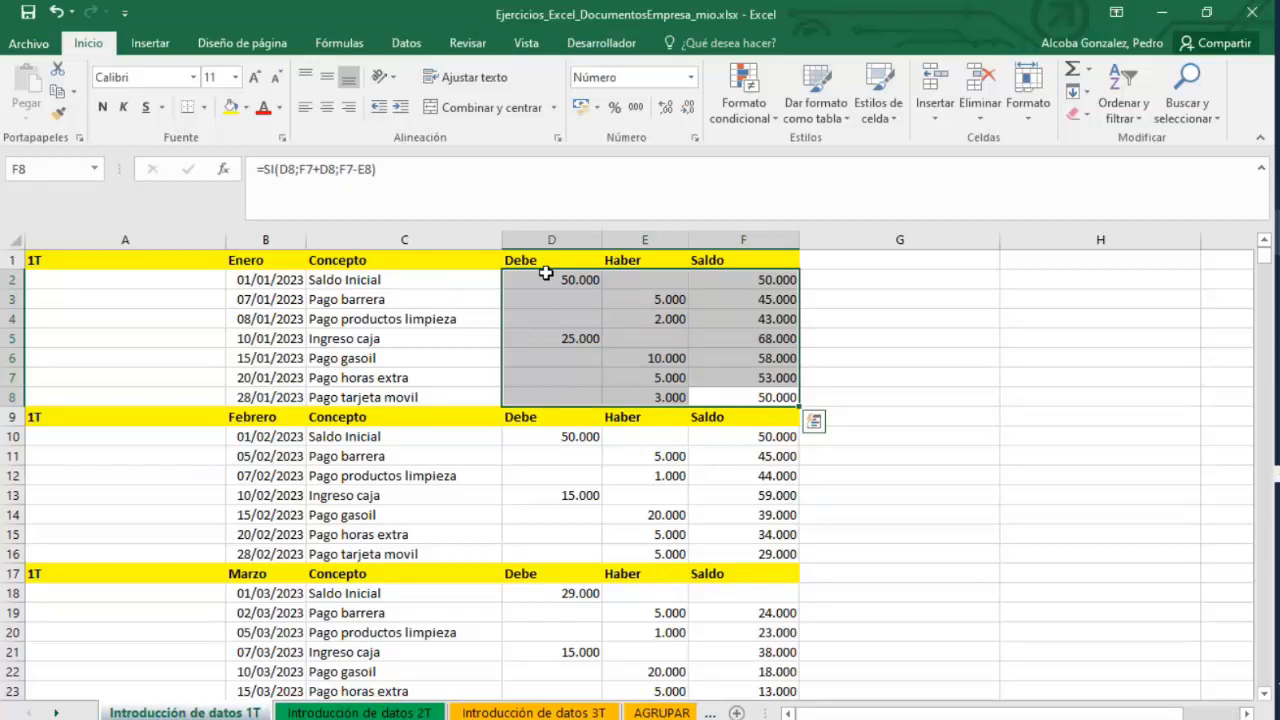
click(405, 43)
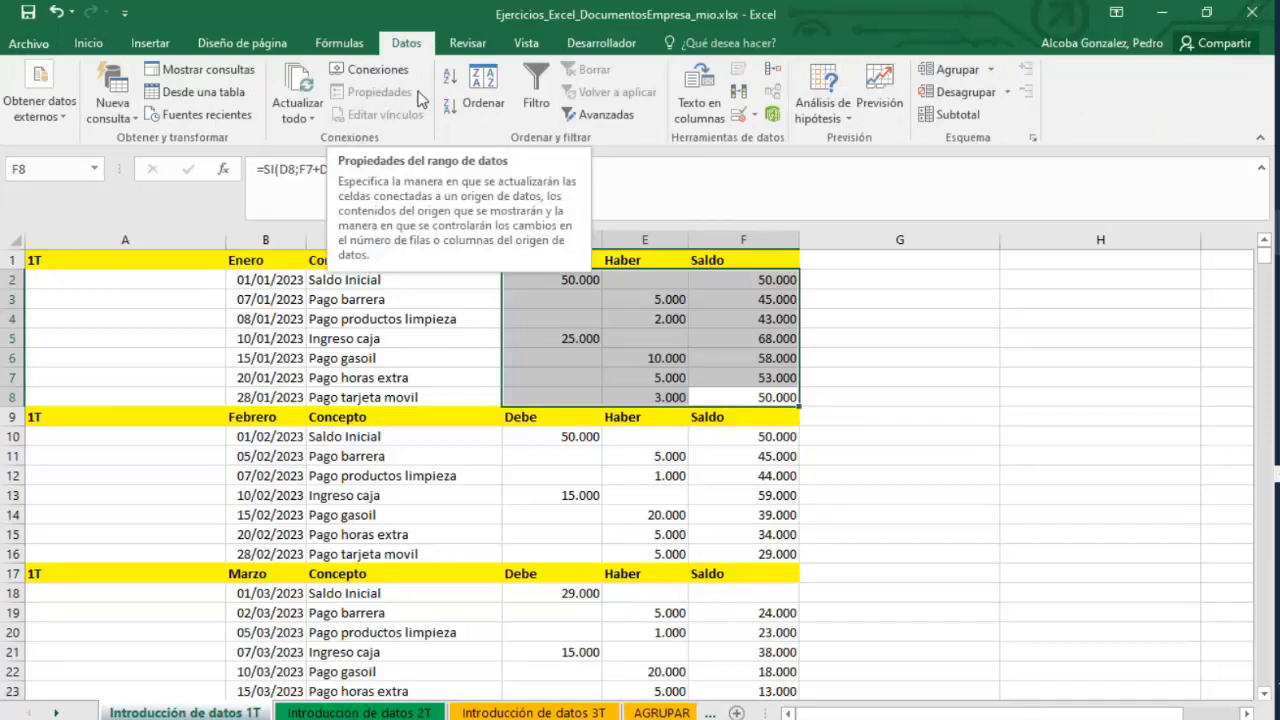
click(757, 117)
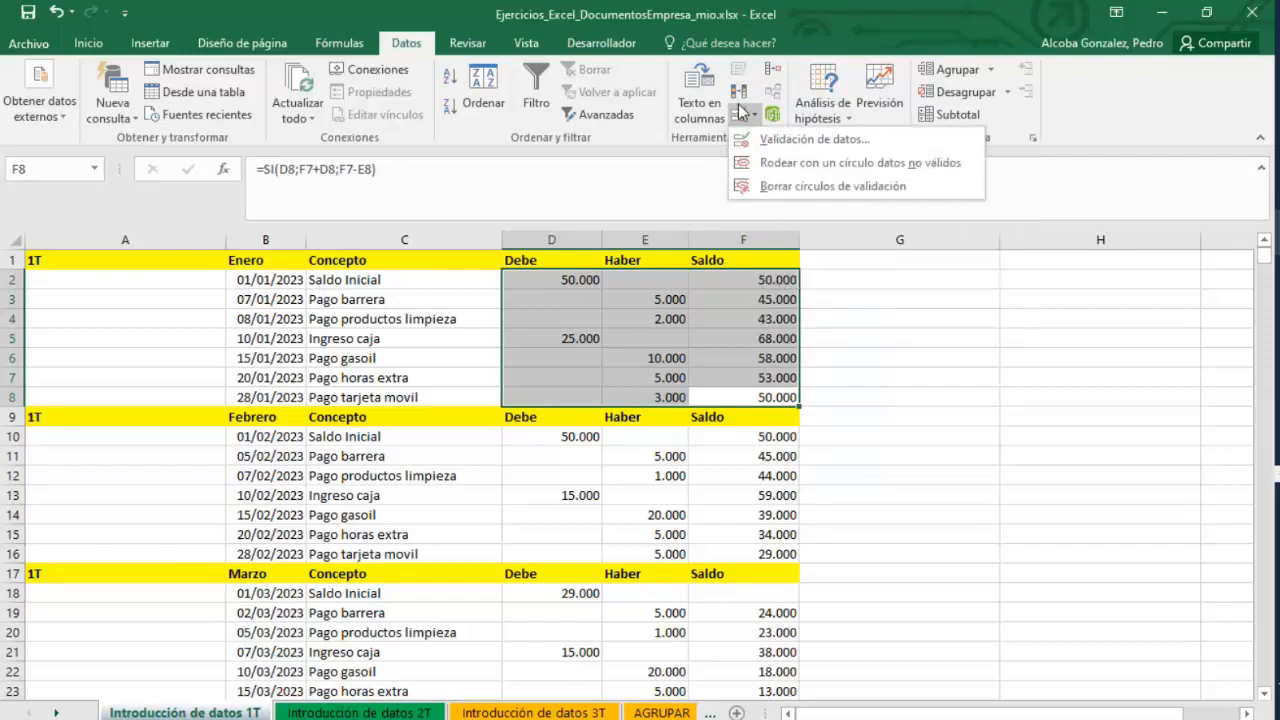
click(778, 142)
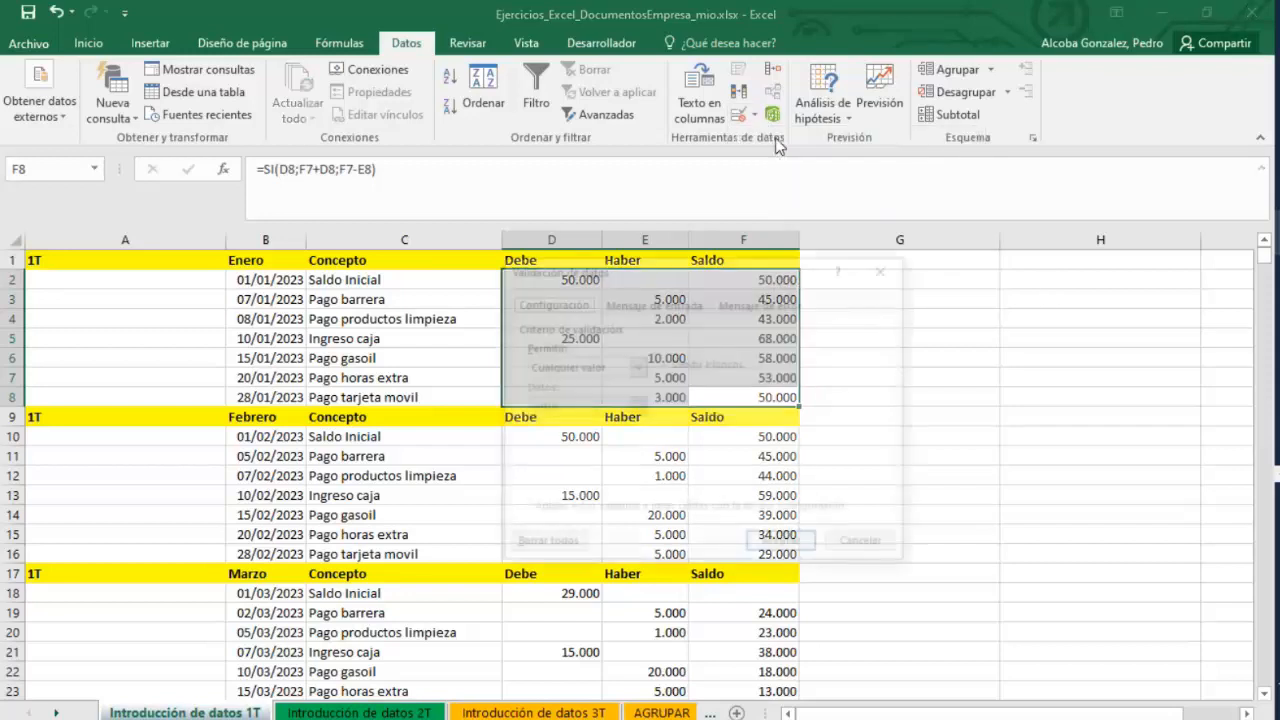
drag(828, 260, 1058, 130)
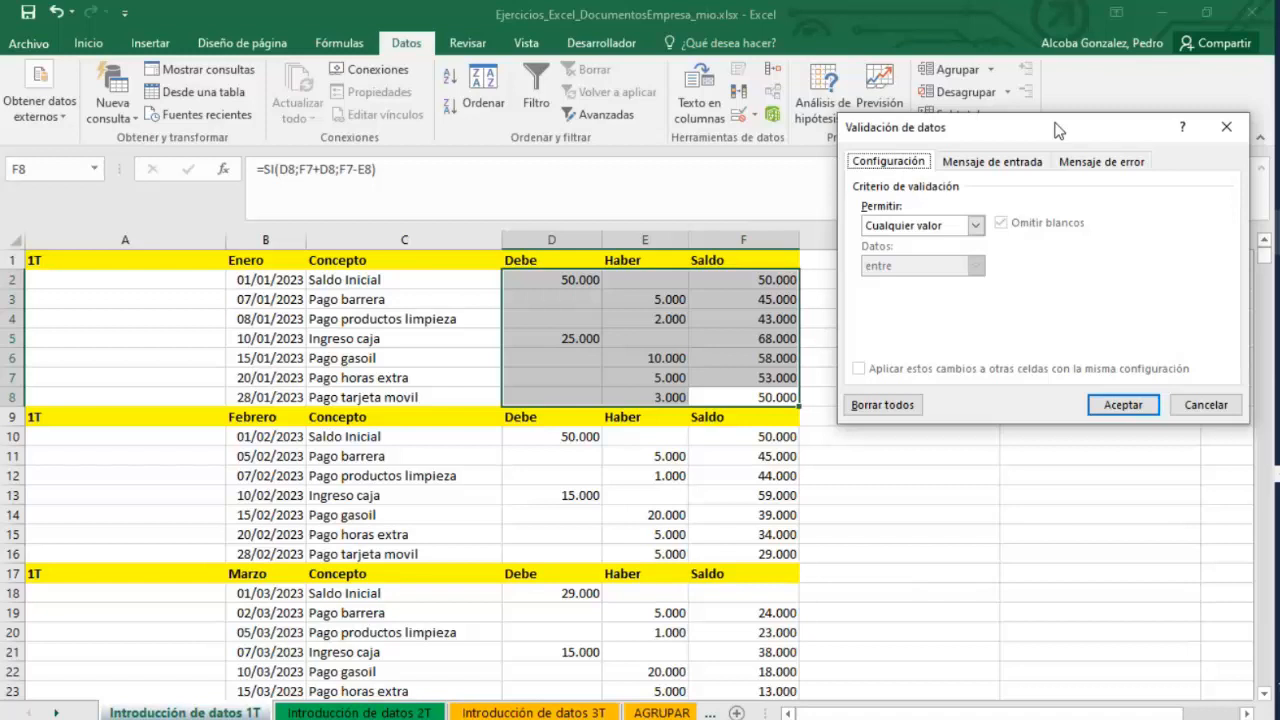
Restrict the selected cells to whole numbers less than 100000 and apply the validation.
click(975, 226)
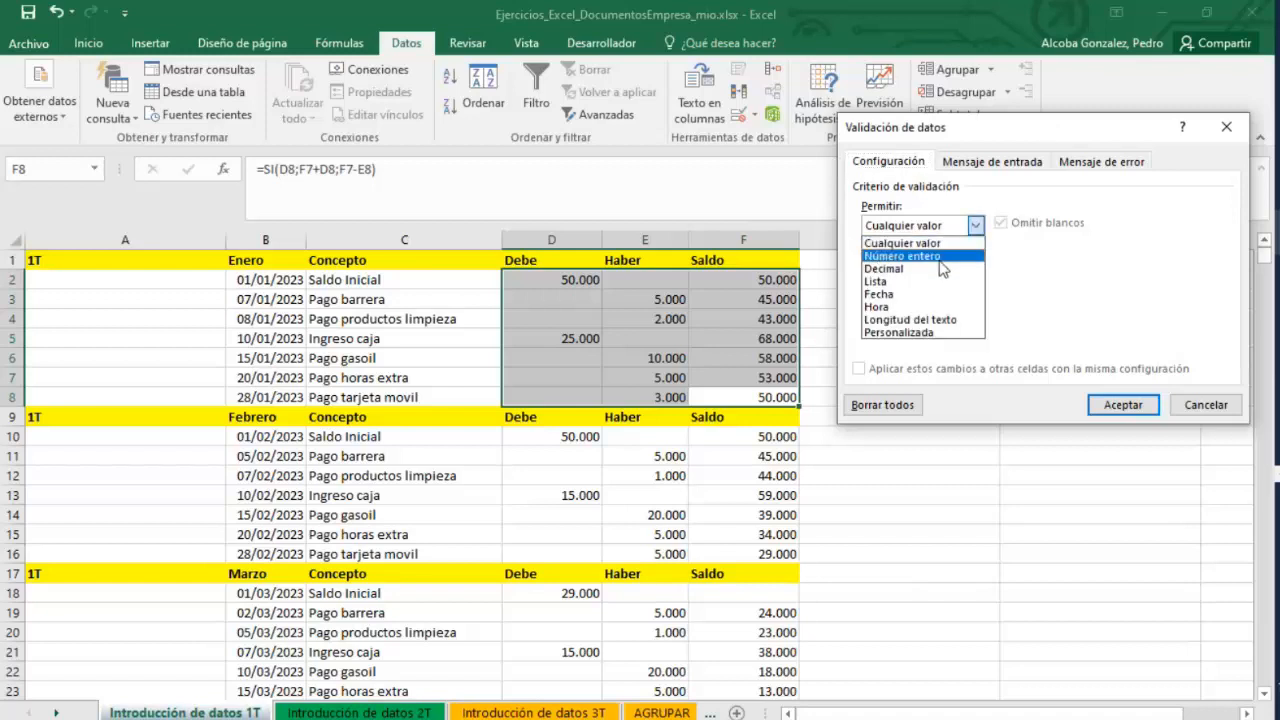
click(939, 258)
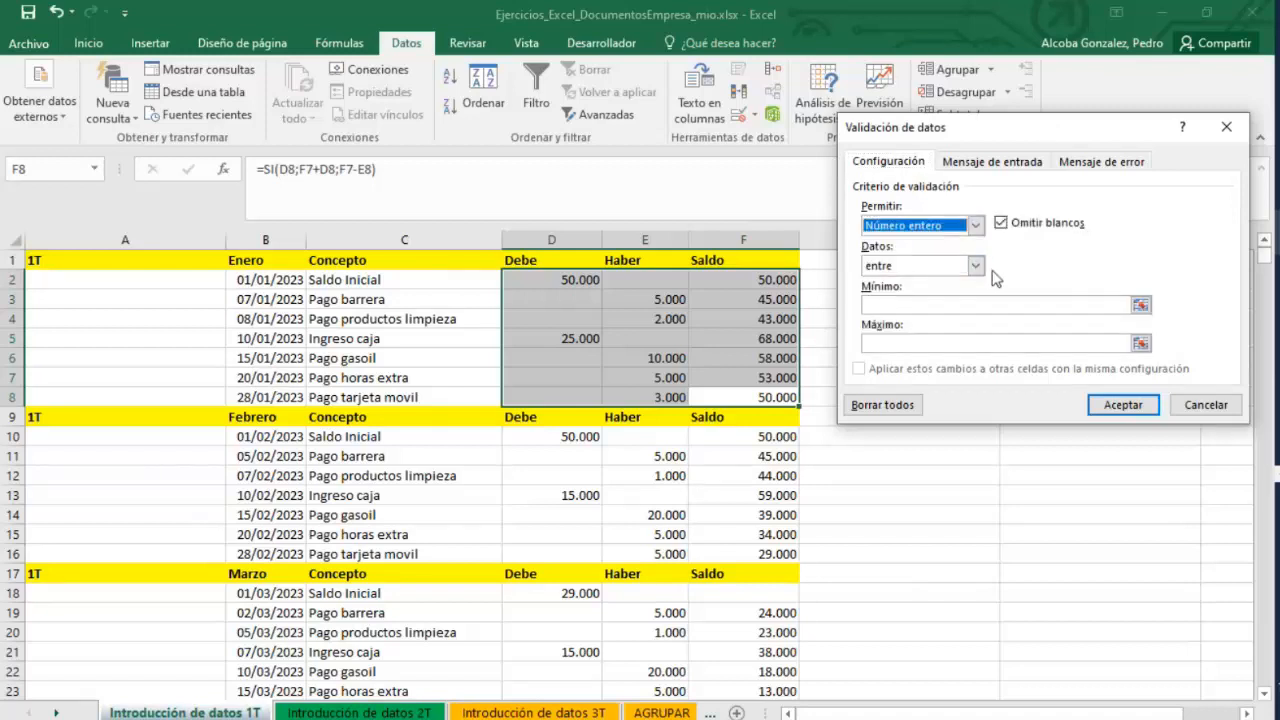
click(975, 266)
click(891, 347)
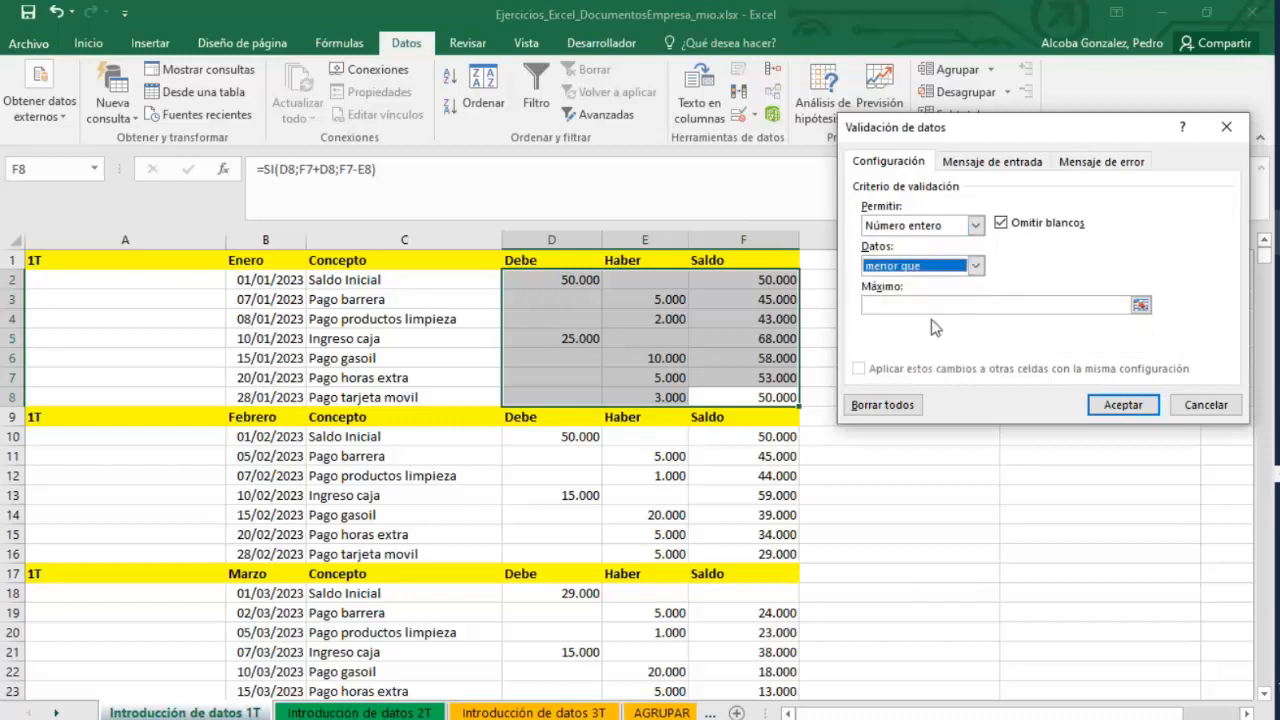
click(932, 306)
text(100)
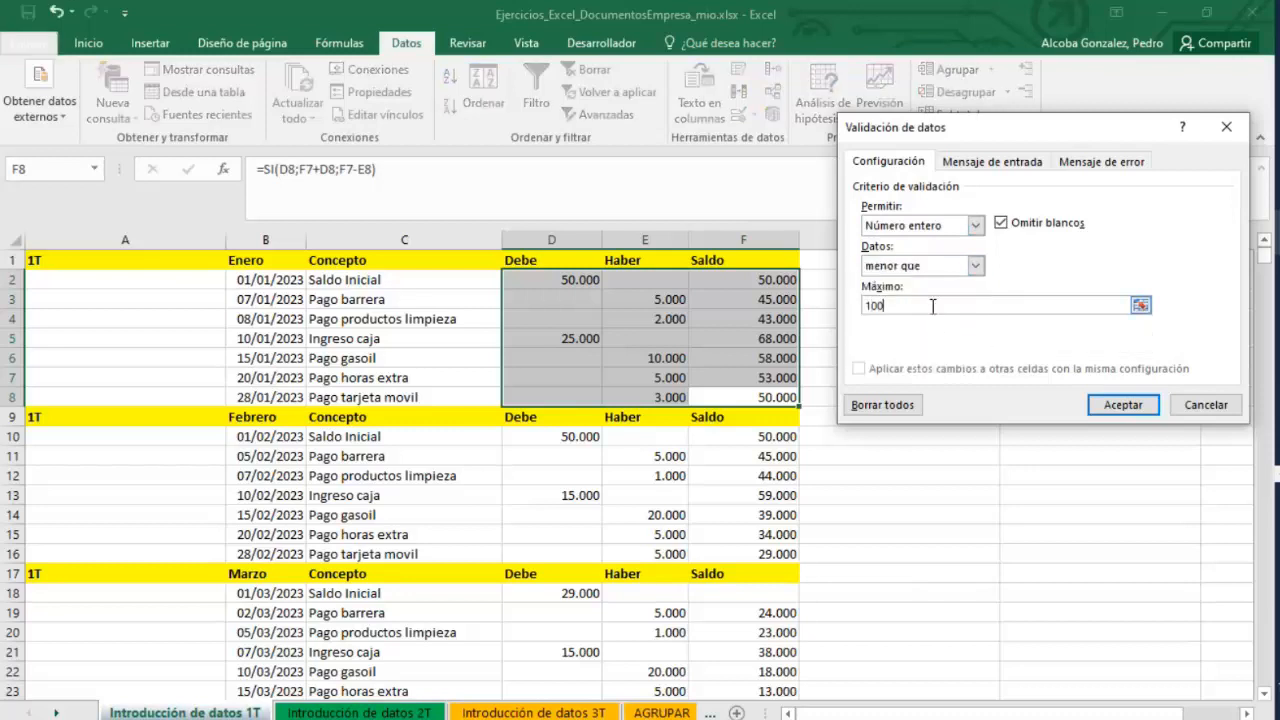
text(000)
key(Return)
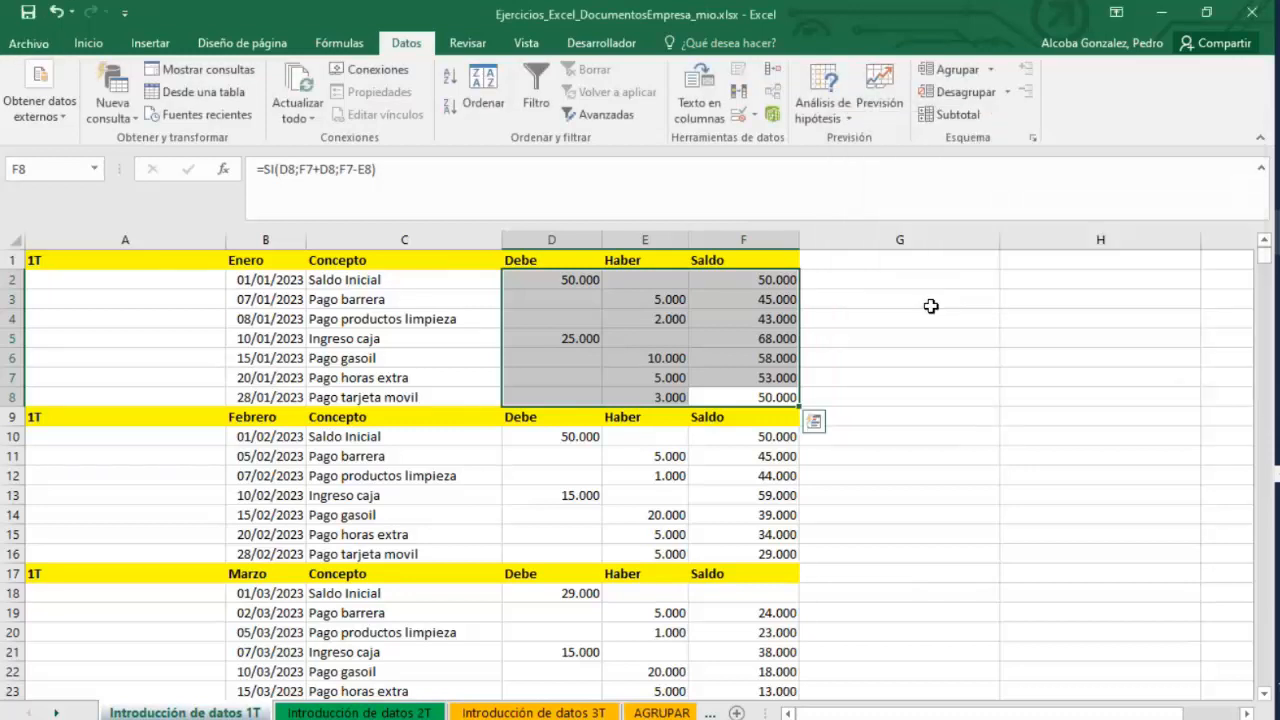
Inspect the Haber value and the Saldo formulas row by row in the Enero block.
click(795, 358)
click(763, 281)
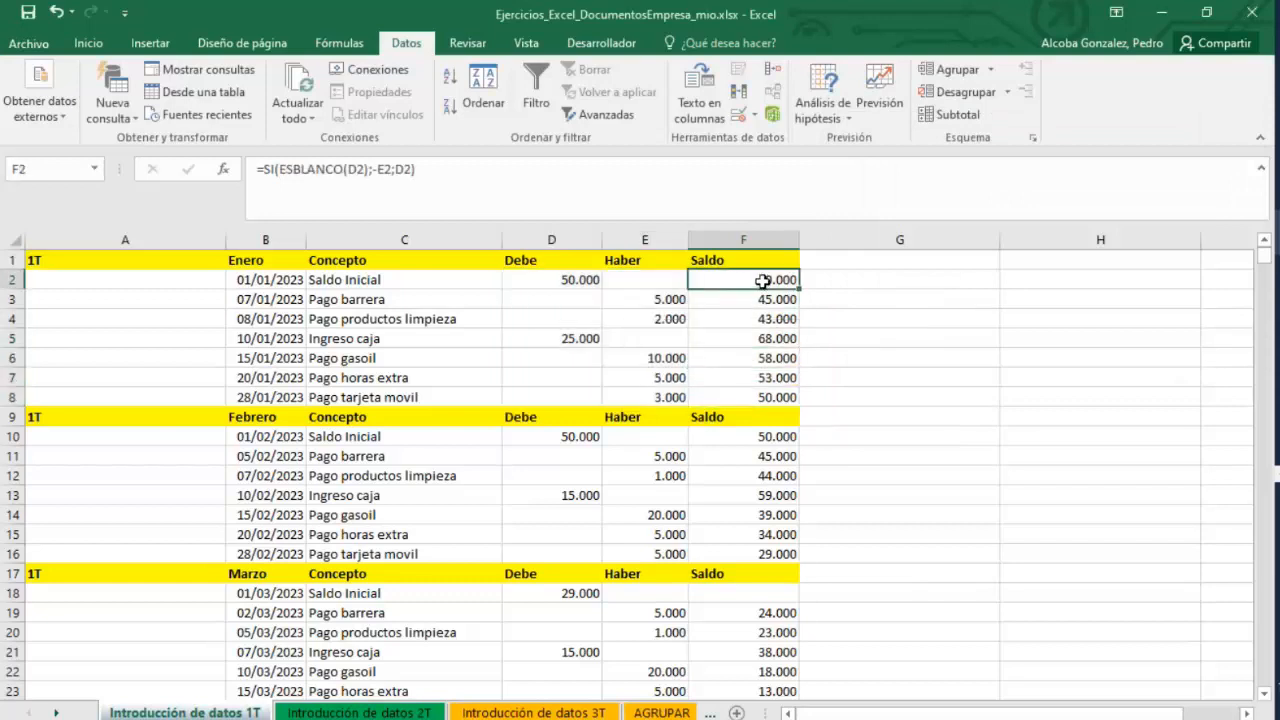
click(693, 300)
double_click(654, 299)
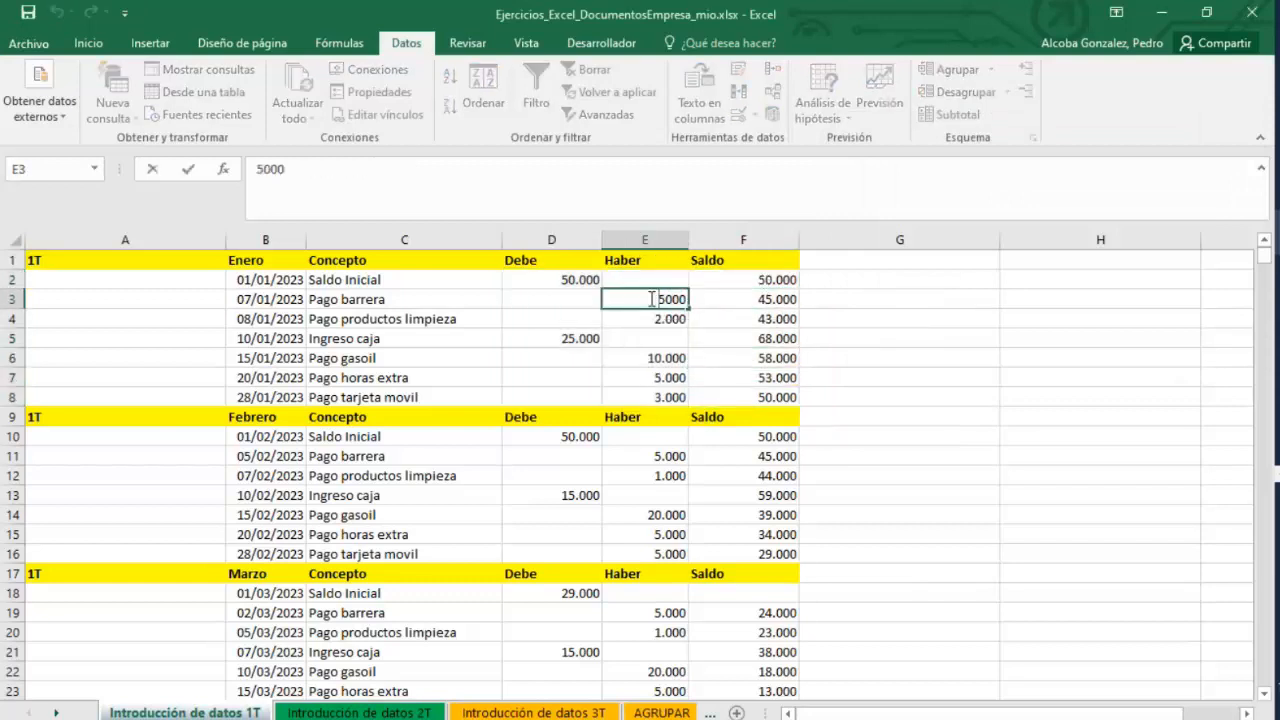
key(Return)
click(757, 299)
double_click(757, 302)
key(Escape)
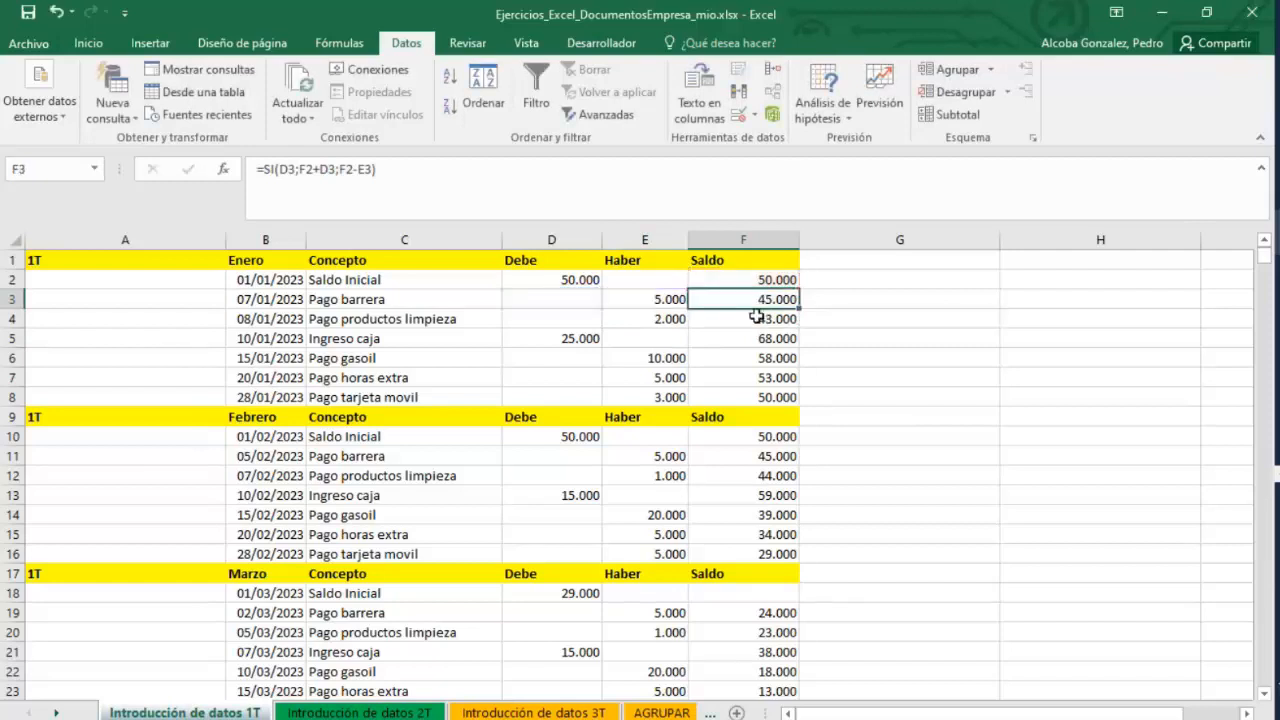
click(757, 316)
double_click(742, 339)
key(Escape)
double_click(742, 339)
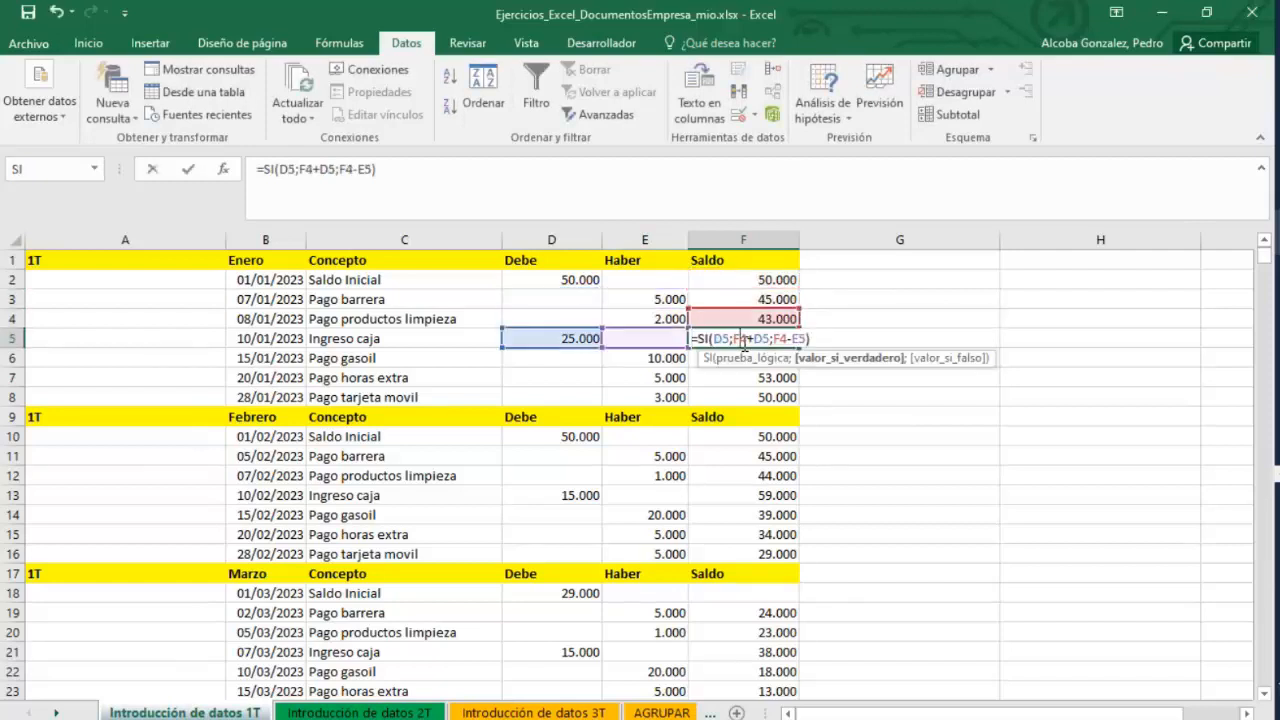
key(Escape)
click(743, 376)
double_click(743, 377)
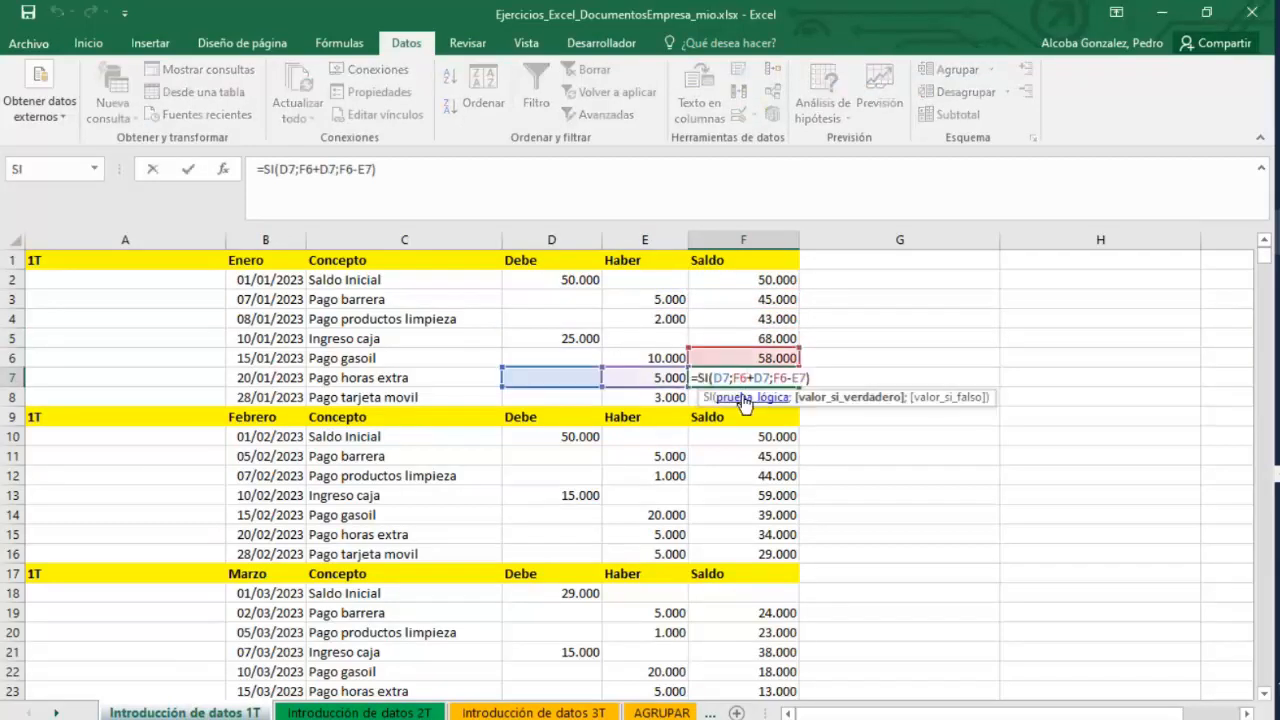
Leave the Saldo formula edit and inspect the Debe and Haber values of the Enero block, opening the Pago barrera Haber cell.
key(Escape)
click(668, 299)
click(580, 279)
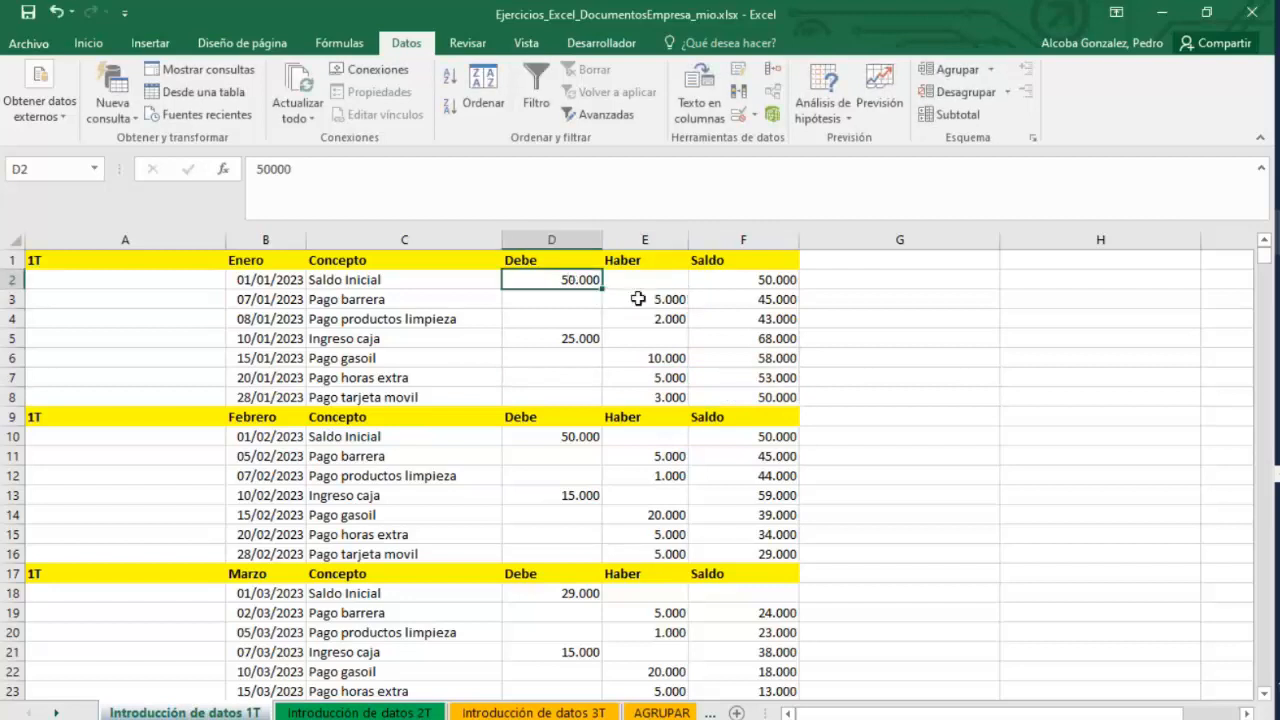
click(663, 302)
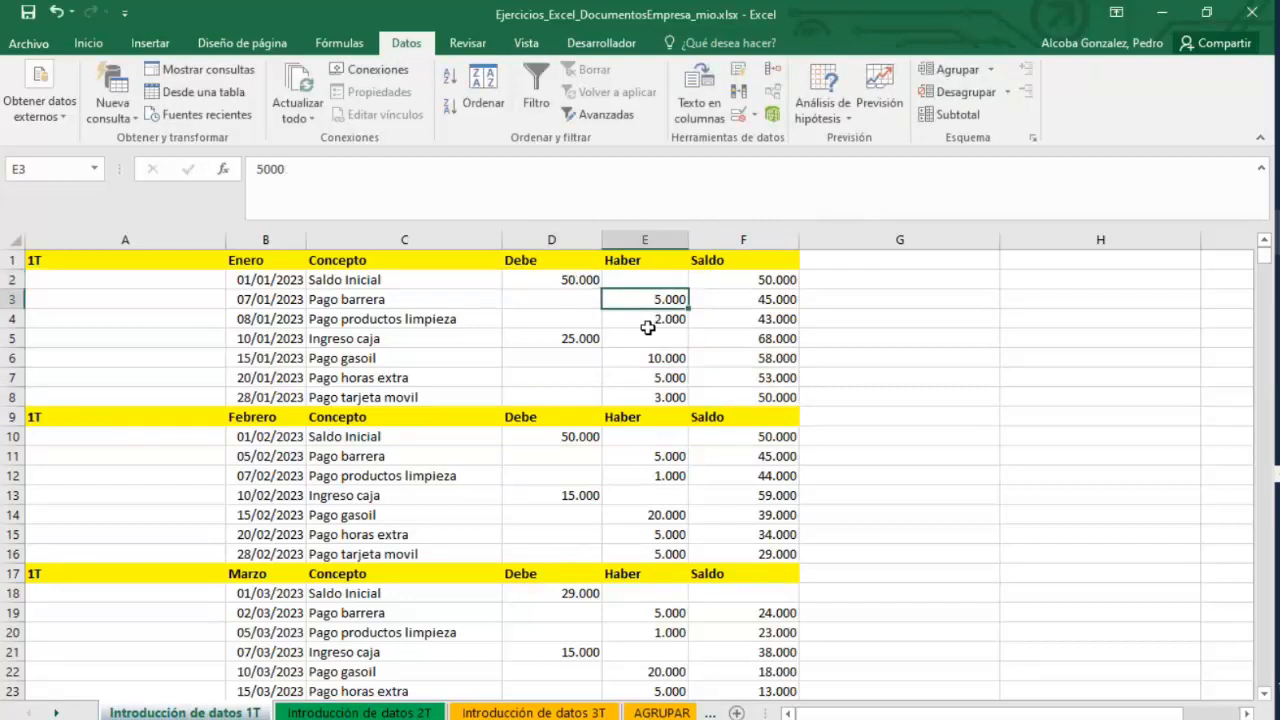
click(645, 355)
click(585, 279)
click(666, 299)
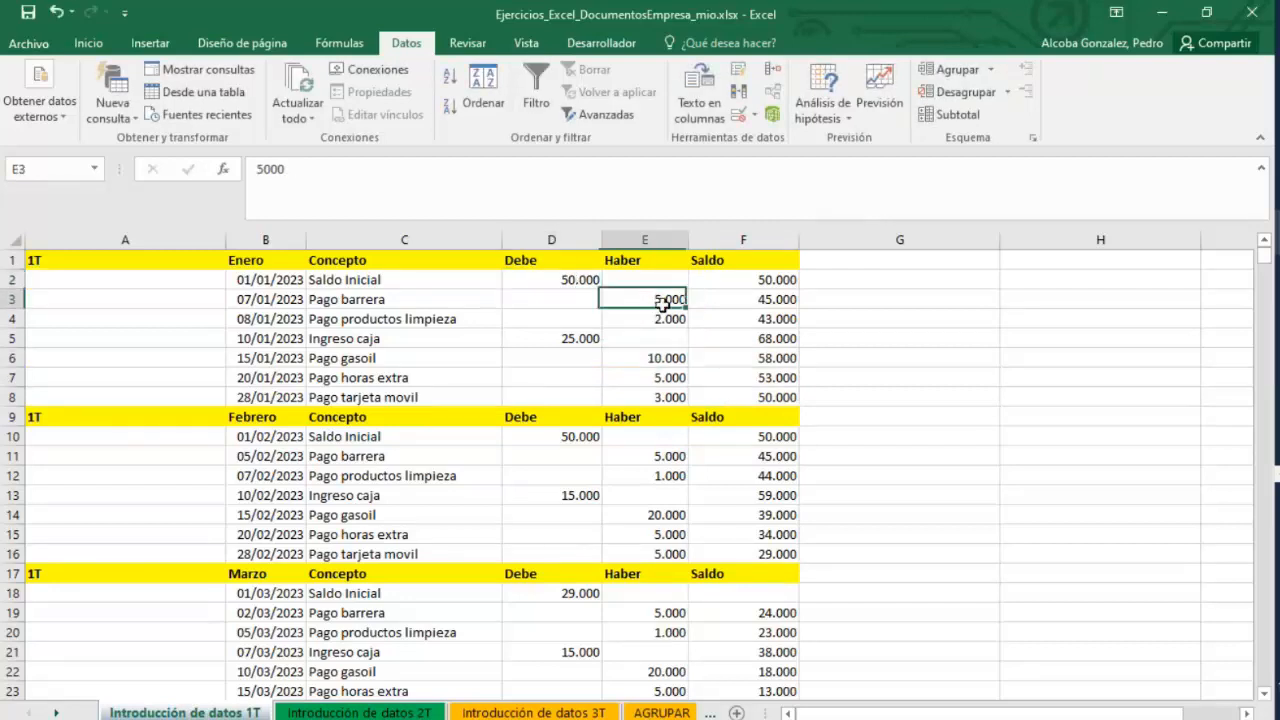
double_click(658, 300)
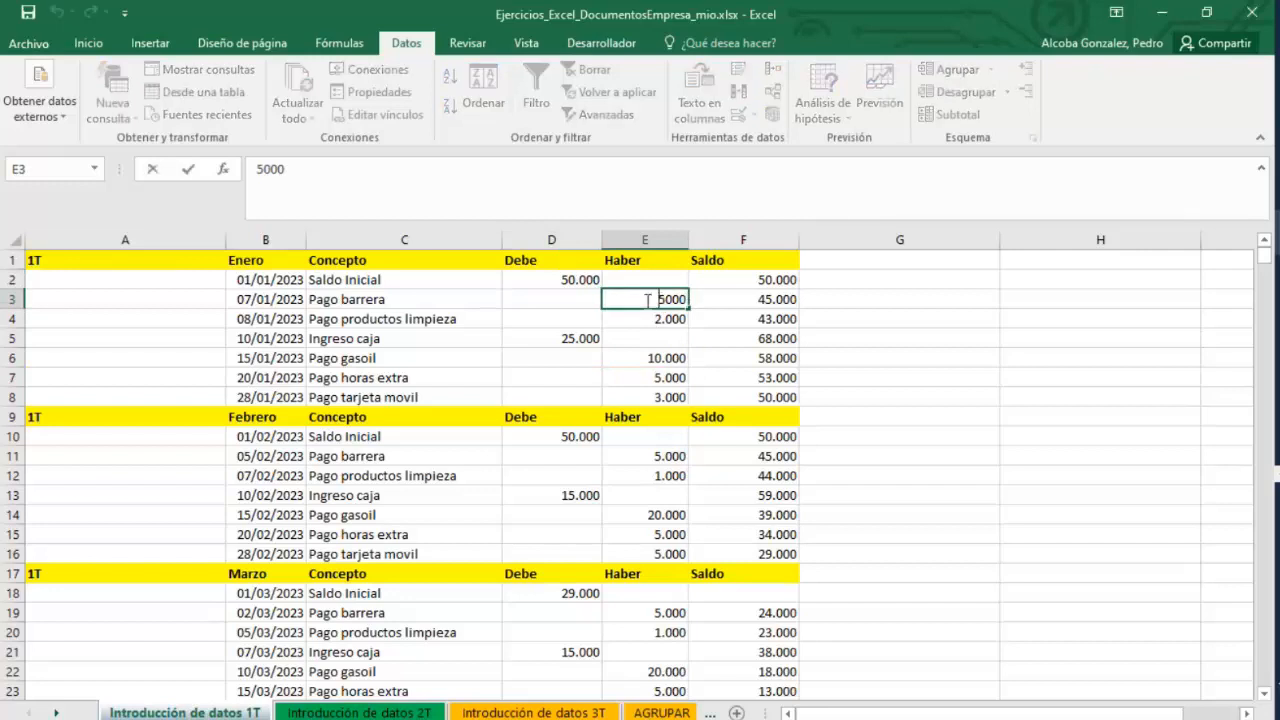
drag(656, 300, 700, 307)
click(650, 338)
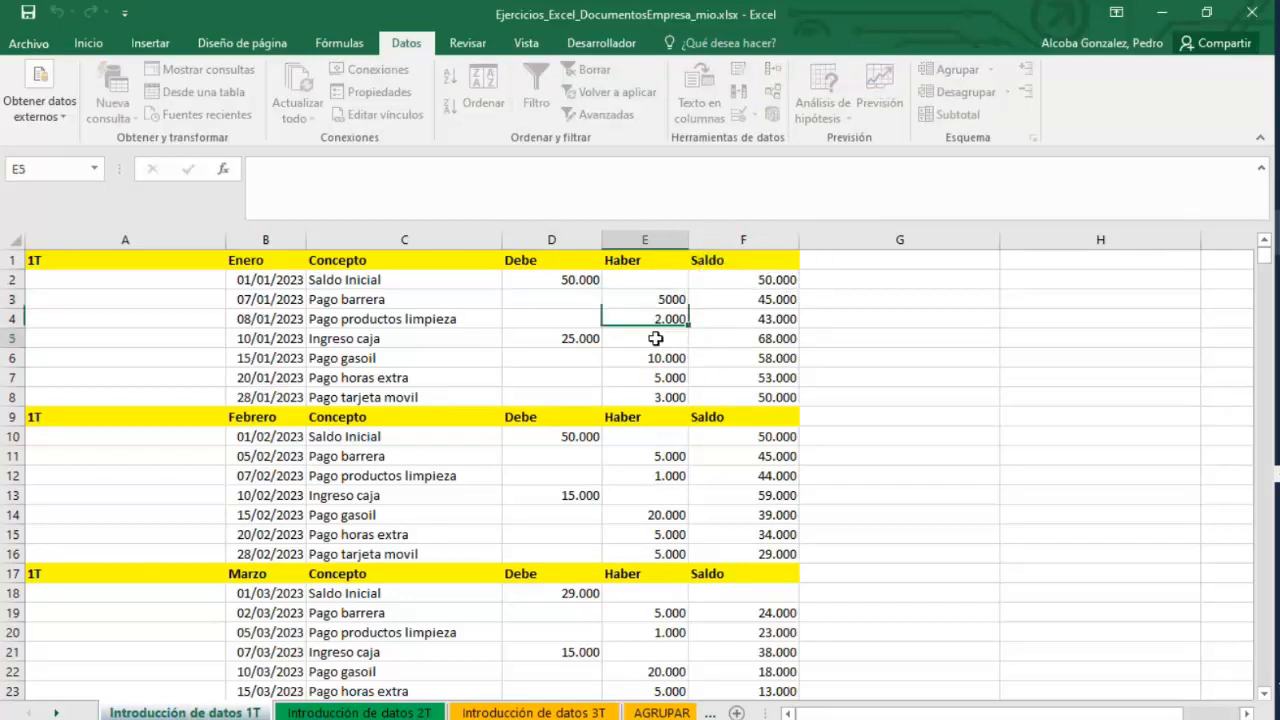
Select the Enero block's Debe, Haber and Saldo cells and circle invalid data.
drag(534, 280, 751, 397)
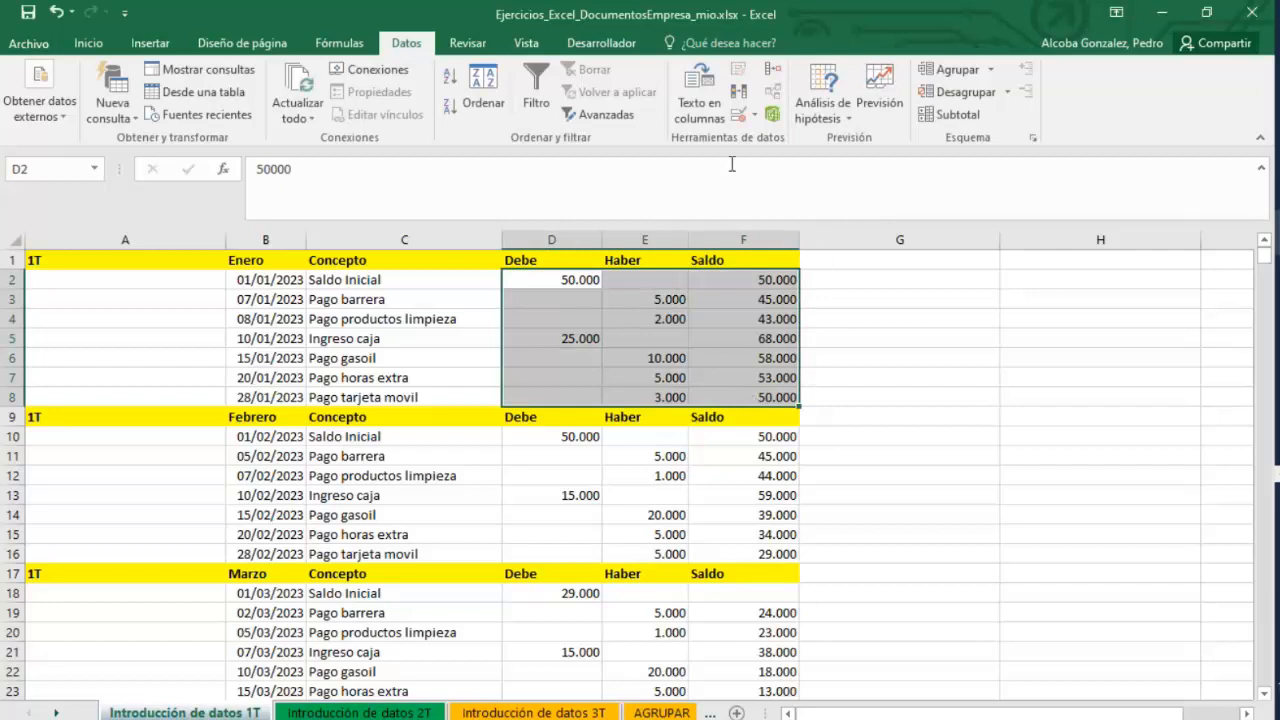
click(757, 117)
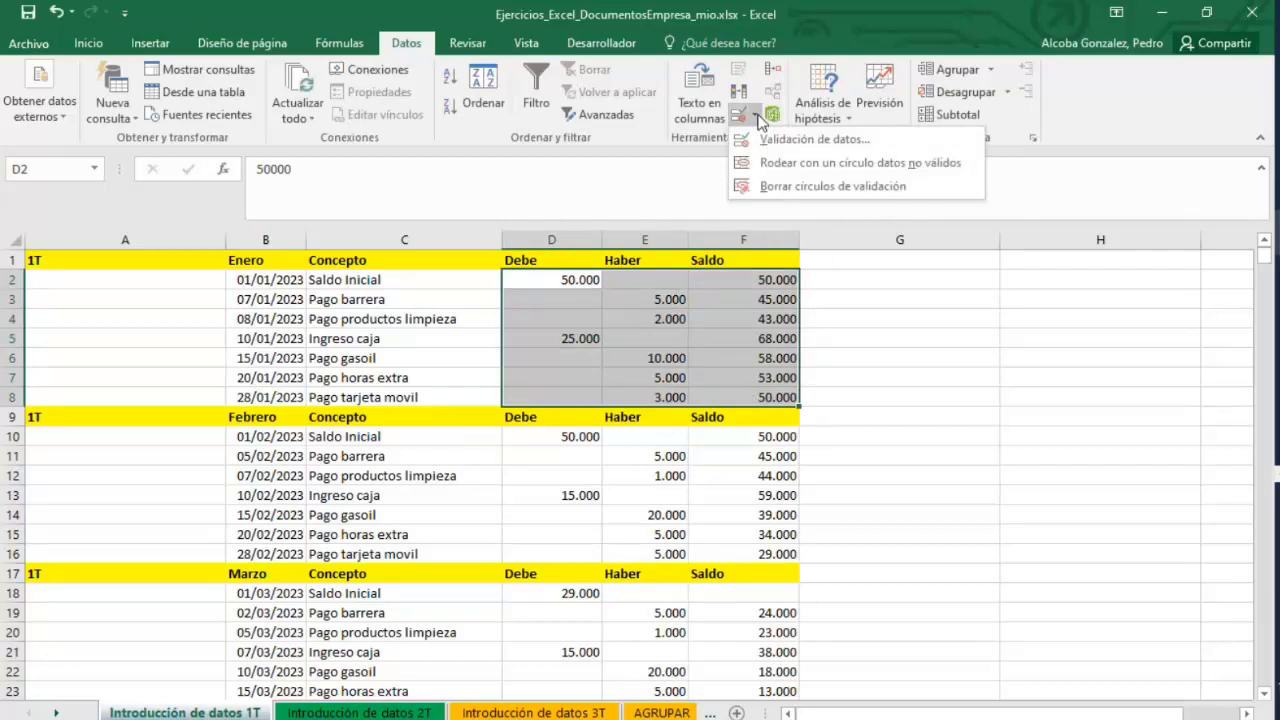
click(789, 166)
Reselect the Enero block's amounts and review their data validation rule without changing it.
click(781, 394)
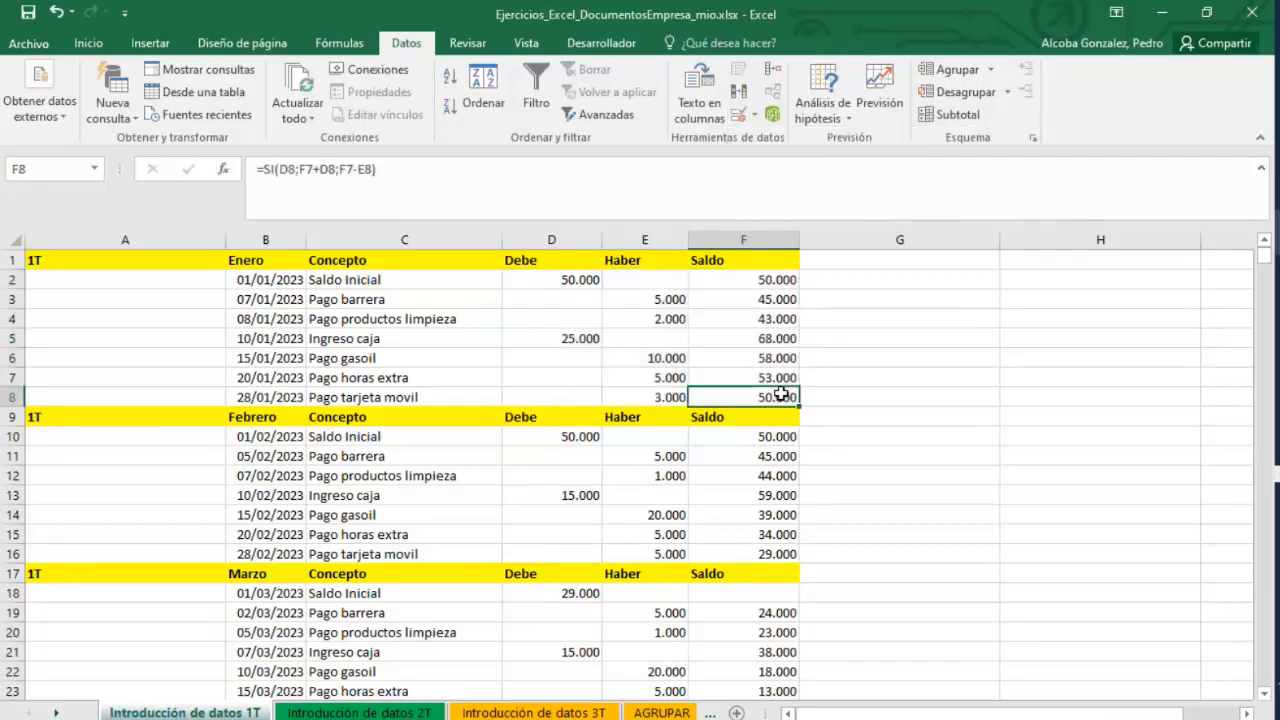
drag(781, 394, 549, 282)
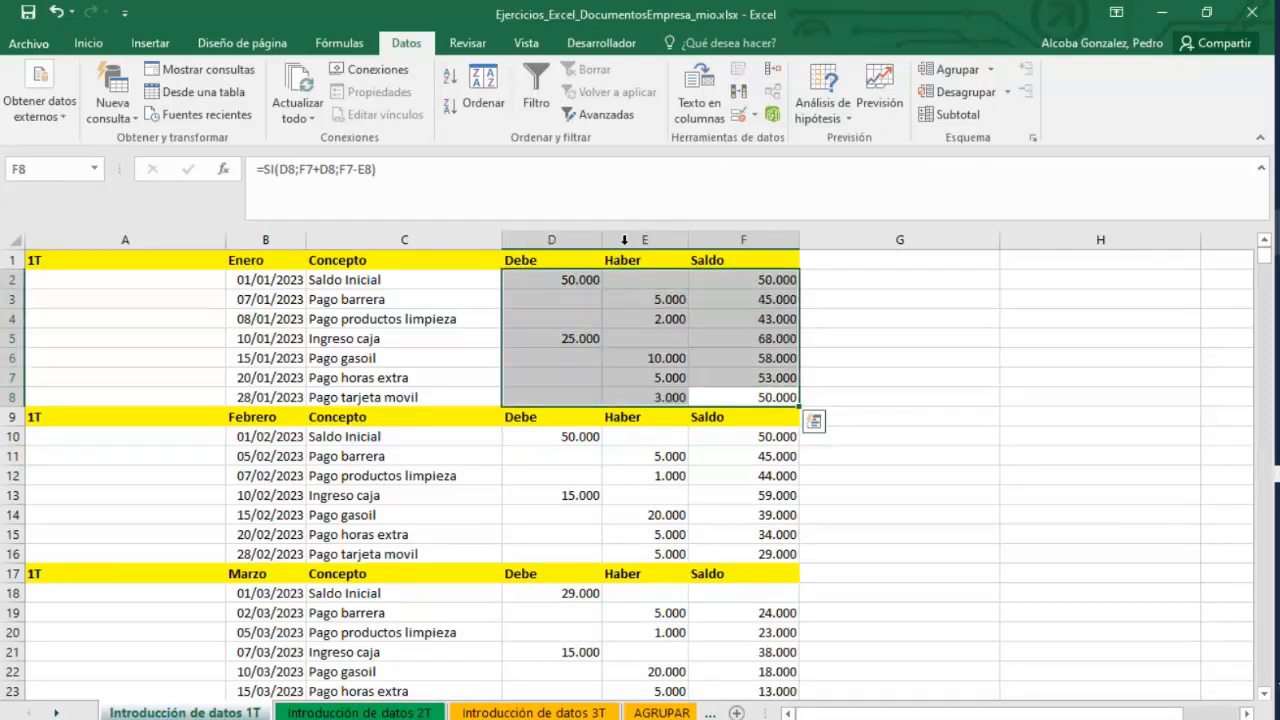
click(733, 113)
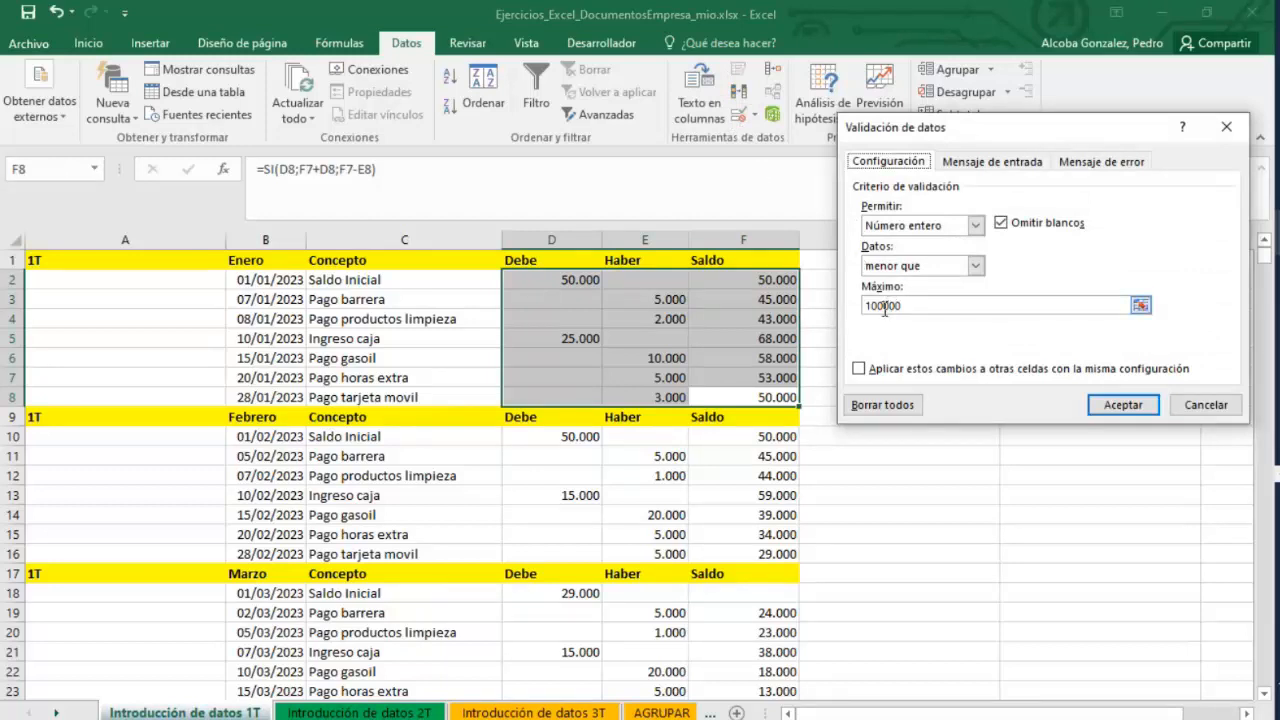
click(1201, 414)
Try to enter 5500,74 as the Haber amount for Pago barrera, cancelling at the validation alert.
click(680, 302)
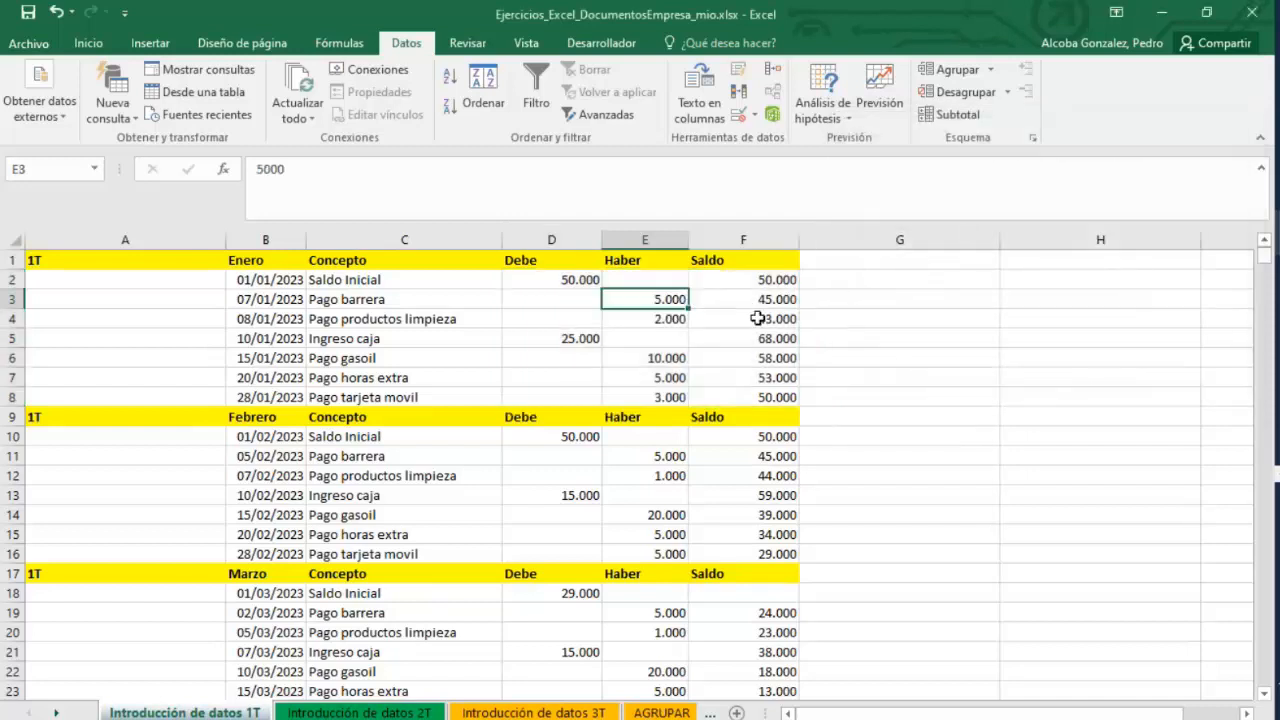
text(5)
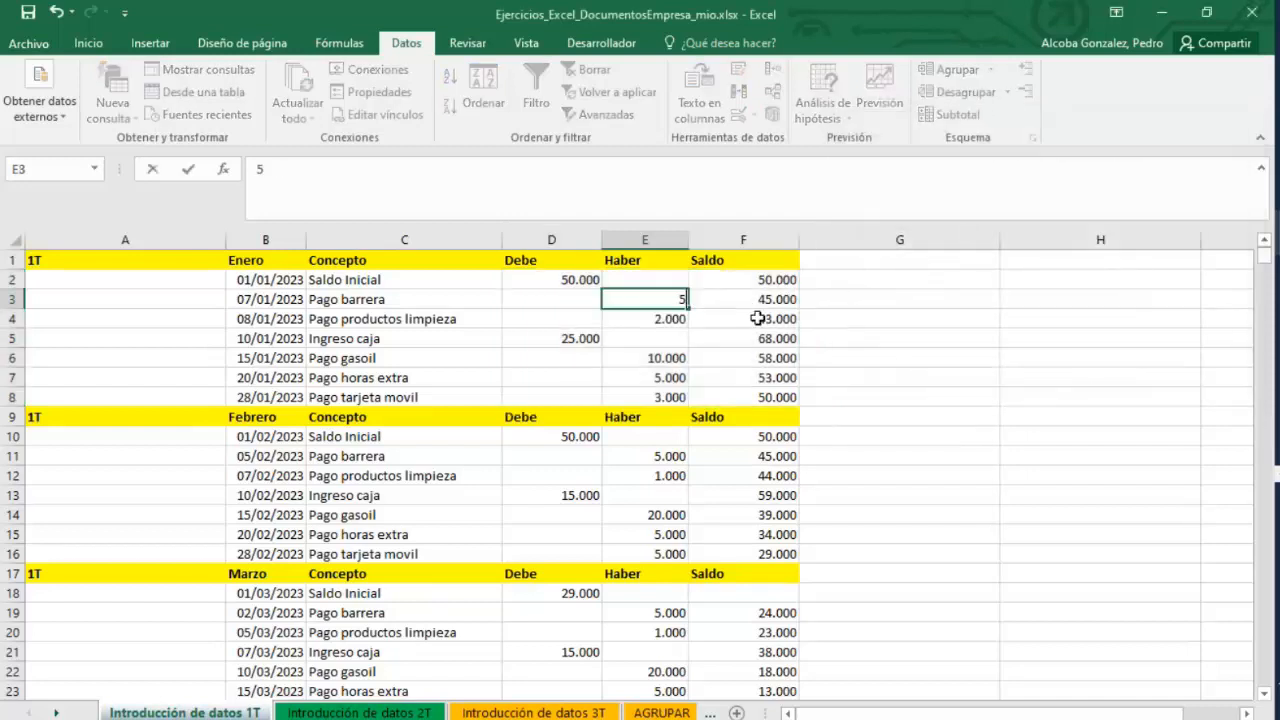
text(500.74)
key(BackSpace)
key(BackSpace)
key(BackSpace)
text(,74)
key(Return)
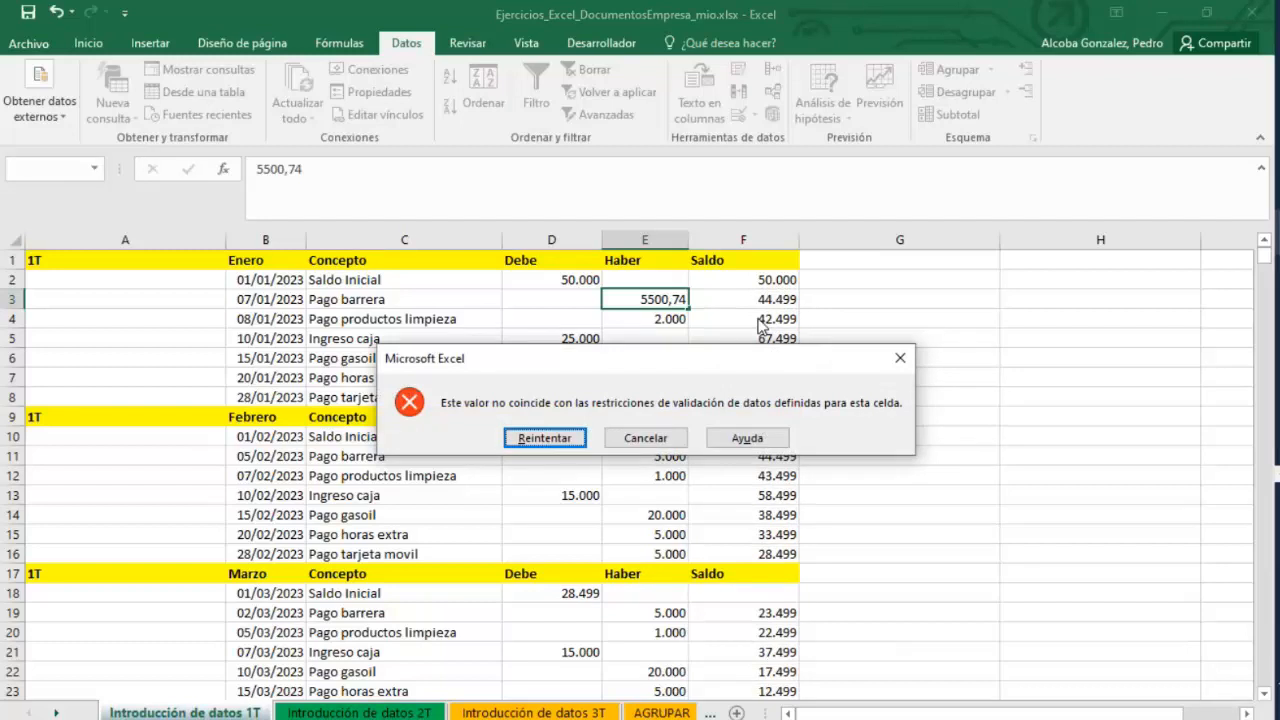
click(645, 438)
Enter 55000 as the Haber amount for Pago barrera and undo the entry.
text(55000)
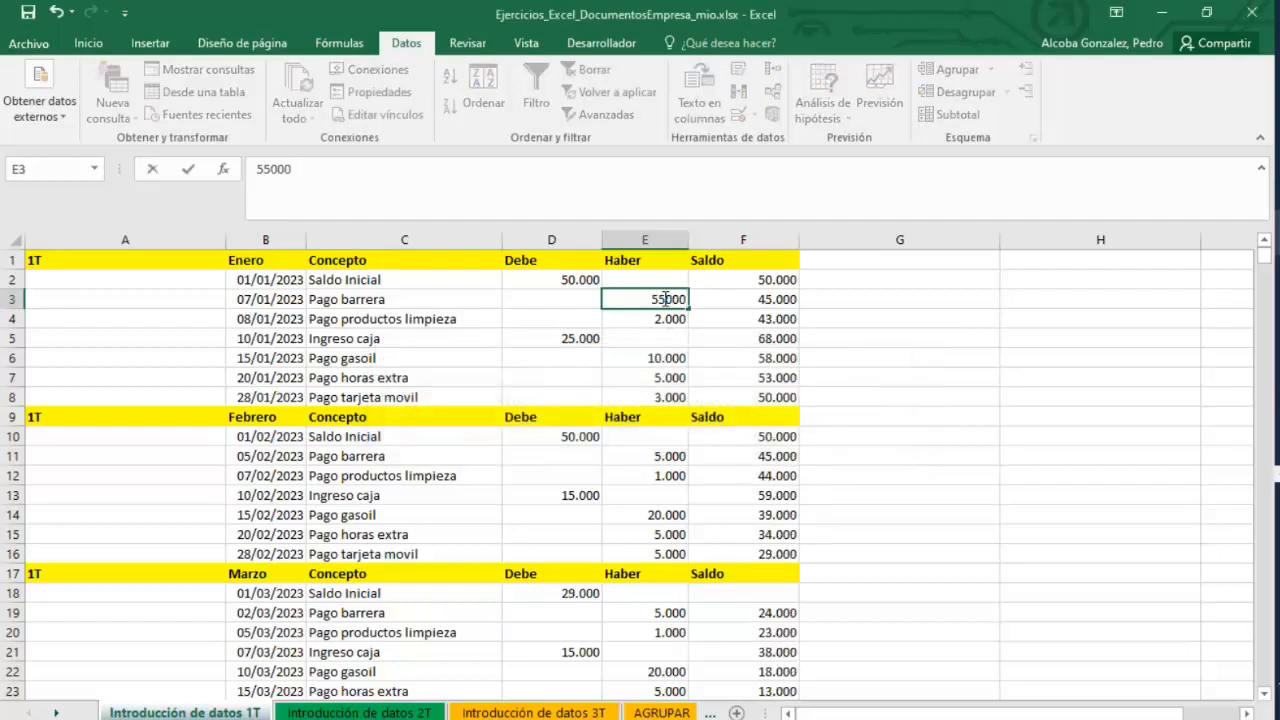
key(Return)
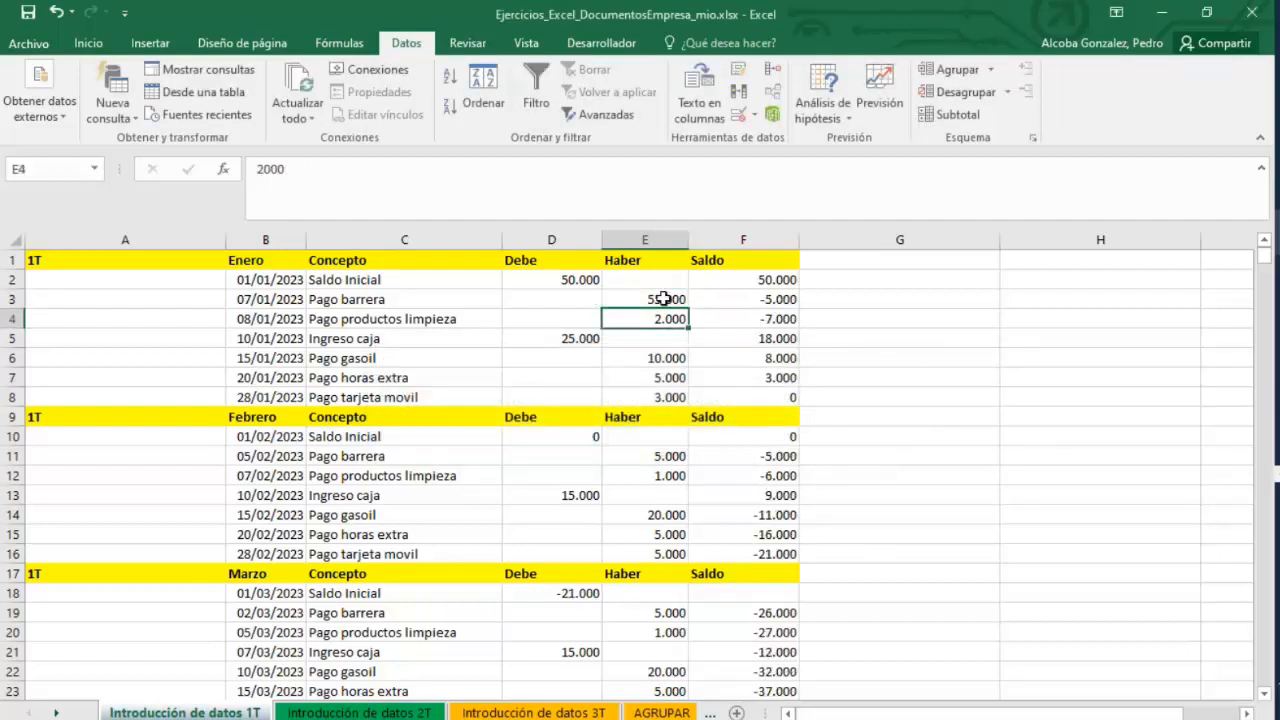
key(ctrl+z)
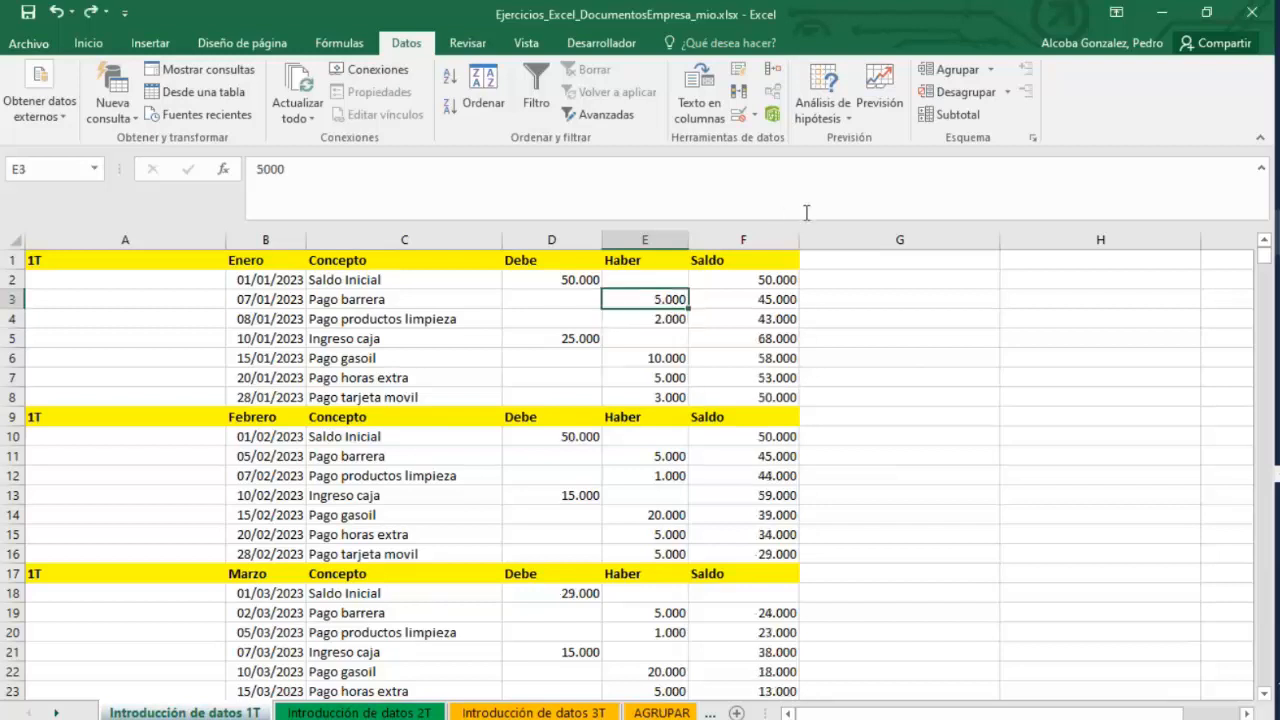
Review the validation rule of the Pago barrera Haber cell and reselect the Enero block.
click(752, 119)
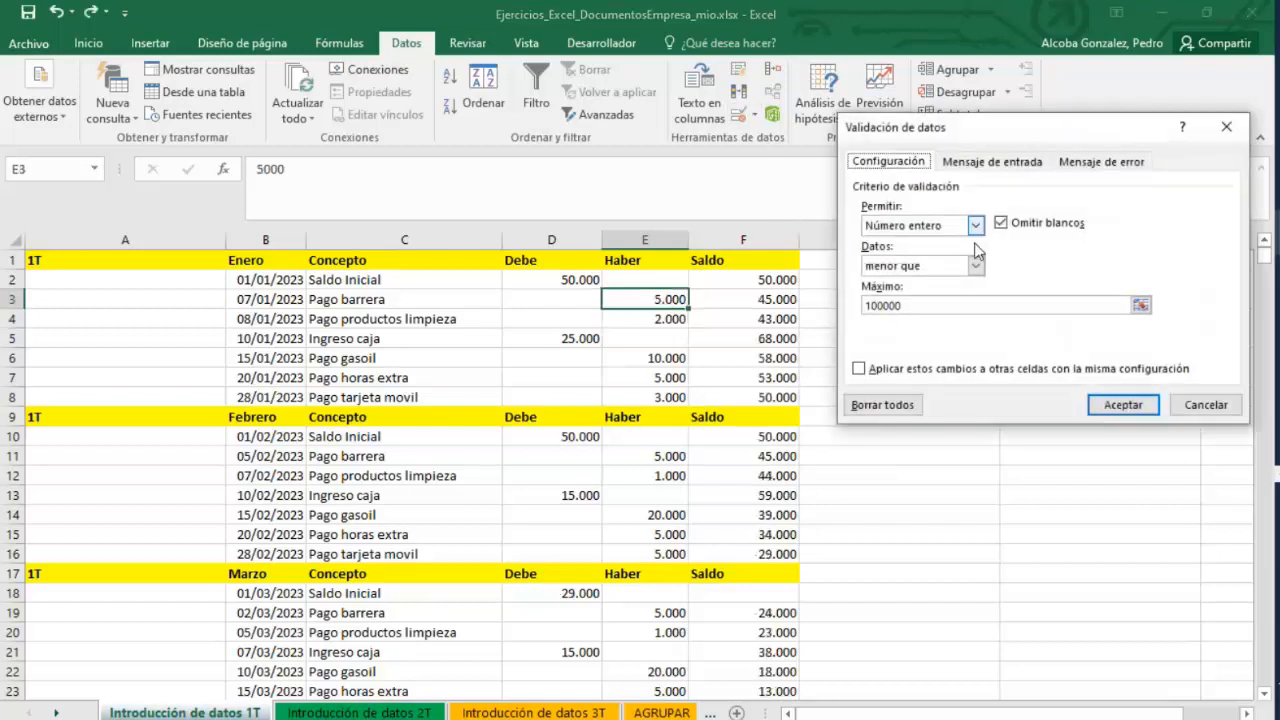
click(1206, 405)
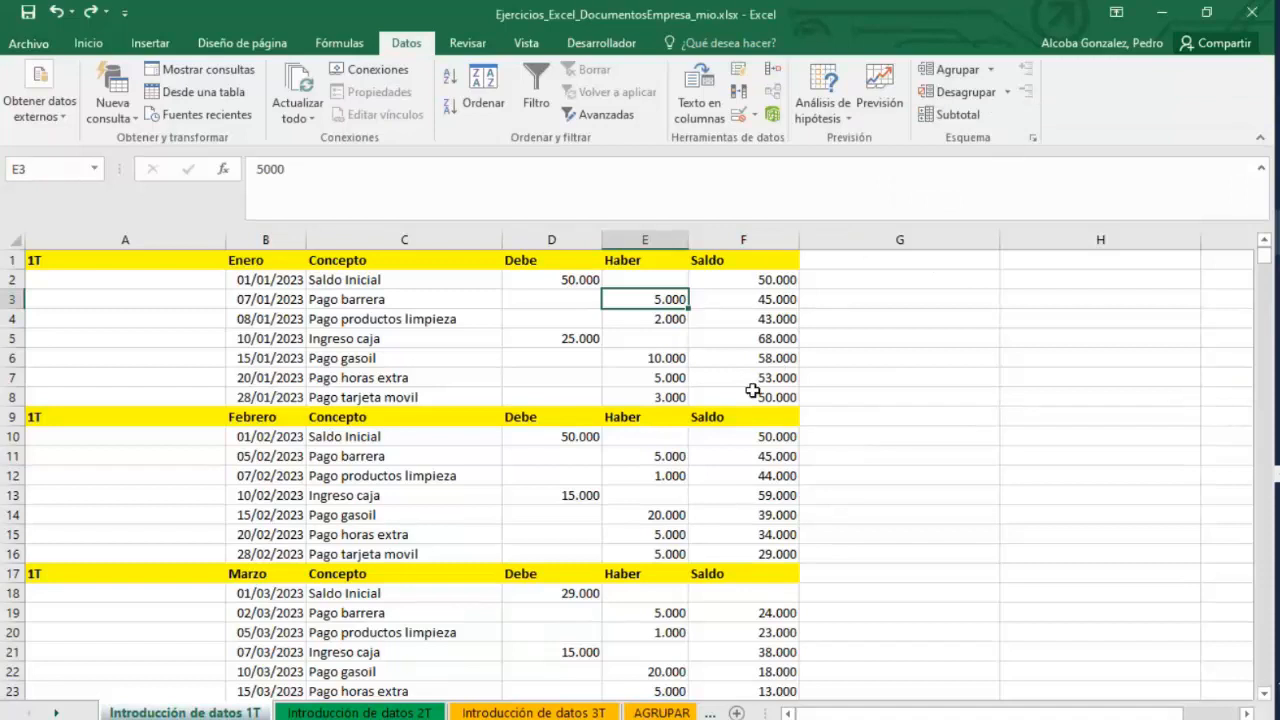
drag(751, 393, 600, 285)
Switch to the Ejemplos de validación de datos de Excel workbook, open the Decimal sheet and inspect the Aumento por cell.
mouse_move(1277, 233)
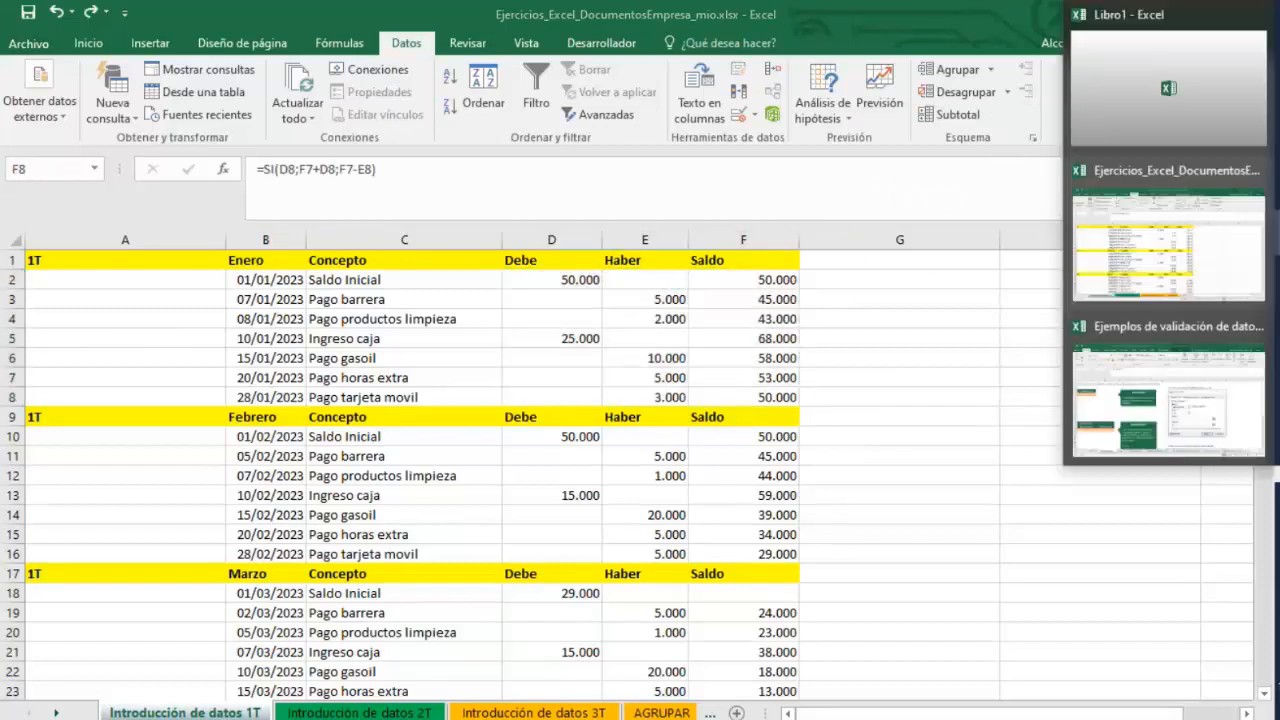
click(1204, 363)
click(95, 337)
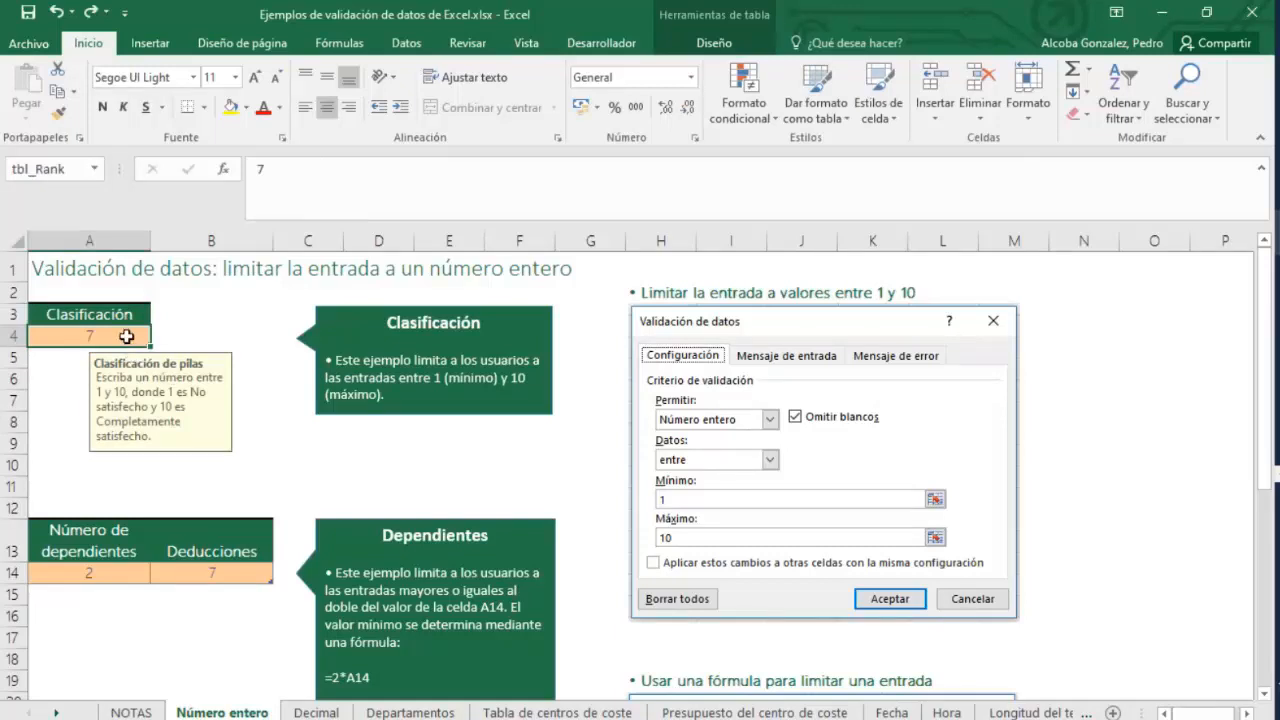
click(316, 712)
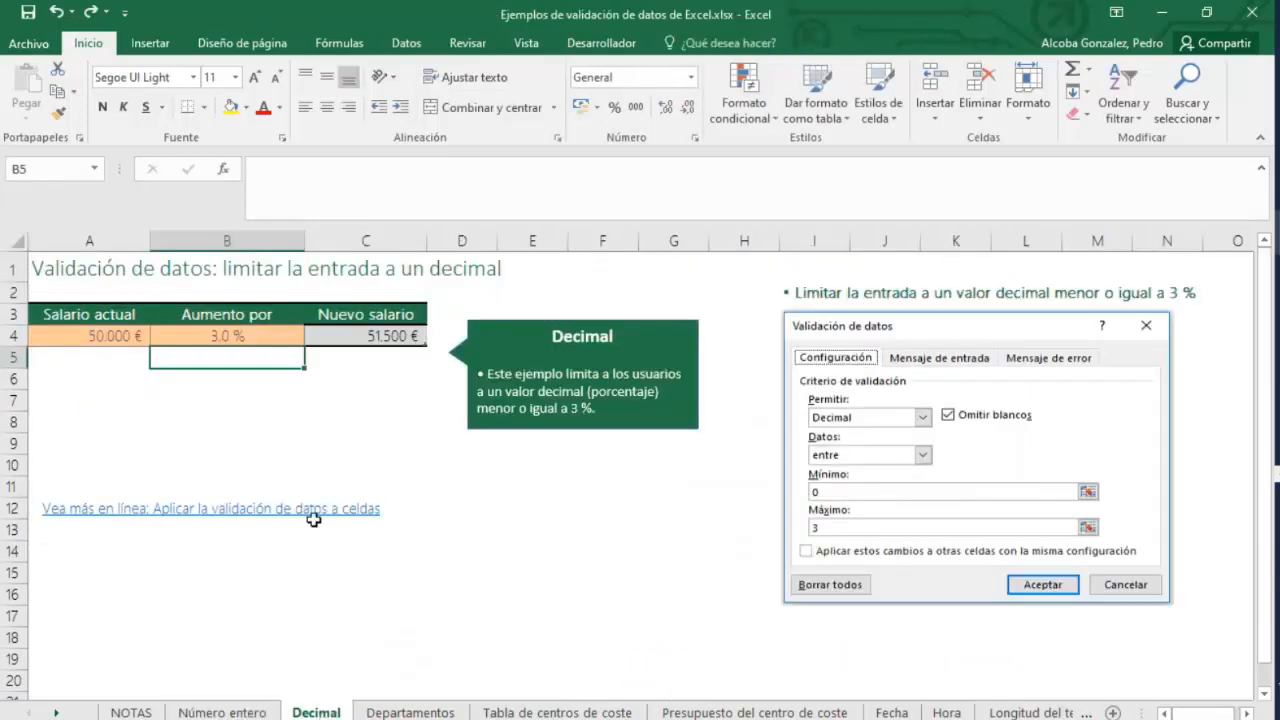
click(265, 340)
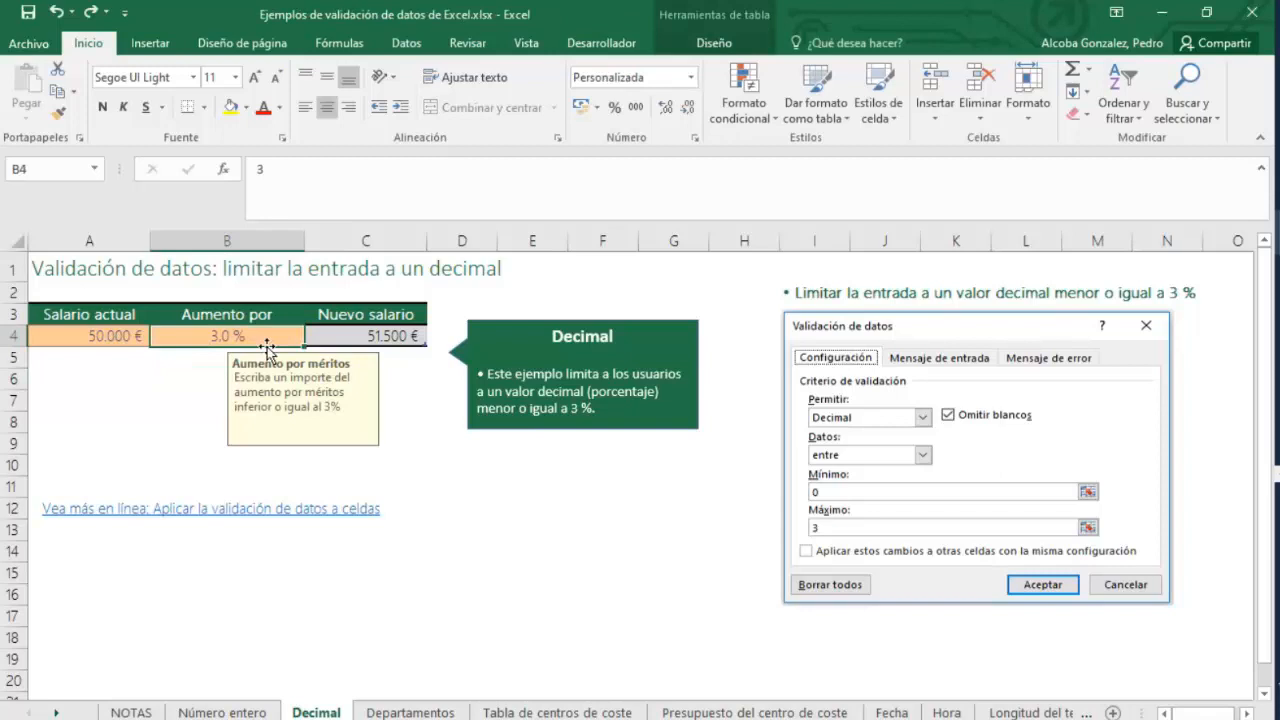
drag(63, 334, 382, 331)
click(250, 337)
Enter 0,003 in cell E1 and format it as a percentage.
click(546, 276)
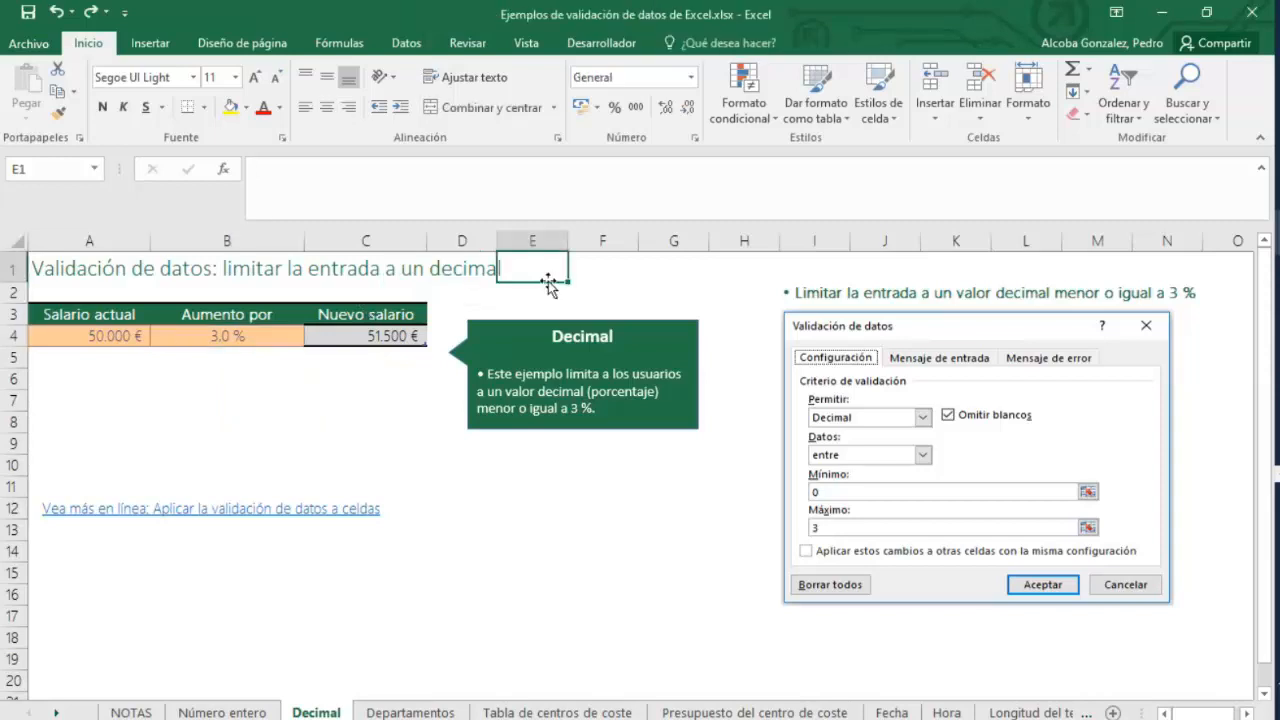
text(0,)
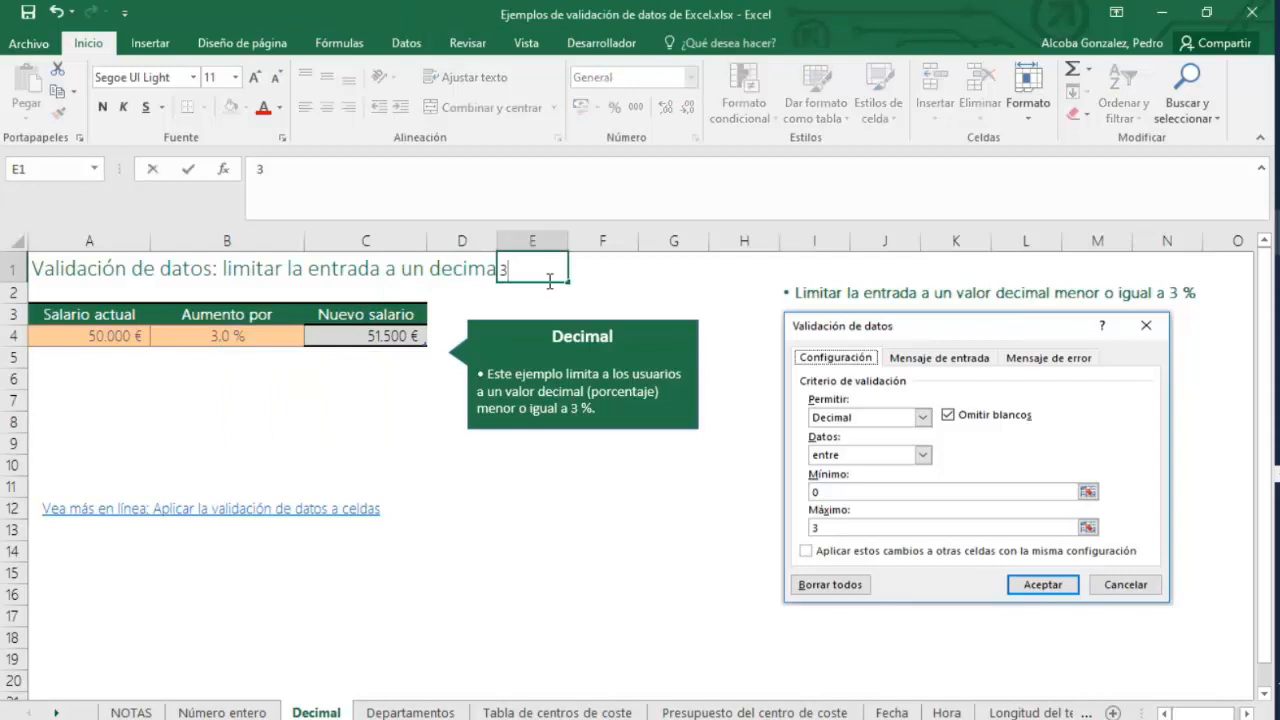
text(003)
key(Return)
click(515, 276)
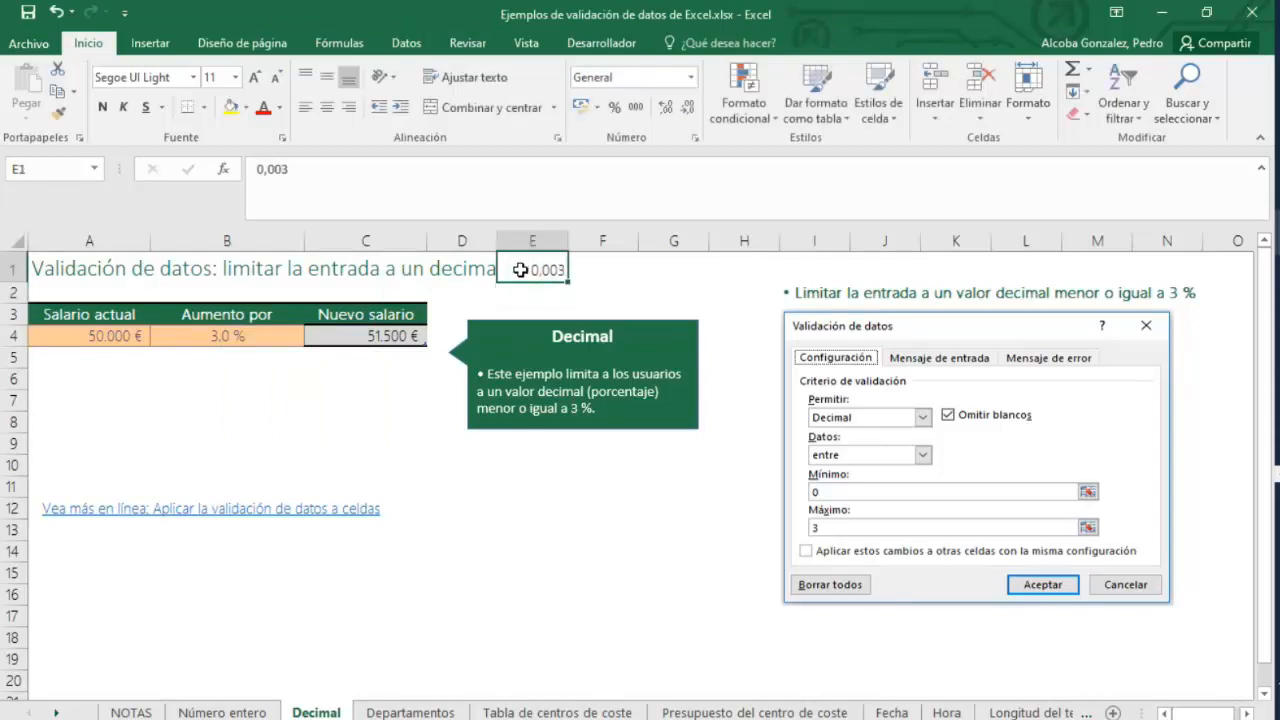
right_click(522, 272)
click(577, 612)
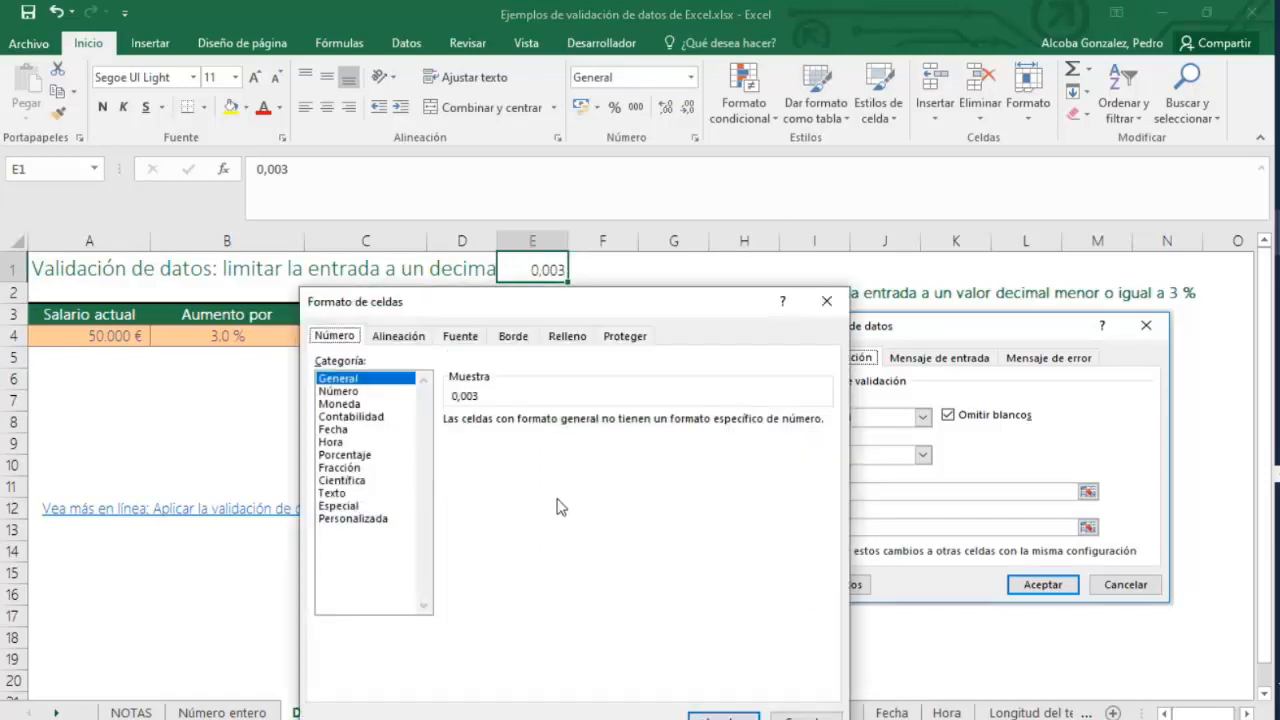
key(Down)
key(Down)
key(Down)
key(Down)
key(Down)
key(Down)
click(723, 716)
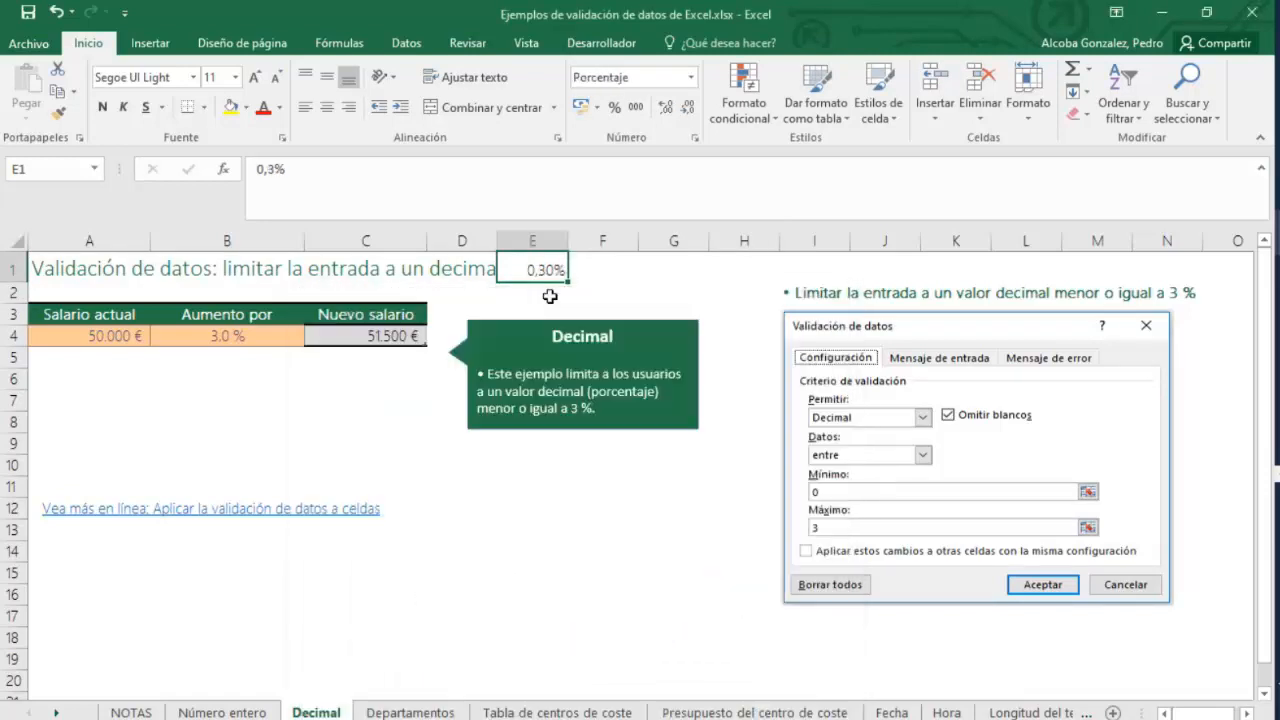
Change the value in E1 to 3%.
double_click(541, 272)
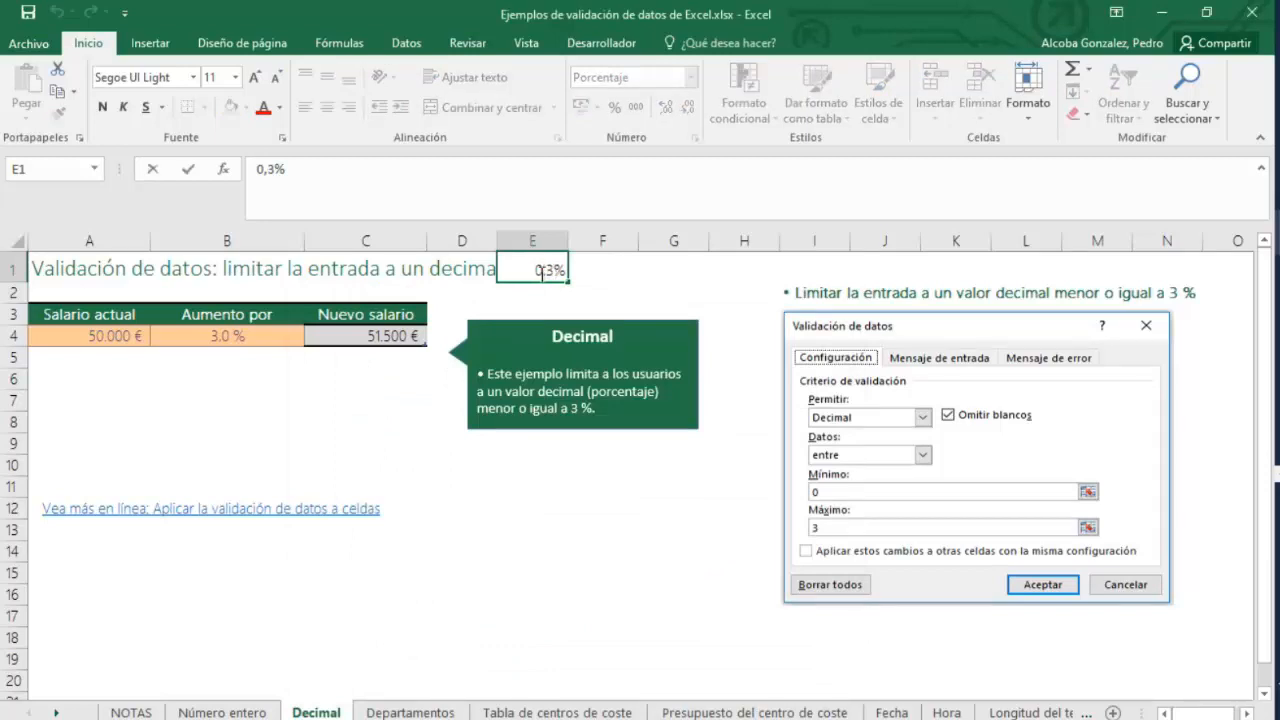
key(BackSpace)
key(BackSpace)
key(Return)
double_click(540, 272)
key(Escape)
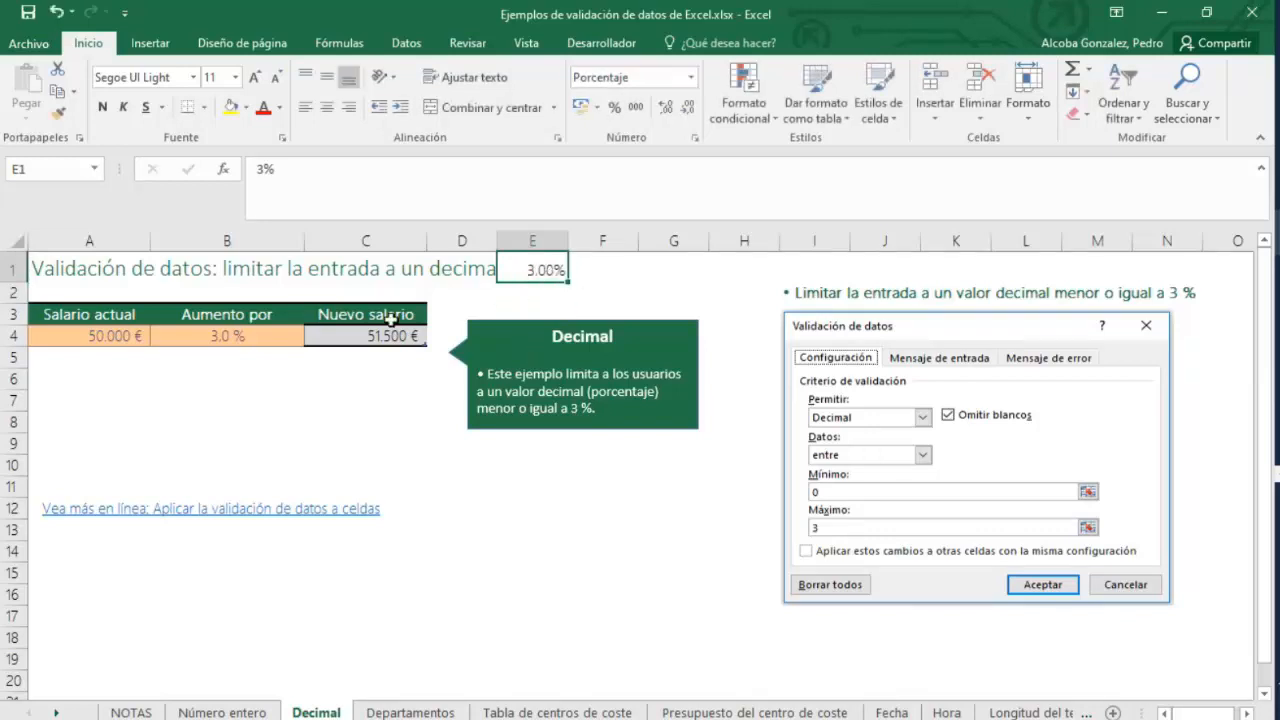
Set the Aumento por cell to a formula referencing E1.
click(180, 321)
click(208, 333)
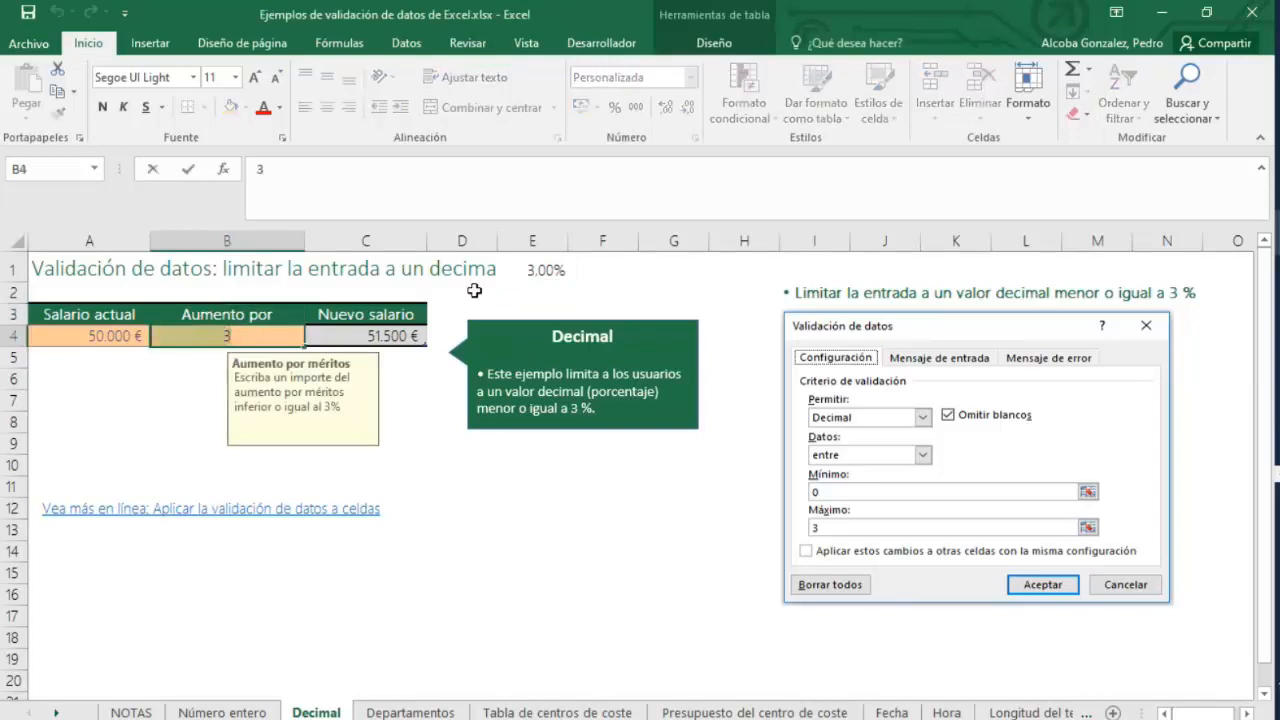
click(548, 270)
click(237, 337)
text(=)
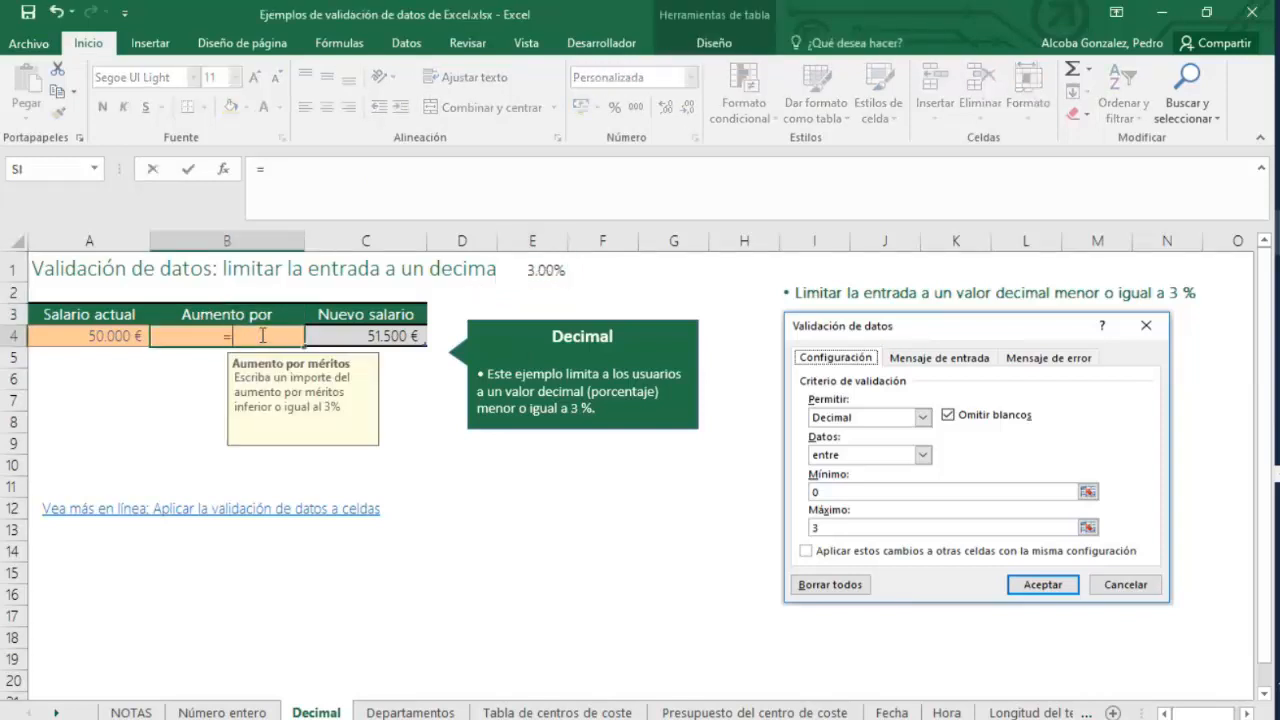
click(526, 277)
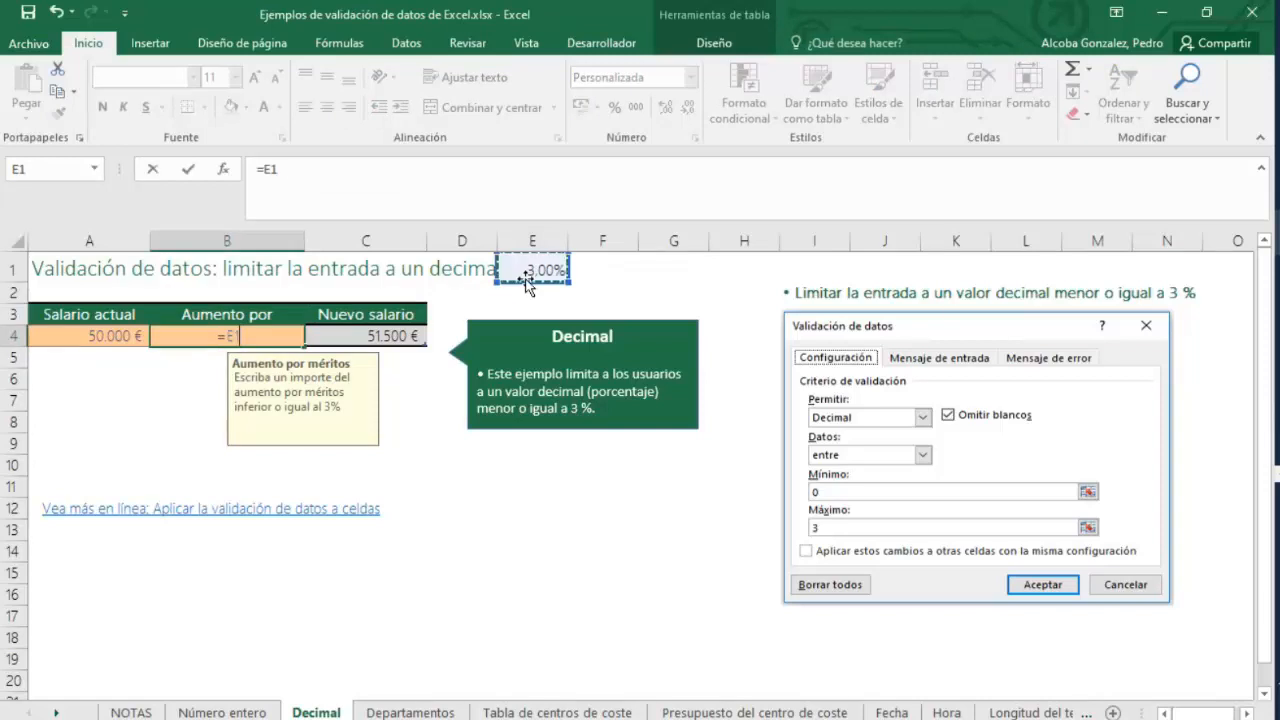
key(Return)
Try to enter 3,5 in the Aumento por cell B4 to test the decimal validation rule.
click(526, 277)
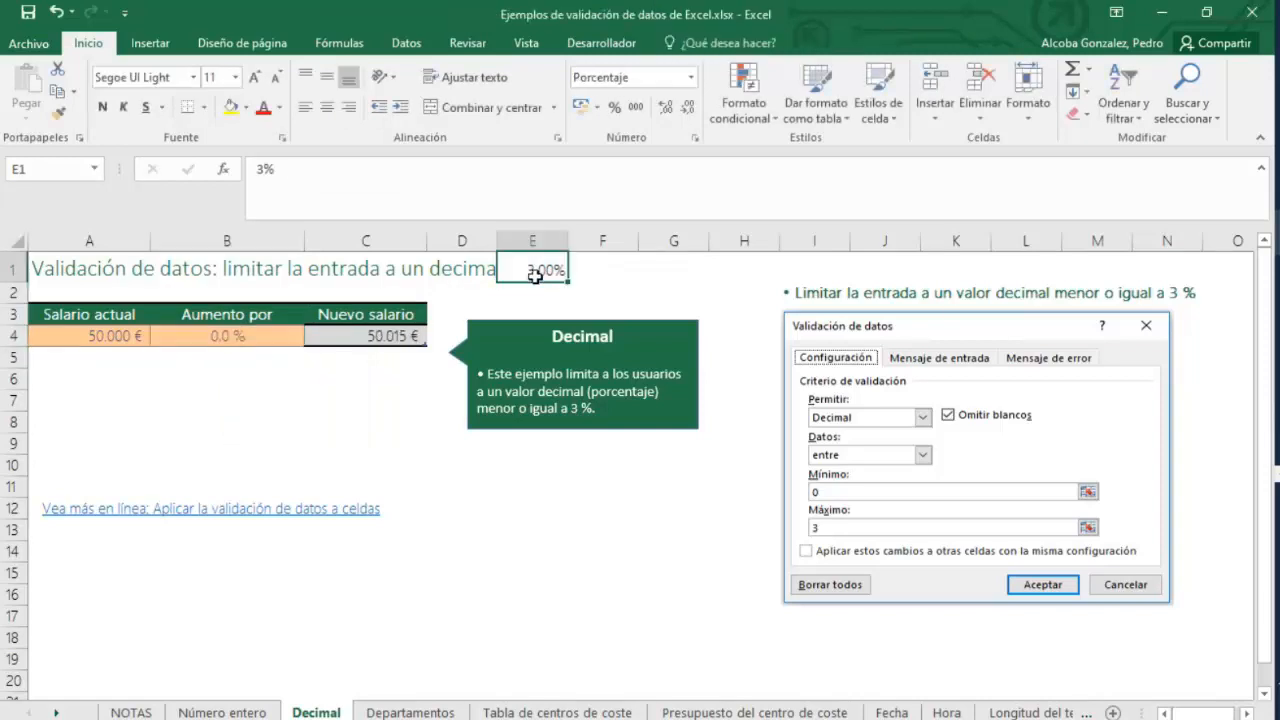
click(275, 330)
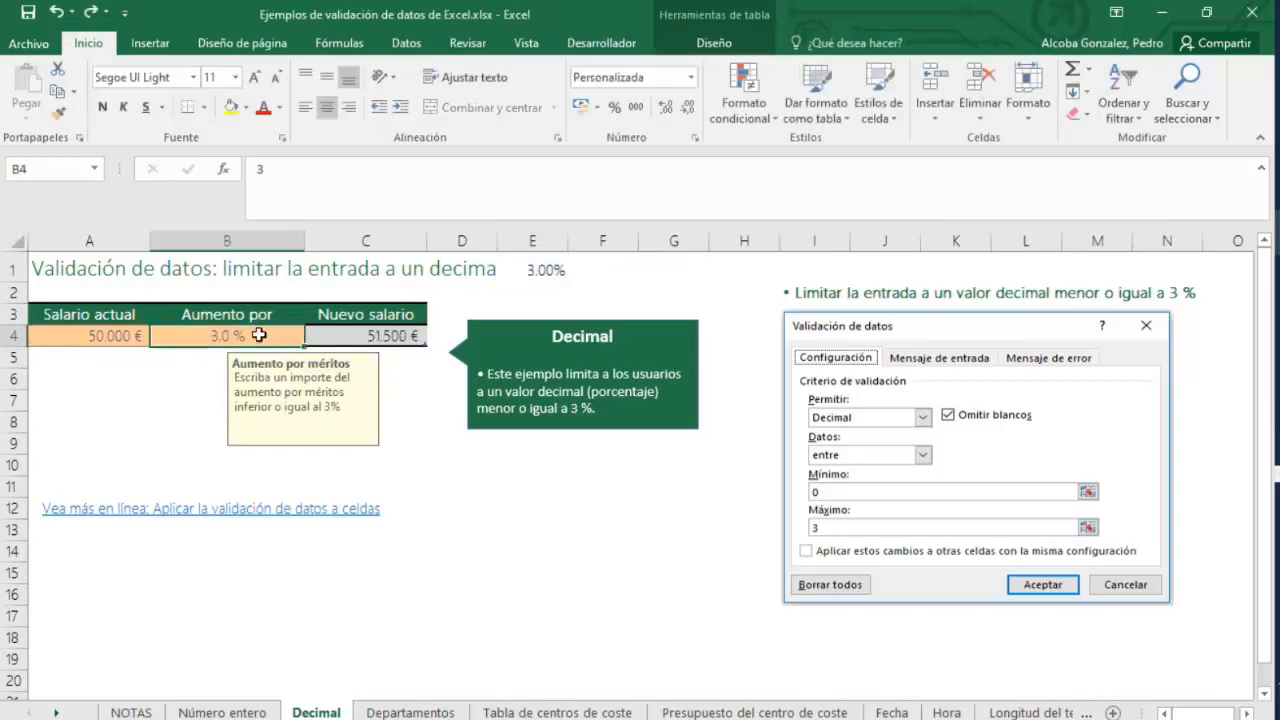
text(3)
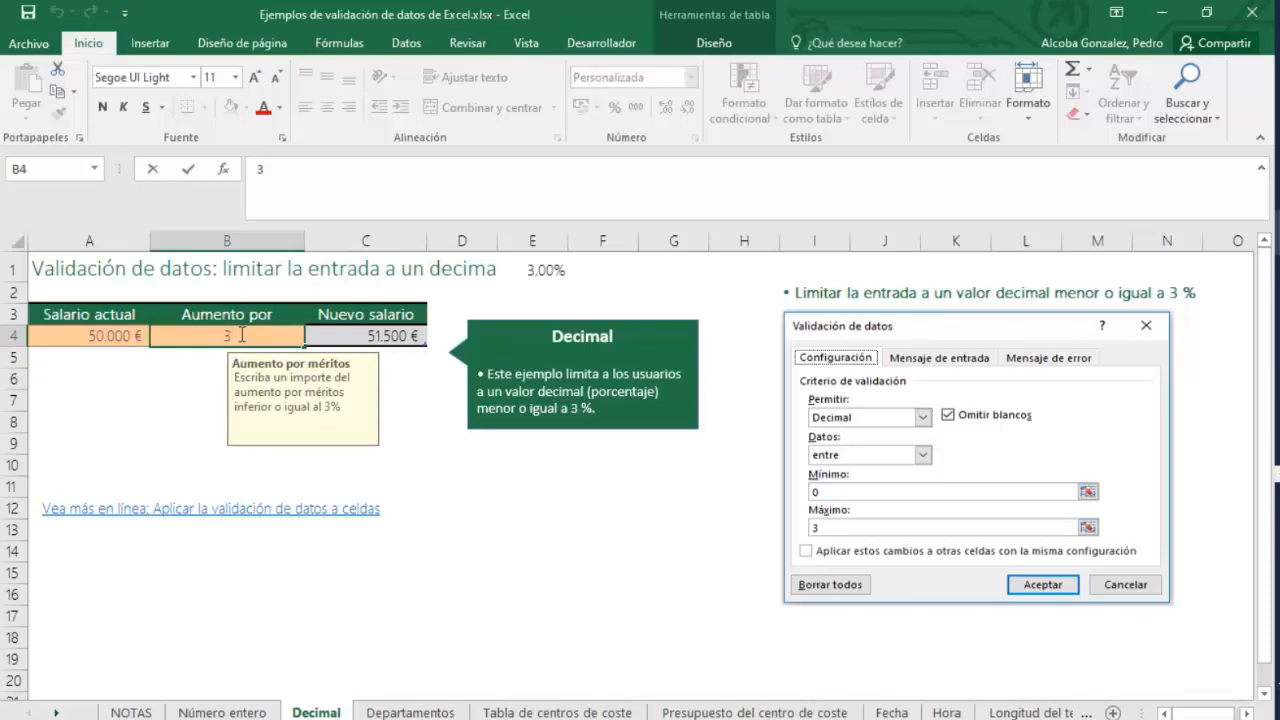
text(,5)
key(Return)
click(657, 447)
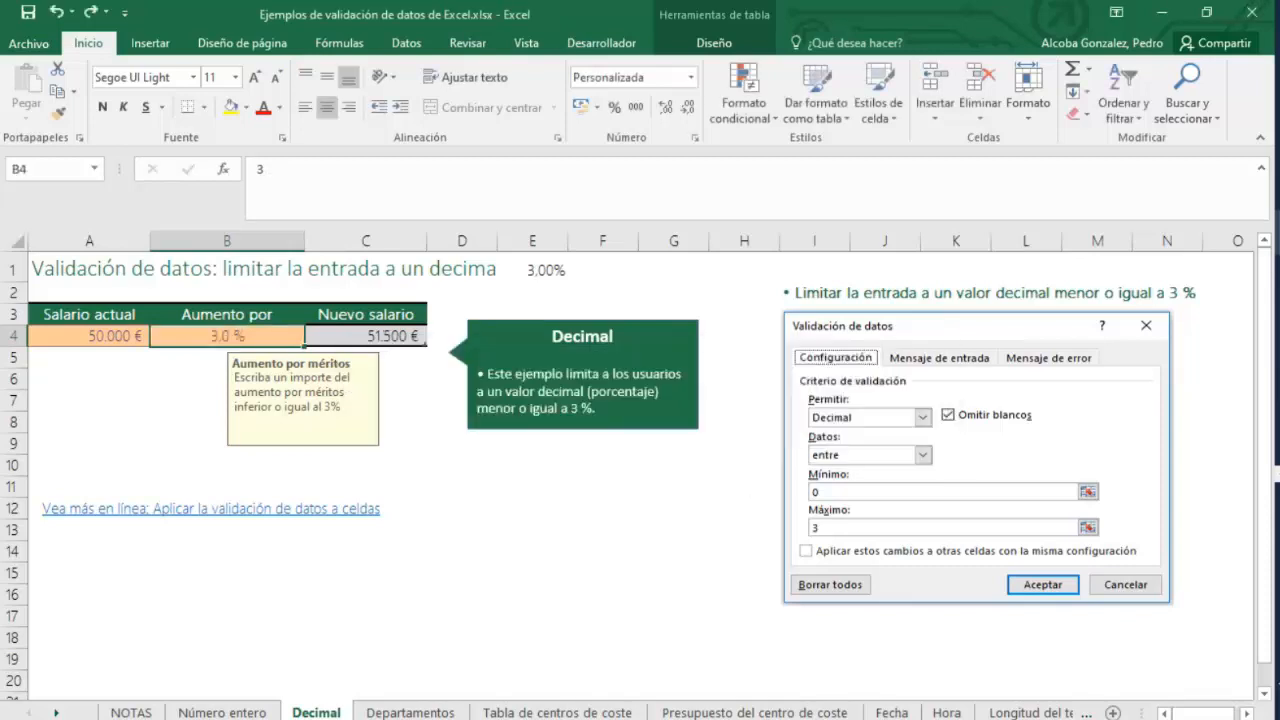
Switch to the Ejercicios_Excel_DocumentosEmpresa_mio workbook and change the validation of the D2:F8 amounts to allow Decimal values.
mouse_move(1277, 230)
click(1158, 290)
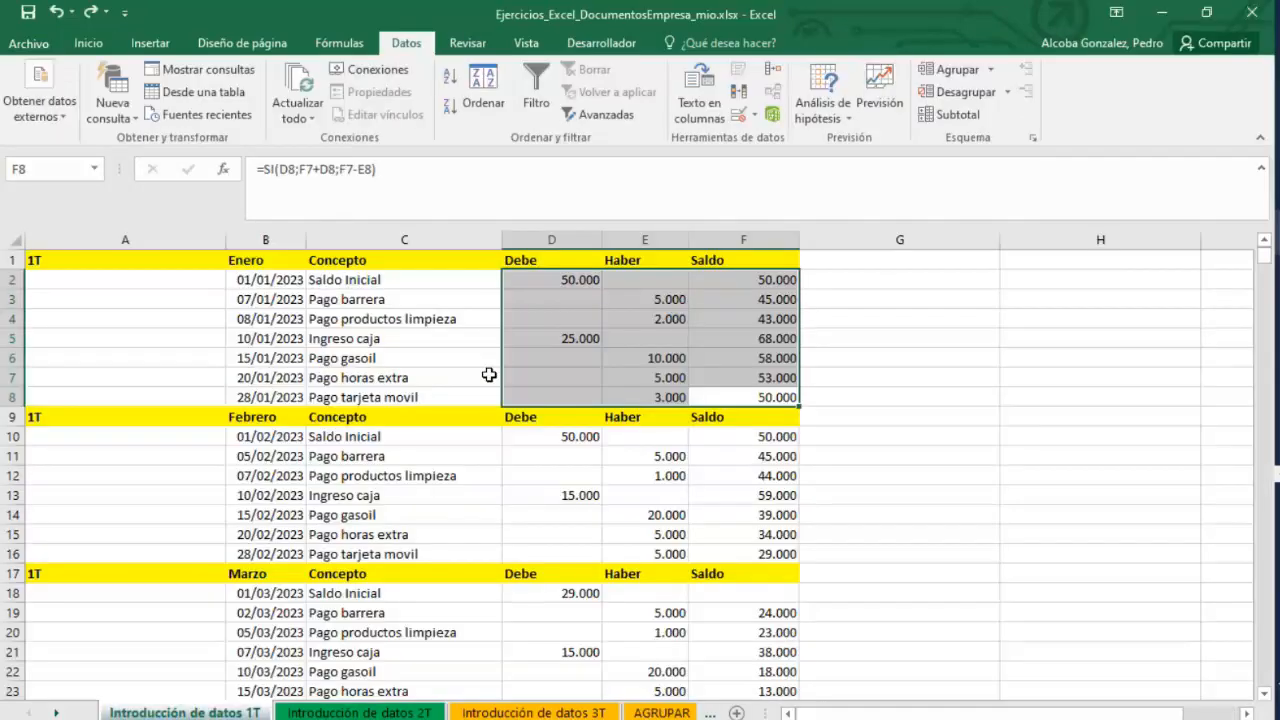
drag(573, 283, 760, 395)
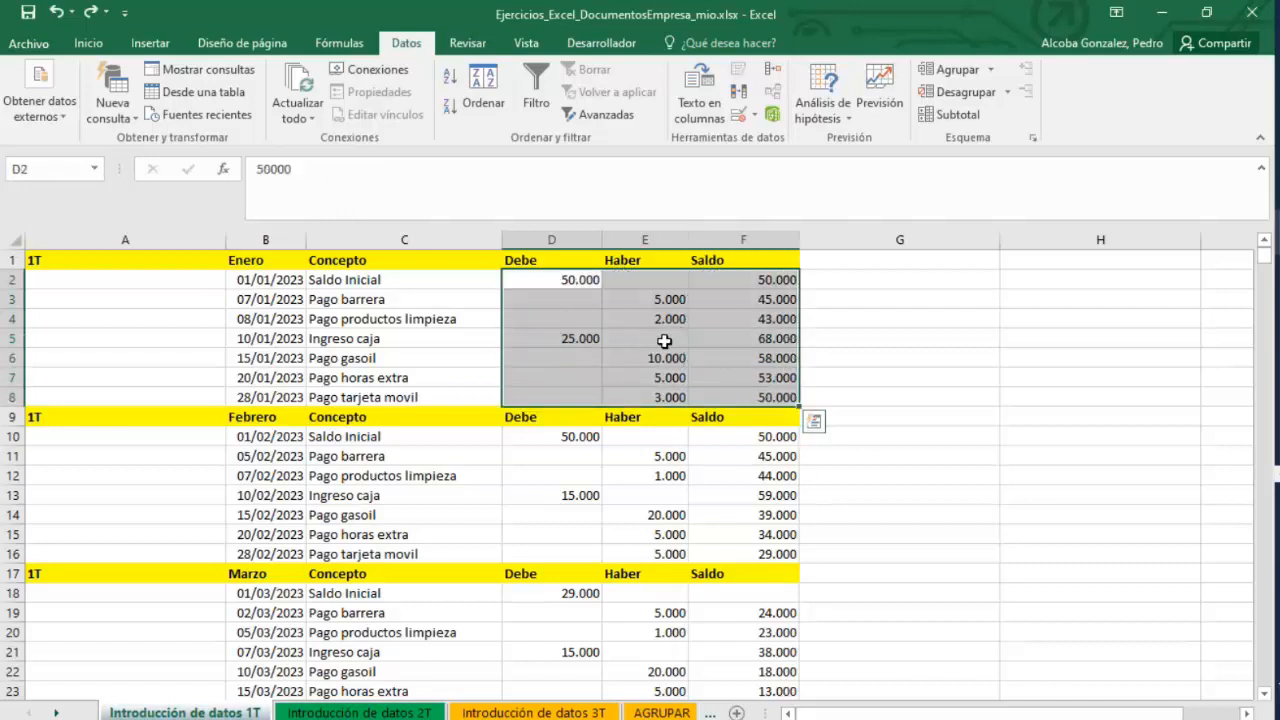
drag(560, 276, 805, 397)
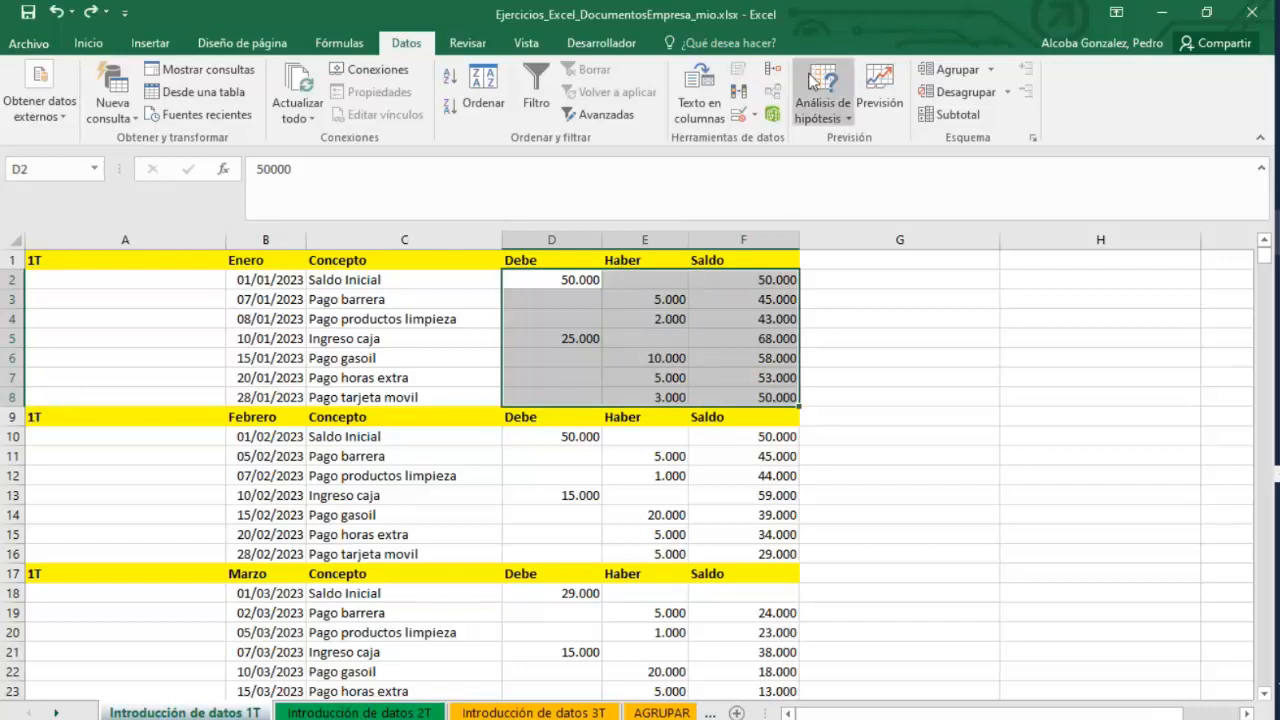
click(754, 116)
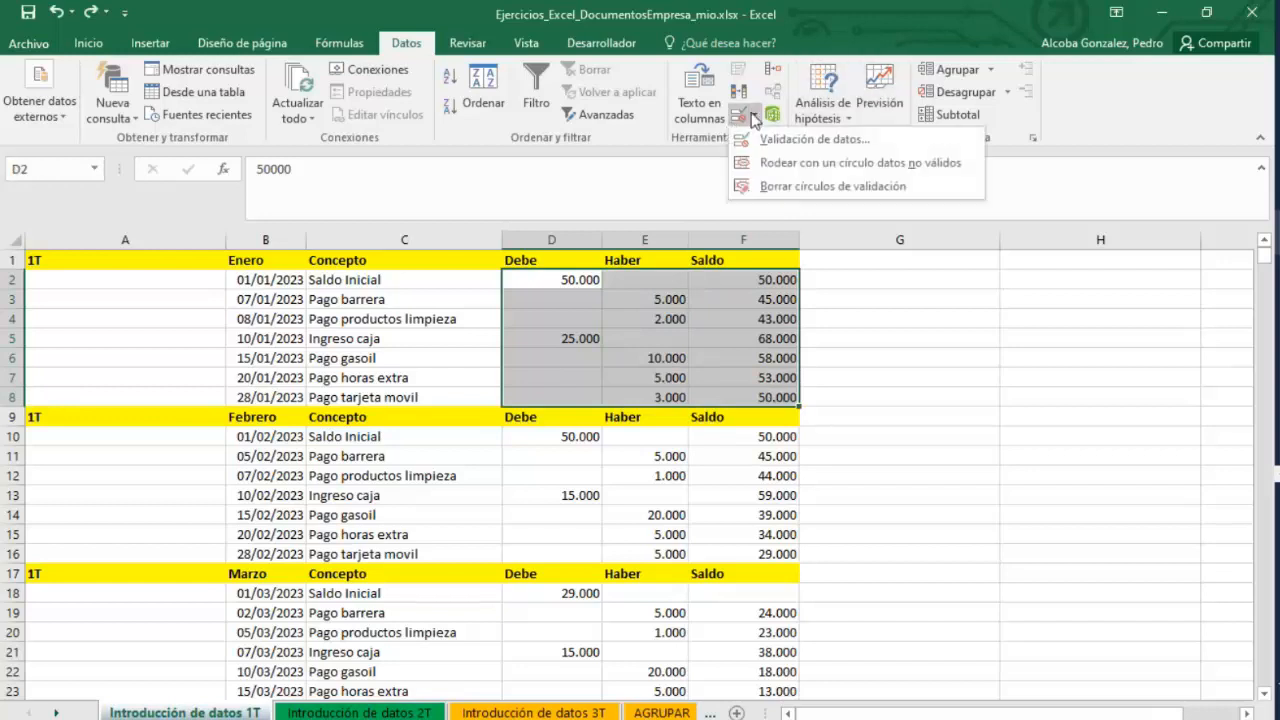
click(800, 139)
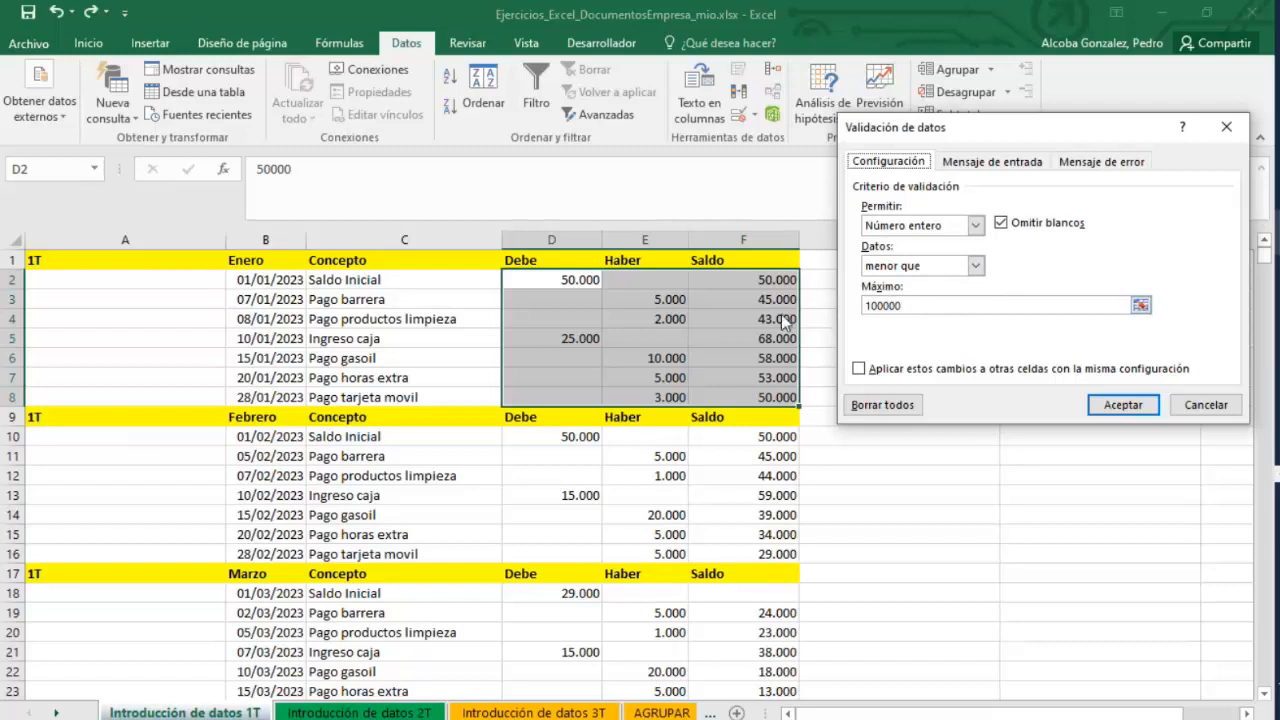
click(975, 225)
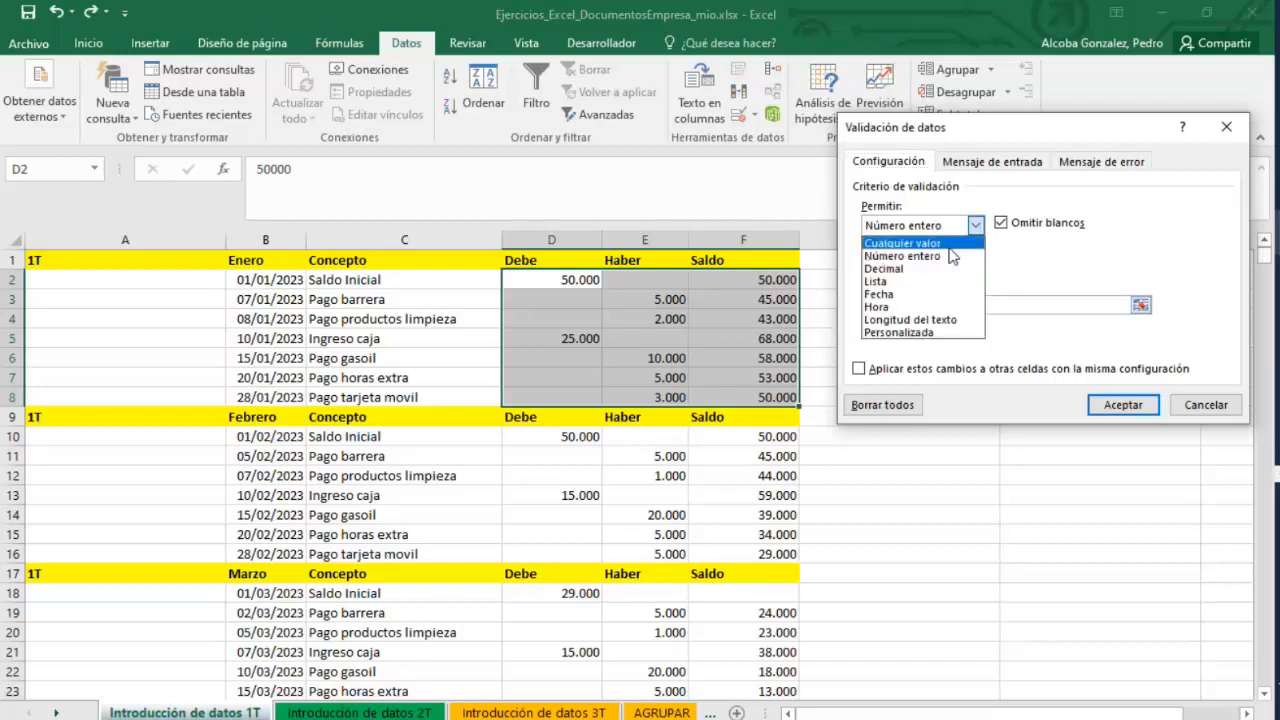
click(884, 268)
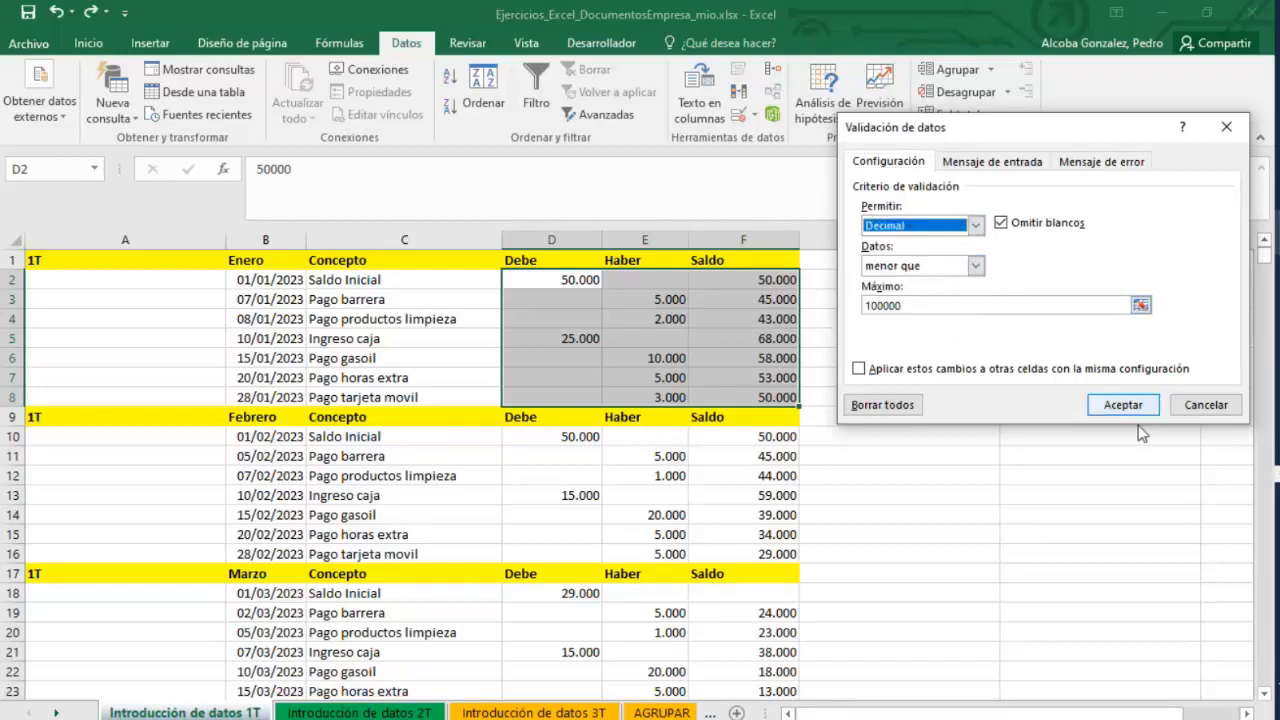
click(1123, 404)
Enter 55000,500 in the Haber cell E3 to test the rule, and undo the entry.
click(643, 299)
text(55)
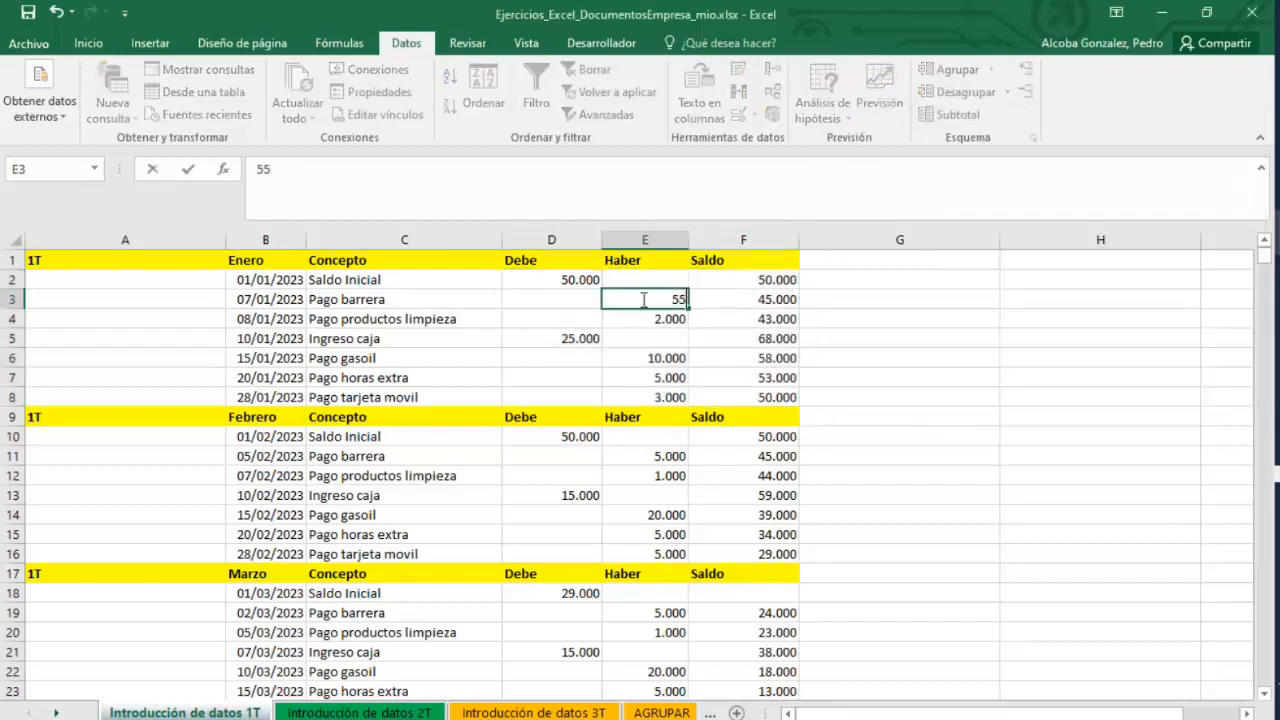
text(000,500)
key(Return)
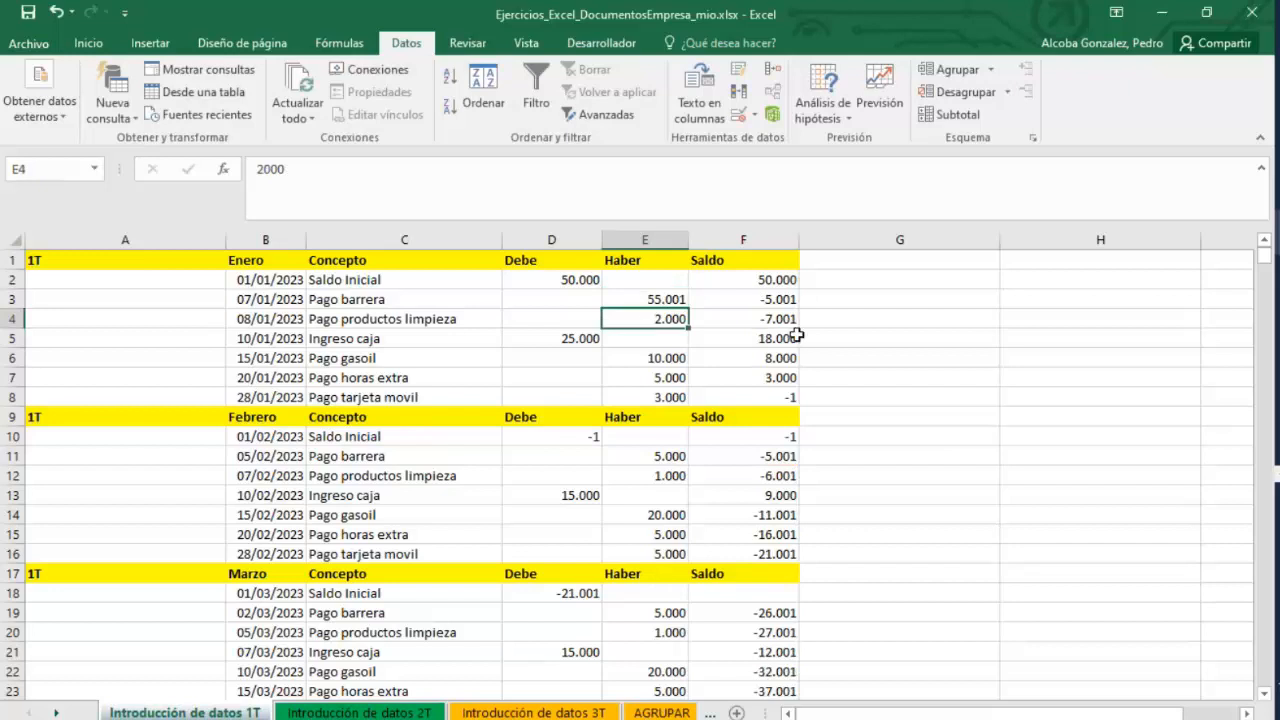
key(ctrl+z)
Delete the February Concepto entries in C11:C12 and C14:C16, keeping Saldo Inicial and Ingreso caja.
click(664, 337)
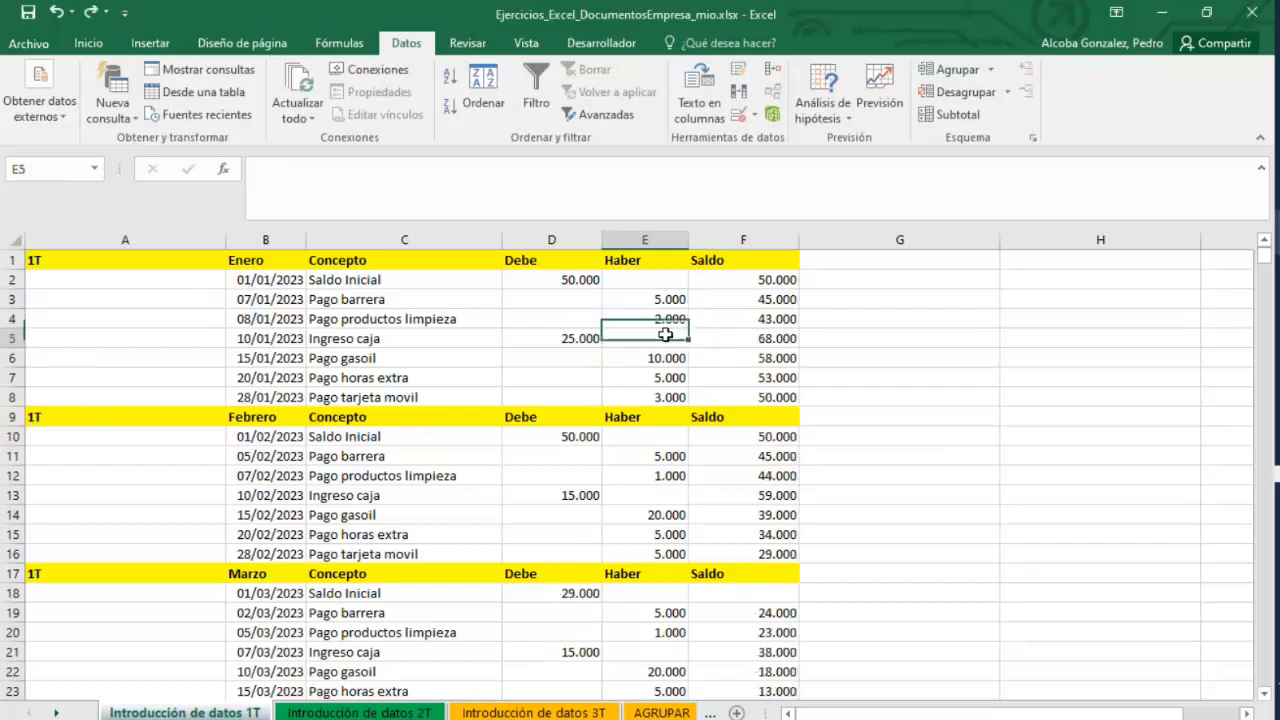
mouse_move(771, 397)
mouse_down()
mouse_move(434, 306)
mouse_move(423, 280)
mouse_move(441, 392)
mouse_up()
click(490, 340)
drag(486, 438, 451, 518)
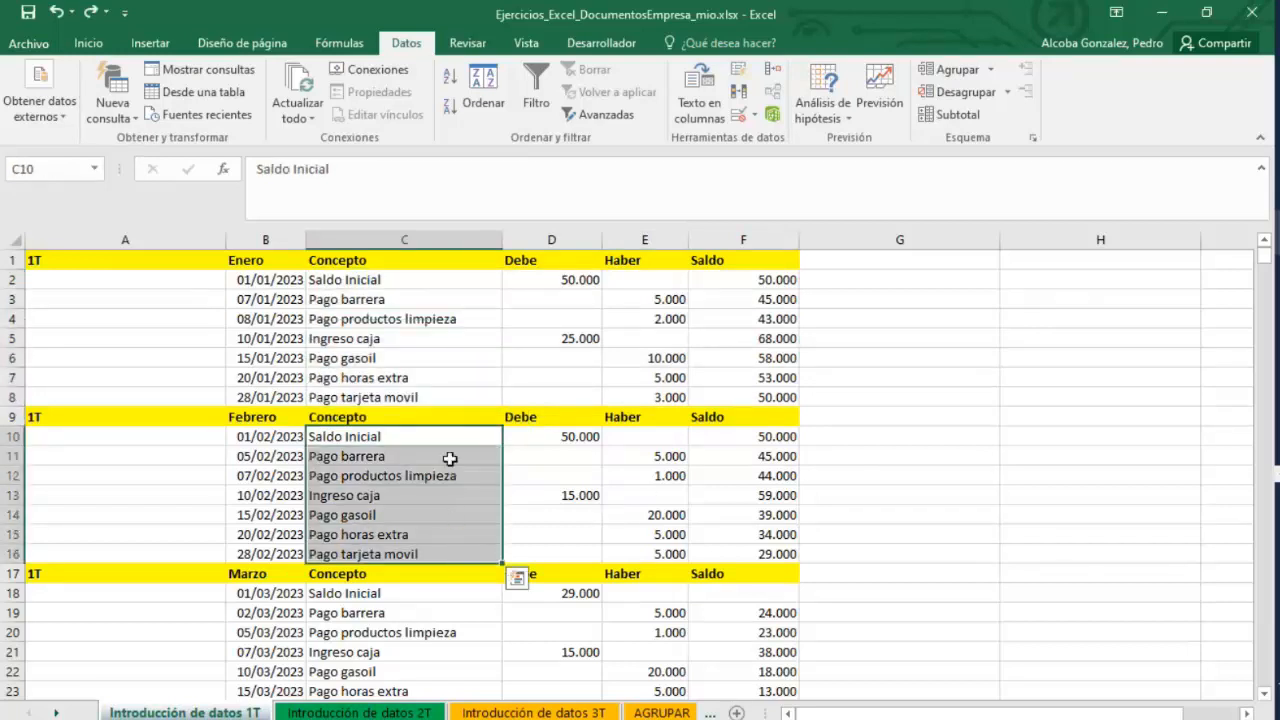
drag(450, 458, 456, 539)
key(Delete)
key(Delete)
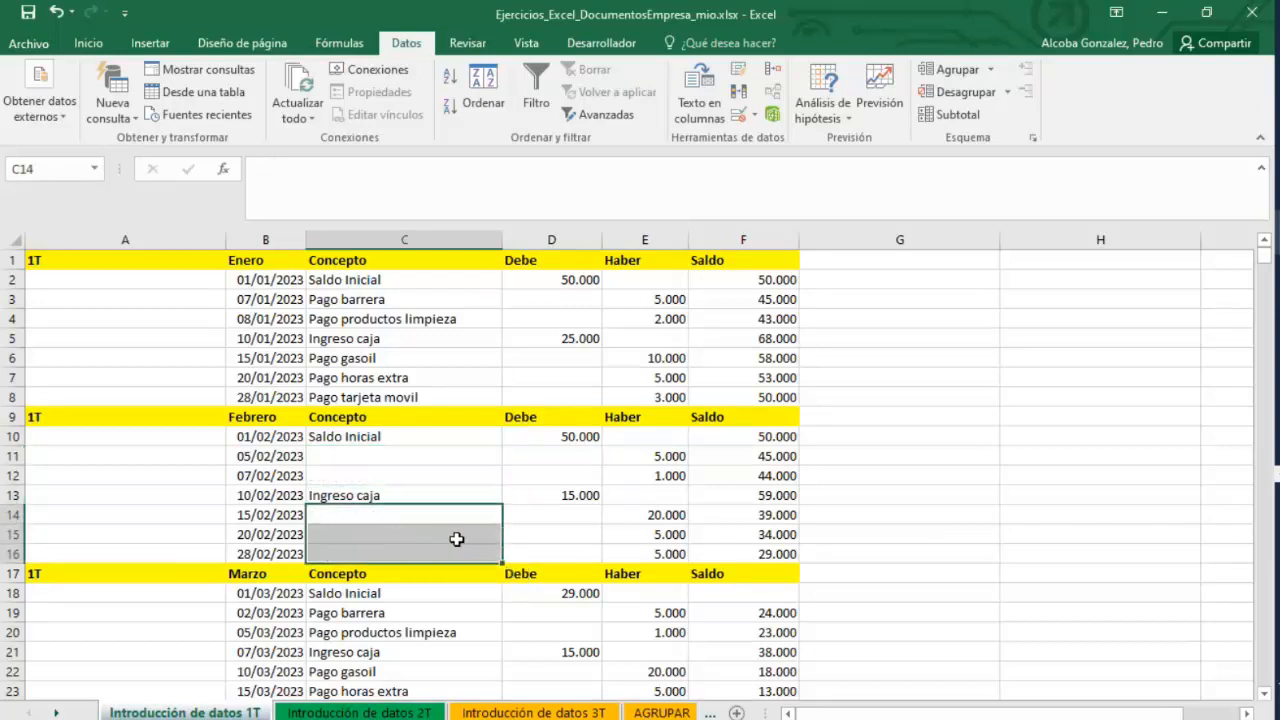
Copy the January Concepto entries Saldo Inicial, Pago barrera, Pago productos limpieza, Pago gasoil, Pago horas extra and Pago tarjeta movil into column H.
click(437, 458)
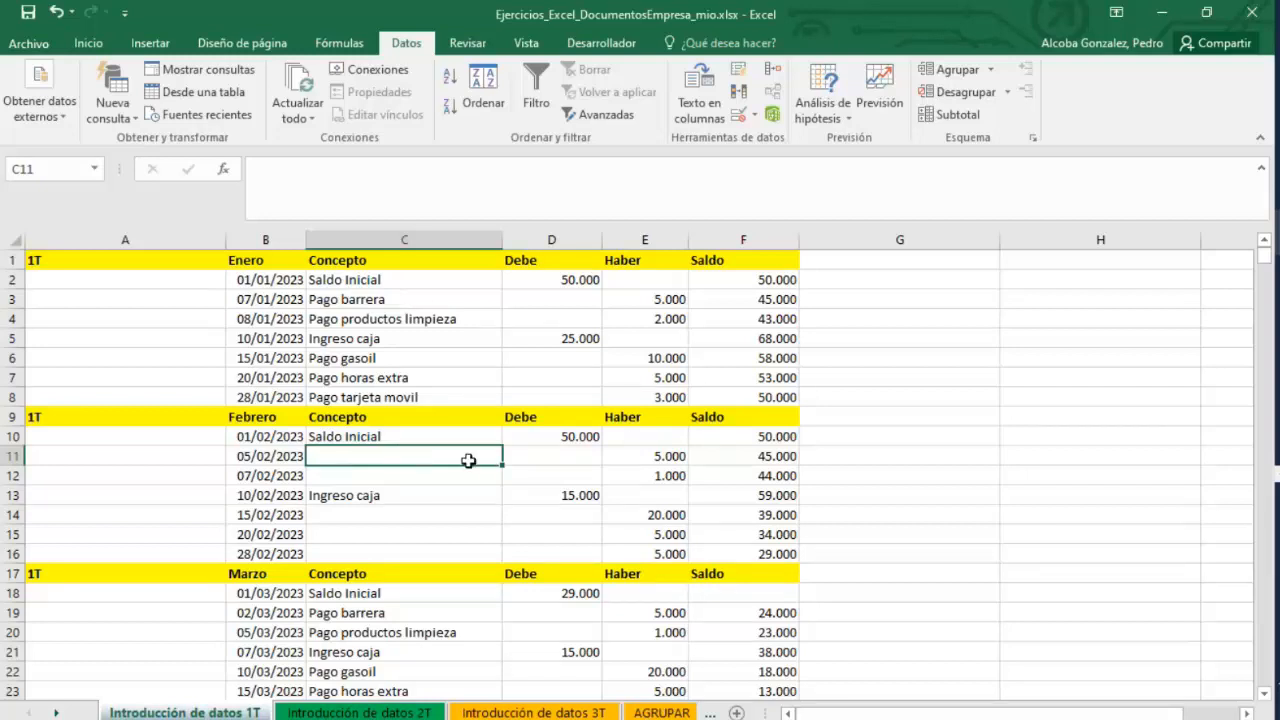
drag(468, 458, 466, 473)
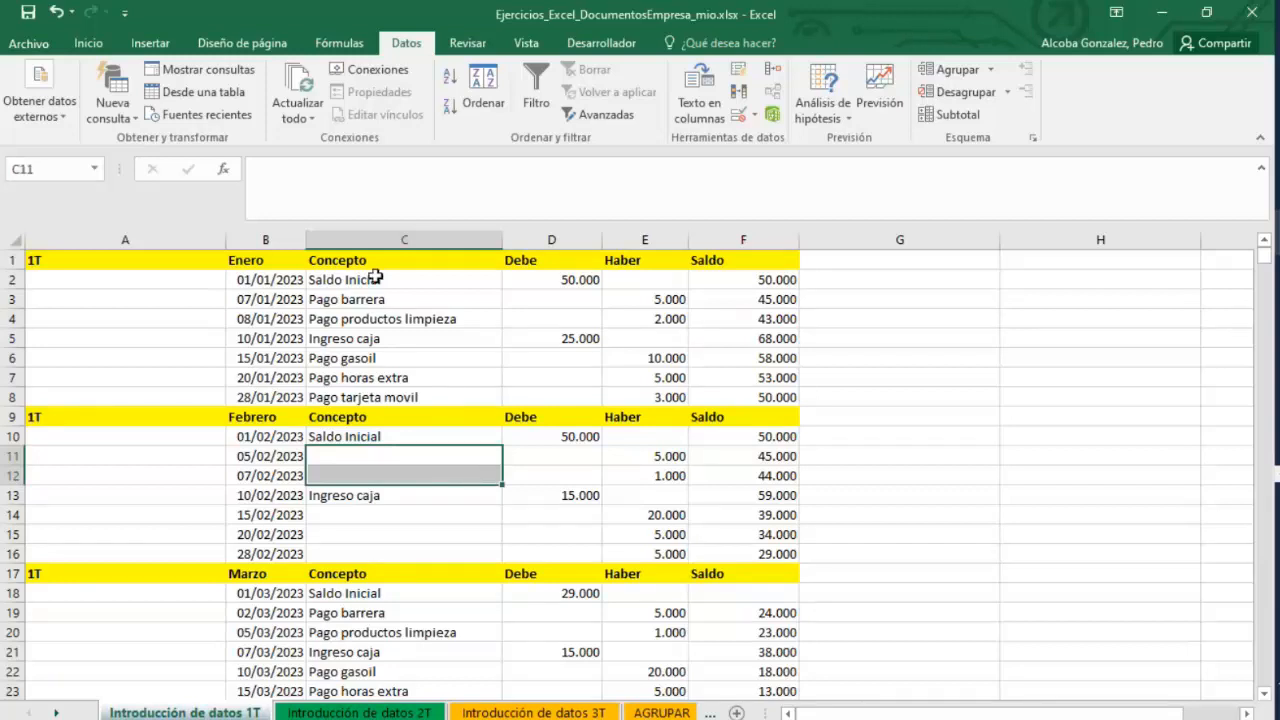
drag(376, 277, 382, 301)
key(ctrl+c)
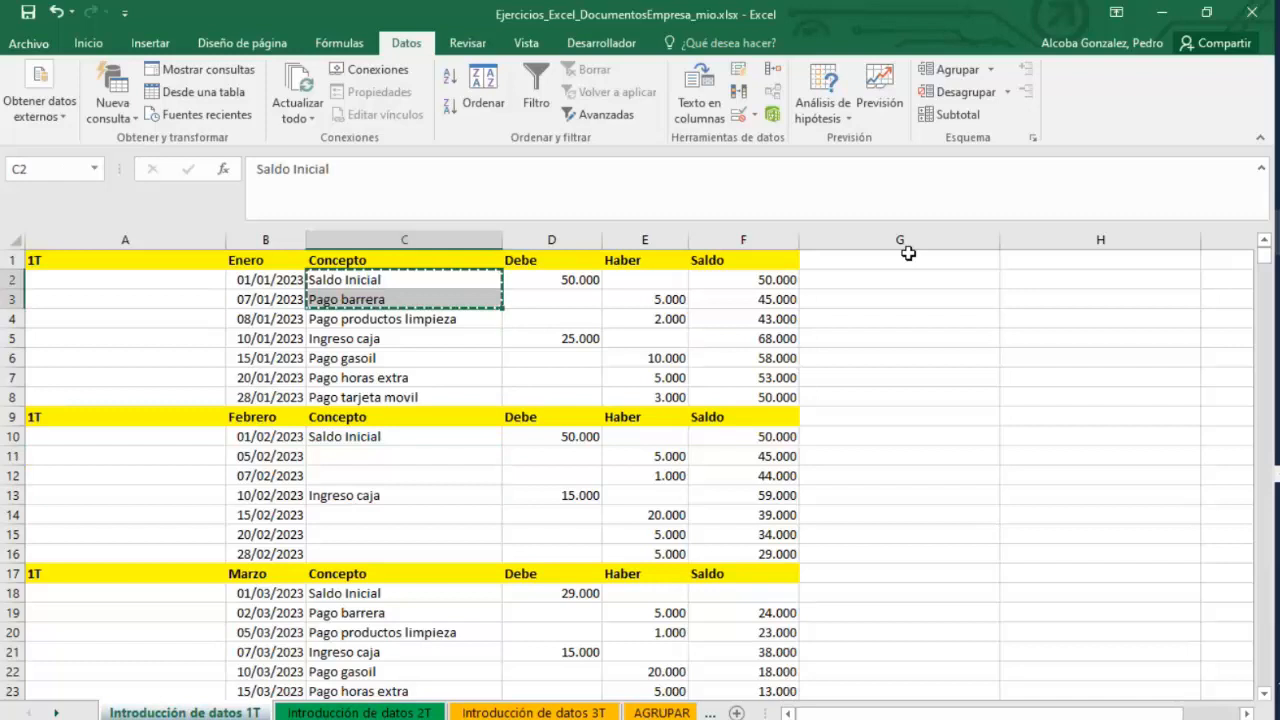
click(1057, 258)
key(ctrl+v)
drag(388, 338, 375, 358)
click(385, 318)
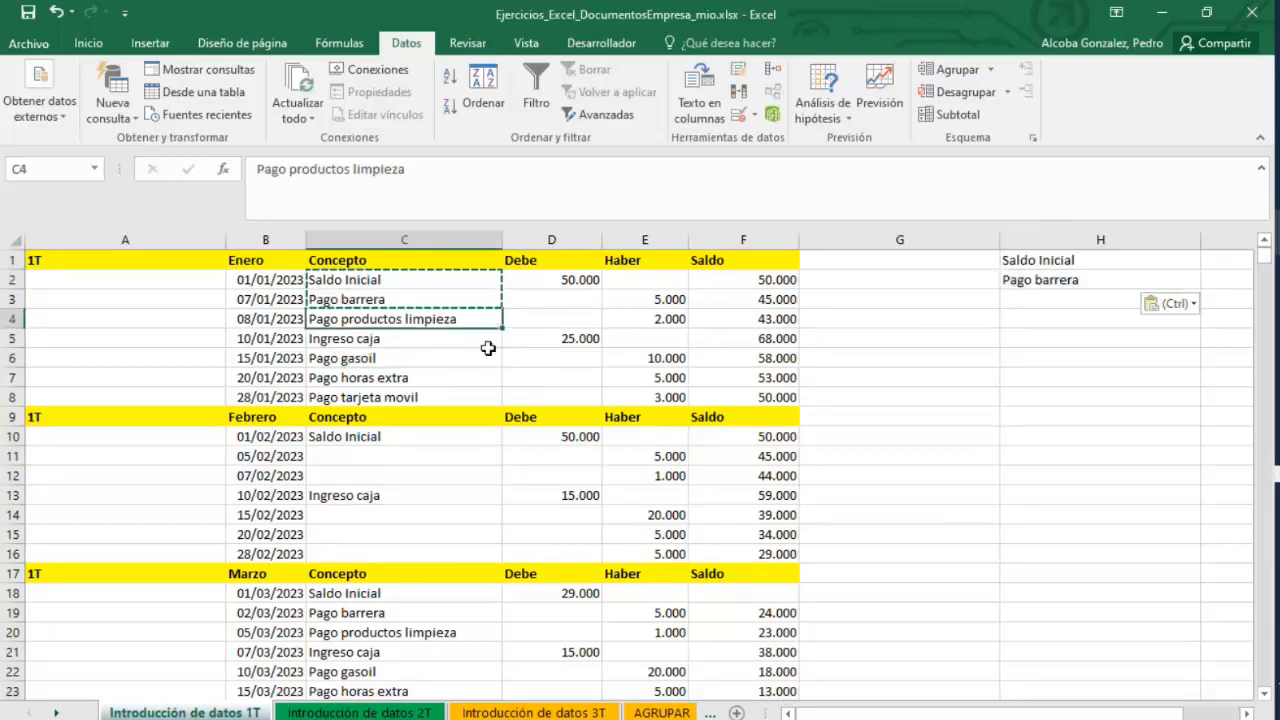
key(ctrl+c)
click(1023, 299)
key(ctrl+v)
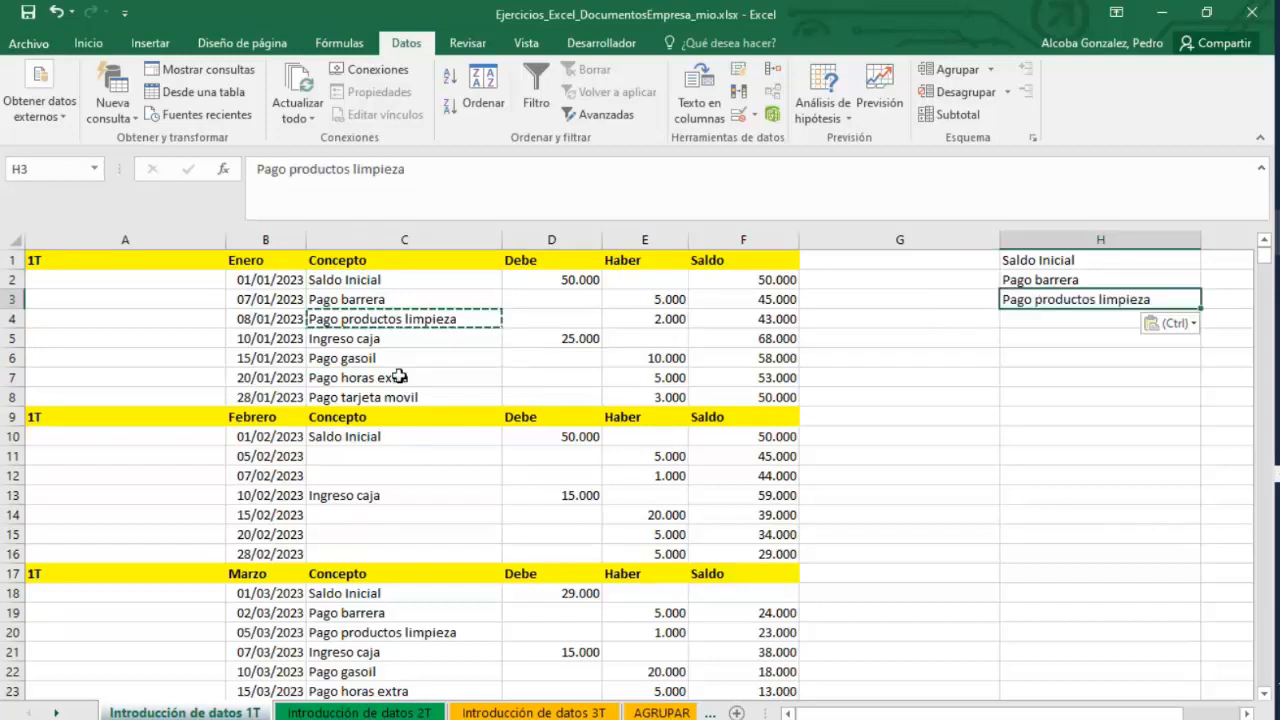
drag(395, 360, 405, 397)
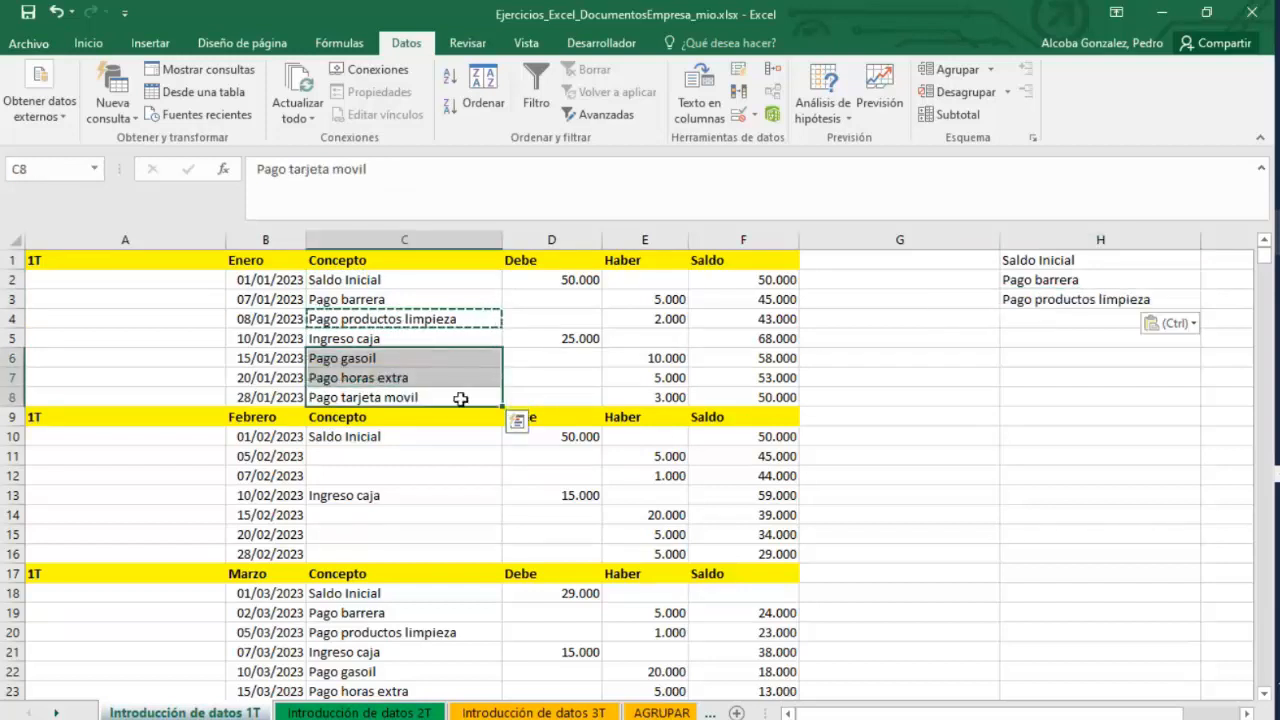
key(ctrl+c)
click(1040, 318)
key(ctrl+v)
Delete Saldo Inicial from cell H1 of the copied concept list.
click(1048, 434)
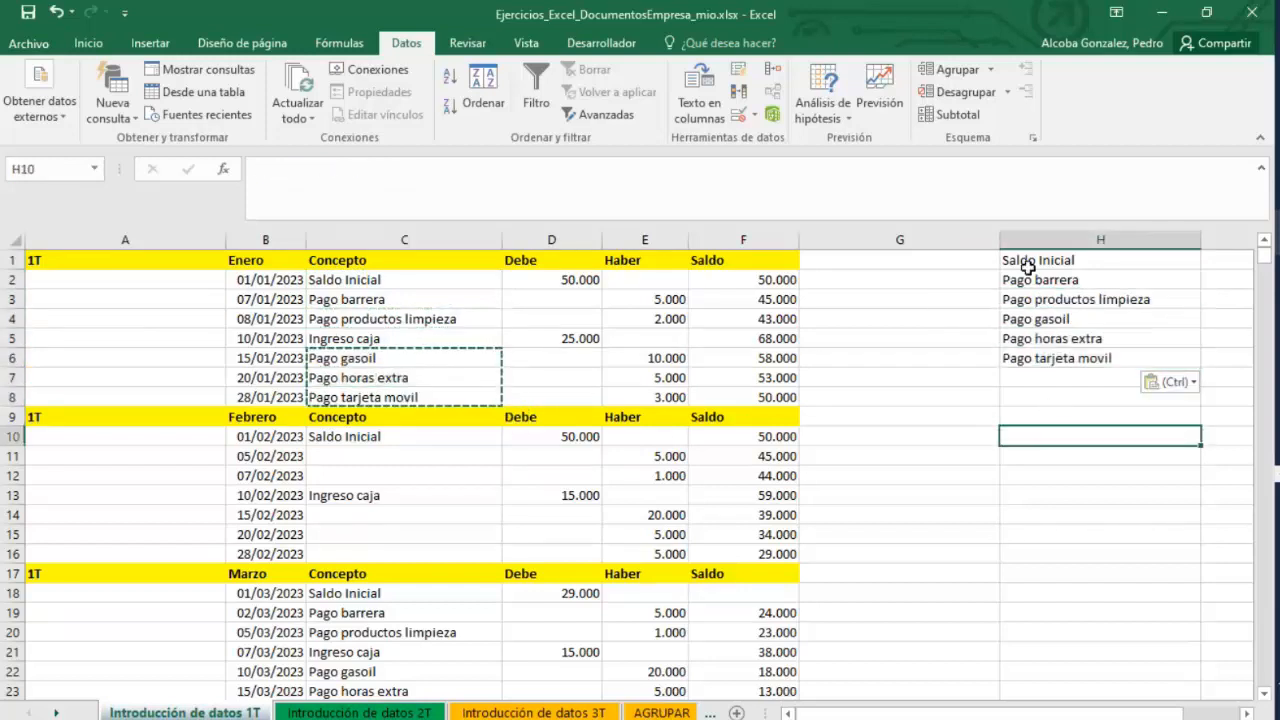
click(1026, 264)
key(Delete)
click(1055, 440)
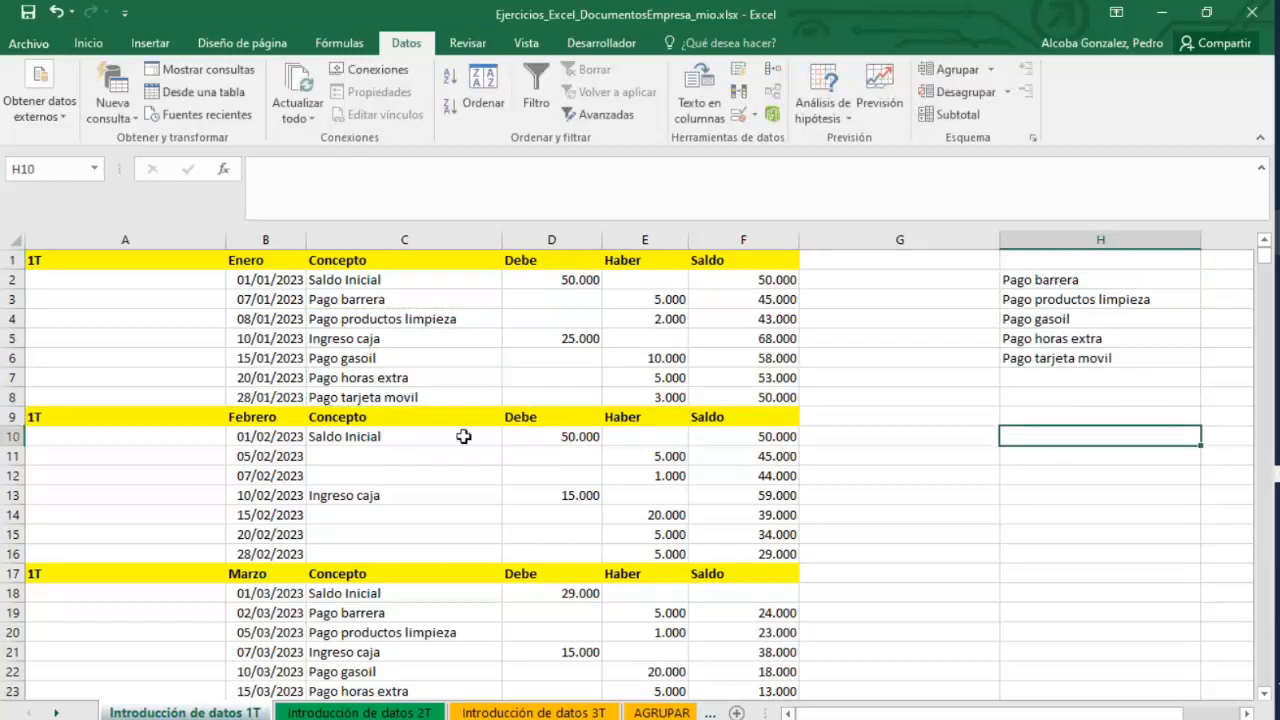
Add a List data validation to cell C11 with source =$H$2:$H$6.
click(416, 452)
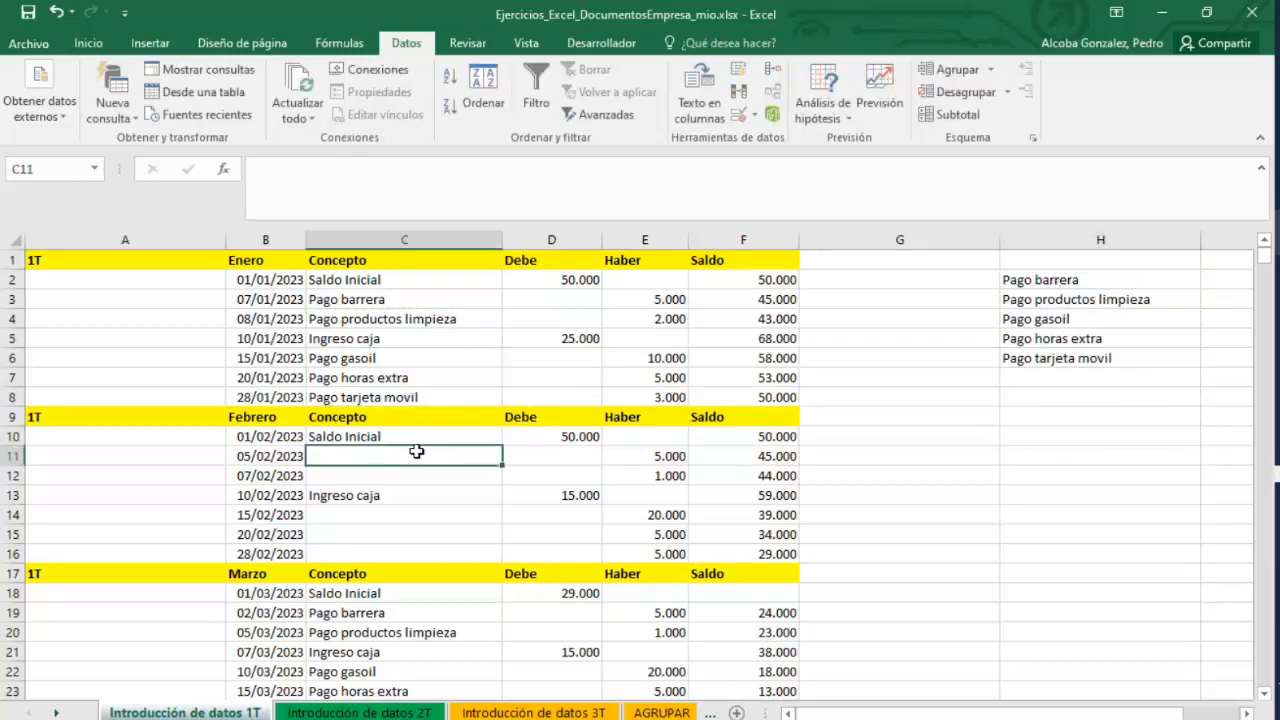
click(776, 114)
click(810, 135)
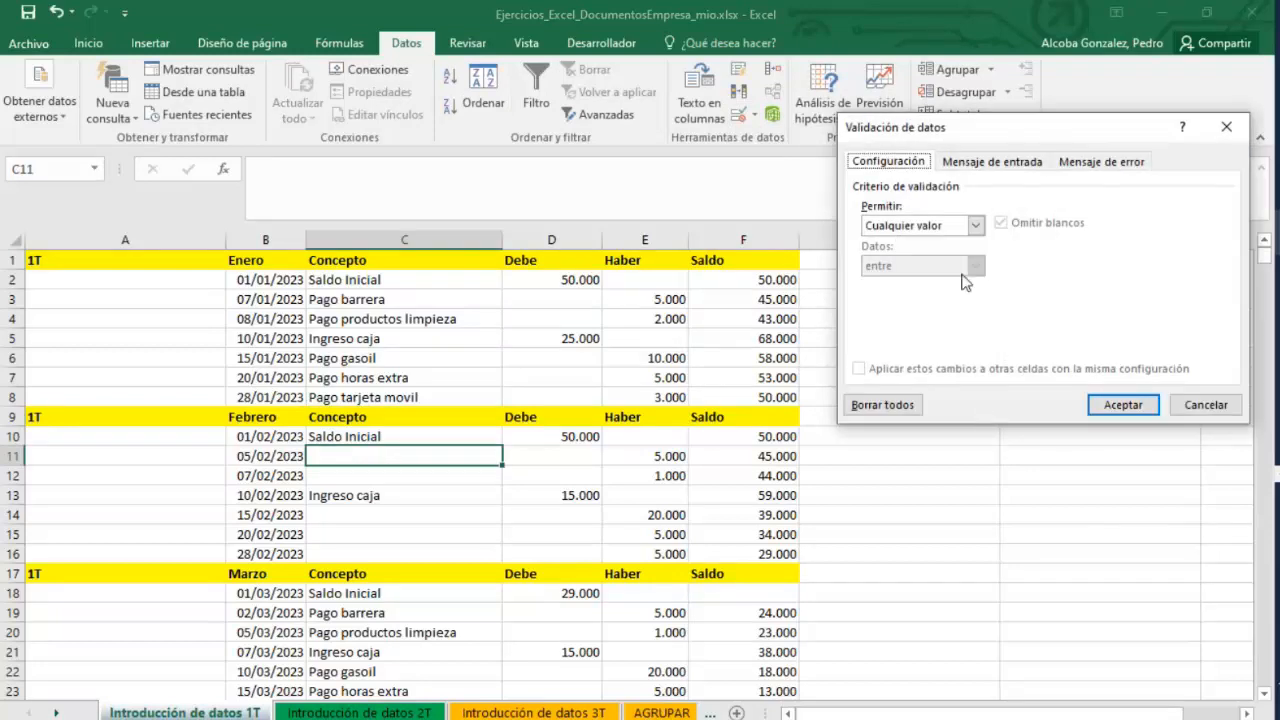
click(975, 225)
click(885, 289)
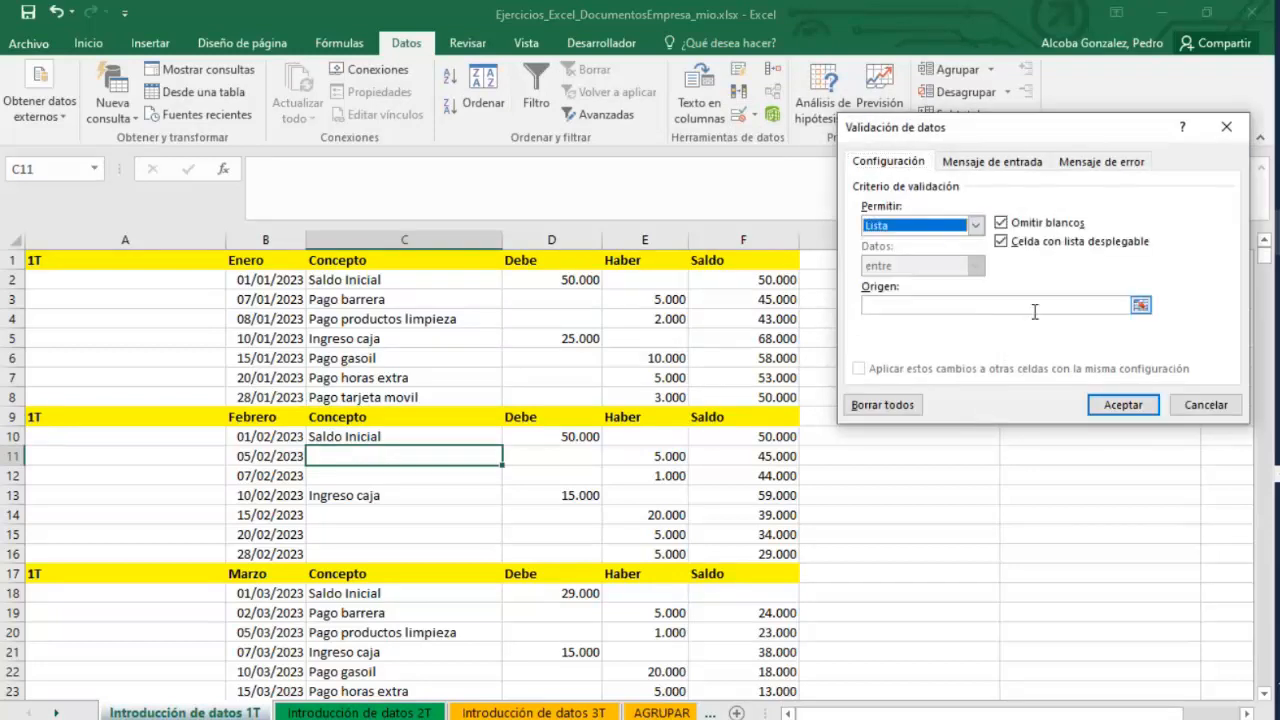
click(1140, 308)
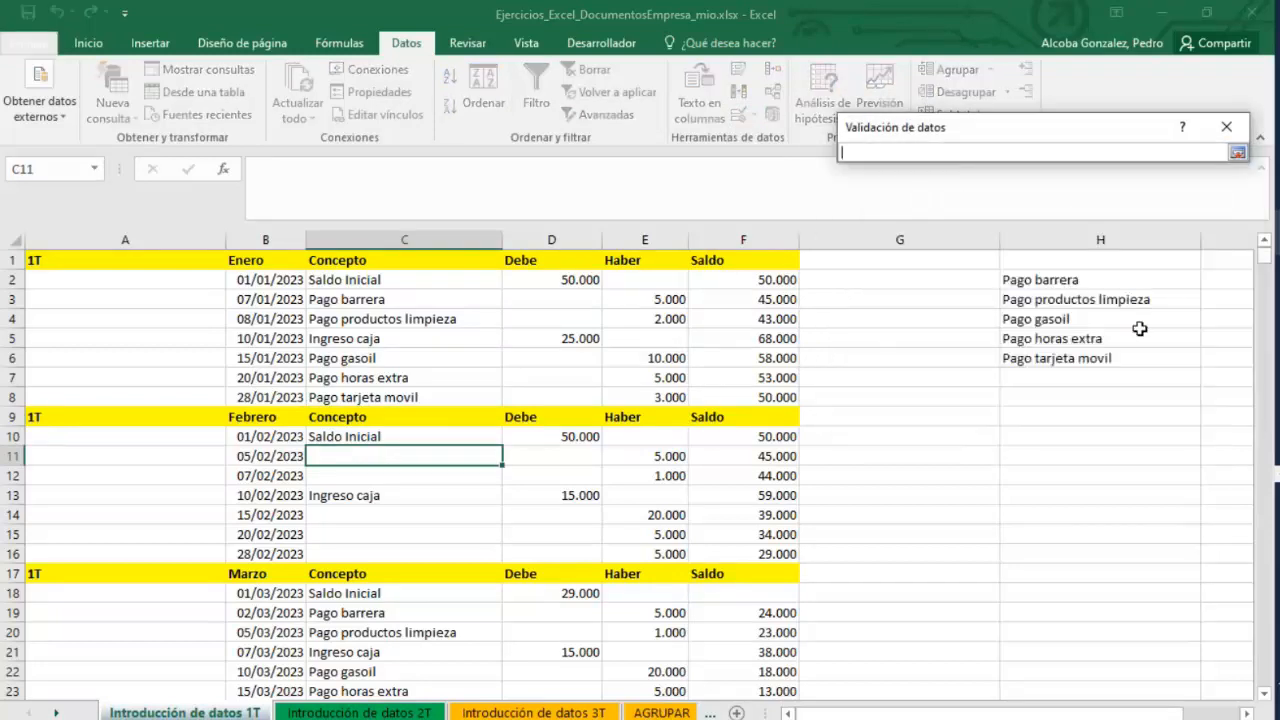
click(1237, 152)
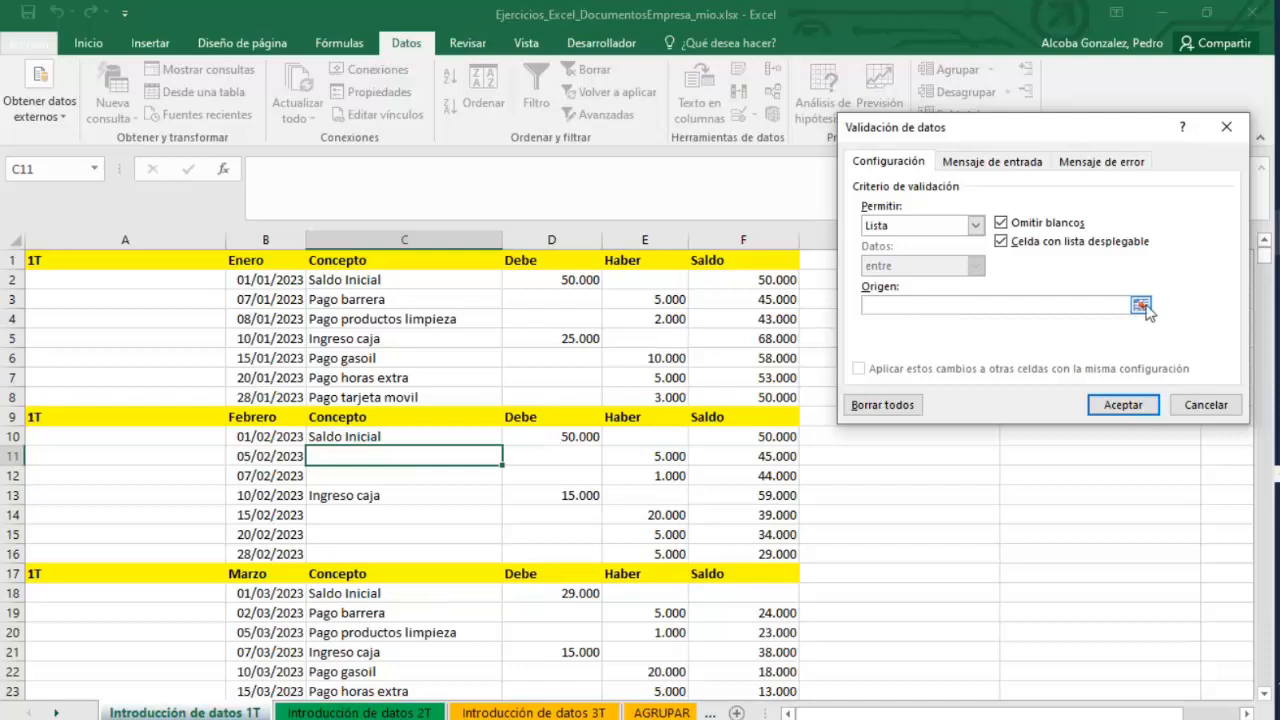
drag(1063, 132, 733, 276)
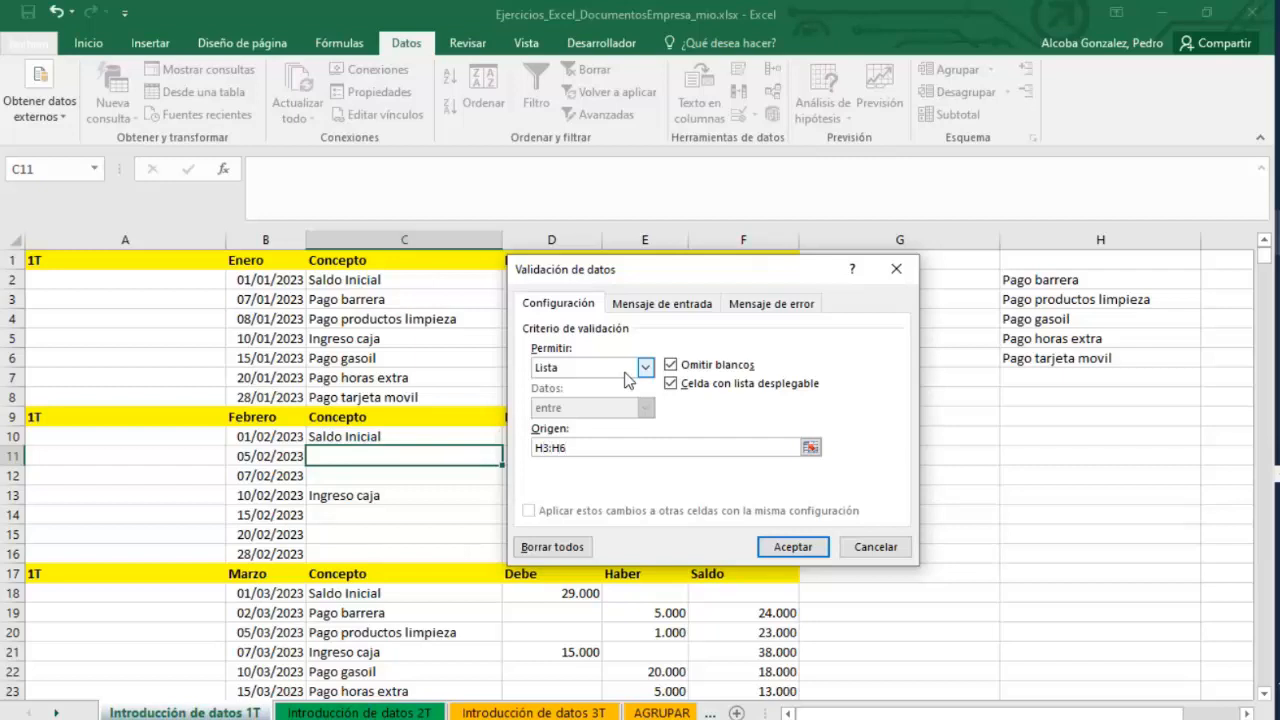
double_click(571, 450)
key(BackSpace)
drag(1050, 279, 1046, 357)
click(908, 294)
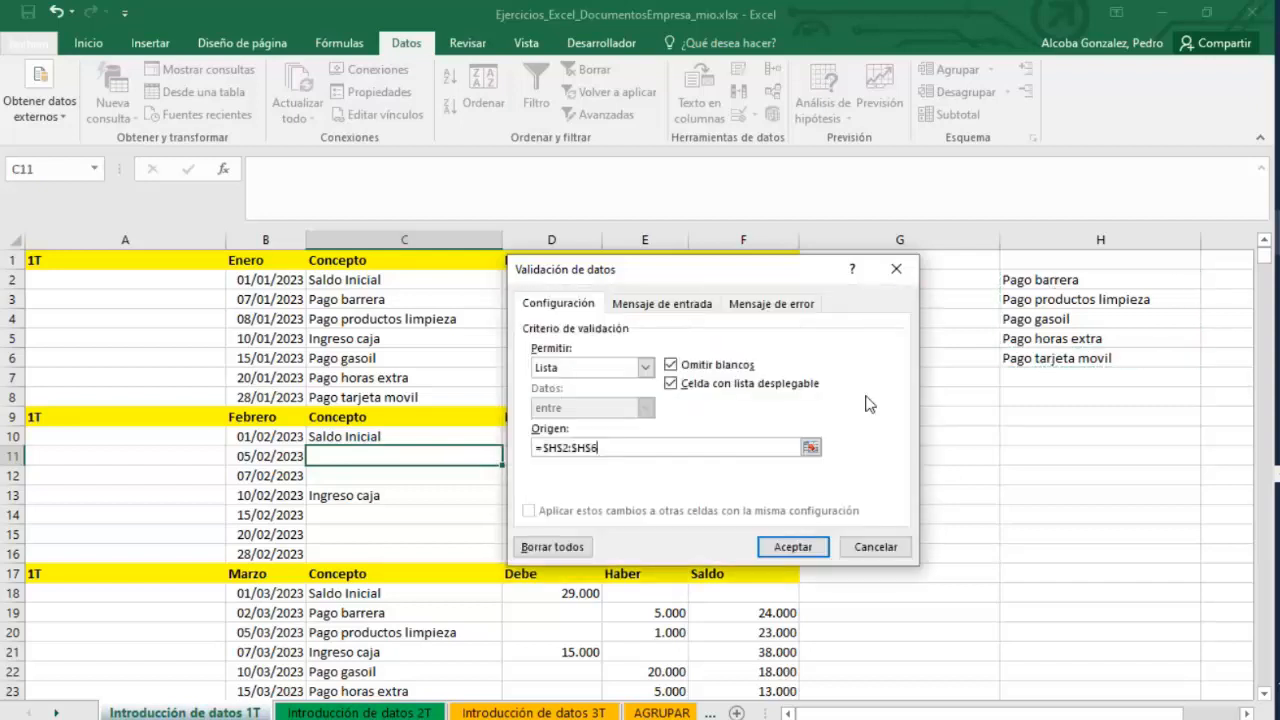
click(792, 548)
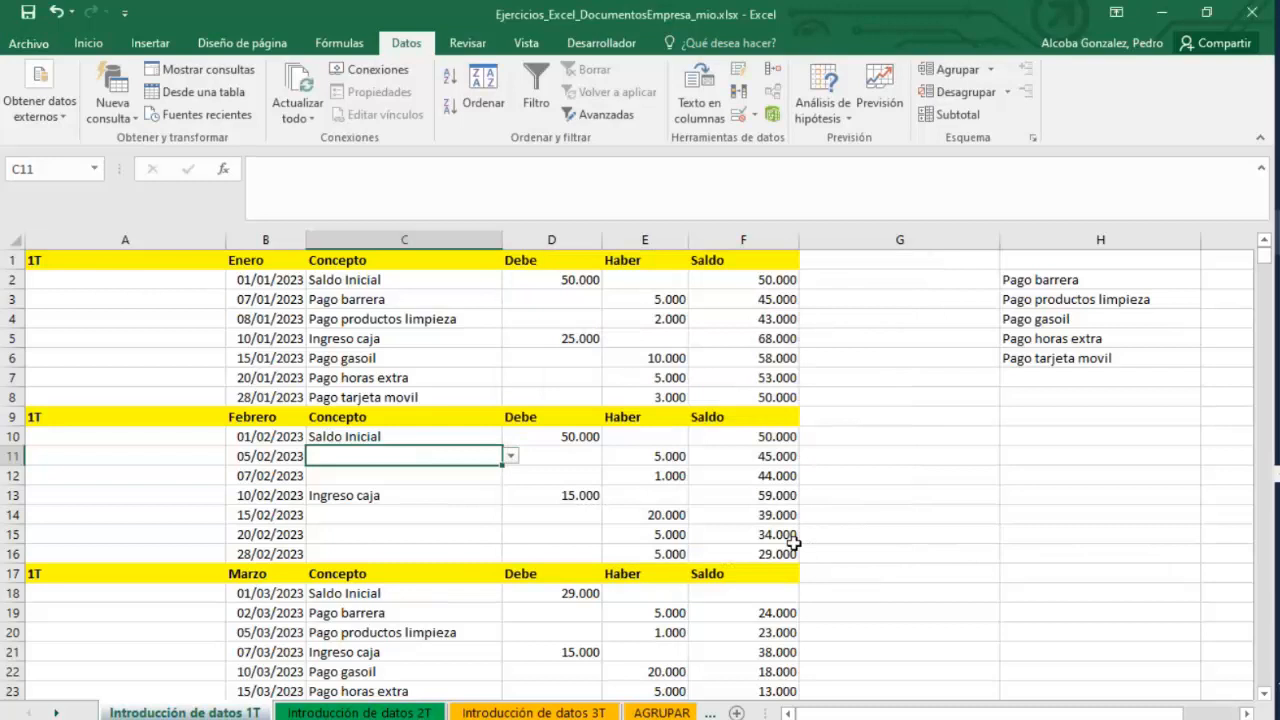
Choose Pago barrera from the dropdown list in cell C11.
click(511, 457)
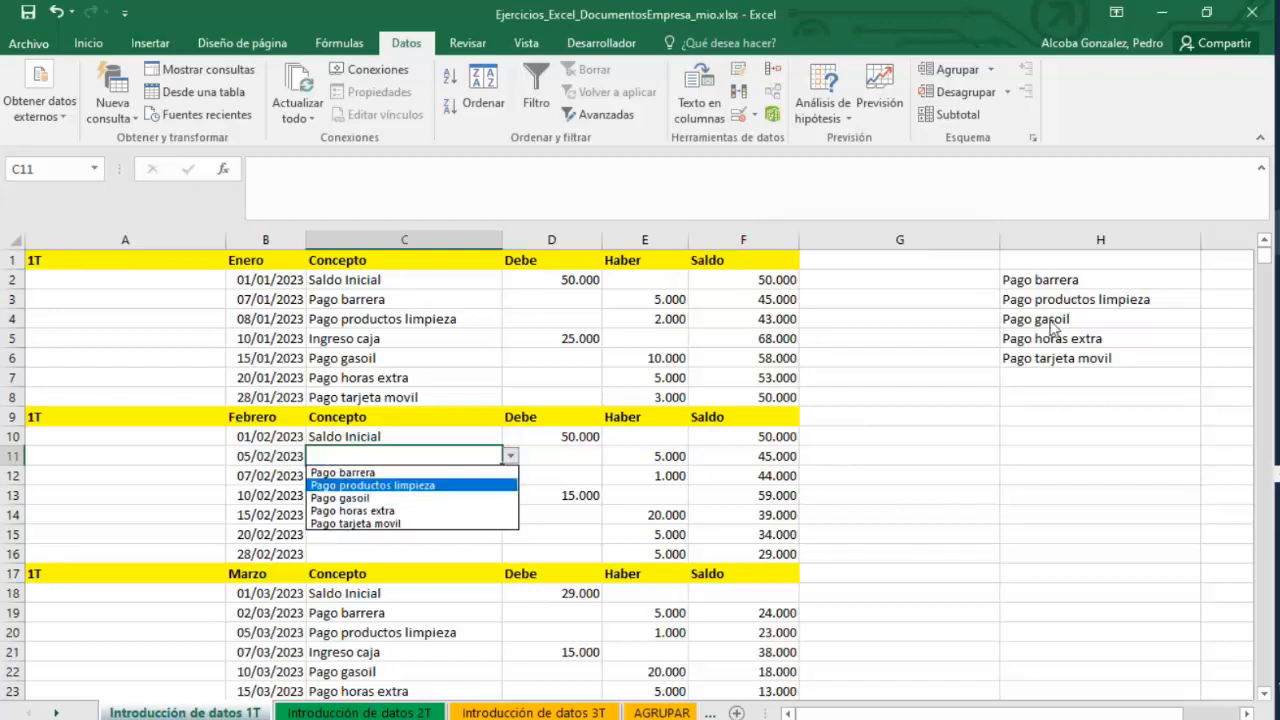
click(379, 476)
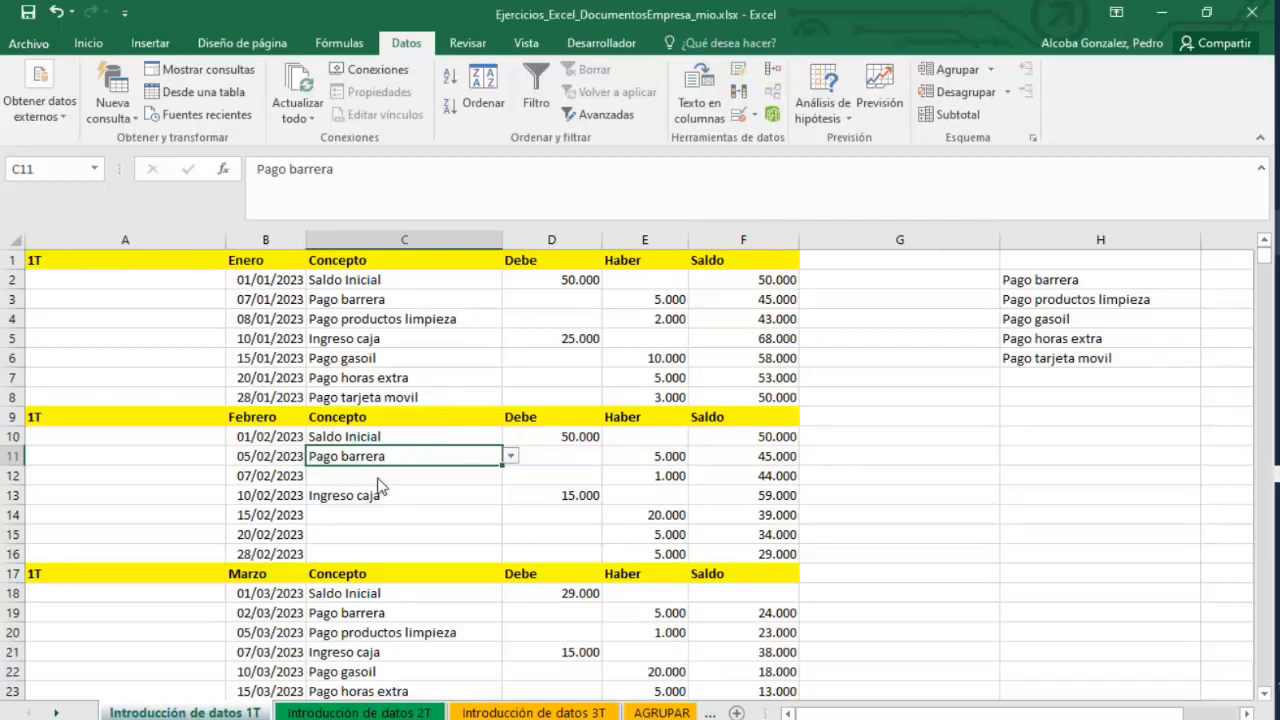
click(556, 458)
click(441, 471)
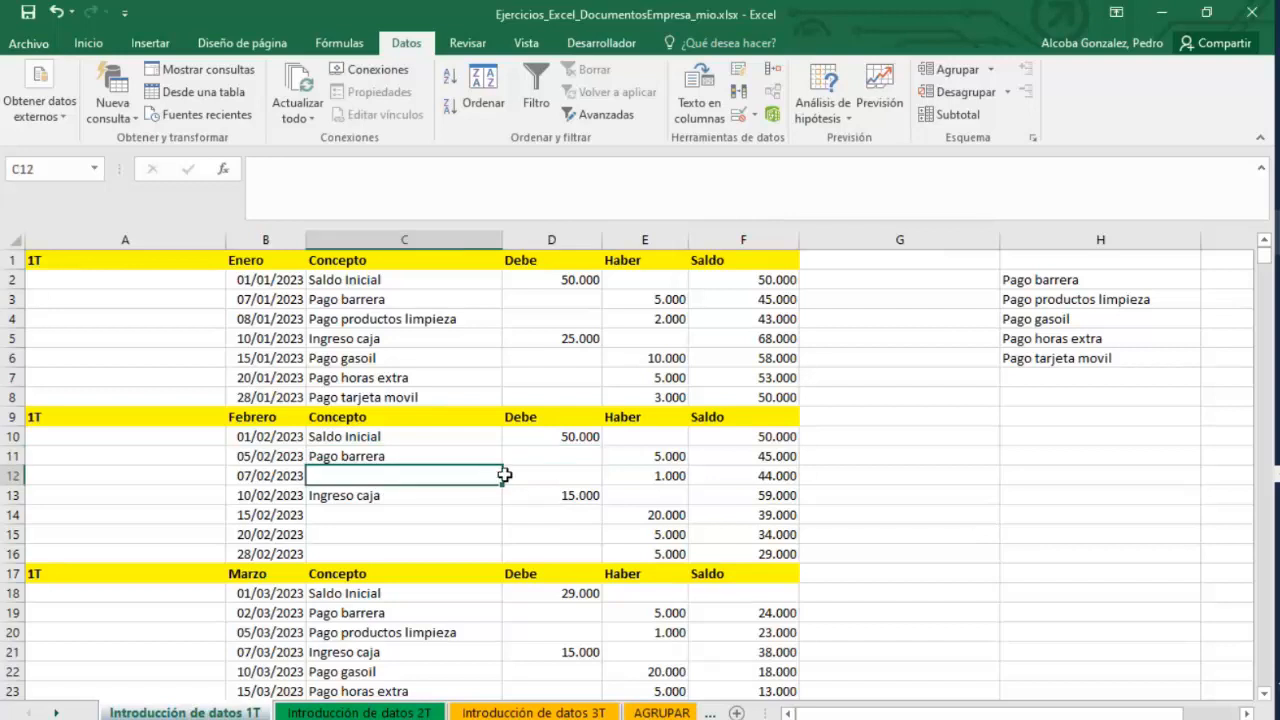
Extend the list data validation from cell C11 to the range C11:C16 in the February table.
click(460, 456)
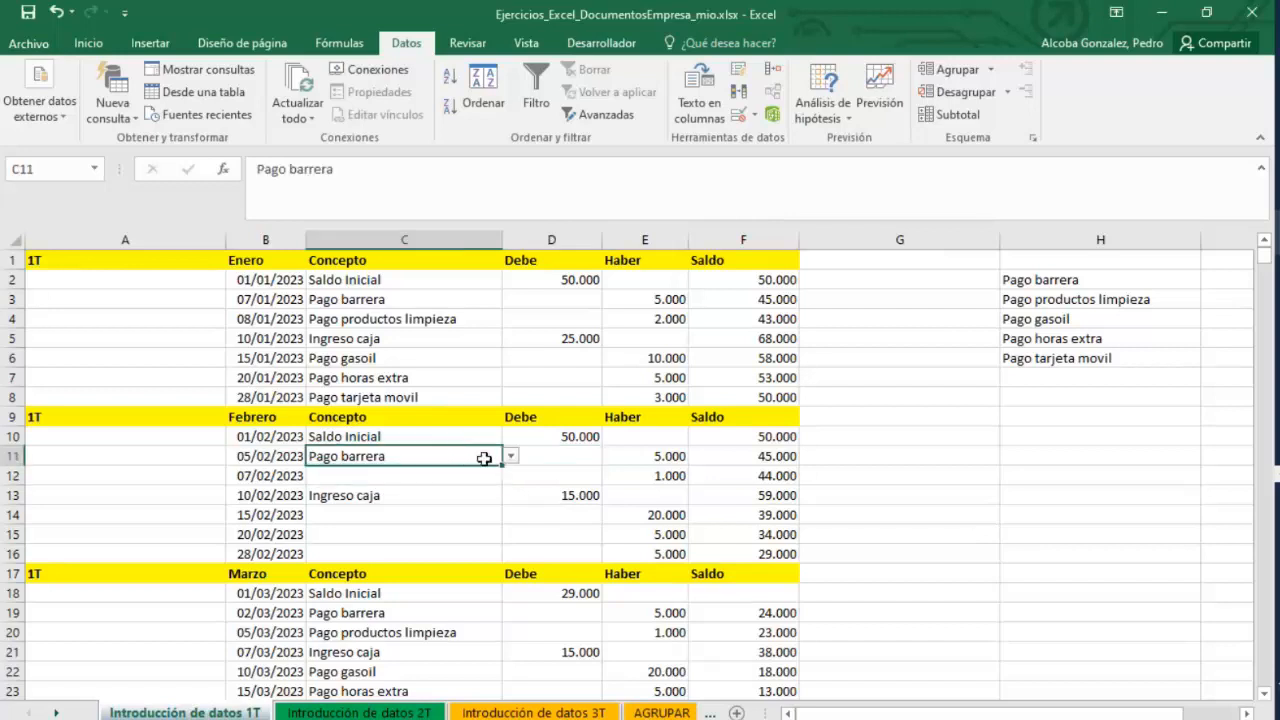
drag(486, 456, 479, 545)
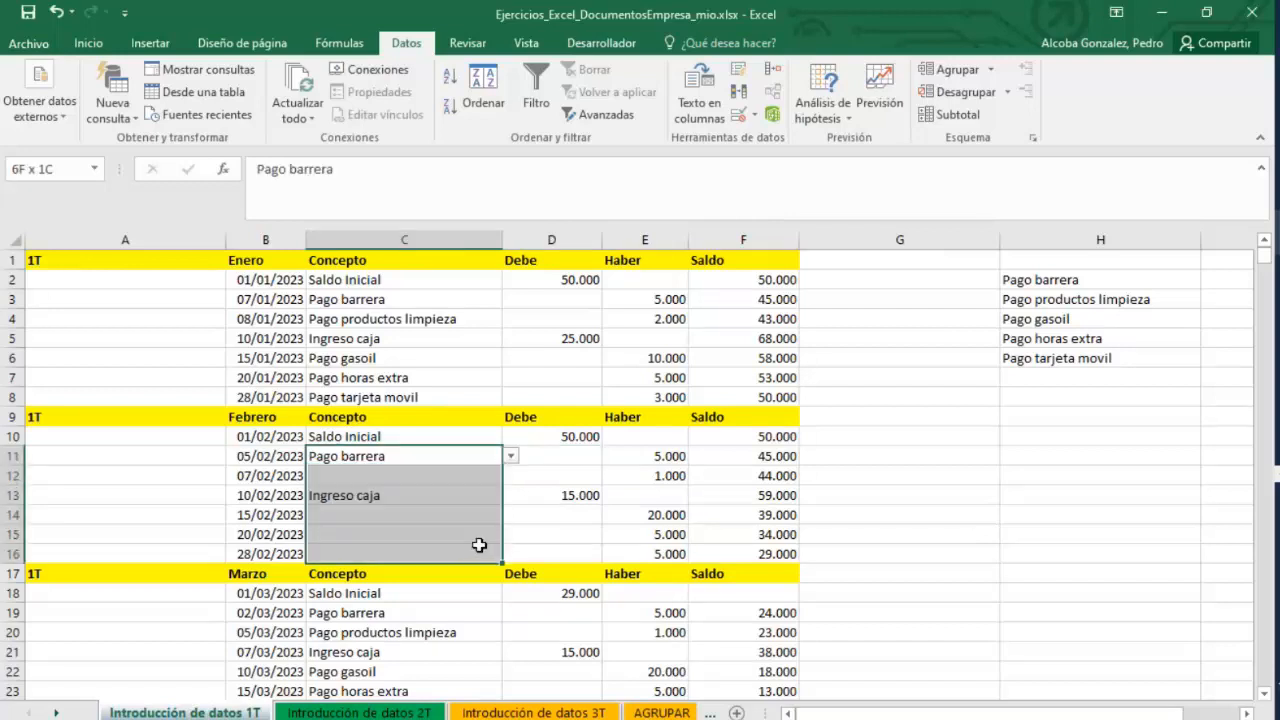
click(754, 116)
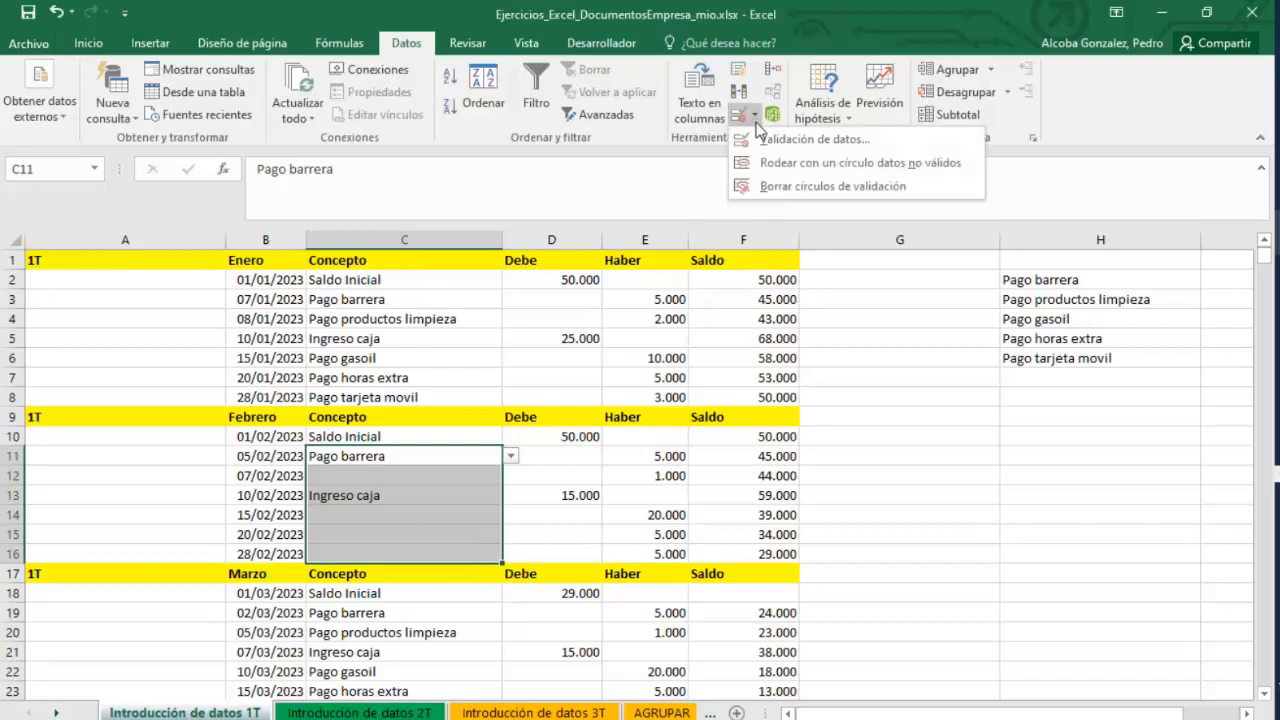
click(814, 139)
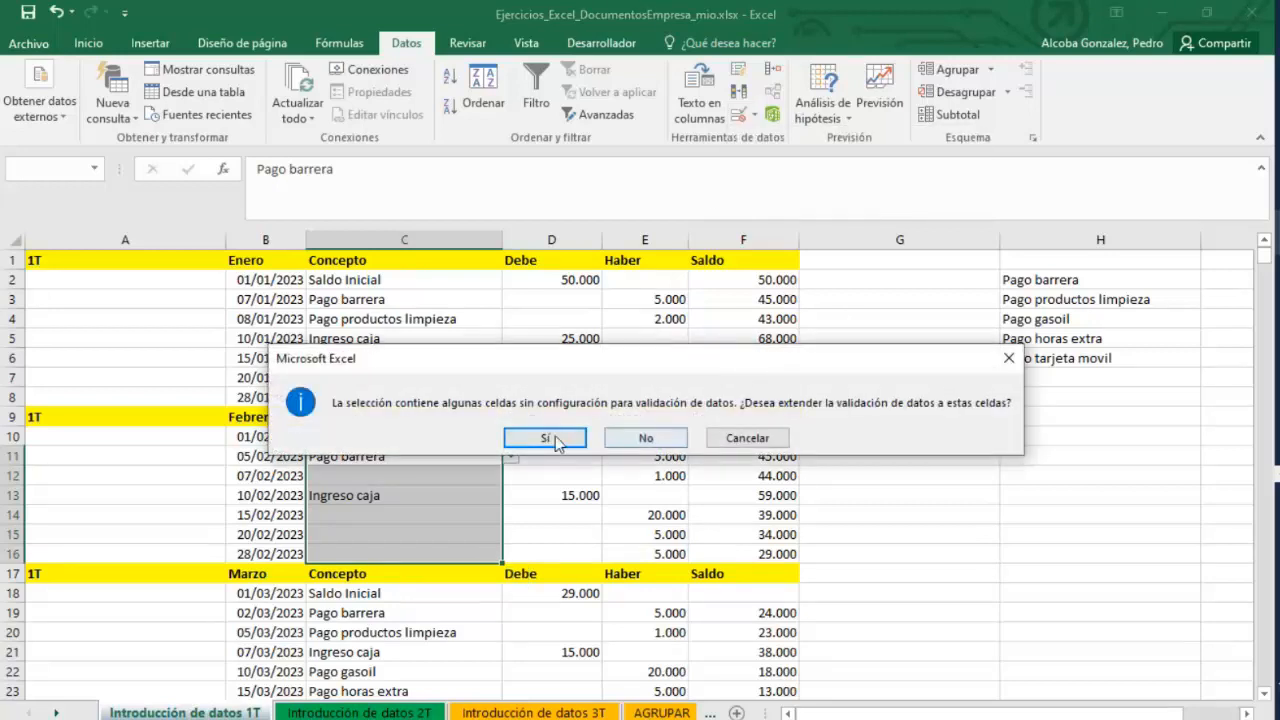
click(563, 440)
click(792, 546)
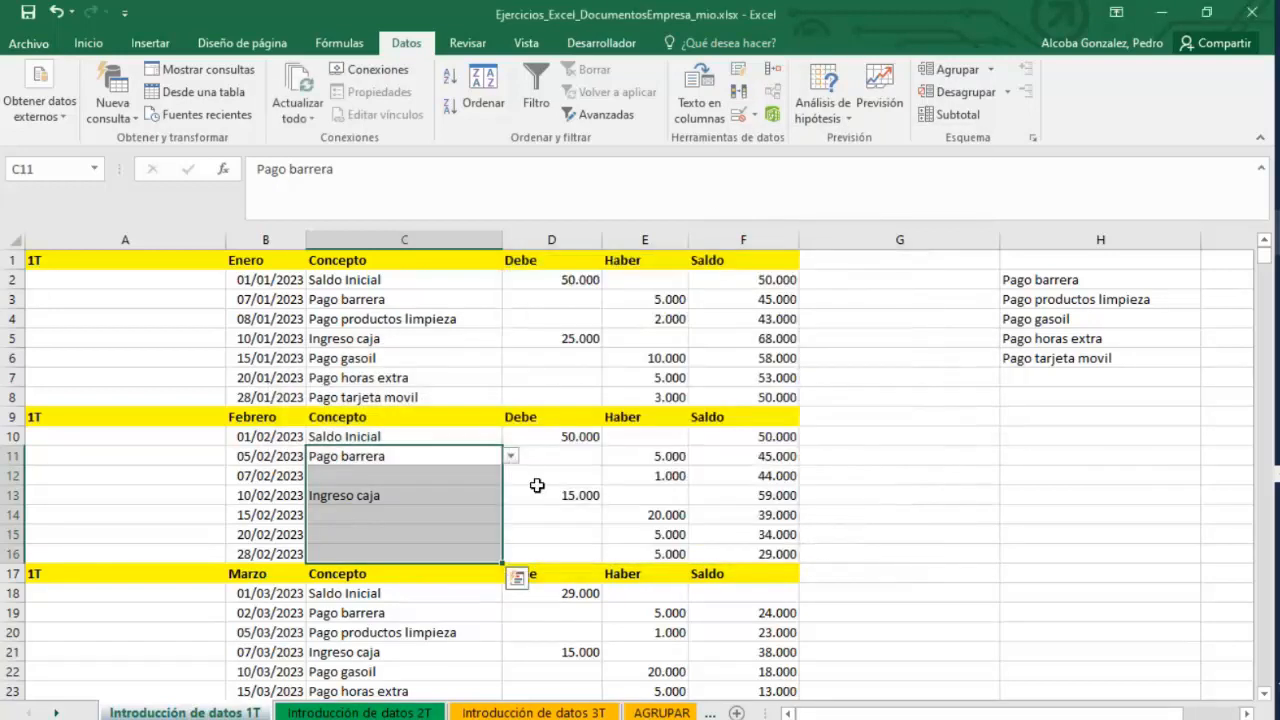
Remove the list validation from cell C13 by setting its allowed values to Cualquier valor.
click(487, 474)
click(511, 476)
click(511, 476)
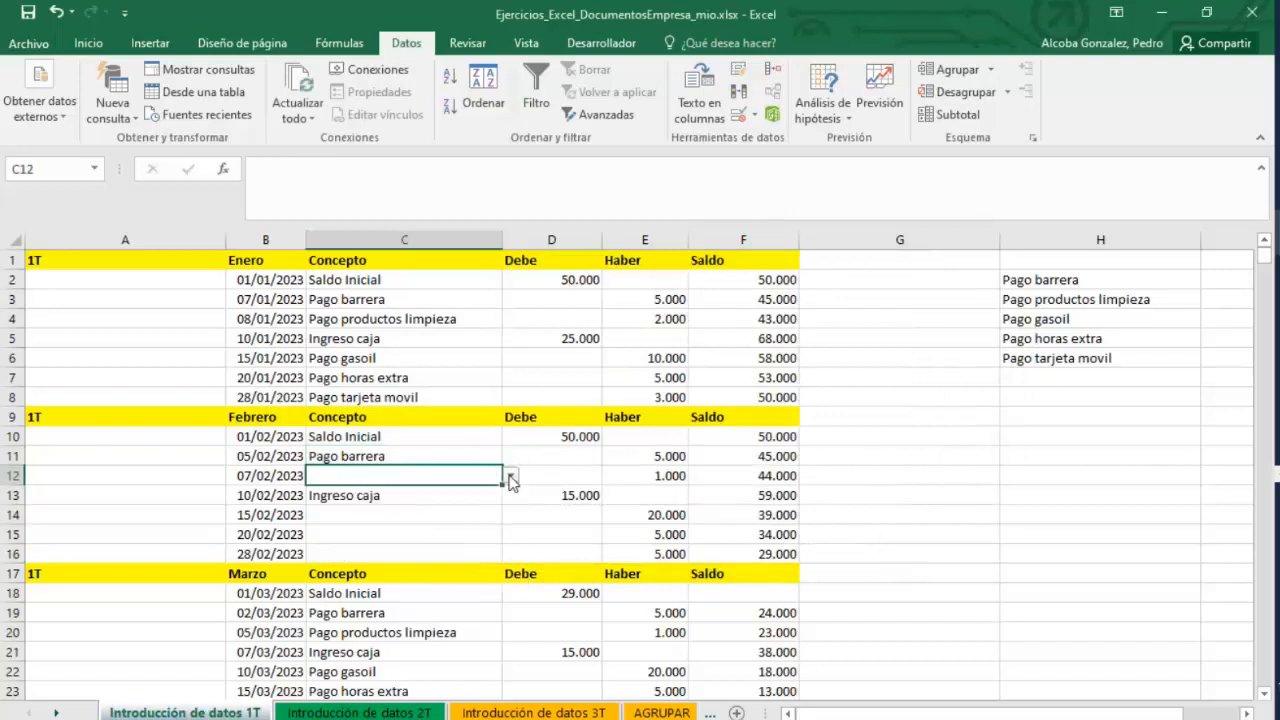
click(444, 496)
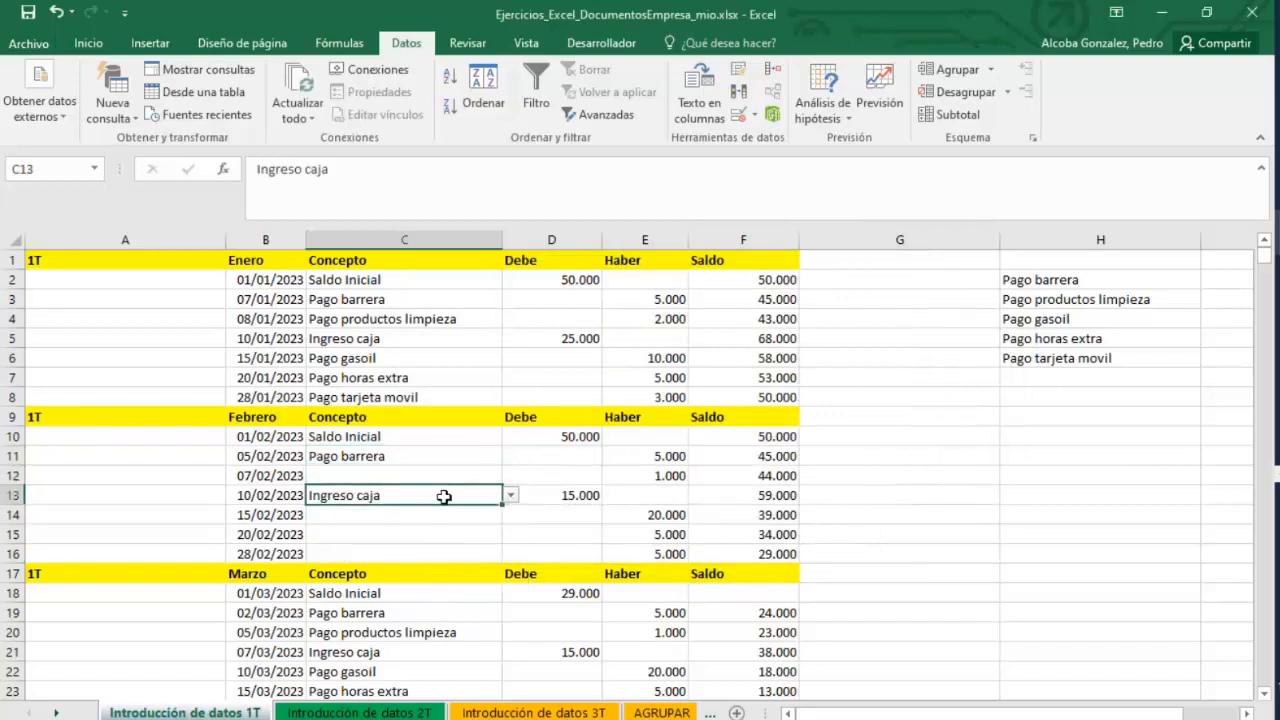
click(754, 117)
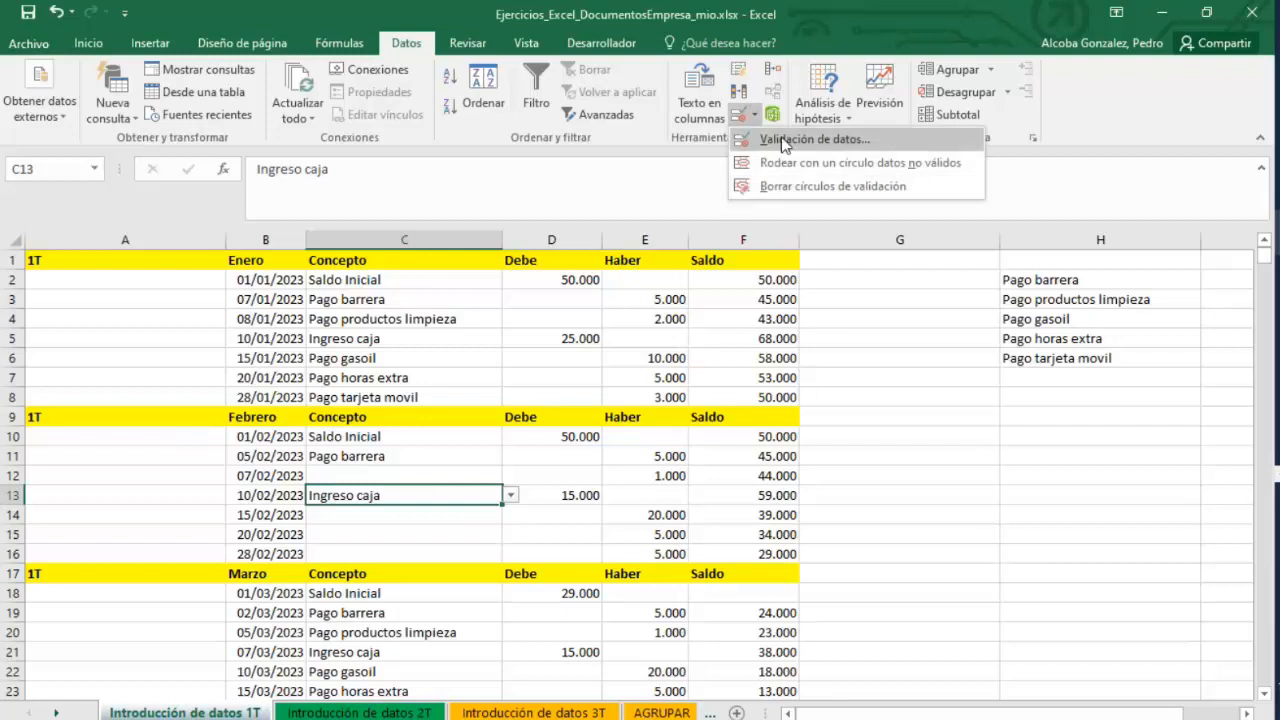
click(783, 140)
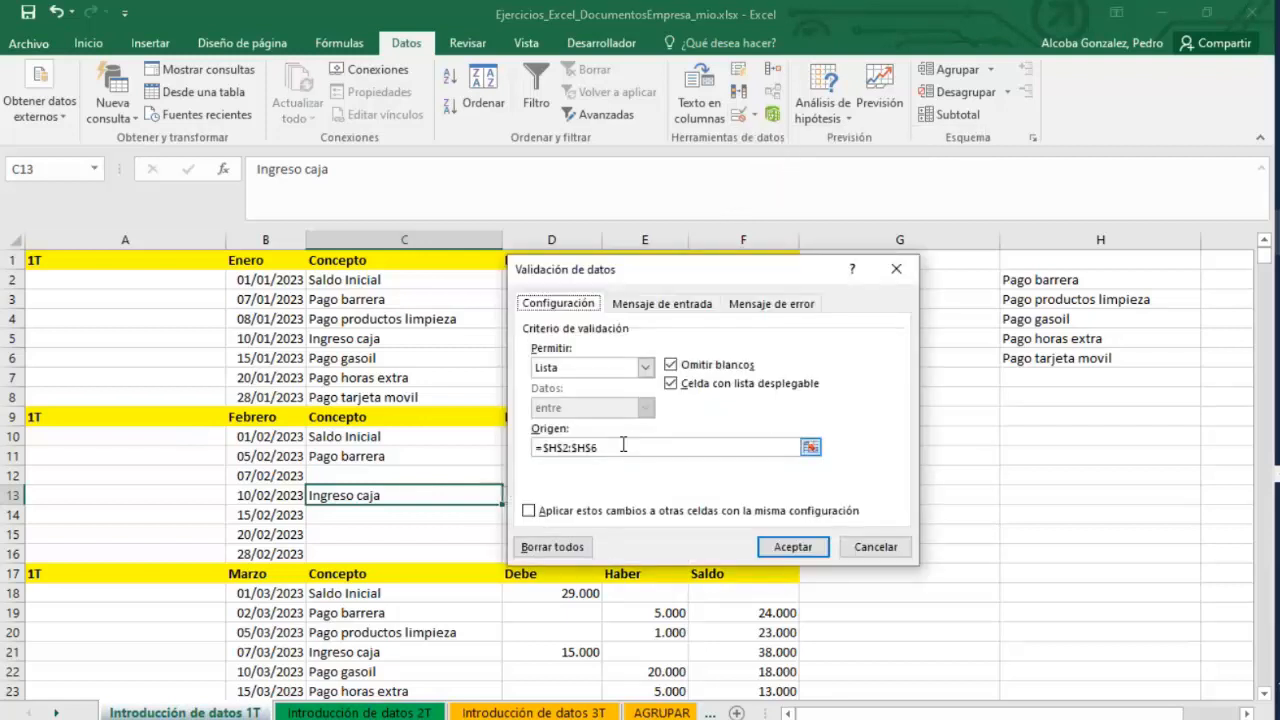
click(645, 367)
click(560, 384)
click(792, 547)
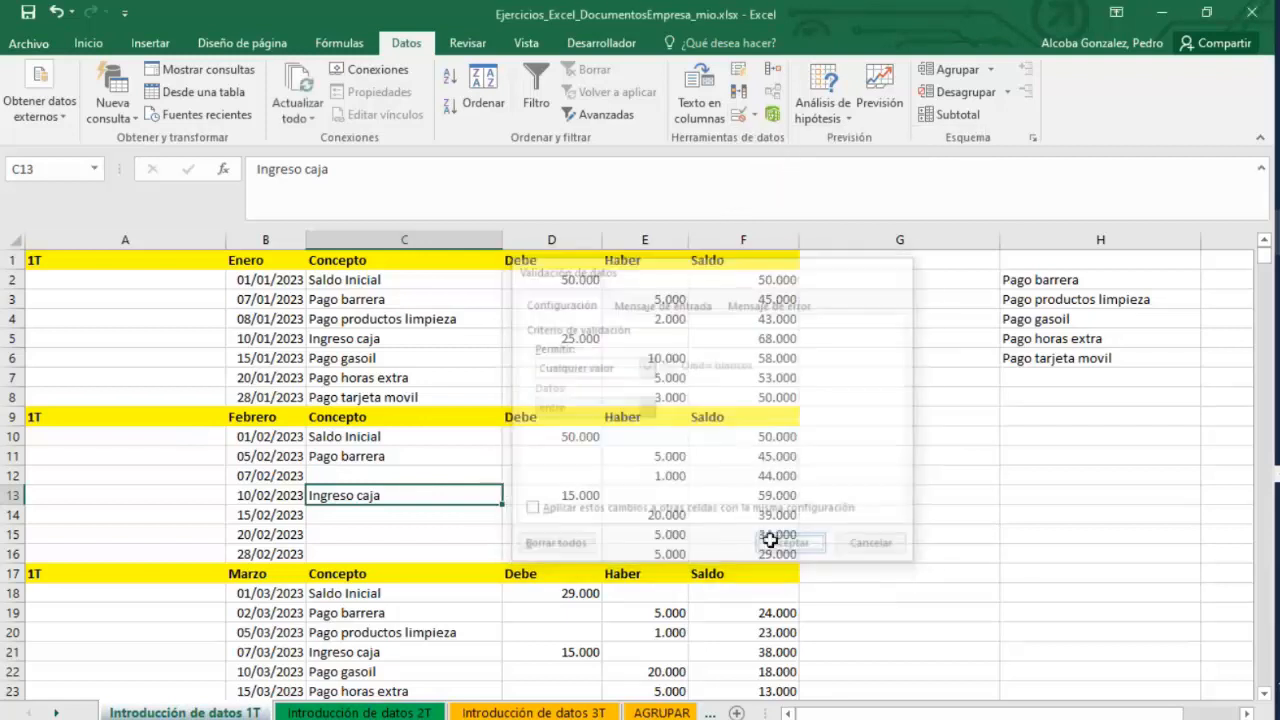
Check which February Concepto cells offer the dropdown list.
click(466, 475)
click(466, 436)
click(468, 474)
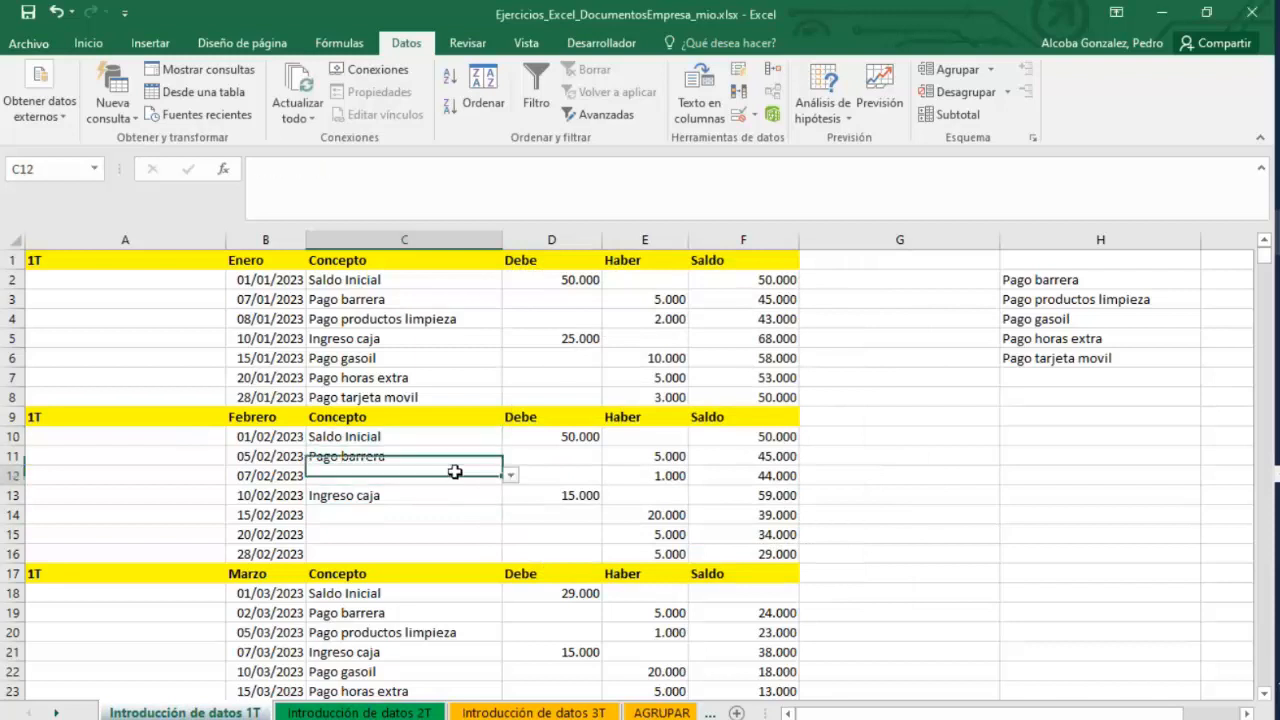
click(488, 455)
click(490, 474)
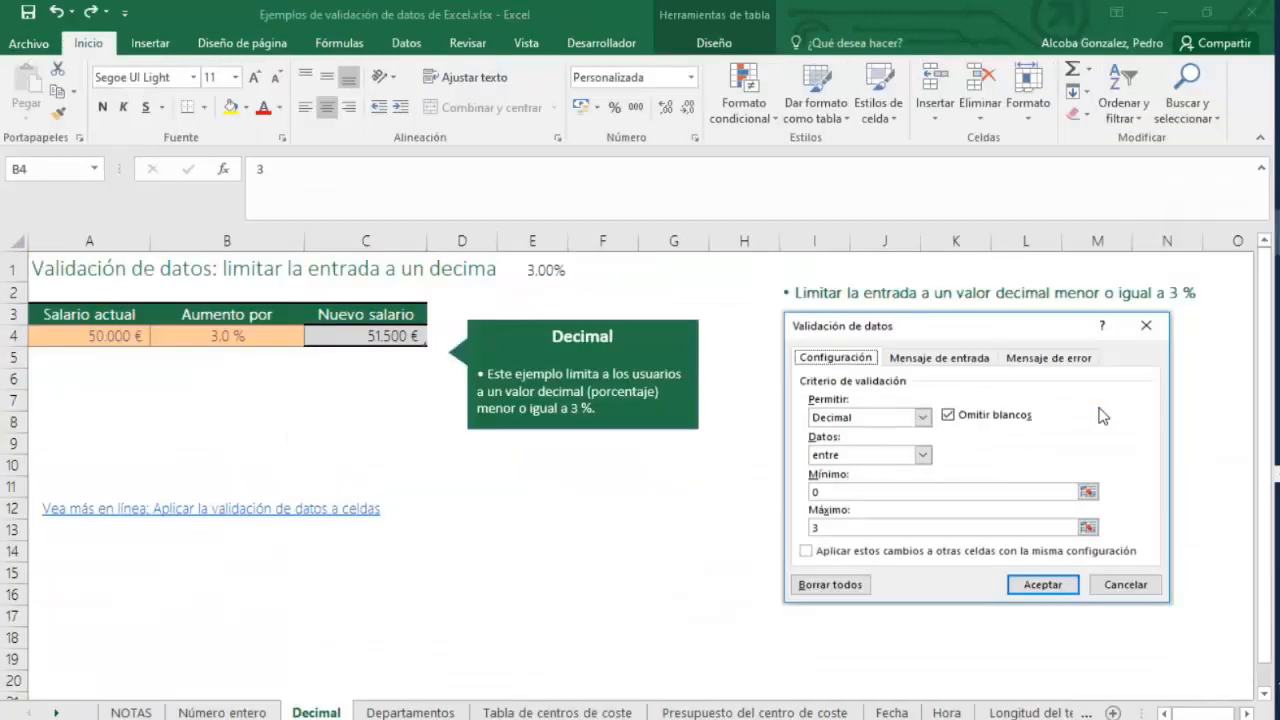
Browse the example sheets of the data validation examples workbook, ending on Productos.
click(1166, 390)
click(410, 712)
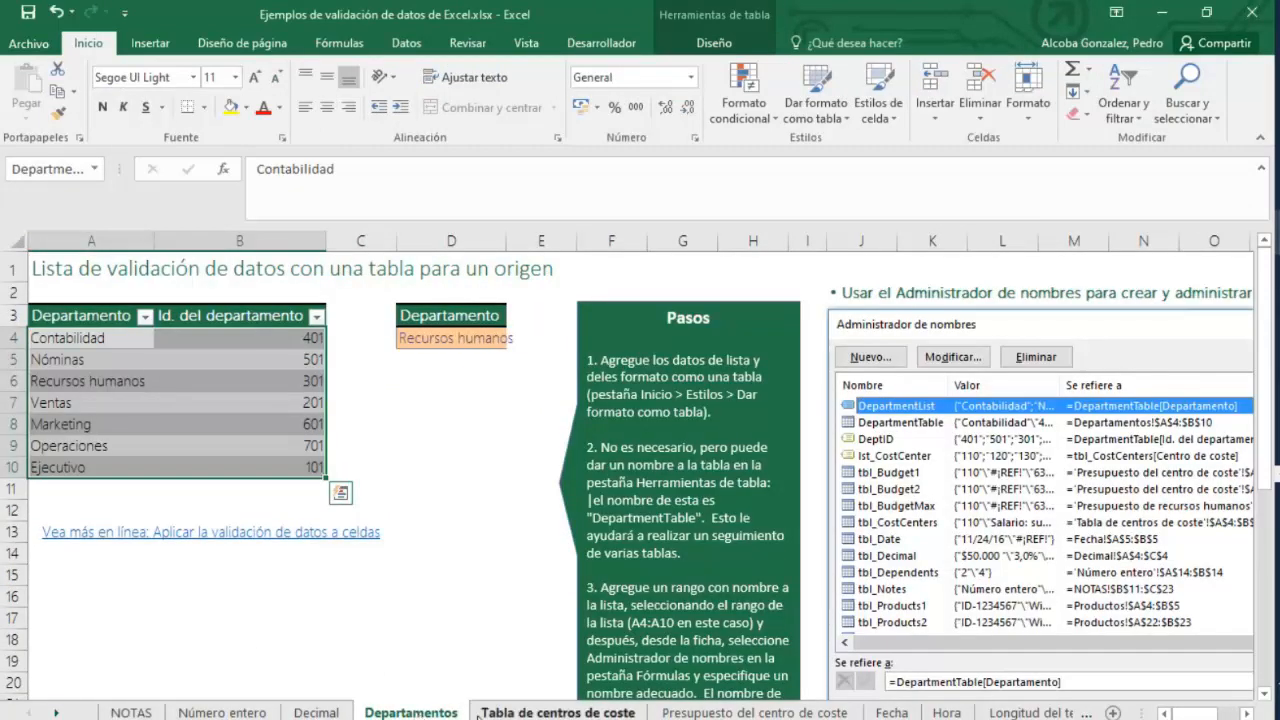
click(557, 712)
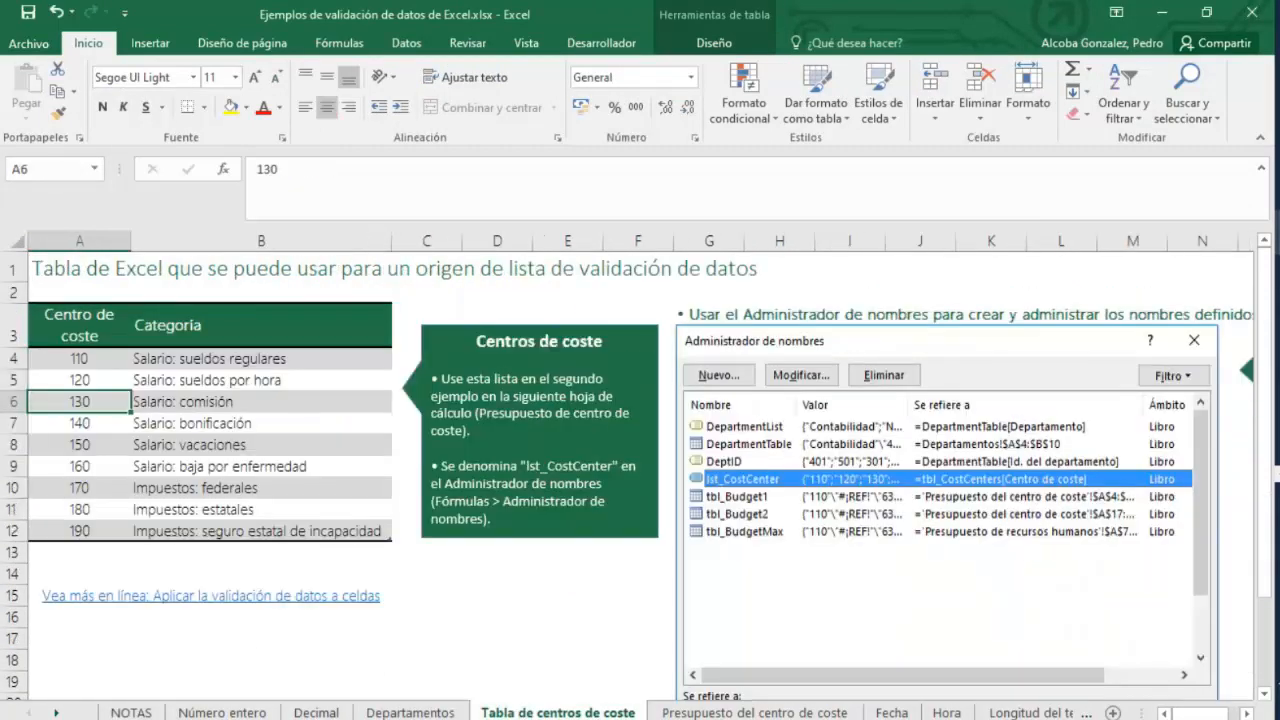
click(738, 712)
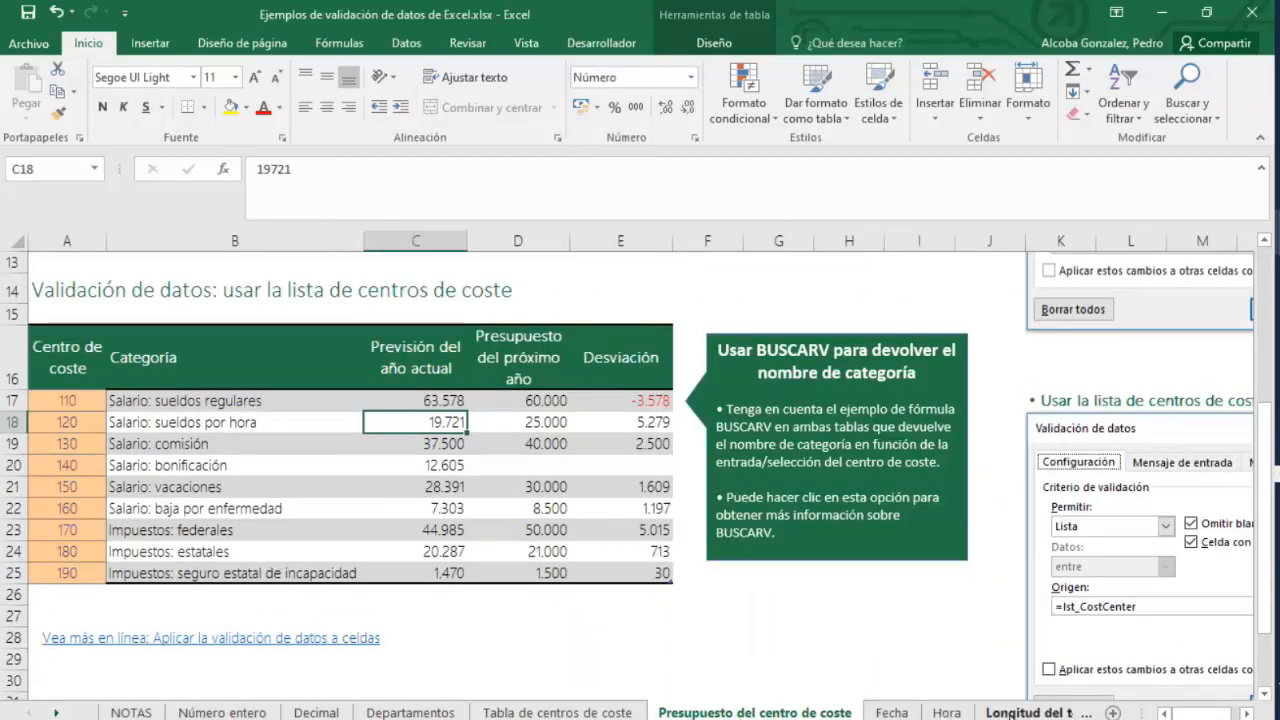
click(1015, 712)
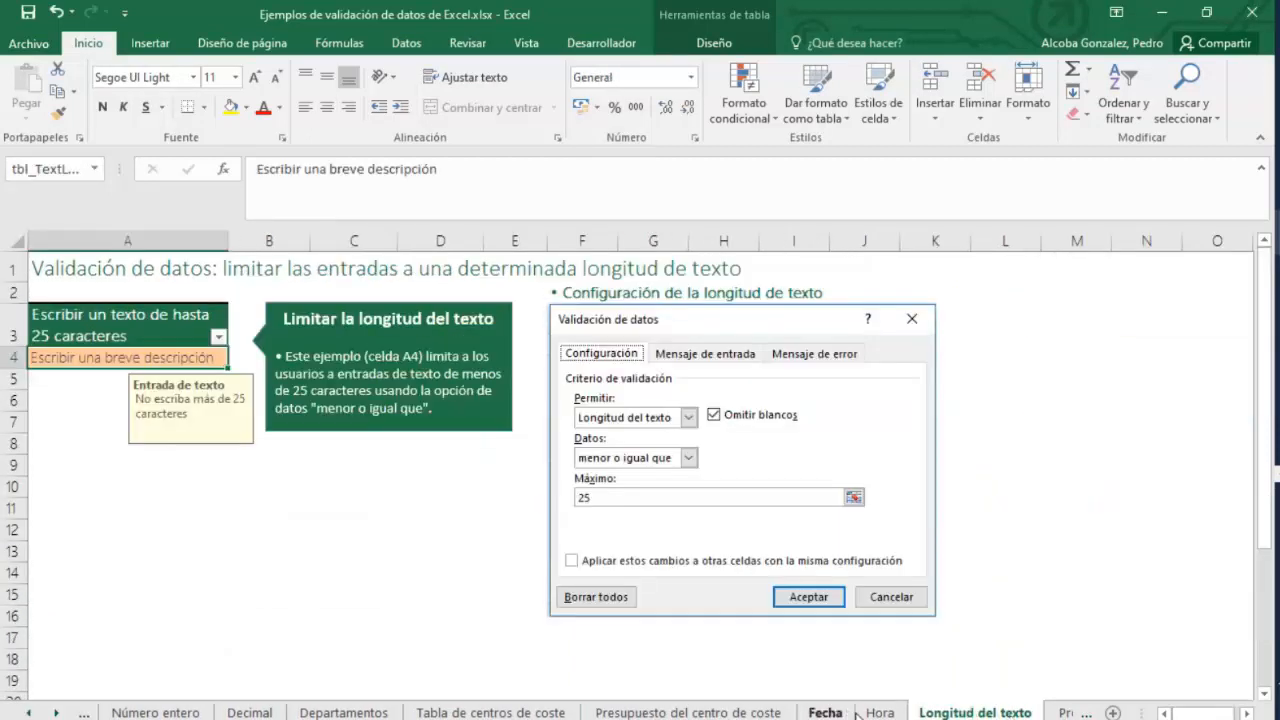
click(1062, 712)
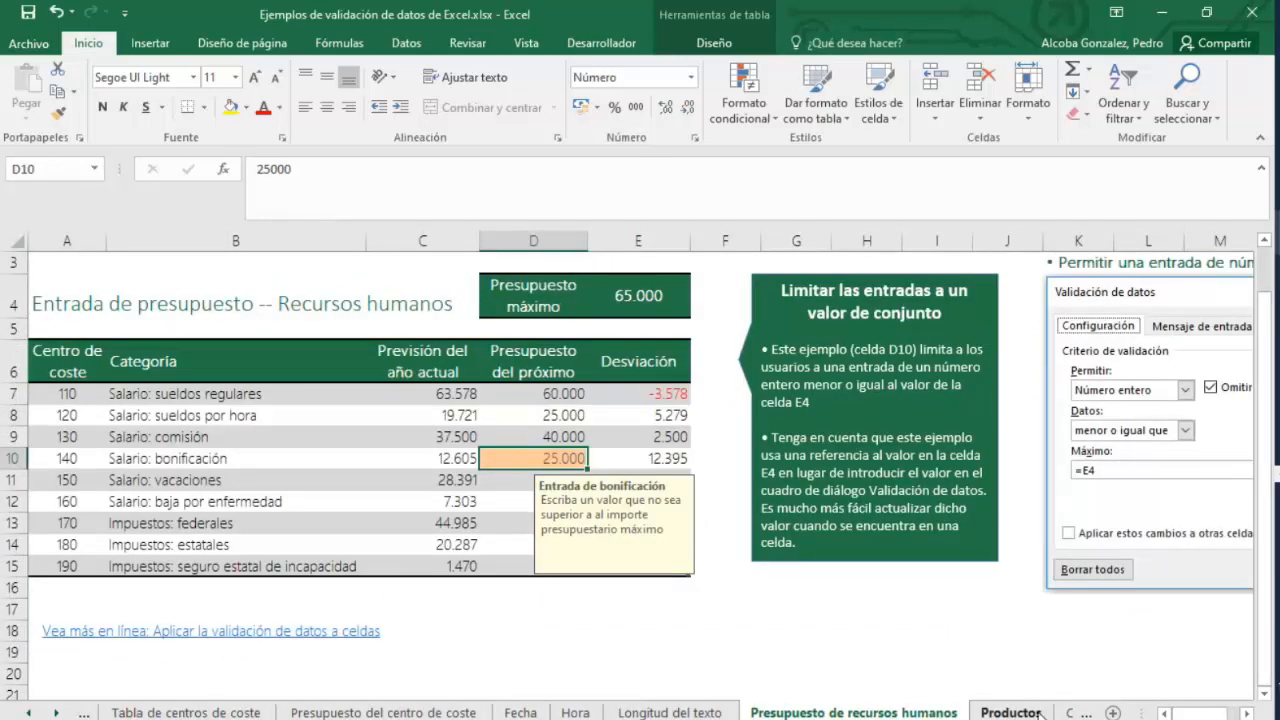
click(1015, 712)
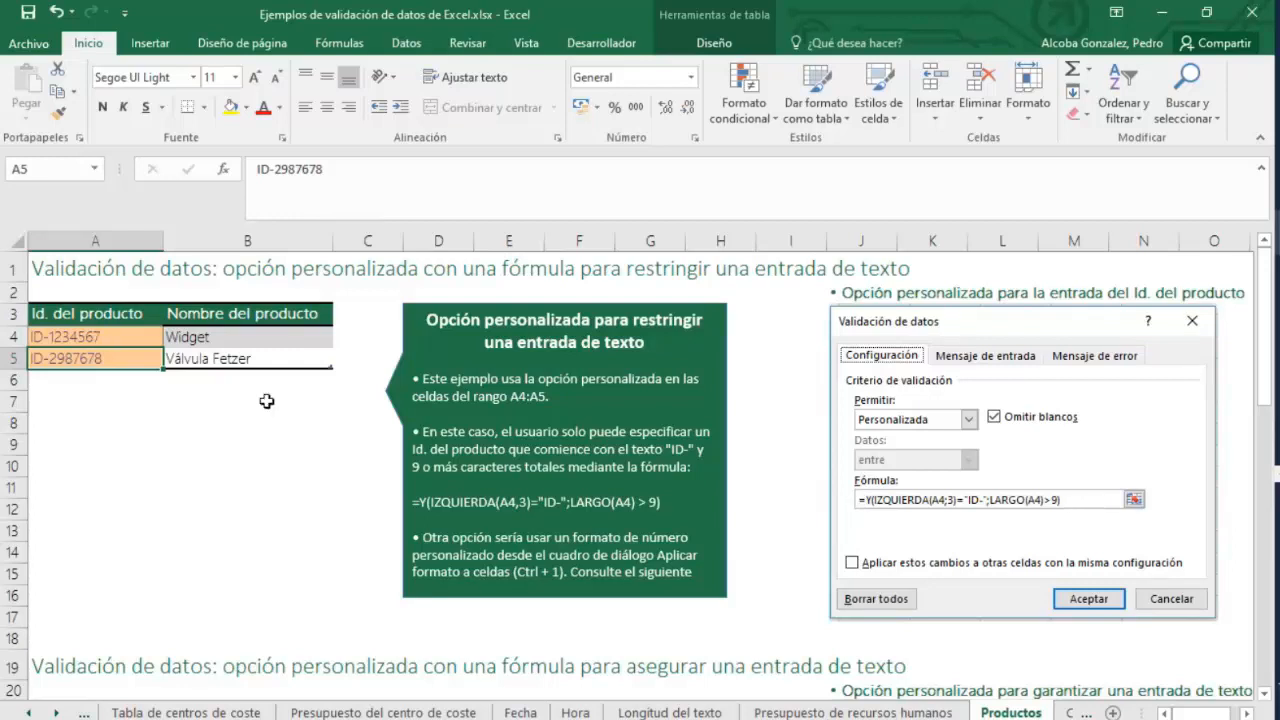
Append 6 to the product IDs in cells A4 and A5.
double_click(119, 338)
text(6)
key(Return)
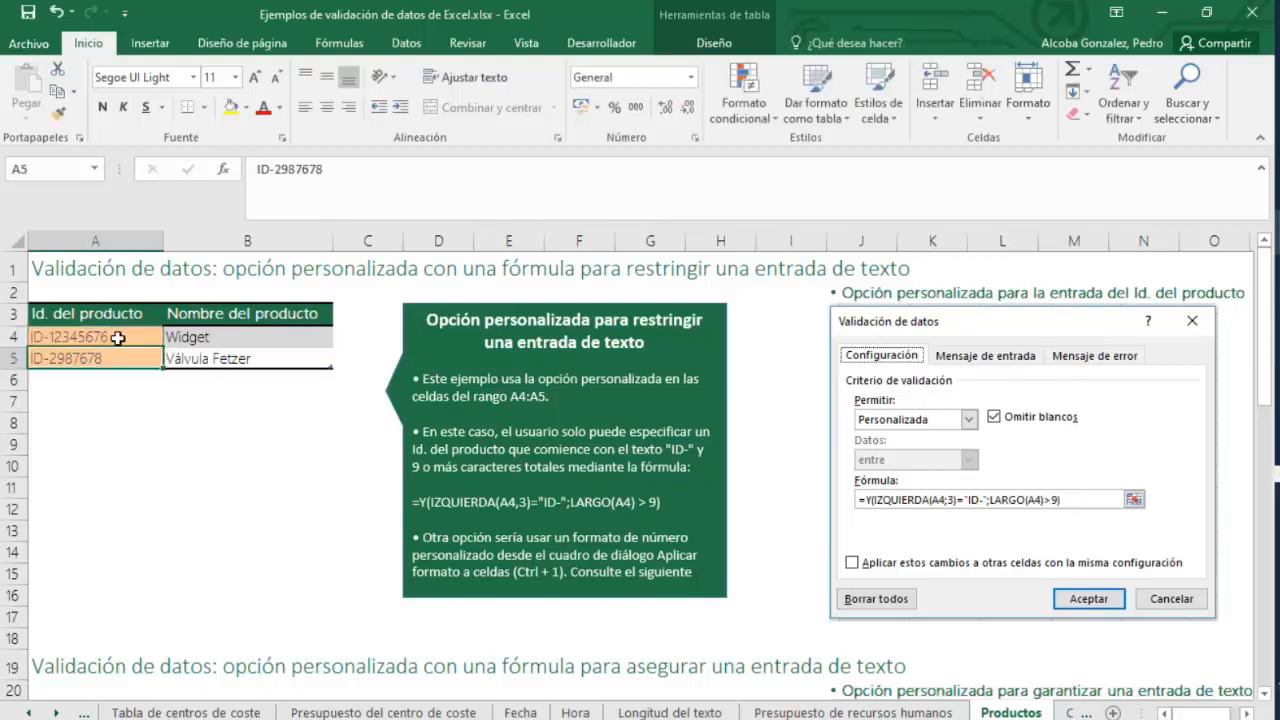
double_click(117, 357)
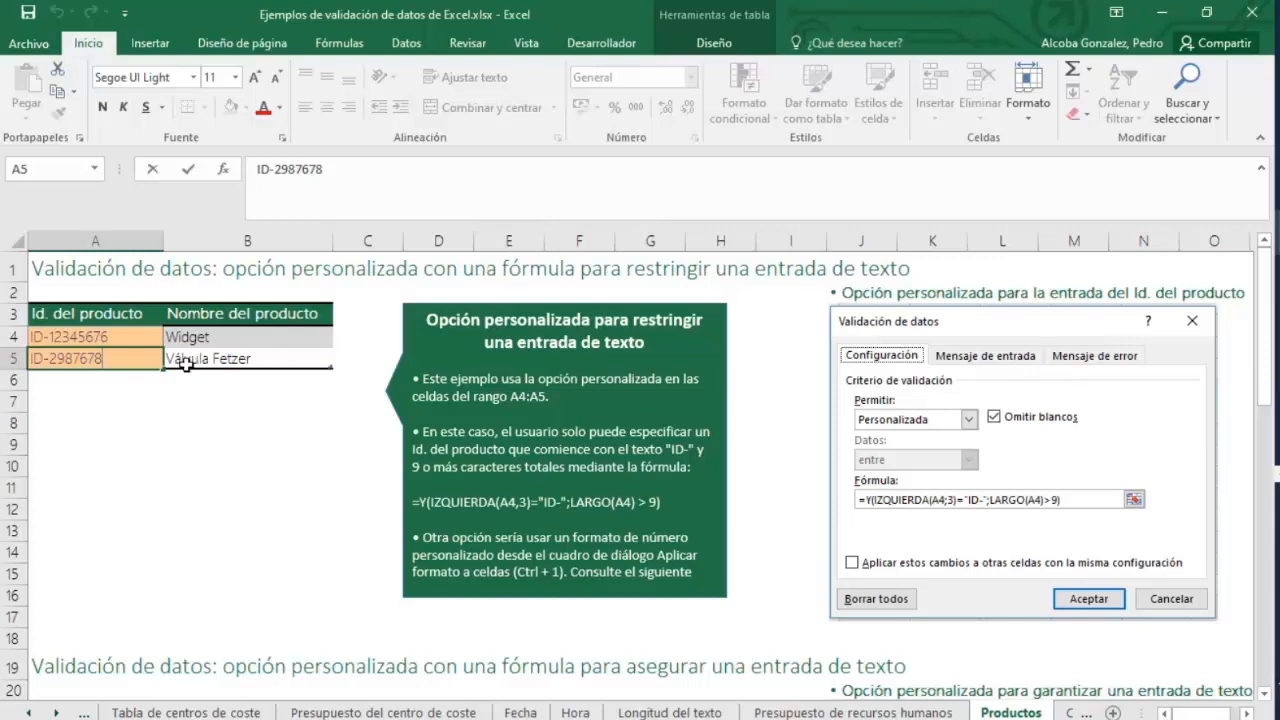
text(6)
key(Return)
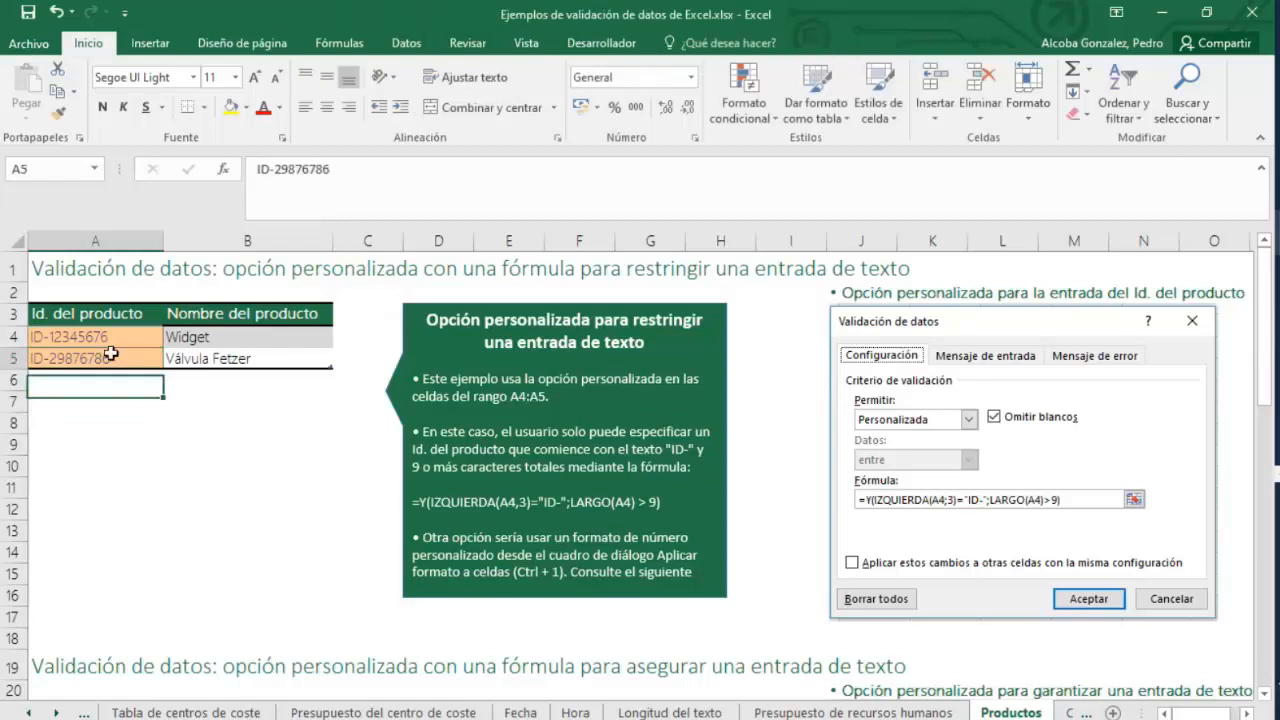
Review the custom validation formula applied to the product ID cells.
drag(110, 354, 105, 337)
click(743, 100)
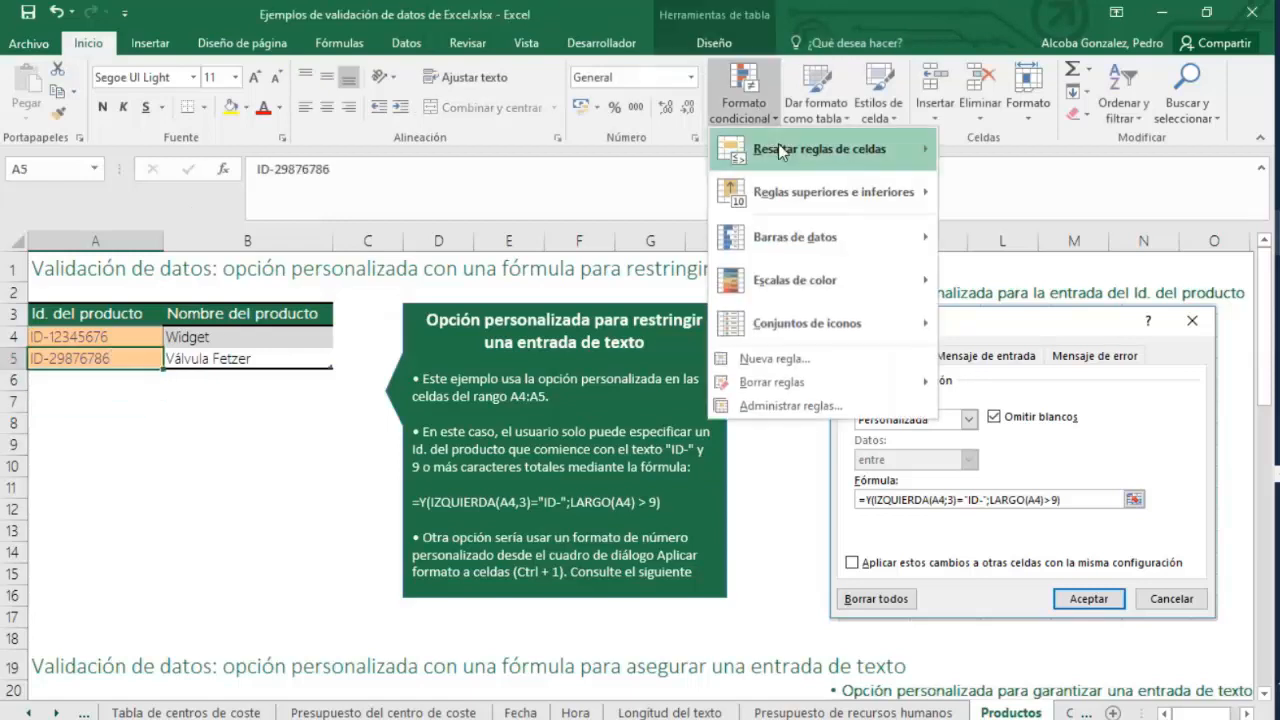
click(406, 44)
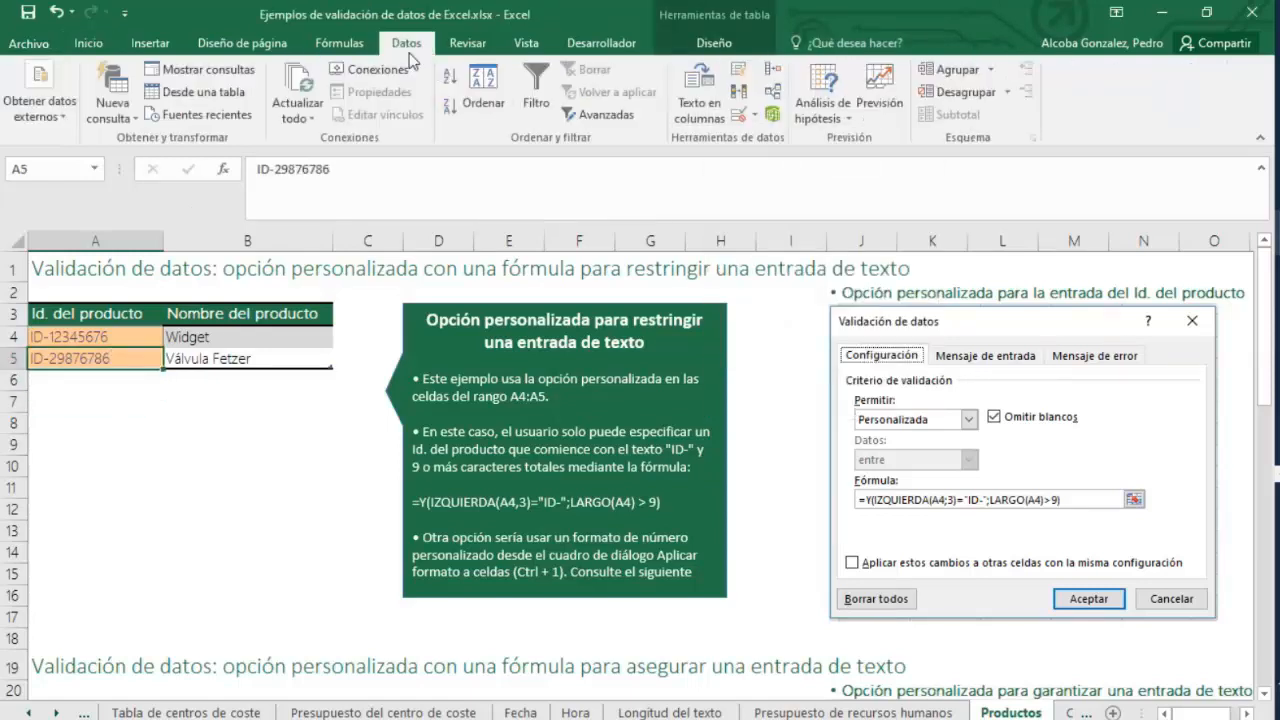
click(746, 113)
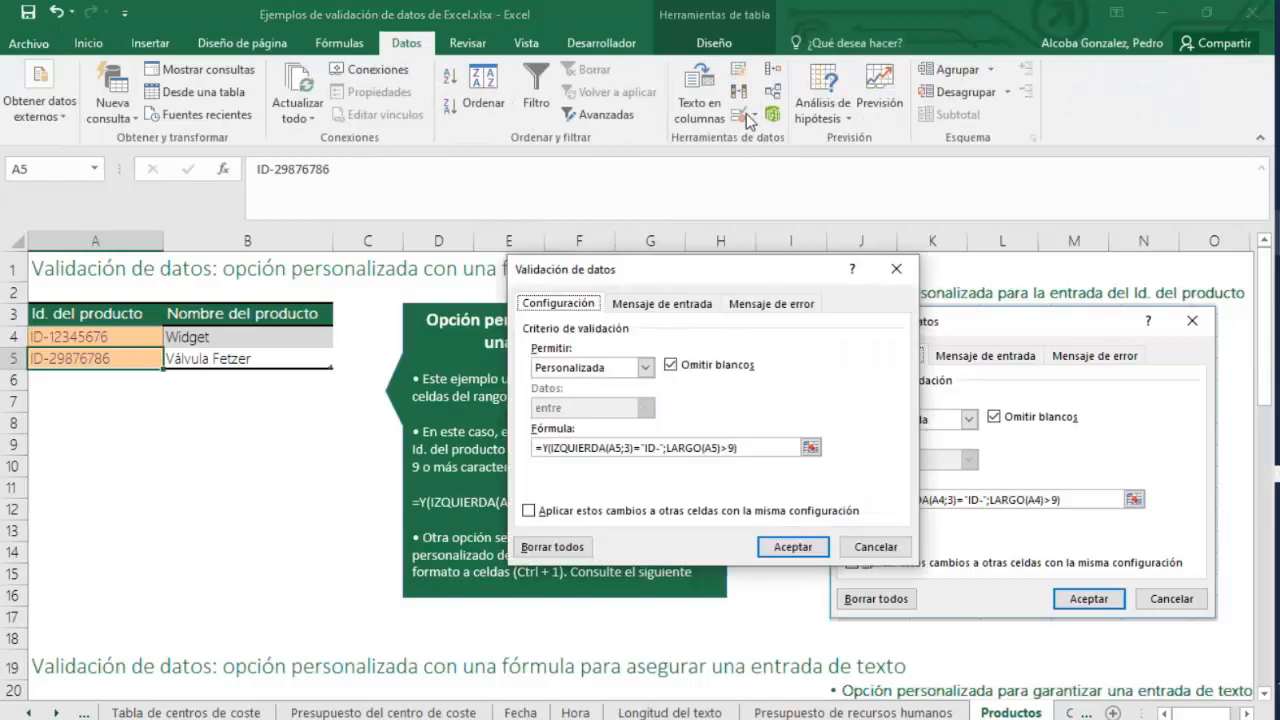
click(792, 546)
Append 8978 to the product ID in cell A5.
double_click(150, 357)
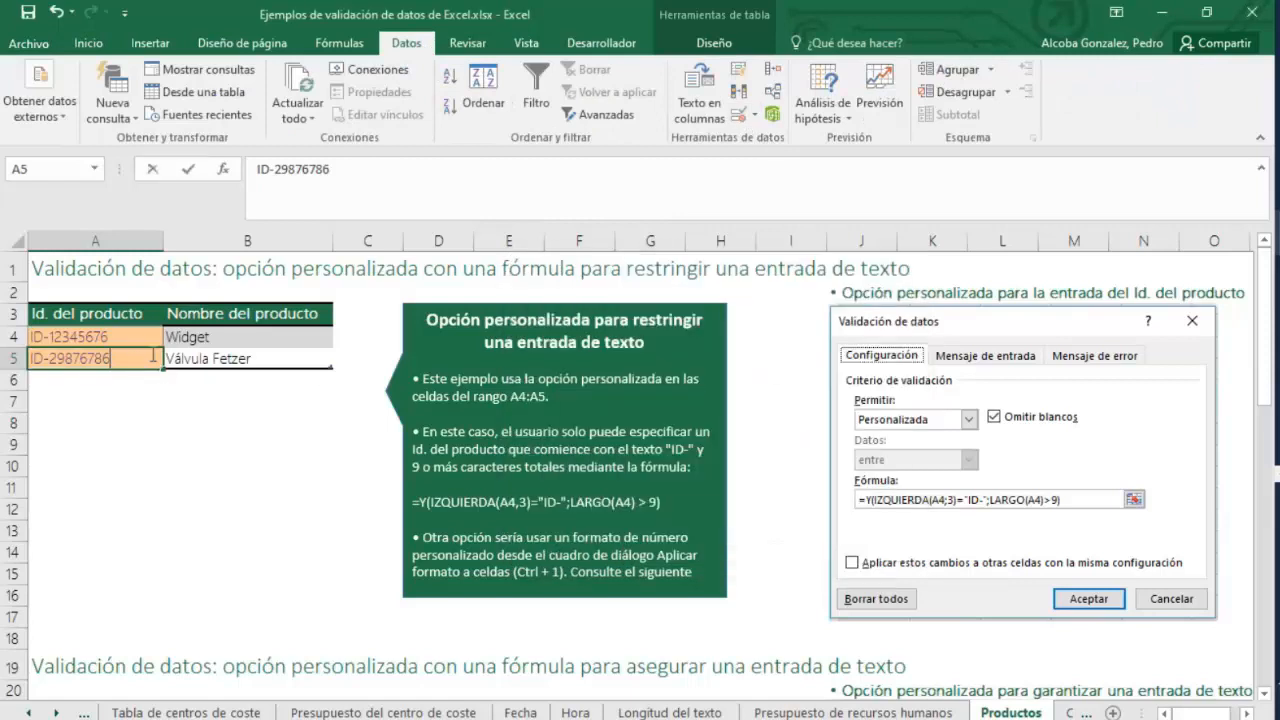
text(8978)
key(Return)
Try to shorten the product ID in A5 to ID-29876, cancelling the rejected entry.
double_click(137, 357)
drag(137, 357, 88, 358)
key(BackSpace)
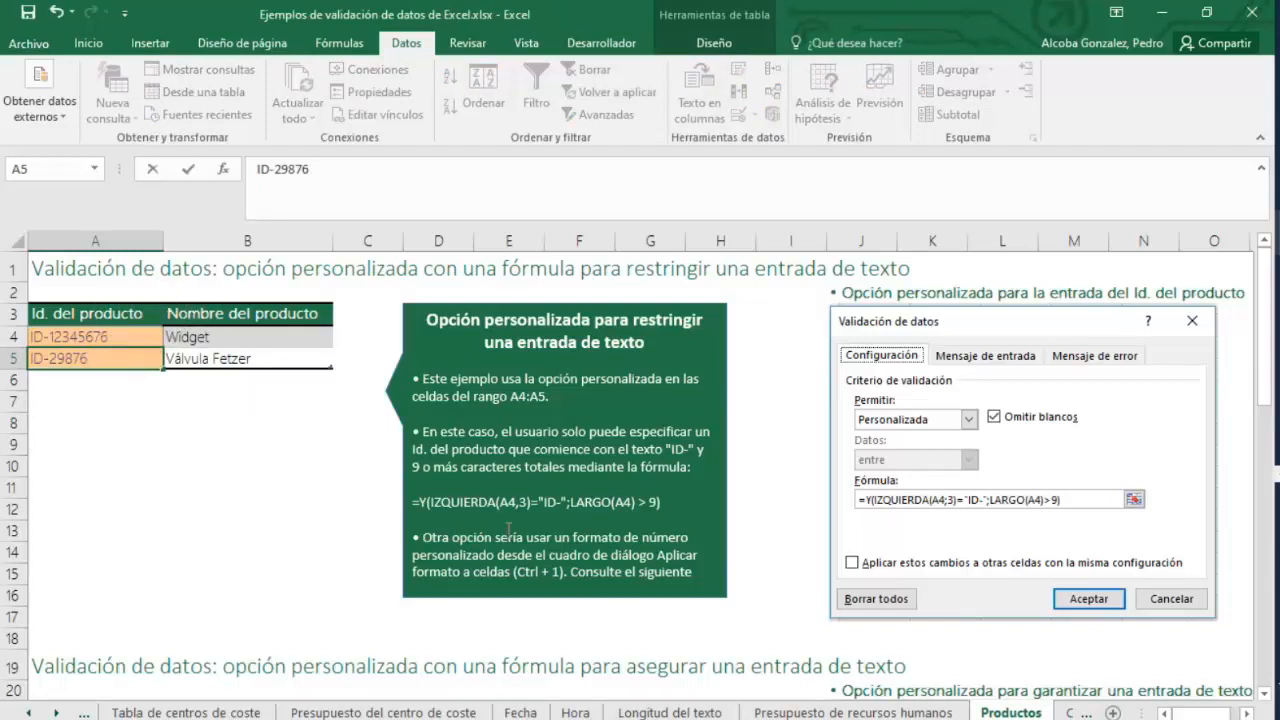
key(Return)
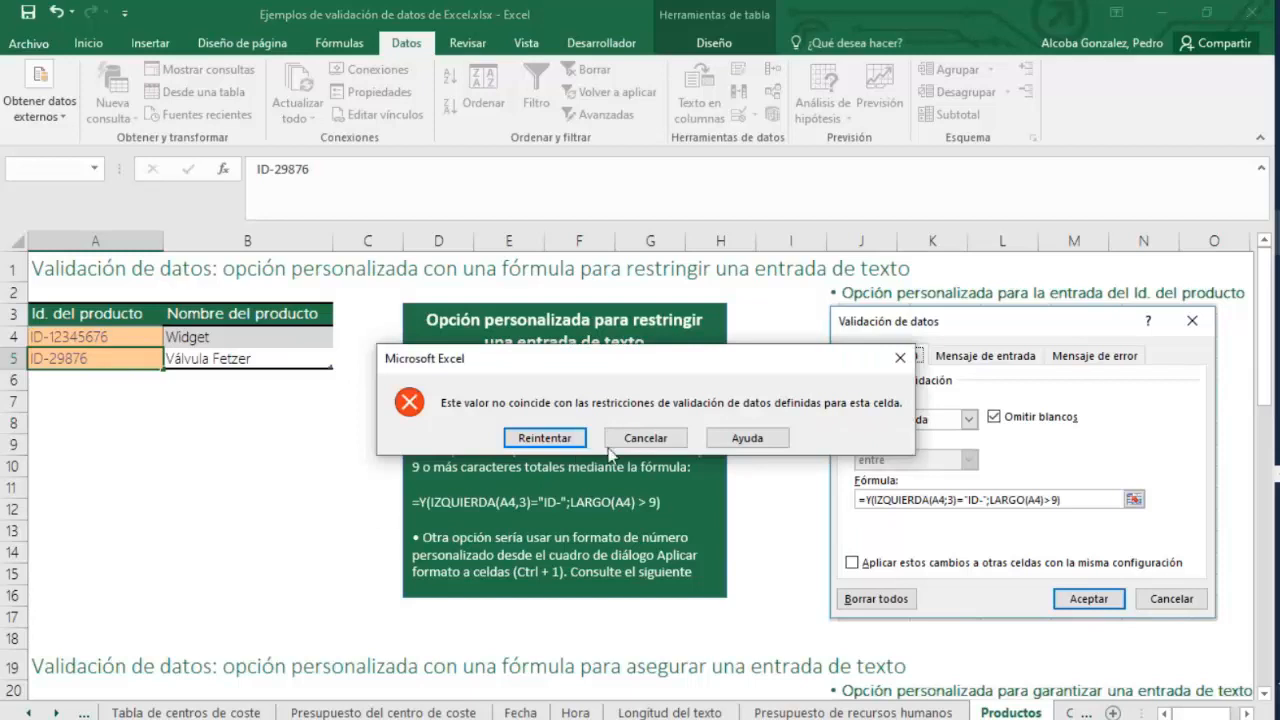
click(645, 438)
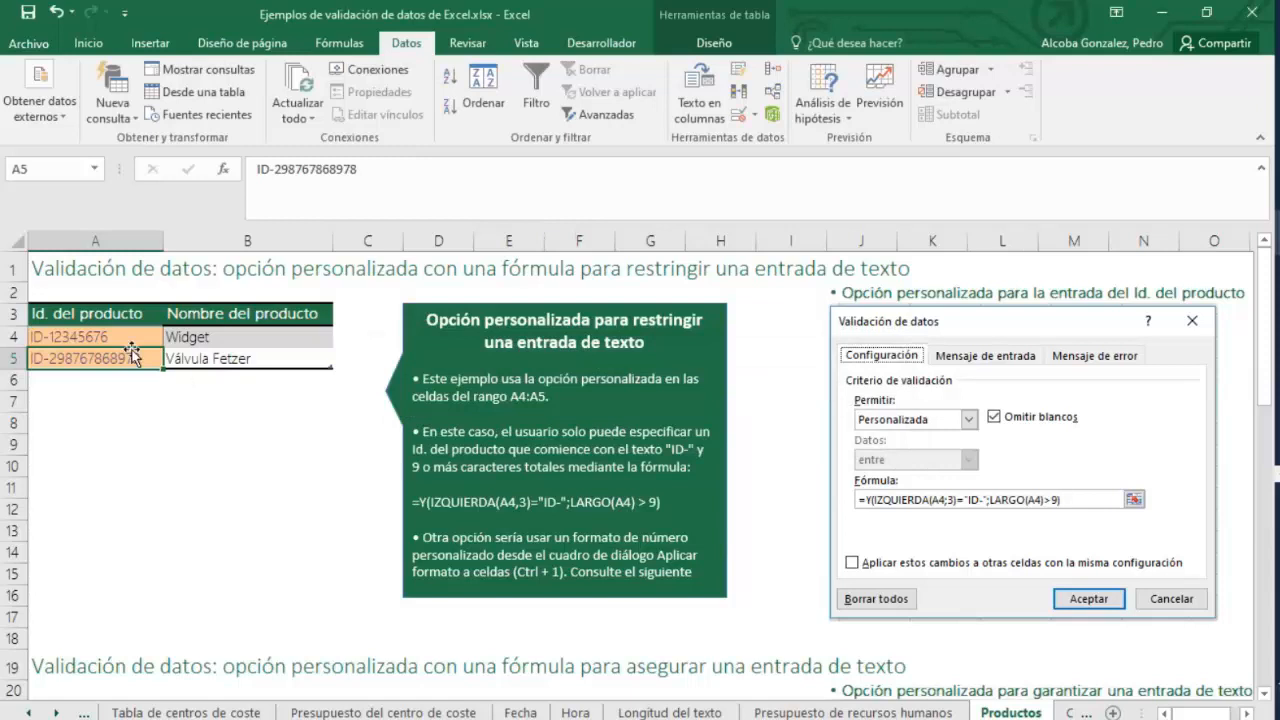
Clear the product ID from cell A5.
key(Delete)
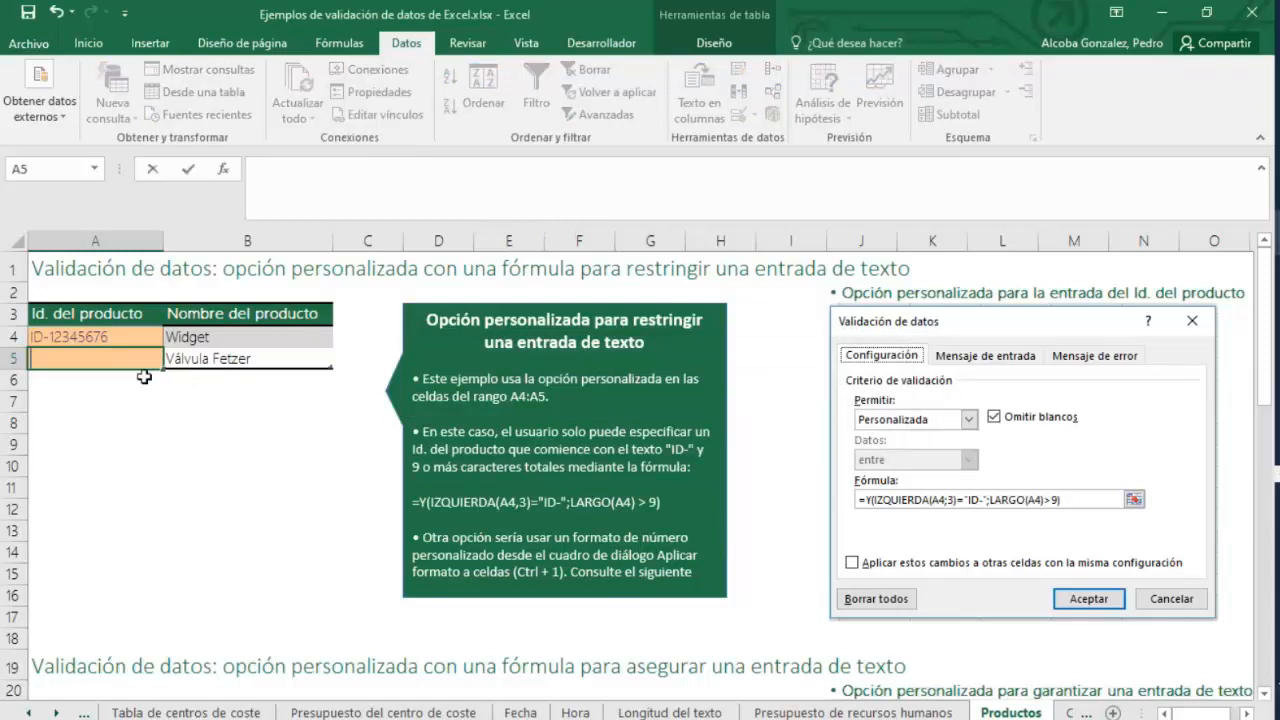
click(250, 445)
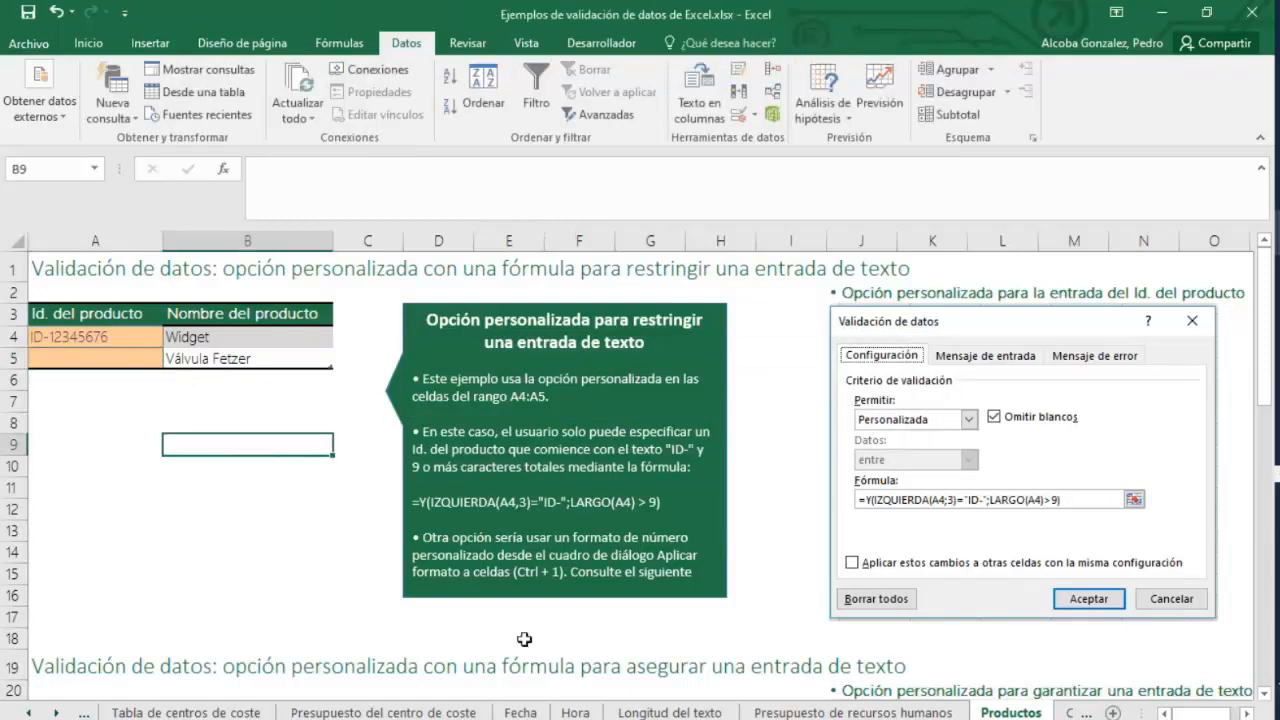
click(383, 712)
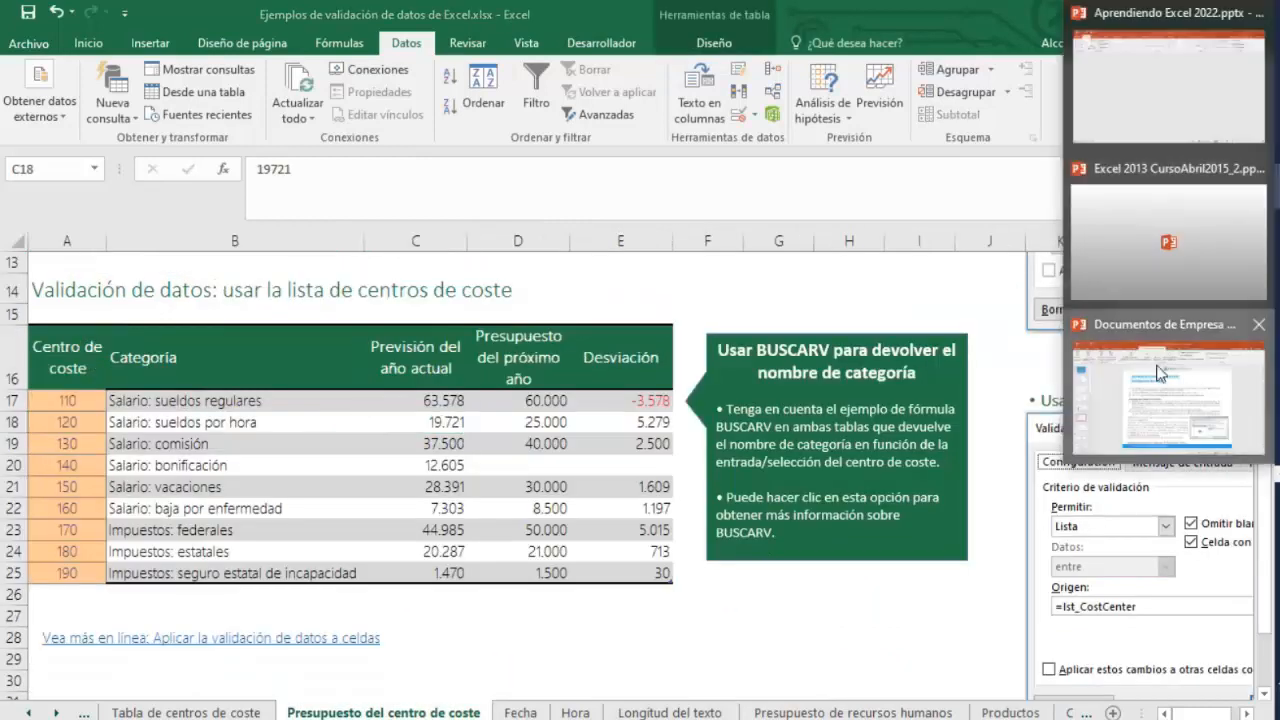
click(1168, 395)
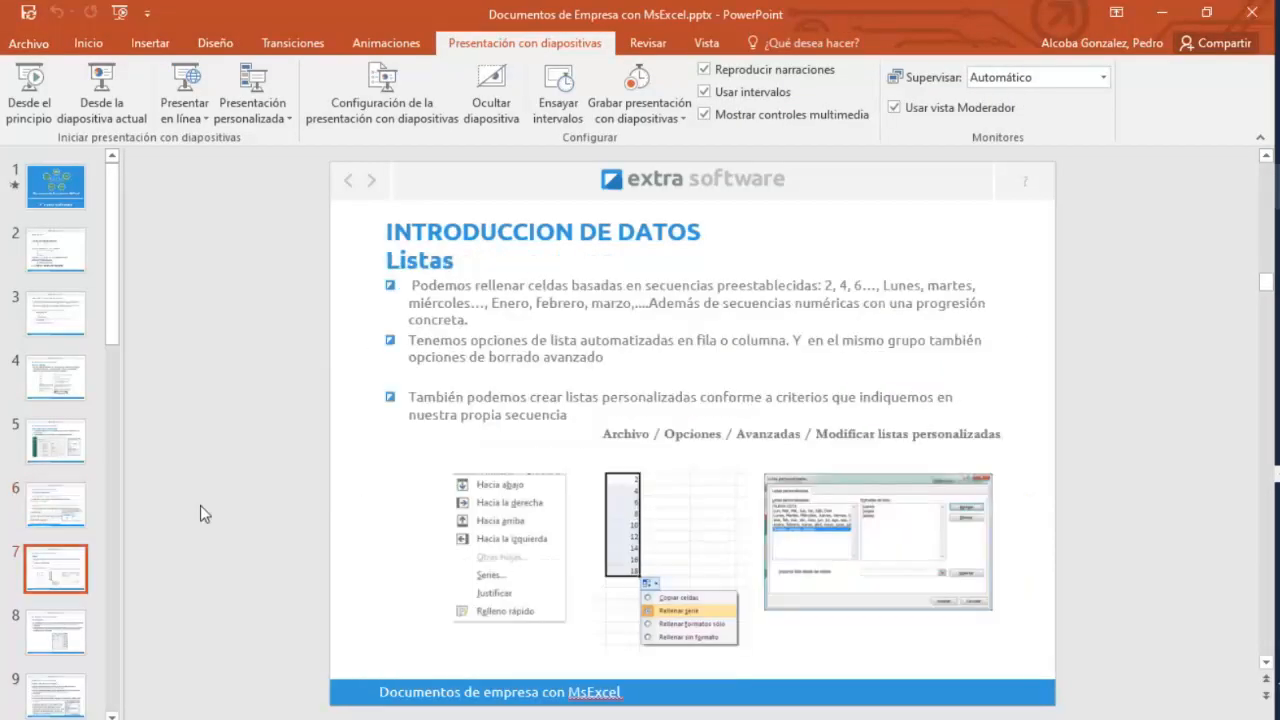
click(1277, 233)
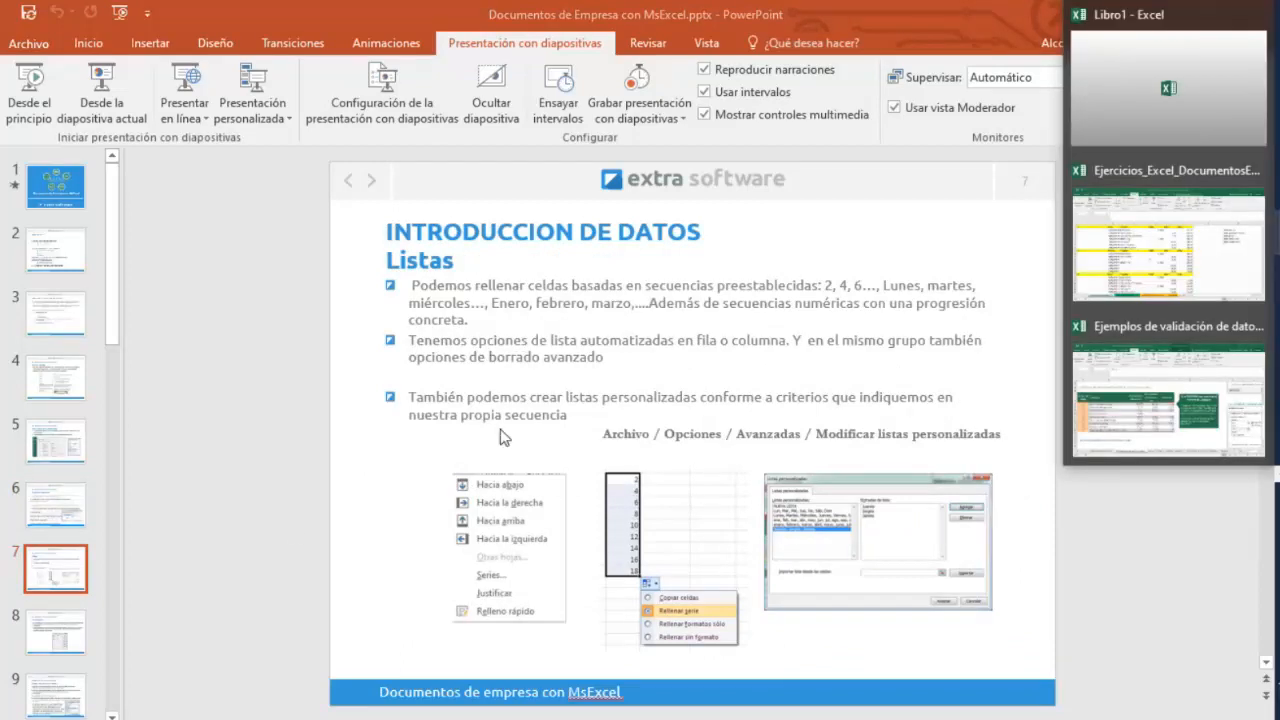
click(1210, 395)
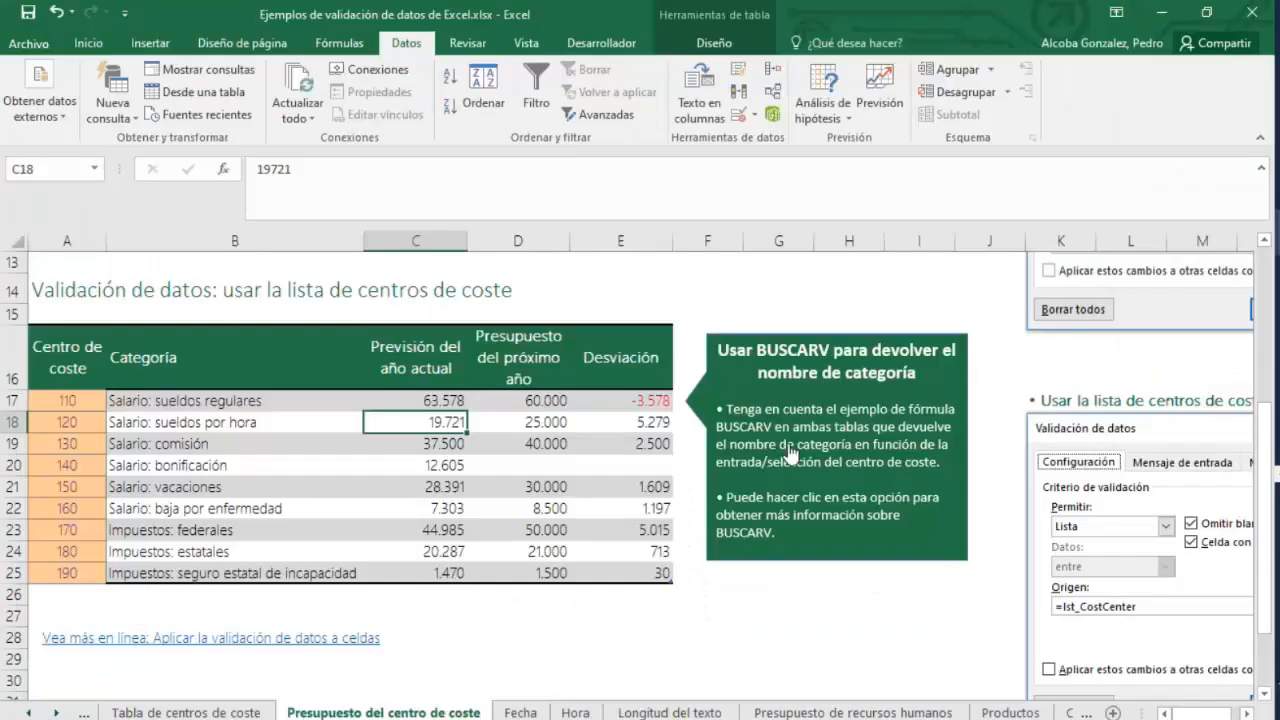
click(507, 639)
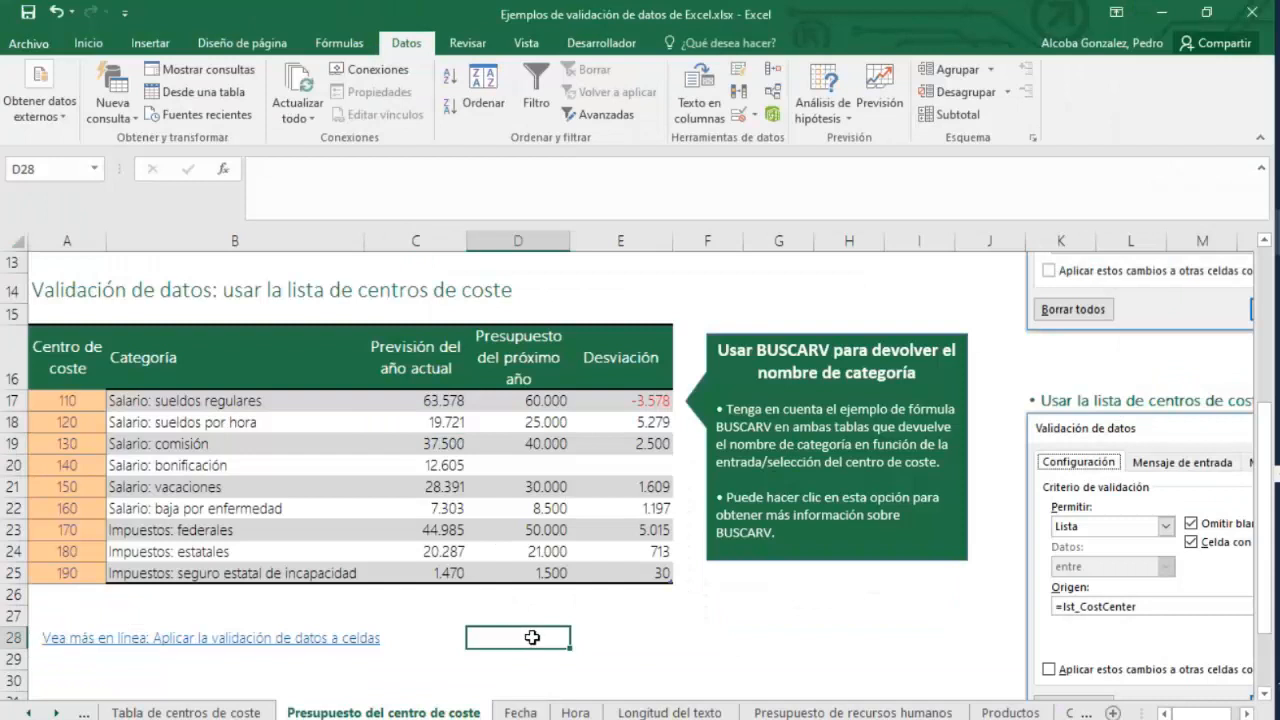
Enter Enero in cell D26 just below the cost centre budget table.
click(526, 597)
scroll(621, 595, down, 1)
scroll(621, 595, down, 2)
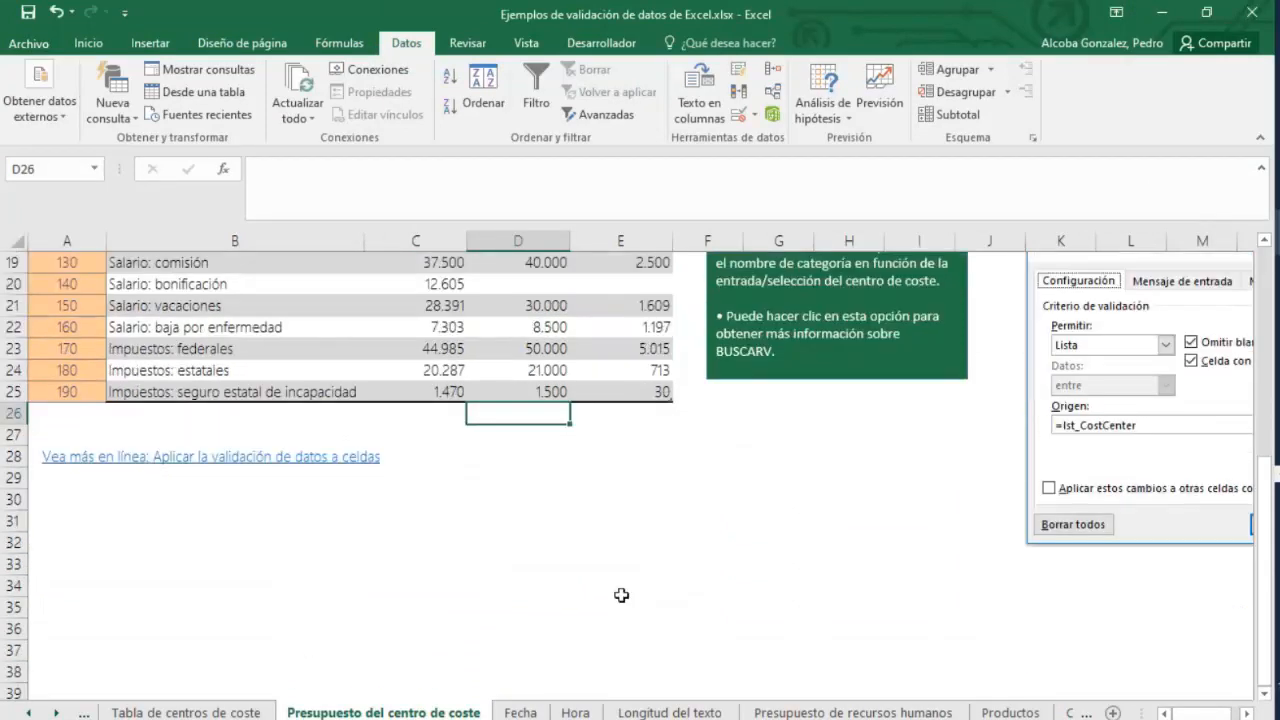
text(Enero)
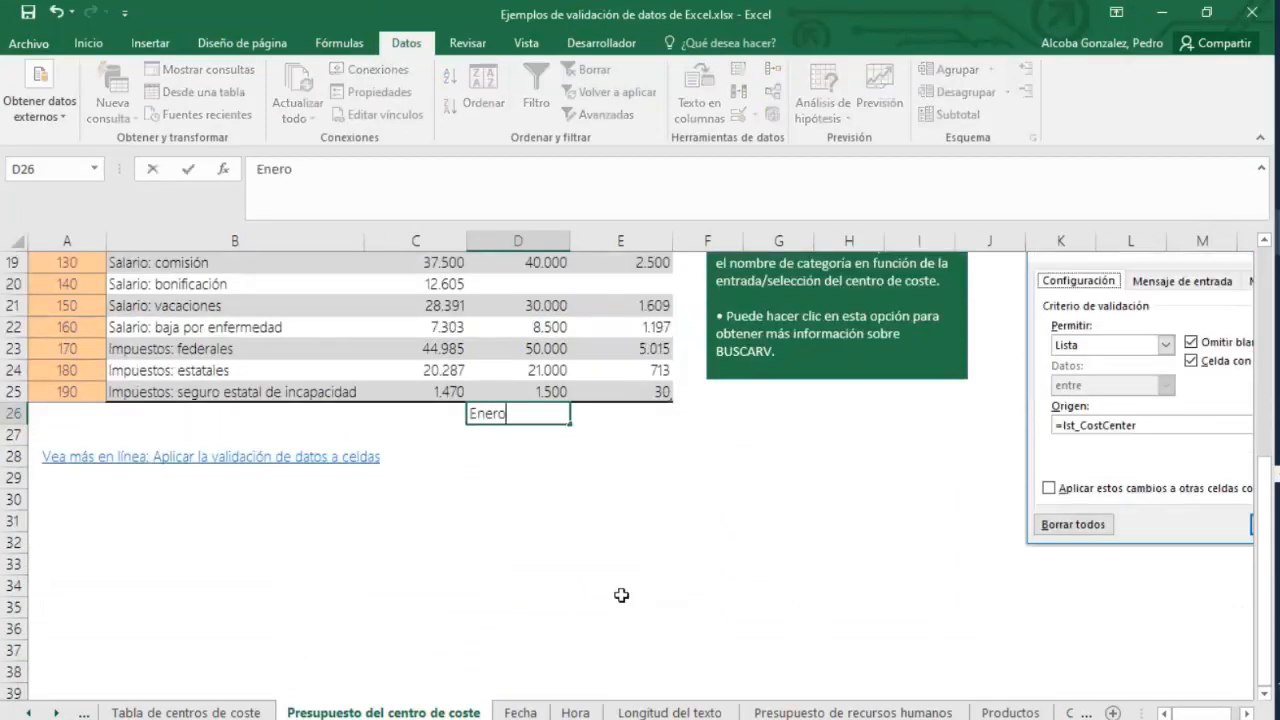
key(Return)
text(Feb)
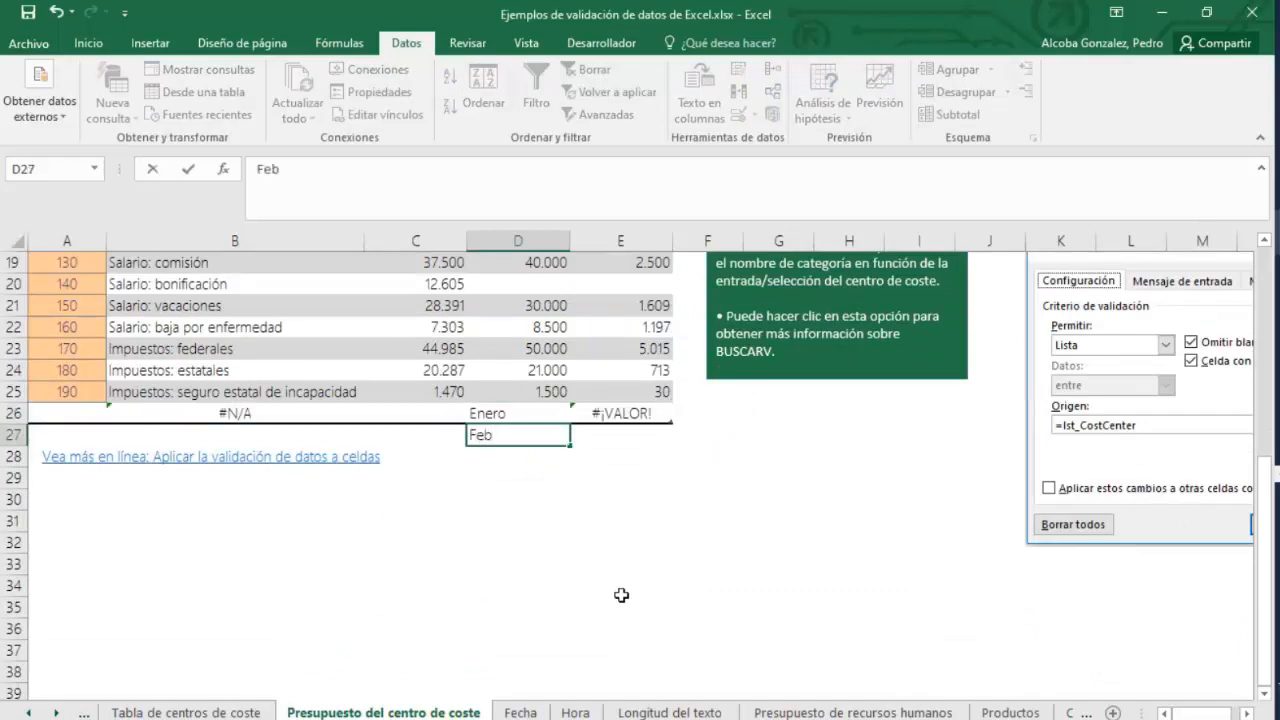
key(BackSpace)
key(BackSpace)
key(BackSpace)
text(Feb)
key(Escape)
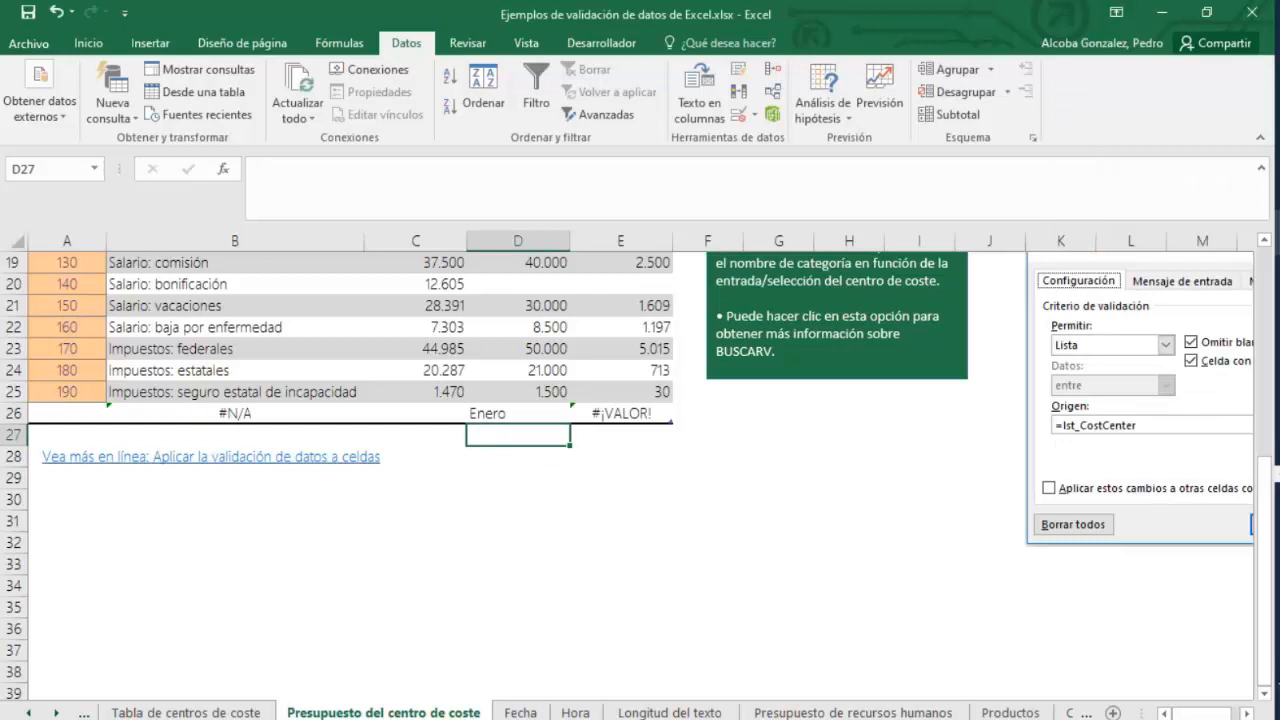
Switch to the company exercises workbook and copy the Enero and Febrero headers into cells A2 and A3.
click(1218, 221)
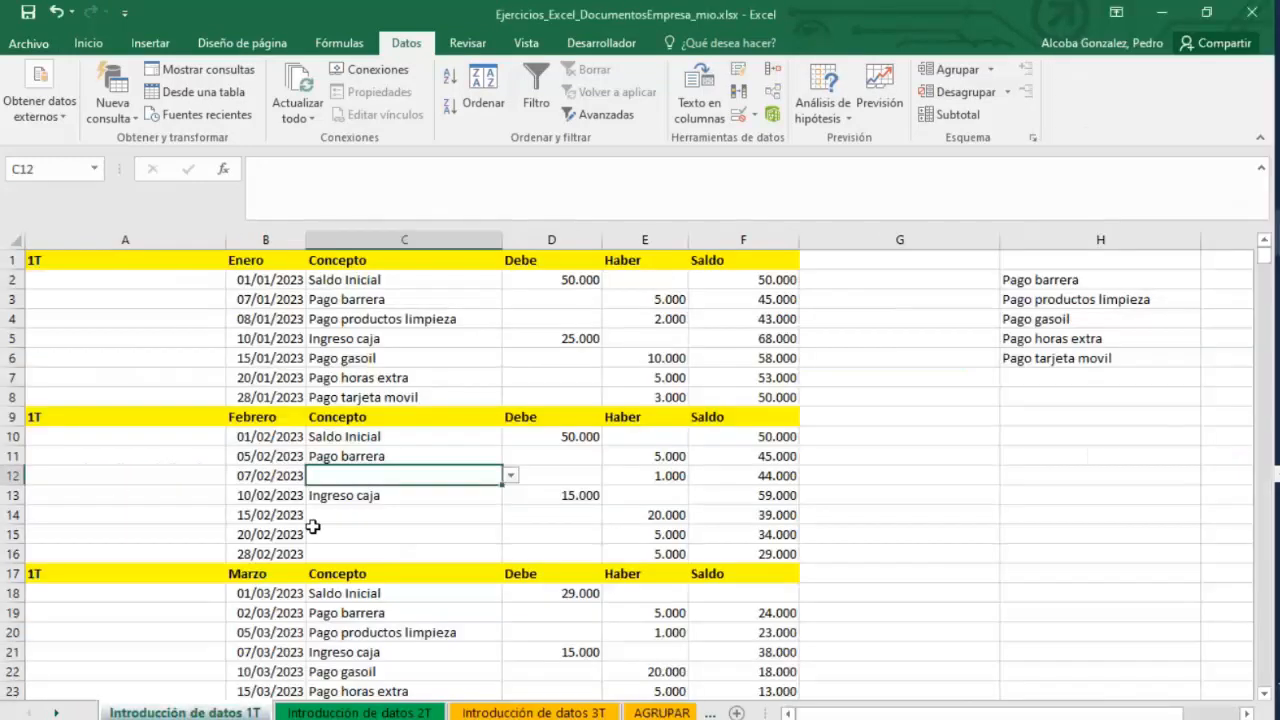
click(175, 266)
click(250, 264)
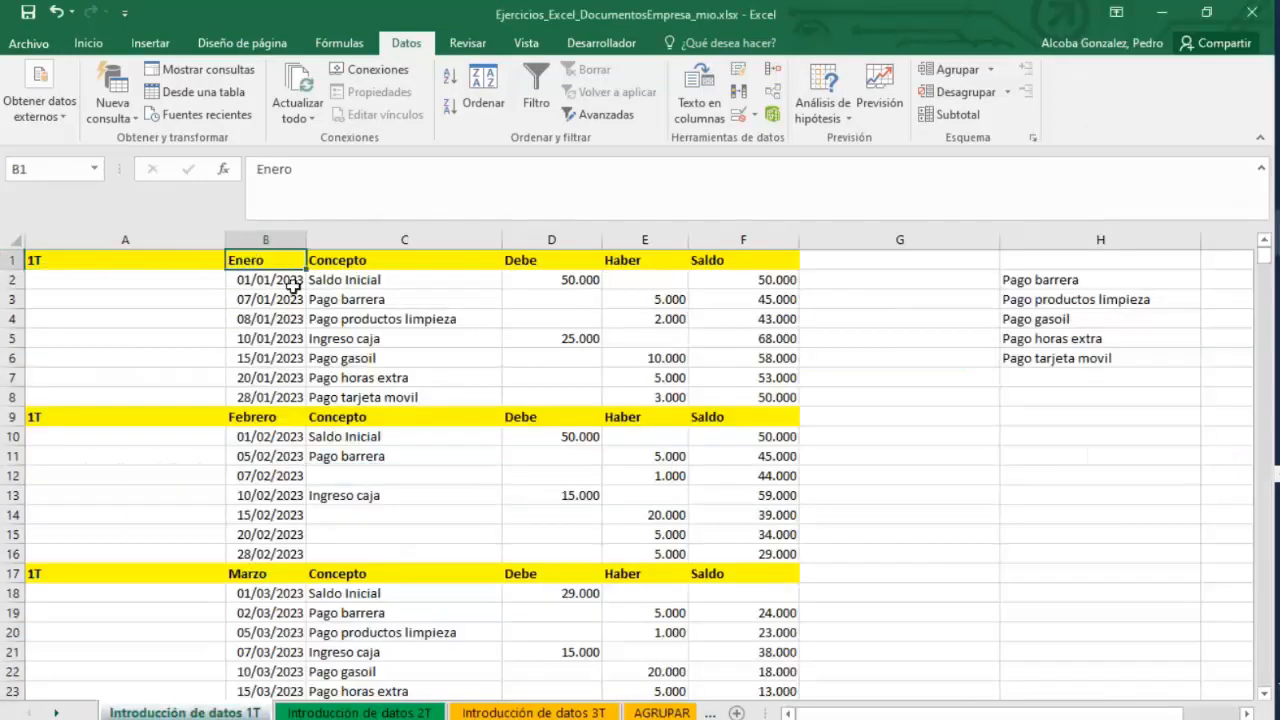
key(ctrl+c)
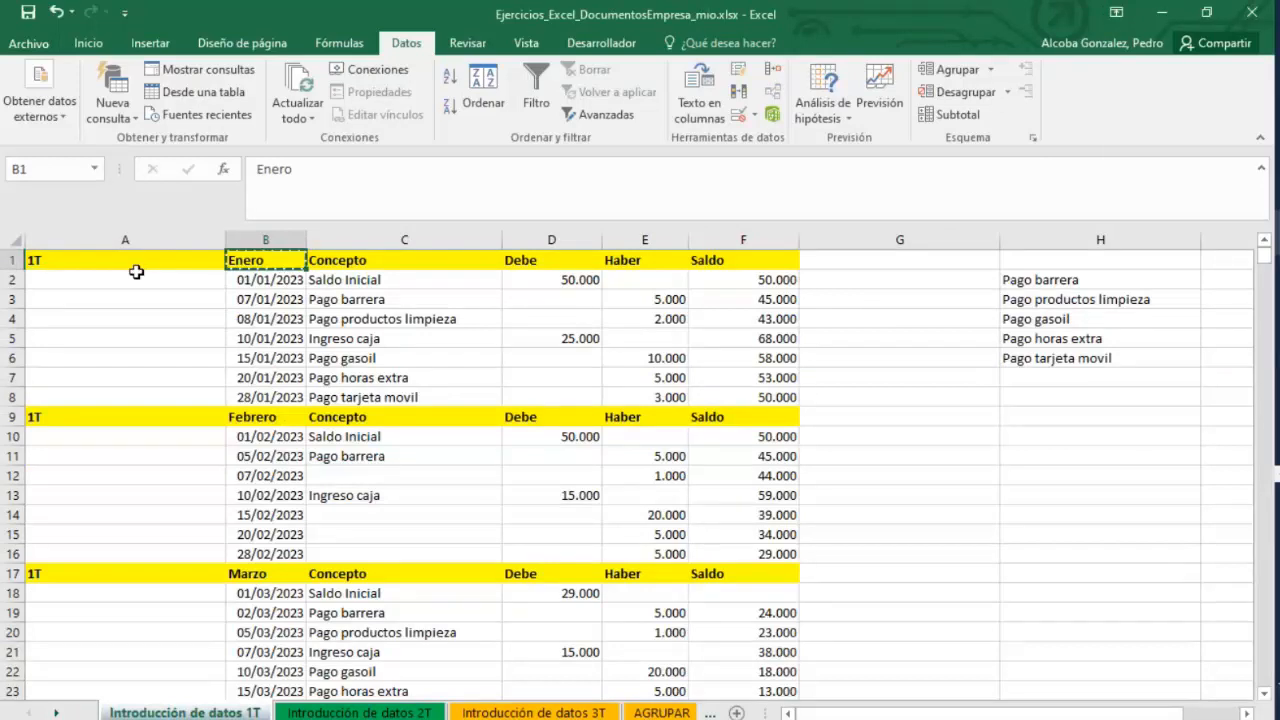
click(114, 277)
key(ctrl+v)
click(272, 414)
key(ctrl+c)
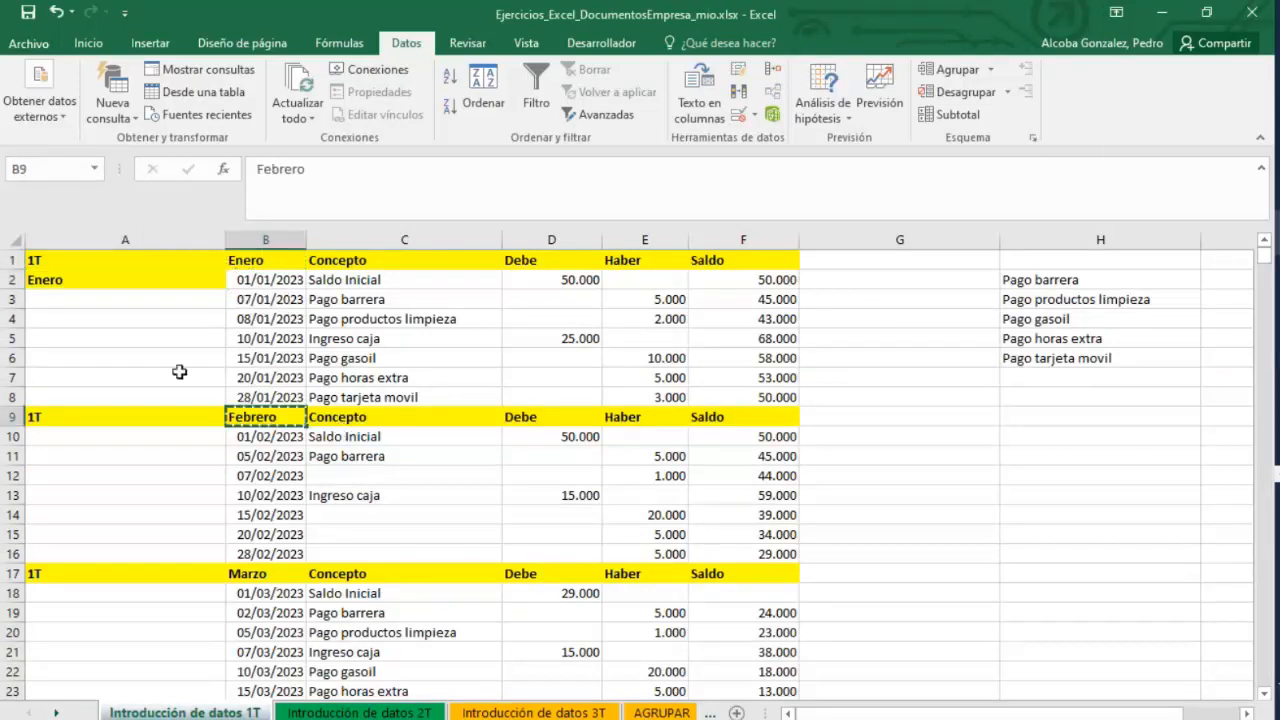
click(114, 297)
key(ctrl+v)
Autofill the month series from A2:A3 down to row 8.
click(145, 281)
drag(148, 293, 150, 300)
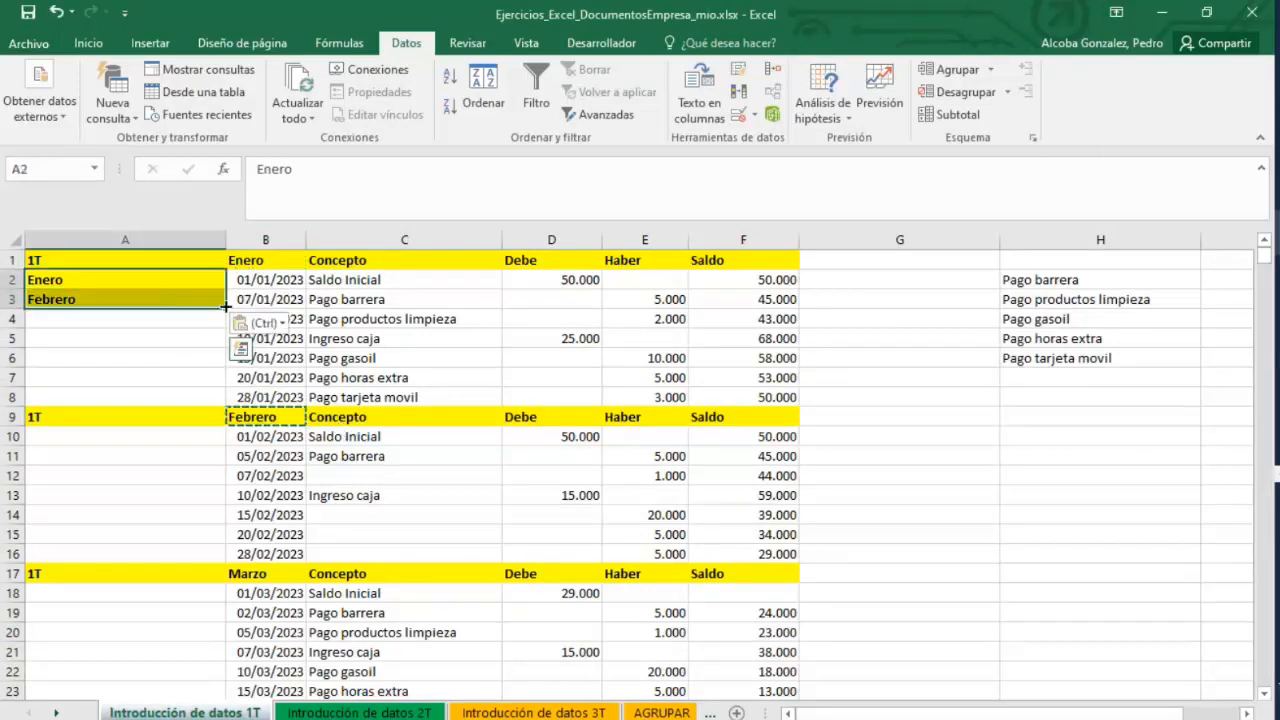
drag(226, 309, 224, 402)
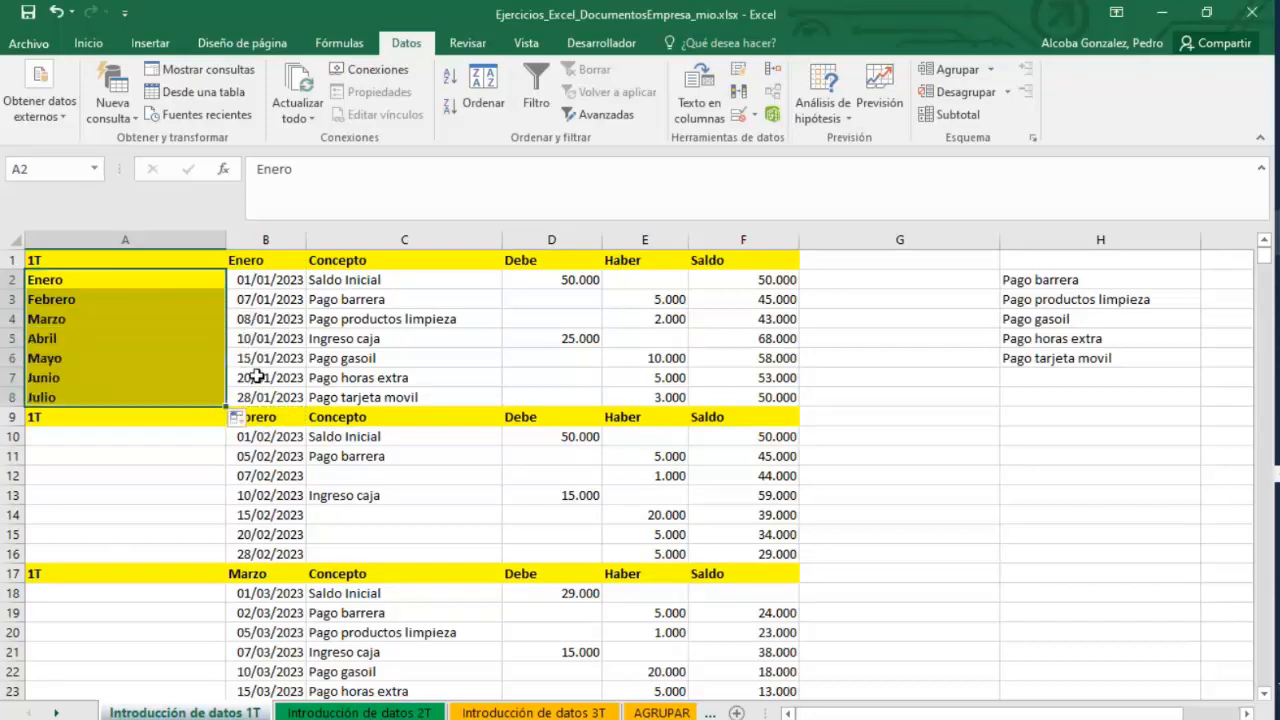
Undo the month fill and paste, then clear cell A2.
key(ctrl+z)
key(ctrl+z)
key(ctrl+z)
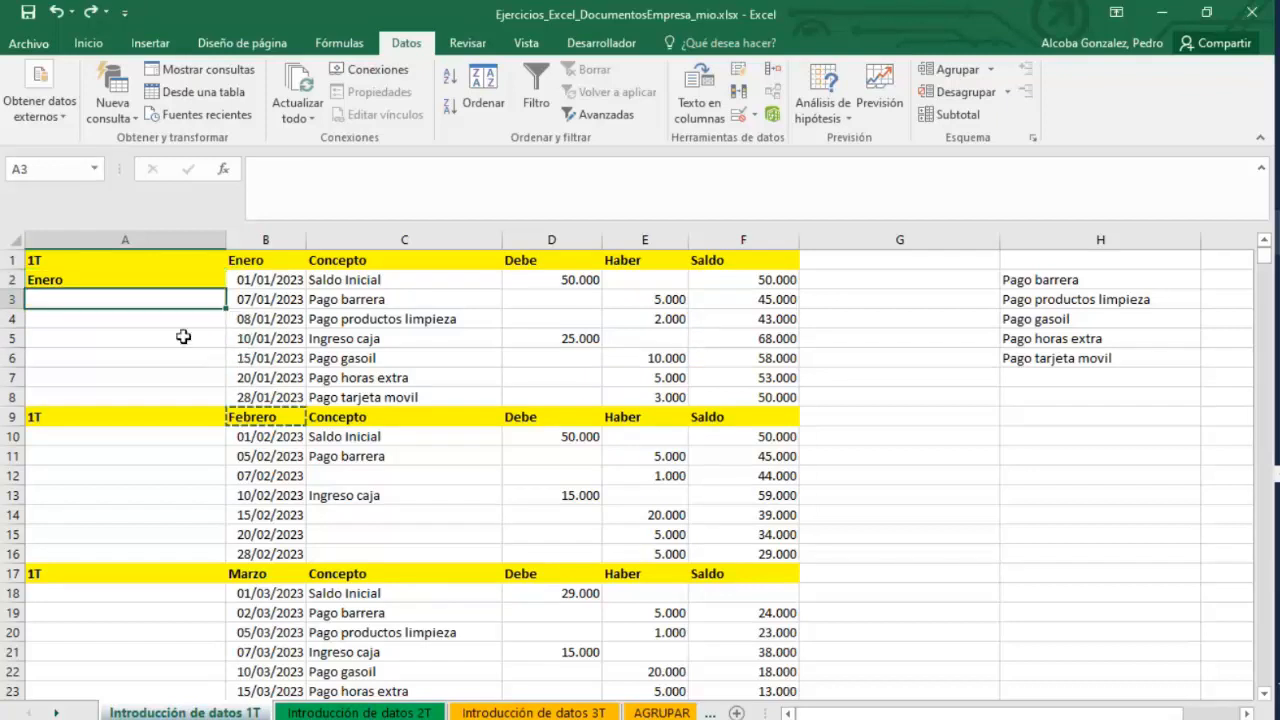
click(139, 279)
click(94, 343)
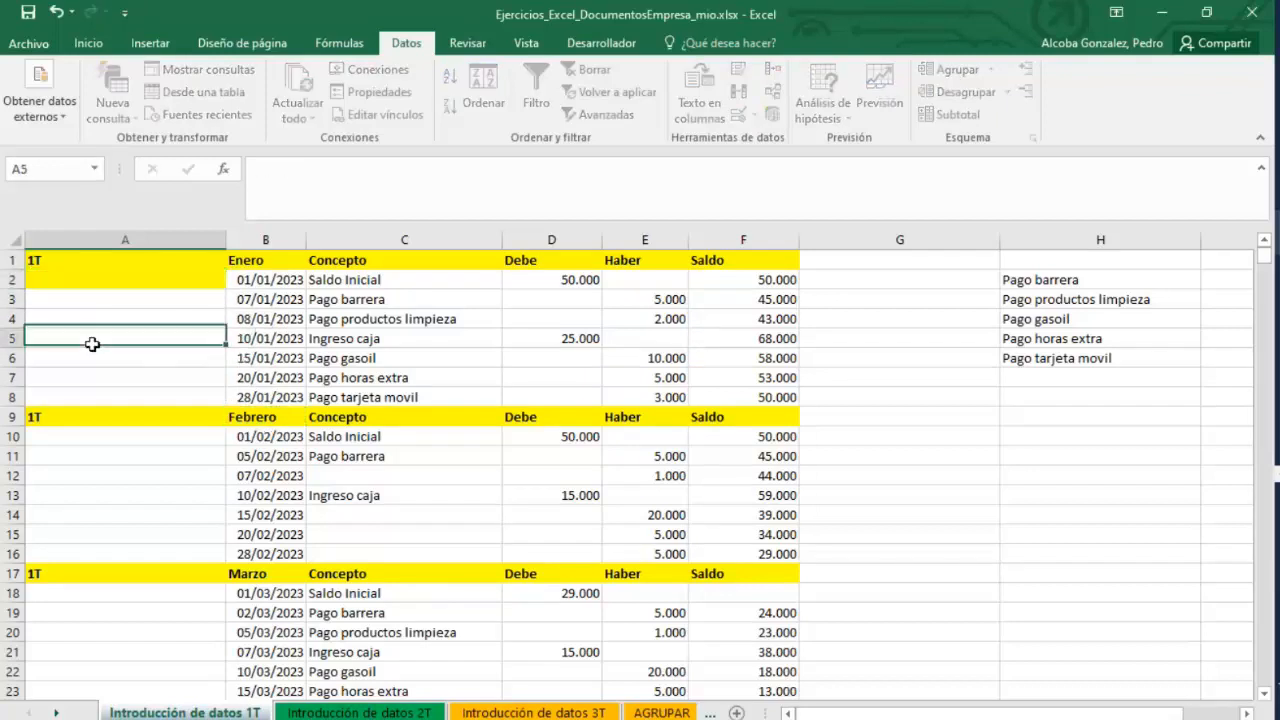
click(101, 281)
key(Delete)
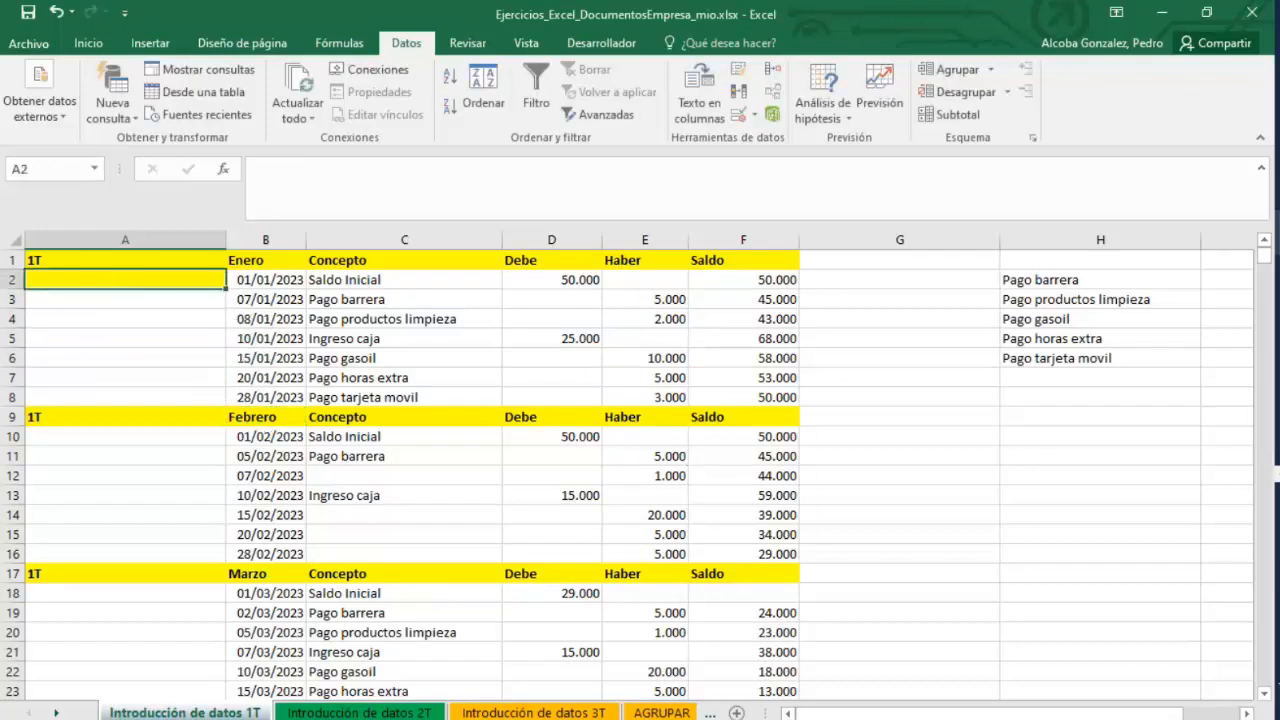
Switch to the presentation and temporarily enlarge the custom lists screenshot on slide 7, restoring its size.
click(1207, 293)
click(762, 472)
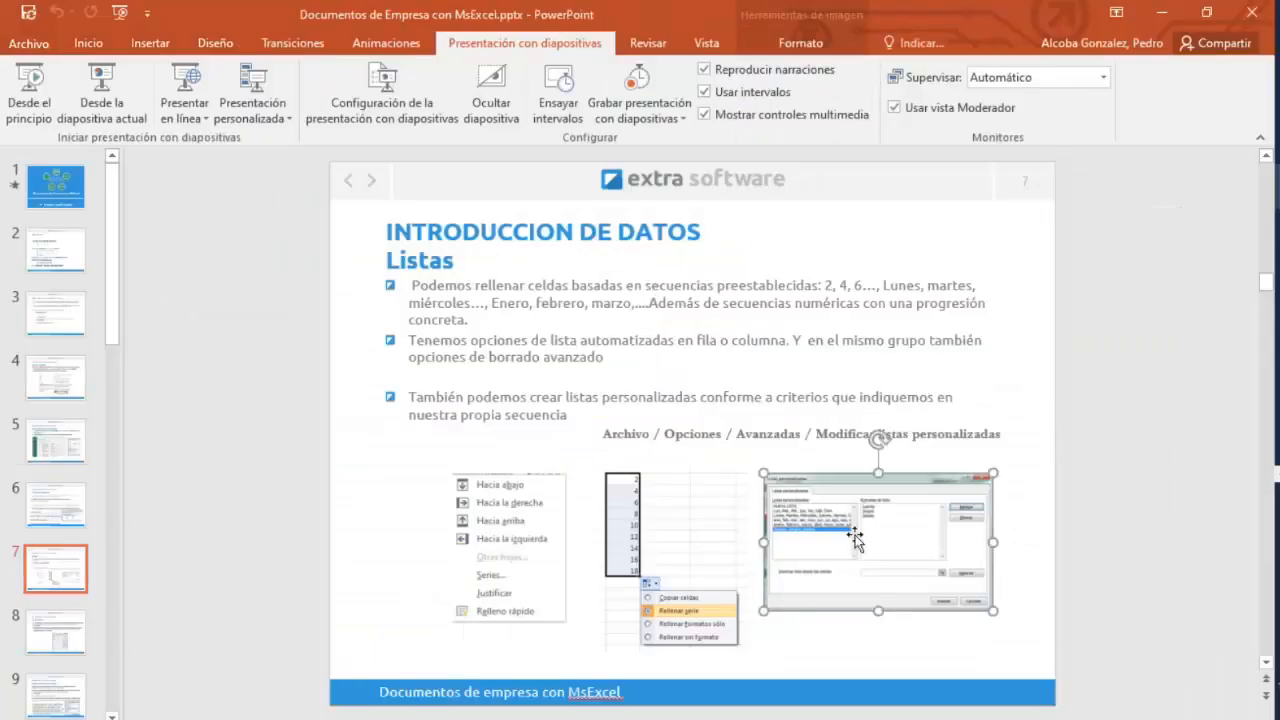
drag(762, 472, 309, 200)
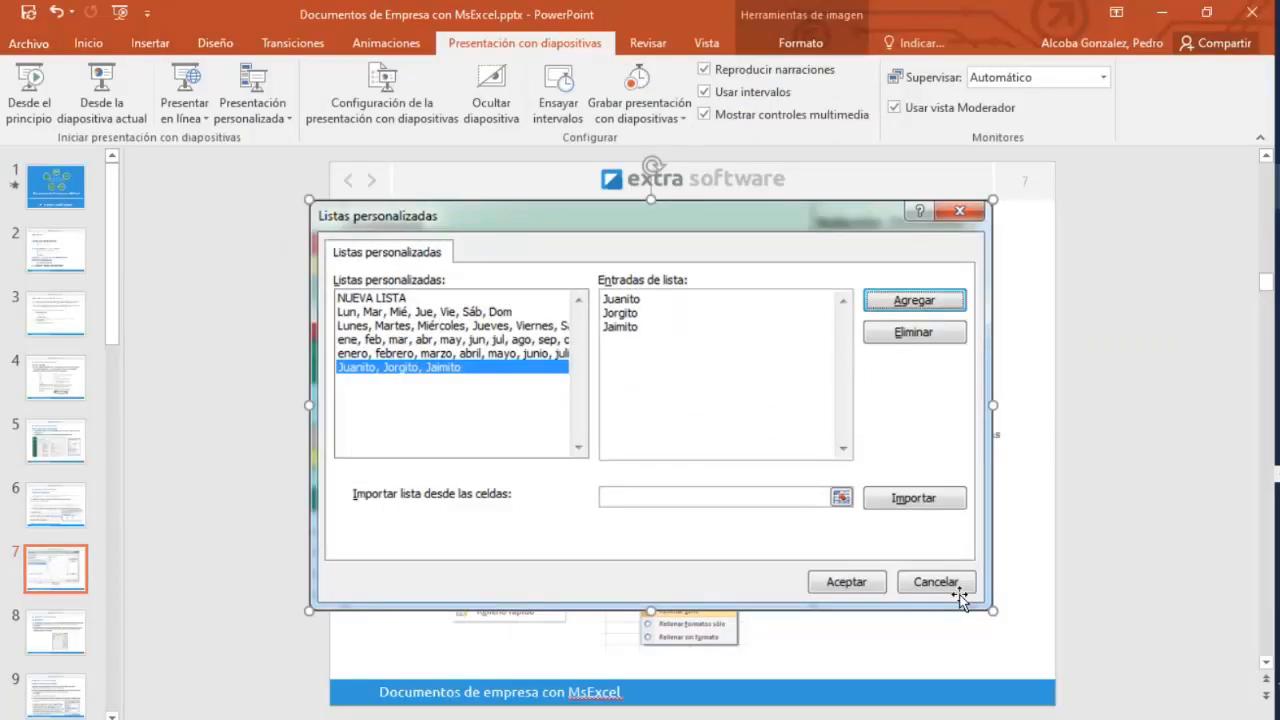
key(Escape)
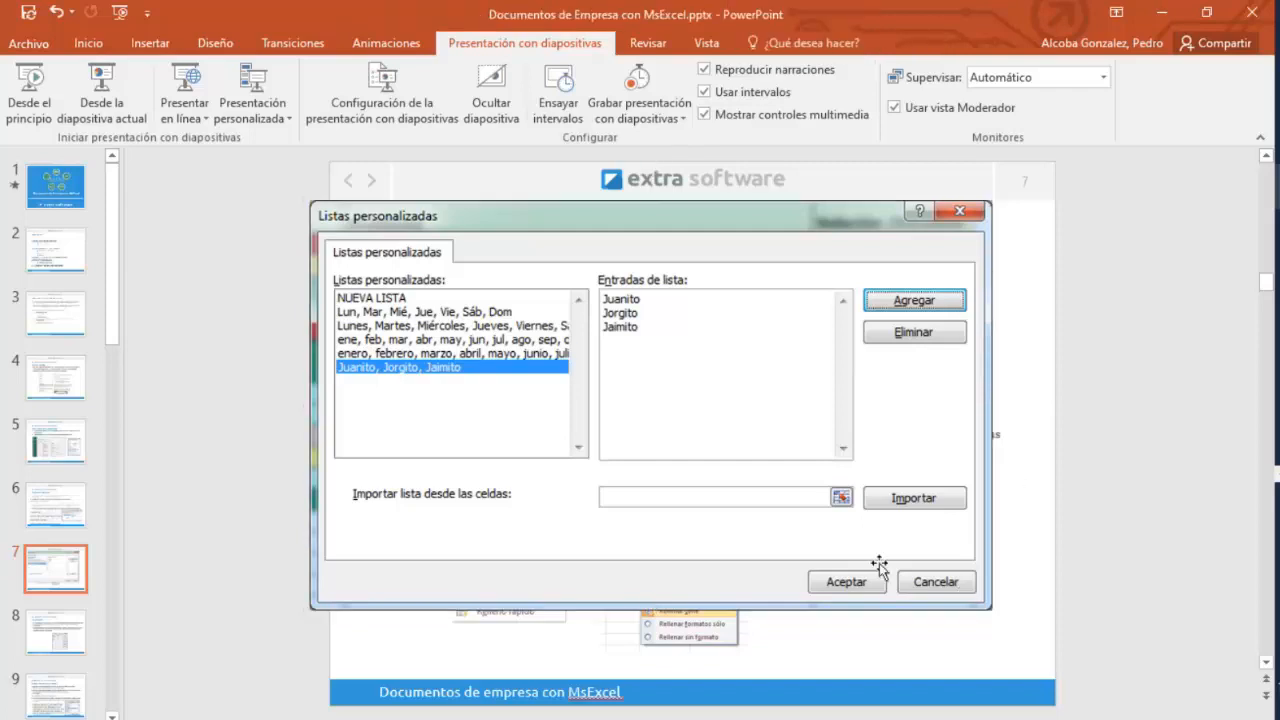
click(357, 210)
drag(310, 201, 755, 468)
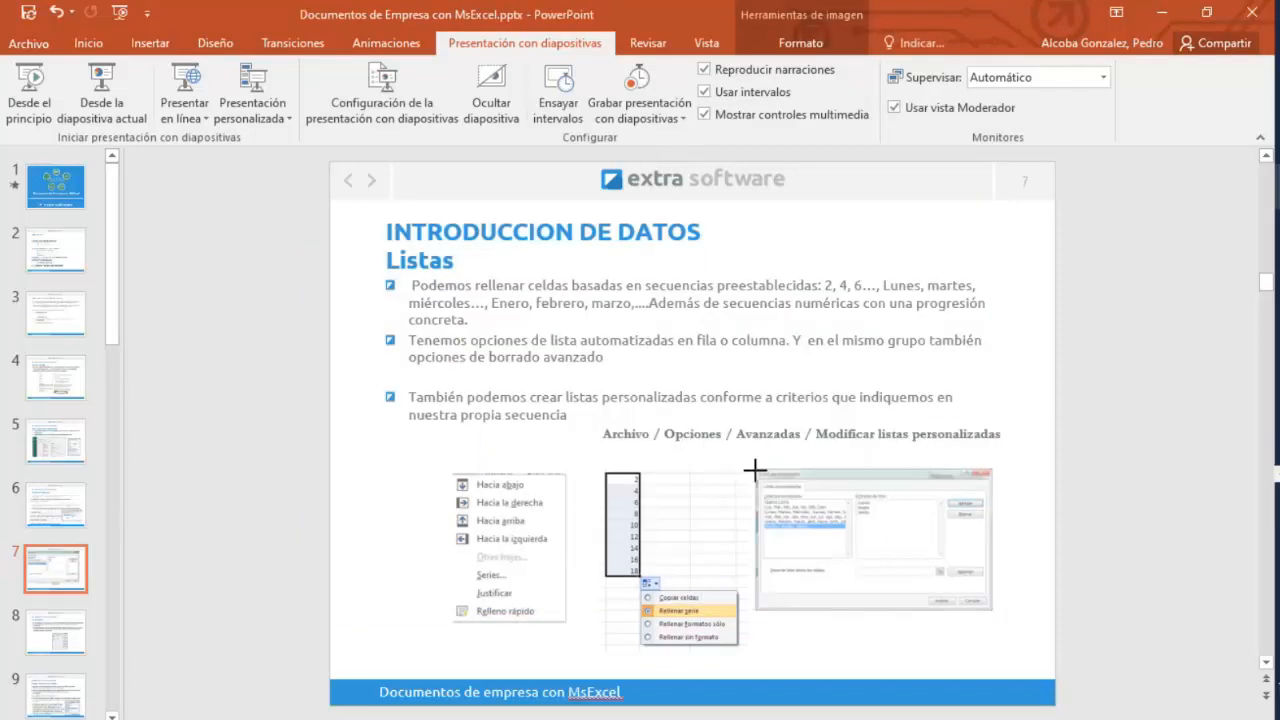
Open the presentation program's advanced options to look for the custom lists setting, then cancel.
click(28, 43)
click(47, 523)
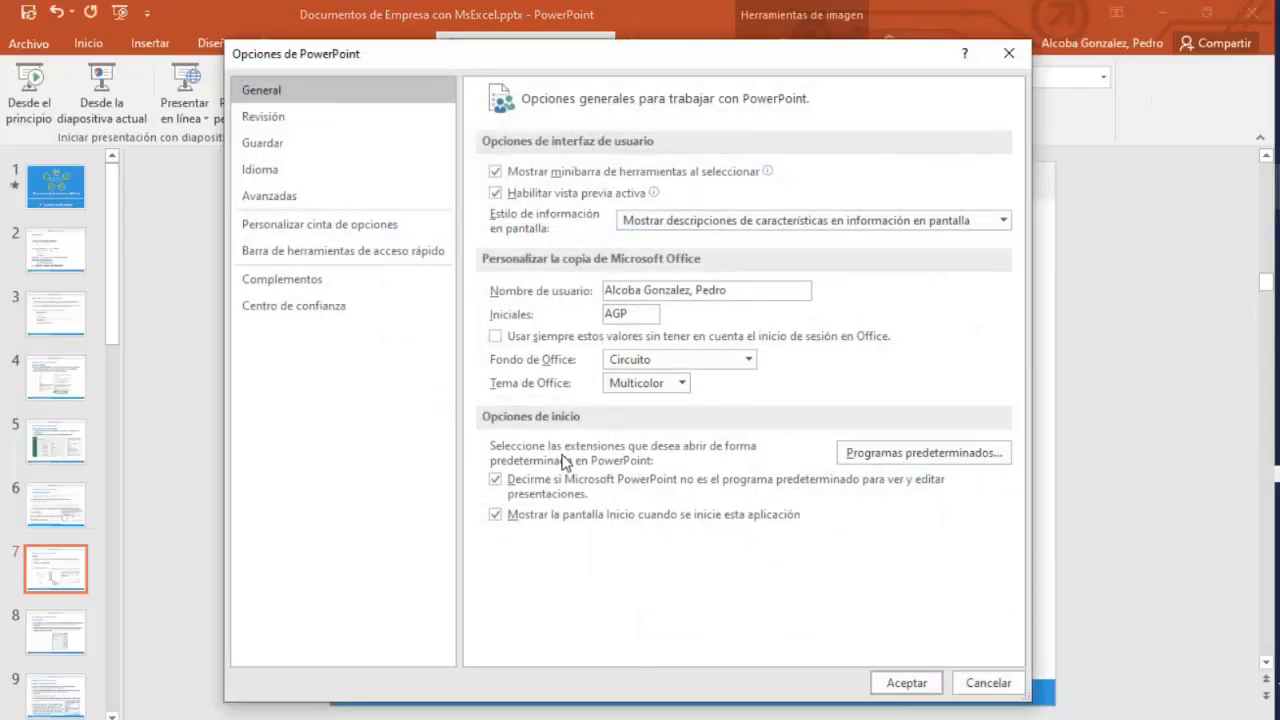
click(300, 196)
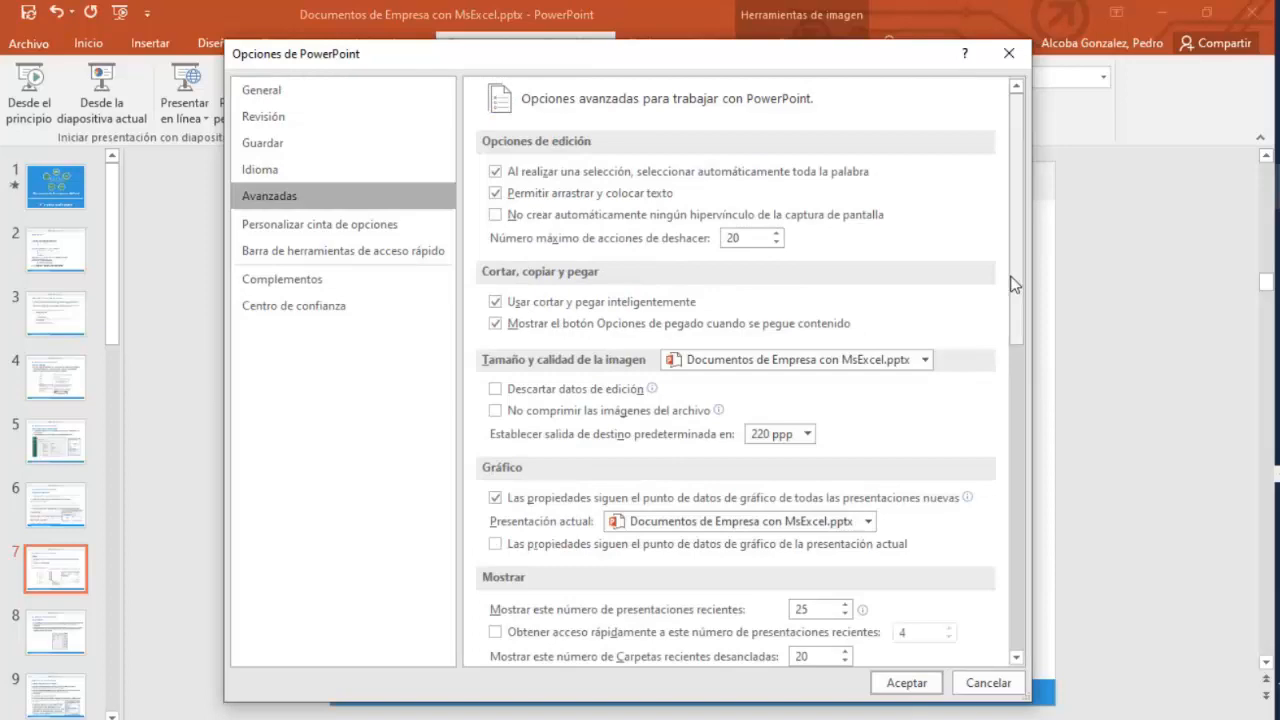
click(987, 683)
click(31, 46)
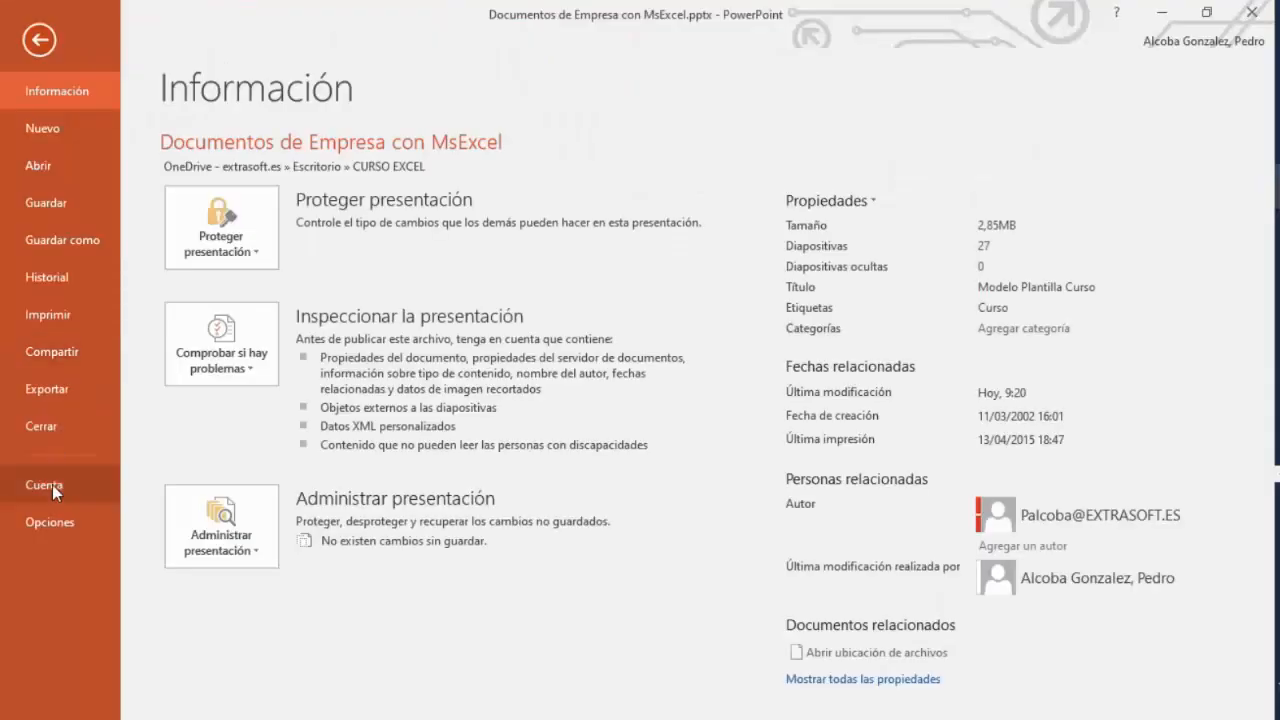
click(47, 523)
click(280, 196)
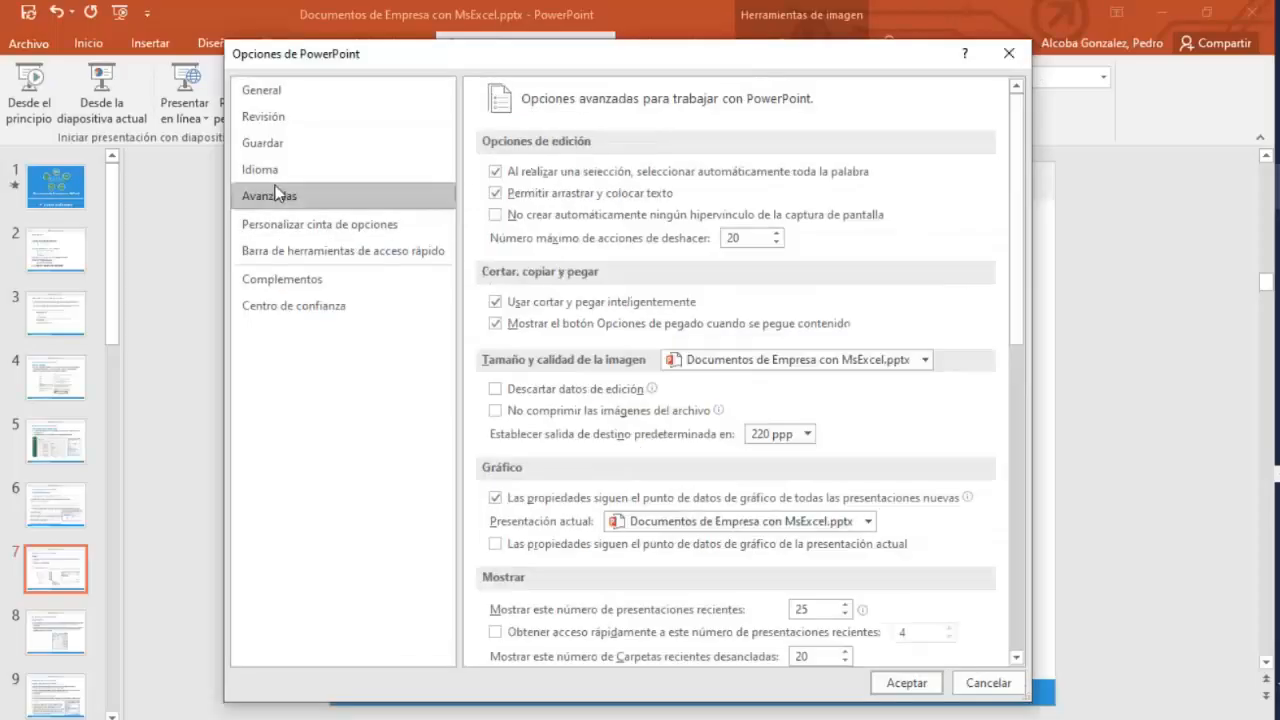
drag(1011, 330, 1017, 243)
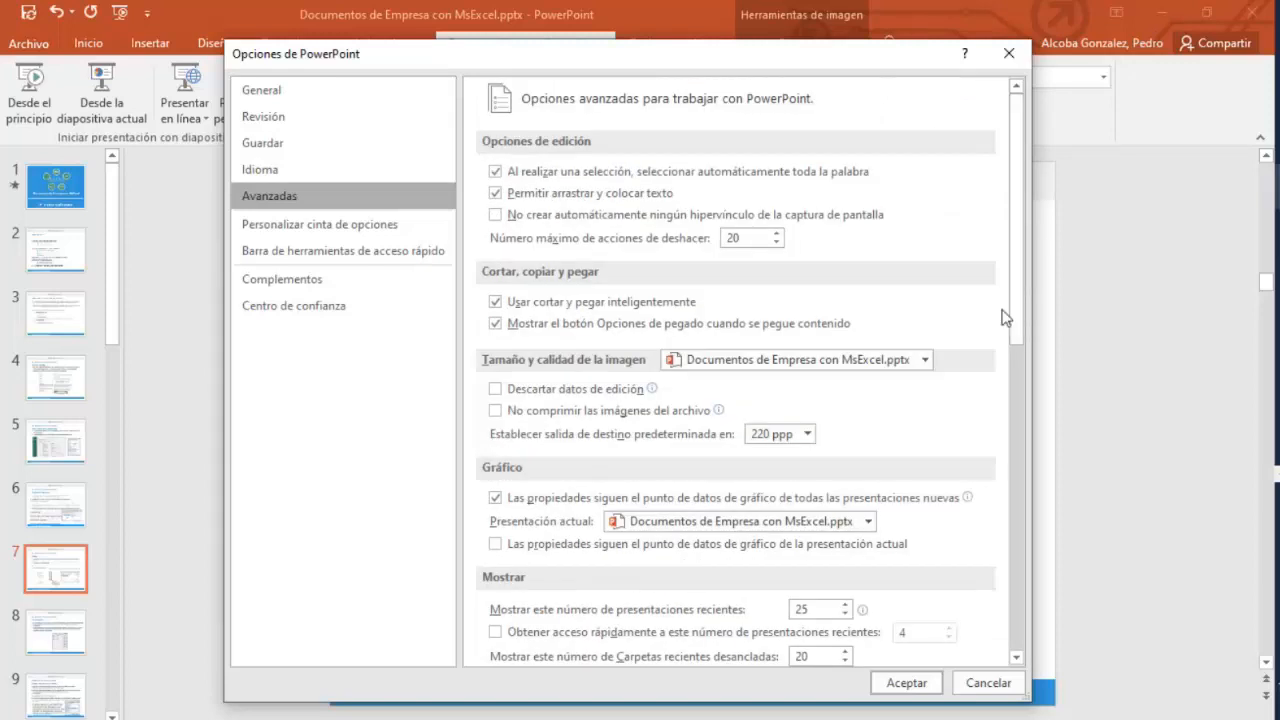
click(992, 688)
Switch to the validation examples workbook and open Modify Custom Lists from Excel's advanced options.
click(903, 427)
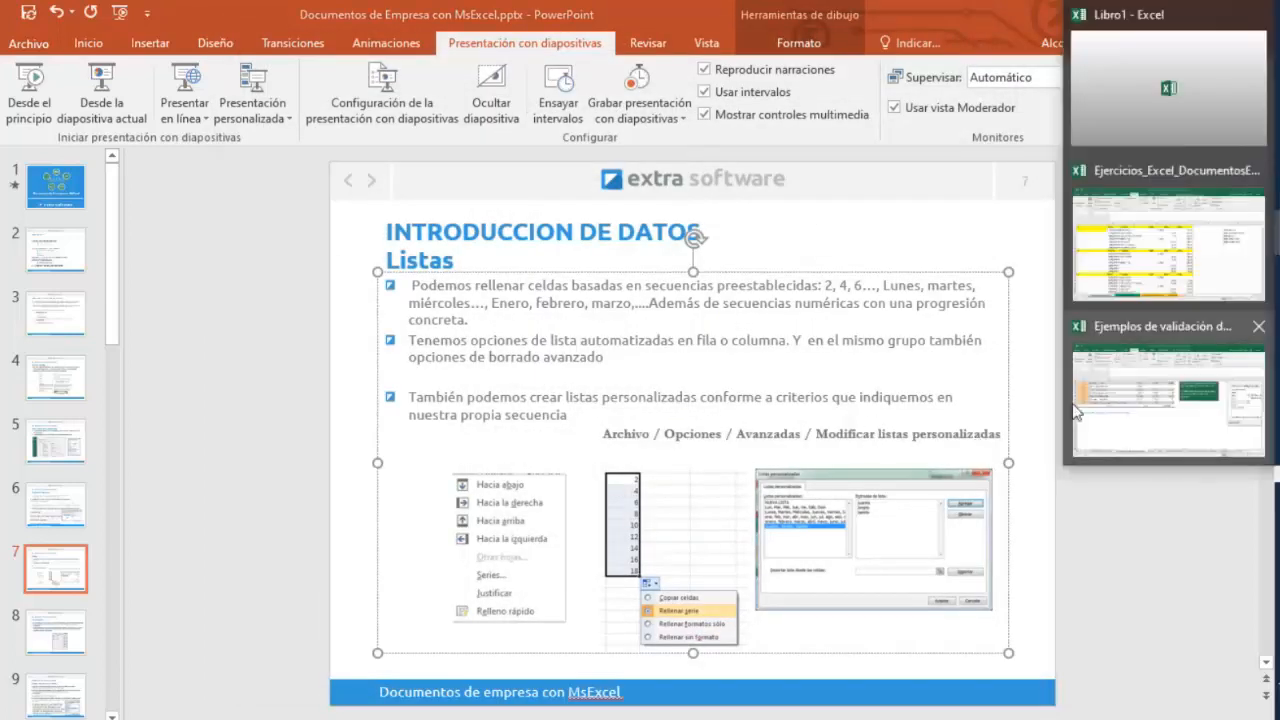
click(1171, 323)
click(28, 50)
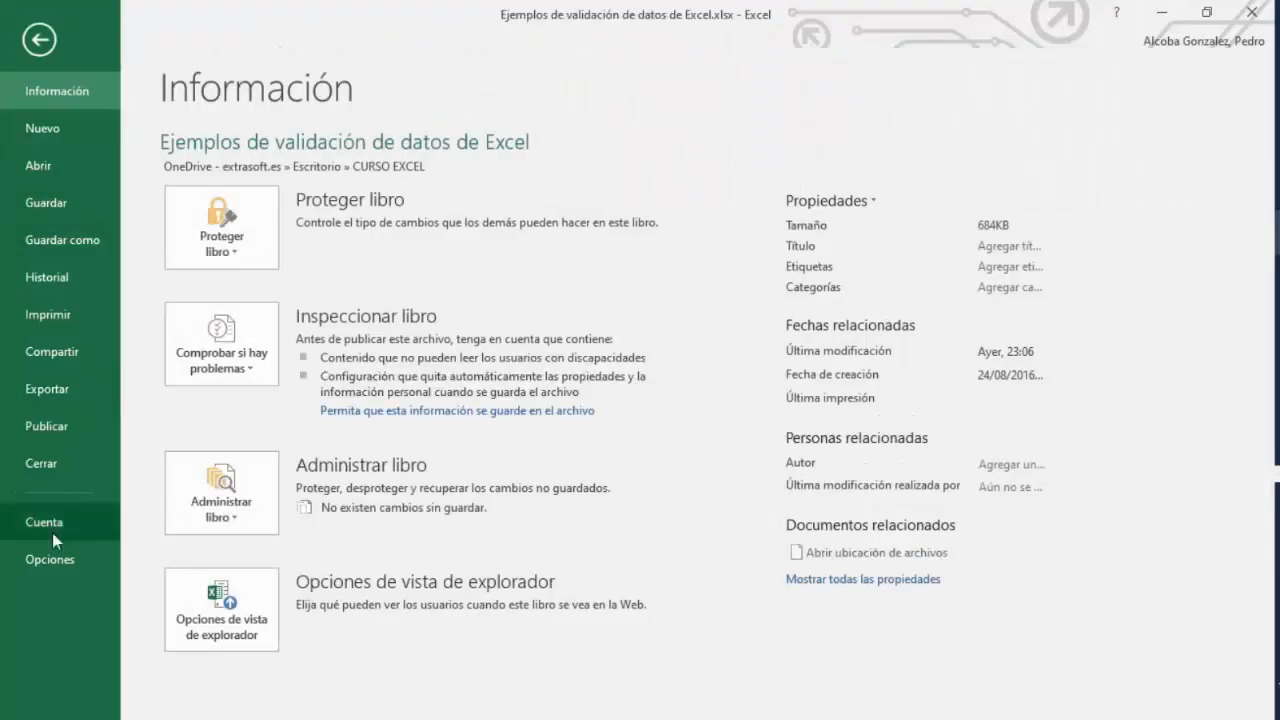
click(47, 551)
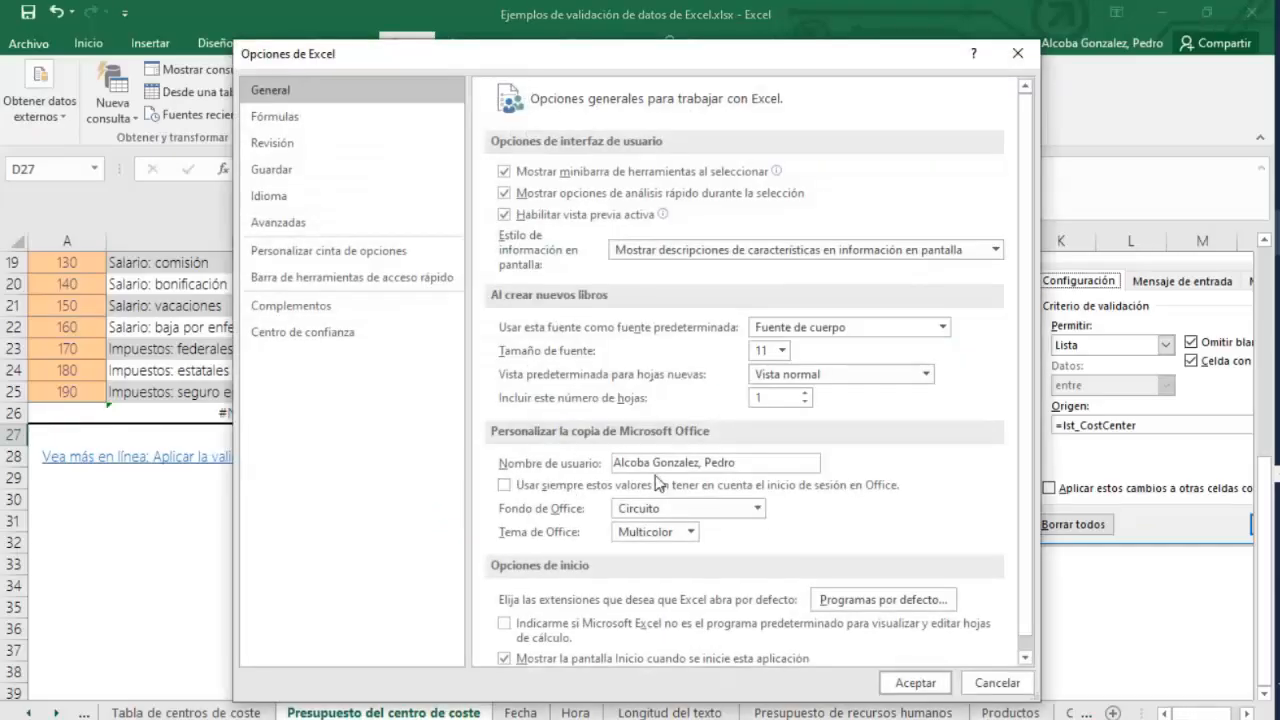
click(282, 222)
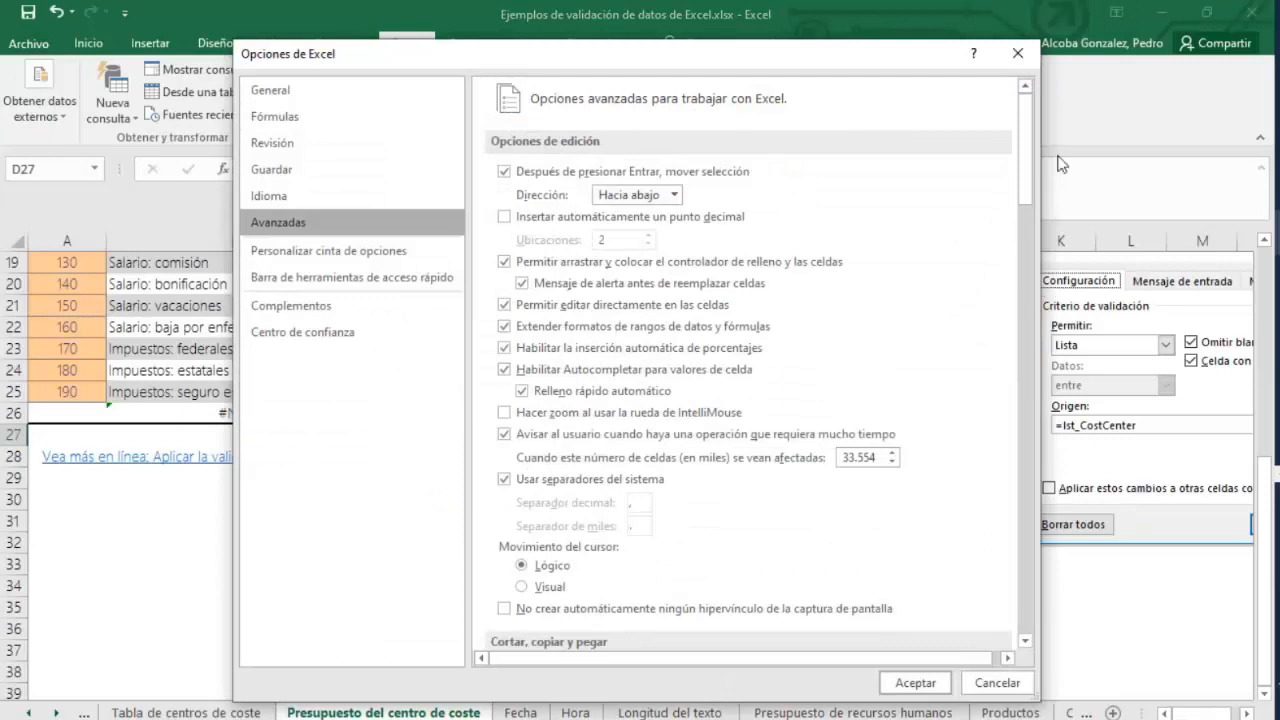
drag(1026, 178, 1036, 283)
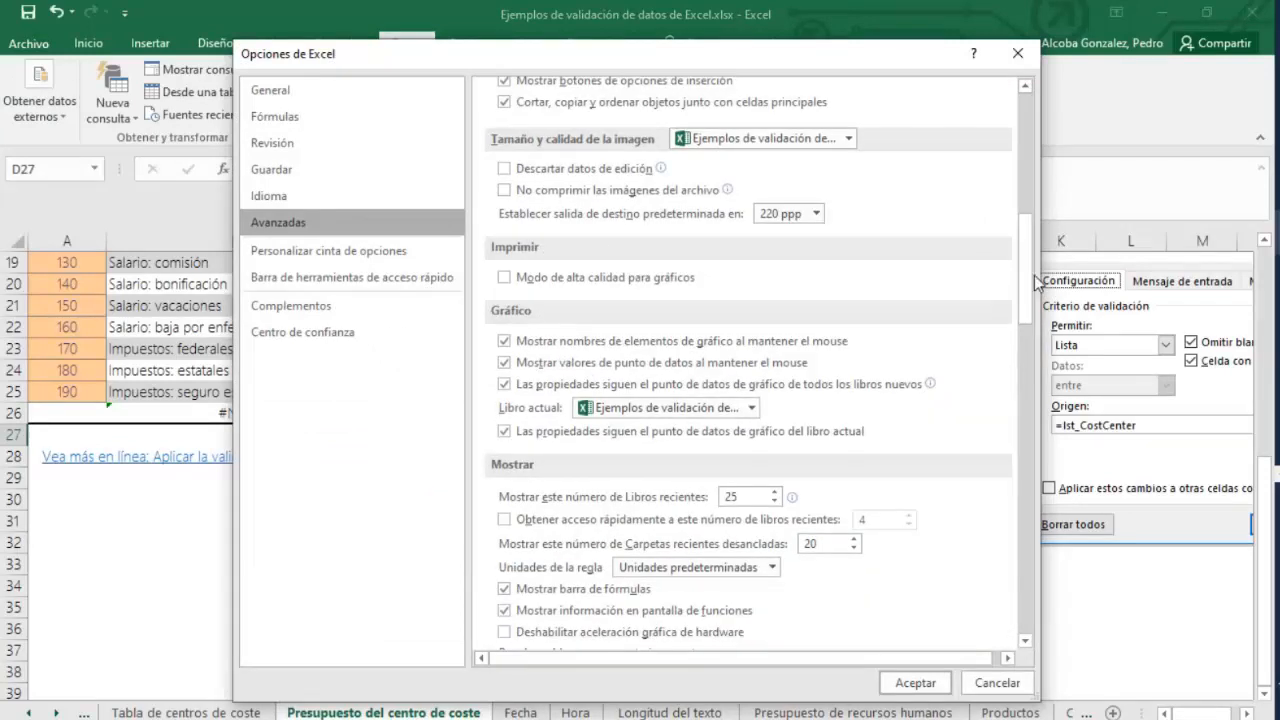
scroll(768, 620, down, 10)
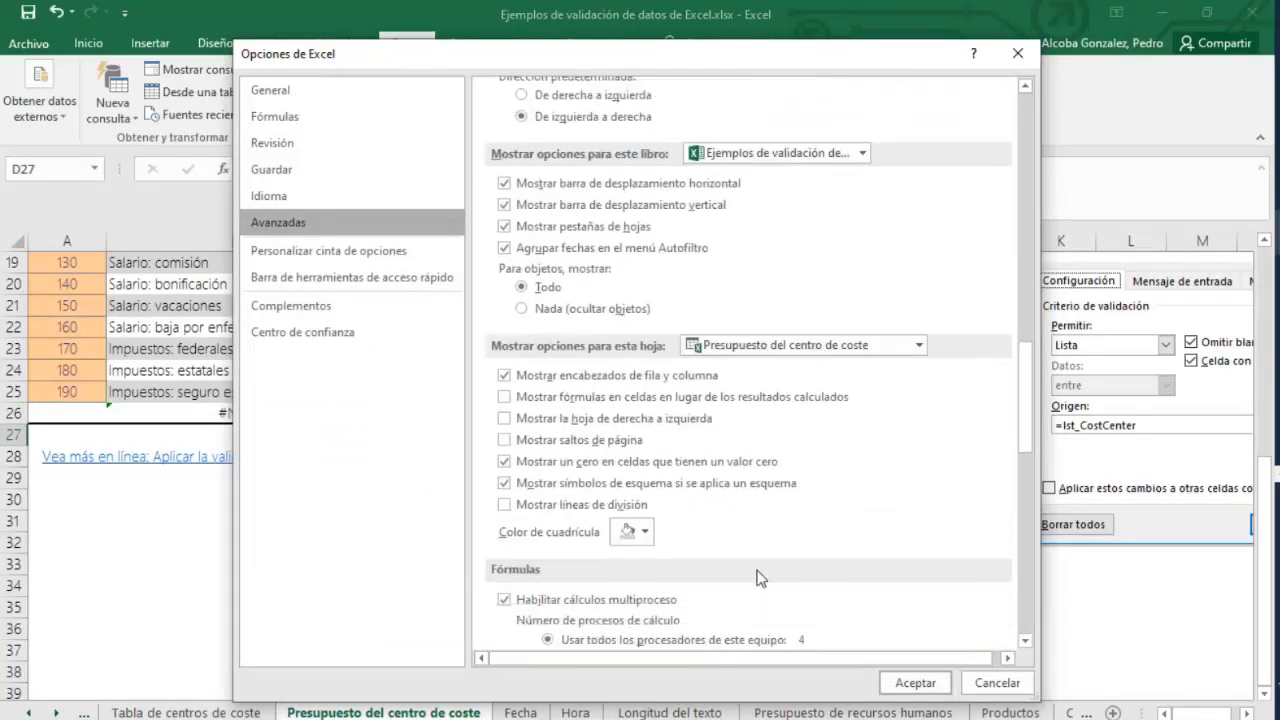
scroll(760, 578, down, 15)
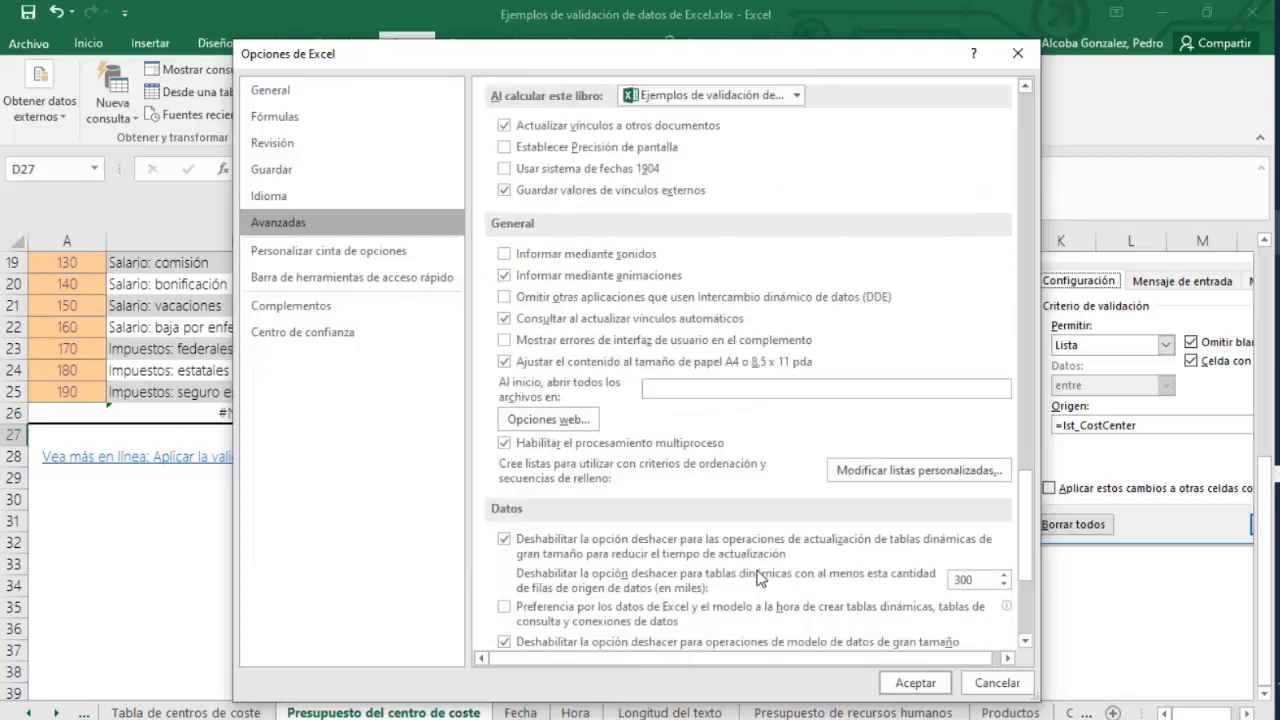
click(939, 468)
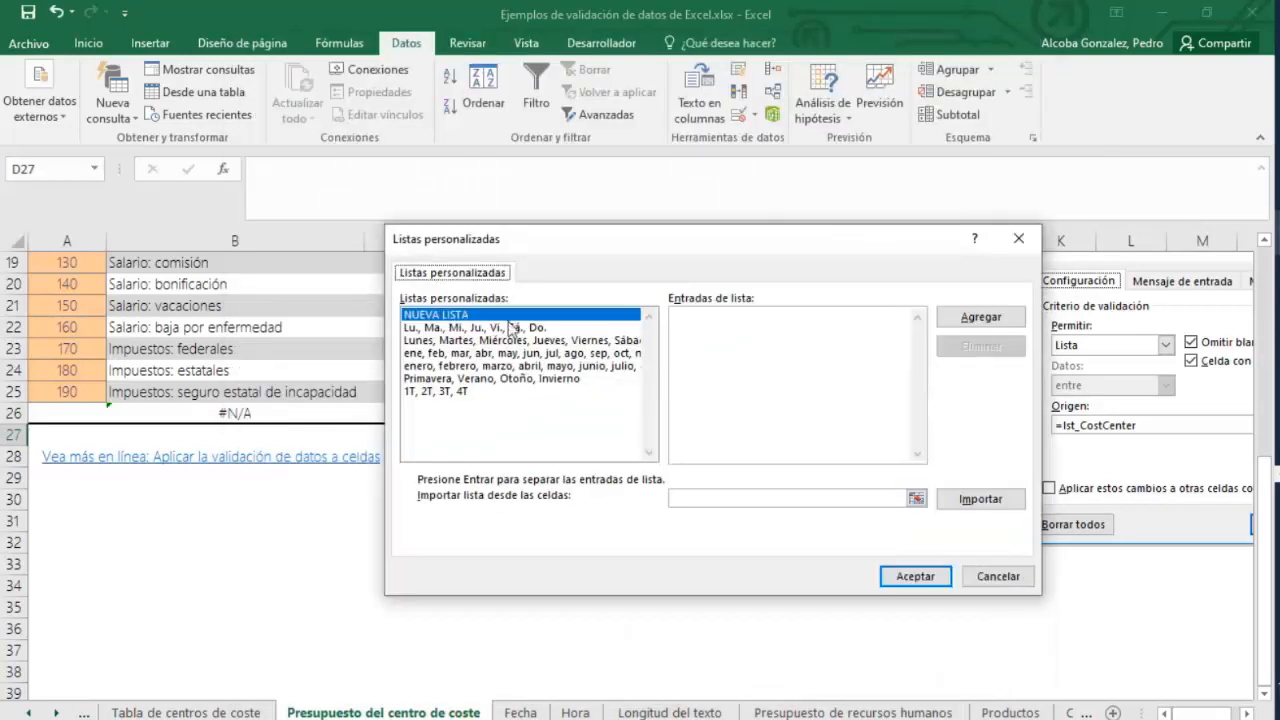
Browse the existing custom lists and their entries in the Custom Lists dialog.
click(740, 337)
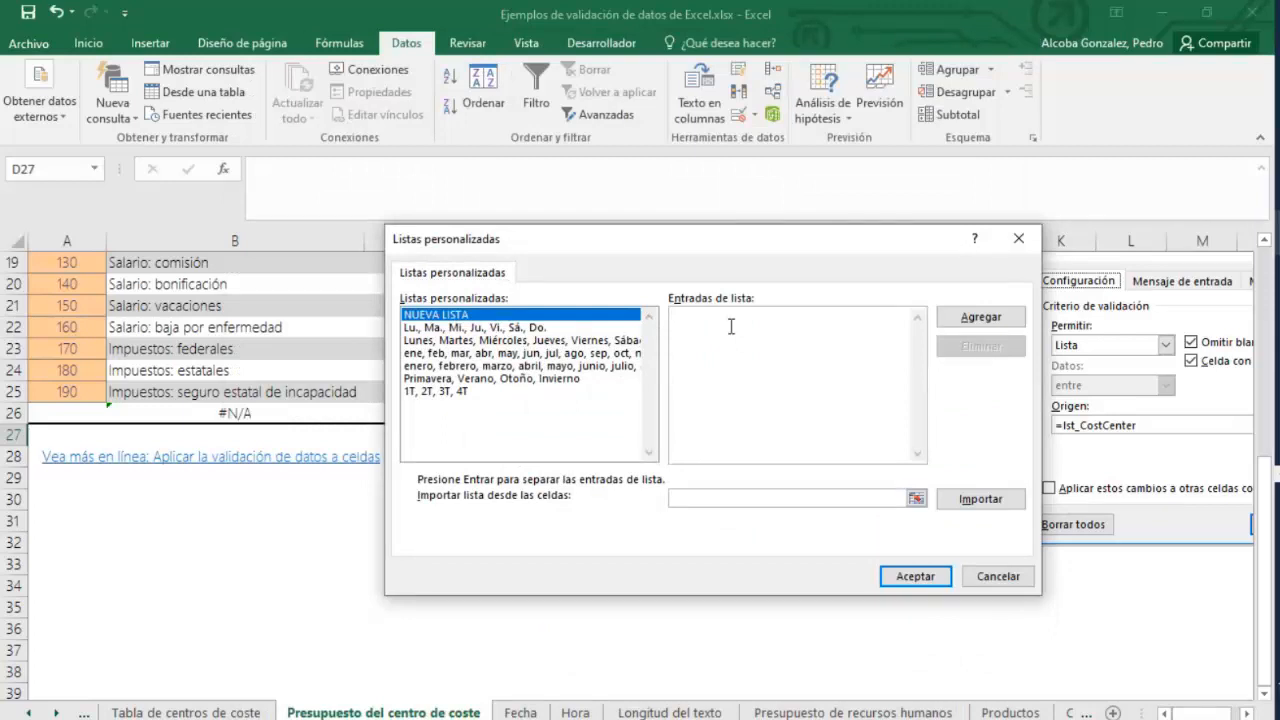
click(524, 379)
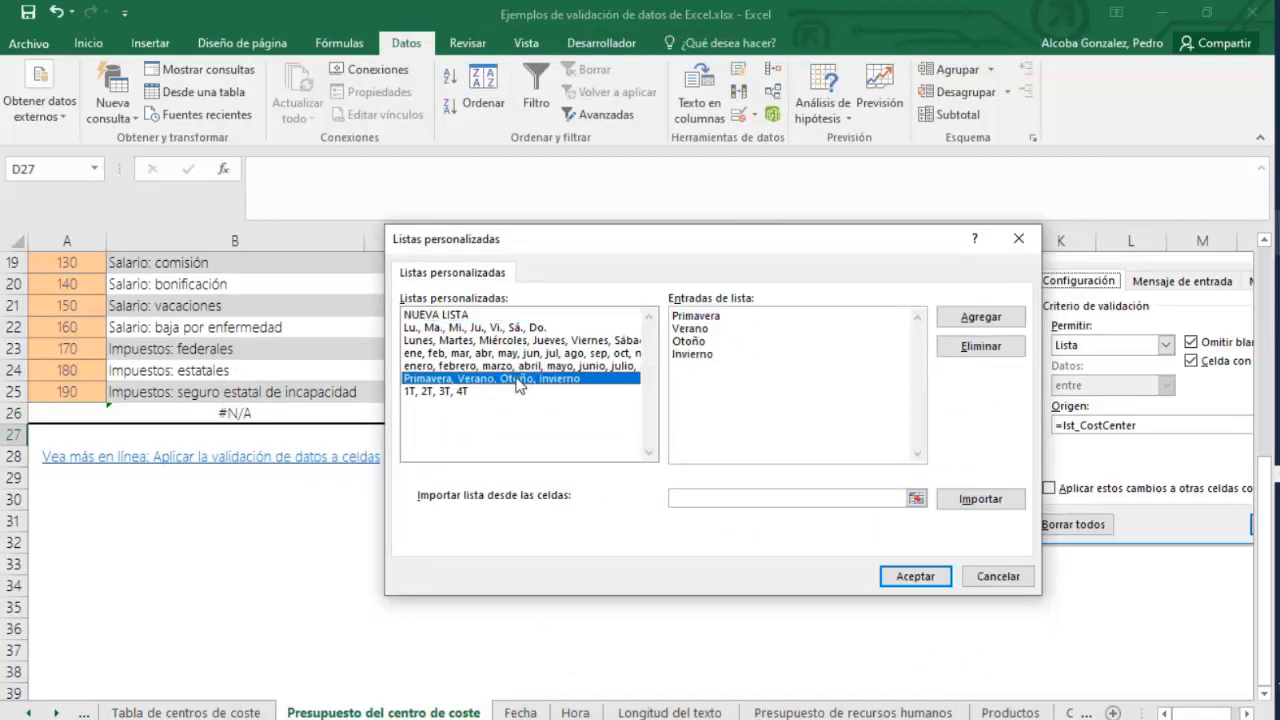
click(420, 393)
click(457, 315)
click(466, 341)
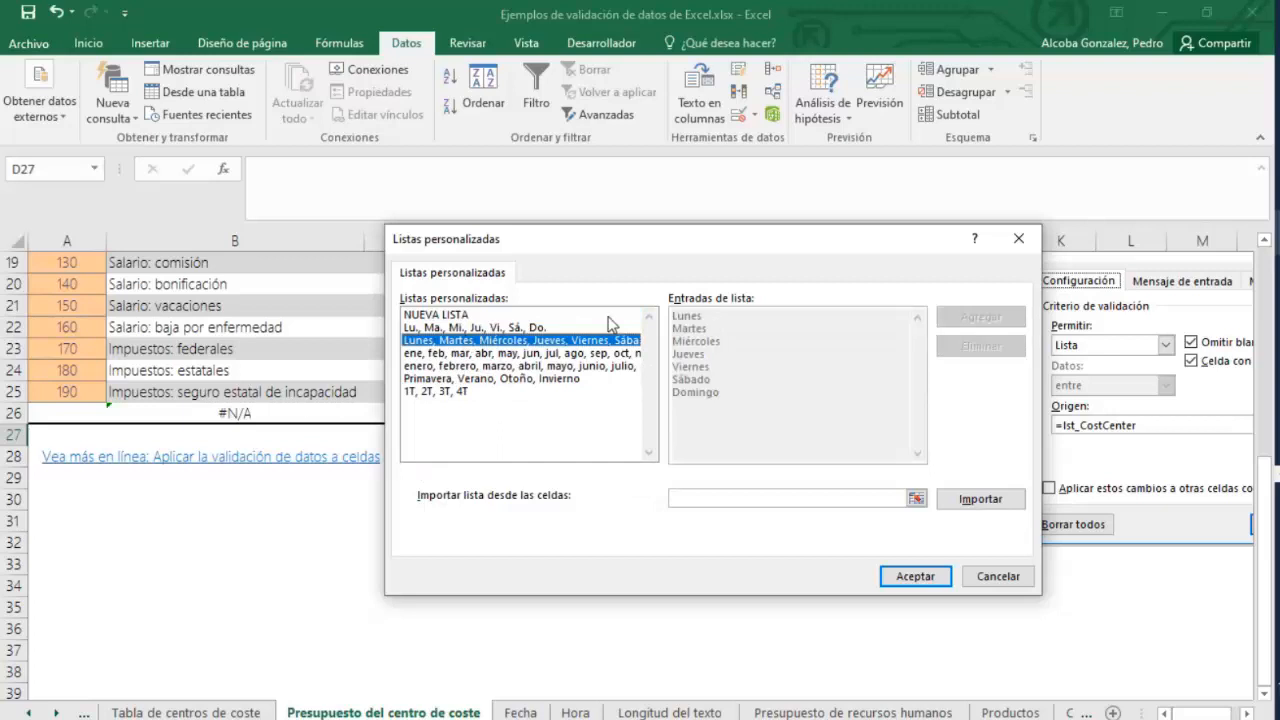
click(418, 327)
click(470, 316)
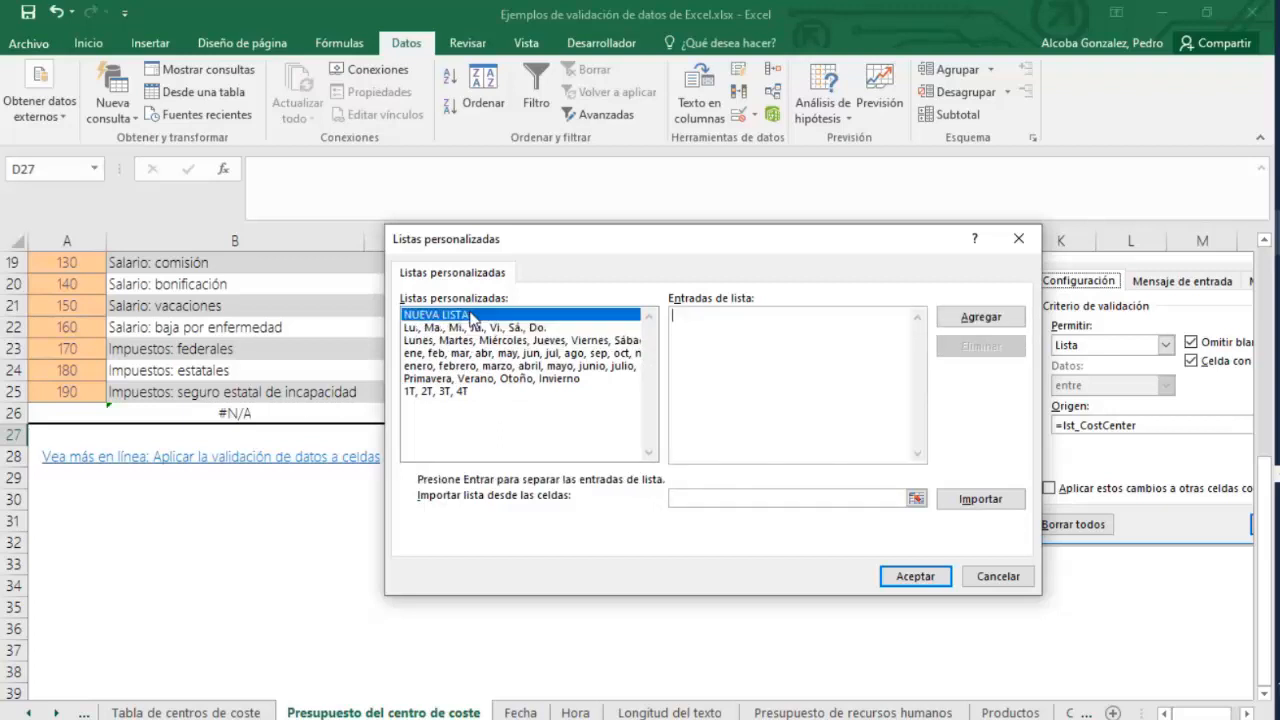
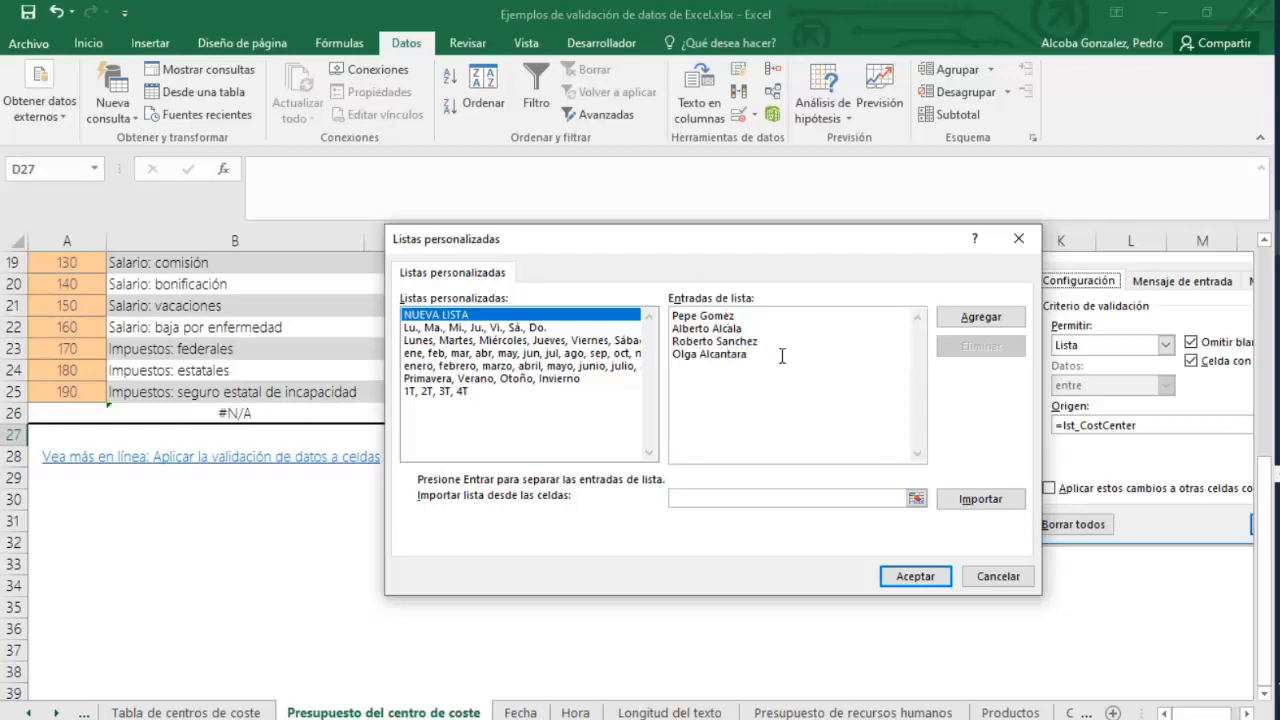
Add the four entered names as a new custom list and close the Custom Lists and Excel Options dialogs.
click(985, 318)
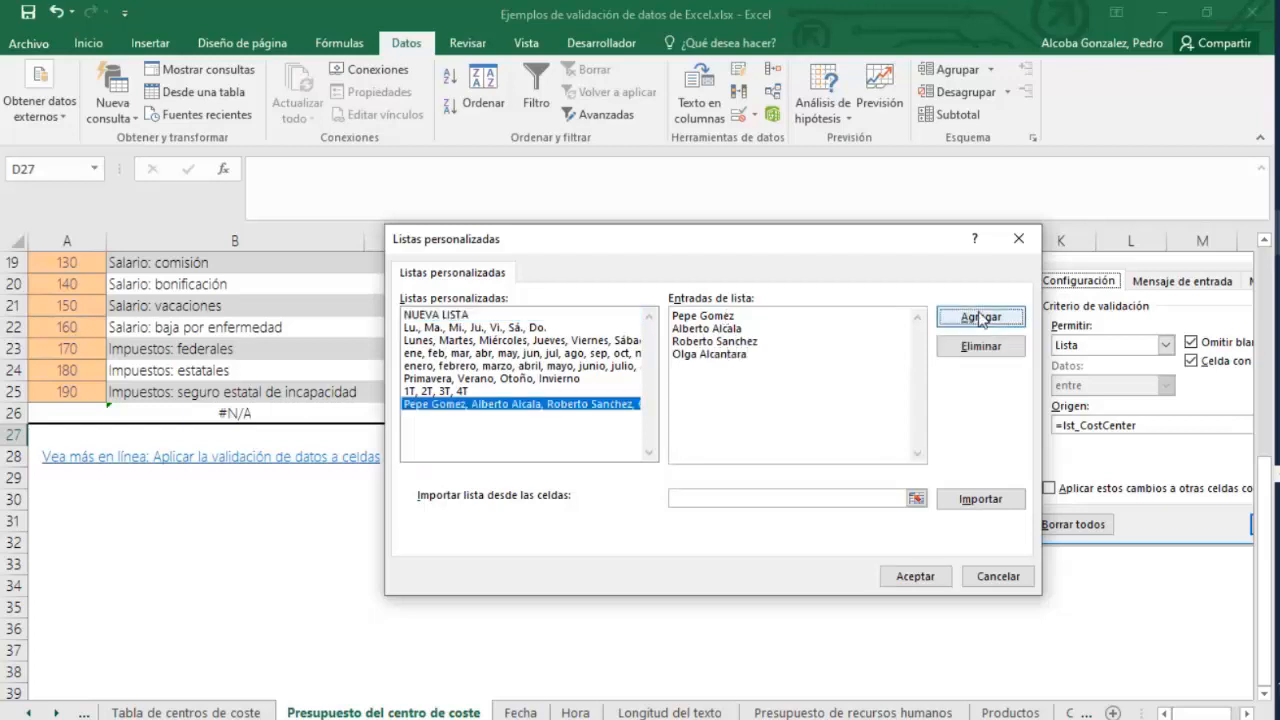
click(918, 580)
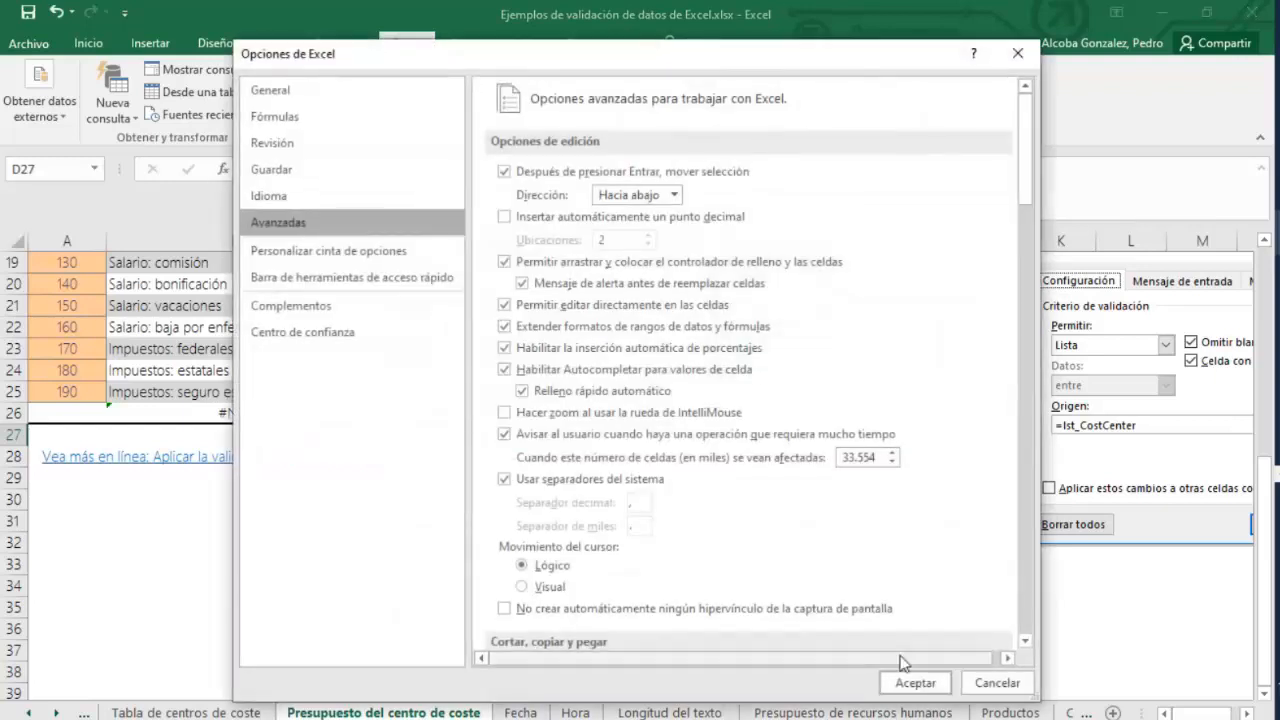
key(Return)
Enter the first name from the new custom list in cell C30.
click(448, 497)
text(Pepe)
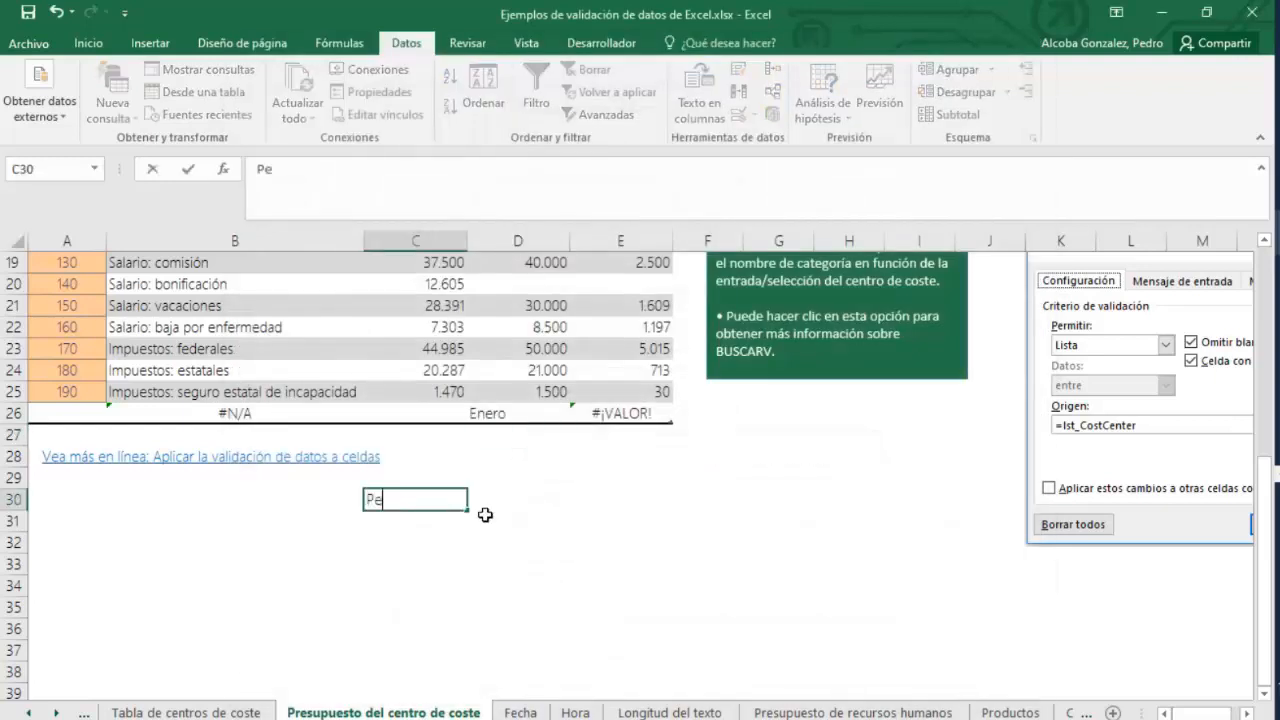
key(BackSpace)
key(BackSpace)
text(gomez)
key(Return)
Reopen Modify Custom Lists from Excel's advanced options to review the new list, then cancel out of the dialogs.
click(29, 43)
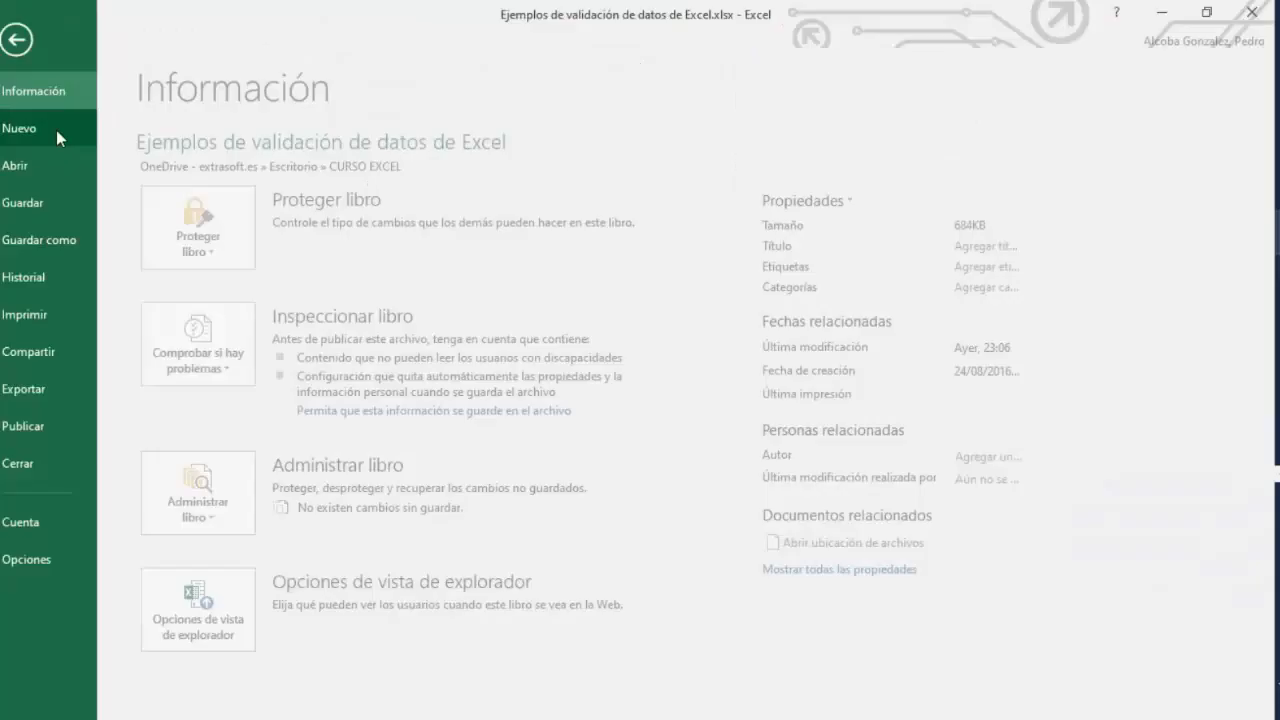
click(50, 558)
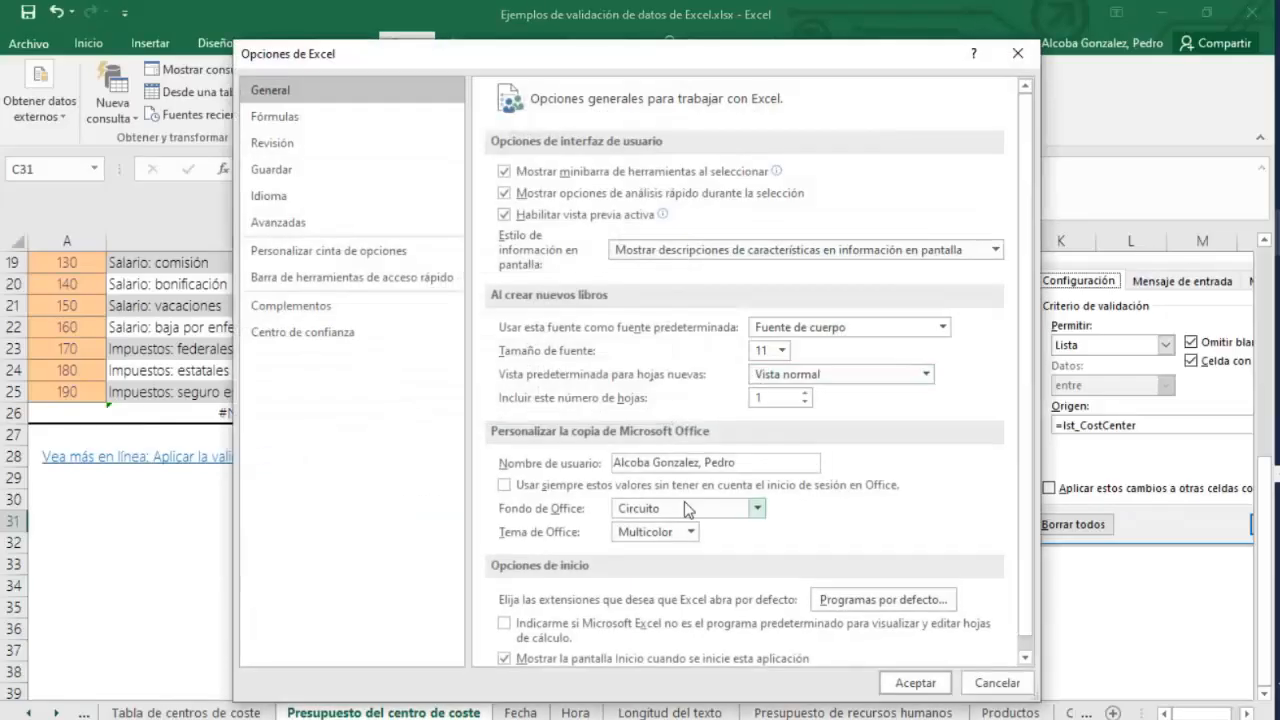
scroll(1031, 494, down, 1)
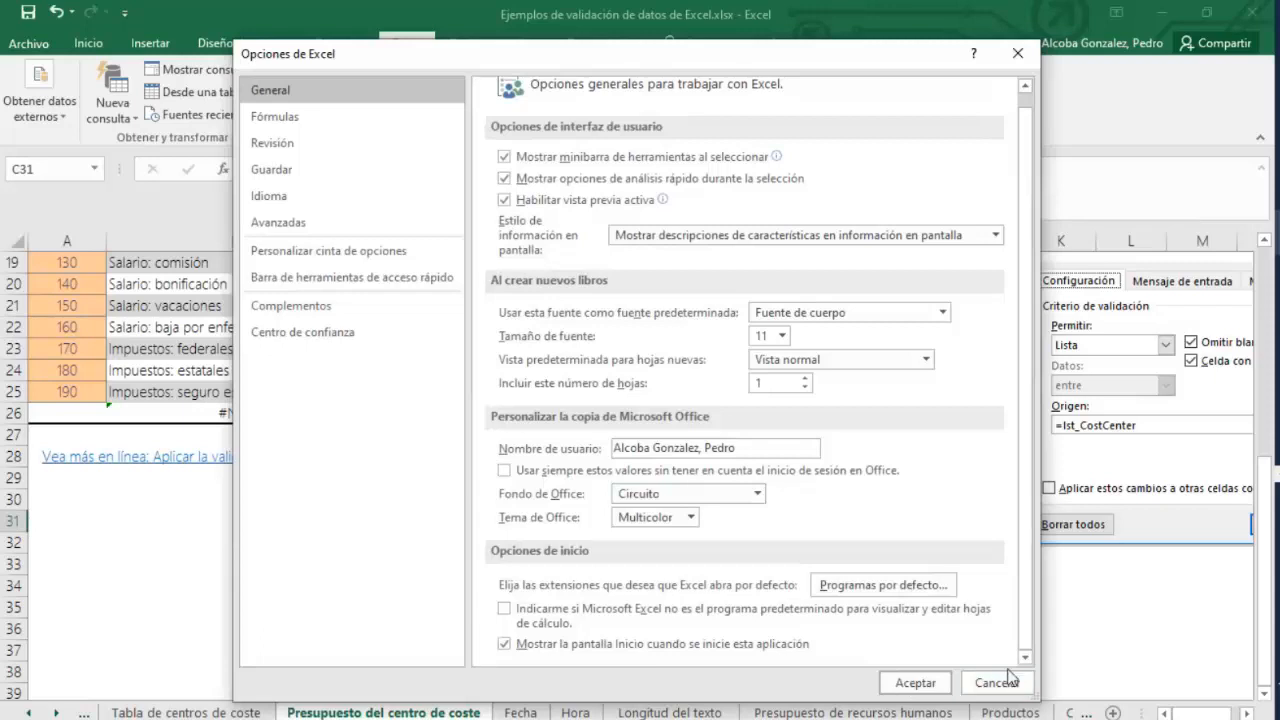
click(288, 233)
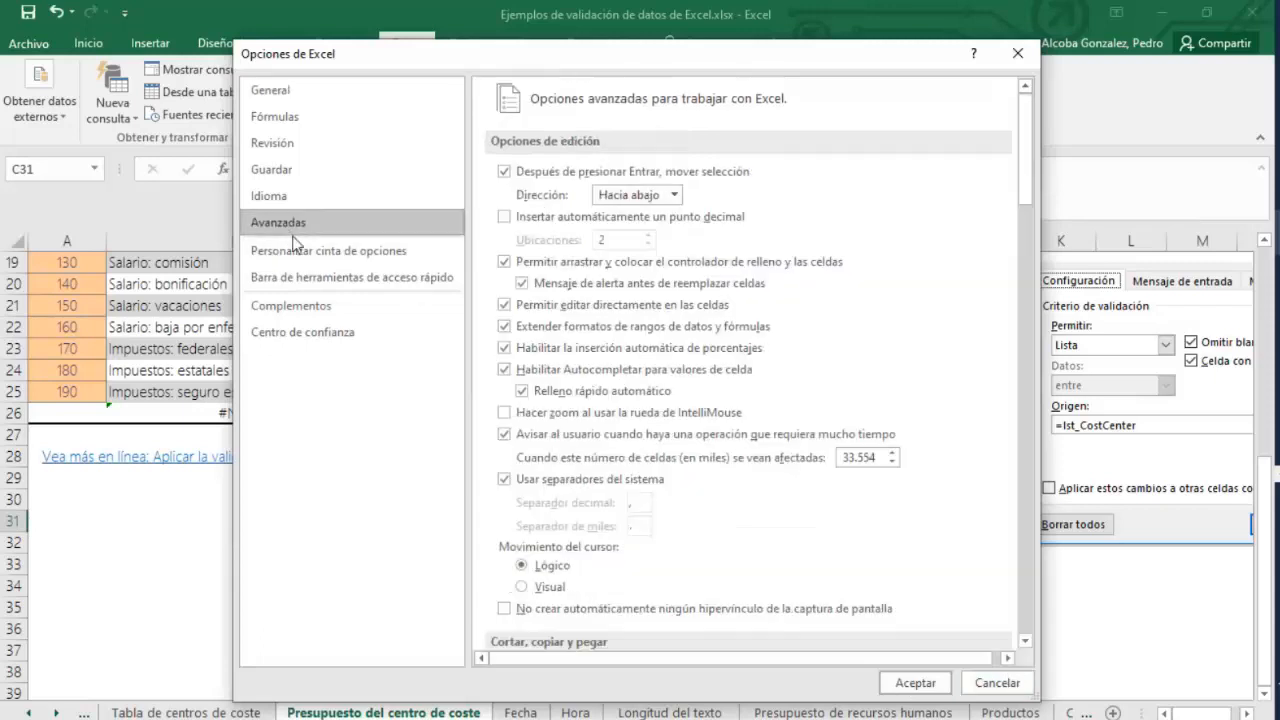
drag(1027, 168, 1020, 610)
click(894, 204)
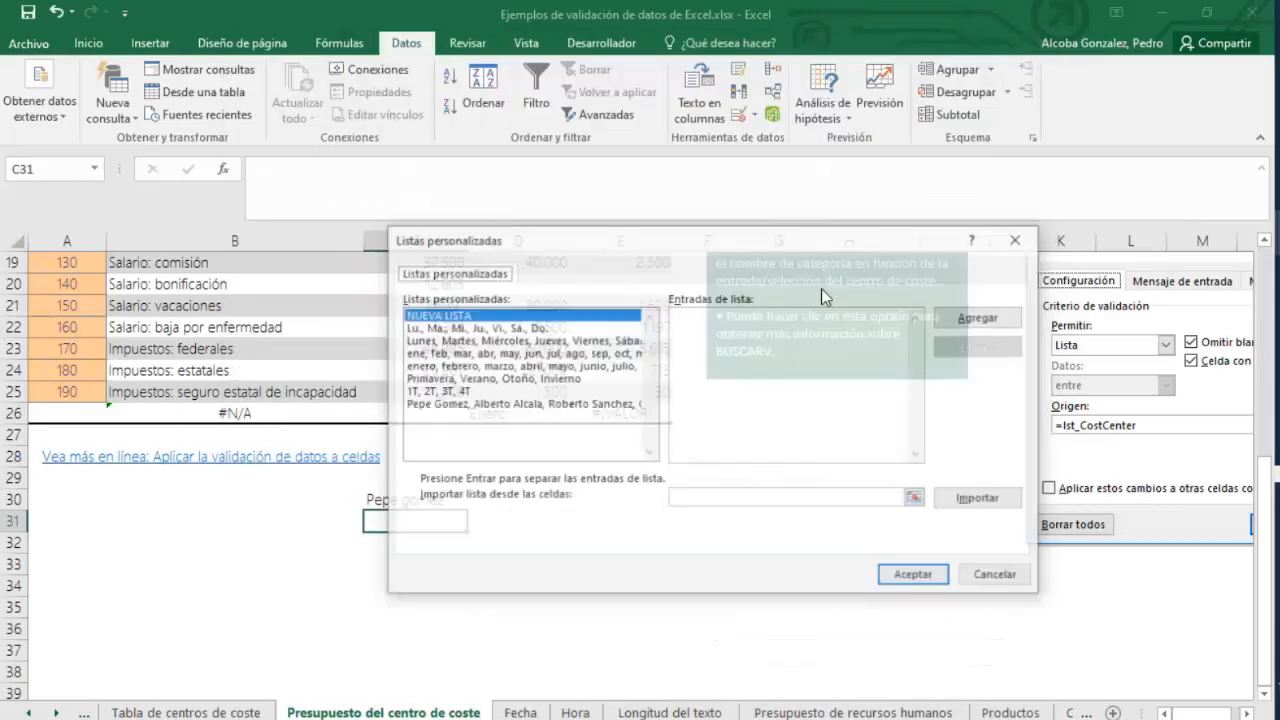
click(488, 408)
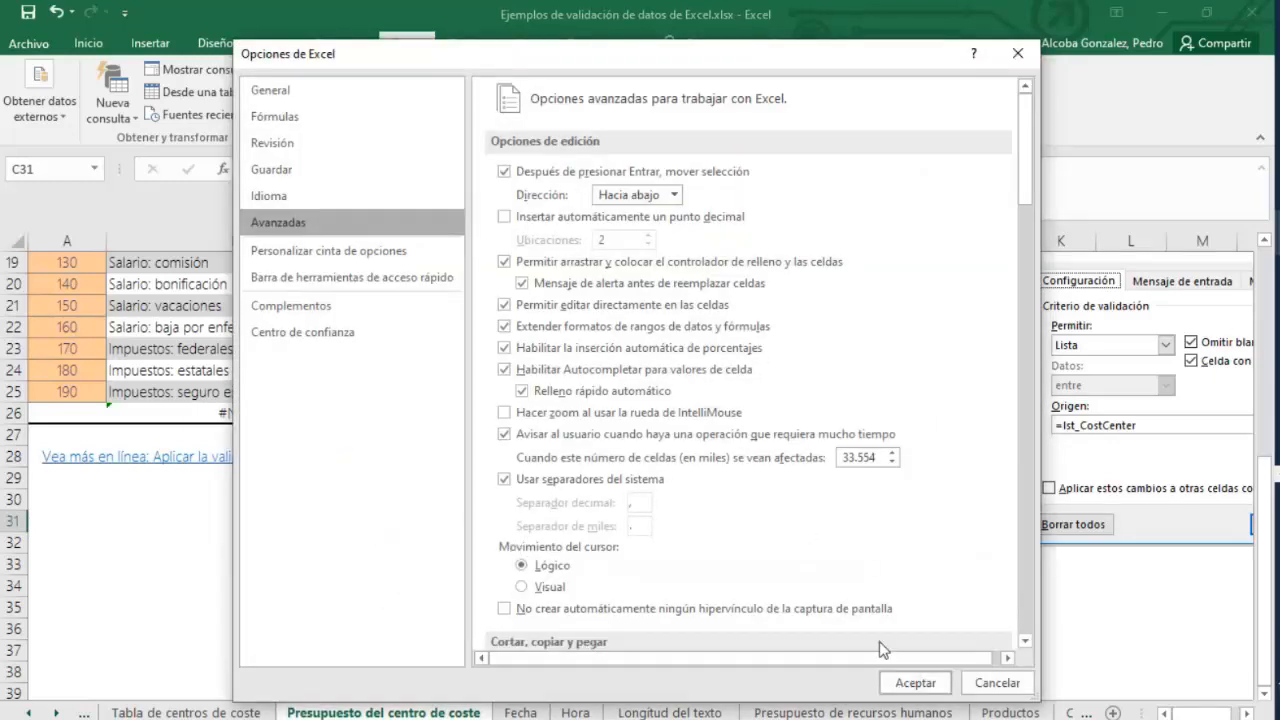
click(997, 683)
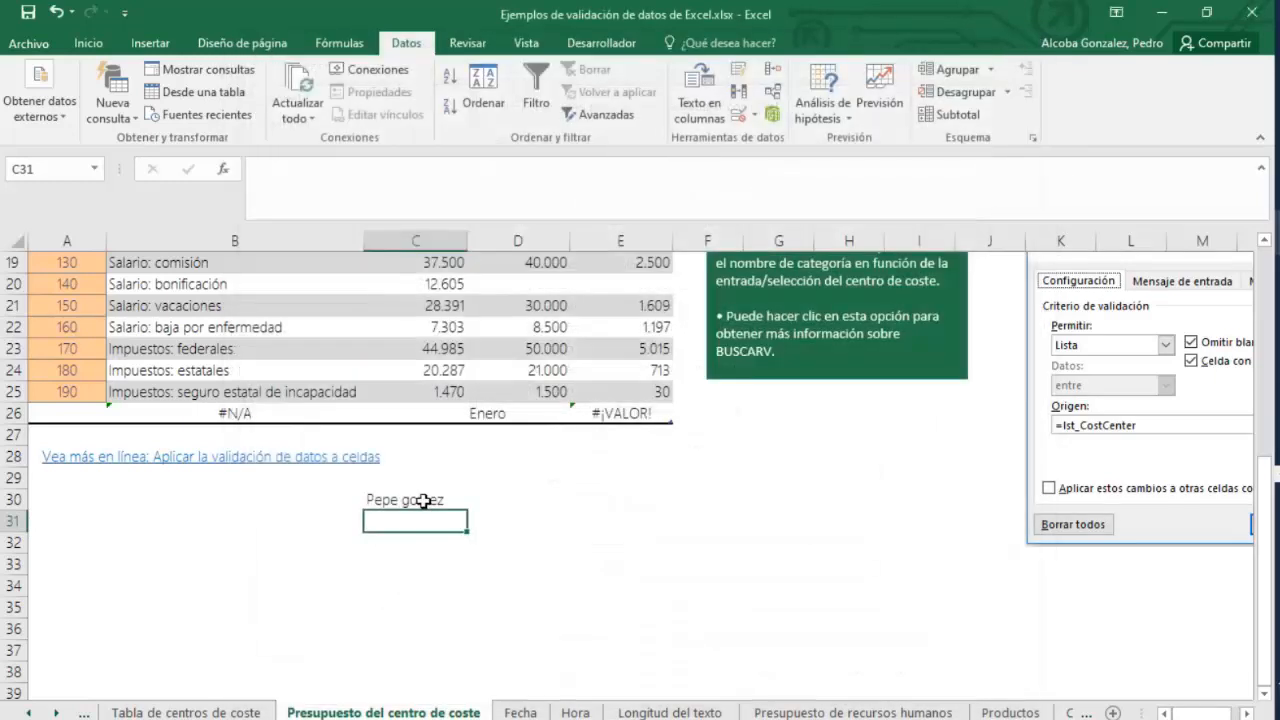
Capitalize the initial of the surname in cell C30.
double_click(408, 500)
key(BackSpace)
text(G)
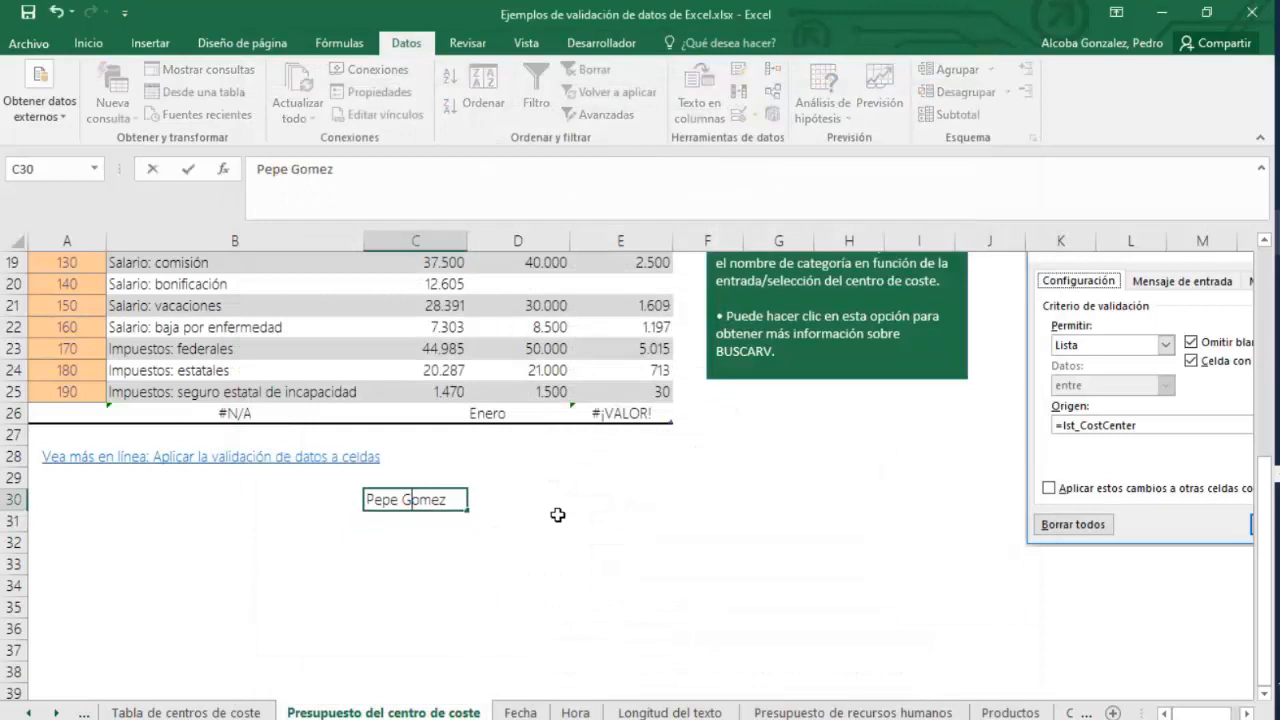
click(445, 527)
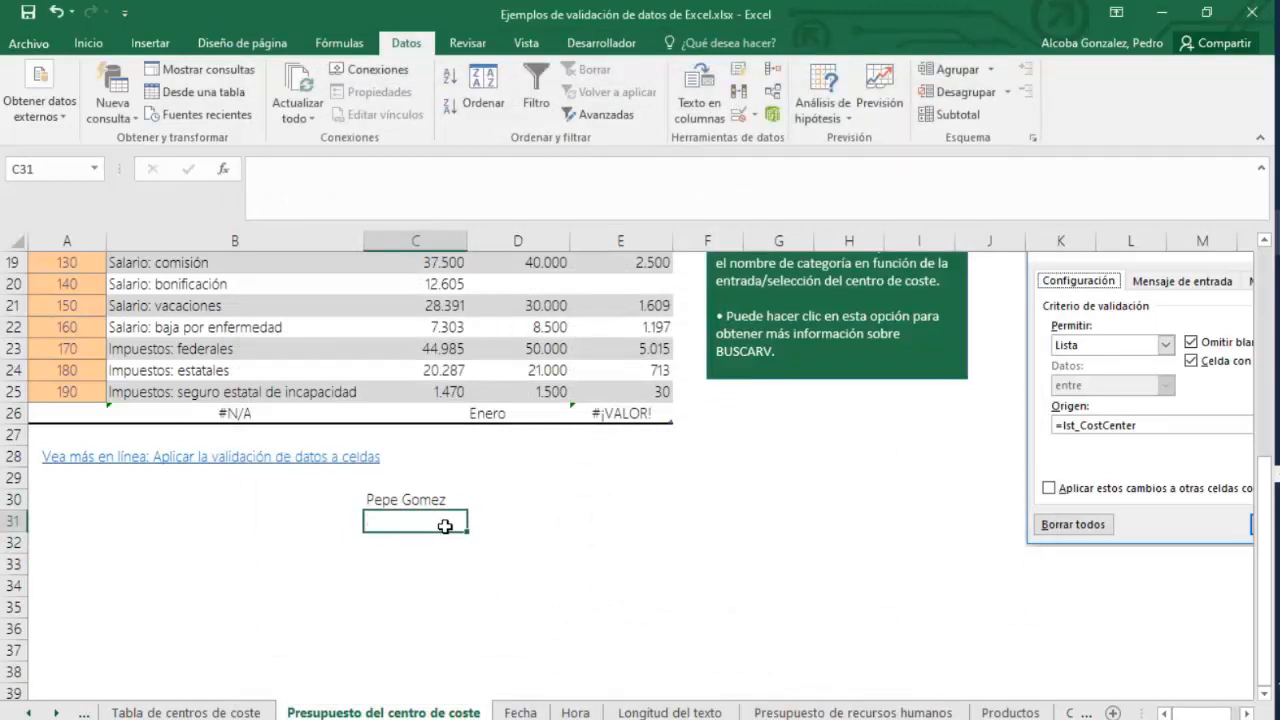
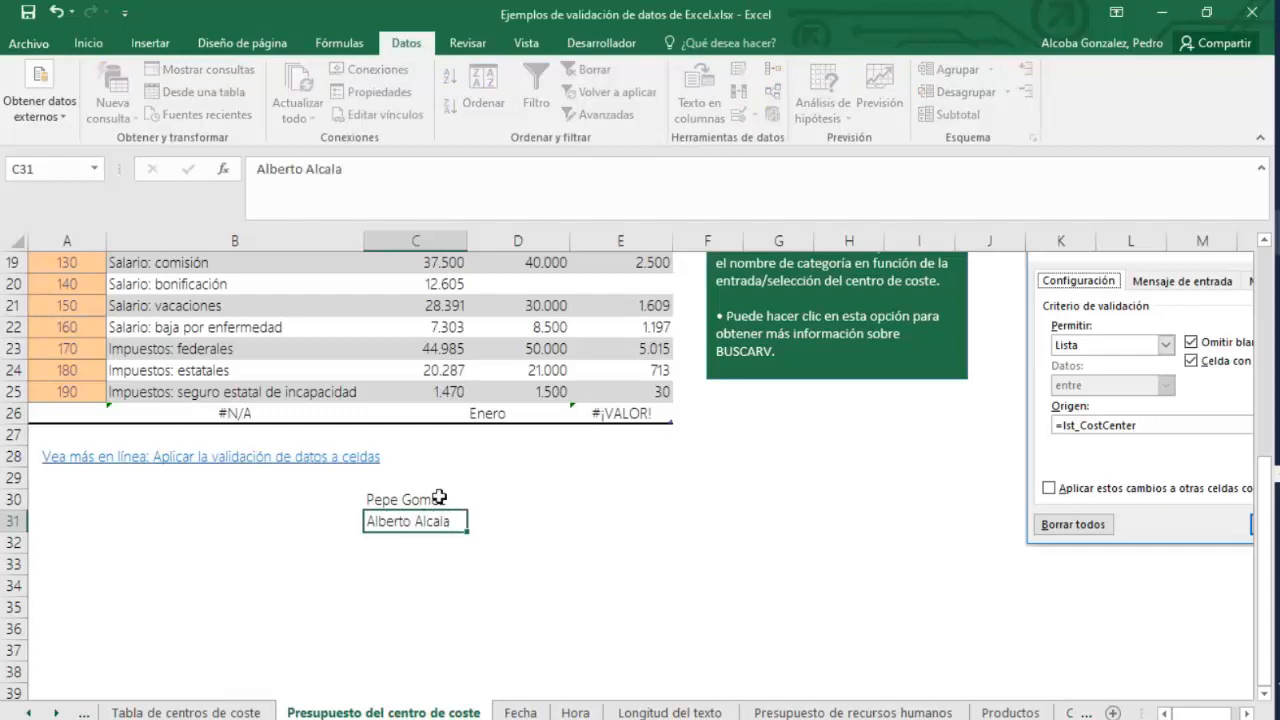
Enter the second name from the custom list in cell C31.
click(448, 499)
Autofill the names from C30:C31 down to C33 to complete the custom list.
drag(450, 521, 452, 537)
click(429, 484)
drag(430, 495, 470, 576)
click(465, 538)
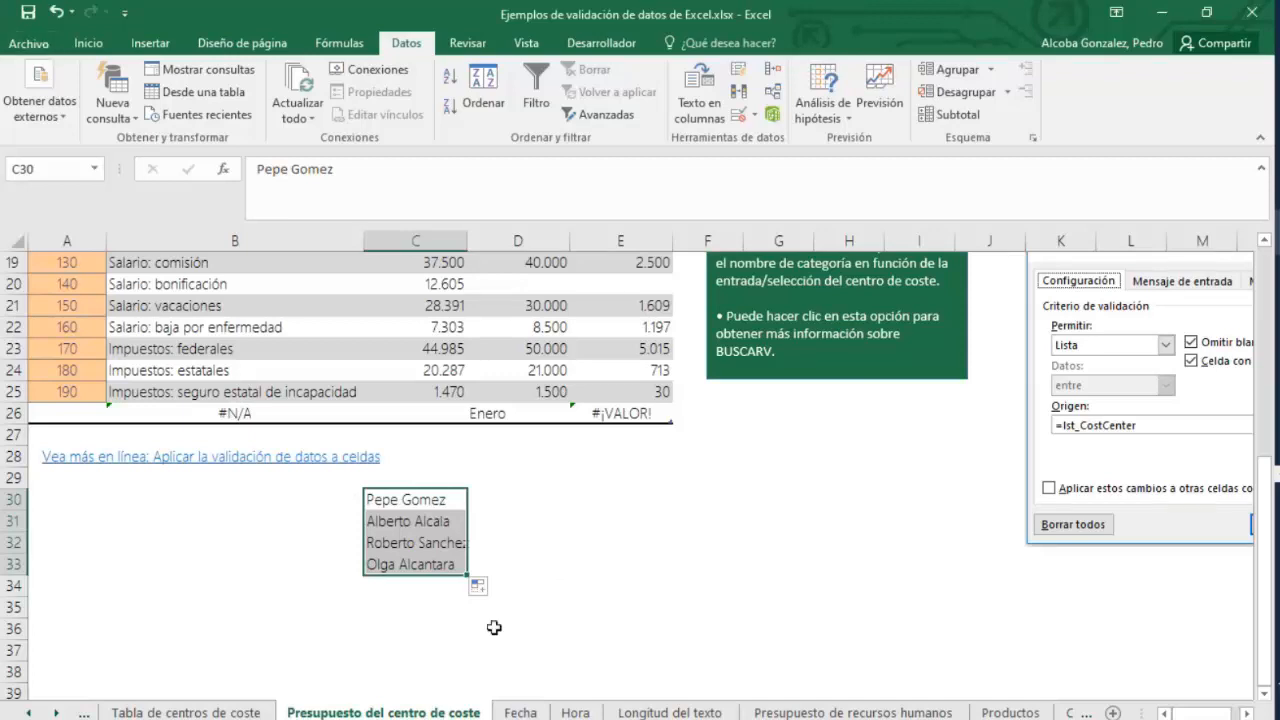
Enter 1T and 2T in D30:D31 and autofill them down to D33.
click(514, 499)
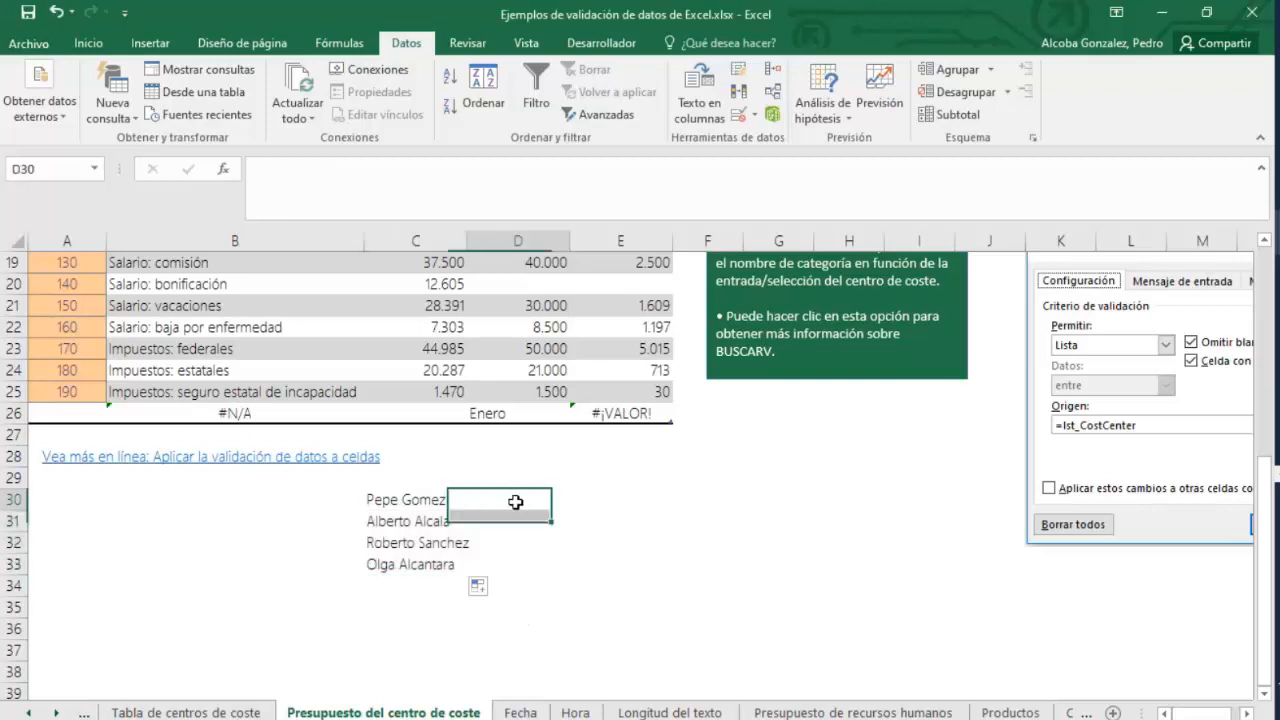
text(1T)
key(Return)
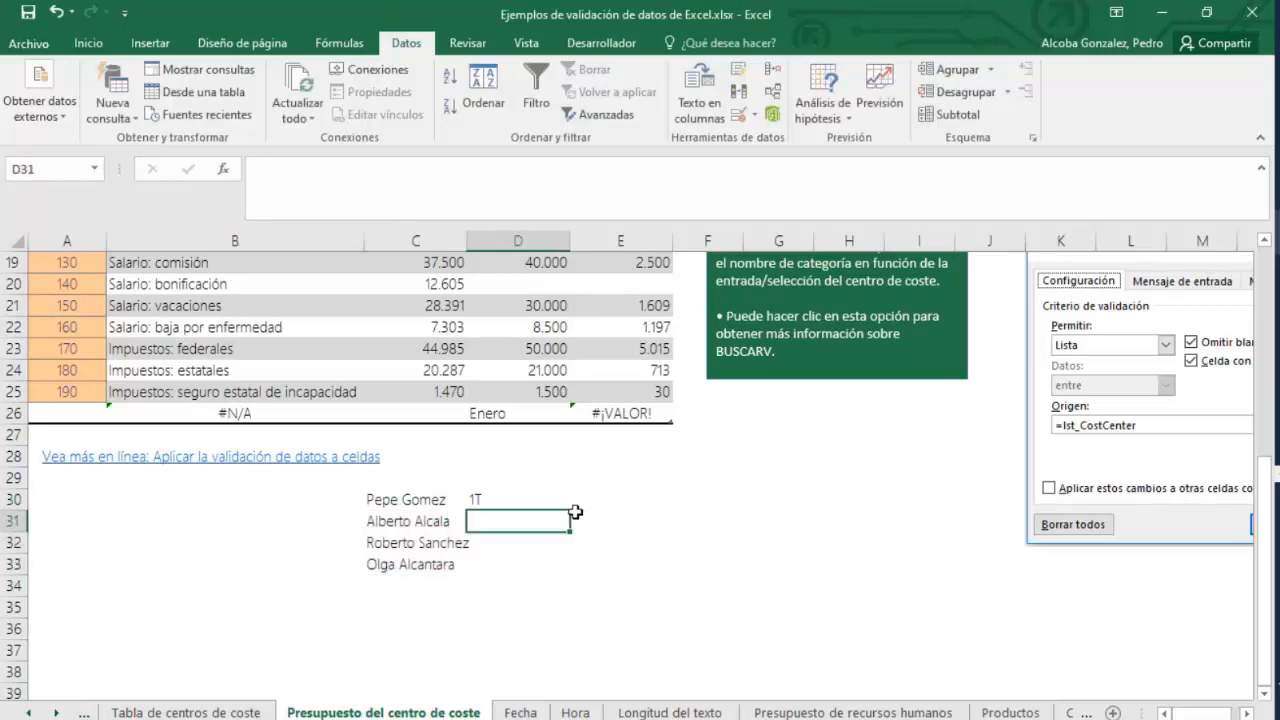
text(2T)
key(Return)
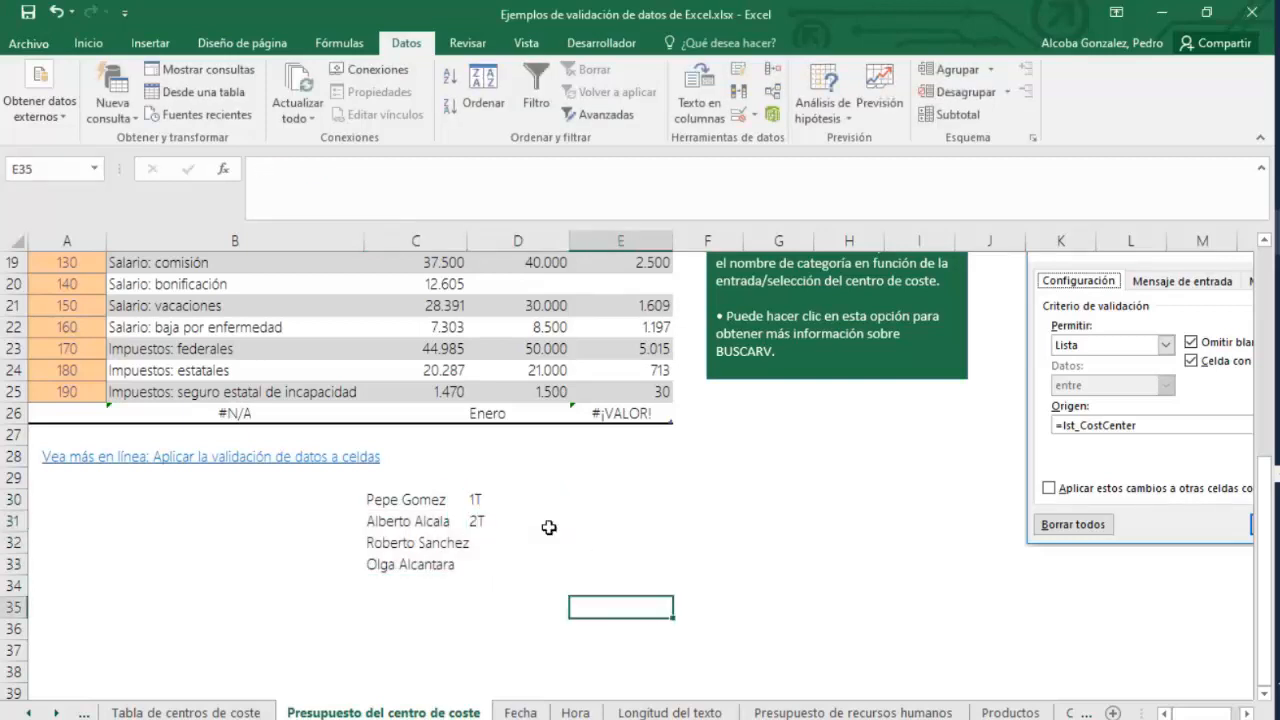
drag(530, 497, 571, 575)
click(540, 478)
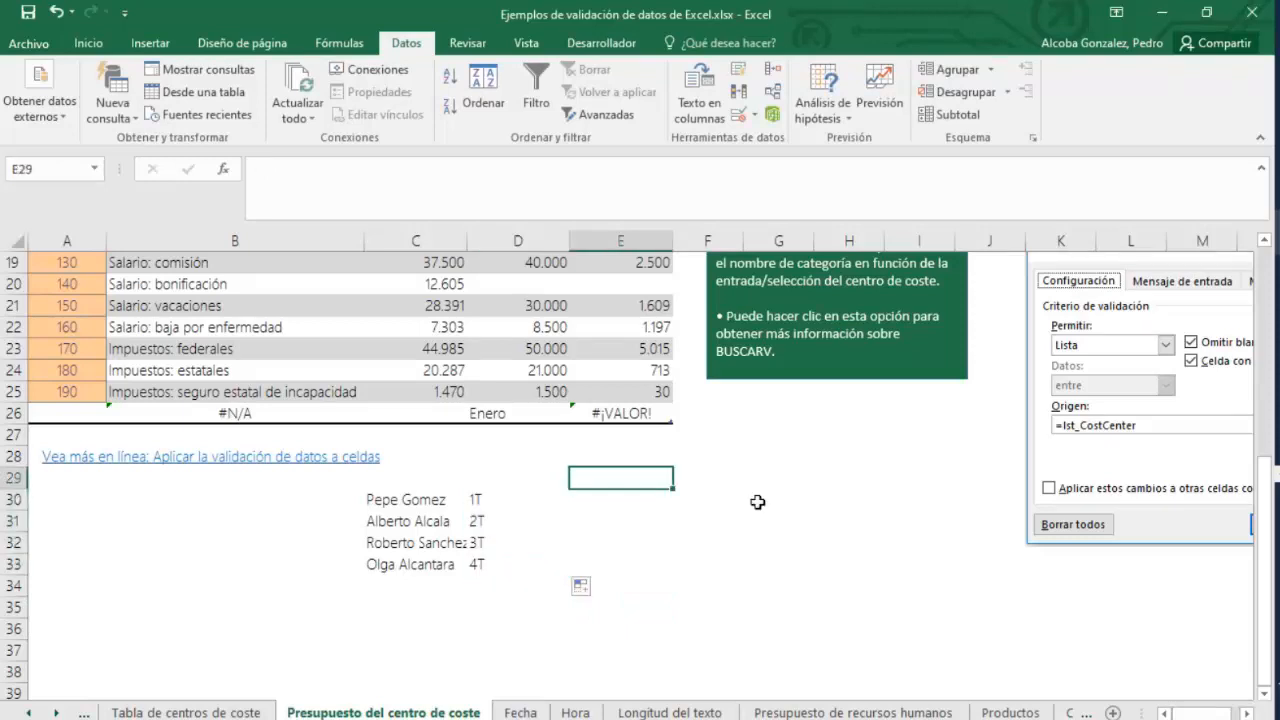
Enter Lunes and Martes in cells E30 and E31.
click(661, 495)
text(L)
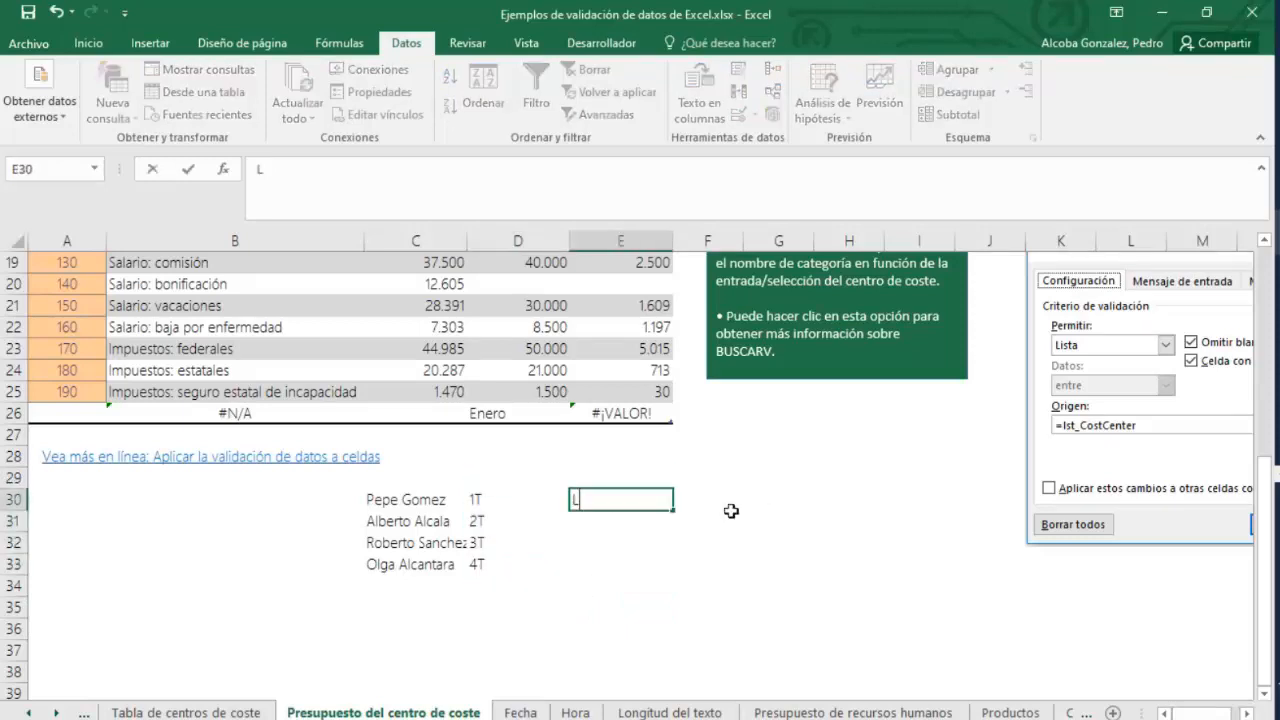
text(unes)
key(Return)
text(Mates)
key(Return)
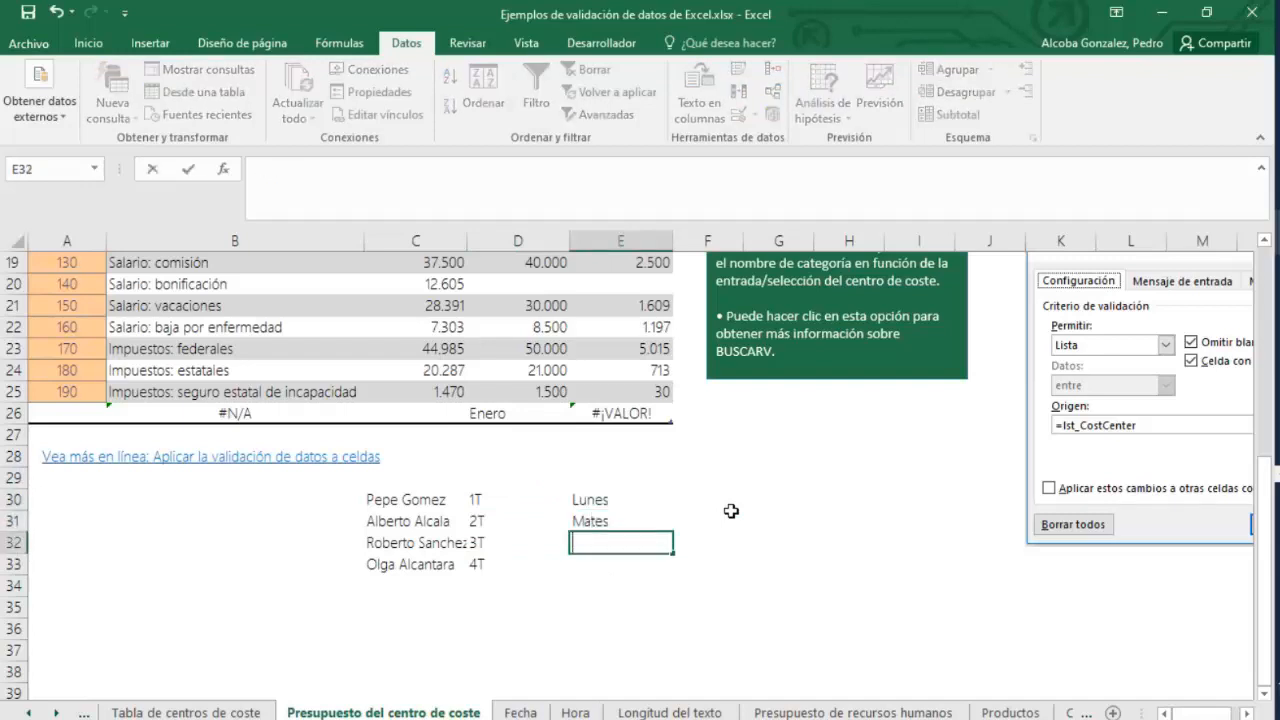
click(587, 522)
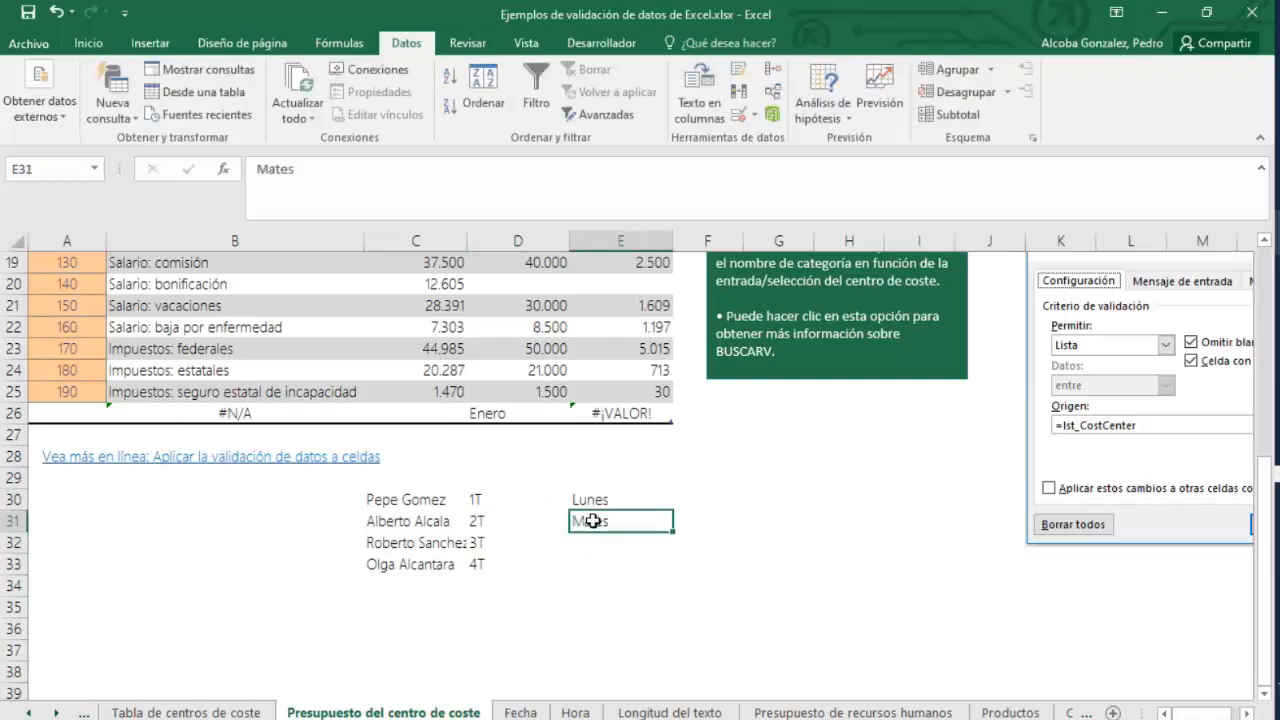
double_click(593, 521)
text(r)
key(Return)
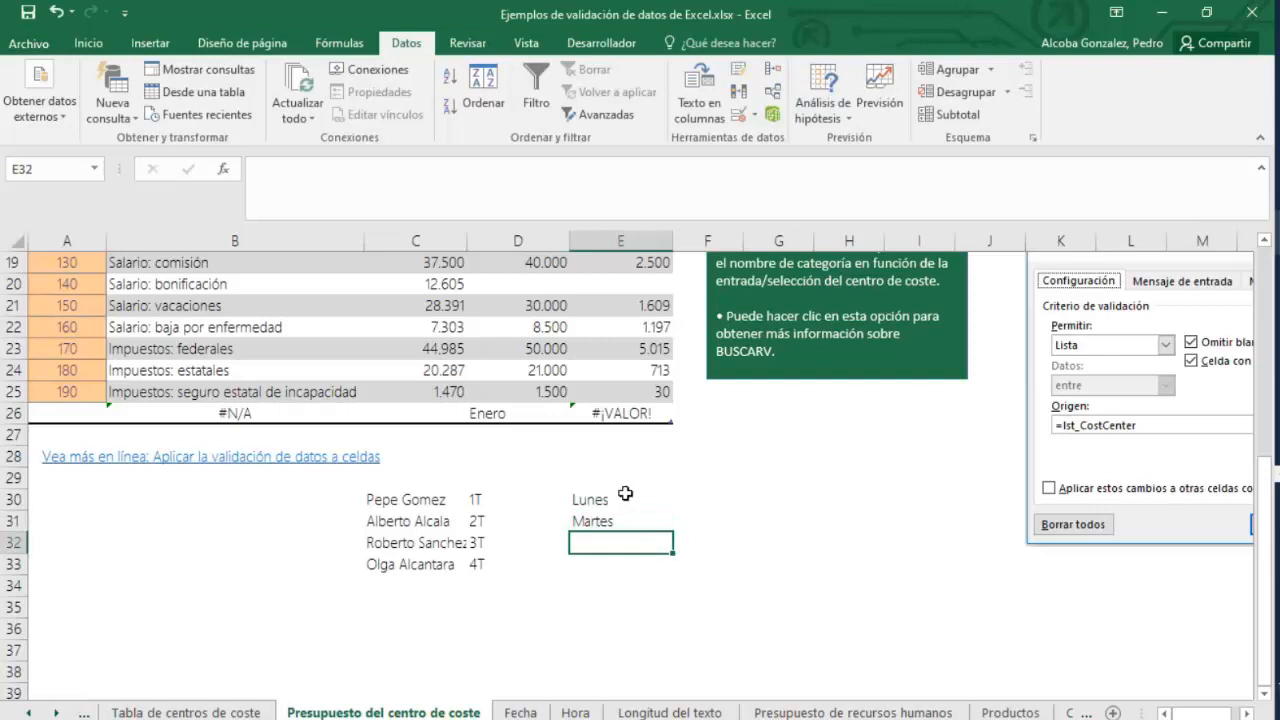
Autofill E30:E31 down to E36 and review the autofill options.
drag(625, 494, 674, 641)
click(685, 652)
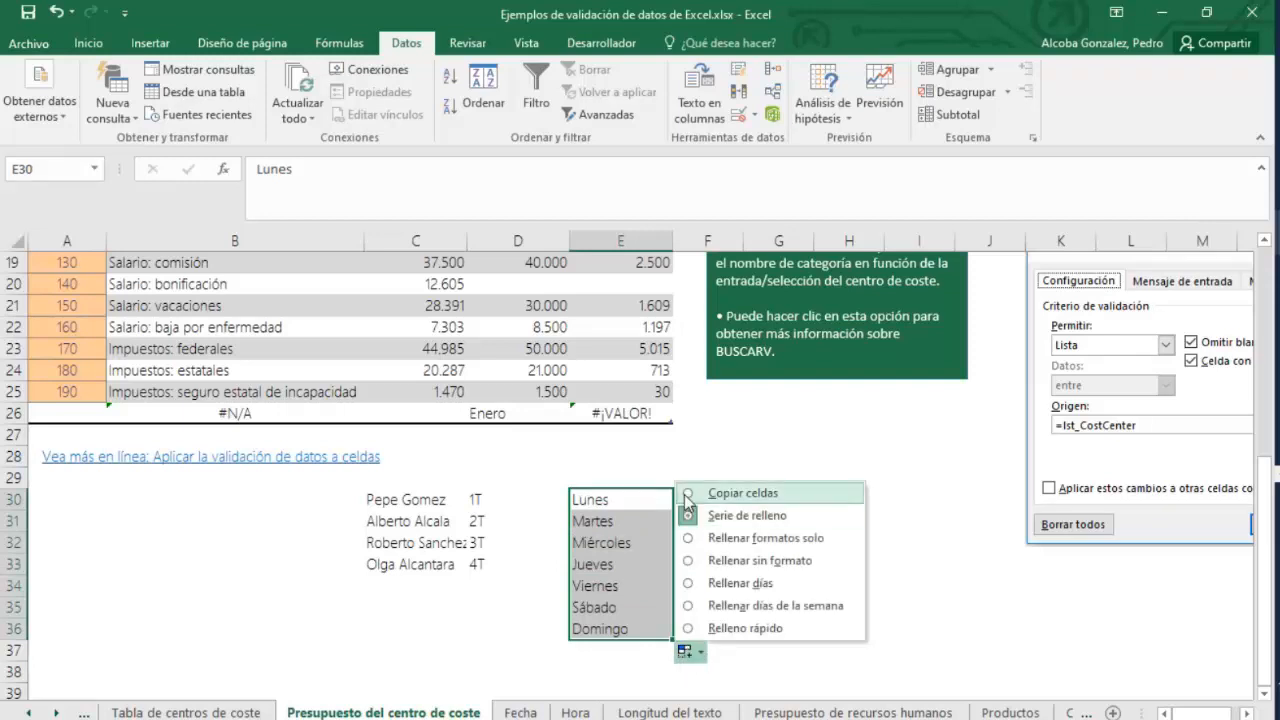
click(618, 502)
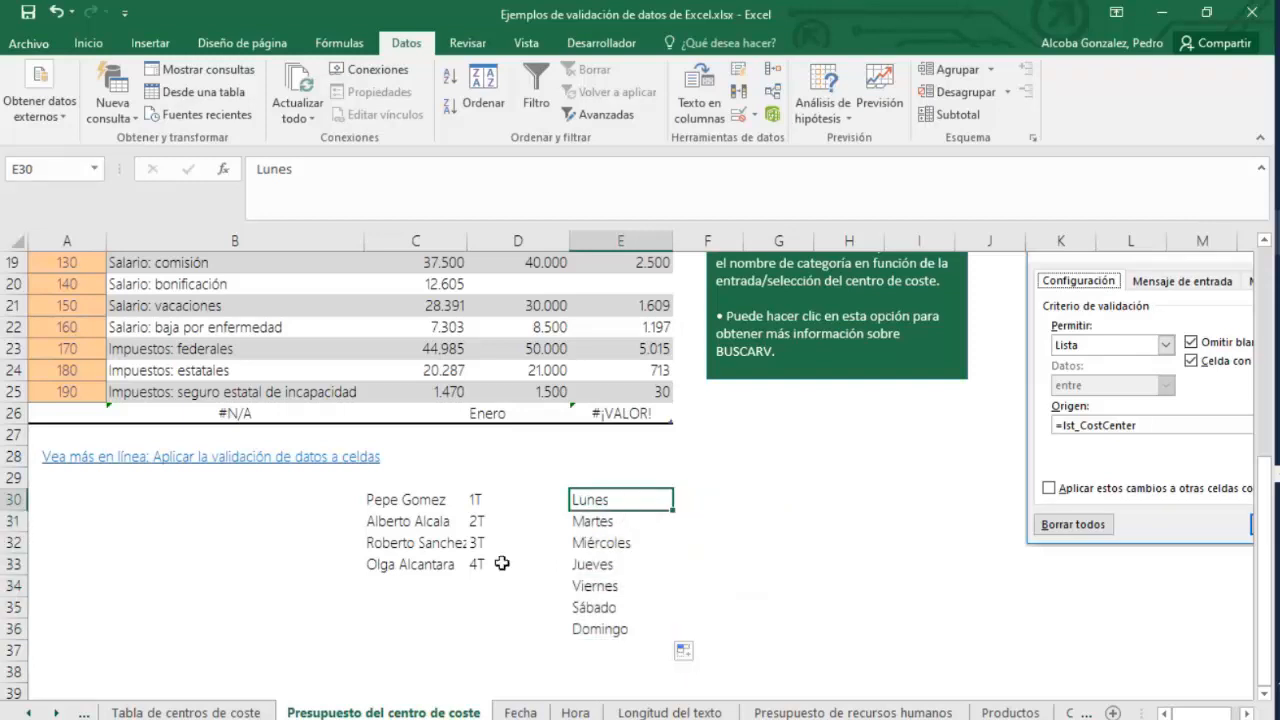
Switch to the Ejercicios_Excel_DocumentosEmpresa_mio workbook.
click(172, 713)
click(84, 713)
click(1278, 232)
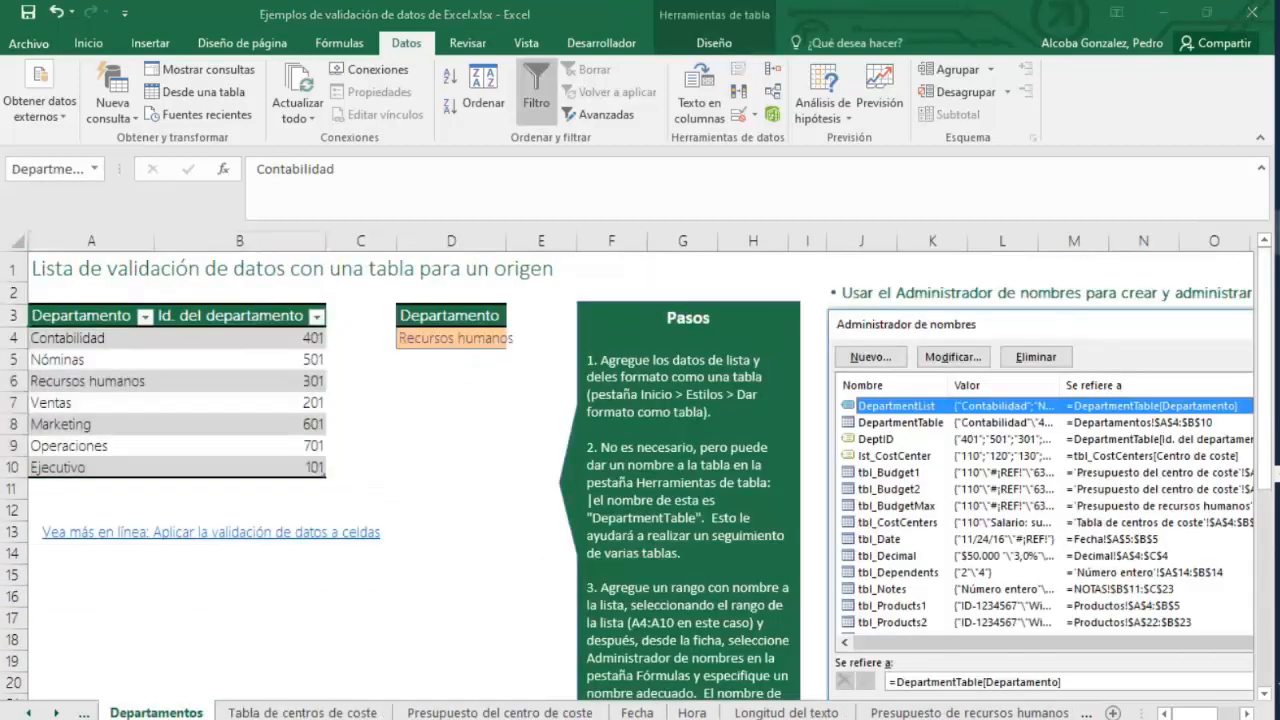
click(1196, 279)
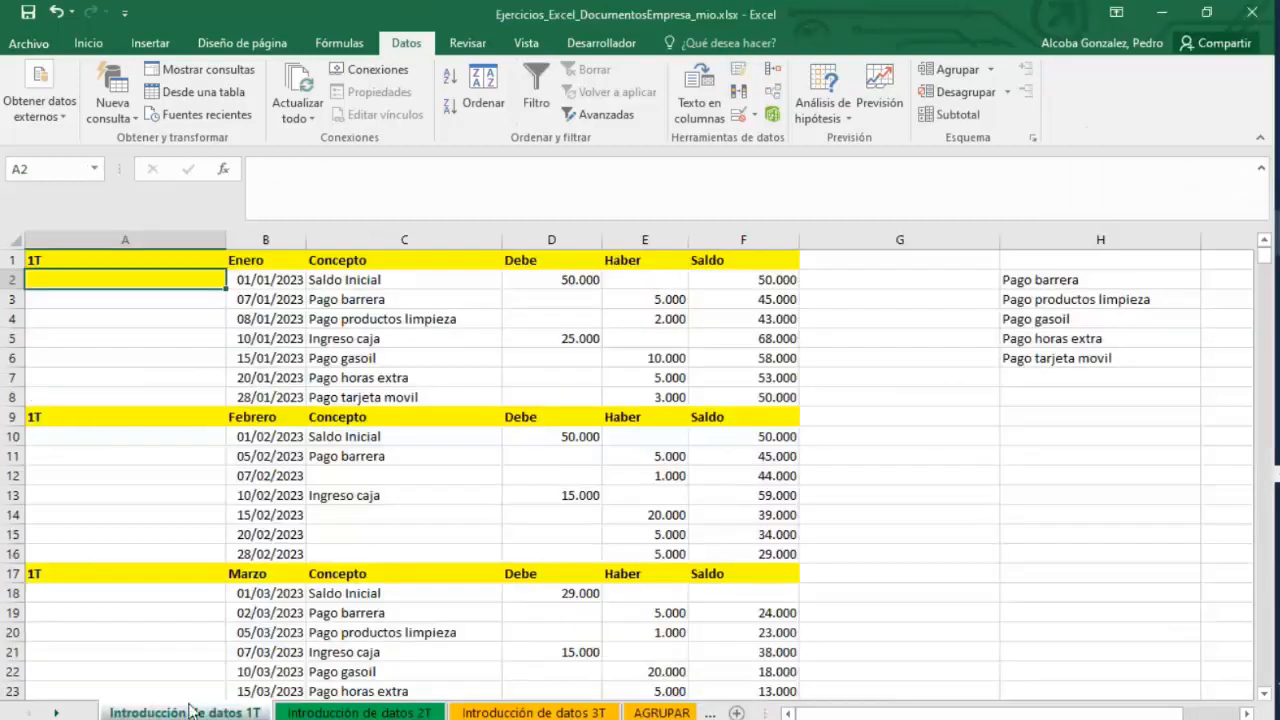
Remove the fill colour from cell A2 on the Introducción de datos 1T sheet.
click(128, 319)
click(137, 264)
click(130, 278)
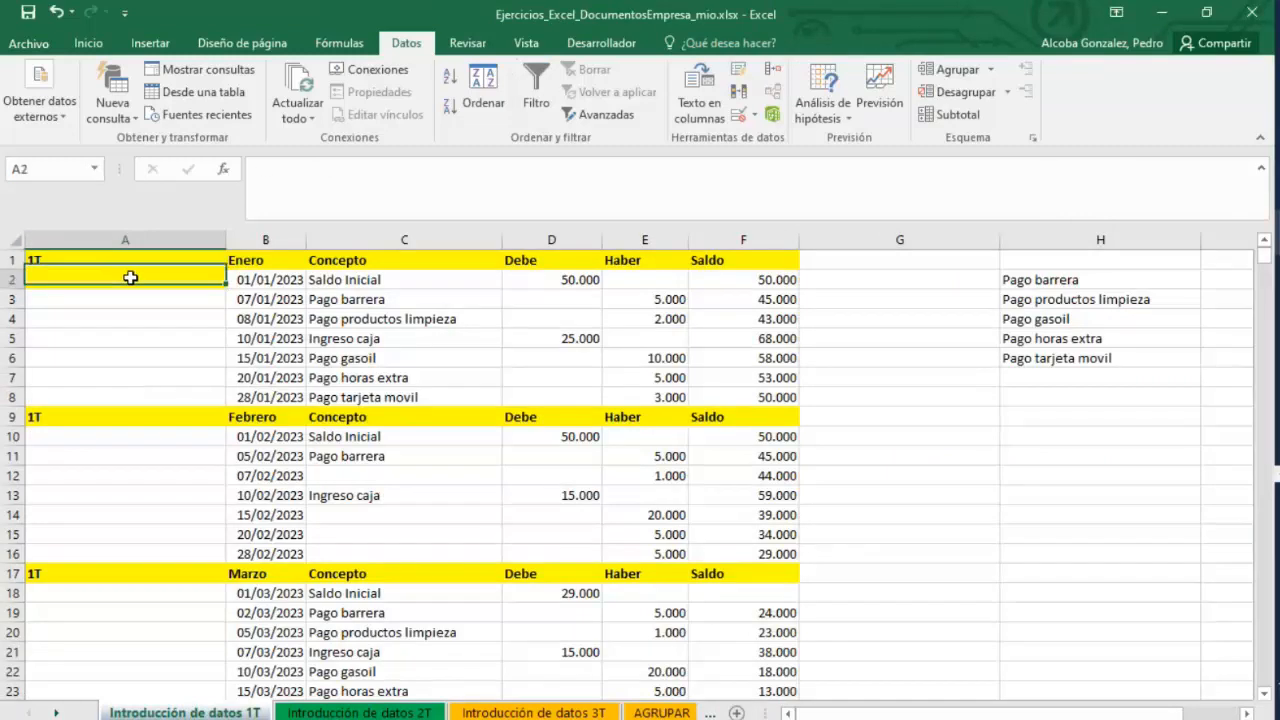
click(88, 43)
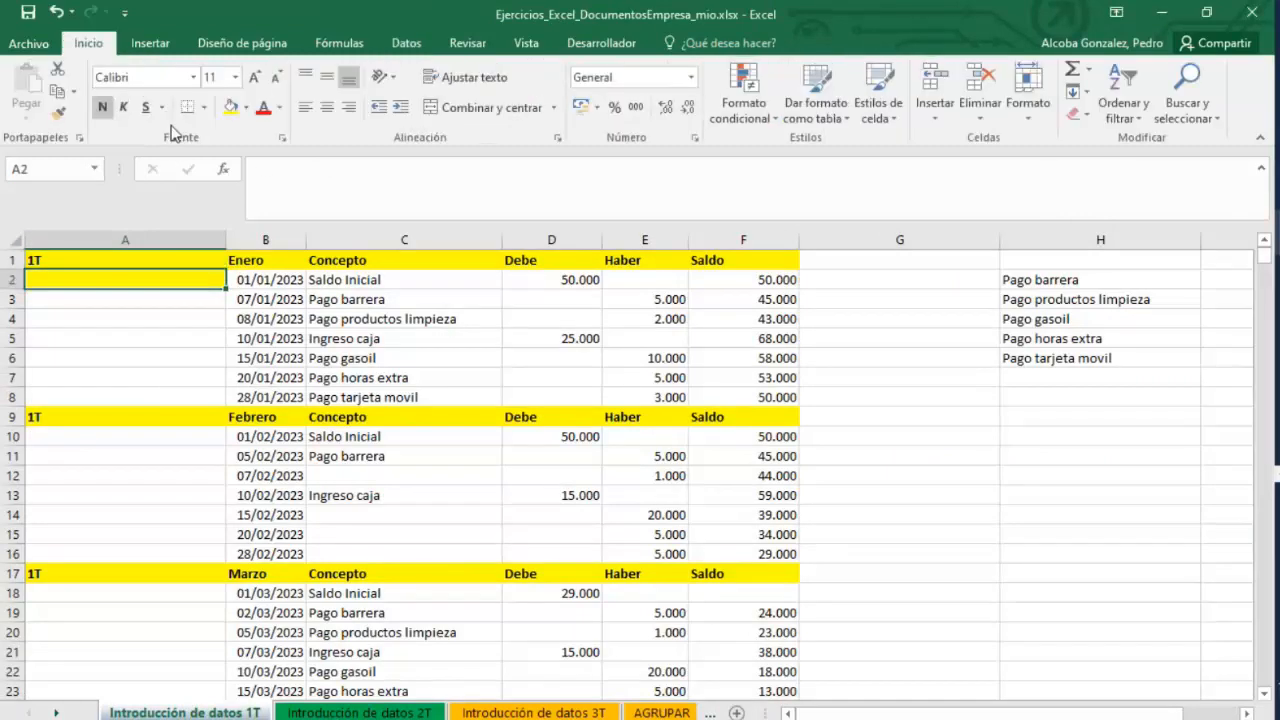
click(246, 107)
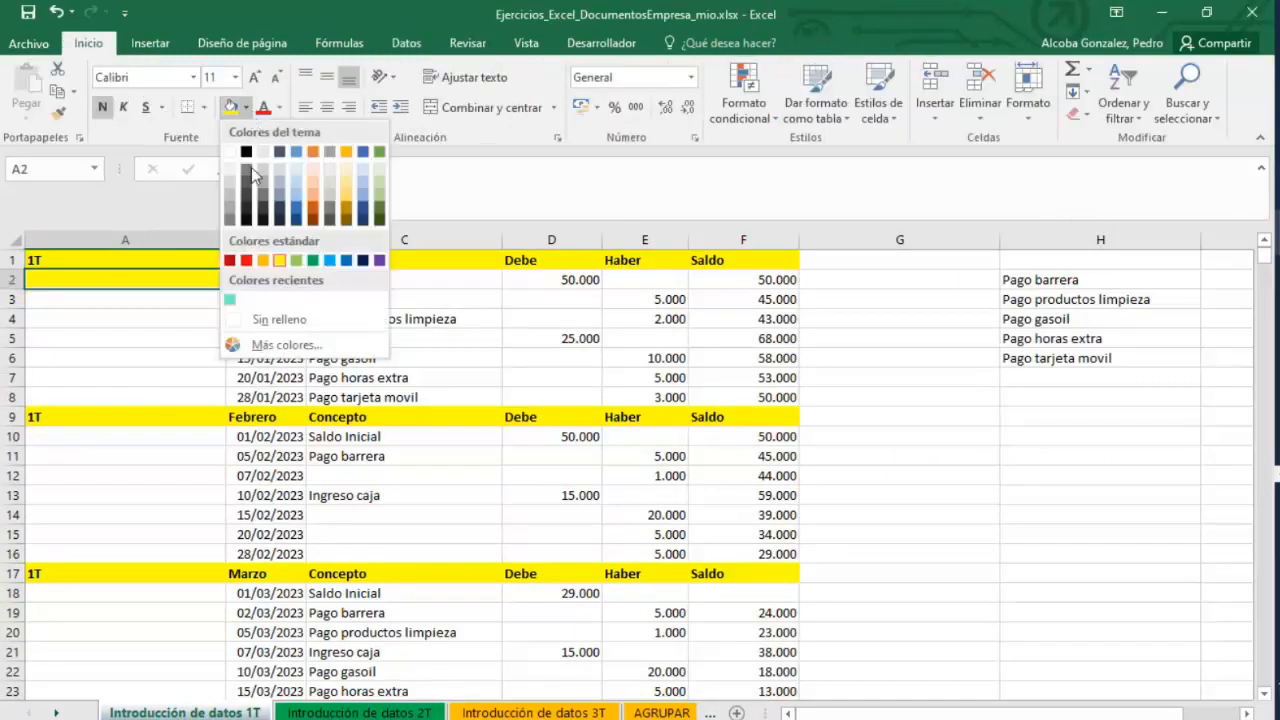
click(275, 319)
Autofill the 1T entry in A1 down to A6 using the quarter custom list.
click(148, 265)
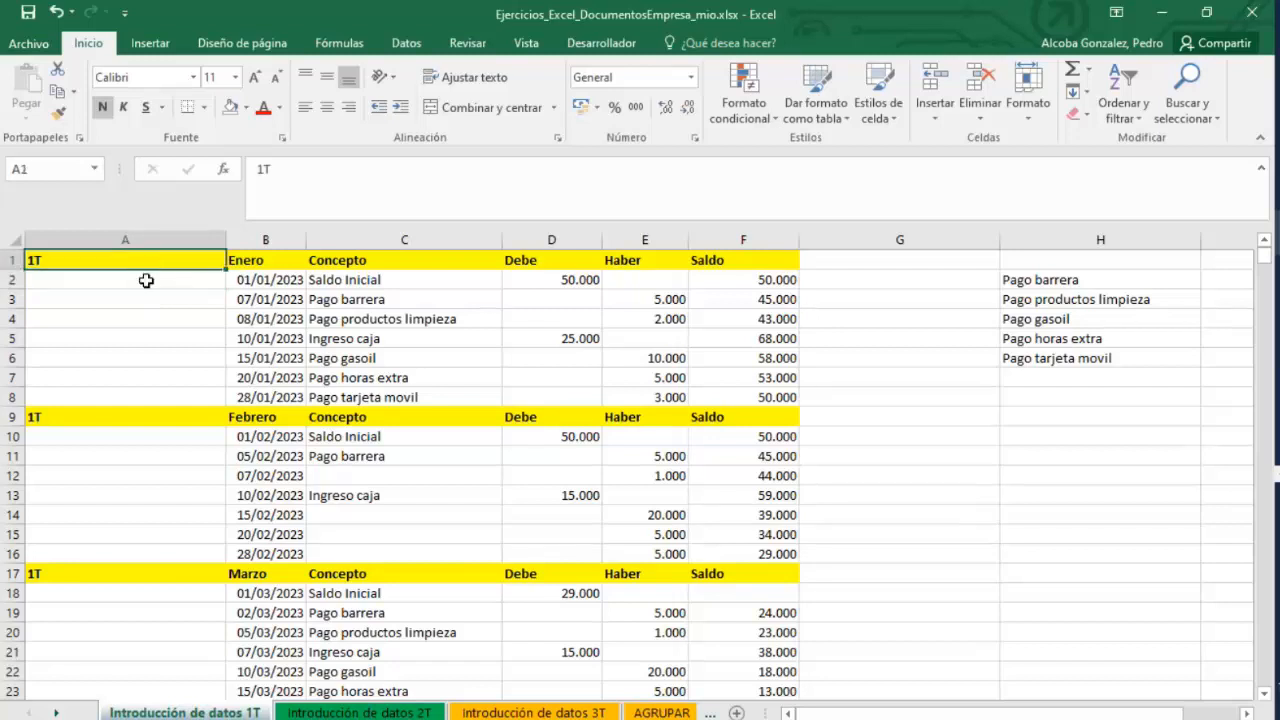
click(146, 281)
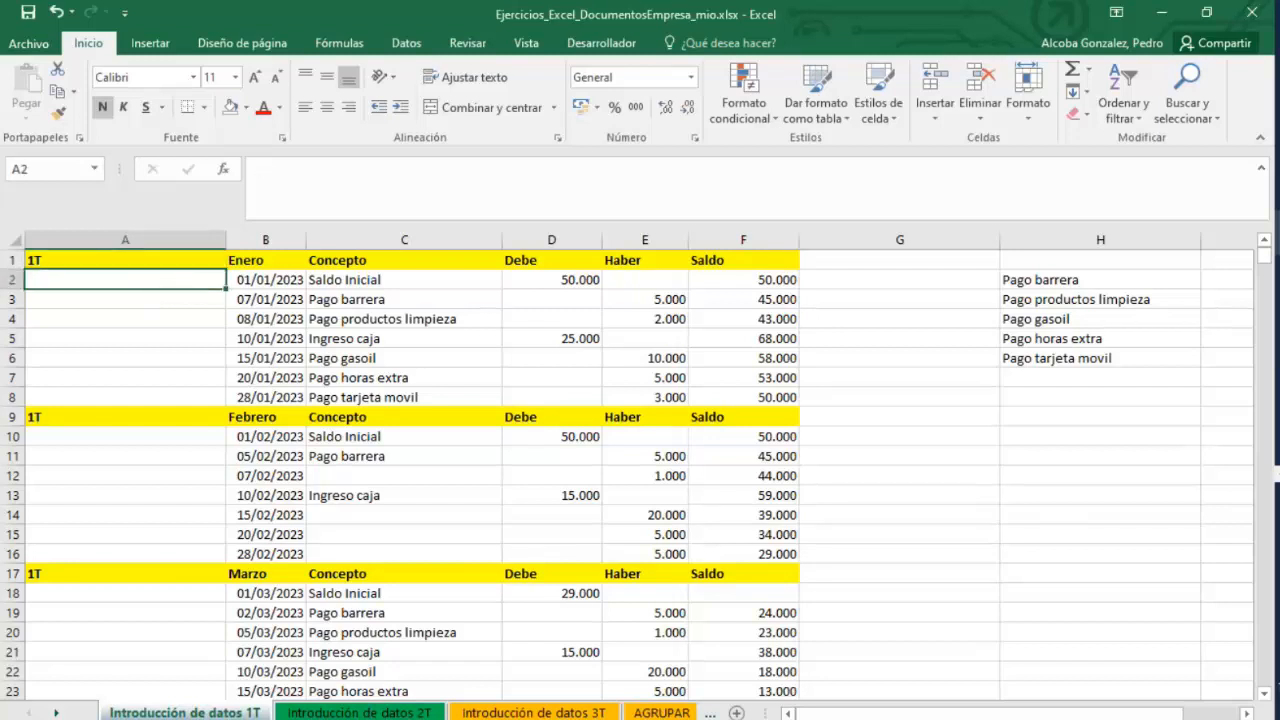
click(203, 256)
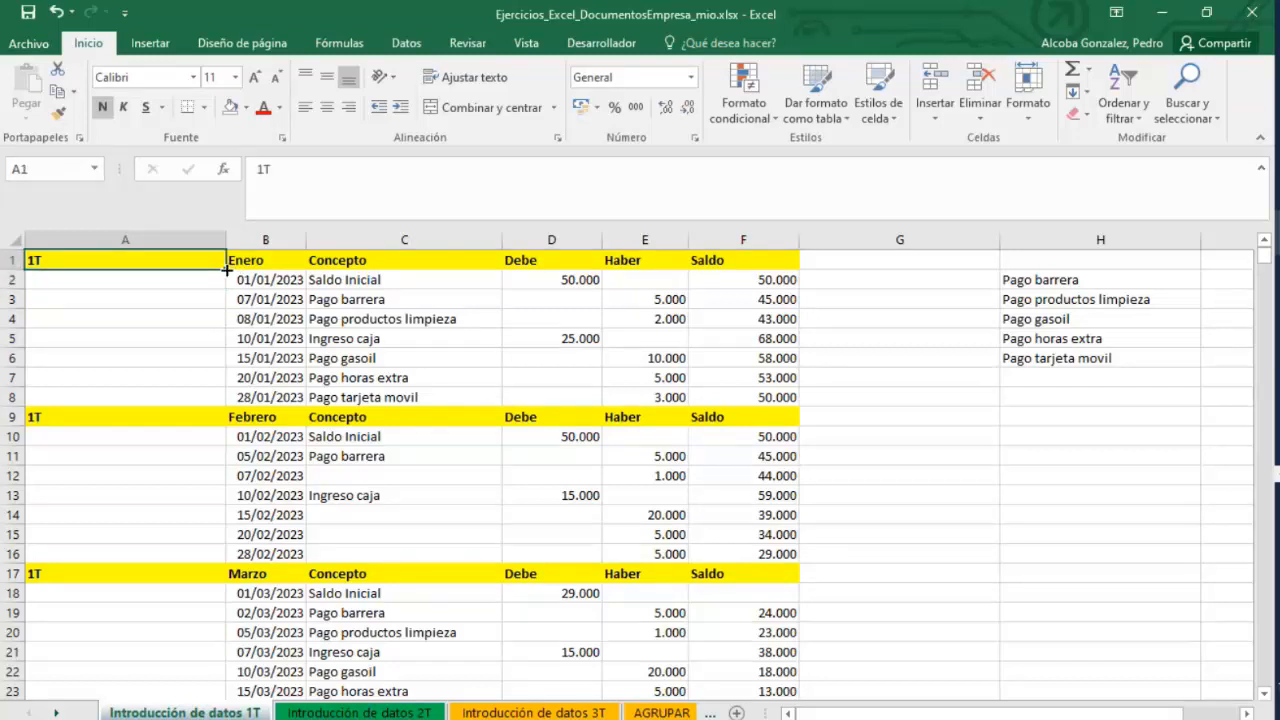
drag(227, 270, 222, 364)
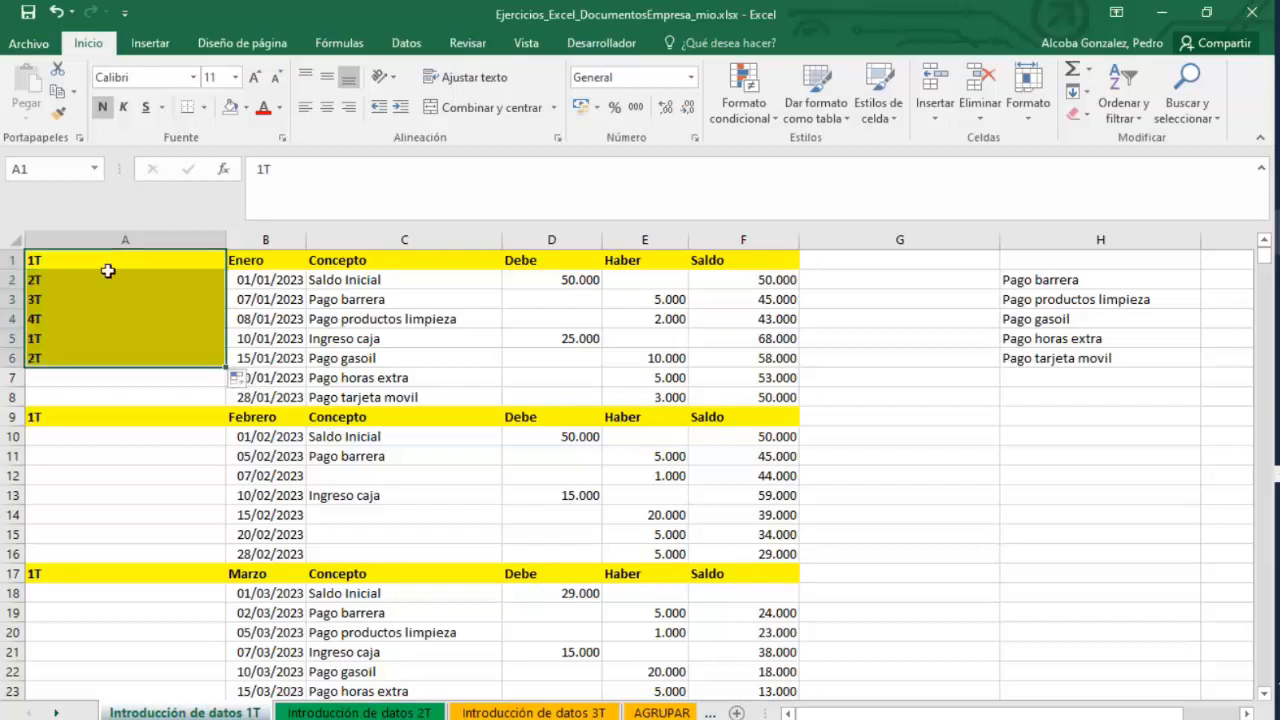
click(238, 397)
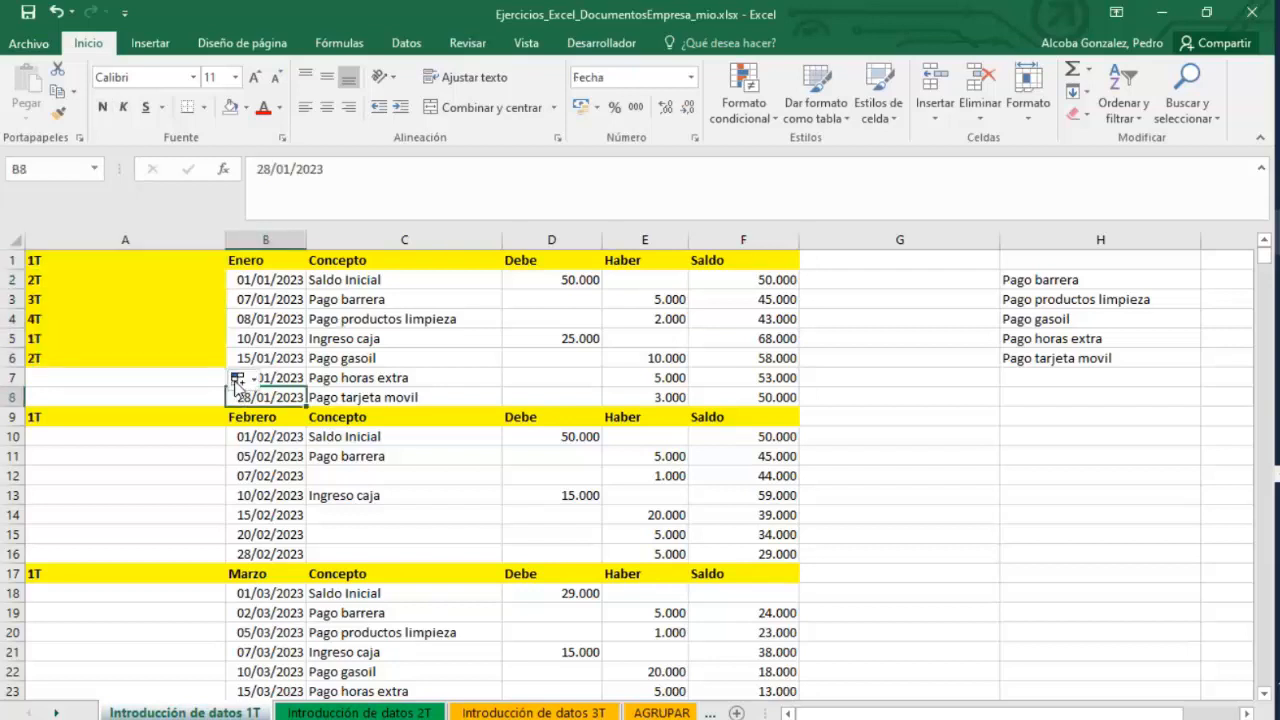
Change the A1:A6 autofill option so the cells copy 1T instead of continuing the quarter series.
click(237, 380)
click(240, 403)
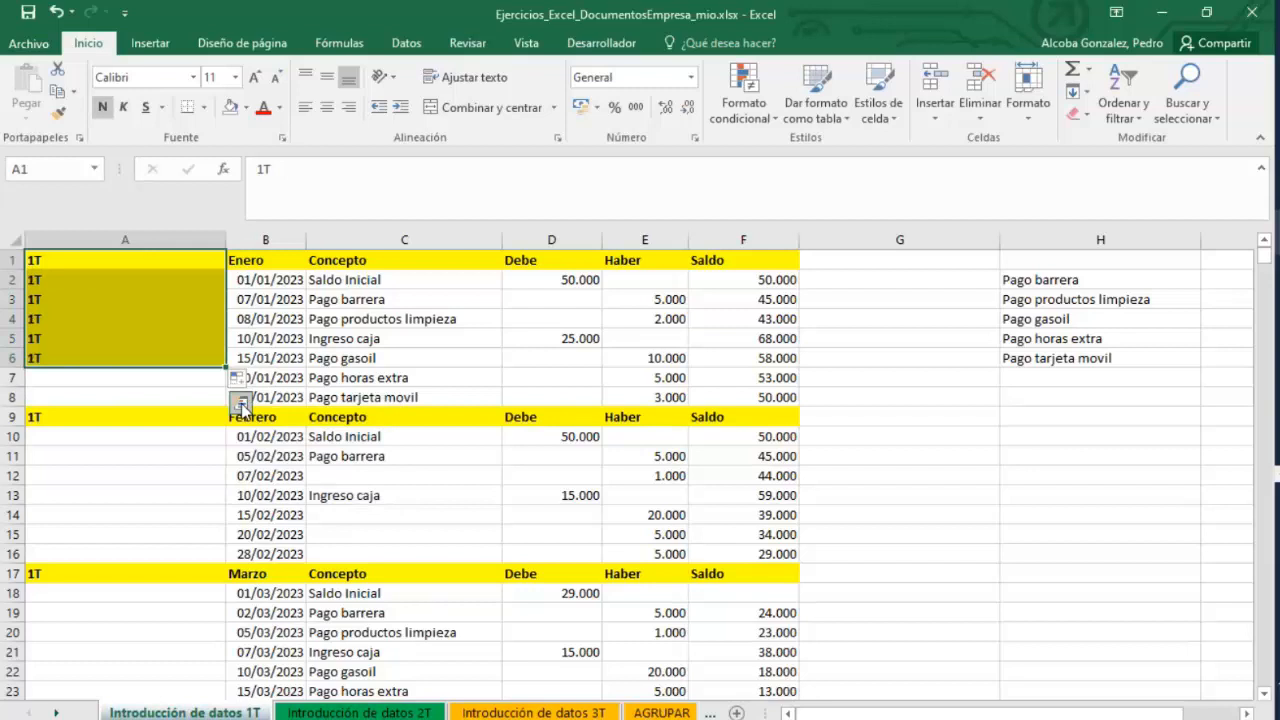
Autofill the 1T entry in A6 down to A8 as a quarter series.
click(143, 357)
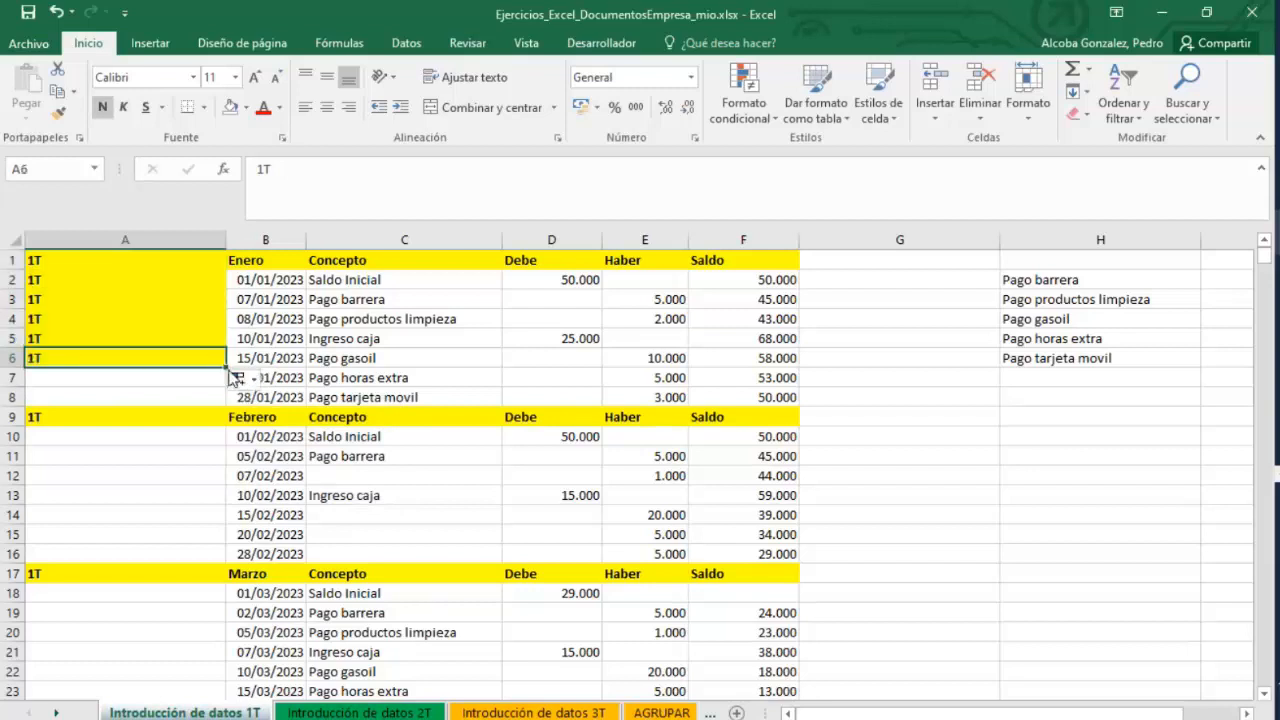
drag(228, 367, 232, 402)
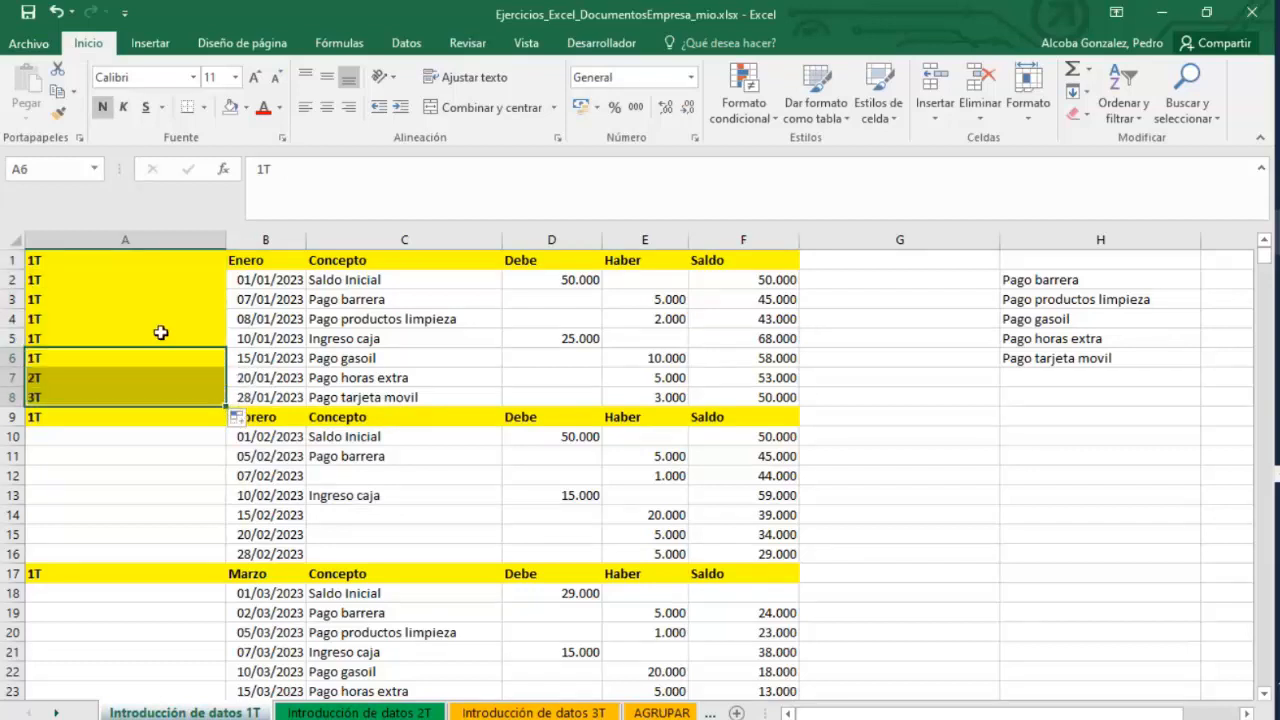
drag(776, 395, 72, 260)
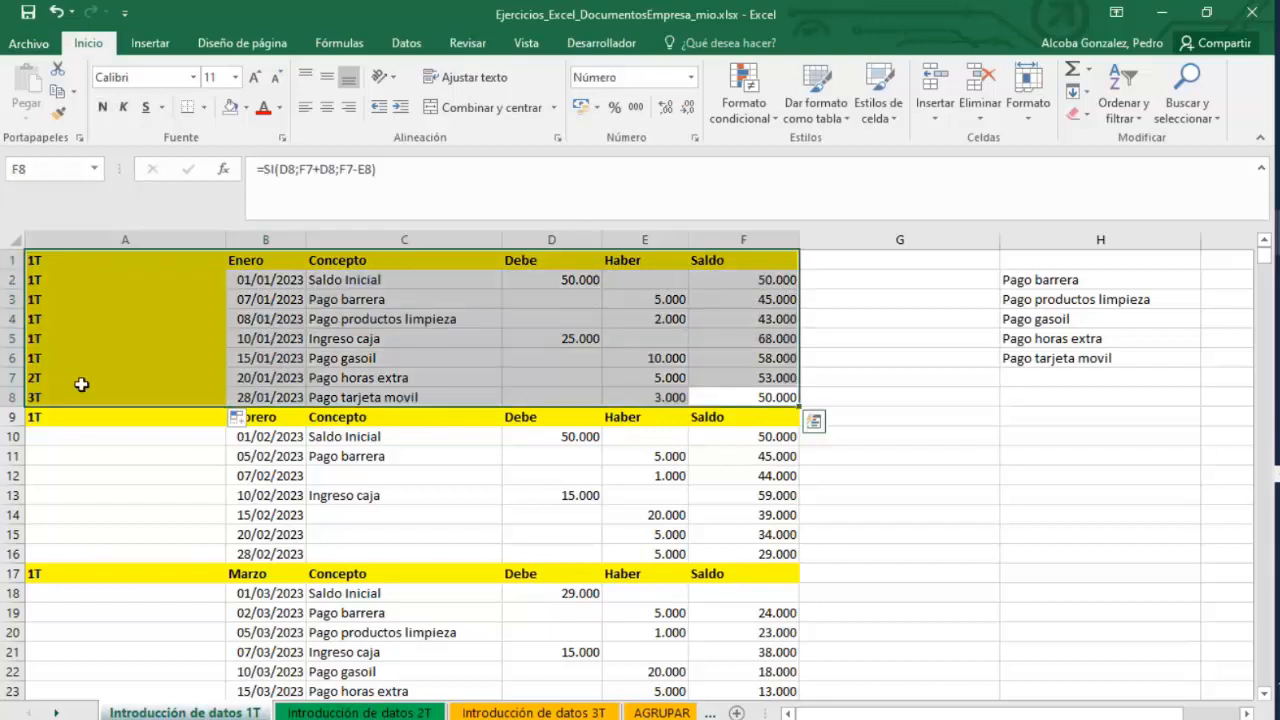
click(63, 414)
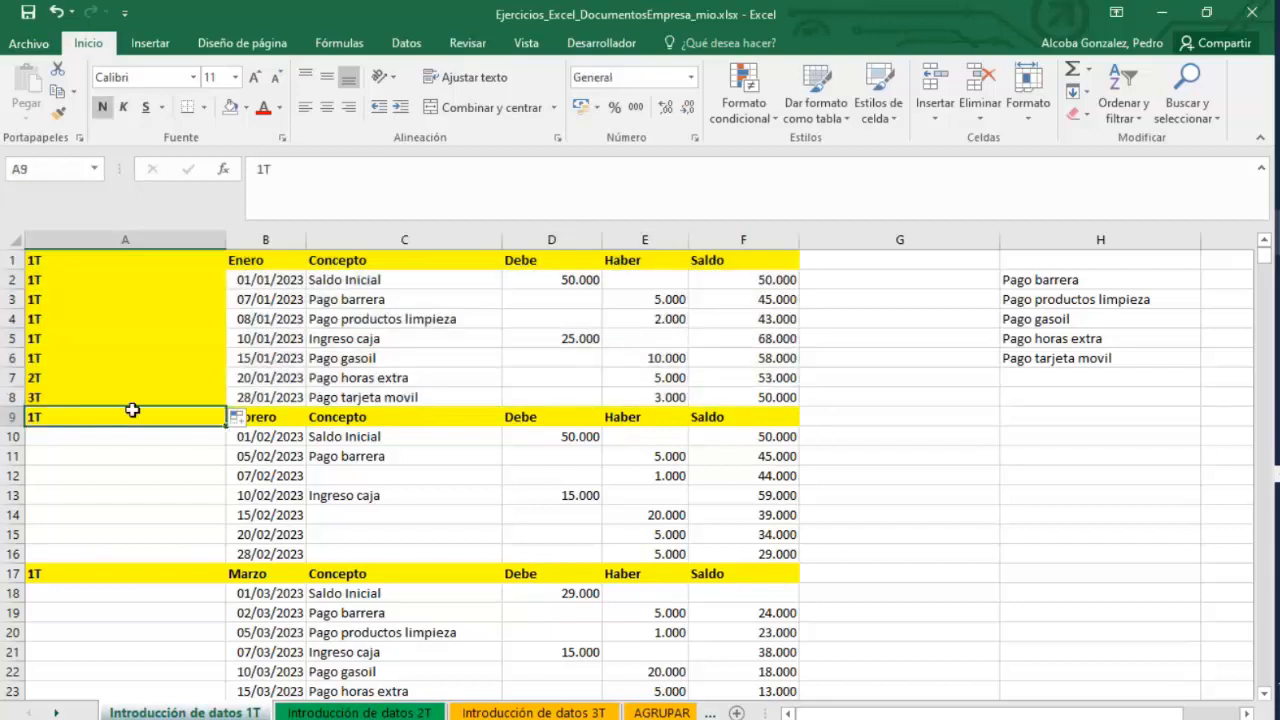
Refill A7:A8 from A6 so they hold copies of 1T, undoing the series fill.
click(94, 376)
click(91, 357)
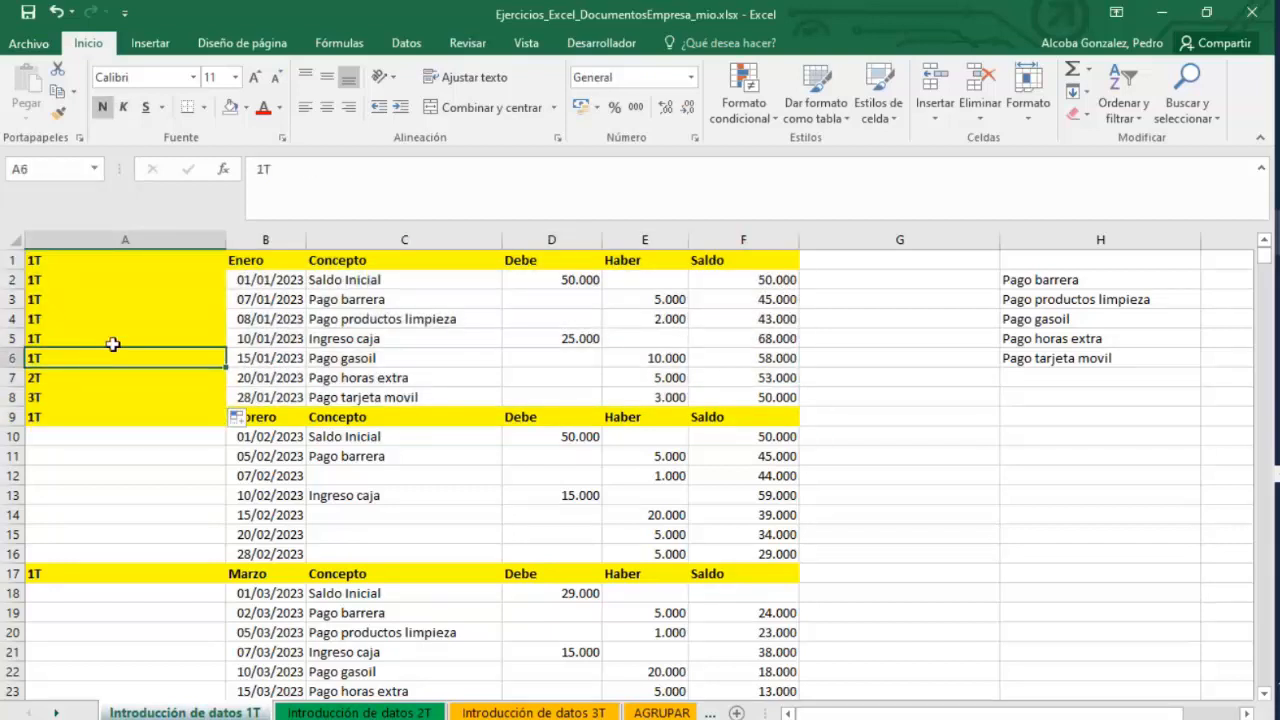
drag(226, 367, 201, 405)
click(237, 418)
key(Escape)
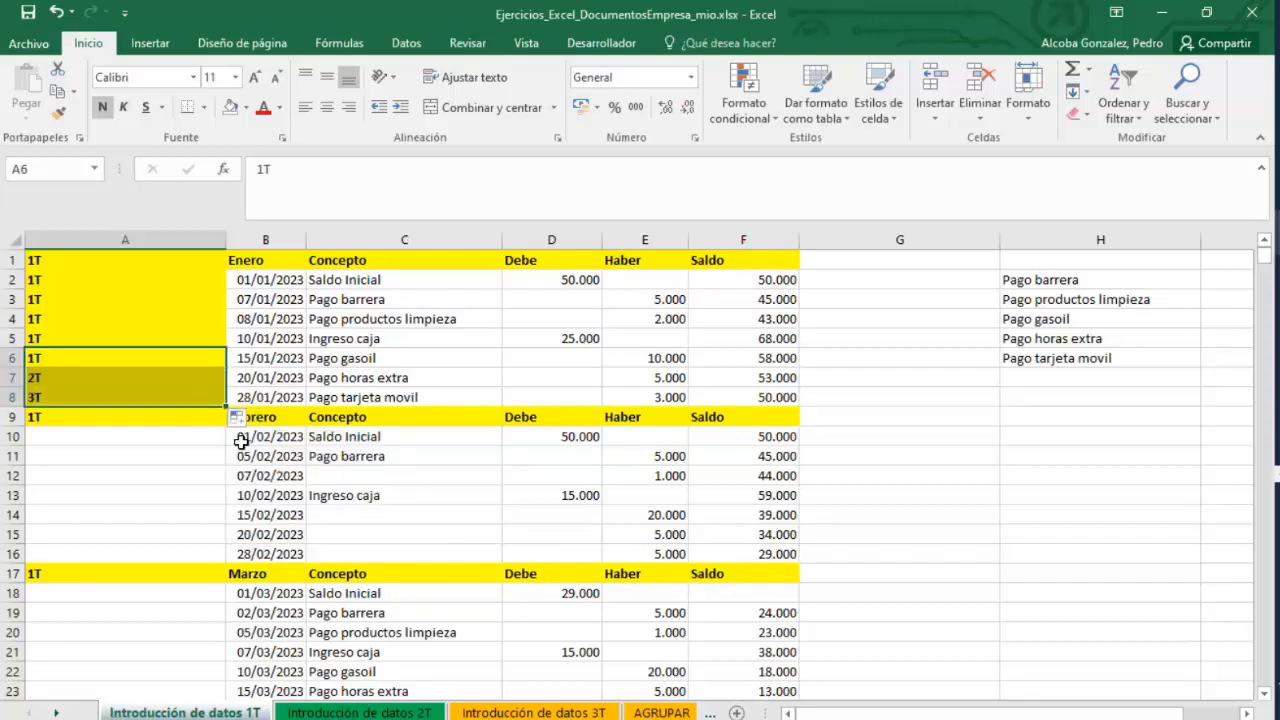
key(ctrl+z)
click(141, 418)
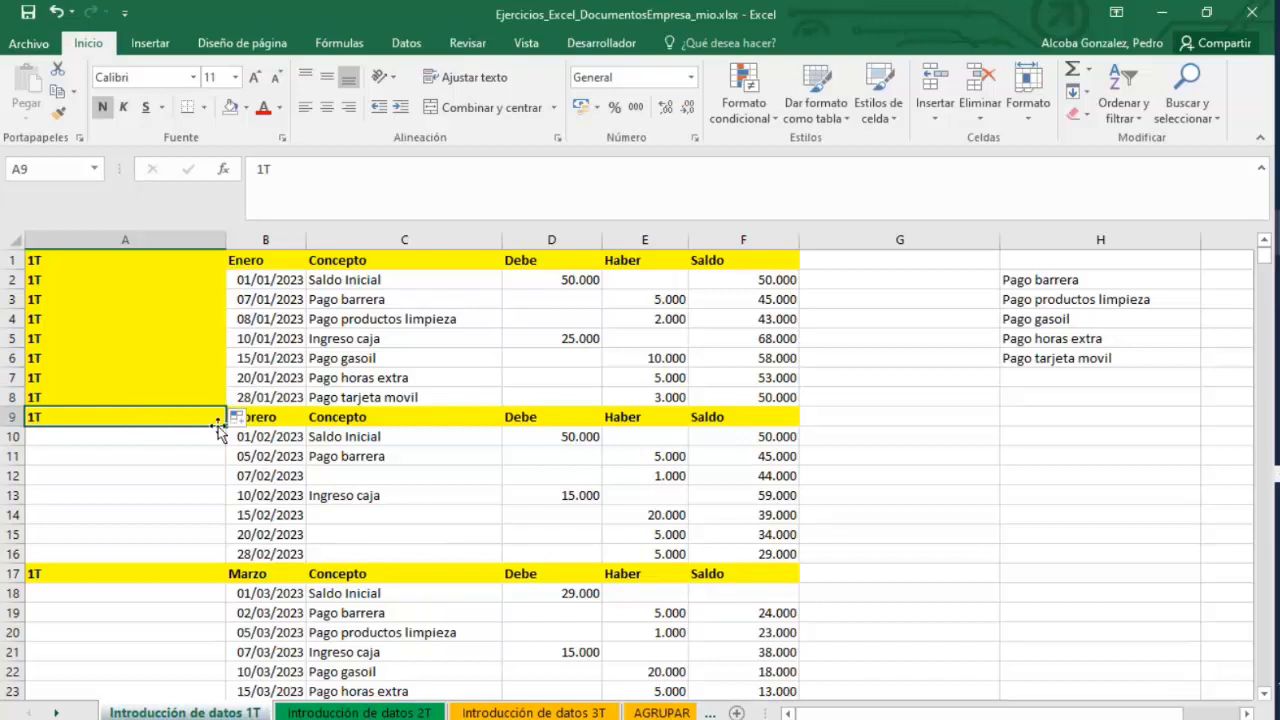
Autofill the 1T entry in A9 down to A23 and undo the fill.
drag(226, 428, 196, 690)
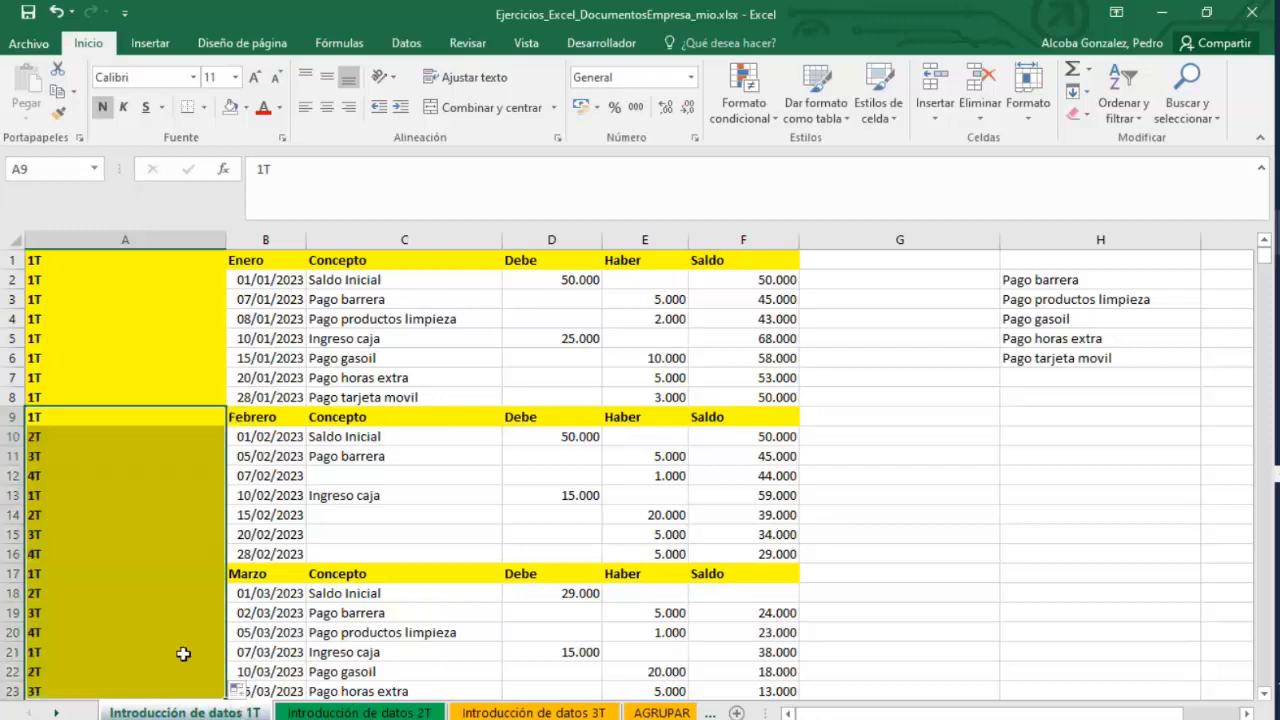
key(ctrl+z)
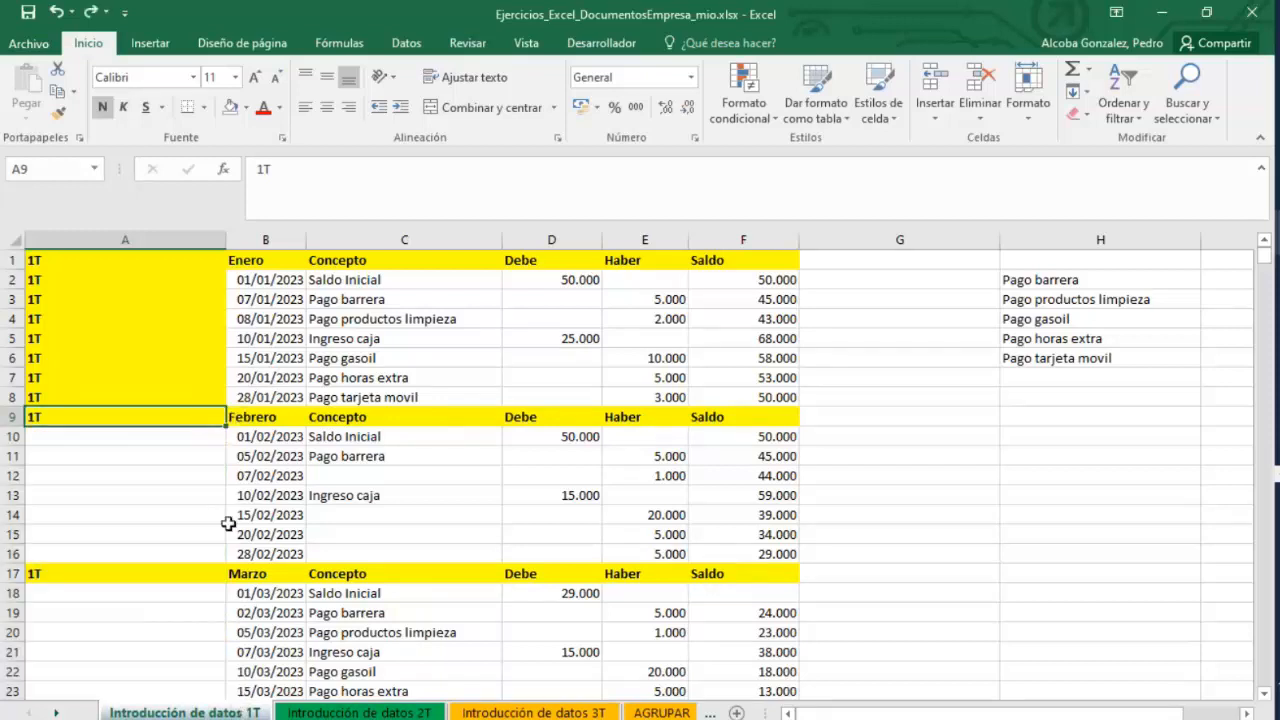
Clear the entries in A2:A8 on the Introducción de datos 1T sheet.
click(347, 714)
key(ctrl+Page_Up)
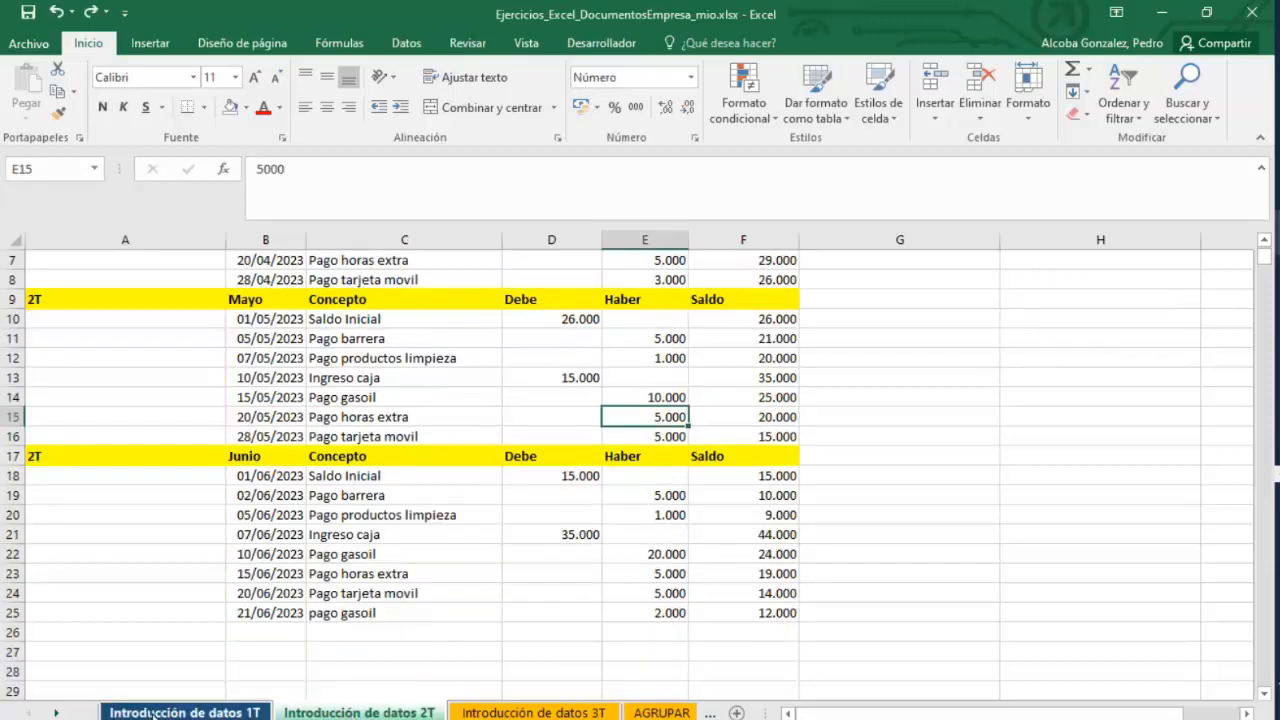
click(68, 276)
drag(87, 260, 89, 275)
mouse_move(91, 414)
mouse_down()
mouse_move(94, 368)
mouse_move(63, 277)
mouse_move(72, 397)
mouse_up()
key(Delete)
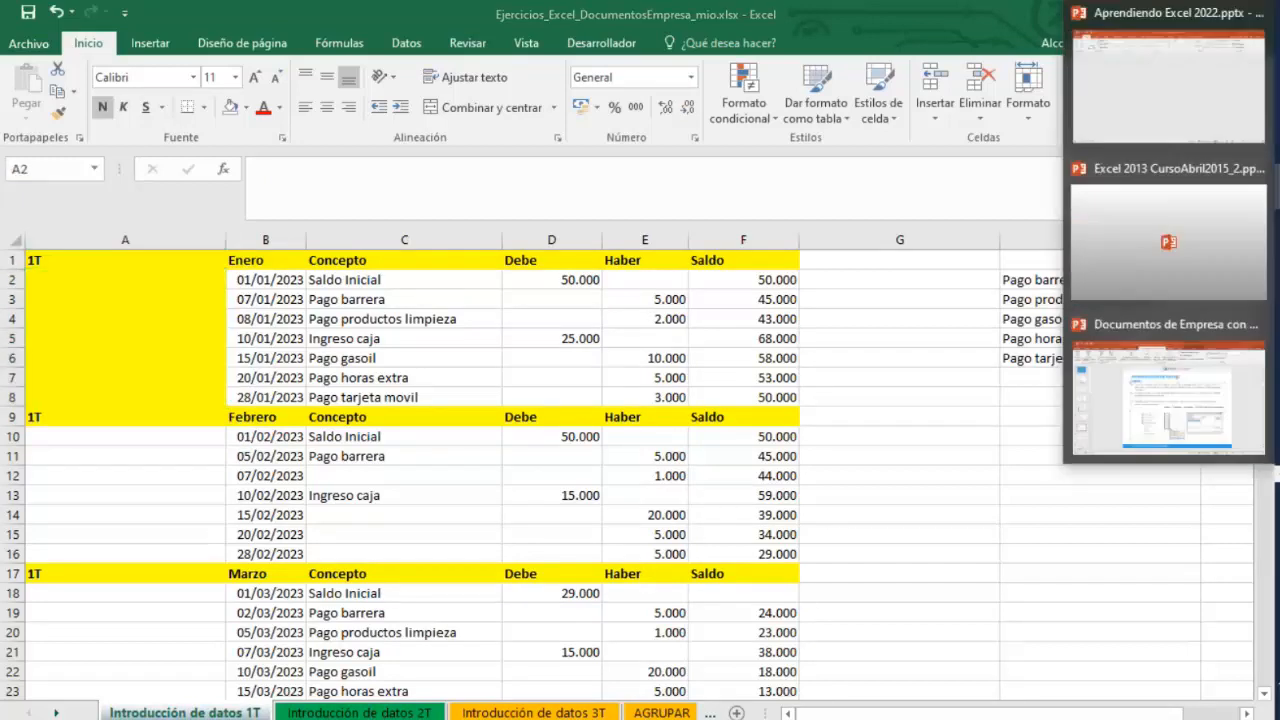
Review slide 8 on Formularios in the Documentos de Empresa con MsExcel presentation, then return to the workbook.
click(1179, 403)
click(52, 642)
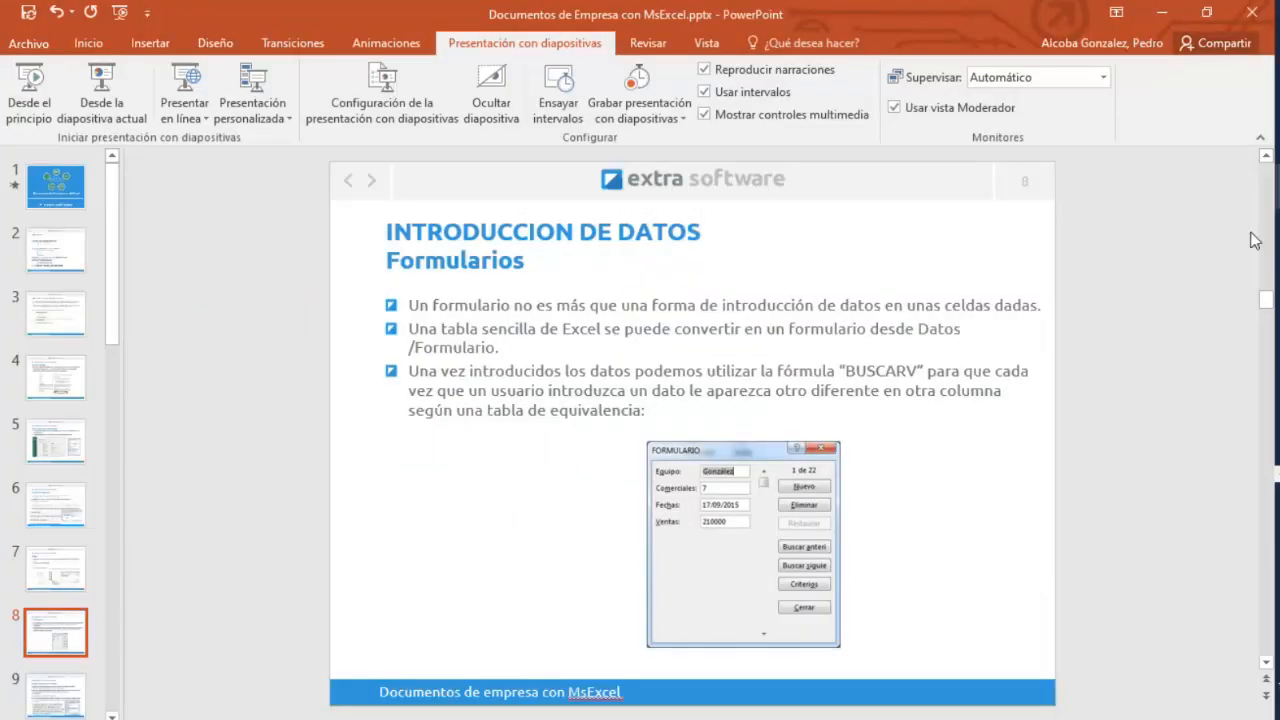
mouse_move(1256, 240)
click(1162, 282)
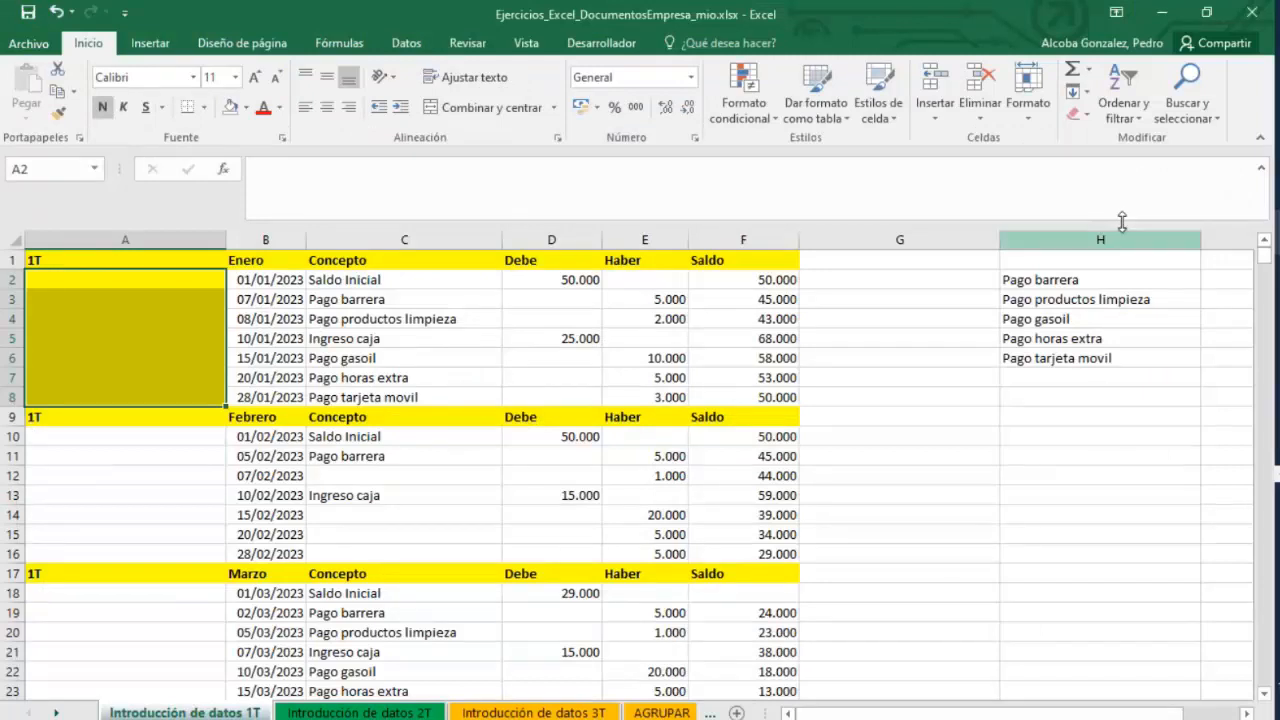
Open the File backstage view and return to the worksheet.
click(40, 46)
click(44, 44)
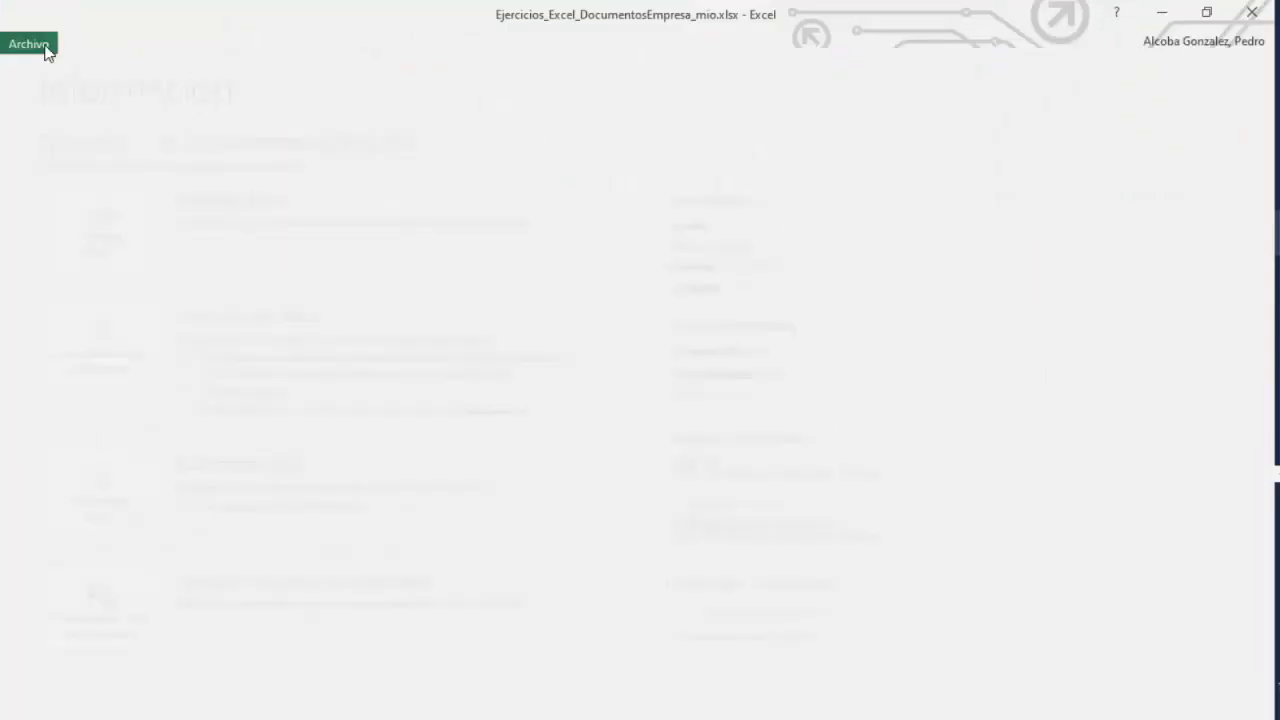
click(39, 46)
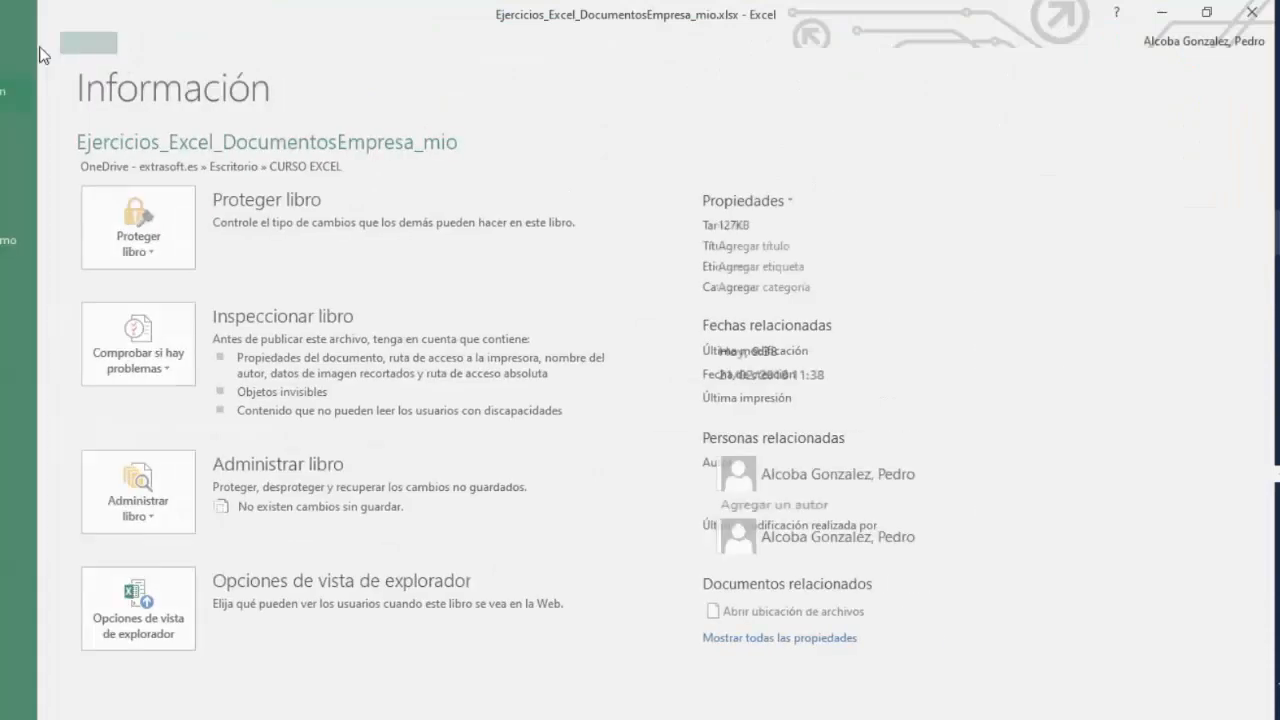
click(40, 46)
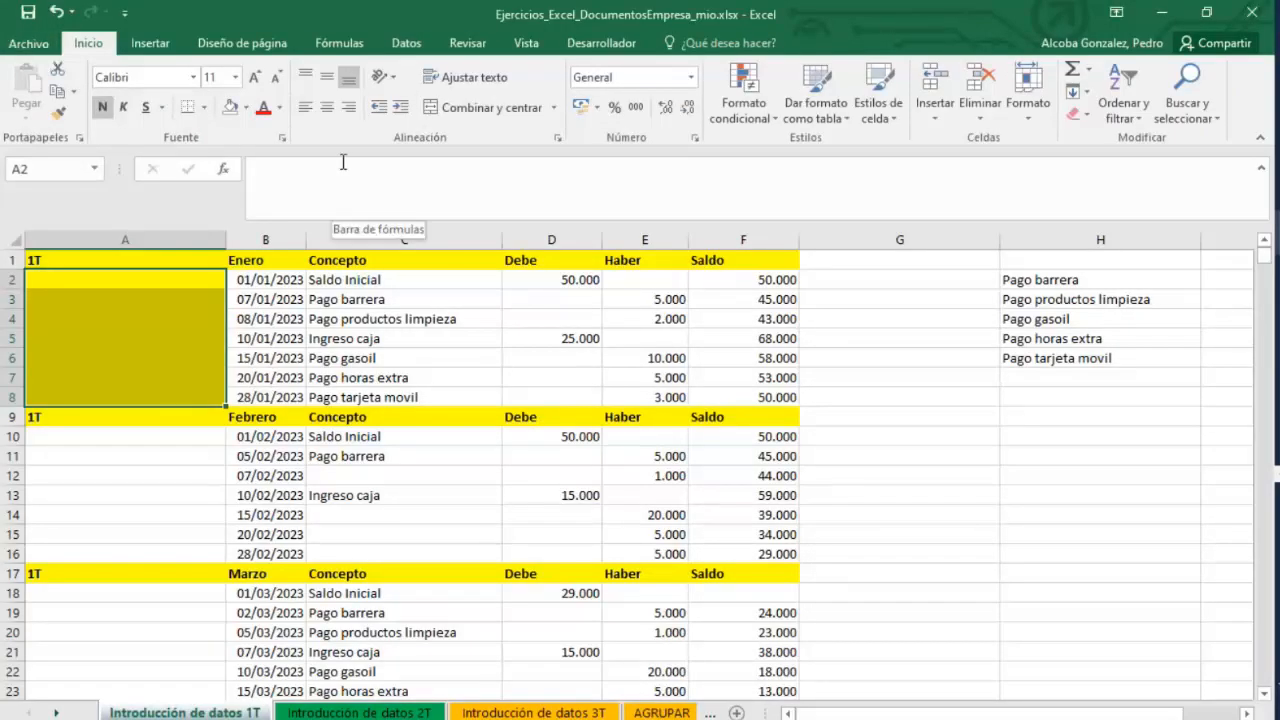
Browse the ribbon tabs looking for the Form command.
click(170, 46)
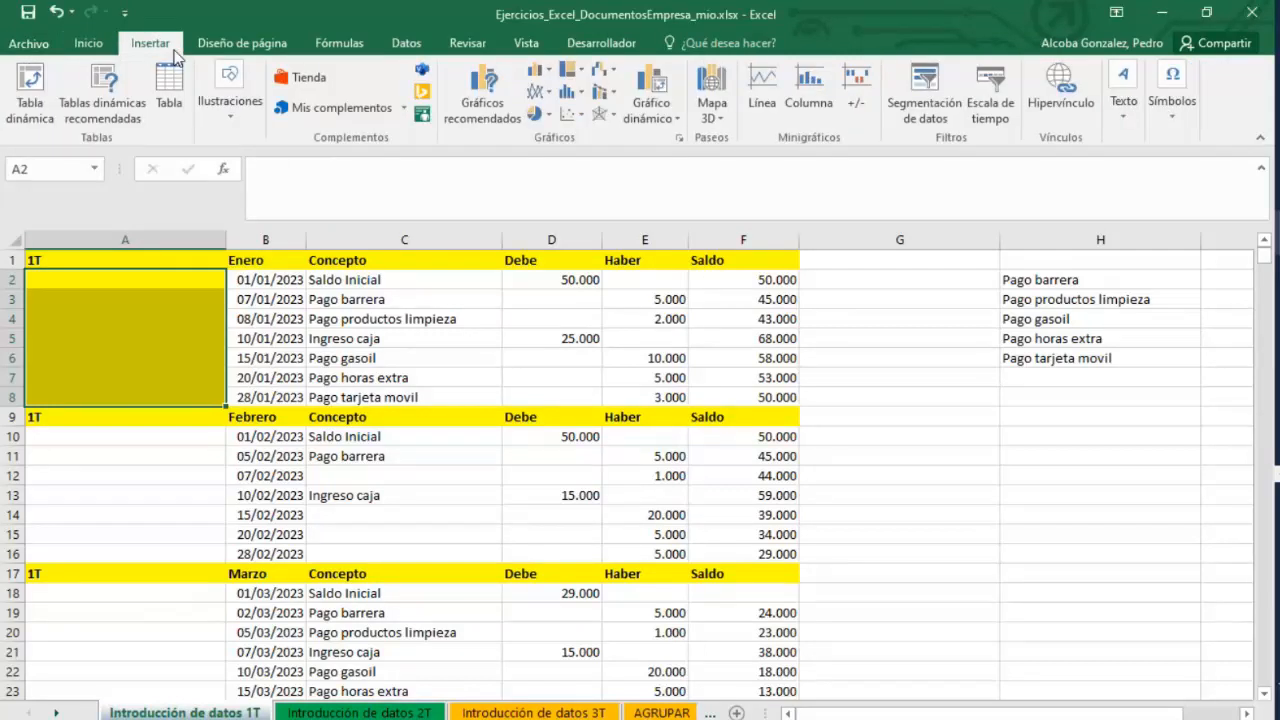
click(30, 45)
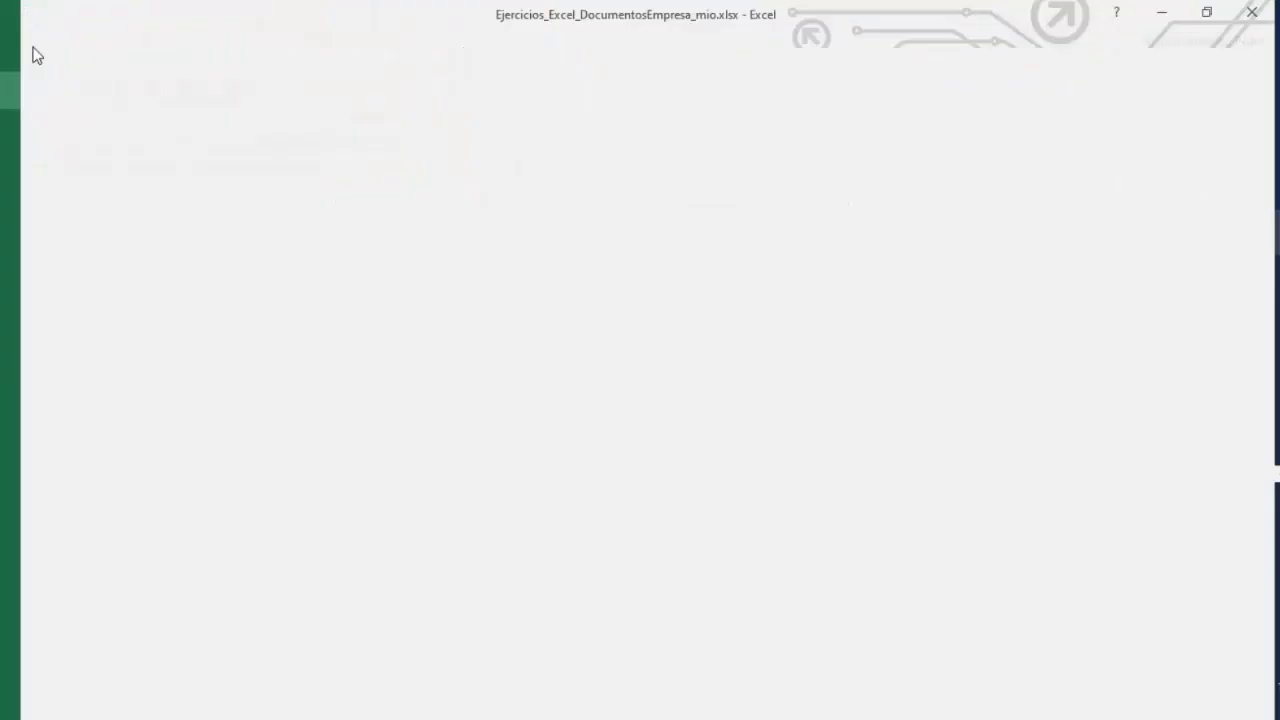
click(35, 39)
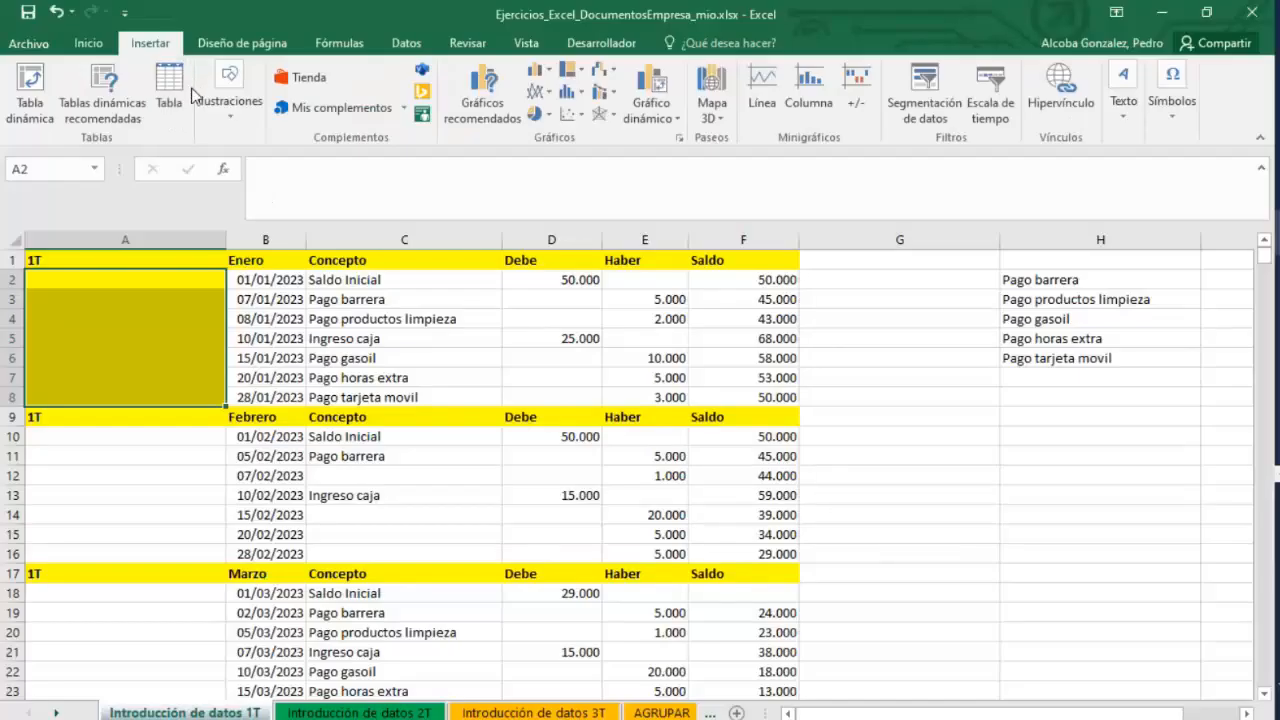
click(225, 43)
click(335, 43)
click(406, 43)
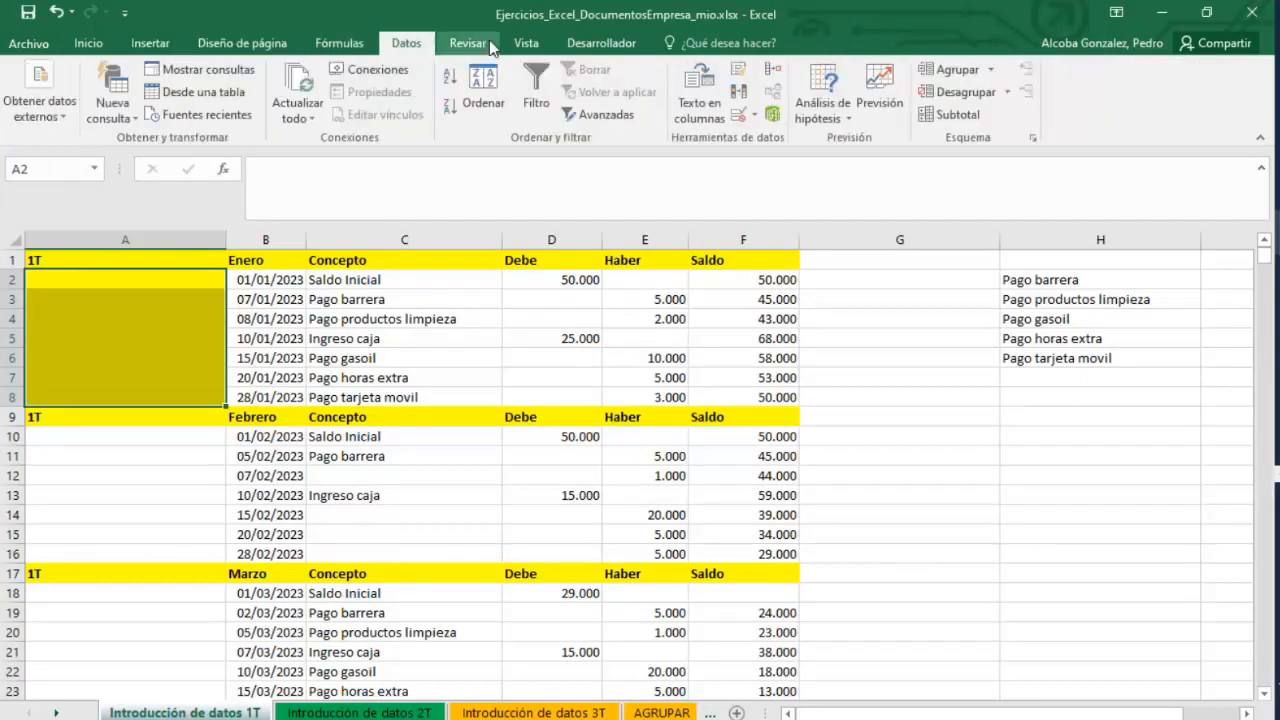
click(478, 44)
click(400, 46)
click(242, 44)
click(150, 44)
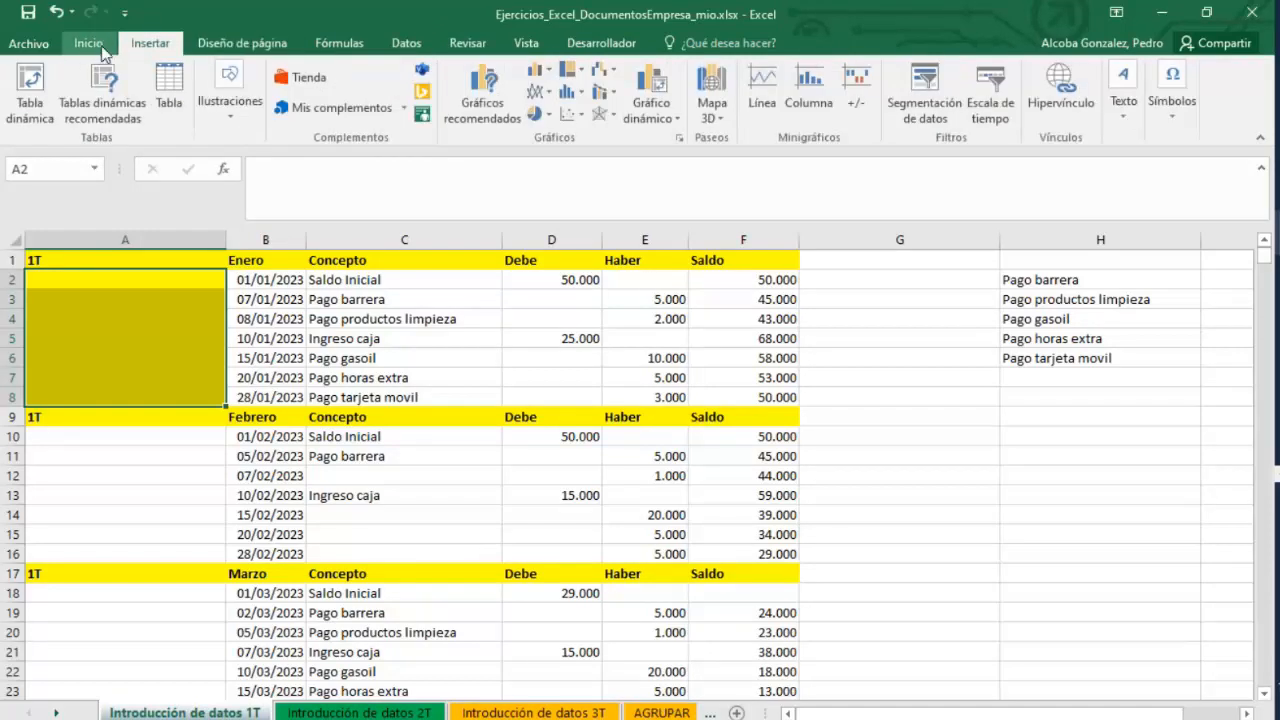
click(98, 46)
click(169, 50)
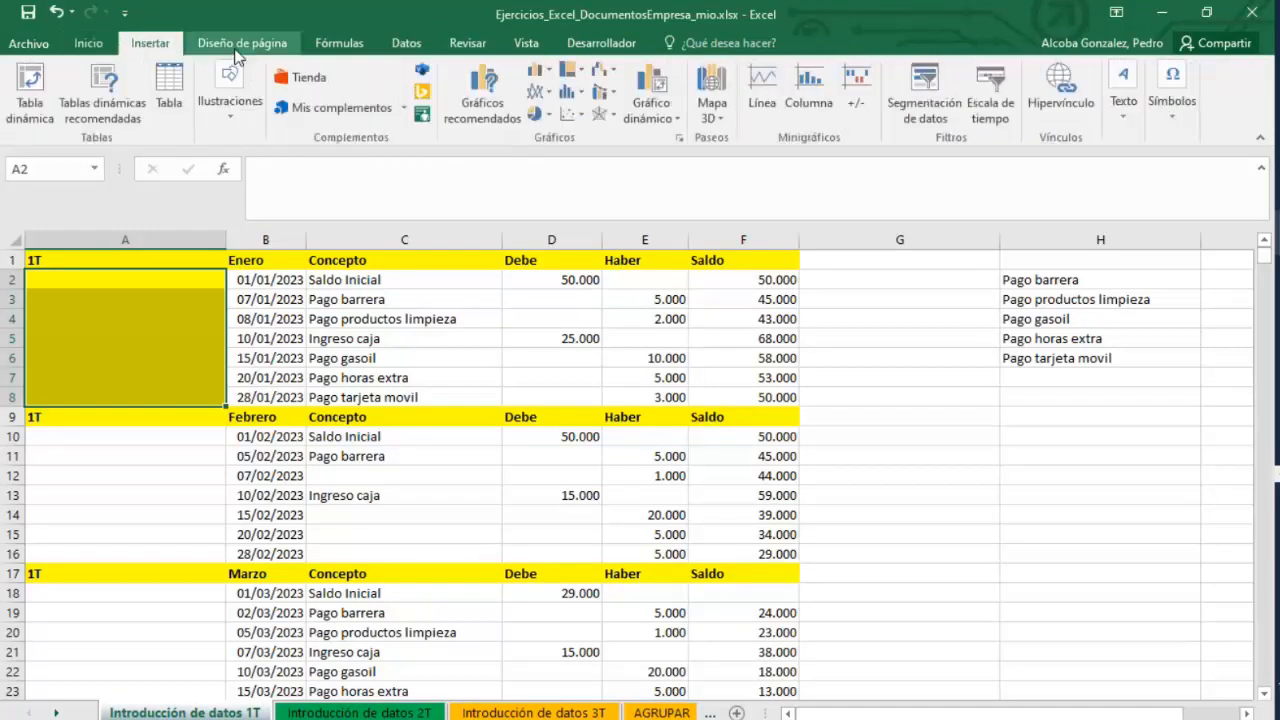
click(240, 44)
click(338, 43)
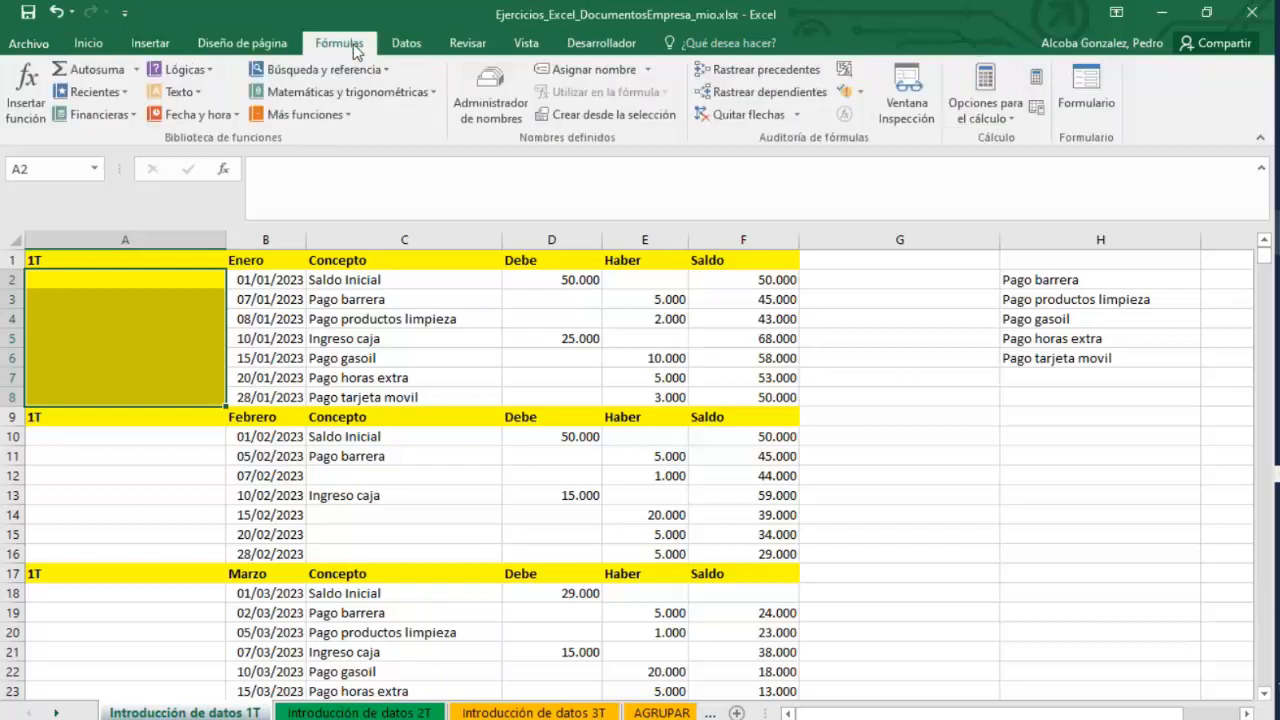
click(406, 44)
click(467, 44)
click(526, 44)
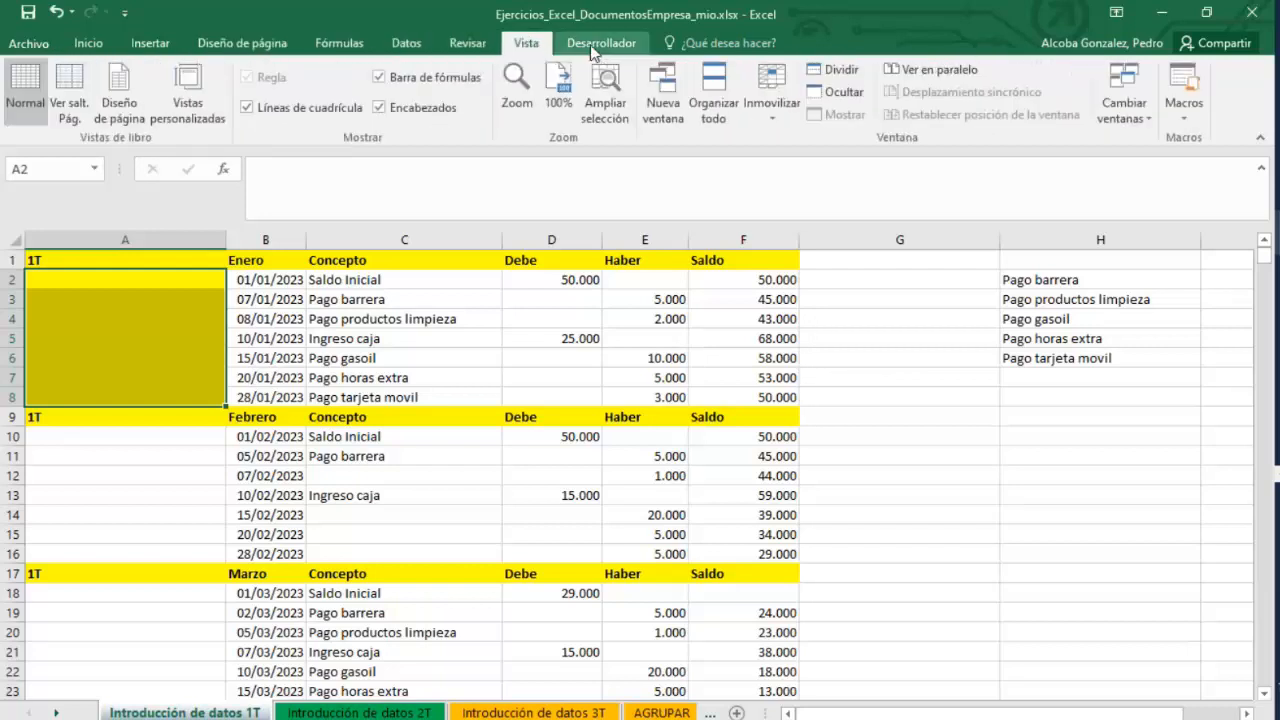
click(590, 45)
click(242, 43)
click(150, 44)
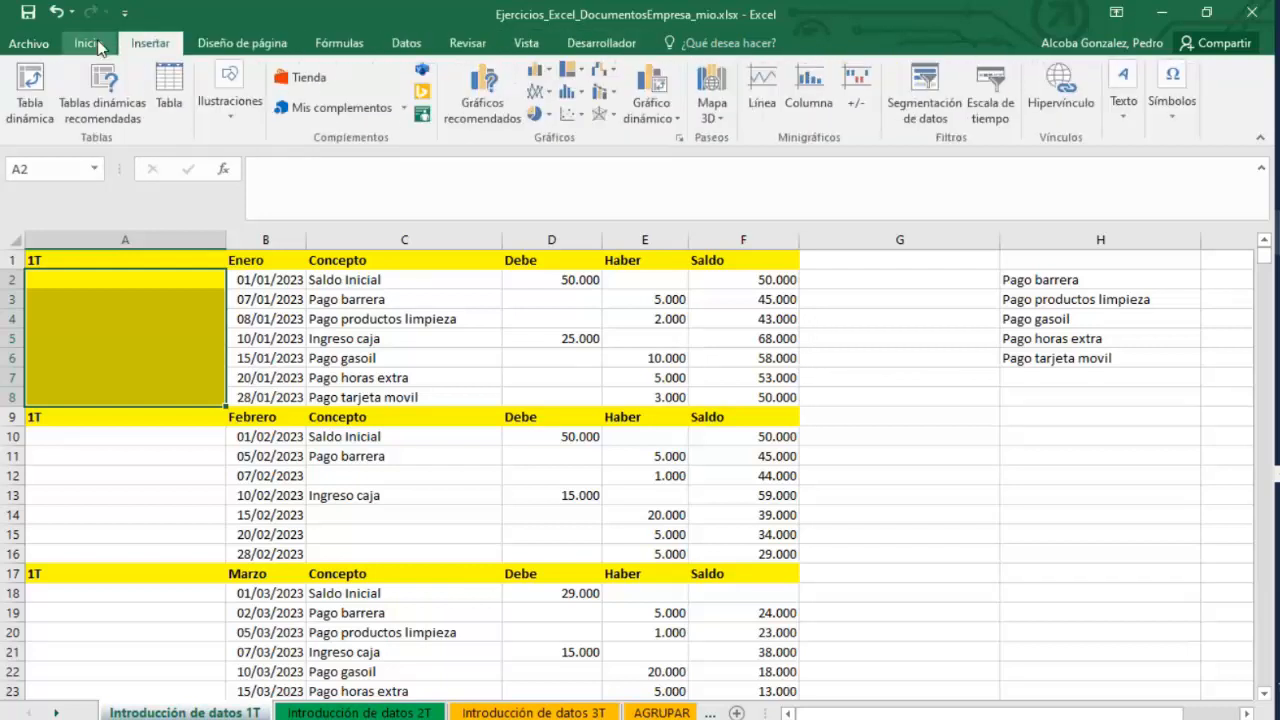
click(100, 47)
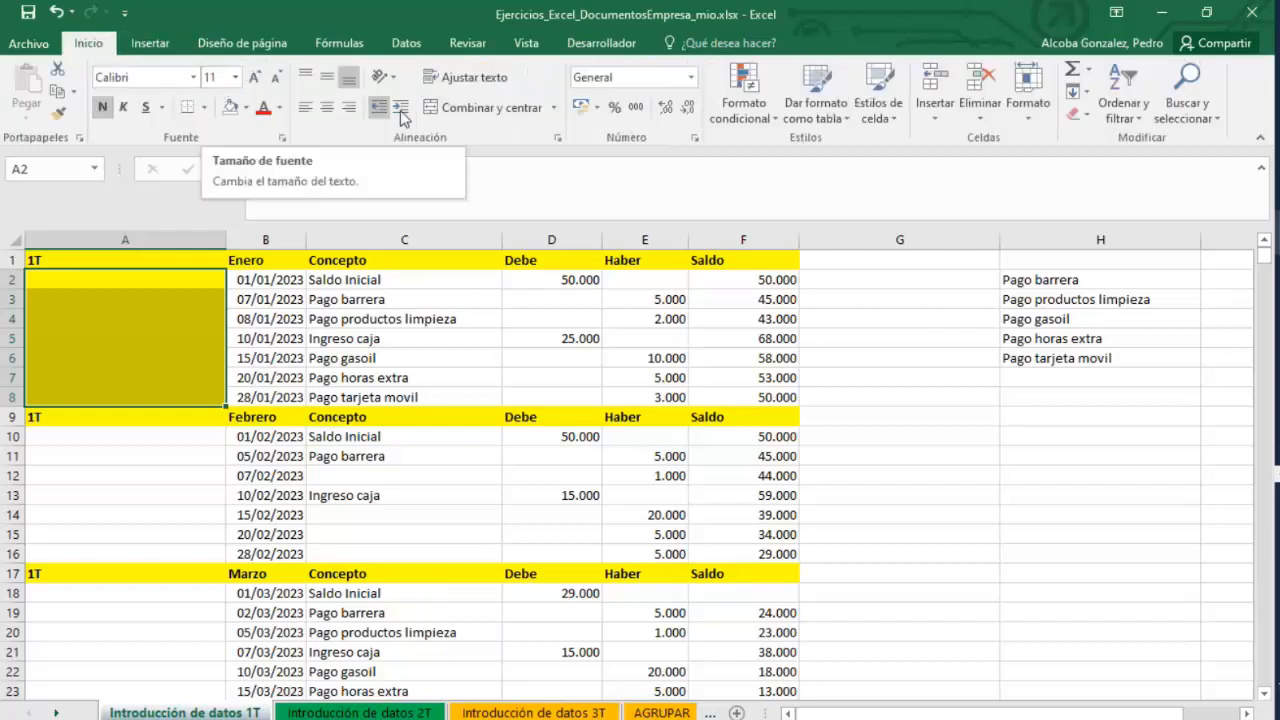
click(559, 142)
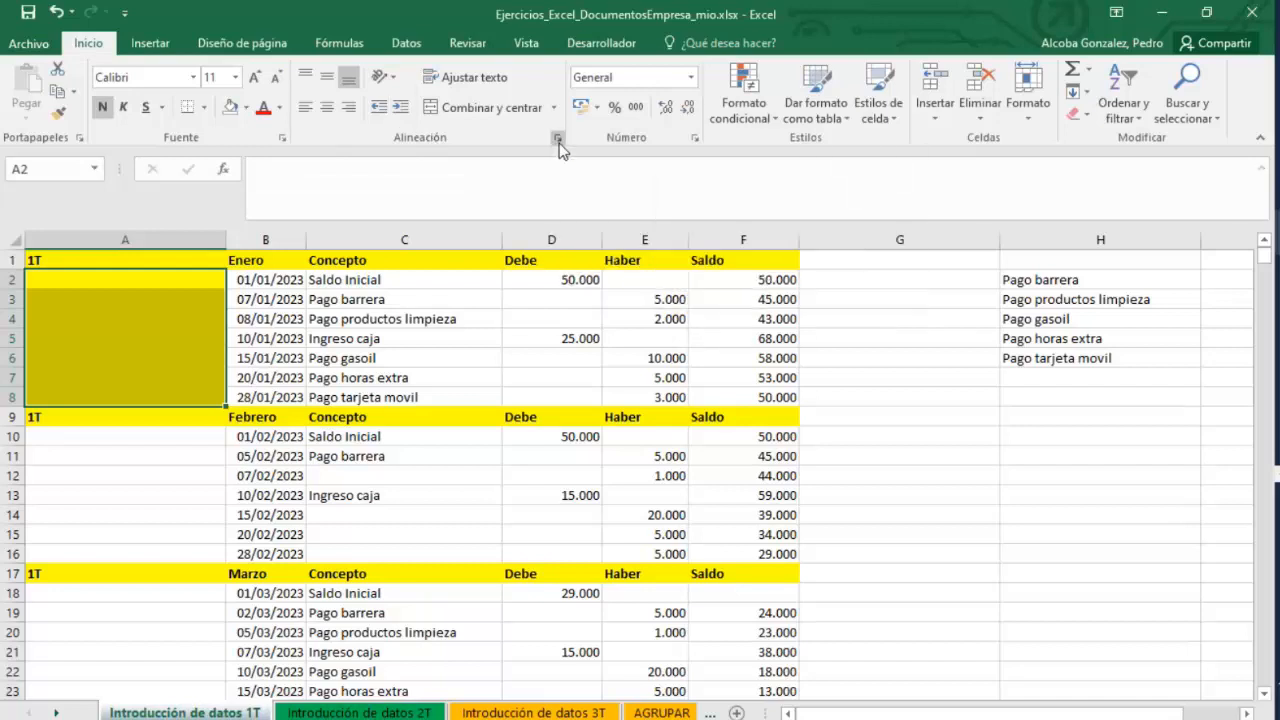
click(955, 615)
click(559, 137)
click(945, 619)
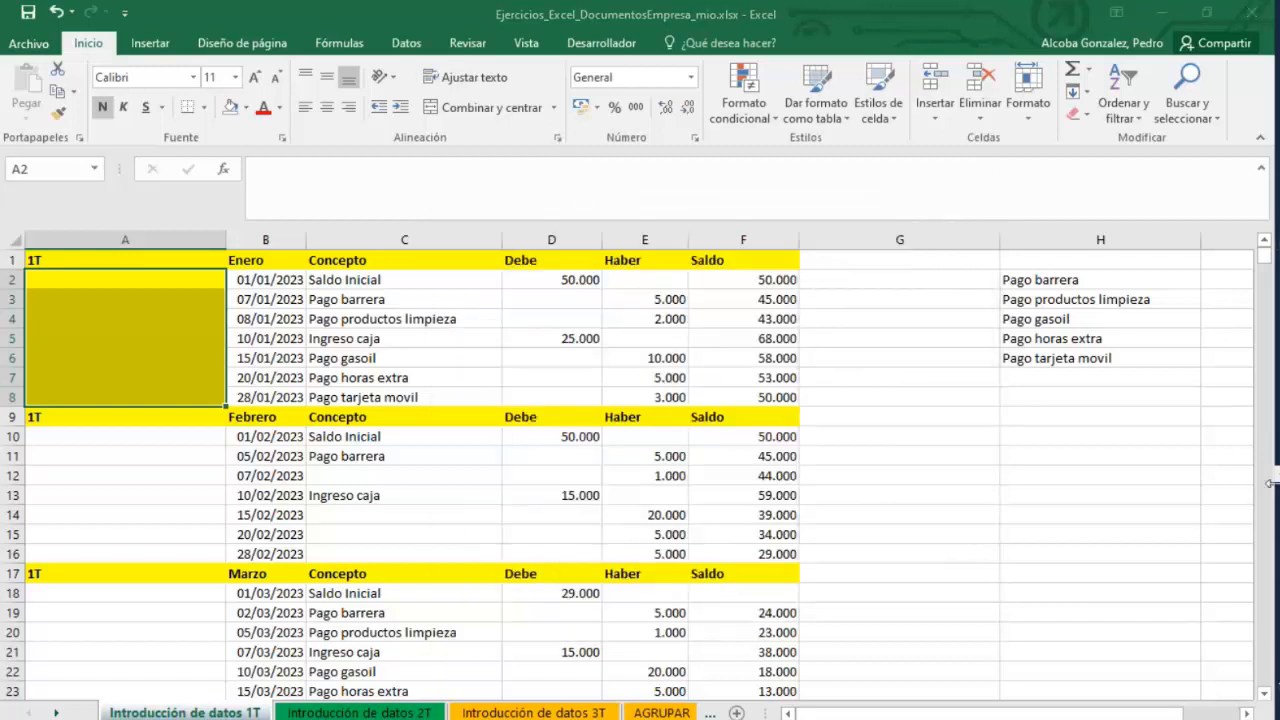
Switch to the Teams webinar window to read the meeting chat, then minimize it.
mouse_move(1277, 418)
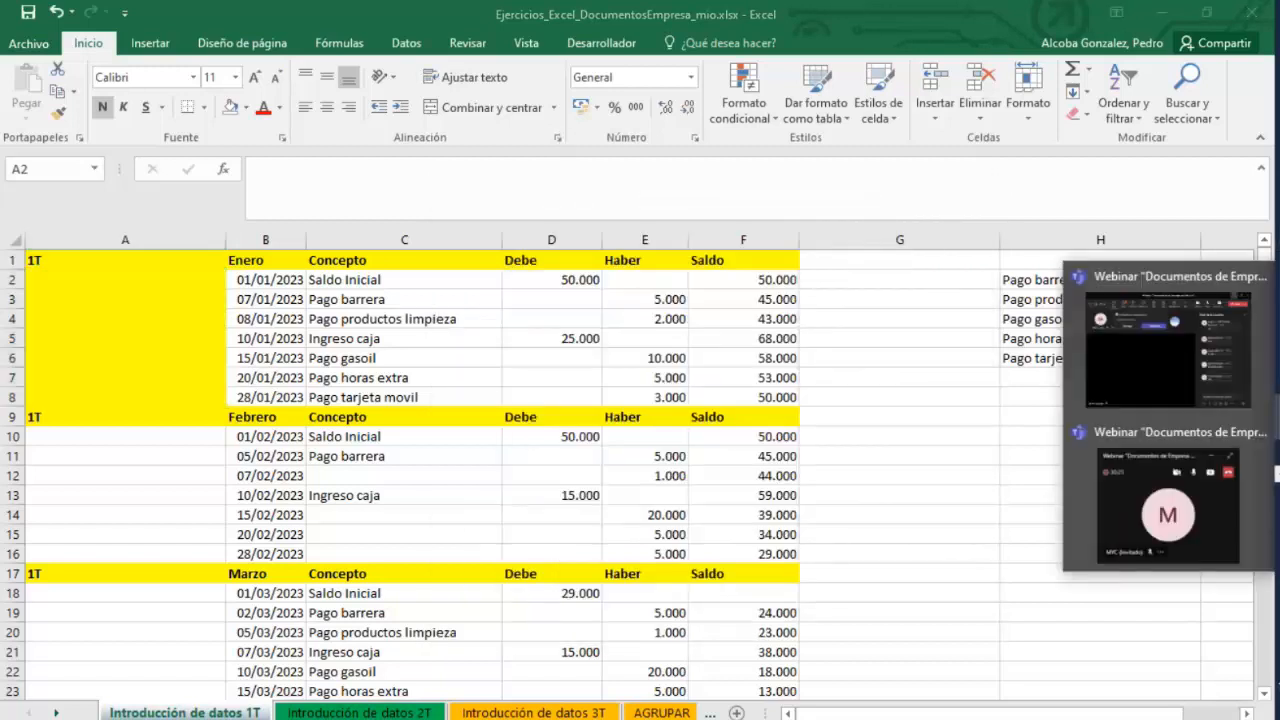
click(1149, 385)
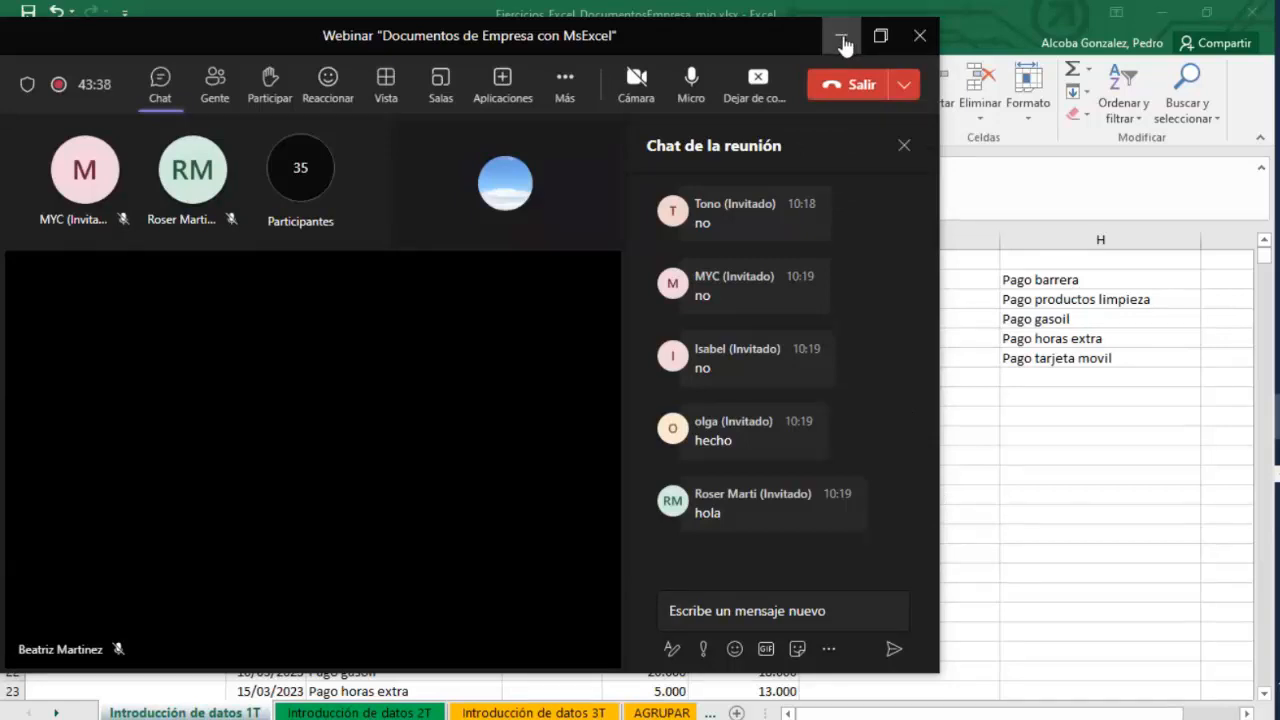
scroll(834, 485, up, 4)
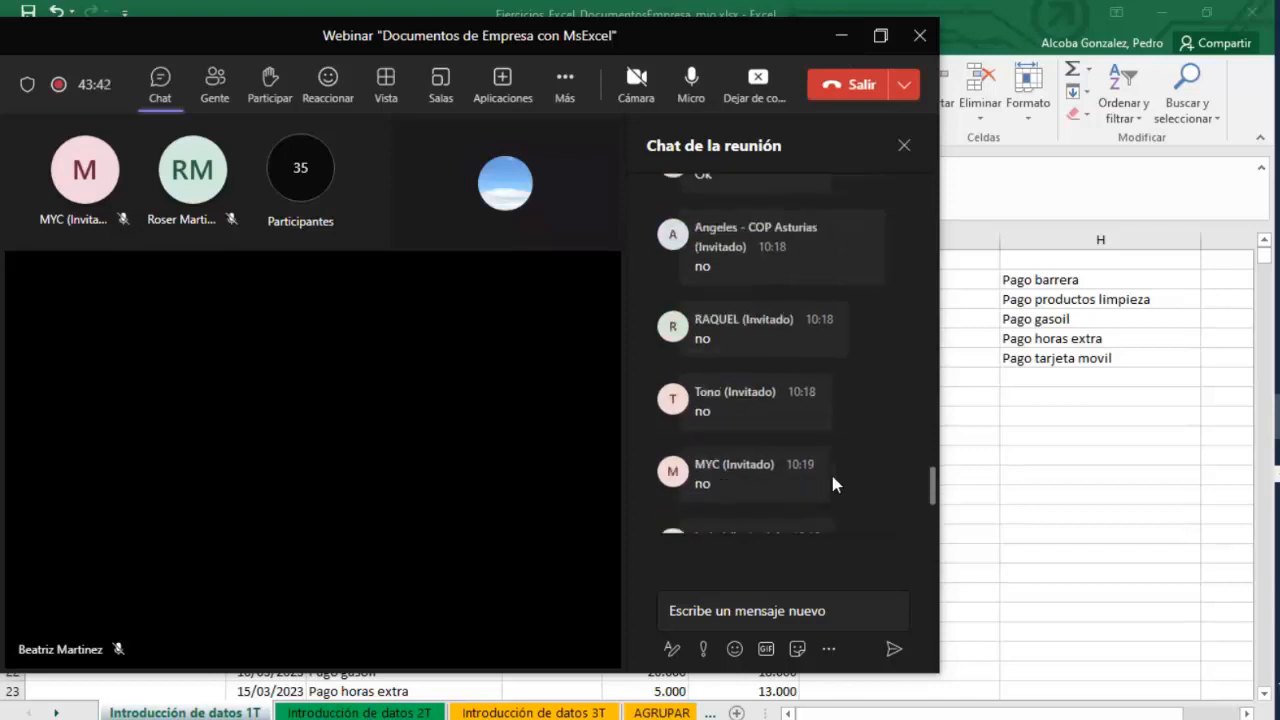
scroll(834, 485, up, 3)
scroll(834, 485, down, 6)
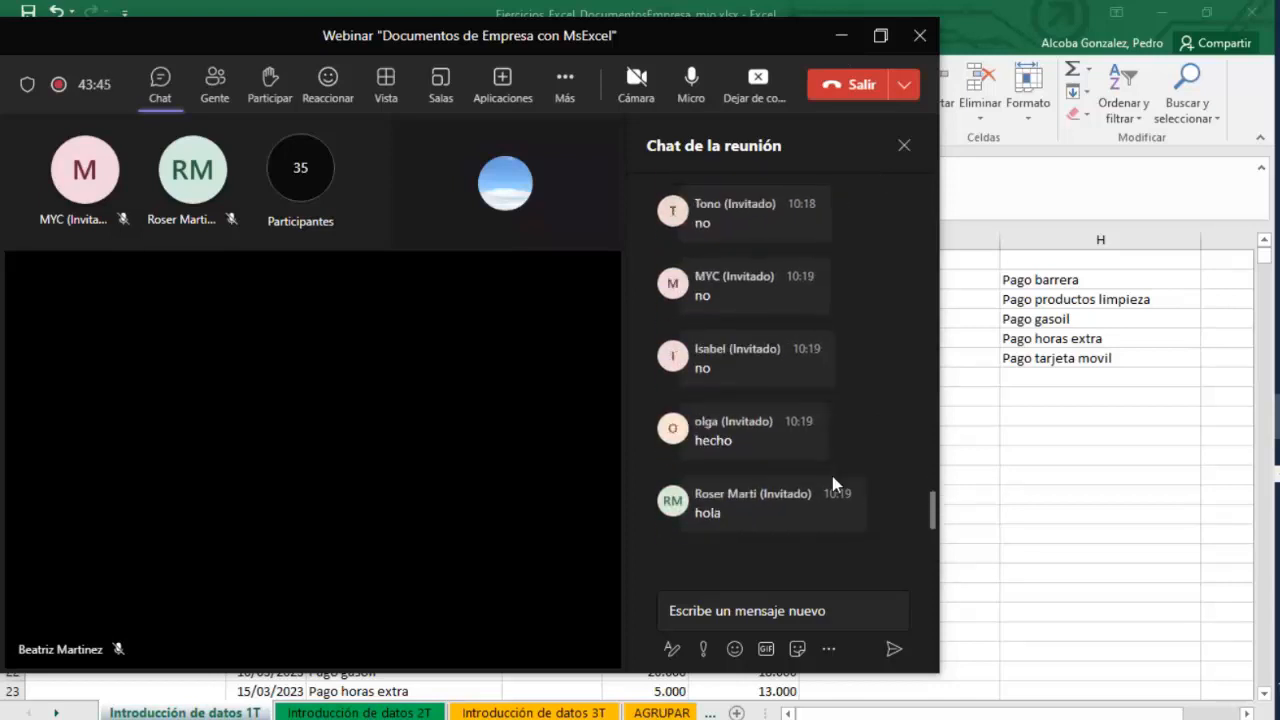
mouse_move(836, 485)
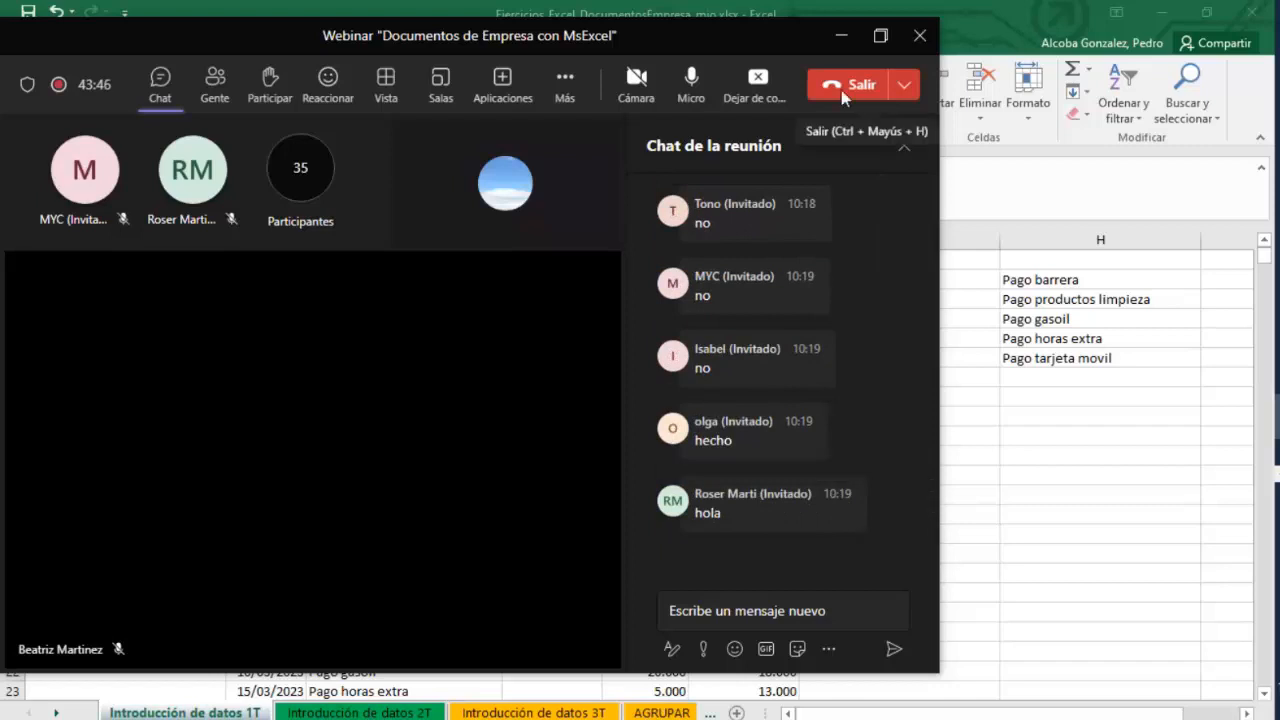
click(841, 35)
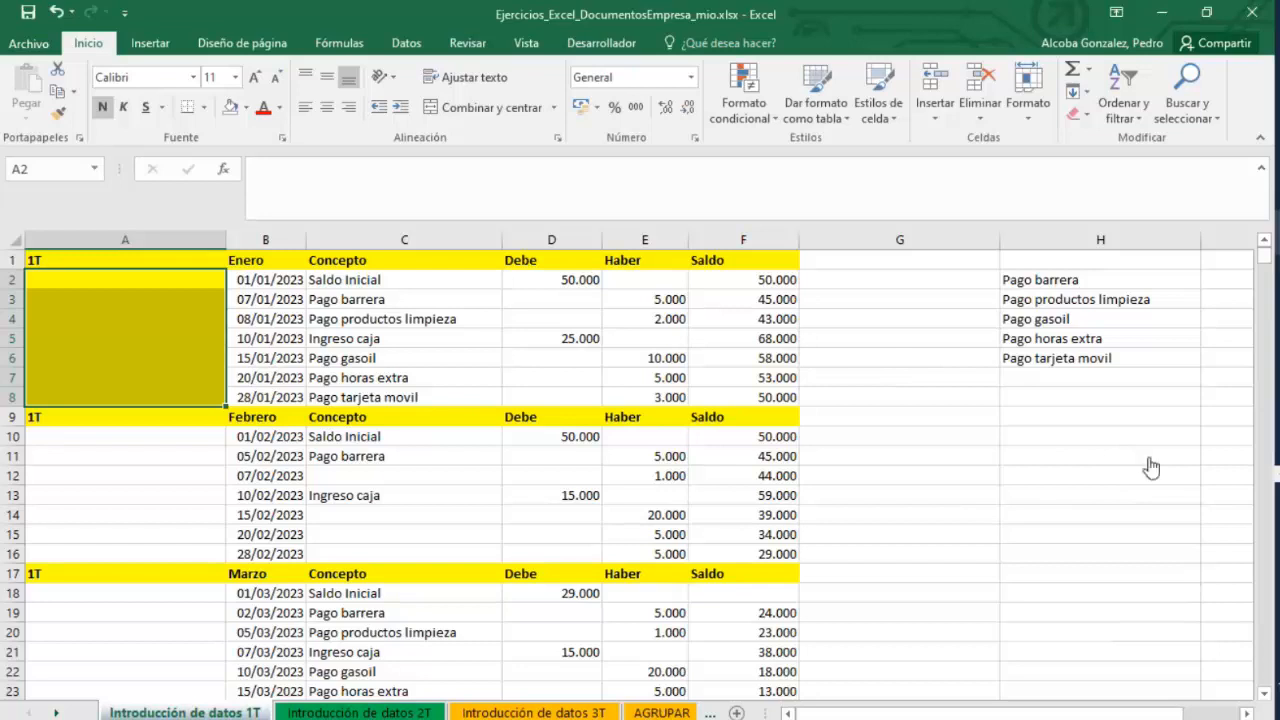
Switch to the Teams webinar window to read the meeting chat, then return to the workbook.
click(1152, 428)
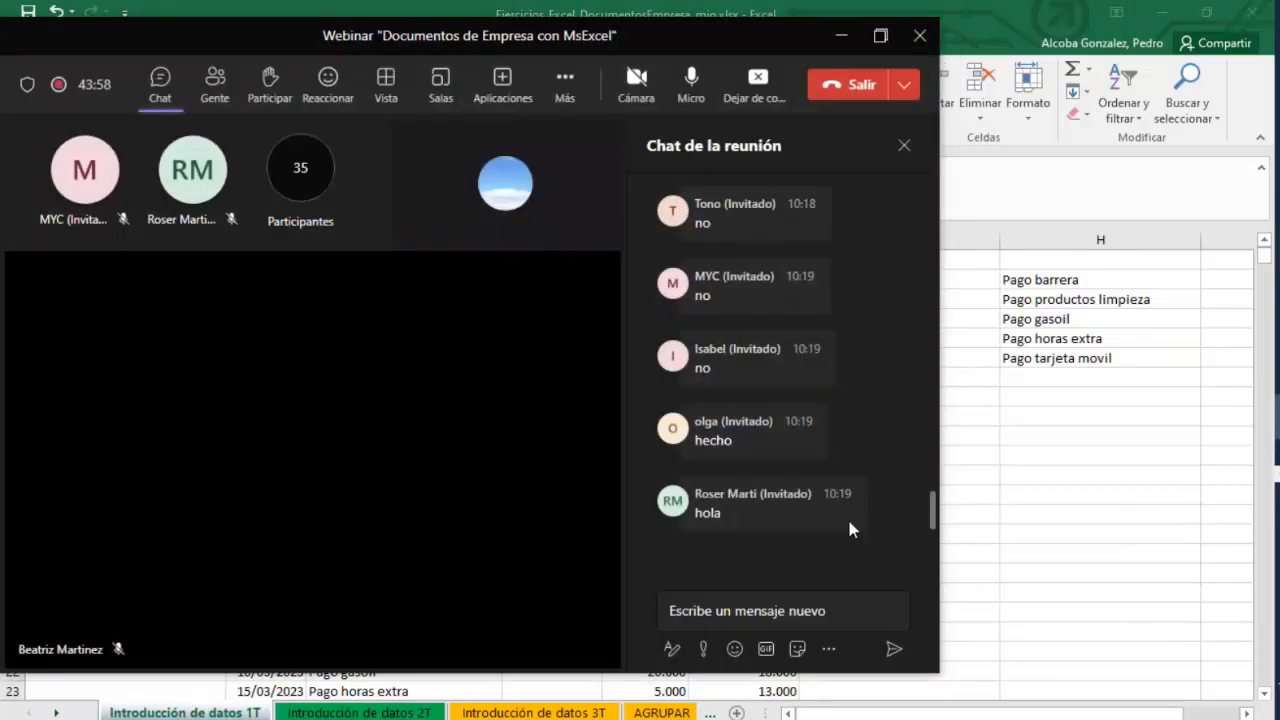
scroll(845, 520, up, 3)
scroll(845, 520, down, 3)
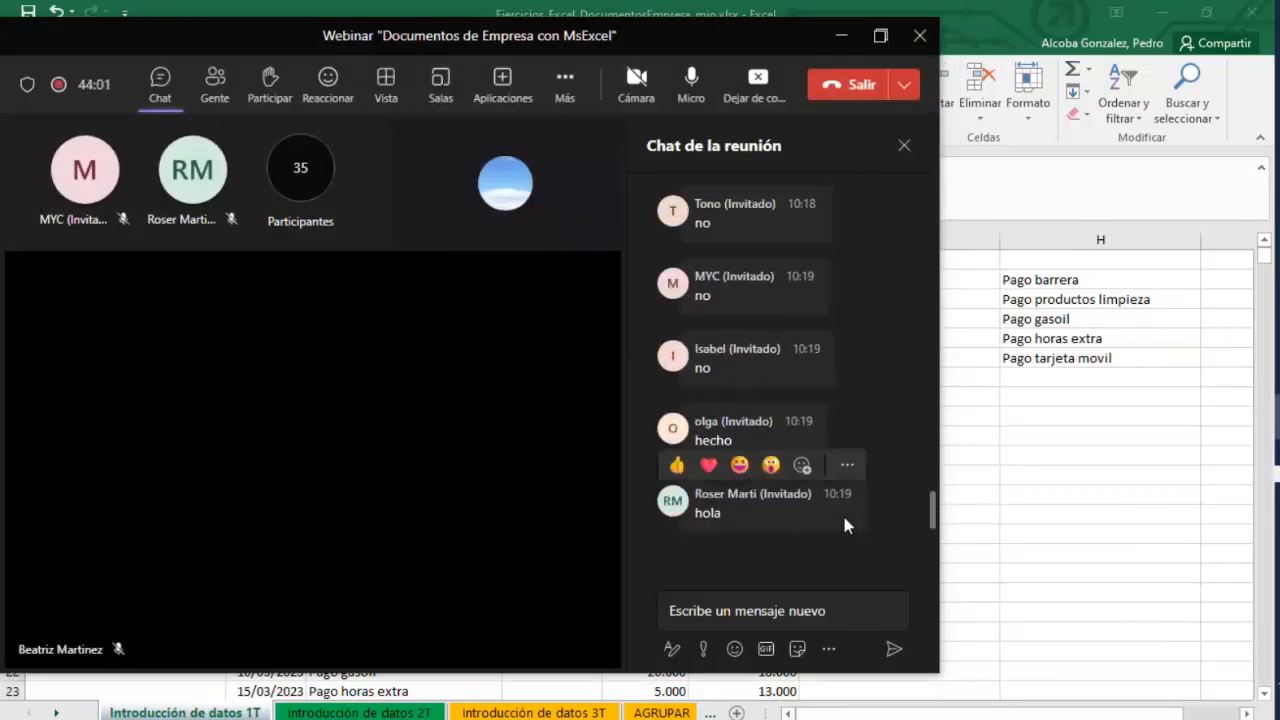
click(993, 457)
click(160, 48)
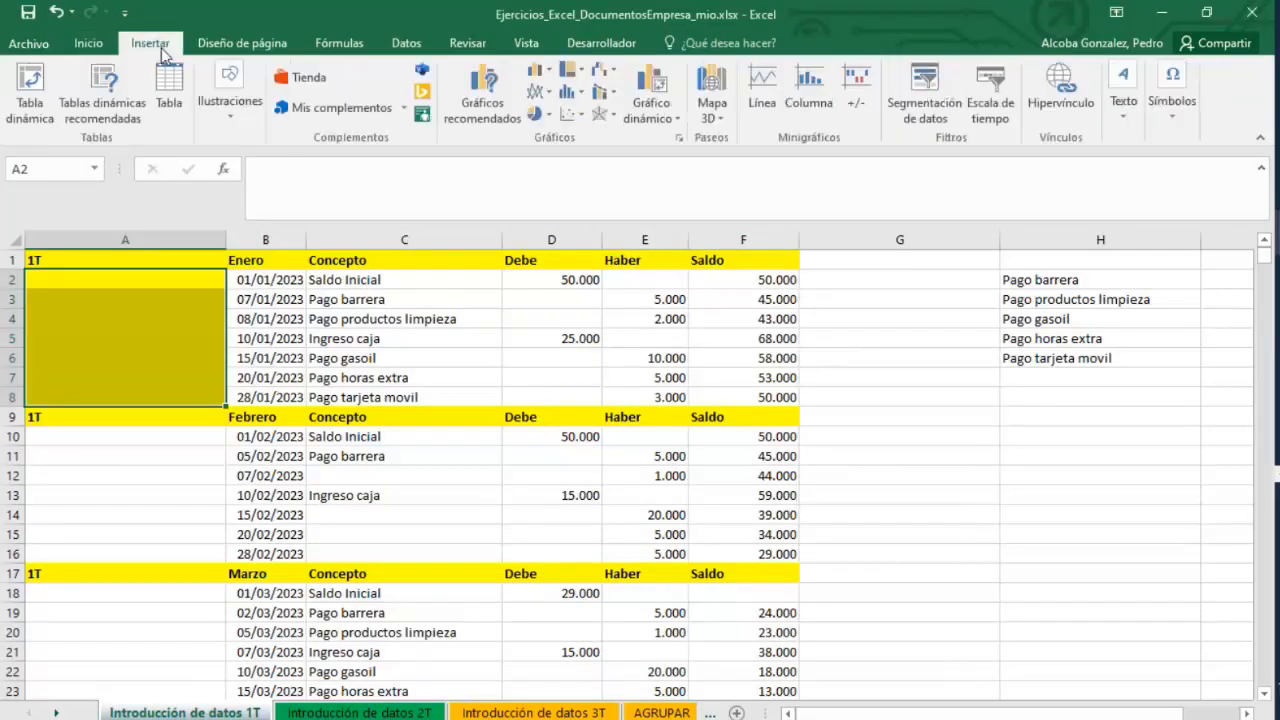
click(88, 43)
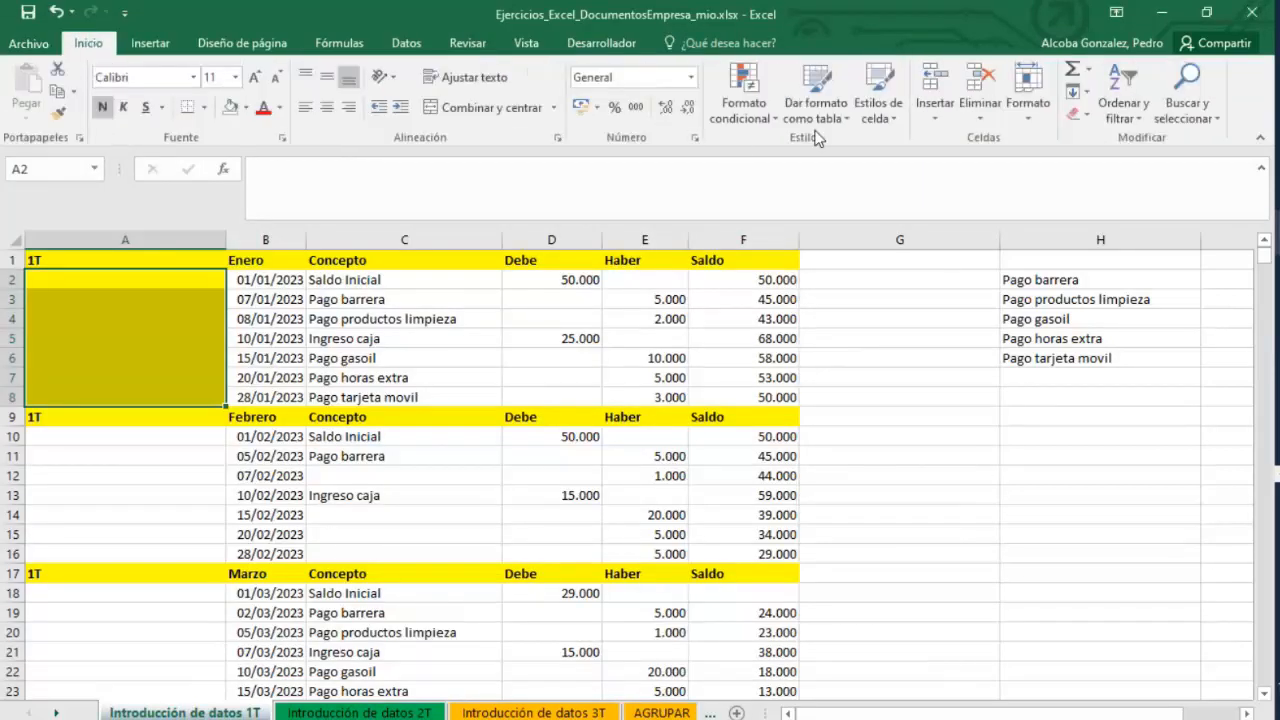
click(145, 45)
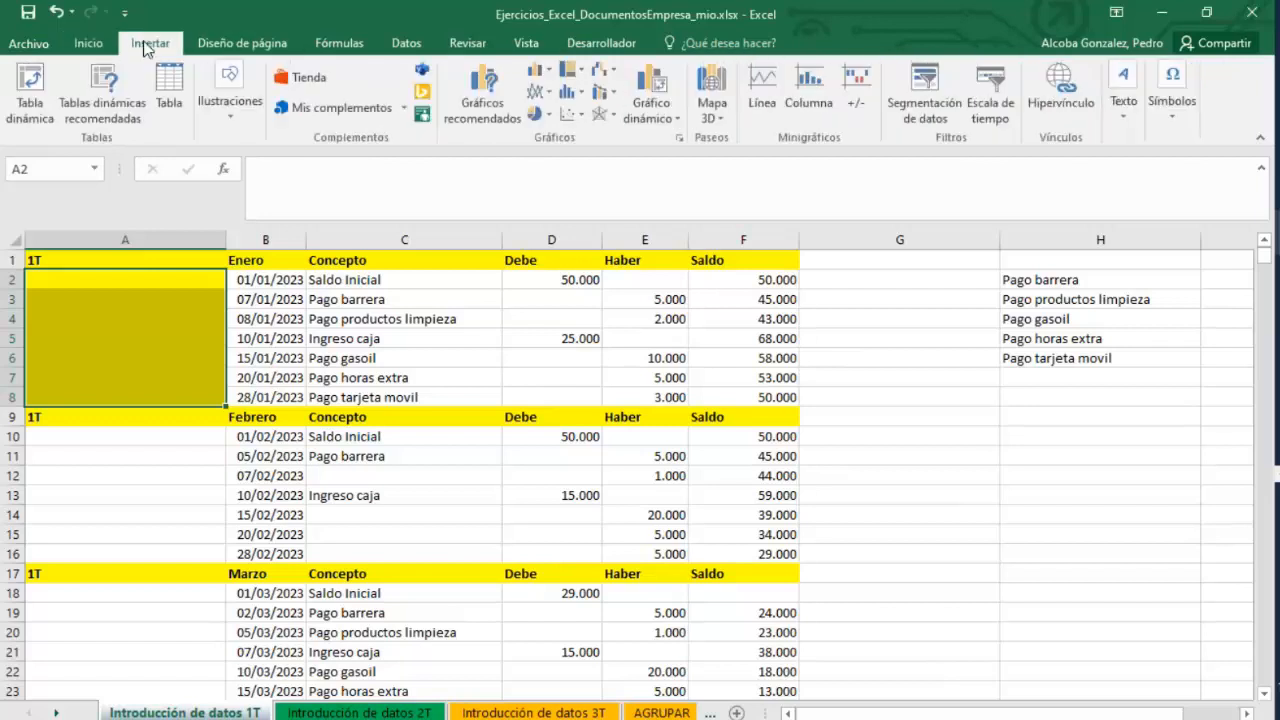
click(88, 43)
click(29, 45)
key(Escape)
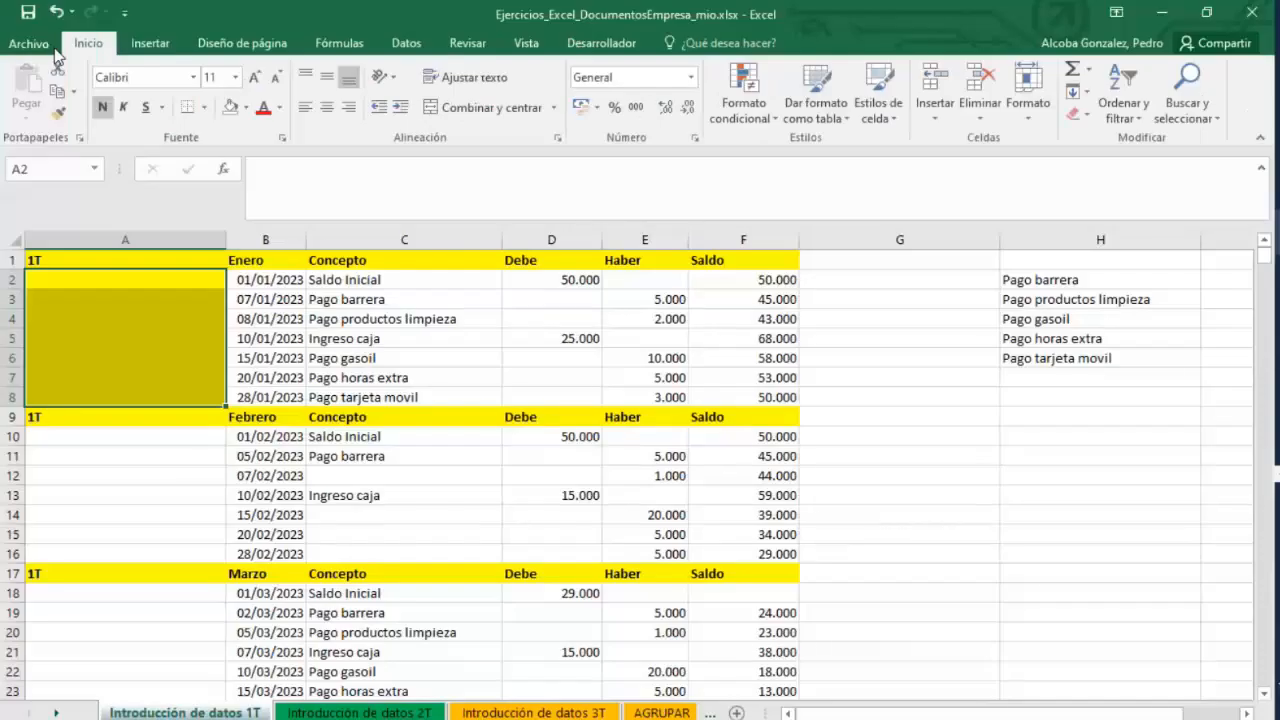
click(905, 372)
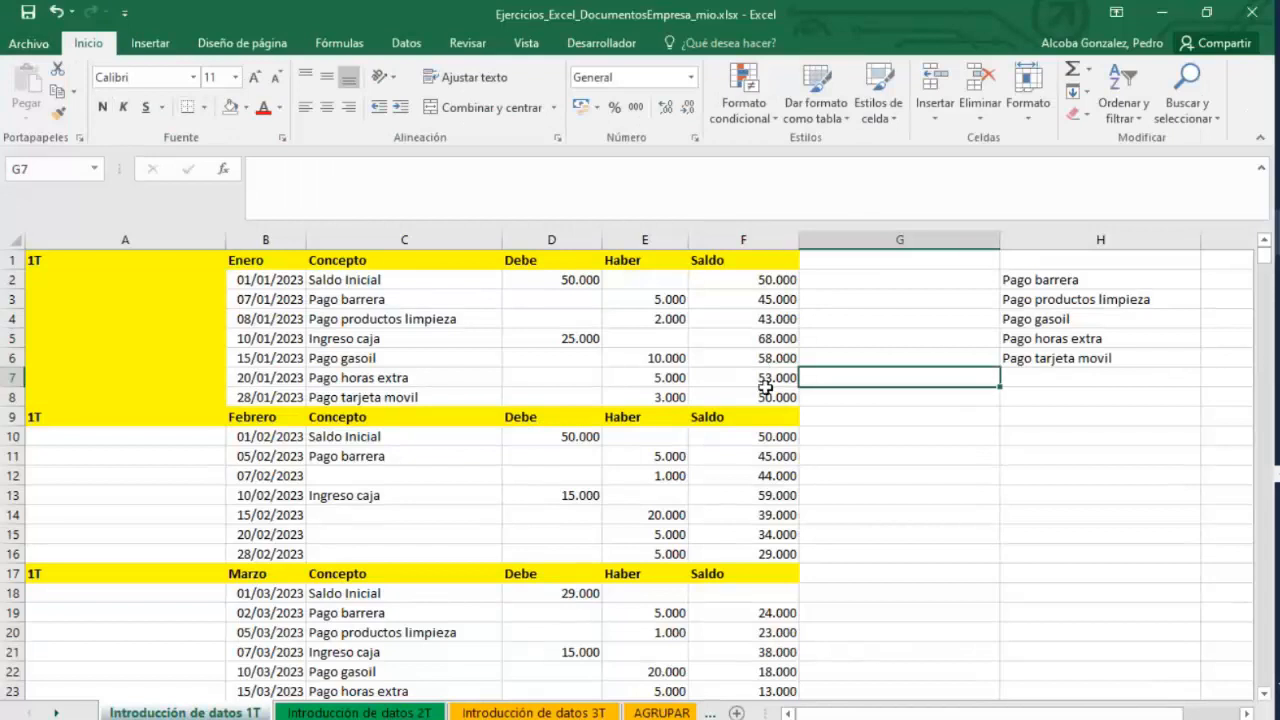
drag(765, 390, 509, 277)
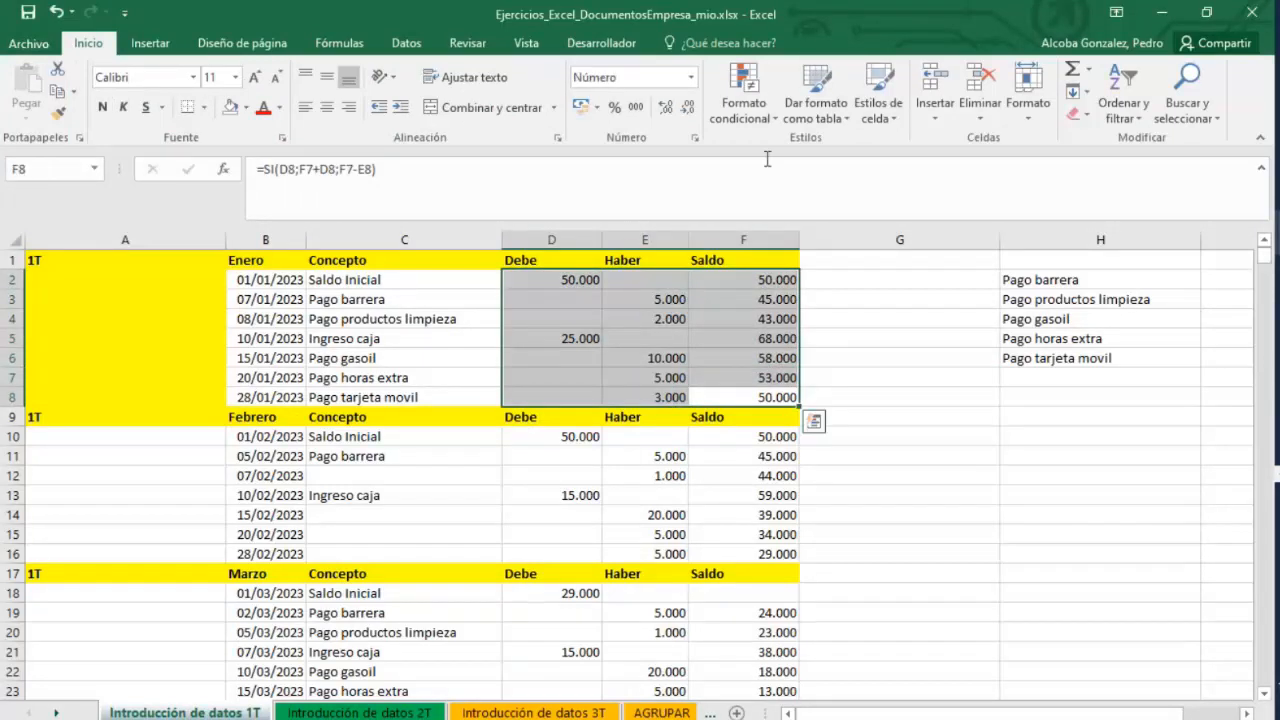
click(406, 45)
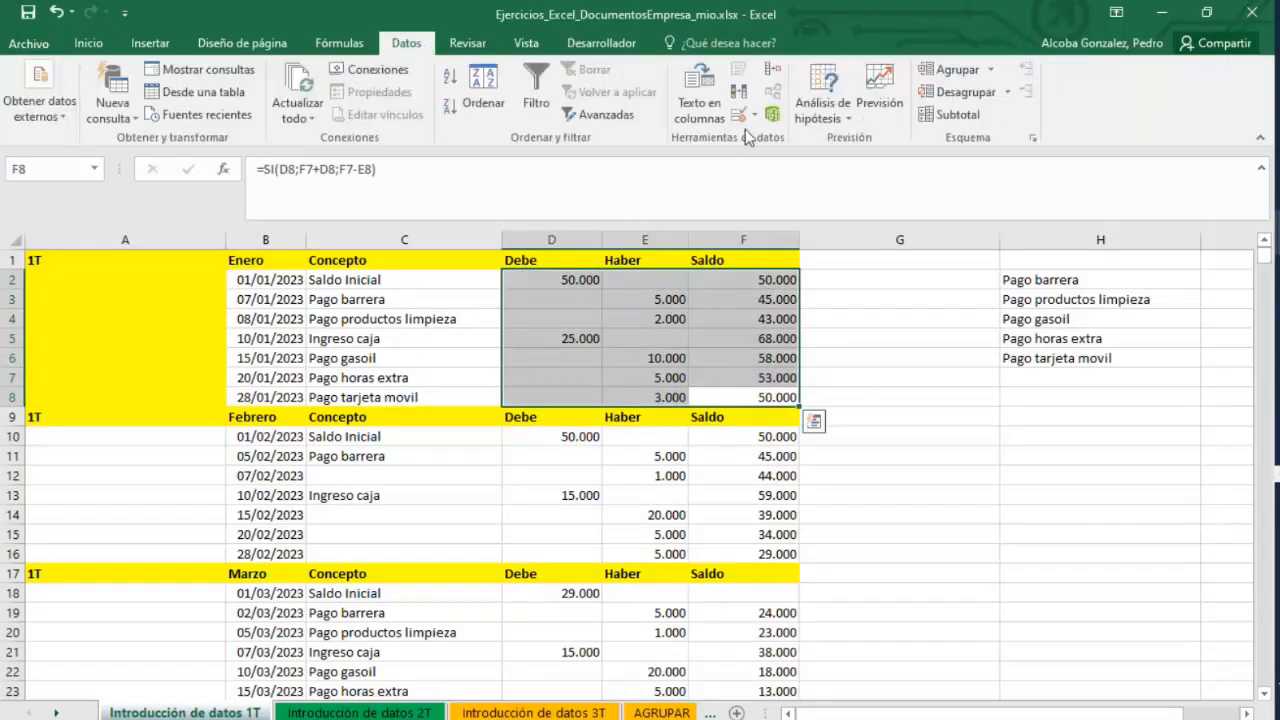
click(1277, 474)
Remove the fill colour from cells A2:A8.
drag(210, 402, 103, 277)
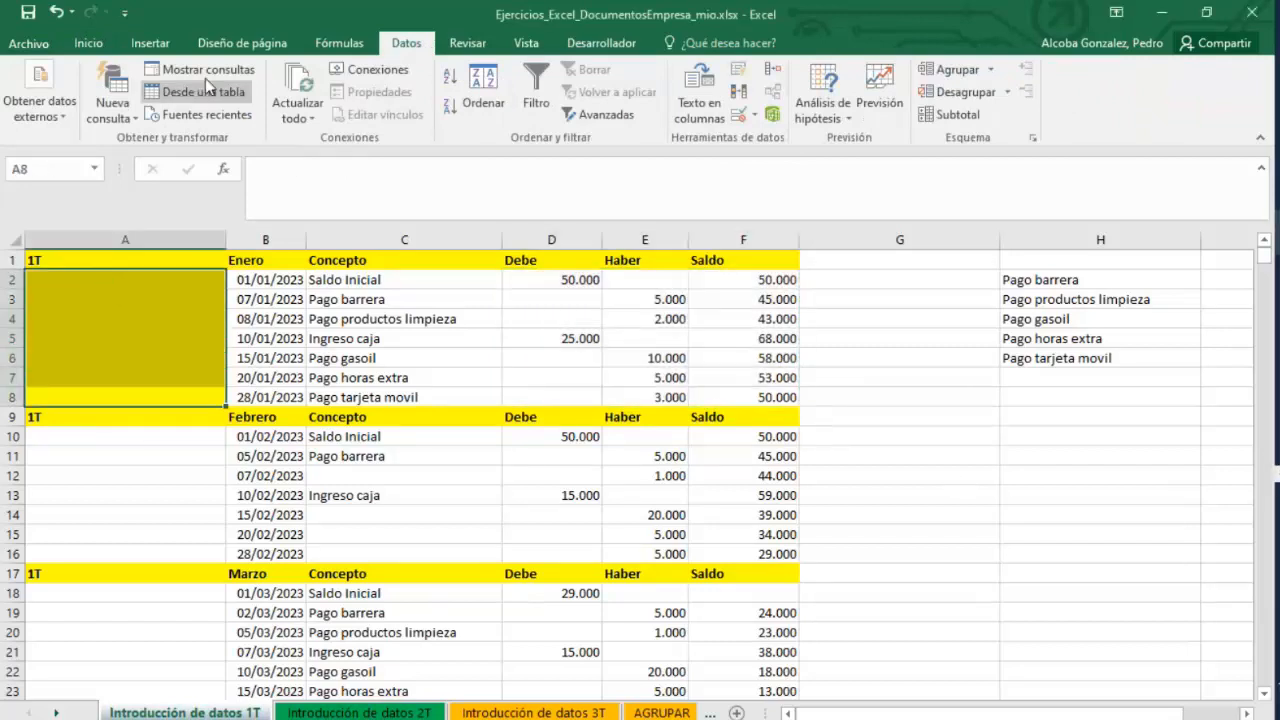
click(88, 43)
click(246, 107)
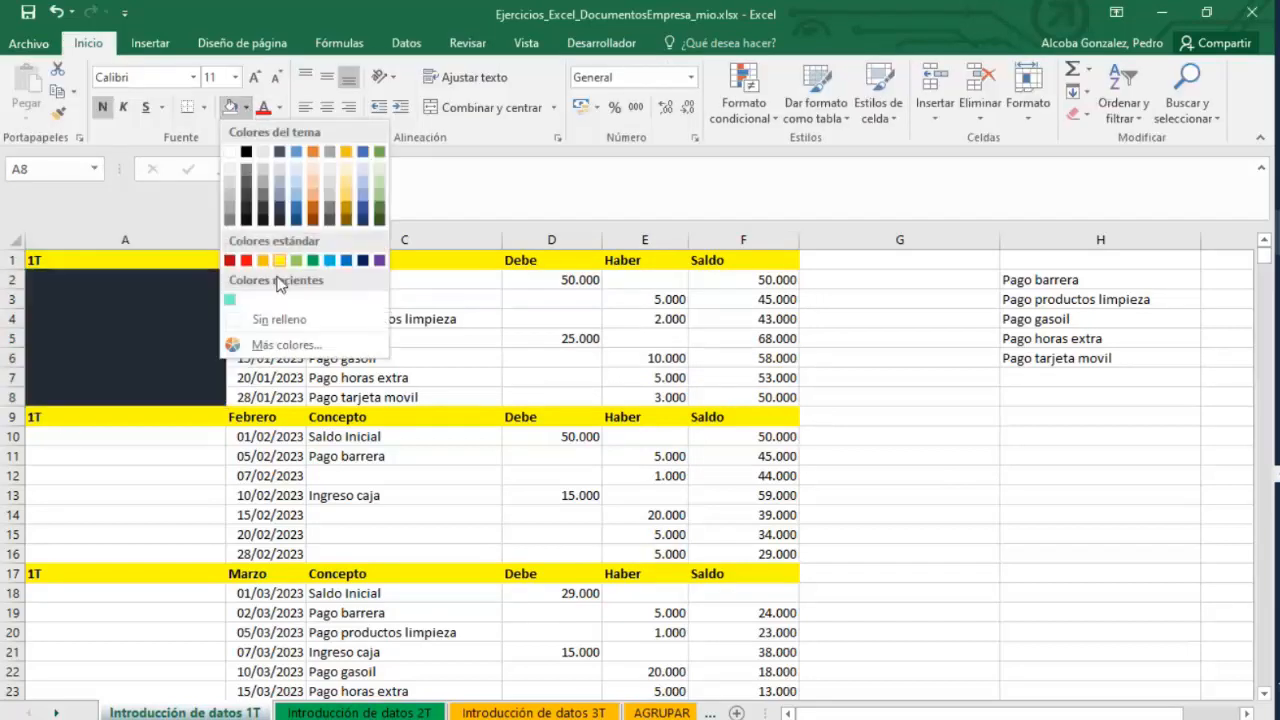
click(270, 320)
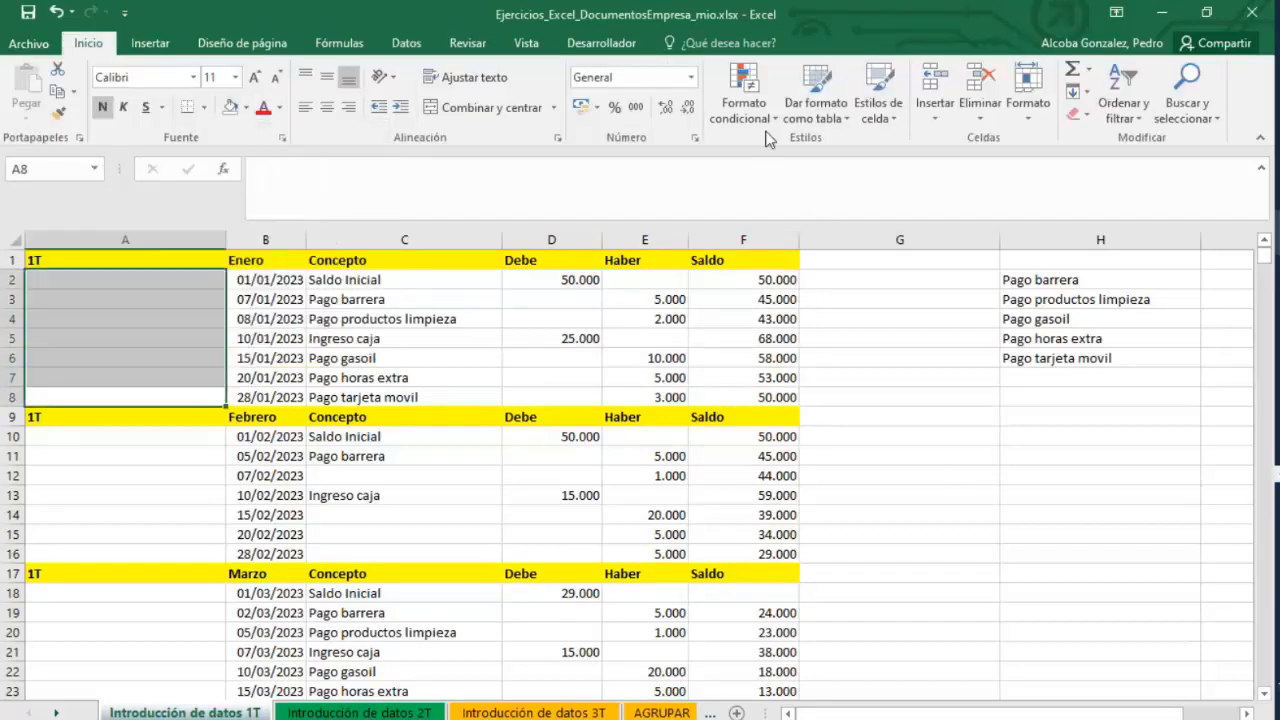
Try to enter 555000,00 in cell E3 of the Haber column to test the validation rule.
click(406, 43)
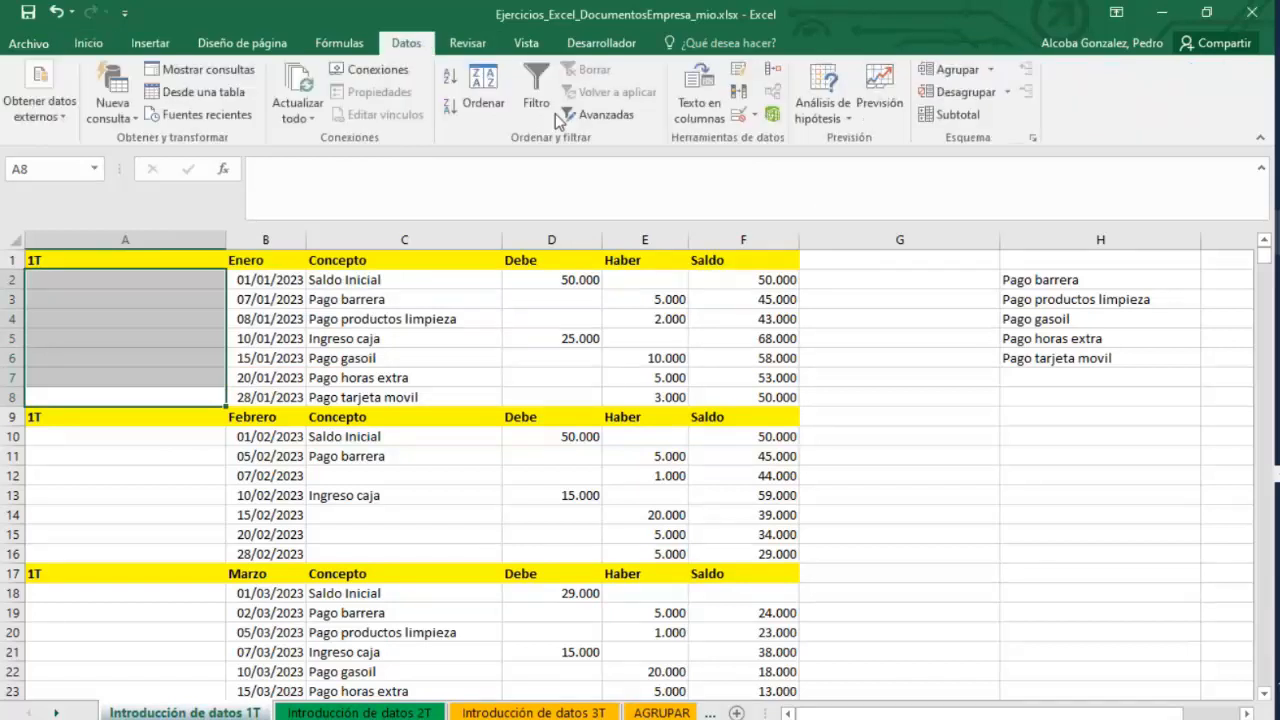
click(755, 118)
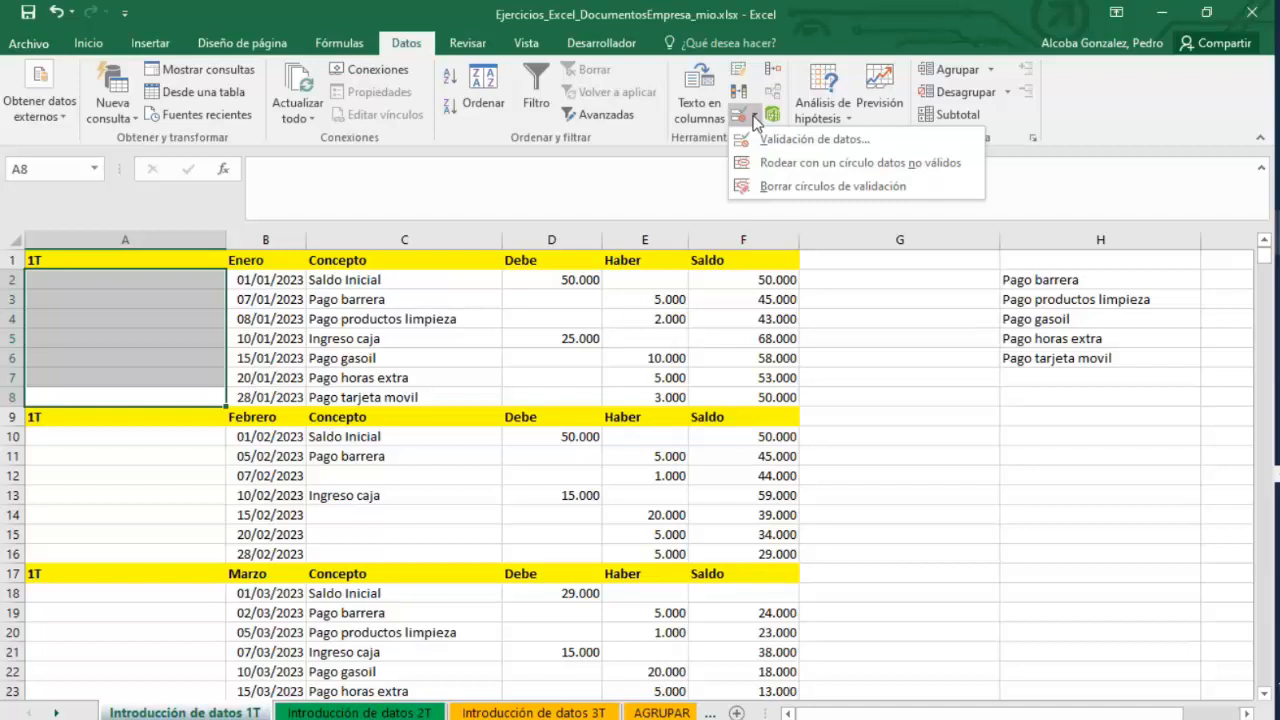
click(636, 296)
click(646, 300)
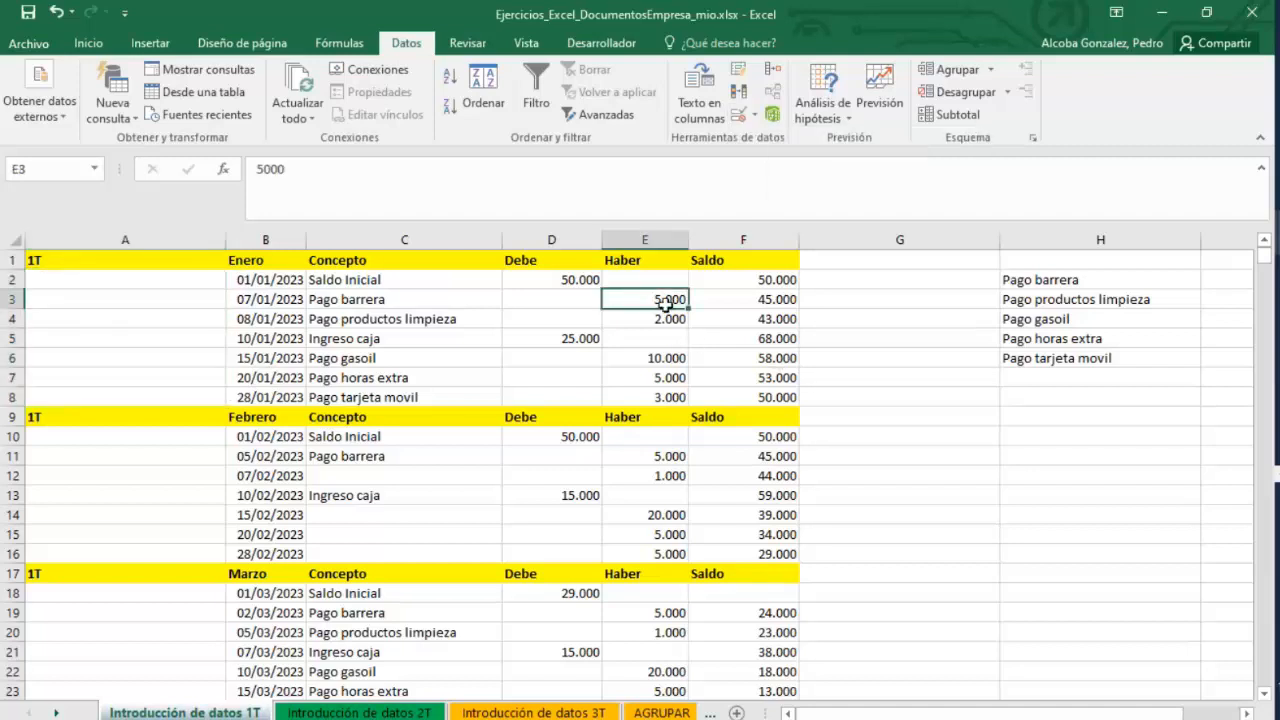
double_click(666, 304)
key(Delete)
key(Delete)
key(Delete)
text(555)
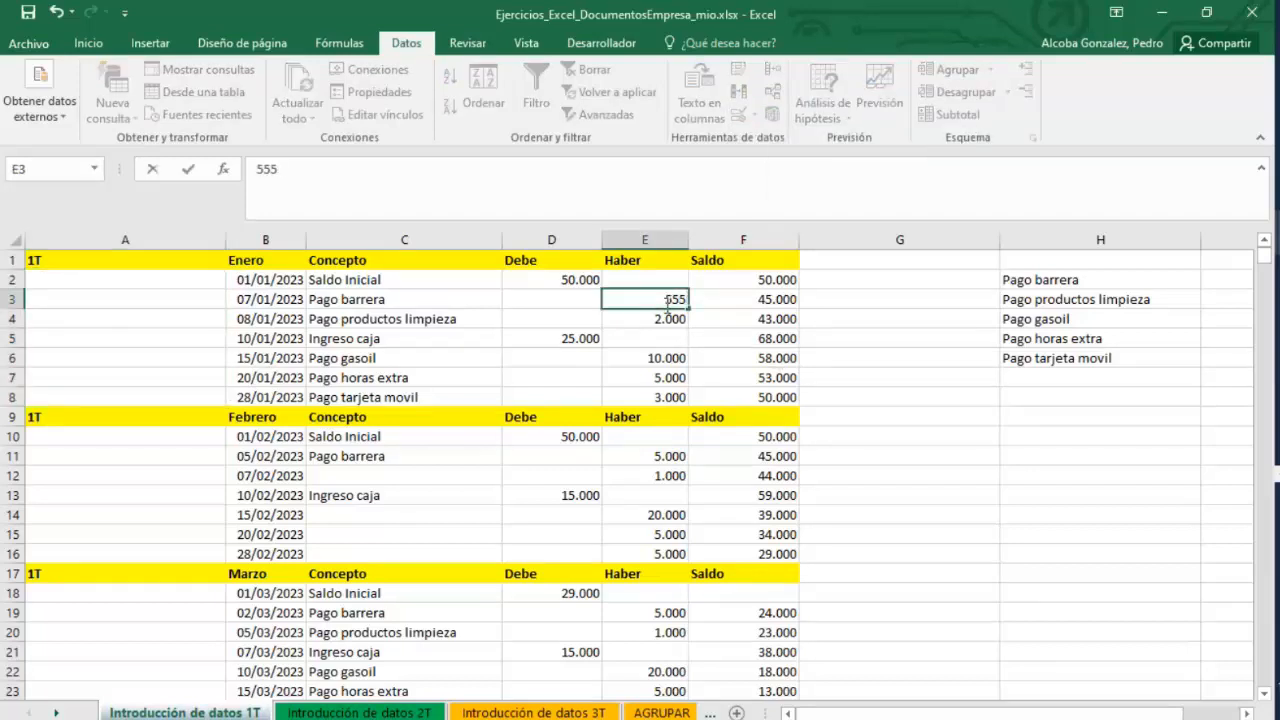
text(000,00)
key(Return)
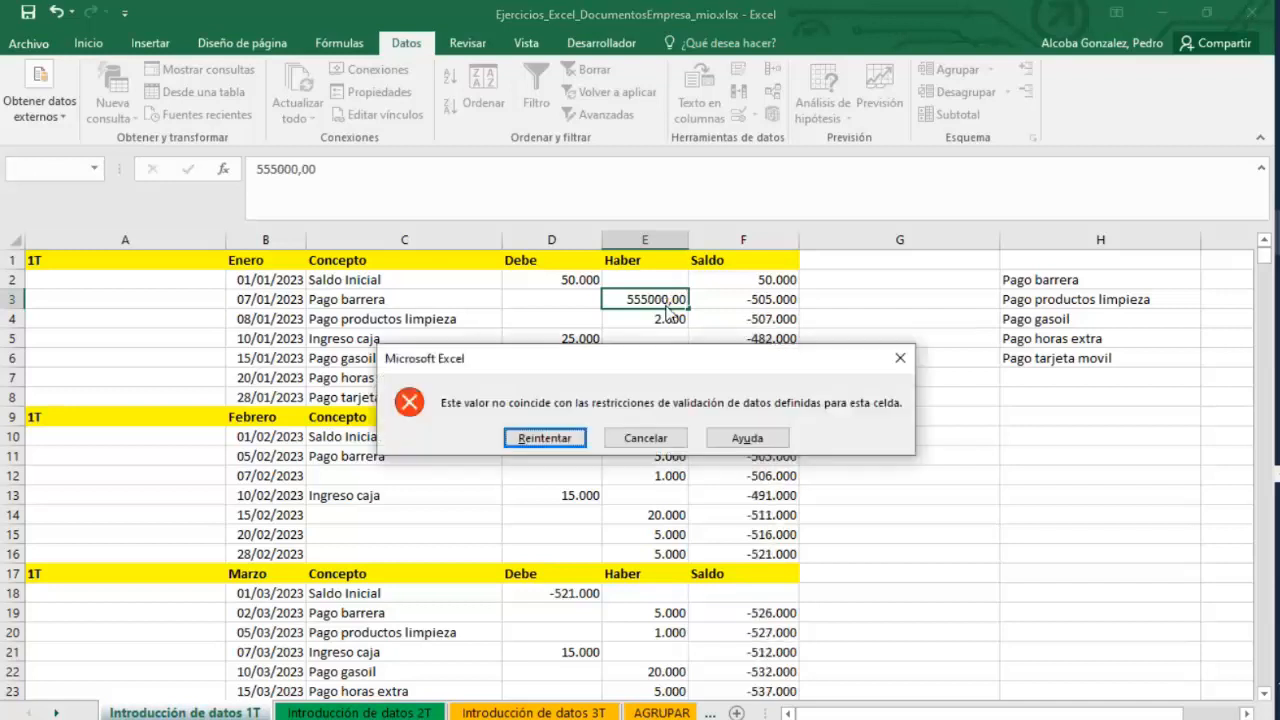
Dismiss the validation error and undo the entry in cell E3.
click(550, 440)
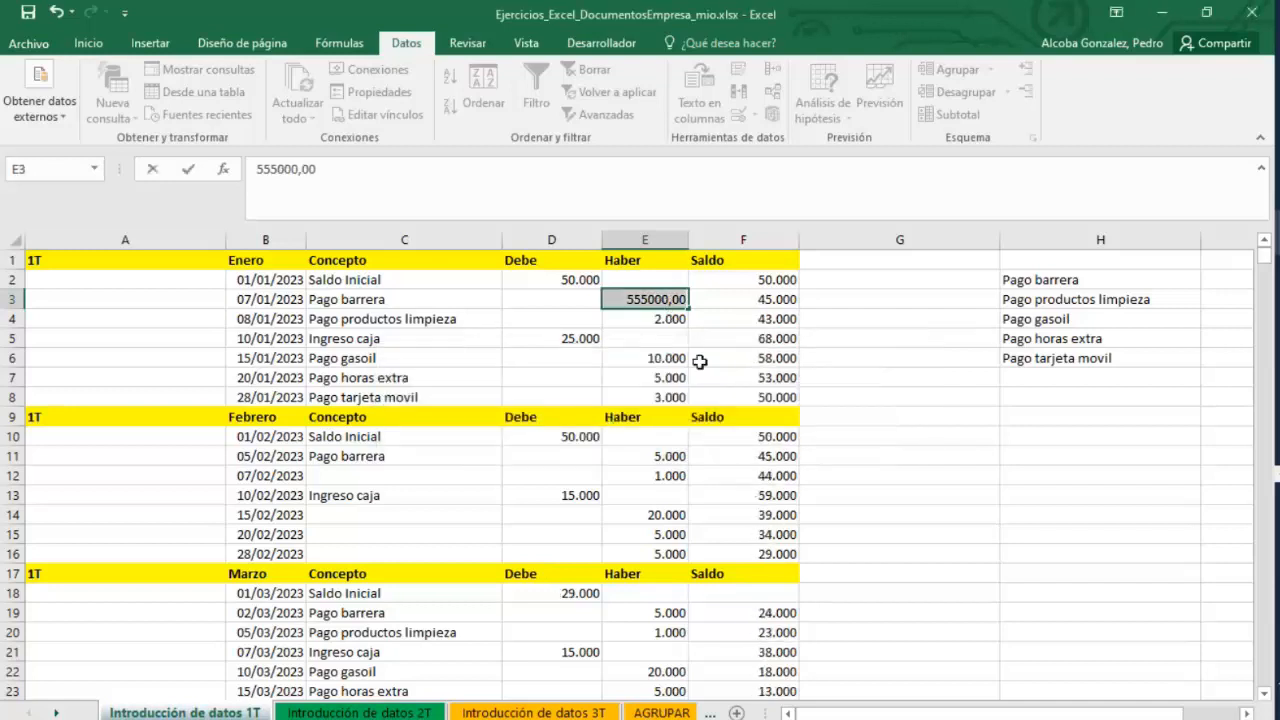
key(Return)
click(550, 440)
key(ctrl+z)
key(ctrl+z)
key(ctrl+z)
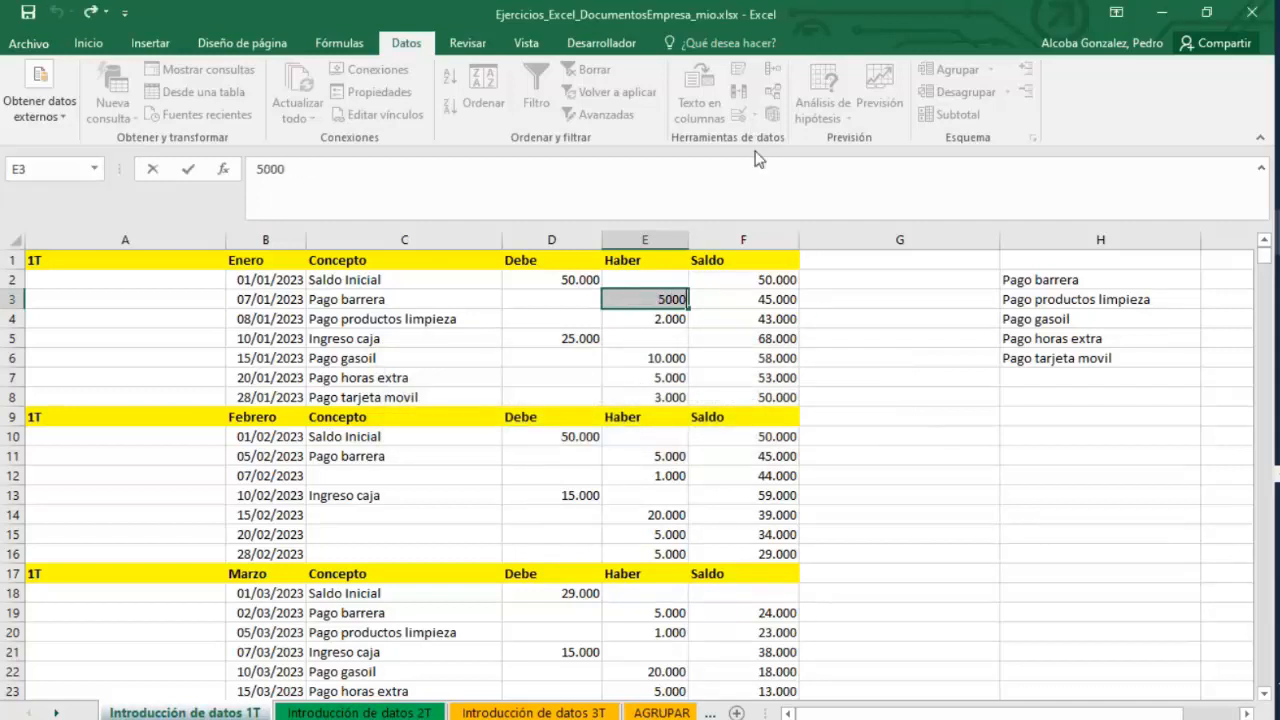
Open the data validation settings for D2:F8 and close them without changes.
click(866, 388)
click(755, 115)
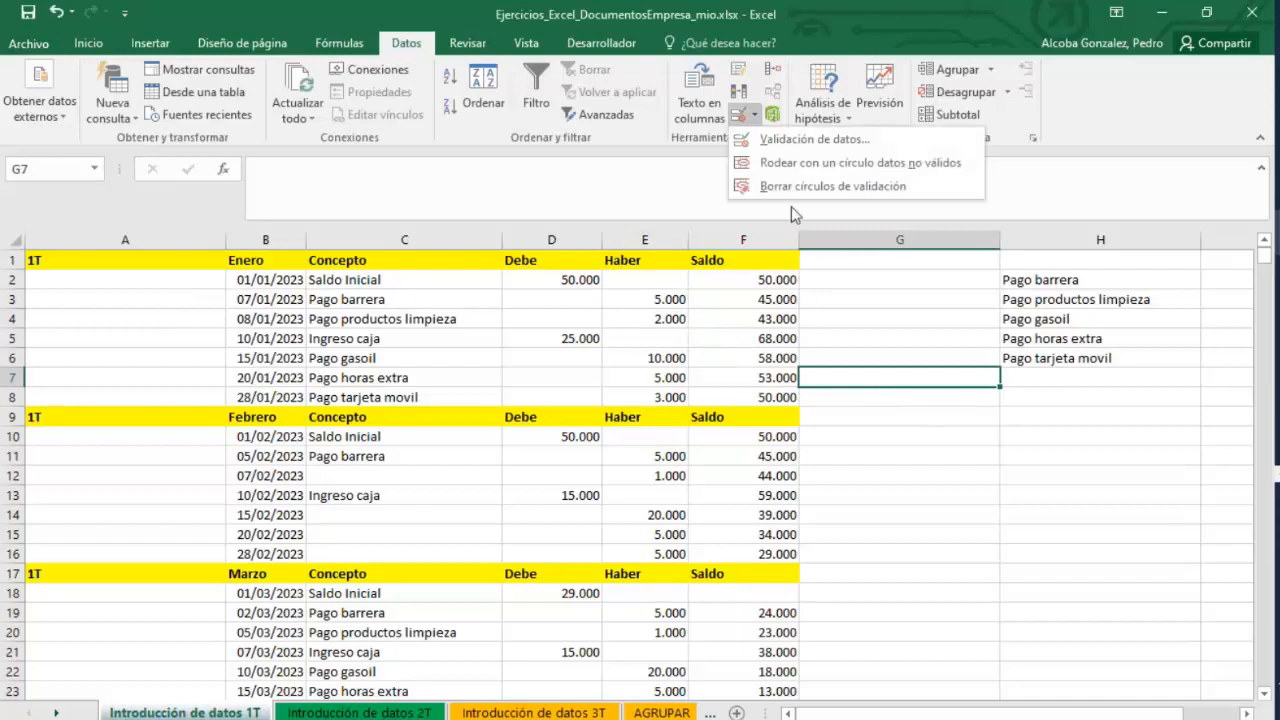
click(798, 163)
drag(745, 392, 555, 282)
click(738, 115)
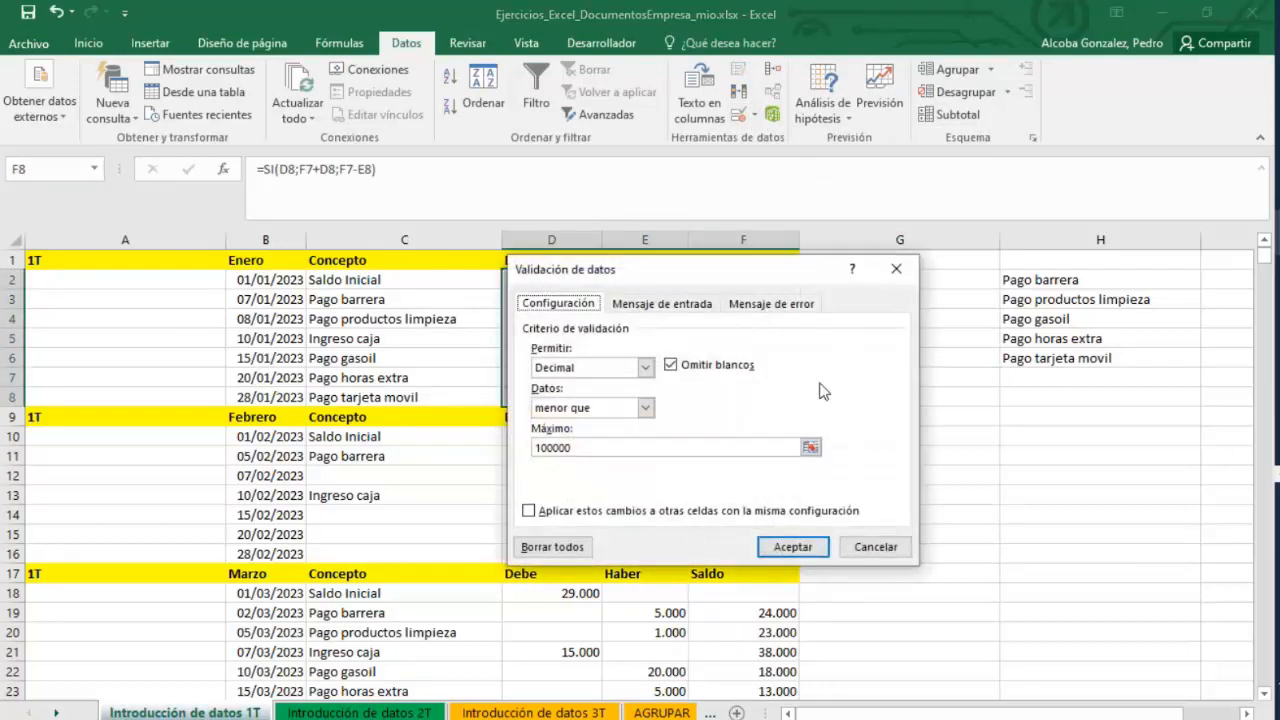
click(875, 547)
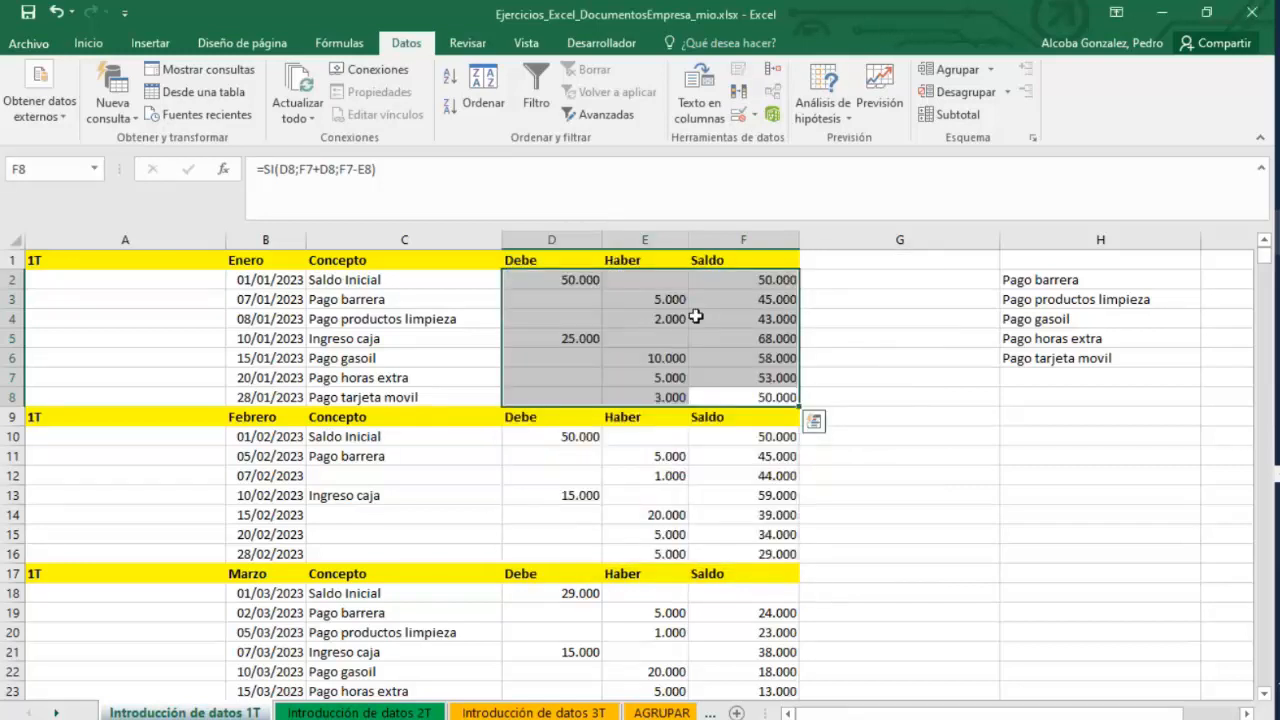
Switch to the Teams webinar window to read the meeting chat, then minimize it.
click(1277, 476)
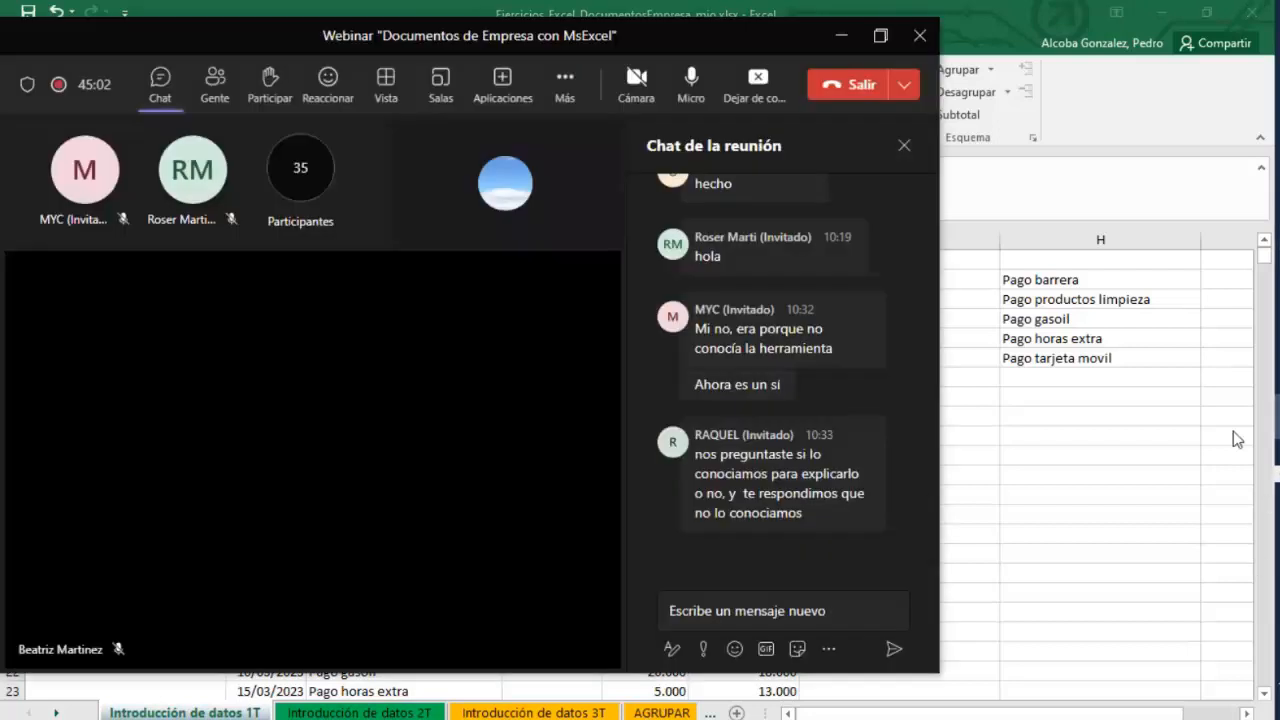
mouse_move(882, 527)
click(843, 40)
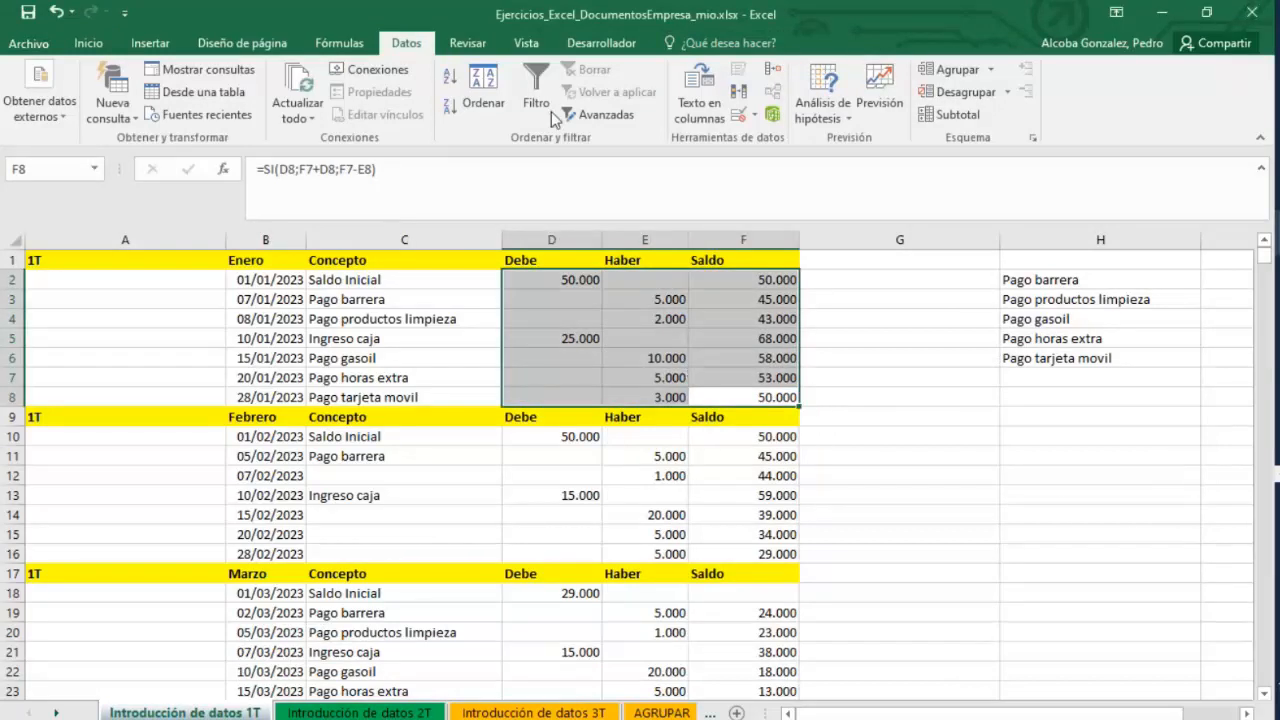
Add the input message 'Estas celdas solon permiten valor X' to the data validation of D2:F8.
click(752, 115)
click(789, 140)
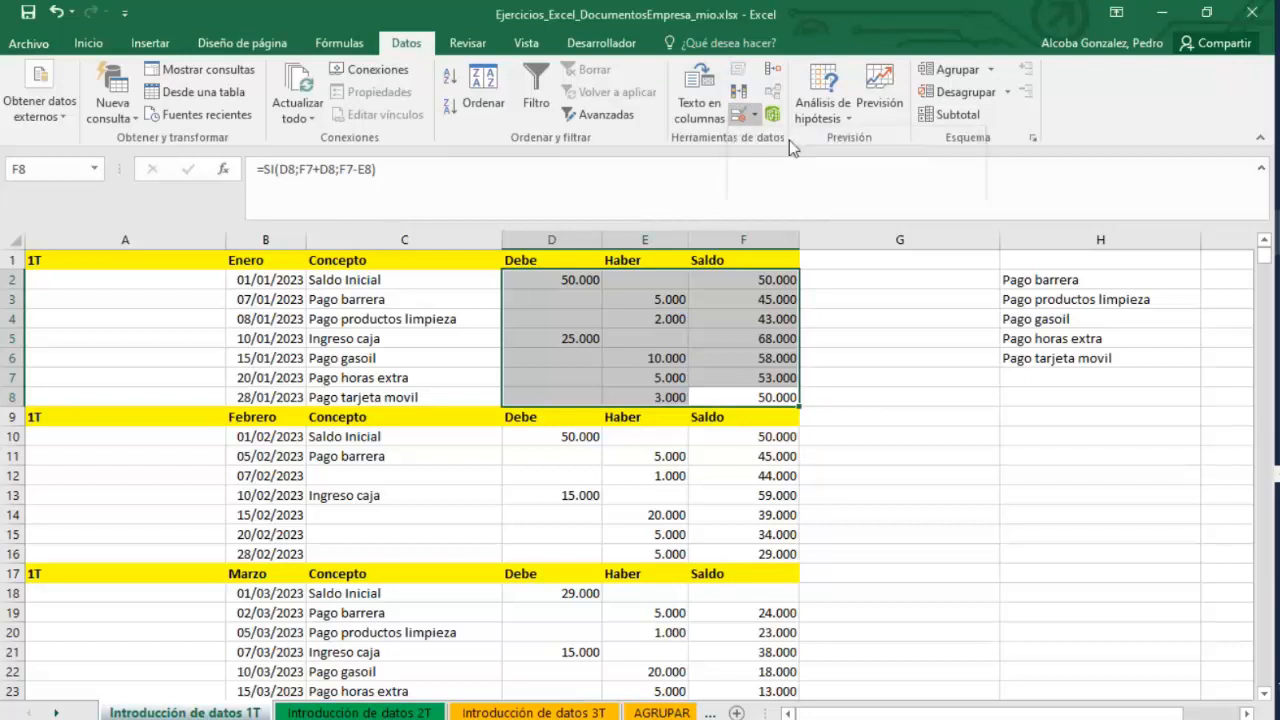
click(690, 304)
click(585, 434)
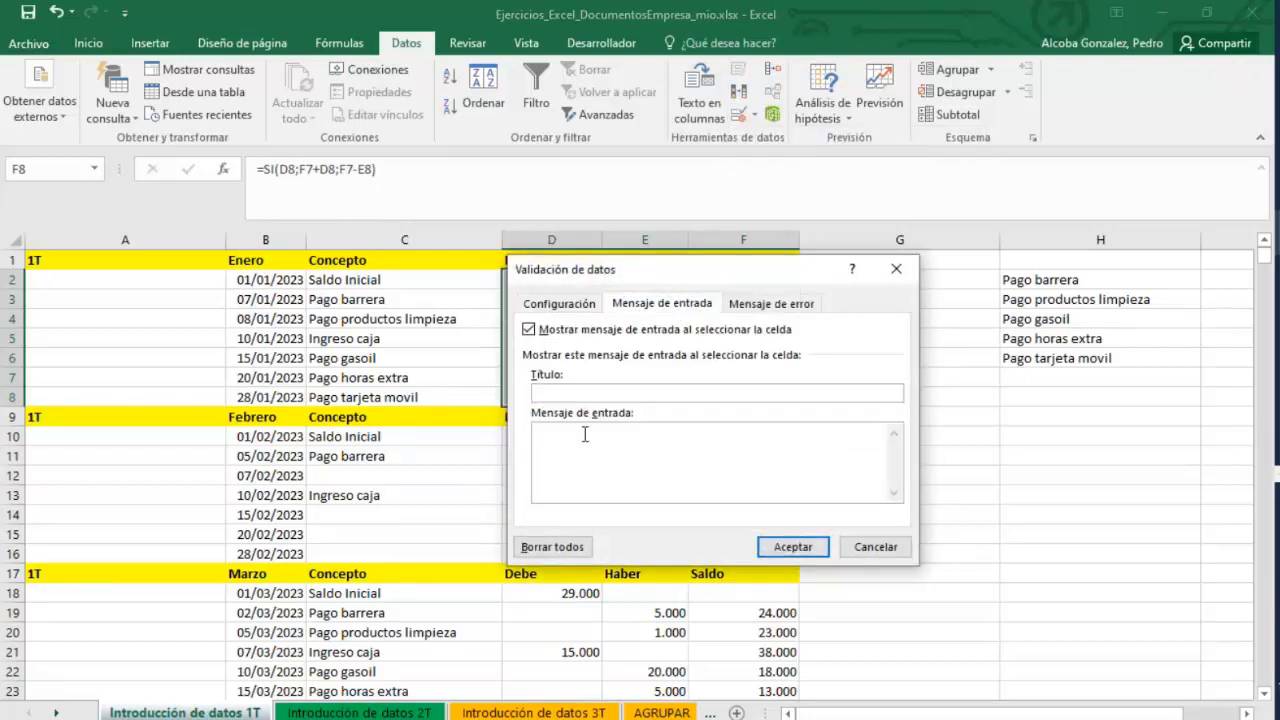
click(765, 304)
click(655, 303)
text(Estas celdas sólo)
click(793, 547)
Set the validation error message of cell E3 to 'Este valor no esta permitidos', then enter 5000,06 in E3.
click(615, 310)
click(588, 280)
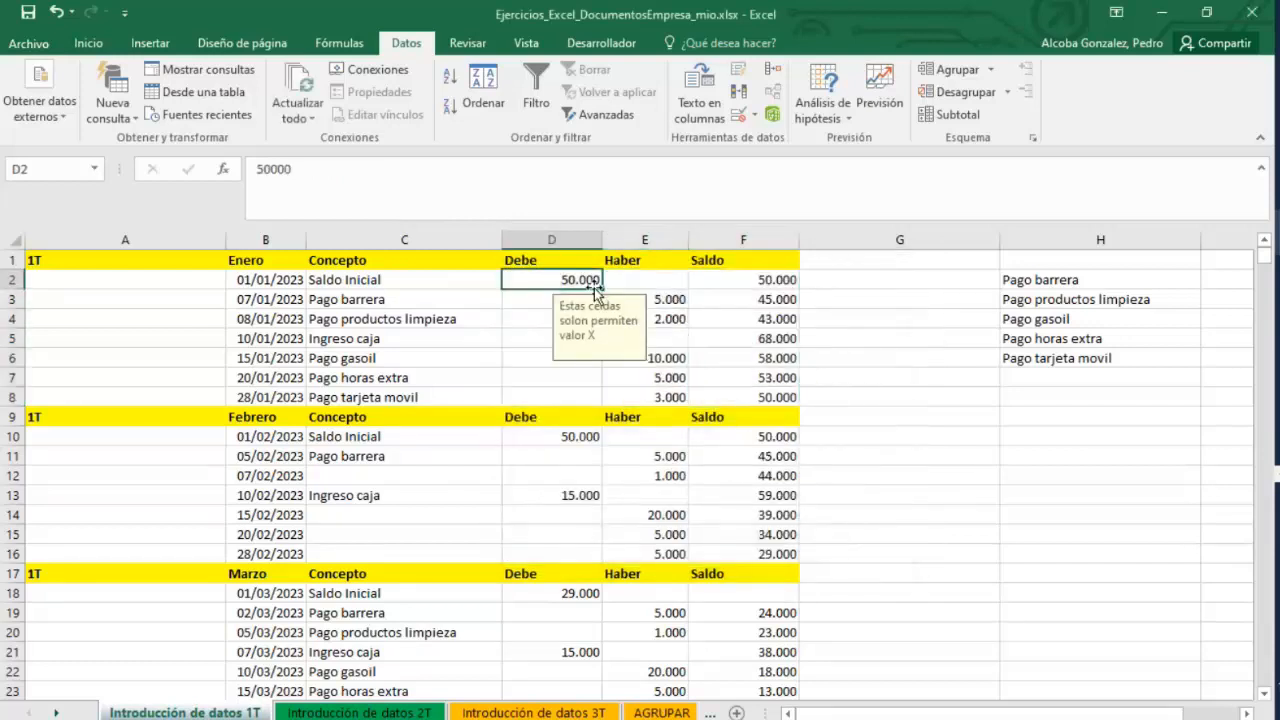
click(675, 298)
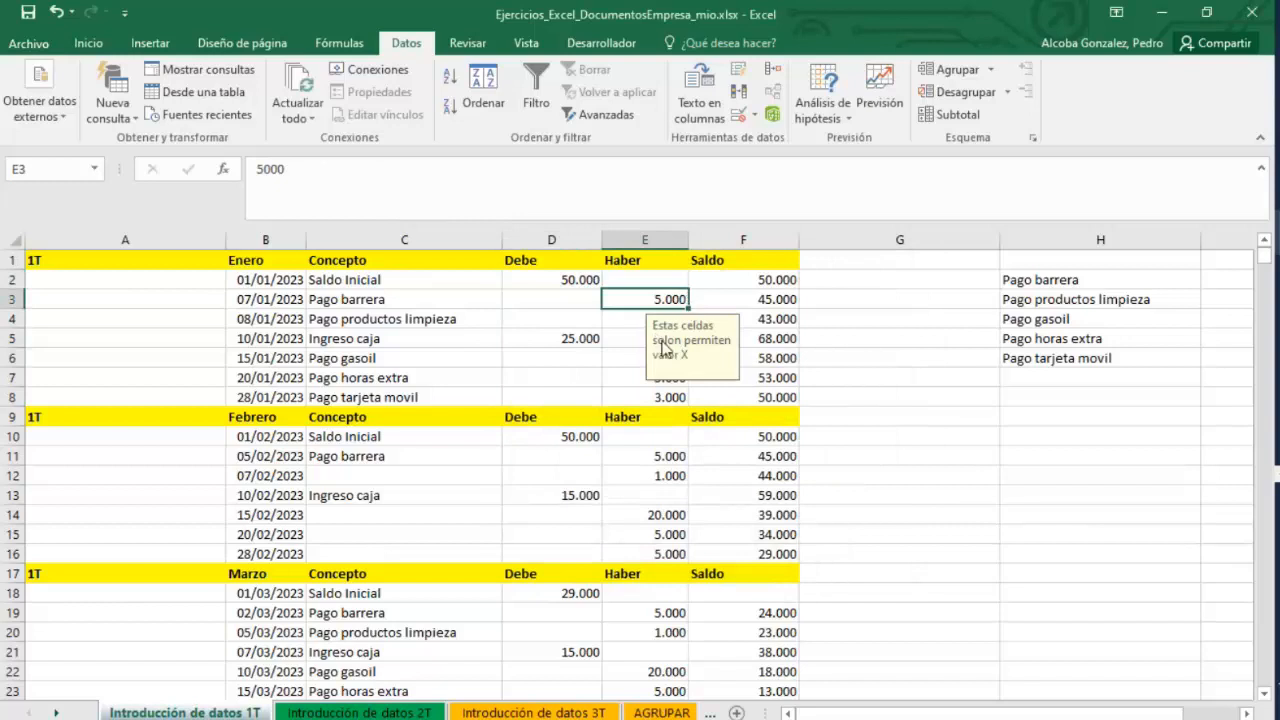
click(751, 117)
click(752, 136)
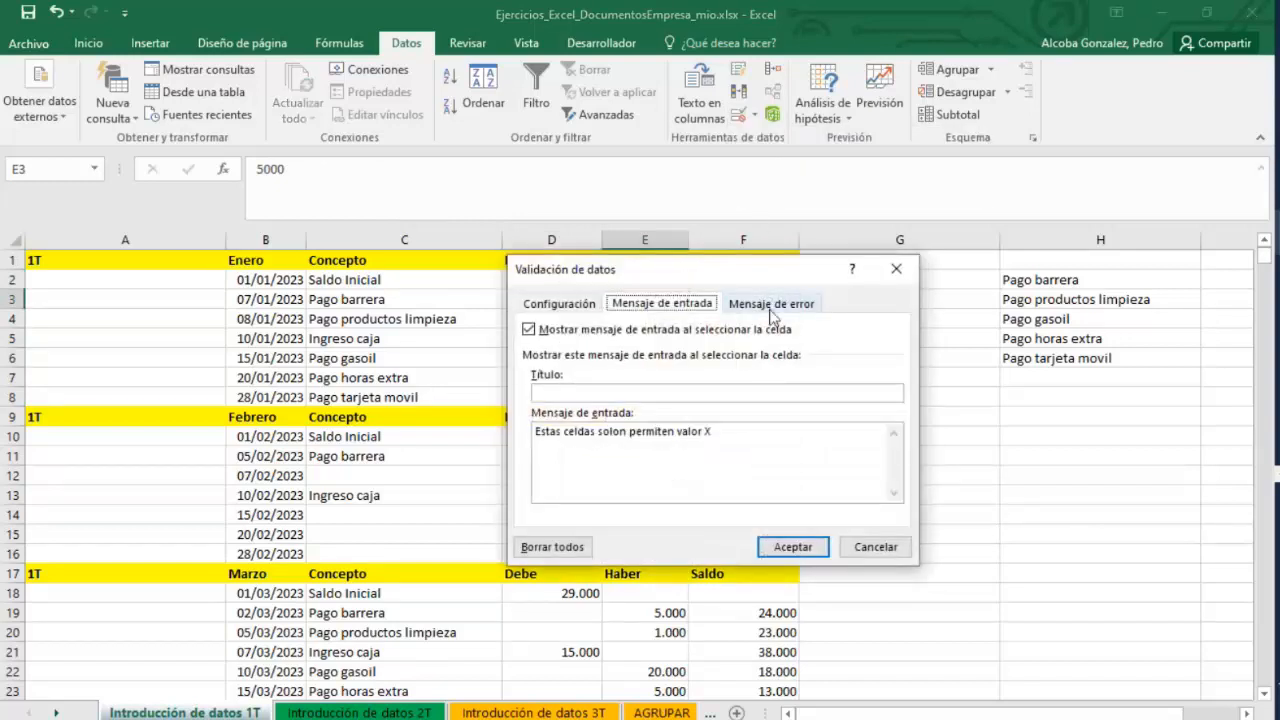
click(771, 305)
click(757, 447)
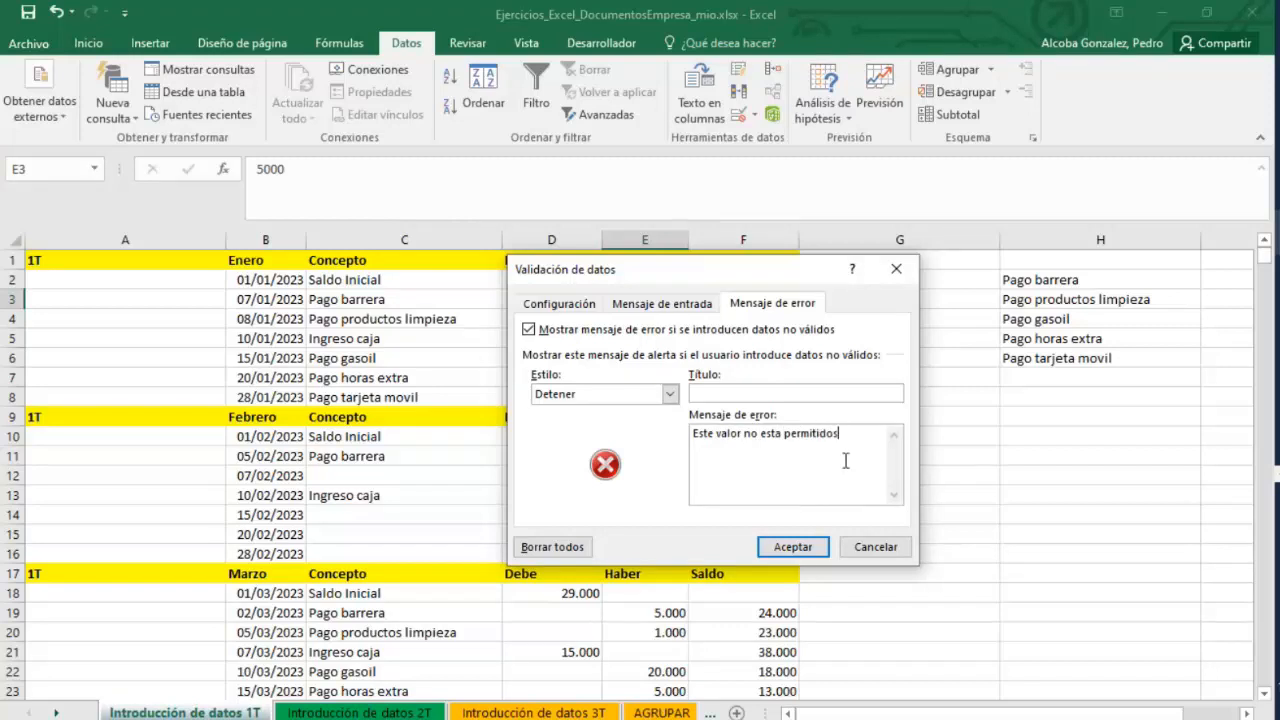
click(812, 545)
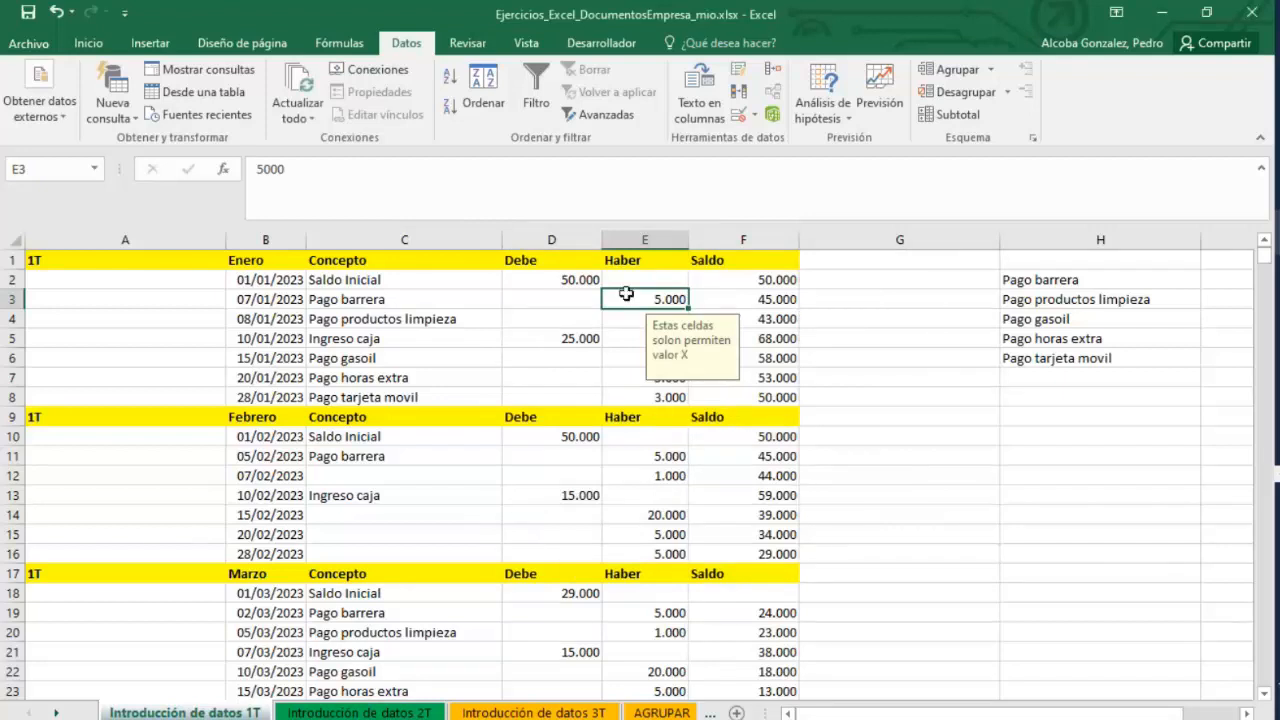
text(5000,06)
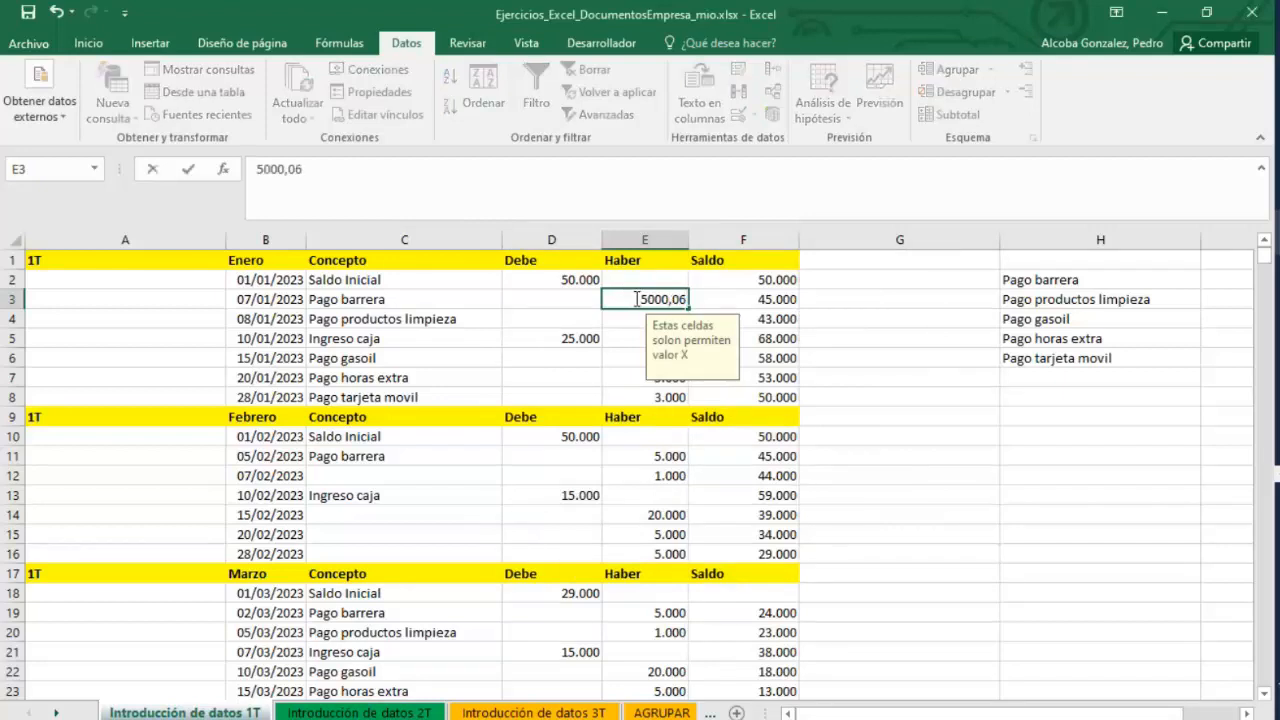
key(Return)
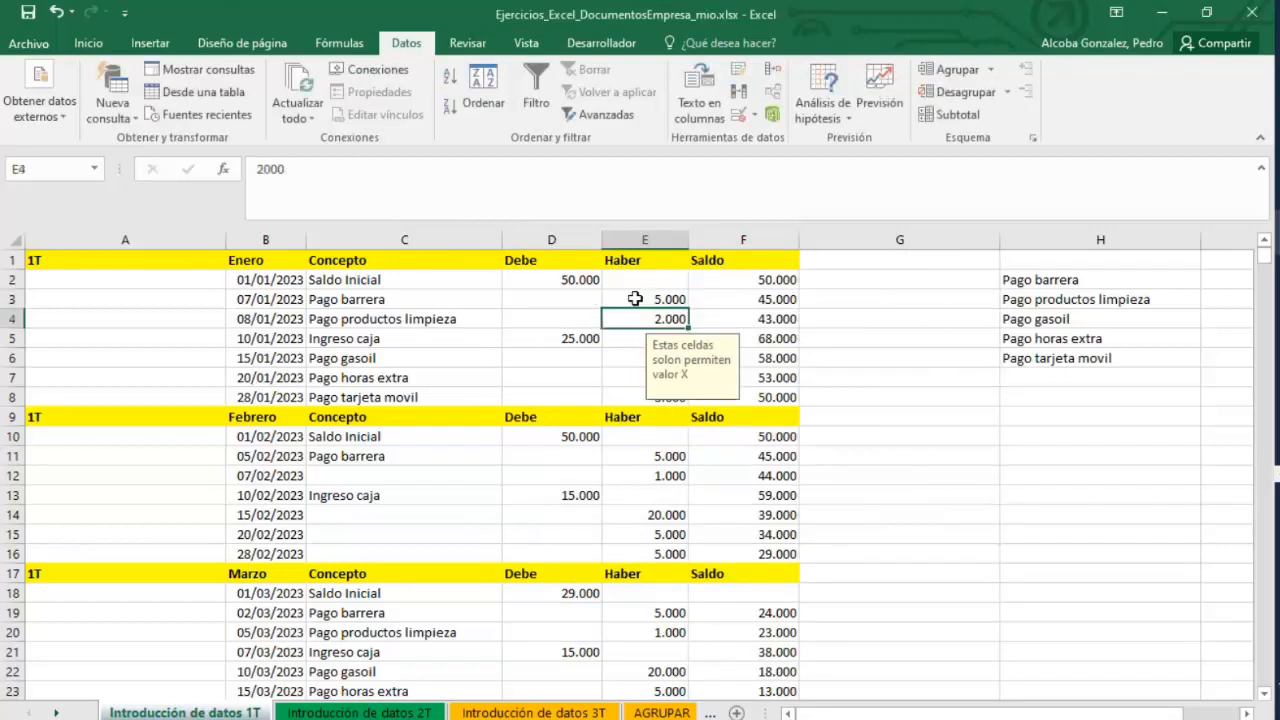
Undo the last cell entry and select cell A1.
key(ctrl+z)
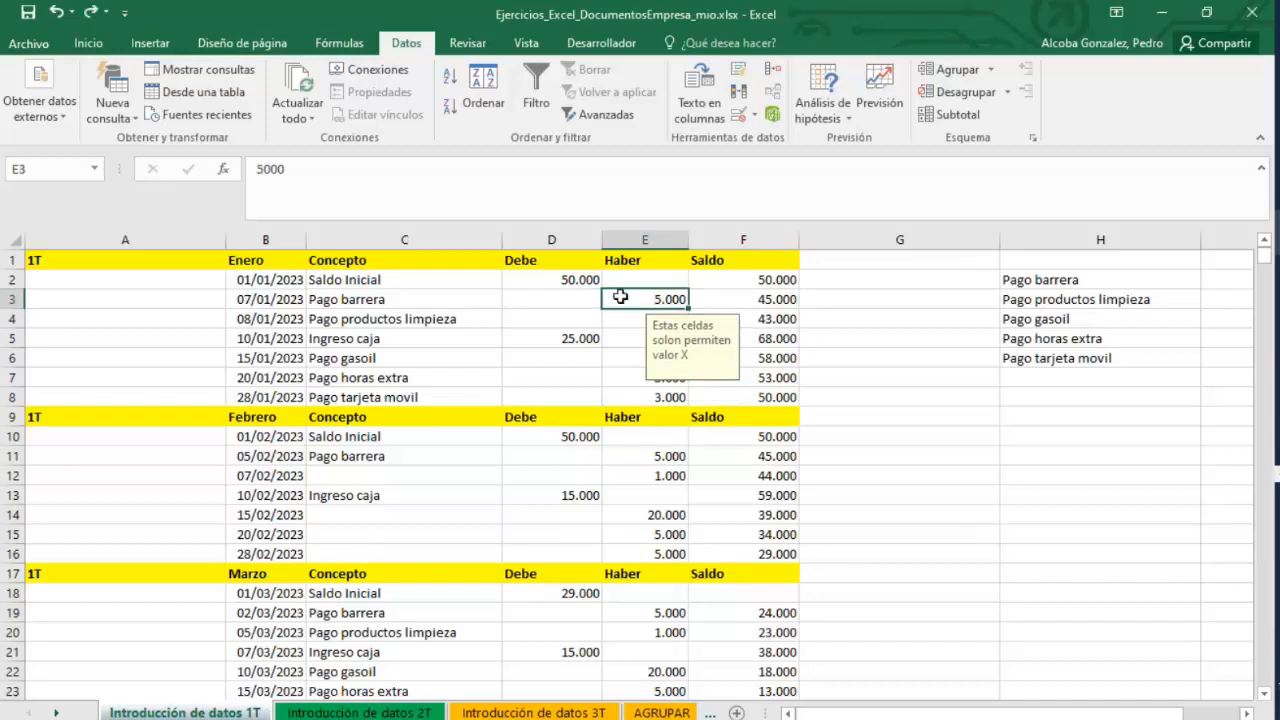
click(106, 302)
click(120, 263)
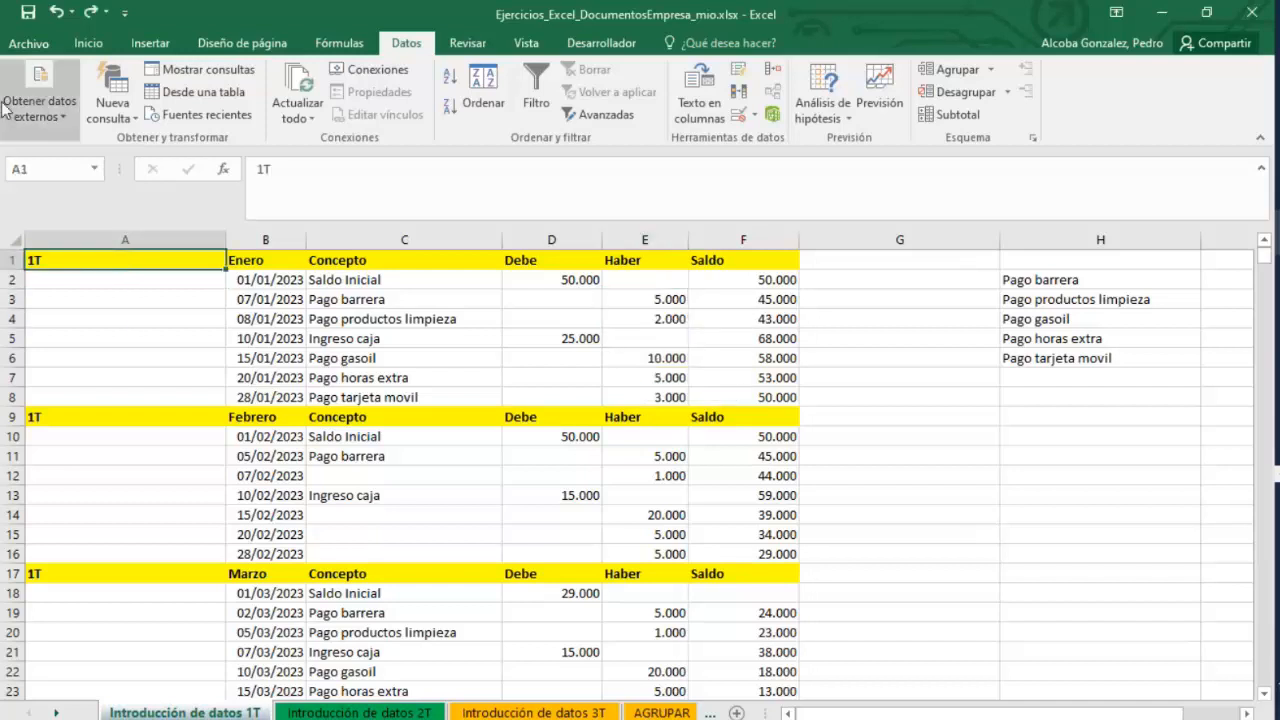
click(28, 43)
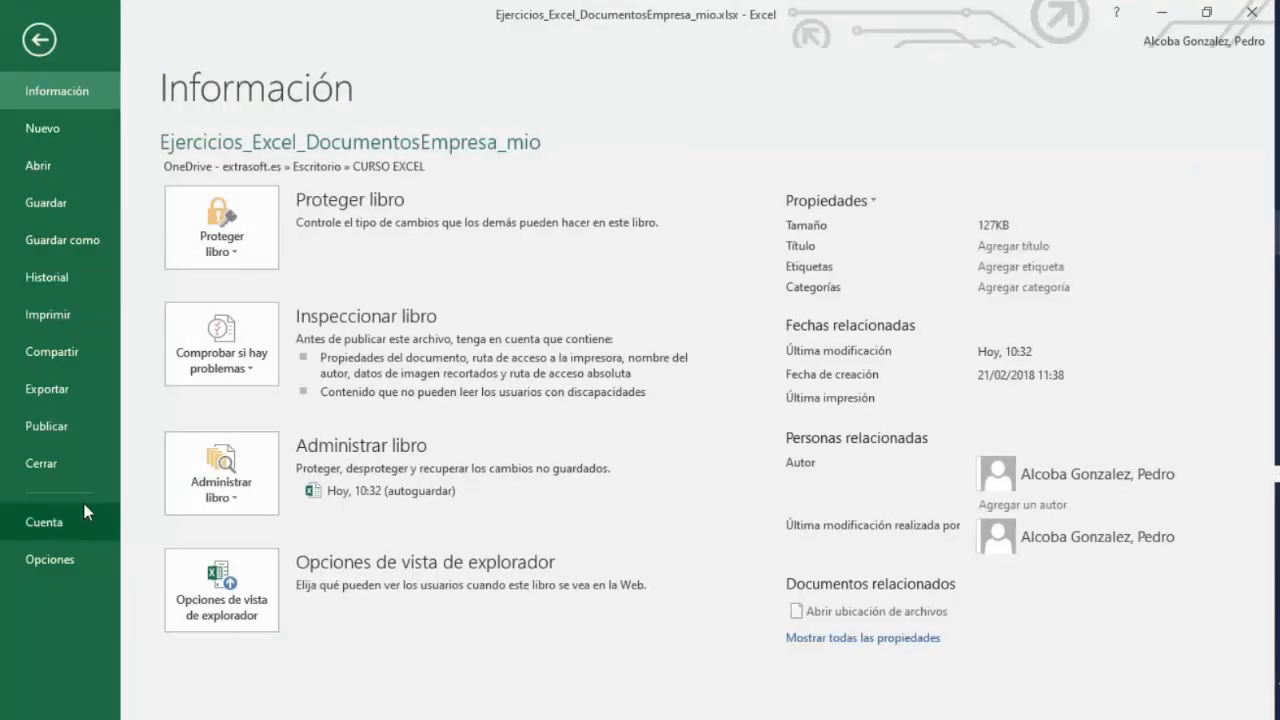
click(59, 550)
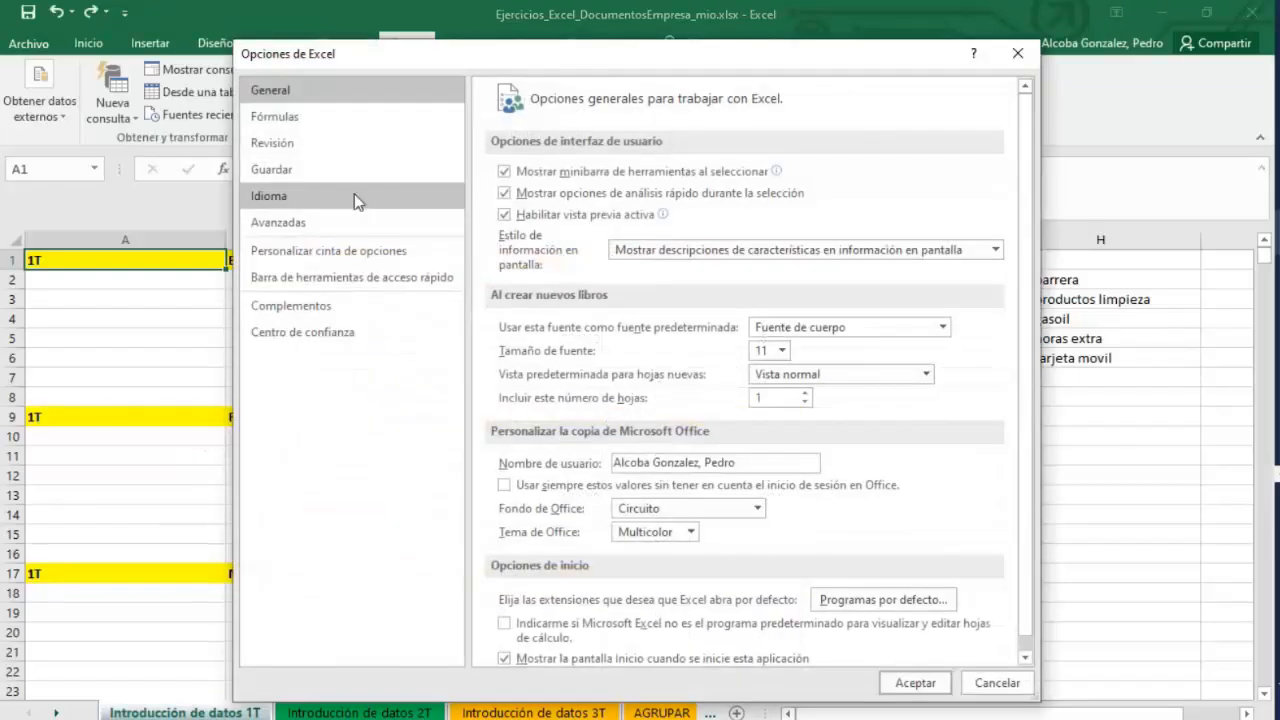
click(310, 254)
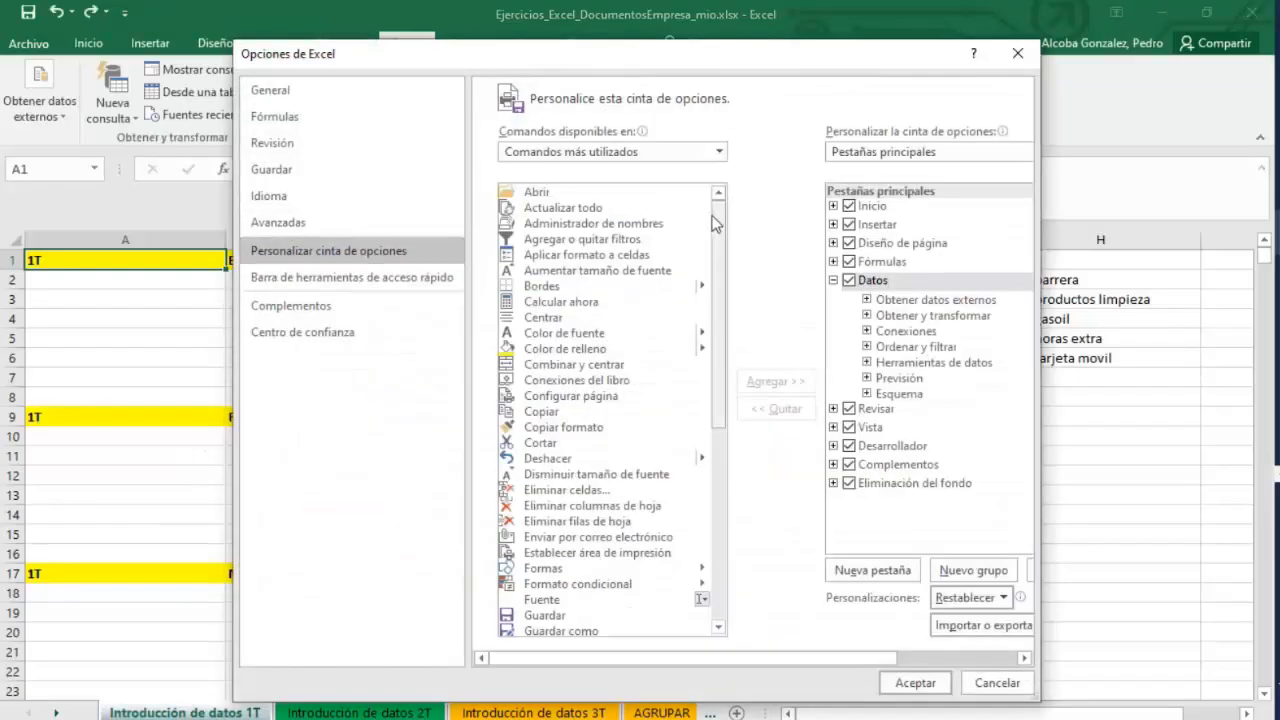
drag(718, 222, 712, 160)
click(717, 152)
click(614, 192)
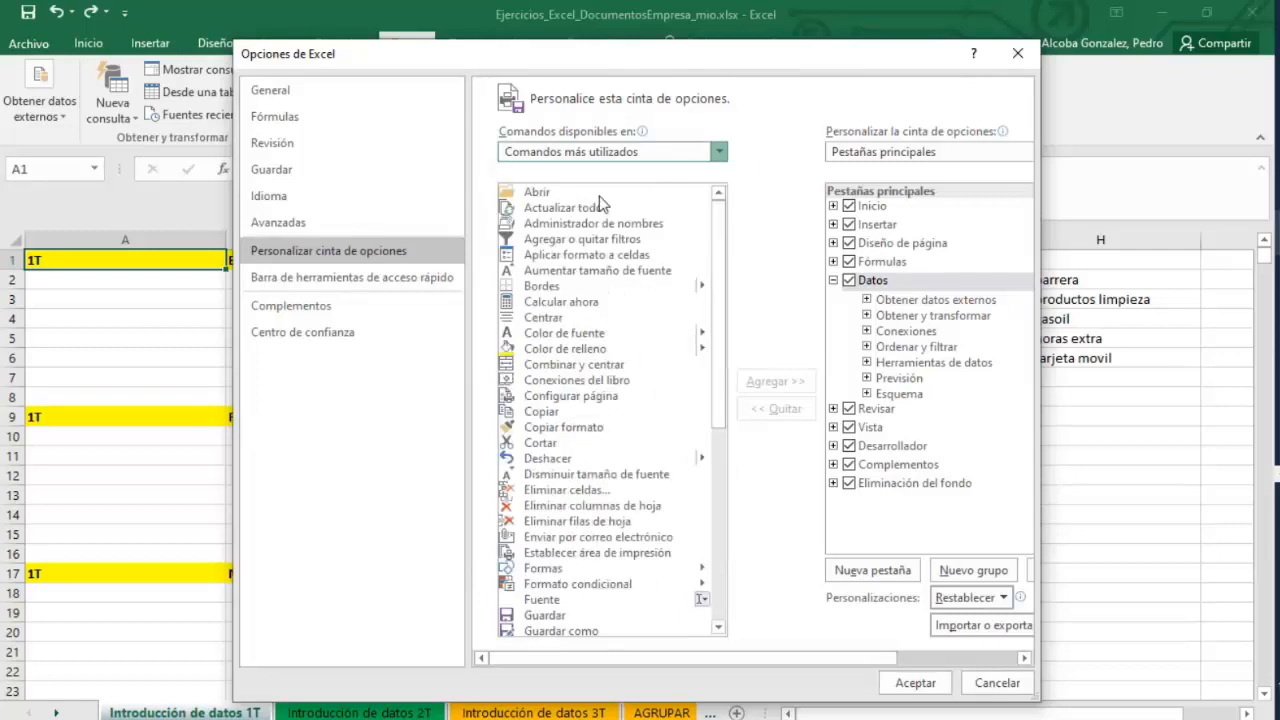
click(718, 152)
click(605, 191)
key(Down)
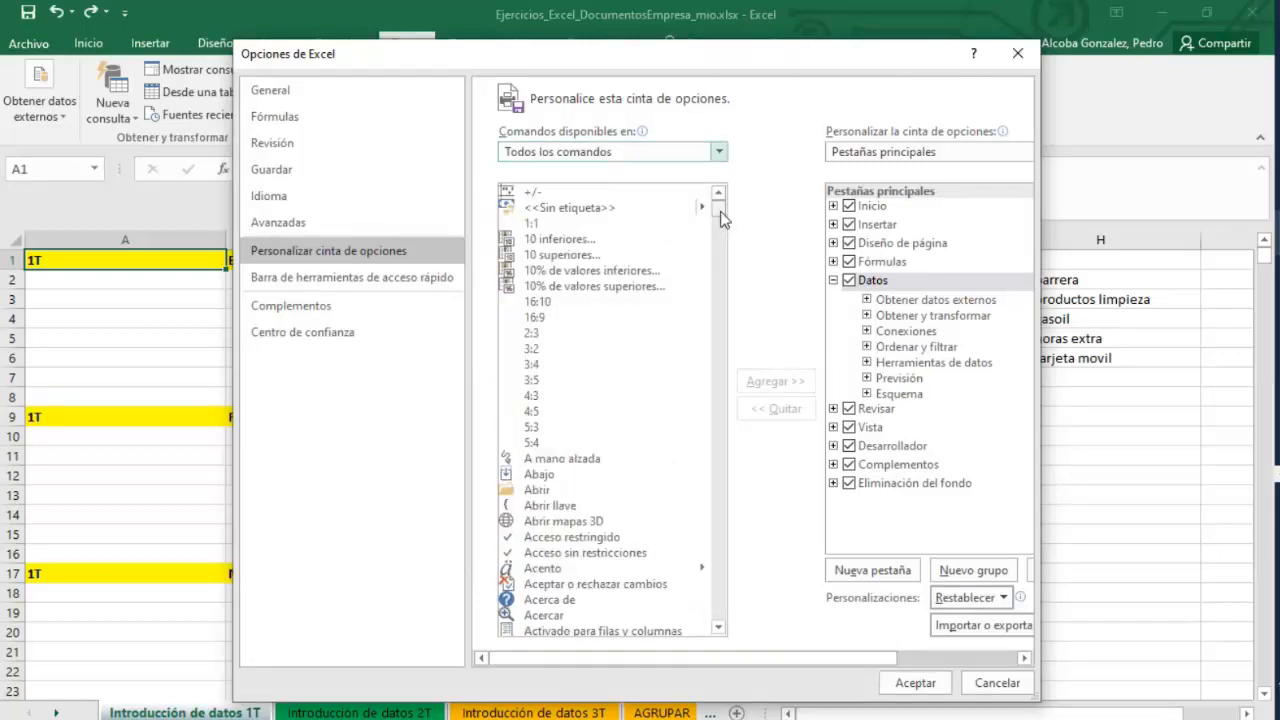
drag(720, 211, 724, 418)
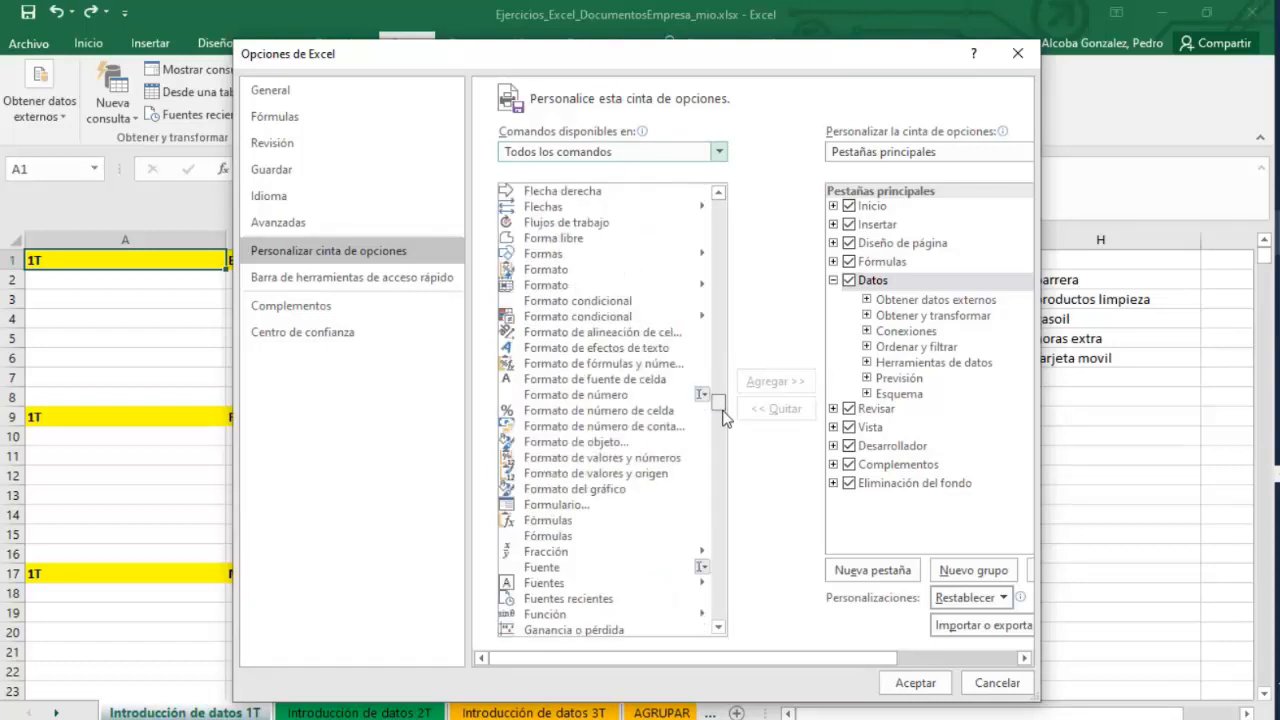
click(557, 505)
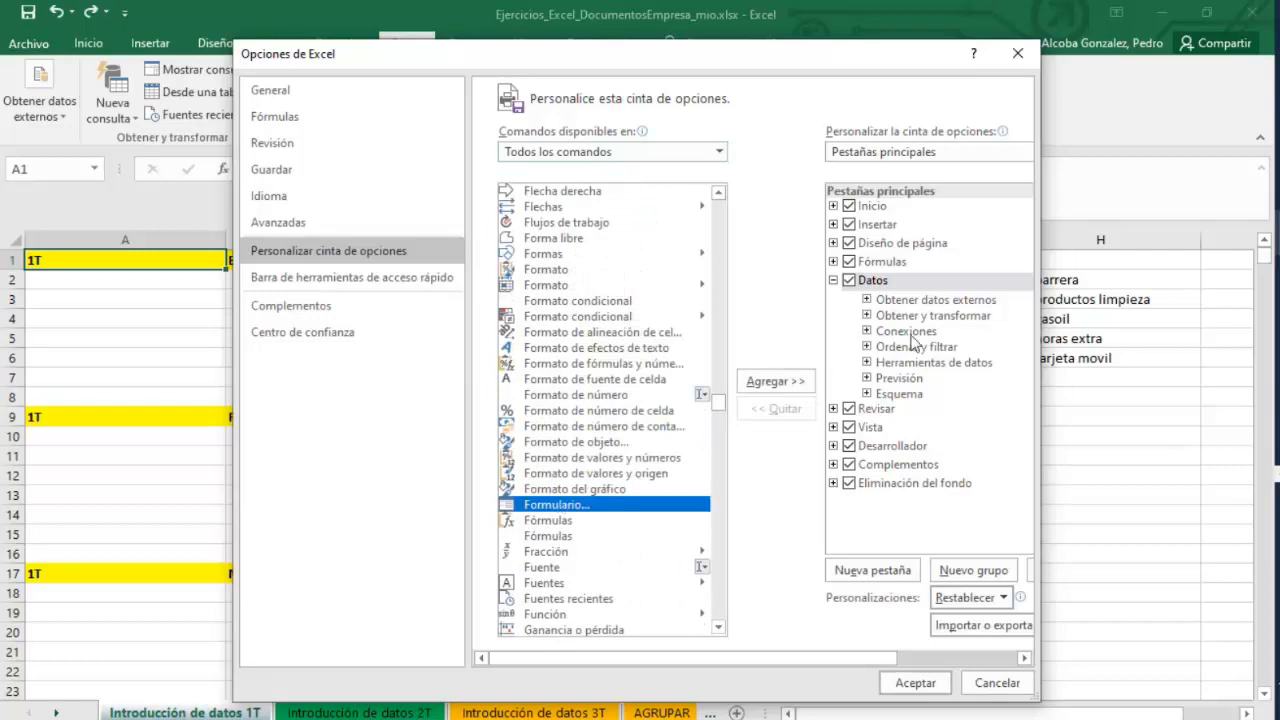
click(878, 207)
click(833, 206)
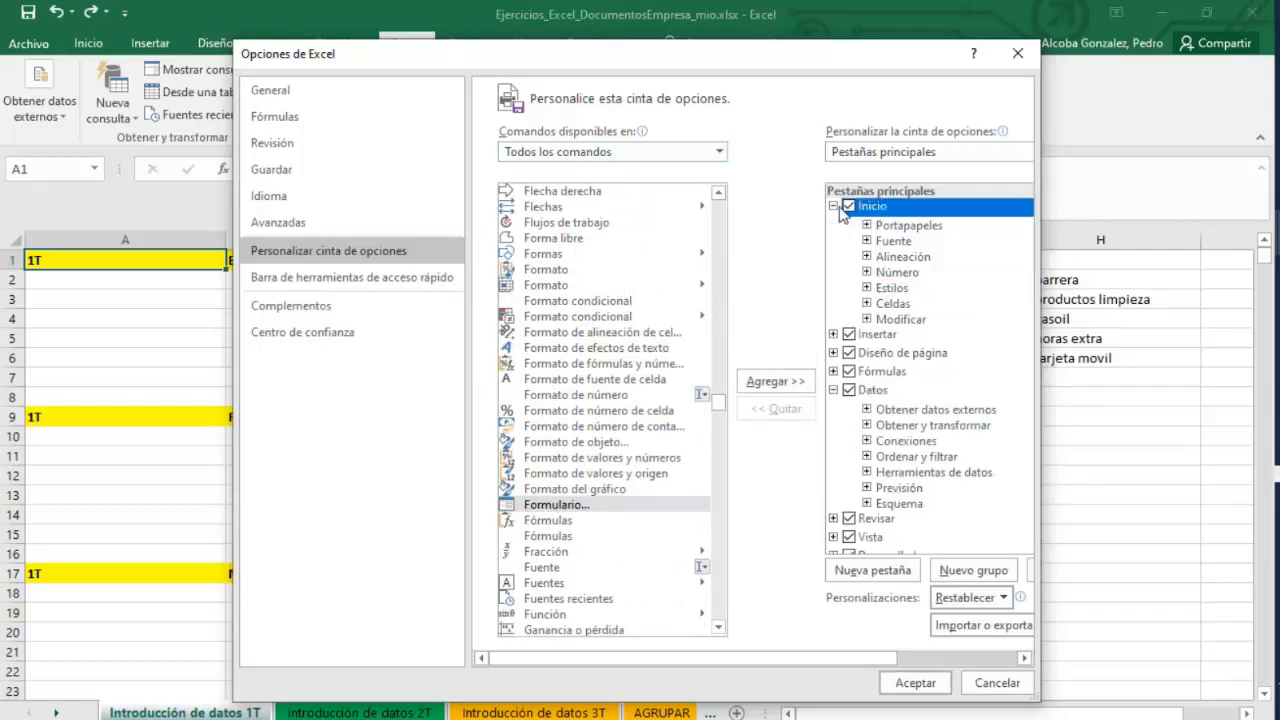
click(900, 319)
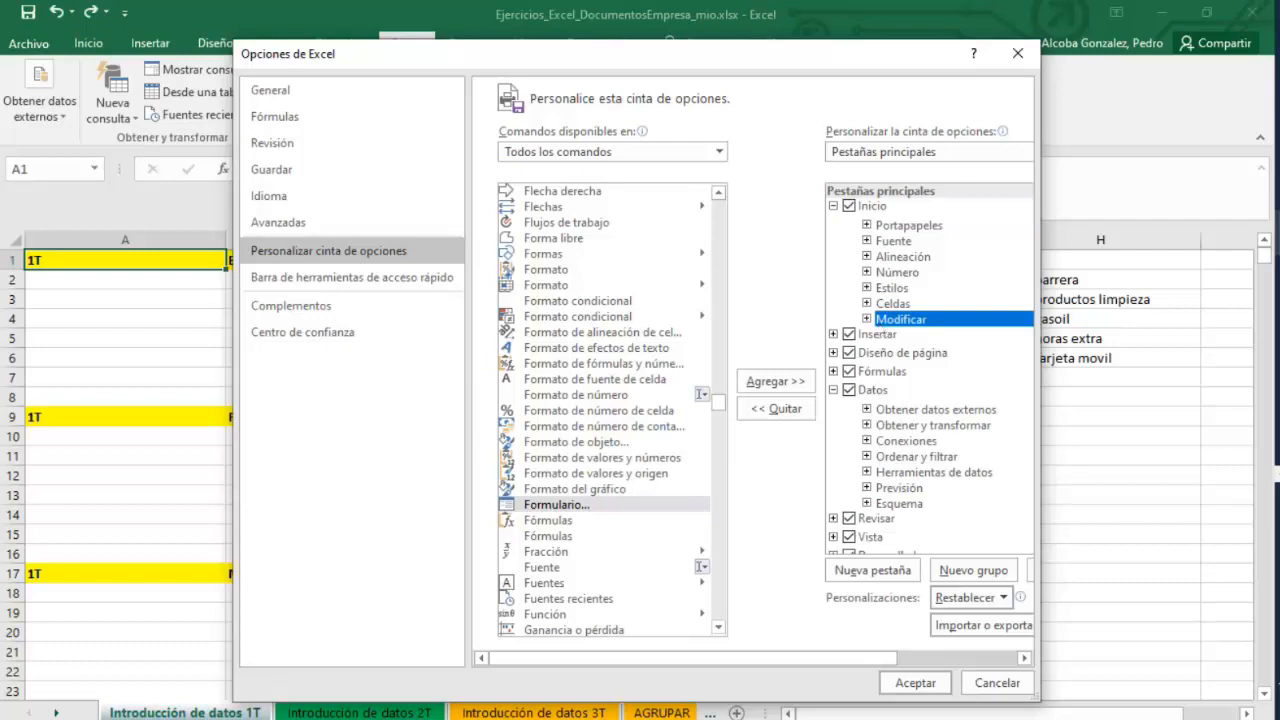
click(995, 684)
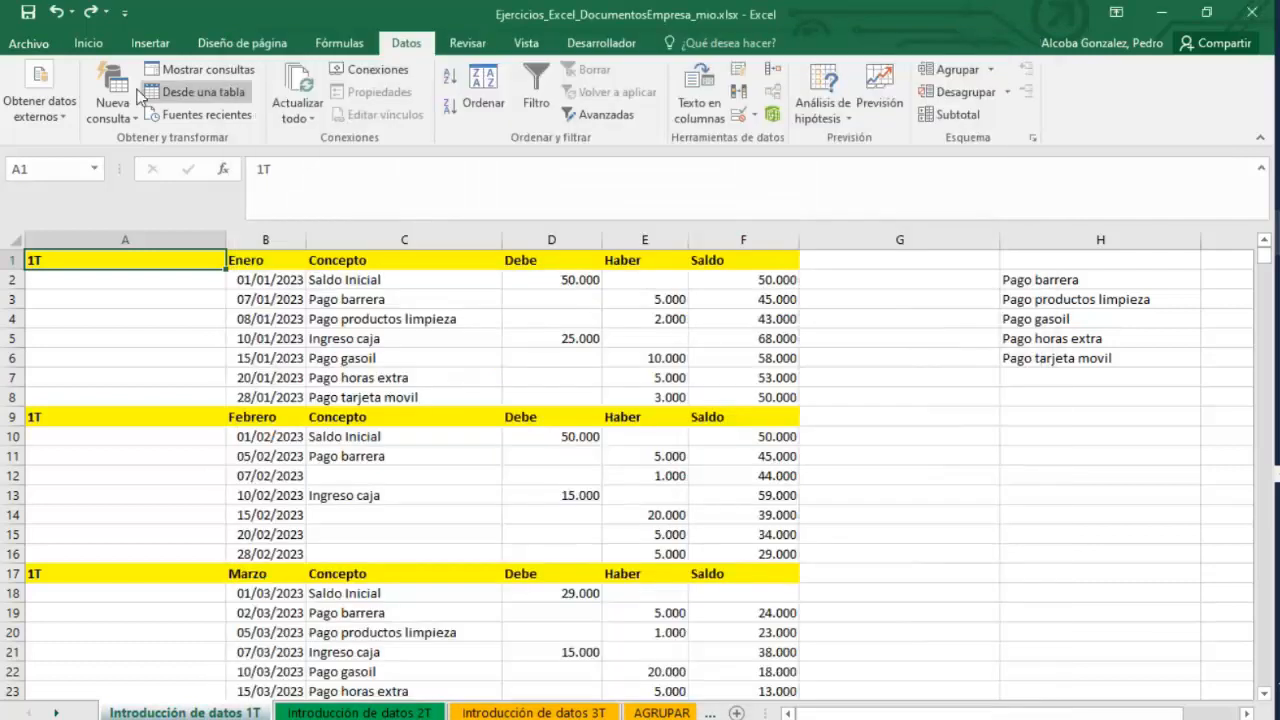
click(53, 43)
click(48, 46)
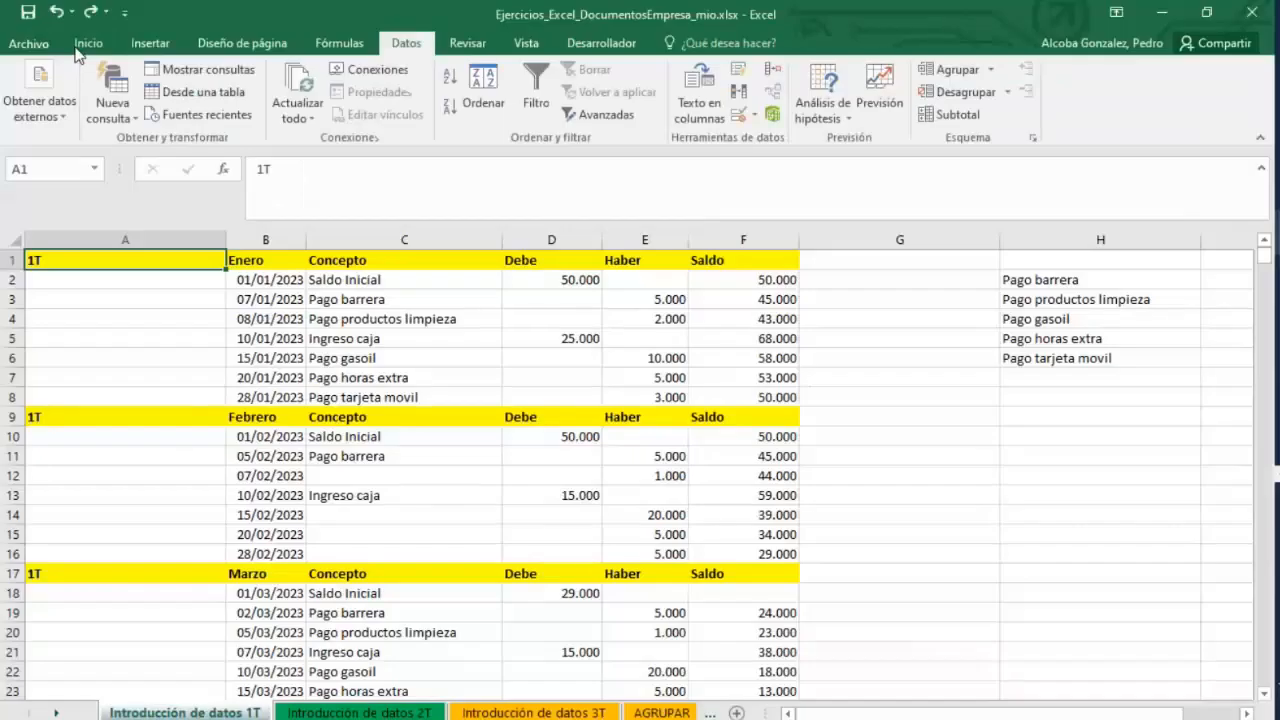
click(68, 44)
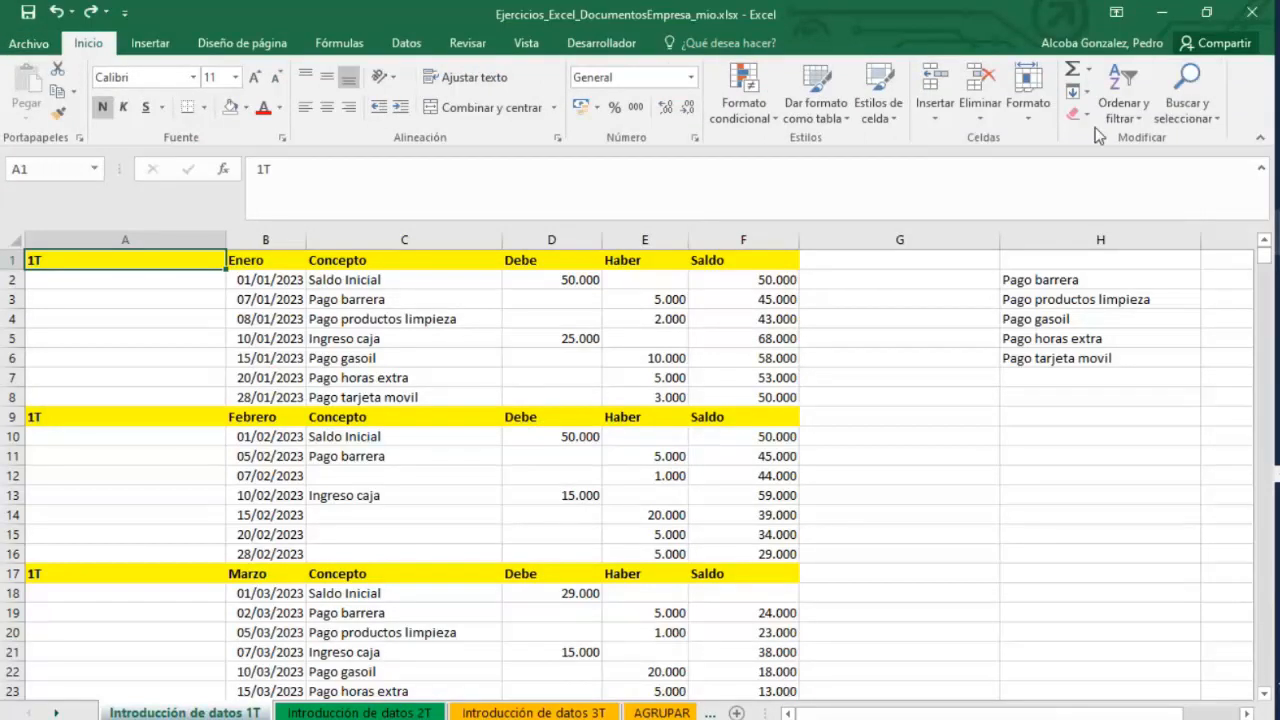
click(29, 43)
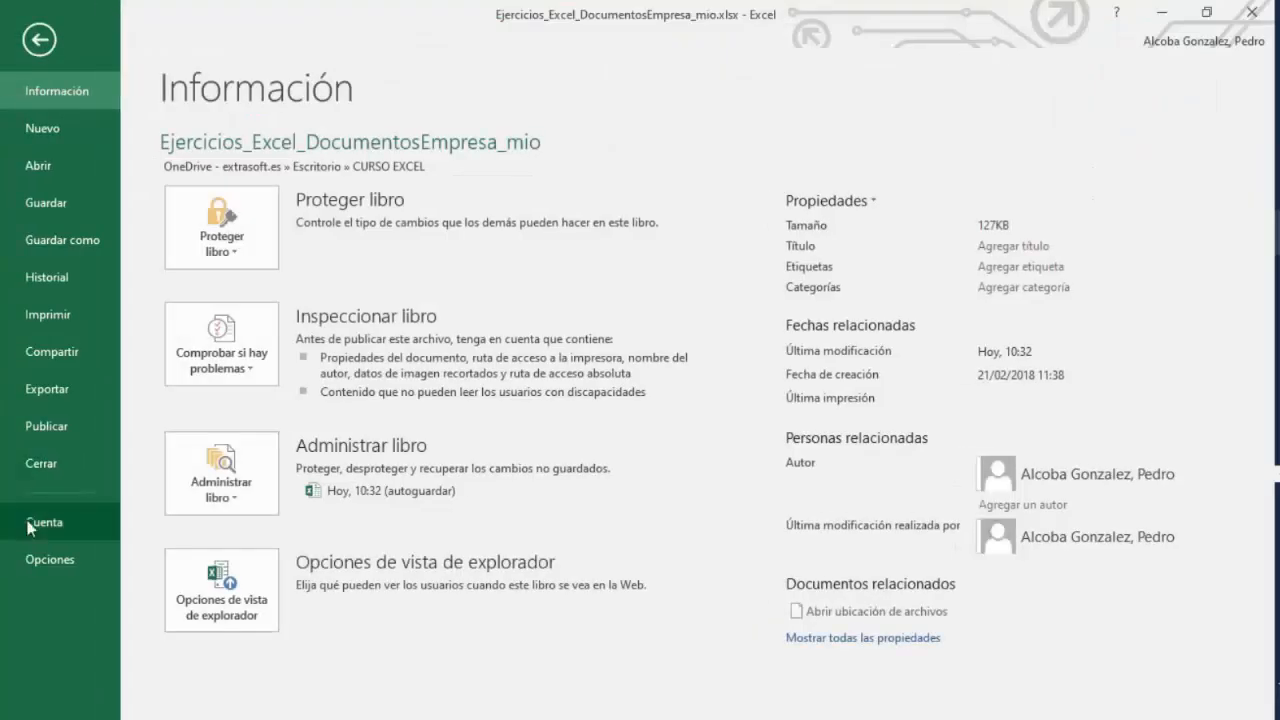
click(49, 559)
click(345, 250)
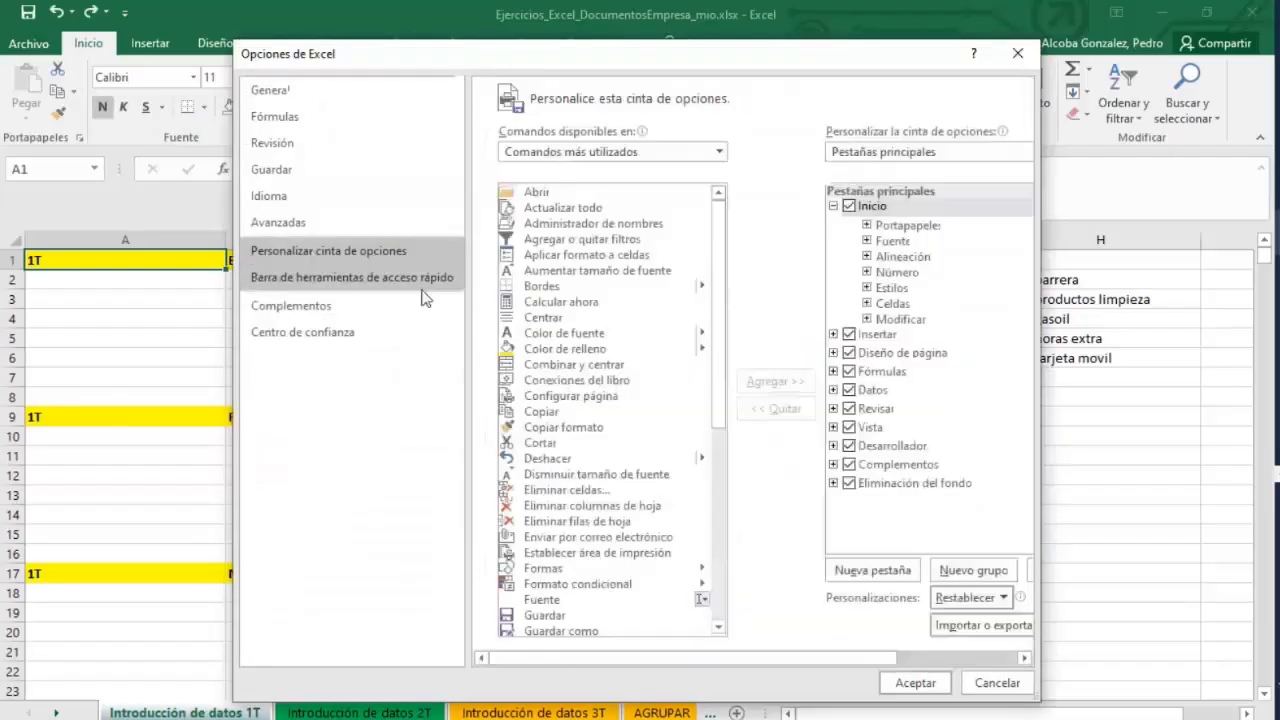
drag(720, 313, 719, 150)
click(718, 151)
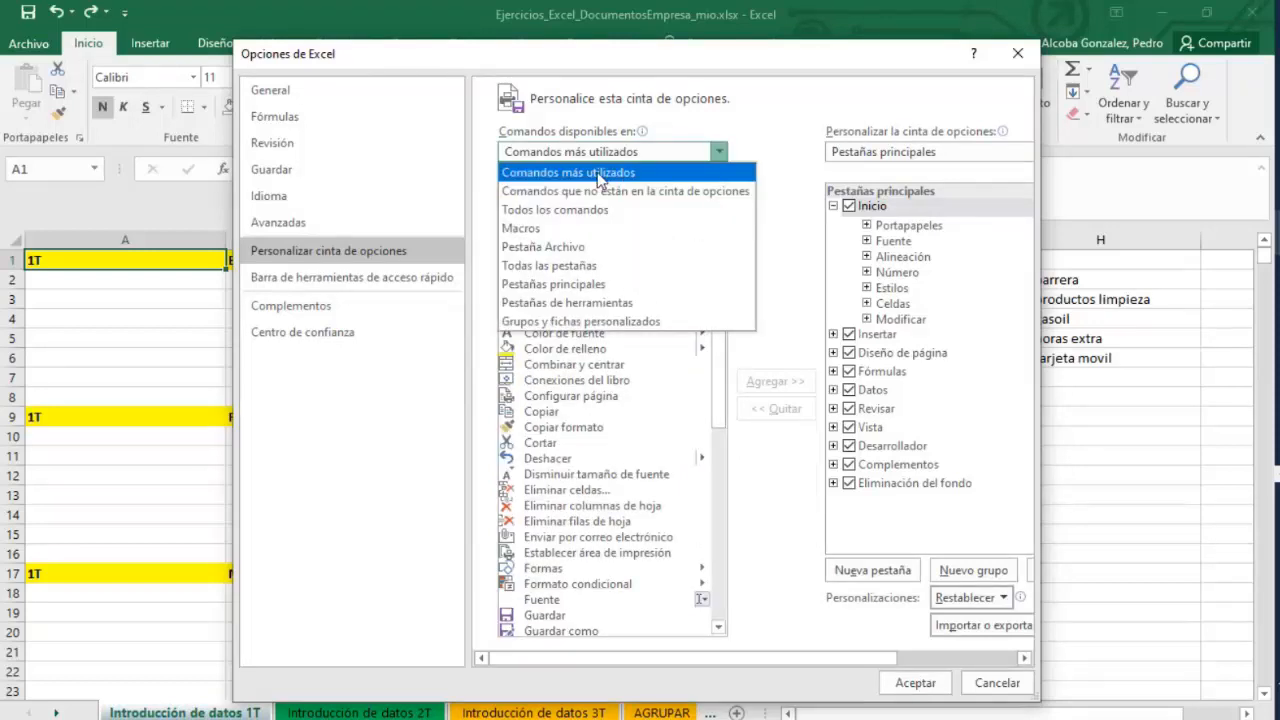
click(556, 209)
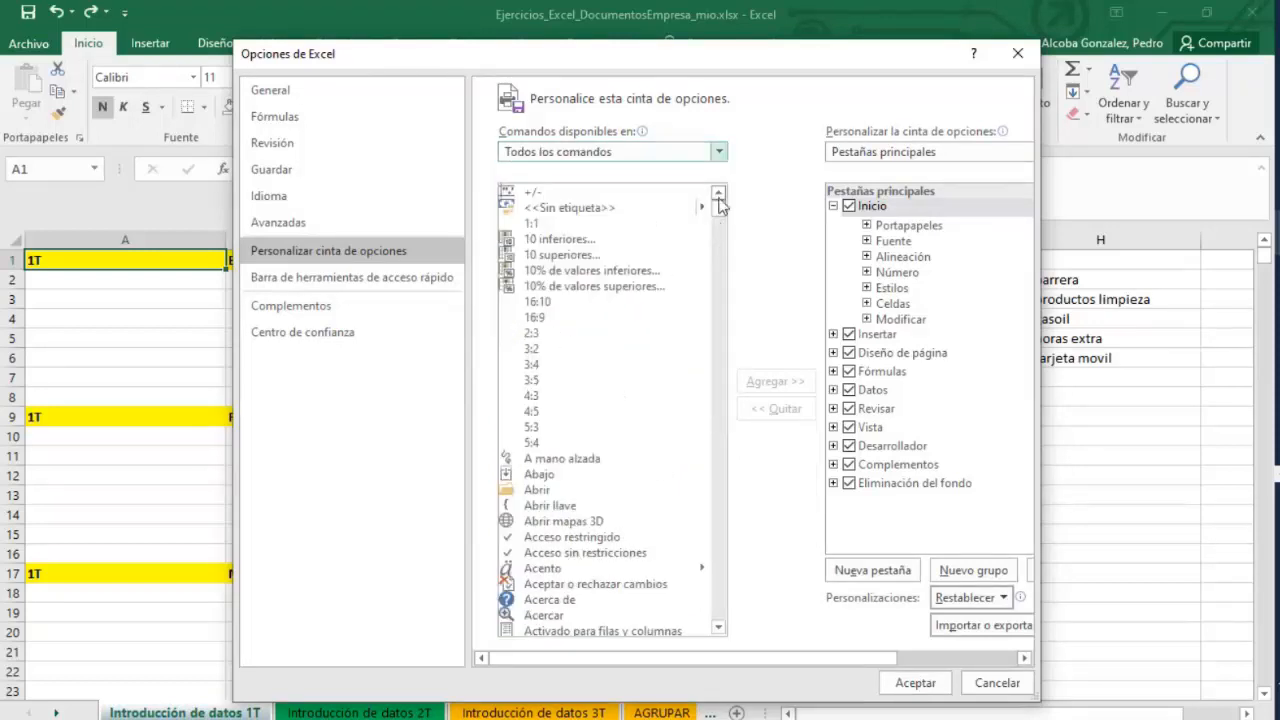
drag(720, 205, 716, 404)
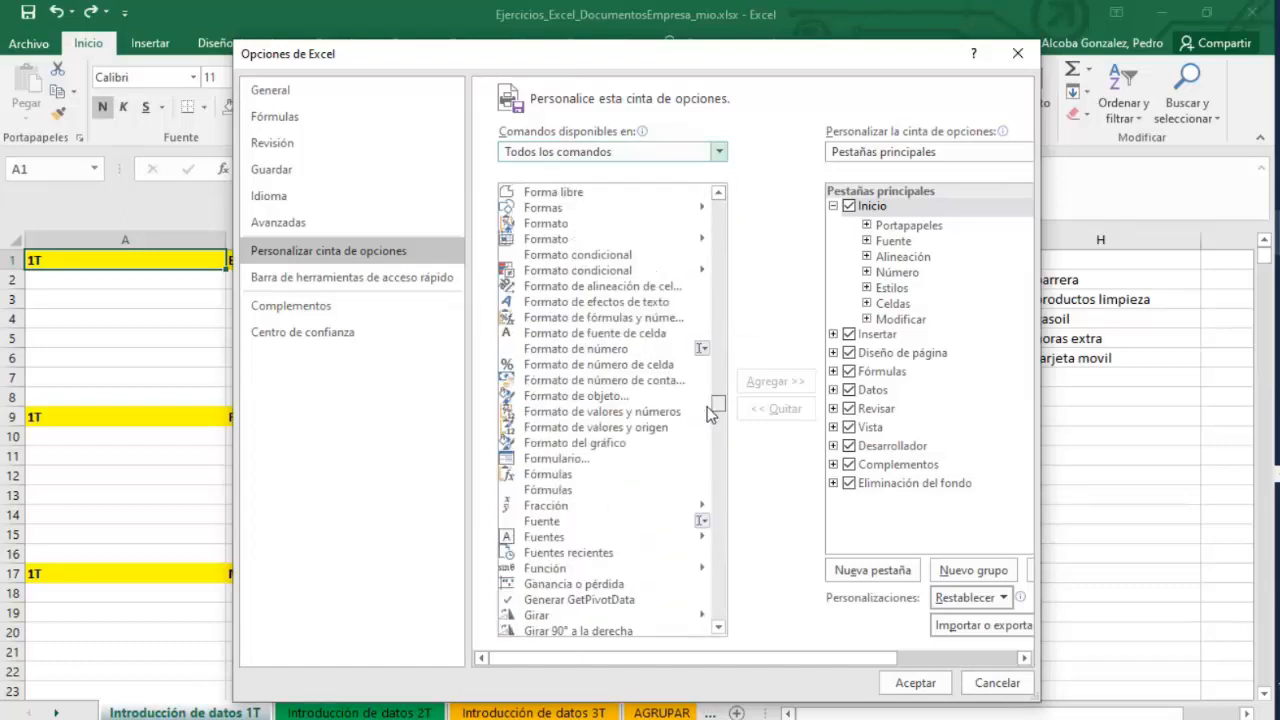
click(578, 457)
click(894, 320)
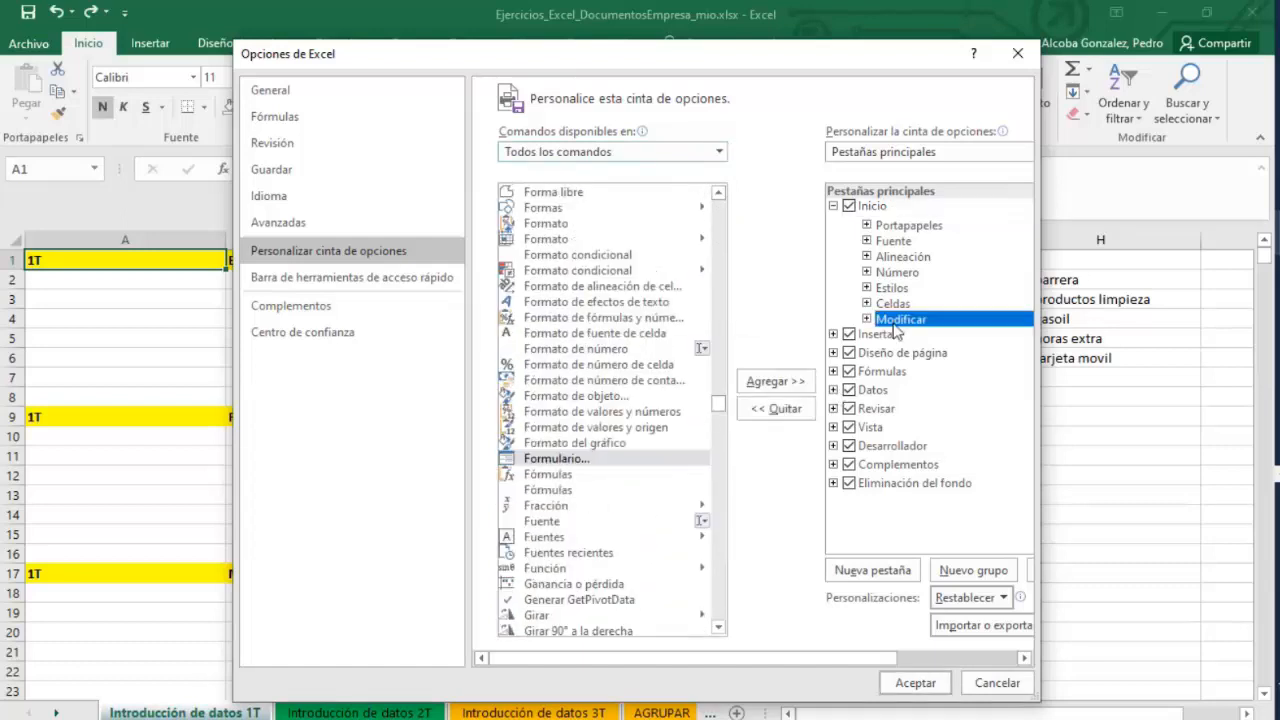
click(914, 683)
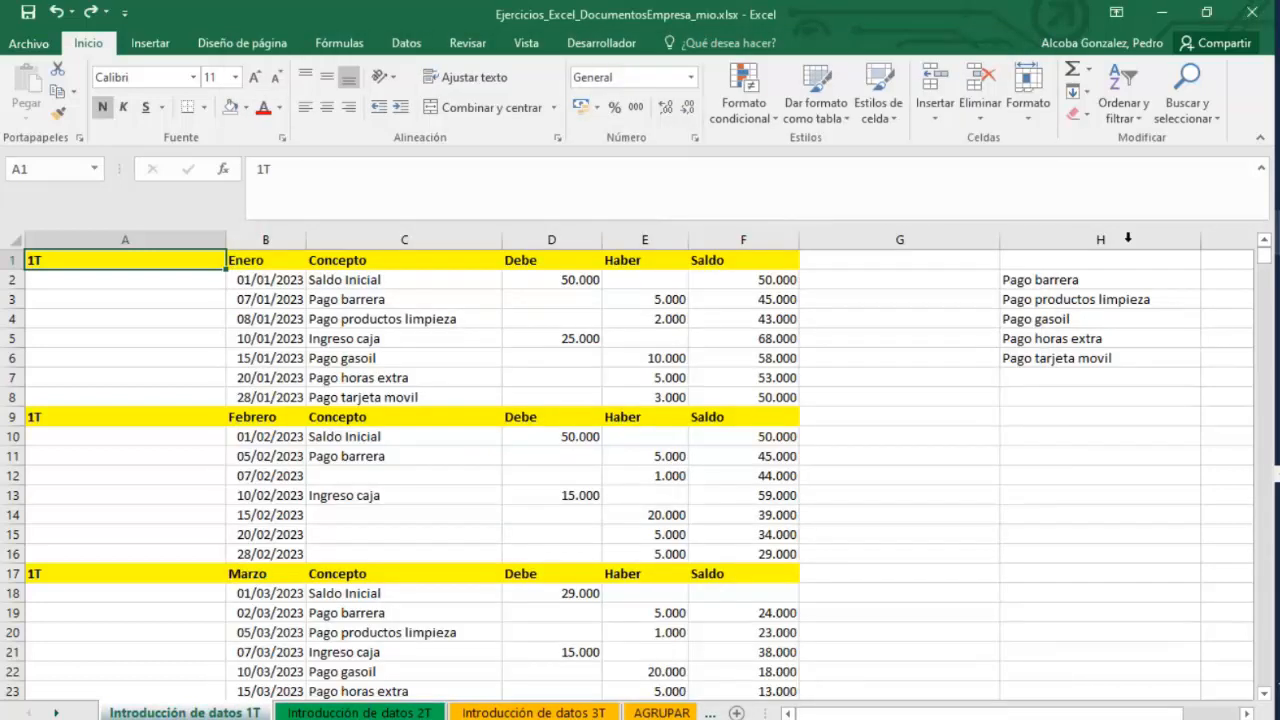
click(1215, 116)
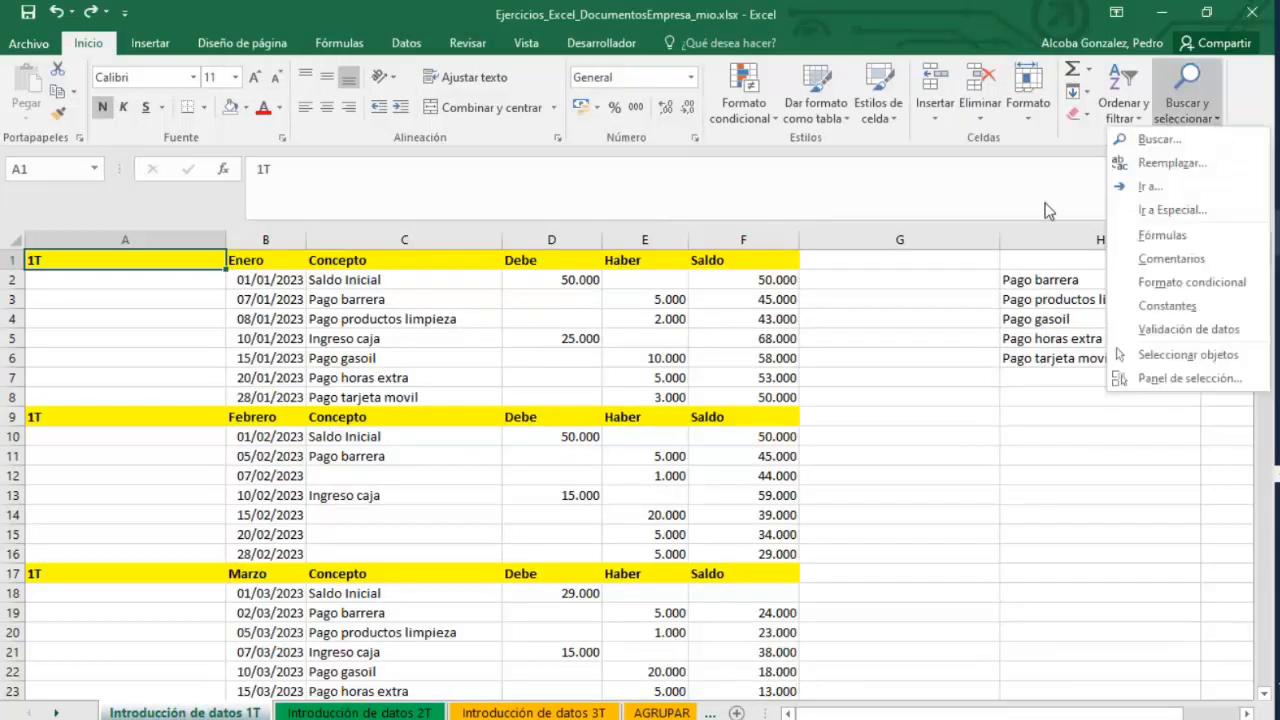
click(1015, 301)
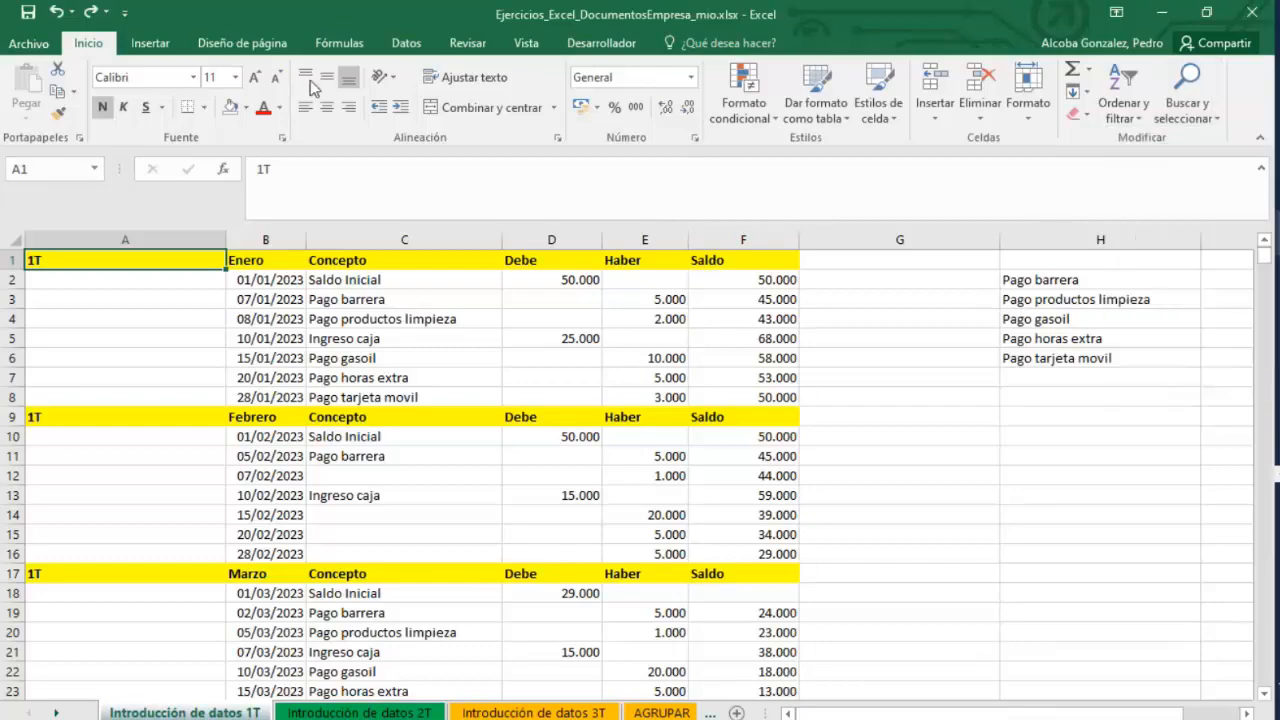
In ribbon customization, list all commands, select Formulario… and add a new custom group to the Inicio tab.
click(28, 44)
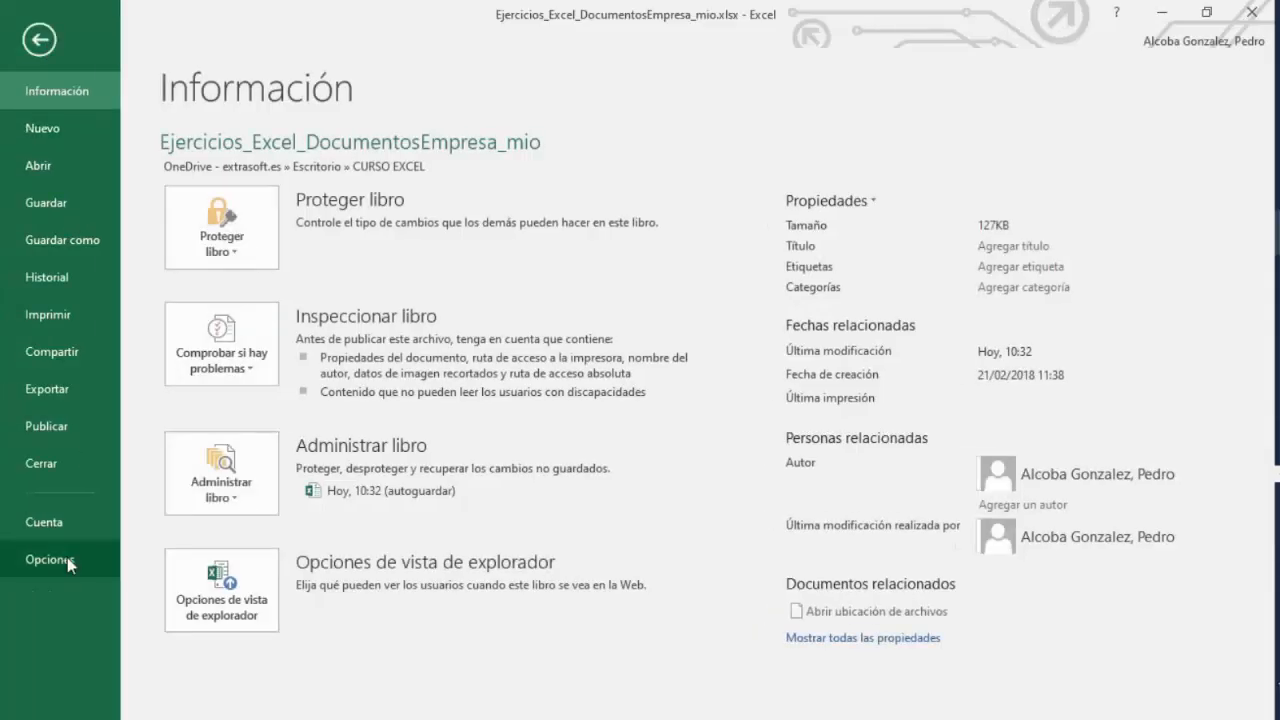
click(53, 556)
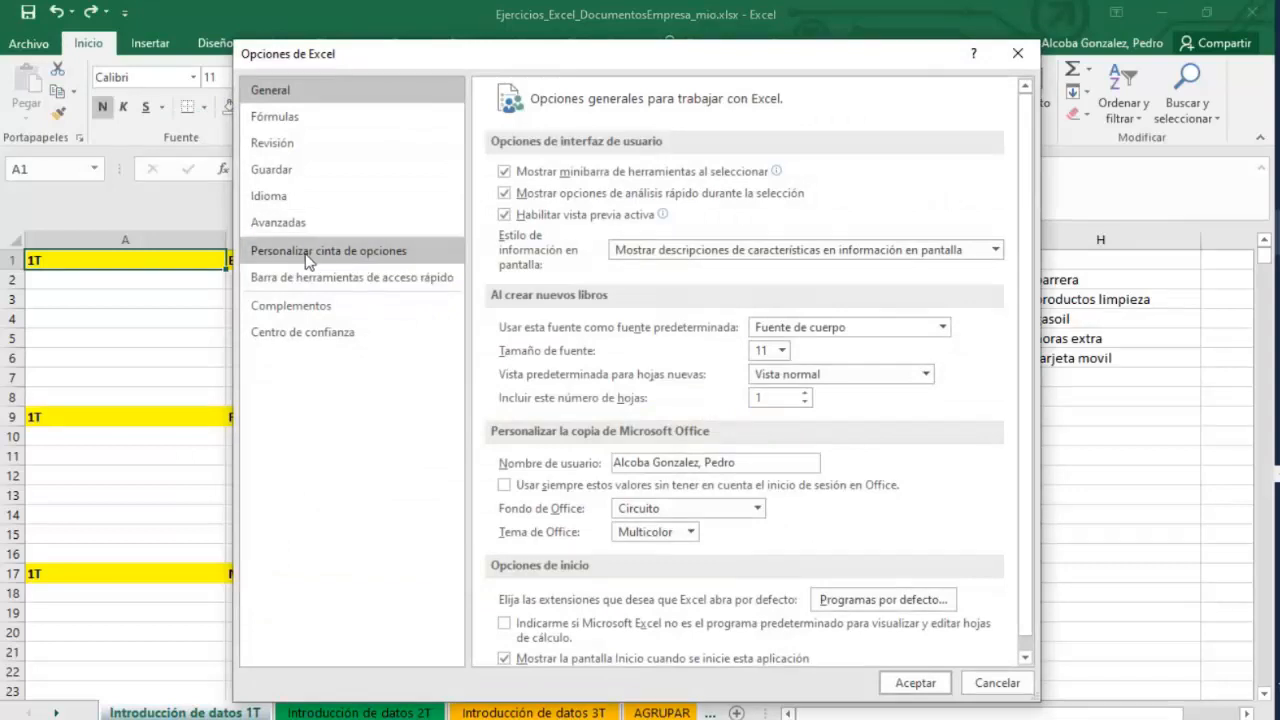
click(345, 252)
click(719, 151)
click(608, 174)
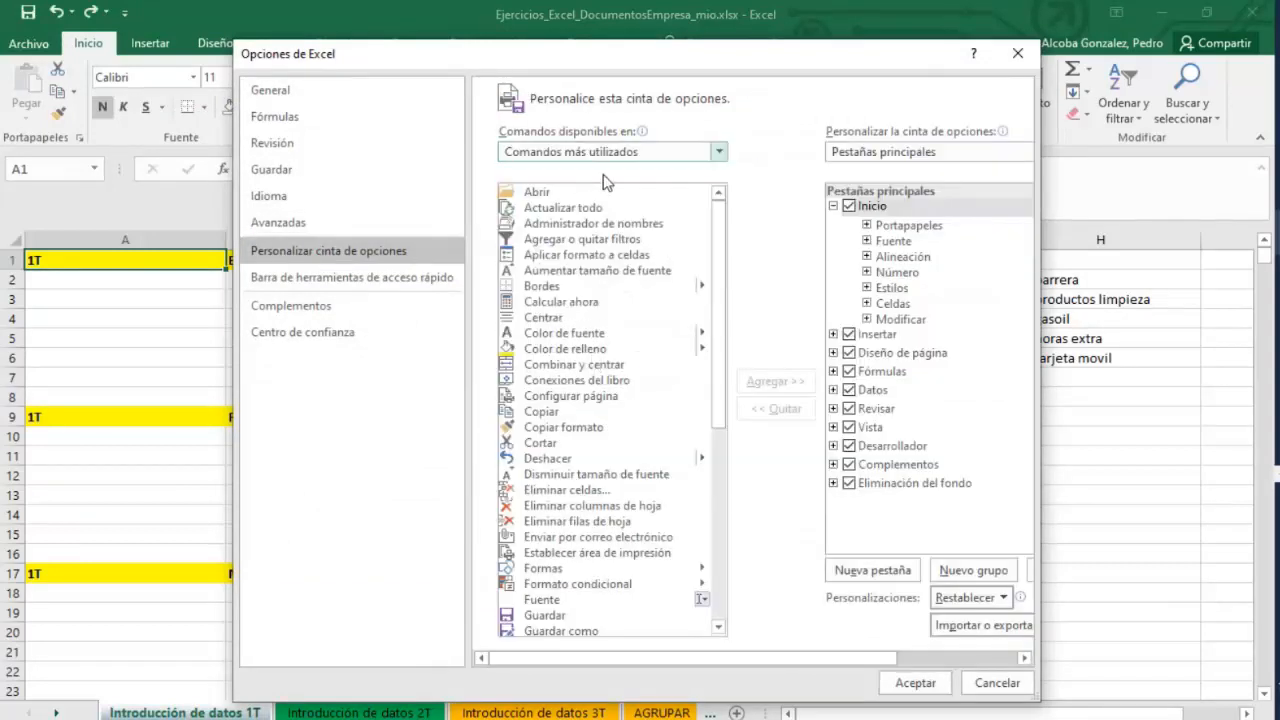
click(716, 152)
click(586, 209)
scroll(718, 243, down, 5)
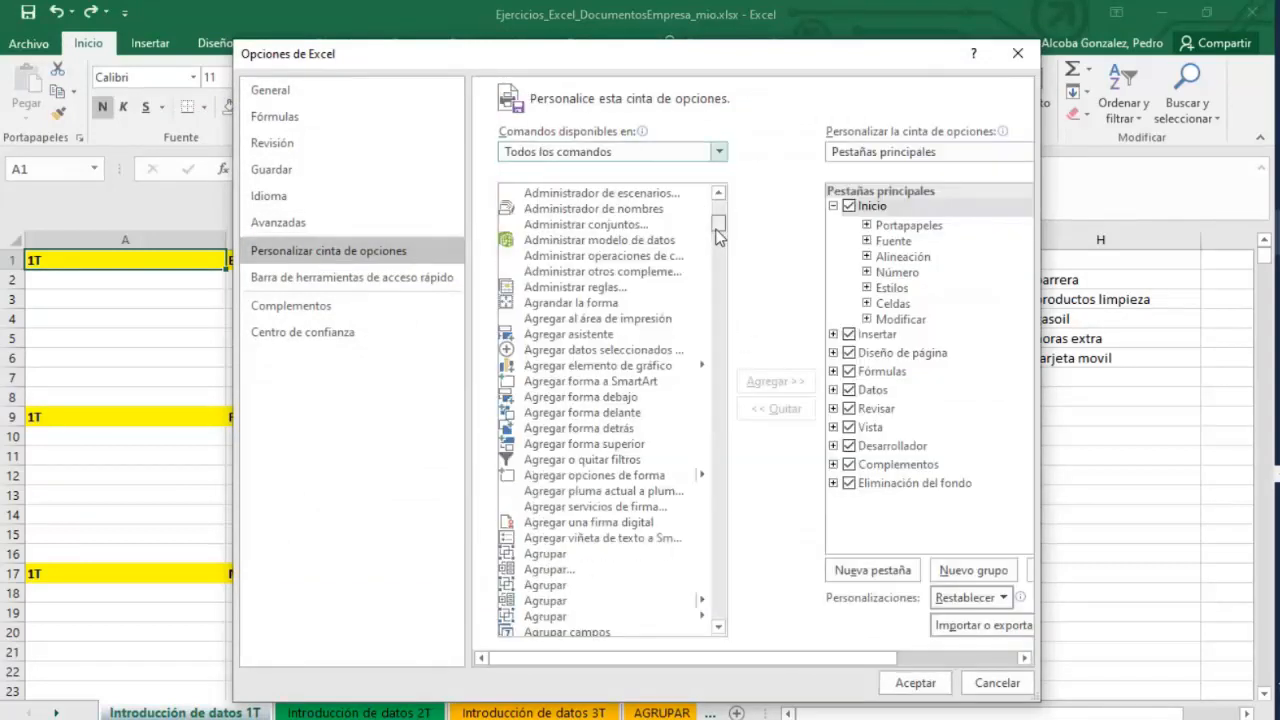
drag(718, 243, 707, 413)
click(532, 322)
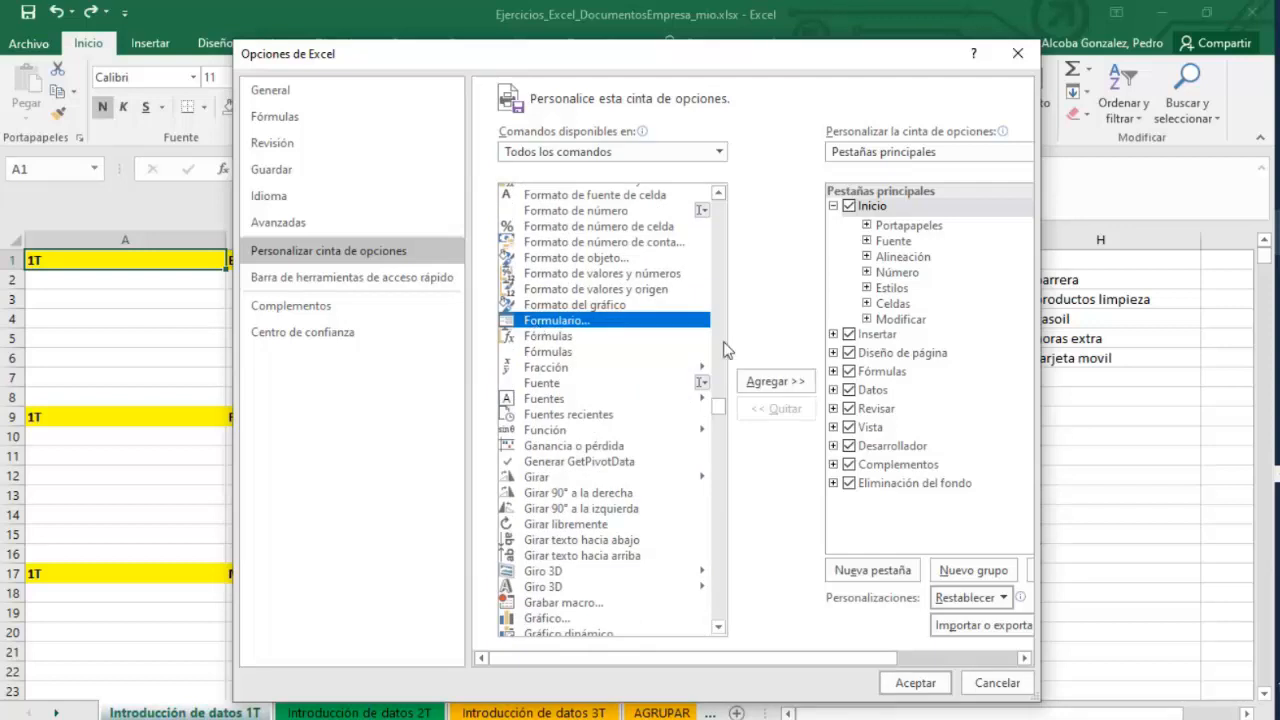
click(867, 319)
click(867, 320)
click(867, 320)
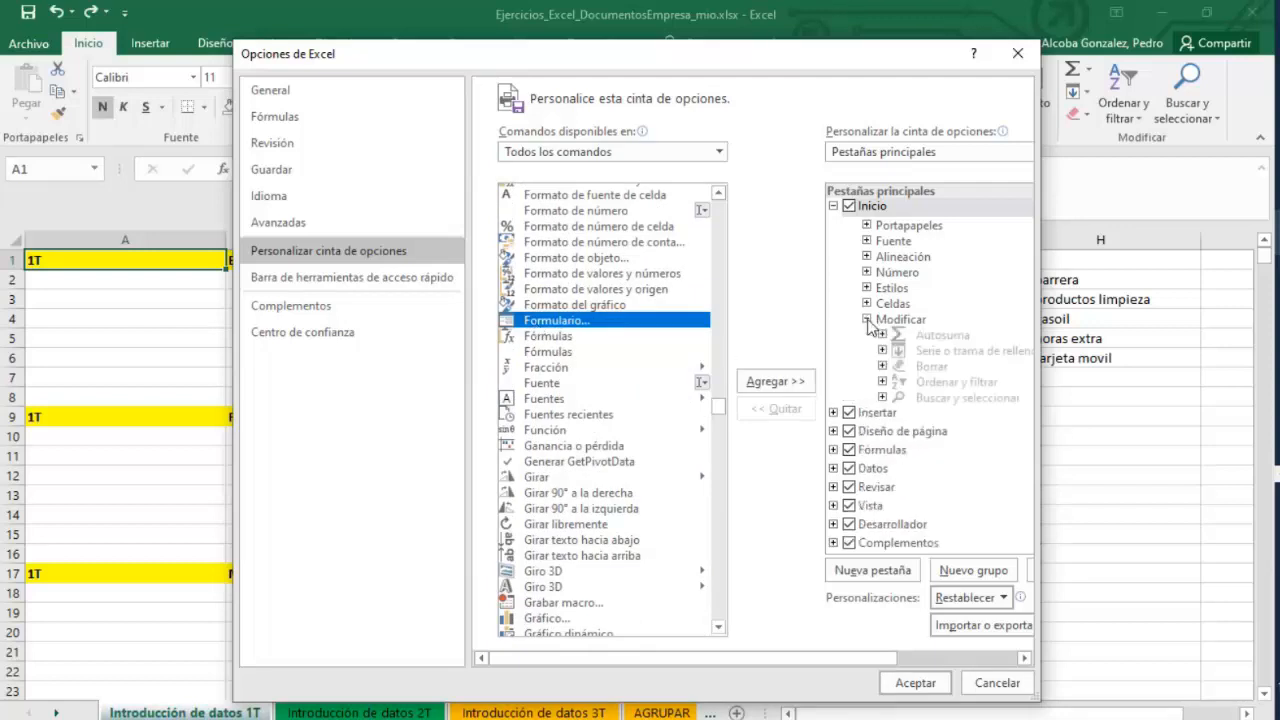
click(866, 320)
right_click(862, 207)
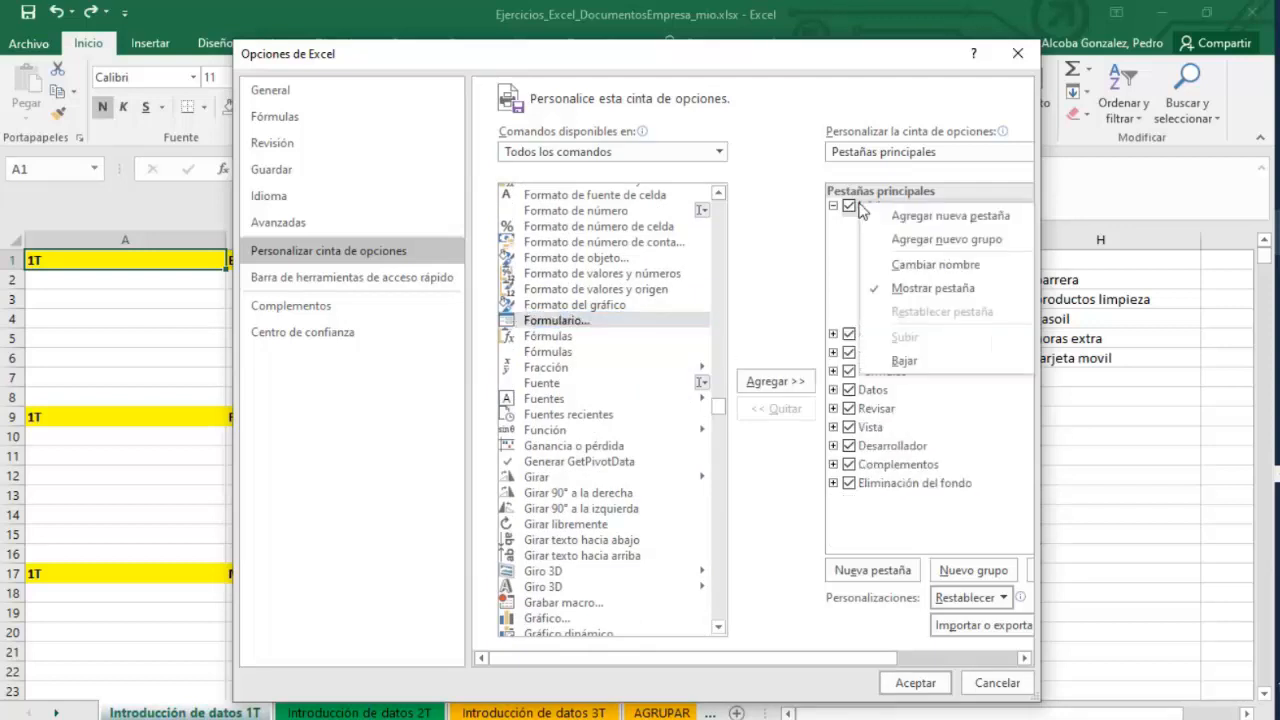
click(897, 240)
Rename the new custom group Formulario and add the Formulario… command to it.
click(892, 337)
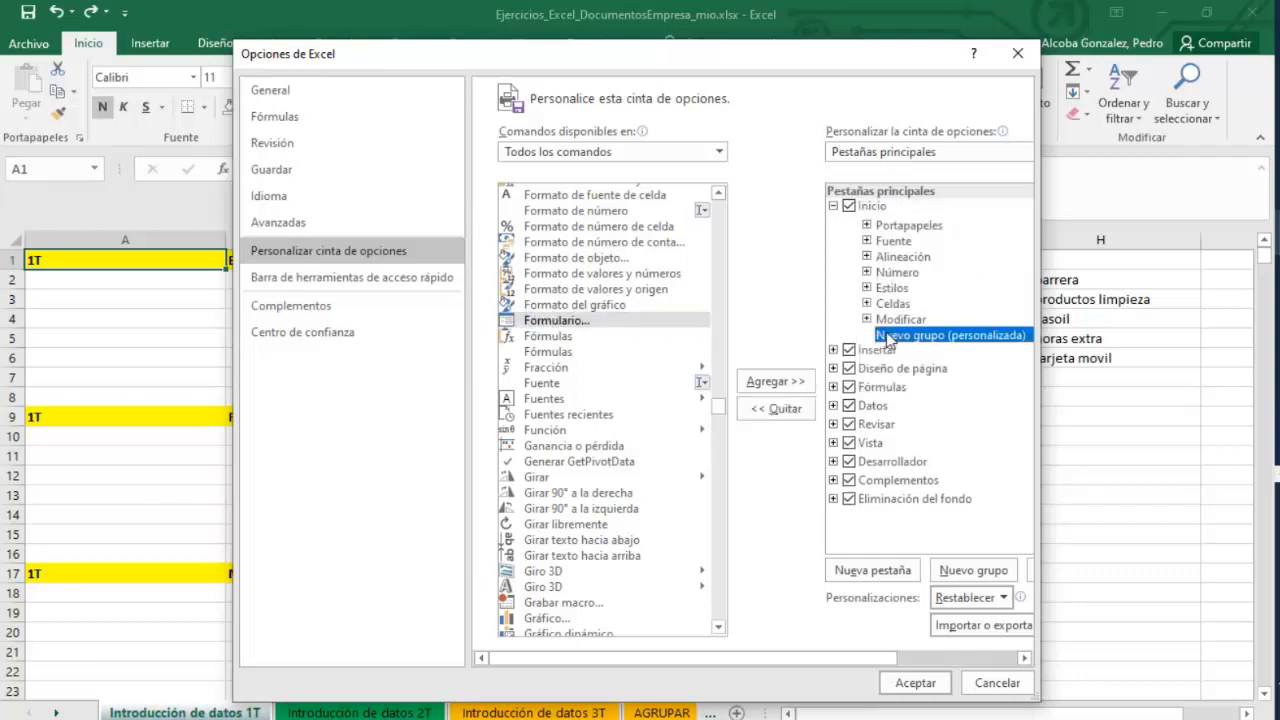
right_click(886, 336)
click(886, 332)
right_click(886, 332)
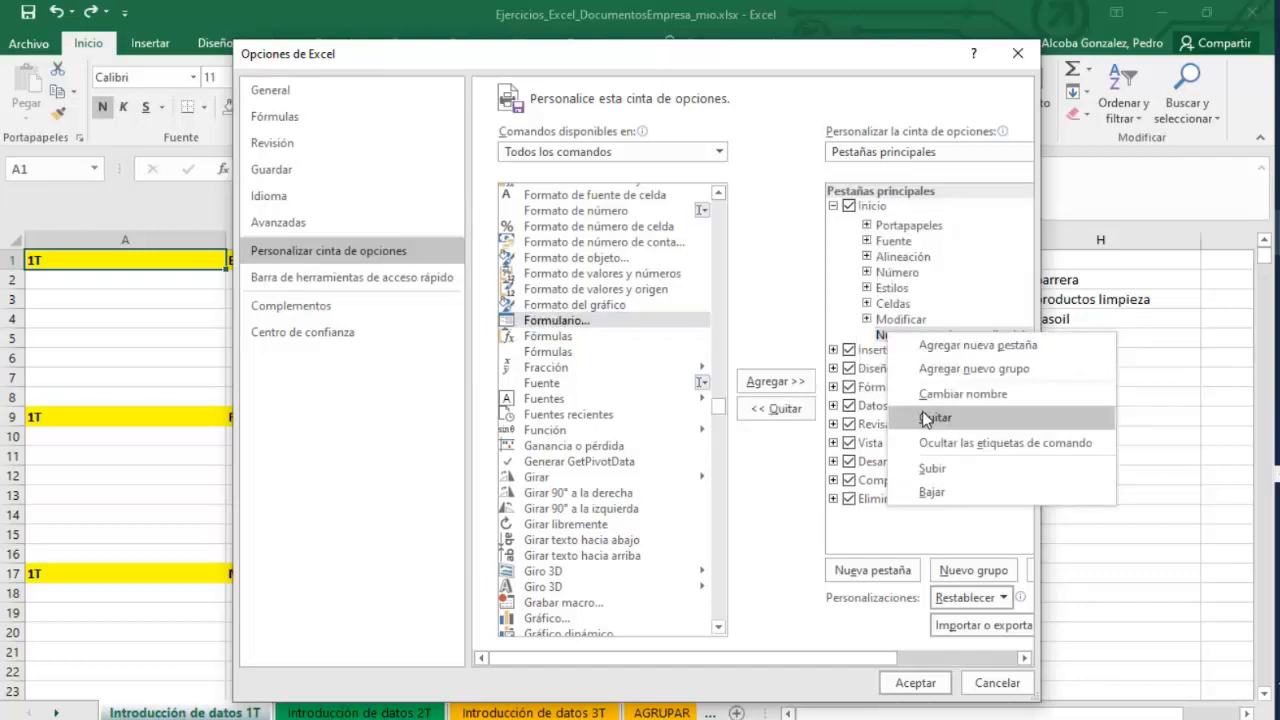
click(940, 394)
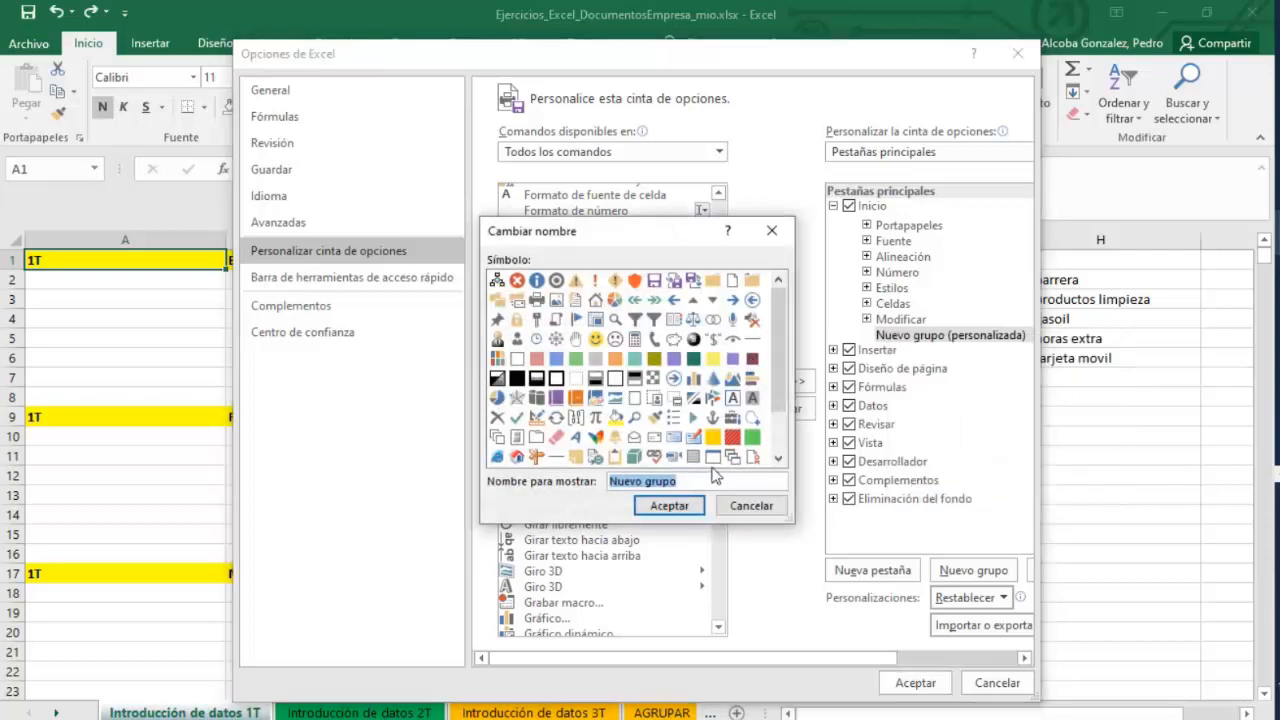
text(Fop)
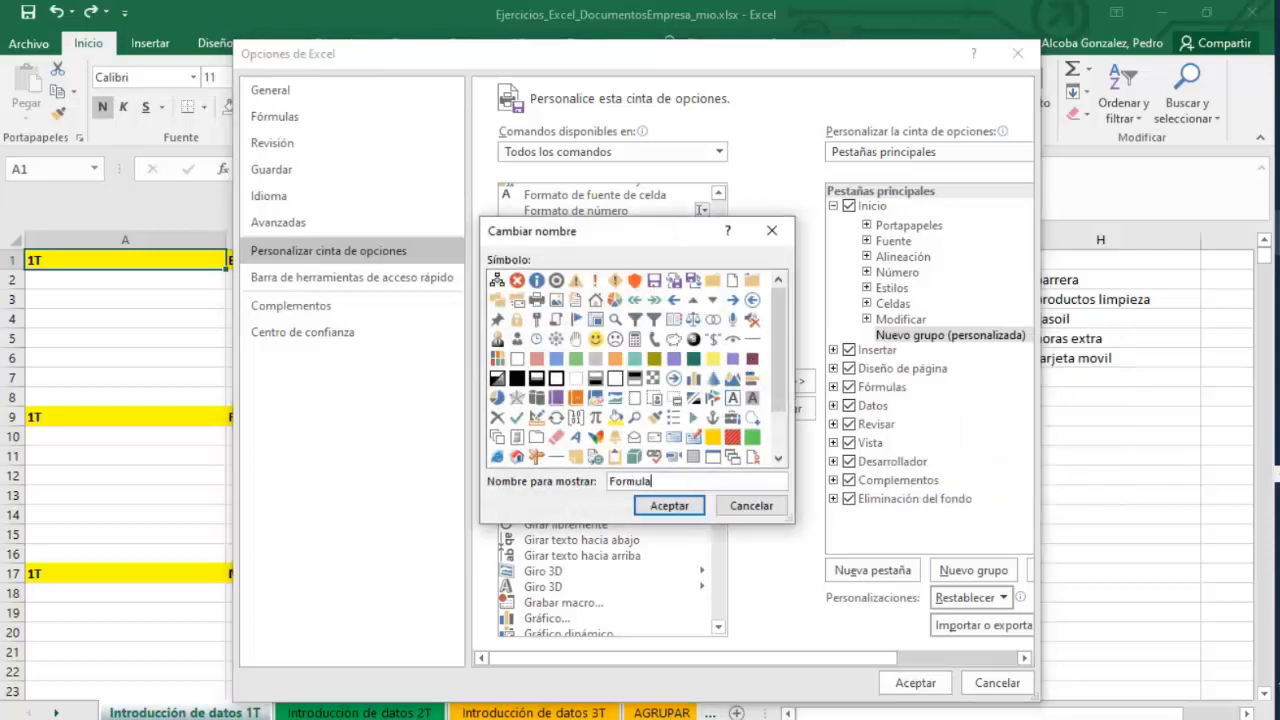
text(mulario)
click(668, 506)
click(772, 381)
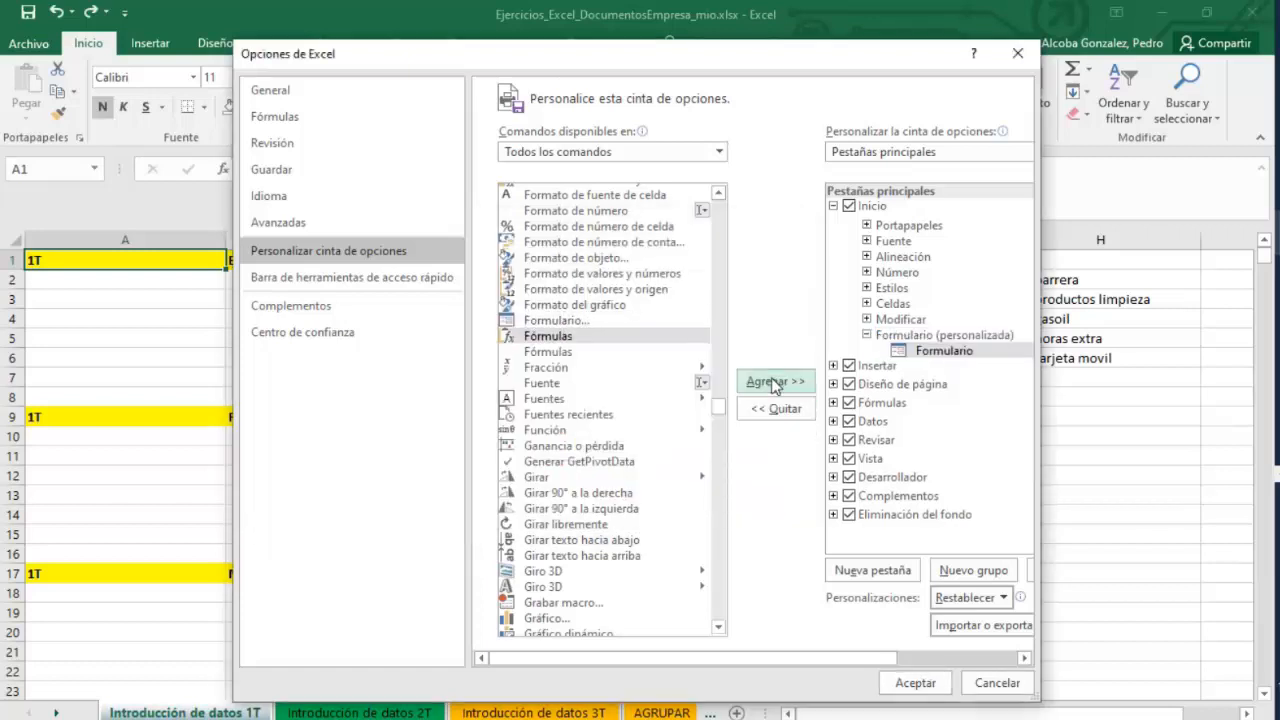
Apply the ribbon customization and return to the Introducción de datos 1T sheet.
click(912, 682)
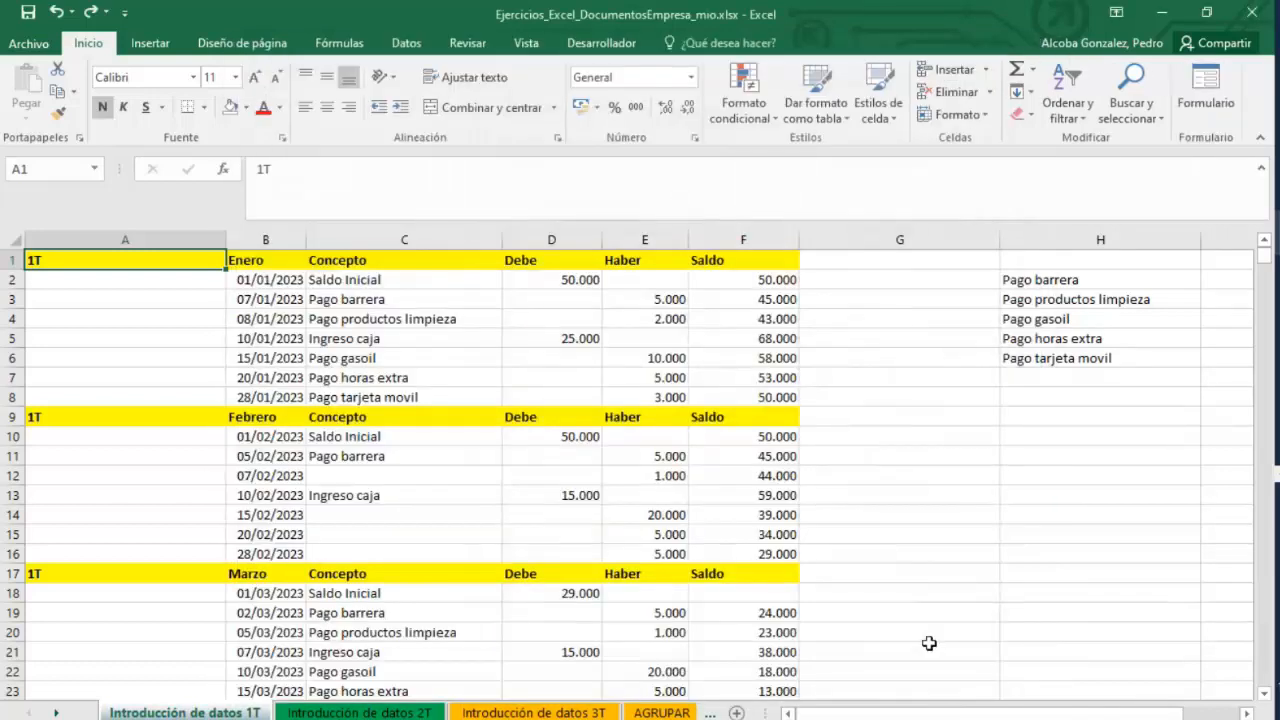
click(985, 552)
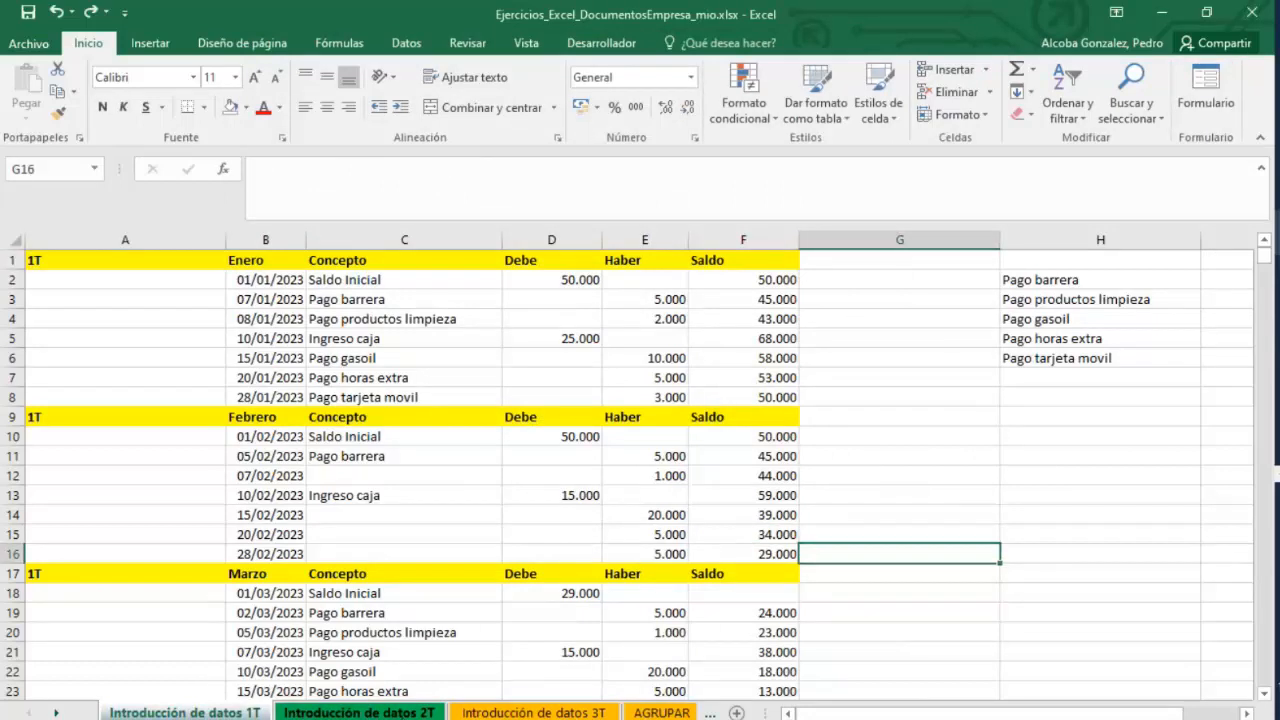
click(359, 712)
drag(760, 636, 330, 515)
click(152, 711)
scroll(310, 611, down, 2)
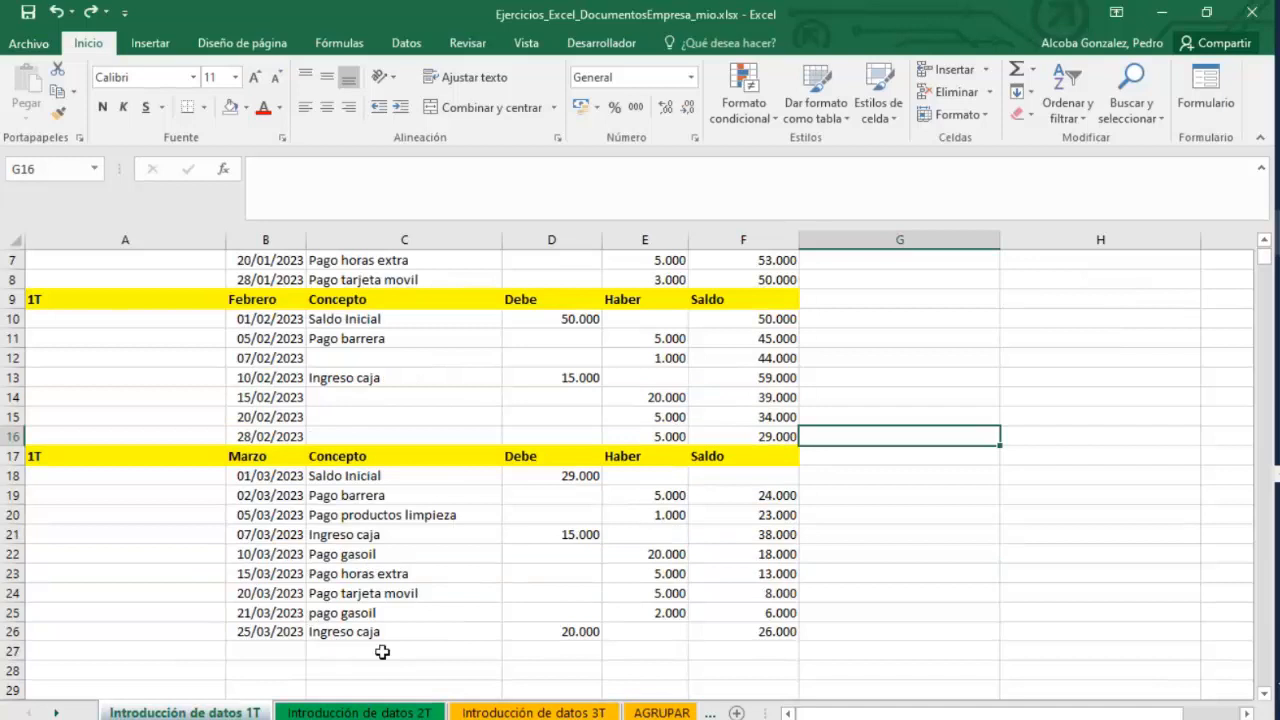
Open the data form on the March table range A17:F26 to view its records, then close it.
click(94, 459)
click(12, 456)
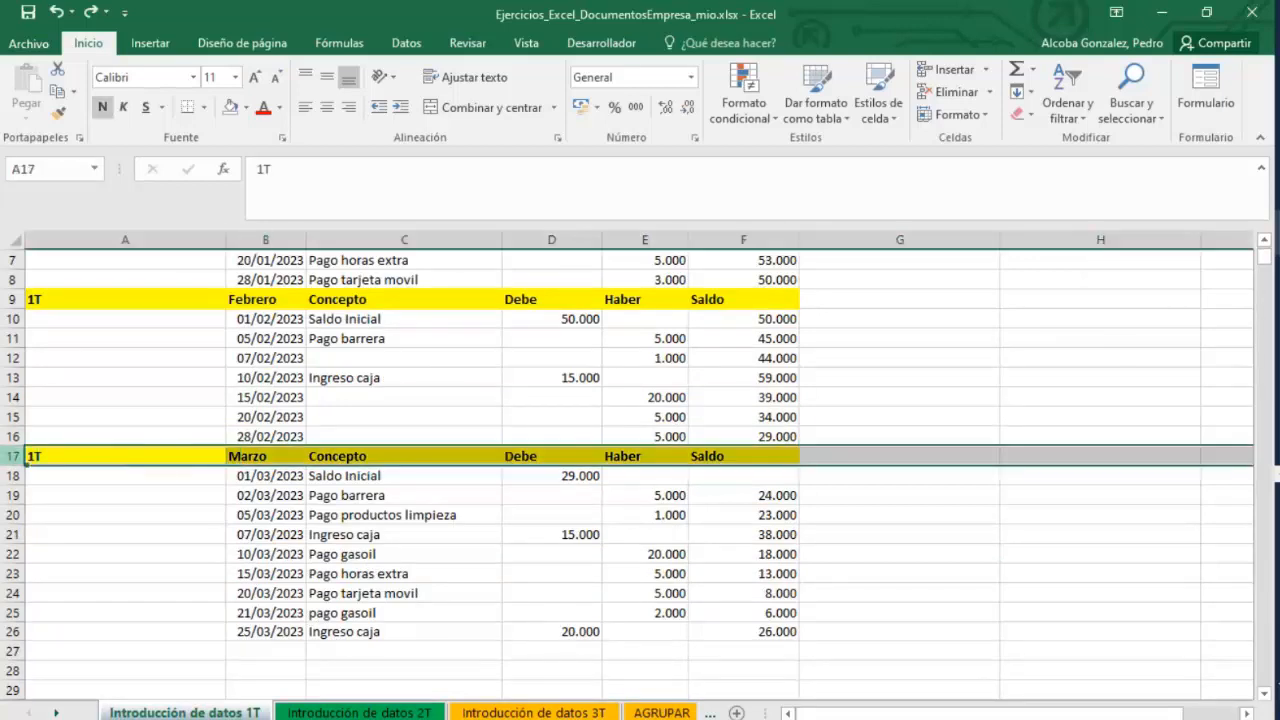
drag(49, 452, 786, 634)
click(1203, 90)
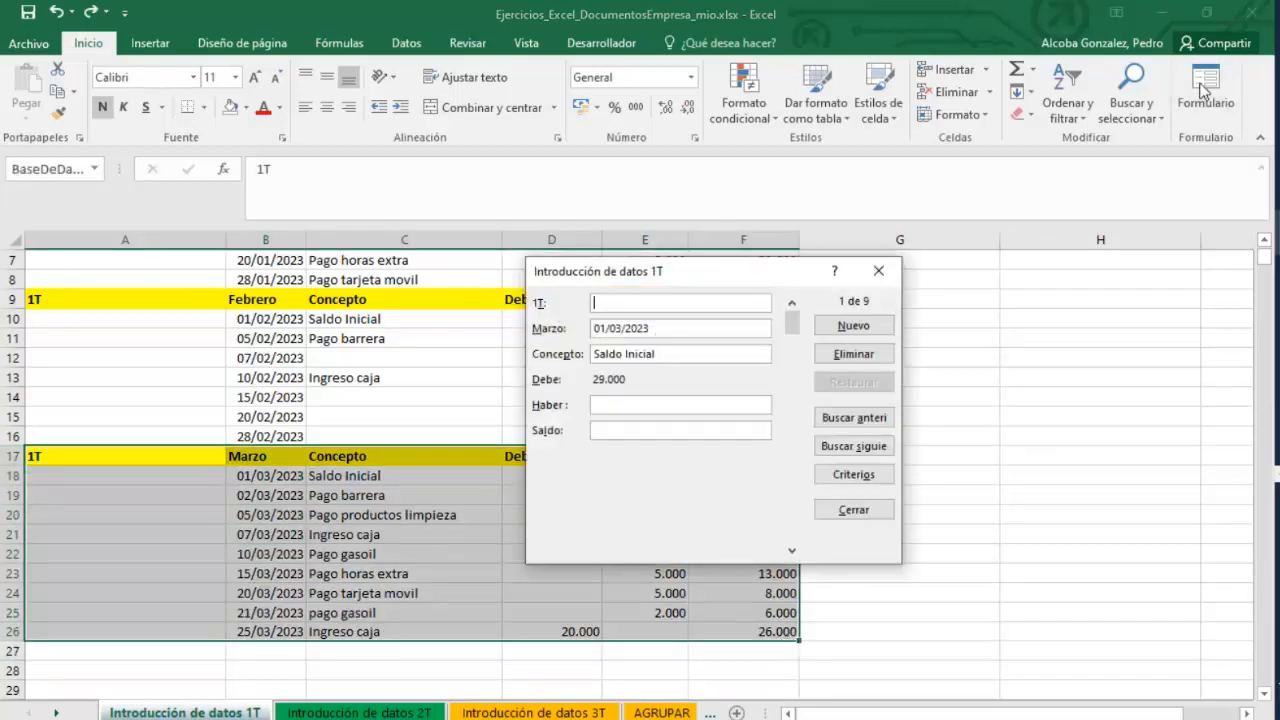
drag(681, 268, 558, 89)
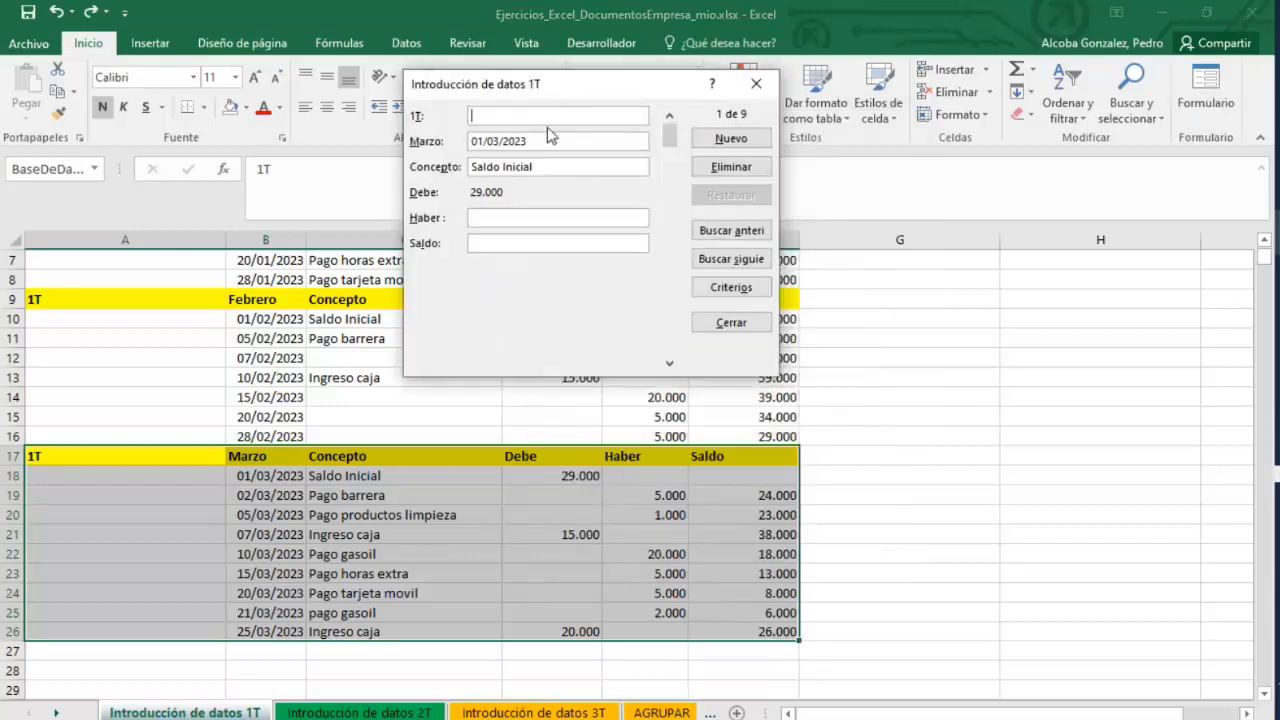
click(1202, 656)
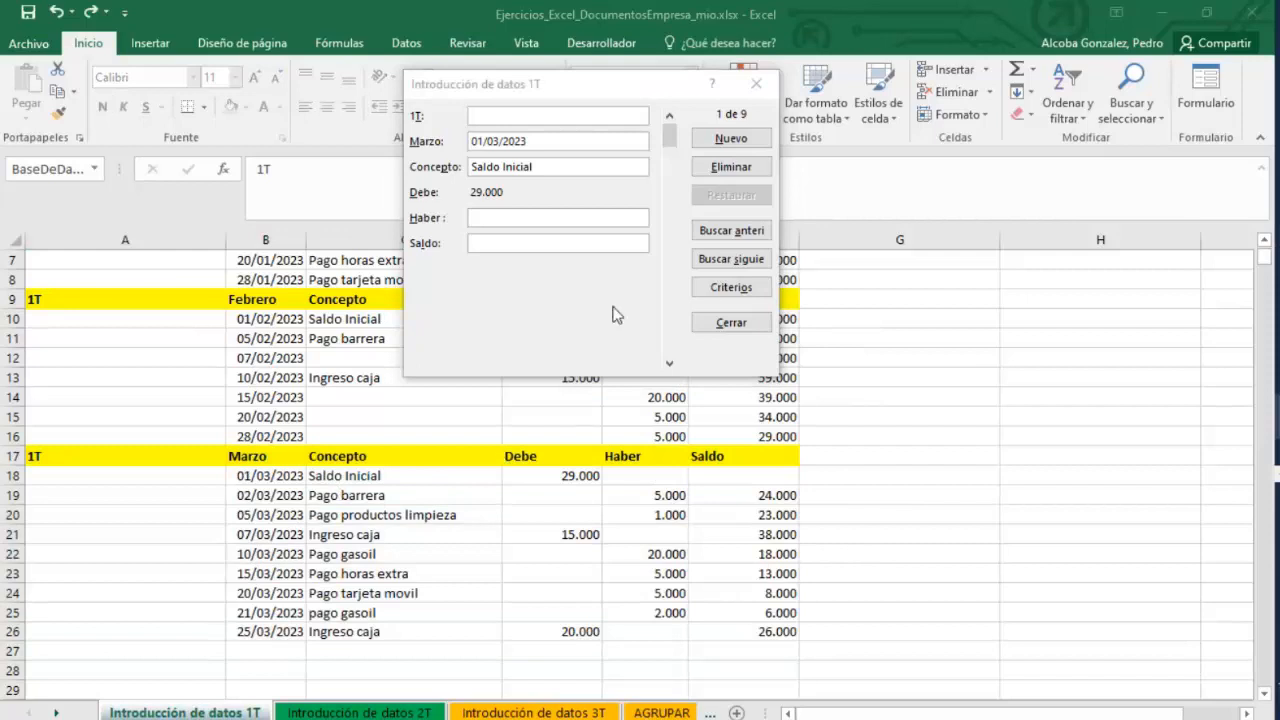
drag(571, 89, 815, 262)
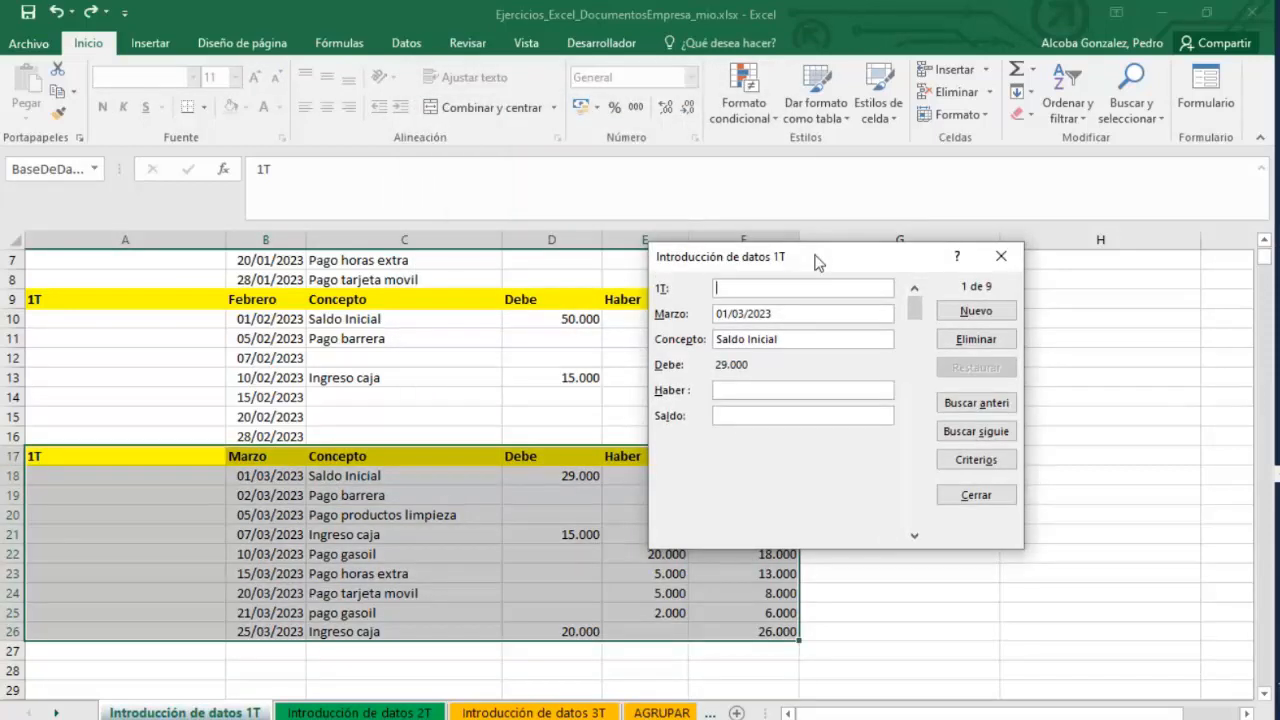
click(980, 312)
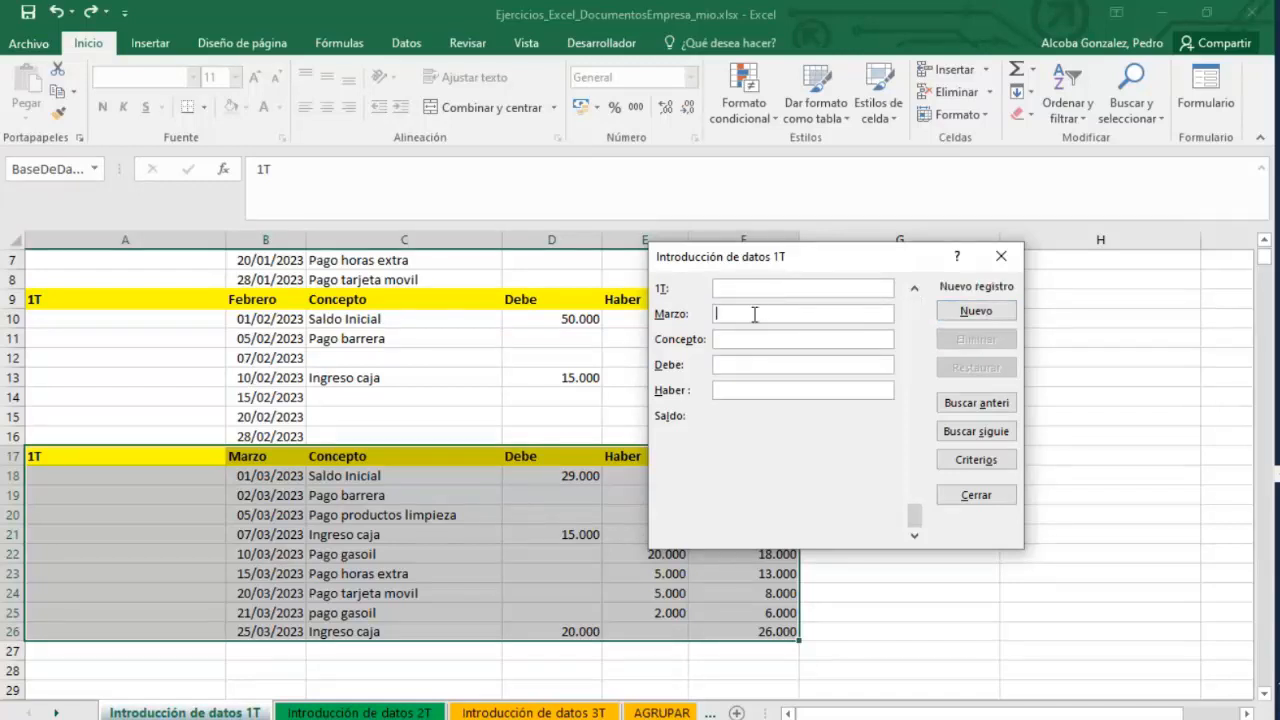
click(976, 495)
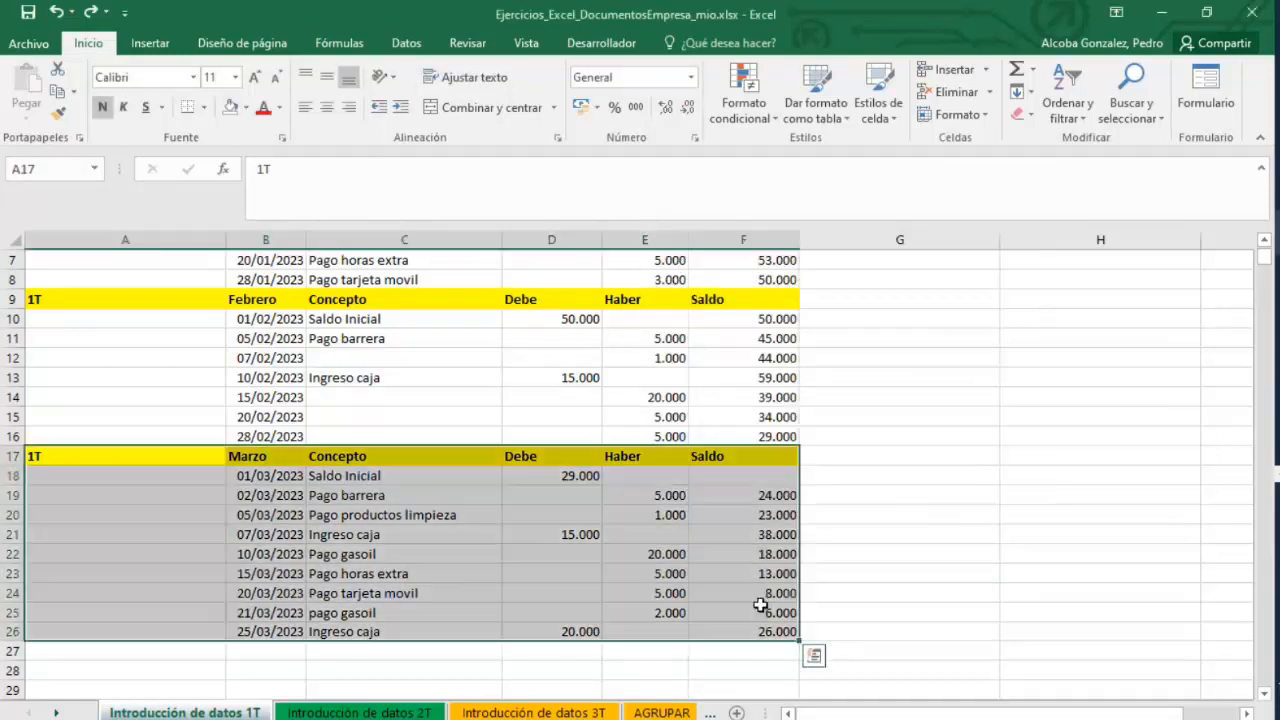
Open the data form on range B17:F26 and add a new record dated 26/03/2023.
click(785, 650)
drag(790, 635, 257, 451)
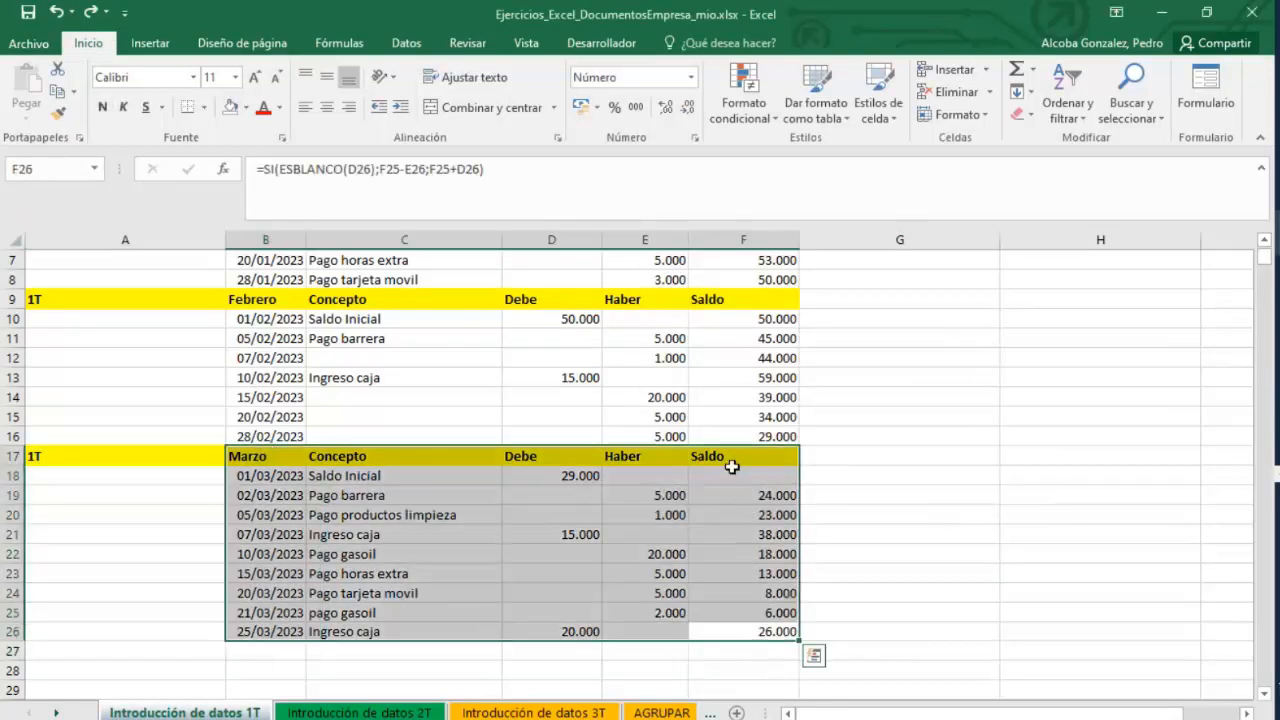
click(1205, 92)
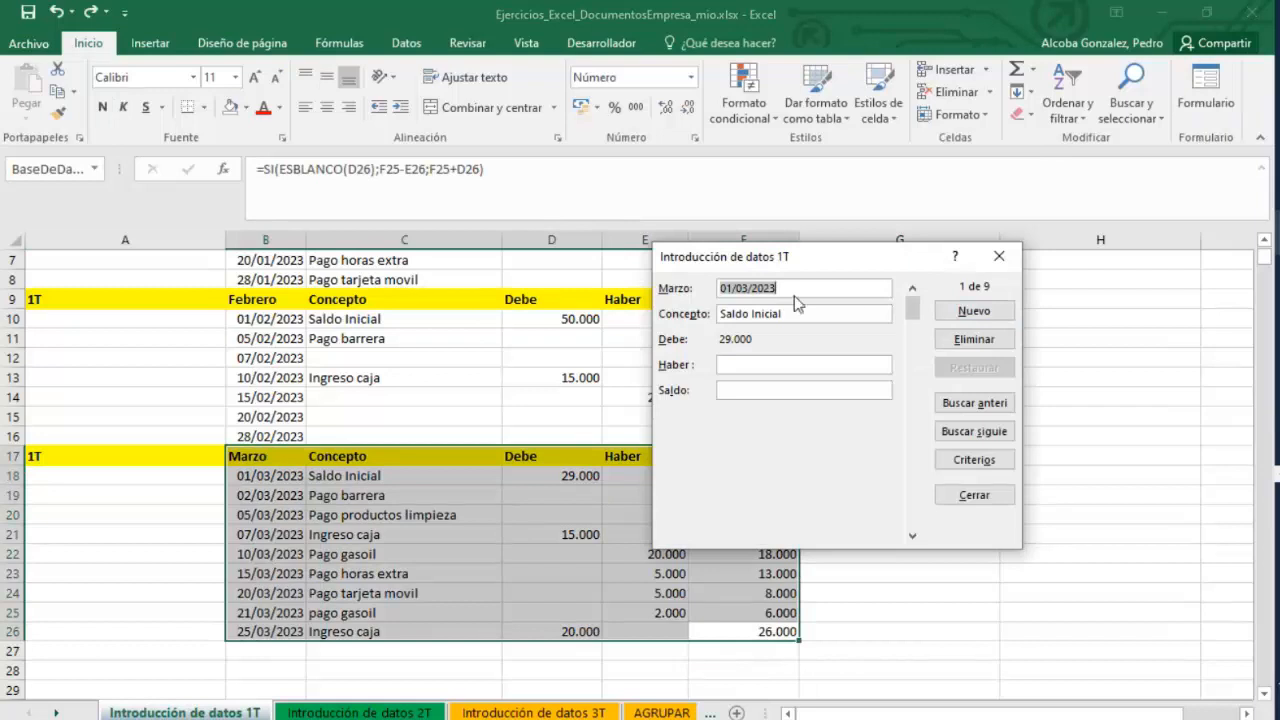
click(963, 312)
text(26)
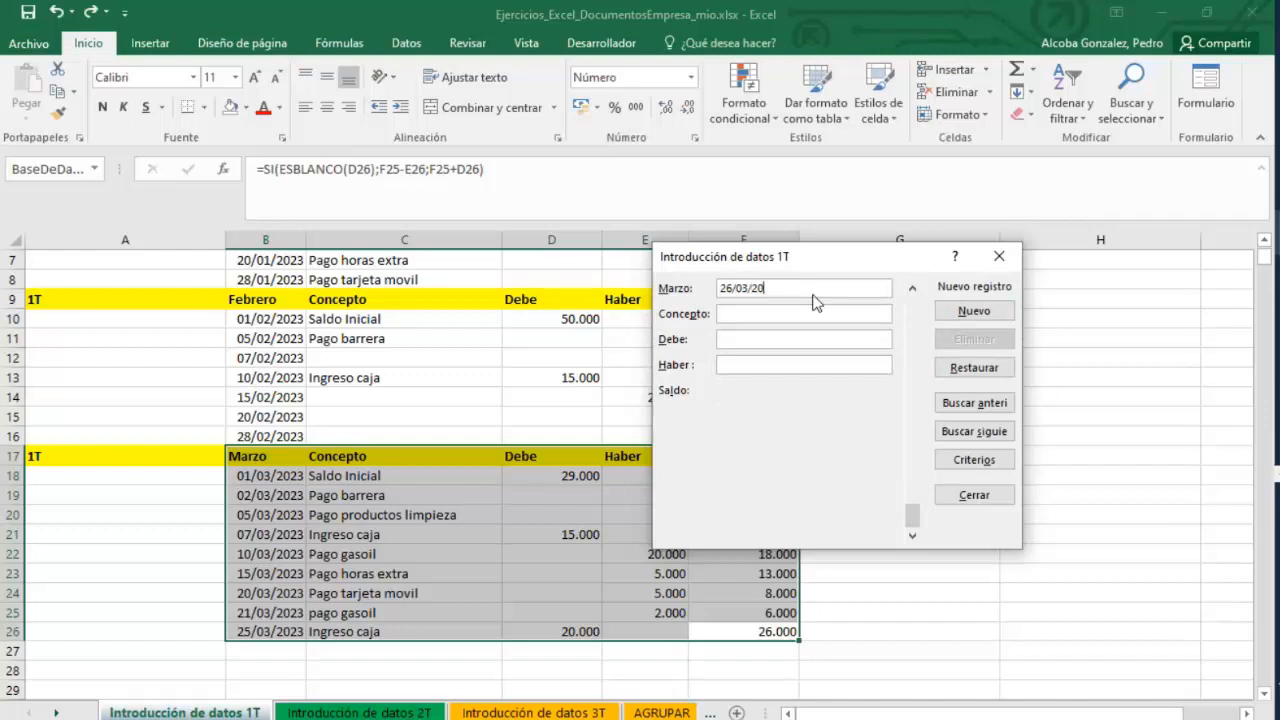
key(Return)
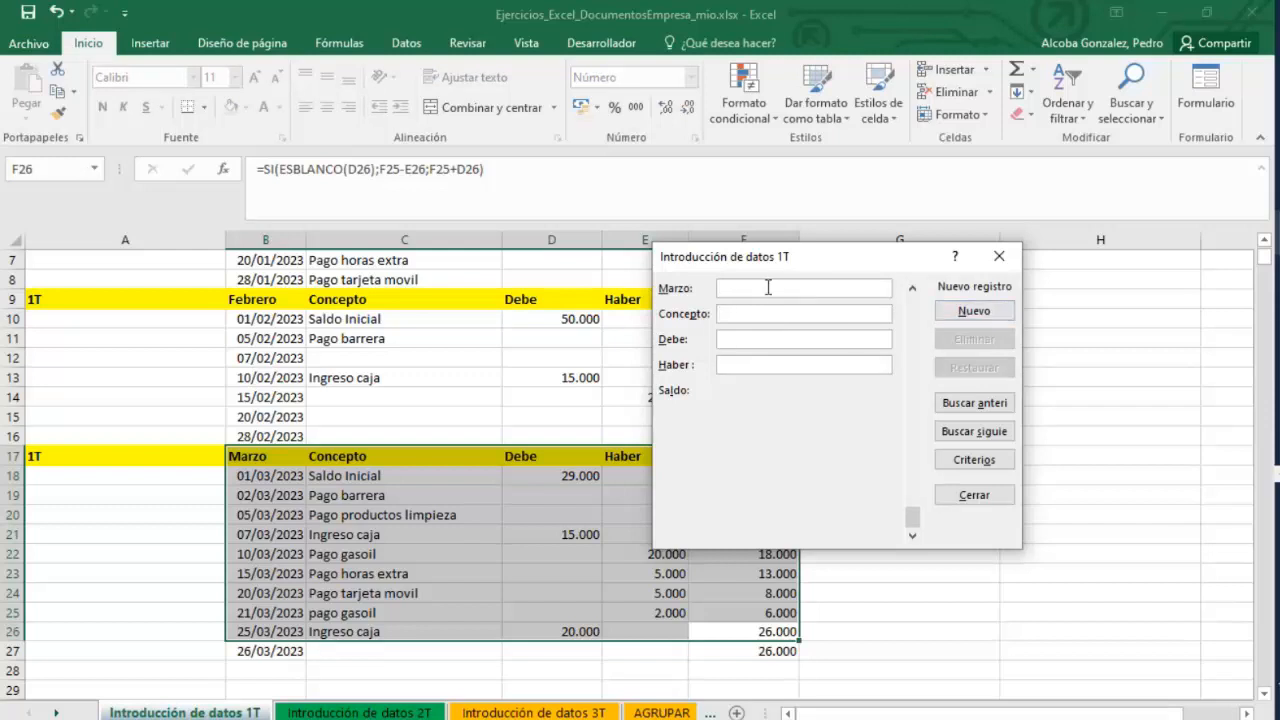
Add another record dated 26/03/2023 with Concepto Ingreso caja and Haber 1000, then close the form.
text(26/03/2023)
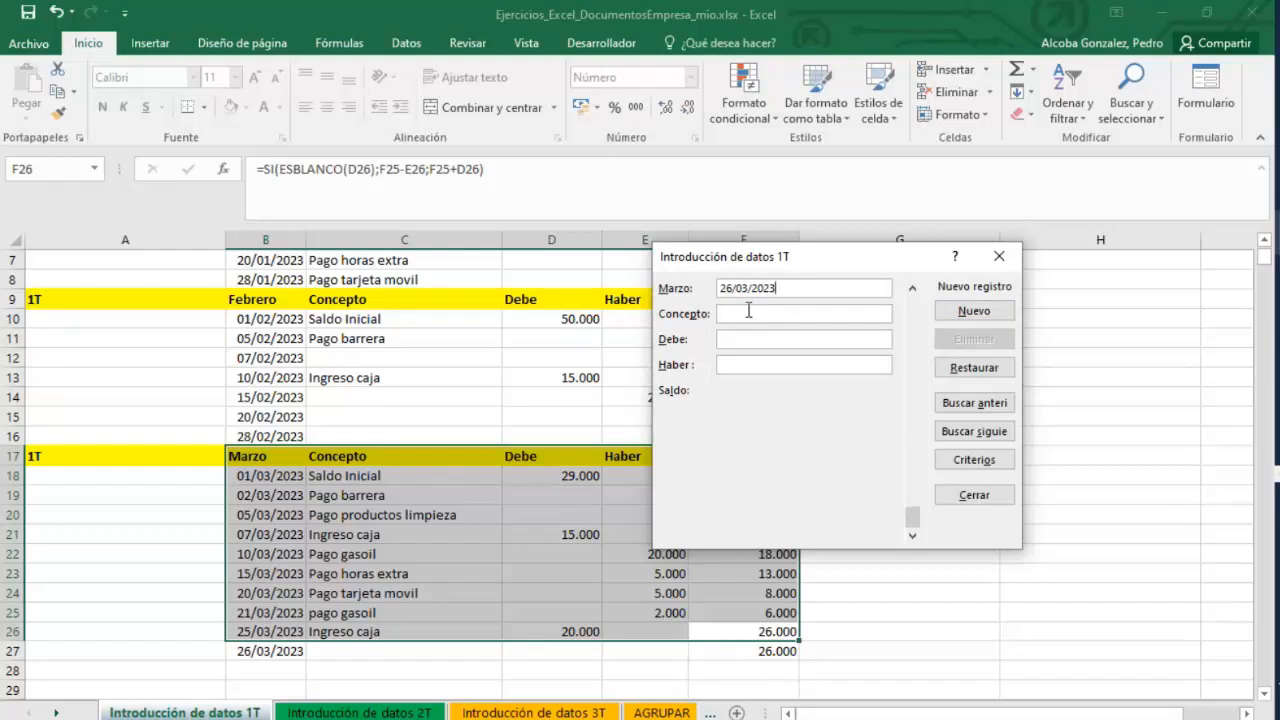
text(Ingreso caja)
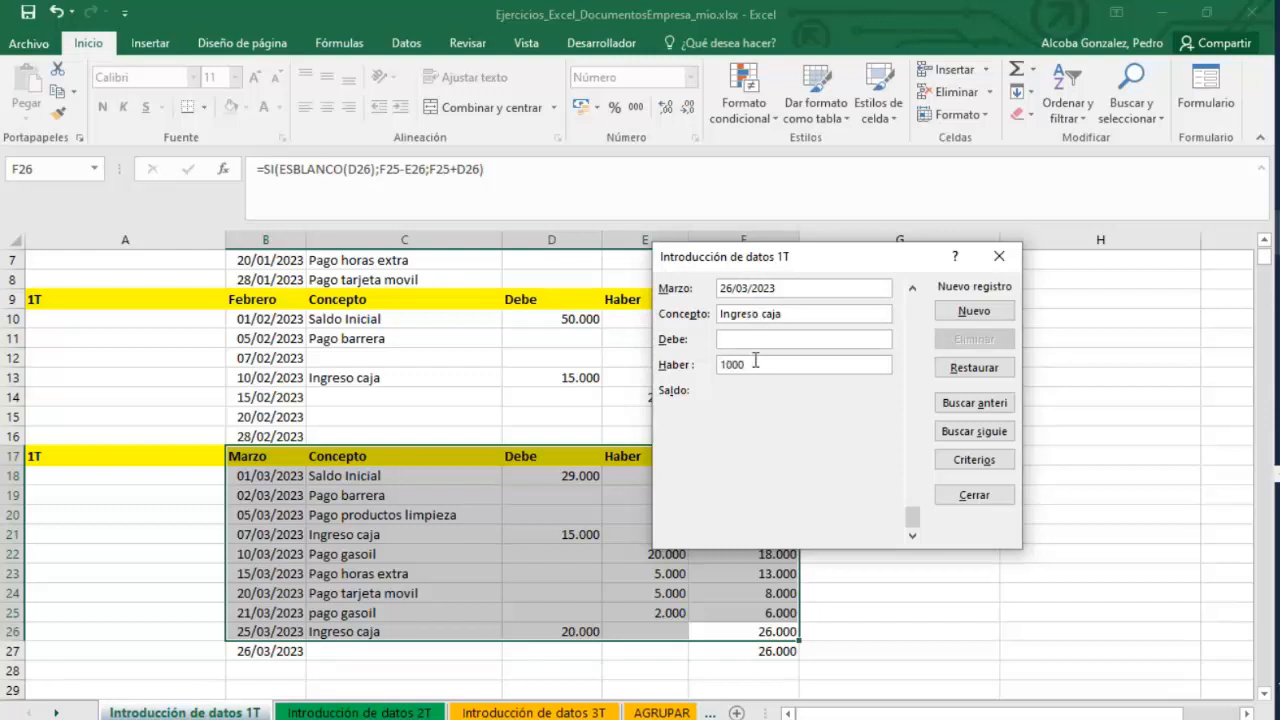
key(Return)
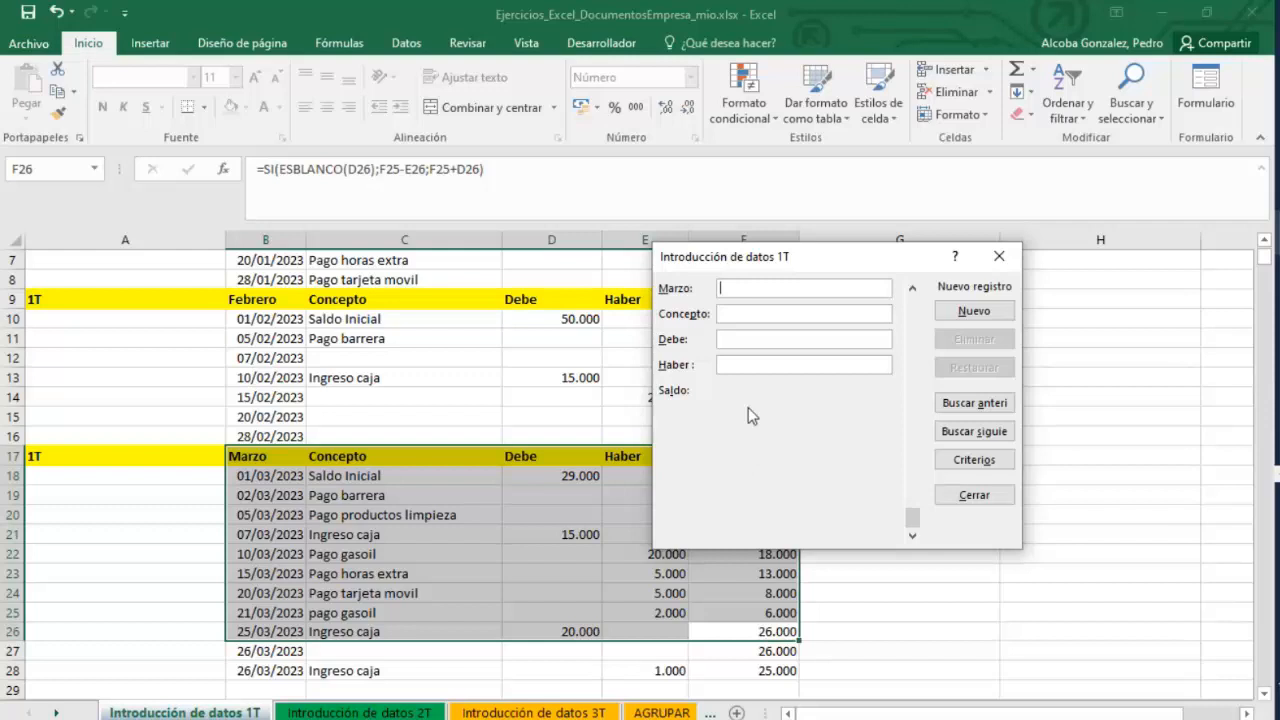
click(969, 500)
Restrict cells D18:F28 with data validation to whole numbers less than 20000.
click(765, 655)
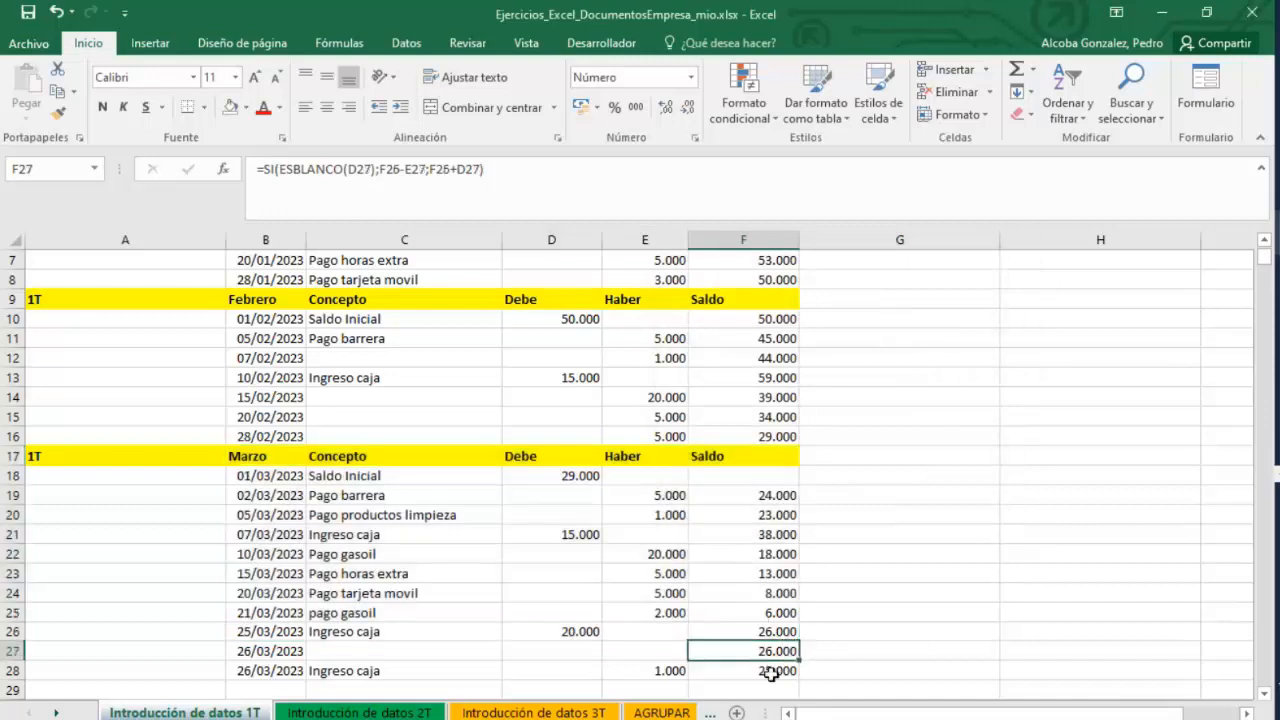
drag(770, 673, 529, 478)
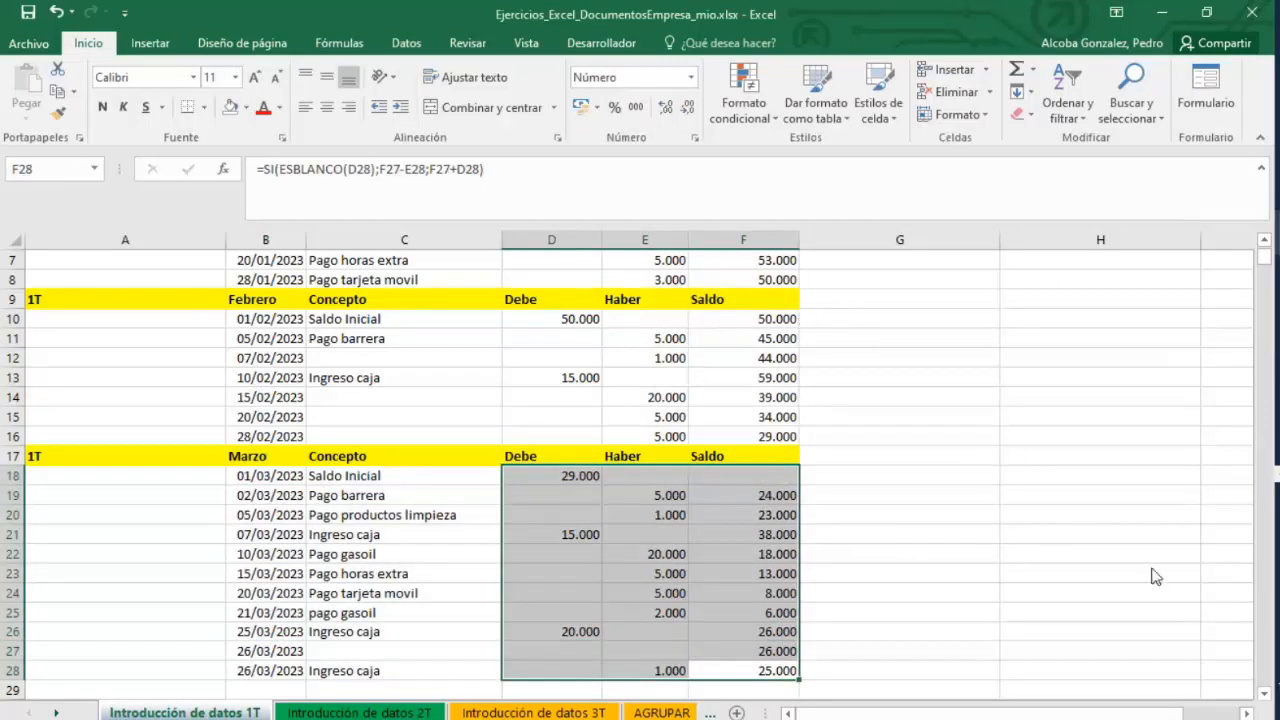
click(1258, 673)
click(768, 663)
click(148, 45)
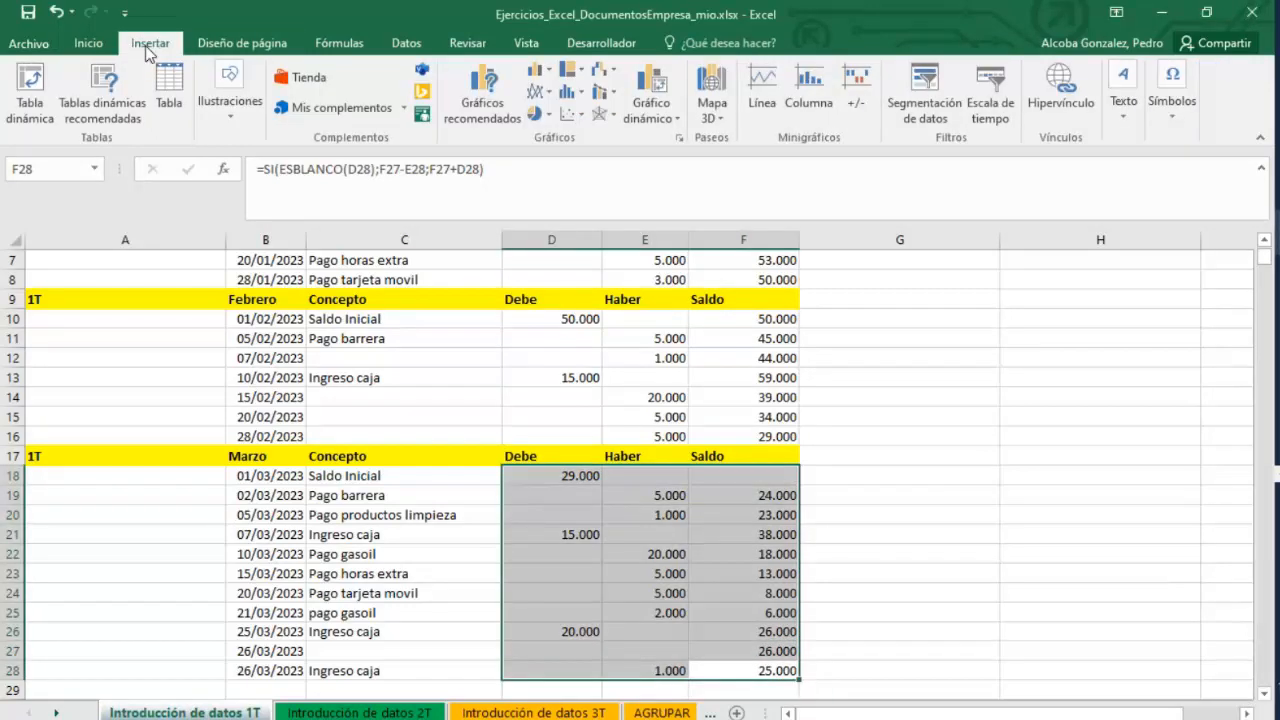
click(88, 43)
click(406, 43)
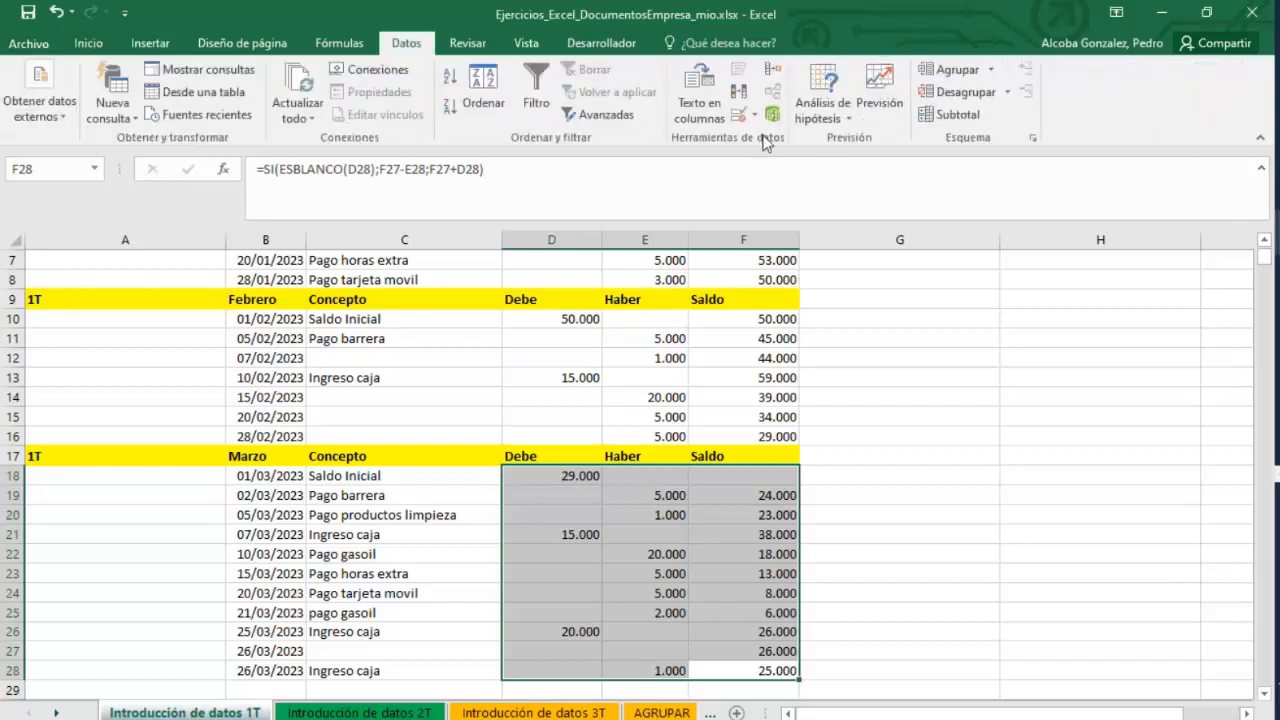
click(756, 118)
click(790, 137)
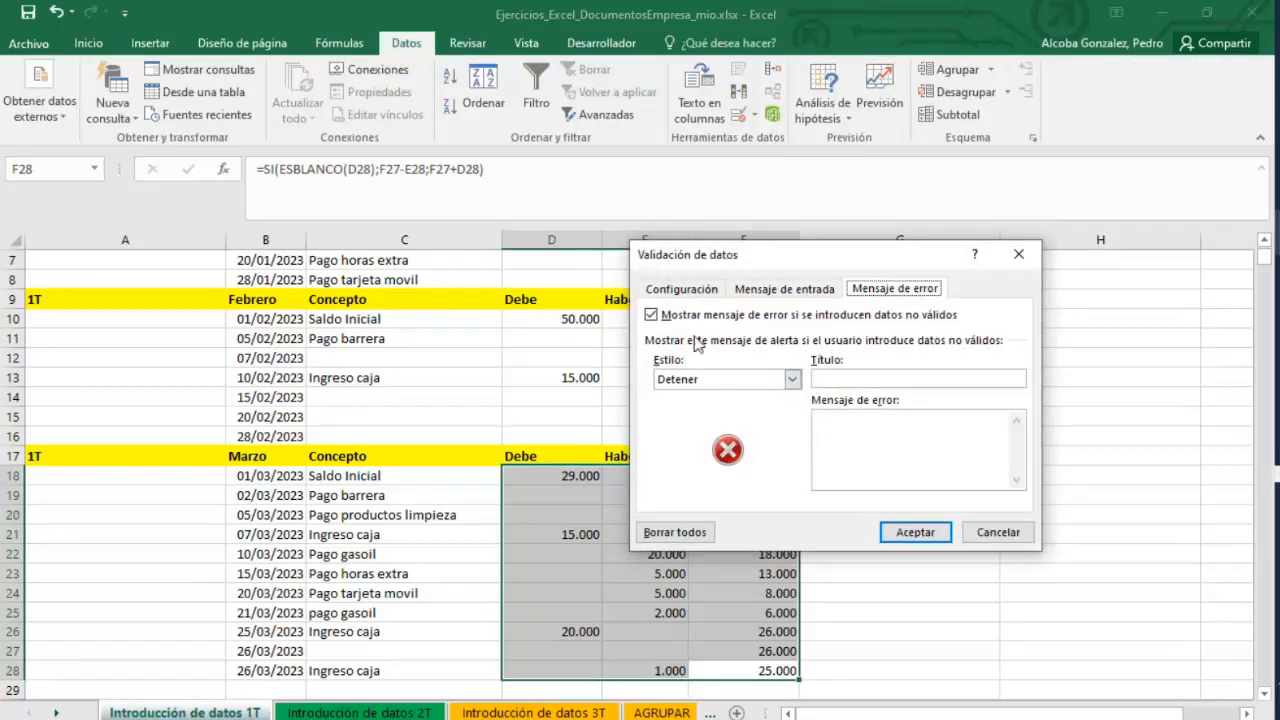
key(ctrl+Tab)
click(768, 353)
click(740, 381)
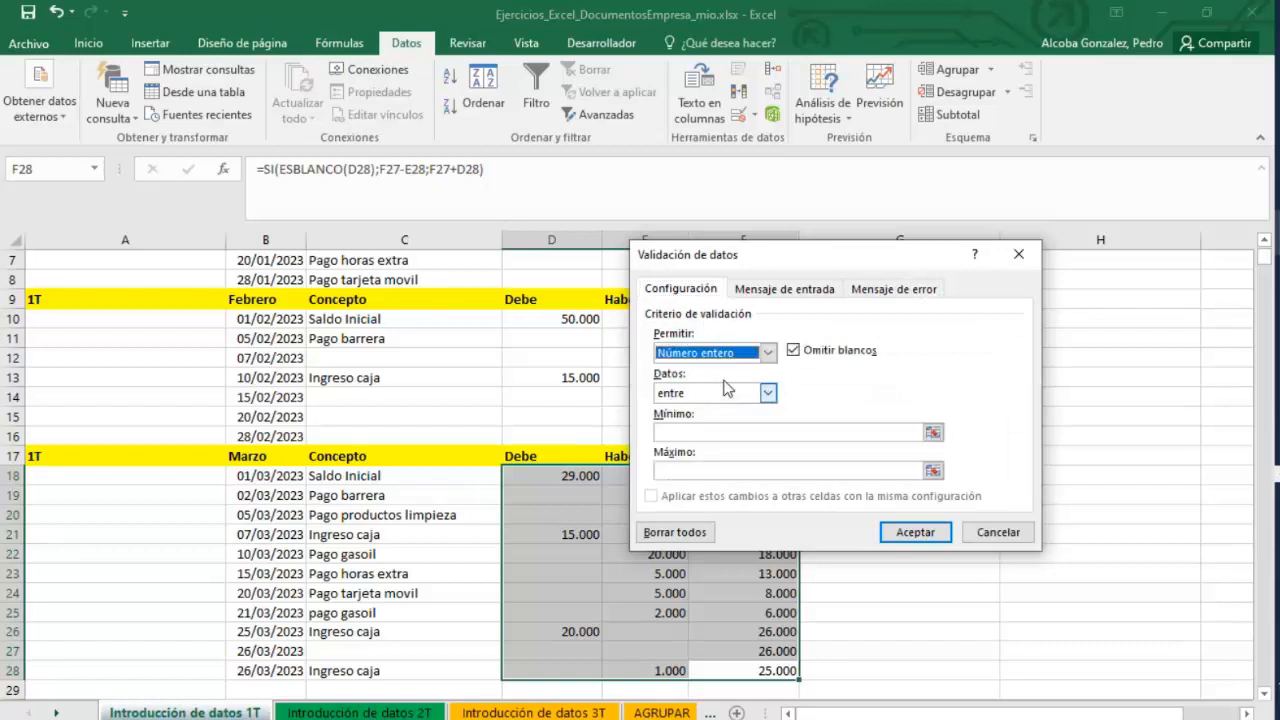
click(768, 393)
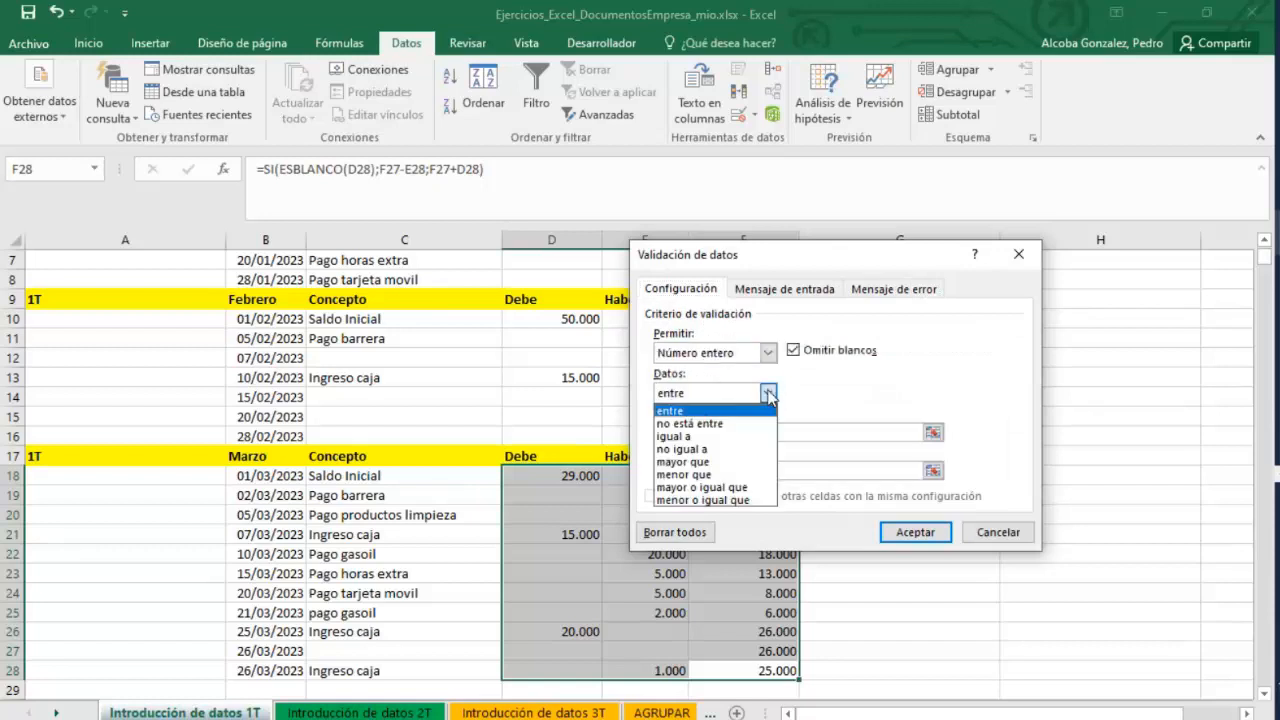
click(703, 476)
click(701, 433)
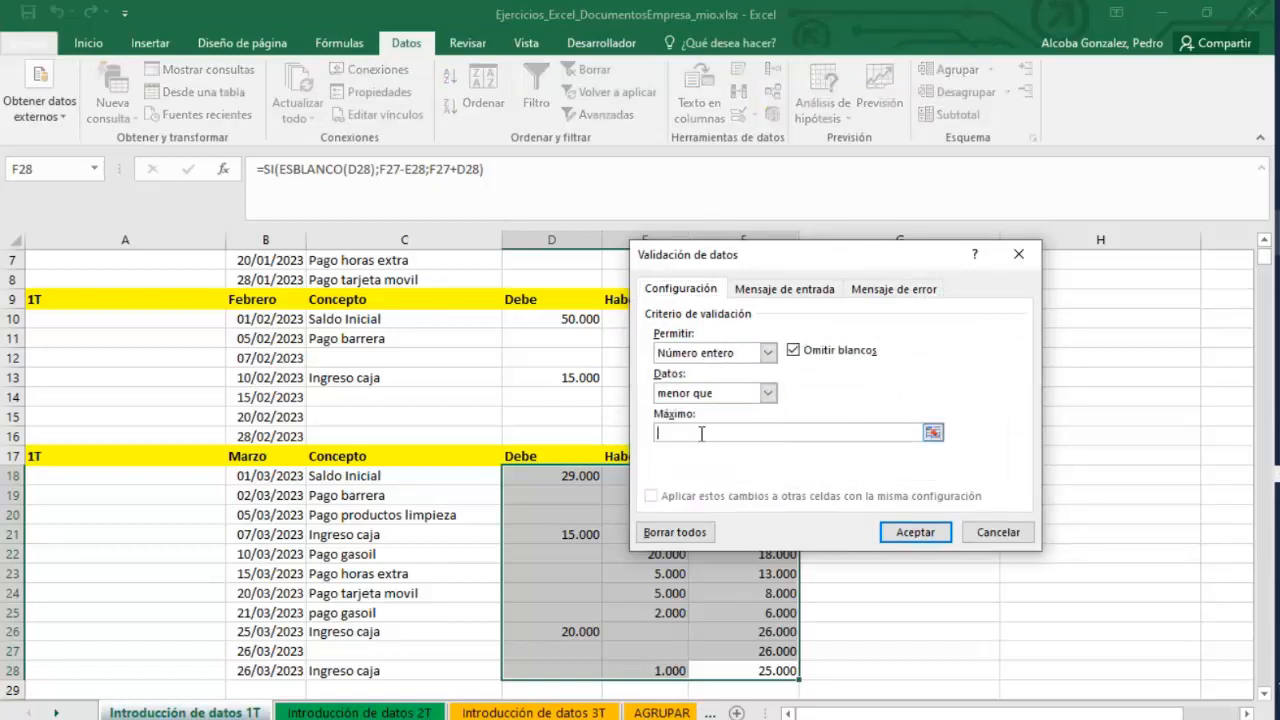
text(20000)
key(Return)
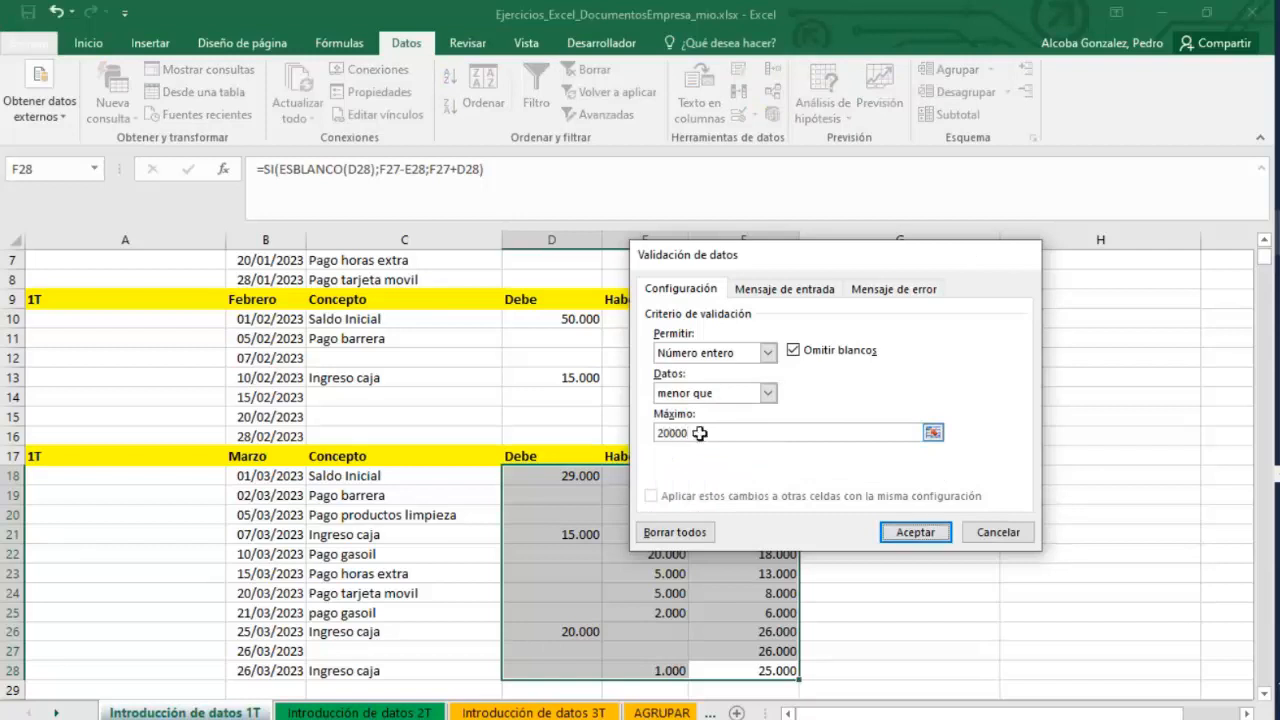
Open the data form on range C17:F28, add a record with Concepto Ingreso caja and Haber 21000, and close it.
scroll(512, 626, down, 1)
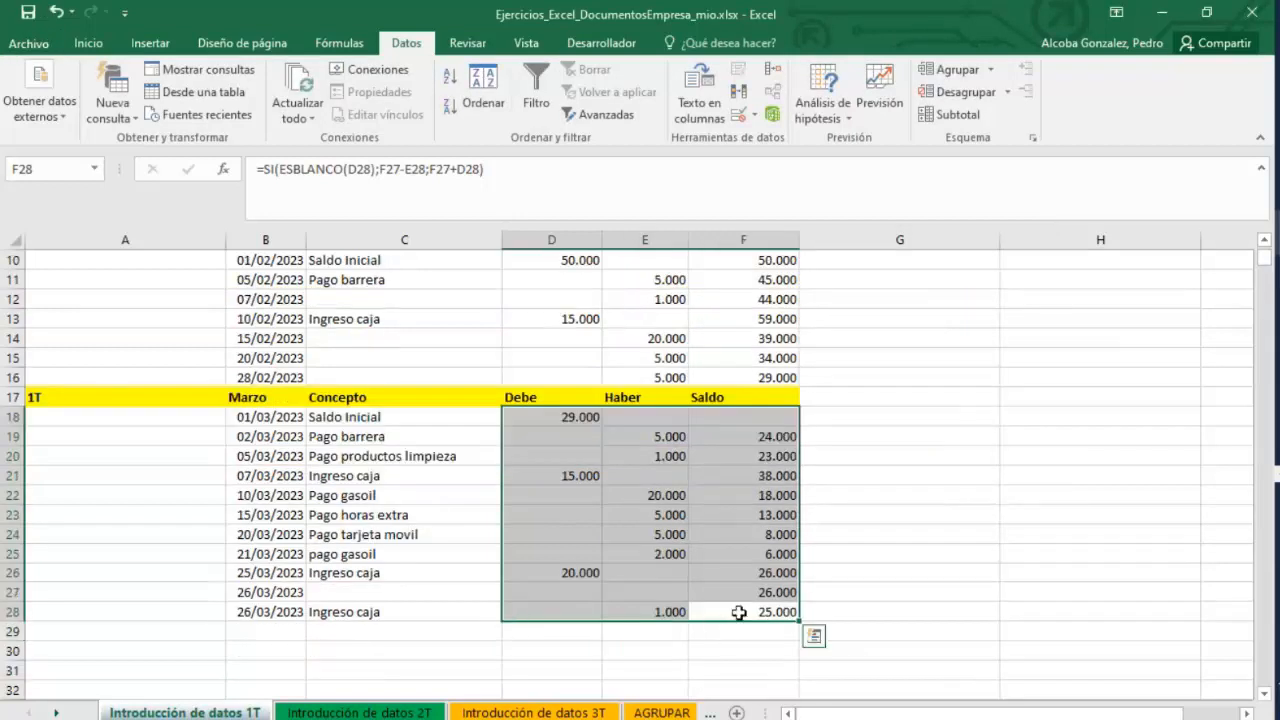
drag(748, 611, 350, 397)
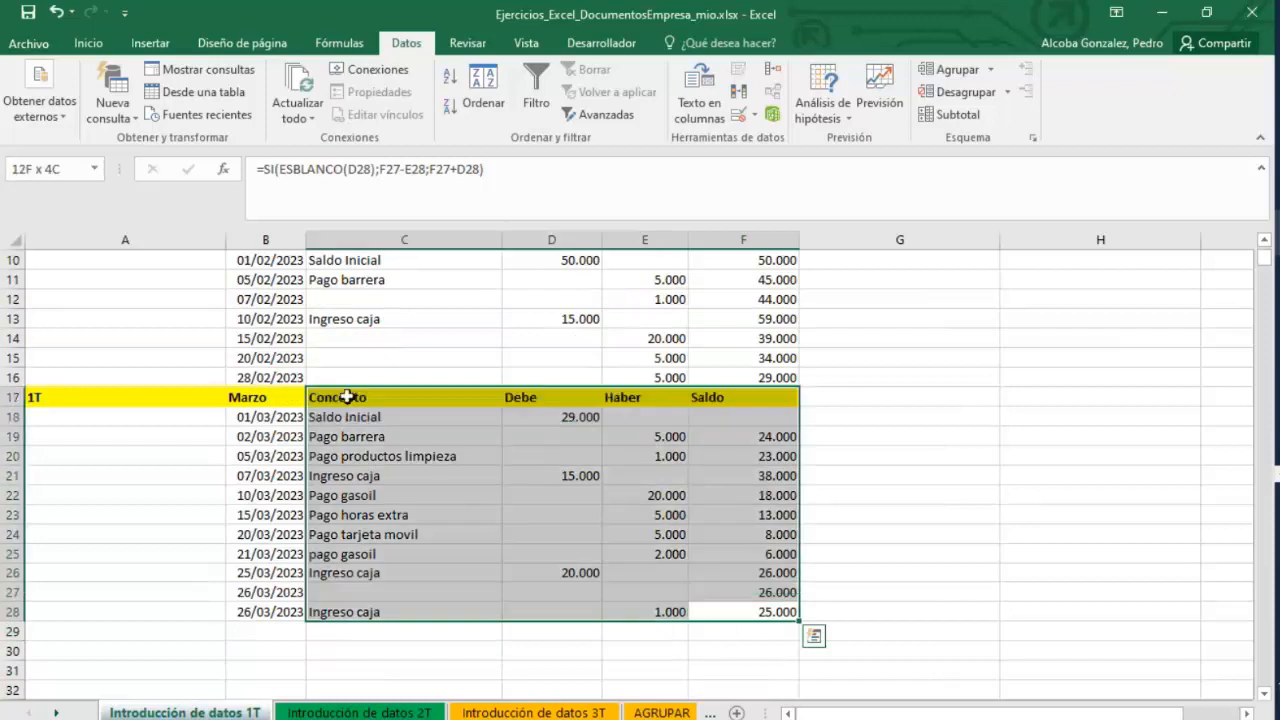
click(45, 50)
click(40, 40)
click(88, 43)
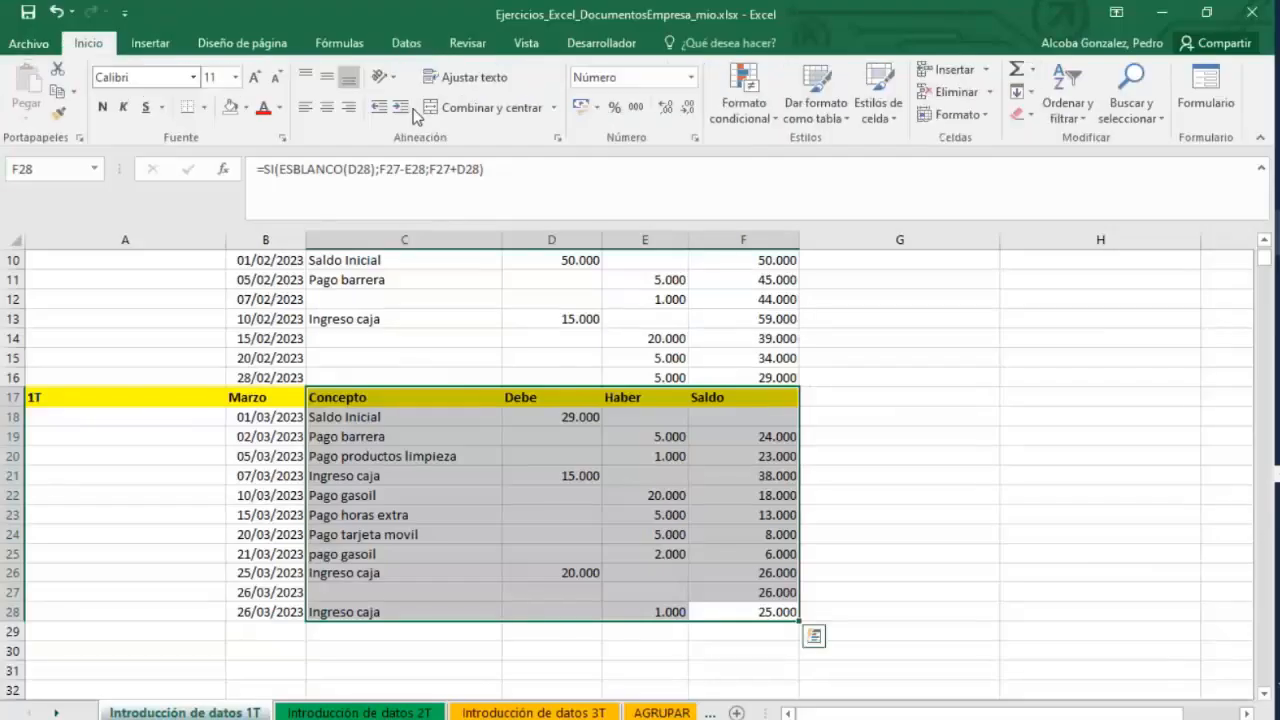
click(1222, 86)
click(945, 311)
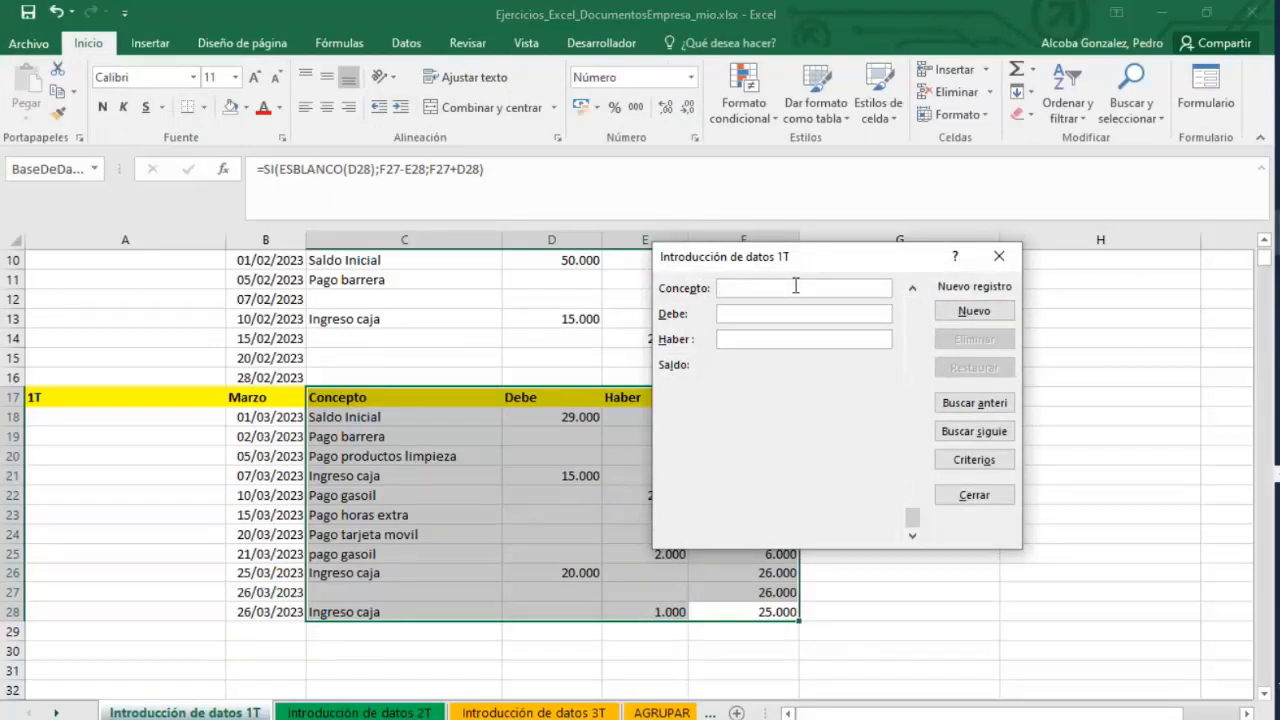
text(On)
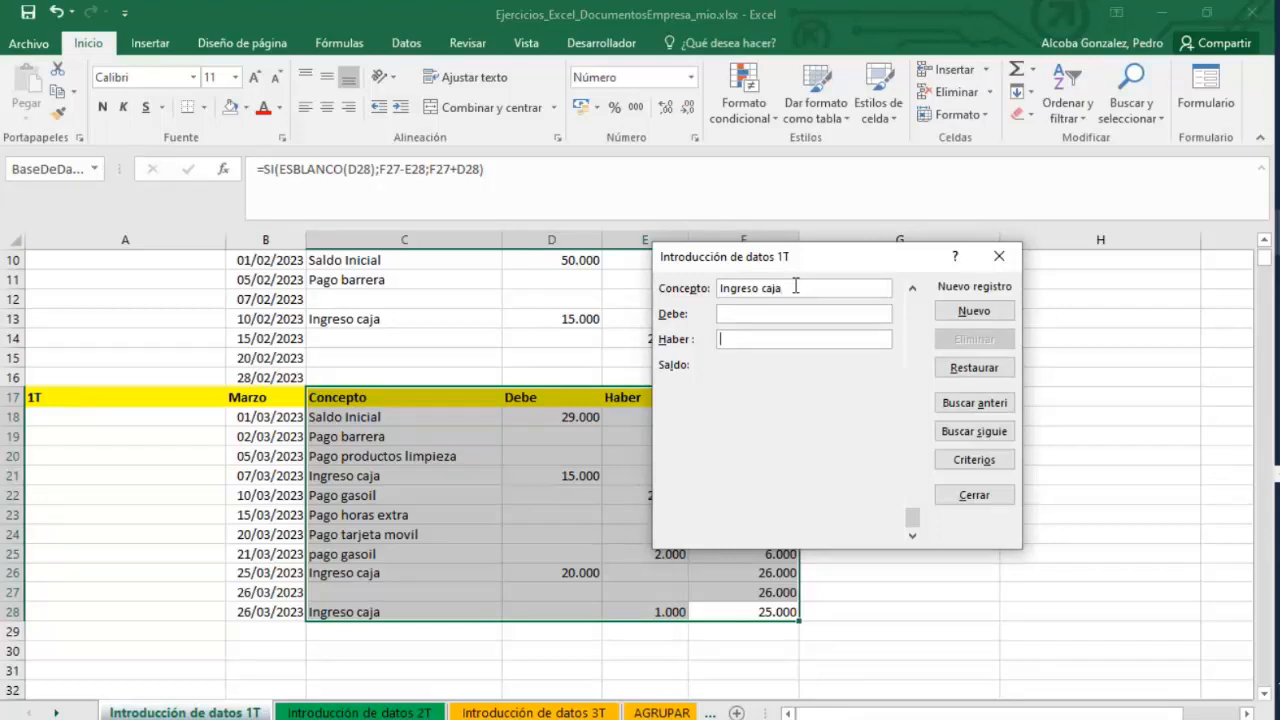
key(Return)
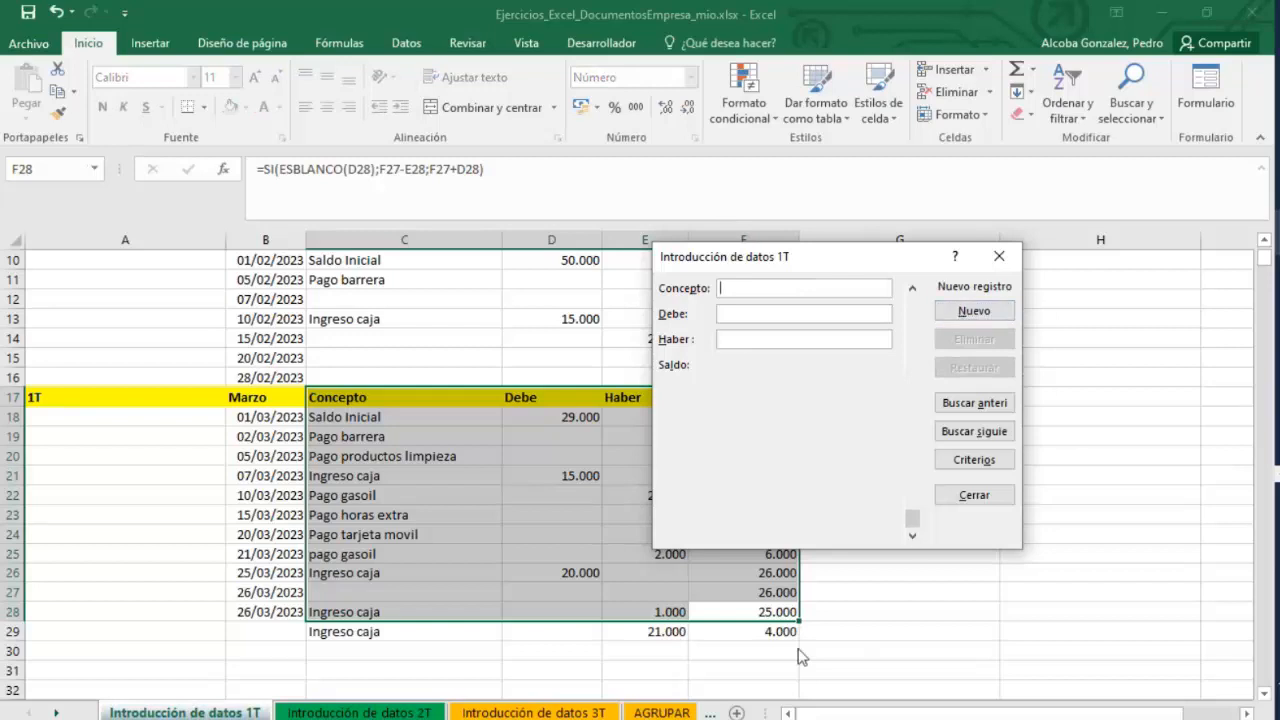
click(998, 256)
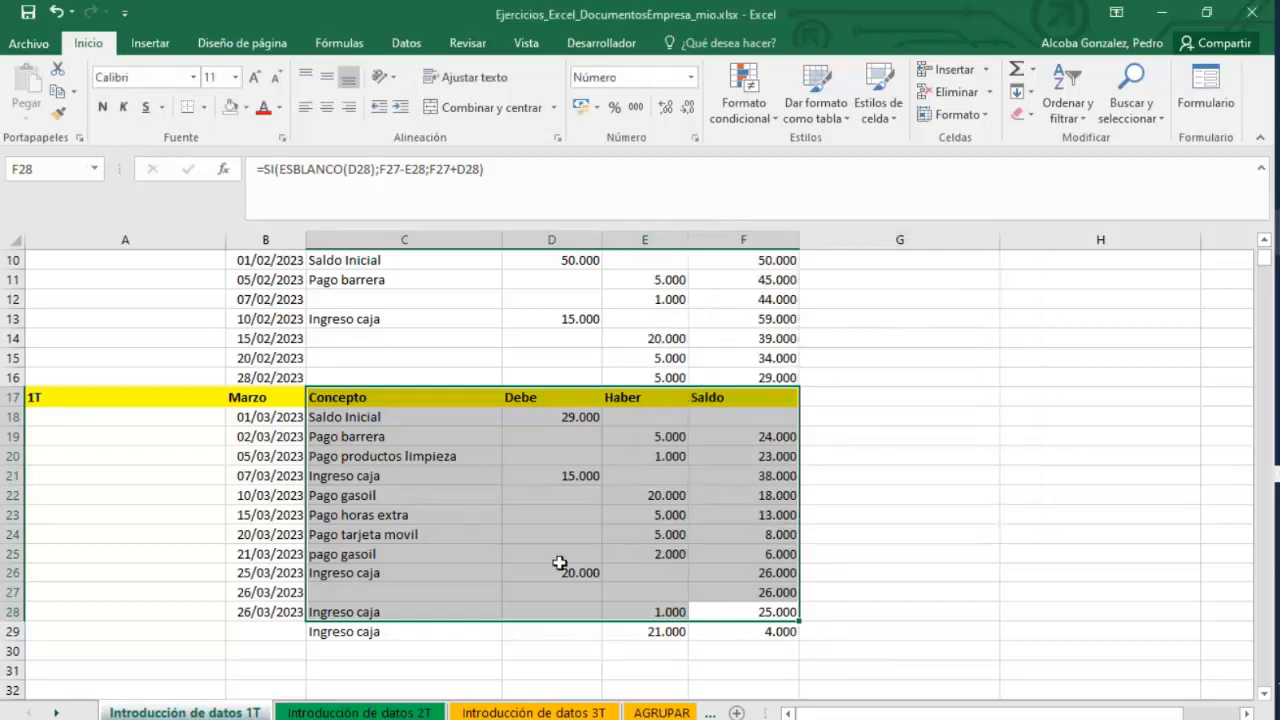
Extend the whole-number-less-than-20000 data validation to every cell of range C18:F29.
click(747, 632)
drag(649, 589, 400, 417)
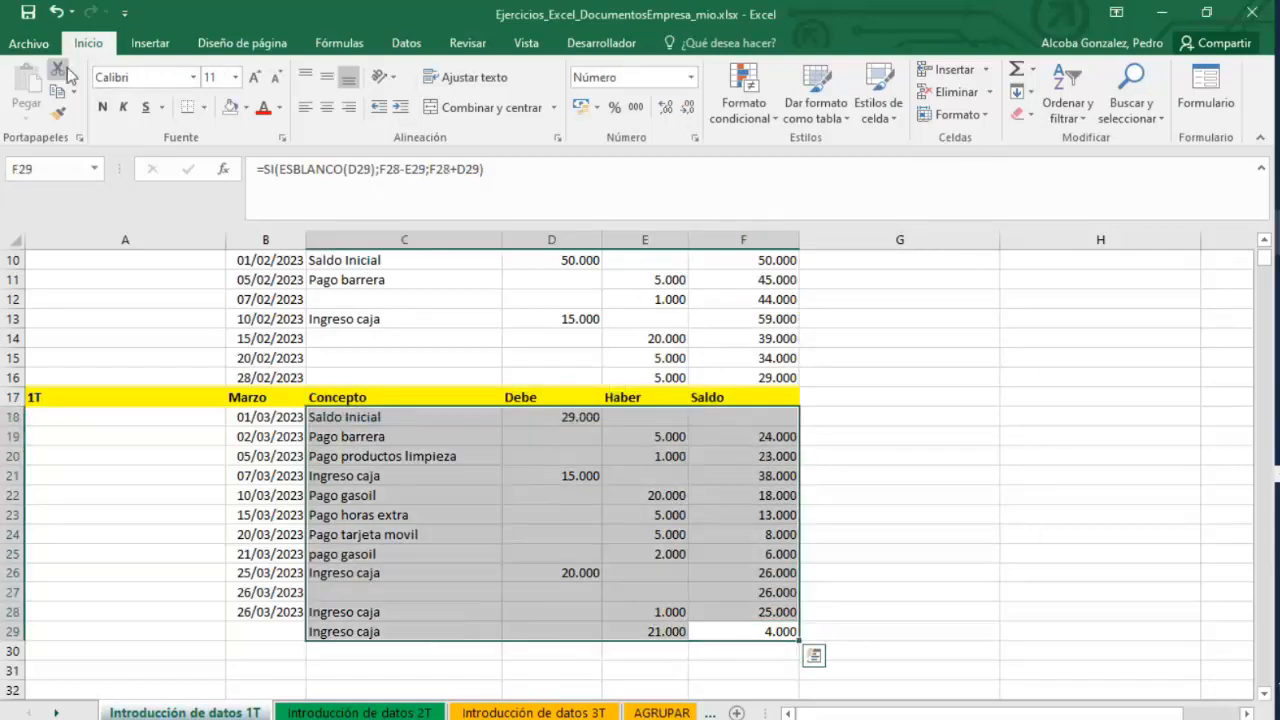
click(406, 43)
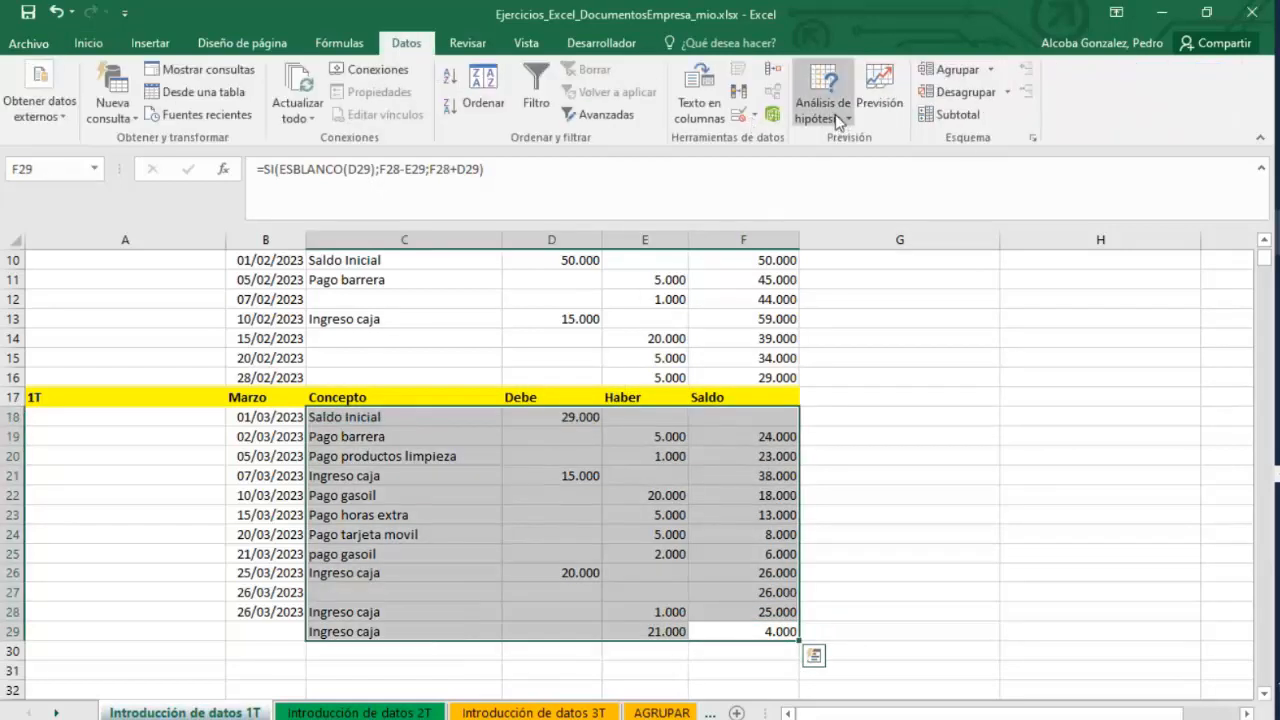
click(755, 115)
click(772, 137)
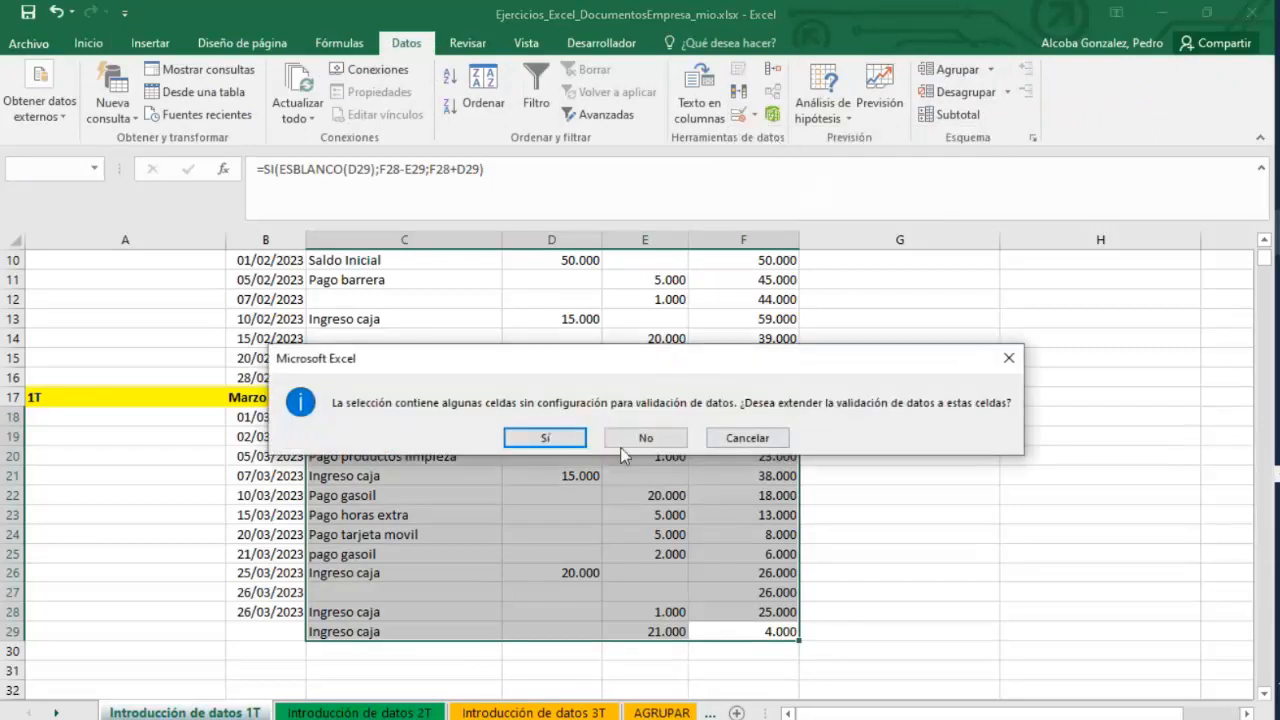
click(567, 440)
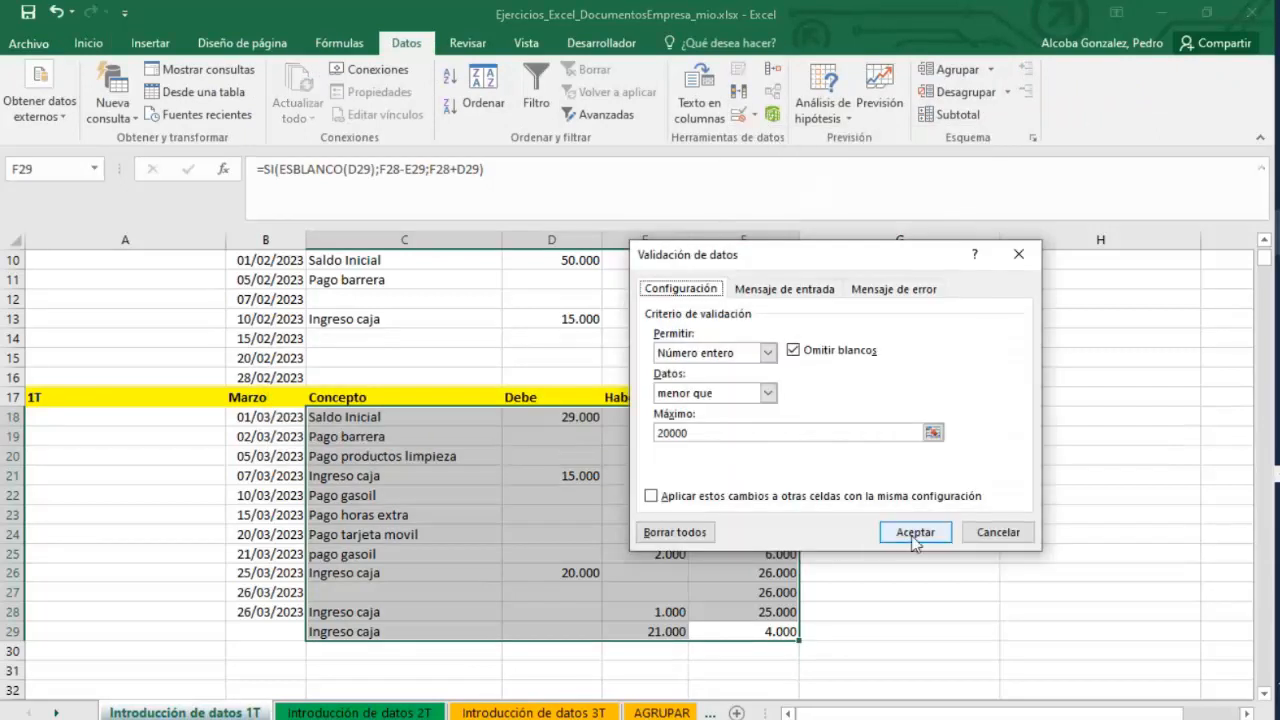
click(912, 533)
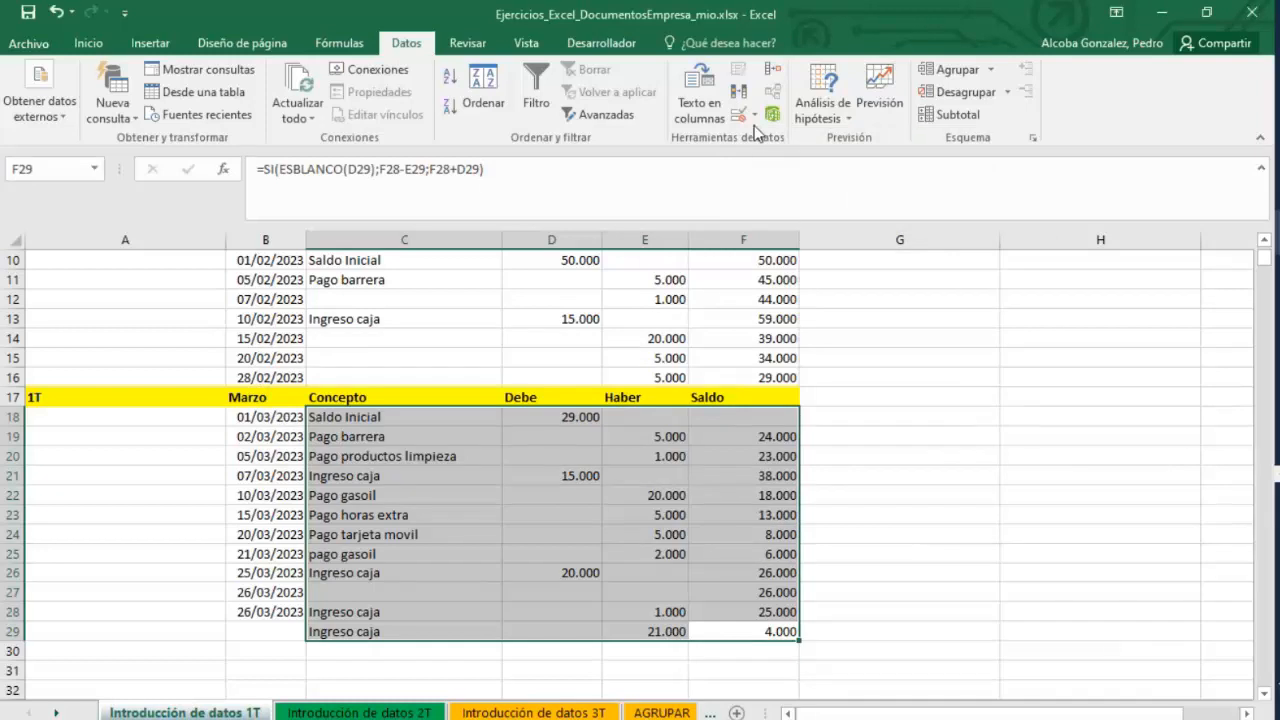
Circle the invalid data in the March table.
click(755, 117)
click(778, 165)
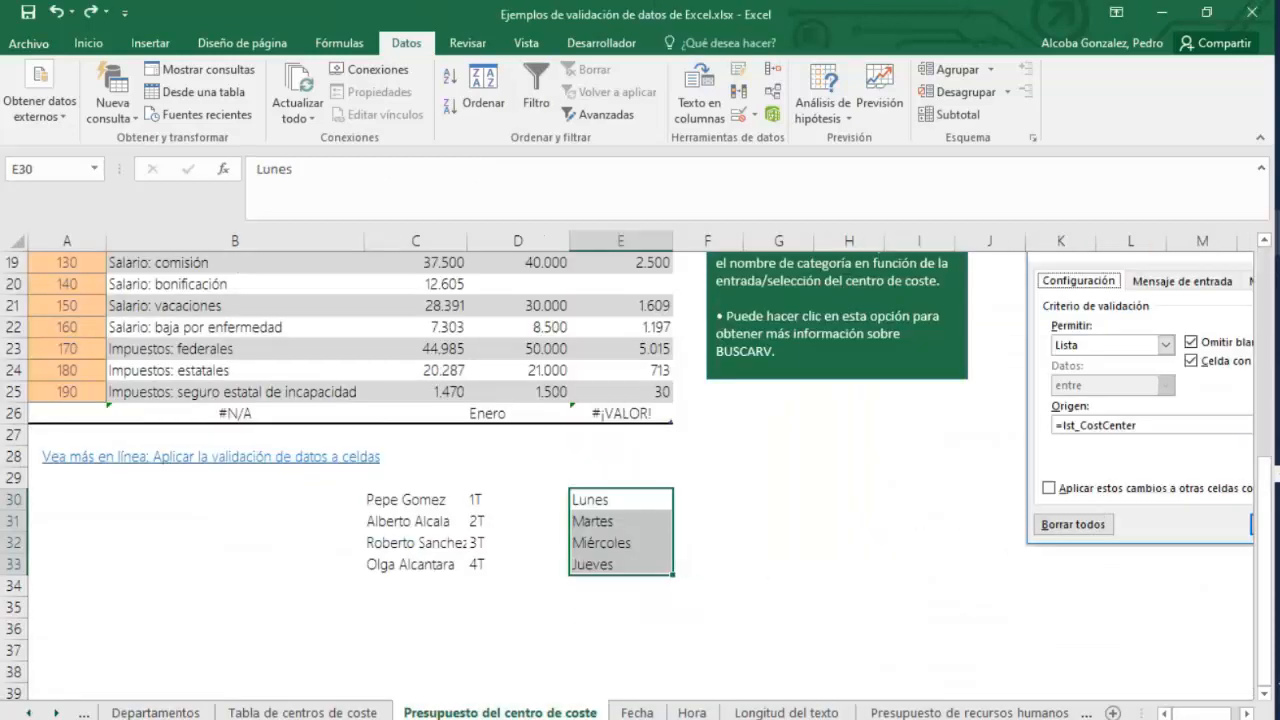
click(1278, 232)
click(1168, 245)
click(594, 573)
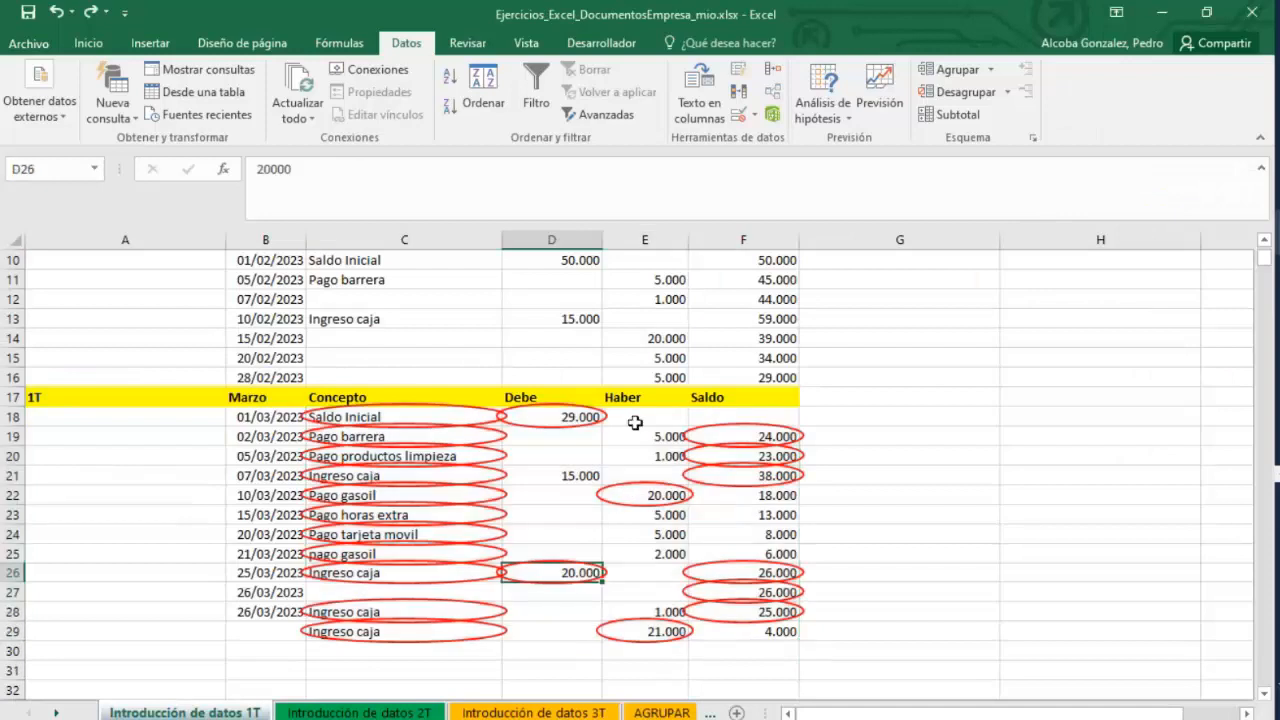
Set the validation of the Concepto and Debe cells C18:D29 to allow any value.
drag(635, 421, 666, 629)
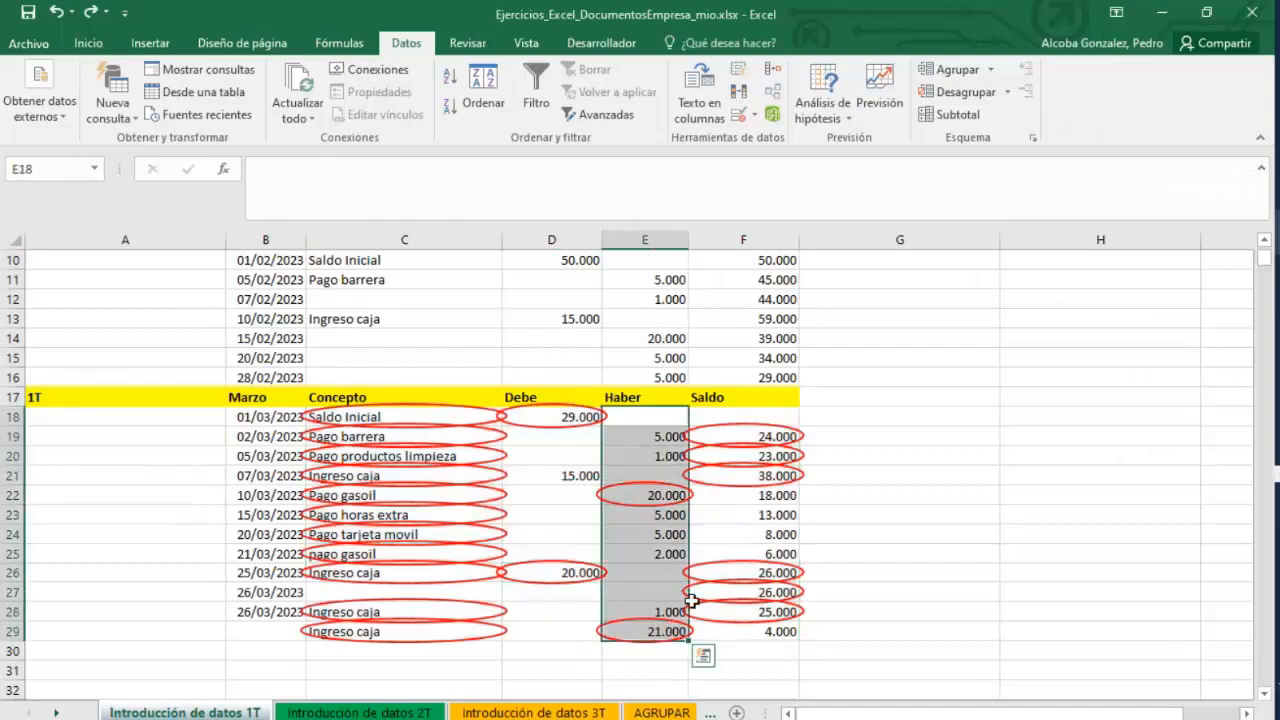
drag(408, 419, 572, 632)
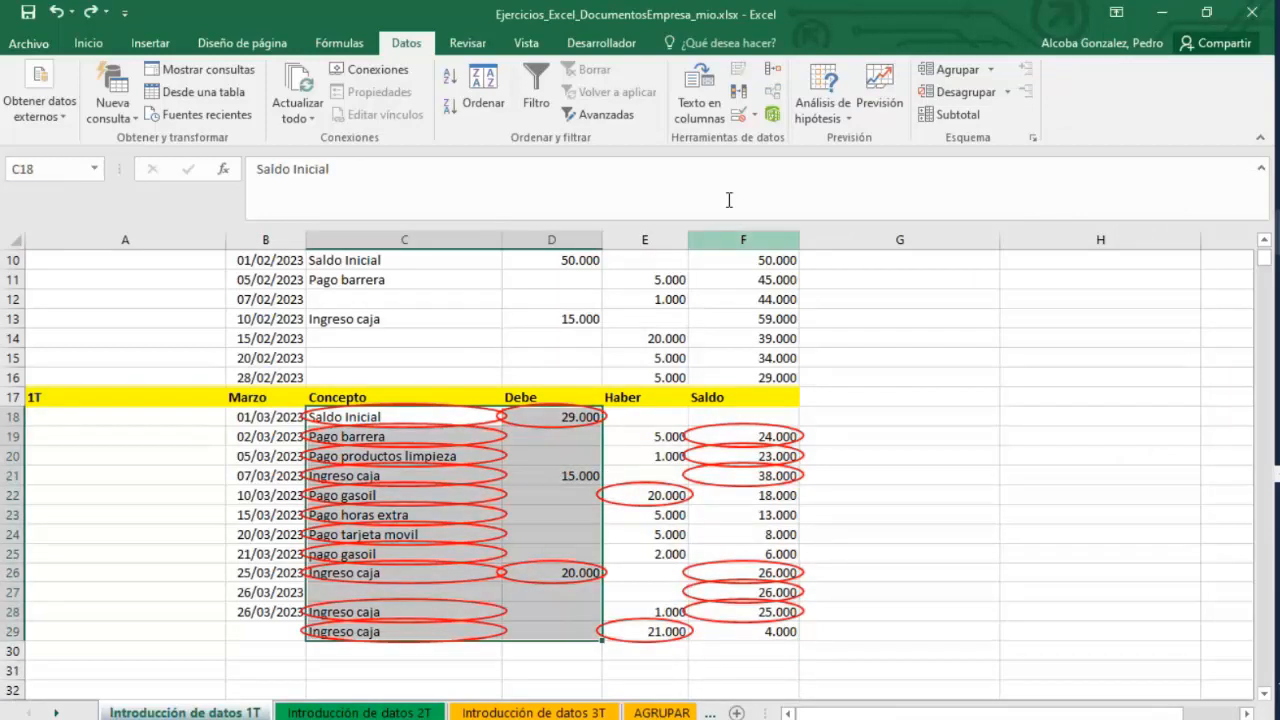
click(756, 118)
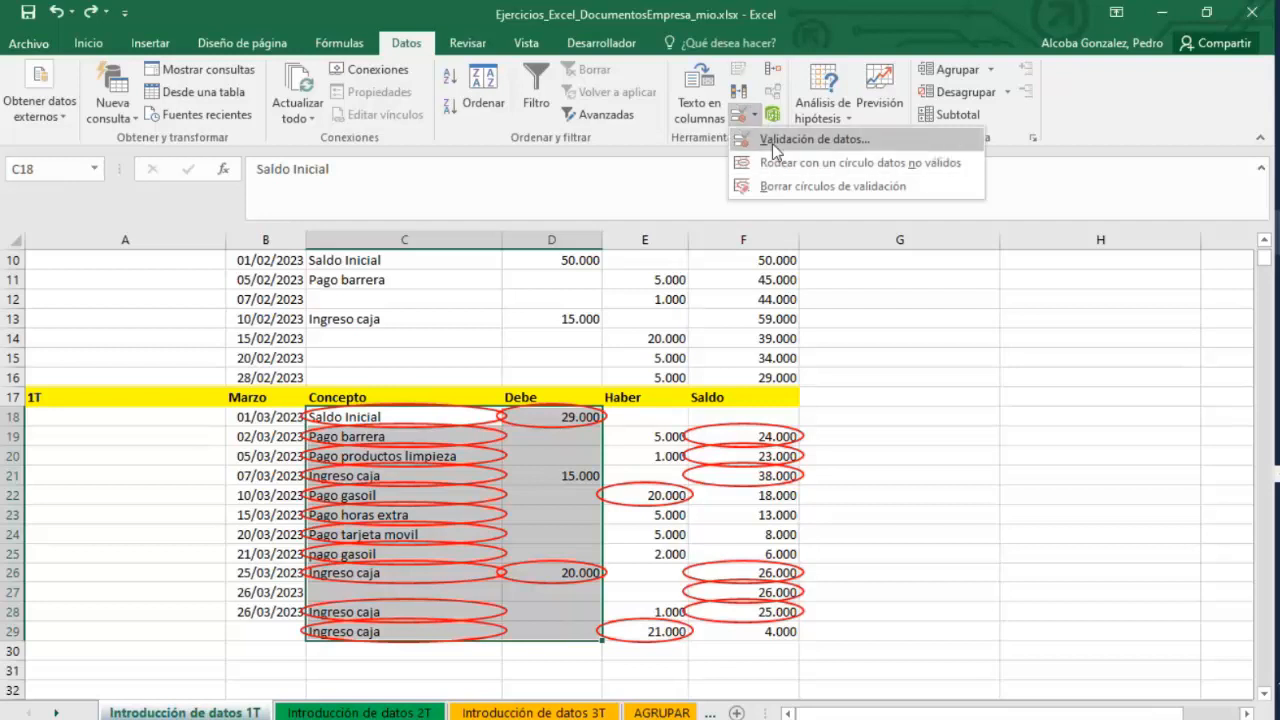
click(772, 143)
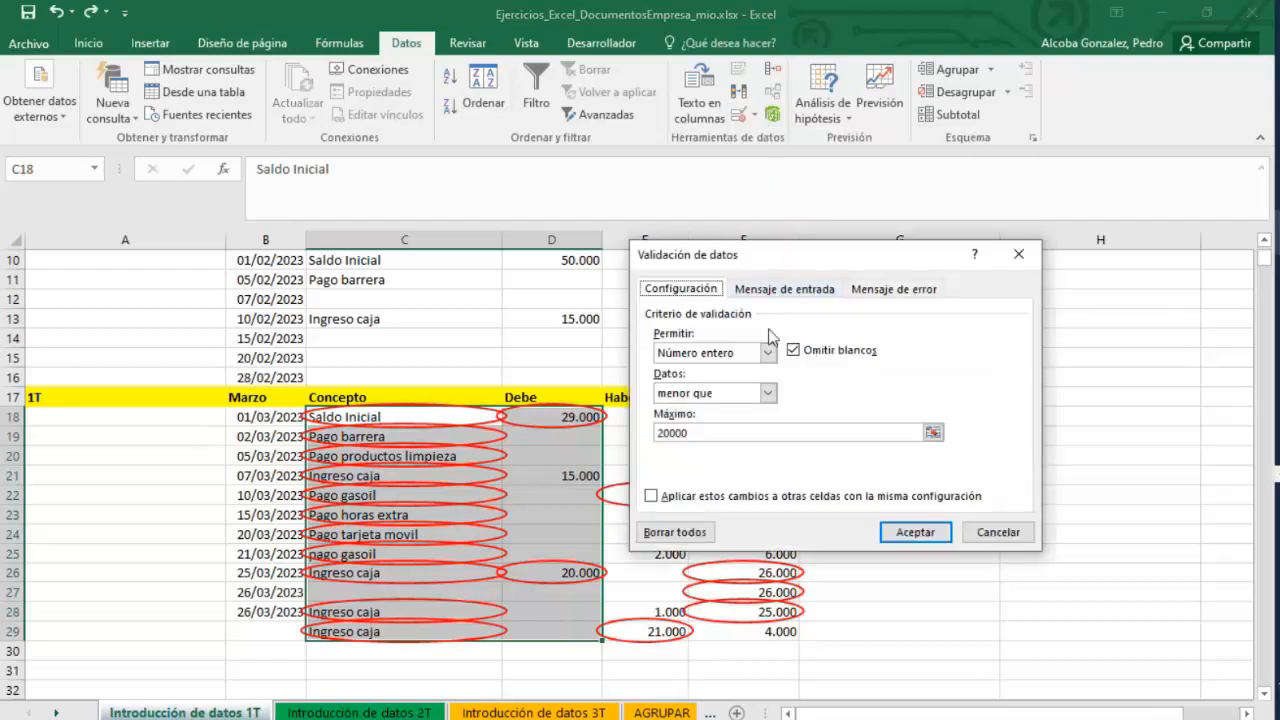
click(767, 353)
click(694, 370)
click(915, 532)
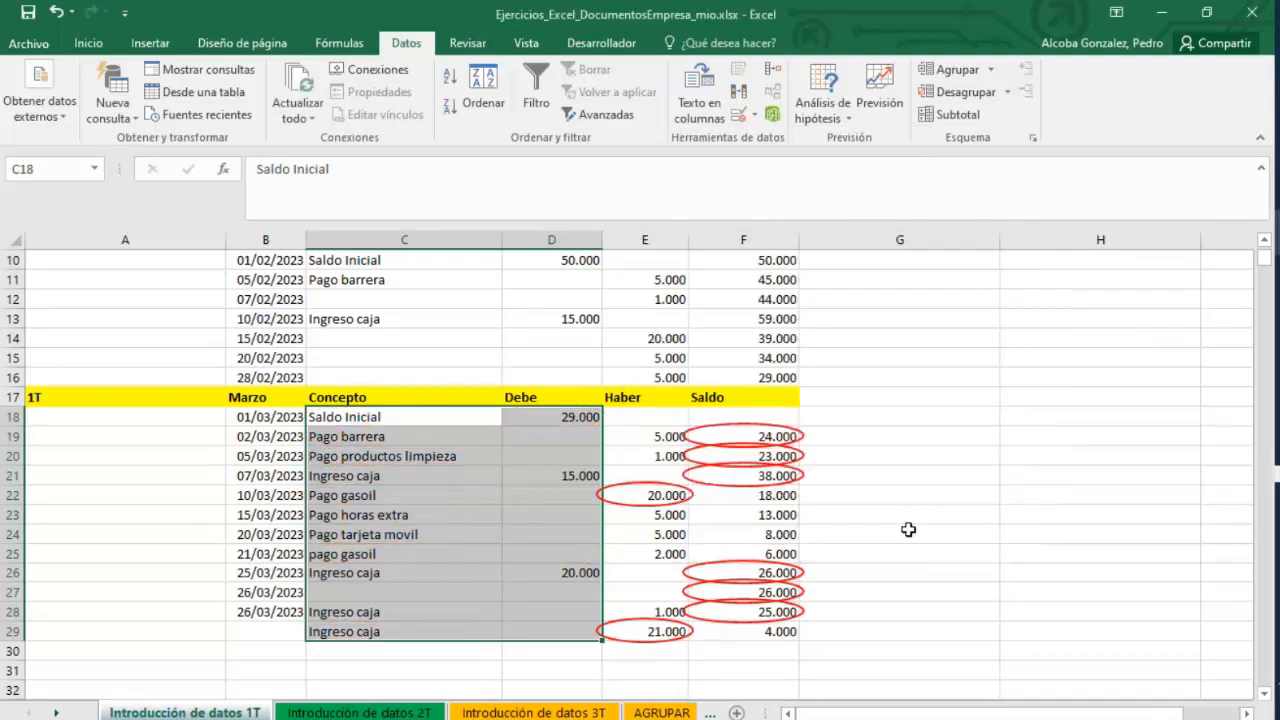
Set the validation of the Saldo column F18:F29 to allow any value.
mouse_move(740, 418)
mouse_down()
mouse_move(752, 650)
mouse_move(750, 418)
mouse_up()
click(759, 118)
click(768, 143)
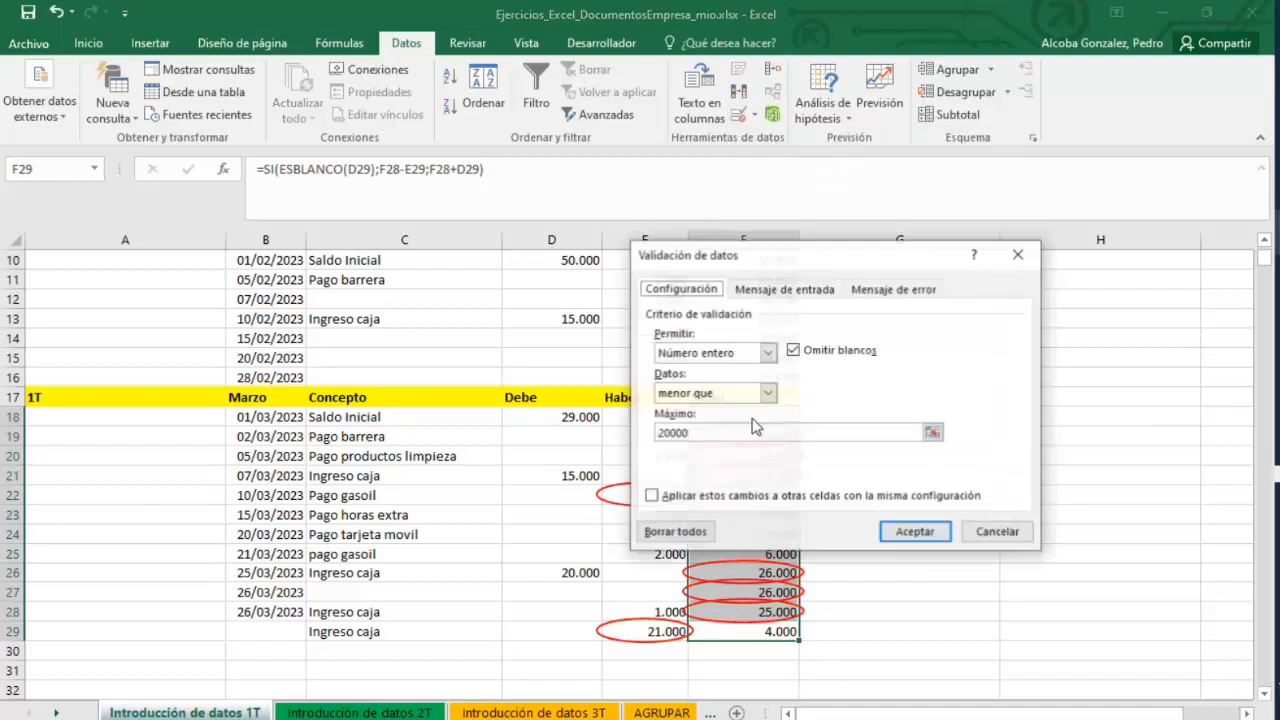
click(768, 352)
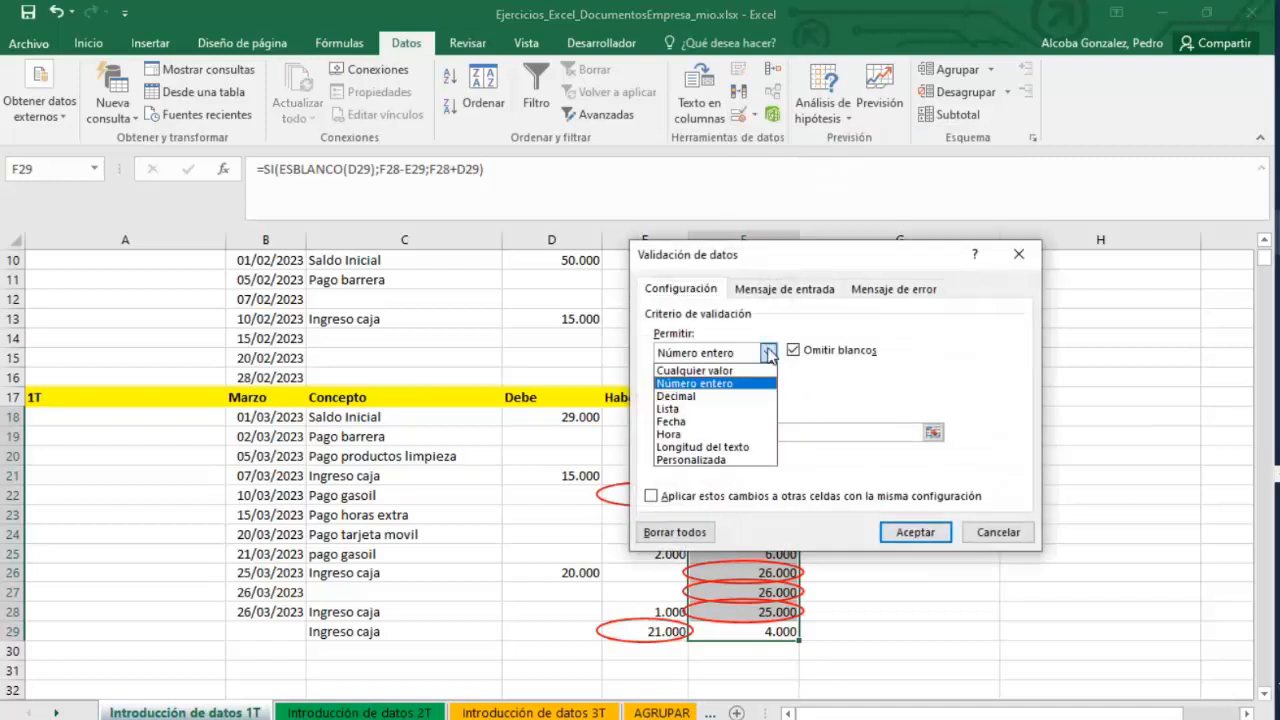
click(700, 366)
click(915, 532)
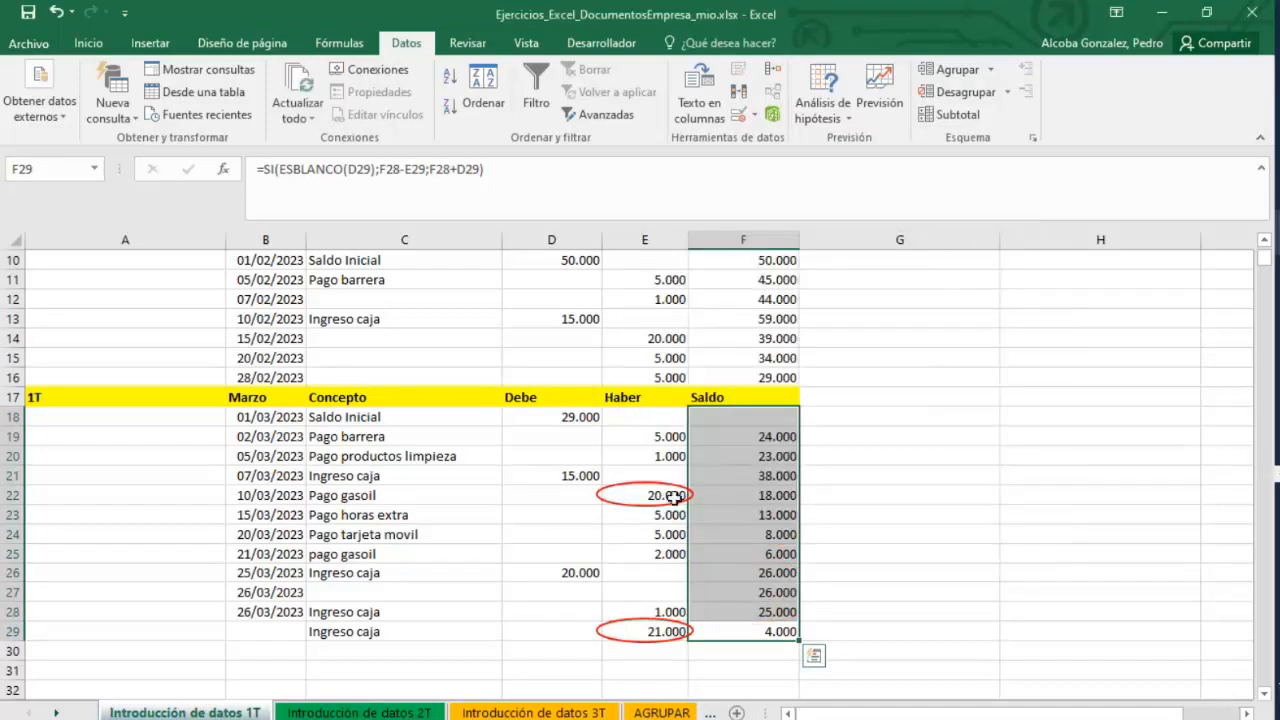
Change the Haber column E18:E29 validation to whole numbers less than or equal to 20000.
drag(654, 417, 660, 631)
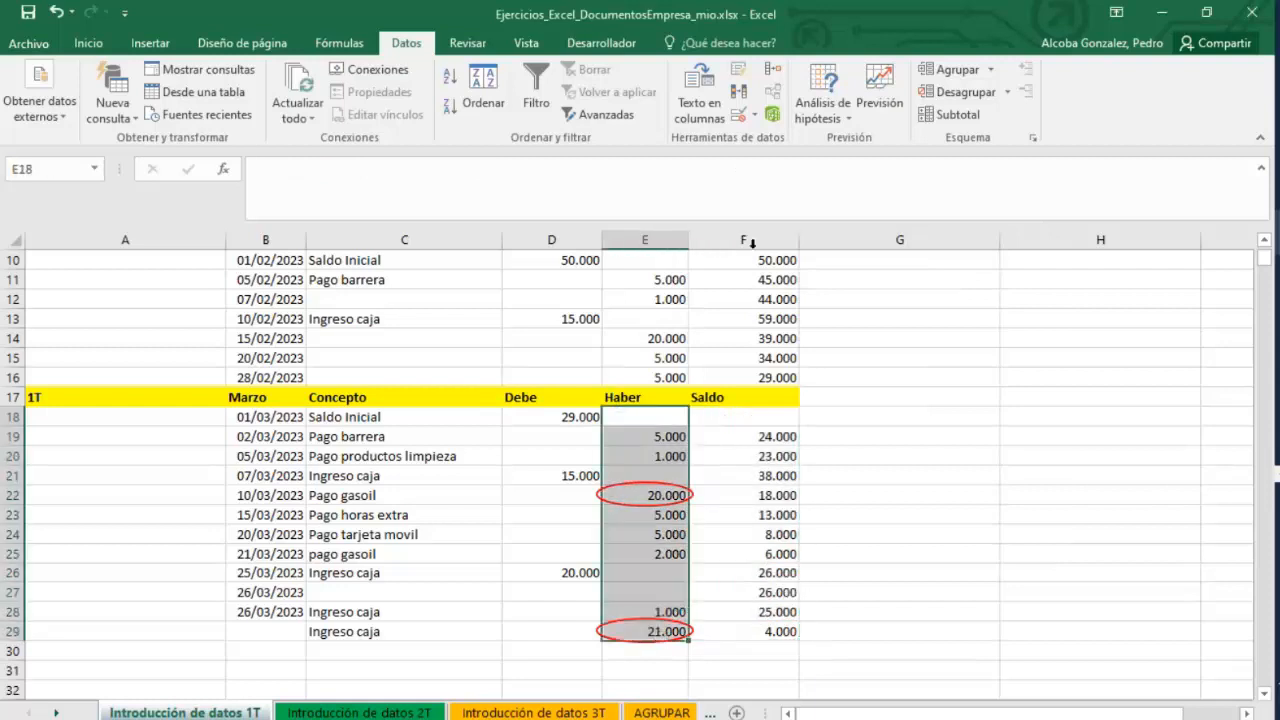
click(754, 114)
click(790, 137)
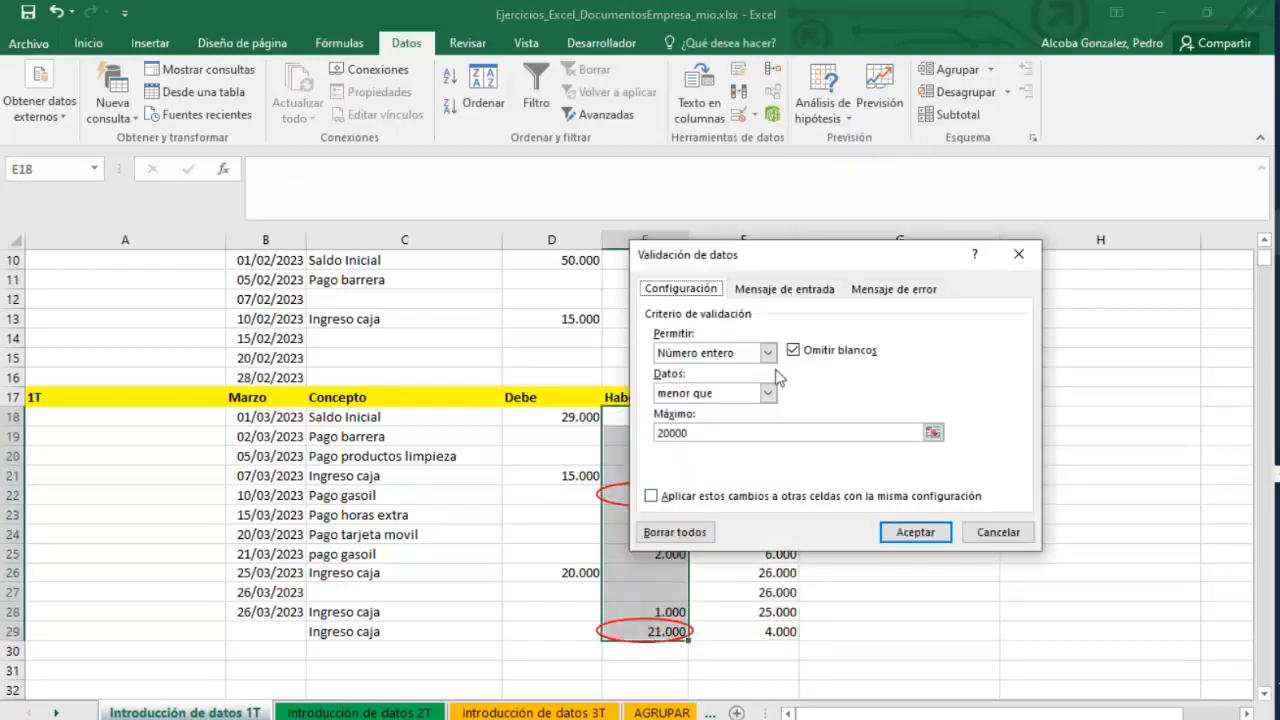
click(768, 394)
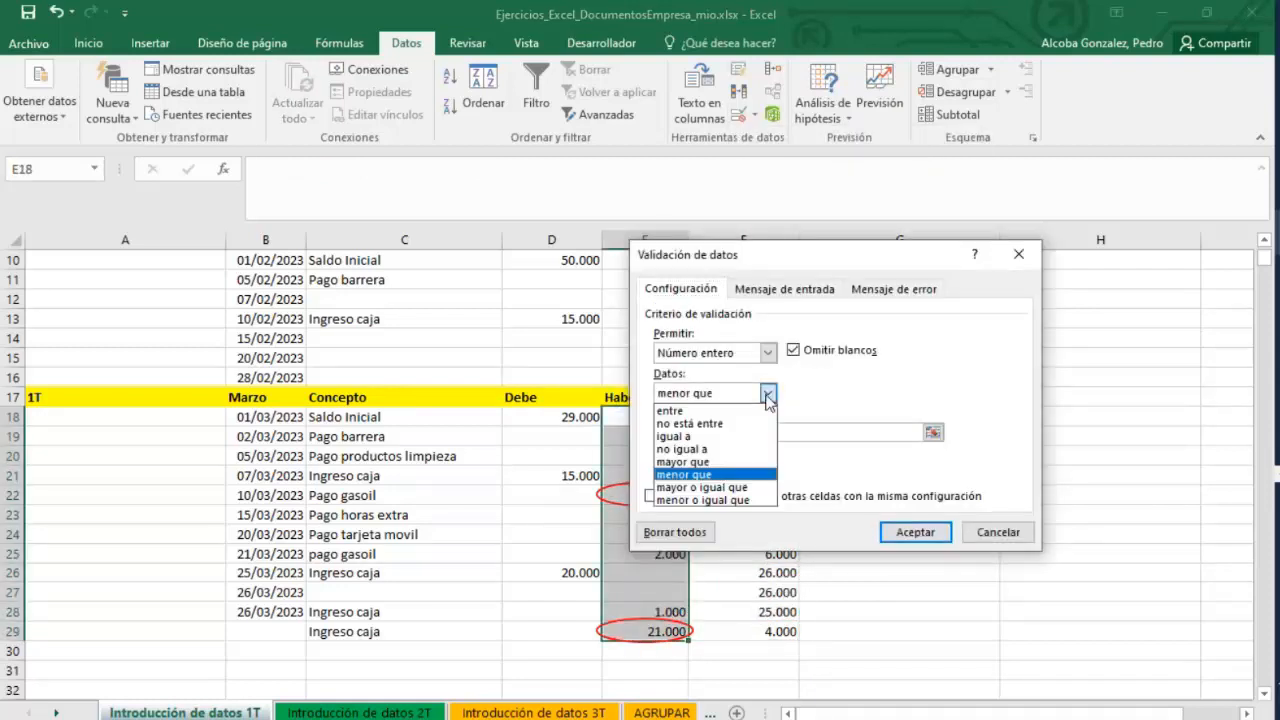
click(703, 500)
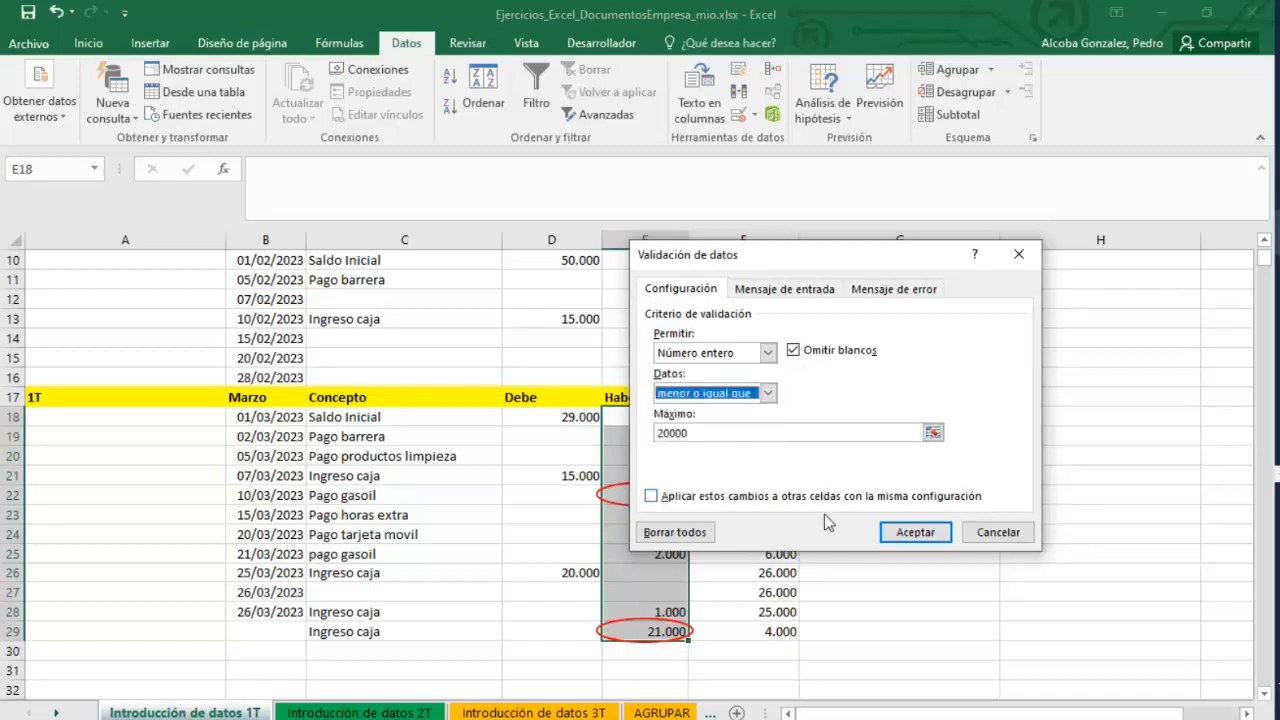
click(905, 532)
click(668, 497)
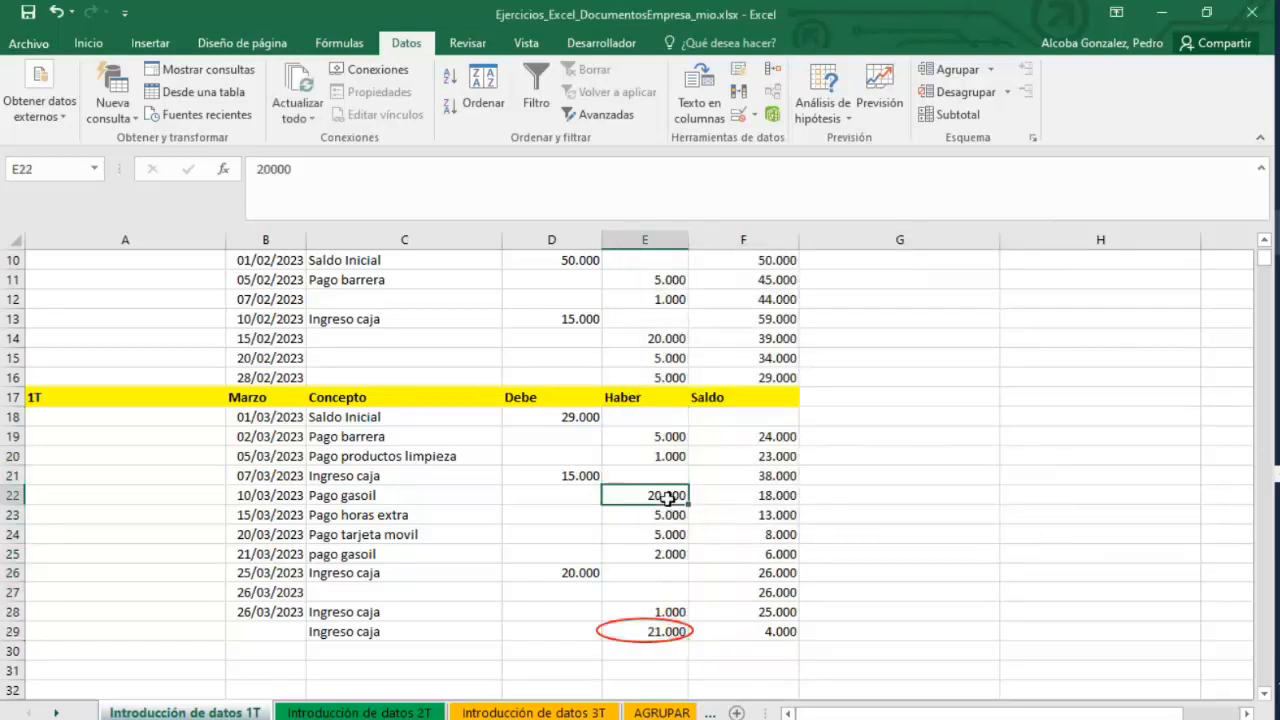
click(655, 638)
mouse_move(749, 632)
mouse_down()
mouse_move(380, 456)
mouse_move(411, 416)
mouse_up()
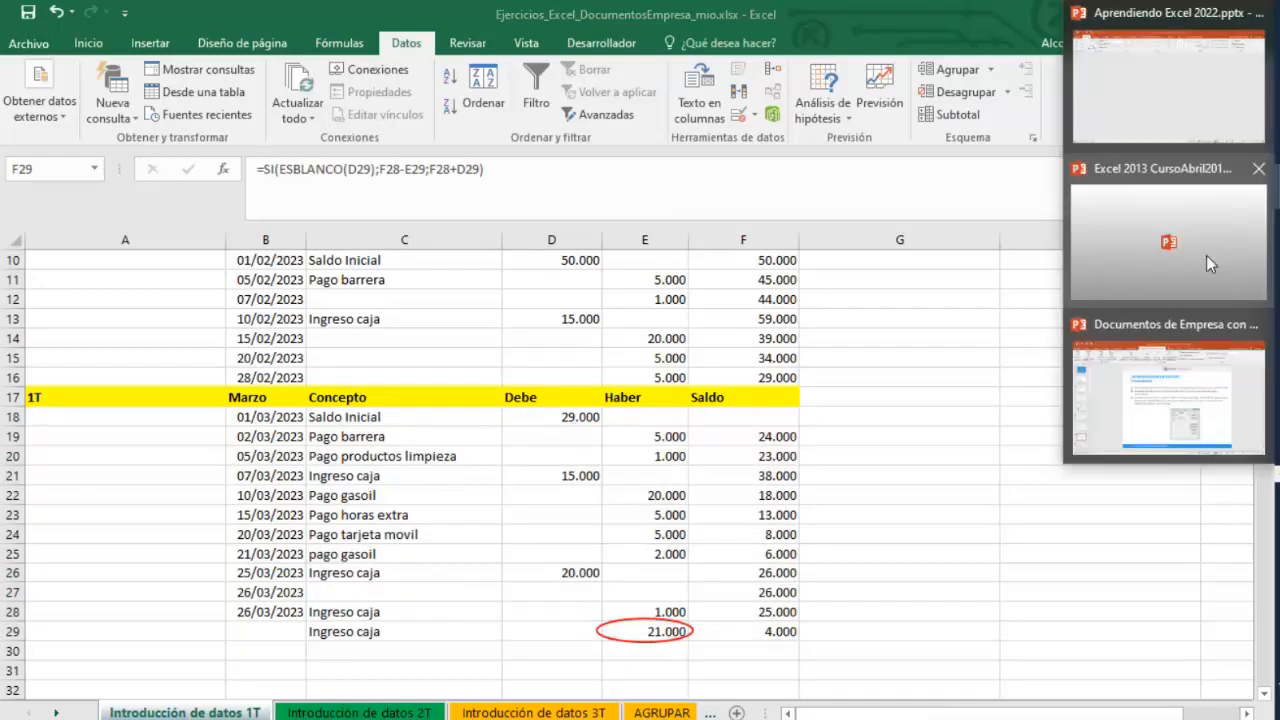
click(1199, 385)
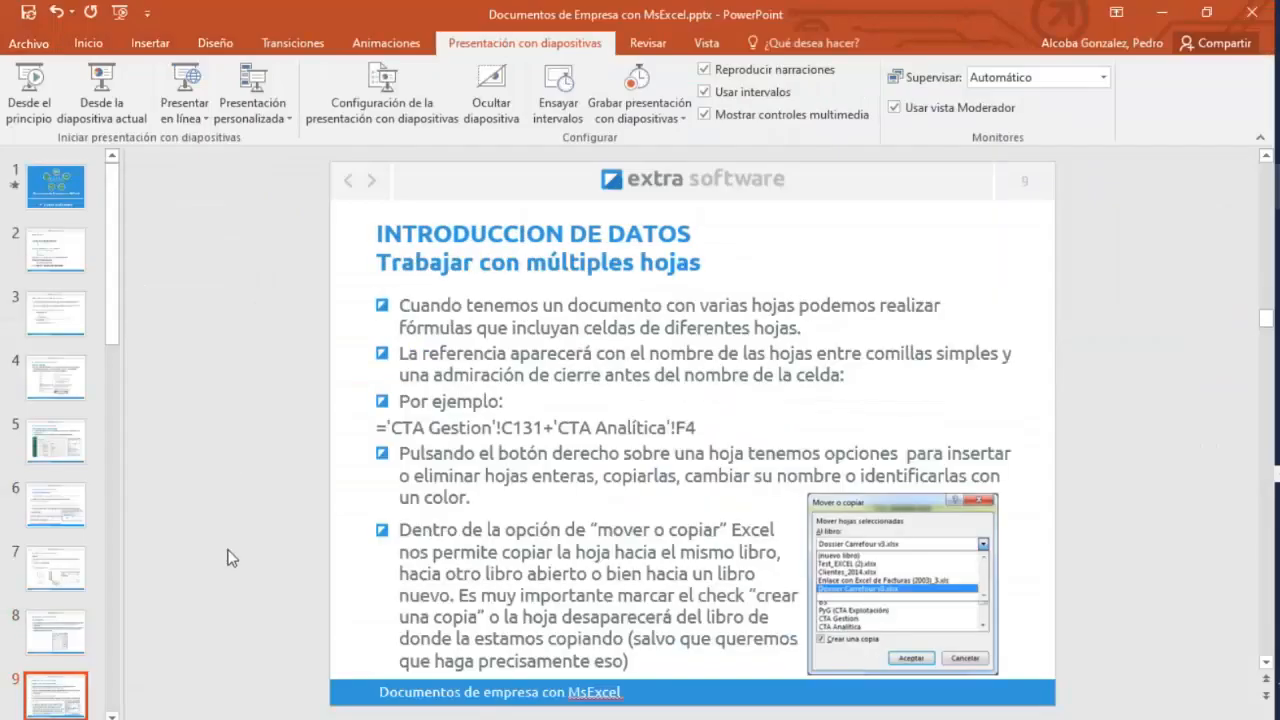
click(1157, 15)
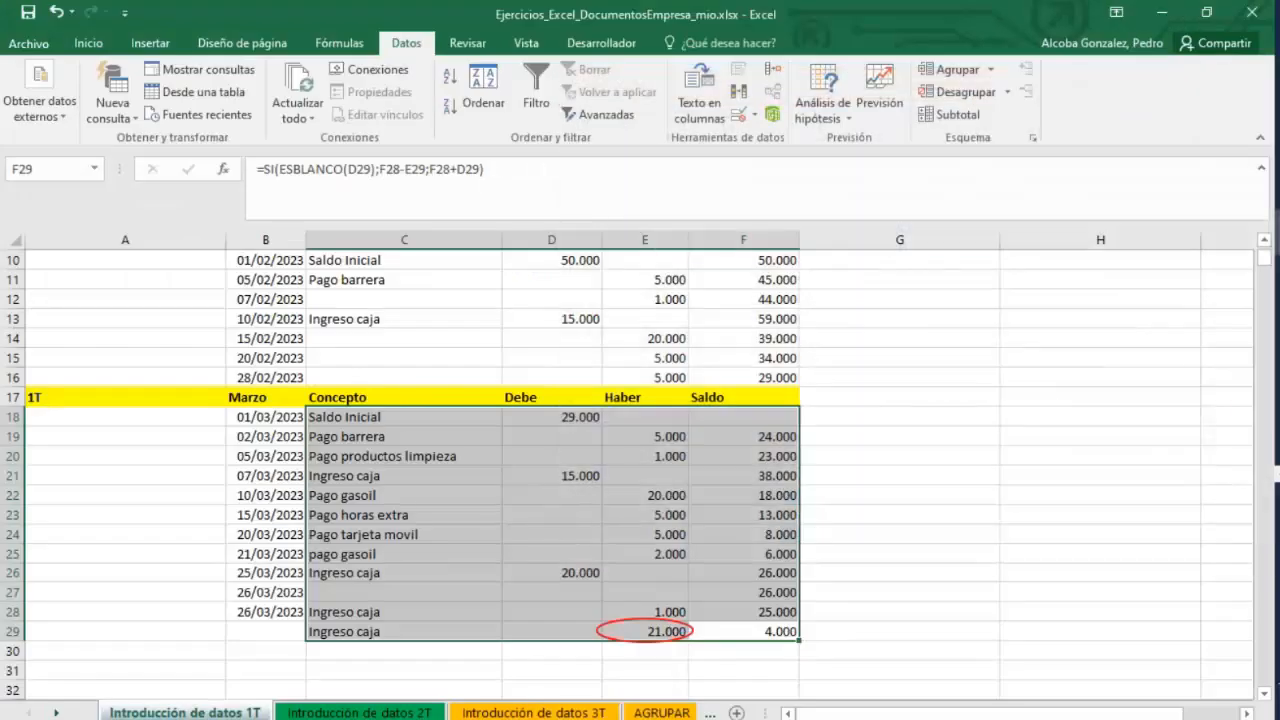
click(830, 494)
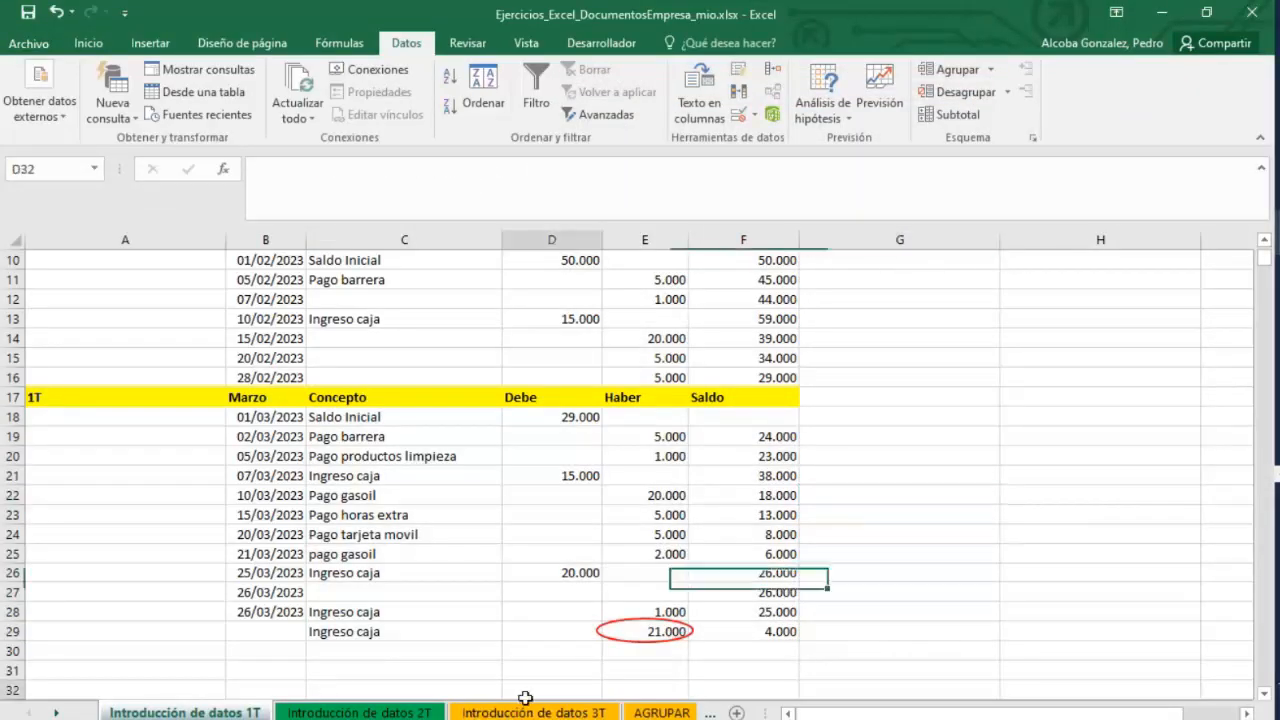
Look through the Introducción de datos 2T and 3T sheets, then return to the 1T sheet.
click(533, 712)
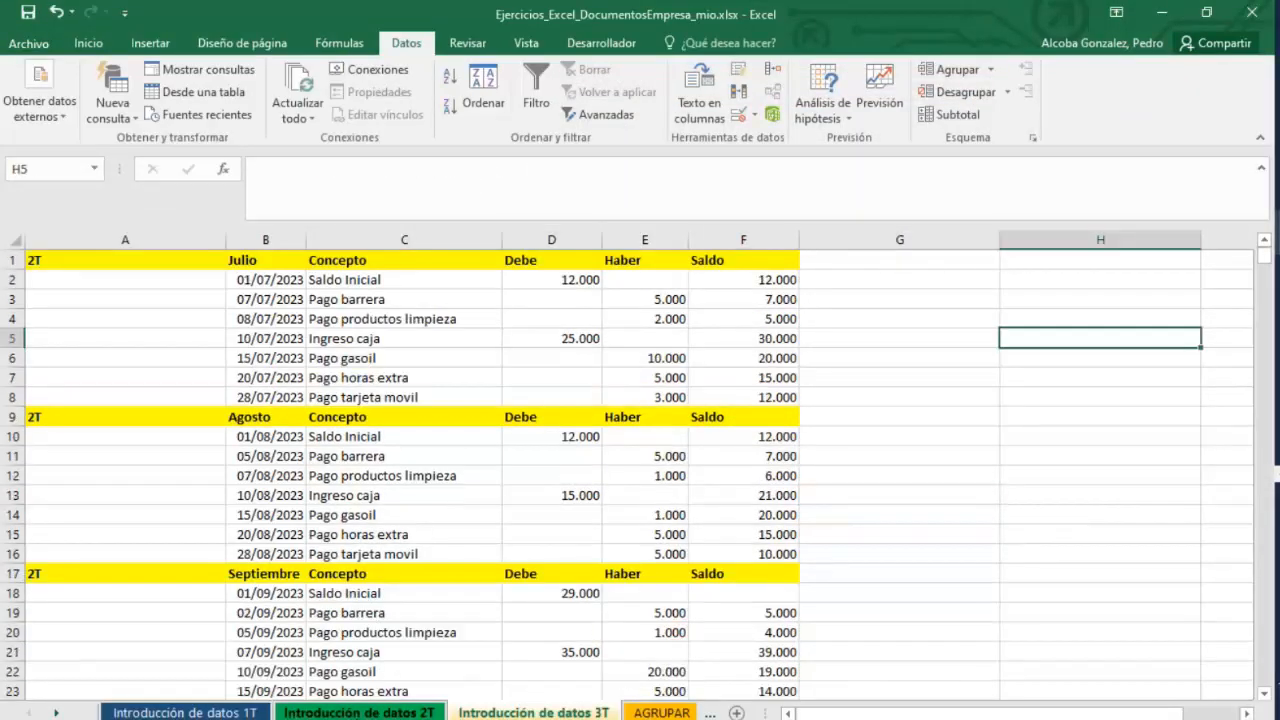
click(396, 712)
click(522, 712)
scroll(700, 389, down, 3)
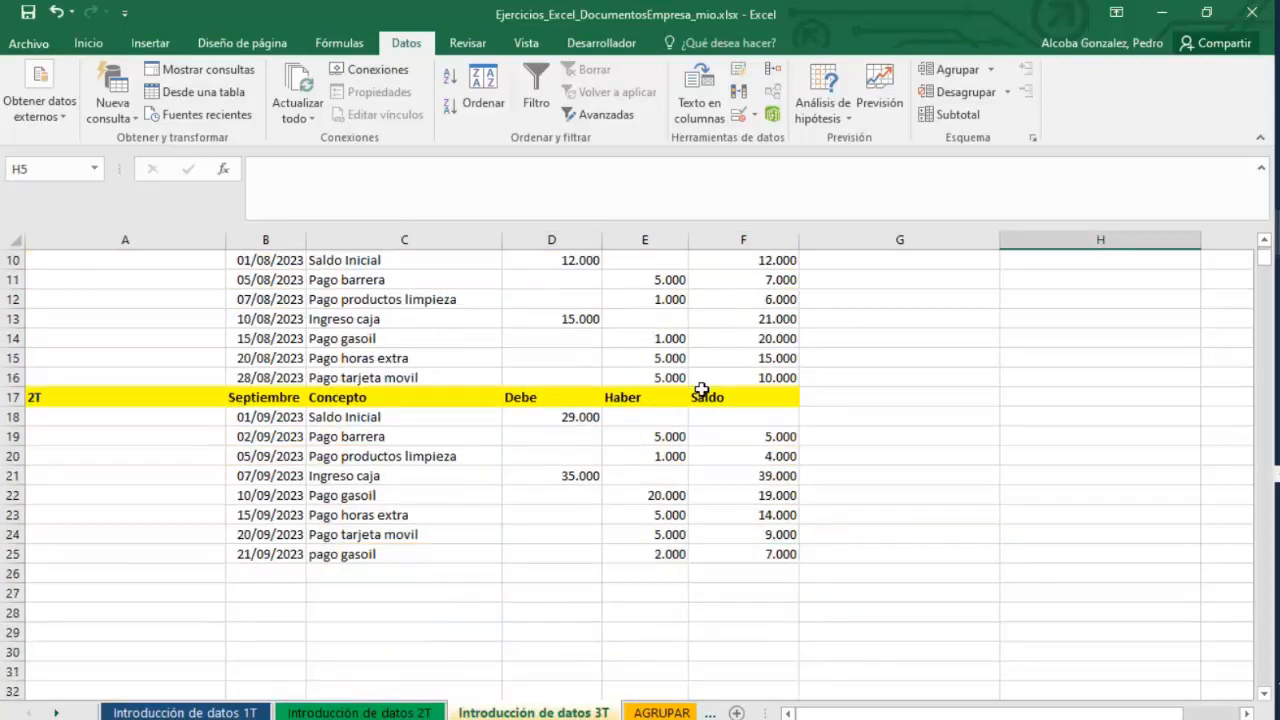
right_click(477, 712)
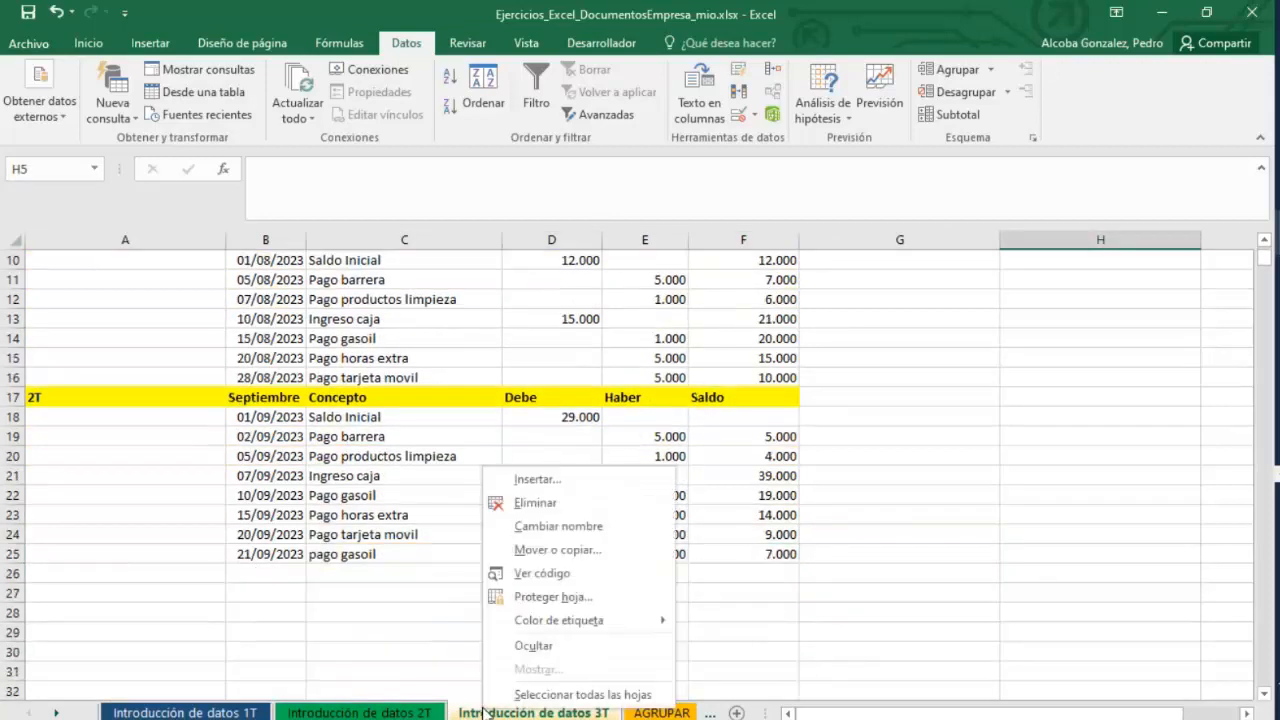
click(280, 603)
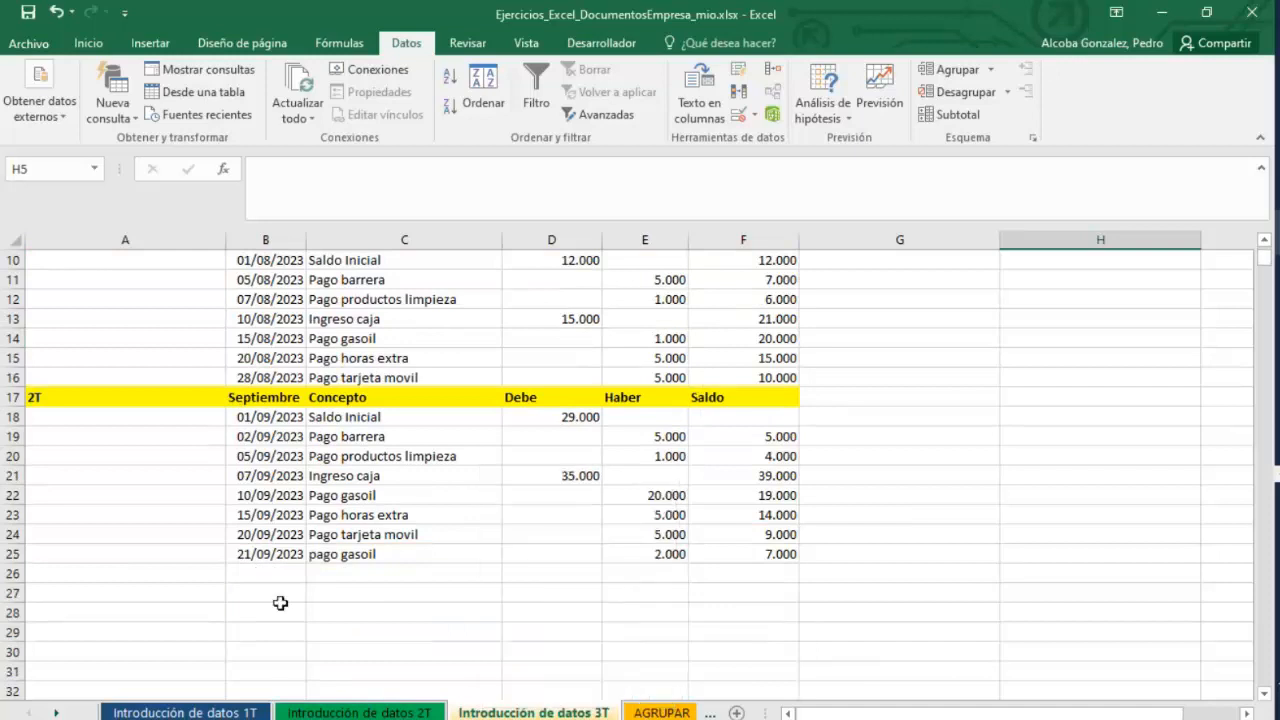
scroll(694, 644, up, 3)
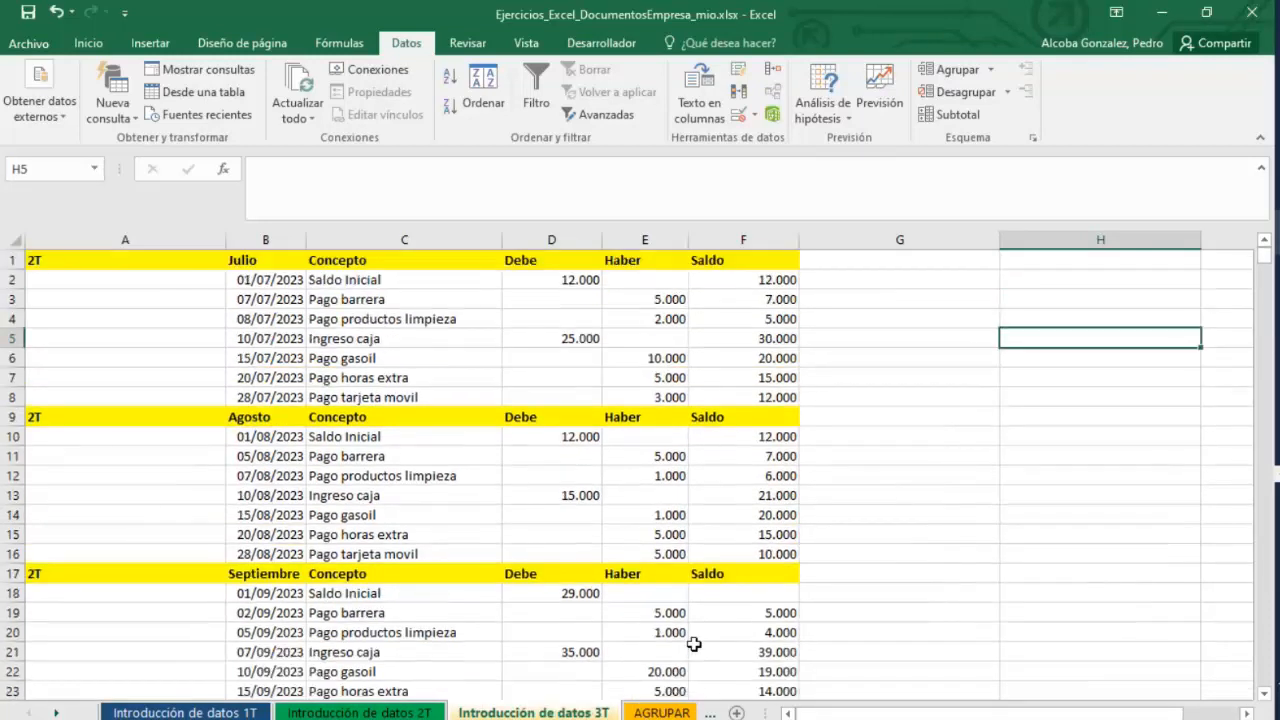
scroll(694, 644, down, 2)
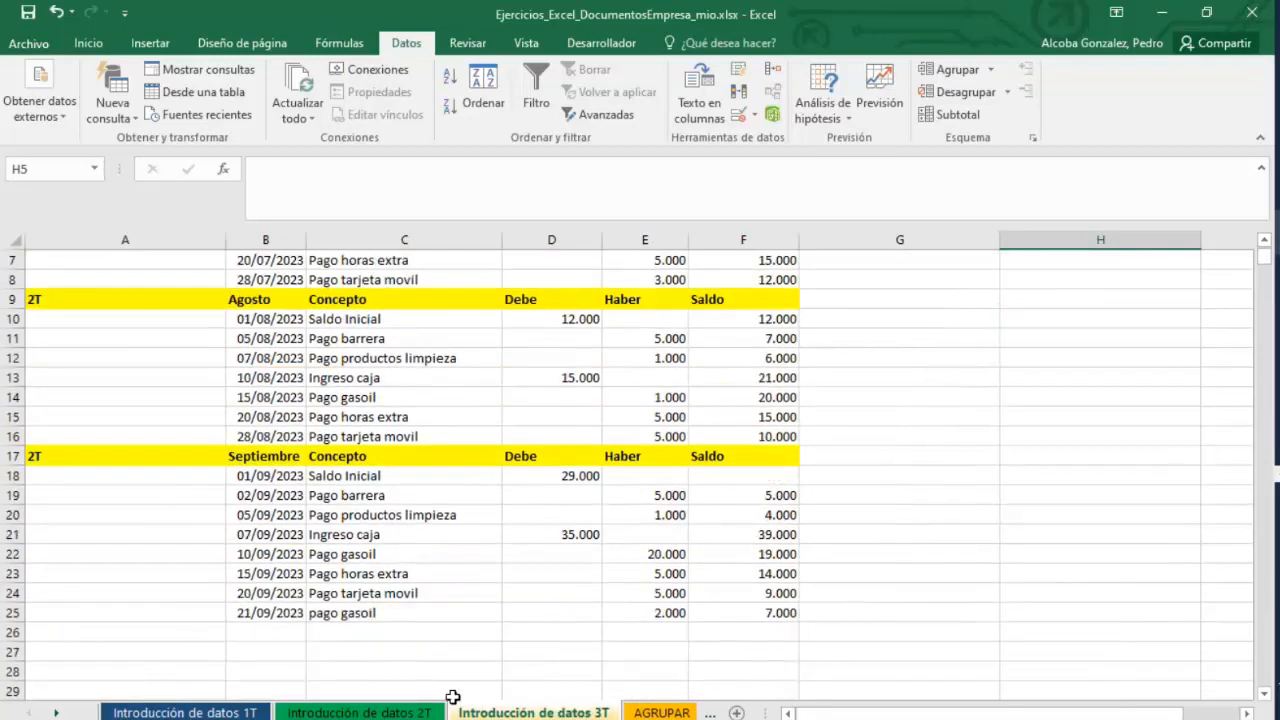
click(372, 712)
click(222, 712)
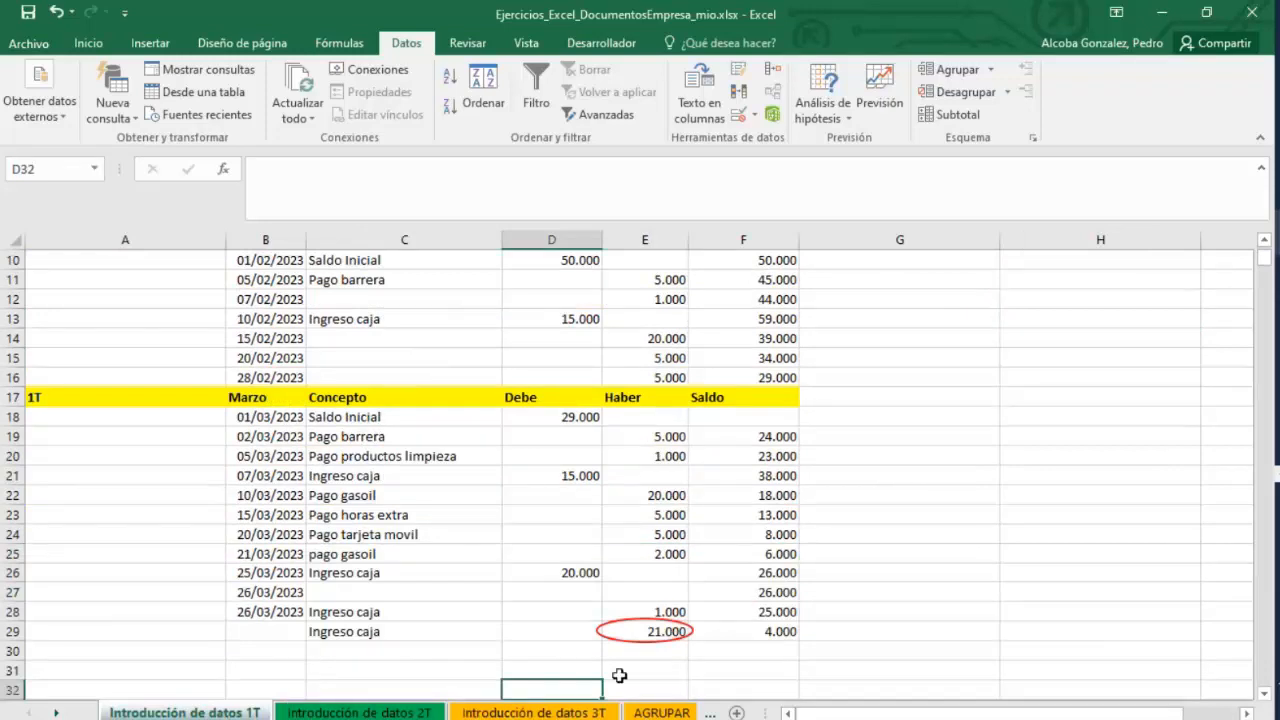
Clear the added records in rows 27 to 29 of the March table.
click(672, 664)
drag(748, 631, 277, 609)
key(Delete)
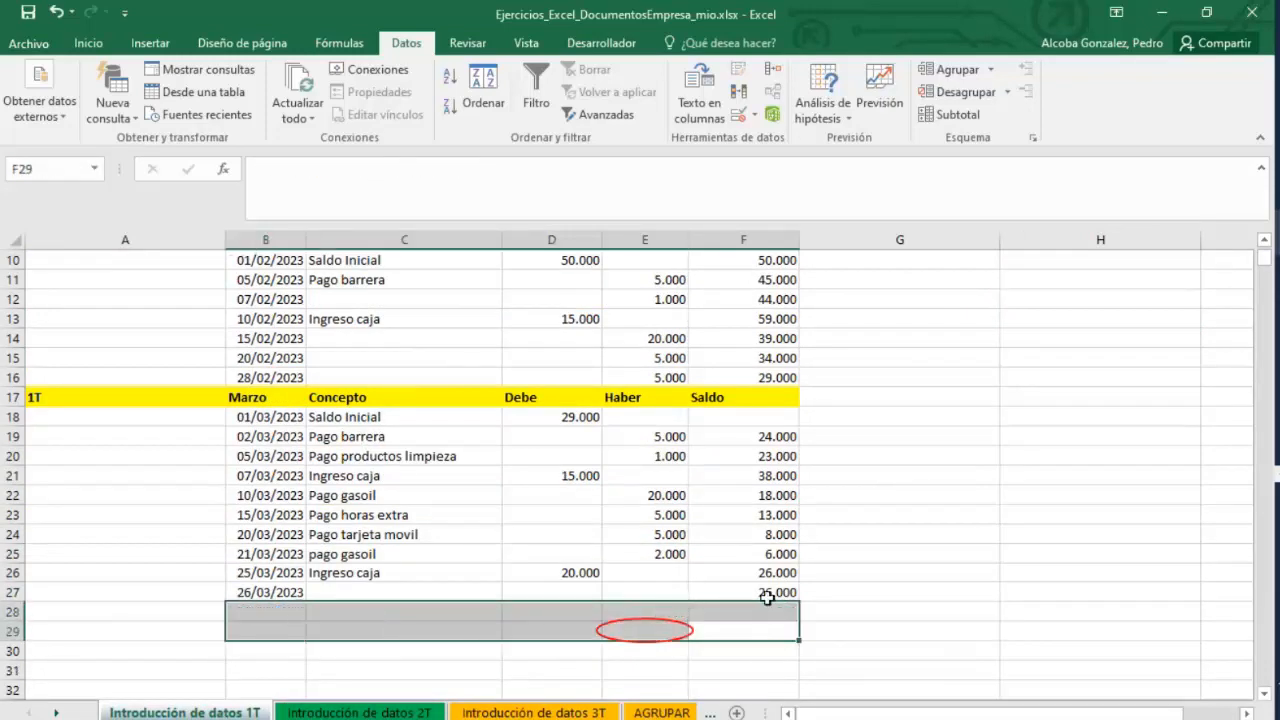
drag(768, 594, 240, 600)
key(Delete)
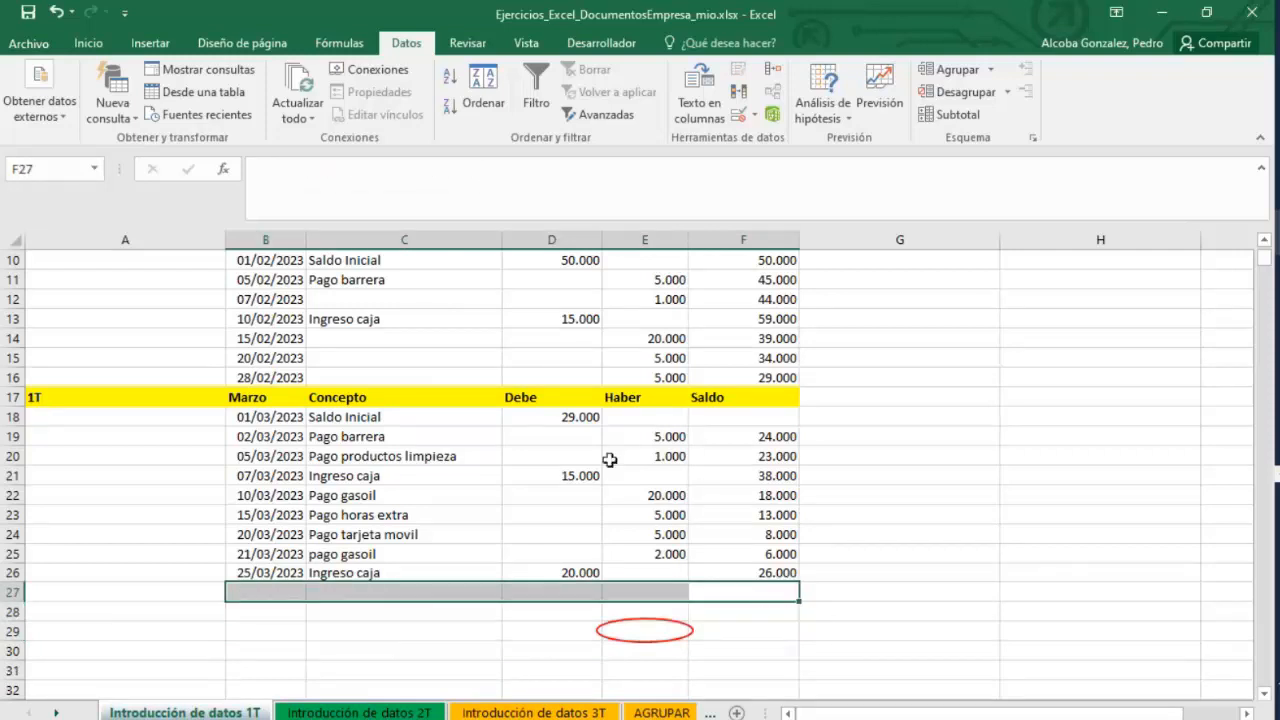
Remove the validation circles from the sheet.
click(755, 116)
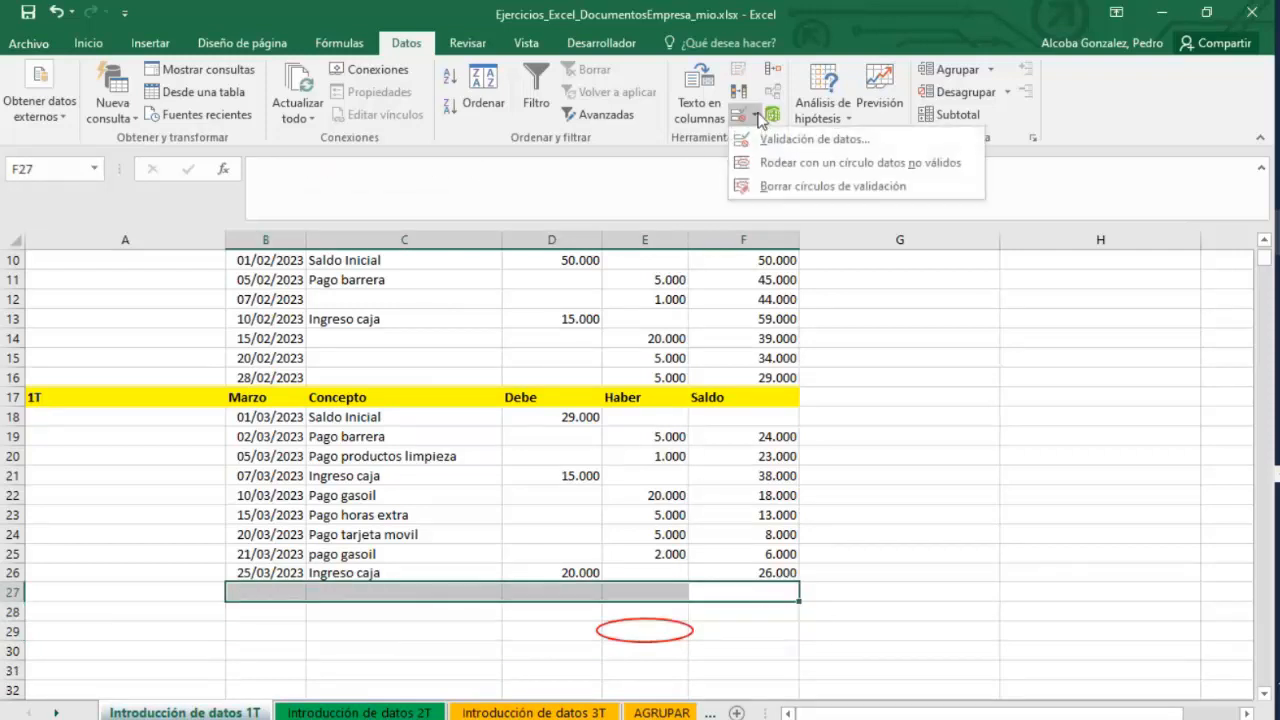
click(765, 186)
click(855, 455)
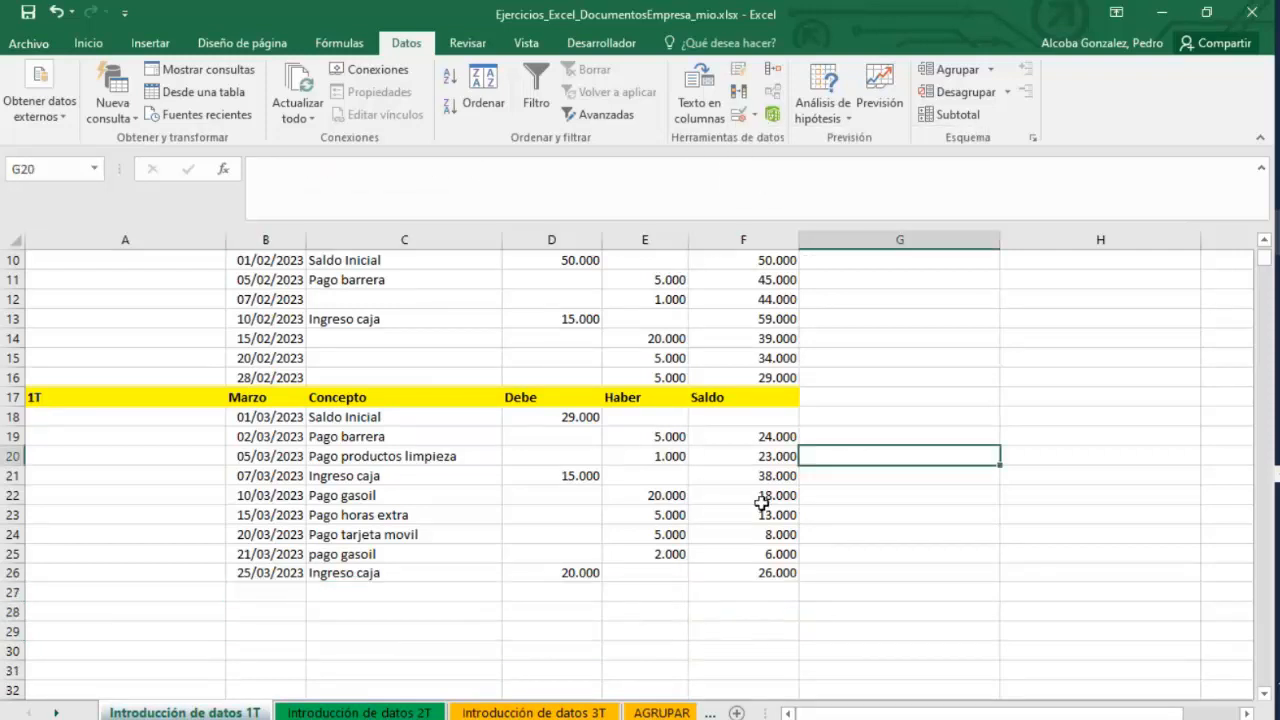
Inspect the Saldo formula of the March table on the 1T sheet and the opening-balance formulas on the 2T sheet.
double_click(757, 577)
key(Escape)
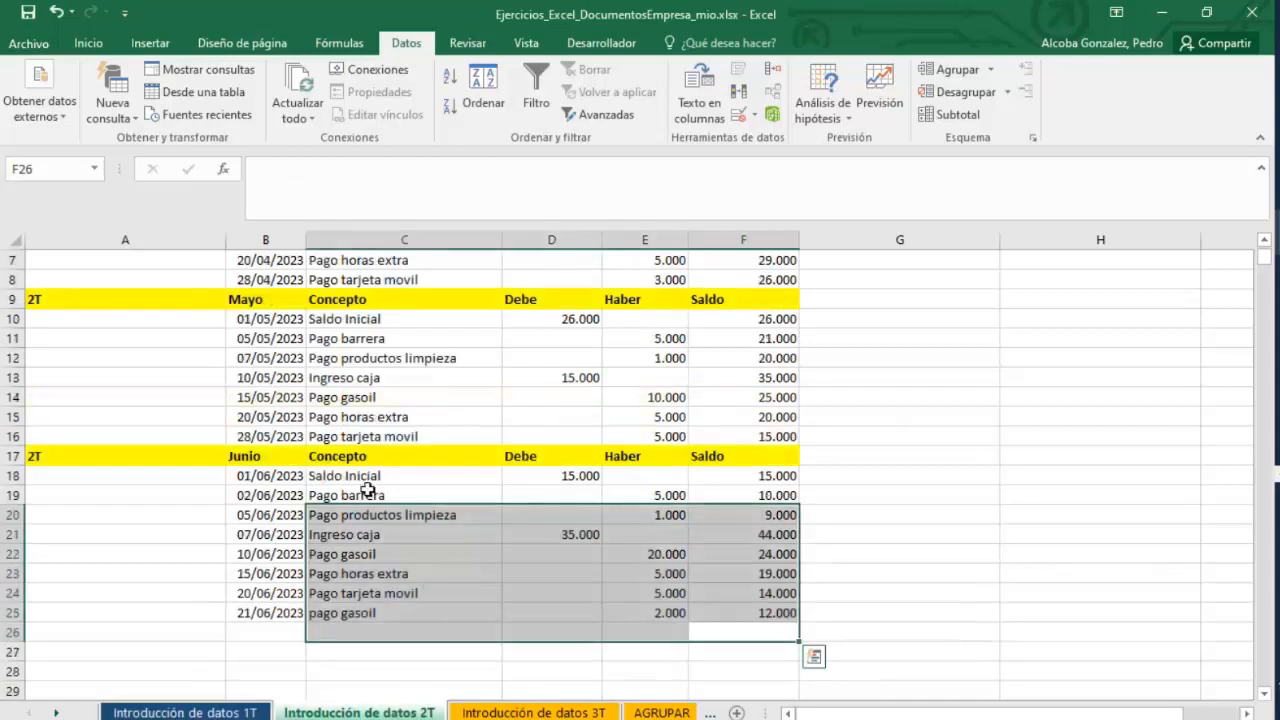
scroll(370, 490, up, 2)
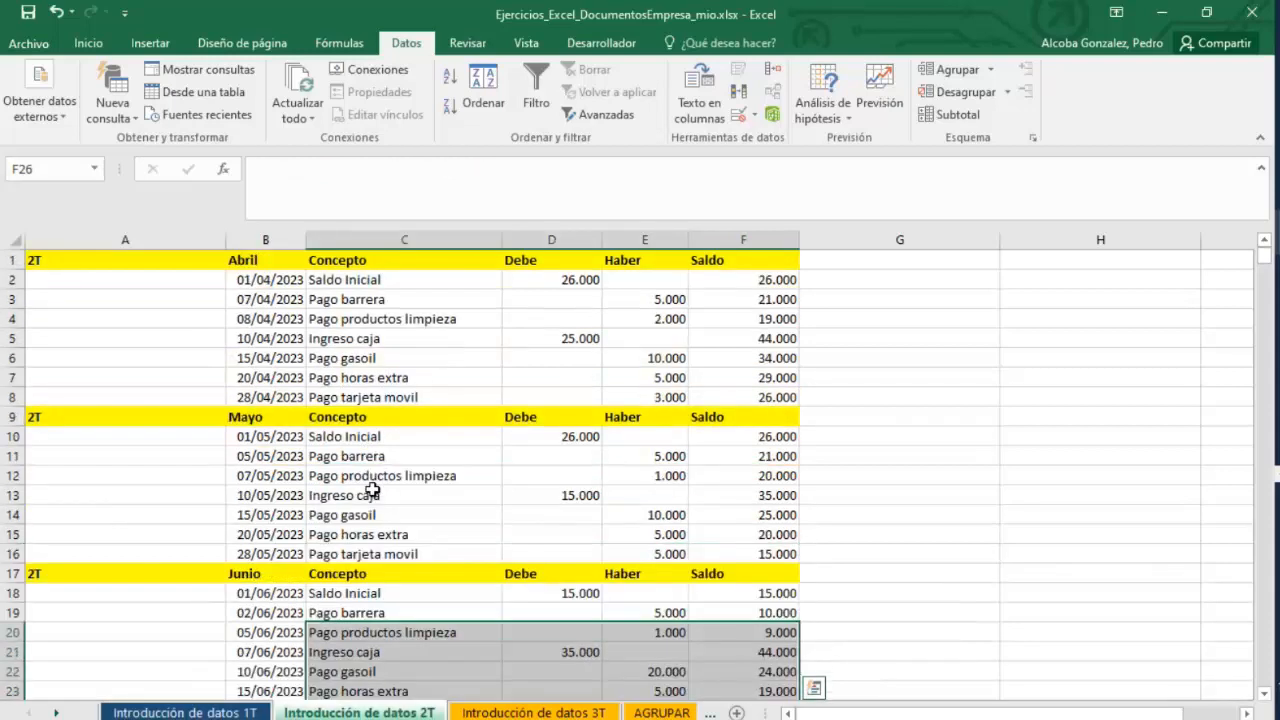
double_click(739, 280)
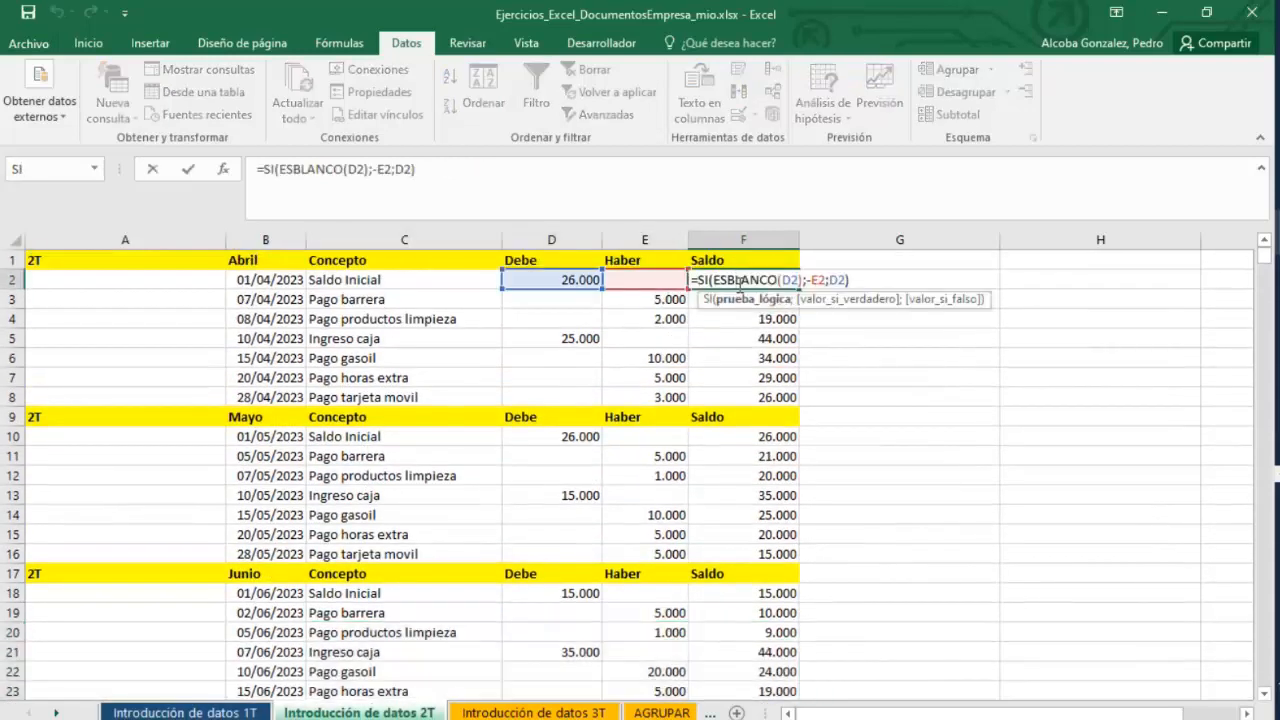
key(Escape)
double_click(560, 280)
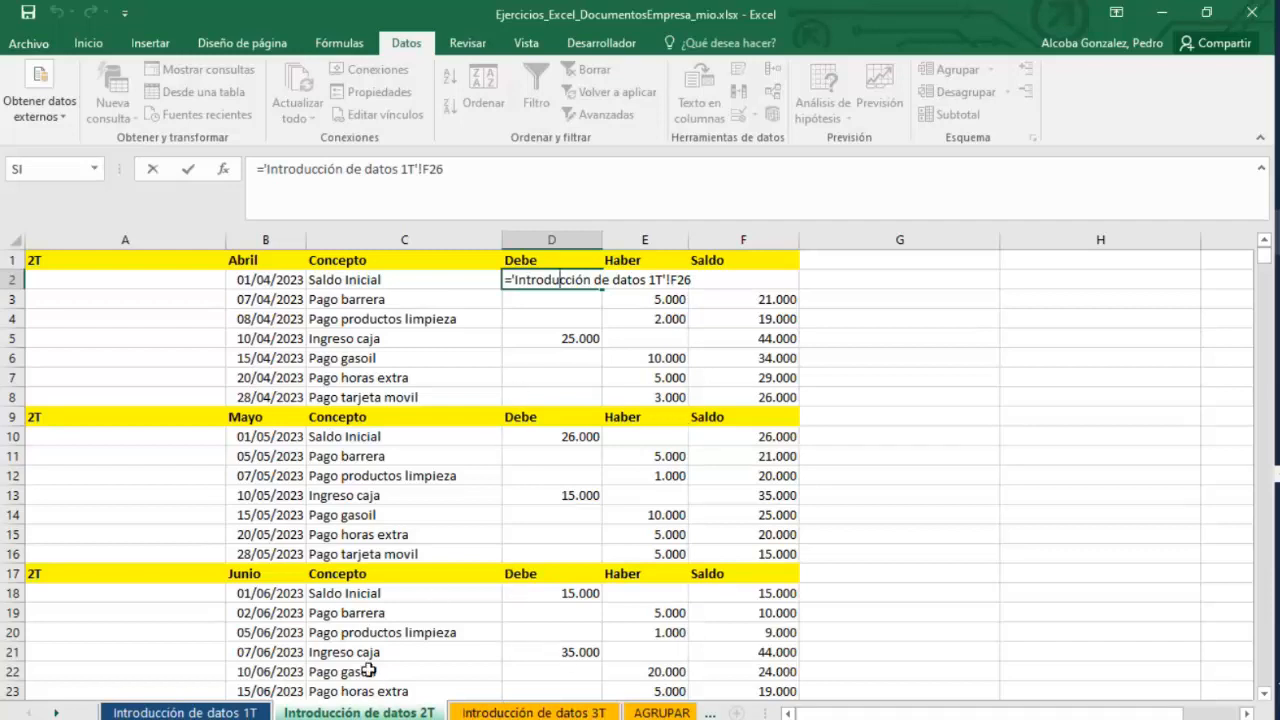
click(210, 713)
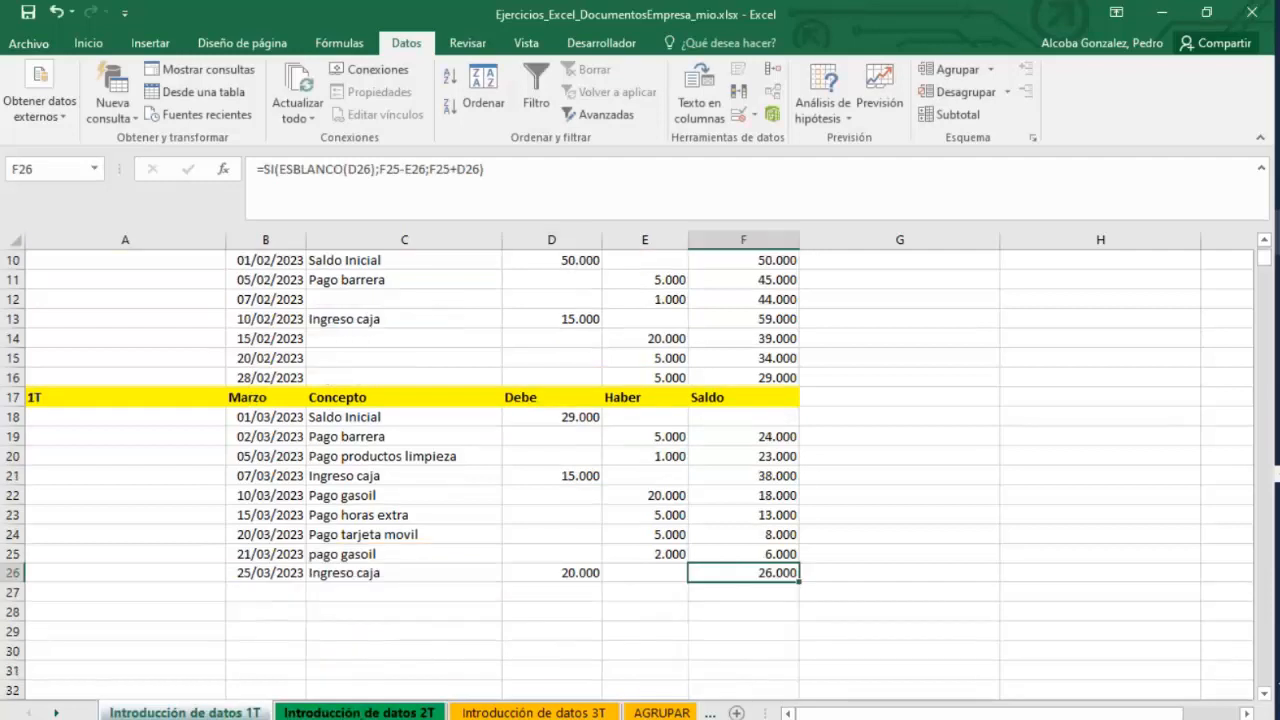
key(Return)
Re-enter the 2T sheet's Saldo Inicial in D2 as a link to cell F26 of the Introducción de datos 1T sheet.
double_click(571, 279)
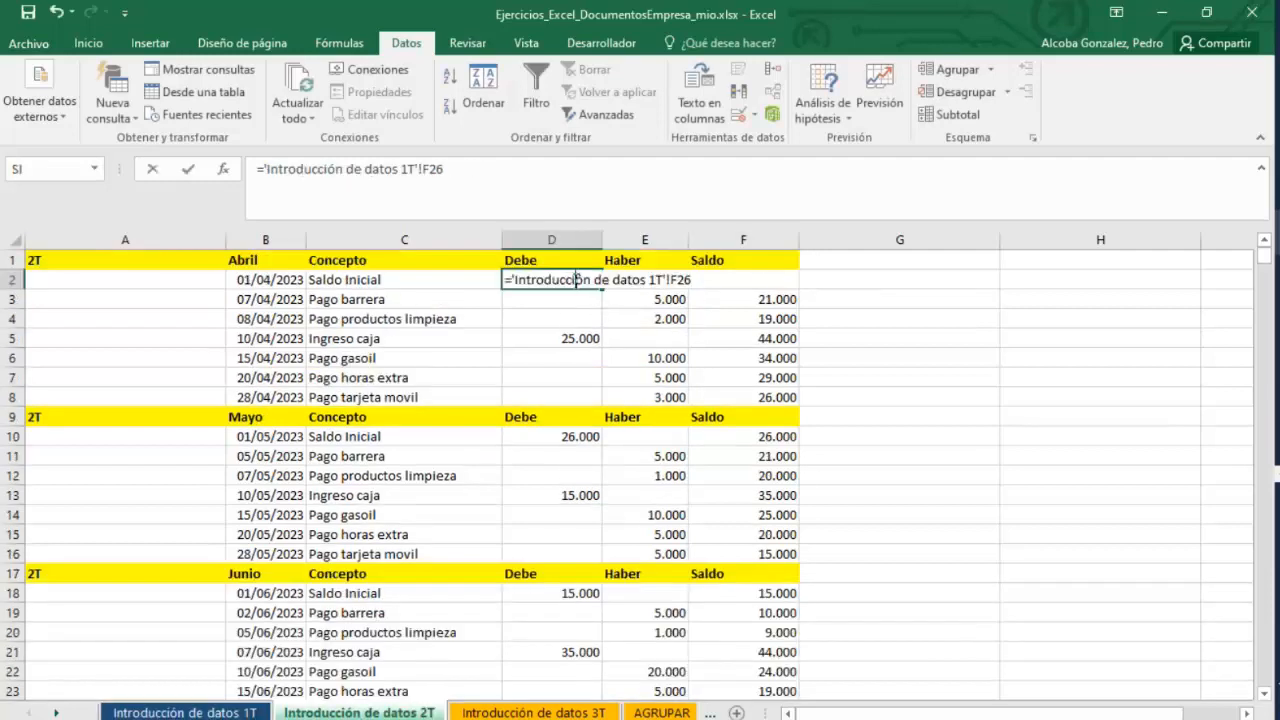
key(Escape)
key(Delete)
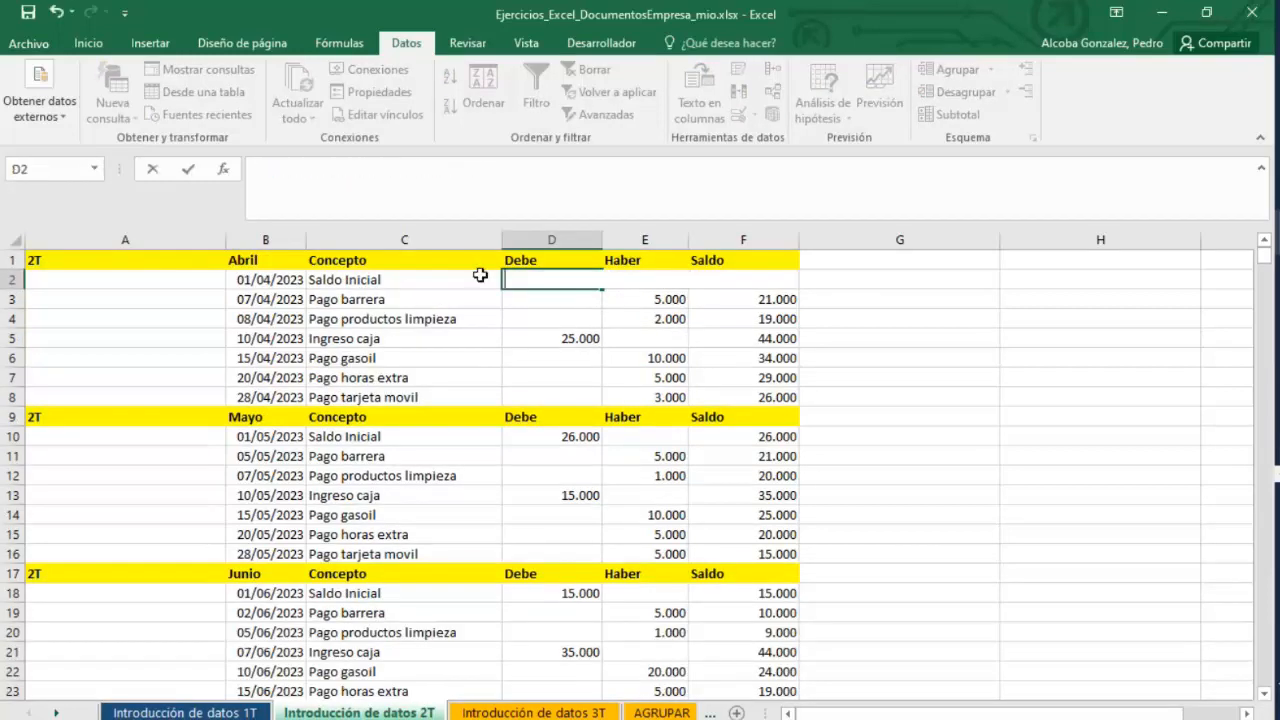
text(=)
click(185, 712)
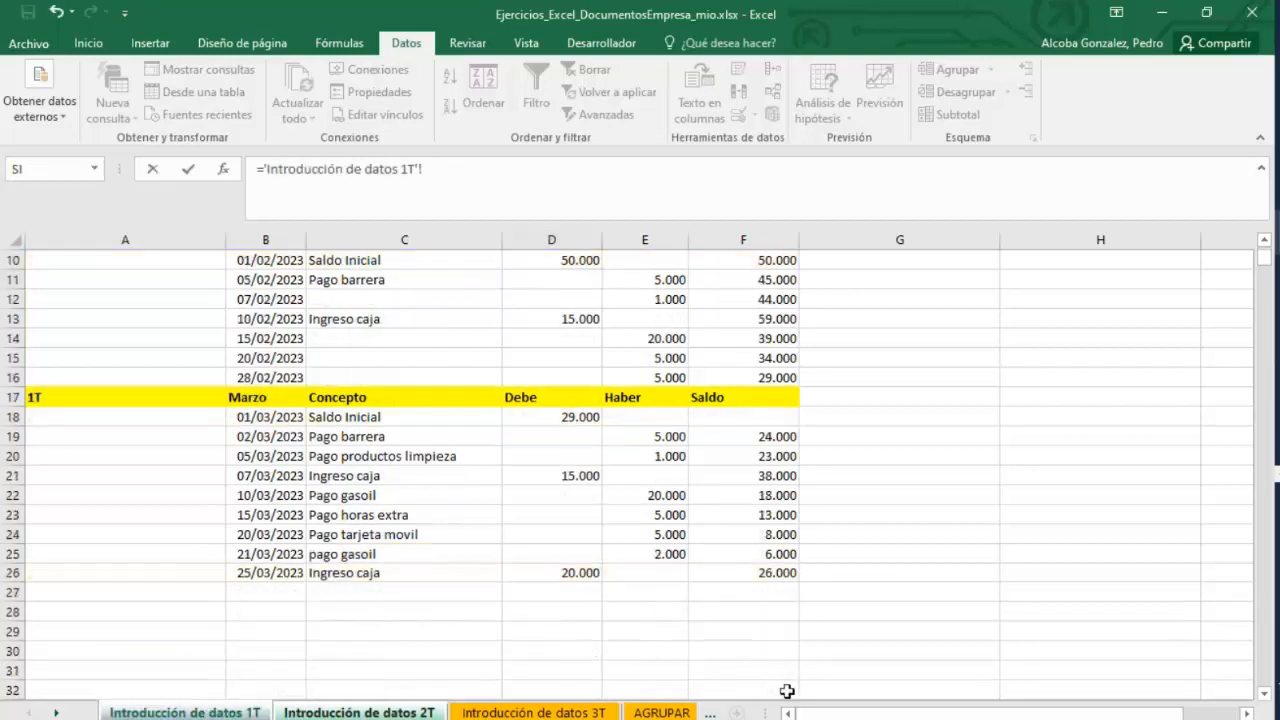
click(747, 572)
key(Return)
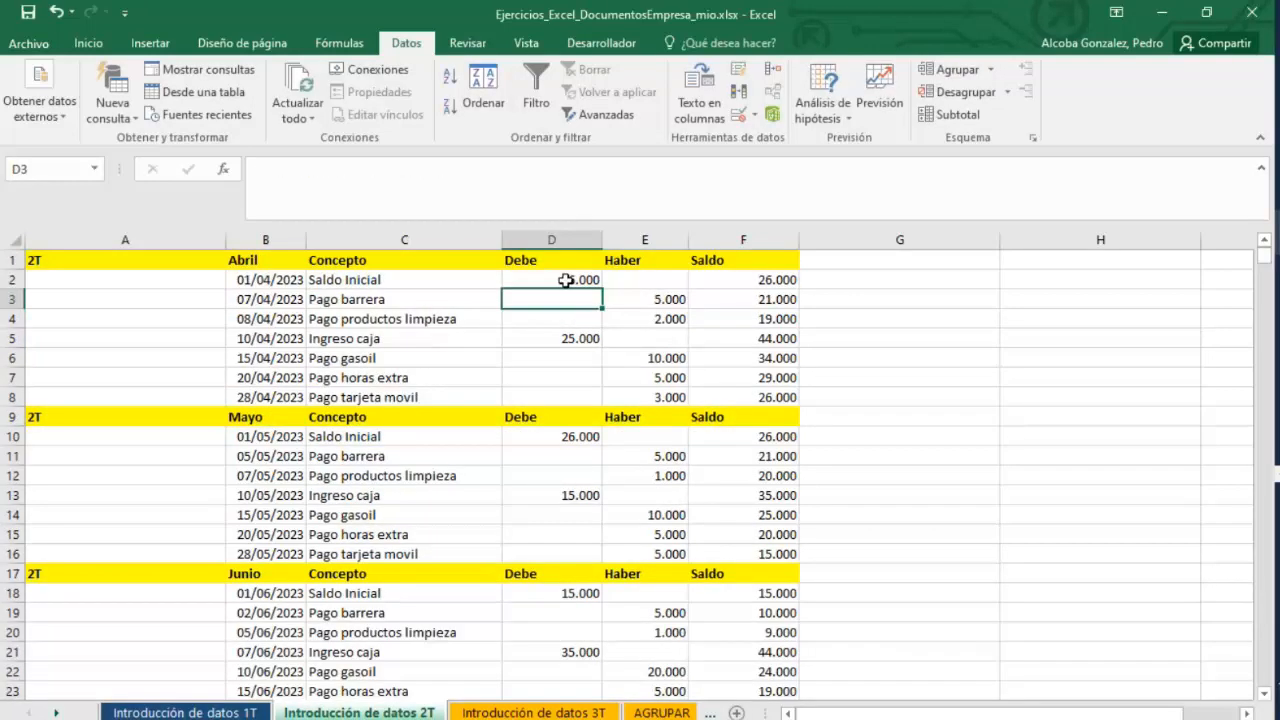
Check the D2 link formula, then switch through the 1T, 2T and 3T sheets.
click(565, 276)
double_click(565, 277)
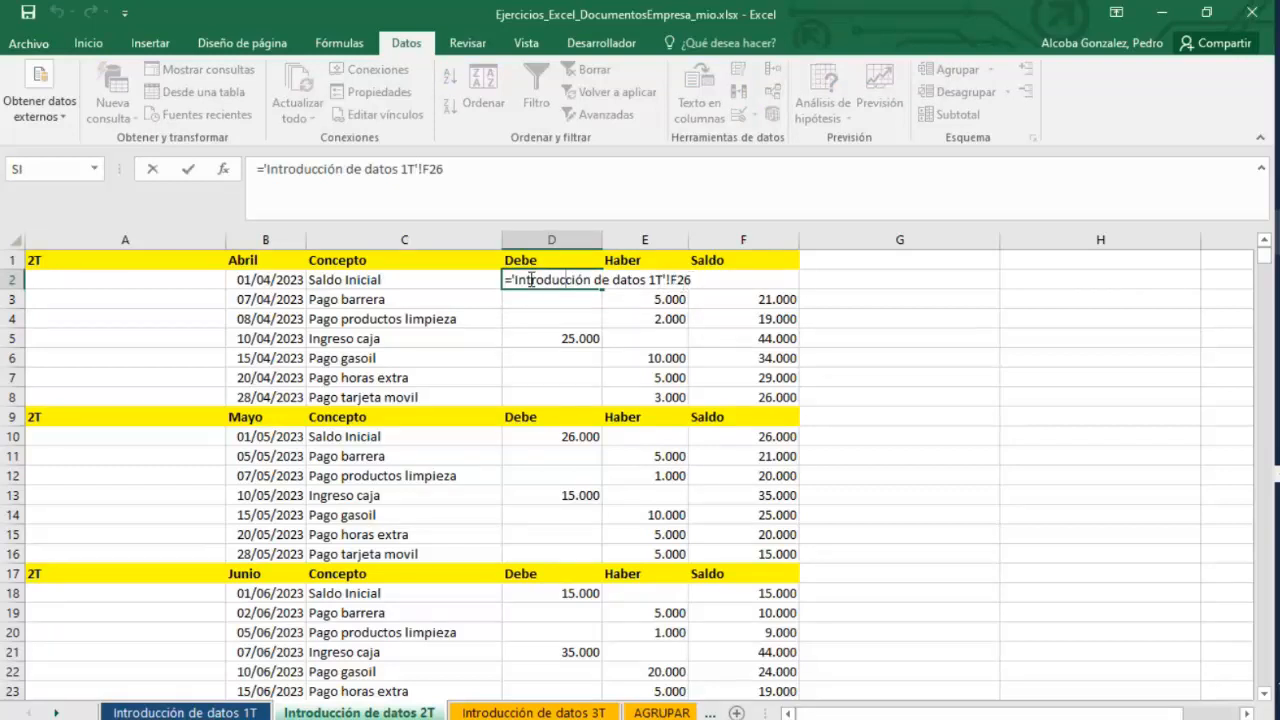
key(Return)
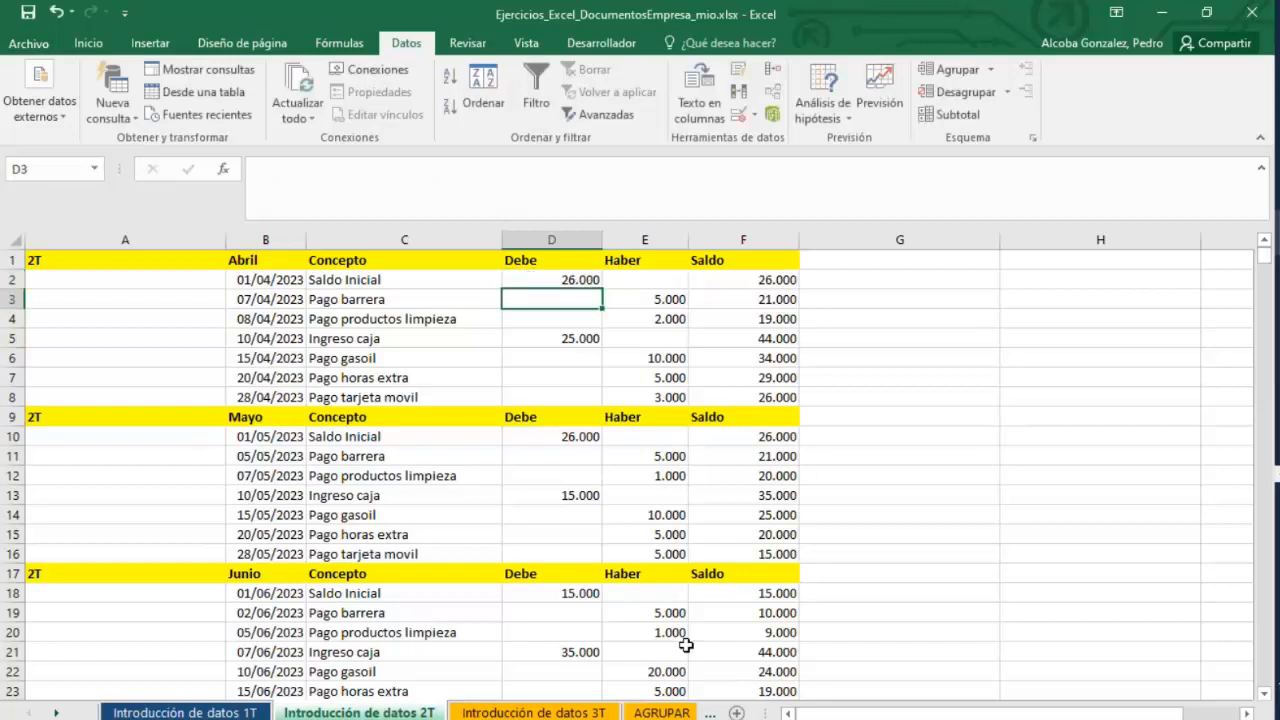
click(178, 712)
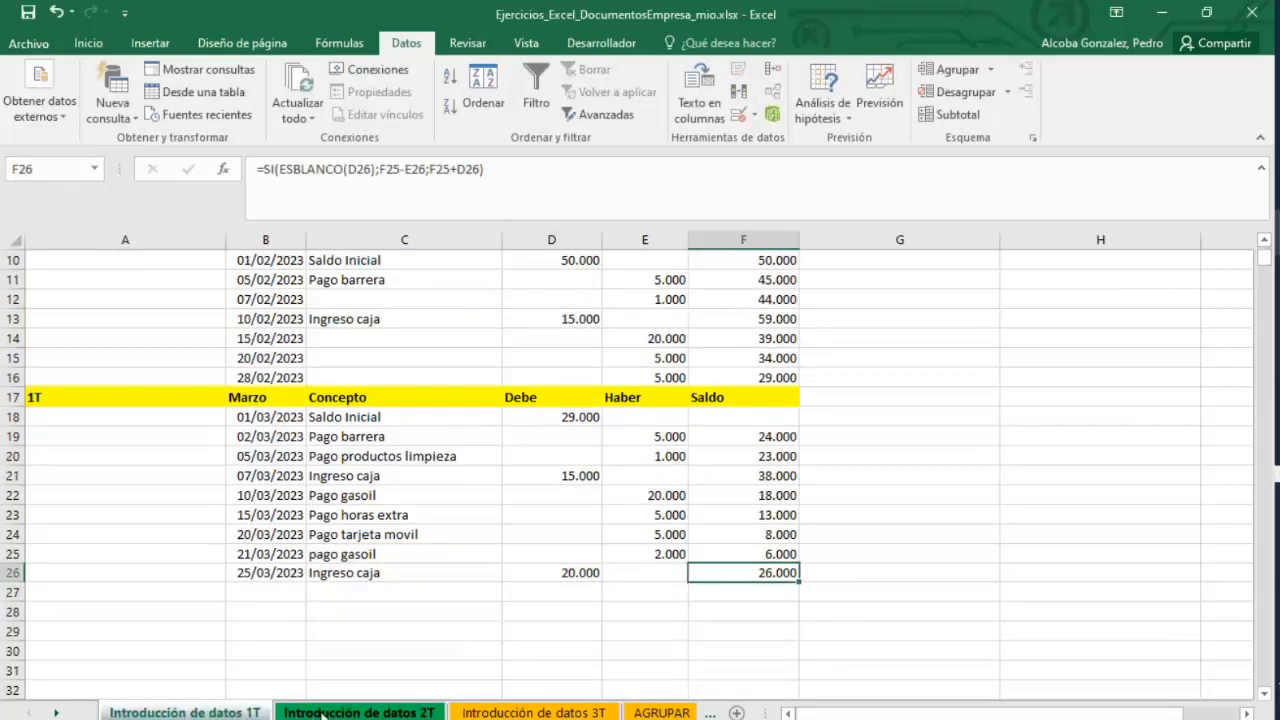
click(388, 712)
click(522, 712)
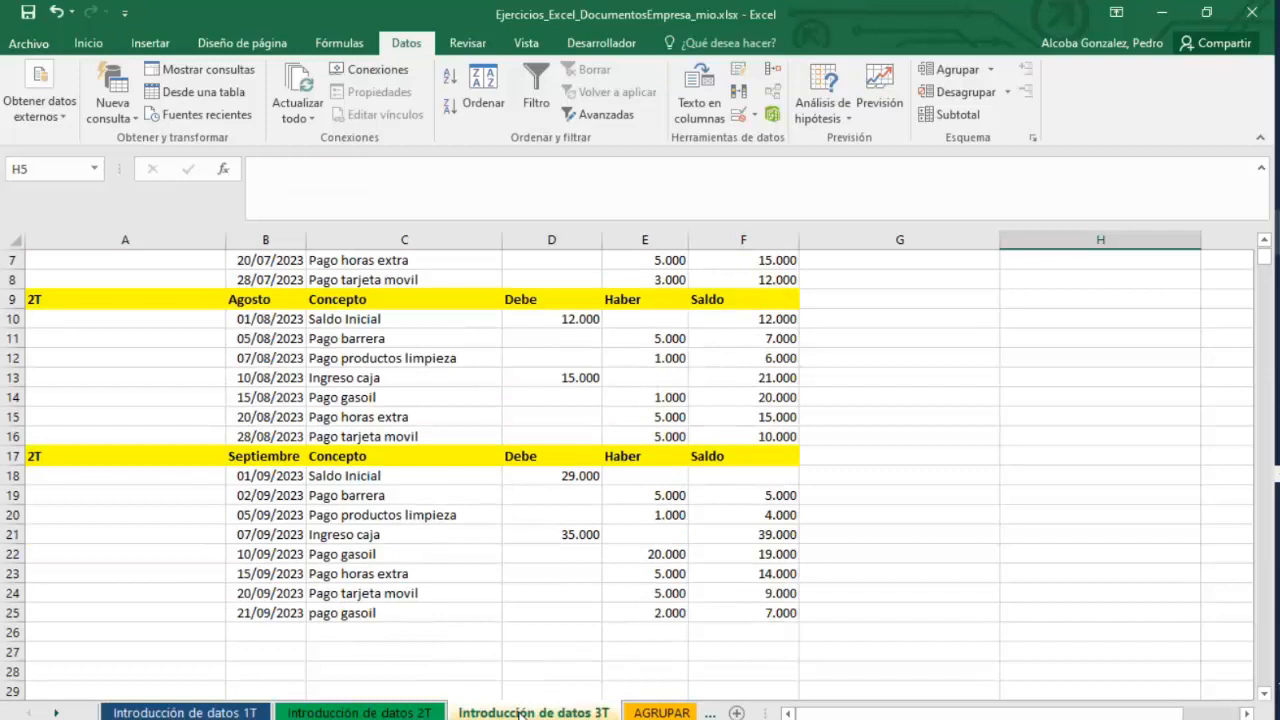
Create a copy of the Introducción de datos 3T sheet placed before the AGRUPAR sheet.
right_click(522, 712)
click(596, 553)
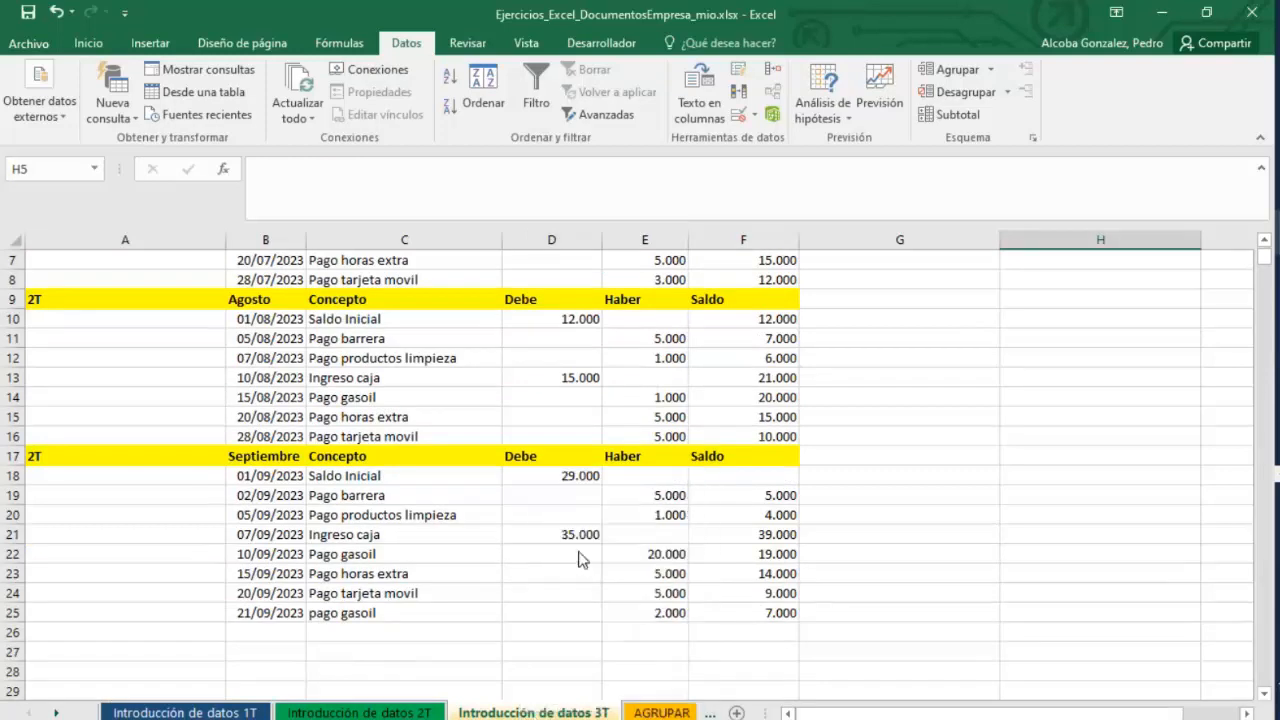
right_click(525, 713)
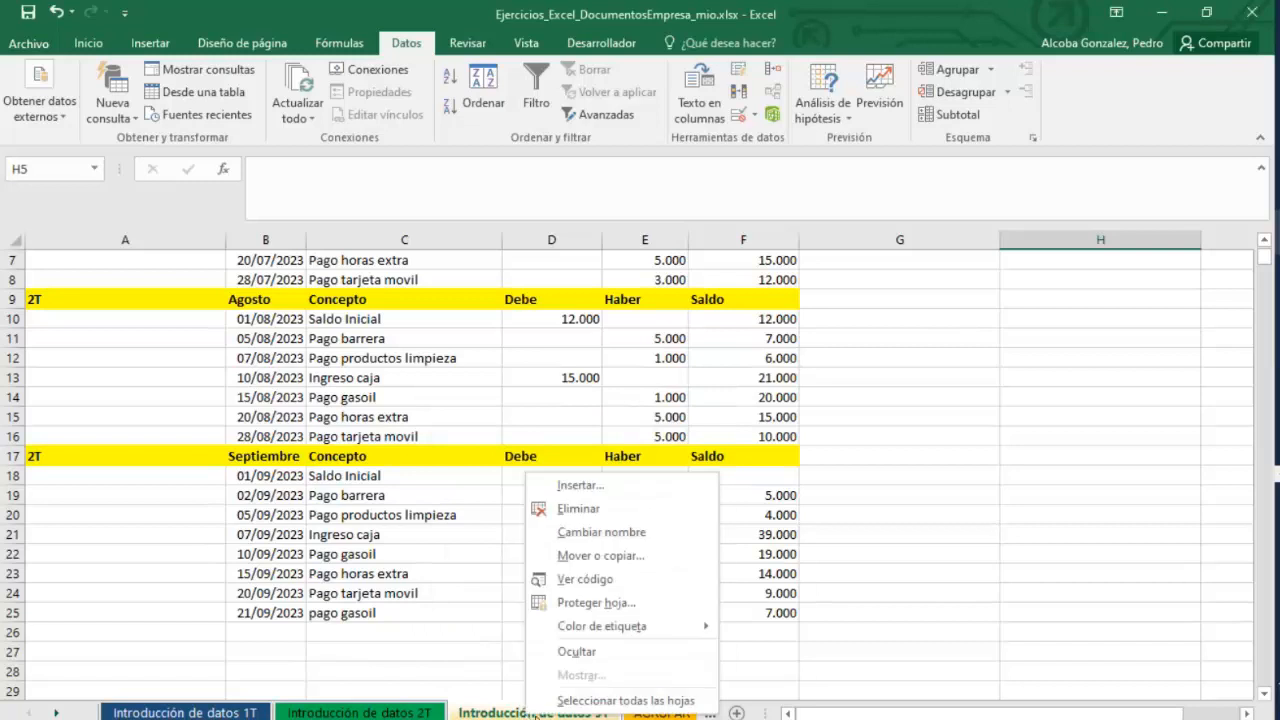
click(584, 556)
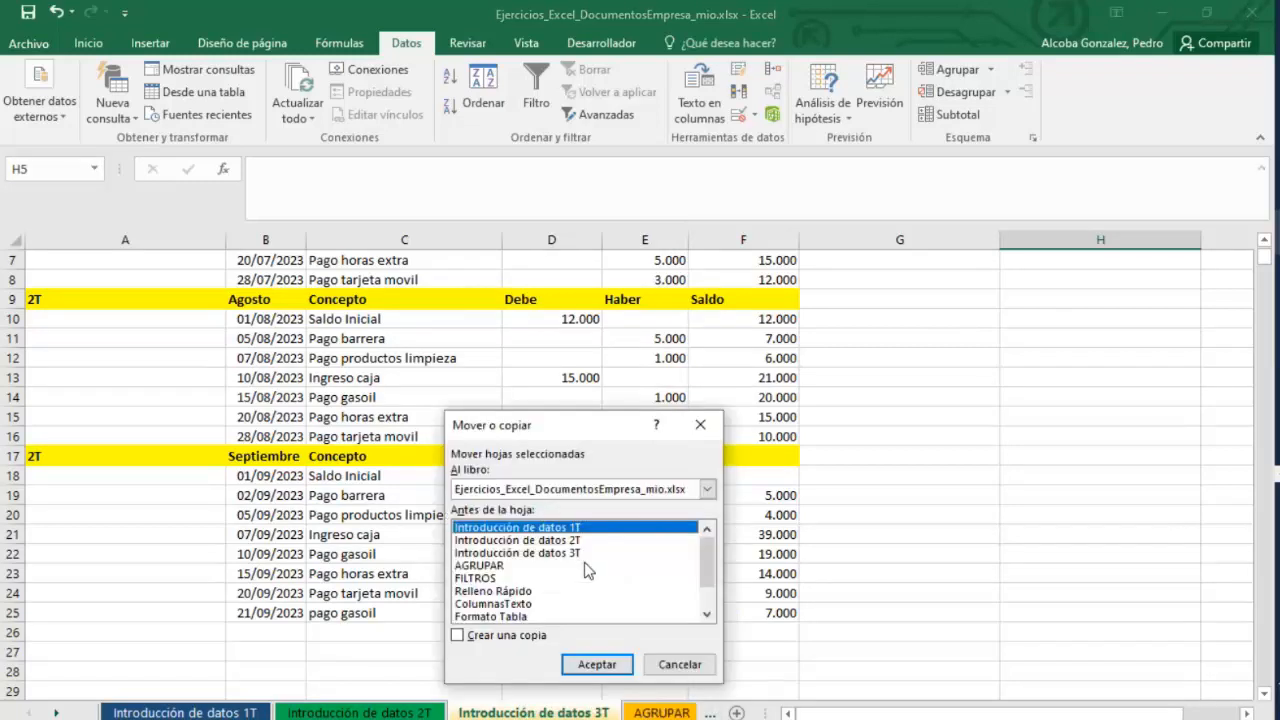
click(542, 553)
click(538, 565)
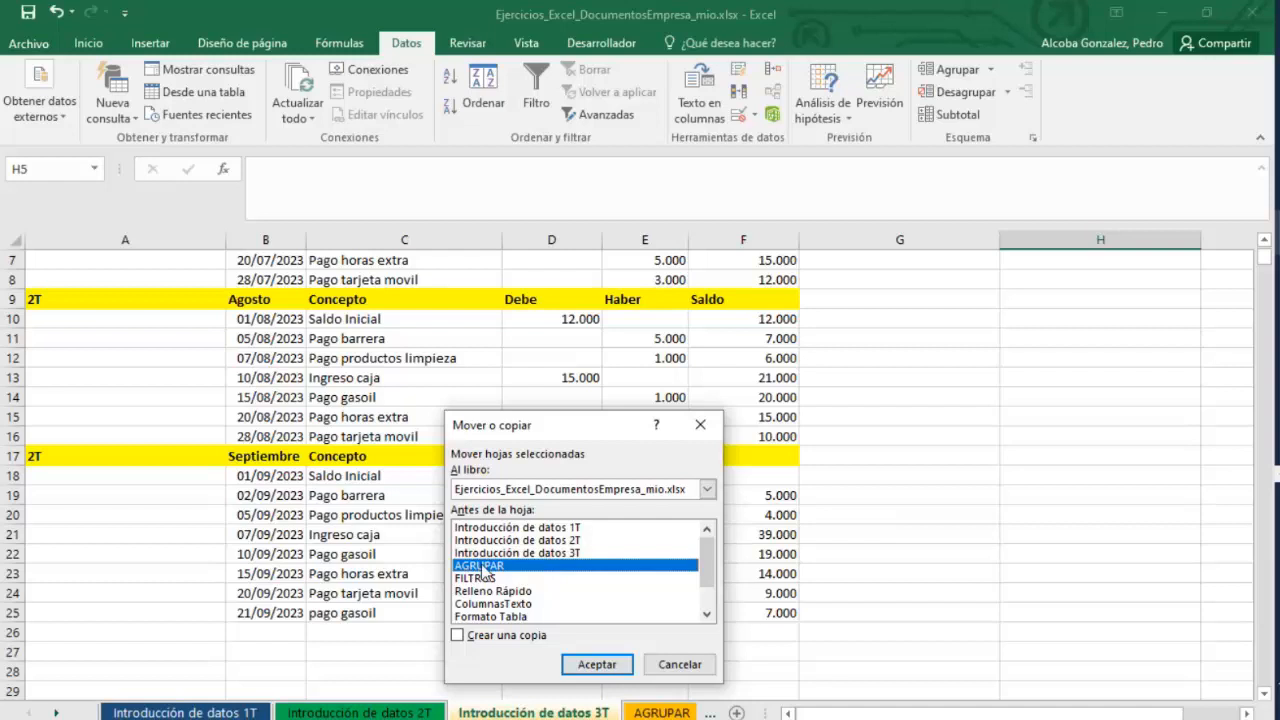
click(461, 643)
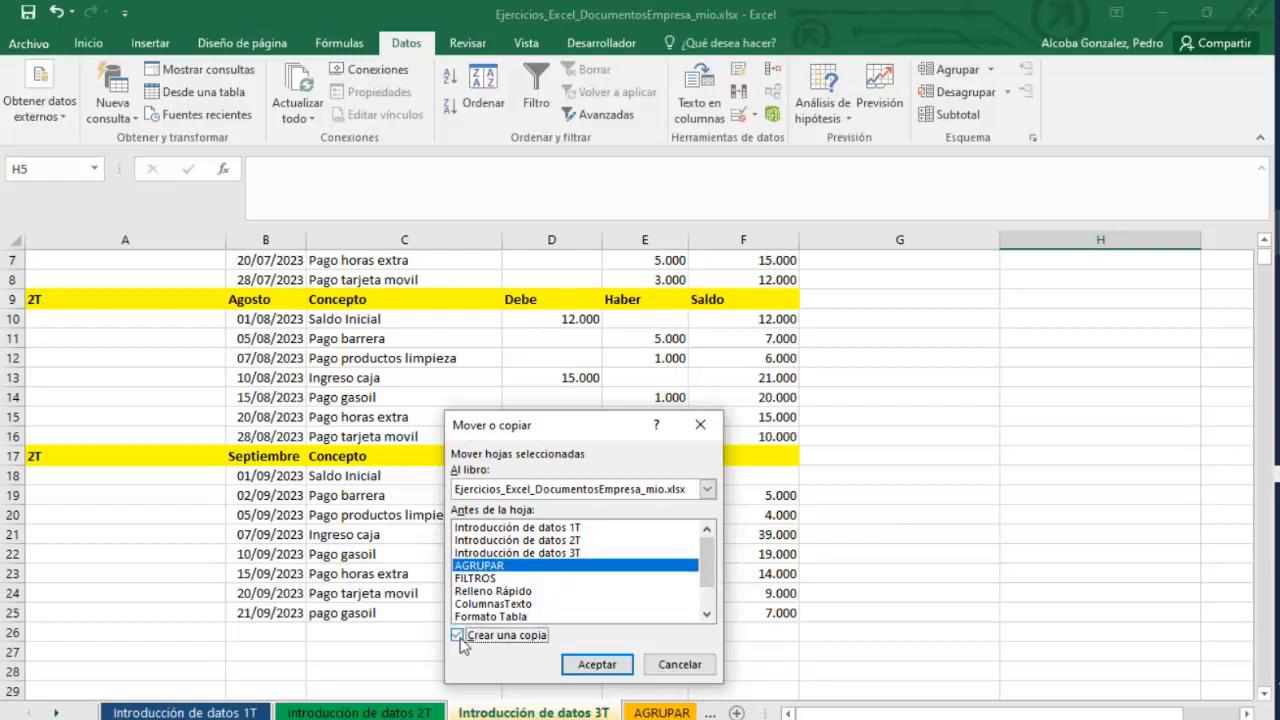
click(612, 668)
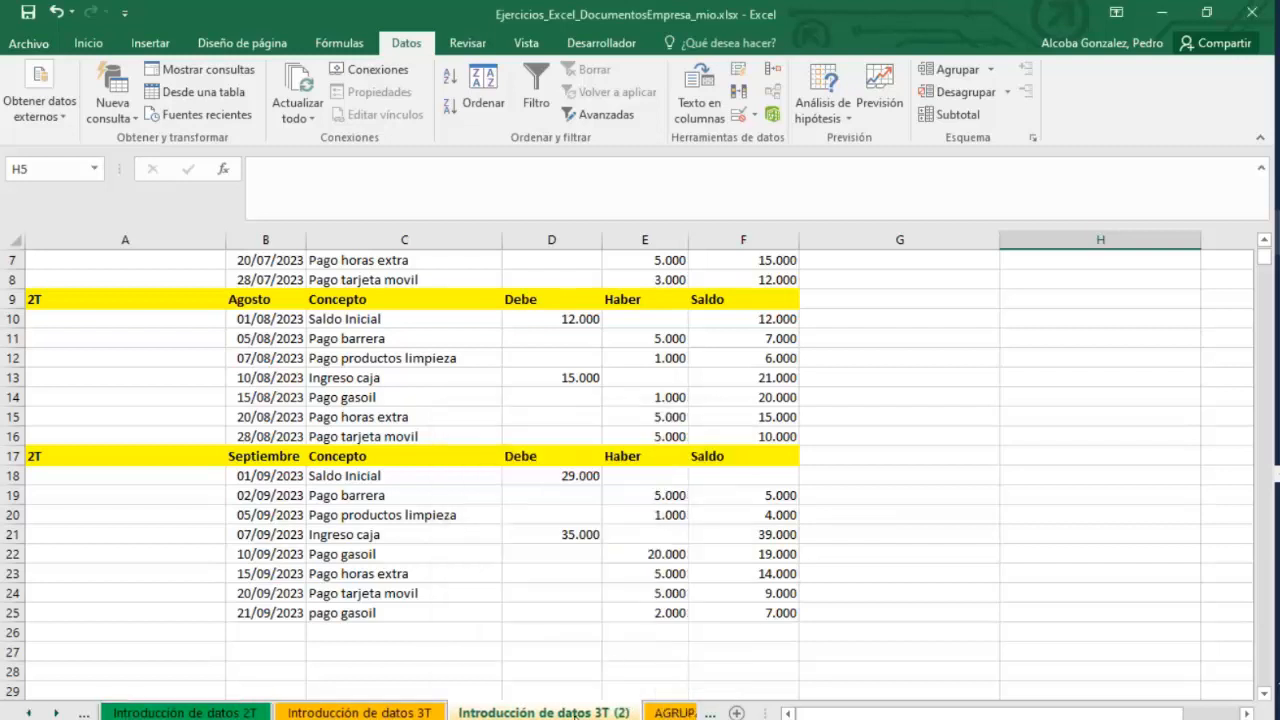
Rename the copied sheet as Introducción de datos 4T.
click(405, 713)
click(541, 713)
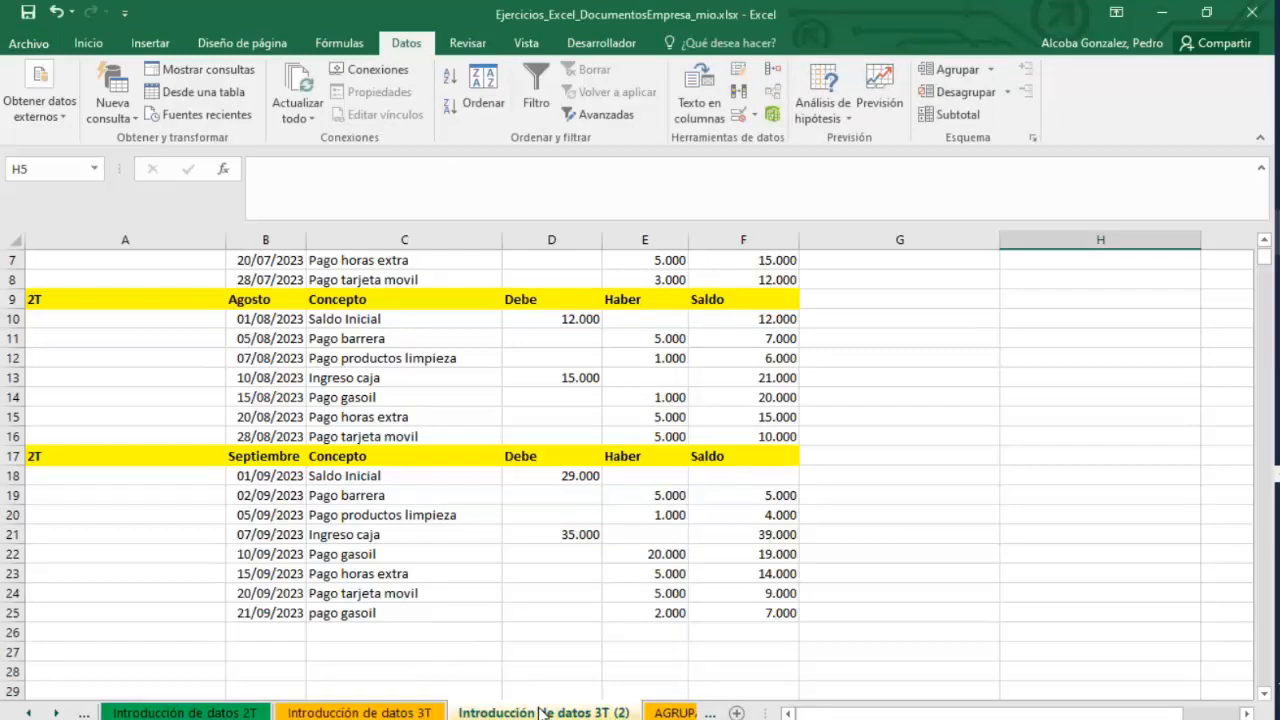
click(428, 713)
click(547, 713)
drag(594, 712, 632, 712)
text(4T)
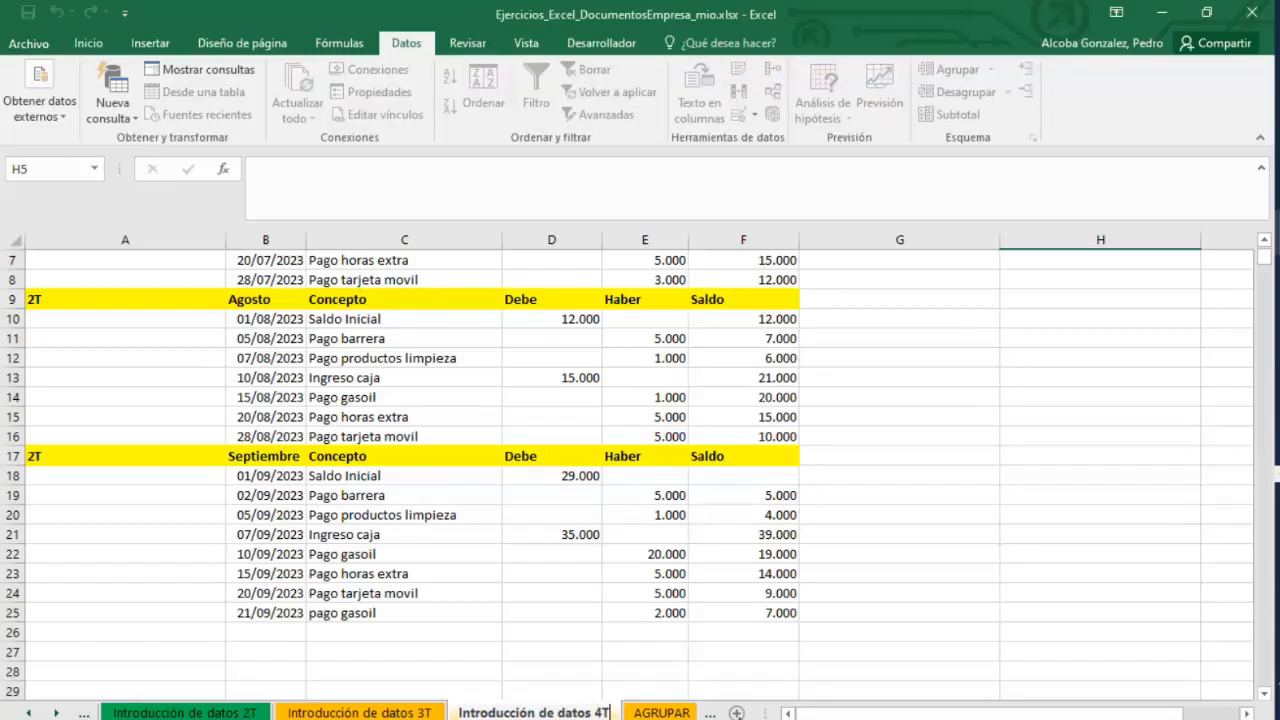
Set the 4T sheet's tab colour to dark blue from the standard colours.
click(551, 651)
right_click(551, 712)
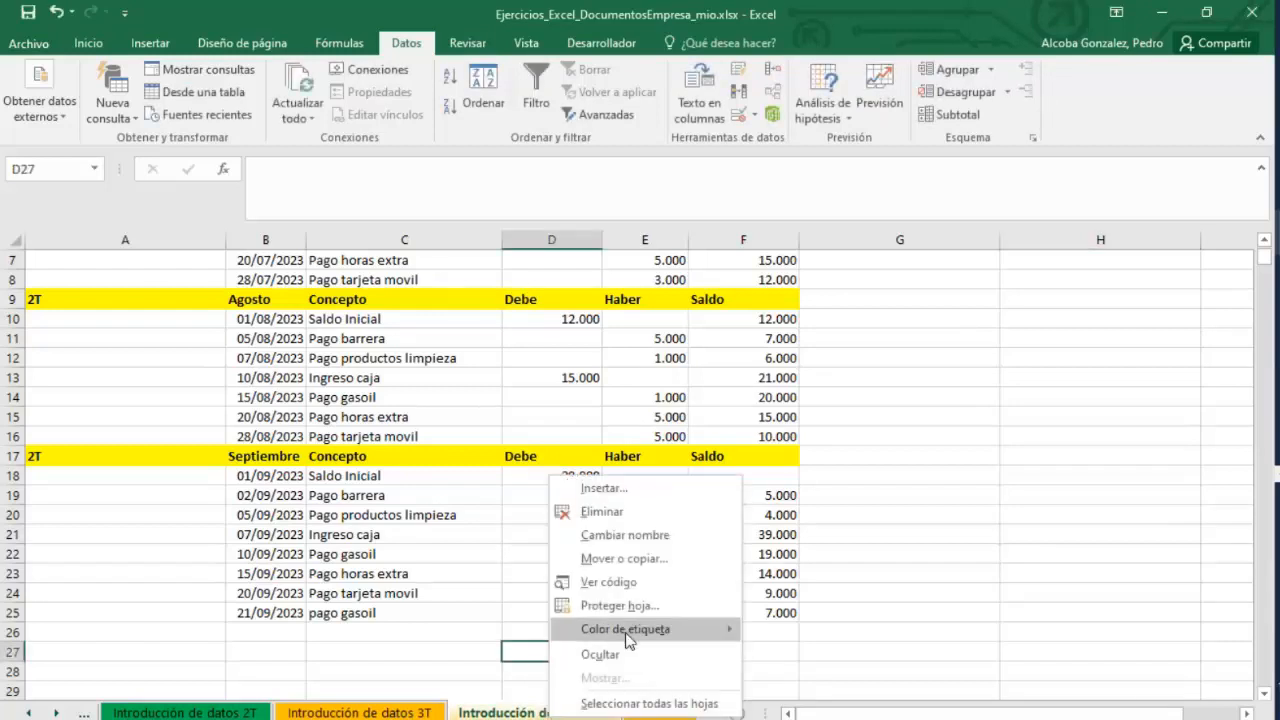
mouse_move(632, 640)
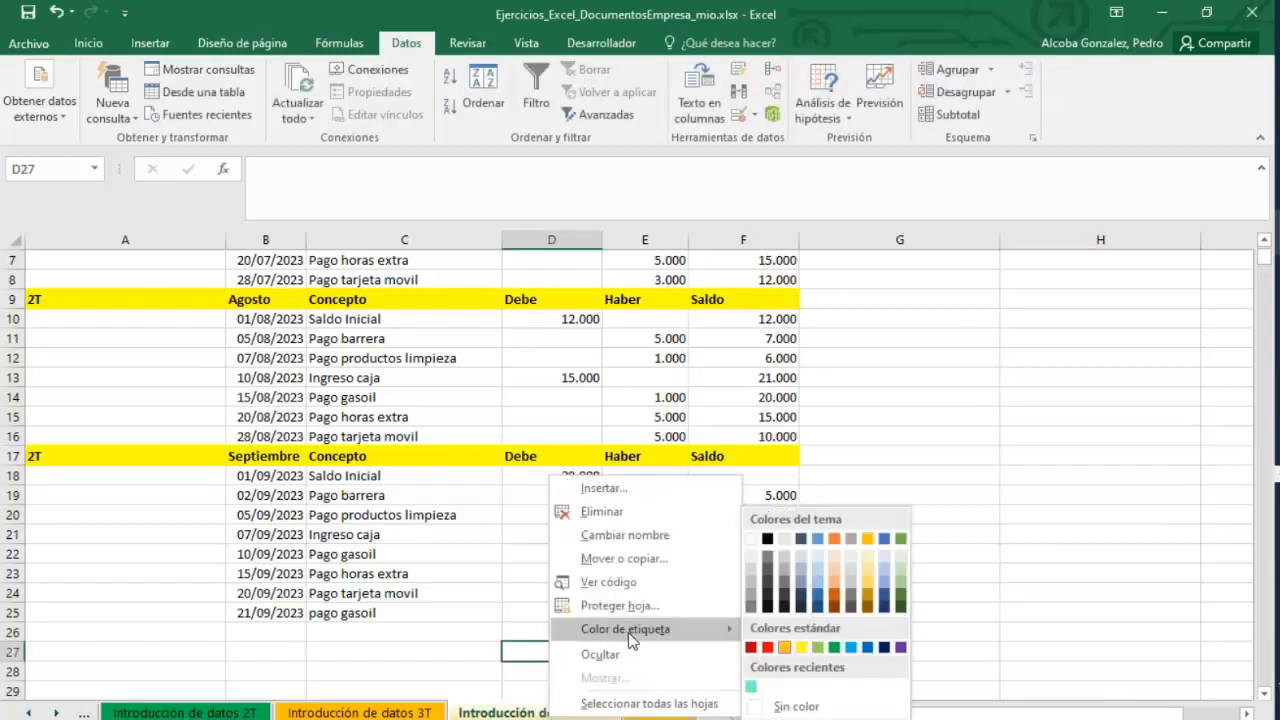
click(884, 647)
click(883, 643)
Link the 4T sheet's Saldo Inicial in D2 to cell F25 of the Introducción de datos 3T sheet.
scroll(749, 286, up, 2)
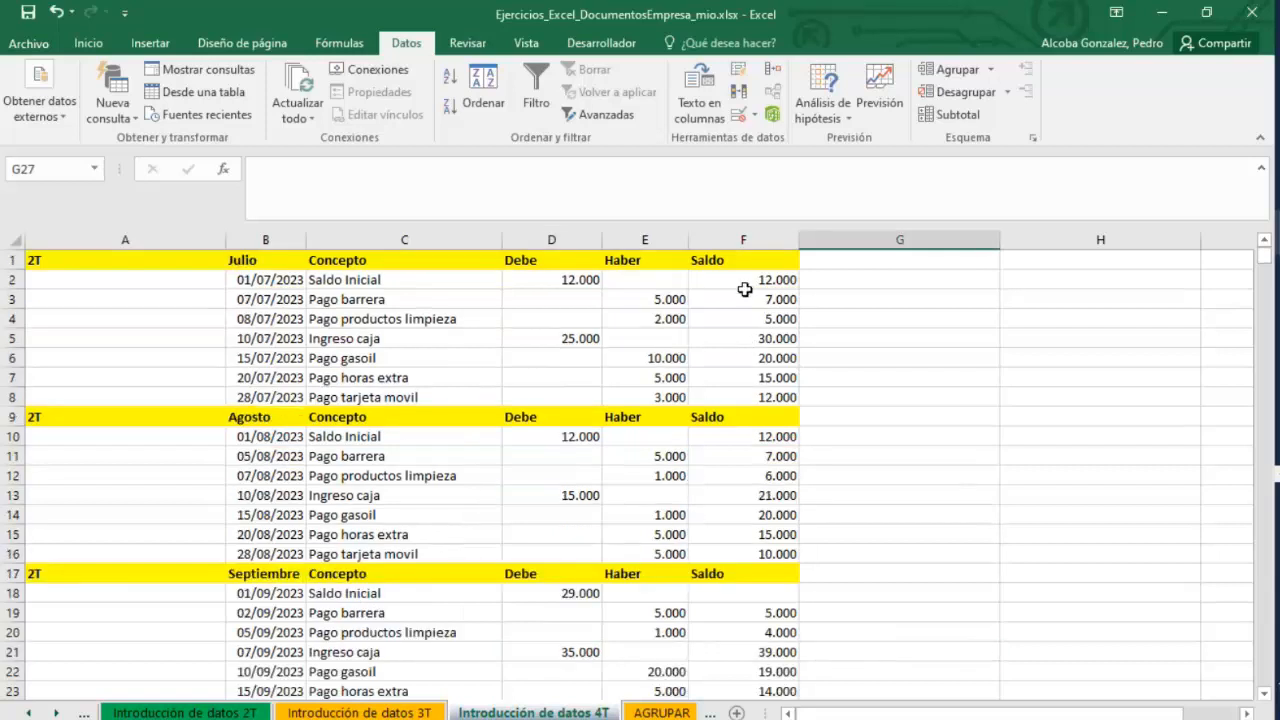
click(749, 280)
click(592, 284)
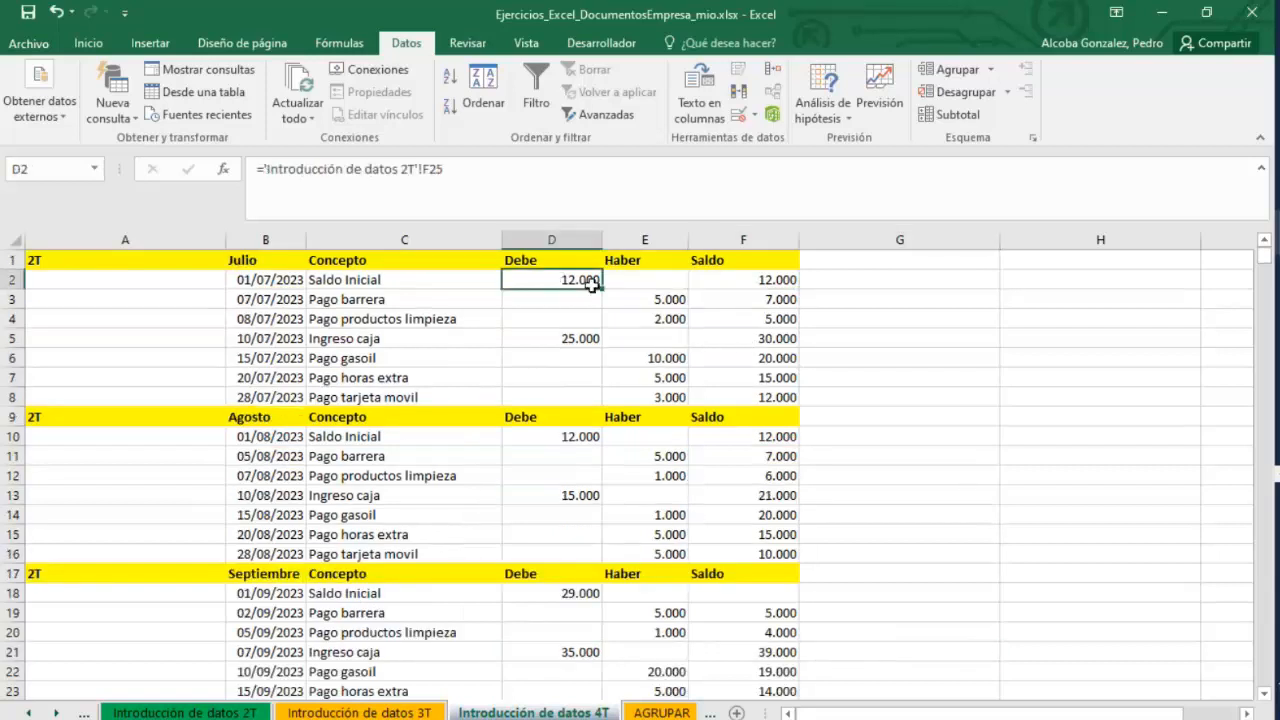
text(=)
click(428, 712)
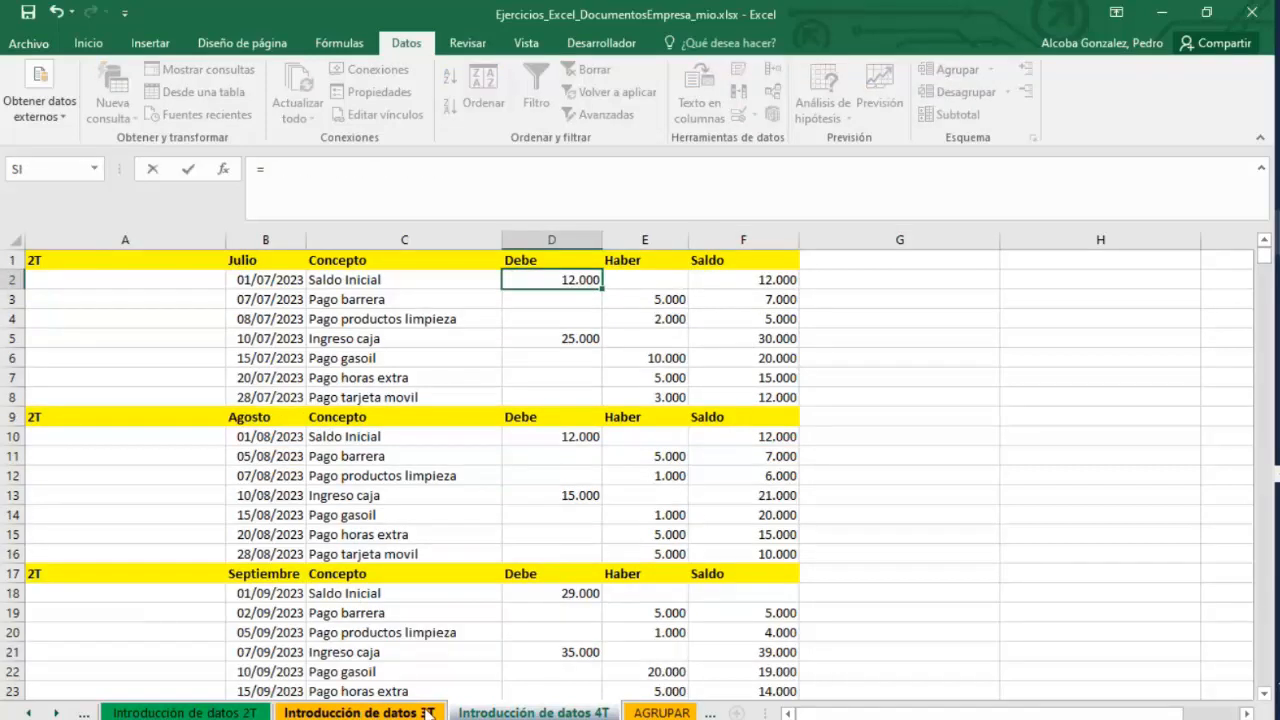
click(757, 523)
click(772, 538)
key(Return)
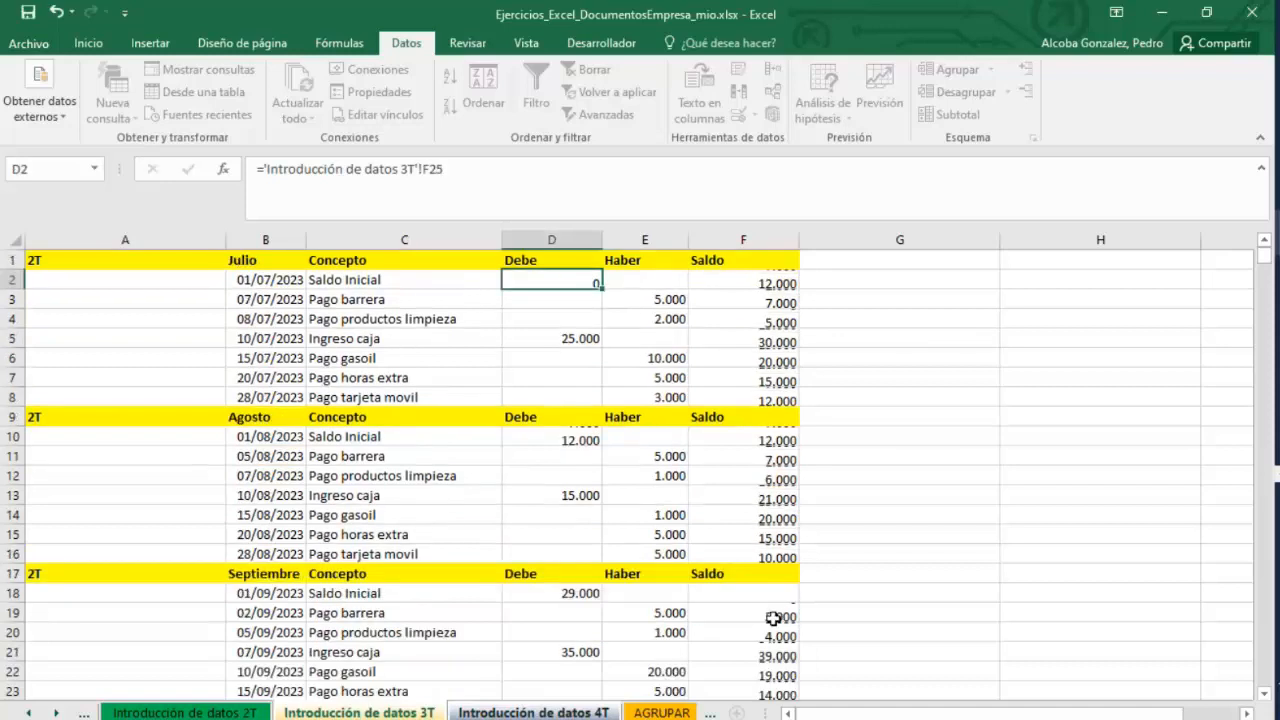
Clear the Haber amounts in all three monthly tables of the 4T sheet.
drag(668, 299, 674, 397)
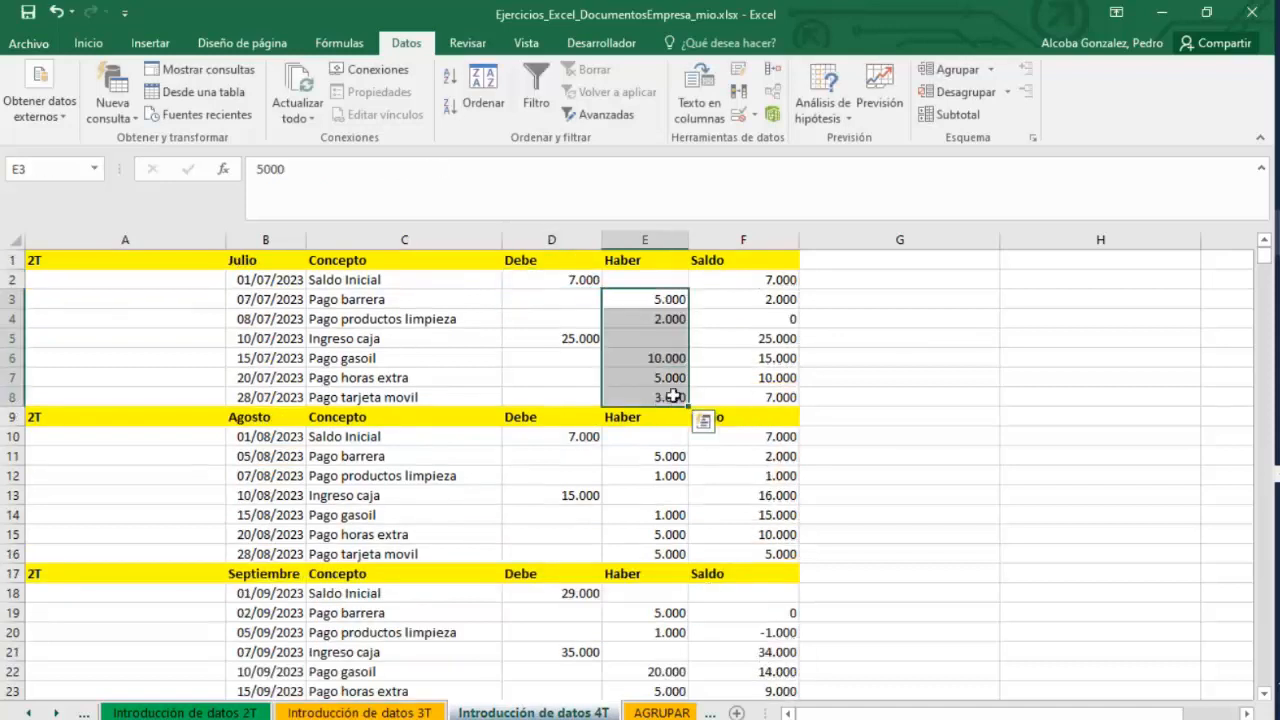
key(Delete)
drag(652, 458, 654, 553)
key(Delete)
key(Delete)
scroll(654, 517, down, 2)
drag(652, 496, 651, 622)
key(Delete)
key(Delete)
scroll(660, 560, up, 2)
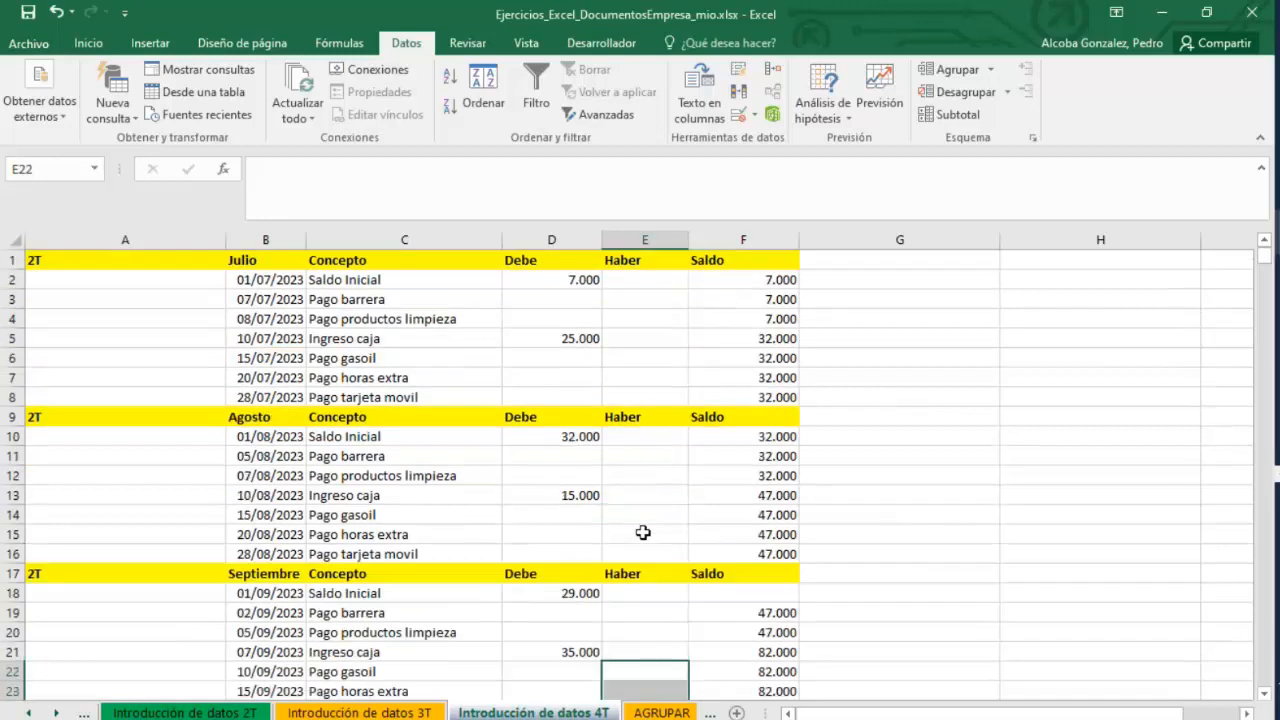
Review the Debe, Haber and Concepto cells across the 4T sheet's monthly tables.
click(550, 342)
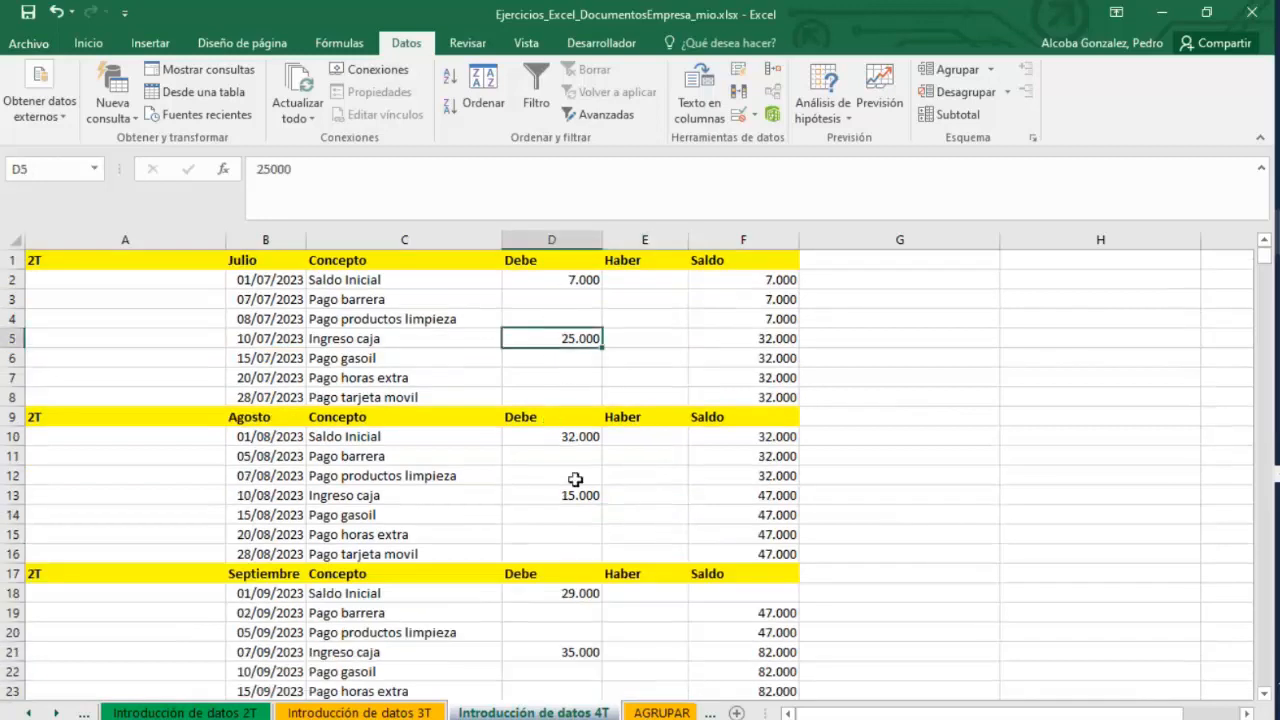
click(582, 512)
click(580, 650)
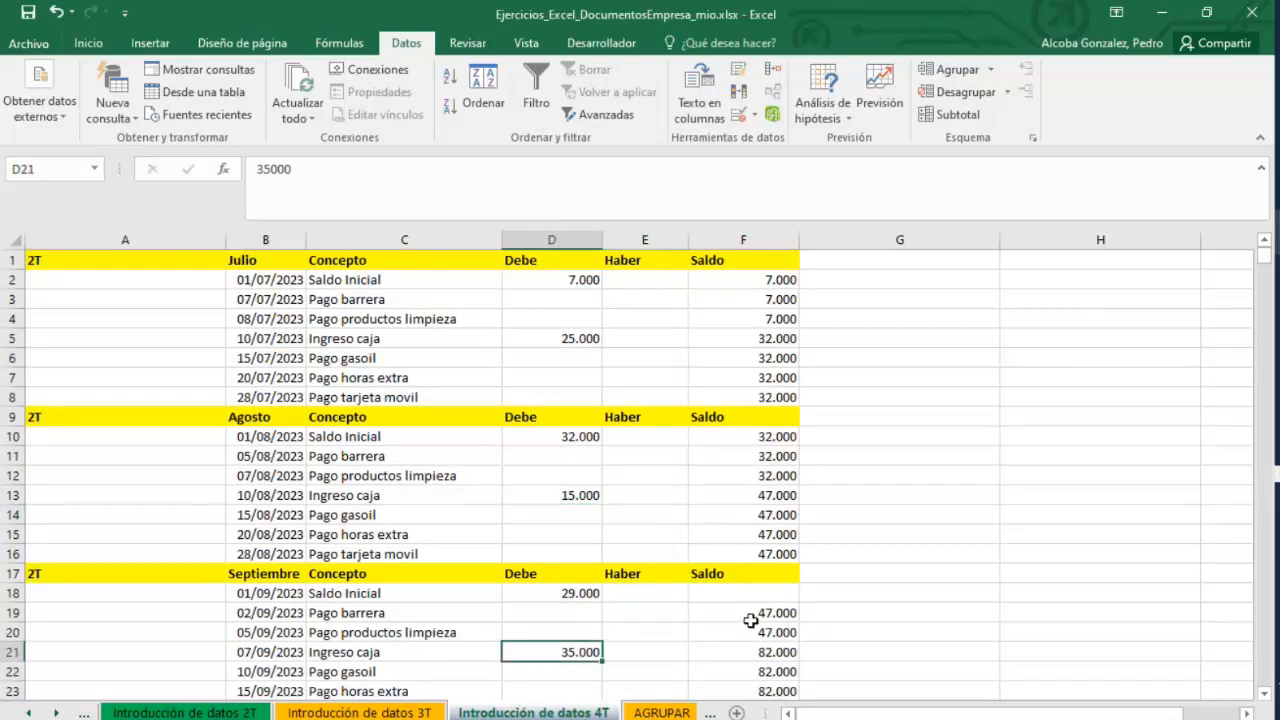
scroll(750, 618, down, 2)
scroll(750, 618, up, 2)
click(651, 279)
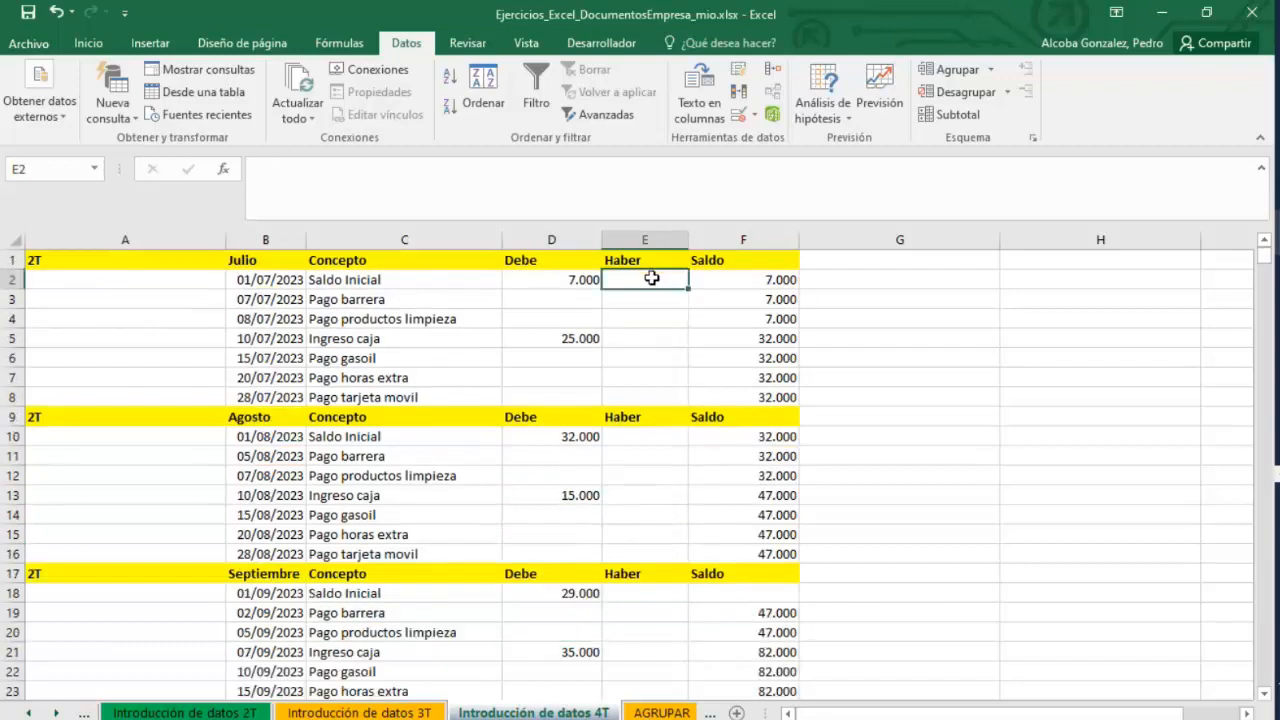
click(645, 299)
click(645, 318)
click(645, 358)
click(644, 397)
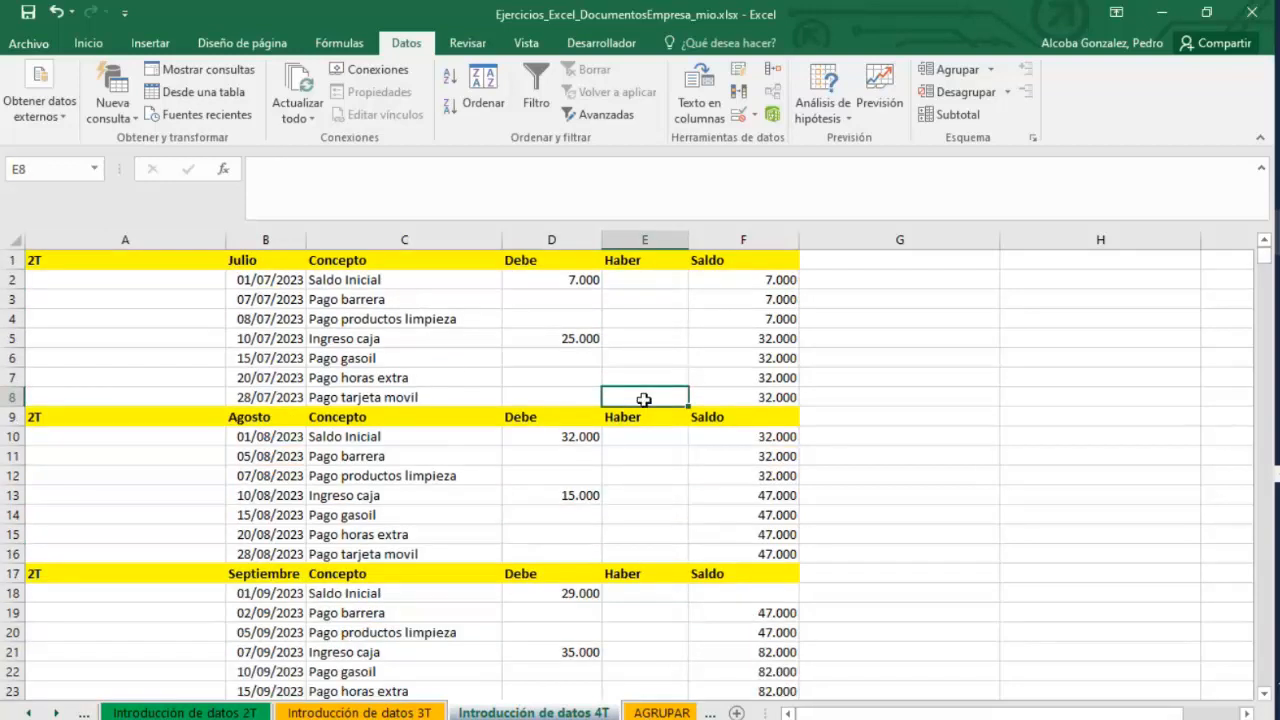
scroll(645, 399, down, 2)
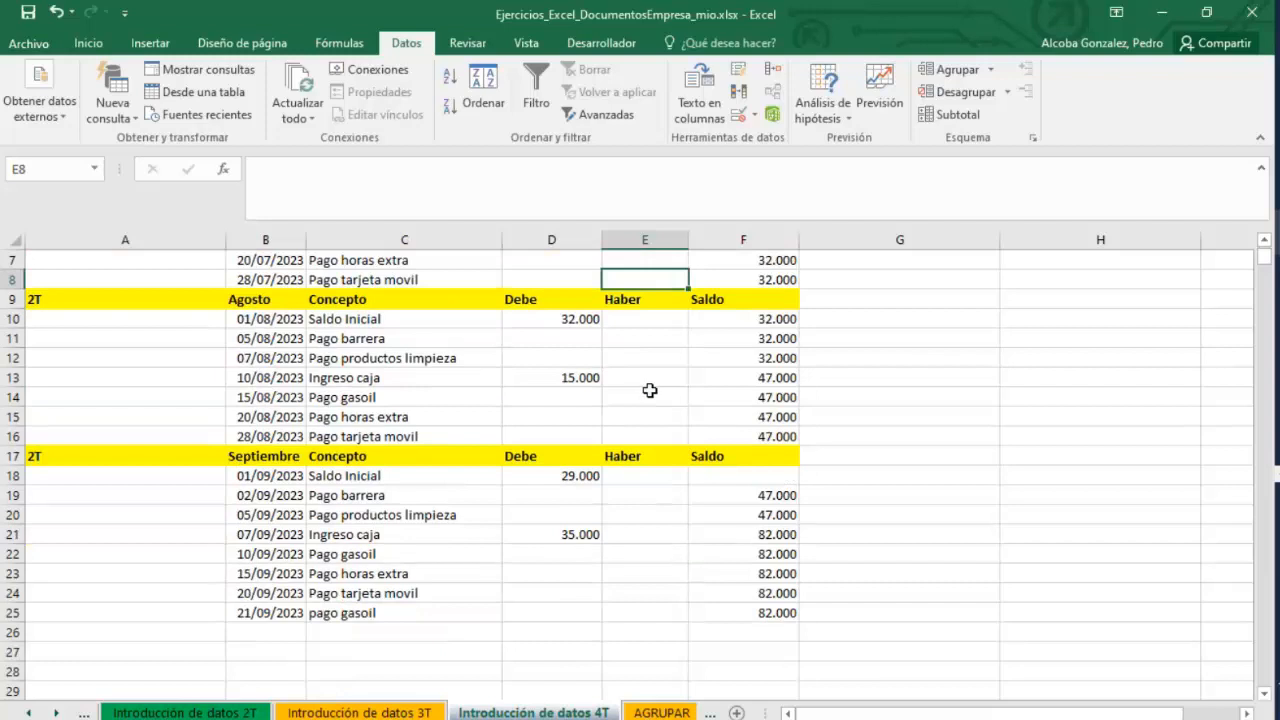
scroll(651, 389, up, 2)
click(358, 320)
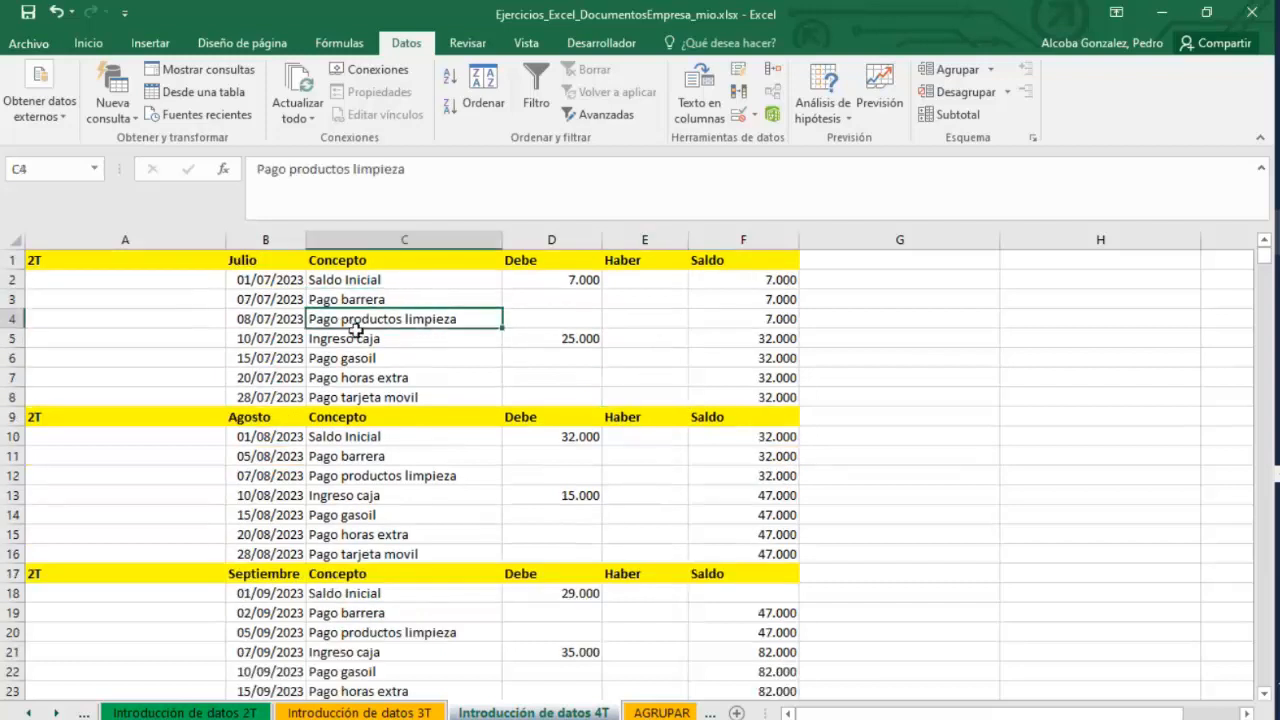
click(354, 360)
click(356, 377)
click(376, 417)
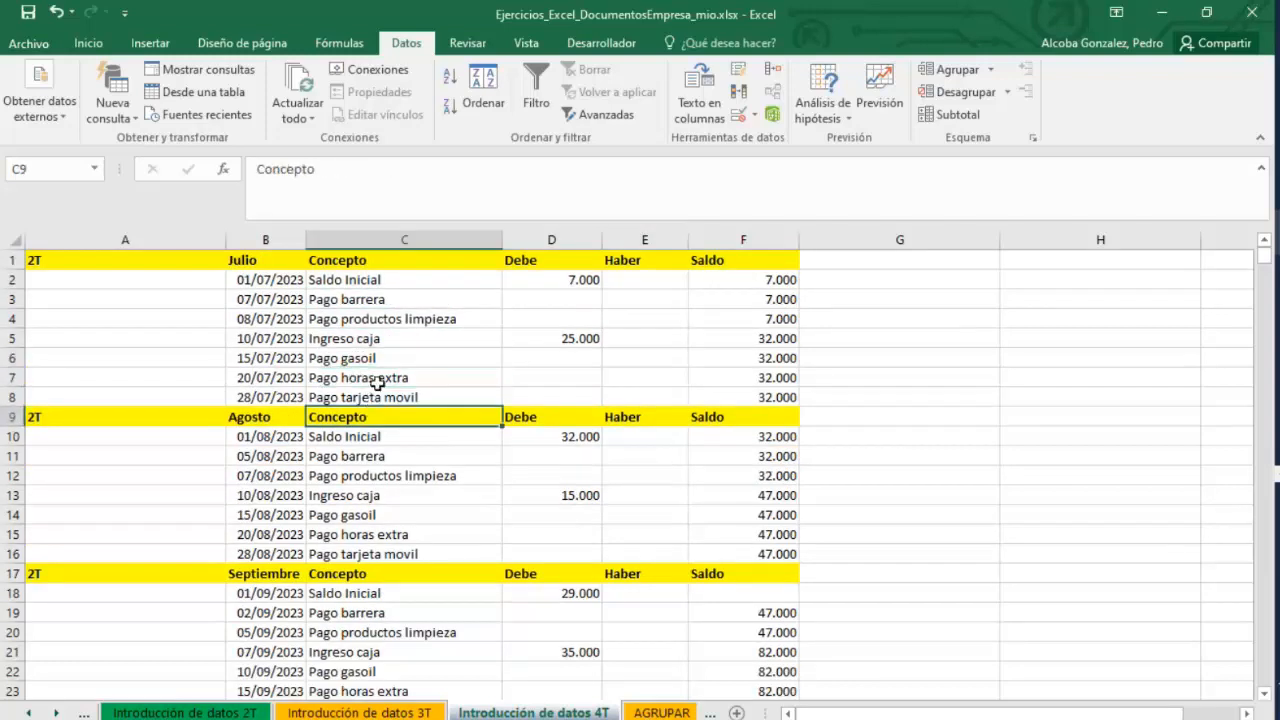
Review the Concepto entries in the July and August tables of the 4T sheet.
click(398, 436)
click(414, 456)
click(445, 515)
click(440, 554)
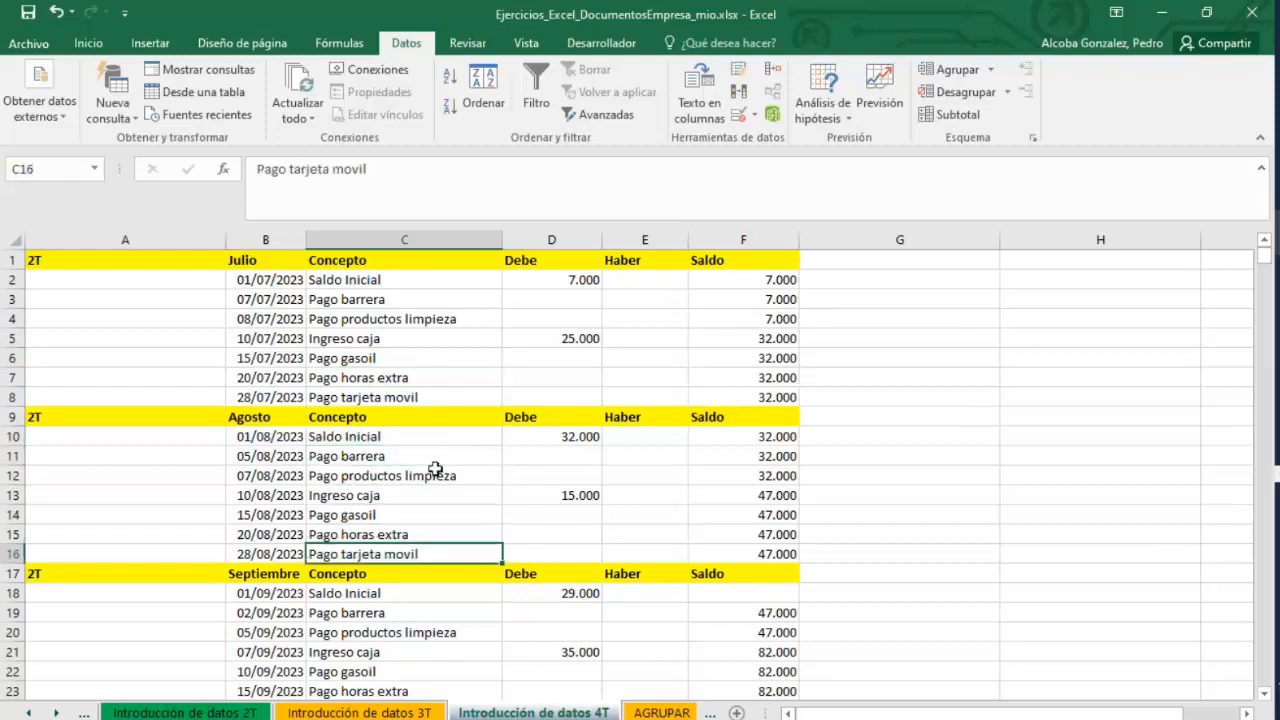
click(420, 456)
click(408, 301)
click(406, 320)
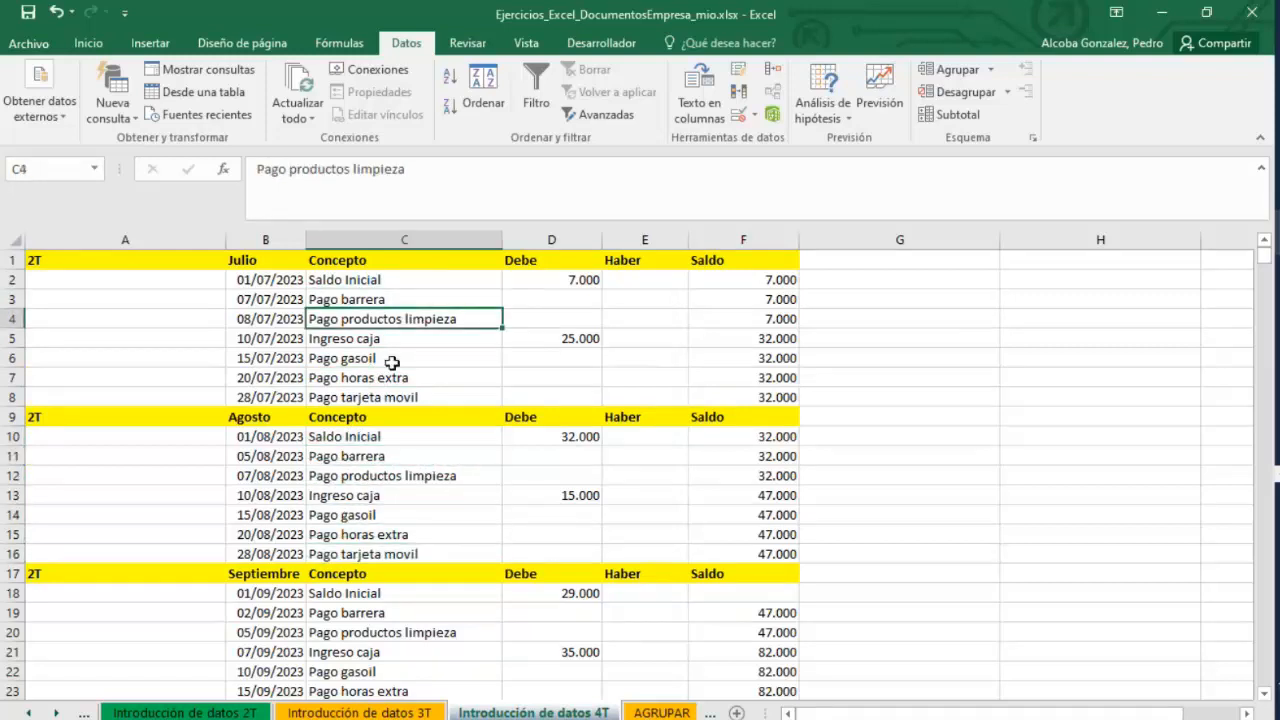
click(403, 357)
click(411, 374)
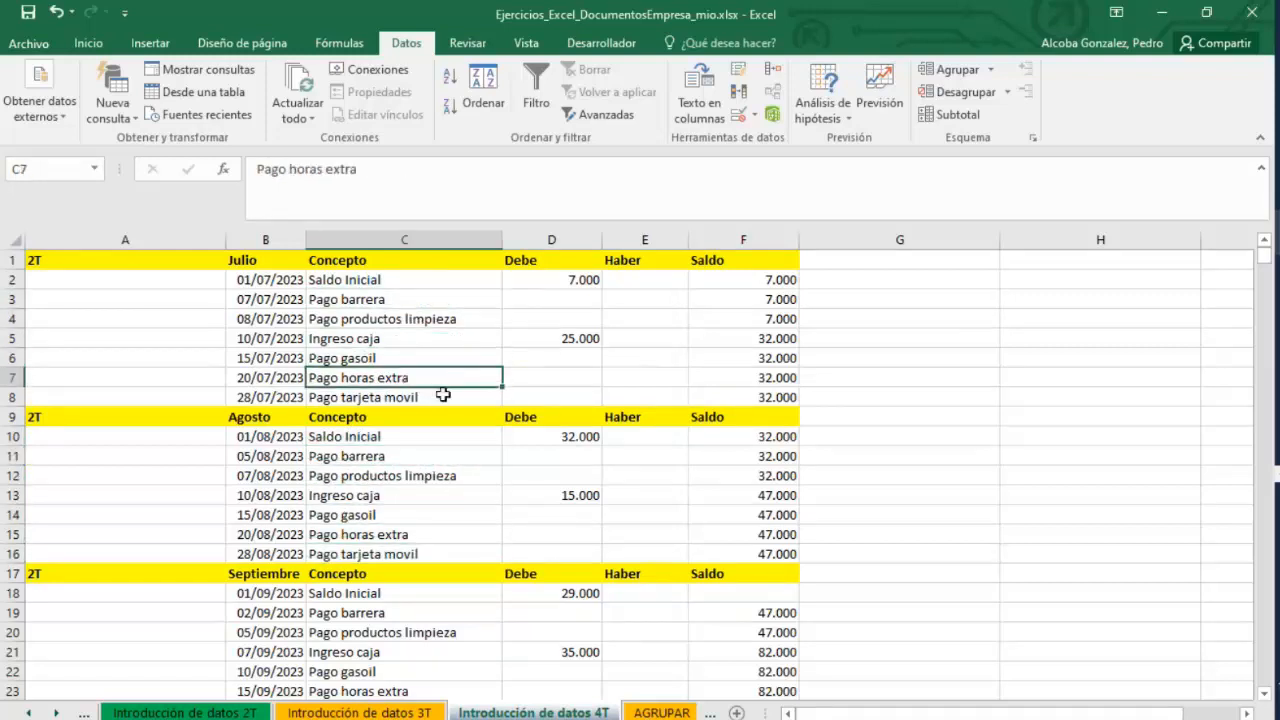
click(438, 397)
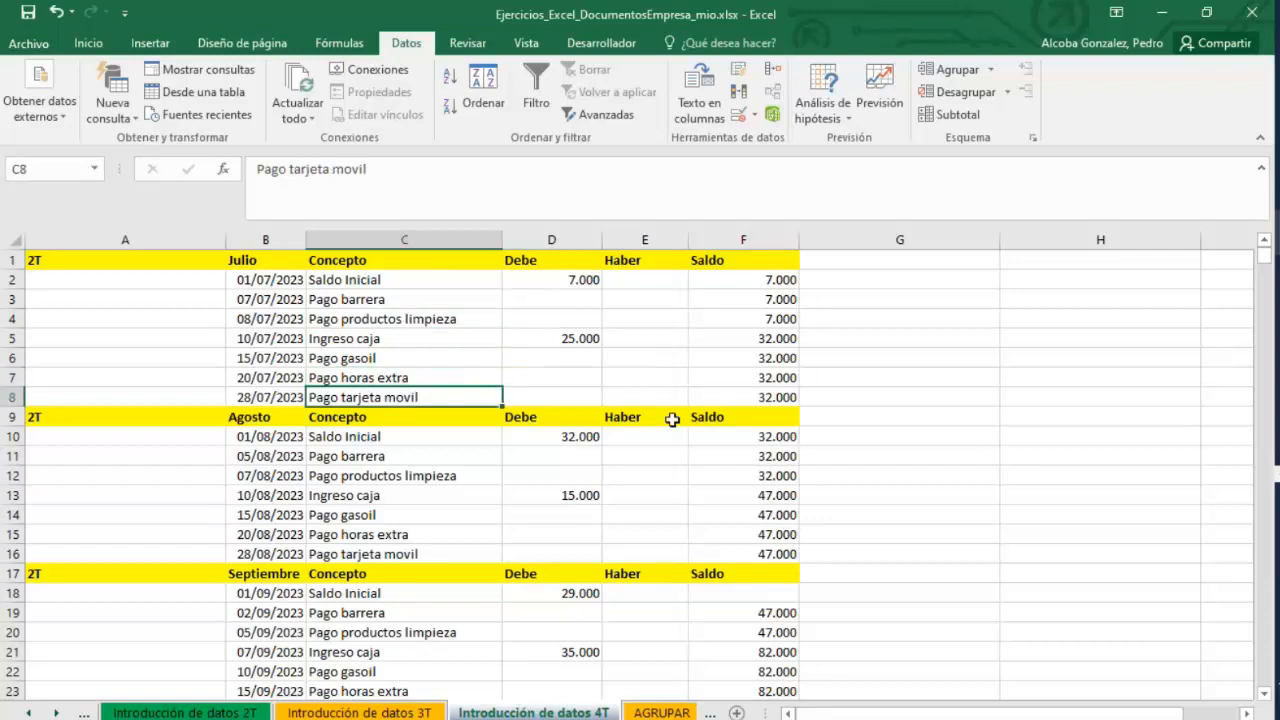
scroll(717, 467, down, 2)
scroll(717, 467, up, 2)
Enter 515151 as the Haber amount for July's Pago barrera row.
click(651, 297)
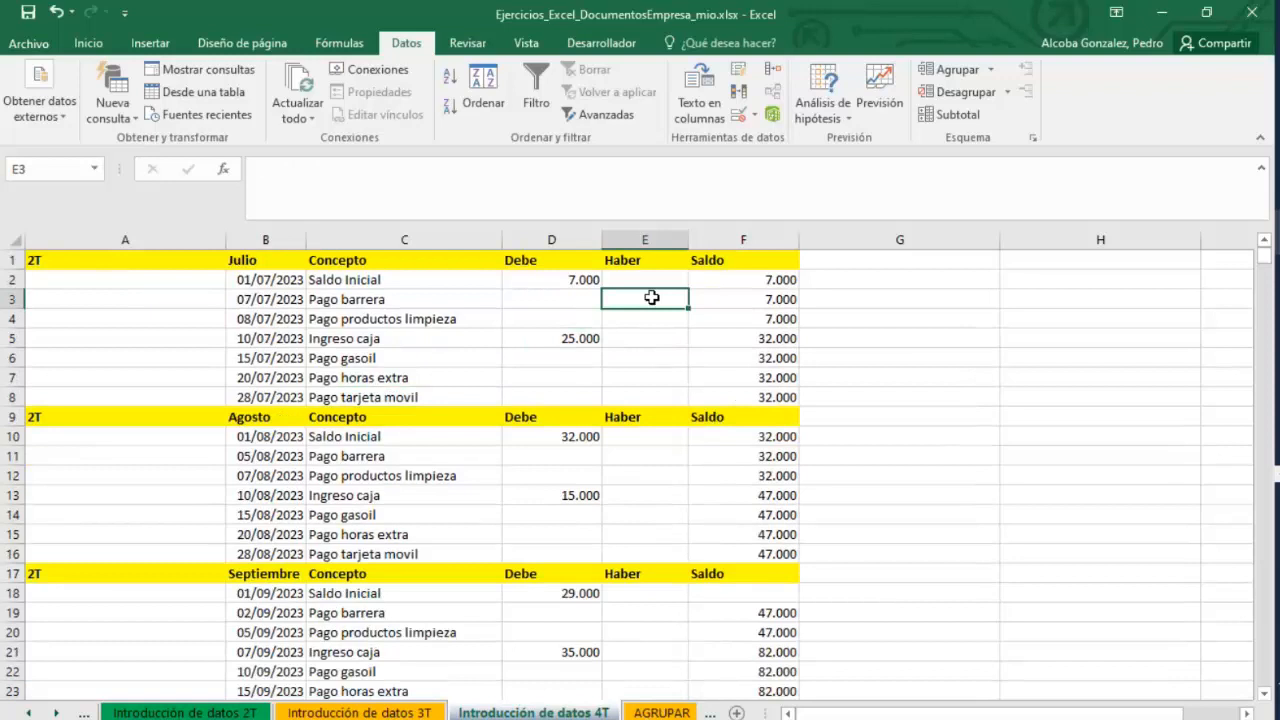
text(515151)
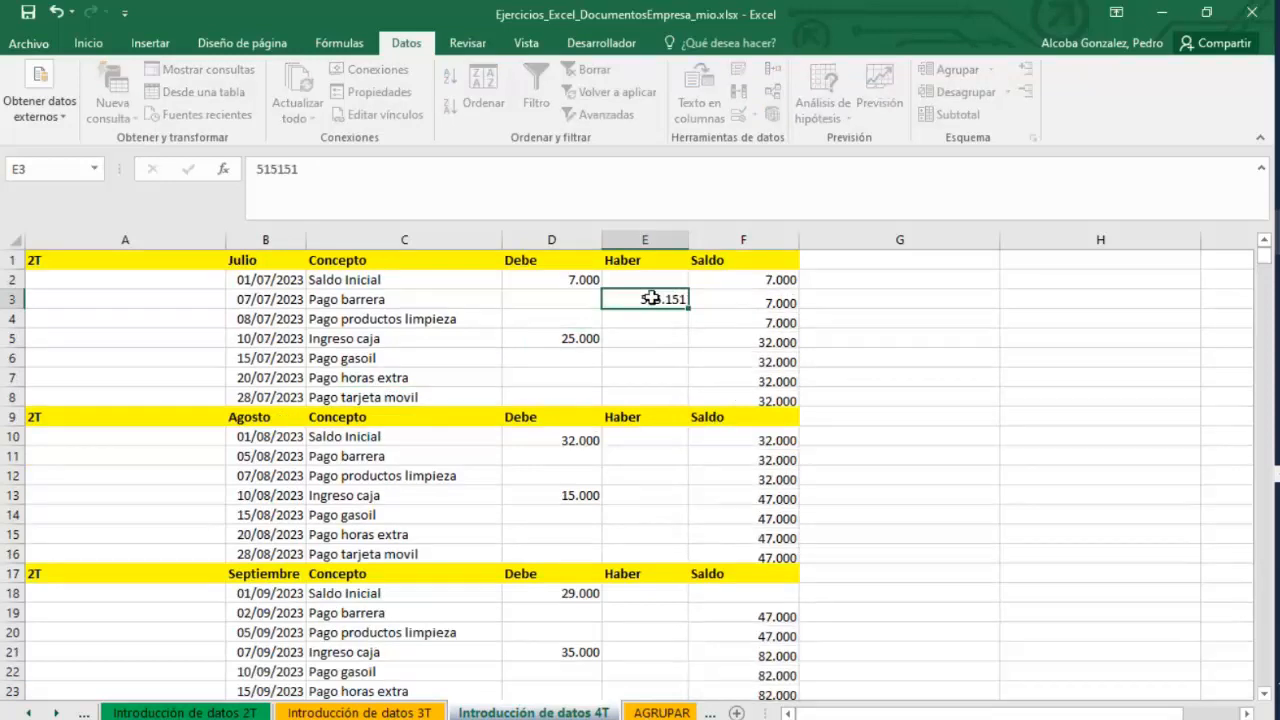
key(Return)
Set July's Pago barrera Haber to 50000 and enter 1515 for Pago productos limpieza.
click(651, 297)
text(50000)
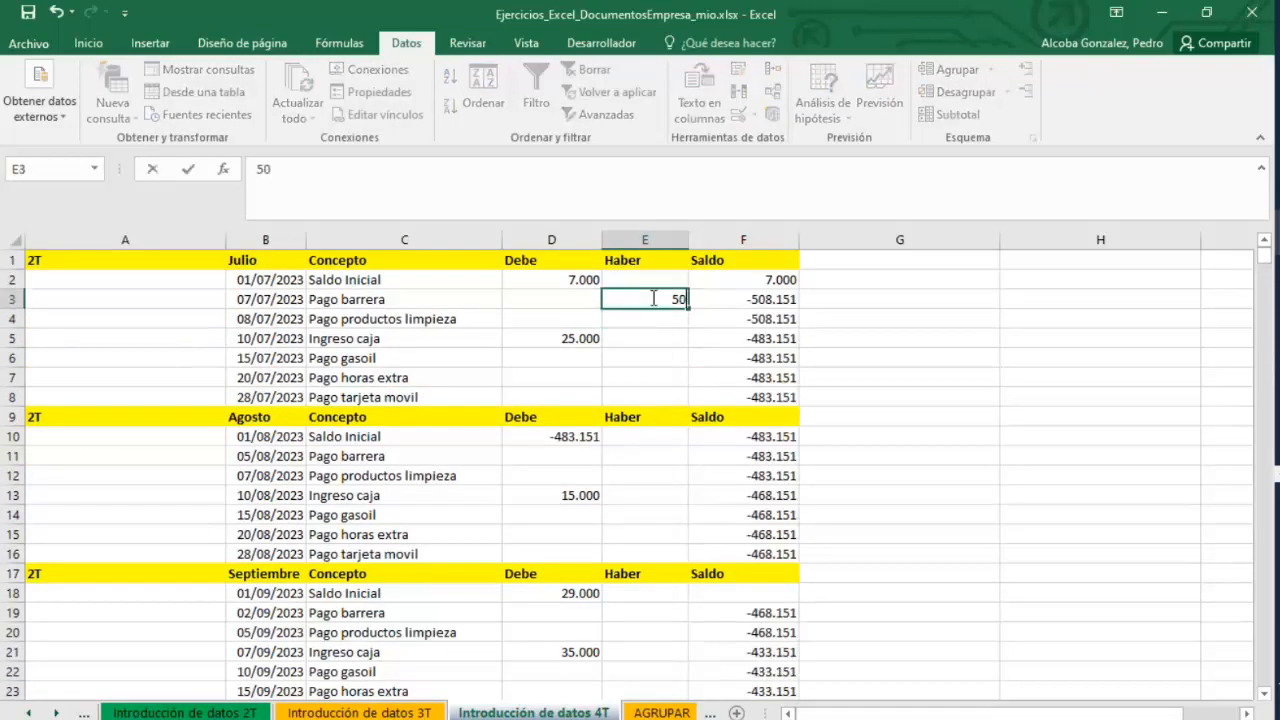
key(Return)
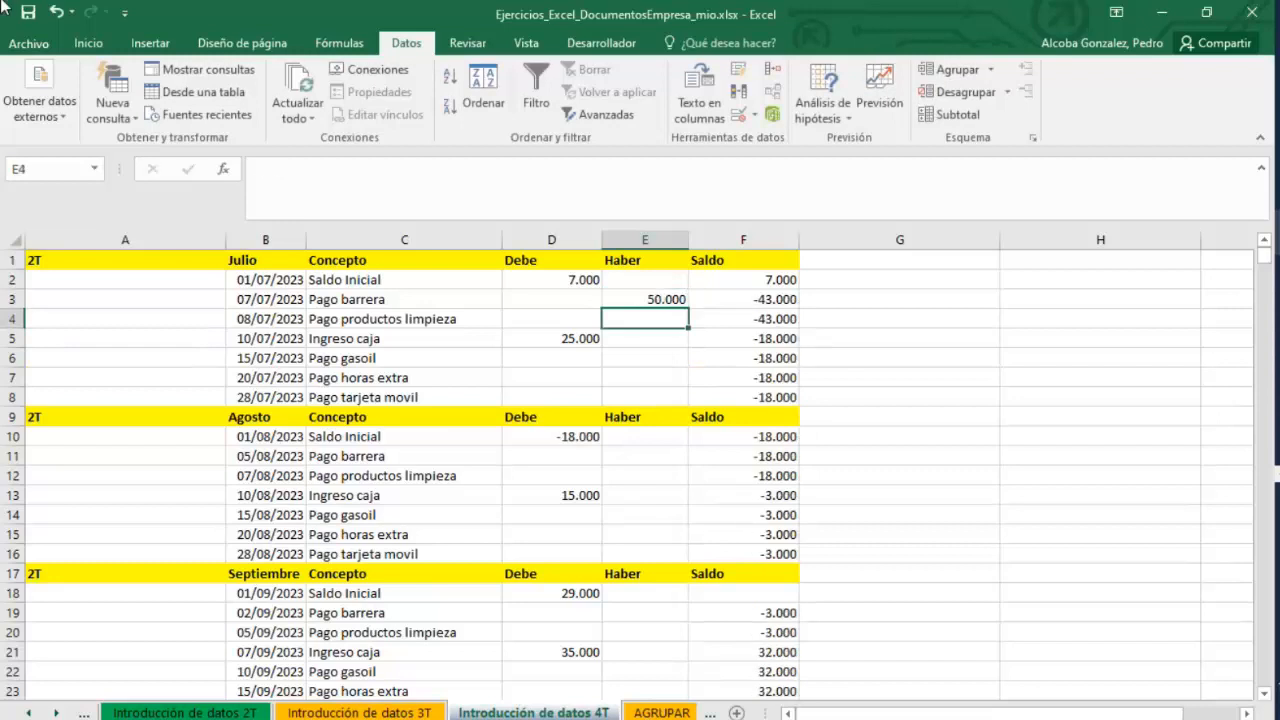
text(1515)
key(Return)
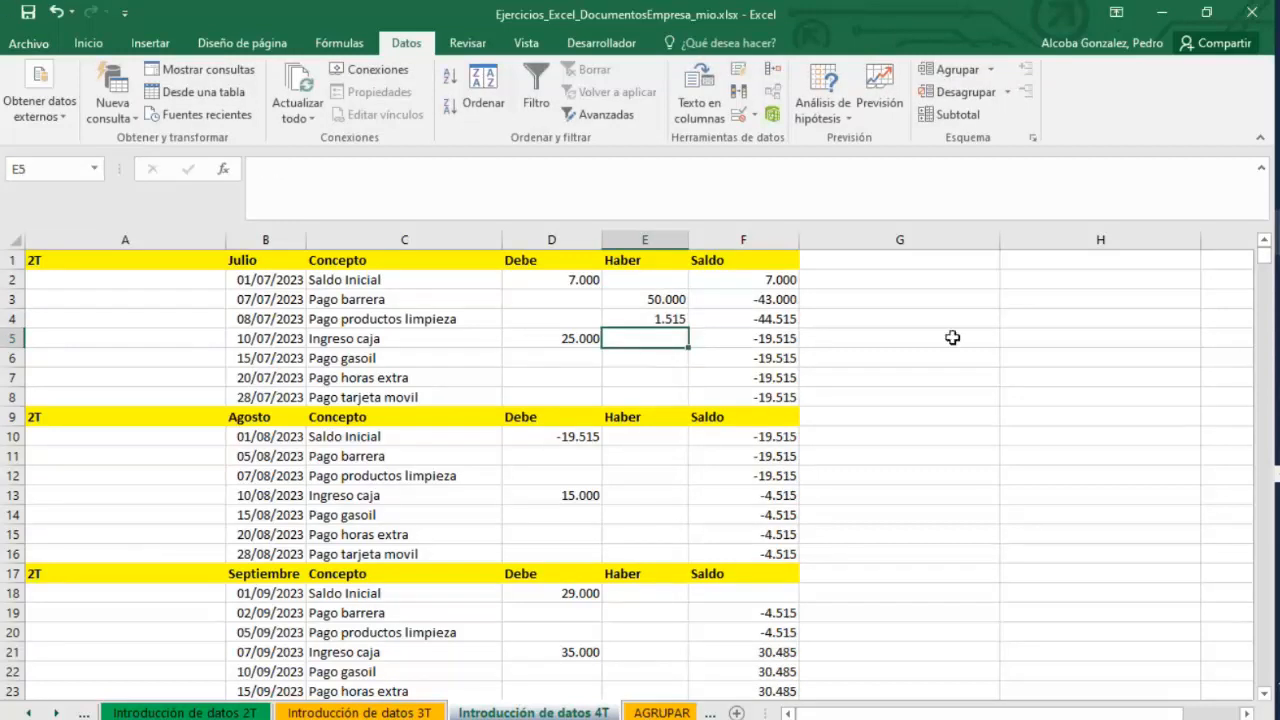
Inspect the Saldo formulas in F3 and in F10 of the August table.
click(763, 298)
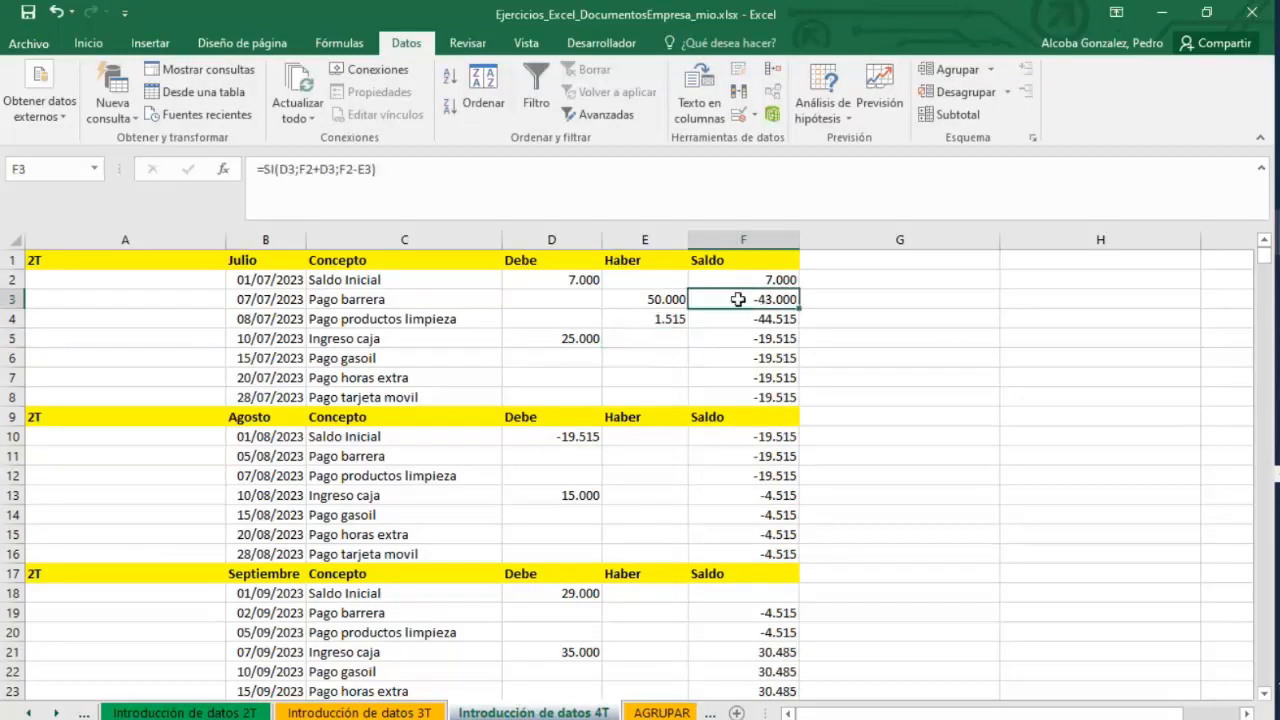
double_click(738, 299)
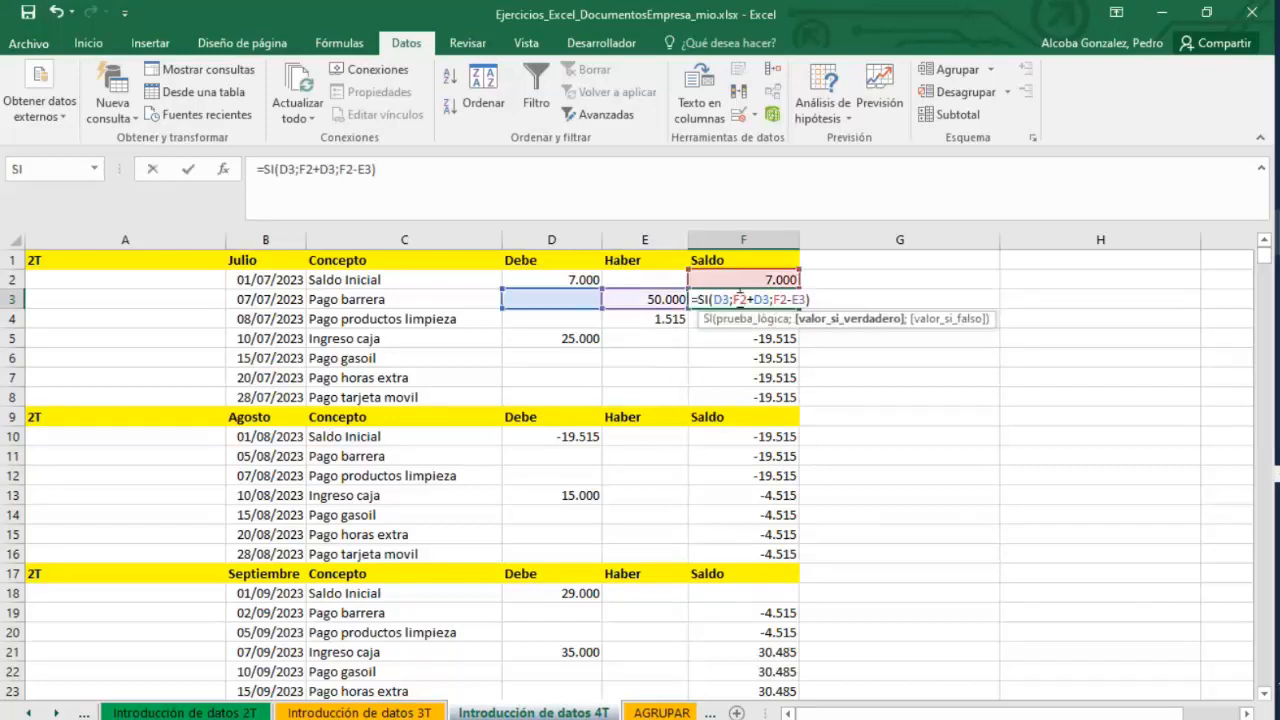
key(Return)
click(749, 437)
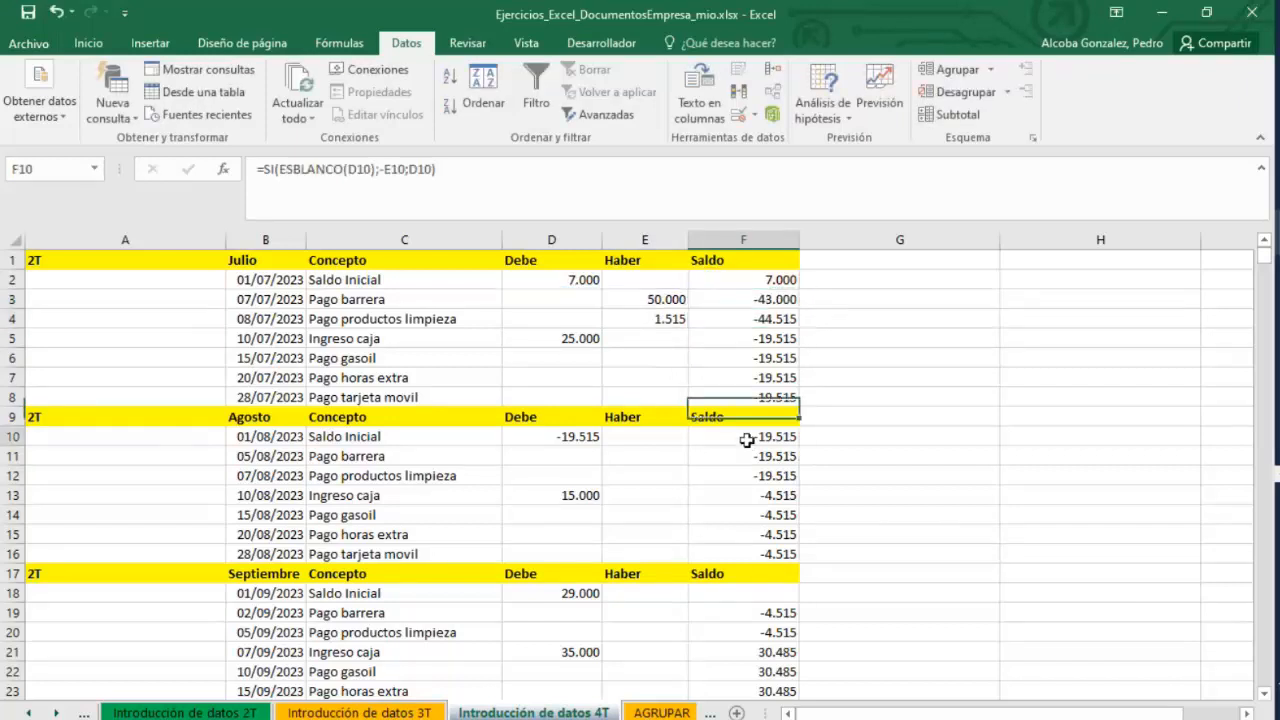
double_click(750, 437)
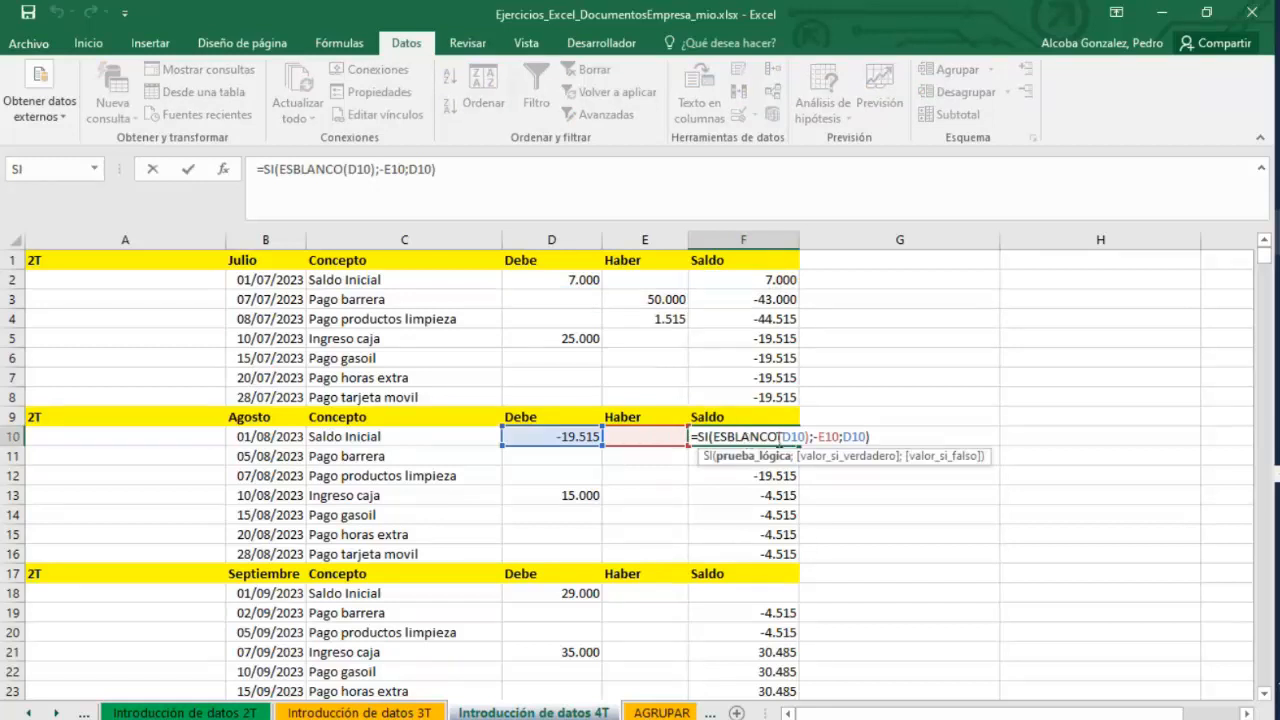
drag(779, 437, 715, 437)
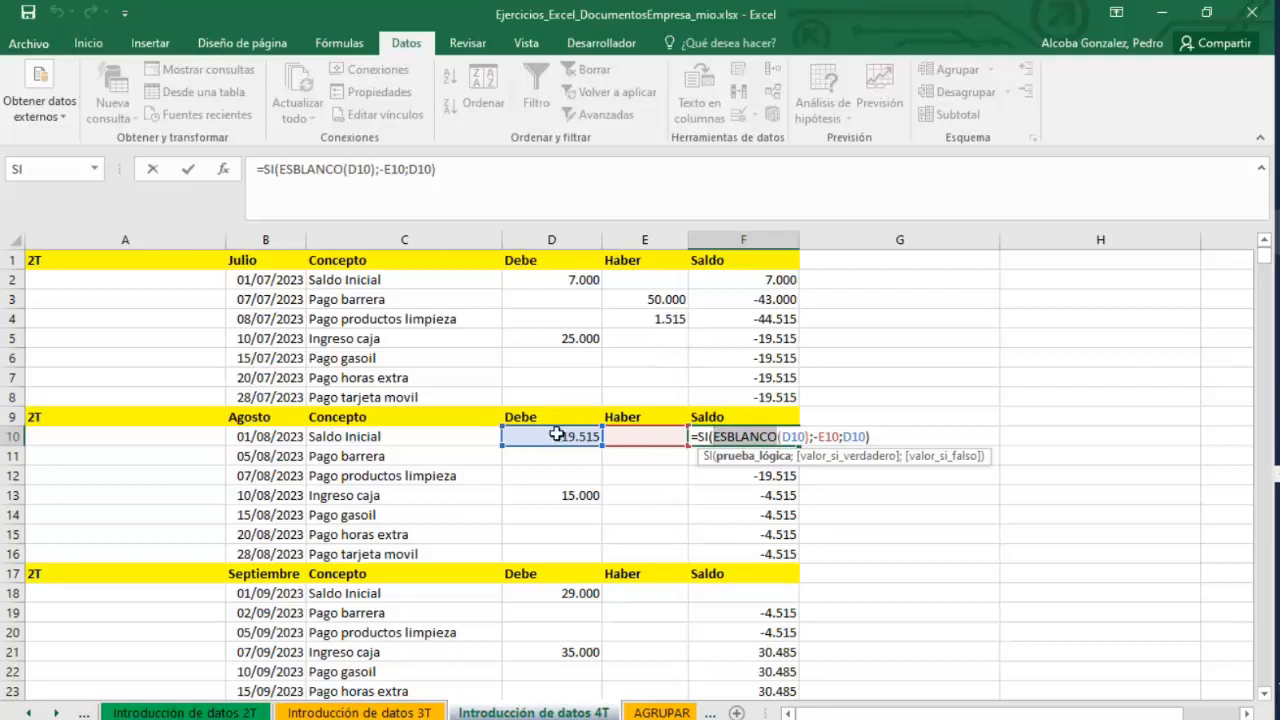
Enter 5000 as the Haber amount in August's Saldo Inicial row.
key(Escape)
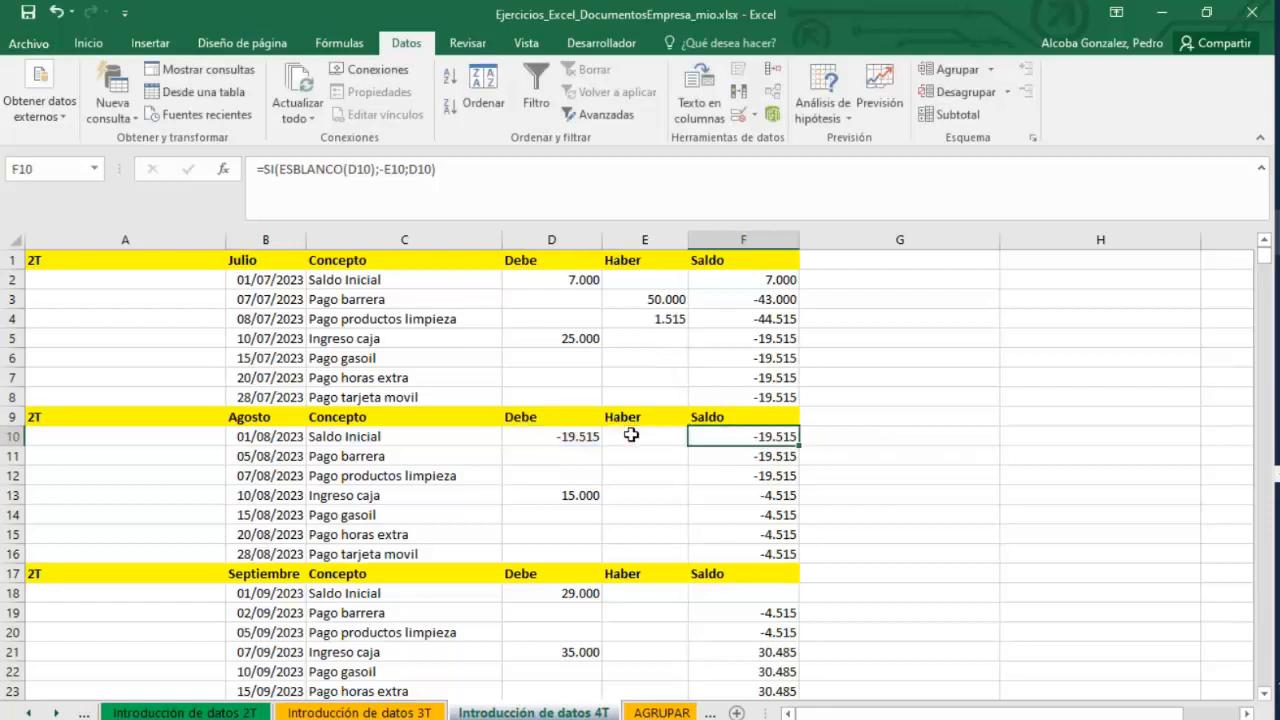
click(631, 435)
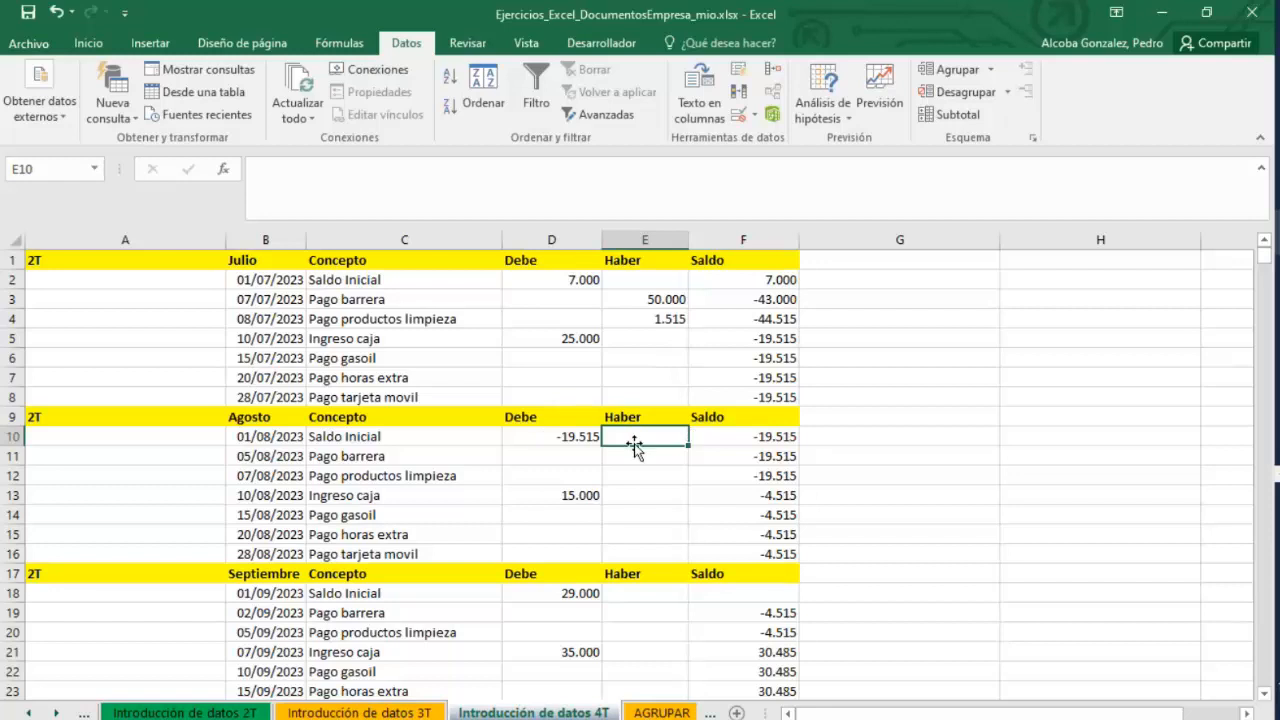
text(85)
key(BackSpace)
key(BackSpace)
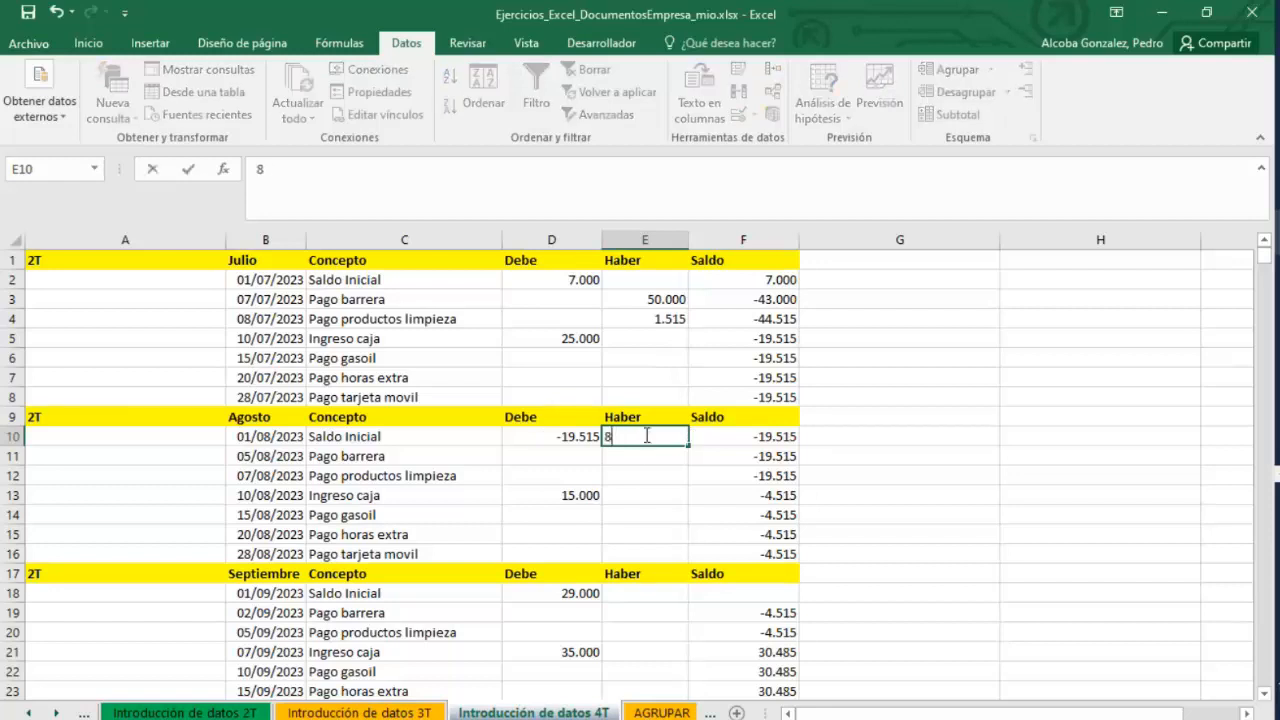
text(5000)
key(Return)
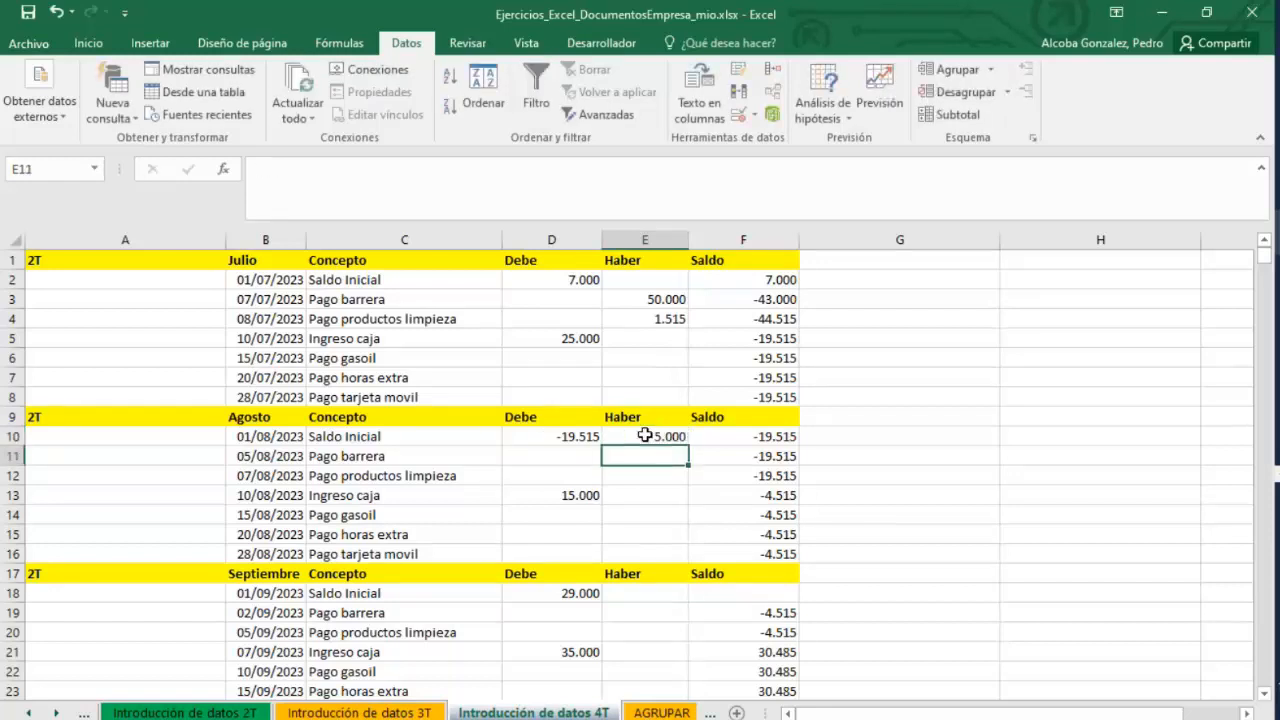
Open the Saldo formula in F10 for inspection and close it again.
click(757, 440)
double_click(757, 440)
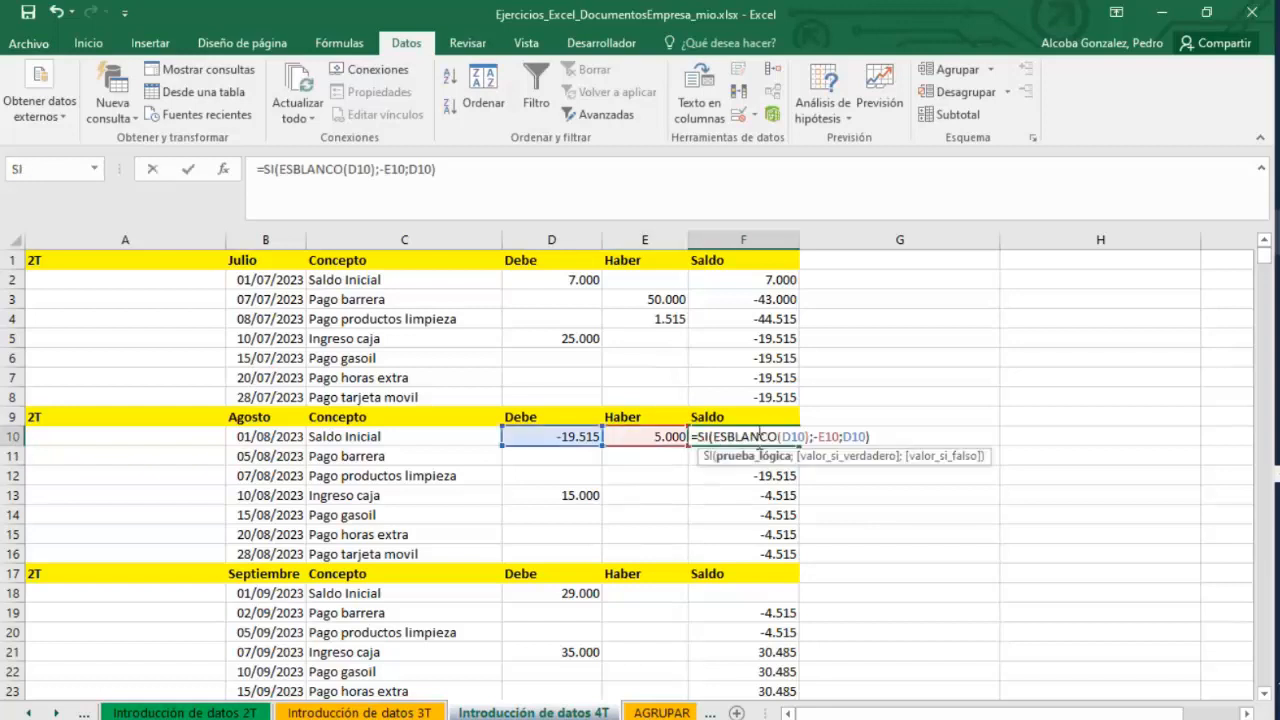
key(Return)
click(757, 440)
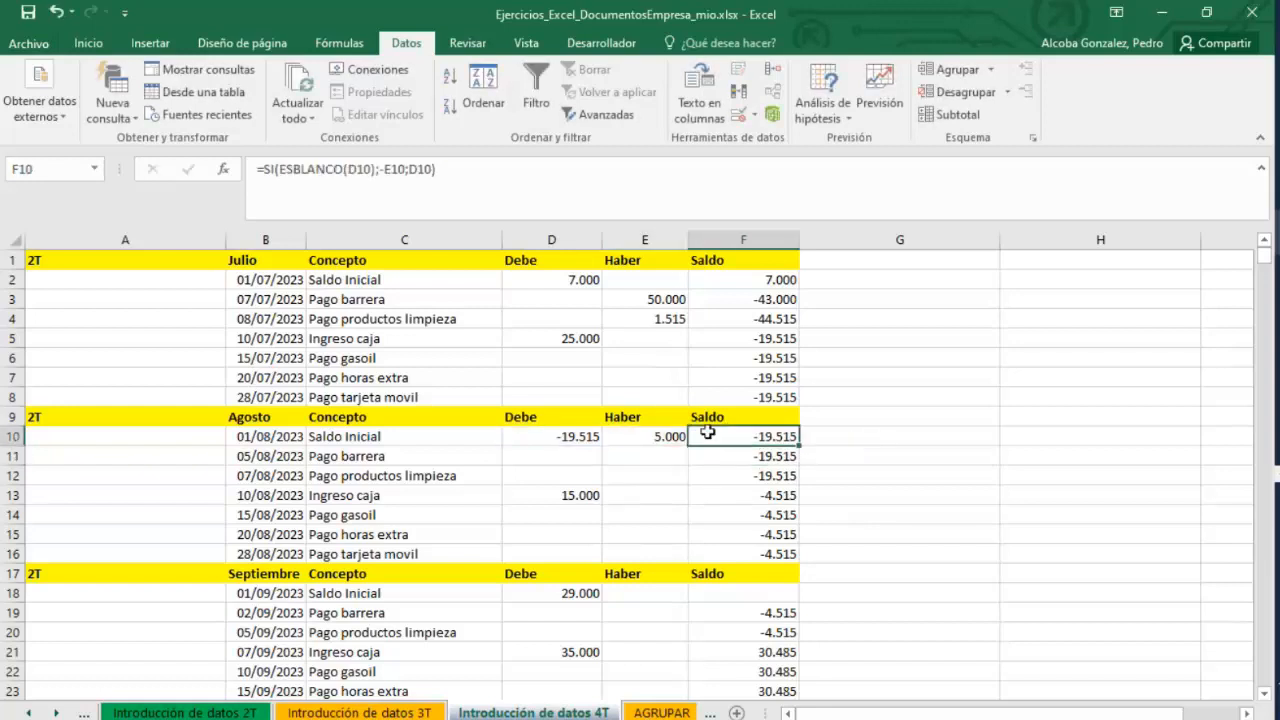
Clear the Haber amount from August's Saldo Inicial row.
click(663, 435)
key(Delete)
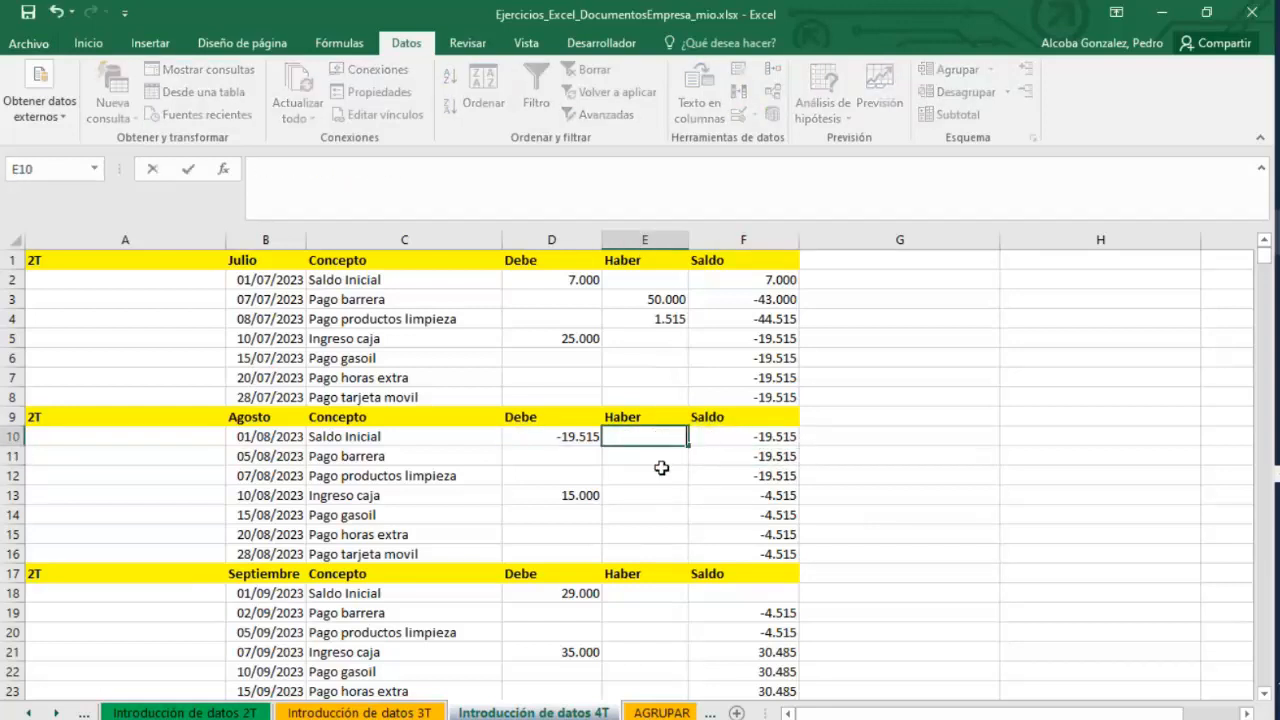
key(Down)
key(Down)
key(Down)
click(737, 445)
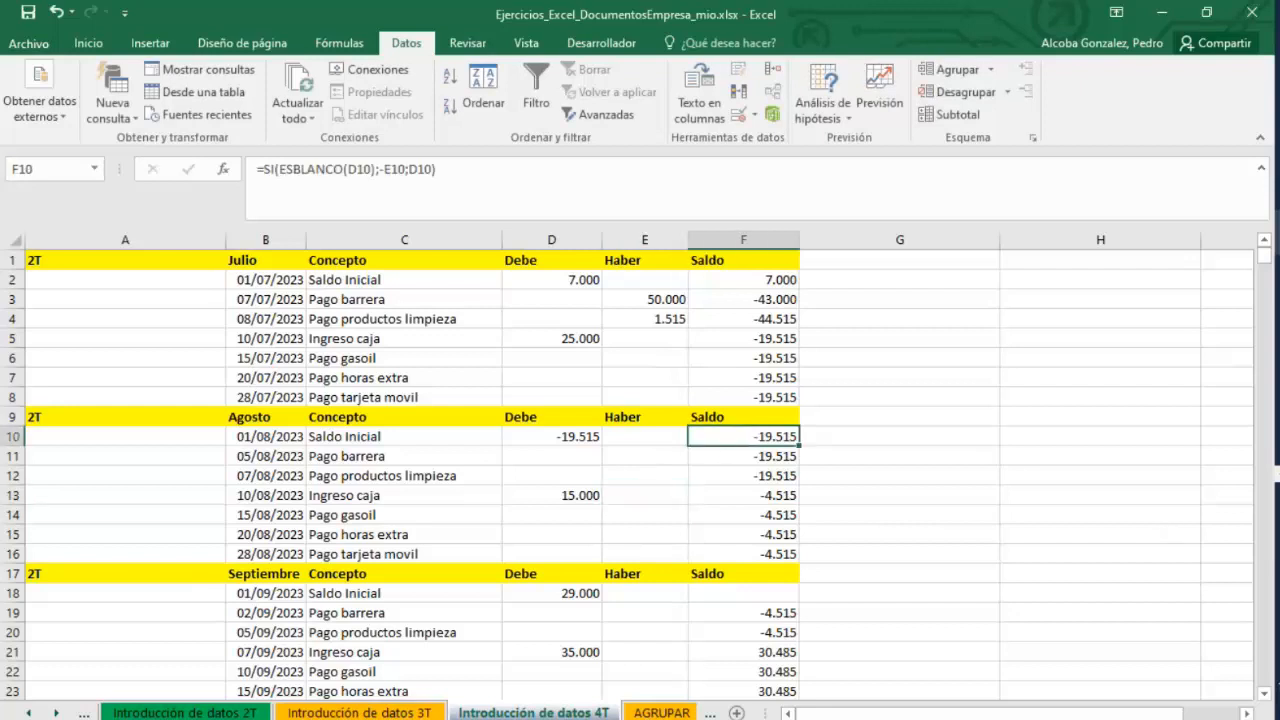
Switch to the PowerPoint presentation and browse the slides to Funciones útiles, highlighting the Transformar formato function list.
click(1150, 428)
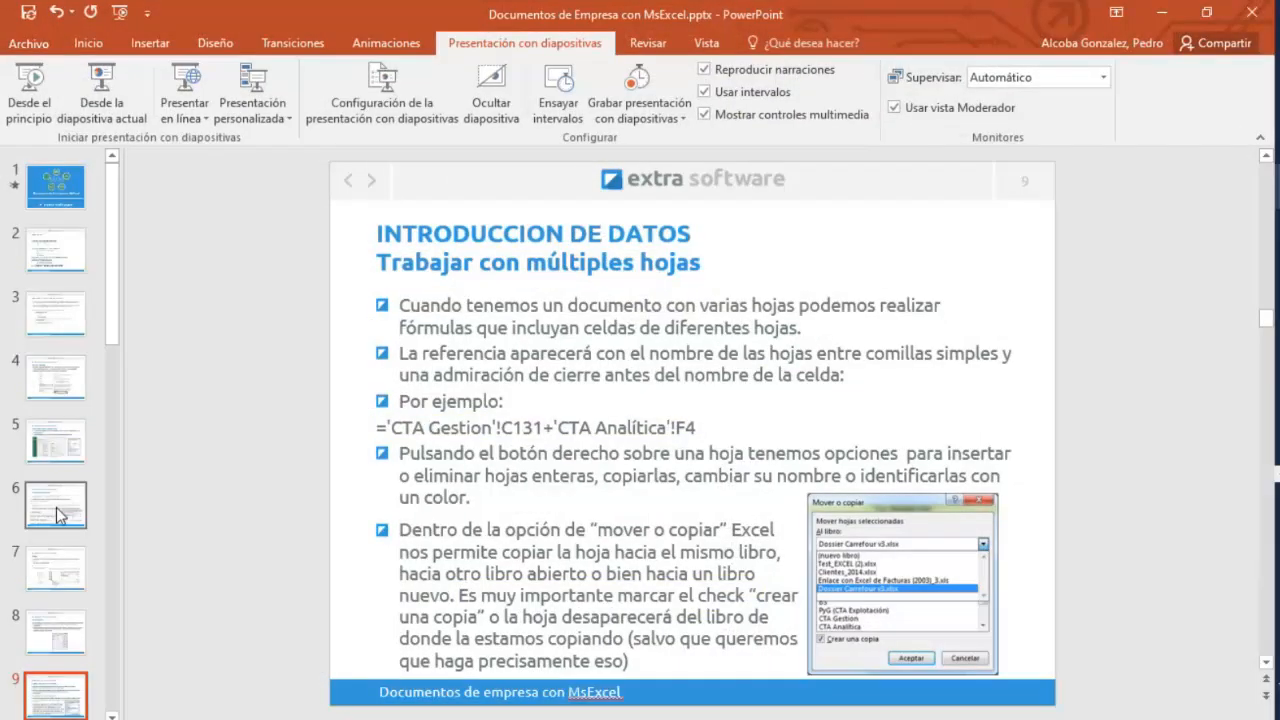
click(70, 570)
scroll(72, 565, down, 1)
click(70, 557)
scroll(70, 557, down, 3)
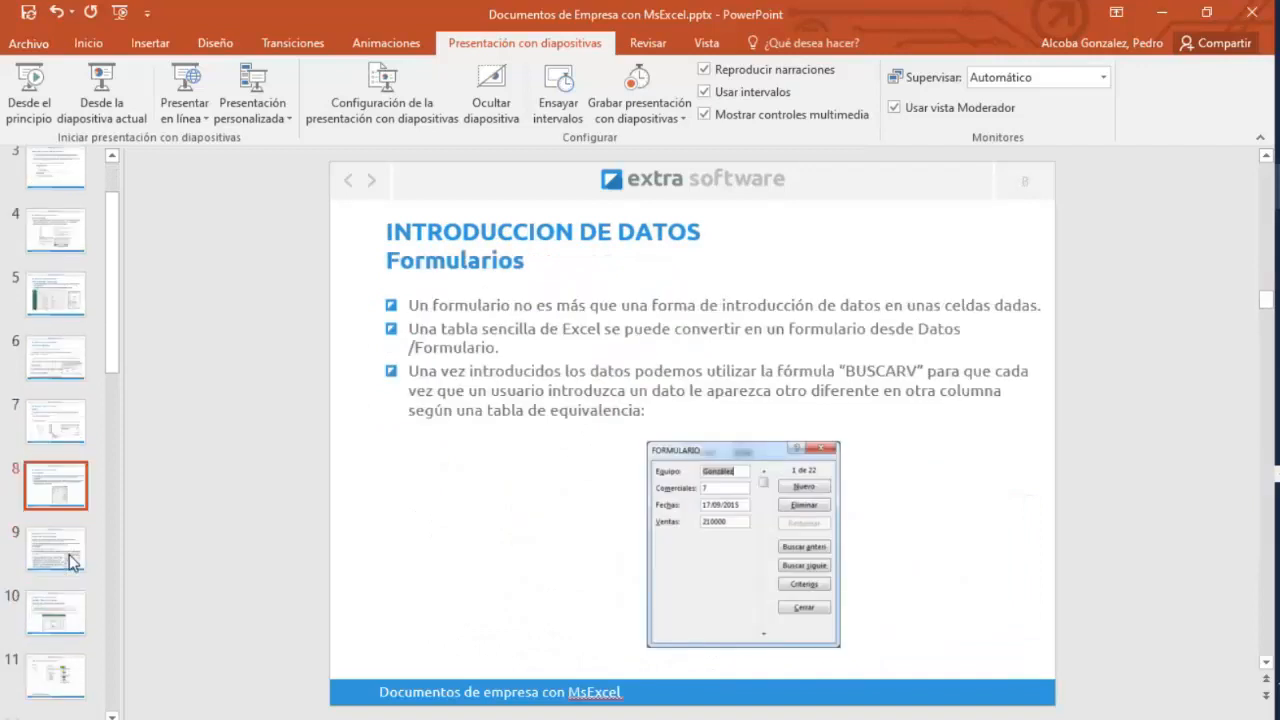
click(67, 546)
click(56, 599)
scroll(56, 597, down, 2)
drag(115, 375, 107, 433)
click(70, 380)
click(69, 446)
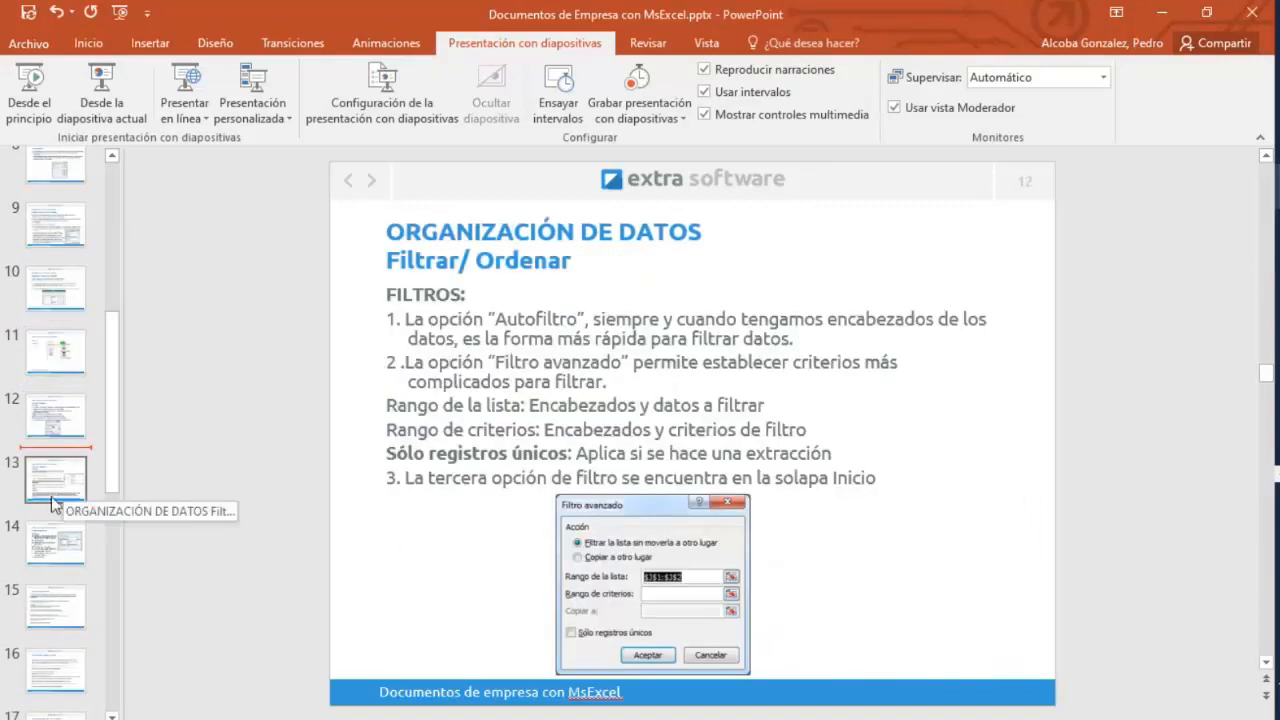
click(70, 480)
click(53, 556)
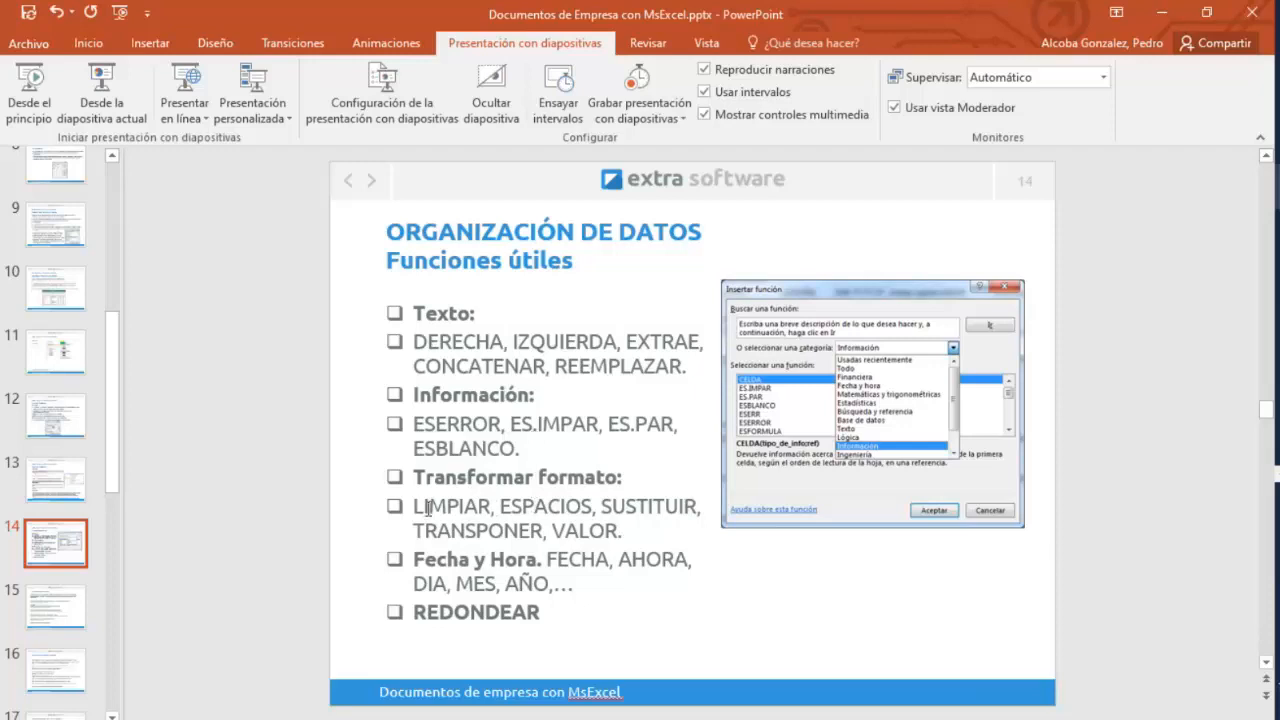
drag(420, 508, 630, 532)
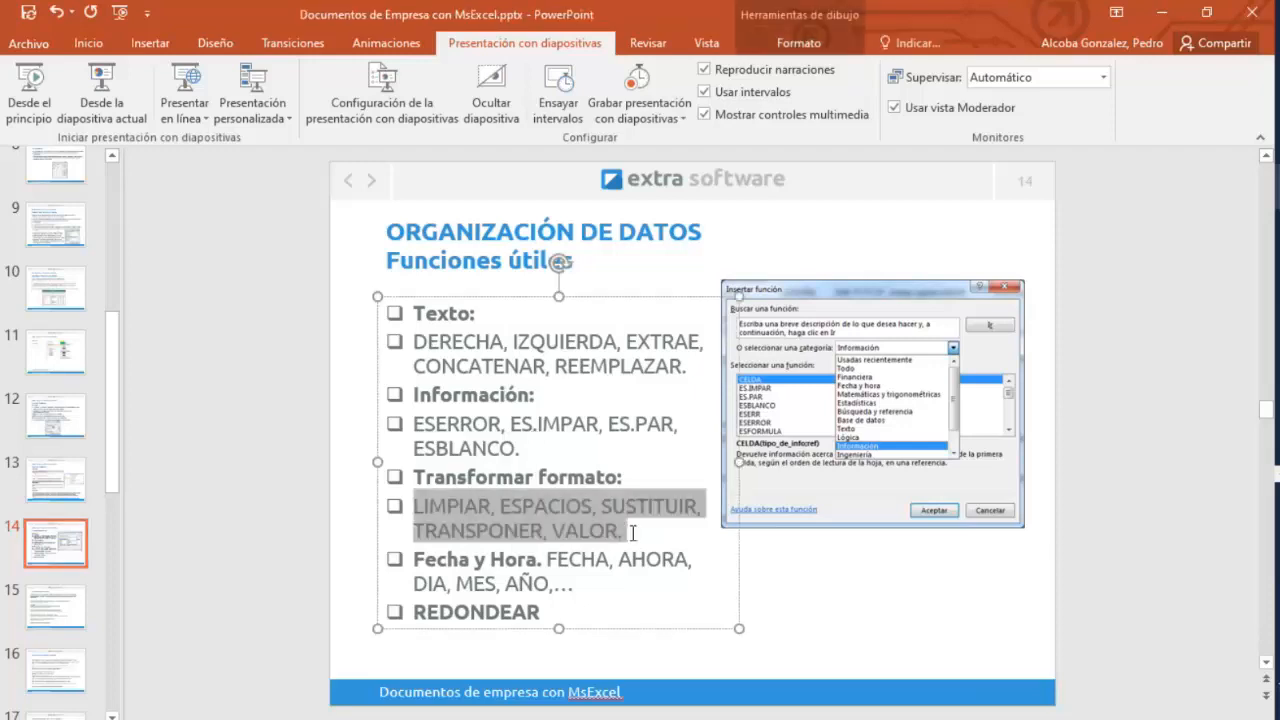
Return to the Excel workbook and try entering =TRANSPONER(B1:F1) in G1 to transpose July's header row.
mouse_move(1277, 232)
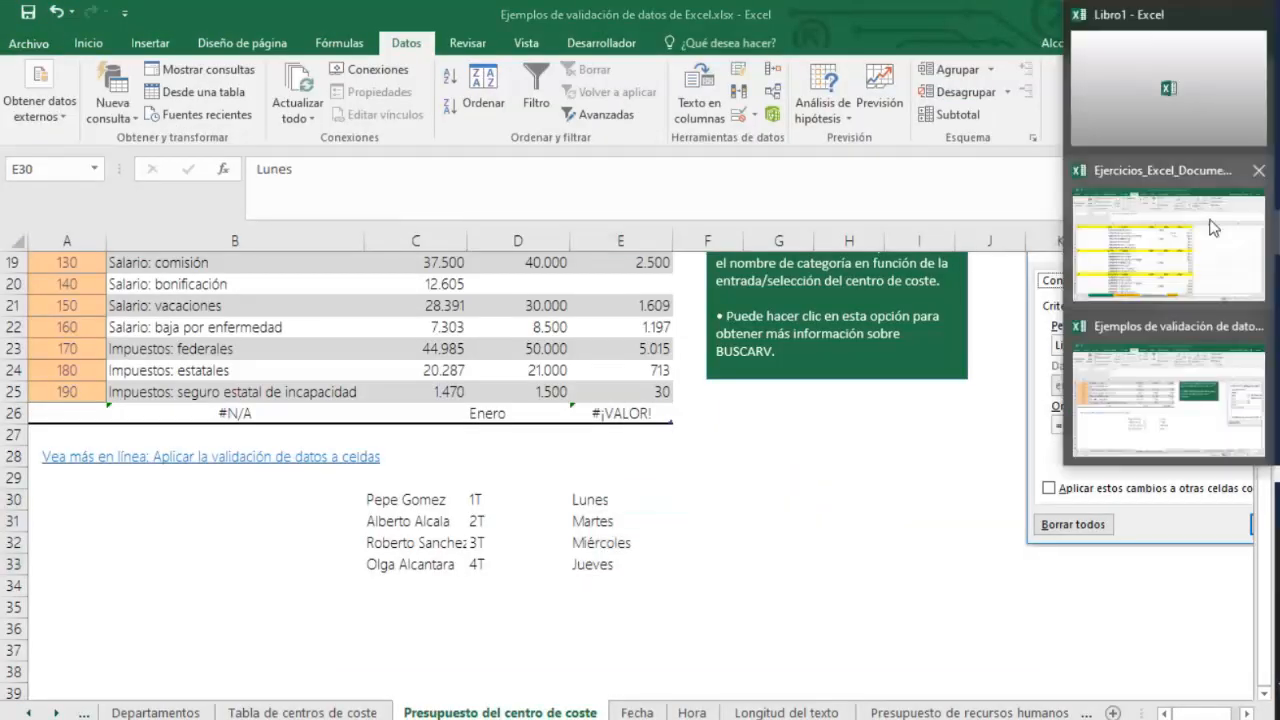
click(1168, 245)
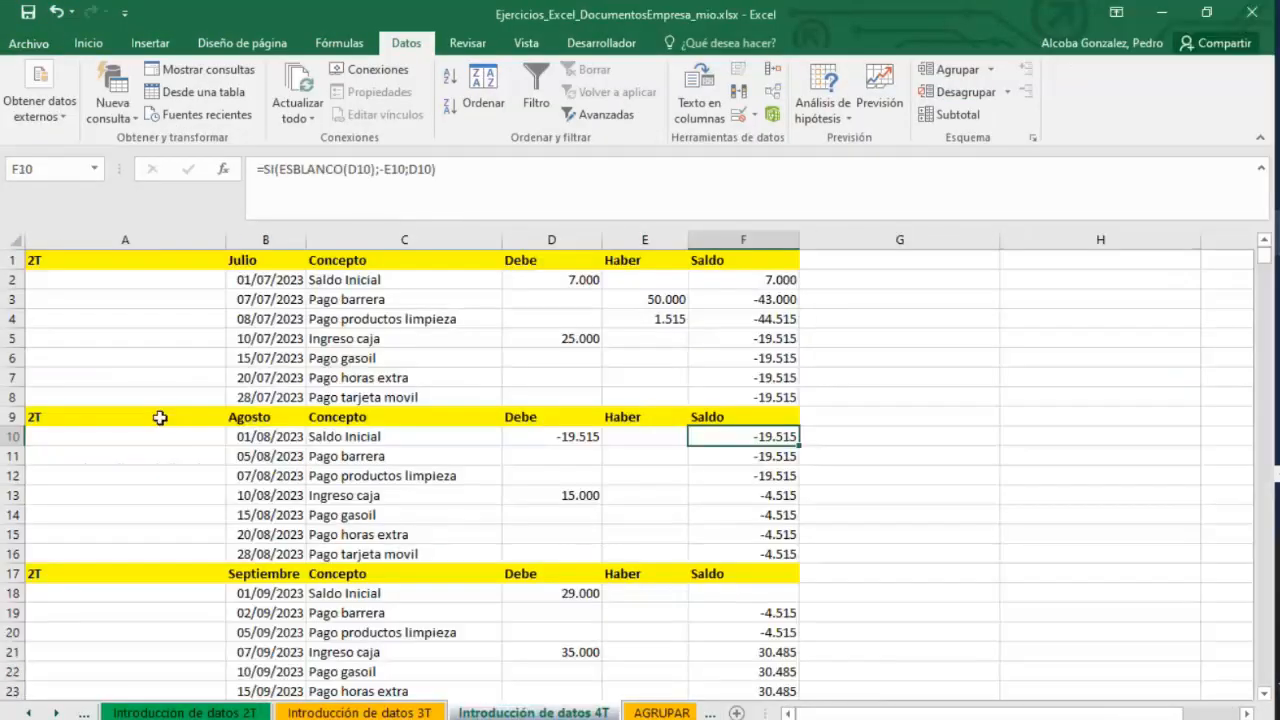
drag(137, 258, 758, 398)
click(743, 260)
drag(743, 260, 238, 260)
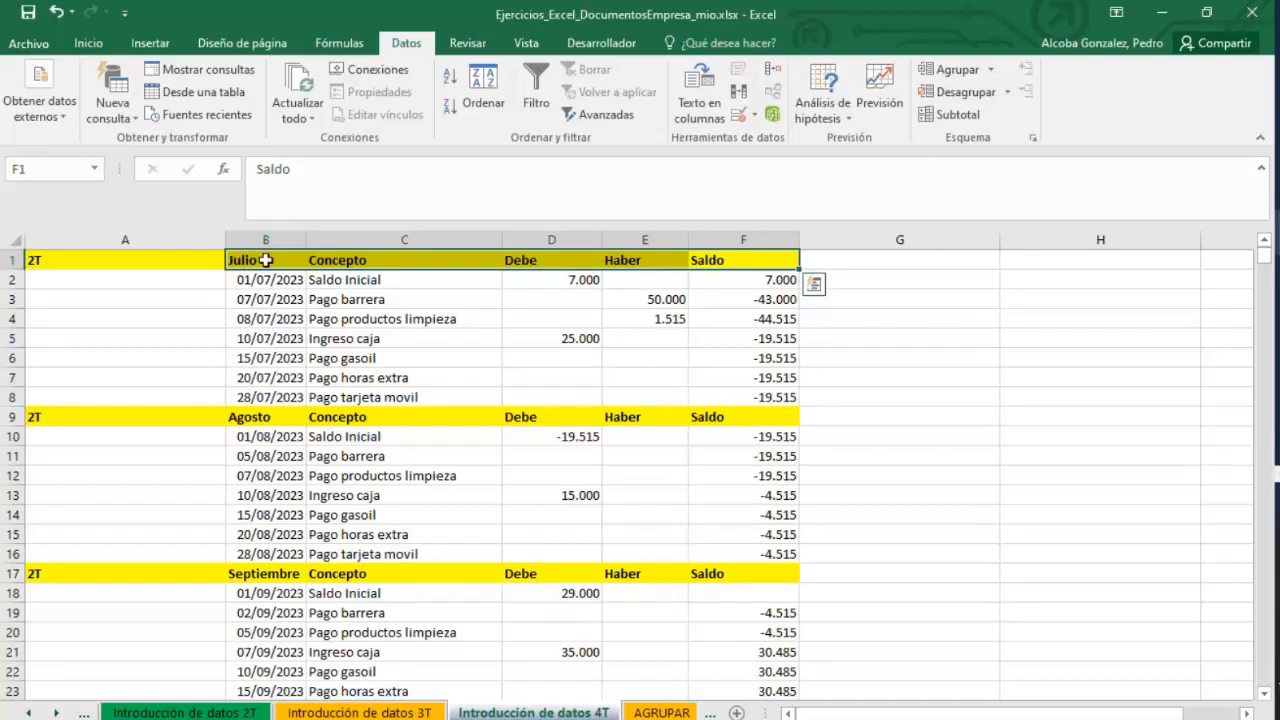
click(903, 268)
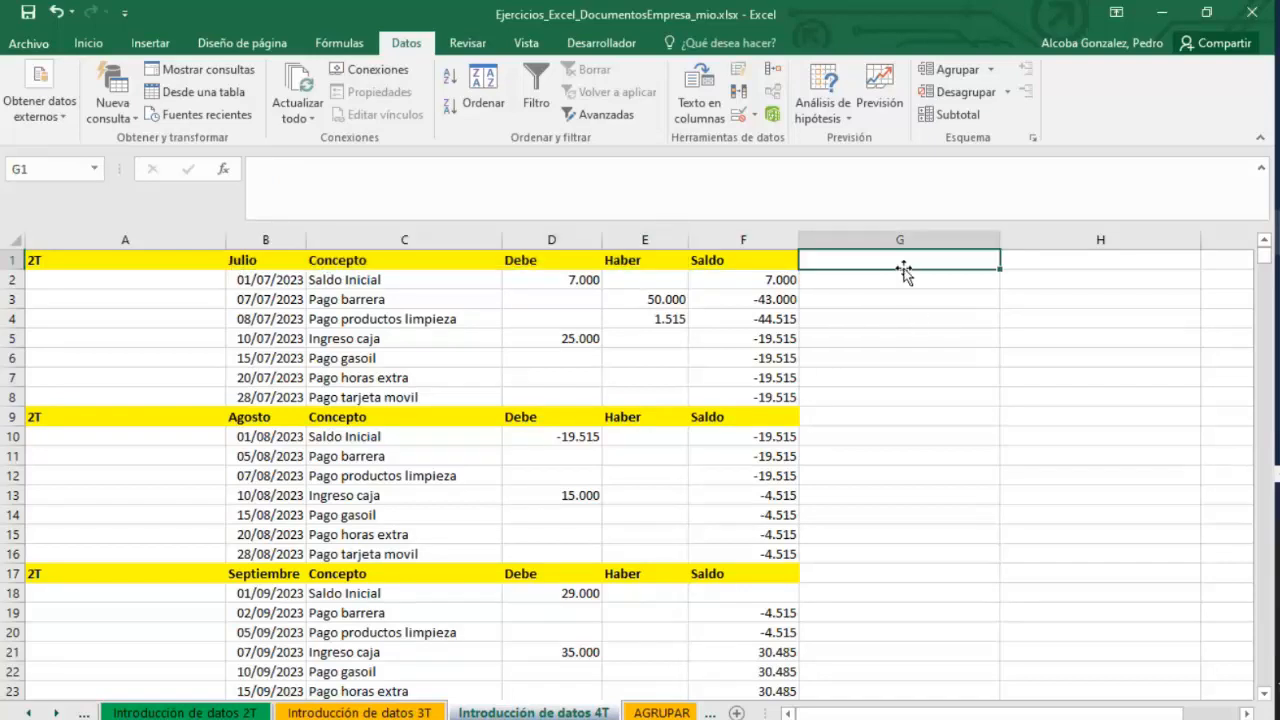
text(=TRAS)
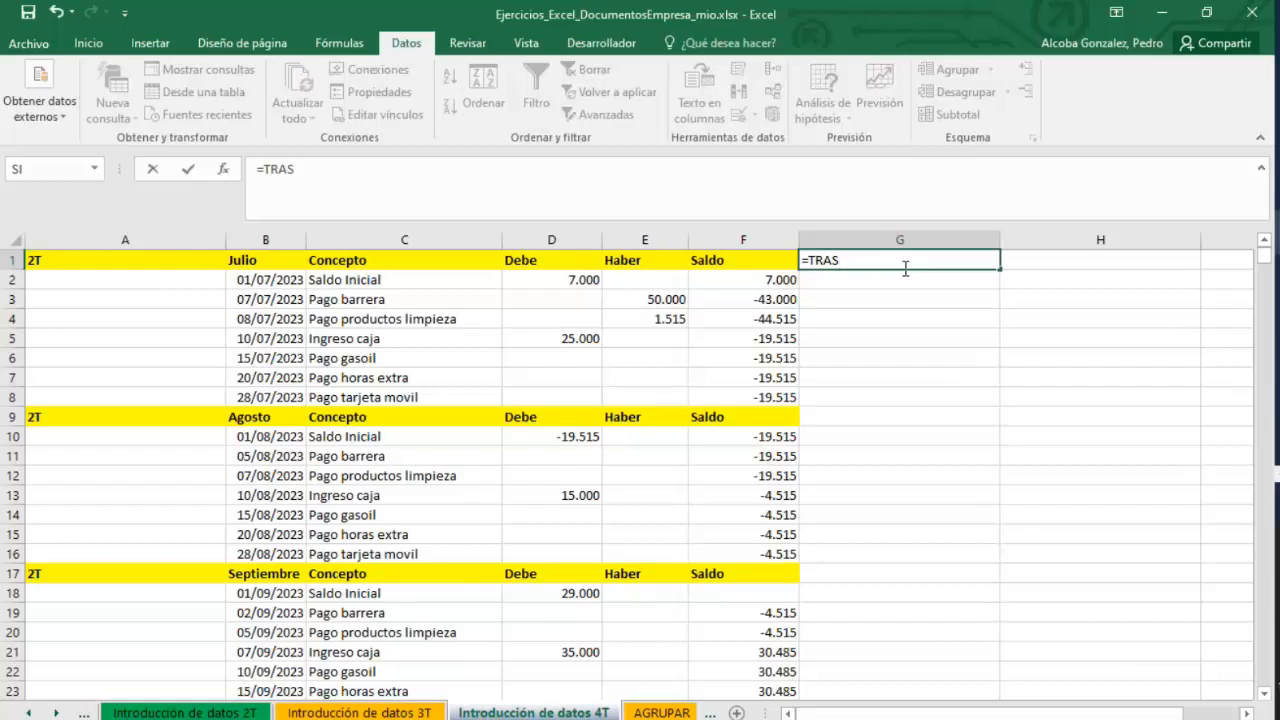
key(BackSpace)
text(NSPORN)
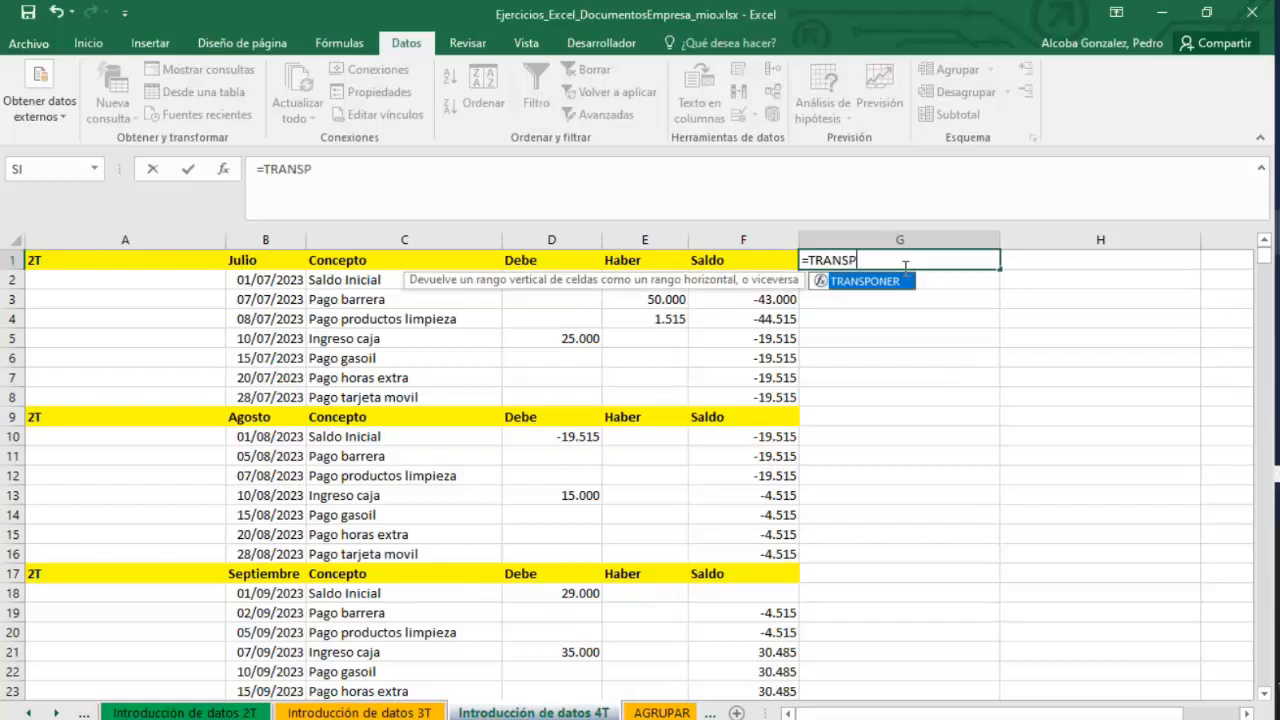
text(ER()
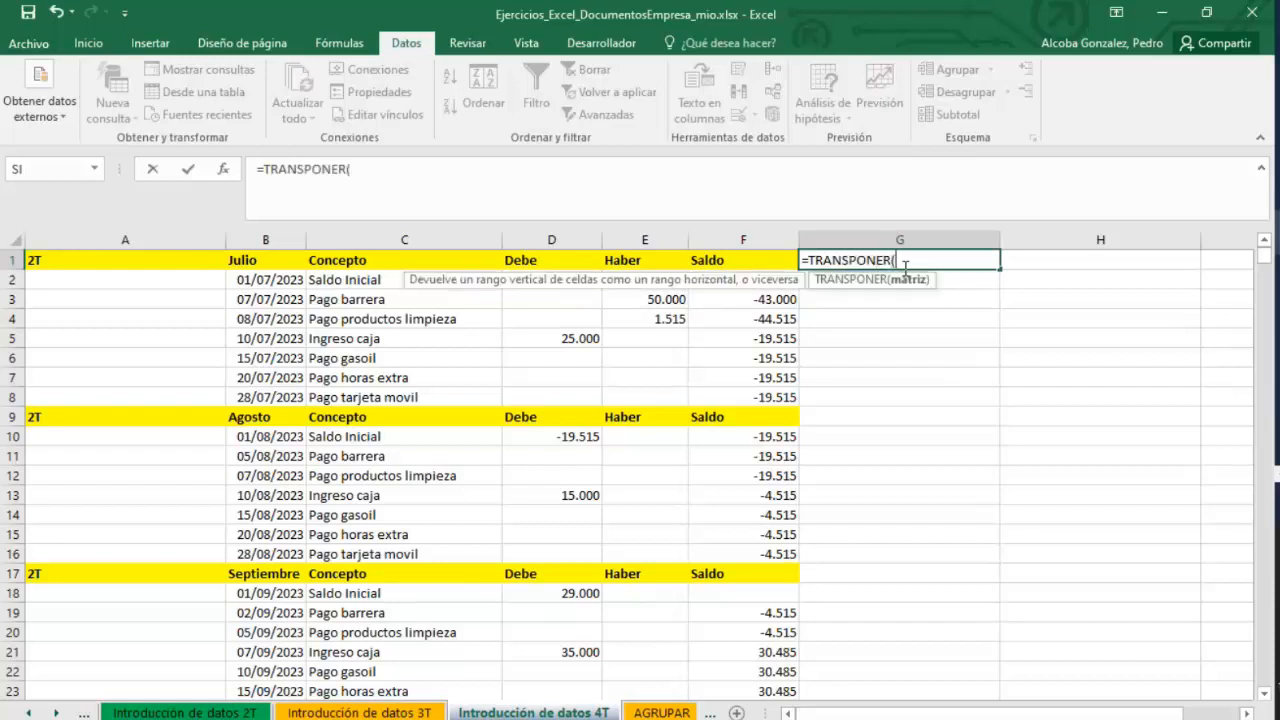
drag(743, 258, 238, 262)
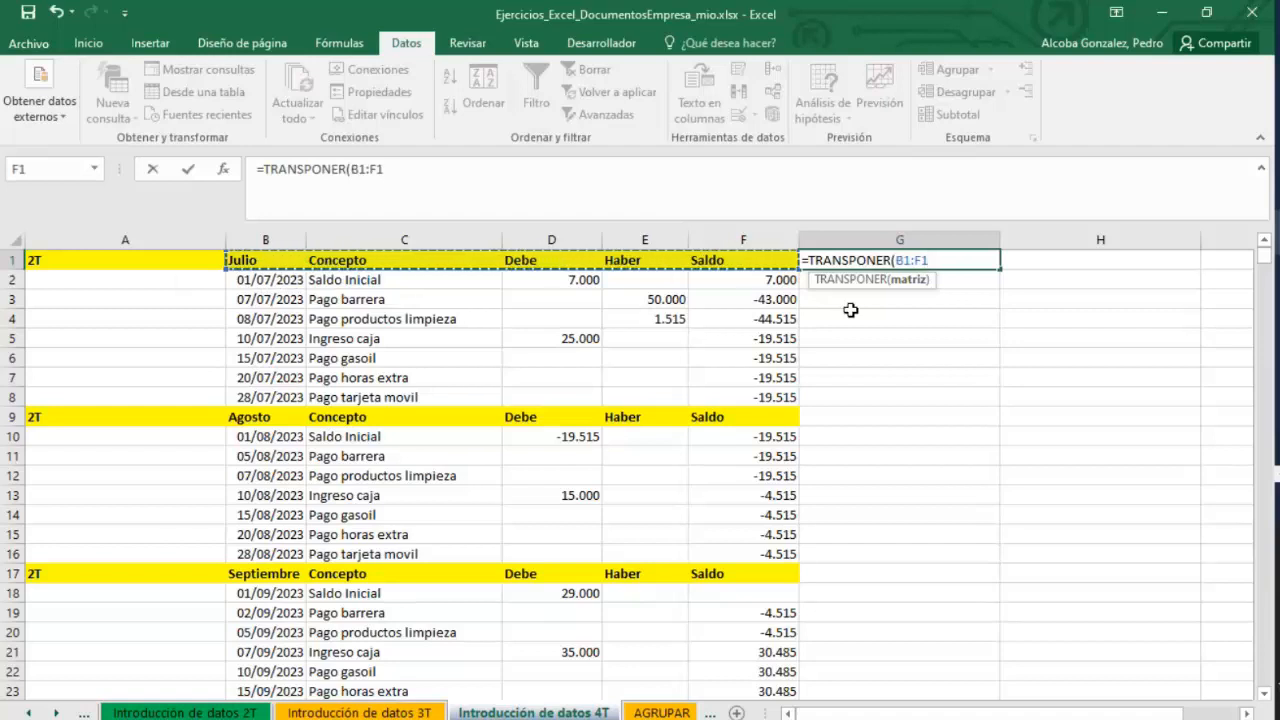
text())
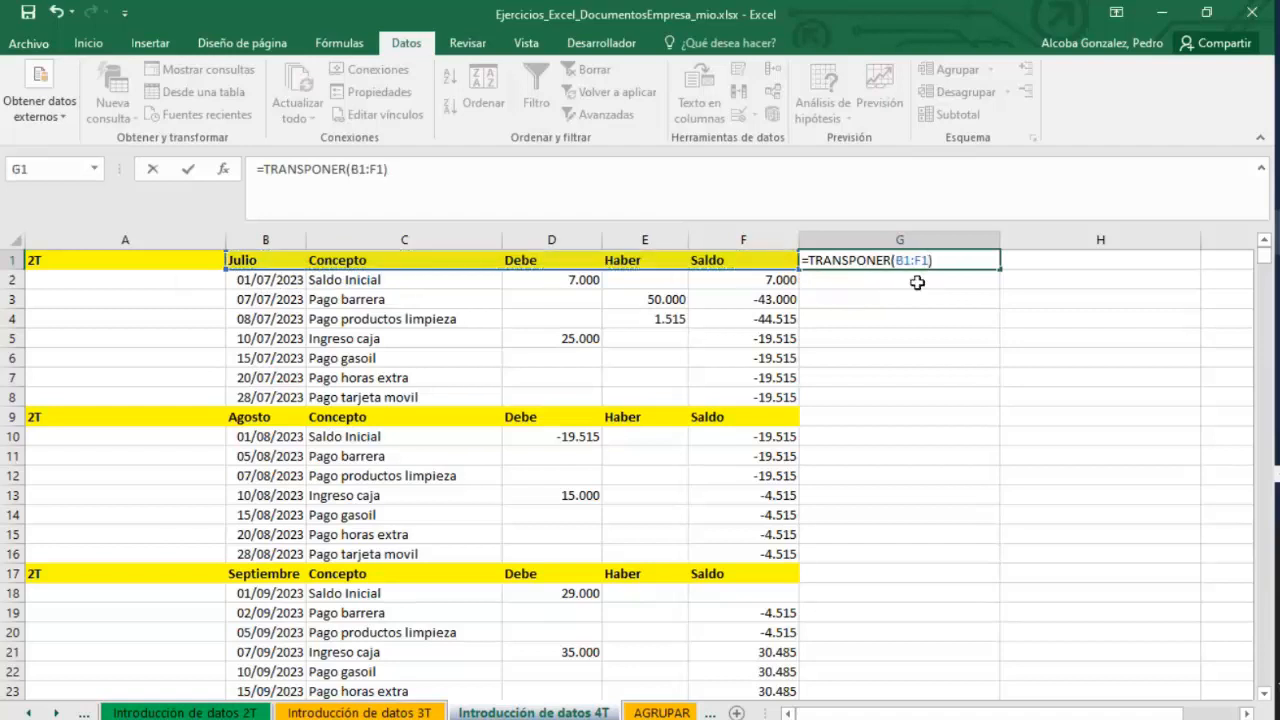
key(Return)
double_click(920, 264)
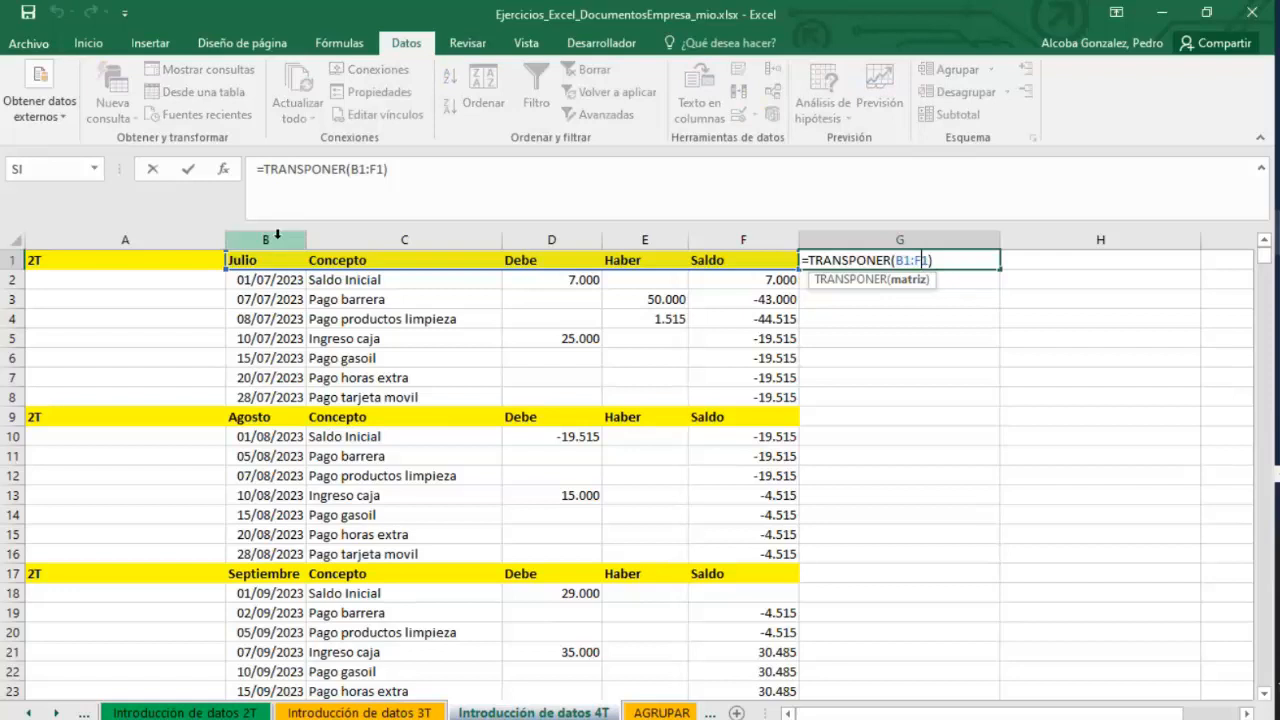
drag(934, 260, 818, 258)
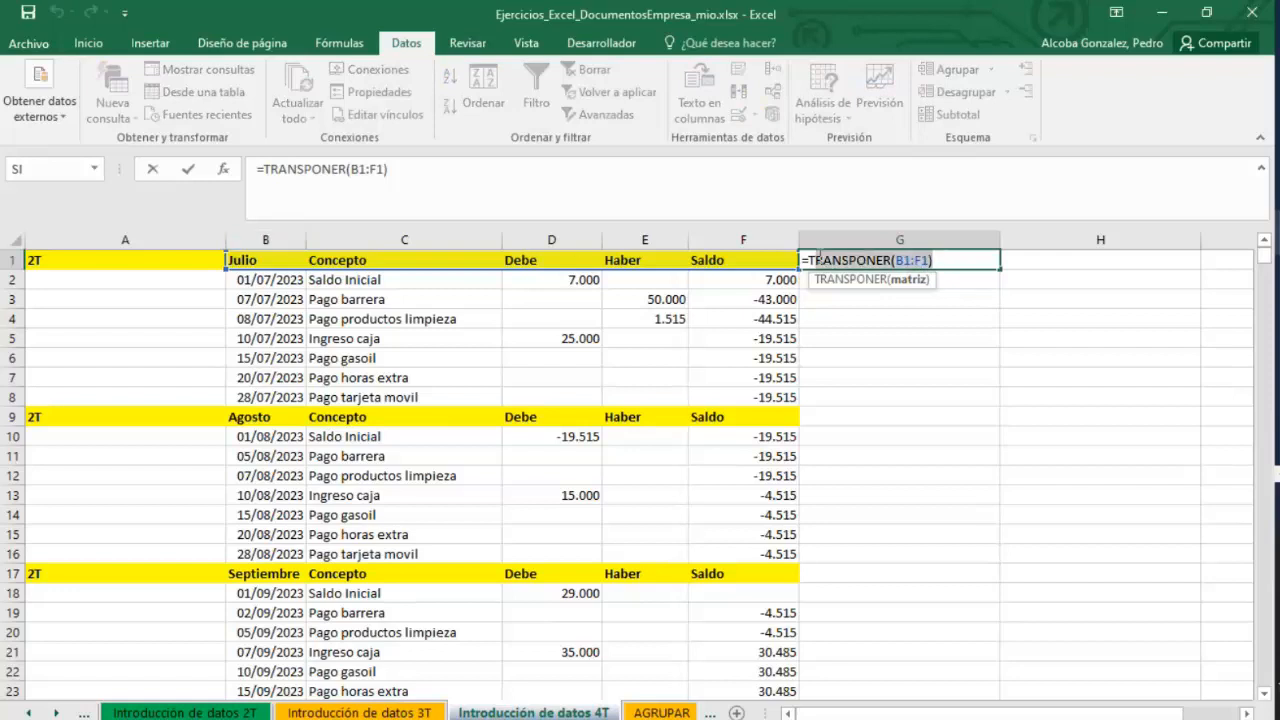
click(817, 258)
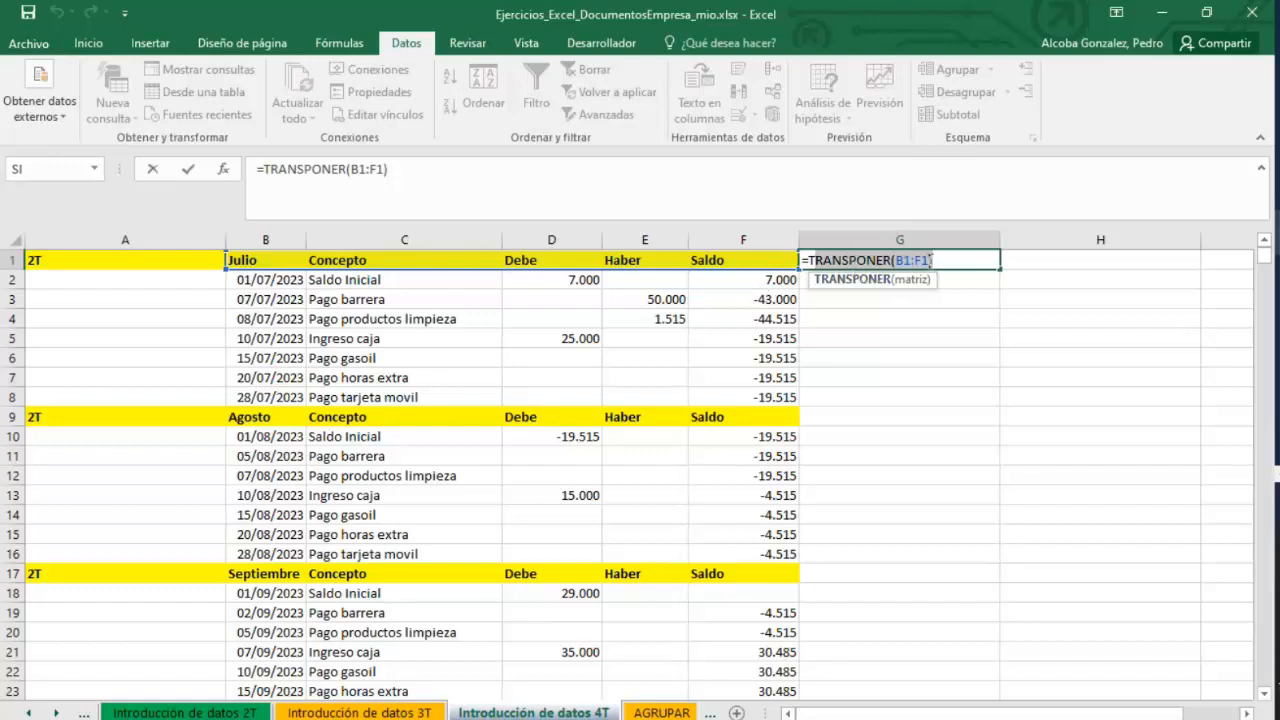
key(Escape)
Copy July's header row B1:F1.
drag(700, 259, 287, 263)
right_click(287, 263)
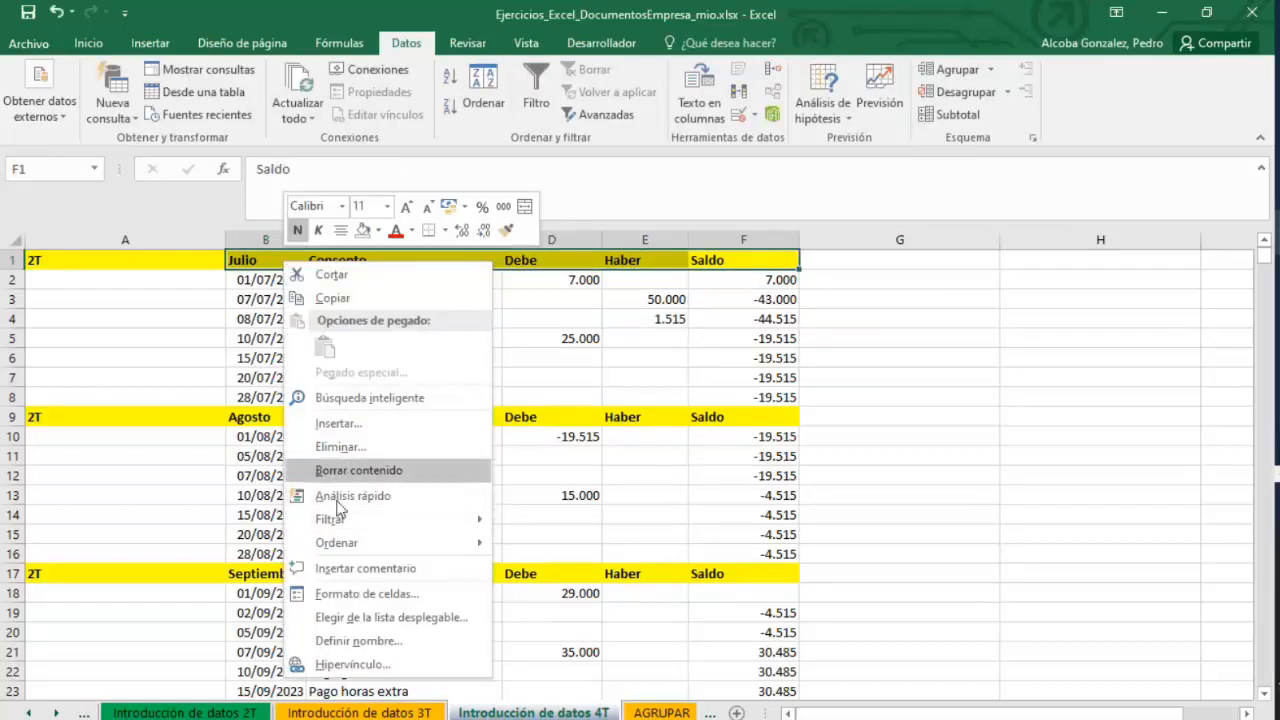
click(332, 298)
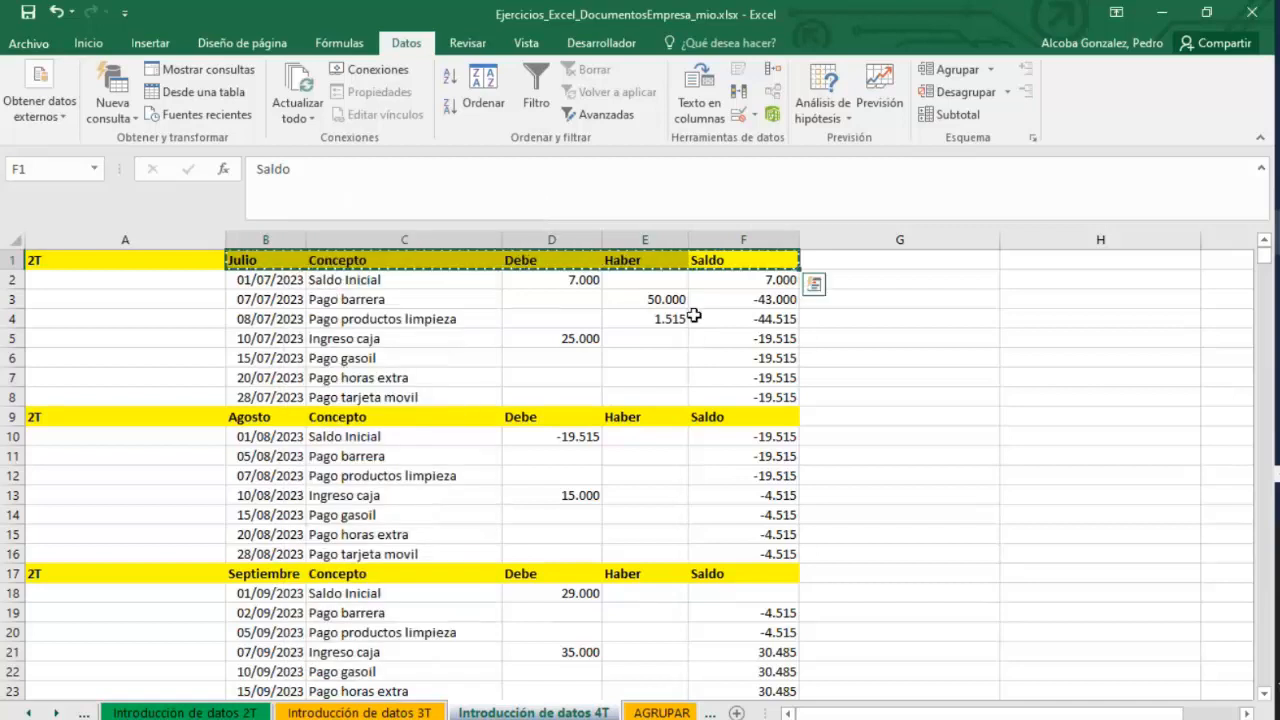
Paste the copied headers into G1 using Paste Special with the Transponer option checked.
click(866, 259)
right_click(868, 259)
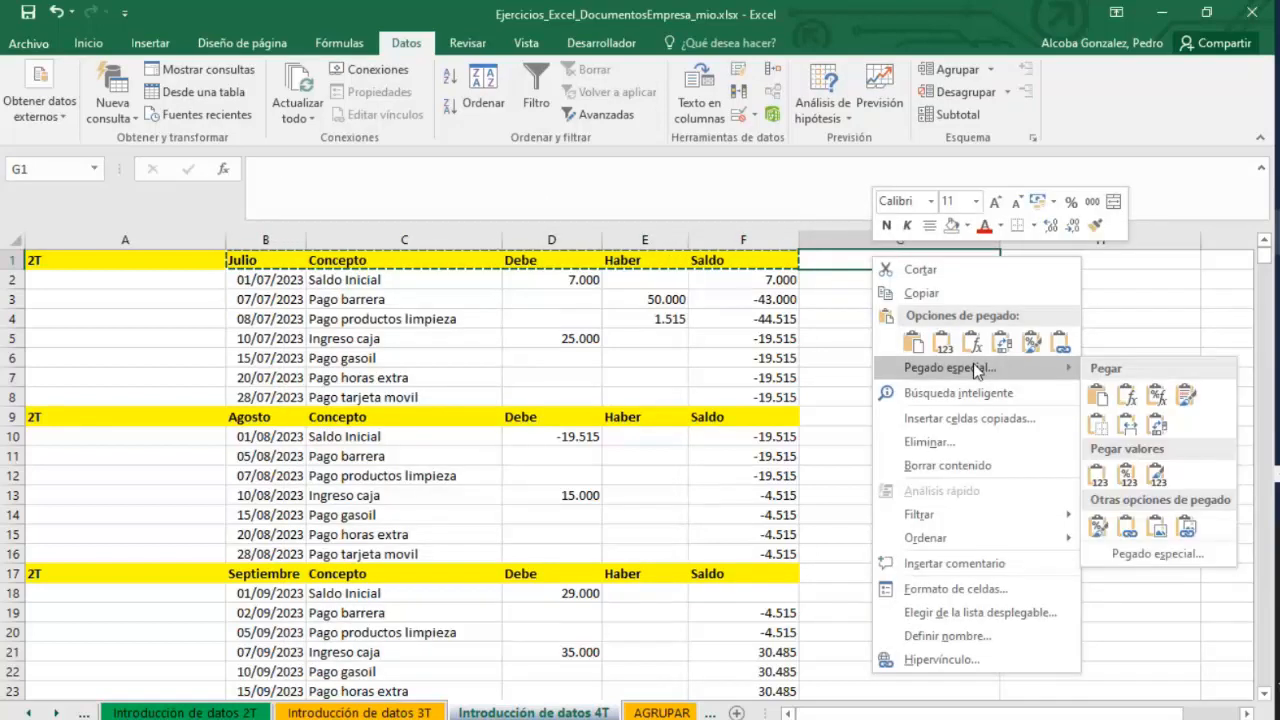
click(975, 369)
click(1212, 493)
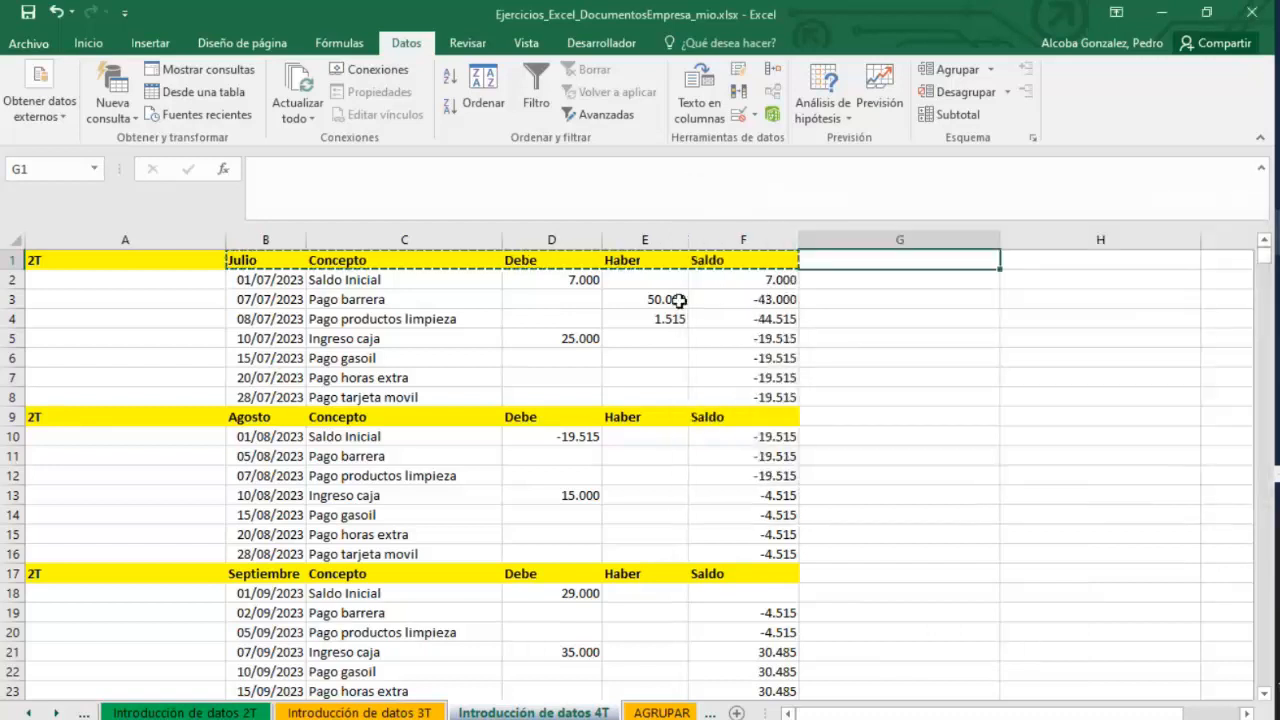
right_click(880, 256)
click(955, 346)
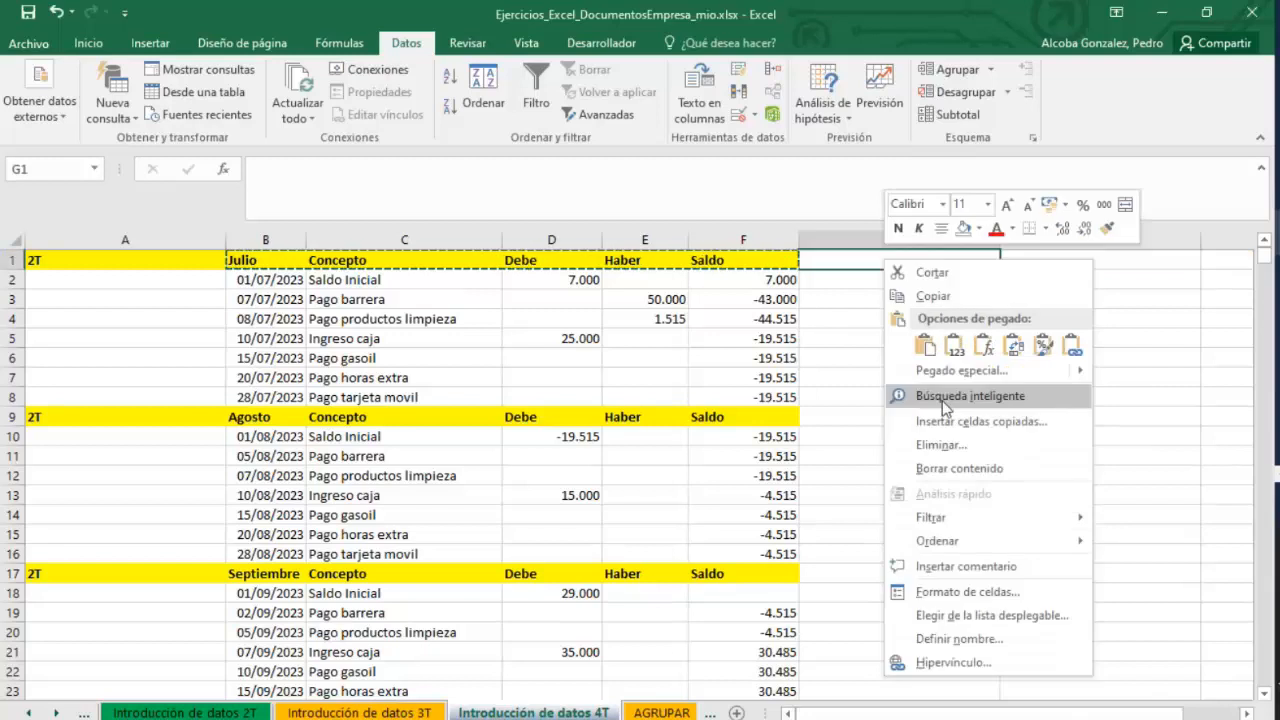
mouse_move(955, 375)
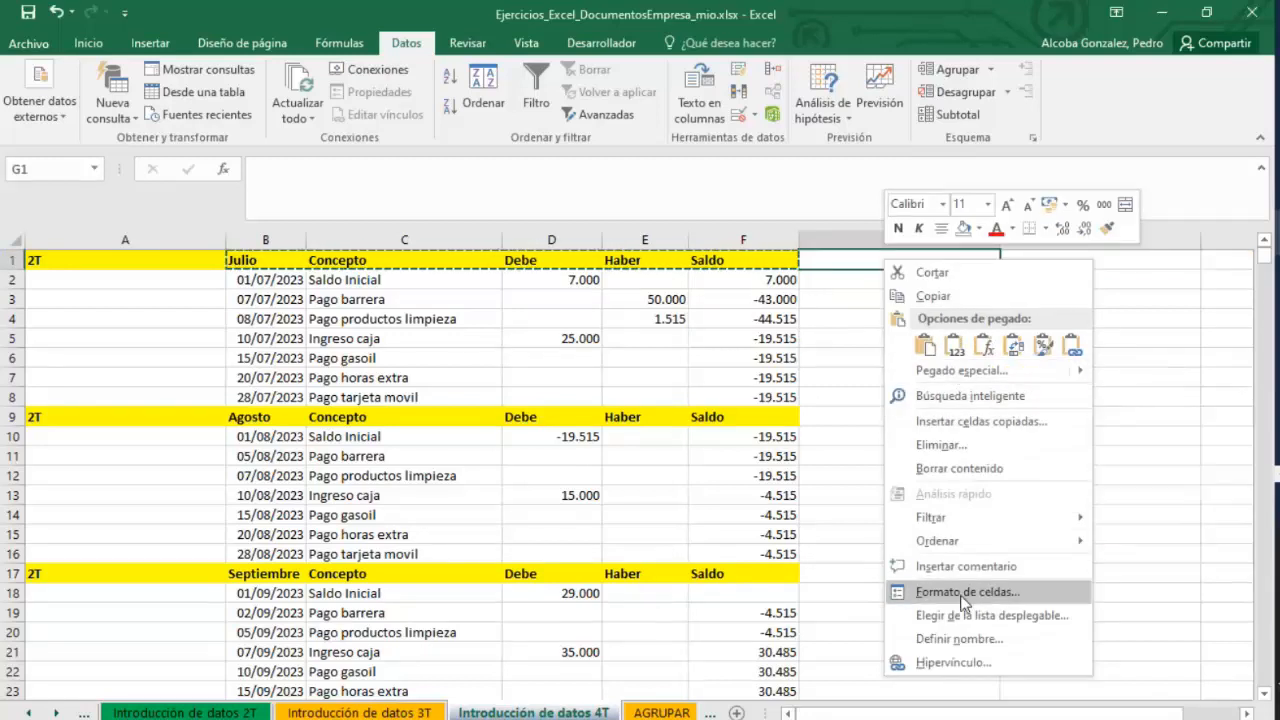
click(960, 370)
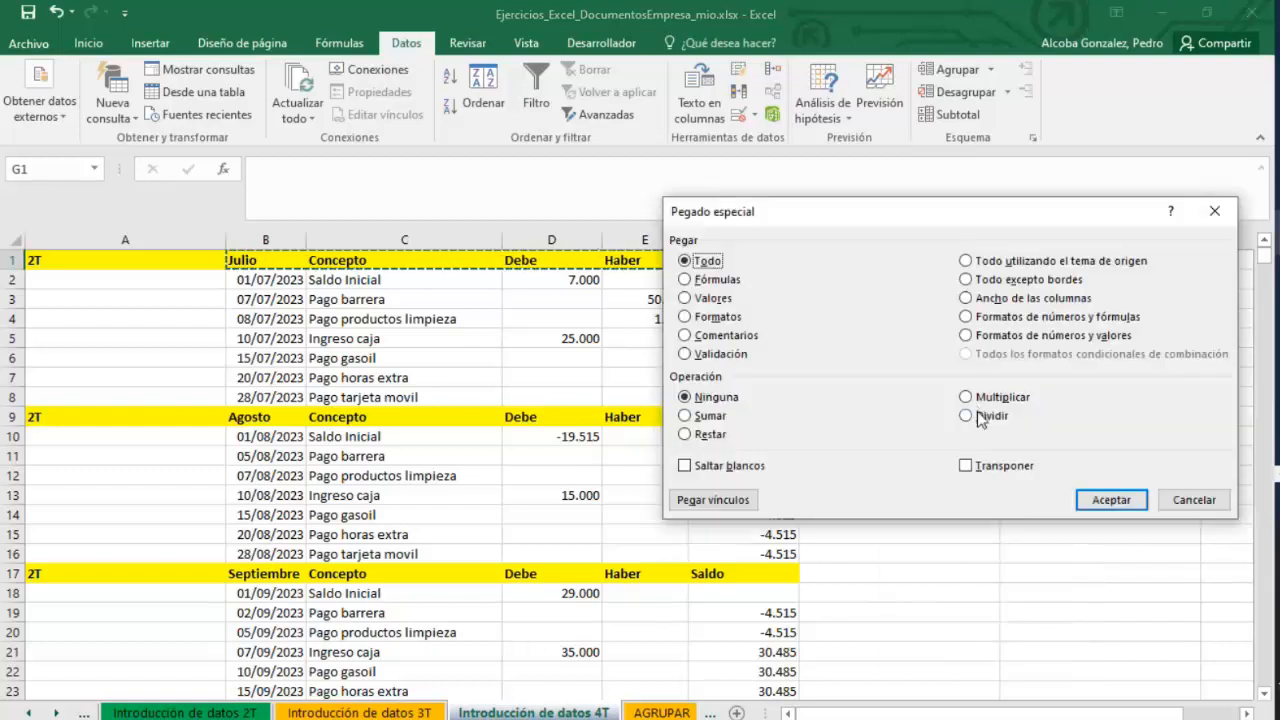
click(966, 465)
drag(960, 211, 372, 293)
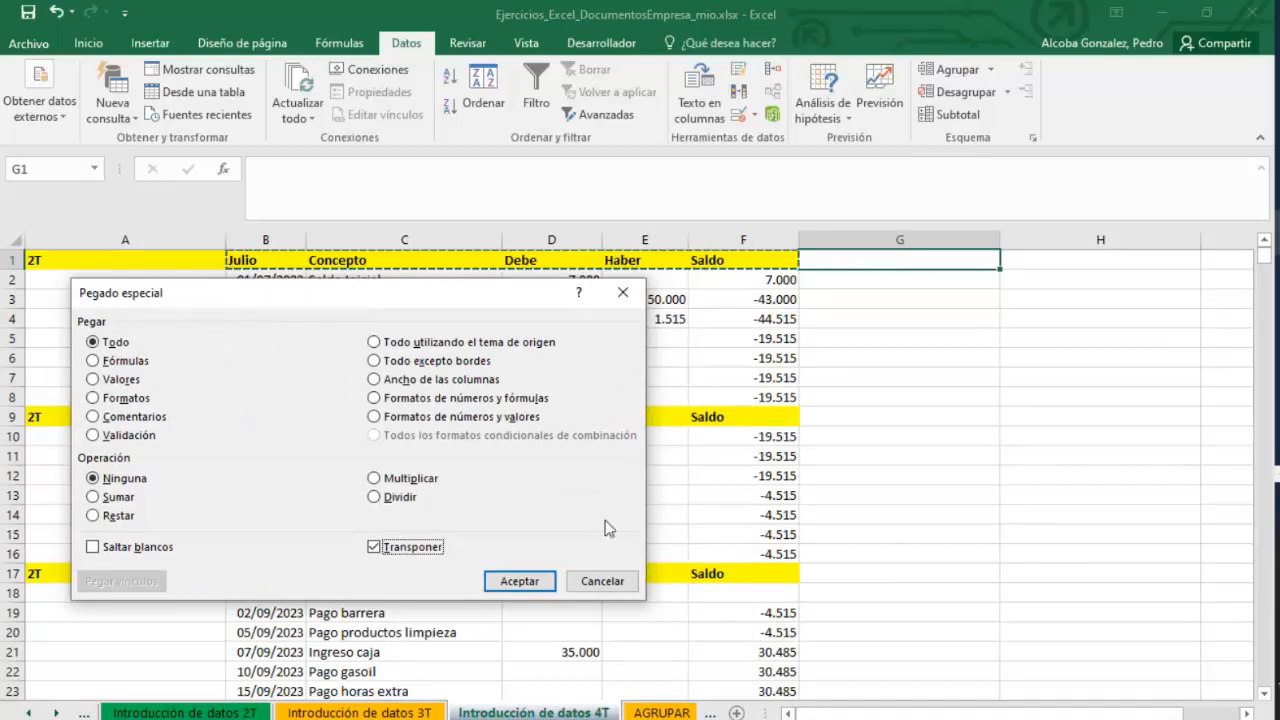
click(509, 582)
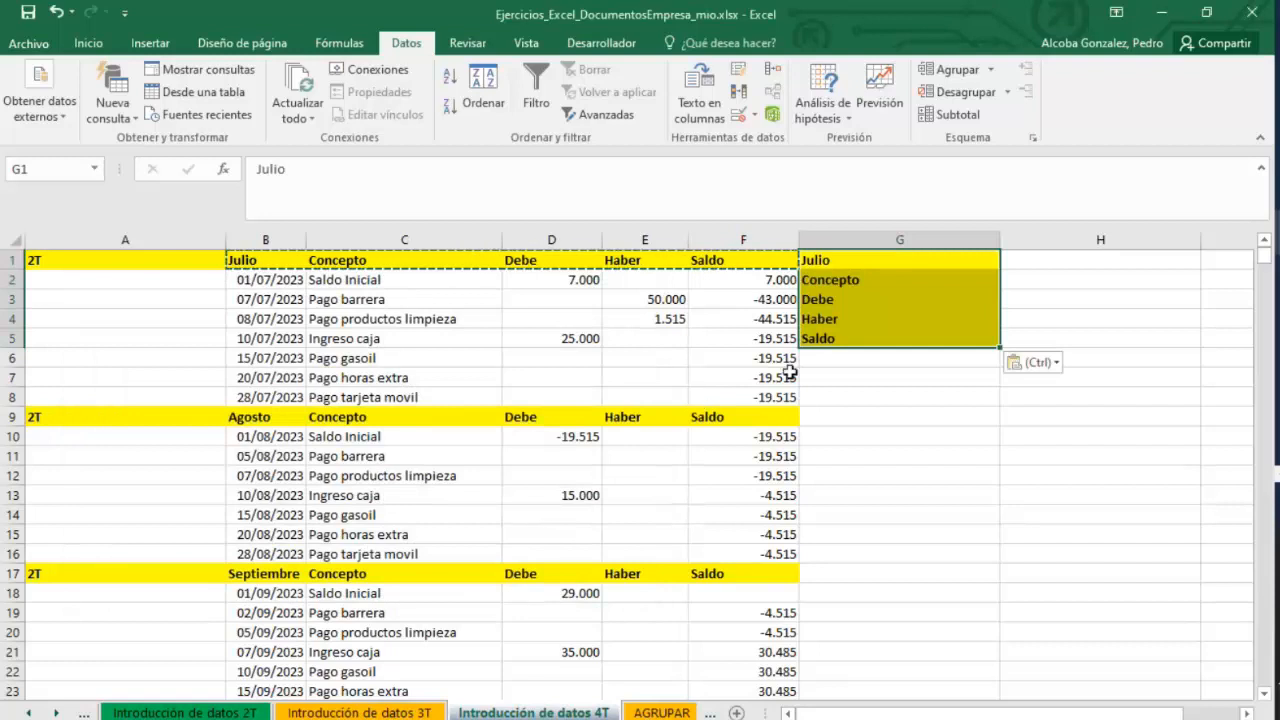
mouse_move(871, 260)
mouse_down()
mouse_move(853, 339)
mouse_move(840, 278)
mouse_move(865, 260)
mouse_up()
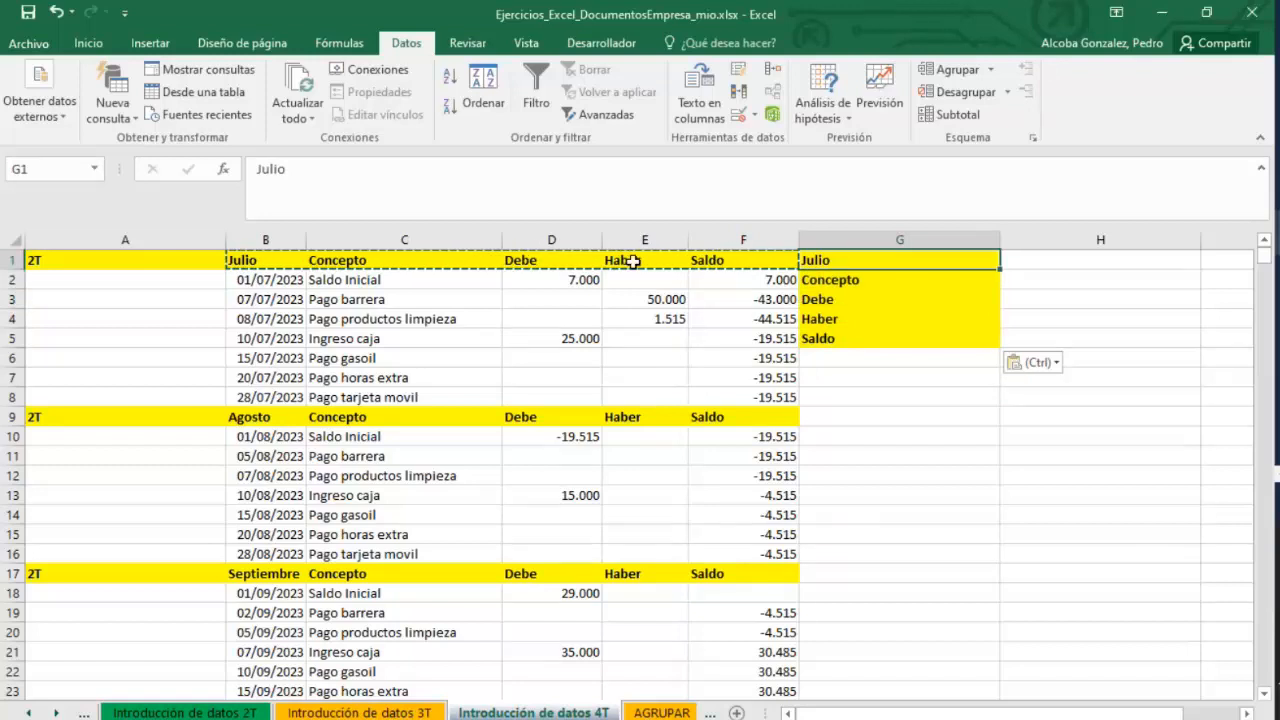
click(846, 280)
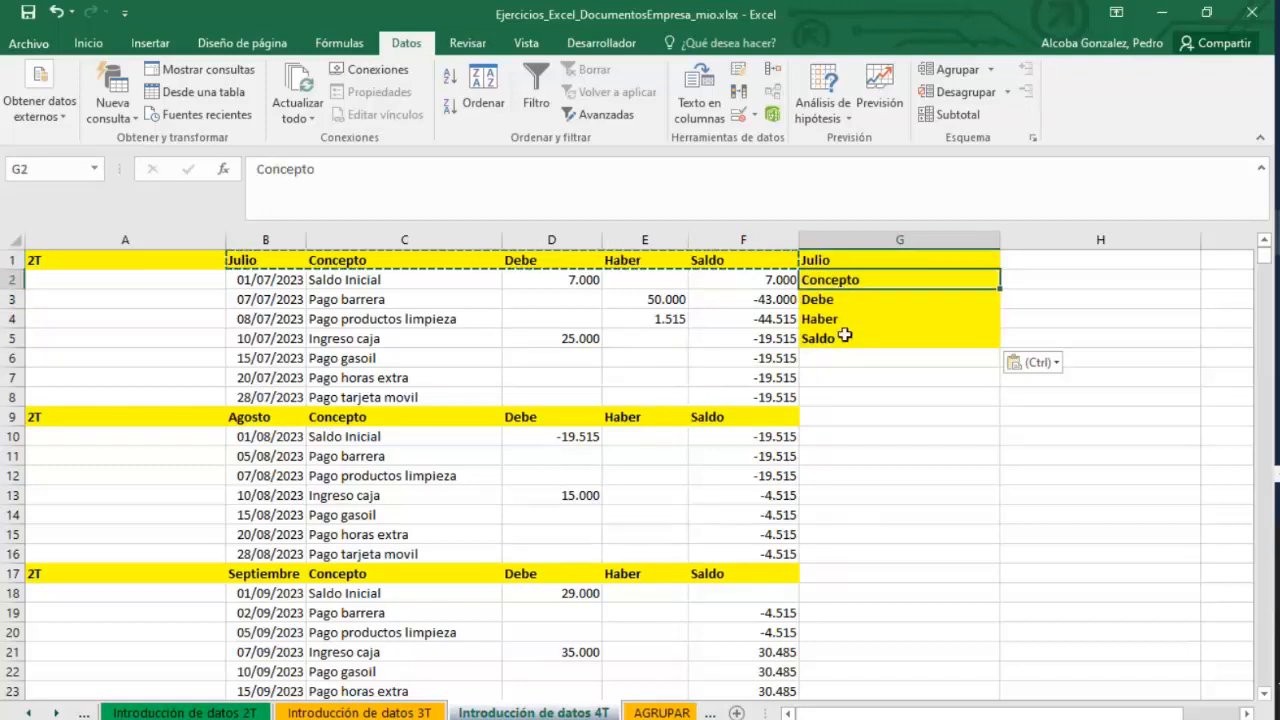
Clear the transposed header cells from column G on the quarterly sheet.
mouse_move(845, 337)
mouse_down()
mouse_move(843, 258)
mouse_move(864, 325)
mouse_up()
key(Delete)
click(838, 436)
Switch briefly to the presentation's Funciones útiles slide and return to the workbook.
click(1278, 228)
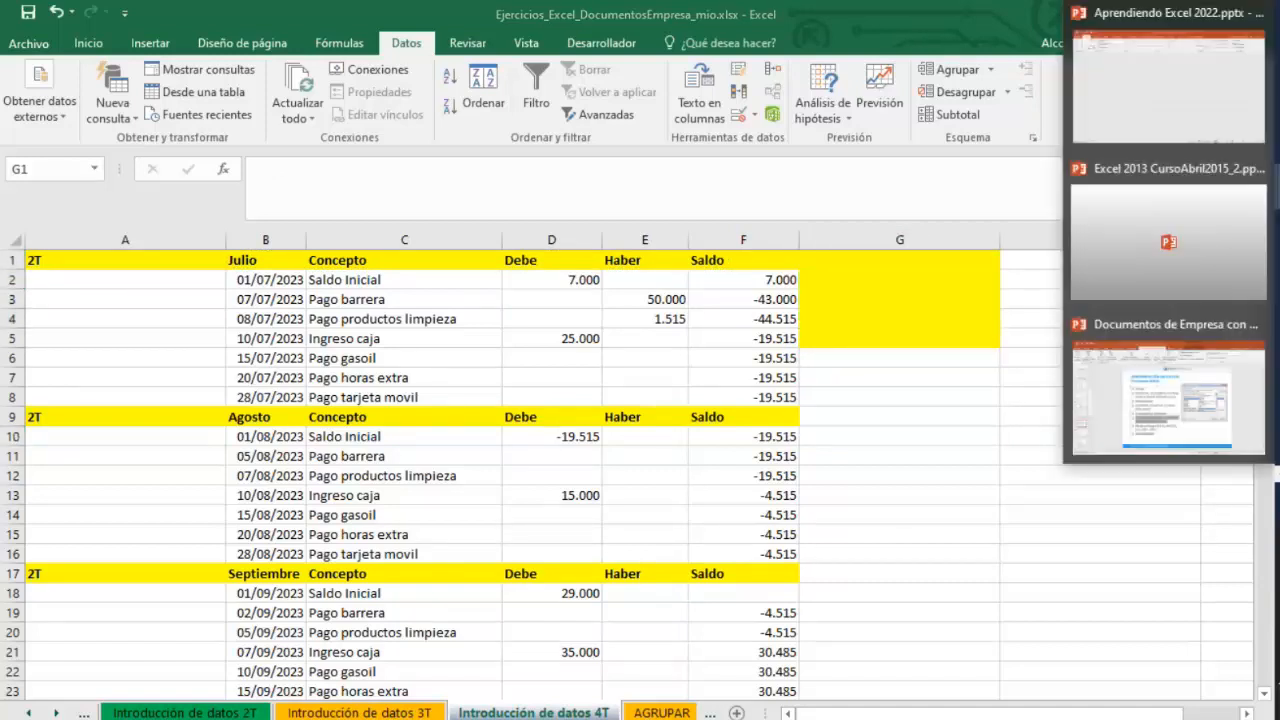
click(1168, 395)
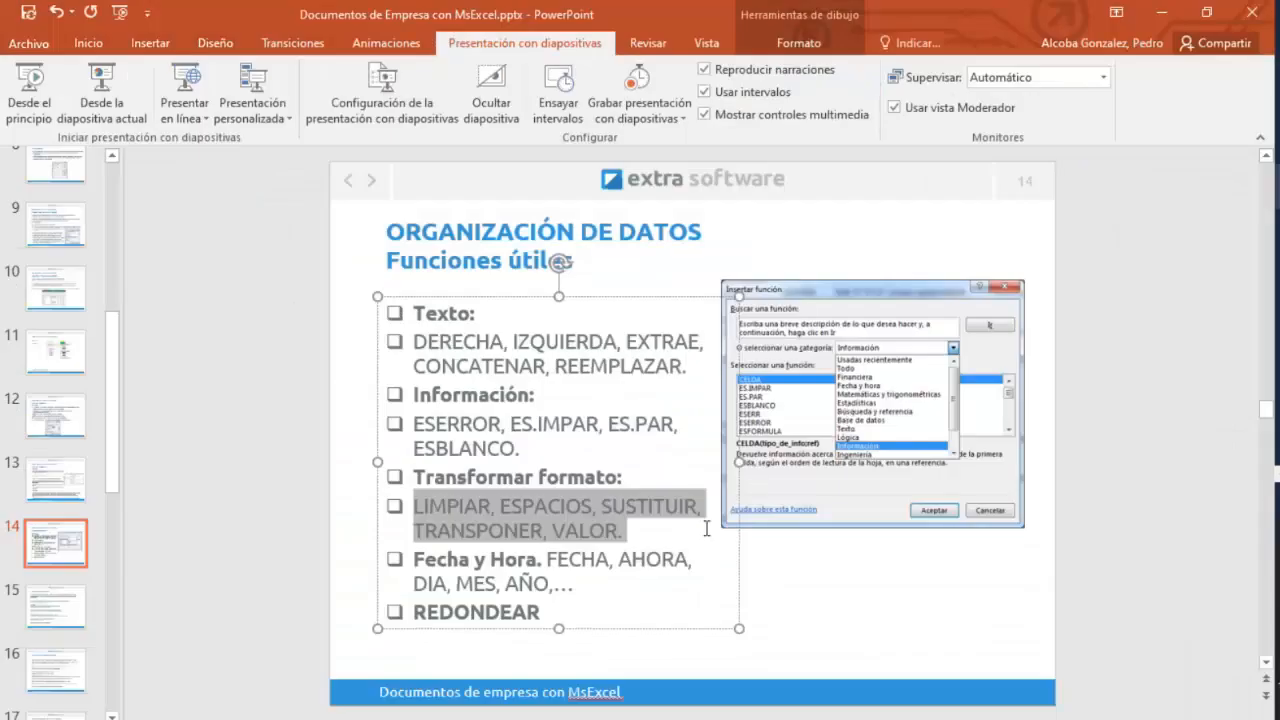
click(1161, 12)
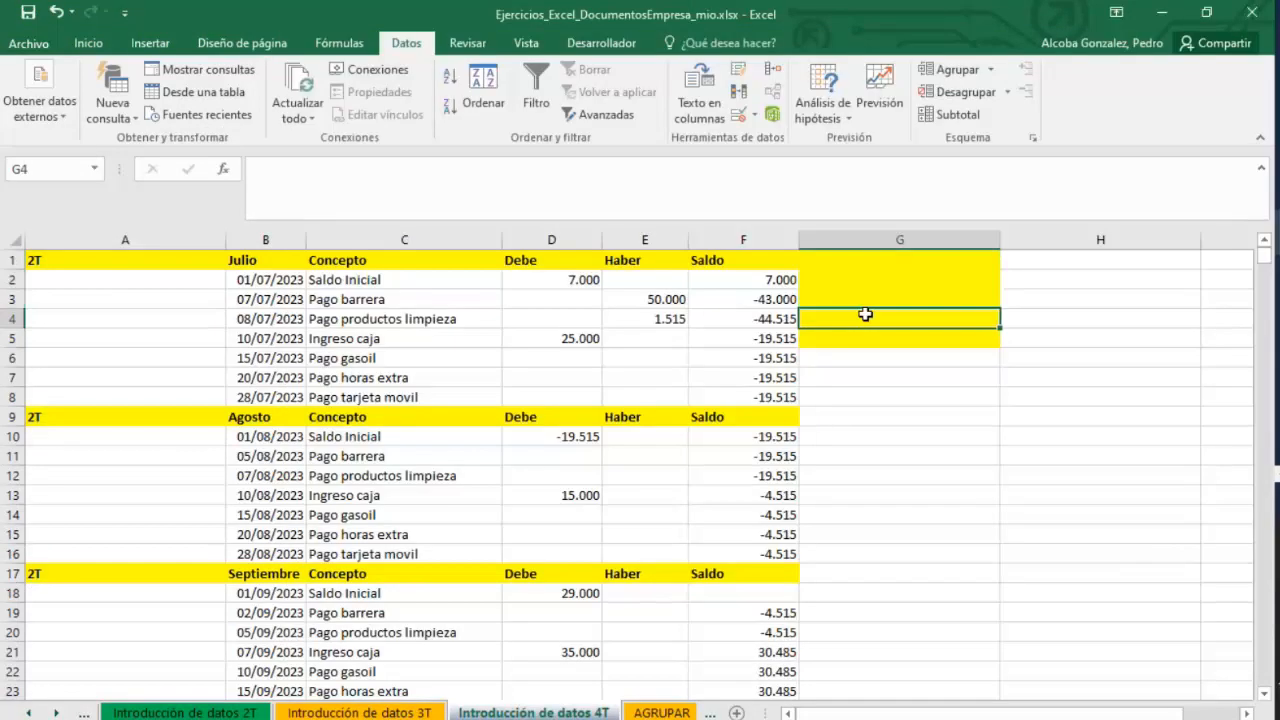
Open the ColumnasTexto sheet and review its address text-parsing table.
click(819, 416)
click(645, 712)
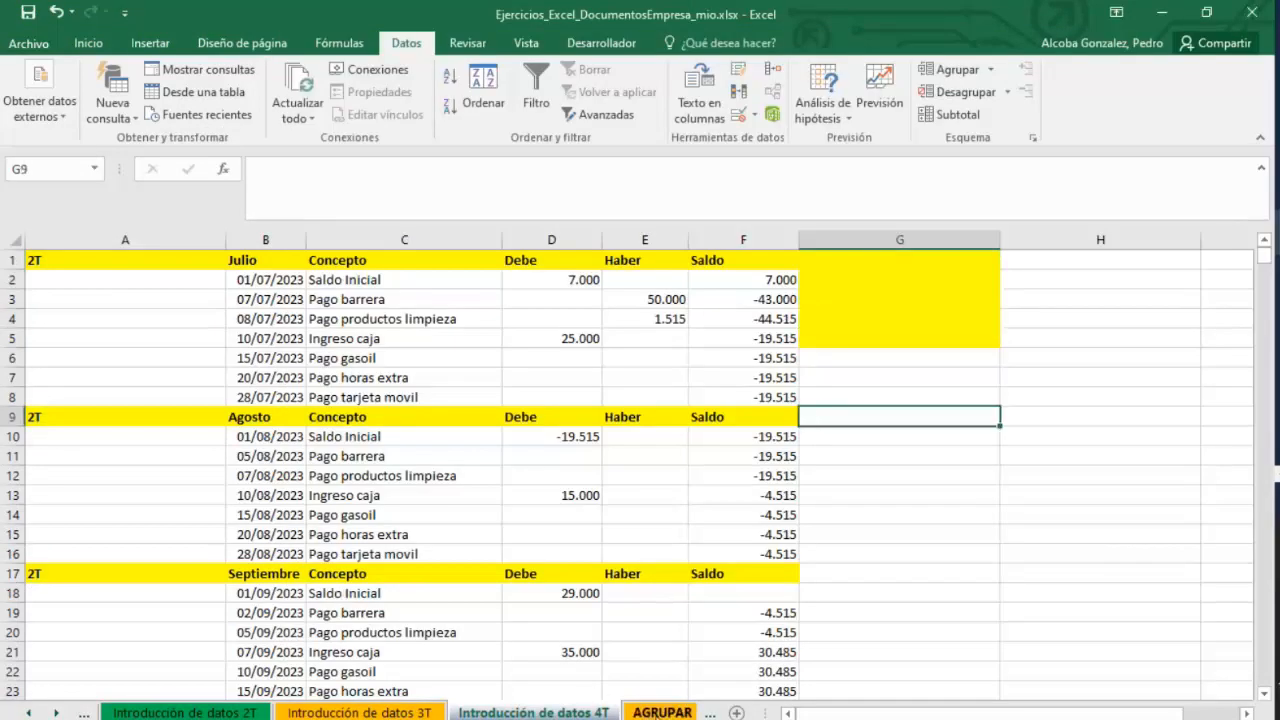
click(567, 713)
click(650, 713)
click(615, 713)
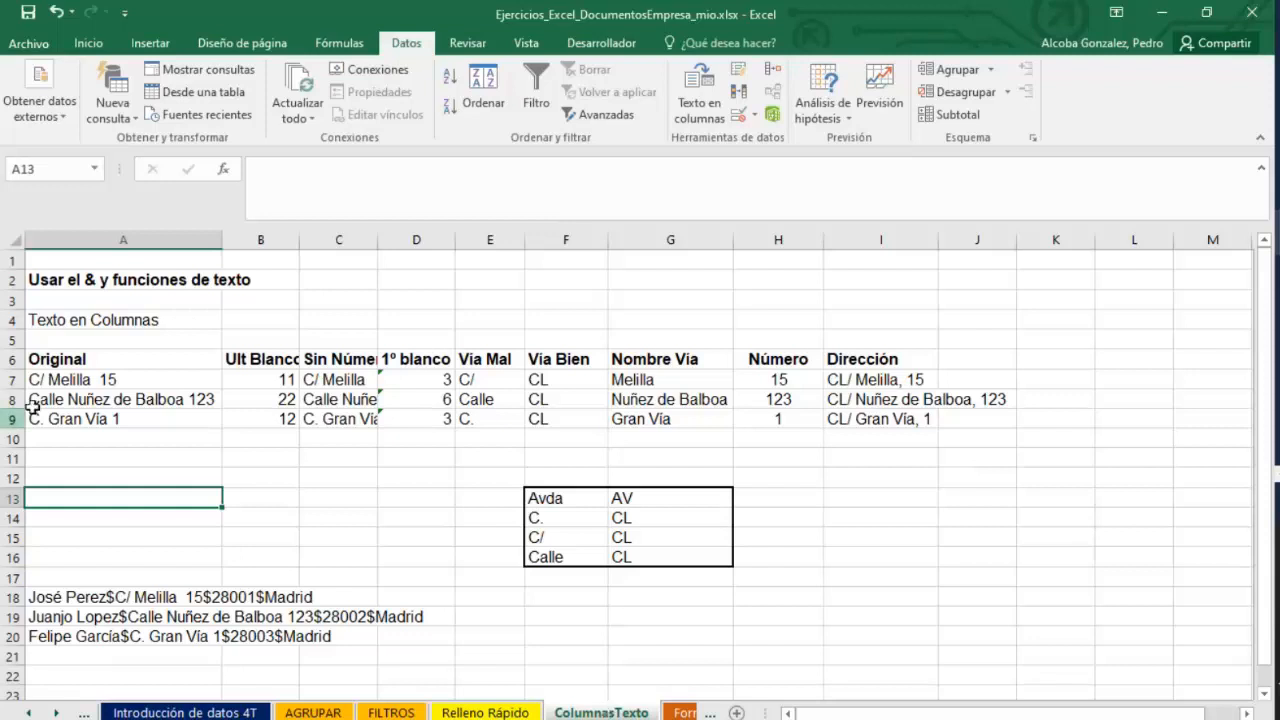
click(122, 385)
click(330, 498)
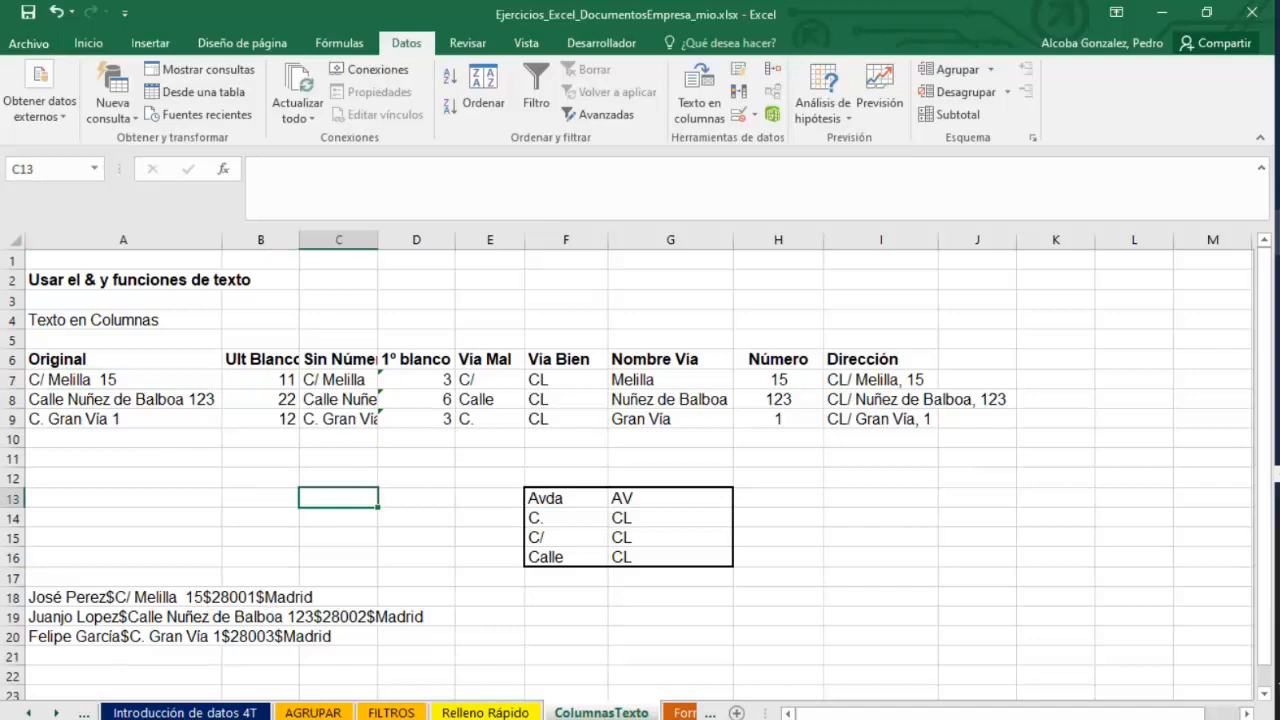
Switch to the presentation and move to the Funciones de Texto slide.
click(1170, 390)
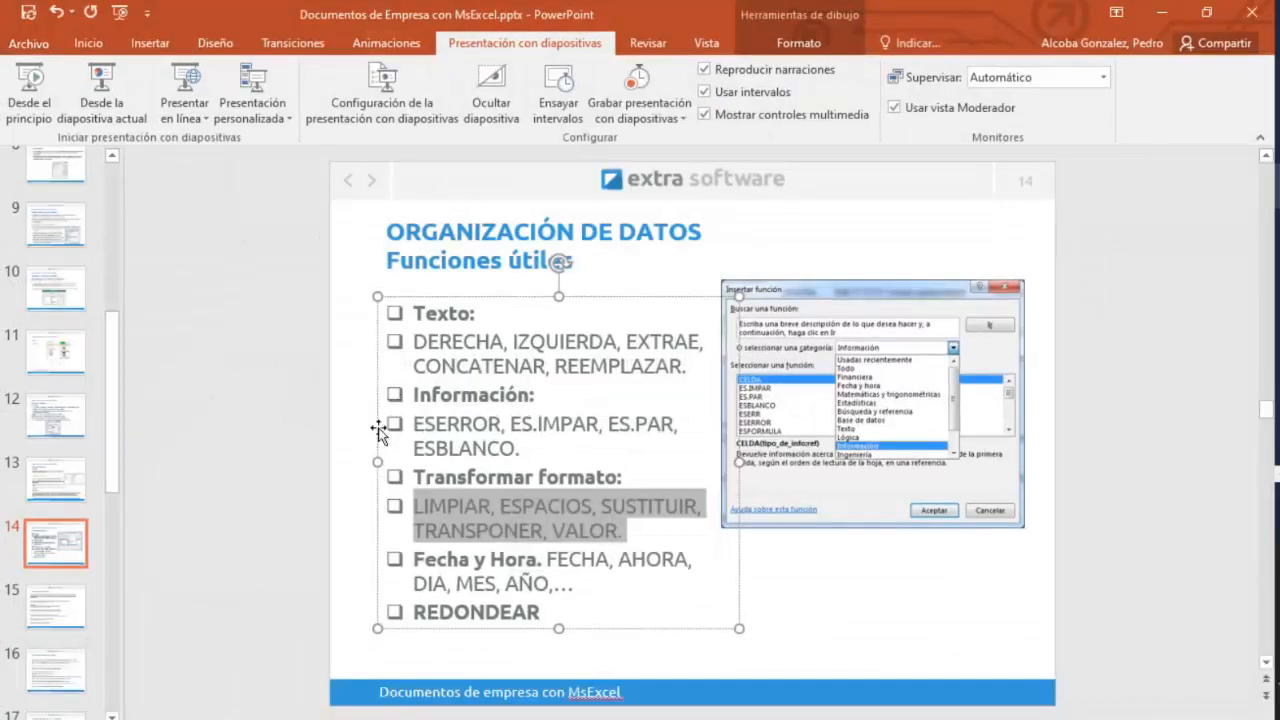
click(62, 625)
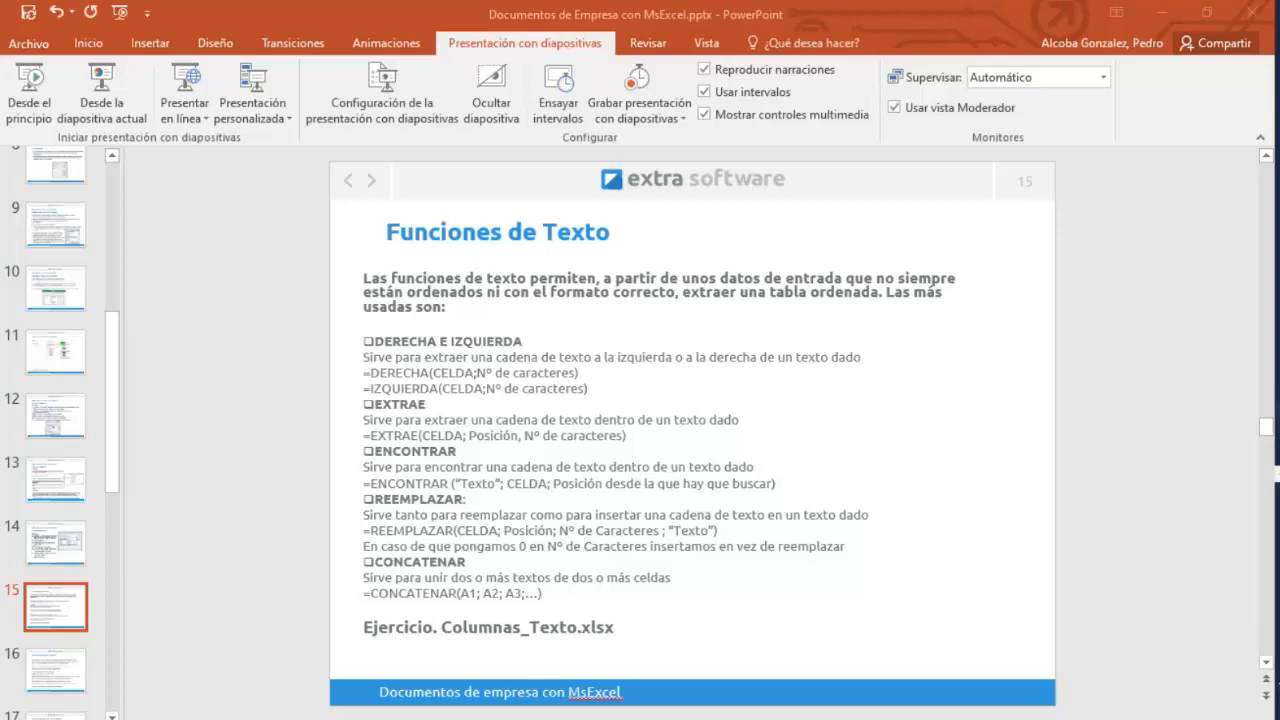
click(1200, 375)
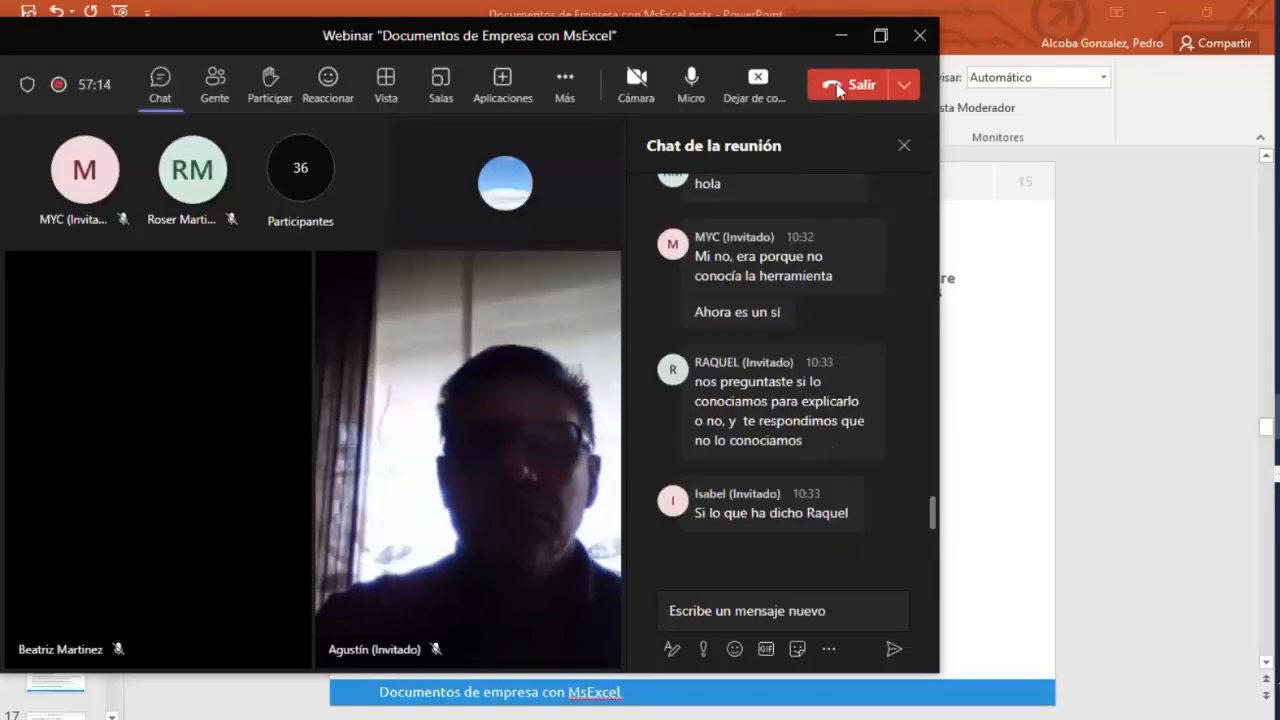
click(843, 37)
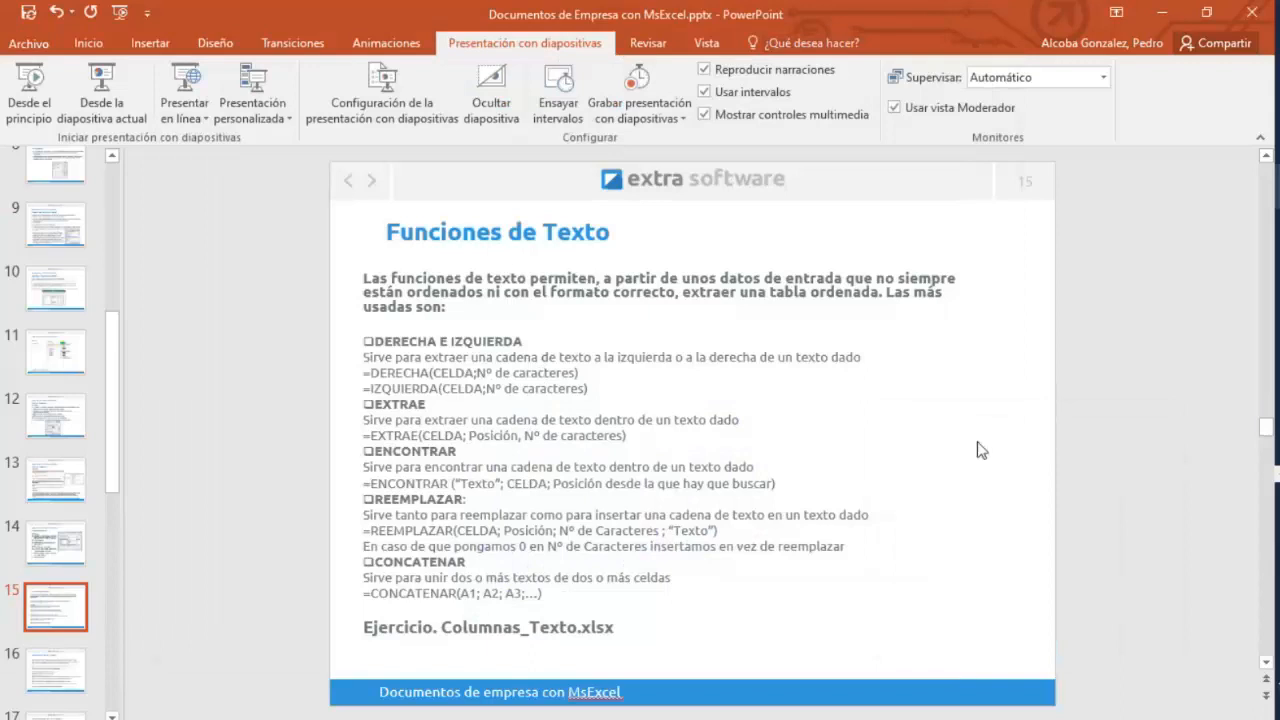
mouse_move(1278, 425)
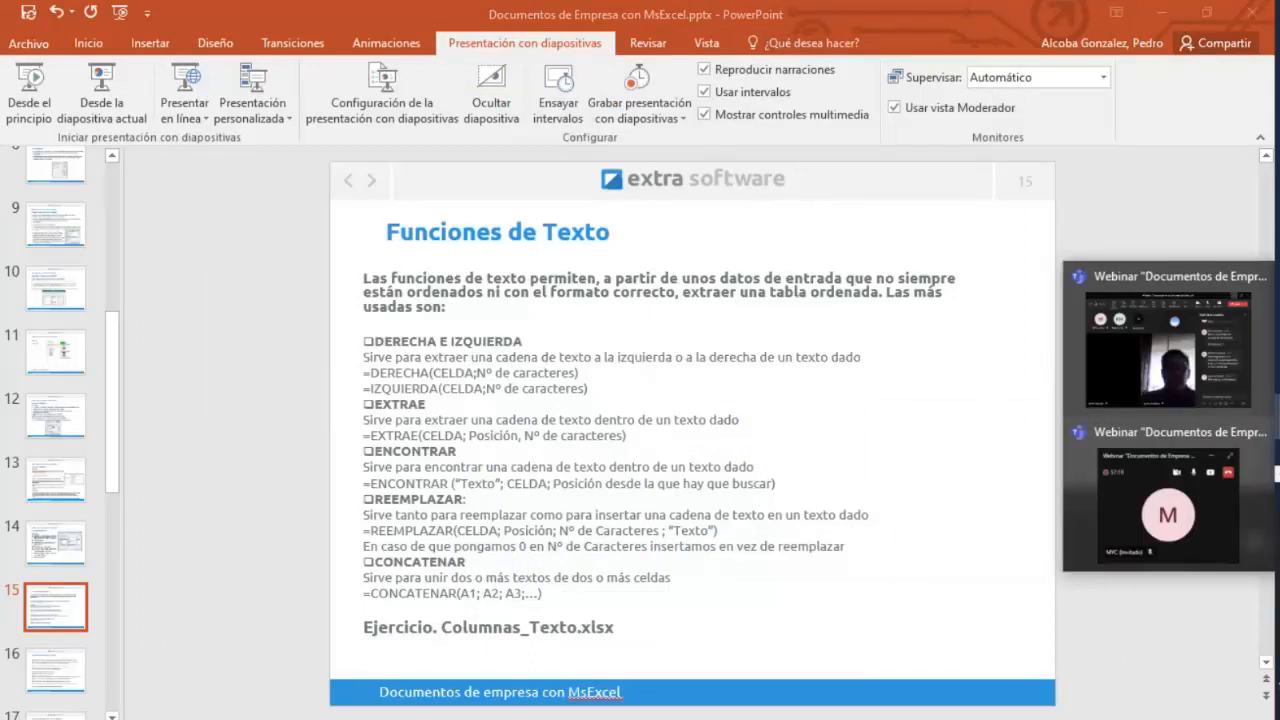
click(1237, 388)
click(843, 37)
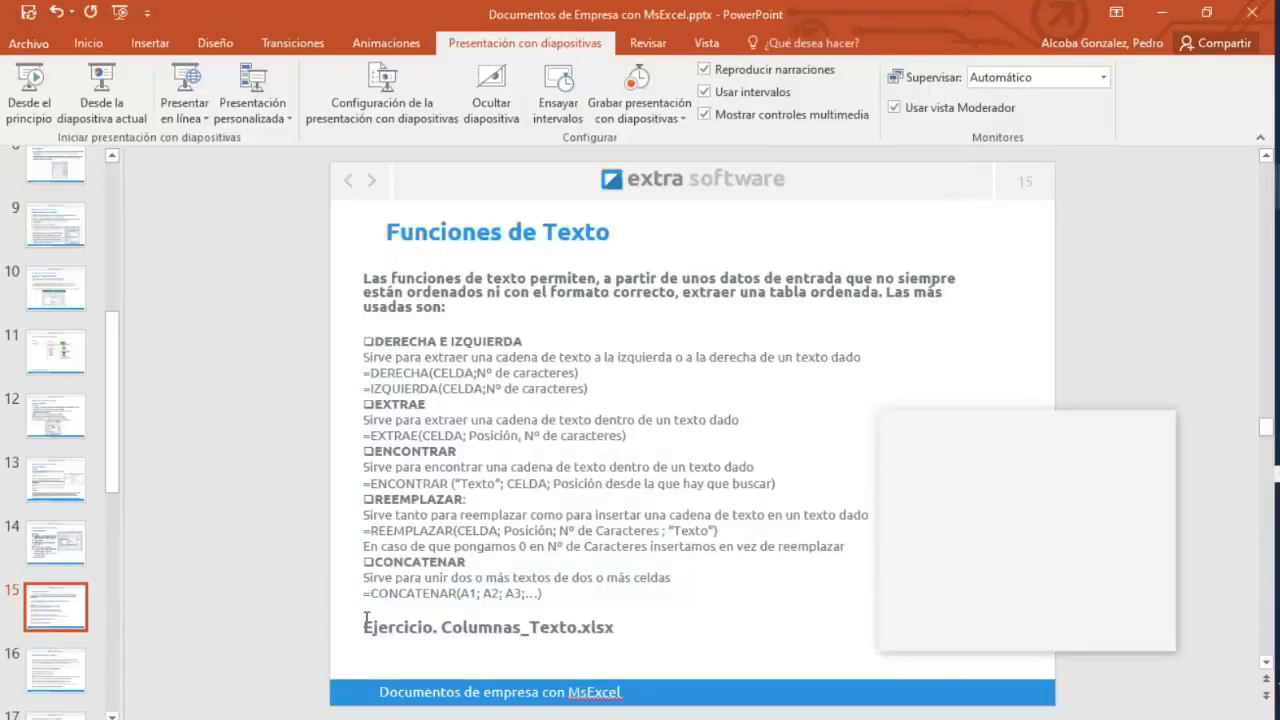
Return to the workbook and examine the $-separated client records in rows 18 to 20 and the parsing table above them.
mouse_move(1277, 232)
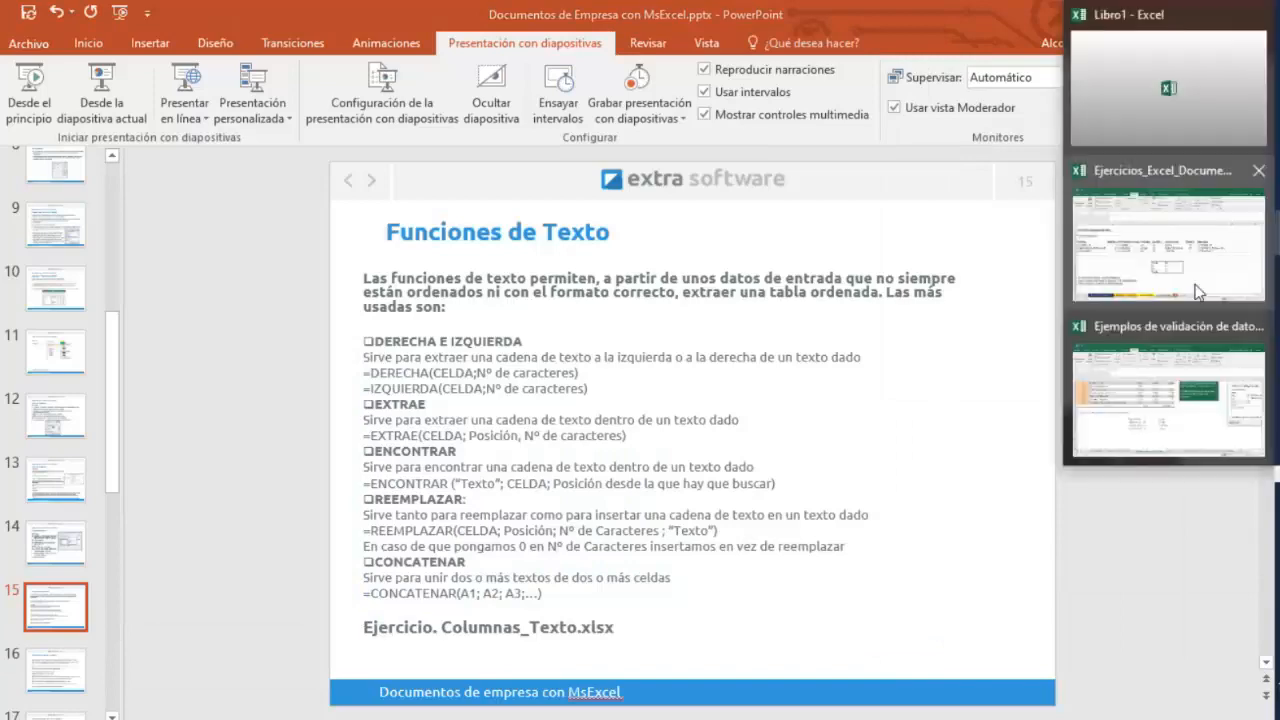
click(1193, 270)
click(686, 497)
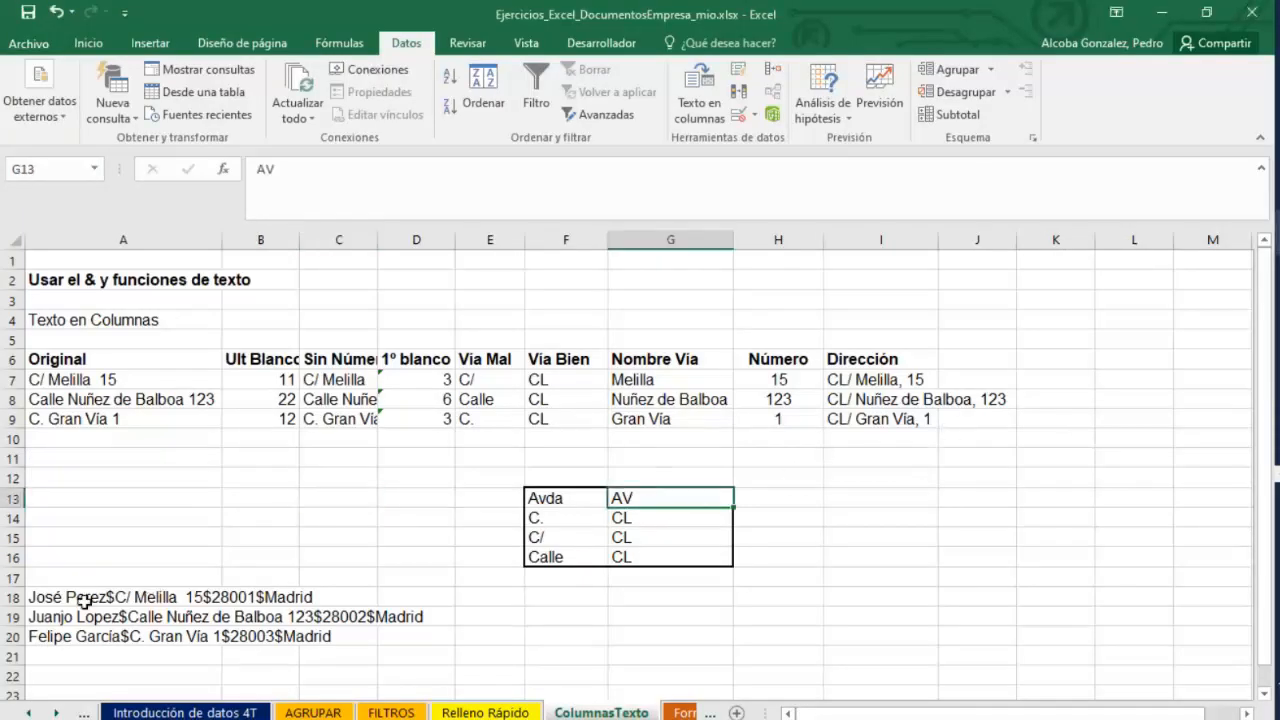
drag(80, 598, 339, 637)
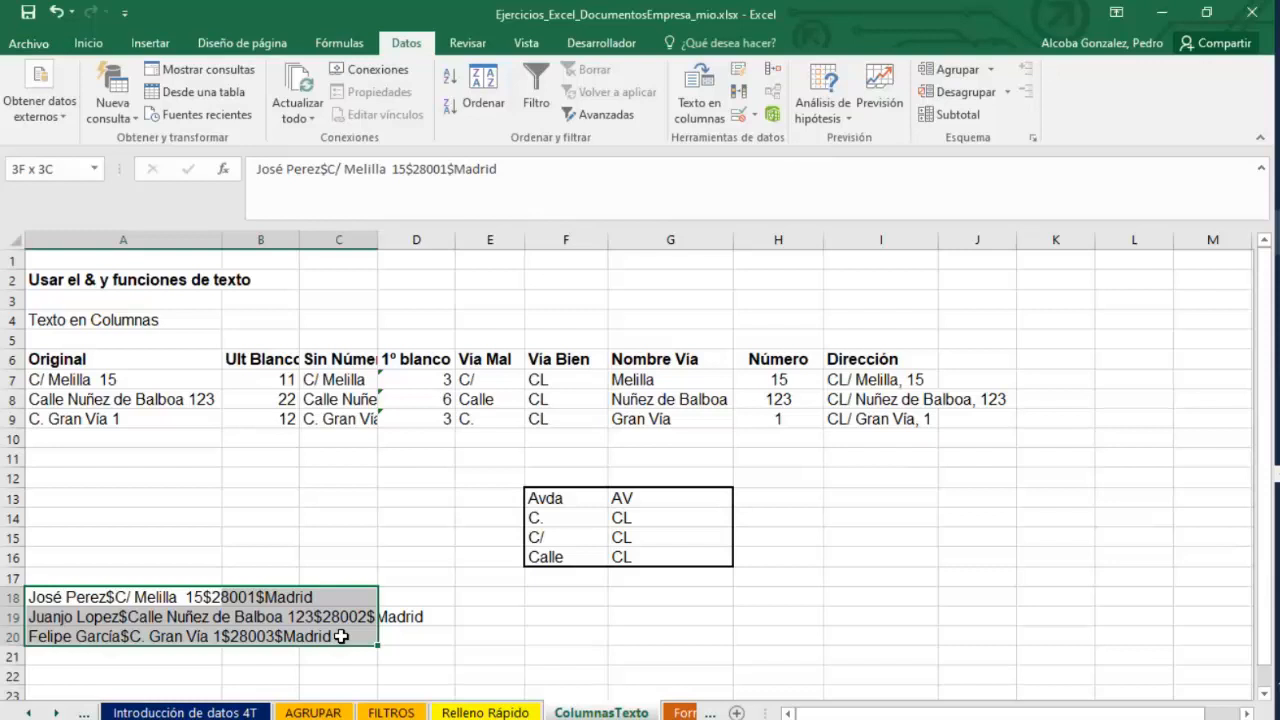
click(490, 600)
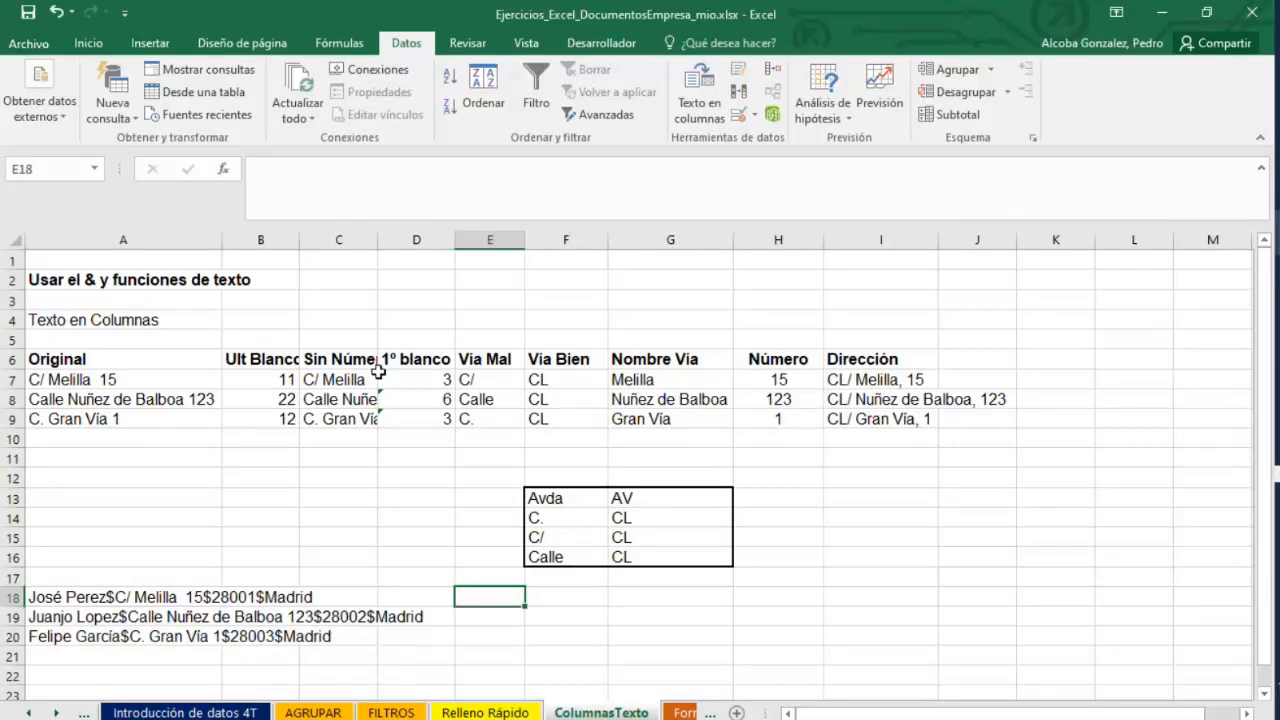
click(320, 362)
drag(252, 366, 905, 422)
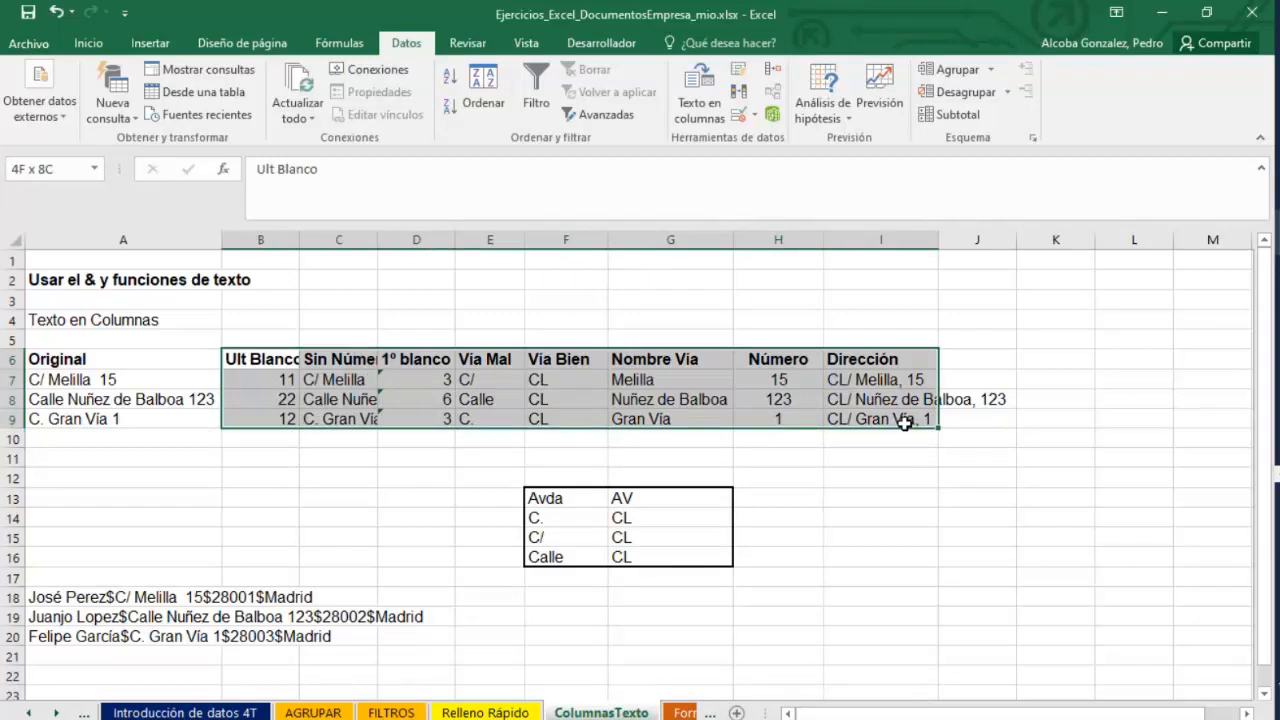
click(557, 596)
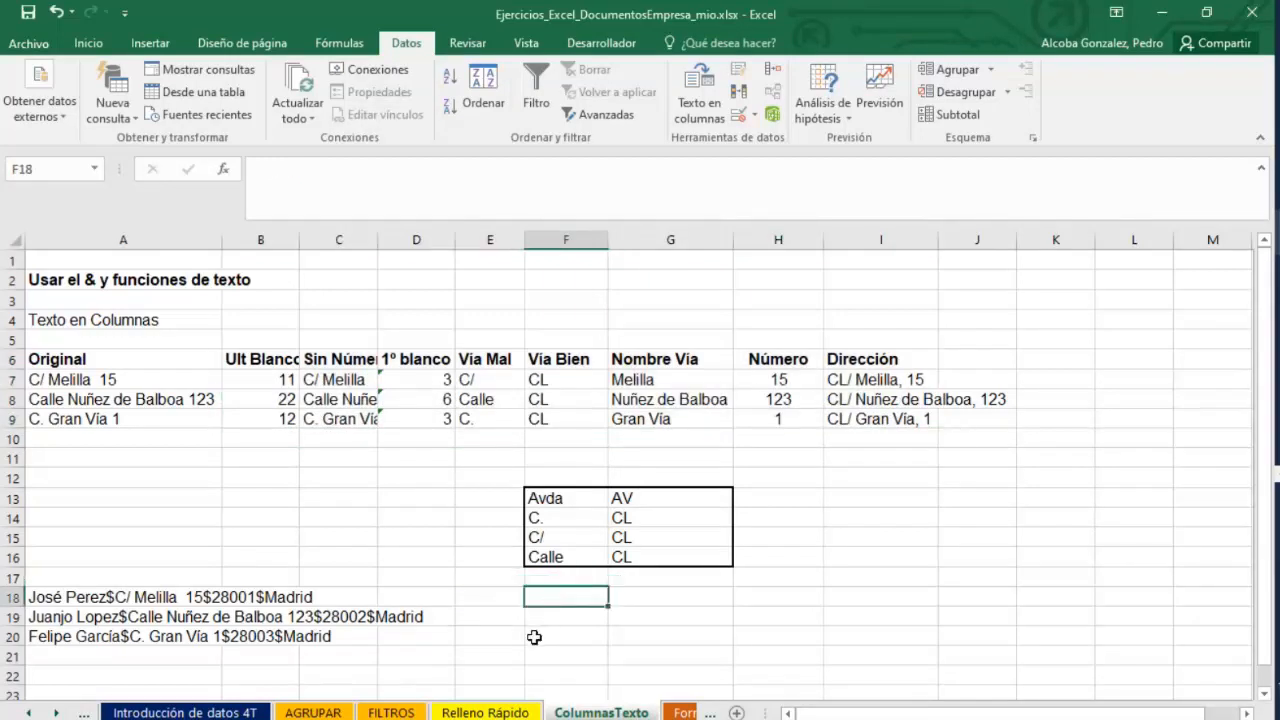
drag(536, 598, 1013, 651)
double_click(34, 597)
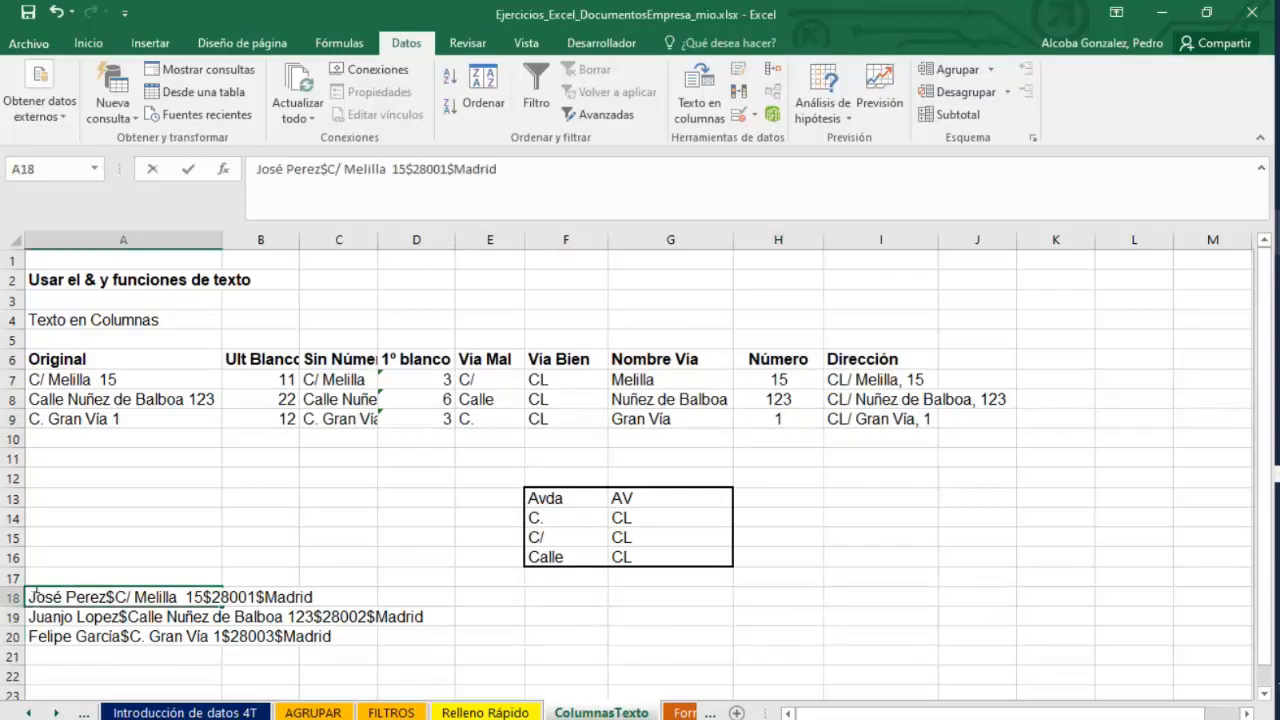
drag(29, 597, 343, 600)
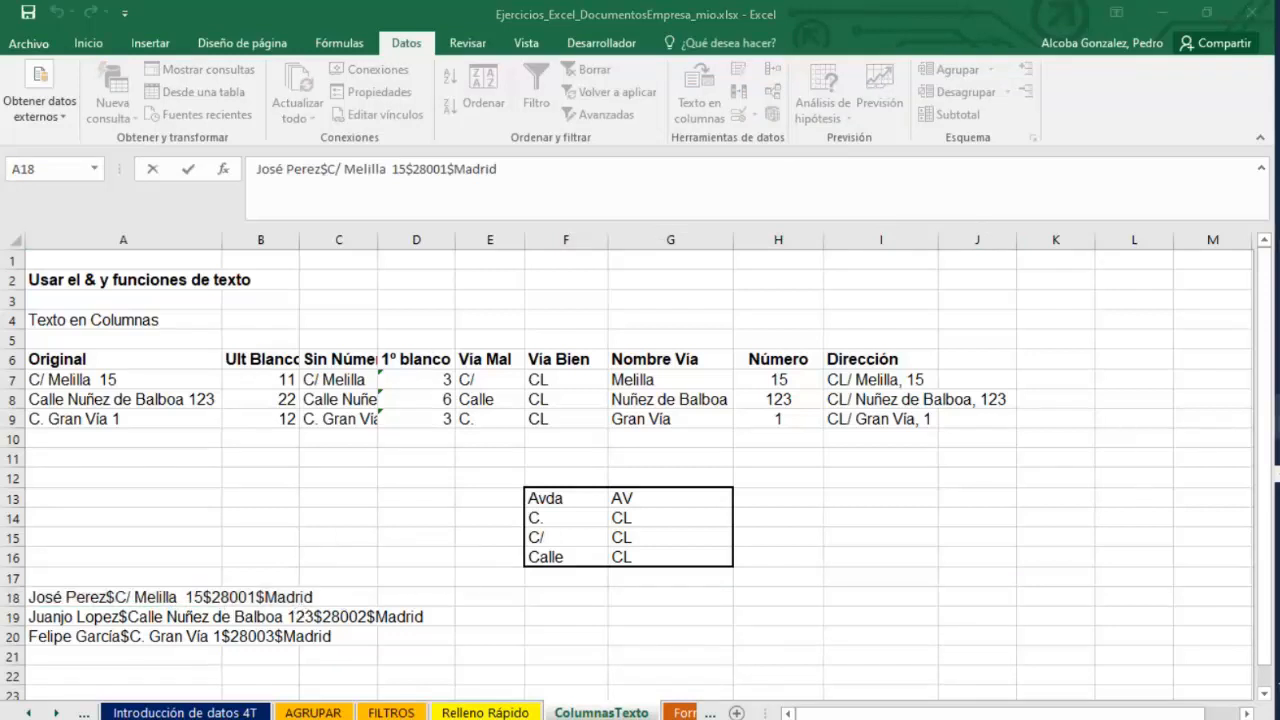
Open prueba.txt from the CURSO EXCEL folder on the desktop.
mouse_move(1278, 232)
click(1172, 252)
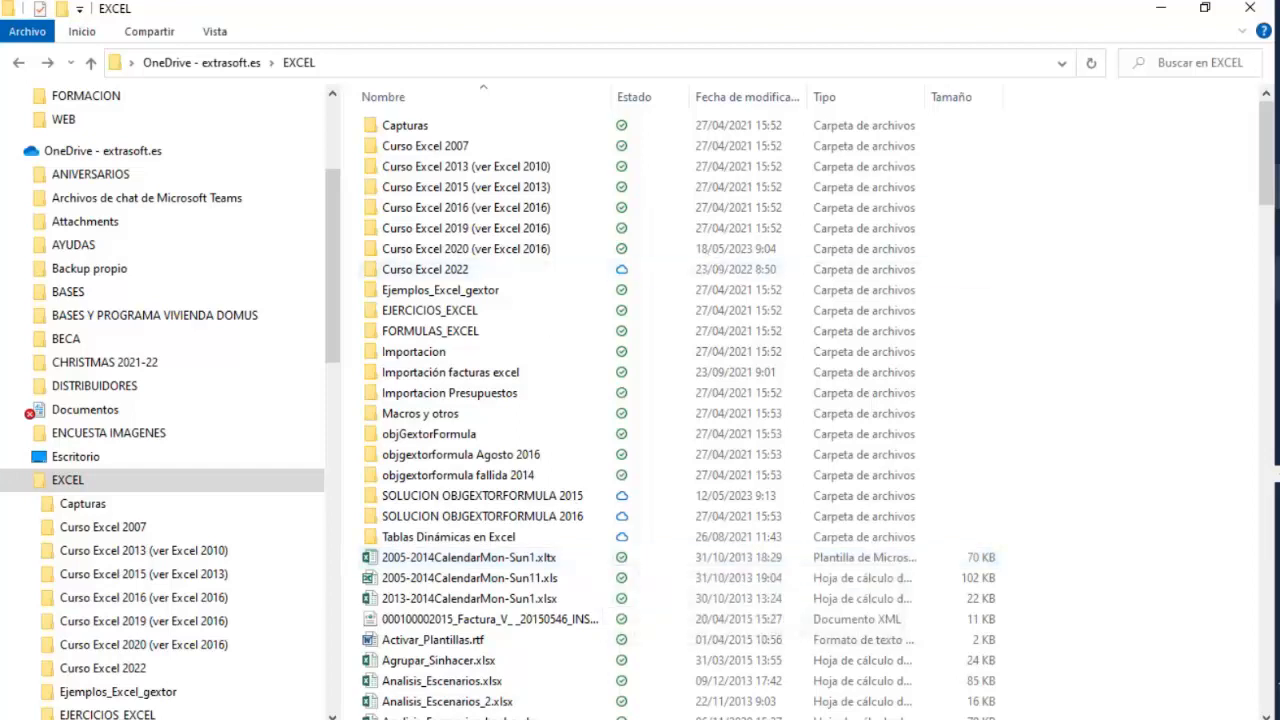
right_click(1276, 62)
click(1066, 517)
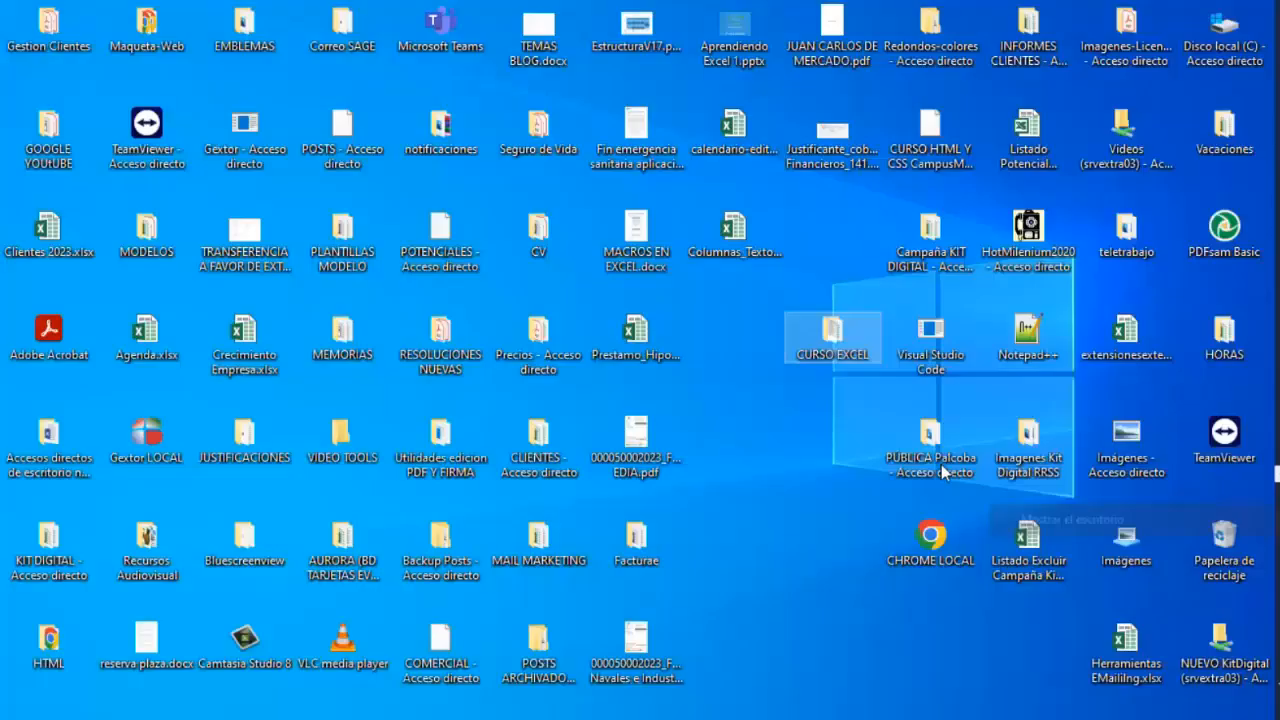
double_click(830, 336)
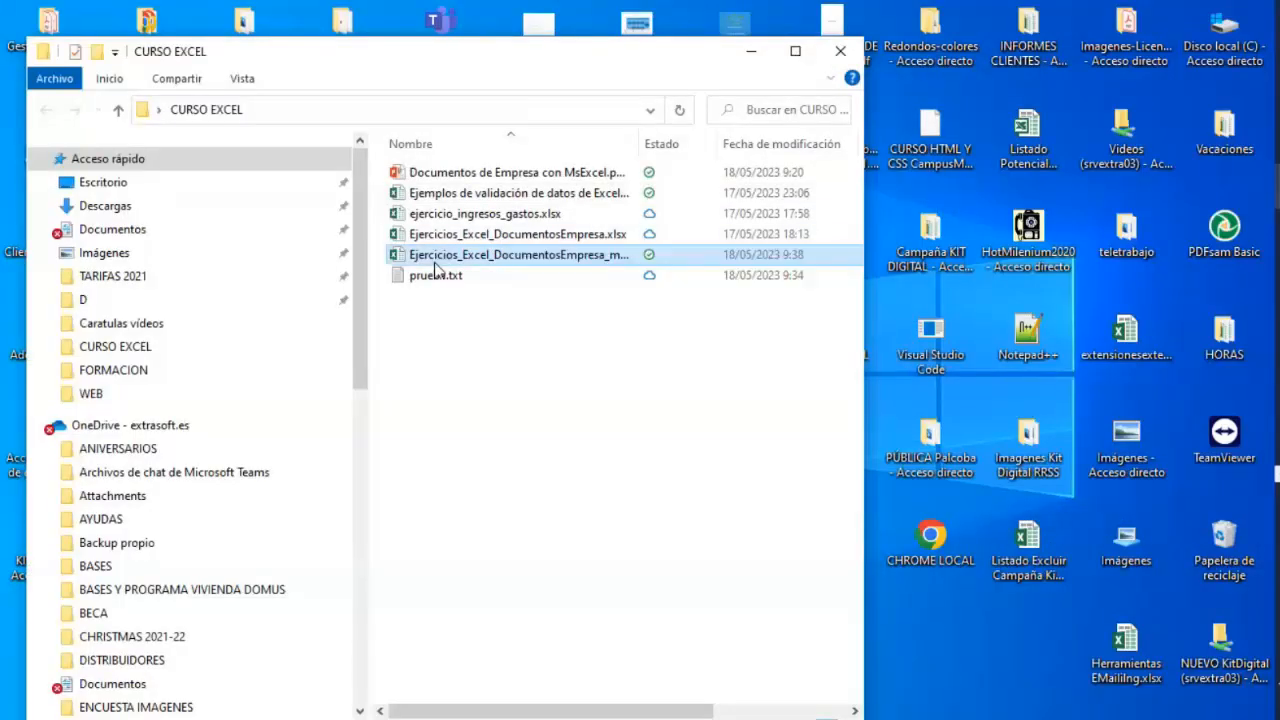
click(436, 279)
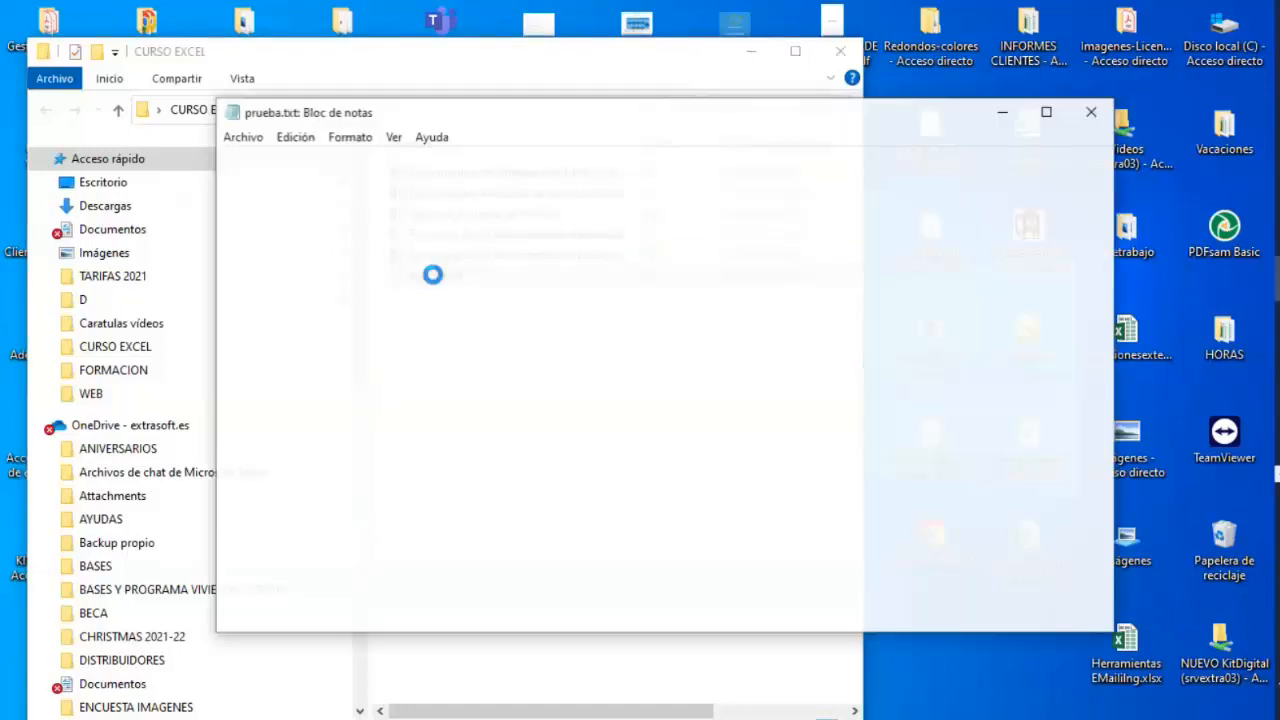
Copy the first lines of the prueba.txt text.
drag(222, 157, 974, 177)
click(990, 193)
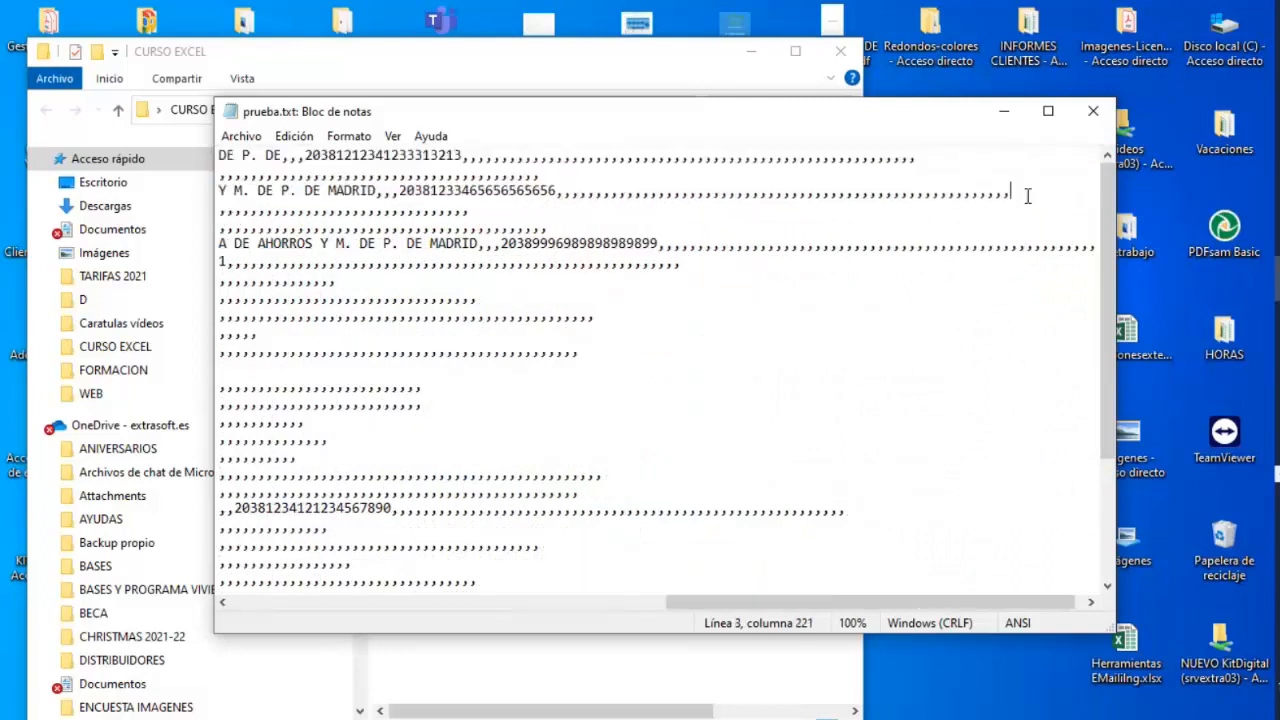
key(ctrl+shift+Home)
right_click(400, 160)
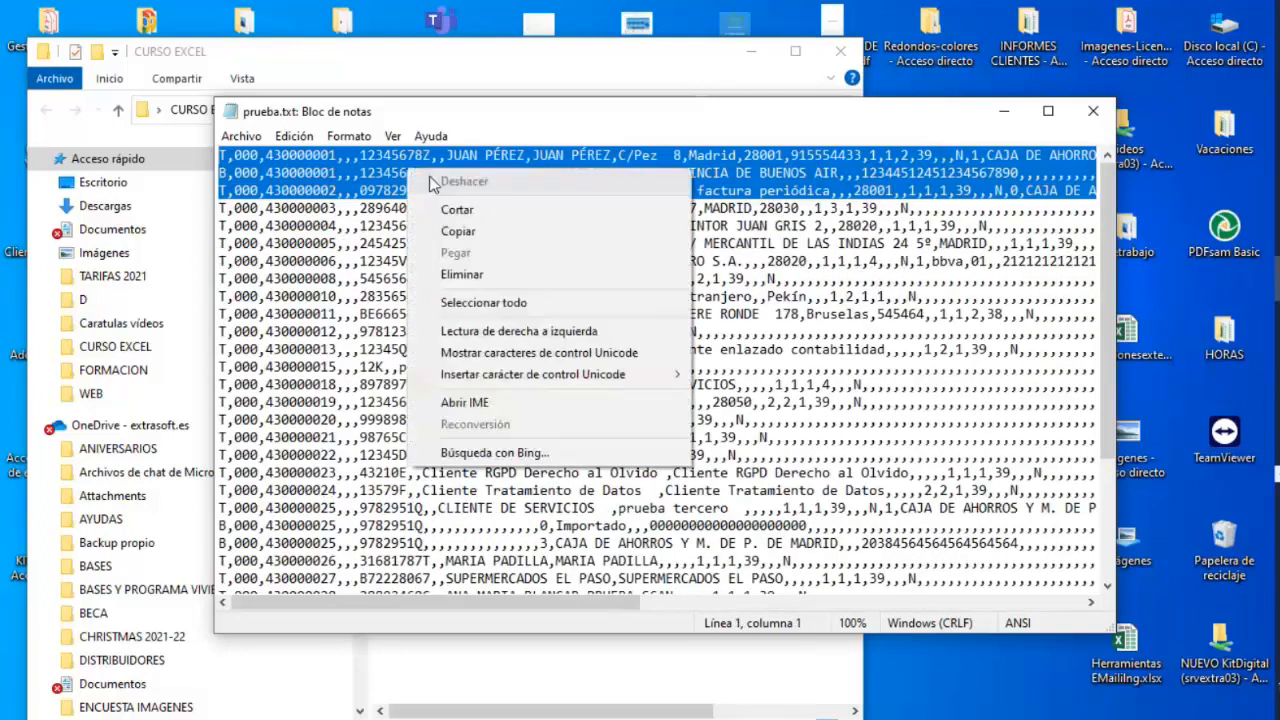
click(455, 232)
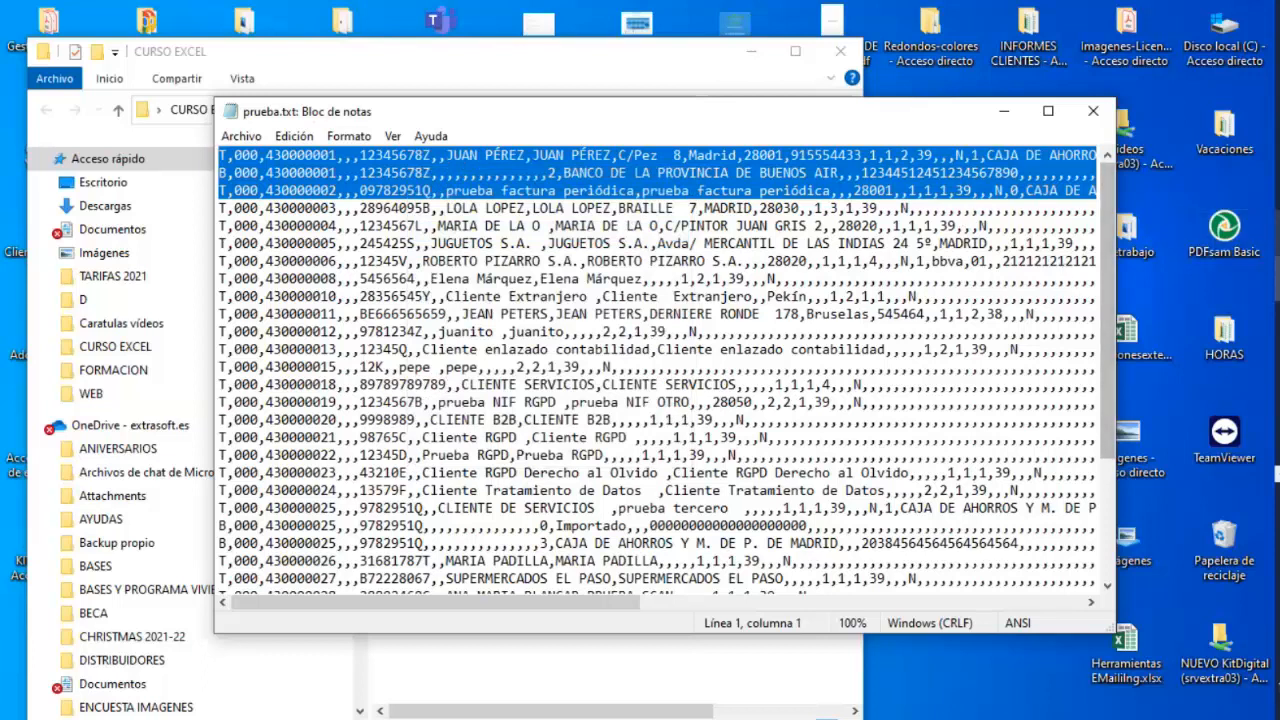
click(1277, 233)
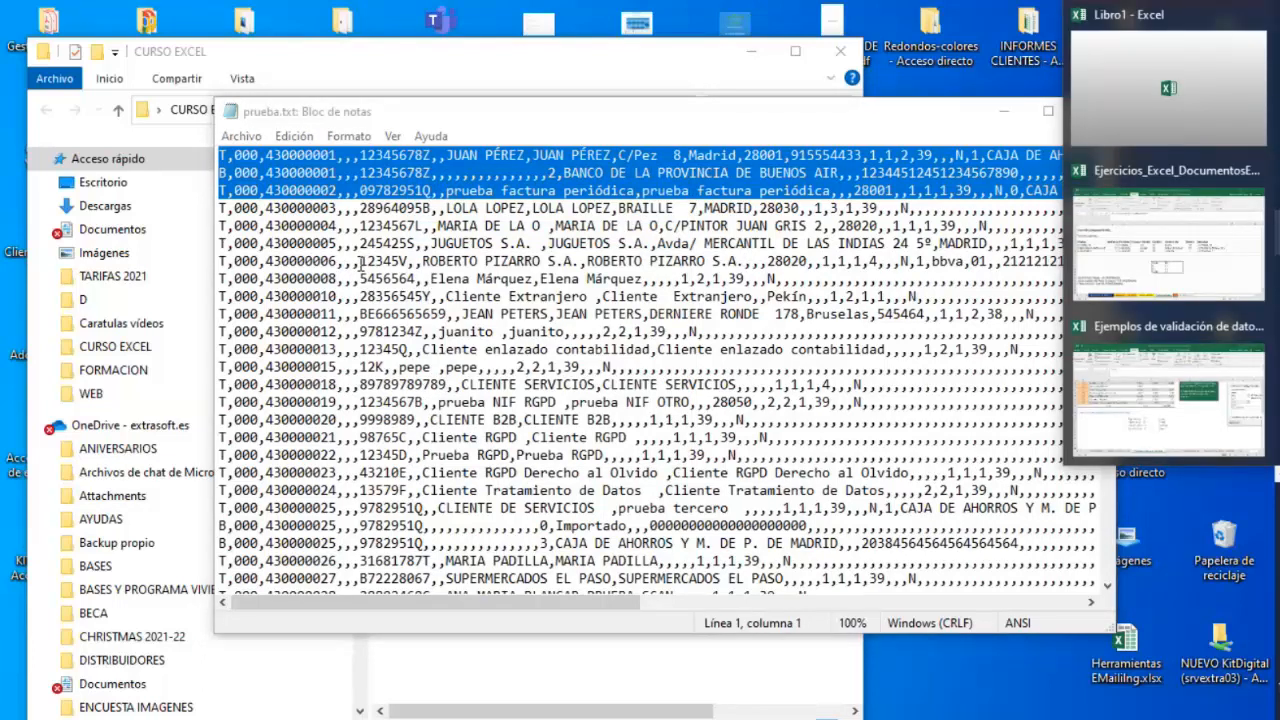
click(466, 191)
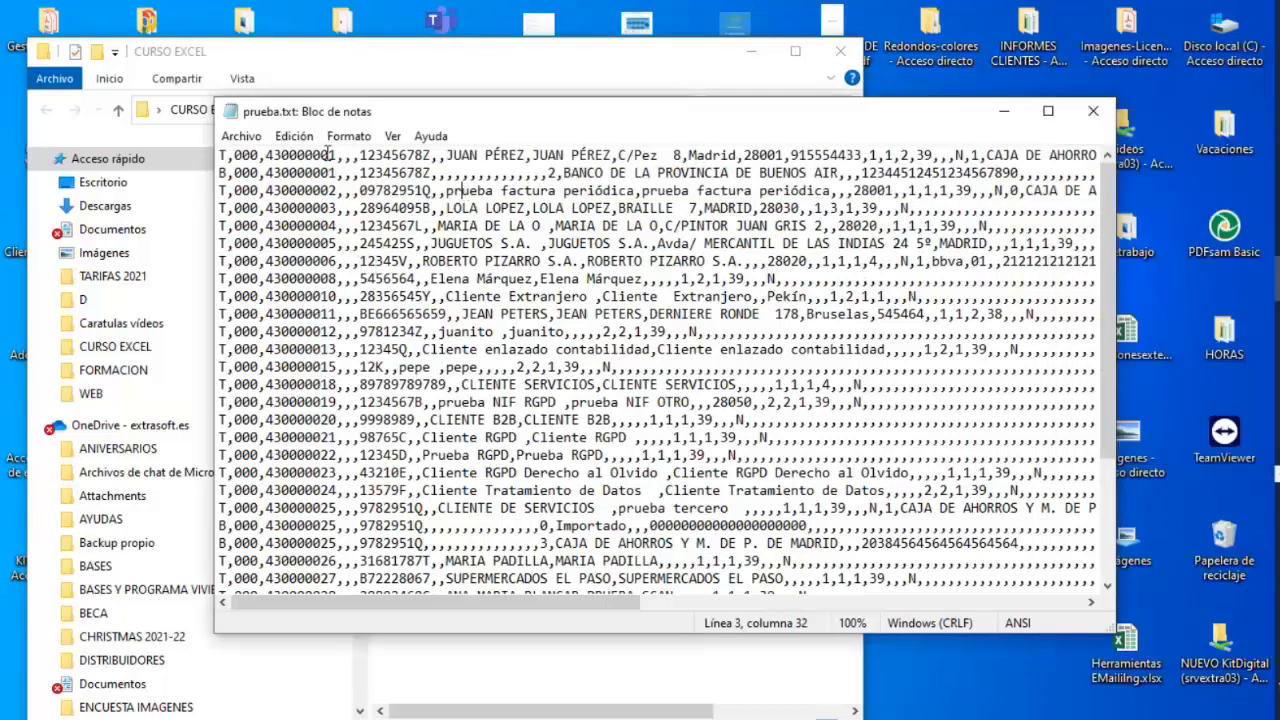
Copy the first comma-separated record line of prueba.txt.
drag(227, 155, 1240, 148)
right_click(806, 168)
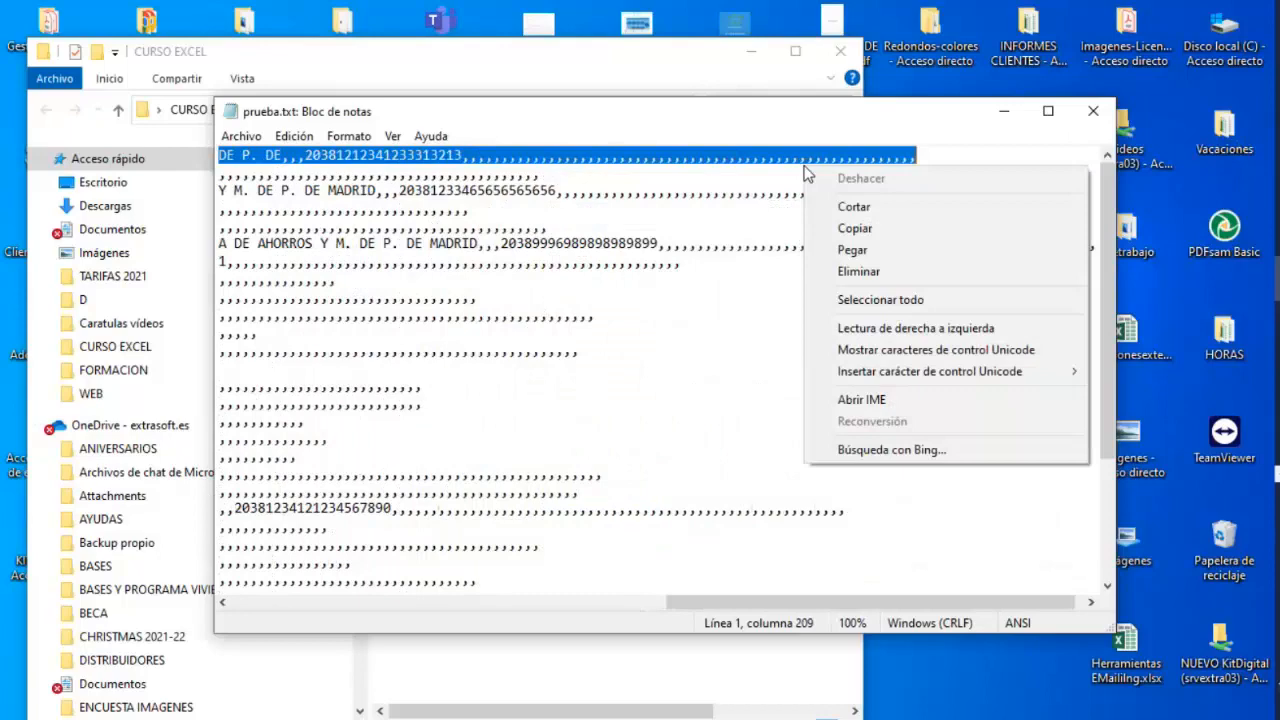
click(845, 228)
Return to the Ejercicios workbook, paste the copied record into F18 on ColumnasTexto, and widen column F.
click(1190, 450)
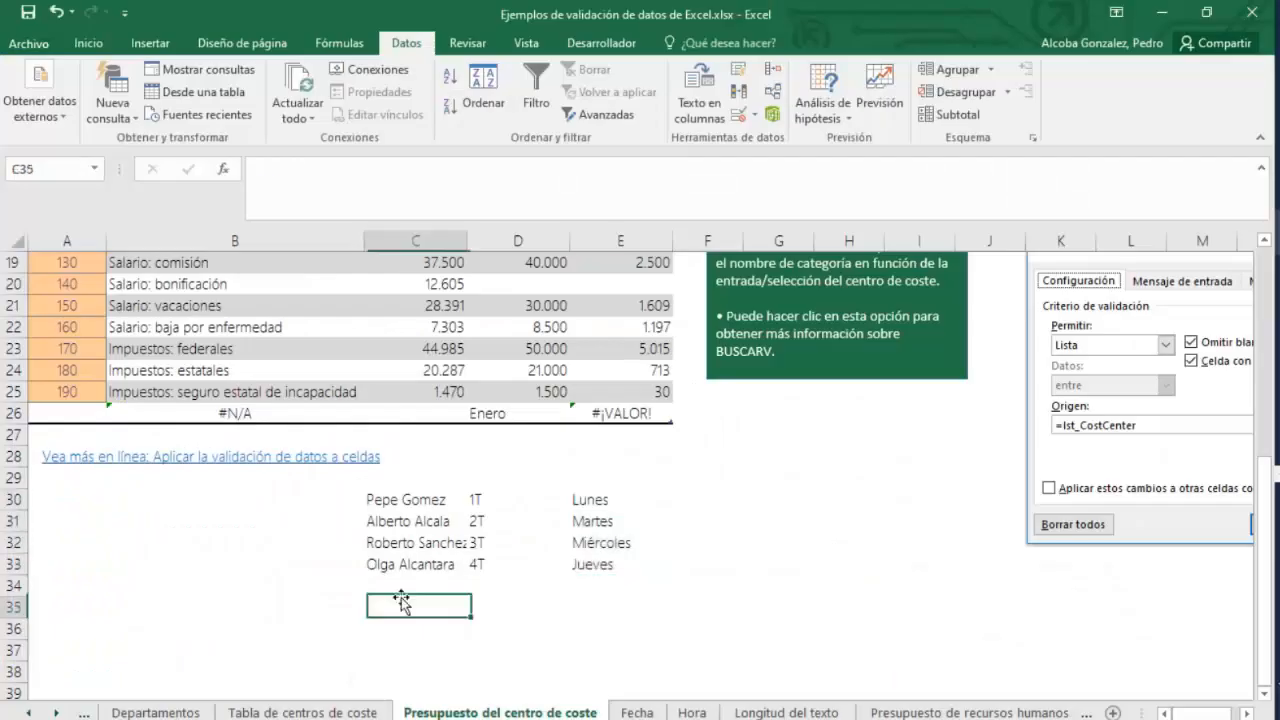
mouse_move(1190, 455)
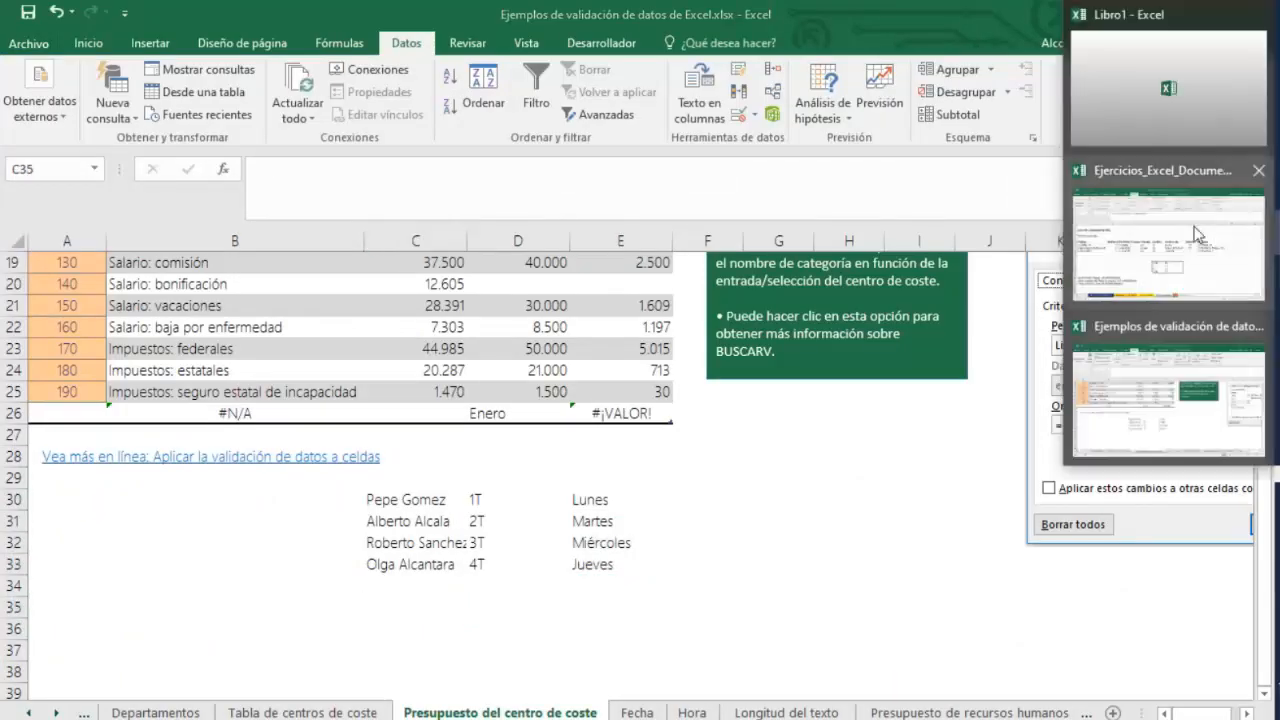
click(1166, 243)
right_click(545, 595)
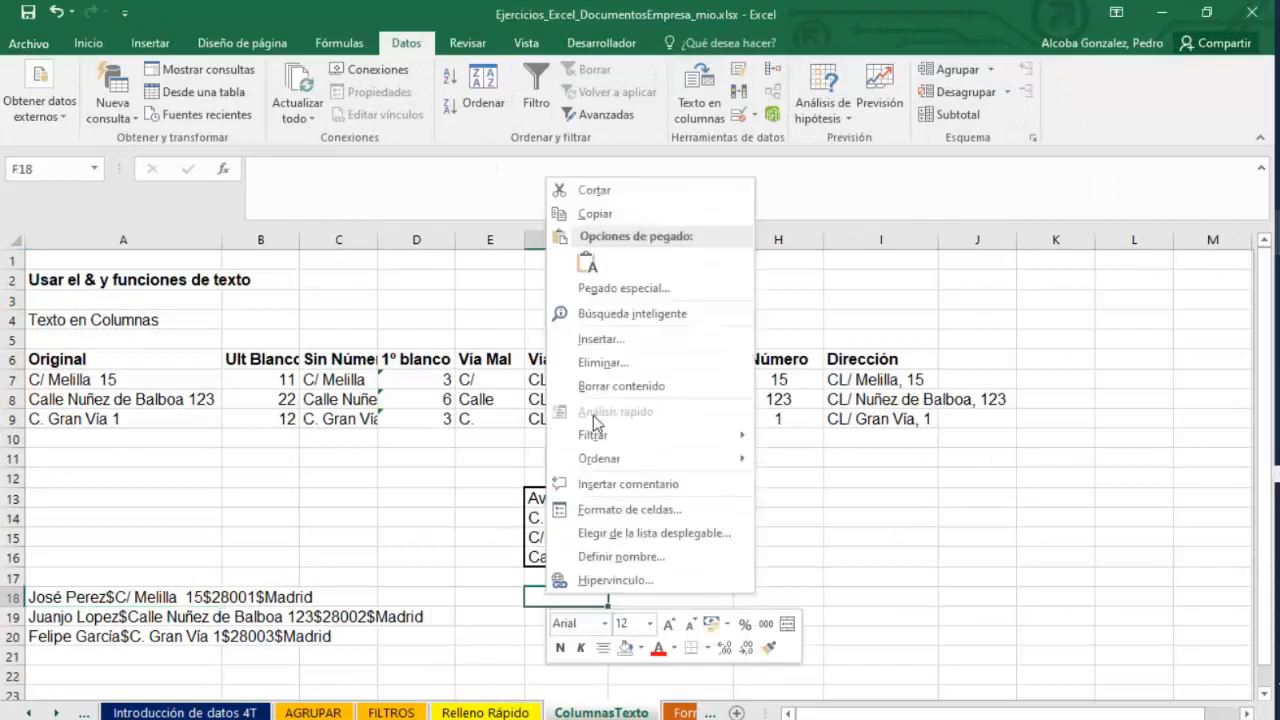
click(587, 263)
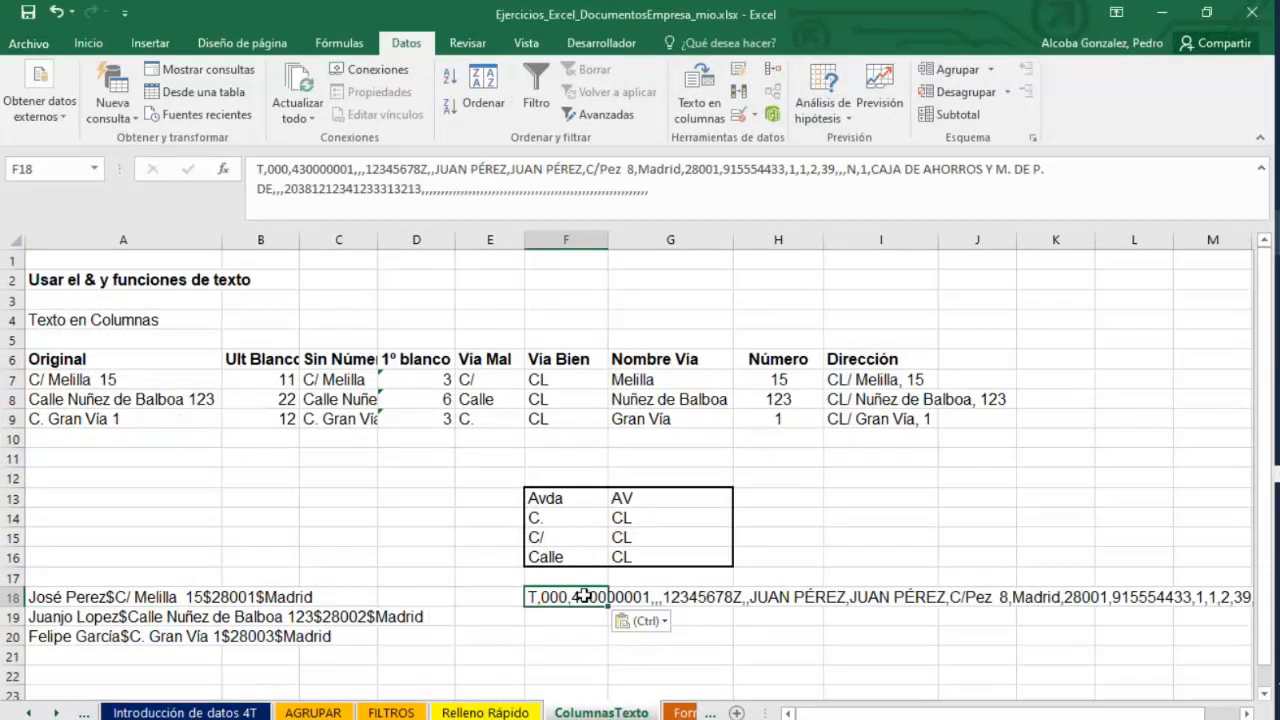
drag(608, 240, 1109, 240)
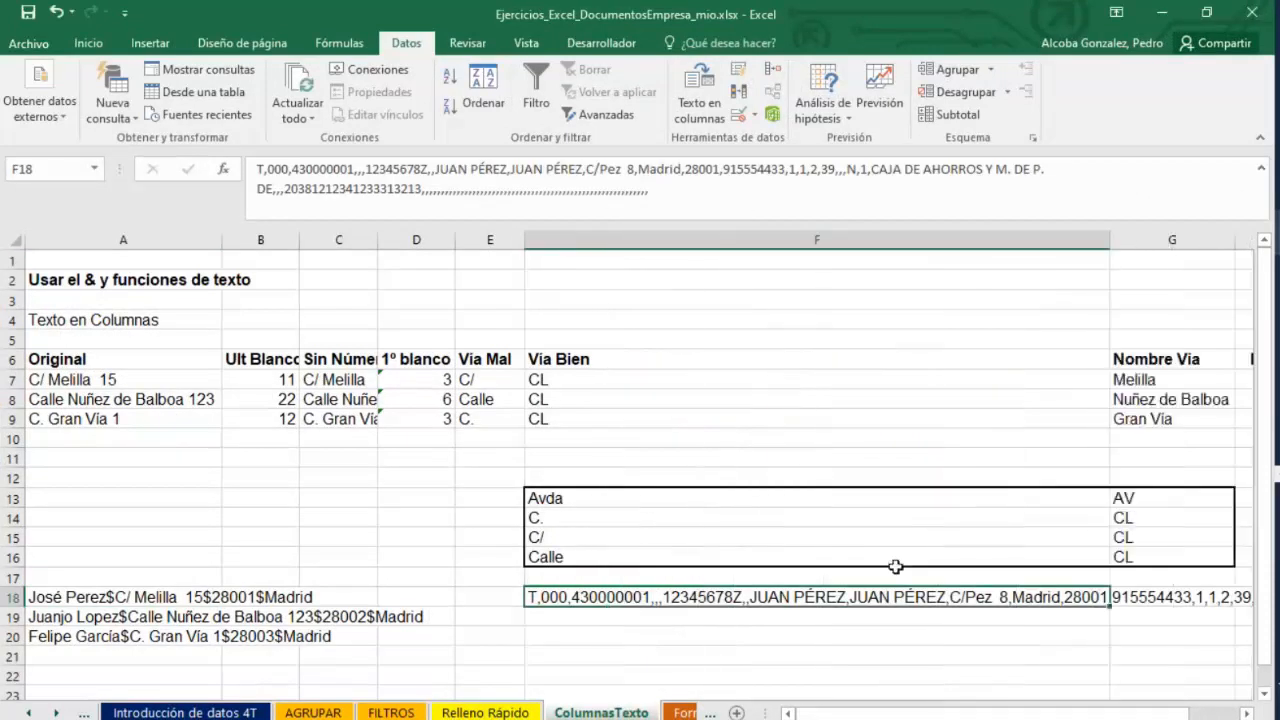
double_click(593, 596)
drag(1021, 638, 535, 612)
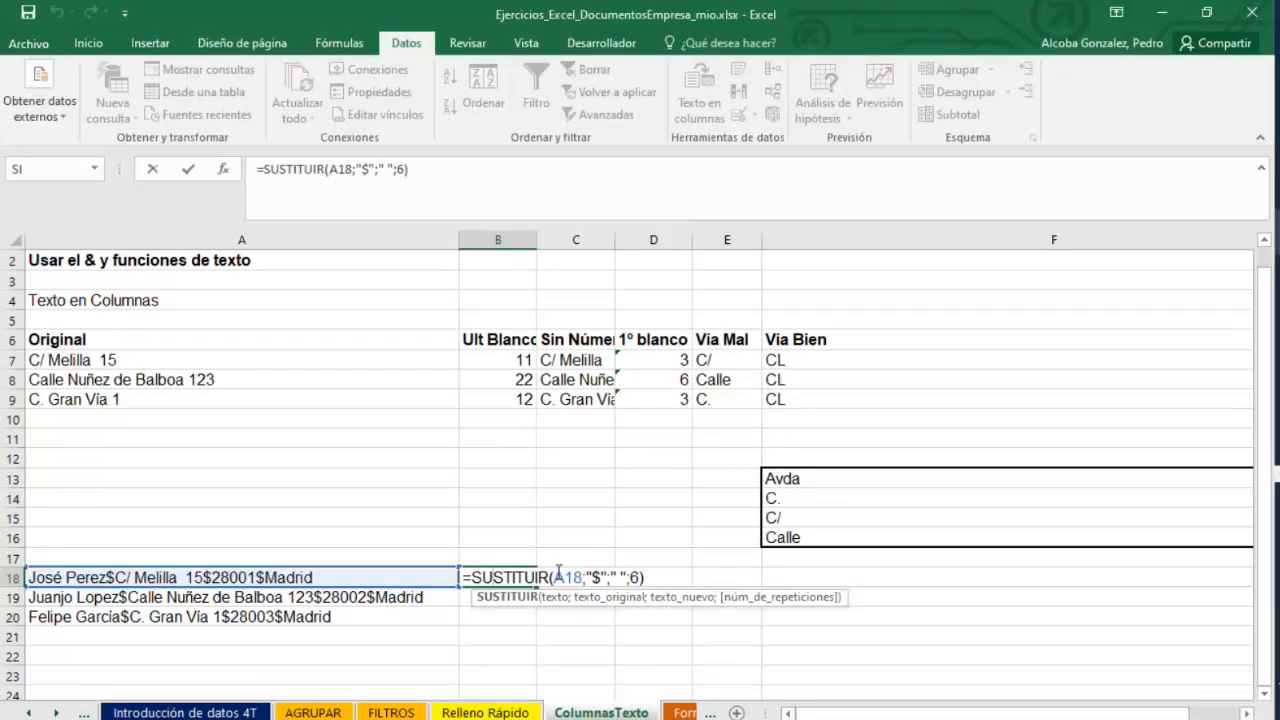
Replace the formula in B18 with =IZQUIERDA(A18;8) to extract the leftmost characters of A18.
drag(650, 578, 472, 578)
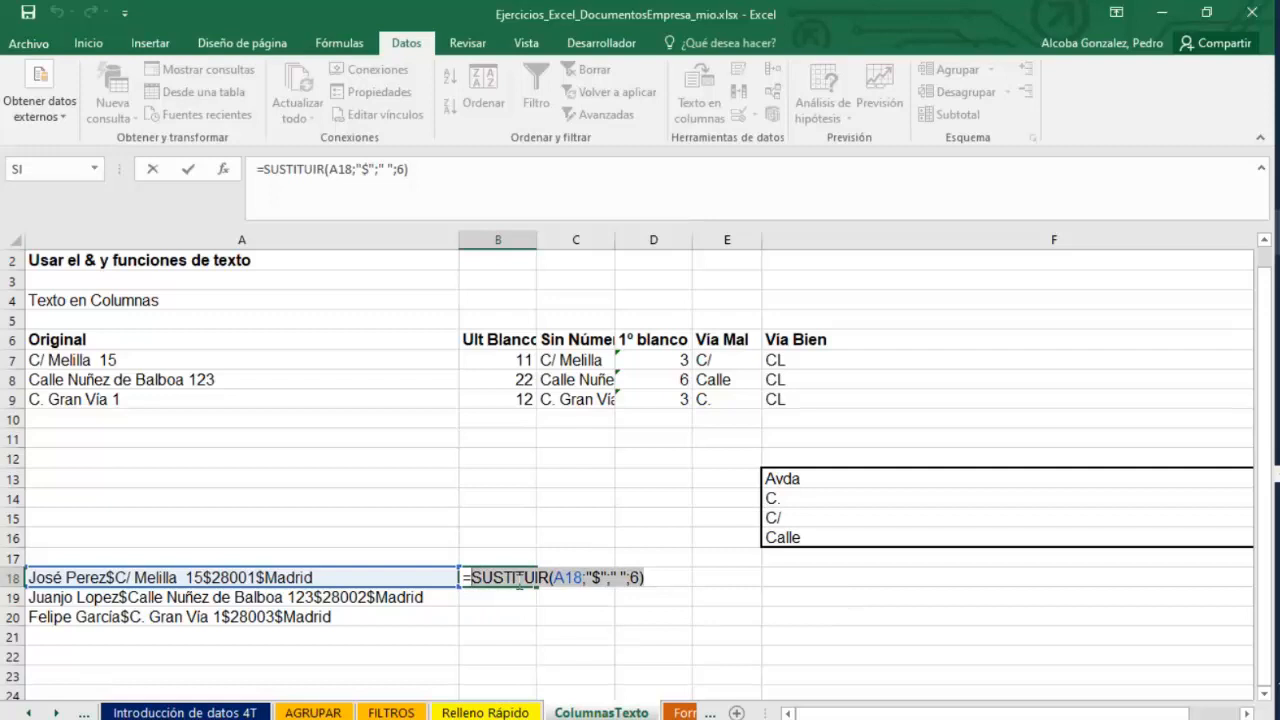
text(IZQUIERDA()
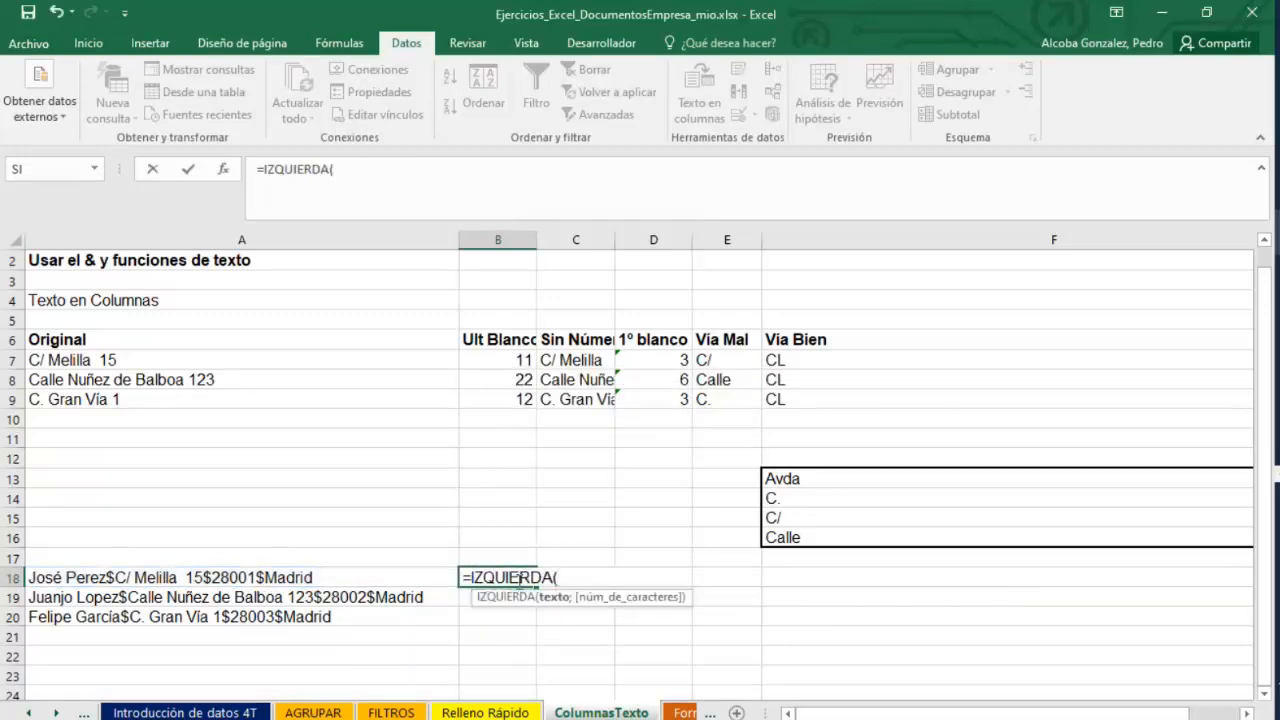
click(125, 577)
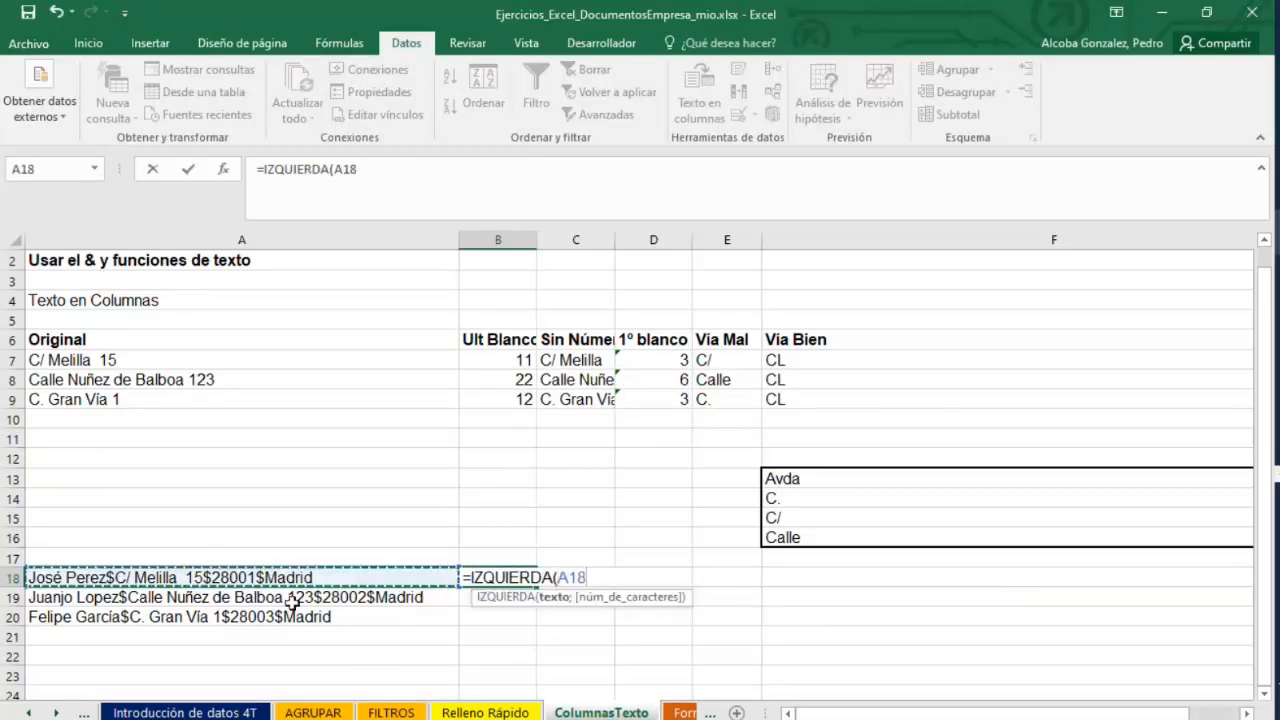
text(;)
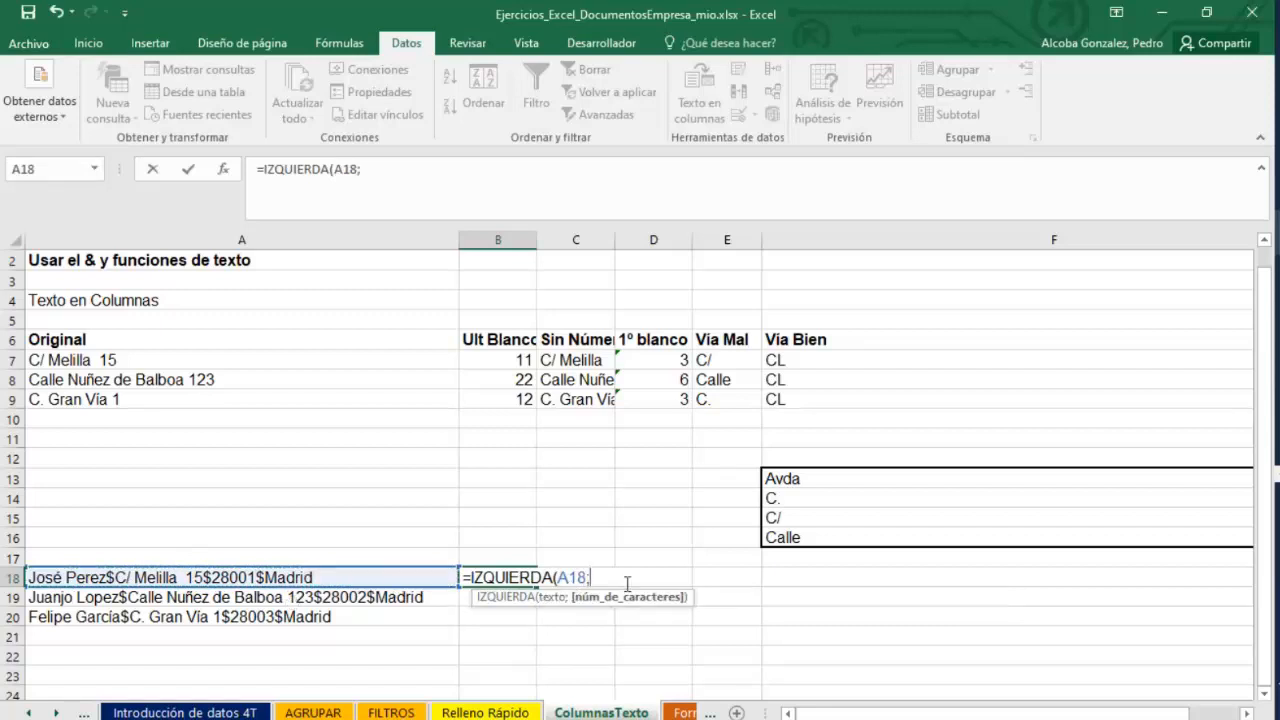
text(8)
key(Return)
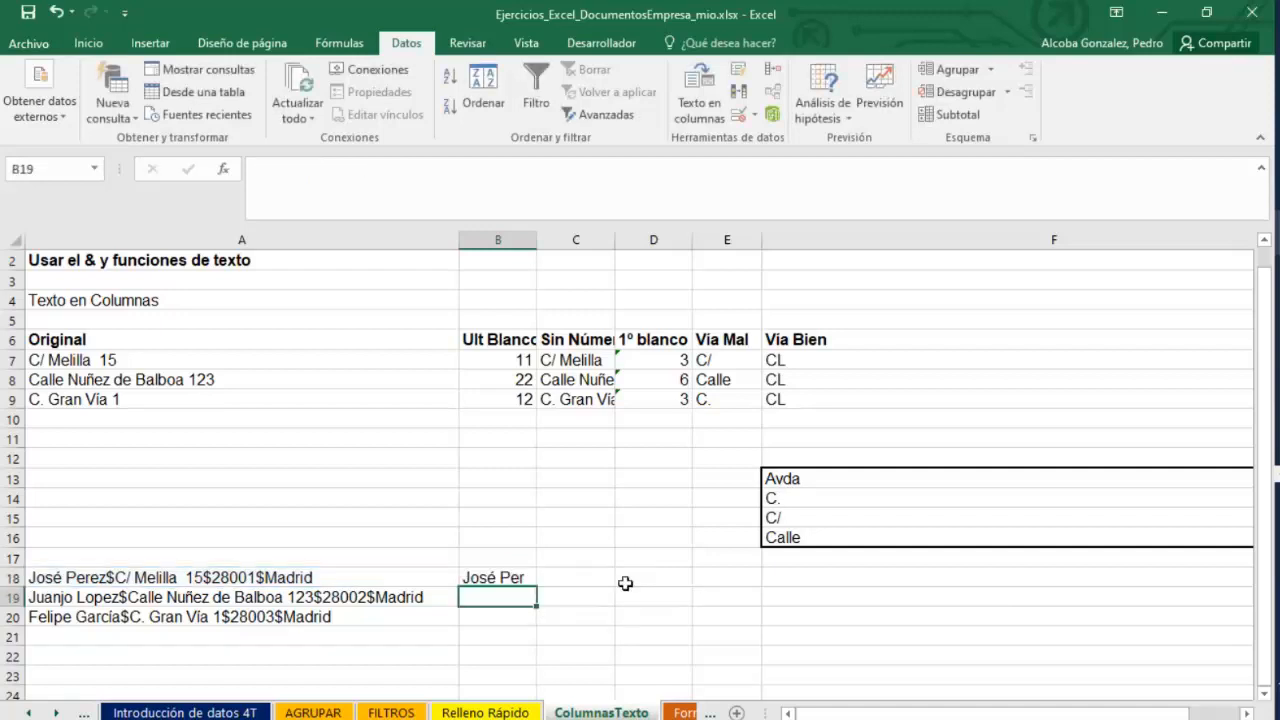
Change the character count in B18's IZQUIERDA formula to 12.
double_click(496, 578)
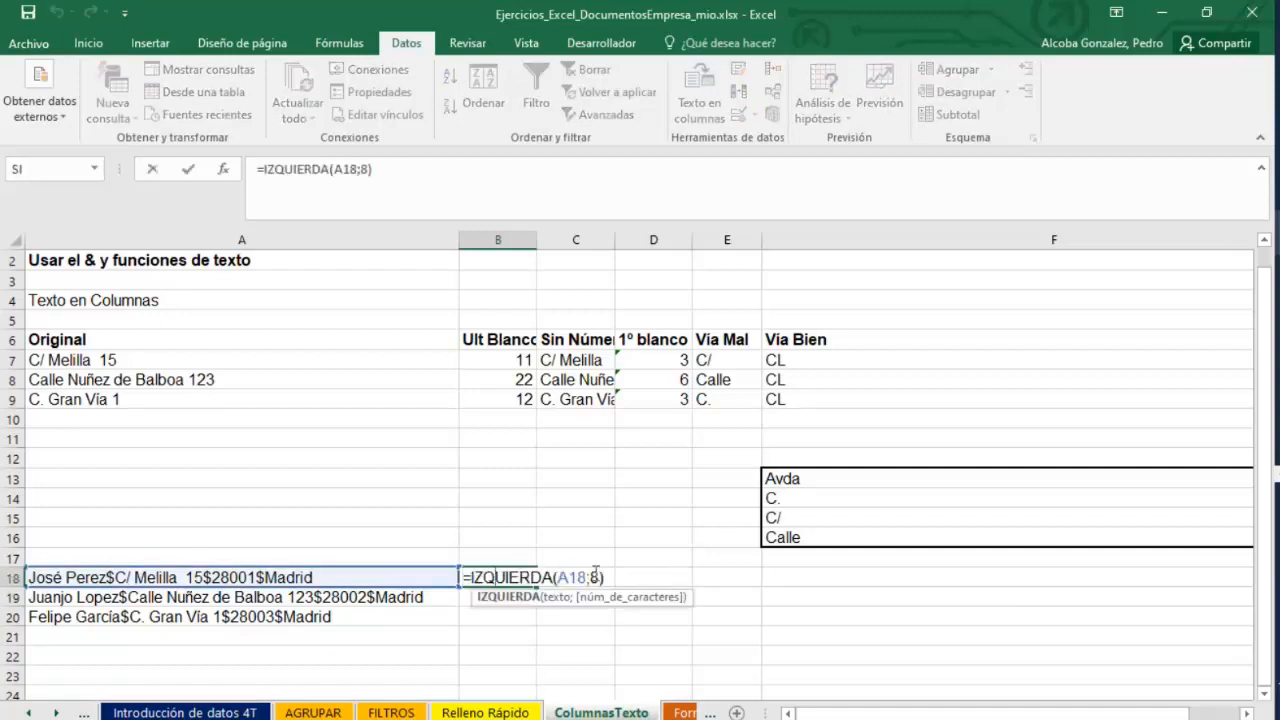
double_click(595, 577)
text(10)
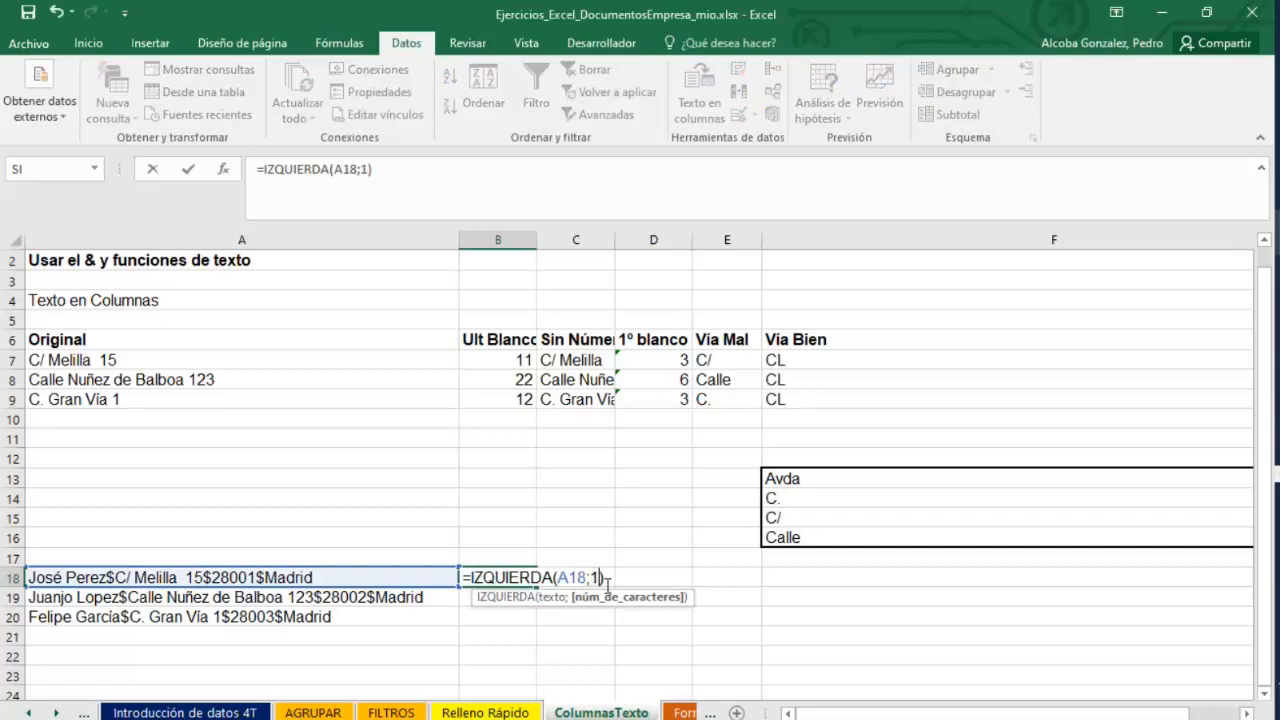
key(Return)
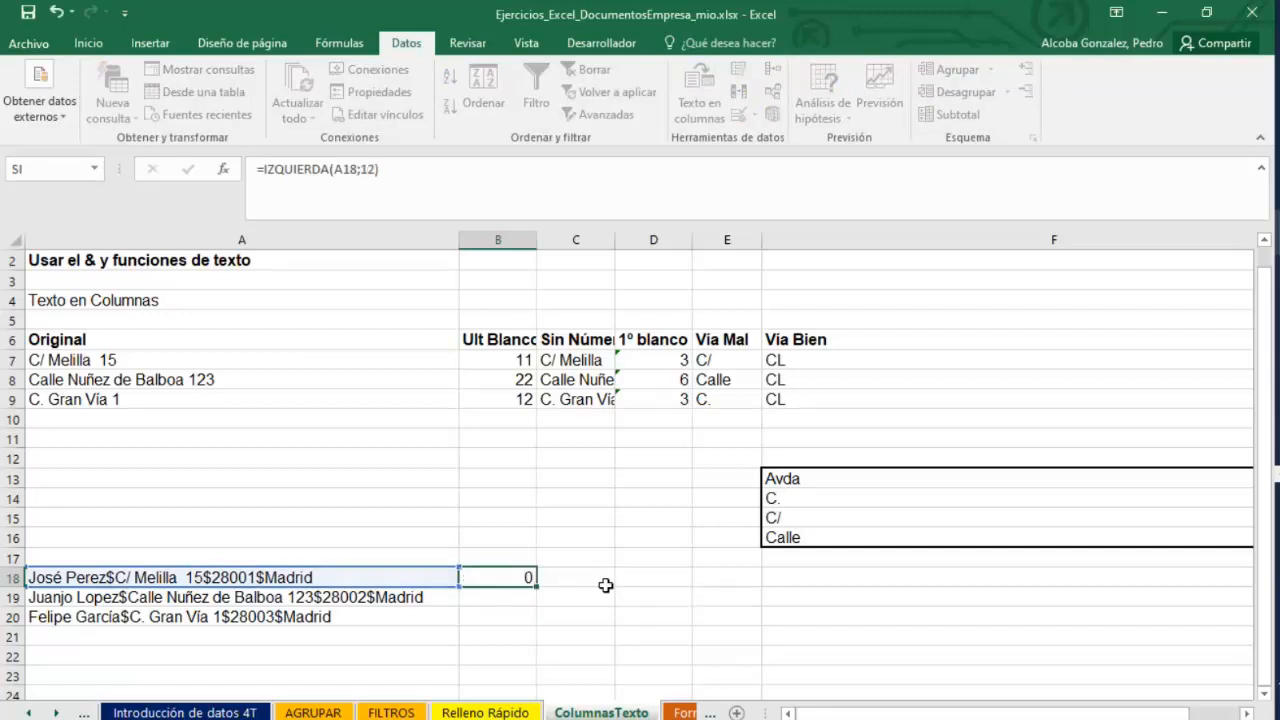
double_click(517, 580)
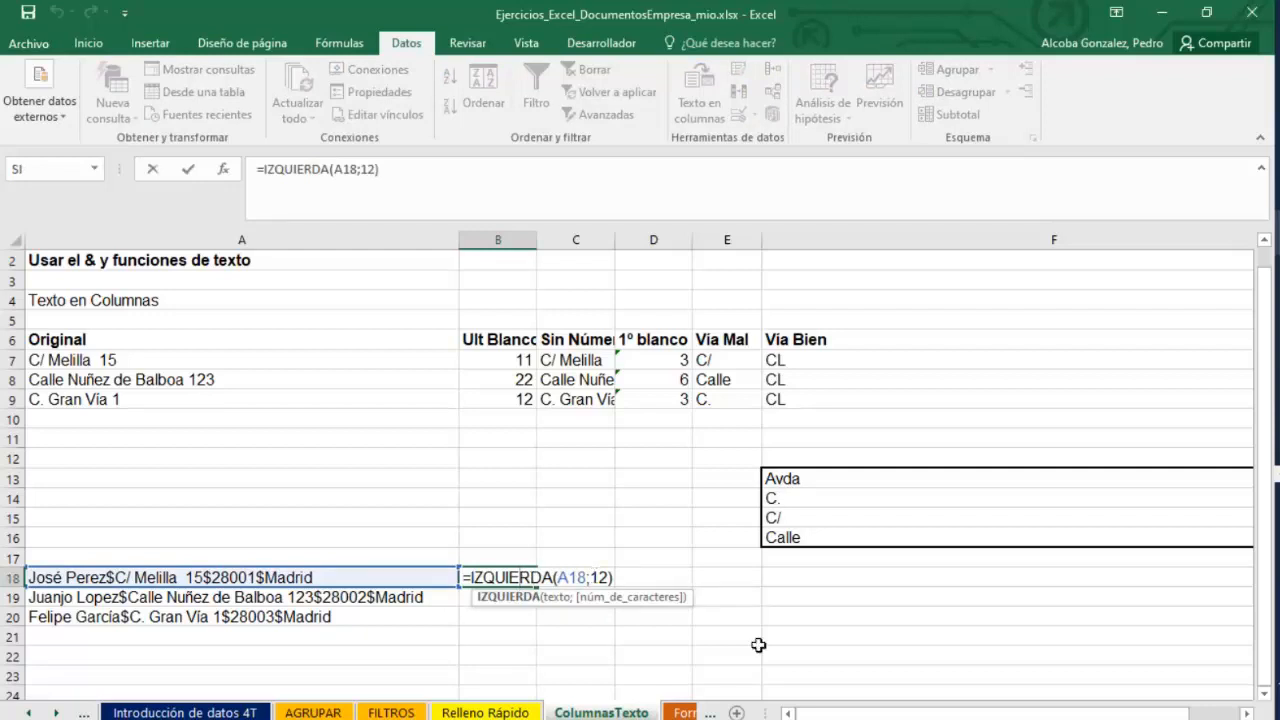
click(318, 479)
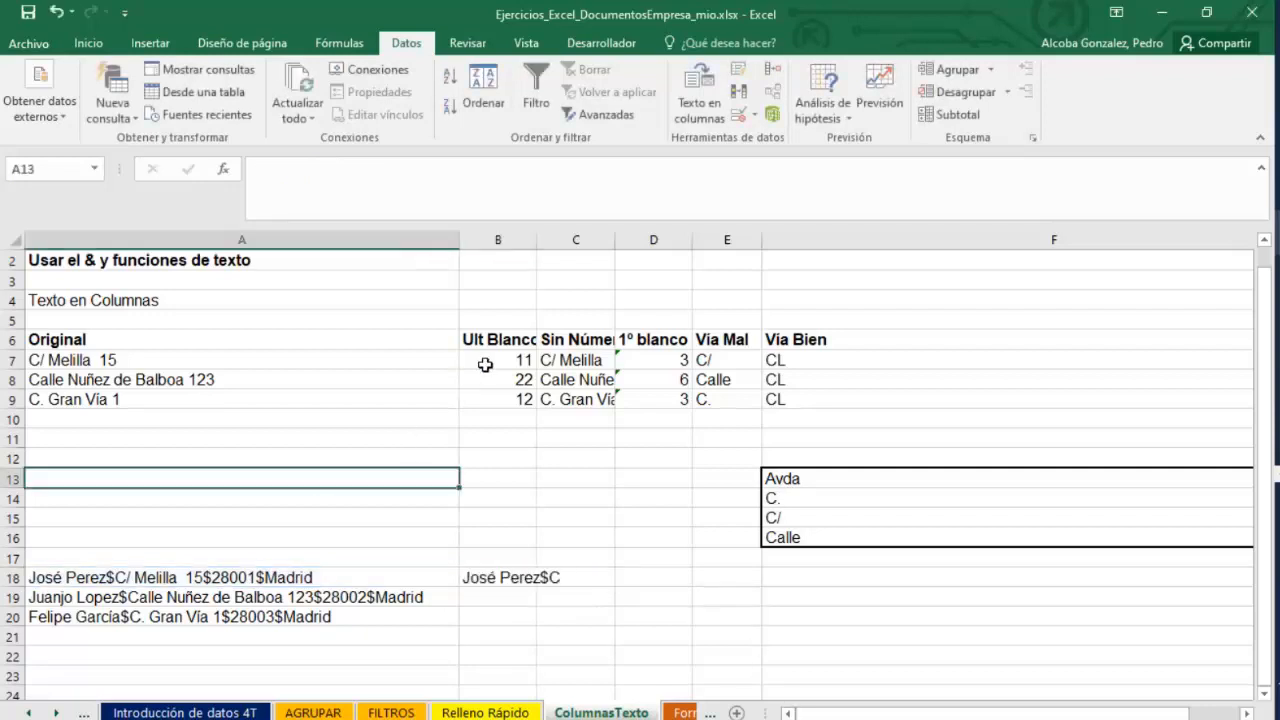
Examine the formulas in C7 and D7 that strip the number and locate the first blank.
click(487, 363)
click(583, 360)
double_click(583, 360)
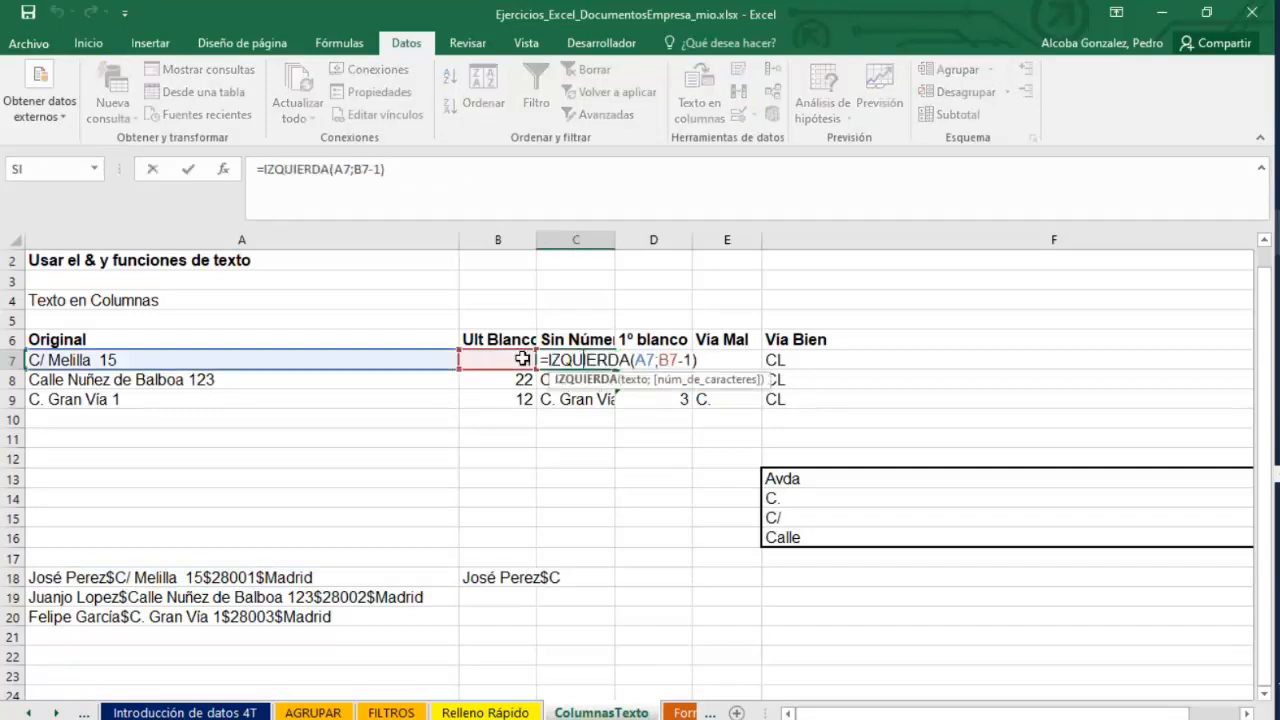
key(Escape)
double_click(651, 360)
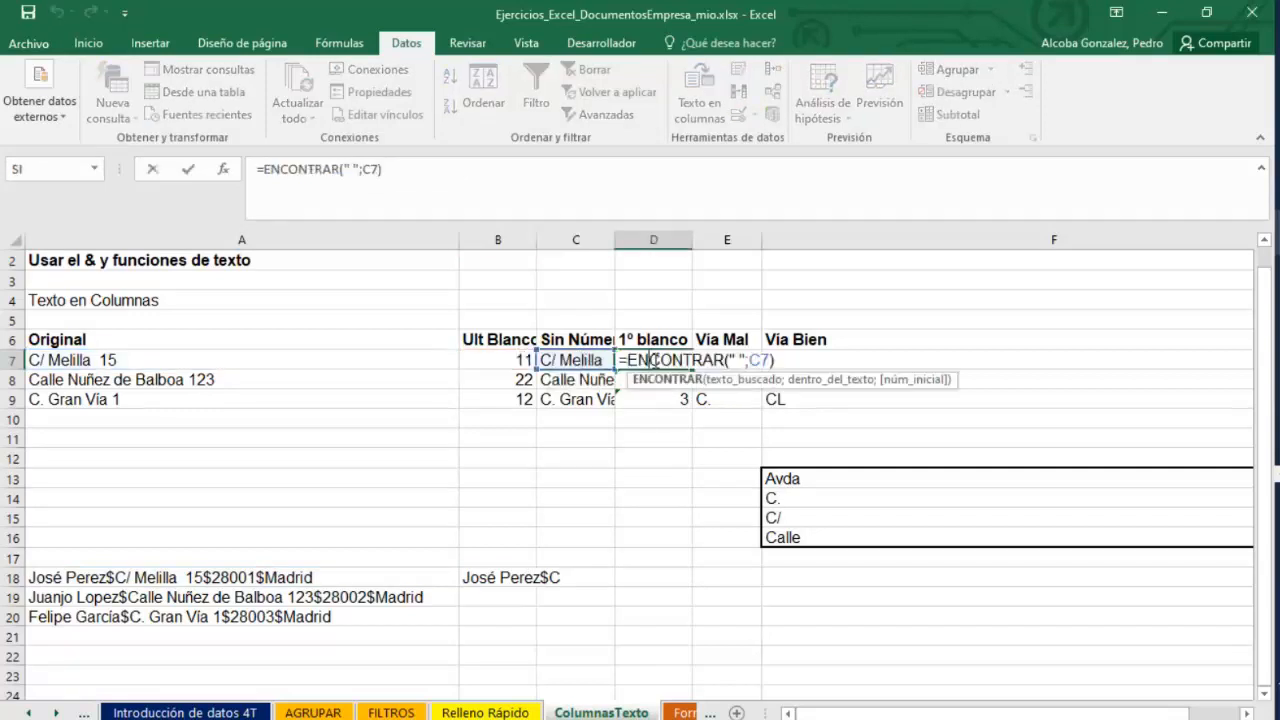
key(Escape)
click(575, 362)
double_click(575, 362)
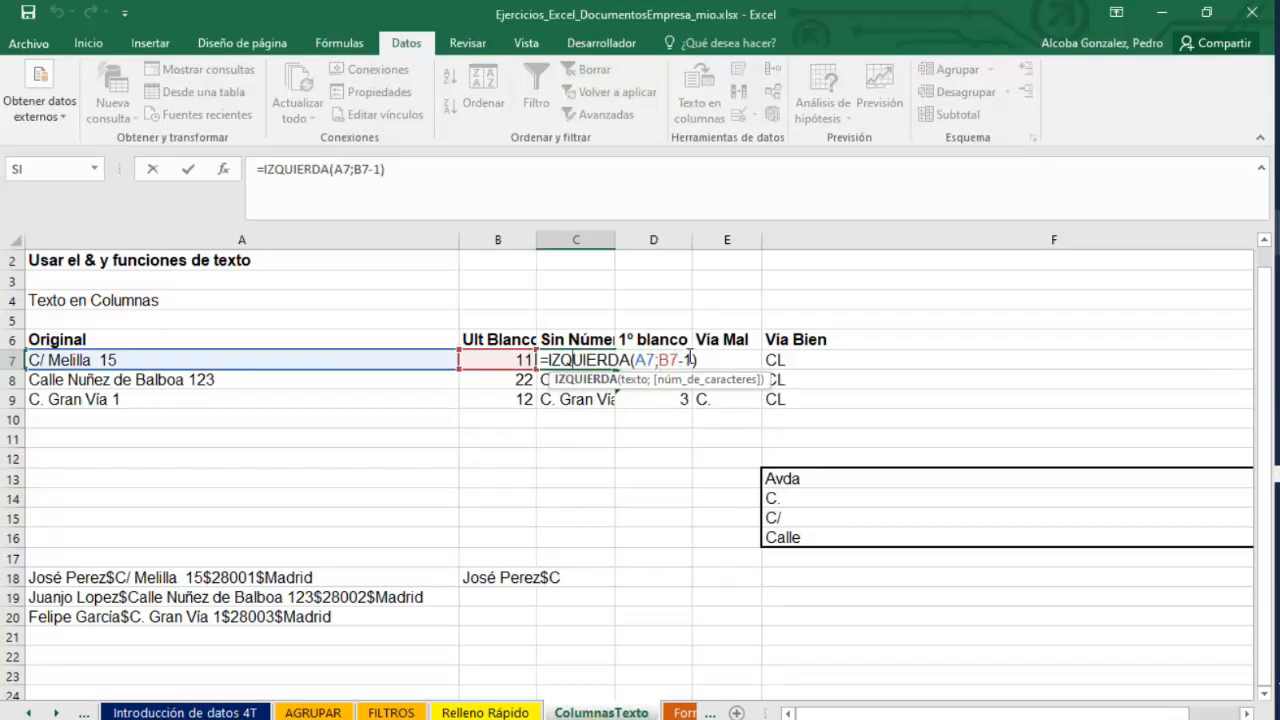
key(Escape)
double_click(575, 357)
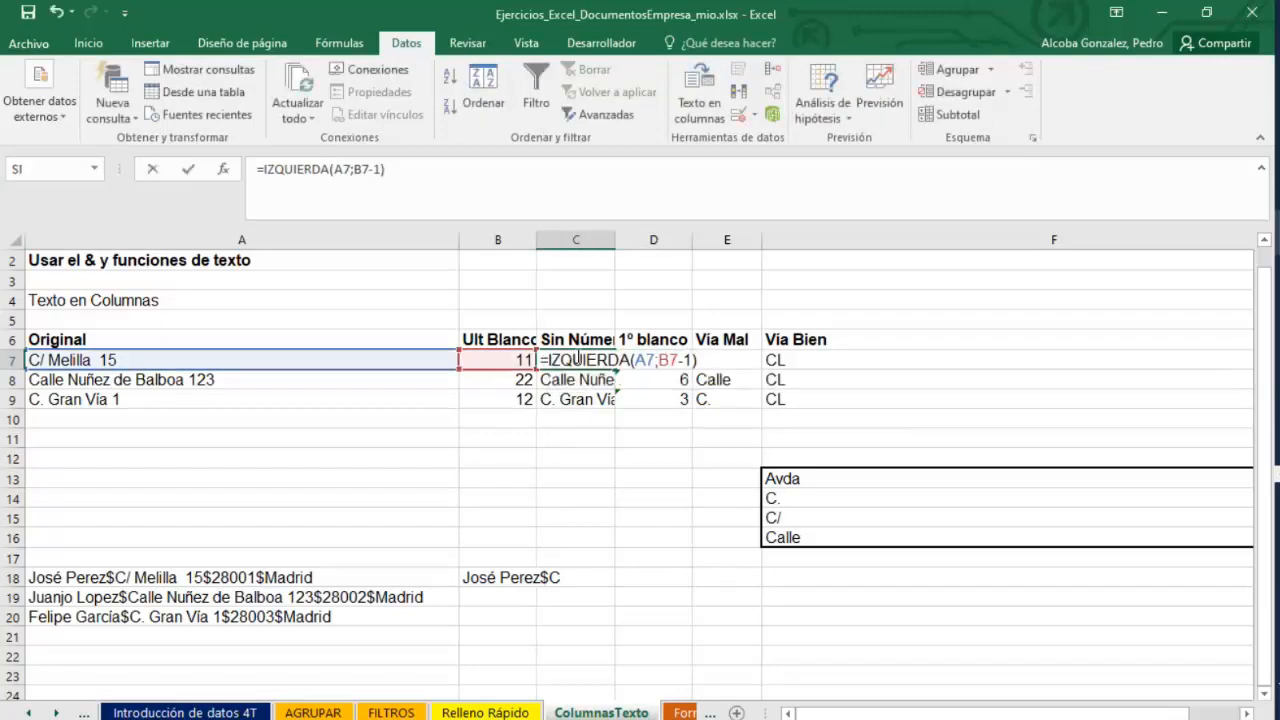
key(Escape)
Autofit column C's width to show the full Sin Número entries.
click(586, 443)
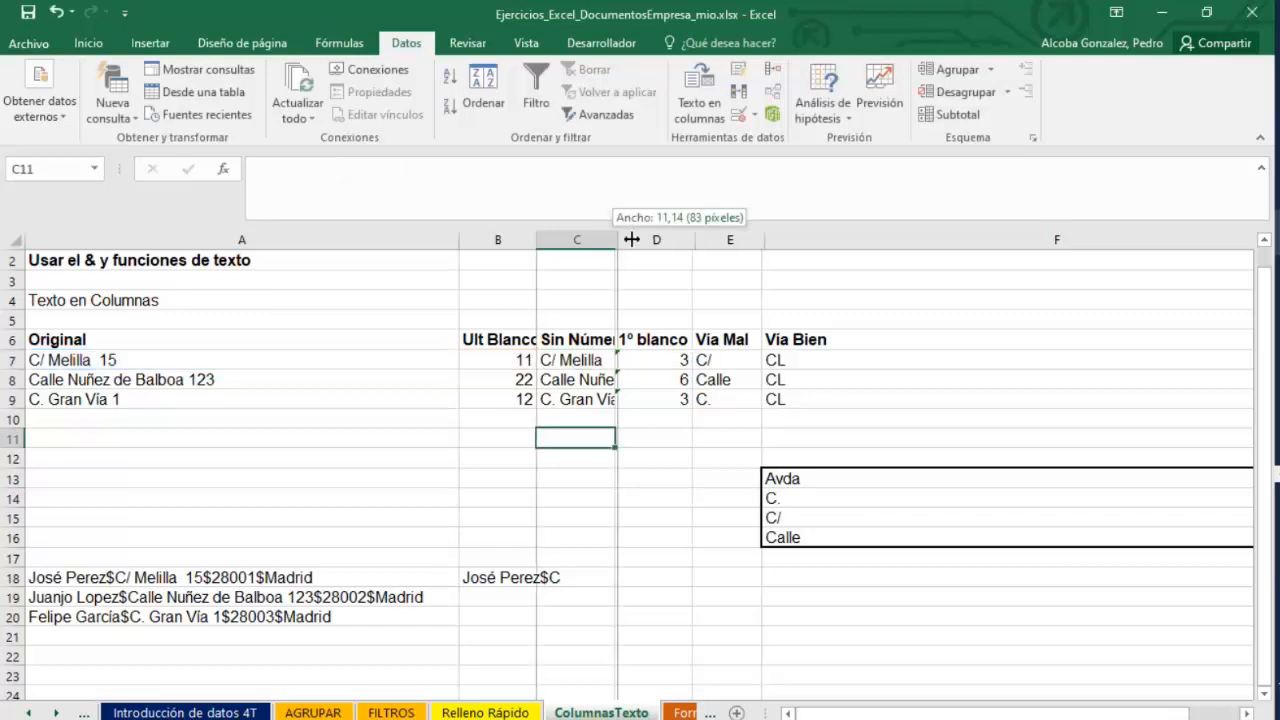
double_click(615, 240)
click(629, 362)
double_click(629, 362)
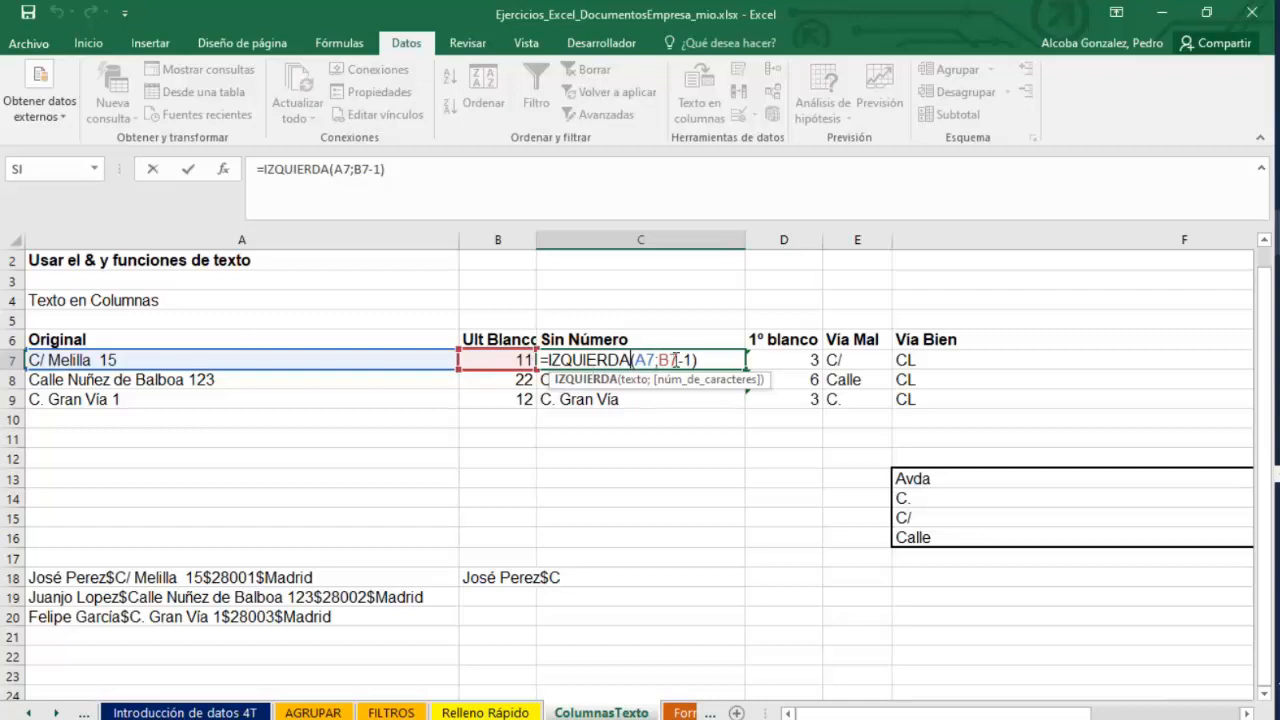
Review the ENCONTRAR formula in B7 and the IZQUIERDA formula in C7.
click(500, 361)
double_click(495, 358)
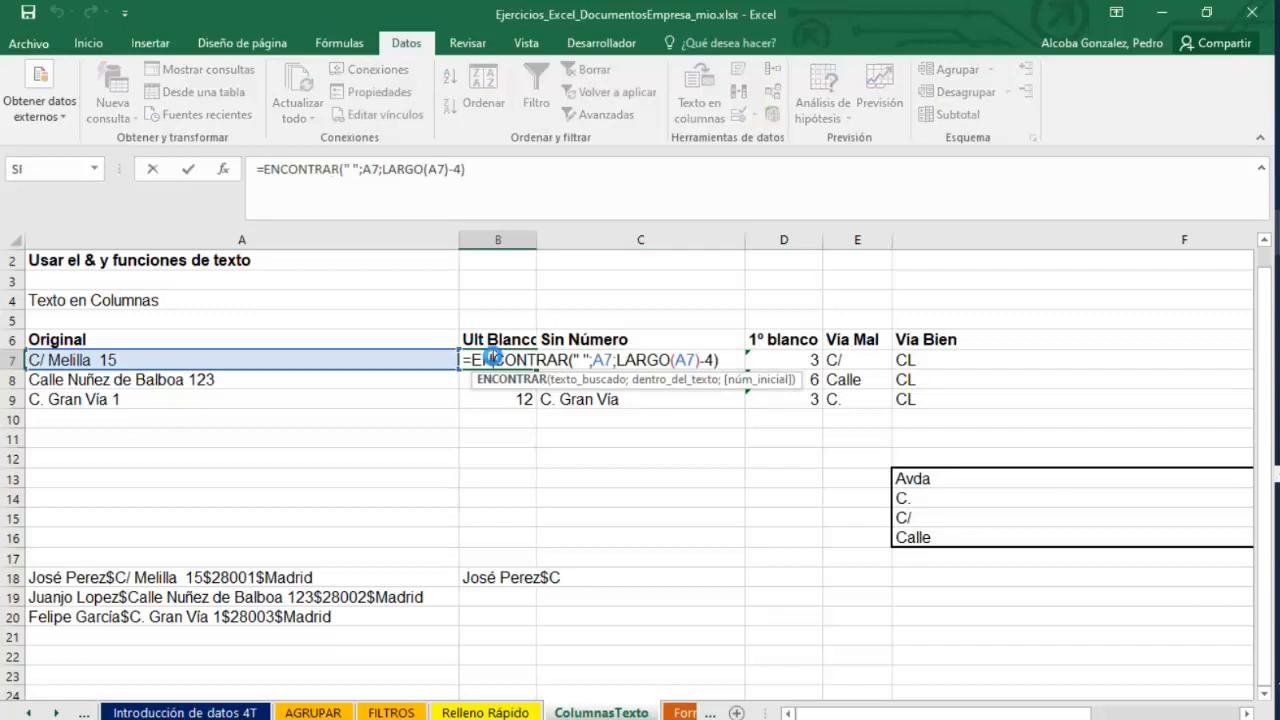
key(Return)
double_click(591, 358)
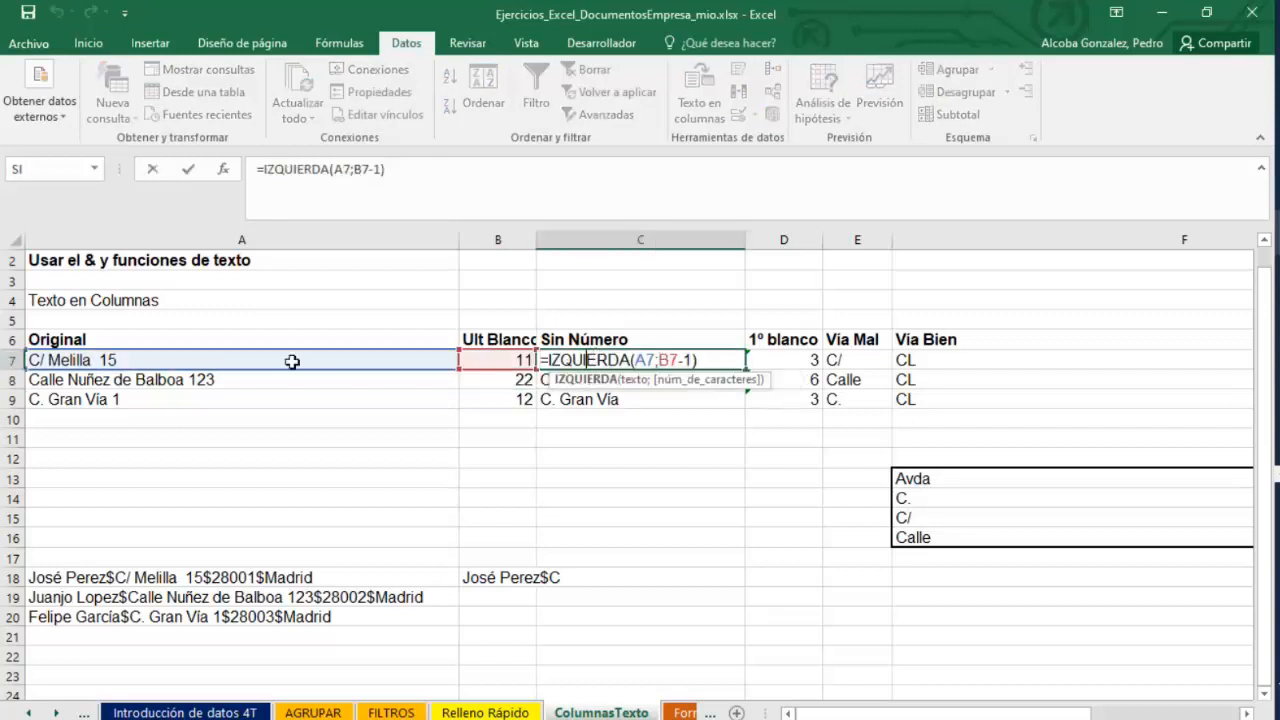
key(Return)
double_click(562, 358)
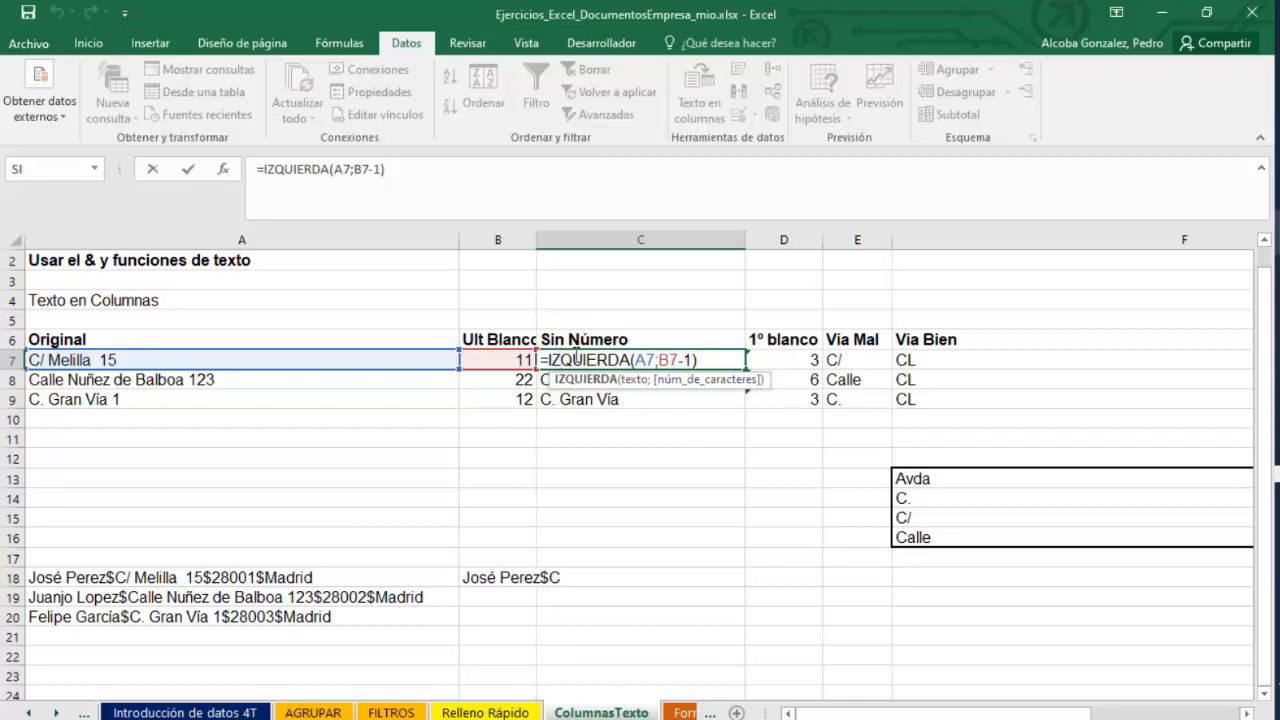
key(Return)
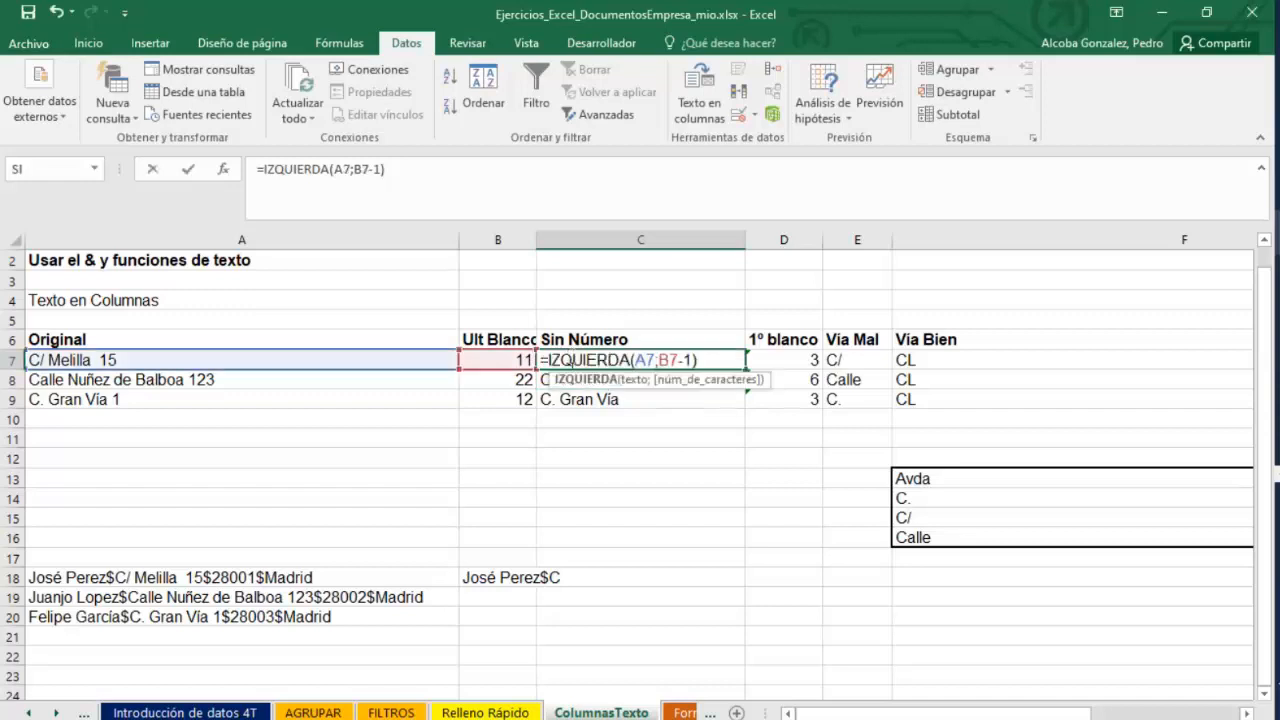
Review the formulas in C8, C7 and D7 and the Vía Mal header.
key(Return)
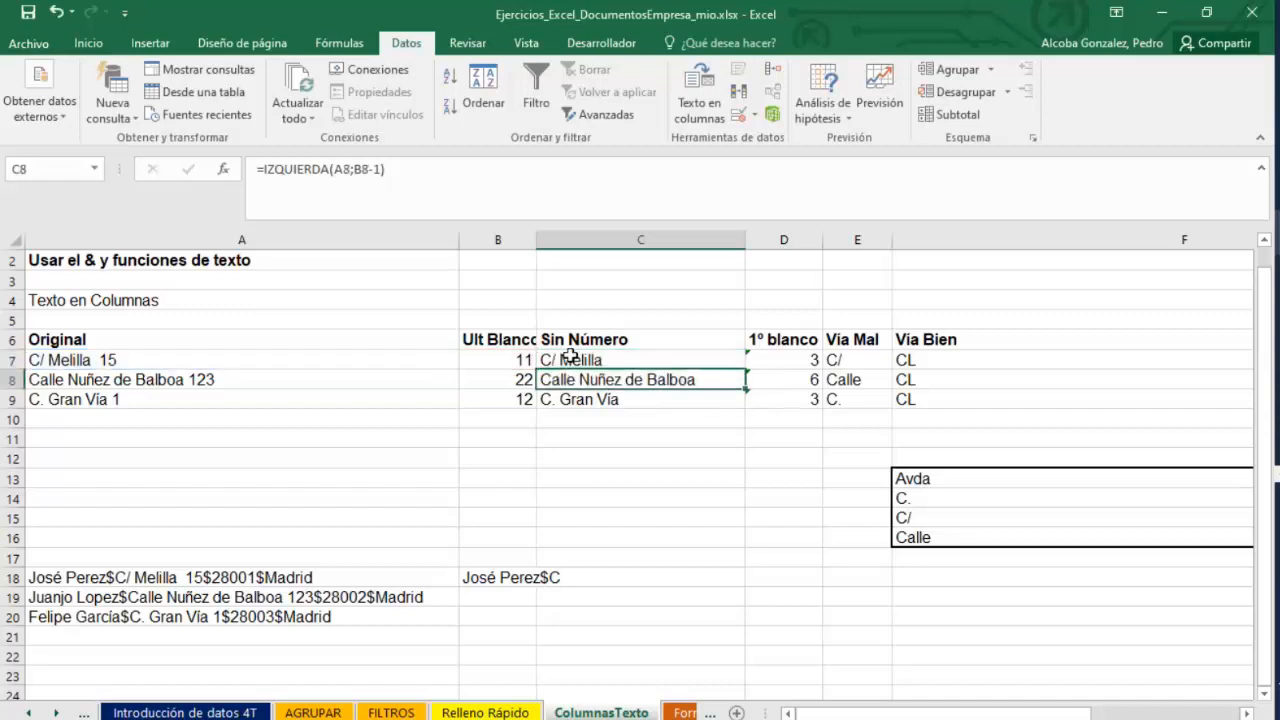
double_click(583, 378)
key(Return)
double_click(589, 358)
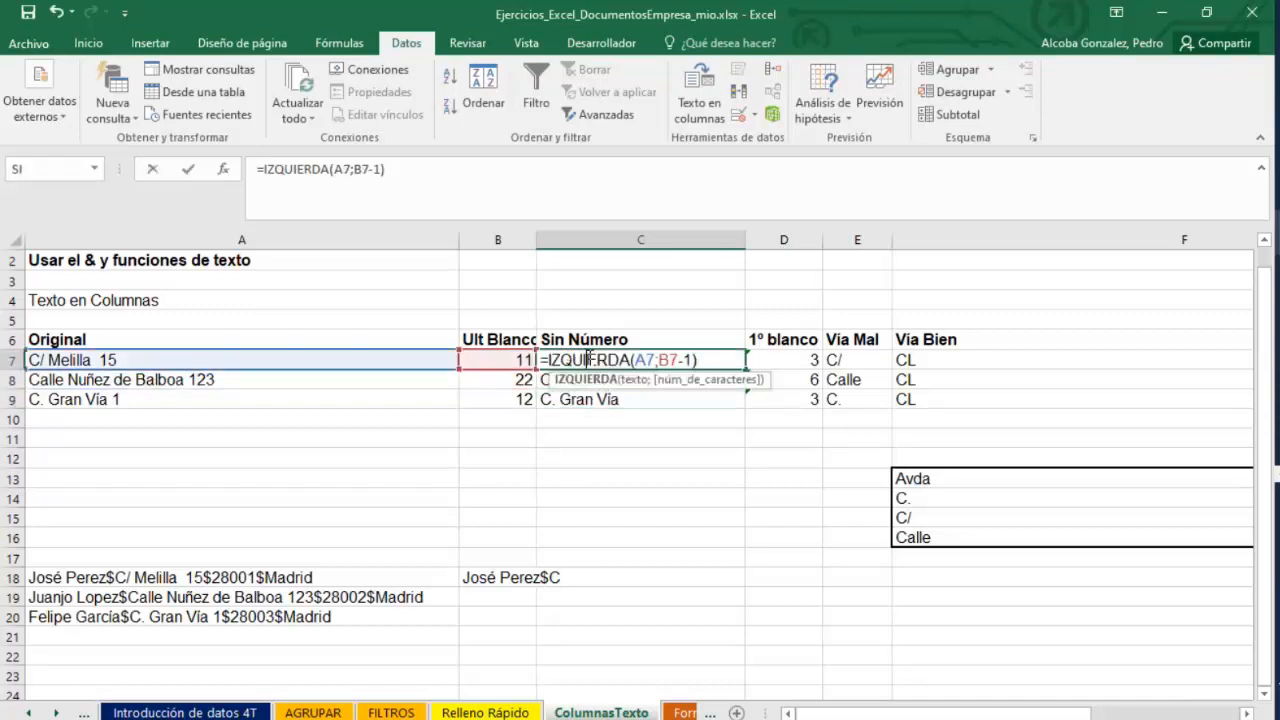
key(Return)
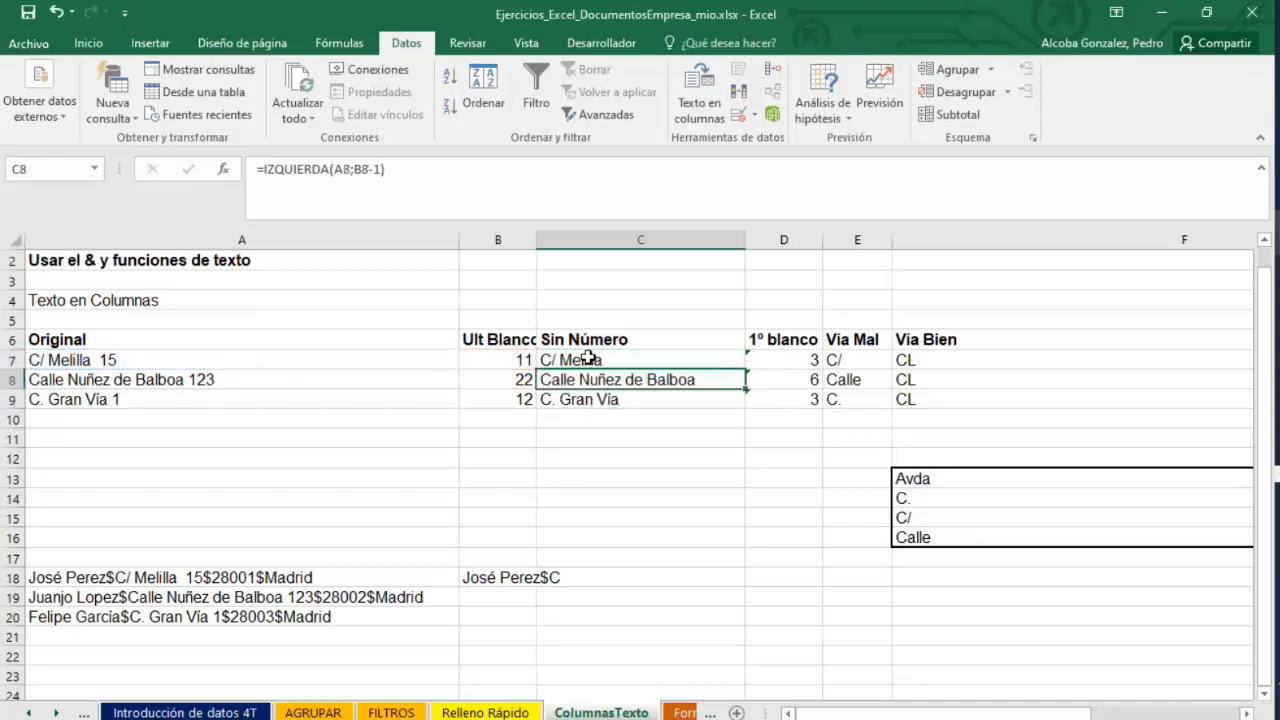
click(588, 358)
click(792, 358)
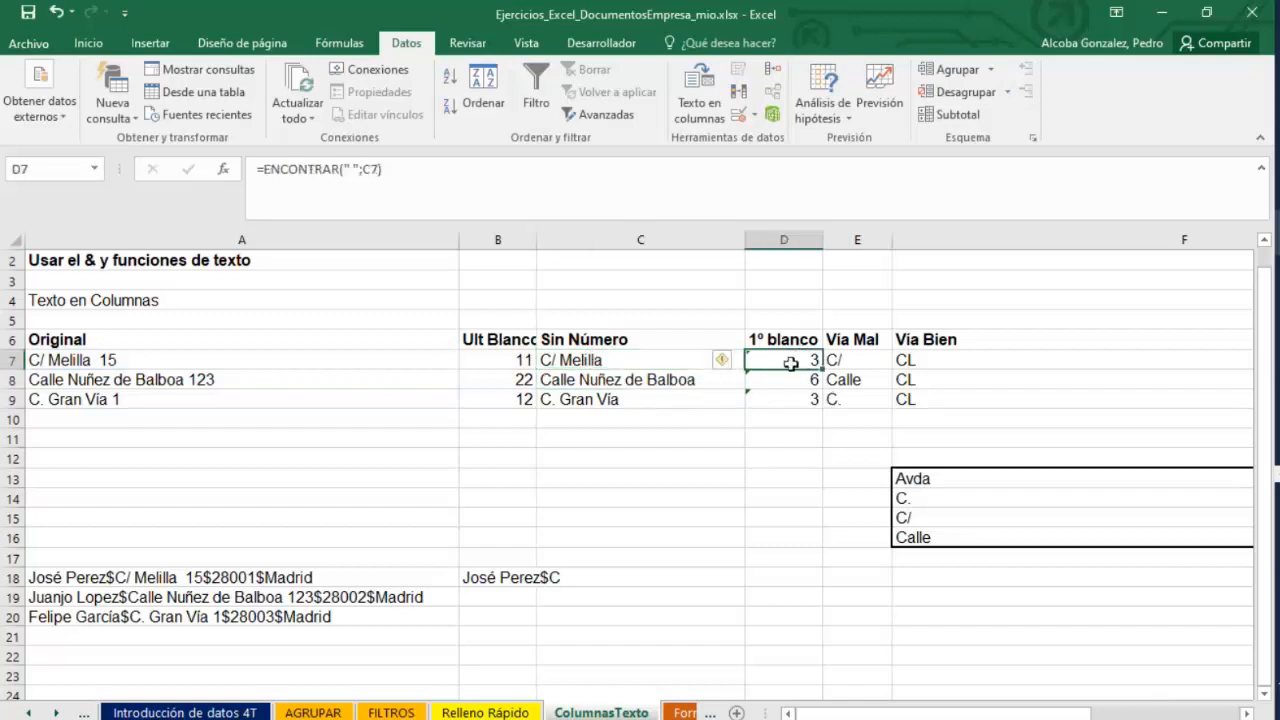
click(854, 348)
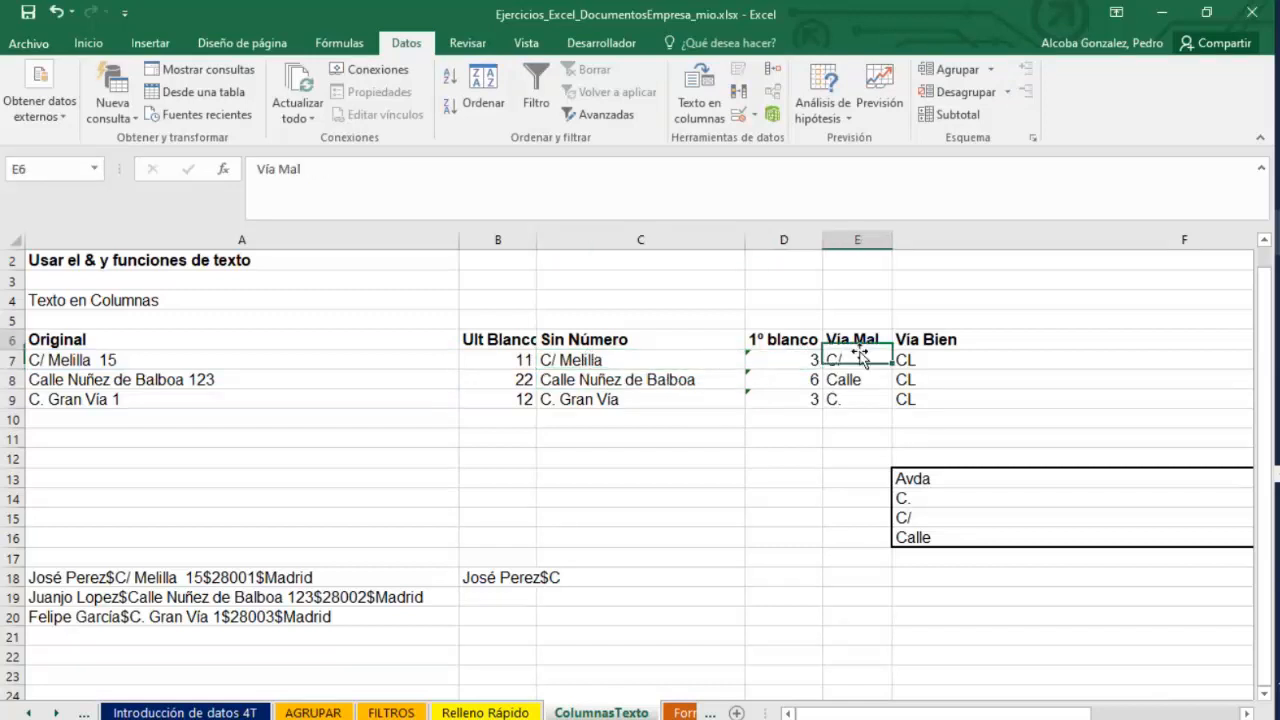
Examine the IZQUIERDA formulas in E7 and E8 that extract the street type, then select E7:E9.
double_click(857, 362)
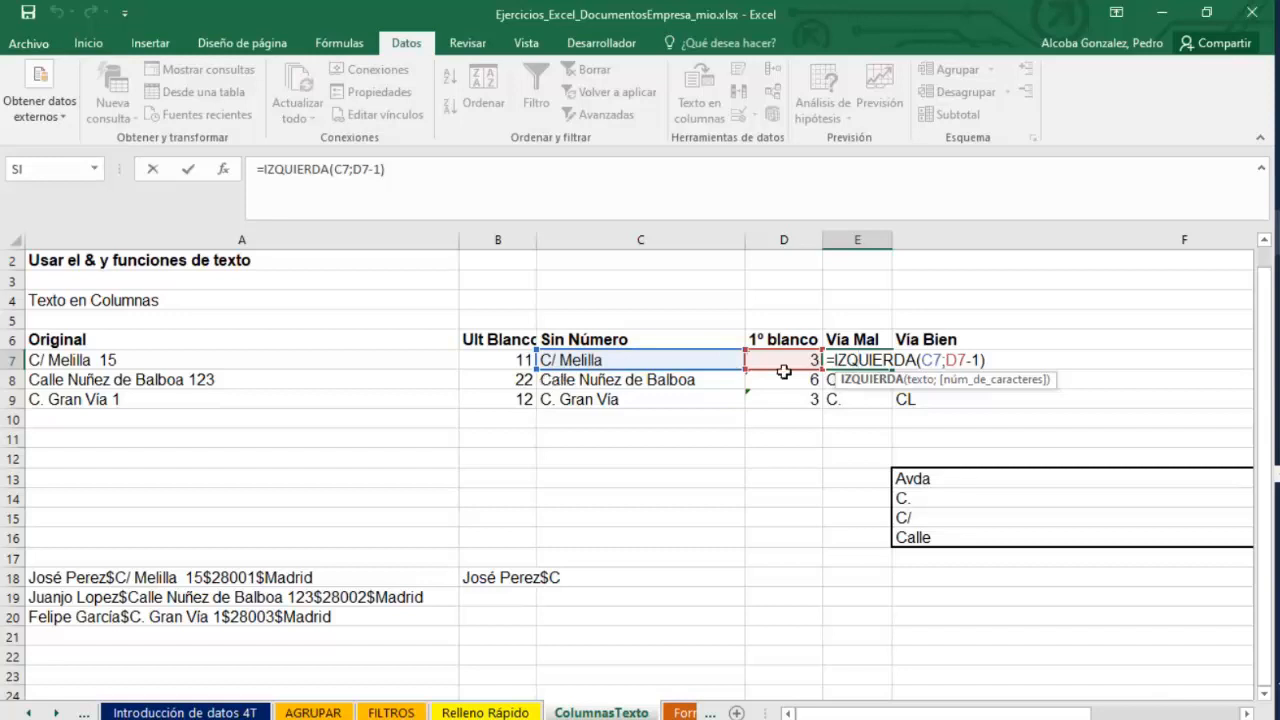
key(Return)
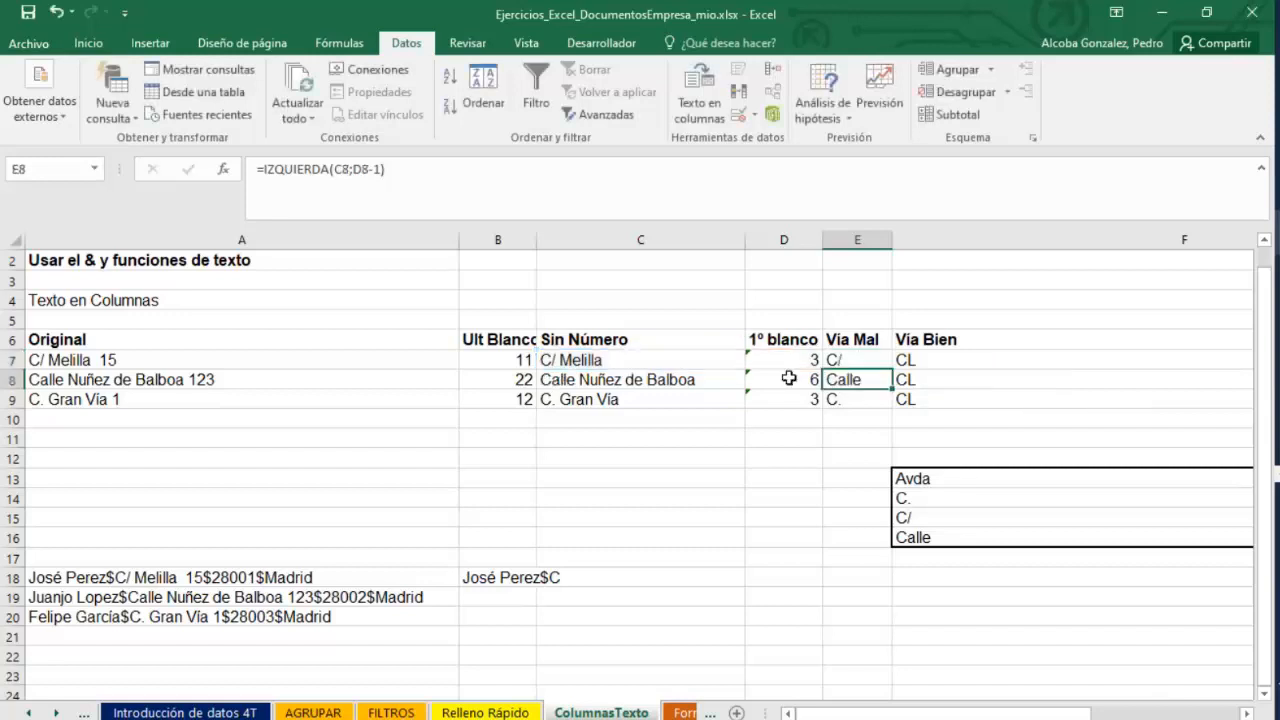
double_click(863, 385)
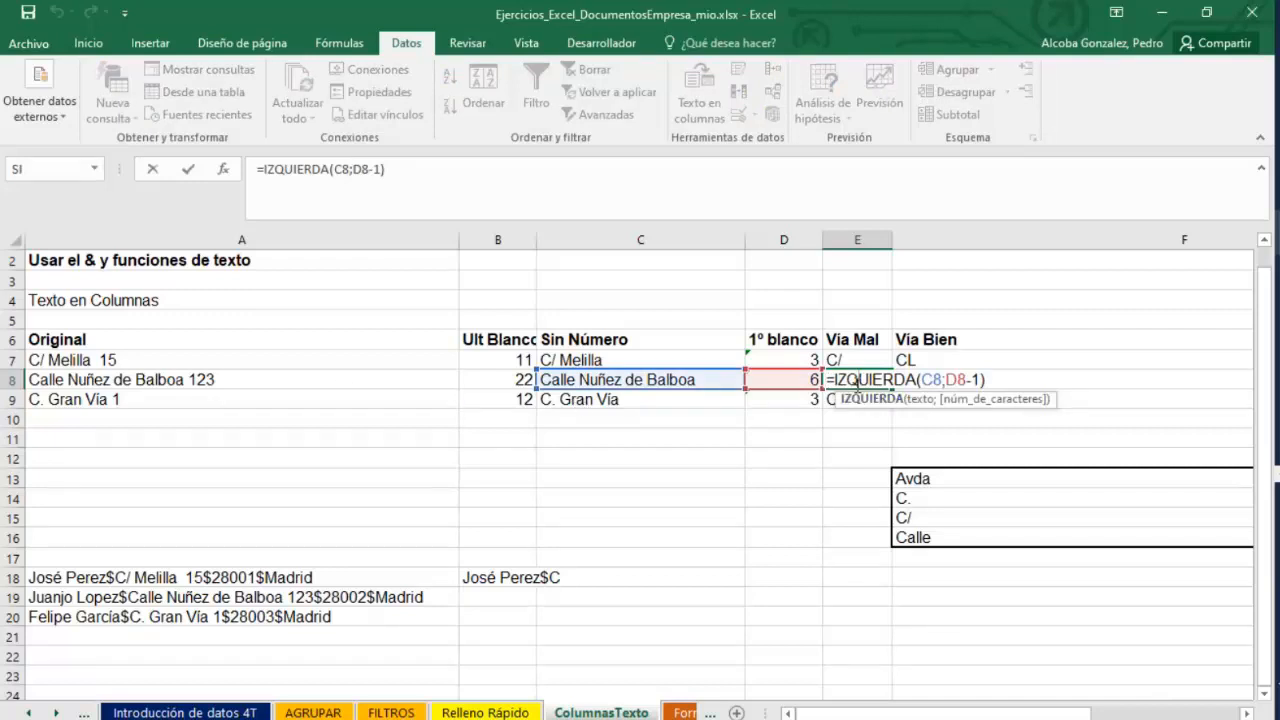
key(Return)
drag(857, 362, 861, 399)
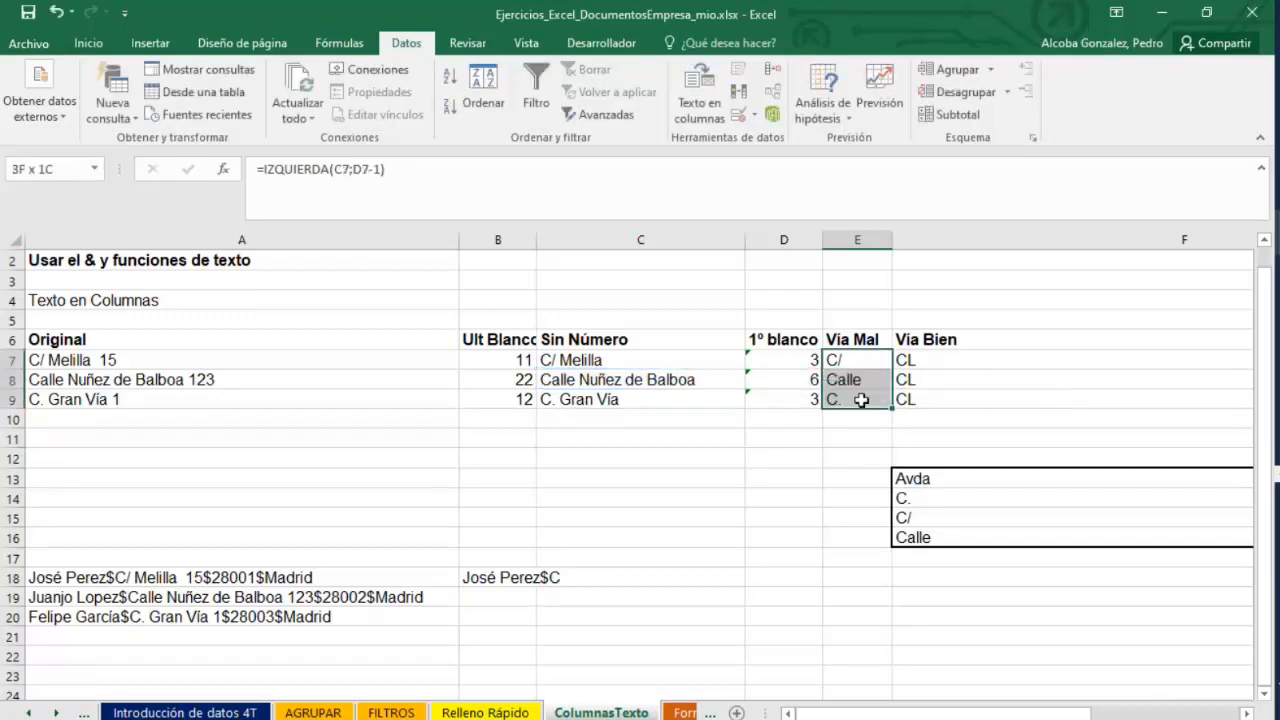
Inspect the street-type lookup table in F13:G16.
scroll(968, 653, right, 5)
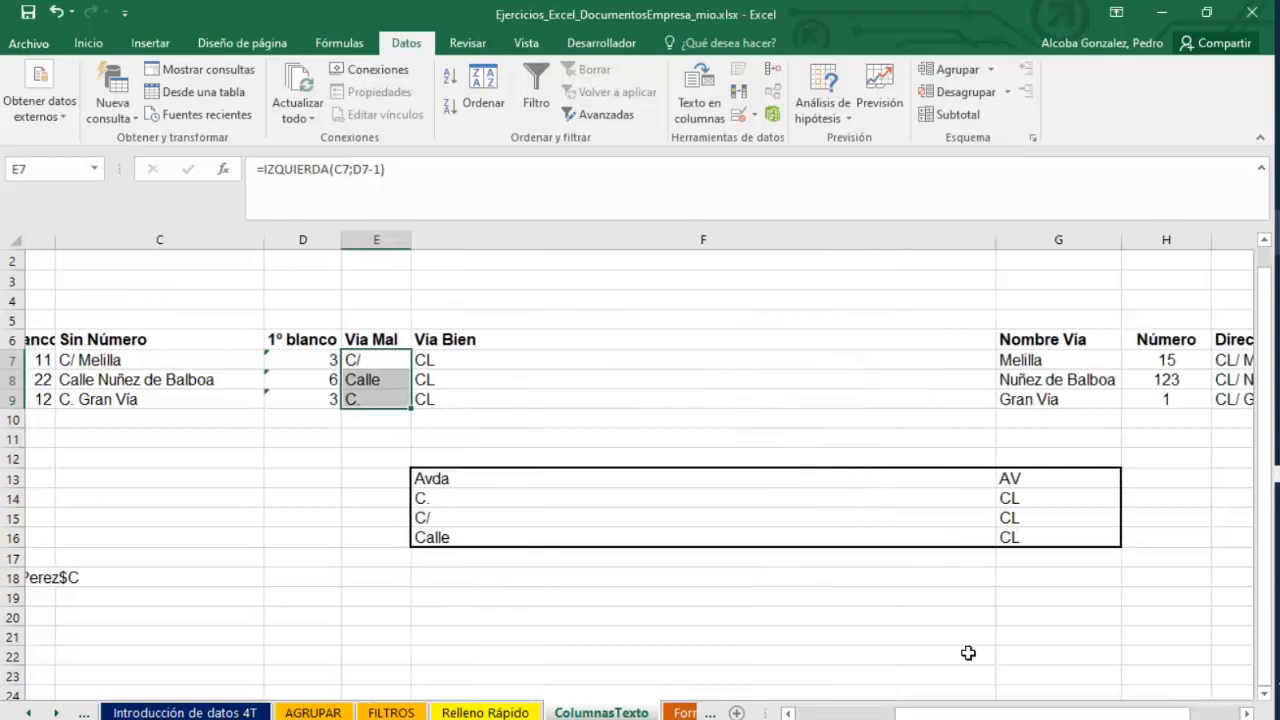
scroll(968, 653, right, 1)
click(1046, 477)
double_click(543, 480)
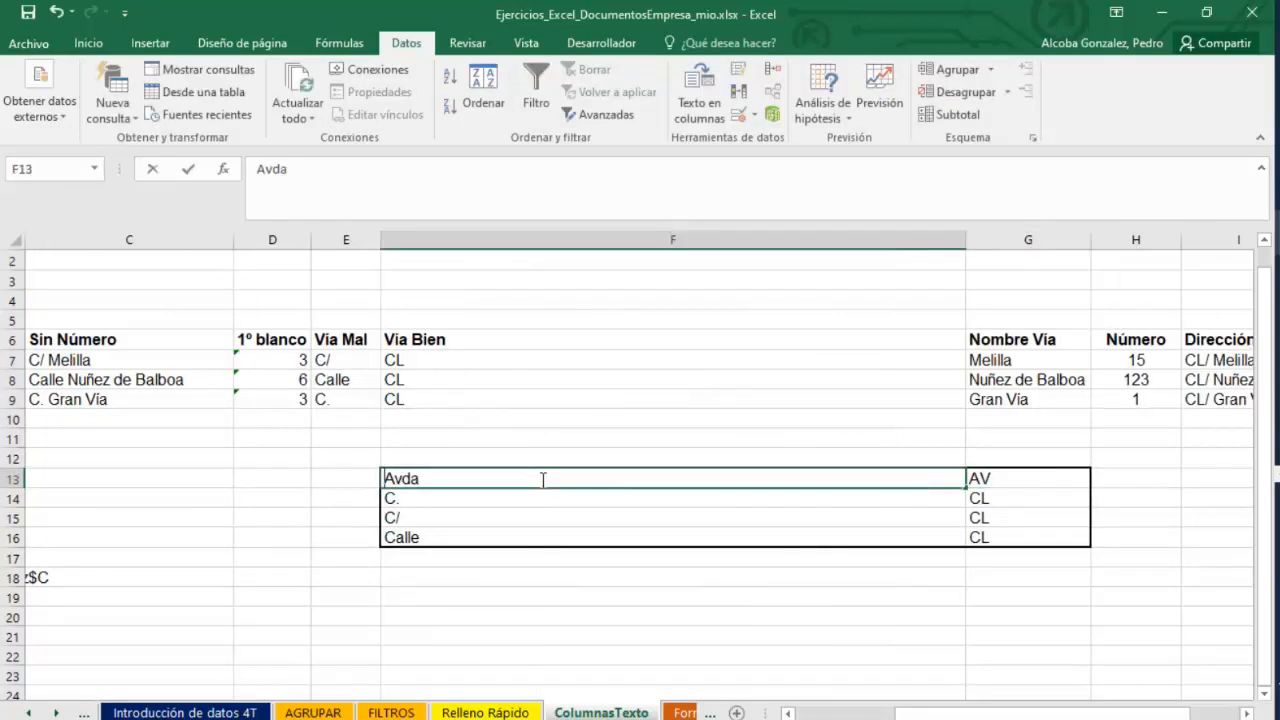
click(1006, 479)
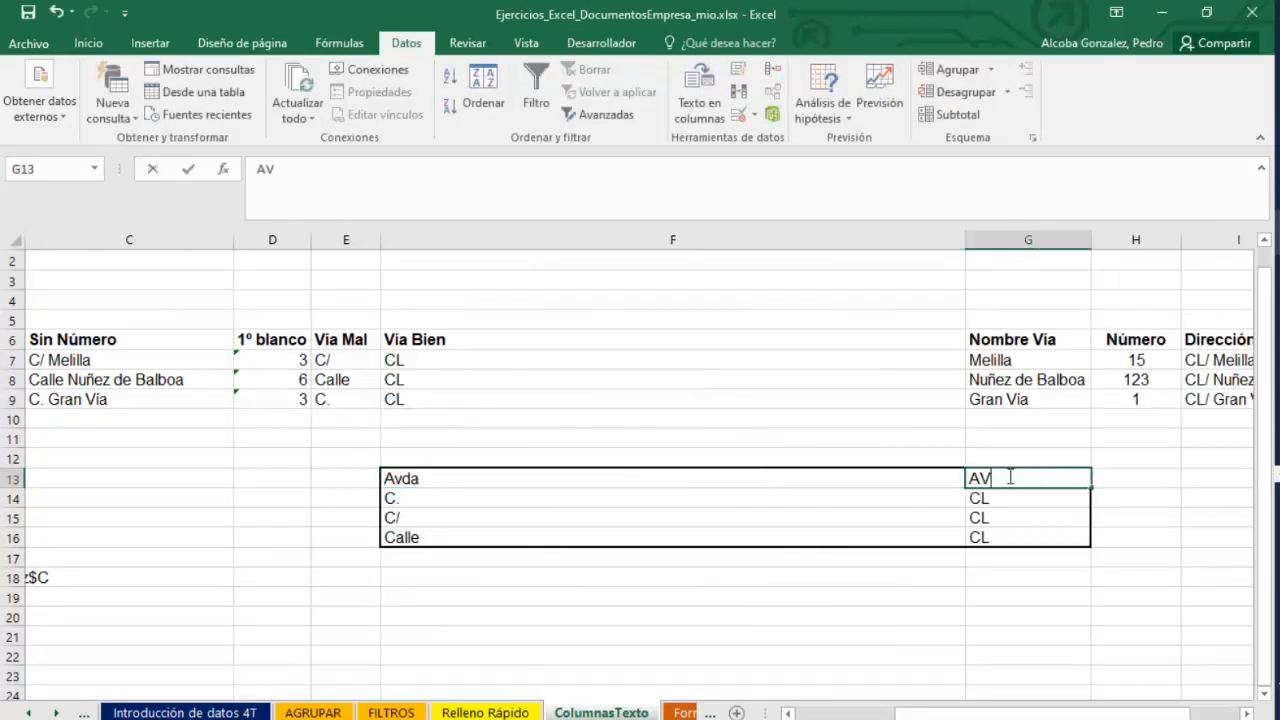
Examine the BUSCARV formulas in F7 and F8 that look up the street type in F13:G16.
double_click(398, 355)
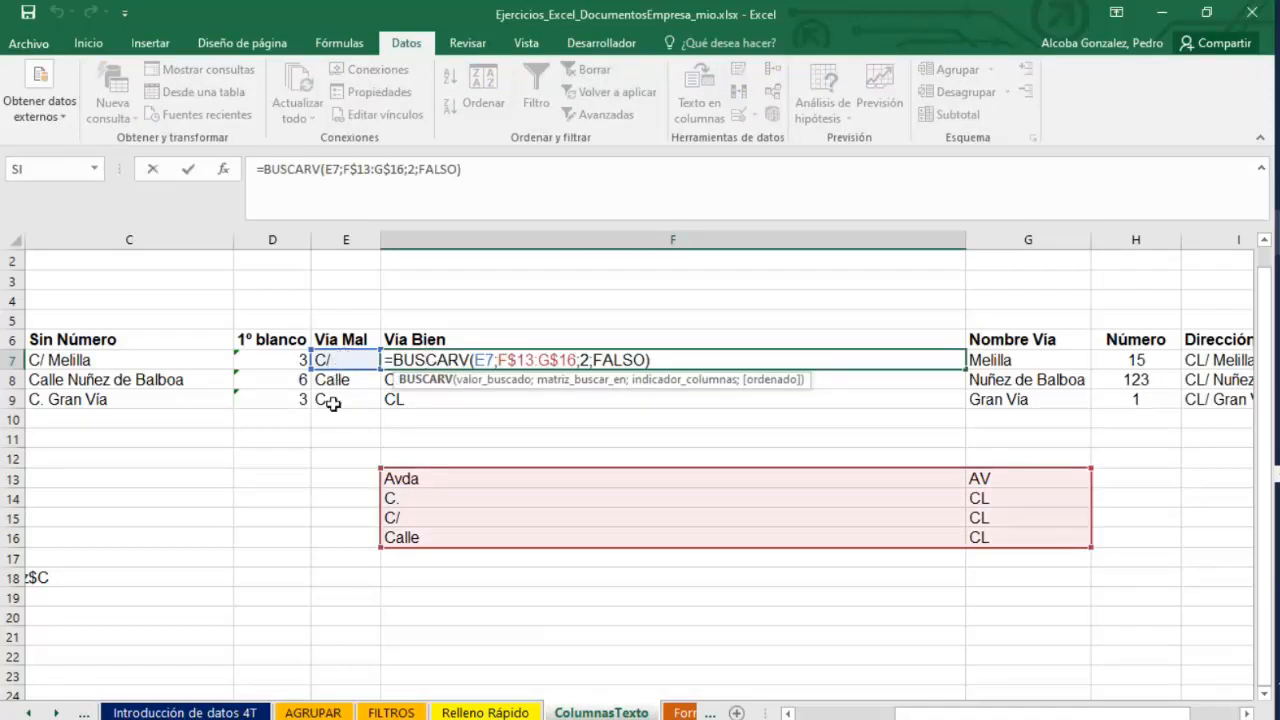
drag(985, 535, 580, 480)
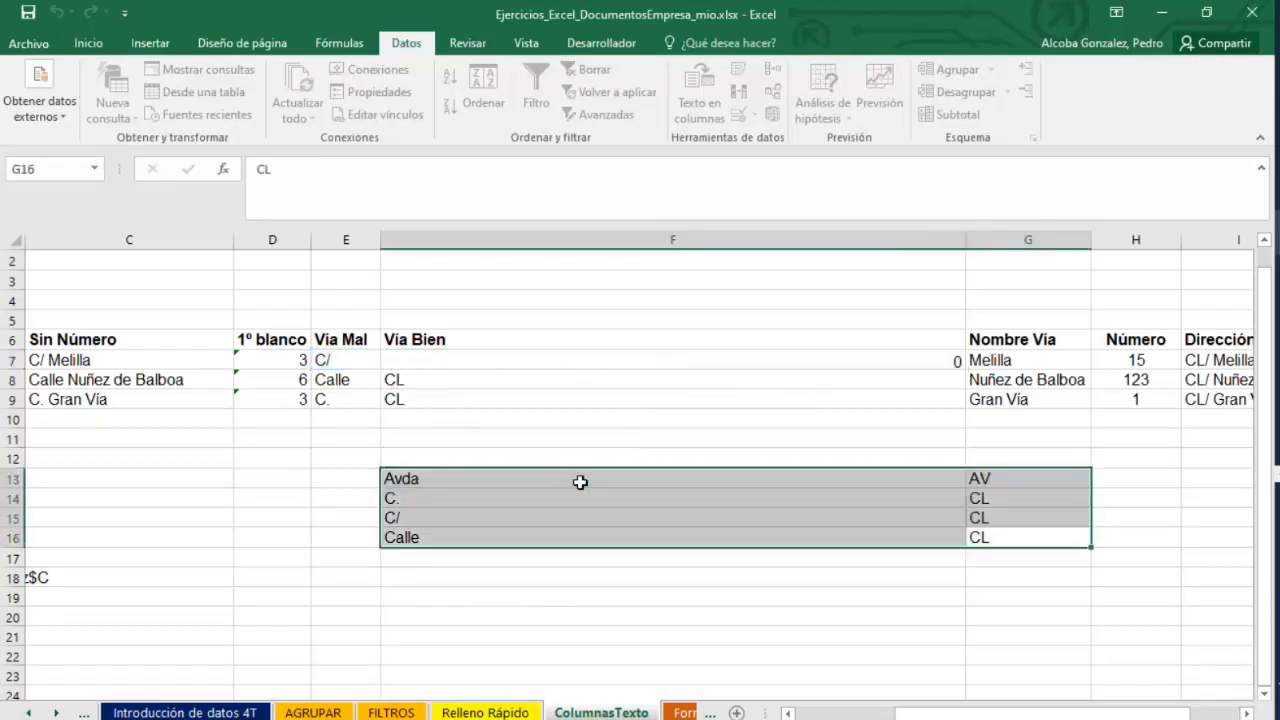
click(435, 360)
double_click(435, 360)
key(Return)
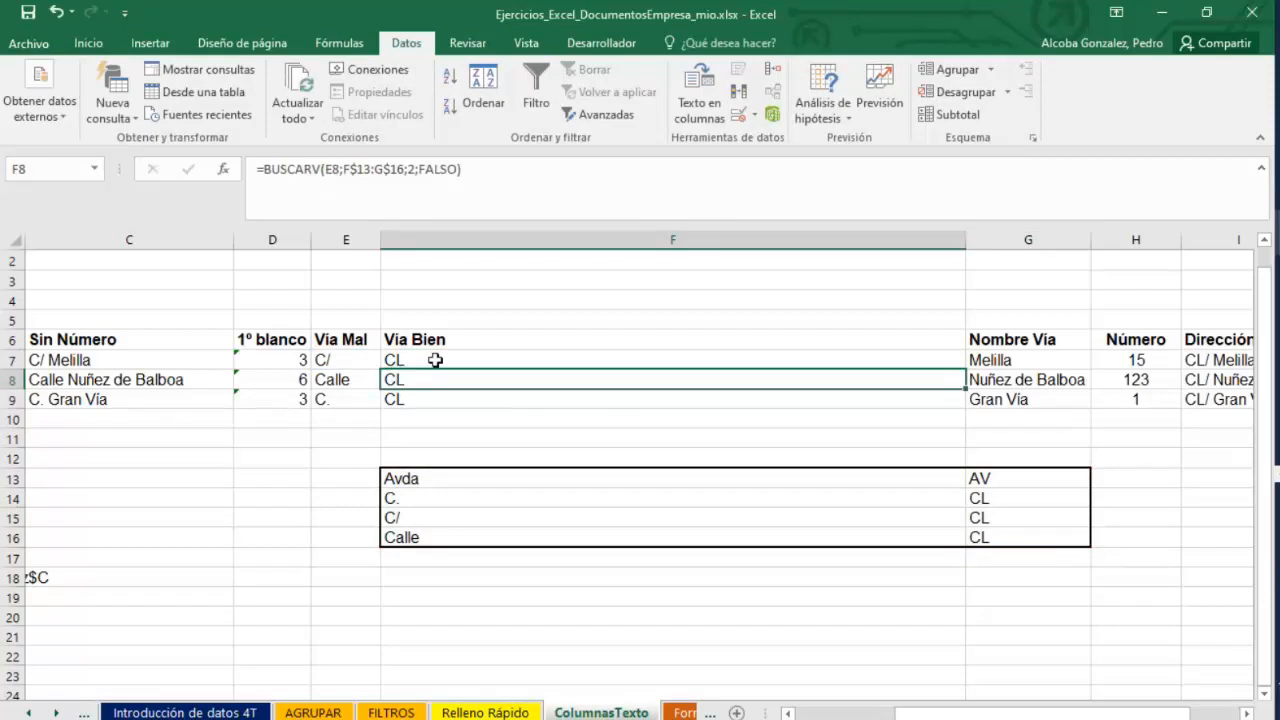
click(654, 622)
scroll(872, 716, left, 3)
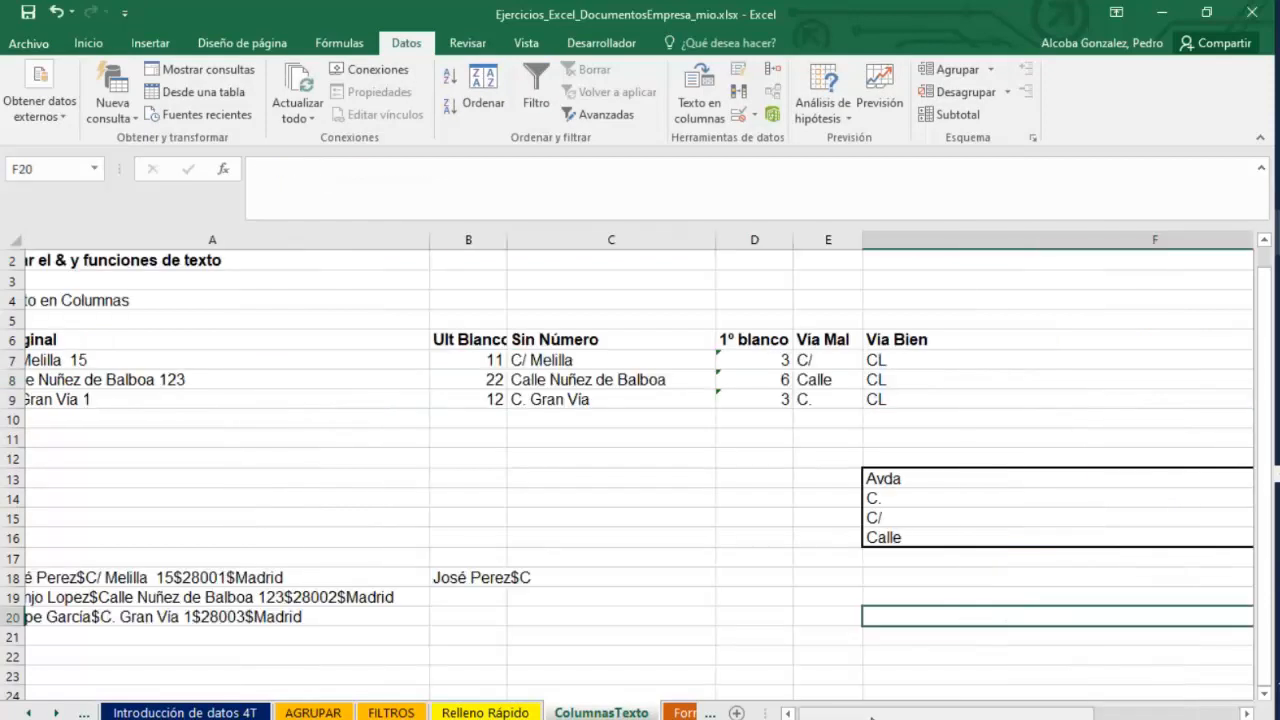
Clear the IZQUIERDA formula from cell B18.
click(558, 561)
click(484, 574)
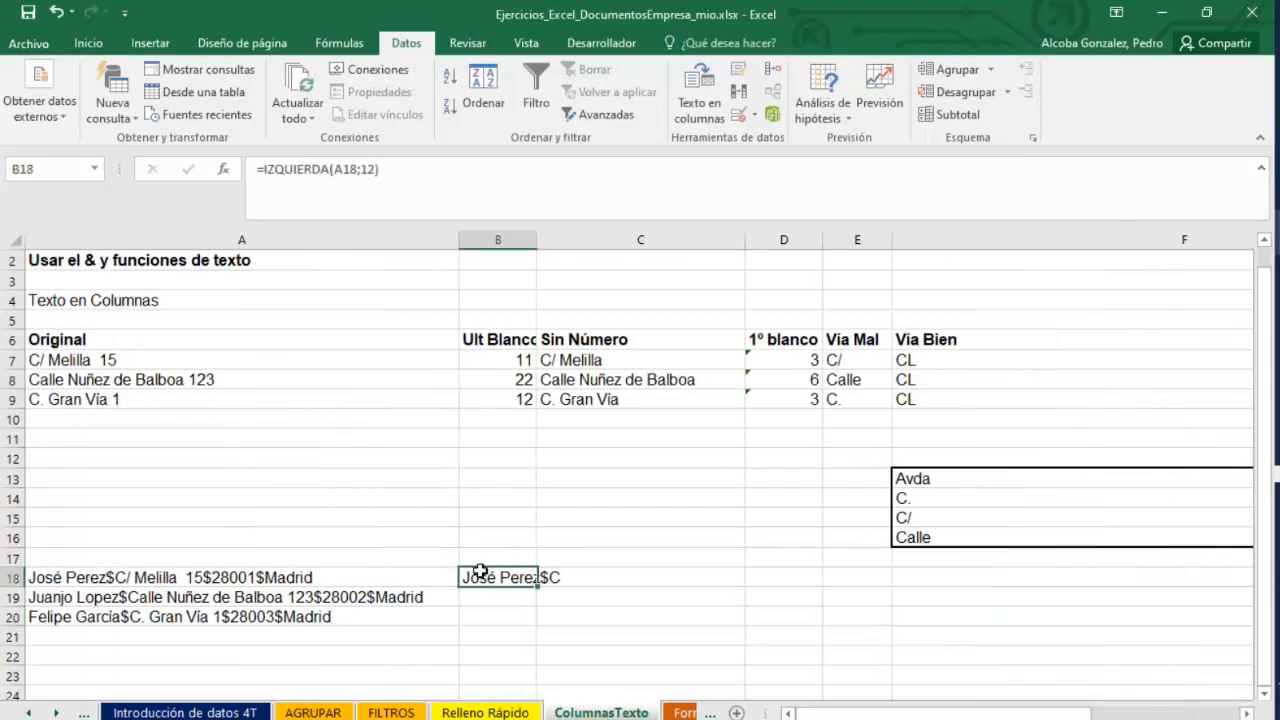
double_click(499, 578)
drag(612, 580, 440, 572)
key(Delete)
click(528, 635)
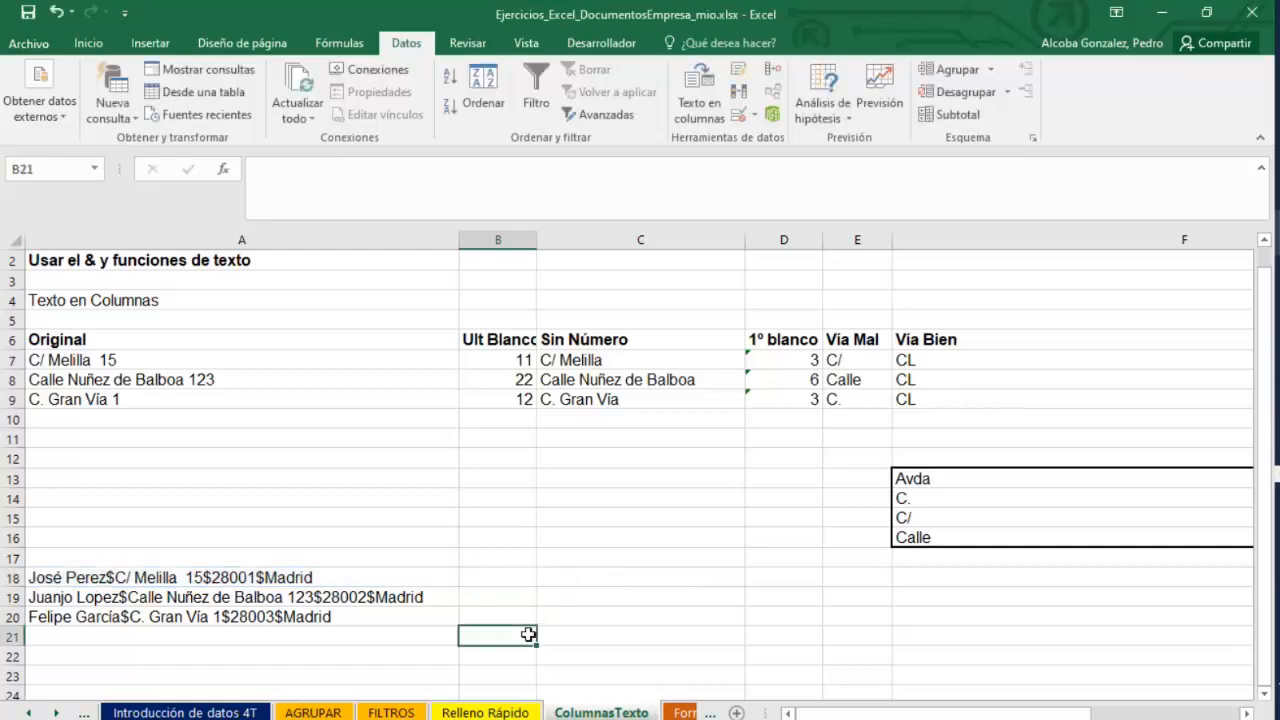
Switch to the presentation and review the text functions slide, then return to the workbook.
click(297, 437)
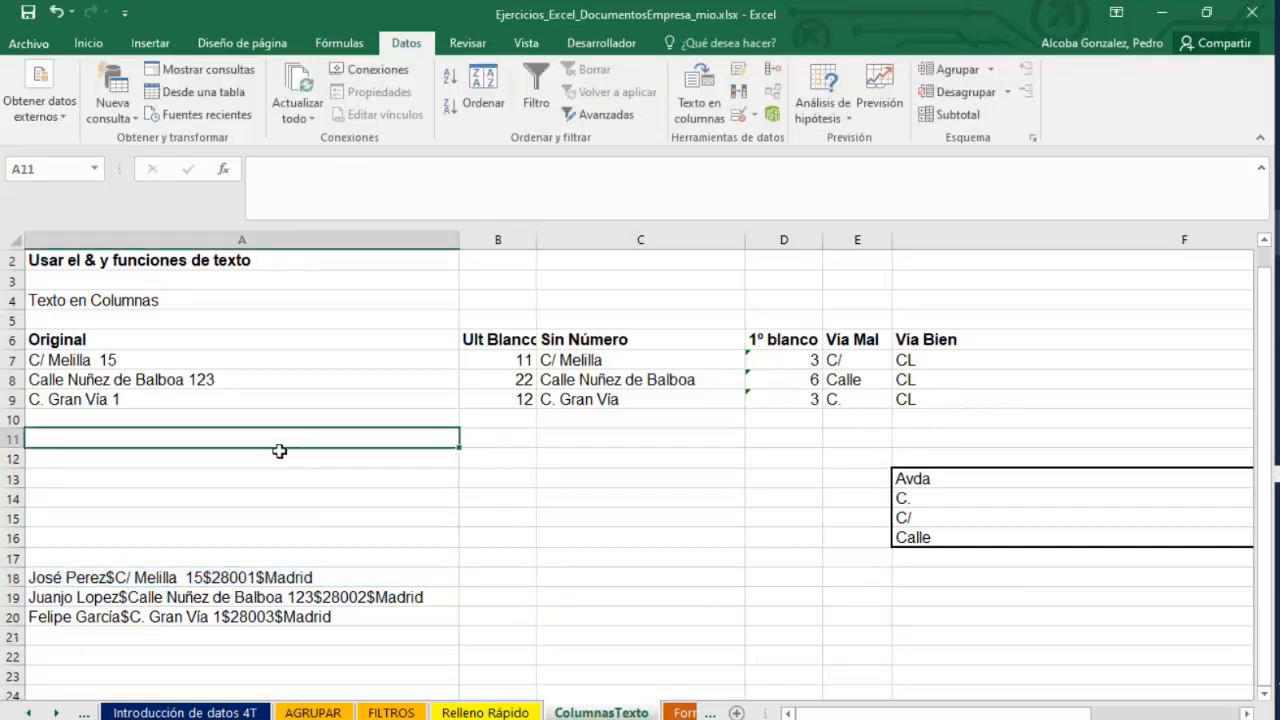
click(1151, 408)
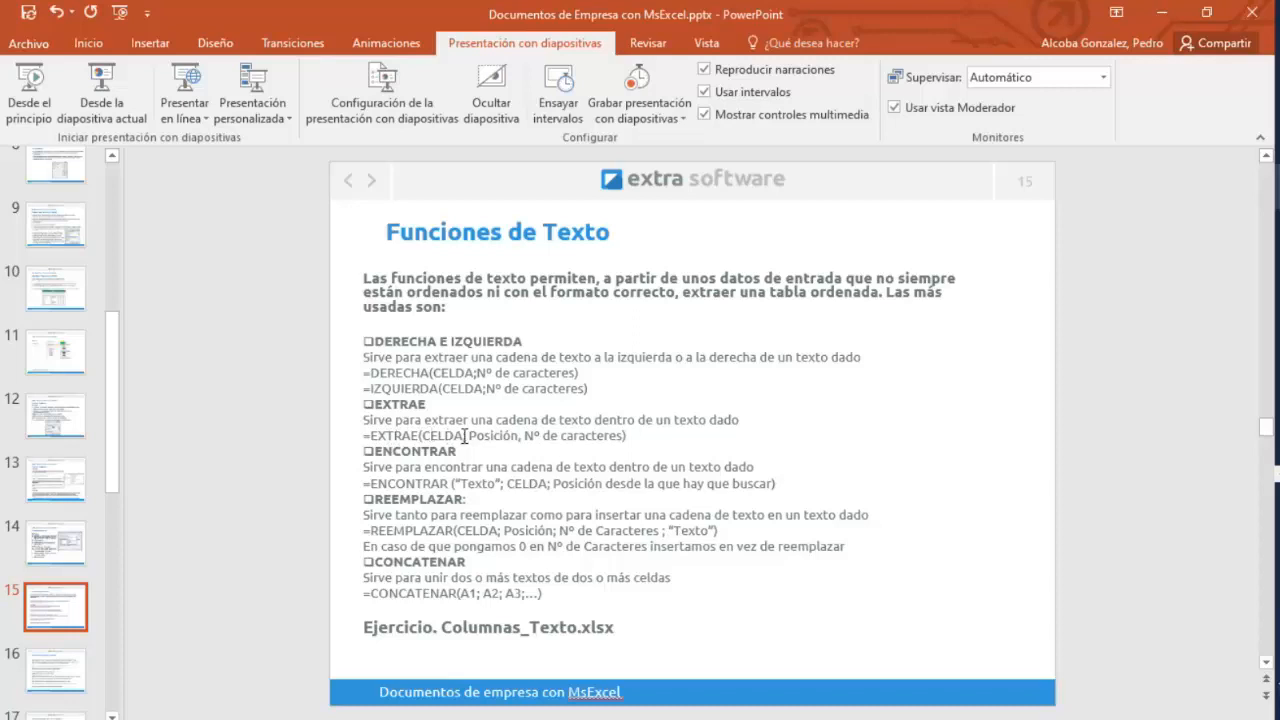
drag(466, 436, 520, 436)
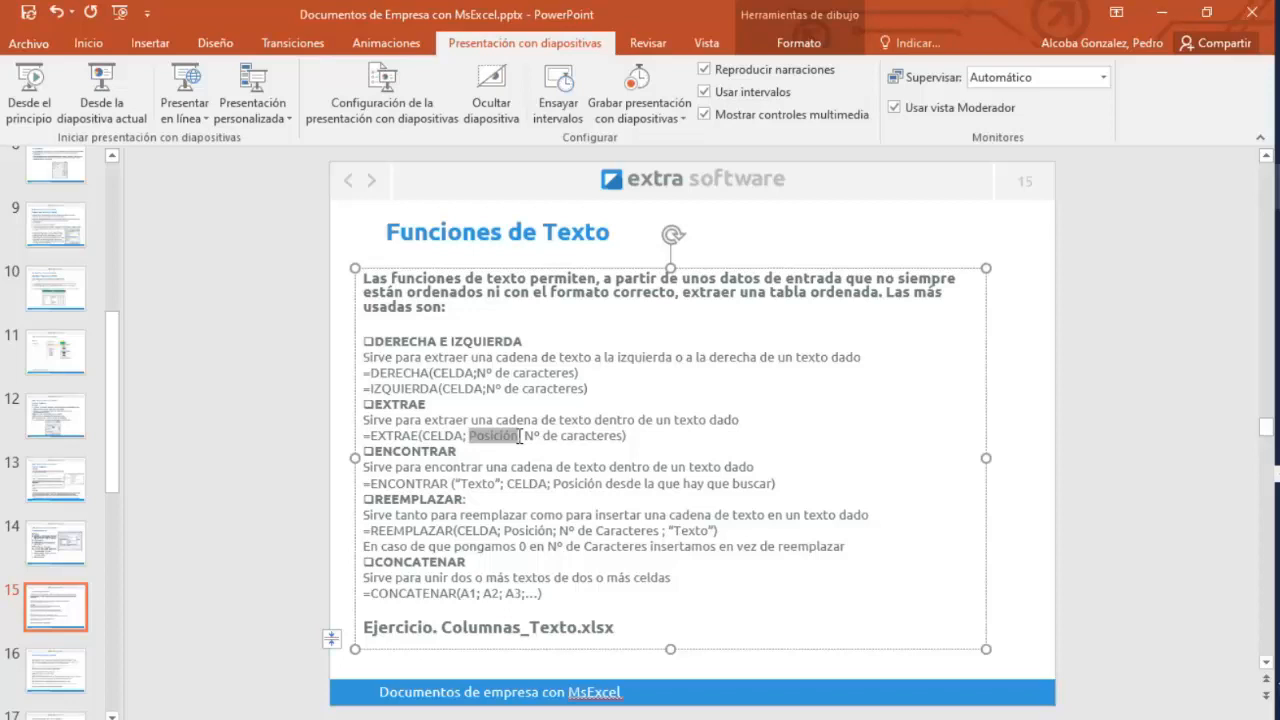
click(450, 517)
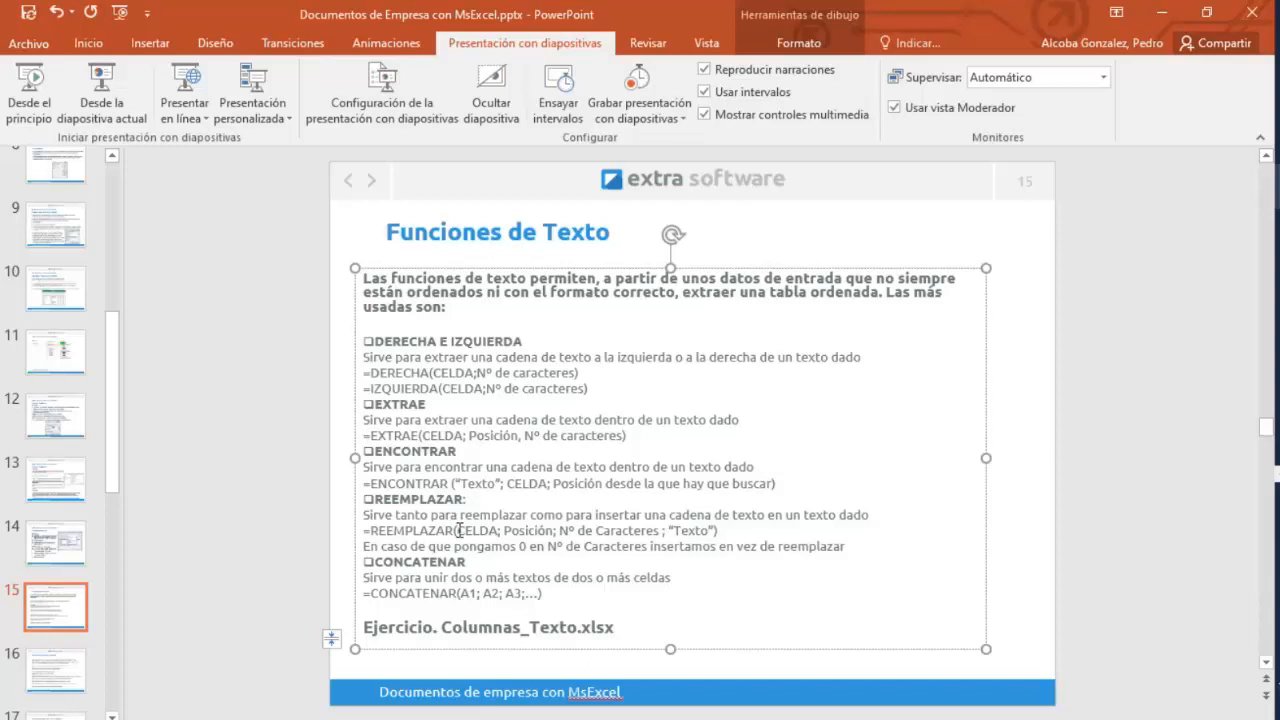
click(1164, 13)
In B18, enter =SUSTITUIR(A18;"$";" ";6) to replace the $ separator in A18 with a space.
click(512, 576)
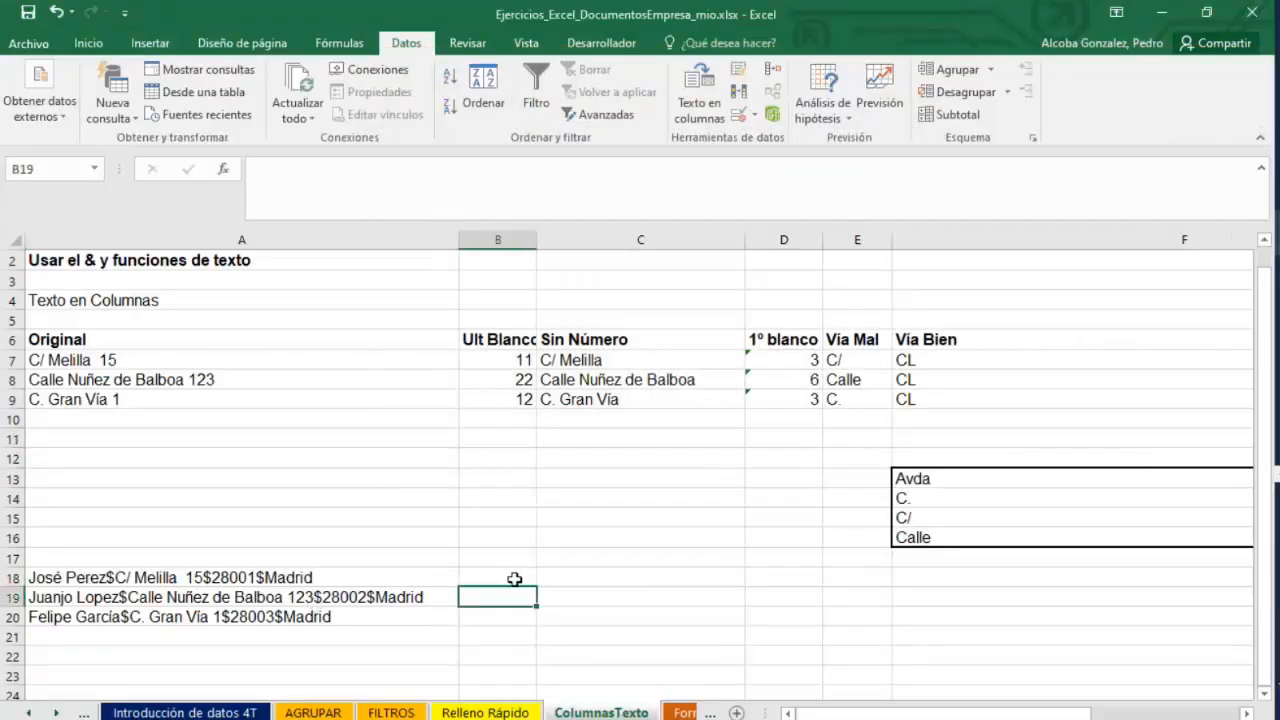
double_click(516, 578)
text(=)
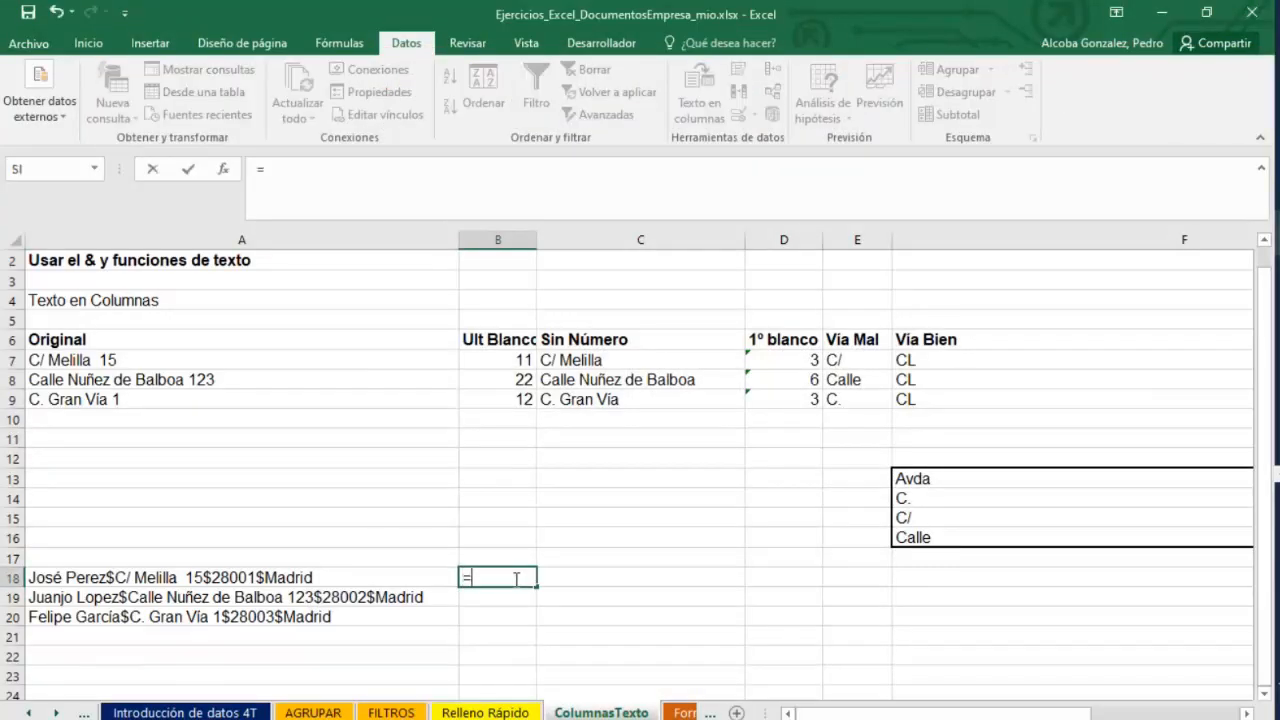
text(SUSTITUIR()
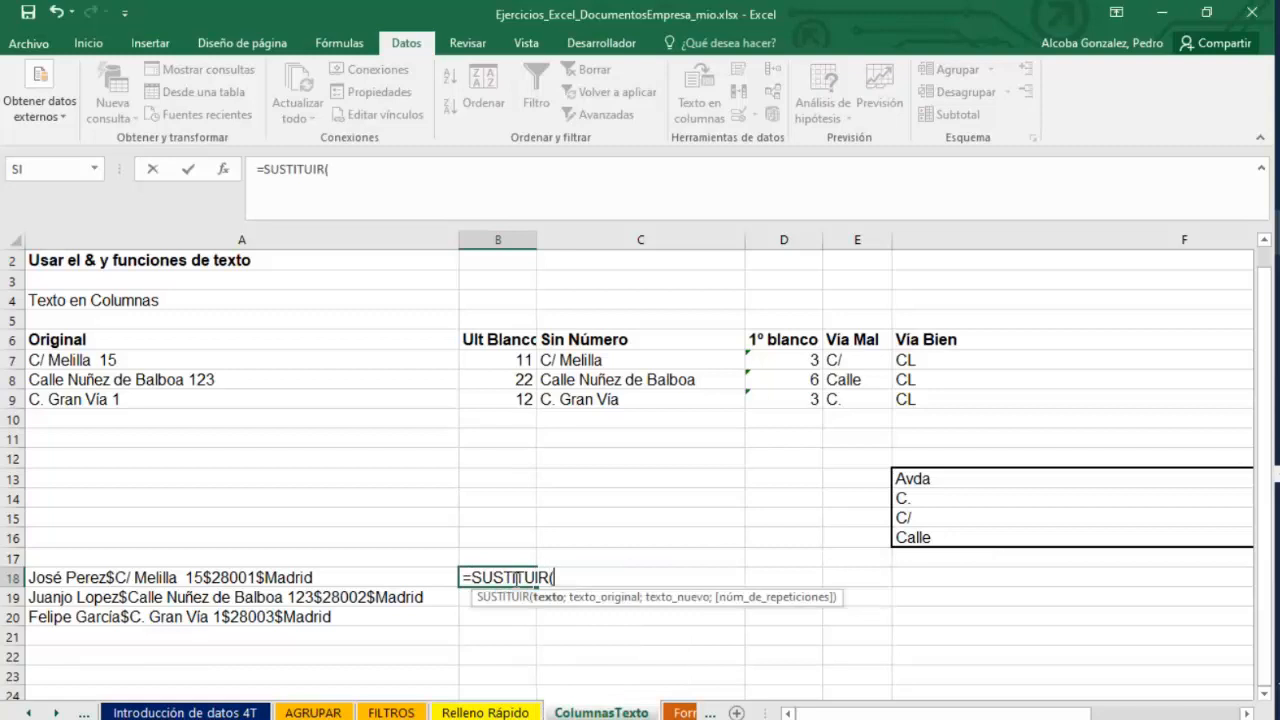
click(90, 580)
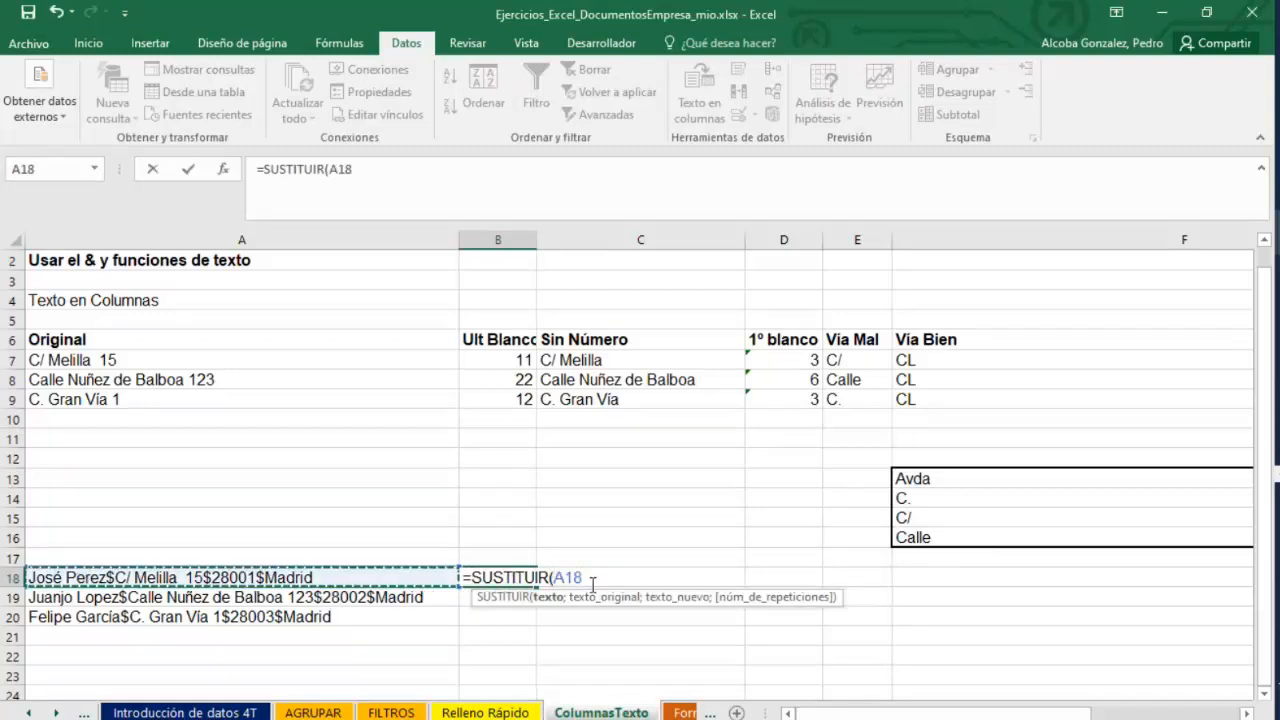
text(;)
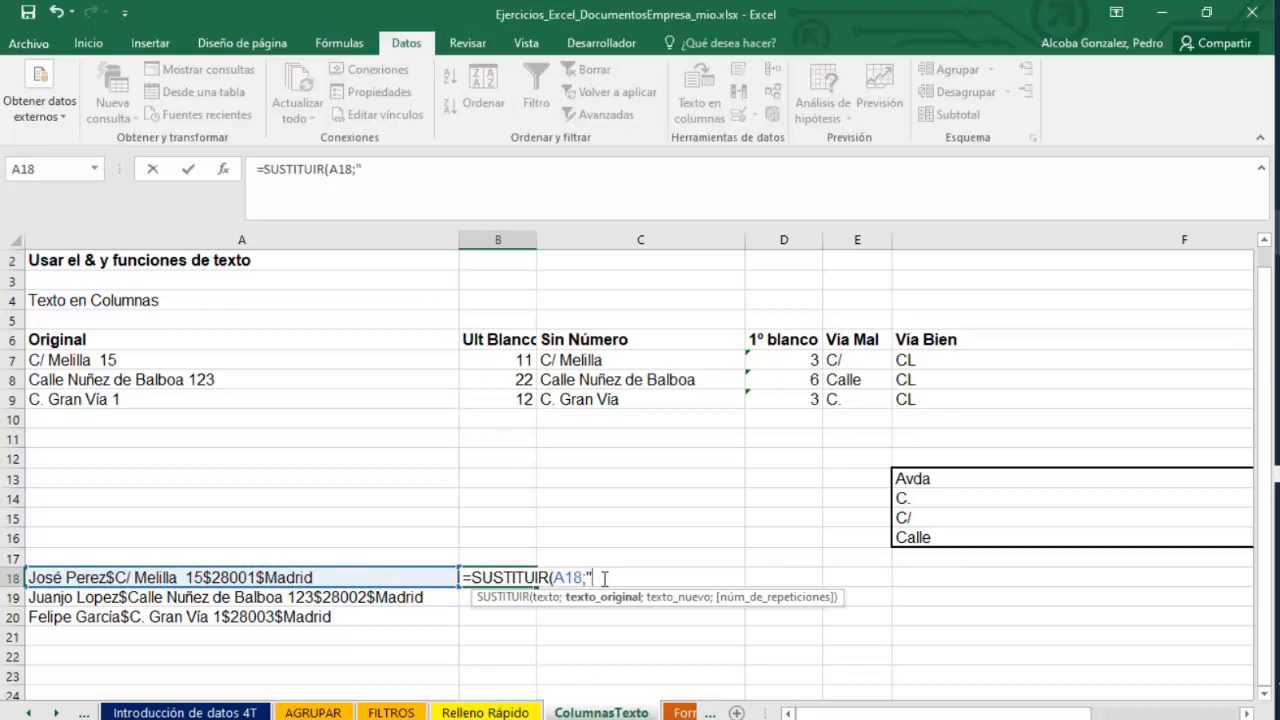
text("$";)
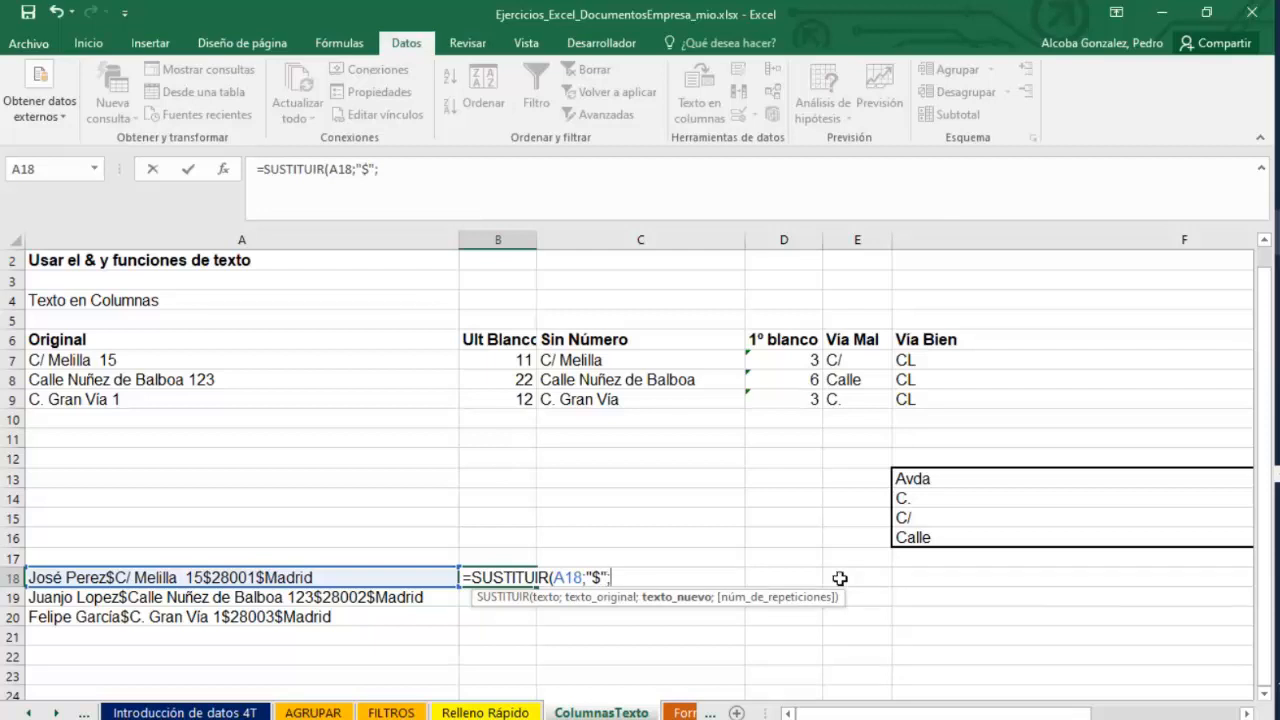
text(" ";)
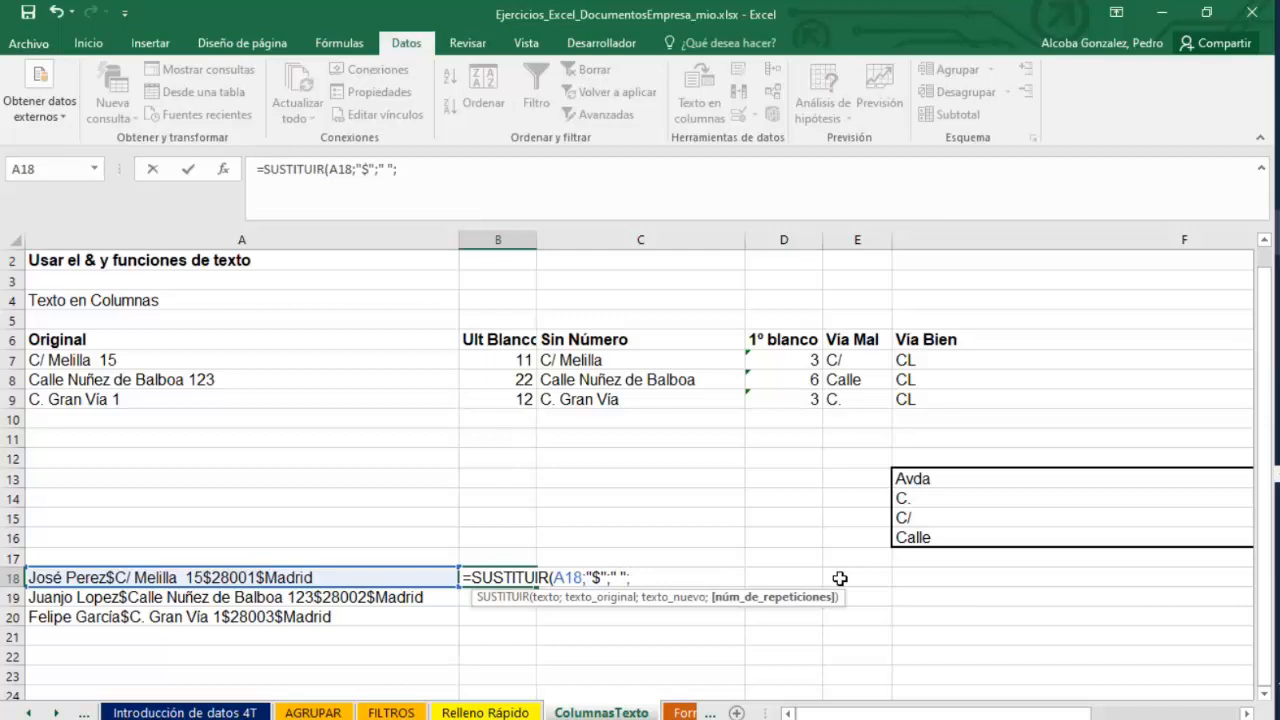
text(8))
key(Return)
Copy the records in A18:A20 and set their number format to Text.
click(509, 579)
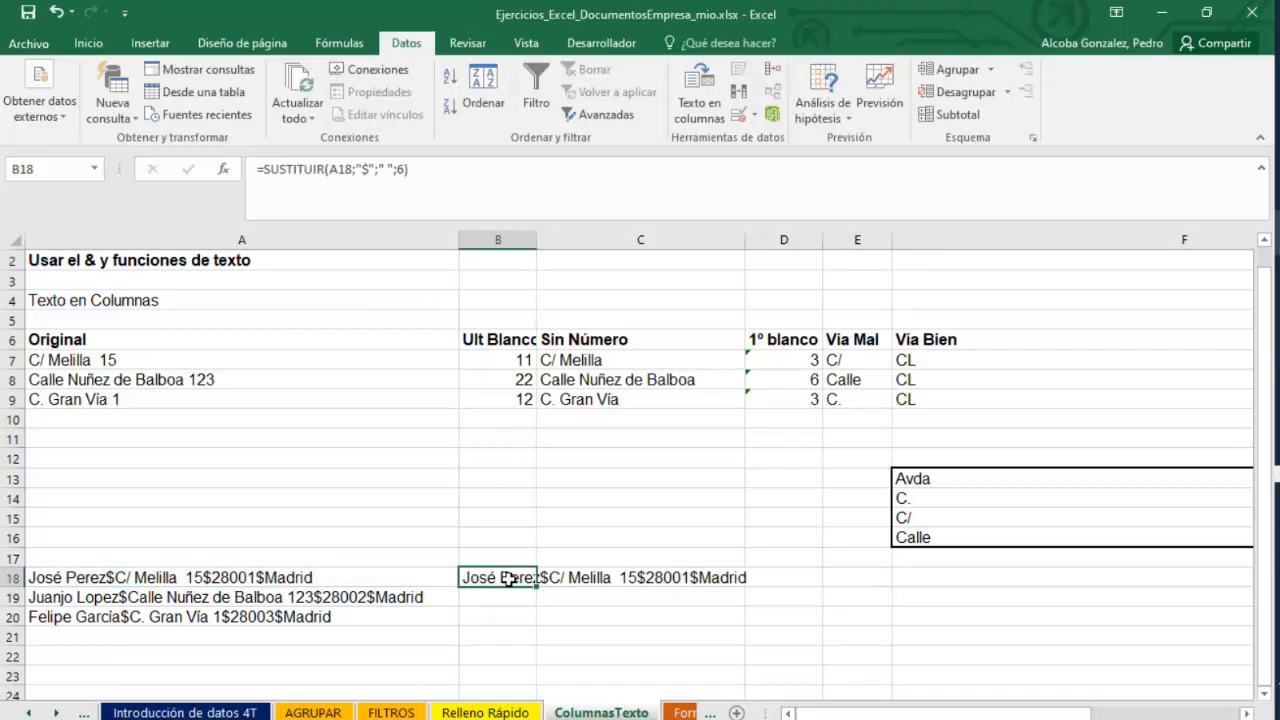
drag(308, 580, 306, 614)
right_click(309, 612)
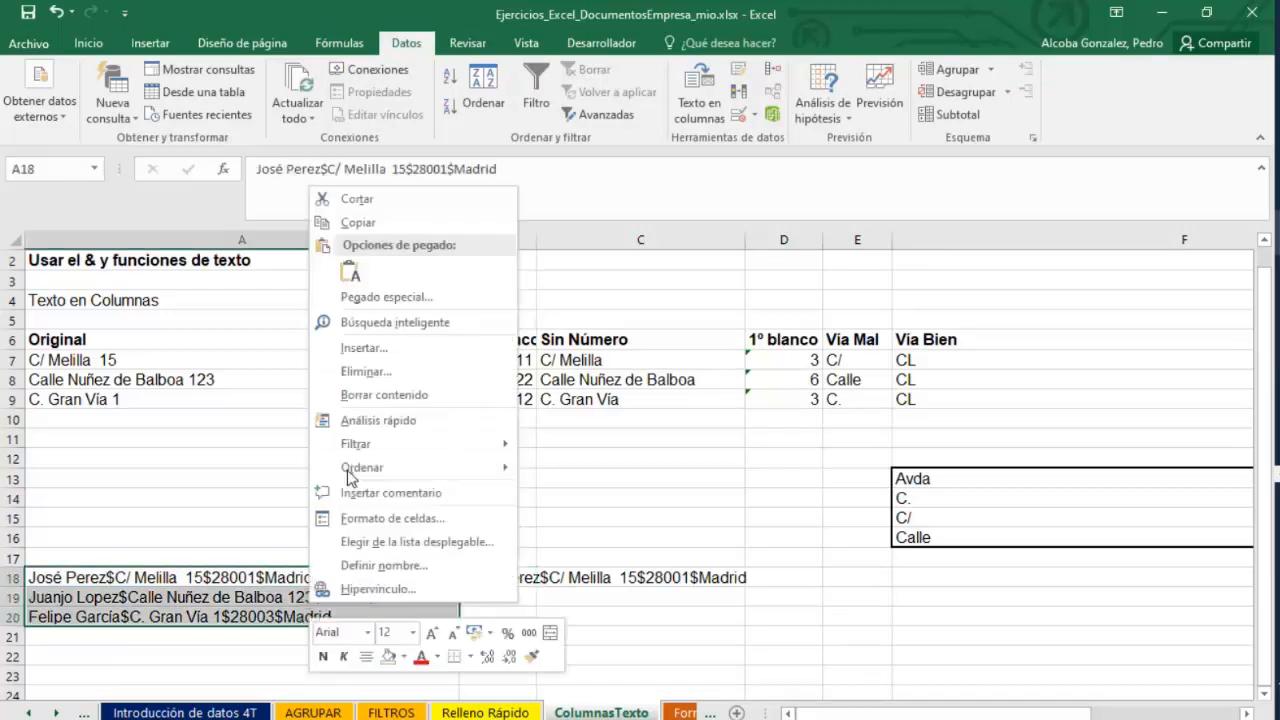
click(360, 221)
right_click(175, 585)
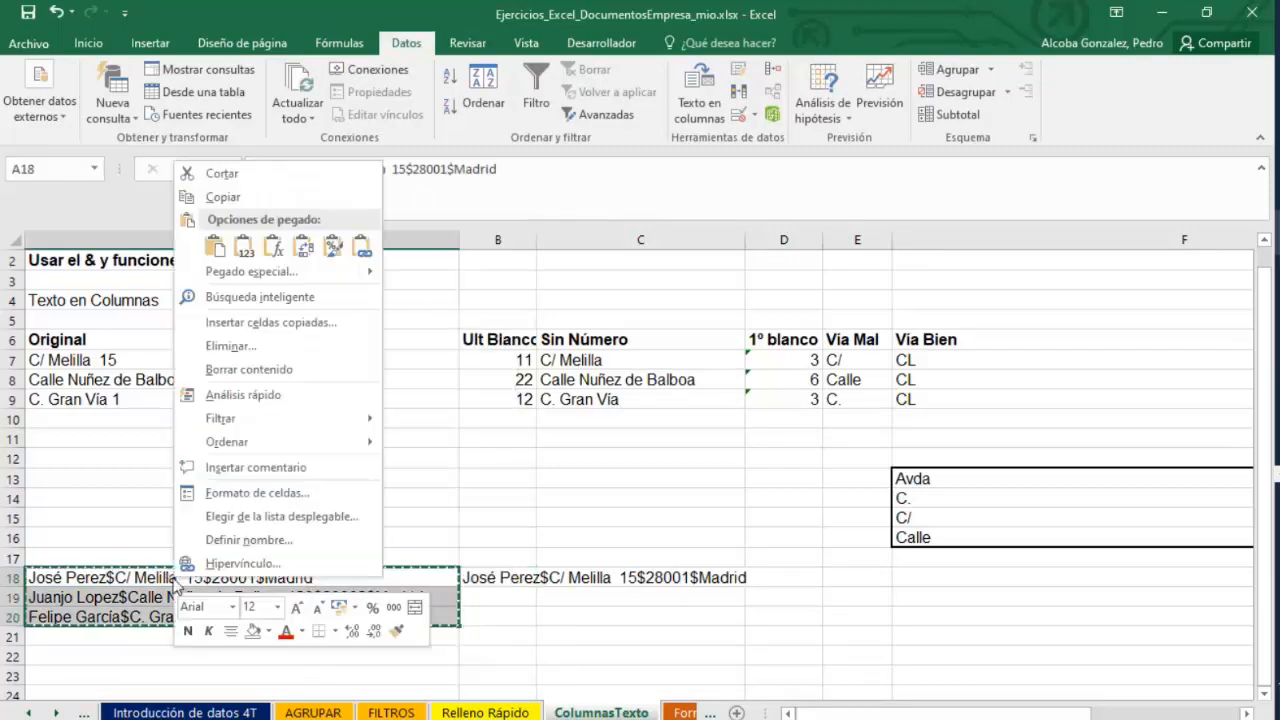
click(245, 492)
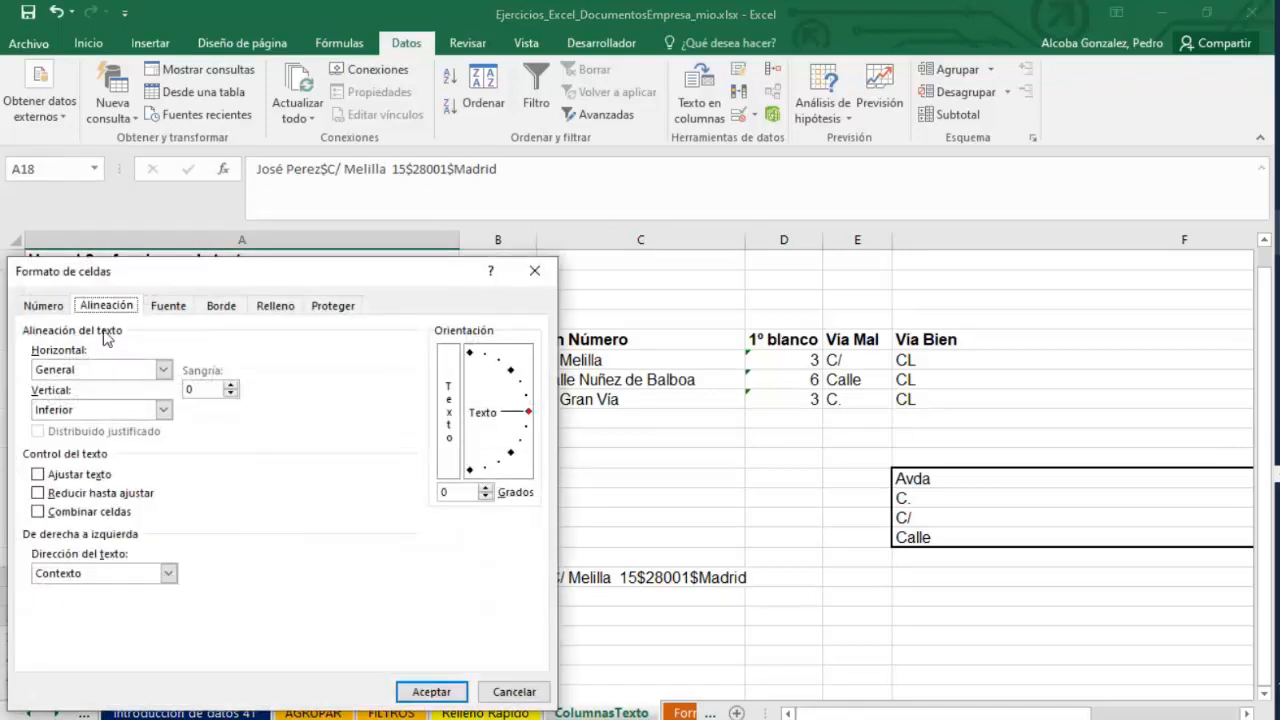
click(43, 305)
click(41, 399)
click(47, 472)
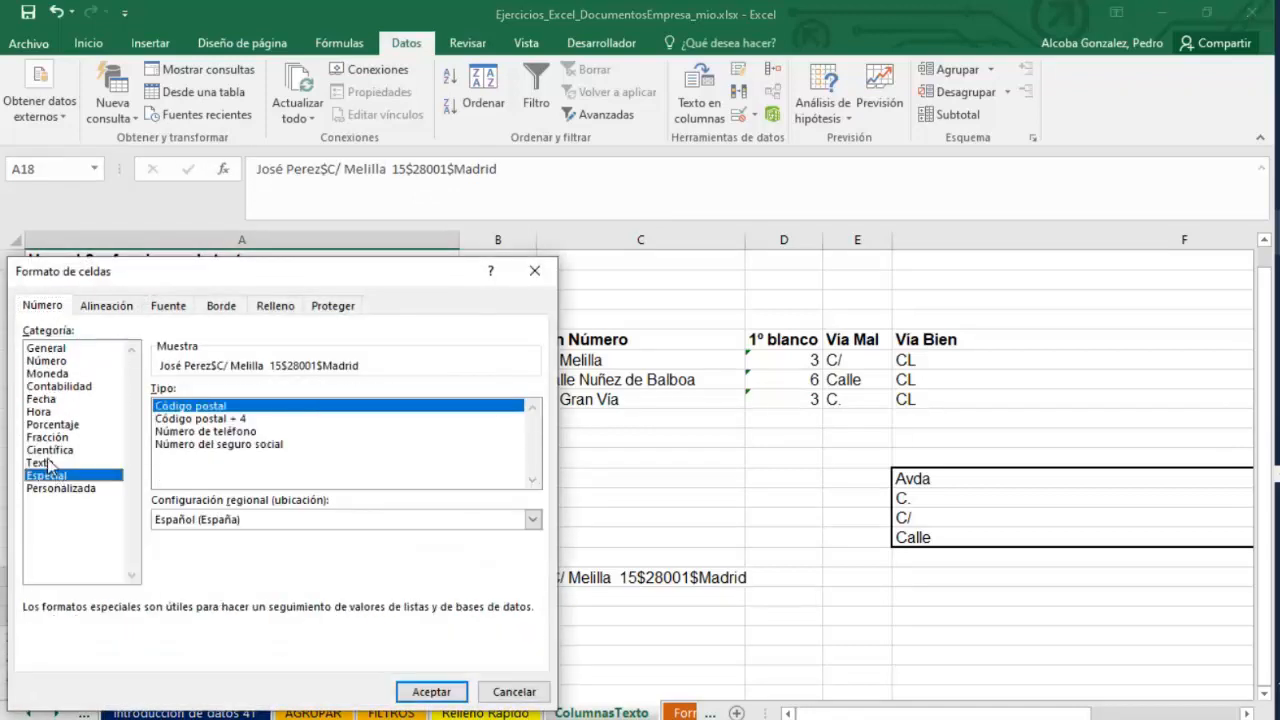
click(45, 463)
click(431, 691)
Inspect the SUSTITUIR formula in B18 and its source text in A18.
click(545, 580)
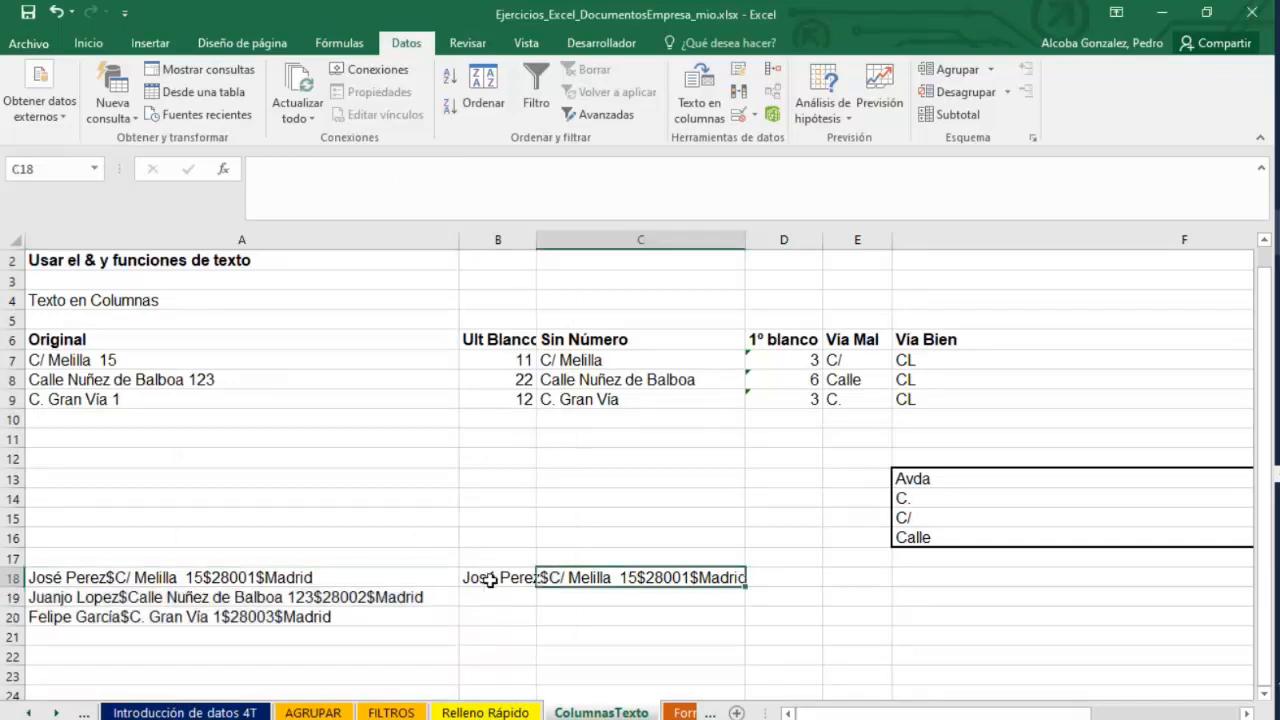
double_click(490, 579)
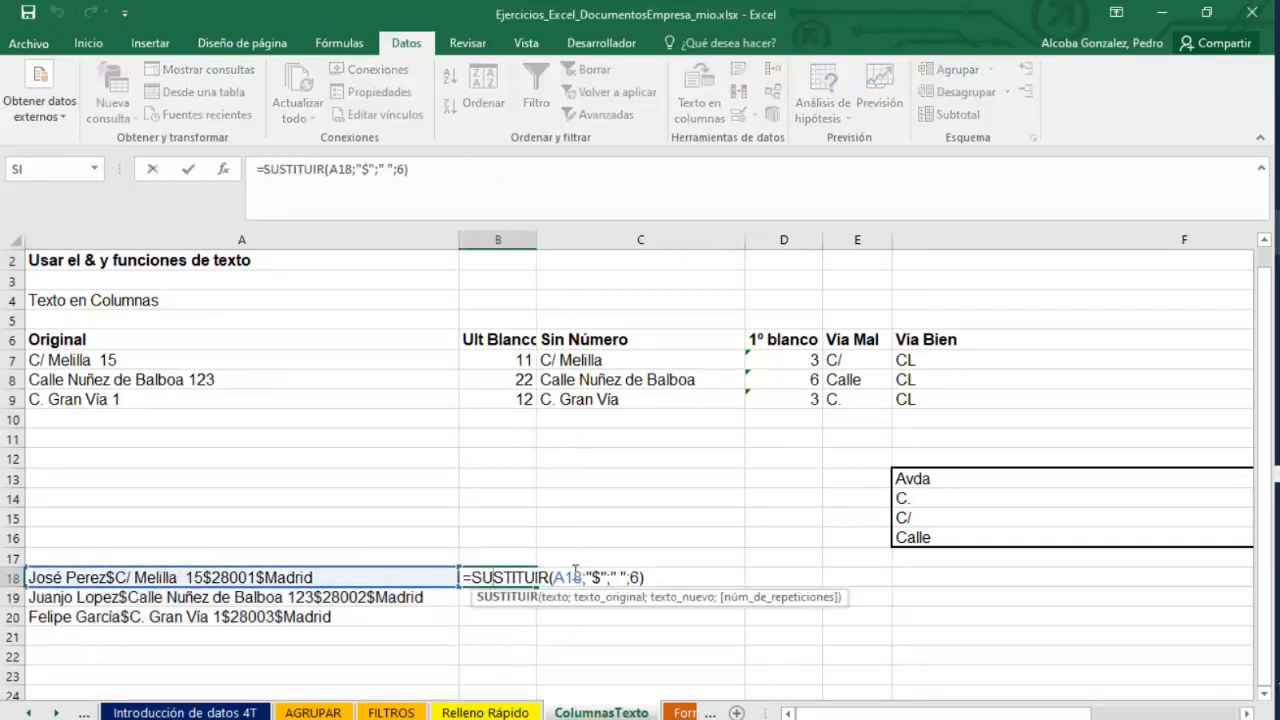
key(Return)
click(229, 578)
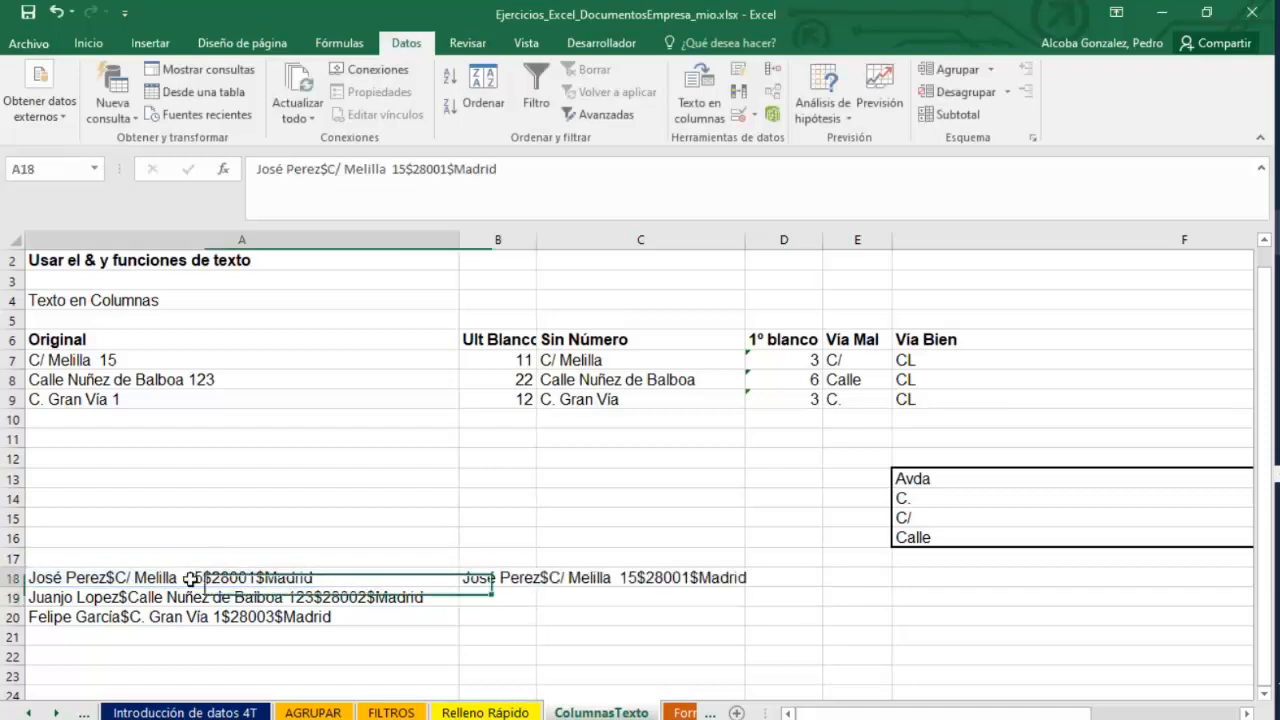
click(529, 577)
click(525, 578)
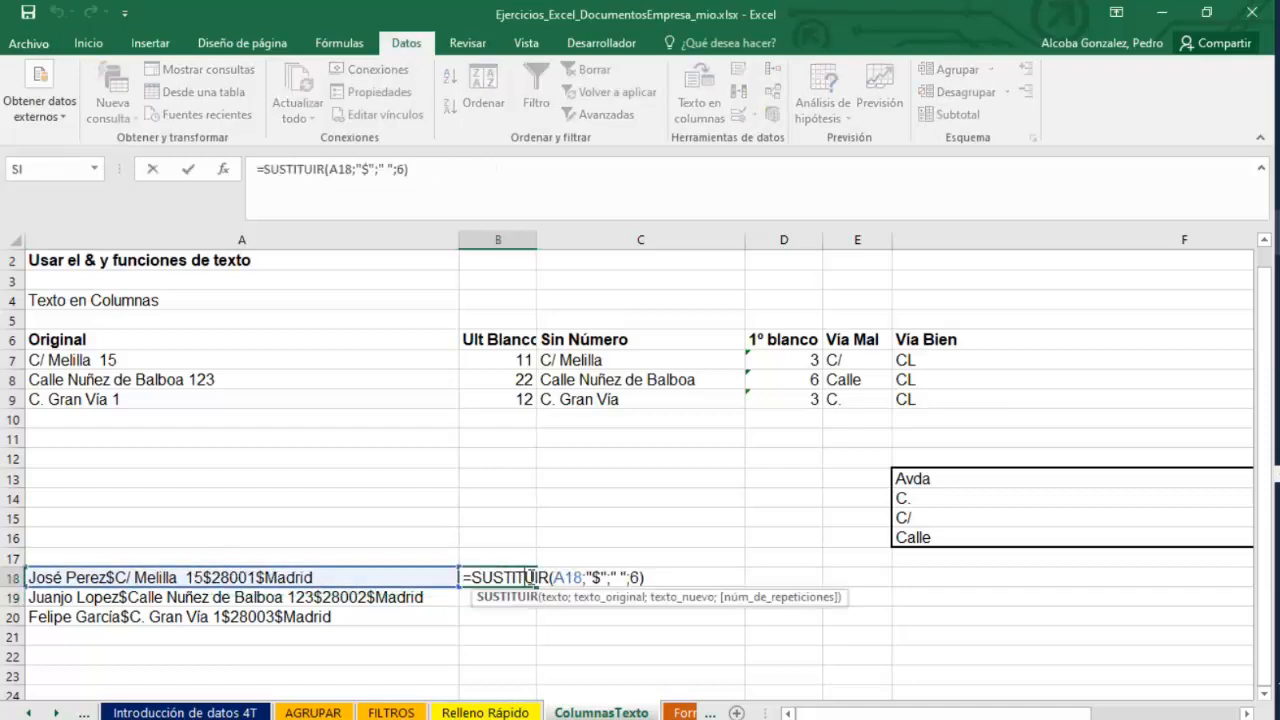
Open the function arguments of B18's SUSTITUIR formula and remove the Núm_de_repeticiones value.
click(227, 177)
click(740, 330)
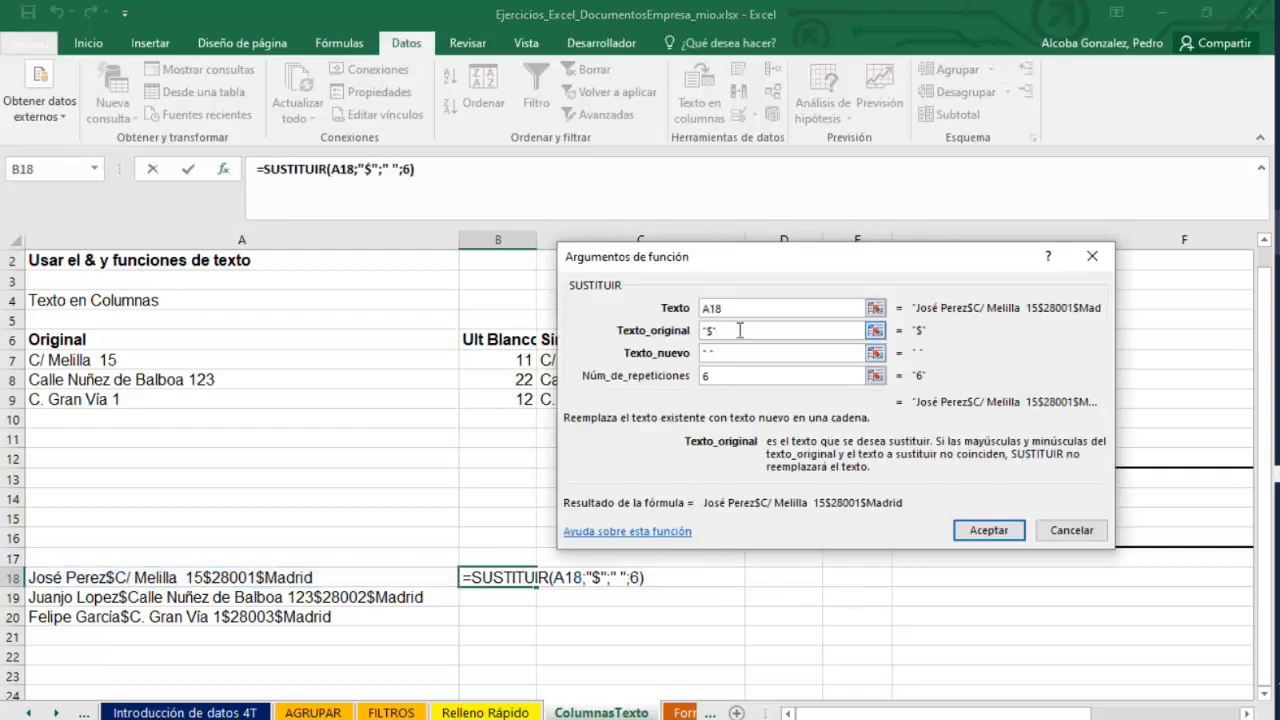
click(743, 307)
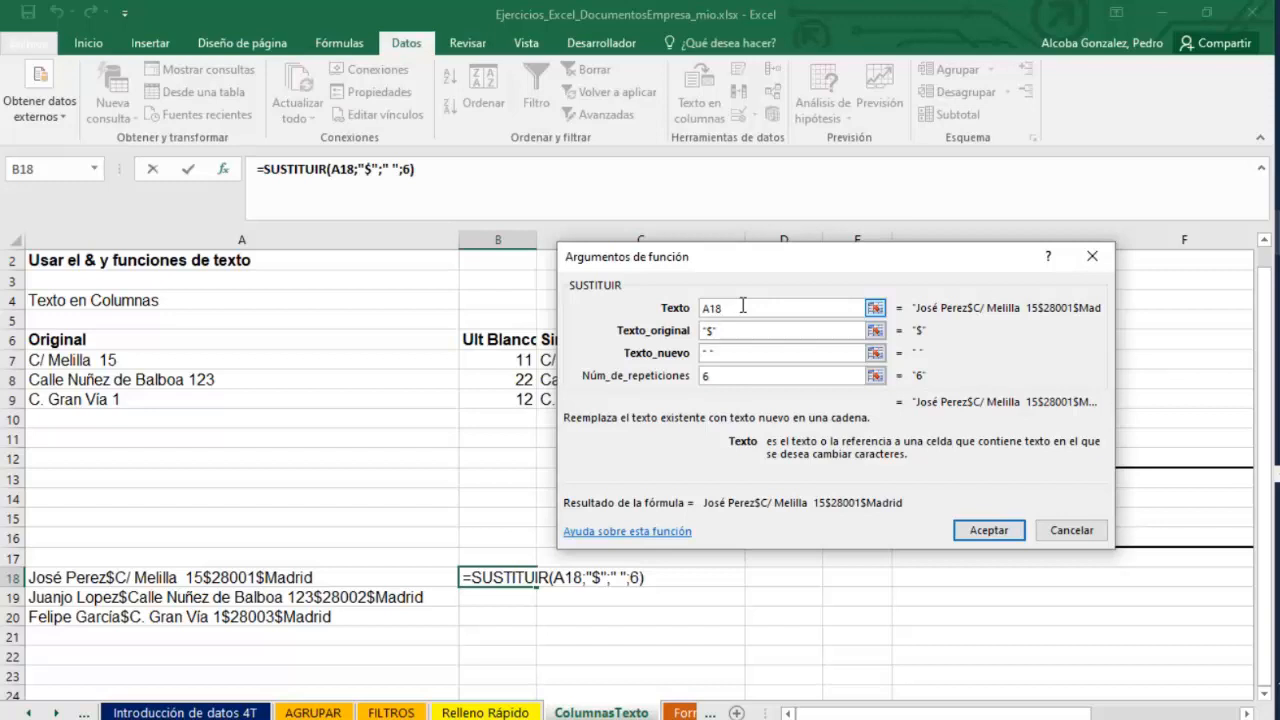
click(733, 331)
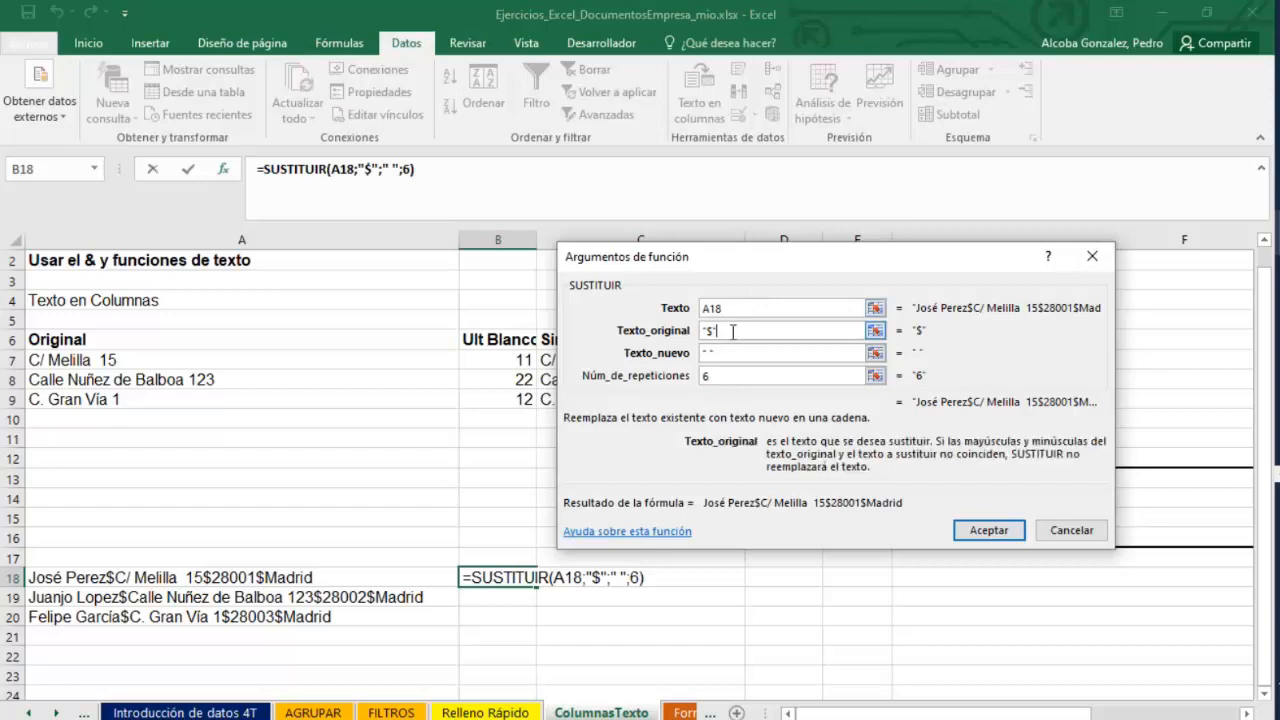
click(731, 353)
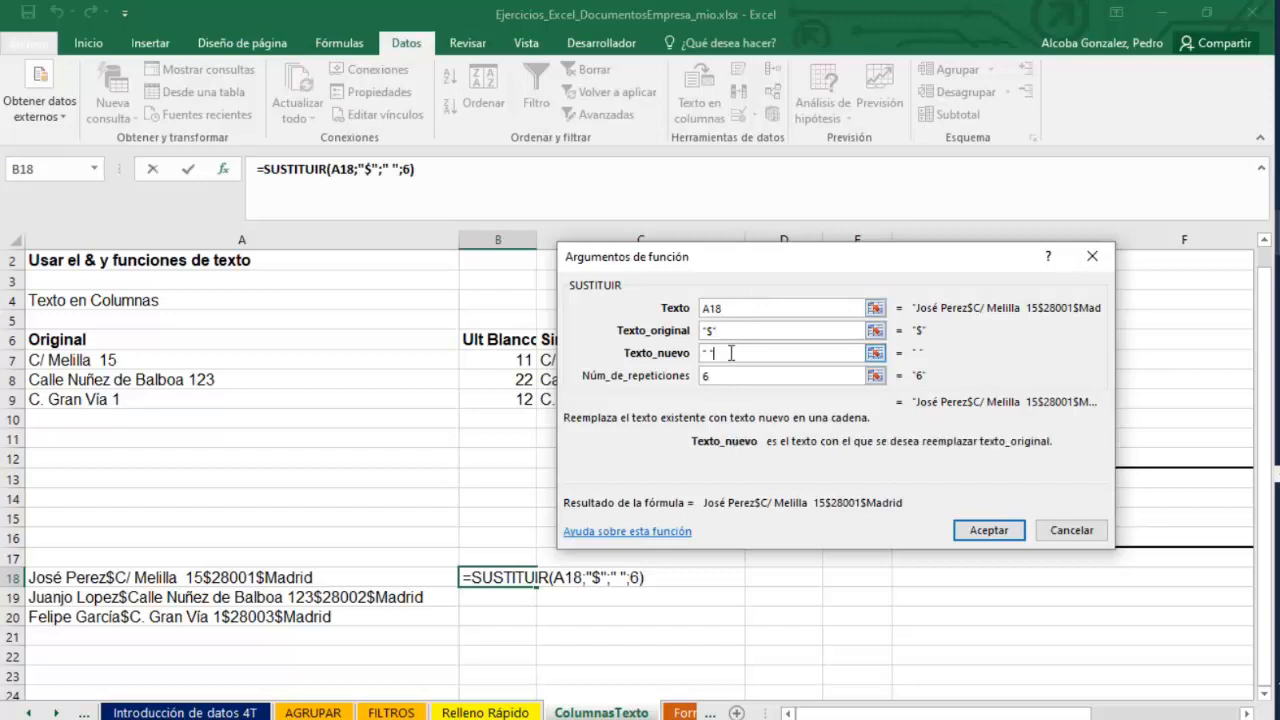
click(740, 375)
key(BackSpace)
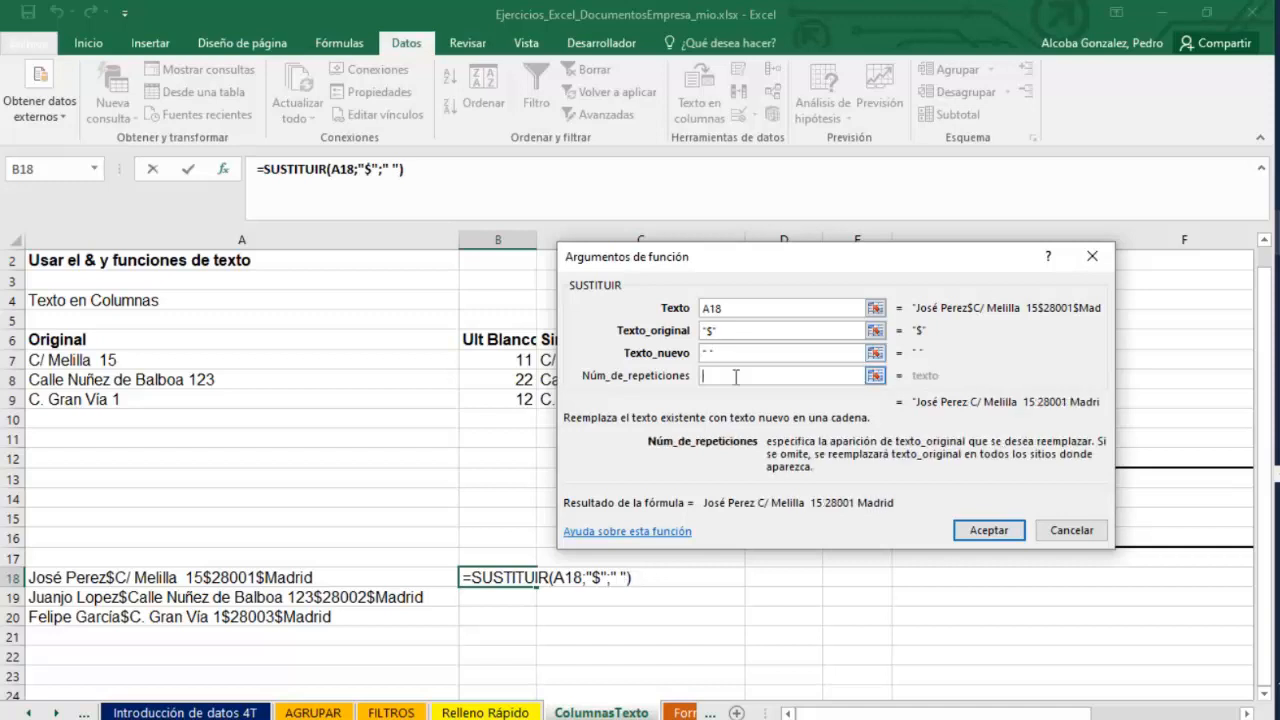
click(988, 531)
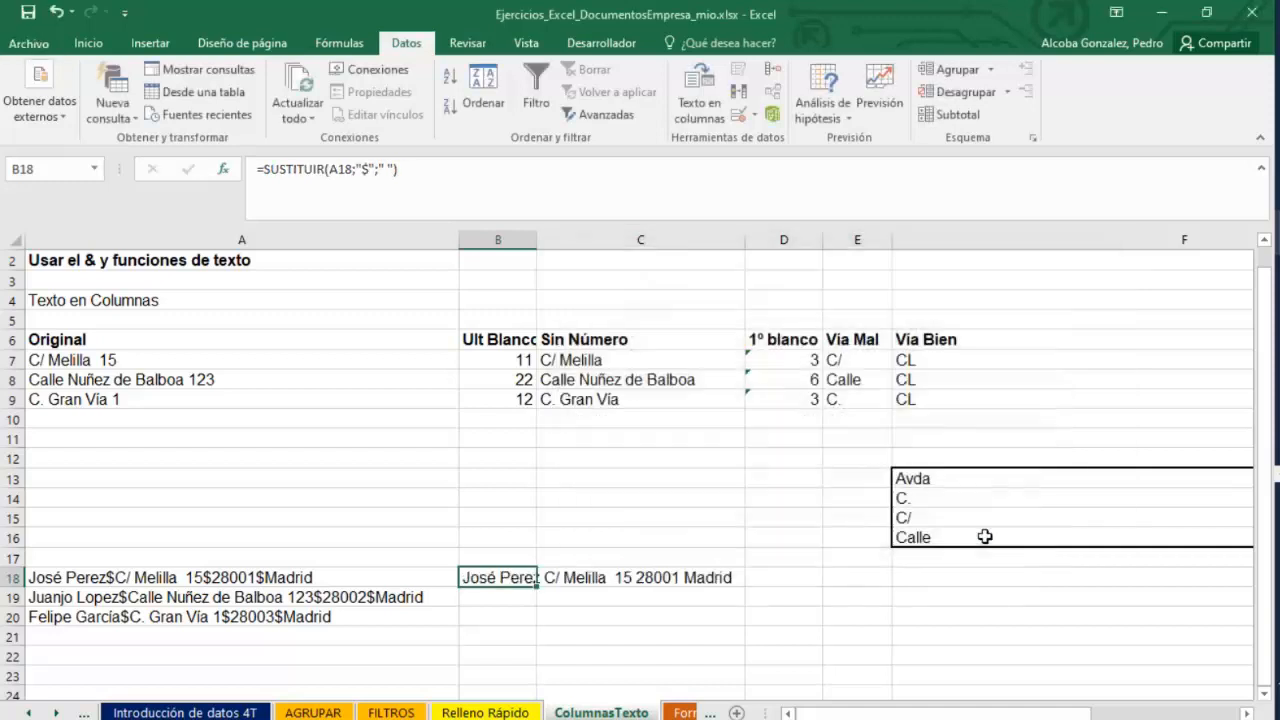
double_click(481, 579)
key(Return)
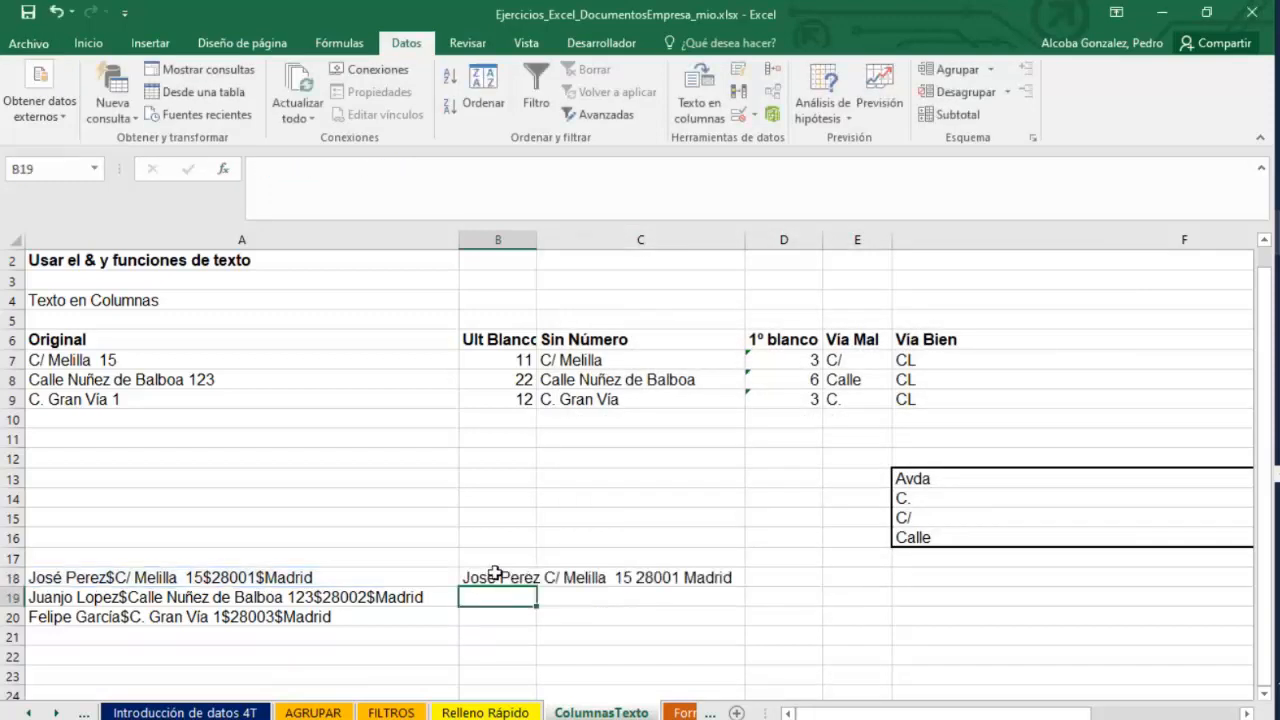
click(493, 577)
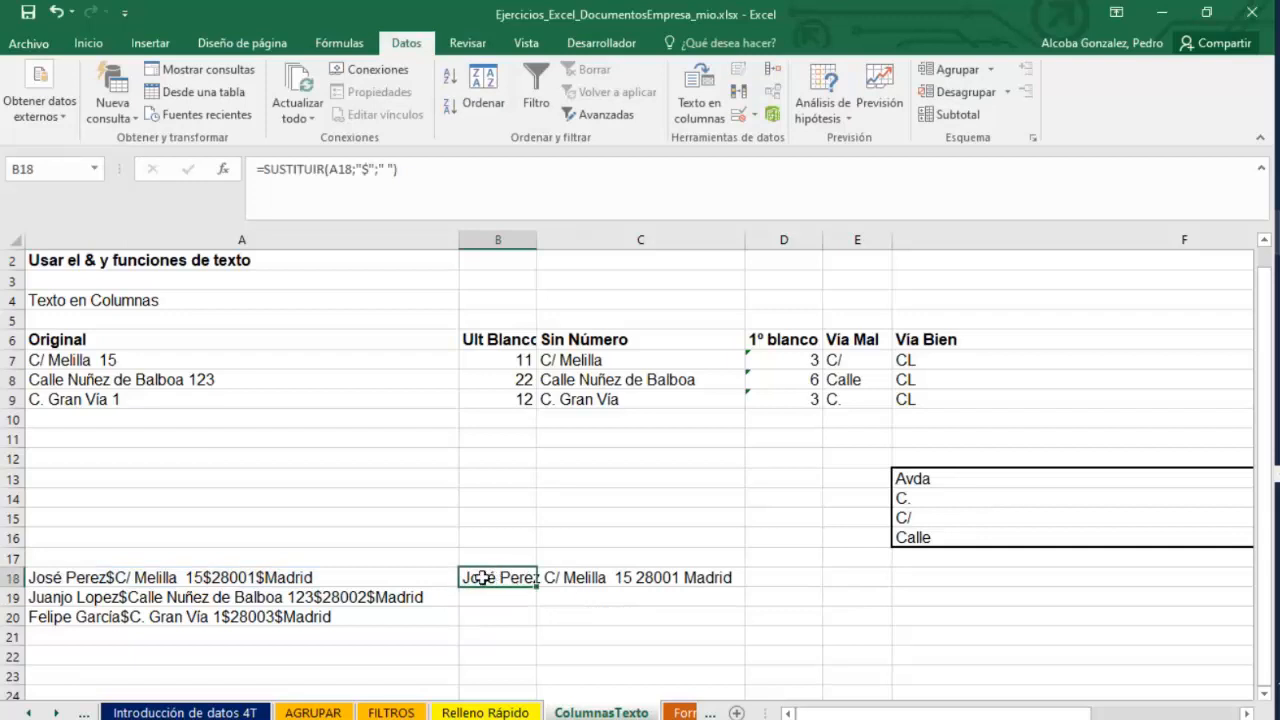
right_click(482, 578)
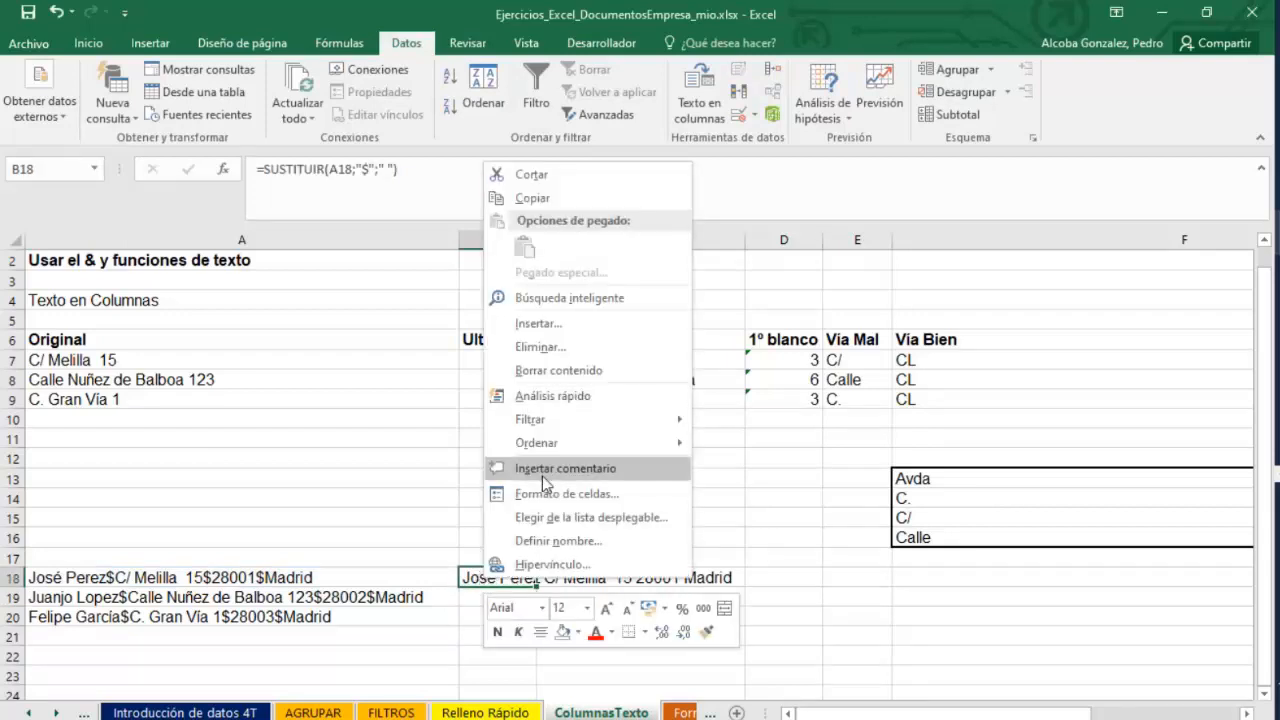
click(578, 494)
click(771, 682)
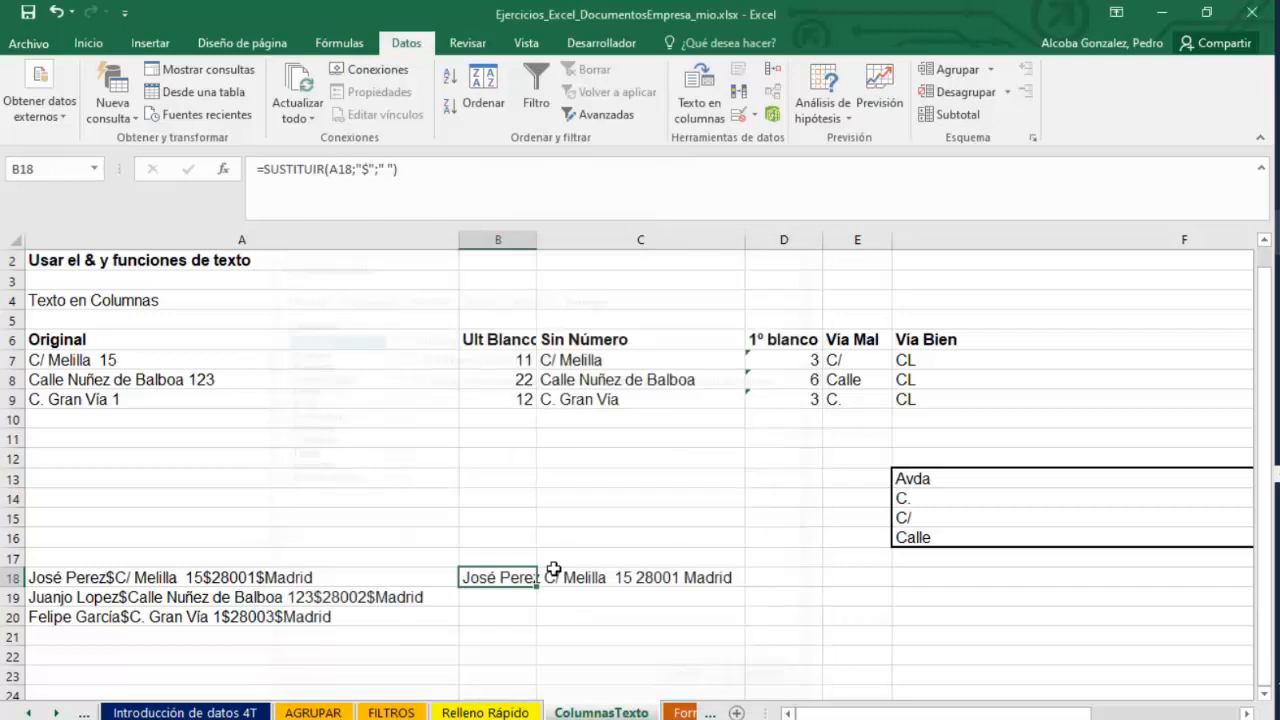
right_click(500, 578)
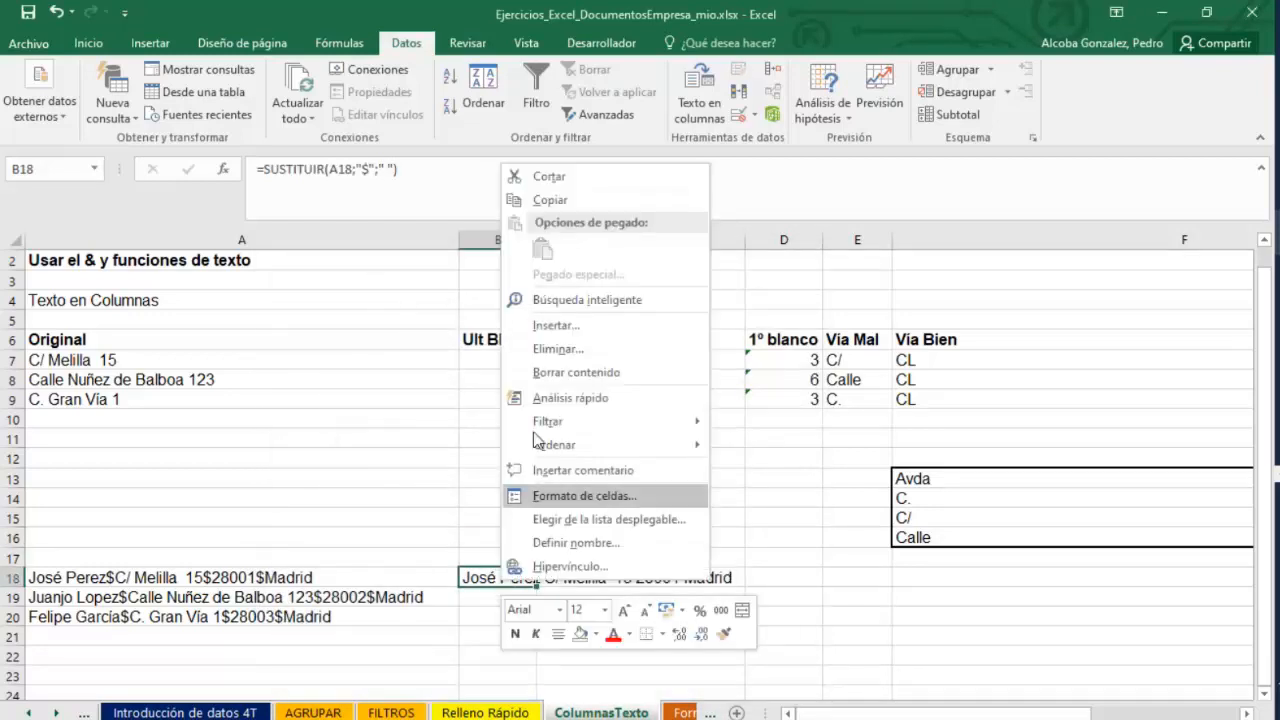
click(545, 201)
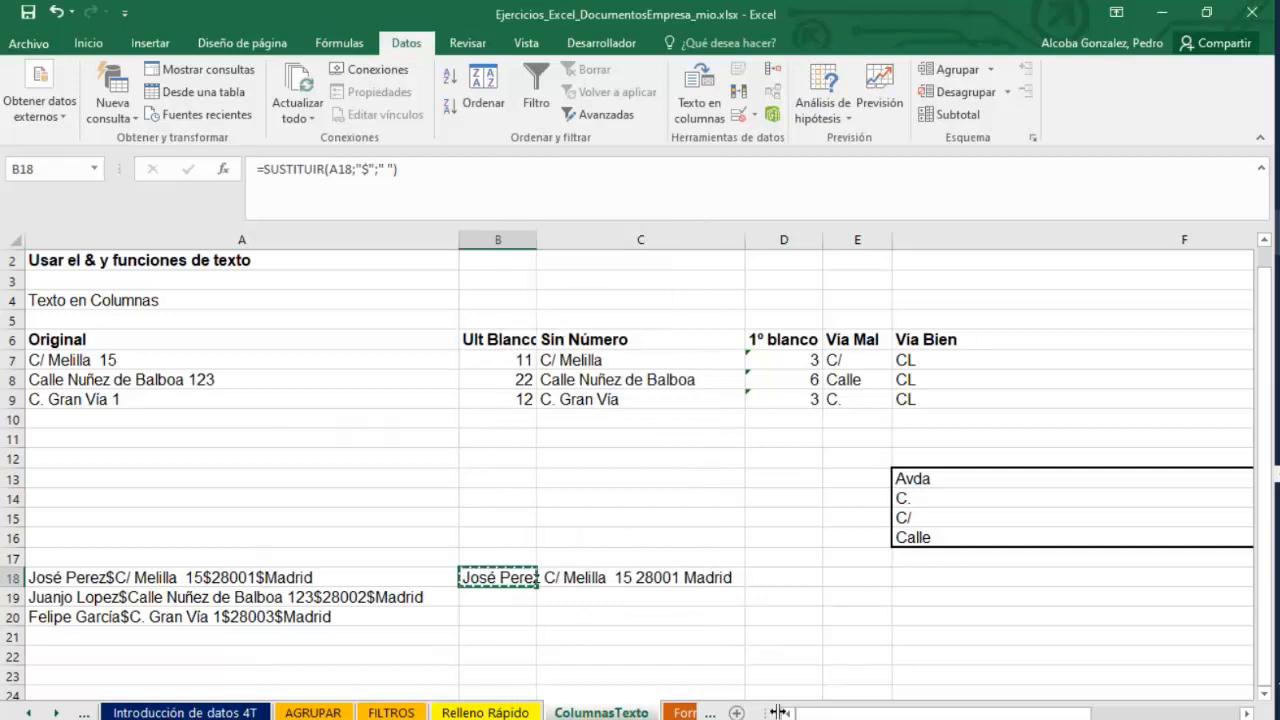
double_click(474, 574)
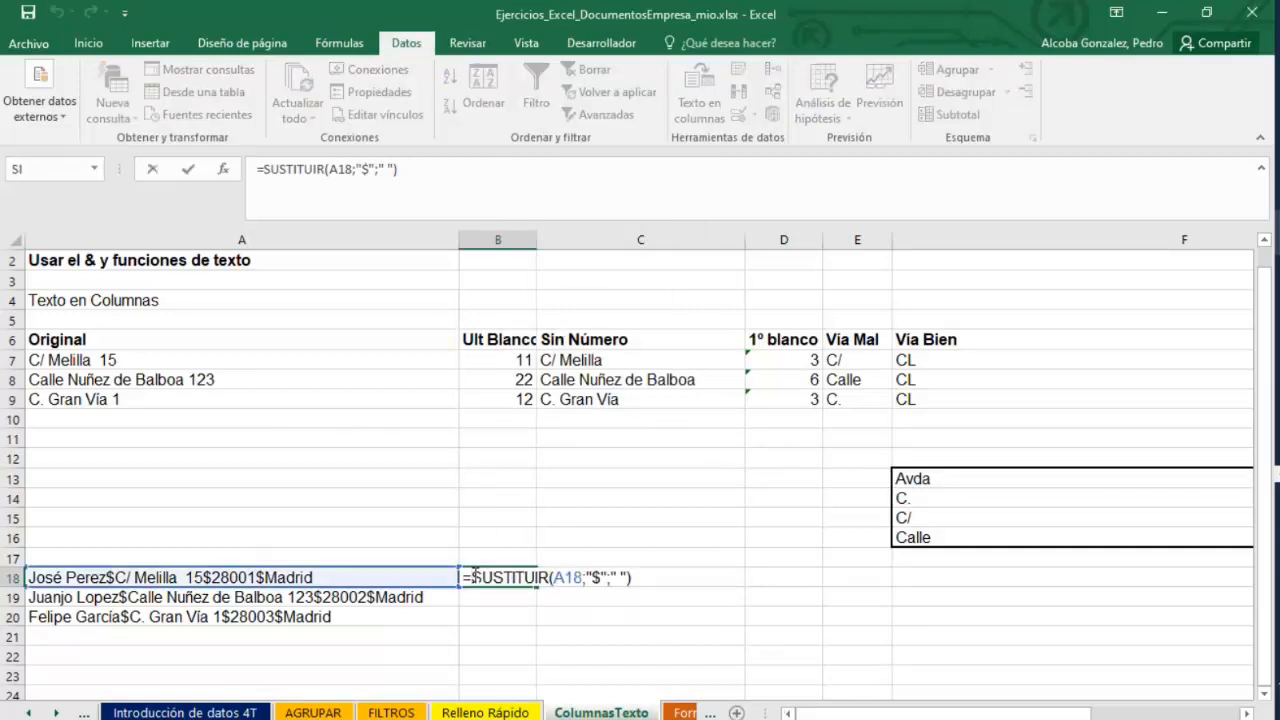
key(Escape)
right_click(496, 580)
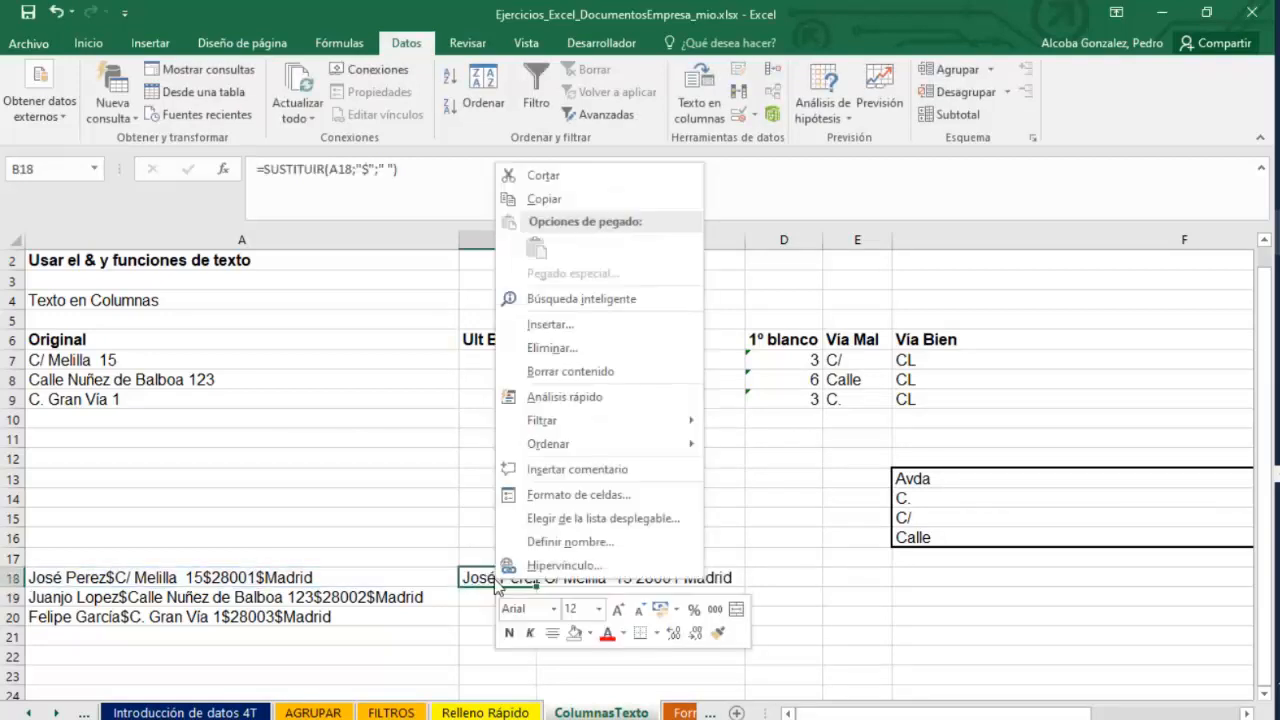
click(544, 199)
right_click(76, 422)
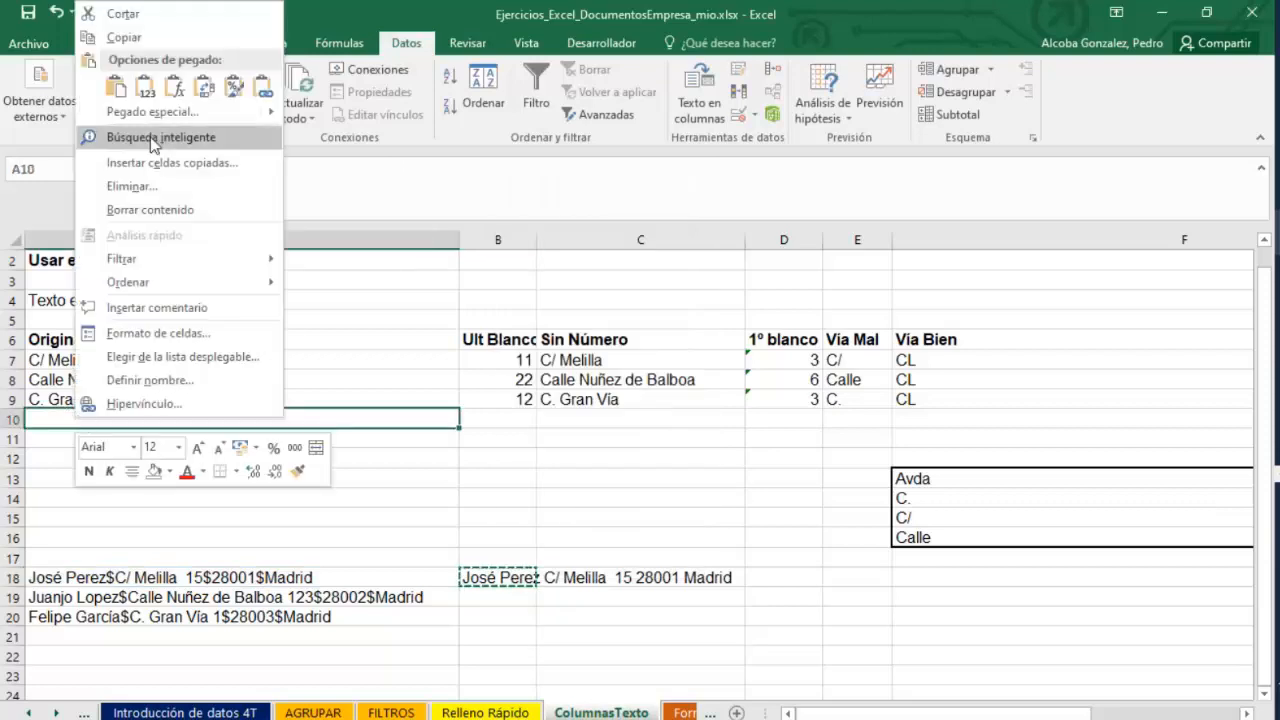
click(118, 89)
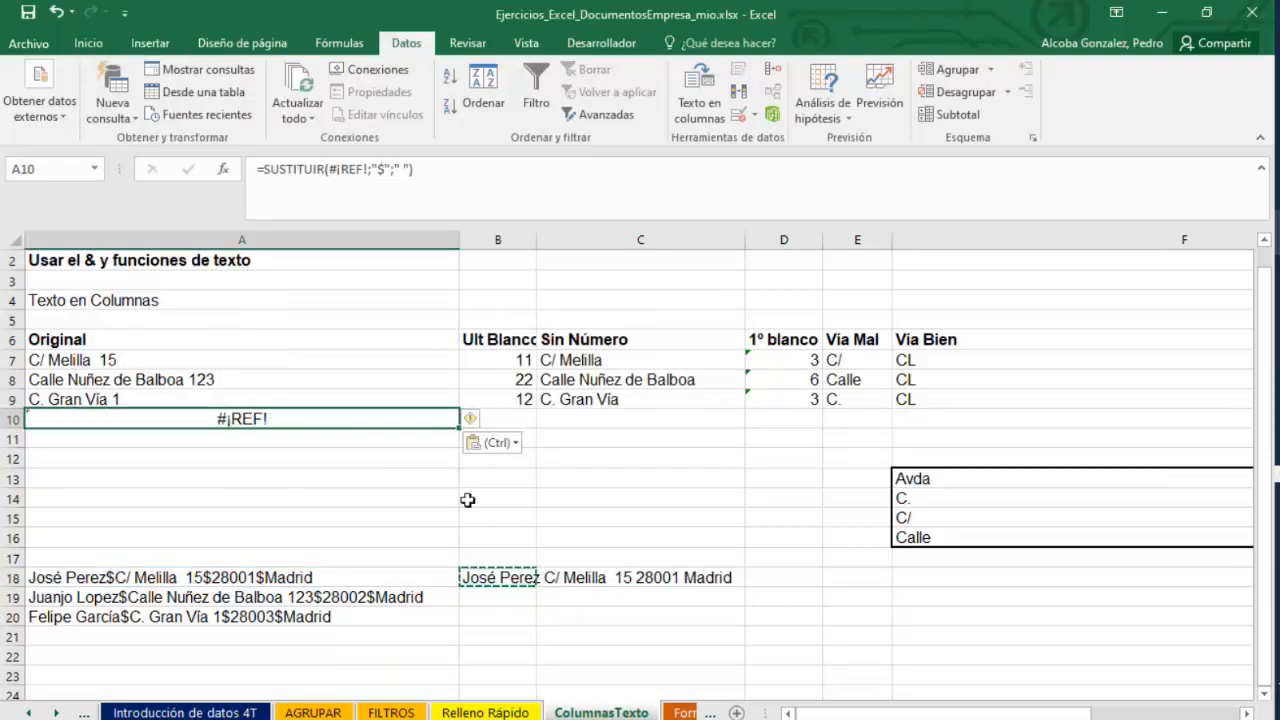
Copy B18 and paste its result into A10 as values only.
right_click(490, 578)
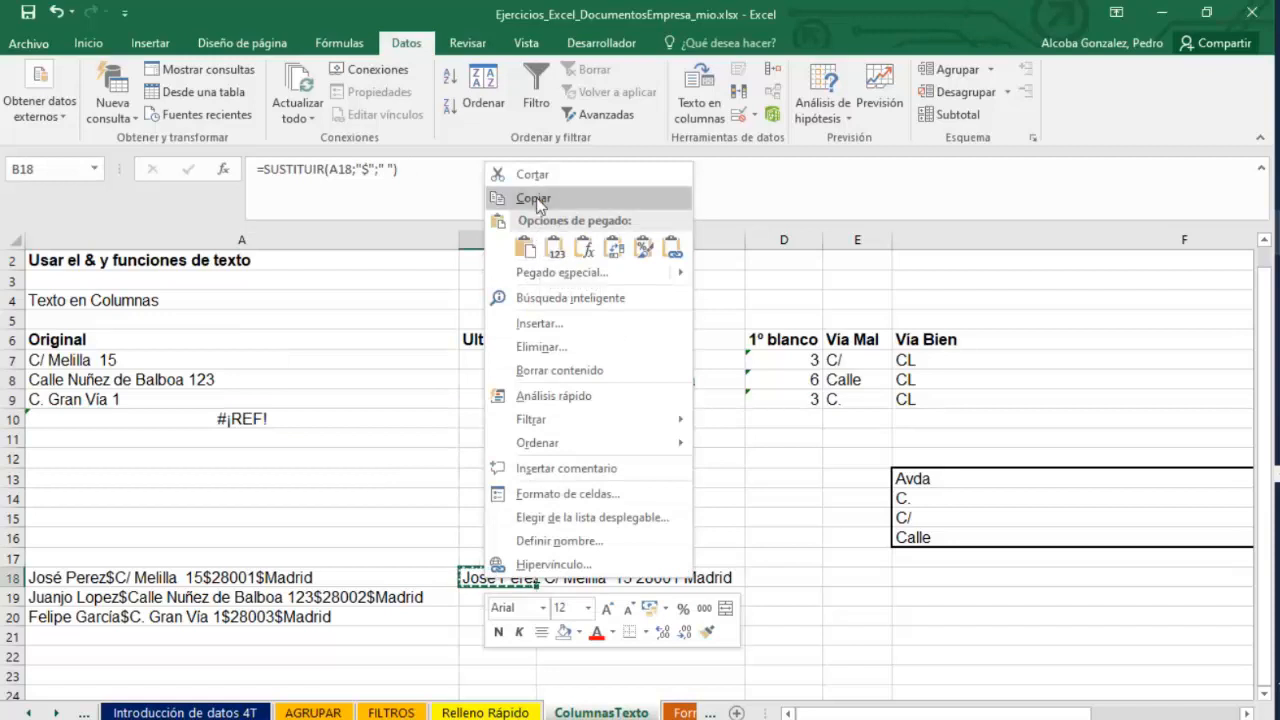
click(533, 199)
right_click(120, 422)
click(196, 91)
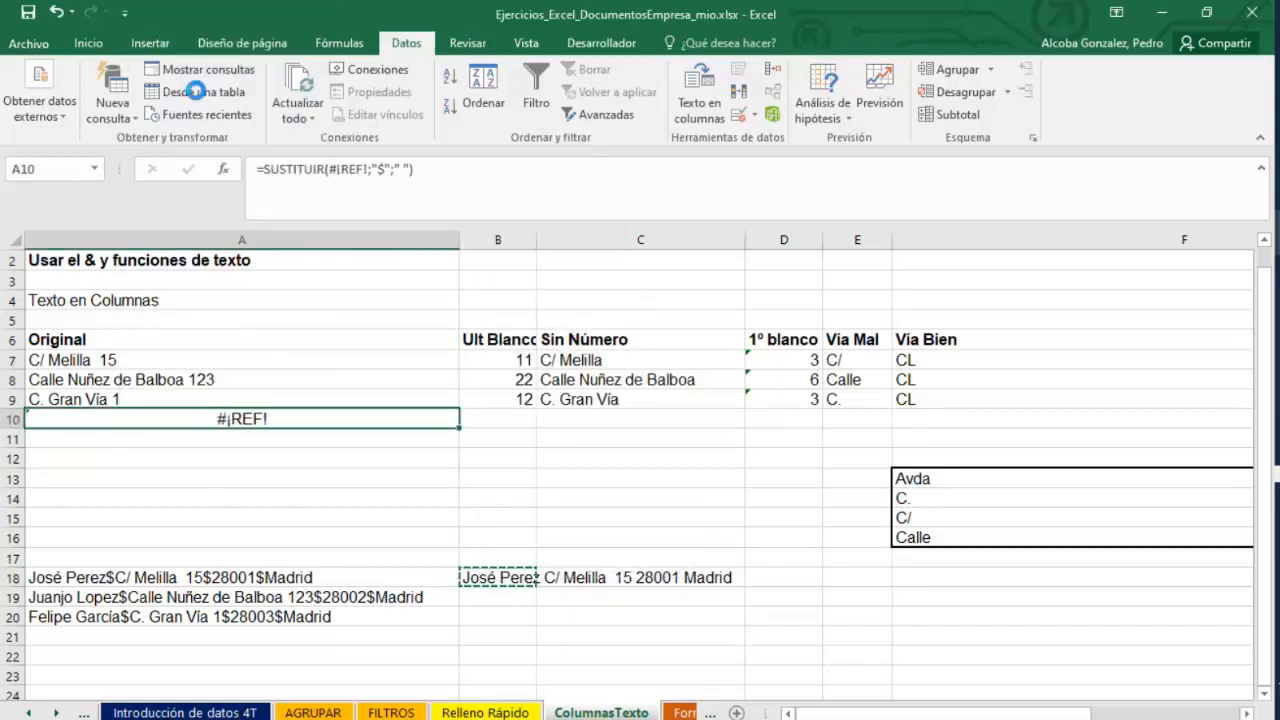
Fill the ENCONTRAR formula in B9 down to B10.
click(520, 399)
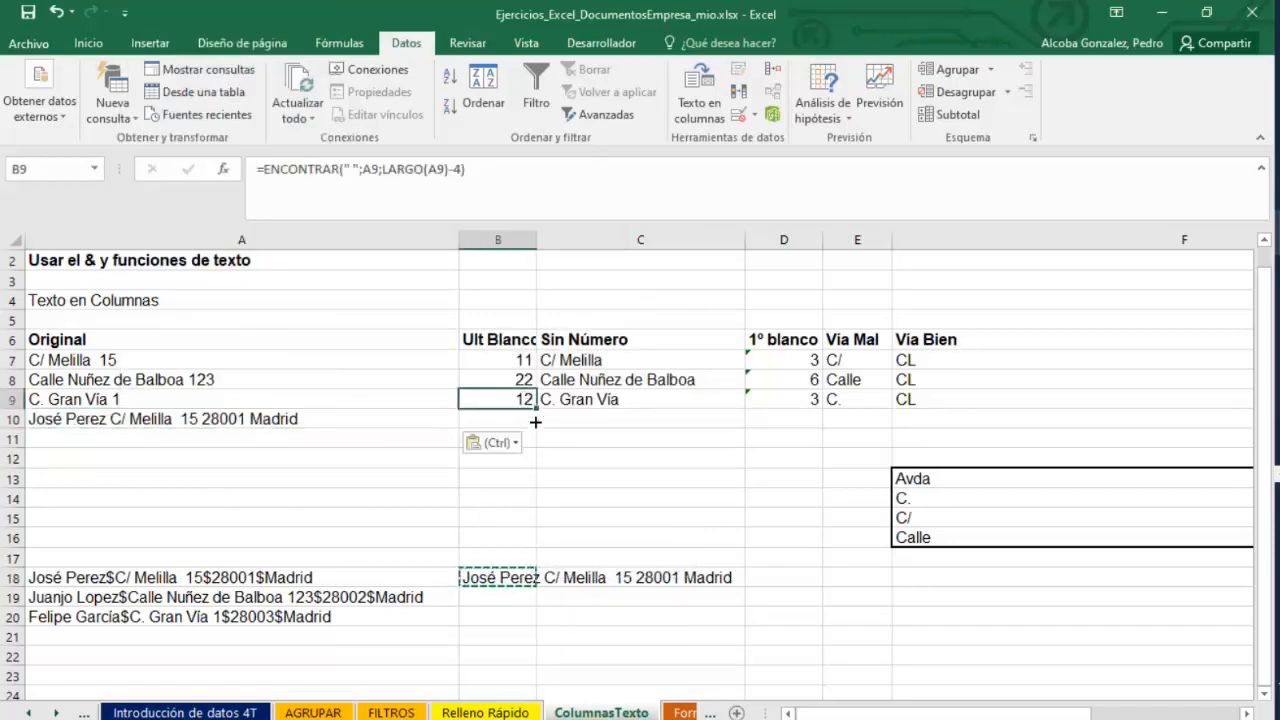
drag(536, 422, 534, 426)
click(612, 408)
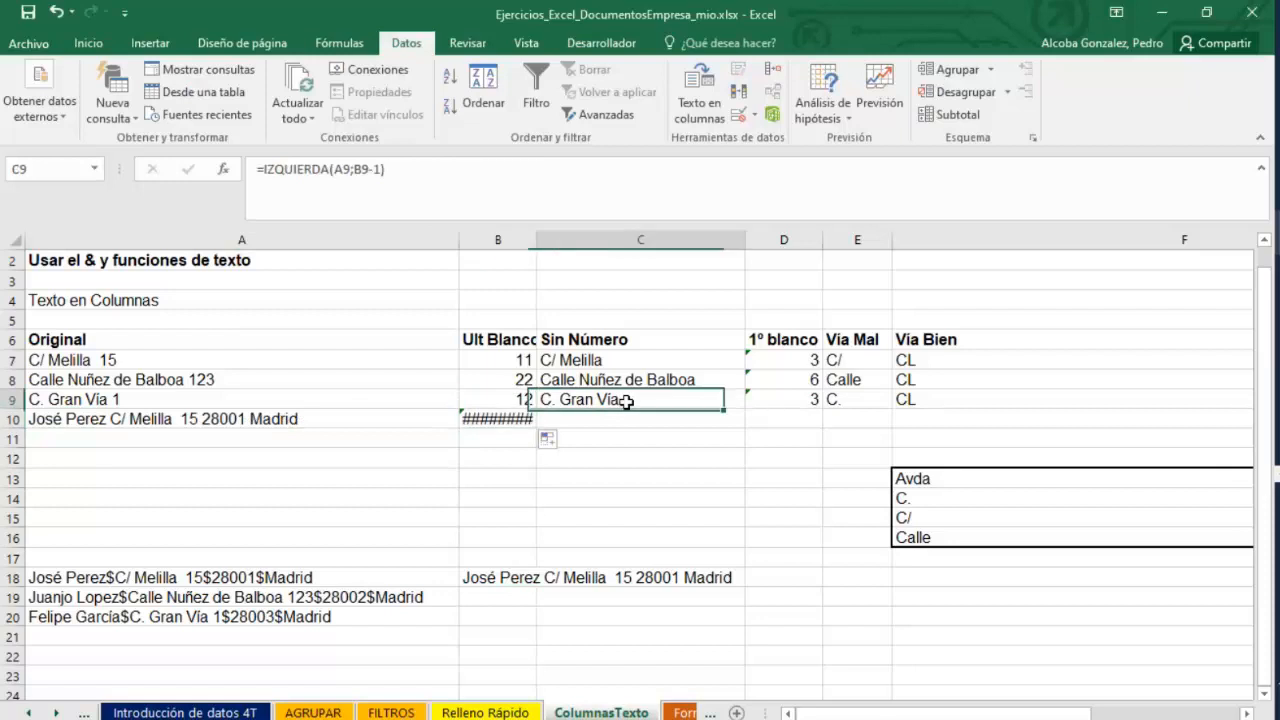
click(490, 422)
double_click(106, 422)
drag(108, 420, 4, 399)
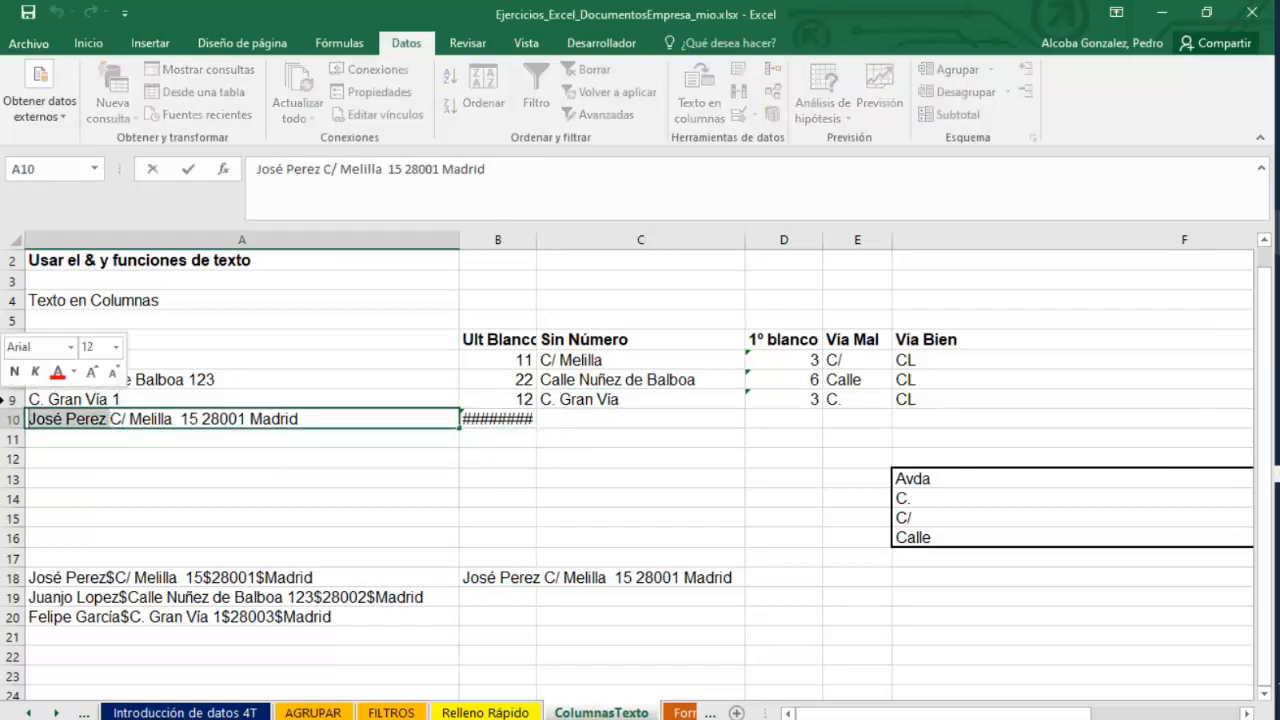
key(BackSpace)
key(Return)
Fill the formulas in B9 and C9 down to row 10.
click(505, 399)
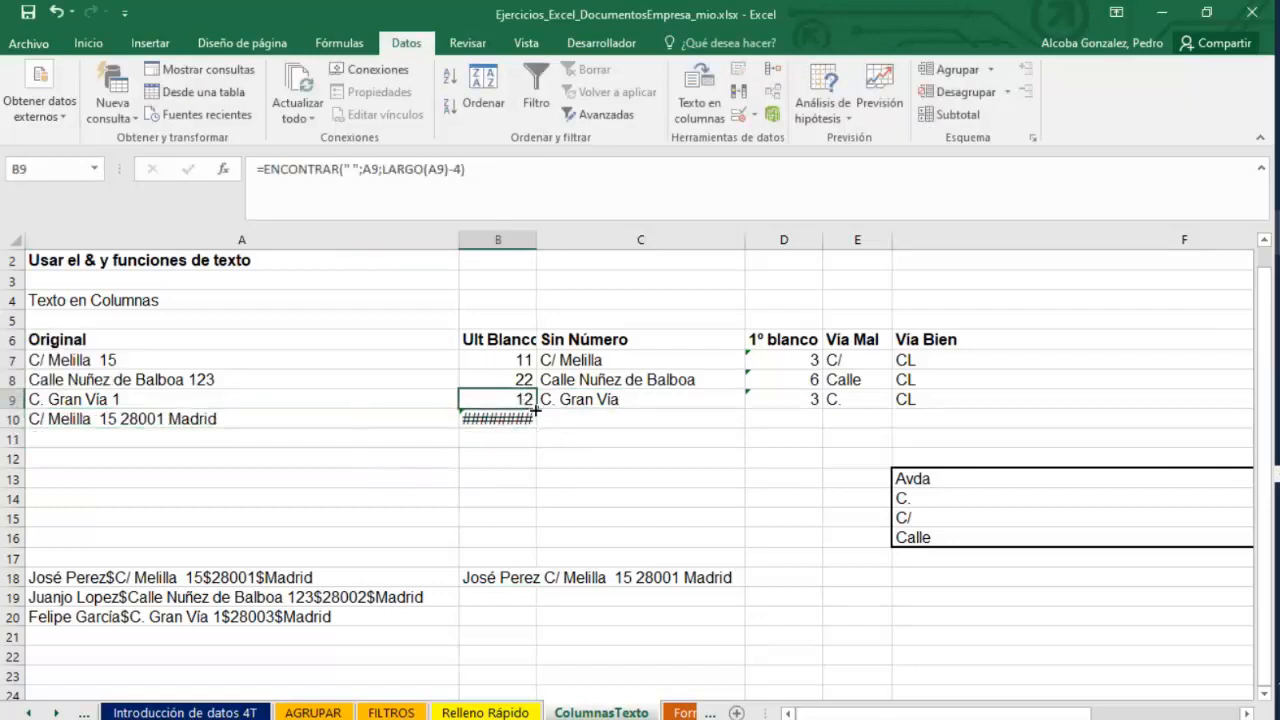
drag(536, 409, 536, 428)
click(690, 401)
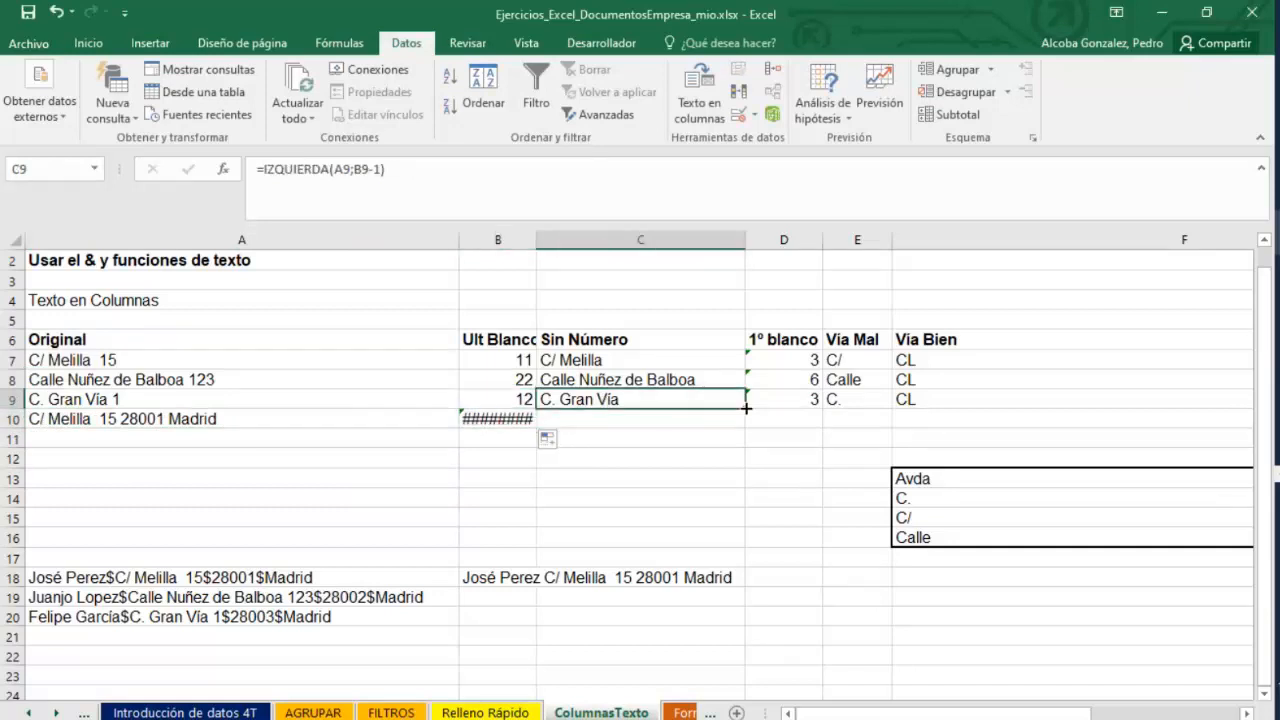
drag(745, 409, 741, 421)
Open B10's ENCONTRAR formula, then remove the extra space after Melilla in A10.
click(490, 418)
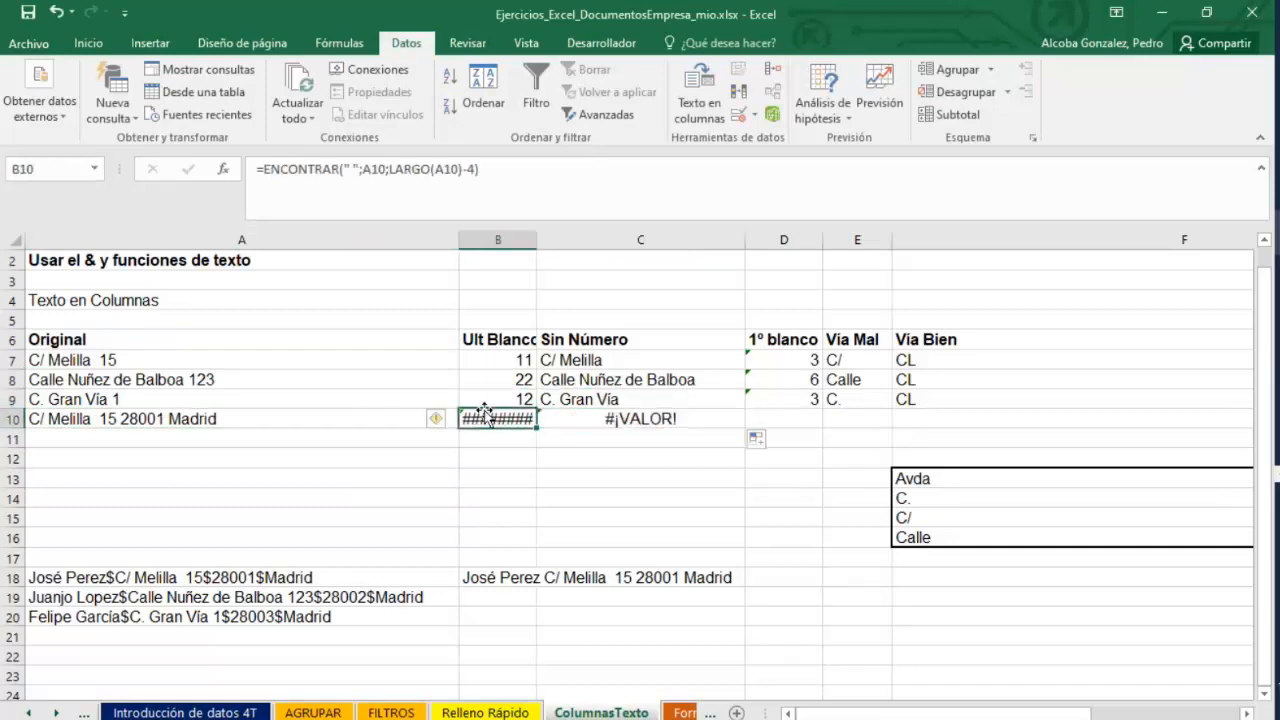
double_click(485, 418)
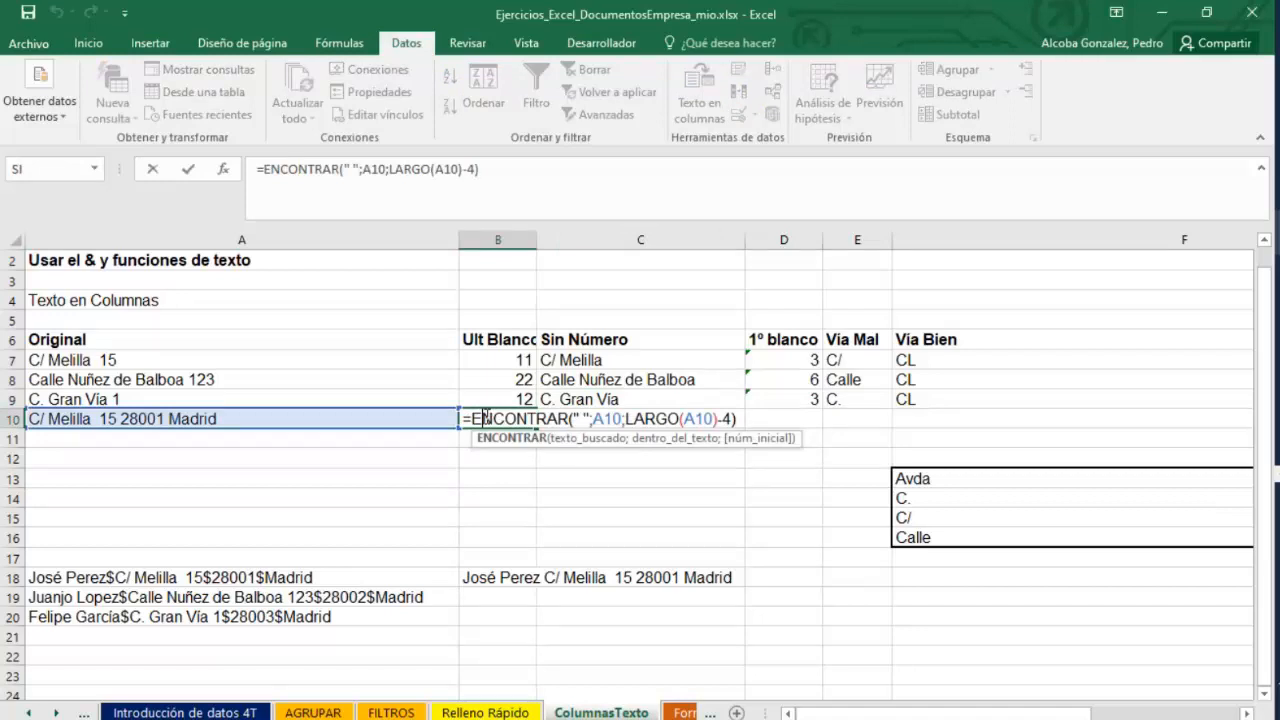
double_click(96, 420)
key(BackSpace)
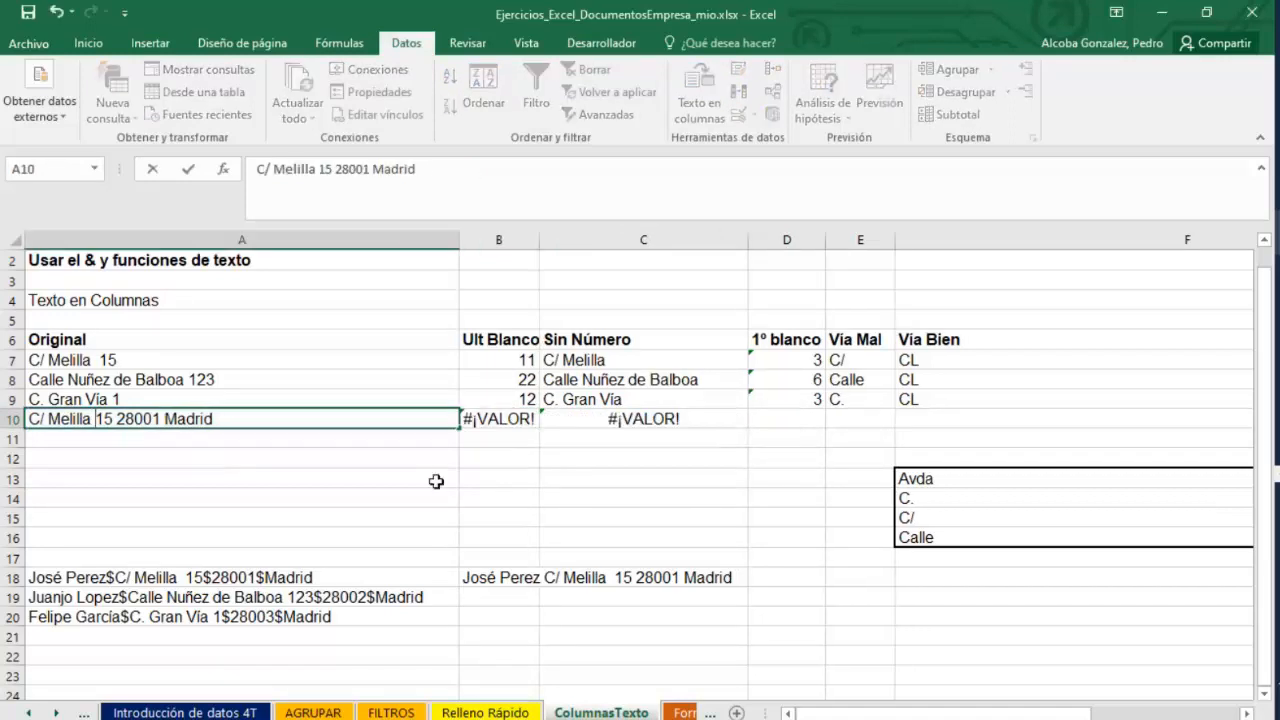
key(Return)
Delete one character from B10's ENCONTRAR formula and reselect B18.
double_click(490, 421)
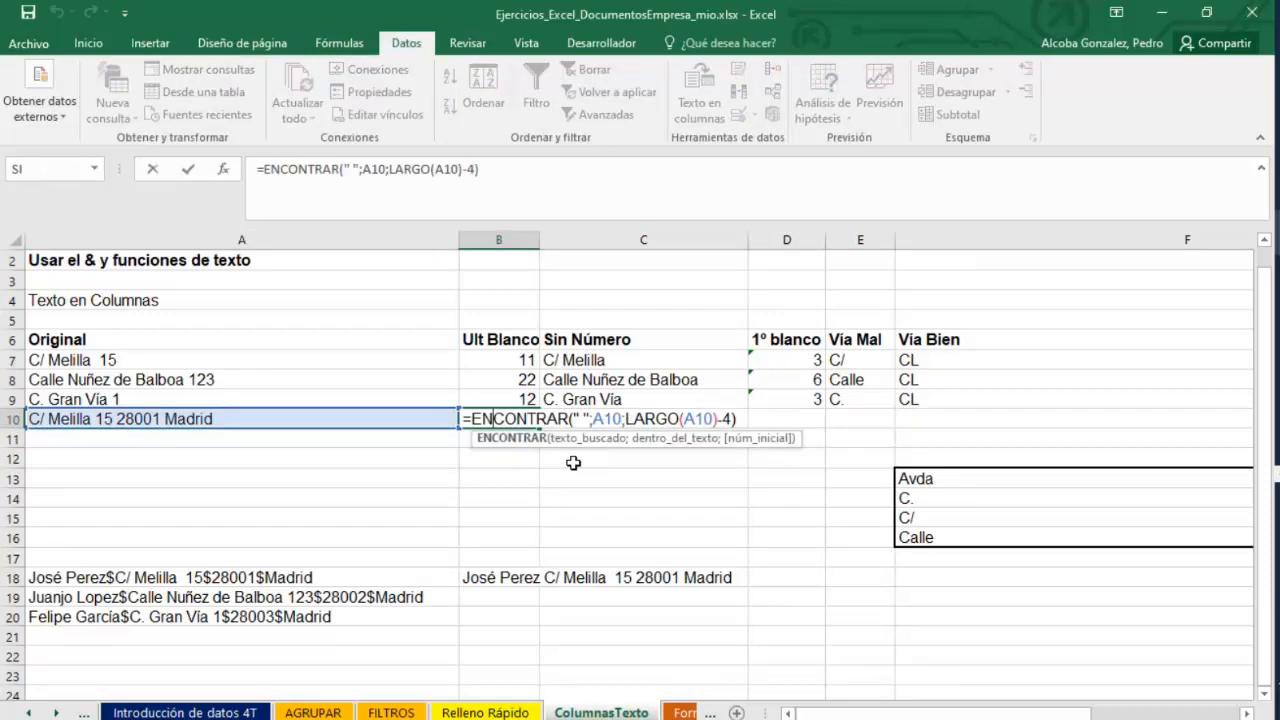
key(BackSpace)
click(322, 466)
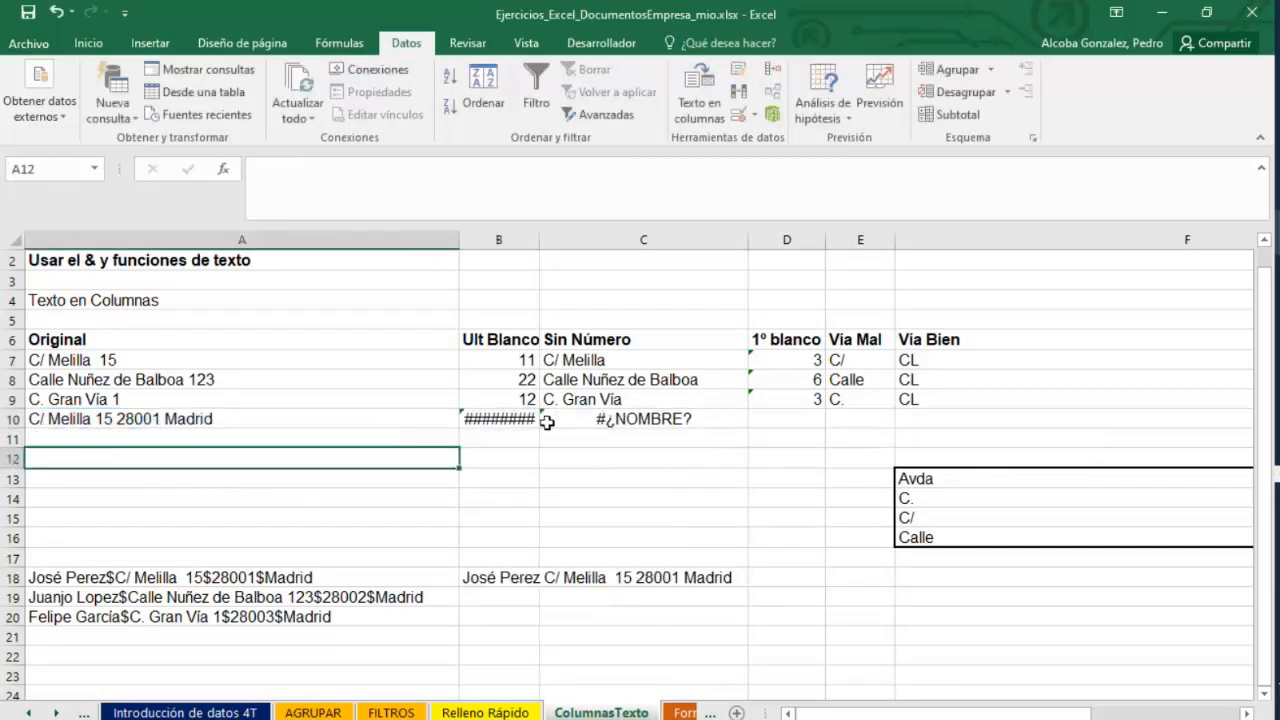
click(550, 421)
click(474, 579)
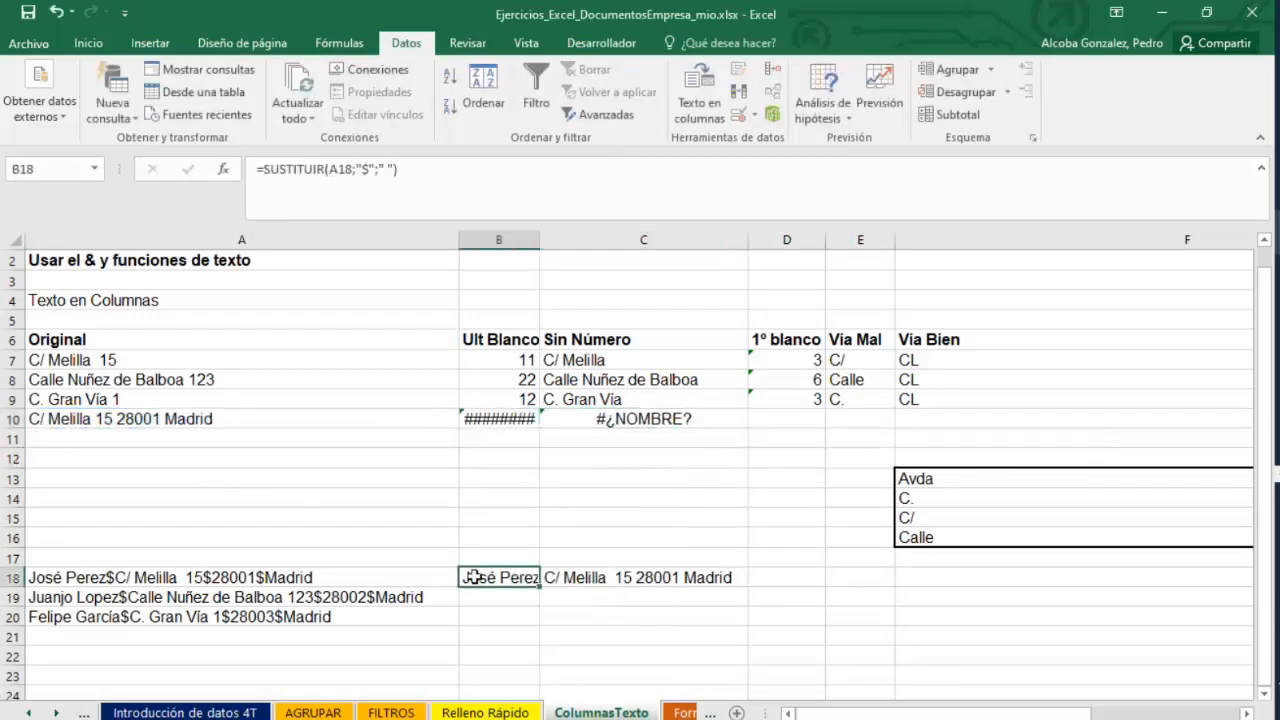
Switch to the PowerPoint presentation, review the Funciones de Texto slides 15 and 14, then minimize it.
click(1278, 232)
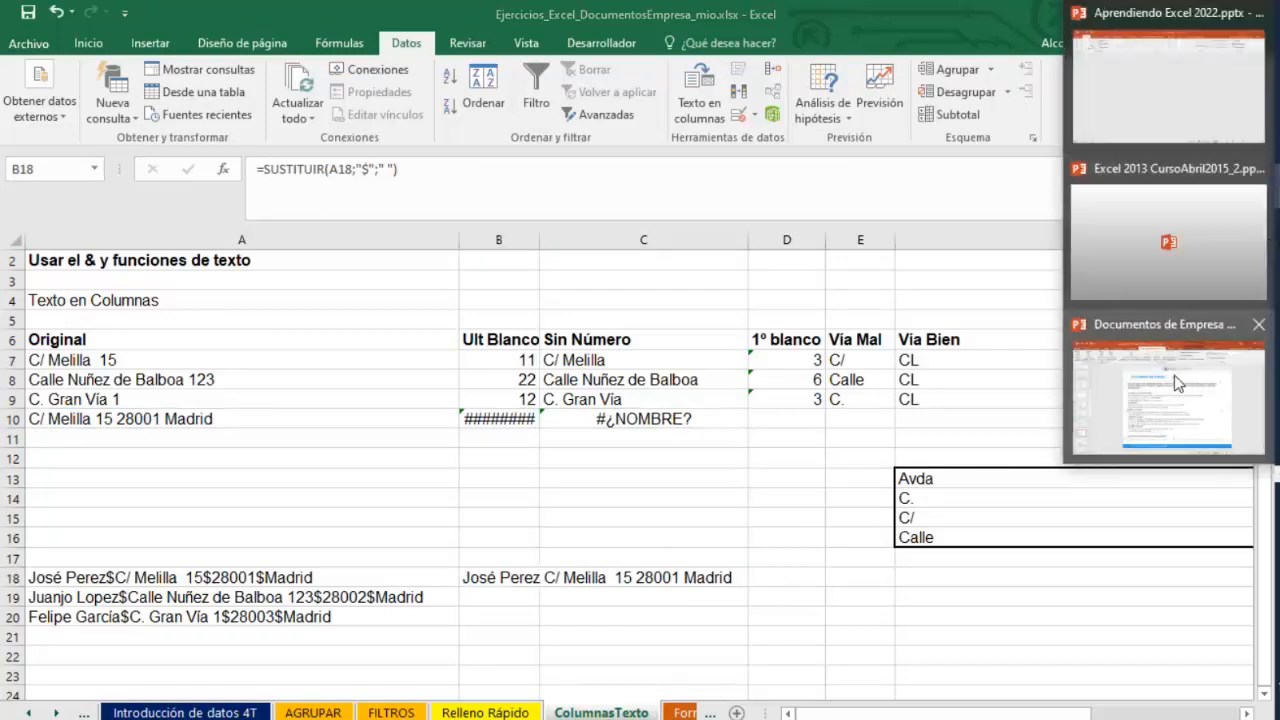
click(1060, 396)
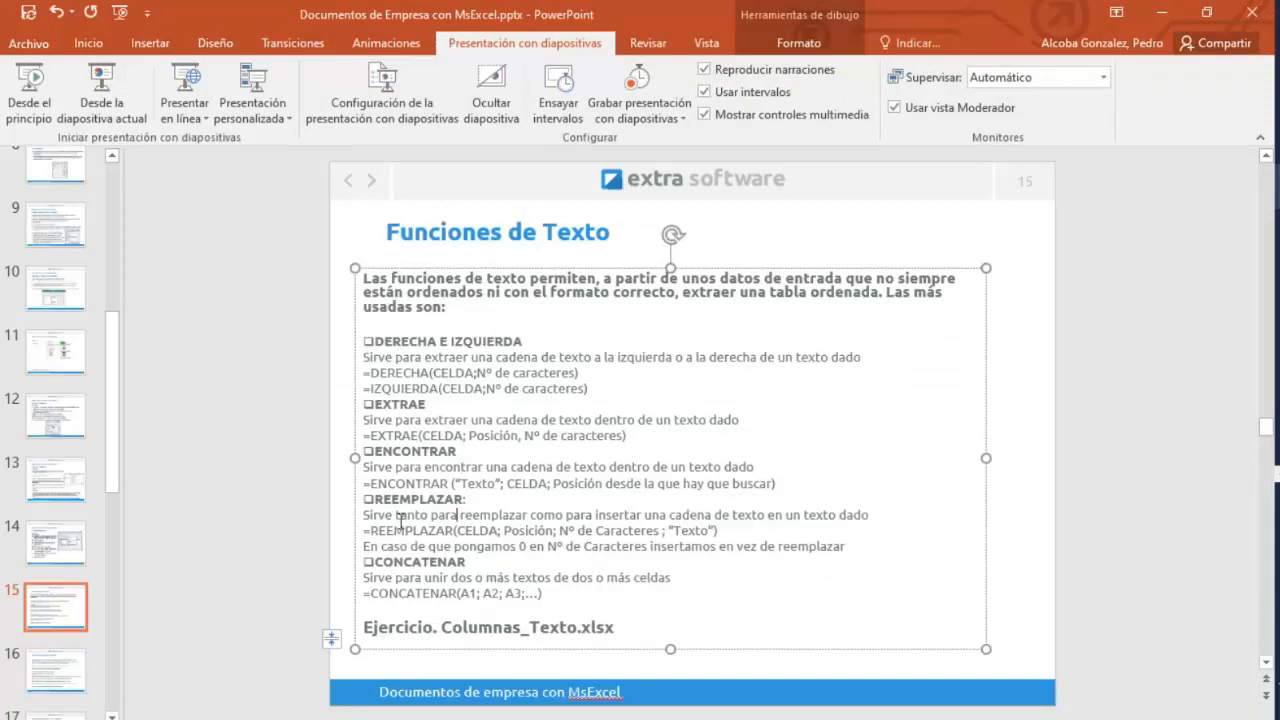
click(56, 543)
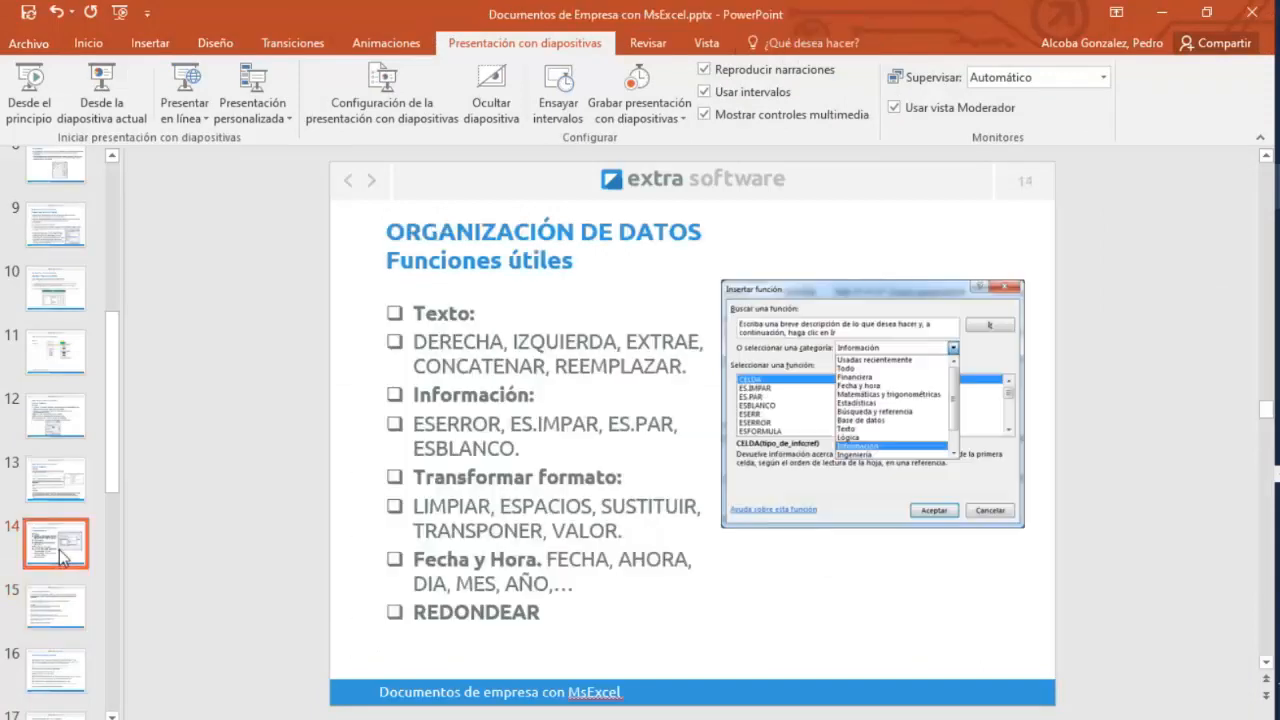
click(1155, 17)
Examine the BUSCARV and address-joining formulas in columns F to I for rows 7–9.
click(956, 380)
drag(893, 713, 1024, 712)
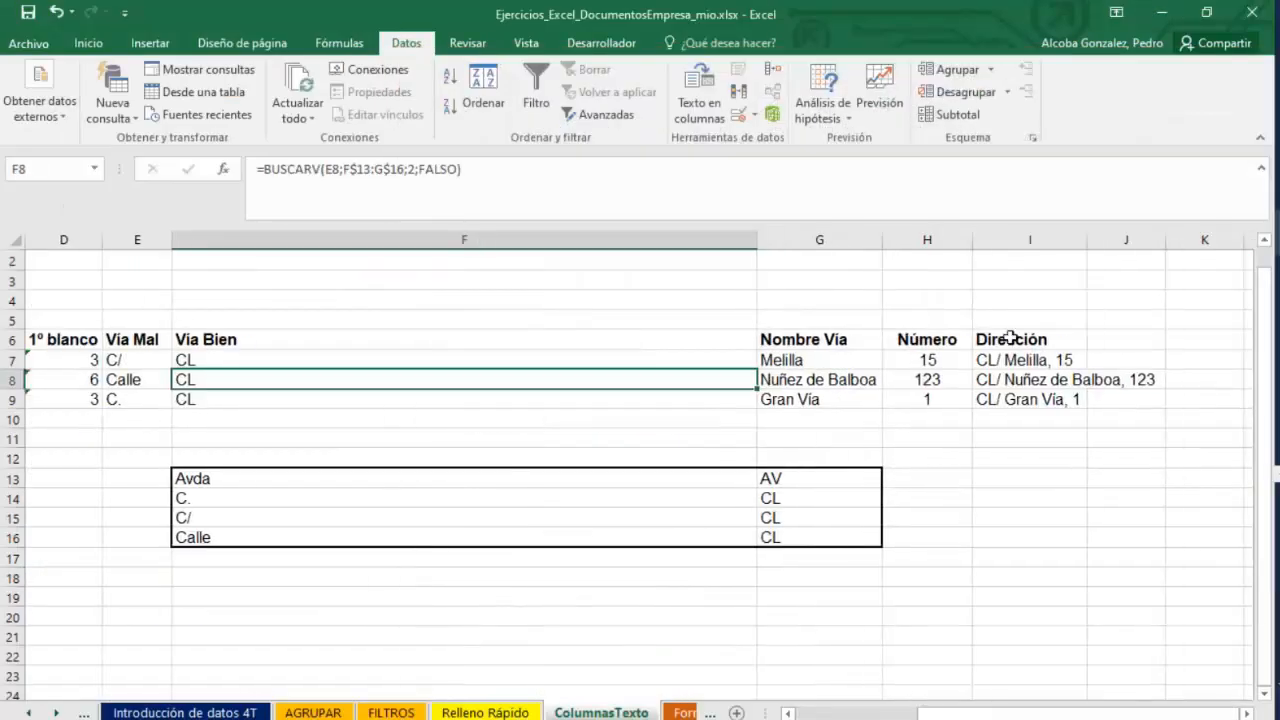
double_click(1038, 360)
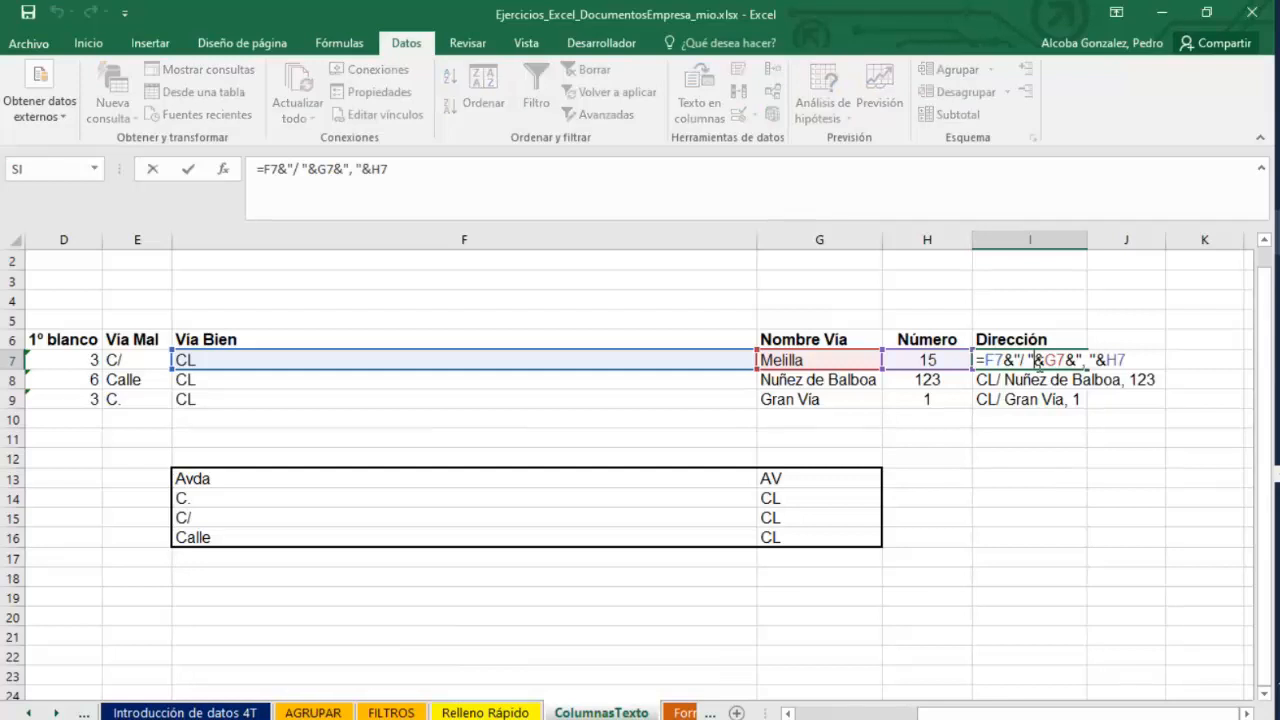
key(Return)
drag(903, 363, 361, 401)
click(823, 537)
drag(957, 395, 321, 361)
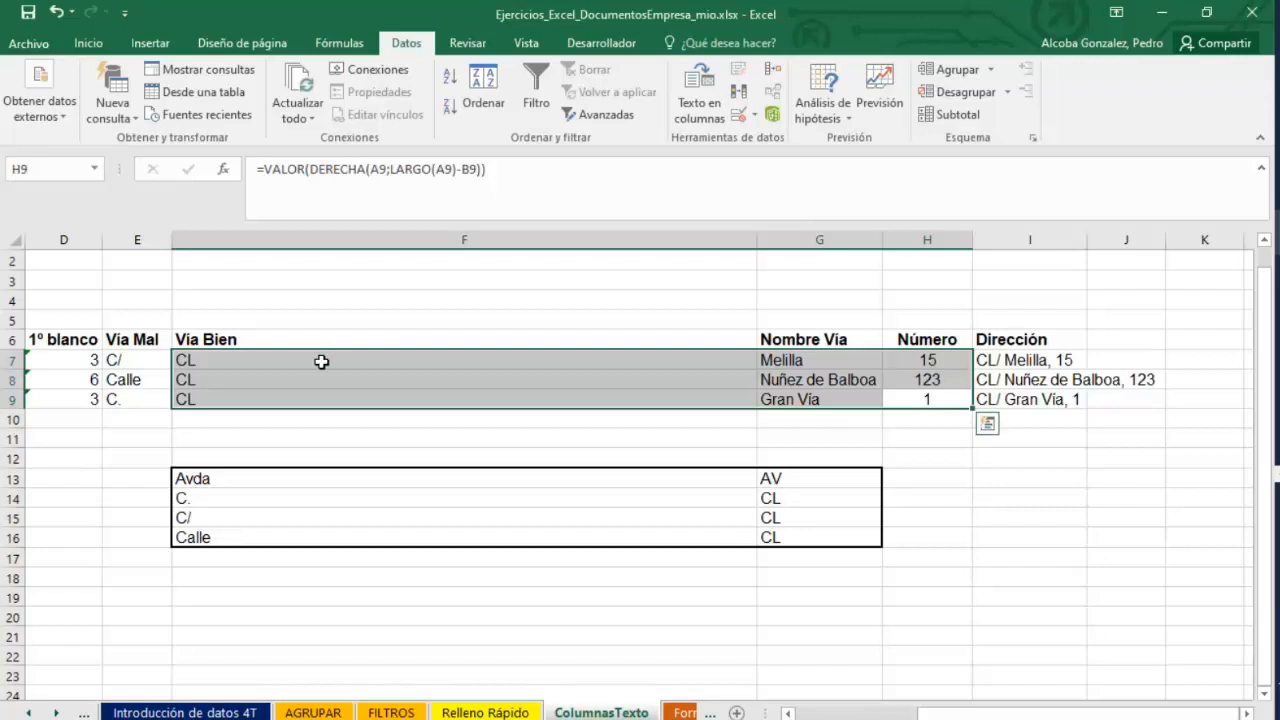
click(1048, 418)
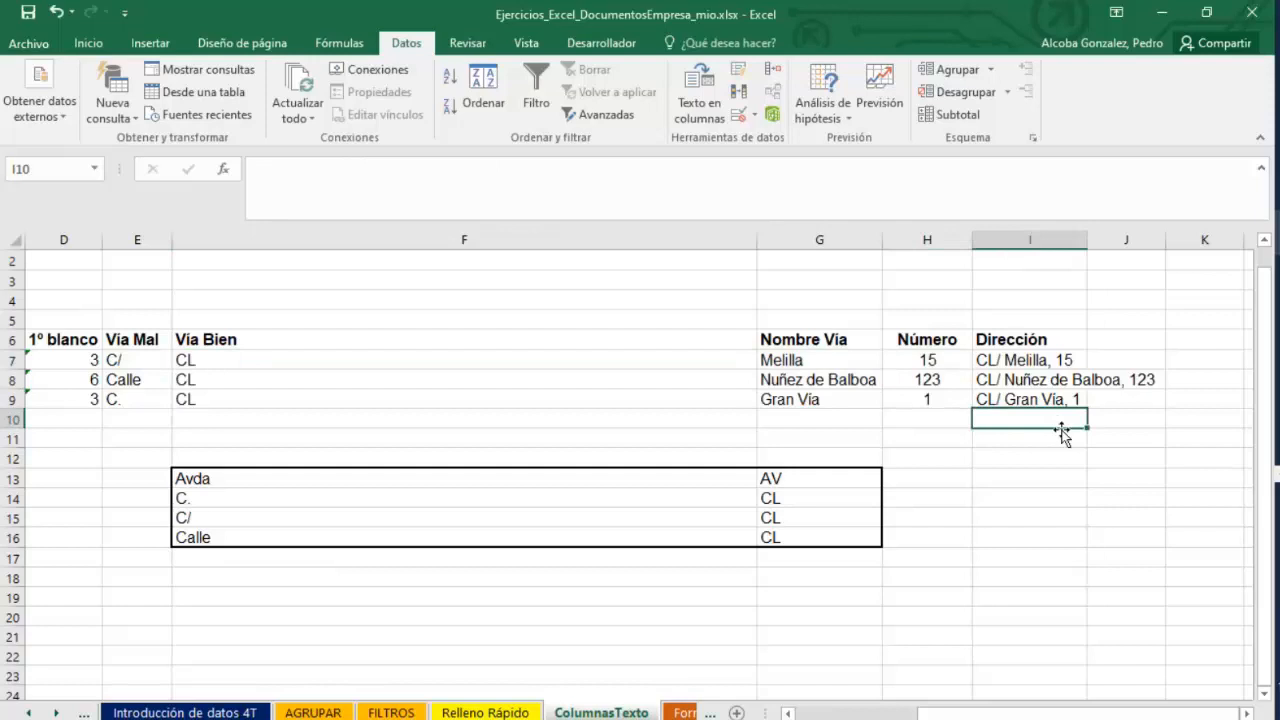
click(403, 404)
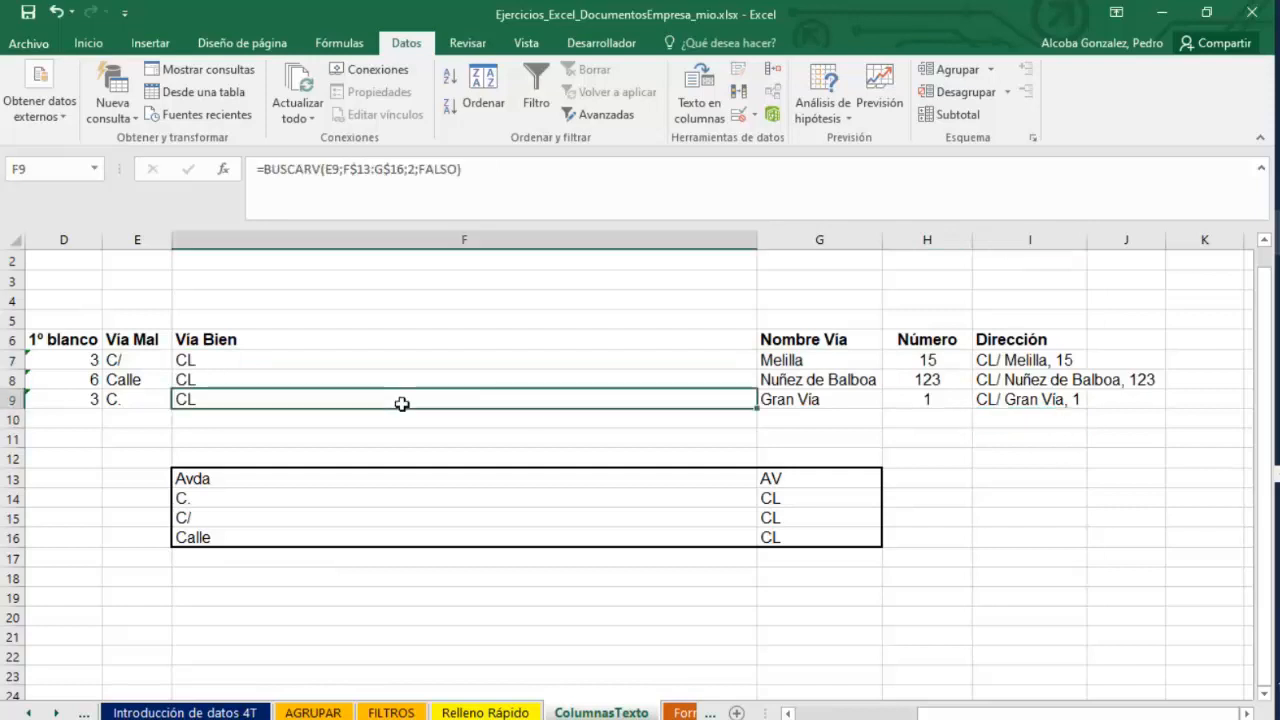
Enter CL, PEZ and 5 in F10, G10 and H10.
click(550, 415)
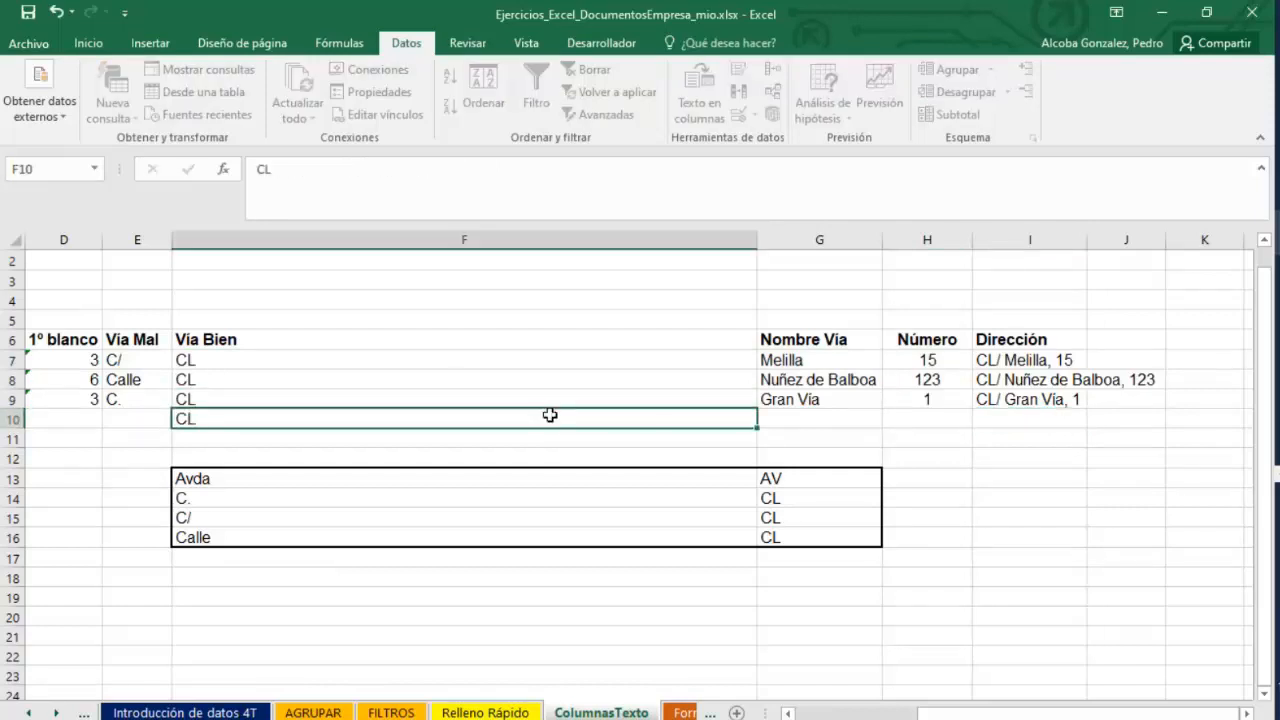
key(Tab)
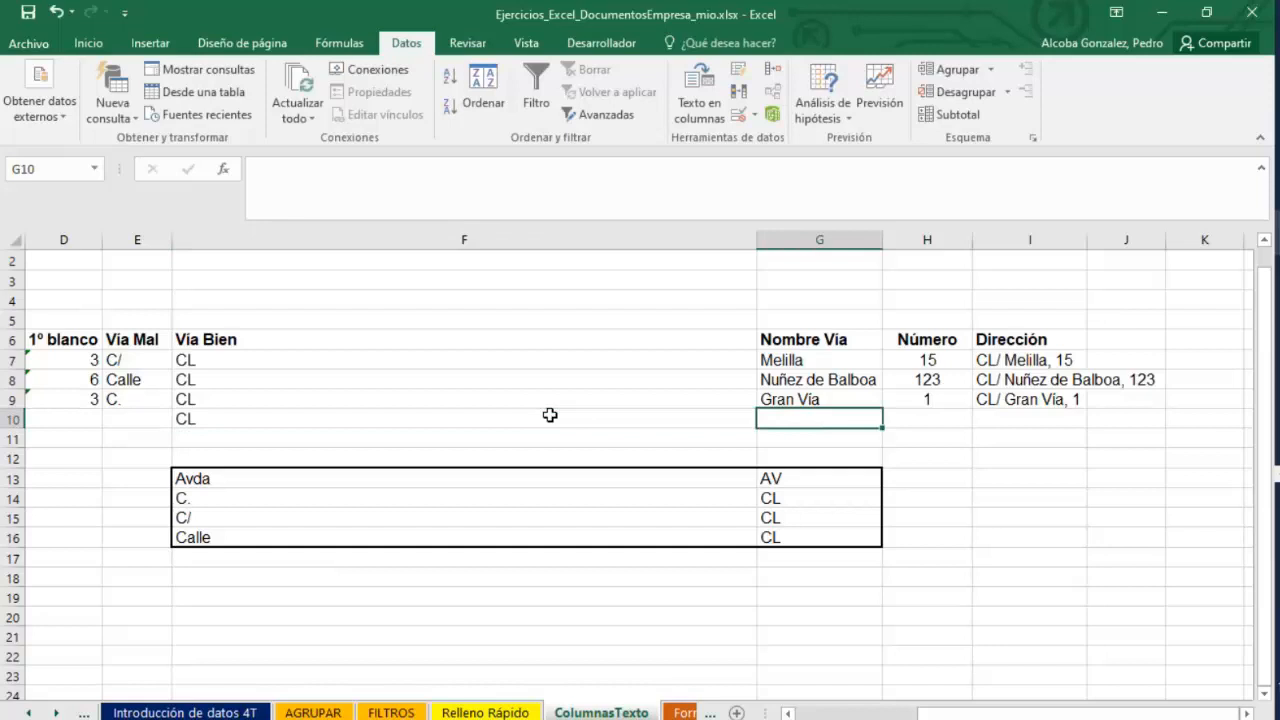
key(Tab)
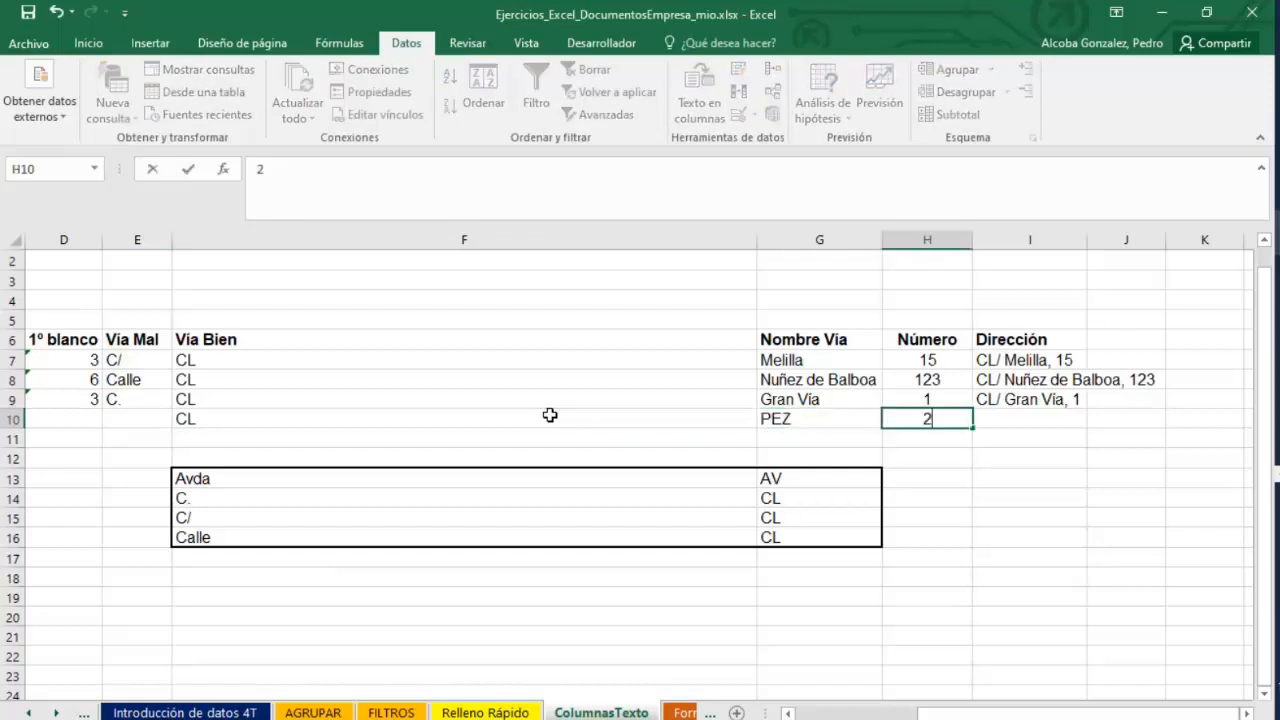
key(Tab)
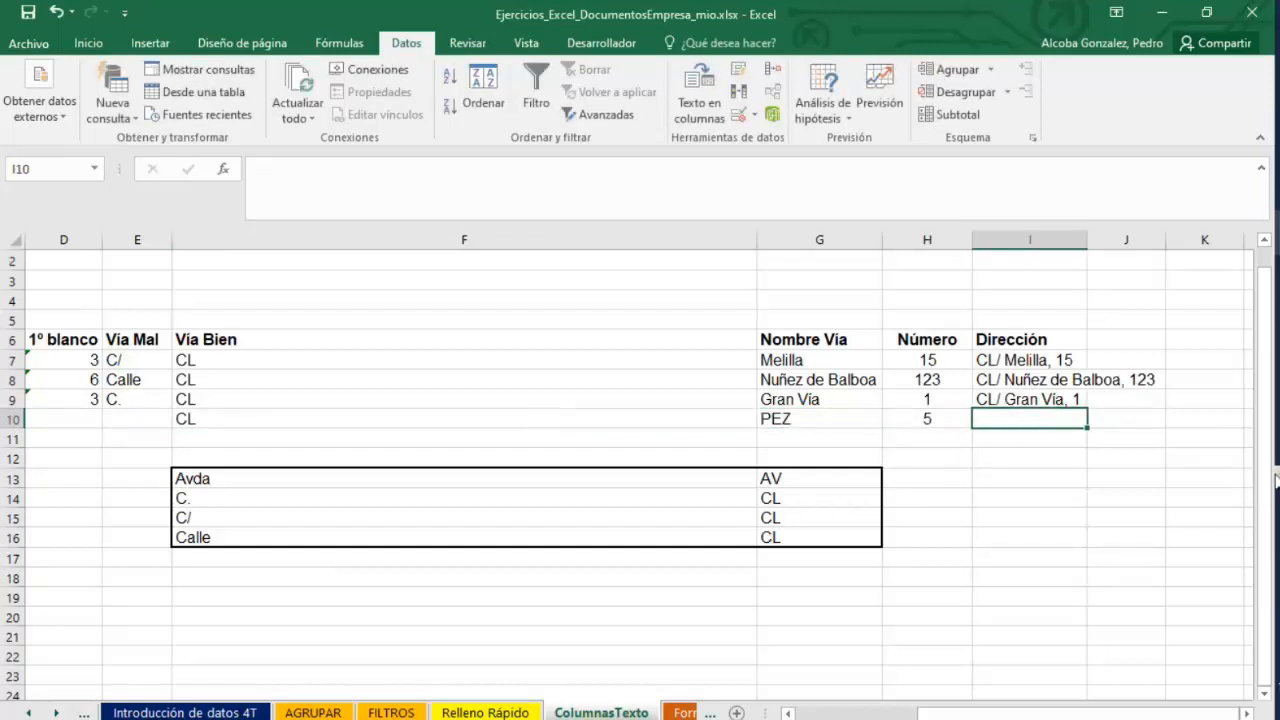
click(1277, 480)
click(1200, 356)
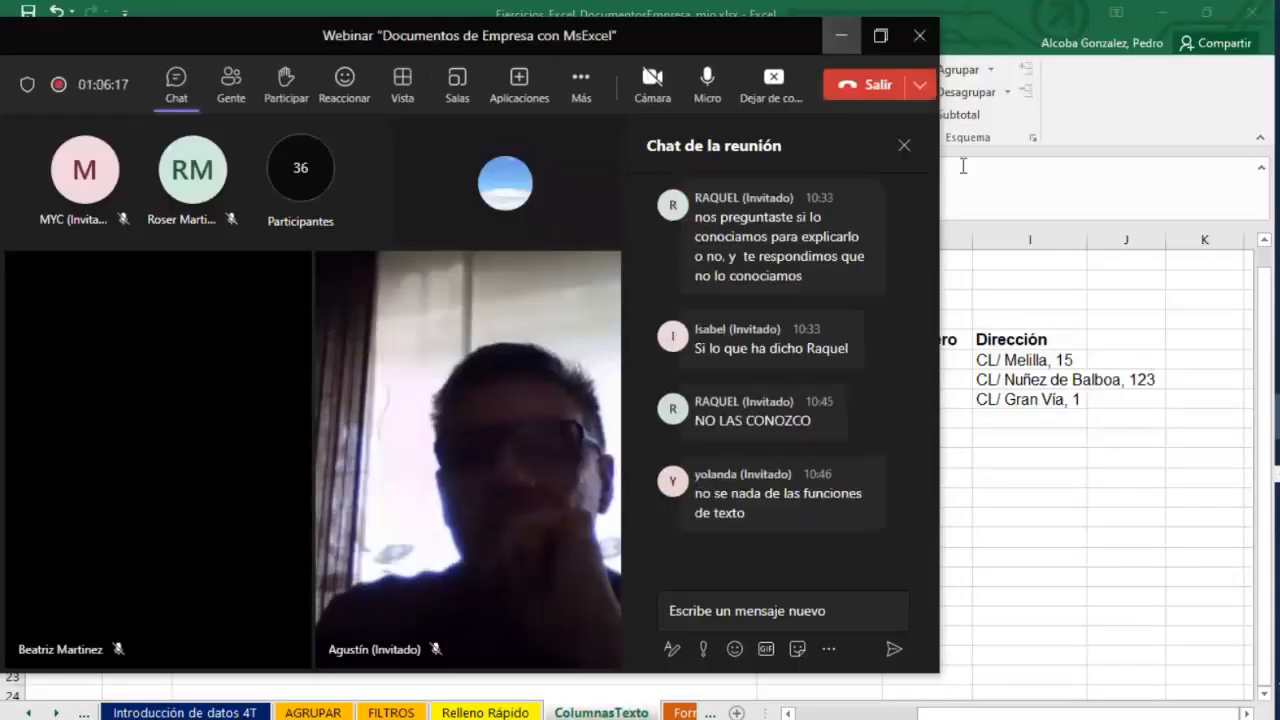
click(841, 35)
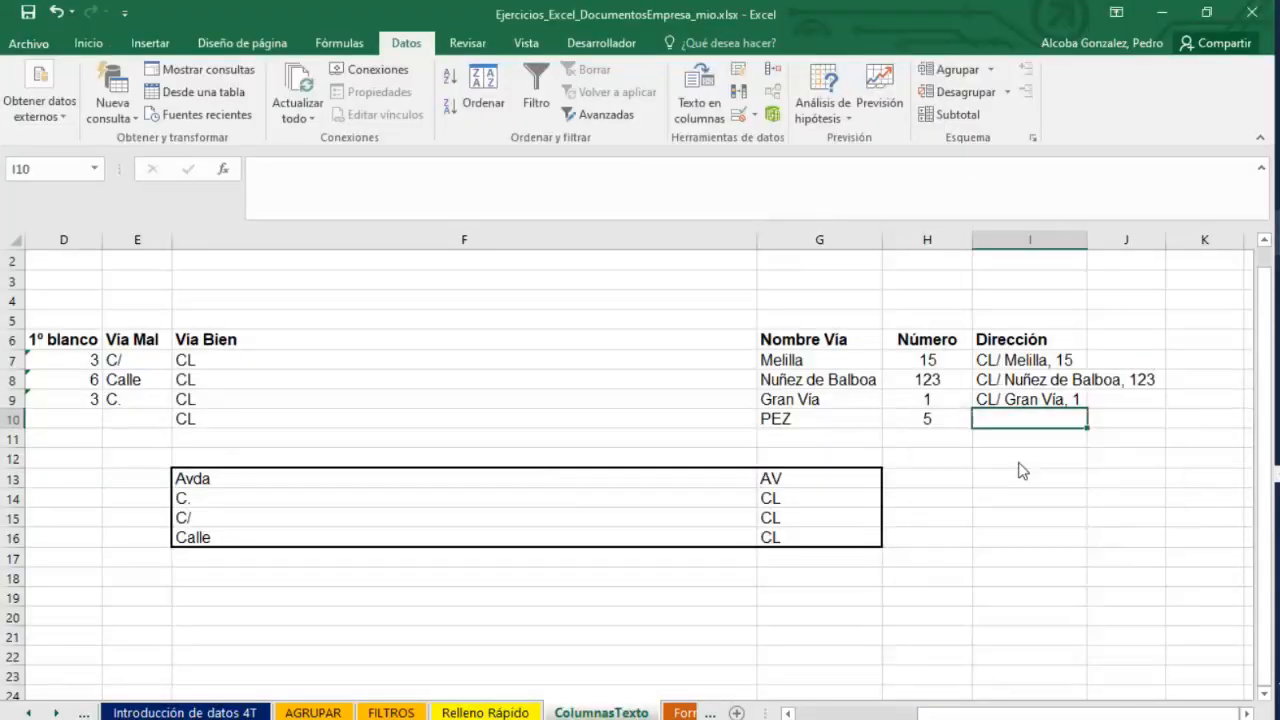
click(1071, 325)
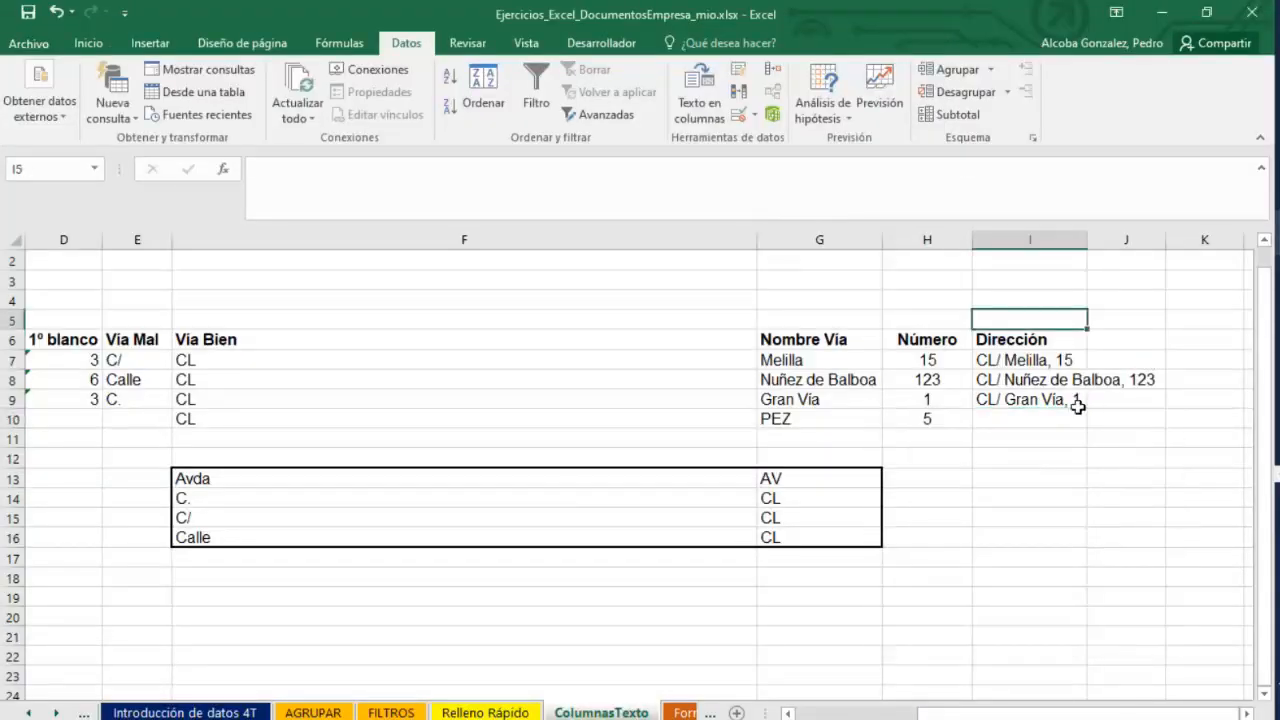
click(1004, 401)
click(1006, 422)
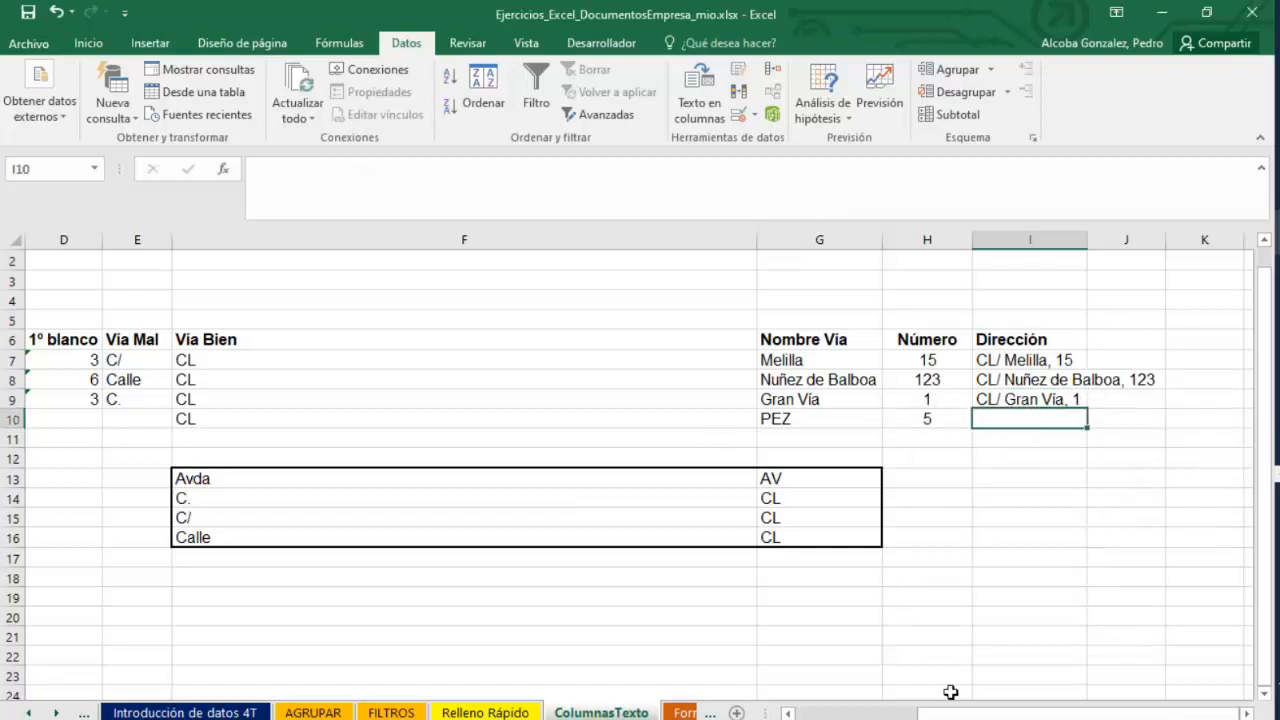
Replace the street type Calle with C/ at the start of the address in A8.
drag(950, 714, 815, 716)
click(574, 404)
click(565, 358)
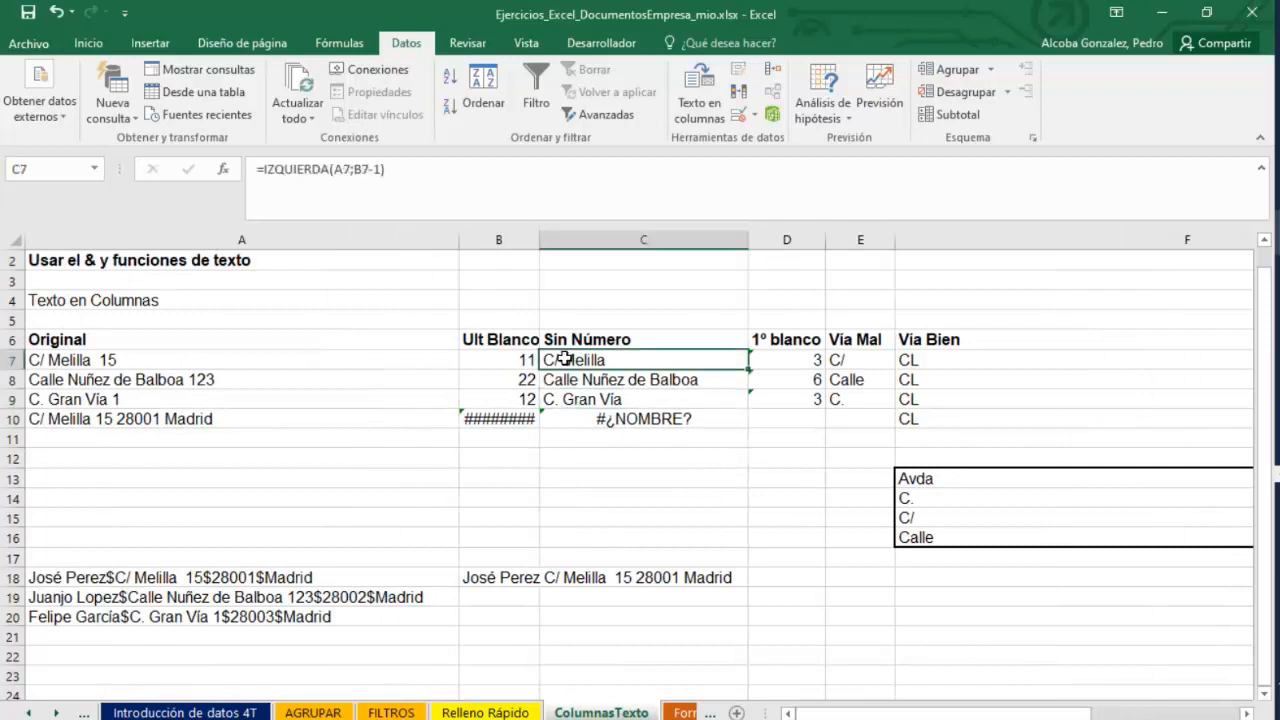
click(338, 341)
click(274, 358)
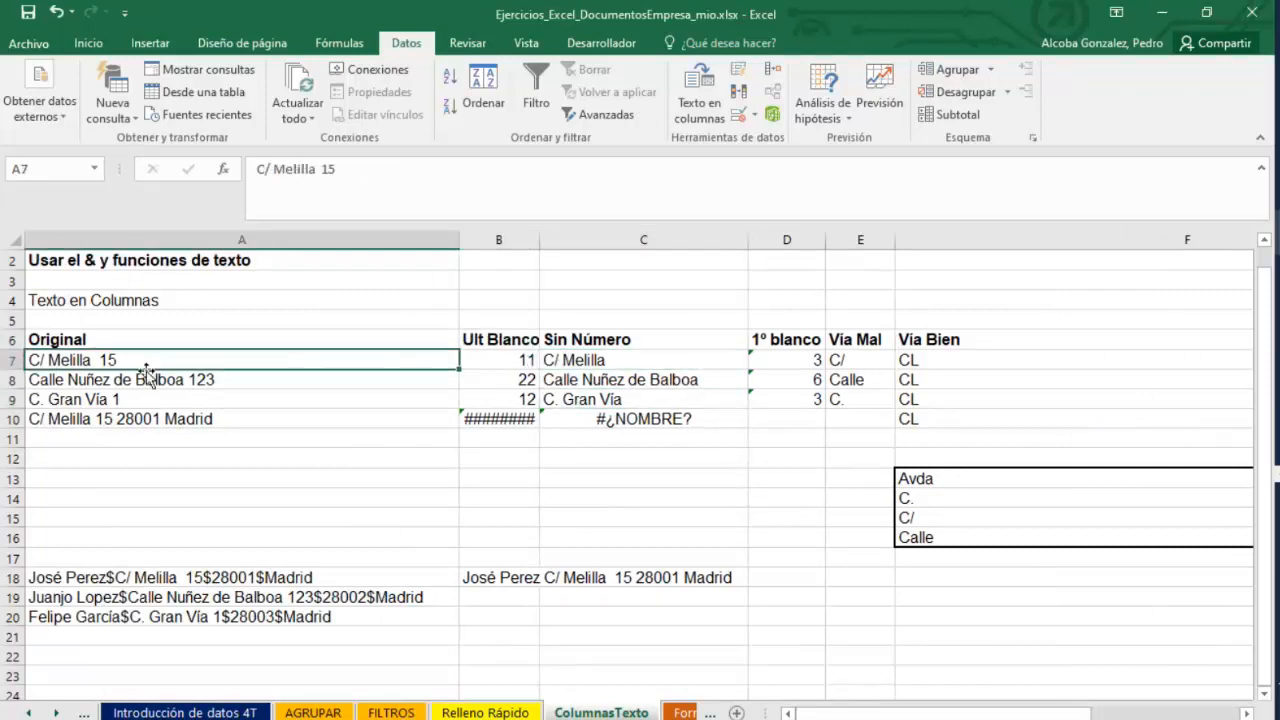
double_click(79, 380)
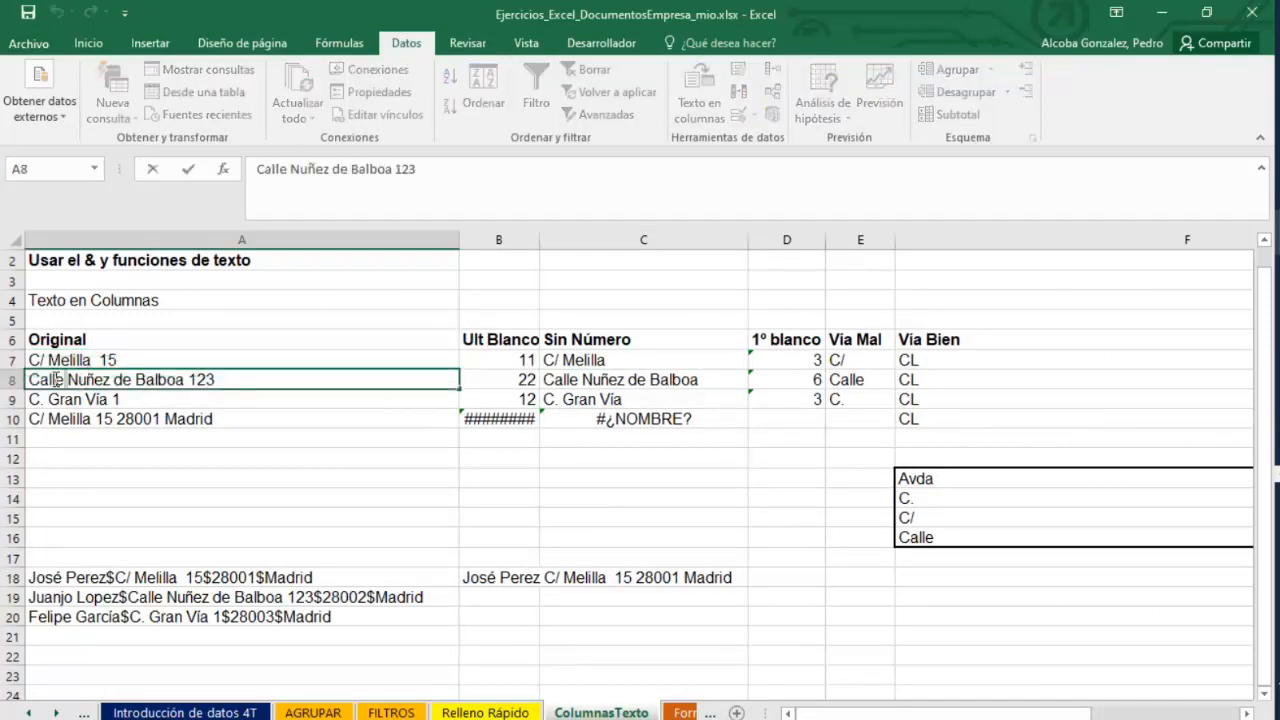
double_click(57, 380)
text(C/)
key(Return)
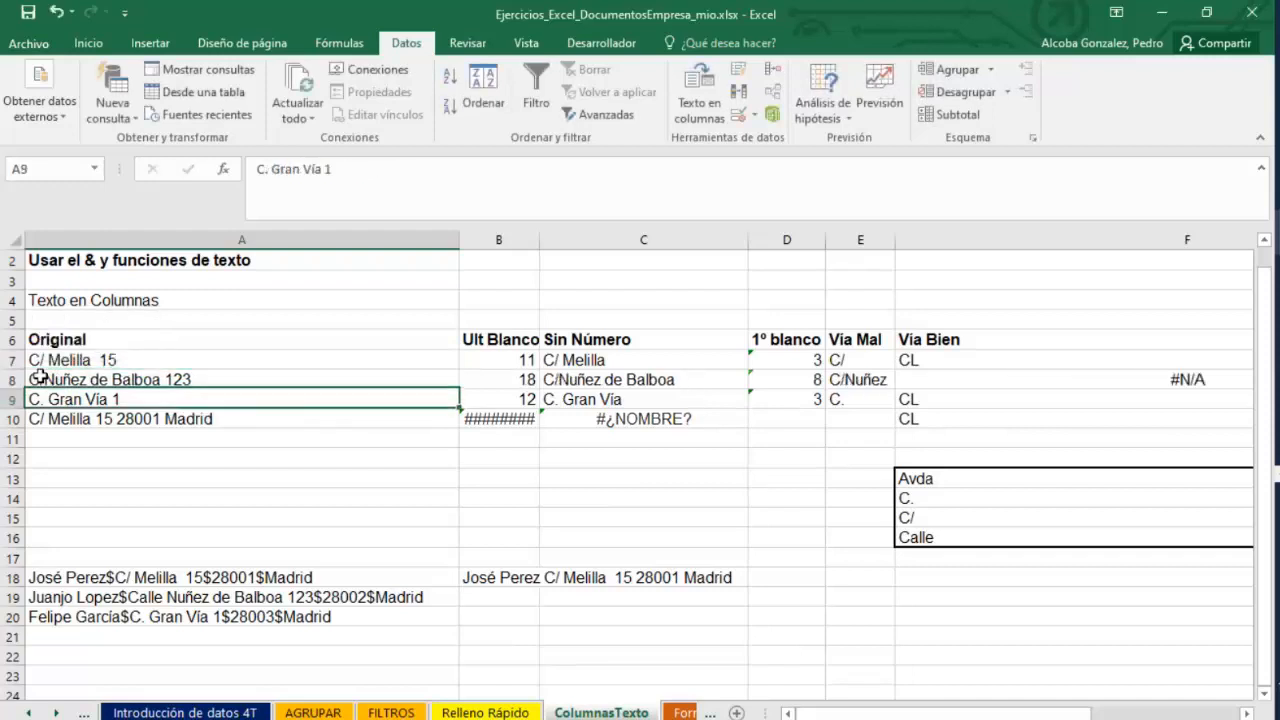
Change the abbreviation C. to C/ in A9's address.
double_click(44, 399)
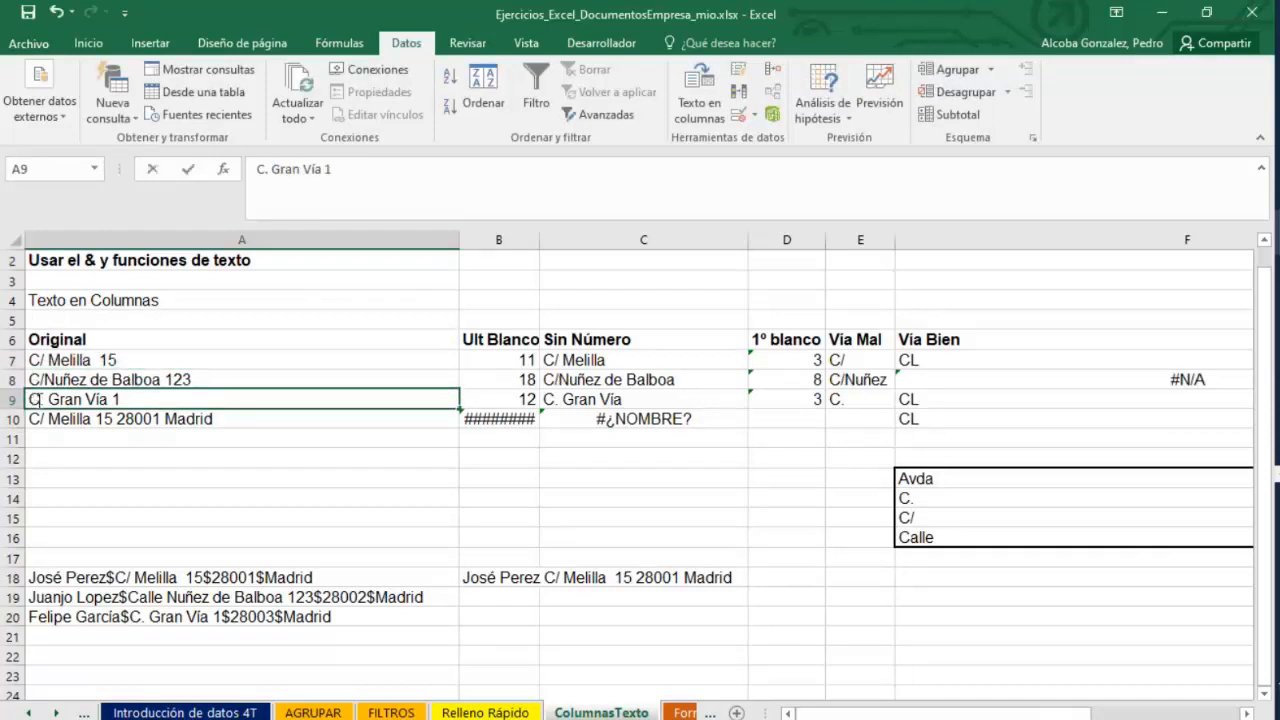
key(BackSpace)
text(/)
click(109, 466)
Remove the space after C/ in the addresses in A9, A10 and A7.
click(77, 398)
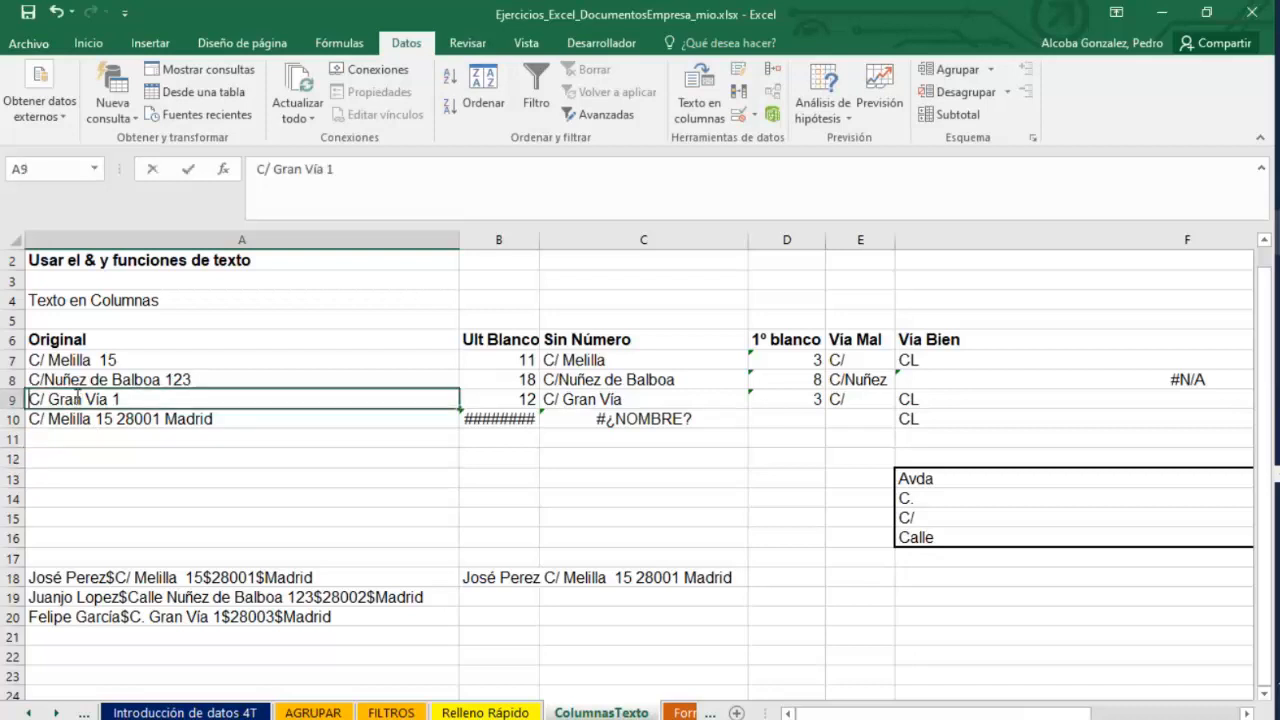
double_click(62, 399)
key(BackSpace)
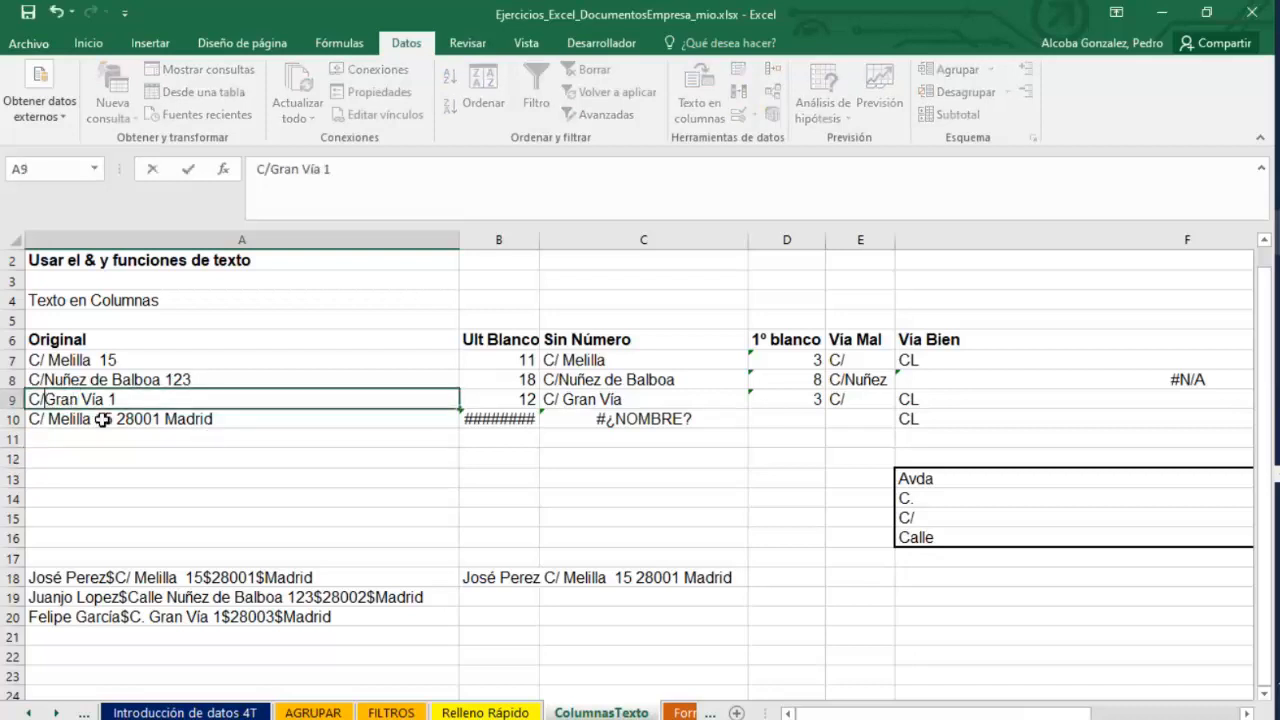
click(50, 419)
double_click(48, 419)
key(BackSpace)
click(239, 519)
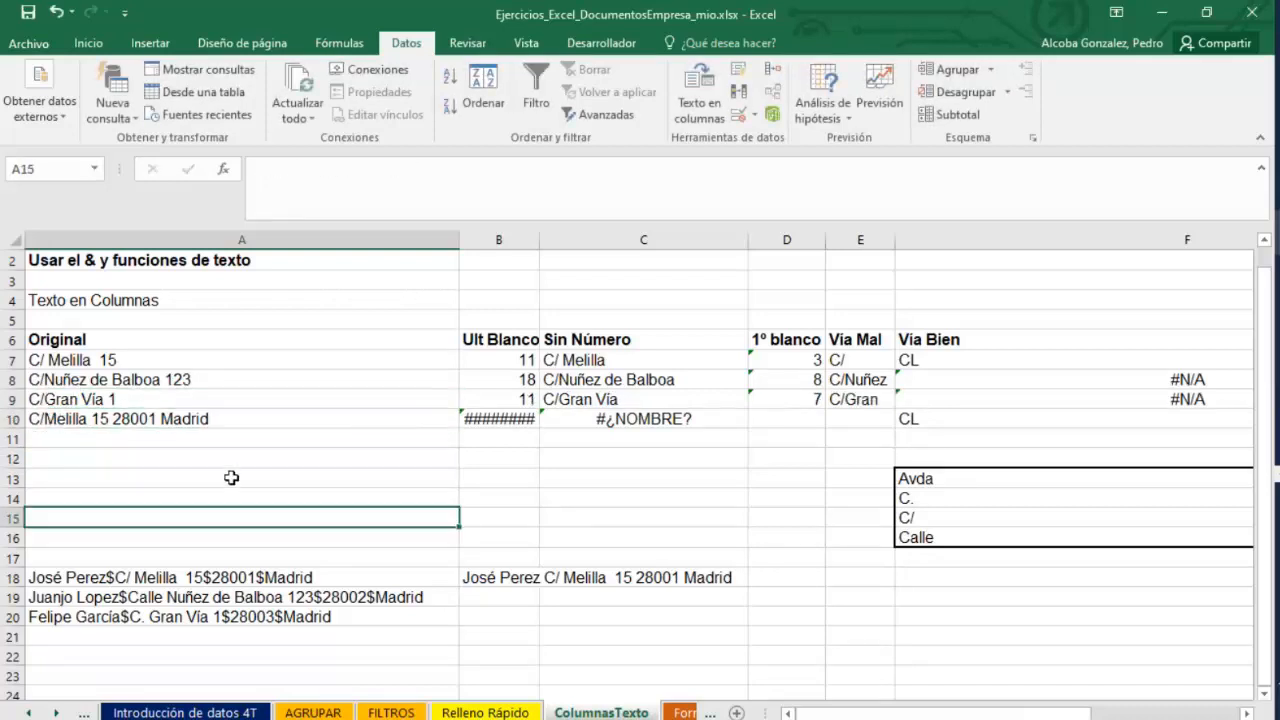
double_click(50, 362)
key(BackSpace)
click(215, 479)
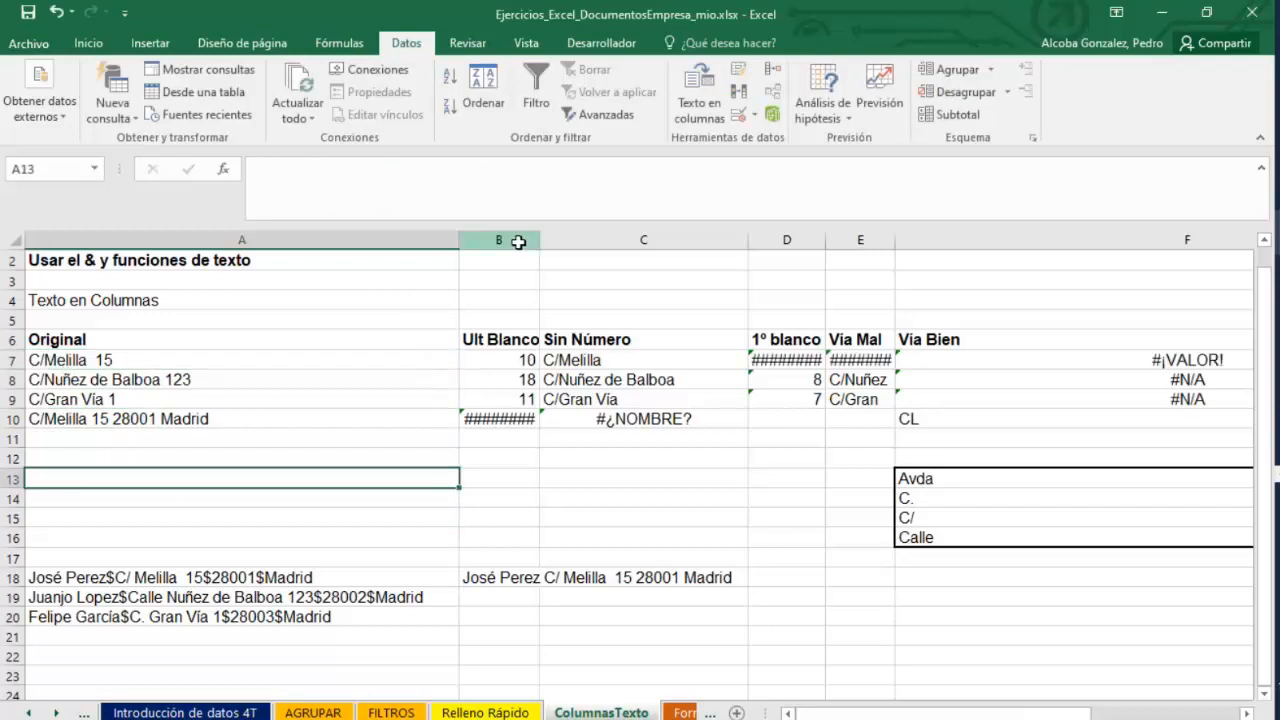
Insert a new blank column B before the Ult Blanco column.
right_click(519, 242)
click(568, 379)
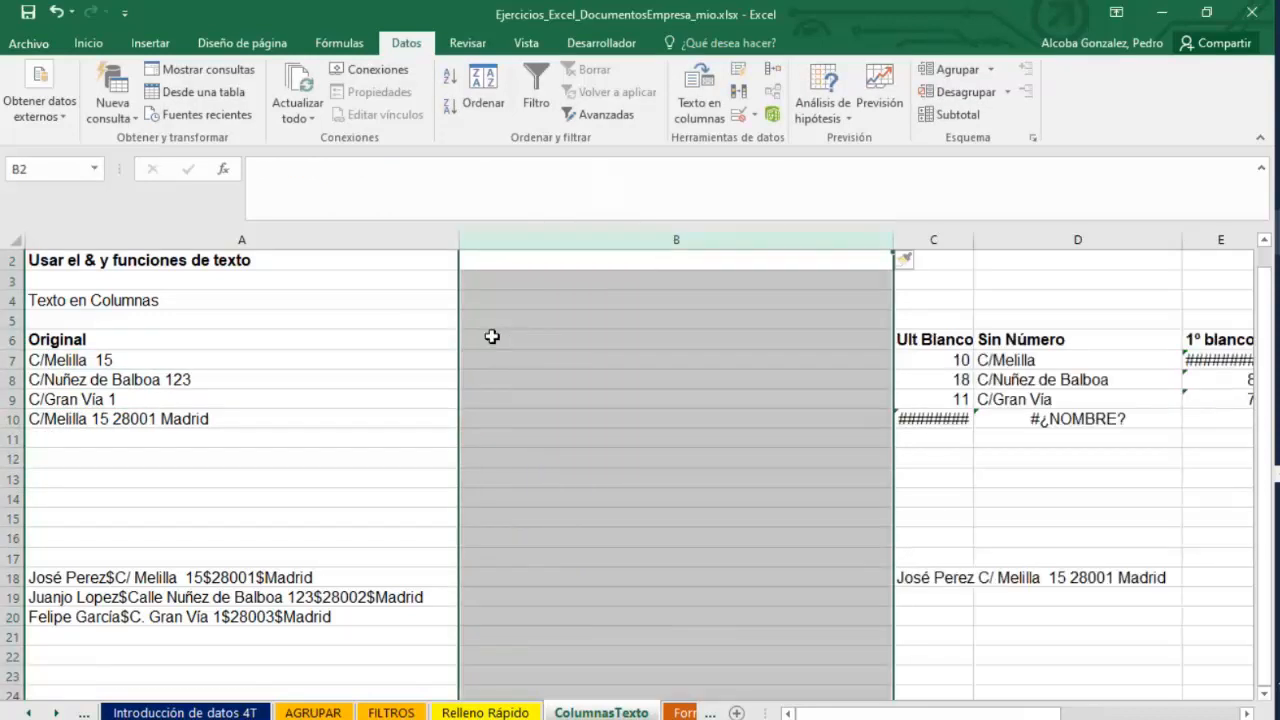
click(565, 352)
click(553, 360)
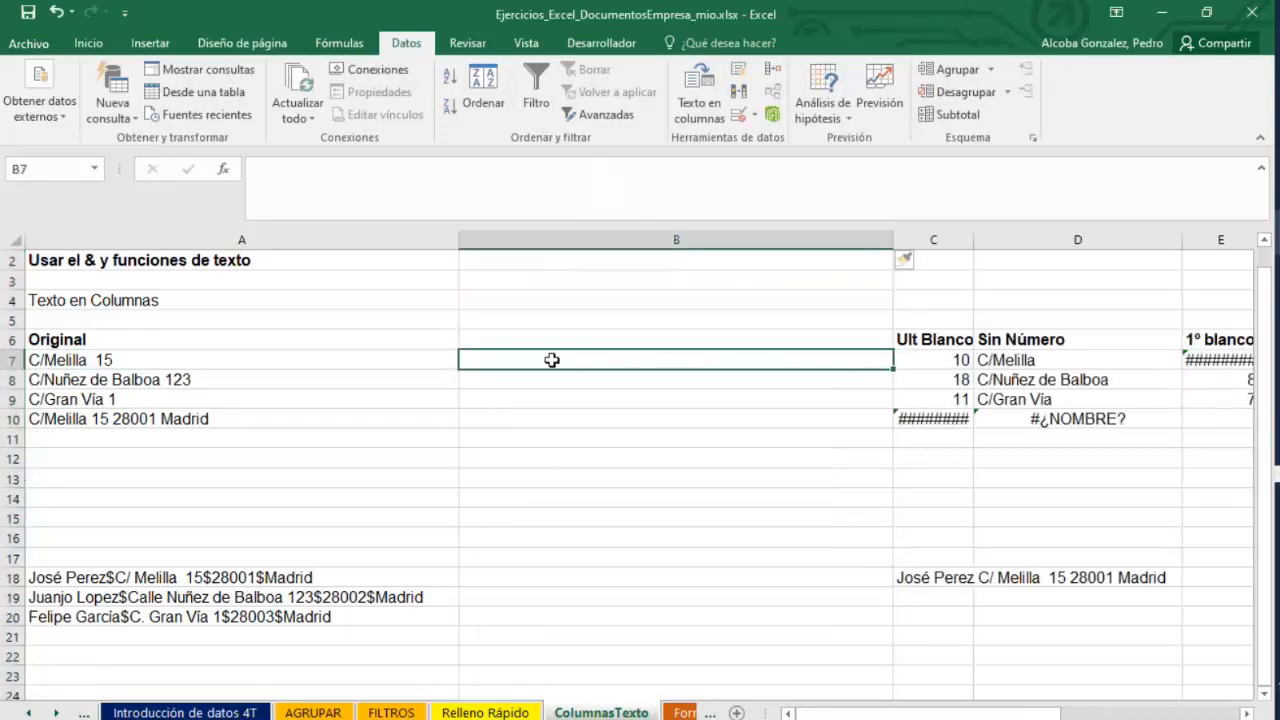
Enter =EXTRAE(A7;3;50) in B7 to extract the text after the street type.
text(=EXTRAE()
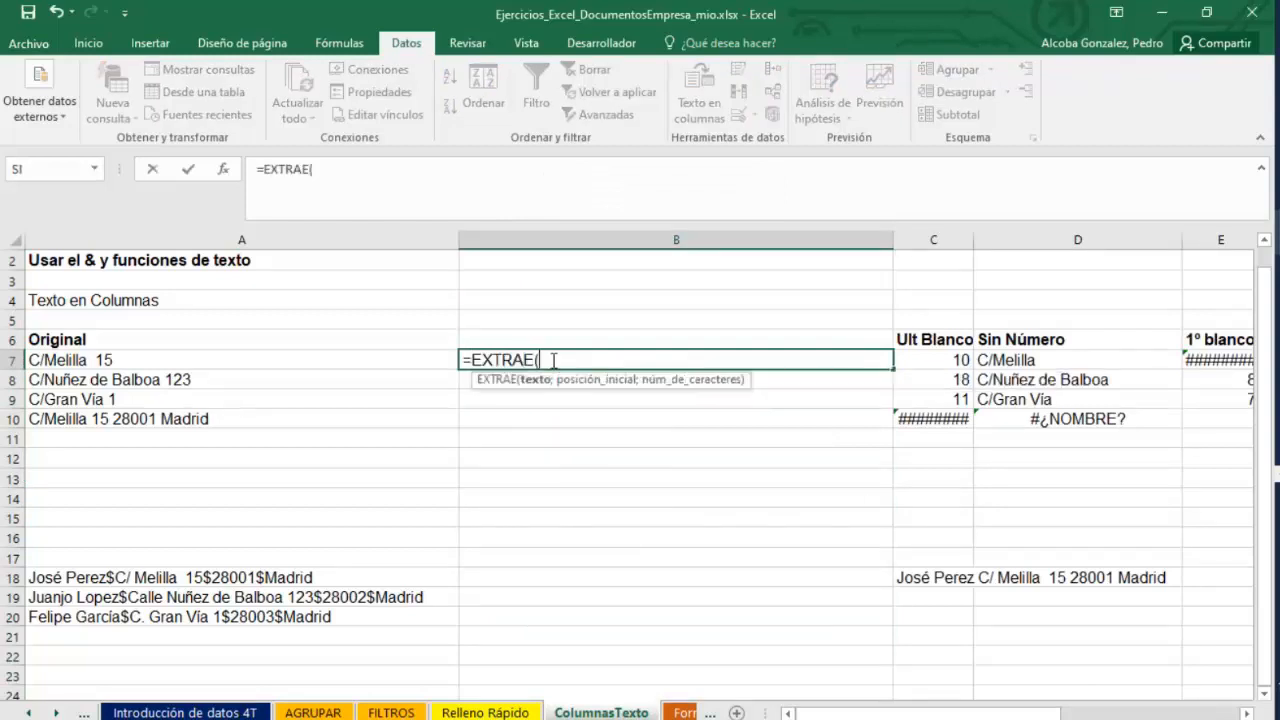
click(202, 362)
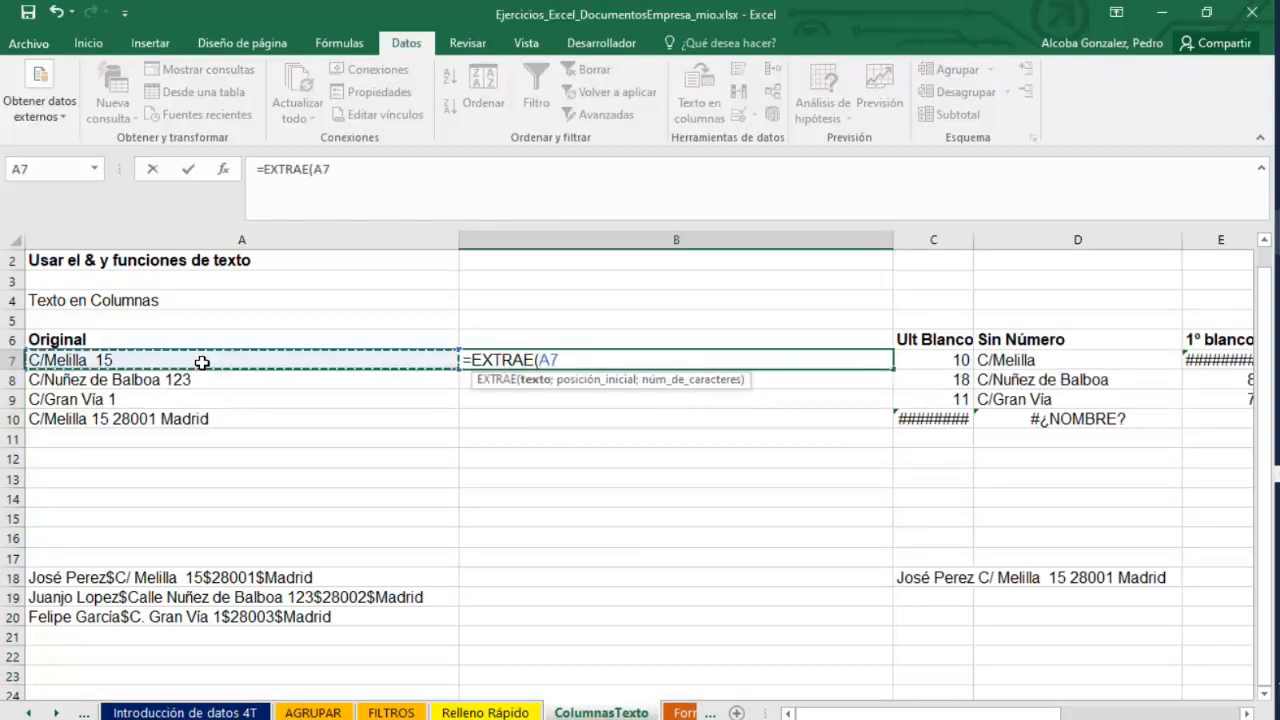
text(;)
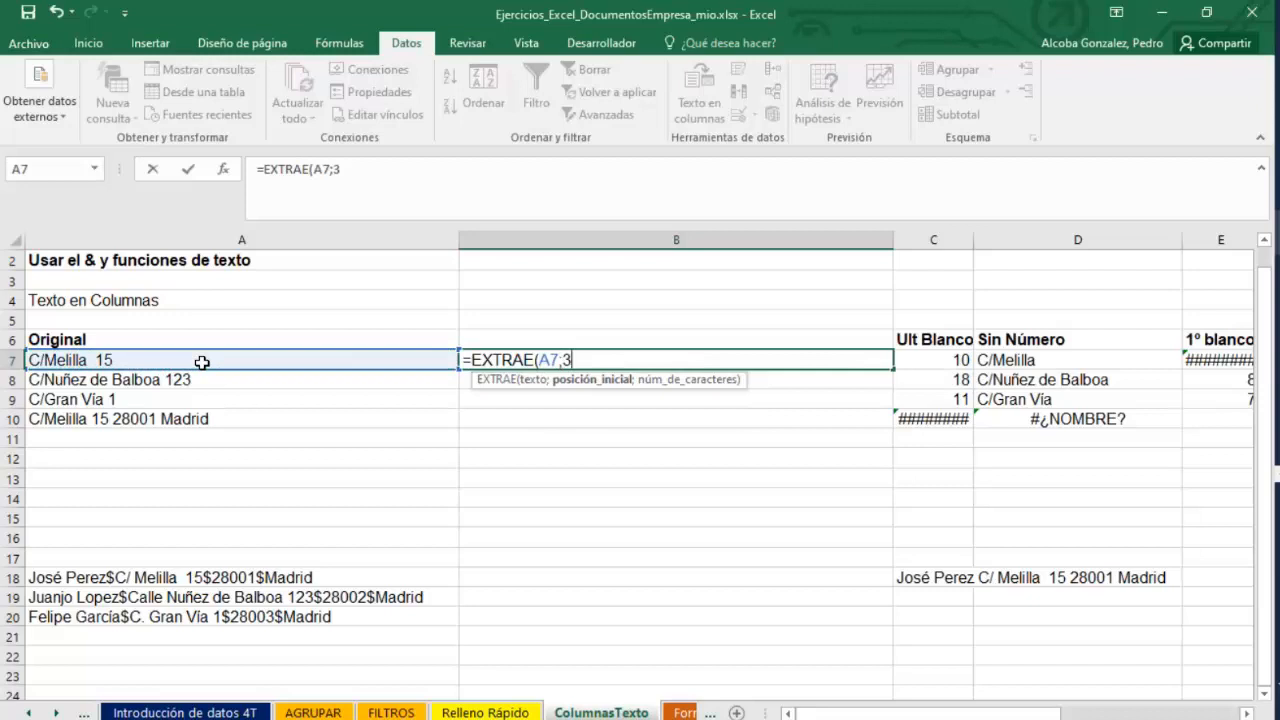
text(3;)
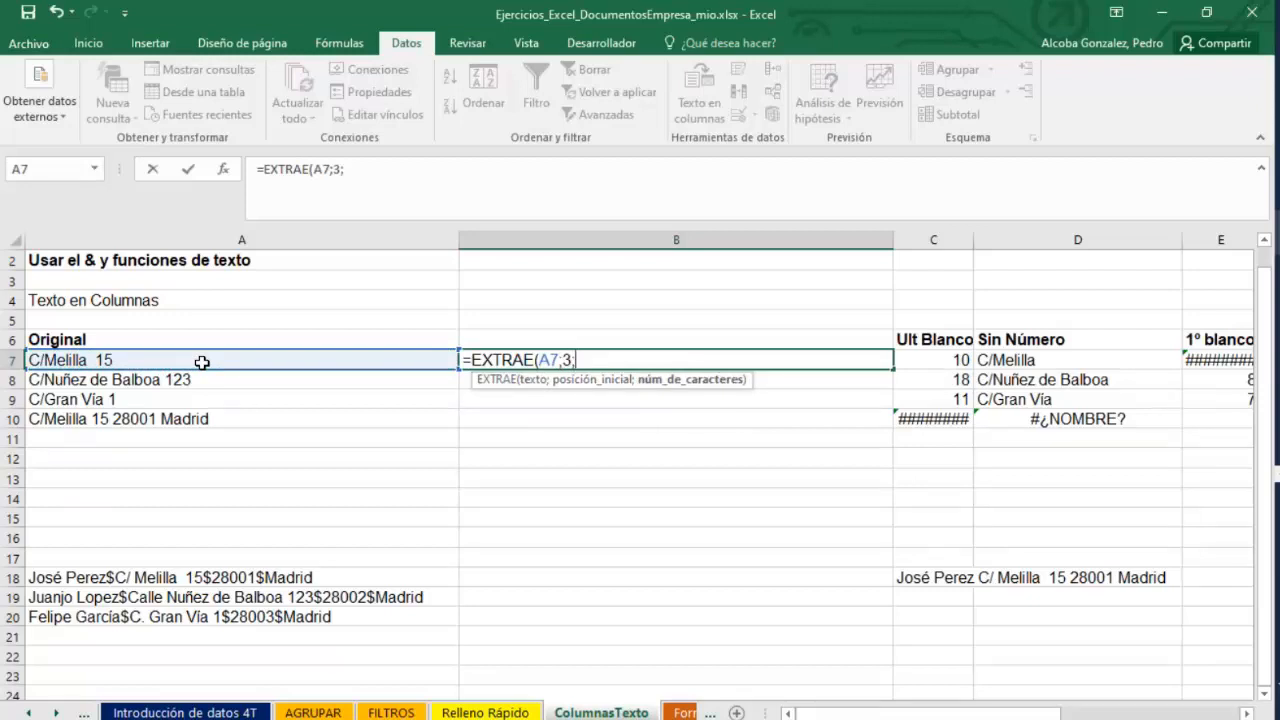
text(50))
key(Return)
Copy B7's EXTRAE formula down to B8 and B9.
click(629, 346)
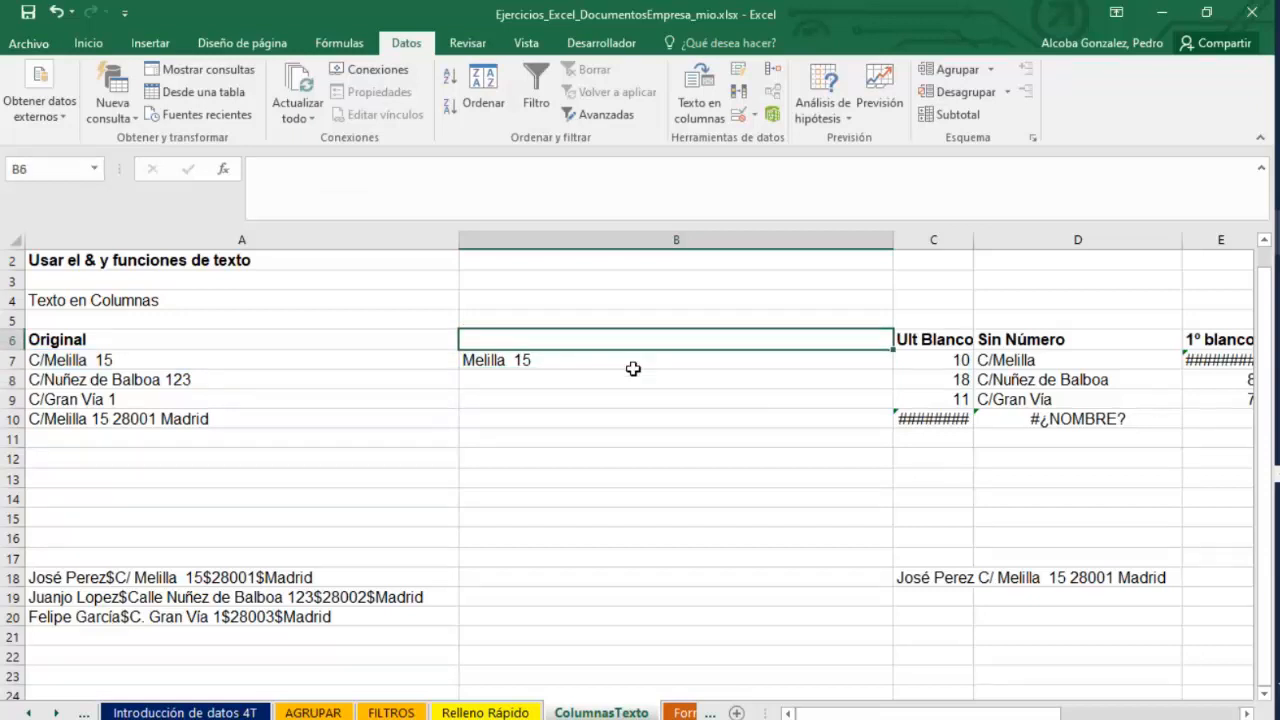
click(629, 364)
drag(893, 371, 888, 410)
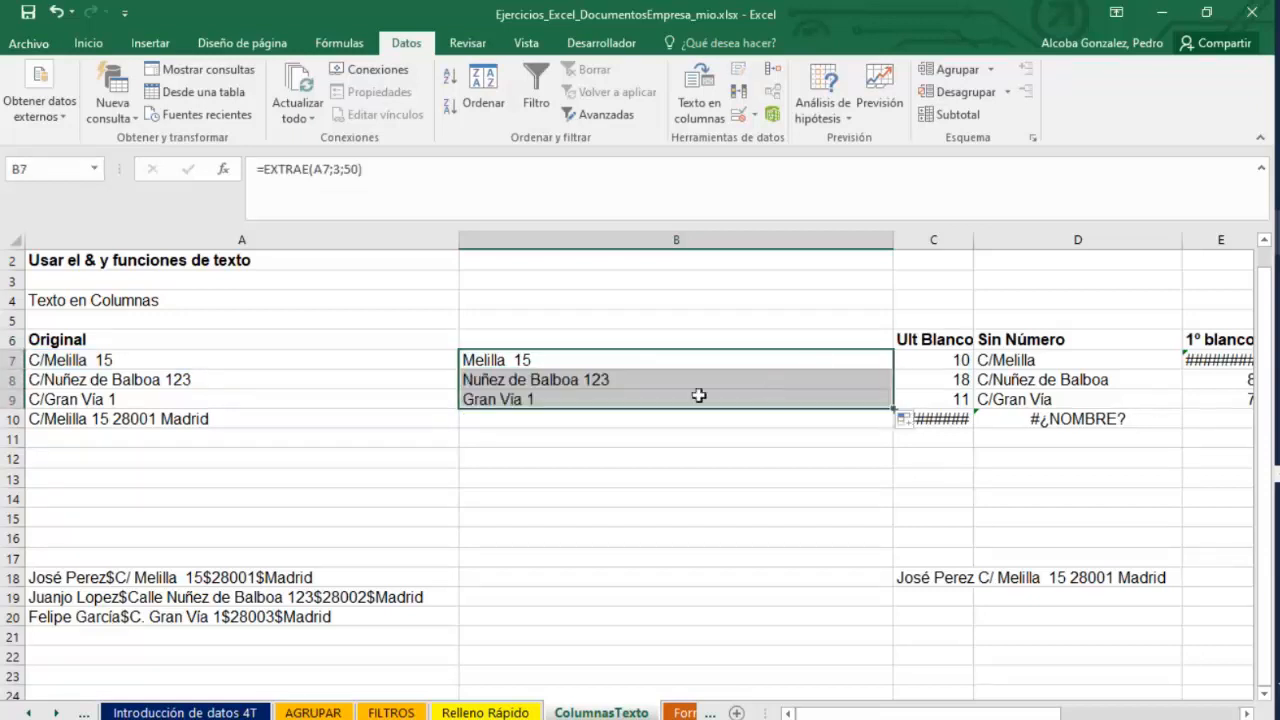
Compare the extracted texts in B7:B9 with the original addresses and the SUSTITUIR formula in row 18.
click(131, 372)
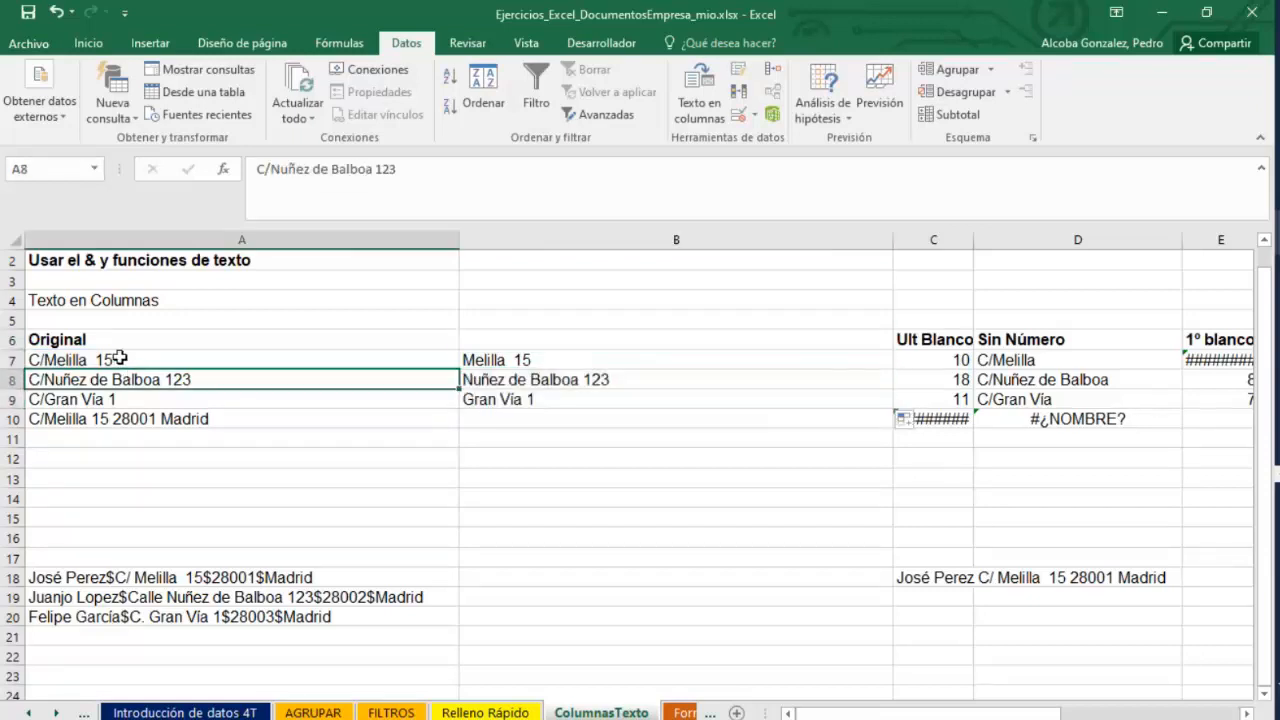
click(116, 360)
drag(552, 376, 531, 400)
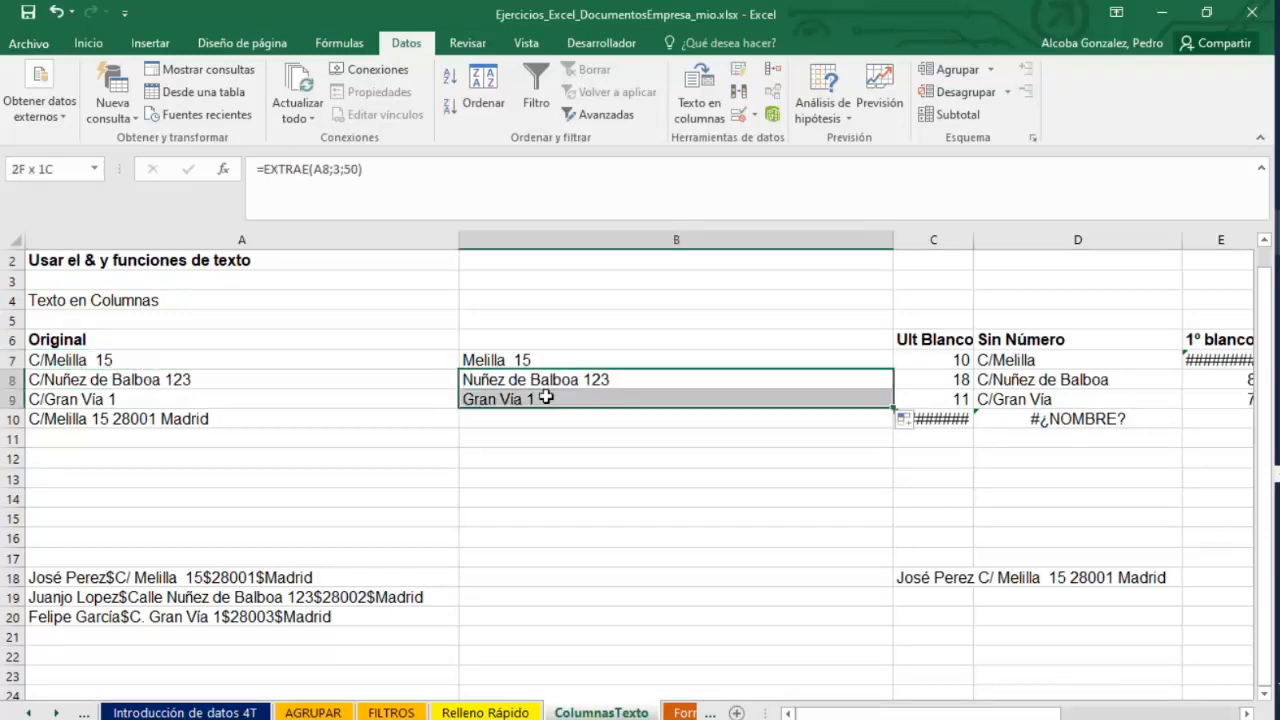
click(510, 362)
click(155, 354)
drag(155, 354, 152, 398)
click(271, 424)
click(554, 366)
drag(554, 383, 551, 394)
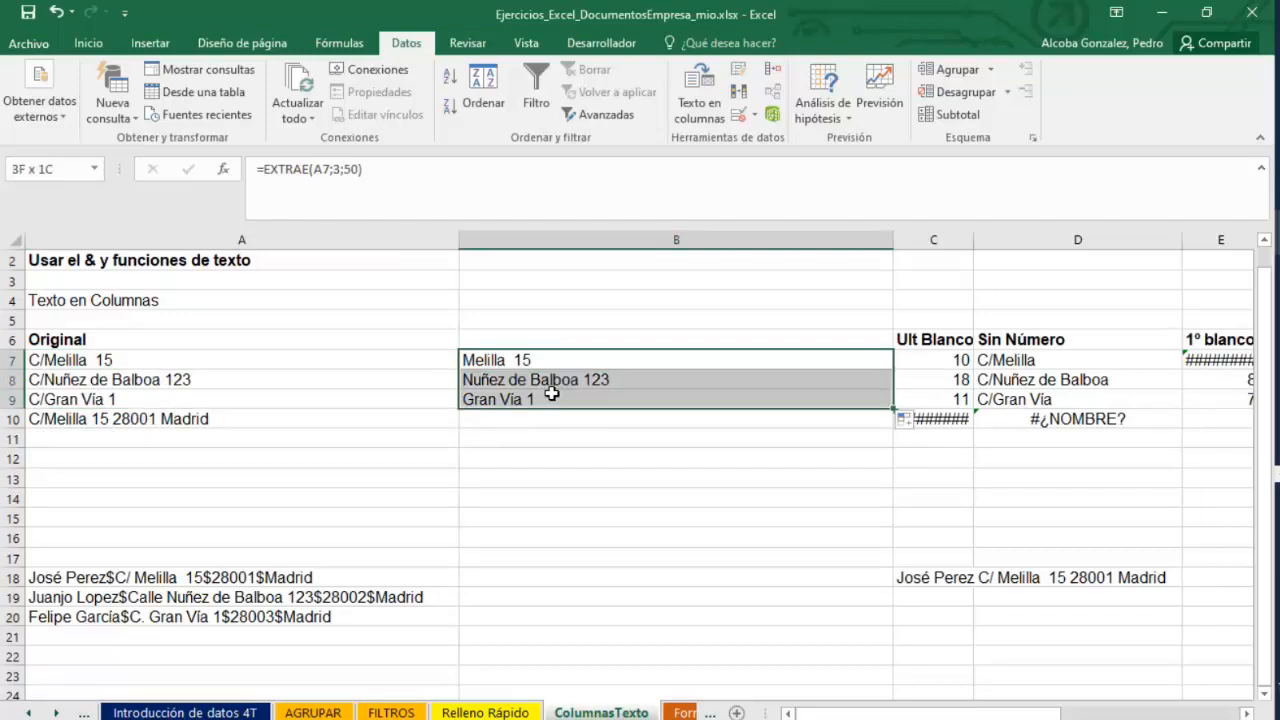
click(160, 592)
click(67, 577)
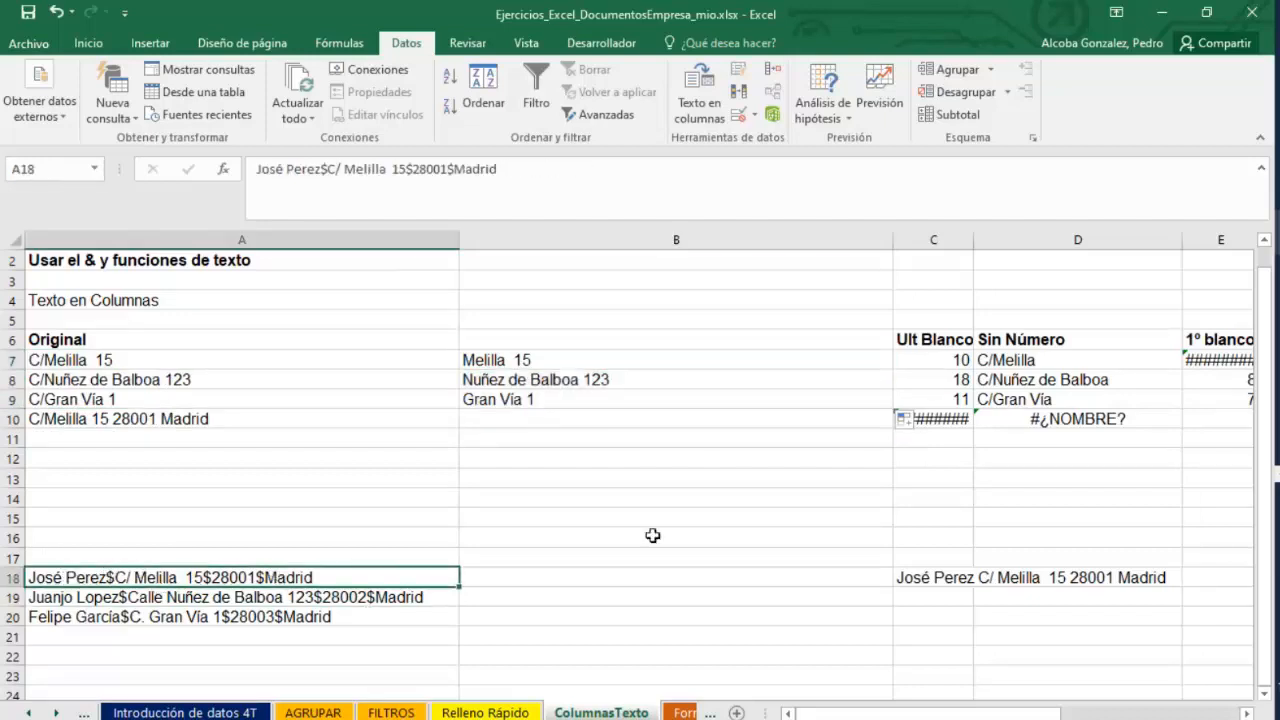
click(977, 573)
click(935, 575)
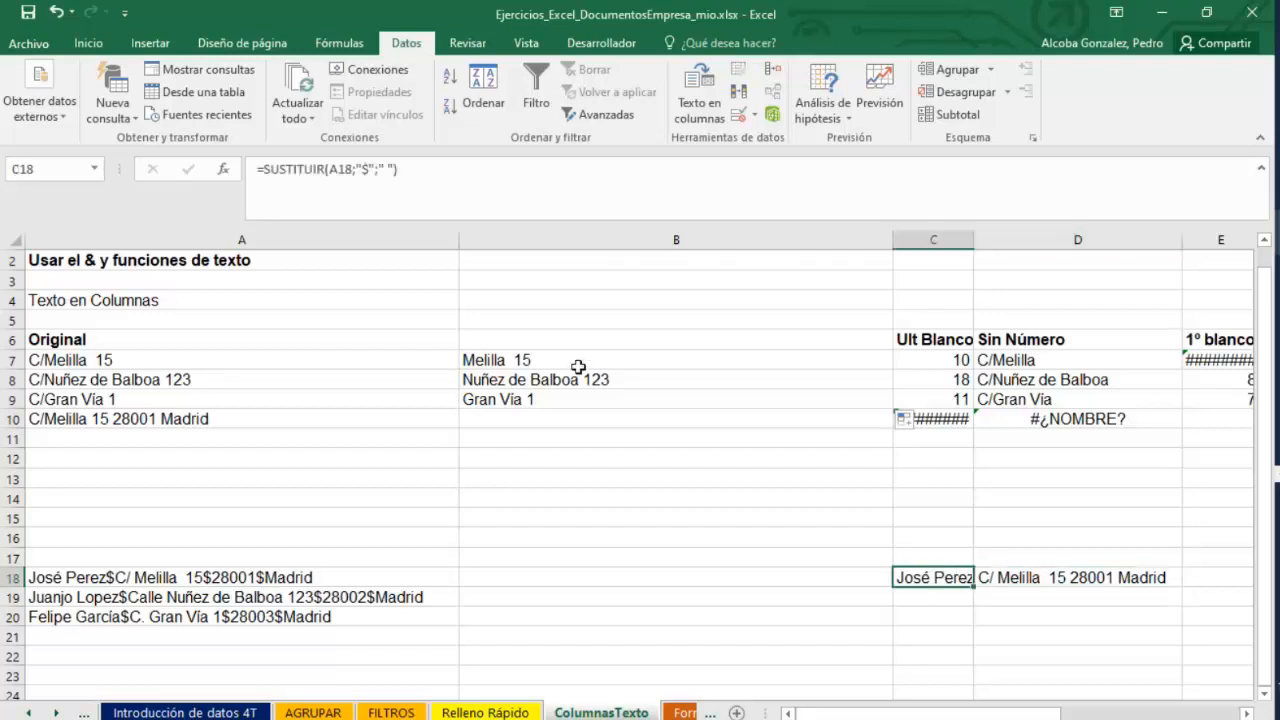
click(560, 399)
click(557, 364)
double_click(557, 364)
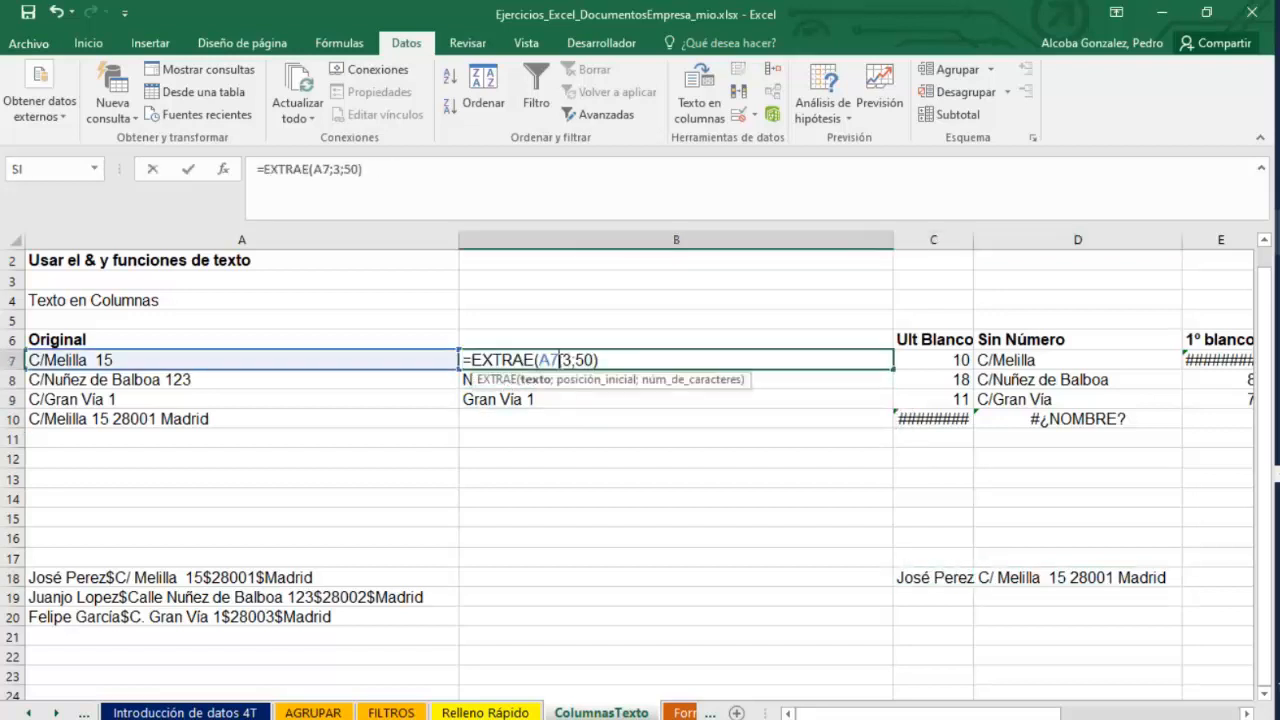
click(66, 360)
double_click(44, 362)
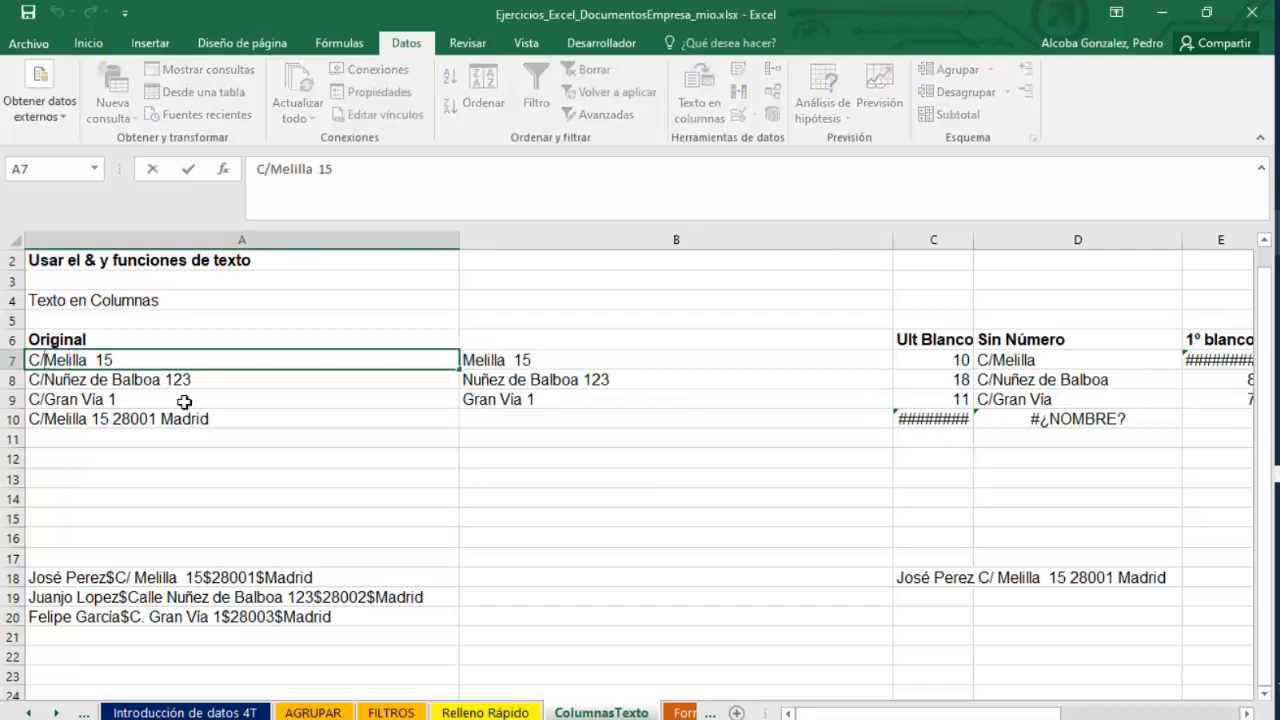
text(alle)
key(Delete)
key(Return)
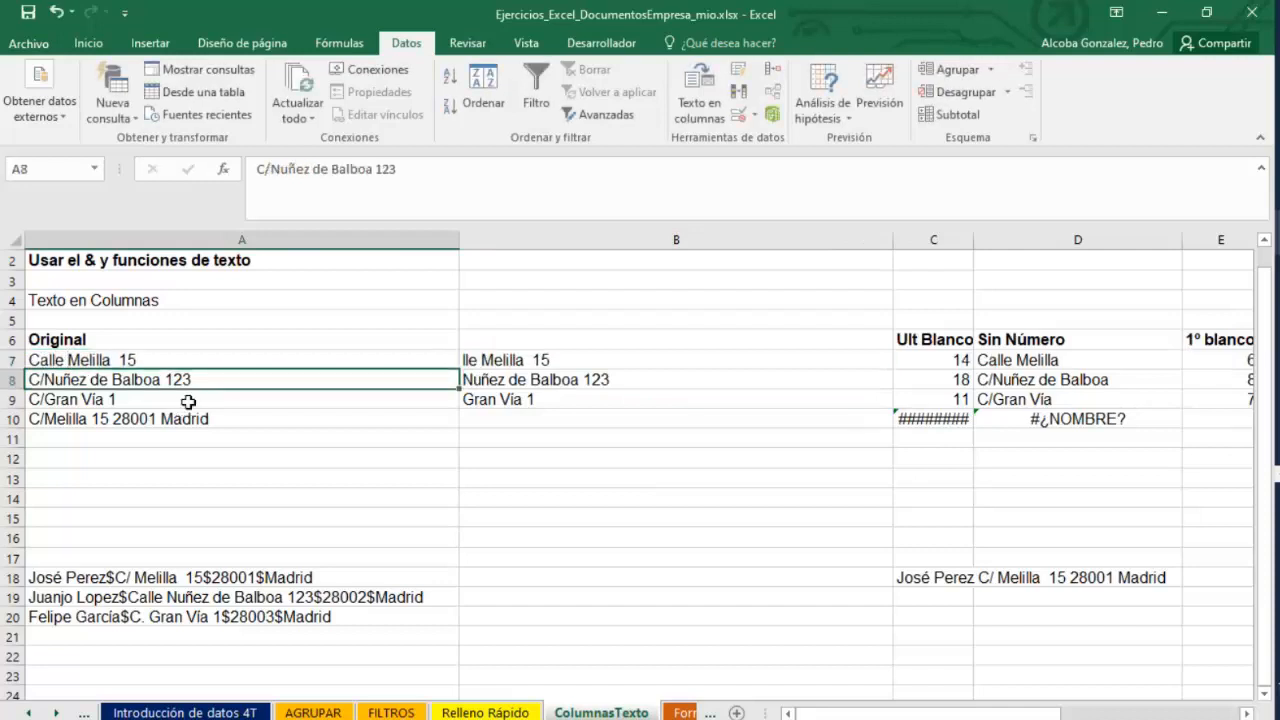
Try to replace the start position 3 in B7's EXTRAE formula with an ENCONTRAR function.
double_click(529, 358)
click(560, 359)
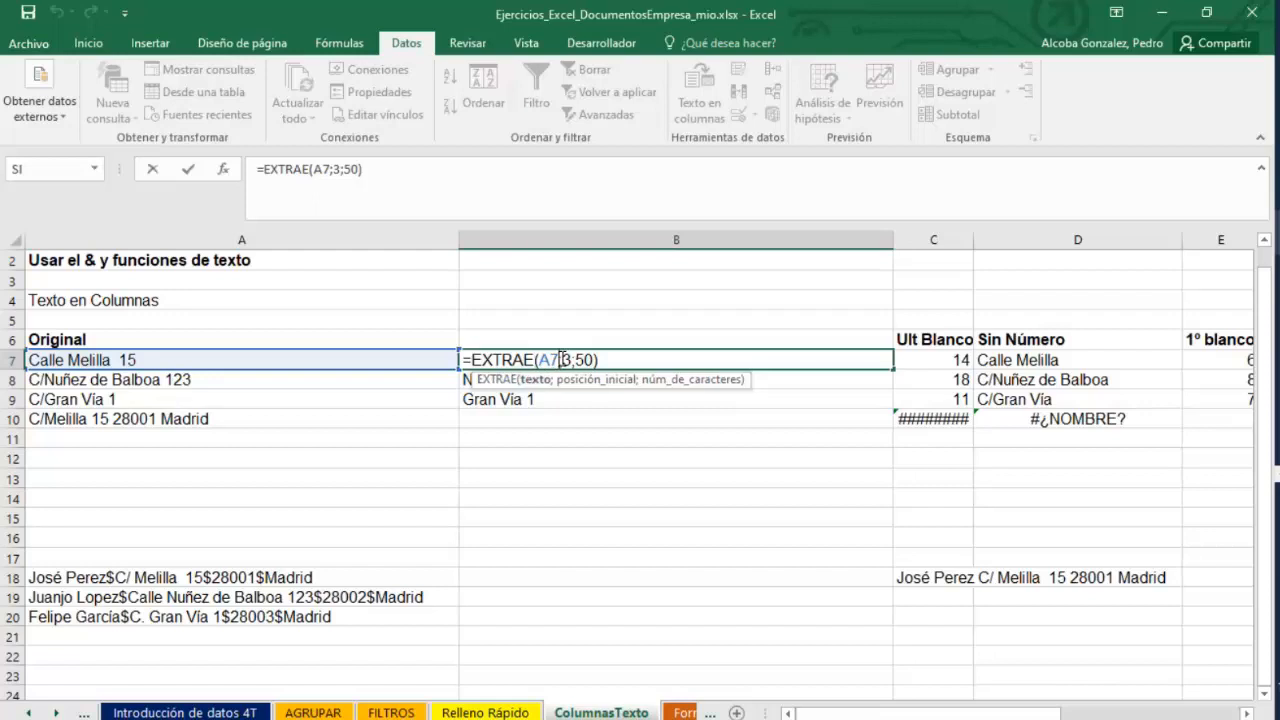
click(575, 360)
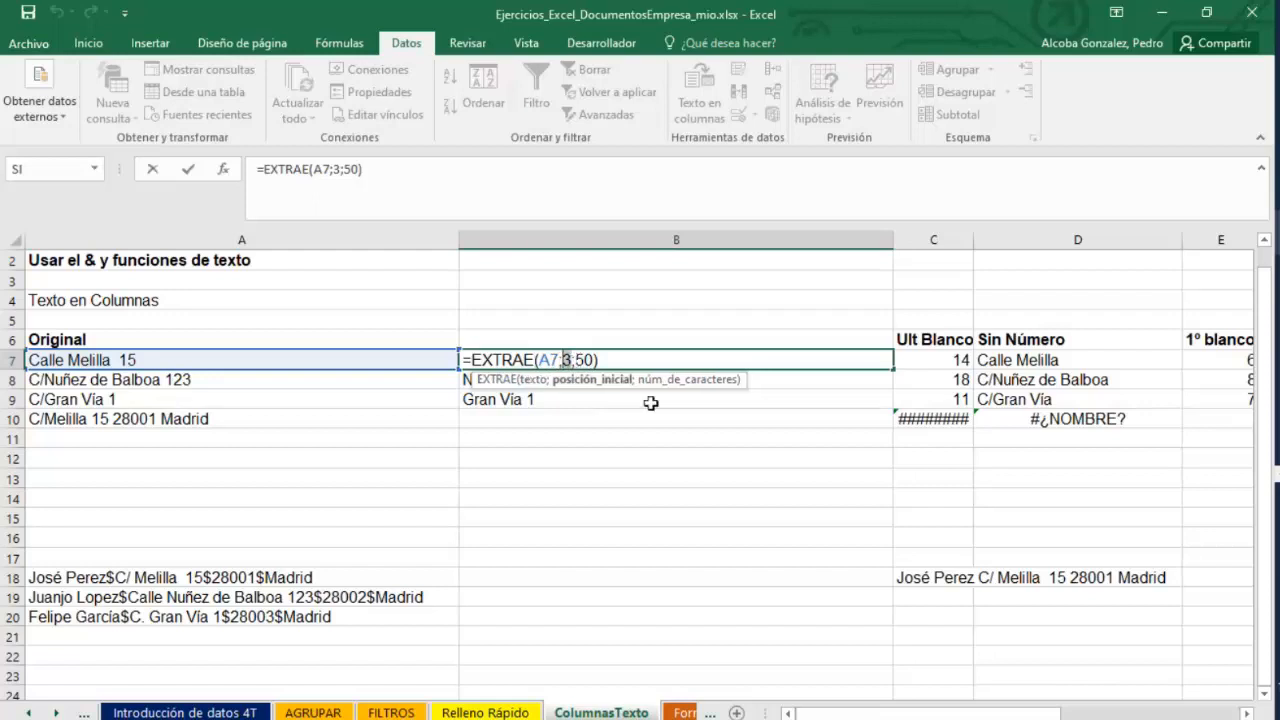
text(=EN)
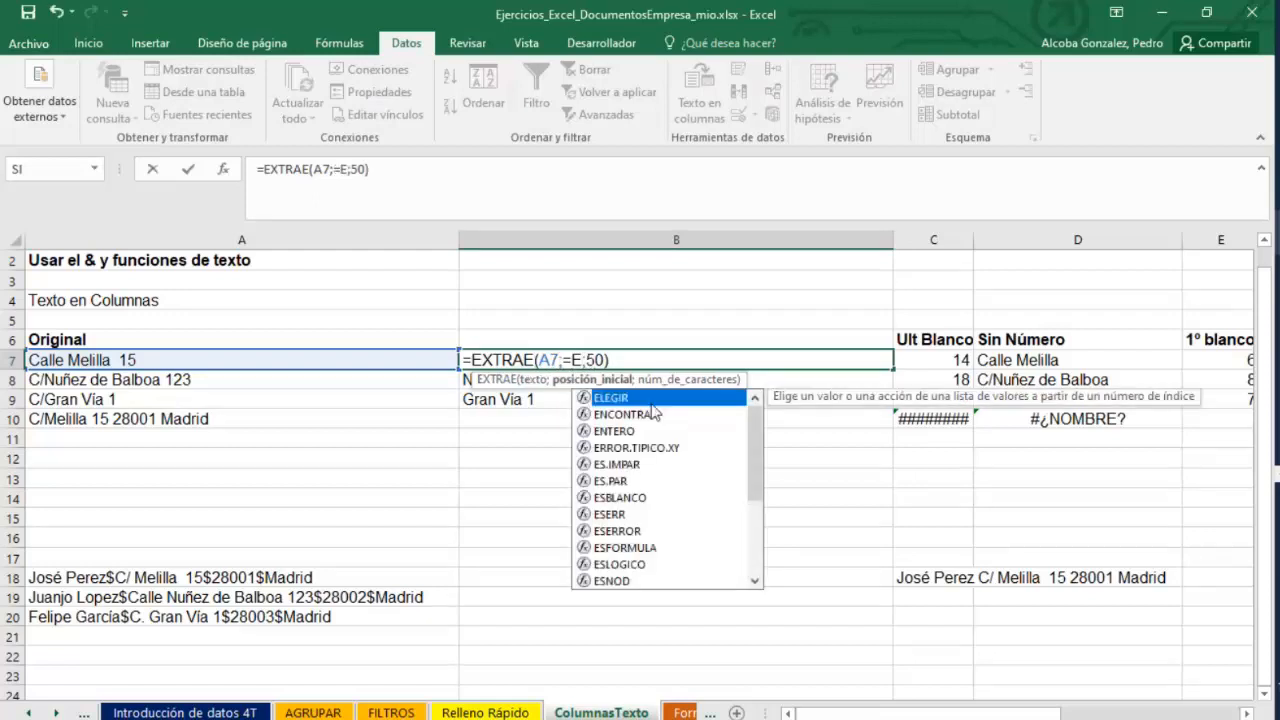
key(BackSpace)
key(BackSpace)
key(BackSpace)
text(ENCONTRA)
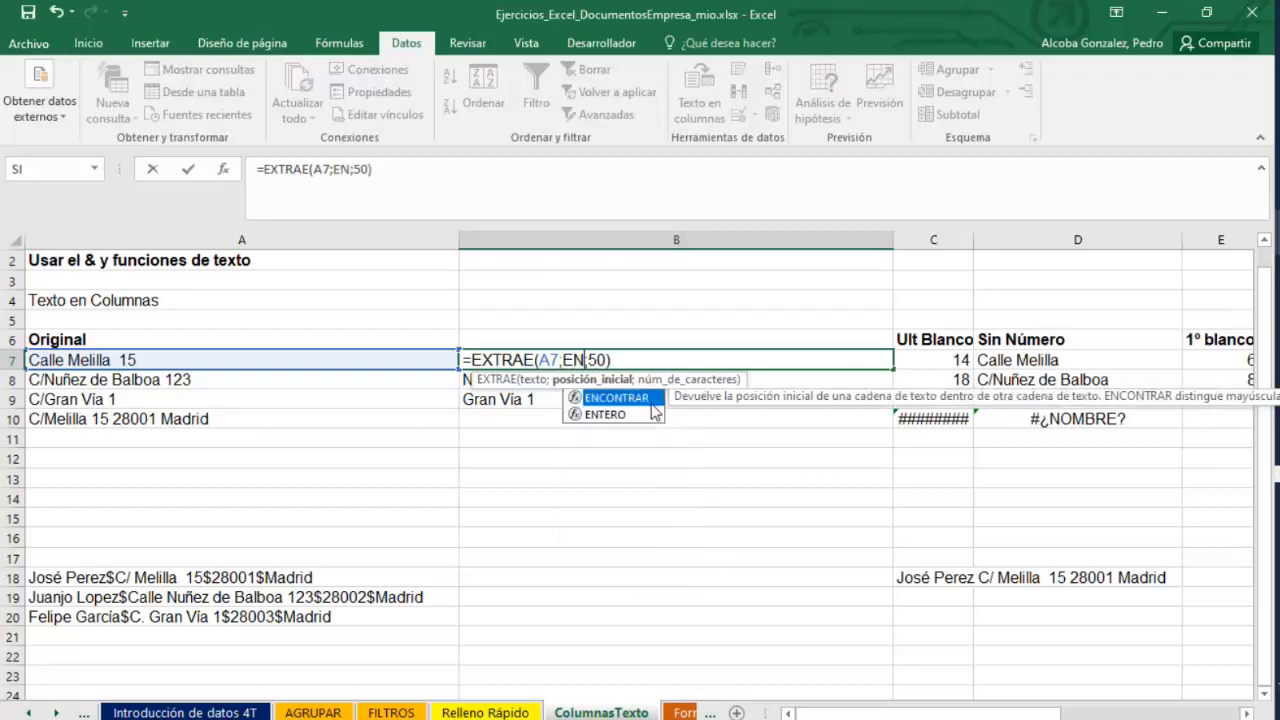
text(R()
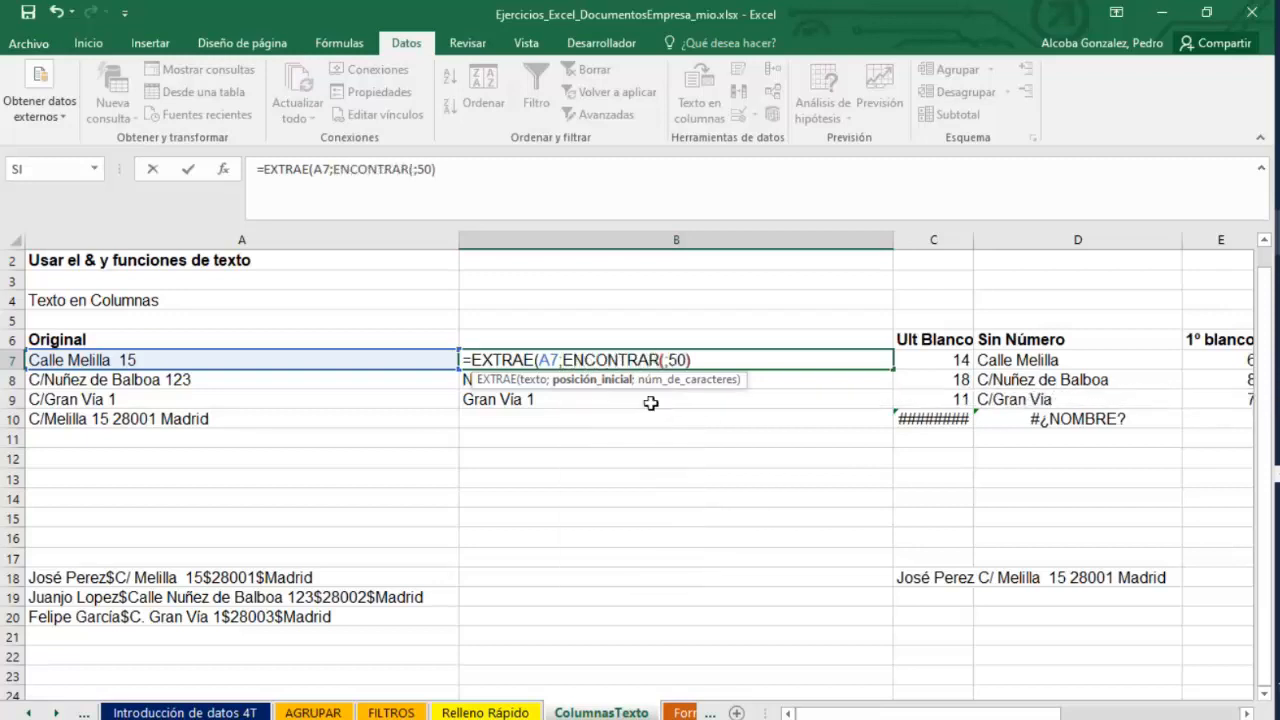
click(563, 359)
text(()
click(656, 357)
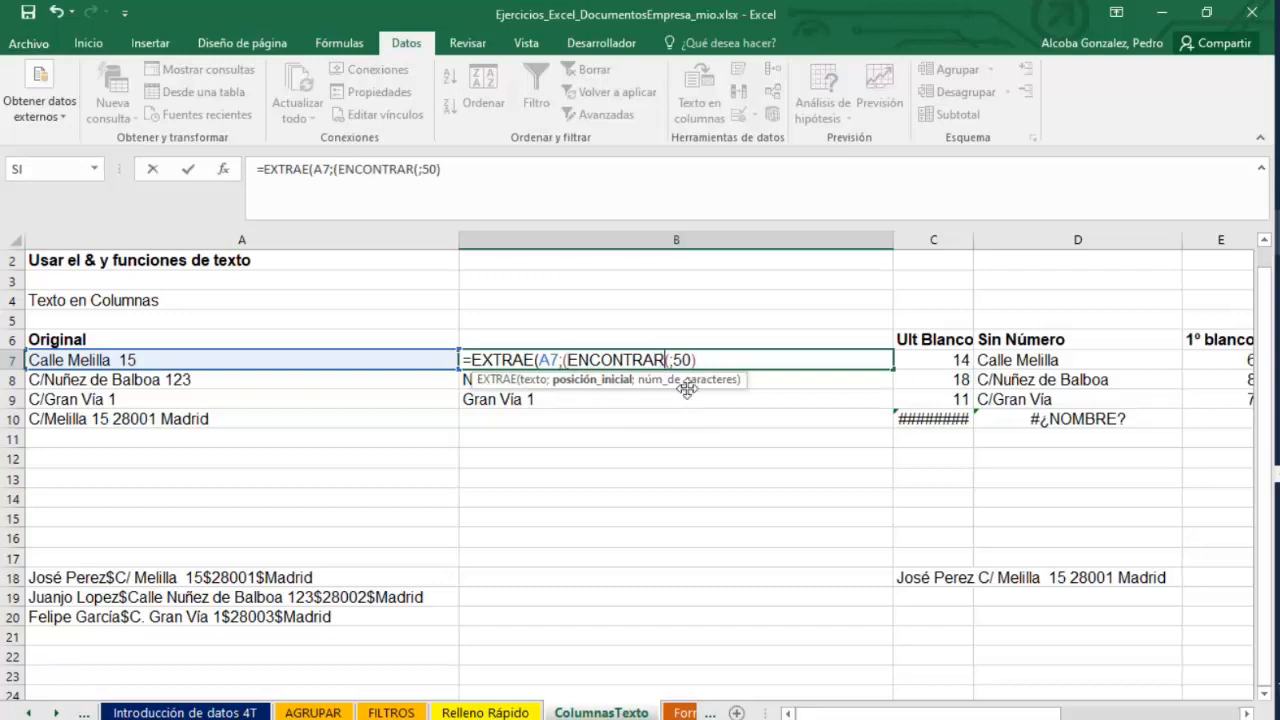
text(;)
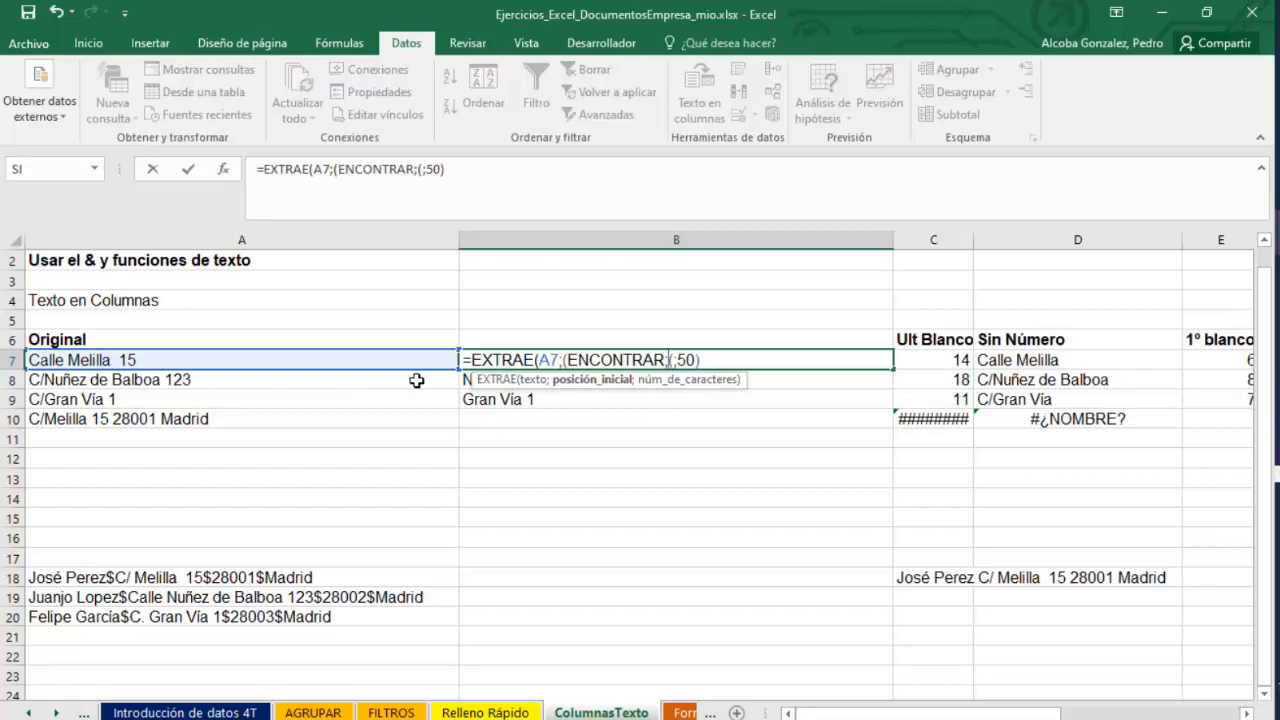
text(1;)
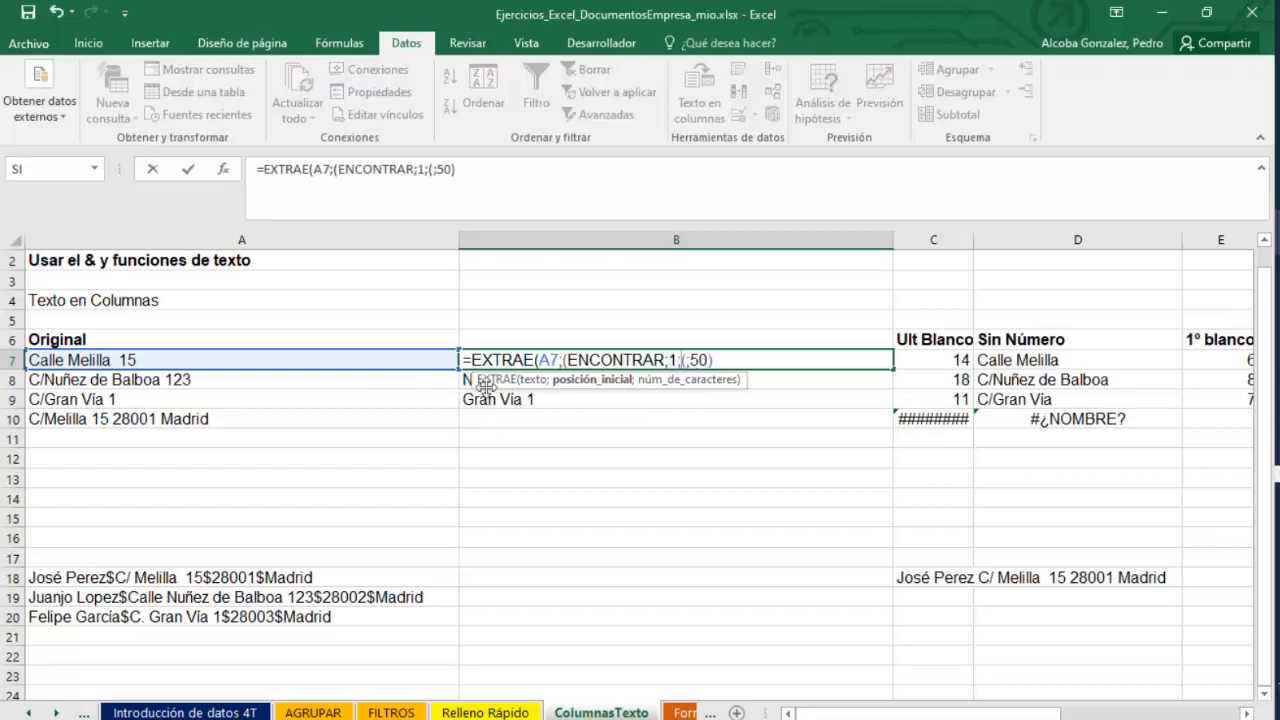
key(BackSpace)
key(BackSpace)
key(BackSpace)
key(BackSpace)
key(BackSpace)
key(BackSpace)
key(BackSpace)
key(BackSpace)
key(BackSpace)
key(BackSpace)
key(BackSpace)
key(BackSpace)
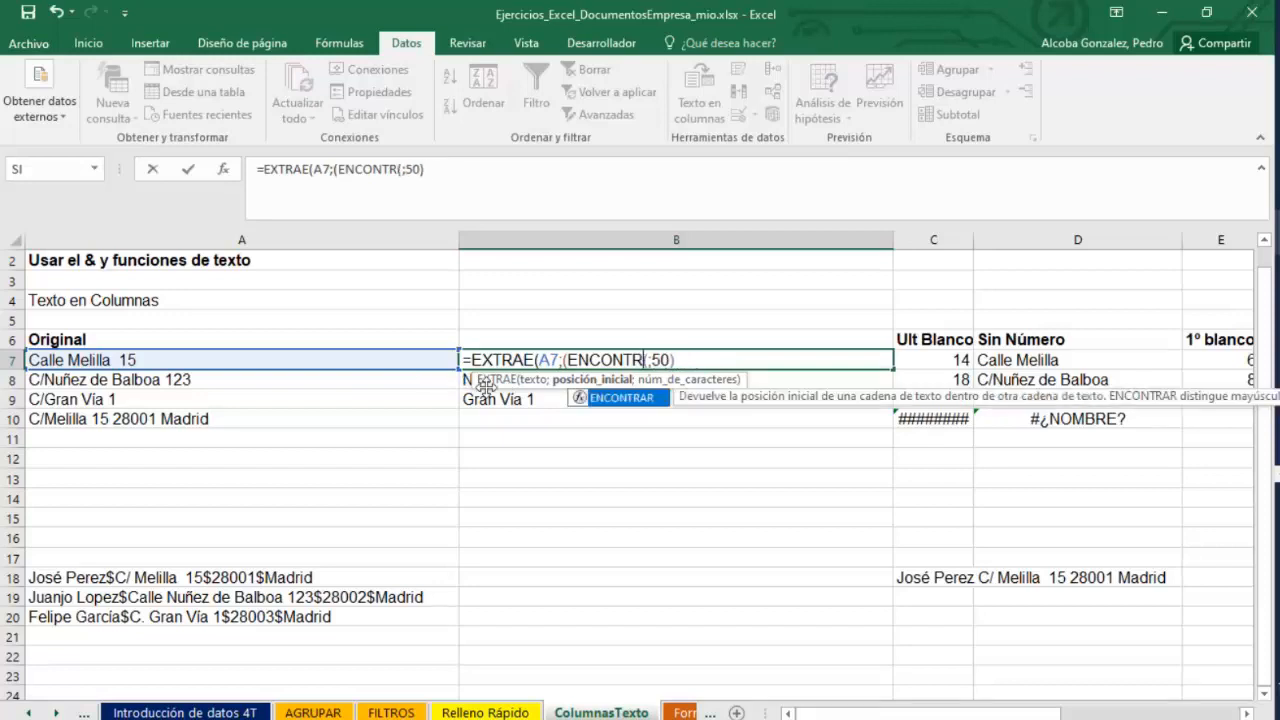
key(BackSpace)
text(3)
key(ctrl+Return)
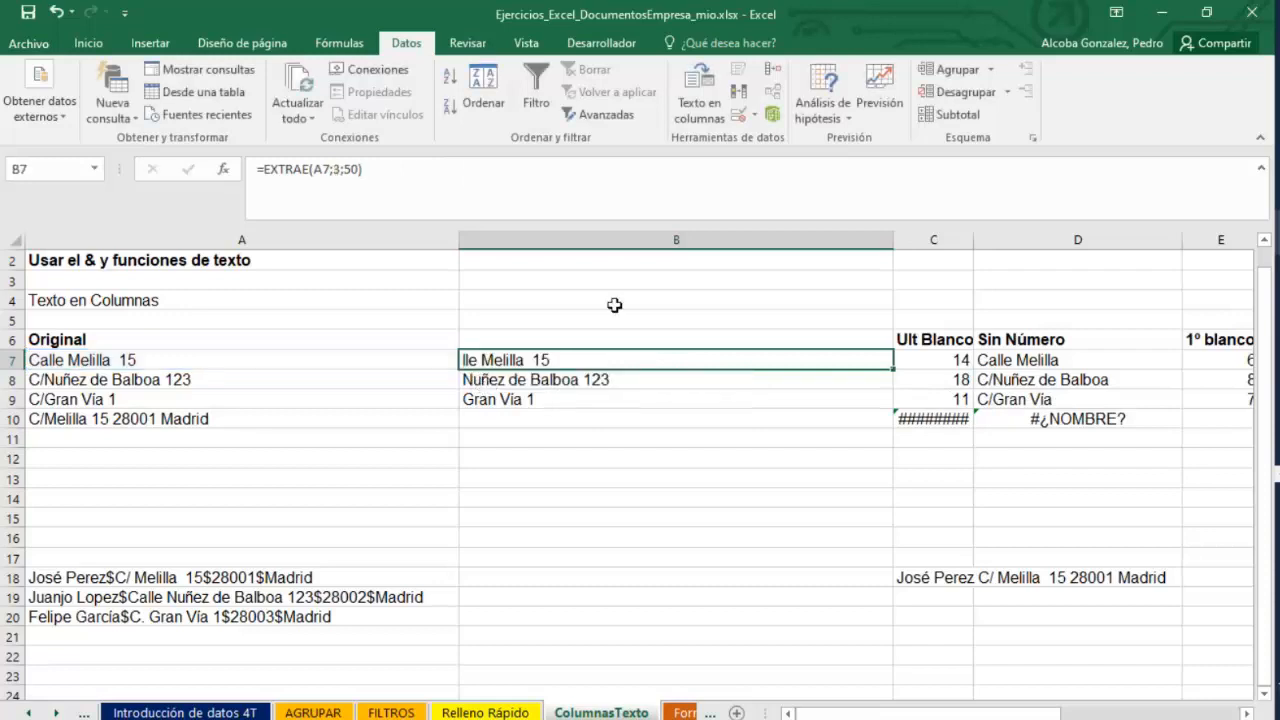
Delete column B holding the EXTRAE results.
click(730, 436)
click(566, 358)
click(582, 239)
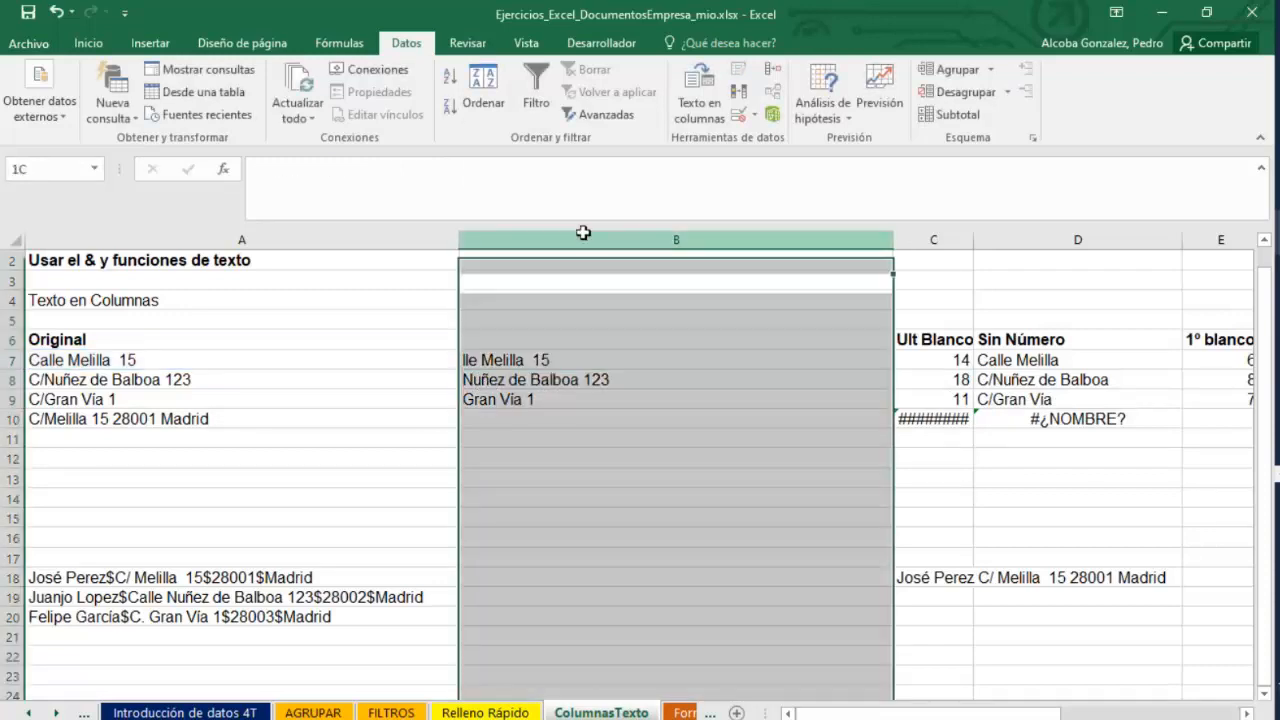
right_click(584, 236)
click(638, 393)
click(663, 477)
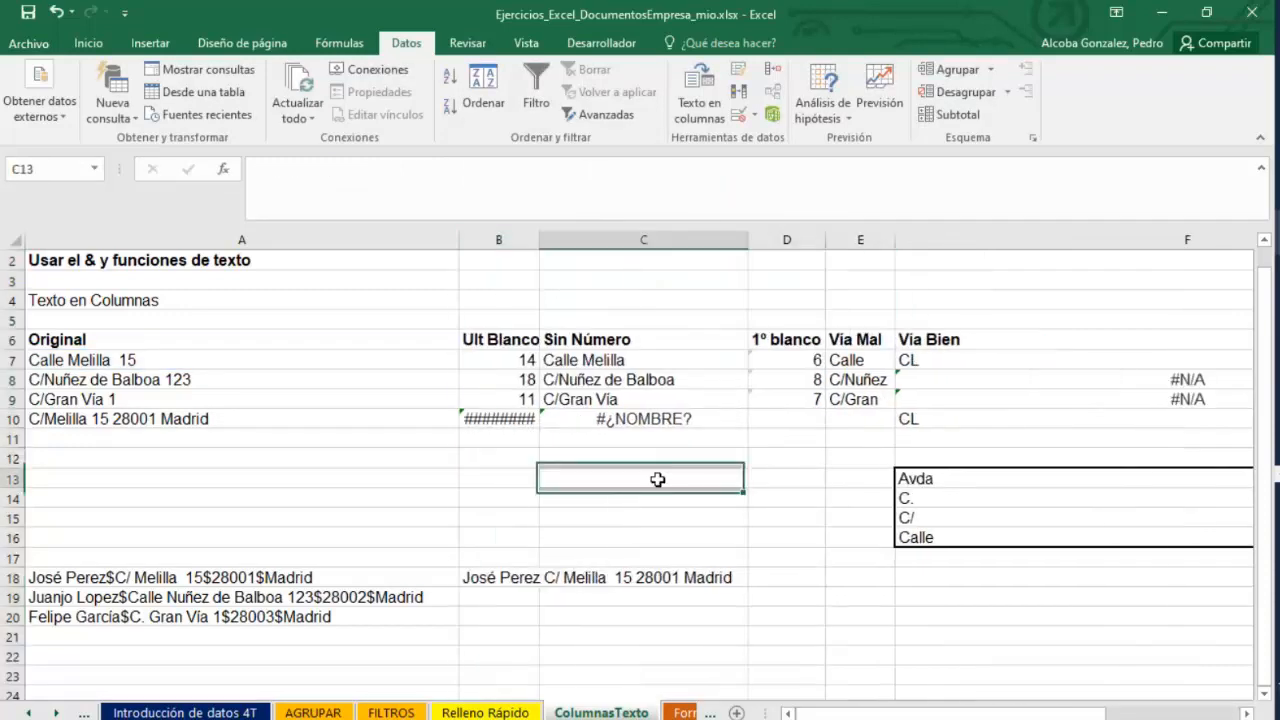
Examine the Dirección concatenation formula in I7 and the BUSCARV formula in F7.
scroll(1010, 510, right, 3)
click(1012, 478)
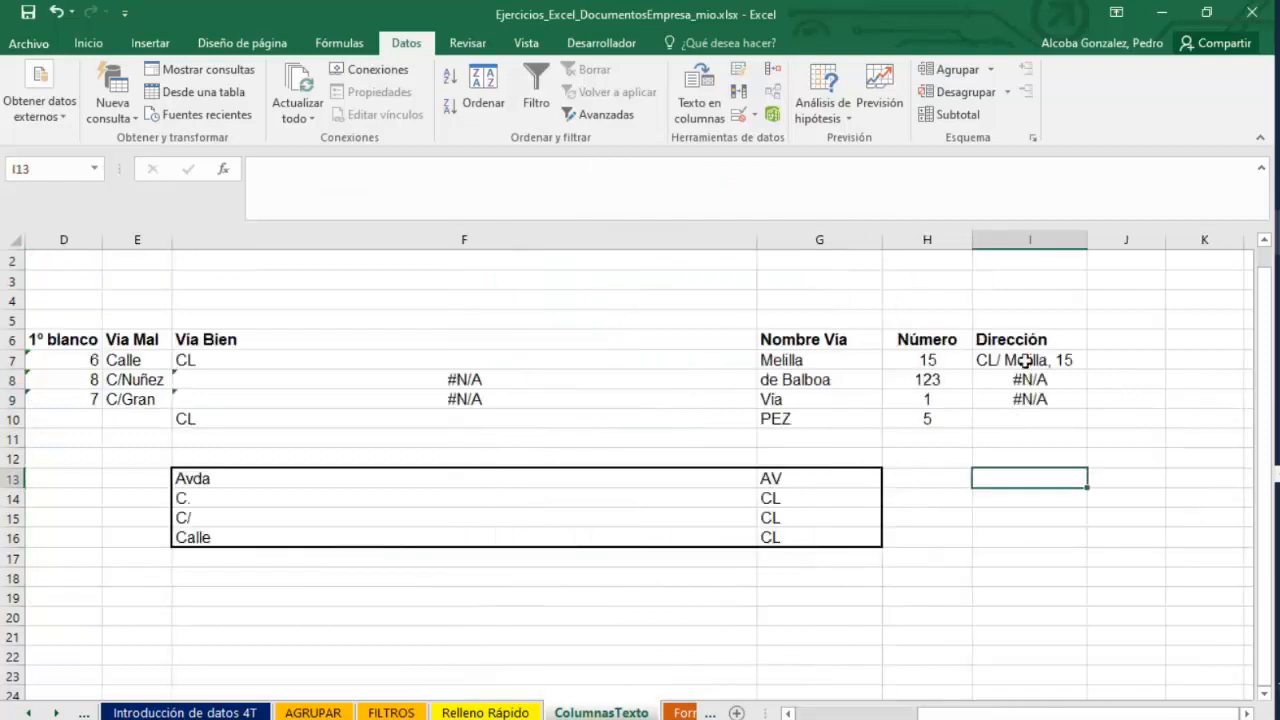
double_click(1033, 360)
key(Escape)
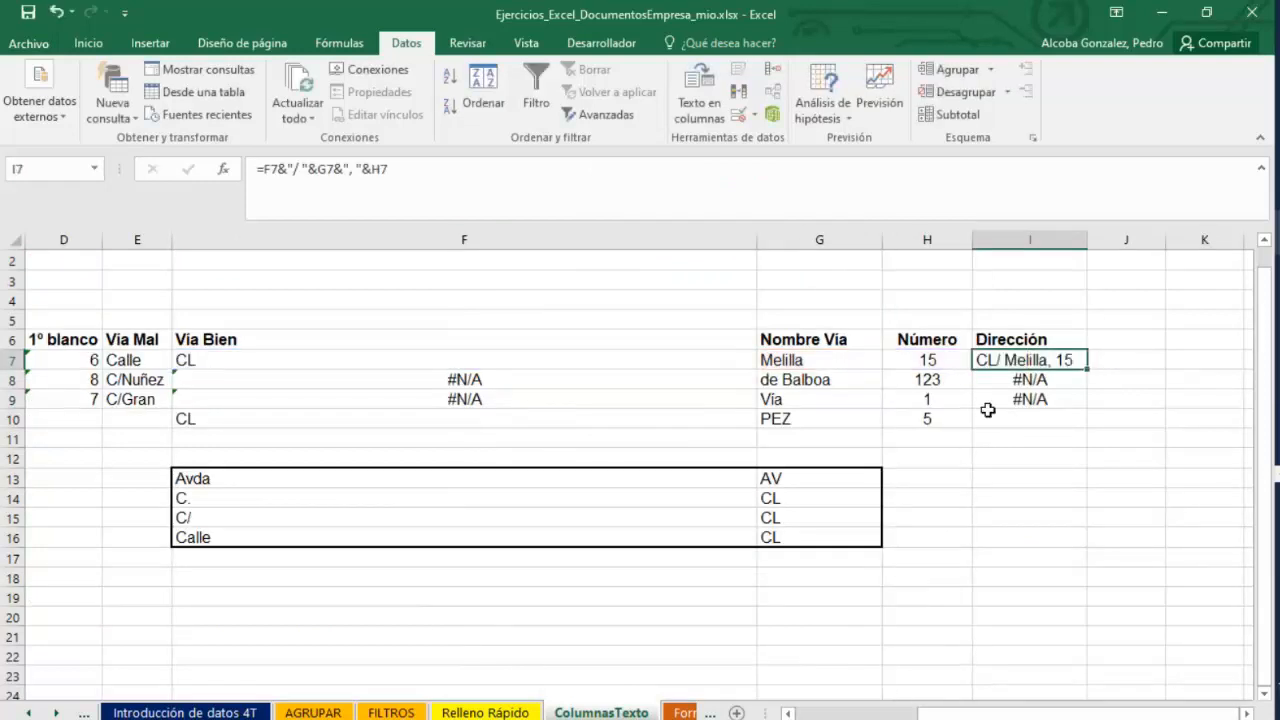
double_click(1017, 360)
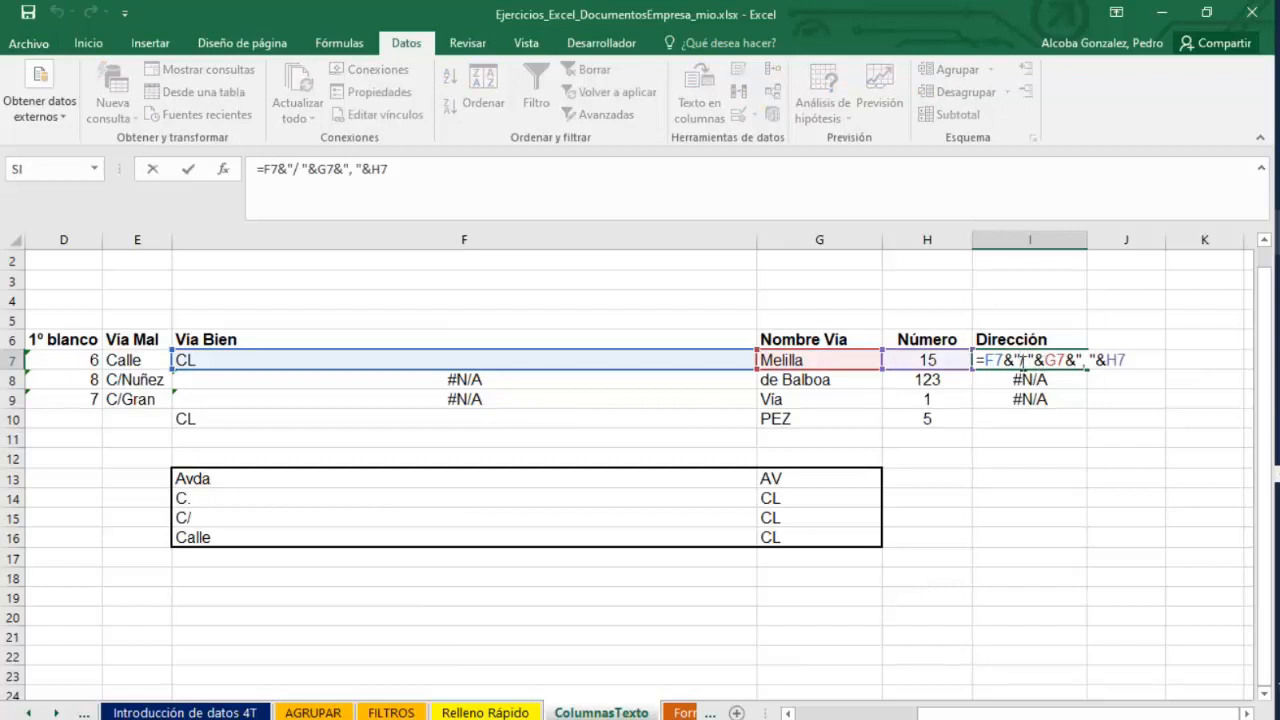
key(Return)
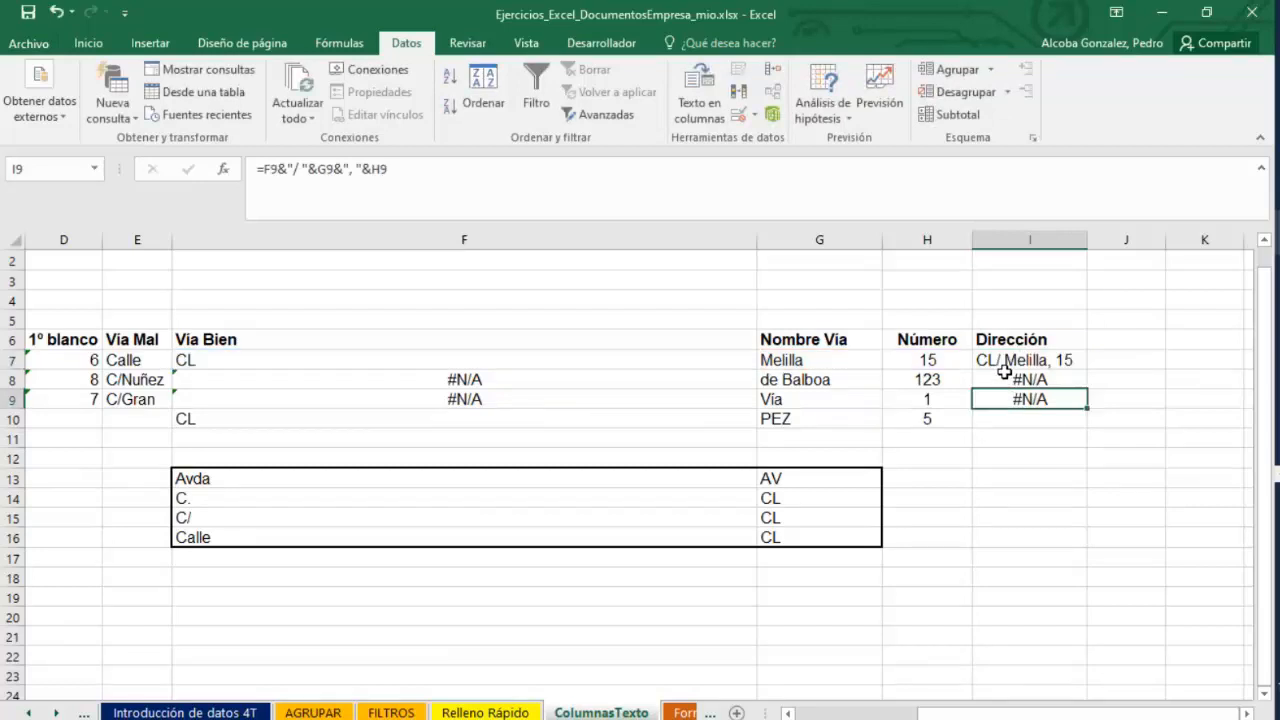
double_click(1030, 365)
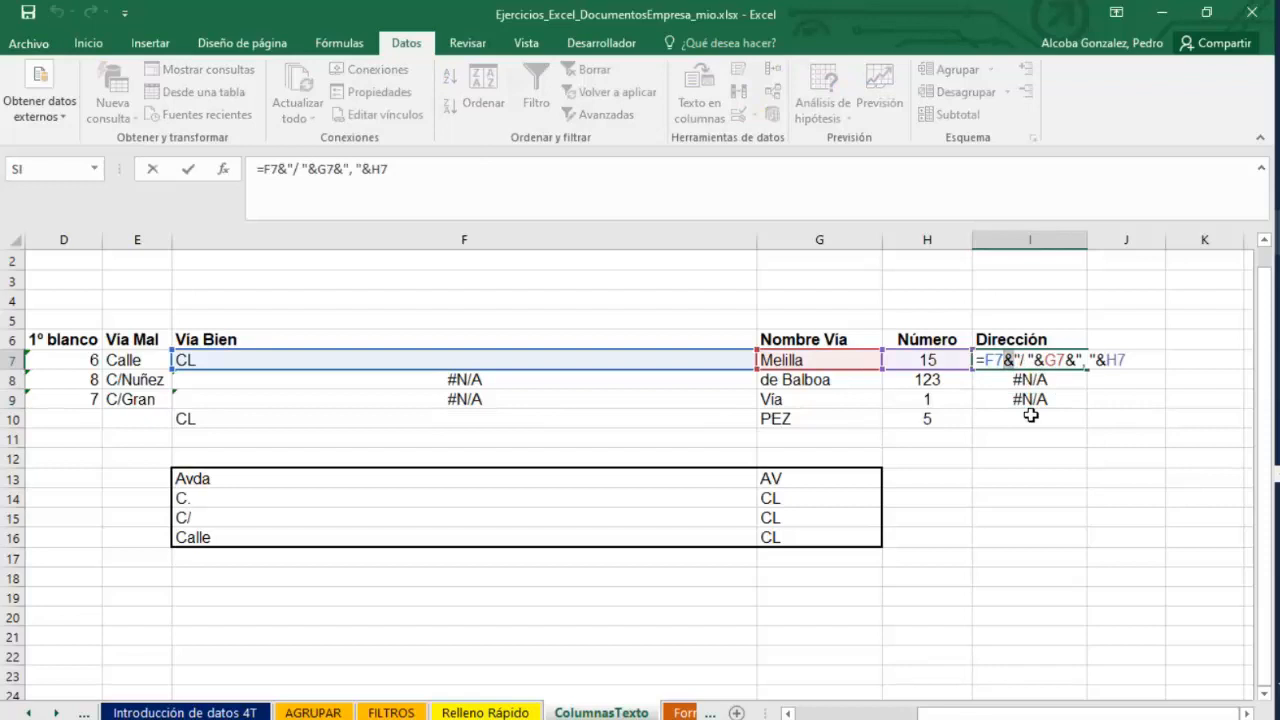
key(Return)
double_click(1025, 363)
key(Return)
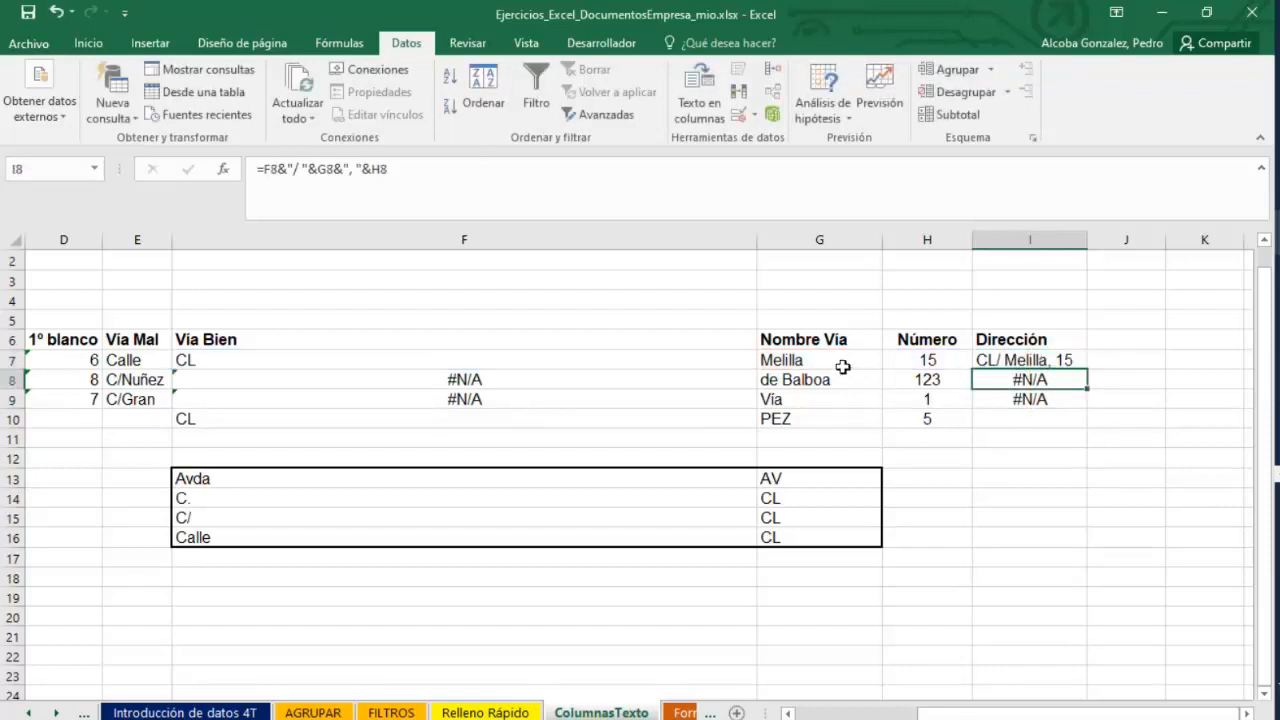
click(497, 358)
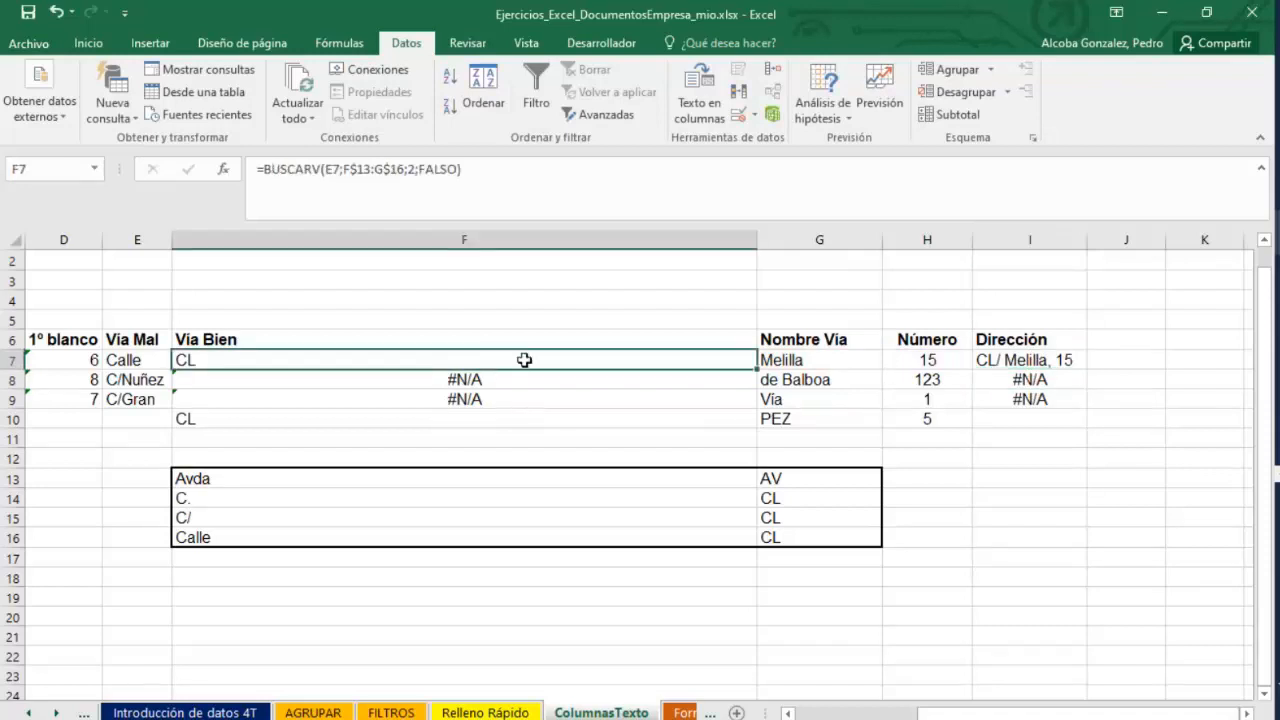
Copy F7's BUSCARV formula into F8 and F9.
drag(756, 369, 752, 408)
click(299, 360)
key(ctrl+c)
click(220, 376)
key(ctrl+v)
click(226, 400)
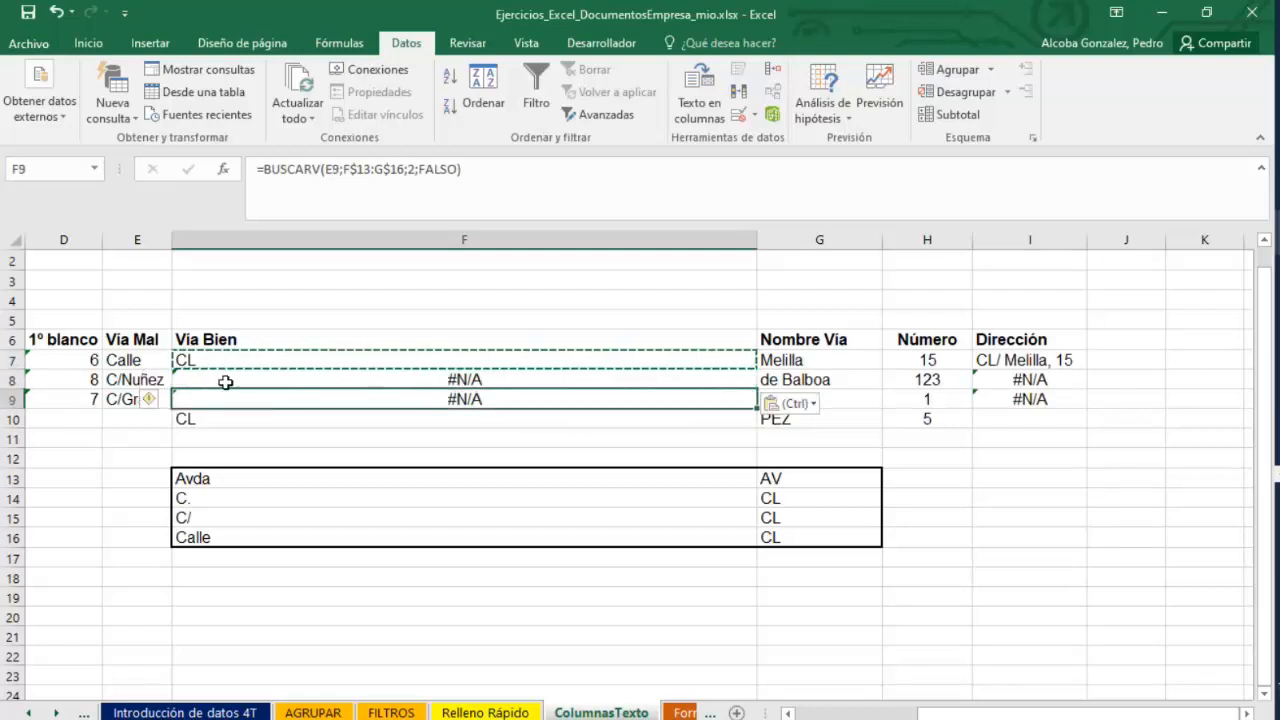
click(227, 382)
click(421, 358)
right_click(421, 358)
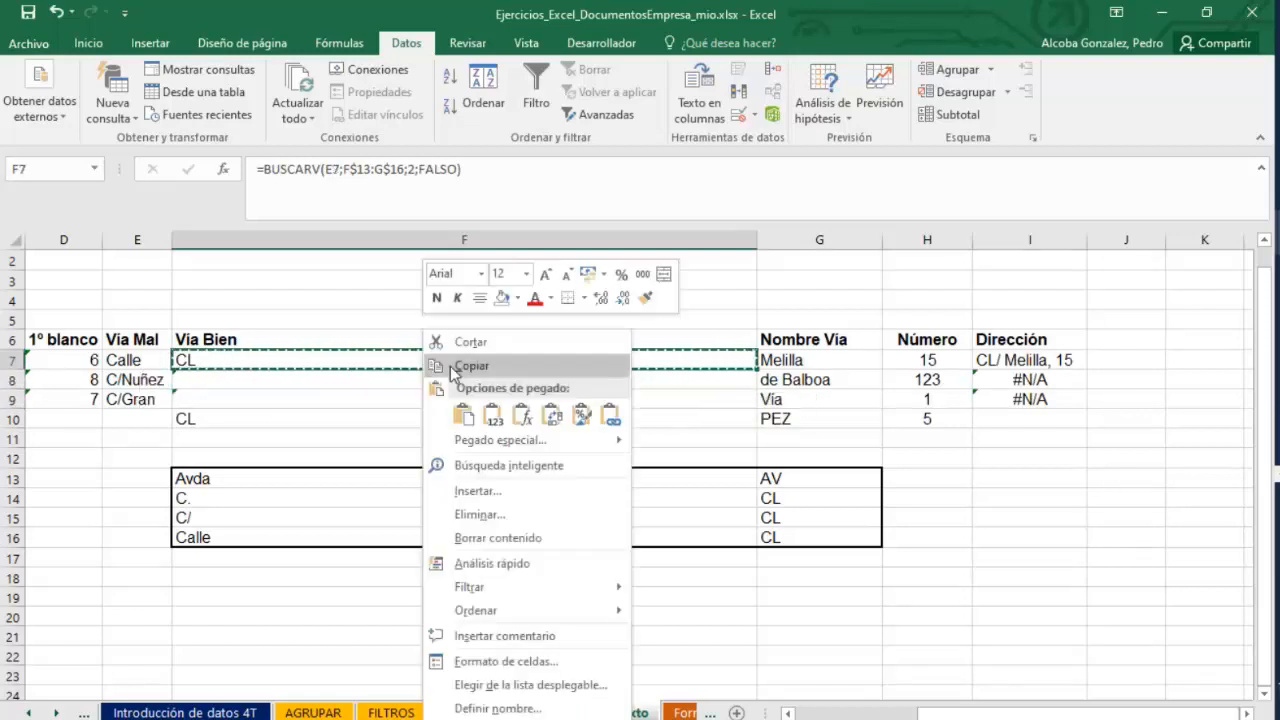
key(Escape)
drag(330, 383, 337, 397)
right_click(337, 397)
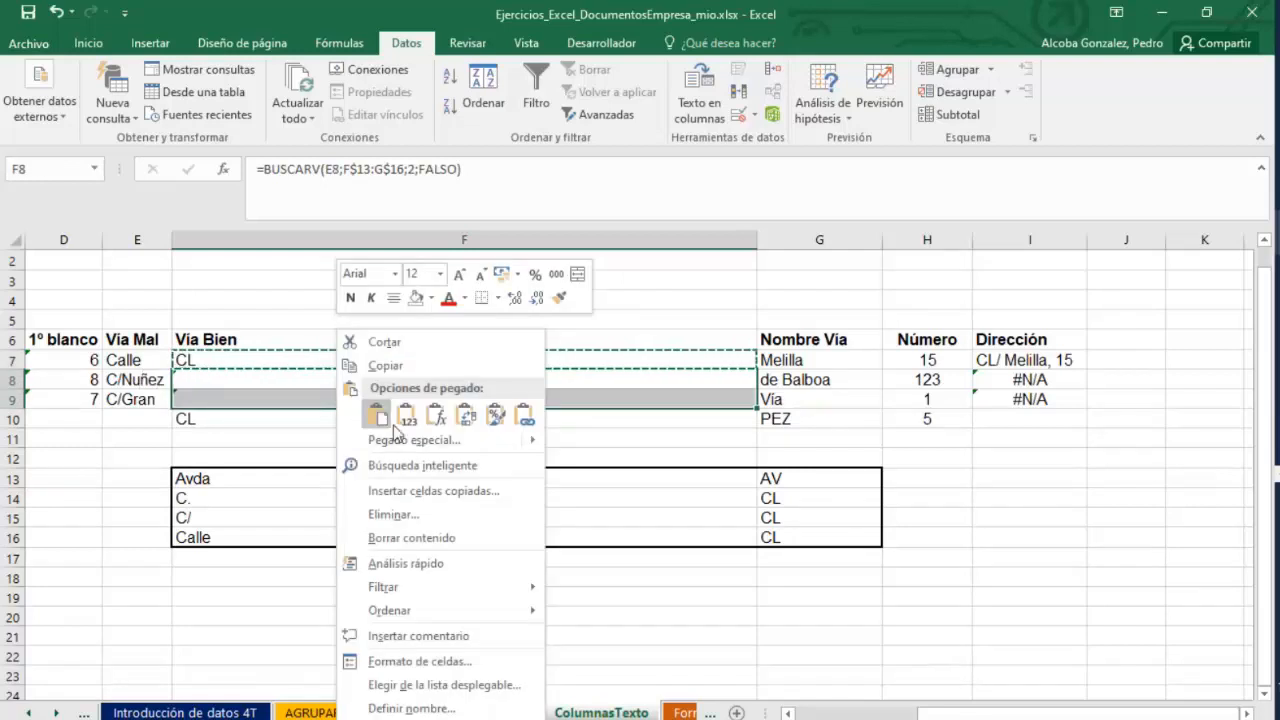
click(400, 420)
Inspect the parts of the ampersand formula in I7 in edit mode.
click(1027, 428)
click(1014, 358)
double_click(1015, 360)
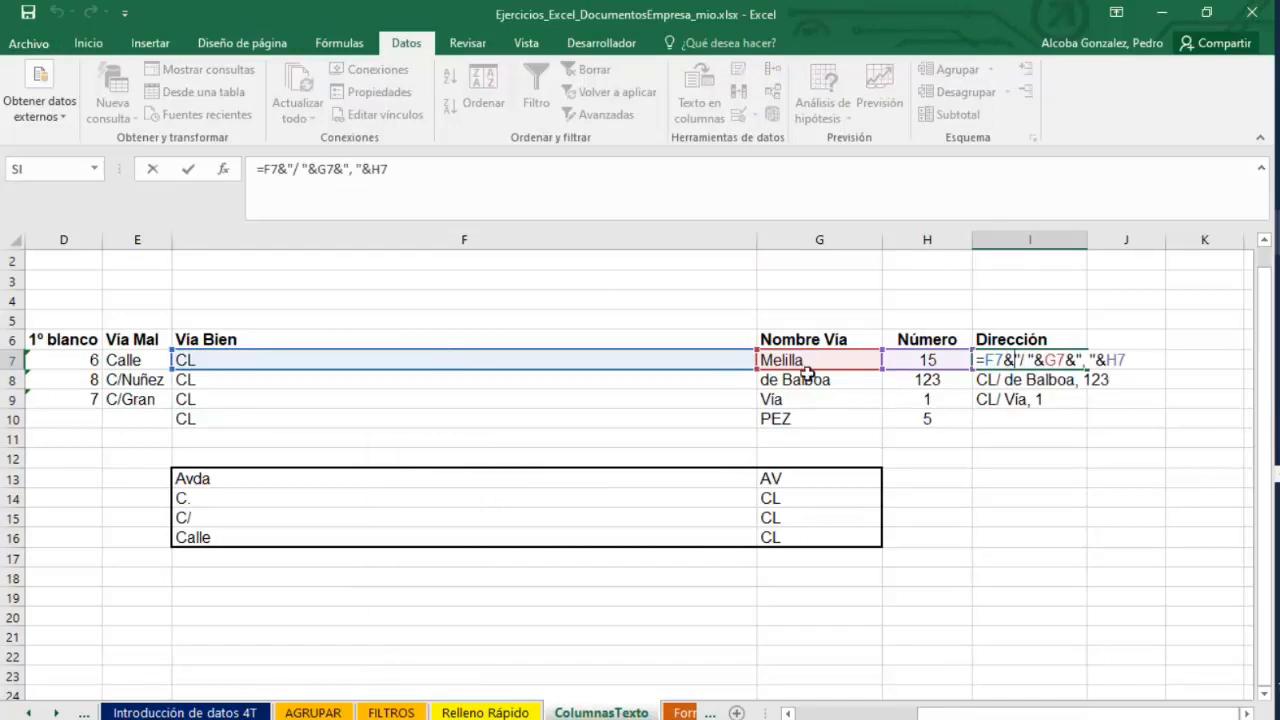
double_click(1008, 358)
click(1038, 360)
drag(1046, 360, 1098, 364)
click(1106, 364)
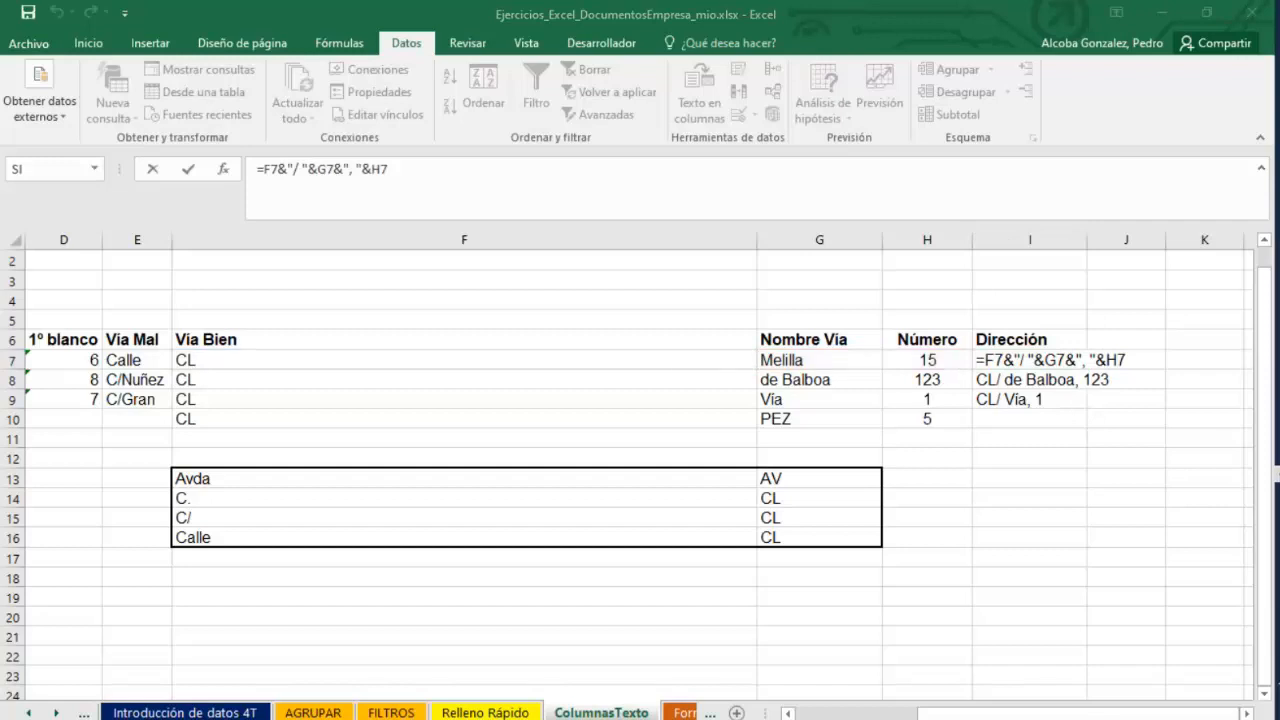
Admit the waiting guest into the Teams webinar and return to the spreadsheet.
click(1170, 390)
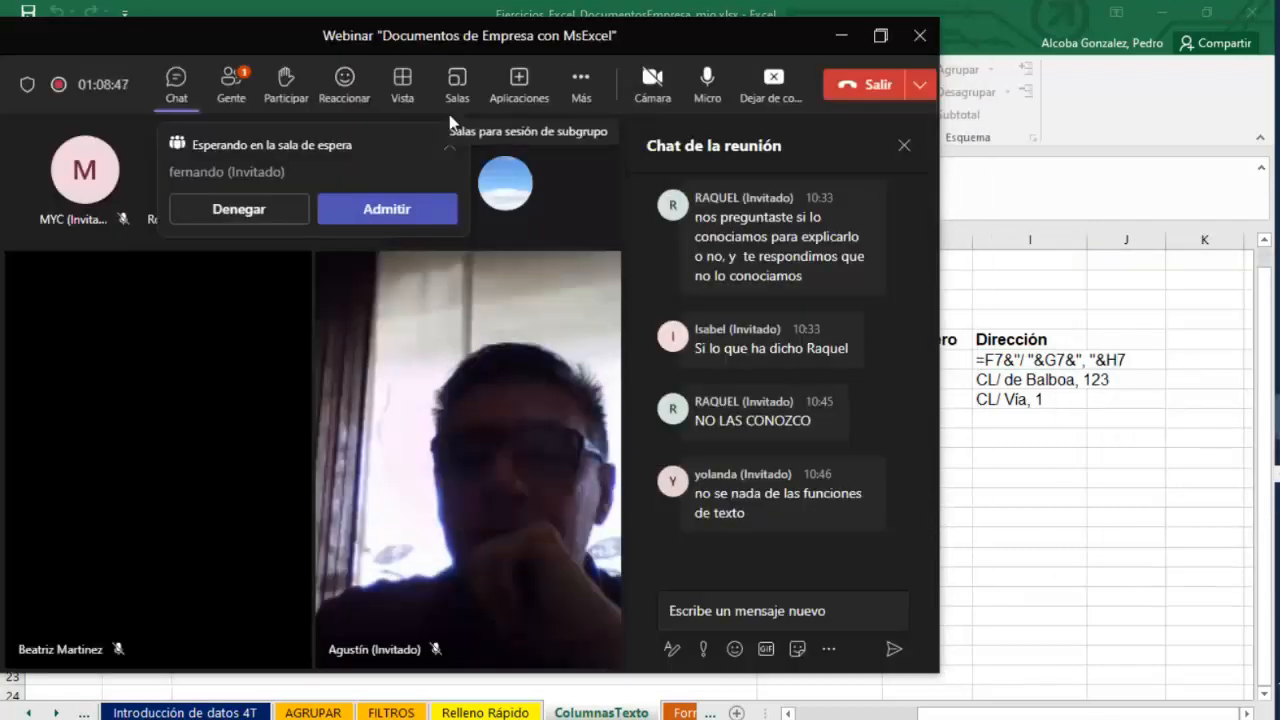
click(375, 221)
click(1071, 521)
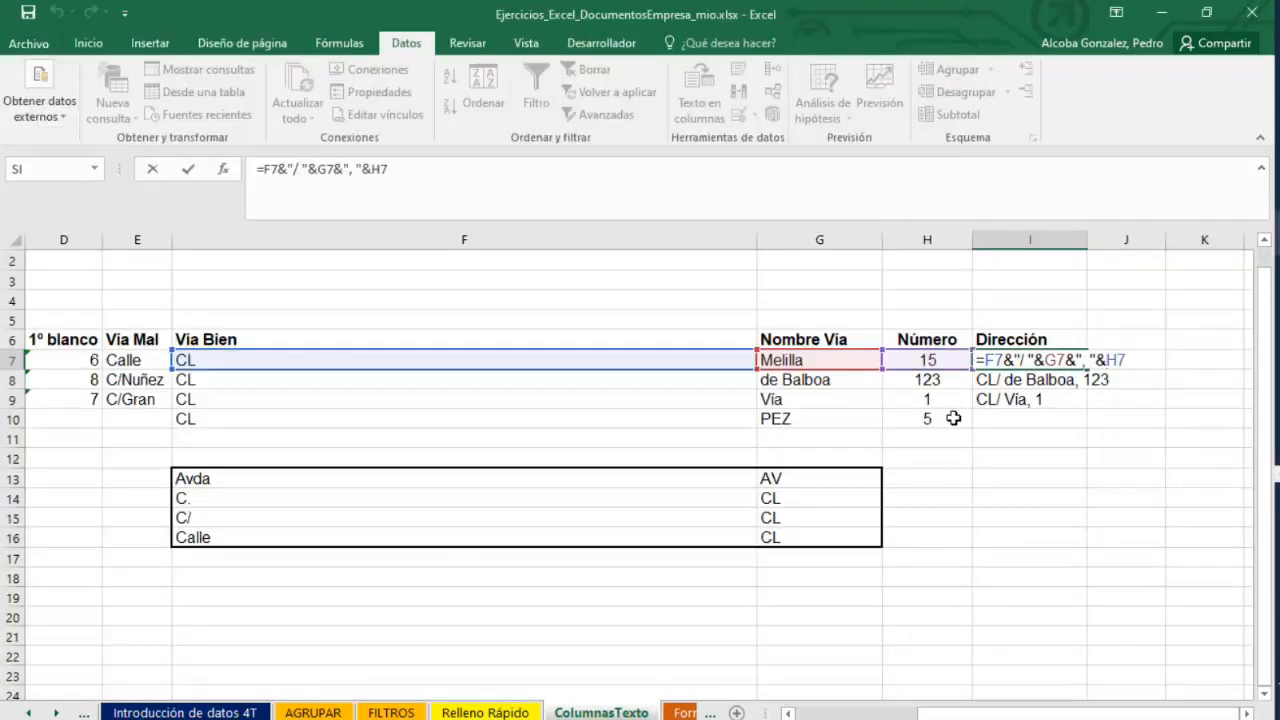
key(Return)
Clear the Dirección formulas in I8 and I9 after a mistyped CONCA entry in I8.
key(F2)
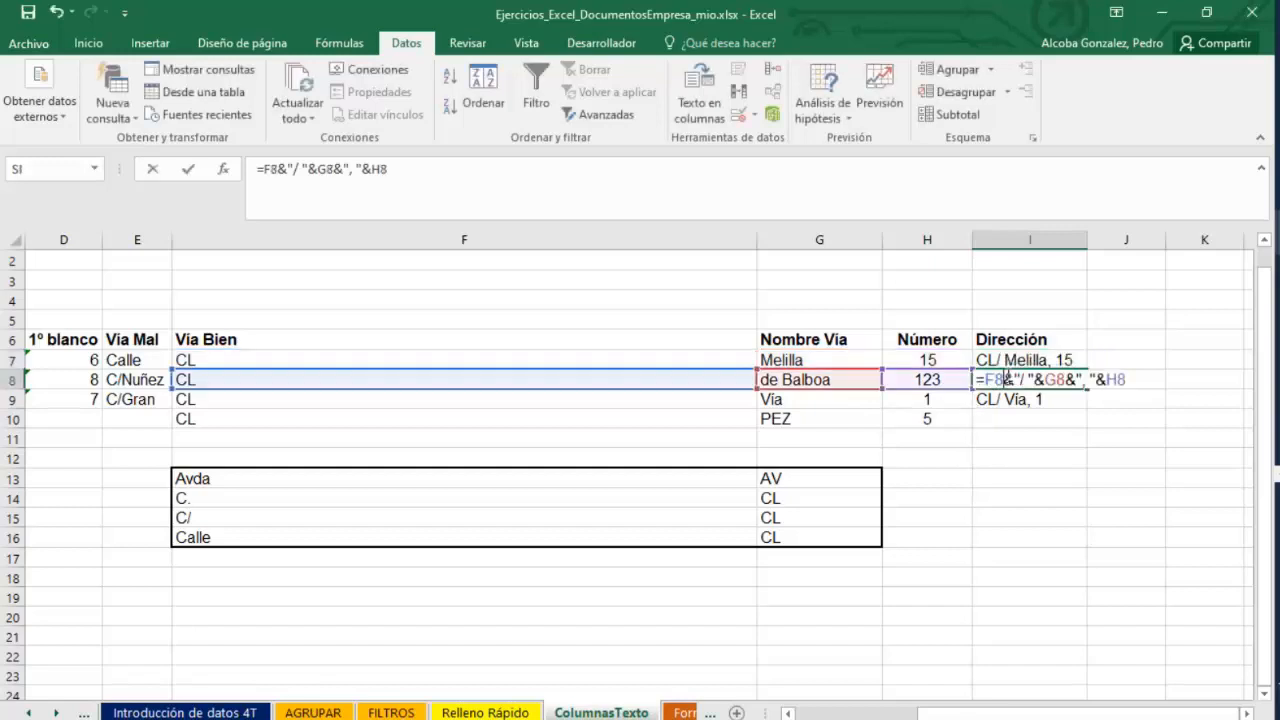
drag(1125, 381, 988, 380)
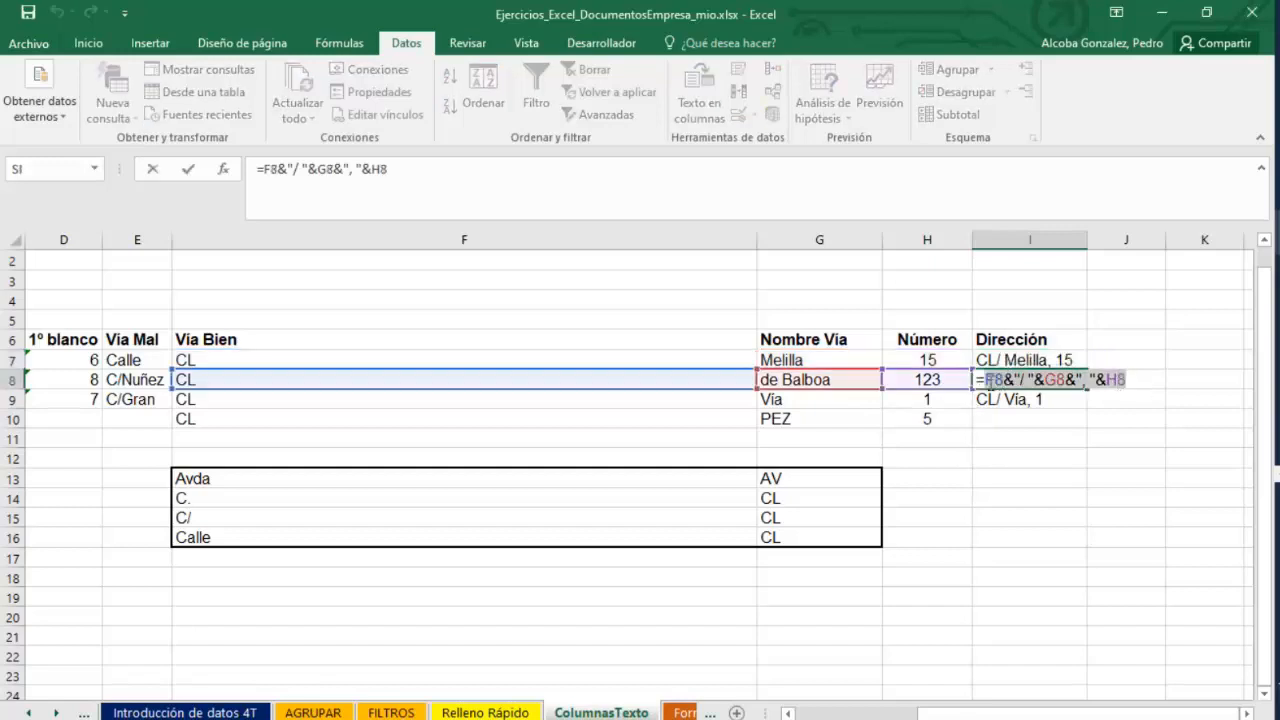
text(CONCA)
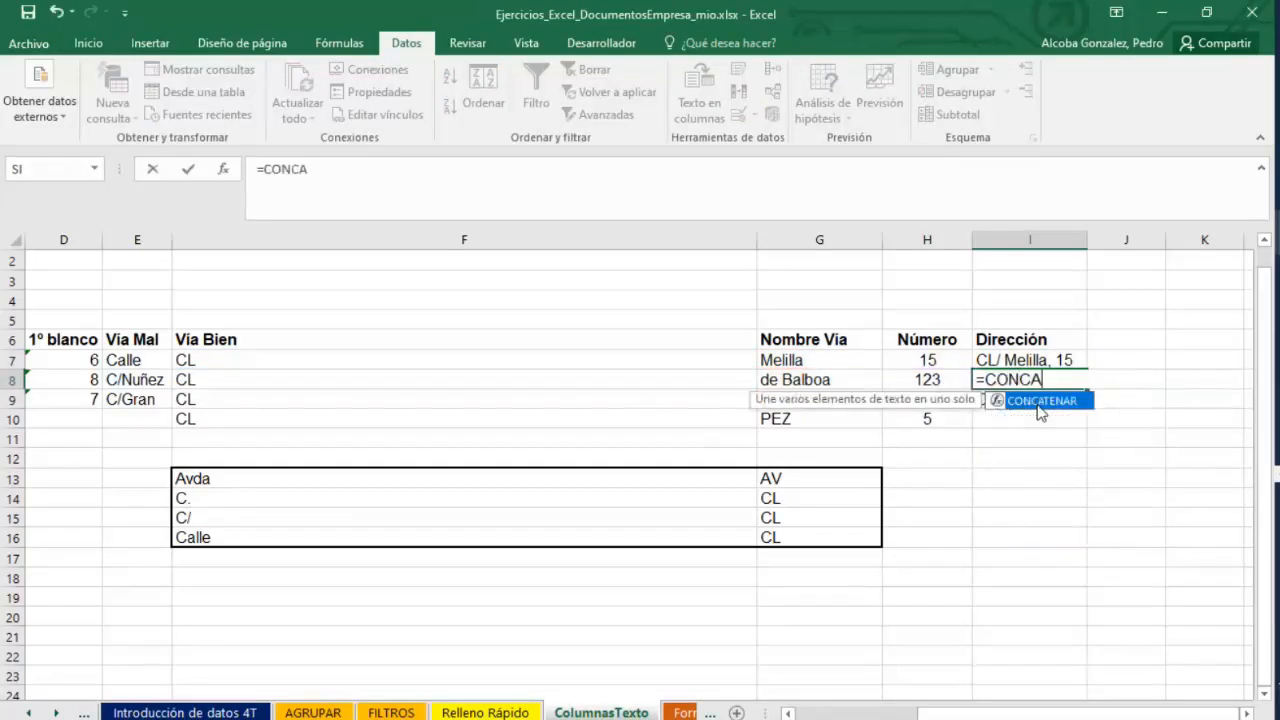
double_click(1038, 406)
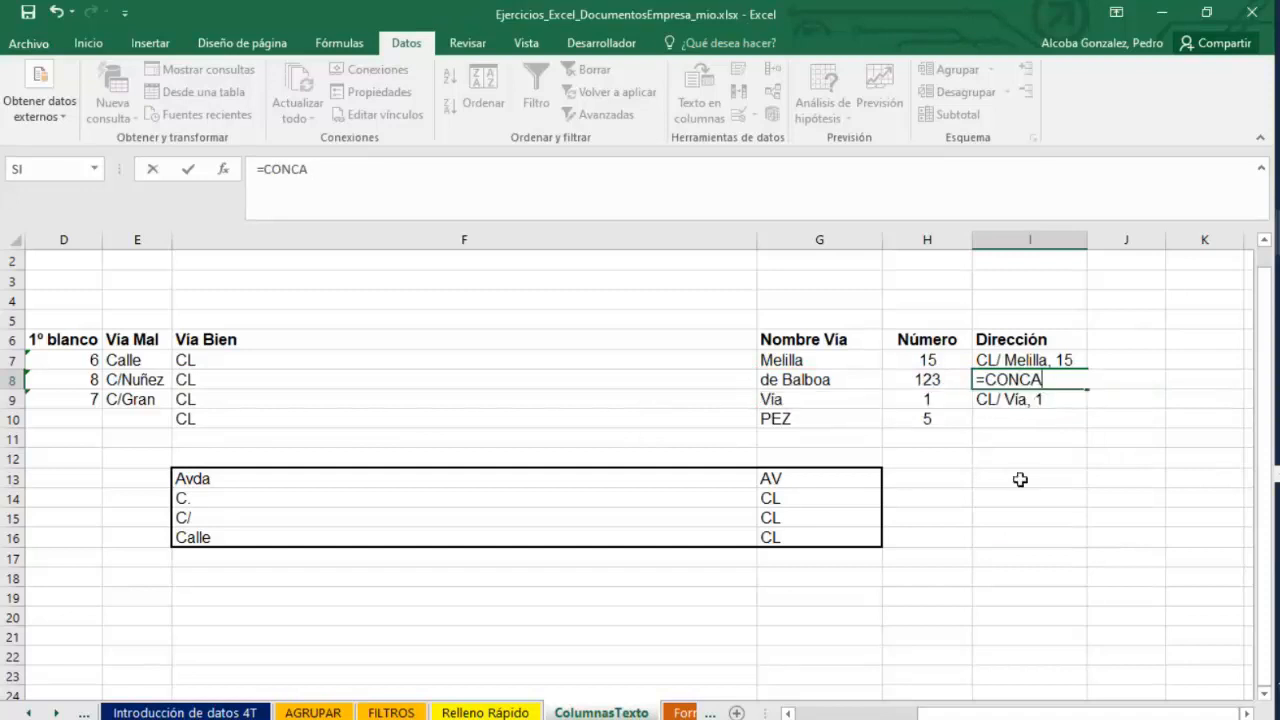
click(1022, 458)
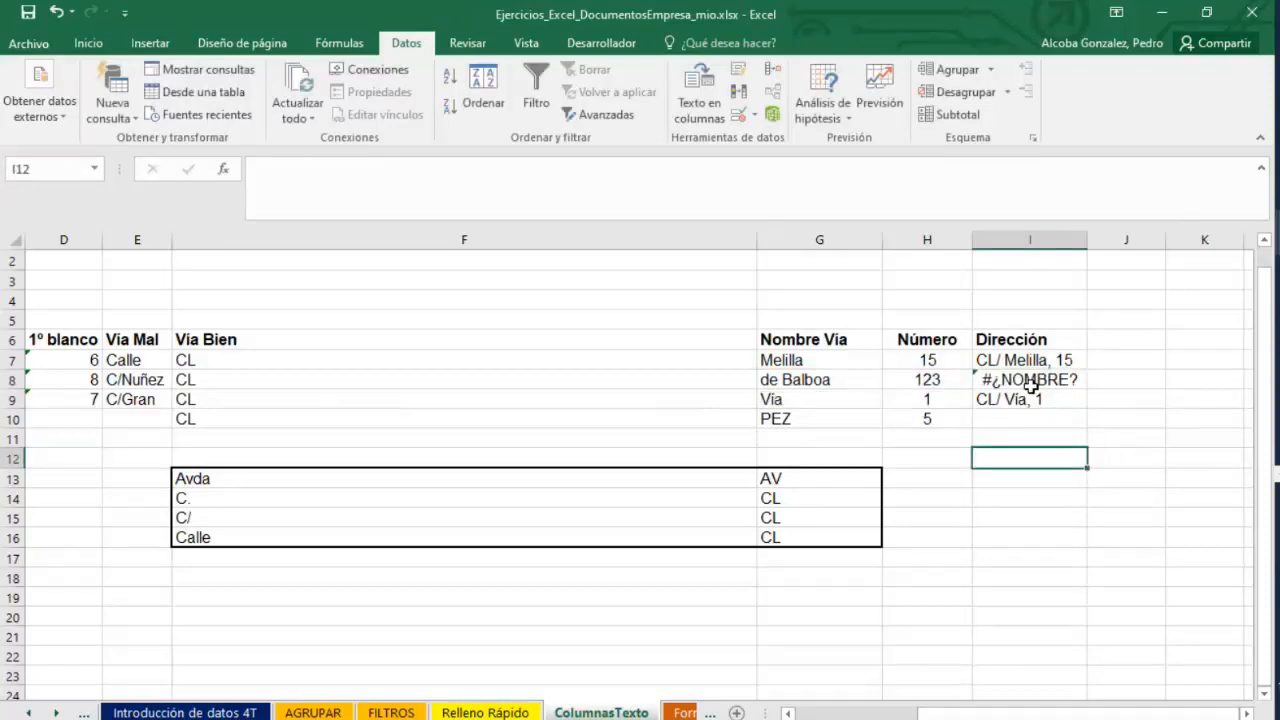
drag(1023, 380, 1028, 399)
key(Delete)
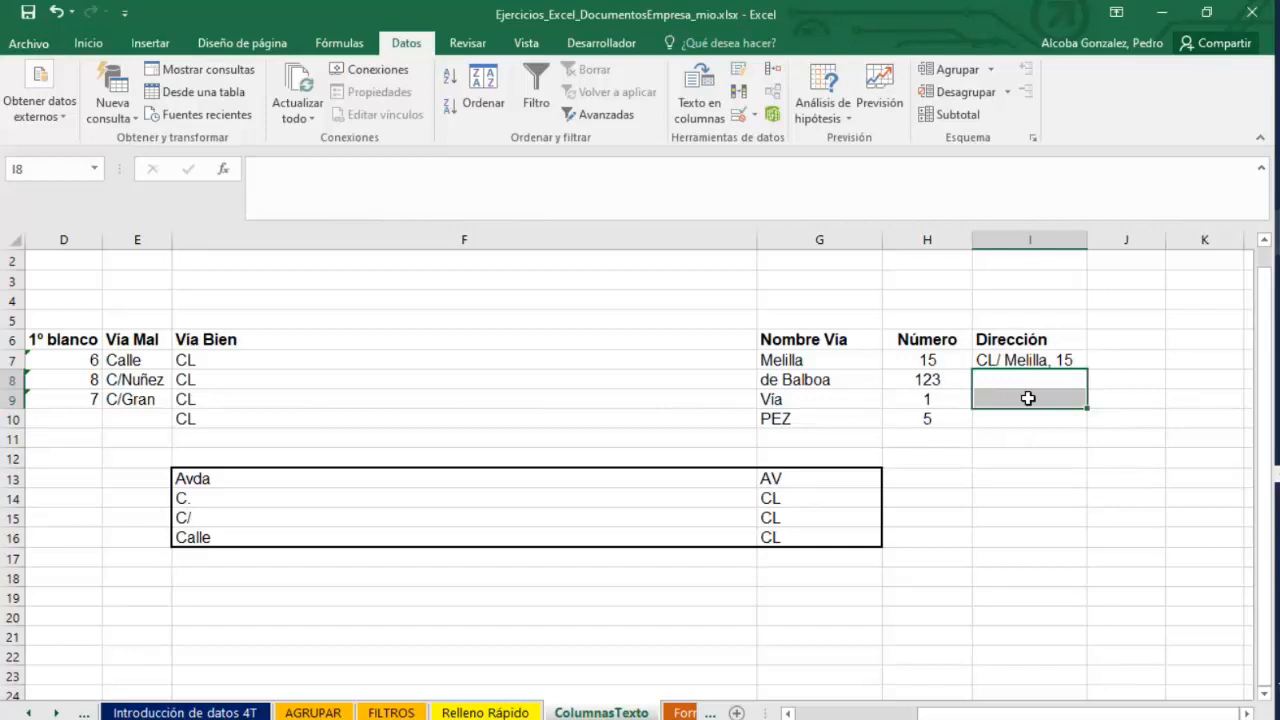
click(1026, 381)
double_click(1026, 381)
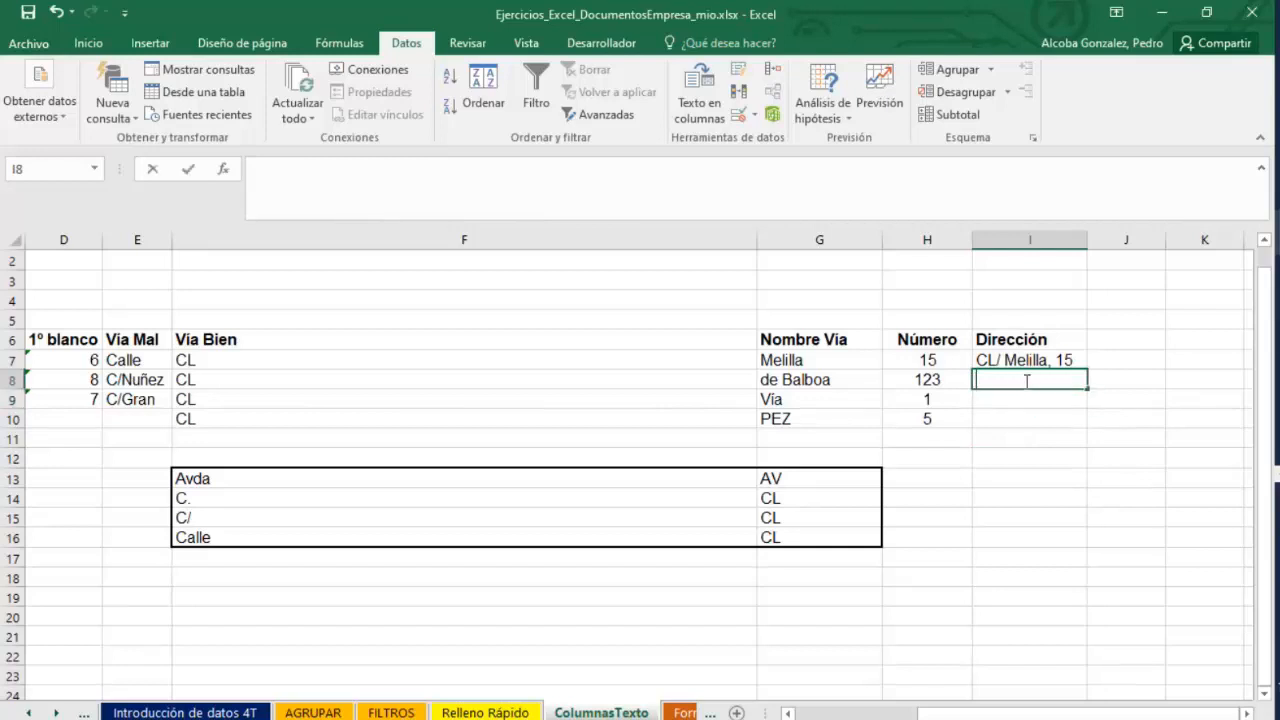
text(=CONA)
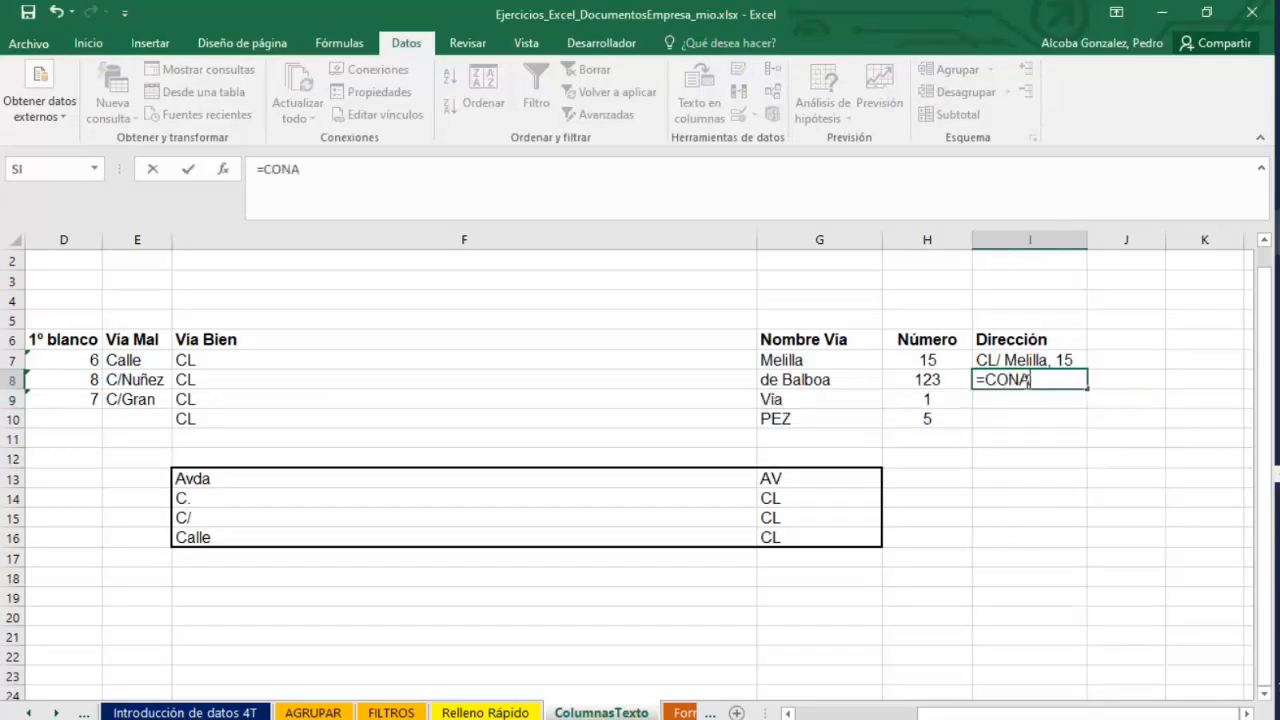
text(C)
key(BackSpace)
key(BackSpace)
text(CAT)
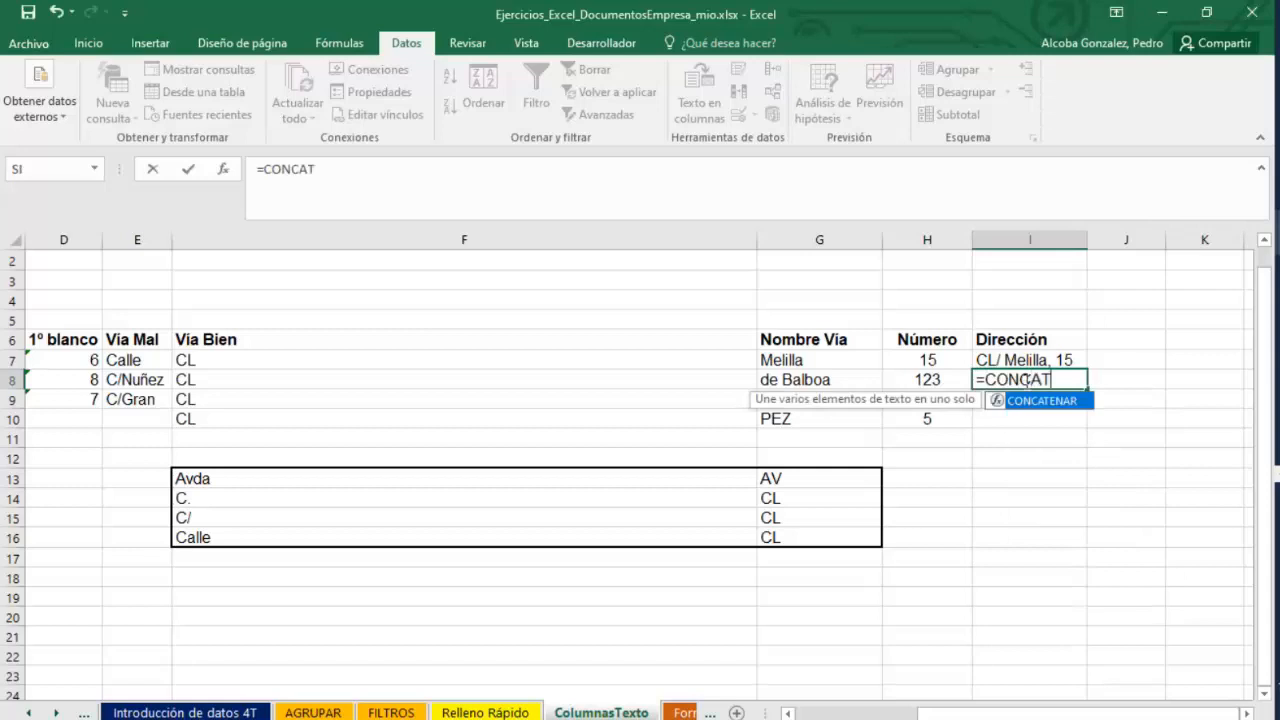
text(ENAR()
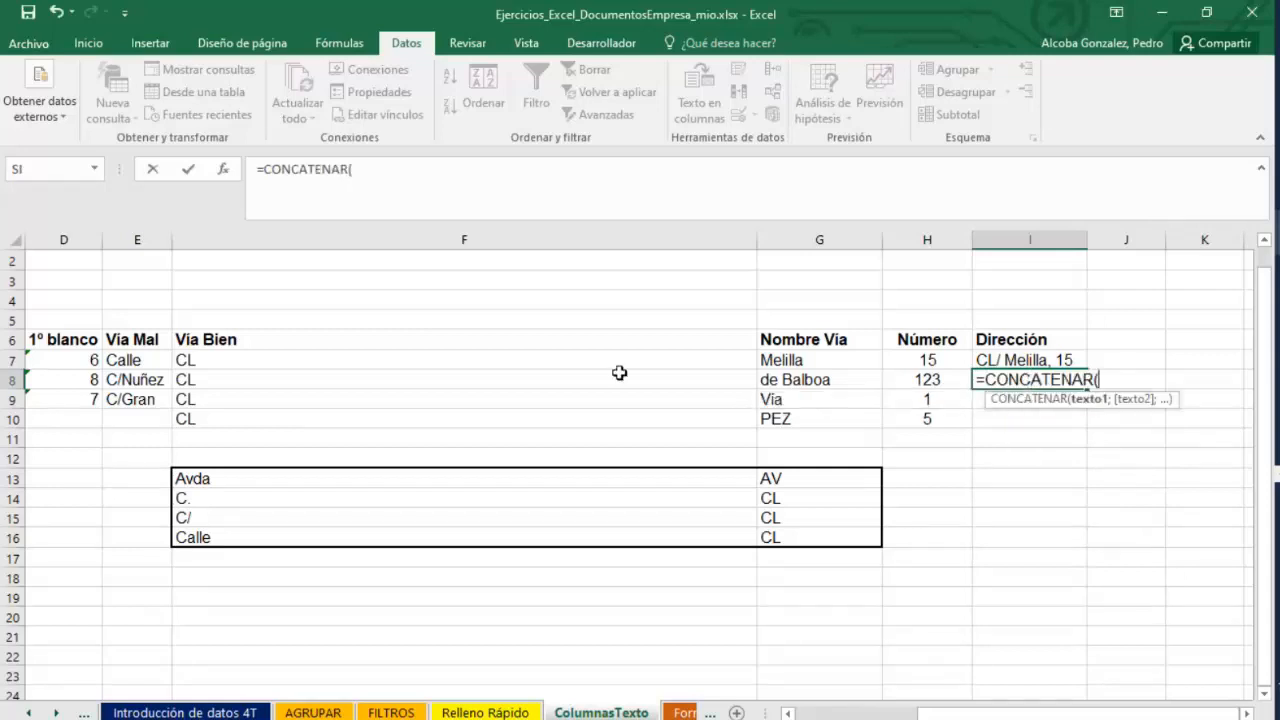
click(297, 380)
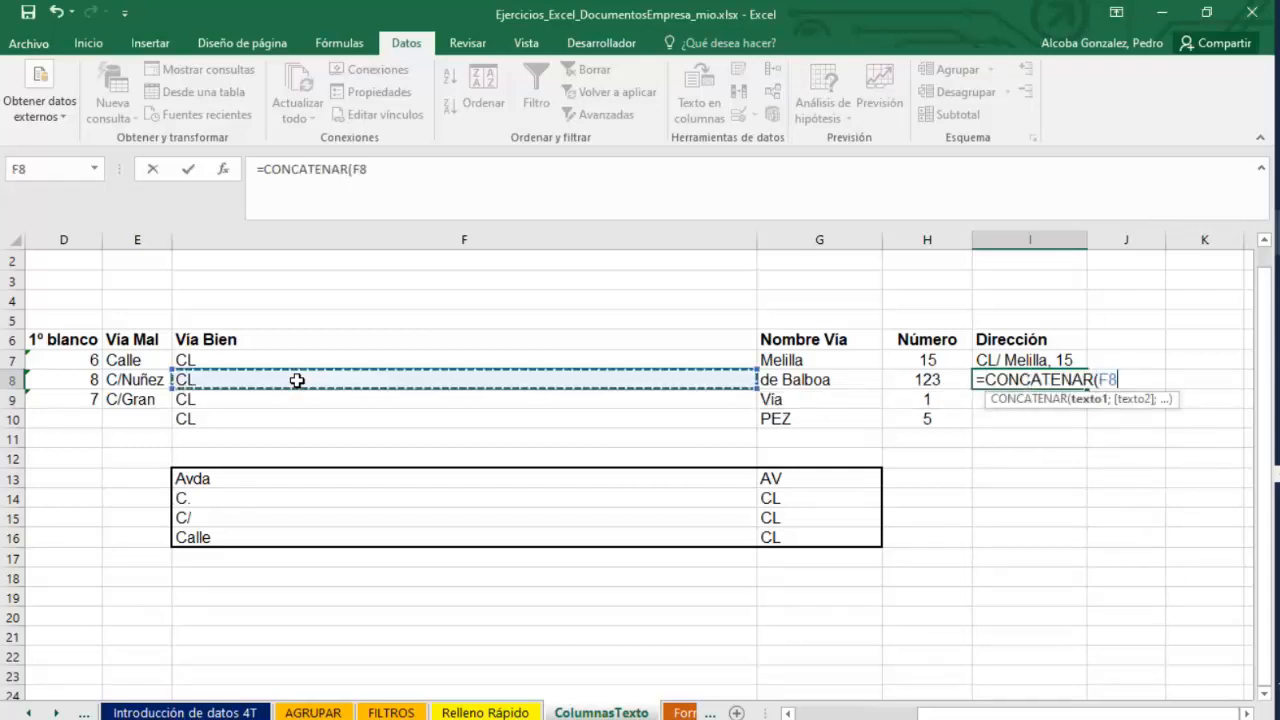
text(;)
click(790, 381)
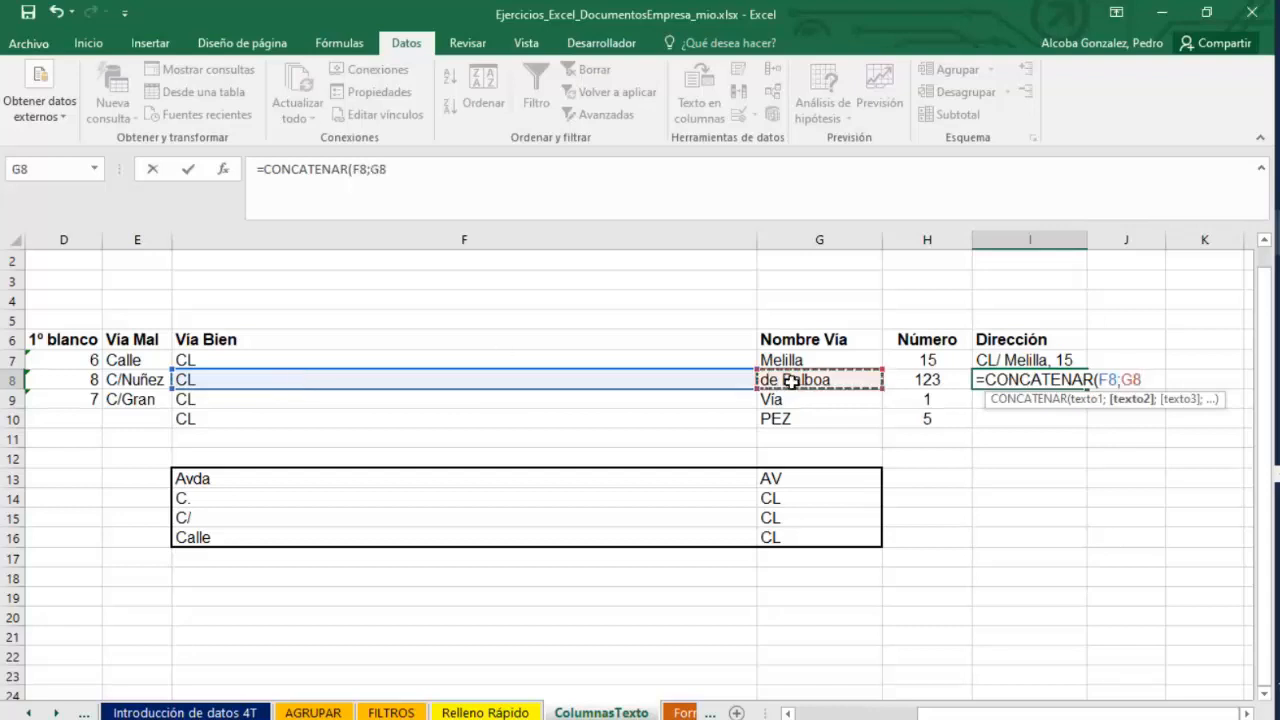
key(Escape)
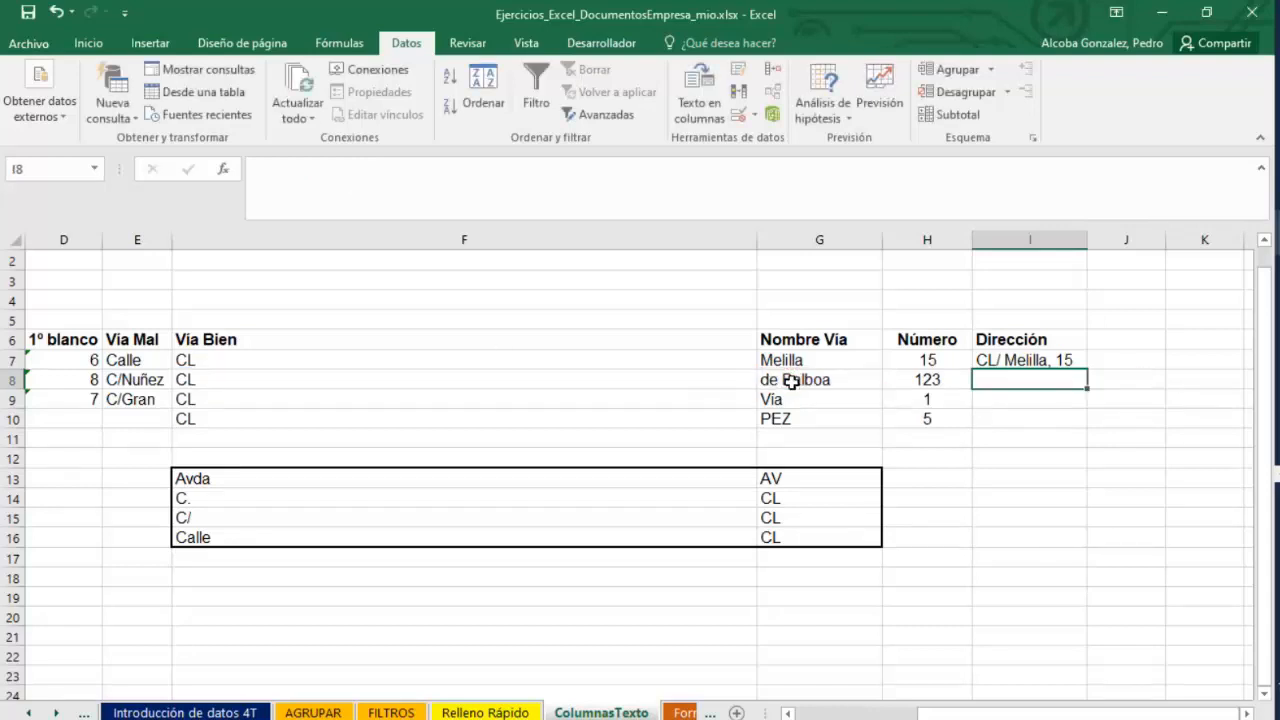
Widen column G and inspect the ESPACIOS formula in G8.
drag(882, 240, 977, 240)
double_click(775, 380)
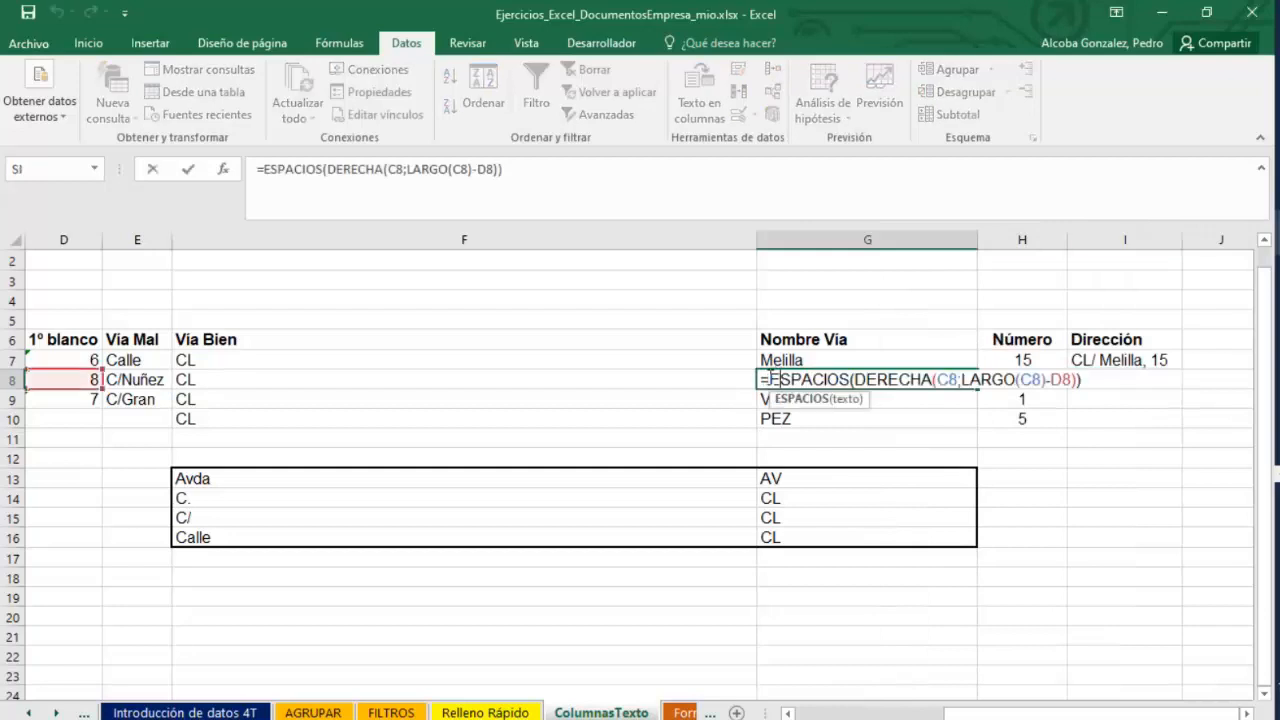
key(Escape)
double_click(774, 379)
key(Escape)
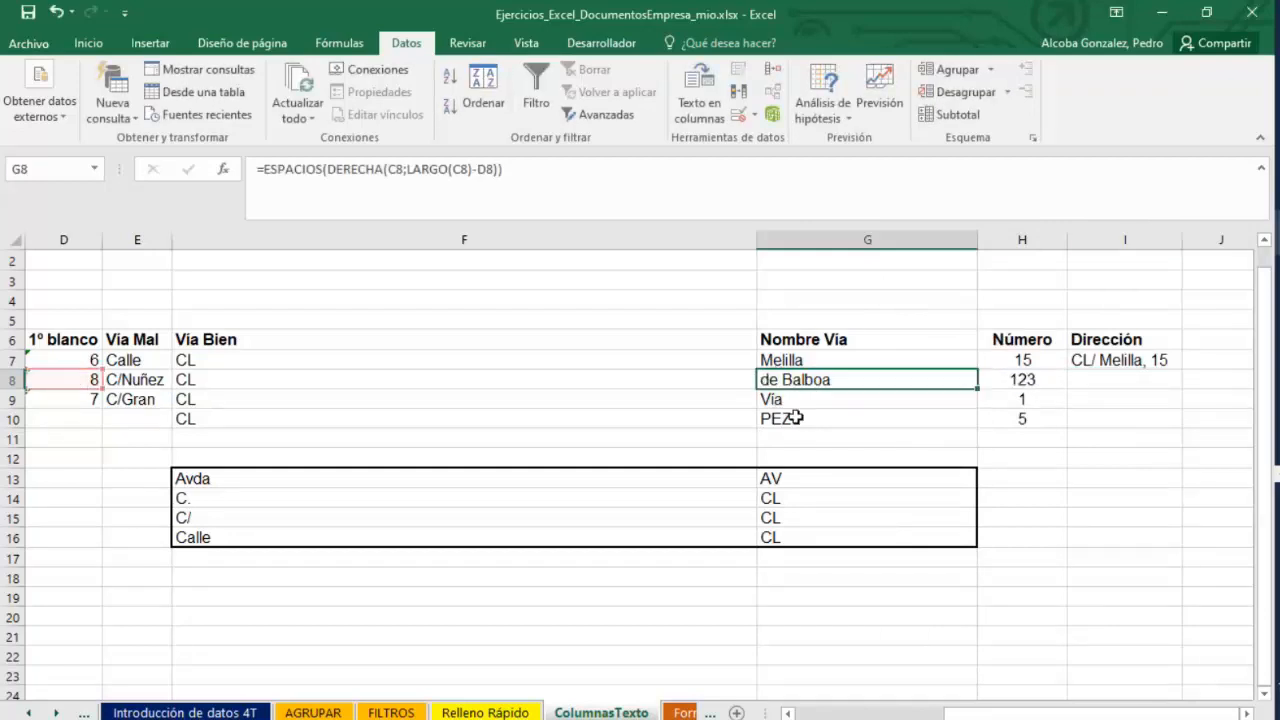
Widen column E and inspect the IZQUIERDA formula in E8.
drag(1020, 714, 888, 684)
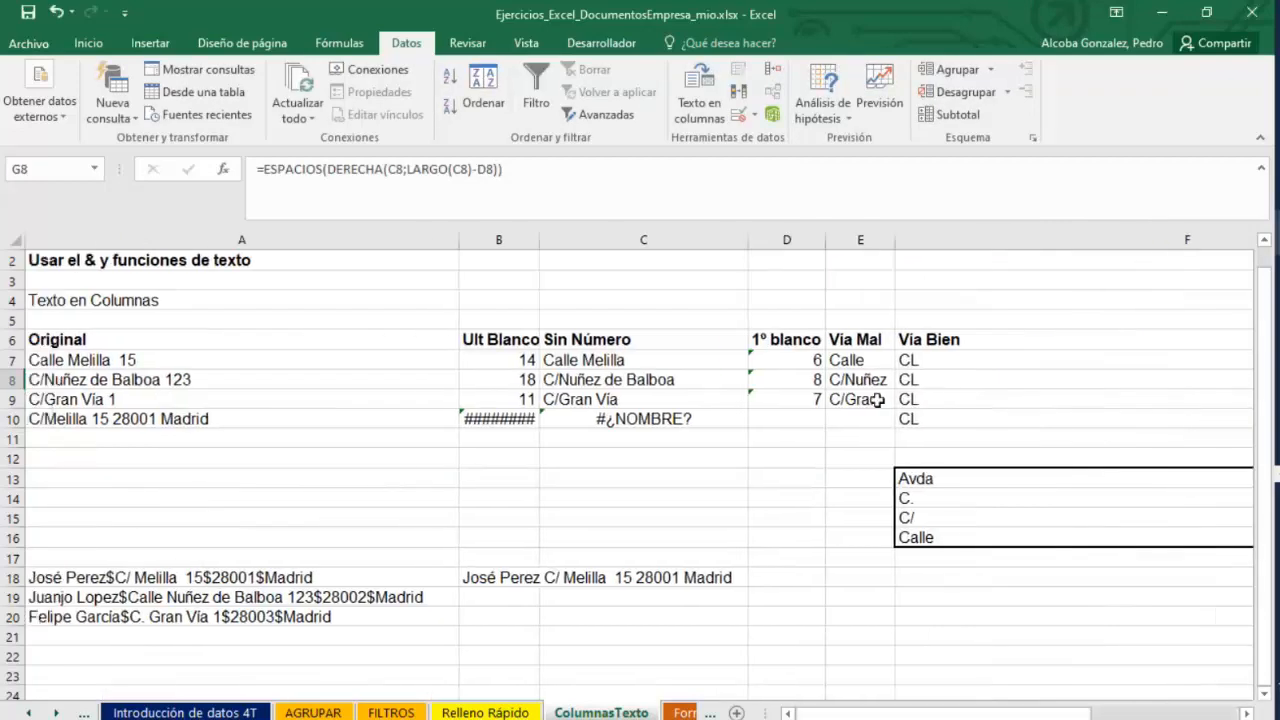
click(882, 366)
drag(897, 242, 986, 242)
double_click(911, 380)
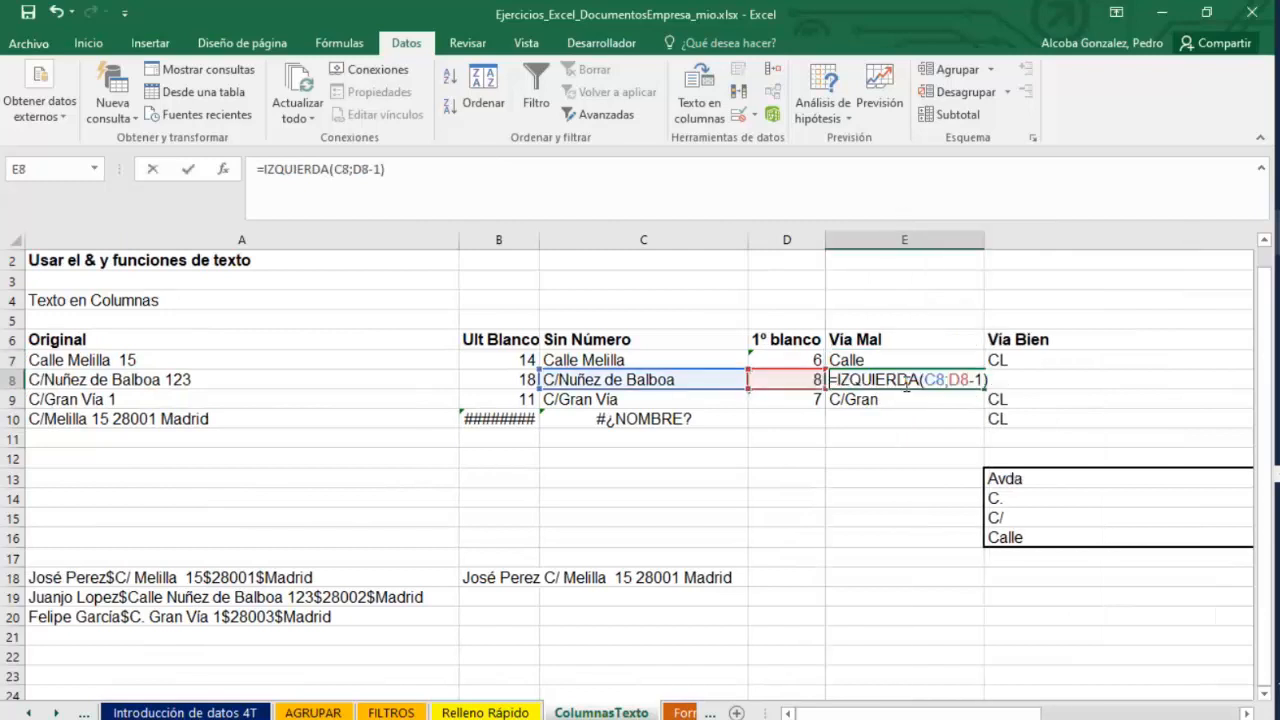
key(Return)
click(213, 373)
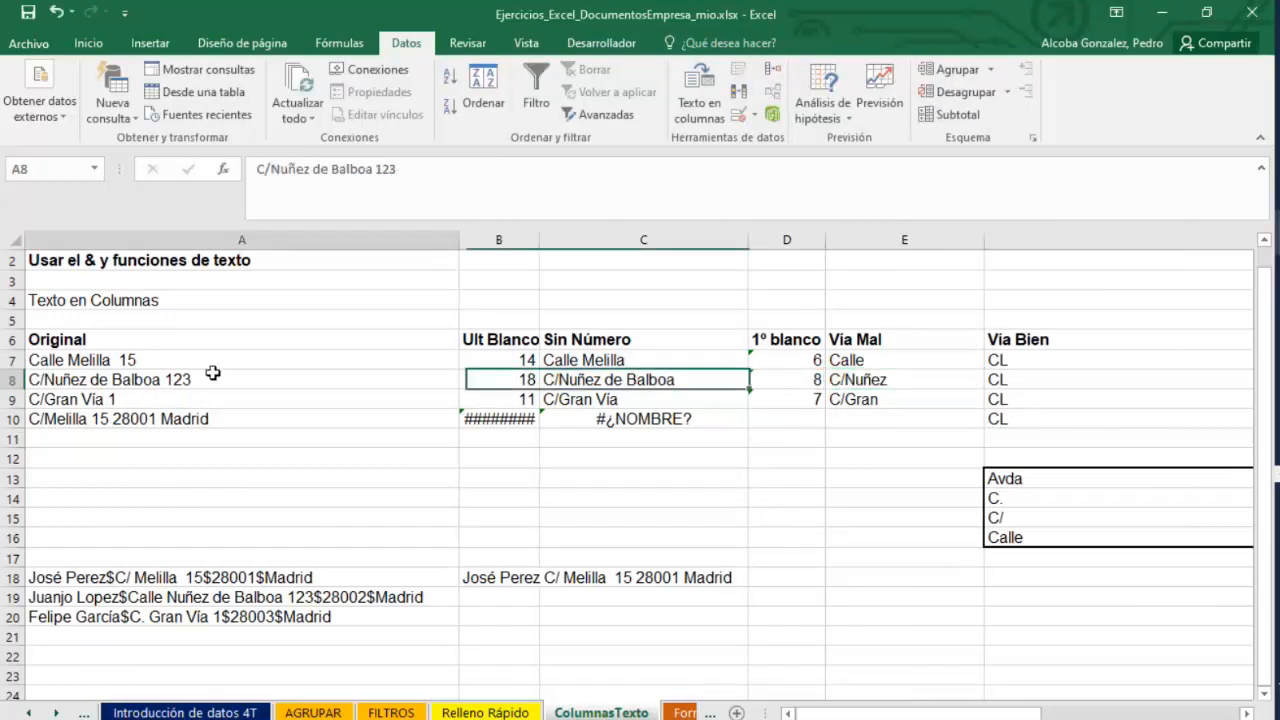
Enter a CONCATENAR formula in I8 joining F8, G8 and H8: =CONCATENAR(F8;G8;H8).
drag(918, 714, 1116, 714)
click(855, 374)
click(1125, 380)
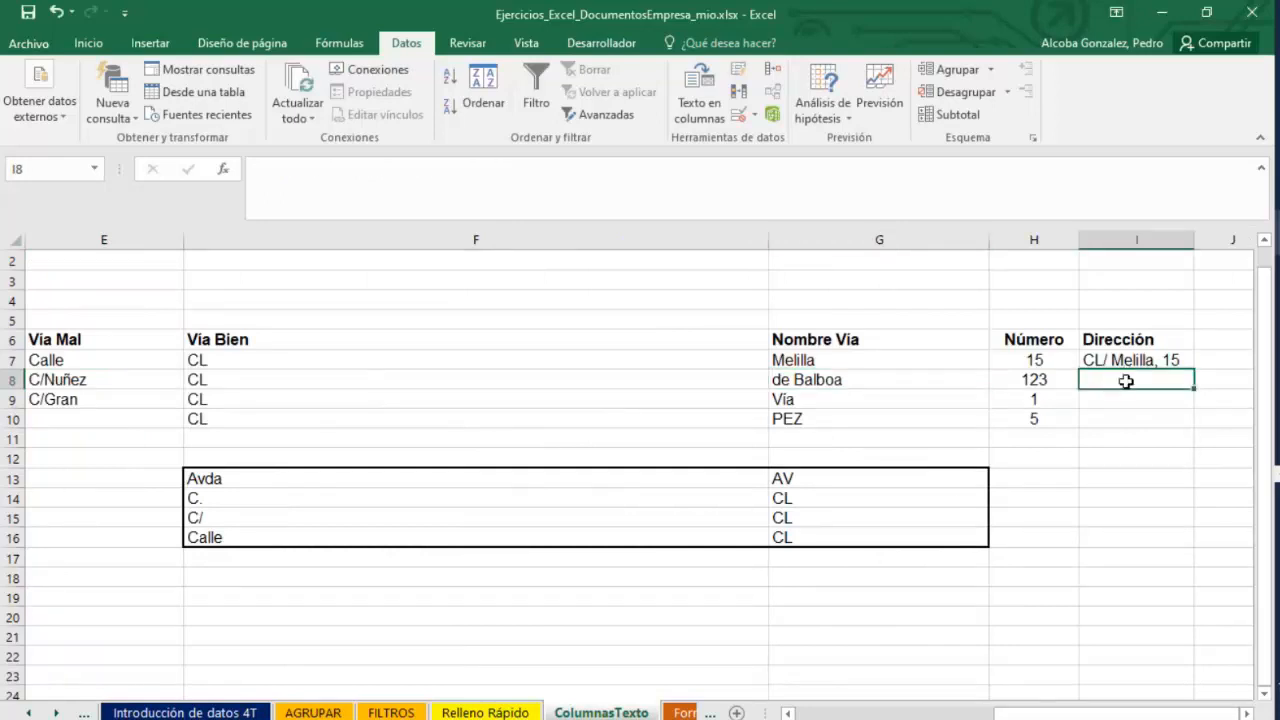
click(1168, 363)
click(1150, 380)
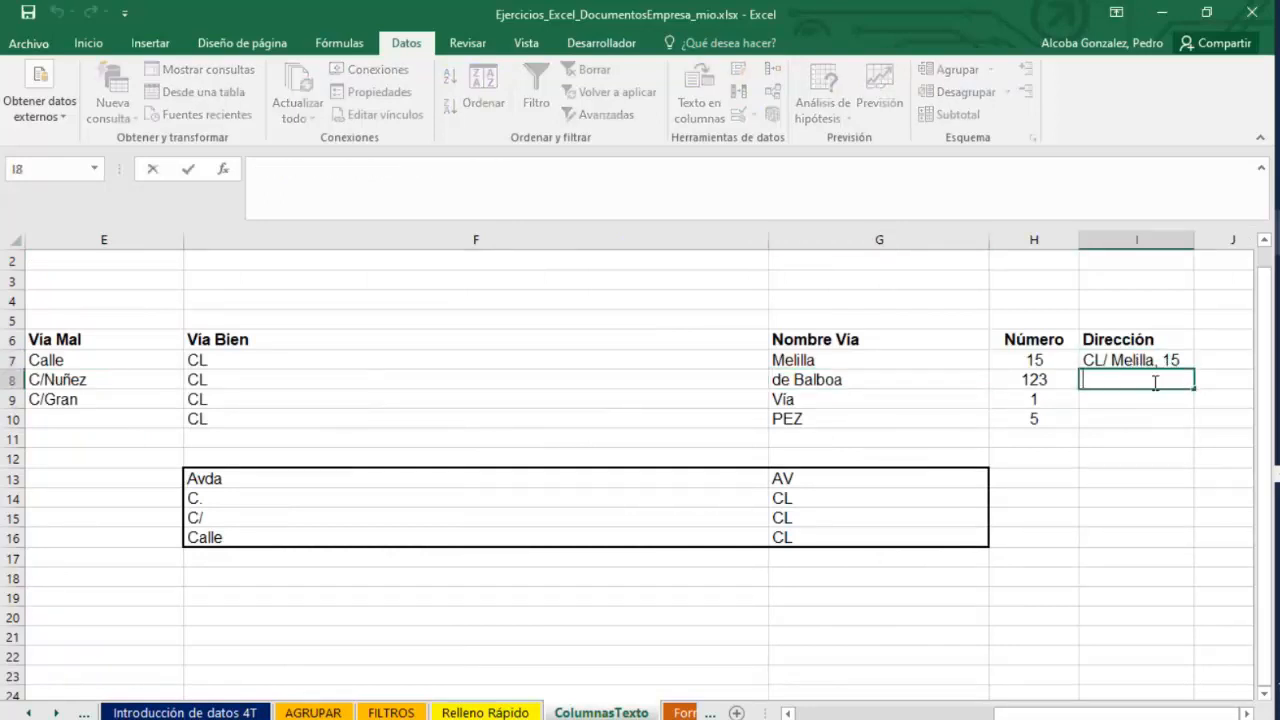
text(=CON)
text(CATN)
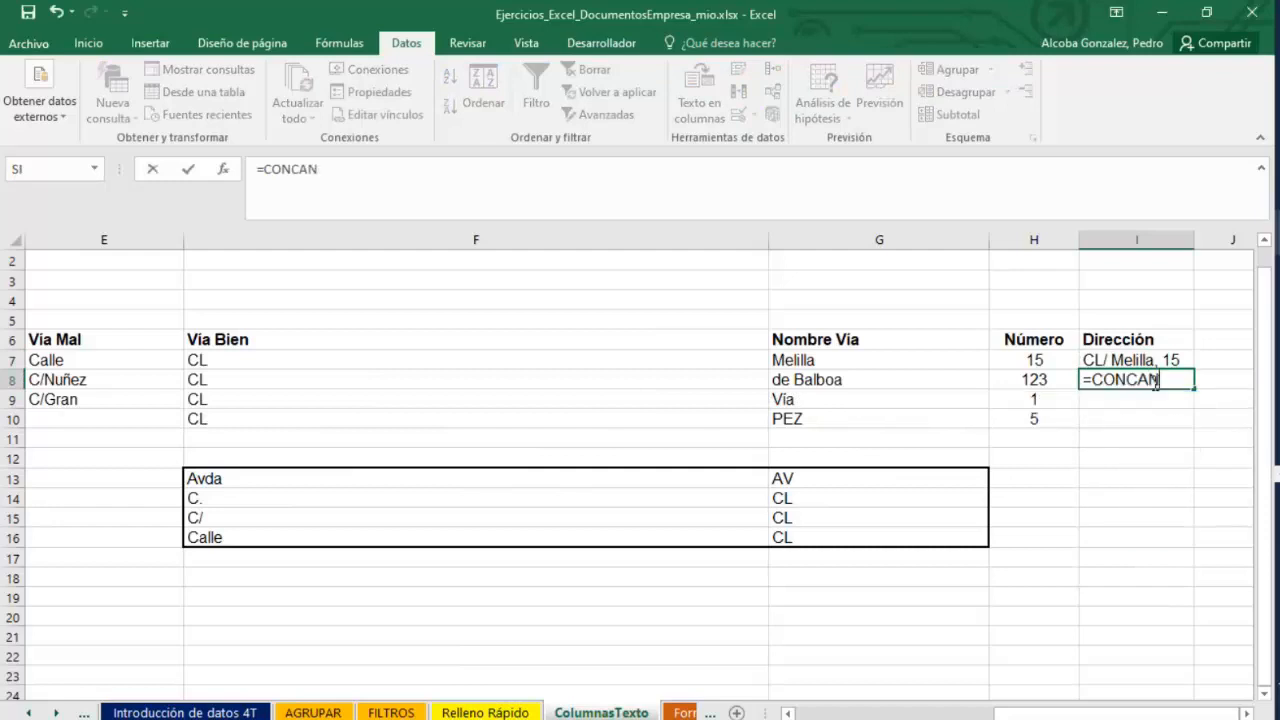
text(E)
key(BackSpace)
key(BackSpace)
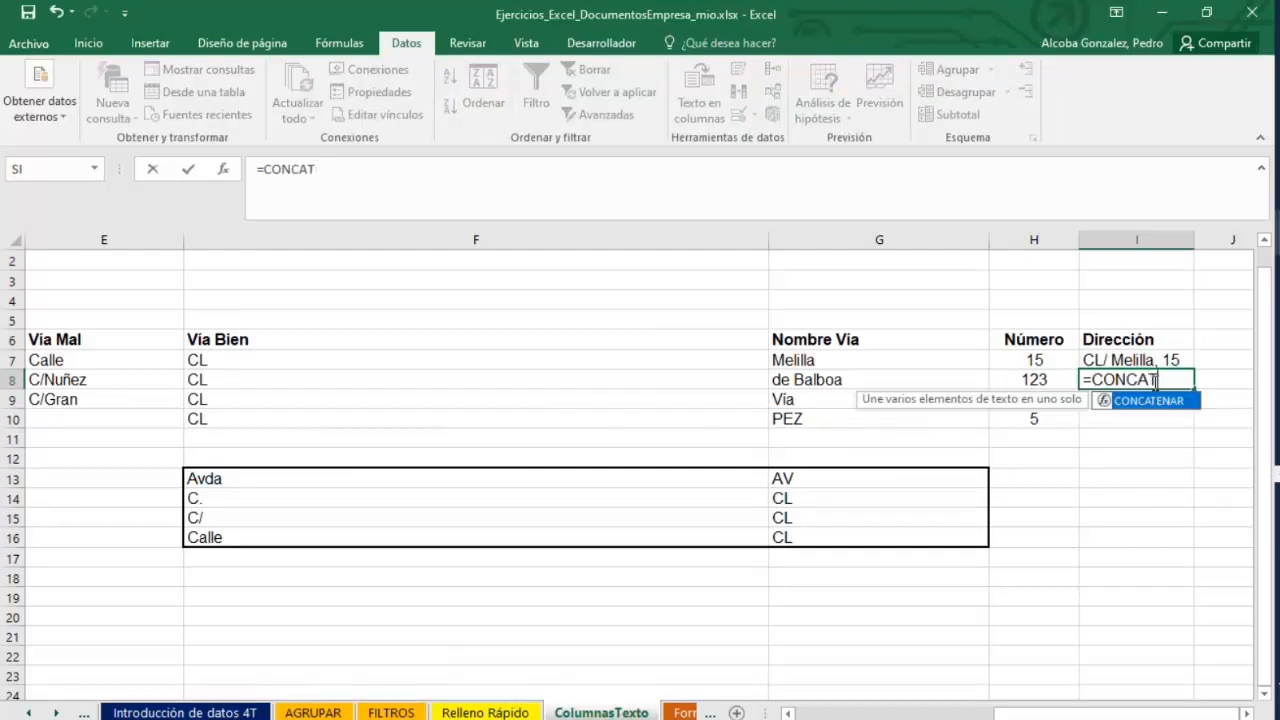
text(ENAR()
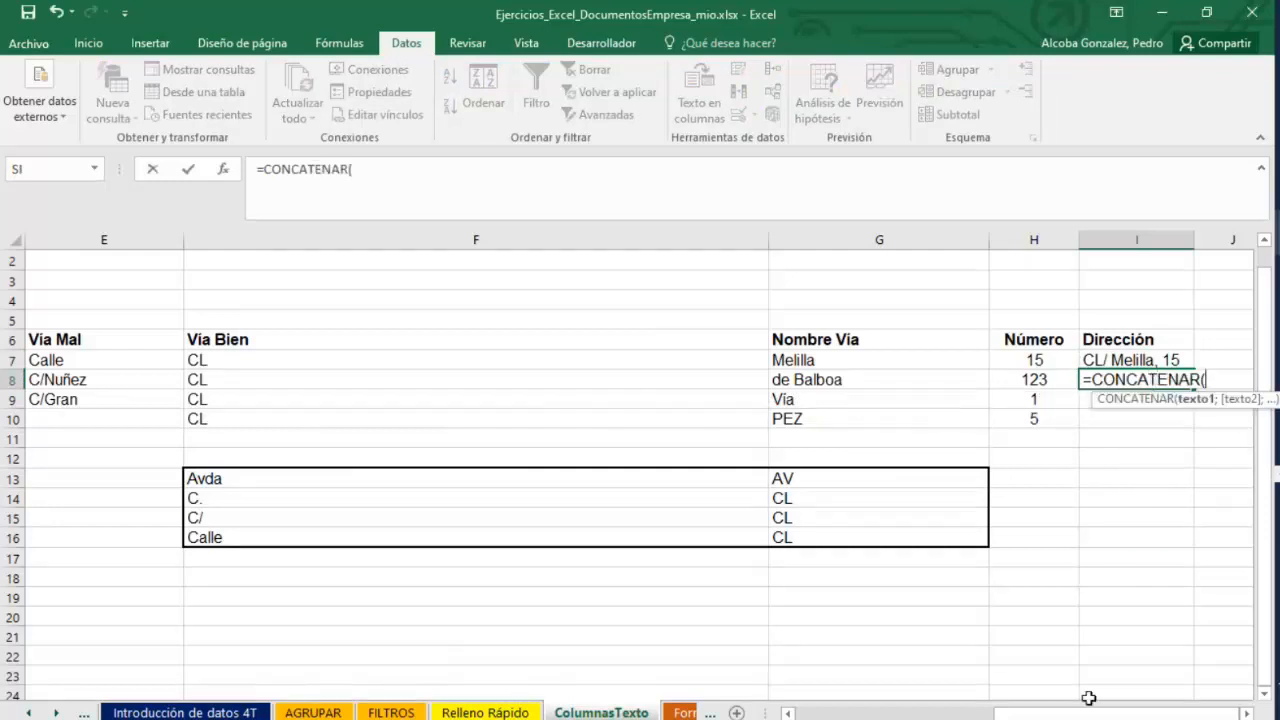
click(252, 374)
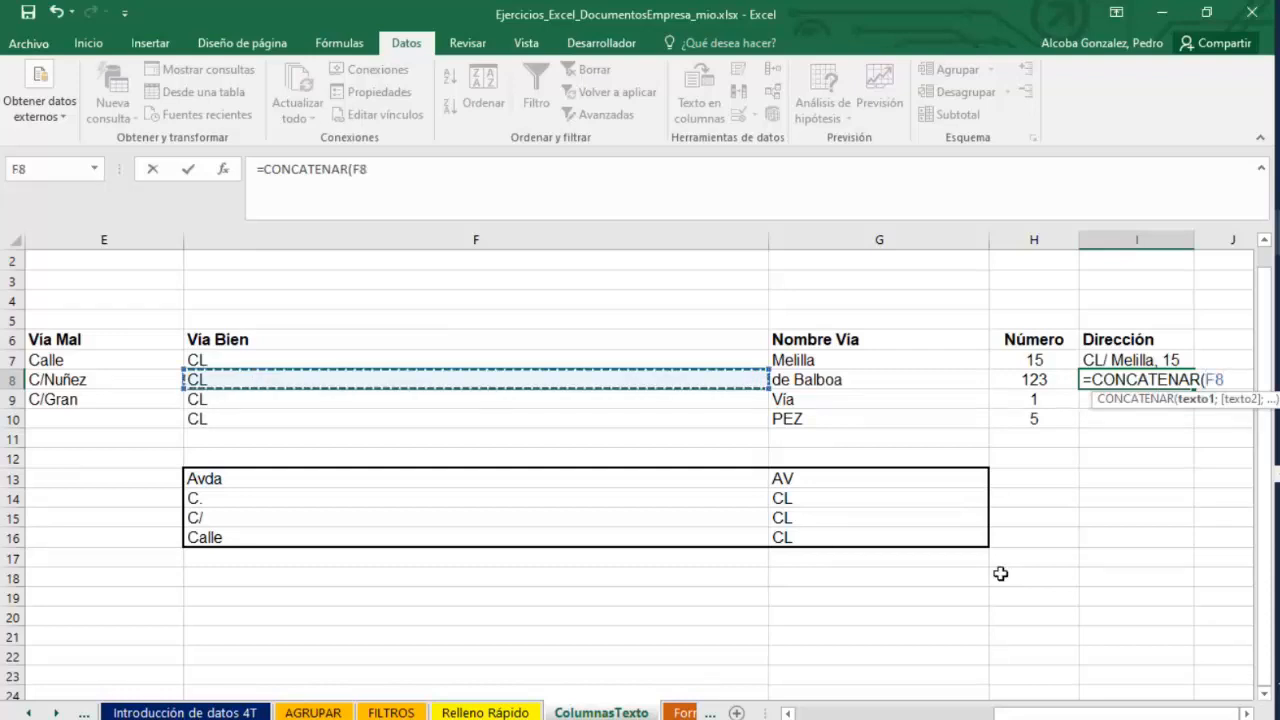
text(;)
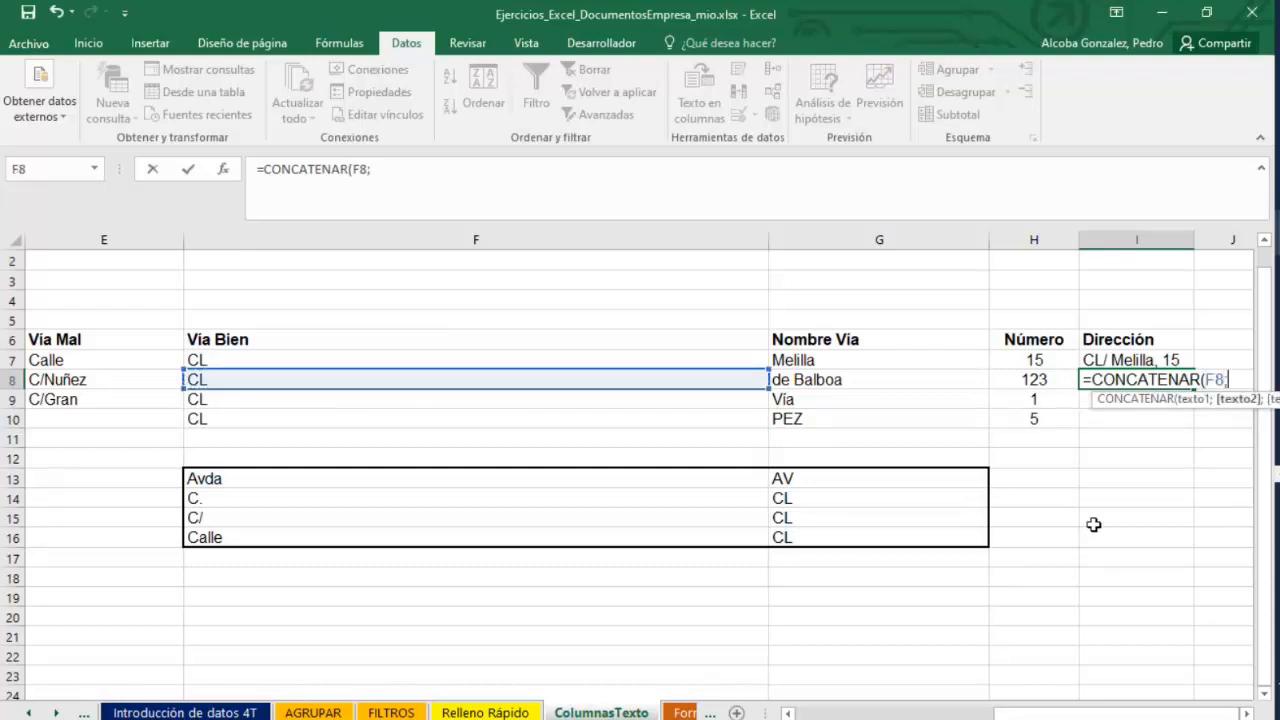
click(867, 377)
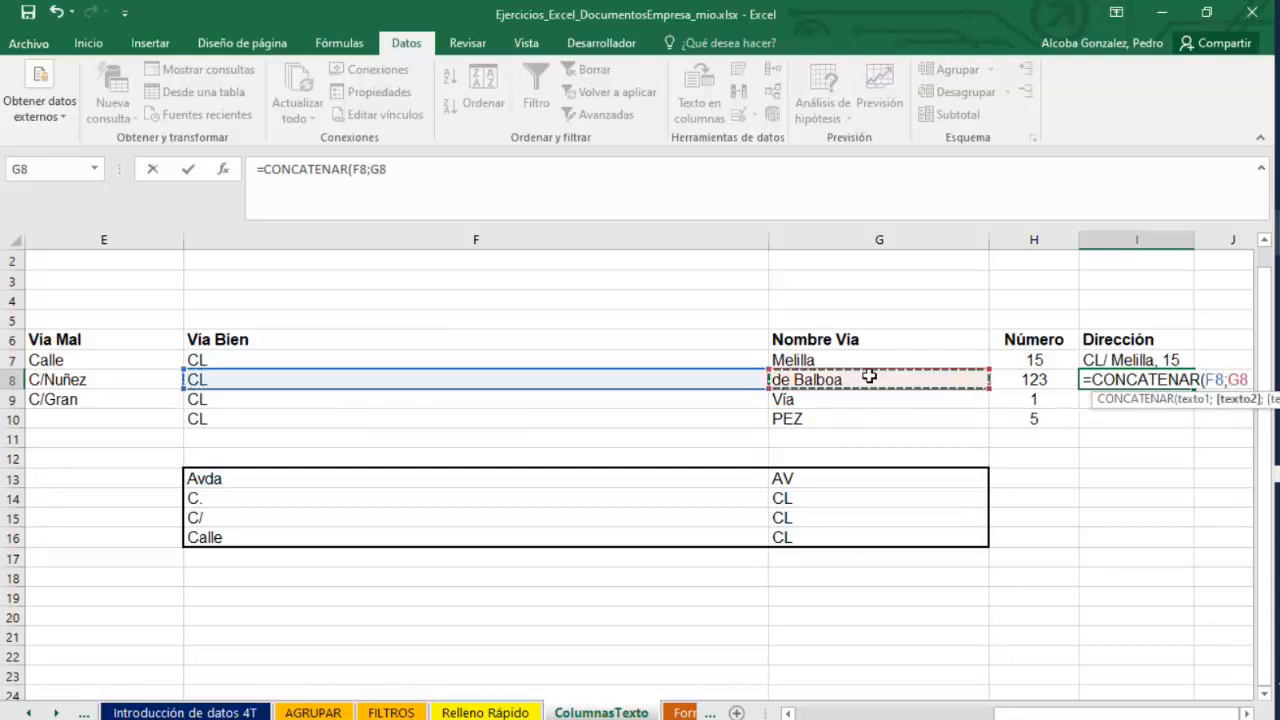
text(;)
click(1035, 378)
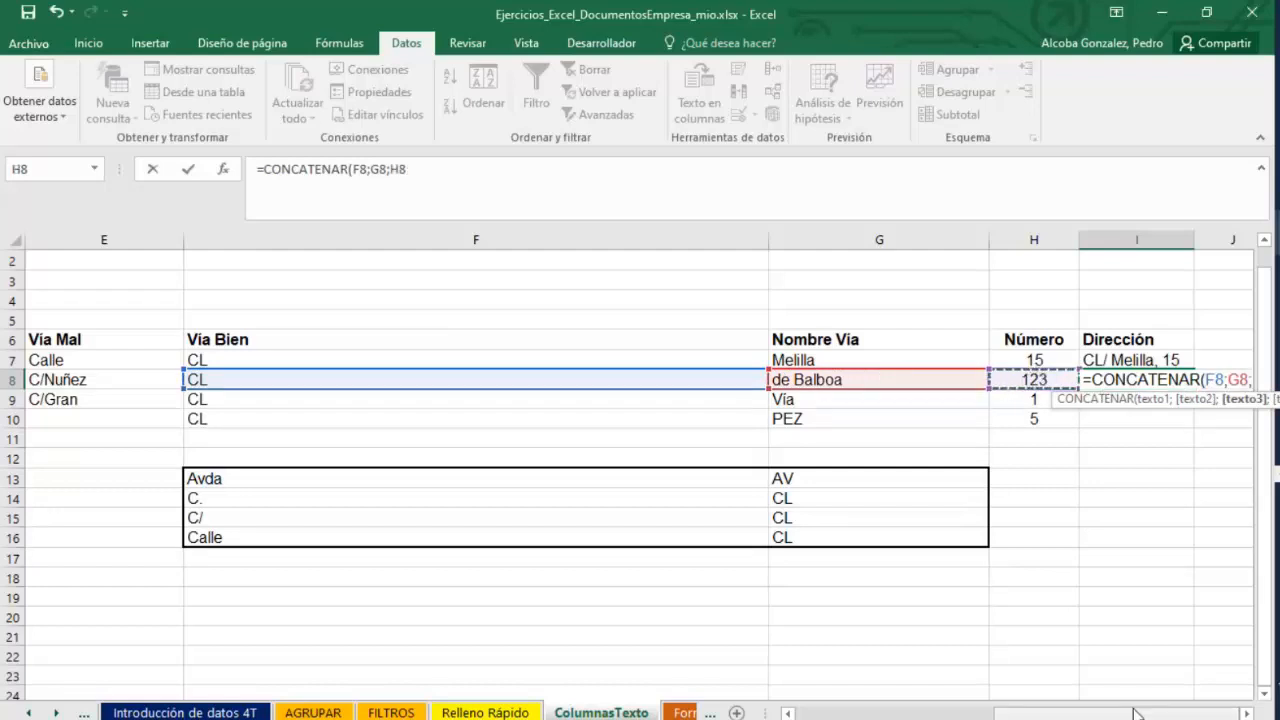
click(1245, 714)
click(1245, 714)
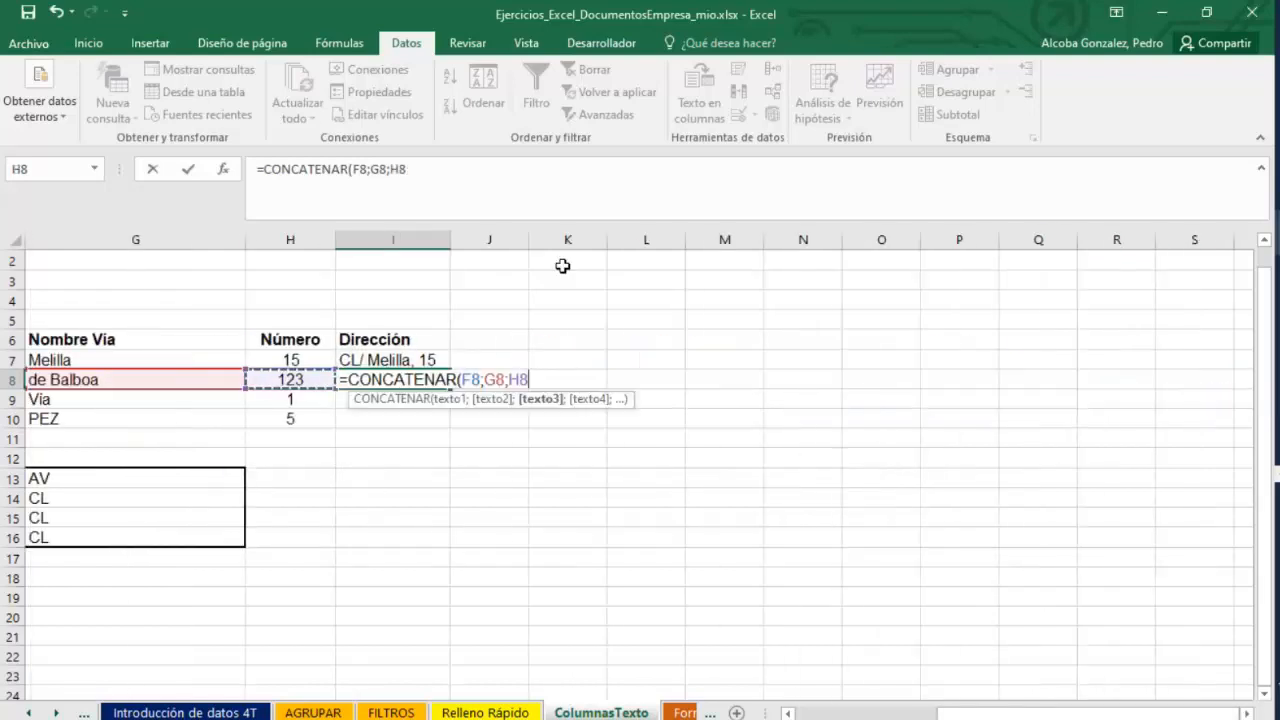
text())
key(Return)
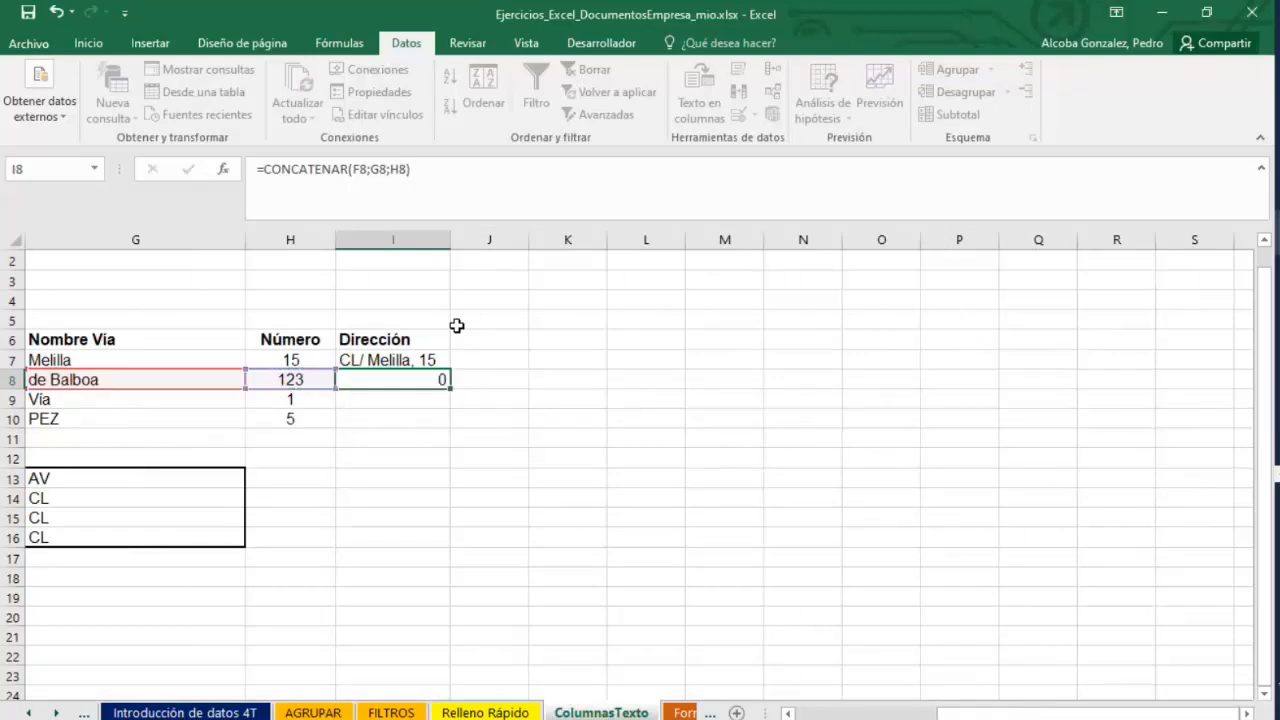
Re-confirm the CONCATENAR formula in I8 and widen column I to fit the joined address.
click(398, 380)
double_click(398, 380)
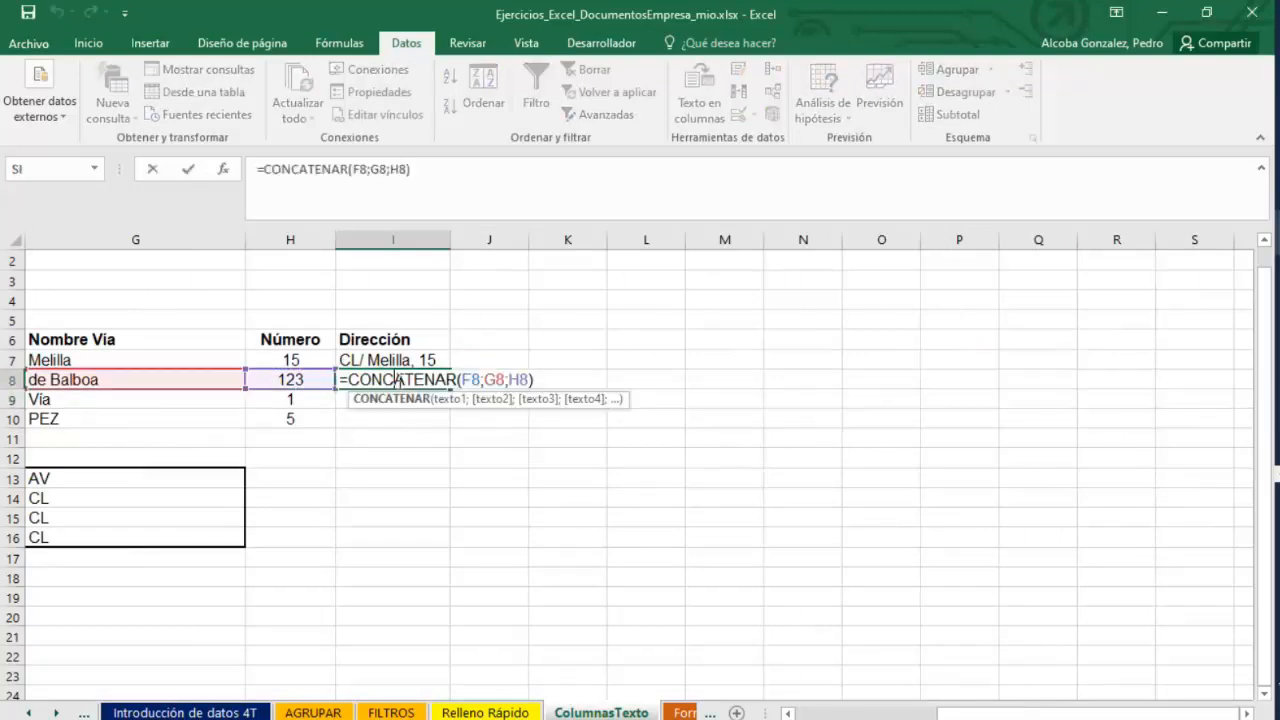
key(Return)
click(391, 378)
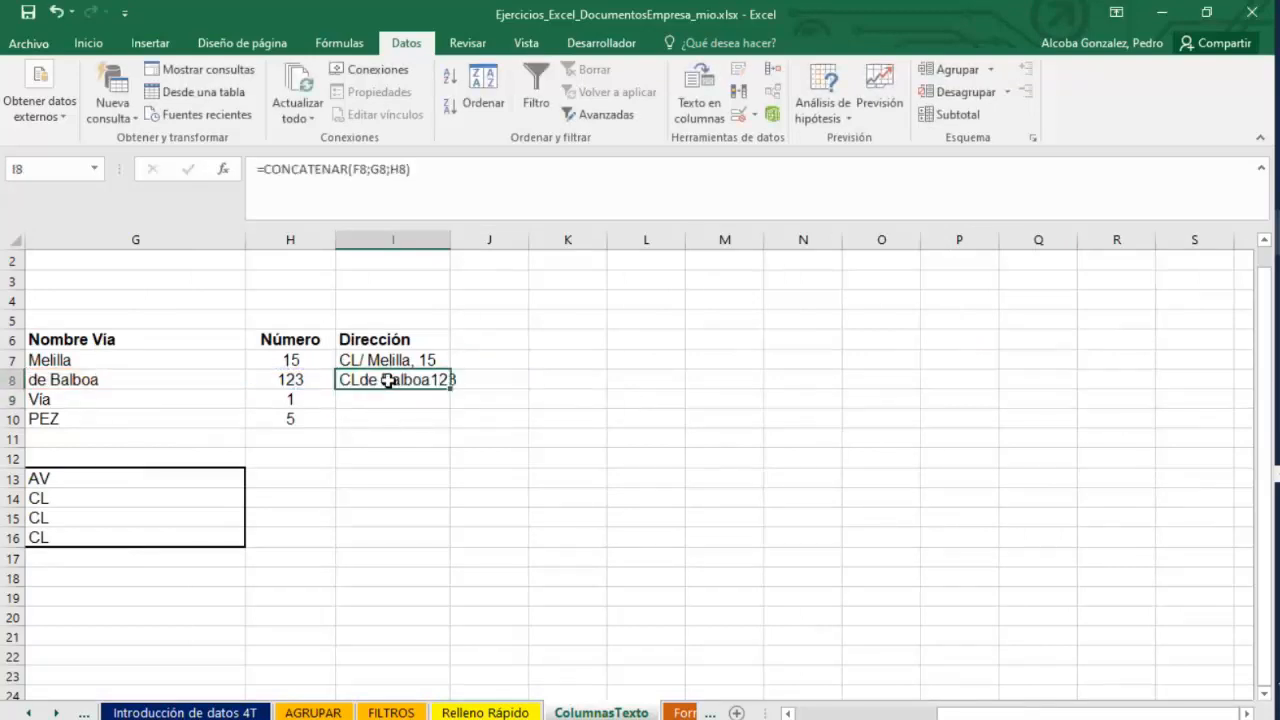
drag(450, 244, 486, 244)
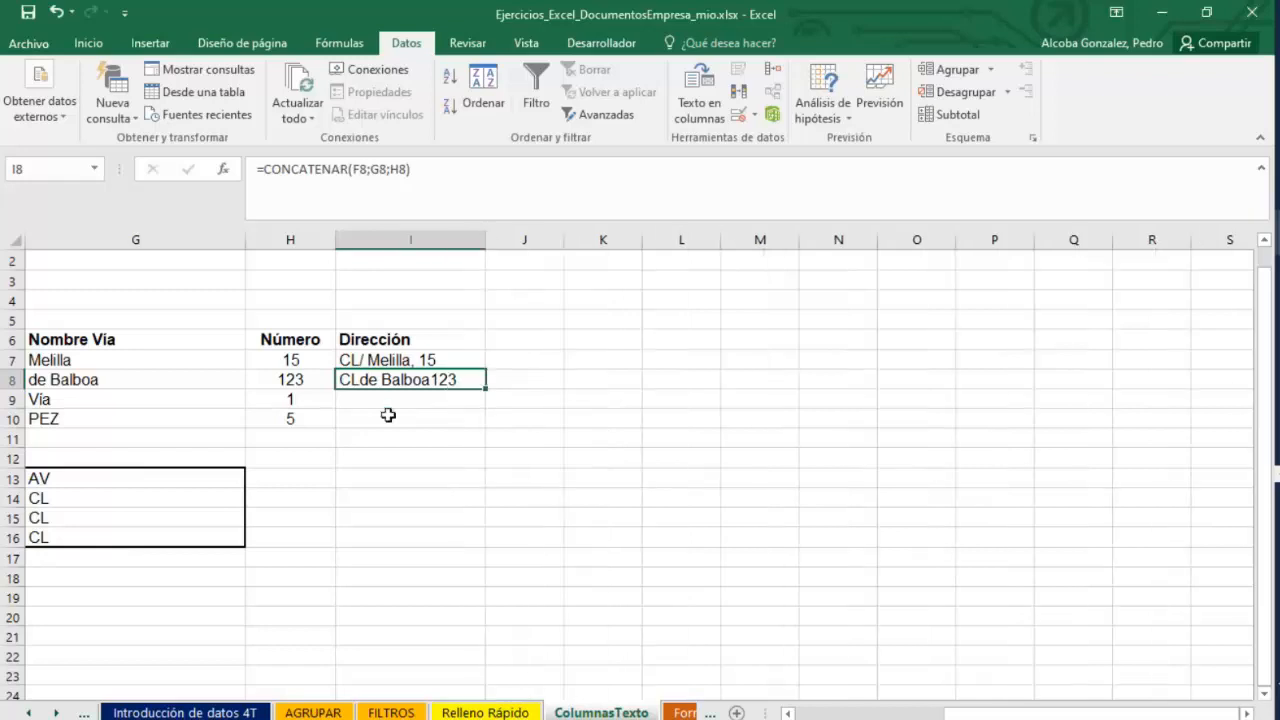
Edit the I8 formula to insert spaces between the parts: =CONCATENAR(F8;" ";G8;" ";H8).
double_click(416, 380)
key(Return)
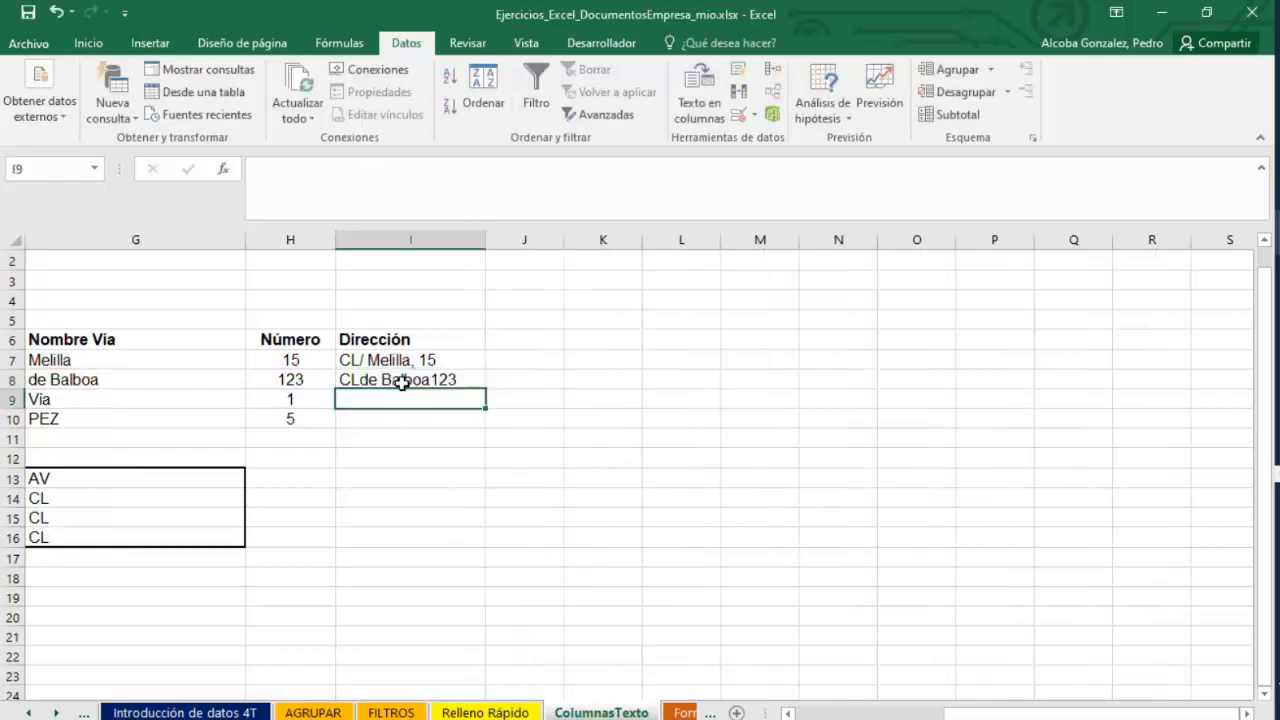
double_click(421, 380)
click(480, 382)
click(484, 382)
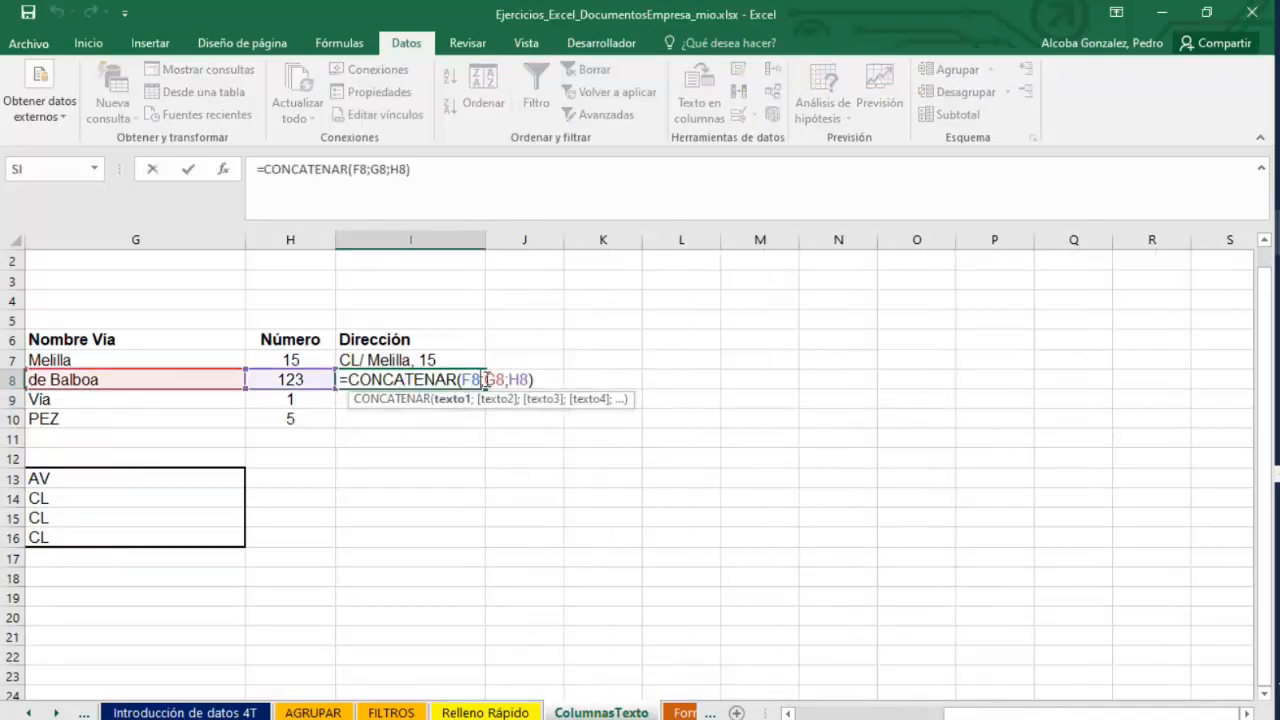
text(" )
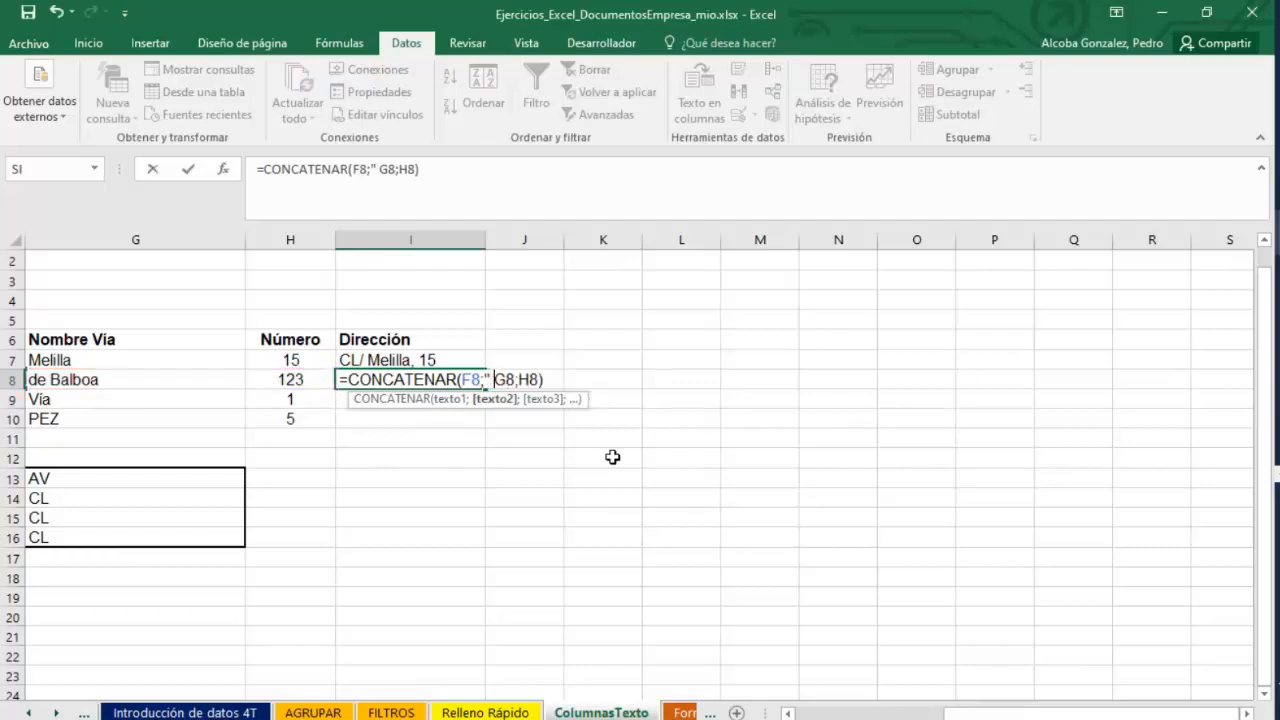
text(")
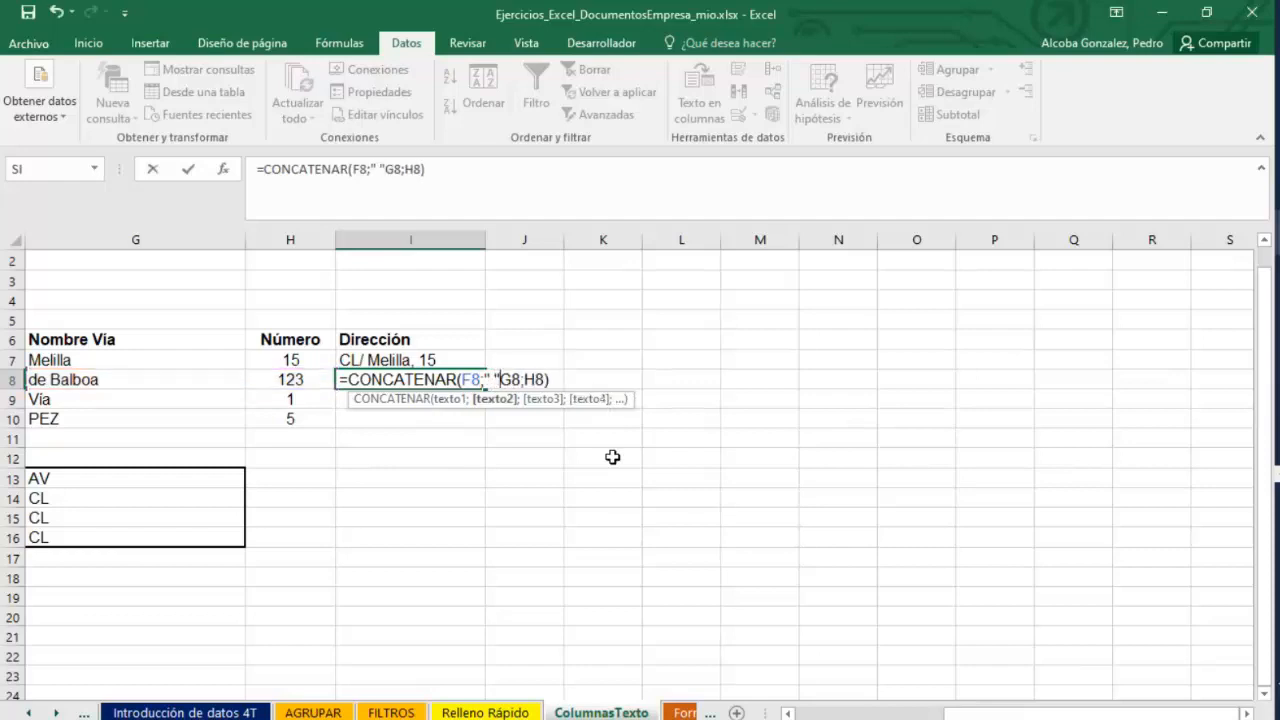
text(;)
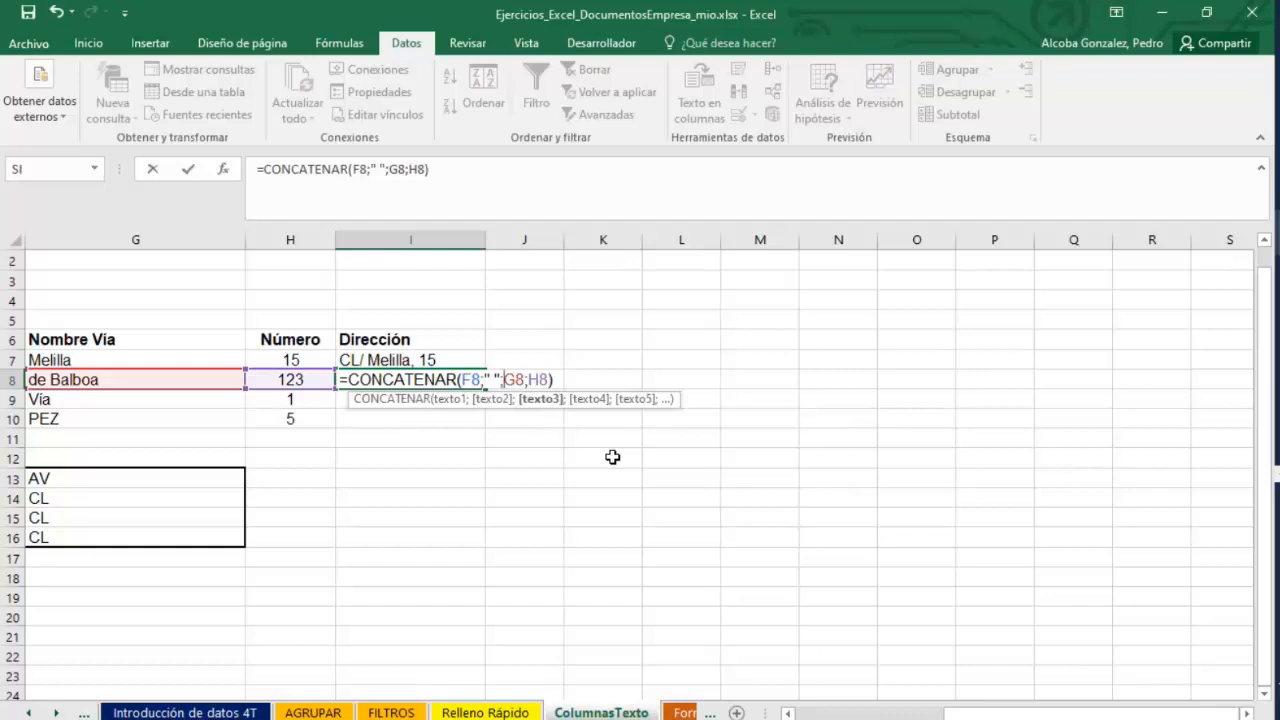
click(529, 380)
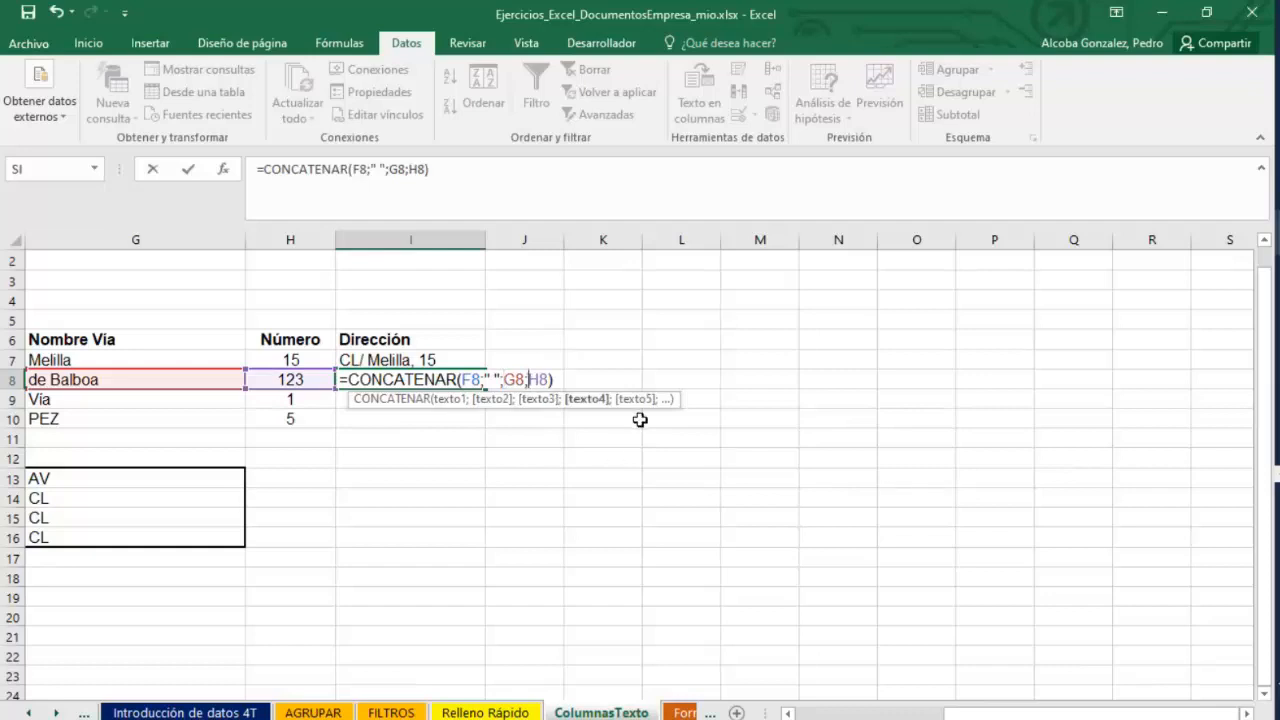
text(" )
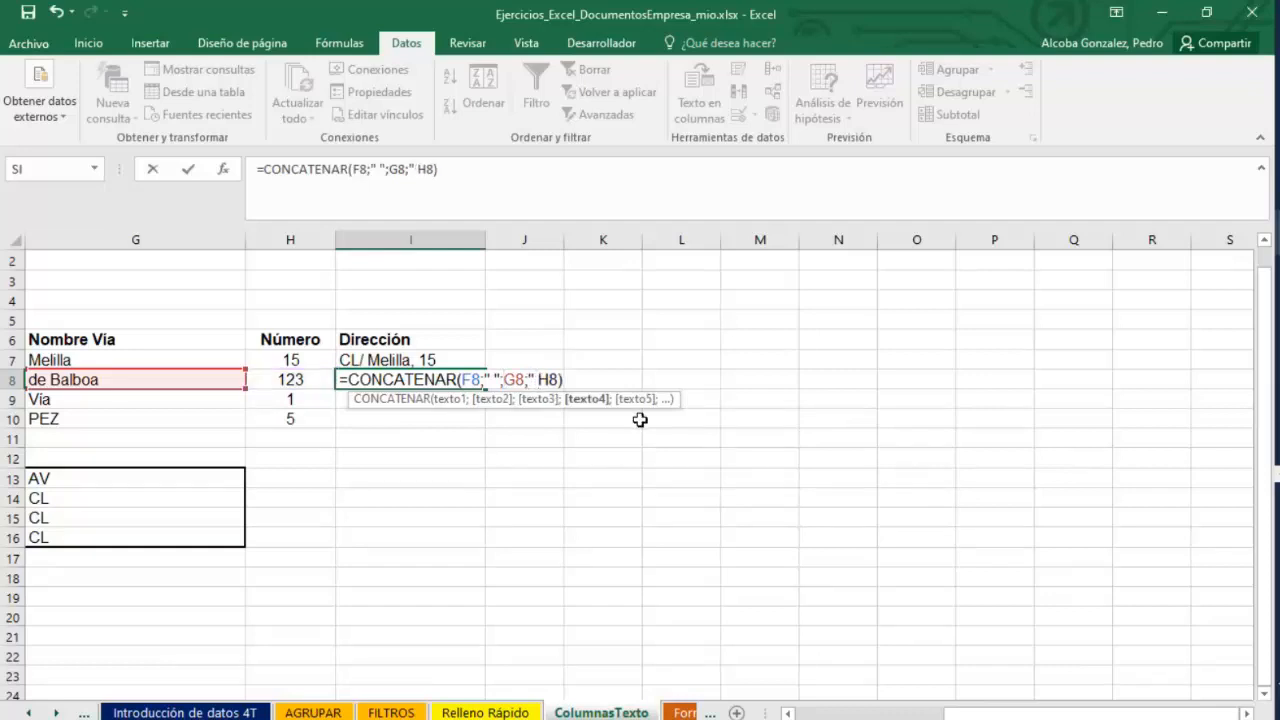
text(";)
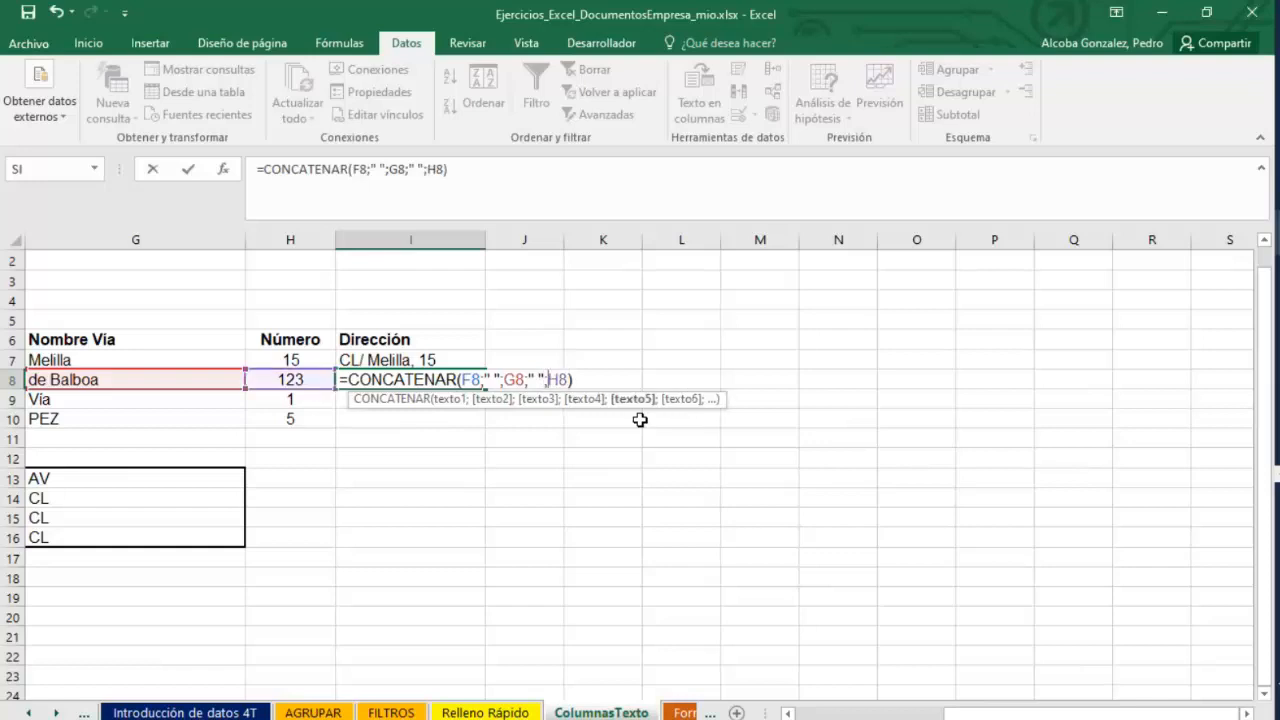
key(Return)
double_click(409, 379)
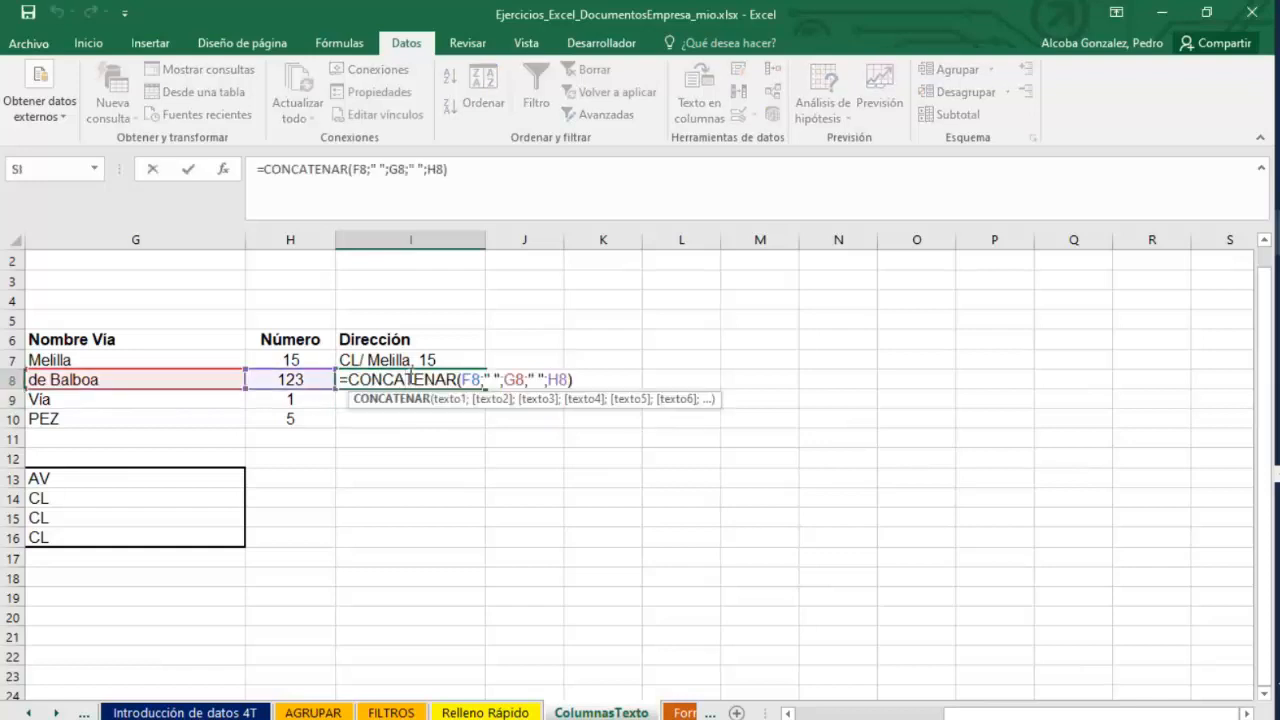
key(Return)
Copy the SUSTITUIR formula from B18 down through B20 and check the B19 formula.
click(878, 715)
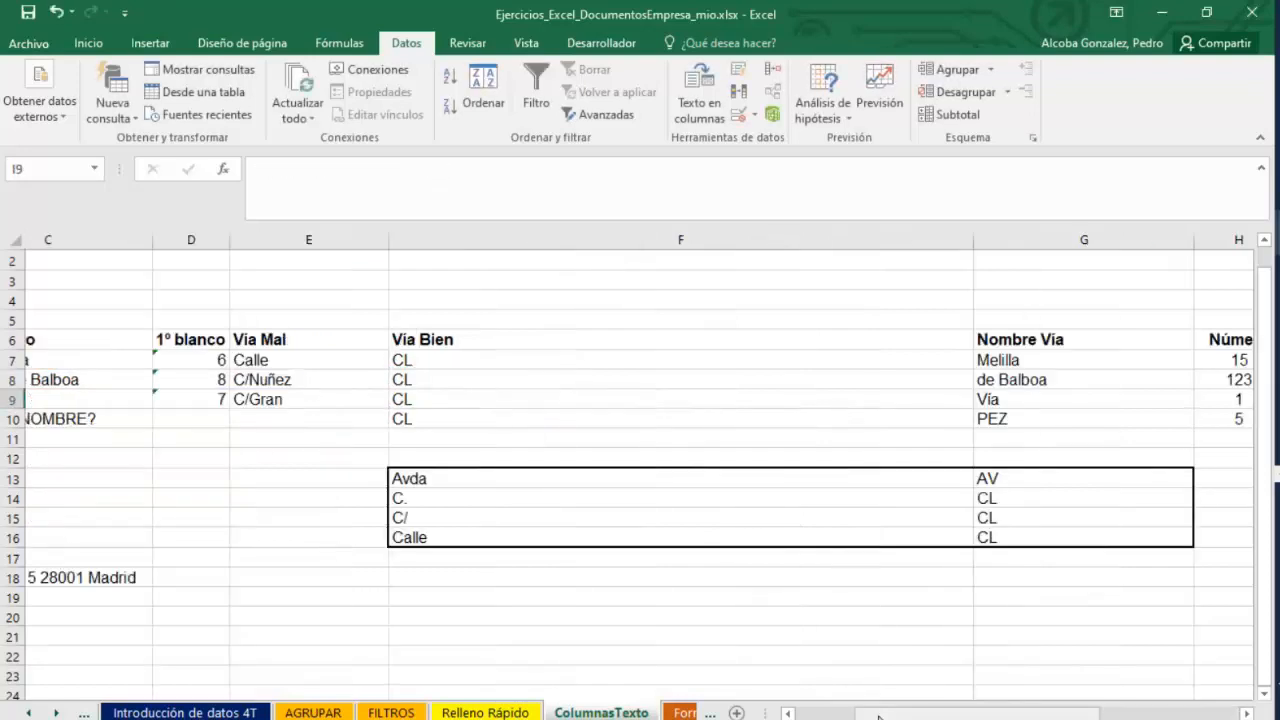
drag(878, 715, 825, 716)
click(523, 576)
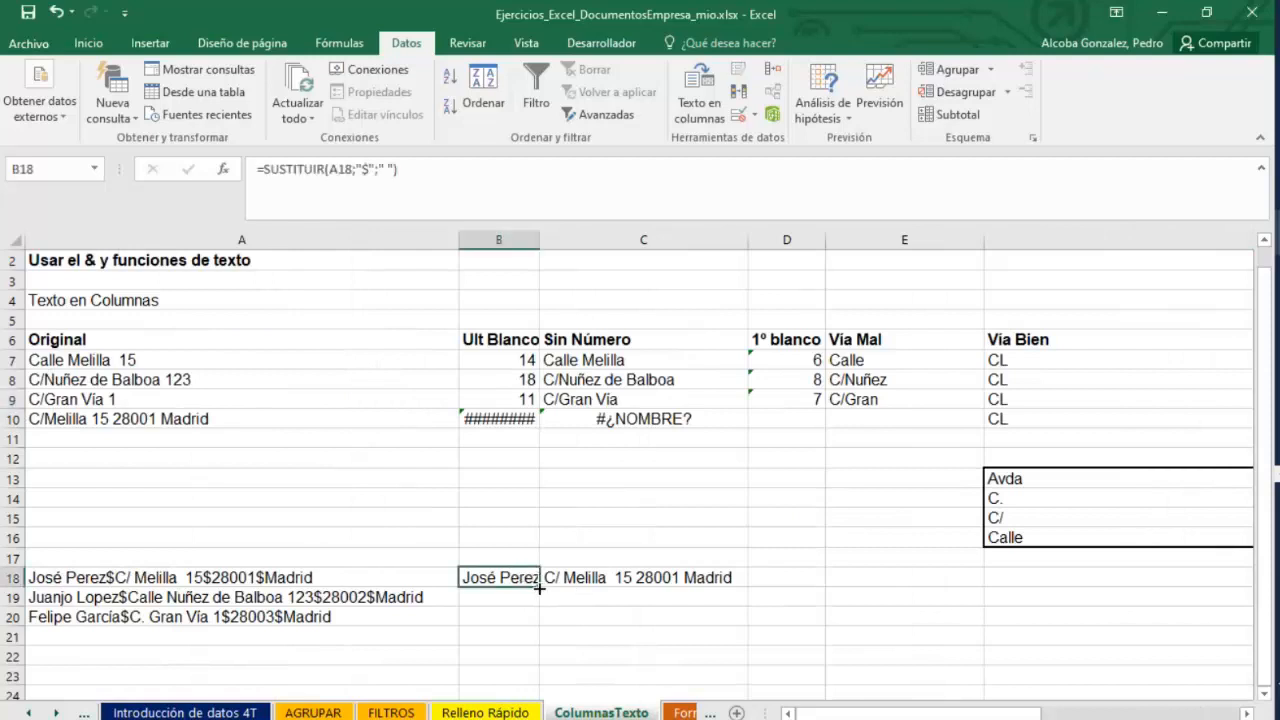
drag(539, 589, 539, 626)
click(735, 677)
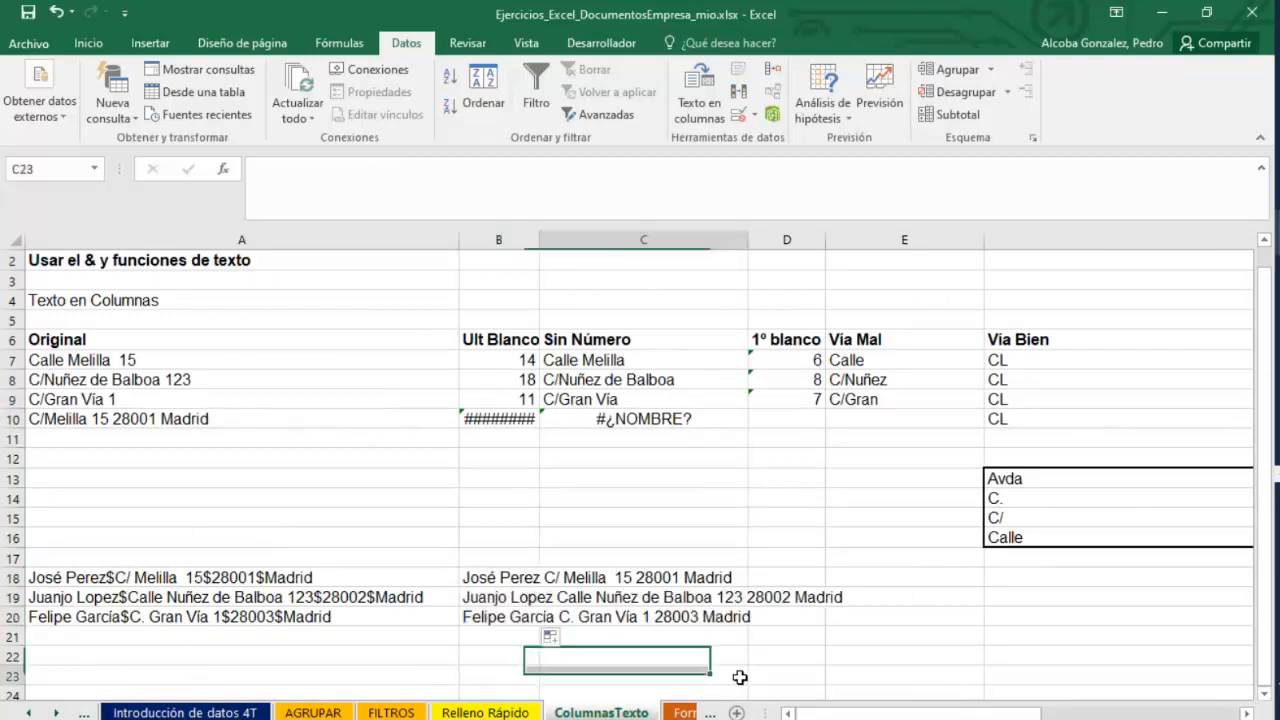
double_click(477, 600)
key(Return)
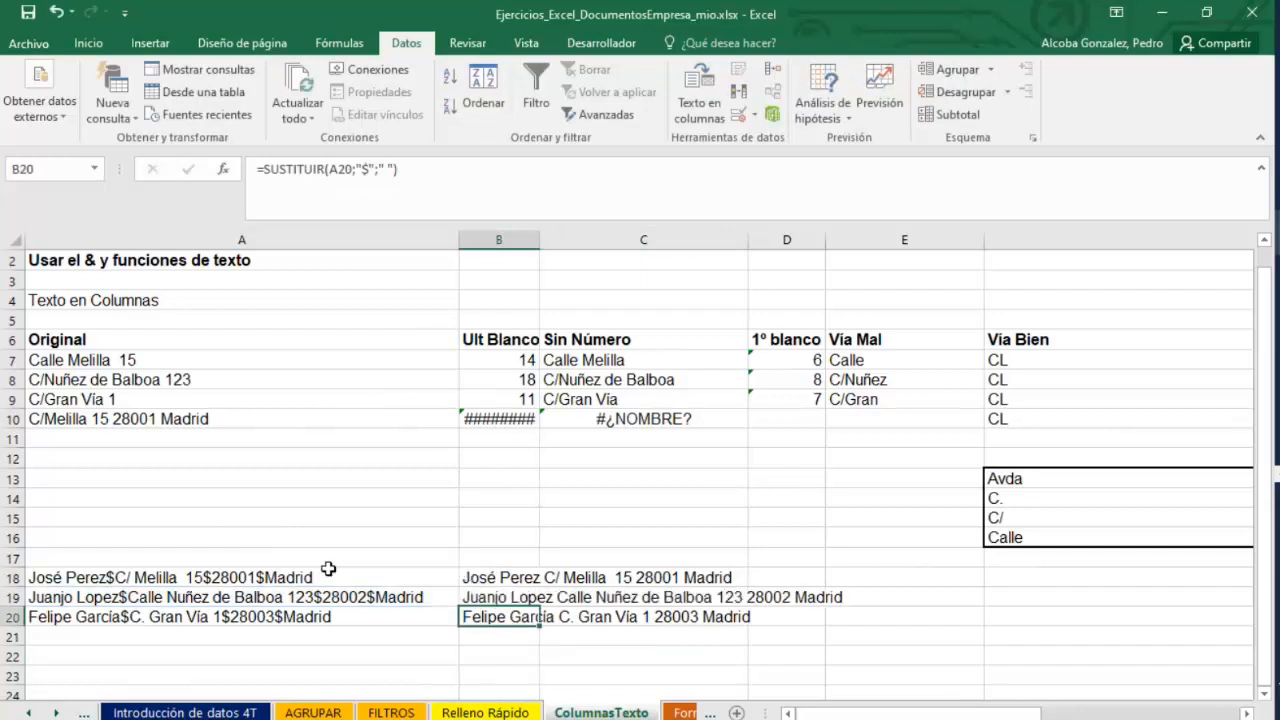
Enter =ESPACIOS(A18) in E18 to trim extra spaces from the first combined record.
click(329, 575)
click(814, 578)
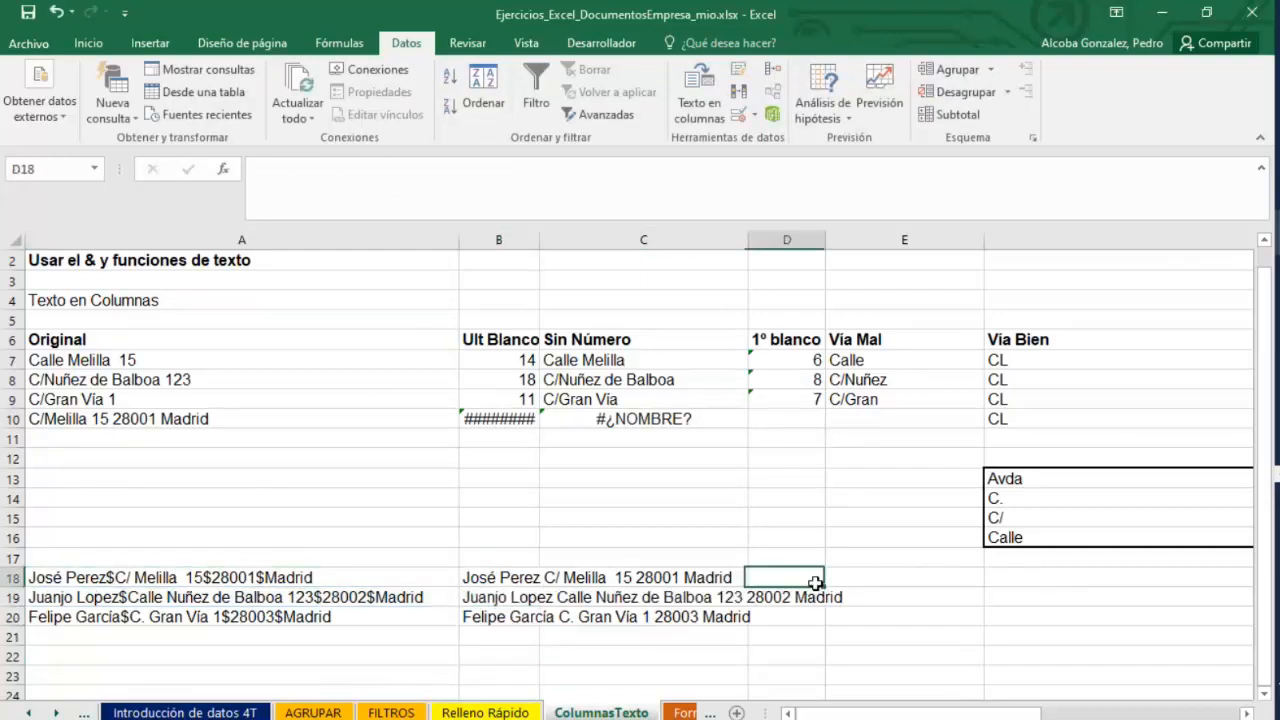
click(893, 580)
text(=)
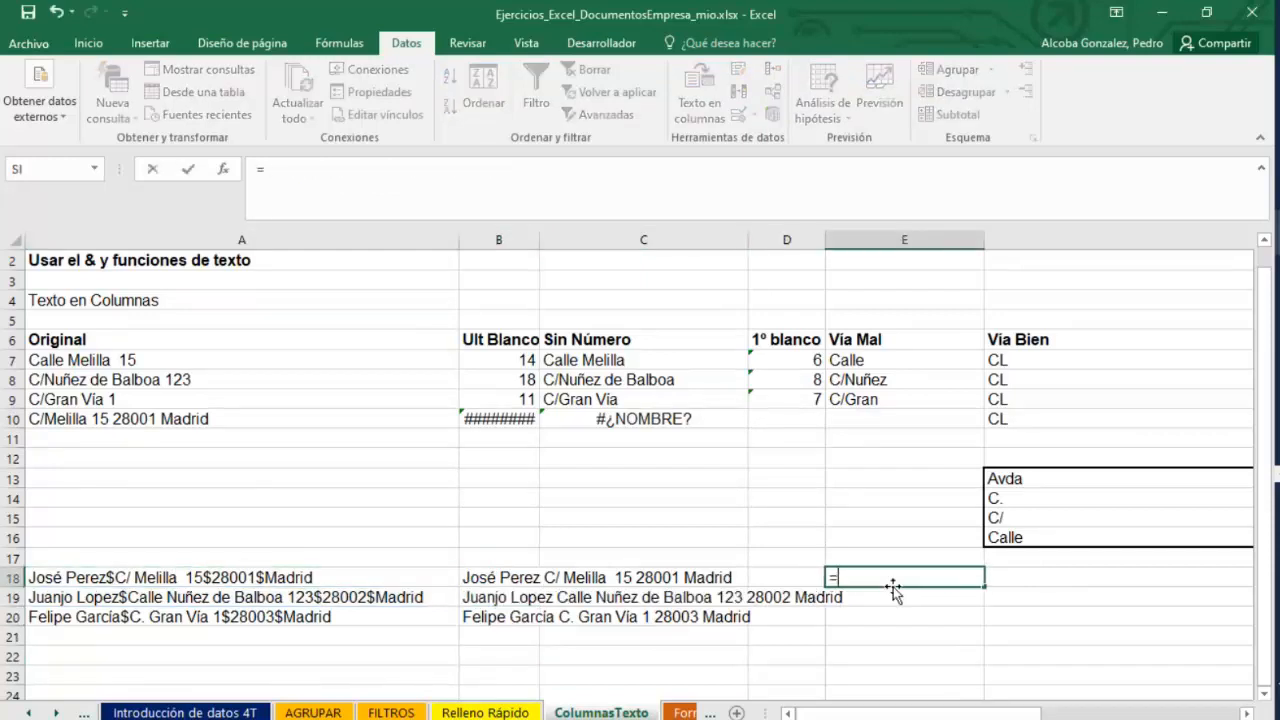
text(ESPACIOS()
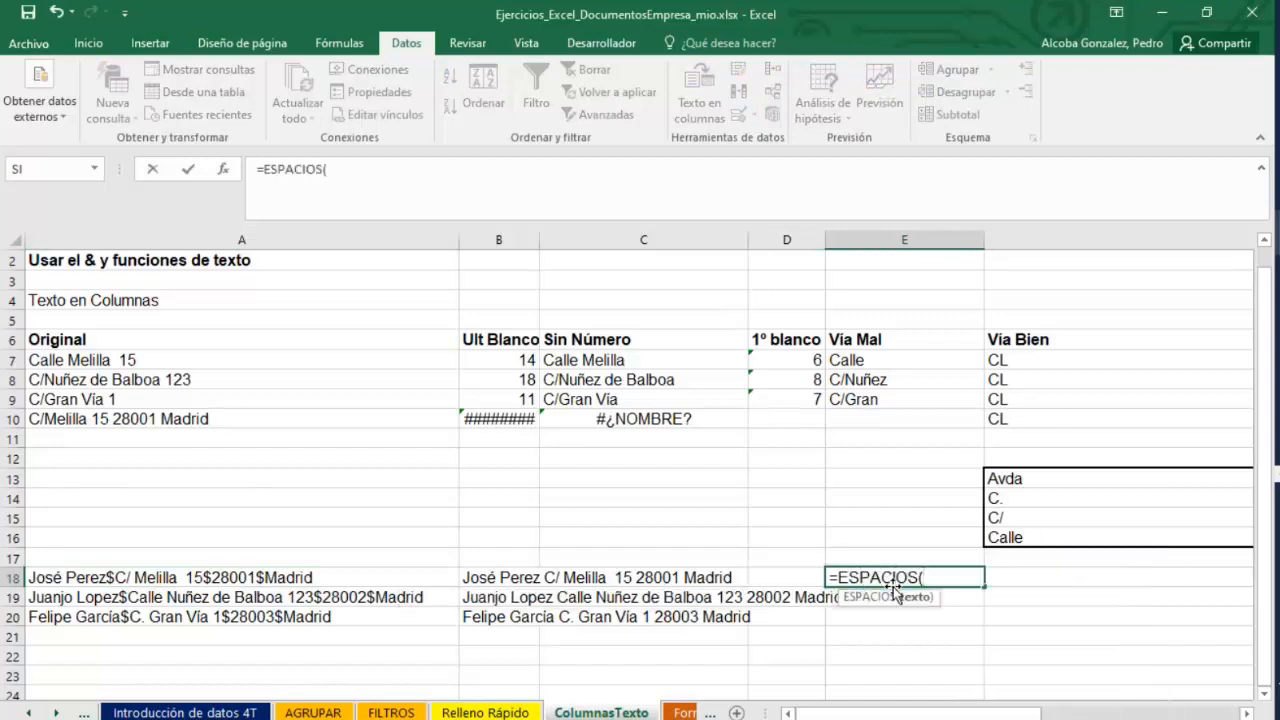
click(139, 580)
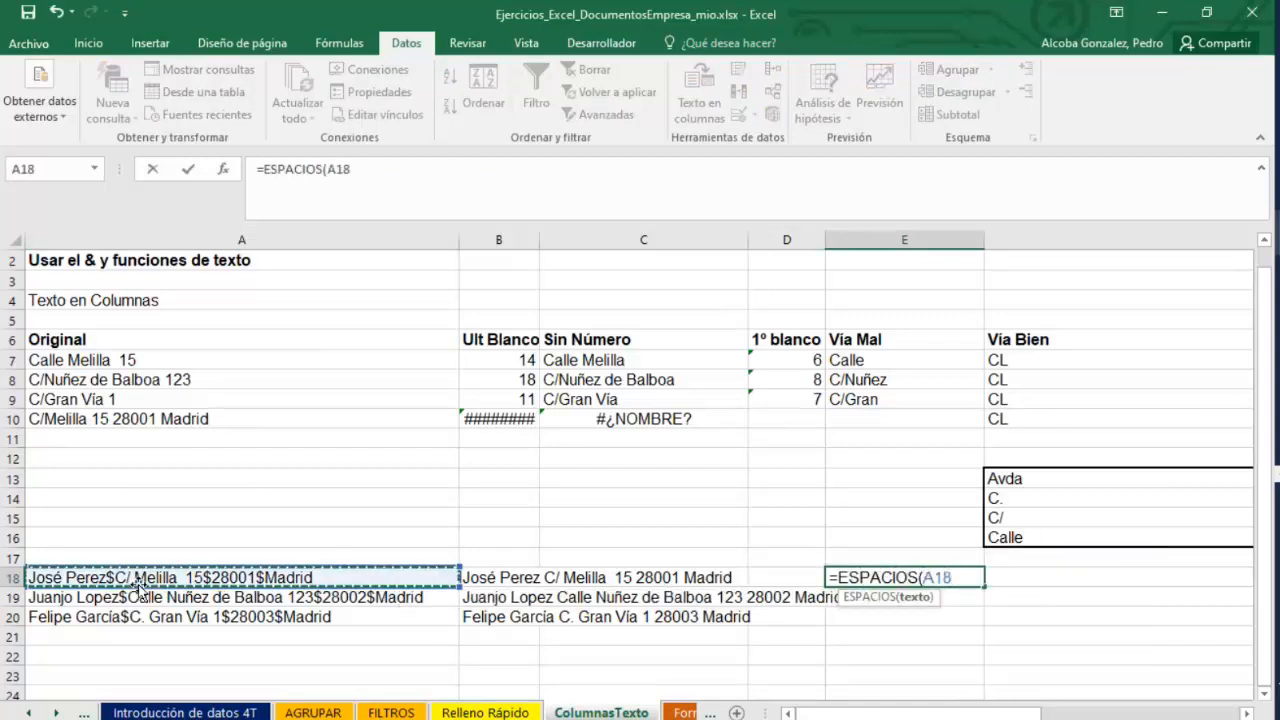
text())
key(Return)
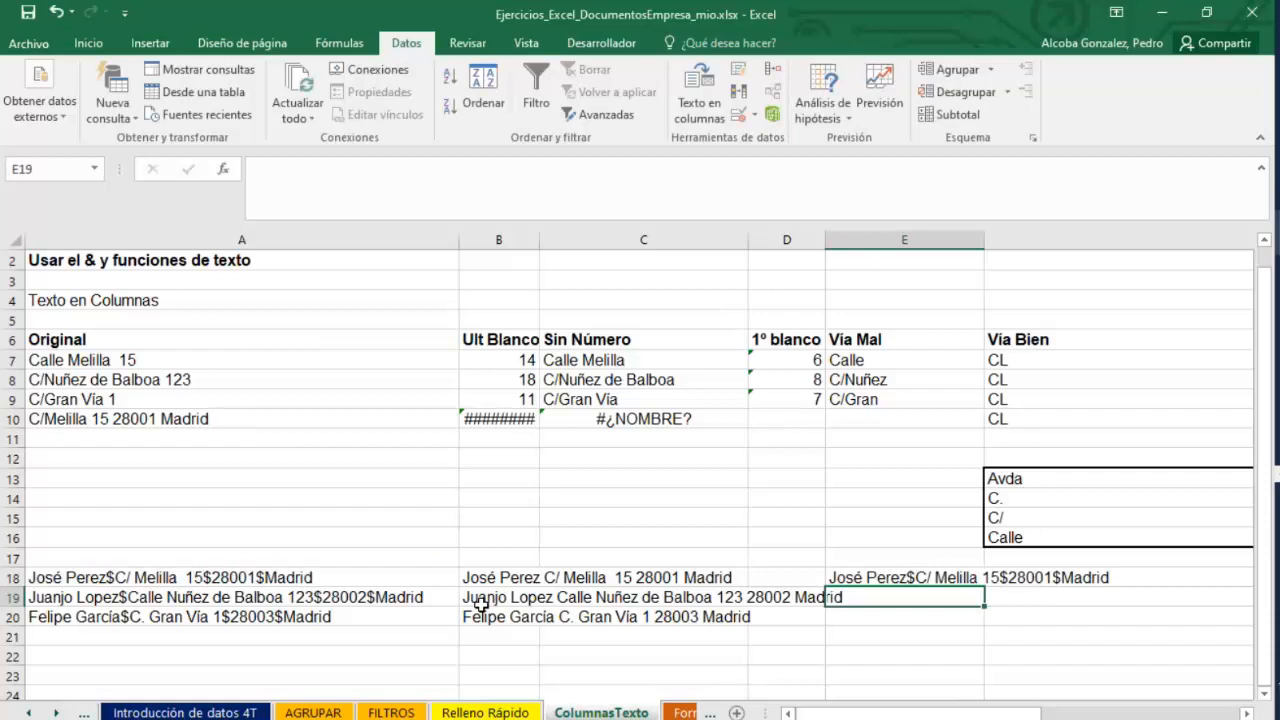
Compare the ESPACIOS result in E18 with the original text in A18 and reopen the E18 formula.
click(838, 577)
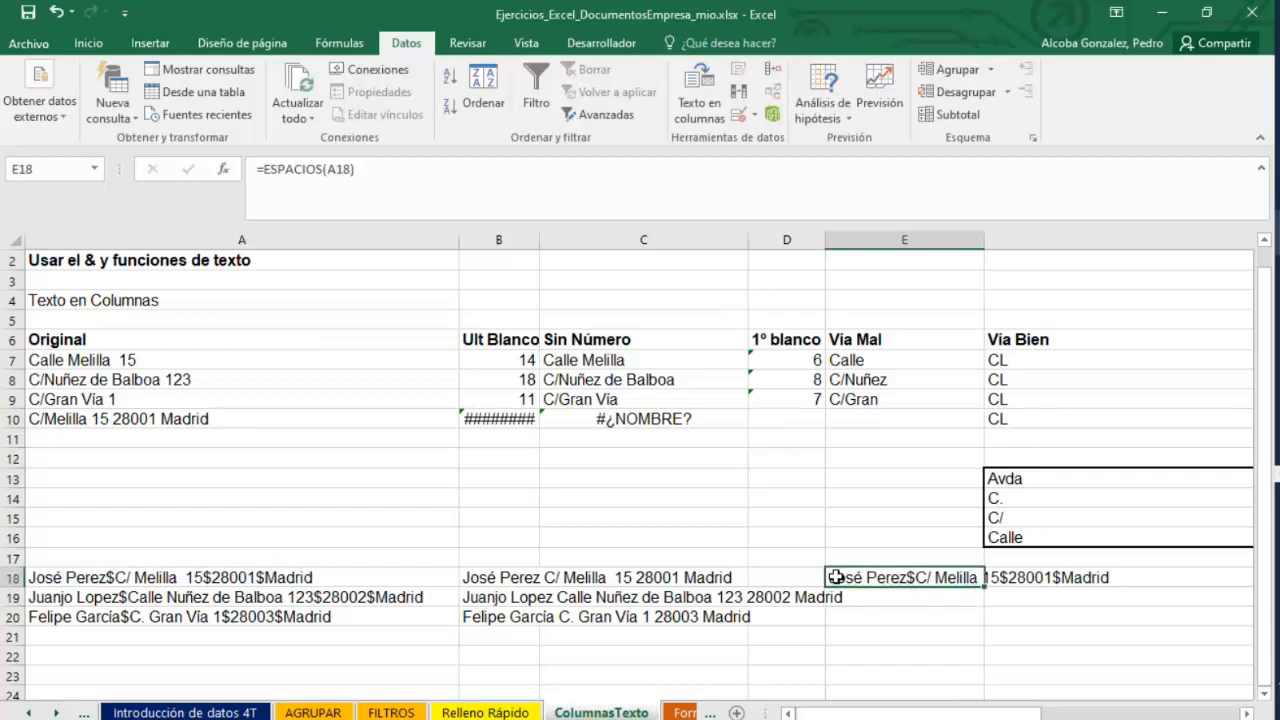
click(12, 577)
double_click(33, 575)
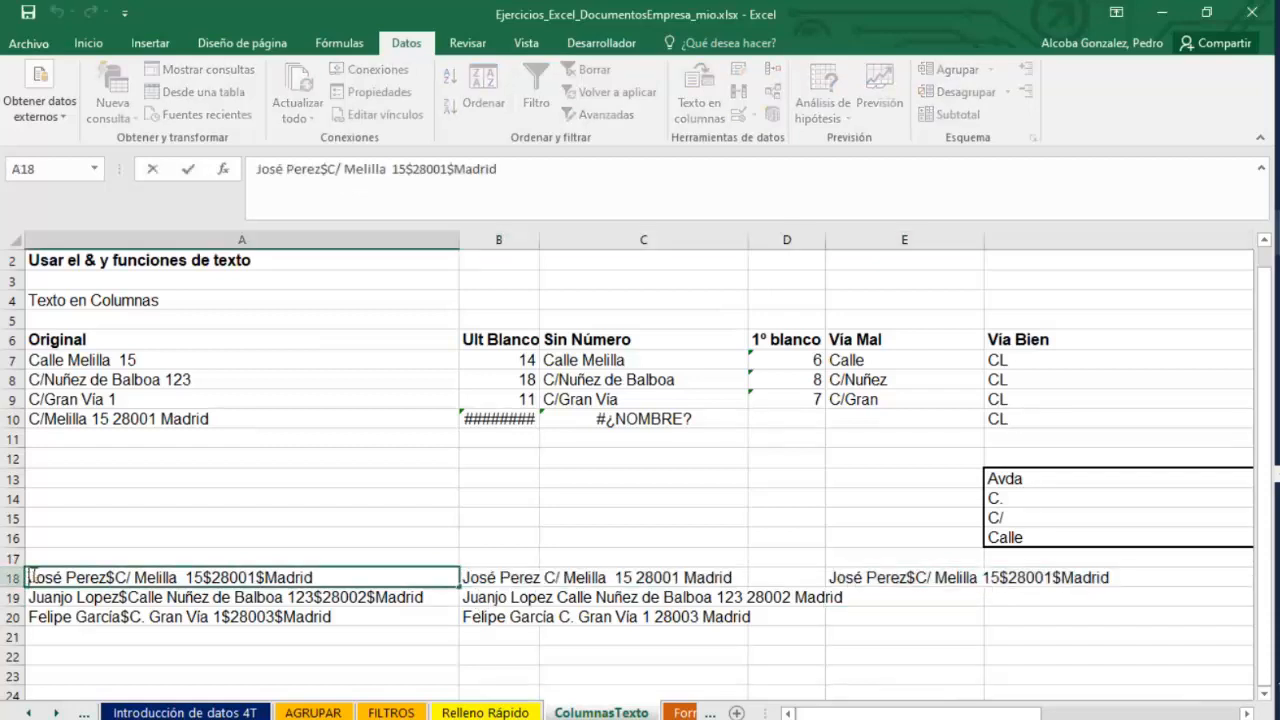
click(876, 578)
double_click(876, 578)
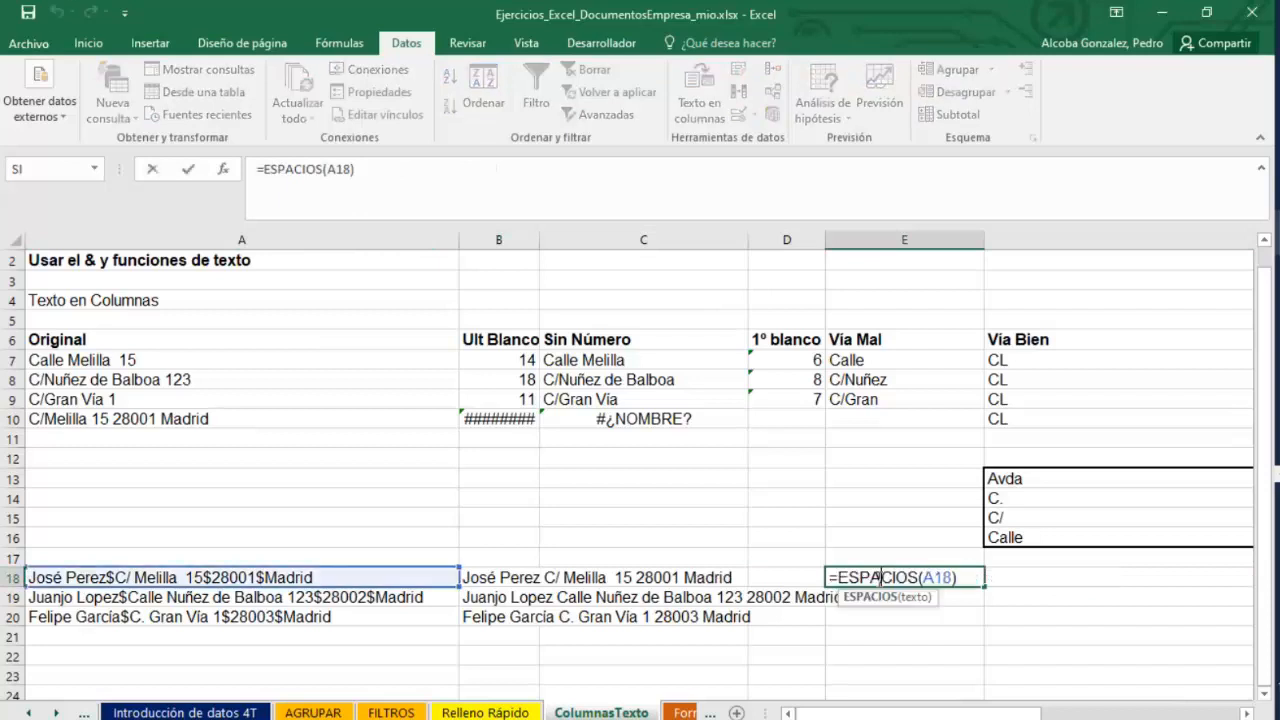
Confirm the =ESPACIOS(A18) formula in E18 and review the Via Bien lookup columns beside it.
key(Return)
drag(905, 714, 940, 716)
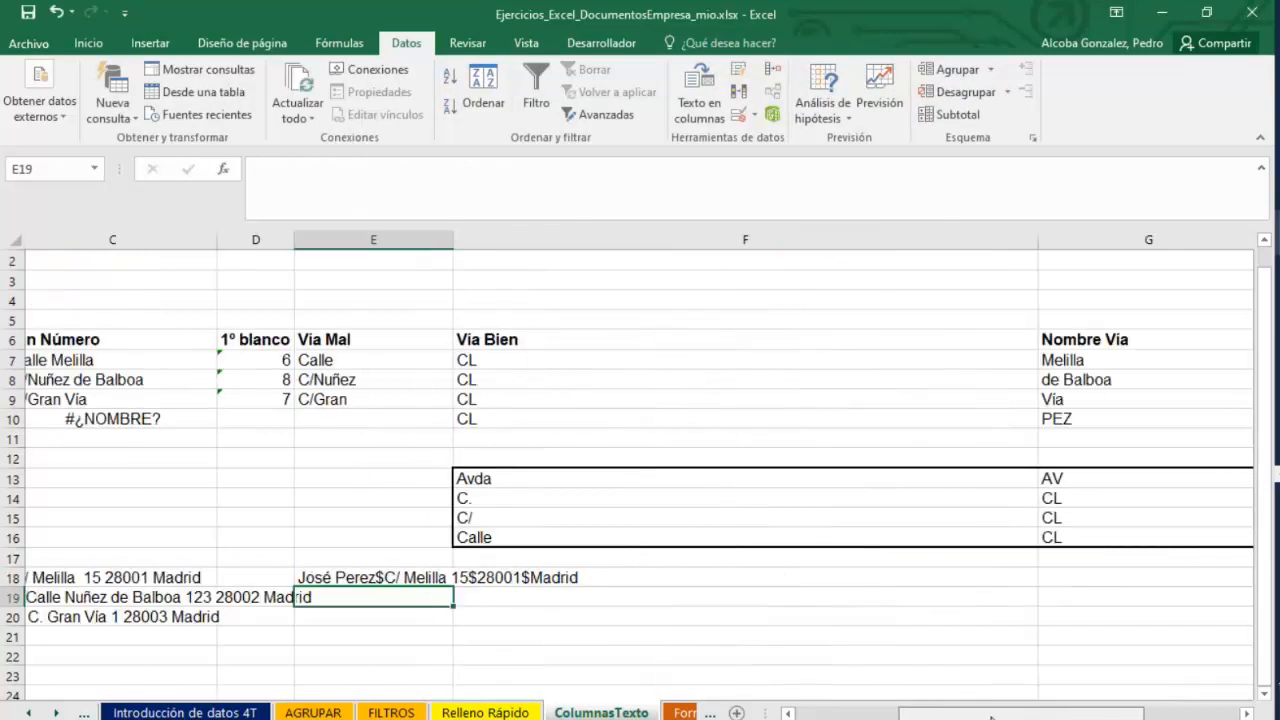
click(481, 361)
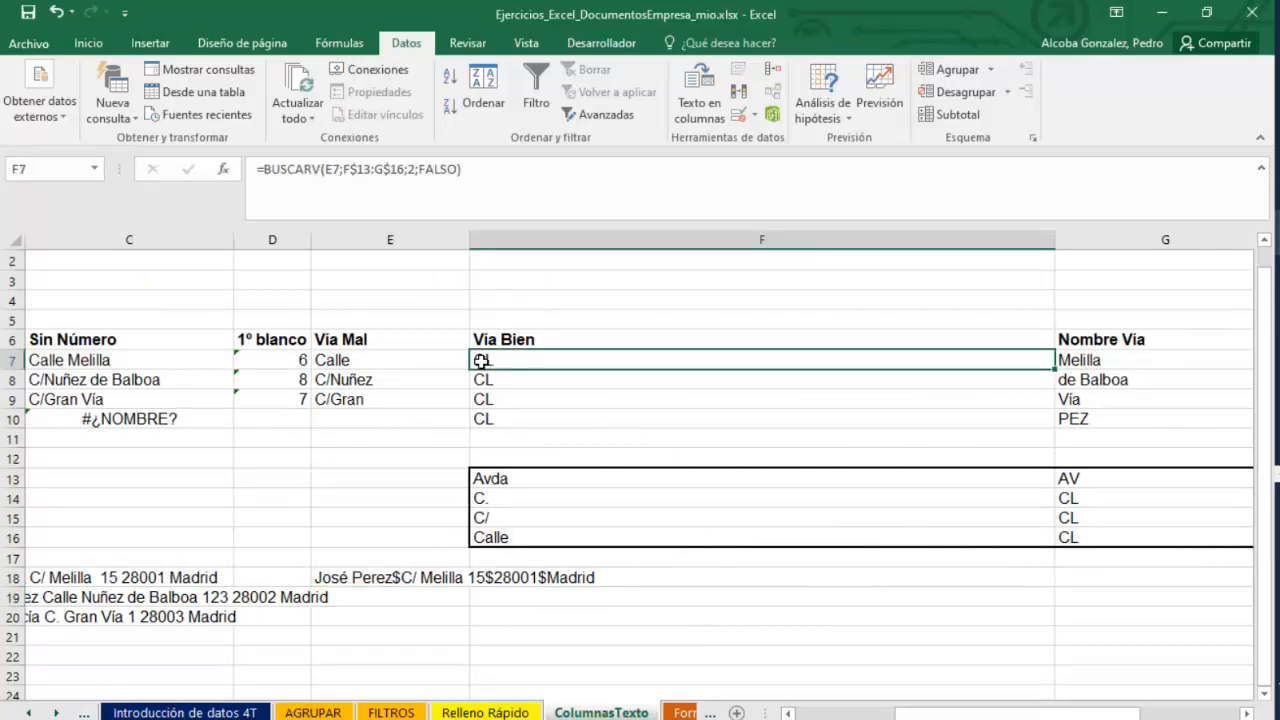
click(537, 588)
click(470, 617)
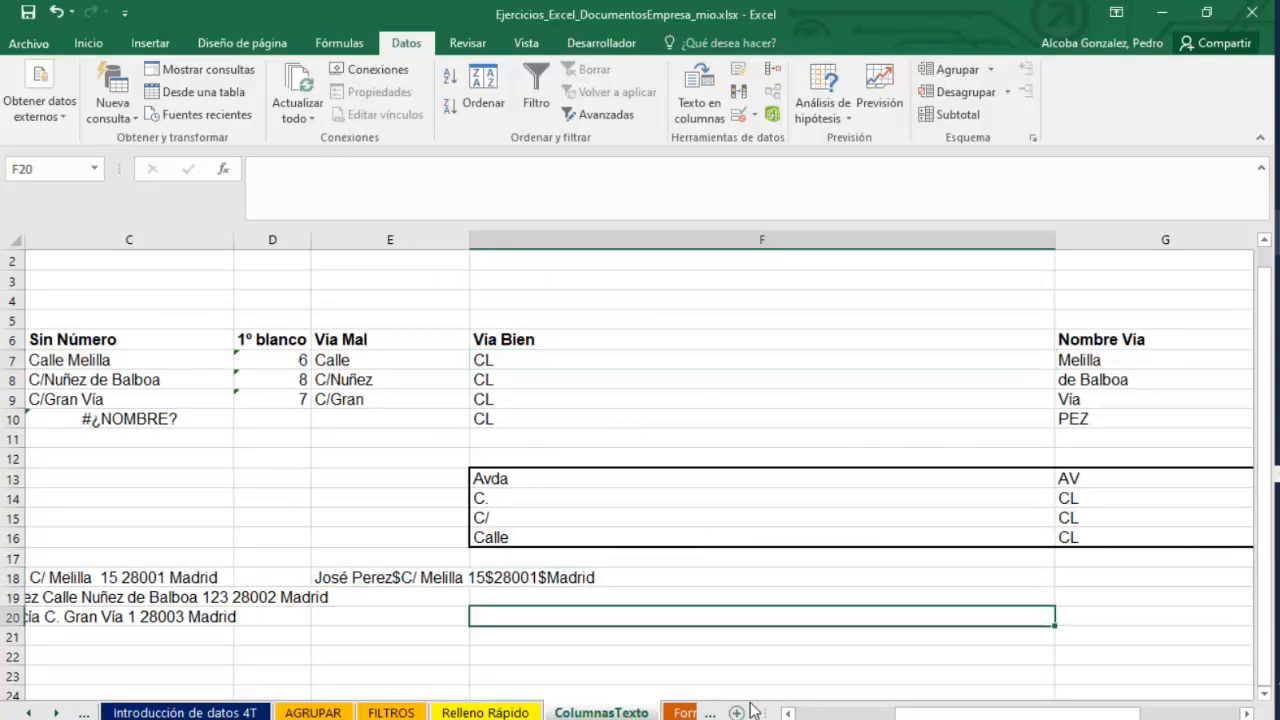
drag(1064, 714, 1134, 714)
Switch to the PowerPoint presentation and advance to slide 19 on charts.
key(alt+Tab)
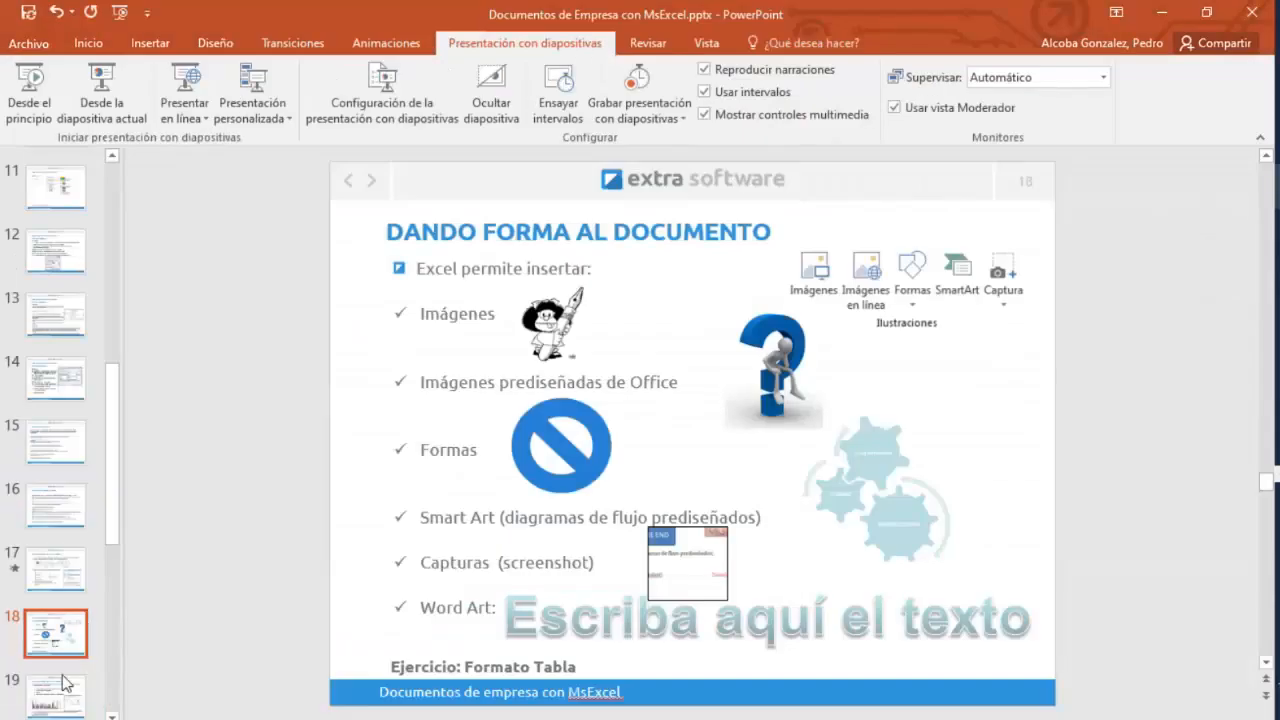
click(58, 690)
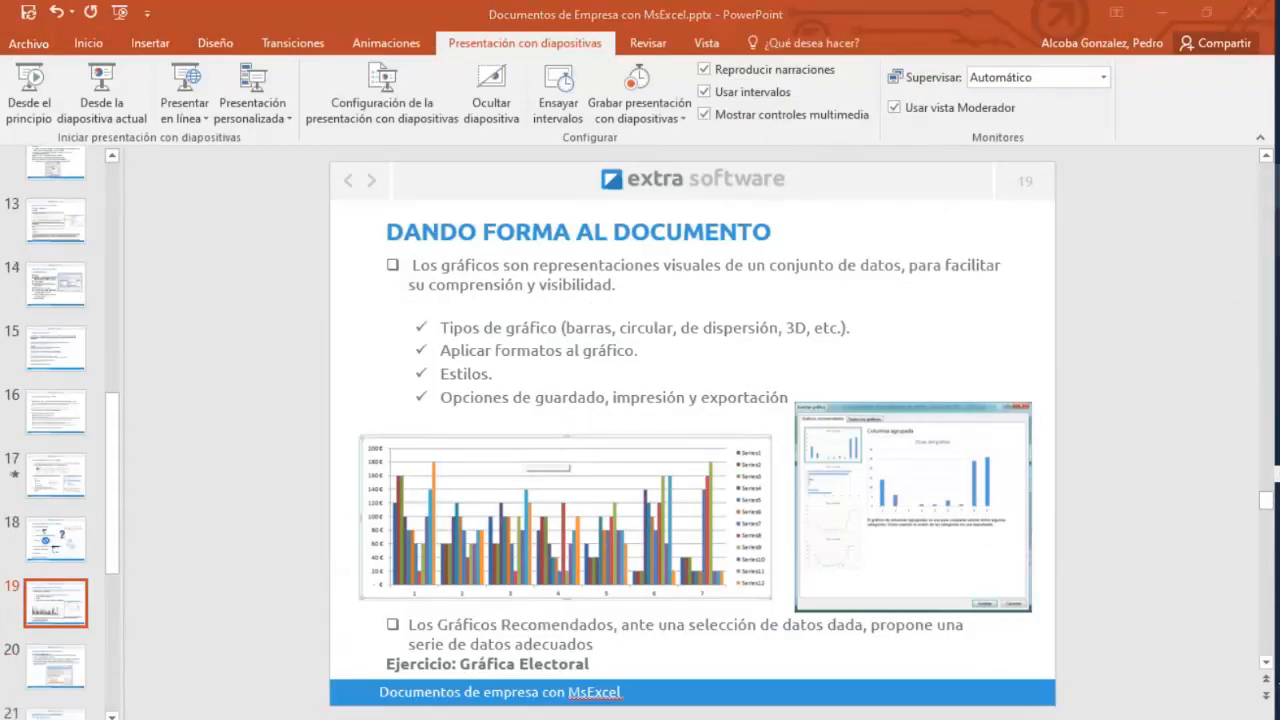
Return to the Excel workbook and open the Formato Tabla sheet.
click(1150, 274)
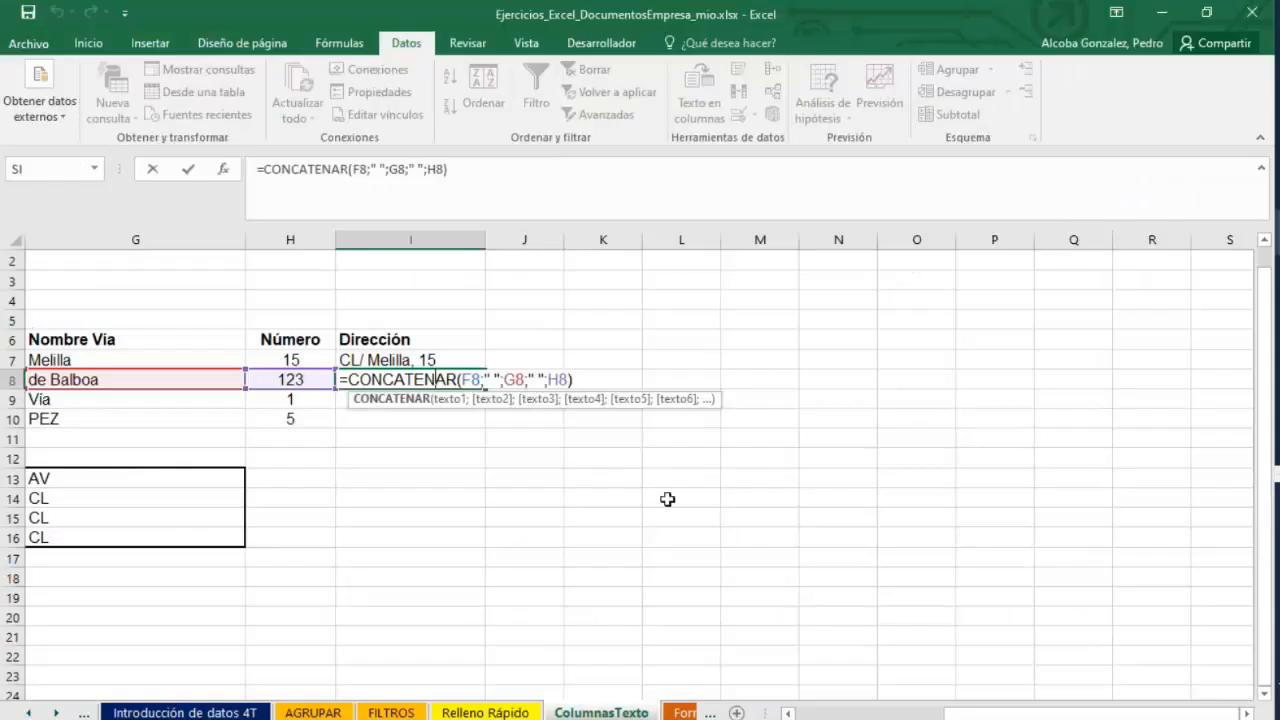
click(672, 712)
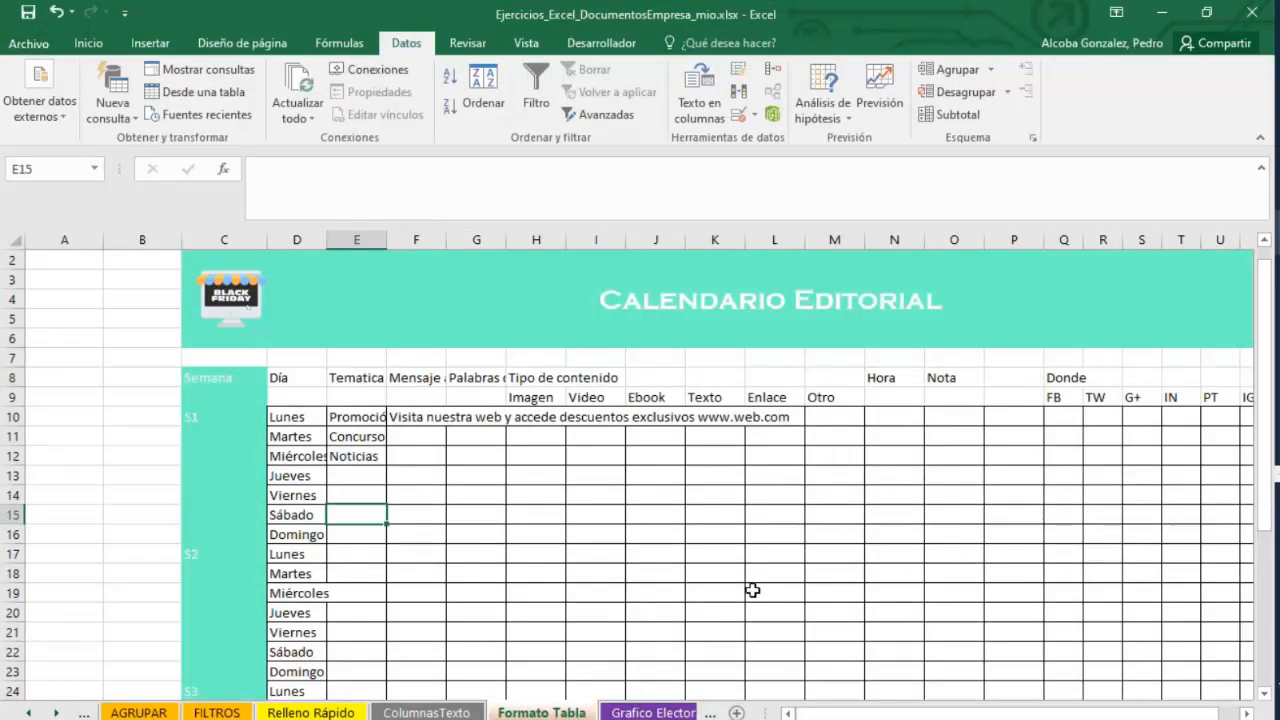
mouse_move(1276, 232)
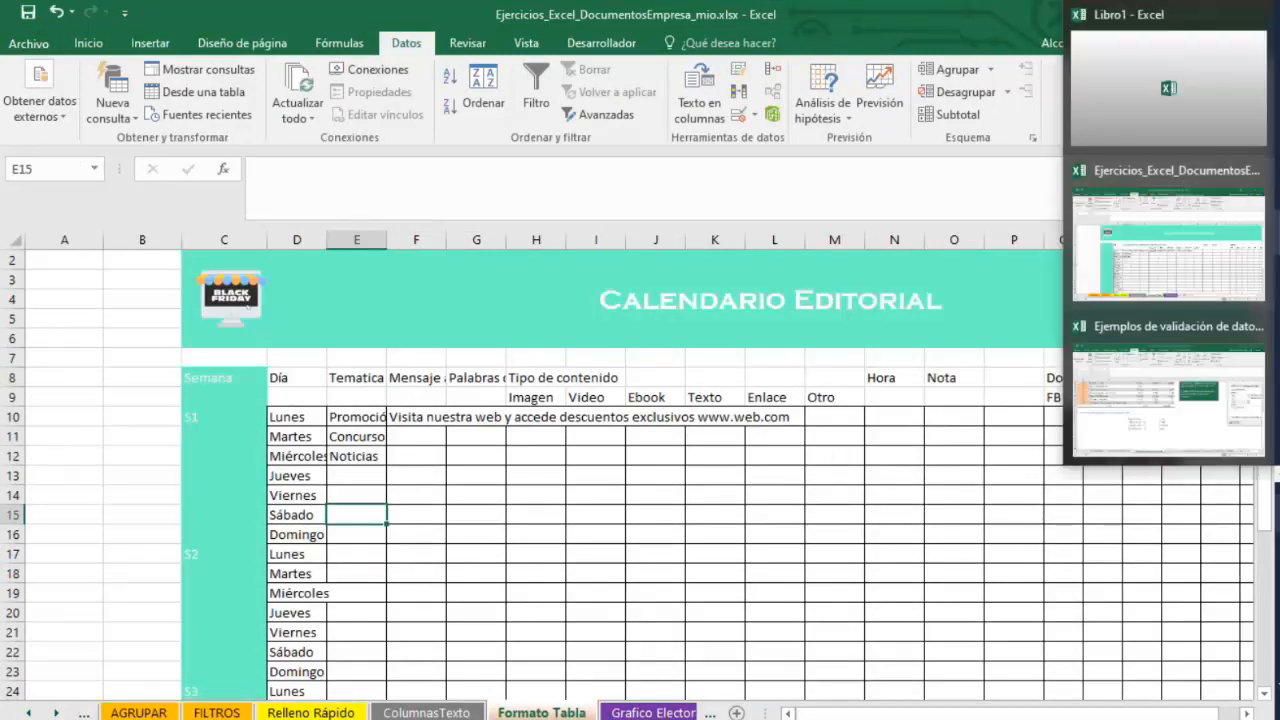
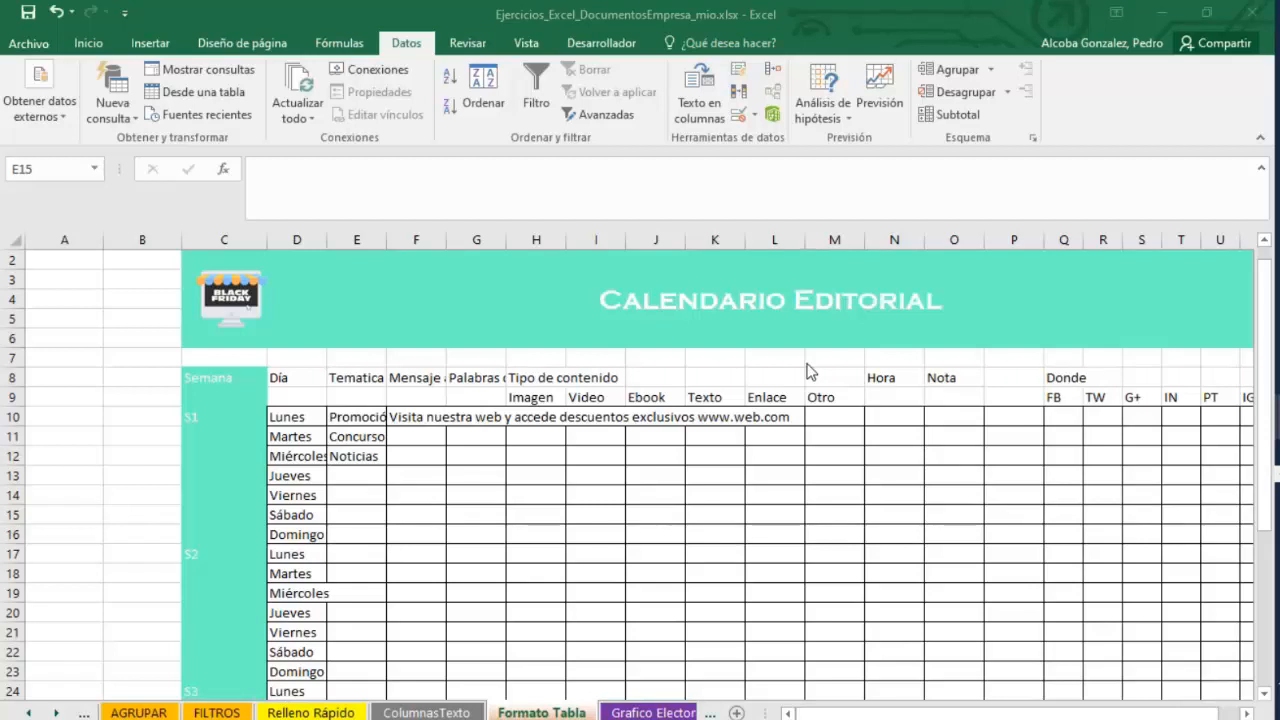
Open the Formato Tabla sheet in the Ejercicios_Excel_DocumentosEmpresa workbook and enable its blocked content.
mouse_move(1277, 186)
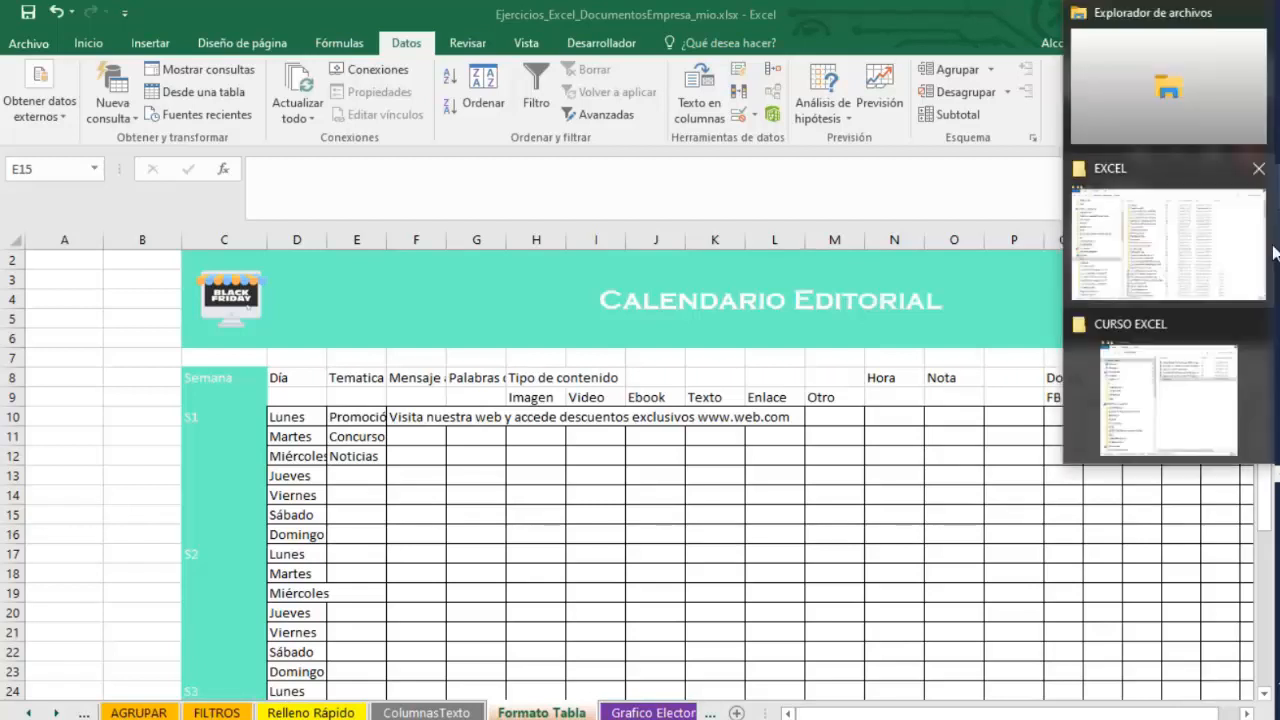
click(1188, 408)
click(515, 234)
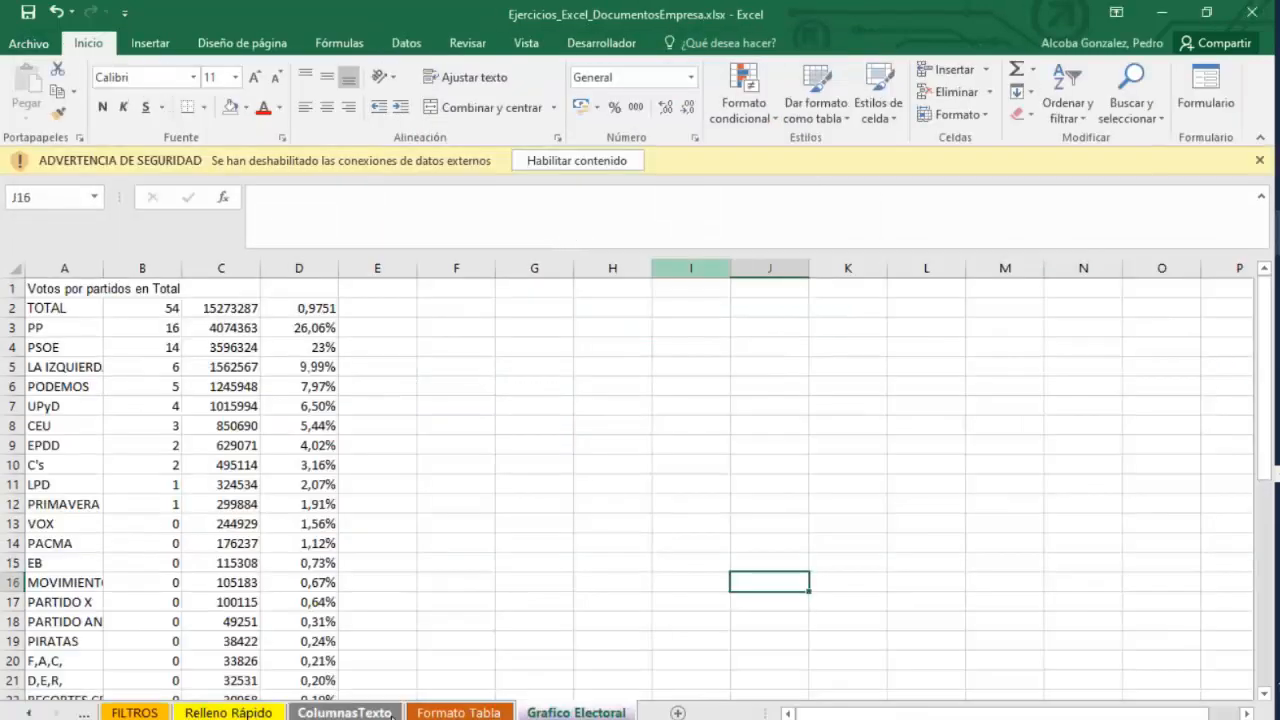
click(390, 712)
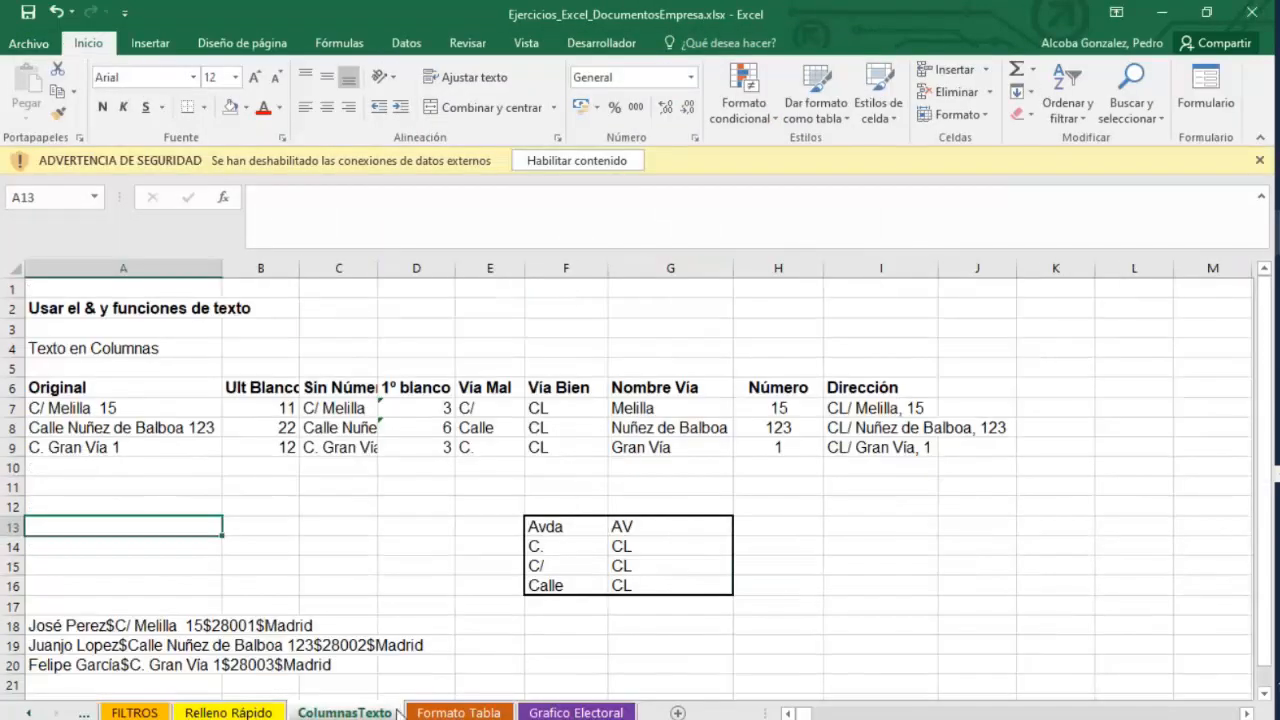
click(469, 713)
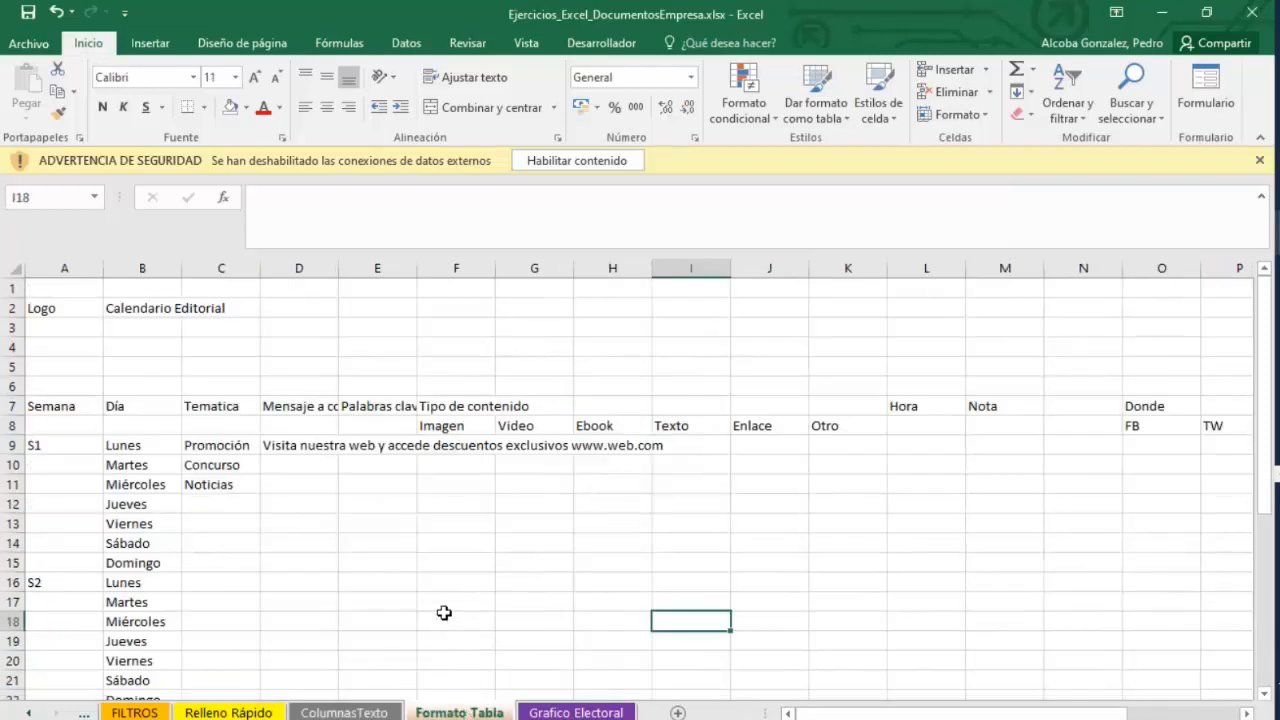
click(575, 162)
click(377, 475)
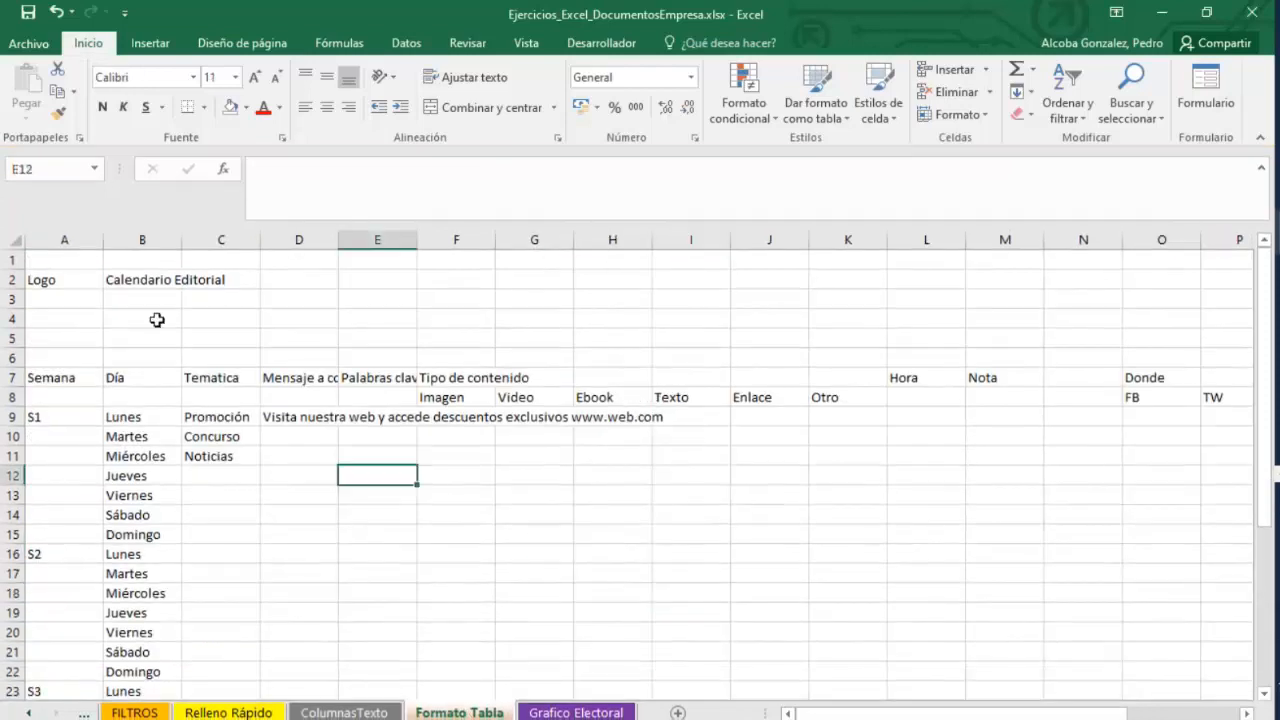
click(63, 276)
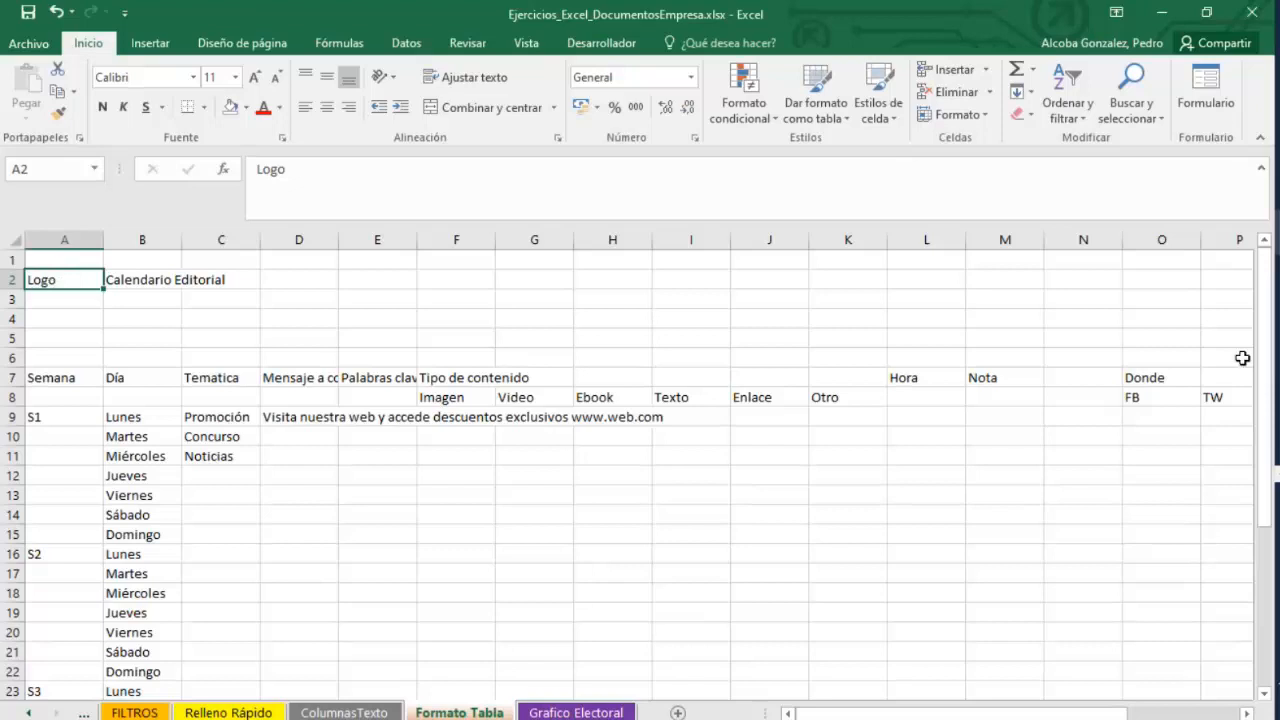
Open the calendario-editorial.xlsx workbook from the desktop.
right_click(1268, 488)
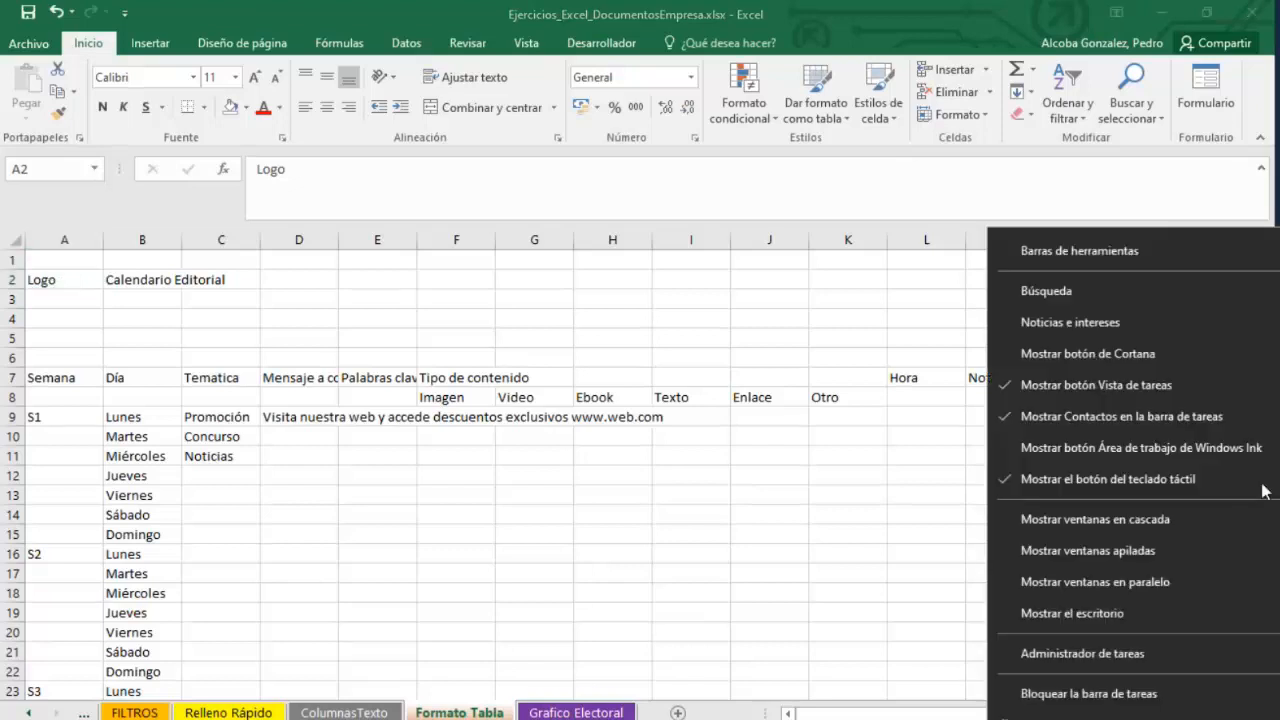
click(1057, 608)
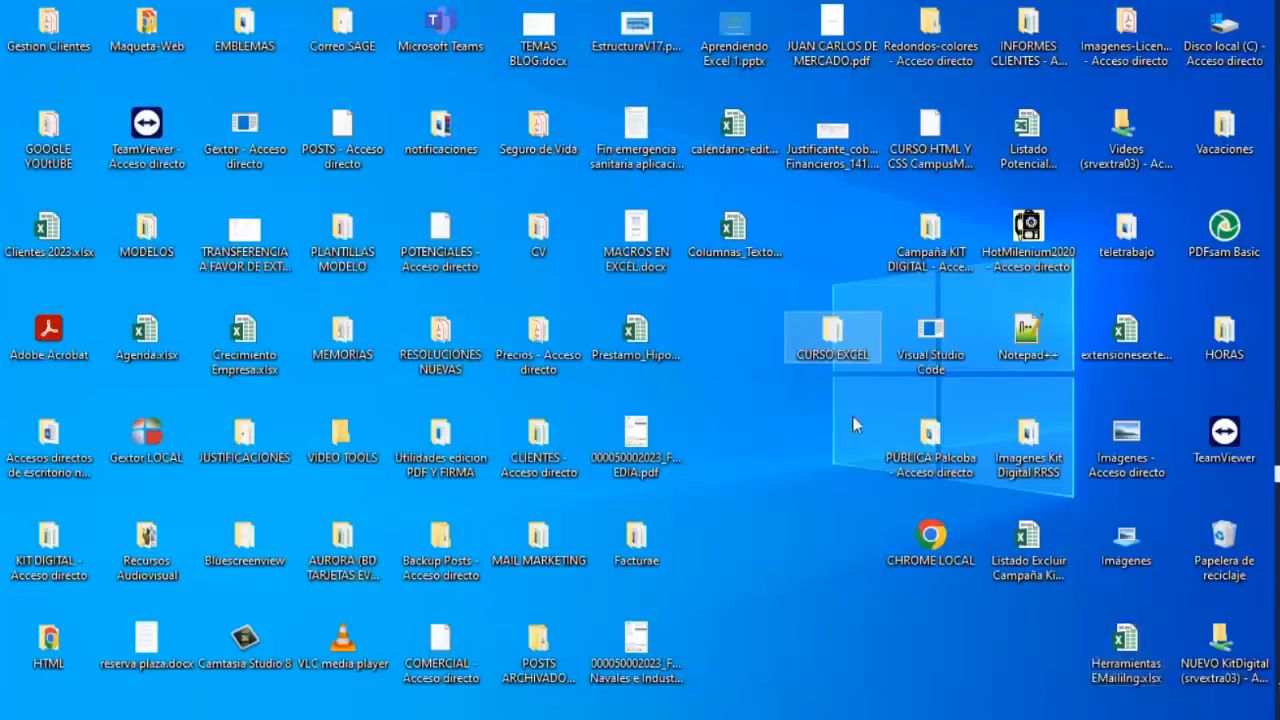
double_click(832, 332)
click(442, 197)
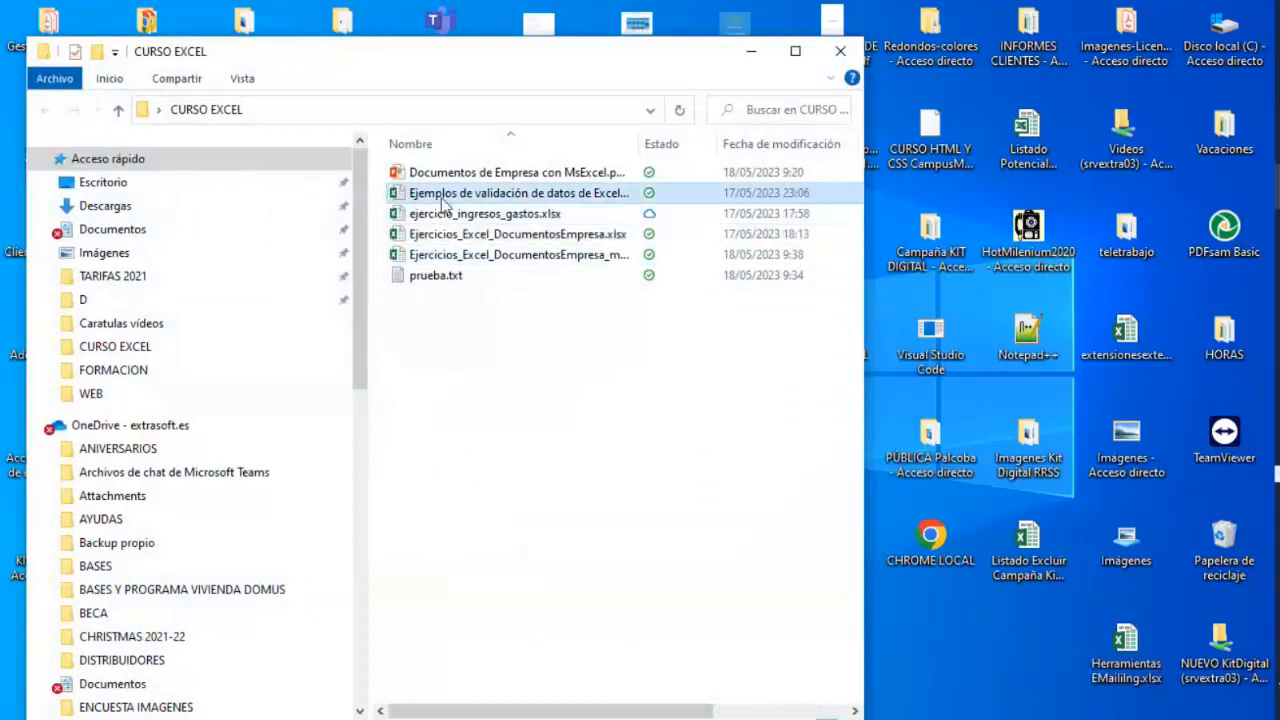
click(449, 216)
click(452, 255)
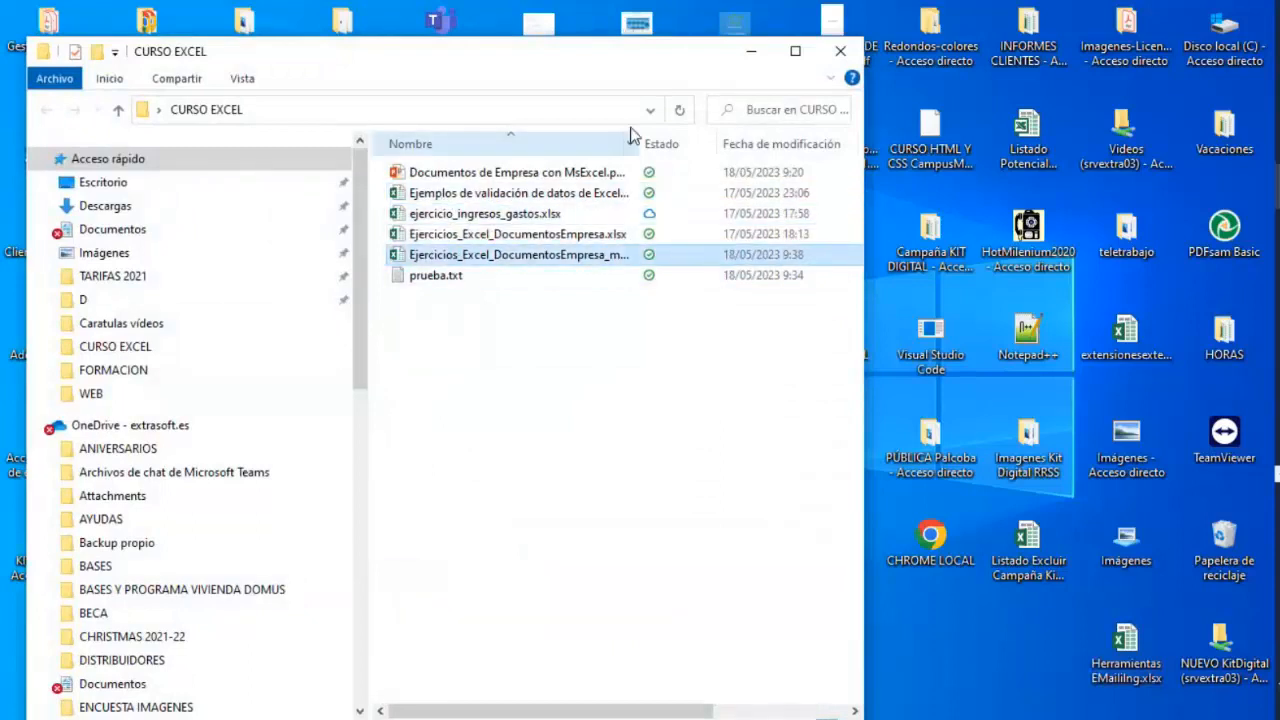
click(750, 53)
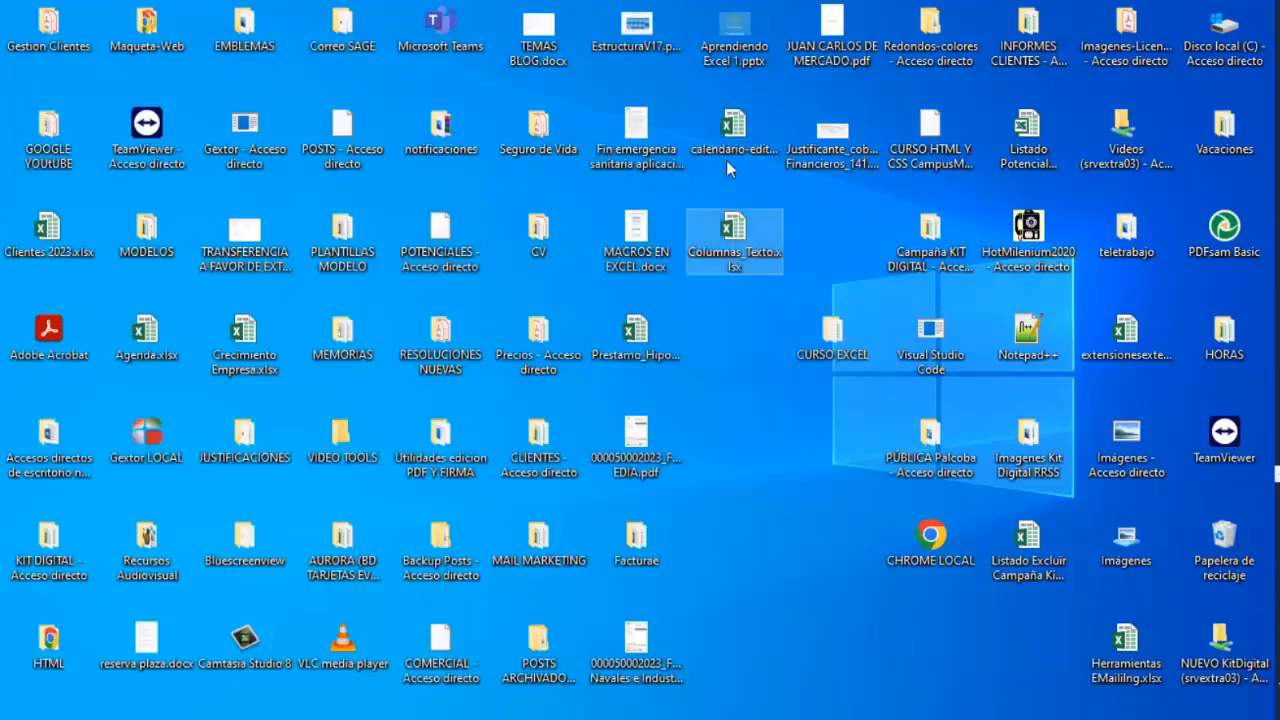
double_click(731, 126)
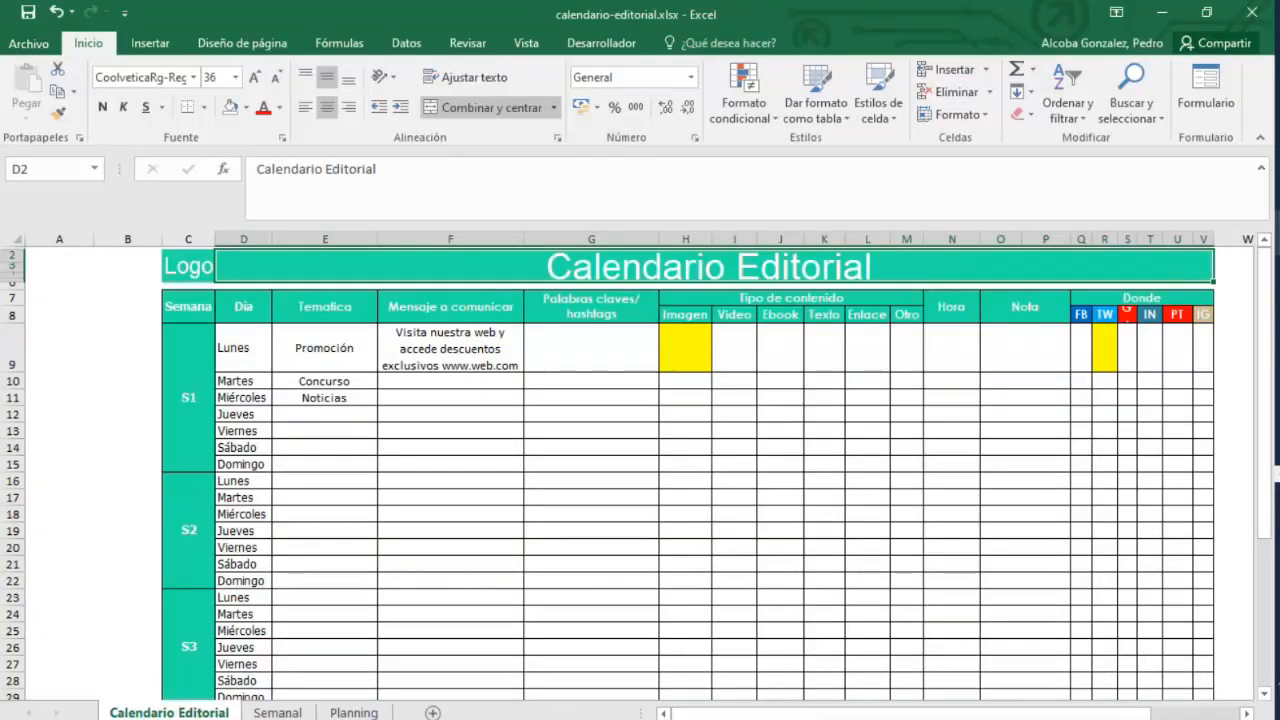
Examine the formatting of the finished editorial calendar's title and table body.
click(505, 370)
click(520, 531)
drag(209, 274, 1200, 628)
drag(1263, 534, 1260, 300)
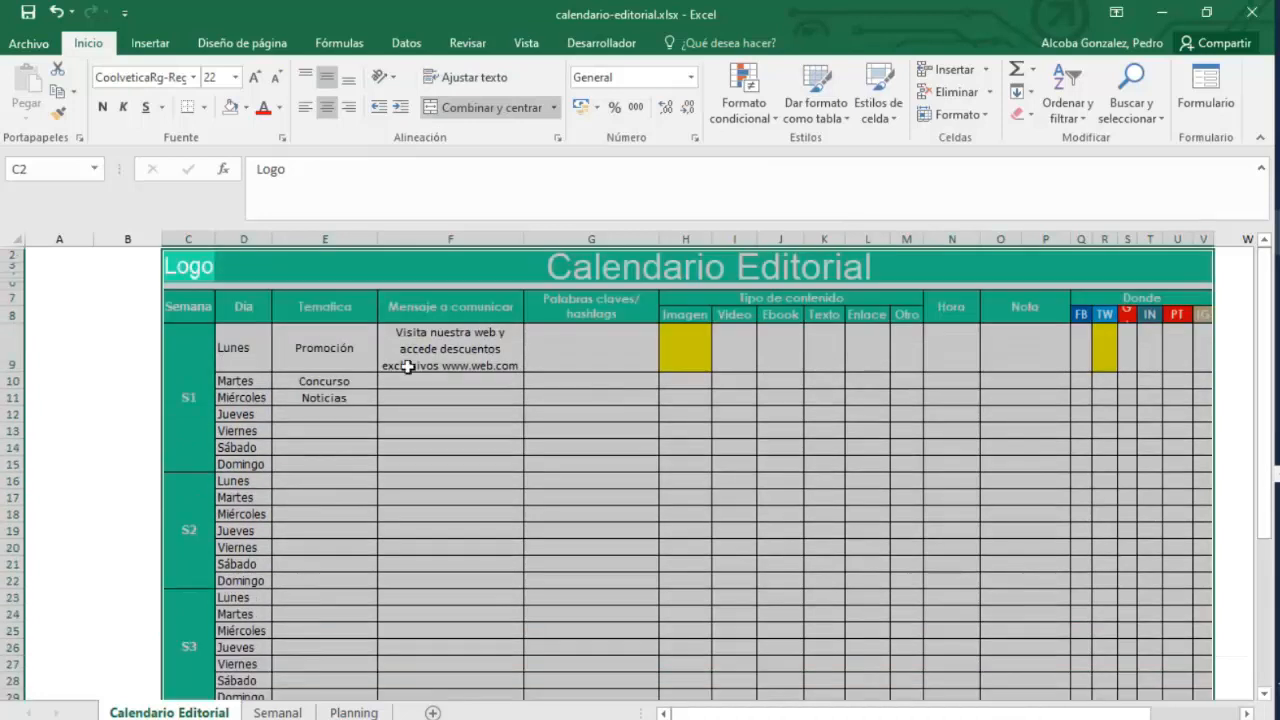
click(345, 381)
mouse_move(194, 262)
mouse_down()
mouse_move(249, 449)
mouse_move(240, 620)
mouse_move(303, 269)
mouse_up()
click(302, 270)
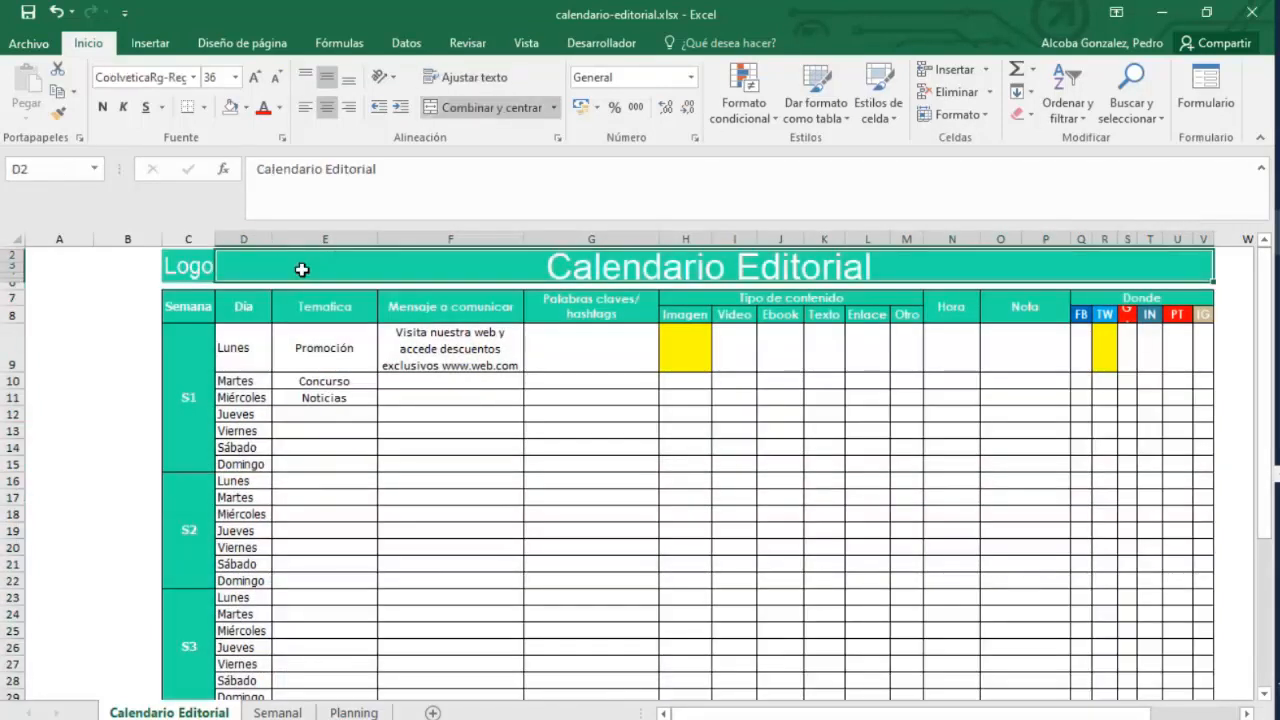
Examine the calendar's header row, Semana column and weekday cells by selecting them.
drag(128, 298, 1202, 322)
drag(194, 306, 188, 637)
scroll(200, 320, up, 3)
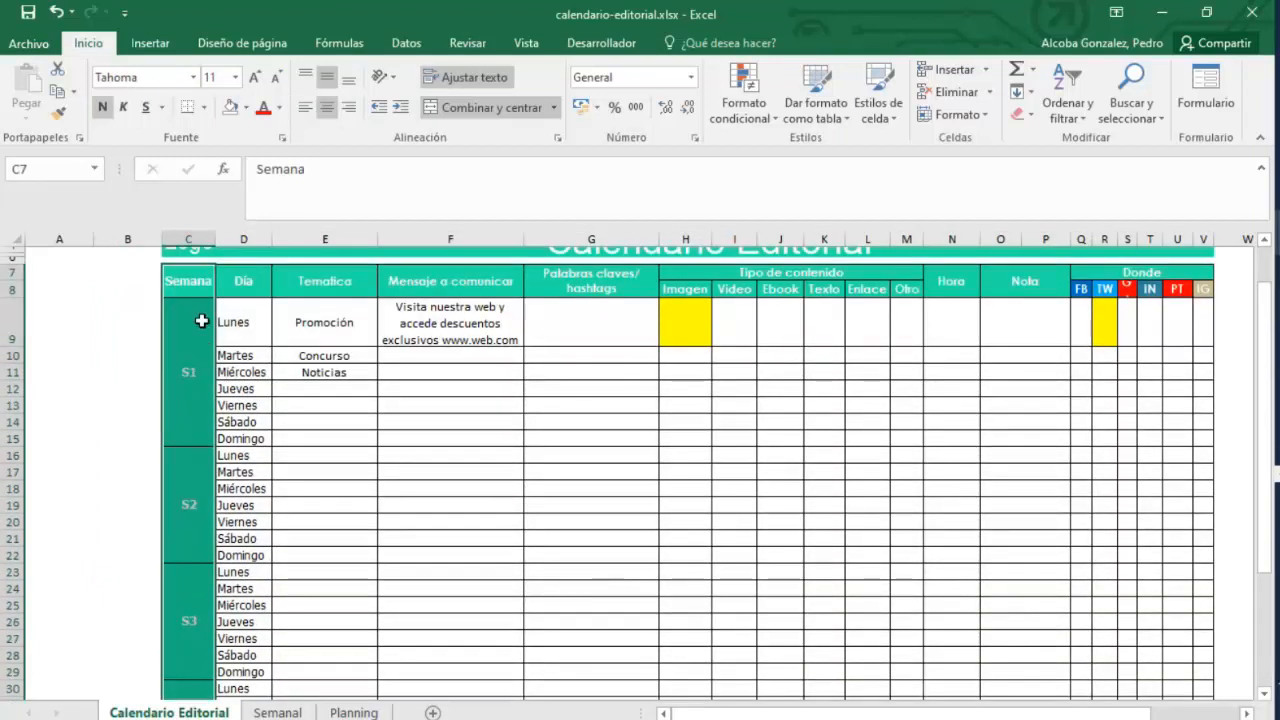
click(203, 322)
drag(260, 323, 251, 440)
drag(251, 459, 254, 505)
click(390, 374)
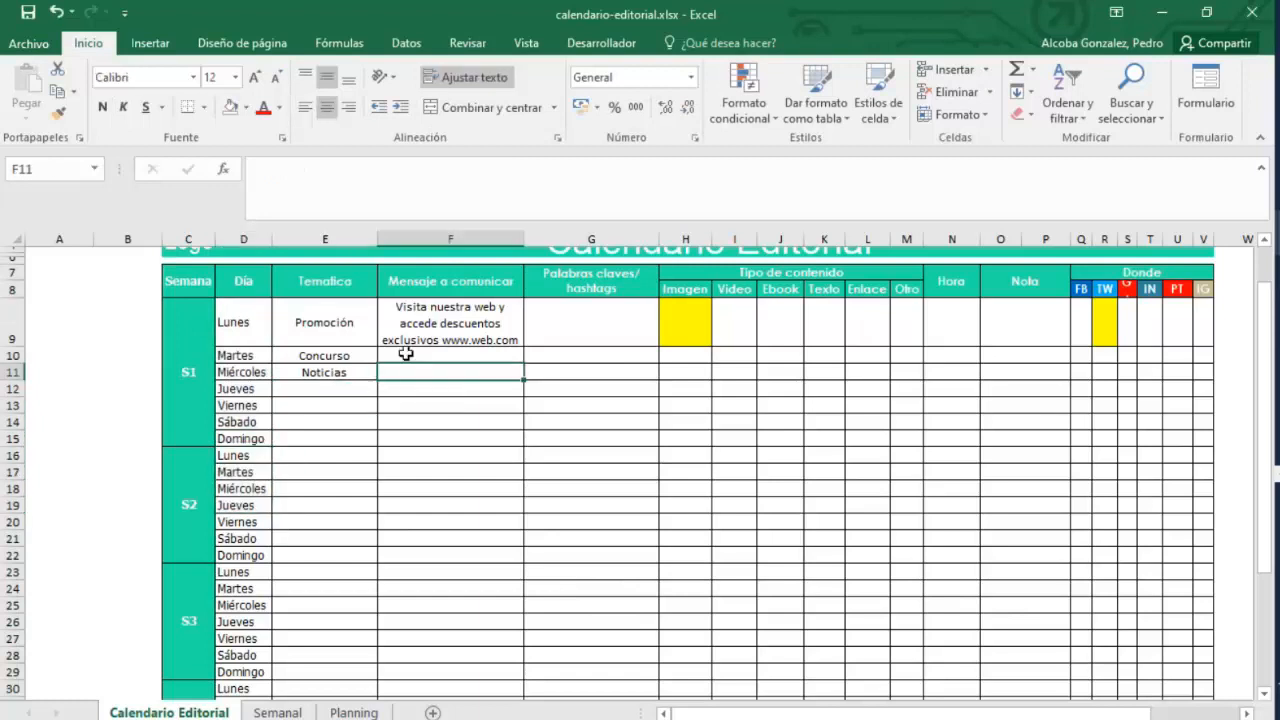
Enter "Concurso El mejor cuento corto" as the Tuesday message in the Mensaje a comunicar column.
click(321, 360)
click(390, 356)
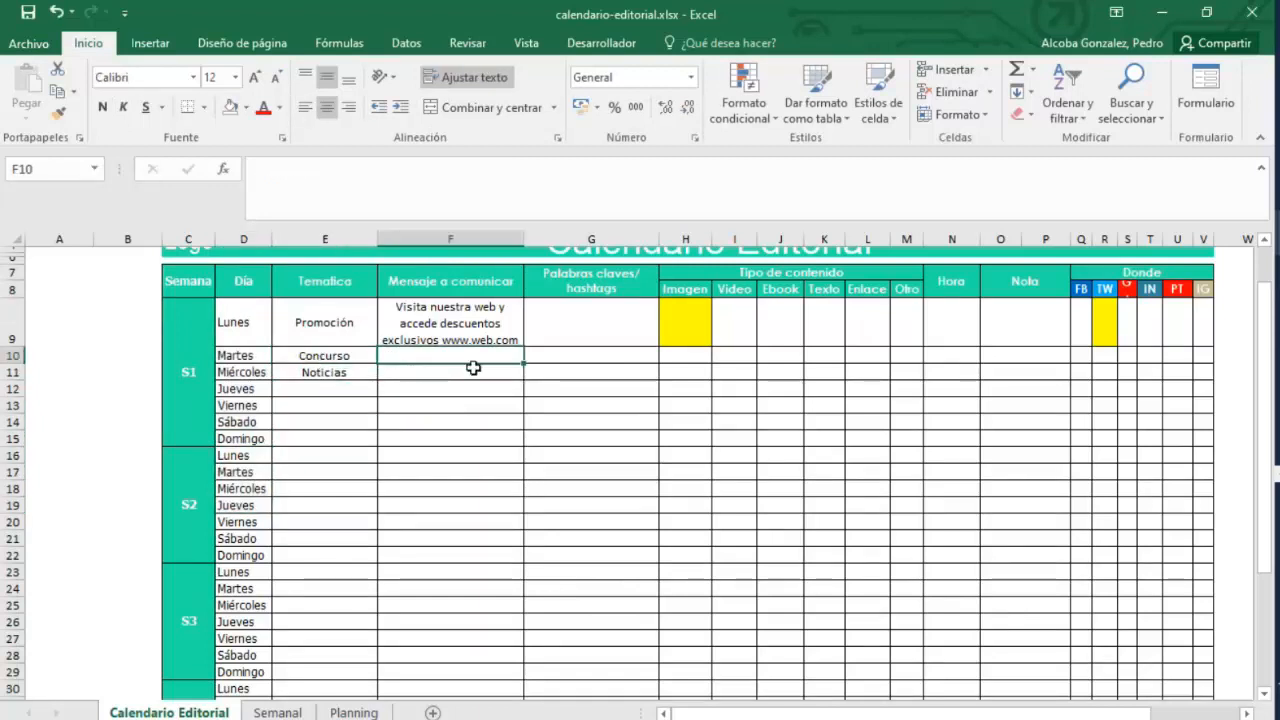
text(Concurso)
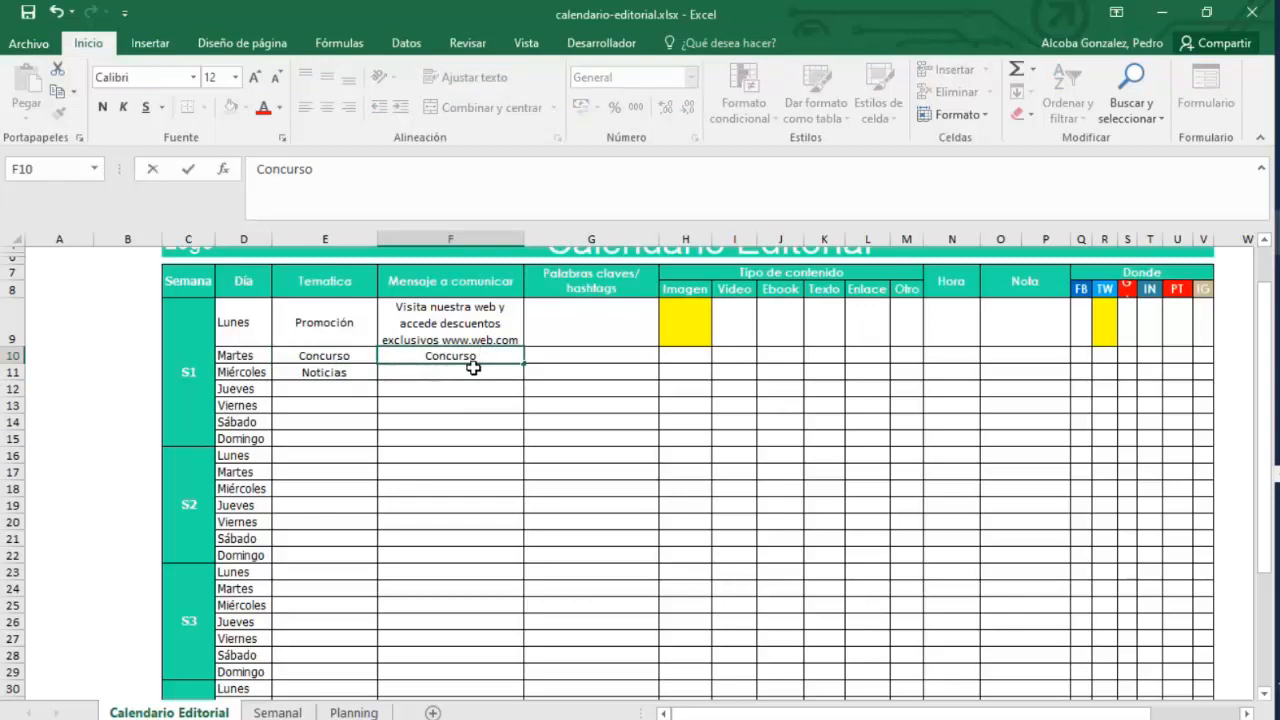
text( El me)
key(BackSpace)
text(El mejor cuento c)
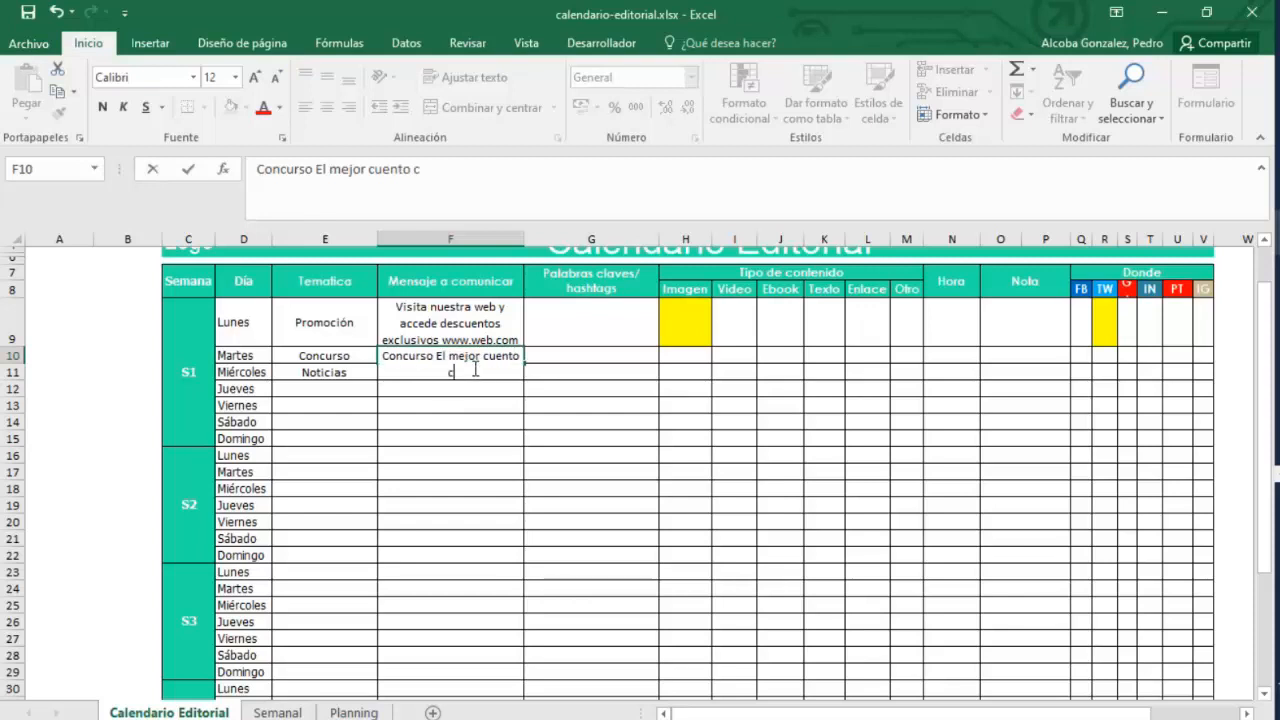
text(orto)
key(Return)
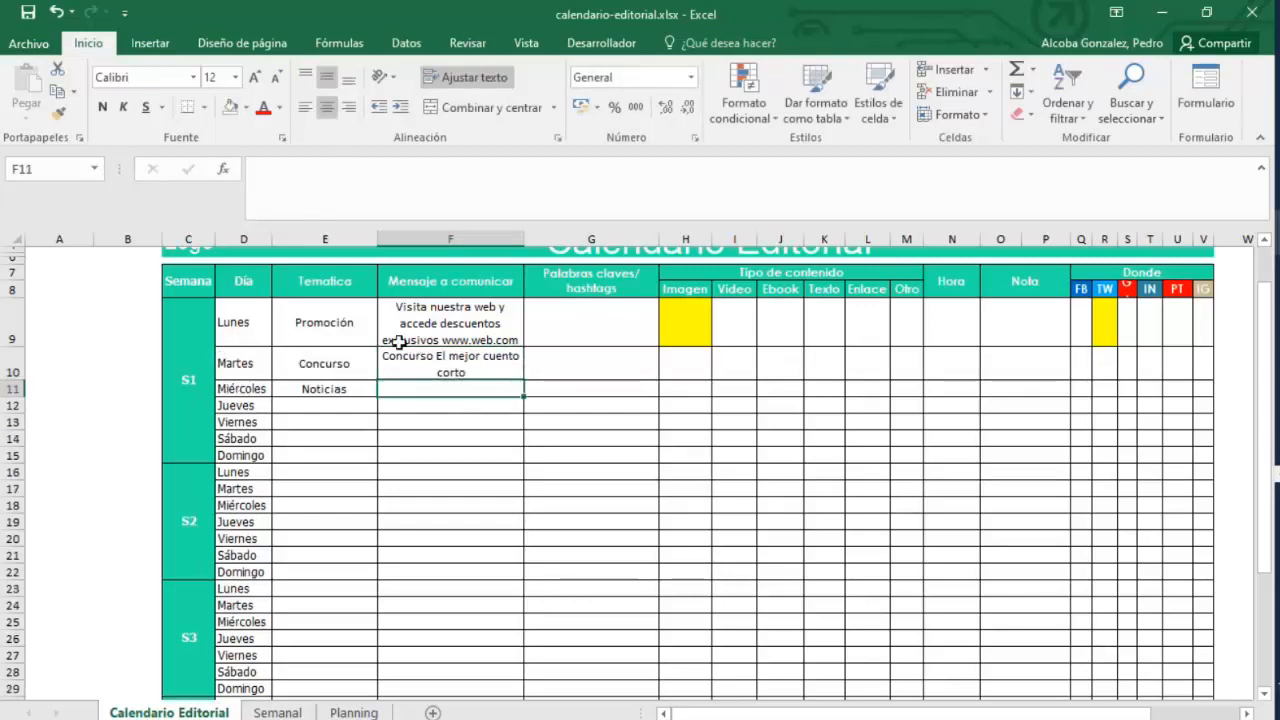
Enter "Noticia del nombramiento del CEO" as the Wednesday message.
text(Noticia del )
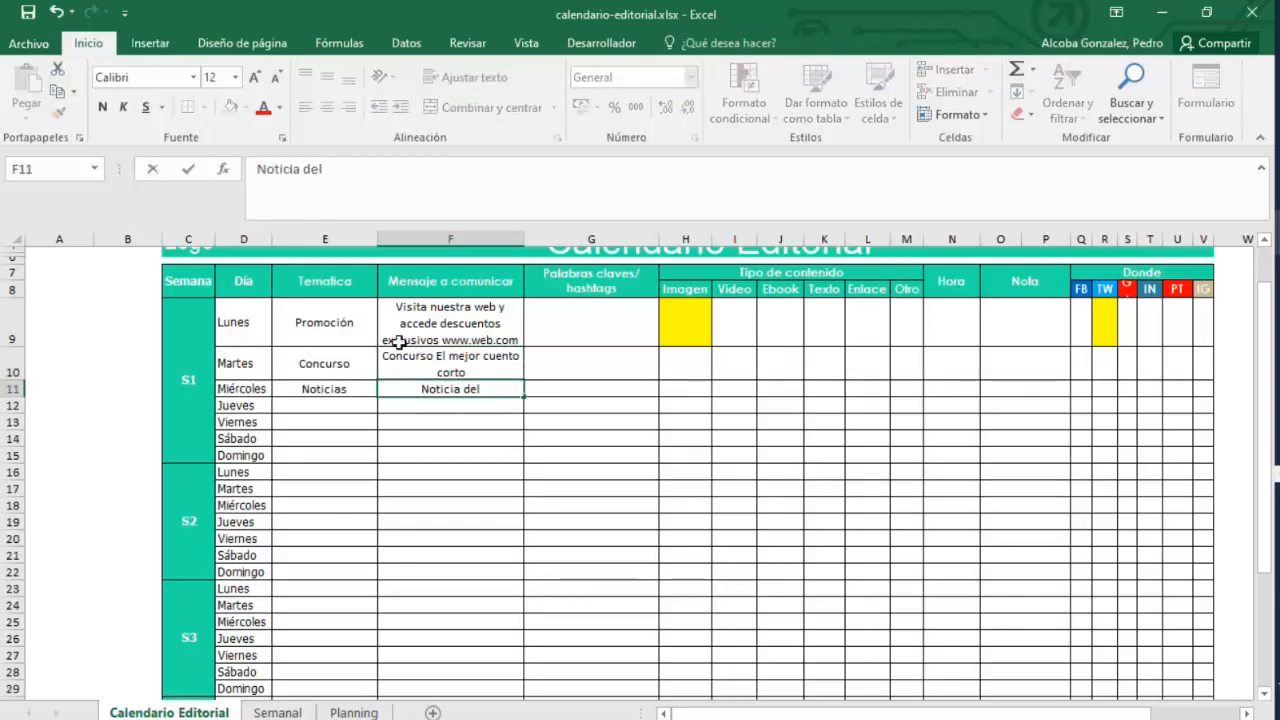
text(nombra)
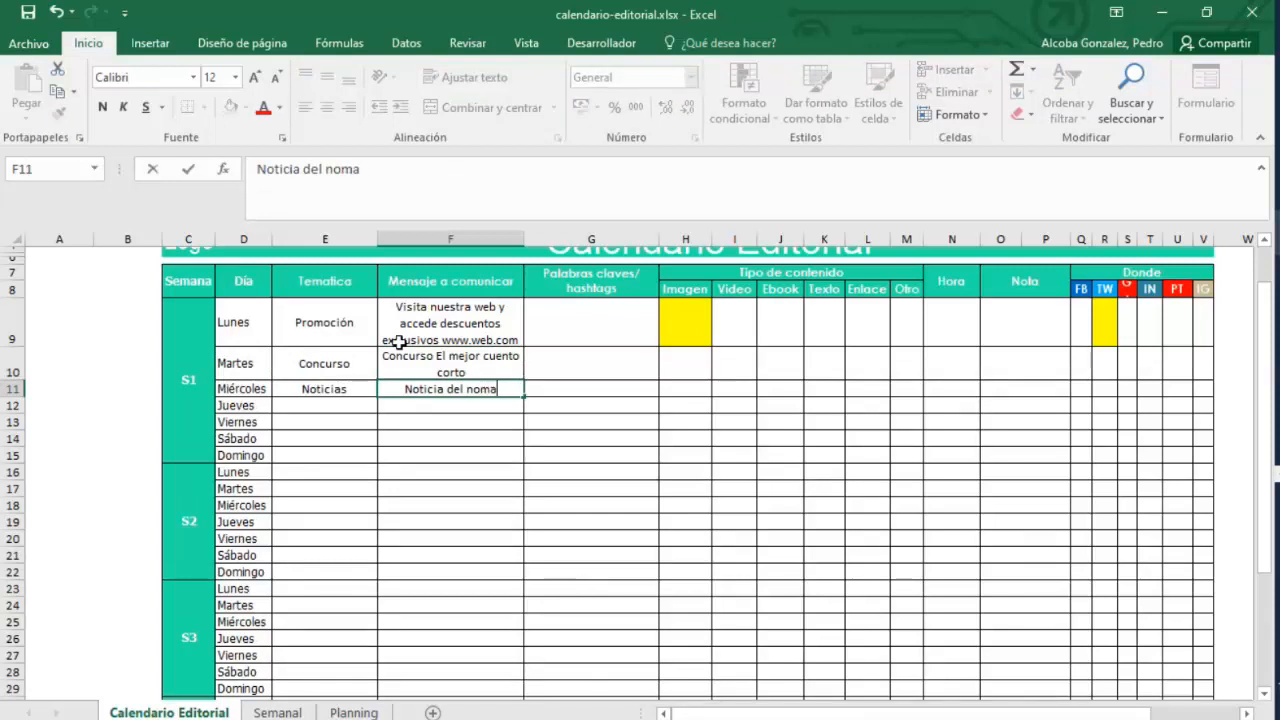
text(miento del CEO)
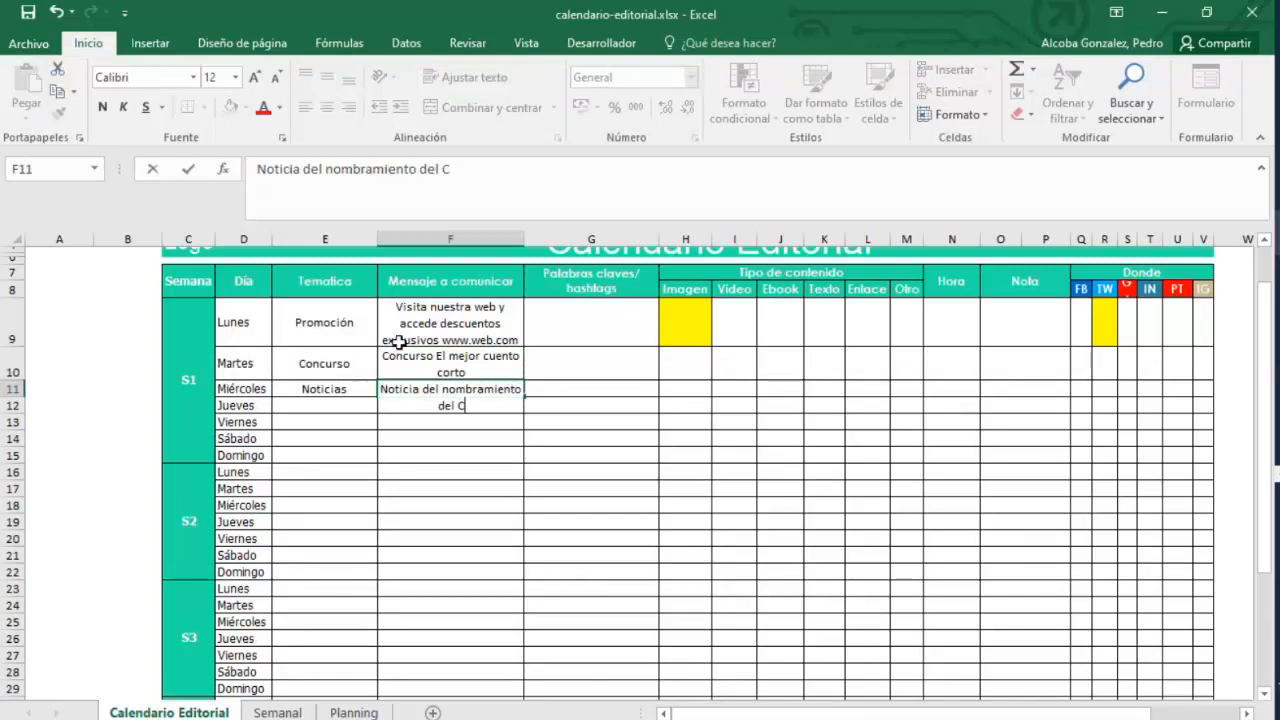
key(Return)
Fill in the keywords descuentos, cuento corto and CEO for Monday, Tuesday and Wednesday.
click(582, 323)
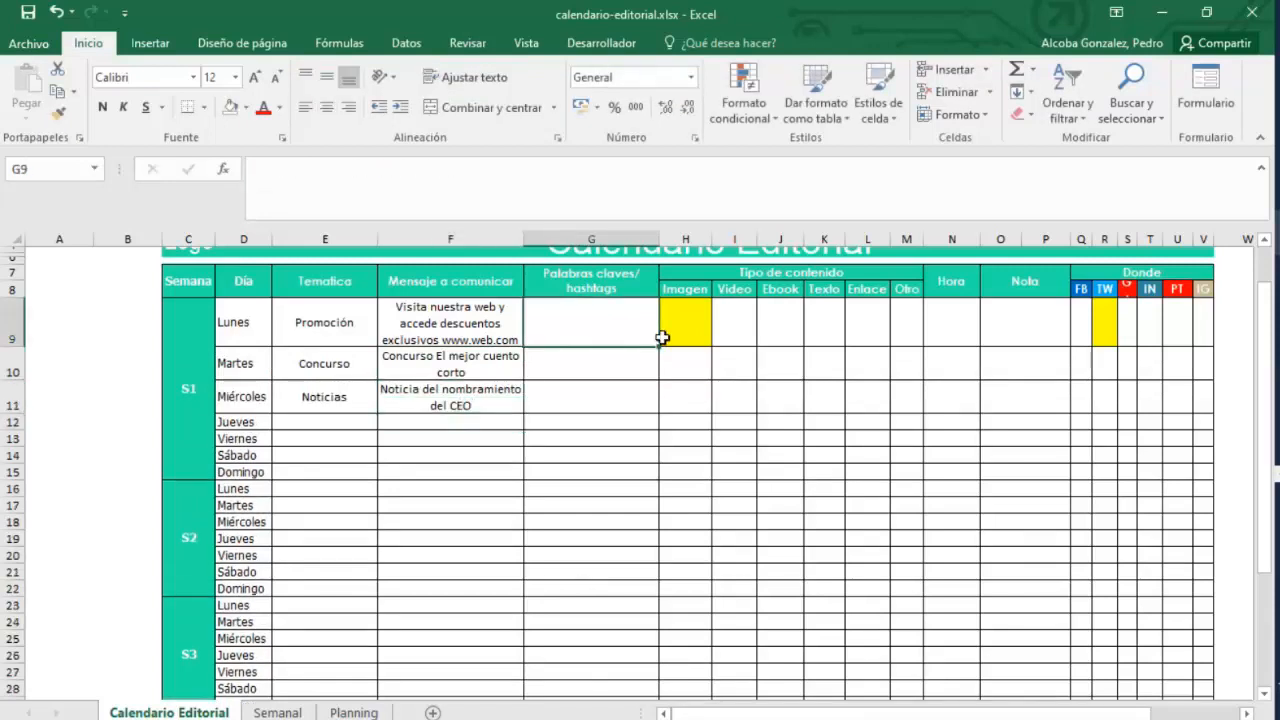
text(ed)
key(BackSpace)
key(BackSpace)
text(de)
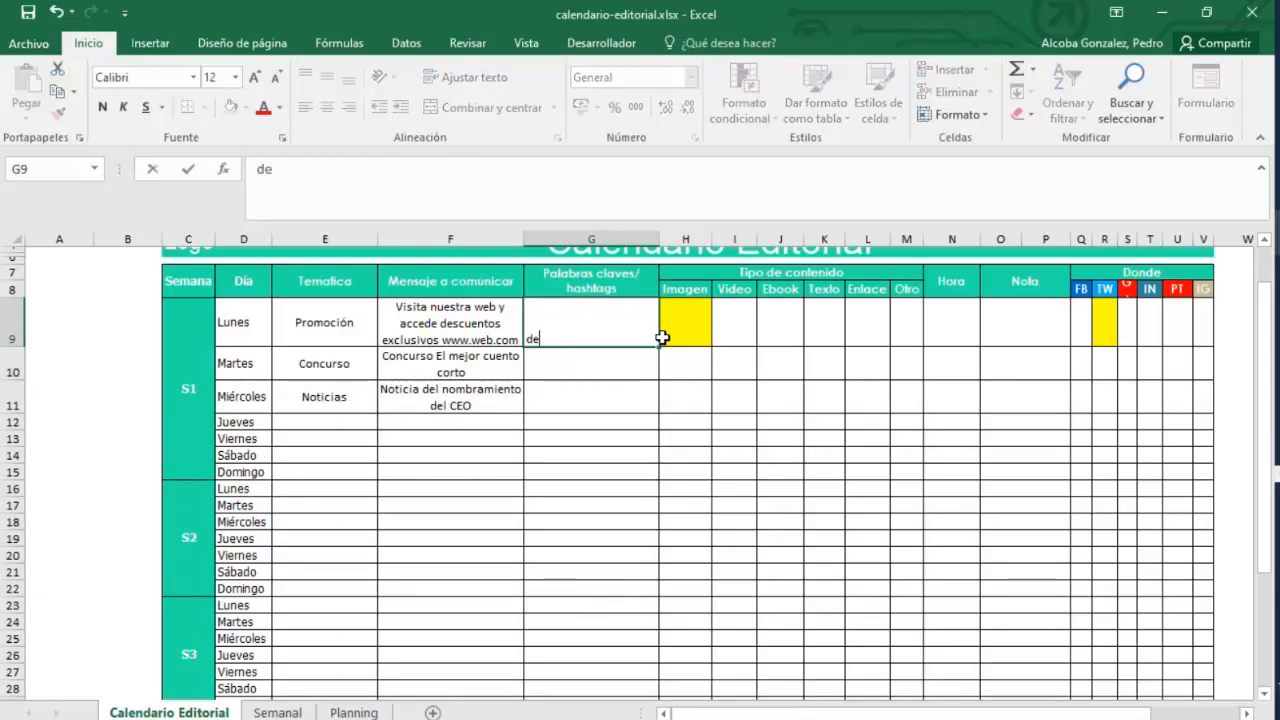
text(scuentos)
key(Return)
text(cu)
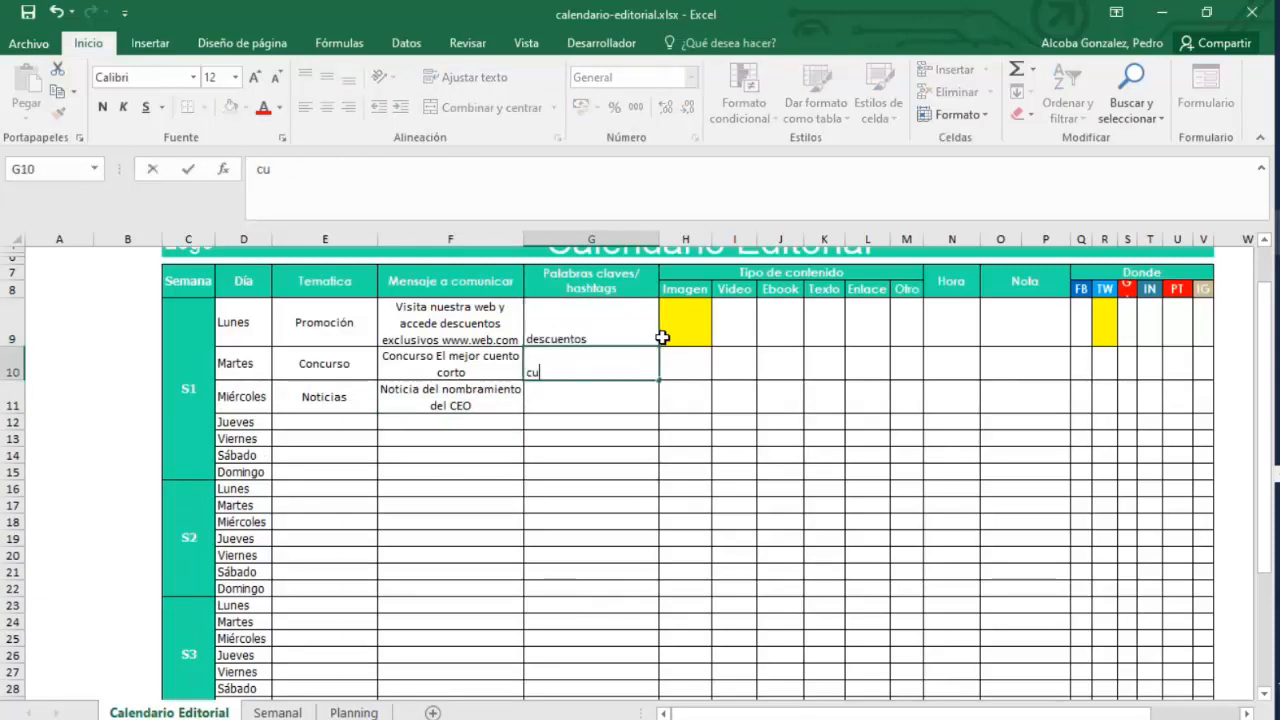
text(ento corto)
key(Return)
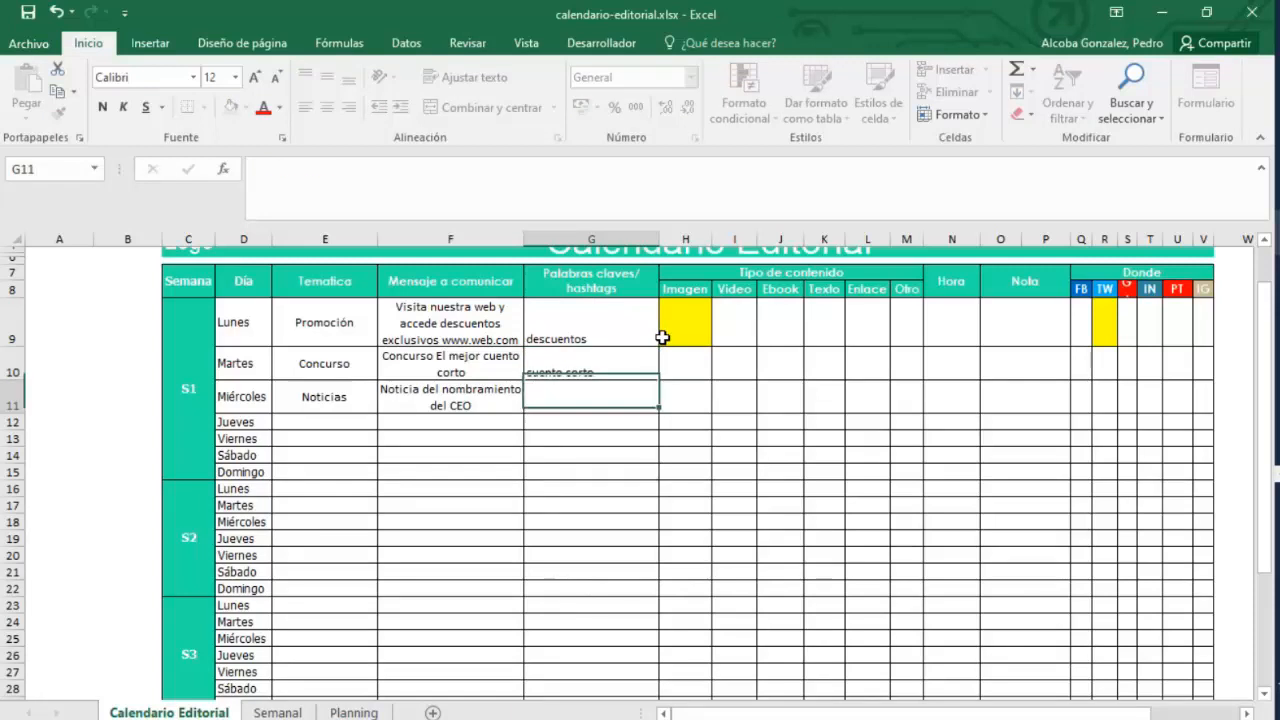
text(CEO)
key(Return)
Examine the Temática, Mensaje and Semana columns of the calendar by selecting their ranges.
drag(300, 328, 445, 490)
scroll(498, 581, up, 1)
scroll(497, 583, down, 1)
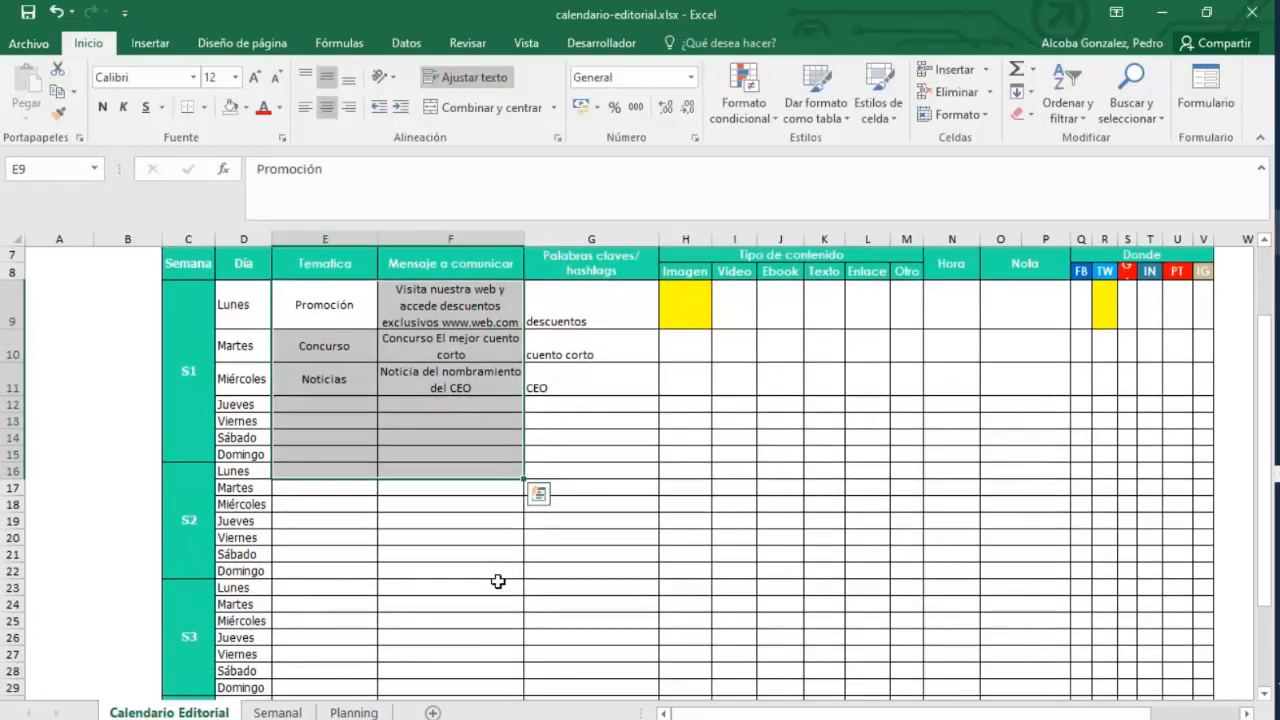
scroll(497, 583, up, 1)
drag(195, 313, 1200, 314)
drag(210, 375, 197, 646)
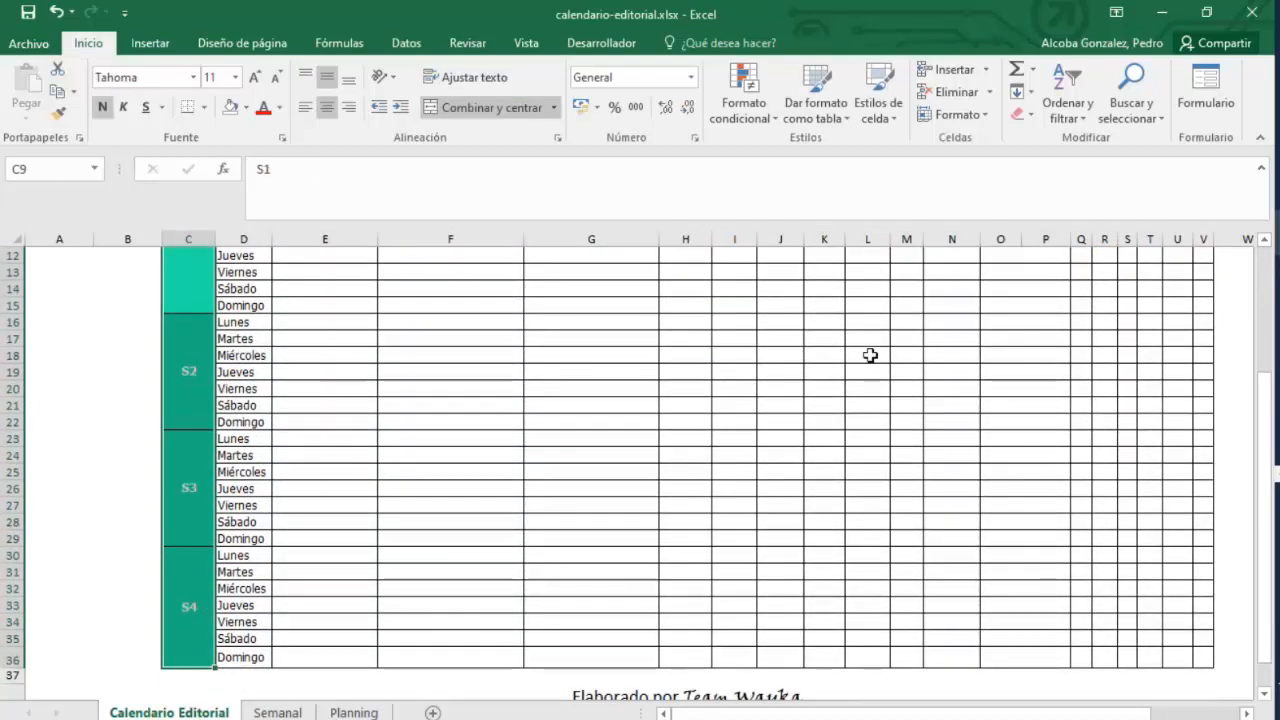
Compare the unformatted Formato Tabla sheet with the formatted calendar by switching between both workbooks.
click(1278, 234)
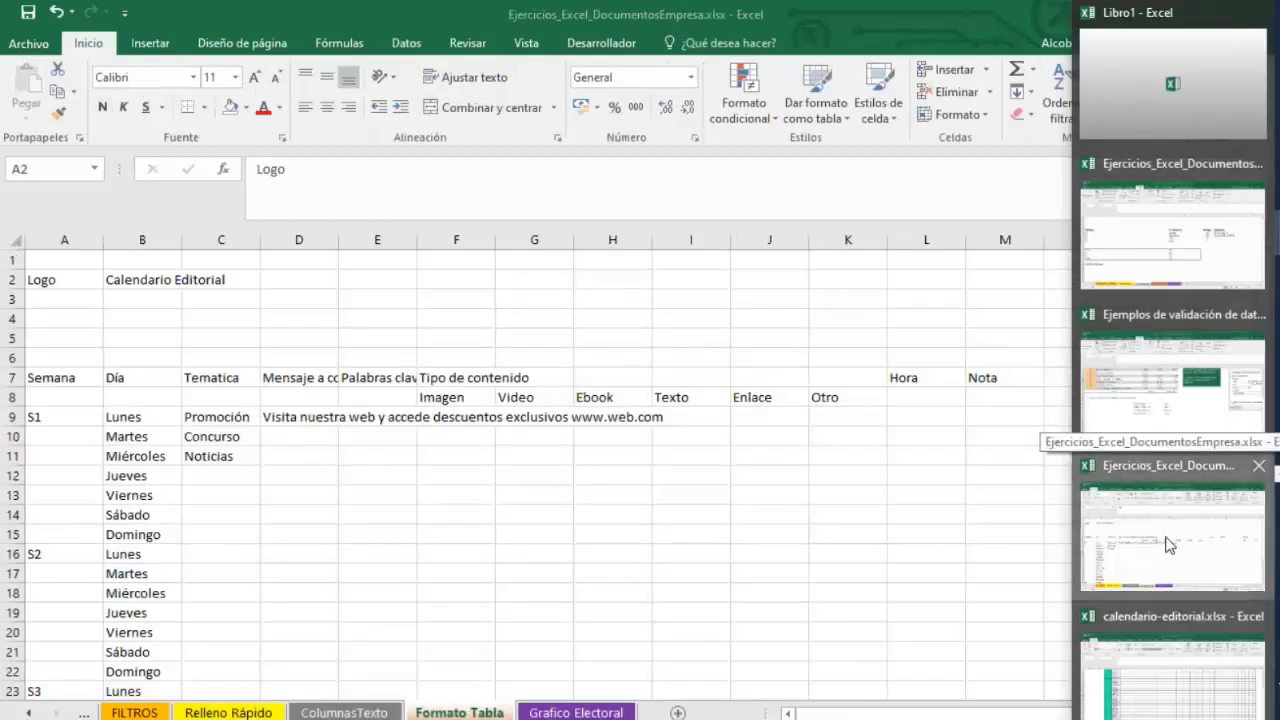
click(1168, 548)
click(487, 593)
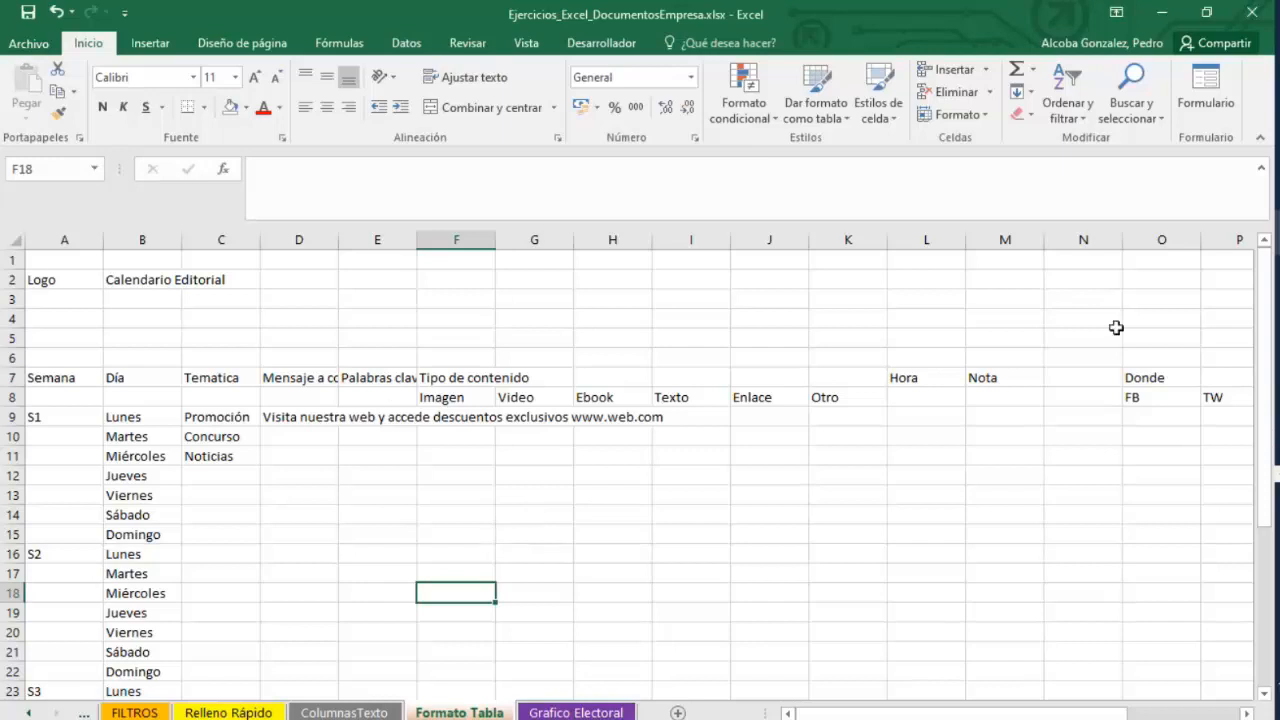
click(1279, 370)
click(1175, 620)
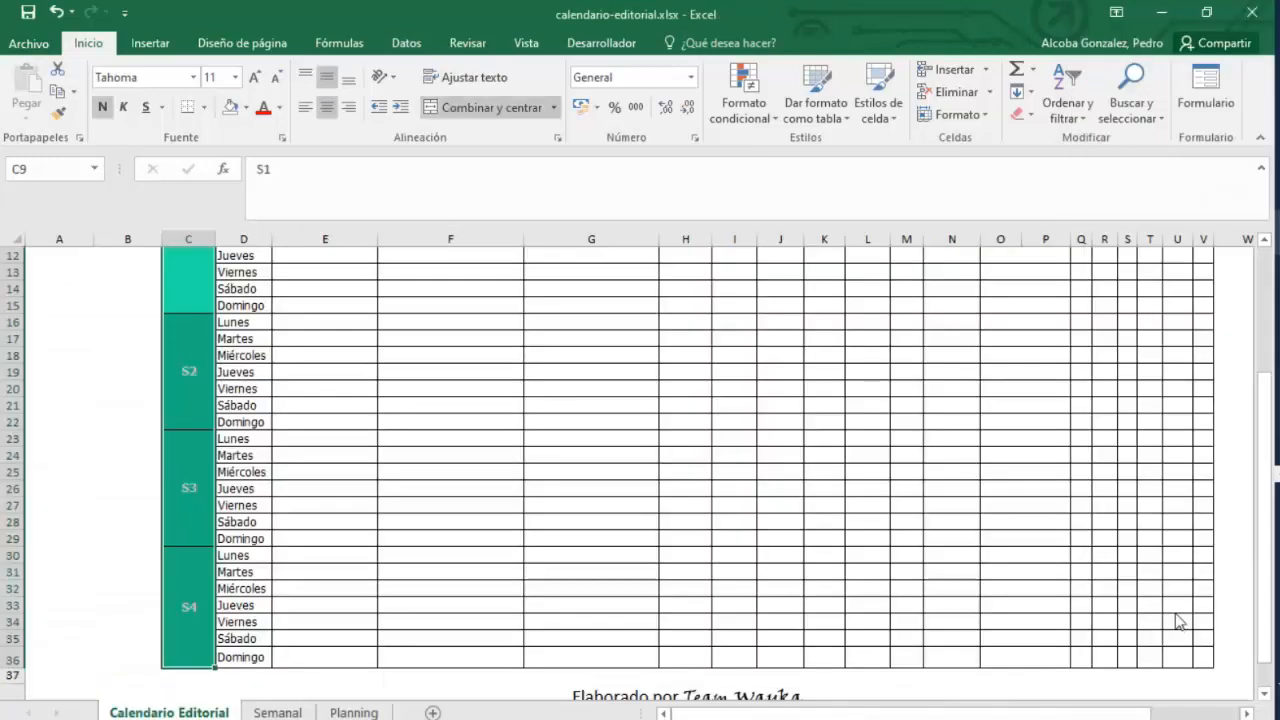
scroll(960, 428, up, 4)
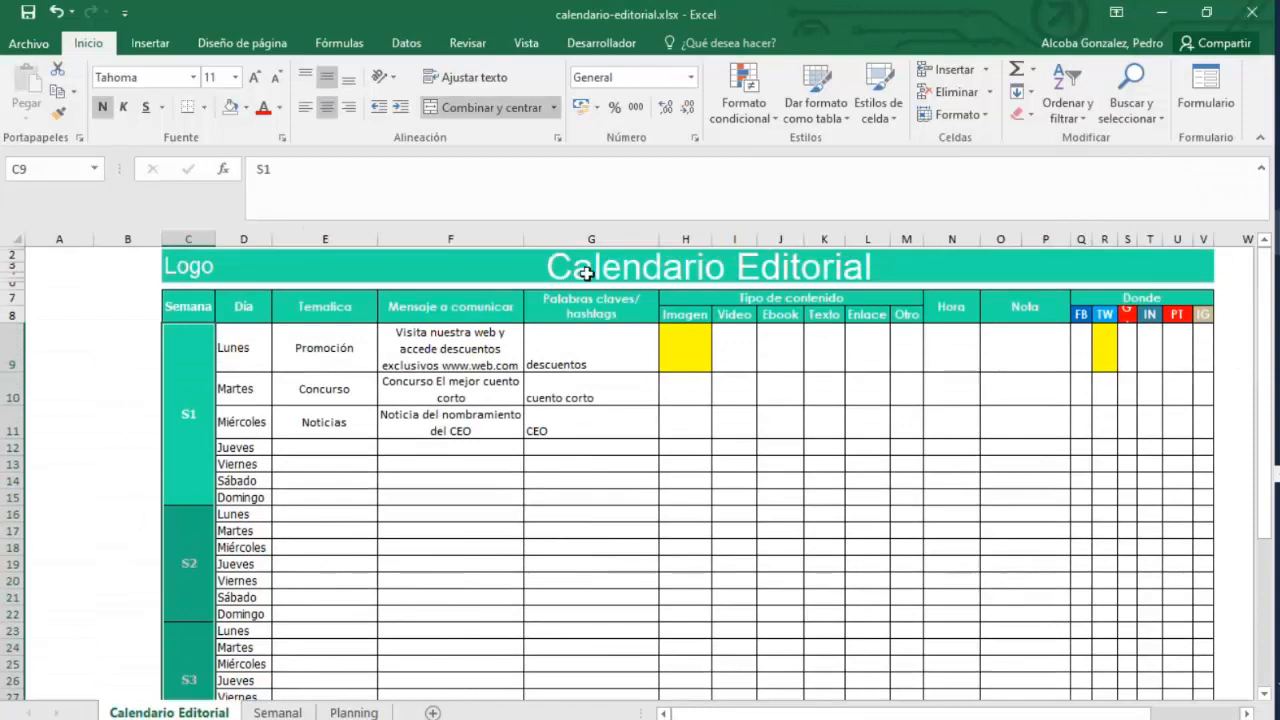
click(1162, 13)
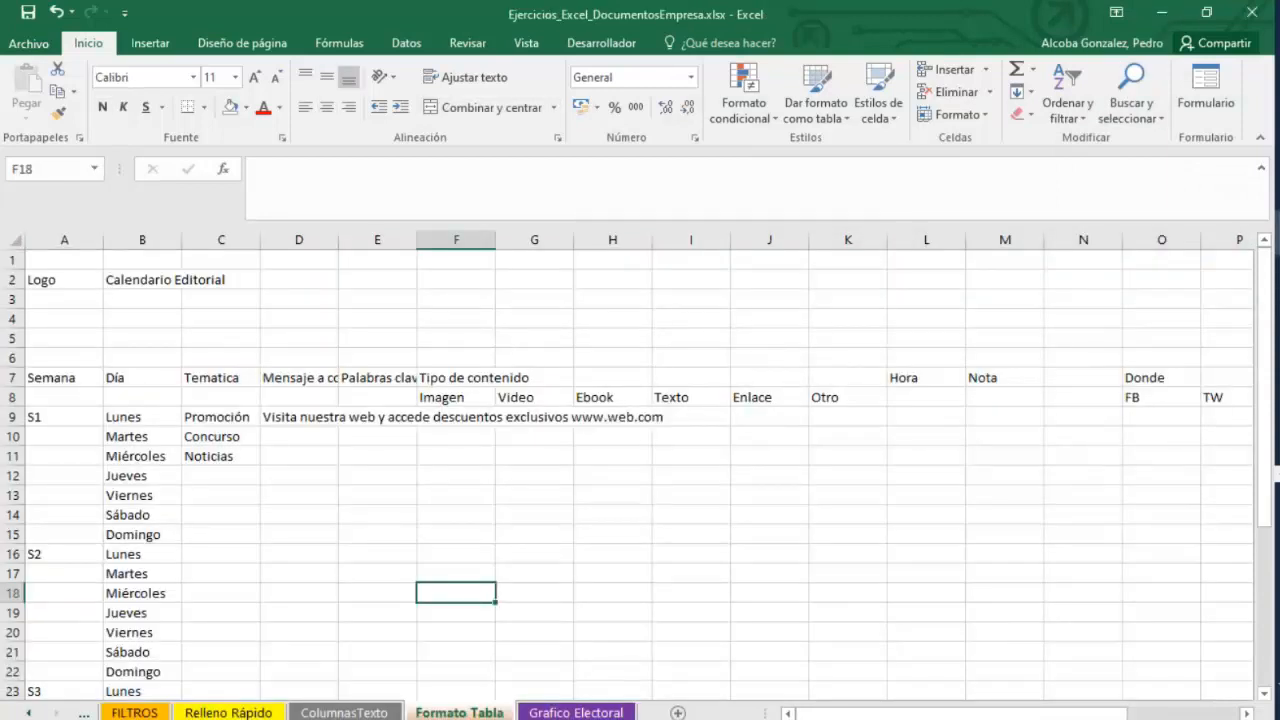
click(1170, 614)
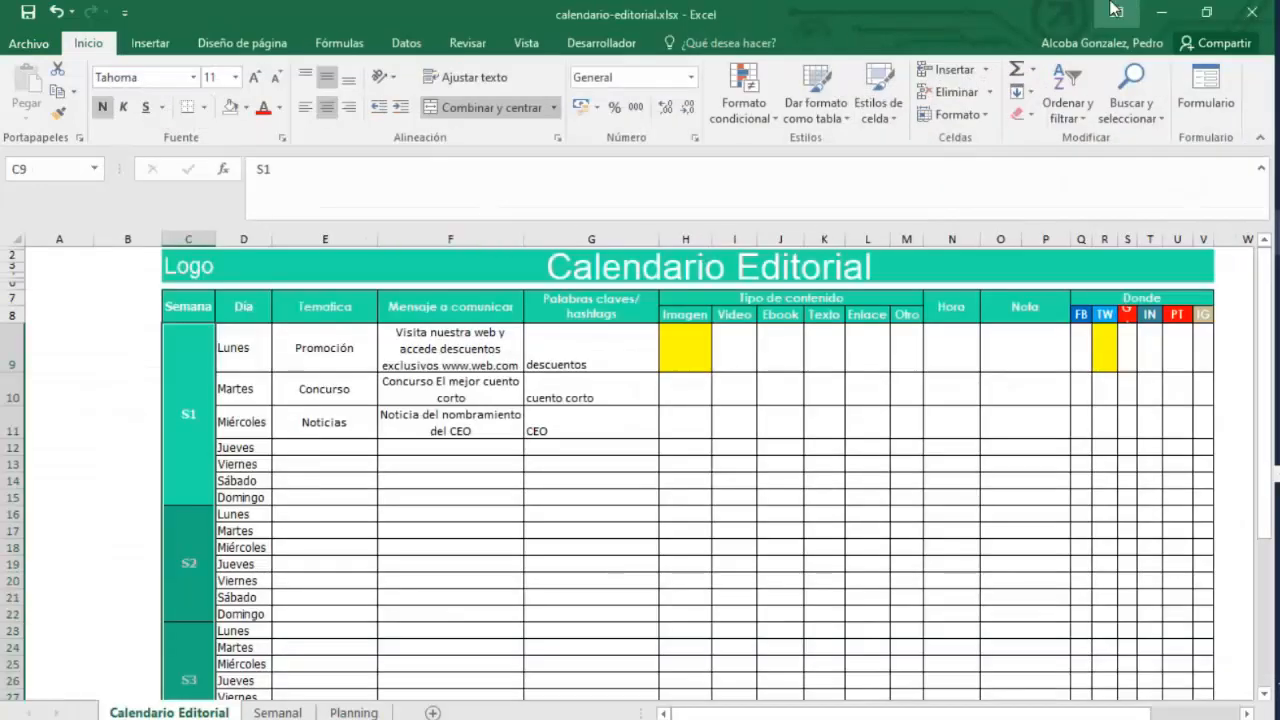
Return to the exercises workbook and open the cell alignment options for the title range B2:T6.
click(1162, 13)
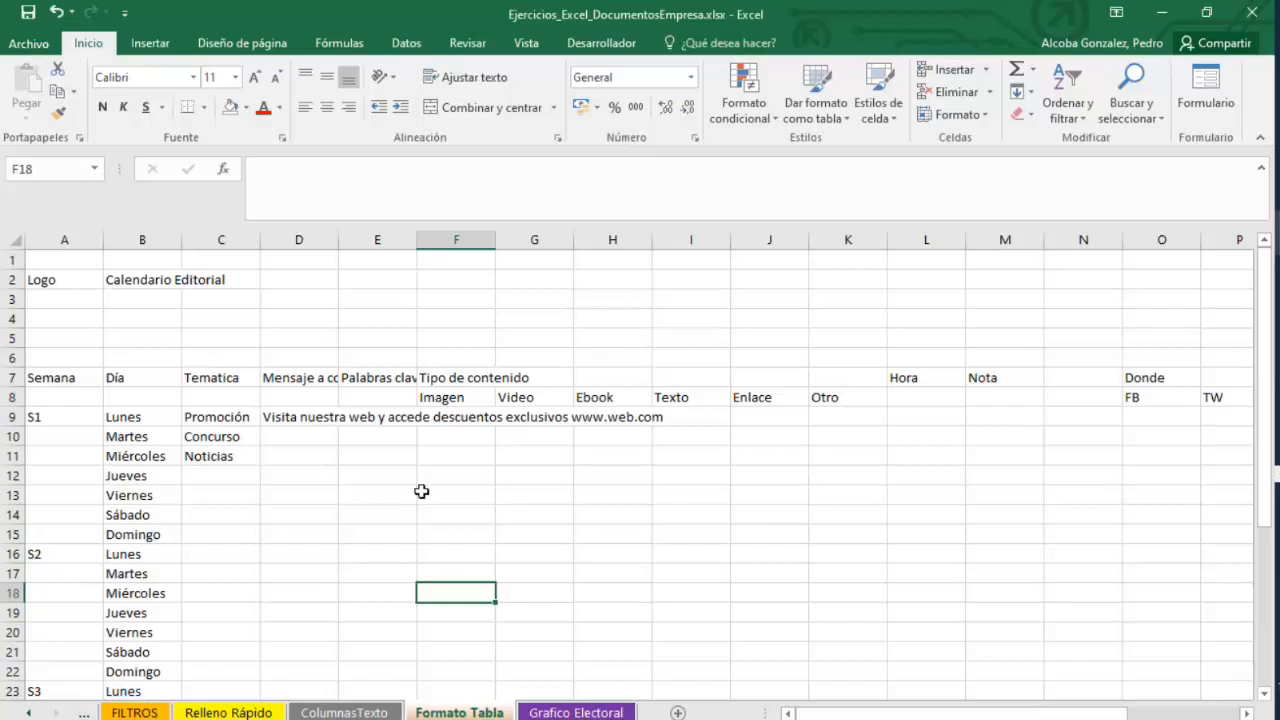
drag(152, 283, 1046, 349)
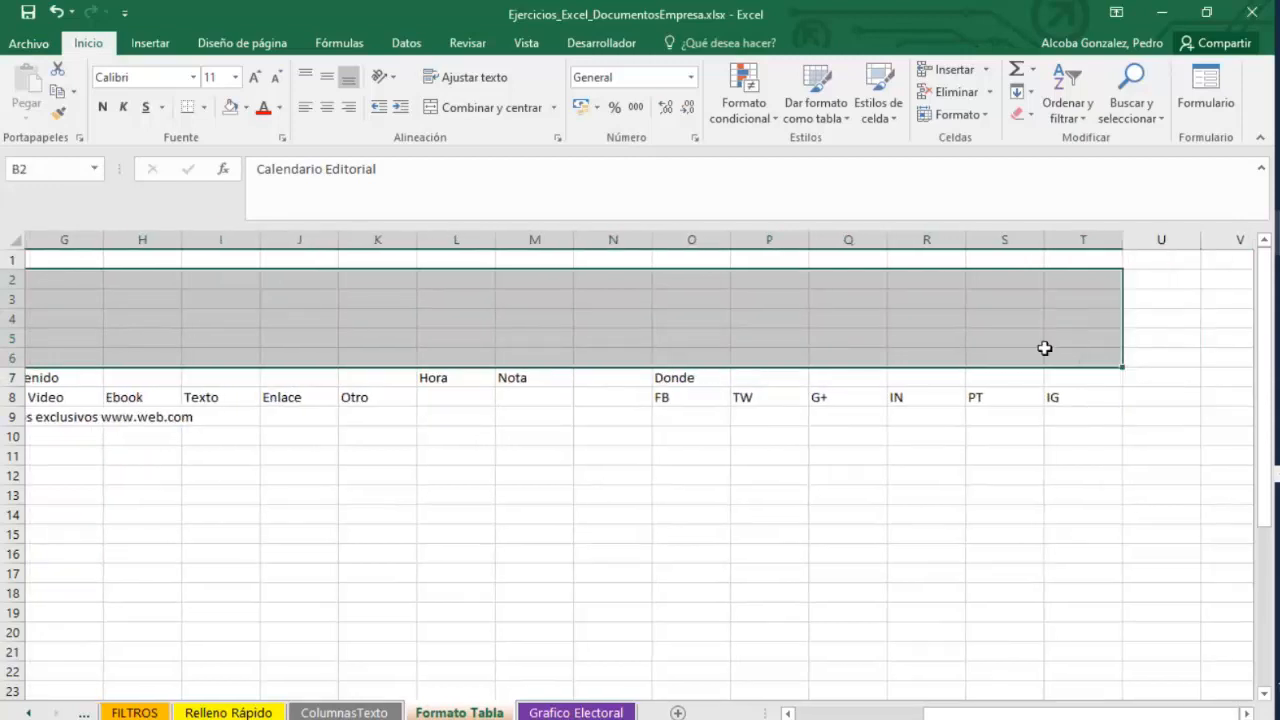
right_click(1046, 349)
click(1081, 663)
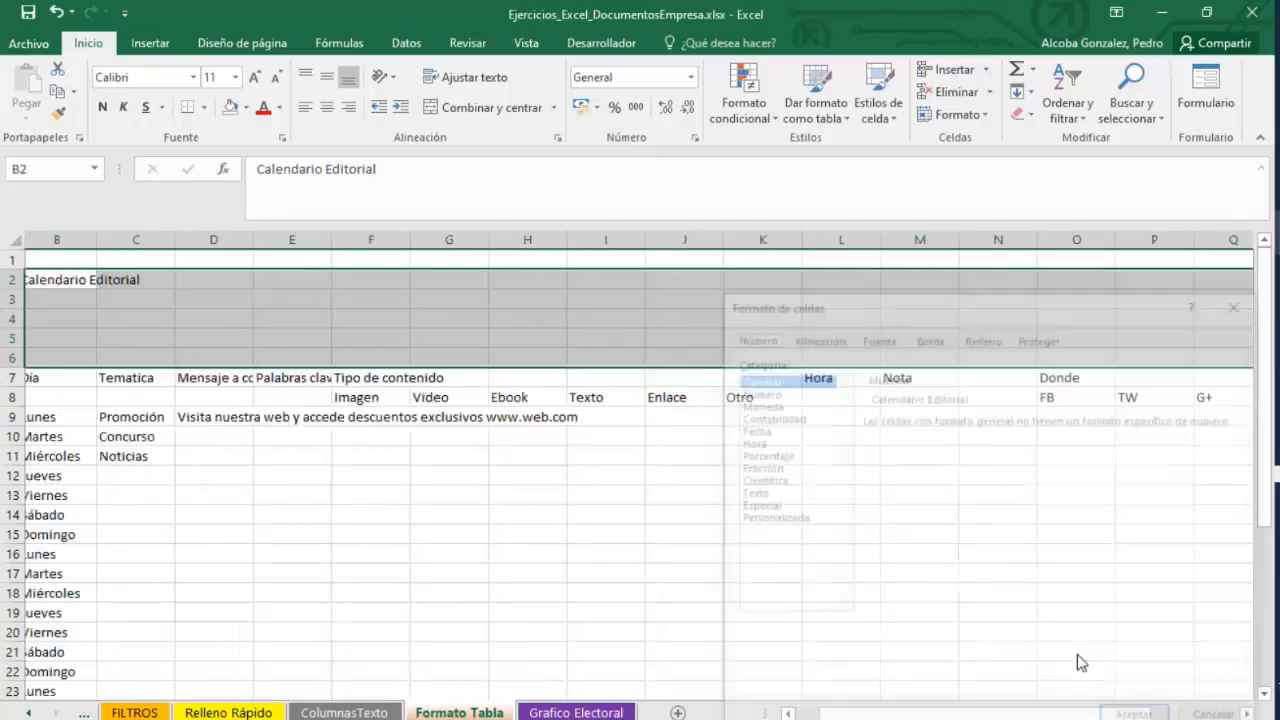
click(823, 344)
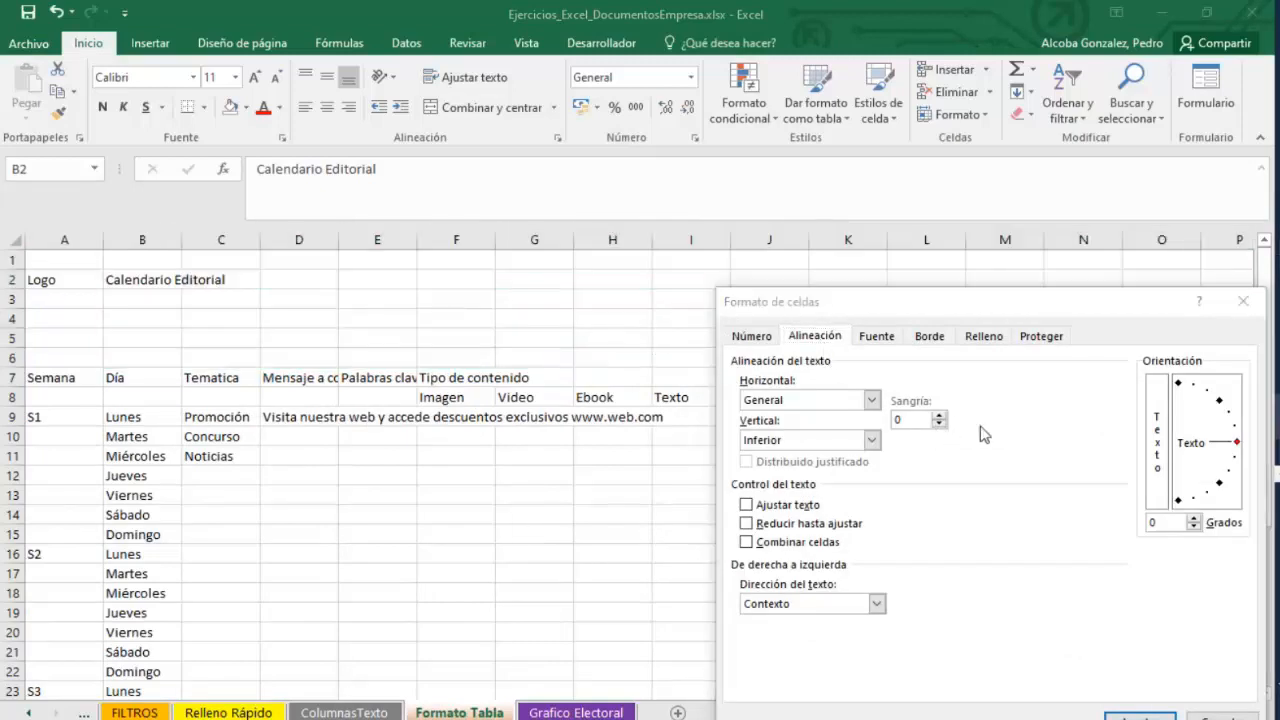
click(407, 502)
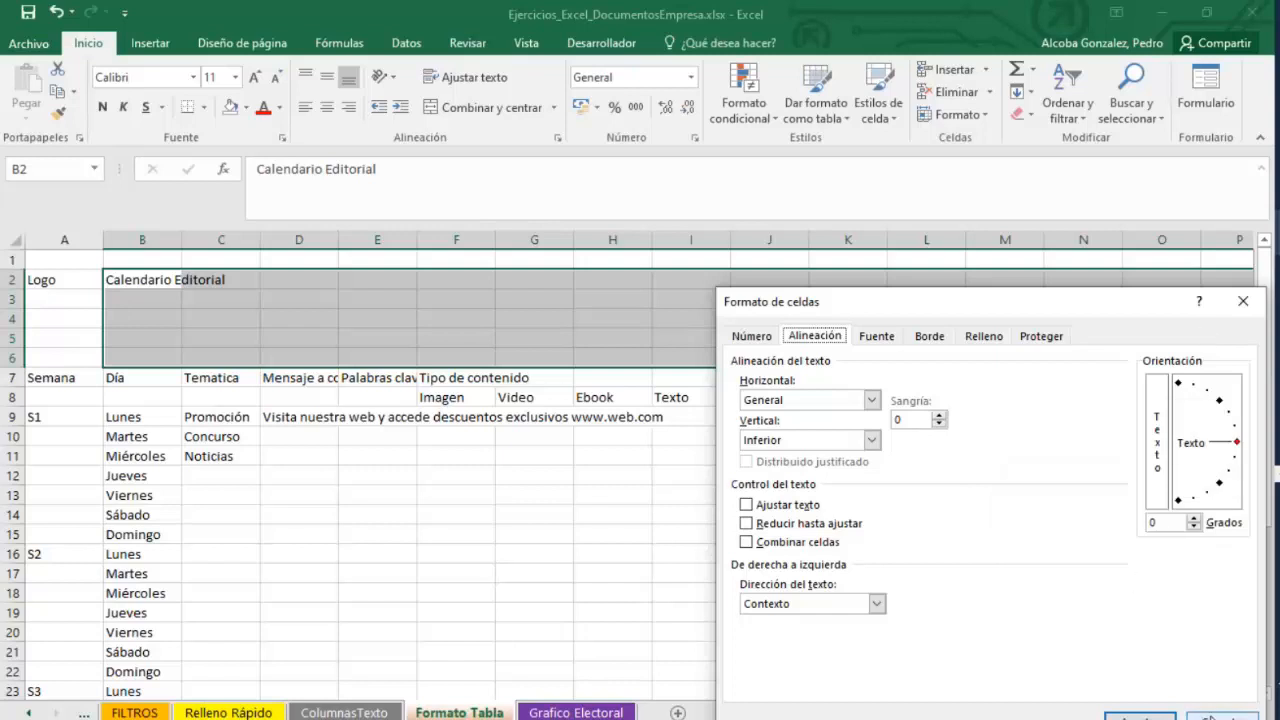
drag(963, 308, 776, 273)
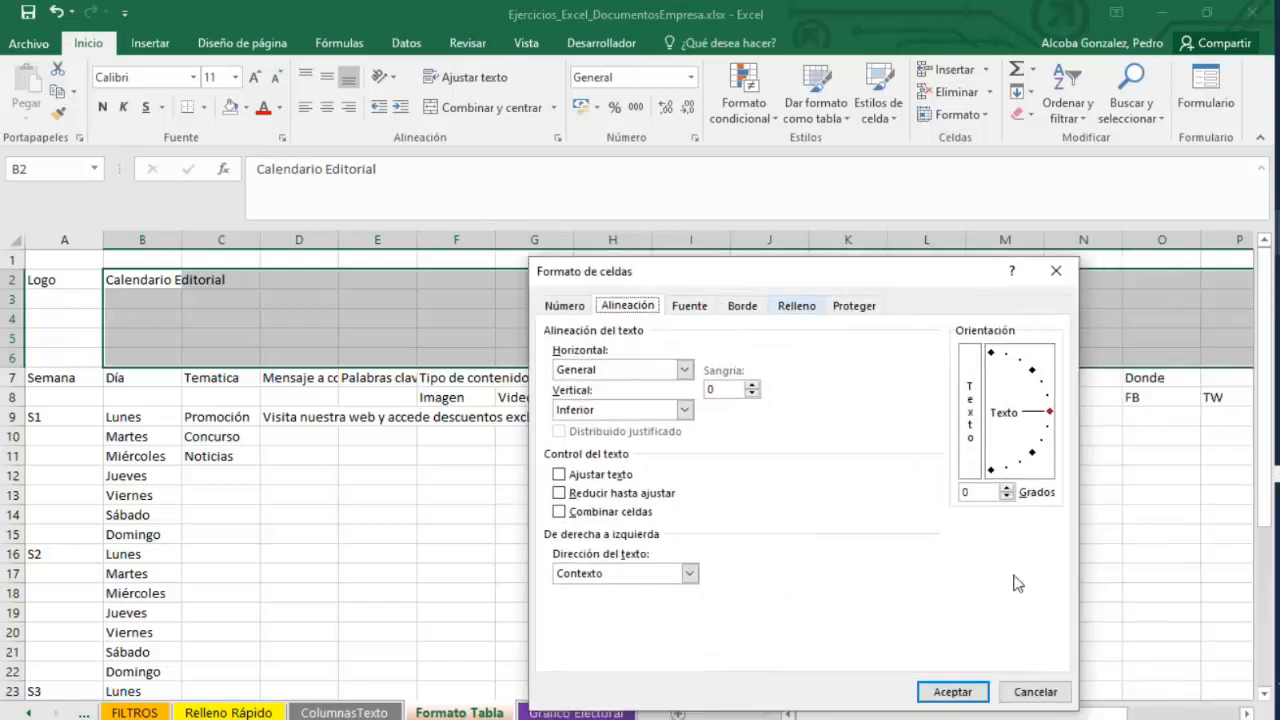
click(1052, 692)
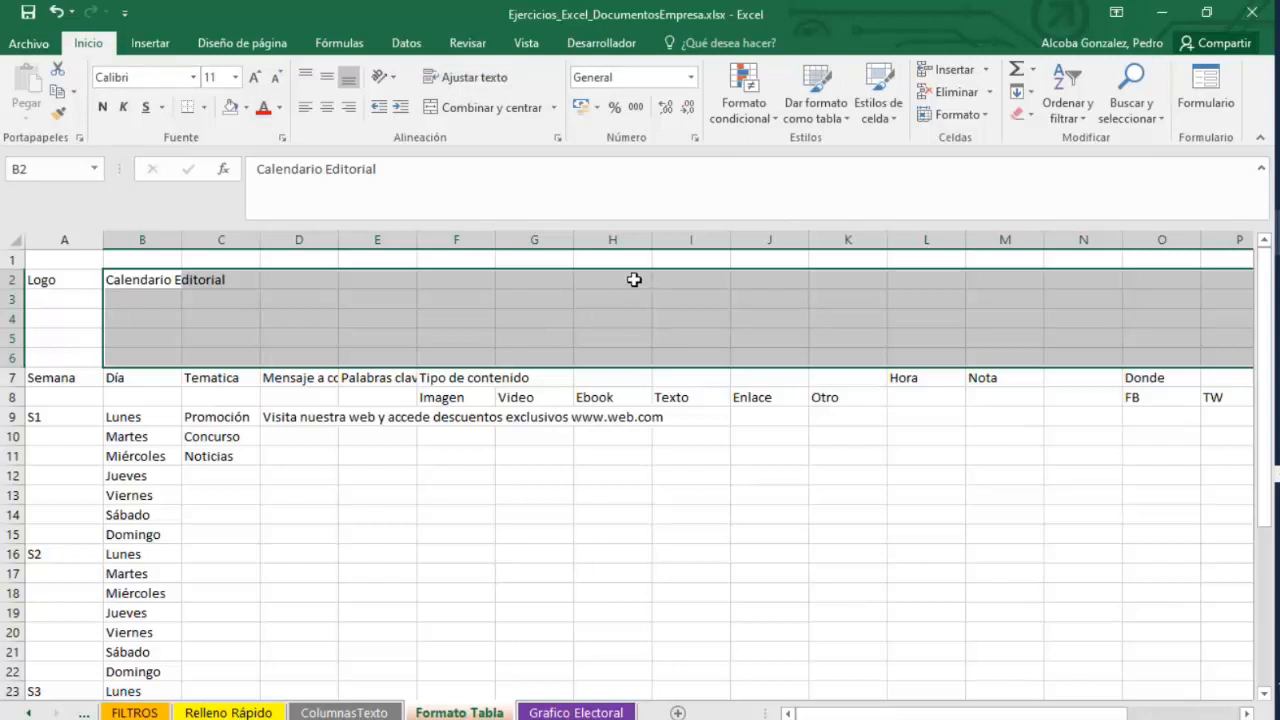
drag(1017, 718, 895, 718)
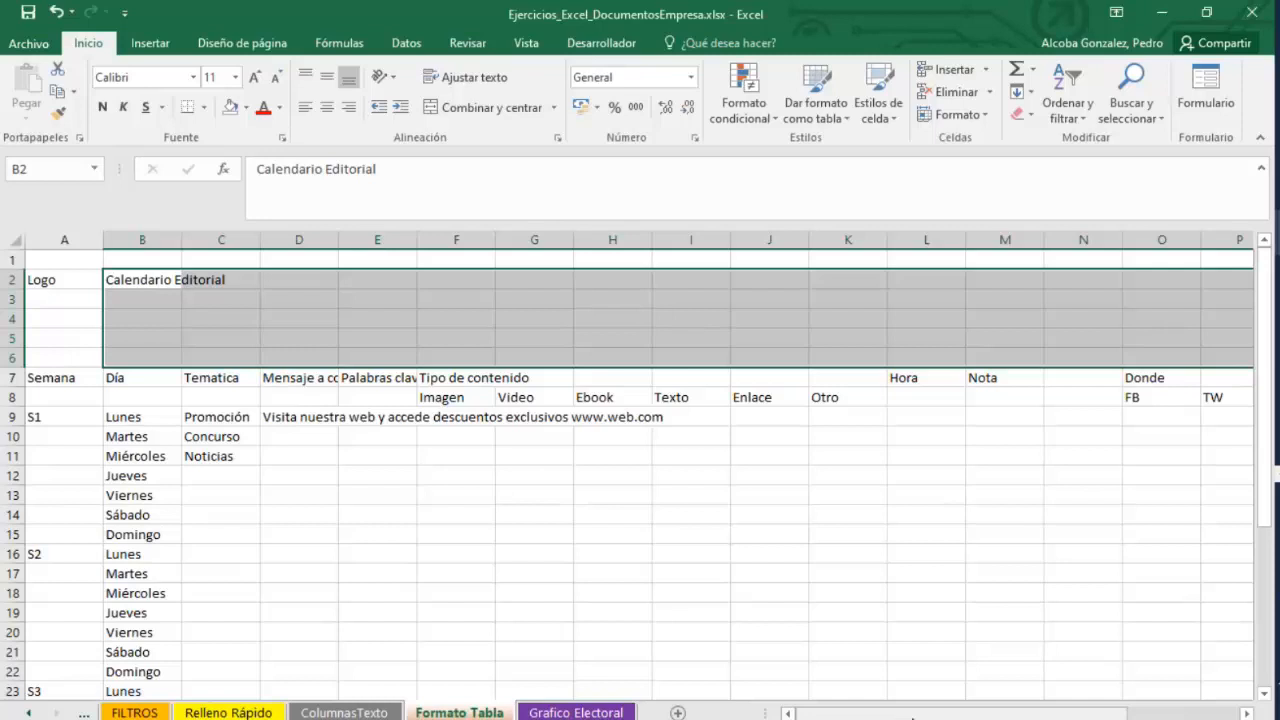
mouse_move(912, 718)
mouse_down()
mouse_move(1022, 718)
mouse_move(906, 718)
mouse_up()
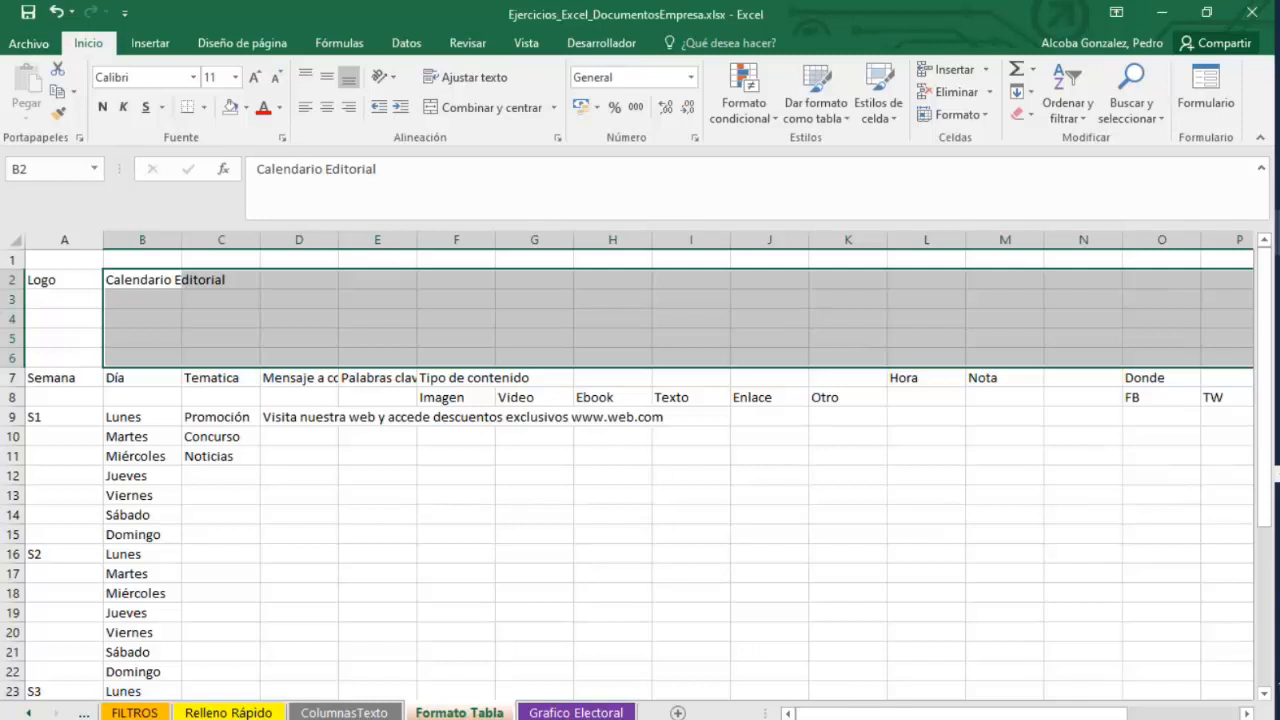
mouse_move(905, 712)
mouse_down()
mouse_move(1043, 717)
mouse_move(930, 717)
mouse_up()
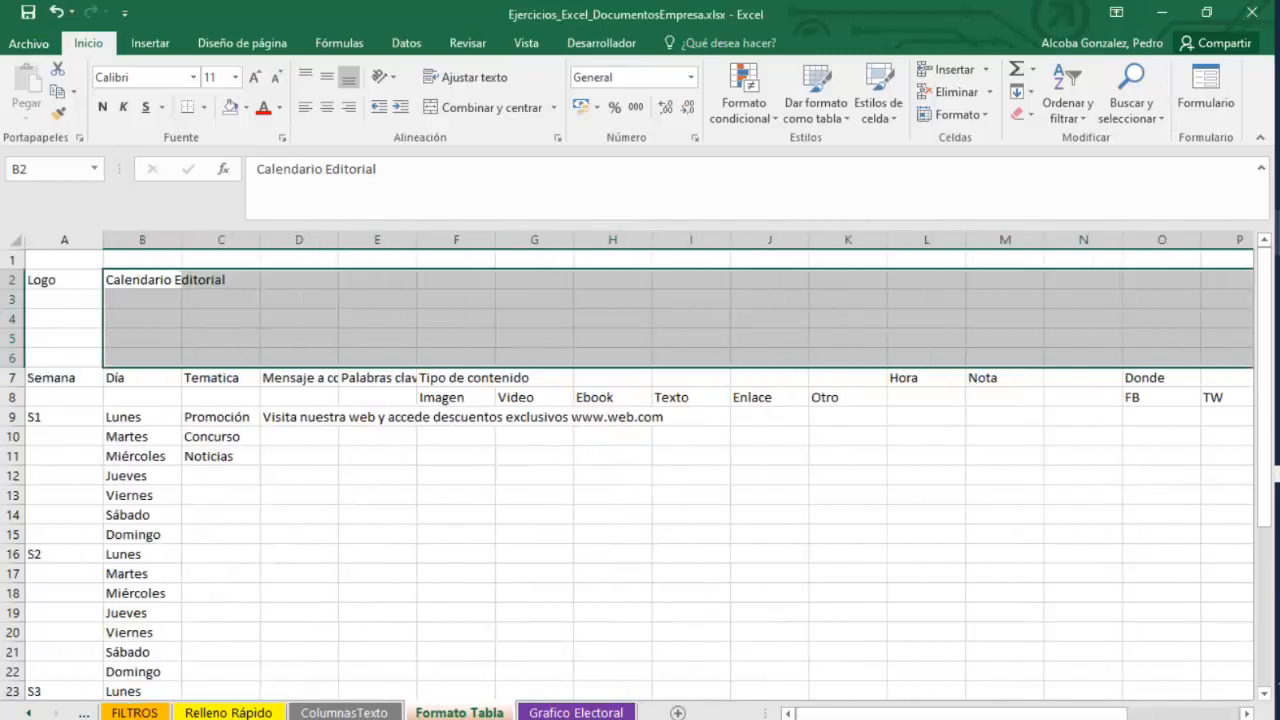
right_click(339, 313)
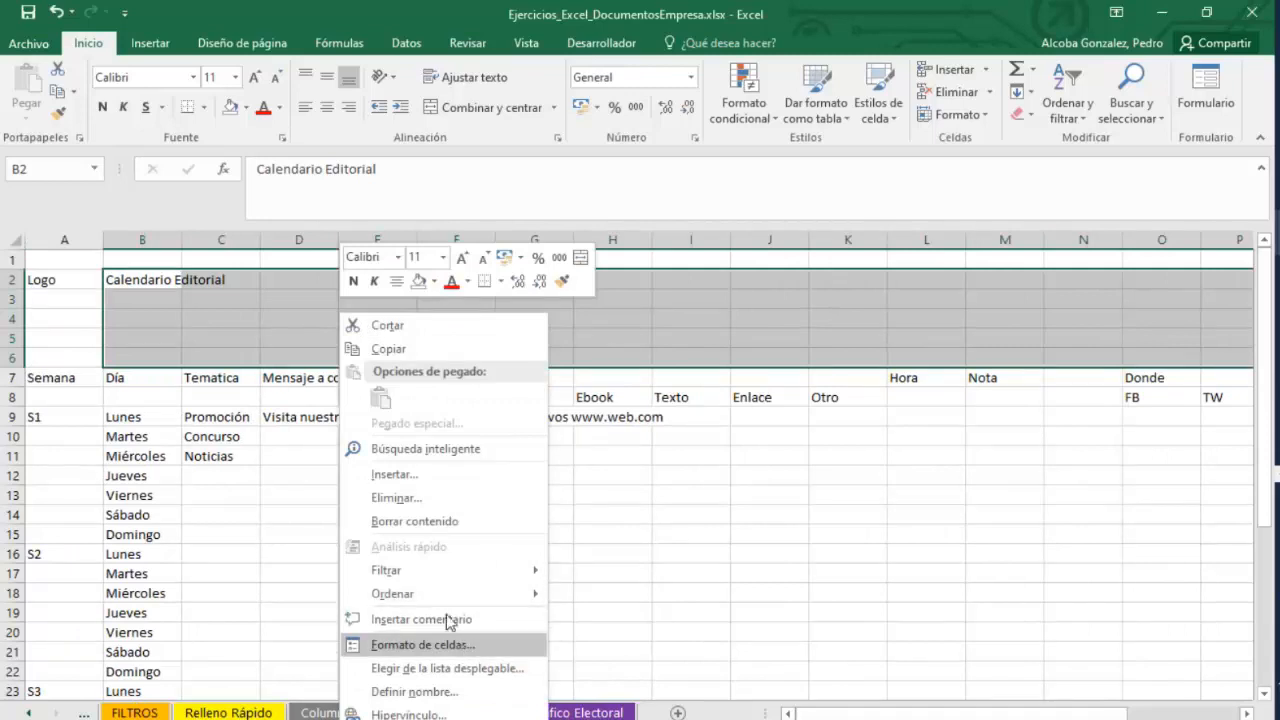
click(163, 286)
Merge the title range B2:T6 into a single cell.
drag(163, 286, 869, 355)
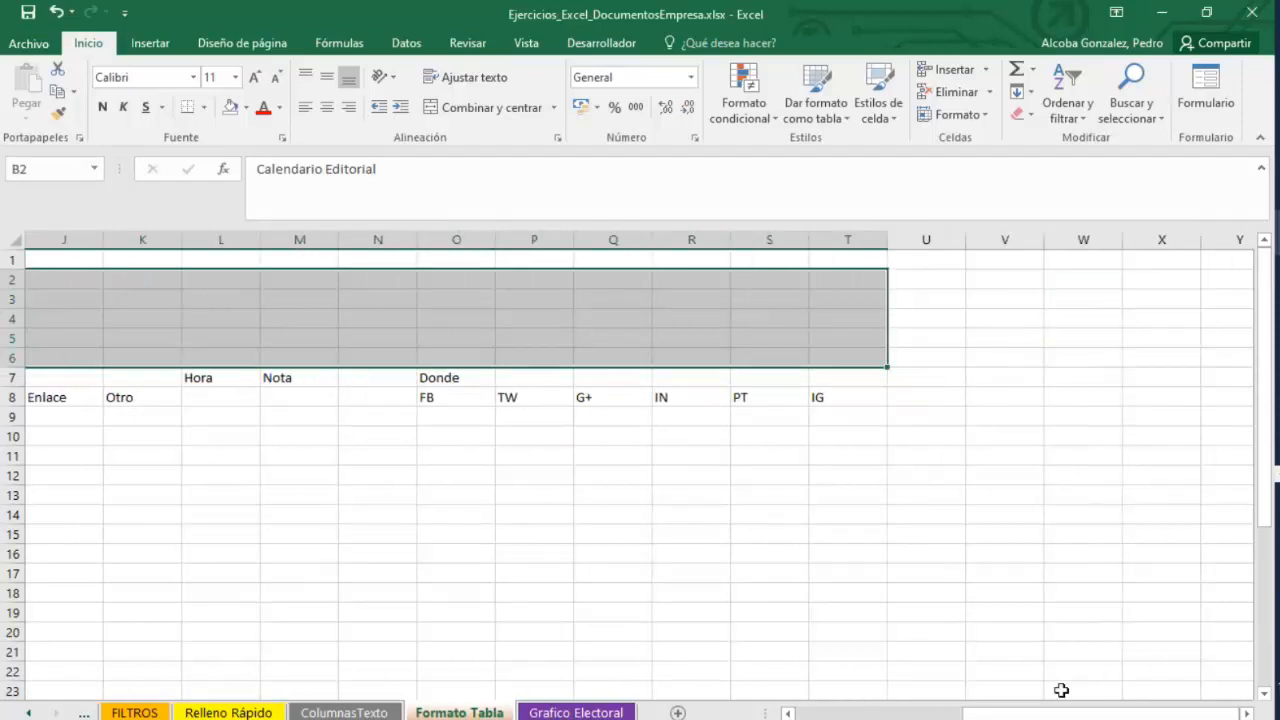
drag(1071, 712, 822, 713)
click(1177, 713)
drag(1177, 713, 1228, 713)
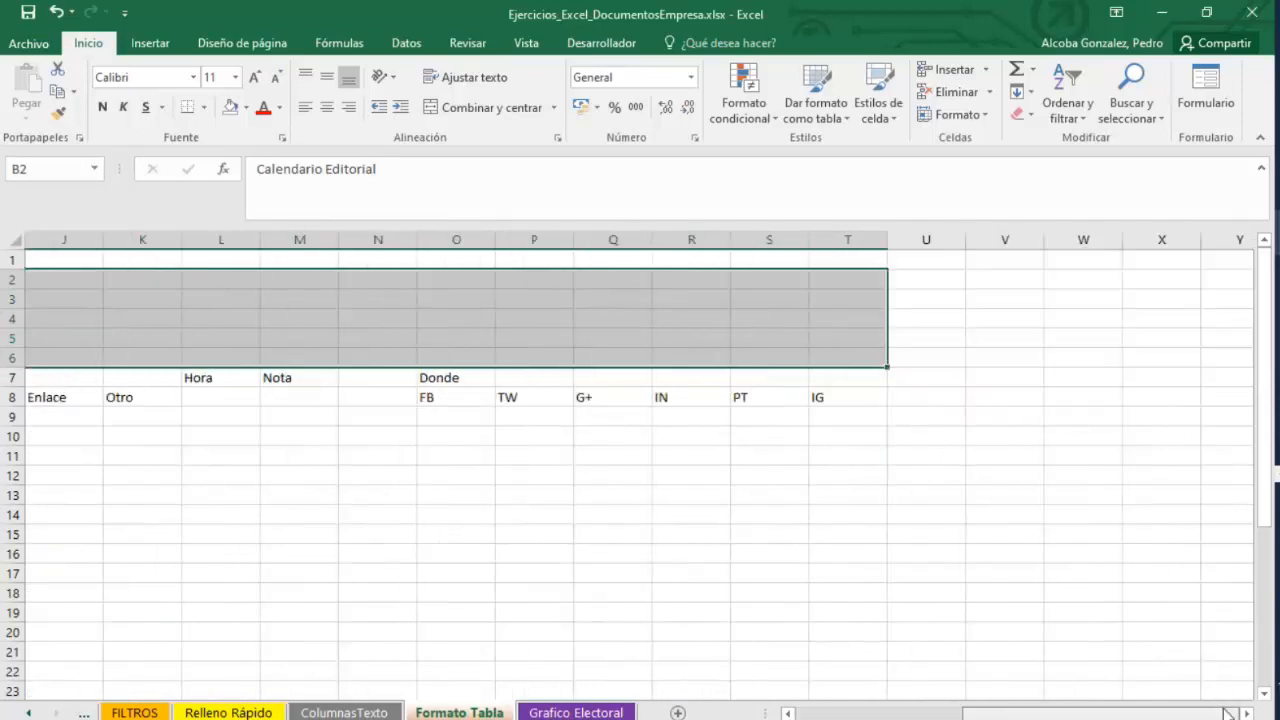
drag(1113, 712, 946, 712)
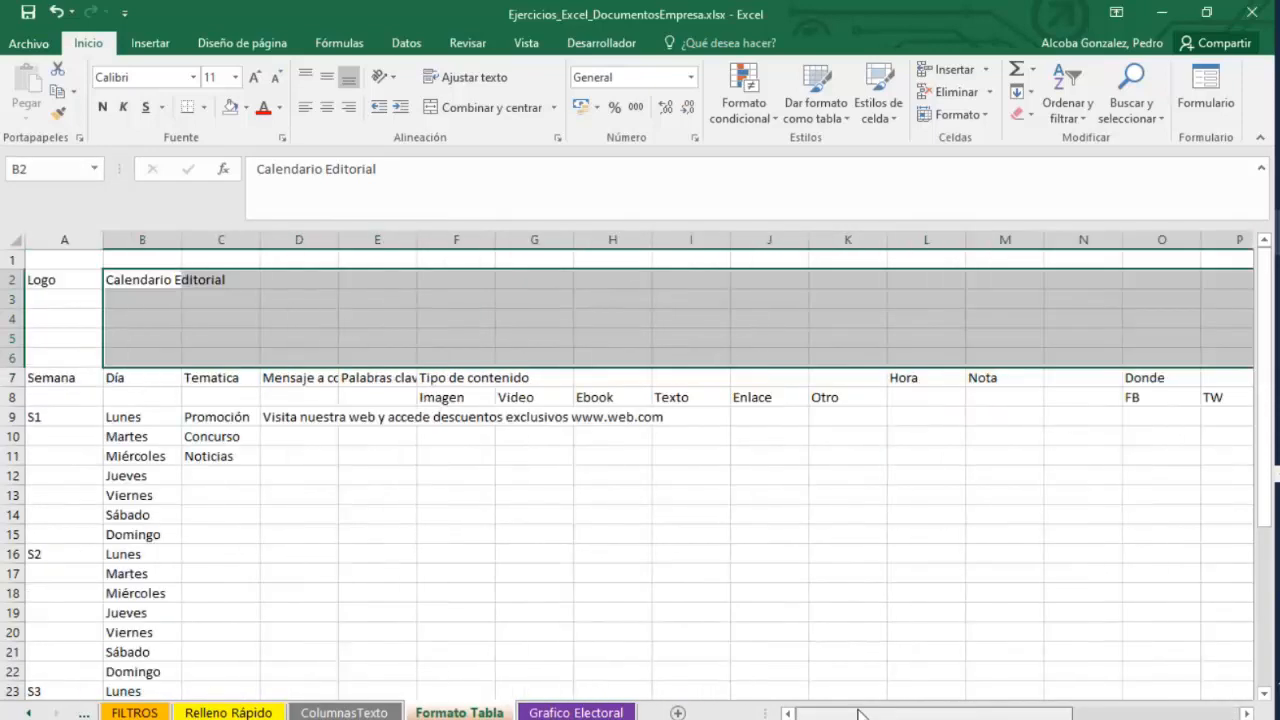
right_click(229, 286)
click(300, 610)
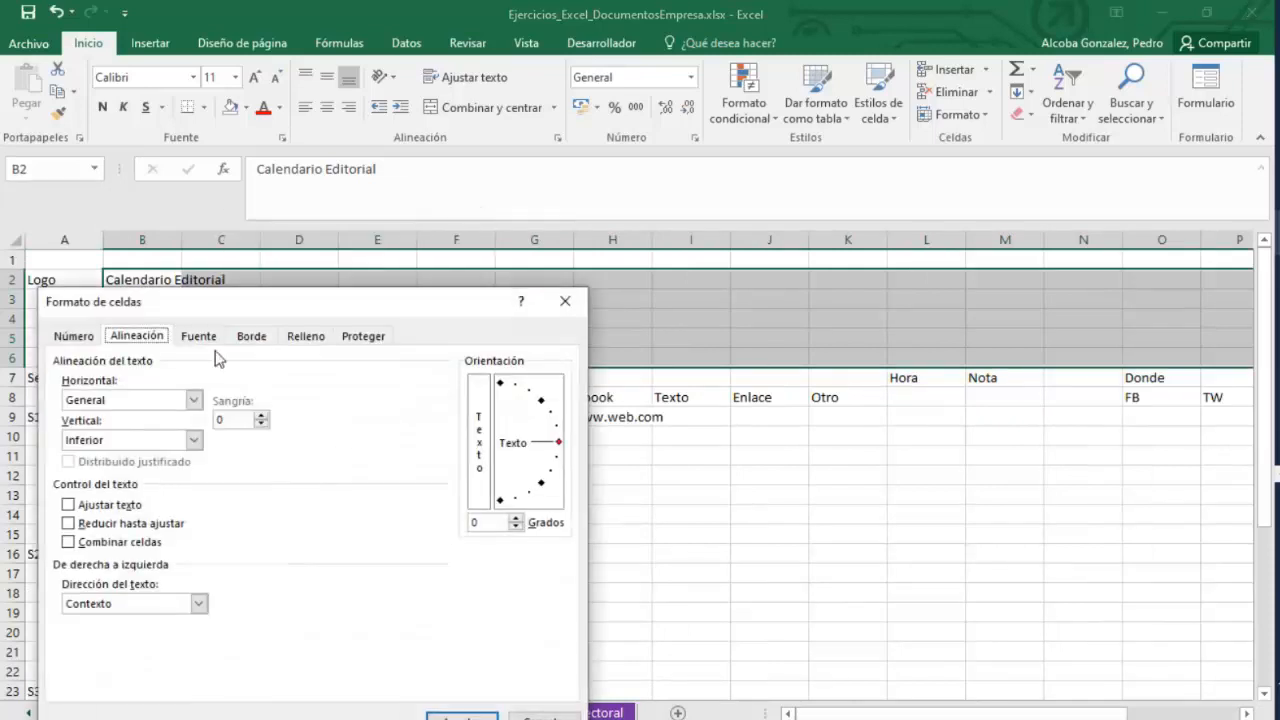
click(64, 340)
click(136, 336)
click(68, 542)
click(461, 715)
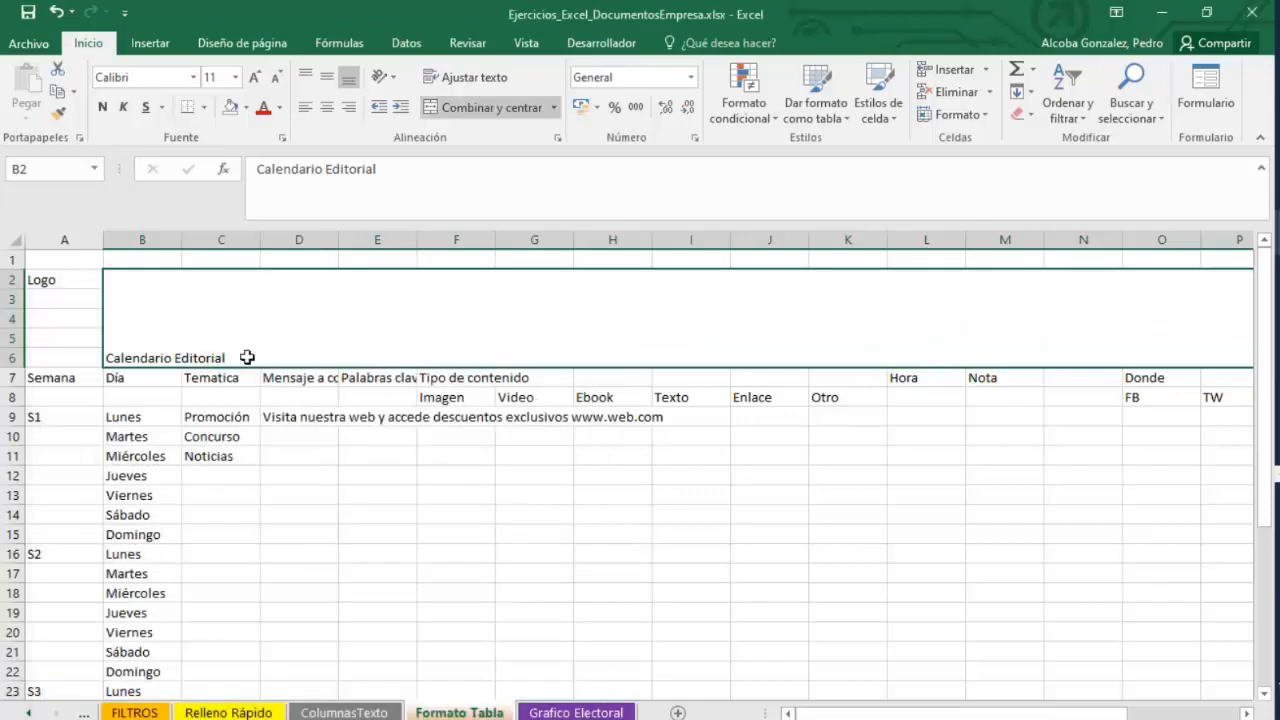
Center the merged Calendario Editorial title both horizontally and vertically.
right_click(174, 356)
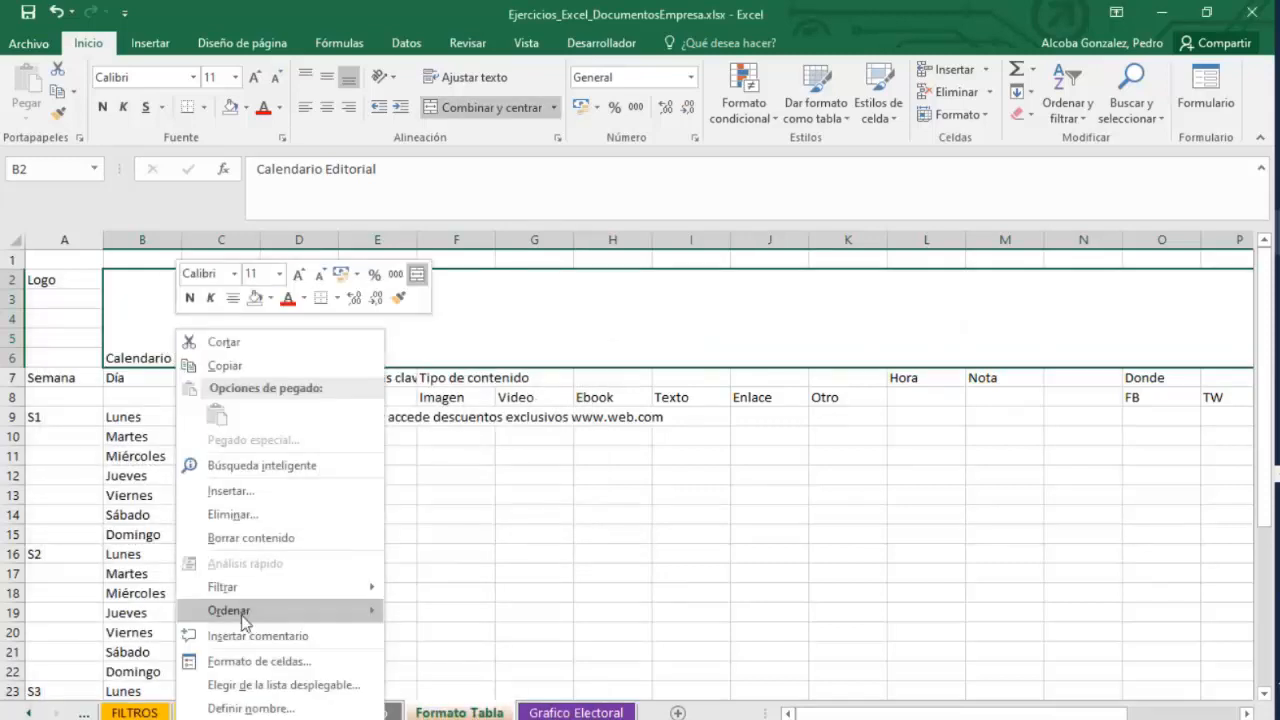
click(251, 659)
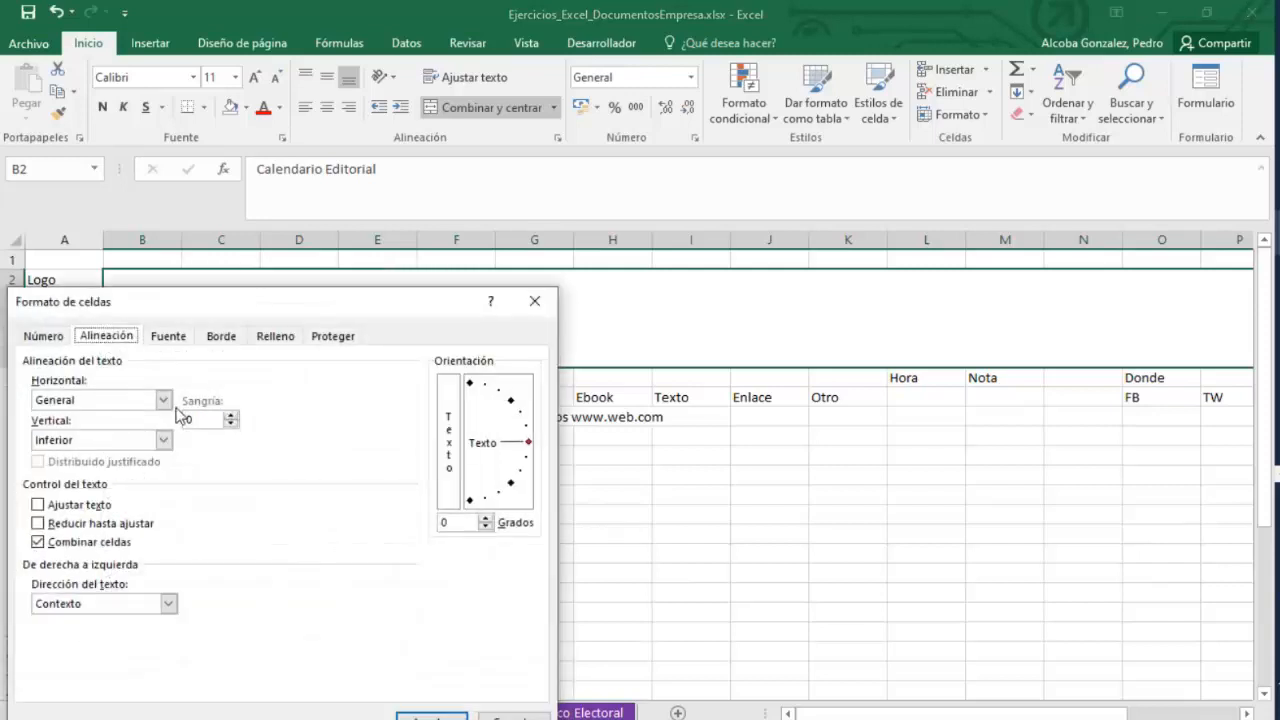
click(163, 400)
click(60, 443)
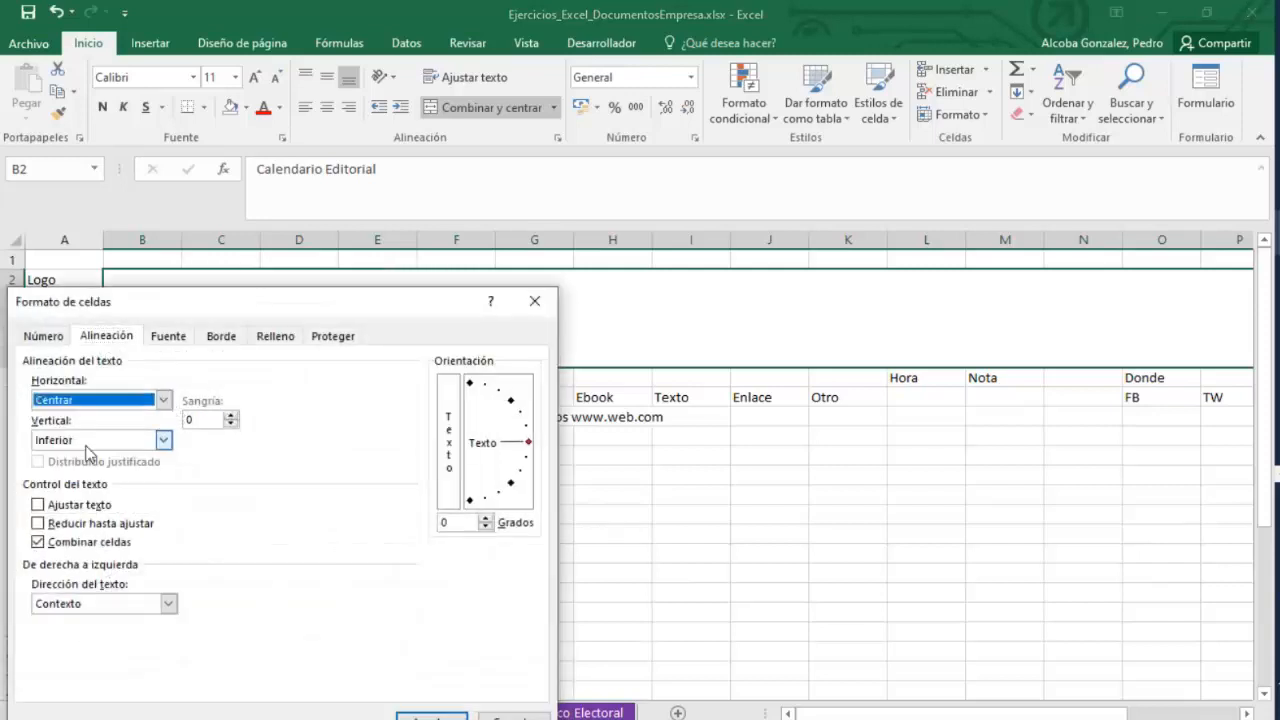
click(163, 440)
click(60, 470)
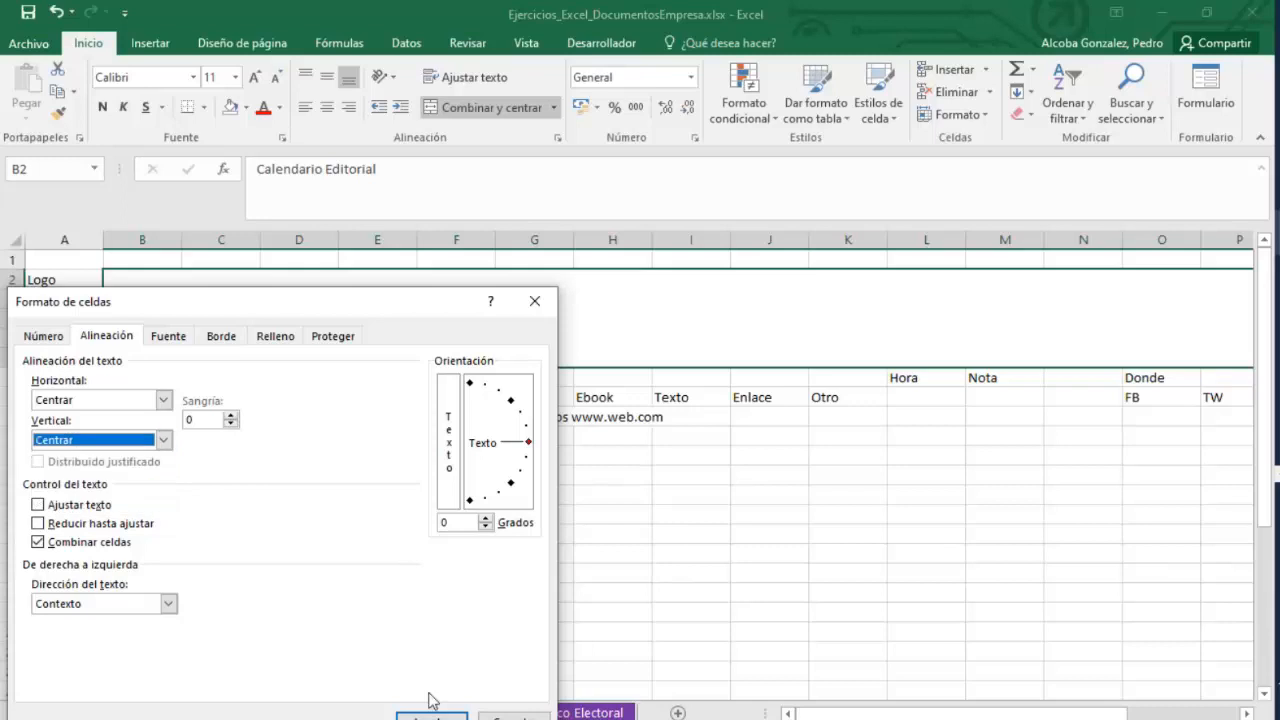
click(430, 713)
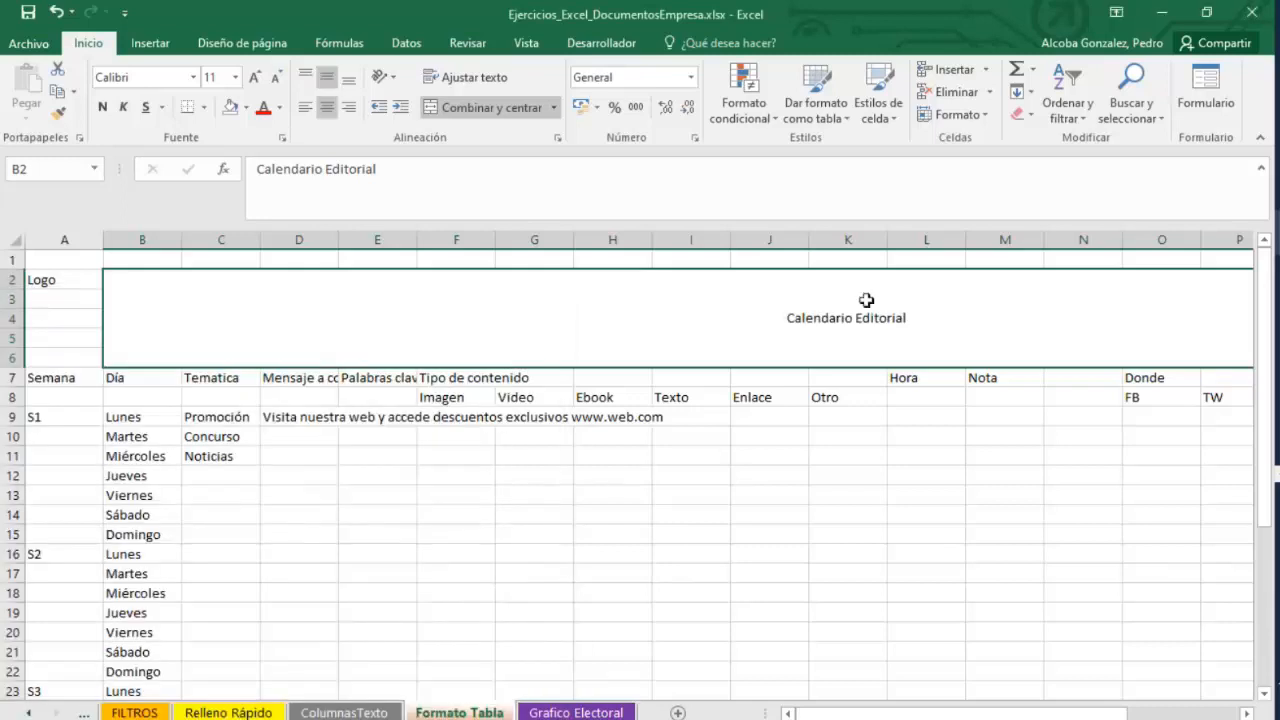
Merge the week S1 cells A9:A15 into one cell.
click(750, 607)
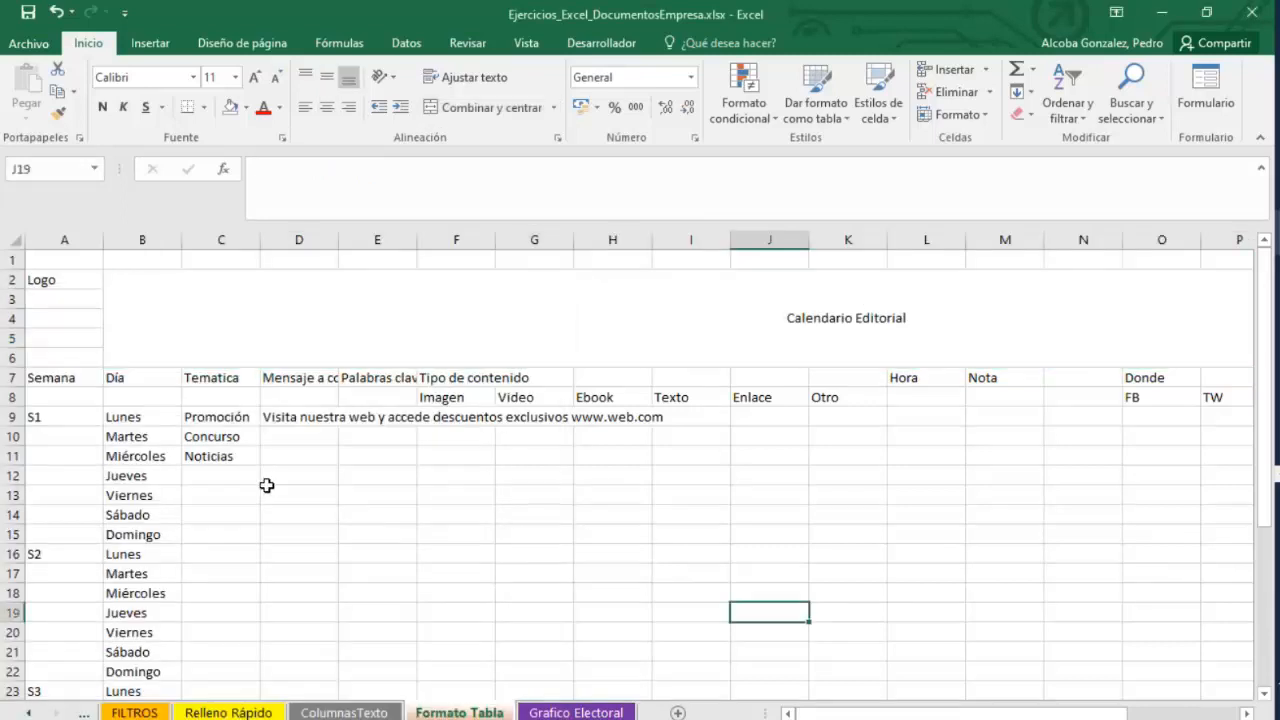
drag(57, 410, 56, 530)
right_click(56, 530)
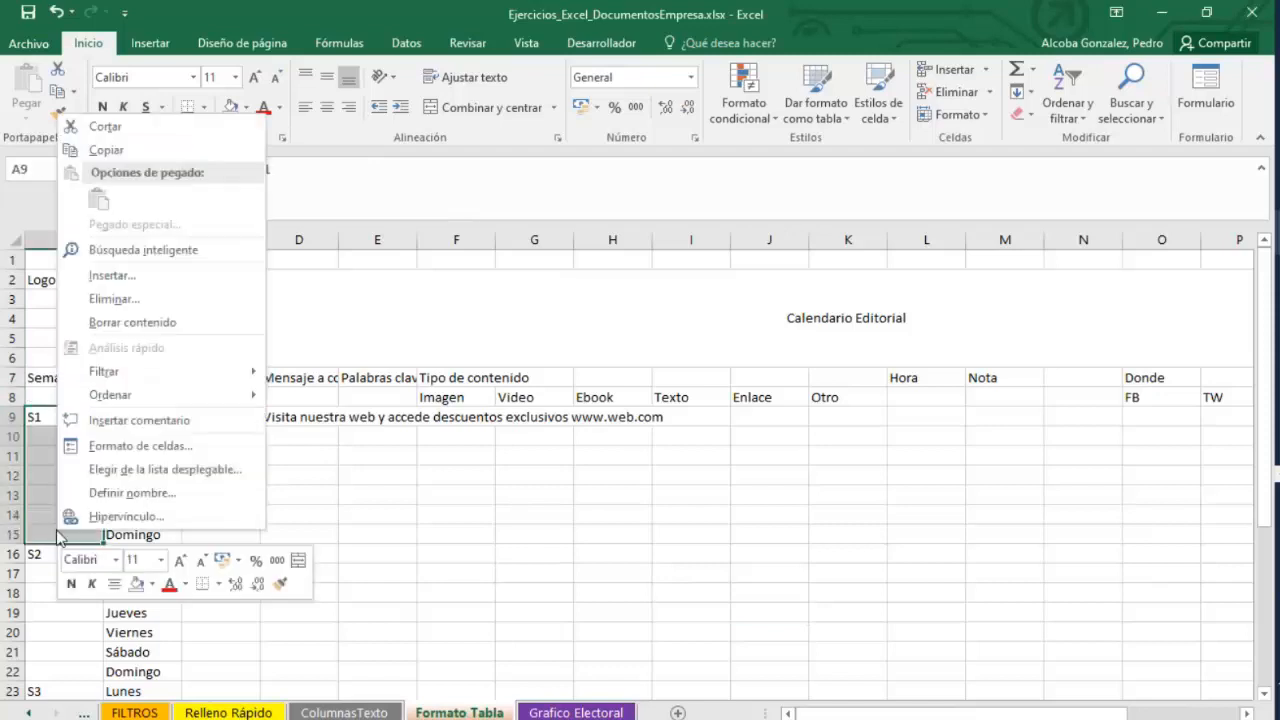
click(114, 443)
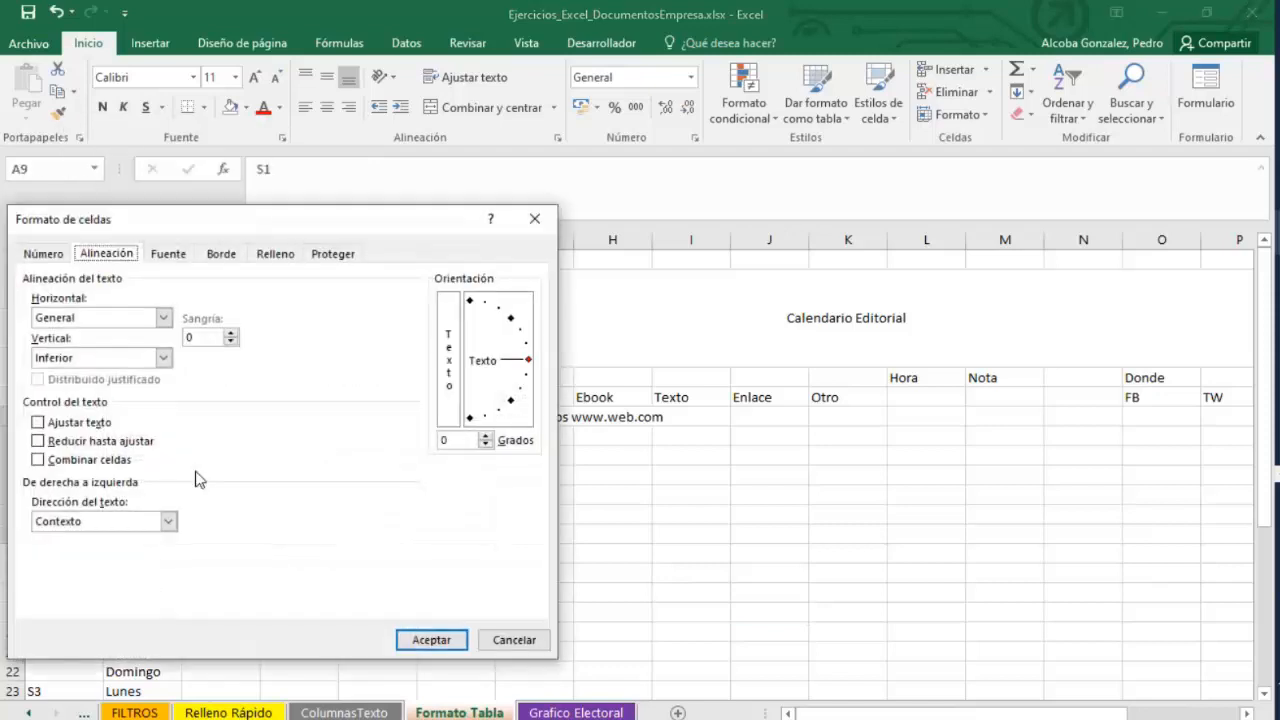
click(45, 460)
click(431, 640)
Merge the week S2 cells A16:A22 into one cell.
drag(63, 440, 77, 549)
right_click(77, 549)
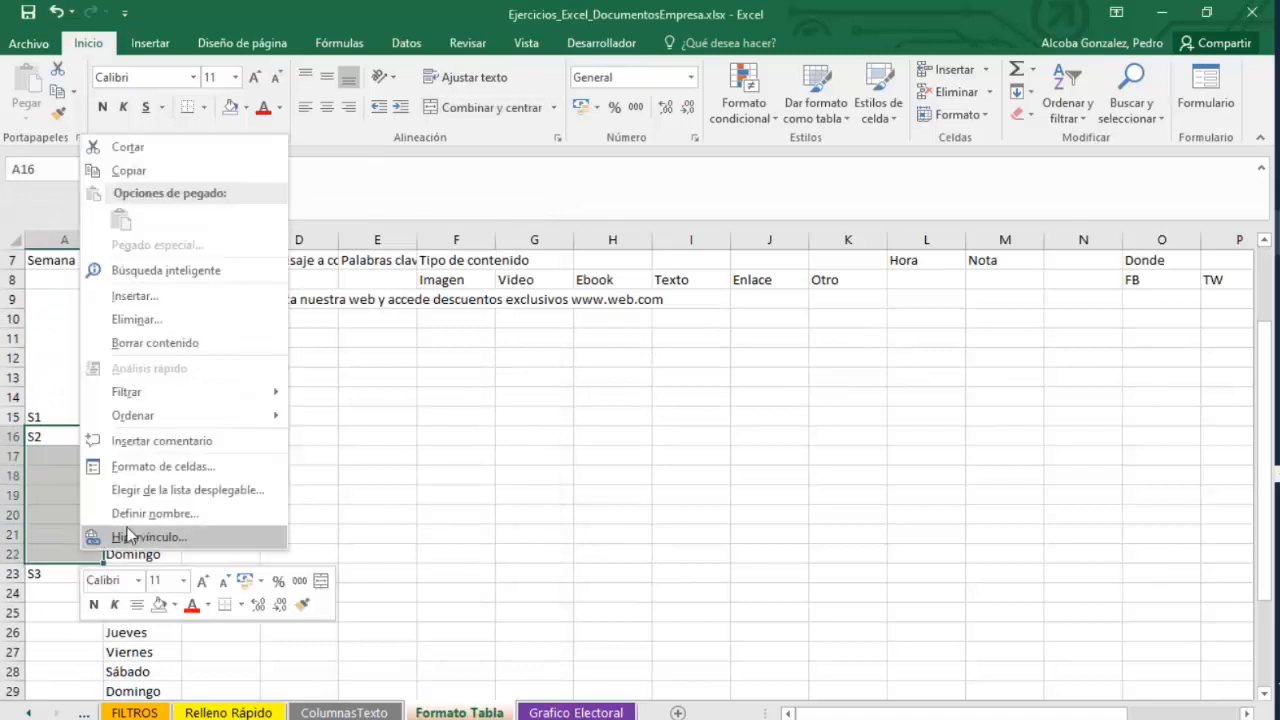
click(125, 466)
click(40, 480)
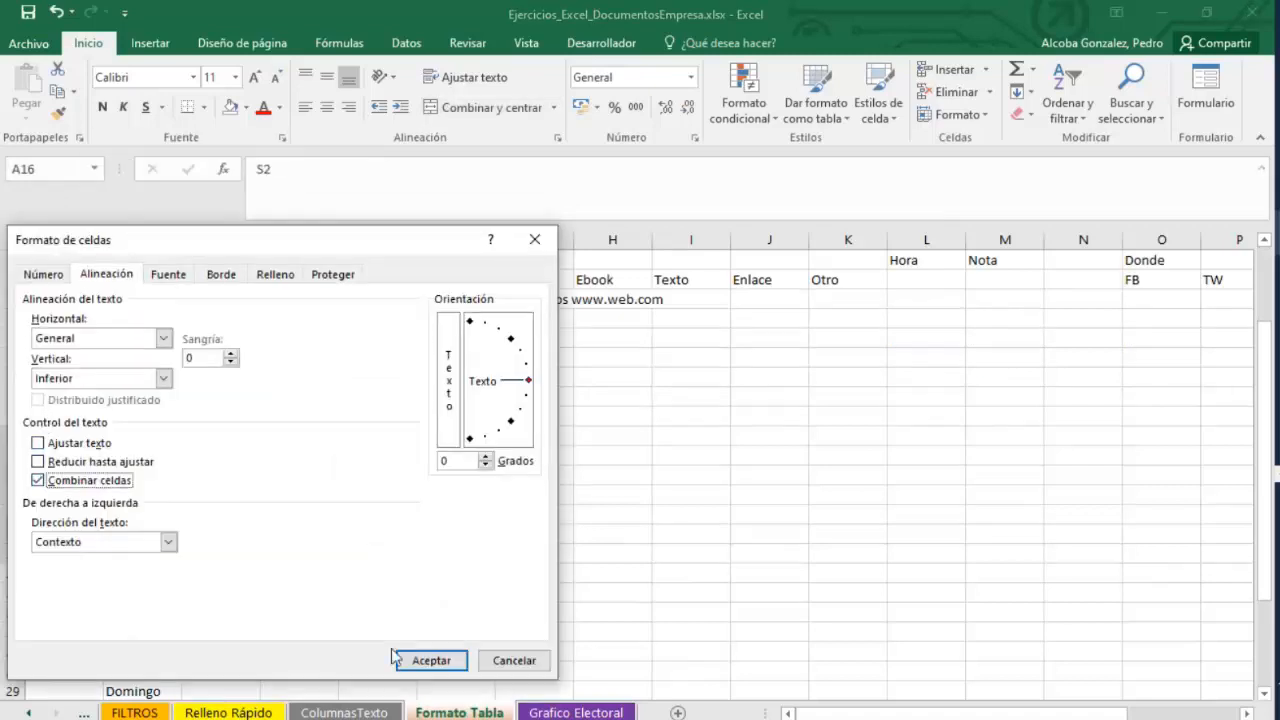
click(410, 658)
Merge the week S3 cells A23:A29 into one cell.
drag(61, 410, 54, 520)
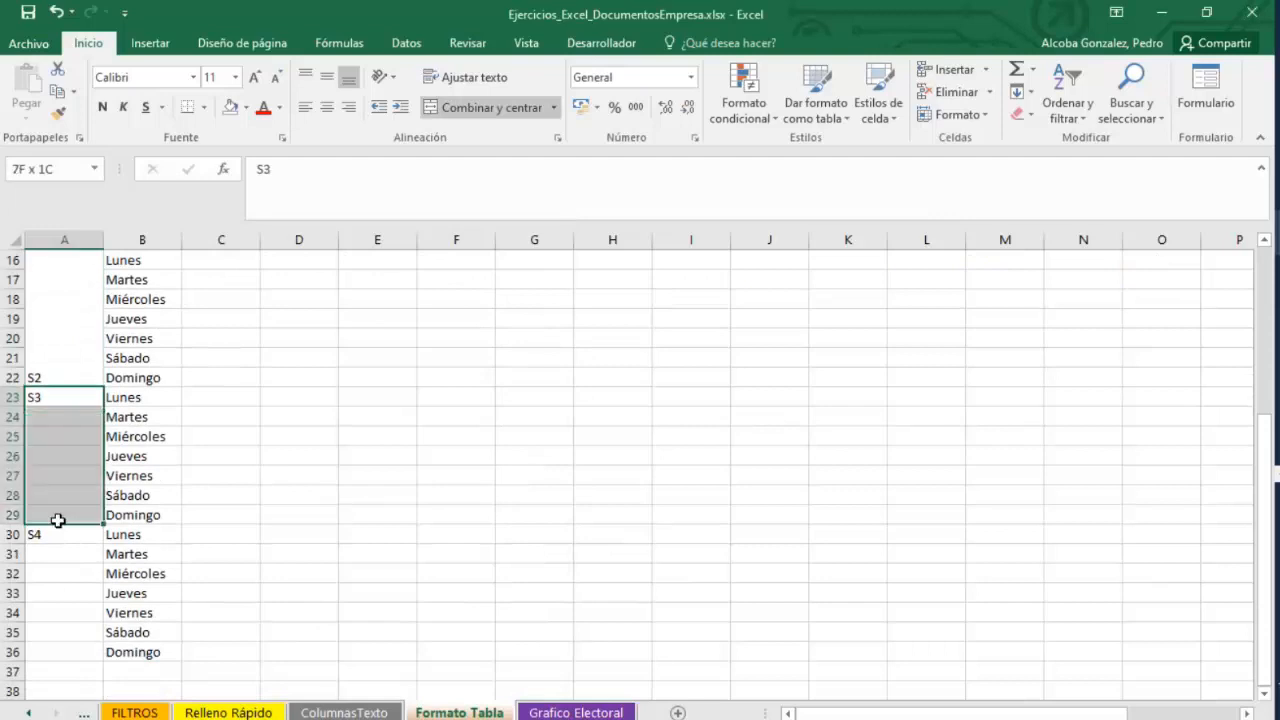
right_click(54, 520)
click(130, 434)
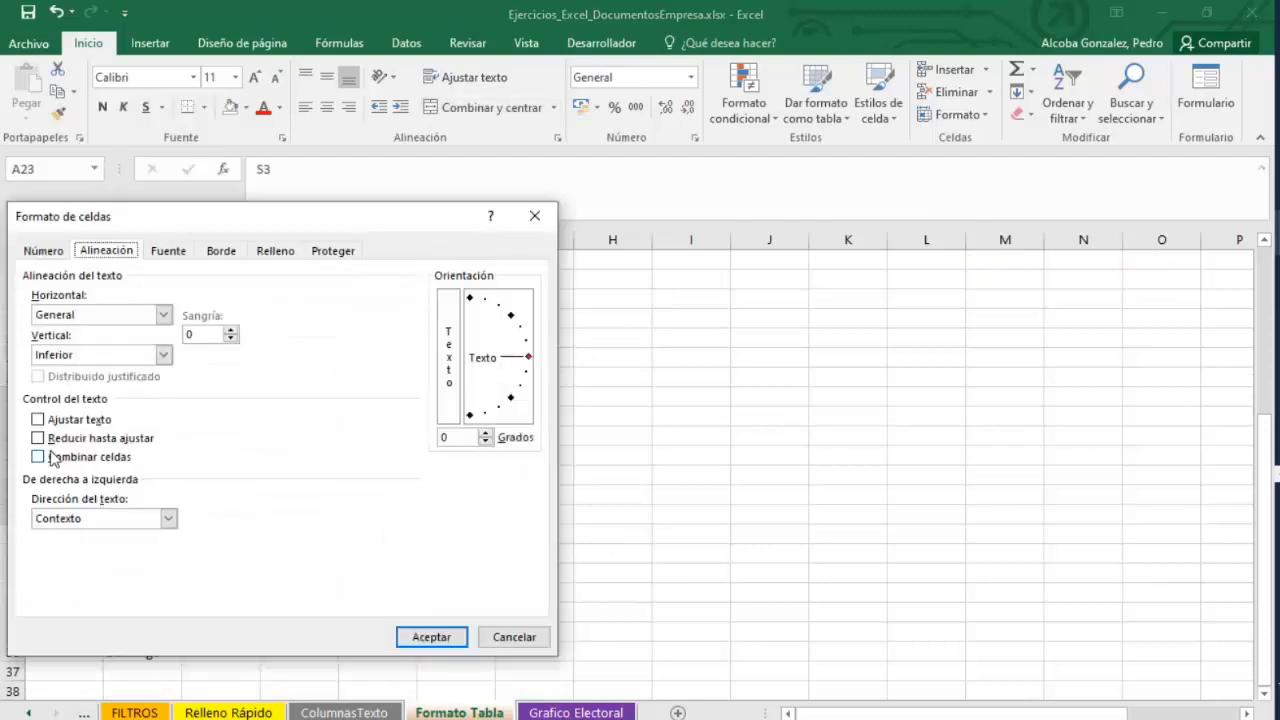
click(43, 455)
click(412, 631)
Merge the week S4 cells A30:A36 into one cell.
drag(92, 543, 69, 646)
right_click(69, 646)
click(185, 562)
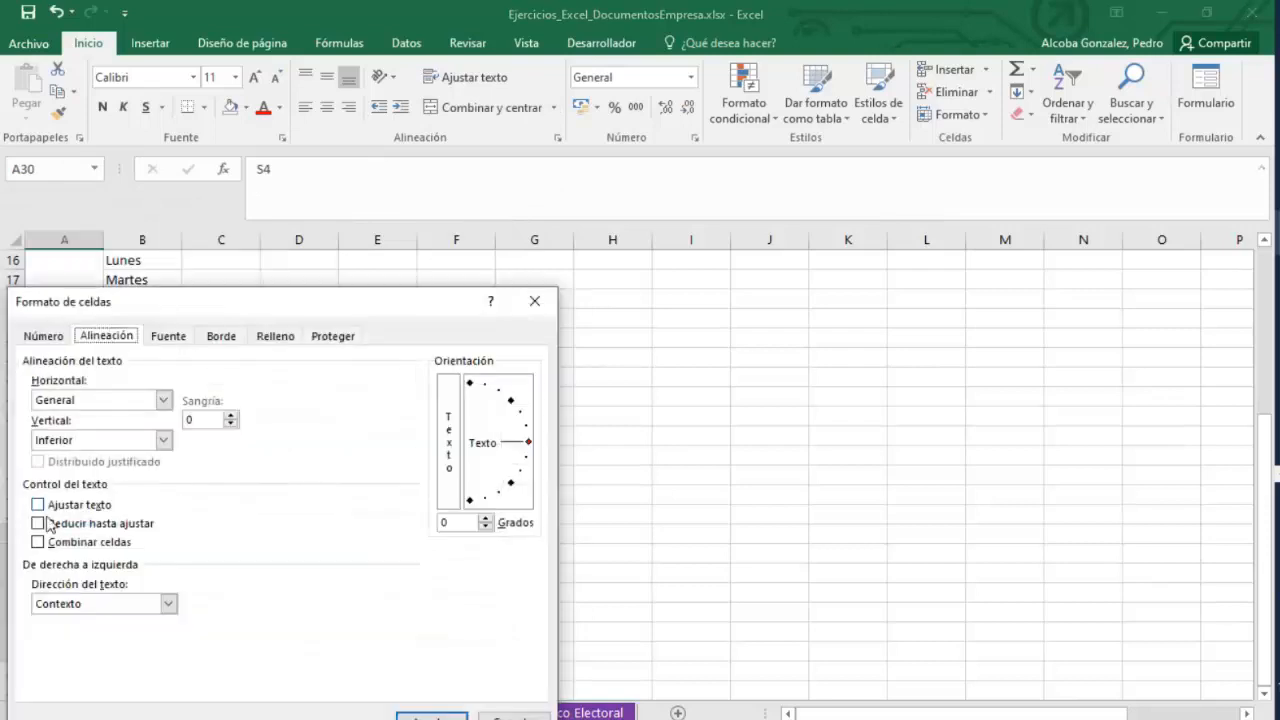
click(38, 541)
click(425, 712)
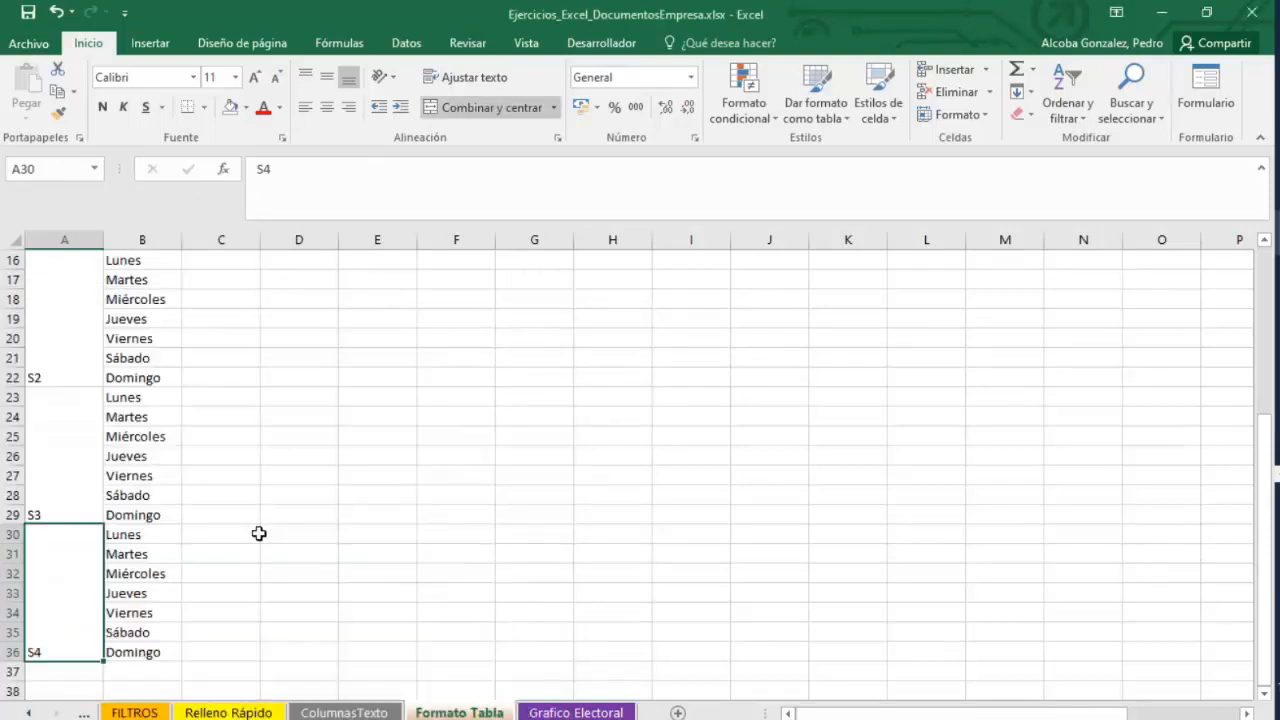
scroll(309, 600, up, 5)
click(59, 423)
right_click(59, 446)
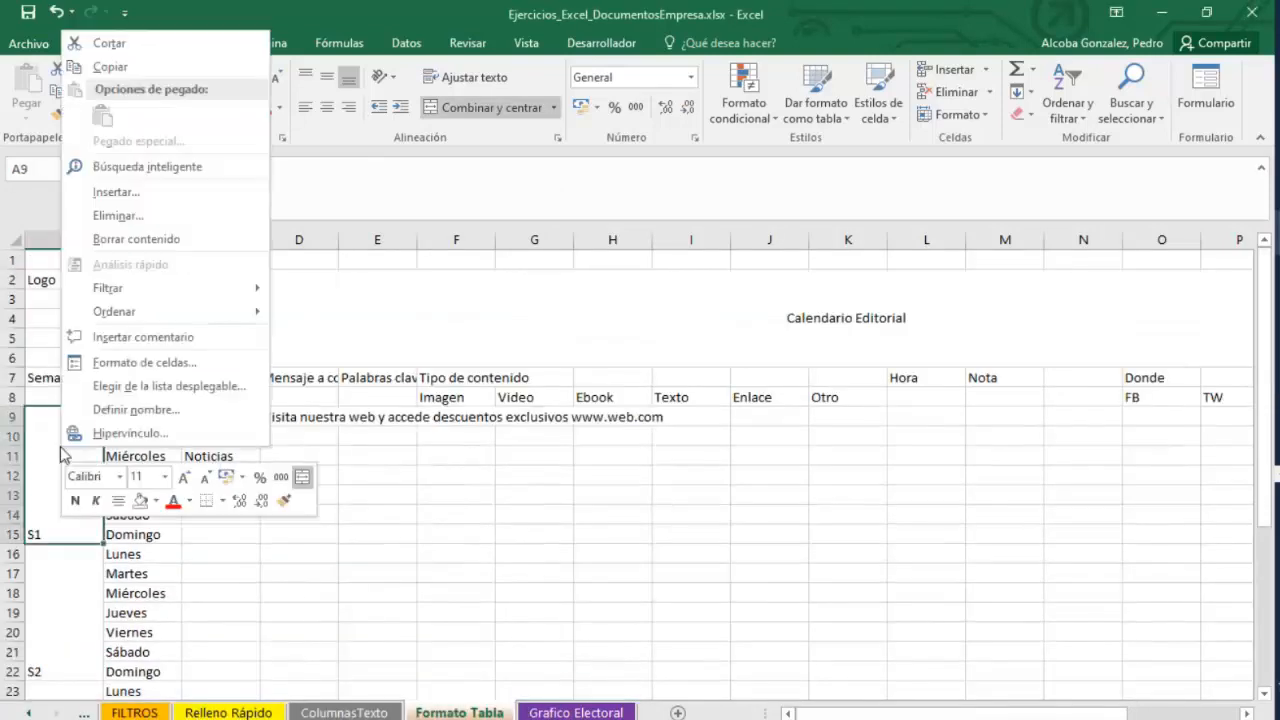
click(112, 388)
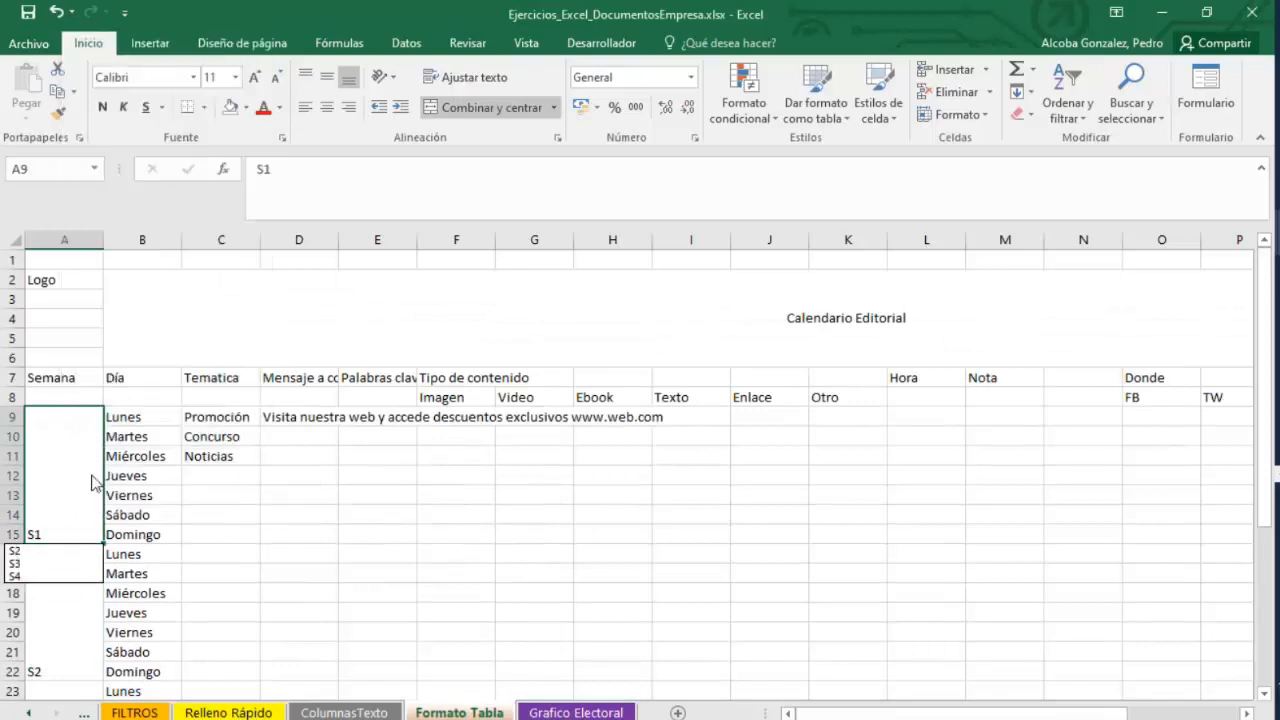
key(Escape)
Set the vertical alignment of the merged S1 cell to Superior.
right_click(77, 423)
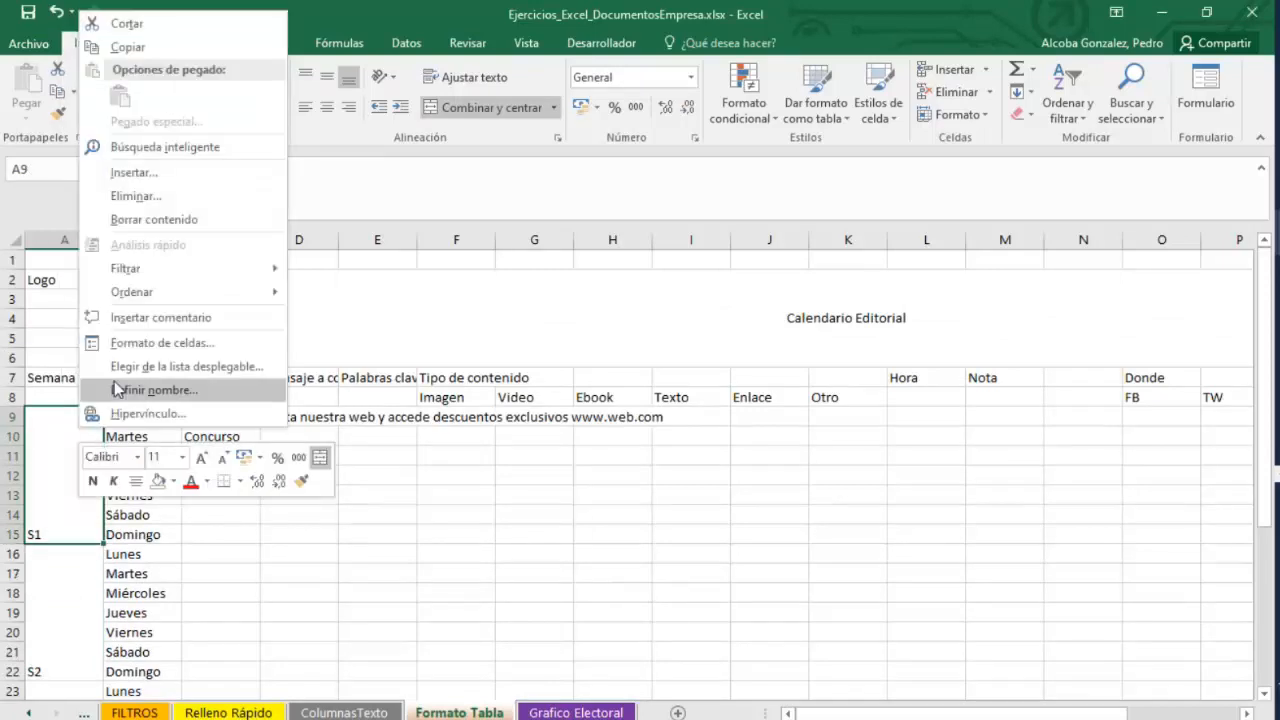
click(214, 355)
click(163, 224)
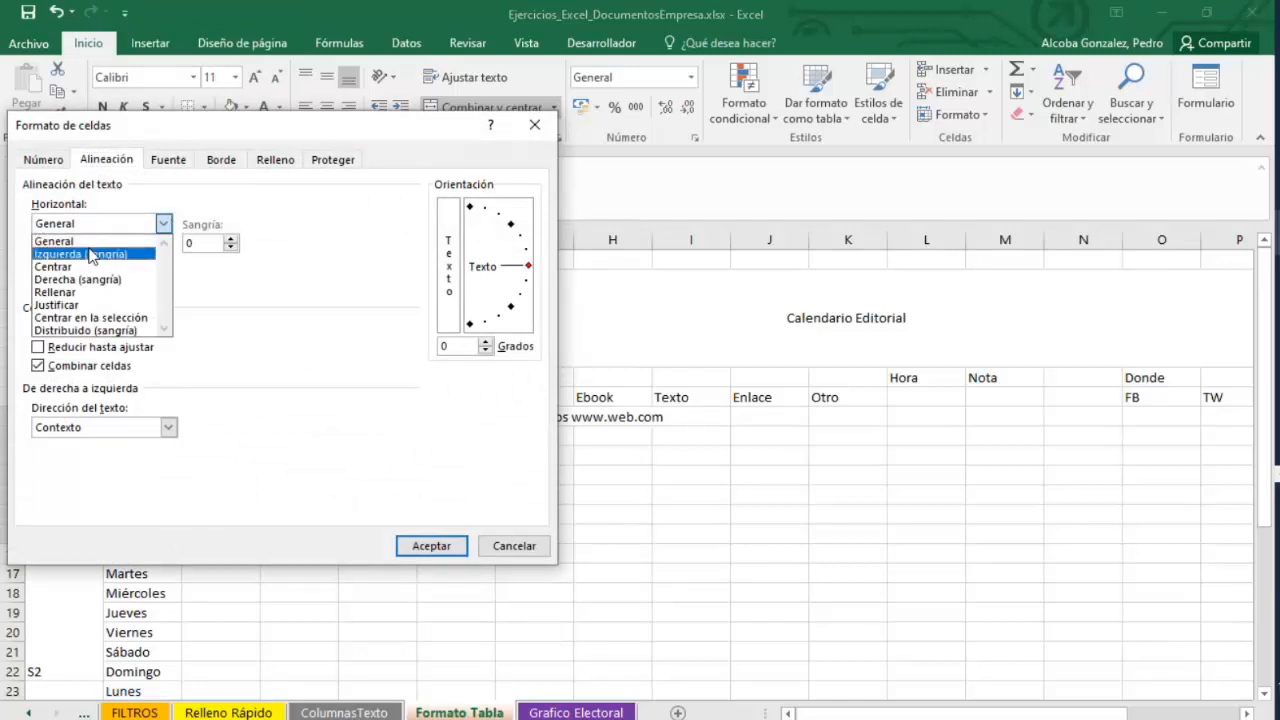
click(230, 208)
click(163, 264)
click(92, 279)
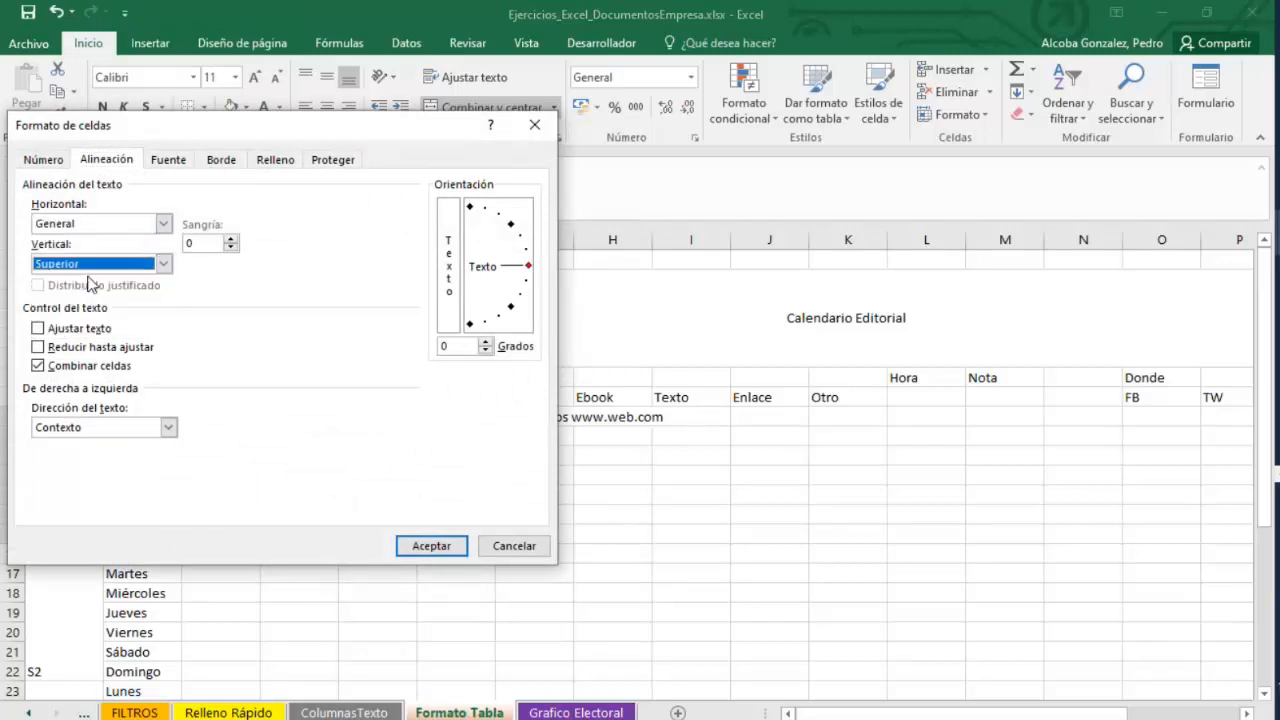
click(435, 547)
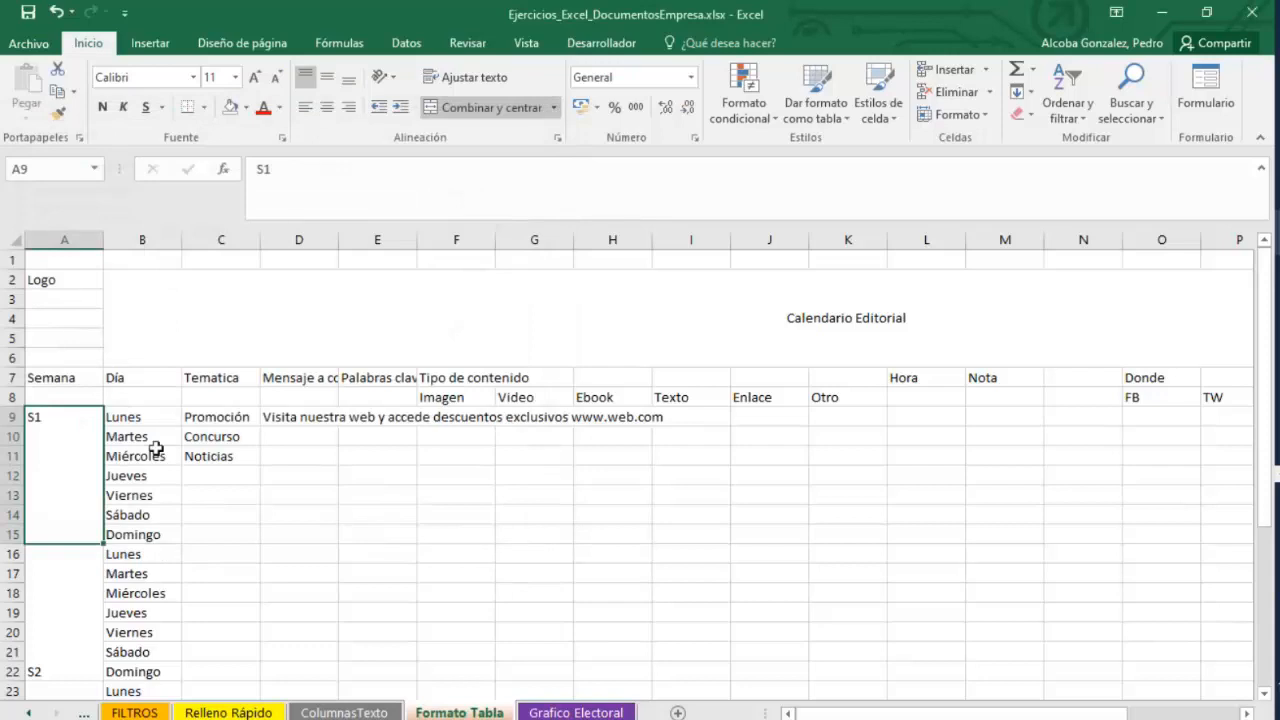
Copy the S1 cell's formatting onto the merged S2, S3 and S4 week cells with the format painter.
click(58, 114)
click(80, 560)
scroll(80, 564, down, 3)
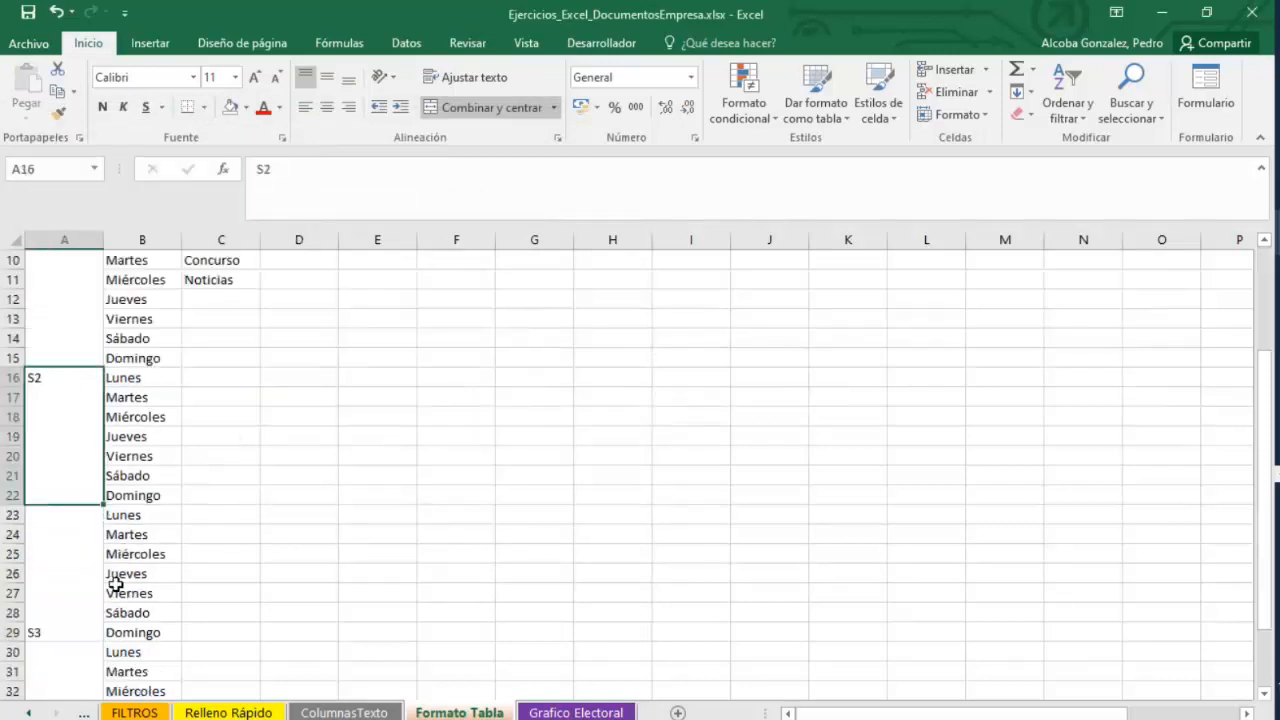
click(58, 112)
click(64, 515)
click(58, 112)
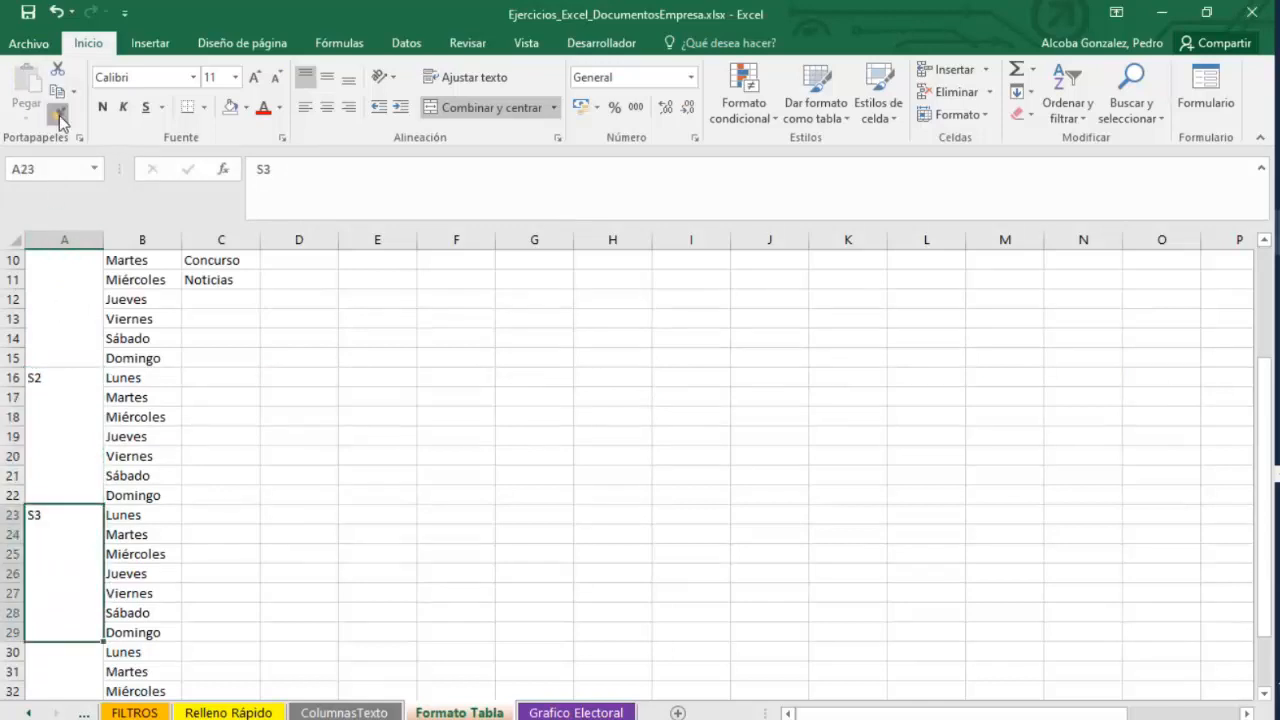
scroll(80, 534, down, 2)
click(80, 534)
scroll(279, 597, up, 5)
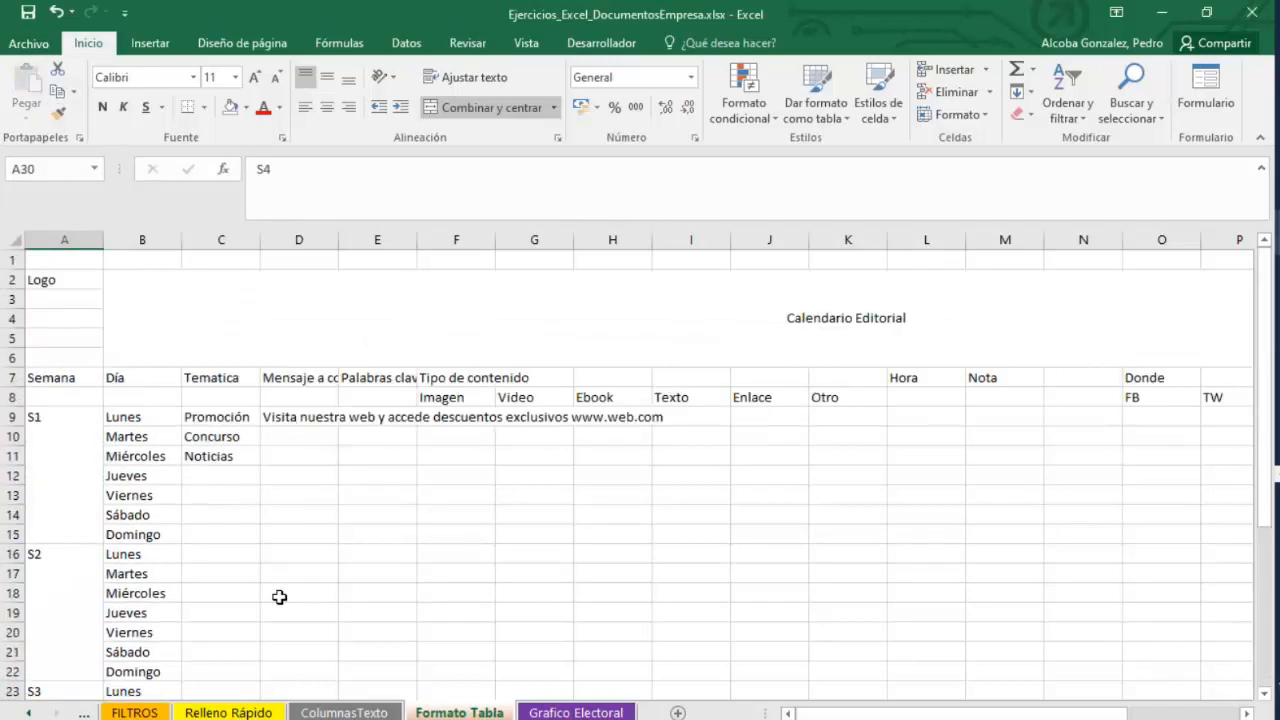
Compare the sheet's title, week cells and columns with the finished calendario-editorial reference workbook.
click(160, 315)
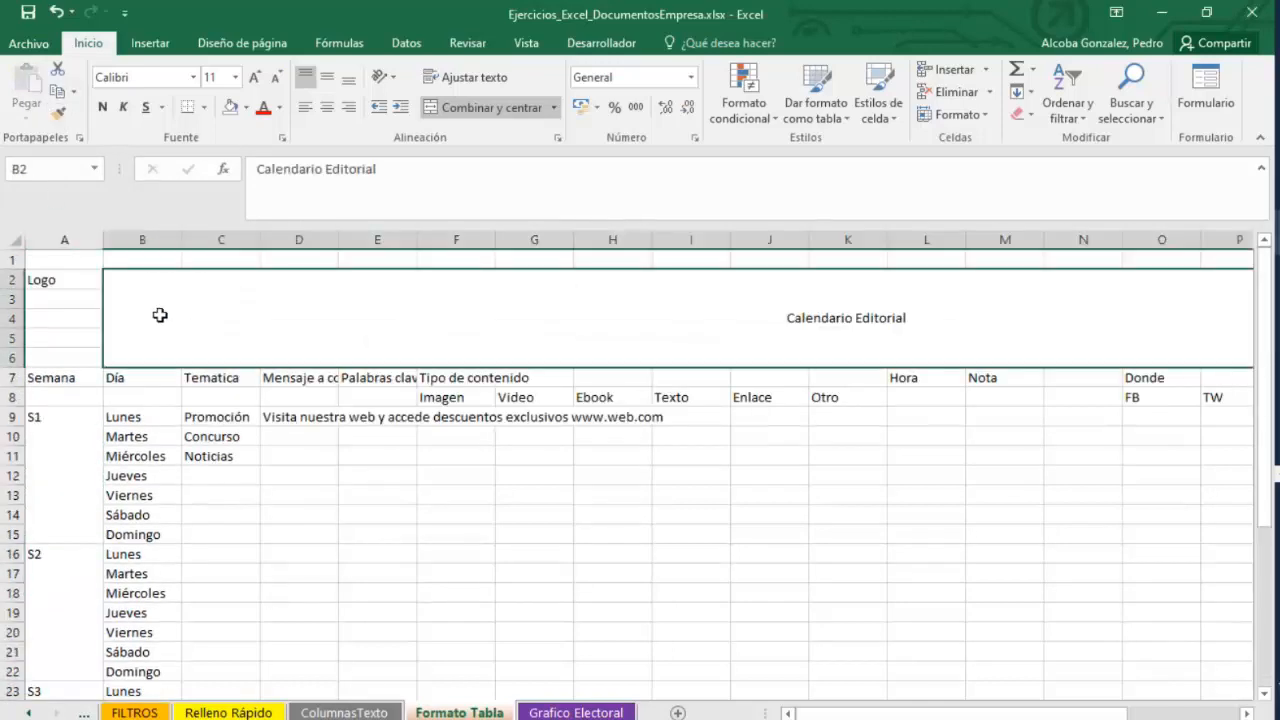
click(84, 422)
click(323, 297)
click(47, 430)
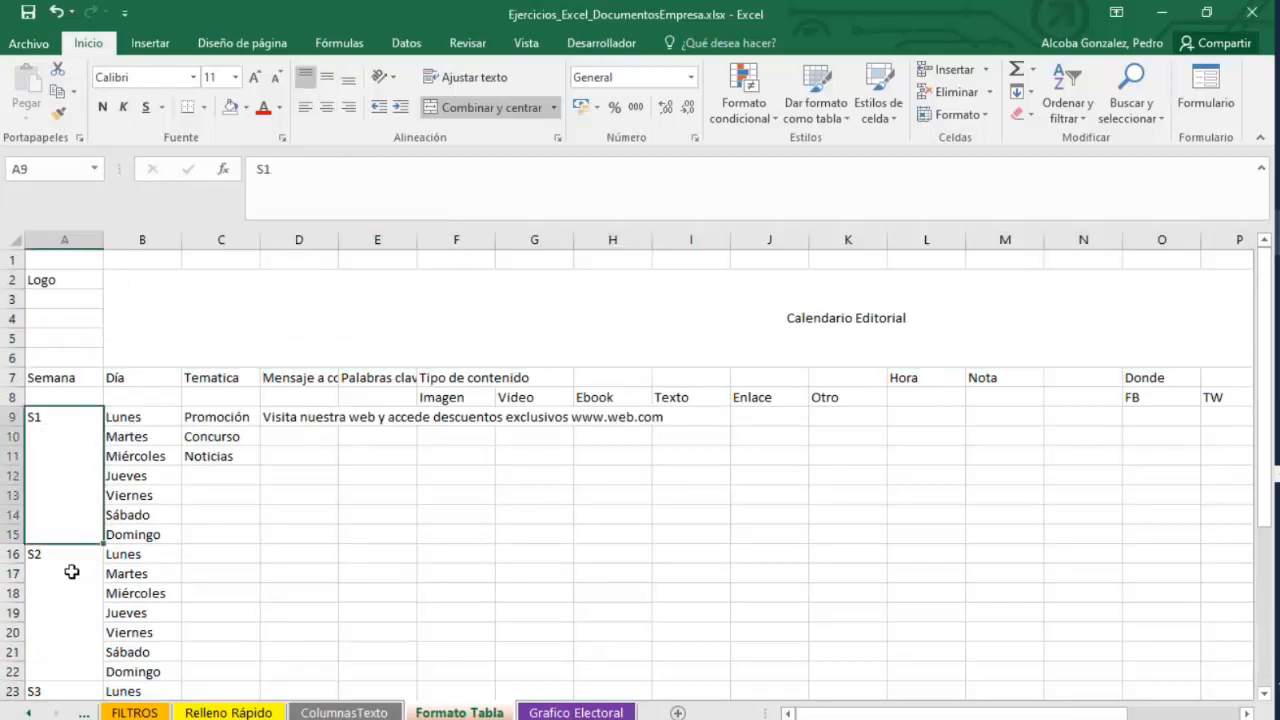
click(265, 294)
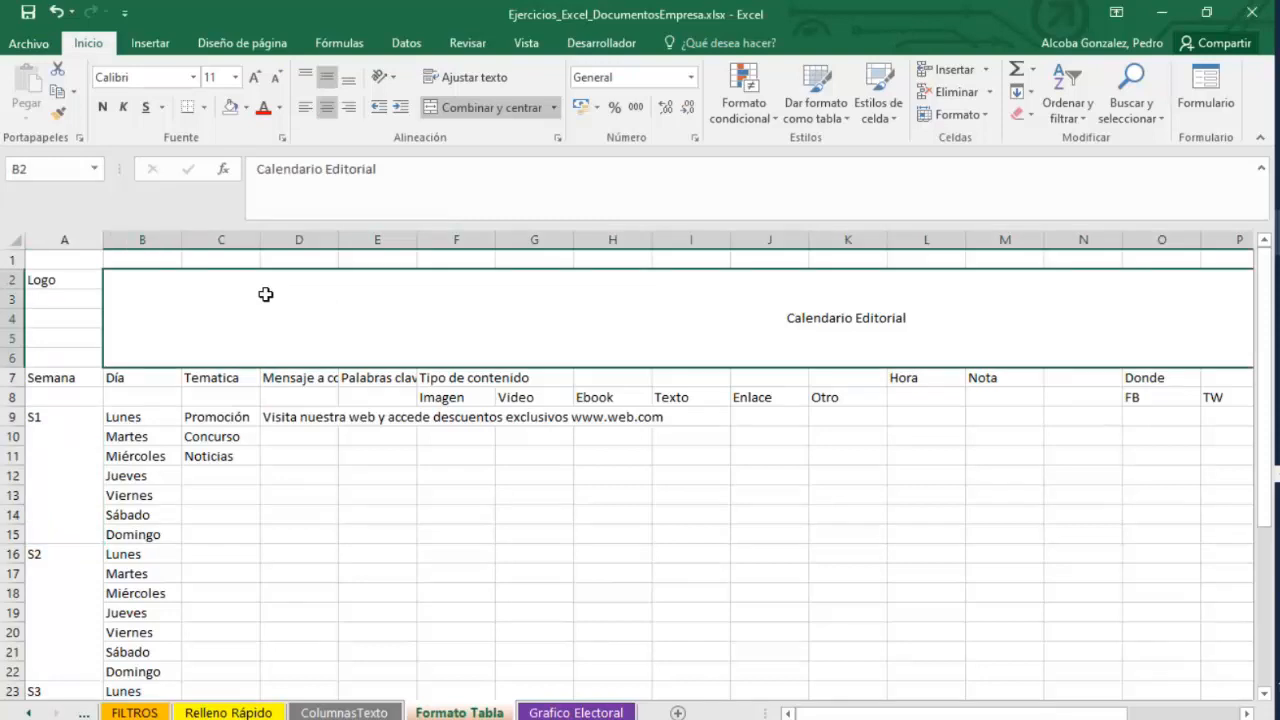
mouse_move(835, 713)
mouse_down()
mouse_move(881, 713)
mouse_move(815, 713)
mouse_up()
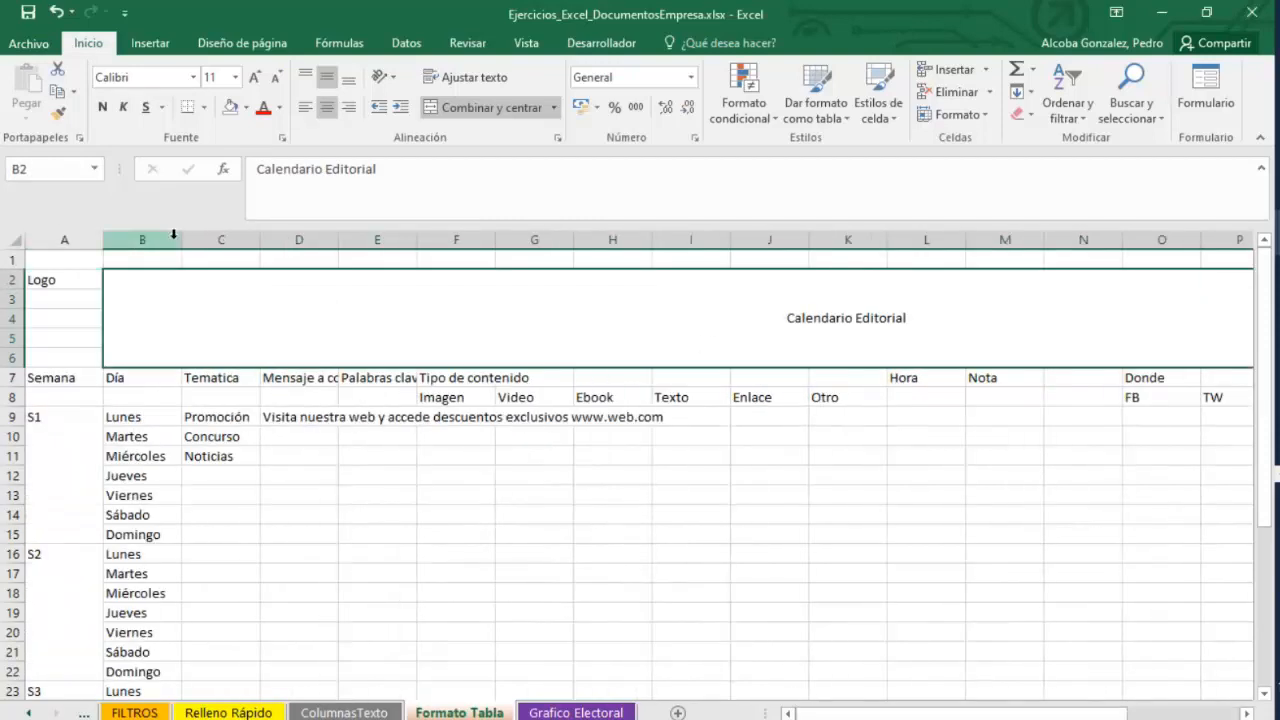
drag(171, 241, 294, 286)
click(615, 480)
drag(1108, 713, 1196, 713)
click(1277, 474)
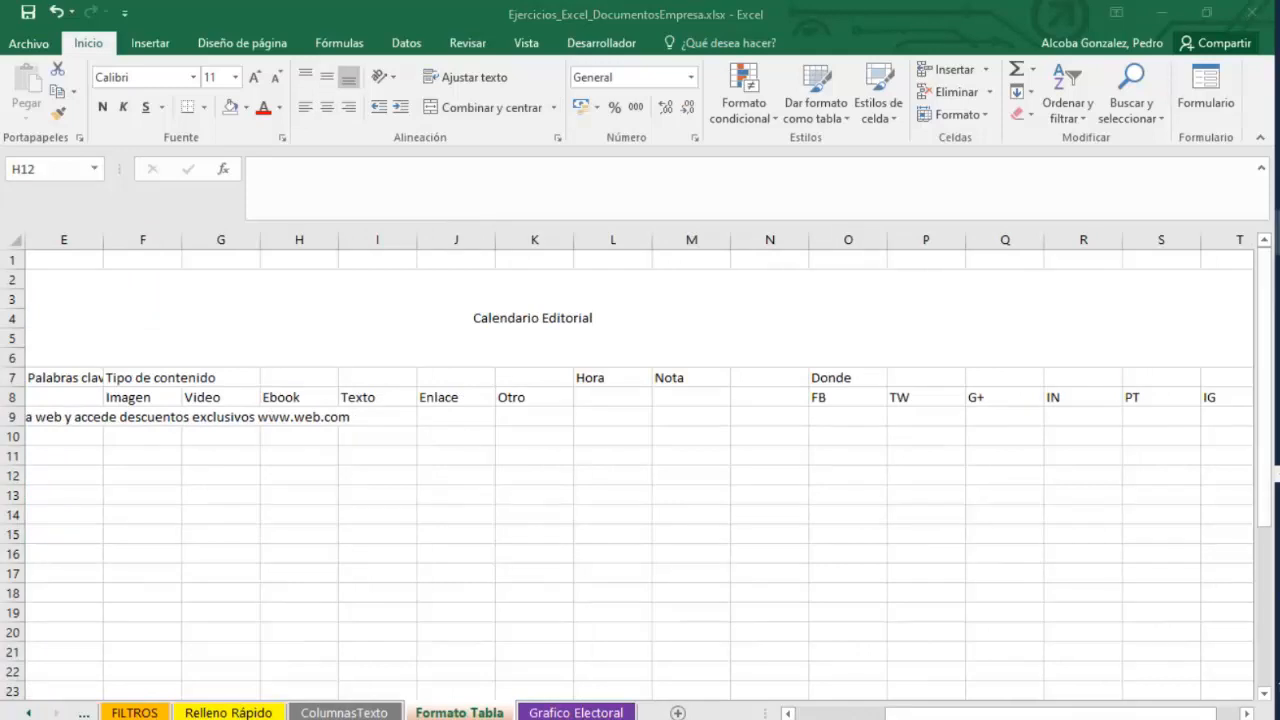
click(1194, 651)
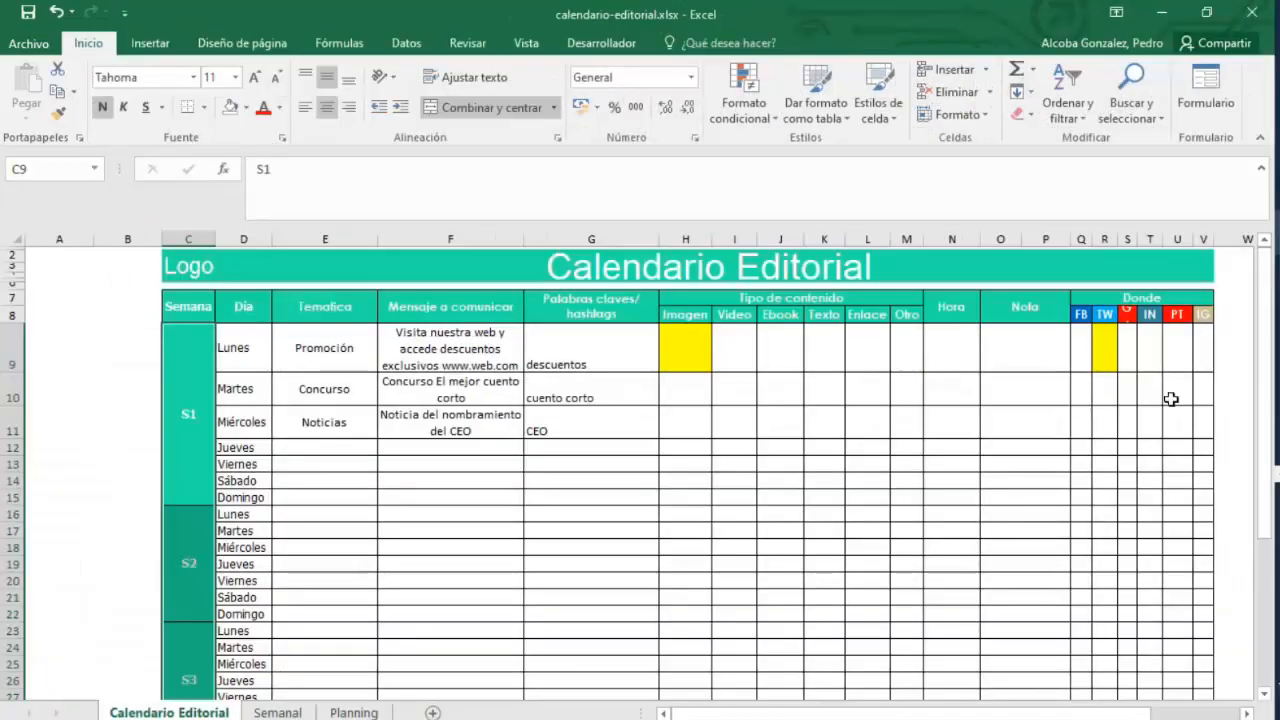
click(1161, 12)
Set the width of columns O through T to 5 and narrow column N.
drag(846, 264, 1210, 685)
right_click(1086, 242)
click(1138, 459)
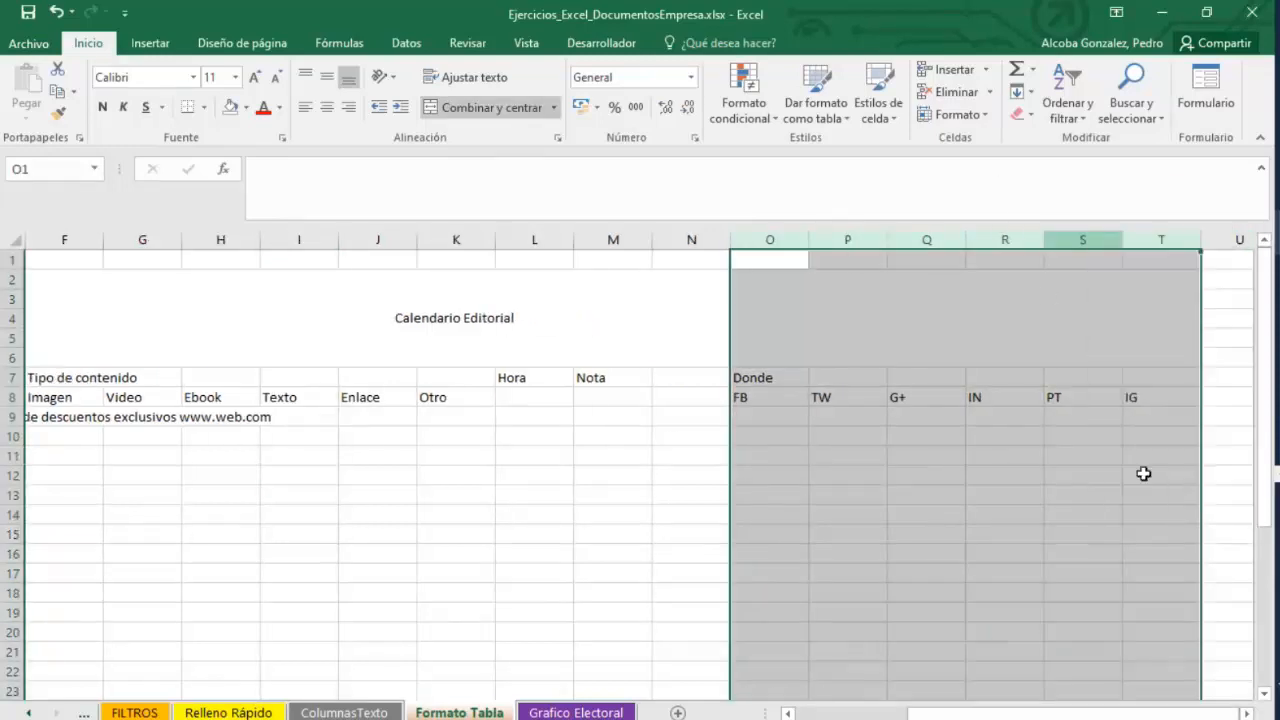
text(5)
key(Return)
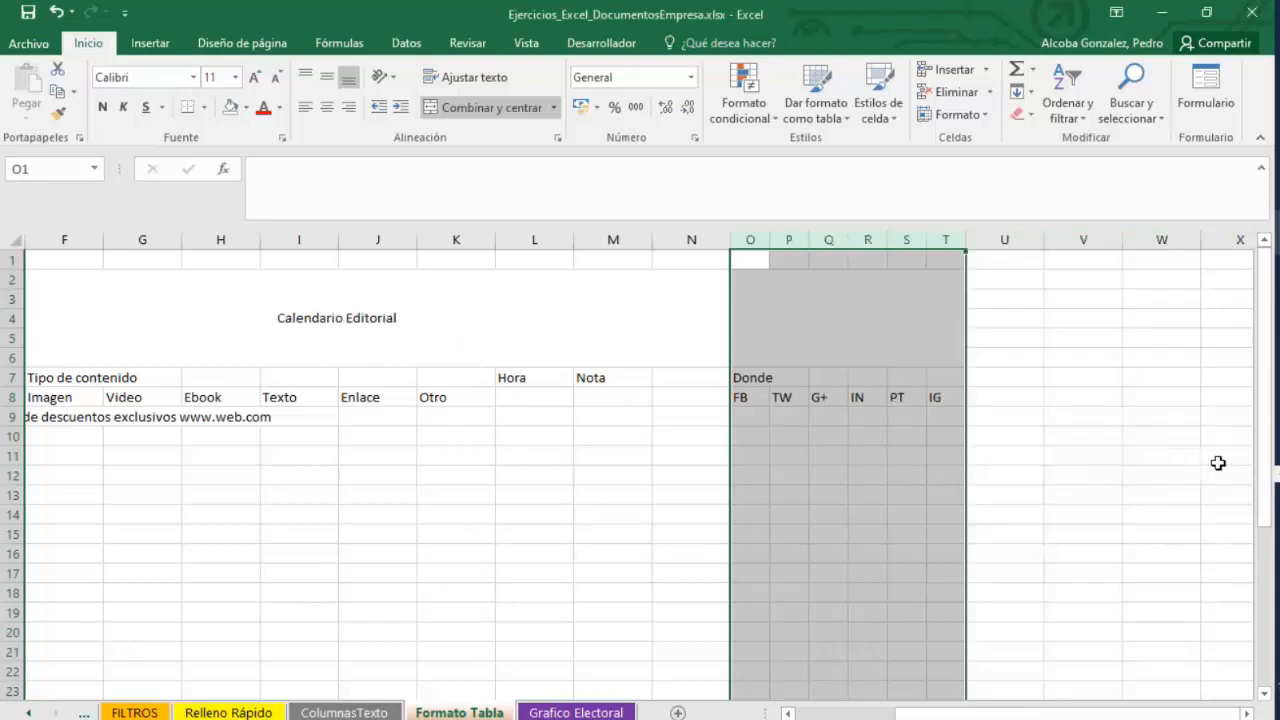
drag(1066, 714, 968, 714)
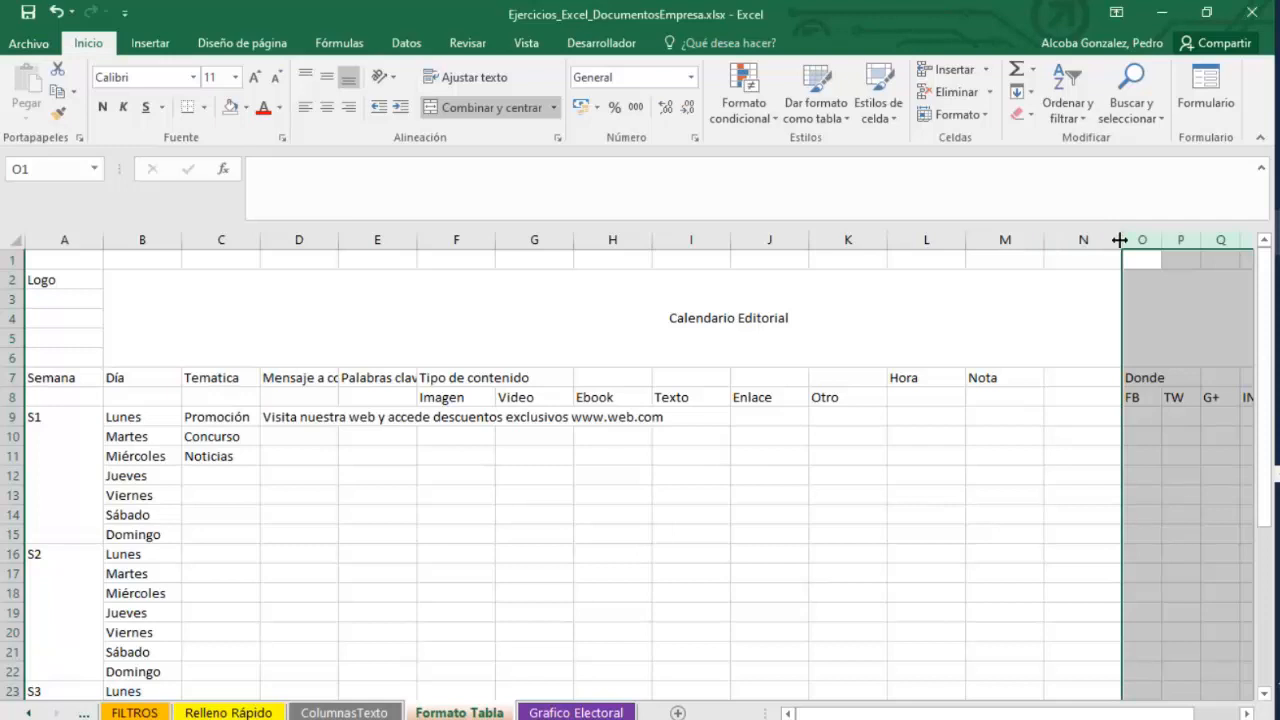
drag(1122, 240, 1059, 246)
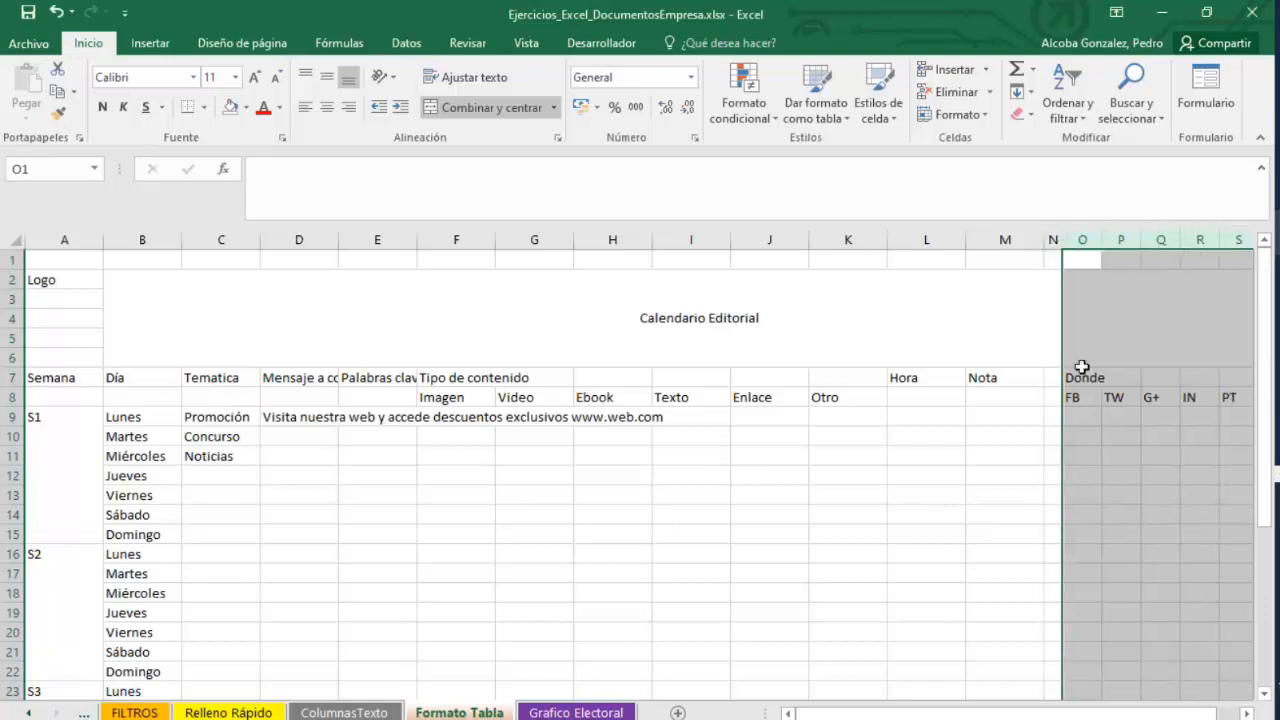
Set the width of columns A through M to 10.
mouse_move(966, 714)
mouse_down()
mouse_move(980, 714)
mouse_move(964, 714)
mouse_up()
click(891, 434)
drag(1005, 240, 40, 240)
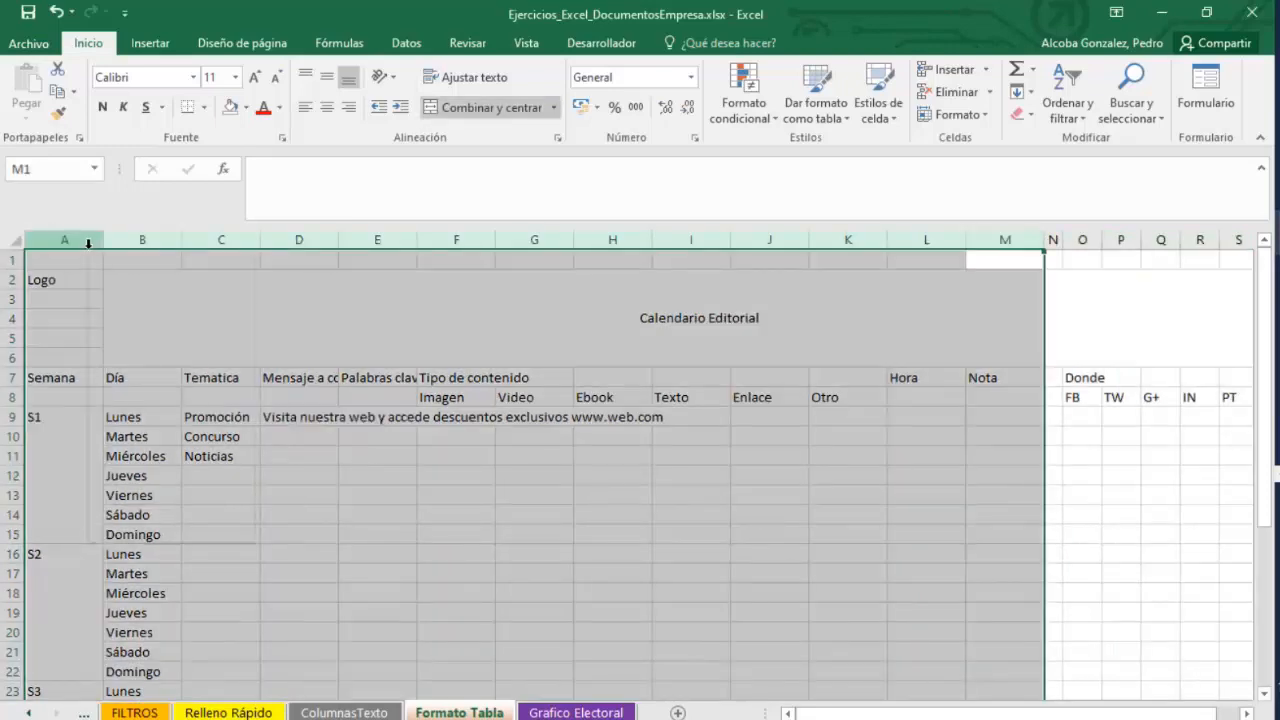
right_click(88, 242)
click(163, 476)
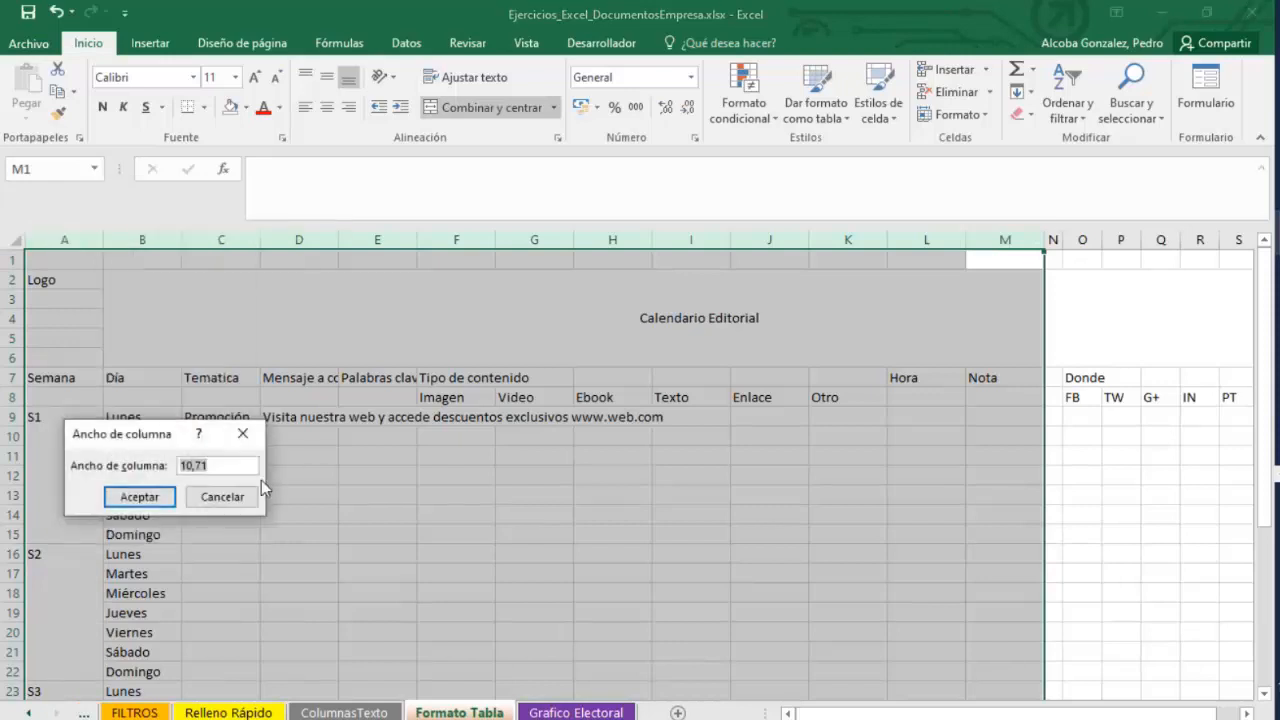
text(10)
key(Return)
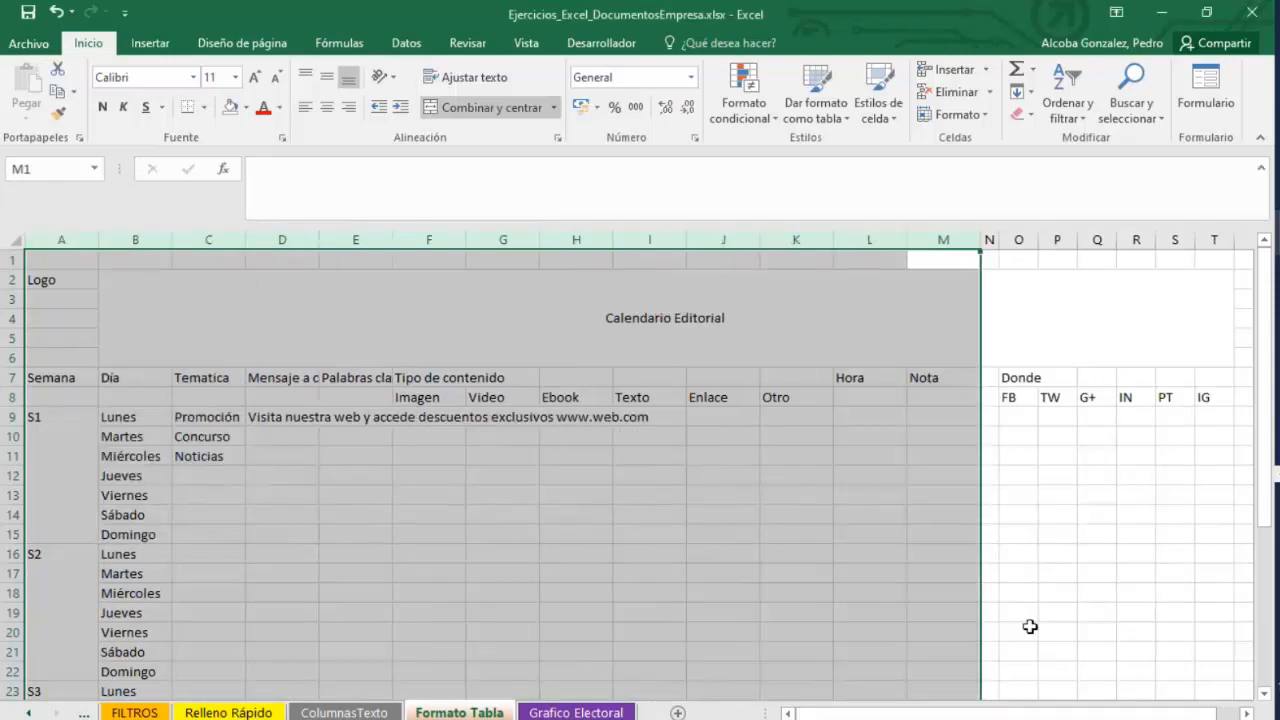
Insert a blank row above the Semana header row and reduce its height.
click(1057, 534)
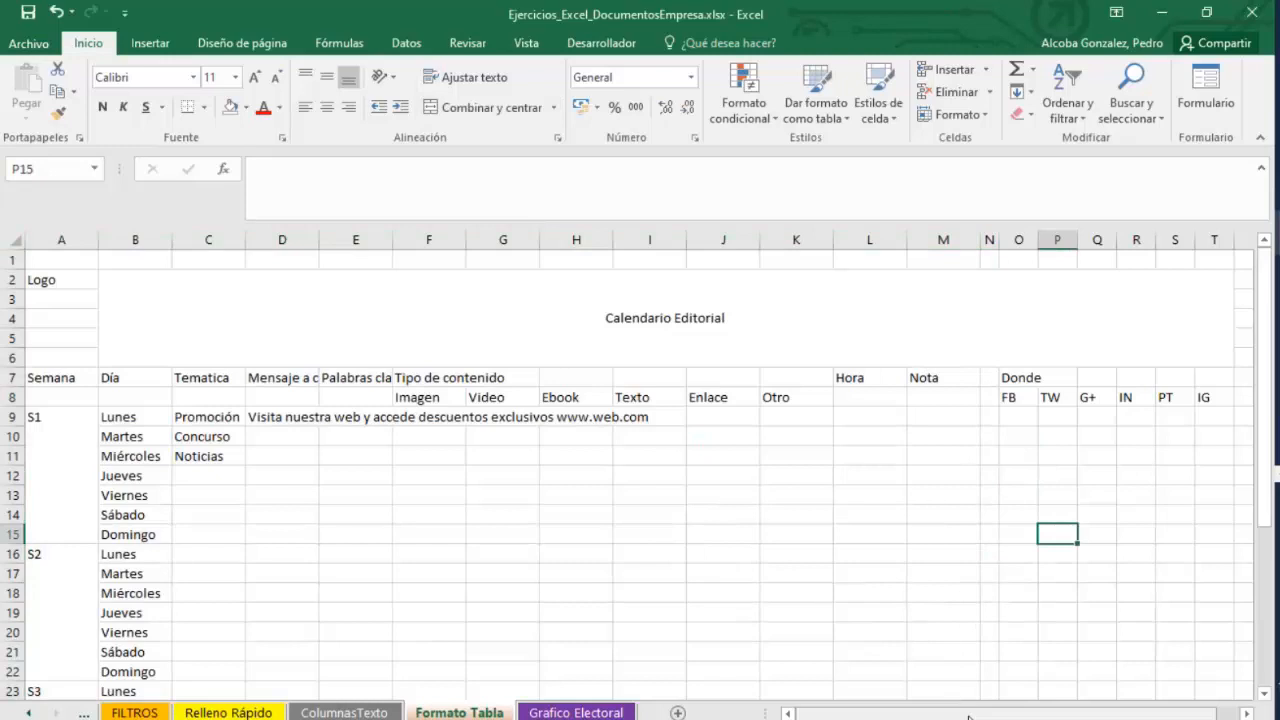
click(13, 377)
right_click(13, 377)
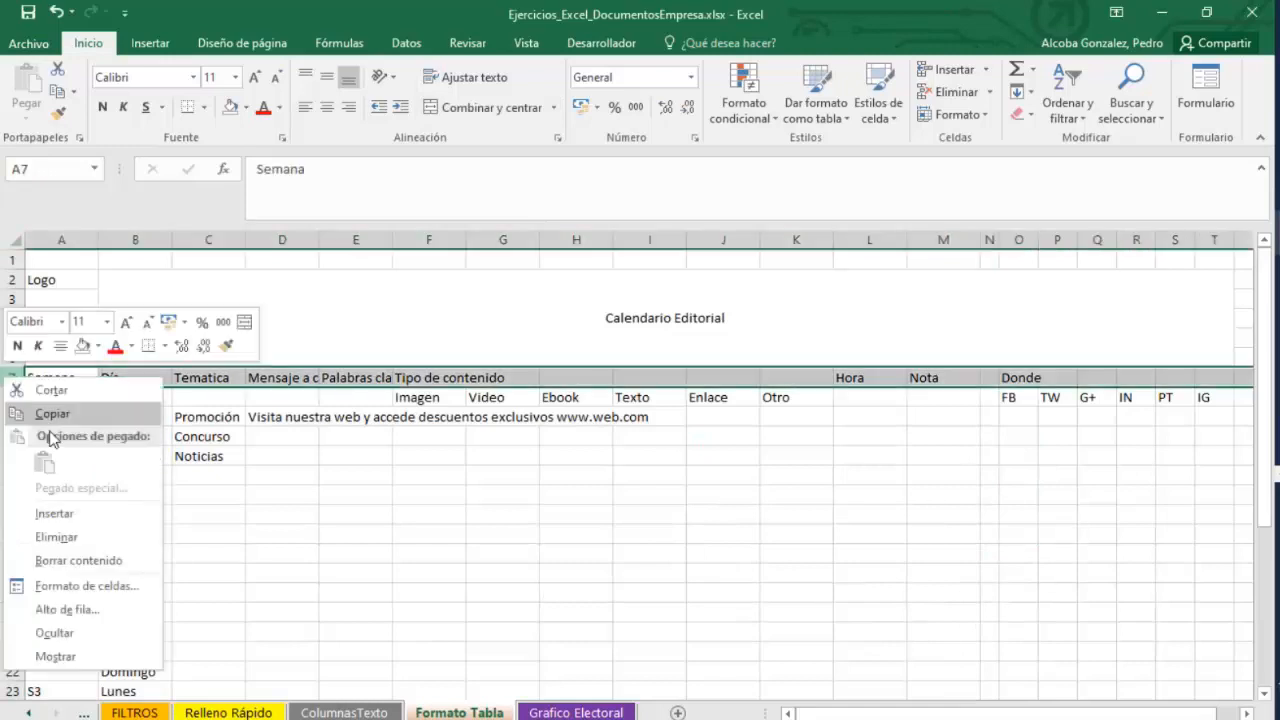
click(54, 513)
drag(7, 386, 12, 368)
click(800, 566)
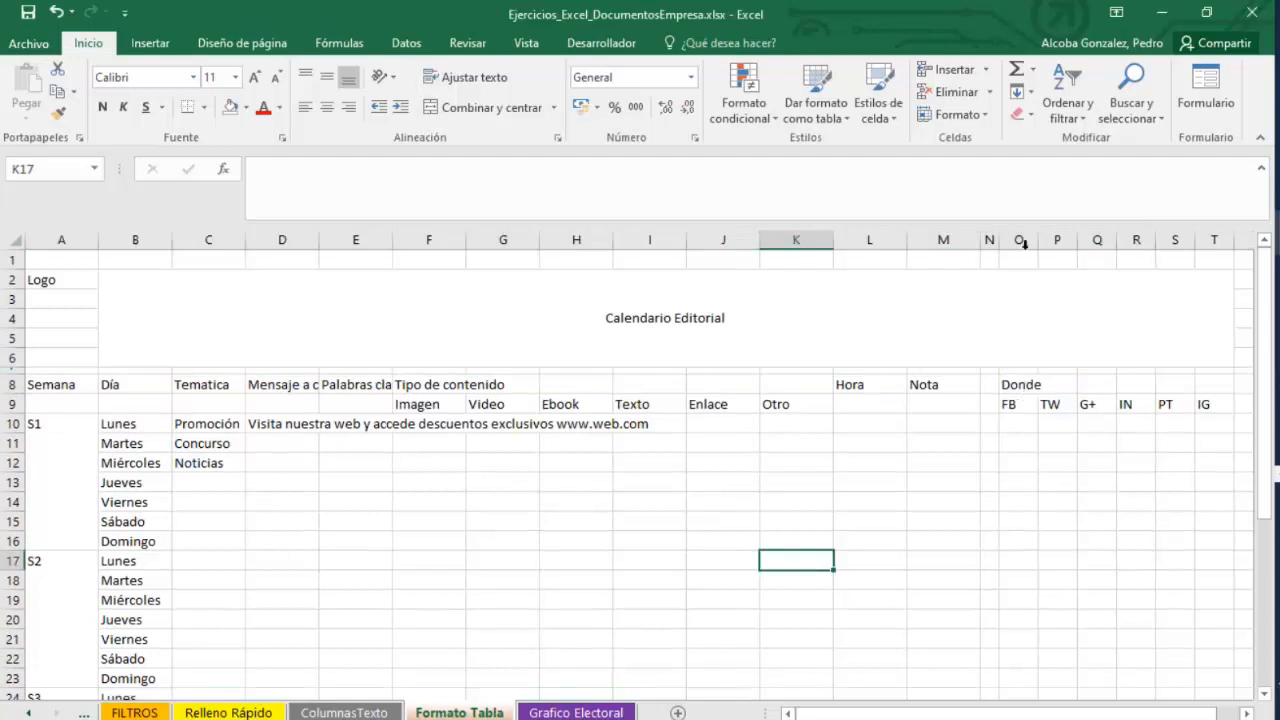
Narrow column N slightly further and check the week rows down to S4.
drag(999, 244, 992, 244)
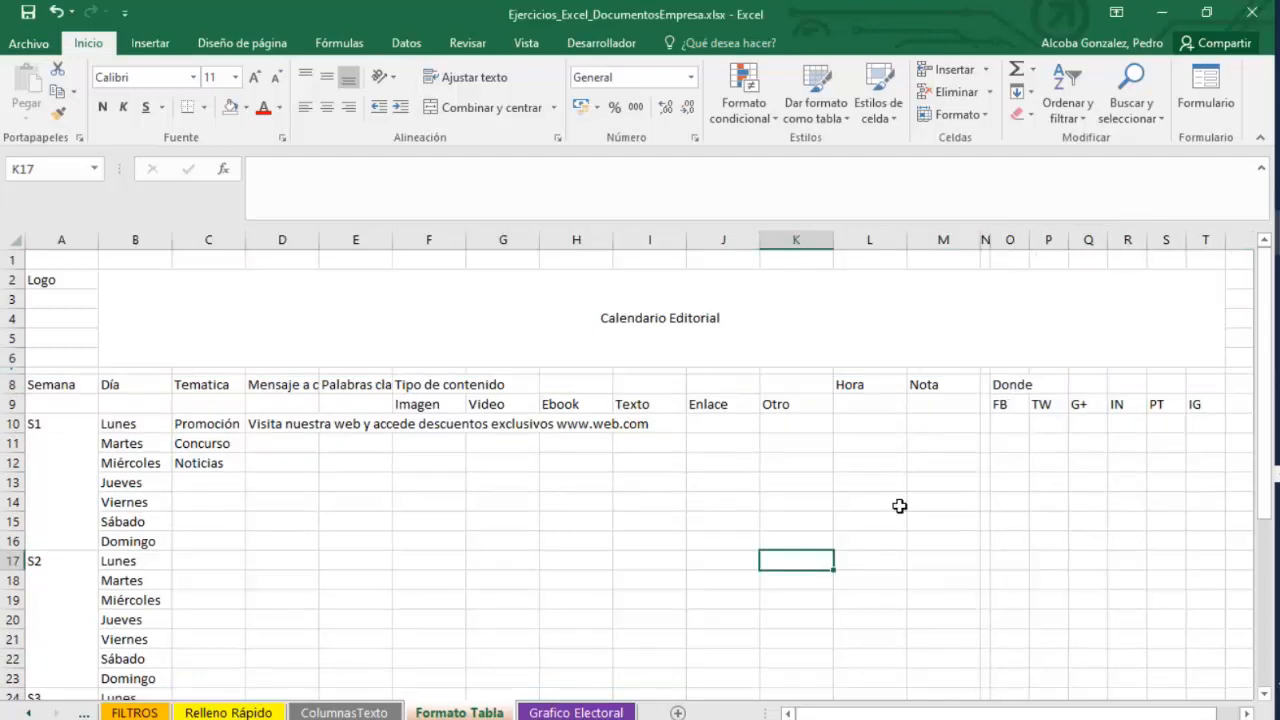
click(896, 520)
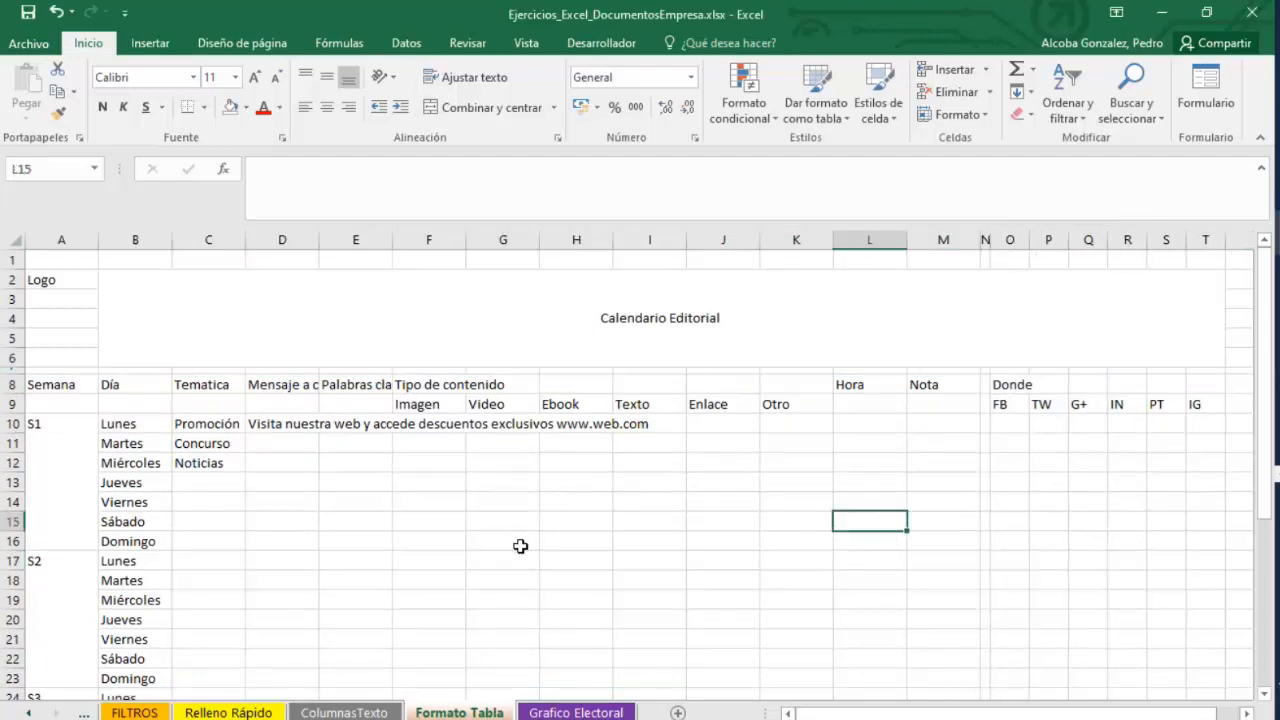
scroll(520, 546, down, 7)
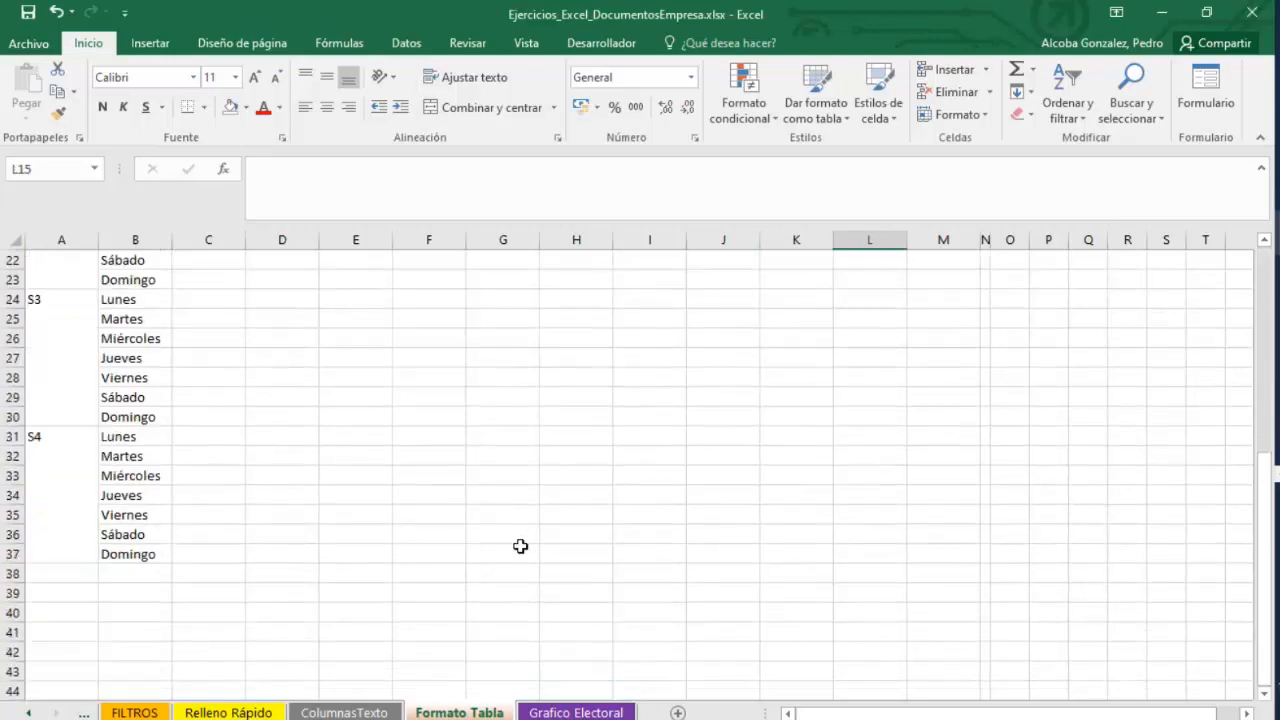
scroll(520, 546, up, 7)
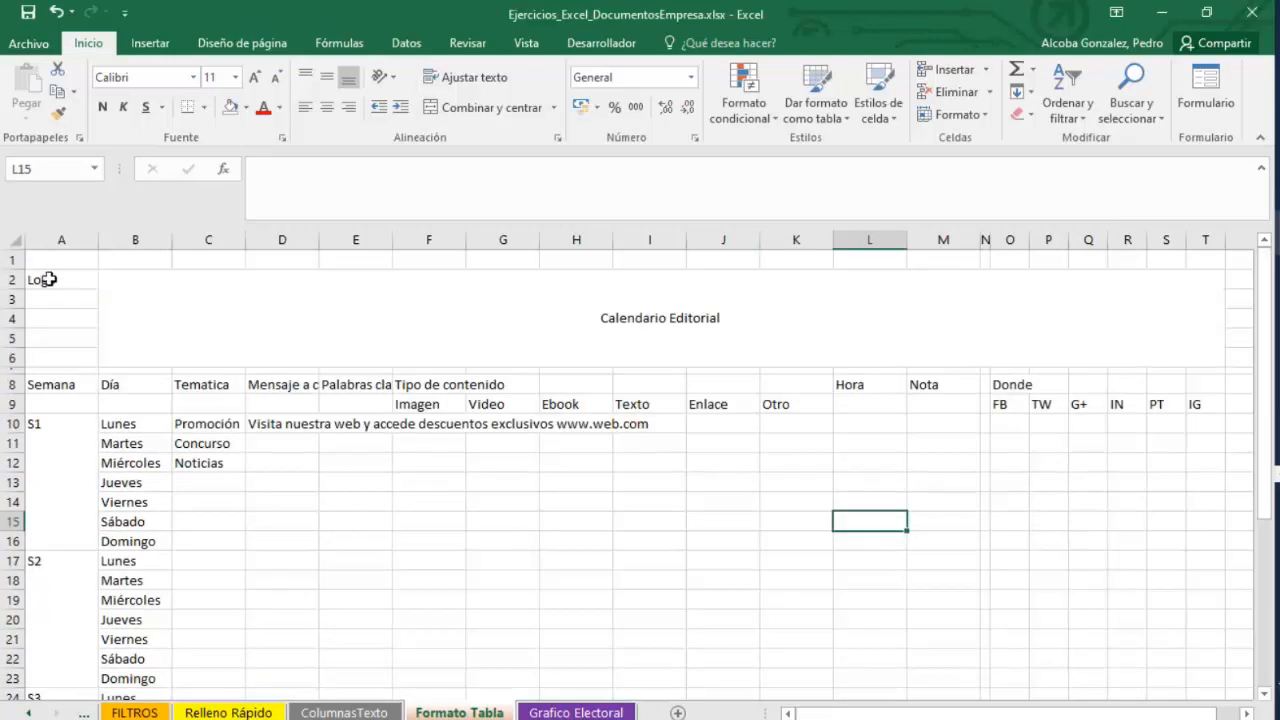
Merge cells A2:A6 holding Logo through the Format Cells alignment options.
drag(48, 280, 54, 346)
right_click(54, 346)
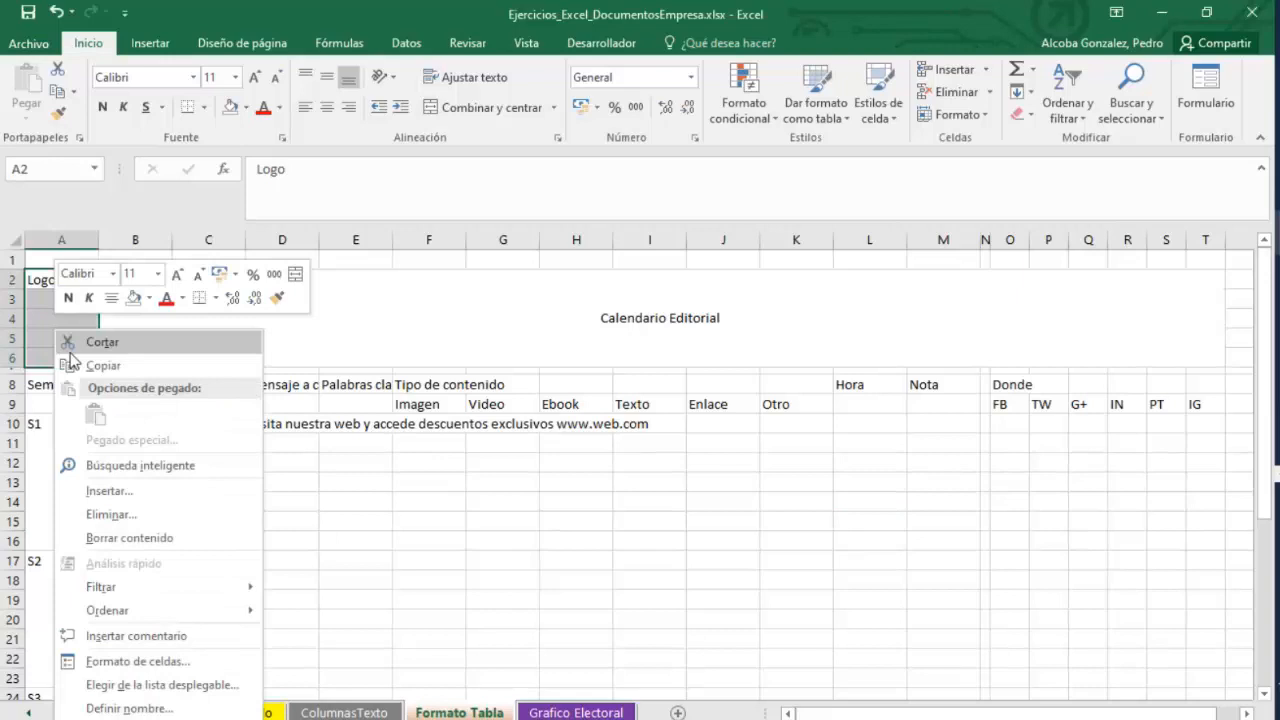
click(137, 661)
click(37, 543)
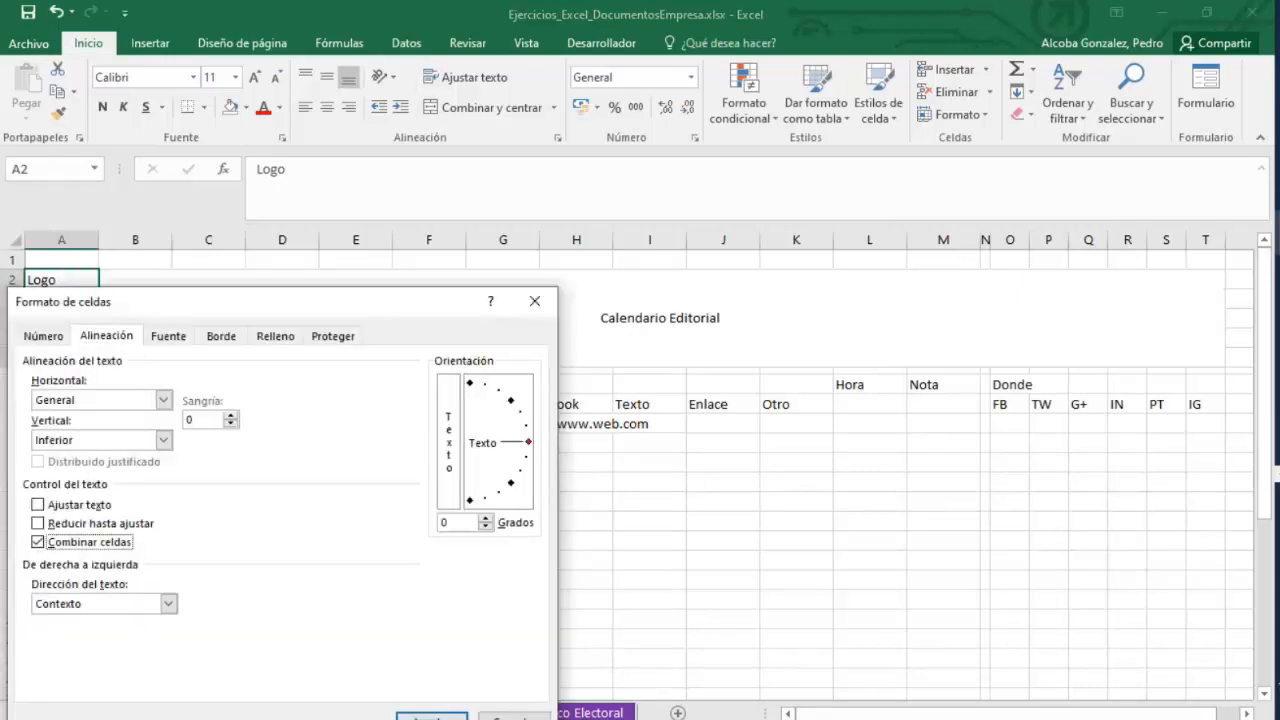
click(431, 716)
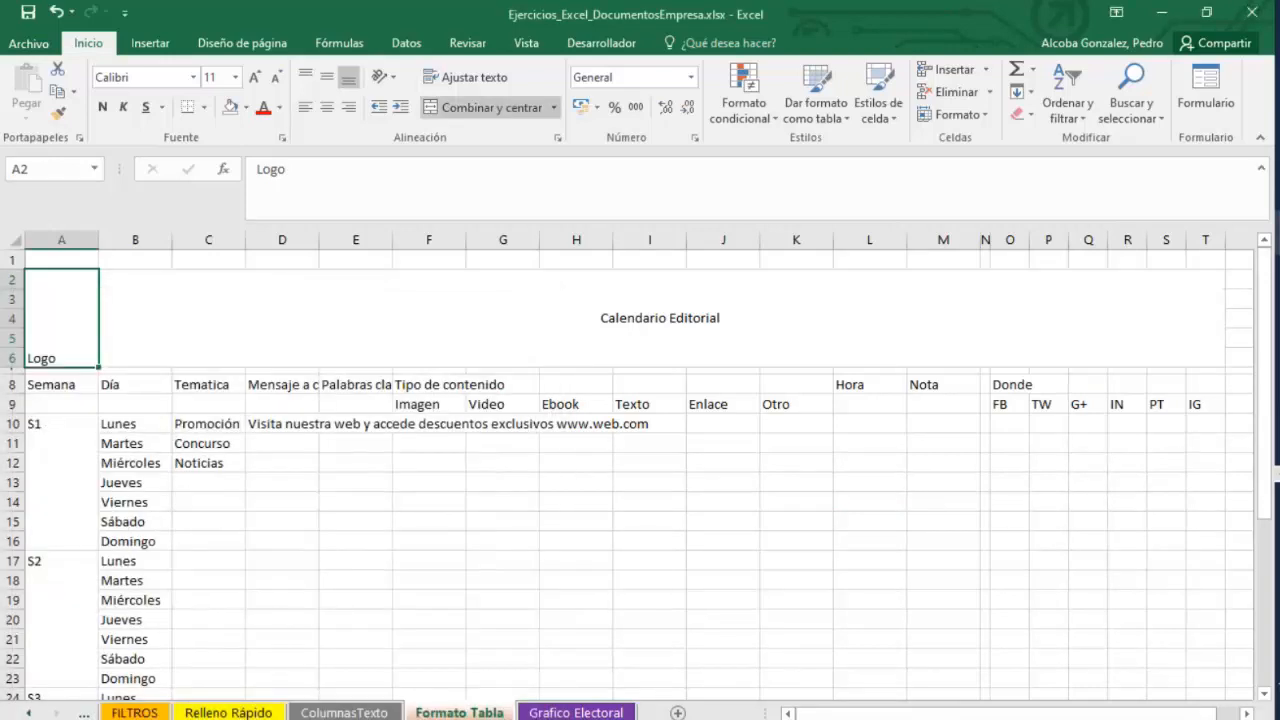
click(1189, 486)
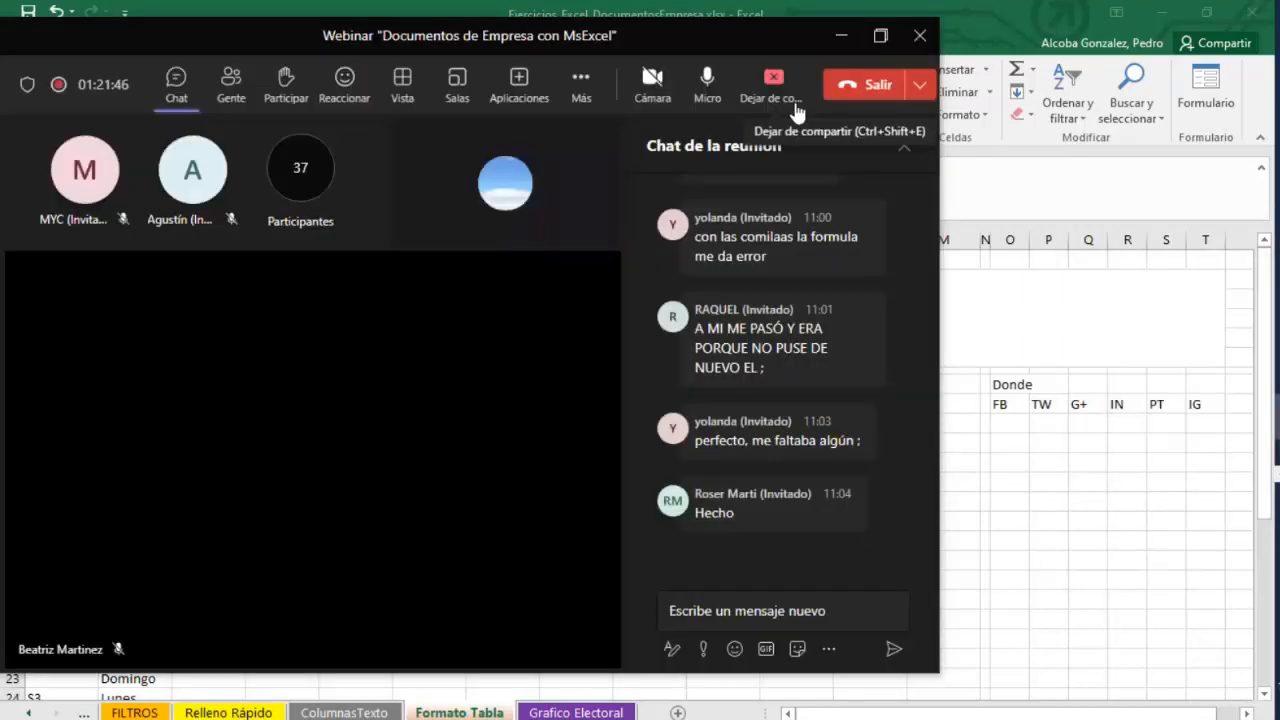
click(841, 35)
click(471, 549)
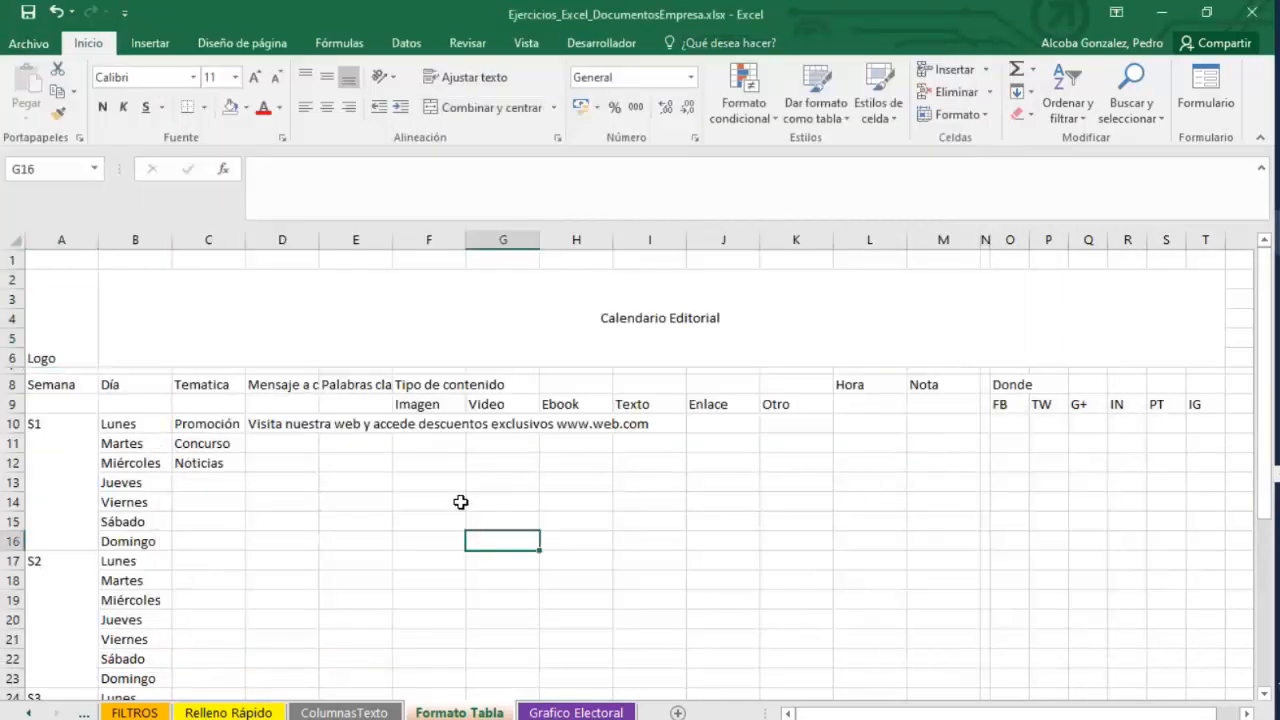
click(62, 296)
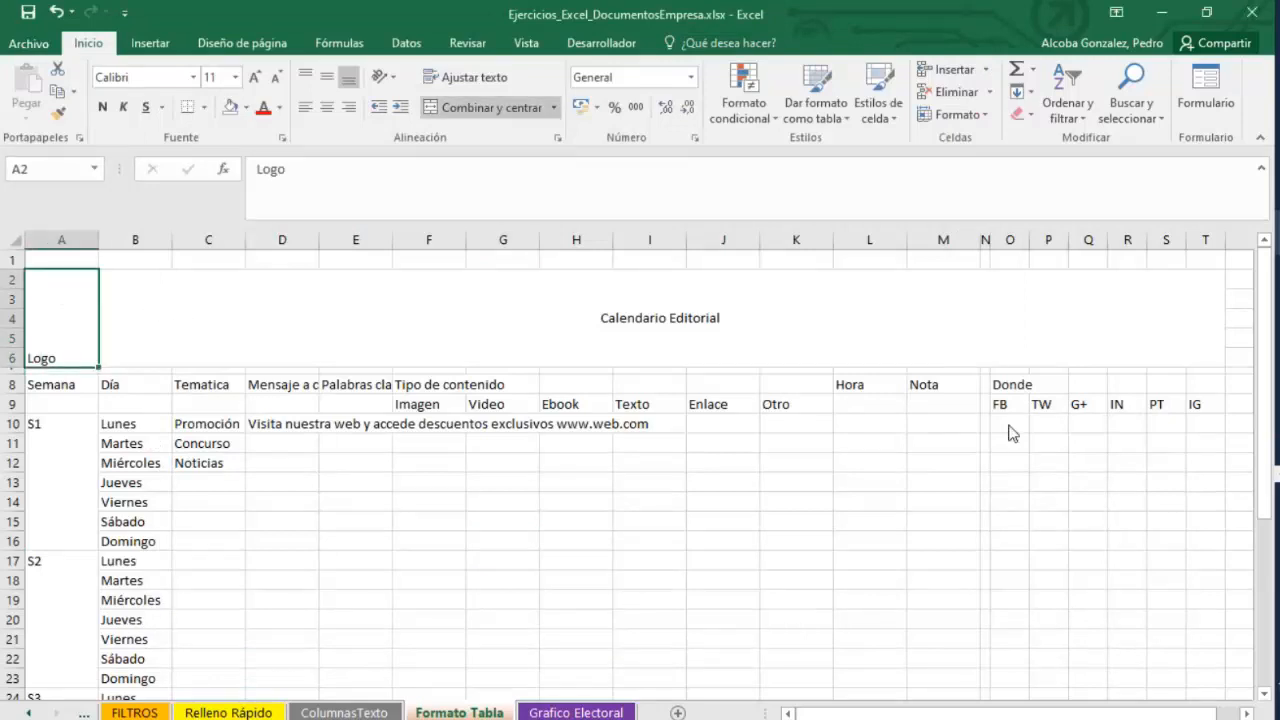
click(1276, 472)
Format the Calendario Editorial title in Arial Black, 48 pt, with white text.
click(32, 287)
click(121, 307)
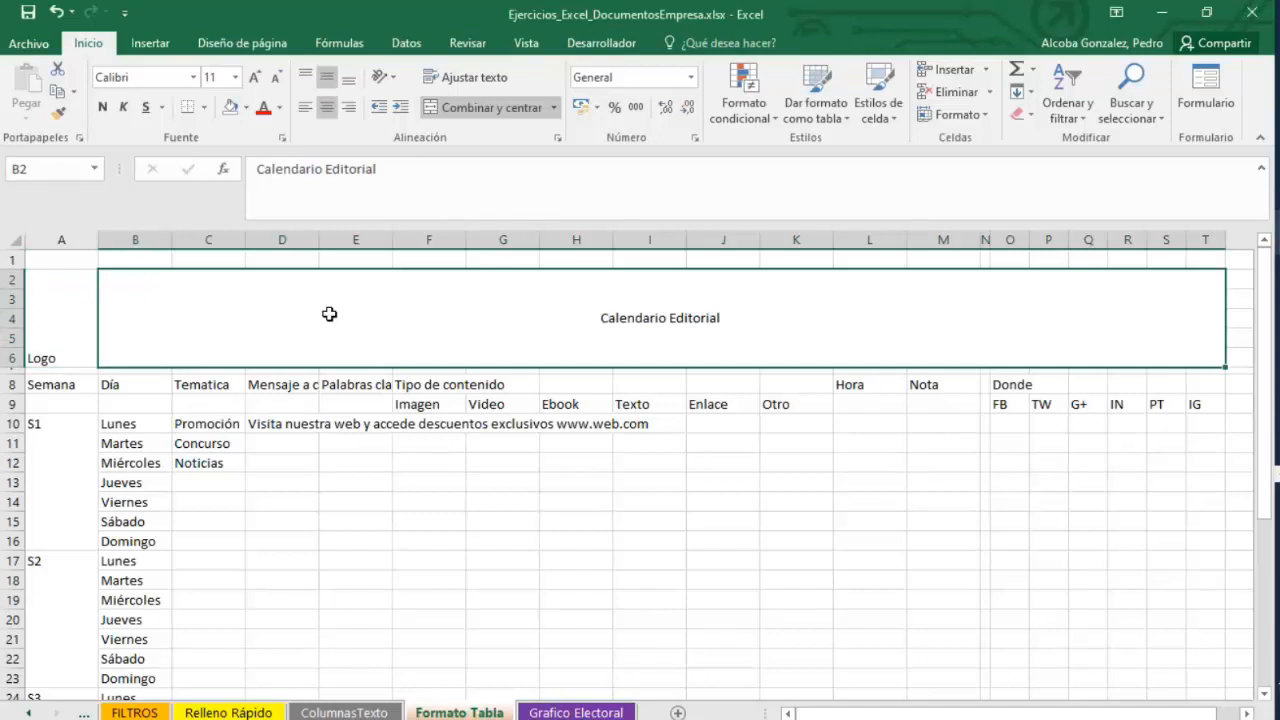
click(193, 77)
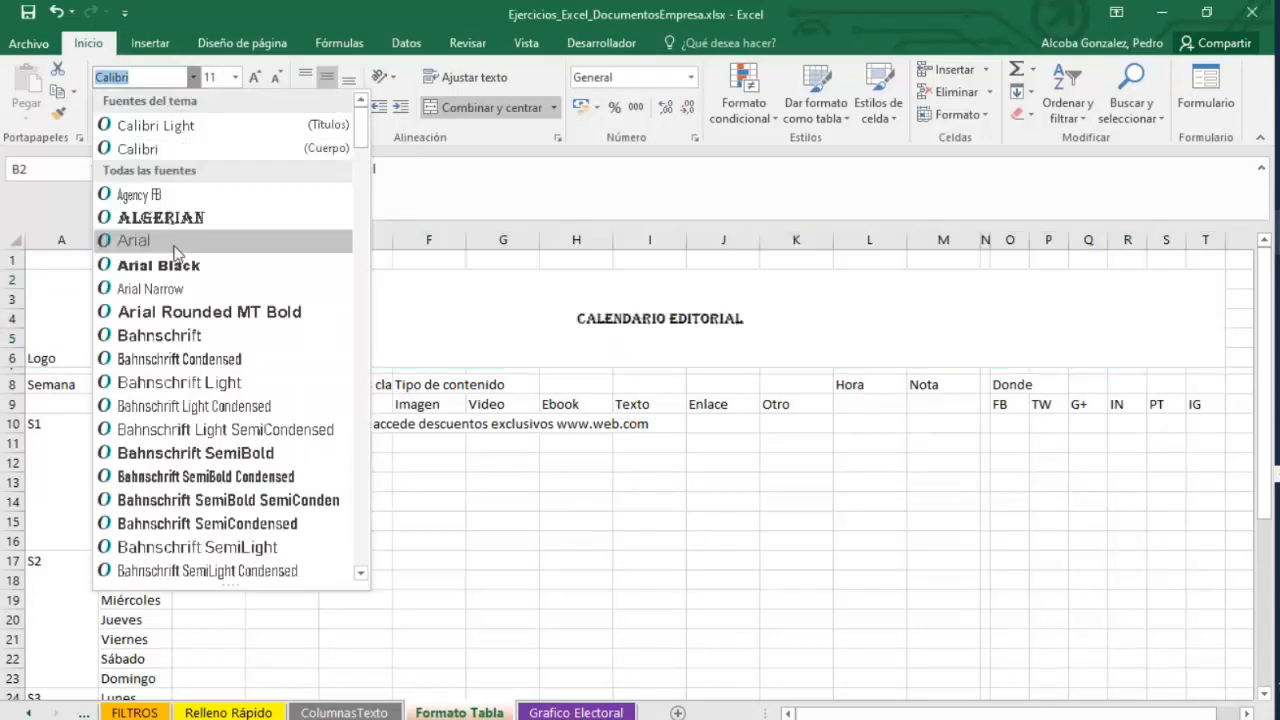
click(165, 265)
click(235, 78)
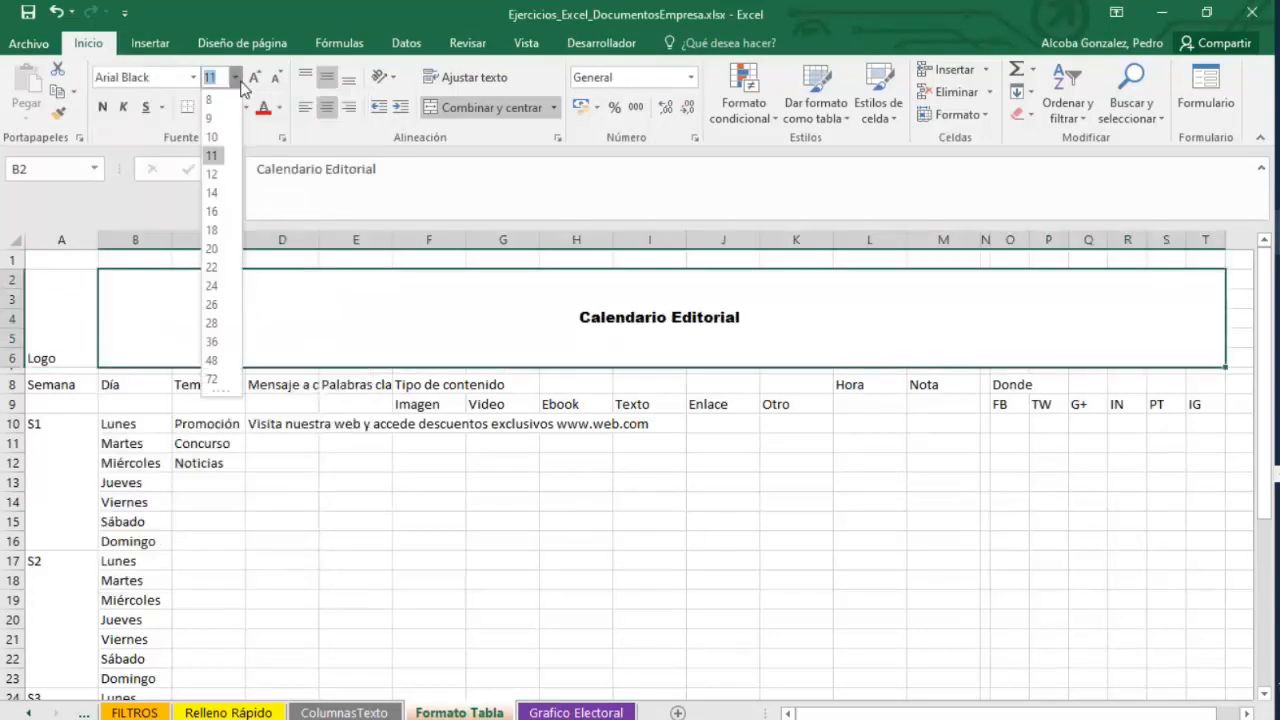
click(213, 360)
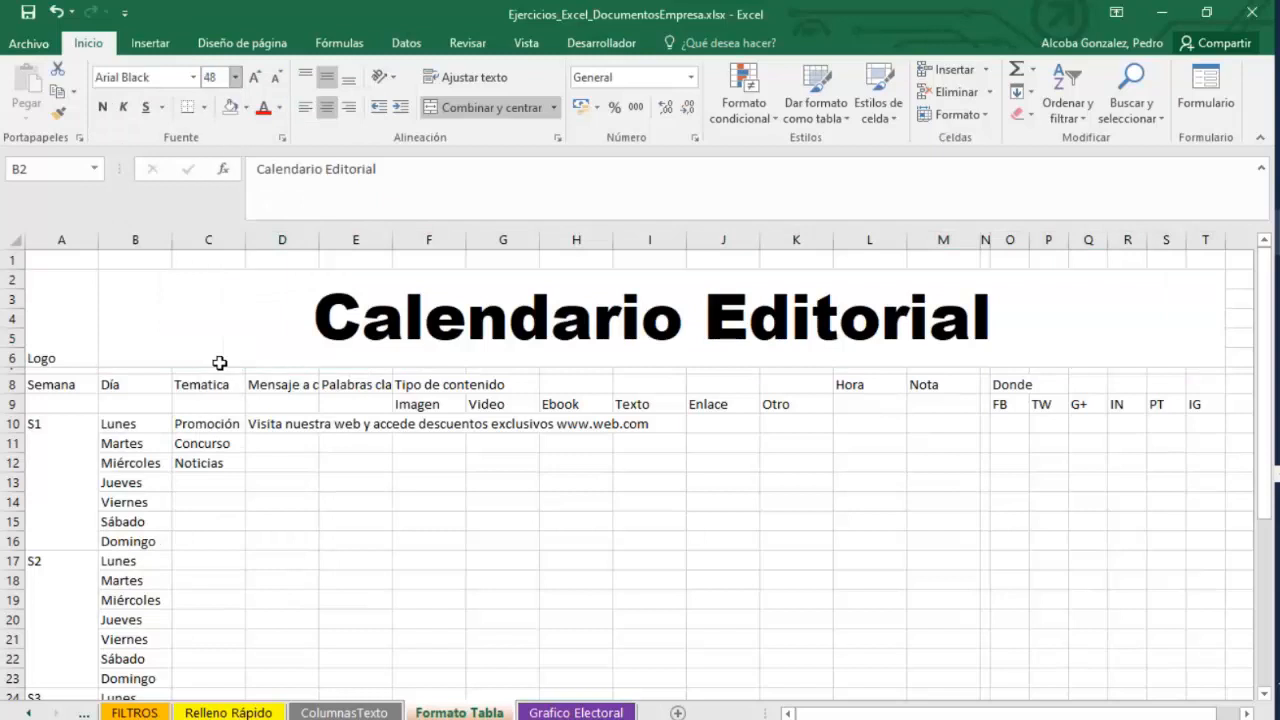
click(279, 107)
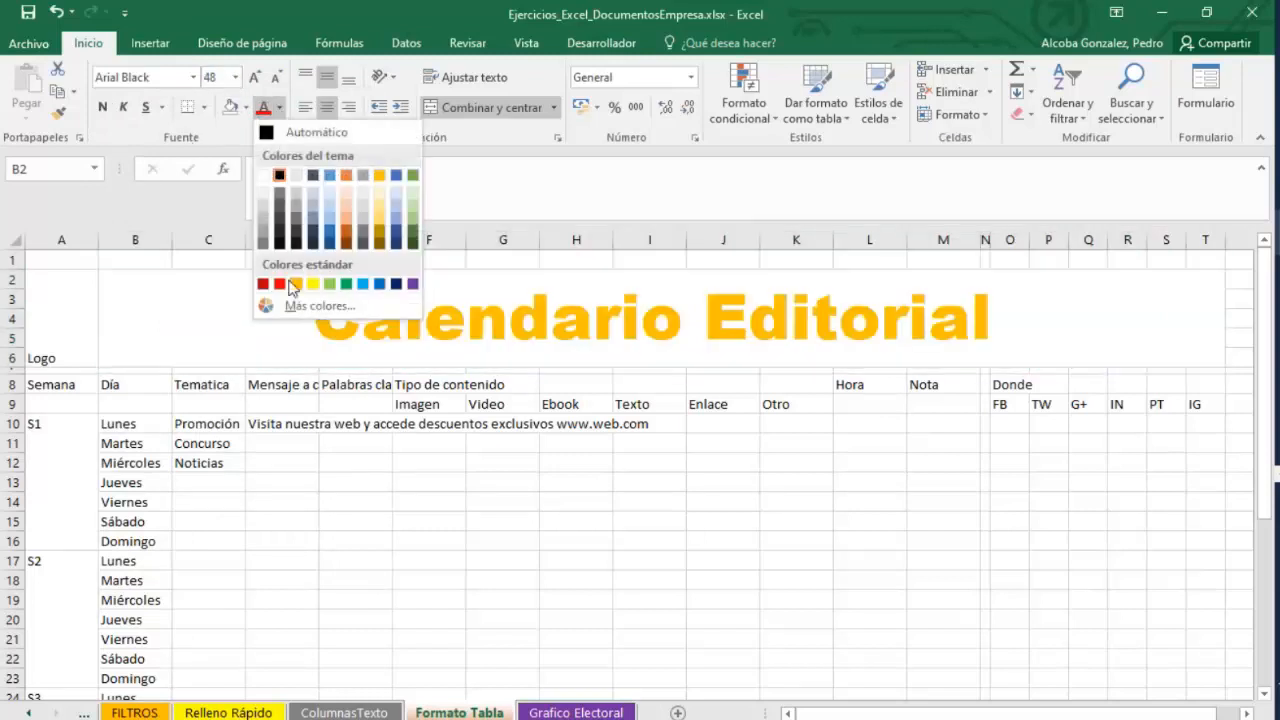
click(262, 178)
Fill the Calendario Editorial title band and the week cells A10:A37 with green.
click(247, 107)
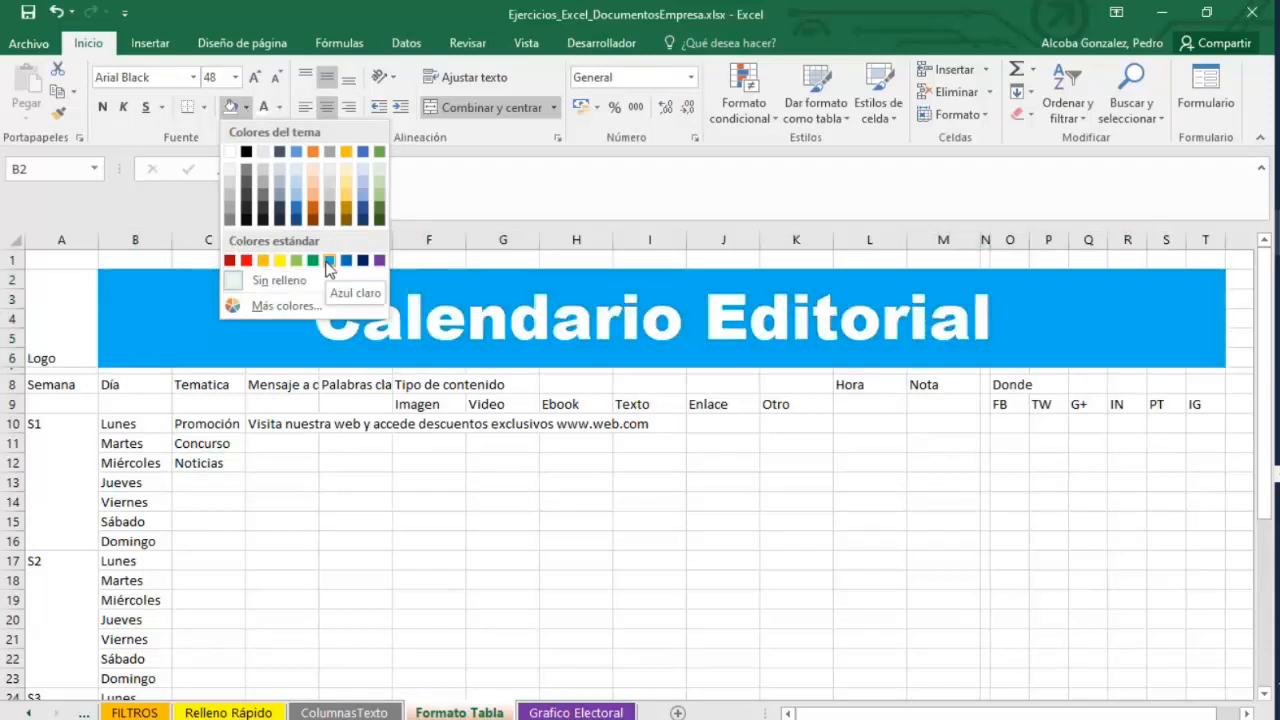
click(296, 260)
drag(60, 425, 80, 650)
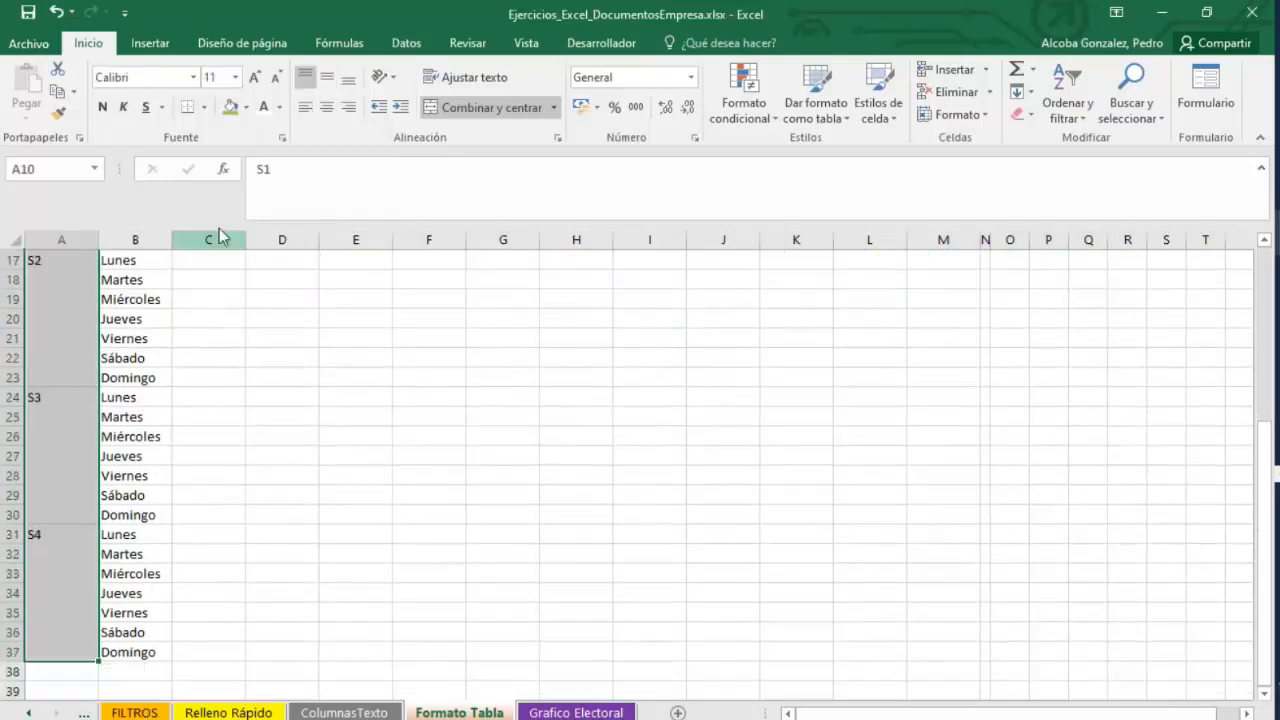
click(266, 114)
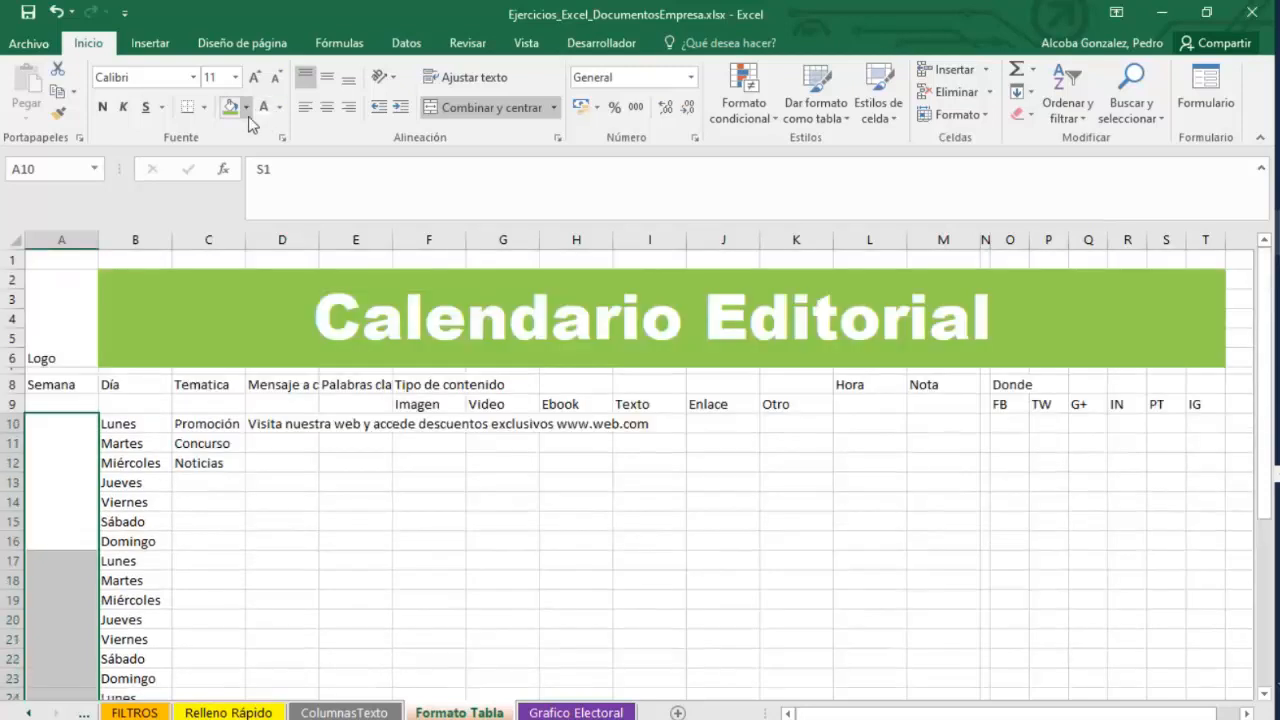
click(246, 108)
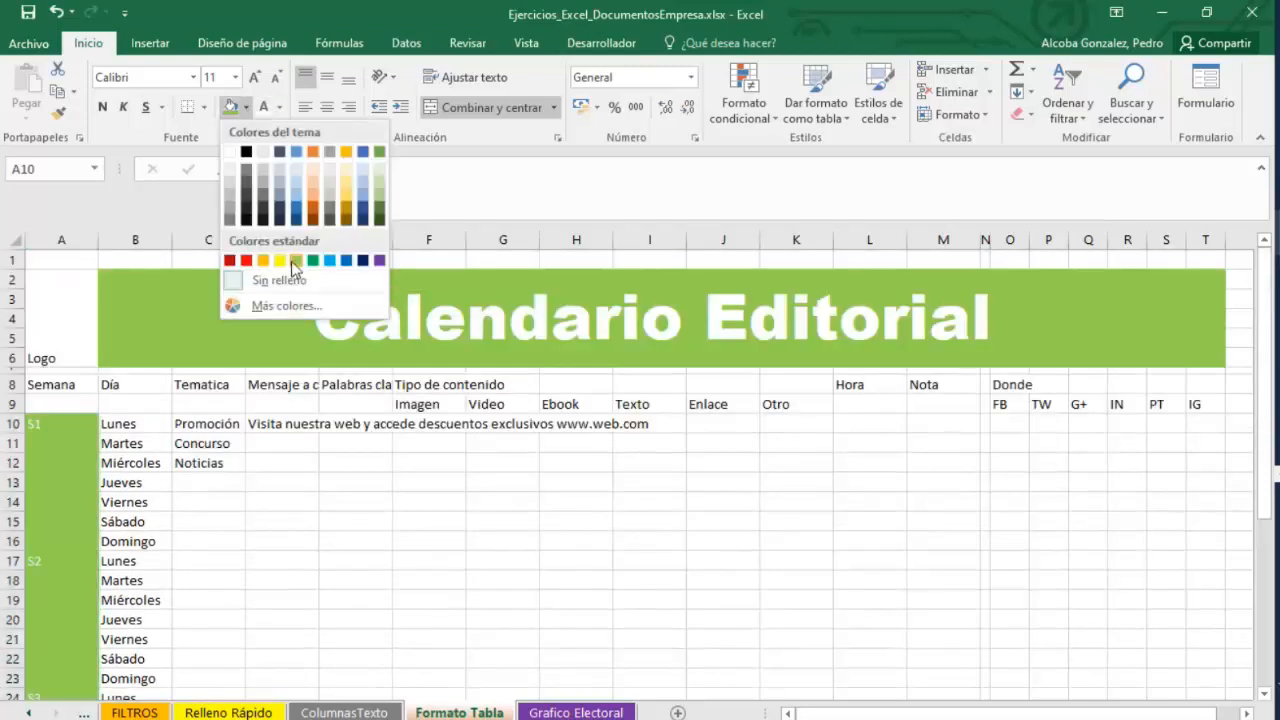
click(294, 260)
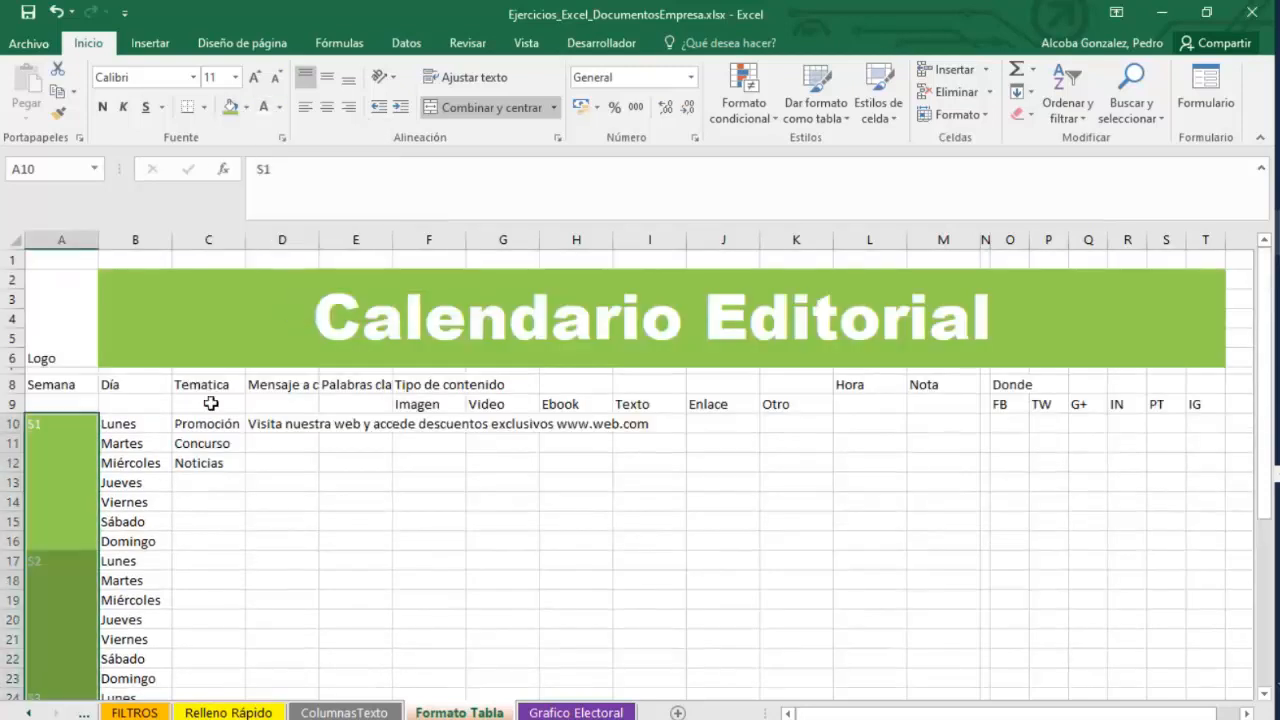
Set the week labels in column A to Arial Black.
click(193, 77)
click(181, 260)
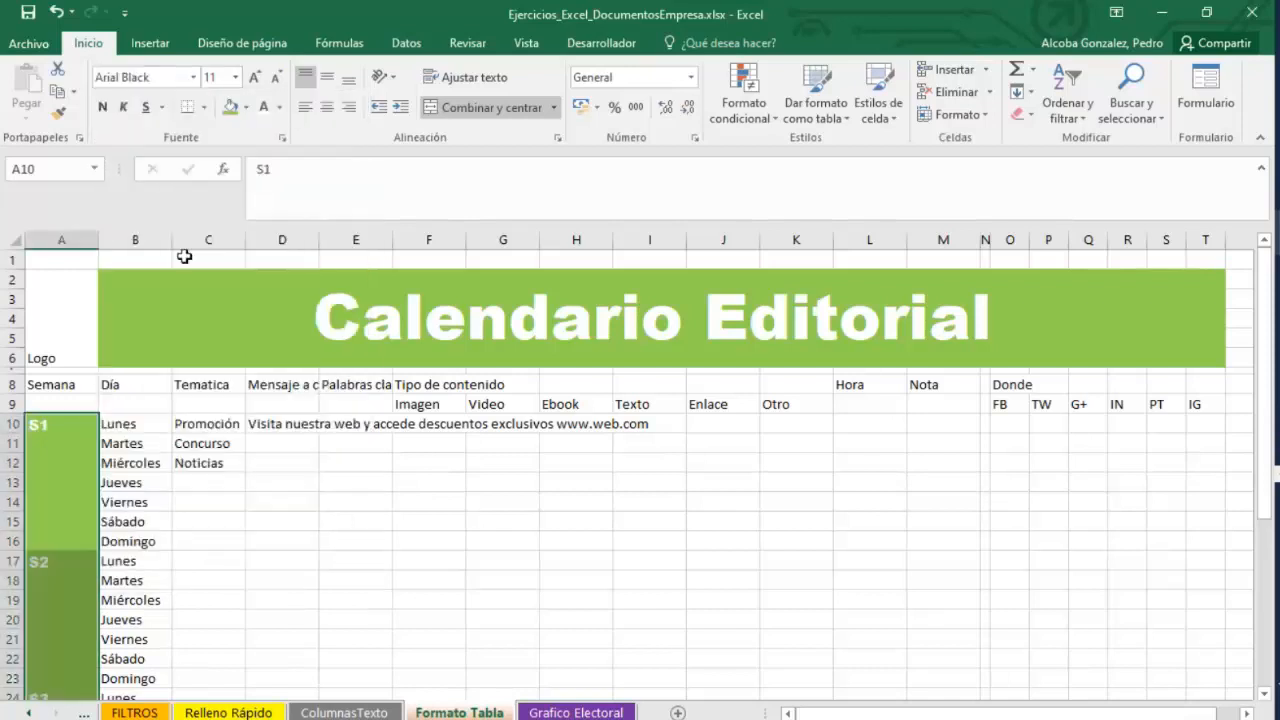
click(328, 488)
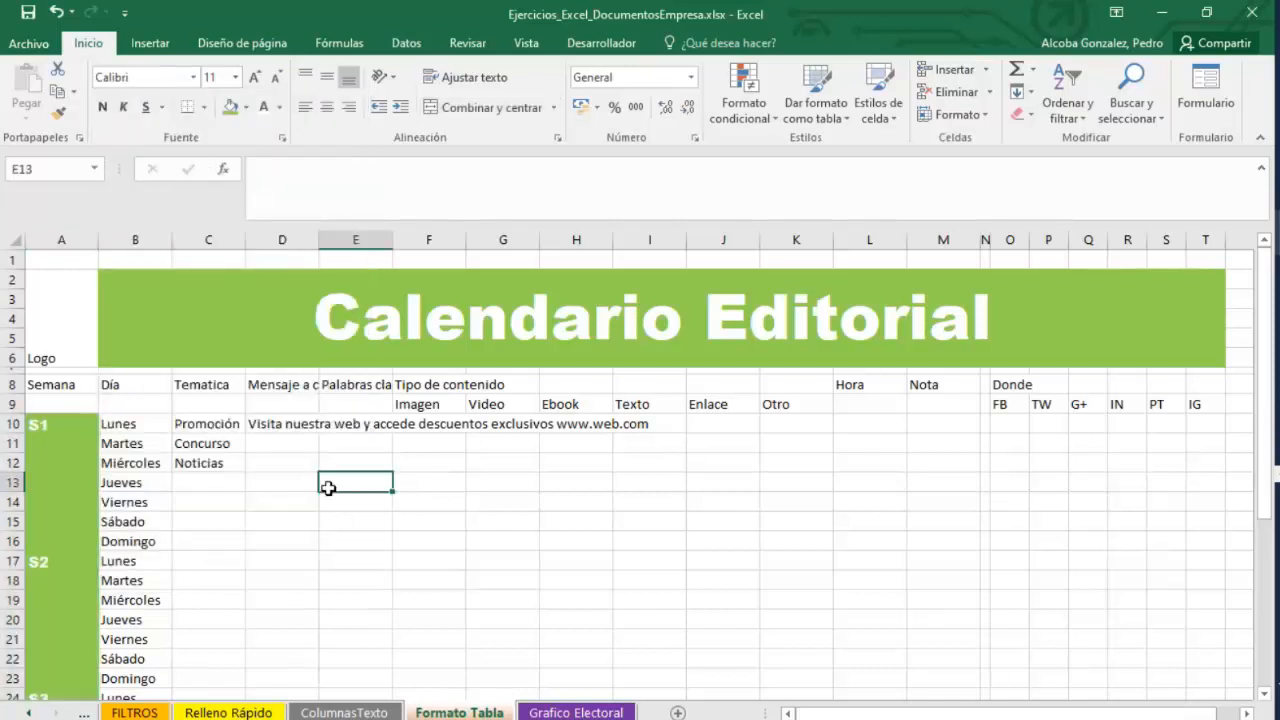
Reduce the Calendario Editorial title's font size to 36 pt.
click(232, 289)
click(236, 77)
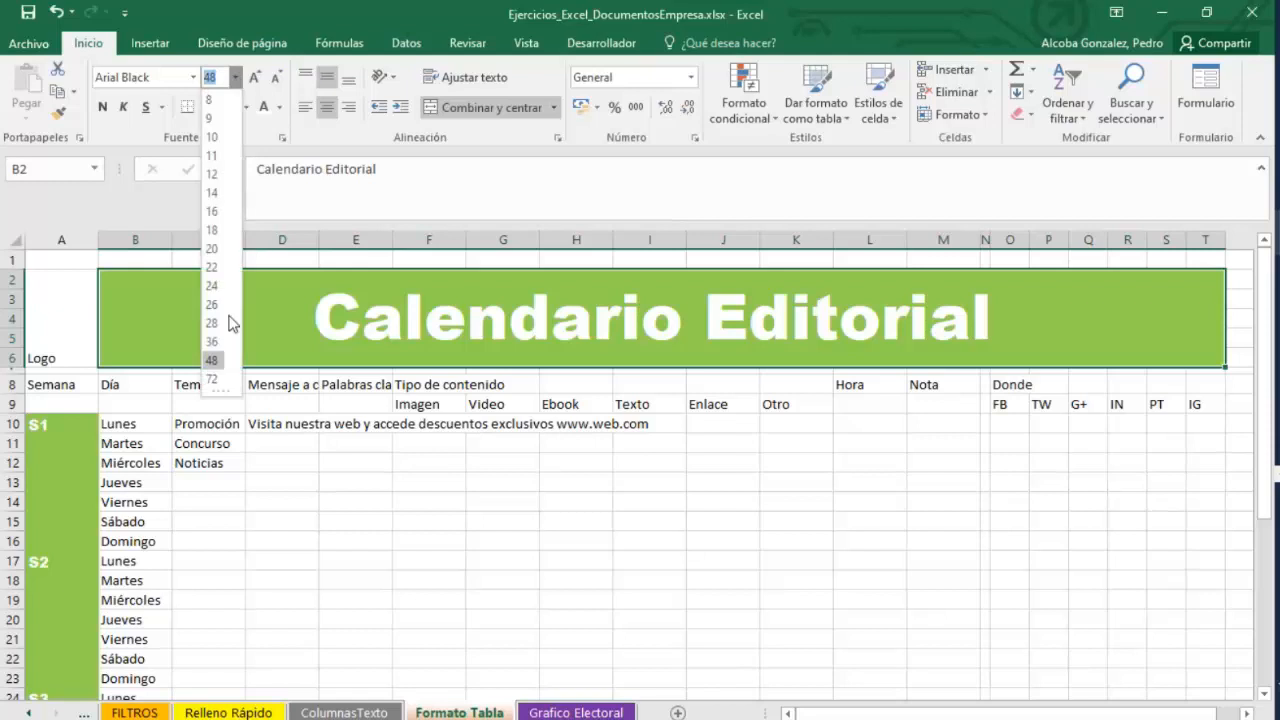
click(221, 346)
click(427, 496)
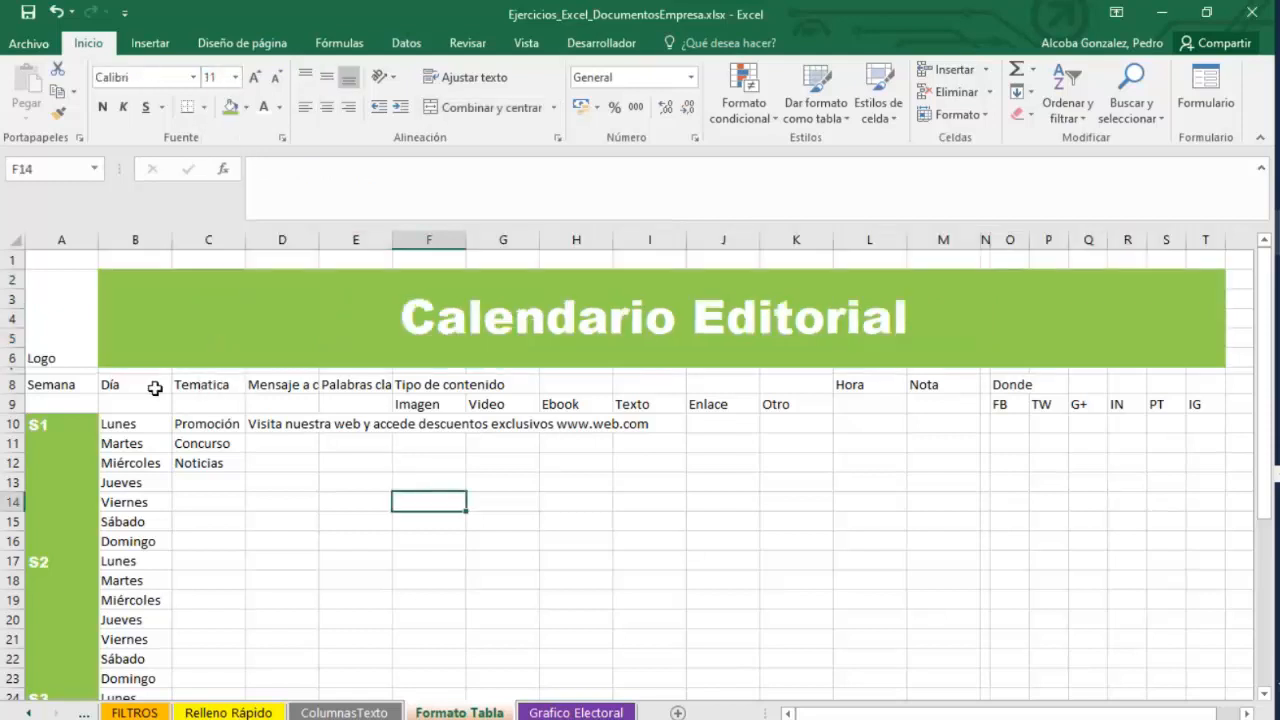
Apply all borders to the calendar body range B10:T37.
scroll(155, 388, down, 6)
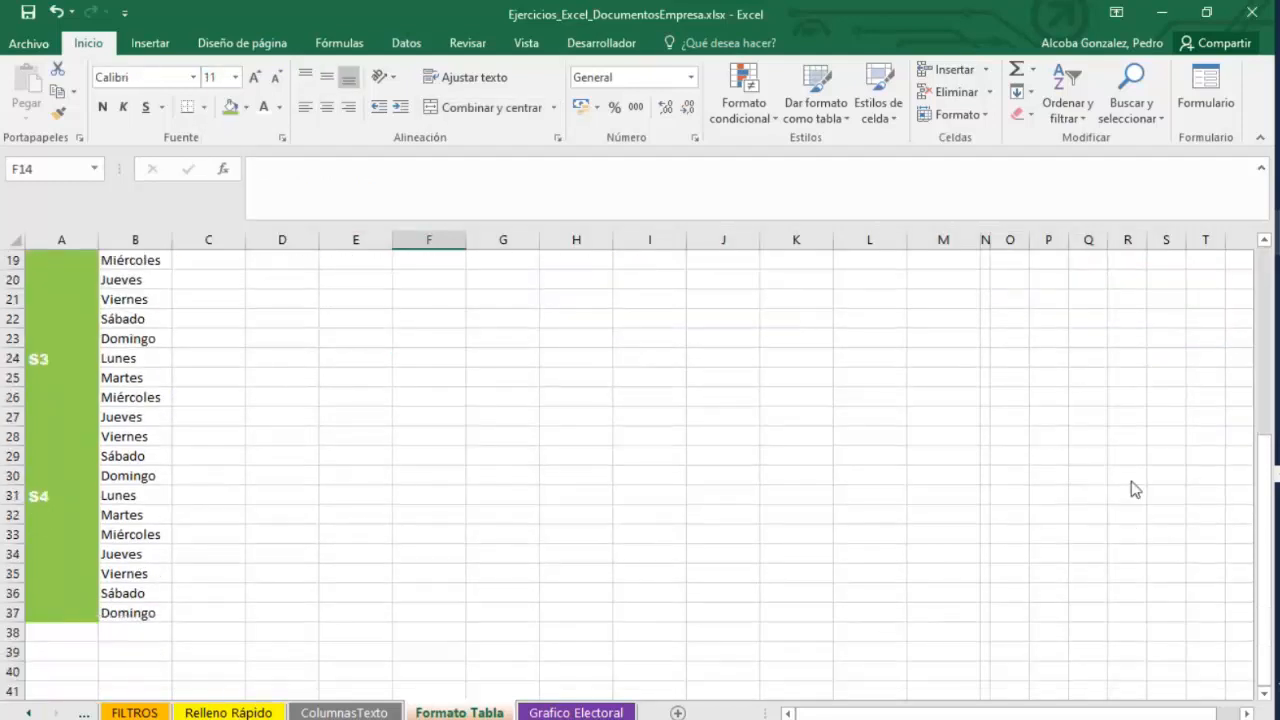
drag(1211, 591, 55, 262)
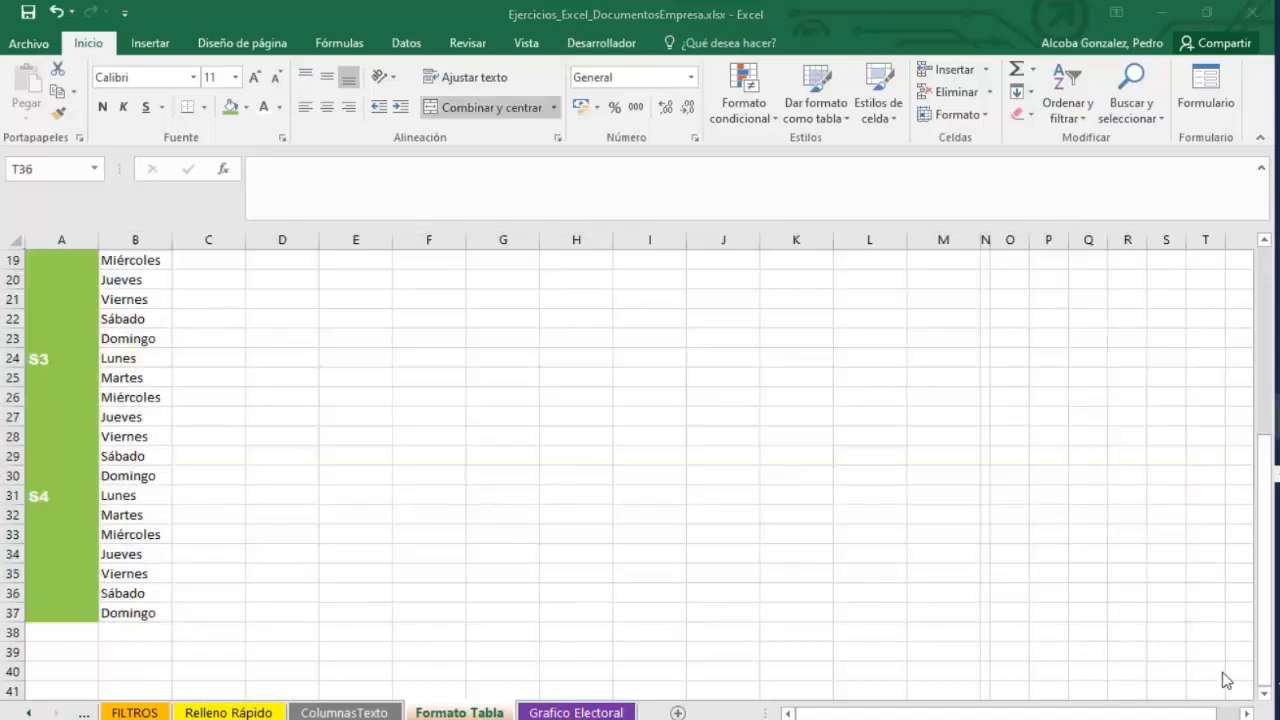
scroll(1128, 574, up, 4)
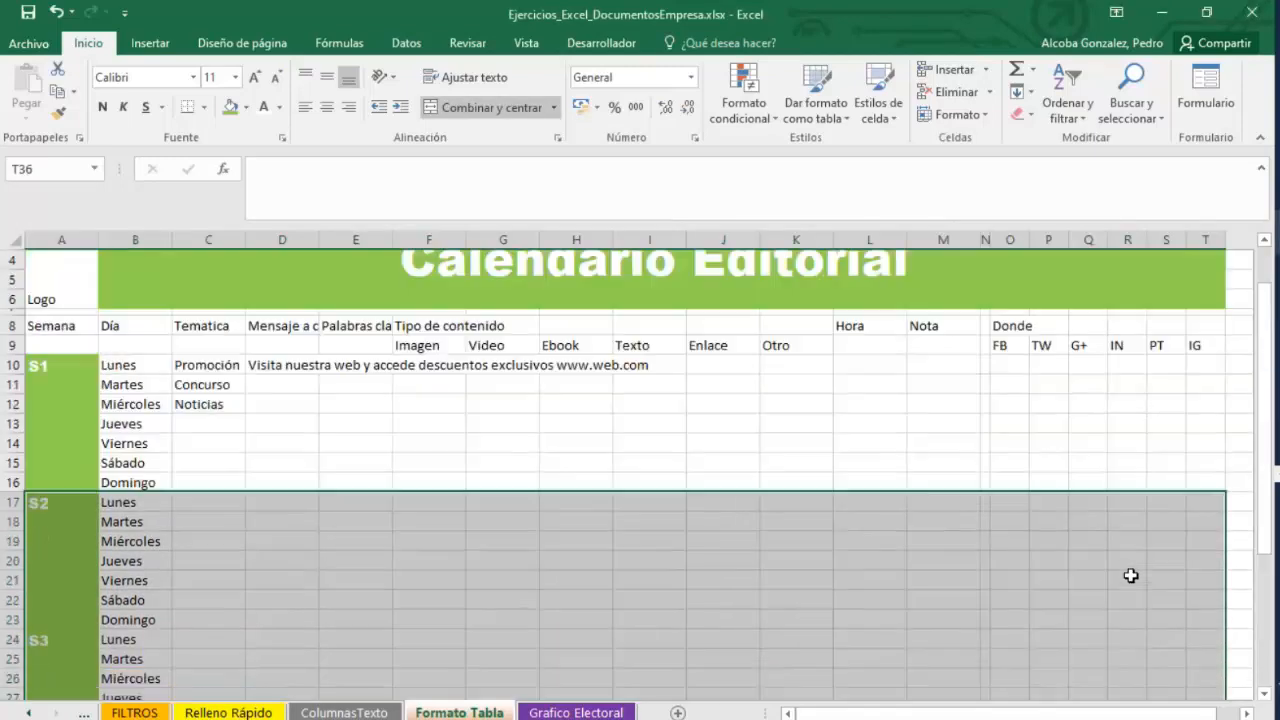
scroll(1128, 574, down, 5)
click(1200, 554)
drag(1200, 554, 110, 422)
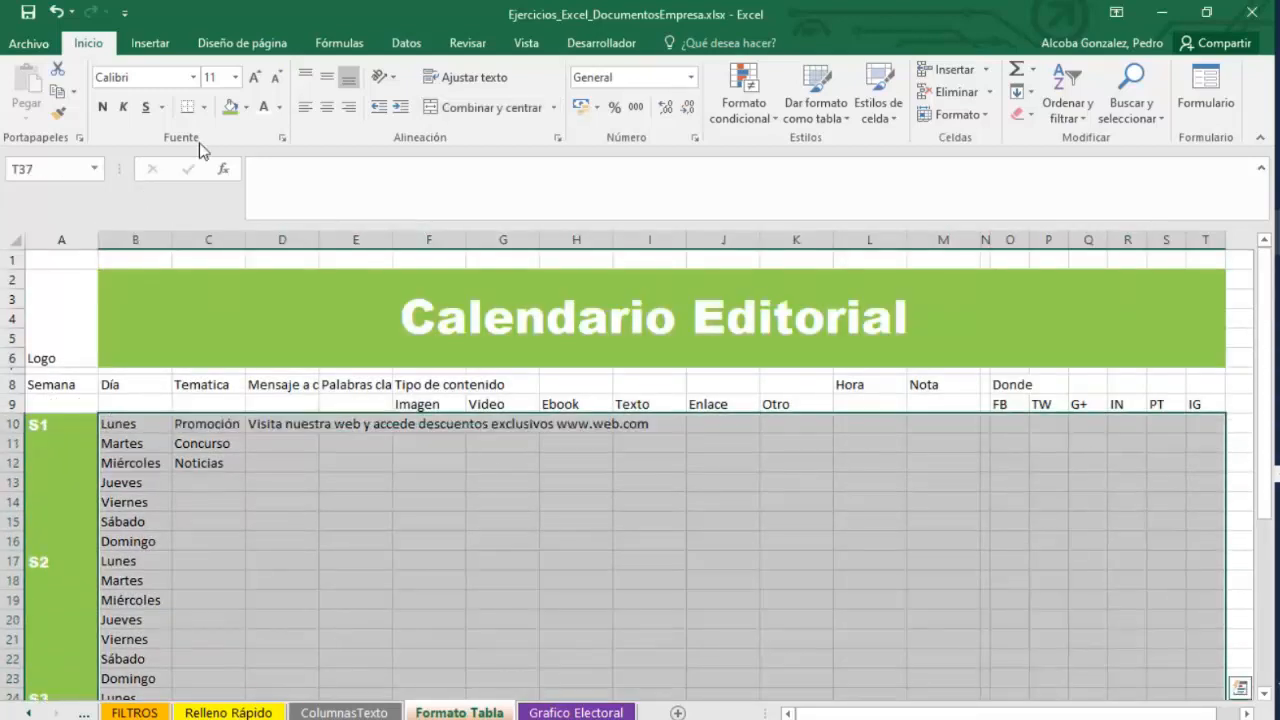
click(205, 110)
click(286, 275)
scroll(440, 523, down, 8)
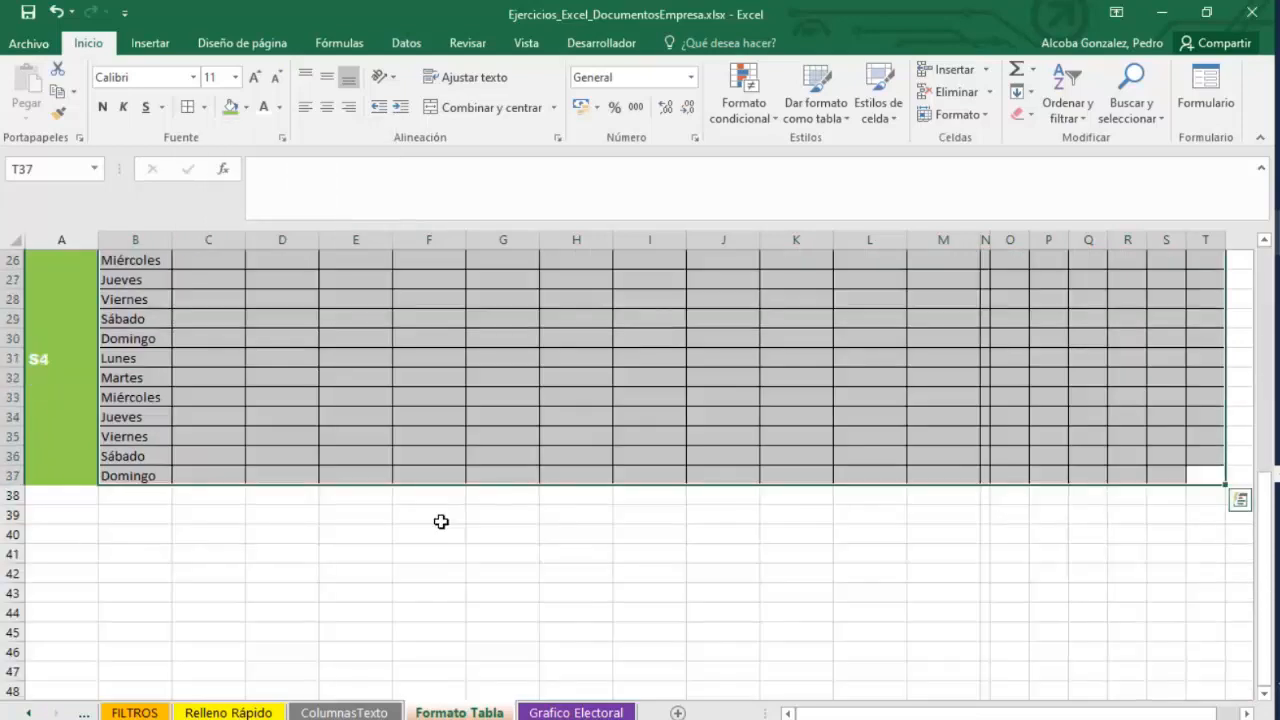
scroll(460, 533, up, 2)
scroll(478, 543, up, 6)
click(205, 108)
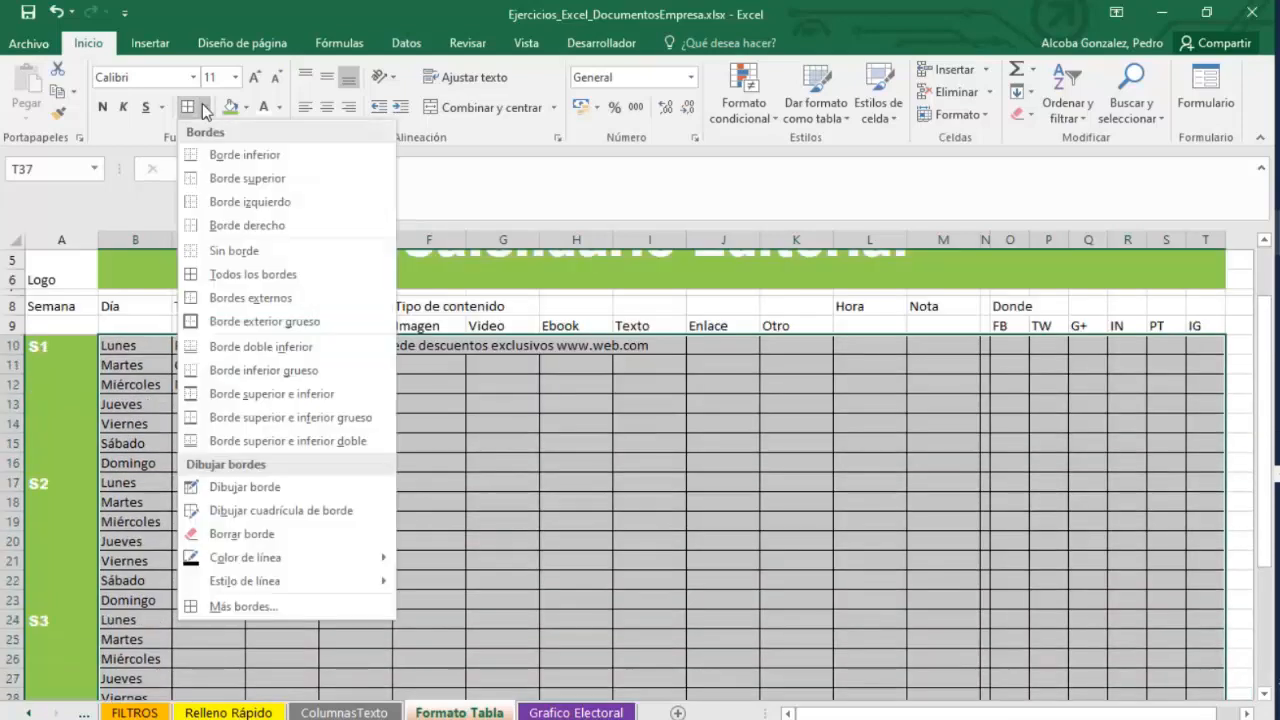
click(548, 388)
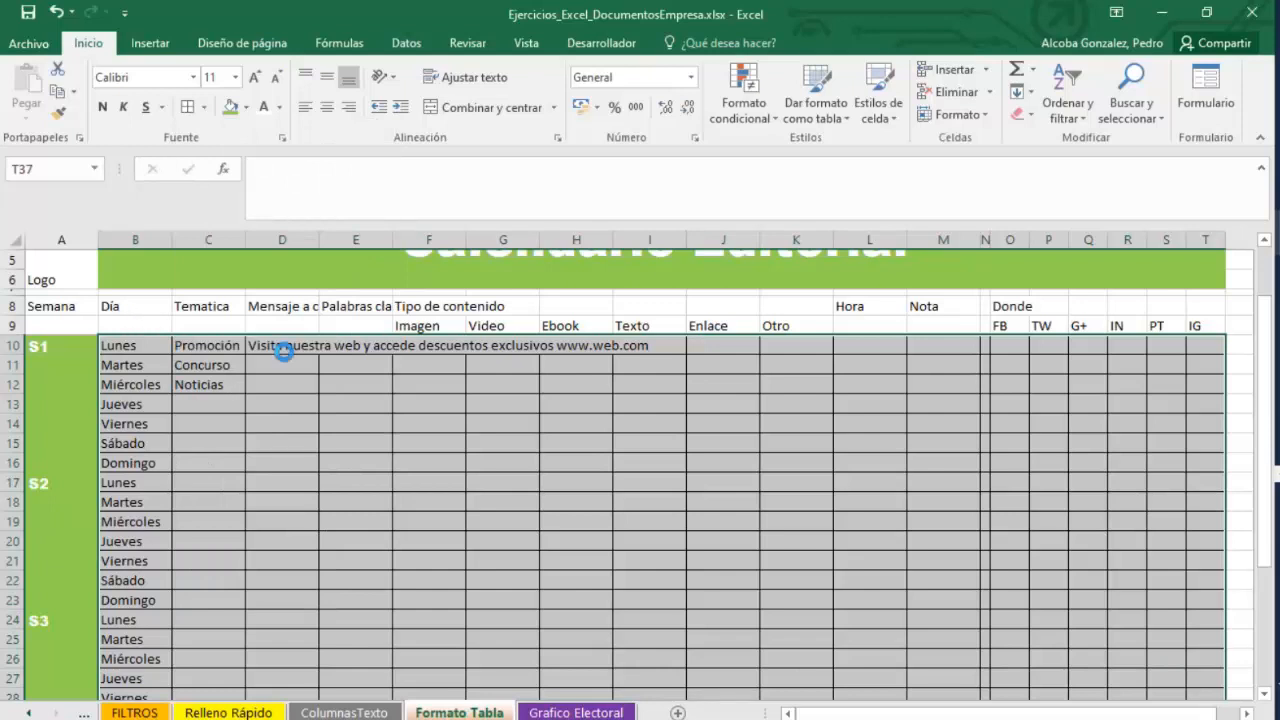
Turn on AutoFilter for header row 9 of the calendar.
scroll(284, 351, down, 7)
drag(1194, 474, 169, 412)
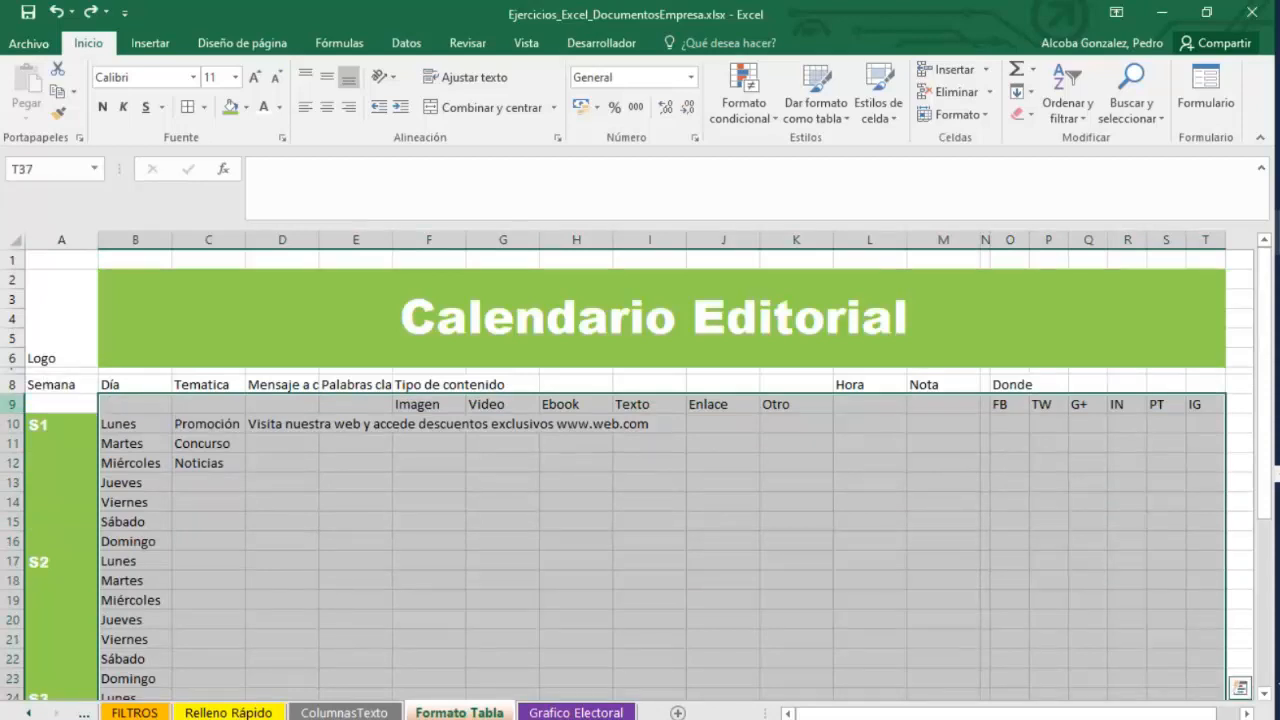
click(61, 403)
click(406, 43)
click(536, 100)
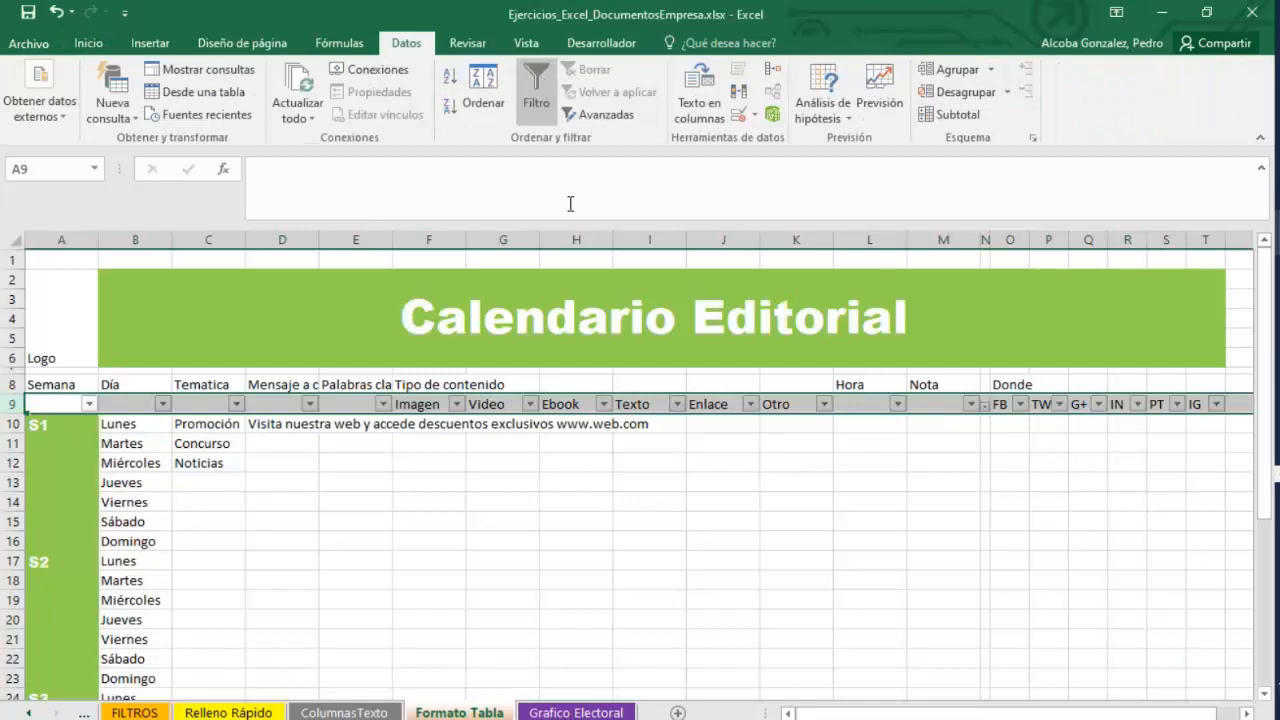
click(283, 443)
Try to format B9:T37 as a table in Estilo de tabla claro 9 with headers.
drag(106, 400, 1062, 636)
scroll(809, 613, left, 2)
scroll(929, 663, down, 1)
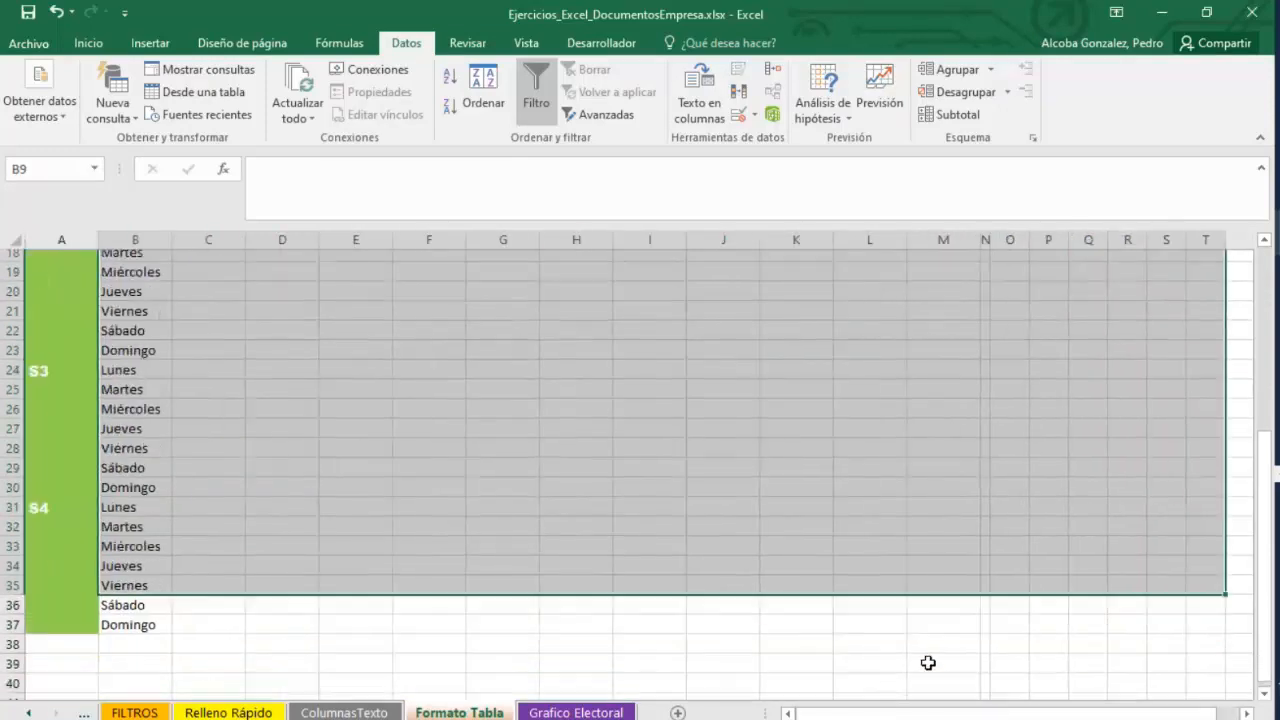
drag(1204, 611, 135, 403)
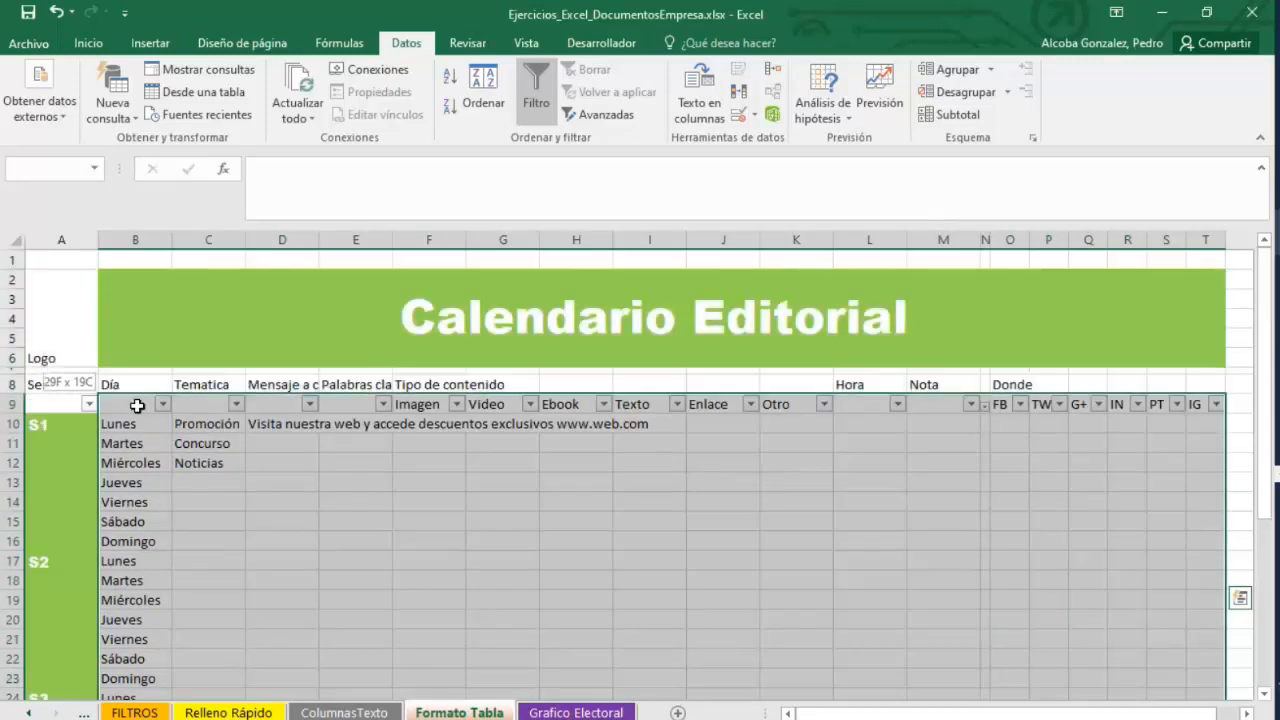
click(88, 43)
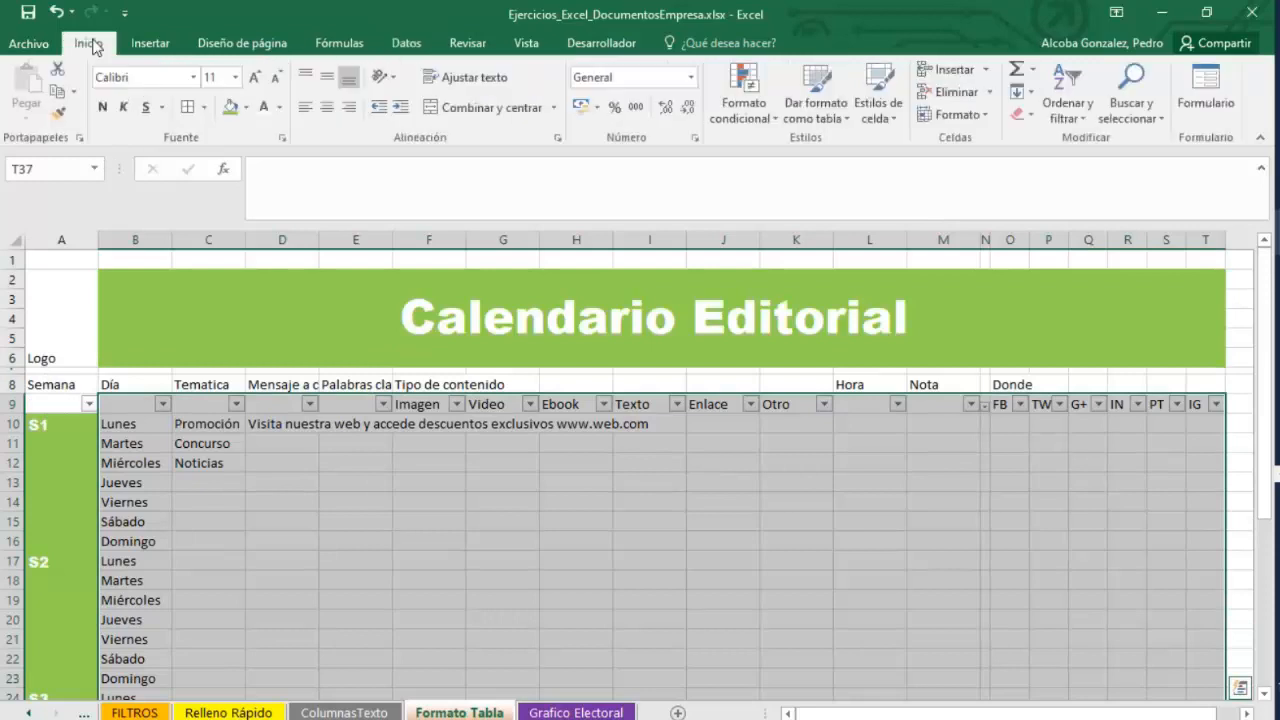
click(839, 117)
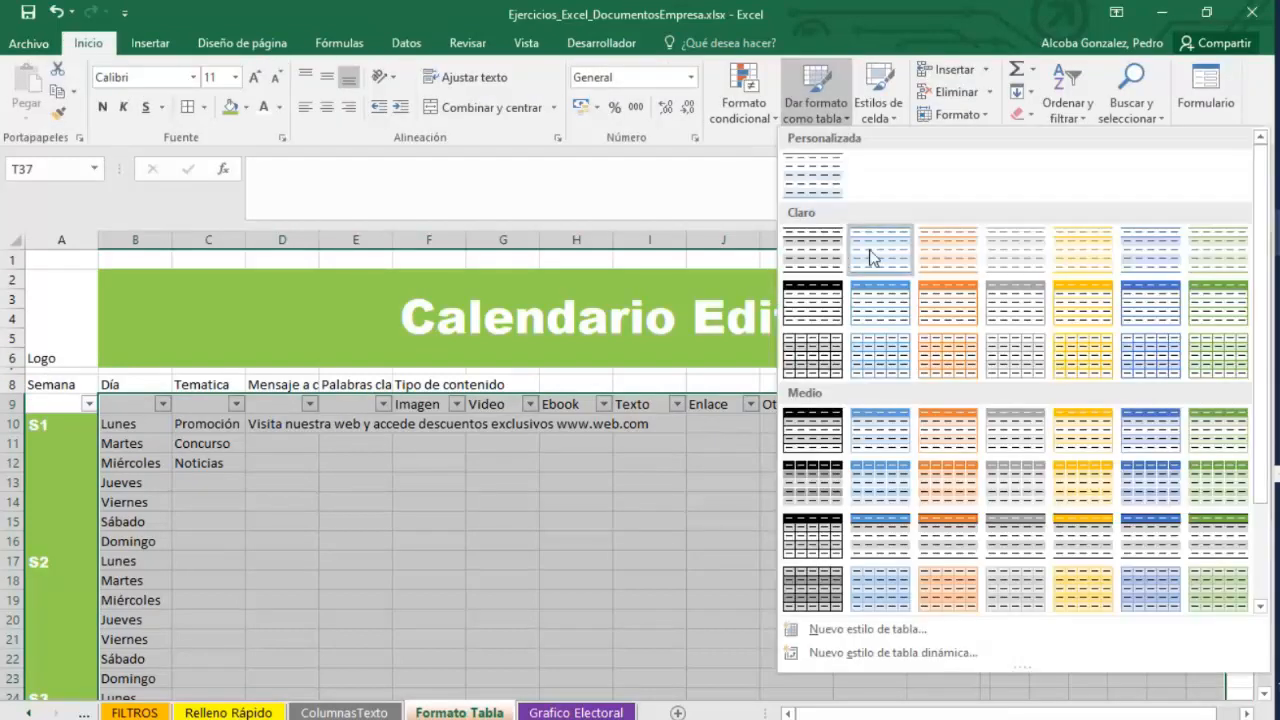
click(868, 313)
click(759, 411)
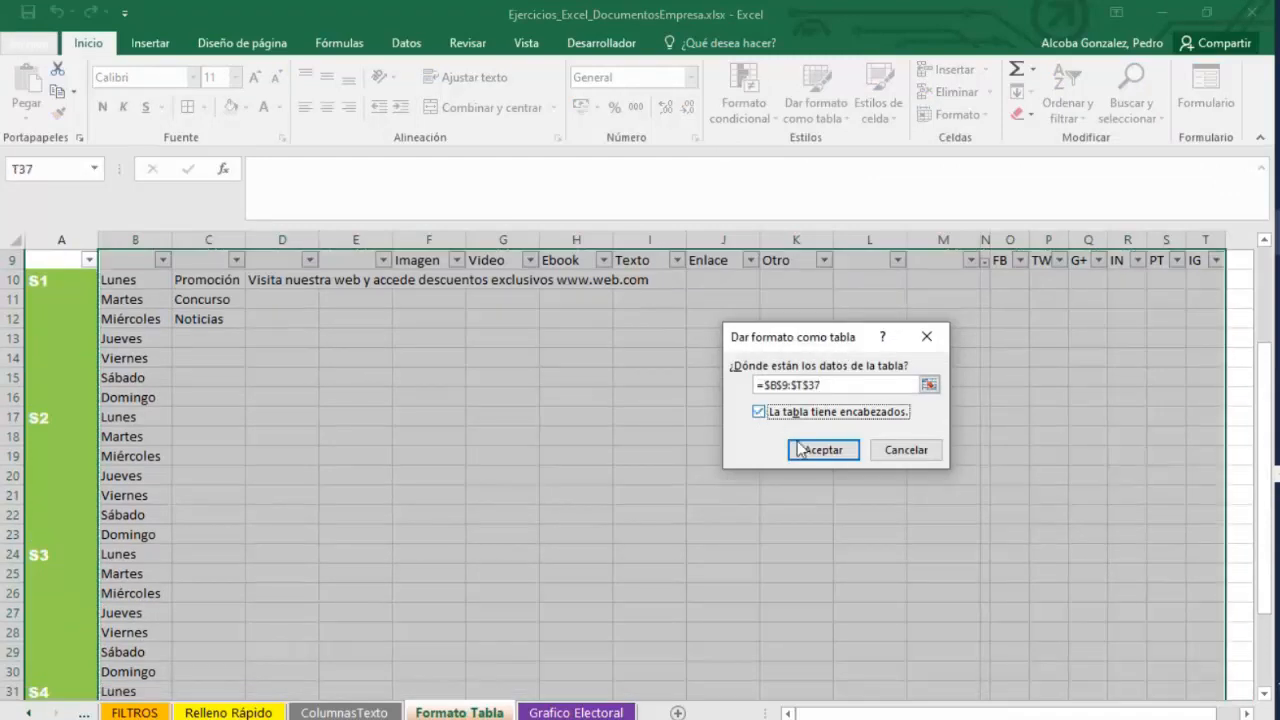
click(825, 454)
click(646, 438)
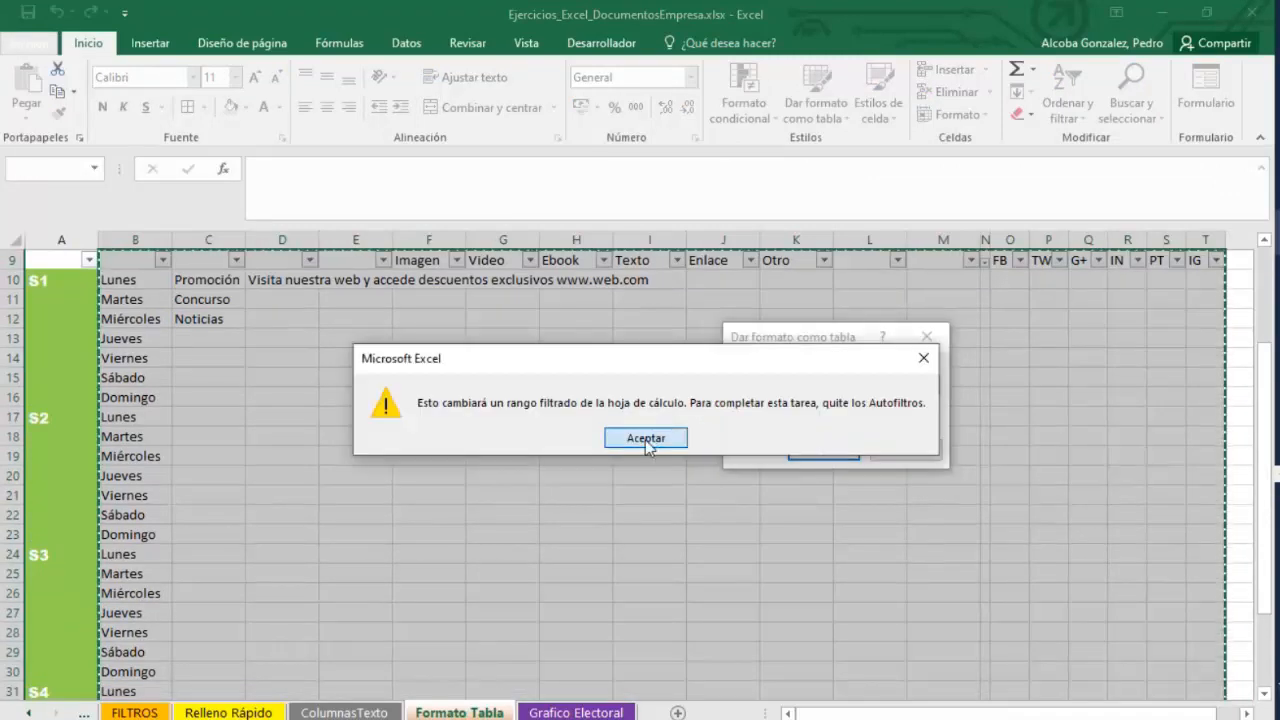
click(906, 451)
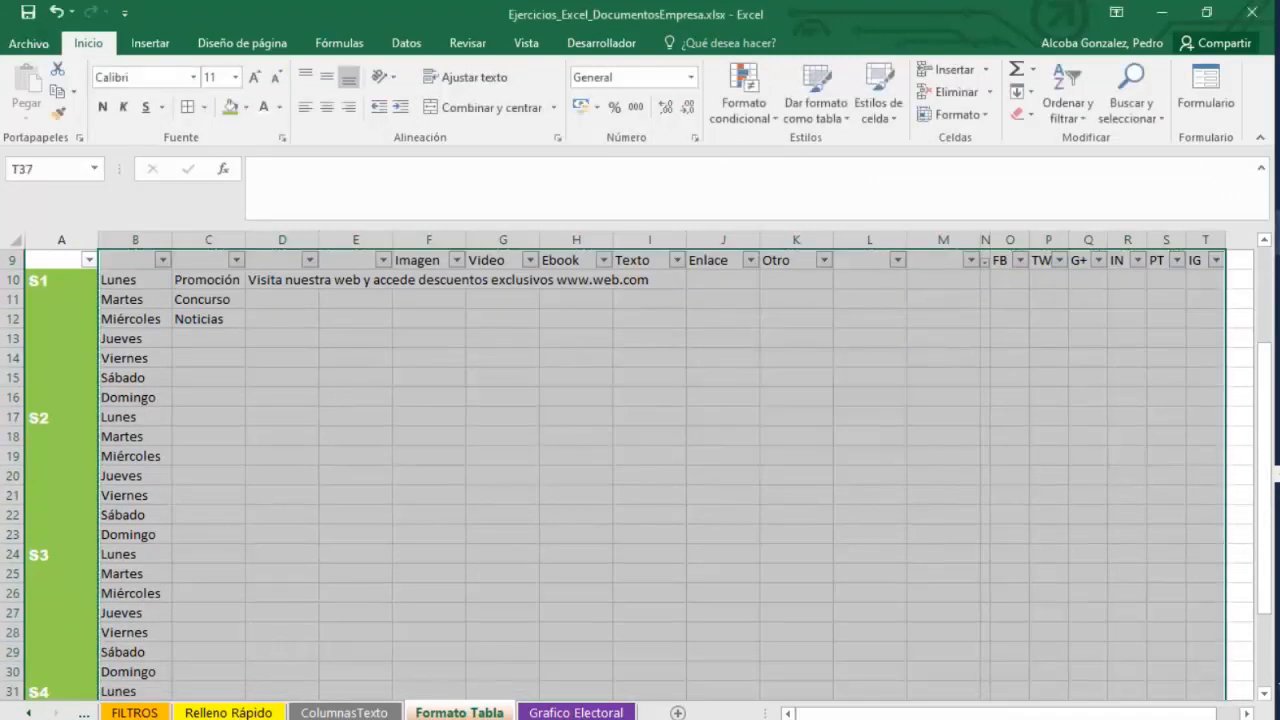
Turn off the AutoFilter on header row 9.
click(406, 43)
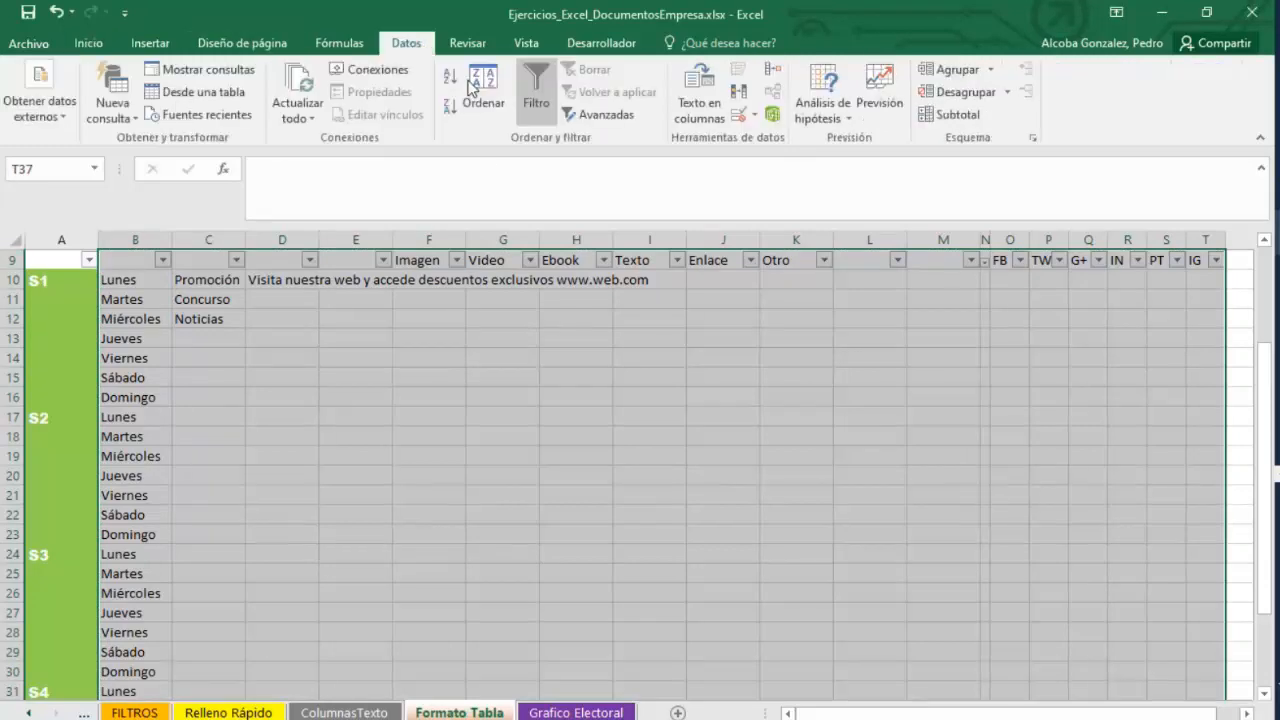
click(540, 84)
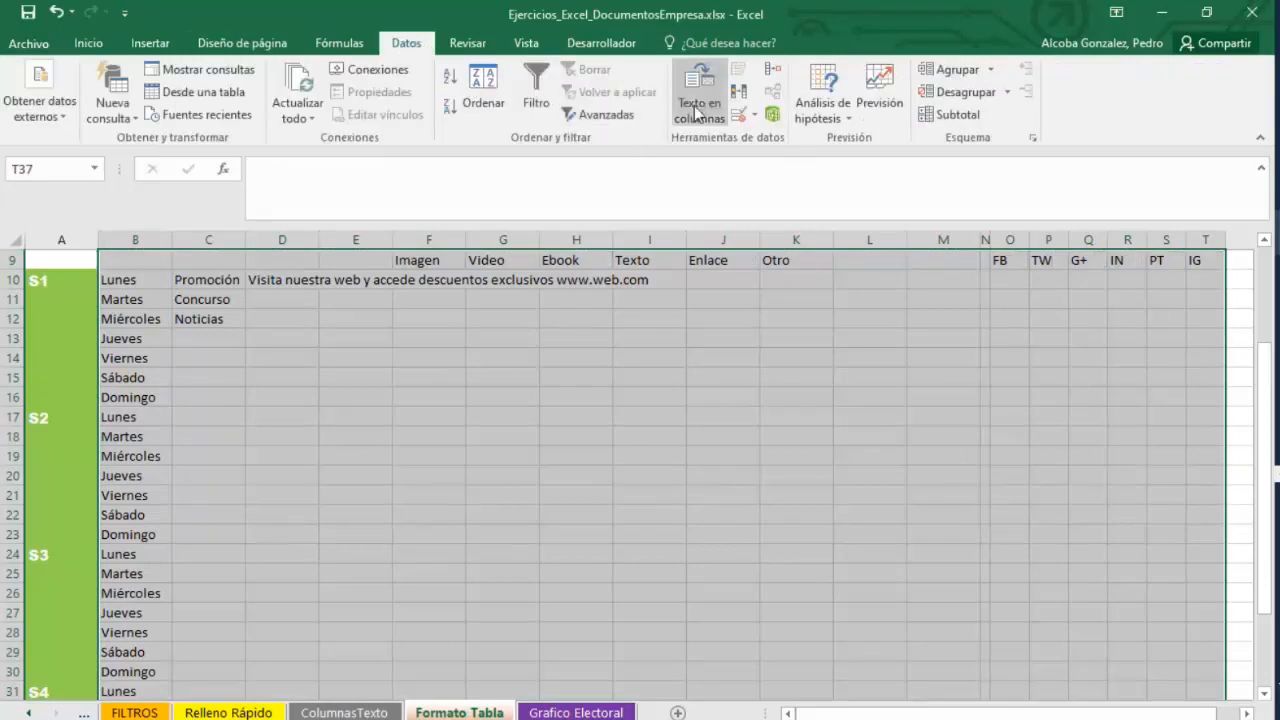
click(90, 43)
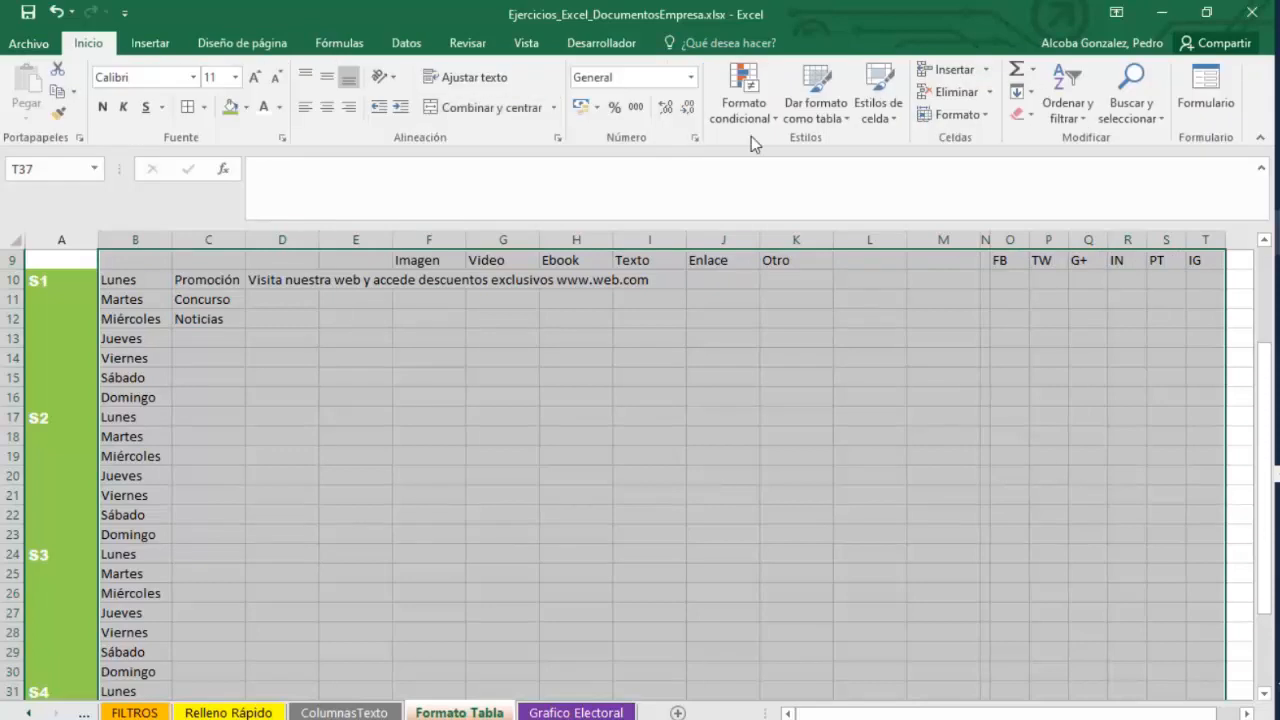
Format B9:T37 as a light blue table without headers, then undo it.
click(840, 112)
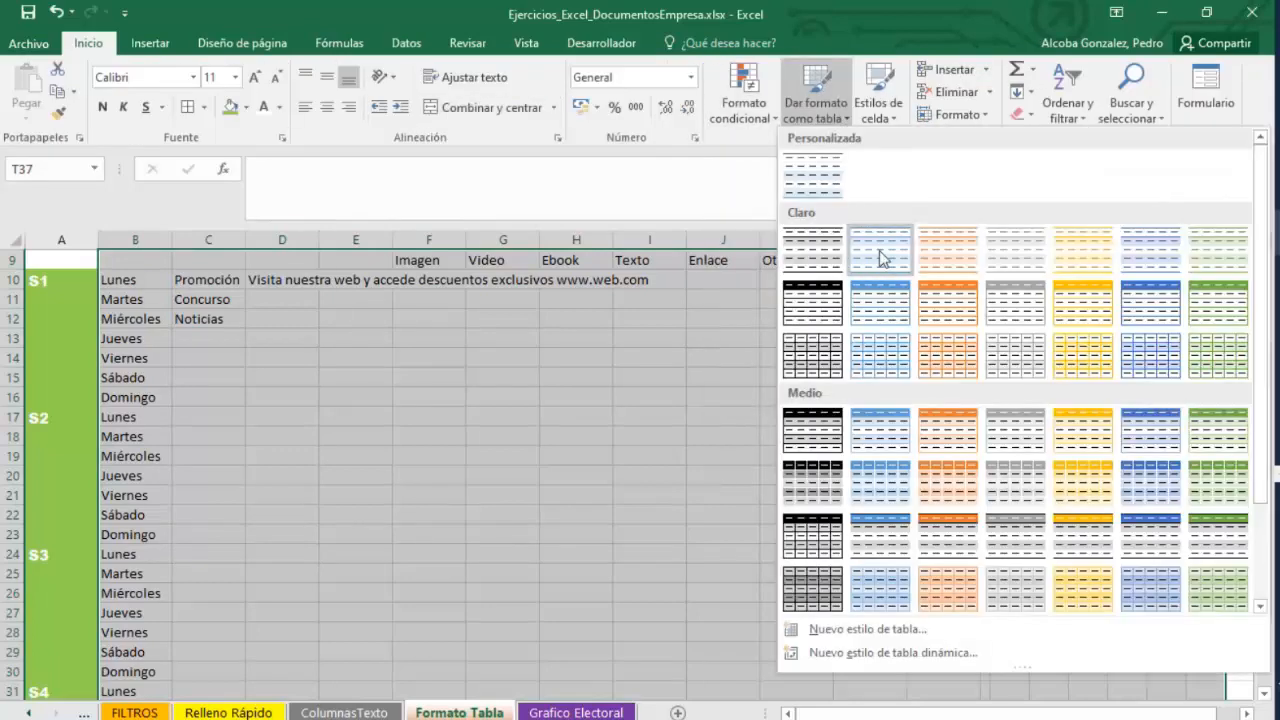
click(890, 300)
click(823, 448)
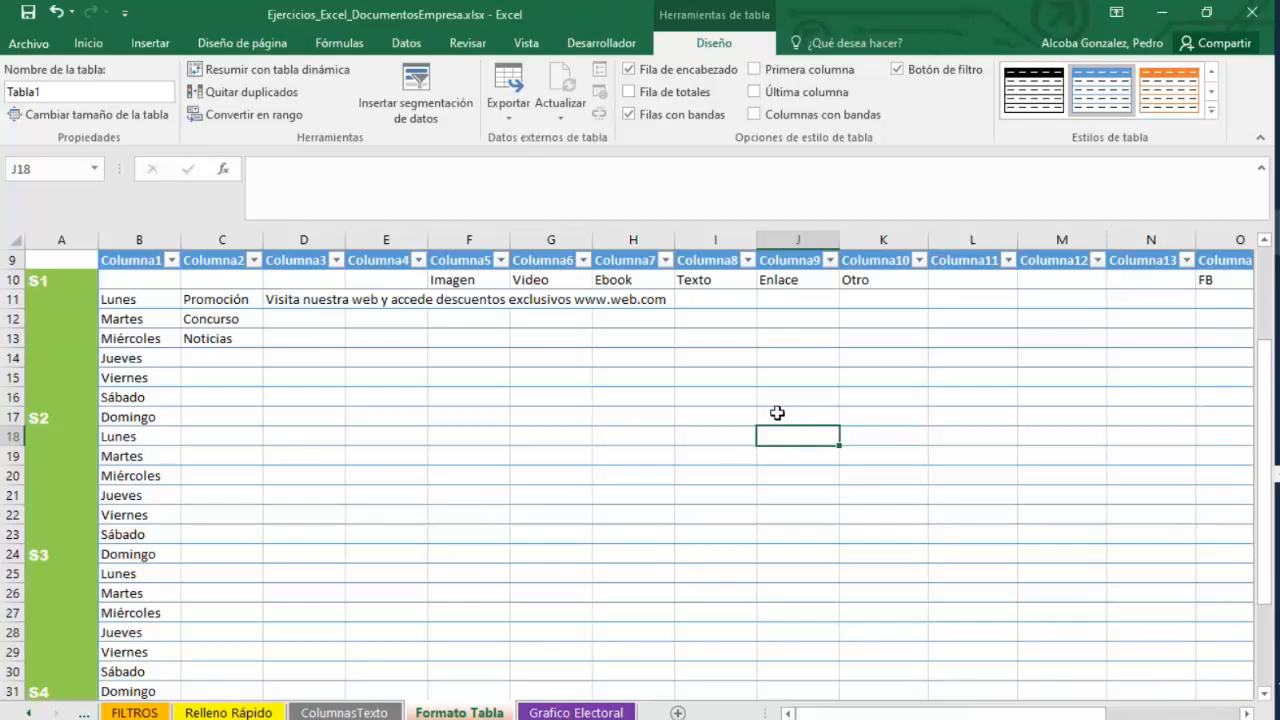
key(ctrl+z)
Format B9:T37 as a table in Estilo de tabla claro 9, using its first row as headers.
click(830, 115)
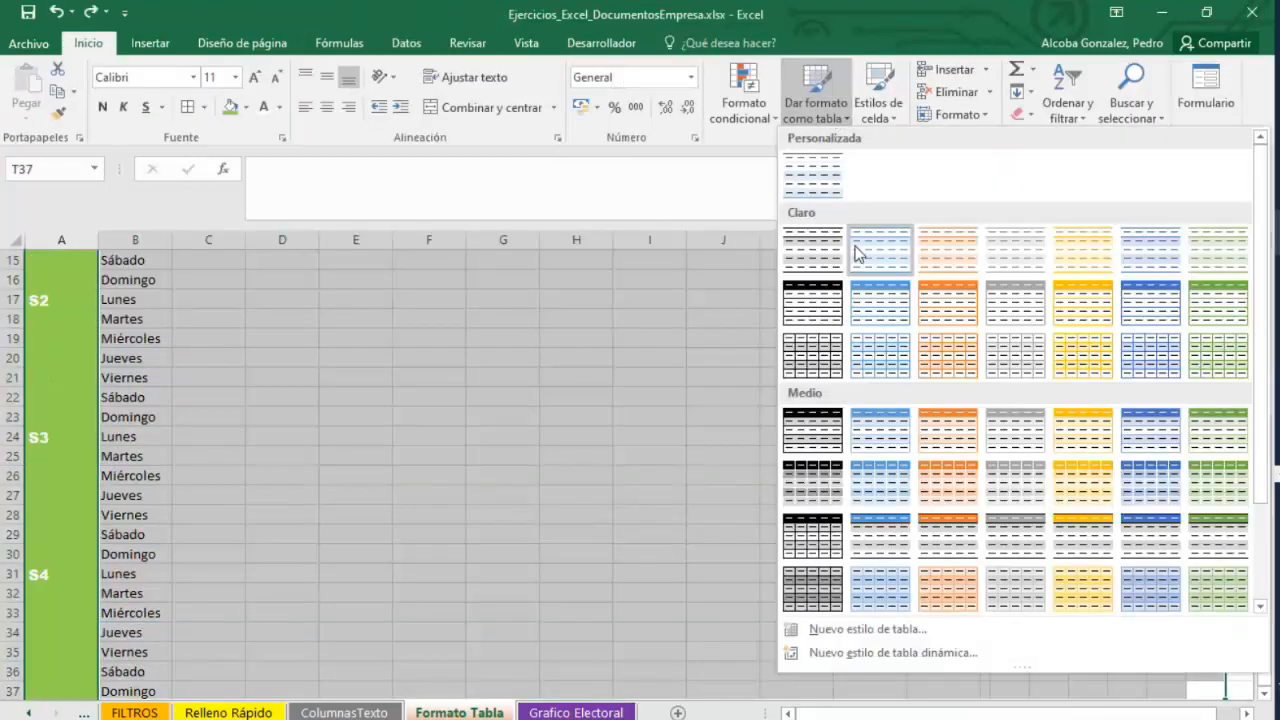
click(876, 308)
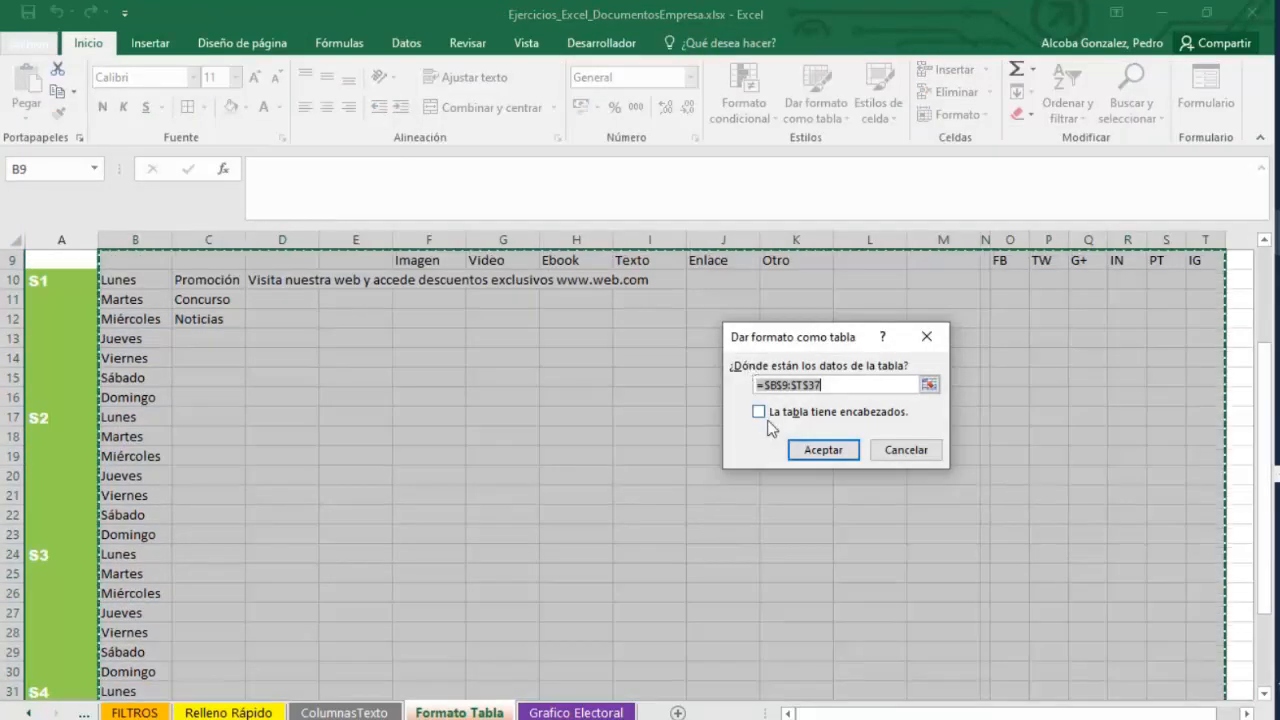
click(767, 413)
click(823, 449)
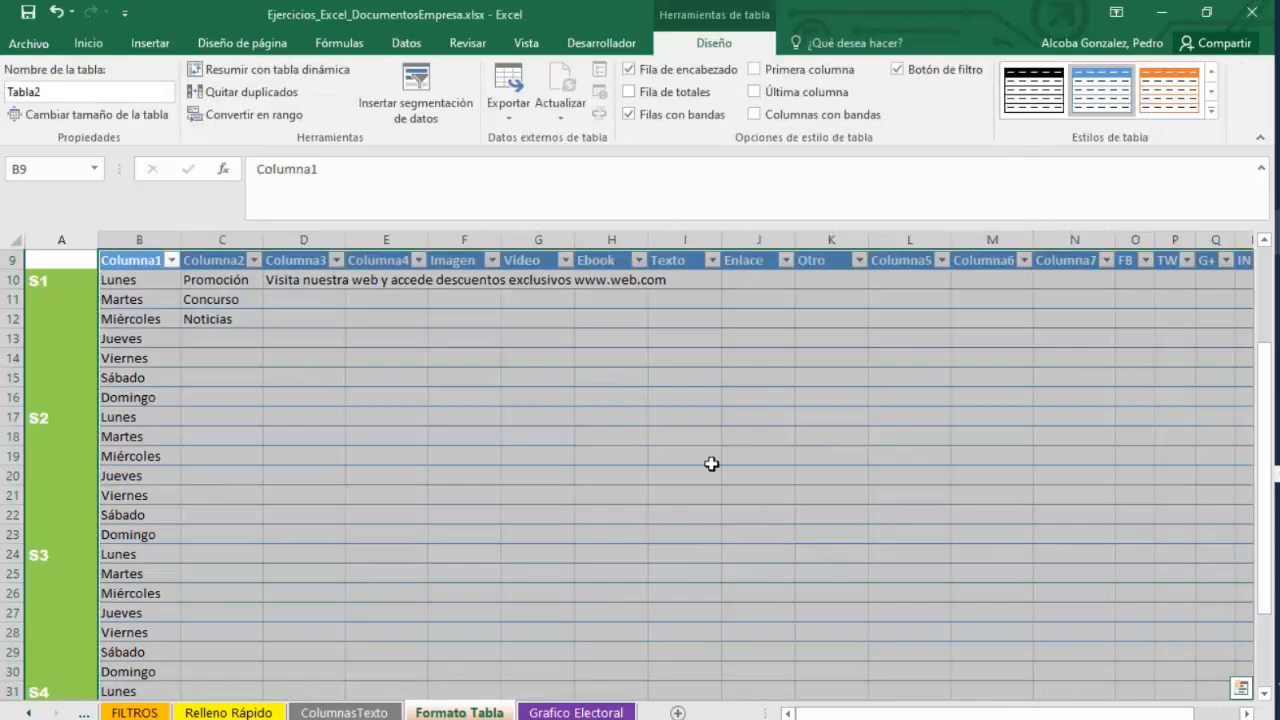
scroll(711, 463, down, 1)
scroll(709, 463, up, 2)
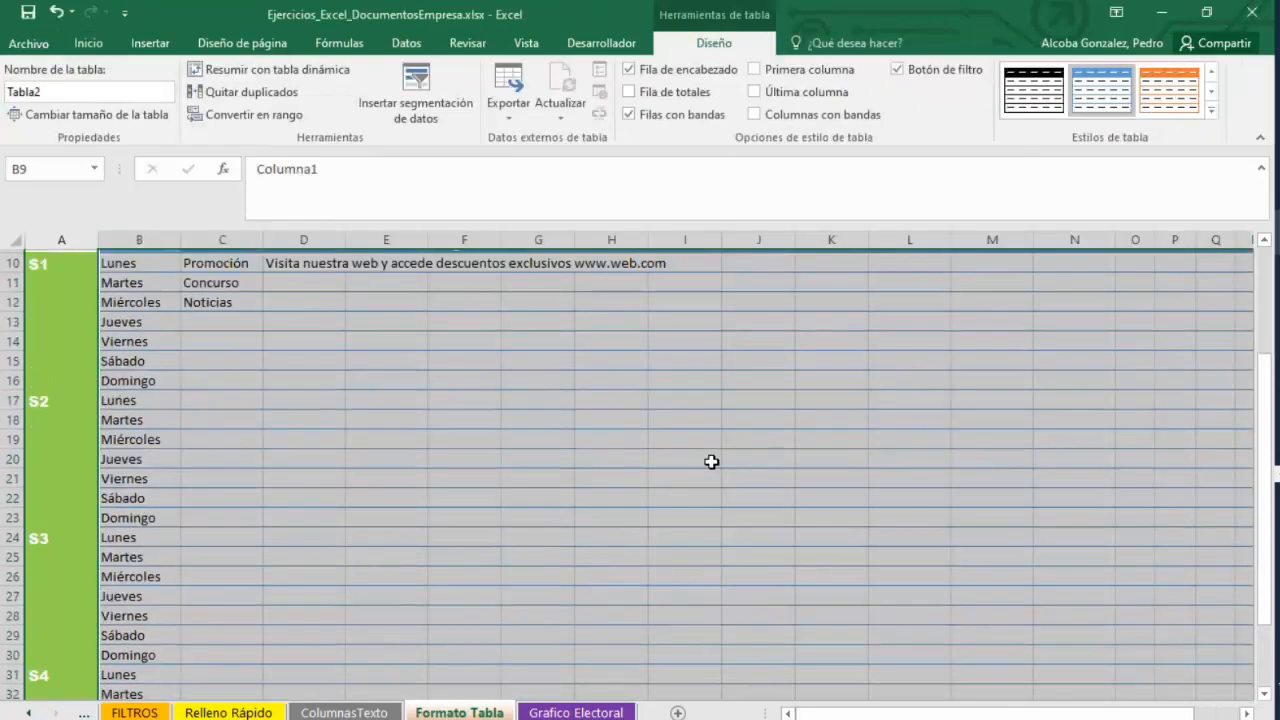
click(910, 310)
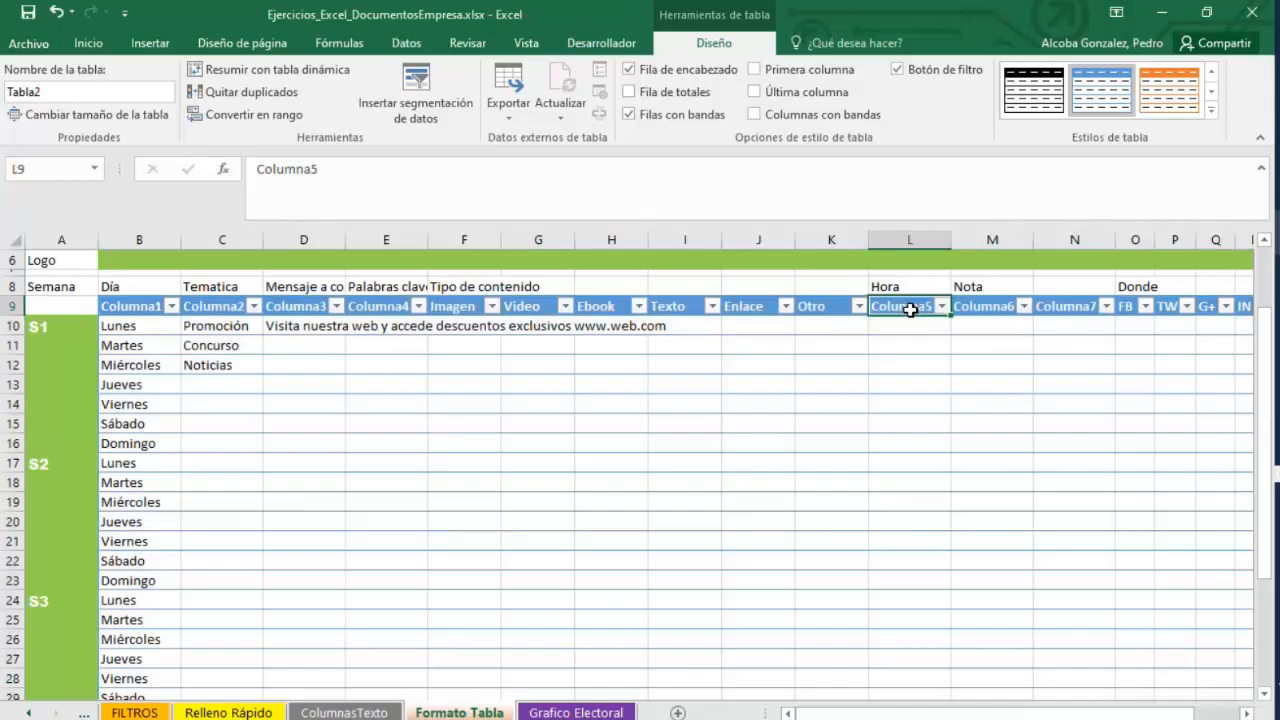
Try clearing a table header name in row 9, then undo the table formatting of B9:T37.
key(Right)
key(Right)
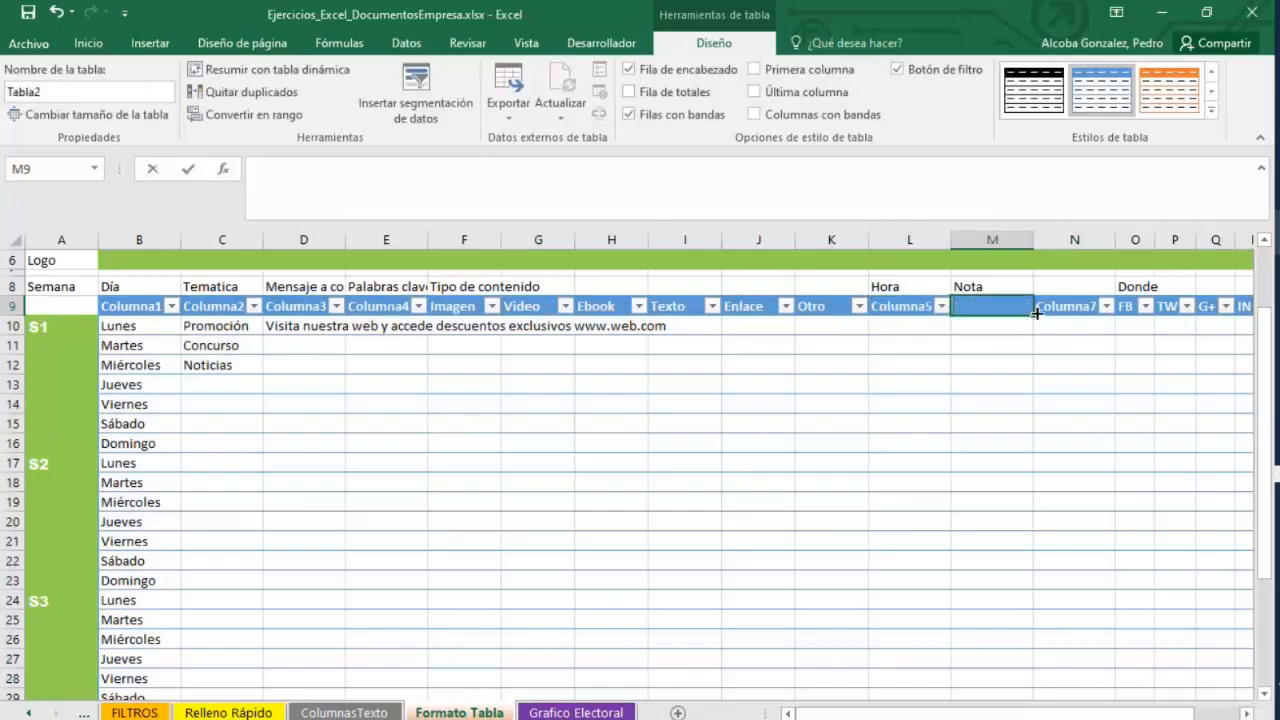
key(BackSpace)
click(935, 306)
scroll(654, 497, down, 4)
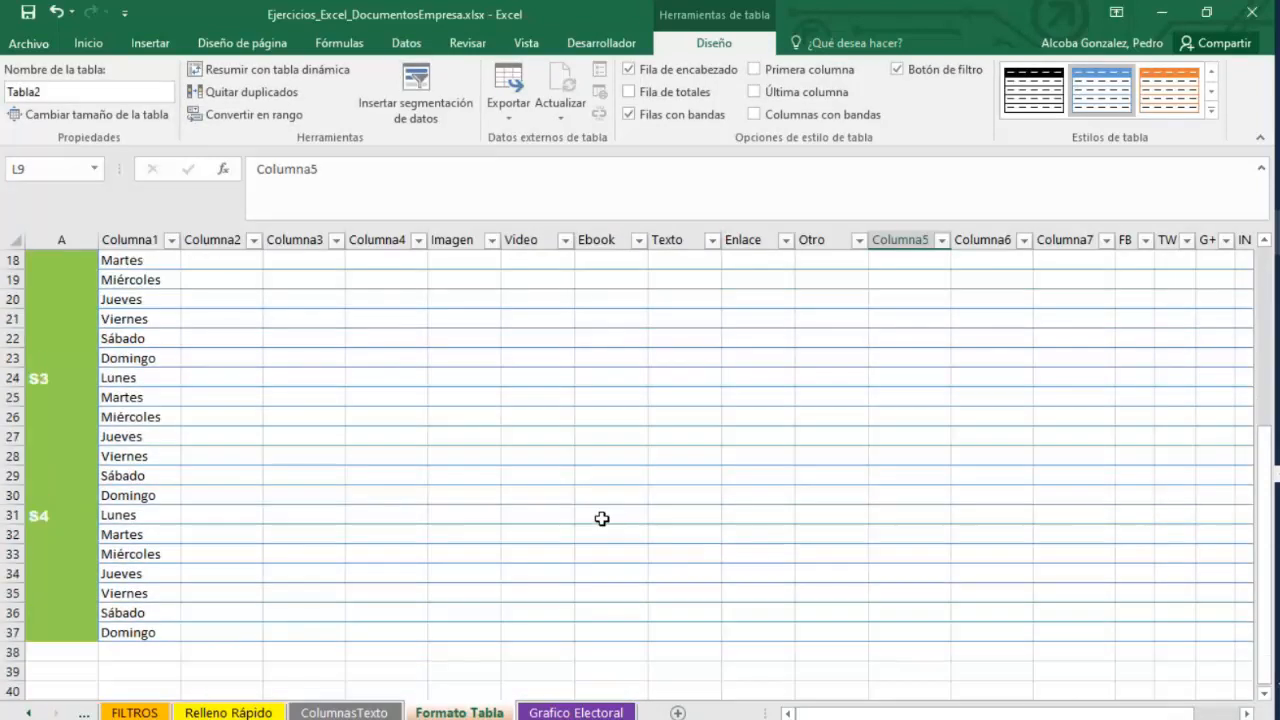
scroll(601, 518, up, 4)
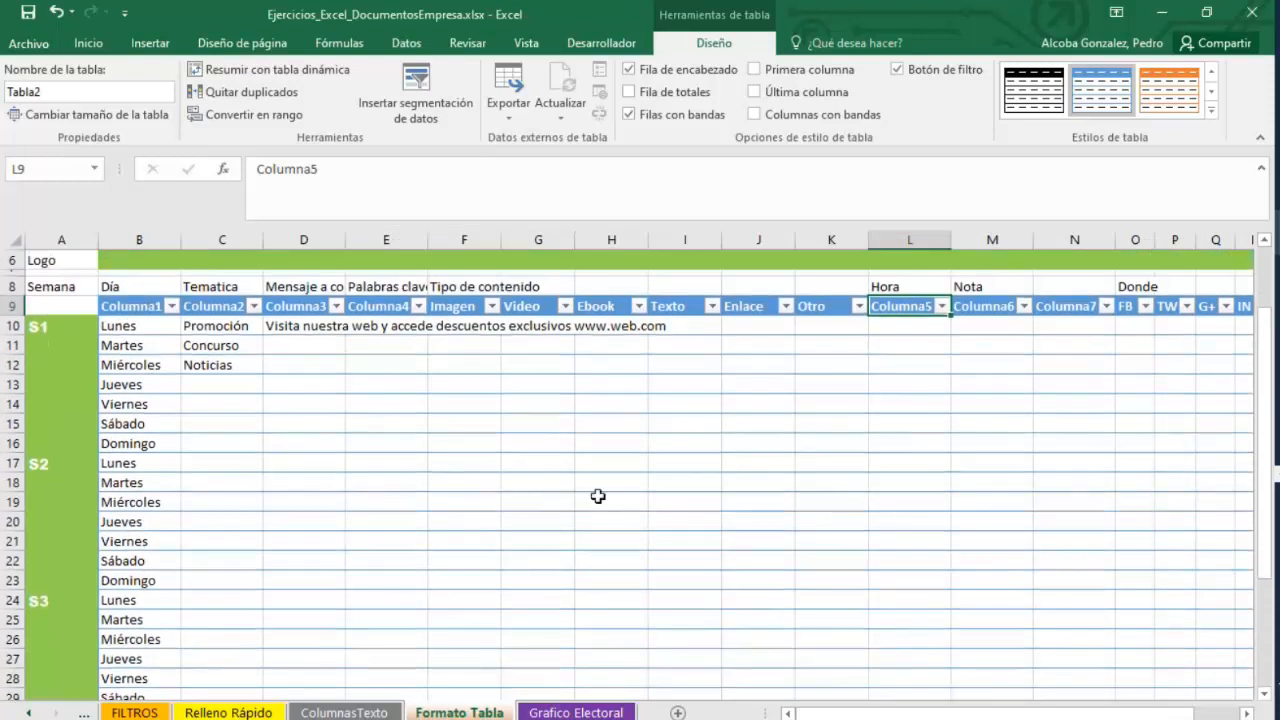
key(Right)
key(Right)
click(576, 417)
key(ctrl+z)
key(ctrl+z)
key(ctrl+z)
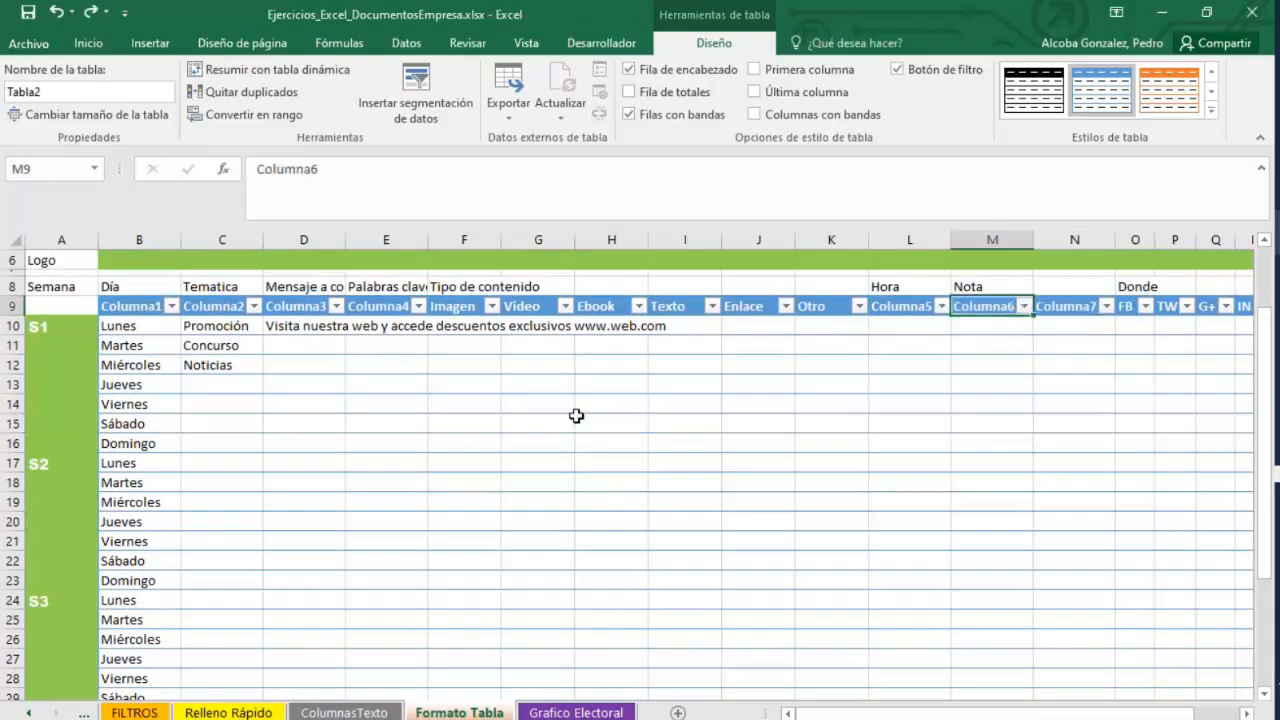
key(ctrl+z)
scroll(573, 425, up, 5)
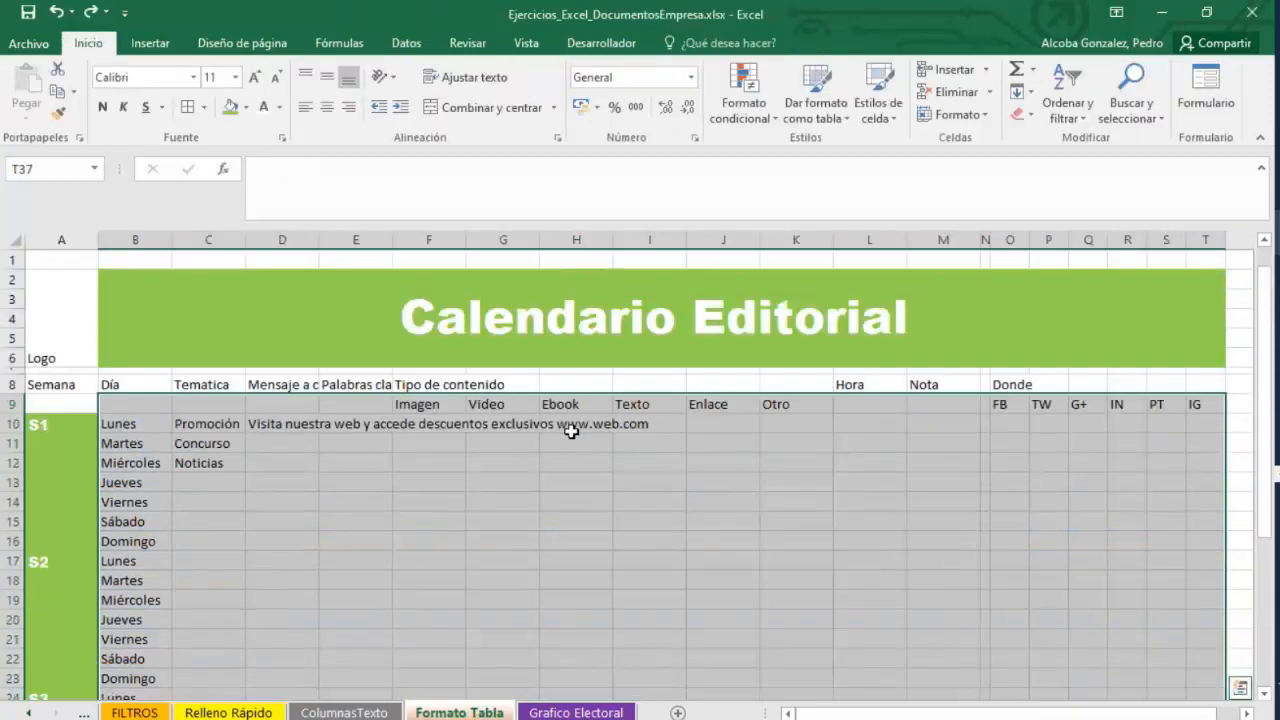
Fill the empty header cells of row 9 with placeholder labels a, b, c, d, f, g and h.
click(186, 405)
key(Left)
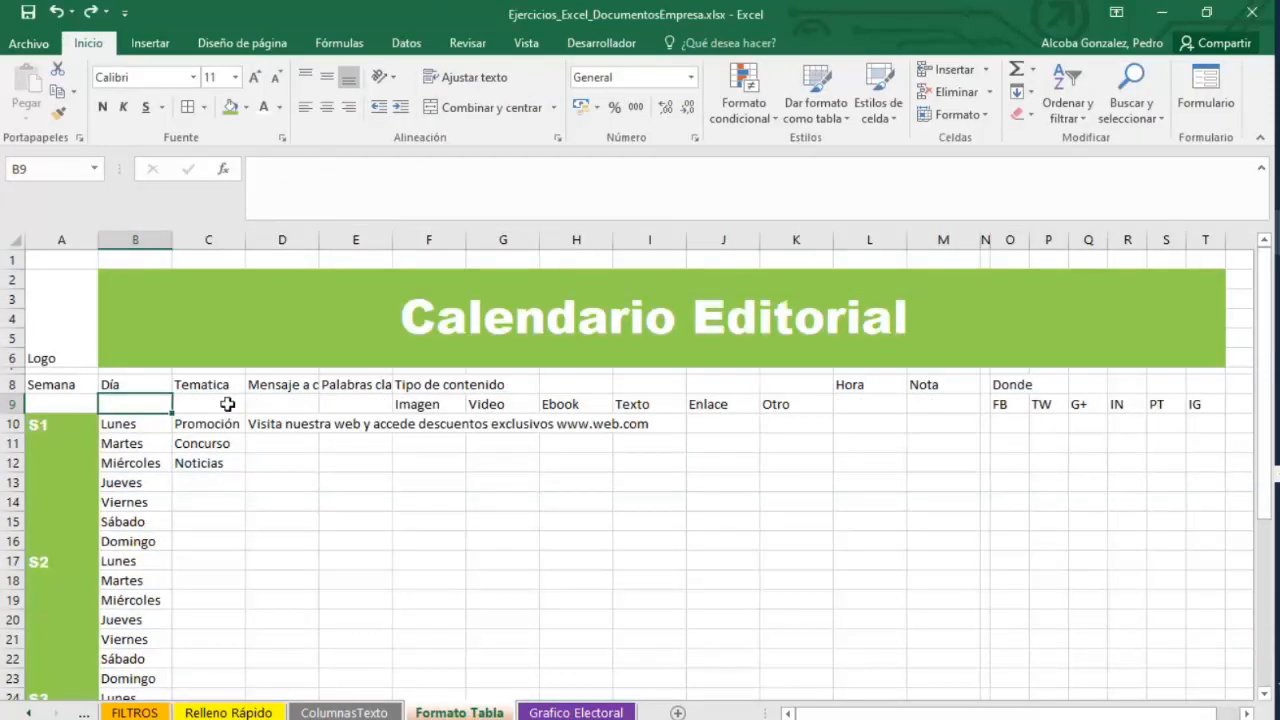
text(a)
key(Tab)
text(b)
key(Tab)
text(c)
key(Tab)
text(d)
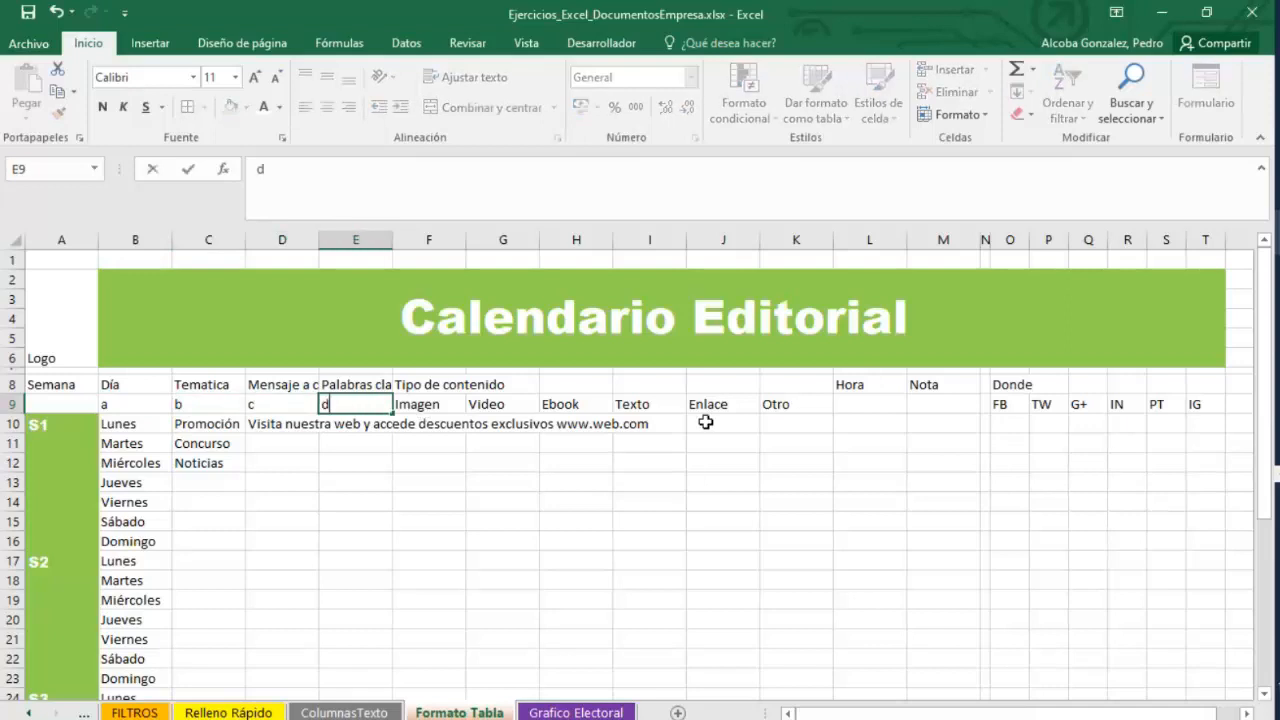
click(869, 405)
text(f)
click(937, 407)
text(g)
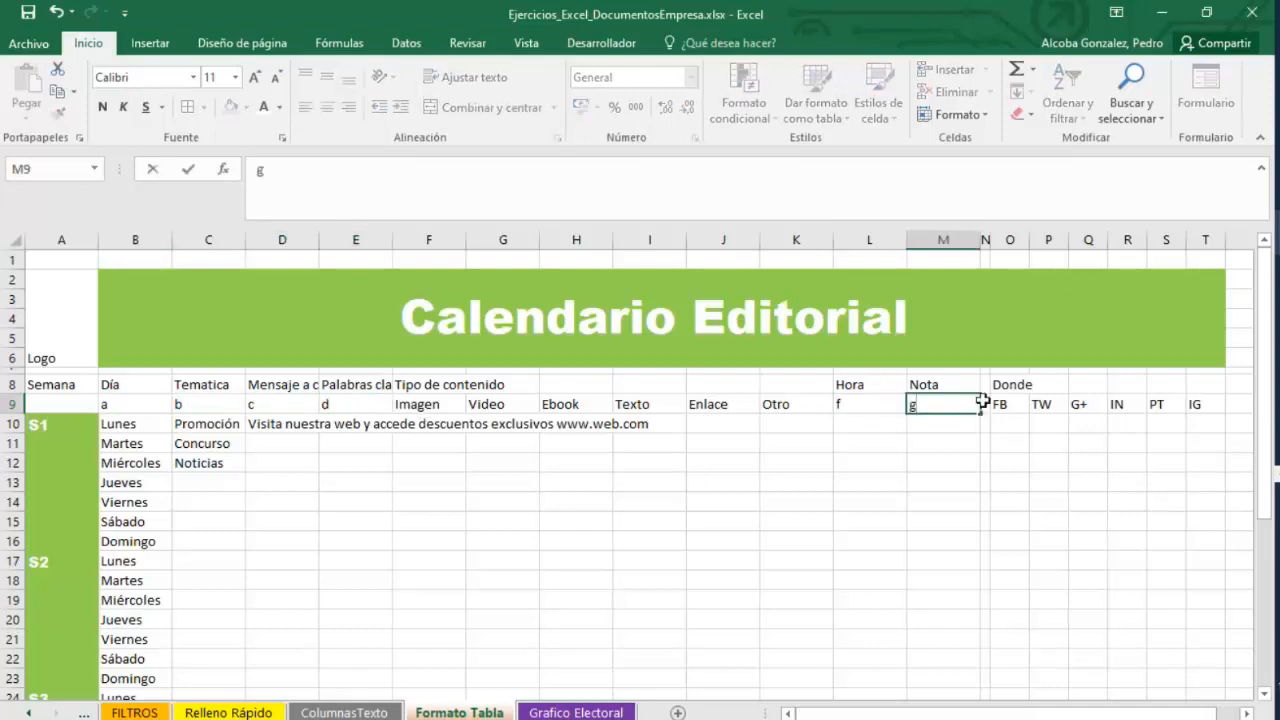
key(Return)
click(982, 404)
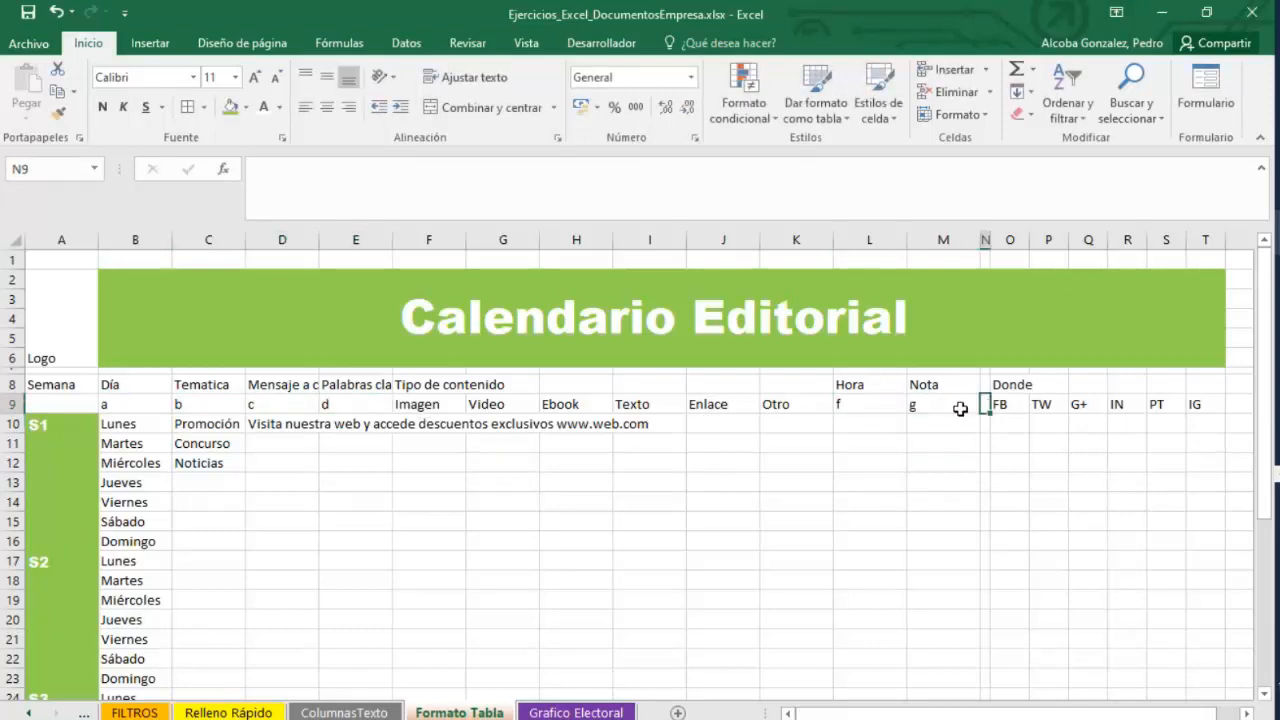
text(h+)
mouse_move(124, 399)
mouse_down()
mouse_move(1003, 597)
mouse_move(1030, 700)
mouse_move(1157, 697)
mouse_move(1148, 690)
mouse_move(1177, 623)
mouse_up()
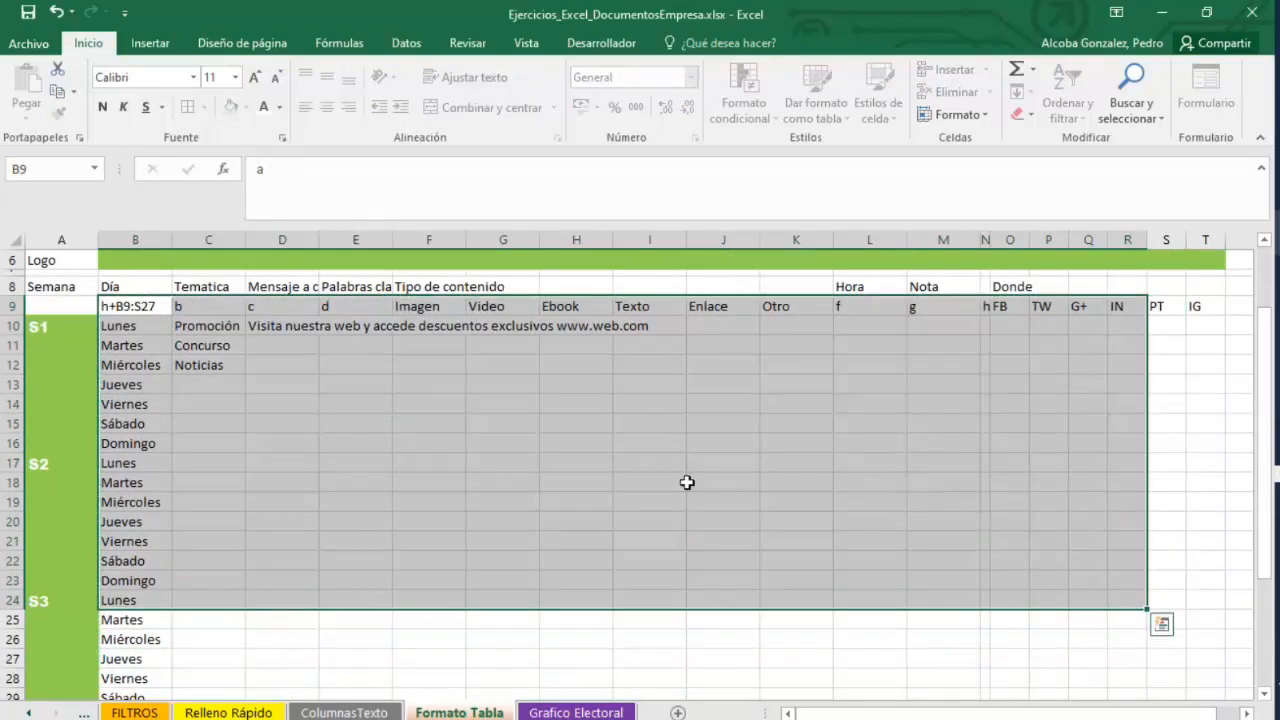
click(670, 482)
double_click(144, 303)
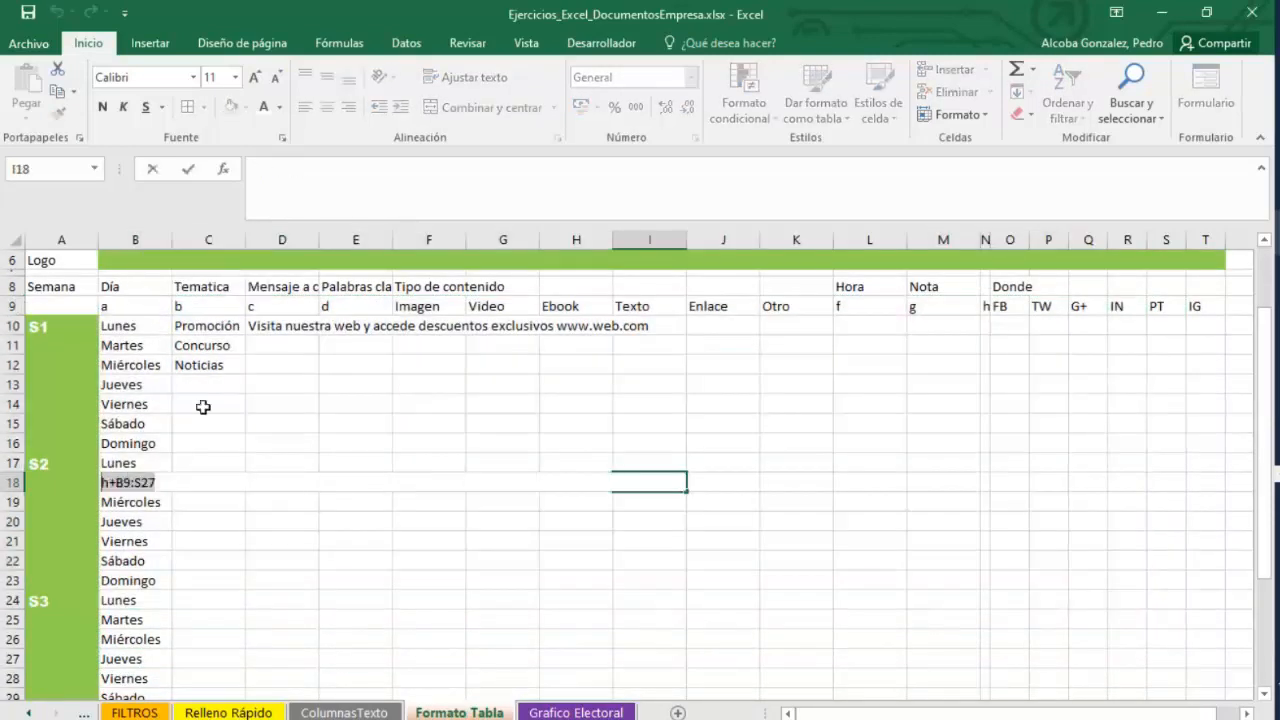
key(BackSpace)
Format B9:T37 as a table with a light style, using its first row as headers.
click(130, 306)
drag(130, 306, 1208, 658)
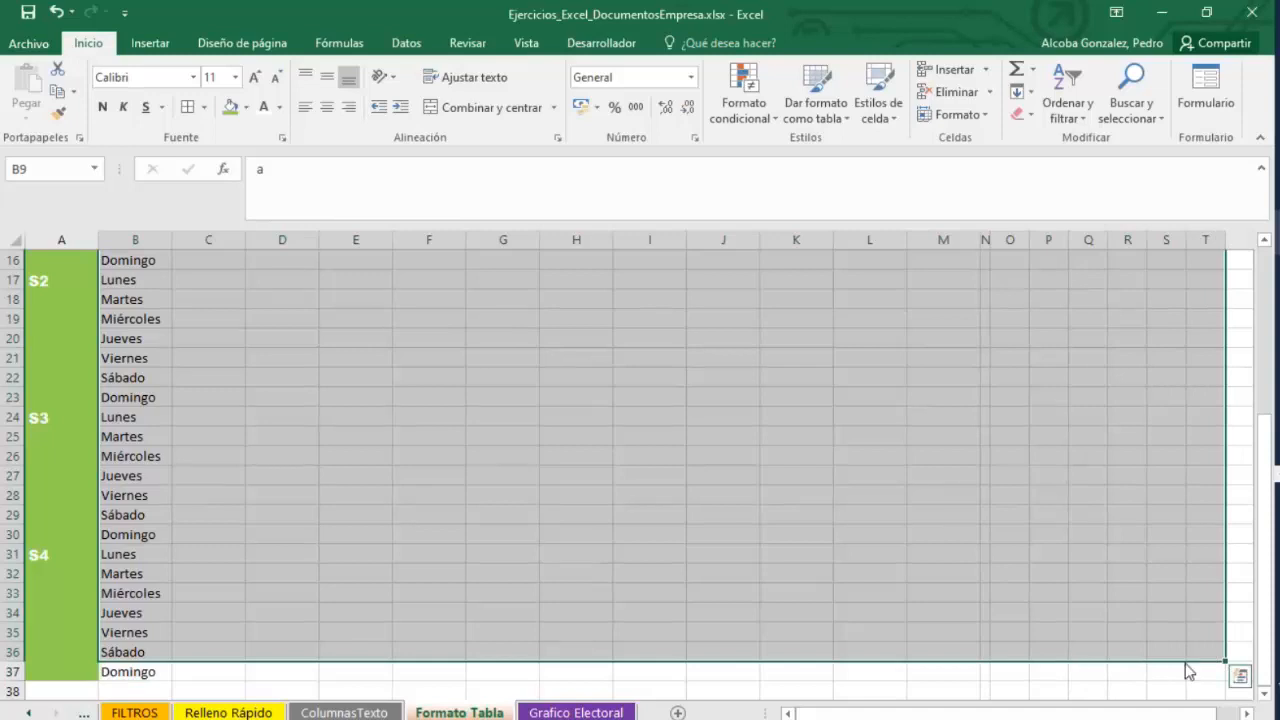
key(ctrl+t)
key(Escape)
drag(1202, 669, 104, 405)
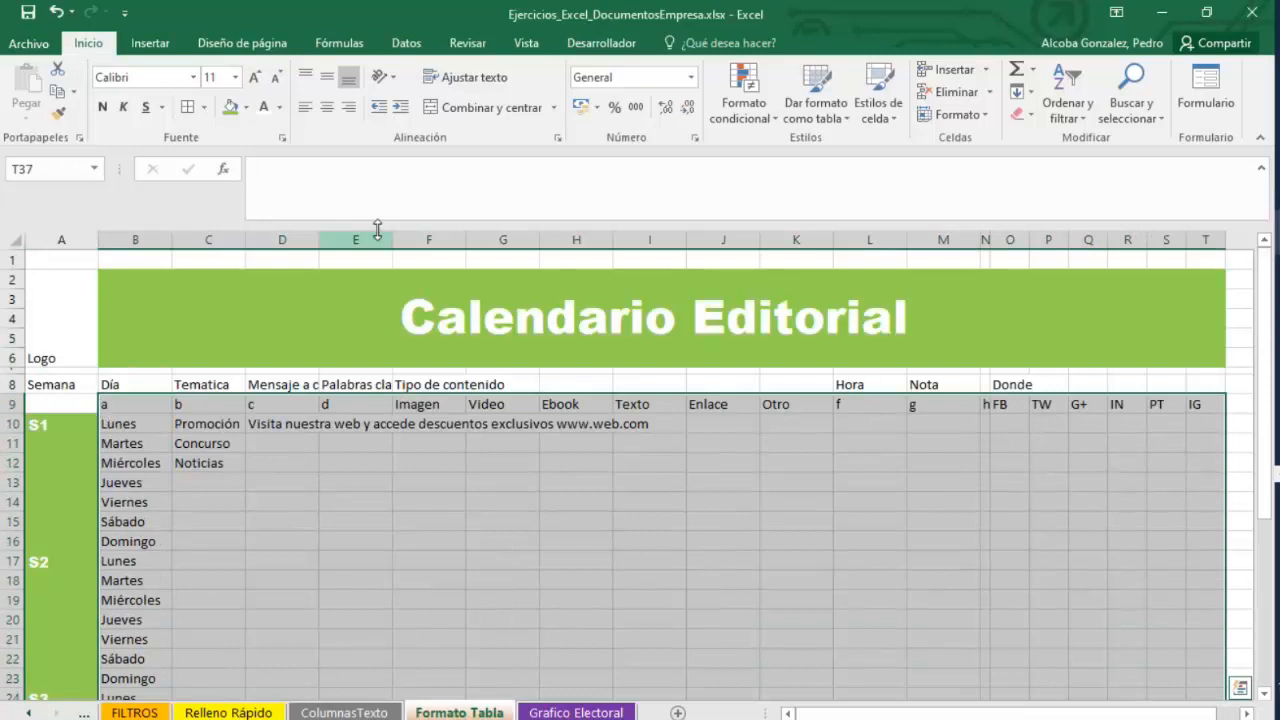
click(815, 108)
click(872, 310)
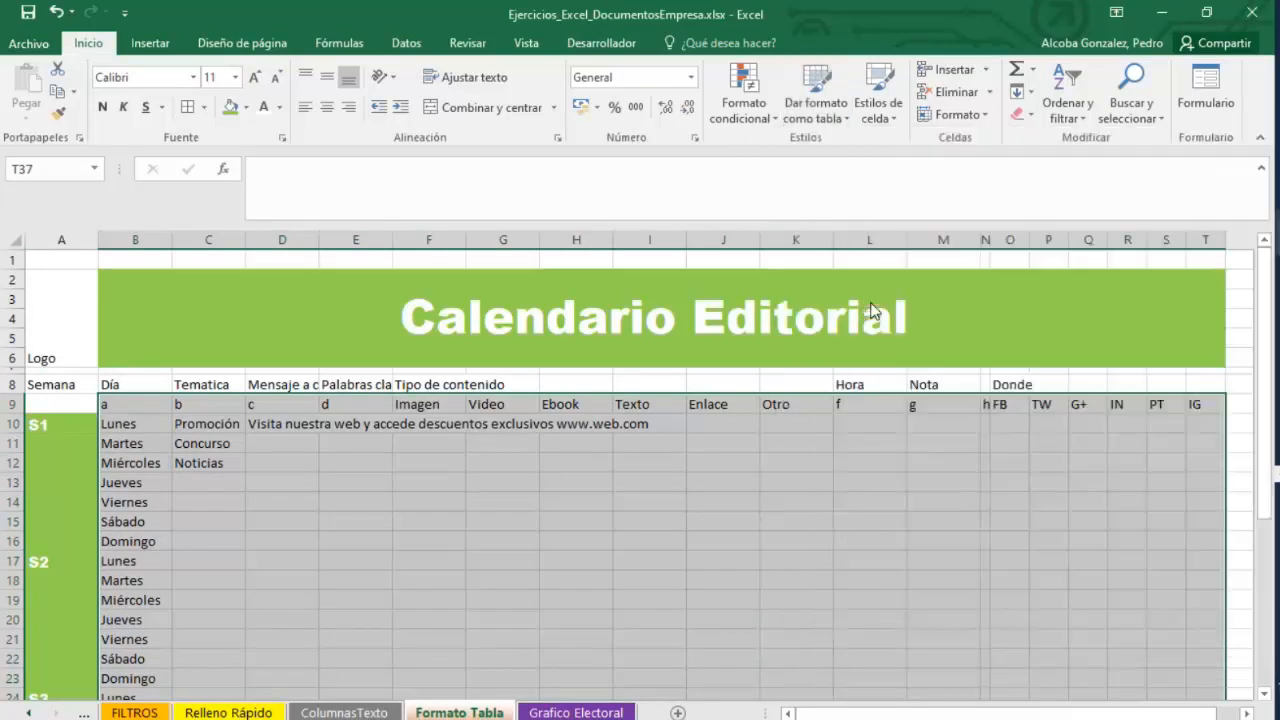
click(760, 411)
click(818, 450)
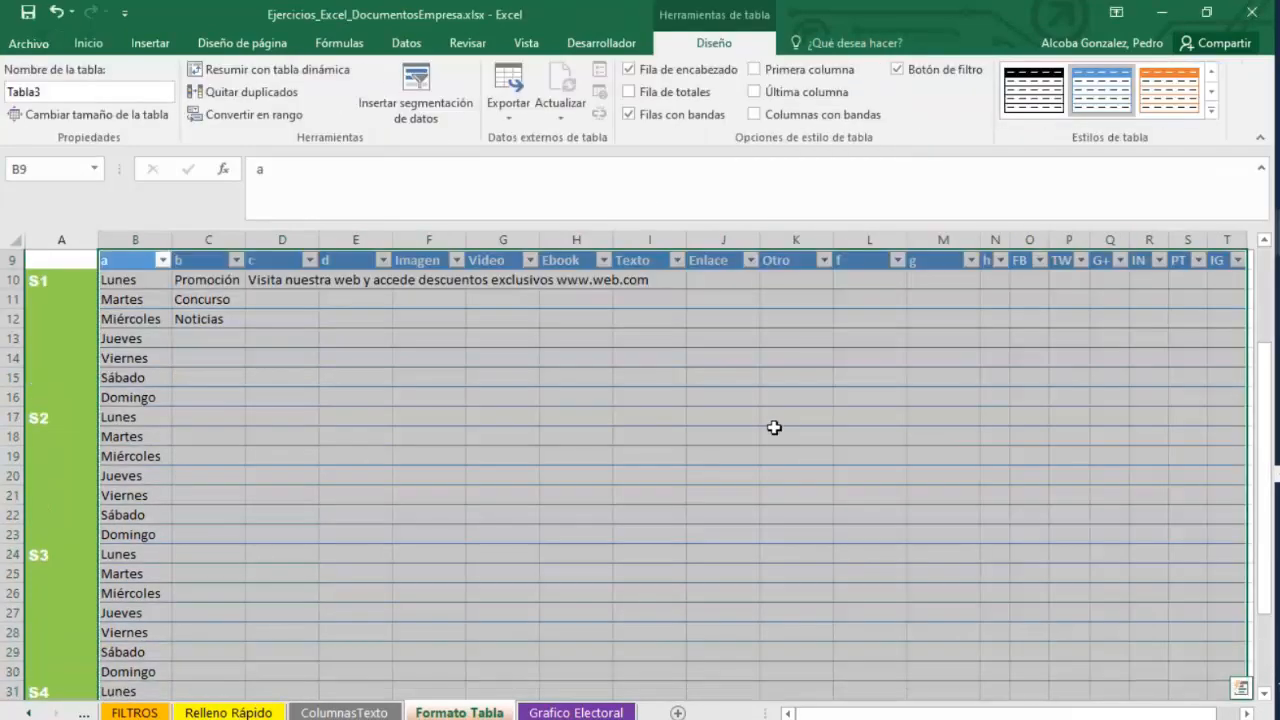
Undo the table formatting and placeholder header labels.
scroll(728, 437, down, 3)
scroll(703, 451, up, 5)
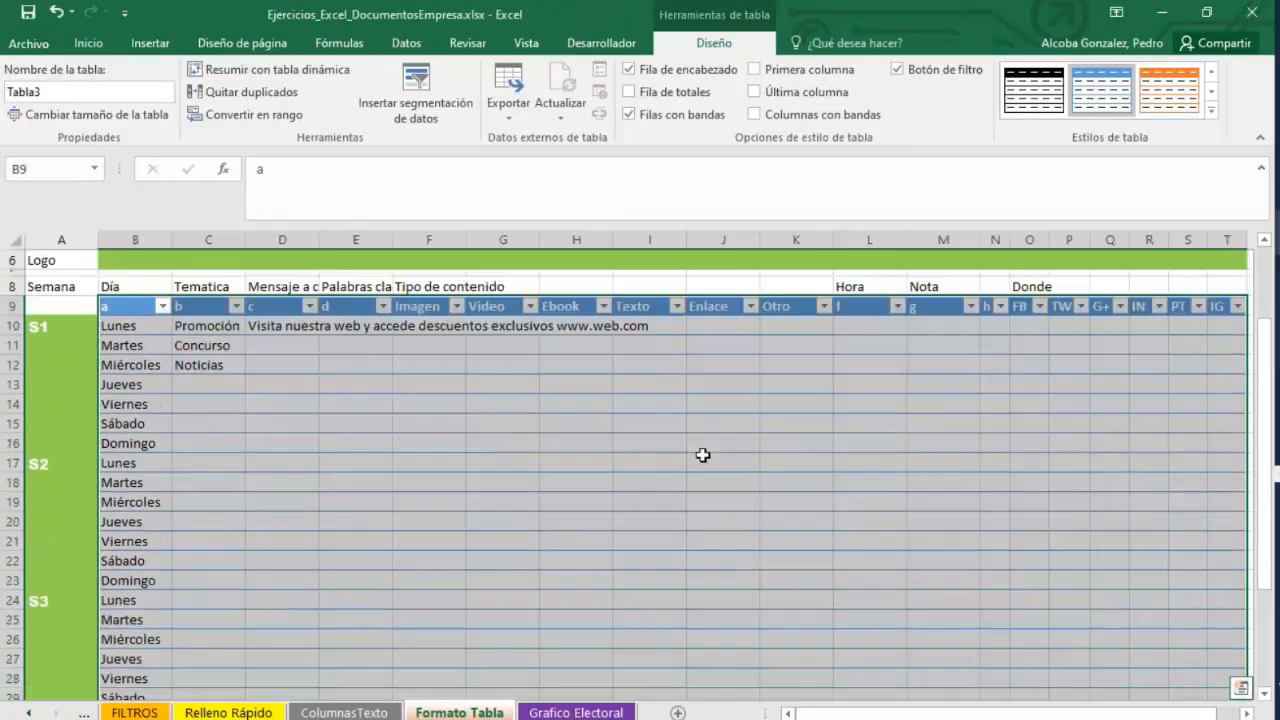
click(526, 510)
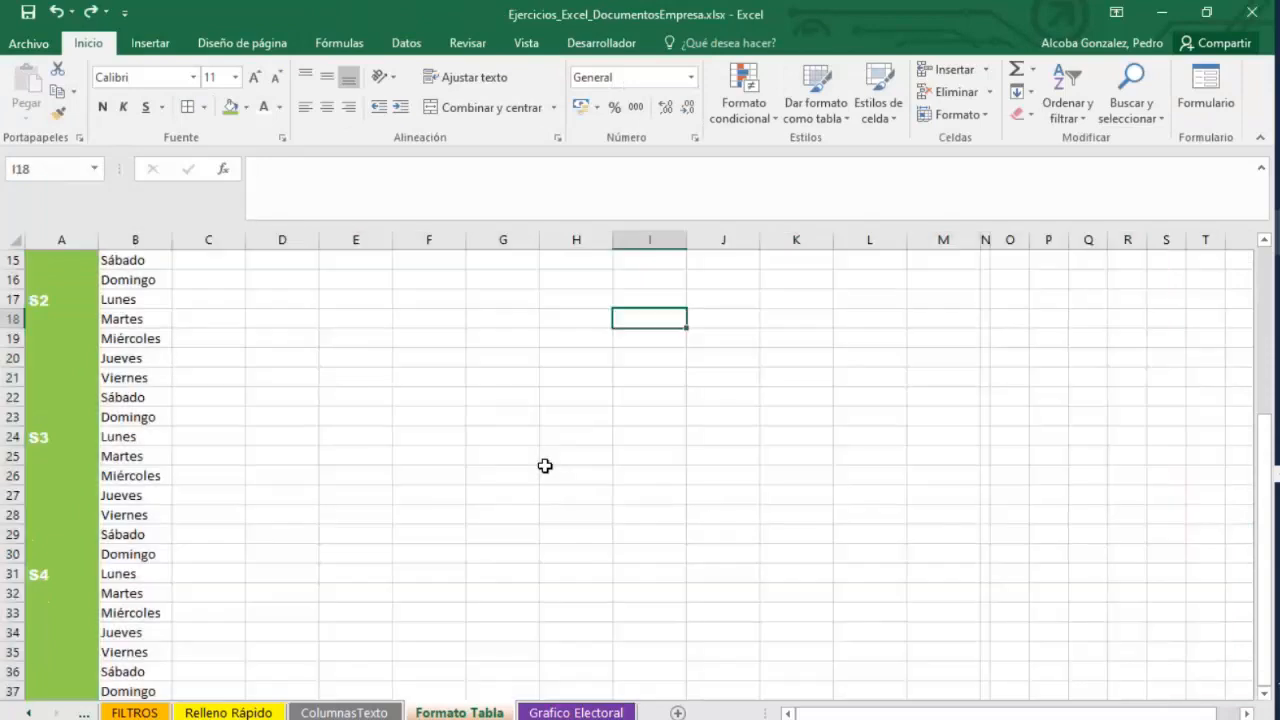
scroll(540, 440, up, 5)
key(ctrl+z)
key(ctrl+z)
key(ctrl+z)
key(ctrl+z)
key(ctrl+z)
key(ctrl+z)
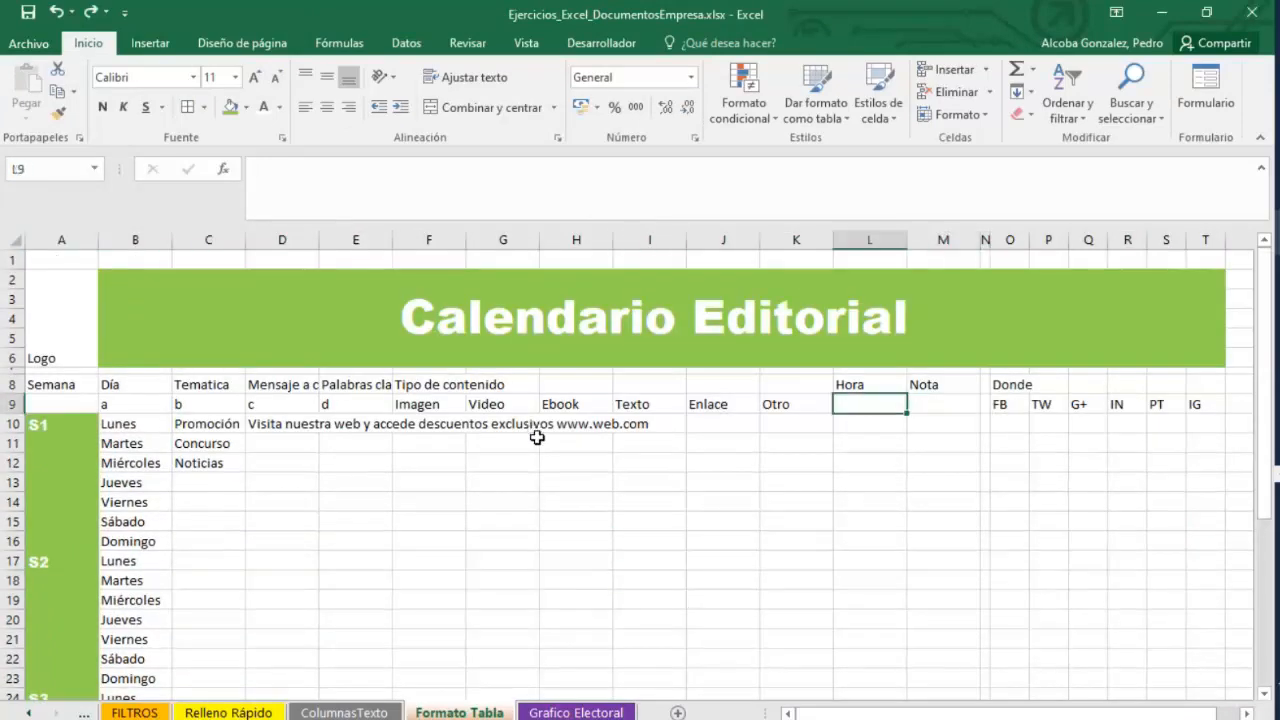
key(ctrl+z)
key(ctrl+z)
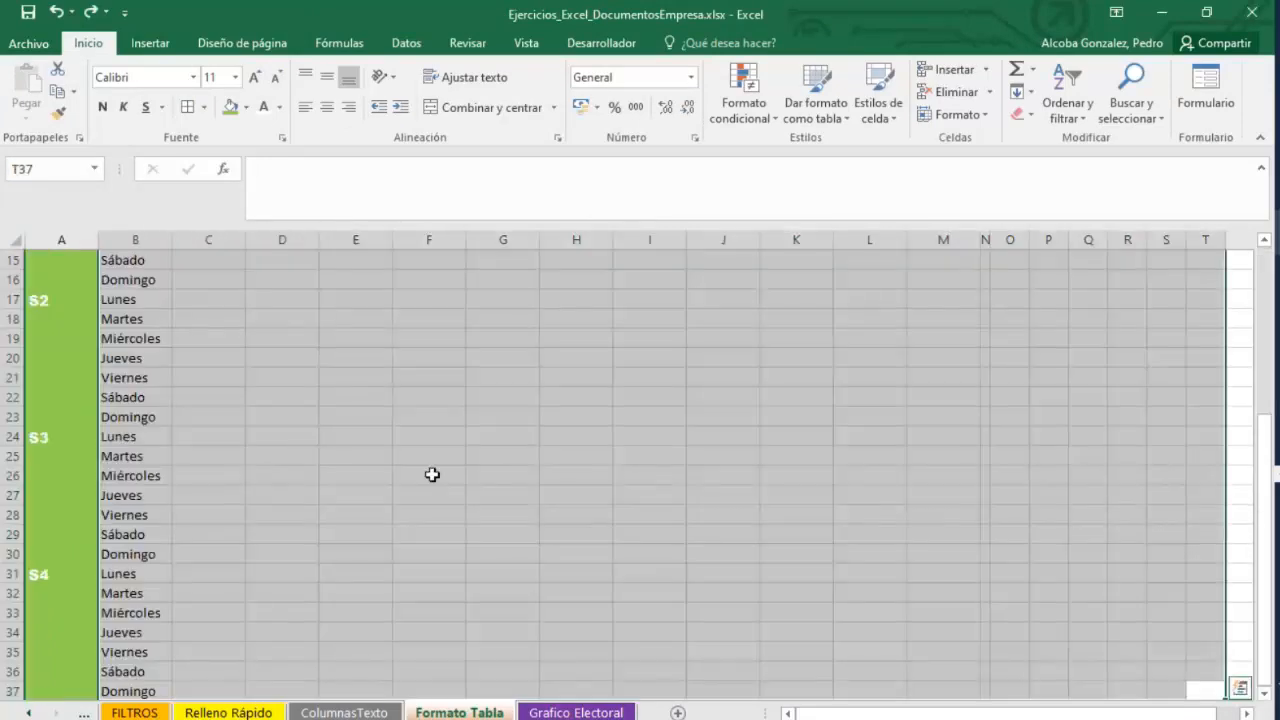
Apply all borders to the selected cell.
scroll(432, 474, up, 5)
scroll(270, 437, down, 4)
scroll(348, 430, up, 4)
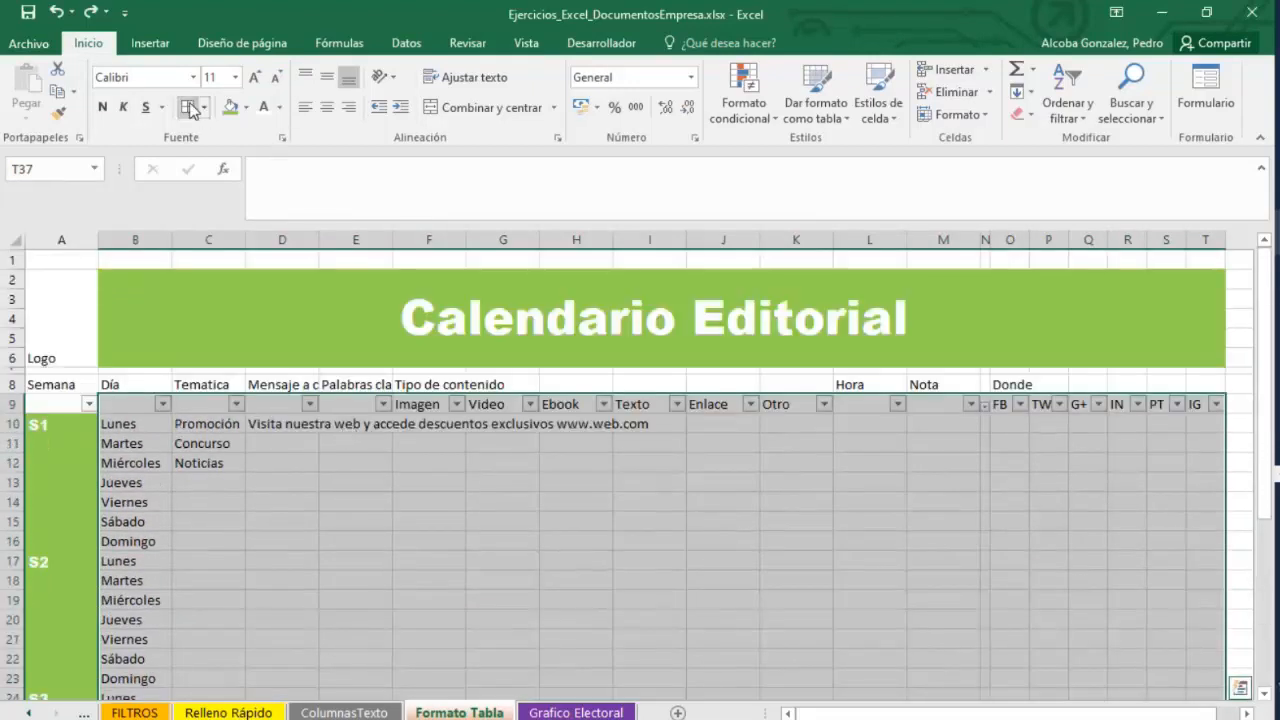
scroll(534, 600, down, 9)
click(503, 617)
scroll(605, 555, up, 9)
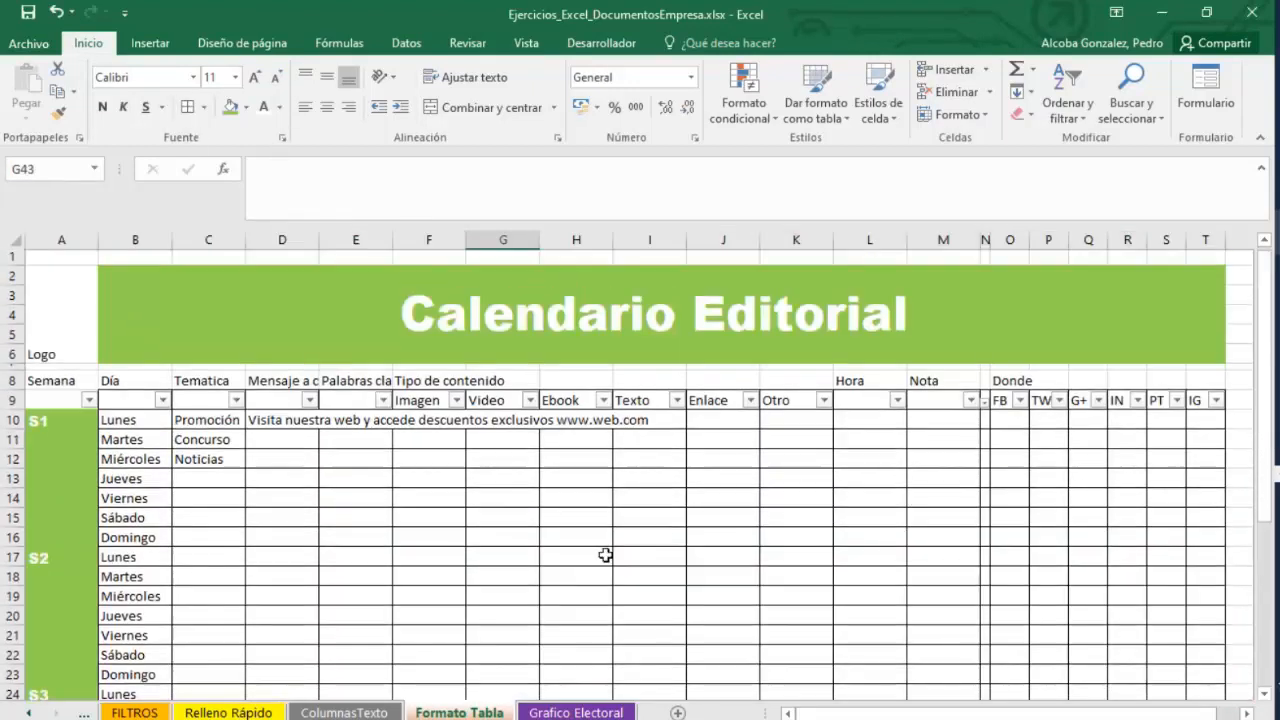
click(208, 109)
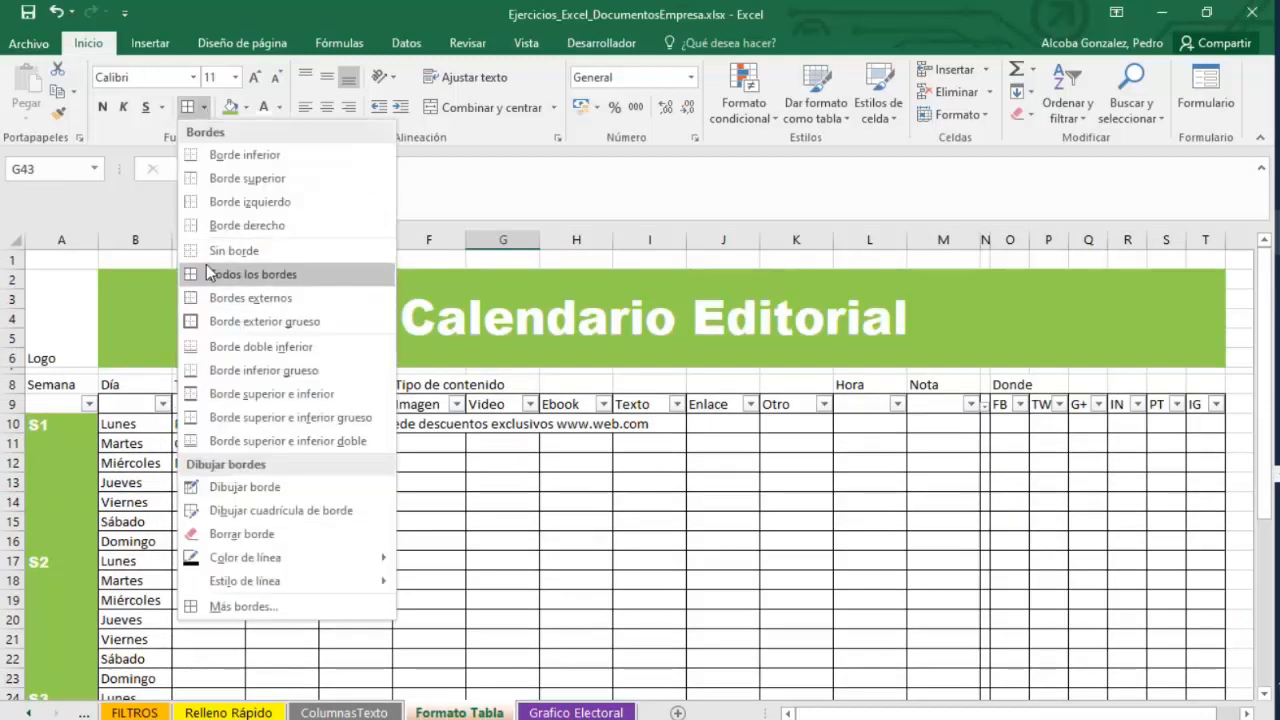
click(236, 270)
Fill the FB header cell O9 with light blue.
click(1012, 403)
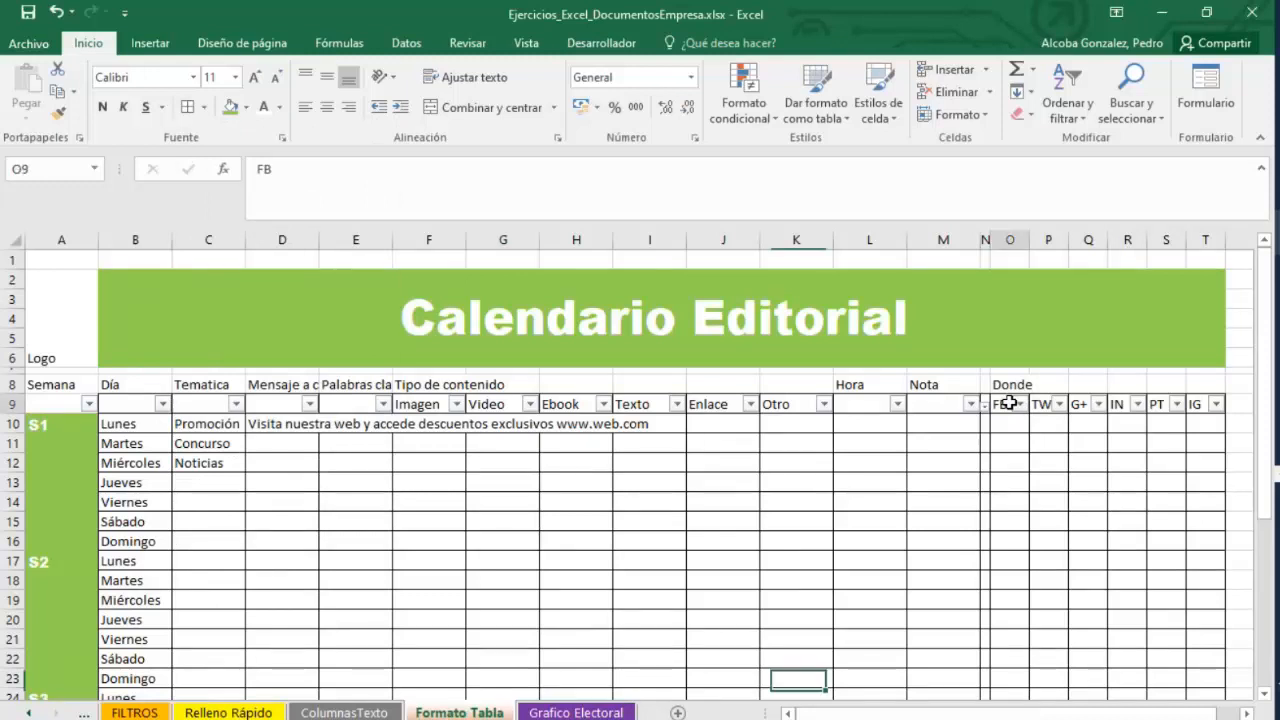
click(232, 108)
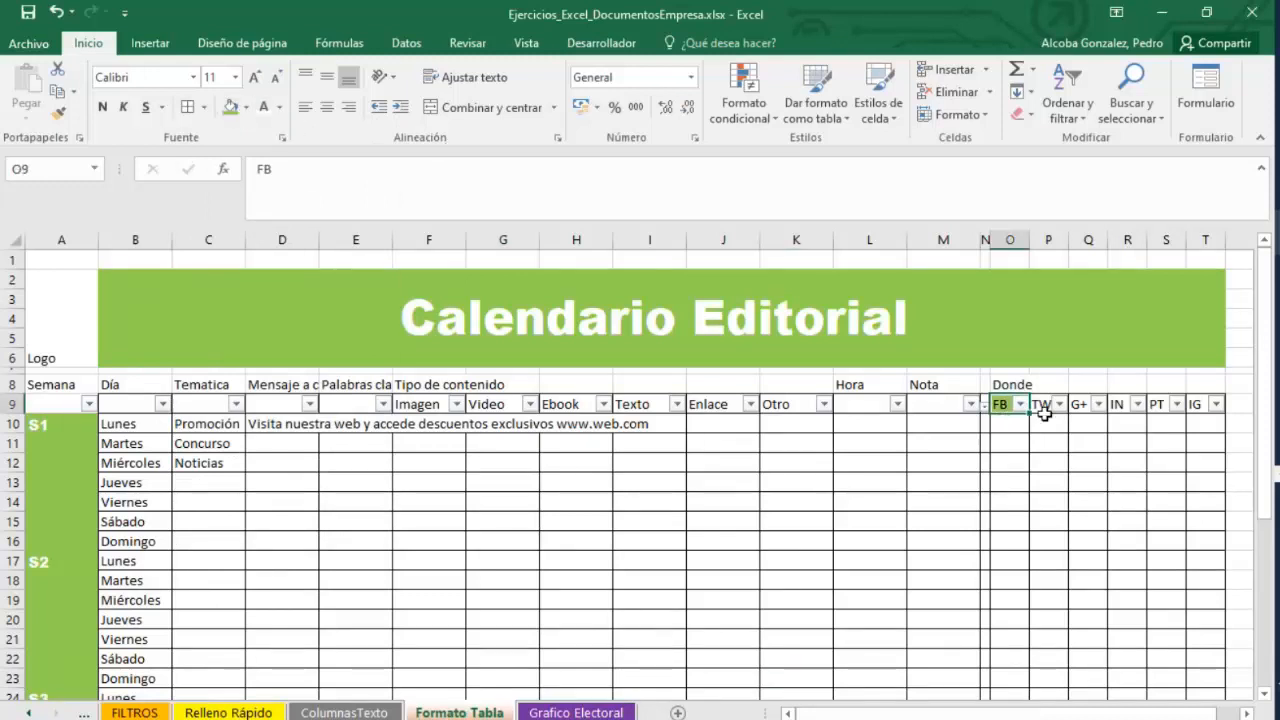
click(1045, 408)
click(1006, 403)
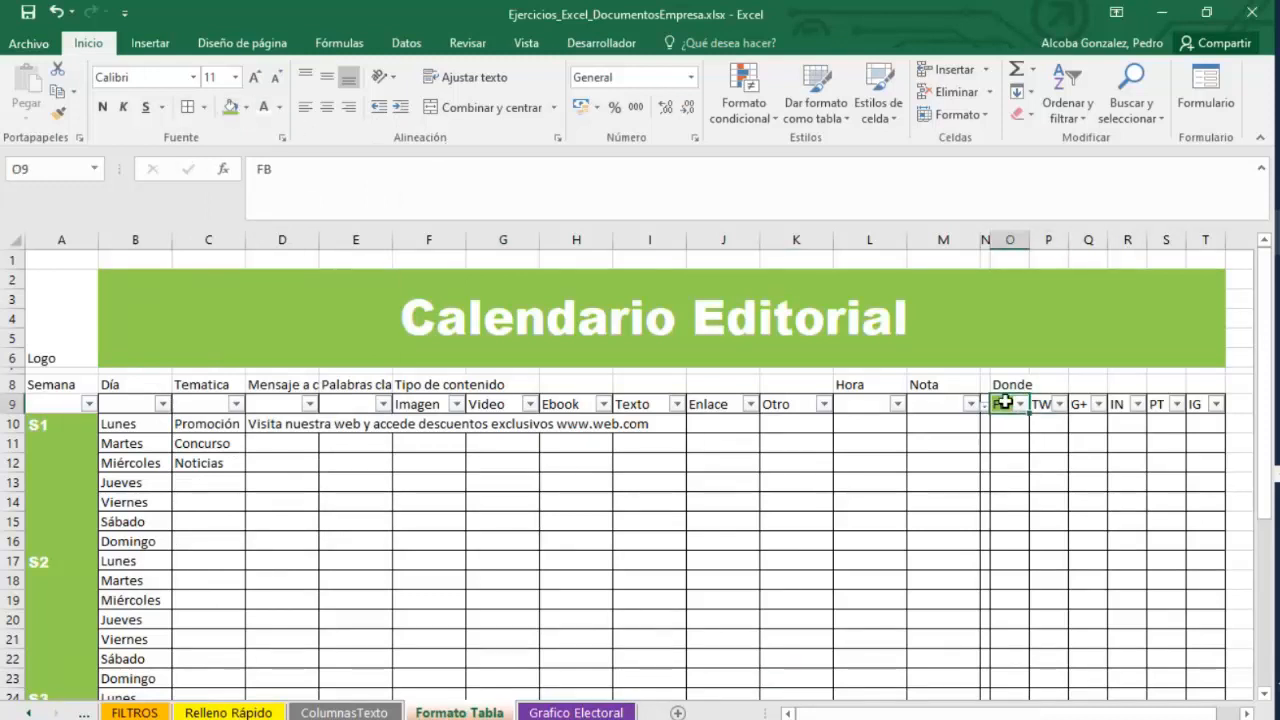
click(246, 108)
click(330, 262)
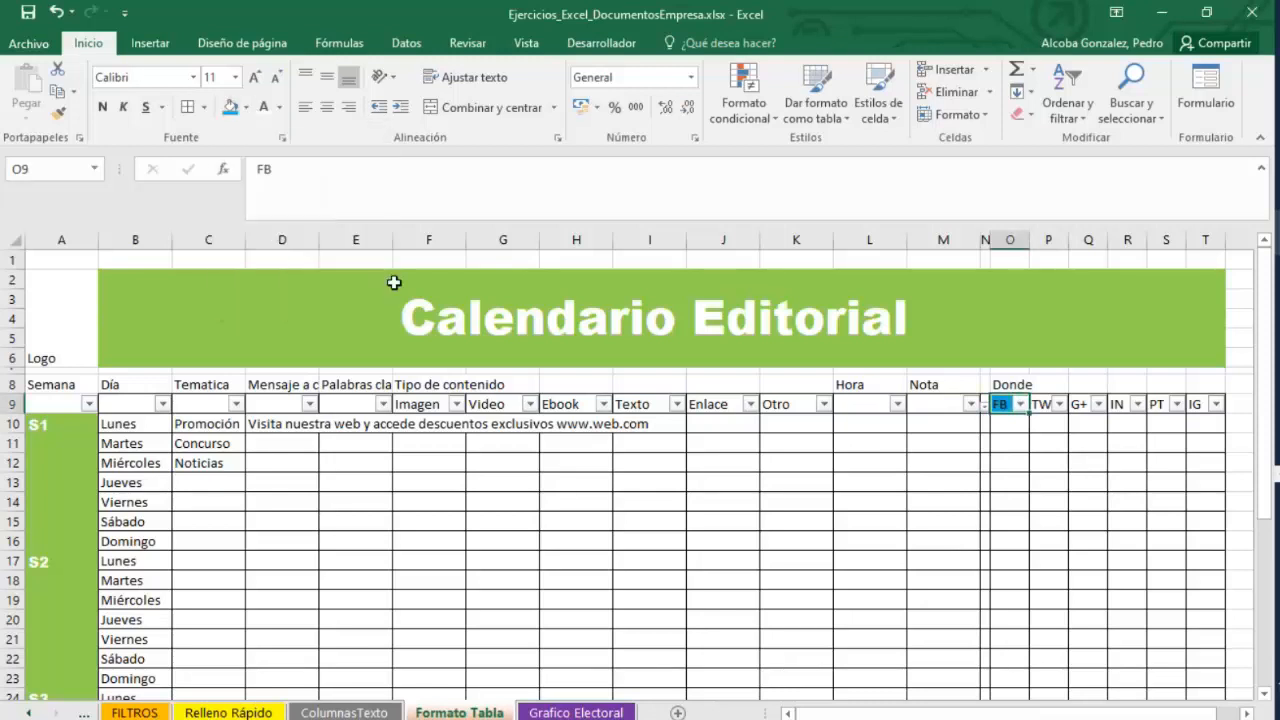
Fill the TW header cell P9 with dark blue.
click(1042, 404)
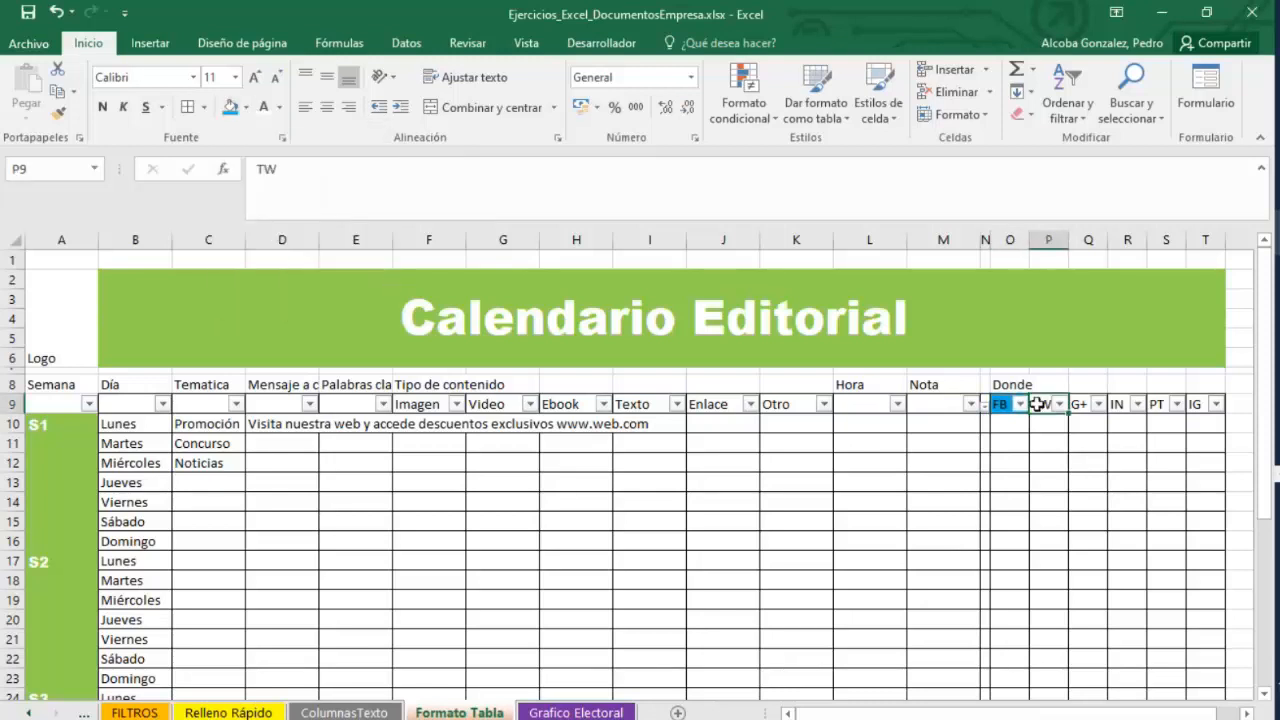
click(245, 108)
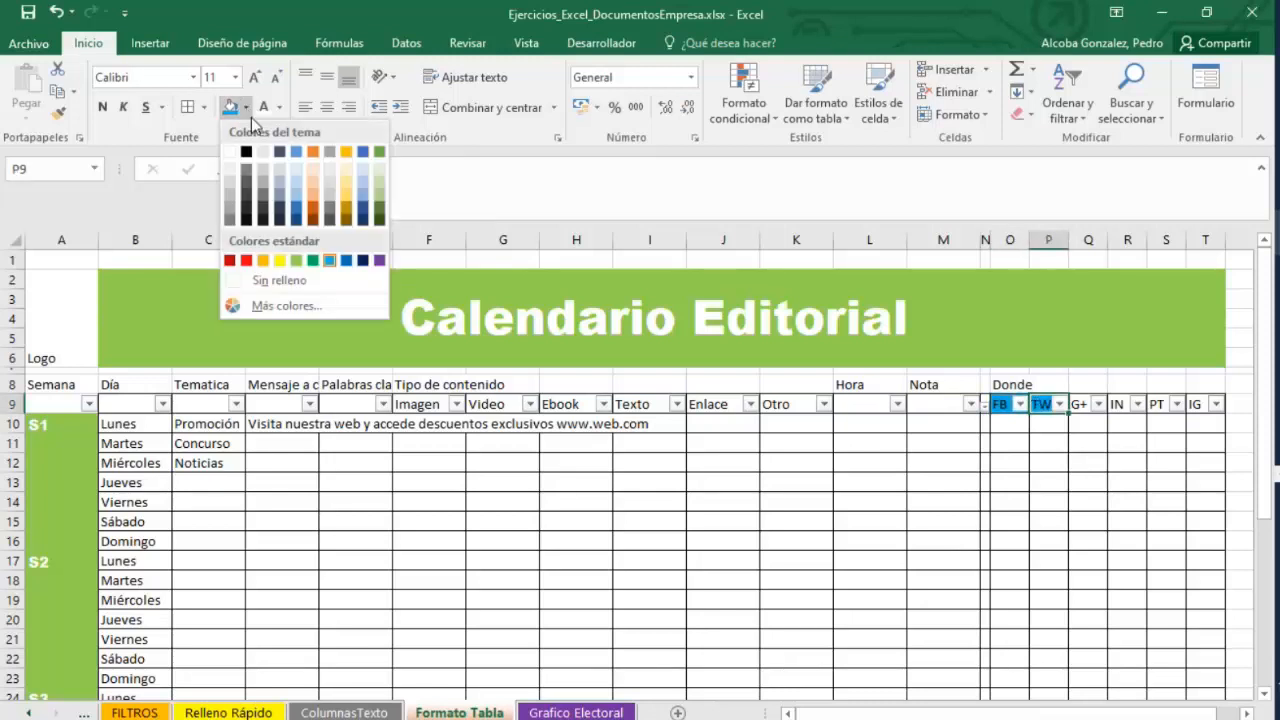
click(298, 210)
Fill the G+ header cell Q9 with red.
click(1086, 409)
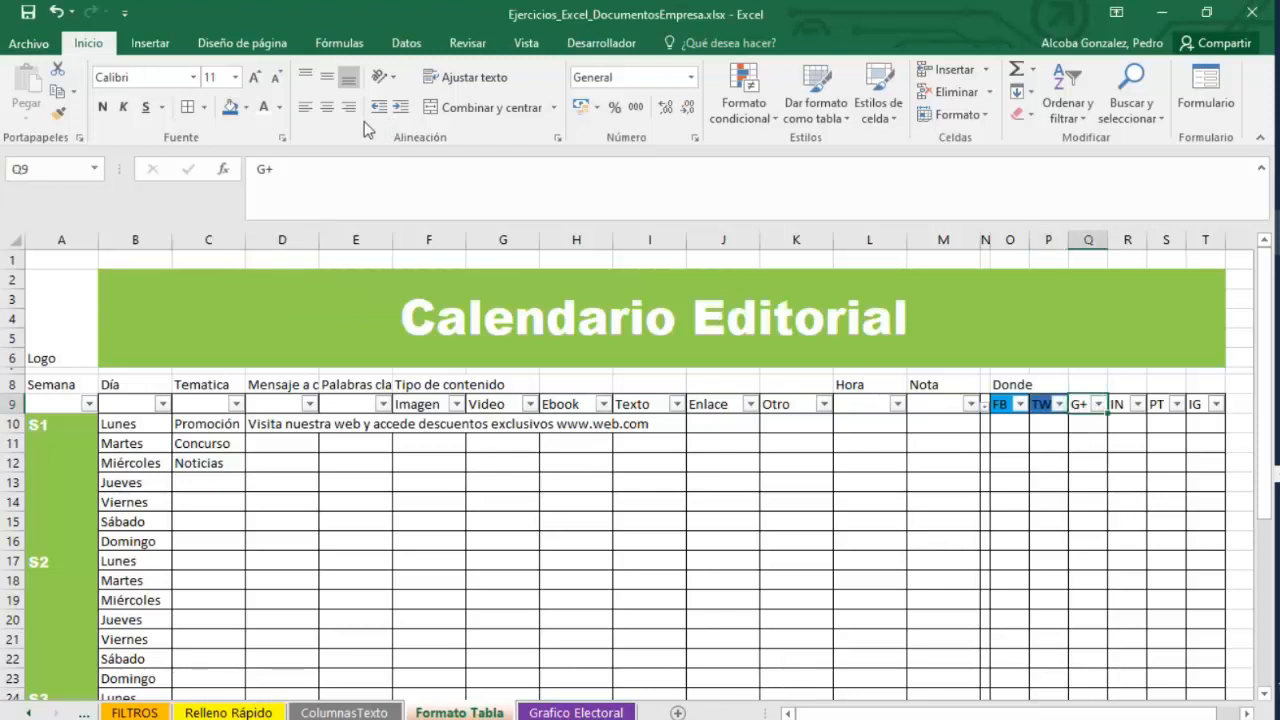
click(245, 108)
click(246, 261)
Fill the IN header cell R9 with a custom magenta chosen from More colors.
click(1125, 400)
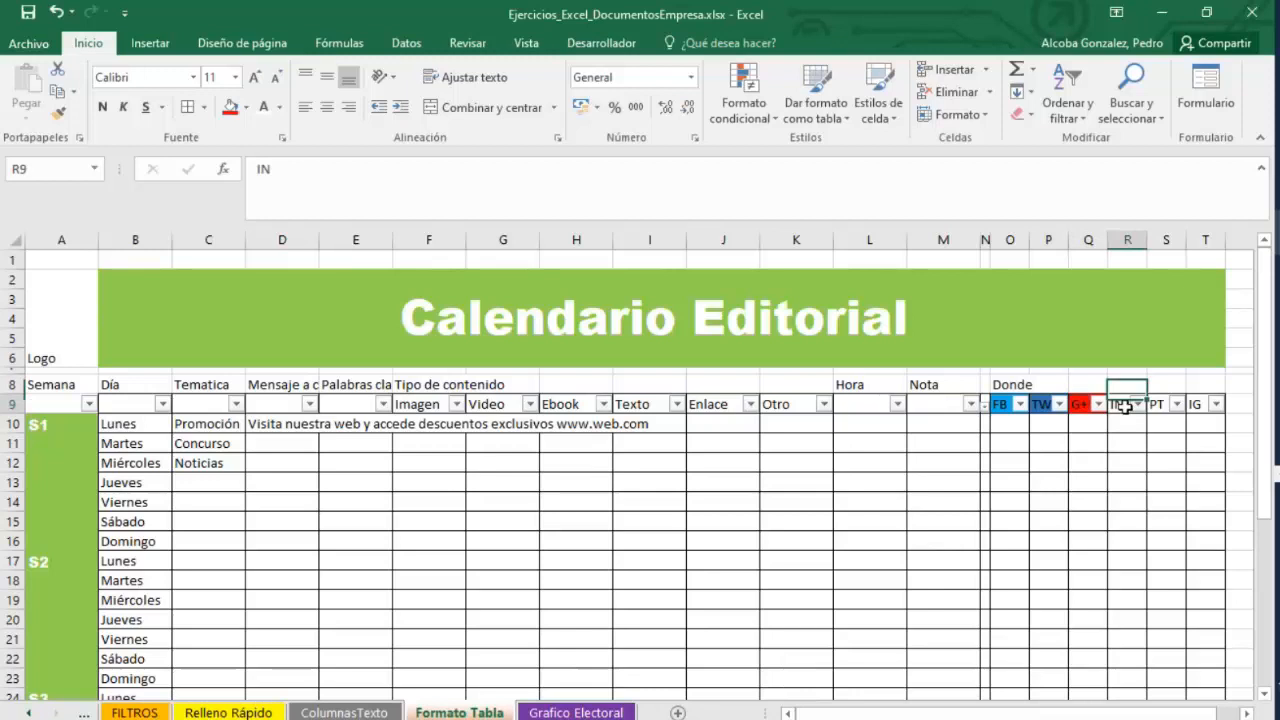
click(247, 107)
click(266, 302)
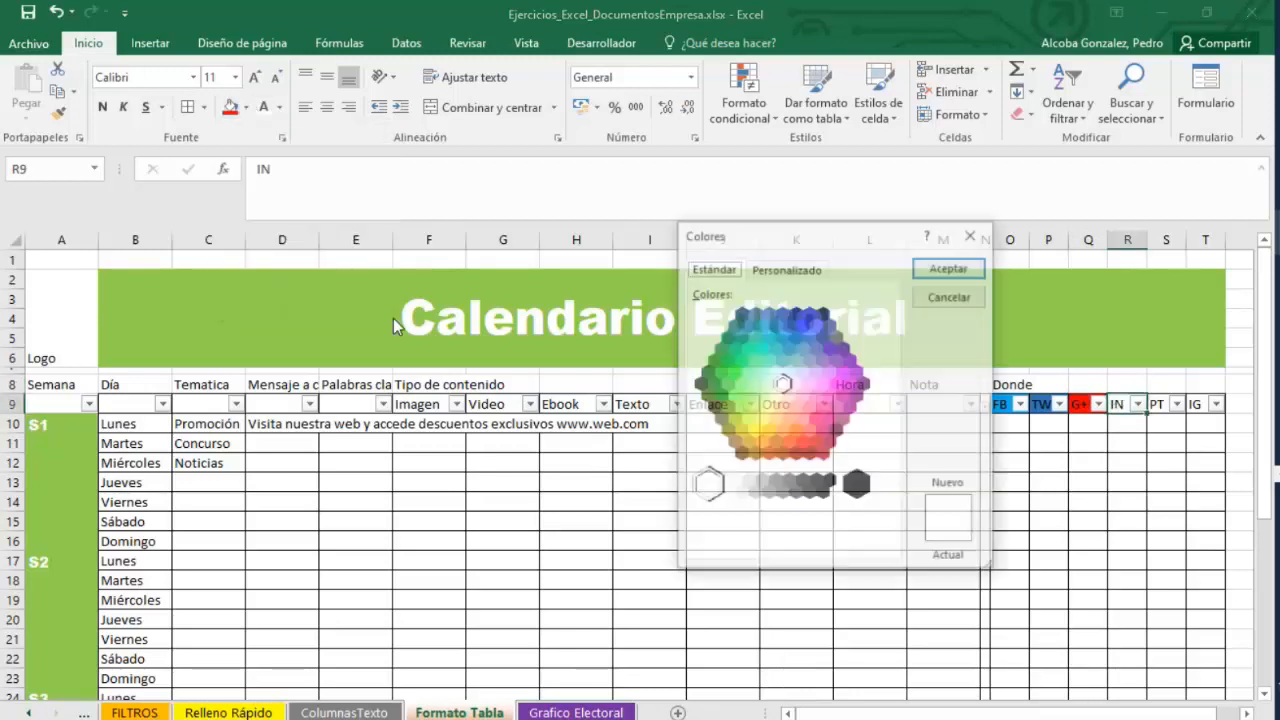
click(838, 380)
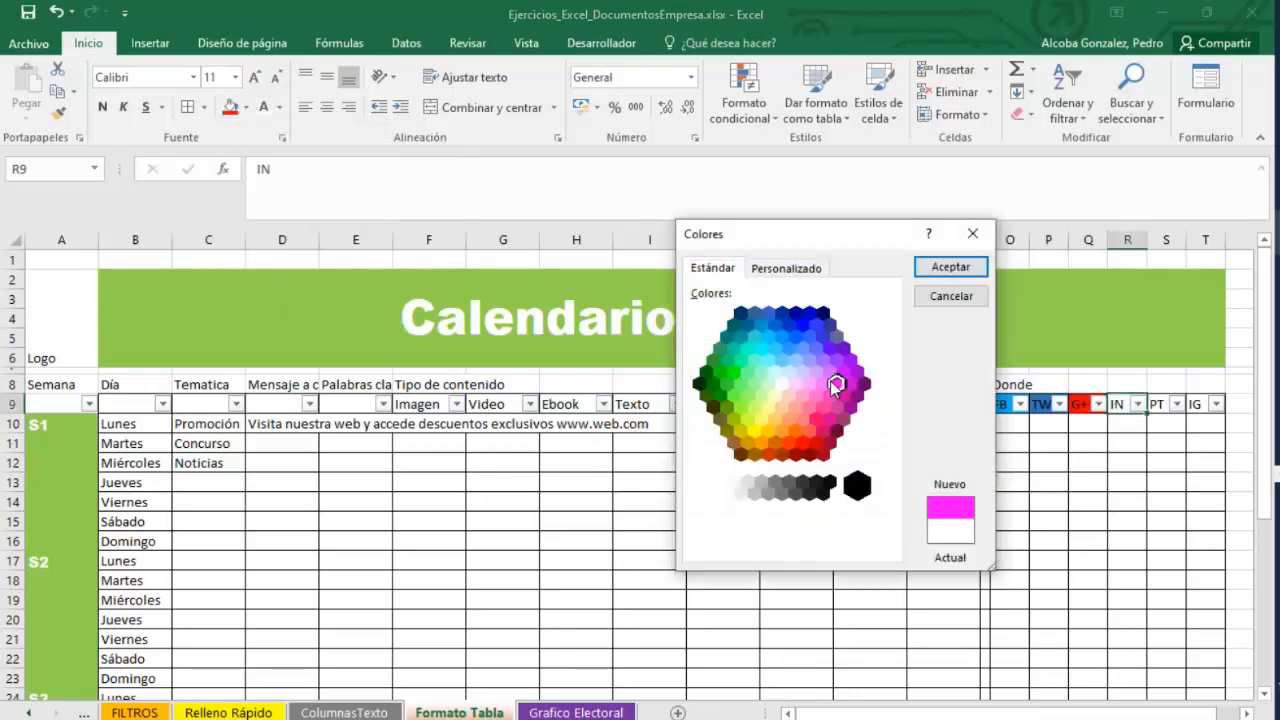
click(950, 267)
Fill the PT header cell S9 with blue.
click(1160, 404)
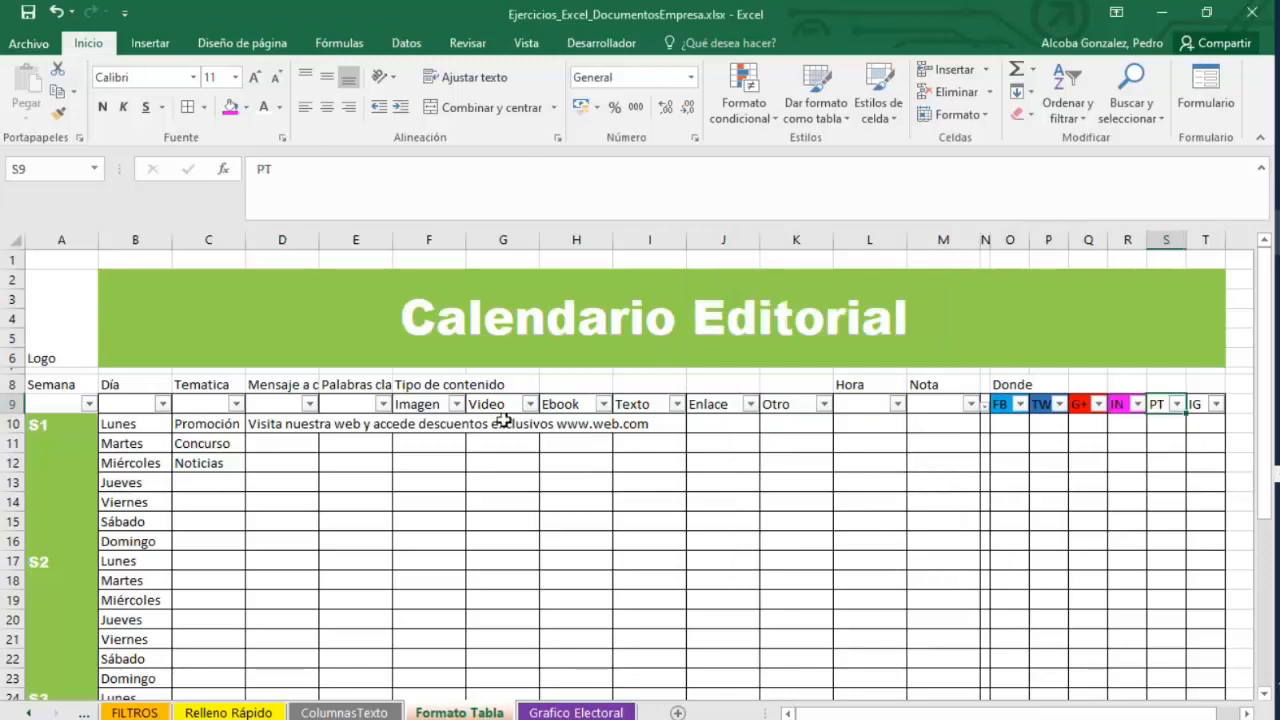
click(247, 107)
click(351, 268)
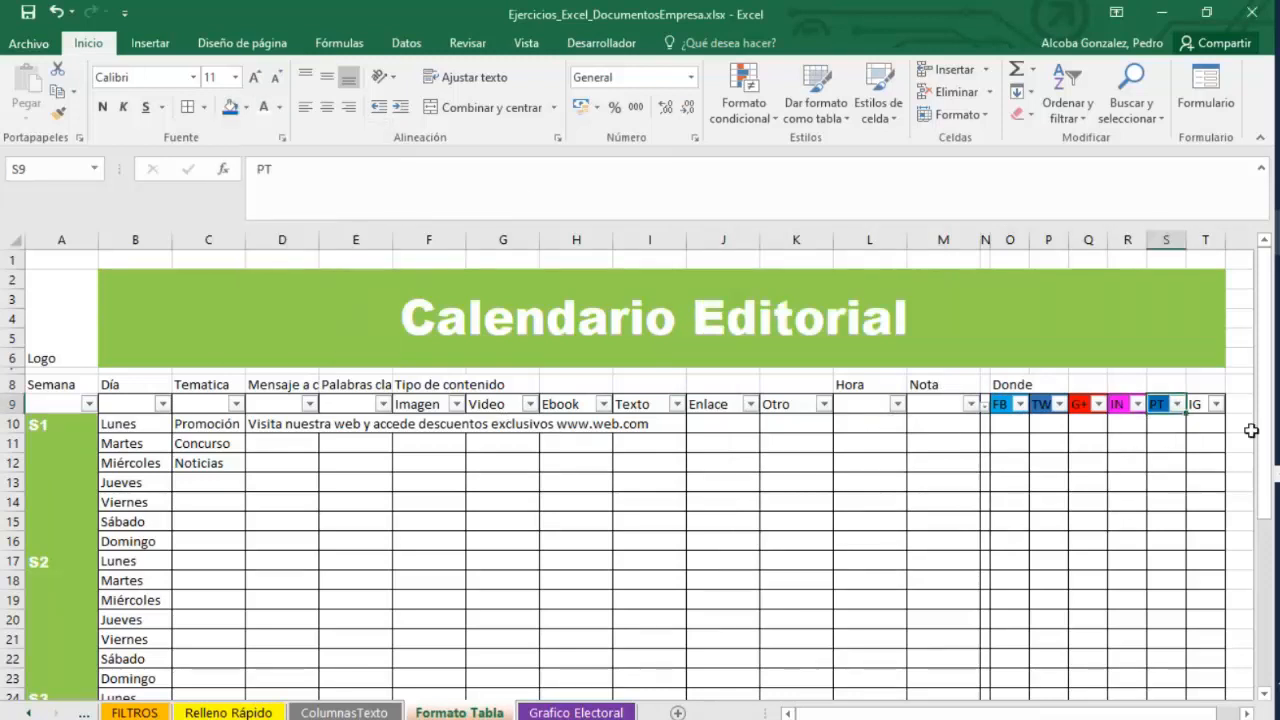
Fill the IG header cell T9 with blue.
click(1199, 404)
click(247, 107)
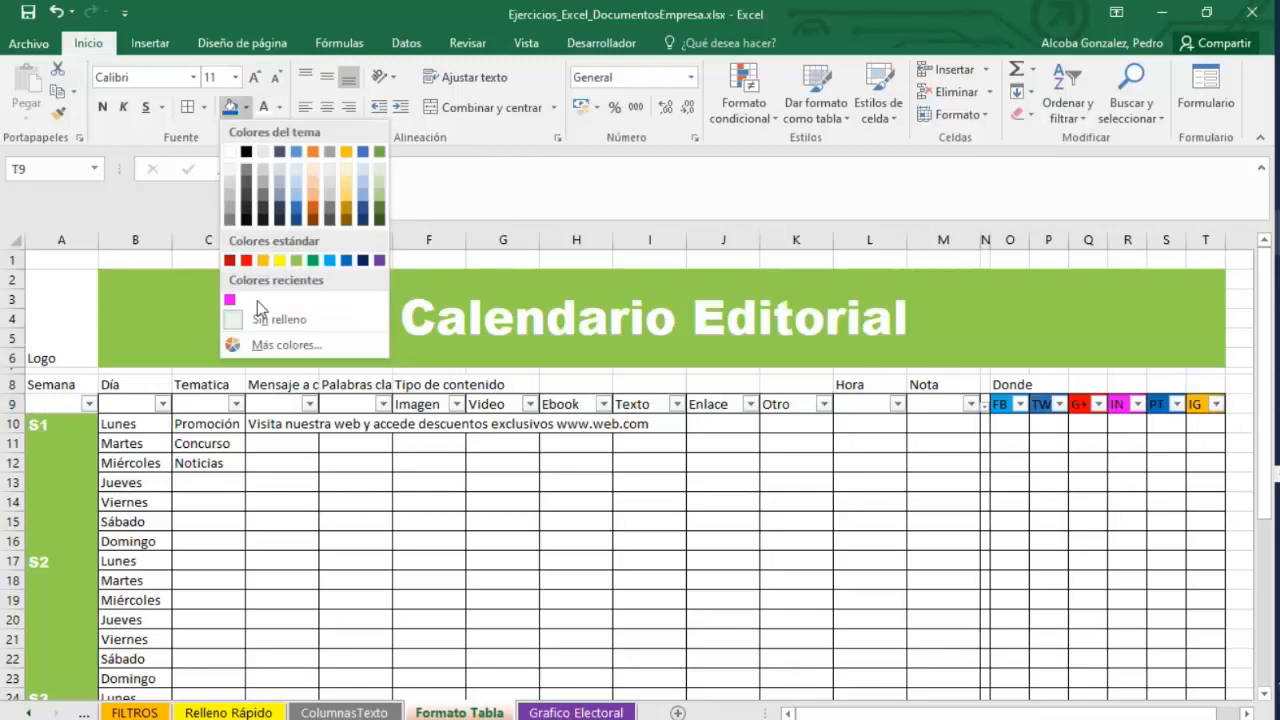
click(347, 261)
click(429, 462)
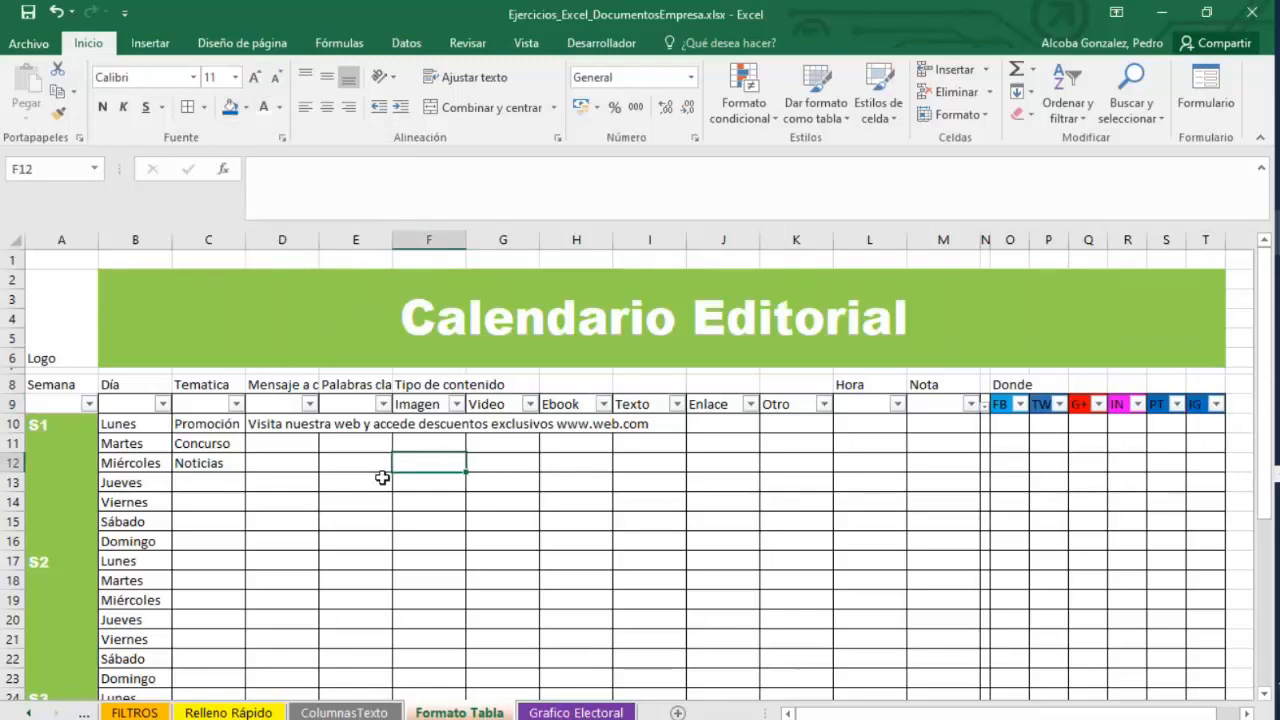
scroll(383, 477, down, 3)
scroll(383, 477, up, 3)
drag(870, 404, 208, 404)
Insert the picture 200x200 logo extra circular-01.png from the Logotipos Extra y Gextor folder into the merged Logo cell.
click(64, 306)
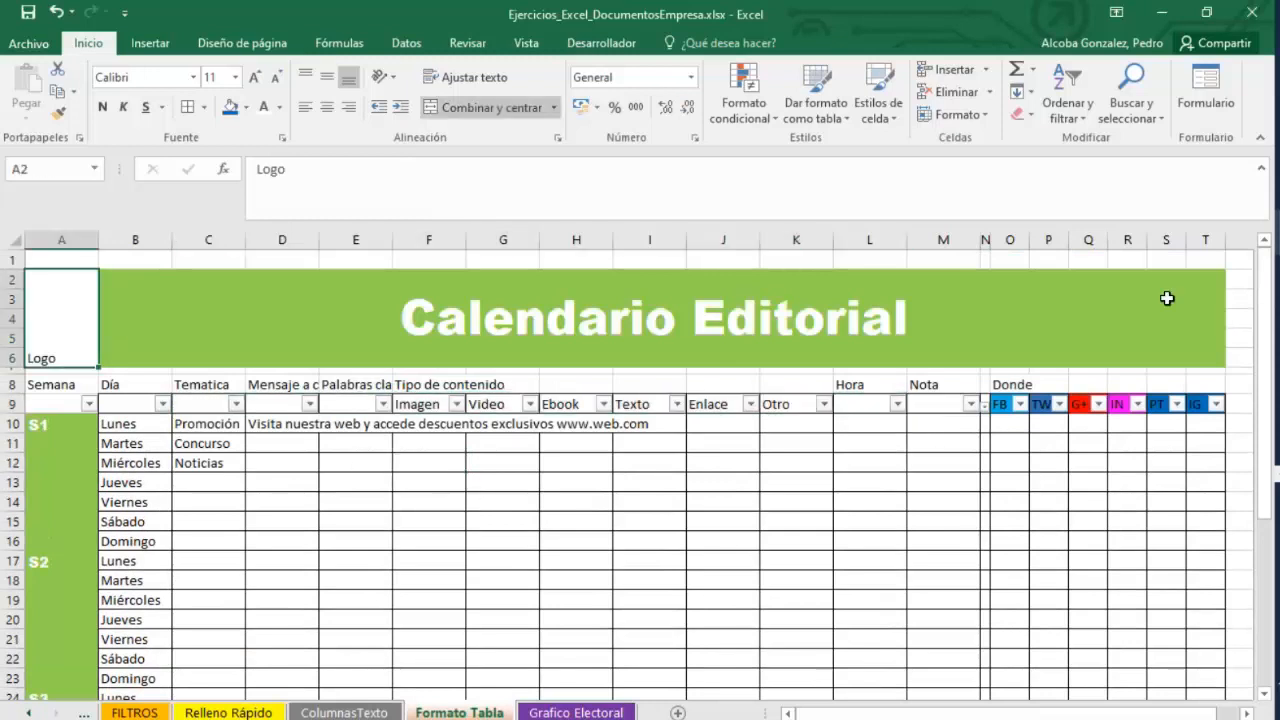
click(150, 43)
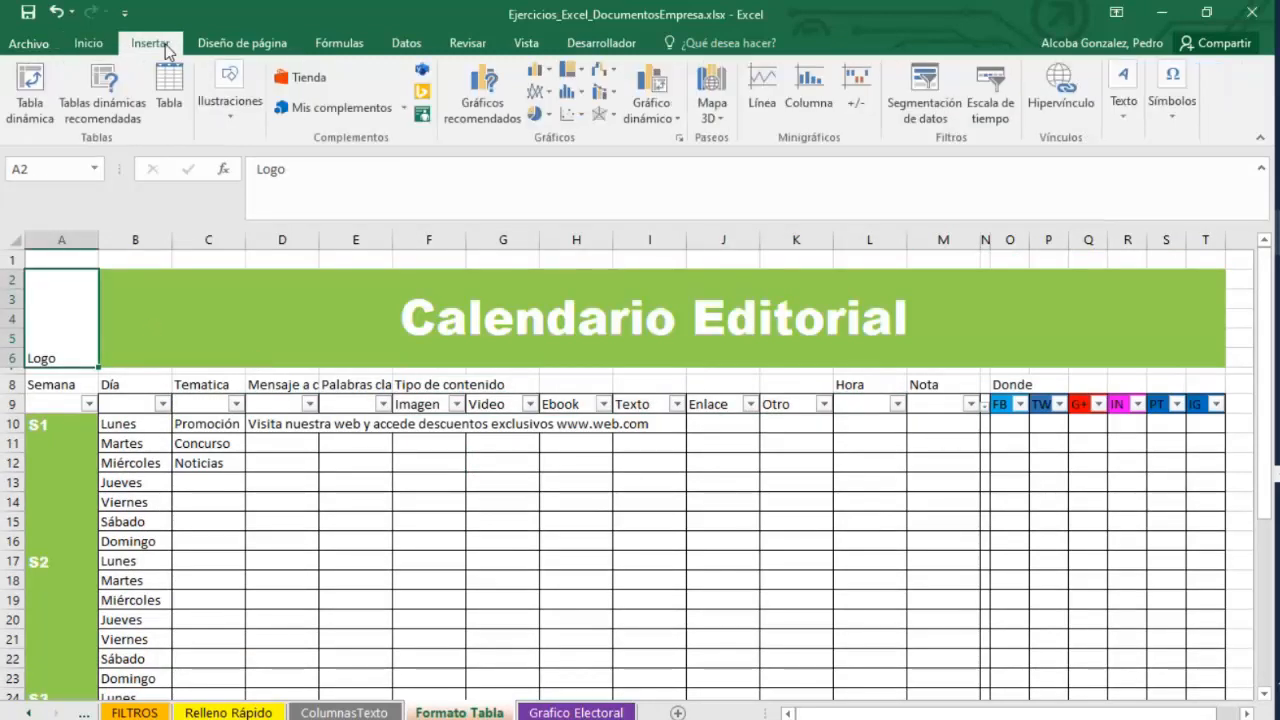
click(232, 112)
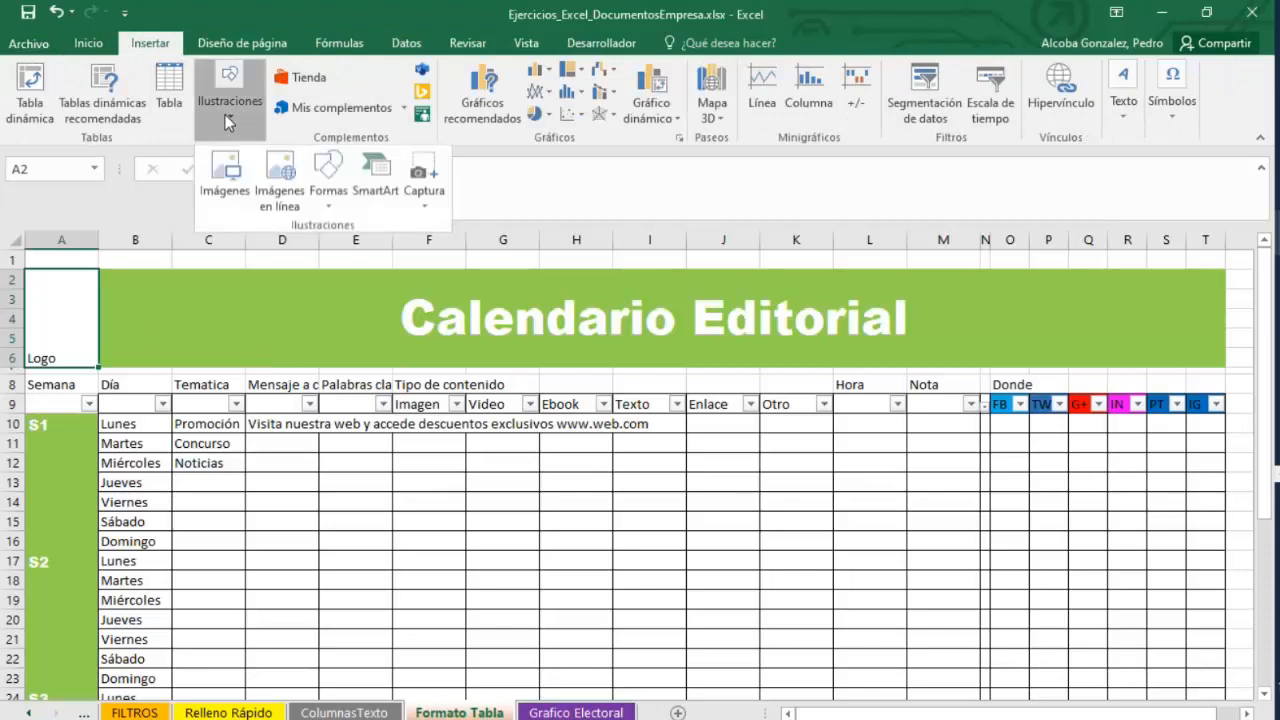
click(225, 176)
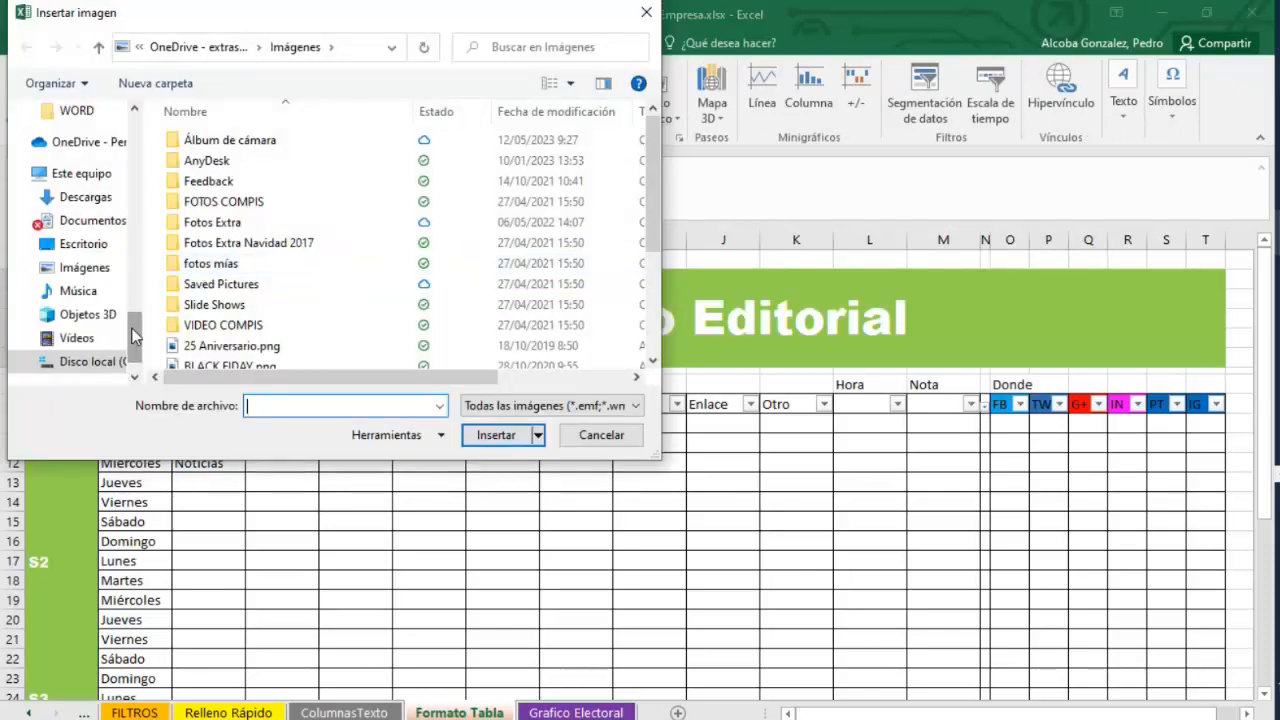
scroll(70, 262, up, 4)
scroll(70, 262, down, 1)
click(70, 255)
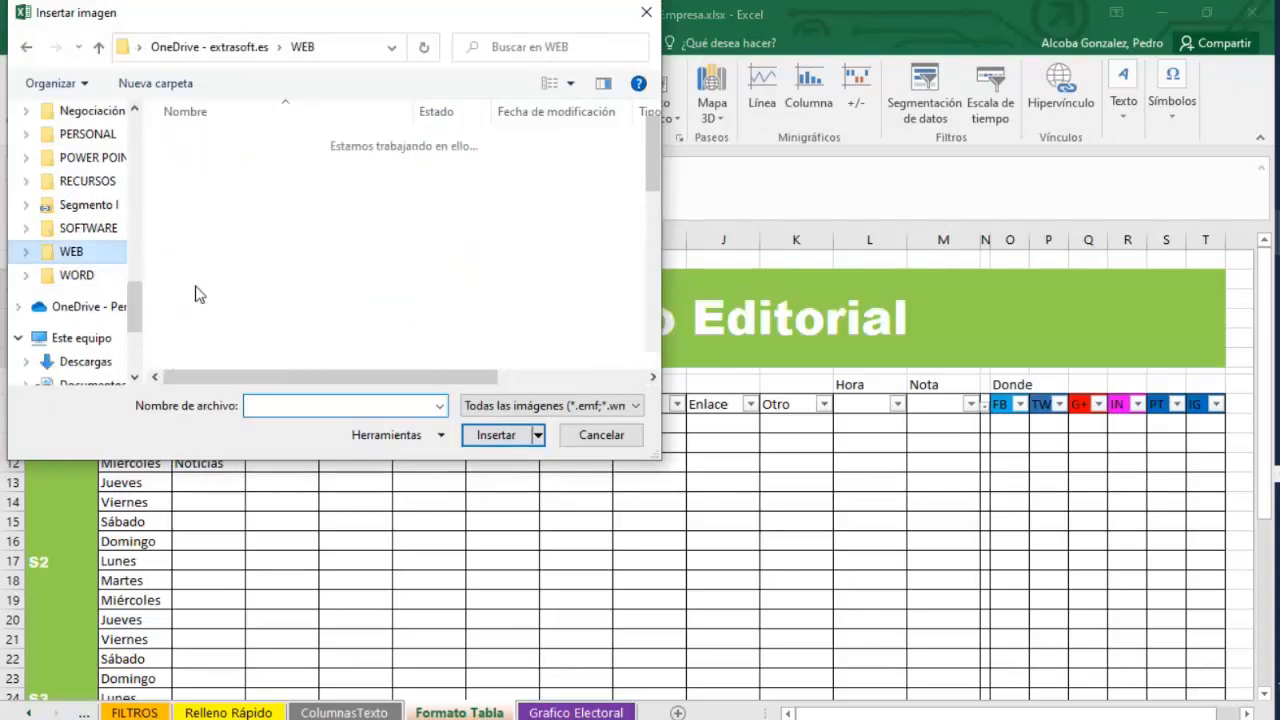
drag(656, 142, 648, 234)
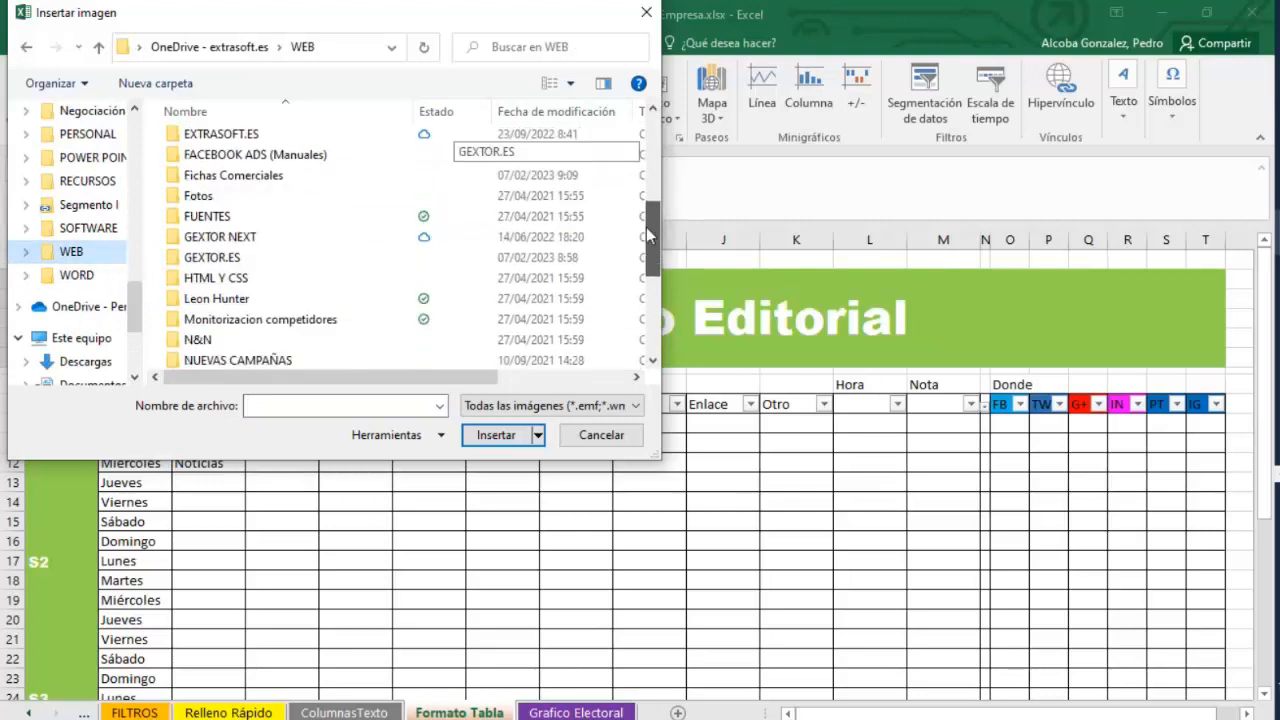
double_click(210, 257)
scroll(289, 361, down, 1)
scroll(289, 361, down, 3)
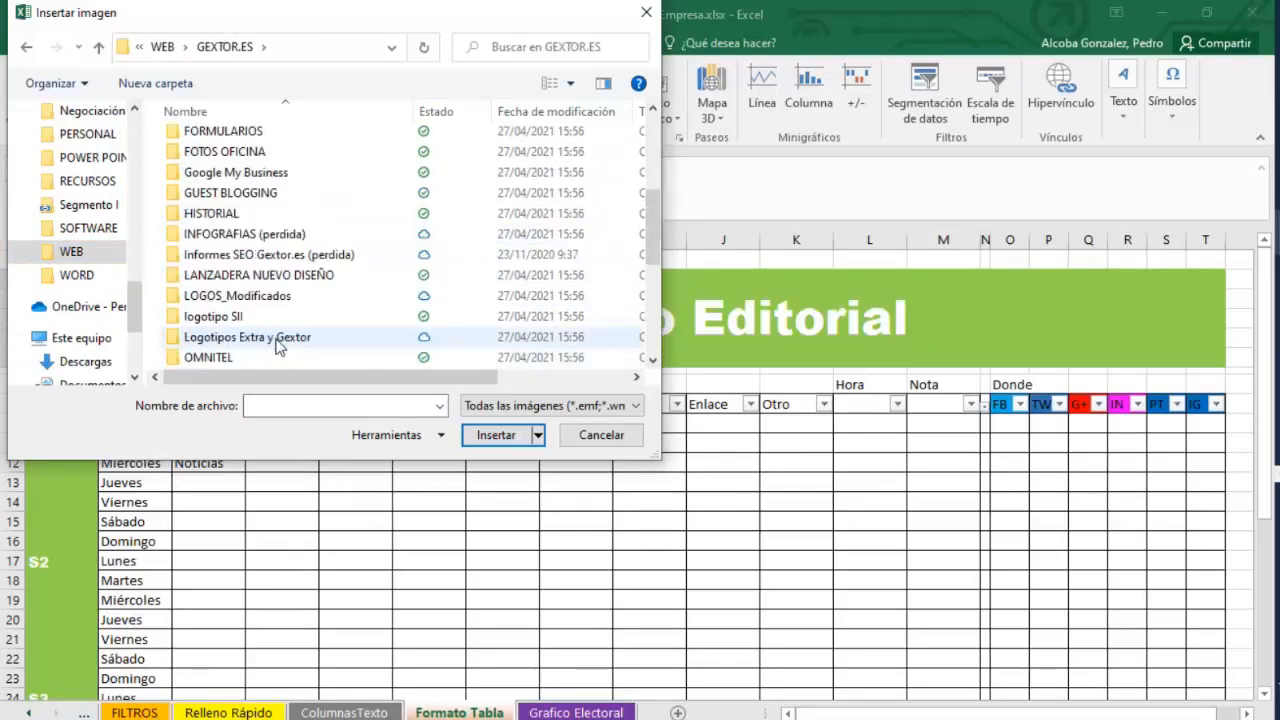
scroll(272, 340, up, 2)
scroll(270, 340, down, 2)
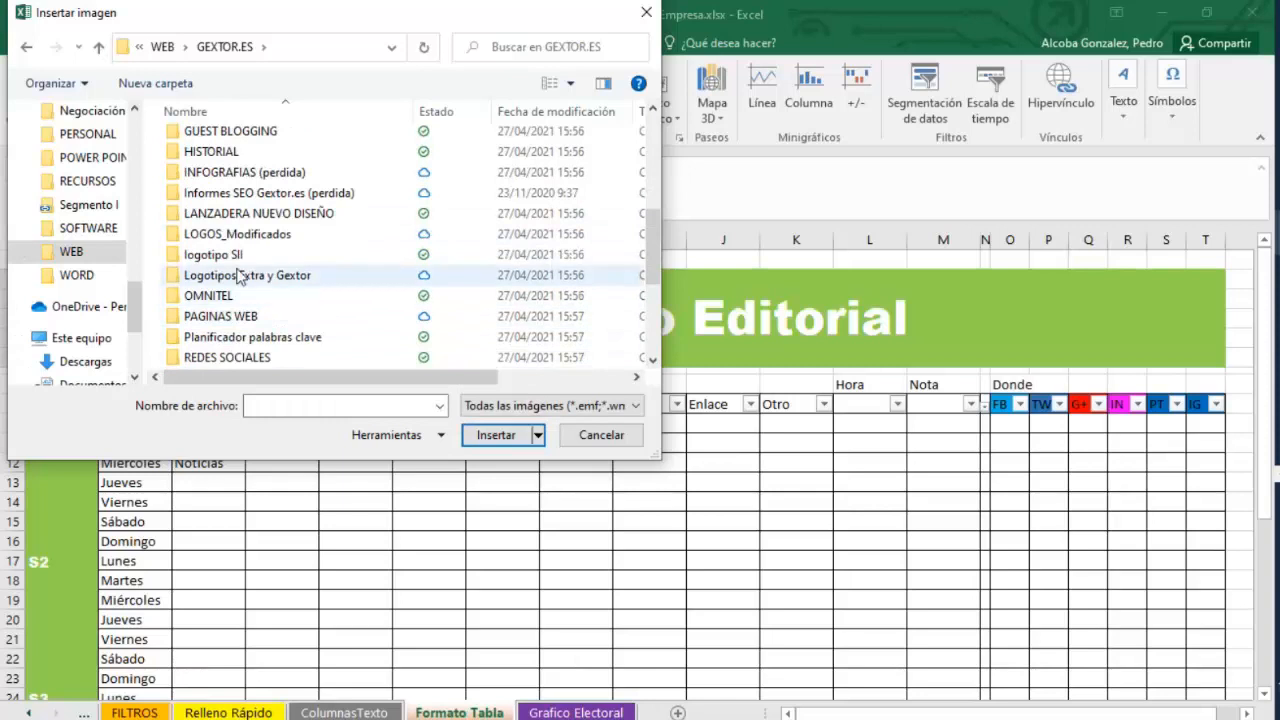
double_click(240, 274)
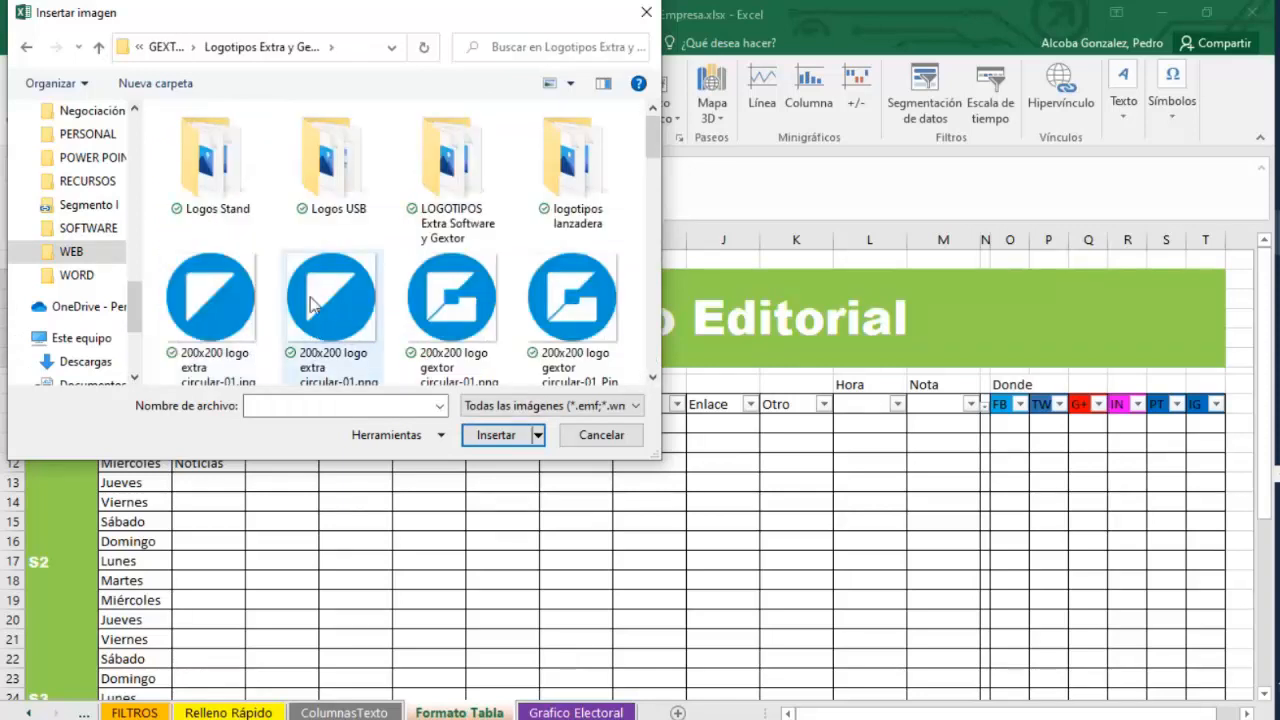
click(310, 305)
click(496, 435)
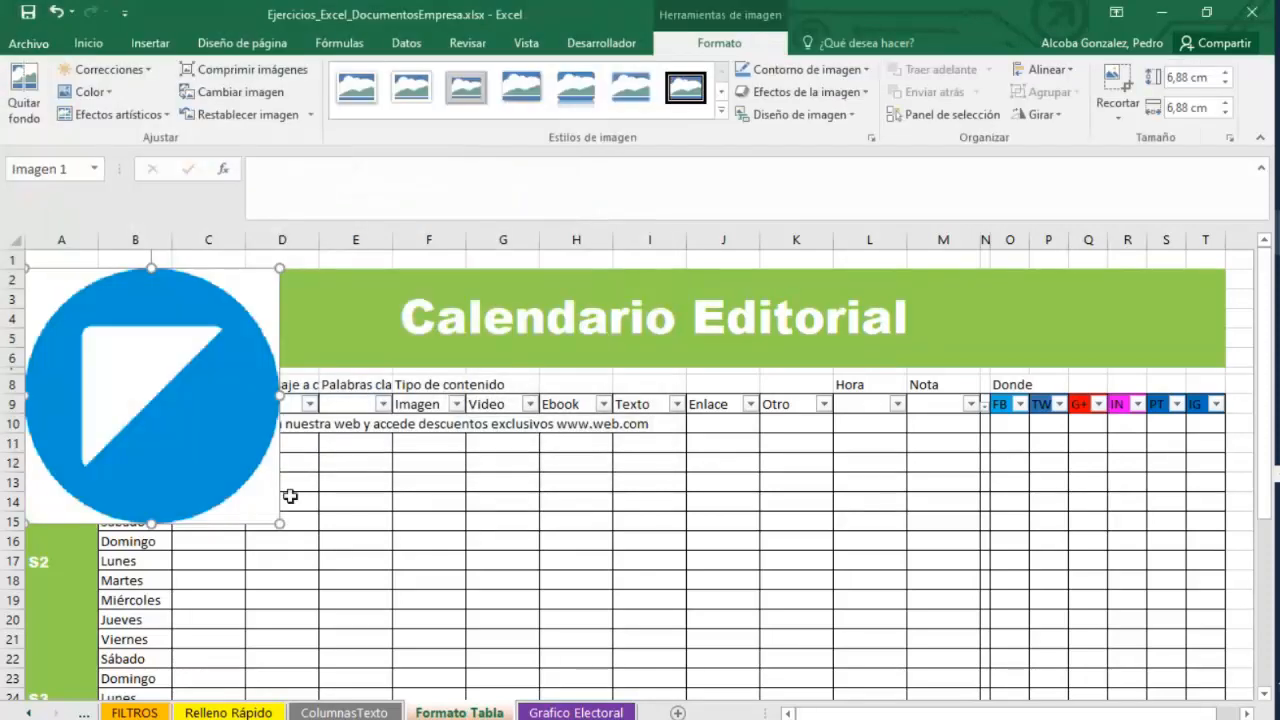
Shrink the logo image to about 1.91 cm square so it fits inside the Logo cell.
drag(278, 524, 95, 339)
click(211, 347)
click(80, 330)
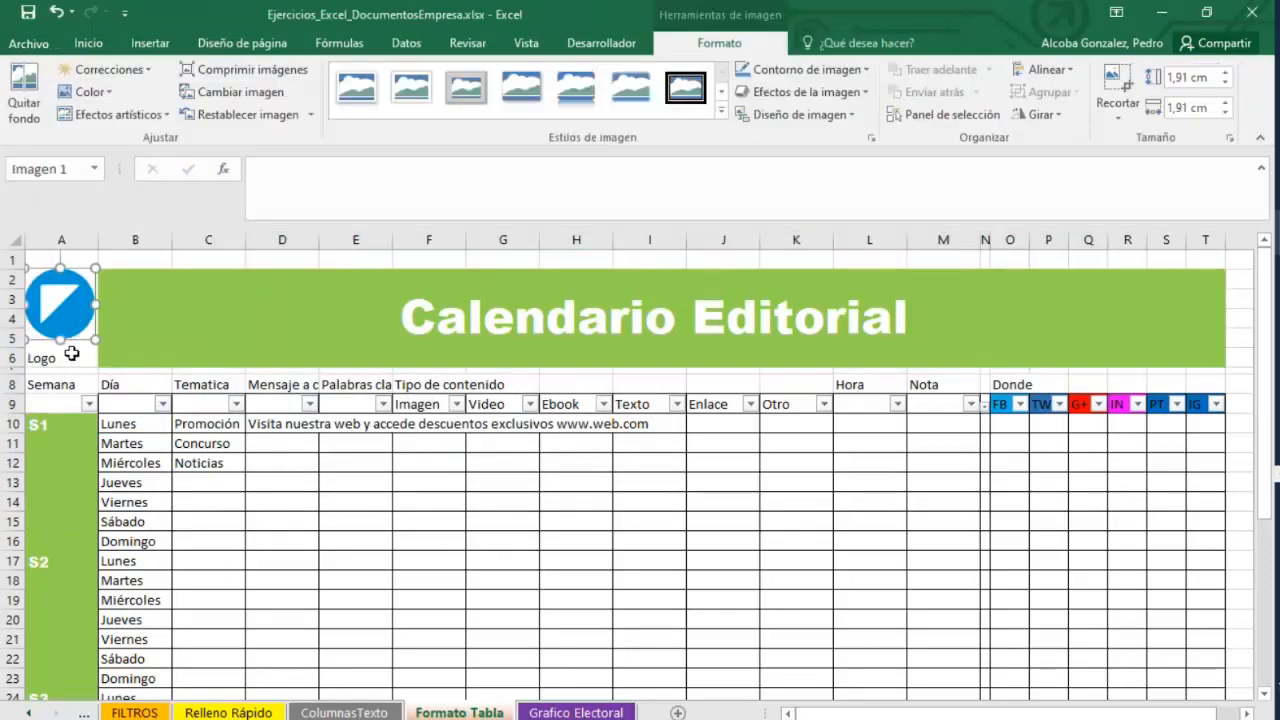
Delete the Logo placeholder text from the cell under the image.
click(88, 363)
double_click(66, 358)
drag(60, 359, 12, 358)
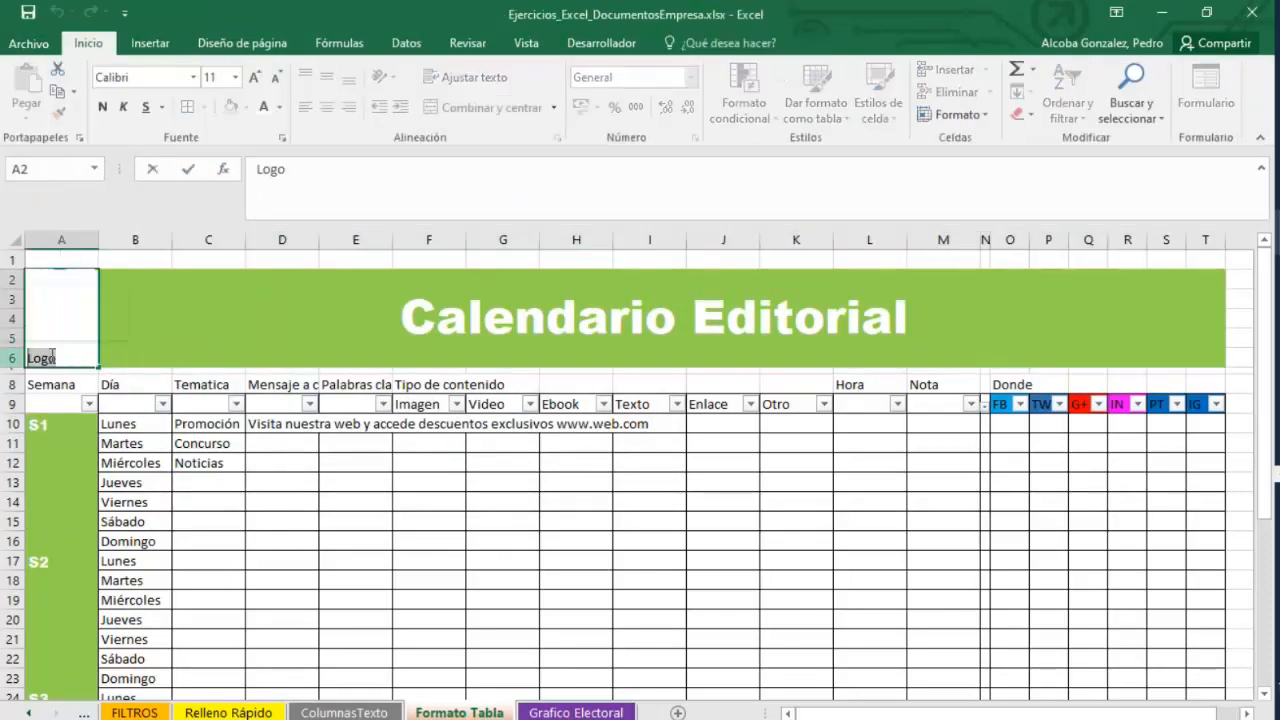
key(BackSpace)
click(163, 404)
click(243, 375)
click(290, 520)
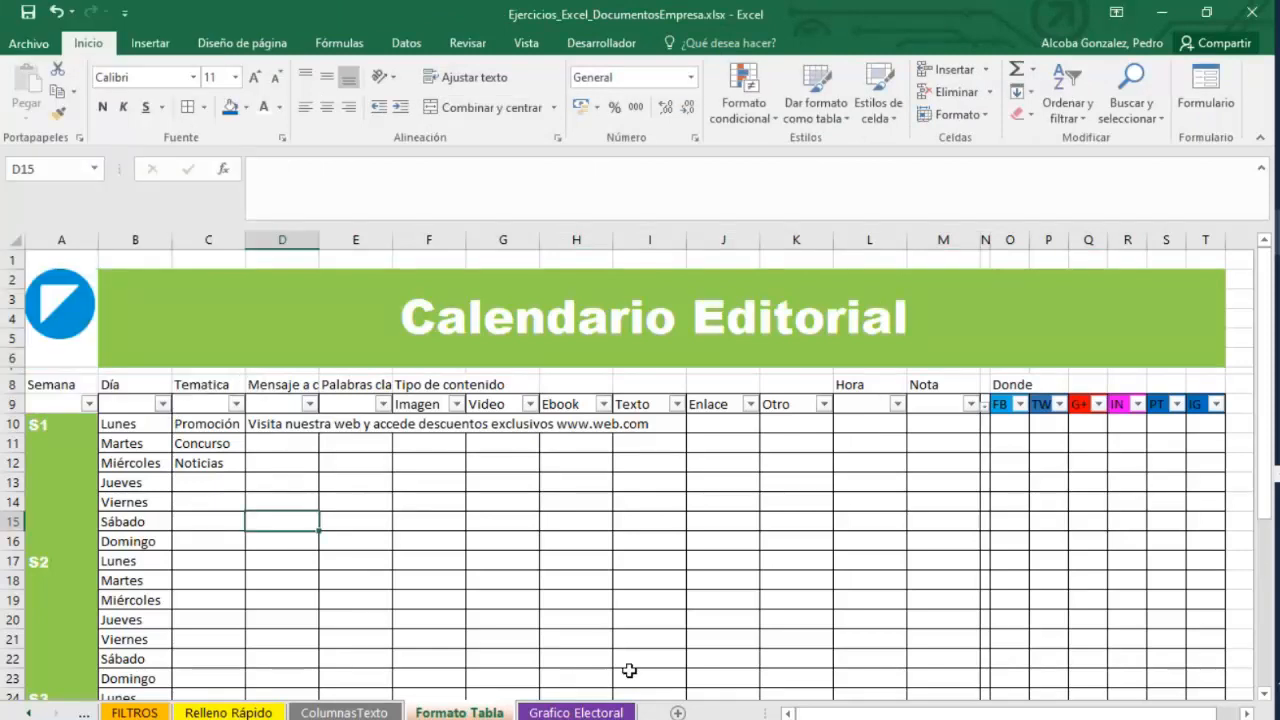
click(88, 318)
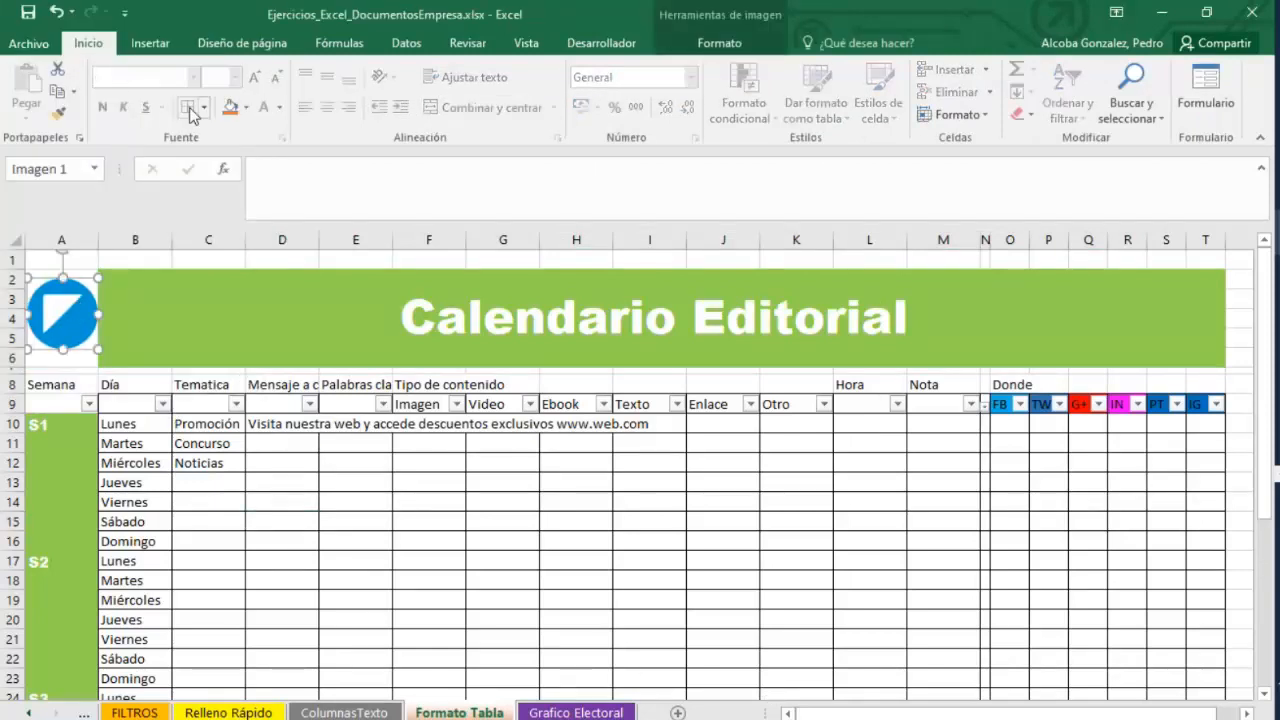
click(147, 45)
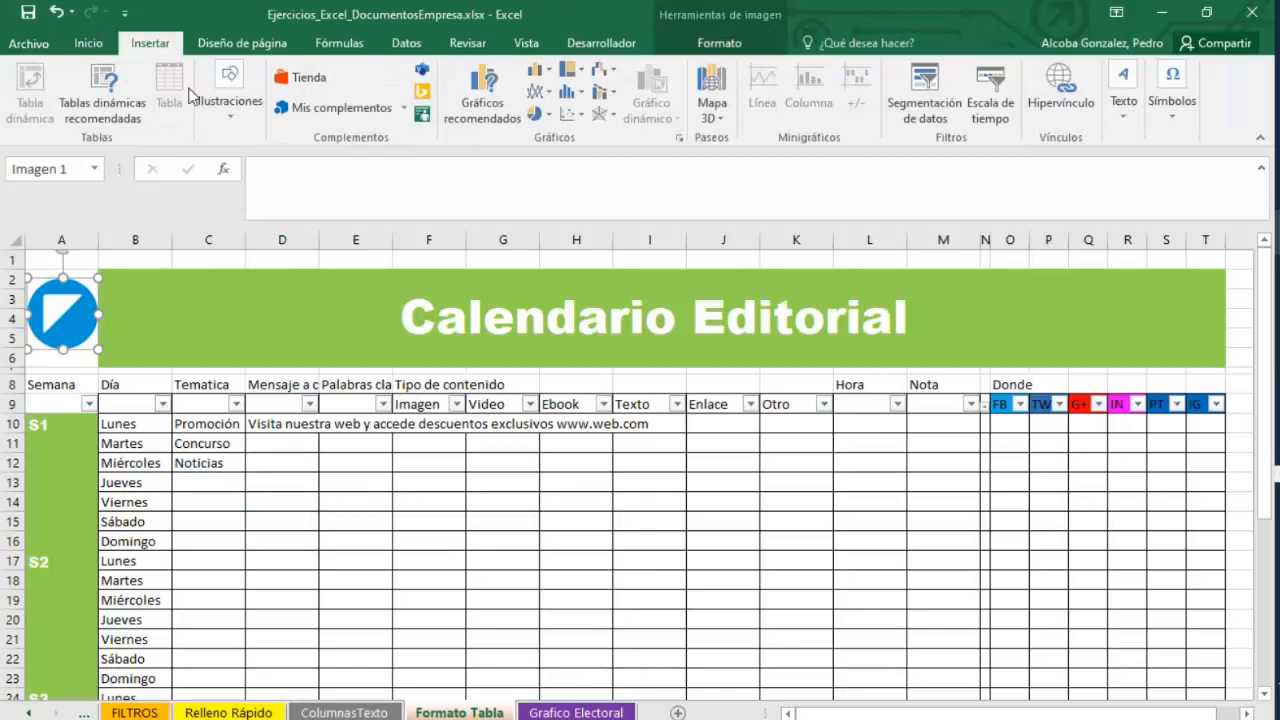
click(88, 43)
click(236, 403)
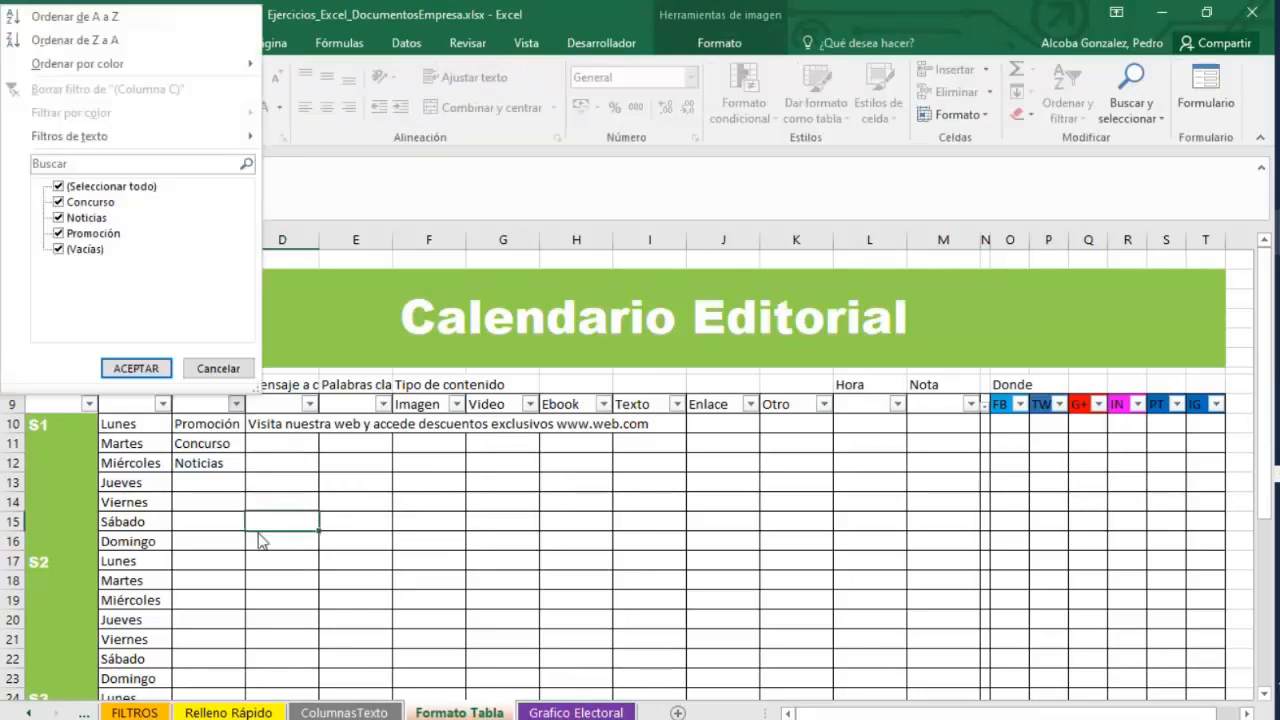
click(218, 368)
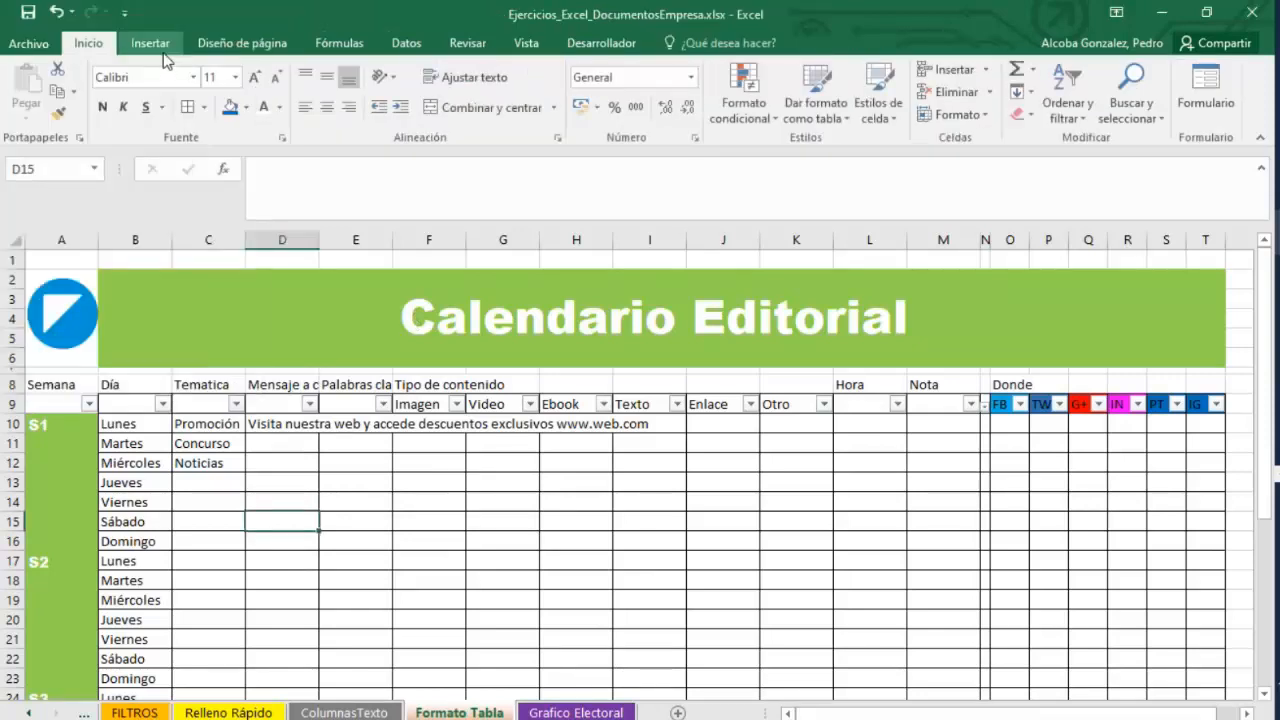
Draw a smiley face shape about 1.88 by 2.09 cm at the right end of the green title banner.
click(150, 43)
click(230, 108)
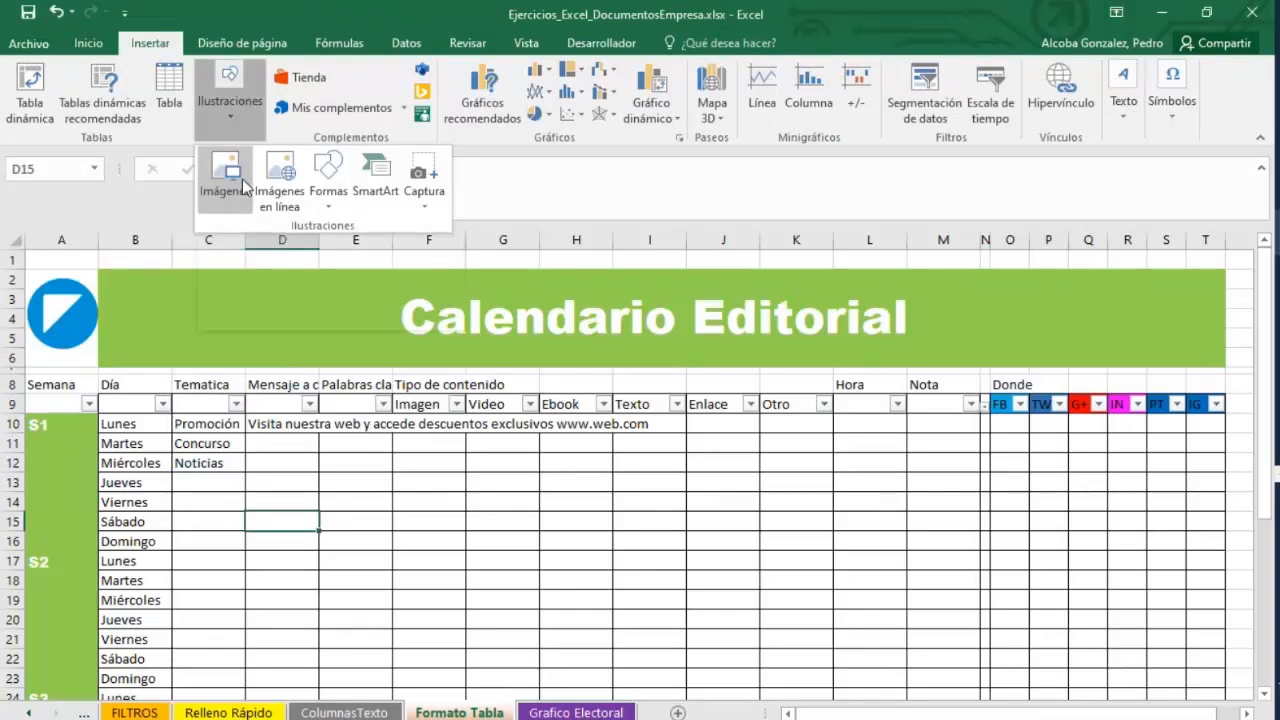
click(335, 205)
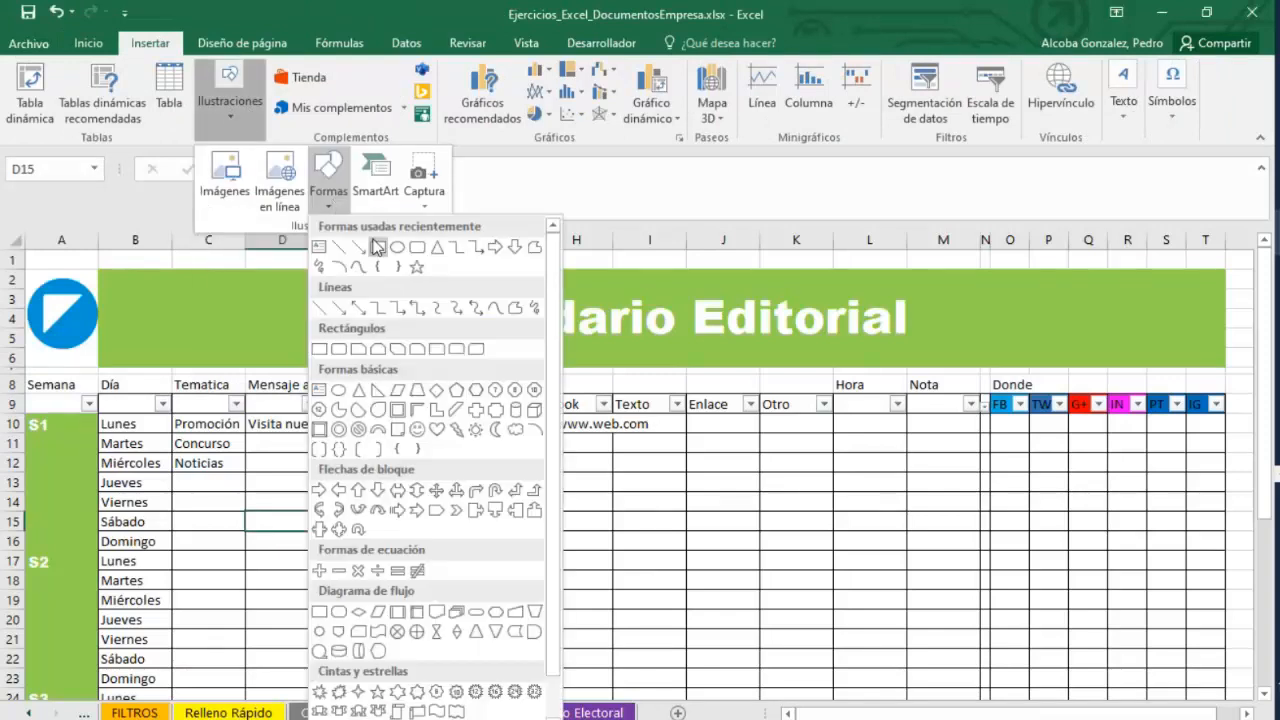
click(441, 393)
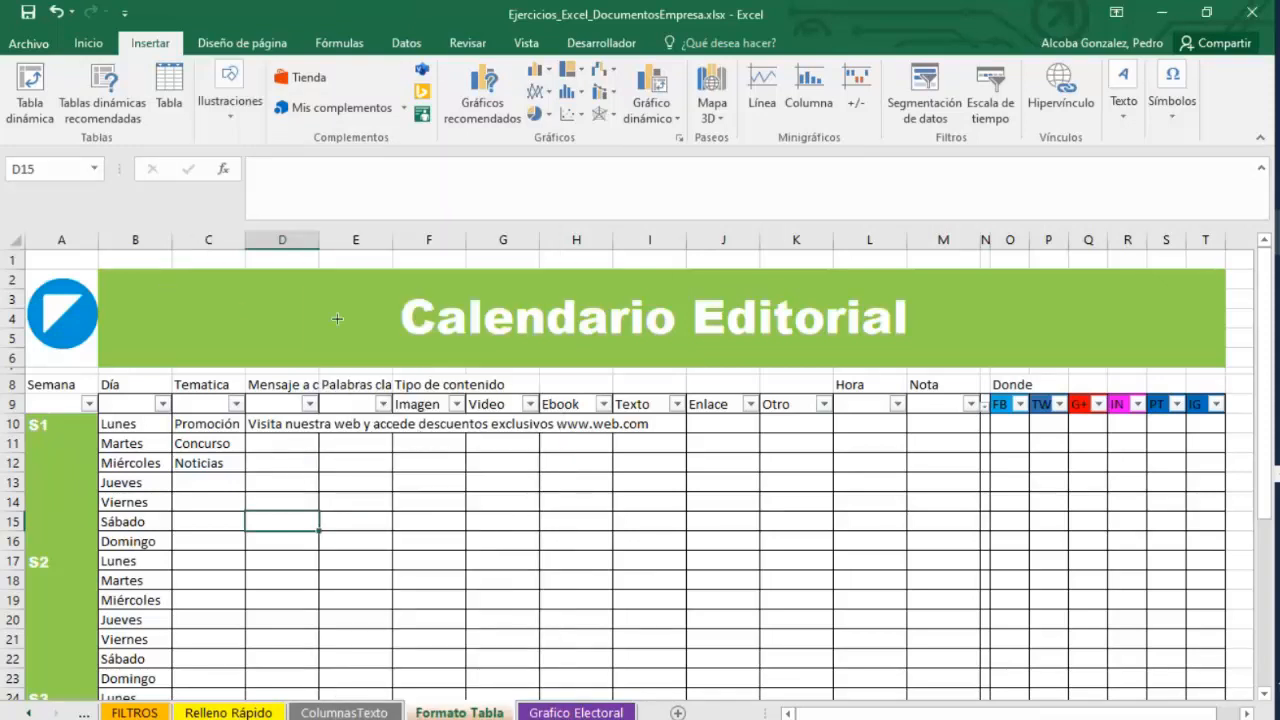
drag(1120, 285, 1199, 355)
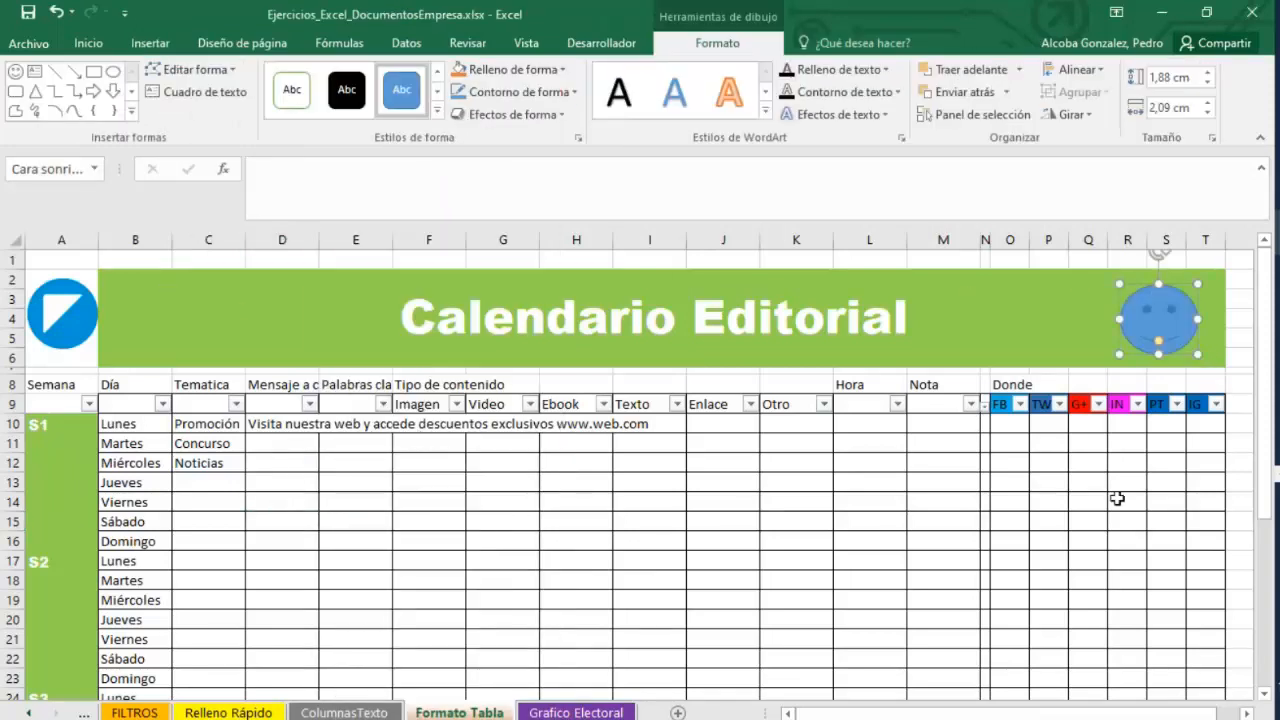
click(1114, 496)
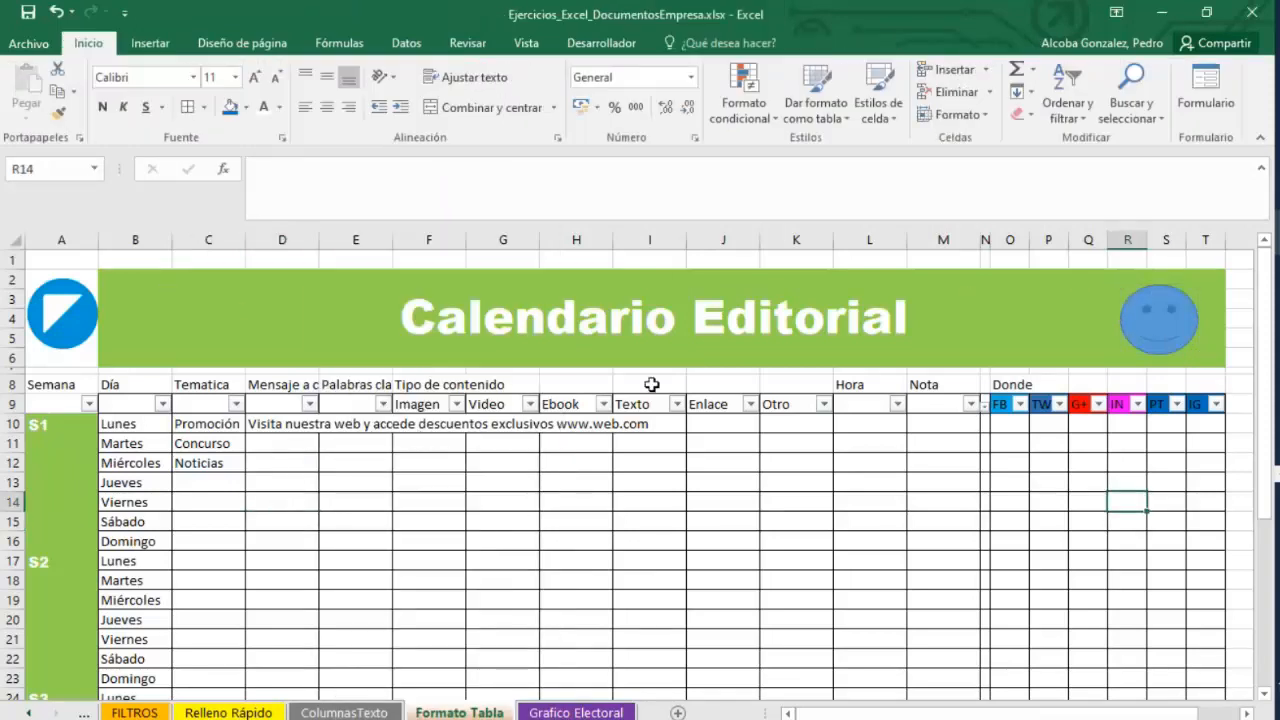
Draw a right block arrow in the title banner just left of the Calendario Editorial heading.
click(150, 43)
click(233, 126)
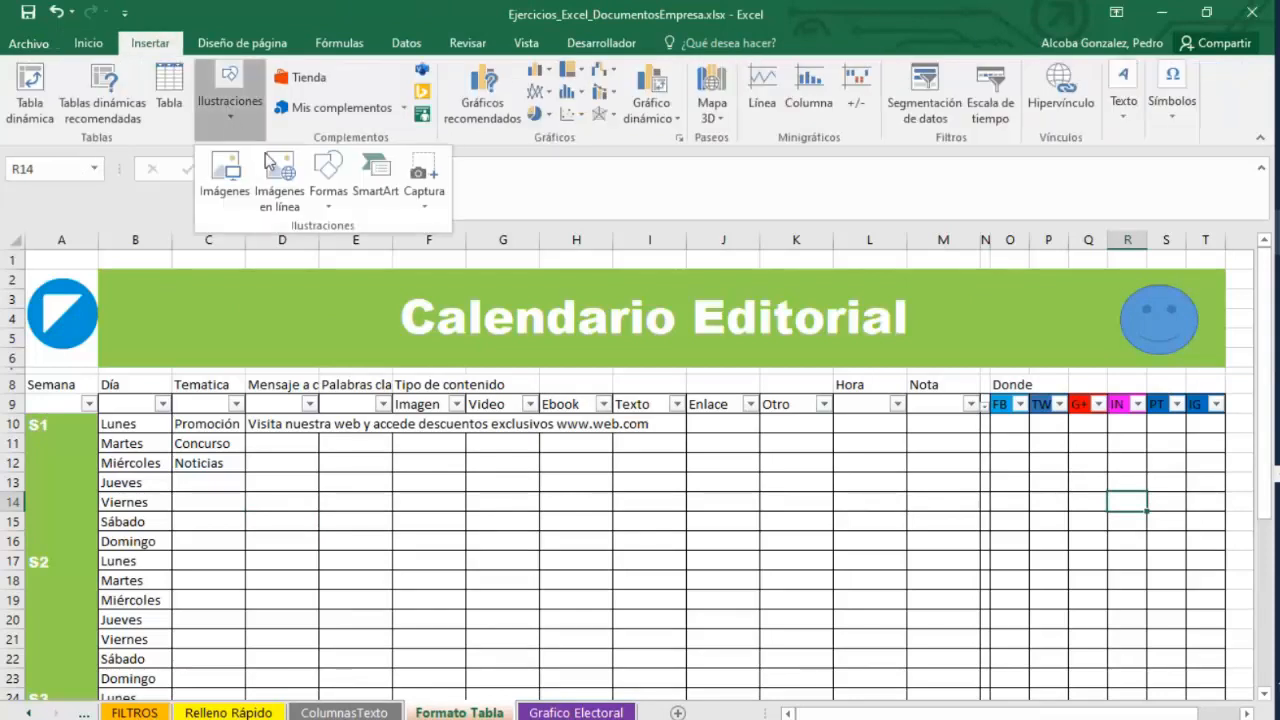
click(330, 175)
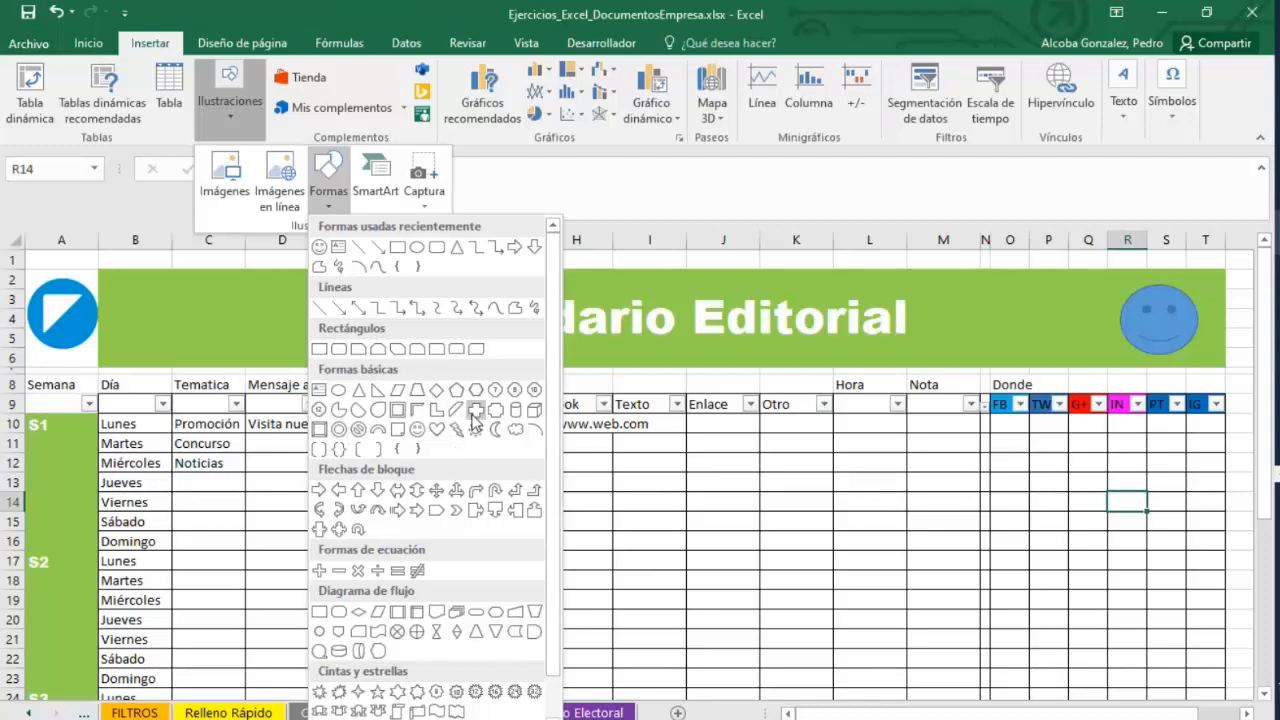
click(416, 511)
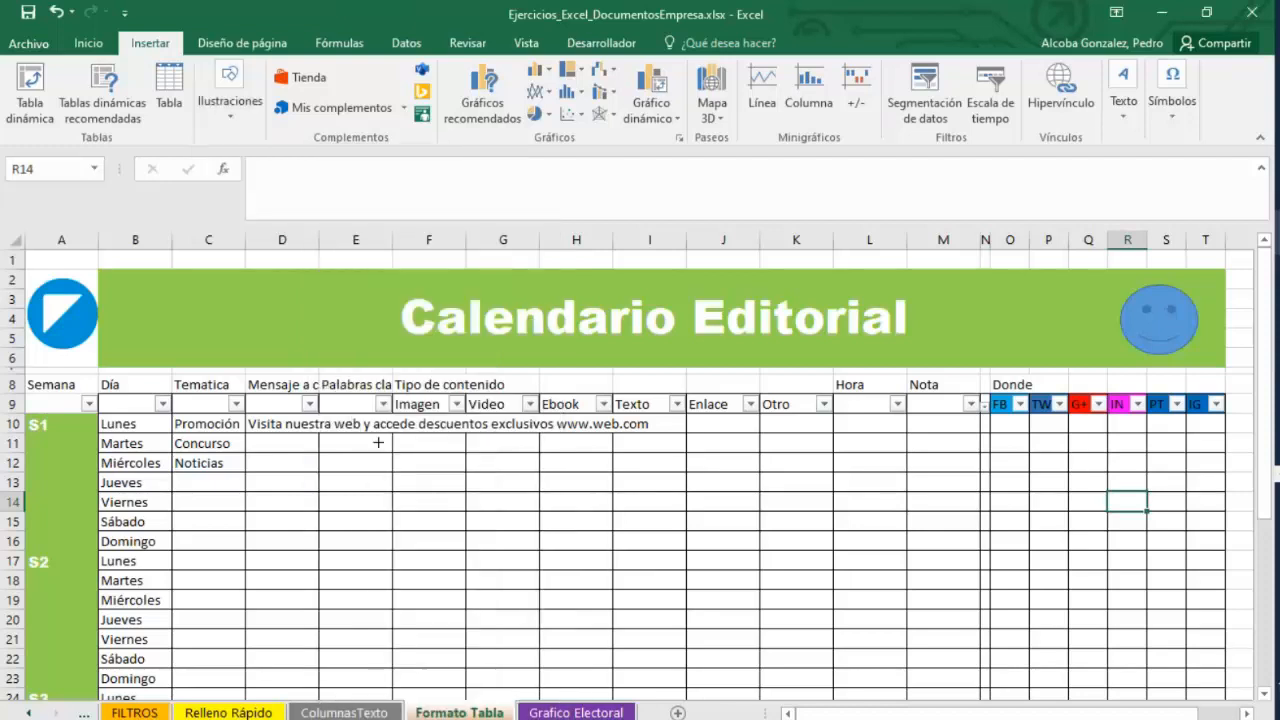
drag(210, 289, 348, 347)
click(408, 486)
drag(284, 318, 318, 318)
click(429, 502)
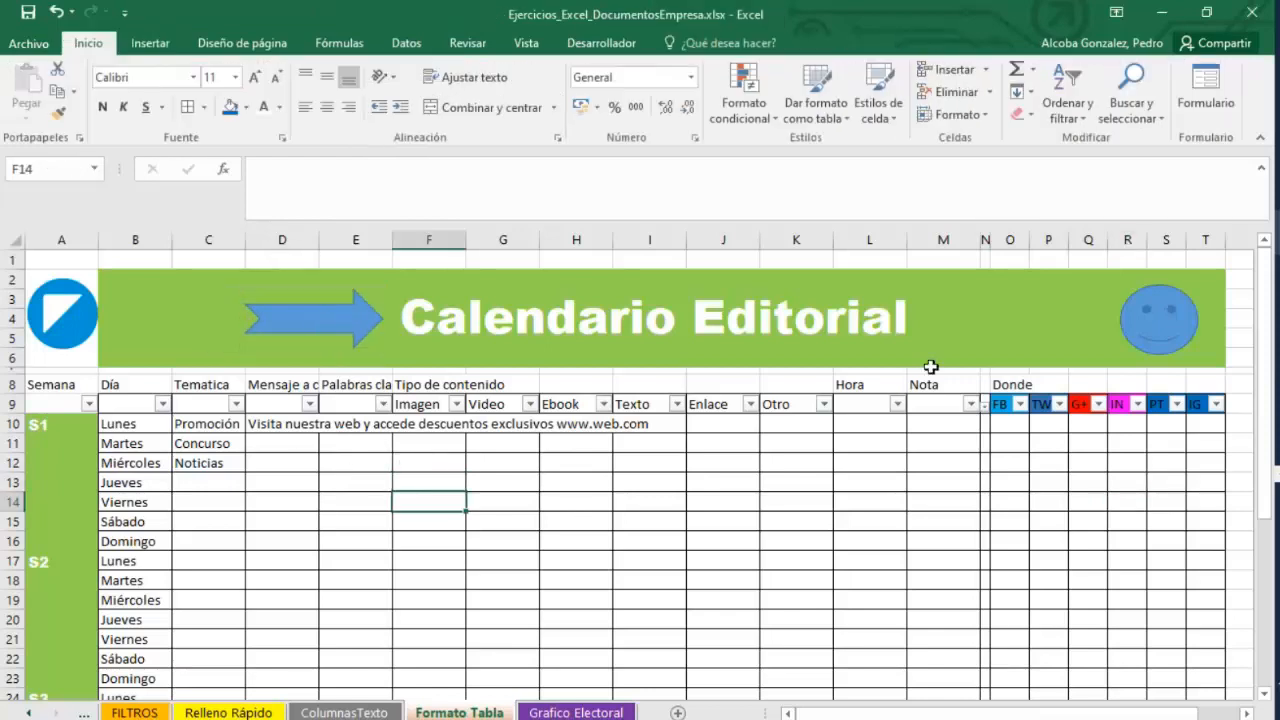
Delete the smiley face shape from the banner.
click(1140, 345)
key(Escape)
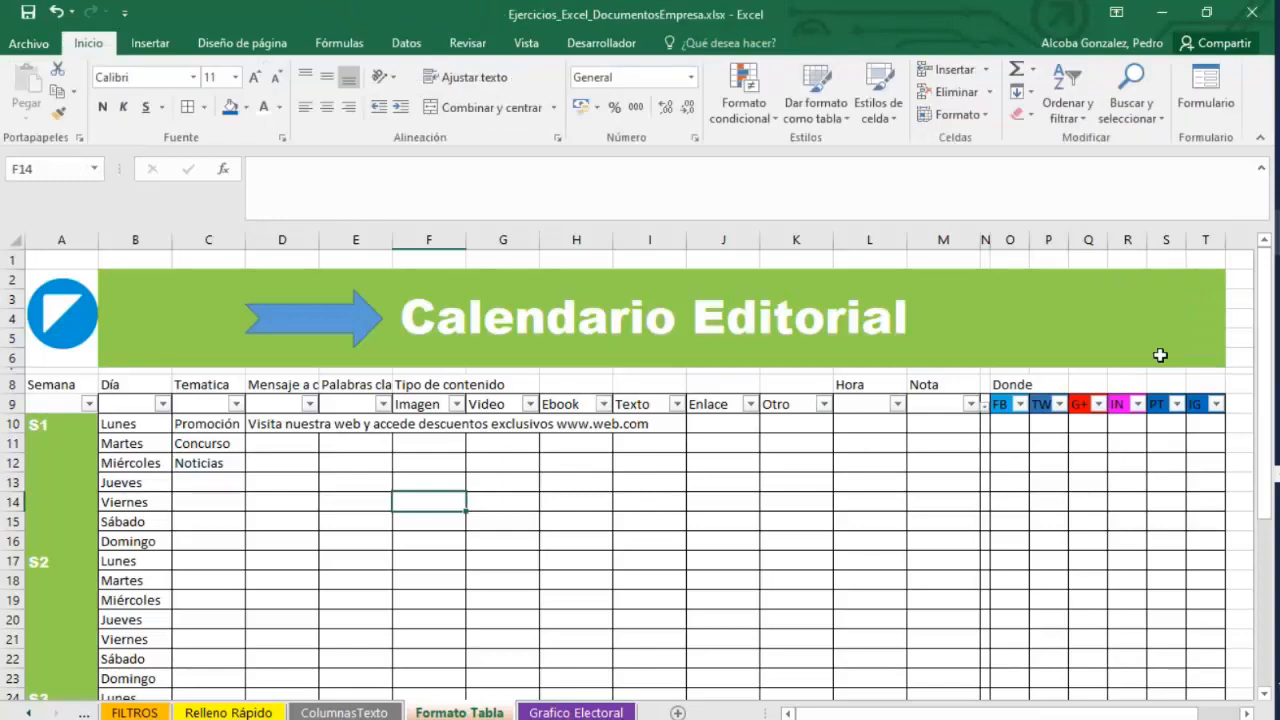
Switch to the PowerPoint presentation and review slide 18 about inserting images and shapes, then return to Excel.
click(1176, 410)
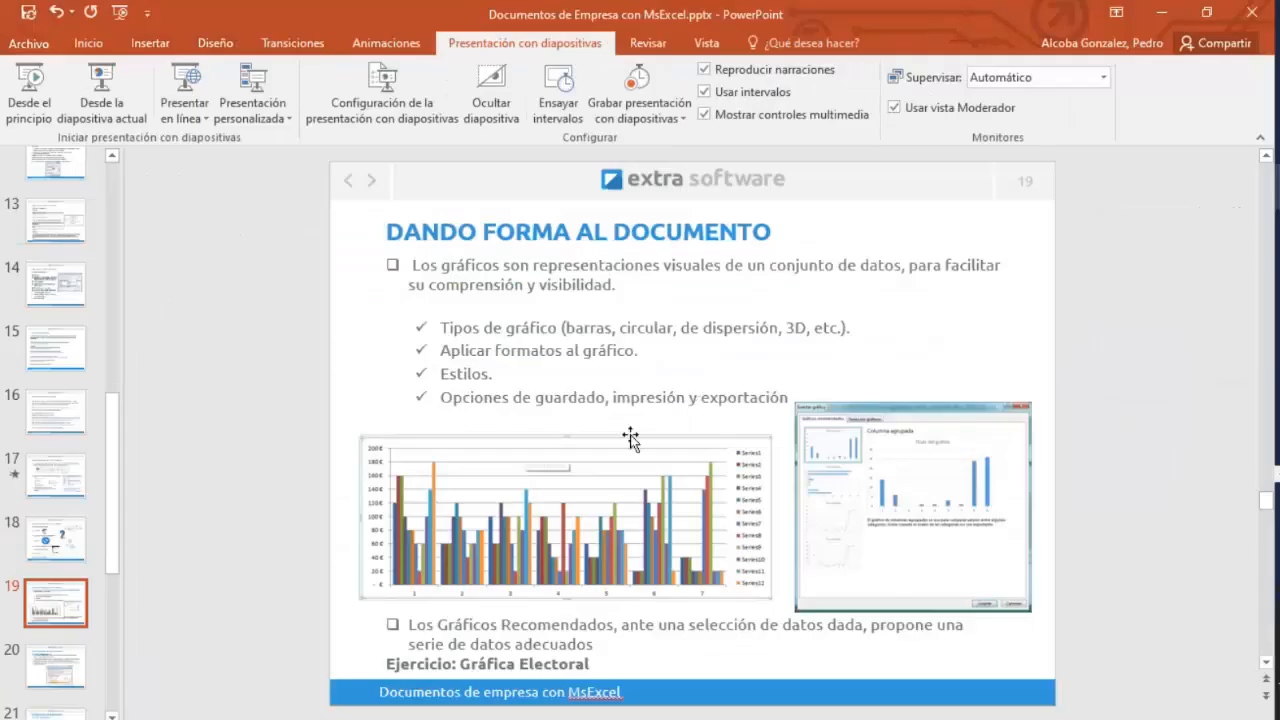
click(68, 555)
click(56, 571)
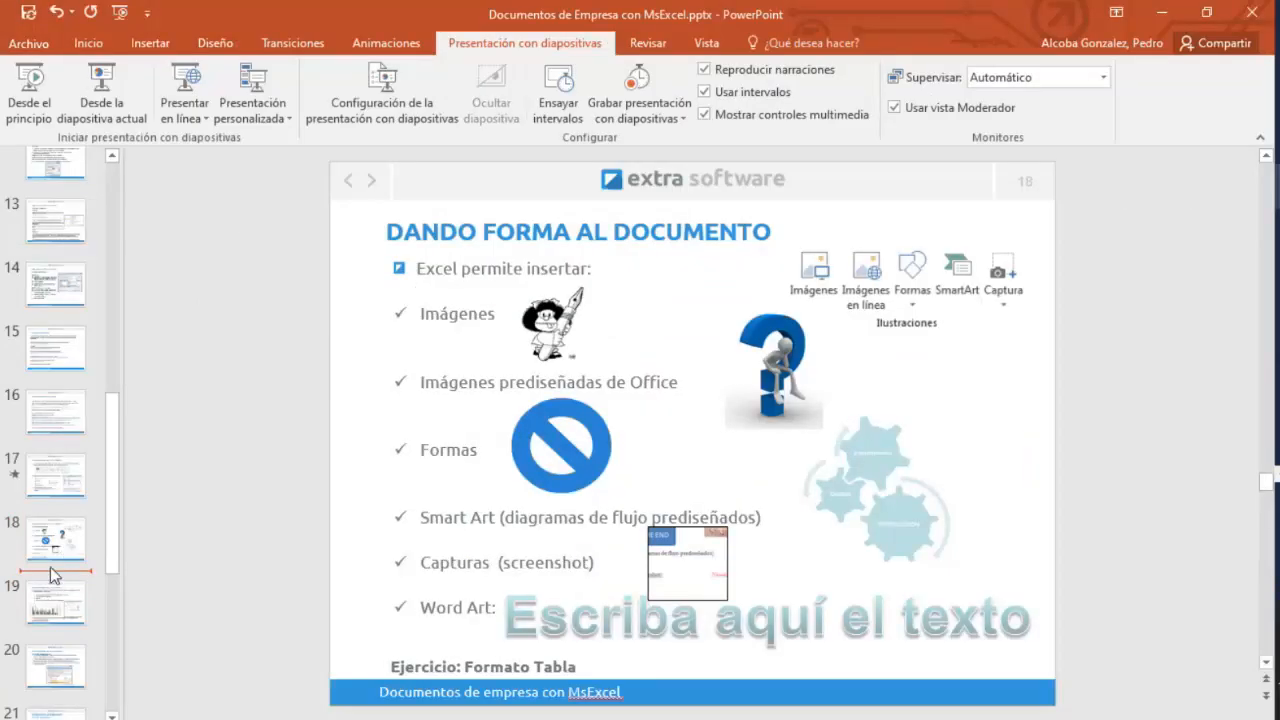
scroll(52, 585, down, 1)
click(1161, 12)
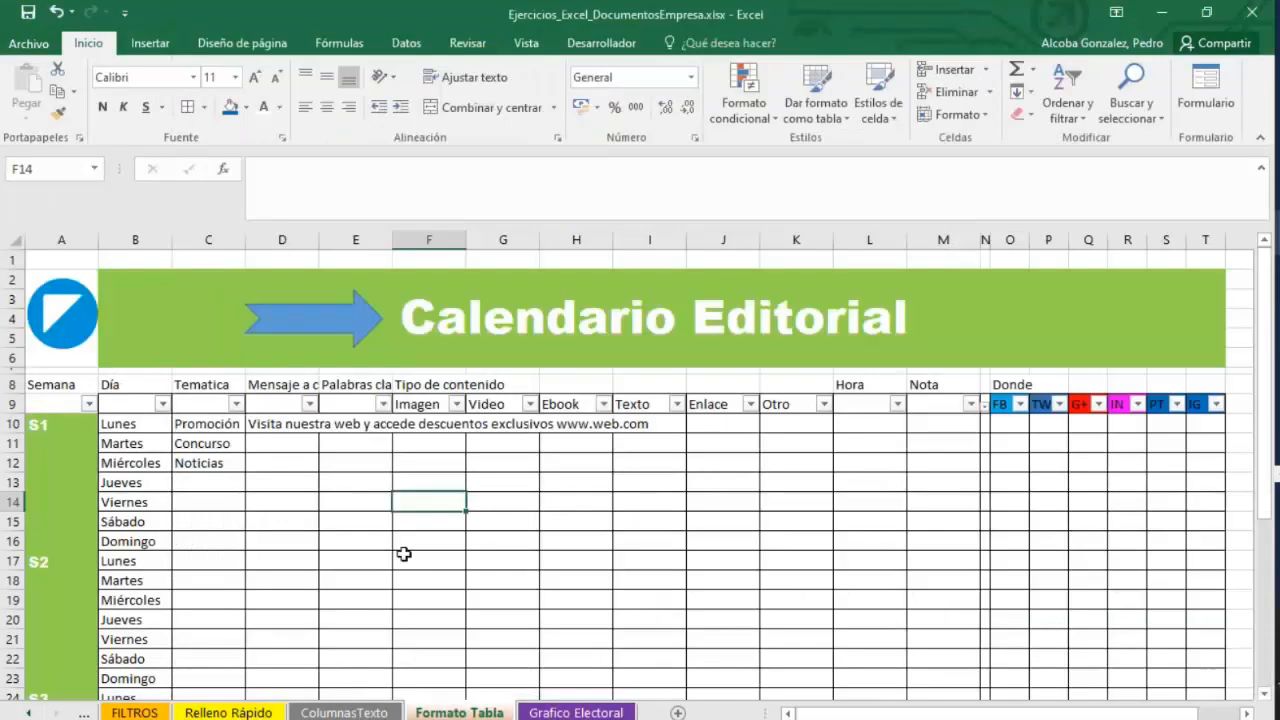
click(409, 560)
scroll(409, 557, down, 2)
scroll(531, 643, up, 3)
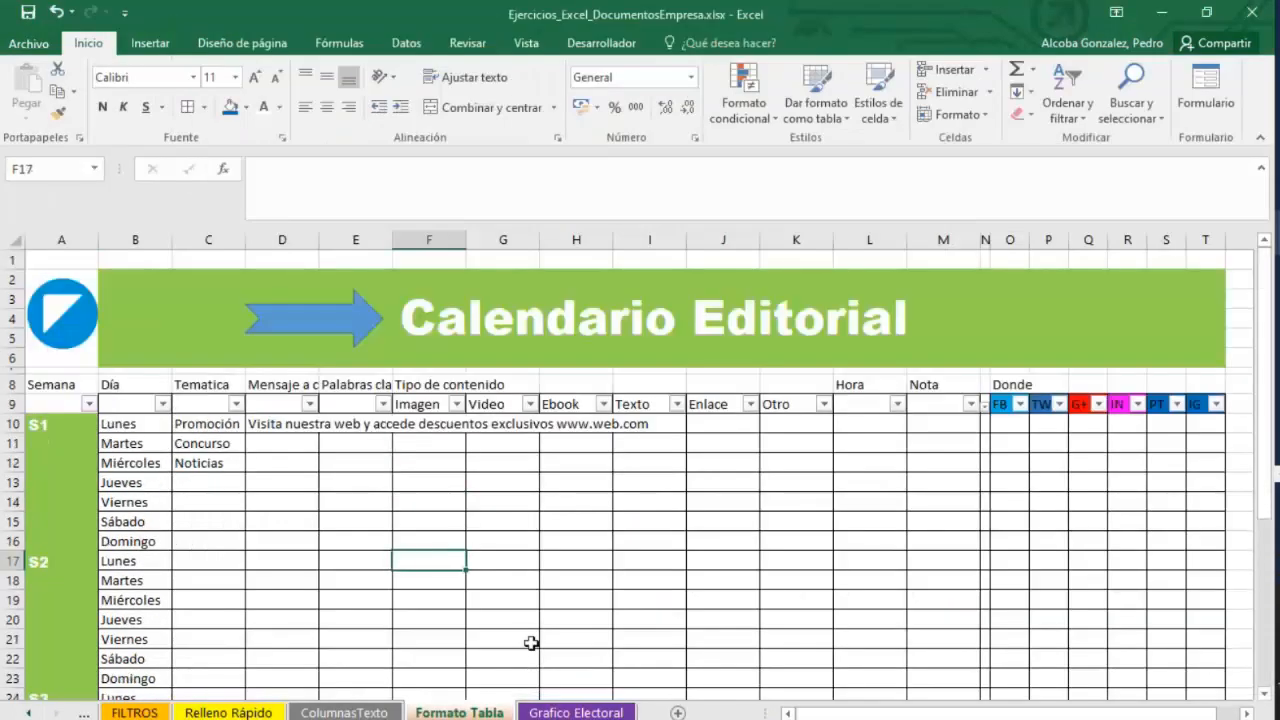
Delete the block arrow and the logo image from the green title banner.
drag(358, 333, 236, 318)
click(150, 43)
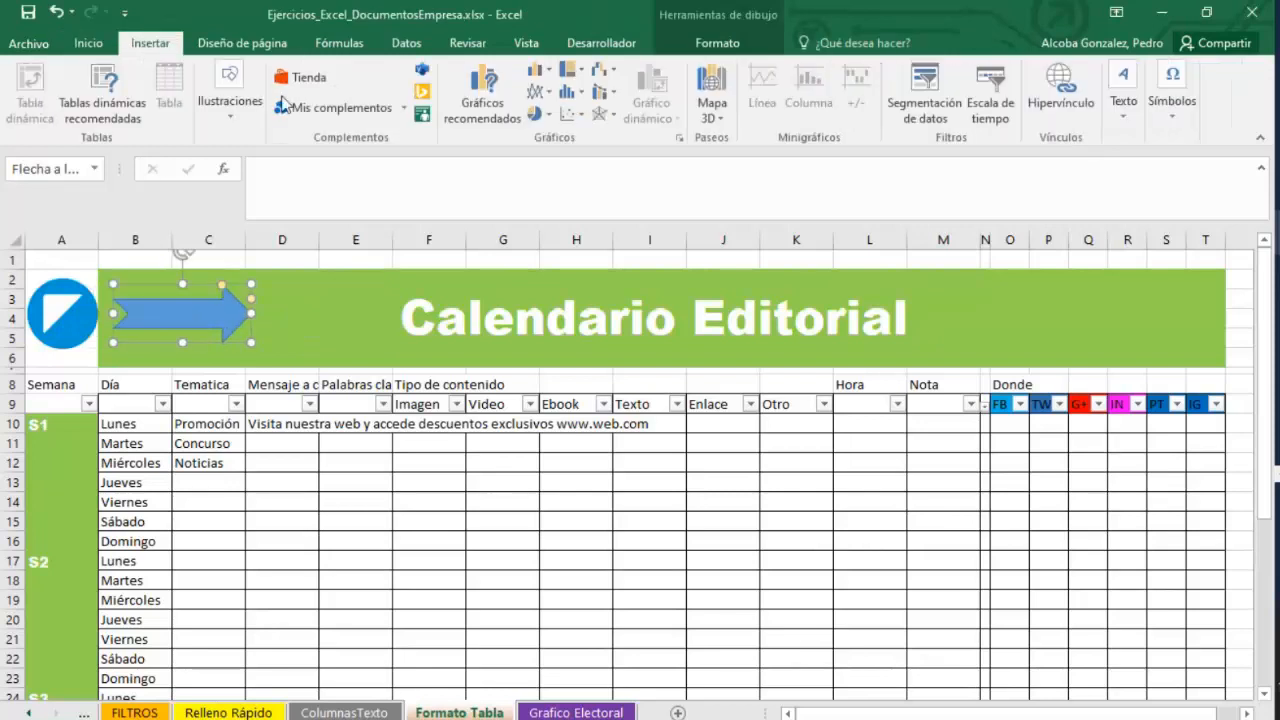
key(Delete)
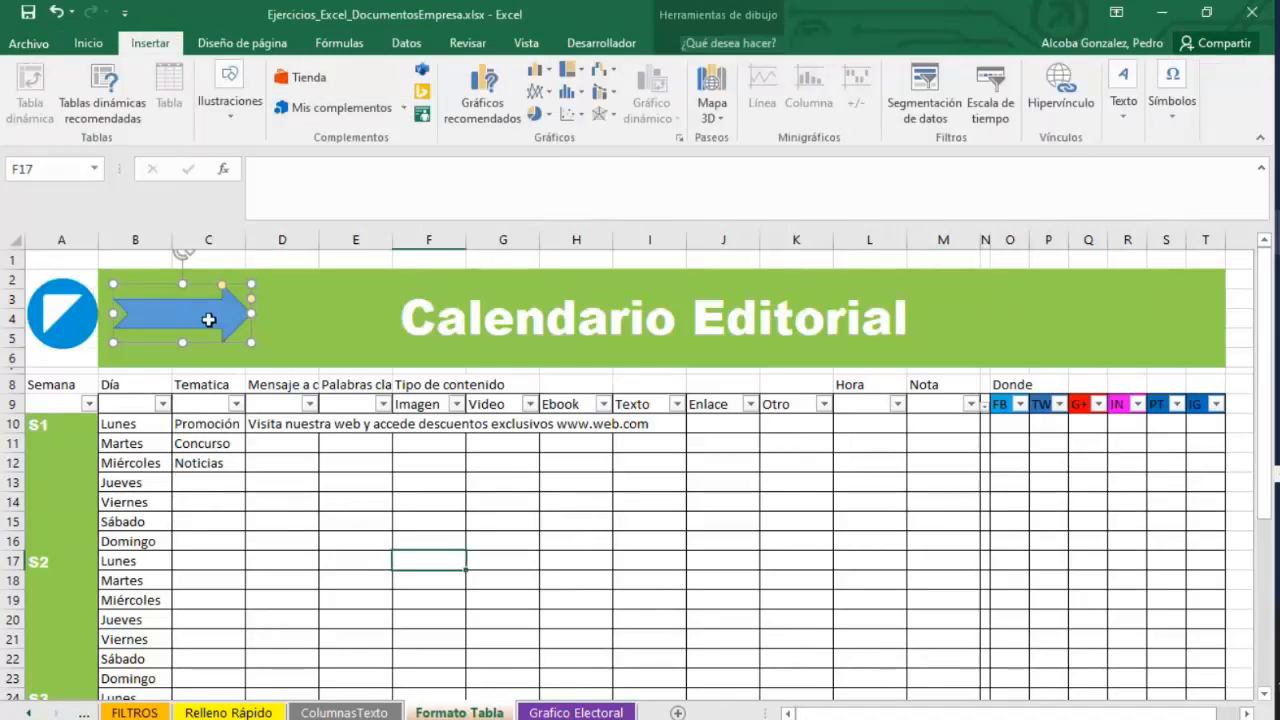
click(66, 318)
key(Delete)
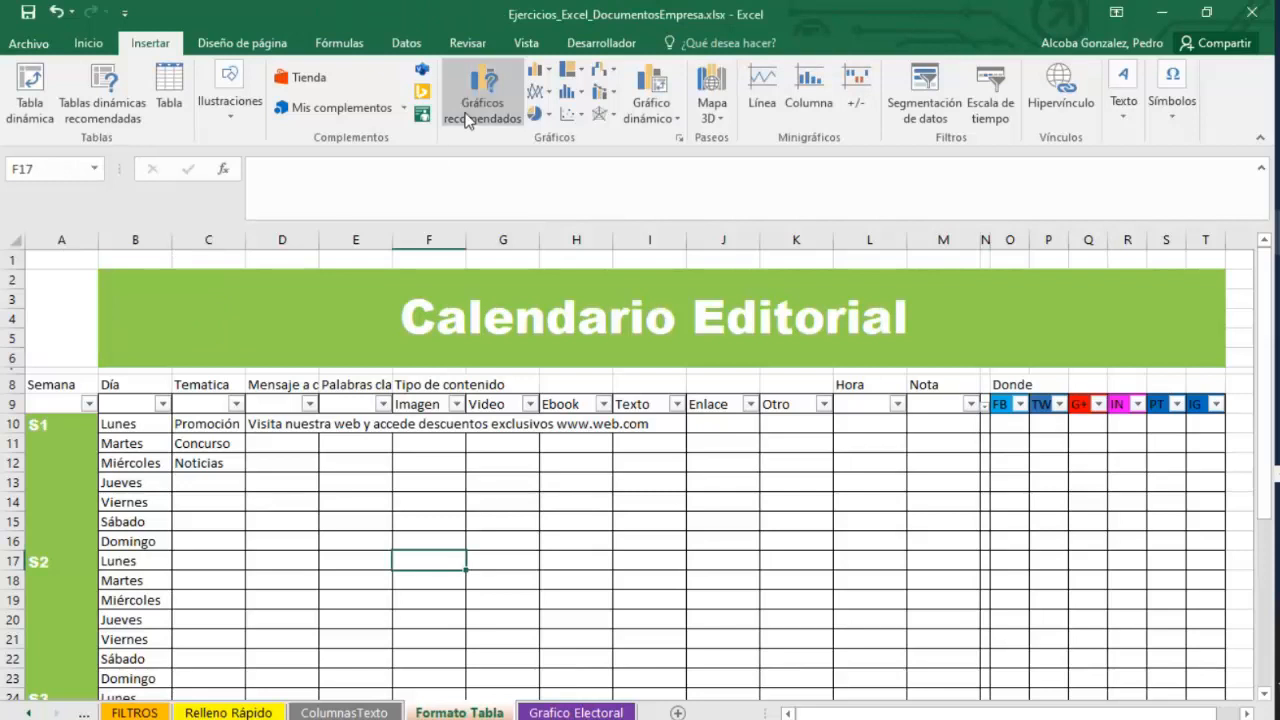
Draw a cloud shape about 1.77 by 1.54 cm in the banner's left cell A2:A5.
click(229, 120)
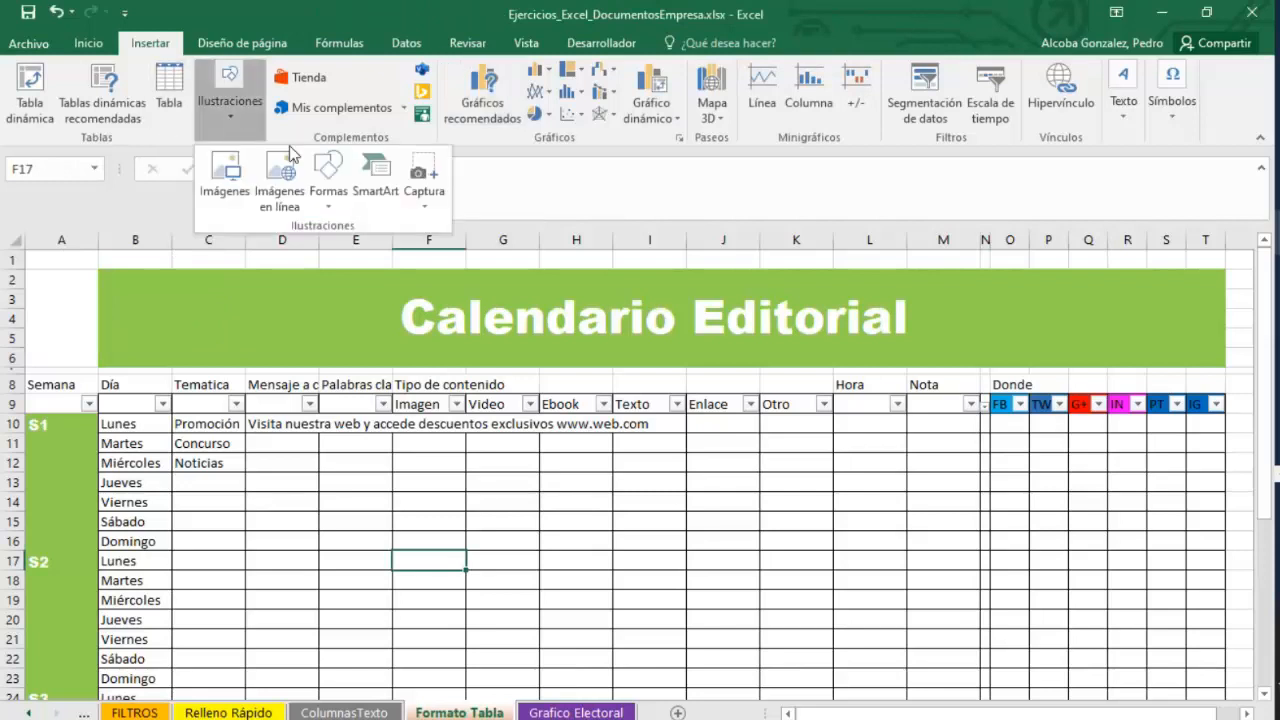
click(329, 198)
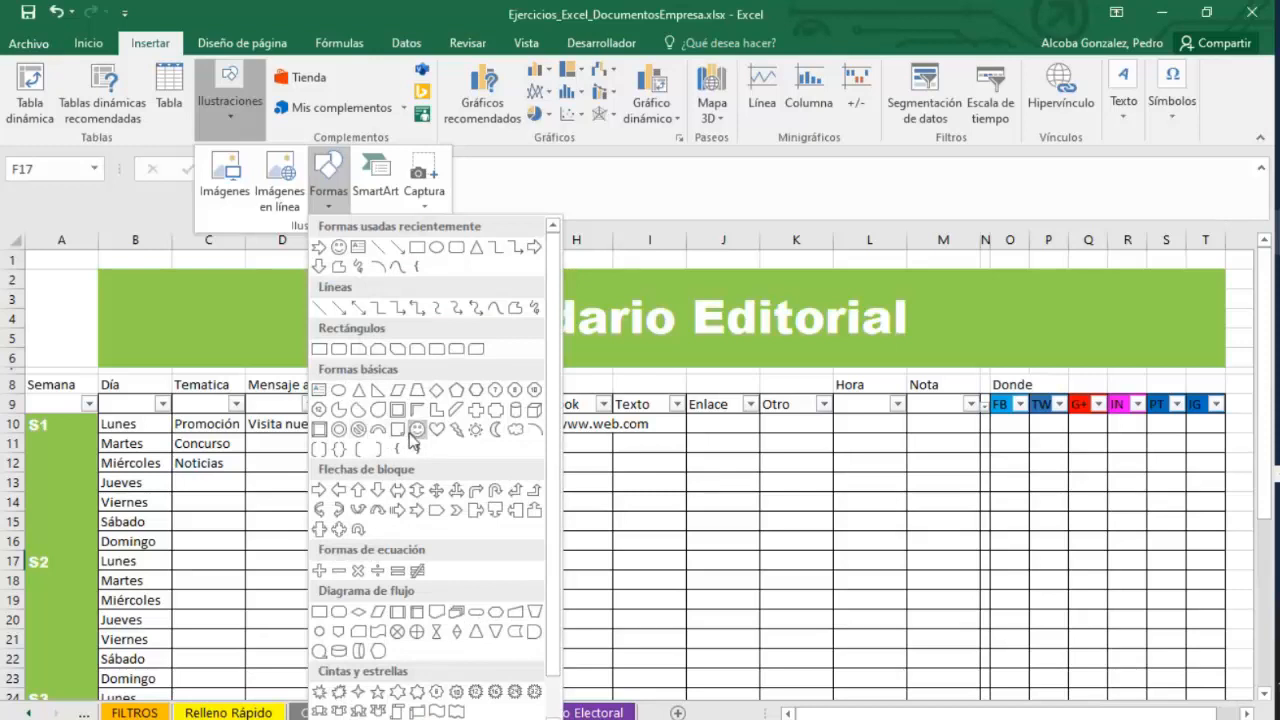
click(474, 434)
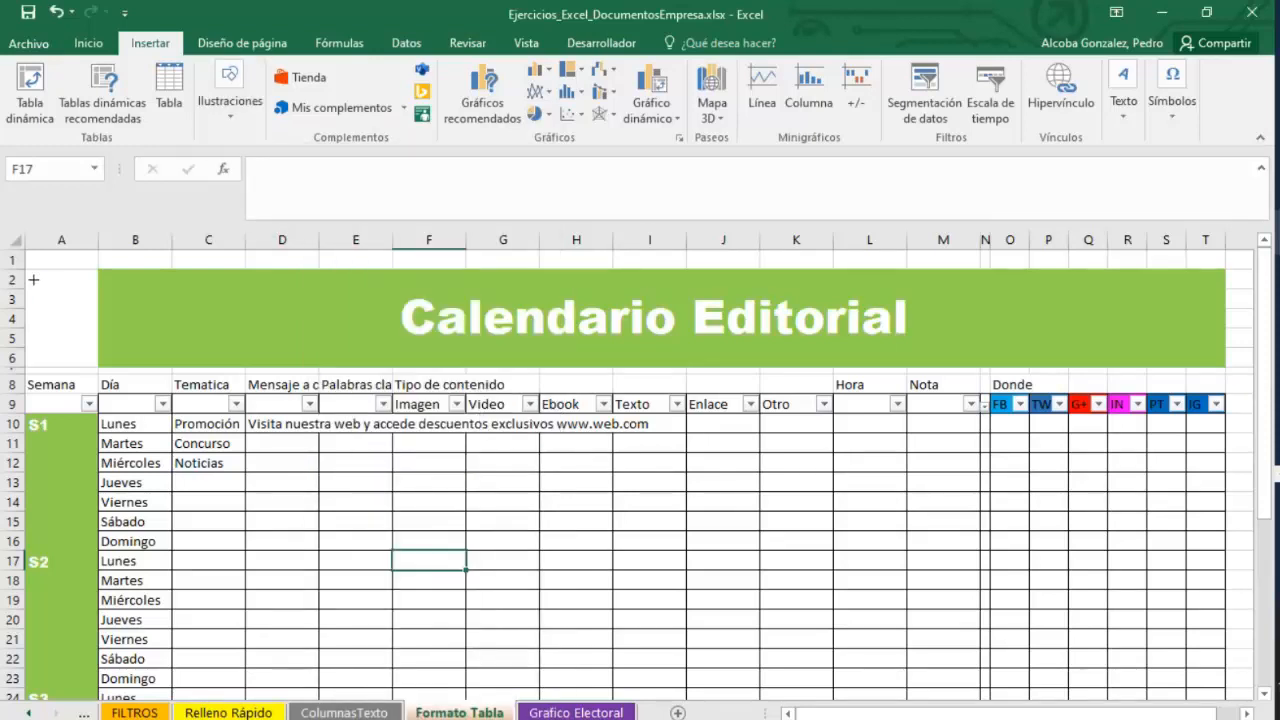
mouse_move(33, 280)
mouse_down()
mouse_move(106, 364)
mouse_move(92, 344)
mouse_up()
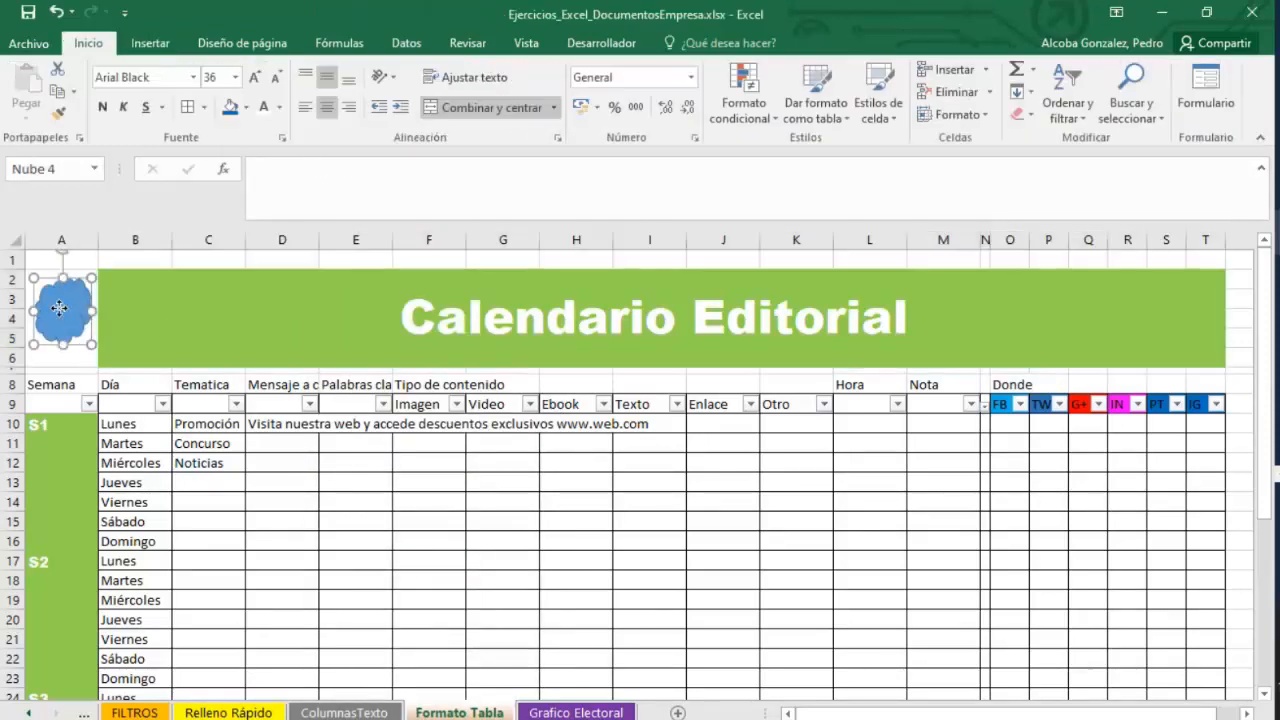
Add the text MI inside the cloud shape and widen the cloud to about 2.04 cm.
right_click(59, 309)
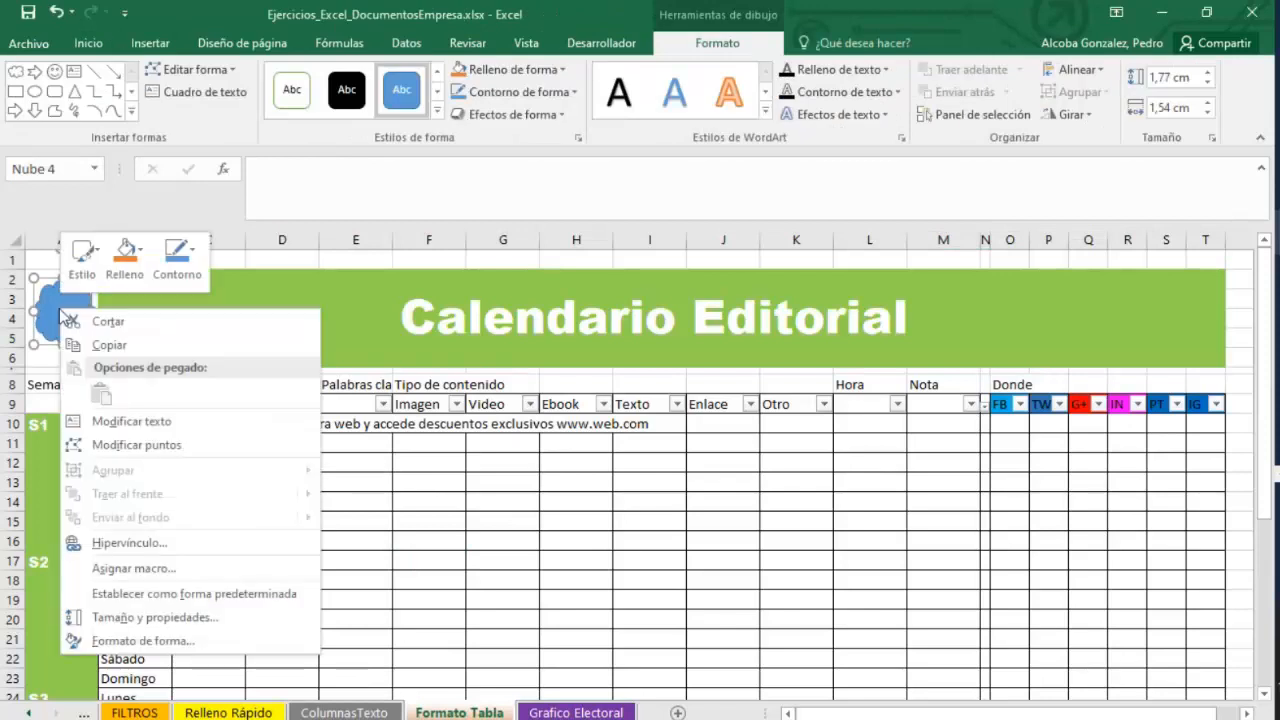
click(122, 421)
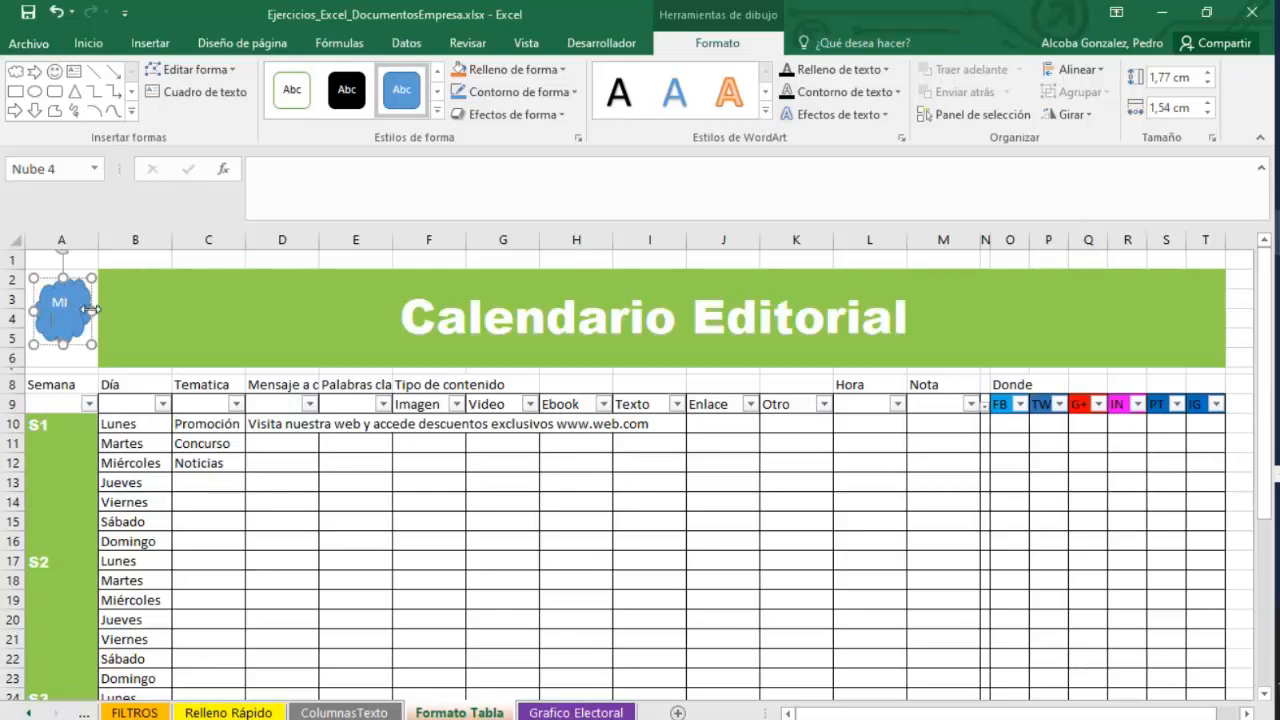
drag(90, 310, 44, 315)
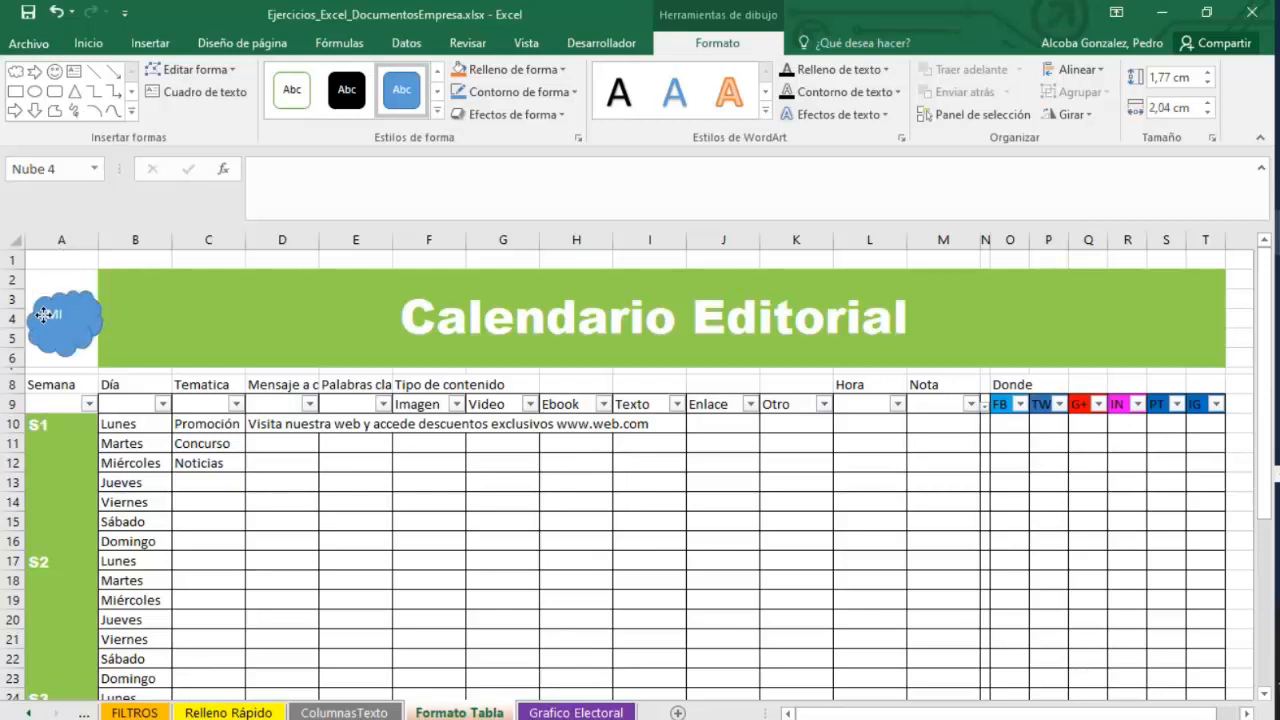
click(255, 462)
click(68, 323)
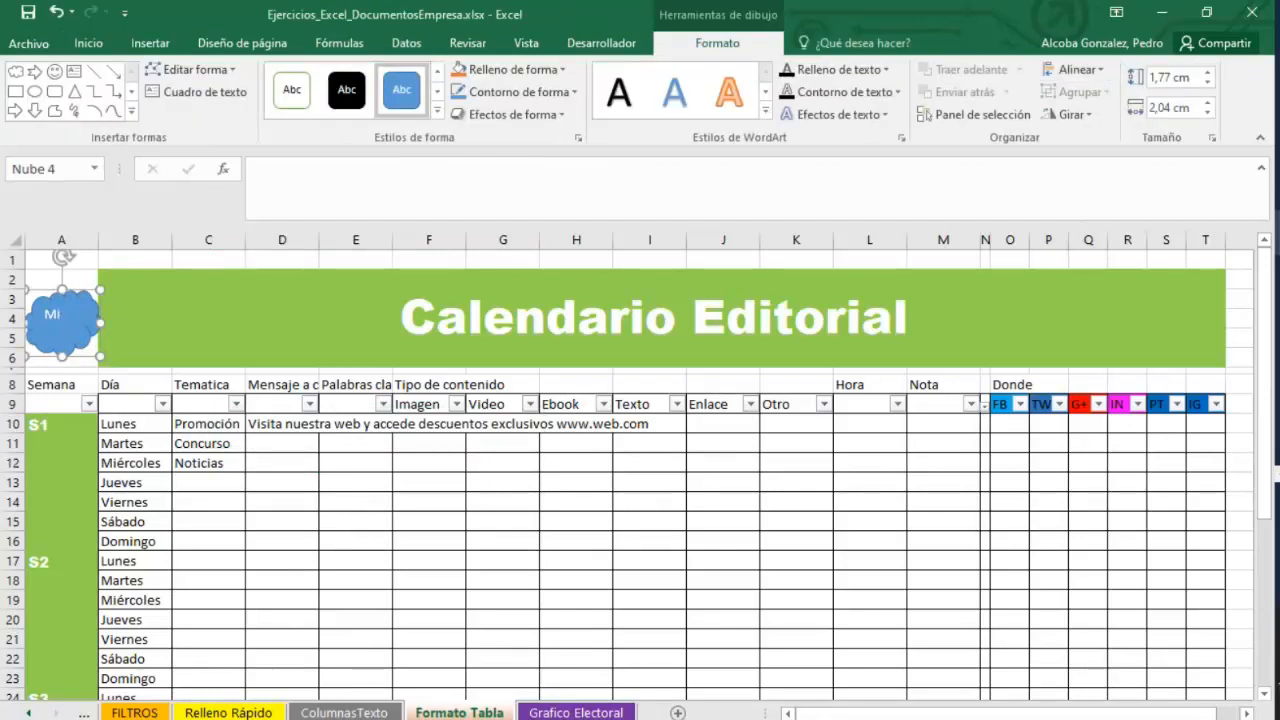
Switch to the webinar meeting window to read the chat, then return to Excel.
click(1278, 417)
click(1188, 402)
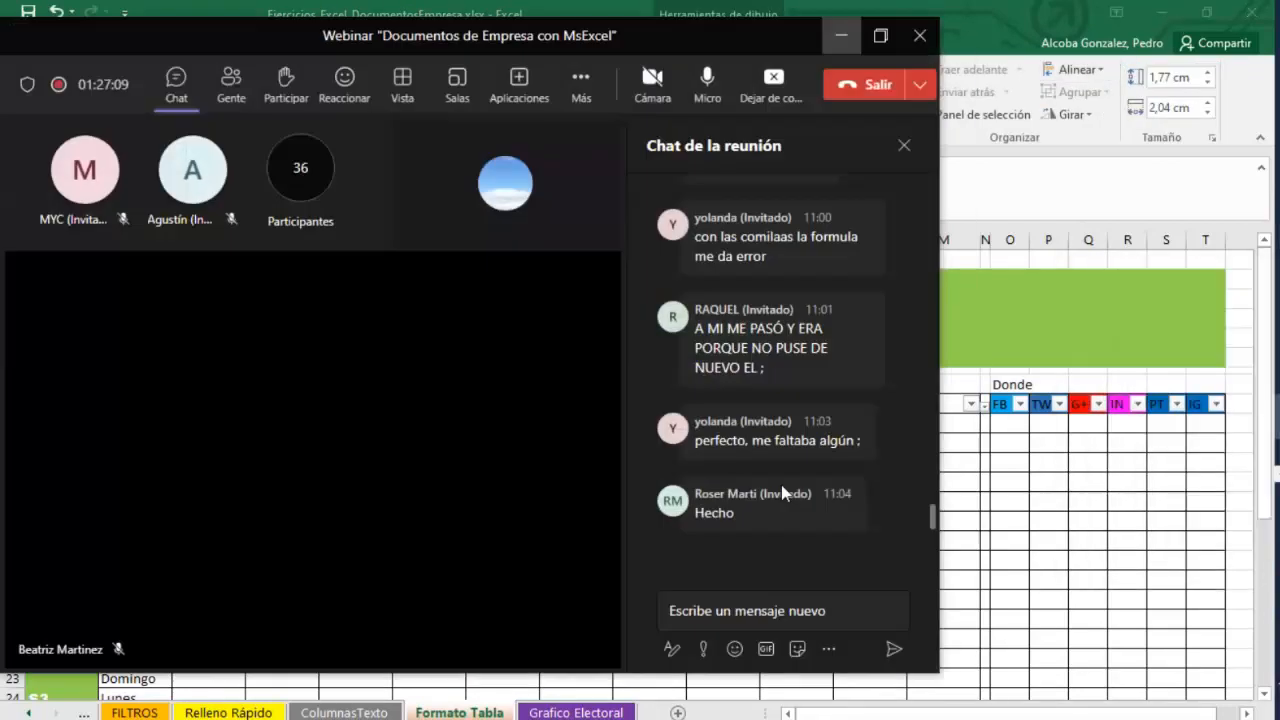
click(872, 46)
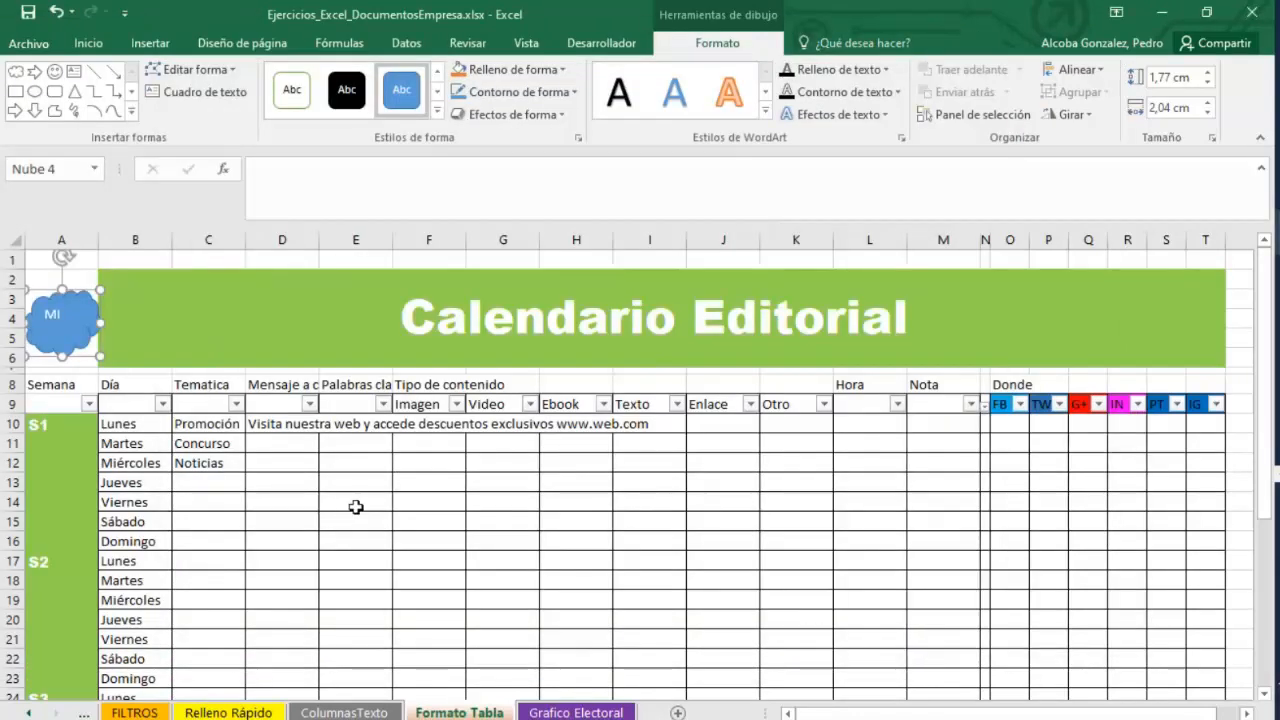
Shrink the cloud shape slightly to fit within the banner's left cell.
click(220, 503)
click(75, 338)
drag(100, 358, 93, 351)
click(88, 43)
click(150, 43)
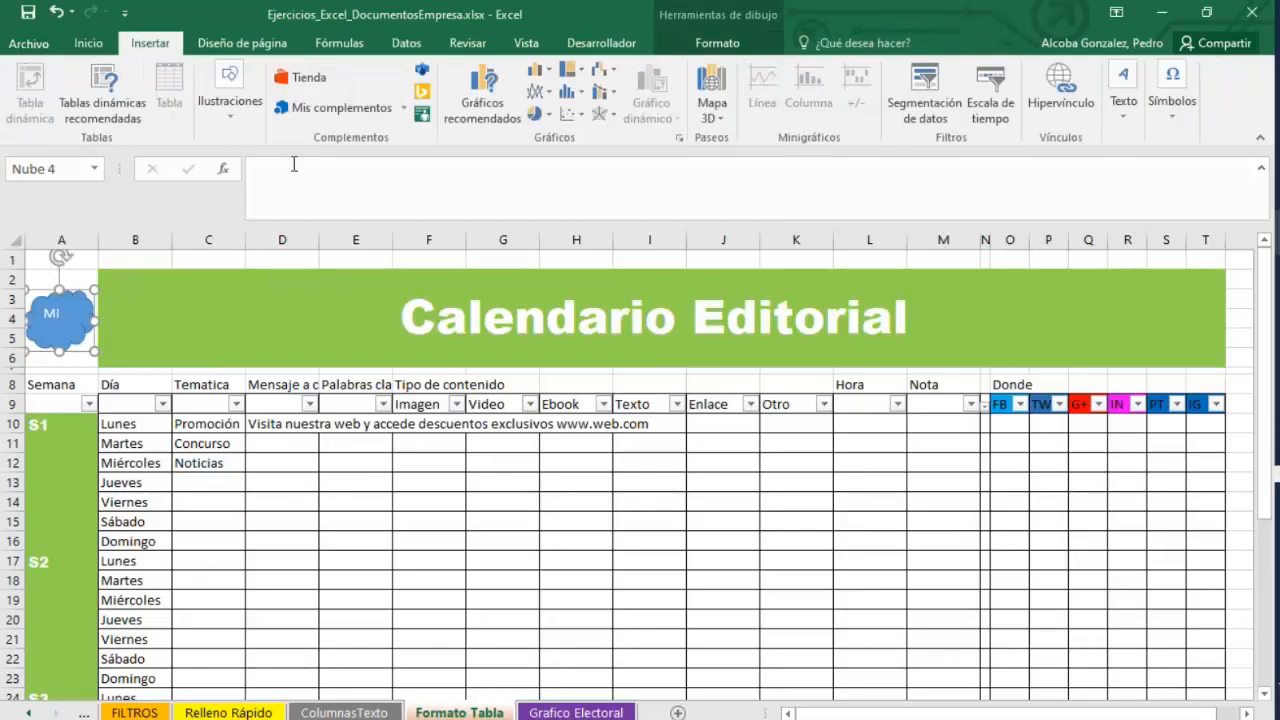
right_click(55, 318)
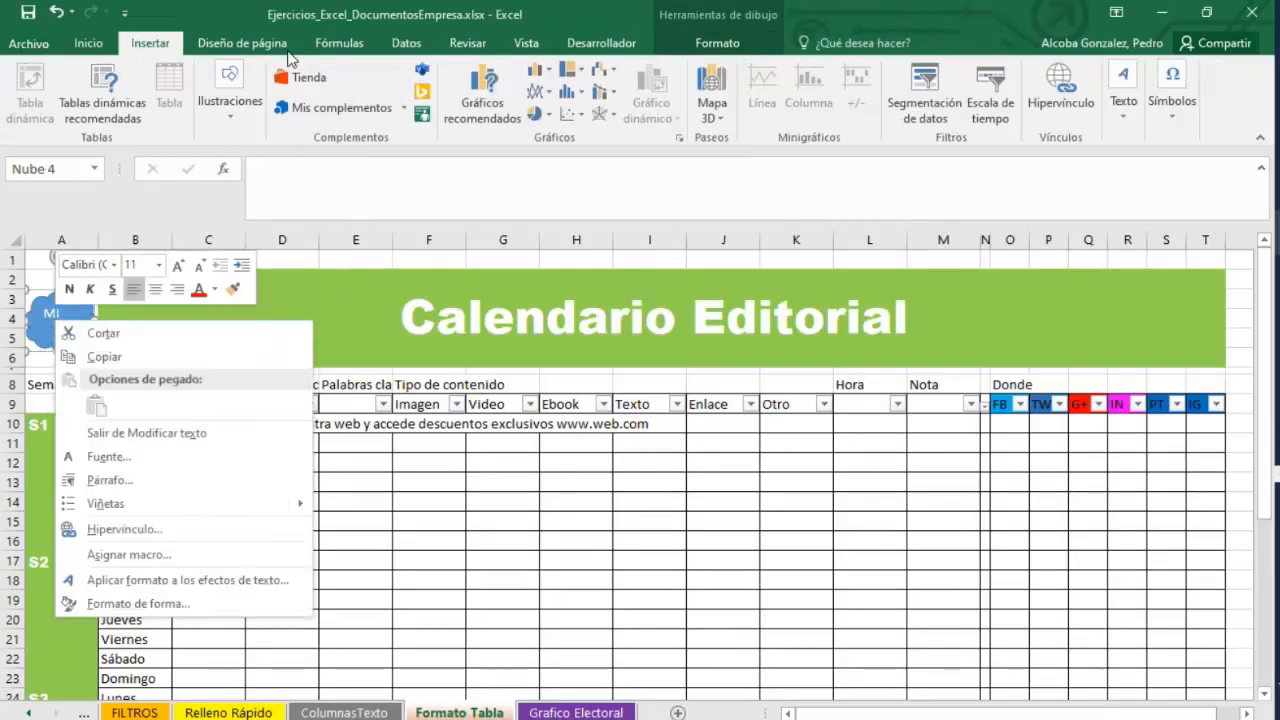
click(463, 543)
click(463, 543)
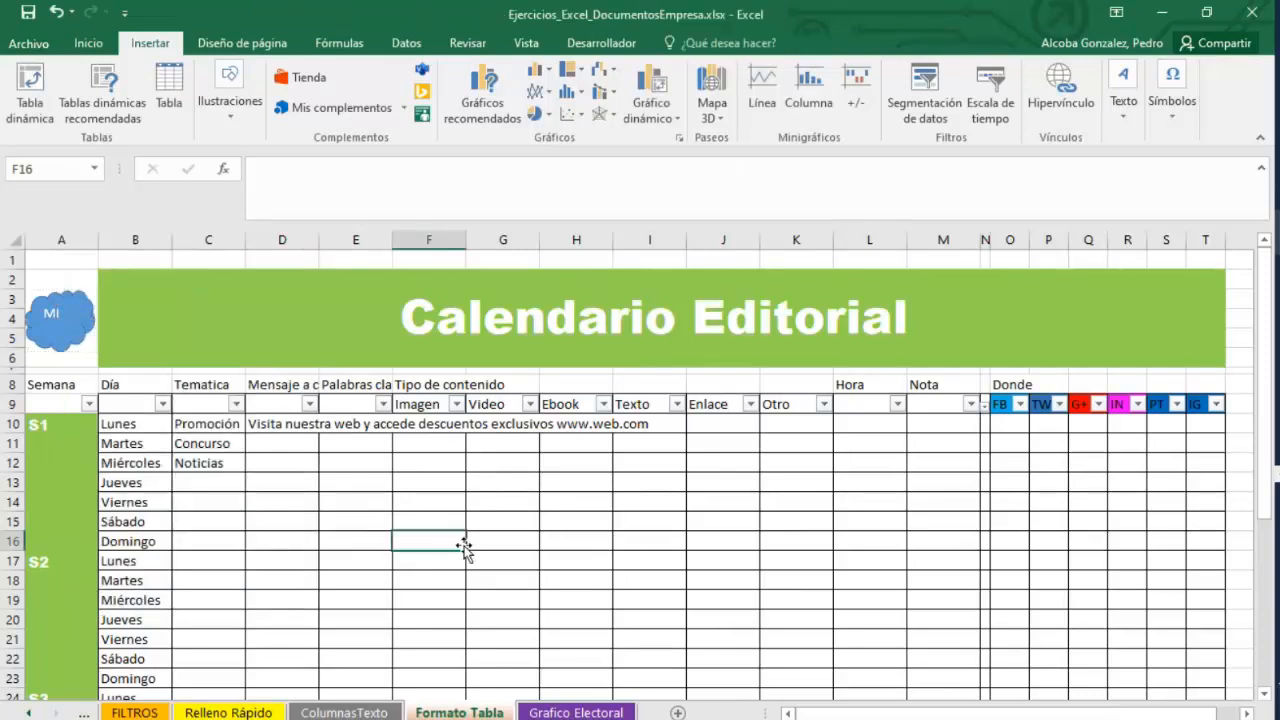
Search Bing online images for logotipos and insert the Chevrolet logo image.
click(223, 114)
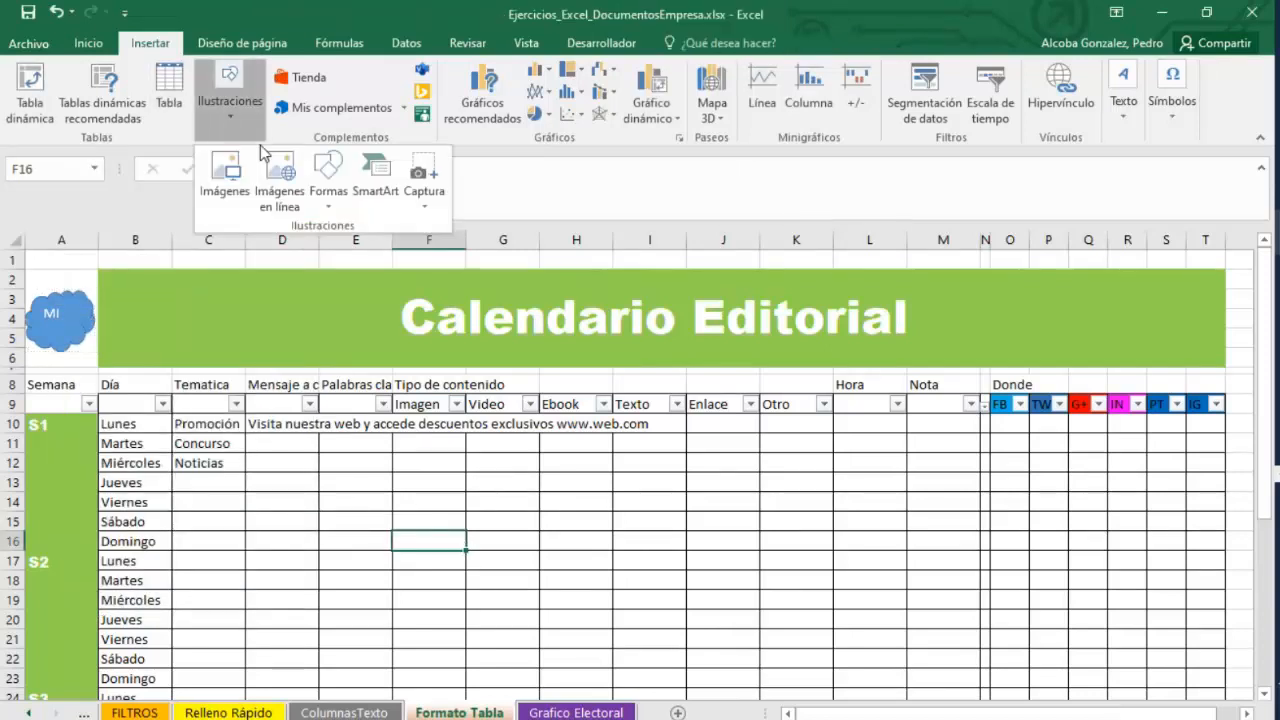
click(280, 198)
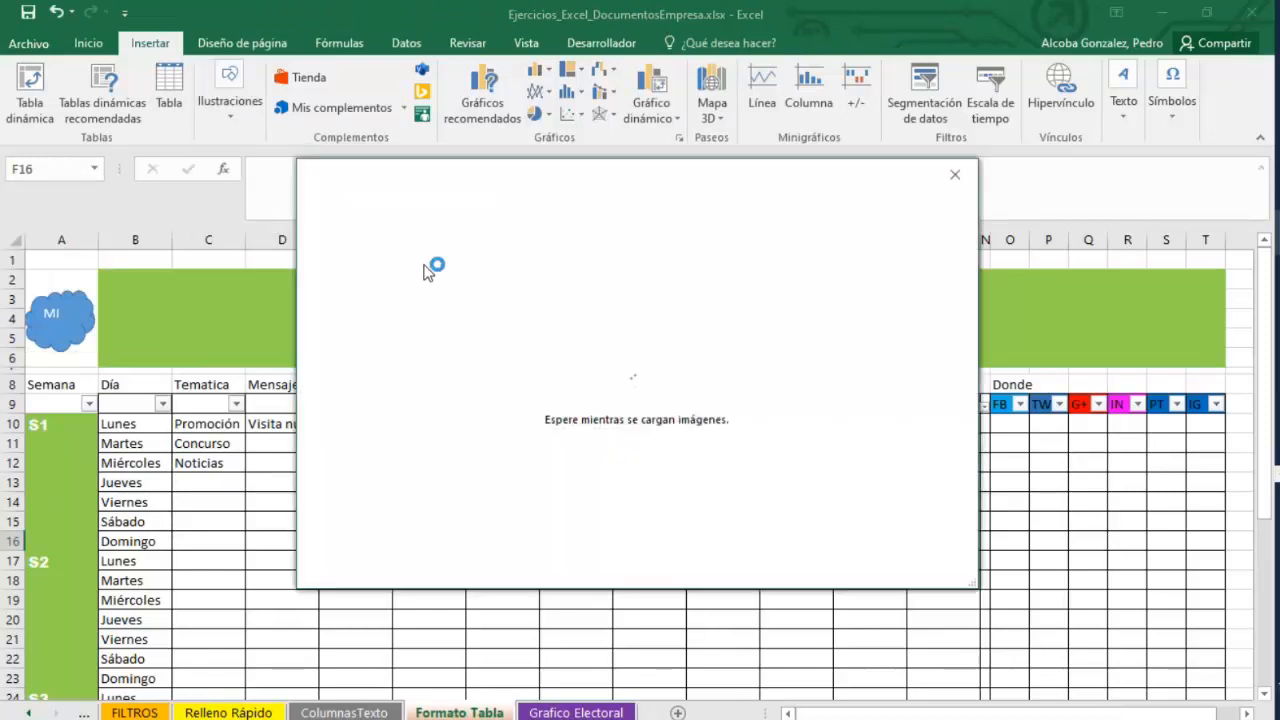
click(790, 282)
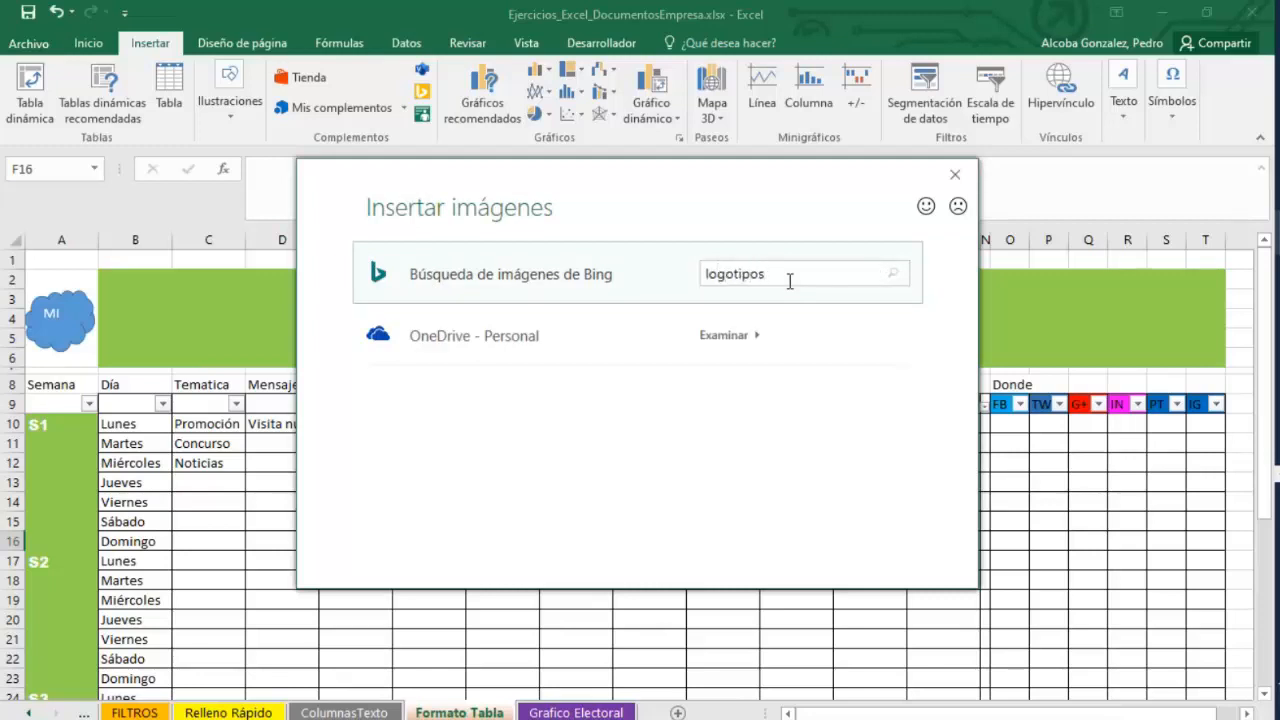
key(Return)
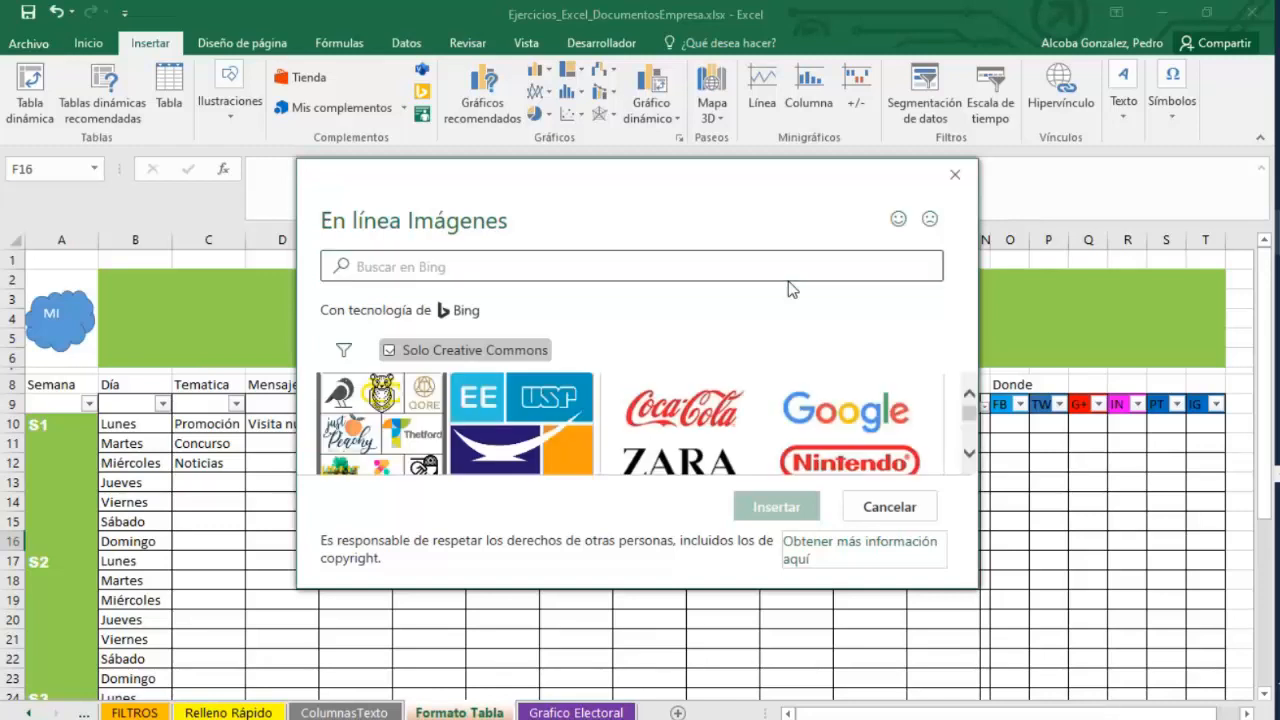
click(768, 468)
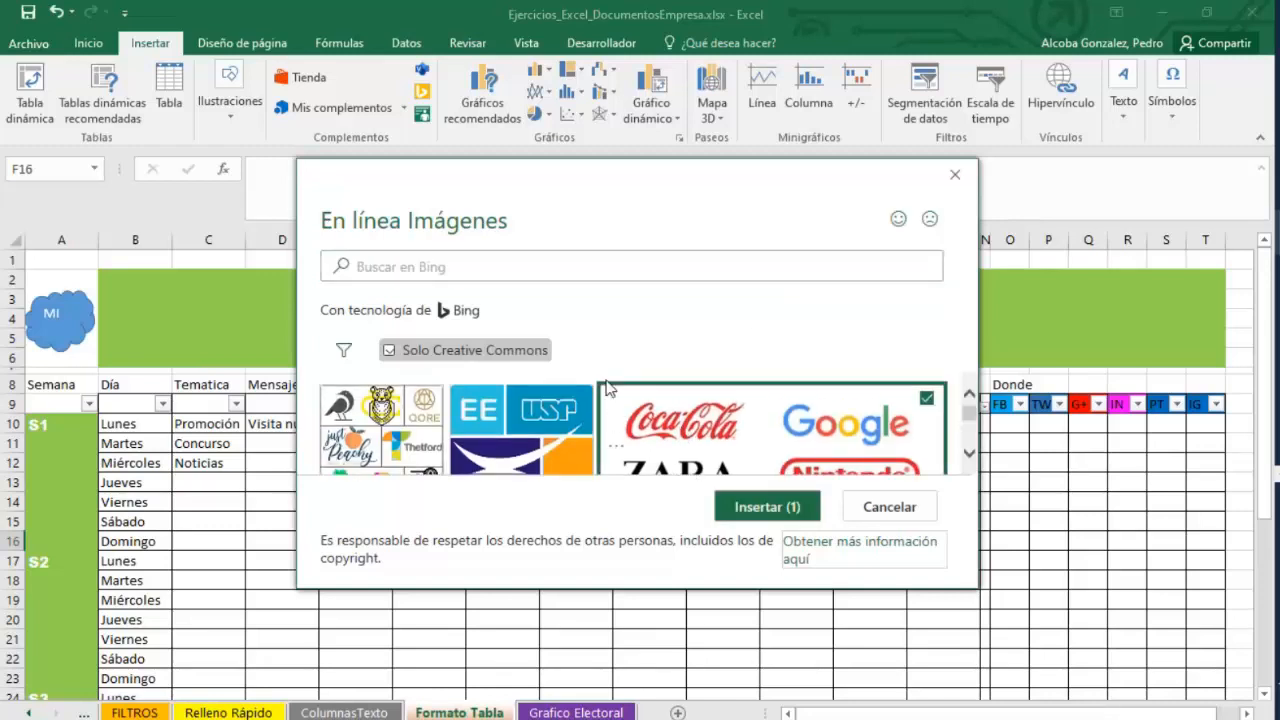
click(466, 263)
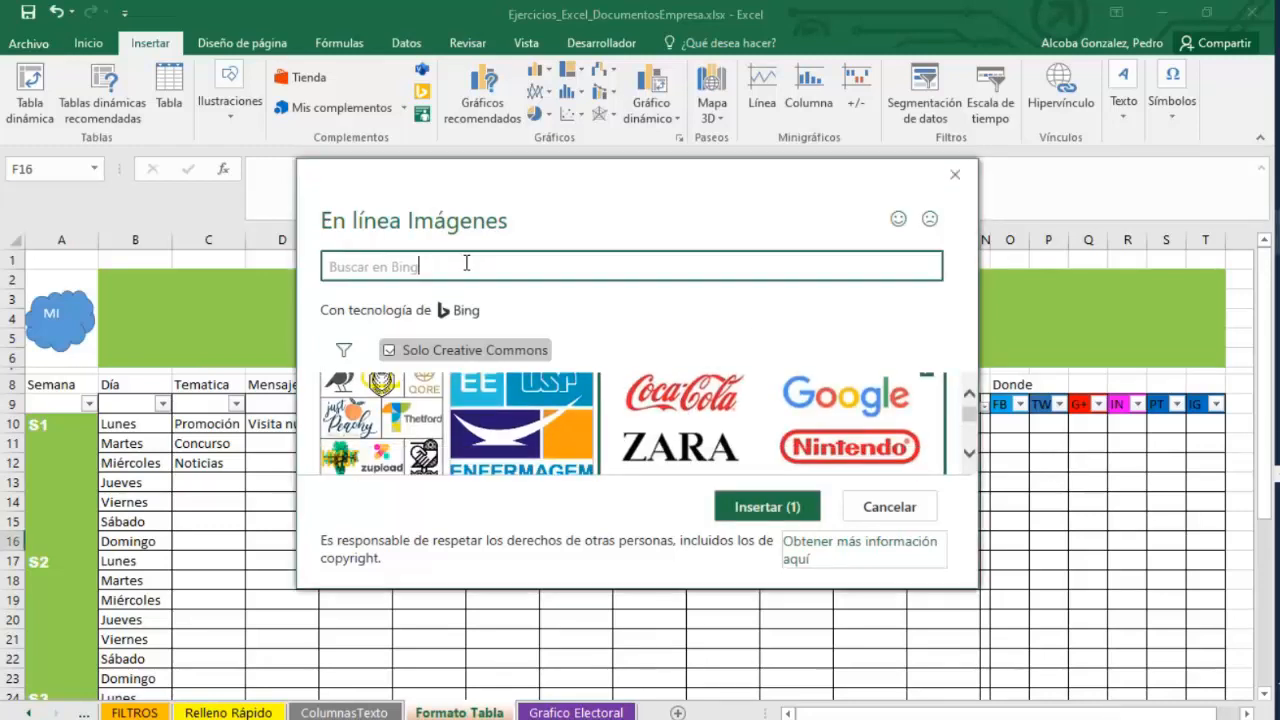
key(BackSpace)
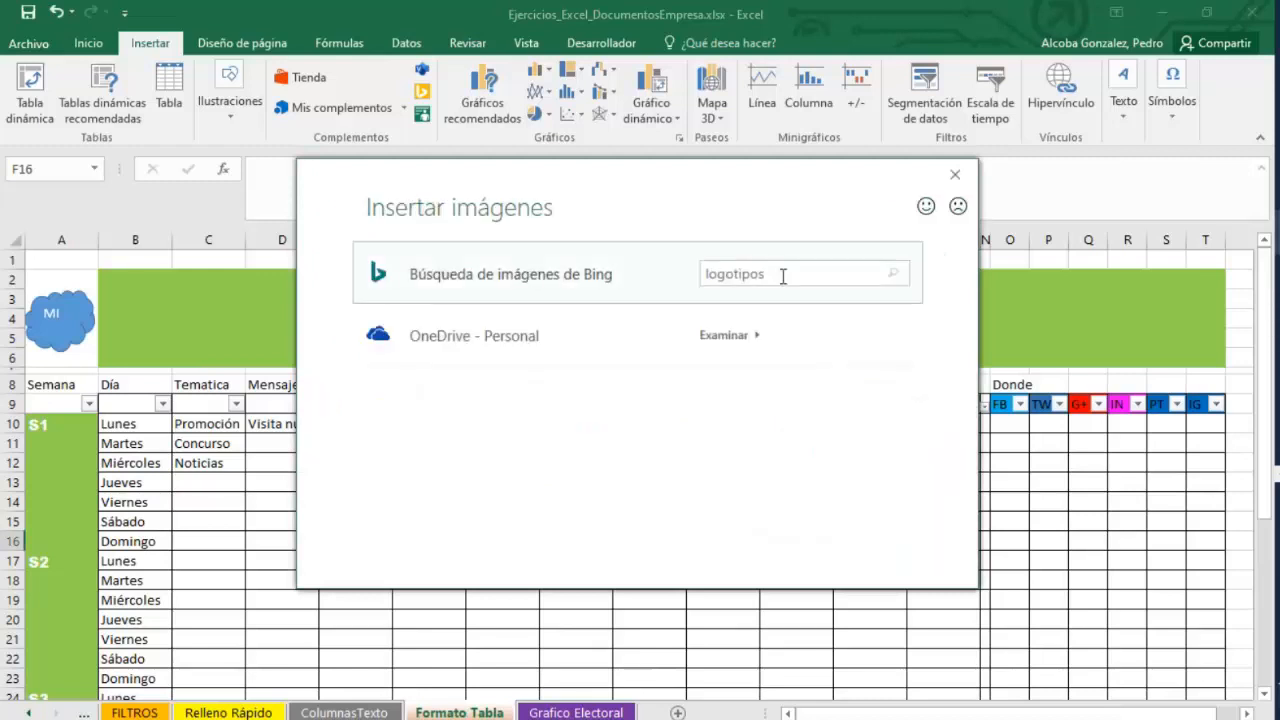
key(Return)
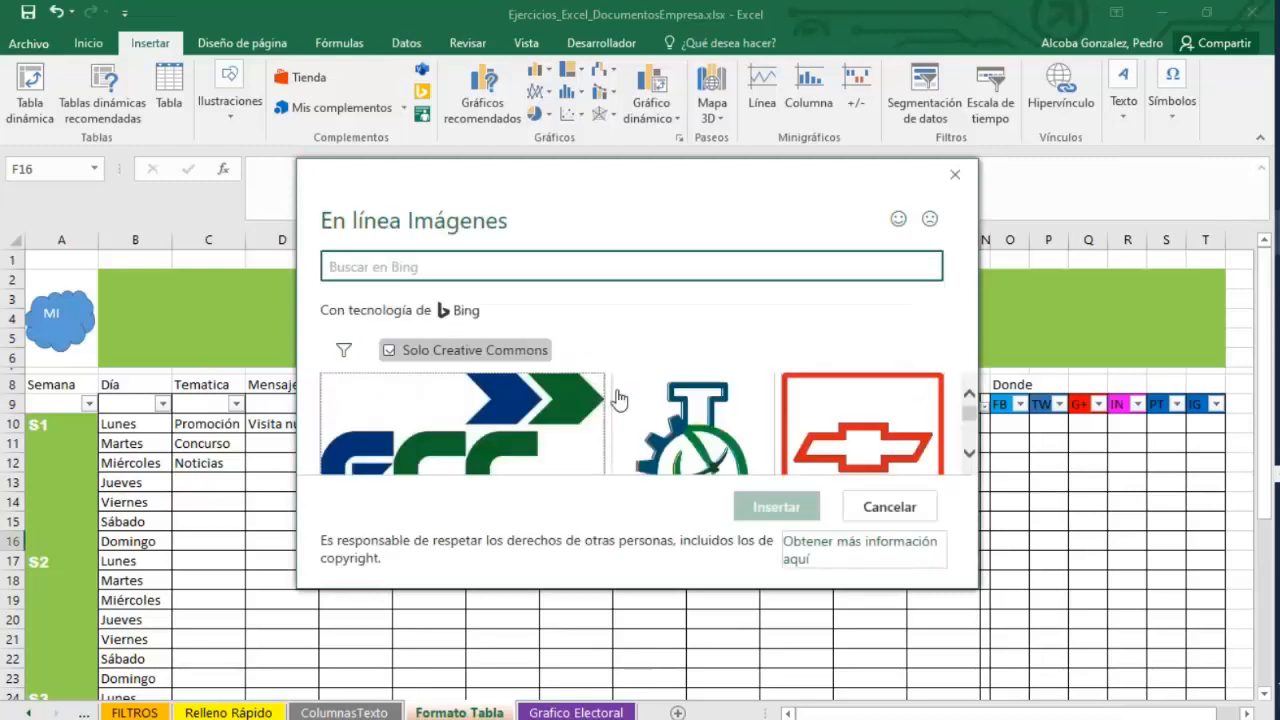
scroll(801, 411, down, 1)
click(801, 411)
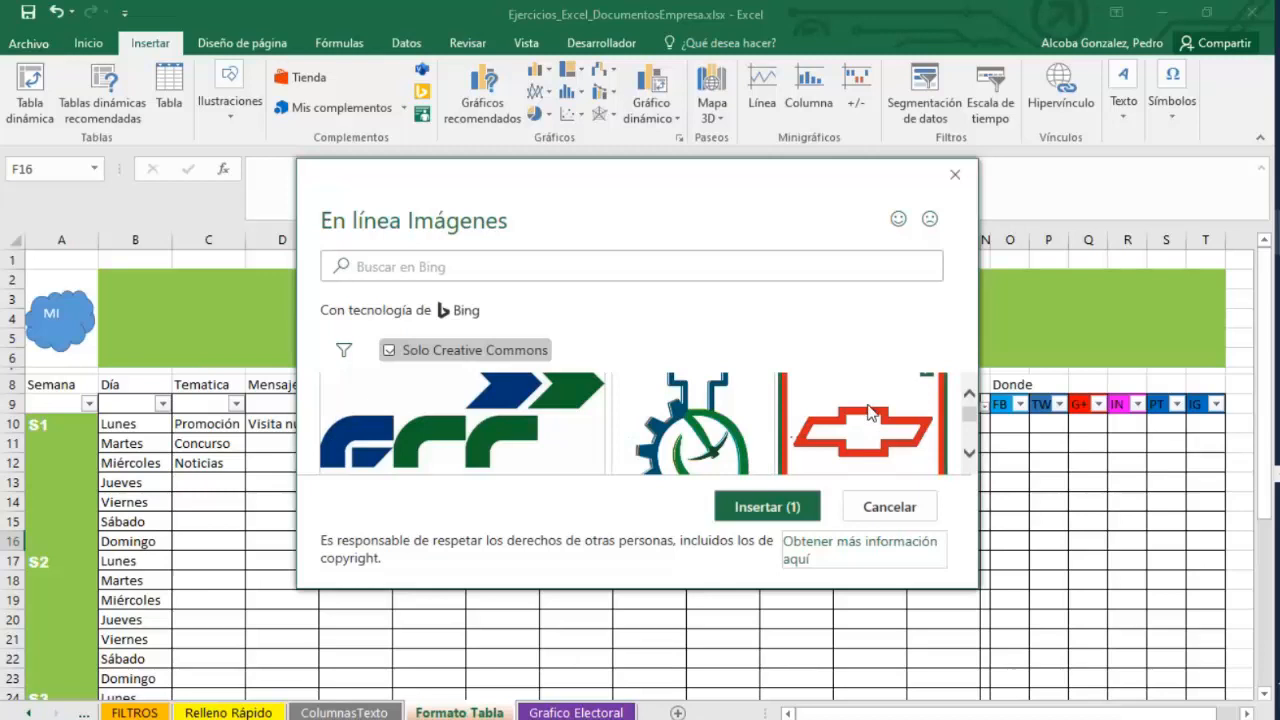
click(776, 512)
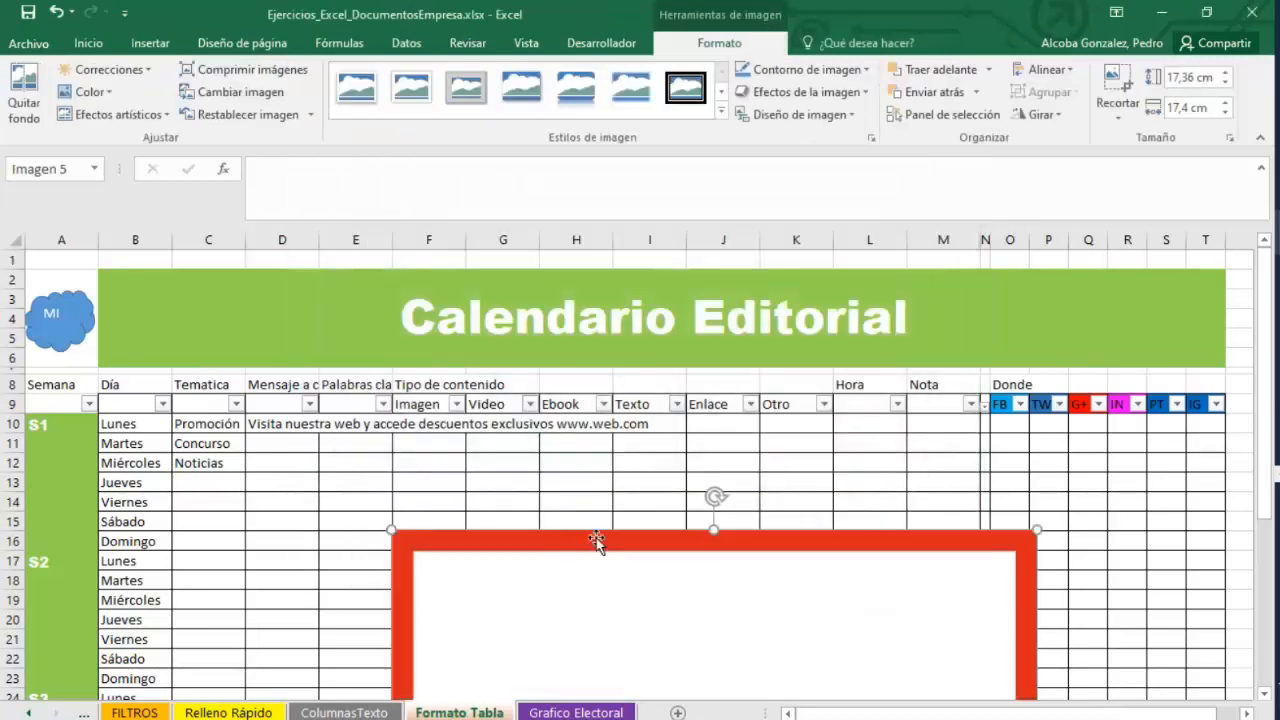
Shrink and move the Chevrolet logo into cells A2:A5 and delete the cloud shape.
drag(598, 542, 251, 177)
drag(623, 583, 369, 303)
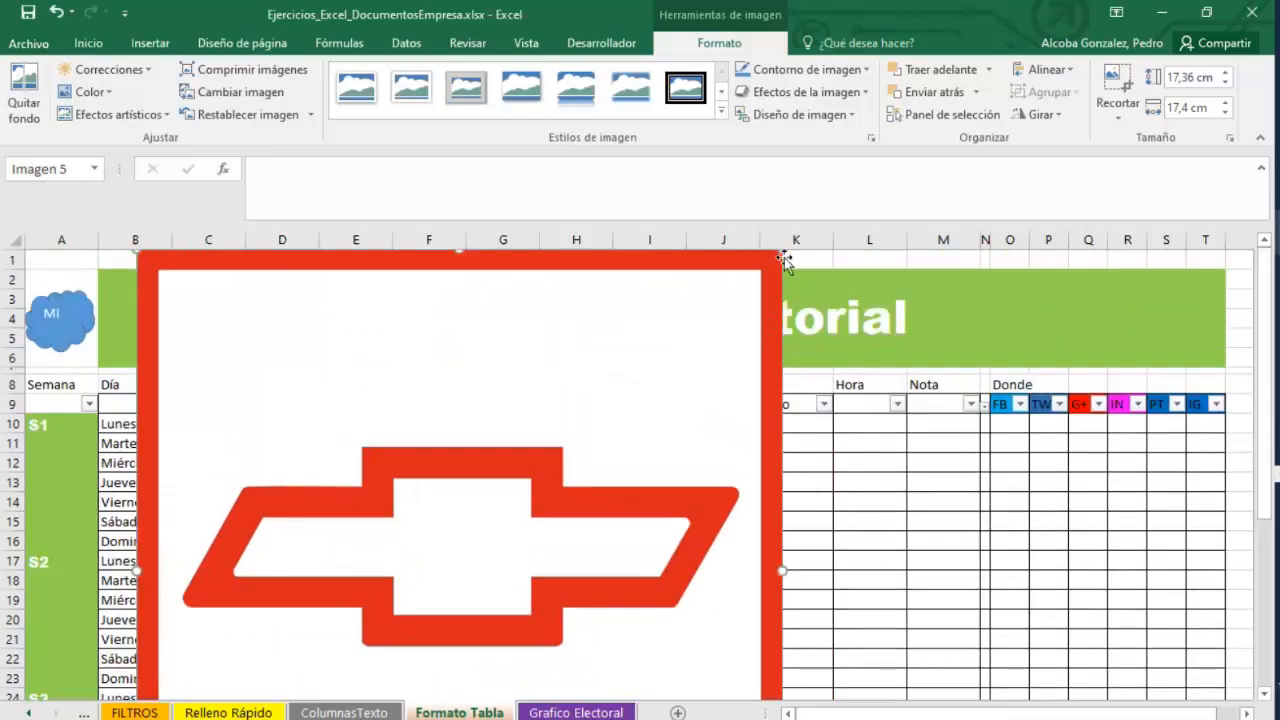
drag(703, 310, 371, 314)
drag(507, 524, 96, 348)
click(49, 329)
key(Delete)
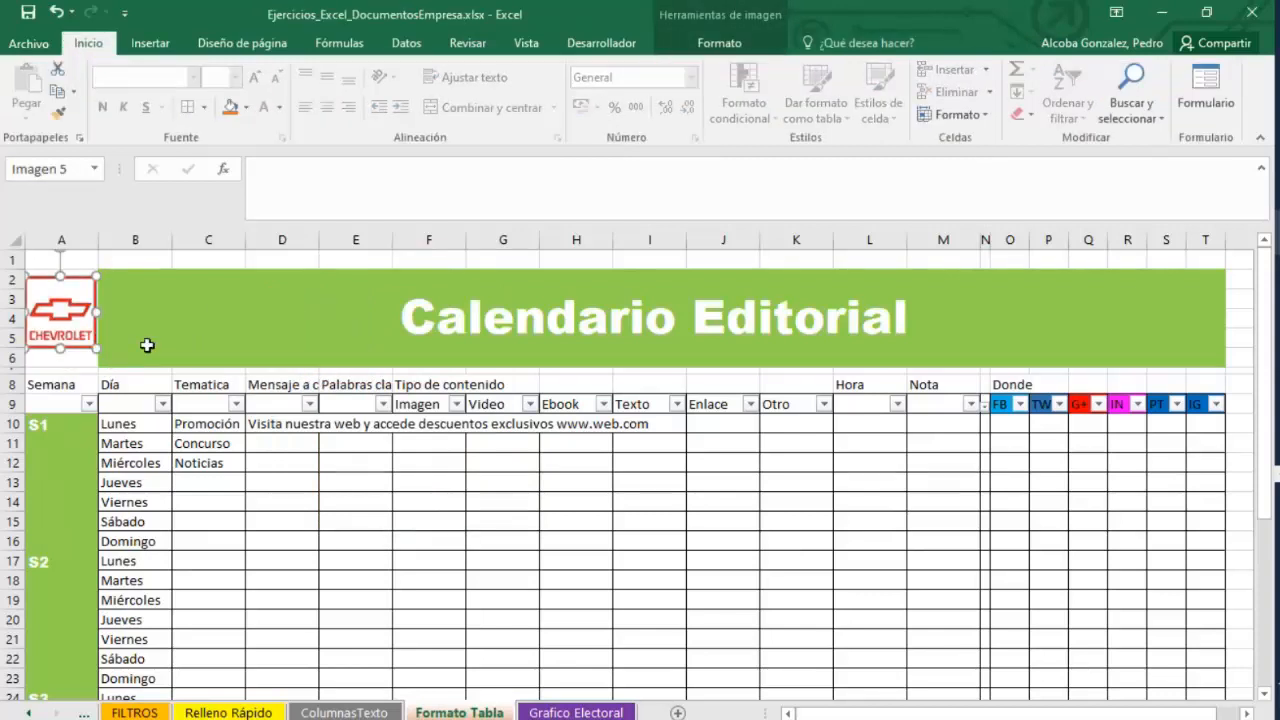
Insert a Lista de viñetas horizontal SmartArt graphic at cell F10.
click(147, 38)
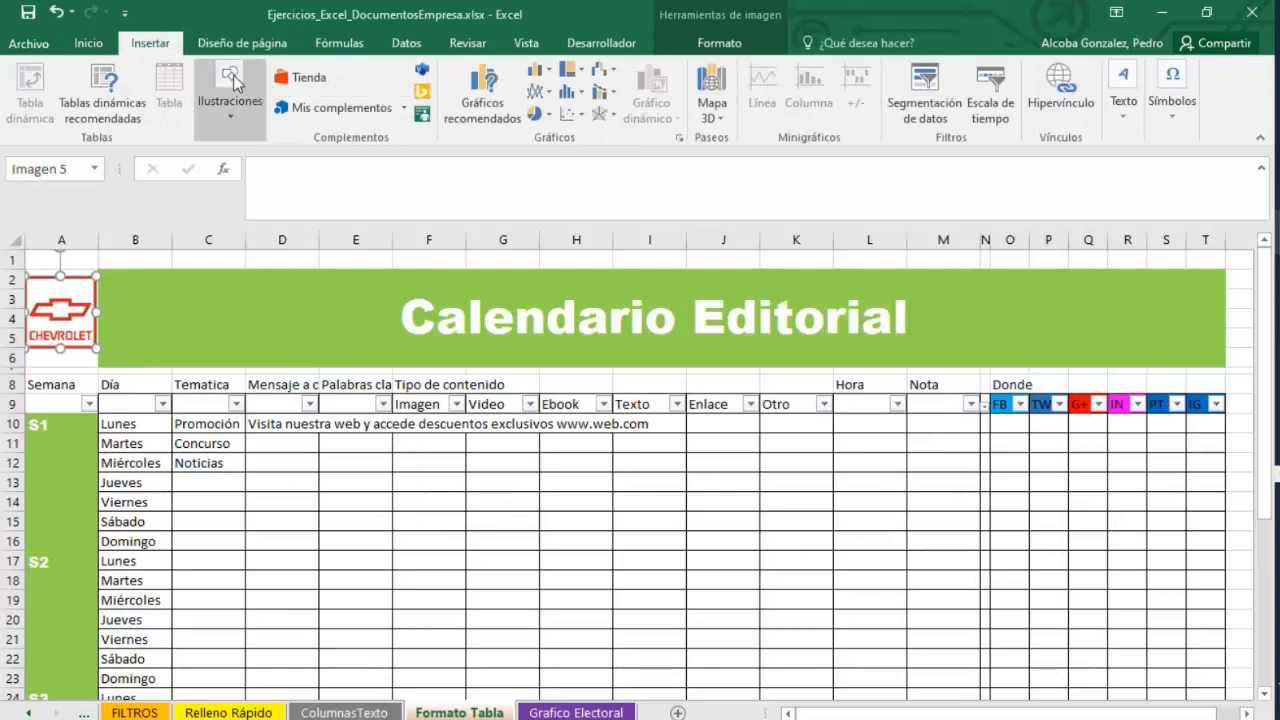
drag(452, 425, 456, 443)
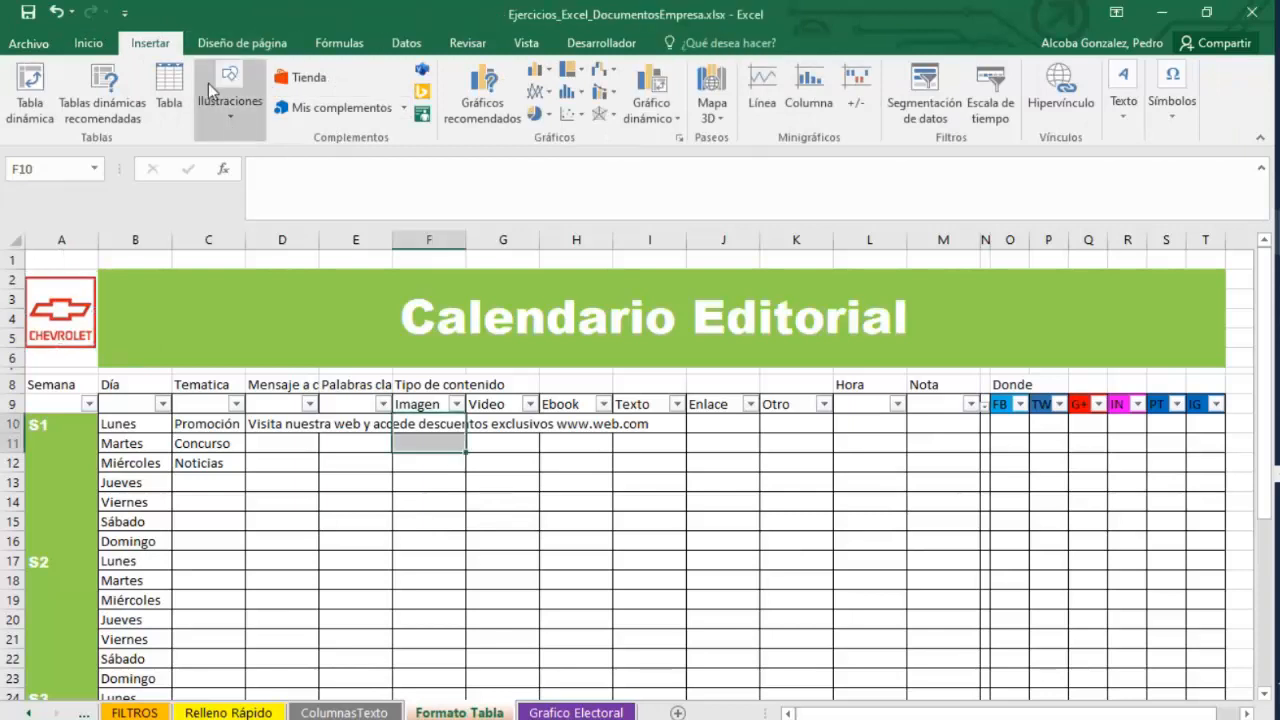
click(255, 115)
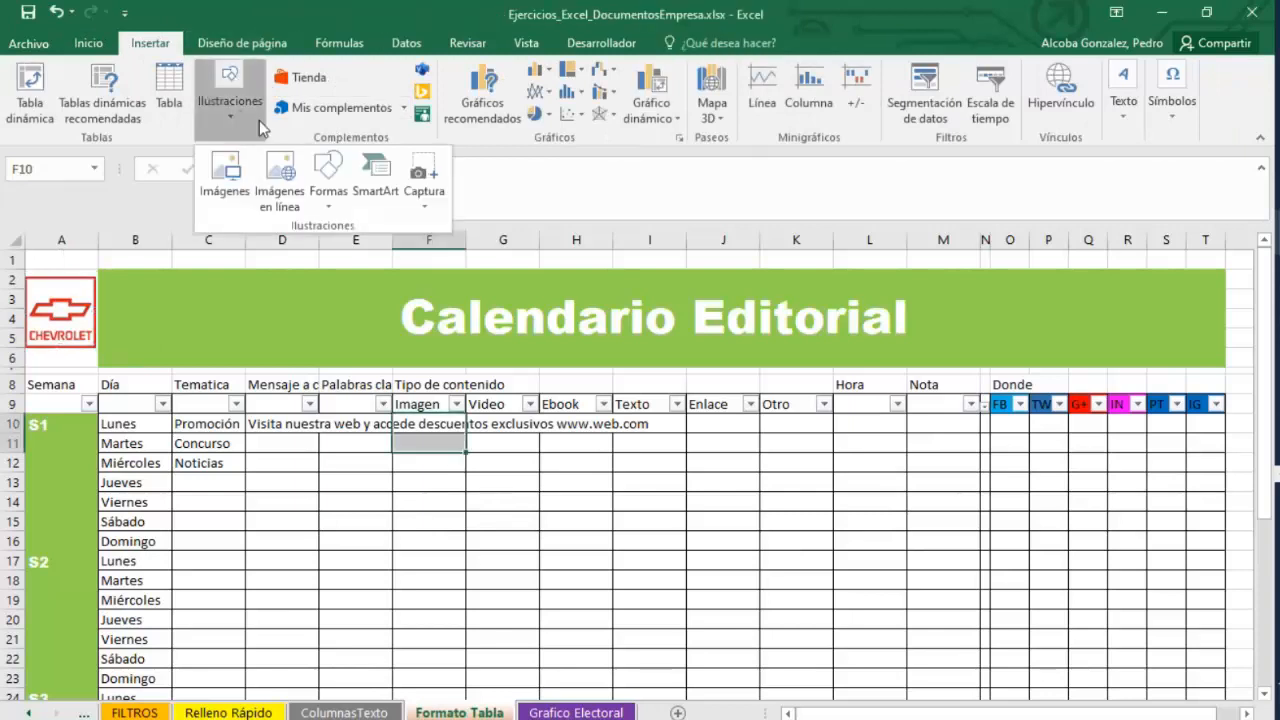
click(373, 178)
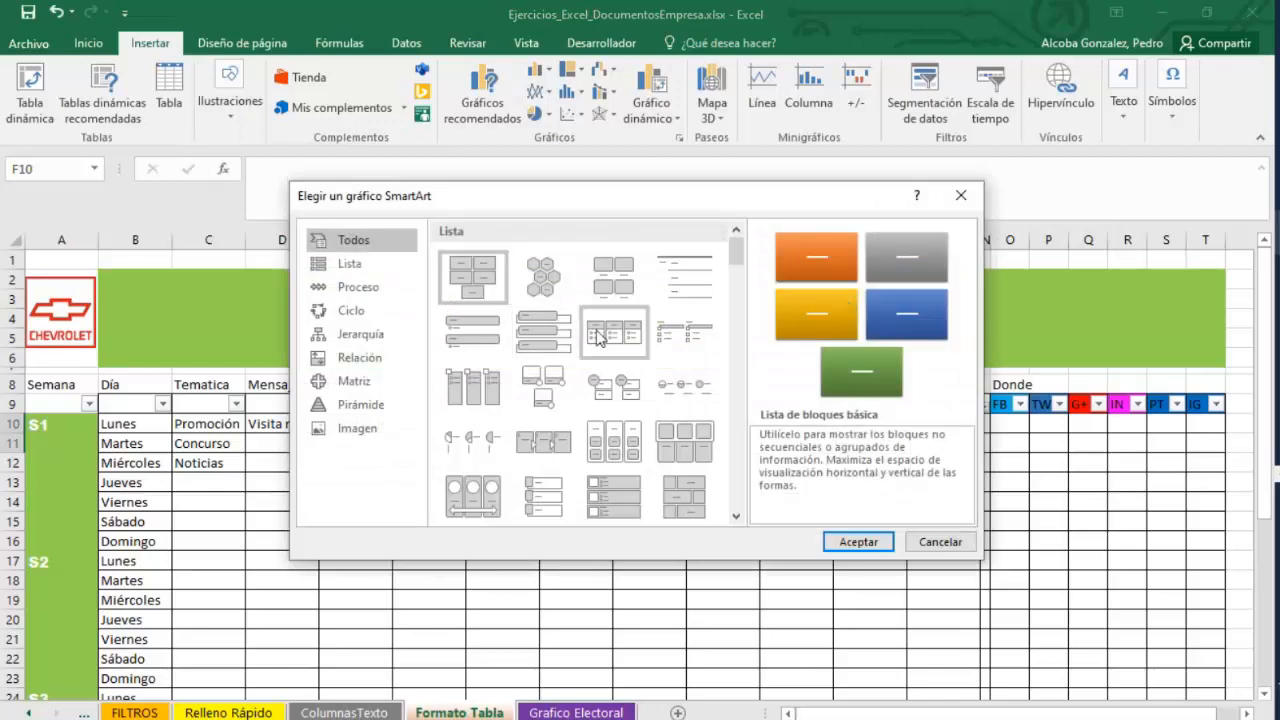
click(632, 334)
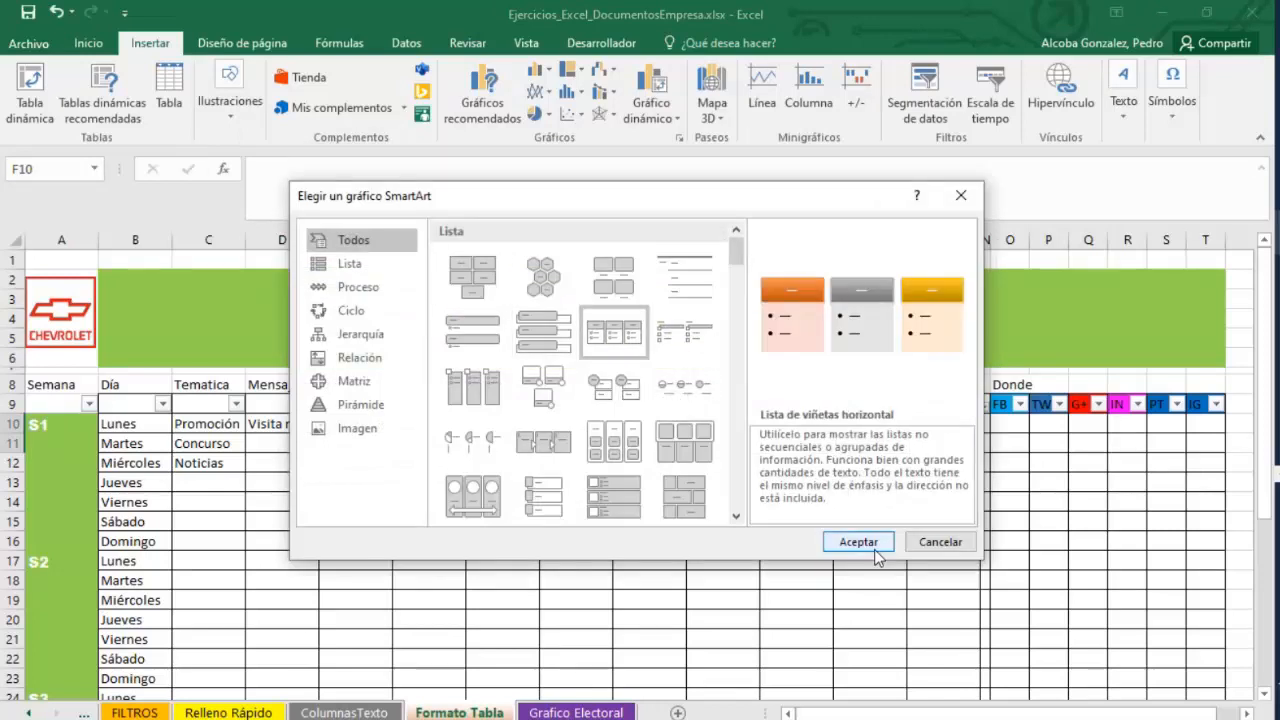
click(858, 541)
click(512, 435)
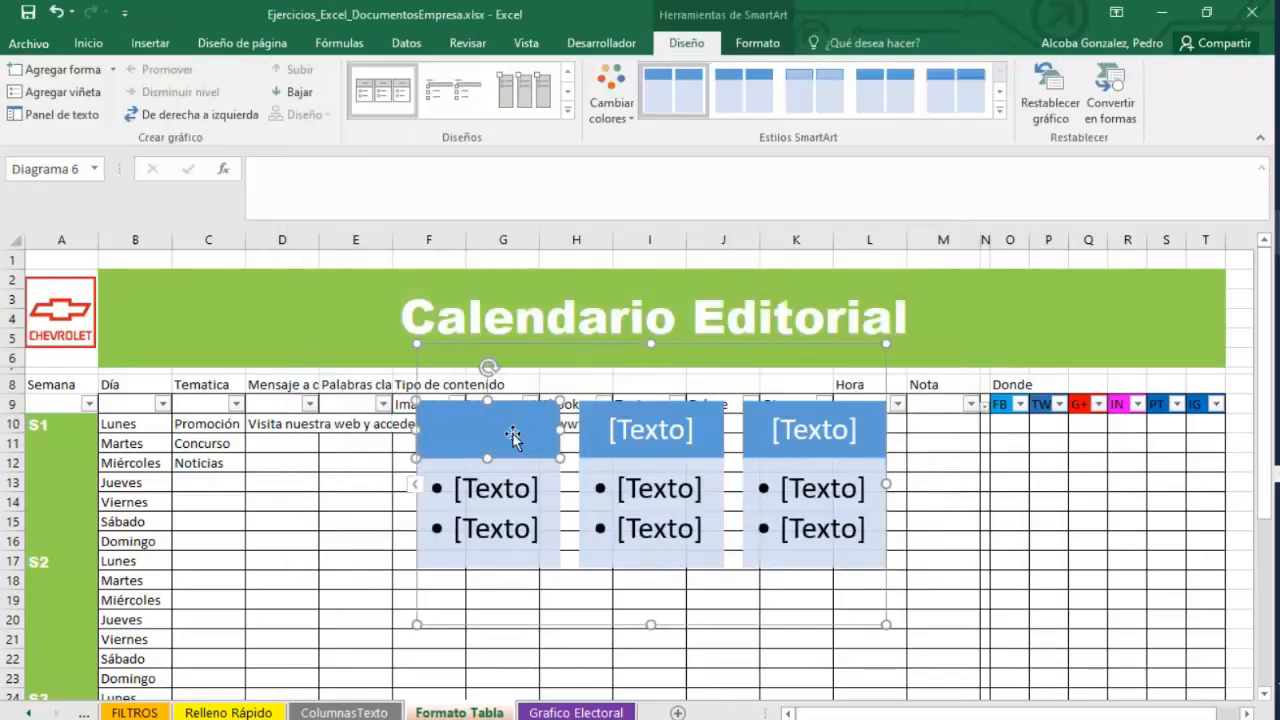
Label the first two SmartArt header boxes 'dpto comercial' and 'dpto. tecnico'.
text(dpto comerci)
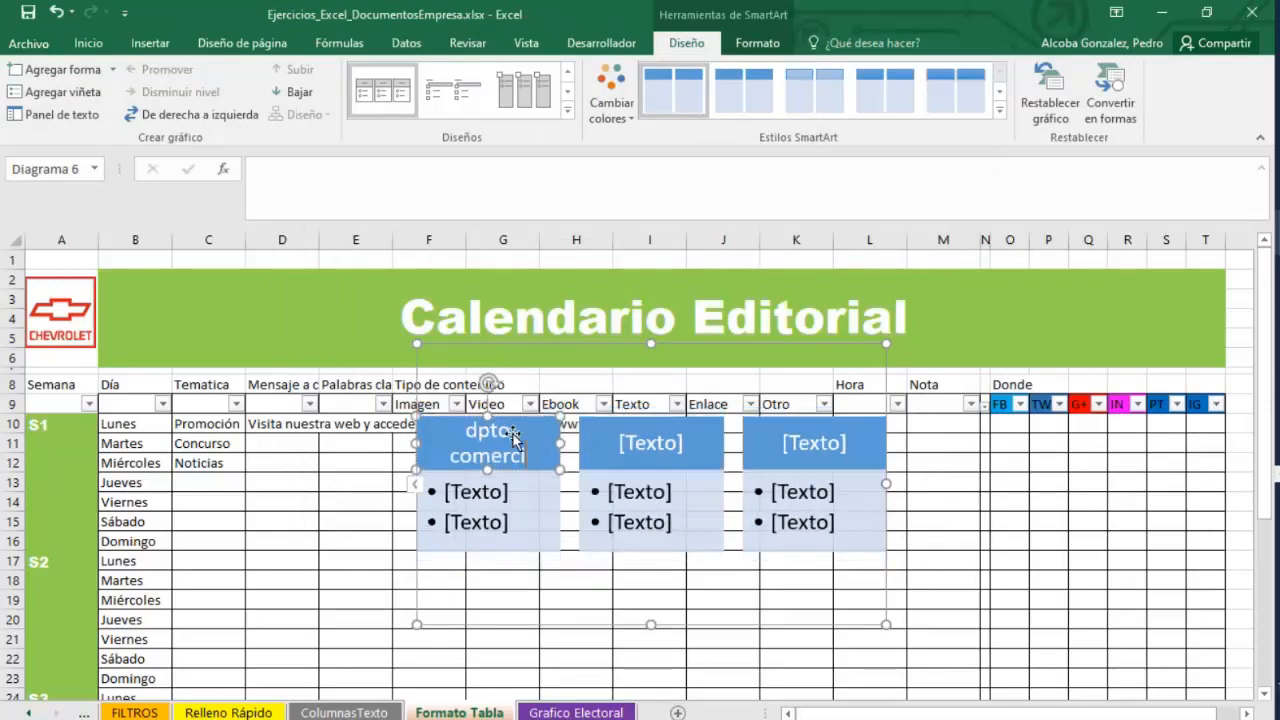
text(al)
click(628, 450)
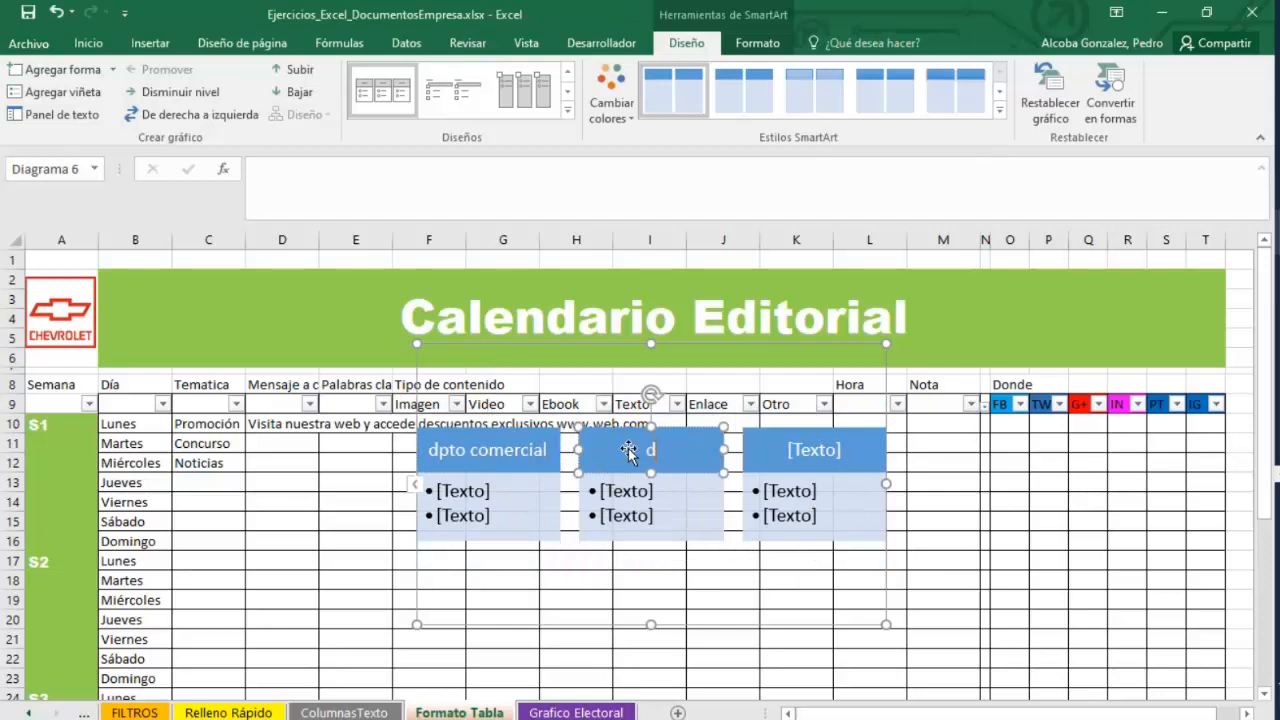
text(dpto. ten)
text(c)
key(BackSpace)
key(BackSpace)
text(cn)
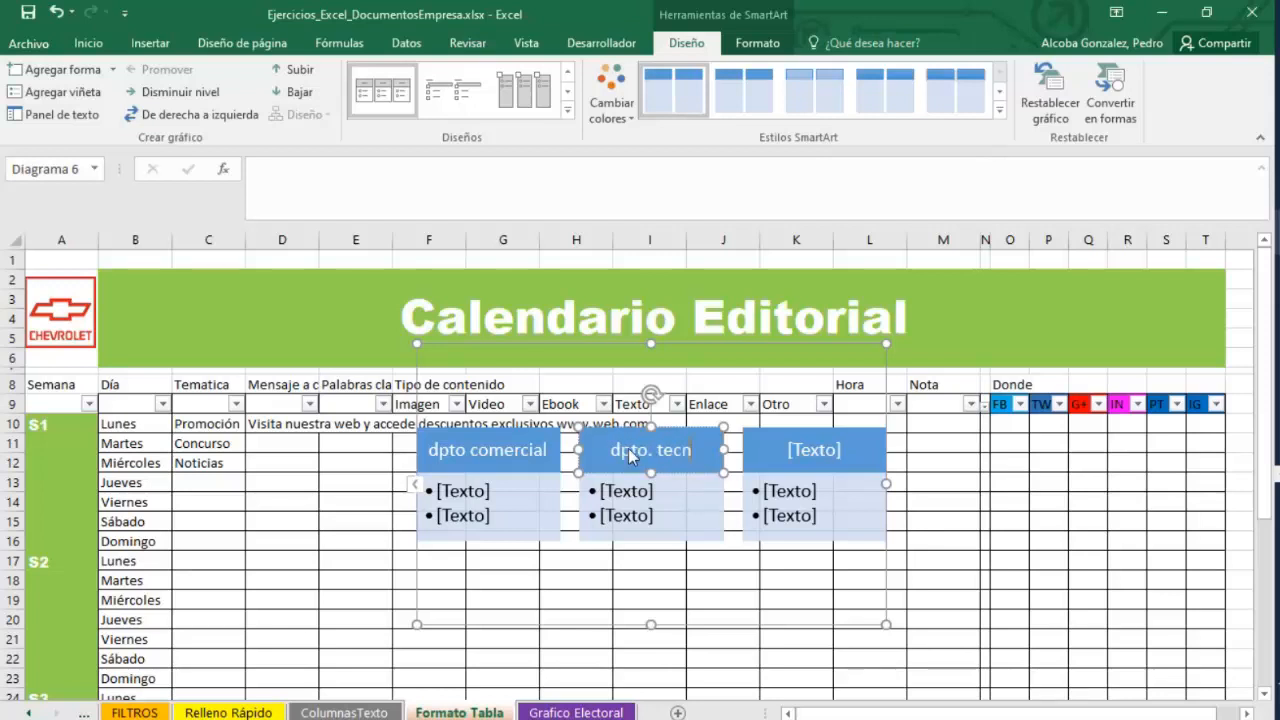
text(ico)
Label the third SmartArt header box 'dpto. administrativo'.
click(801, 440)
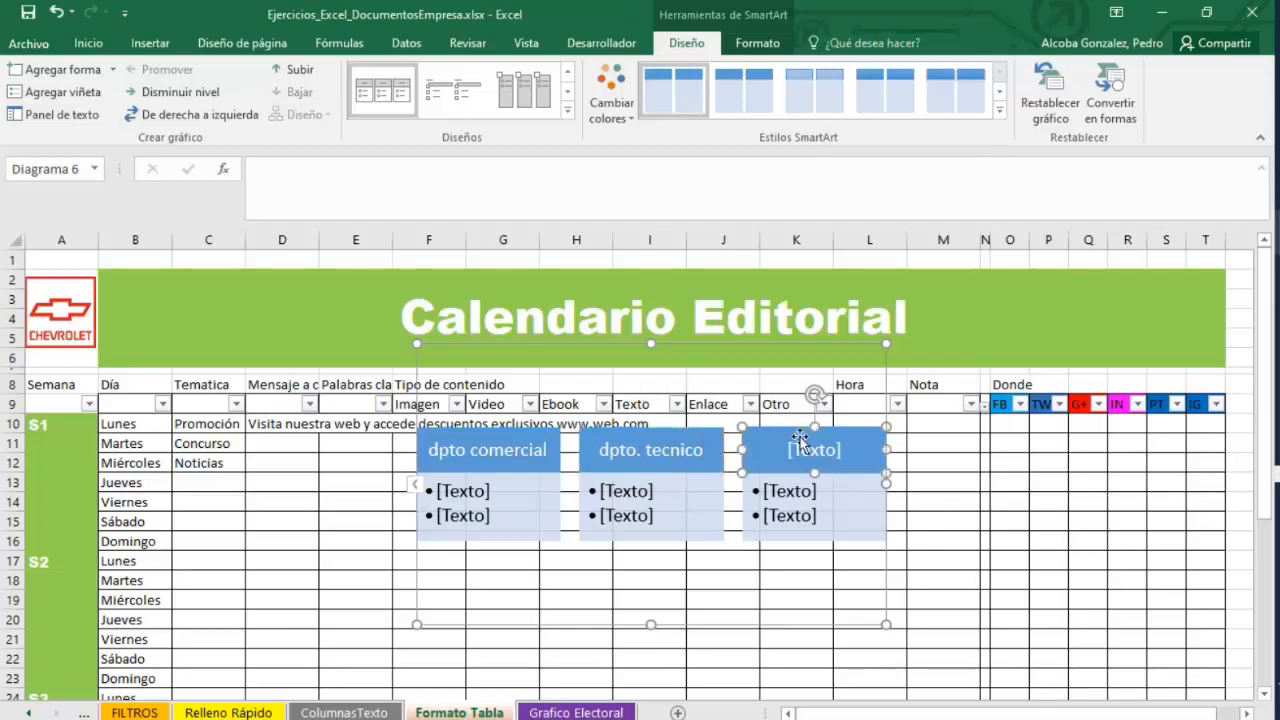
text(dp)
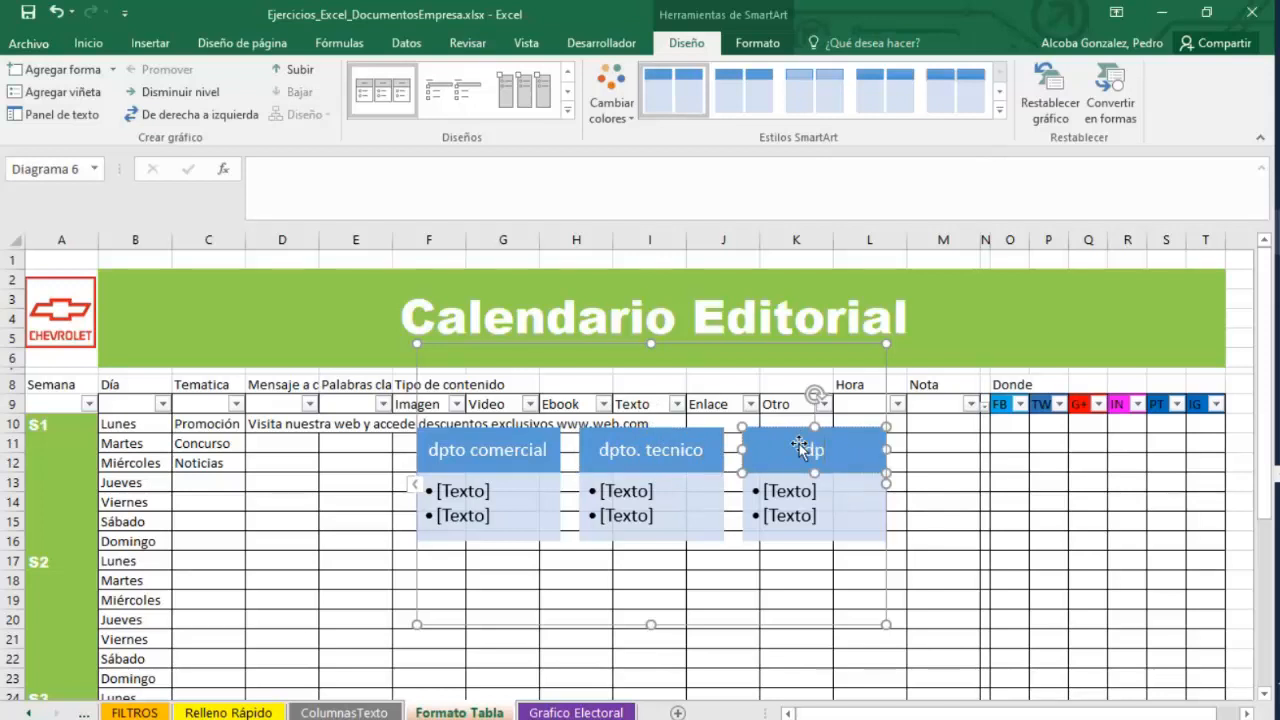
text(to. administrativo)
Enter staff first names as bullet items, two under dpto comercial and one under dpto. tecnico.
click(448, 498)
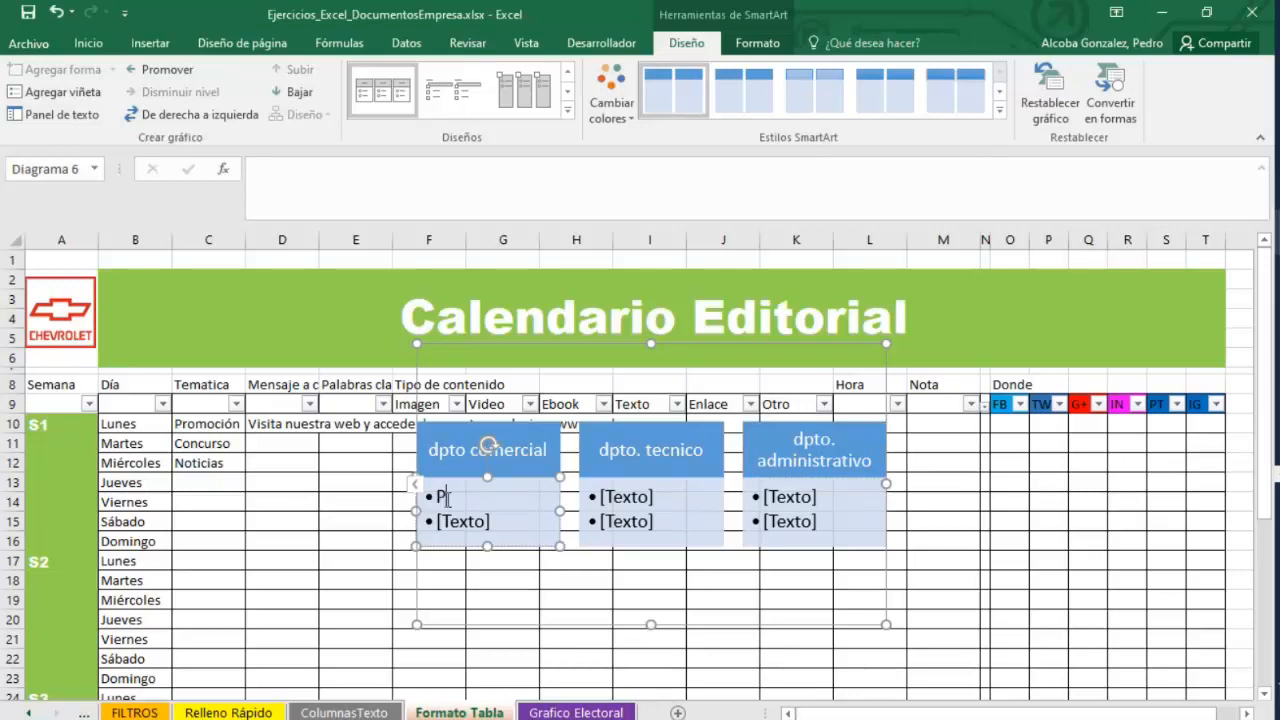
text(Pedro)
key(Return)
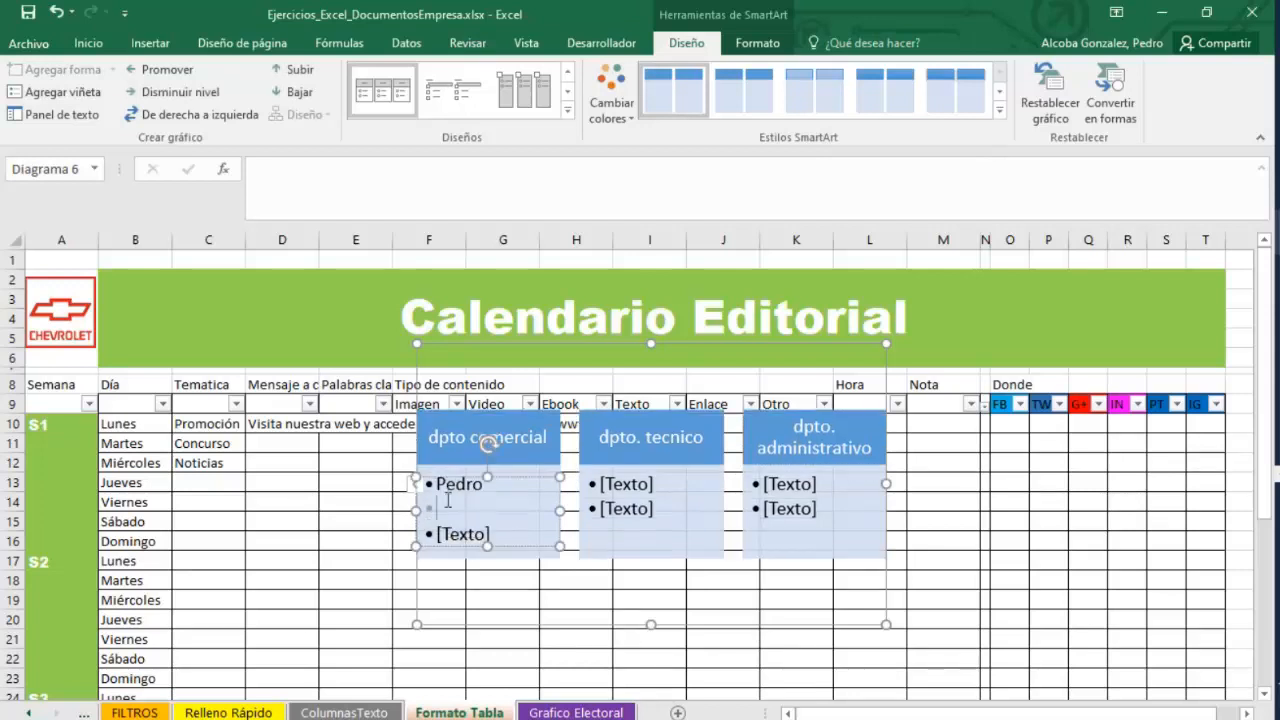
text(Eva)
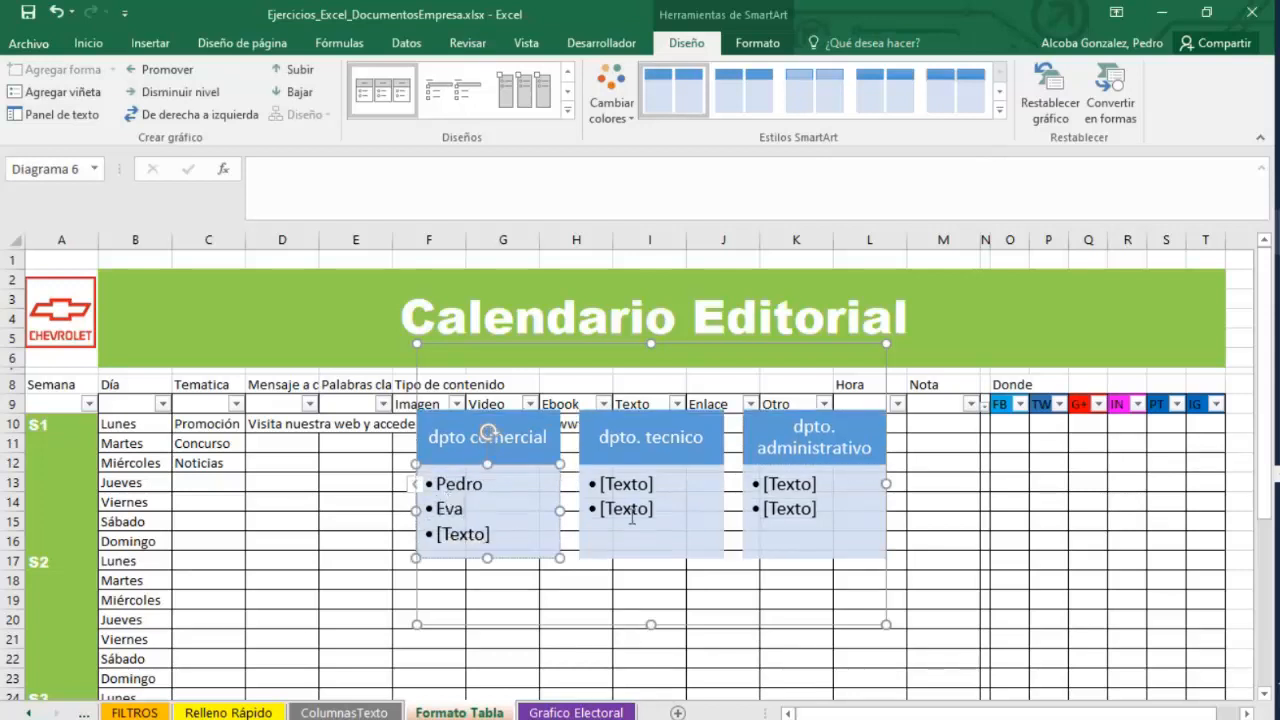
click(652, 480)
text(Jorge)
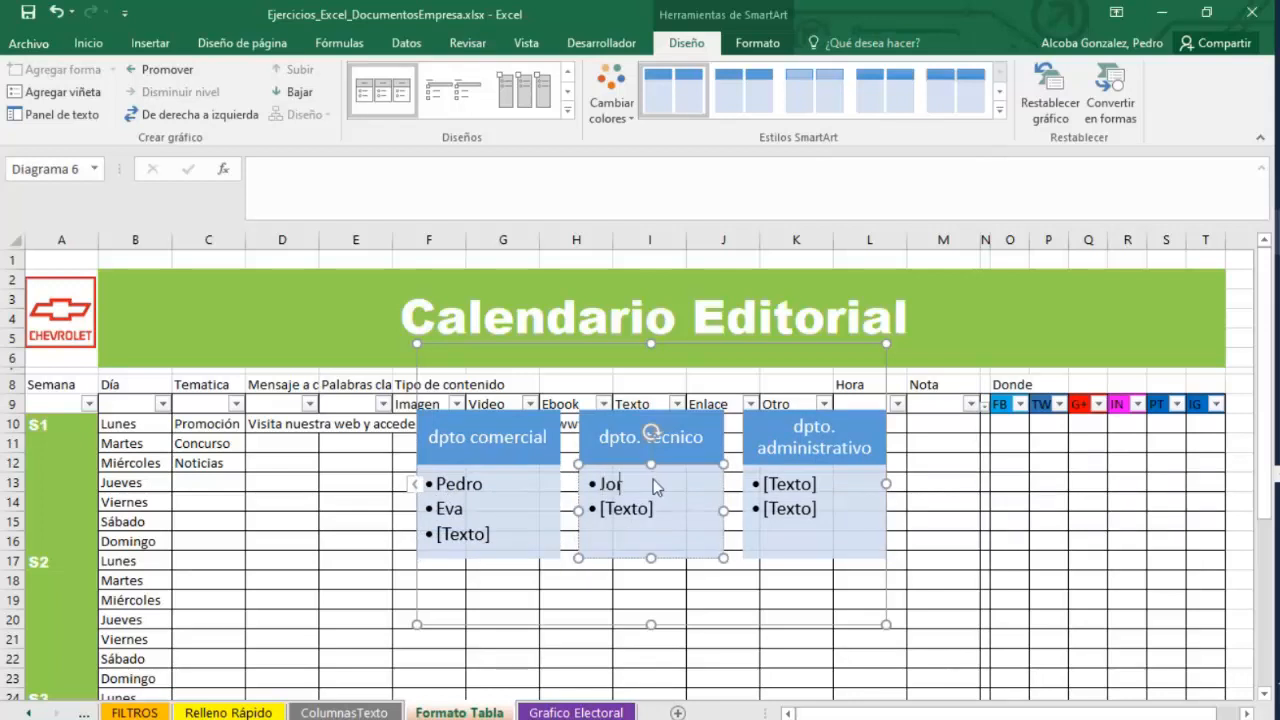
key(Return)
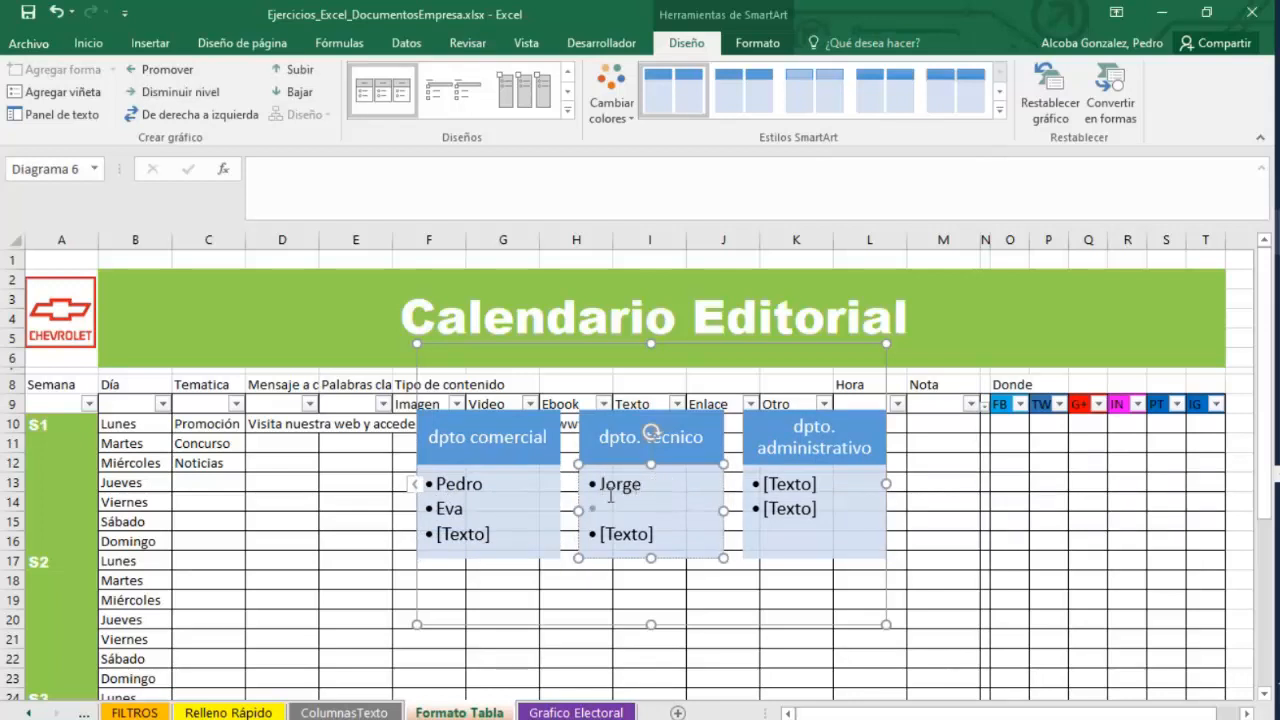
key(Up)
click(521, 491)
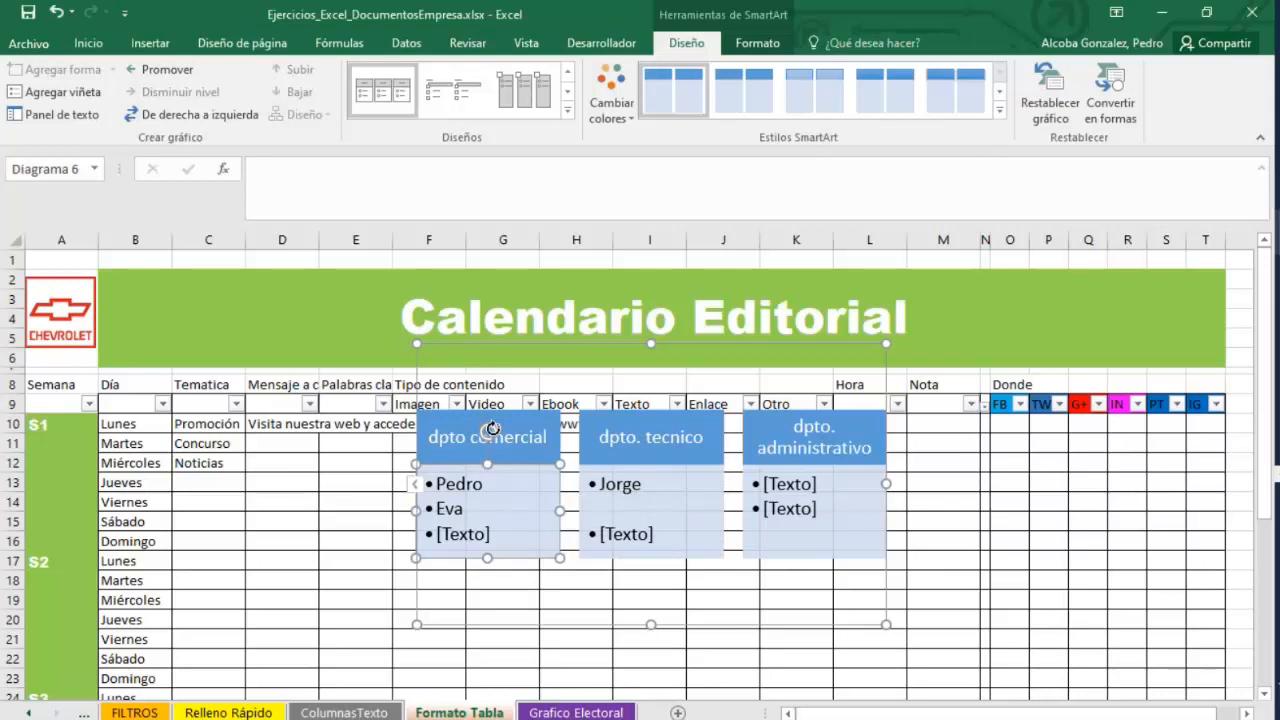
click(500, 418)
click(538, 495)
click(710, 520)
click(664, 420)
click(554, 439)
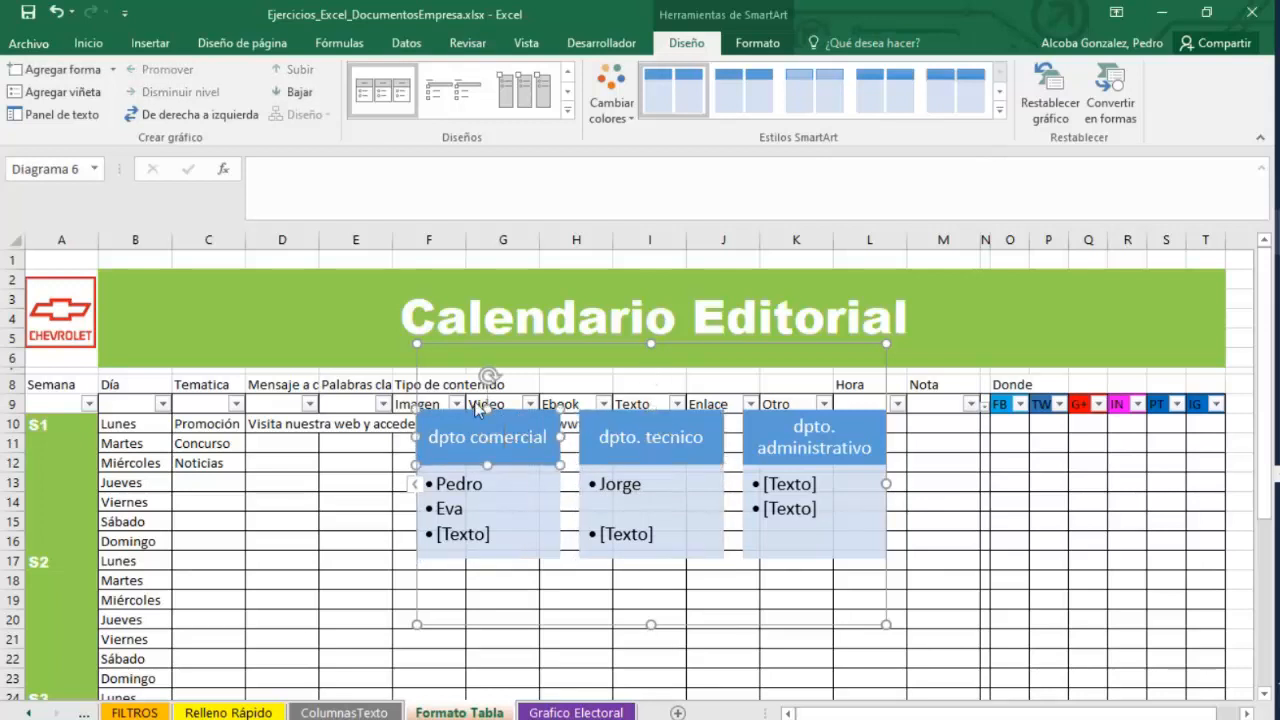
click(449, 343)
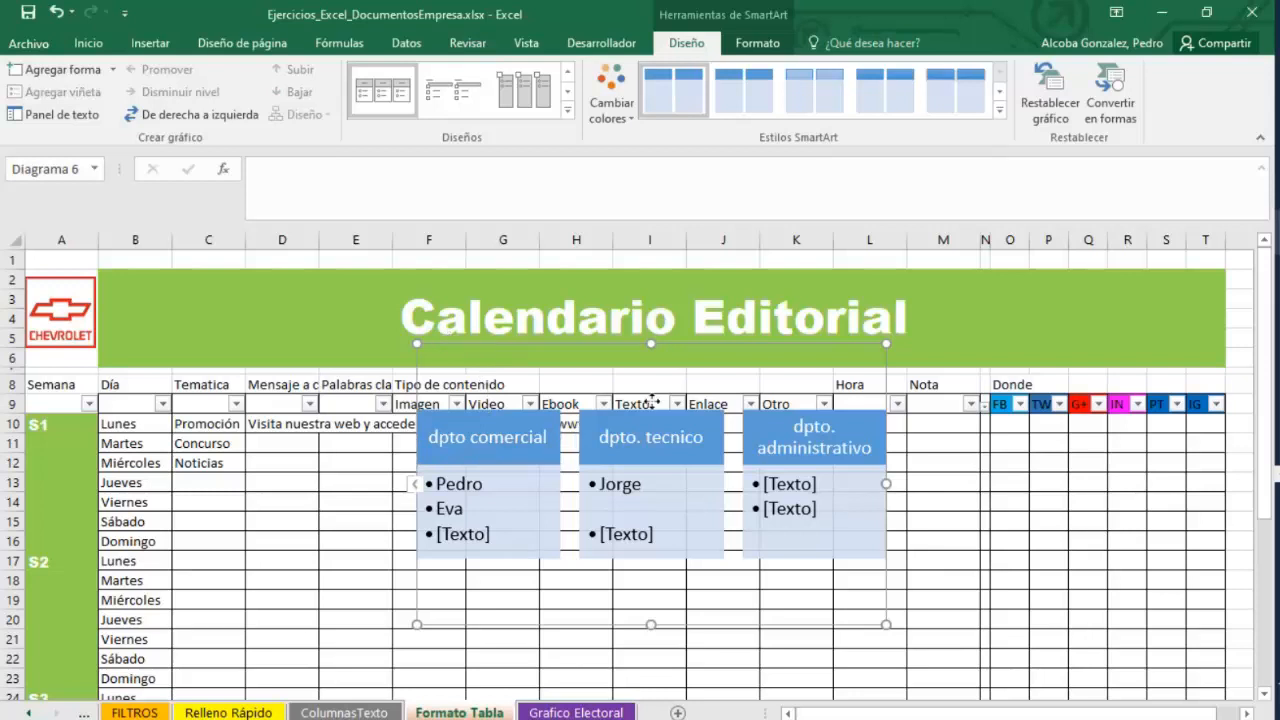
right_click(588, 455)
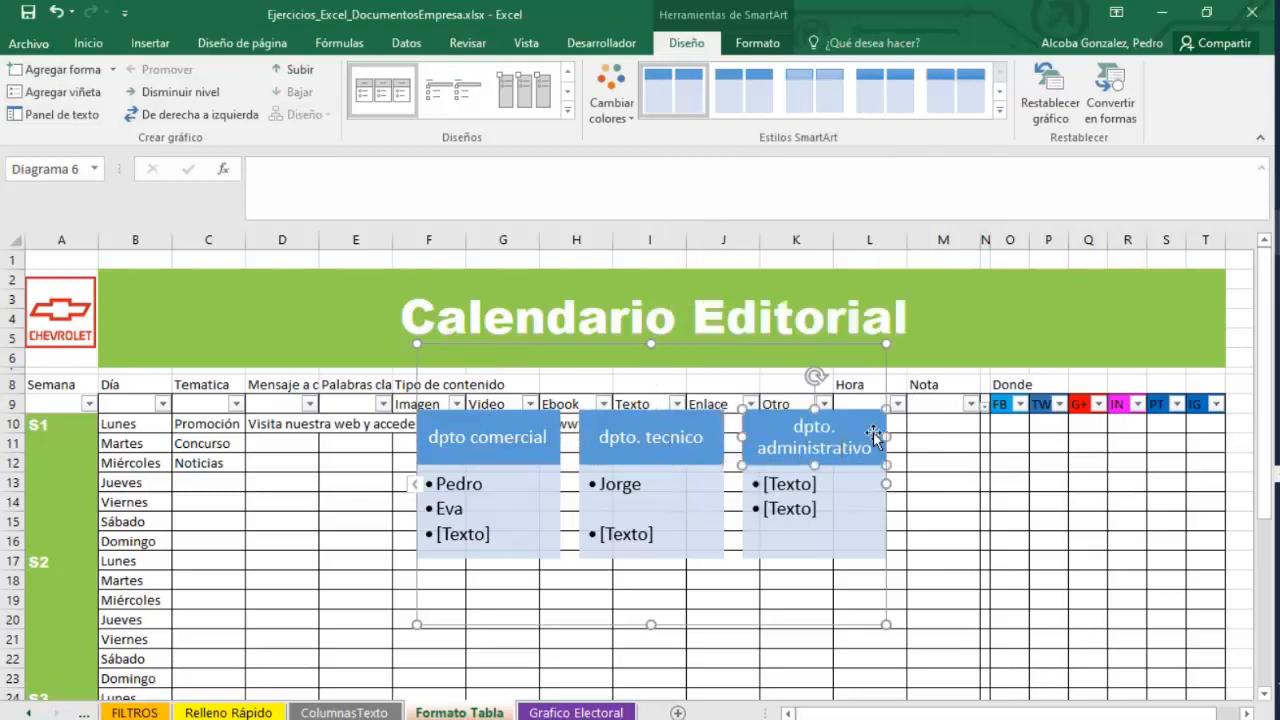
right_click(870, 466)
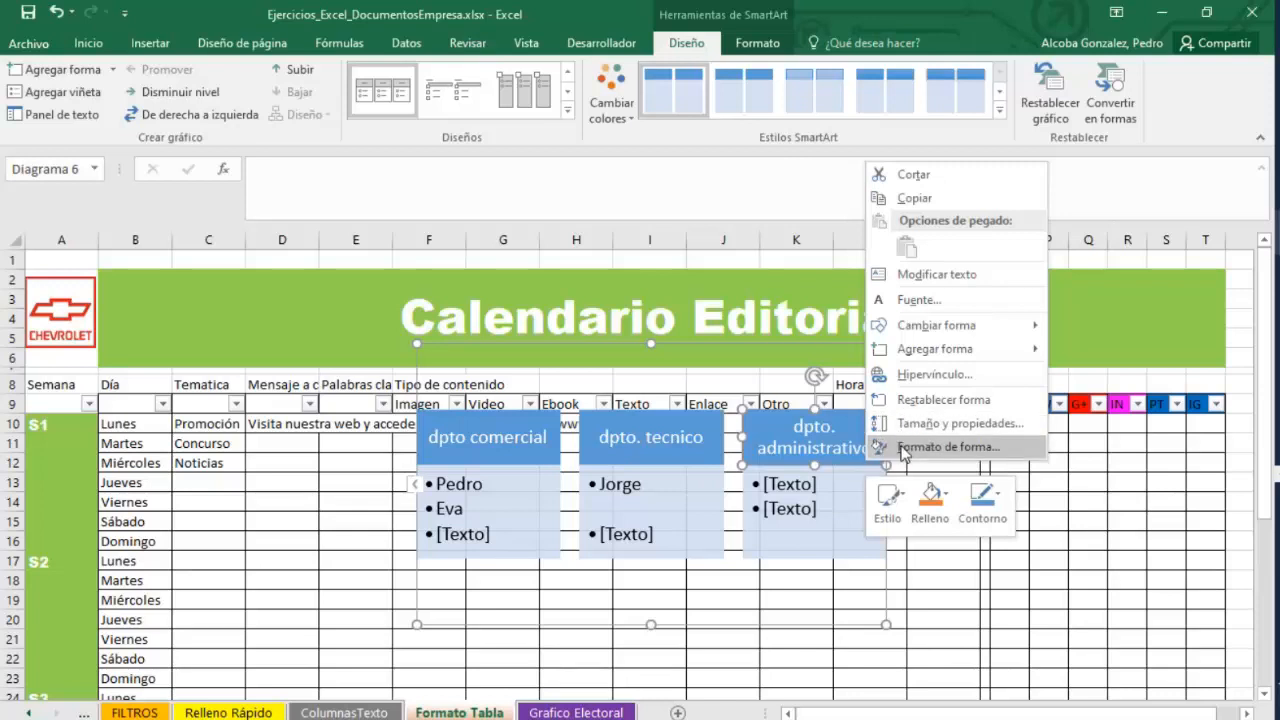
click(919, 274)
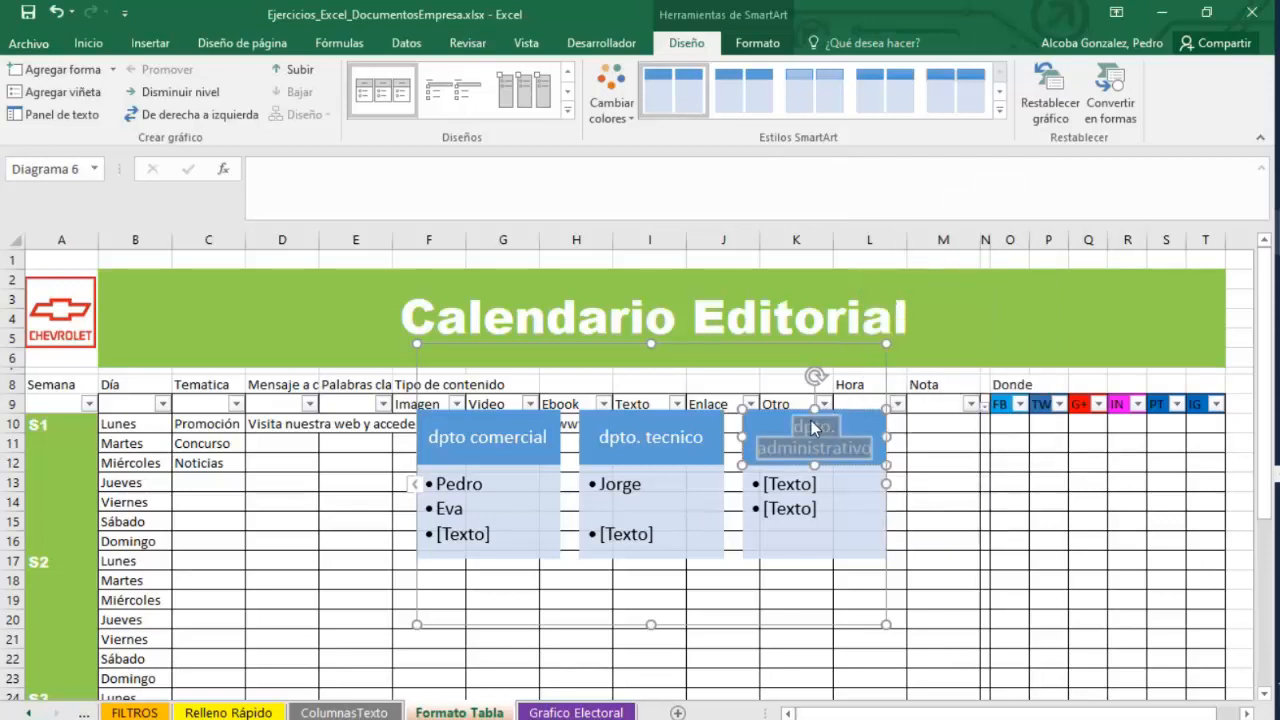
Apply a Multicolor colour scheme to the SmartArt graphic.
click(612, 95)
click(771, 250)
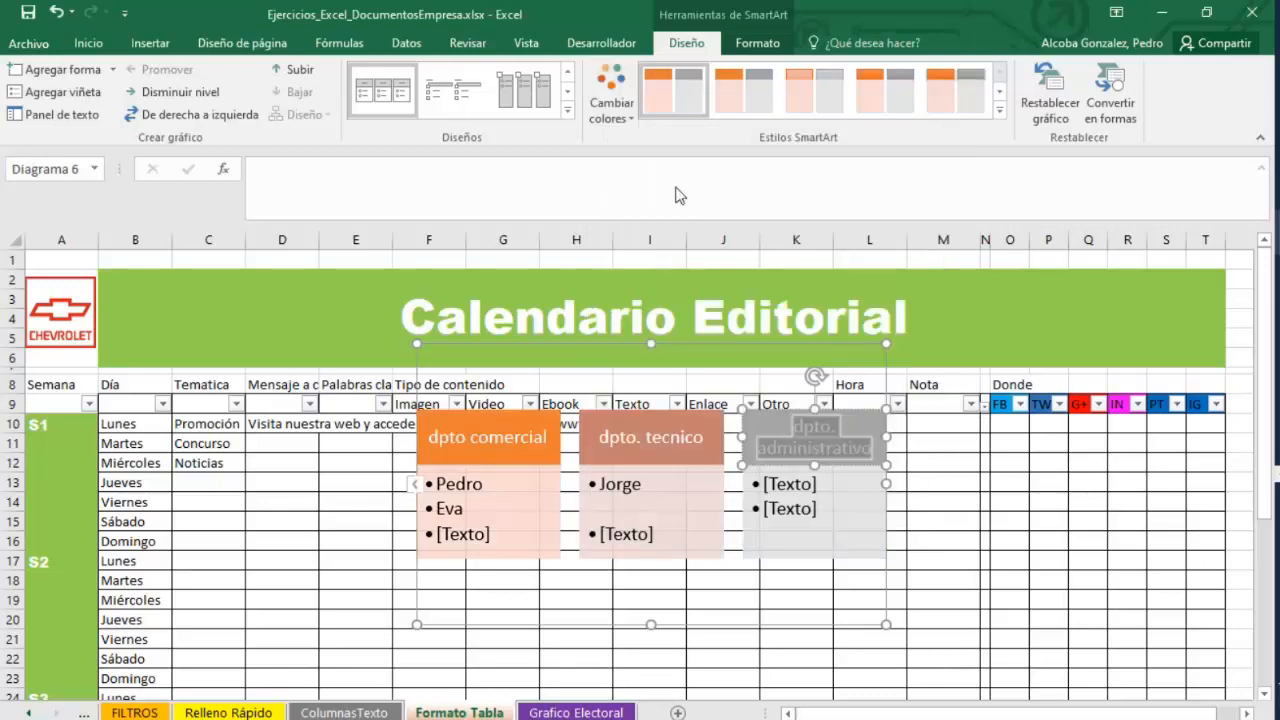
click(612, 100)
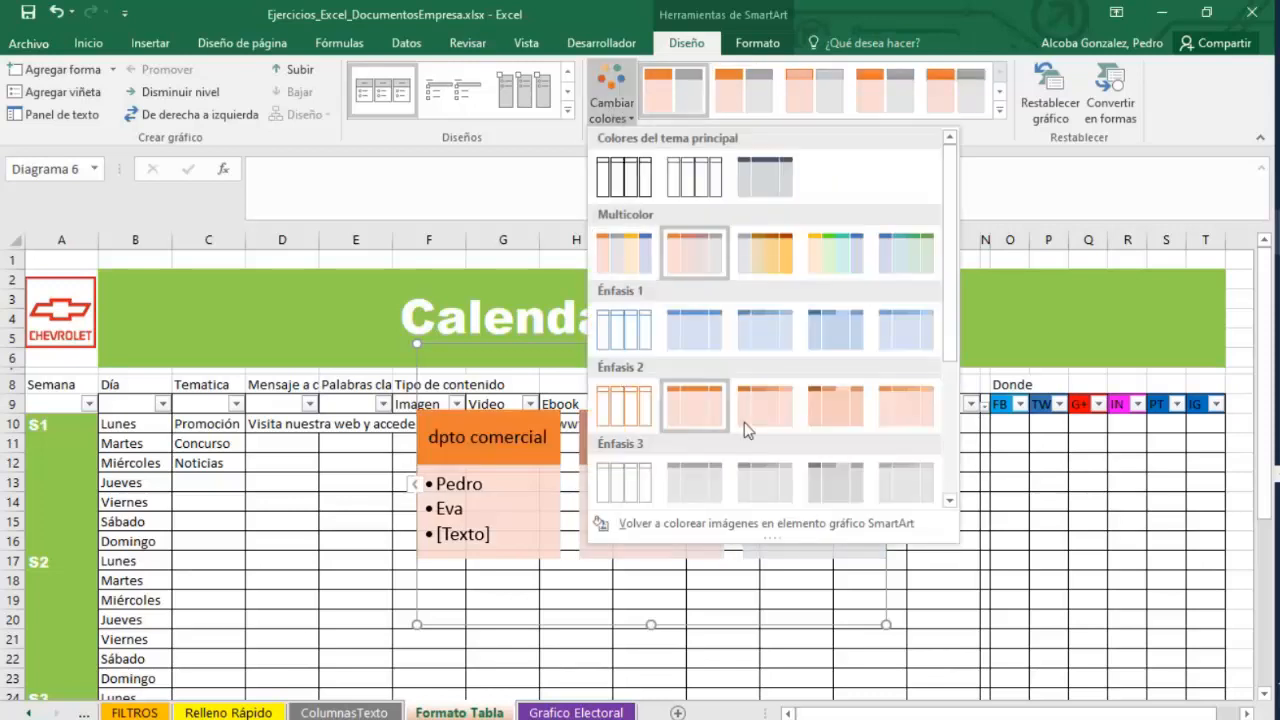
click(323, 640)
Delete the whole SmartArt graphic from the sheet.
click(452, 344)
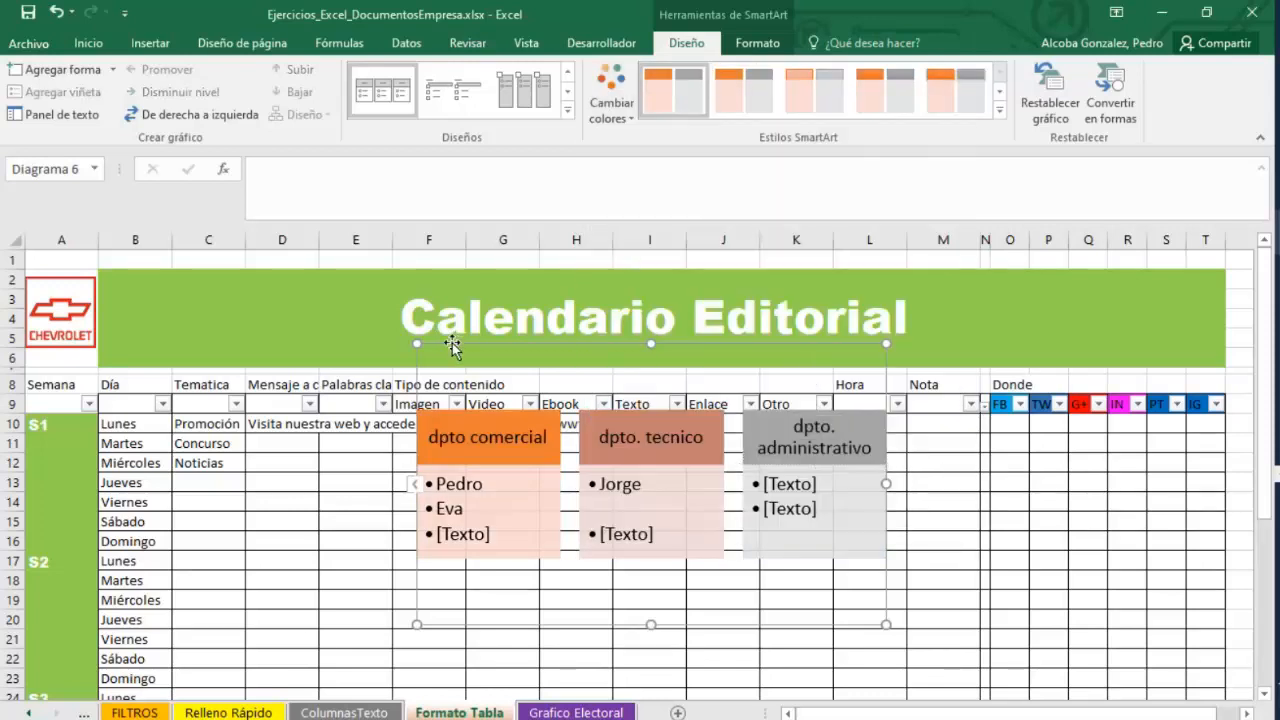
key(Delete)
click(434, 500)
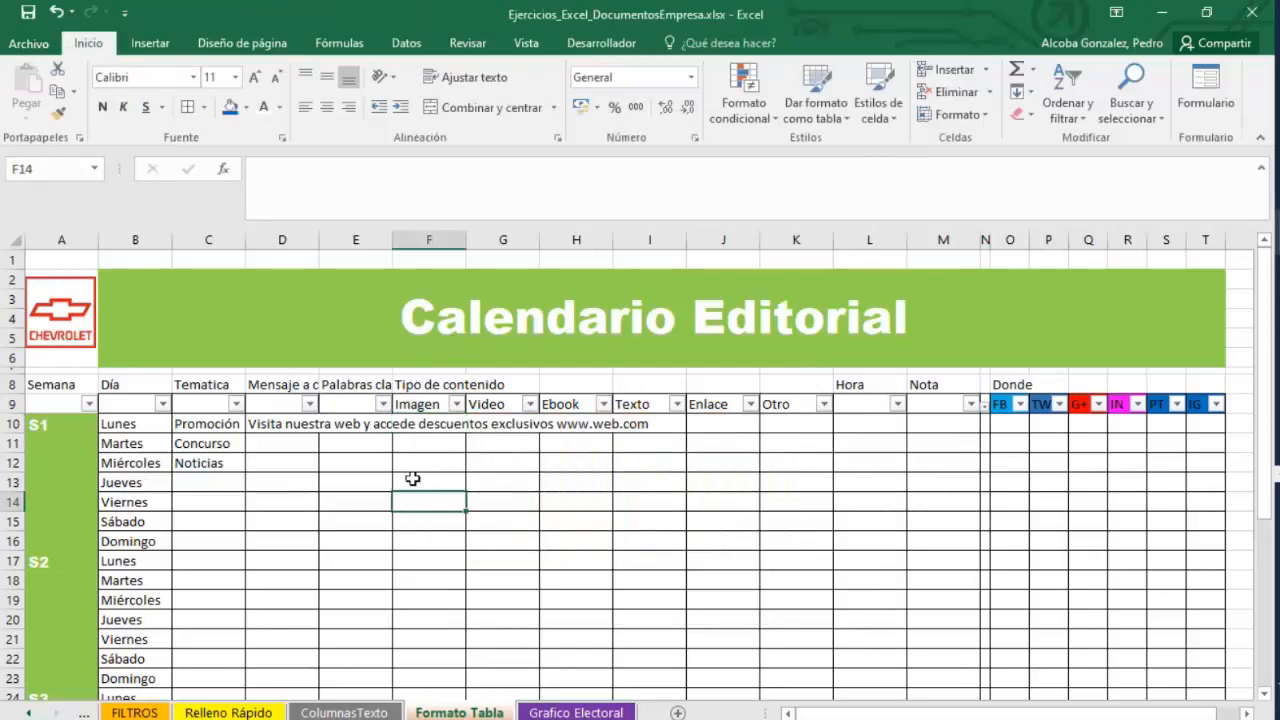
click(150, 43)
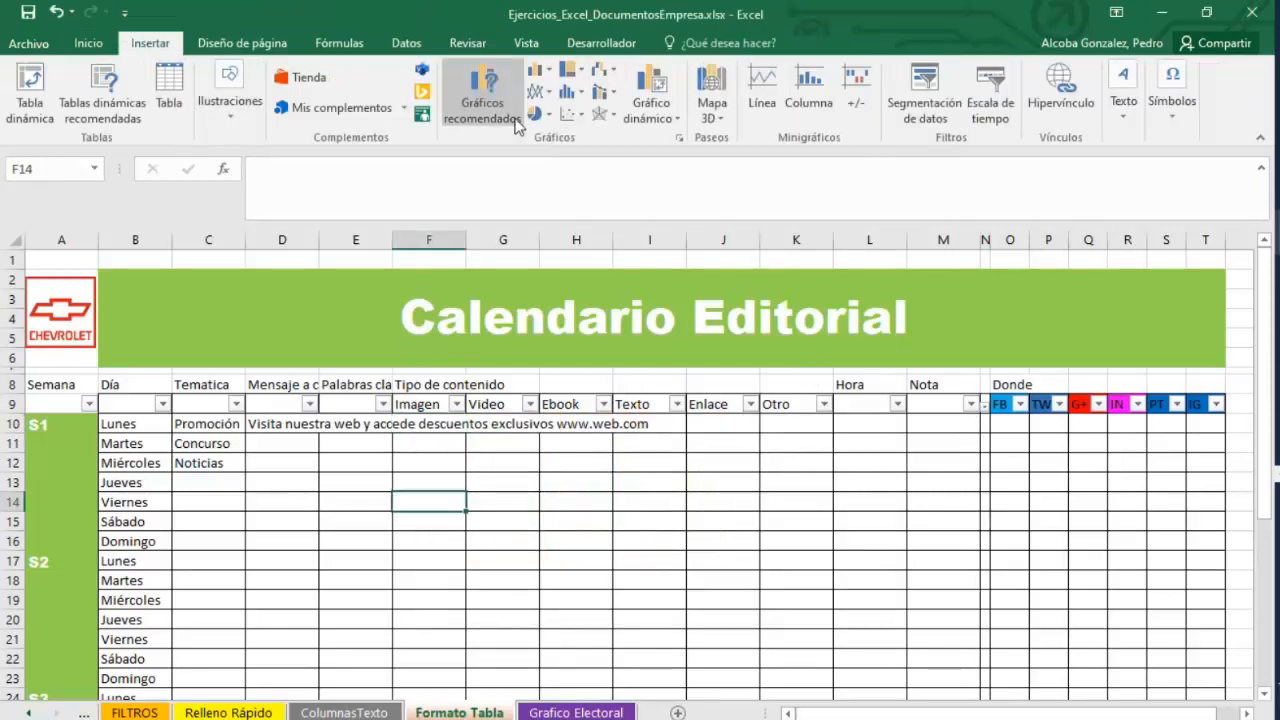
click(548, 447)
click(232, 110)
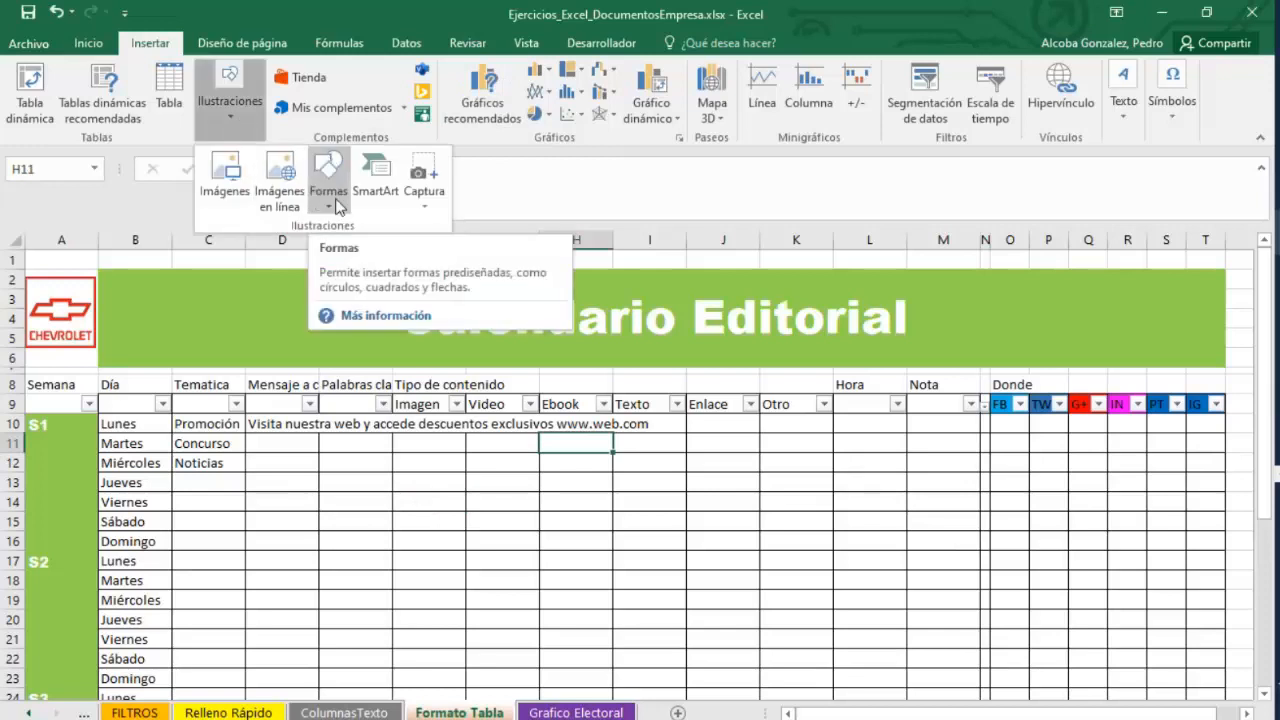
click(415, 208)
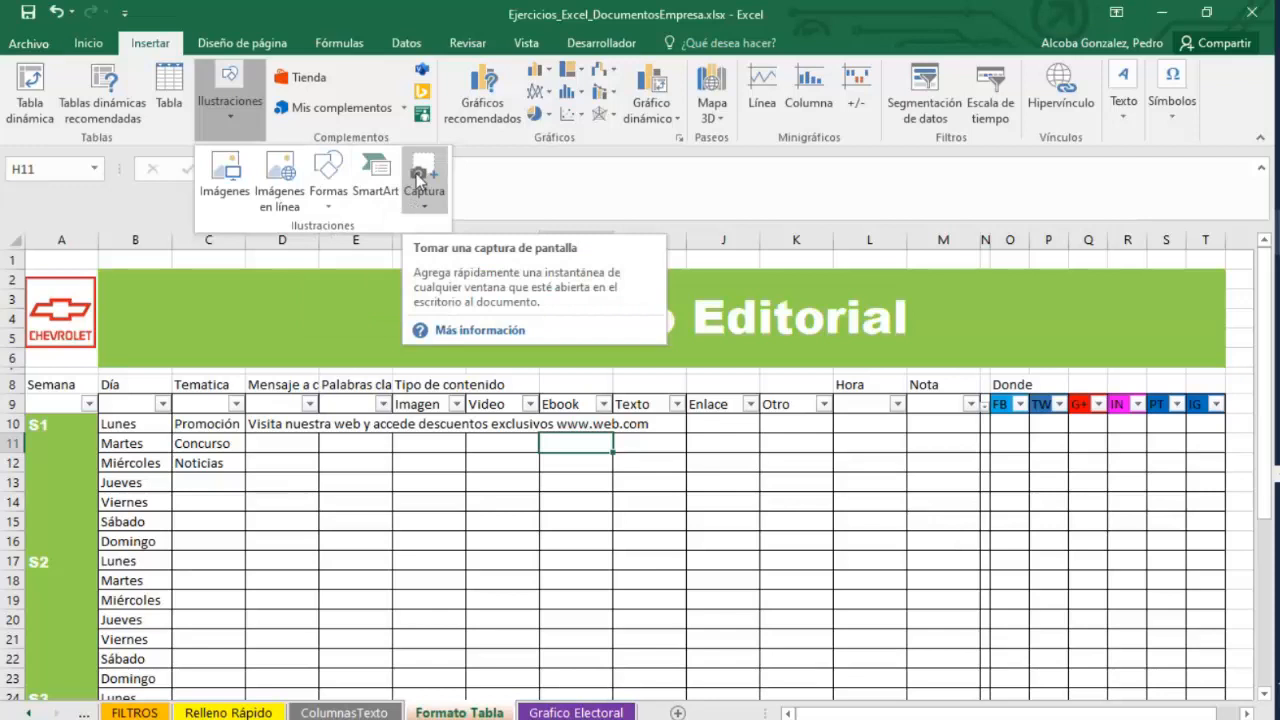
click(285, 262)
mouse_move(740, 638)
mouse_down()
mouse_move(660, 526)
mouse_move(491, 371)
mouse_up()
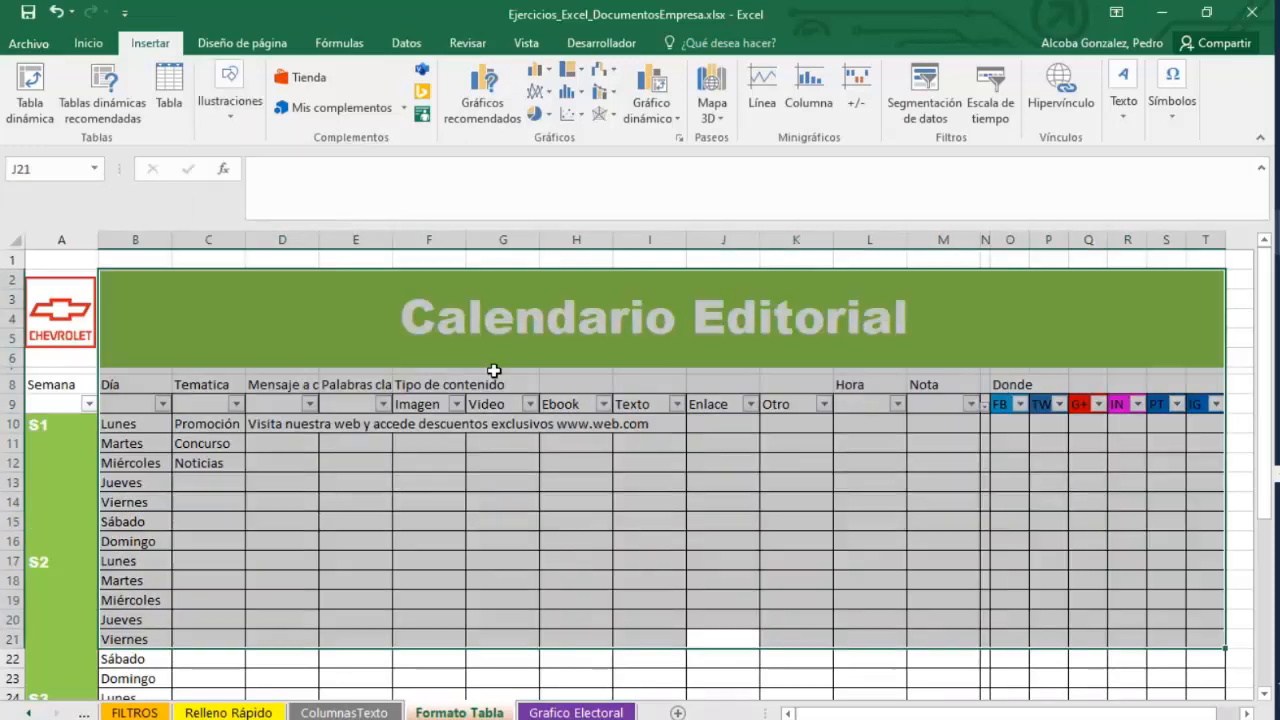
click(360, 516)
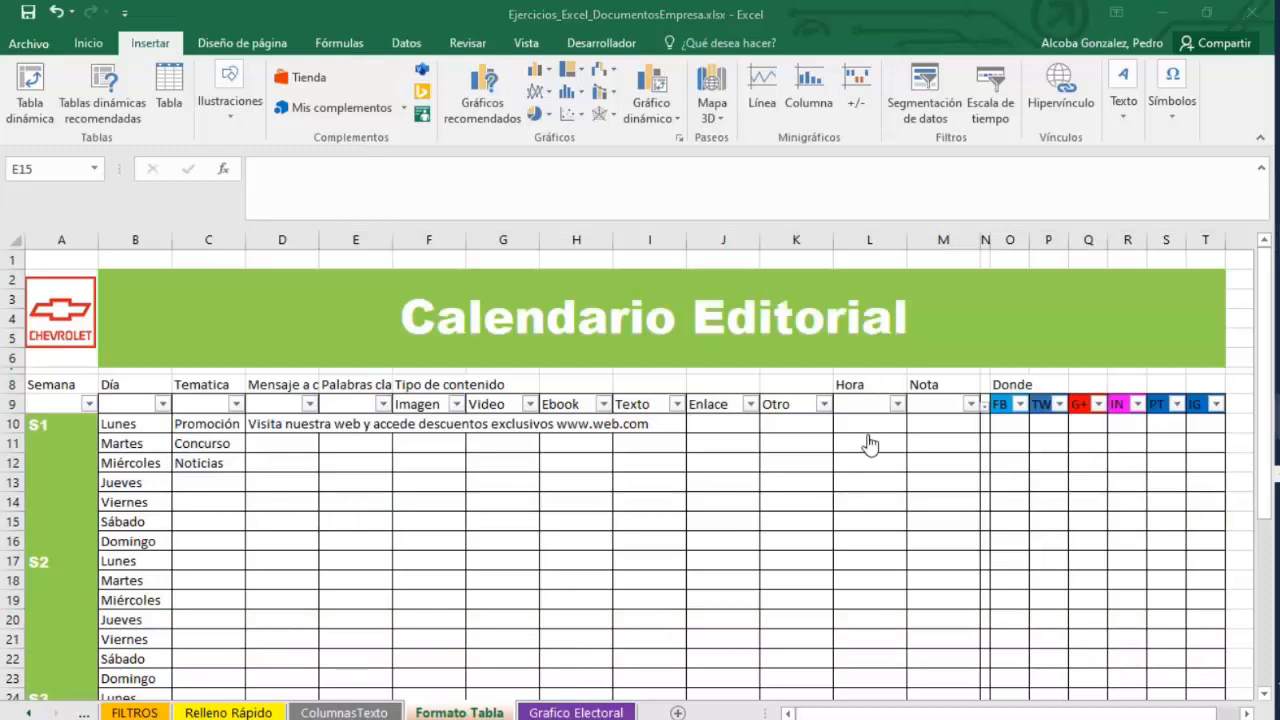
key(alt+Tab)
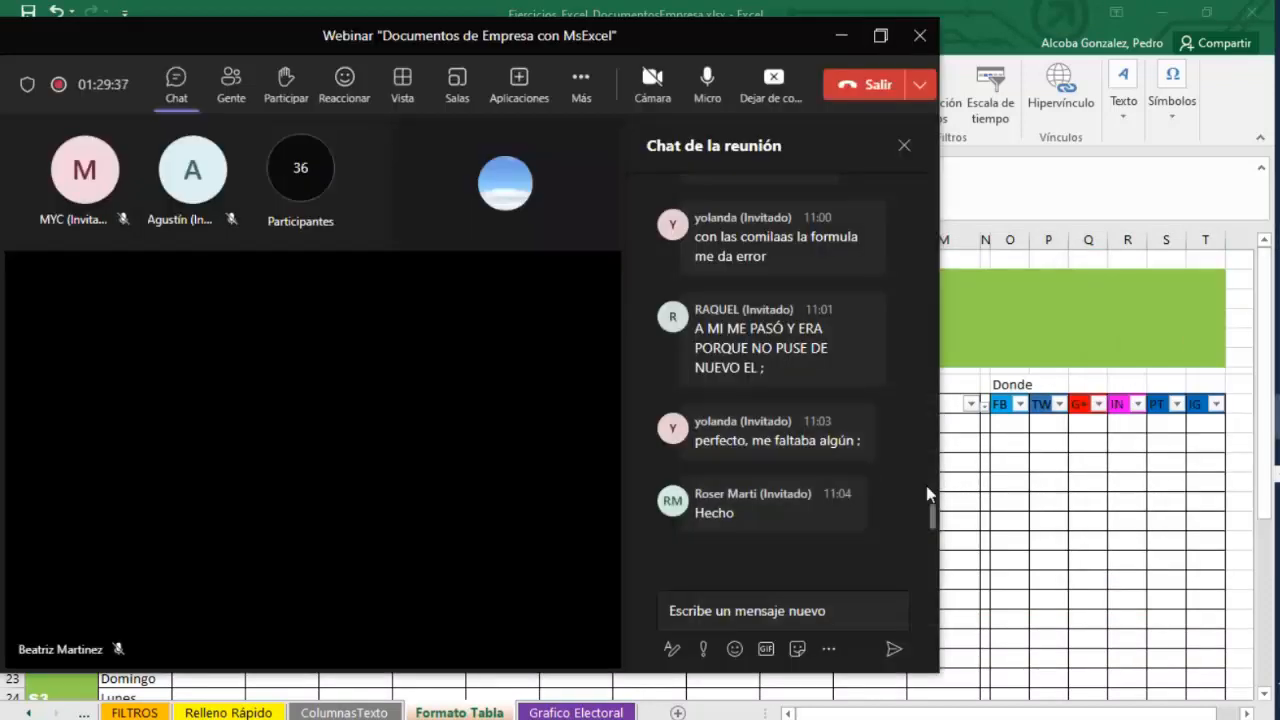
click(841, 35)
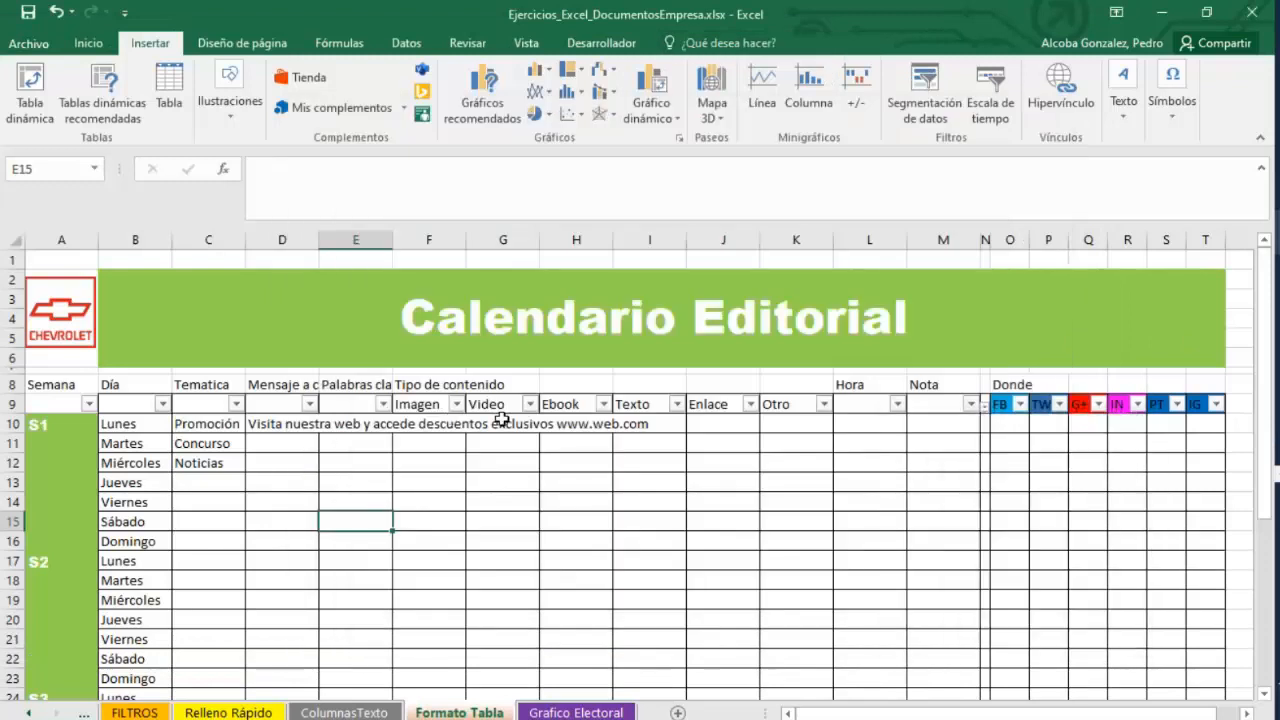
click(517, 425)
Open the Grafico Electoral sheet and browse its party vote data.
click(576, 711)
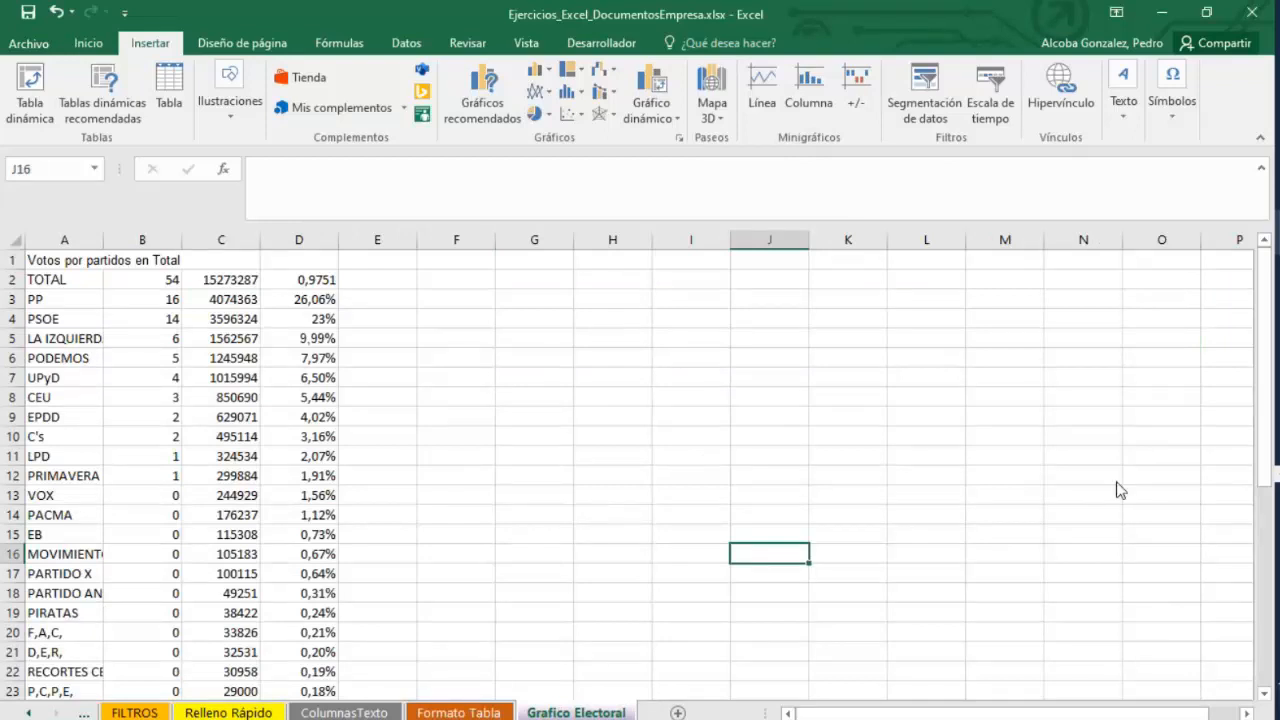
click(1148, 434)
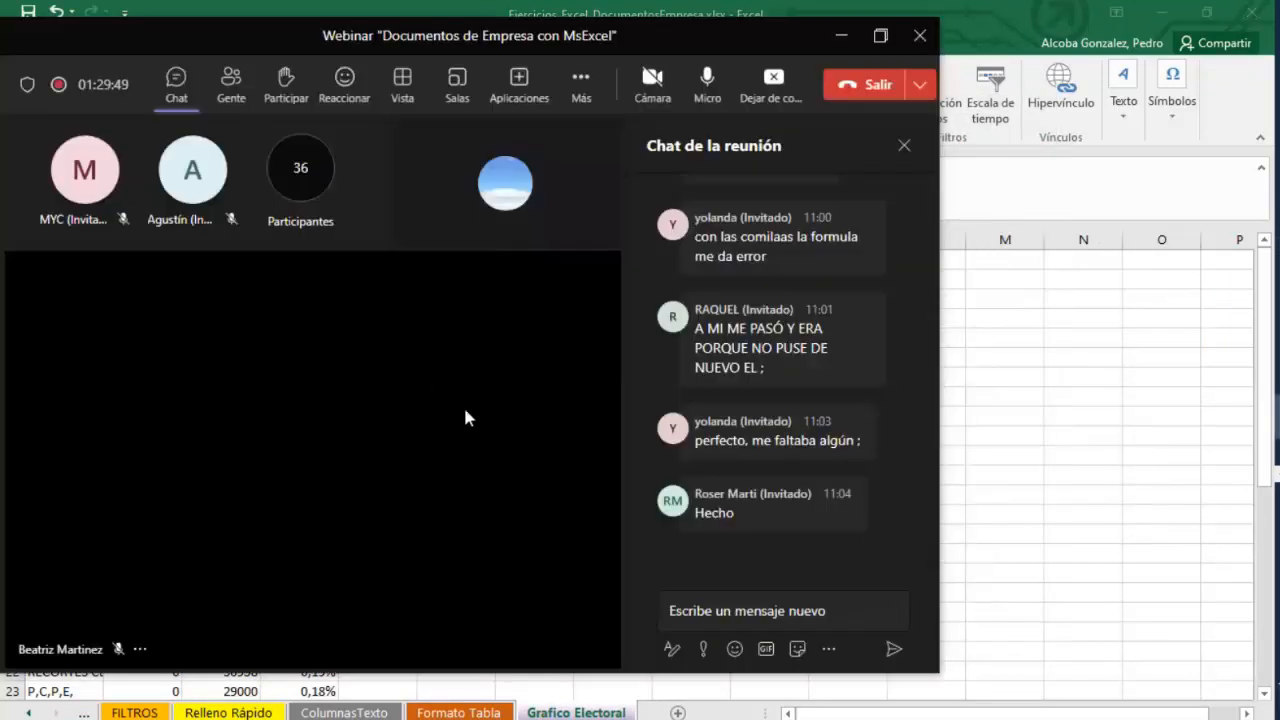
click(841, 36)
scroll(506, 539, down, 2)
scroll(506, 539, down, 3)
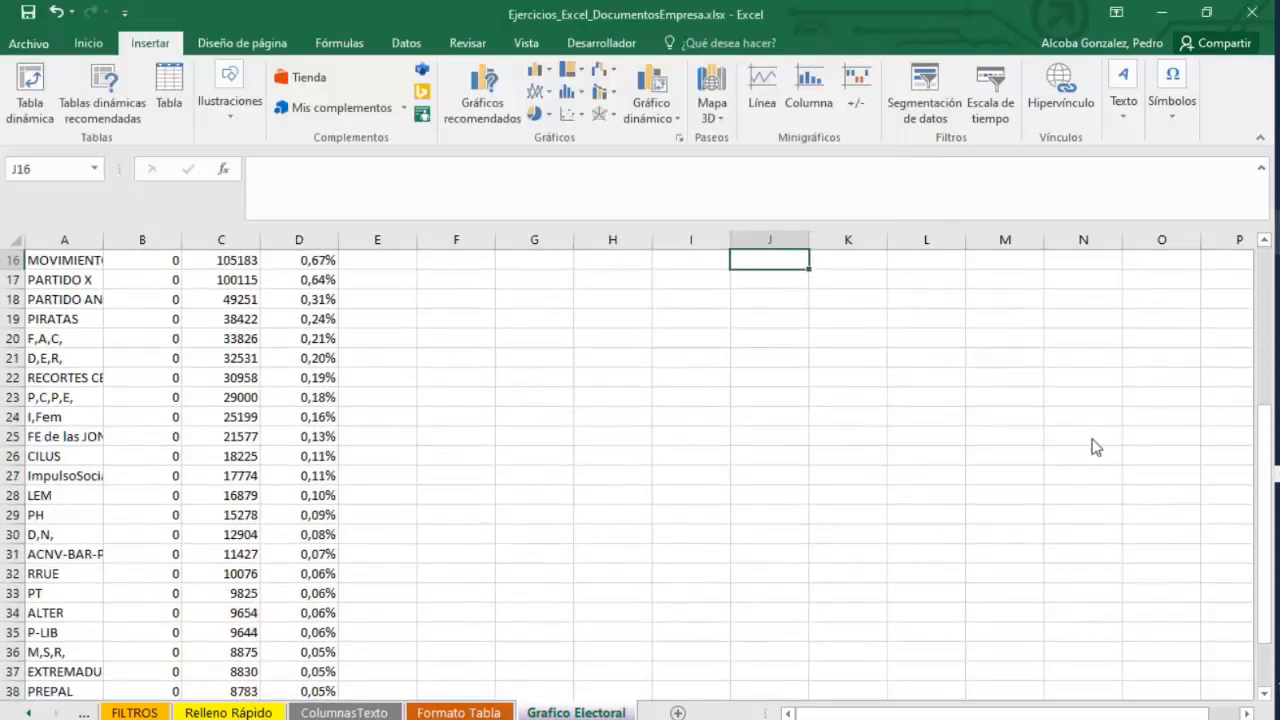
scroll(366, 505, down, 4)
scroll(385, 507, up, 9)
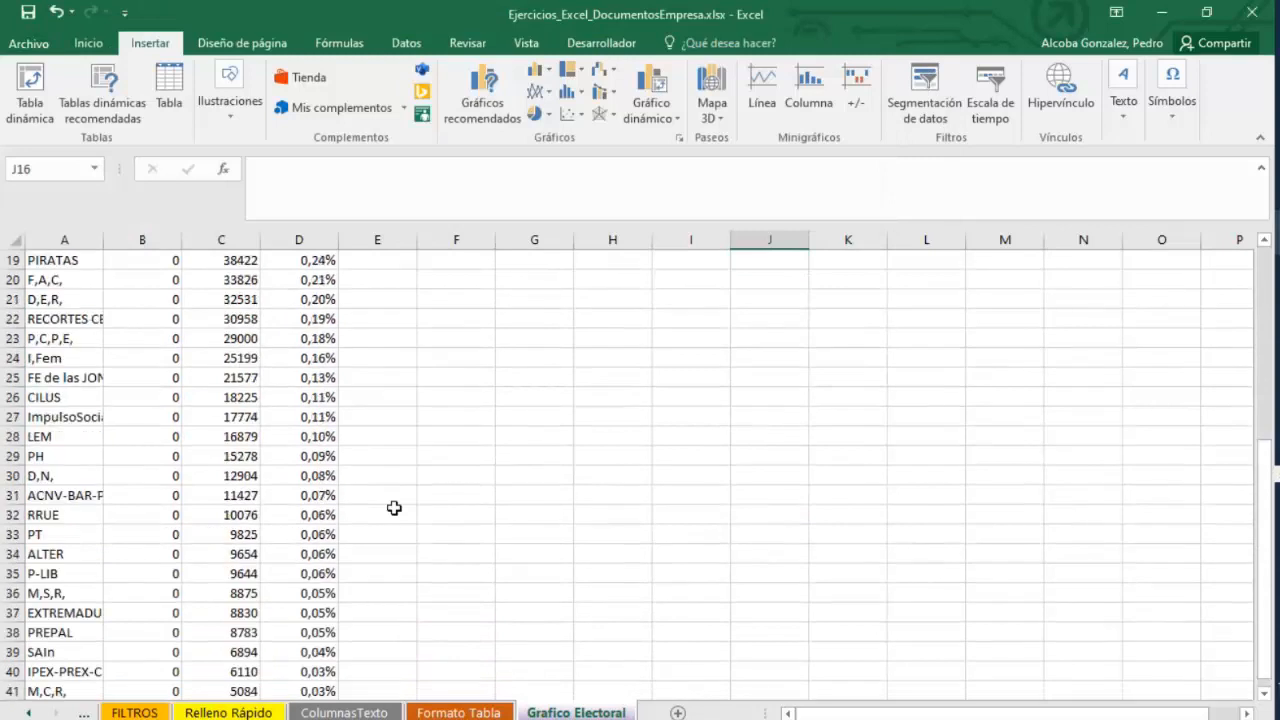
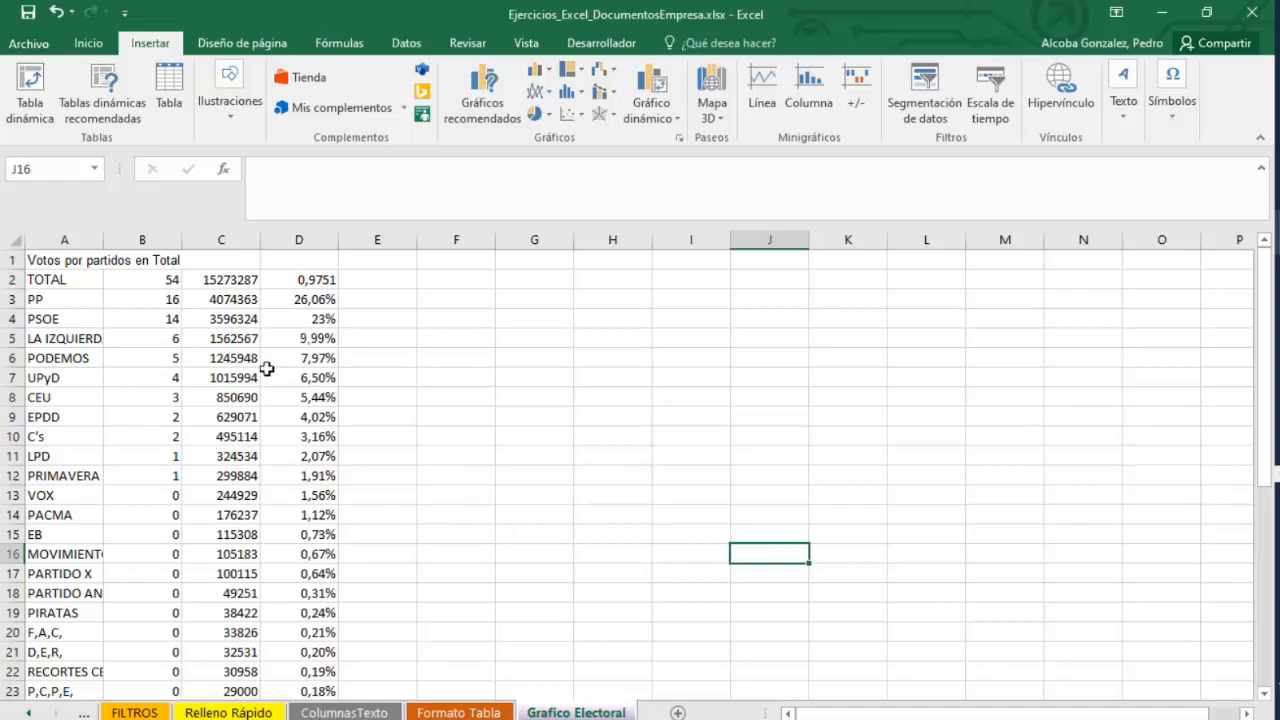
Examine the party vote counts and percentages on the Grafico Electoral sheet.
click(45, 298)
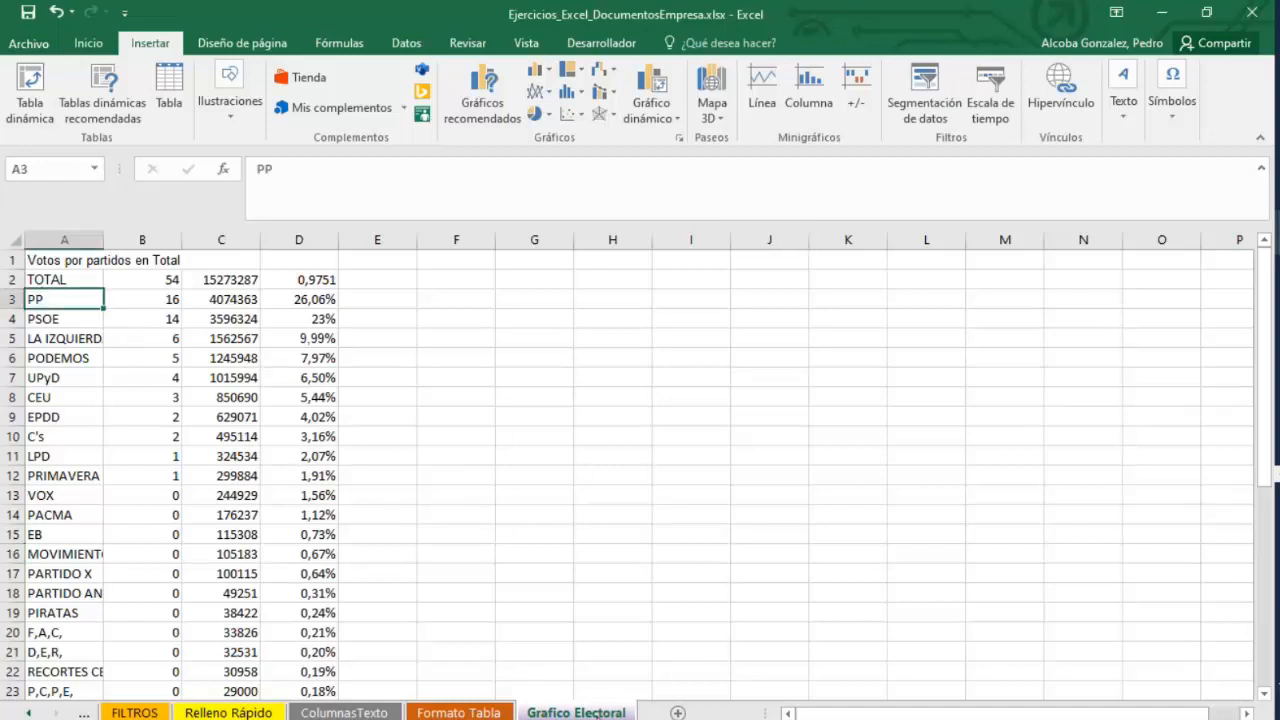
click(458, 712)
click(576, 712)
click(314, 297)
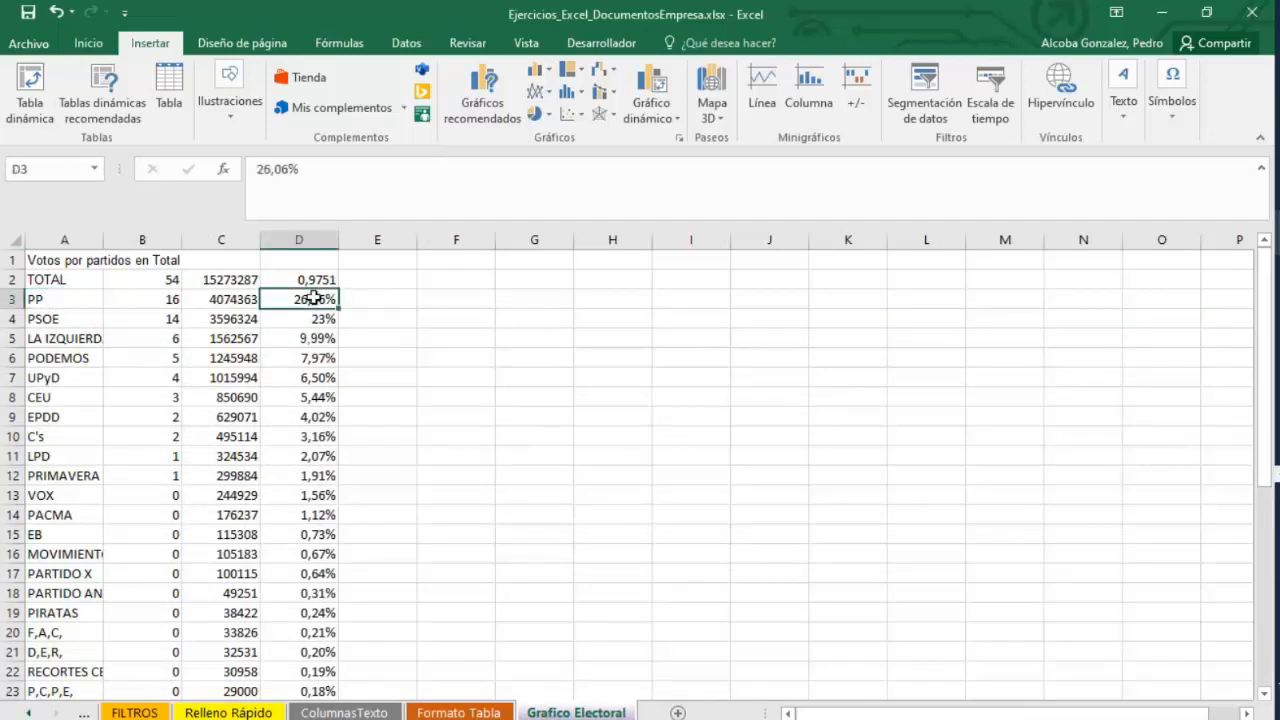
drag(314, 297, 301, 594)
drag(412, 533, 422, 533)
scroll(386, 546, up, 5)
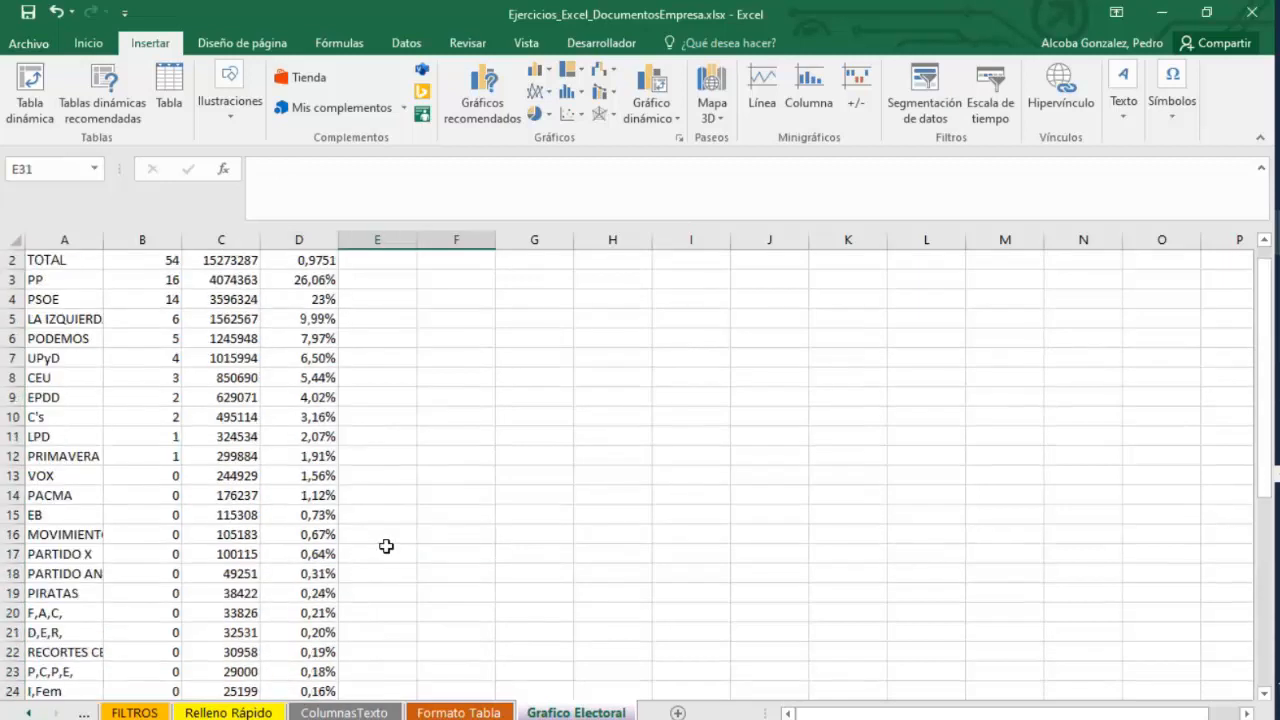
scroll(386, 546, up, 1)
click(345, 420)
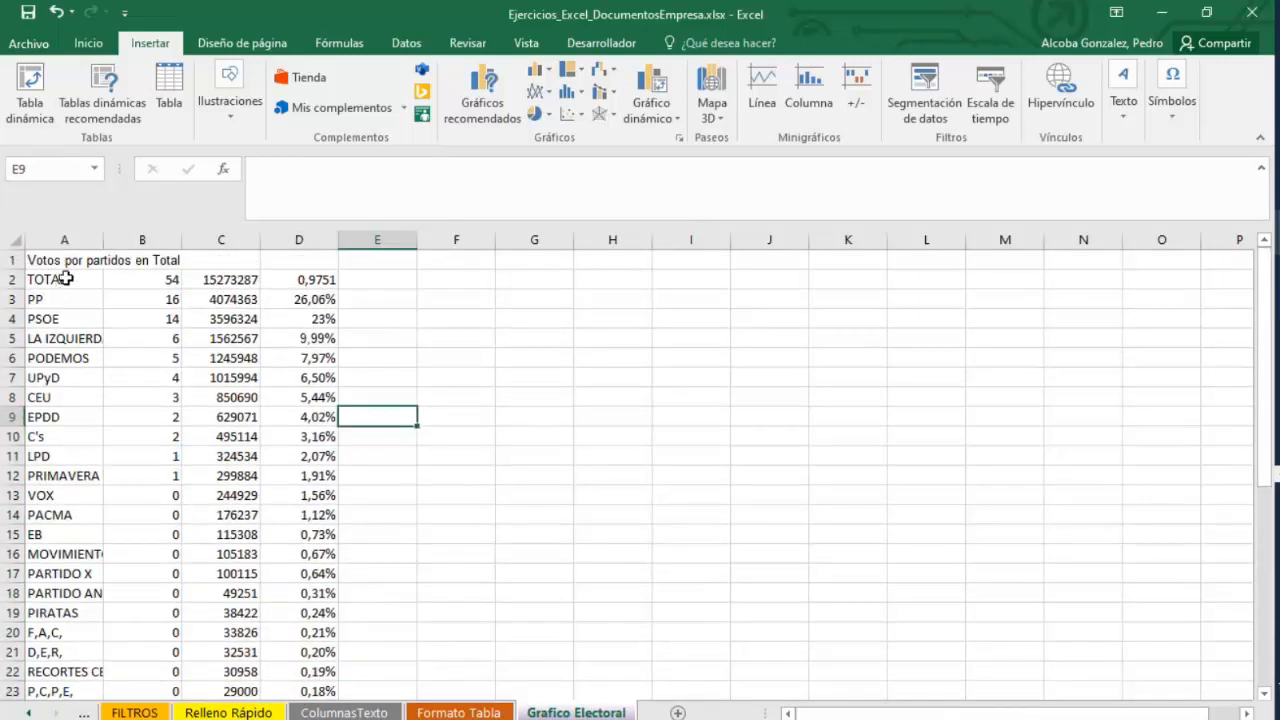
drag(64, 279, 46, 458)
click(456, 514)
click(372, 398)
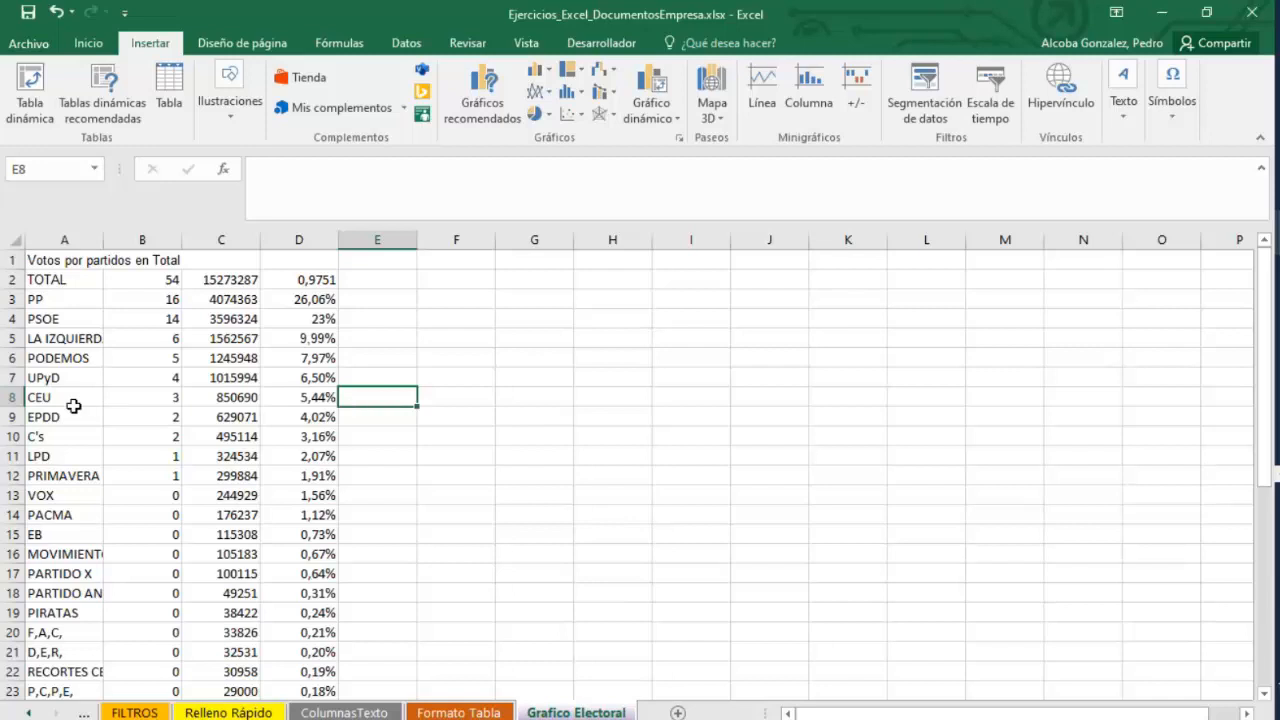
click(333, 418)
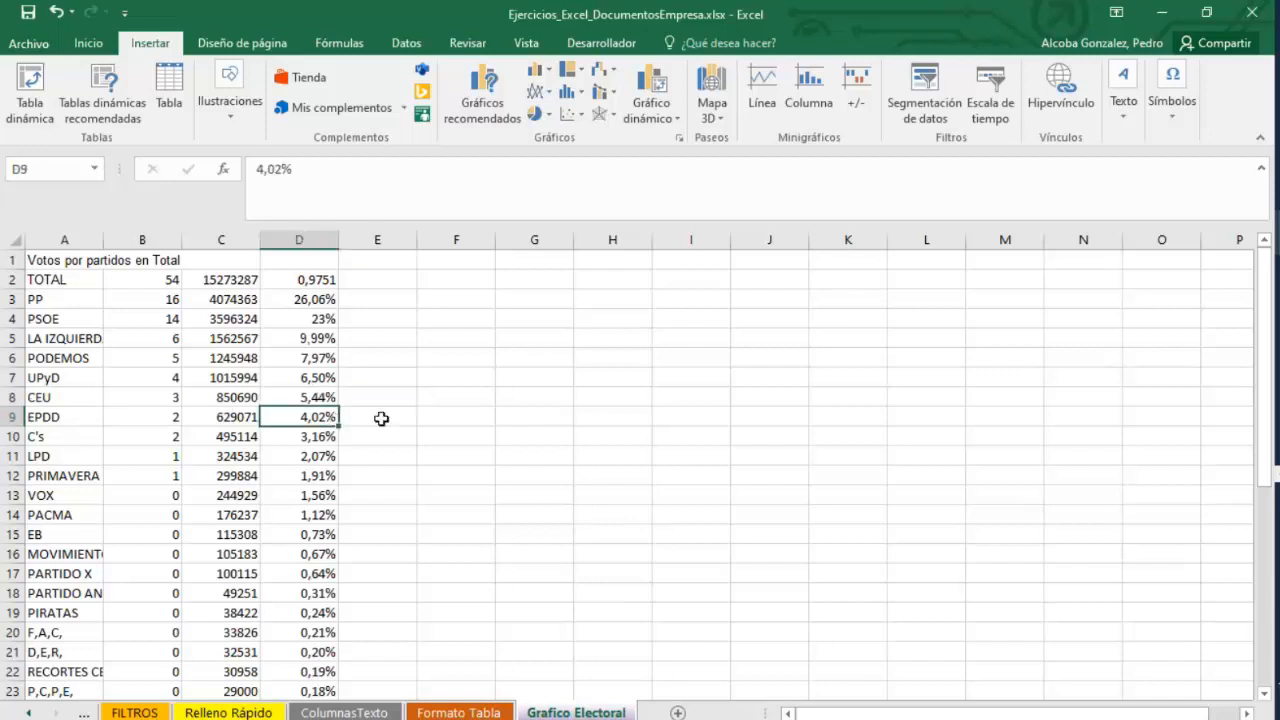
In E9, sum the percentages from D9 to D41 with =SUMA(D9:D41).
click(380, 418)
text(=)
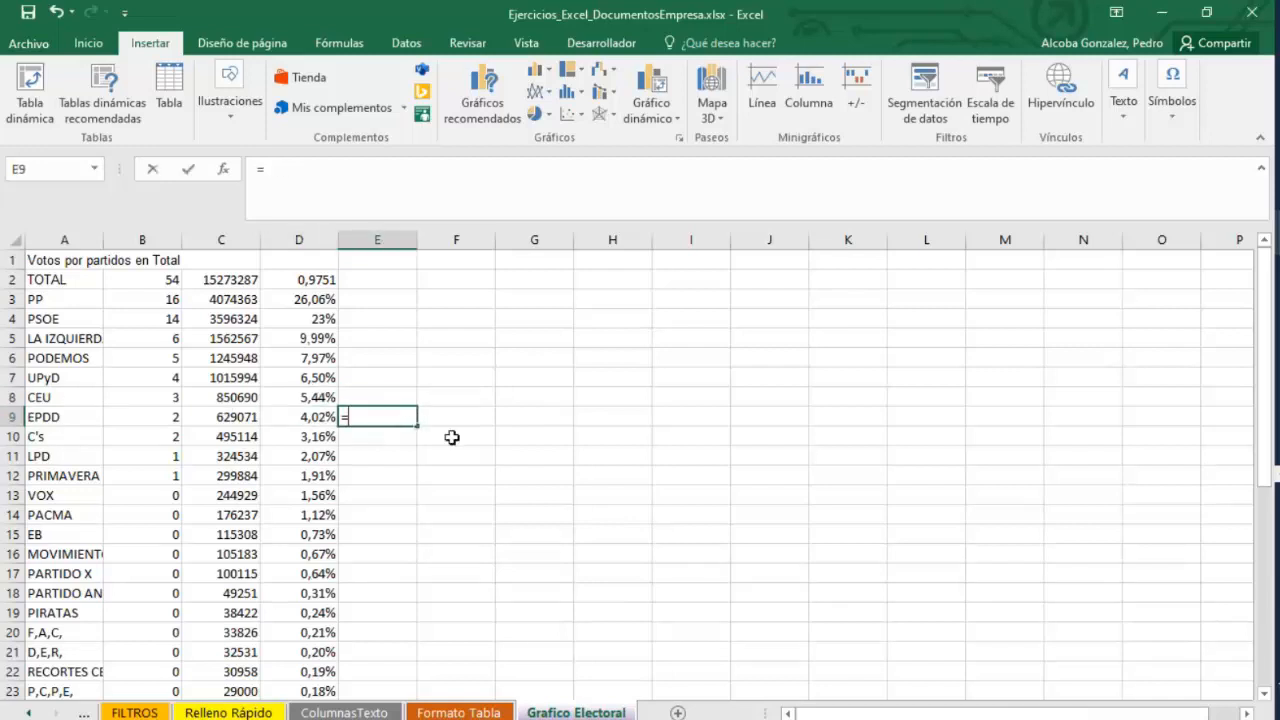
text(SUMA/()
key(BackSpace)
key(BackSpace)
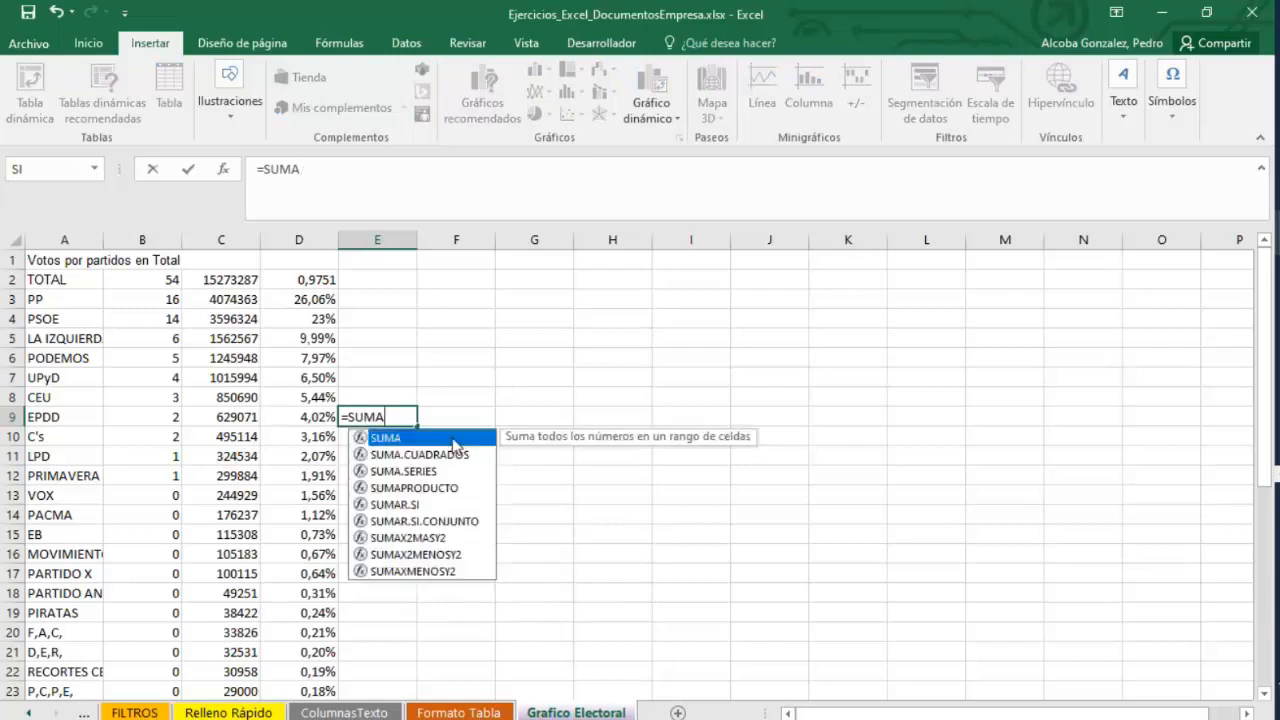
text())
key(BackSpace)
text(()
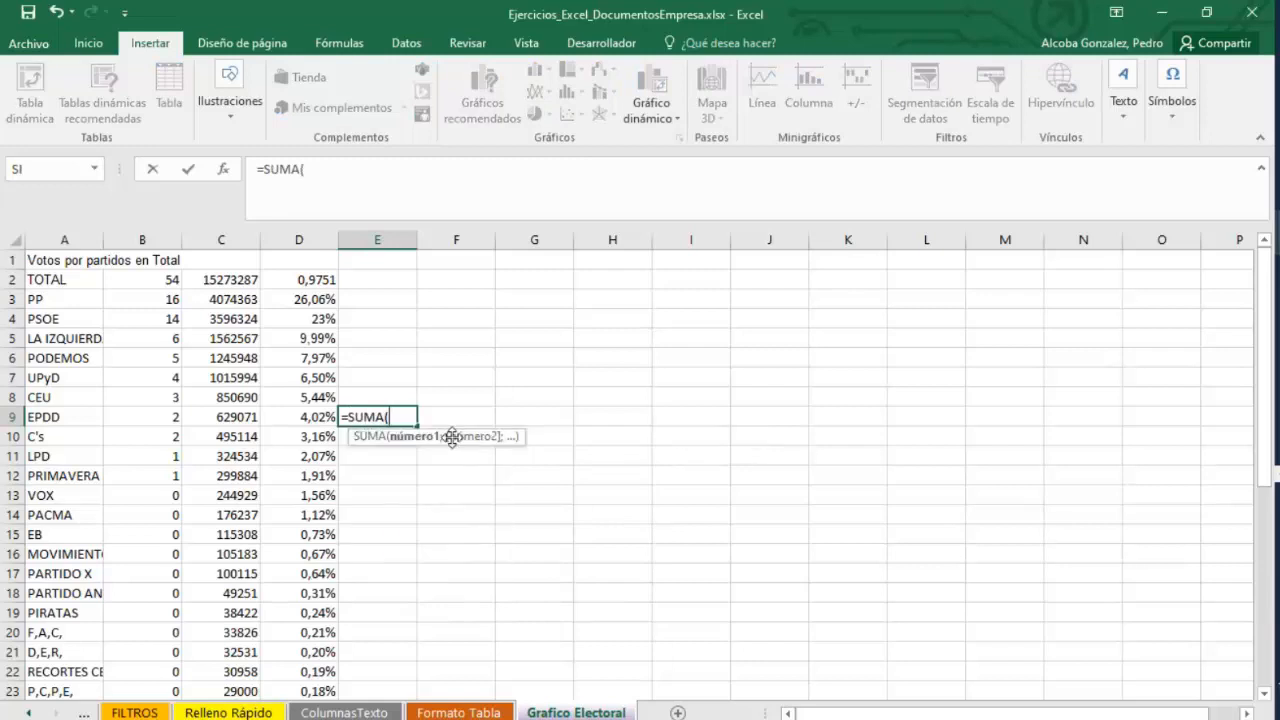
drag(278, 420, 306, 654)
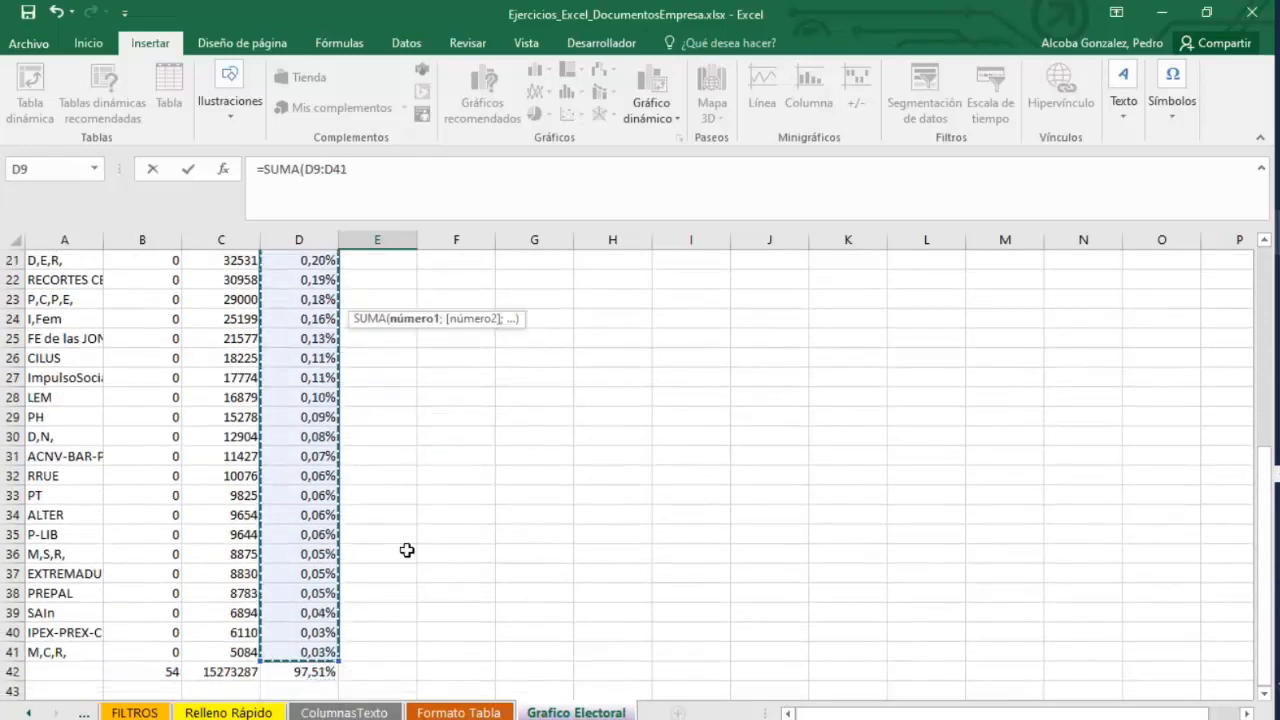
scroll(405, 530, up, 7)
key(Return)
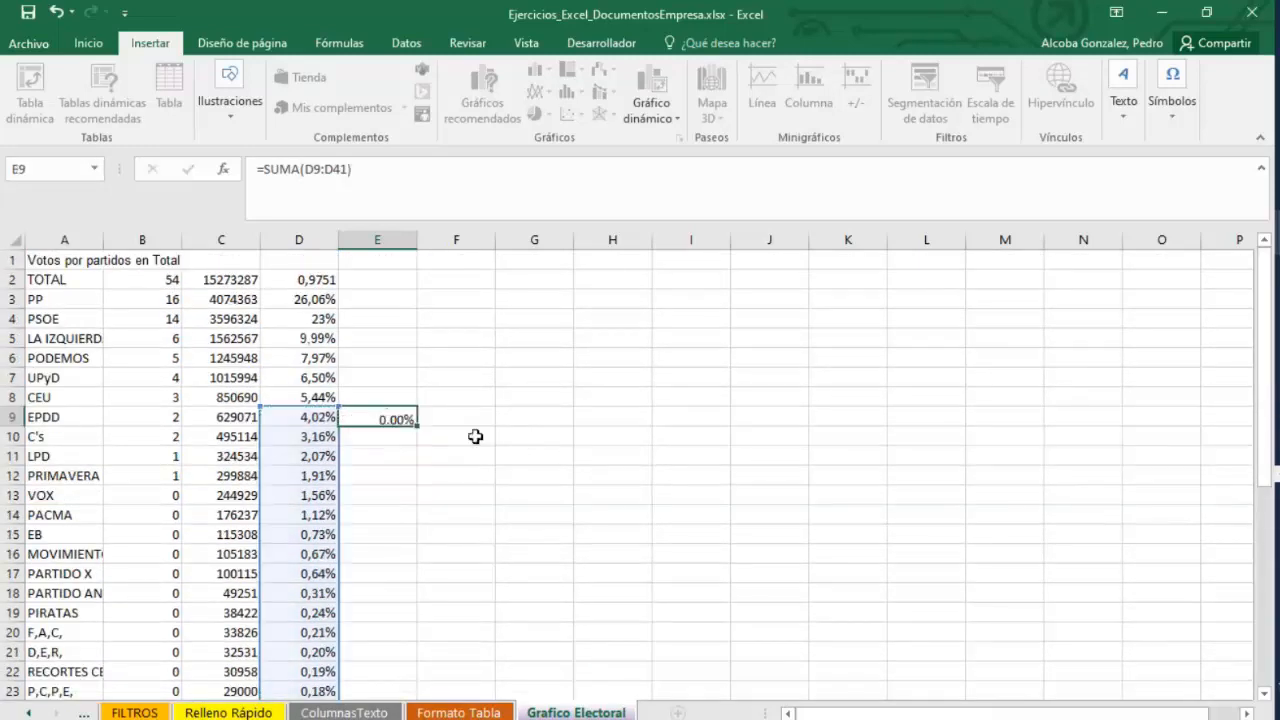
key(Up)
key(Right)
click(399, 416)
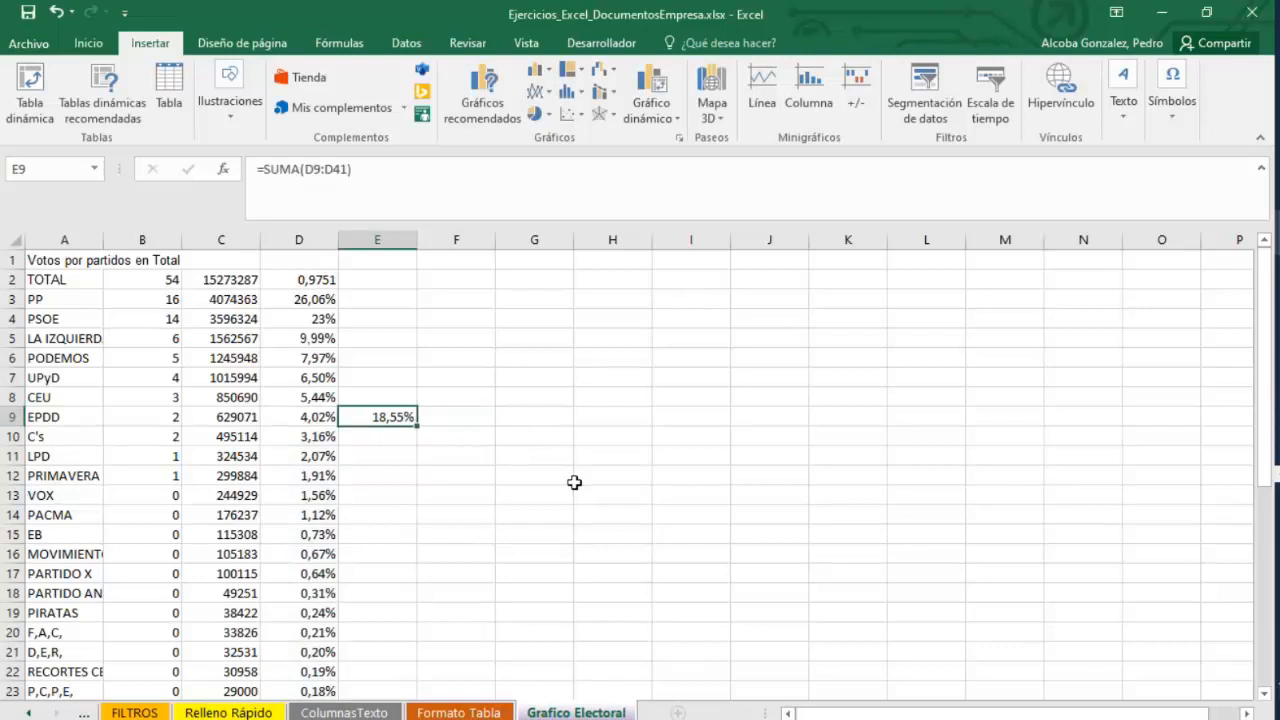
Copy the party names PP through CEU from A3:A8 into E3:E8.
click(317, 383)
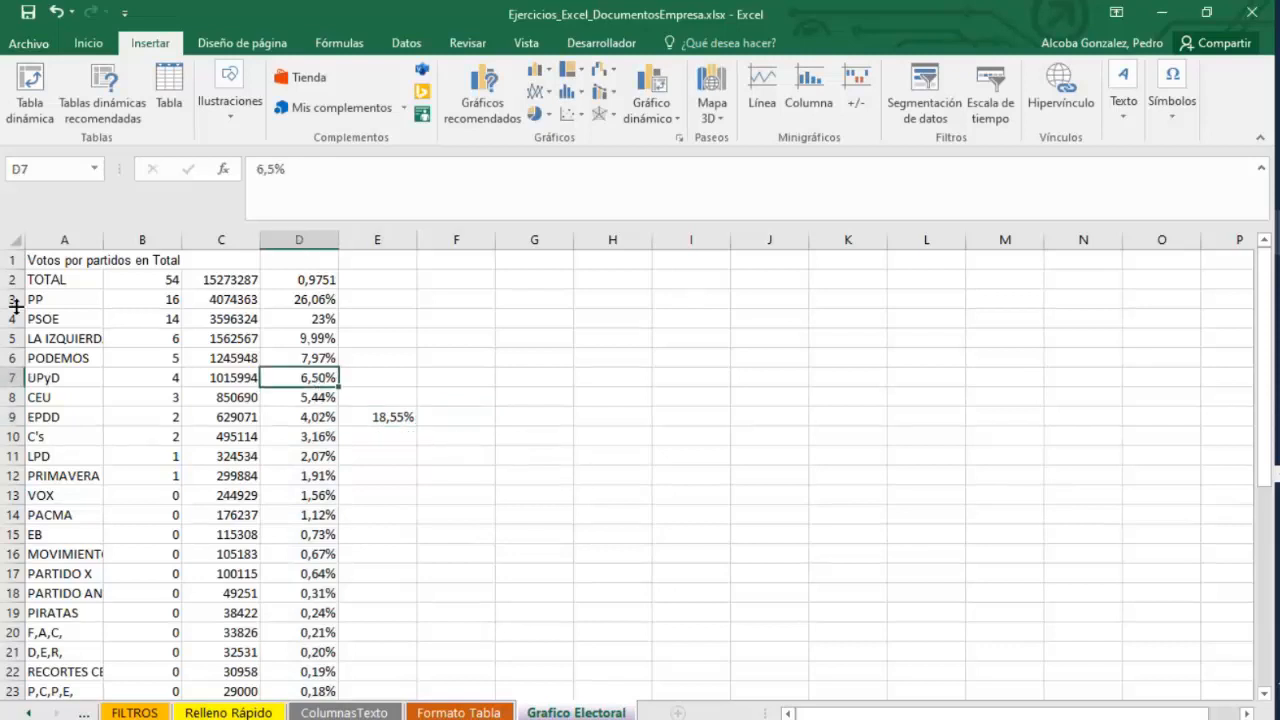
drag(48, 299, 65, 390)
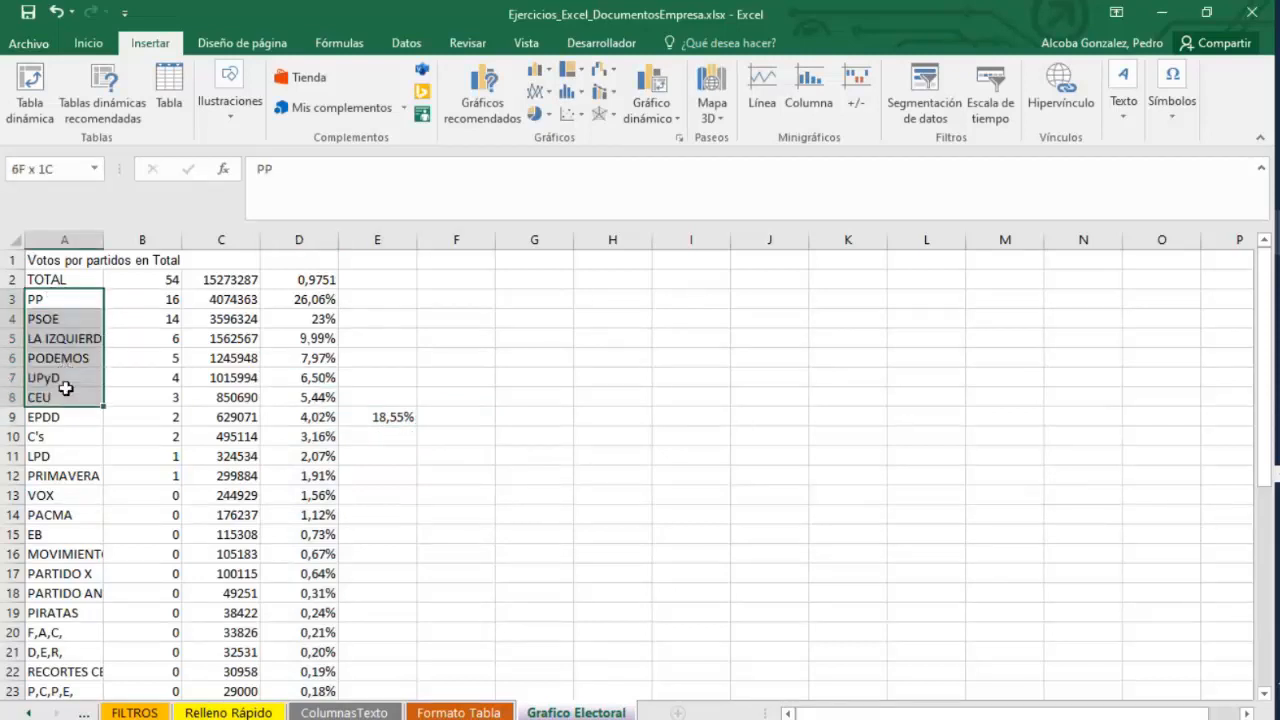
key(ctrl+c)
click(380, 299)
key(ctrl+v)
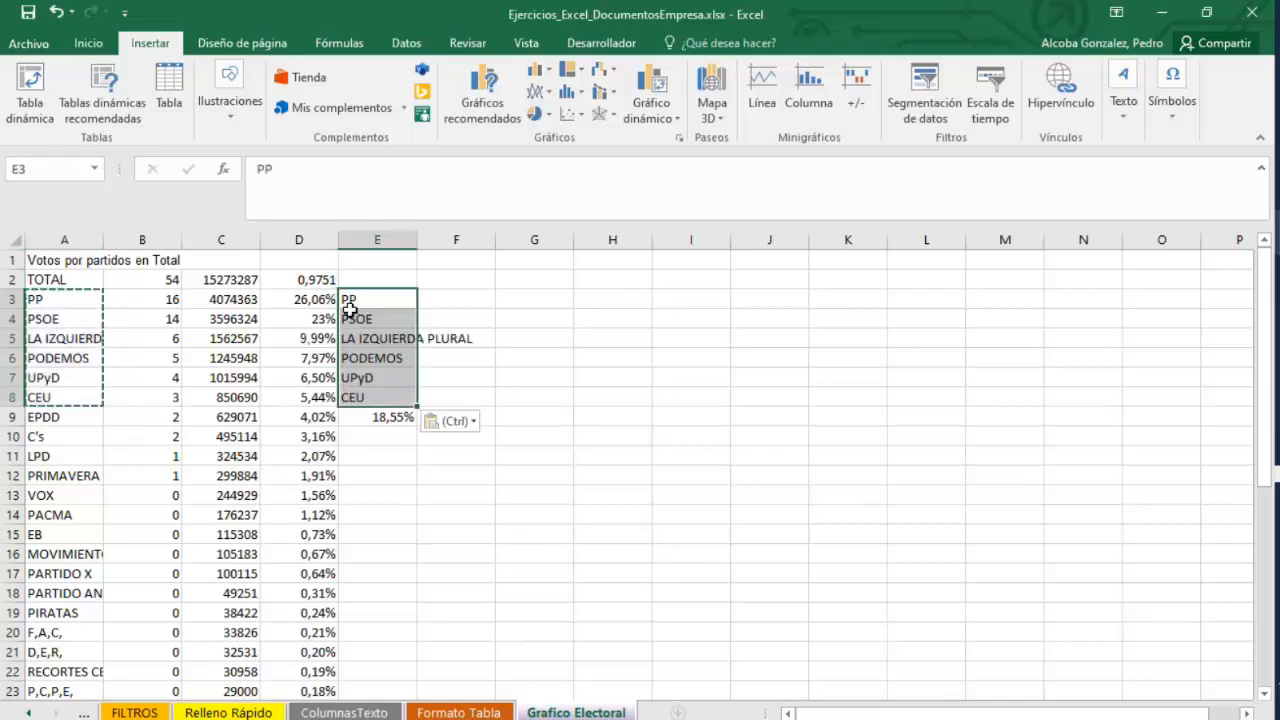
Copy the percentages D3:D8 and paste them as values into F3:F8.
drag(312, 300, 325, 398)
key(ctrl+c)
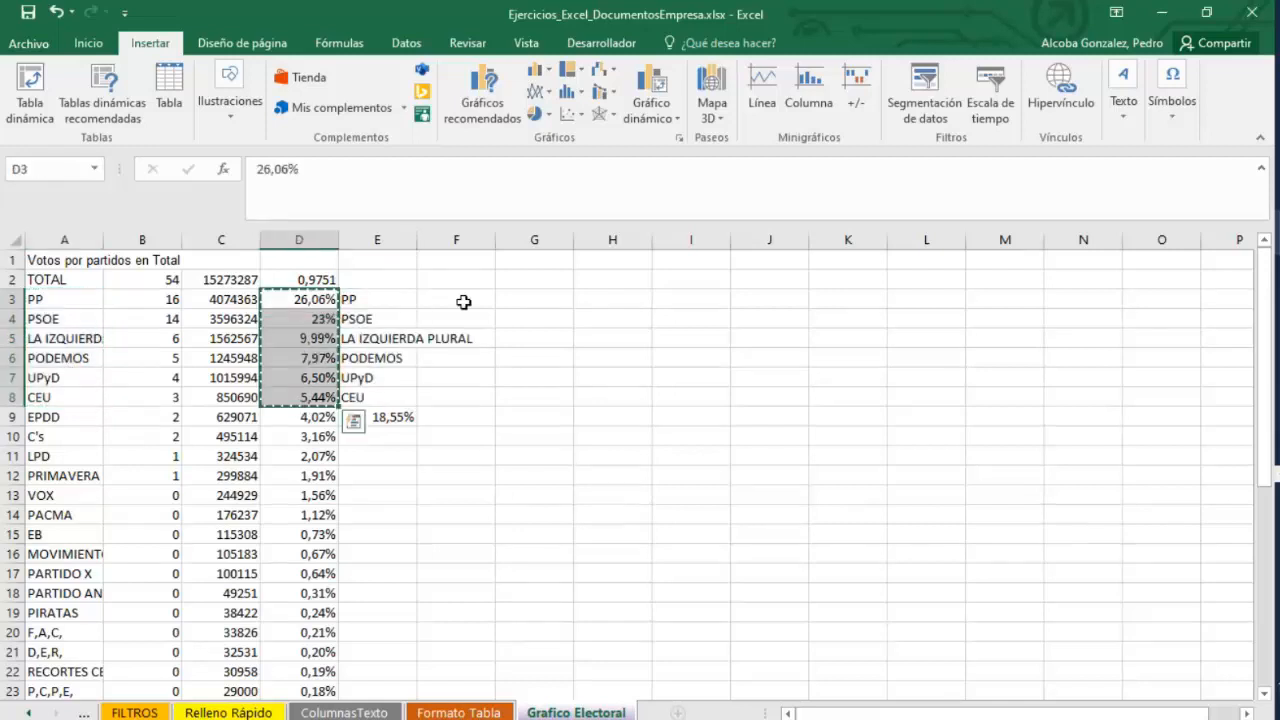
click(463, 302)
right_click(463, 303)
click(523, 372)
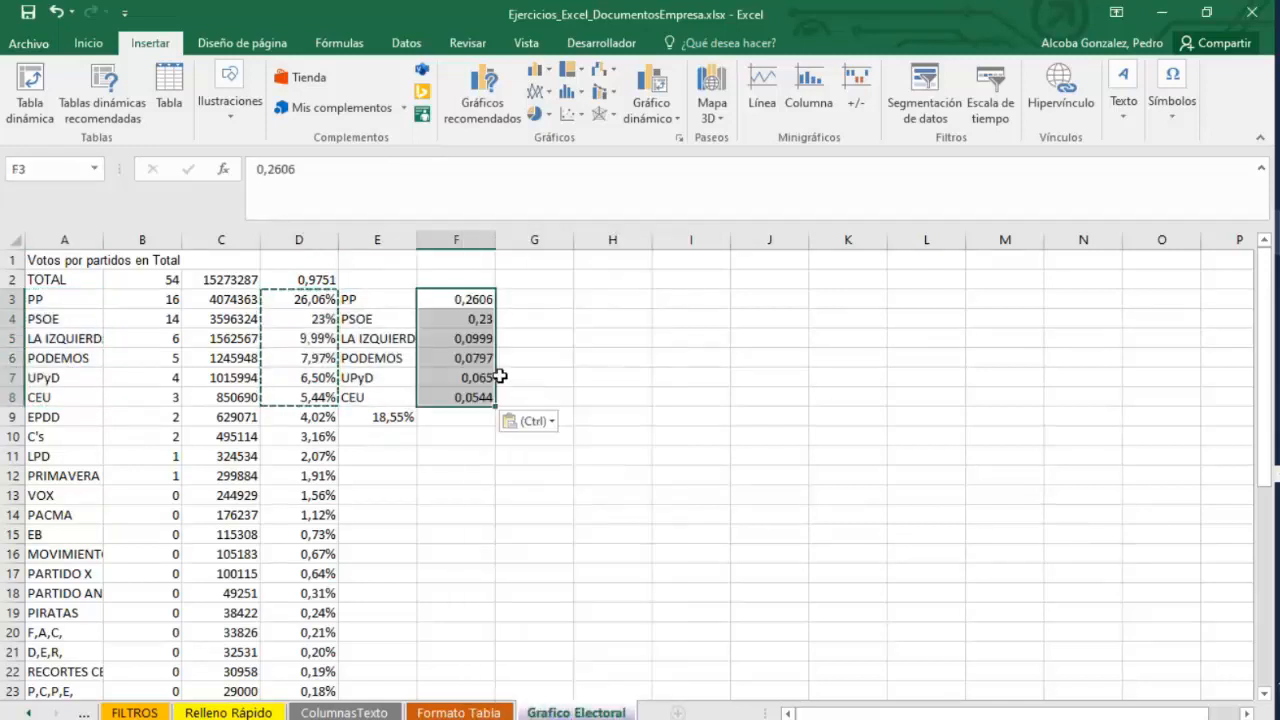
Format cells F3:F8 with the Porcentaje number category.
right_click(472, 302)
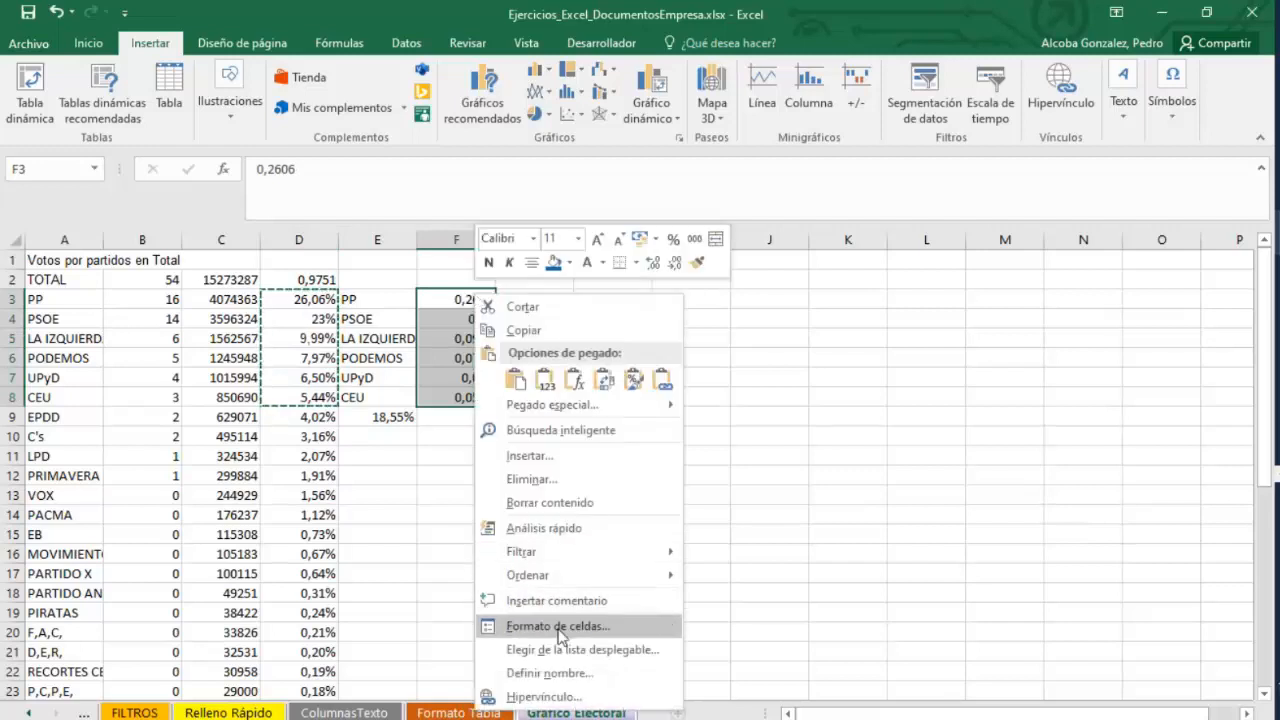
click(558, 626)
click(318, 337)
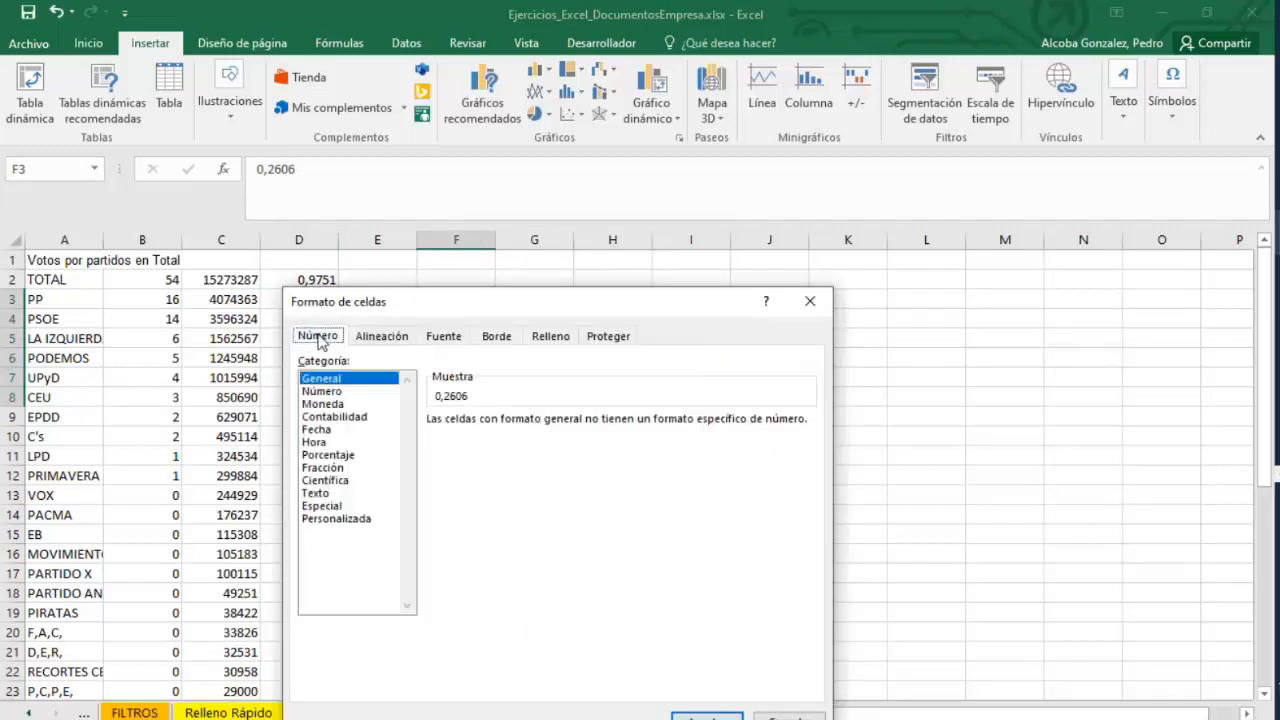
click(327, 455)
click(706, 716)
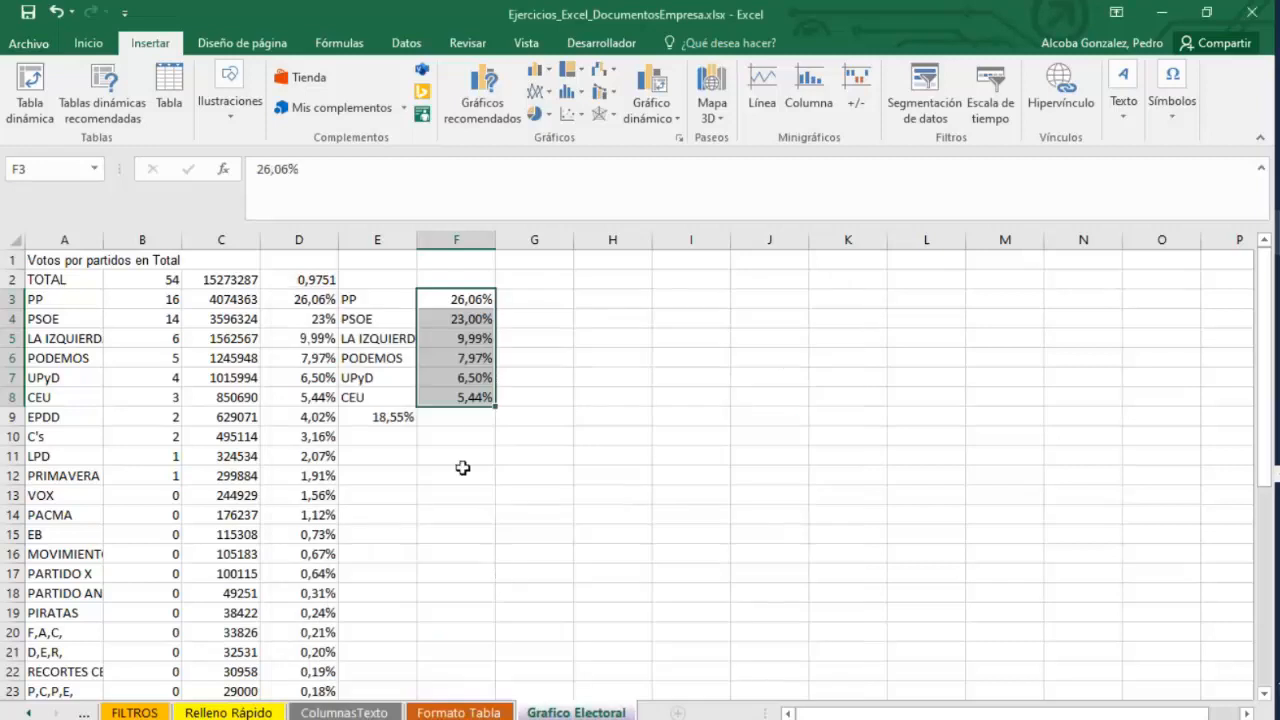
Move the sum formula from E9 to F9.
click(386, 418)
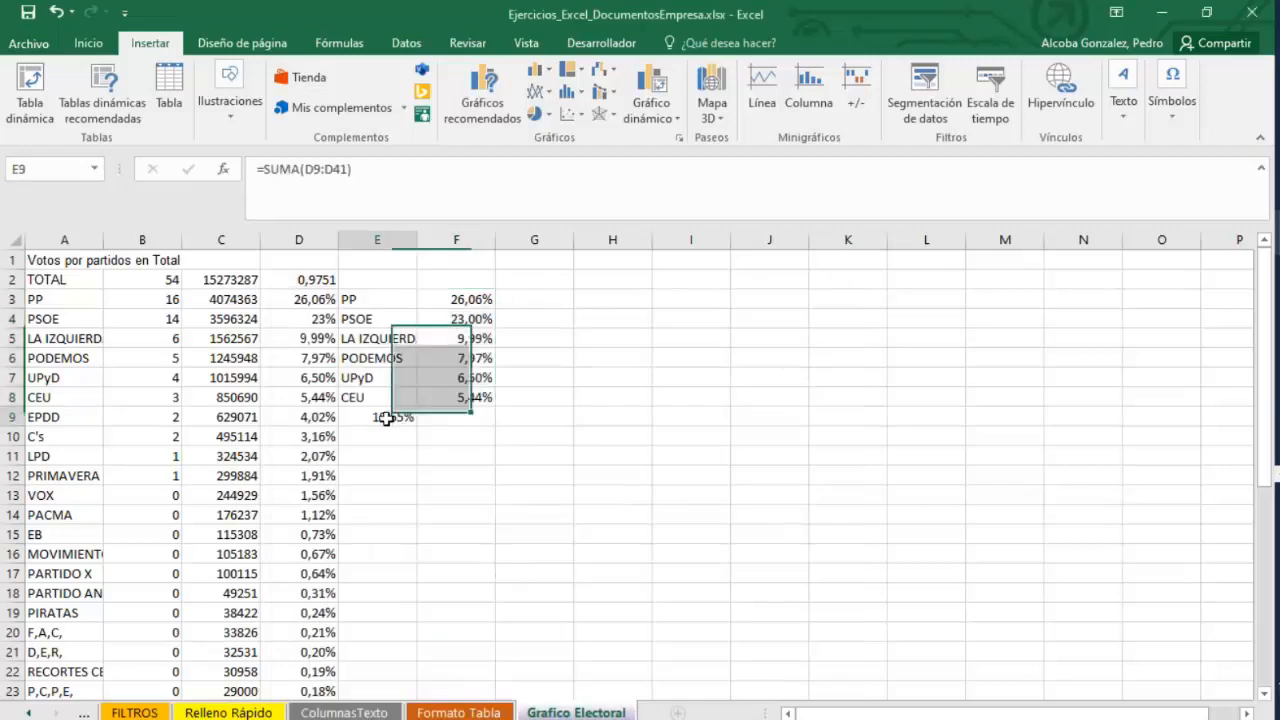
key(ctrl+c)
right_click(446, 418)
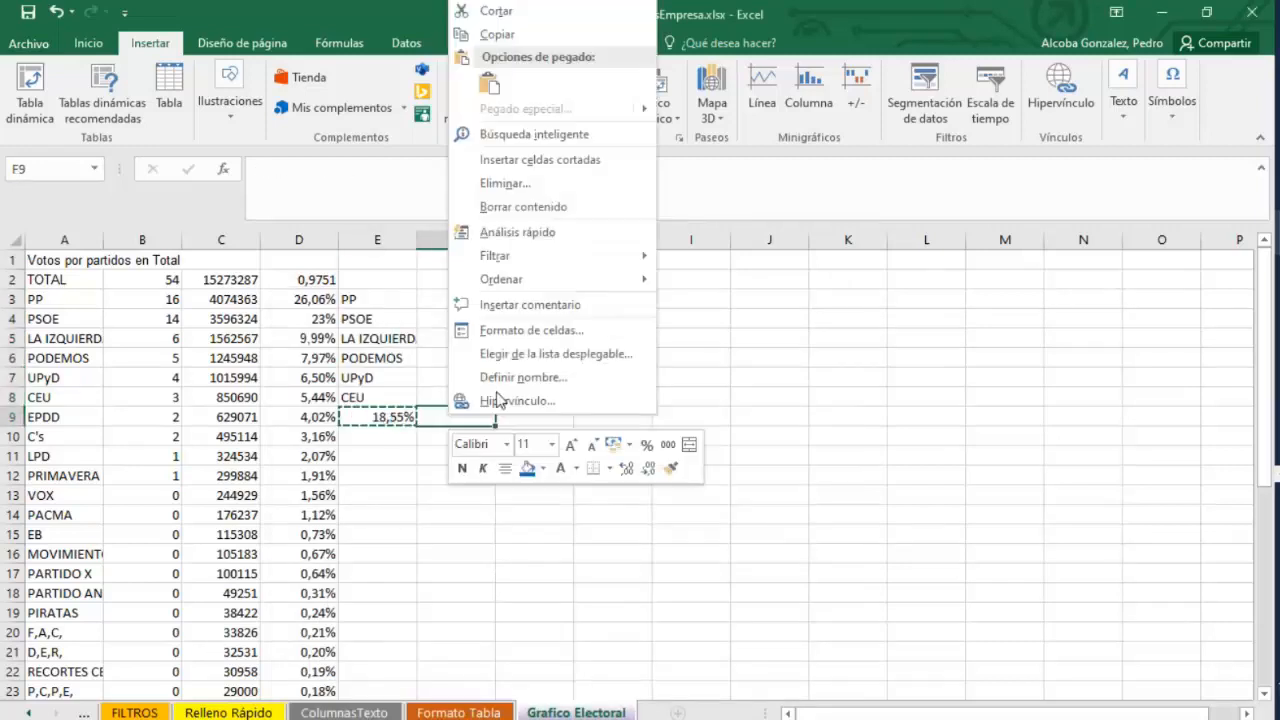
click(490, 88)
Label cell E9 as OTROS.
key(Left)
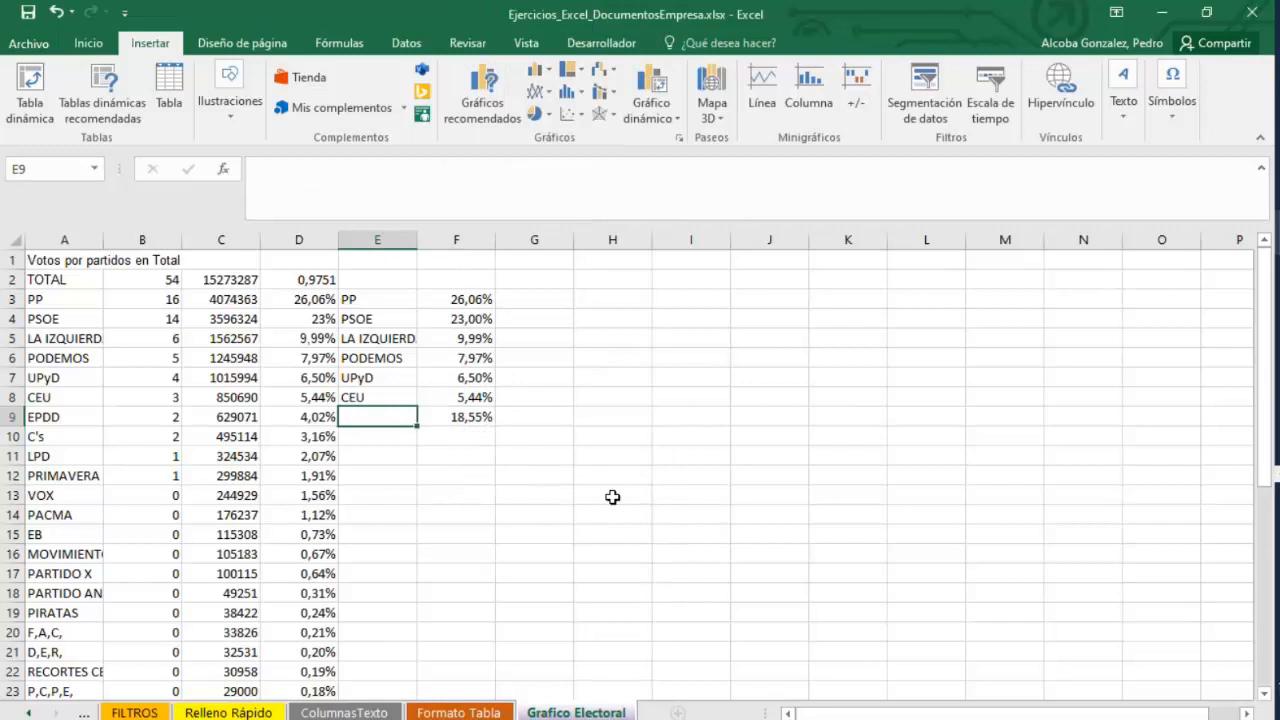
text(OTrTROS)
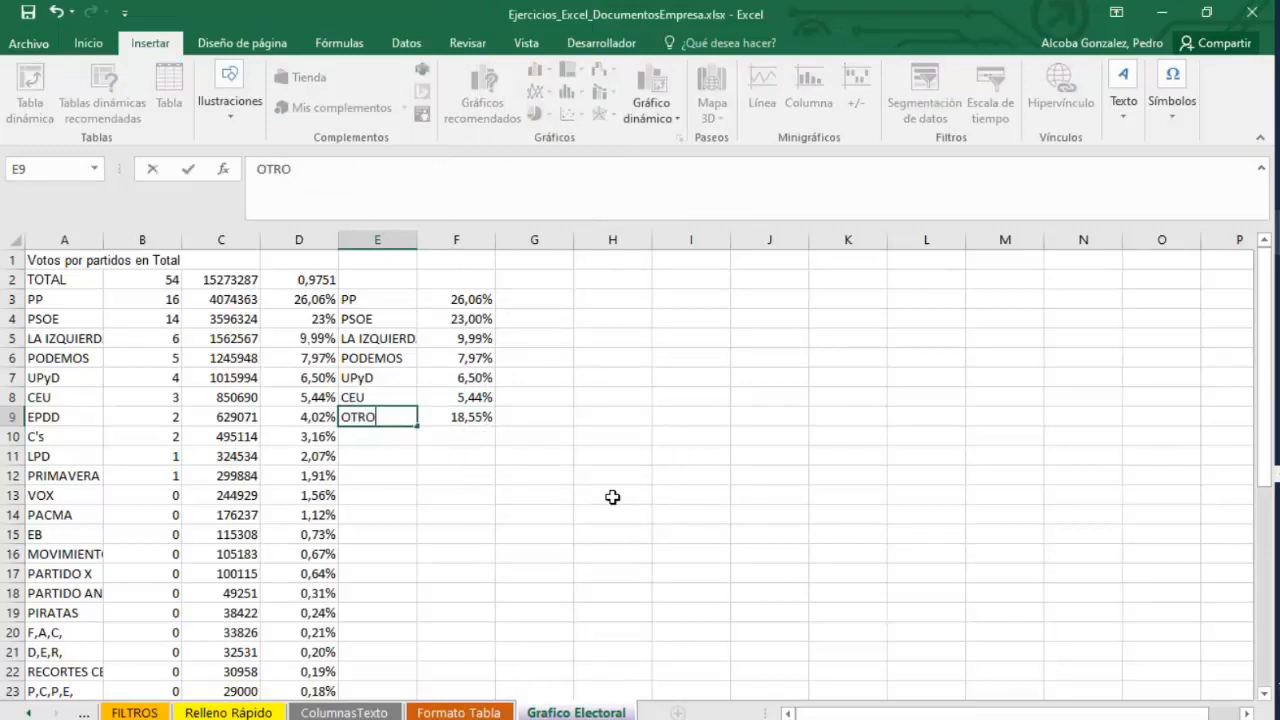
key(Return)
drag(357, 298, 463, 415)
click(480, 92)
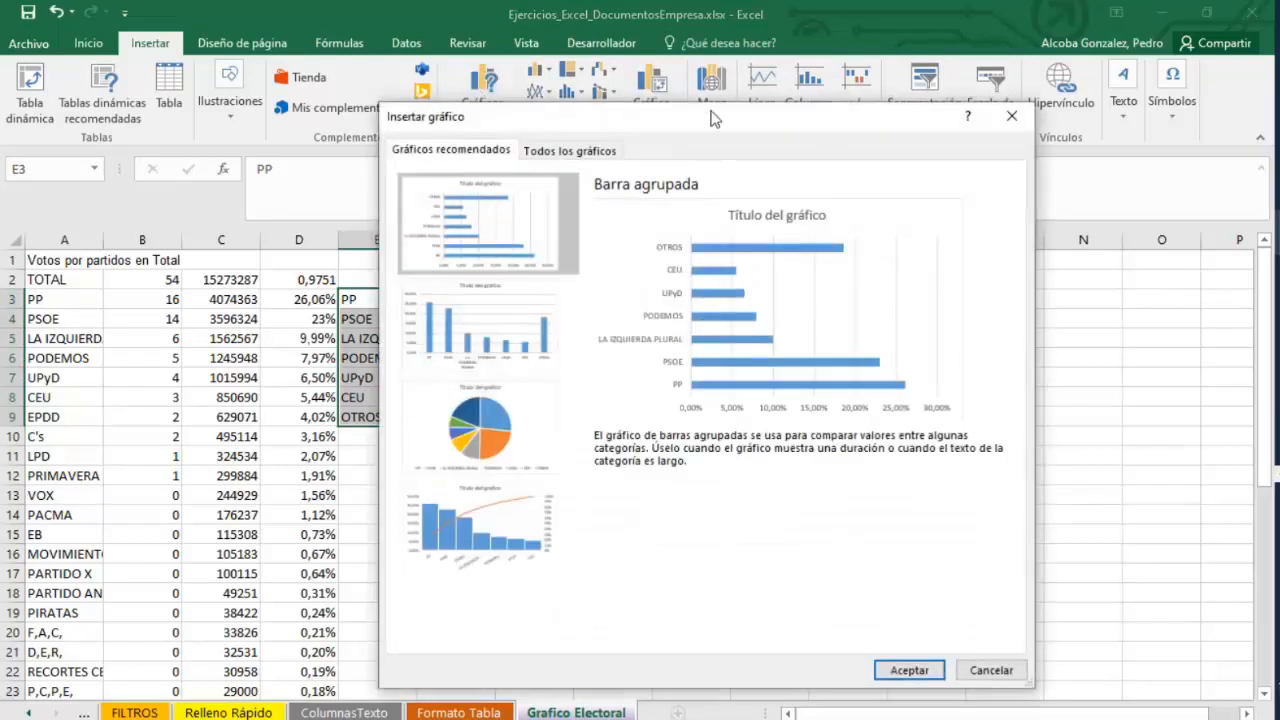
drag(714, 118, 776, 120)
click(1052, 672)
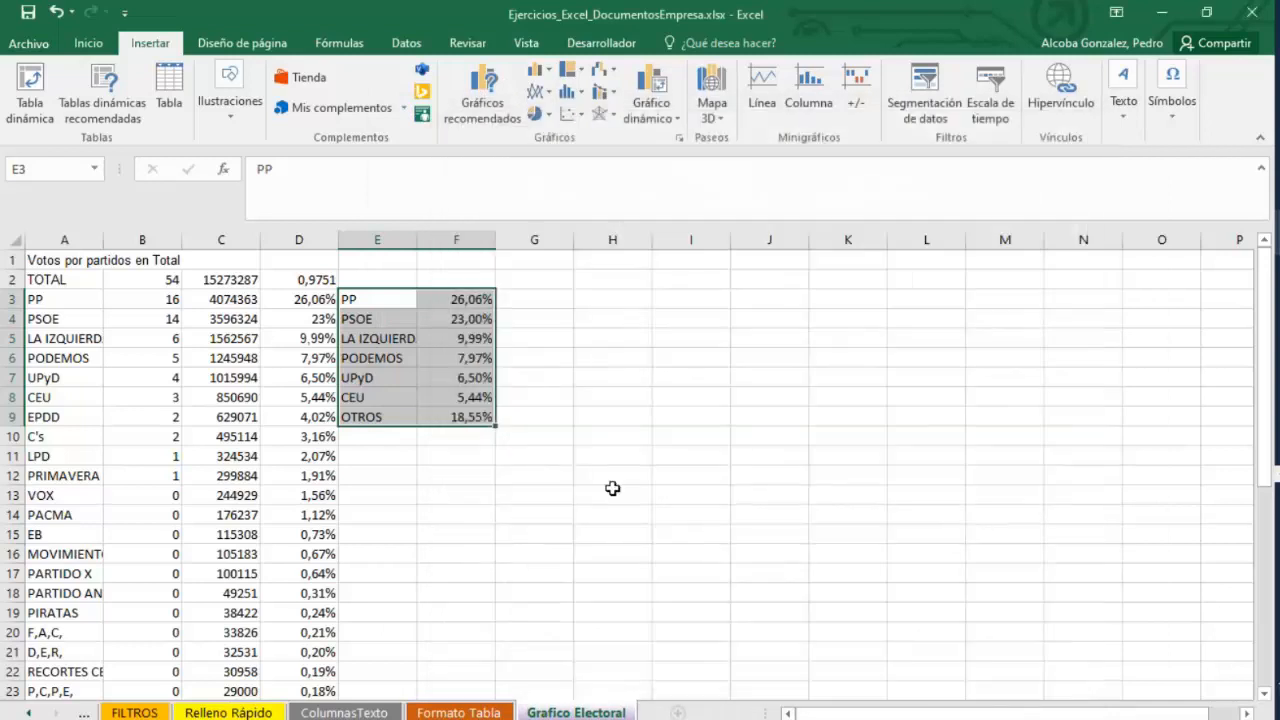
Insert a 2D pie chart from E3:F9 and undo the insertion.
click(534, 476)
drag(466, 417, 373, 299)
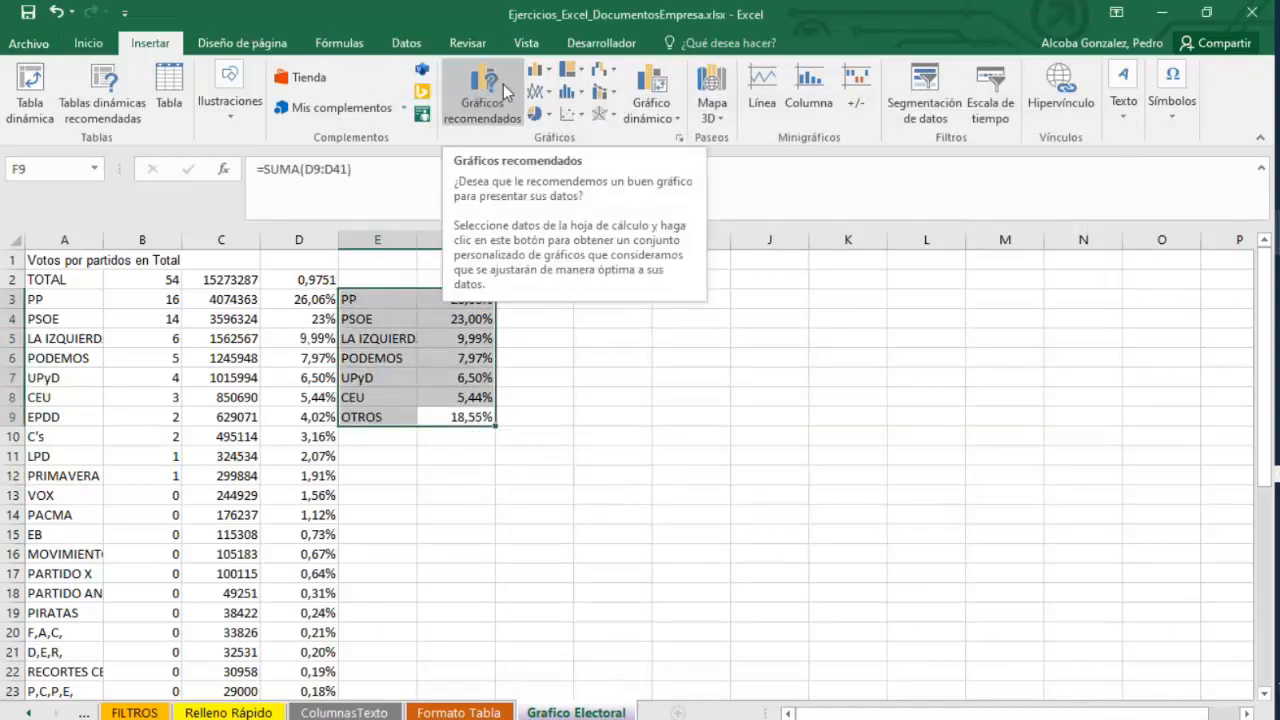
click(538, 114)
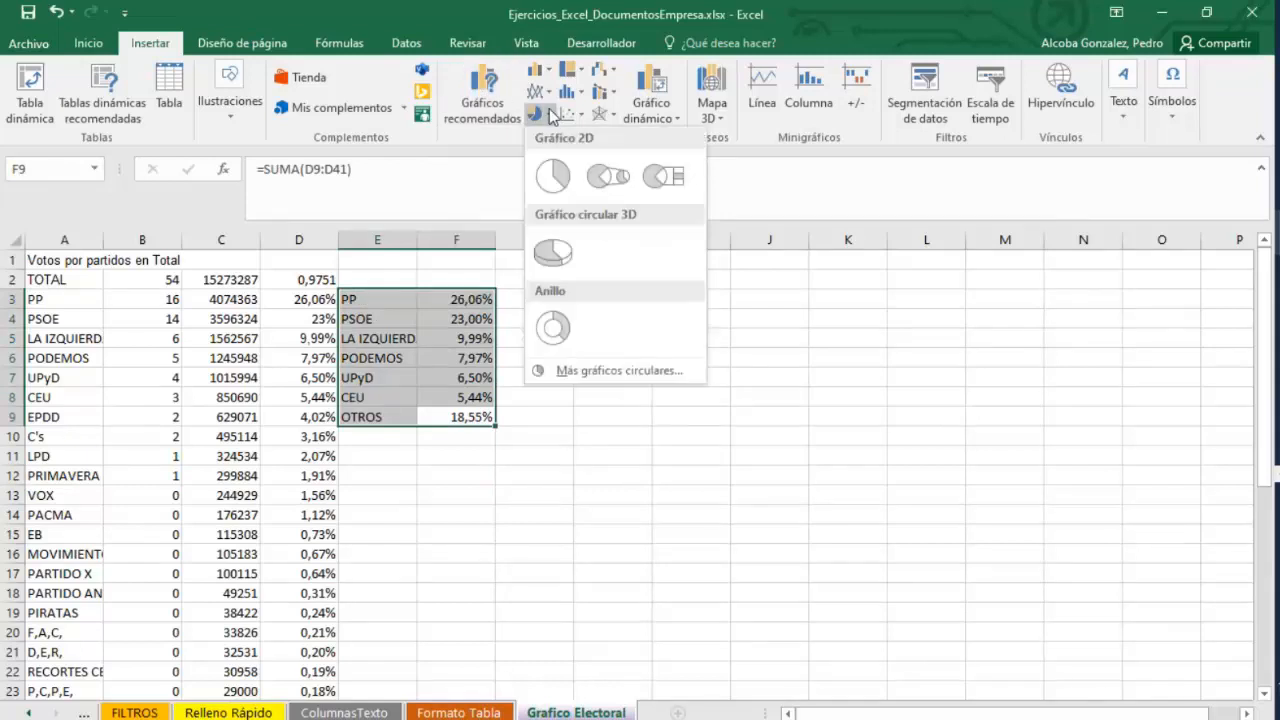
click(544, 185)
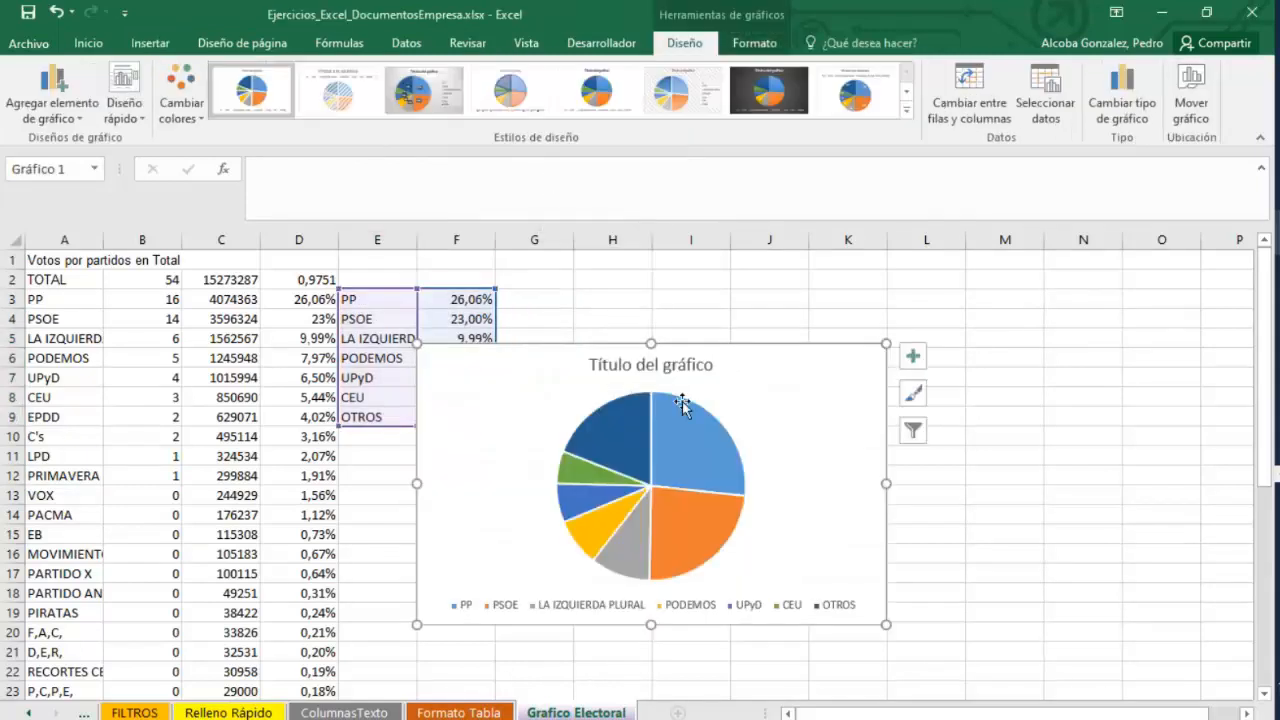
key(ctrl+z)
Insert a recommended pie chart from the party names and percentages in E3:F9 and place it beside the data.
click(540, 335)
drag(396, 297, 454, 417)
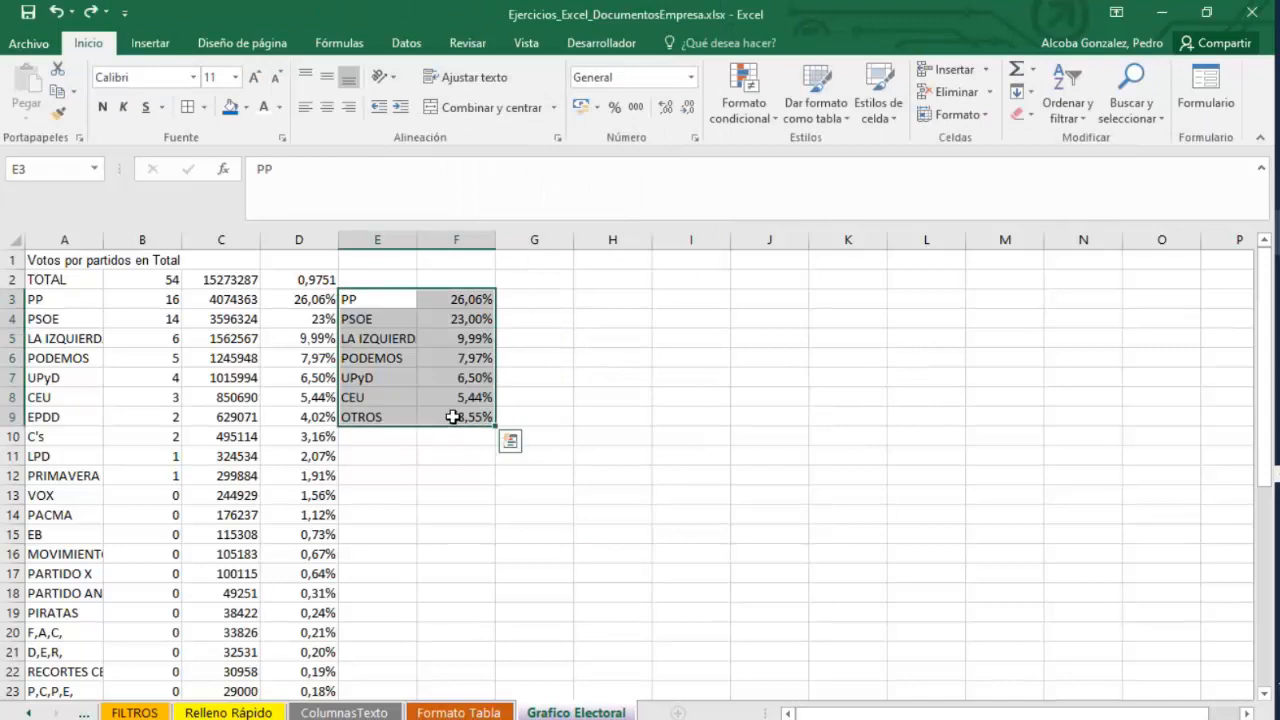
click(150, 43)
click(483, 105)
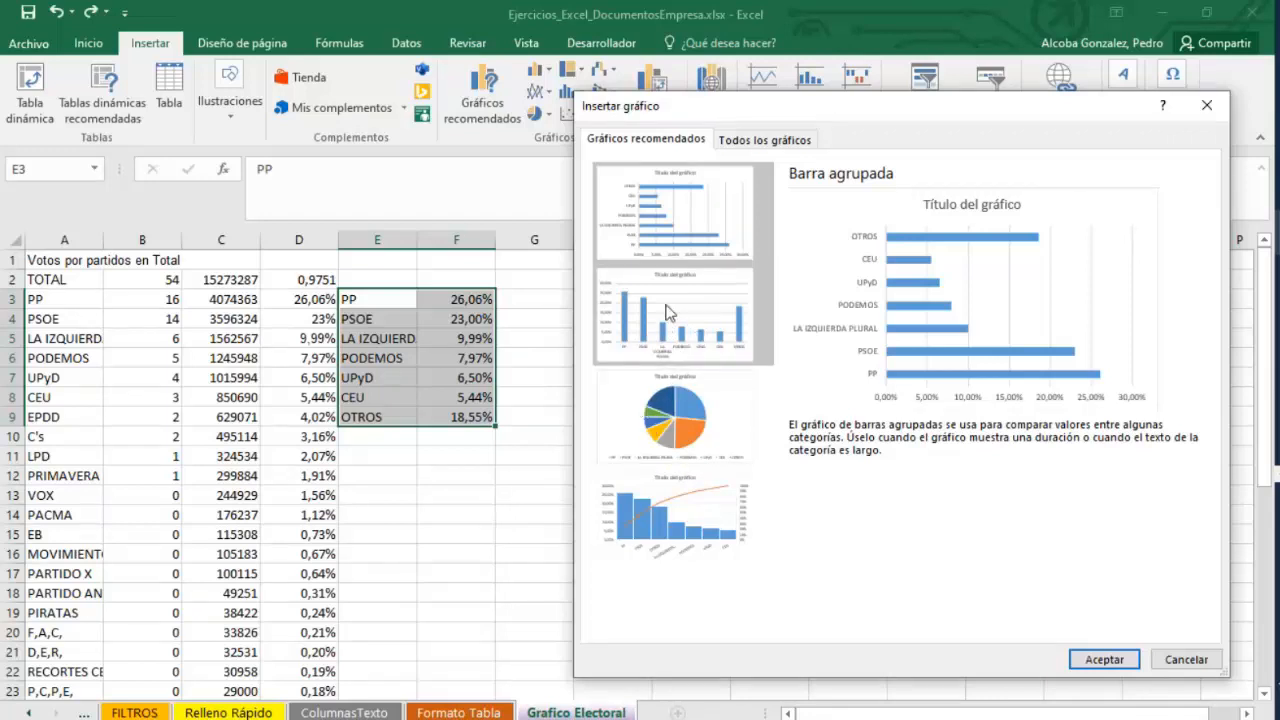
drag(802, 109, 752, 106)
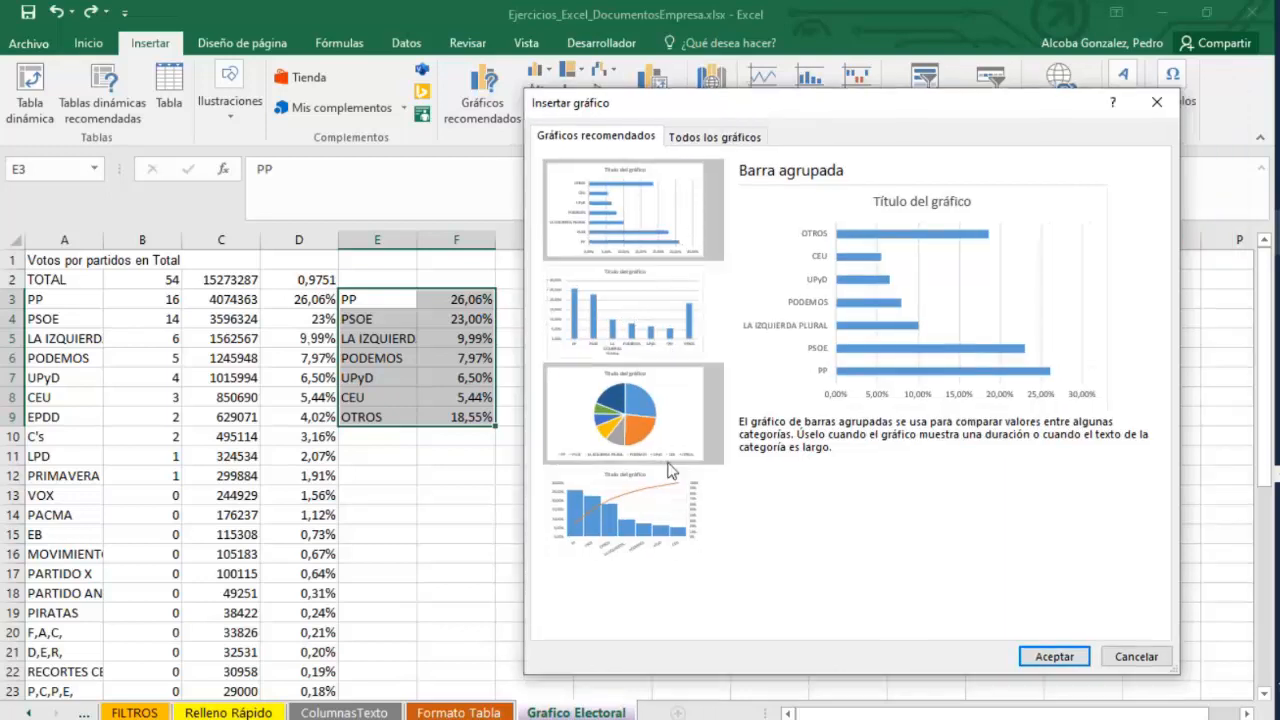
drag(832, 106, 772, 102)
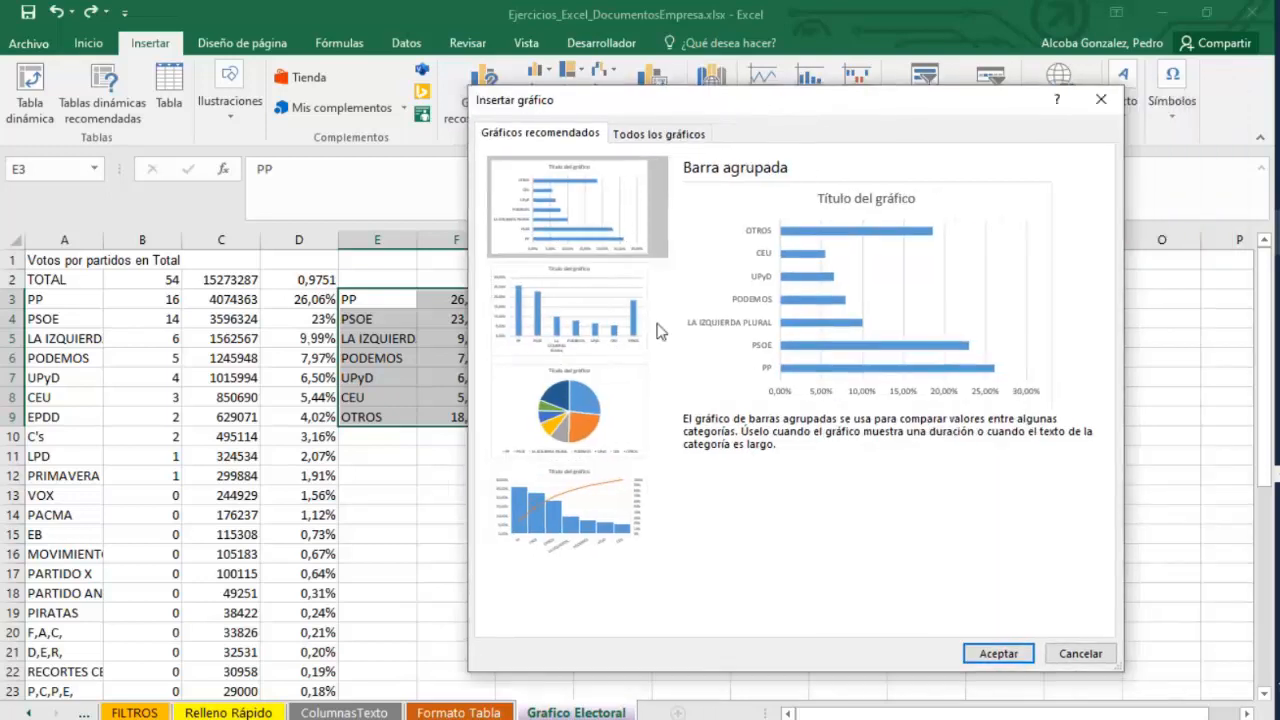
click(998, 653)
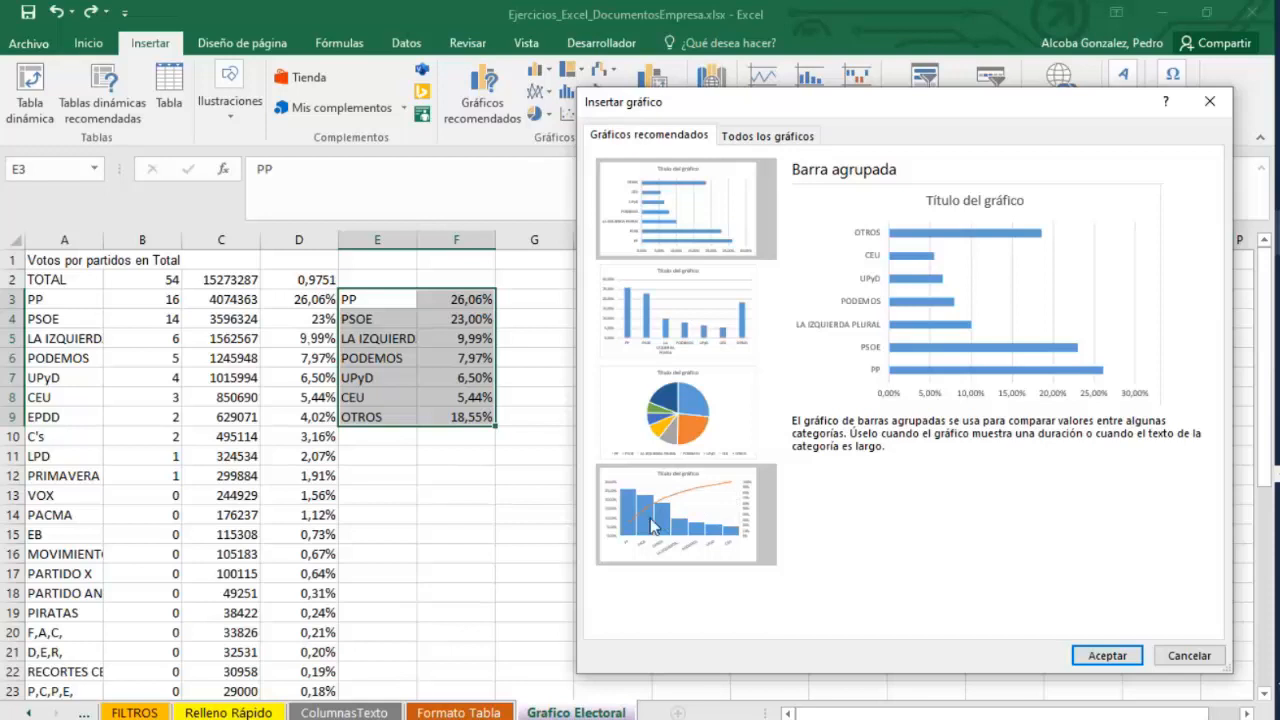
drag(912, 113, 851, 111)
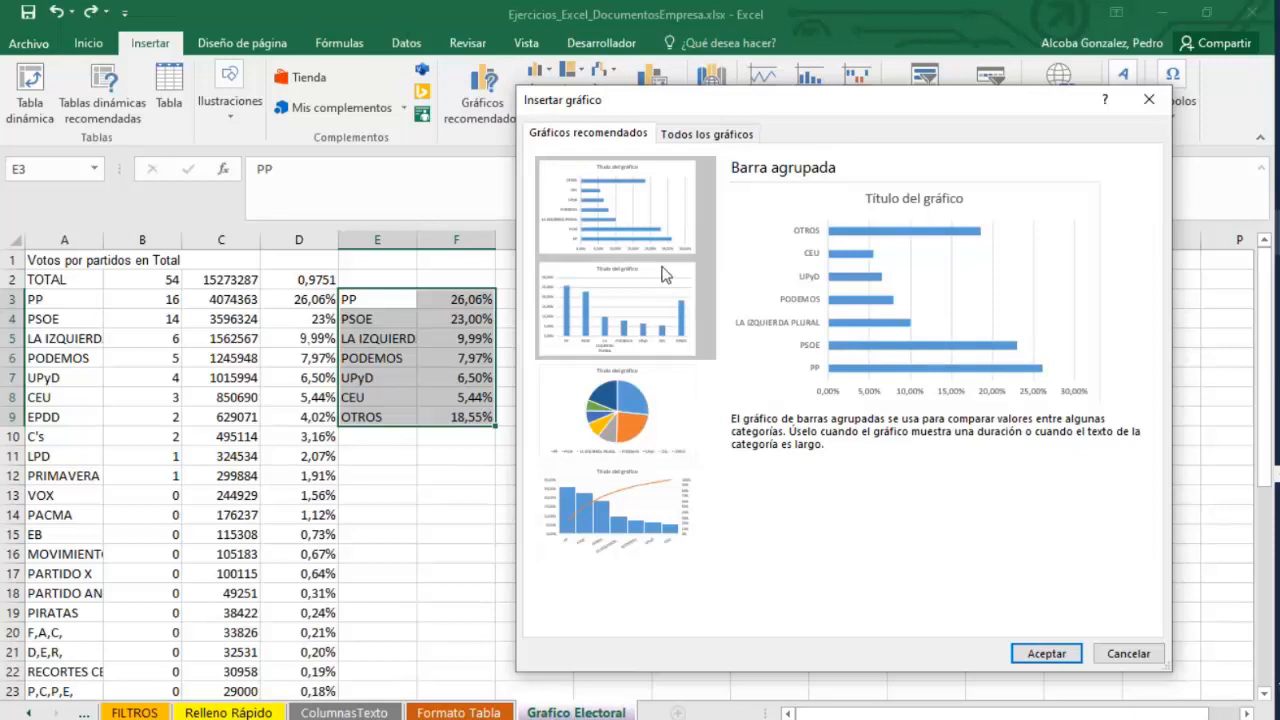
click(620, 414)
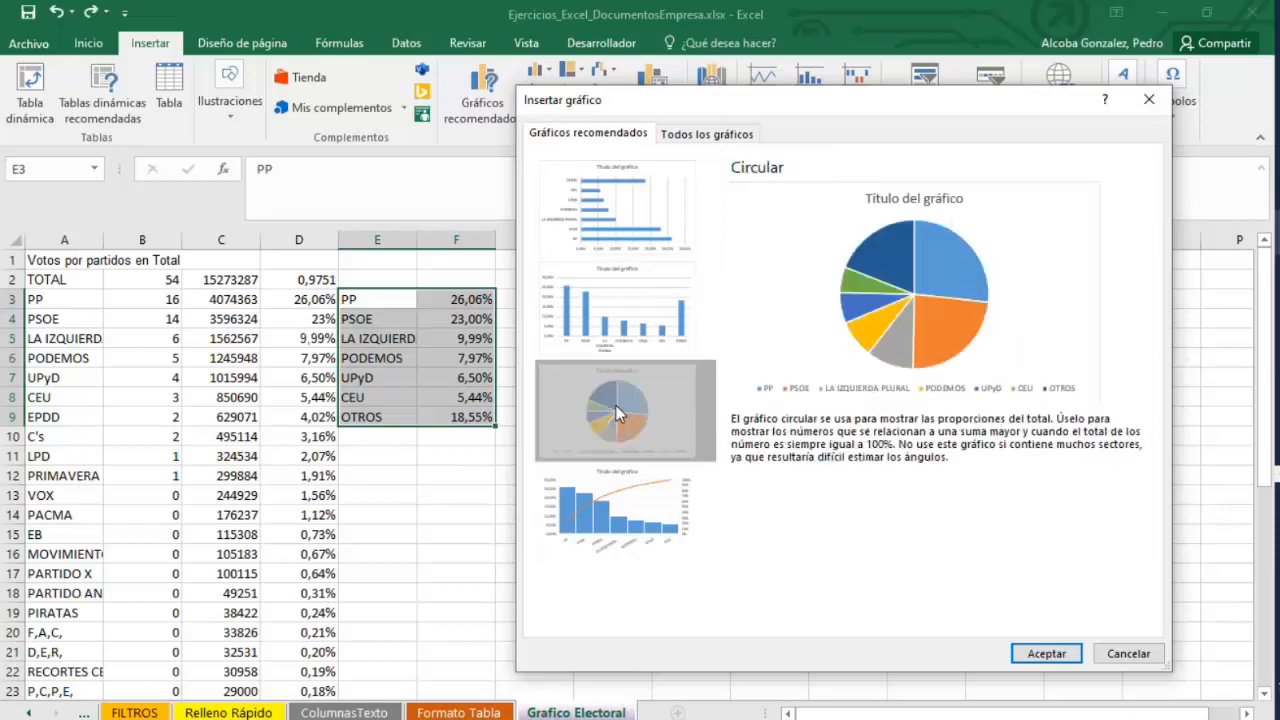
drag(898, 98, 652, 95)
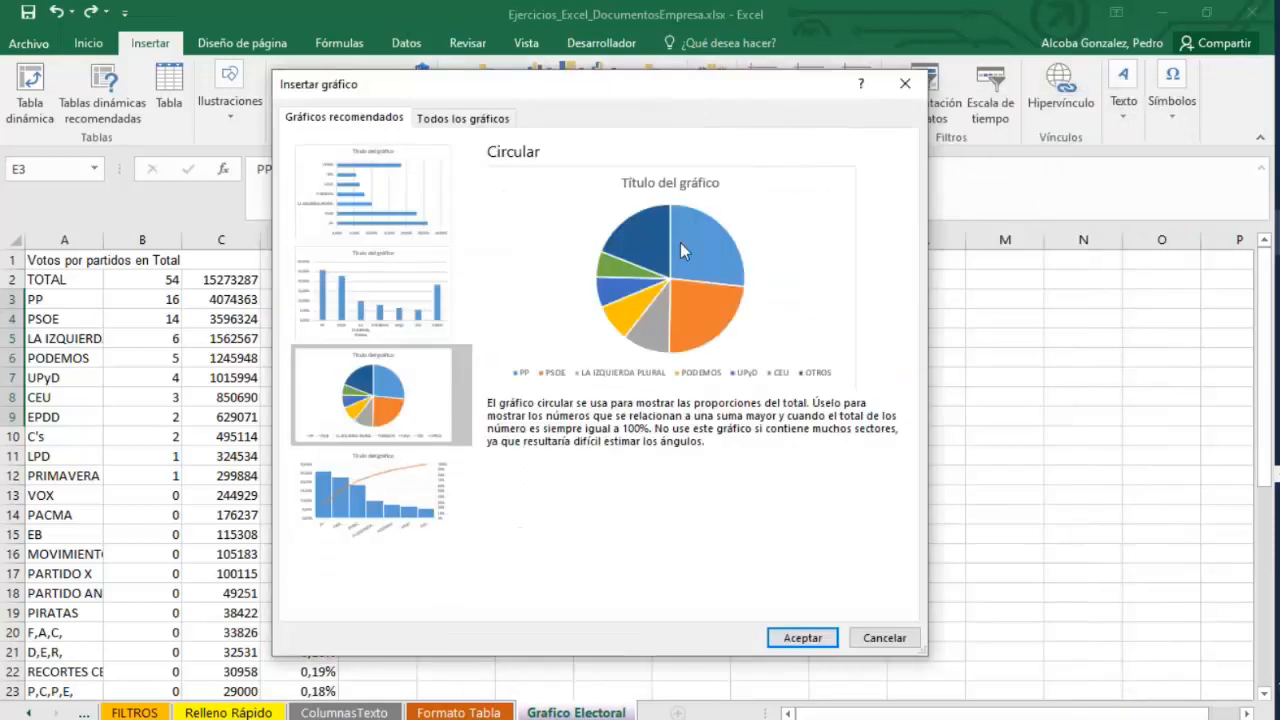
click(801, 636)
drag(740, 350, 832, 289)
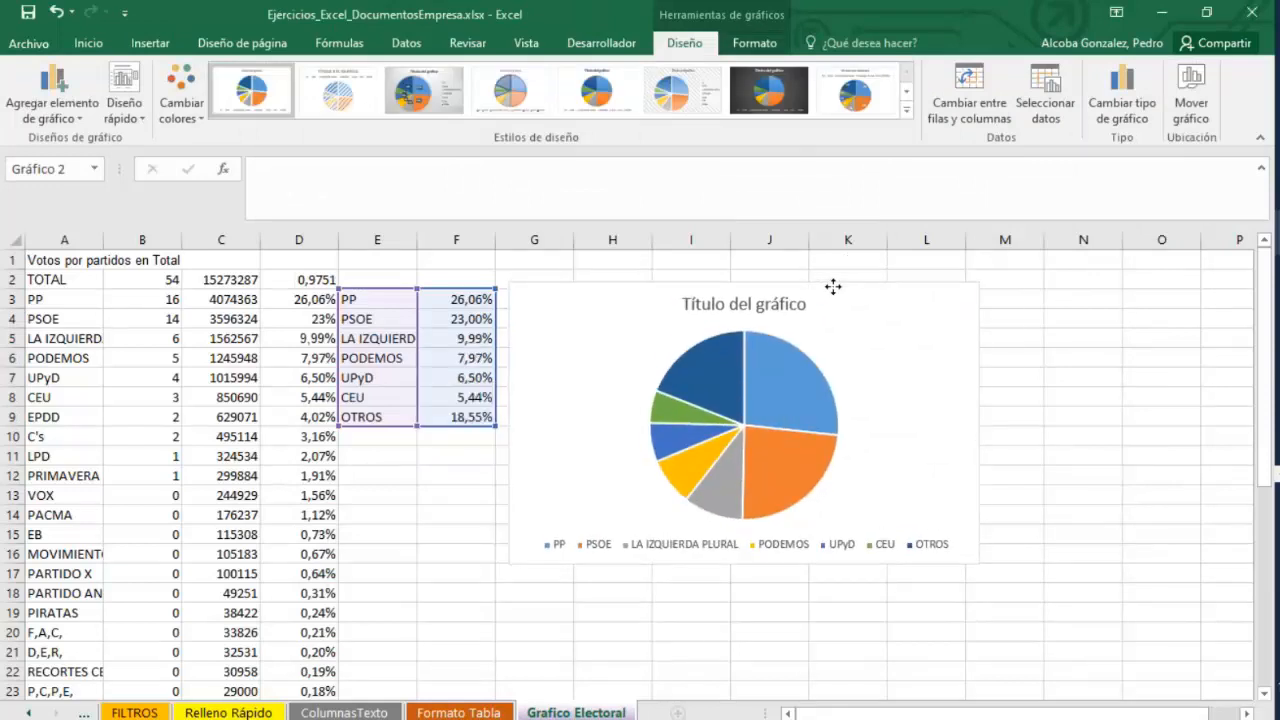
Set the chart title to Resultados Electorales.
click(737, 299)
click(728, 304)
key(ctrl+a)
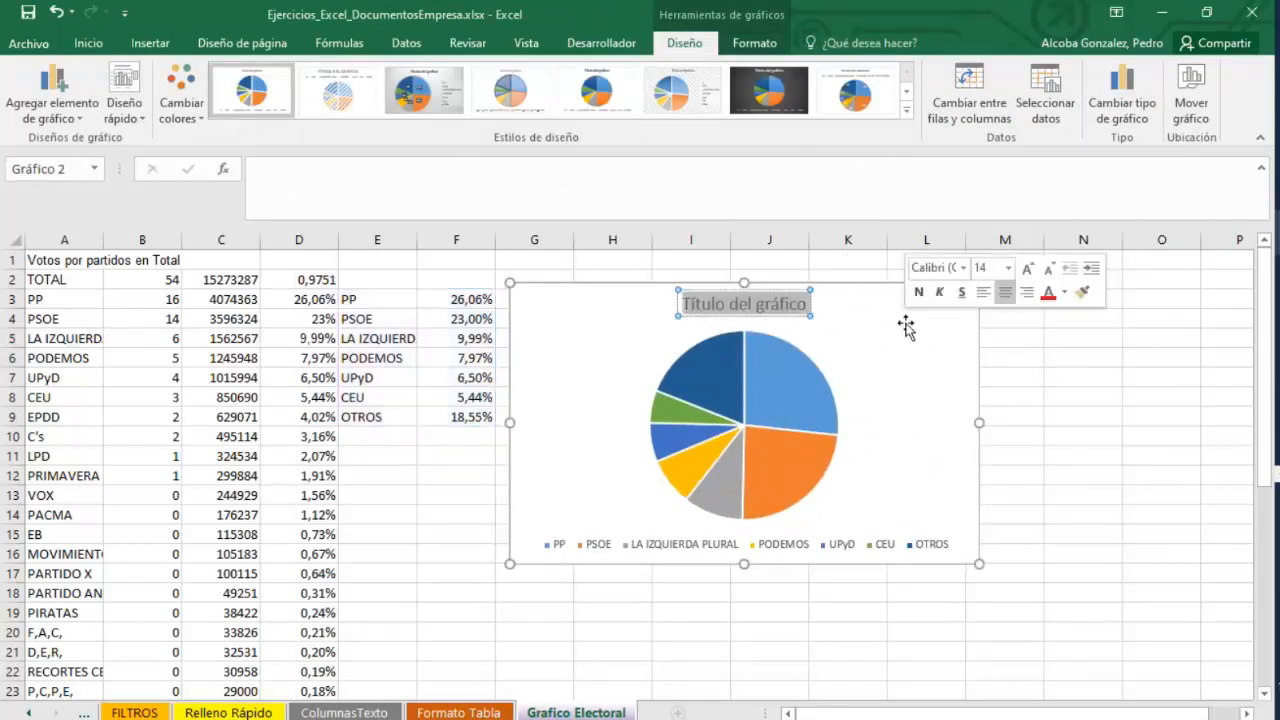
text(resulta)
key(BackSpace)
key(BackSpace)
key(BackSpace)
key(BackSpace)
key(BackSpace)
key(BackSpace)
key(BackSpace)
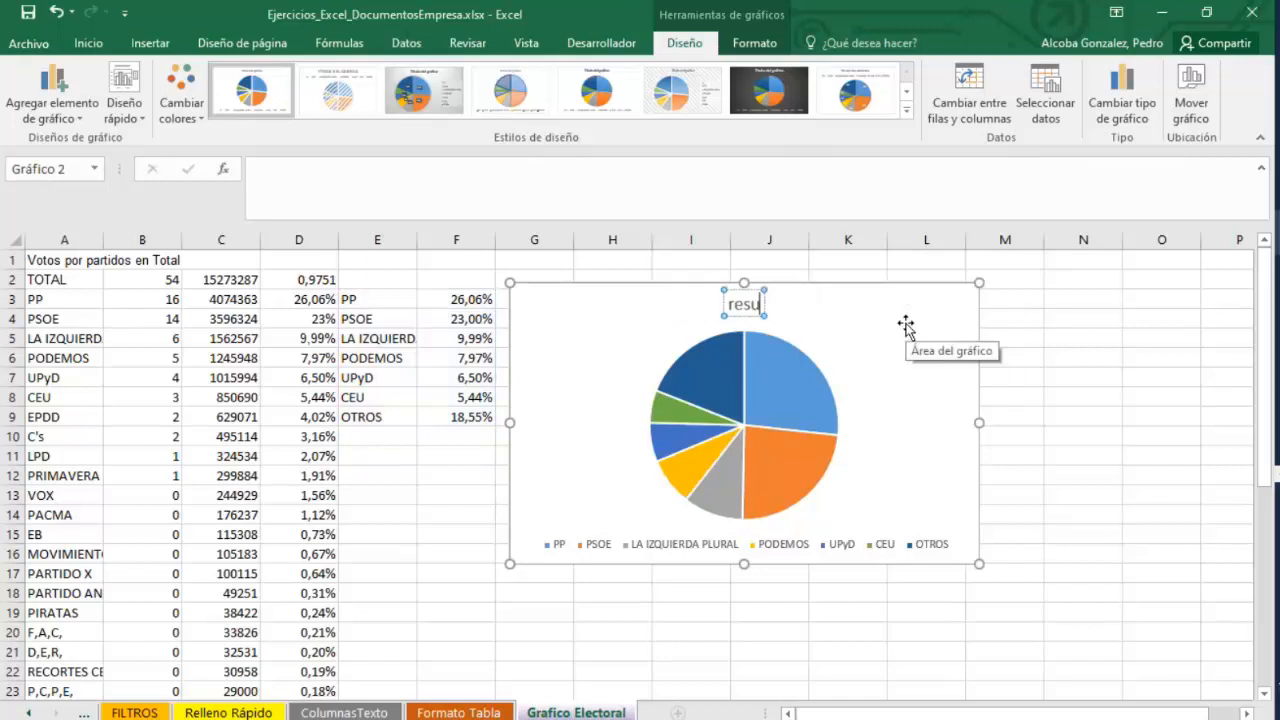
text(Resultados Electorales)
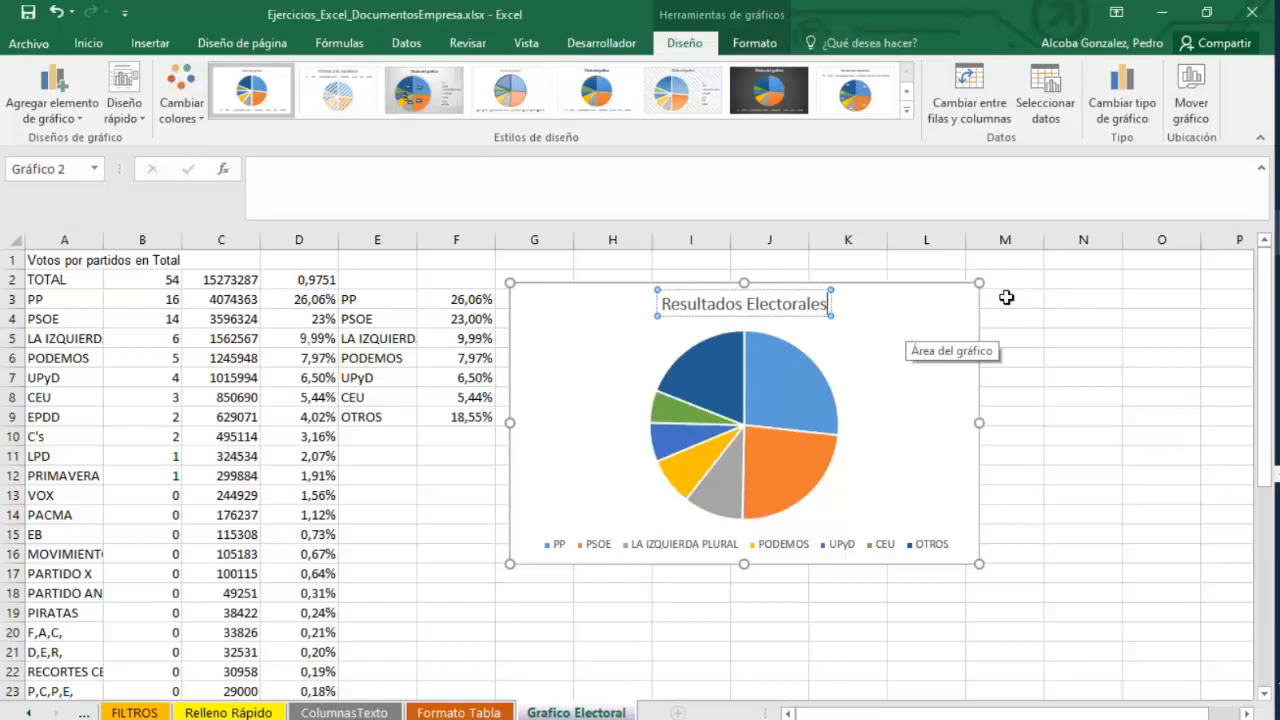
Apply a chart style from the gallery that shows percentage labels on the pie slices.
click(776, 385)
click(907, 92)
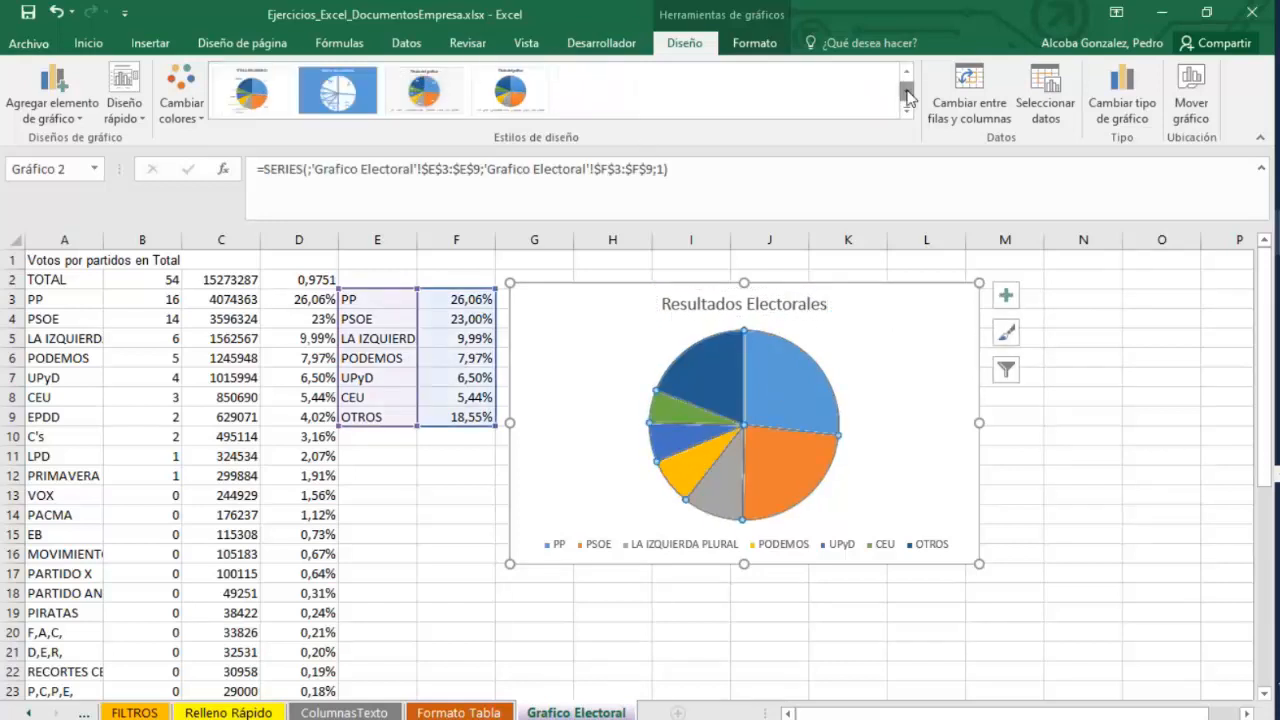
click(907, 72)
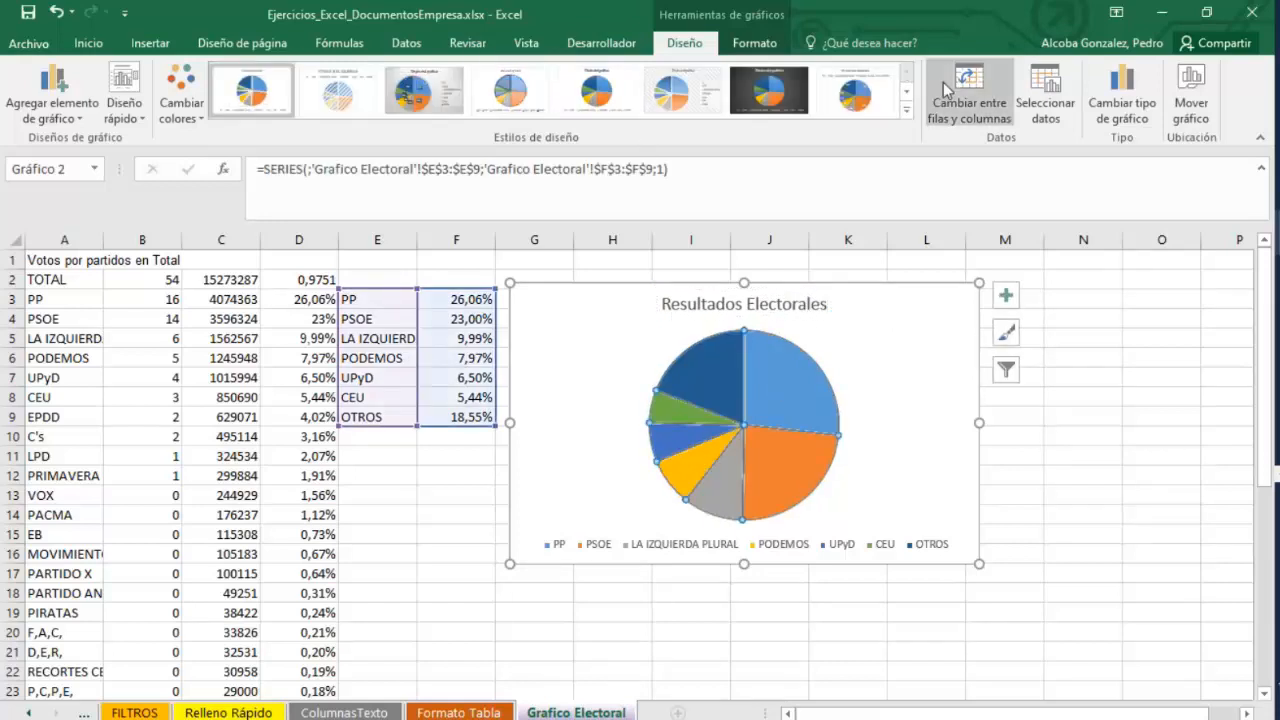
click(355, 95)
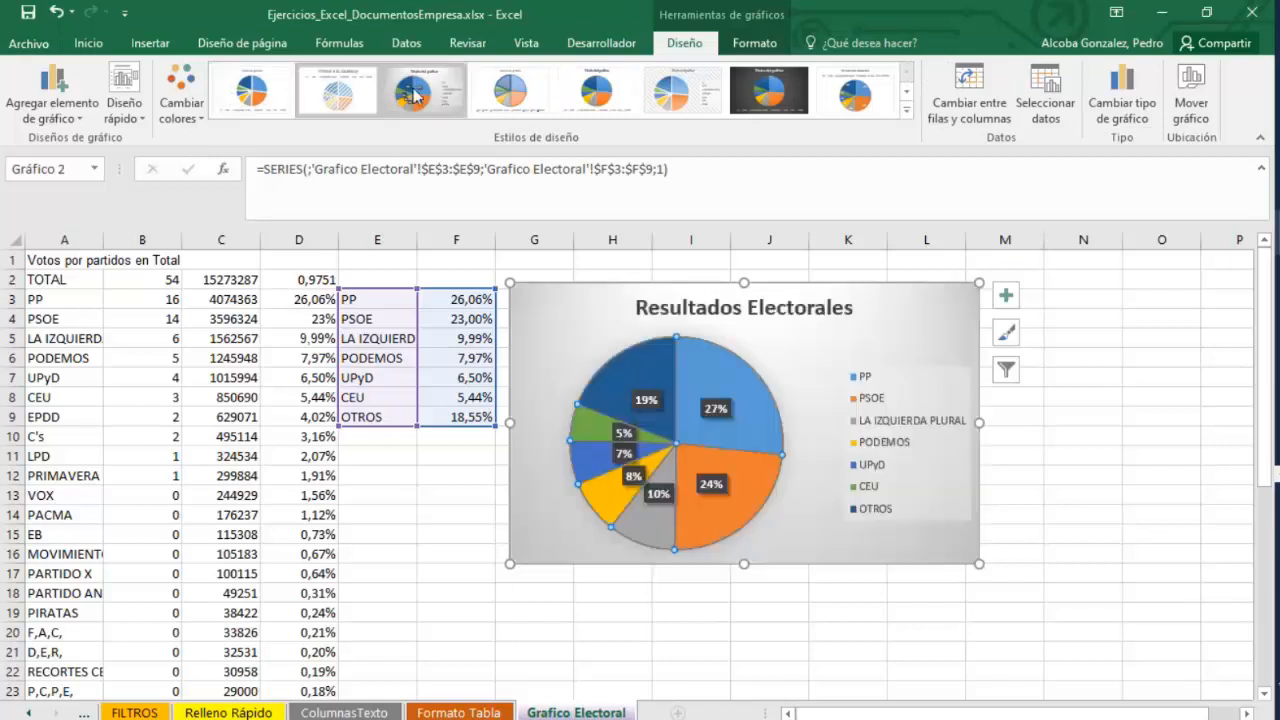
click(855, 92)
click(906, 96)
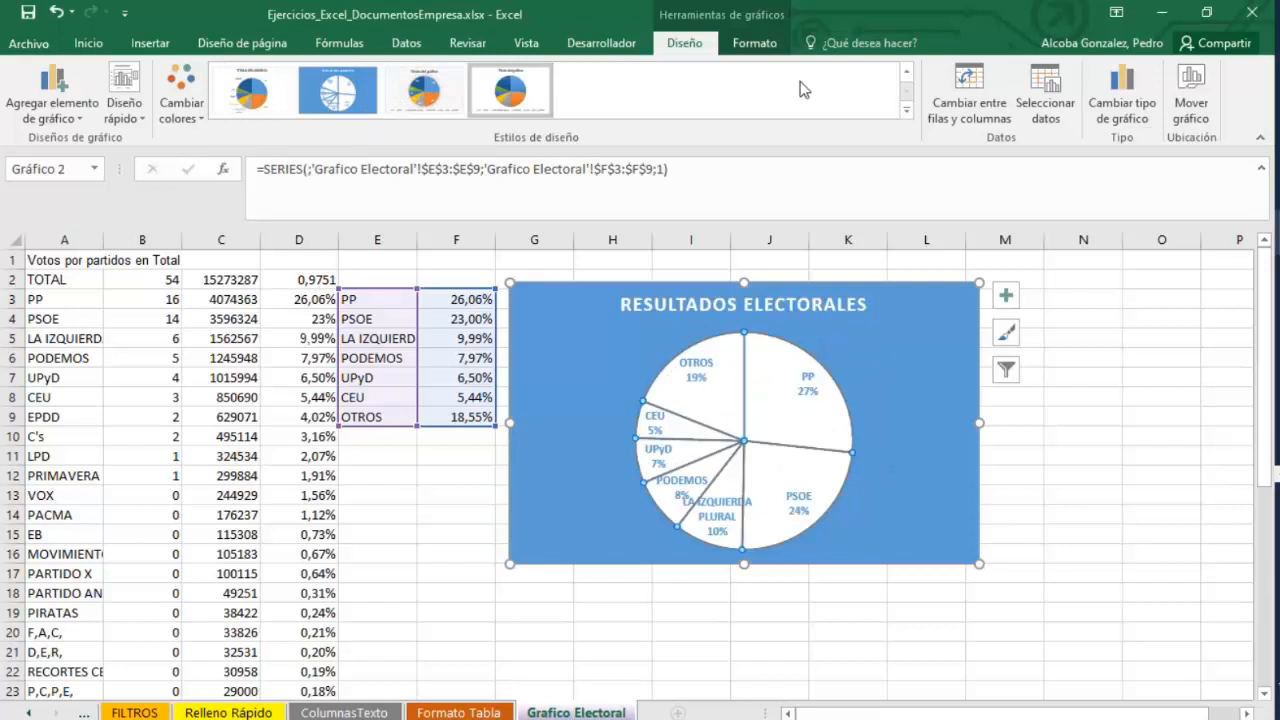
click(907, 72)
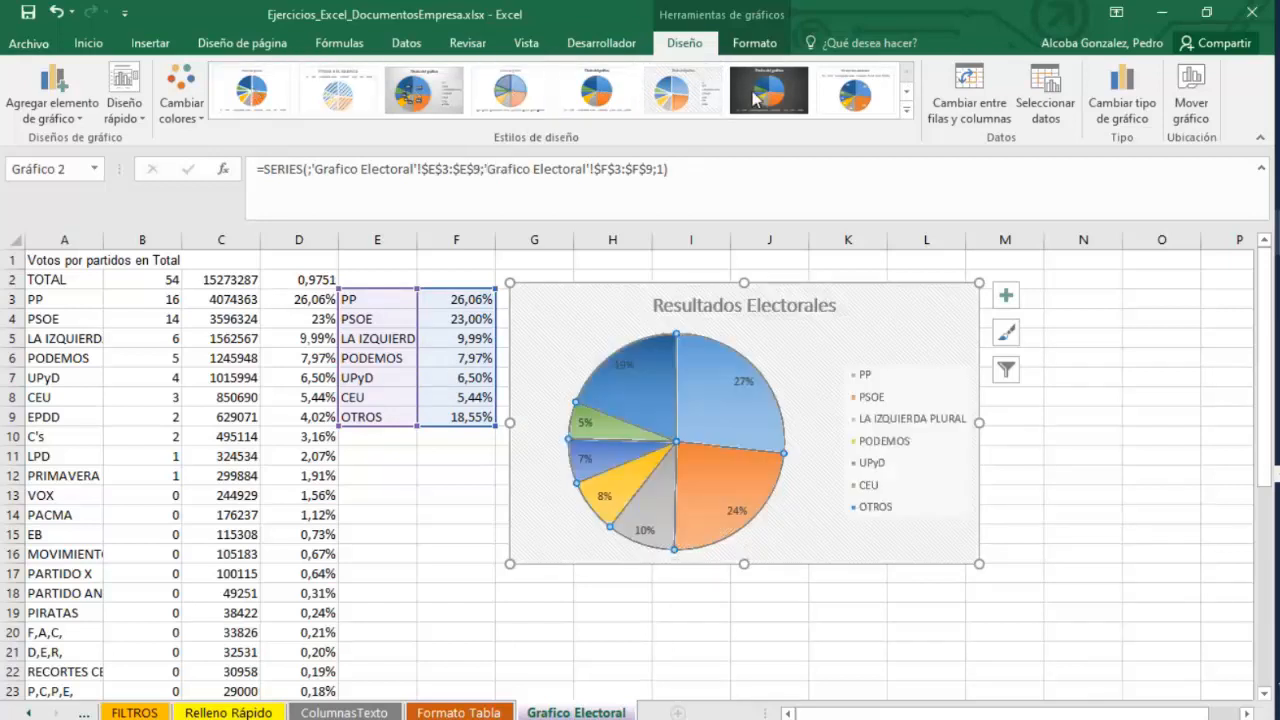
click(906, 93)
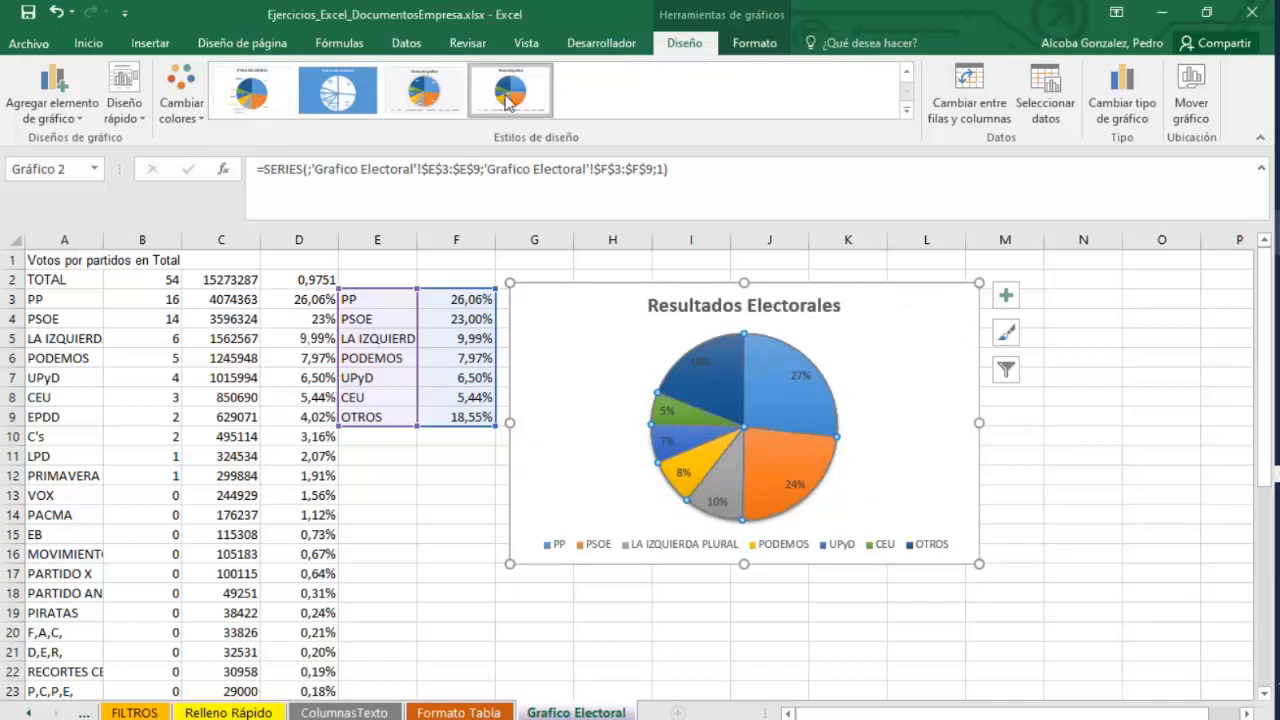
Try several colour palettes on the chart, ending with the default multicolour palette.
click(1006, 332)
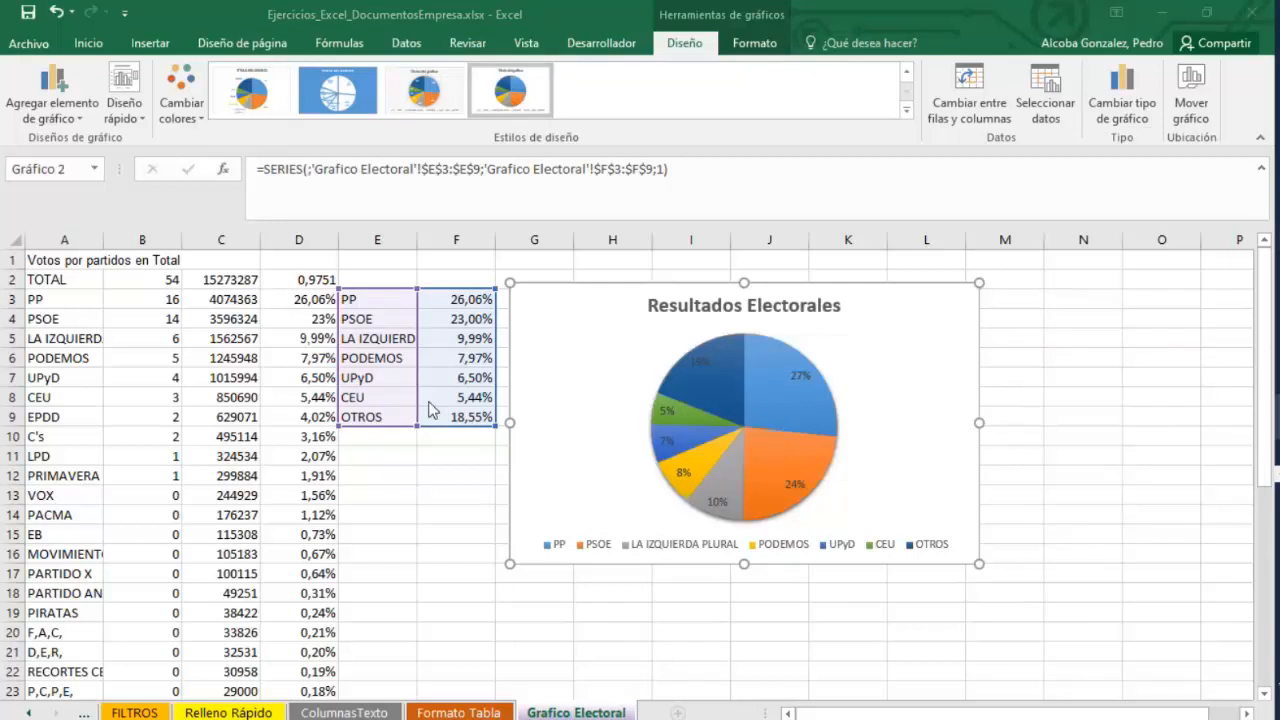
click(700, 390)
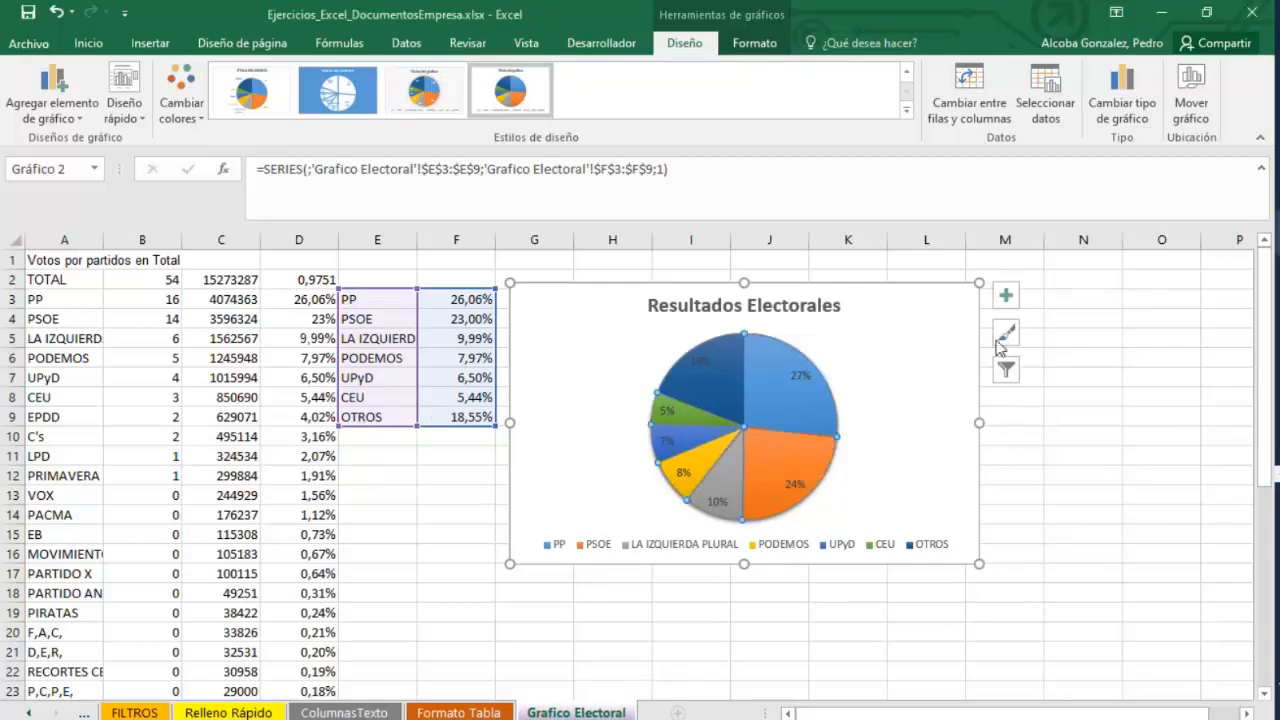
click(1006, 332)
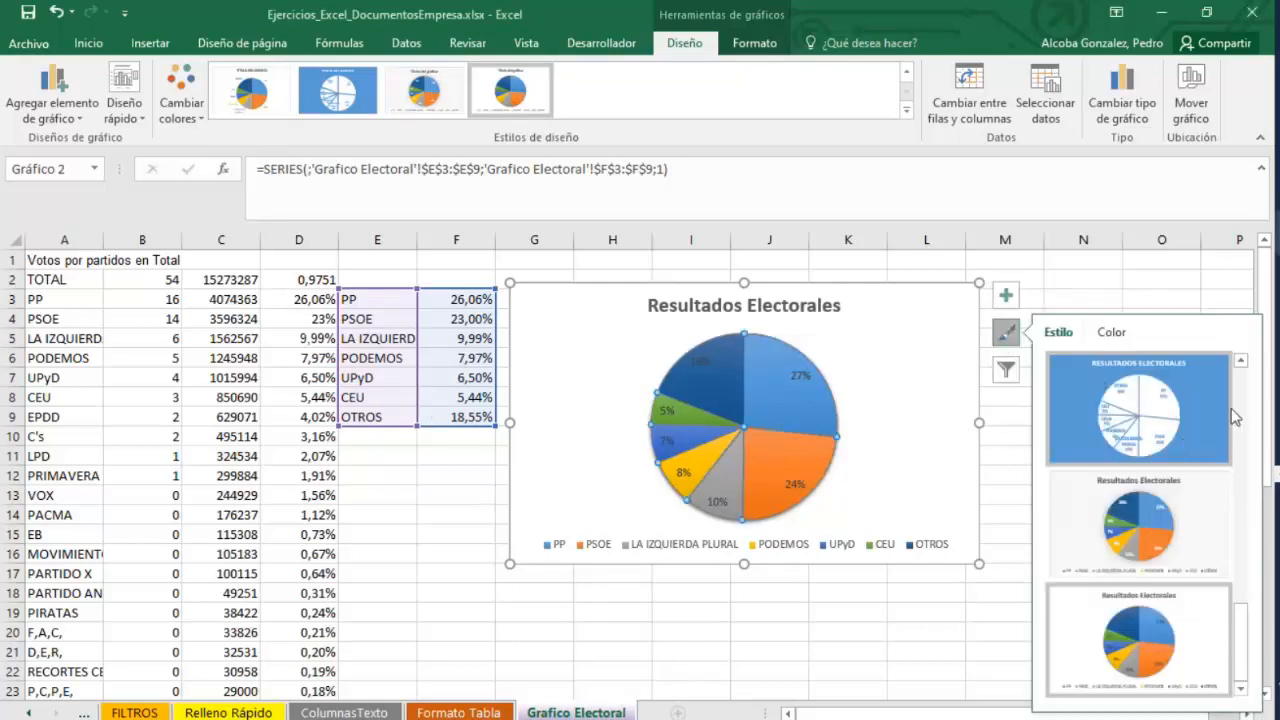
click(1111, 332)
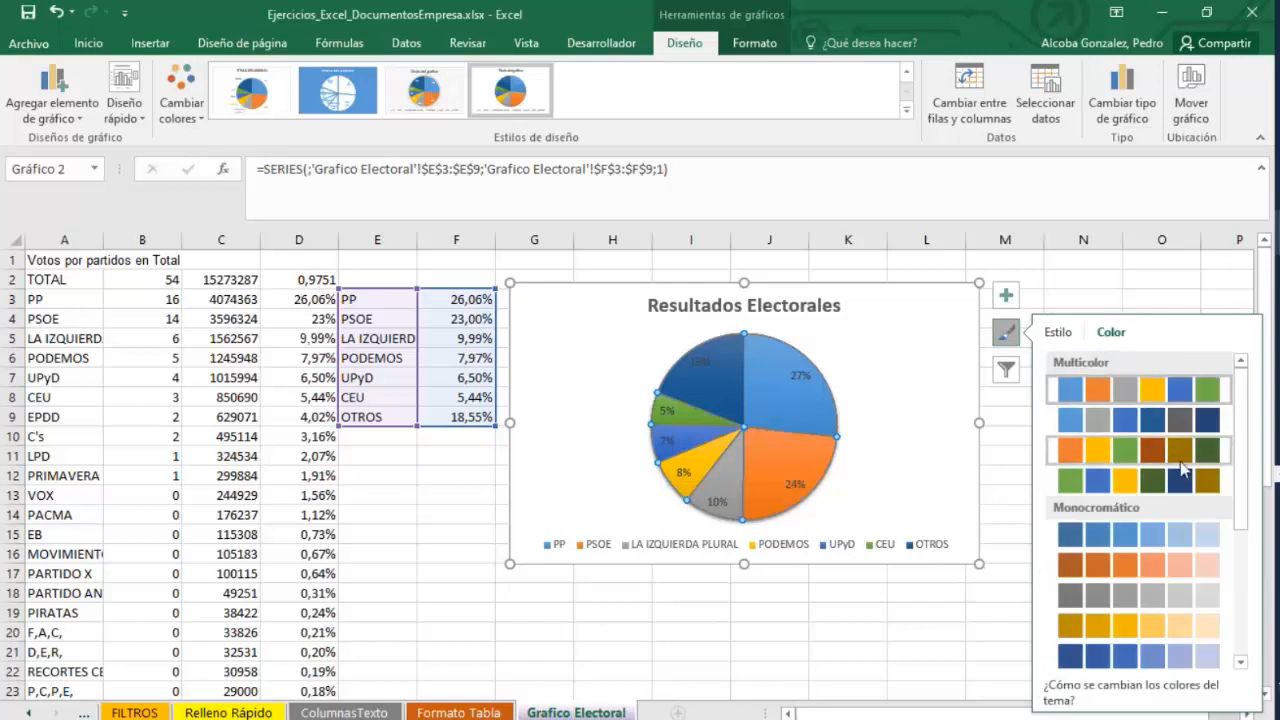
click(1181, 455)
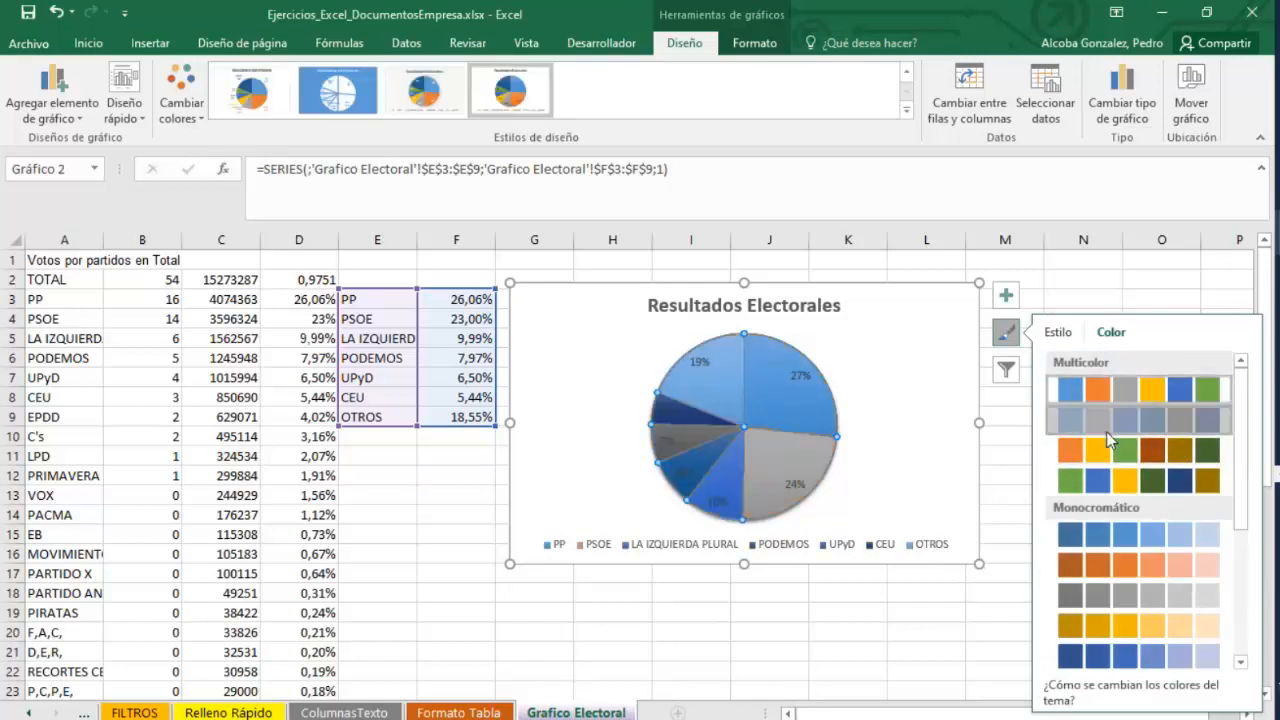
click(1125, 481)
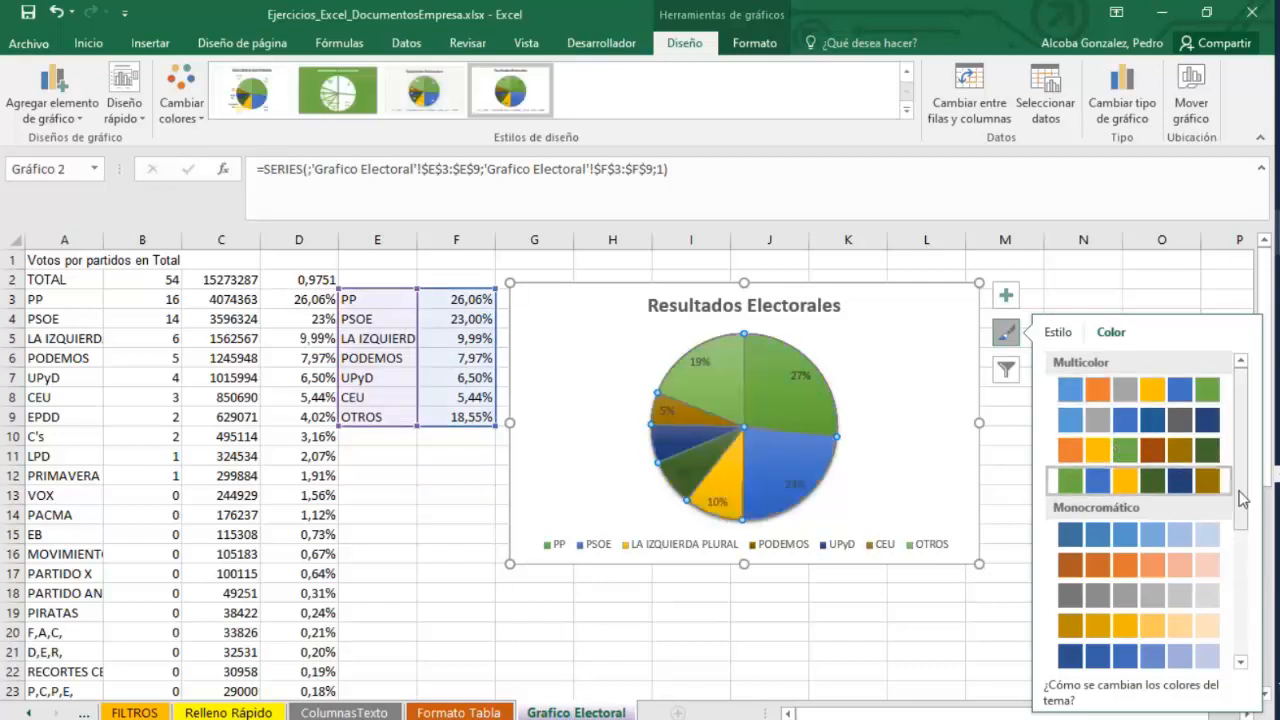
scroll(1240, 497, down, 3)
click(1129, 444)
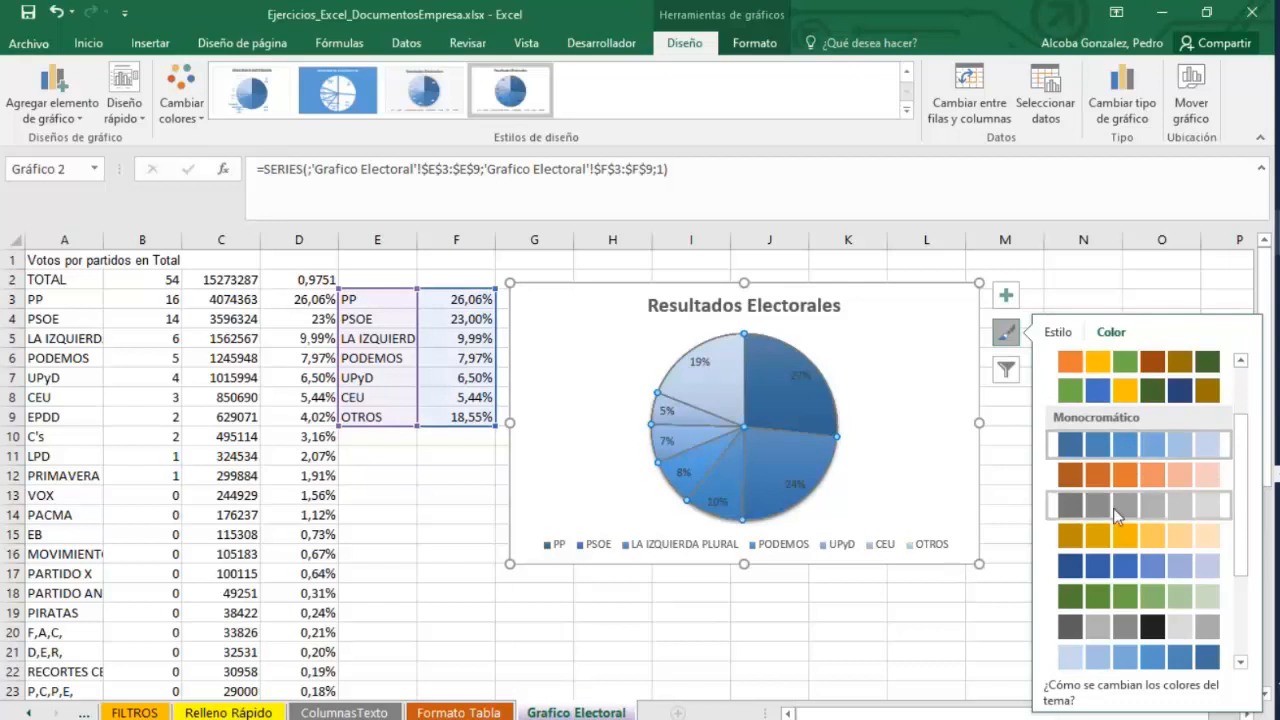
click(1098, 376)
click(1098, 368)
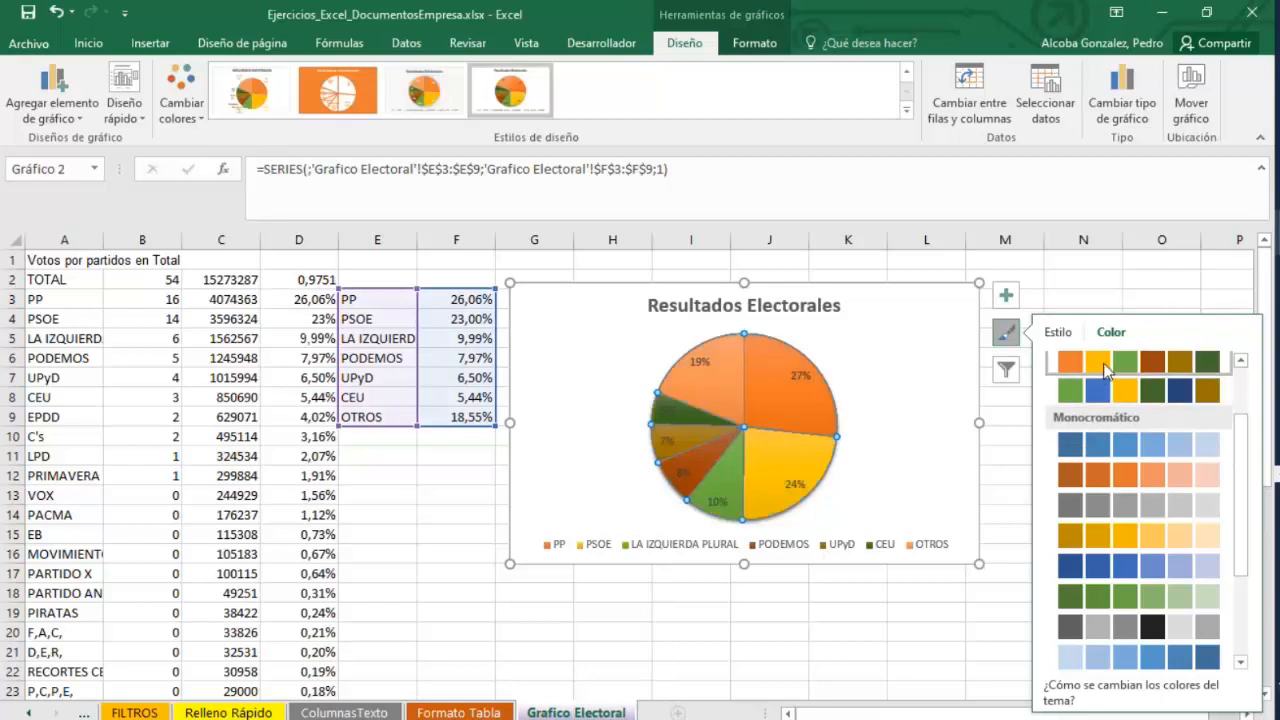
scroll(1140, 410, up, 2)
click(1122, 396)
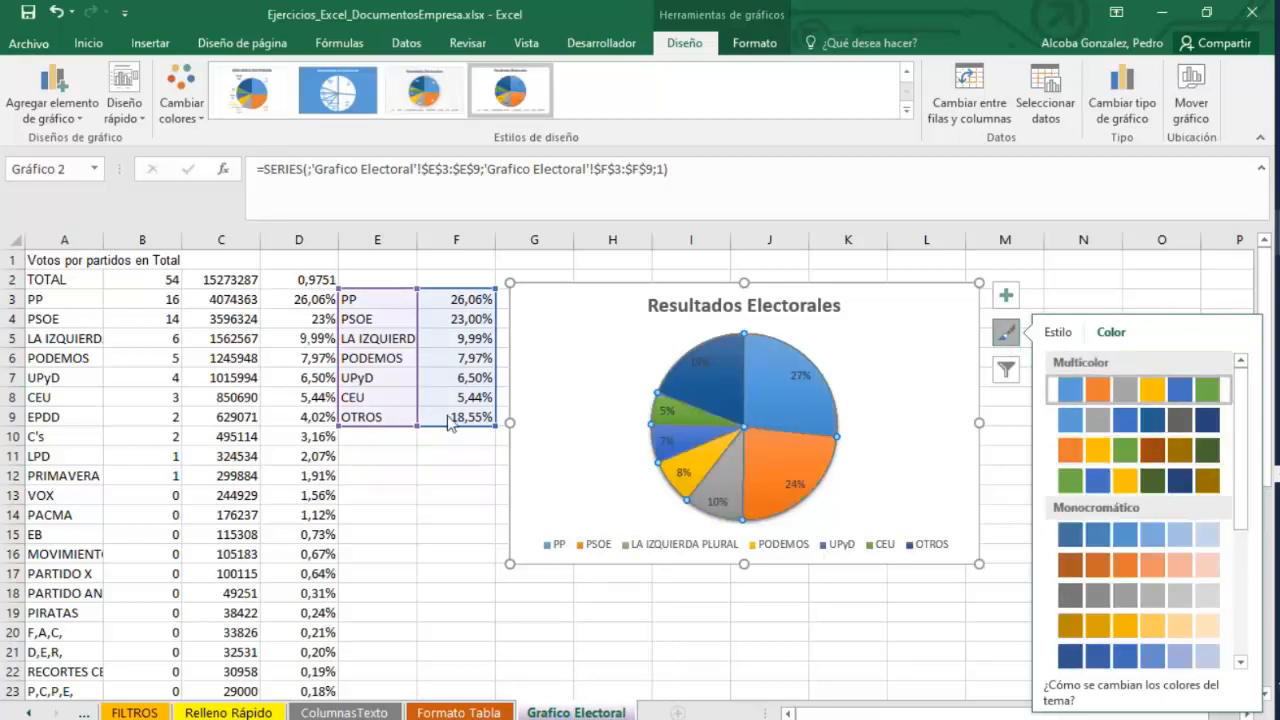
Fill the PSOE slice with standard red.
click(776, 392)
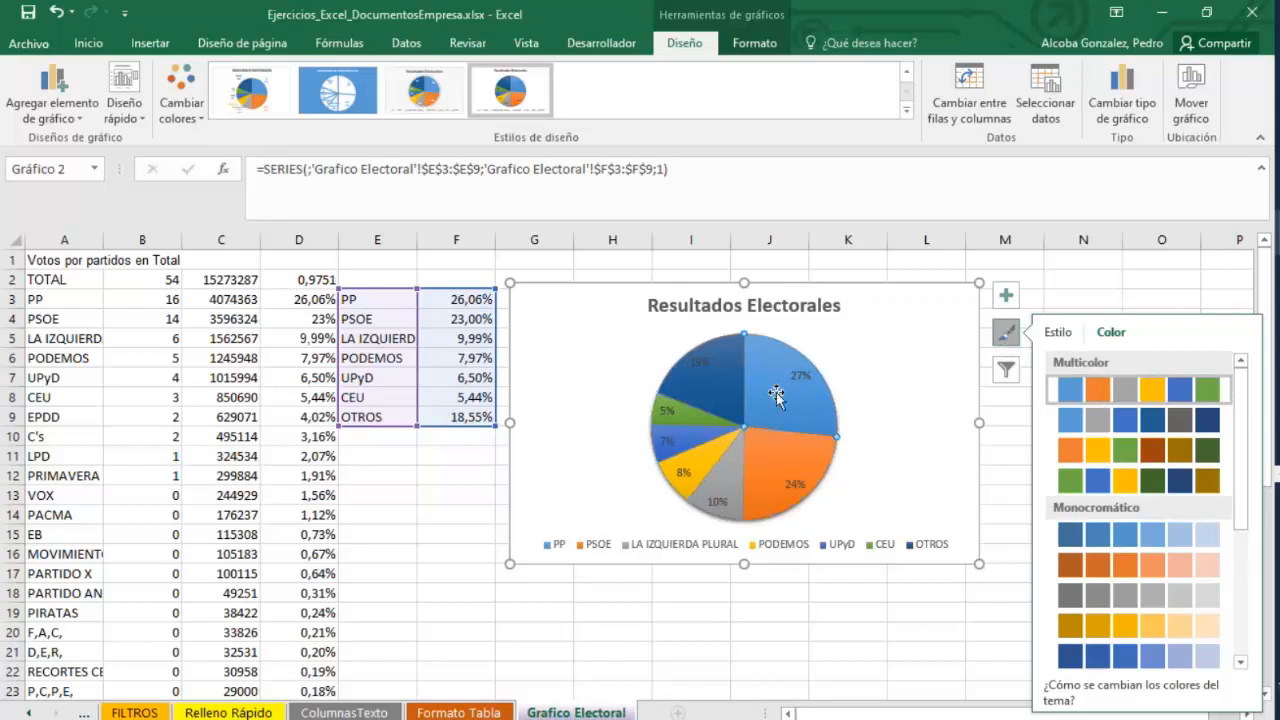
right_click(779, 400)
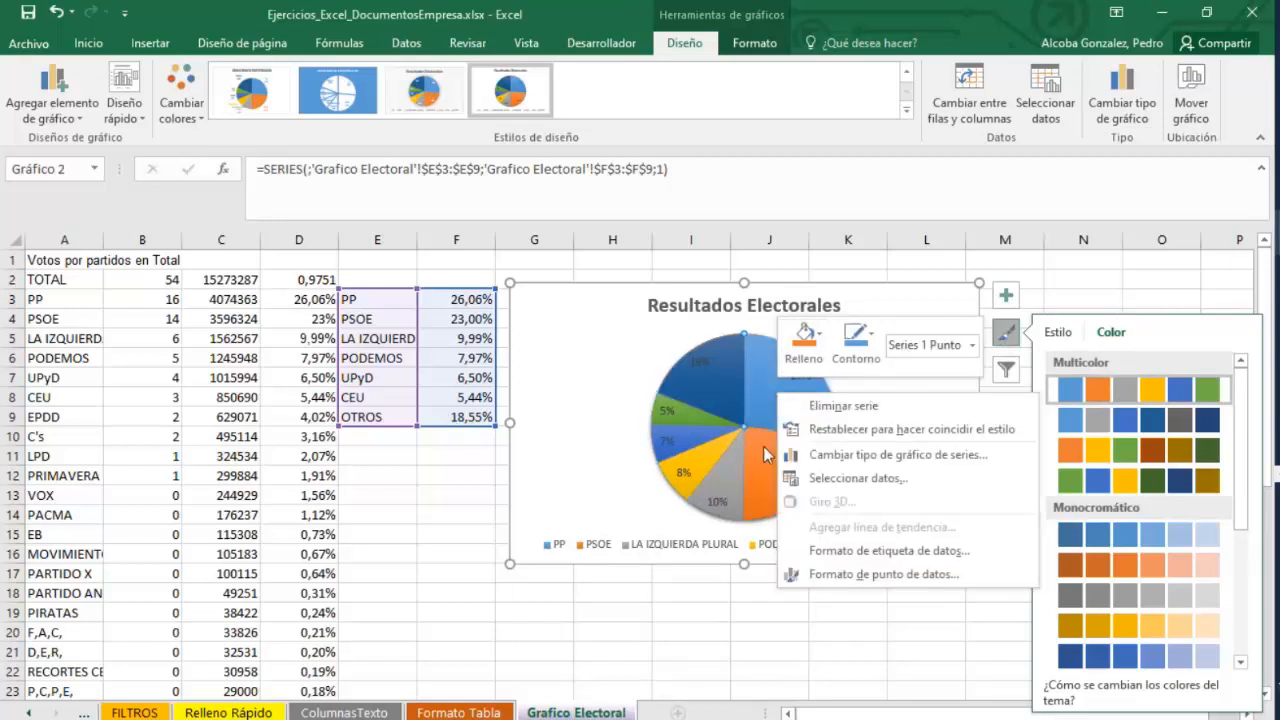
click(764, 410)
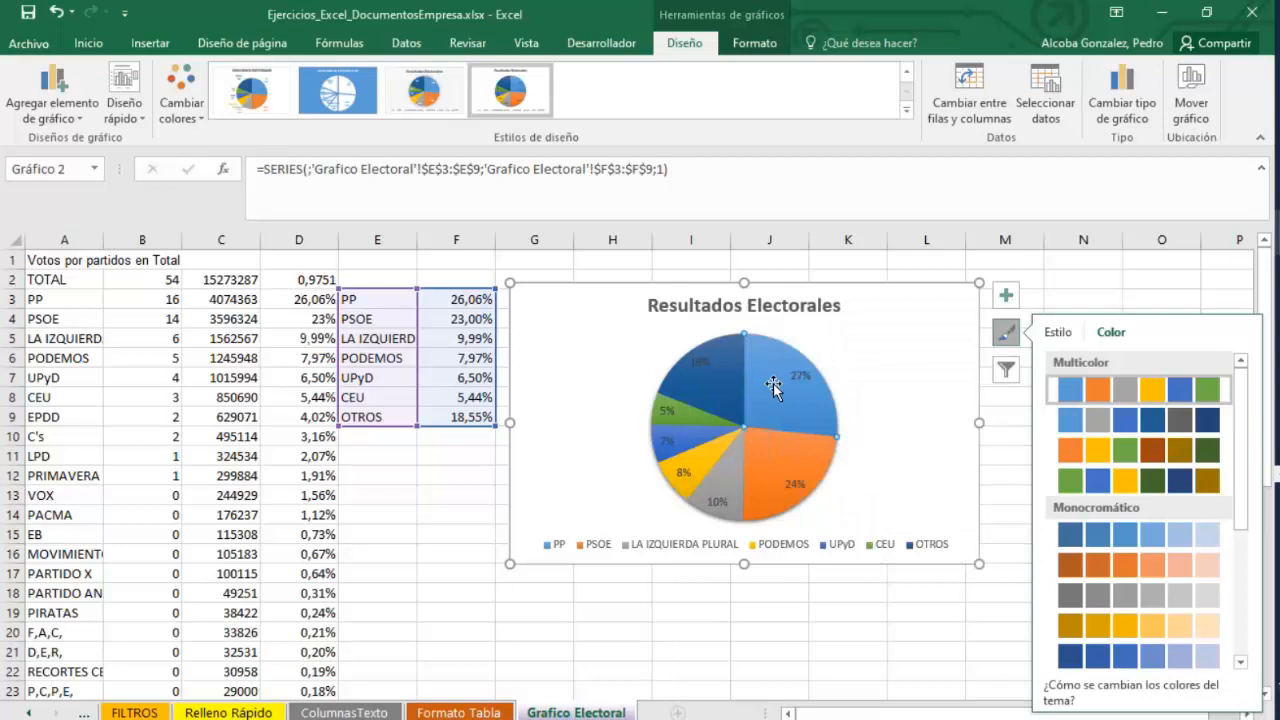
right_click(789, 458)
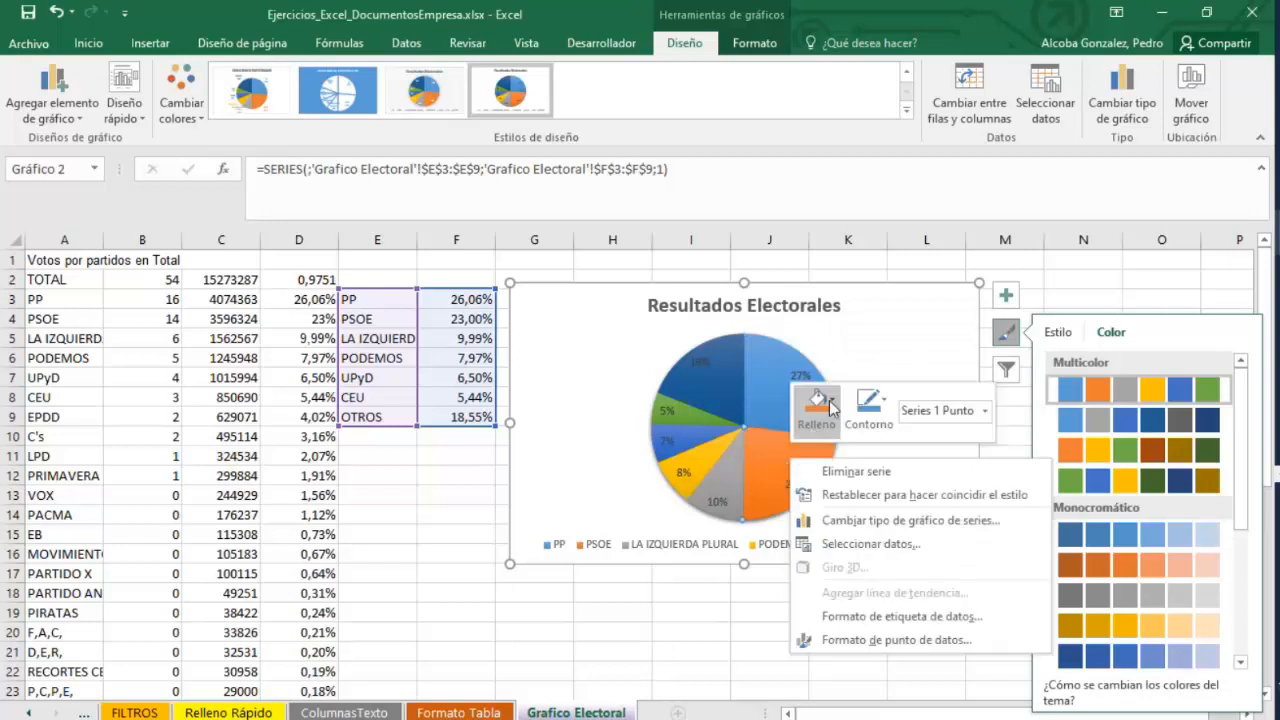
click(831, 402)
click(823, 238)
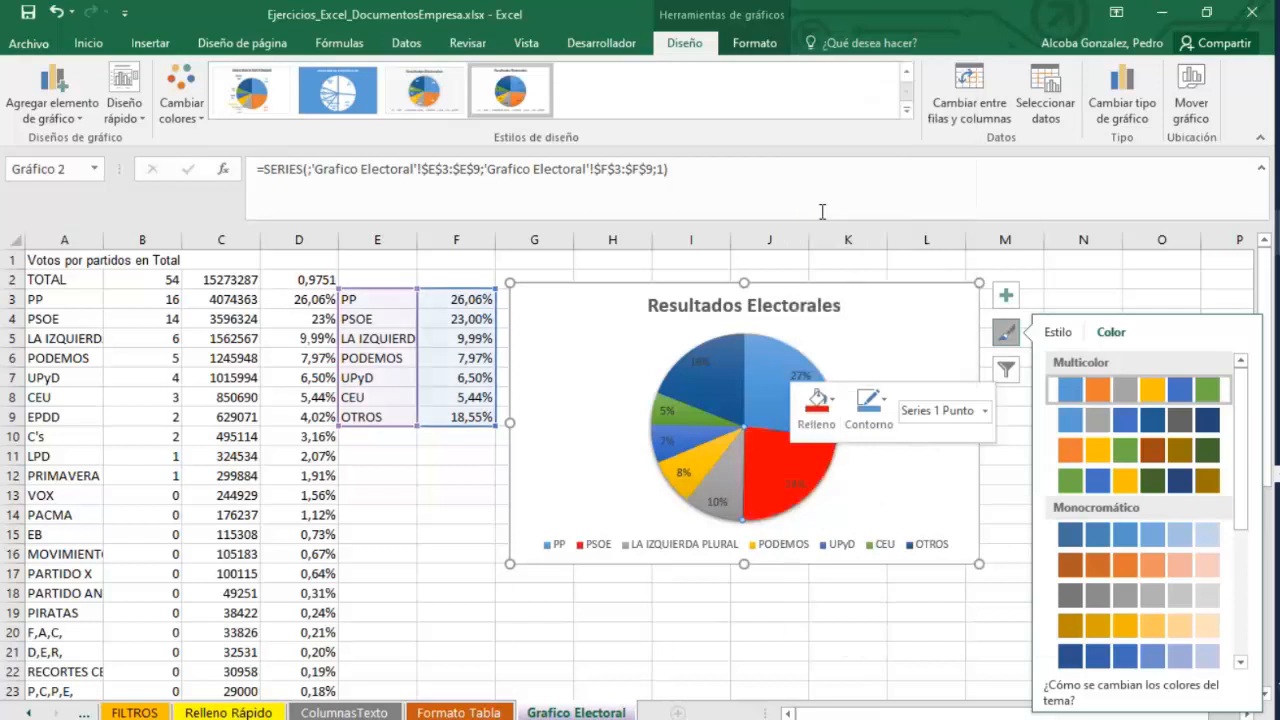
right_click(714, 494)
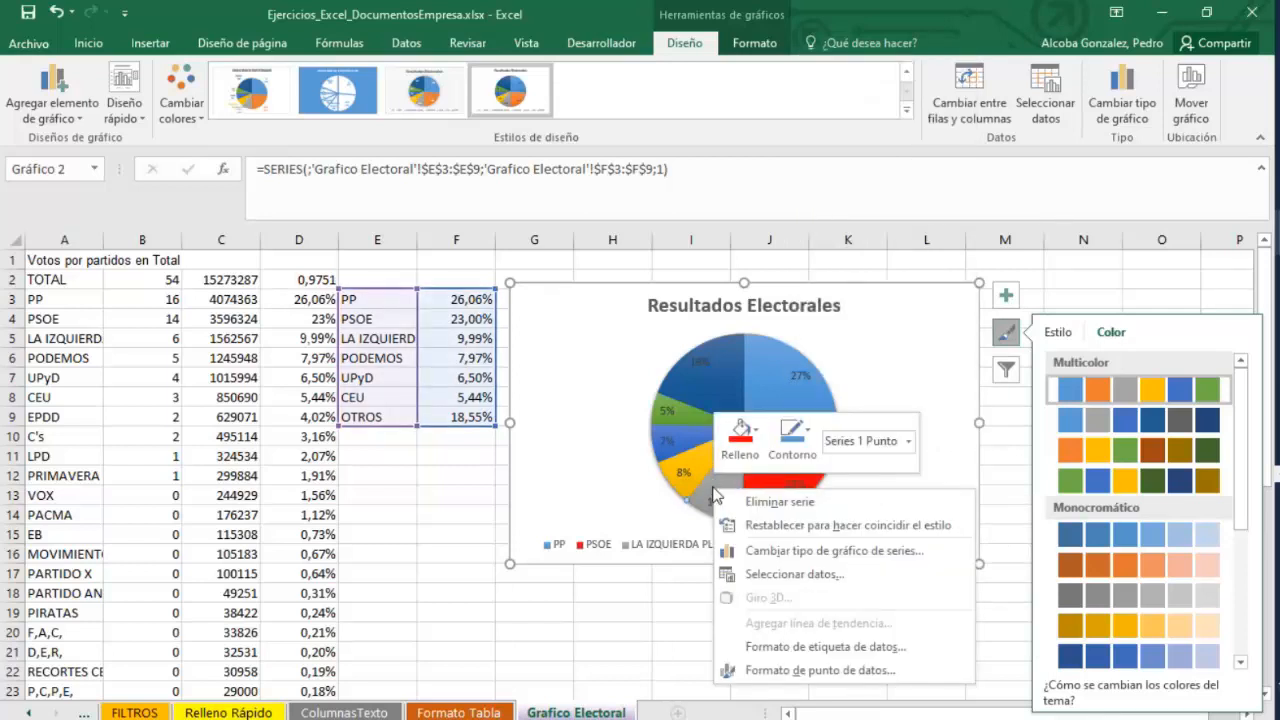
click(759, 432)
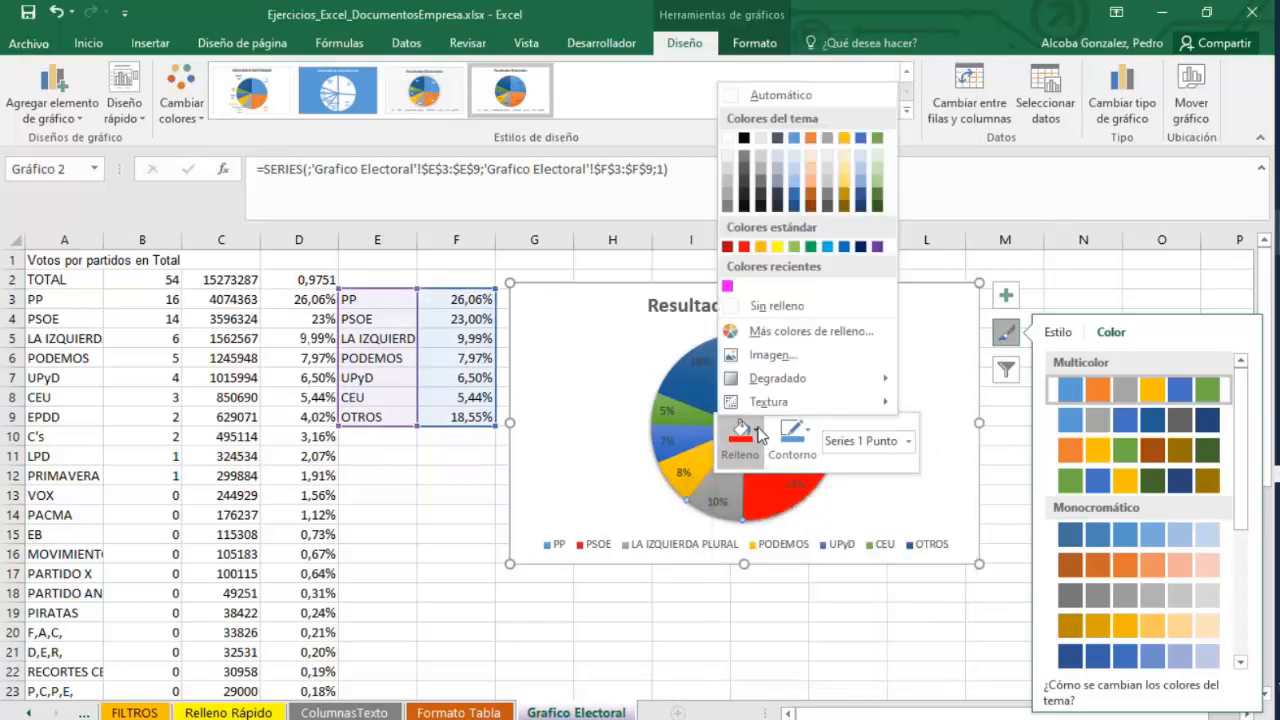
click(680, 466)
click(678, 472)
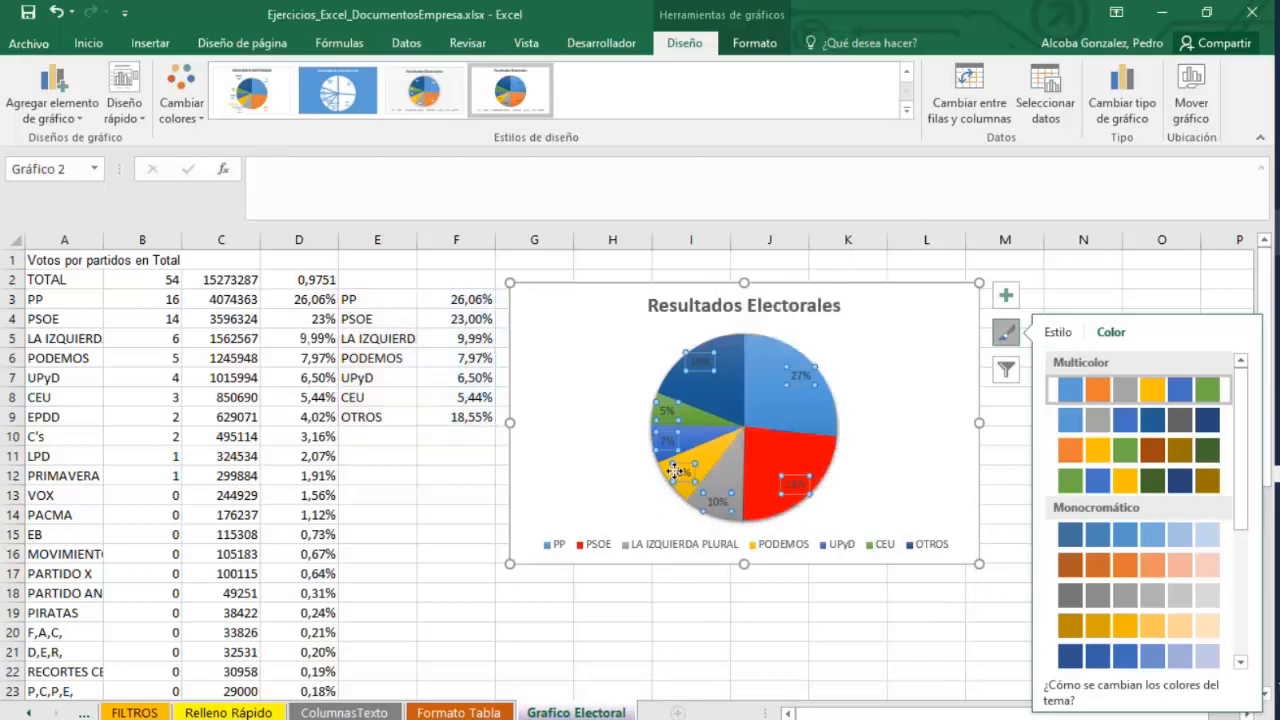
Fill the PODEMOS slice of the pie with magenta.
click(718, 458)
click(716, 456)
right_click(716, 455)
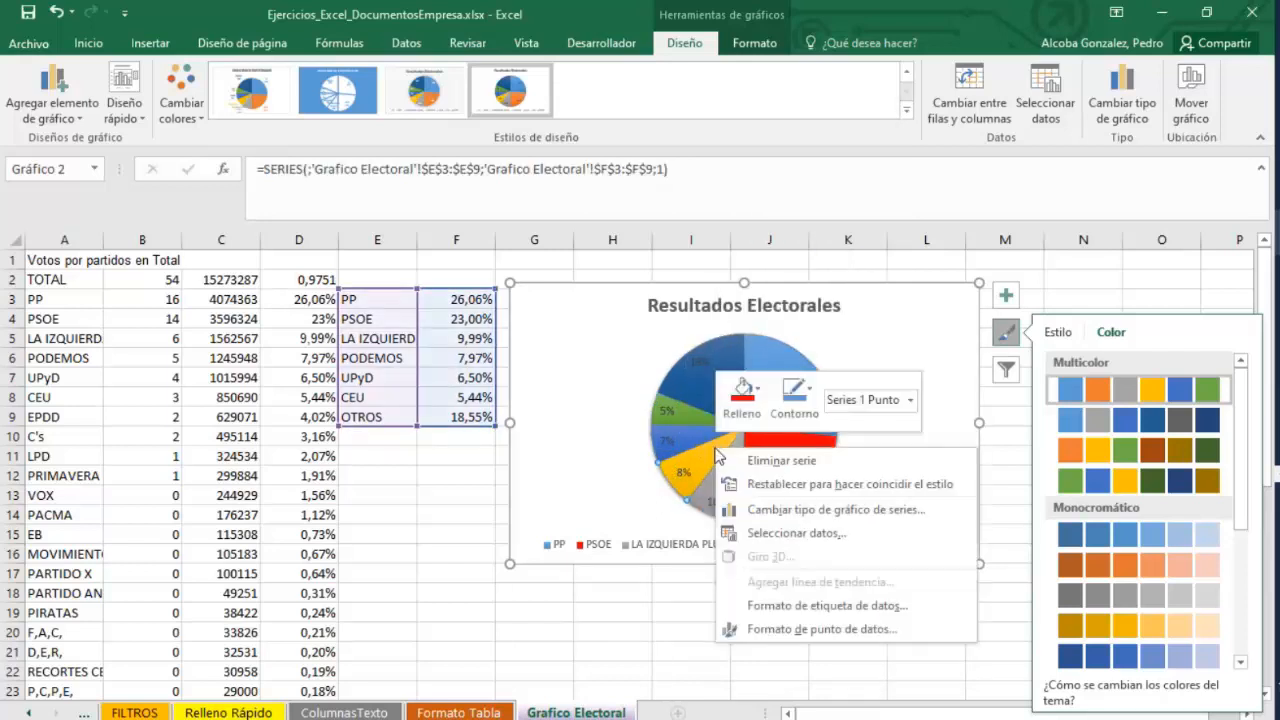
click(760, 390)
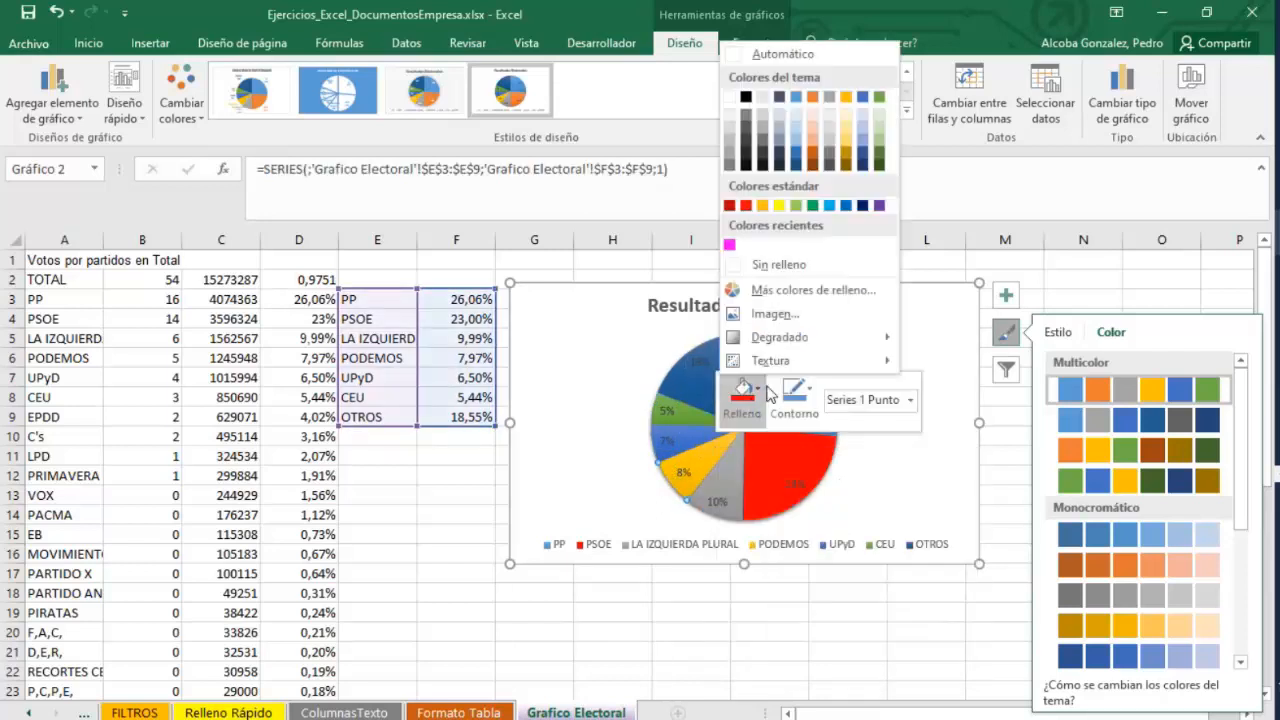
click(729, 244)
click(717, 501)
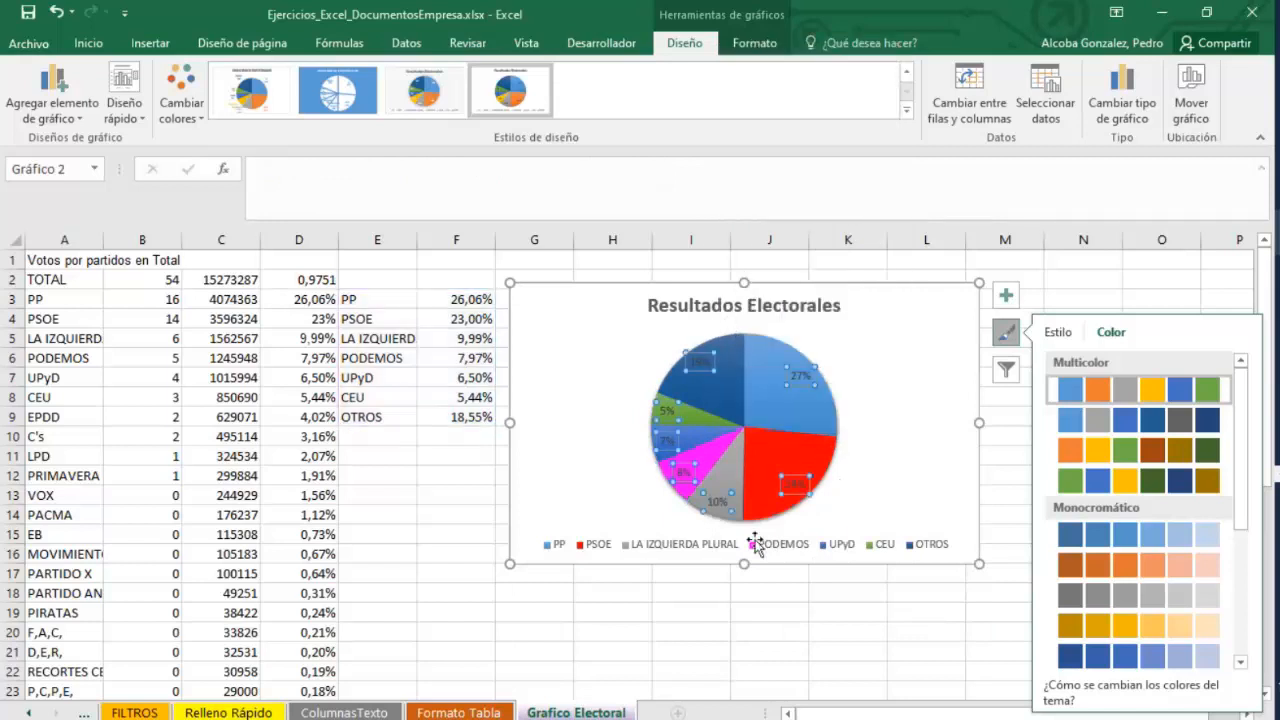
Open the data label formatting for the pie series and delete the percentage data labels.
click(761, 381)
right_click(757, 377)
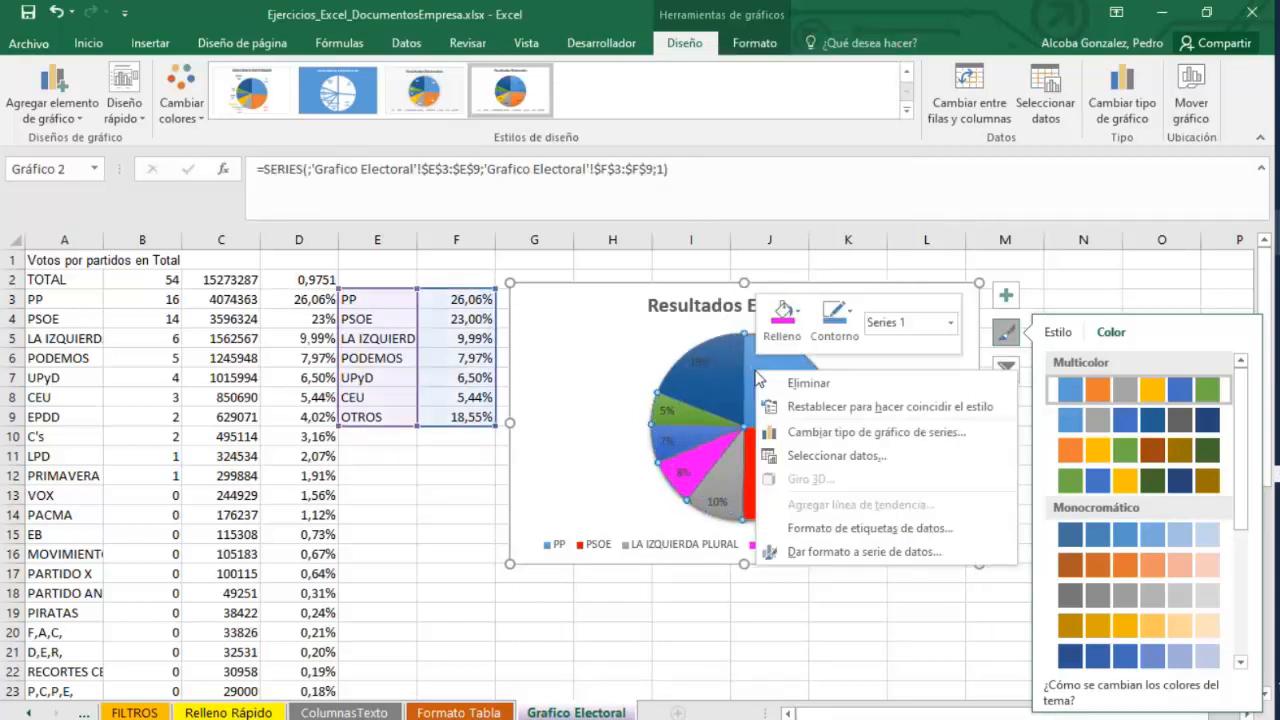
click(850, 528)
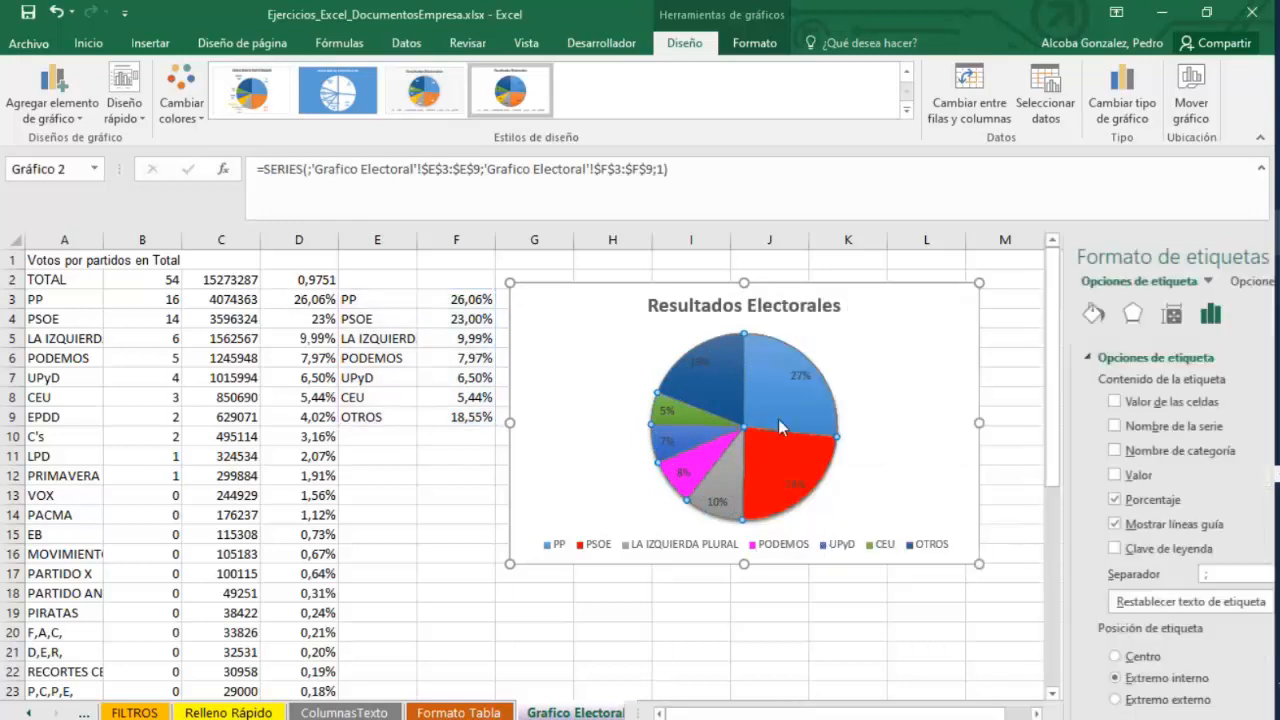
click(892, 404)
click(771, 408)
right_click(771, 409)
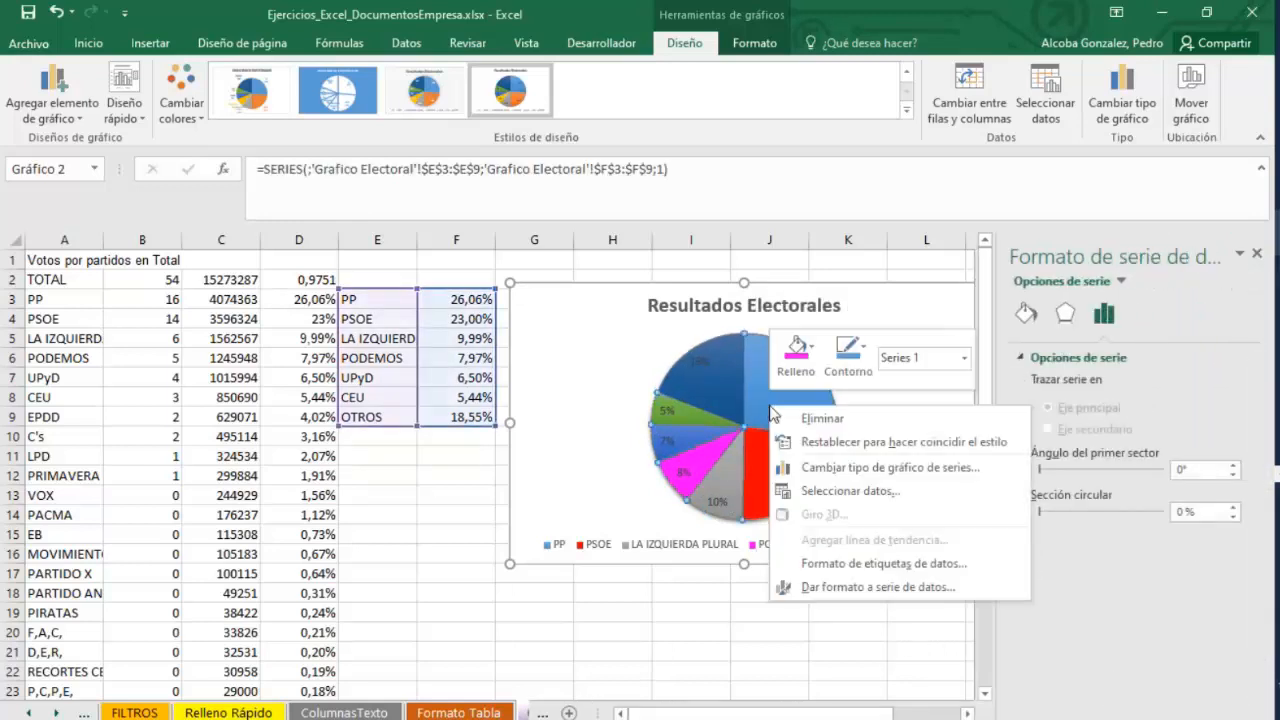
click(752, 392)
right_click(712, 368)
click(805, 531)
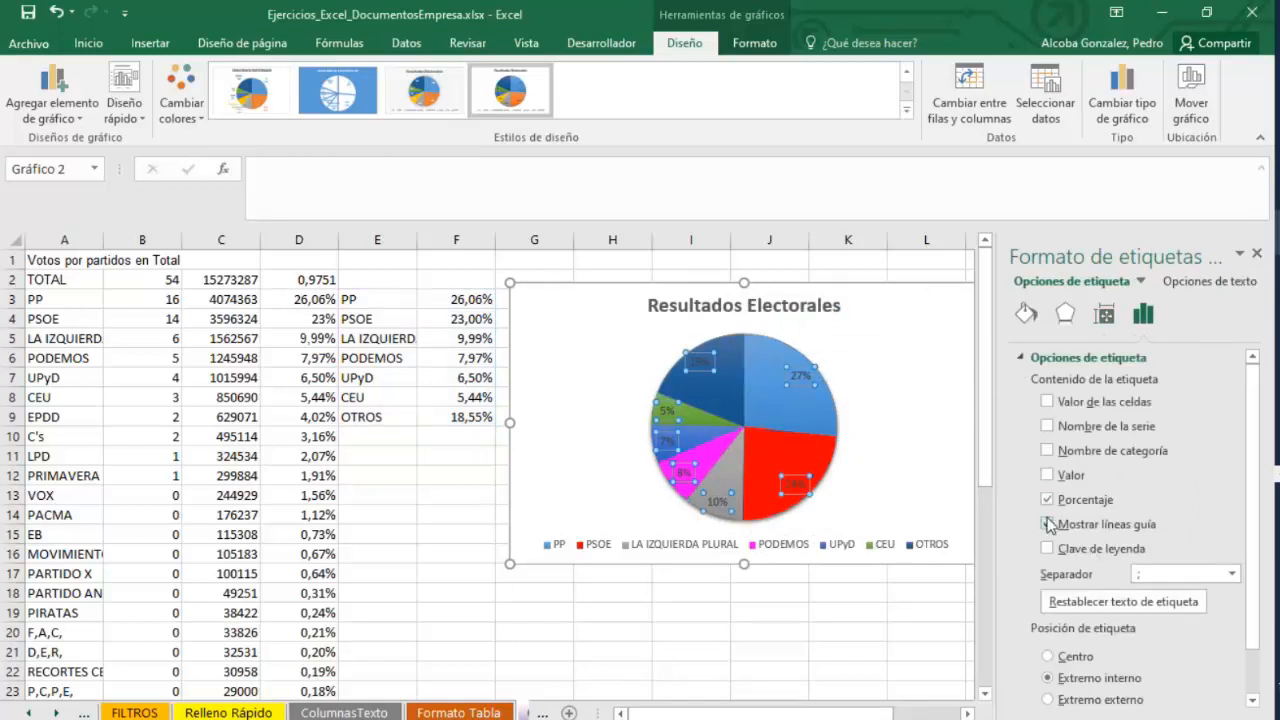
key(Delete)
click(1036, 360)
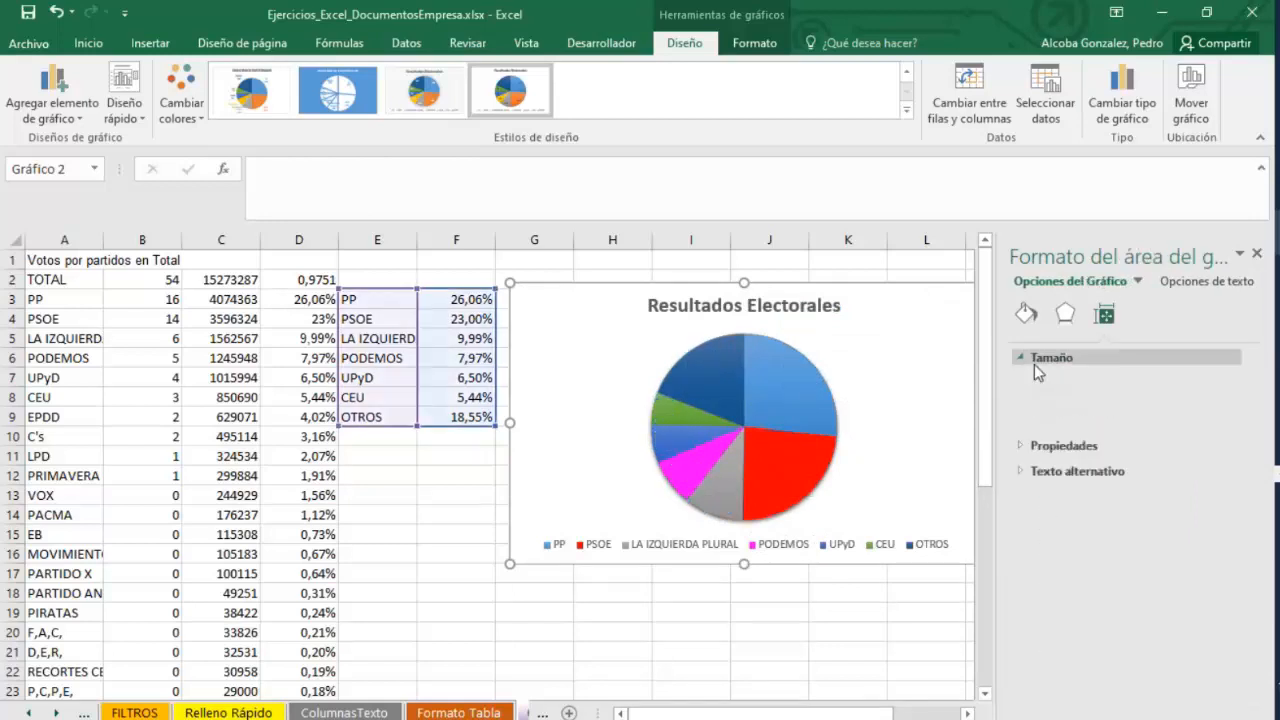
Explode the pie slices by 8% and add data labels back to the series.
click(773, 402)
right_click(773, 402)
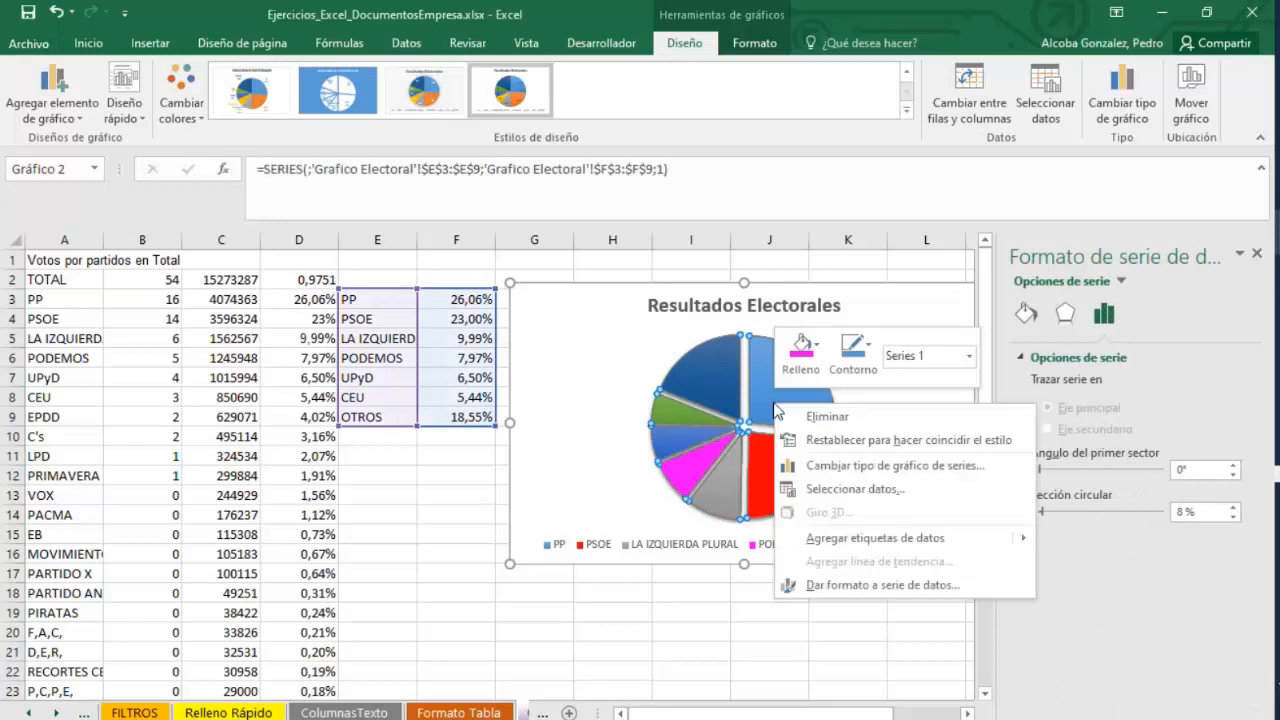
click(858, 539)
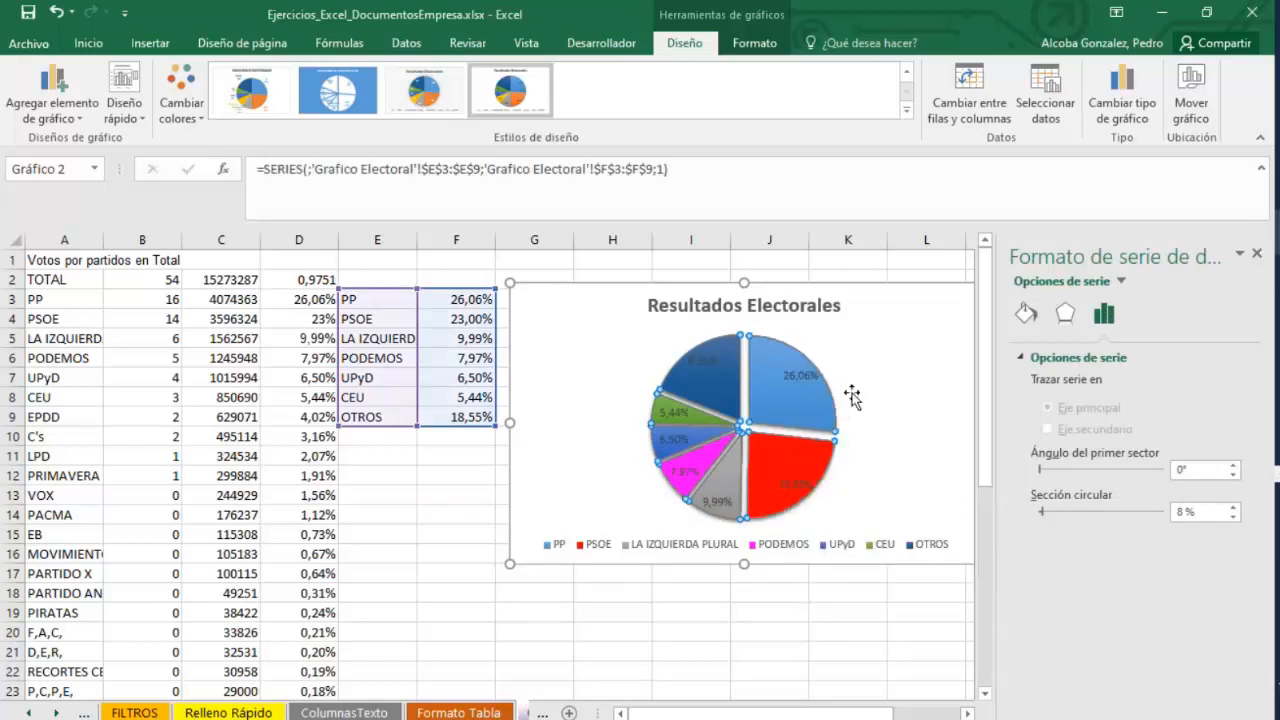
Format the data labels to show the category name instead of the value.
right_click(798, 397)
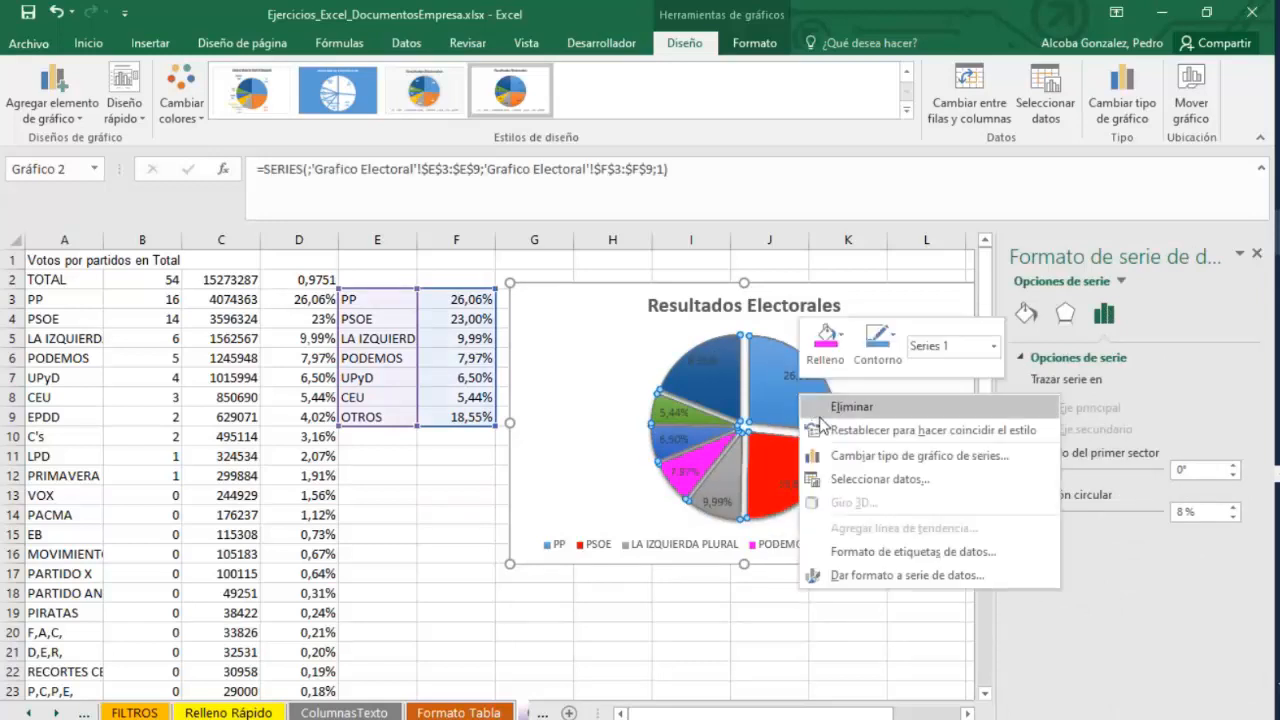
click(913, 551)
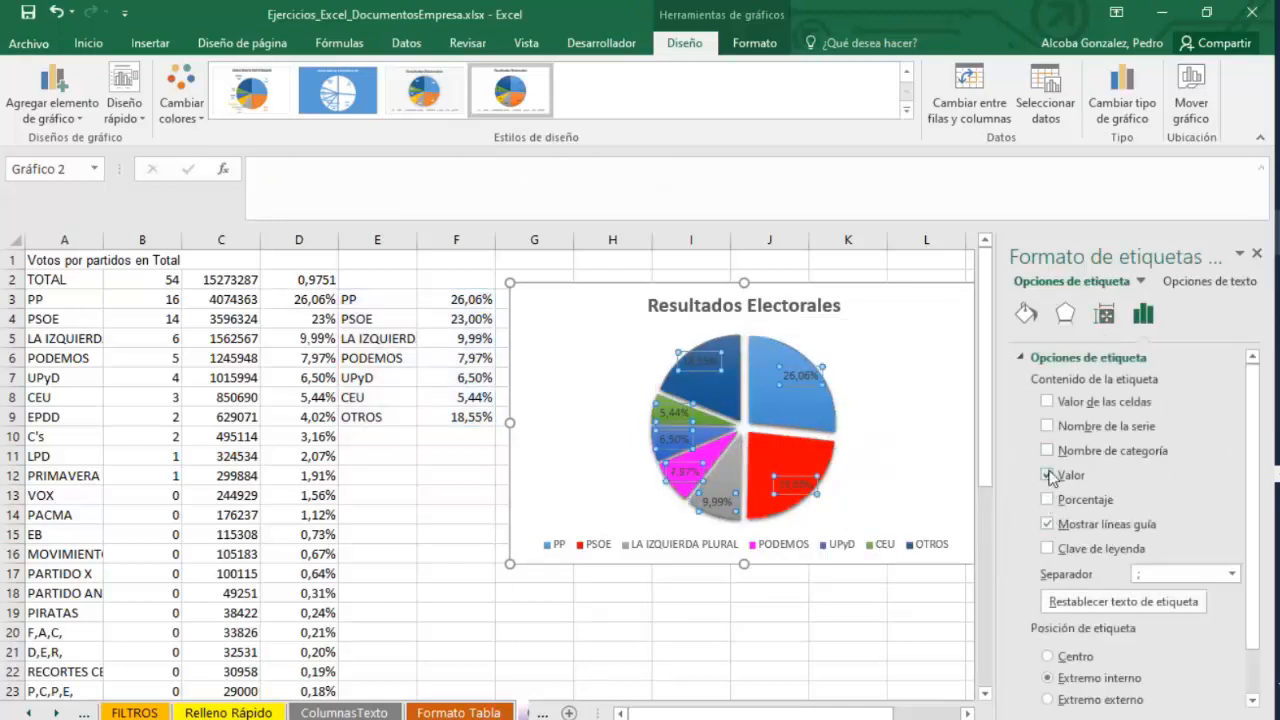
click(1048, 451)
click(1048, 476)
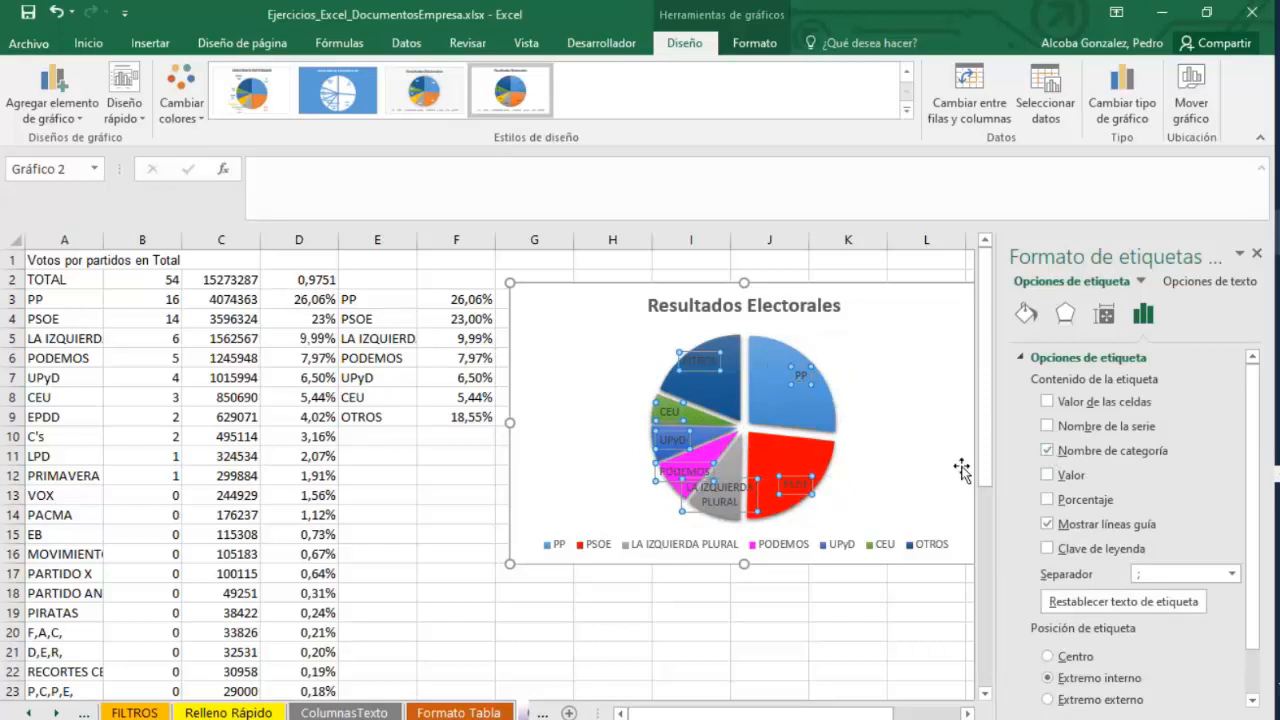
right_click(822, 442)
click(792, 622)
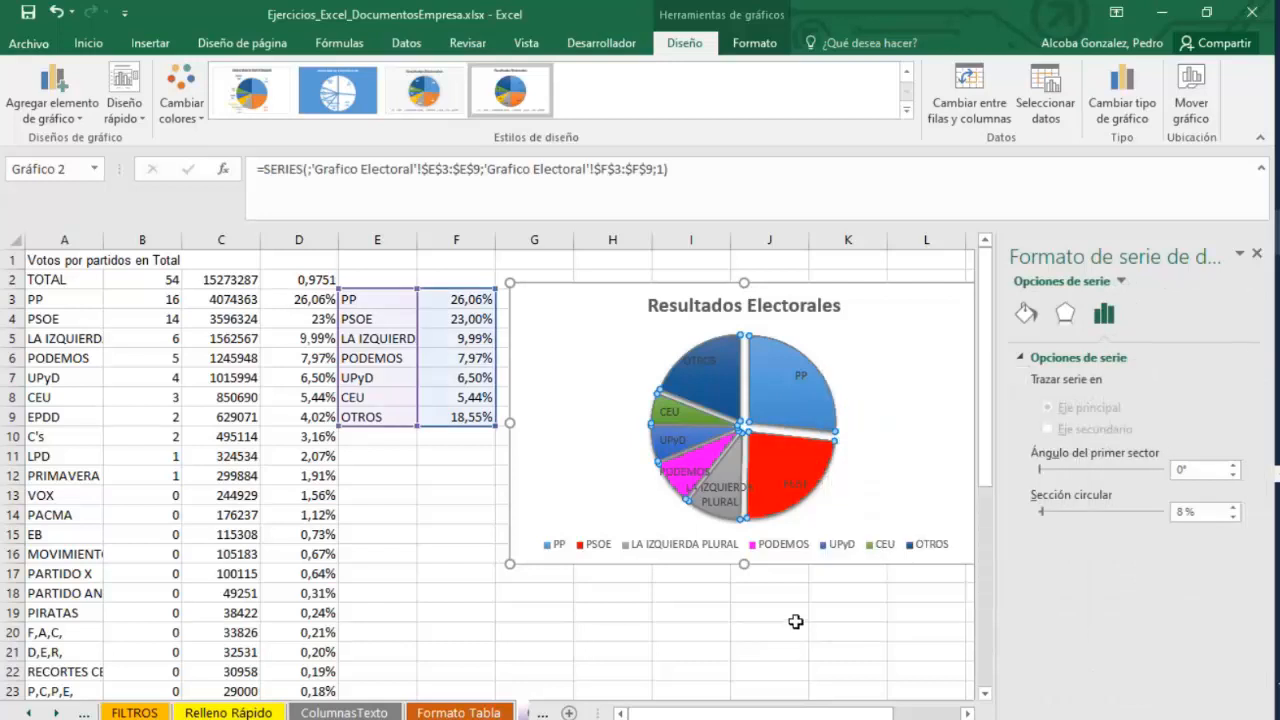
click(452, 712)
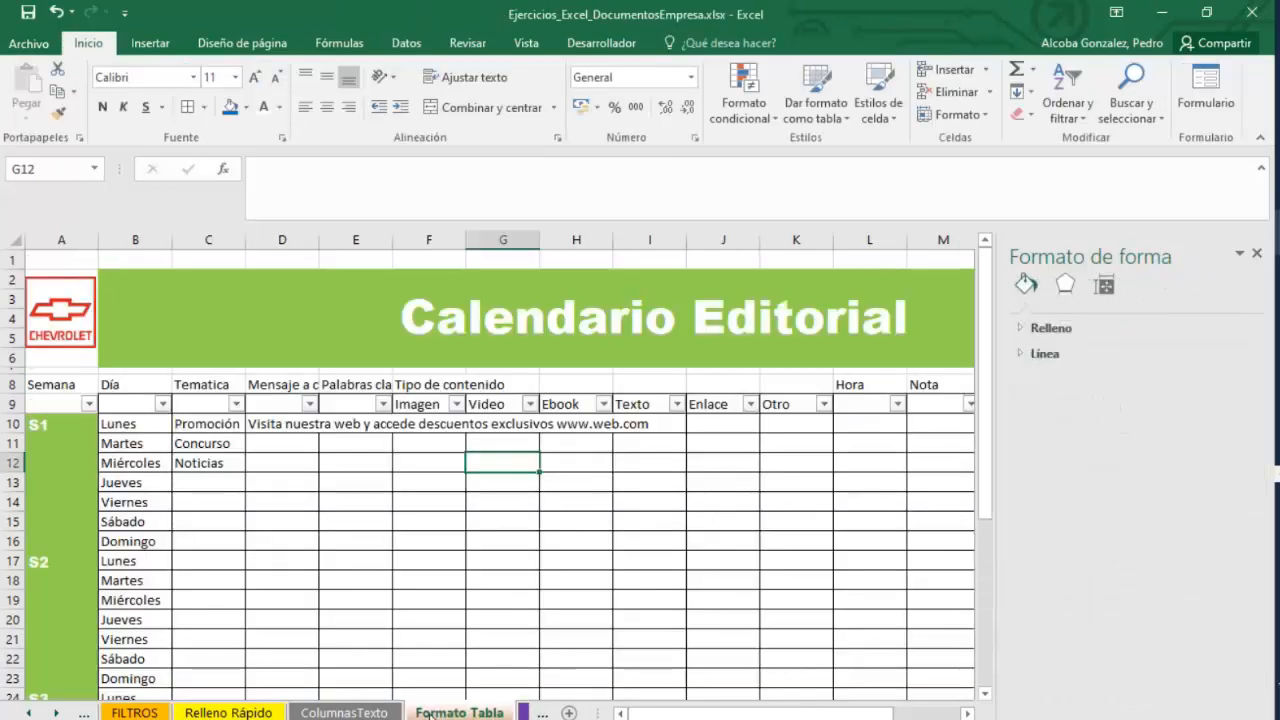
click(358, 712)
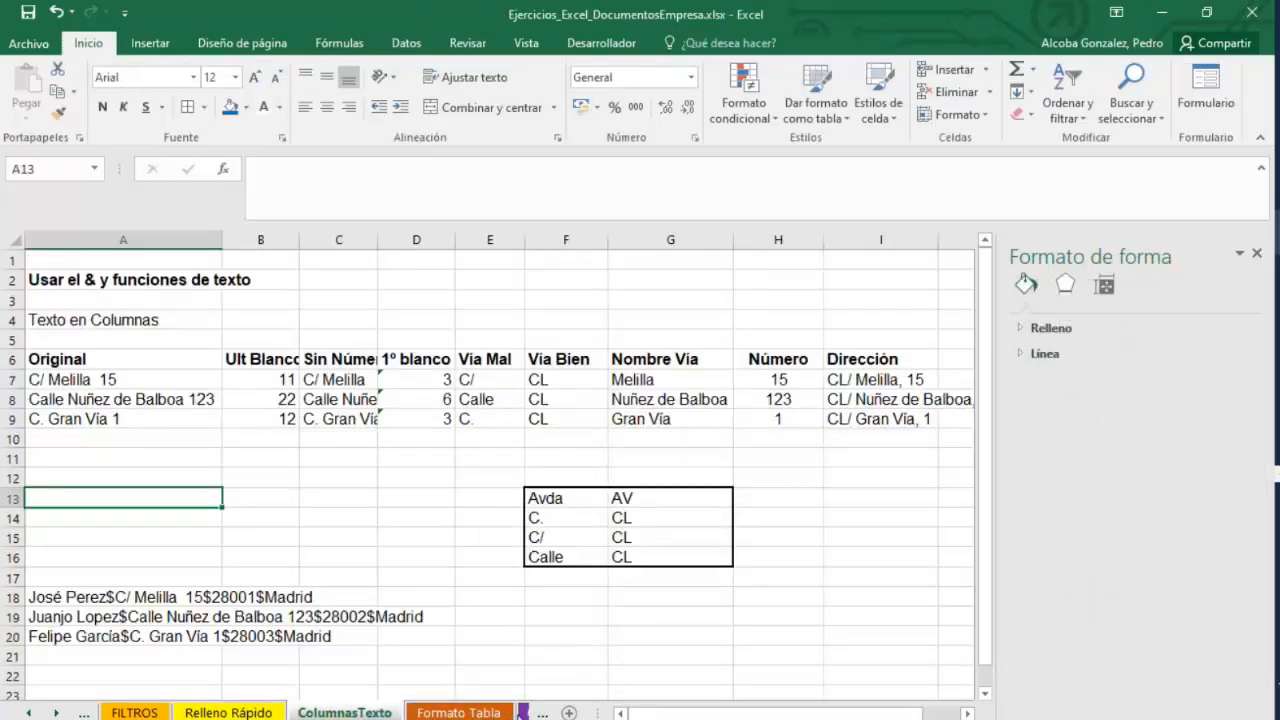
click(522, 712)
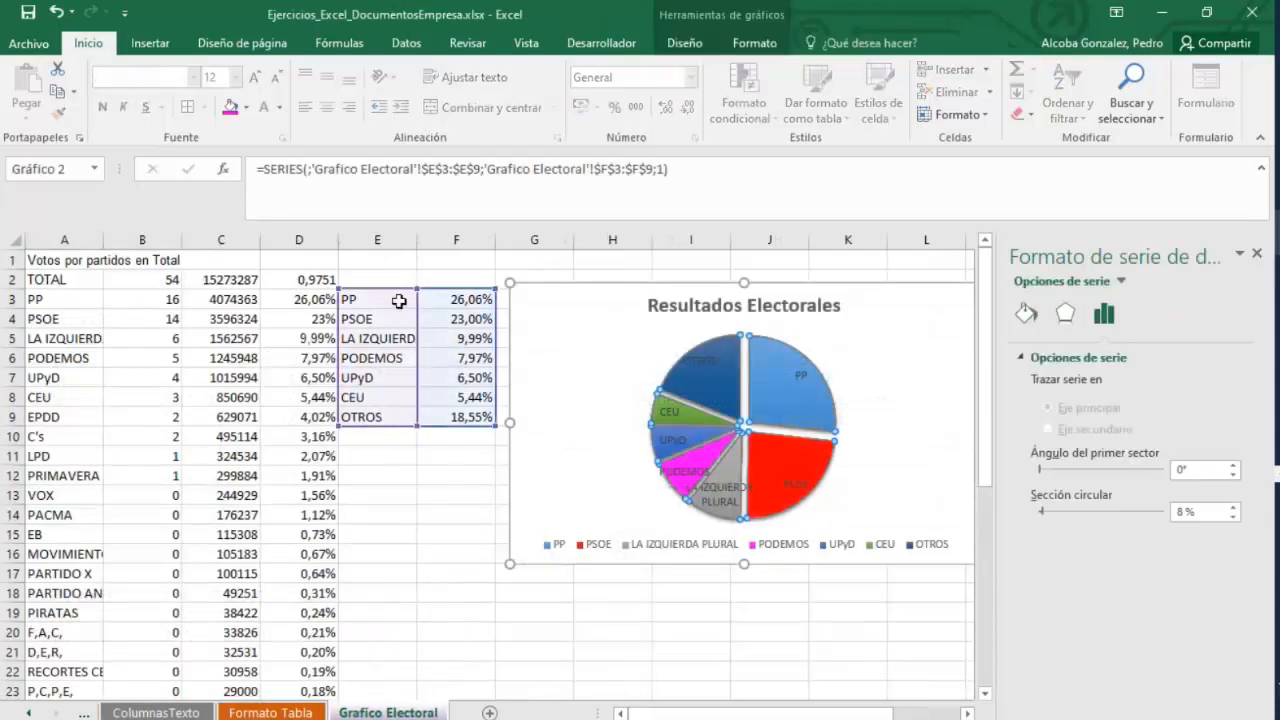
Move the pie chart slightly upward beside the party percentage table.
drag(585, 300, 587, 316)
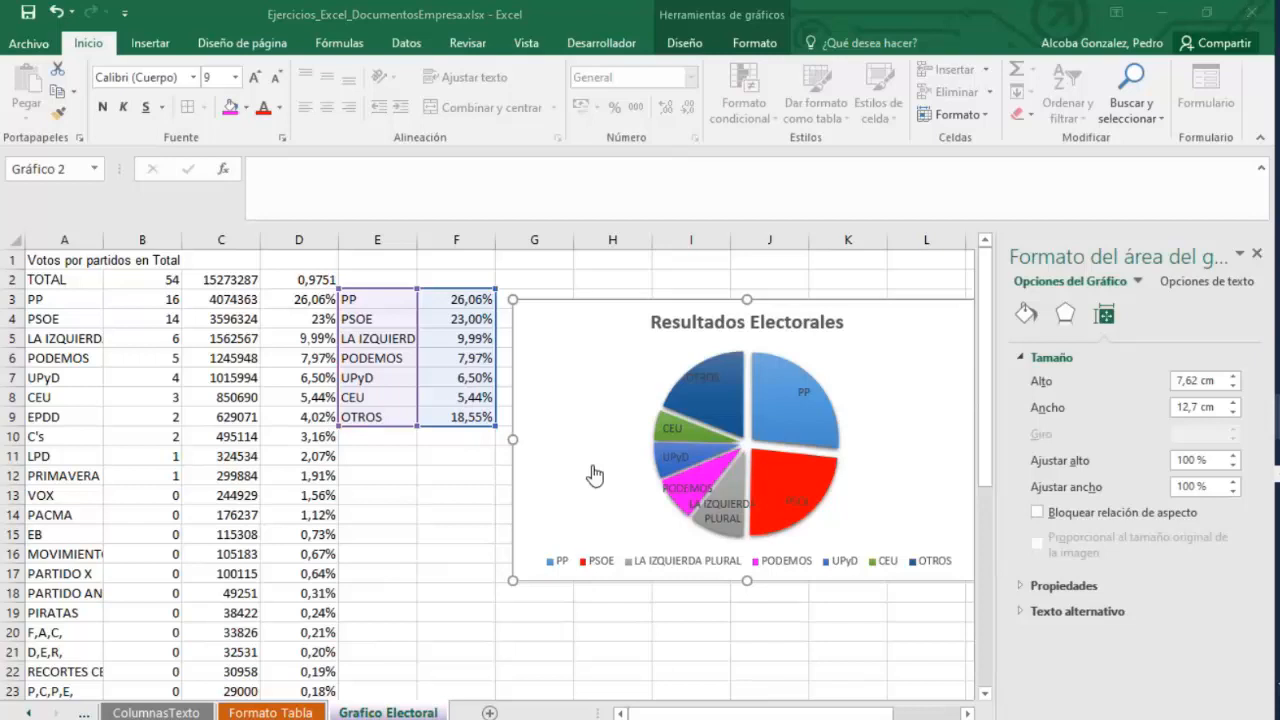
drag(603, 299, 603, 275)
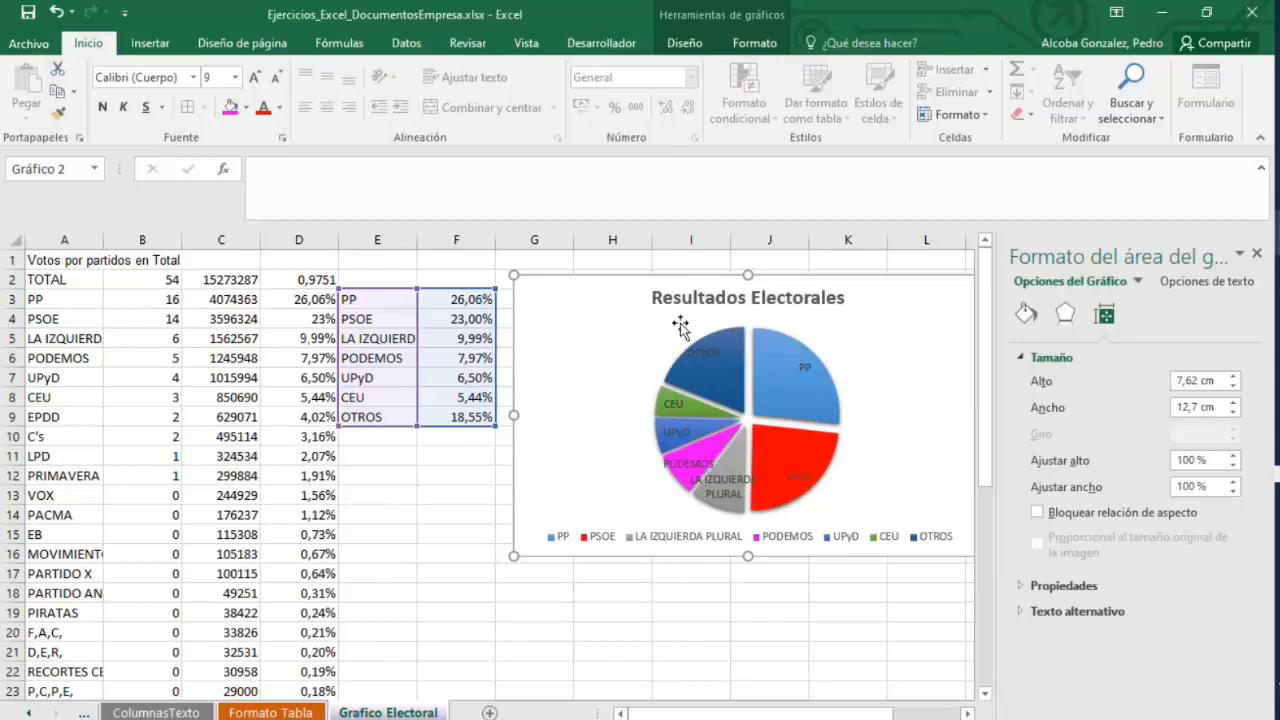
click(411, 508)
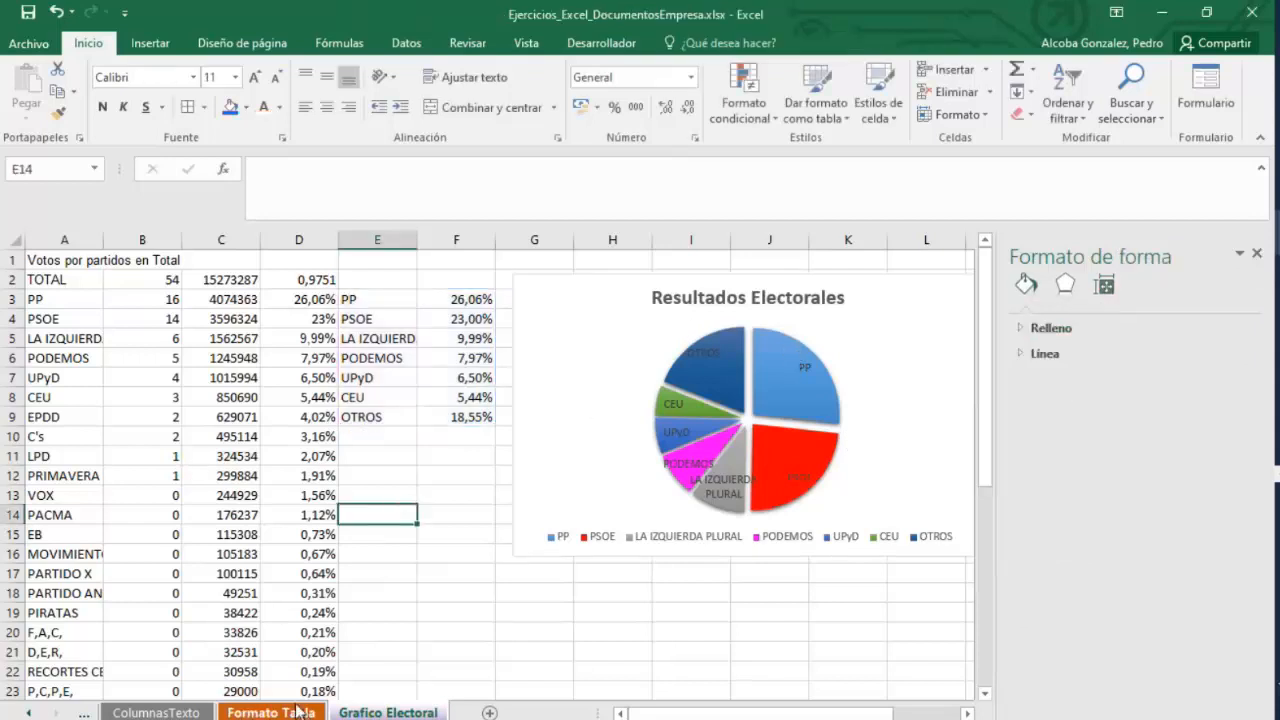
On the FILTROS sheet, insert a clustered column chart of the July Concepto and Saldo values.
click(298, 710)
click(190, 711)
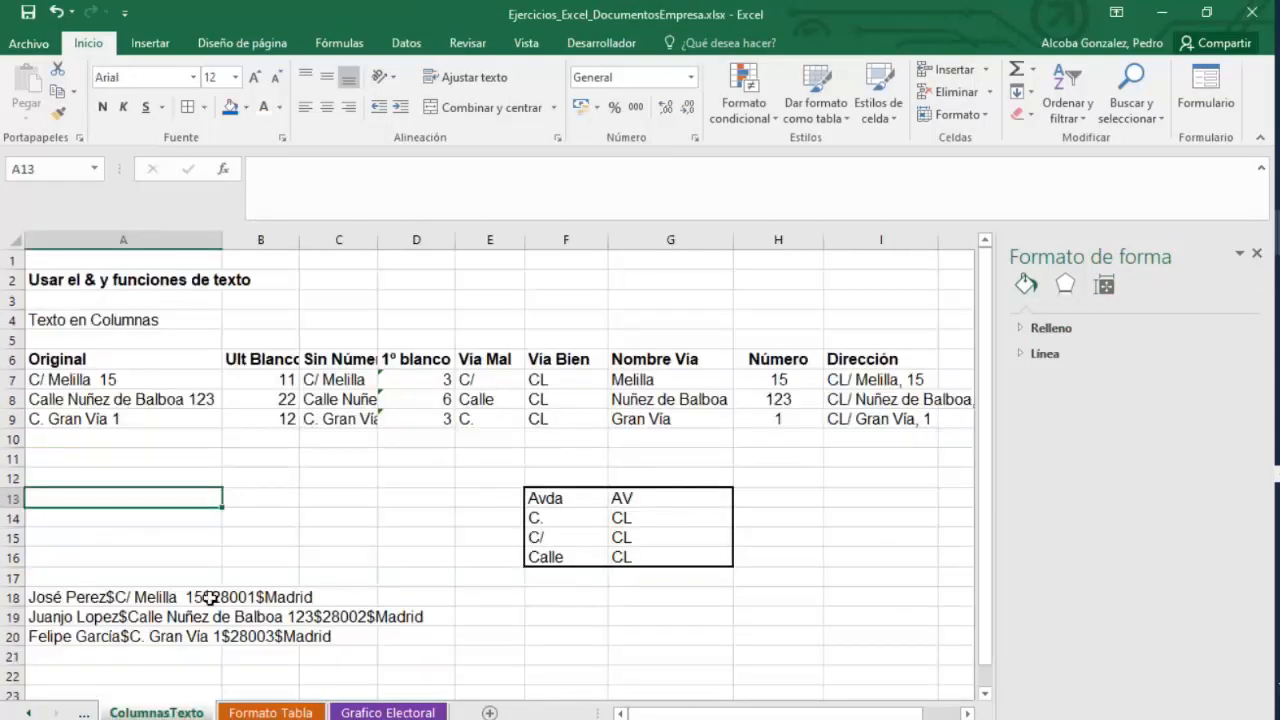
click(79, 710)
click(84, 711)
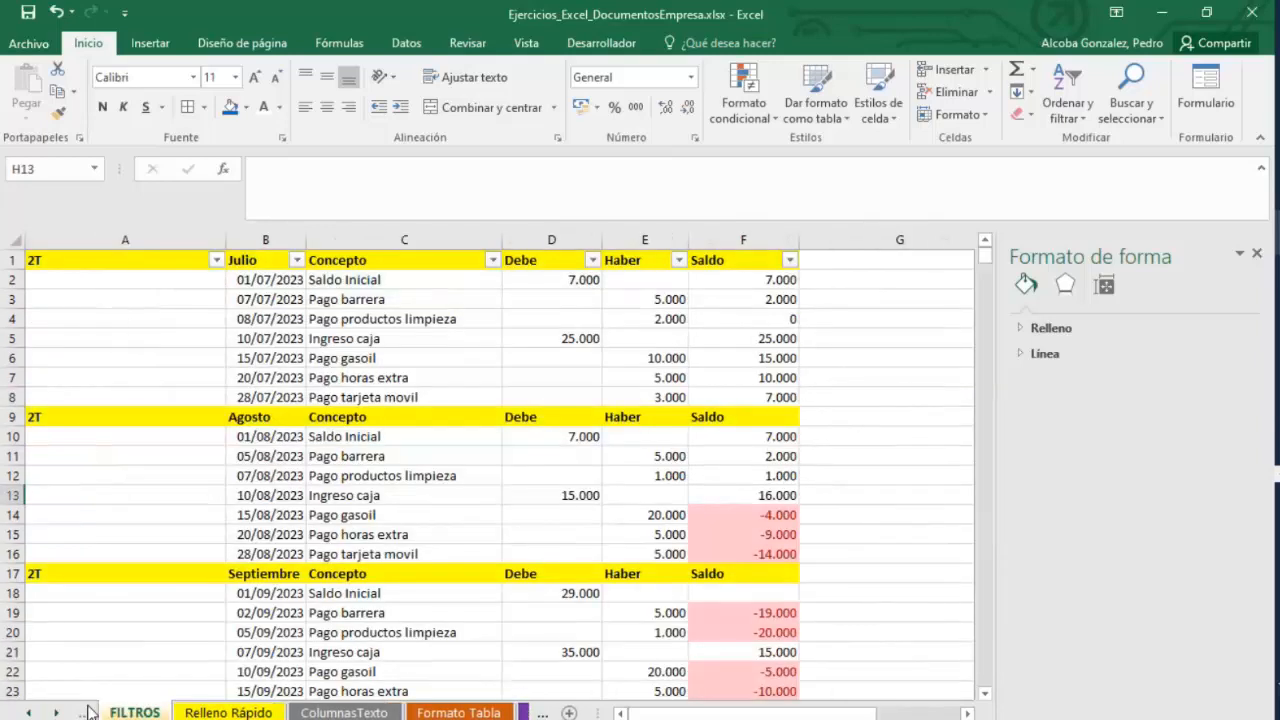
drag(266, 277, 427, 368)
click(441, 283)
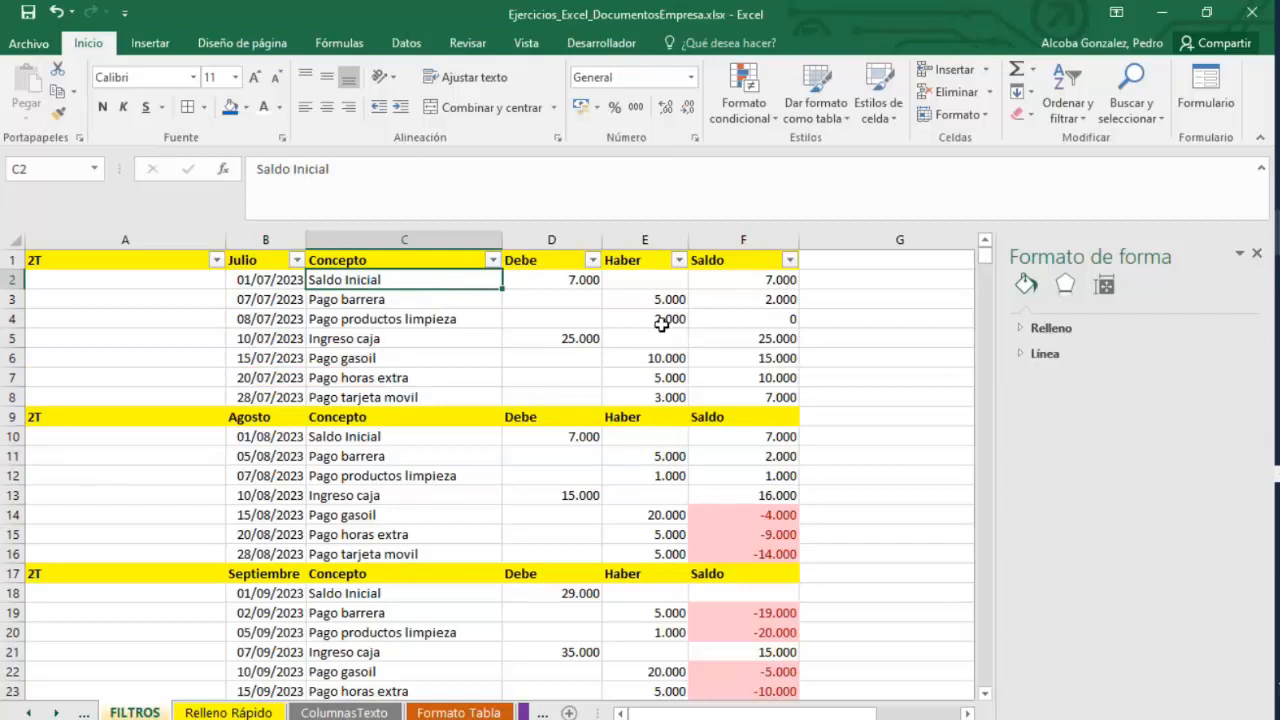
drag(432, 277, 417, 377)
click(417, 377)
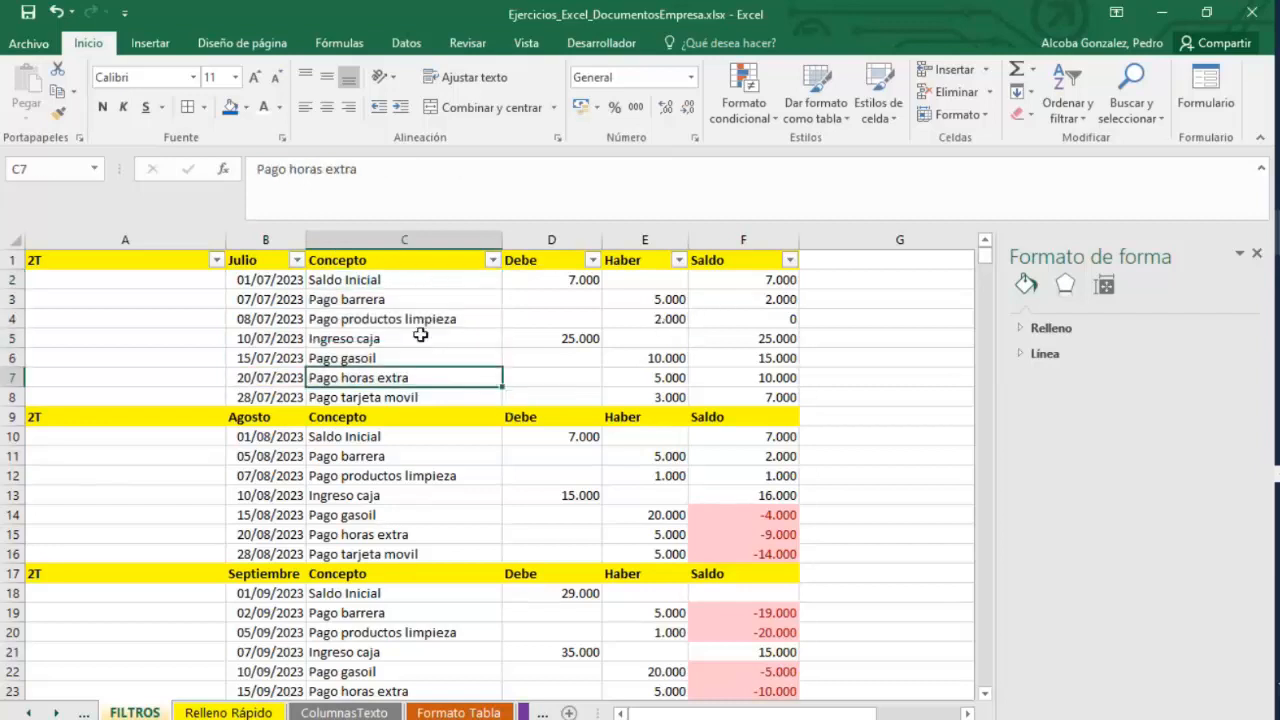
drag(432, 279, 418, 398)
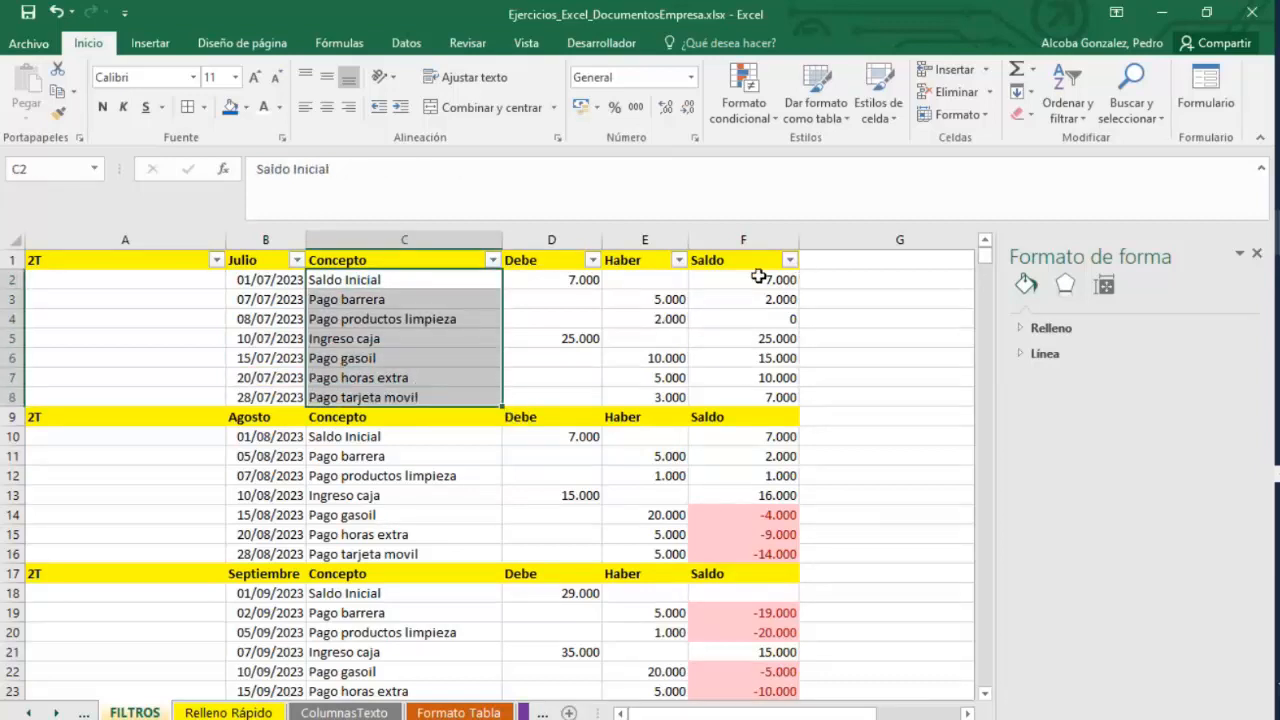
ctrl+drag(760, 279, 760, 397)
click(150, 43)
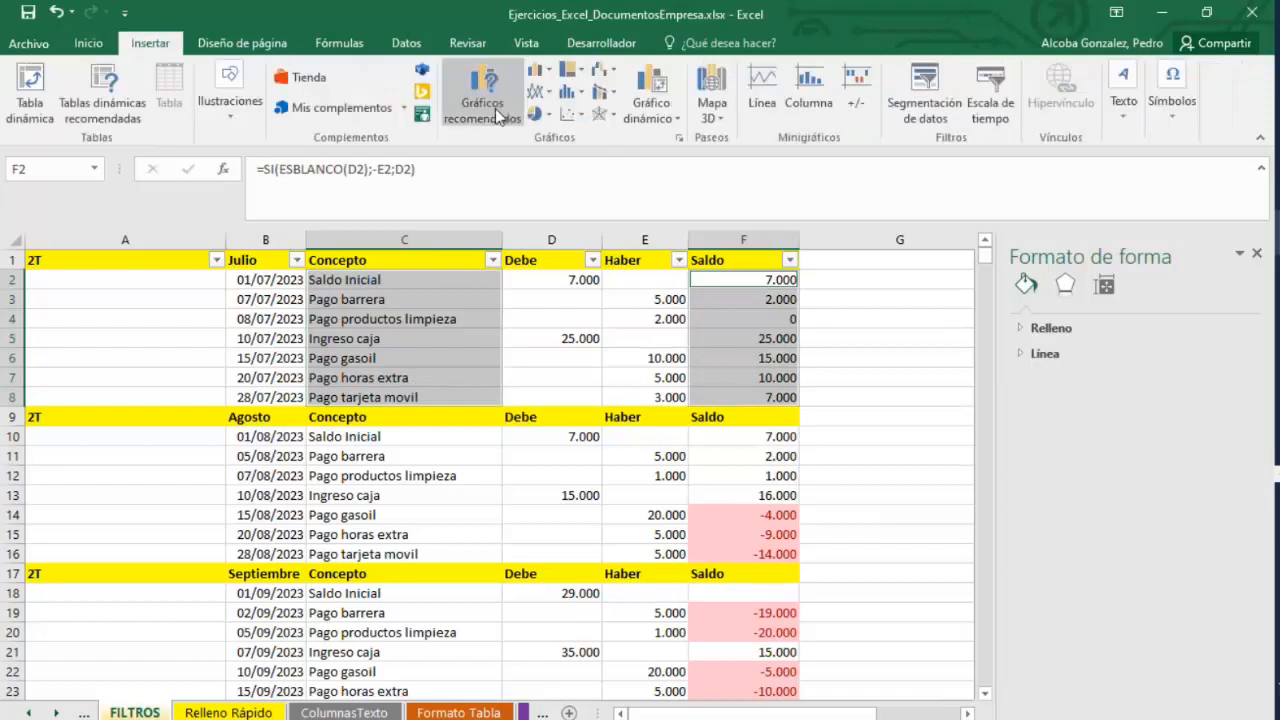
click(548, 92)
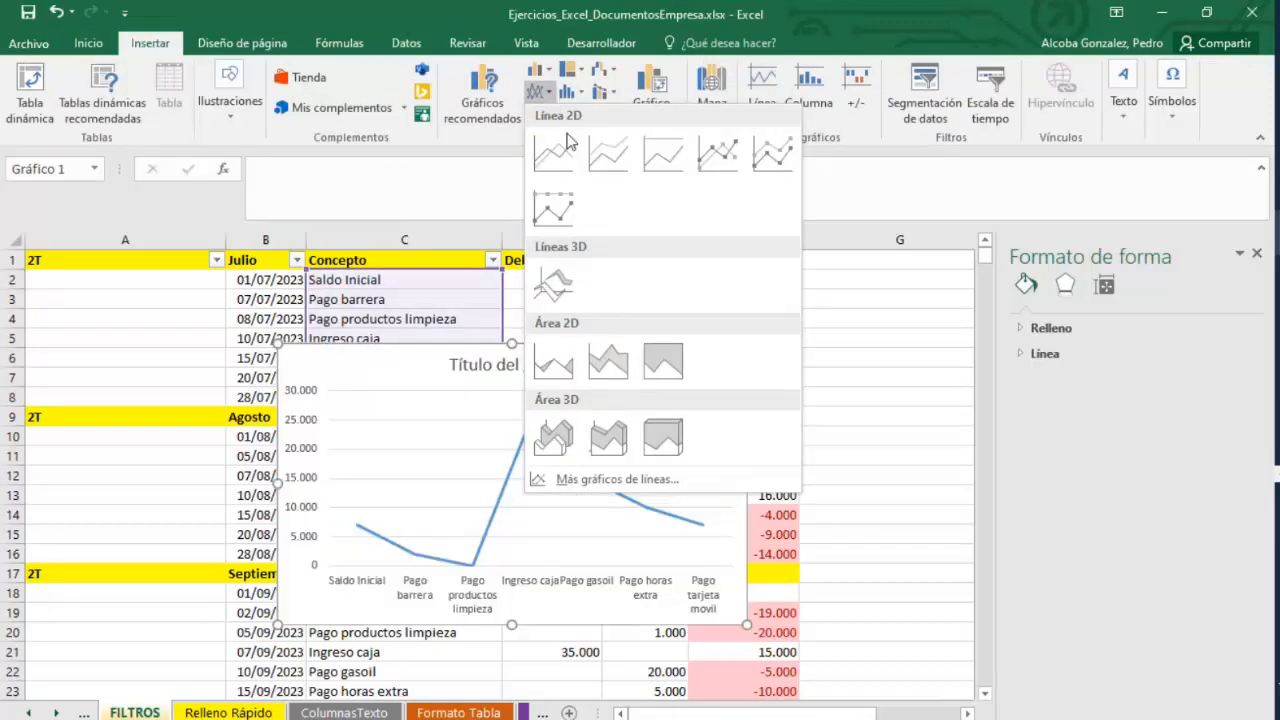
click(537, 71)
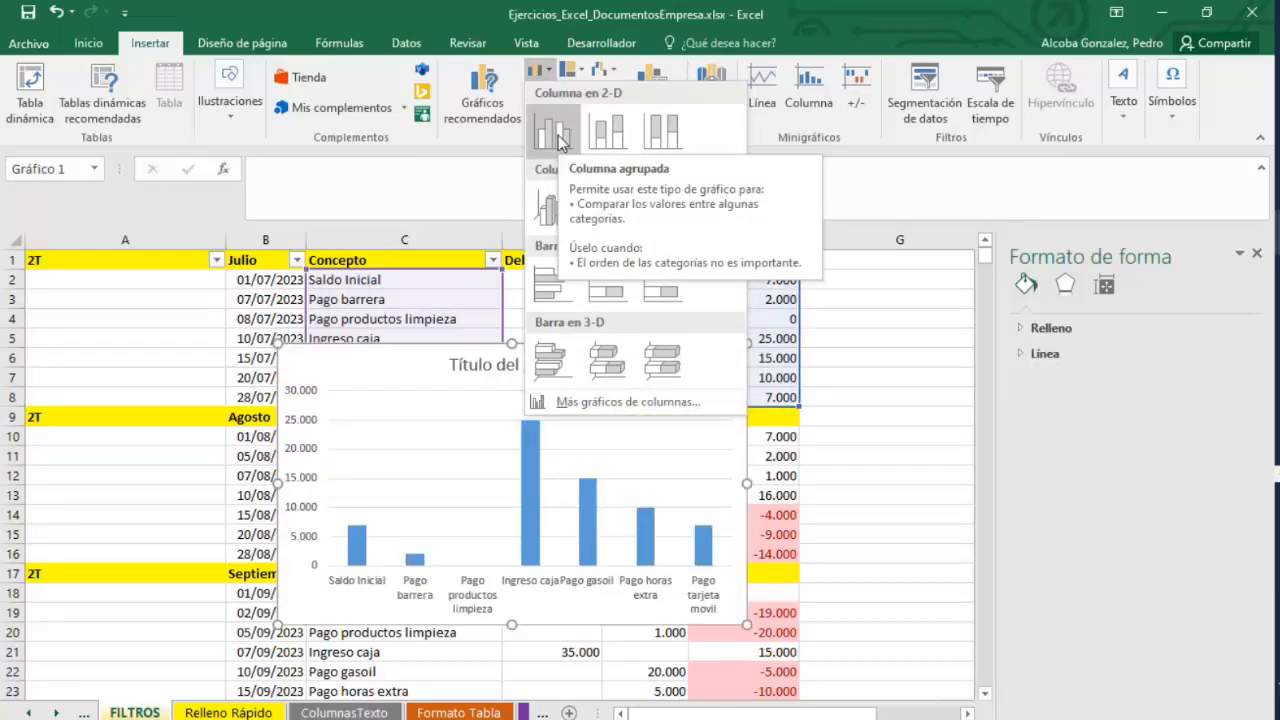
click(558, 135)
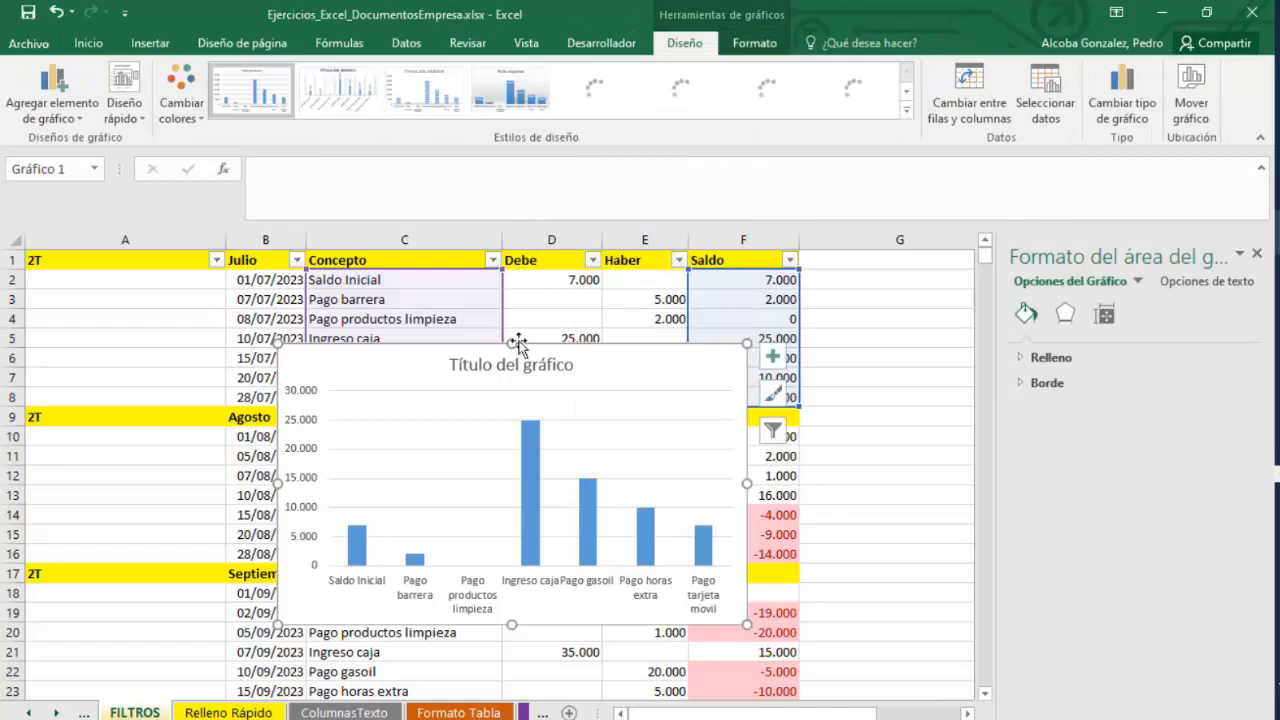
Reposition the column chart, review its source data, and apply a chart style with value labels.
drag(476, 359, 586, 349)
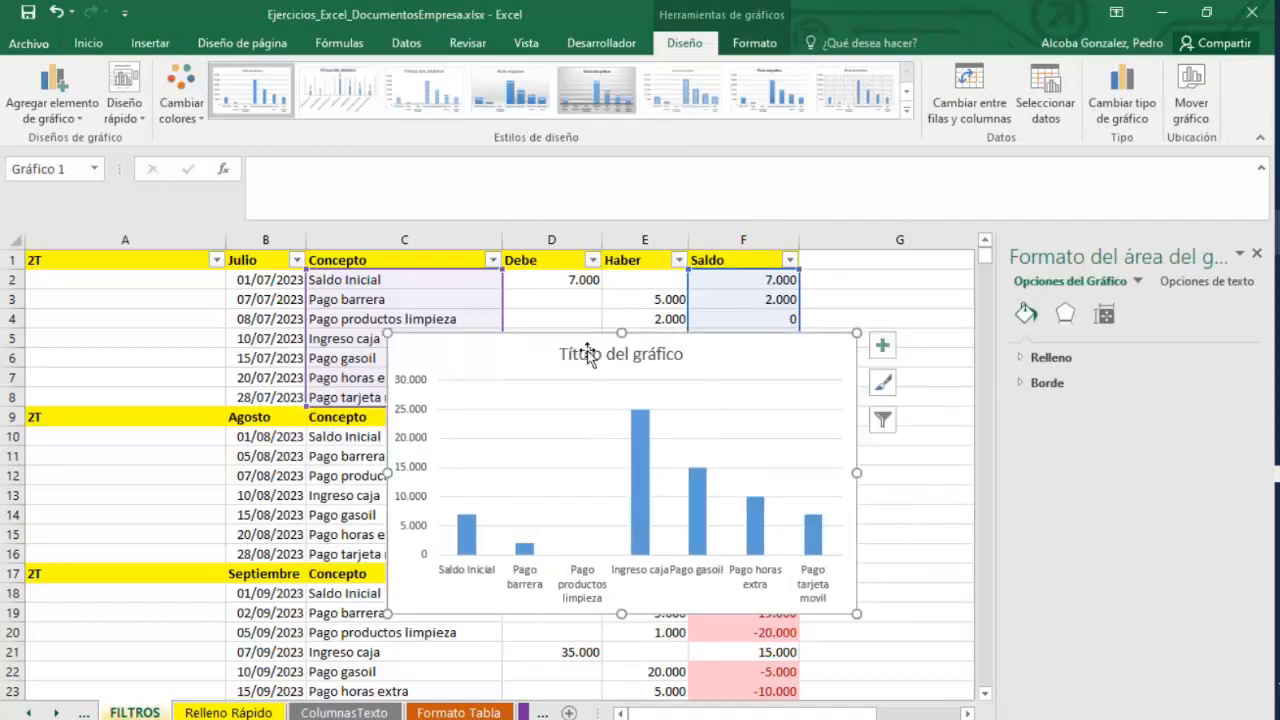
right_click(614, 360)
click(682, 492)
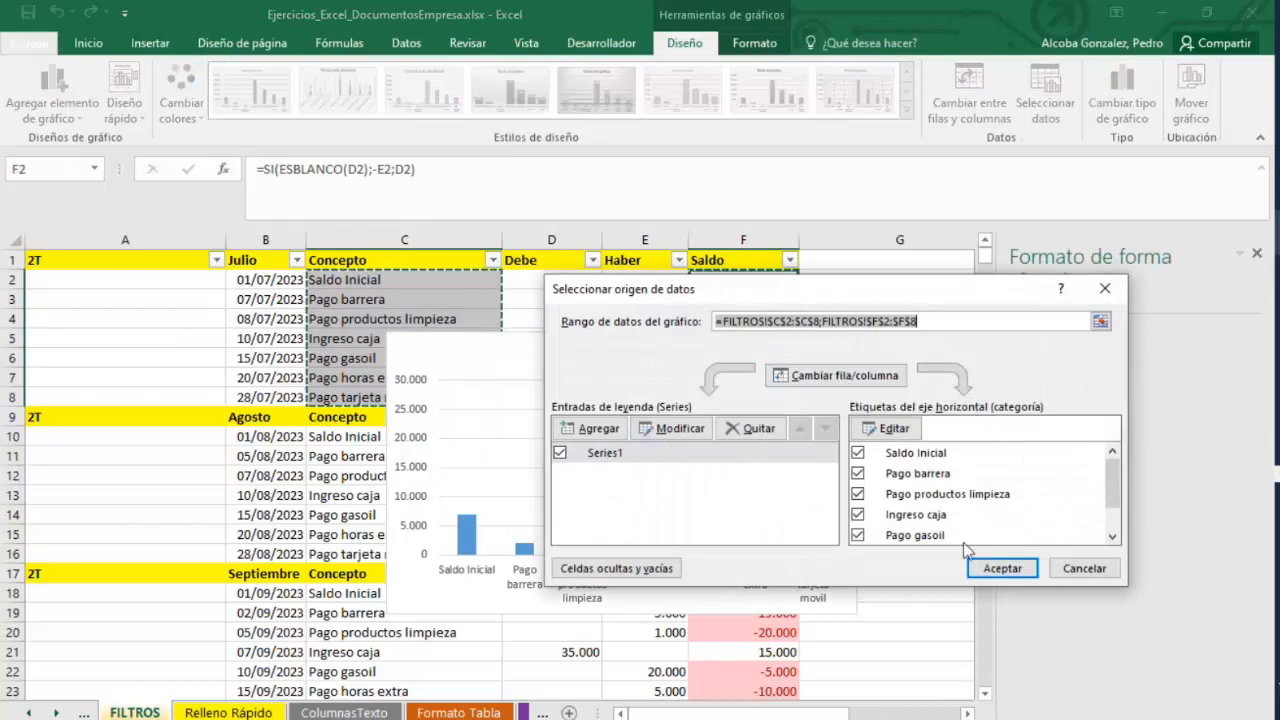
click(1083, 568)
click(596, 90)
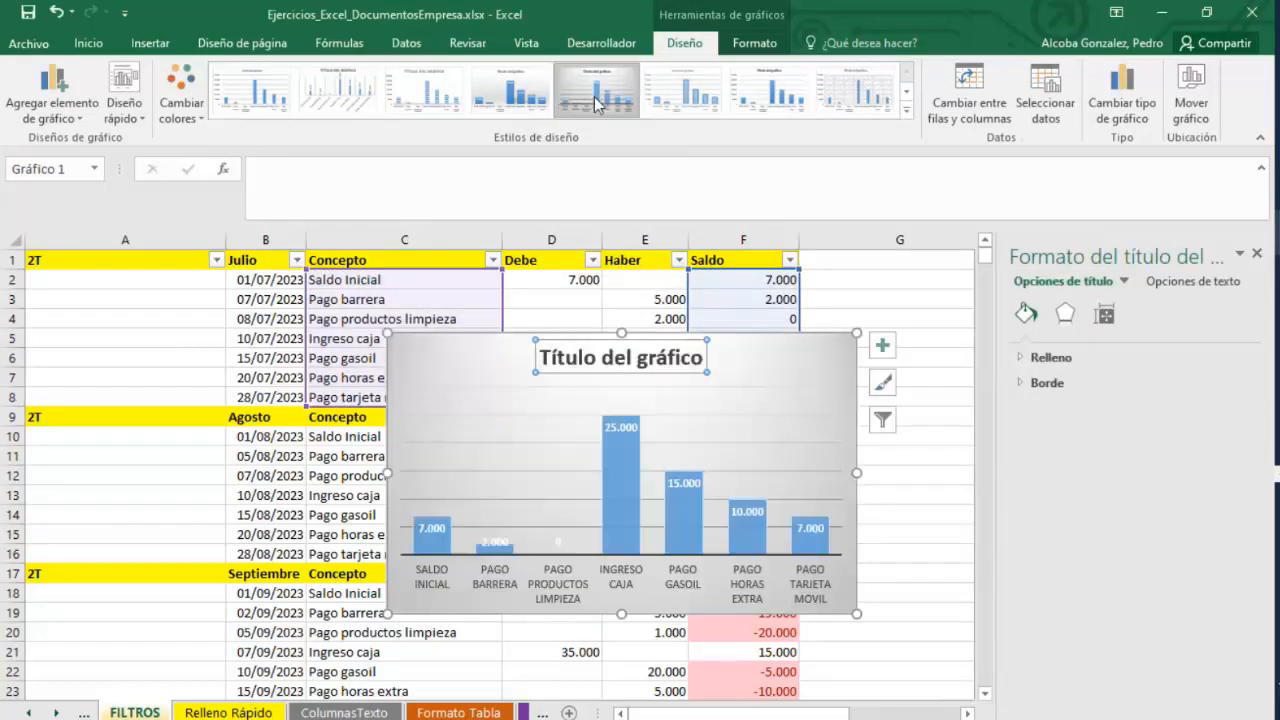
click(748, 535)
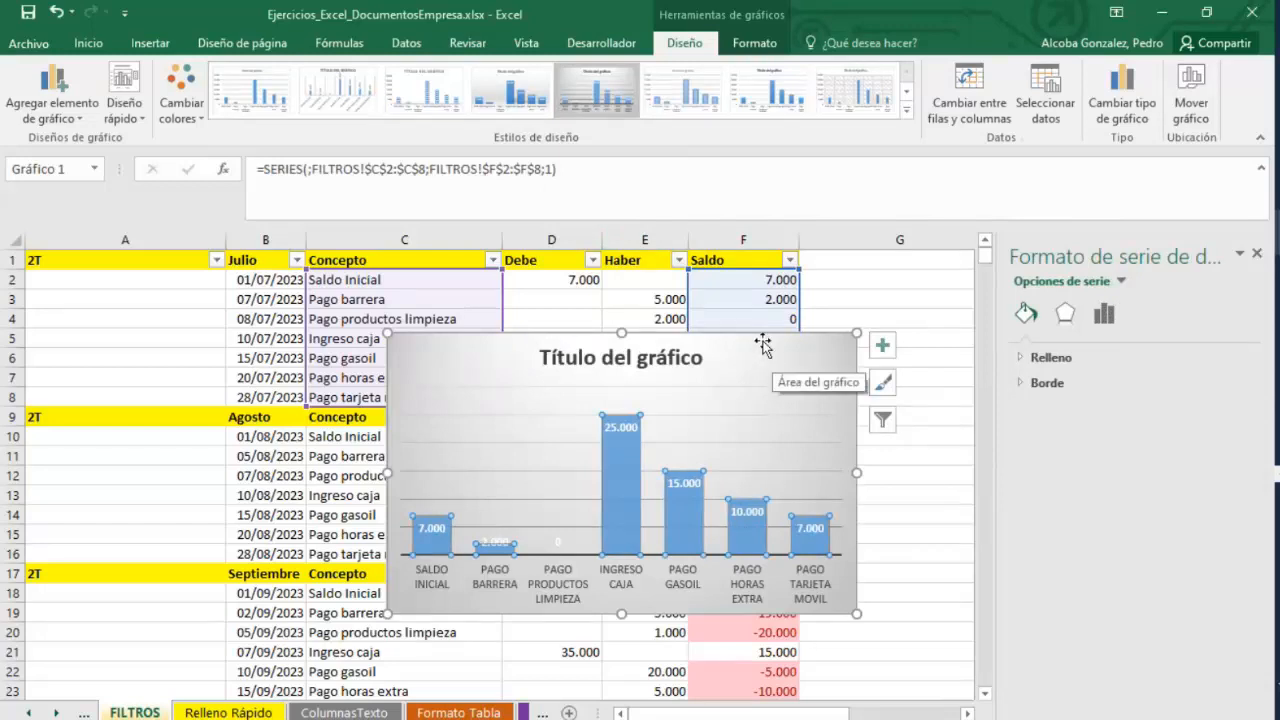
Close the formatting pane and move the column chart beside the table, starting at column G.
click(1257, 253)
drag(685, 335, 1099, 254)
click(948, 623)
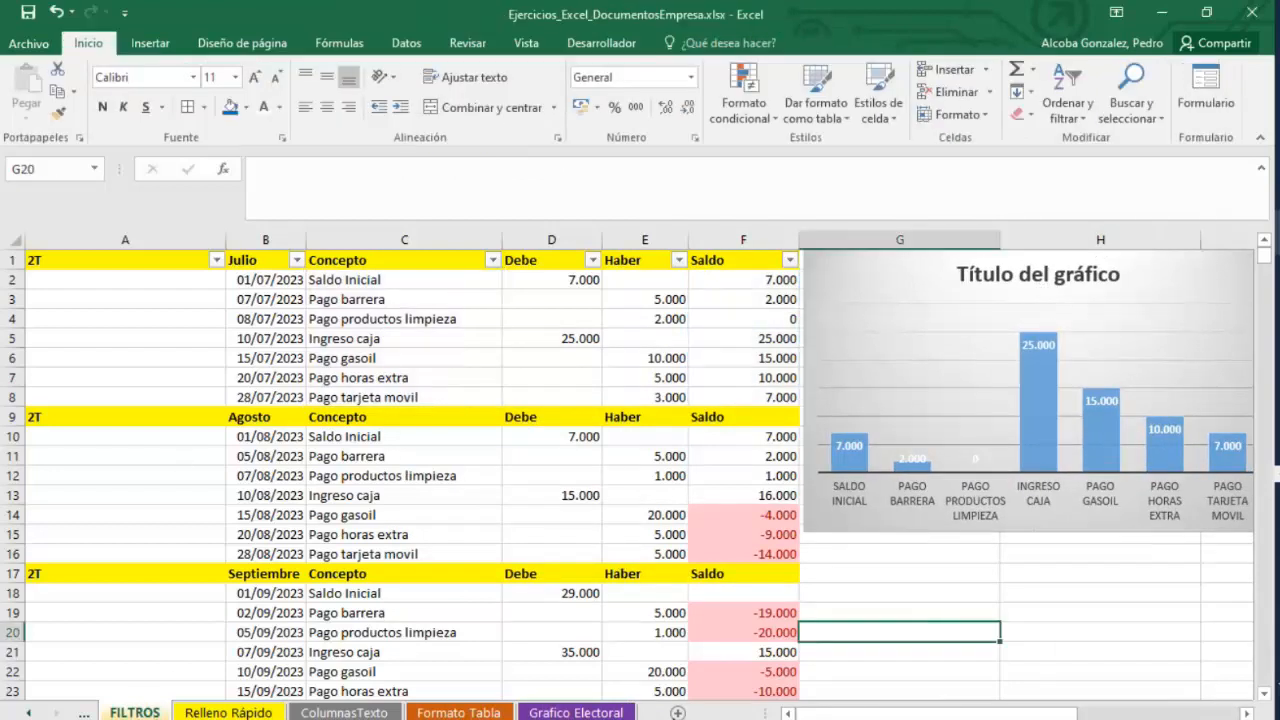
click(84, 713)
click(84, 713)
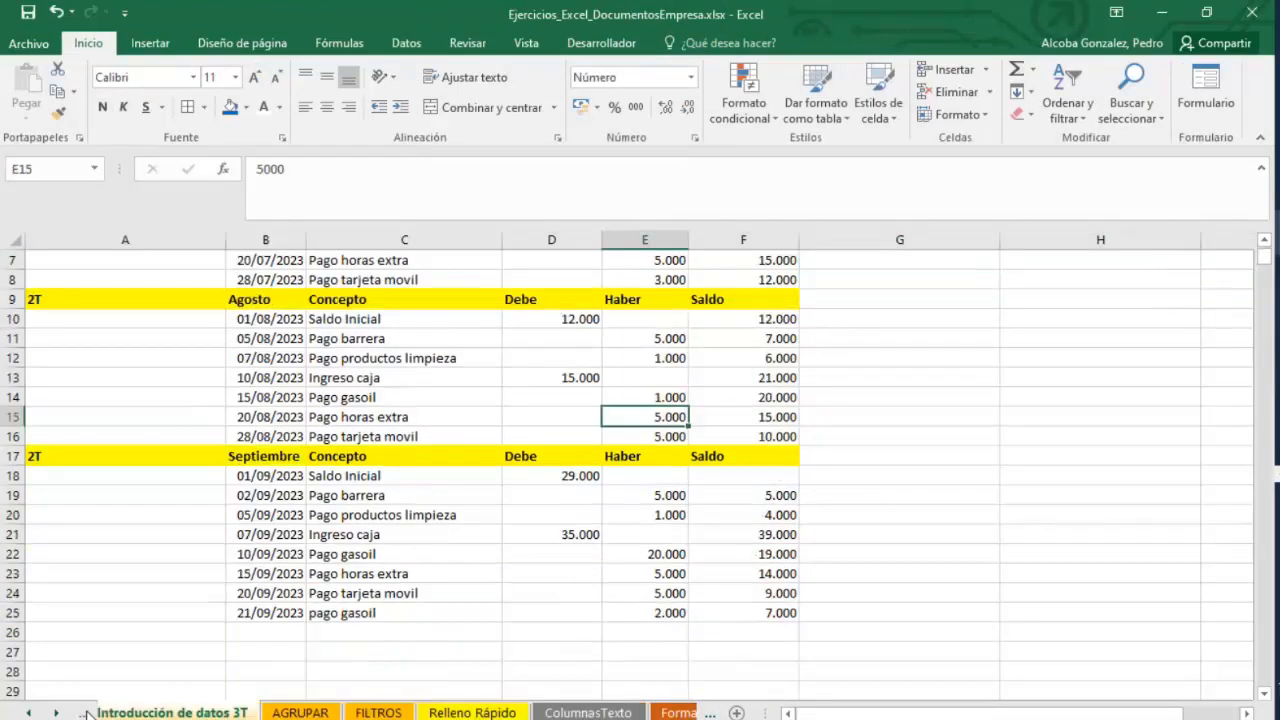
On the Introducción de datos 3T sheet, insert a 3-D 100% stacked column chart of the July Concepto and Haber values.
click(240, 690)
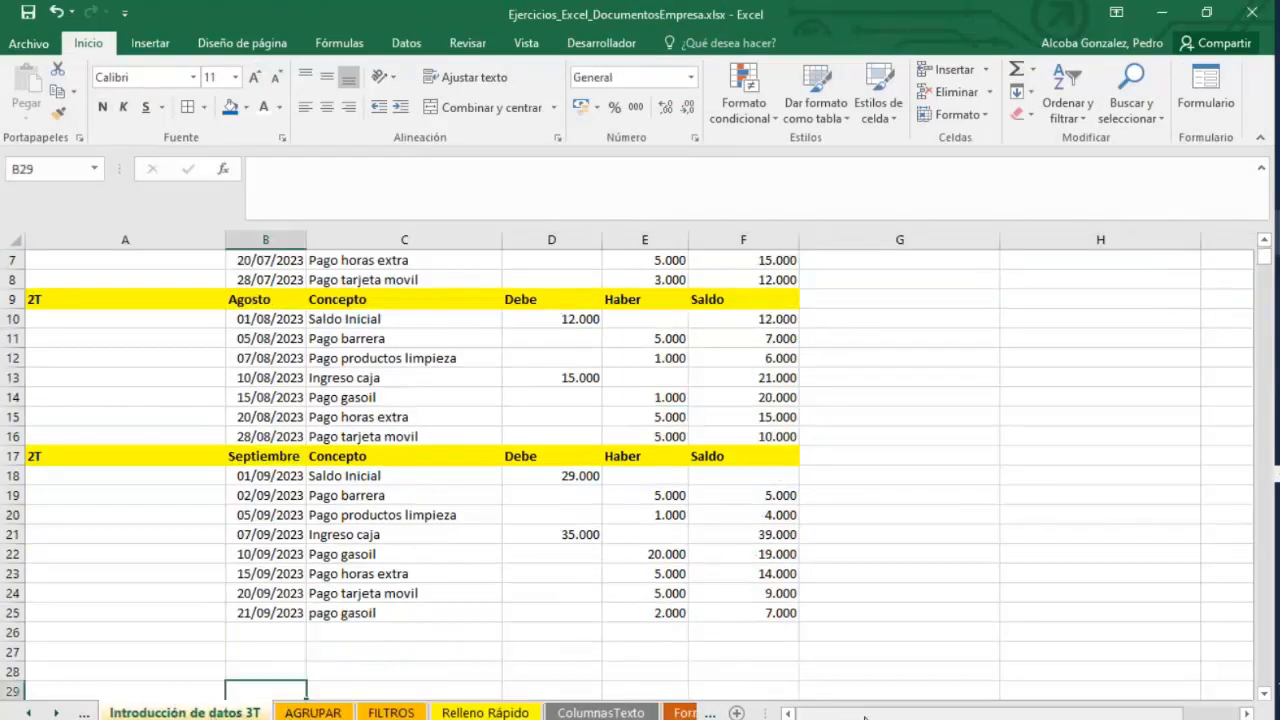
click(86, 714)
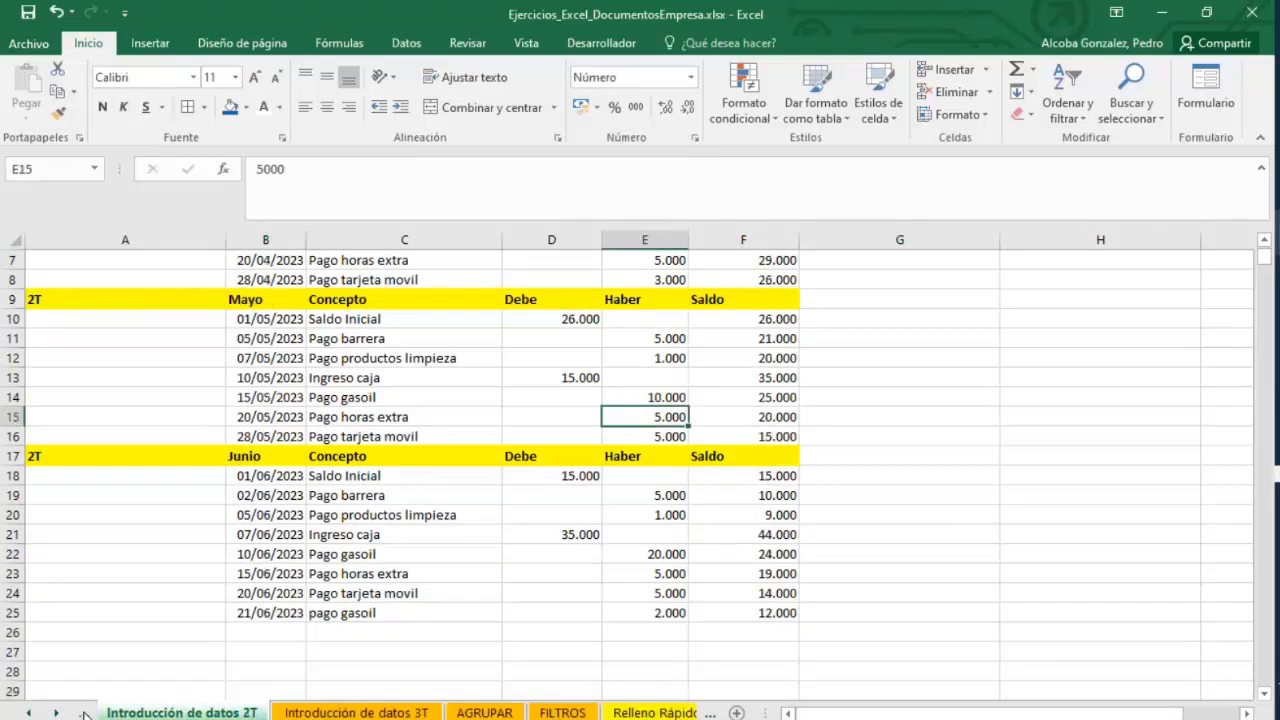
click(445, 714)
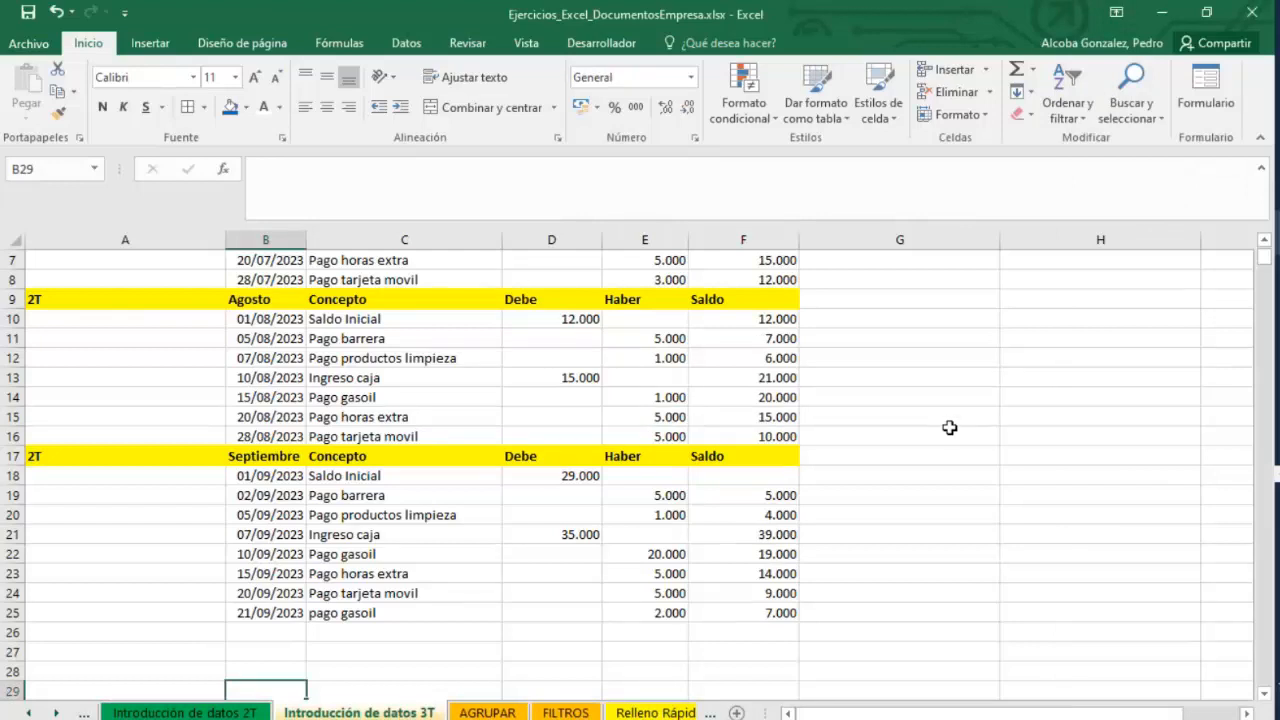
scroll(949, 427, up, 2)
drag(445, 280, 426, 391)
drag(766, 280, 746, 394)
drag(626, 279, 639, 382)
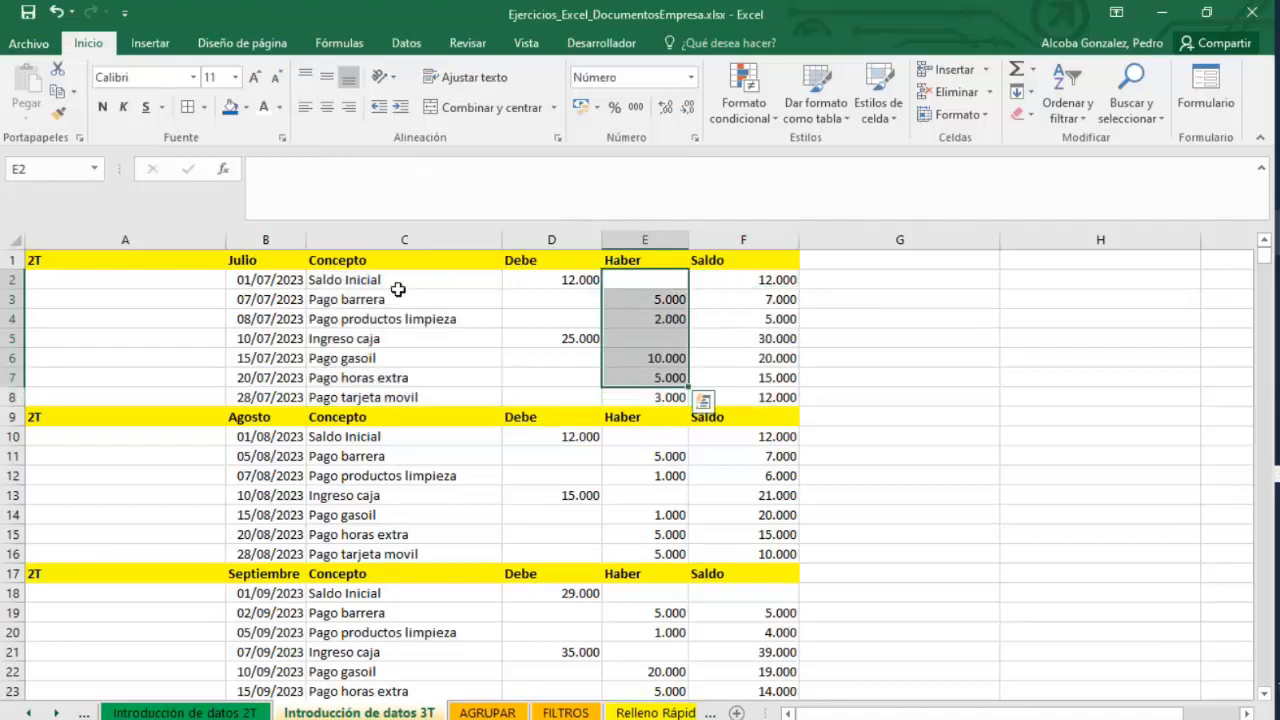
drag(405, 280, 565, 358)
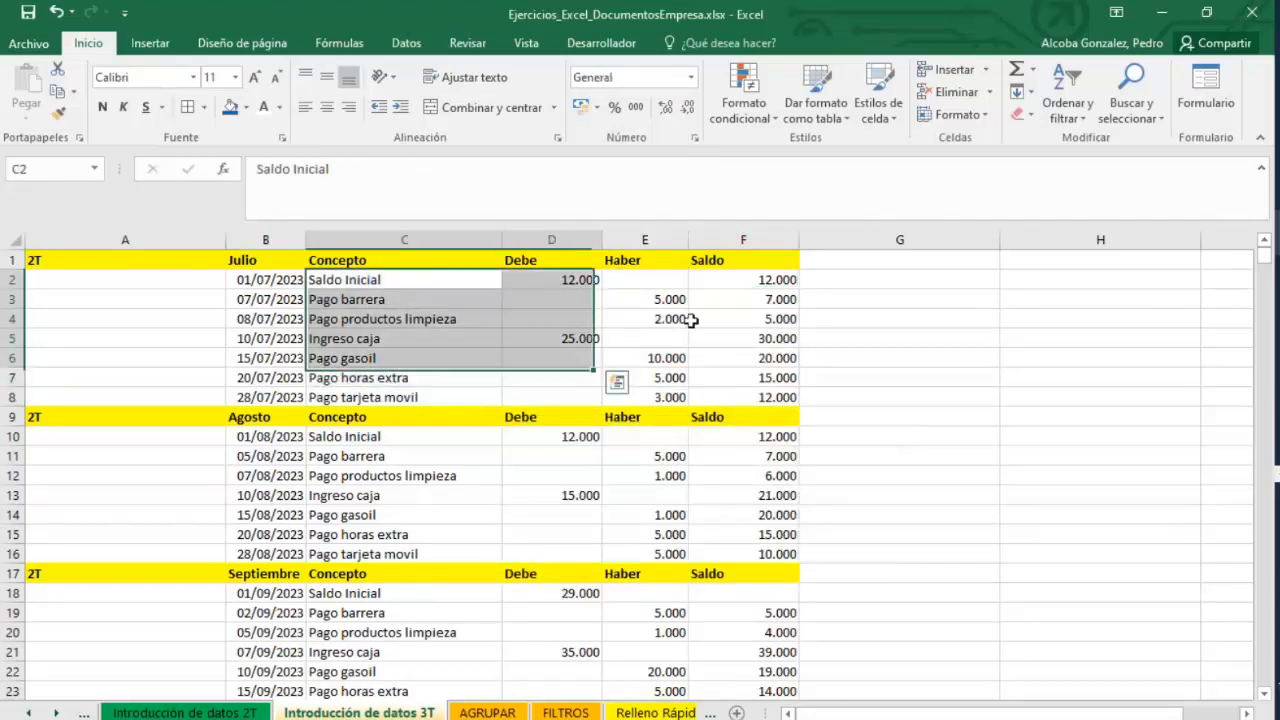
drag(442, 278, 445, 340)
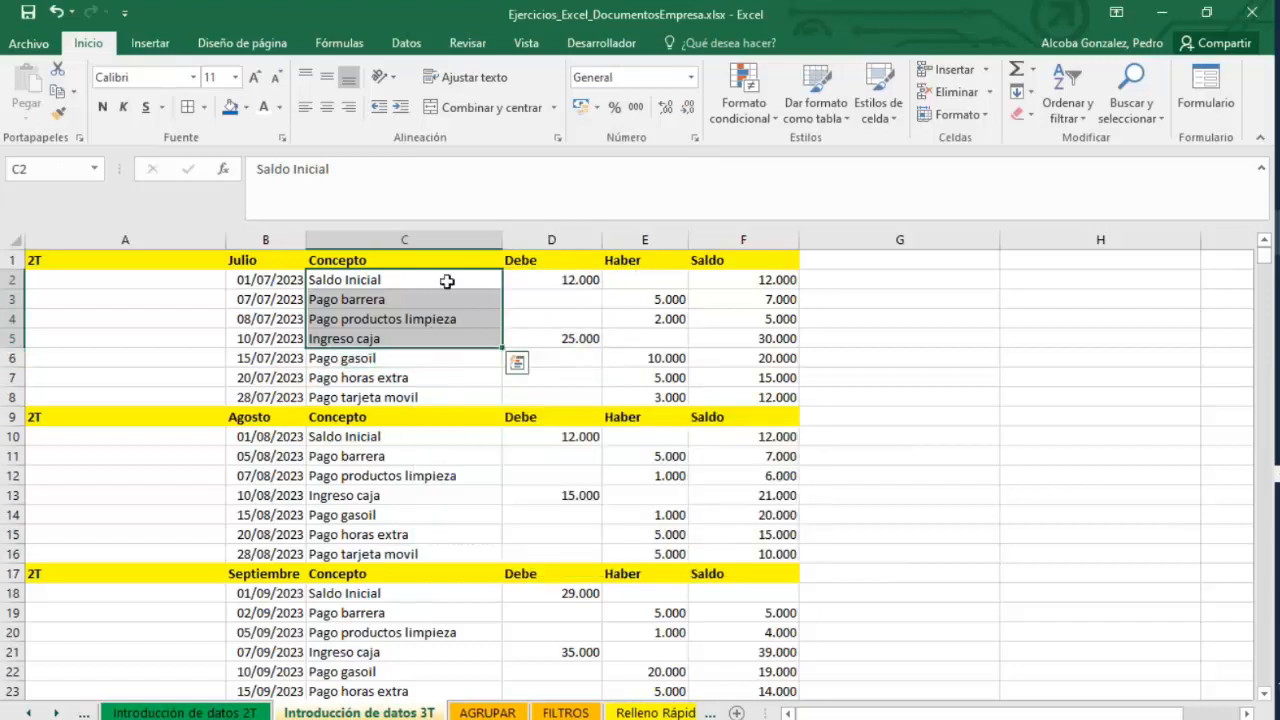
drag(449, 280, 425, 397)
drag(656, 281, 648, 395)
click(150, 43)
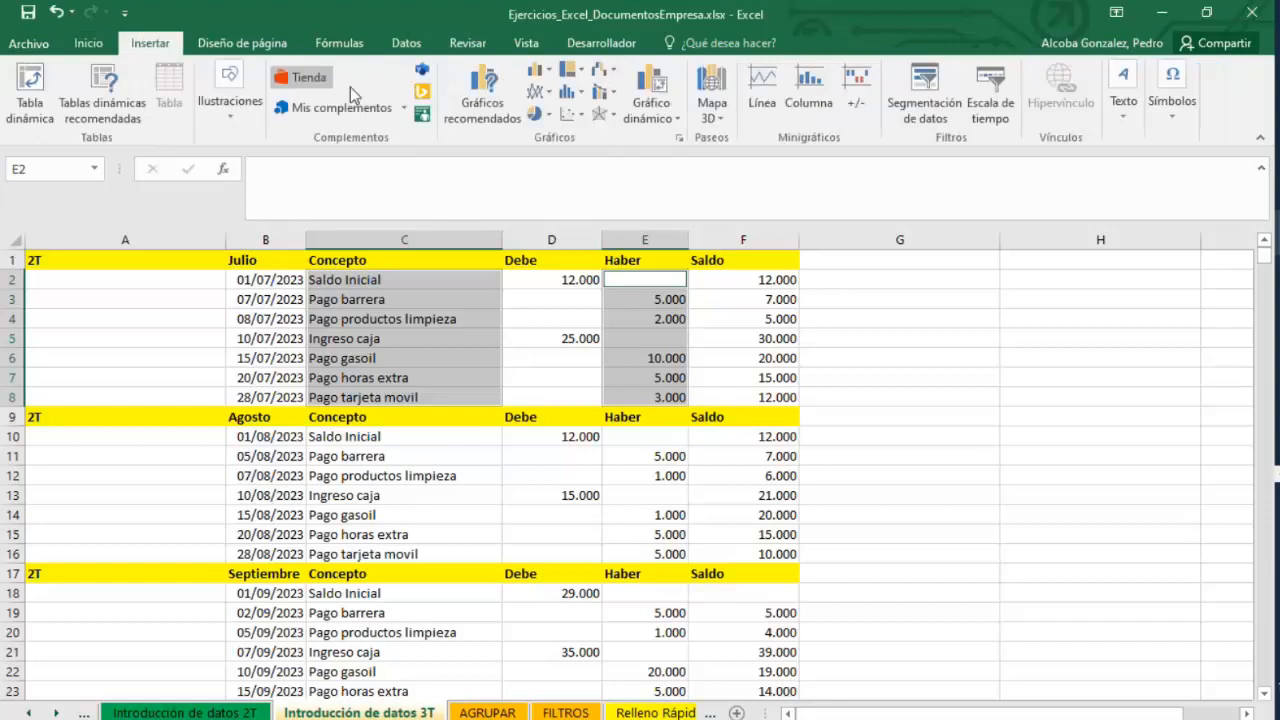
click(538, 70)
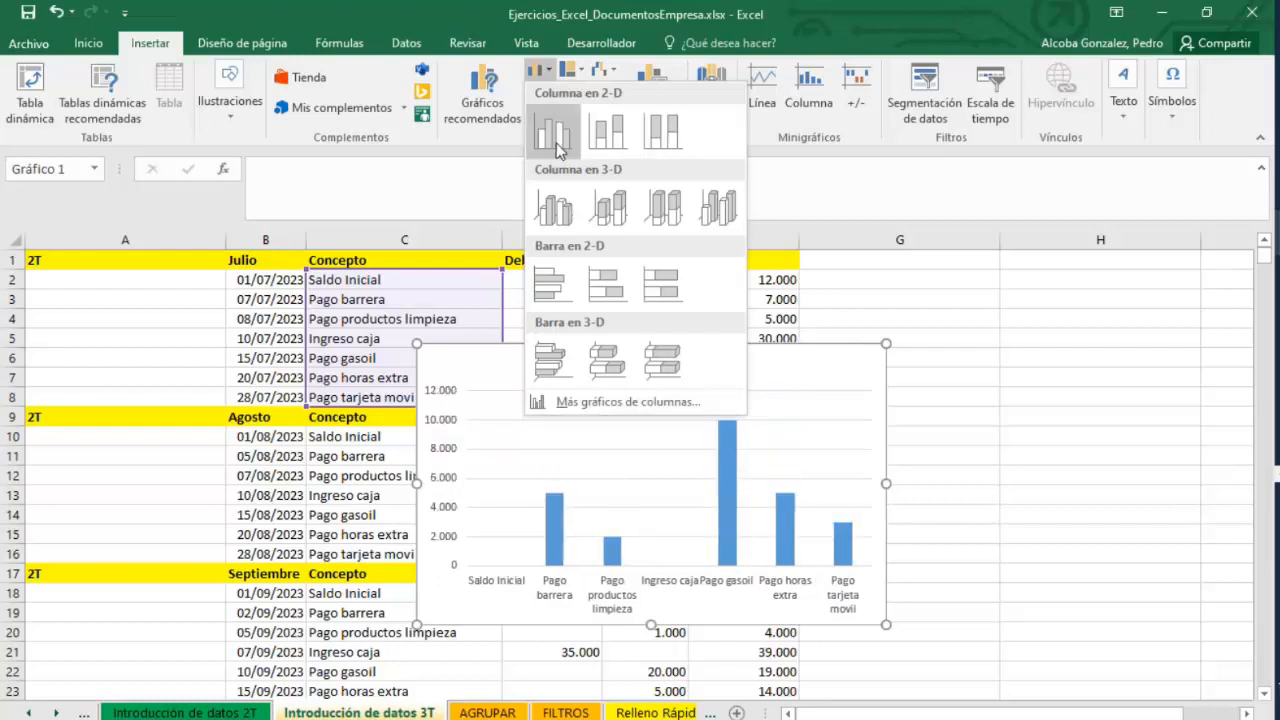
click(667, 204)
Move the new column chart beside the July table, starting at column G.
drag(743, 349, 1000, 350)
click(868, 352)
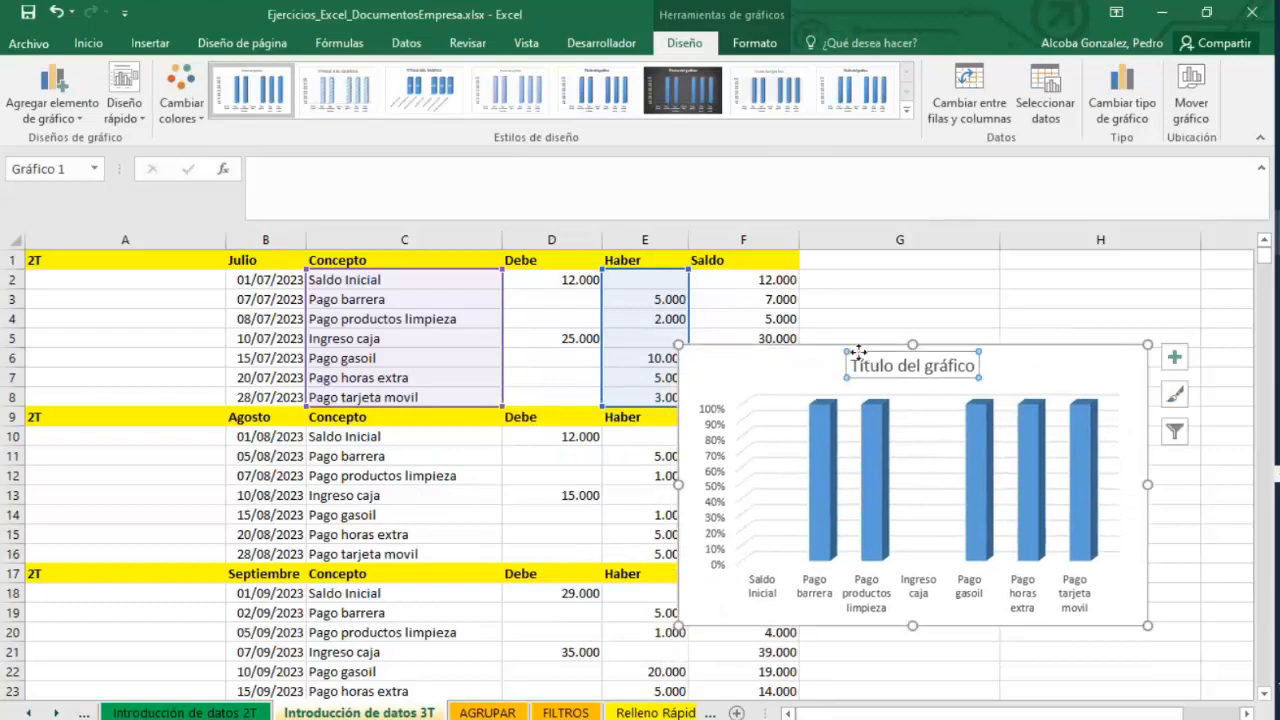
drag(790, 350, 944, 234)
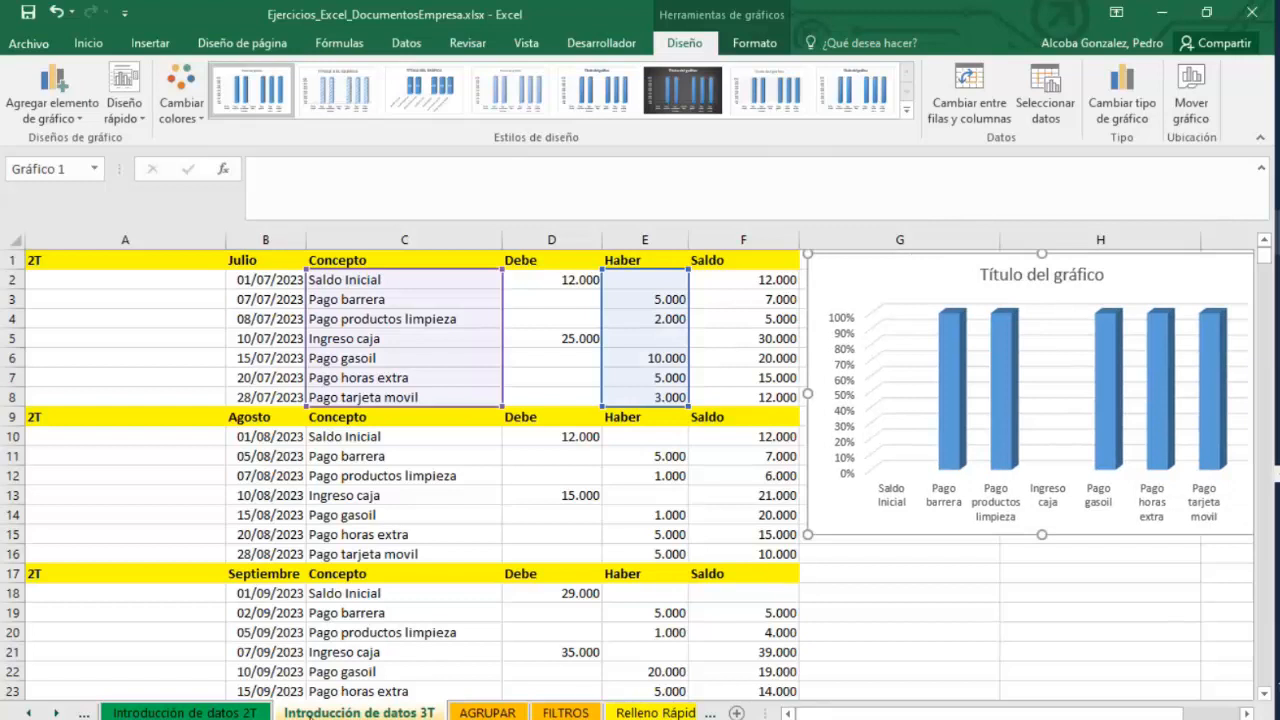
Switch to PowerPoint and browse the course slides on output formats and security.
click(1037, 697)
mouse_move(1277, 232)
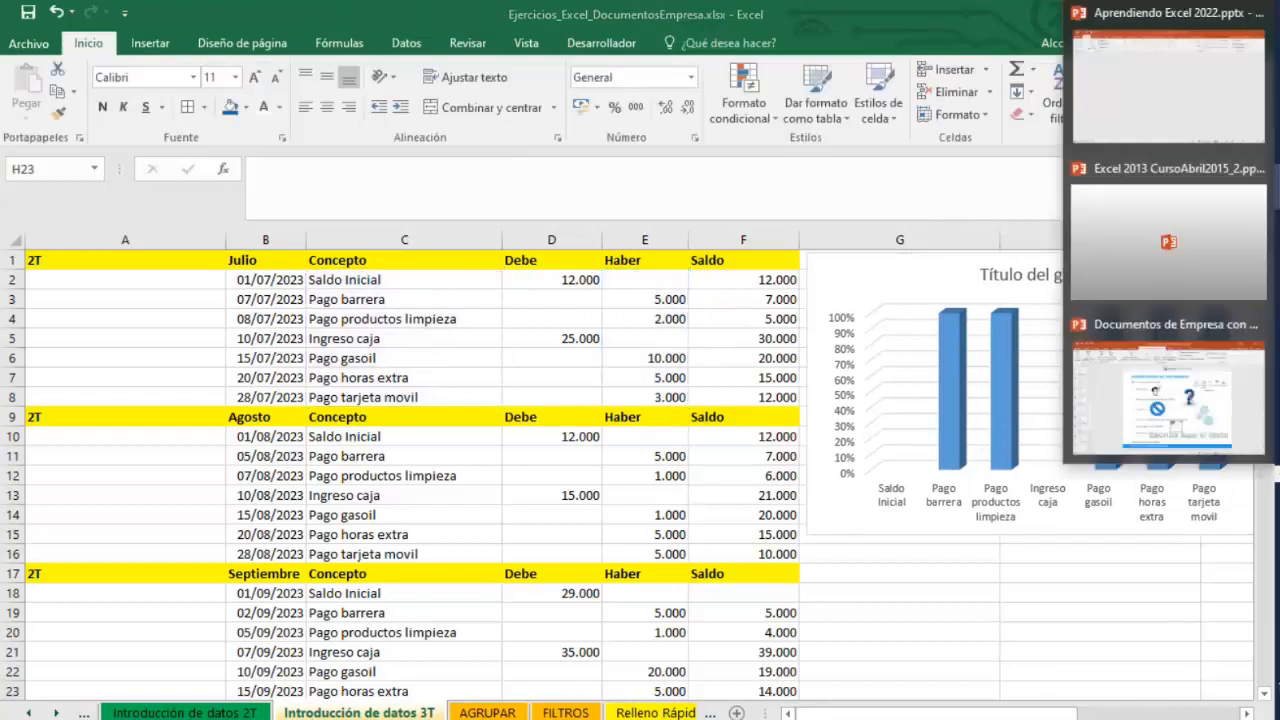
click(1148, 376)
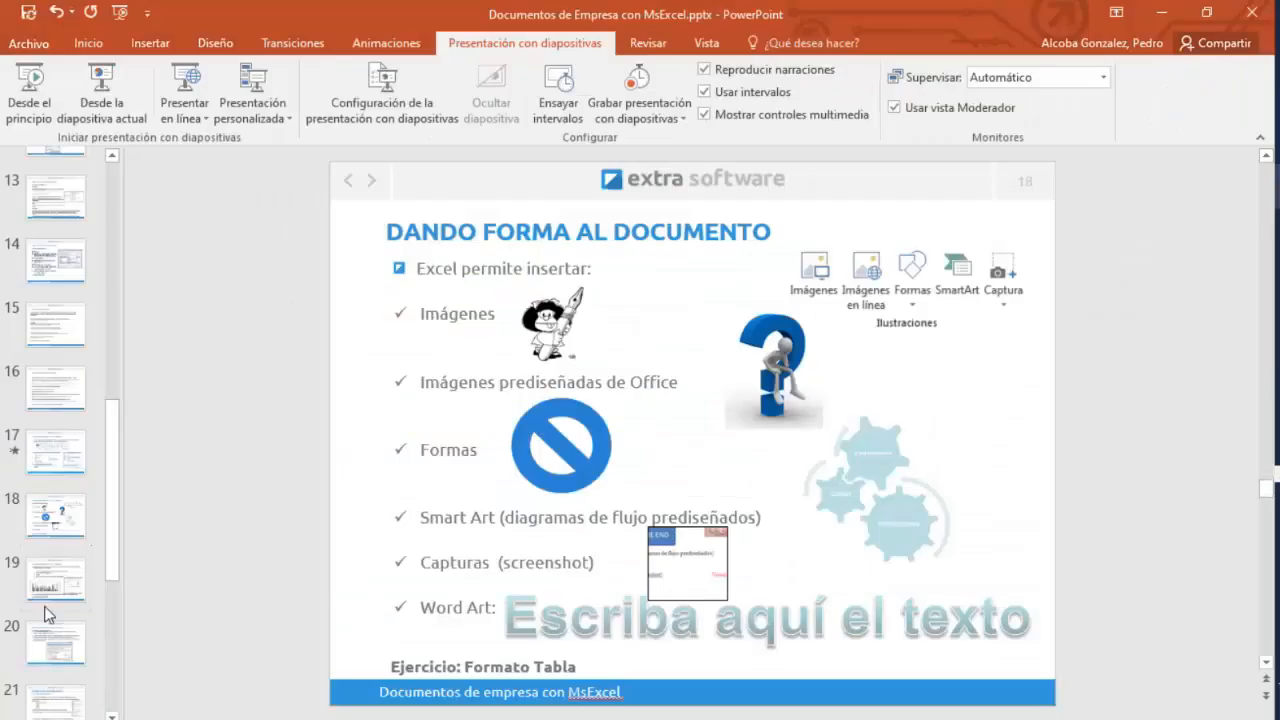
click(52, 640)
scroll(55, 650, down, 1)
click(55, 660)
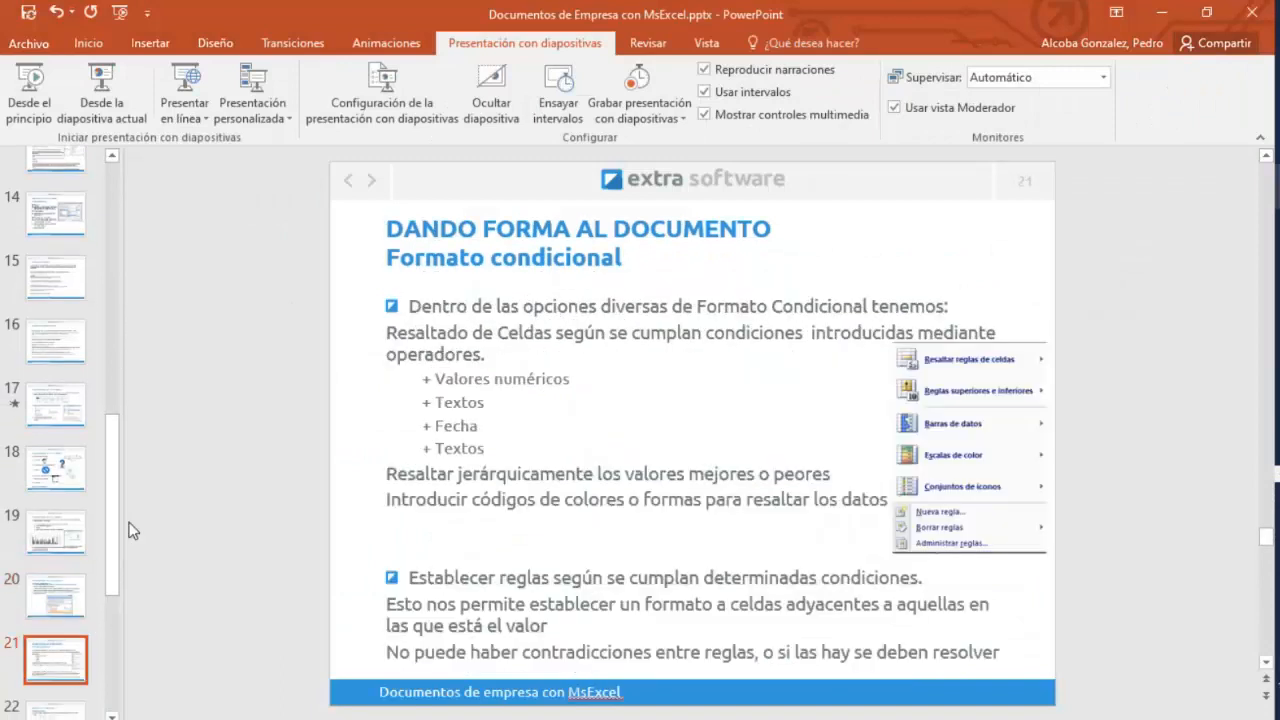
scroll(112, 500, down, 5)
click(62, 427)
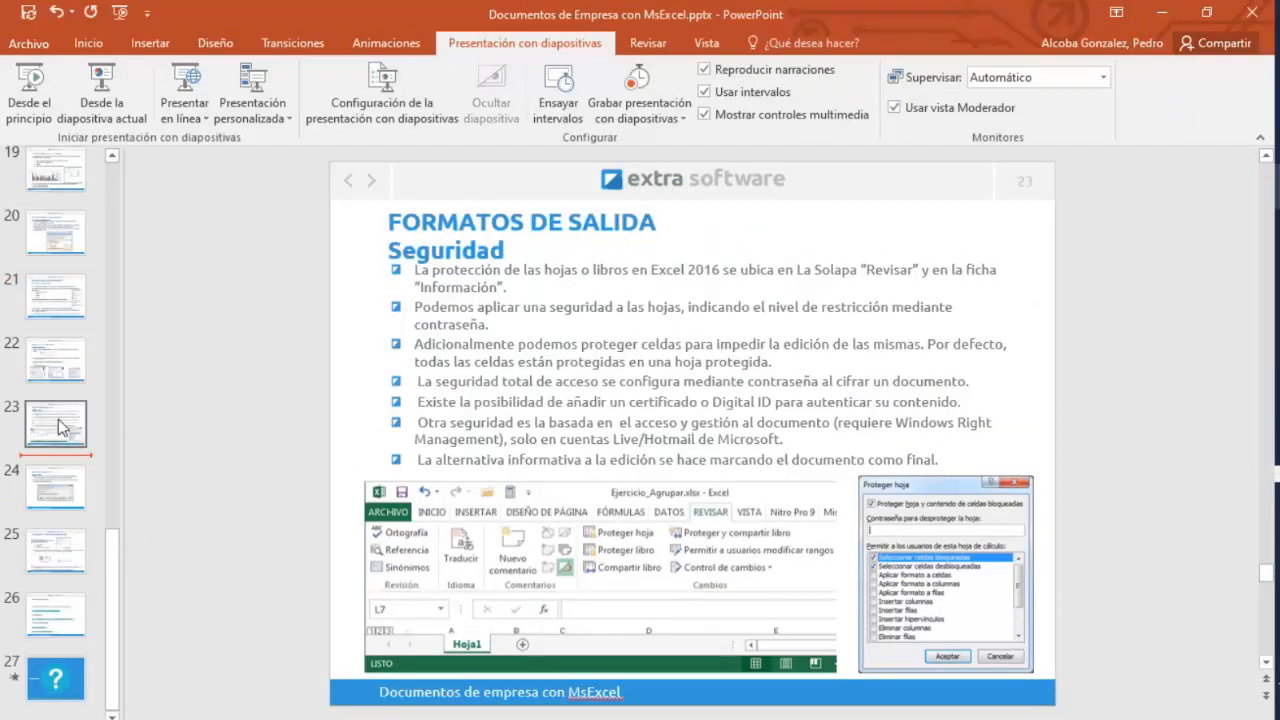
click(55, 510)
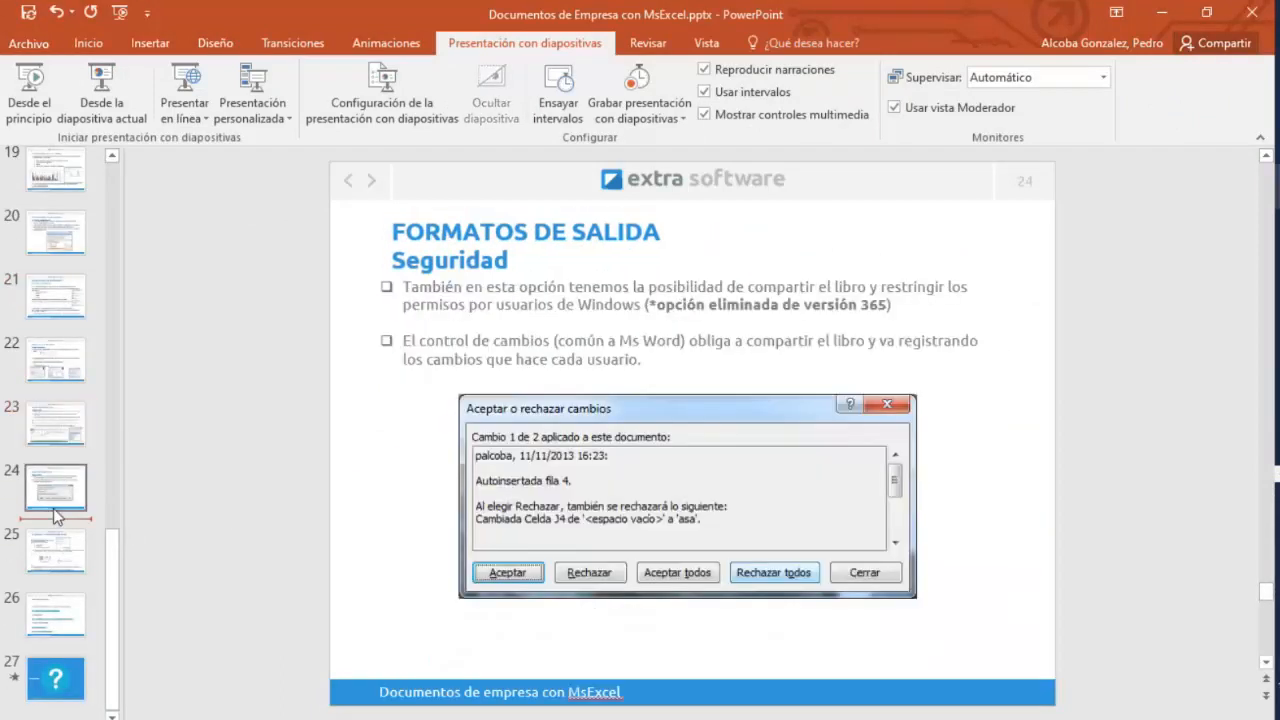
click(1161, 12)
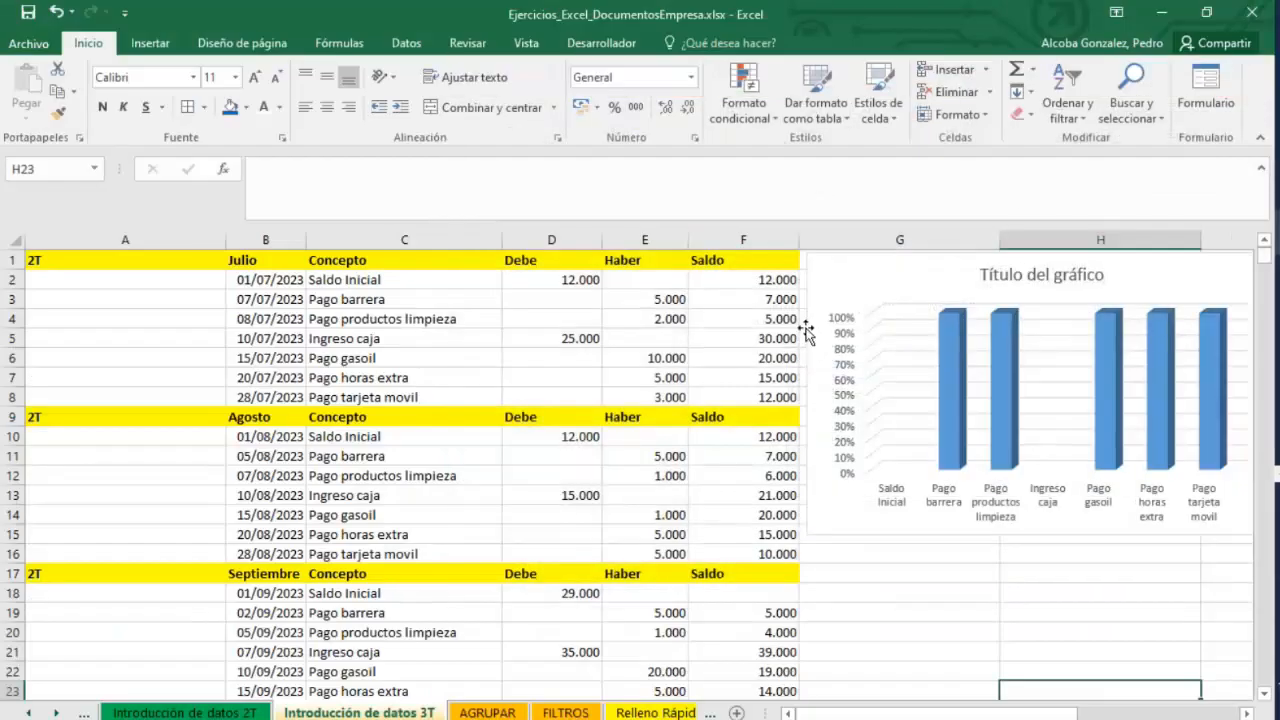
Review the Protect Sheet and Protect Workbook options without applying them.
click(856, 265)
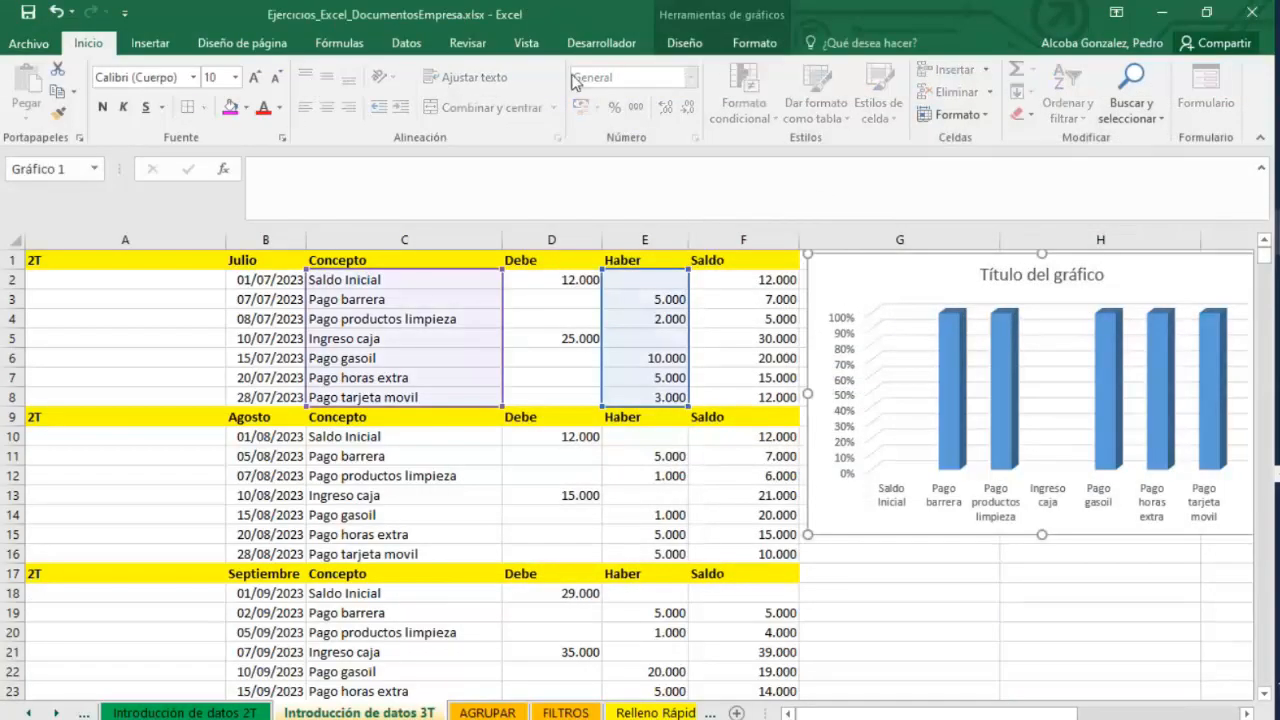
click(467, 43)
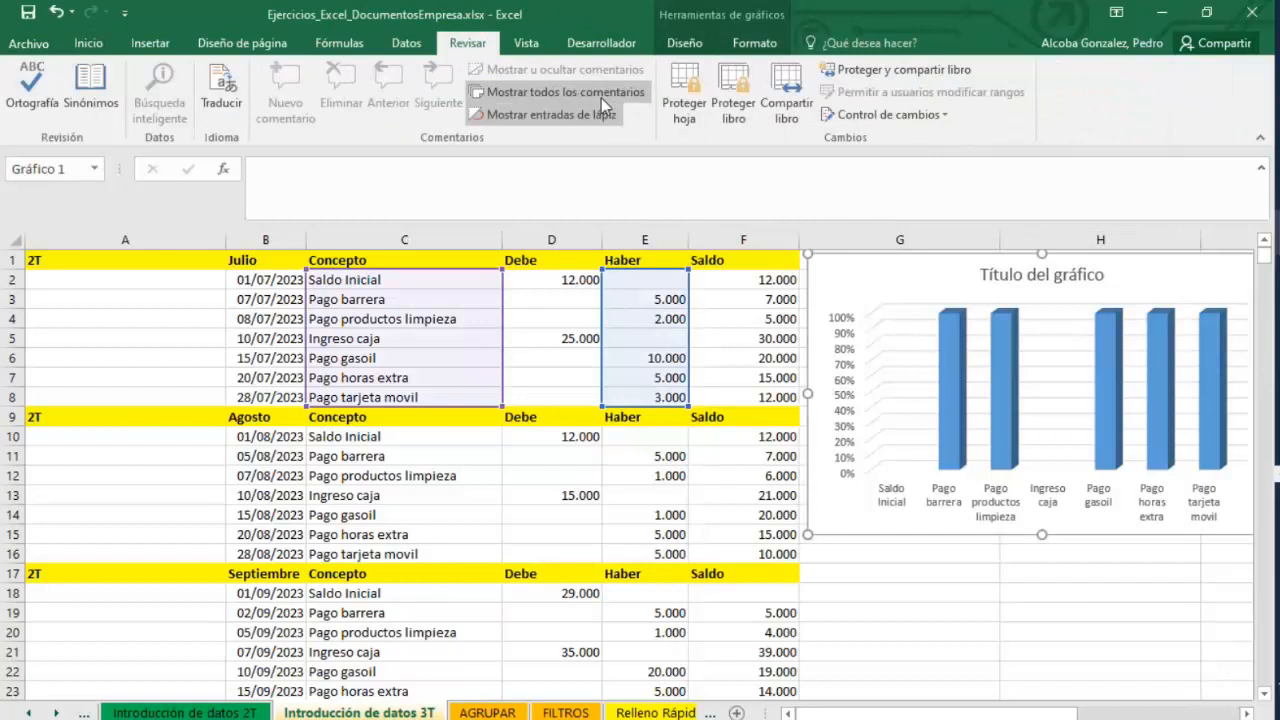
click(688, 106)
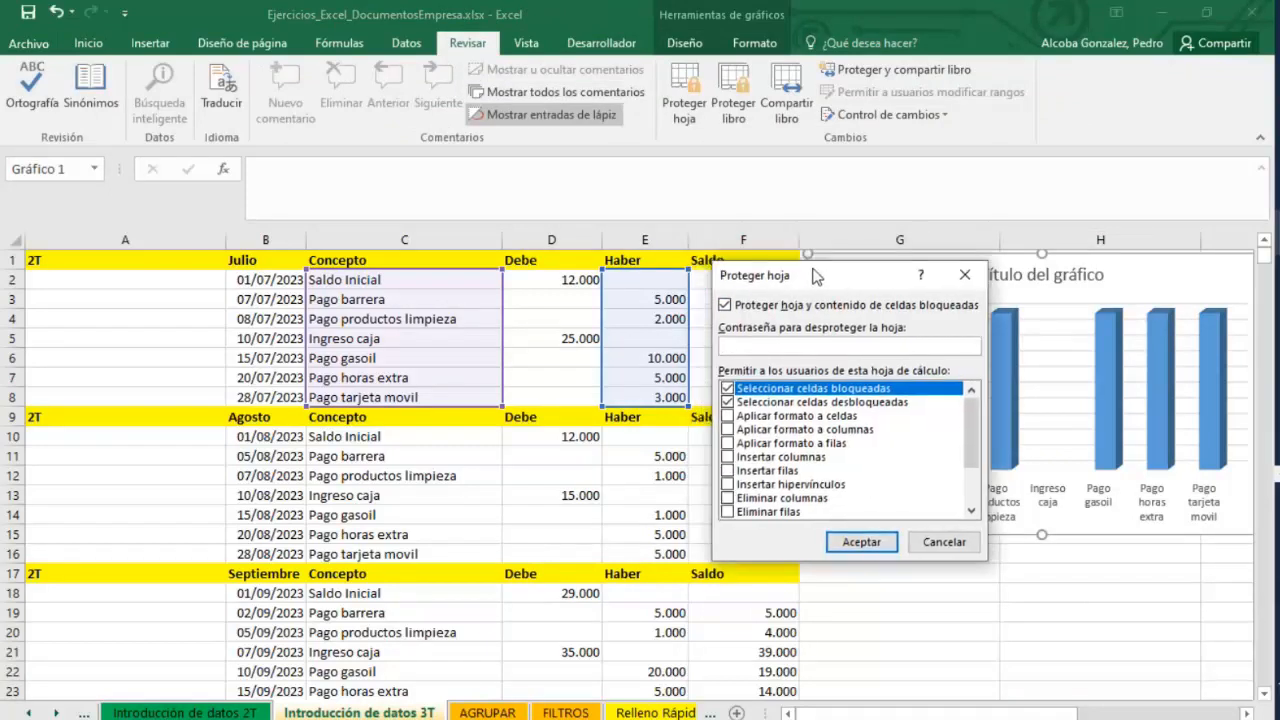
drag(815, 275, 842, 311)
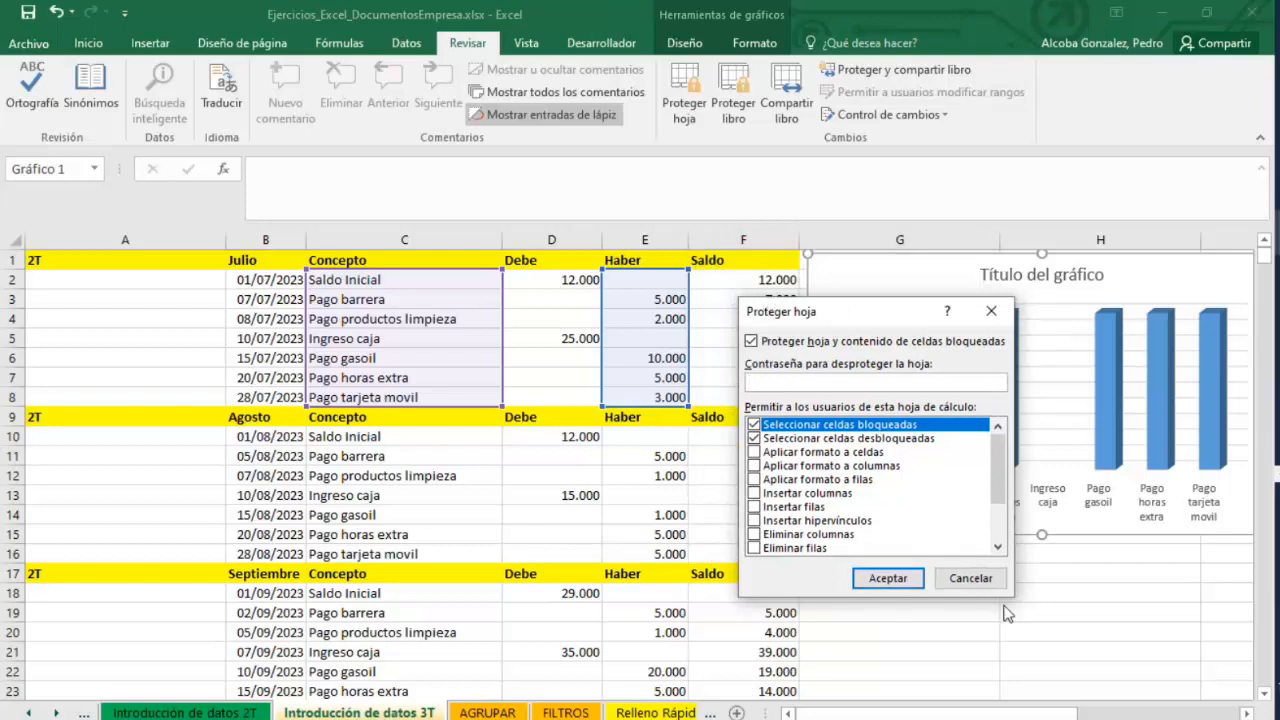
click(970, 578)
click(734, 110)
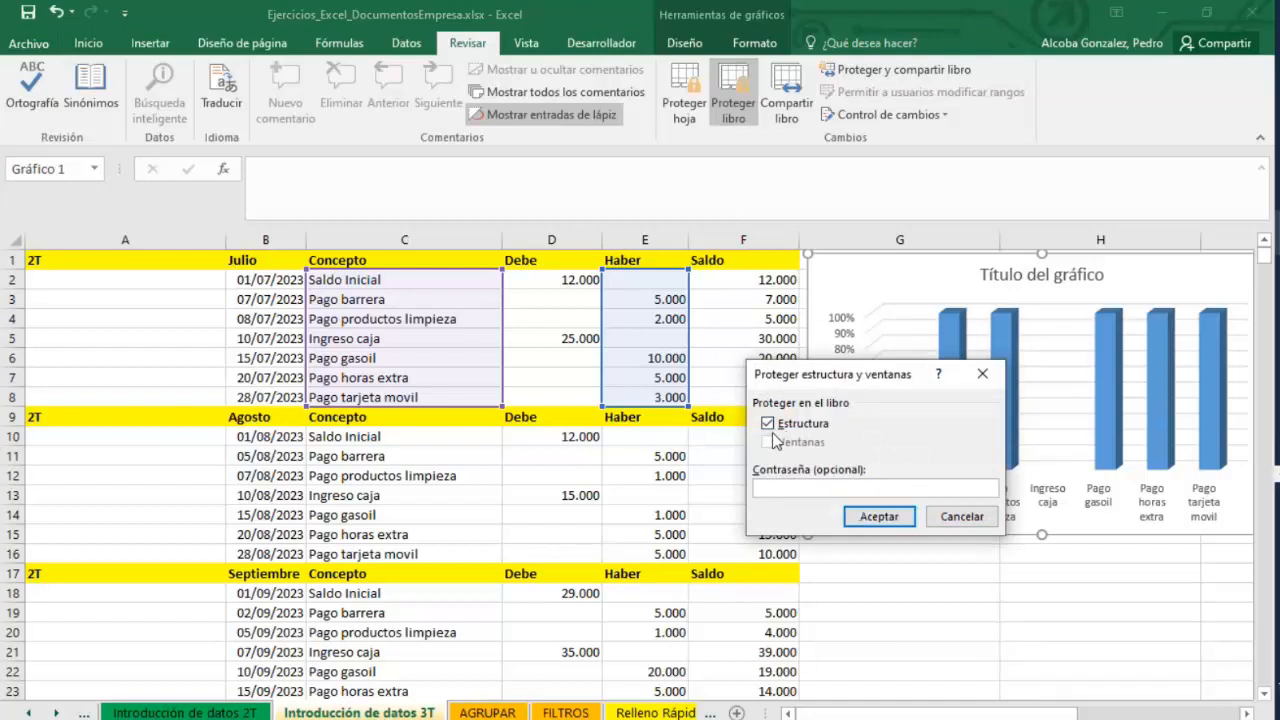
click(961, 516)
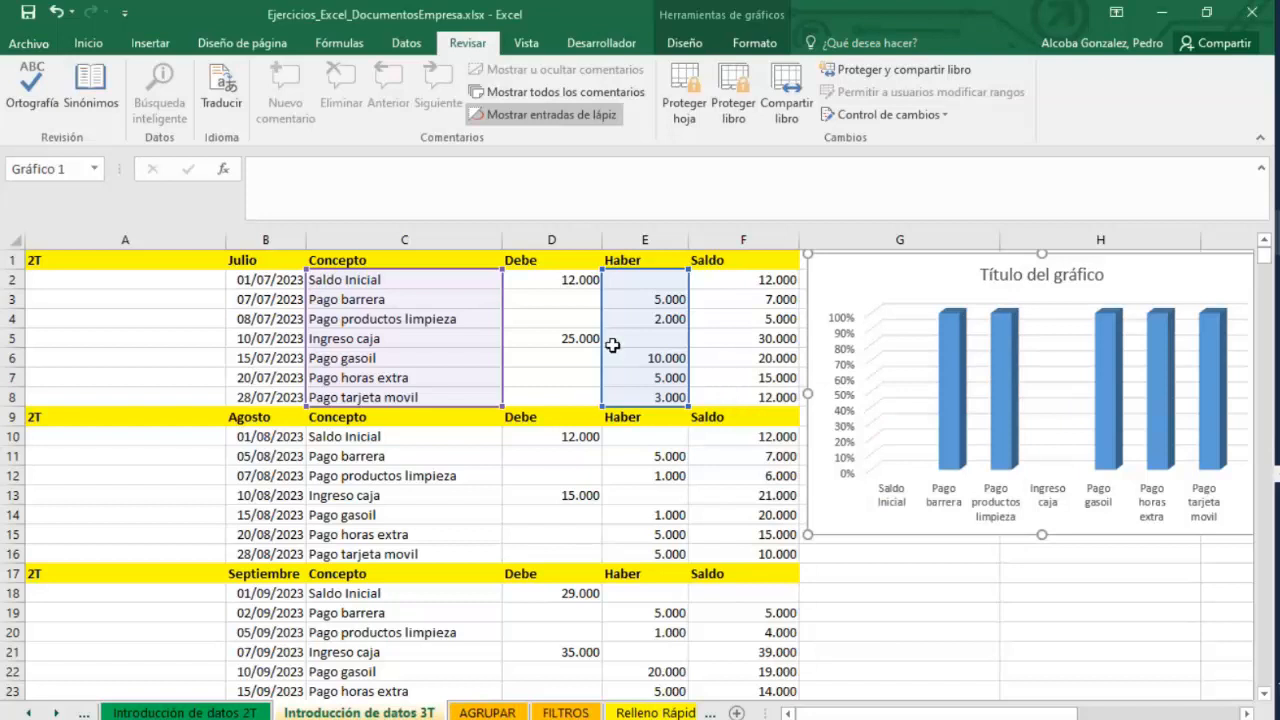
Protect the sheet, also allowing formatting of cells, columns and rows, and set and confirm an unprotect password.
click(684, 100)
drag(815, 300, 901, 303)
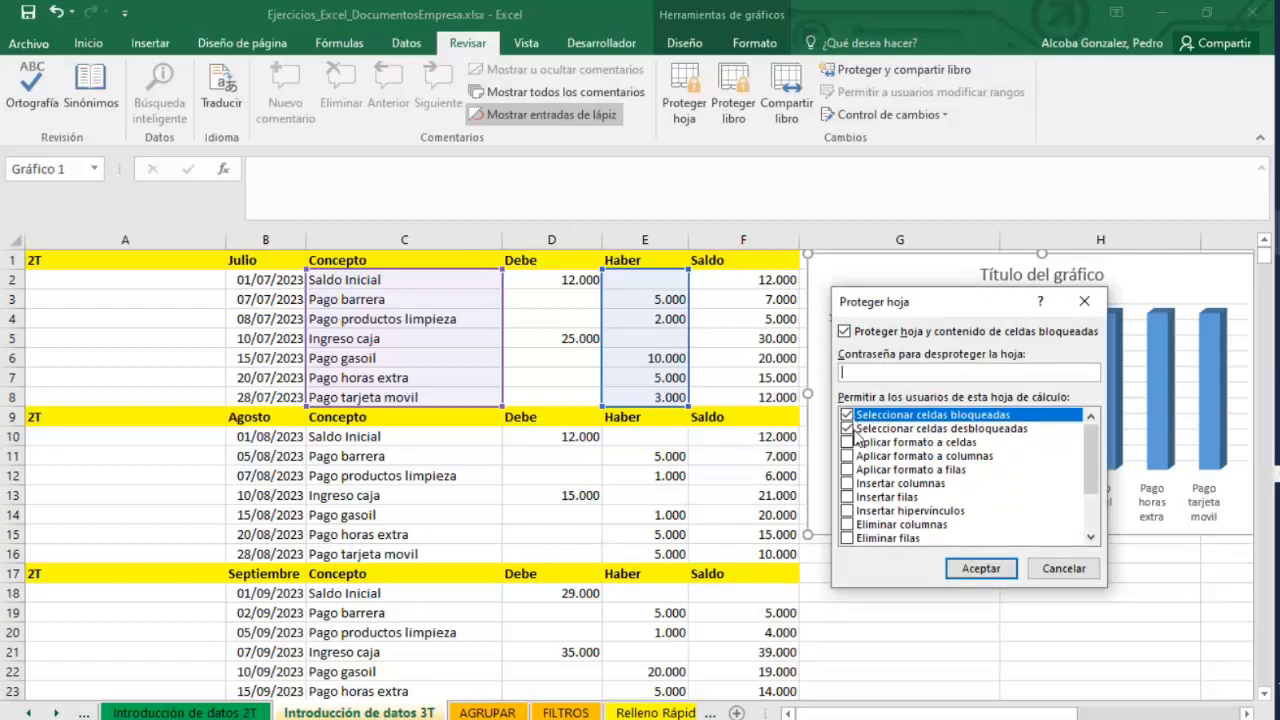
click(908, 430)
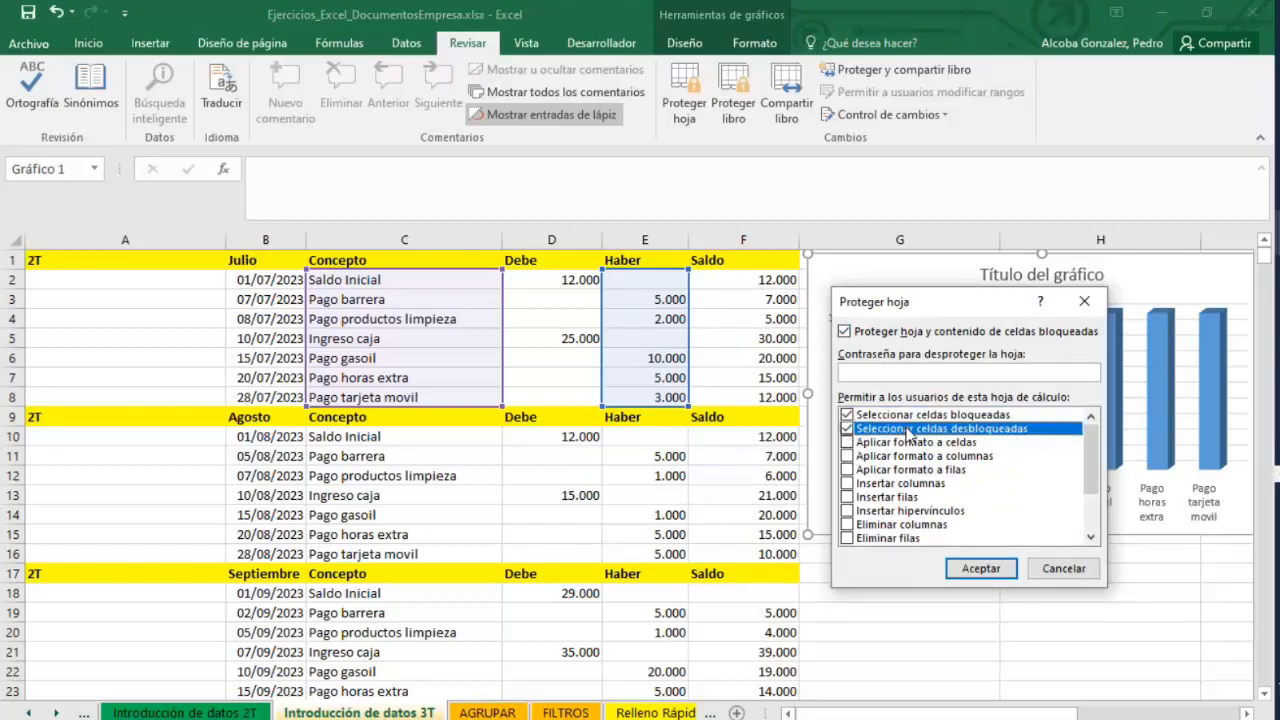
click(847, 443)
click(847, 456)
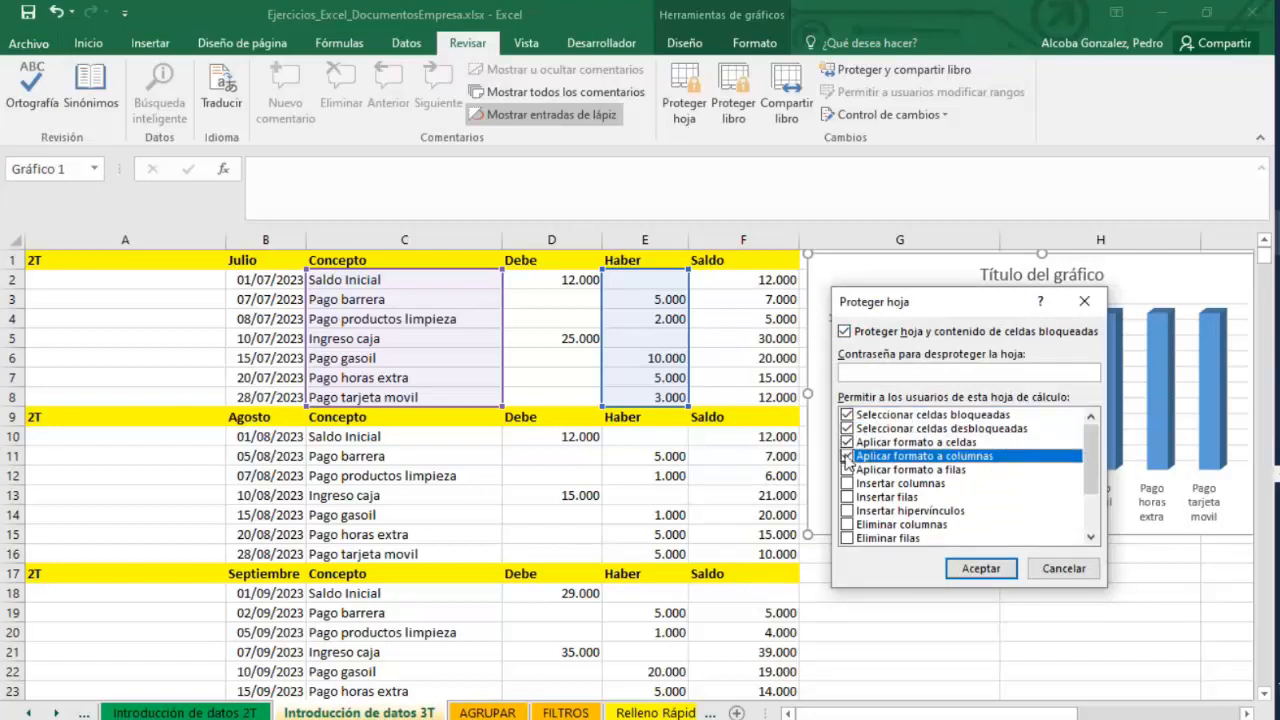
click(847, 470)
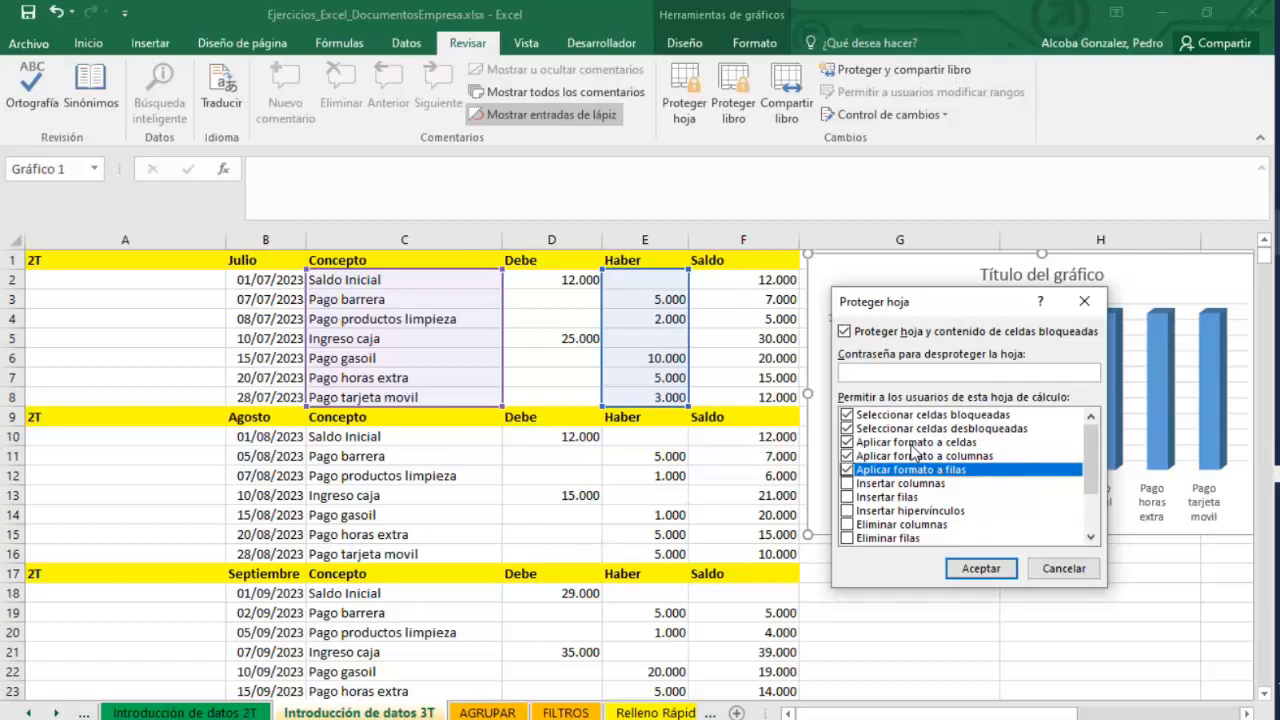
click(884, 374)
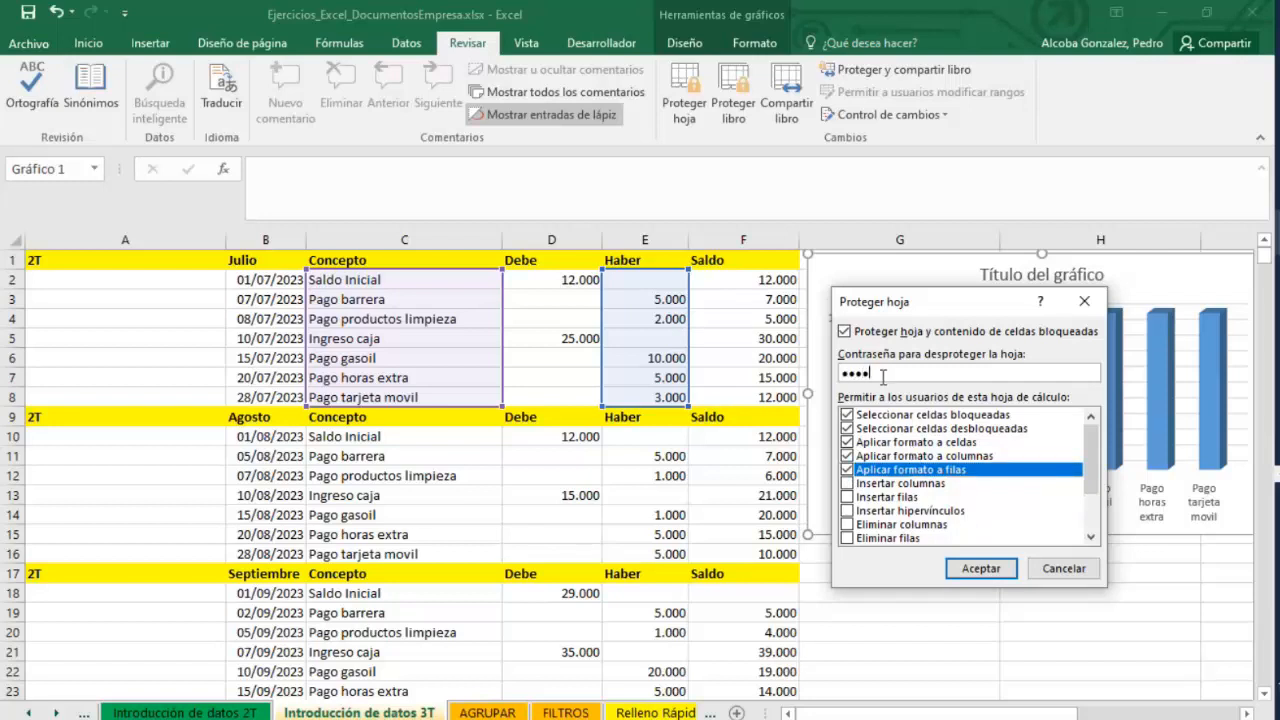
click(981, 568)
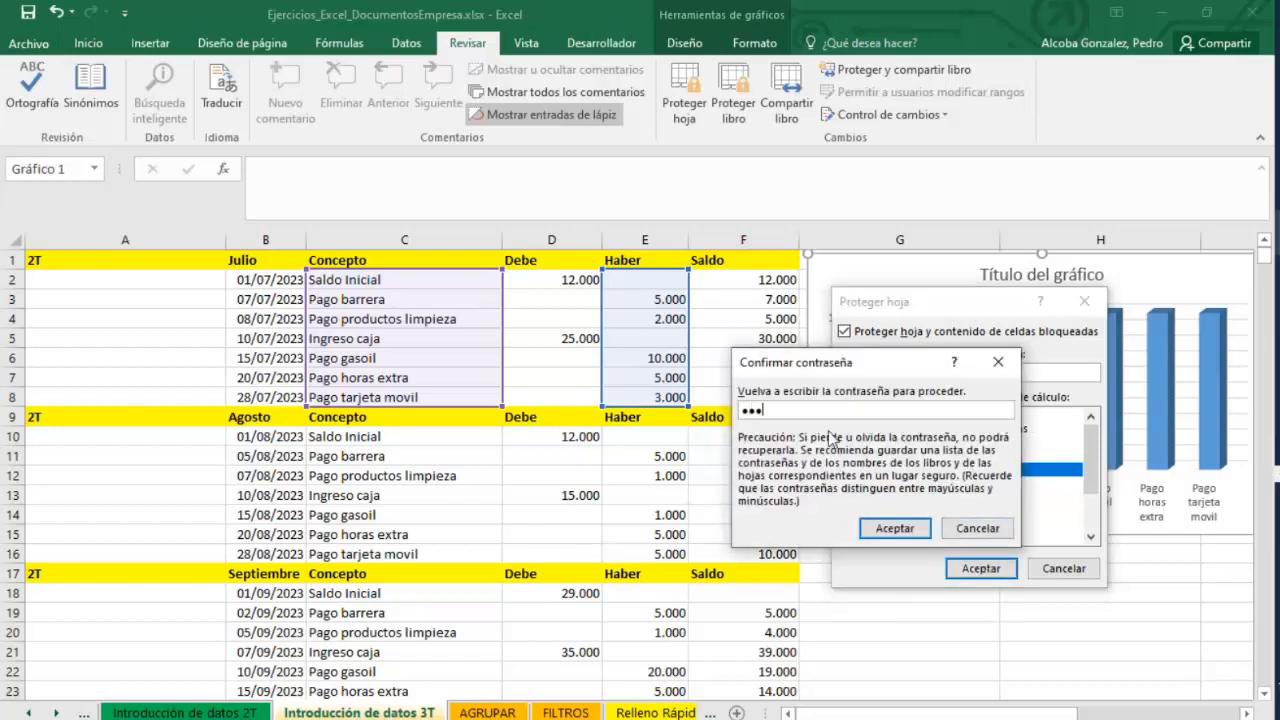
click(895, 528)
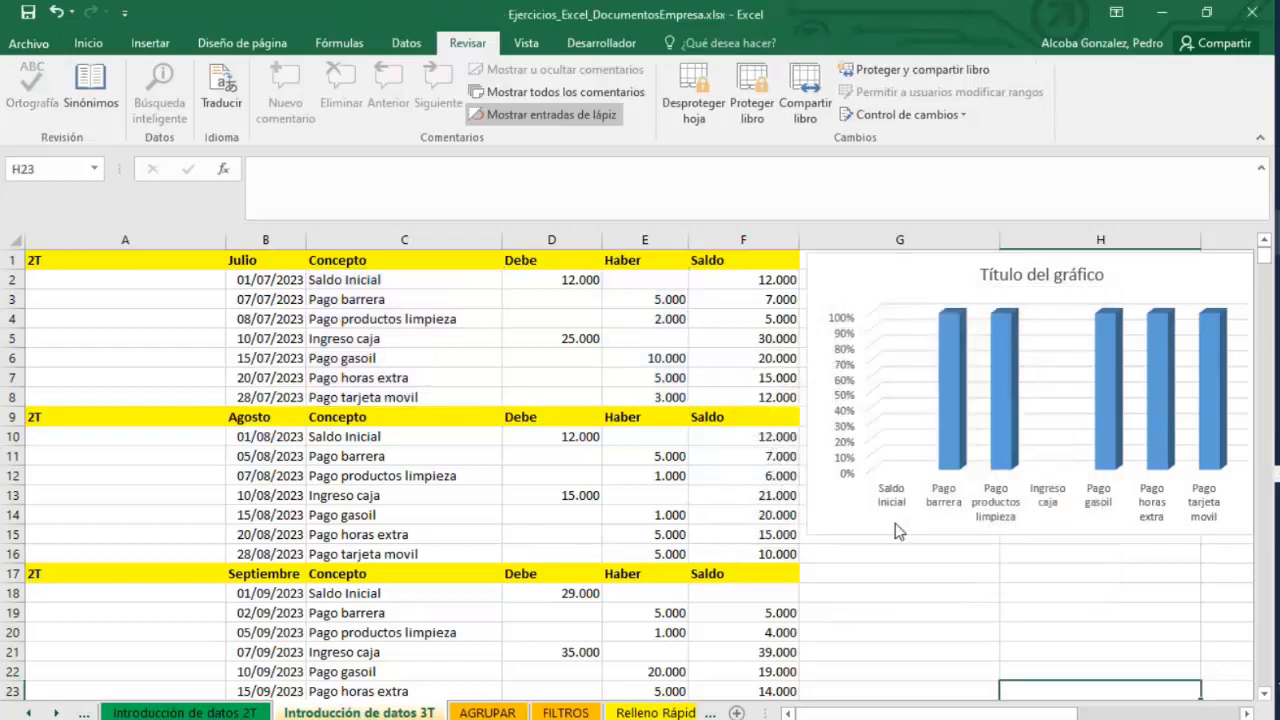
Try to format the July table range B1:F8 as a table on the protected sheet.
click(612, 302)
drag(760, 400, 289, 266)
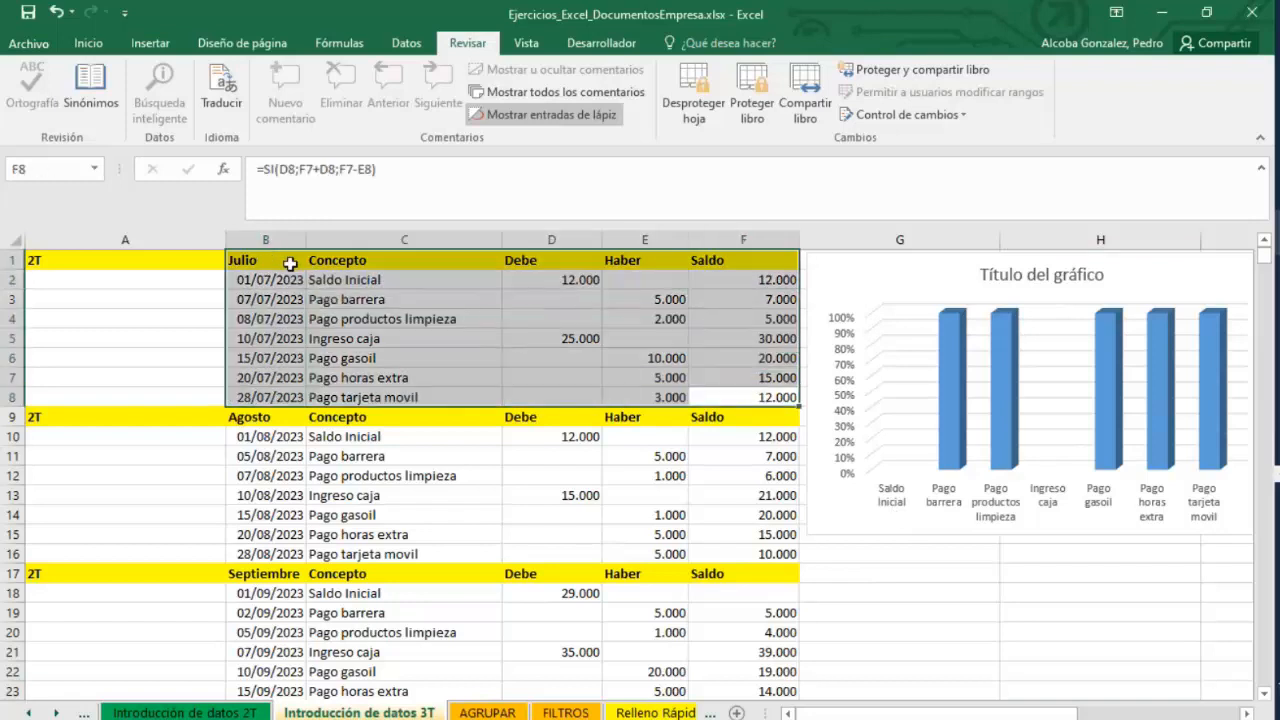
click(88, 43)
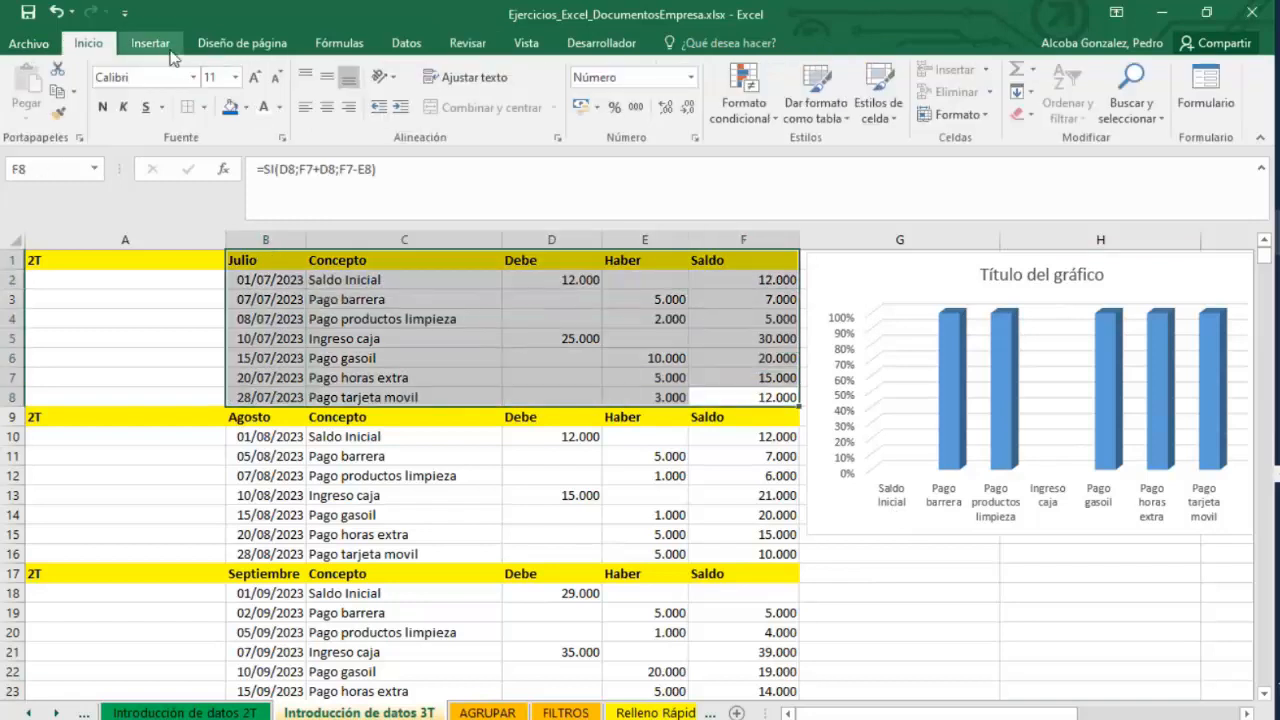
click(149, 48)
click(88, 43)
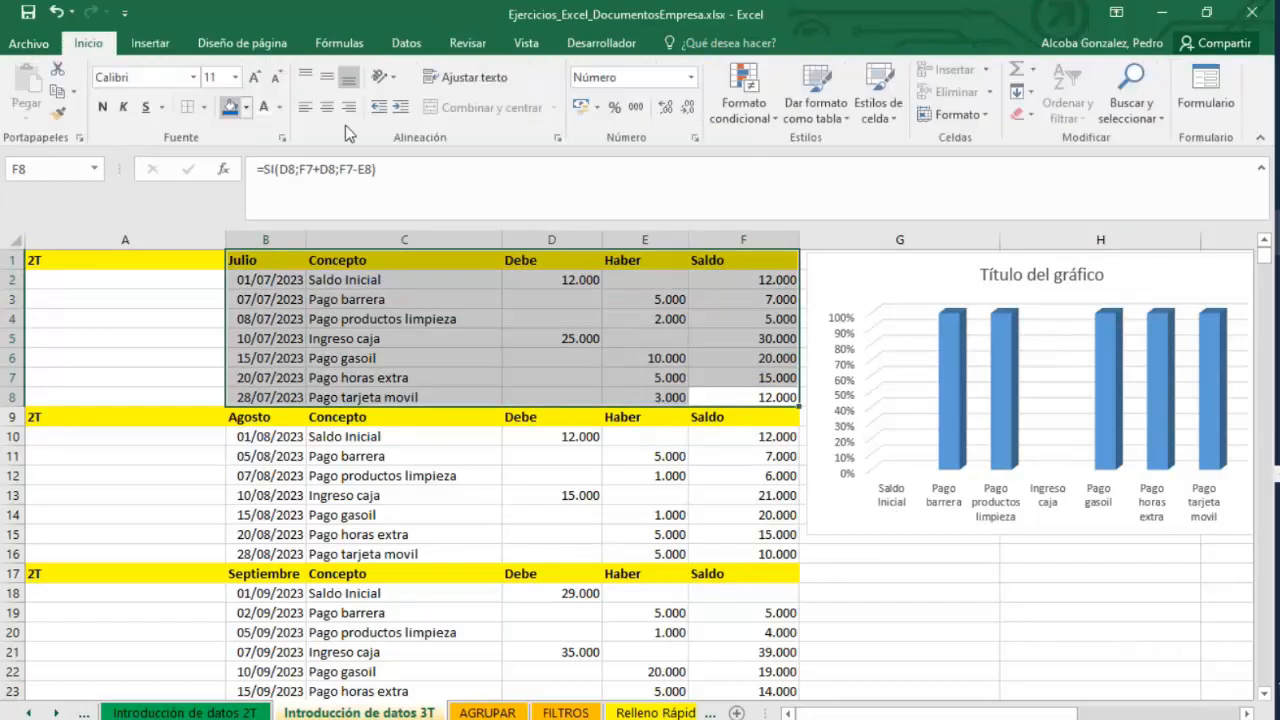
click(828, 117)
Apply a dark blue fill to the July Saldo cells F2:F8.
click(698, 262)
click(698, 262)
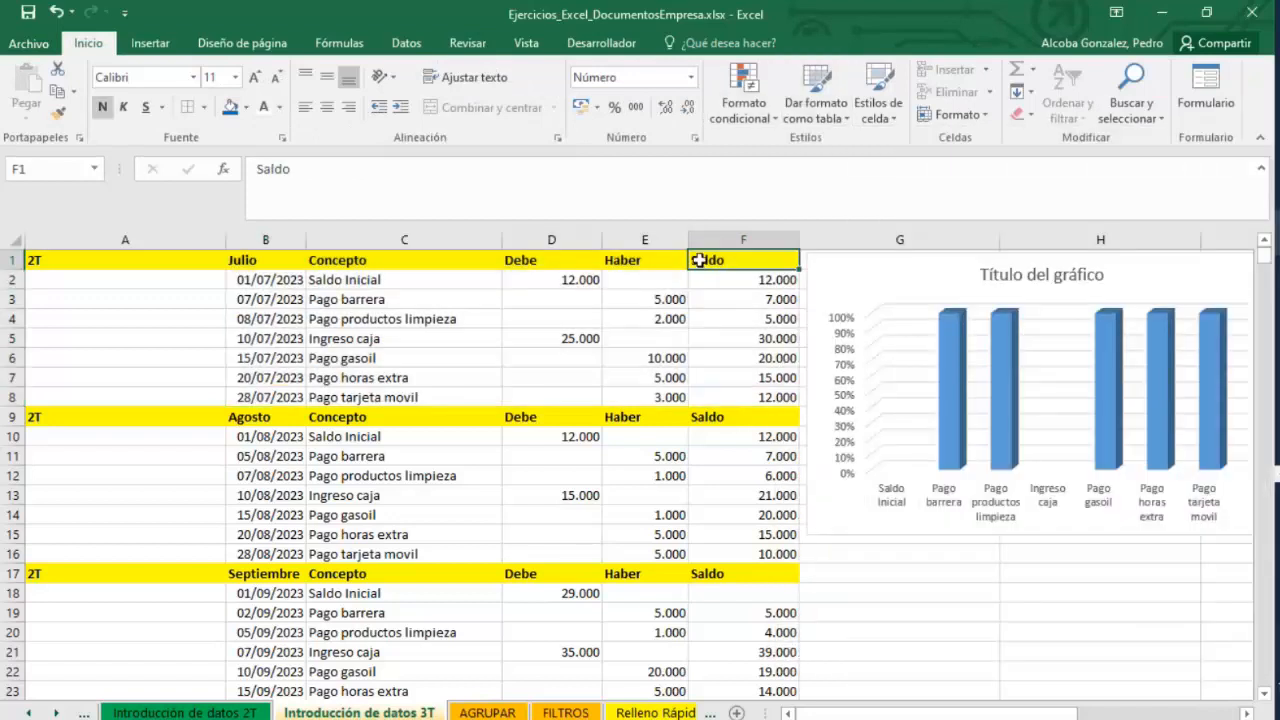
drag(723, 279, 731, 362)
click(230, 108)
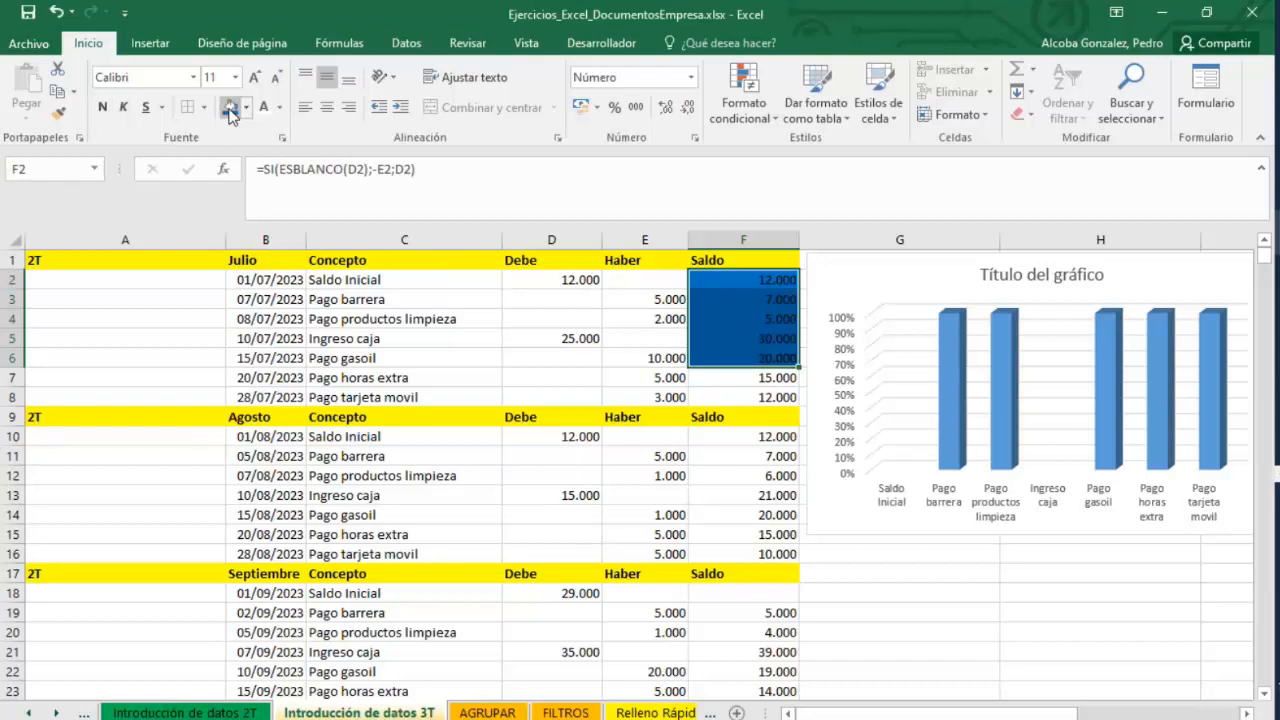
key(ctrl+z)
drag(757, 393, 740, 277)
click(231, 108)
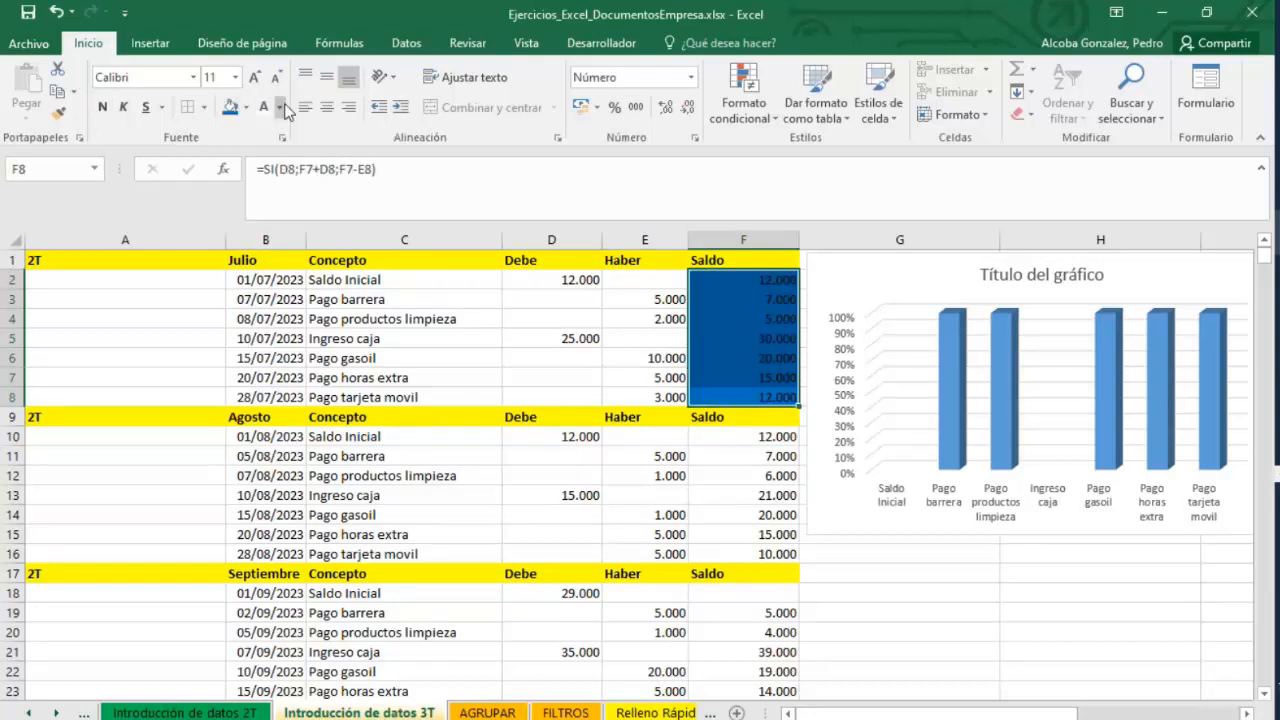
Set the font colour of the July Saldo cells F2:F8 to white.
click(279, 107)
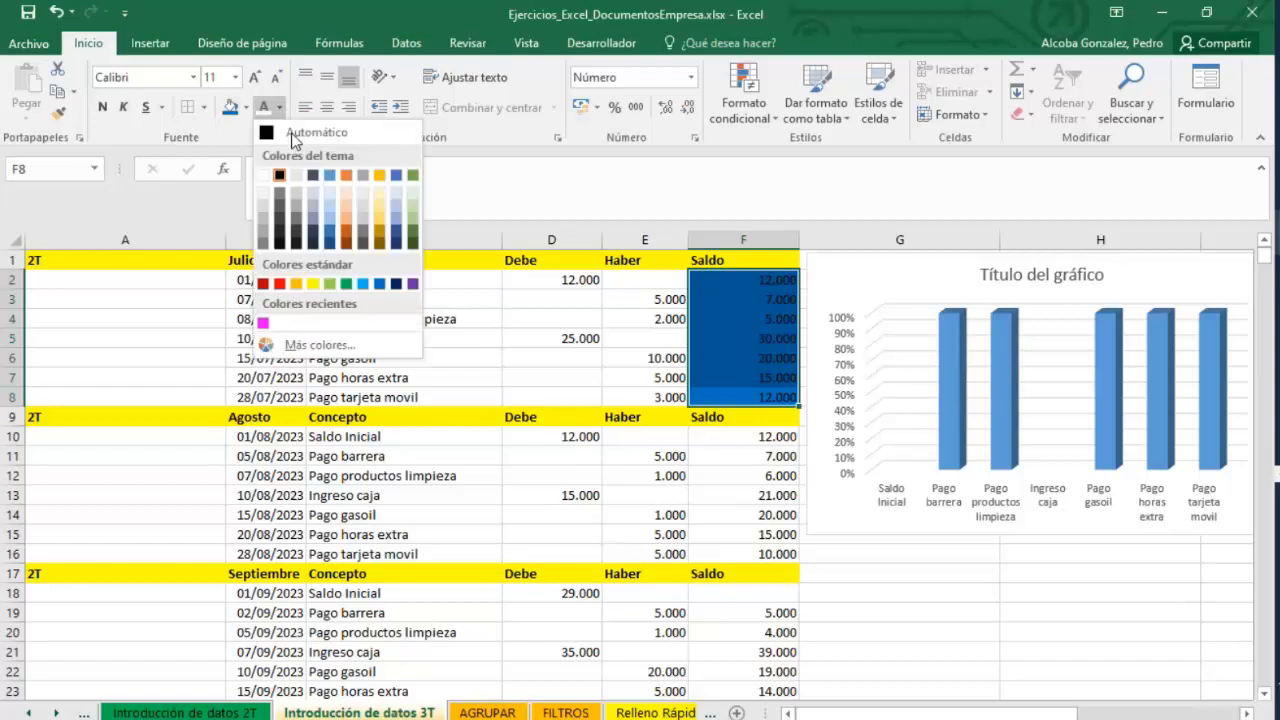
click(263, 175)
Try to edit the Haber value in E3 on the protected sheet and dismiss the warning.
click(634, 333)
click(585, 312)
click(653, 296)
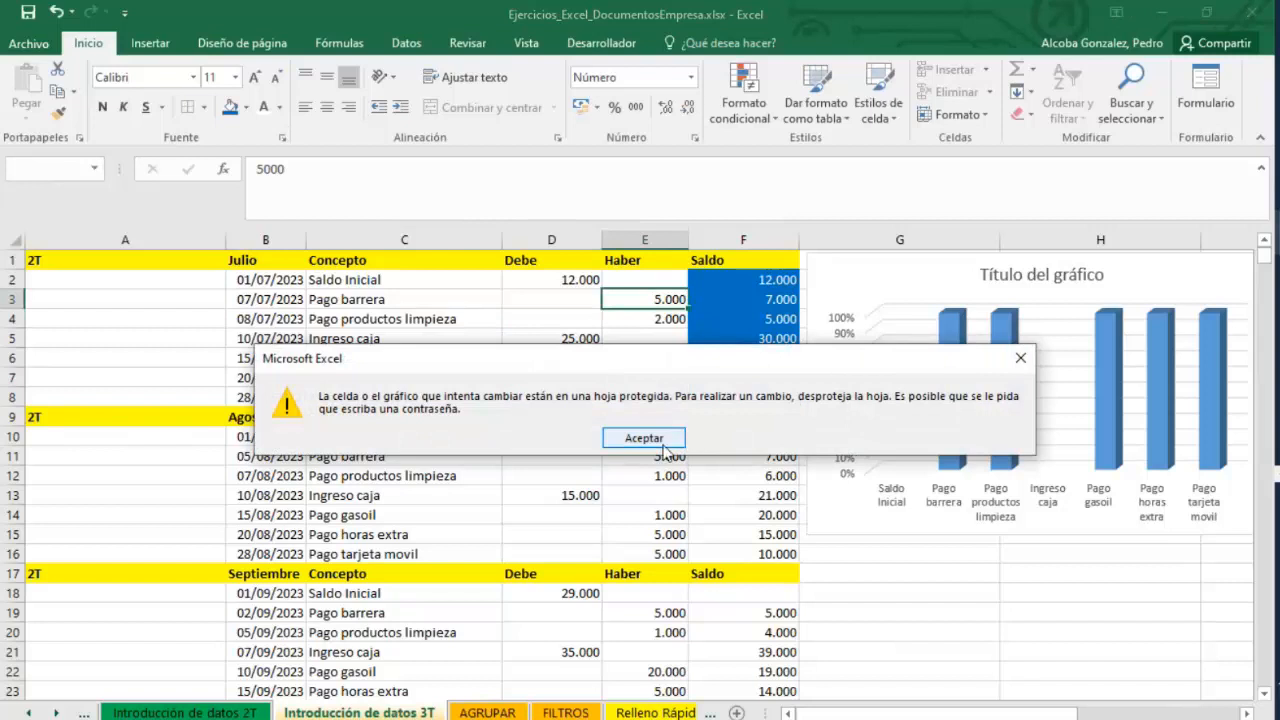
click(644, 438)
Unprotect the sheet by entering the unprotect password.
drag(760, 400, 277, 258)
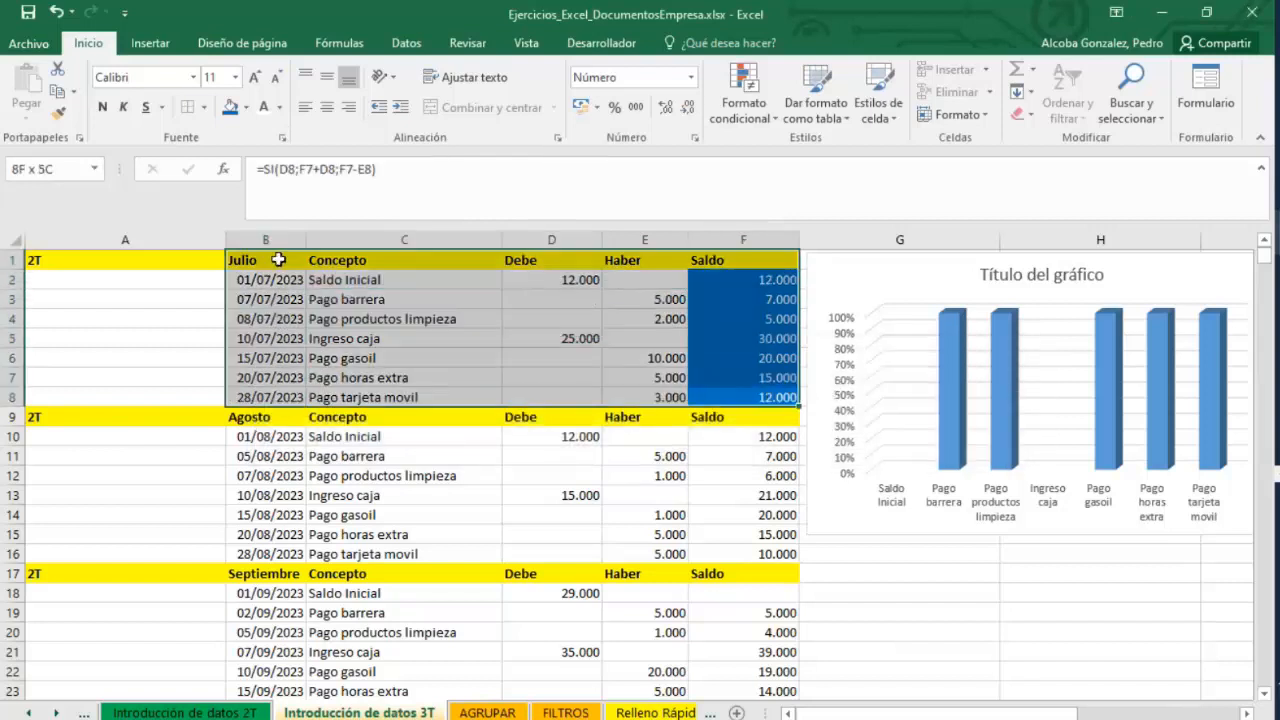
click(470, 43)
click(692, 102)
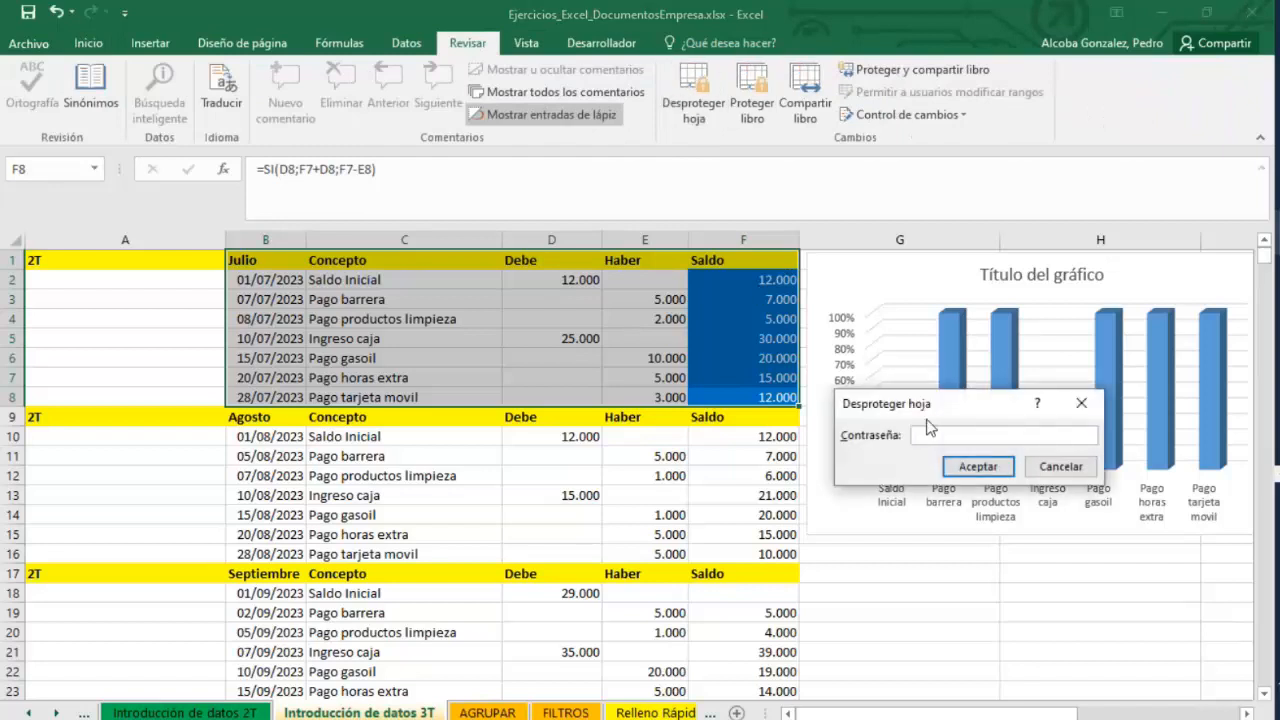
text(12345)
key(Return)
Set the Haber value in E3 to 7.000 and undo the change.
click(740, 280)
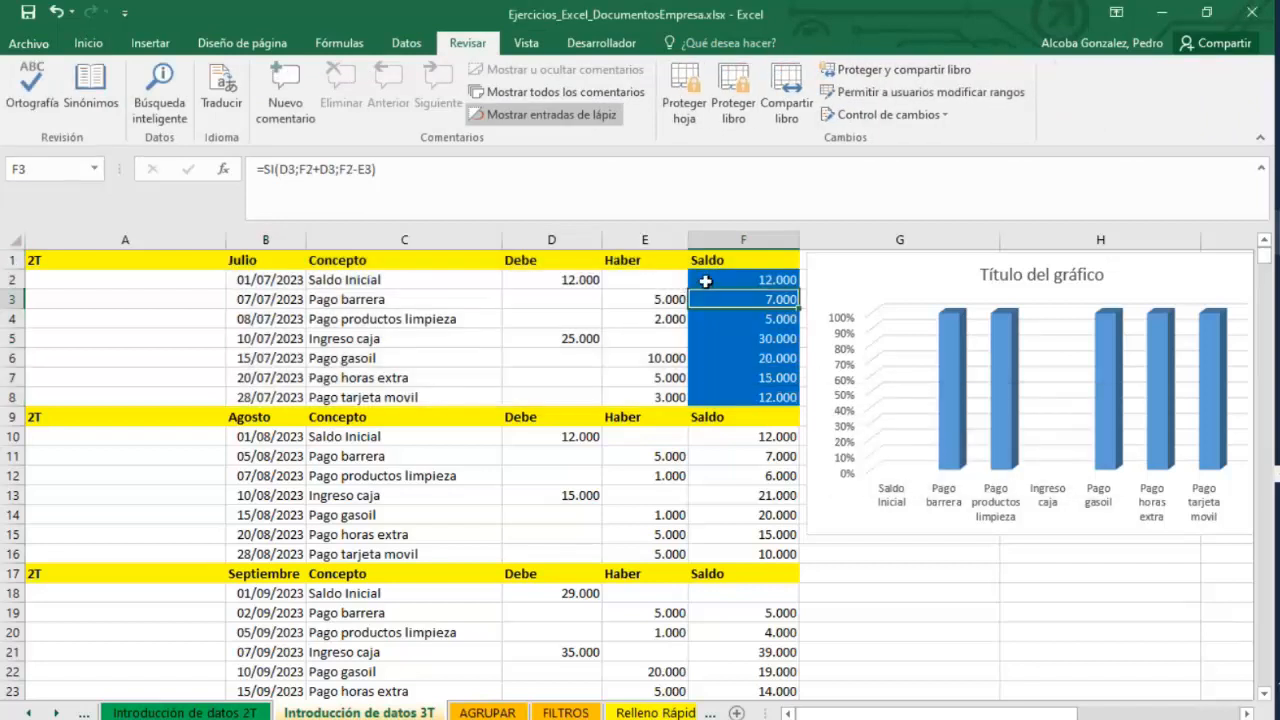
click(650, 298)
text(7)
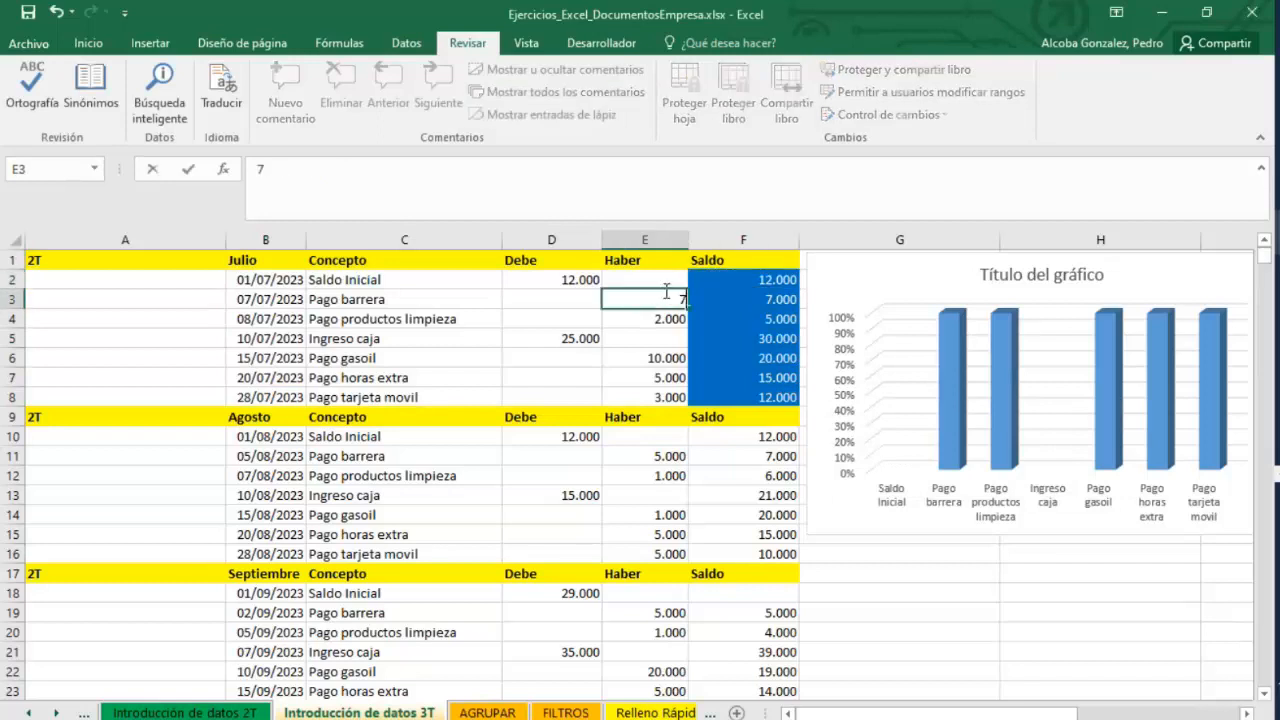
key(Return)
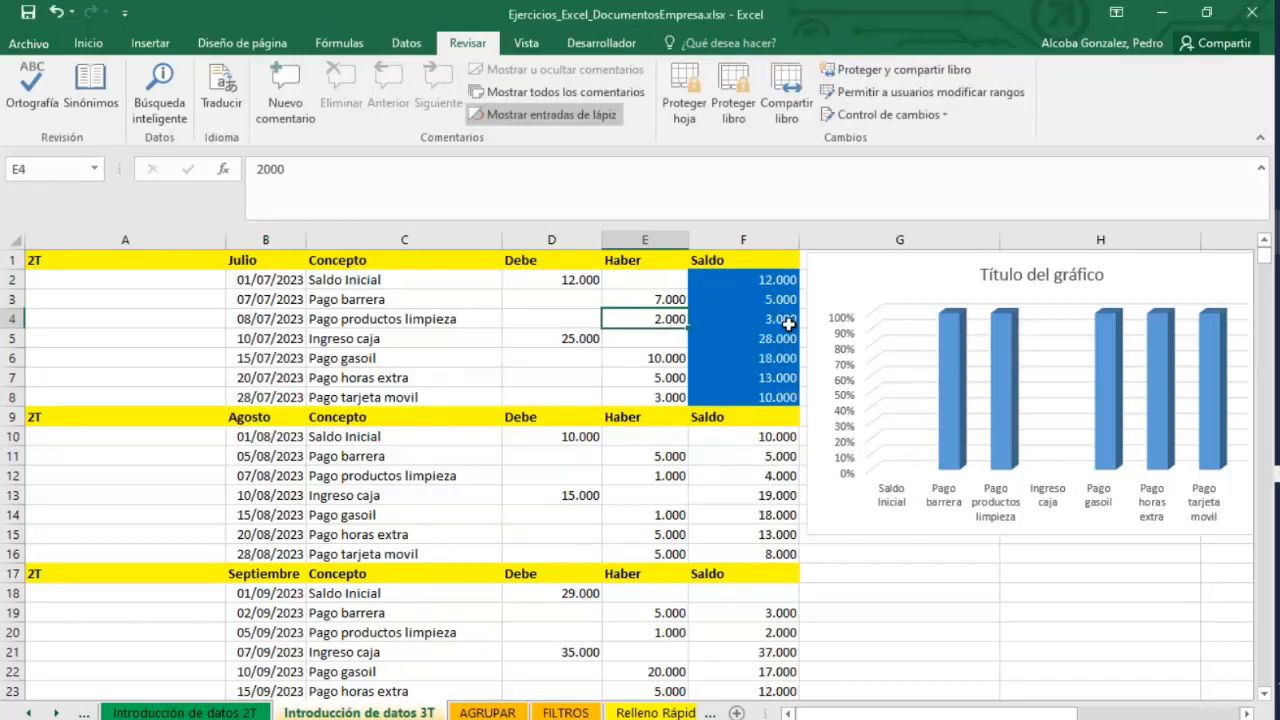
key(ctrl+z)
Review the Protect Workbook options in the file information view without applying any.
click(755, 286)
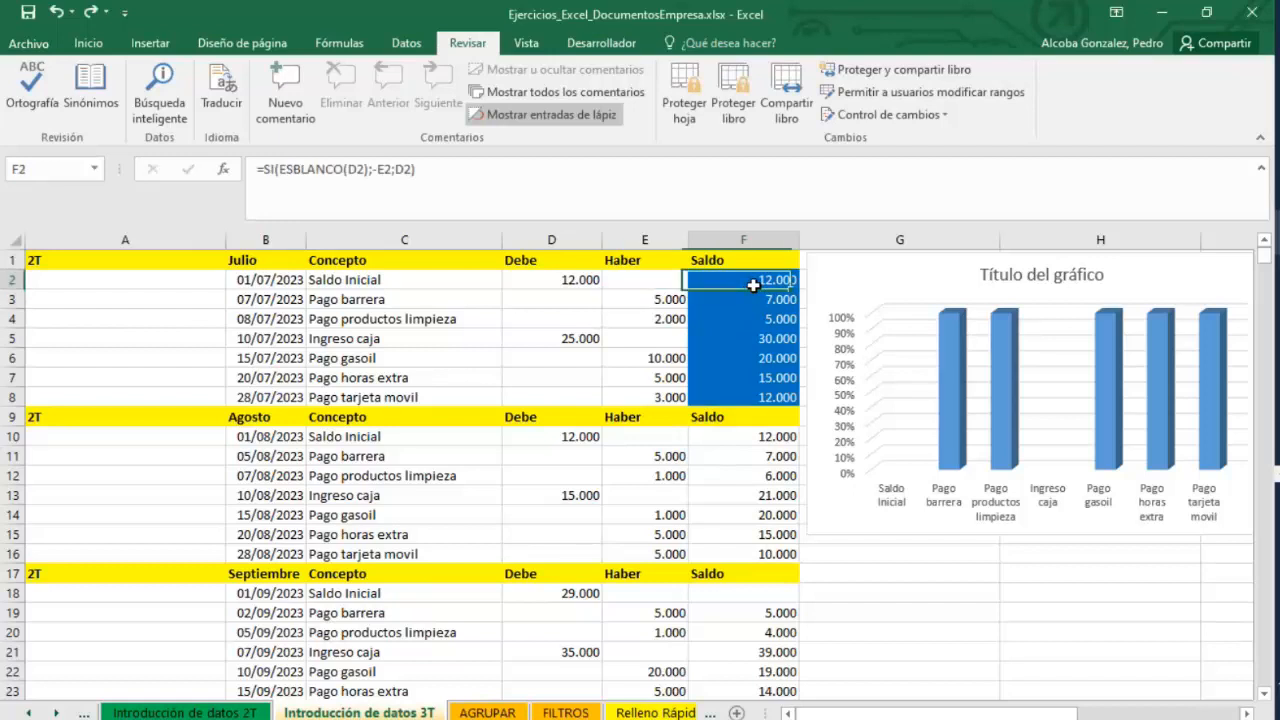
click(786, 413)
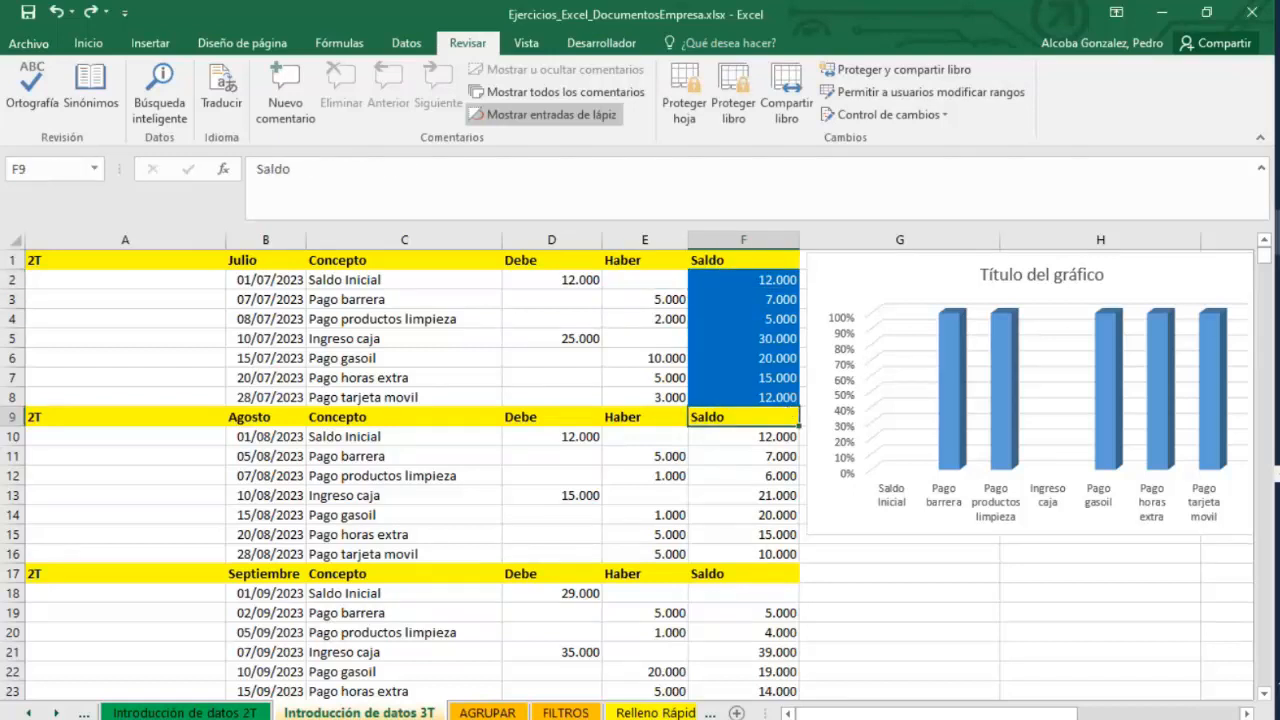
click(660, 318)
click(28, 43)
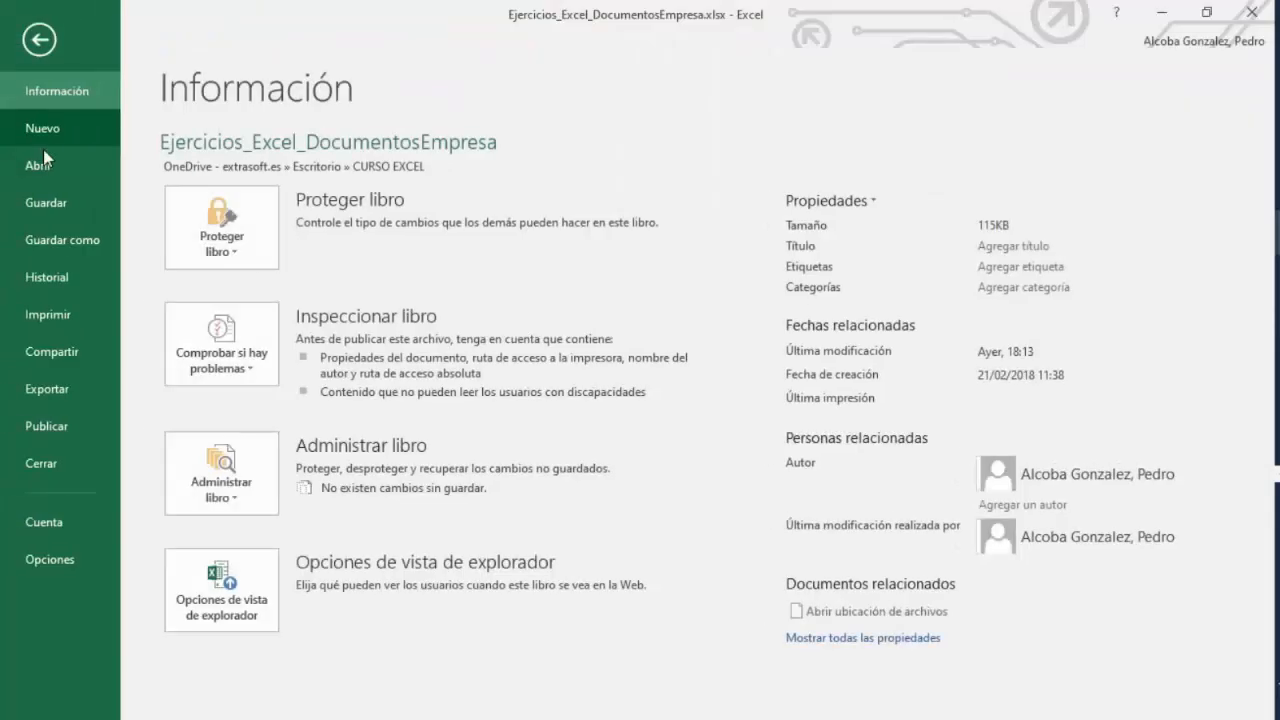
click(238, 252)
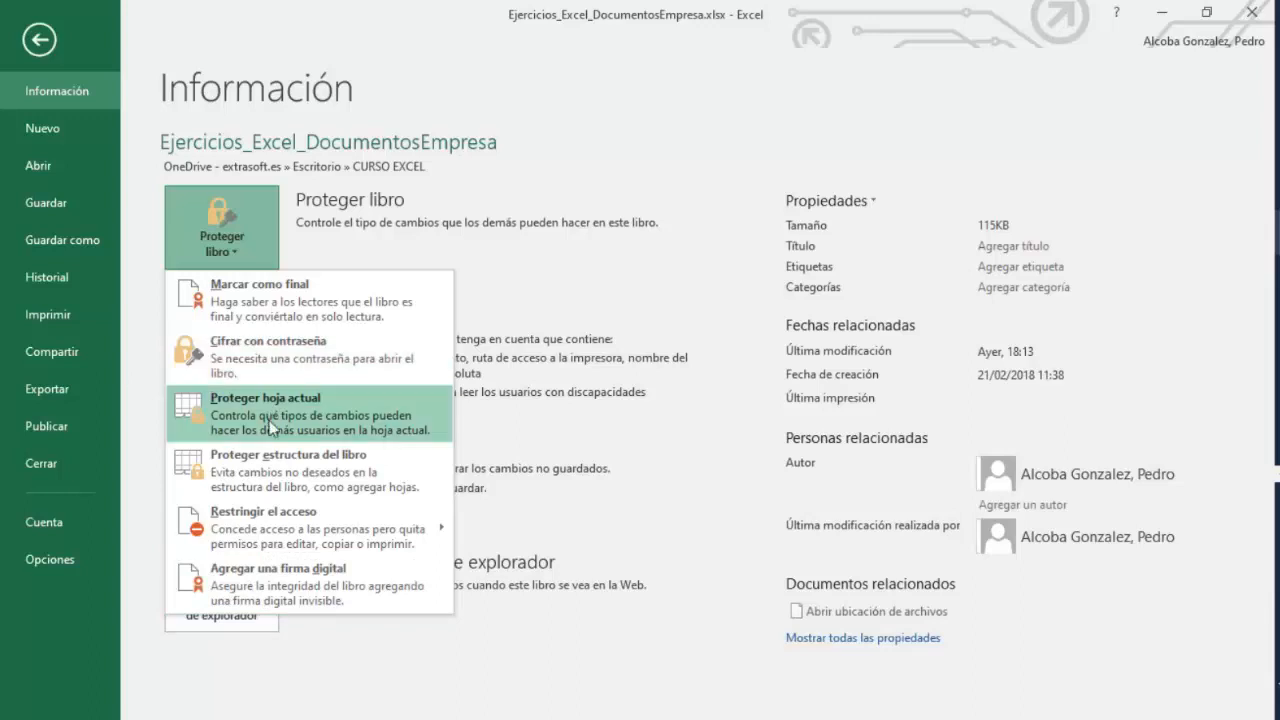
click(38, 43)
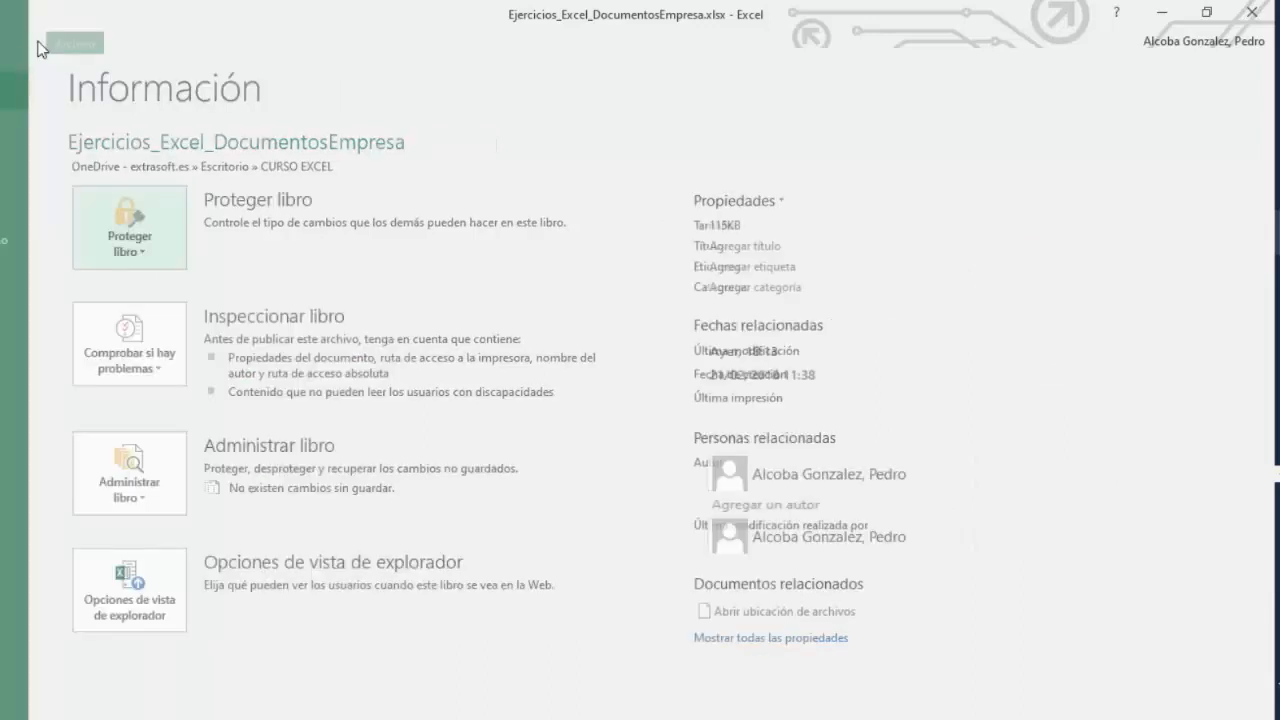
click(38, 42)
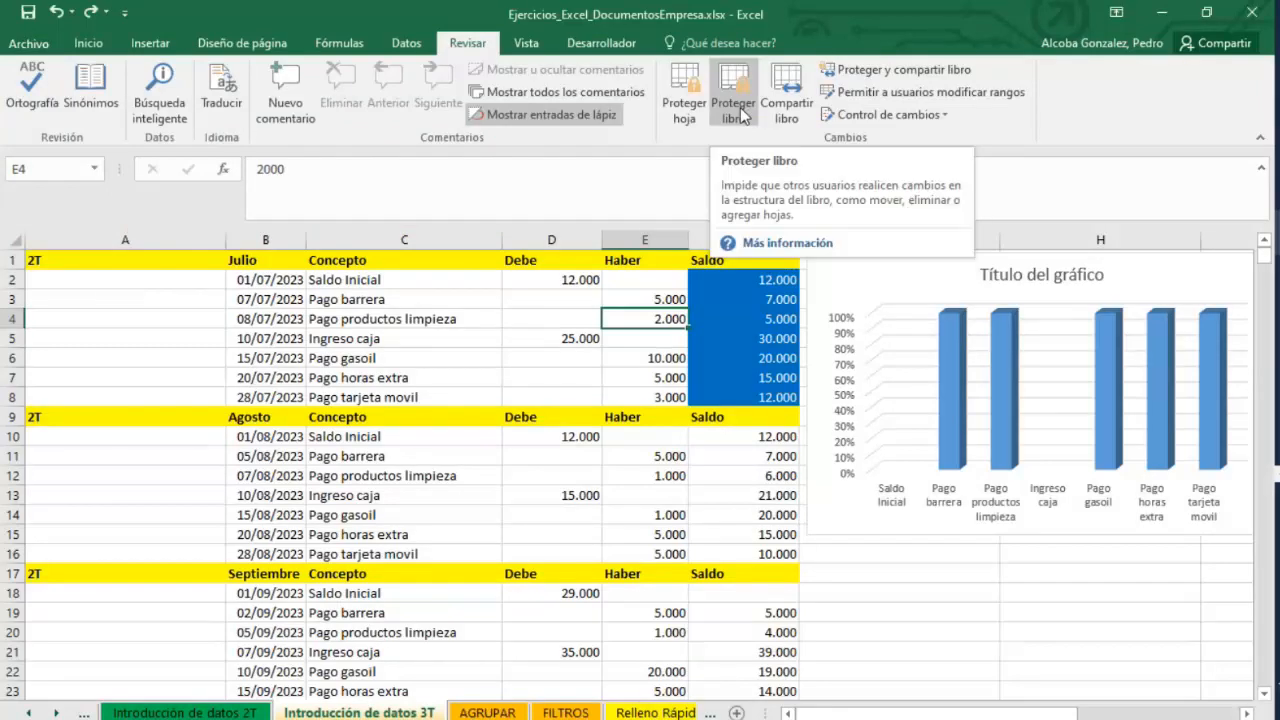
click(38, 43)
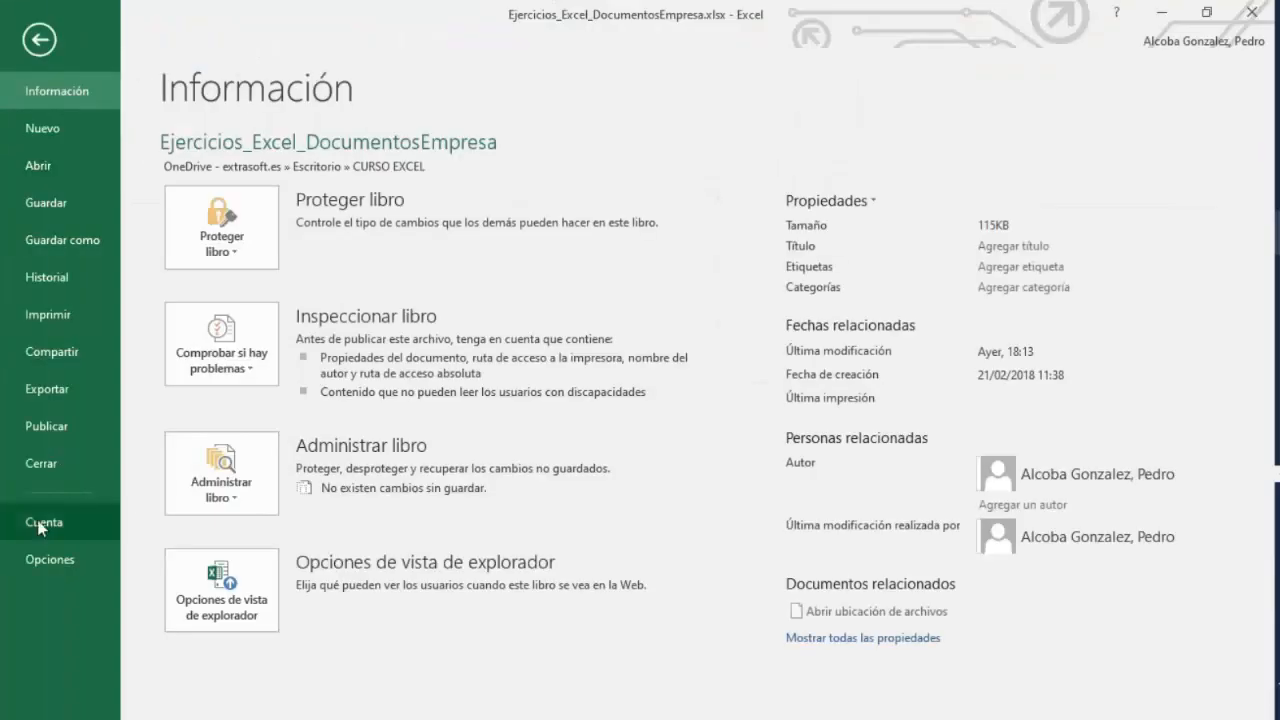
click(239, 252)
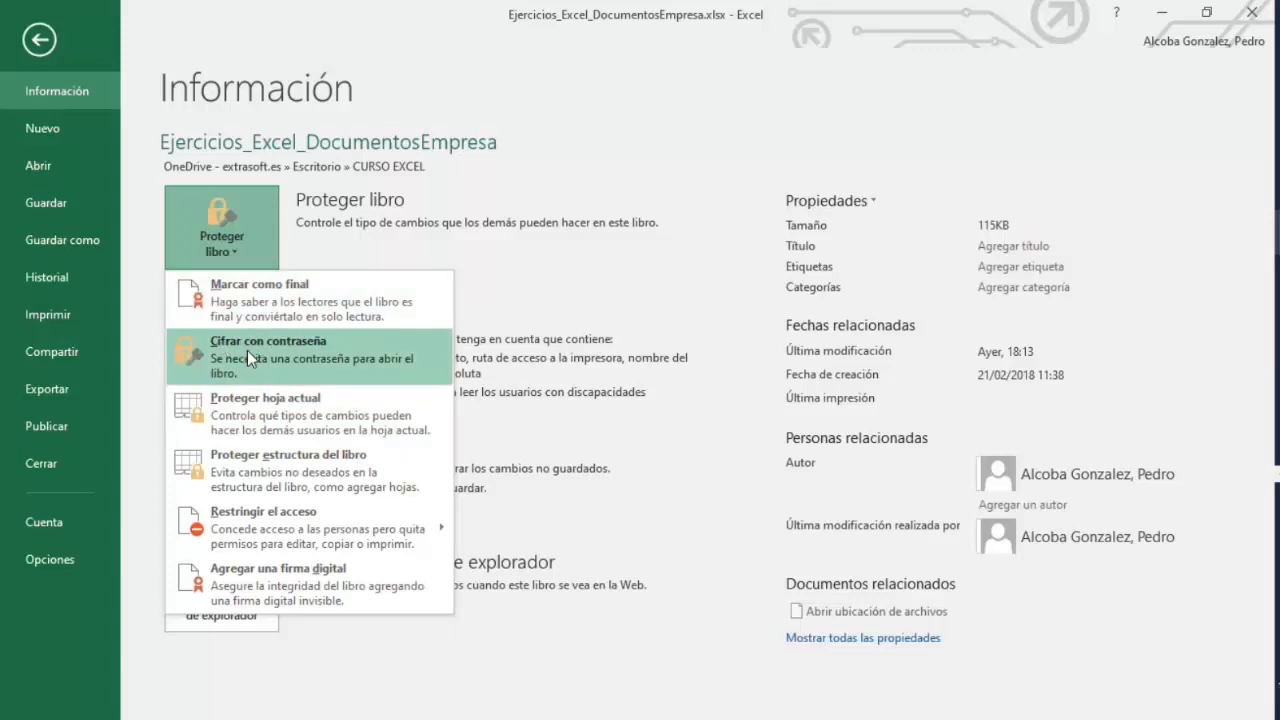
click(39, 42)
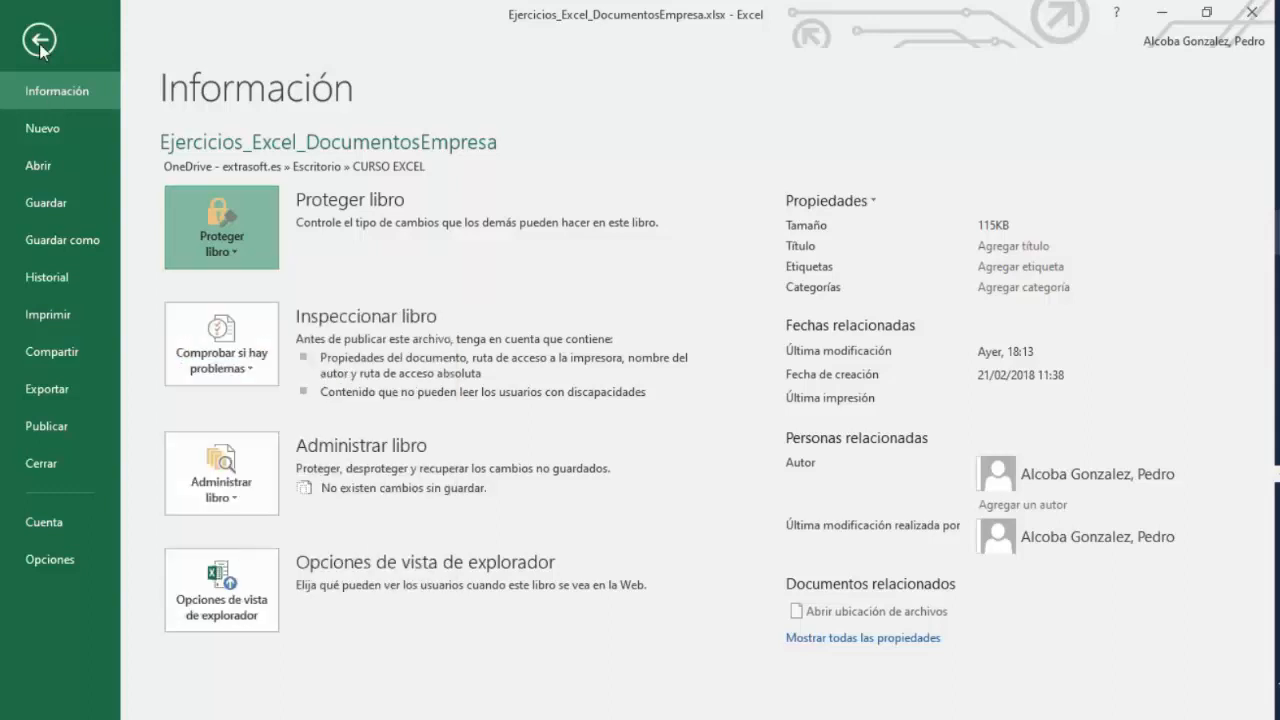
click(39, 42)
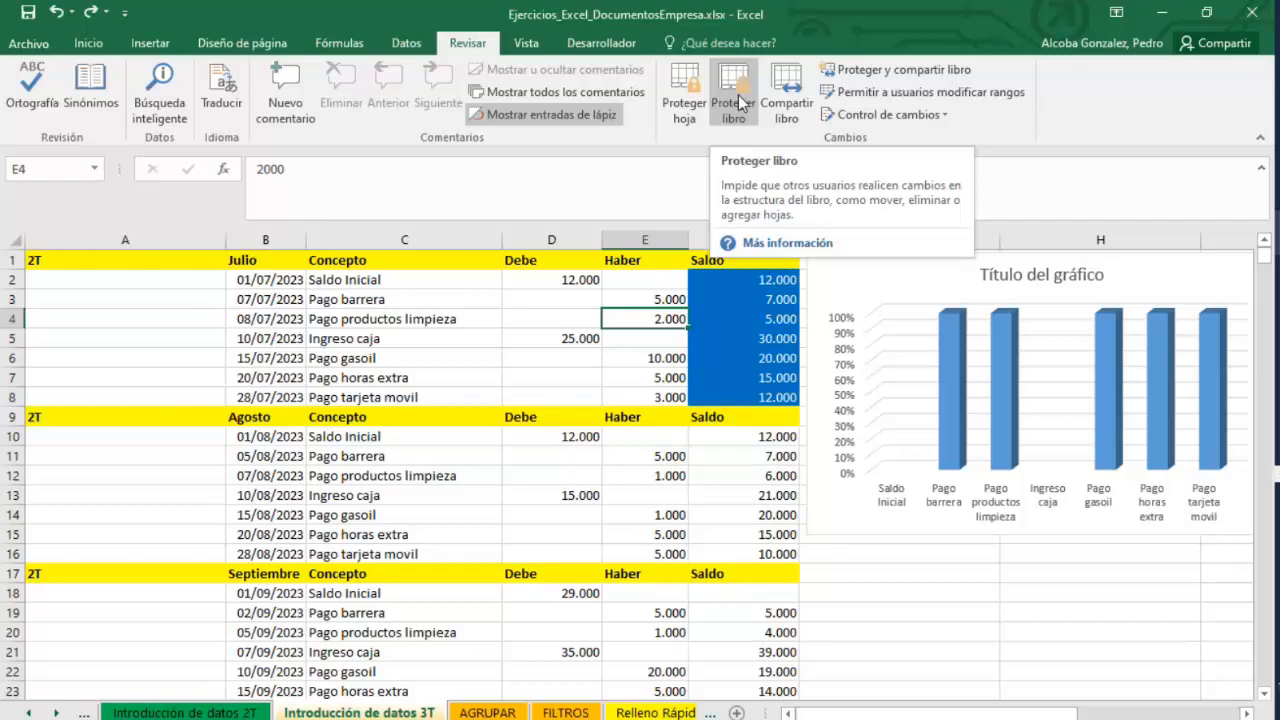
click(29, 43)
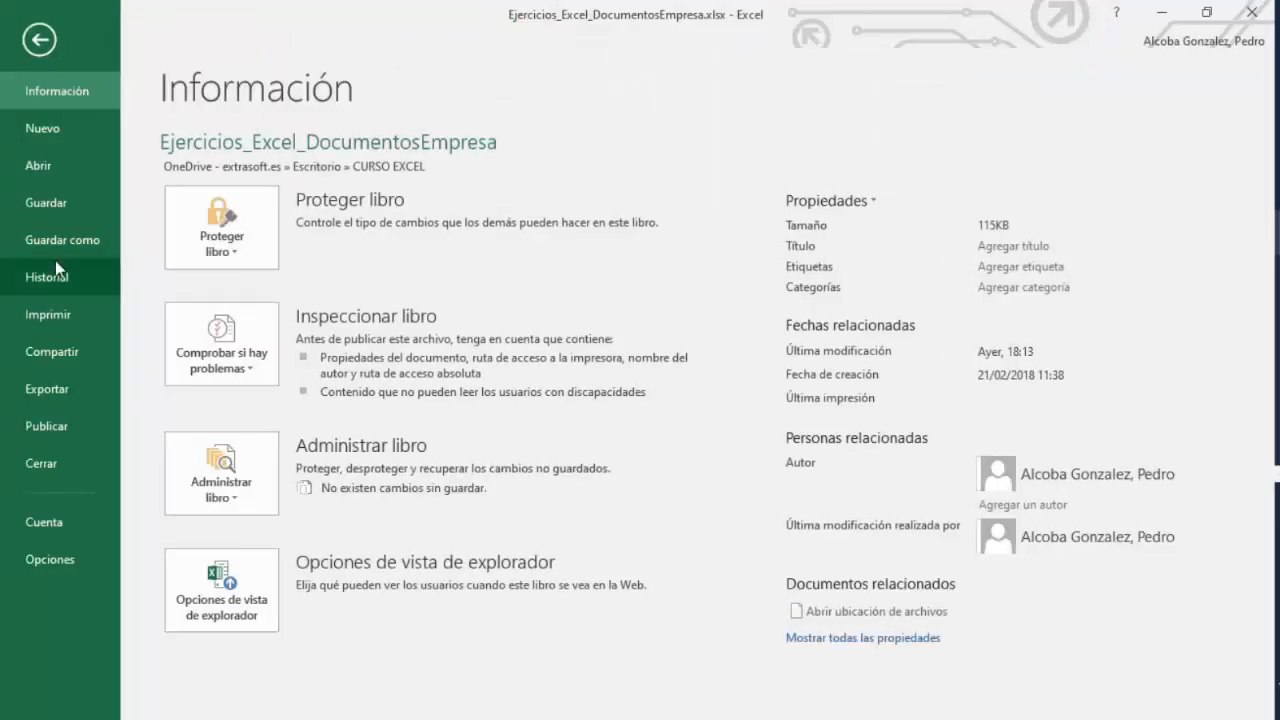
click(228, 262)
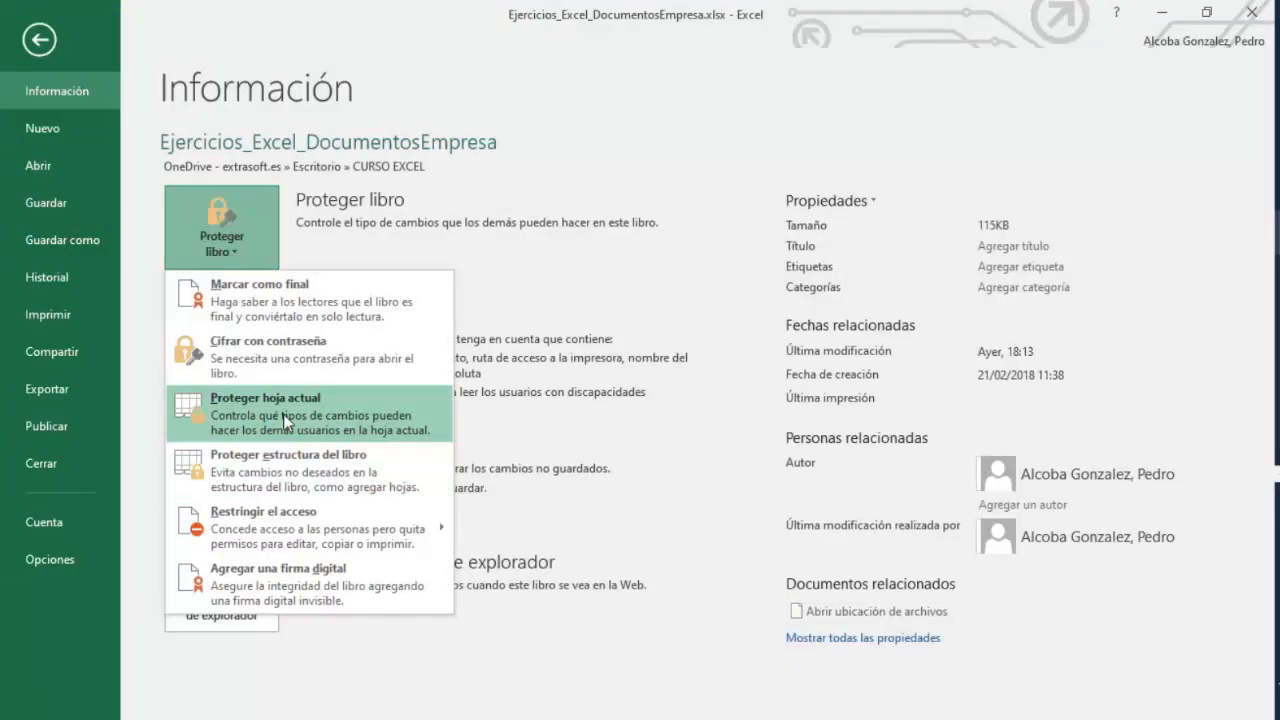
click(38, 48)
click(36, 52)
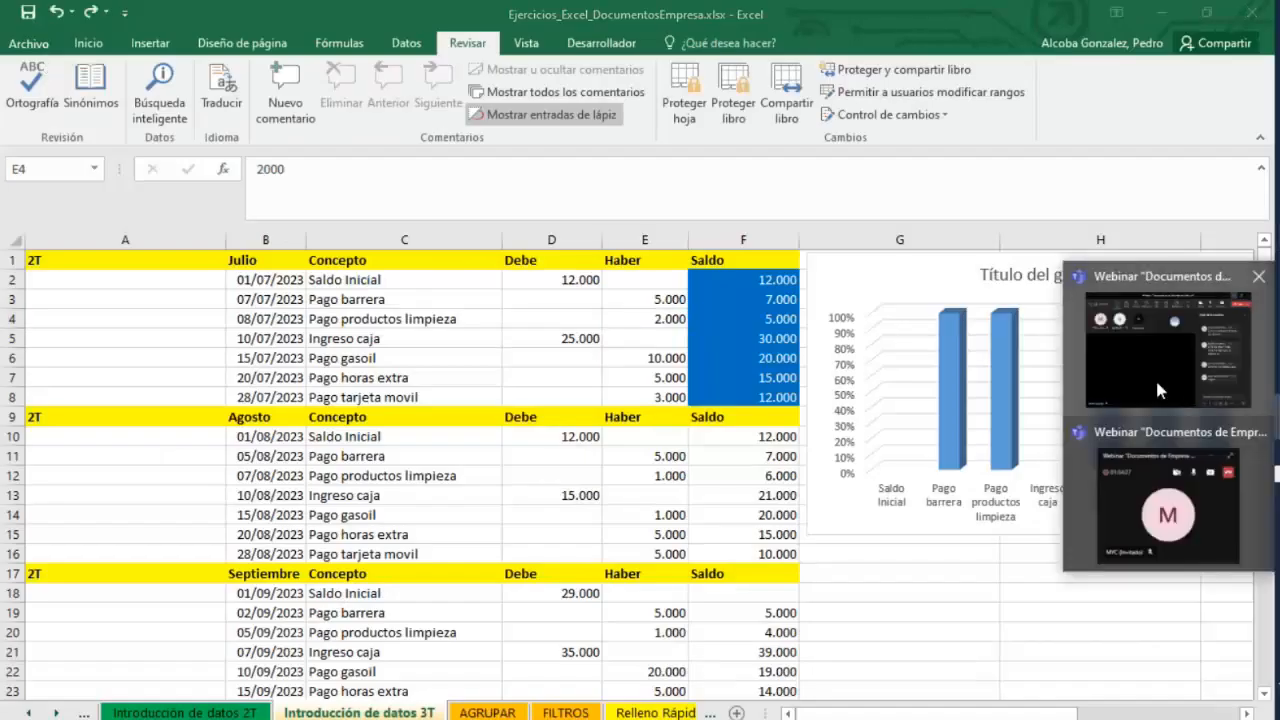
click(1155, 375)
click(841, 35)
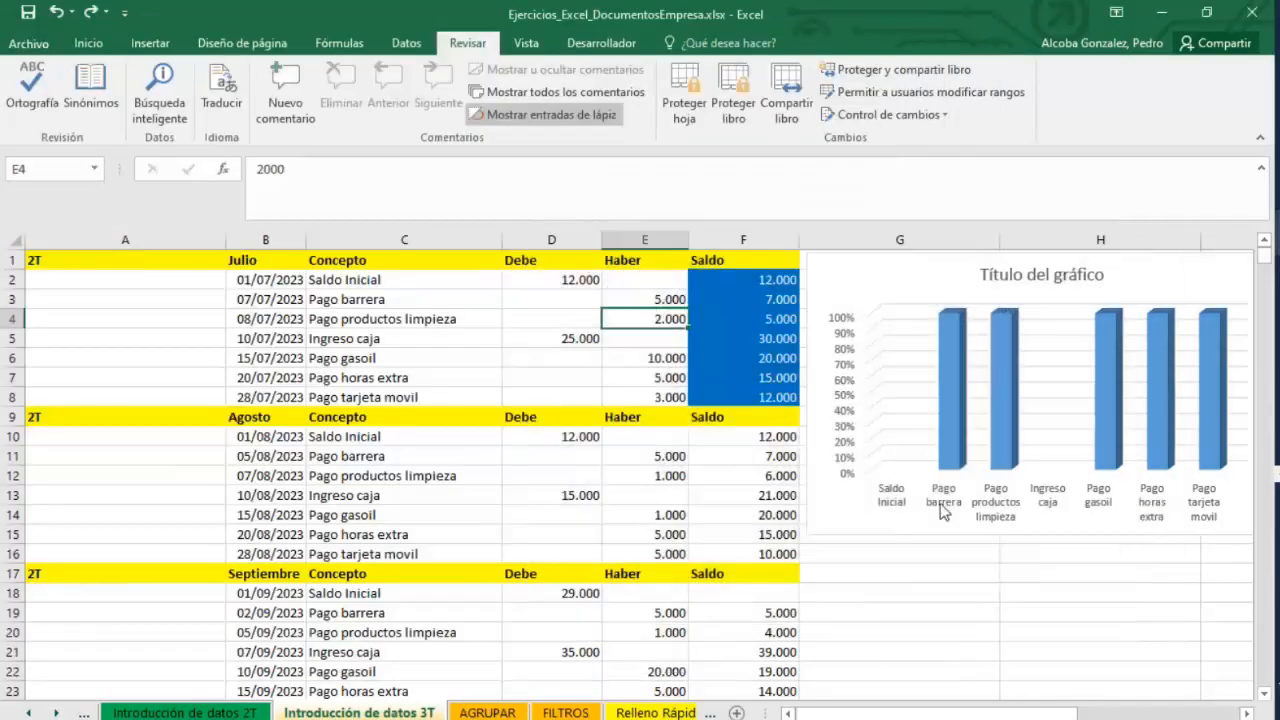
click(898, 313)
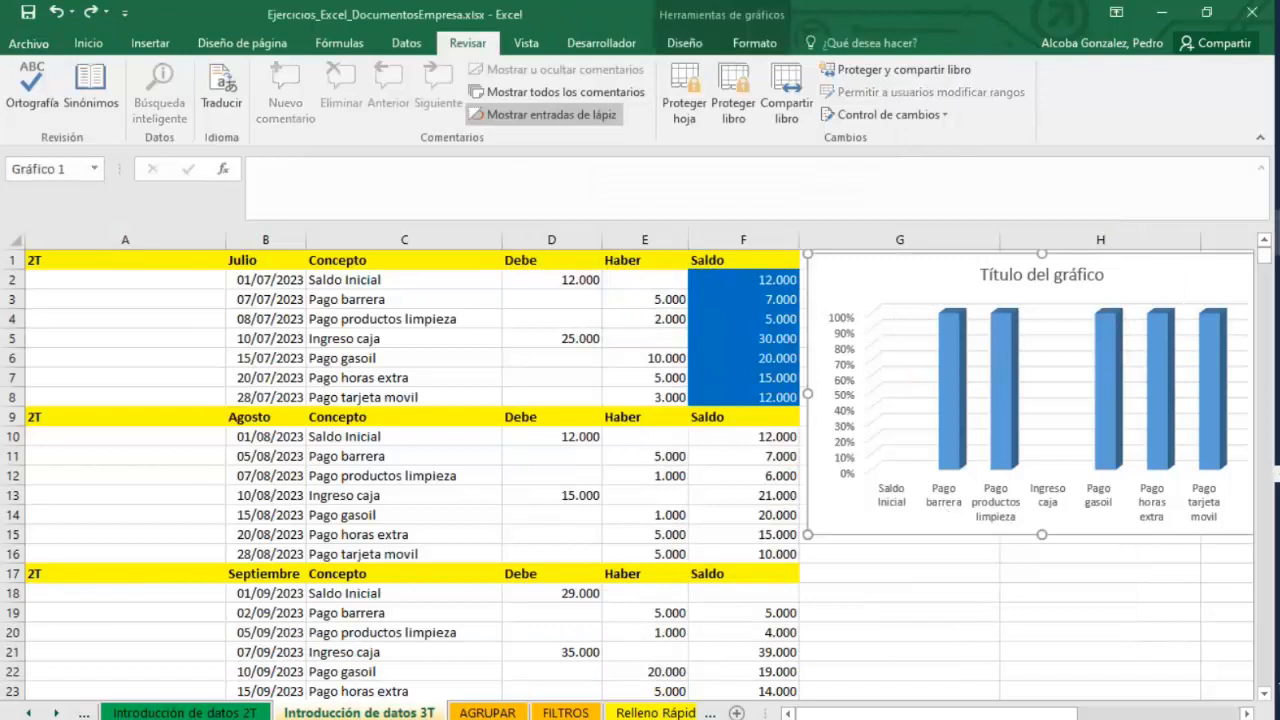
Switch to the PowerPoint presentation and review the security and printing slides 23 to 25.
click(1182, 380)
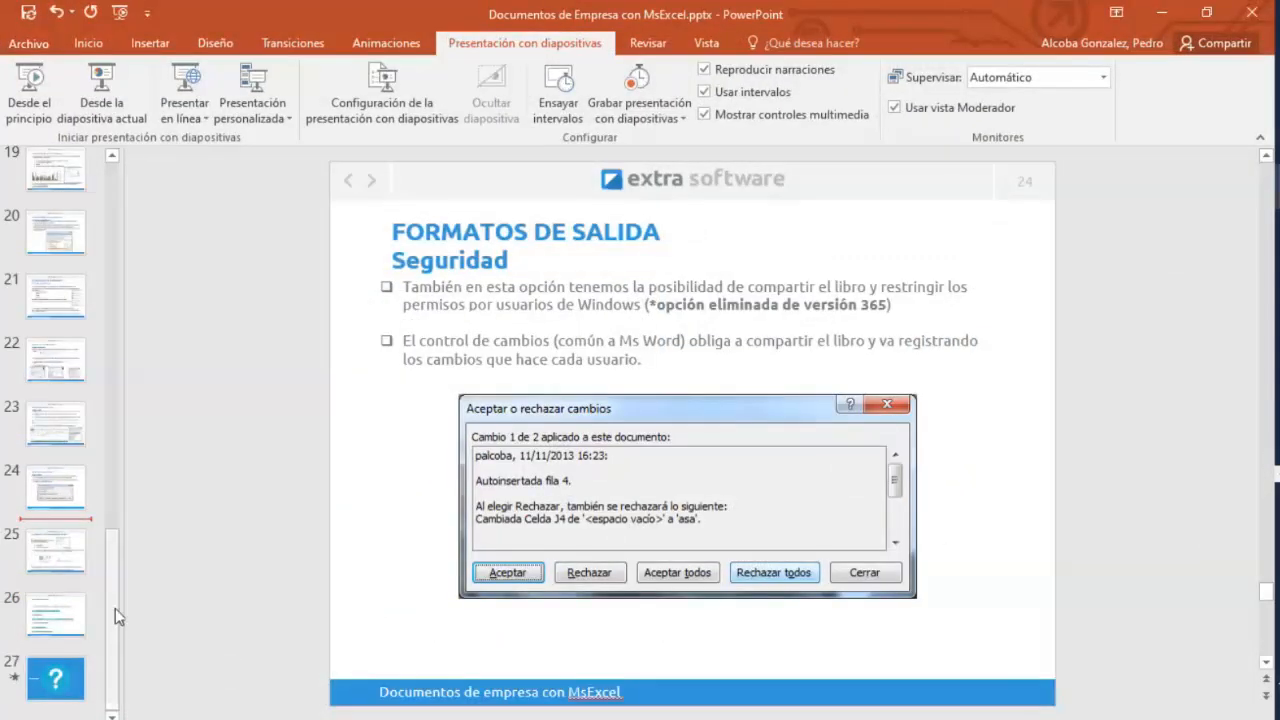
click(56, 612)
click(56, 422)
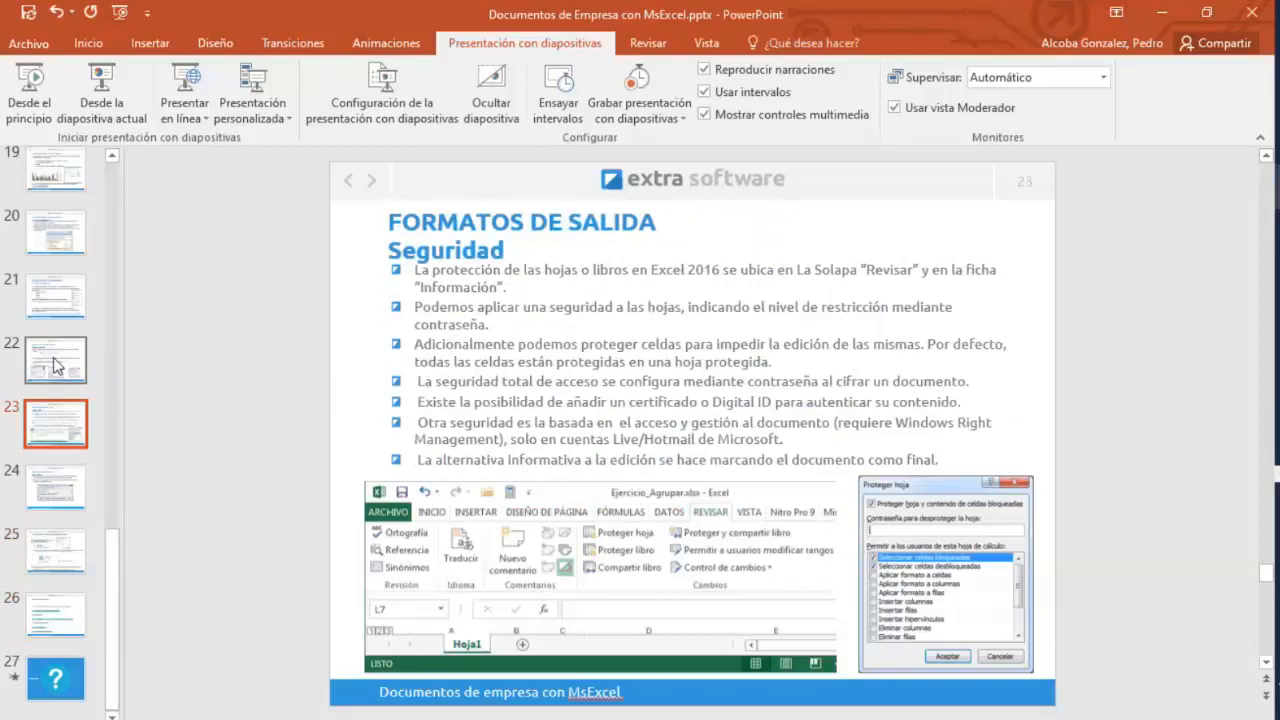
click(80, 553)
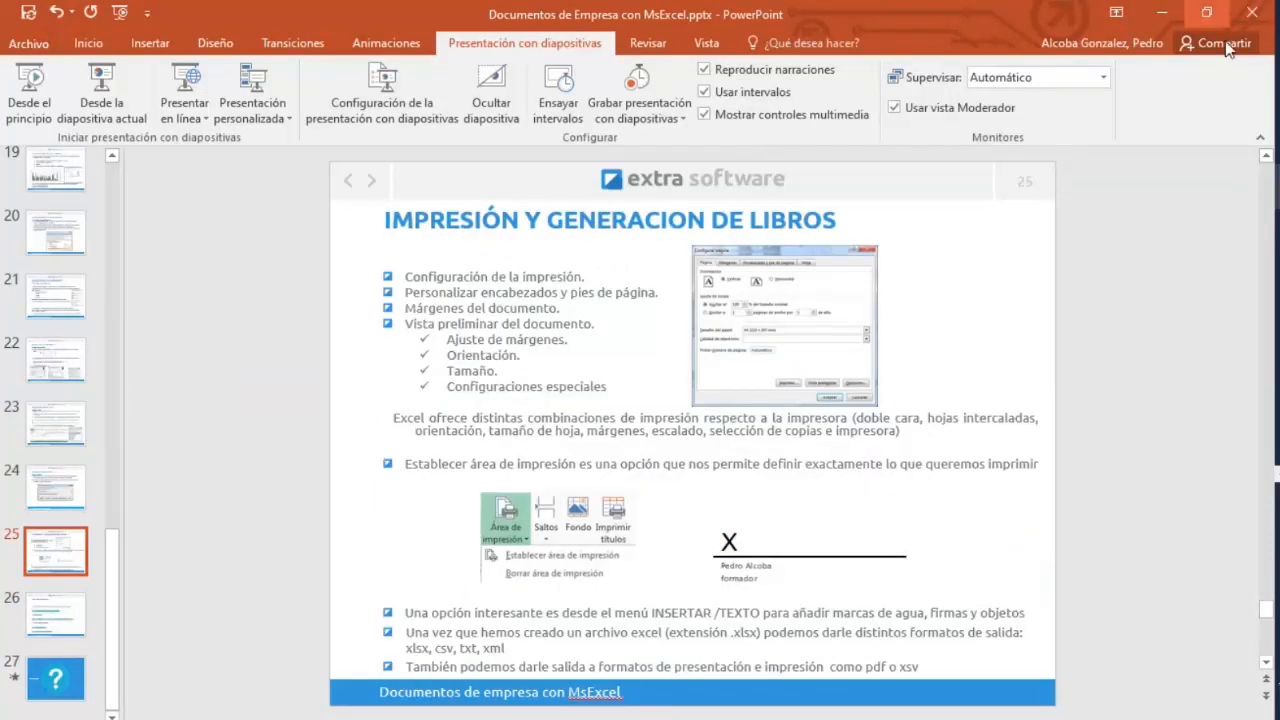
Switch back to the Excel exercise workbook window.
click(1278, 225)
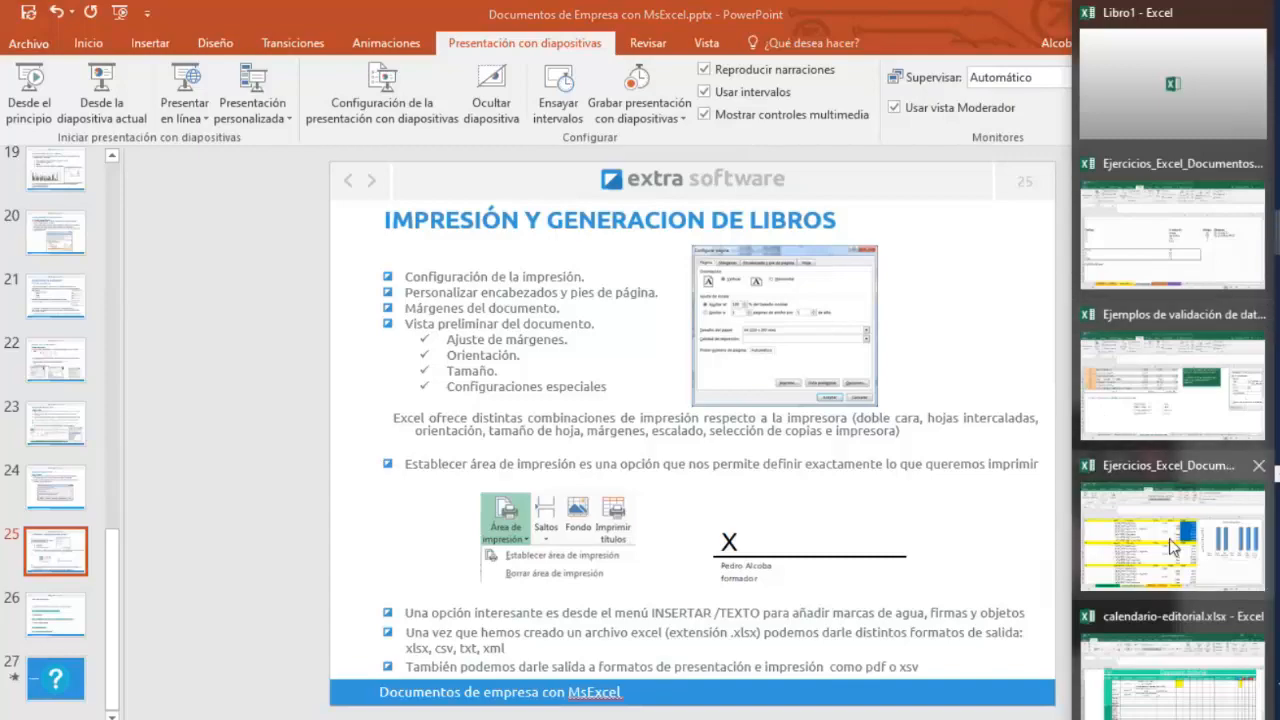
click(1169, 538)
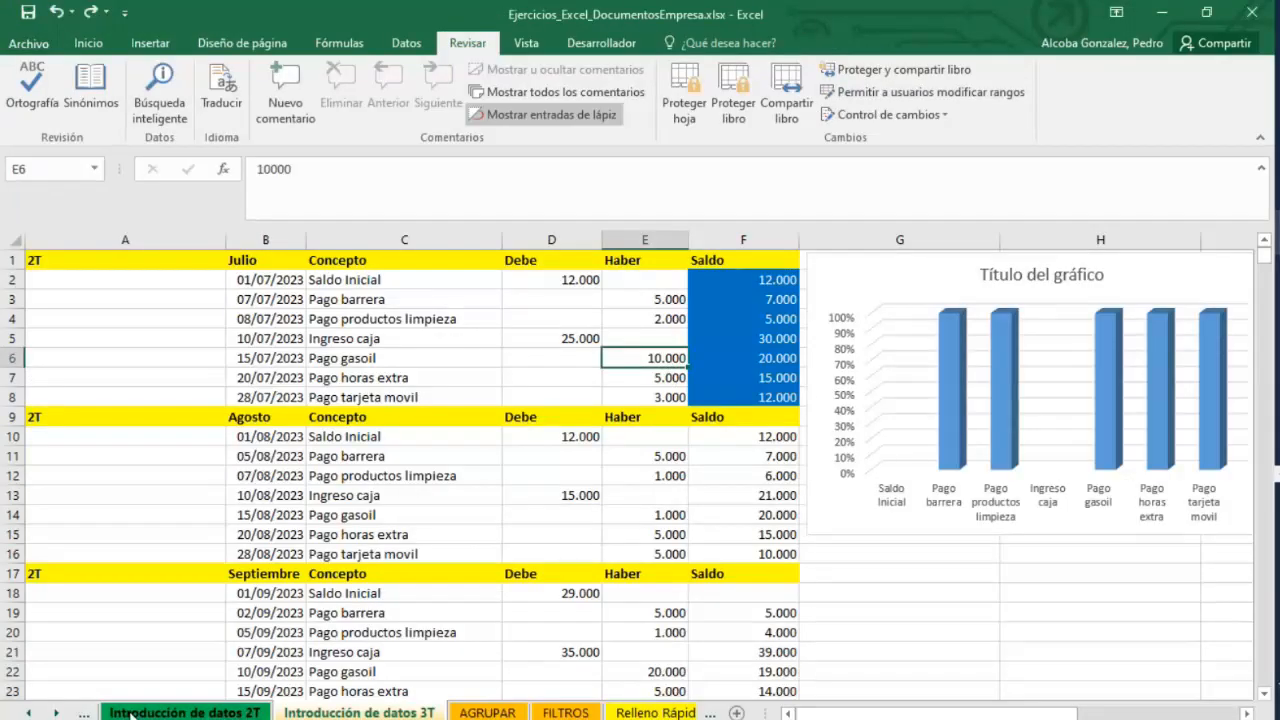
Copy the Haber column formatting onto the Saldo cells F2:F8 with Format Painter, removing their blue fill.
click(864, 255)
drag(864, 255, 859, 255)
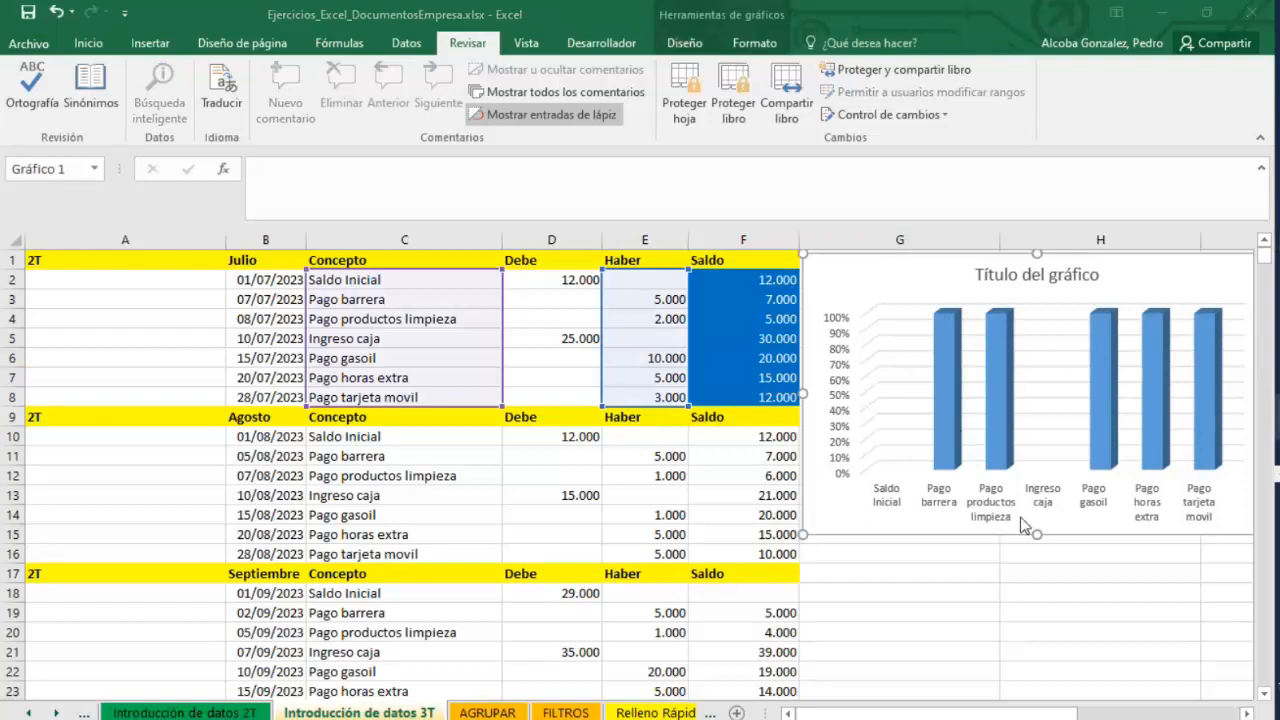
click(748, 414)
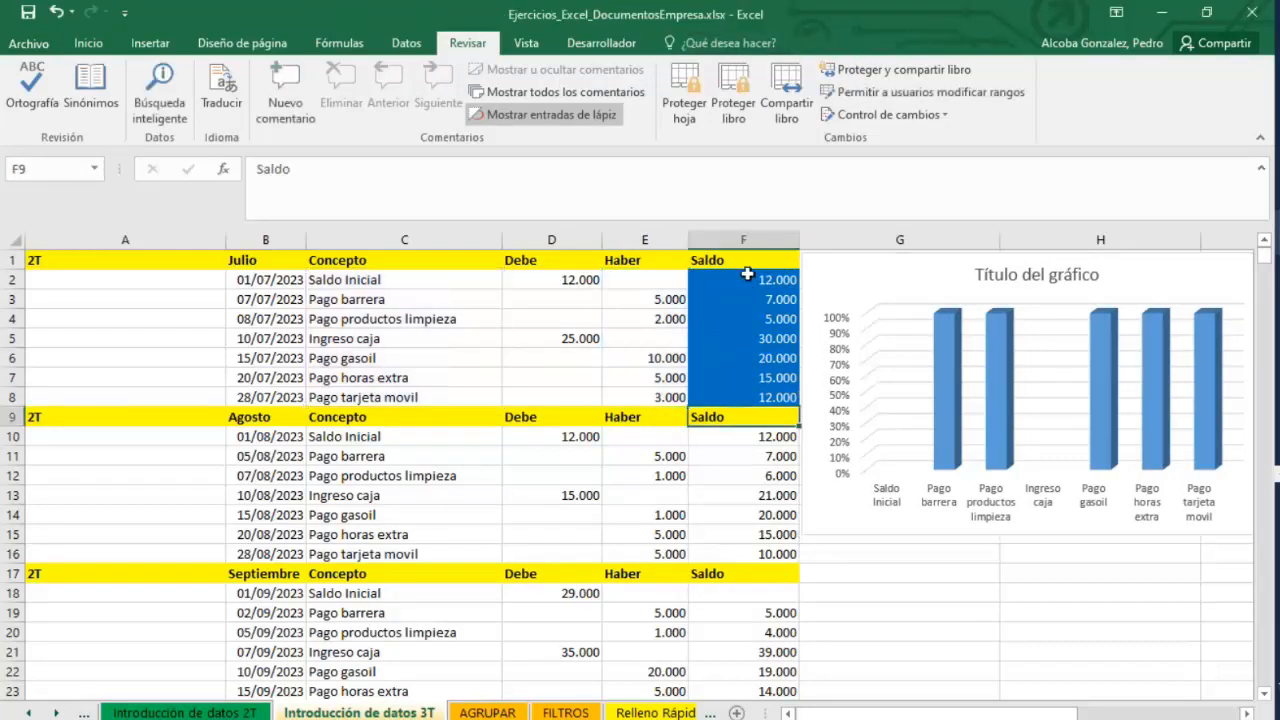
drag(648, 277, 650, 393)
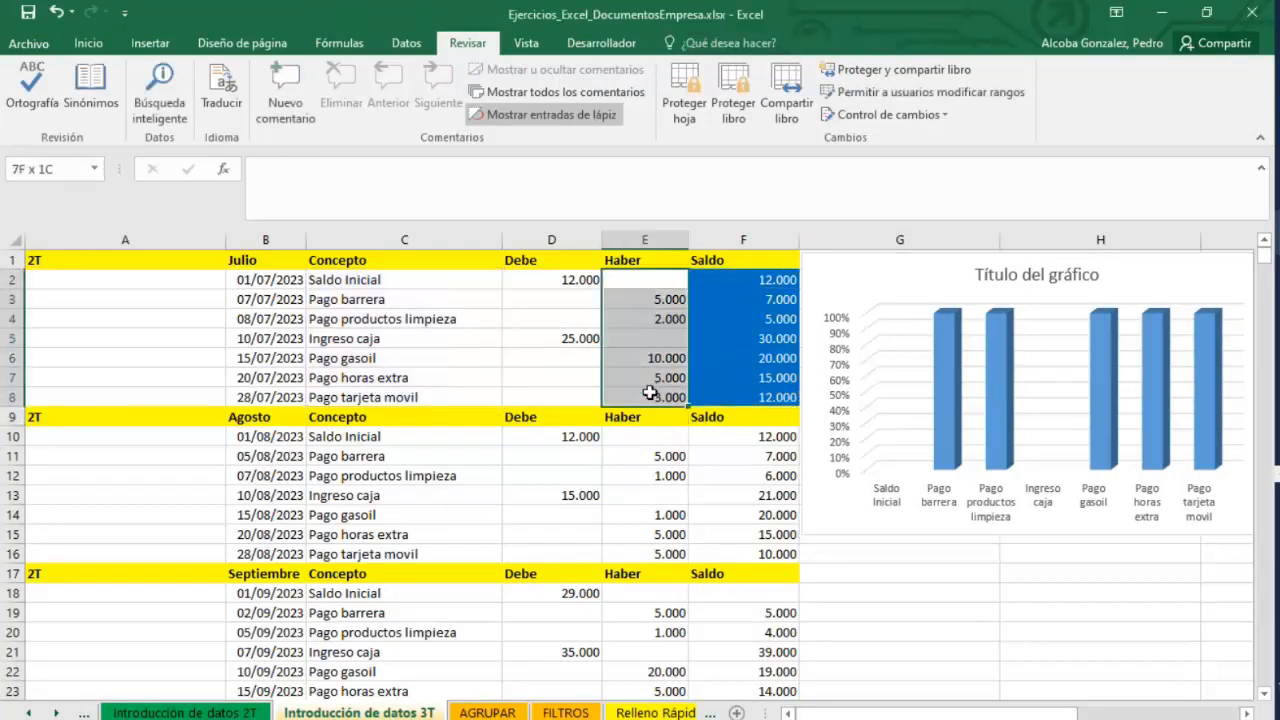
click(88, 43)
click(58, 112)
drag(723, 294, 740, 397)
drag(646, 281, 638, 395)
click(61, 116)
drag(747, 281, 740, 397)
click(822, 538)
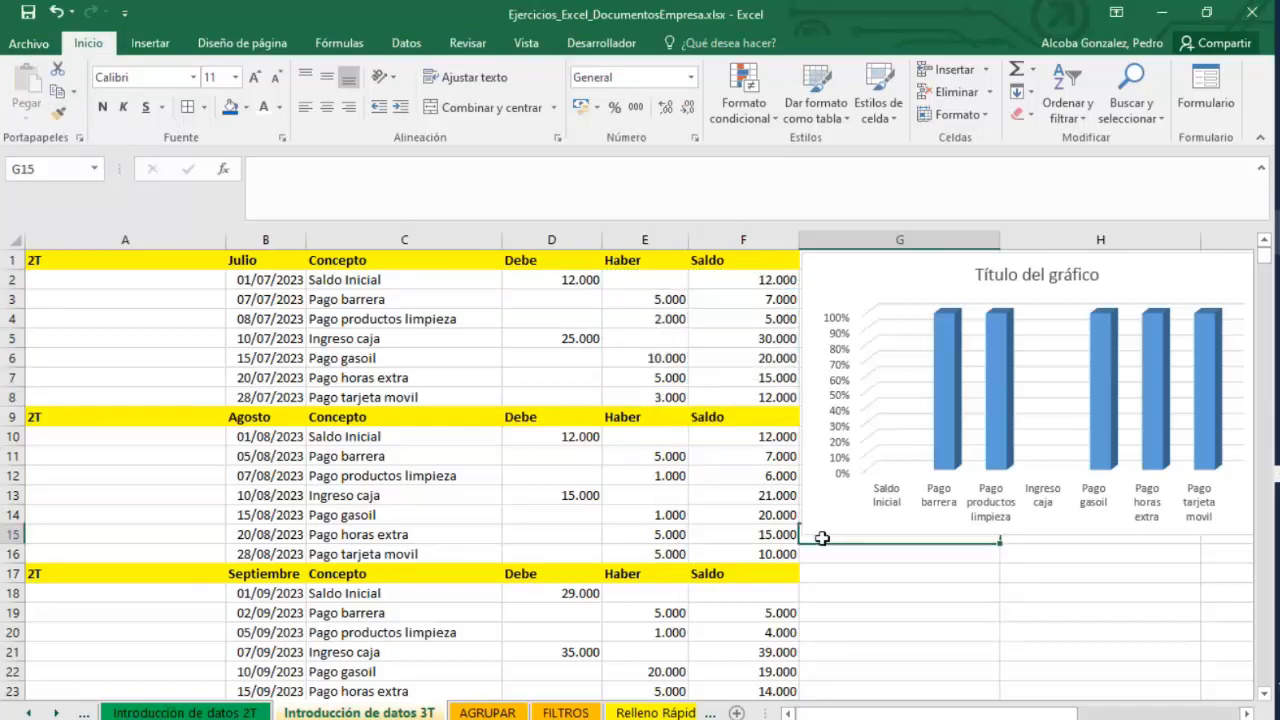
Open Save As for the CURSO EXCEL folder and review the available file types.
click(50, 50)
click(63, 240)
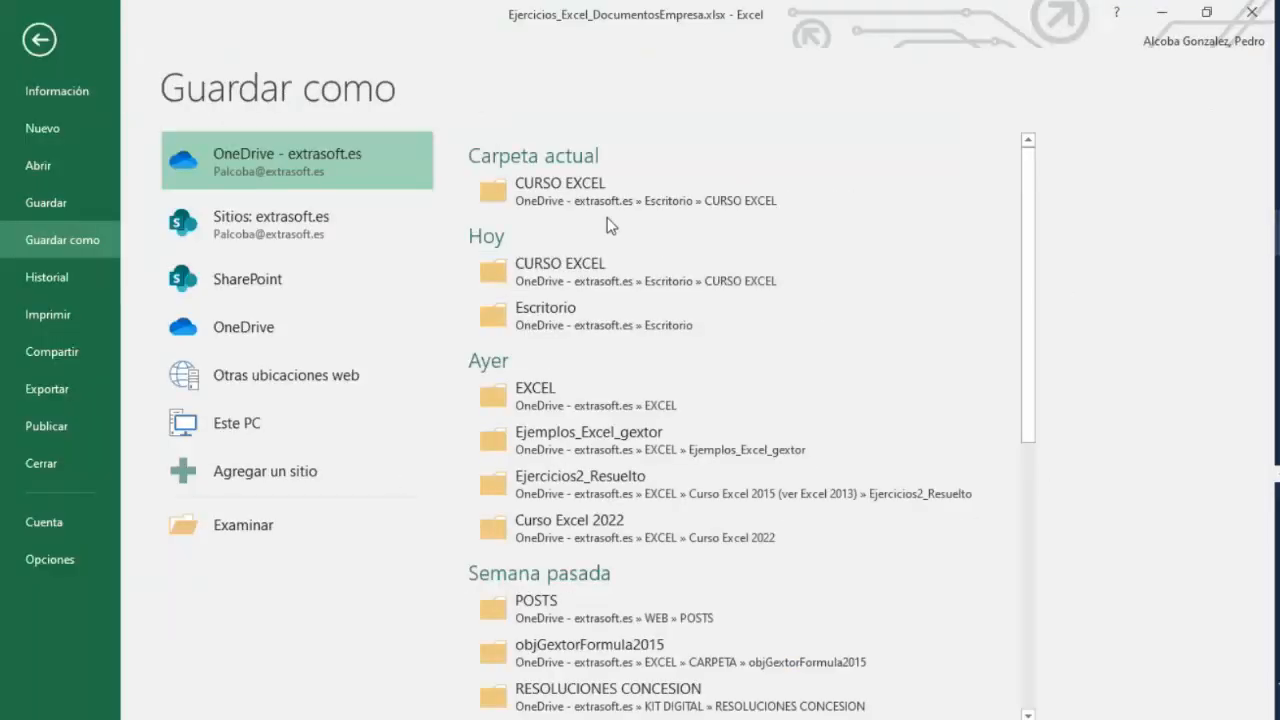
click(608, 311)
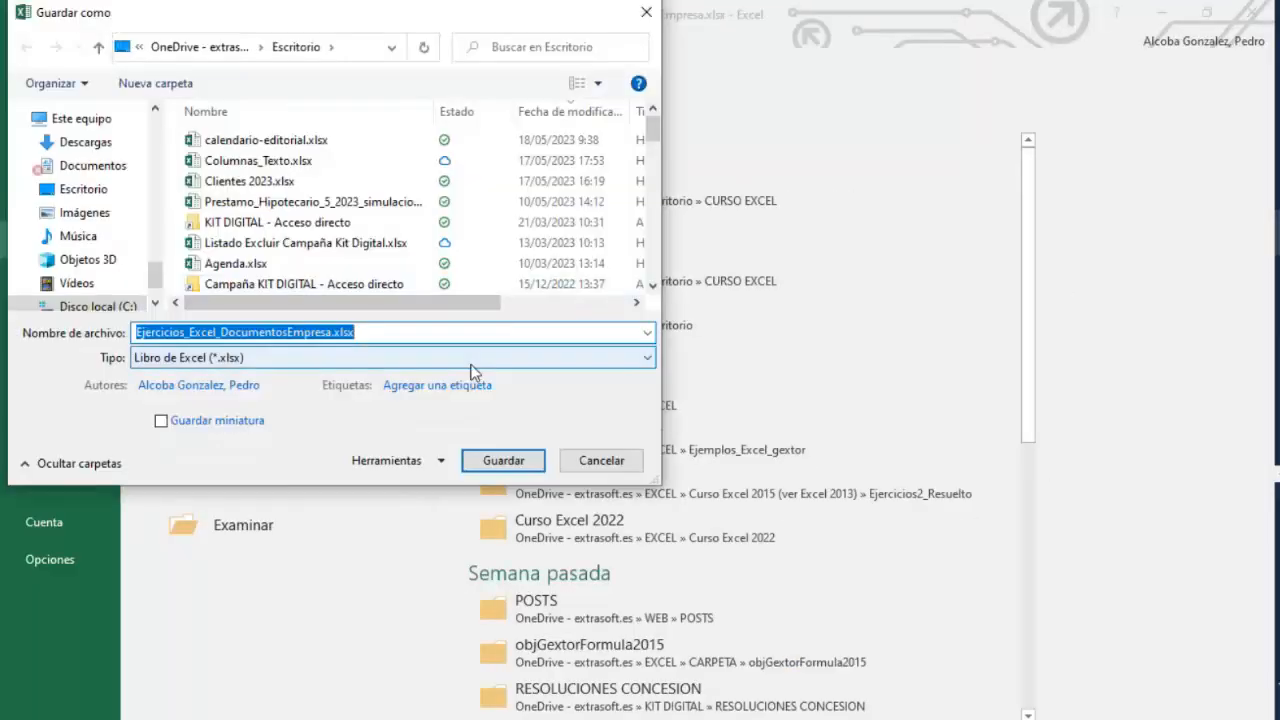
click(471, 365)
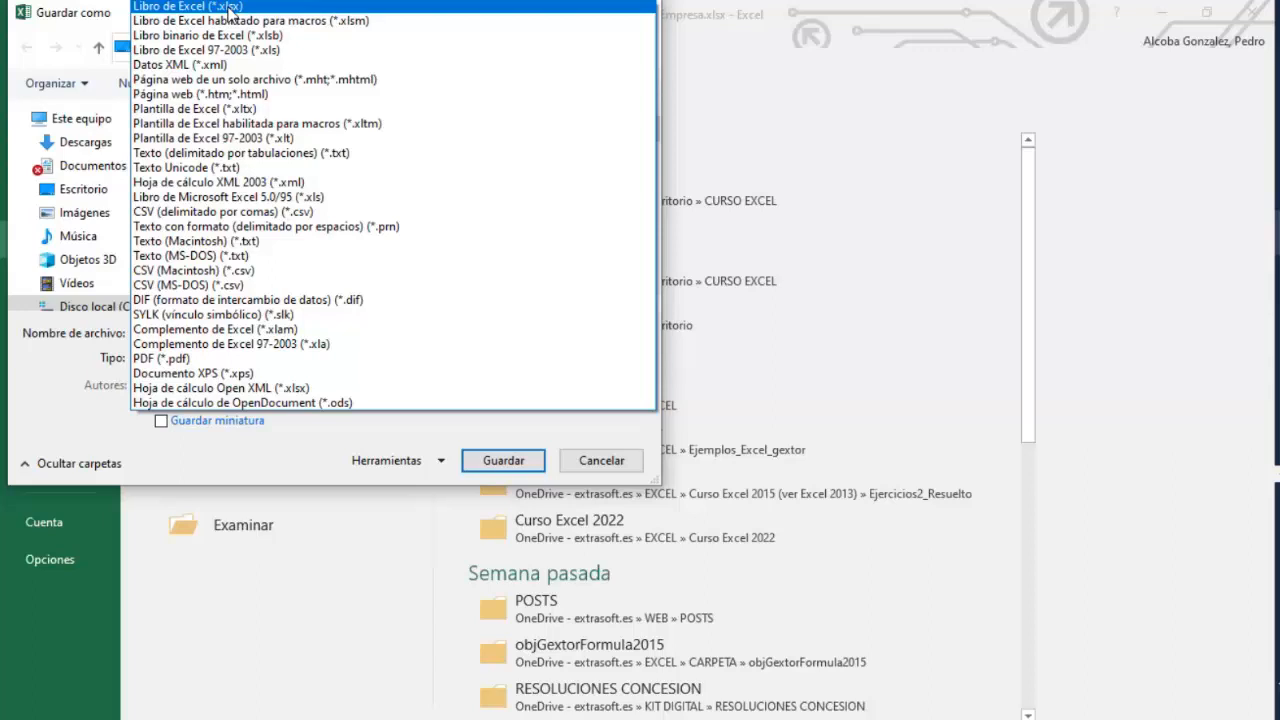
click(500, 465)
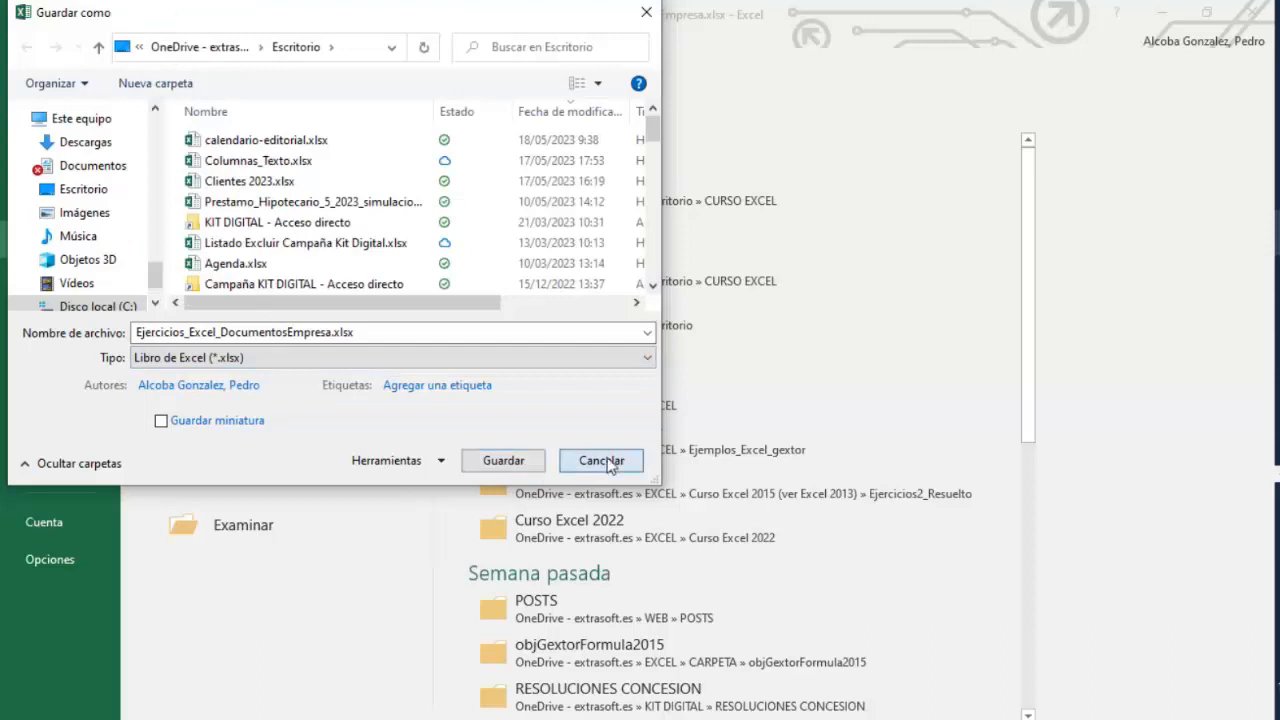
Open Save As for the Escritorio folder, review the file type list, then cancel and return to the worksheet.
click(598, 462)
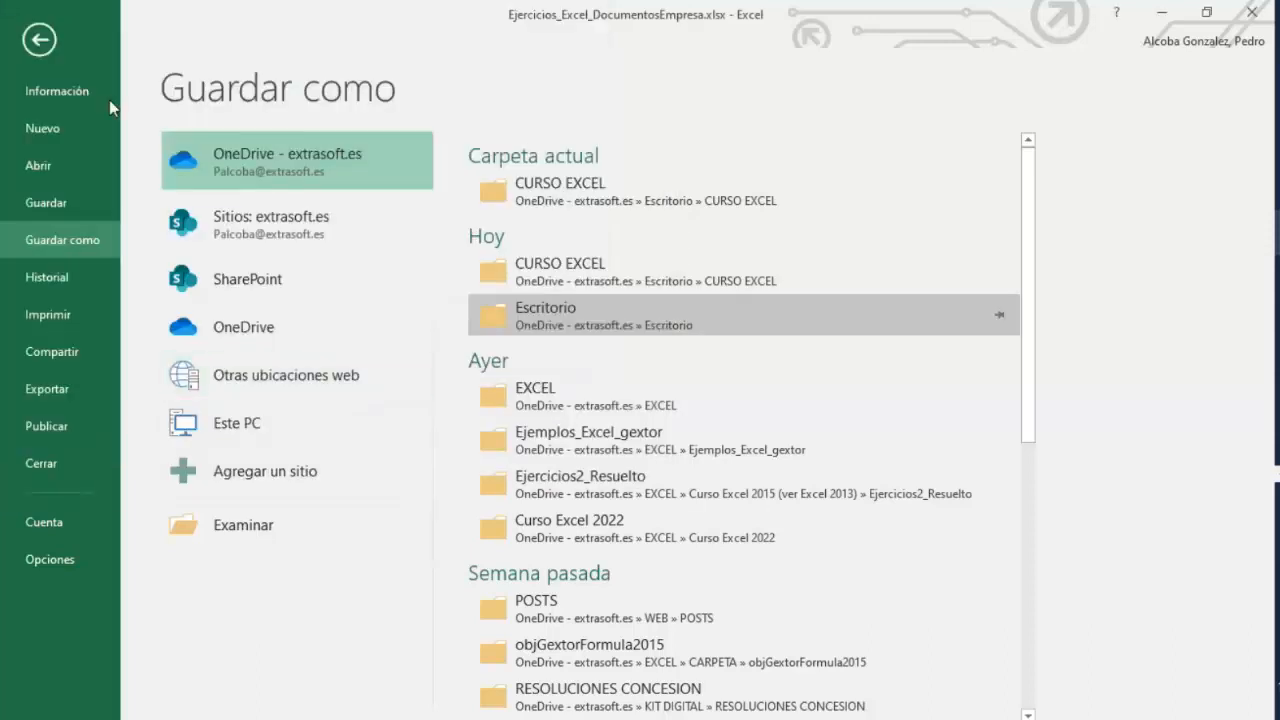
click(624, 312)
click(446, 357)
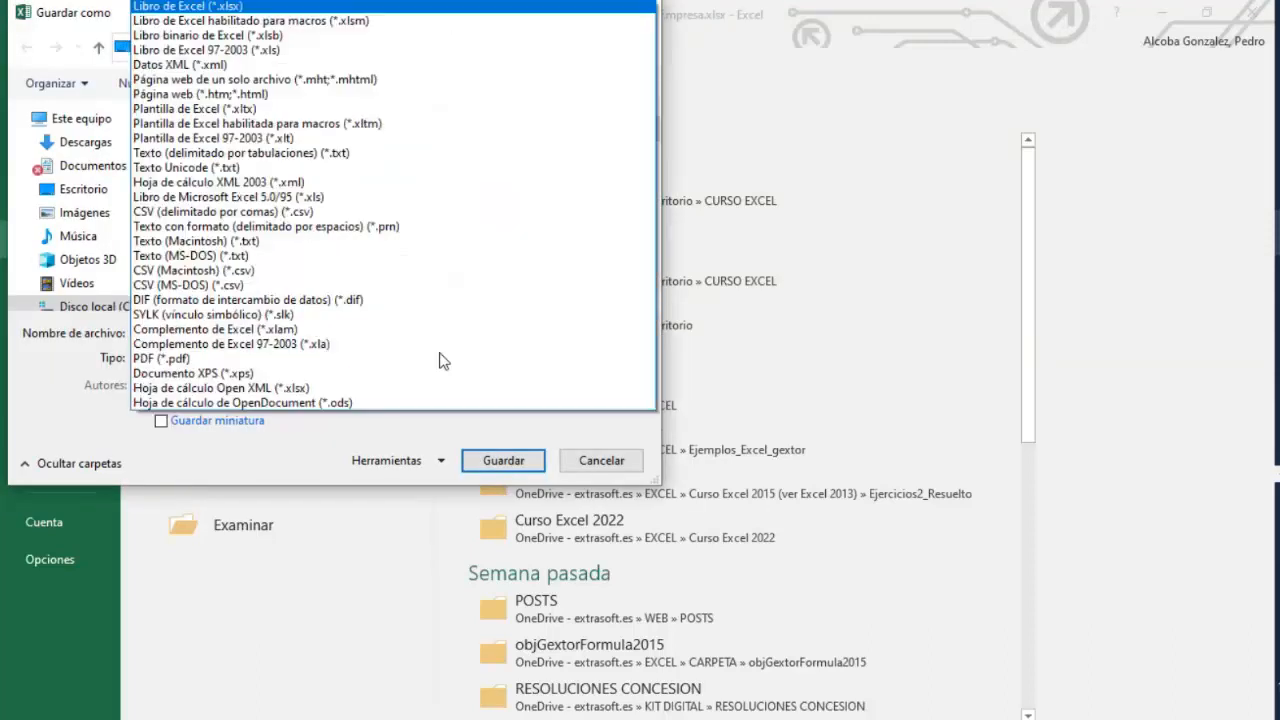
click(624, 470)
click(624, 469)
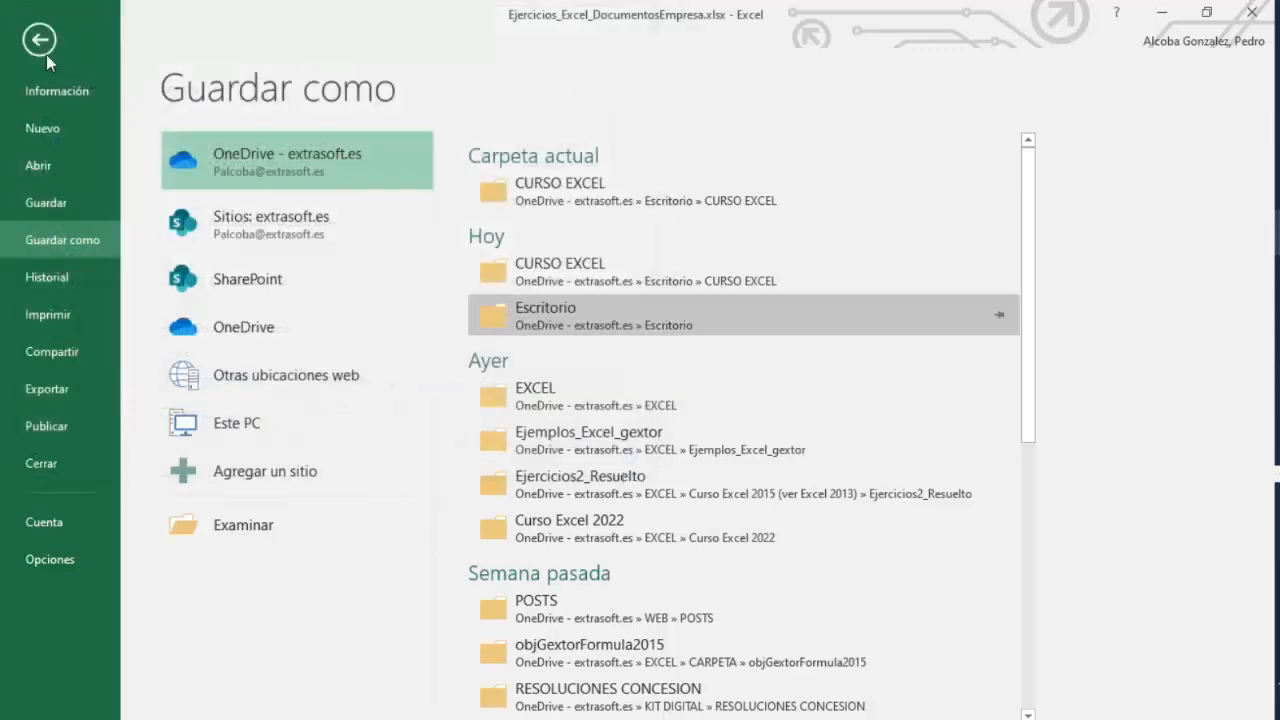
click(44, 48)
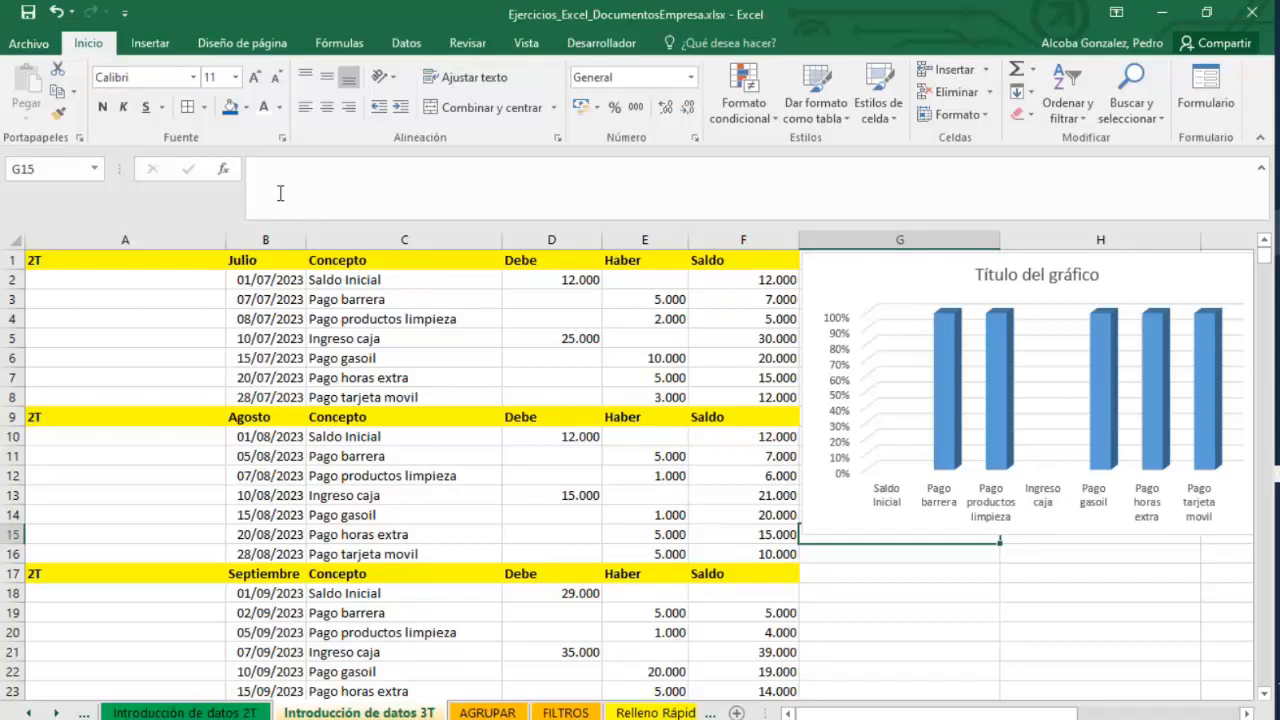
Try landscape page orientation for the sheet, then switch it back to portrait.
click(556, 398)
scroll(469, 510, down, 2)
scroll(469, 543, up, 2)
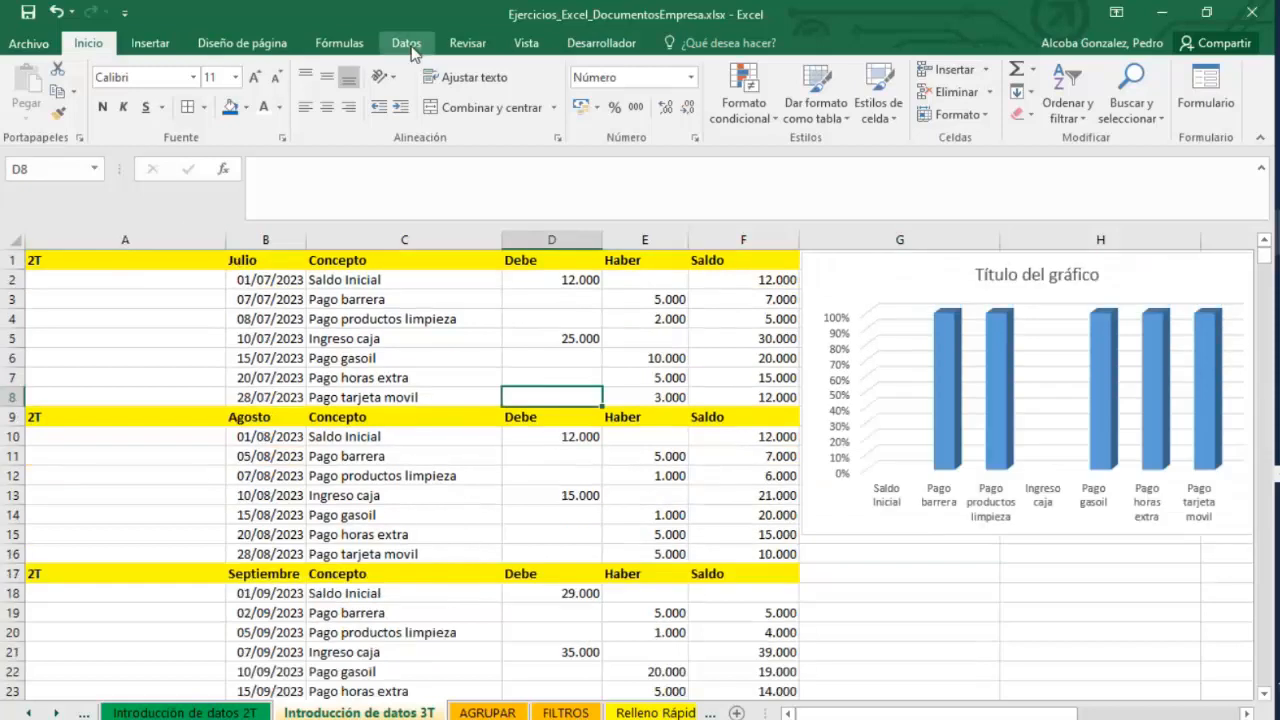
click(242, 43)
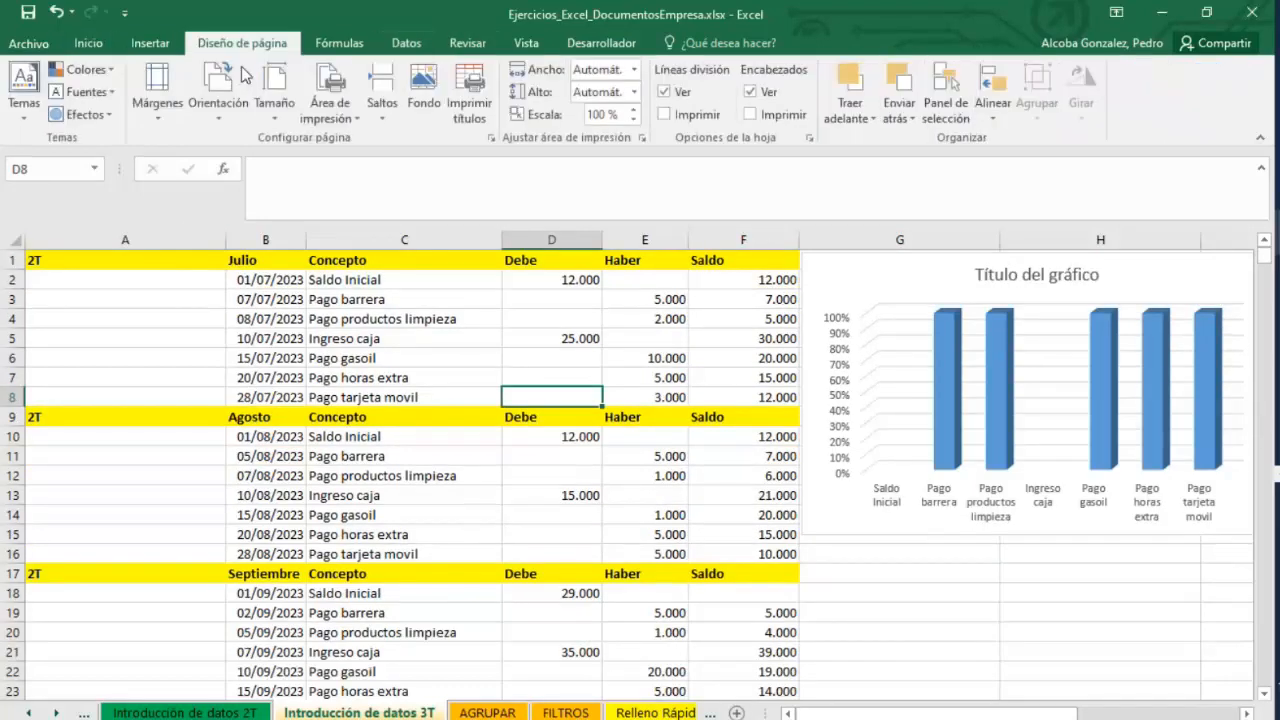
click(218, 103)
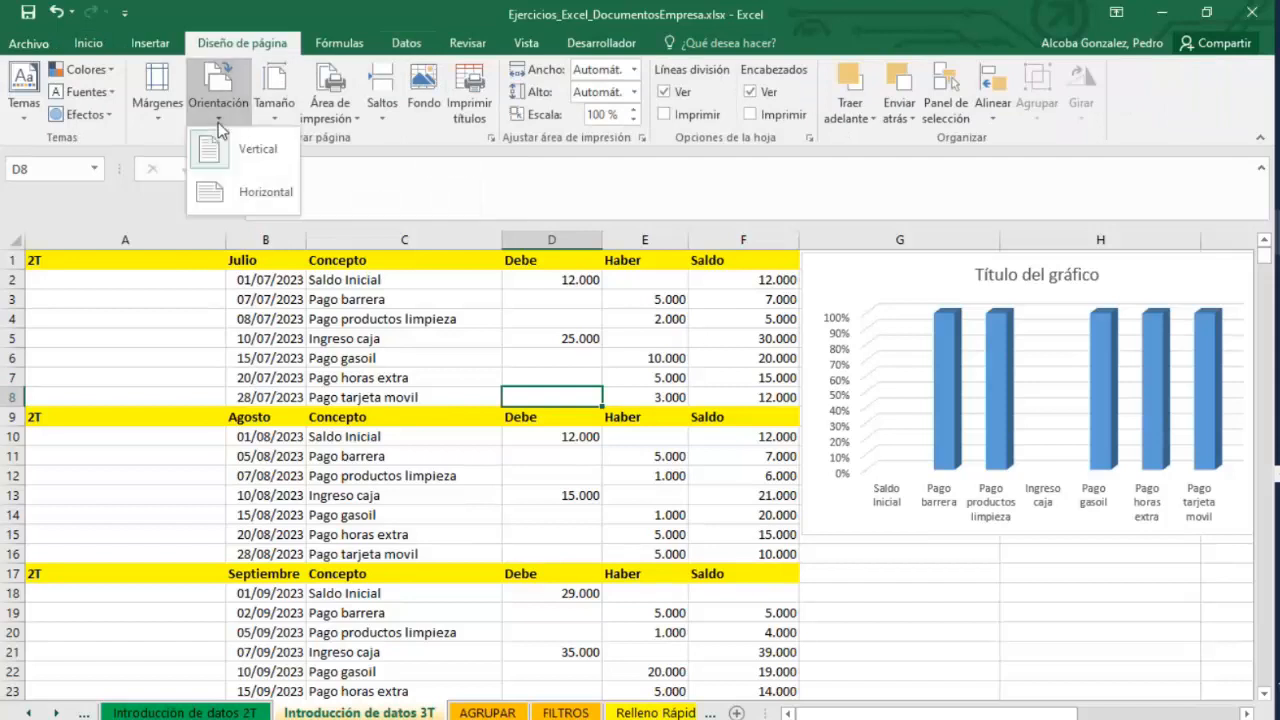
click(237, 190)
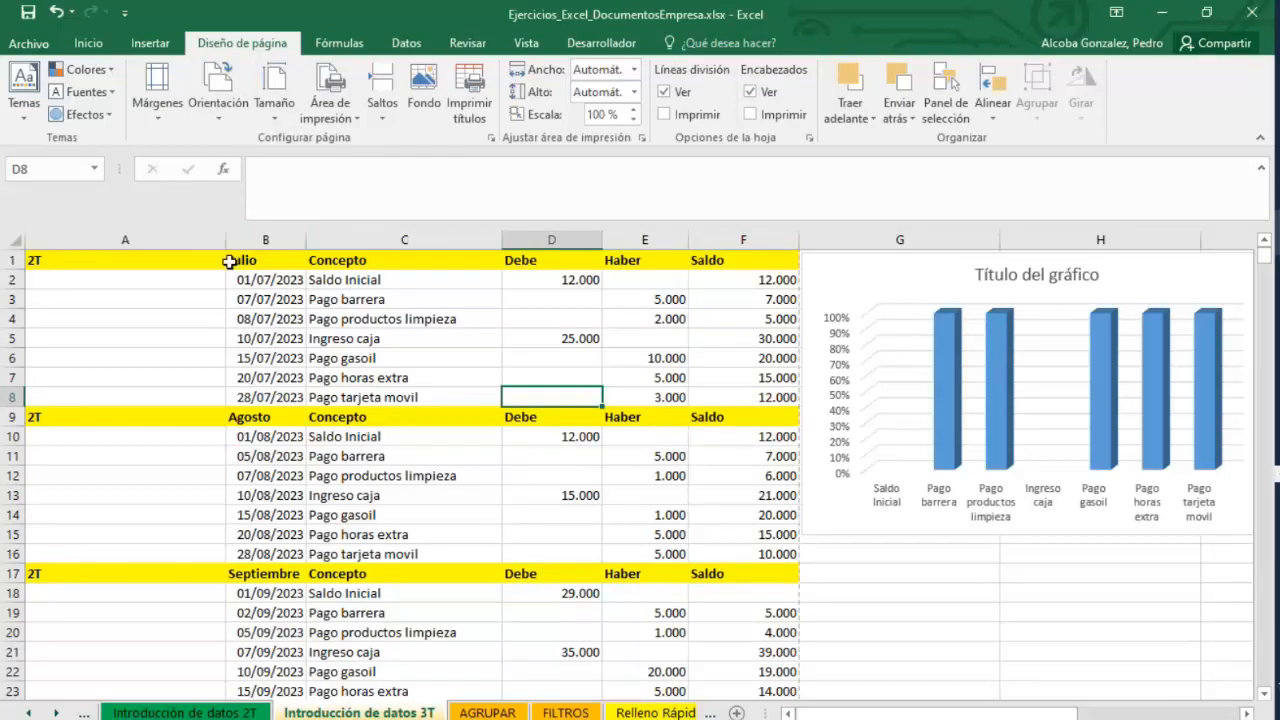
click(226, 120)
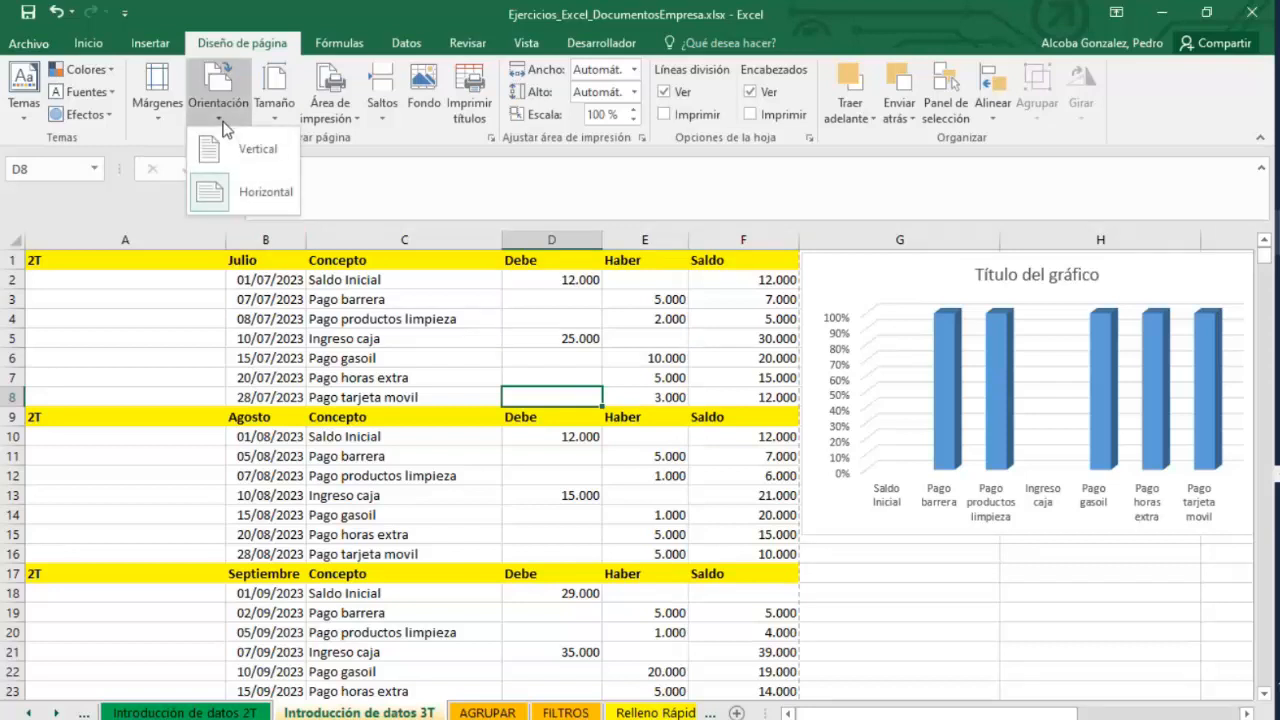
click(245, 154)
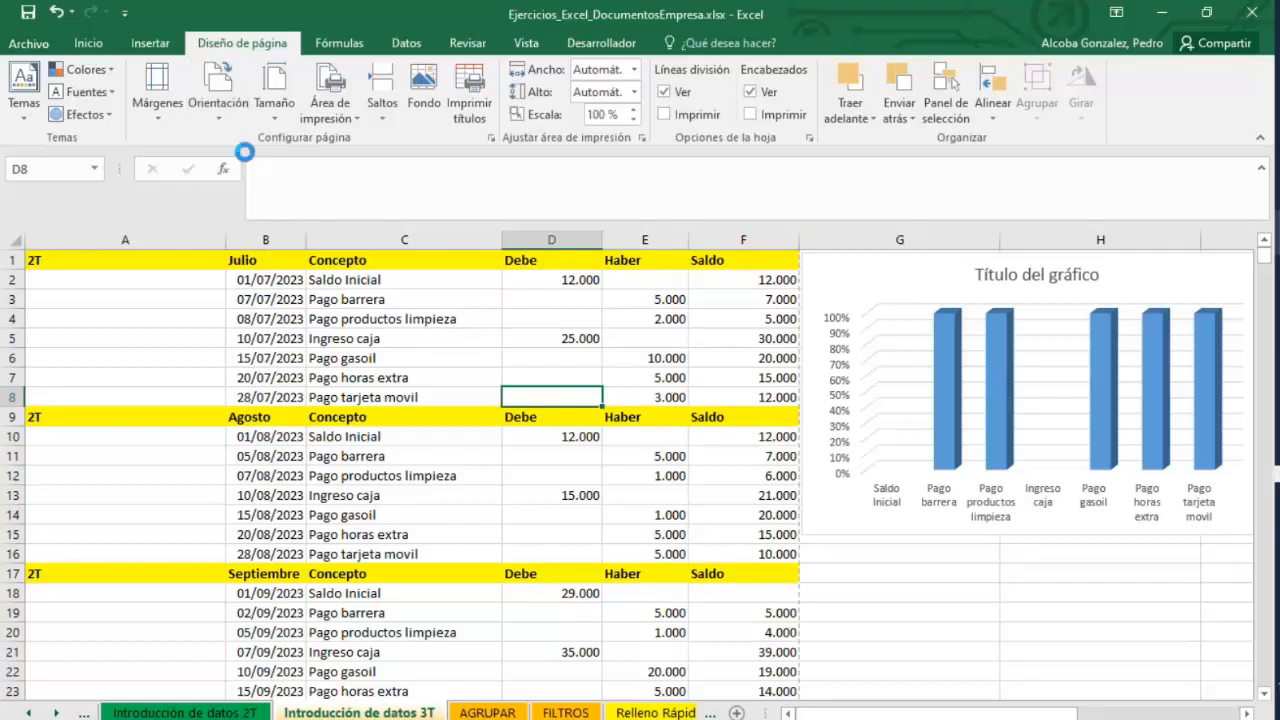
Preview the portrait sheet in the print view and return to the worksheet.
click(610, 243)
scroll(571, 394, down, 3)
scroll(594, 534, up, 2)
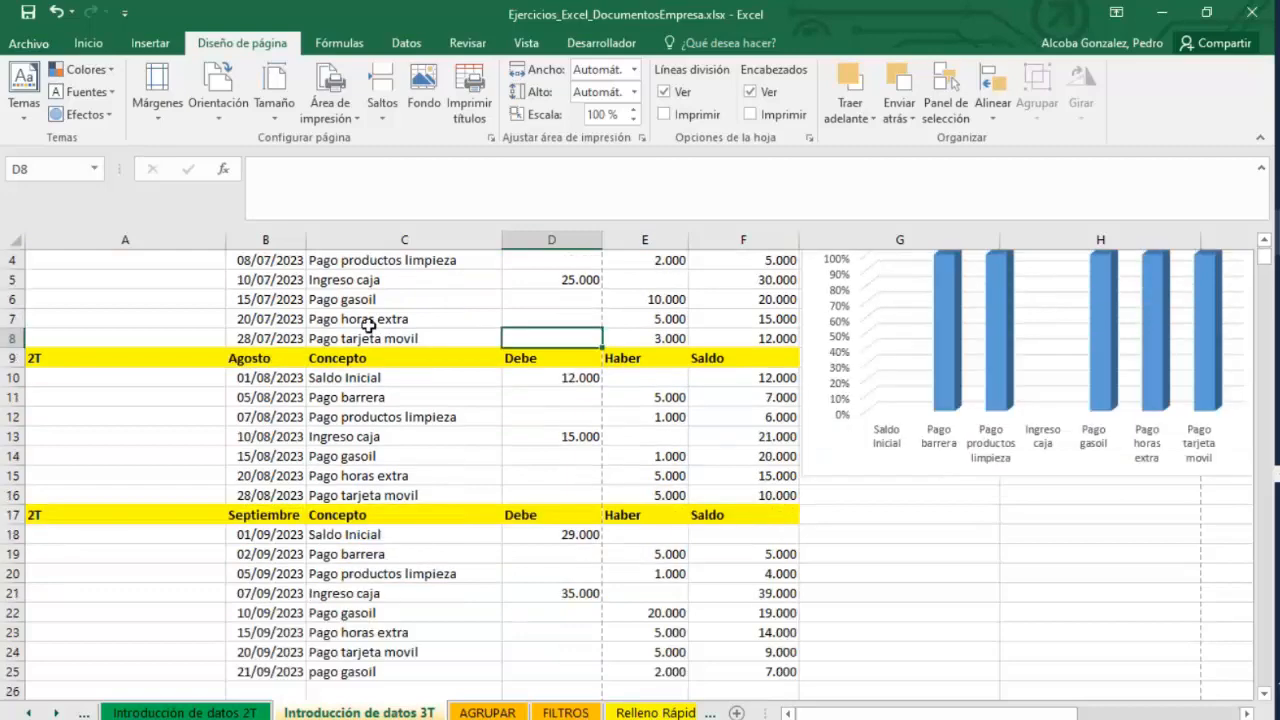
click(28, 43)
click(50, 313)
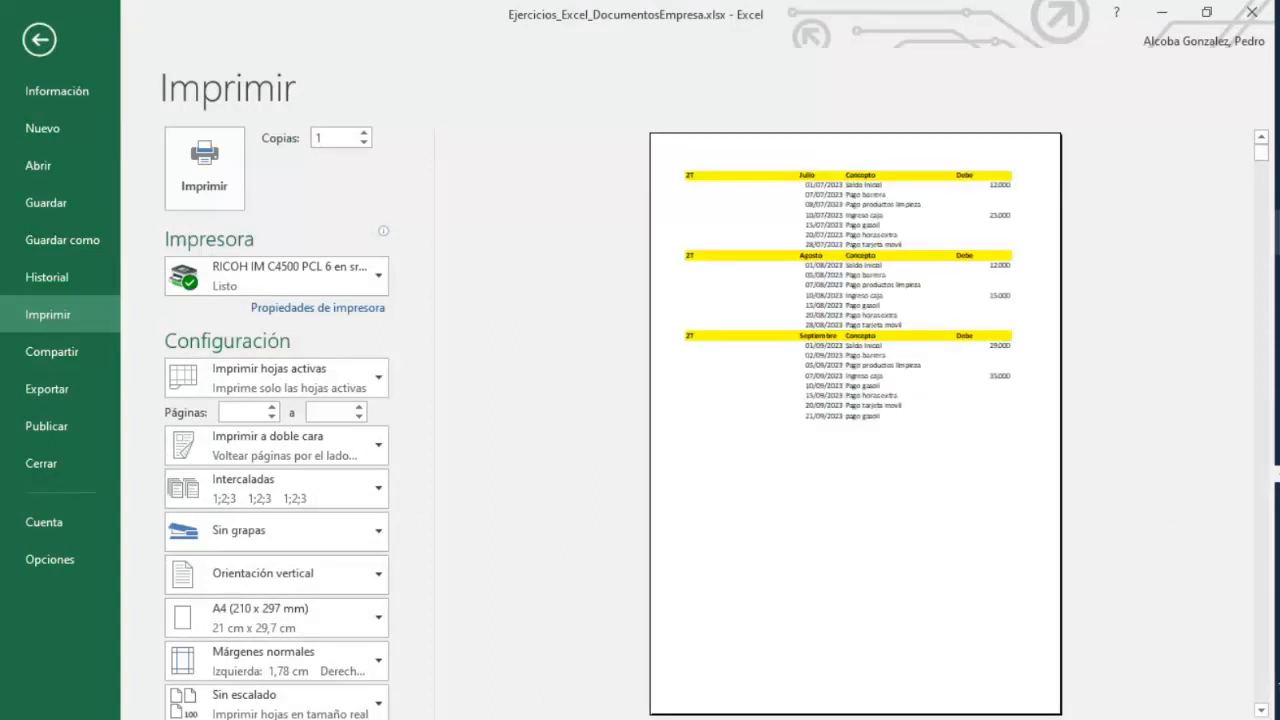
click(38, 42)
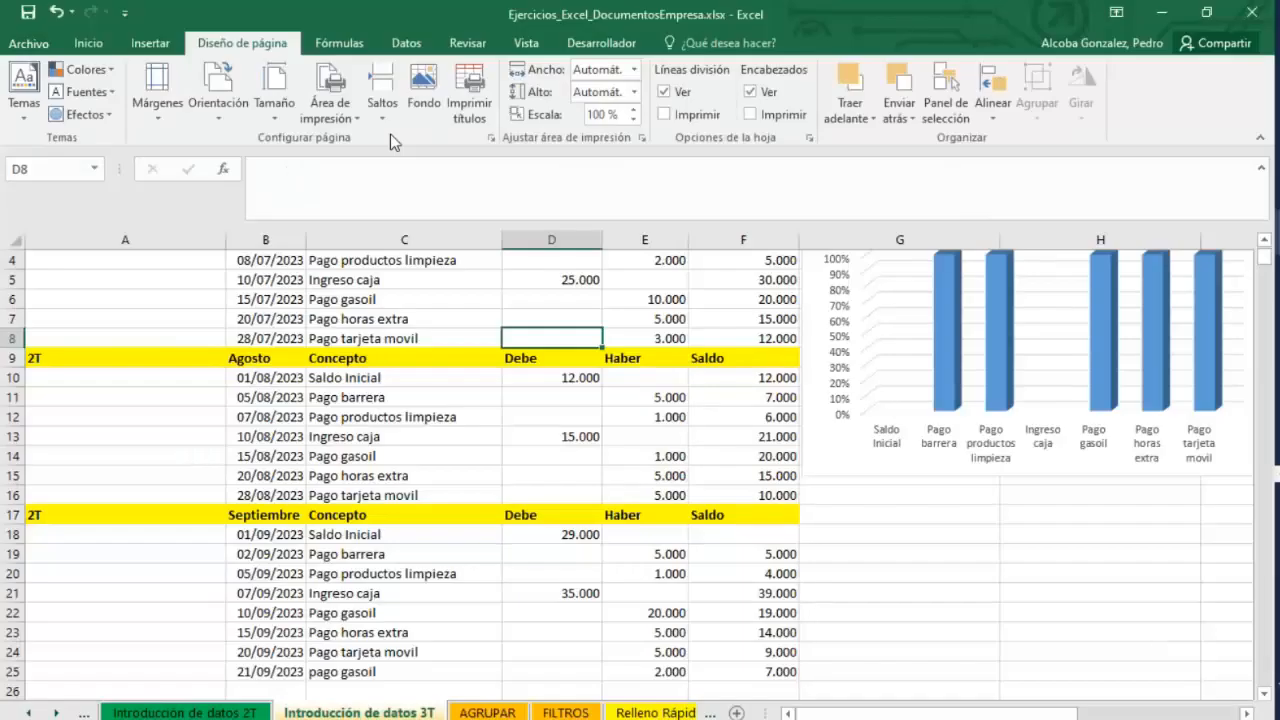
Set the sheet's page orientation to landscape.
click(218, 100)
click(252, 191)
scroll(781, 300, up, 1)
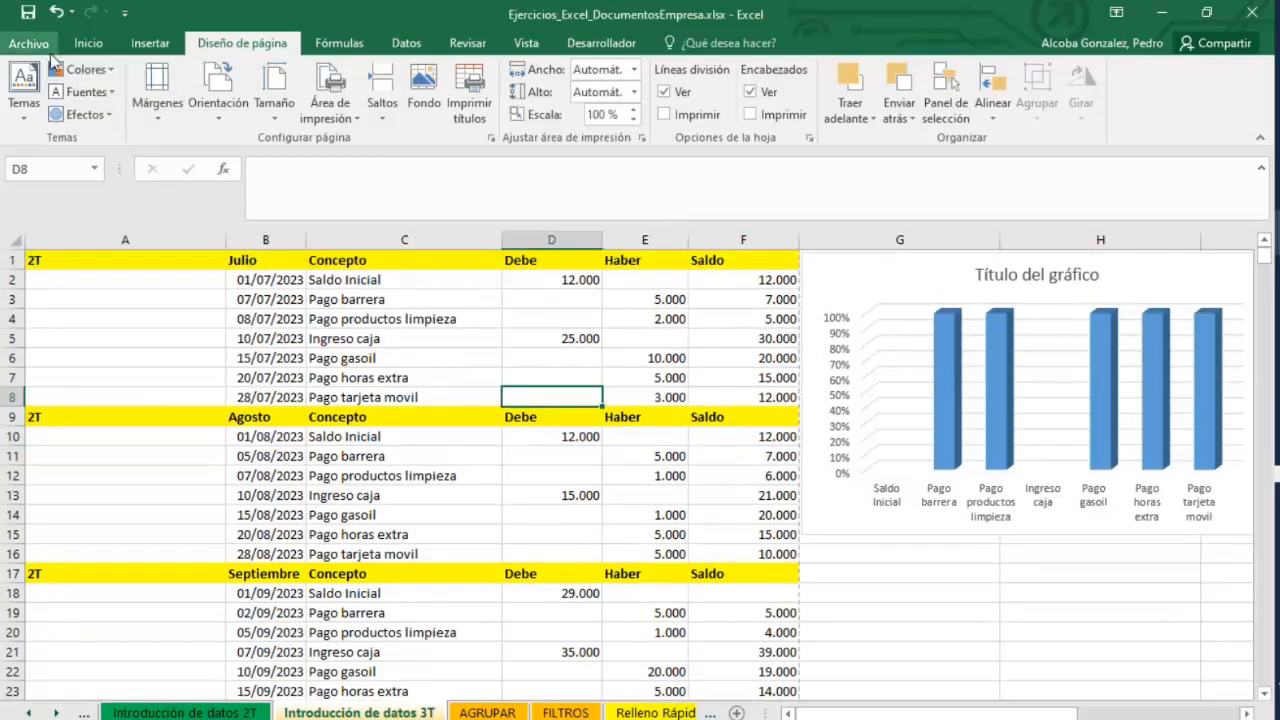
Preview the landscape sheet in the print view, paging through it, and return to the worksheet.
click(30, 45)
click(46, 316)
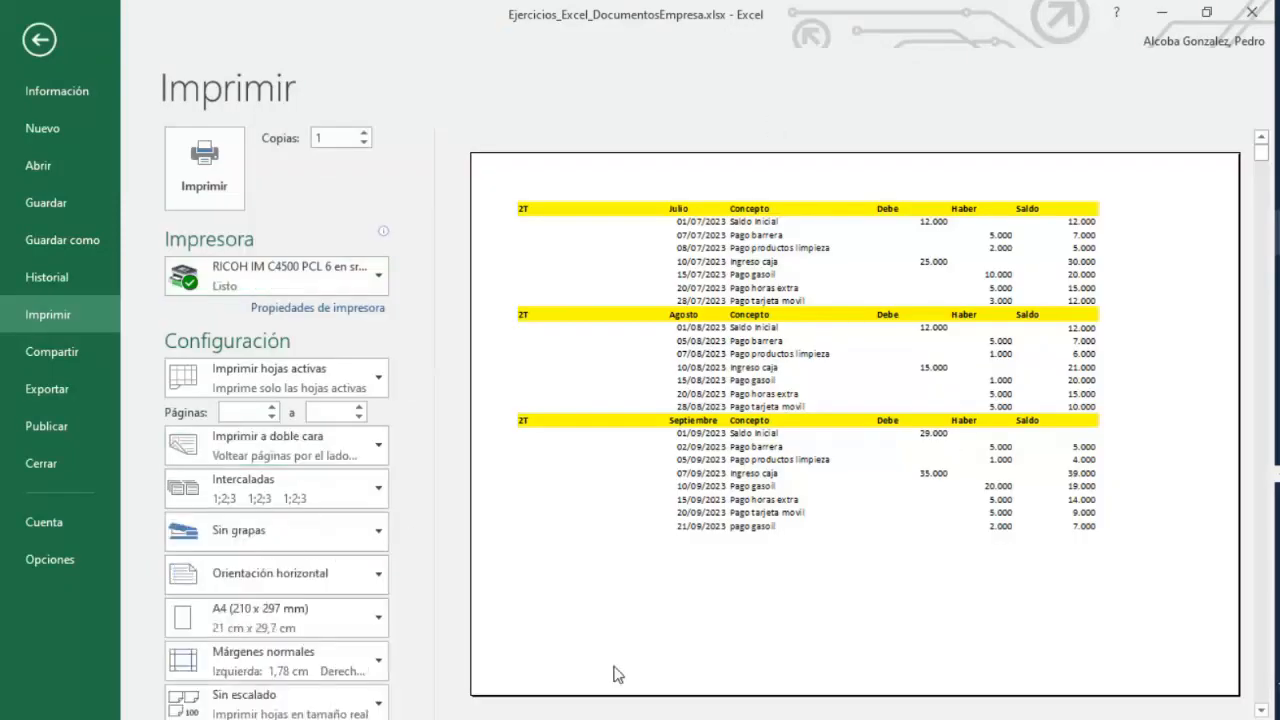
click(550, 719)
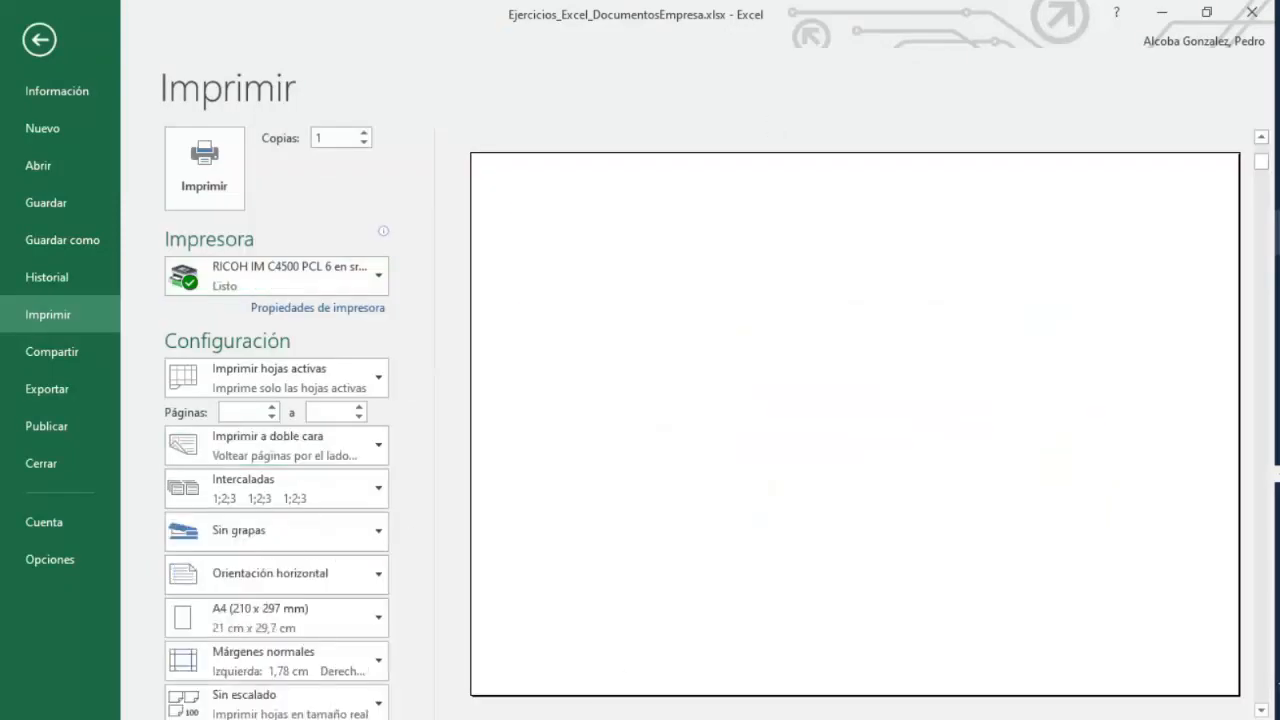
click(482, 719)
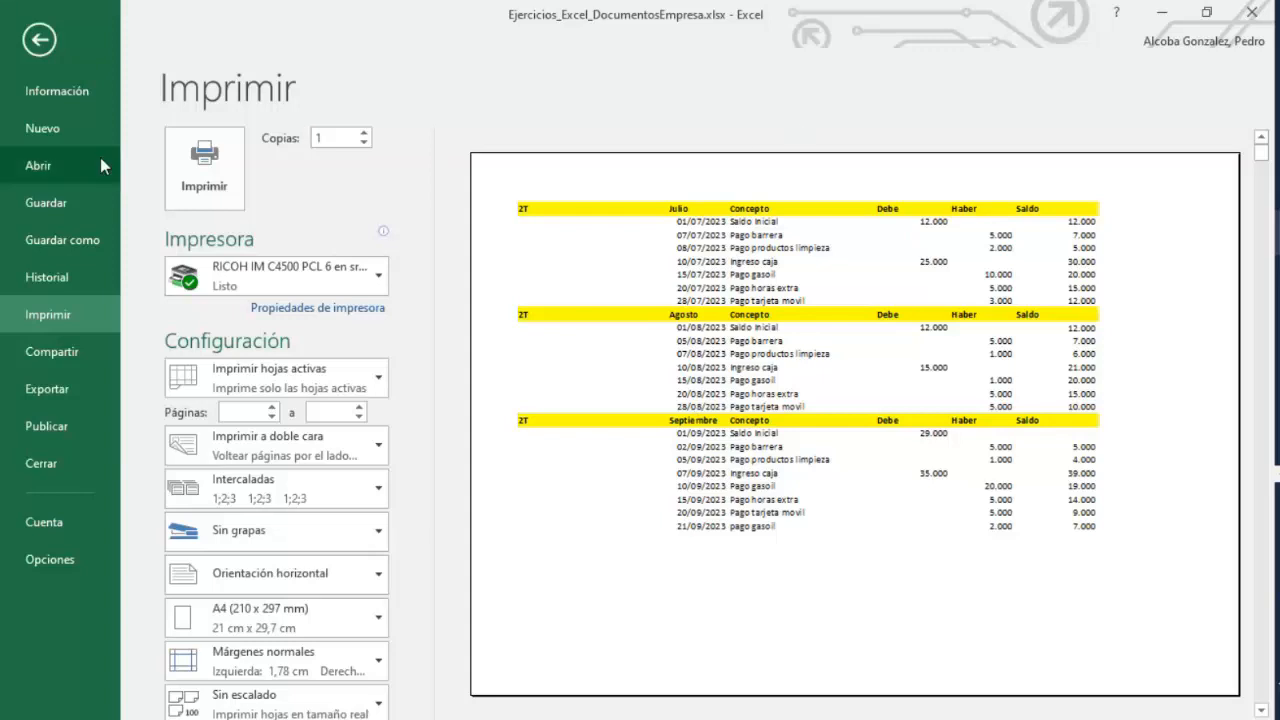
click(42, 40)
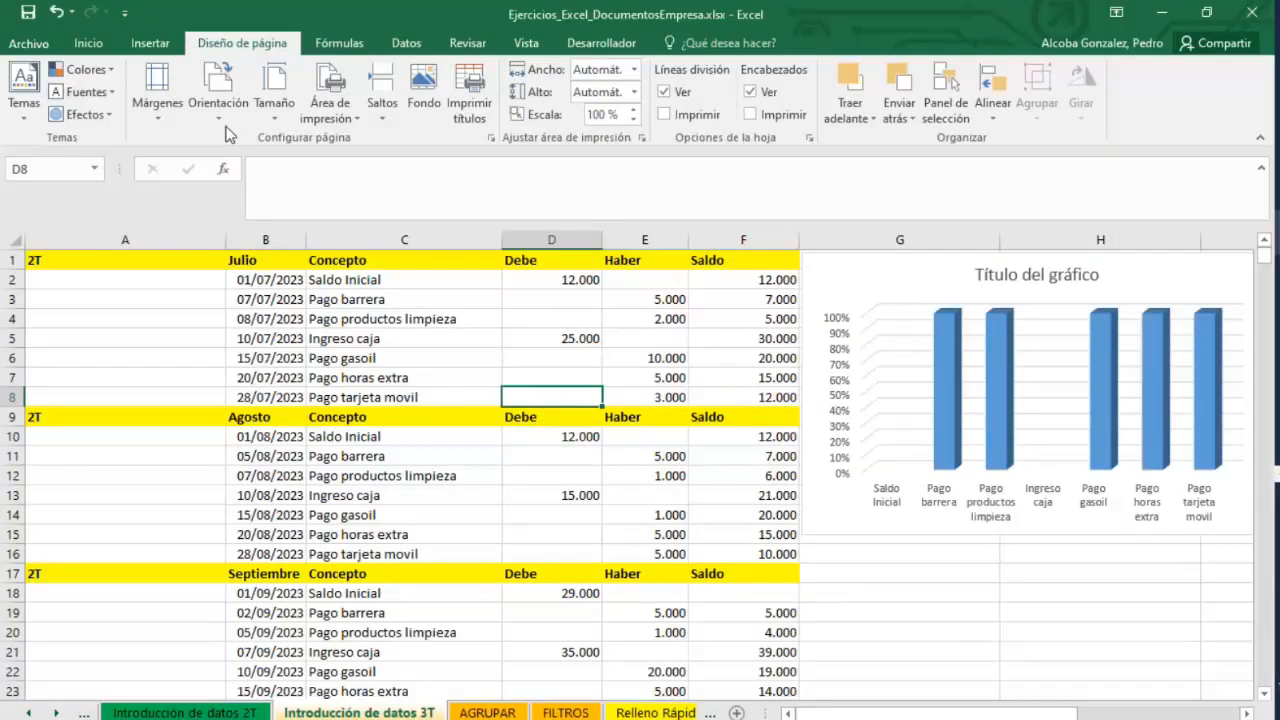
Select the data and chart block starting at A1 down to row 25 and set it as the print area.
click(400, 299)
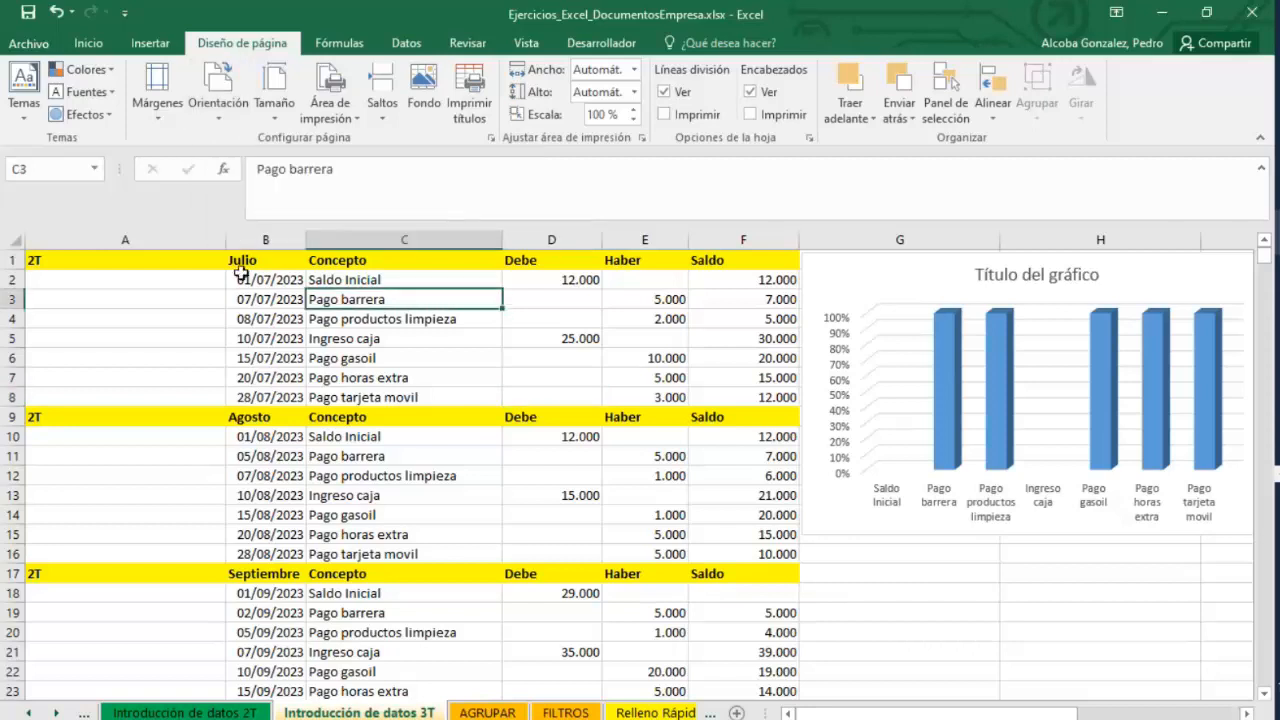
drag(128, 258, 1220, 651)
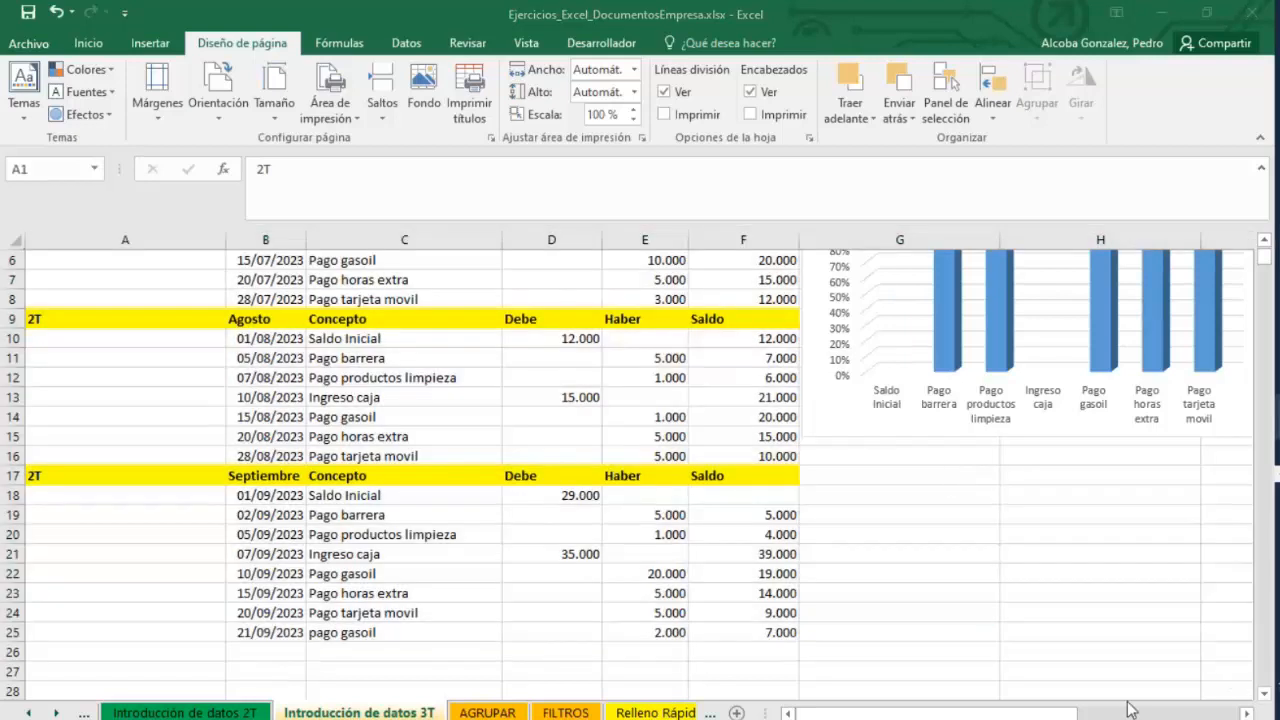
click(1227, 614)
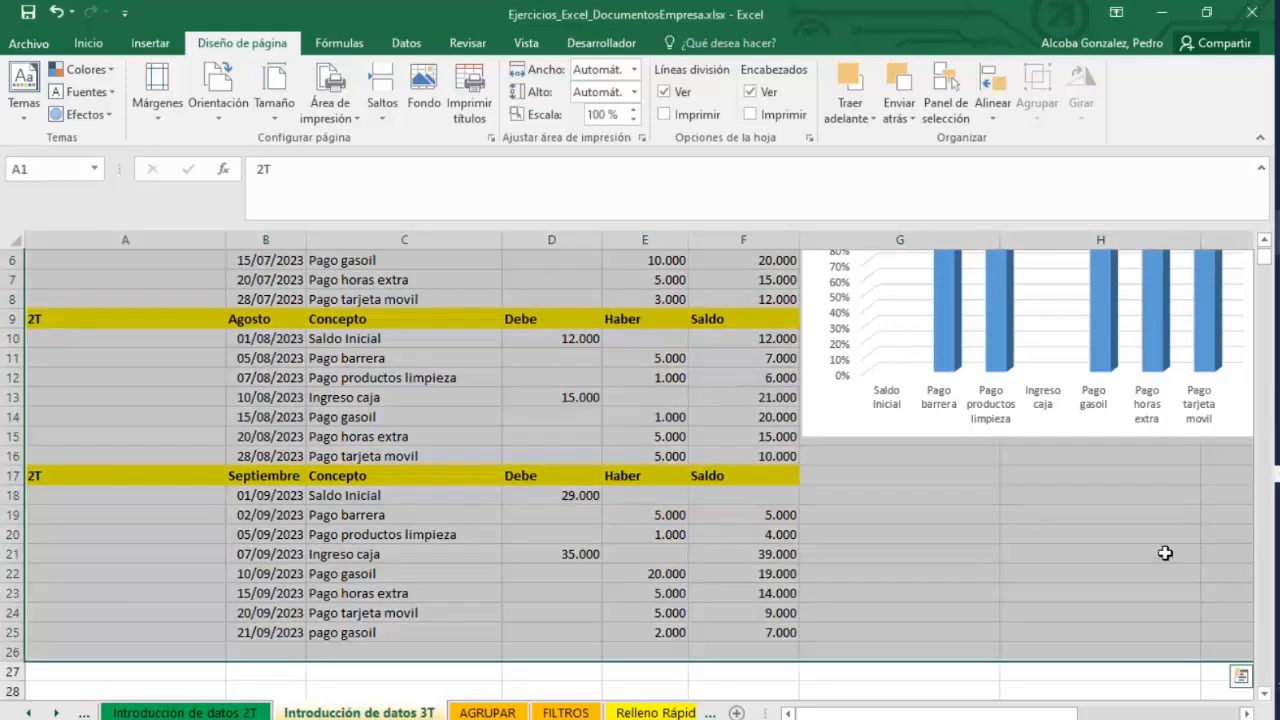
click(328, 117)
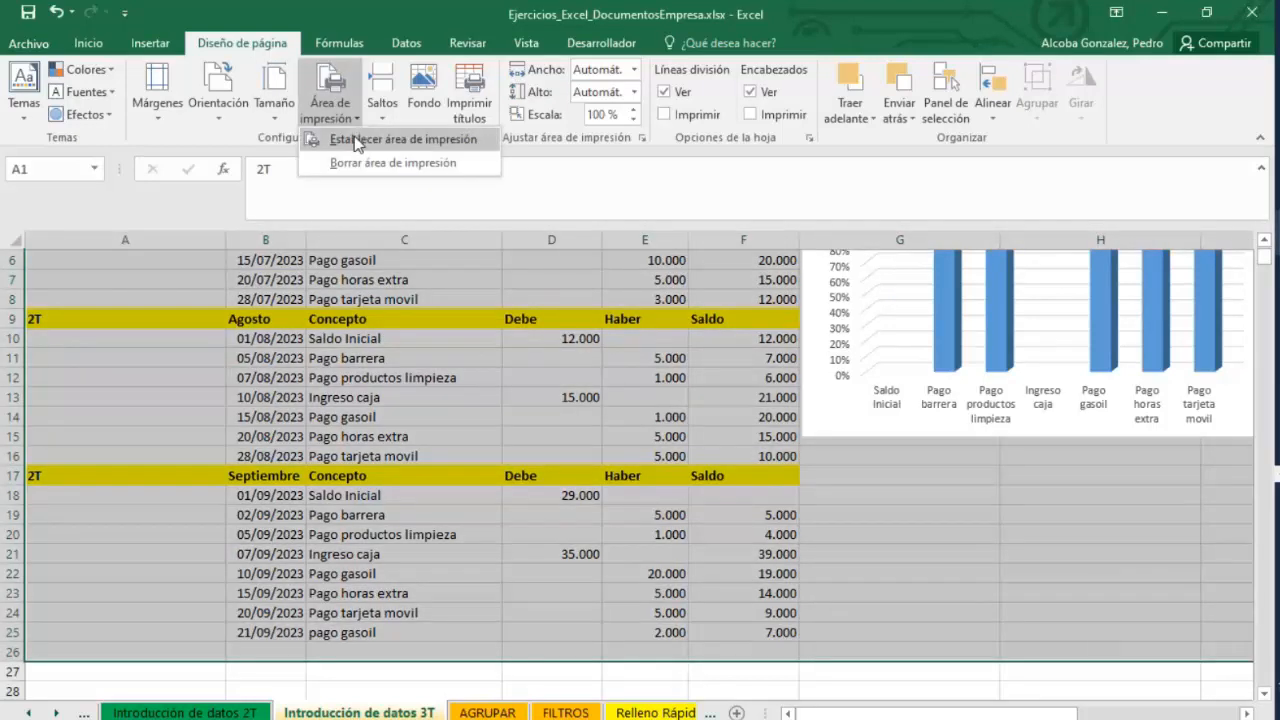
click(340, 134)
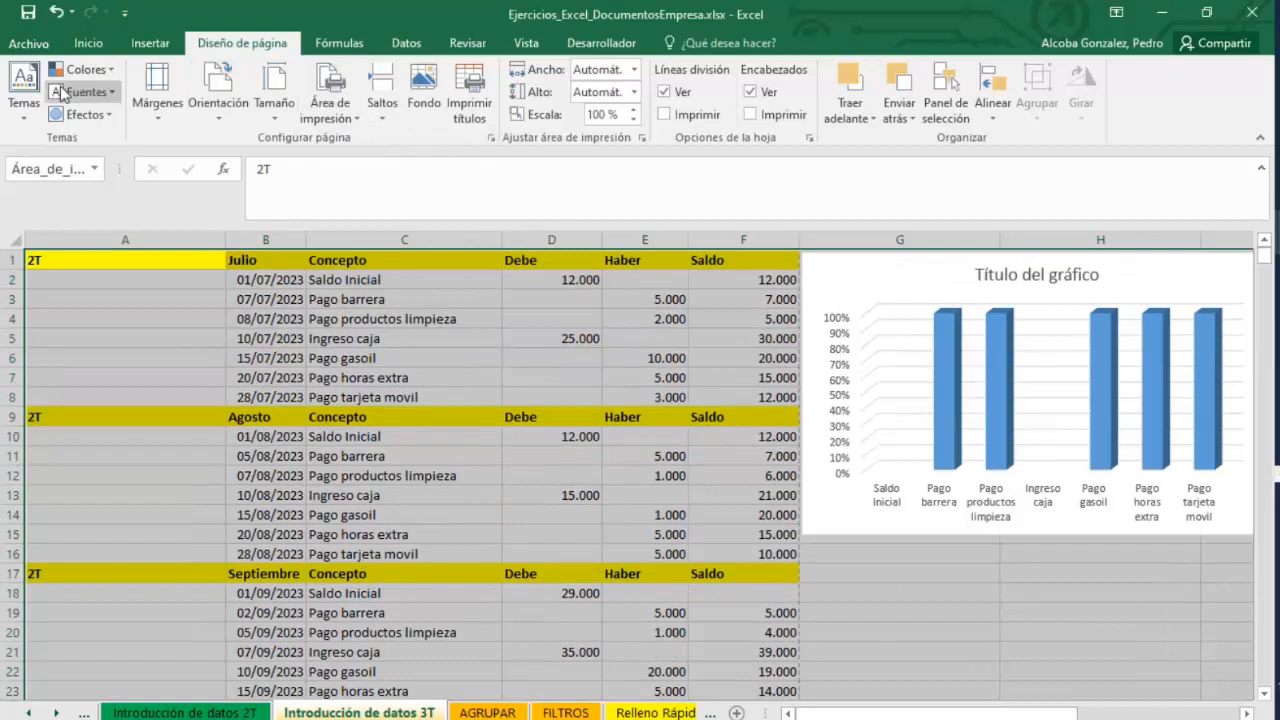
Preview the print area in the print view and return to the worksheet.
click(50, 45)
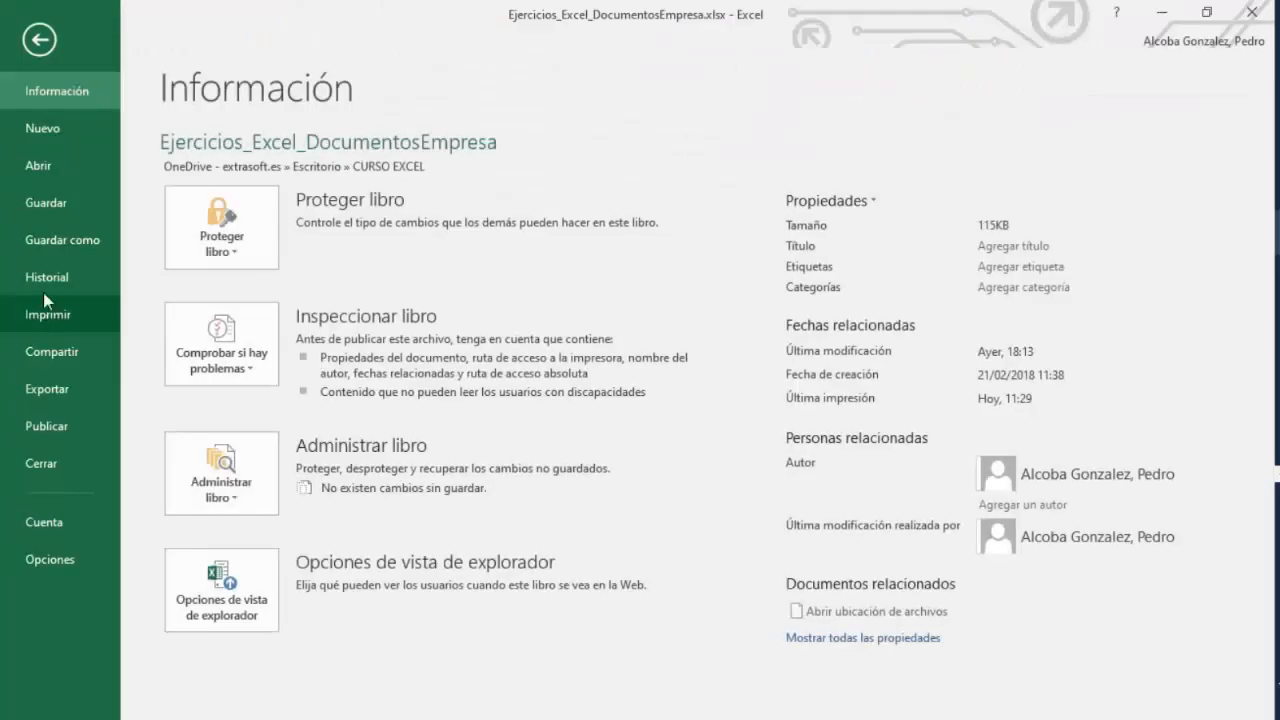
click(90, 314)
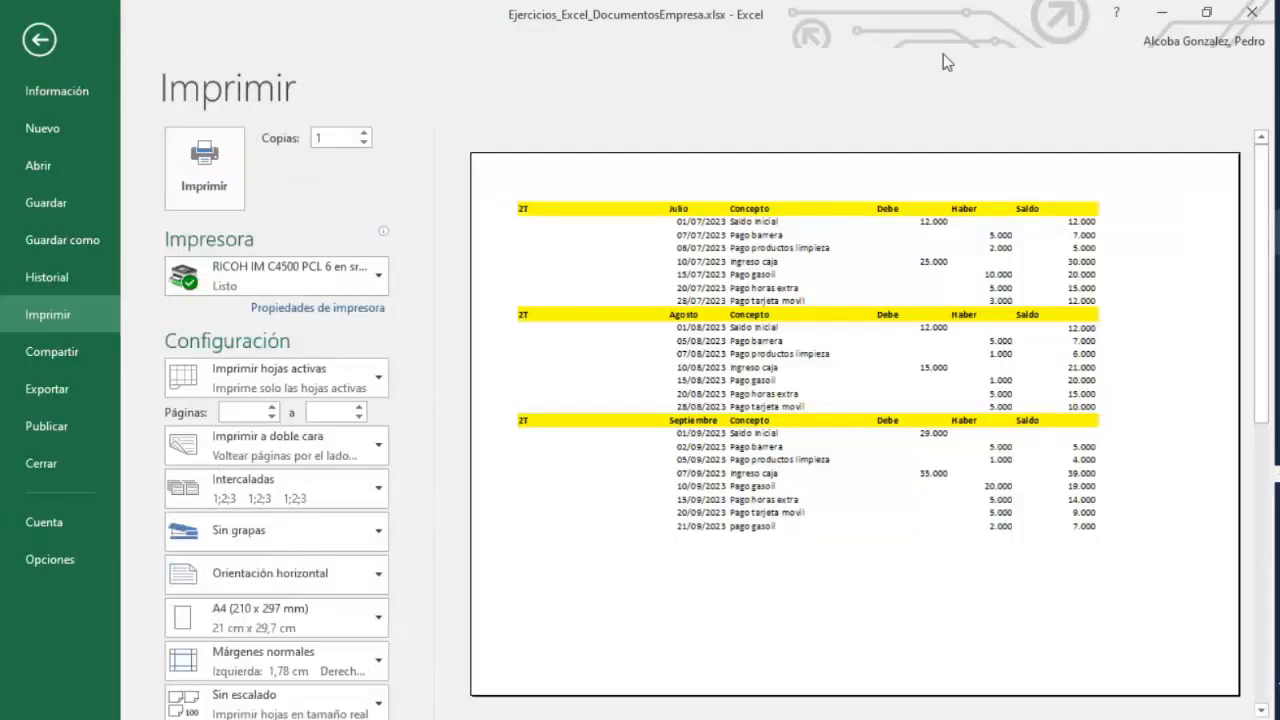
click(40, 39)
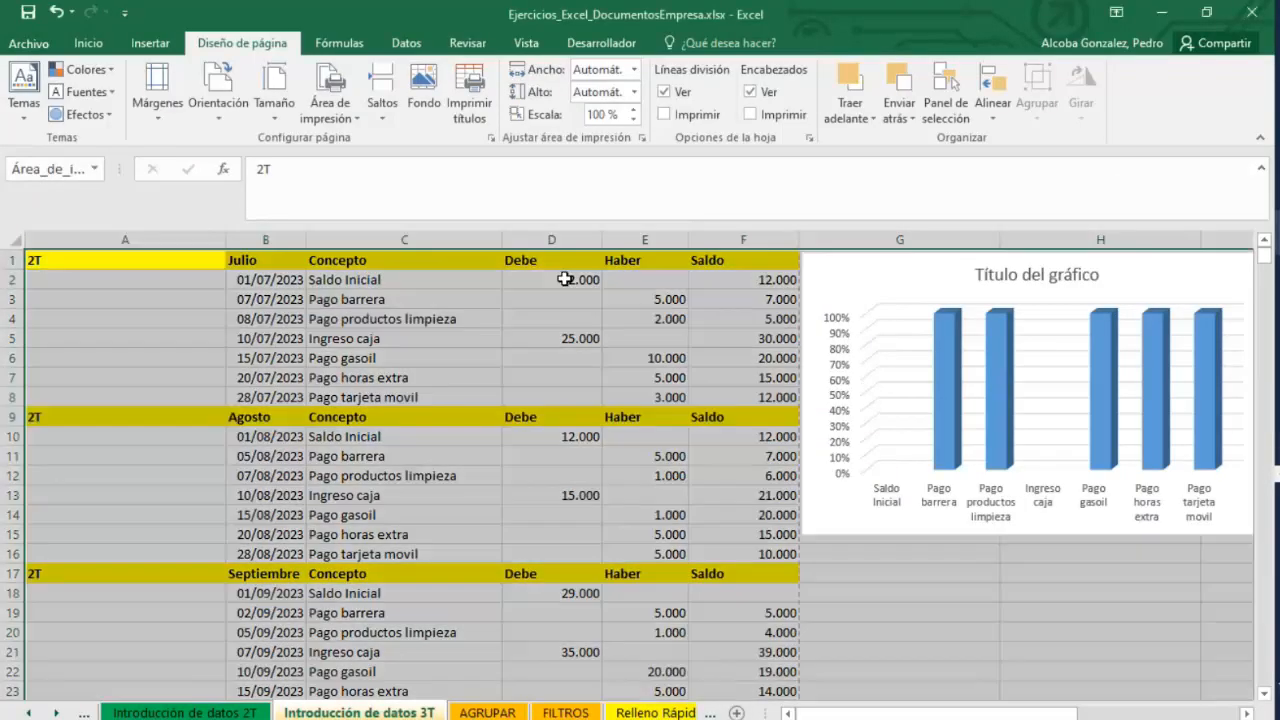
click(582, 371)
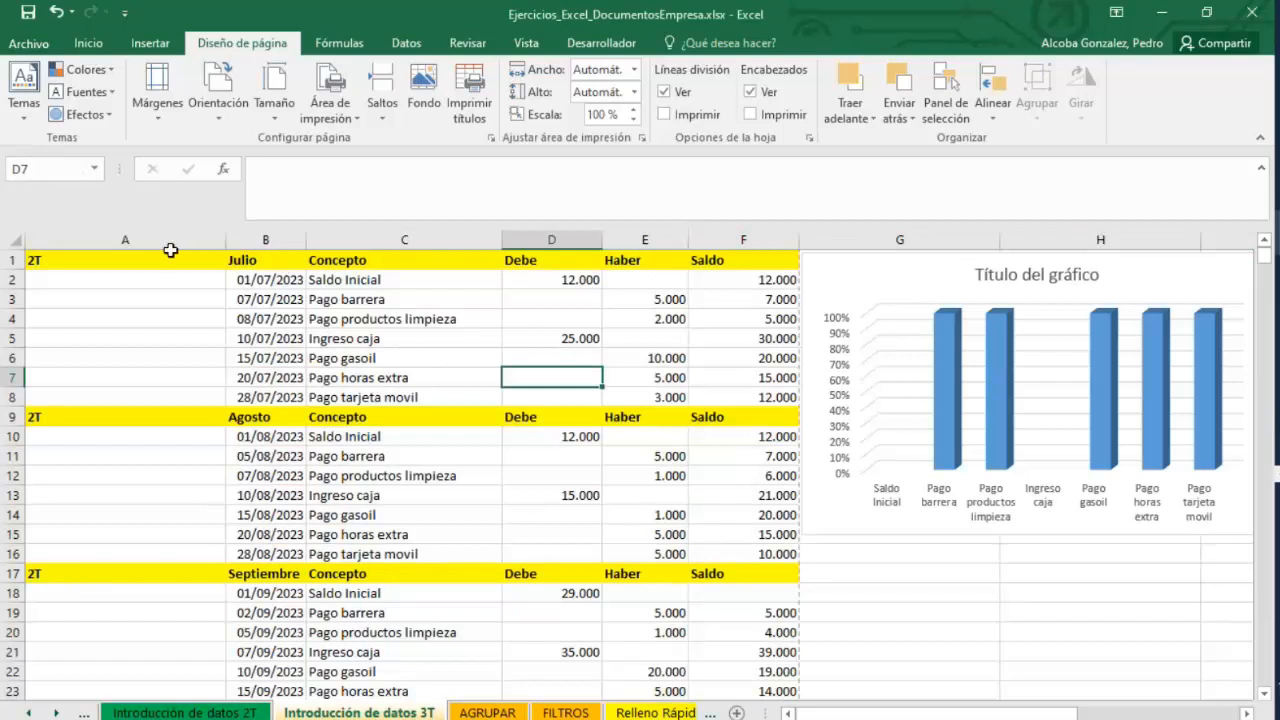
Switch to the Formato Tabla sheet.
drag(165, 240, 769, 260)
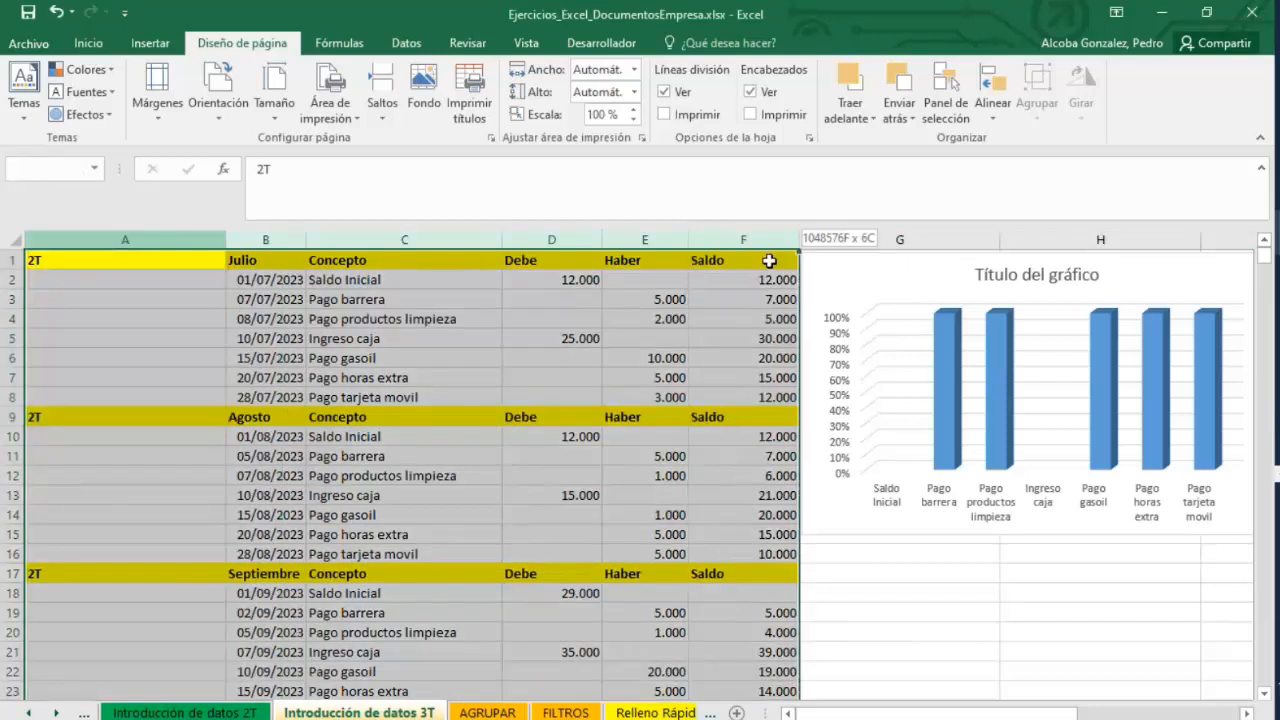
click(640, 712)
click(652, 712)
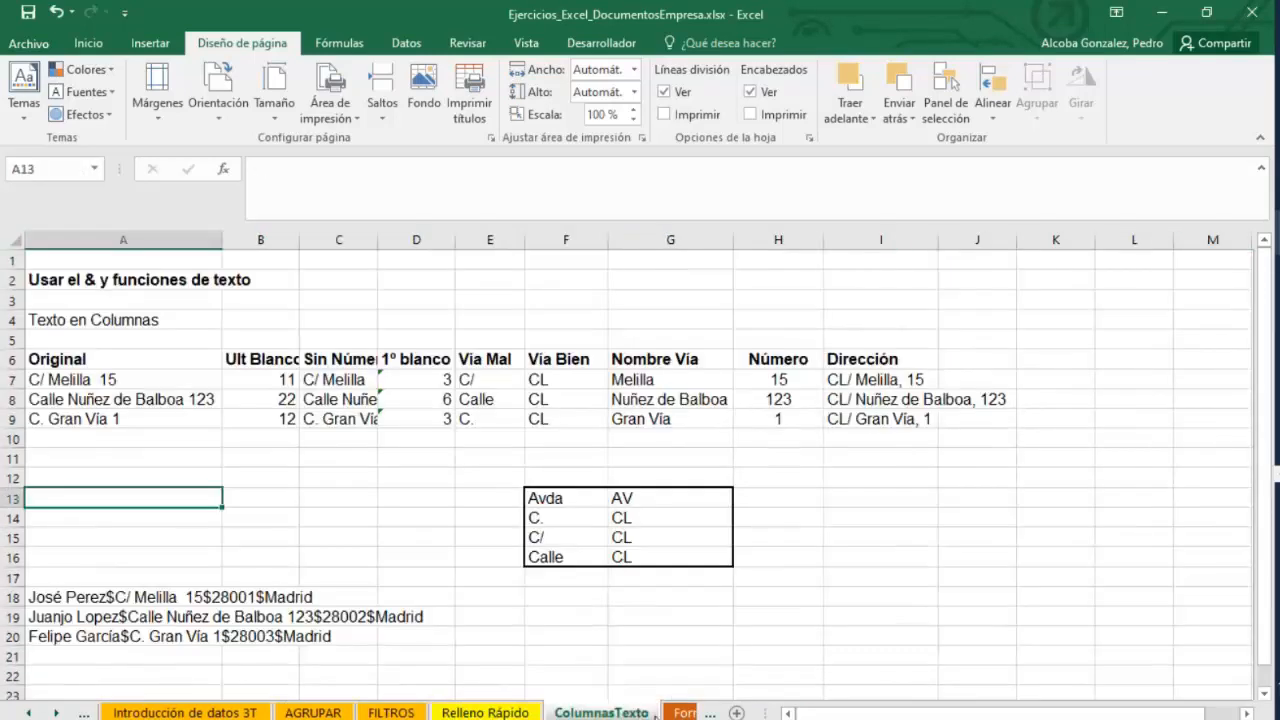
click(683, 712)
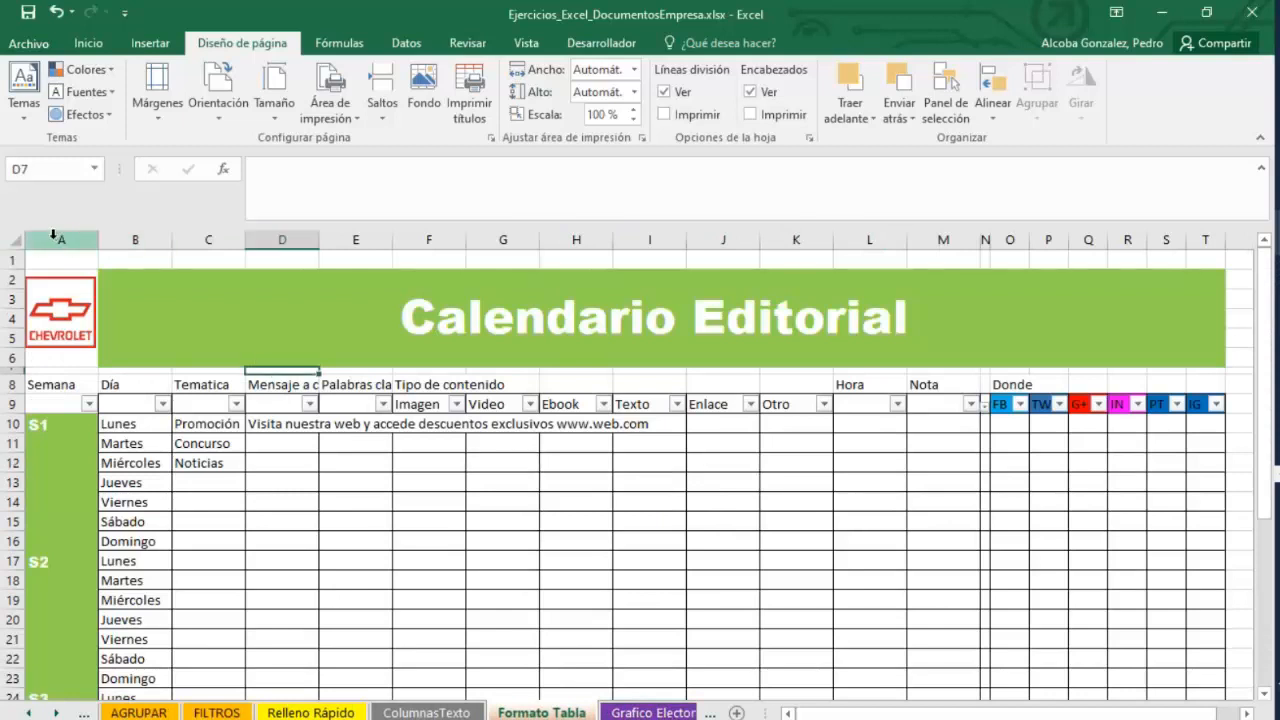
Set the Formato Tabla sheet's orientation to landscape and open its print preview.
click(215, 110)
click(246, 165)
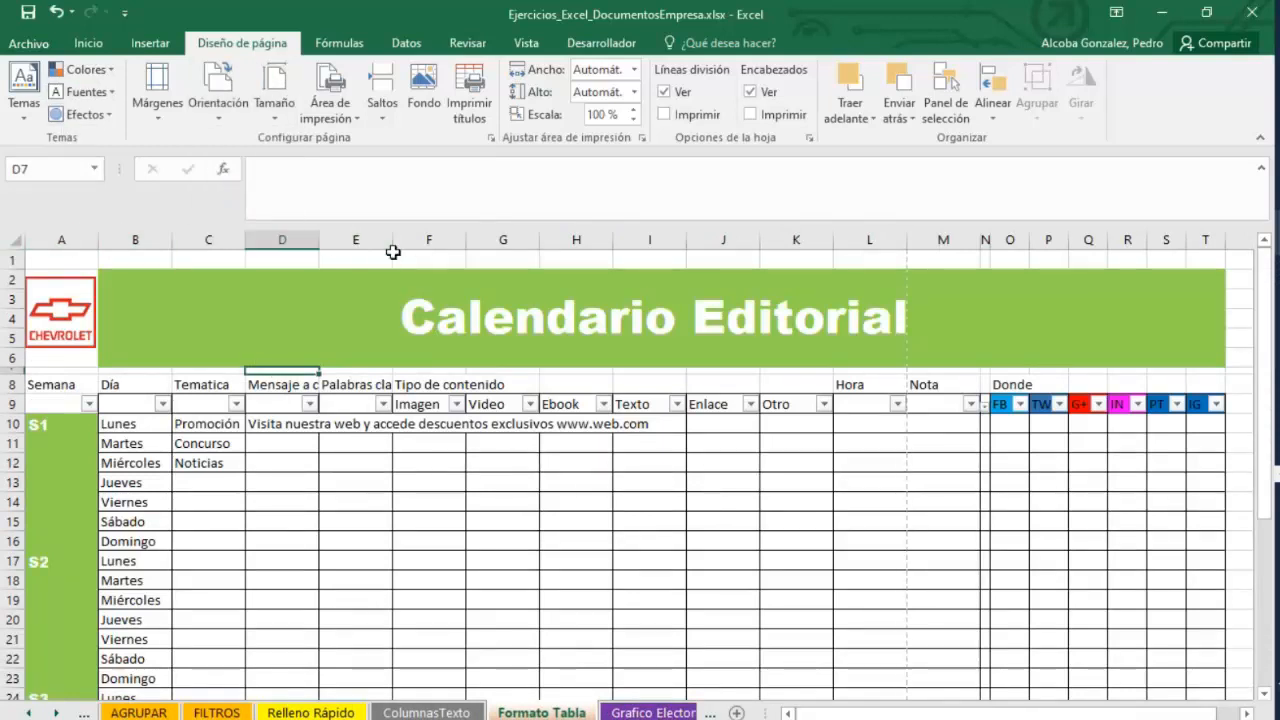
click(36, 44)
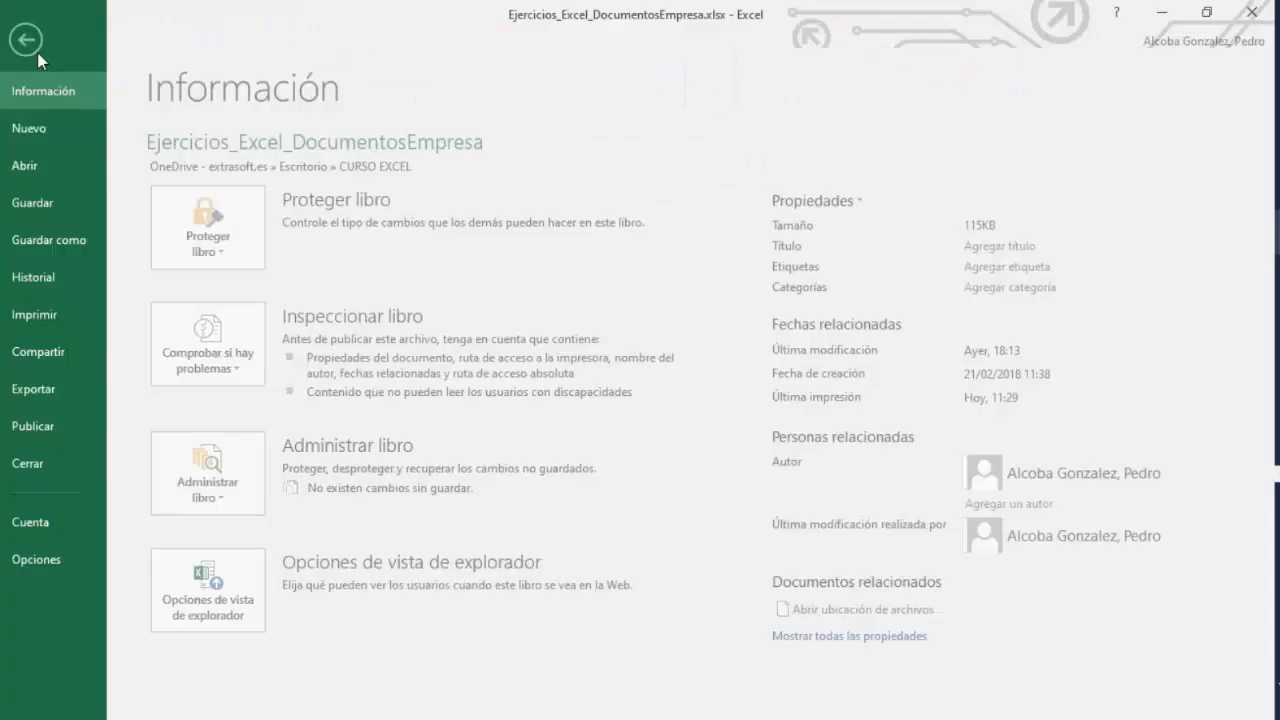
click(75, 316)
Set the print settings to print only the current selection.
click(367, 382)
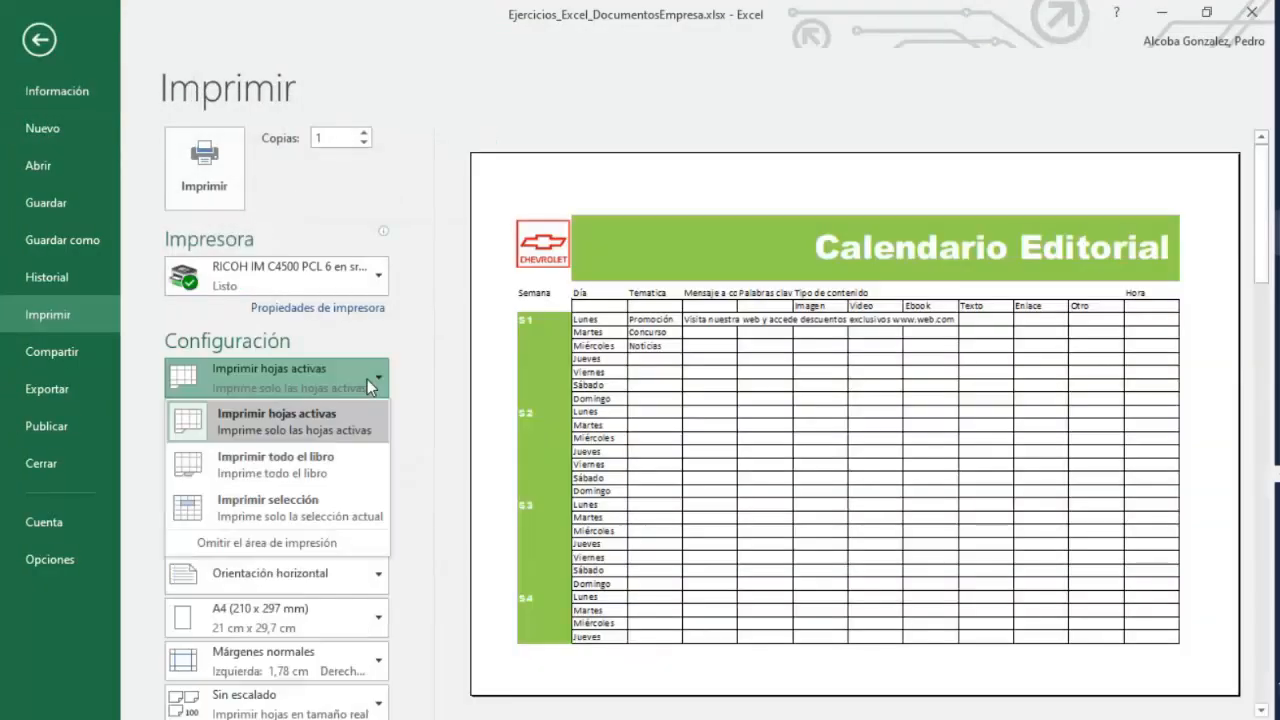
click(367, 379)
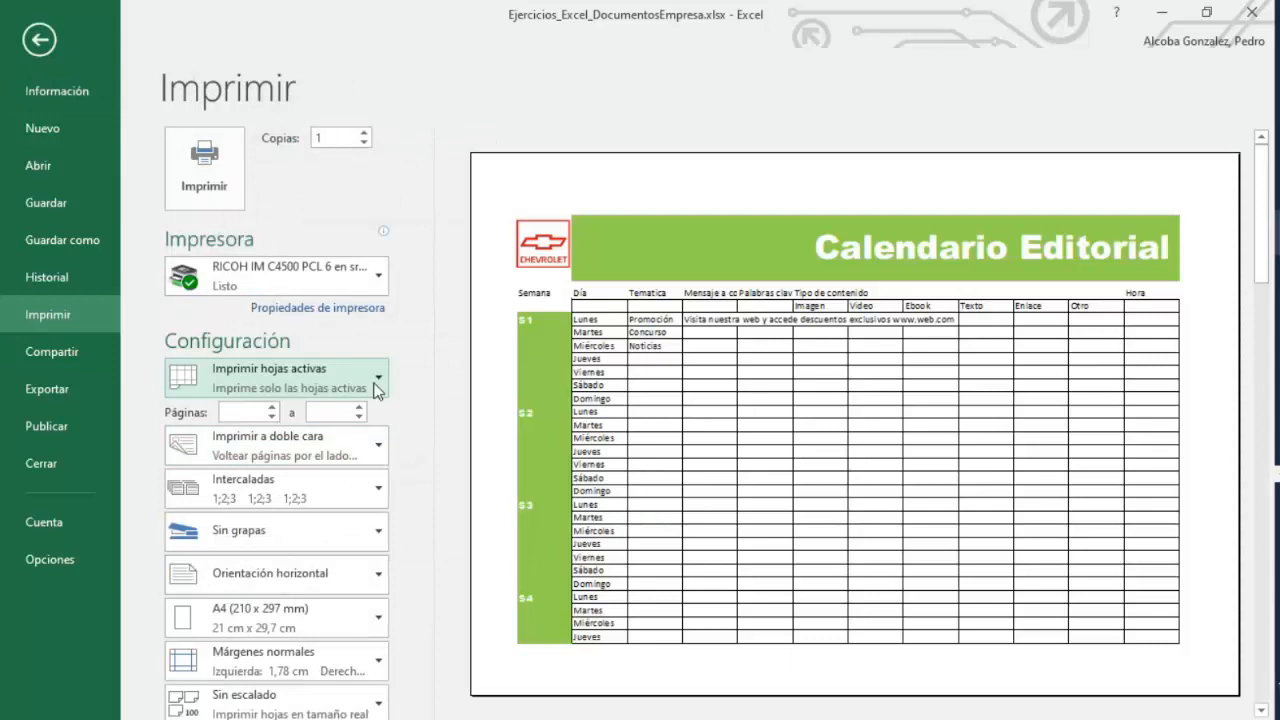
click(376, 389)
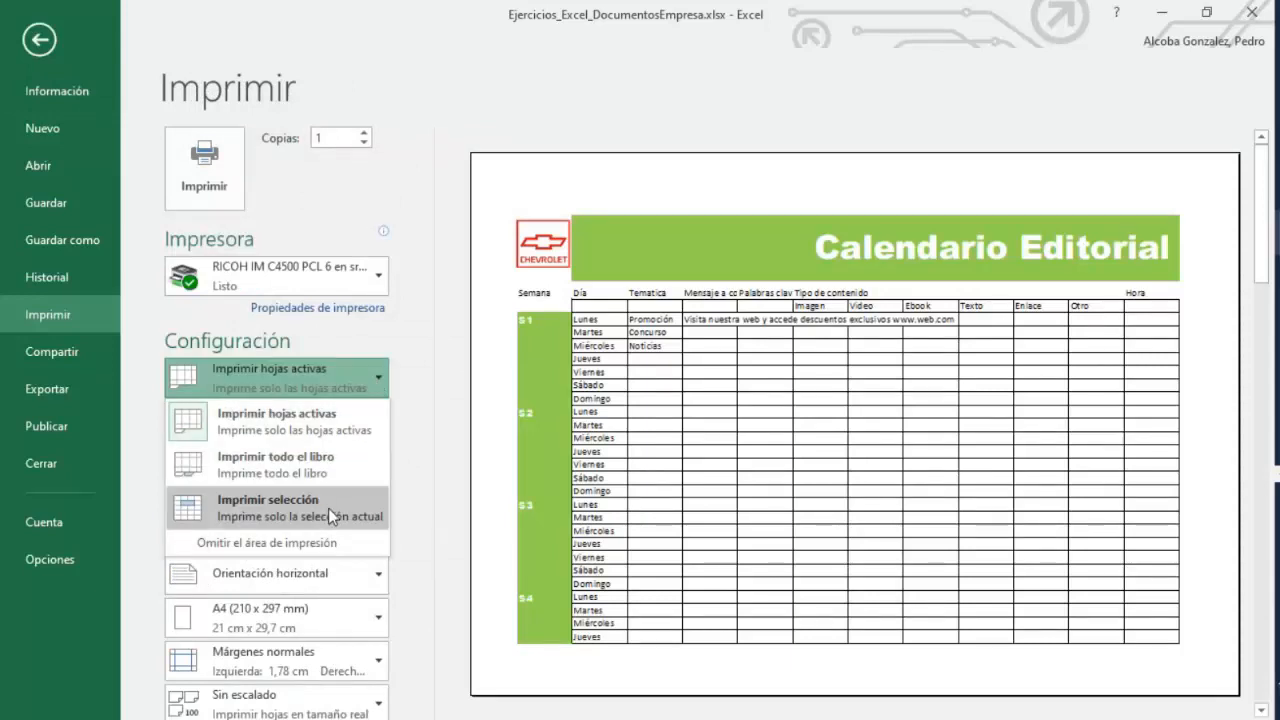
click(428, 371)
click(376, 387)
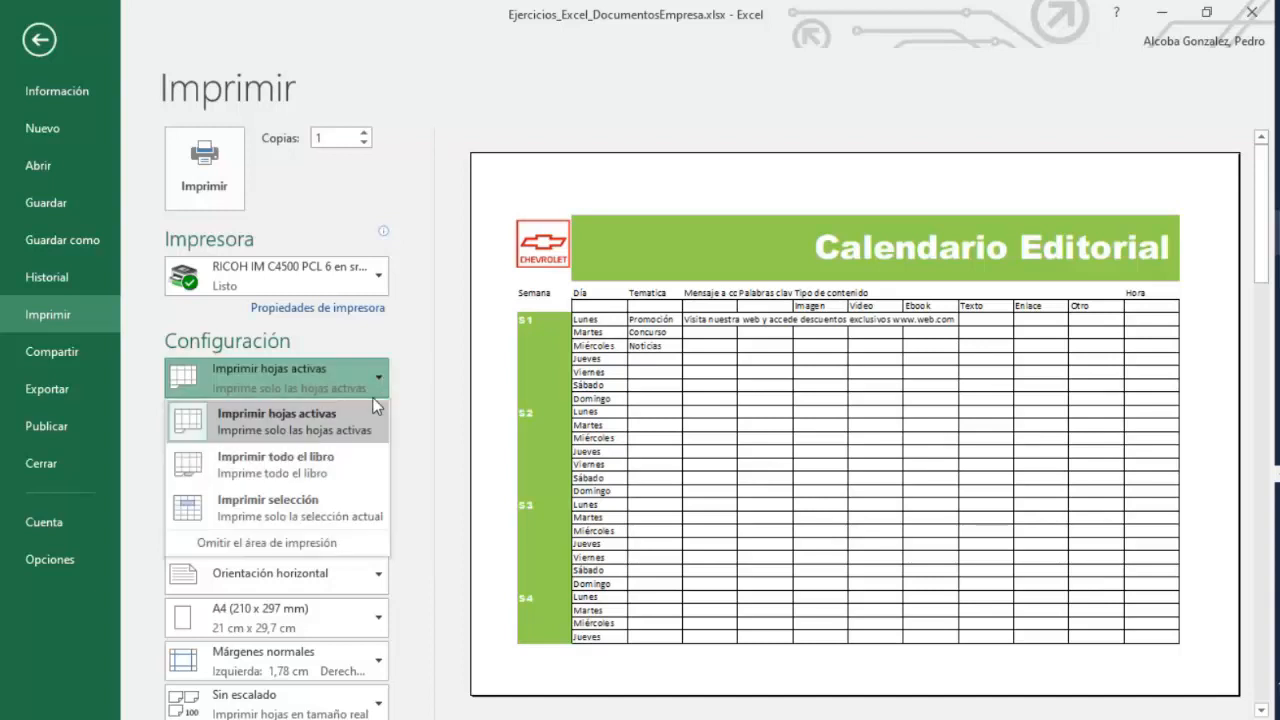
click(309, 502)
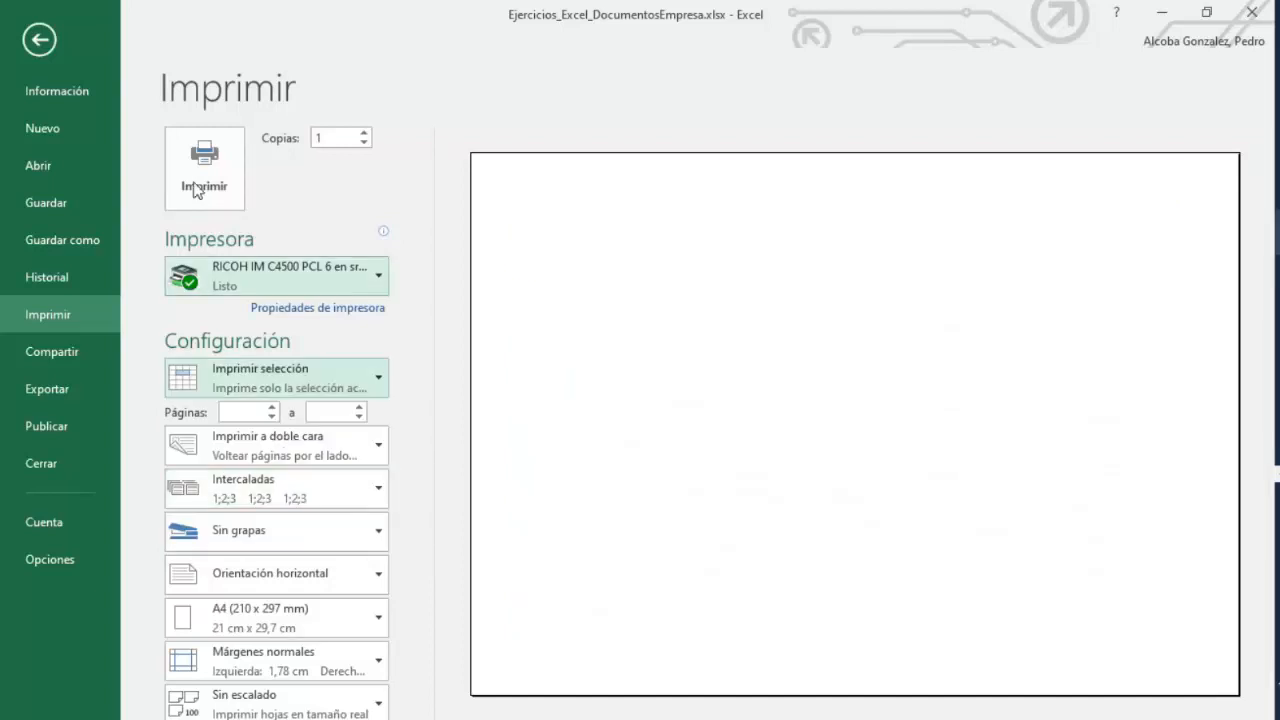
Select the calendar table range on the sheet and preview printing only that selection.
click(39, 41)
mouse_move(105, 286)
mouse_down()
mouse_move(851, 705)
mouse_move(803, 531)
mouse_move(806, 480)
mouse_up()
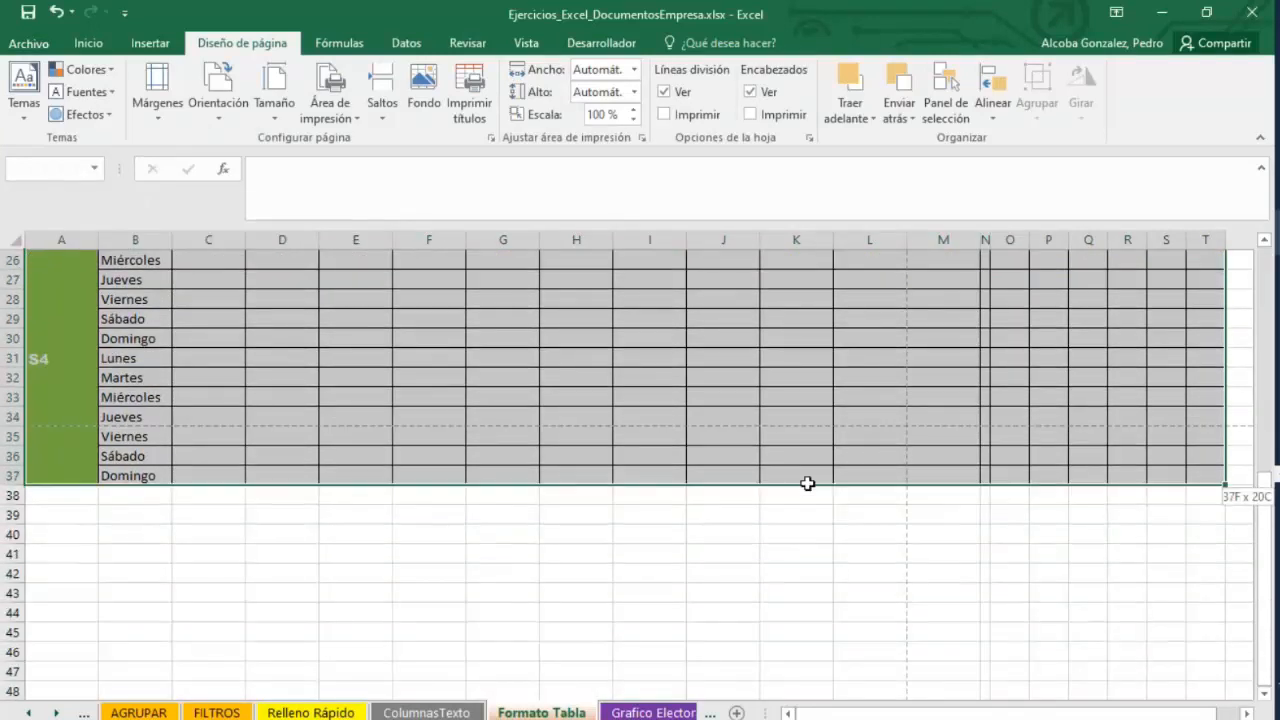
click(29, 43)
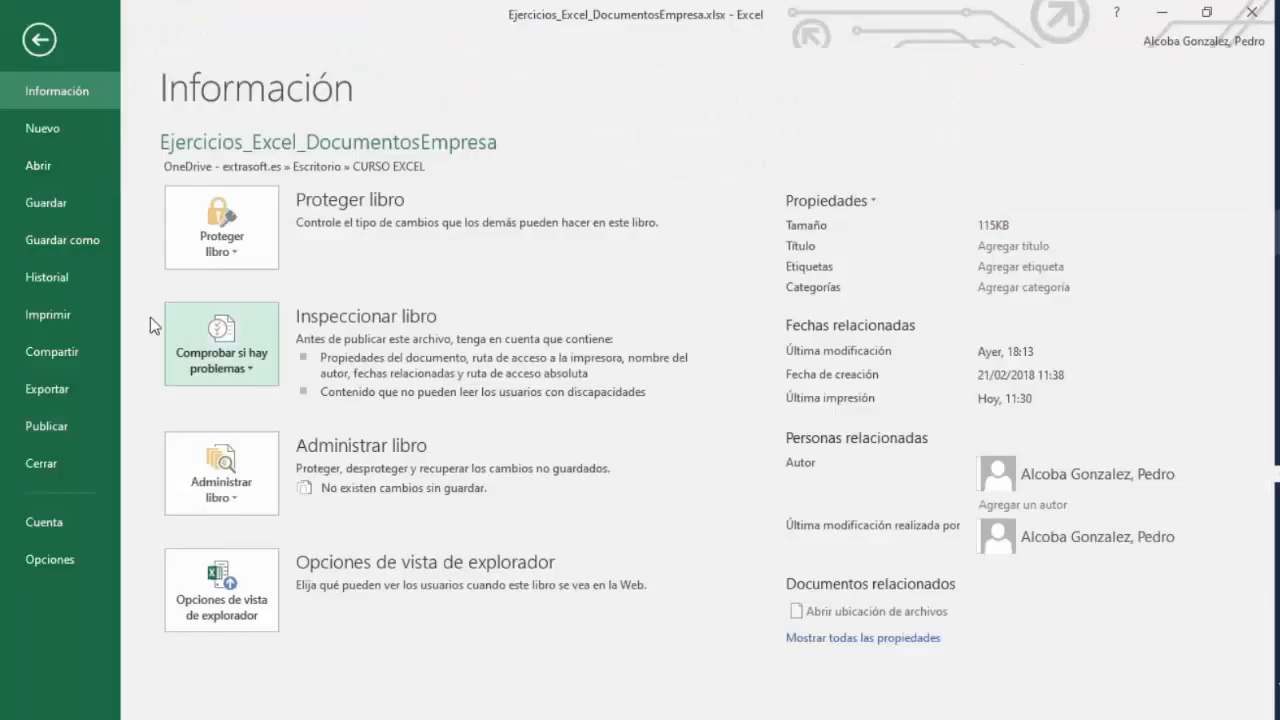
click(57, 316)
click(337, 397)
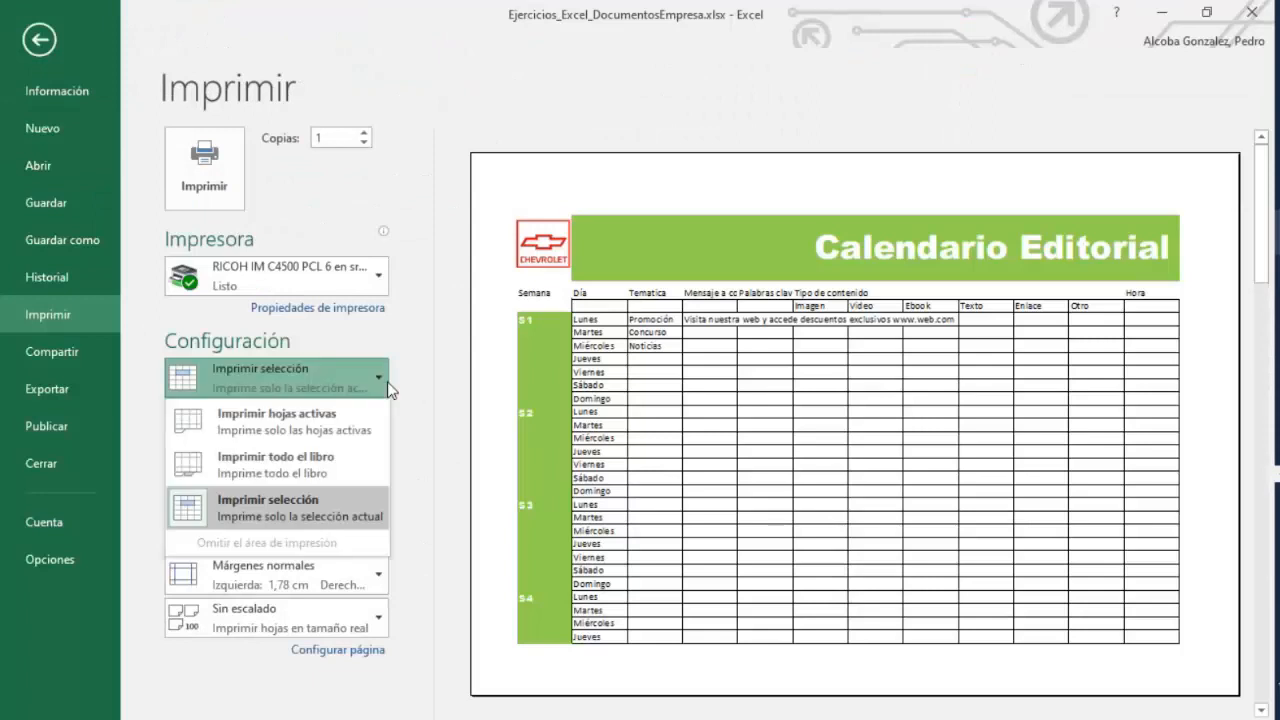
click(289, 508)
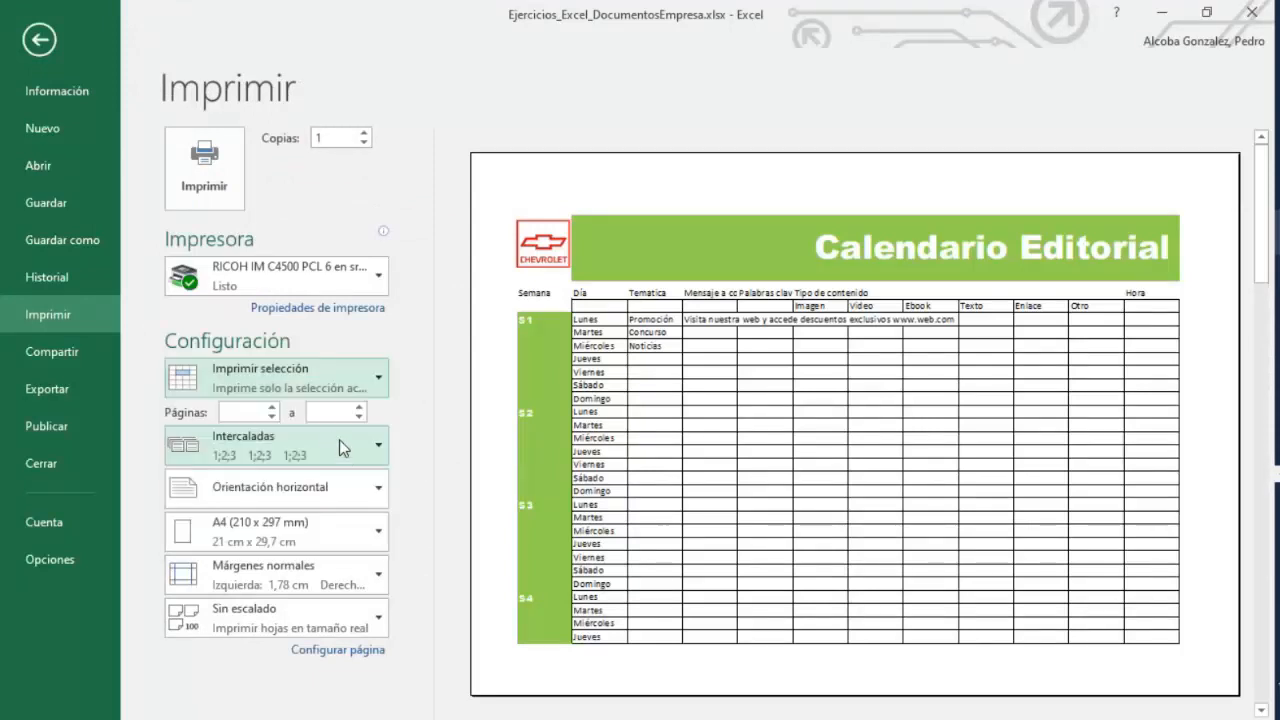
click(40, 40)
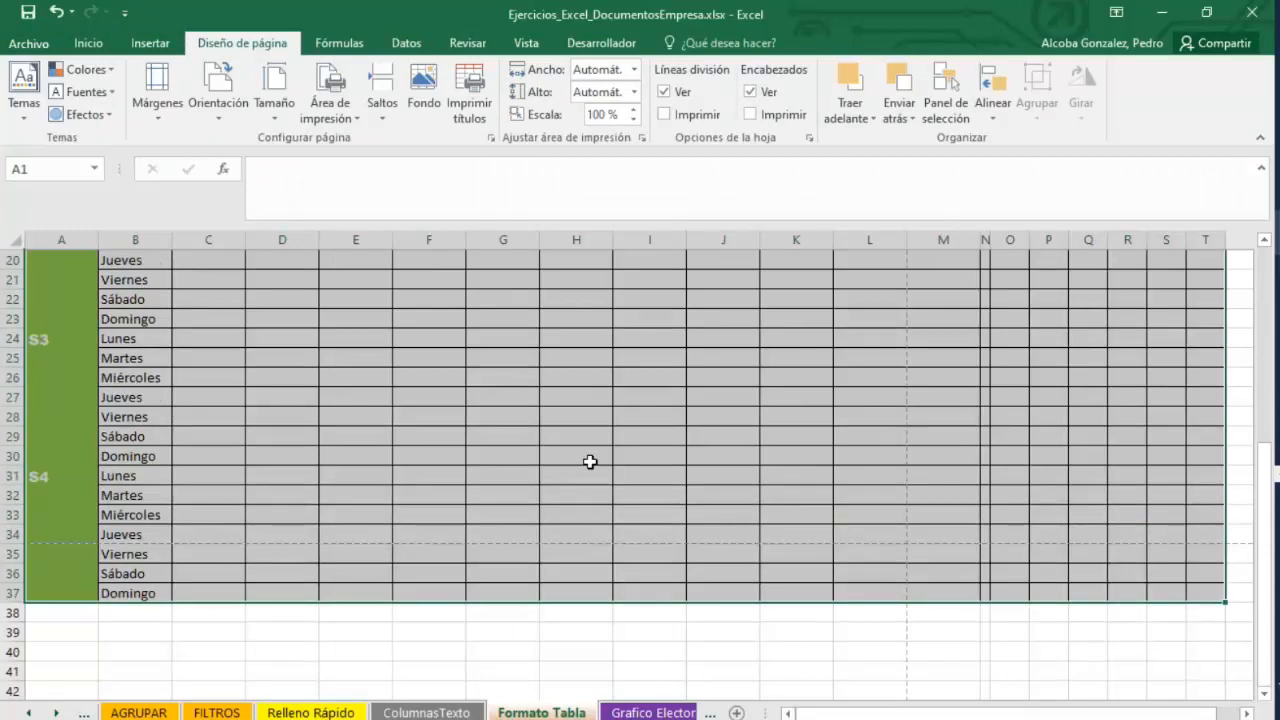
scroll(590, 461, up, 6)
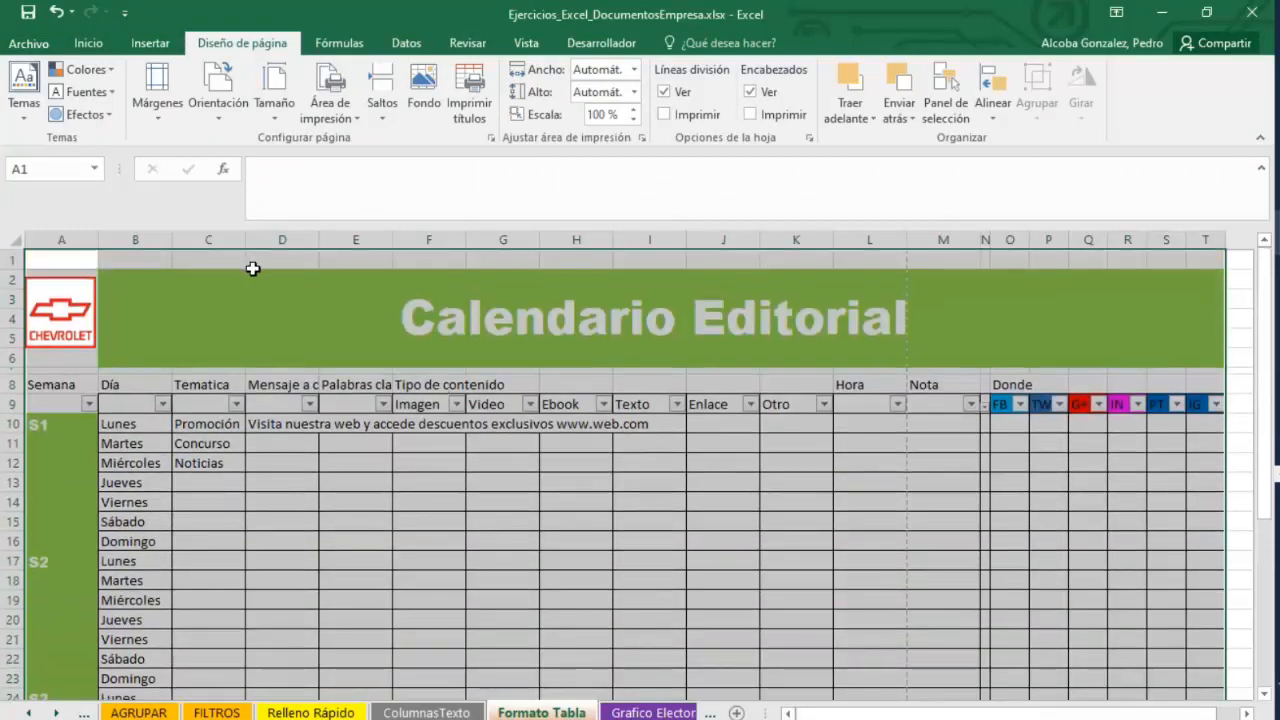
click(491, 137)
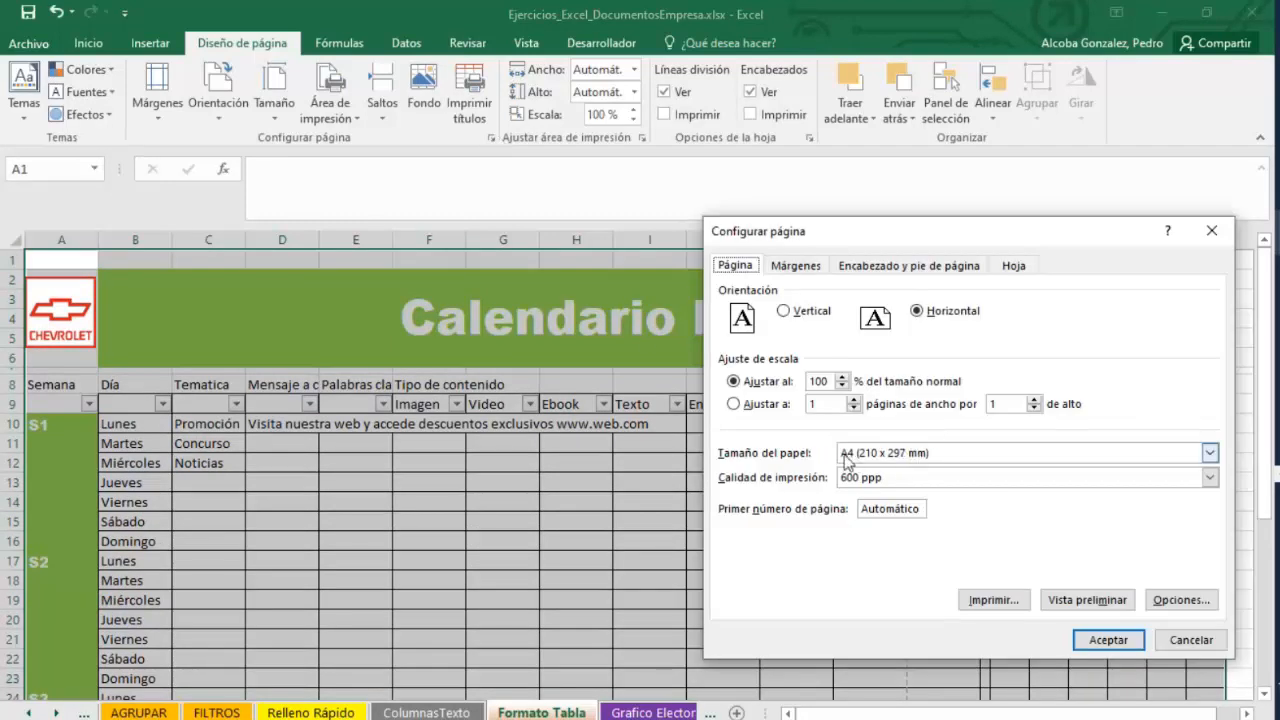
click(734, 404)
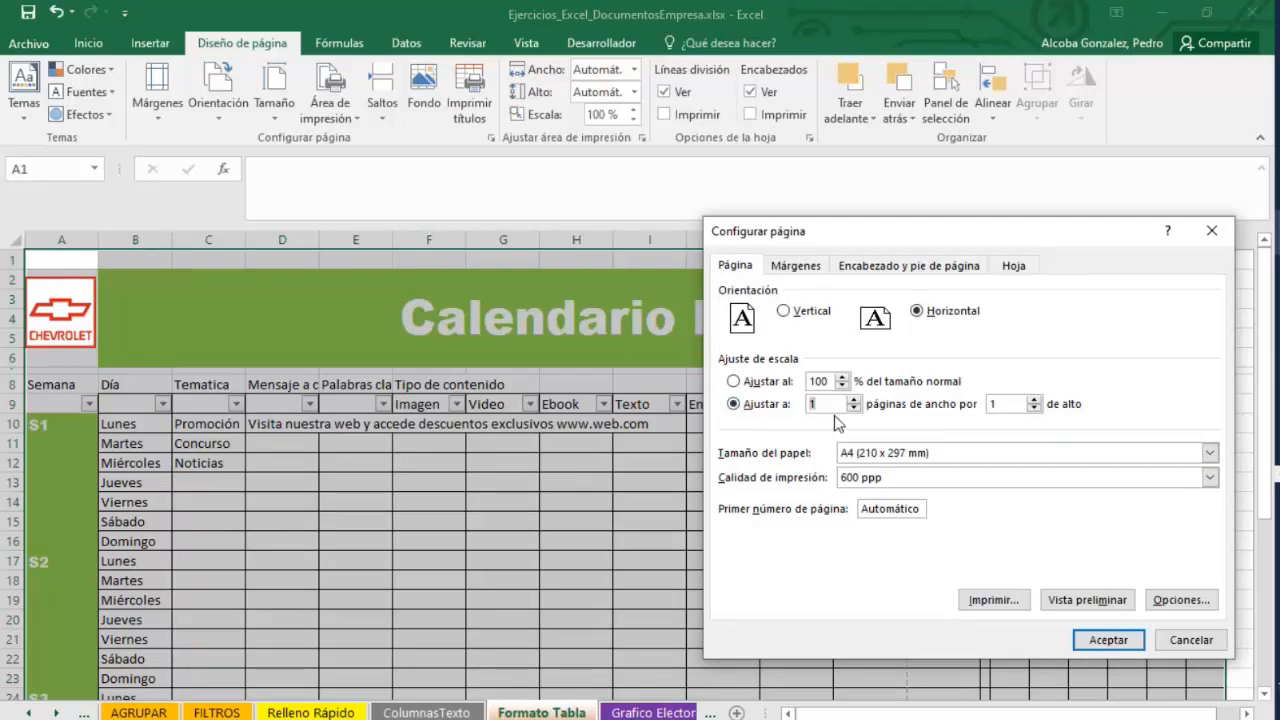
click(1034, 399)
click(1193, 642)
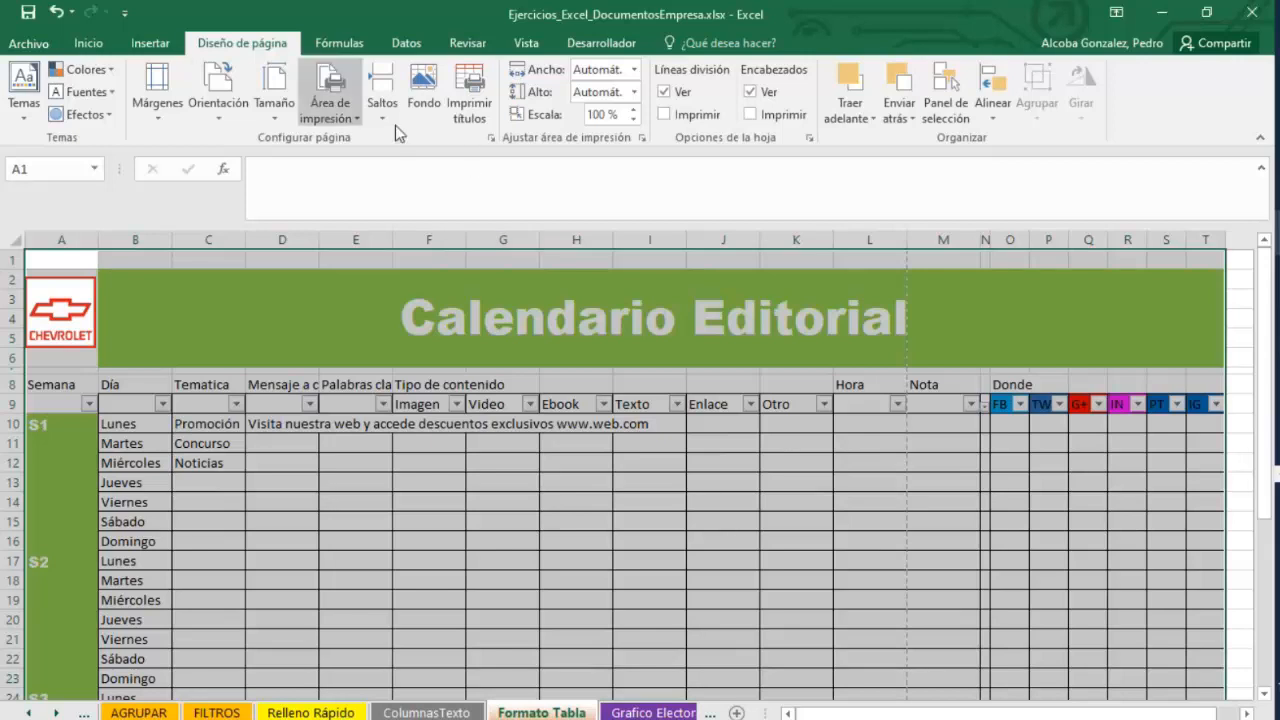
click(491, 137)
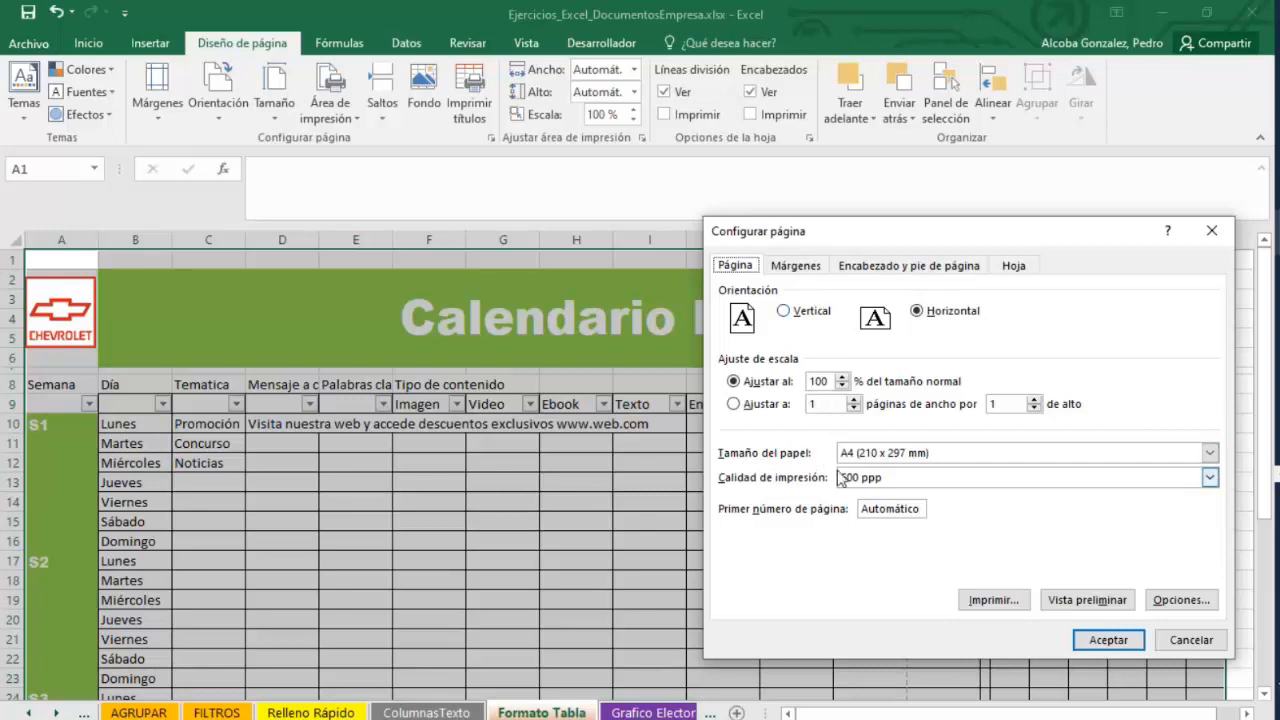
click(1185, 641)
Scale the sheet in Page Setup to fit 1 page wide by 4 pages tall.
click(492, 139)
click(748, 411)
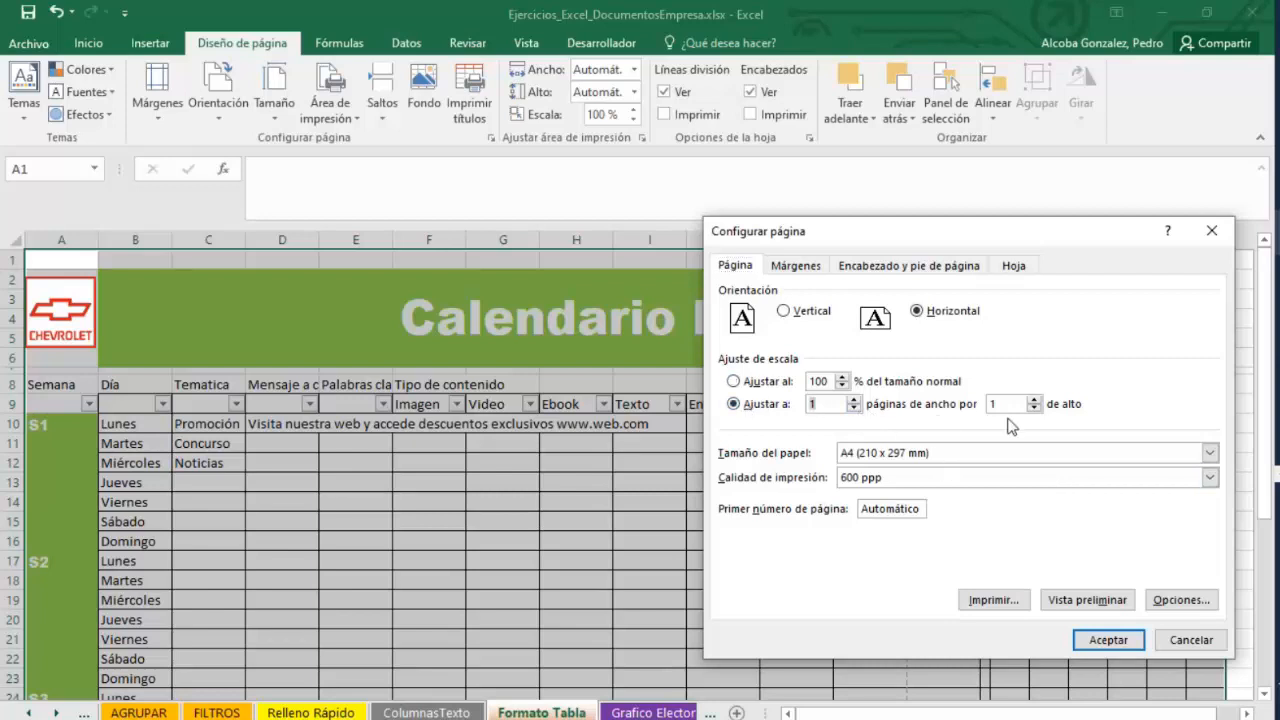
click(1036, 403)
click(1034, 406)
click(1106, 639)
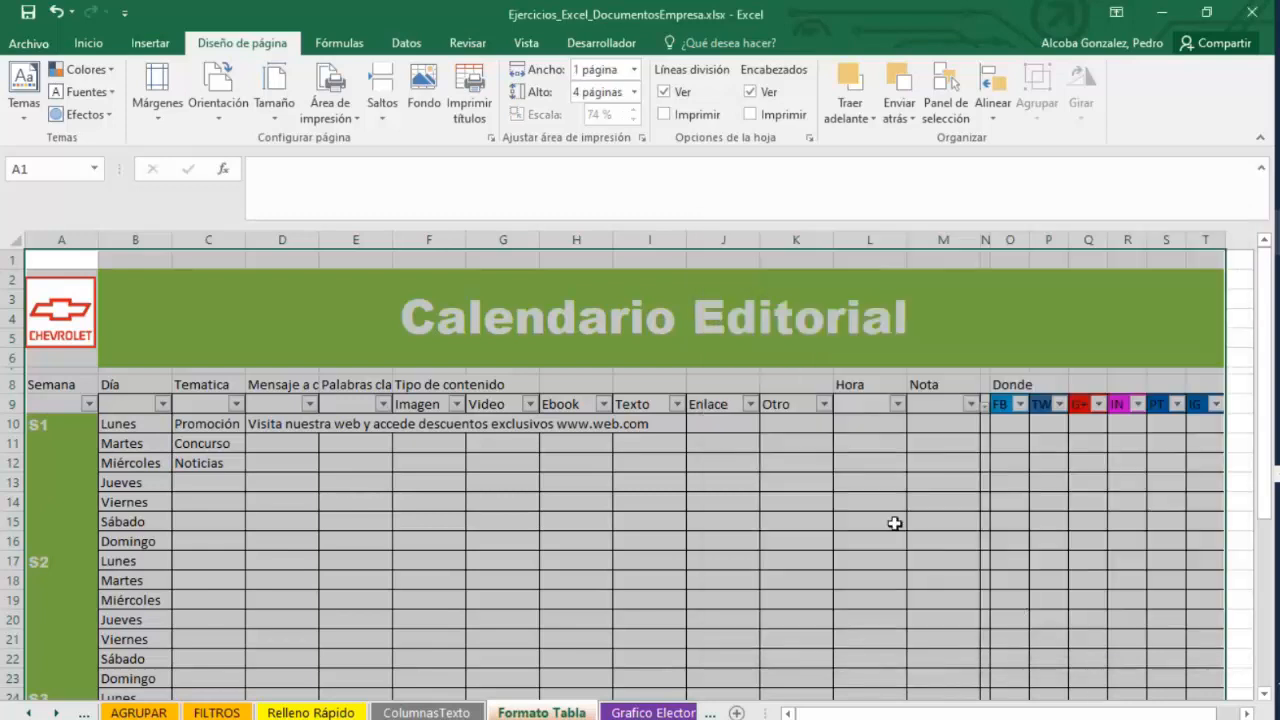
Preview the scaled printout and return to the worksheet.
click(29, 43)
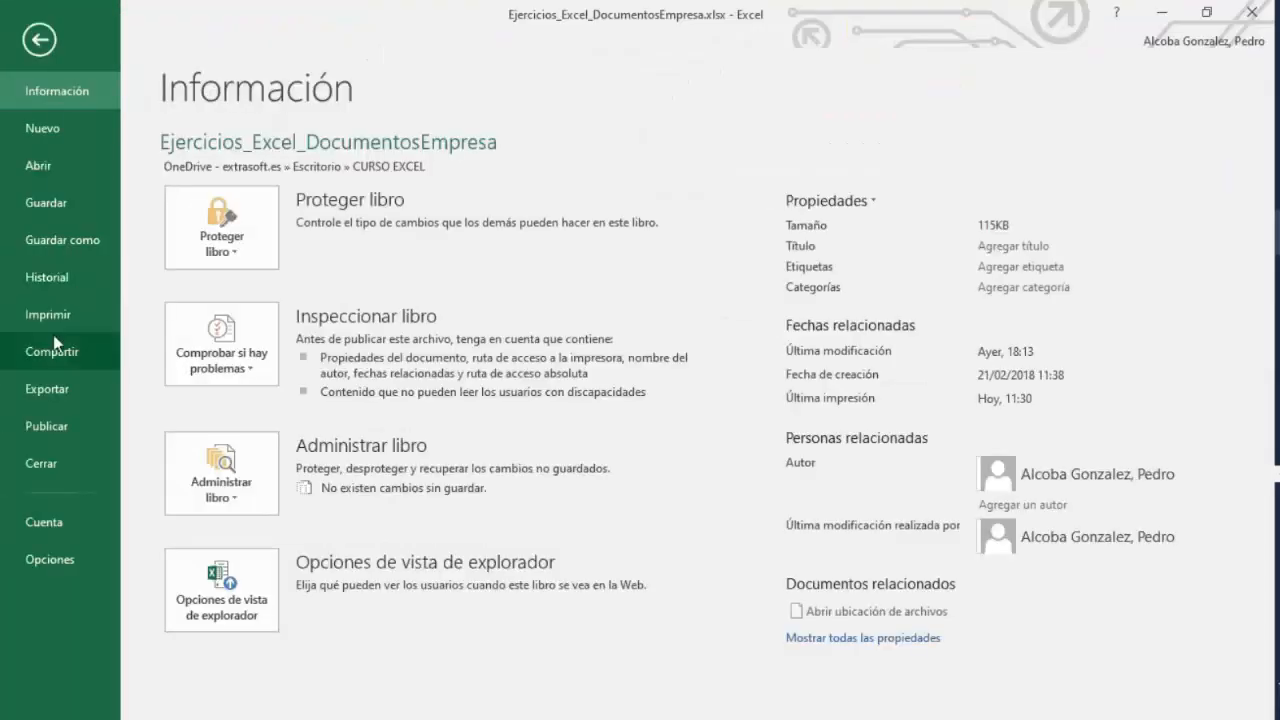
click(50, 313)
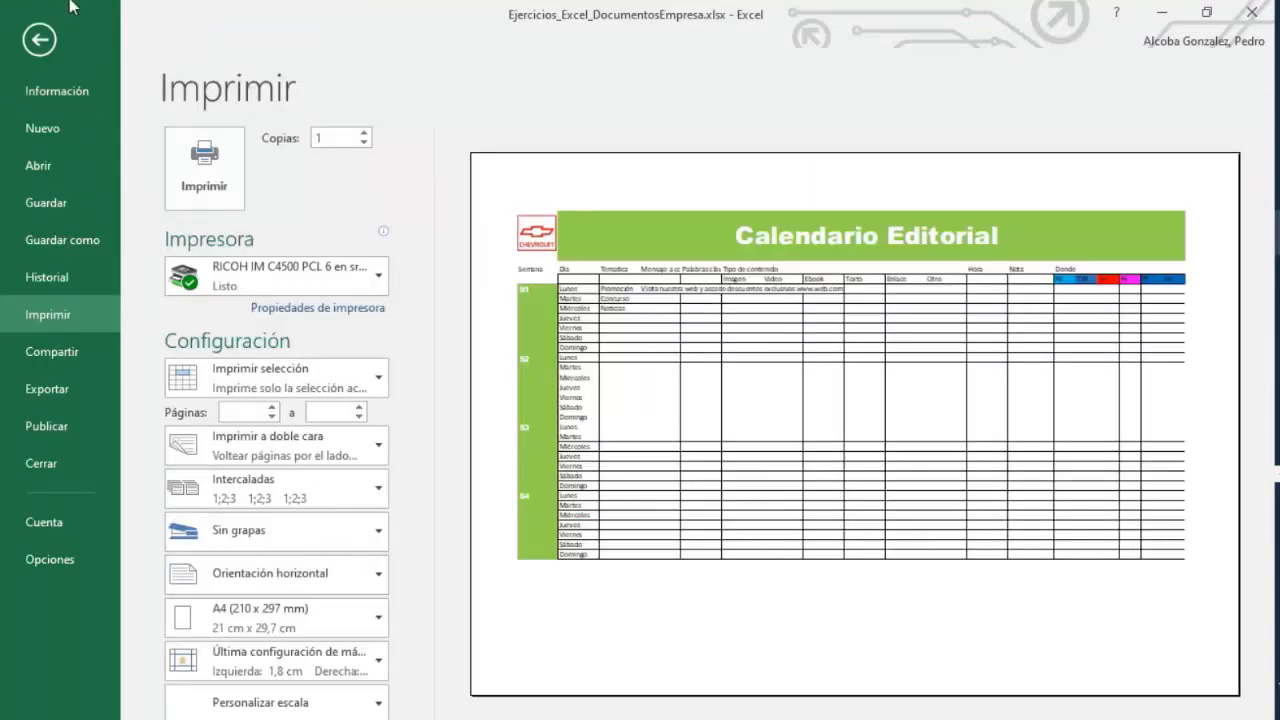
click(37, 42)
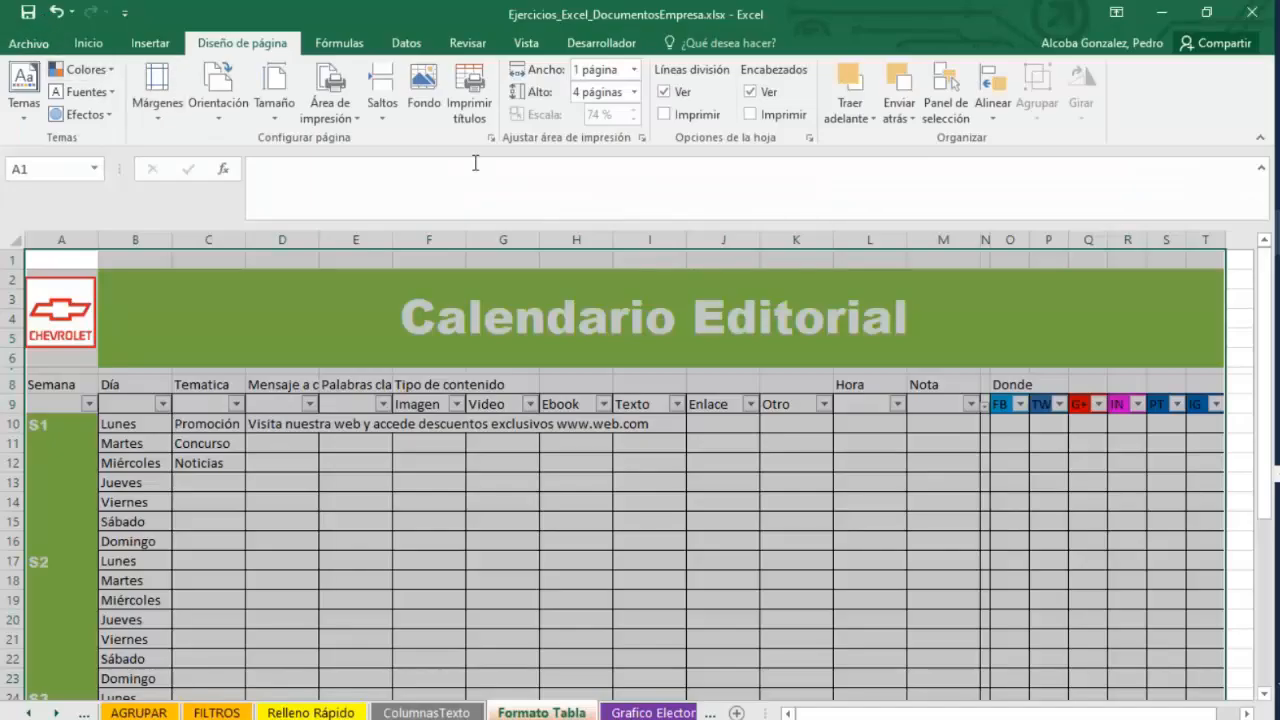
Change the page scaling to fit 2 pages wide by 1 page tall.
click(490, 139)
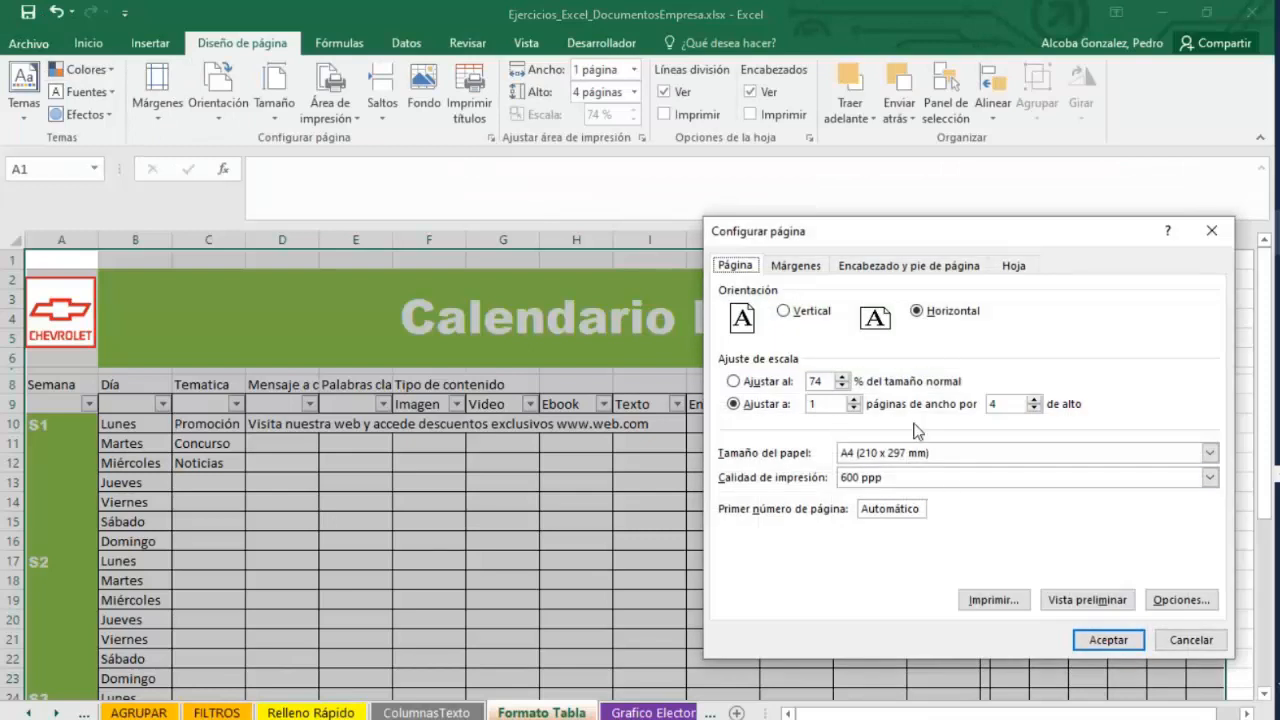
click(854, 400)
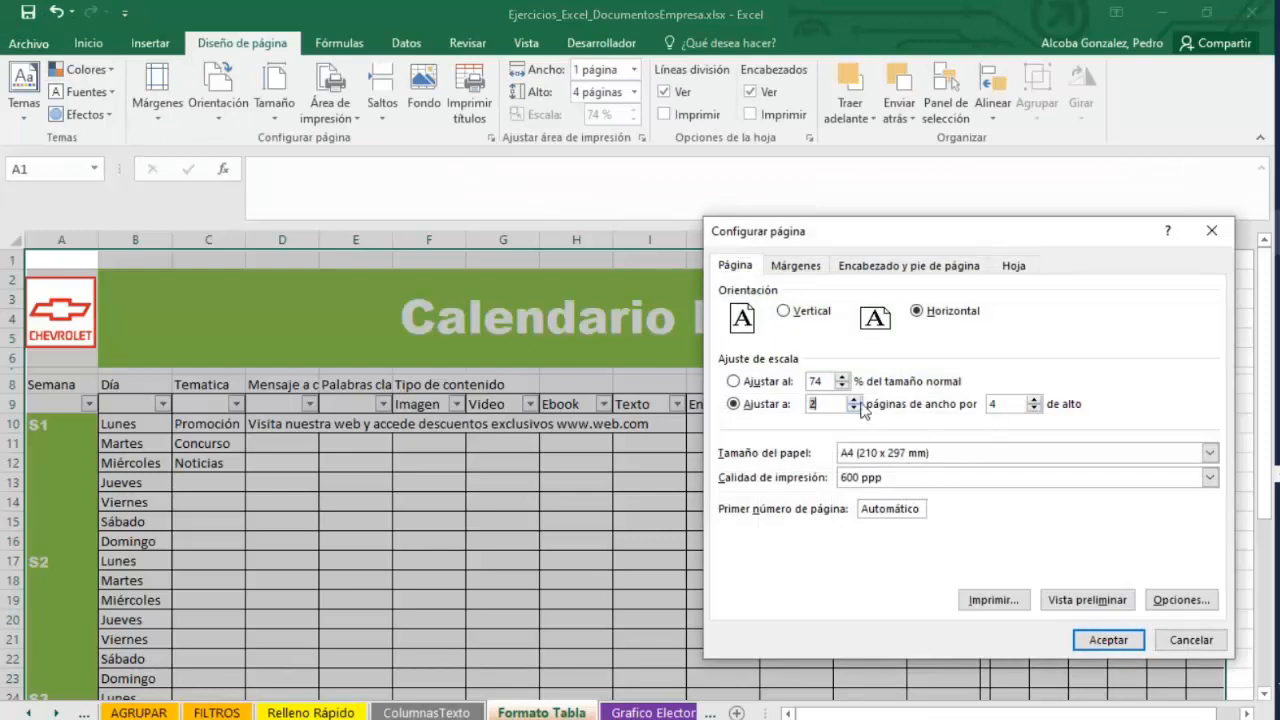
triple_click(1034, 408)
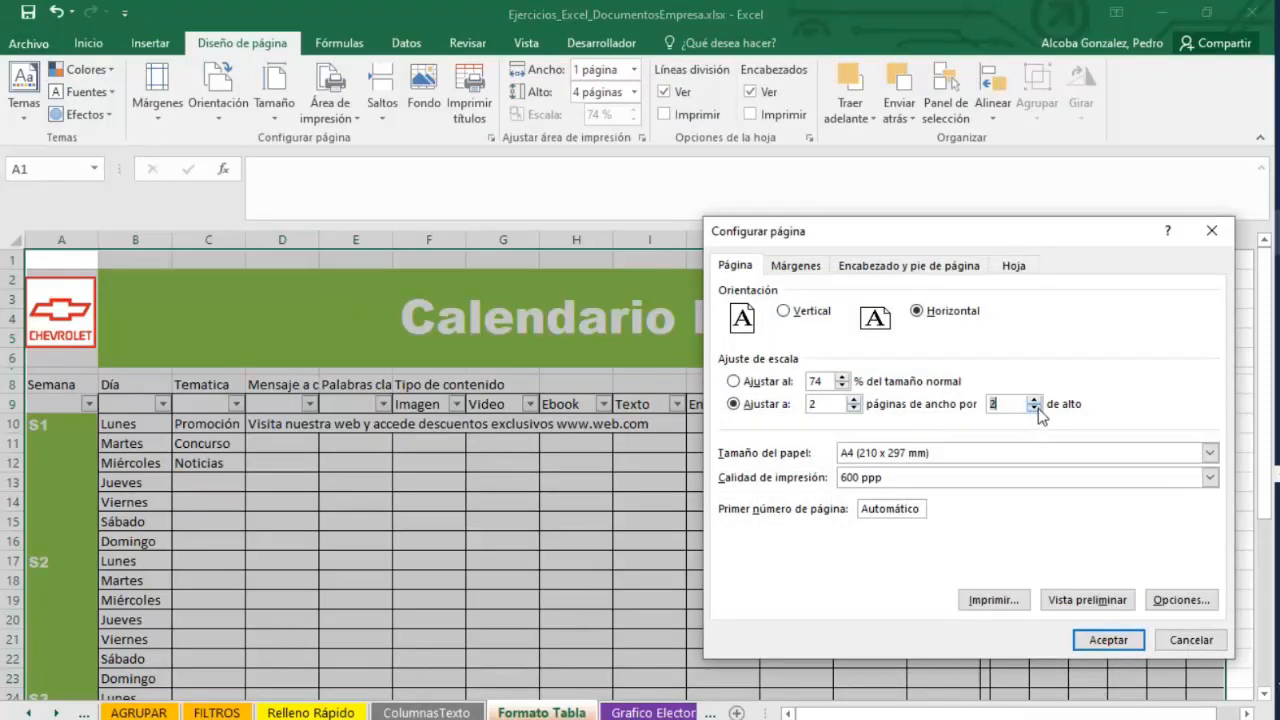
click(1106, 638)
Browse through the pages of the print preview and return to the worksheet.
click(20, 43)
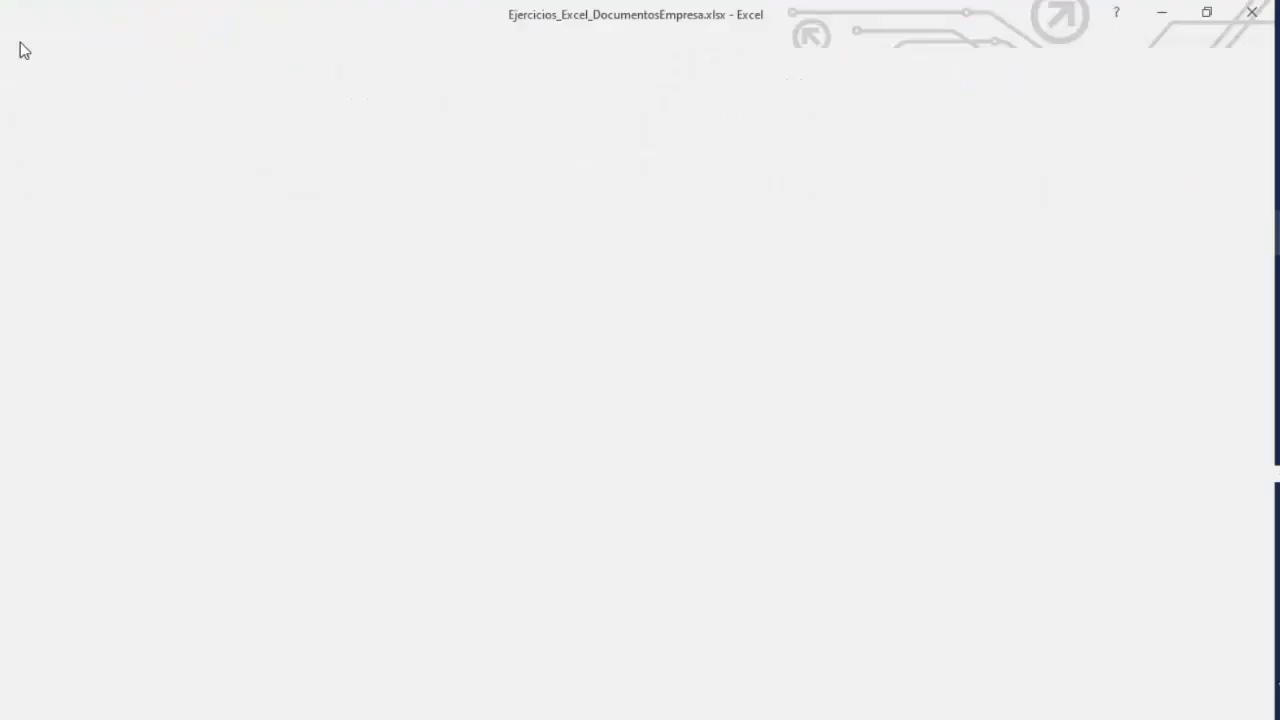
click(53, 316)
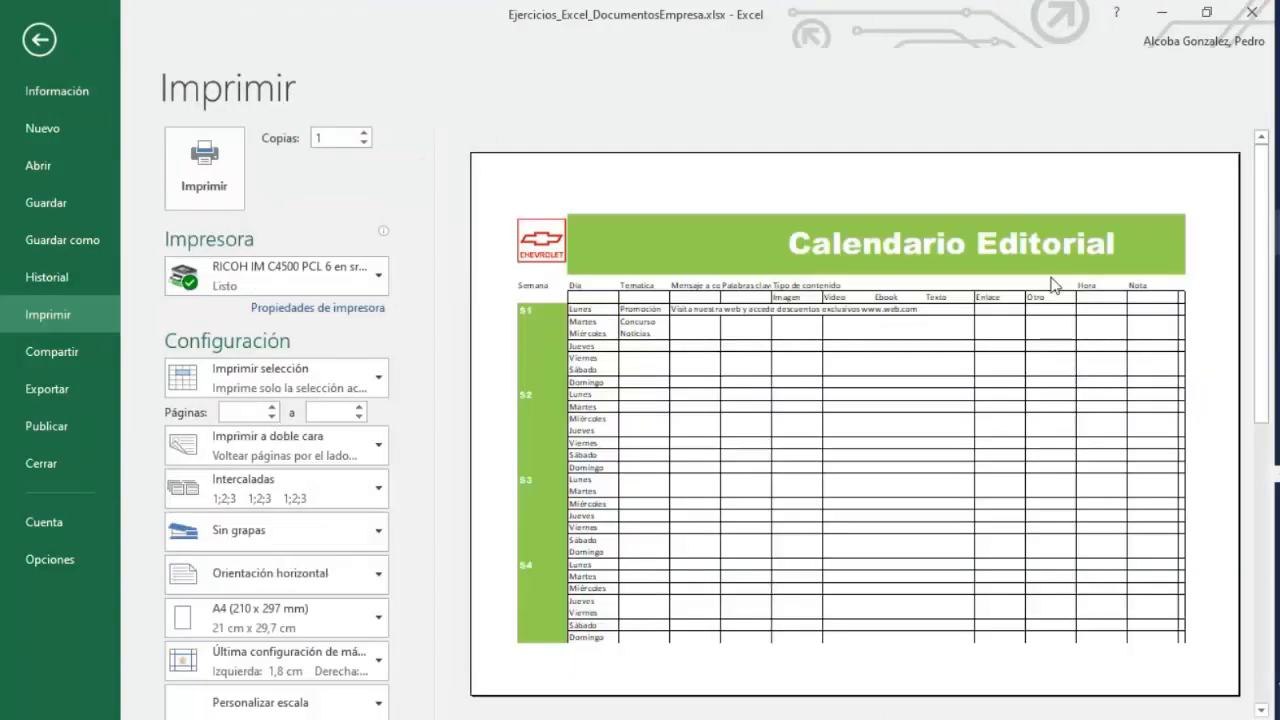
scroll(785, 422, down, 1)
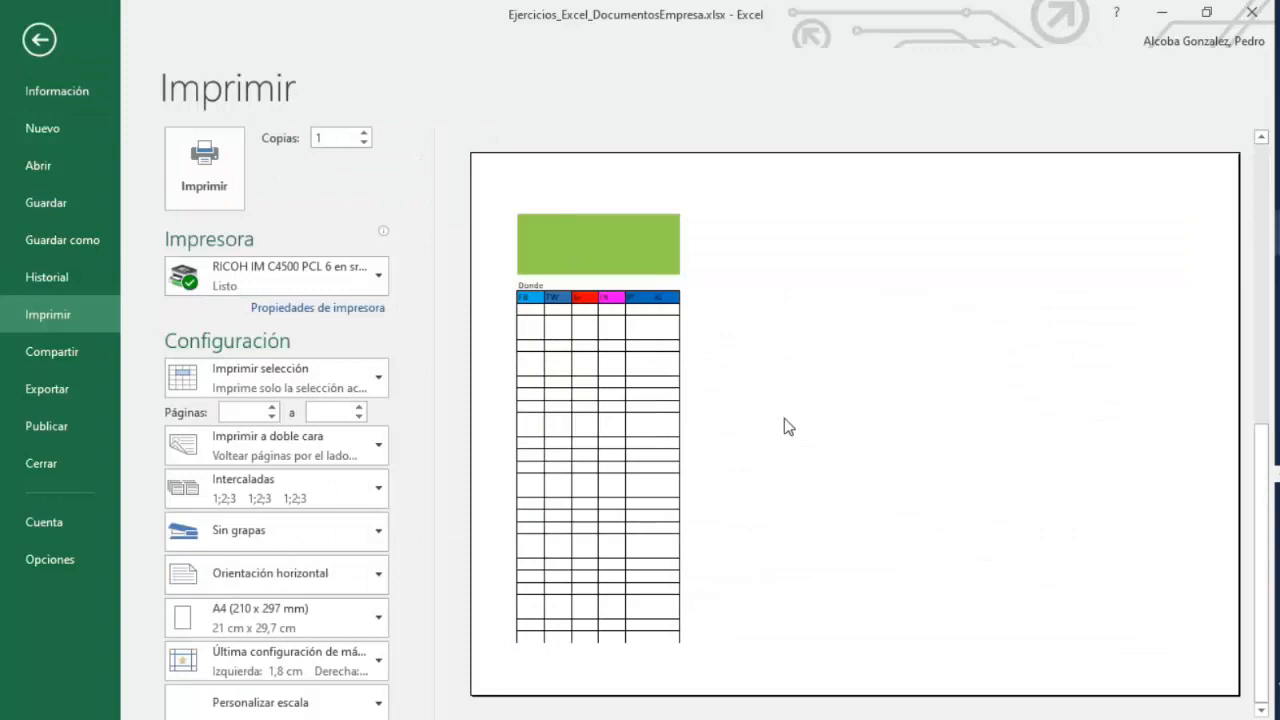
scroll(785, 420, up, 1)
scroll(785, 420, down, 1)
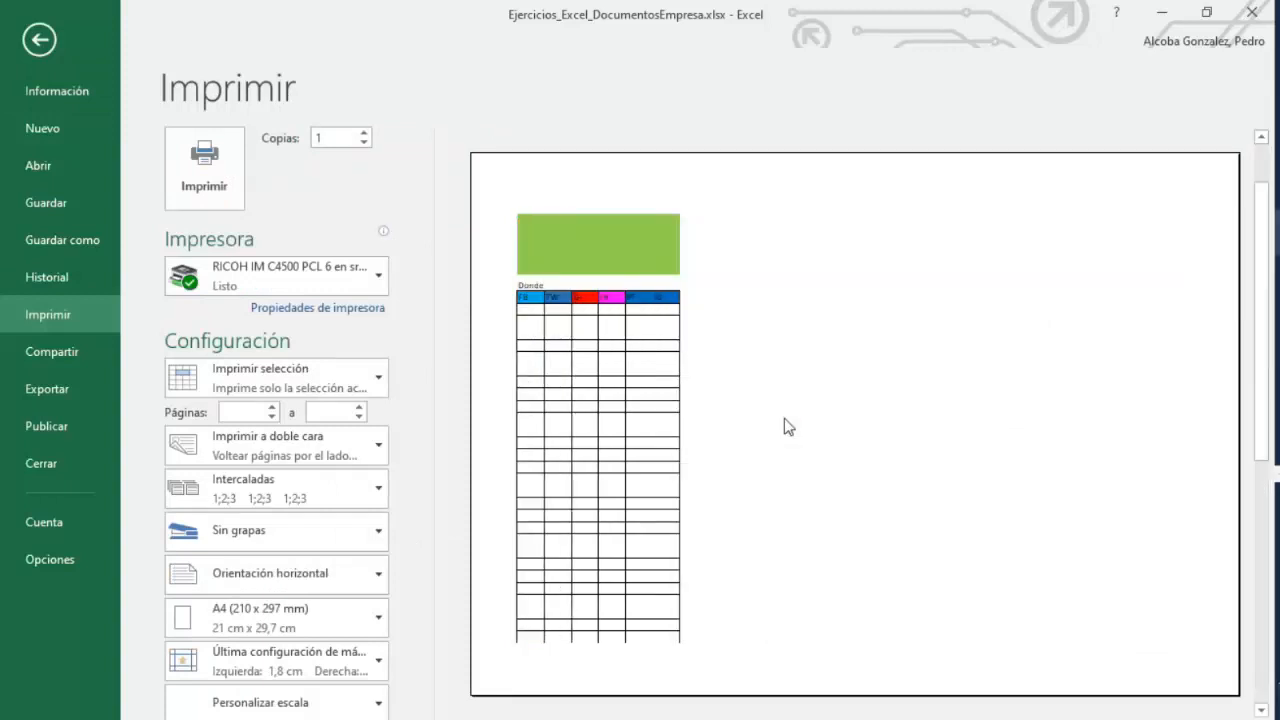
scroll(784, 427, up, 1)
click(40, 39)
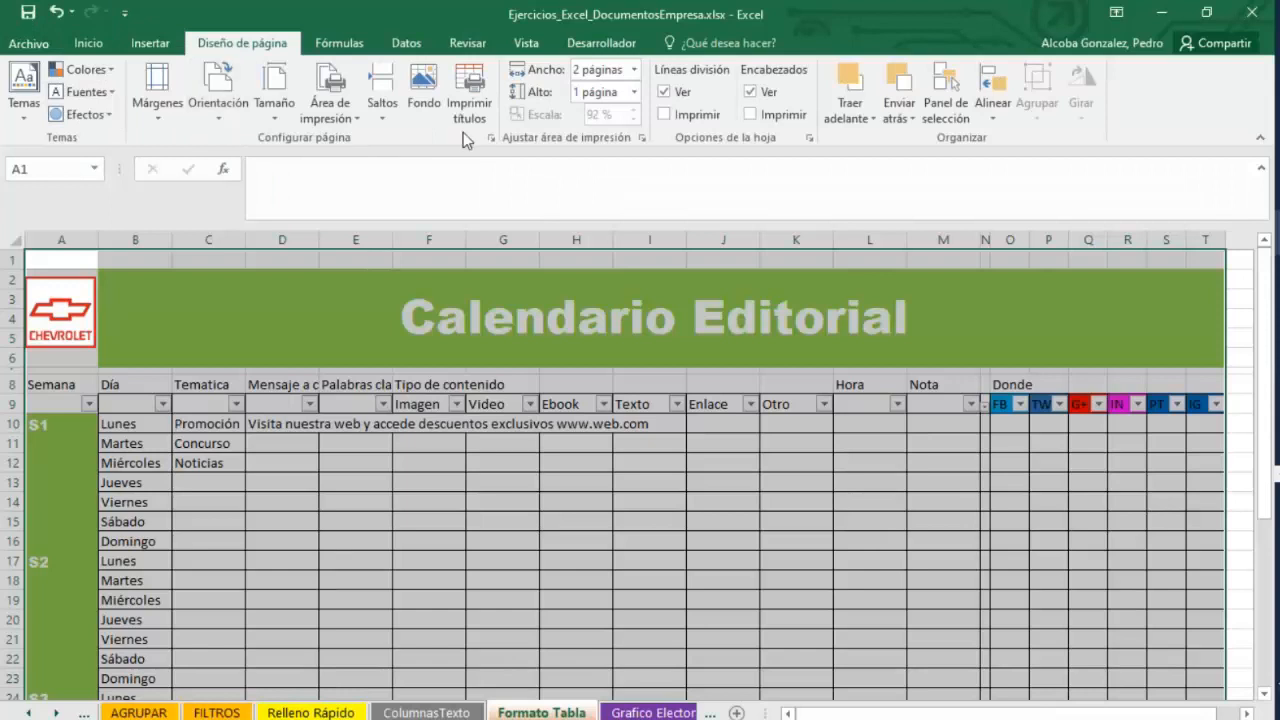
Set the page scaling to fit 1 page wide by 3 pages tall.
click(493, 136)
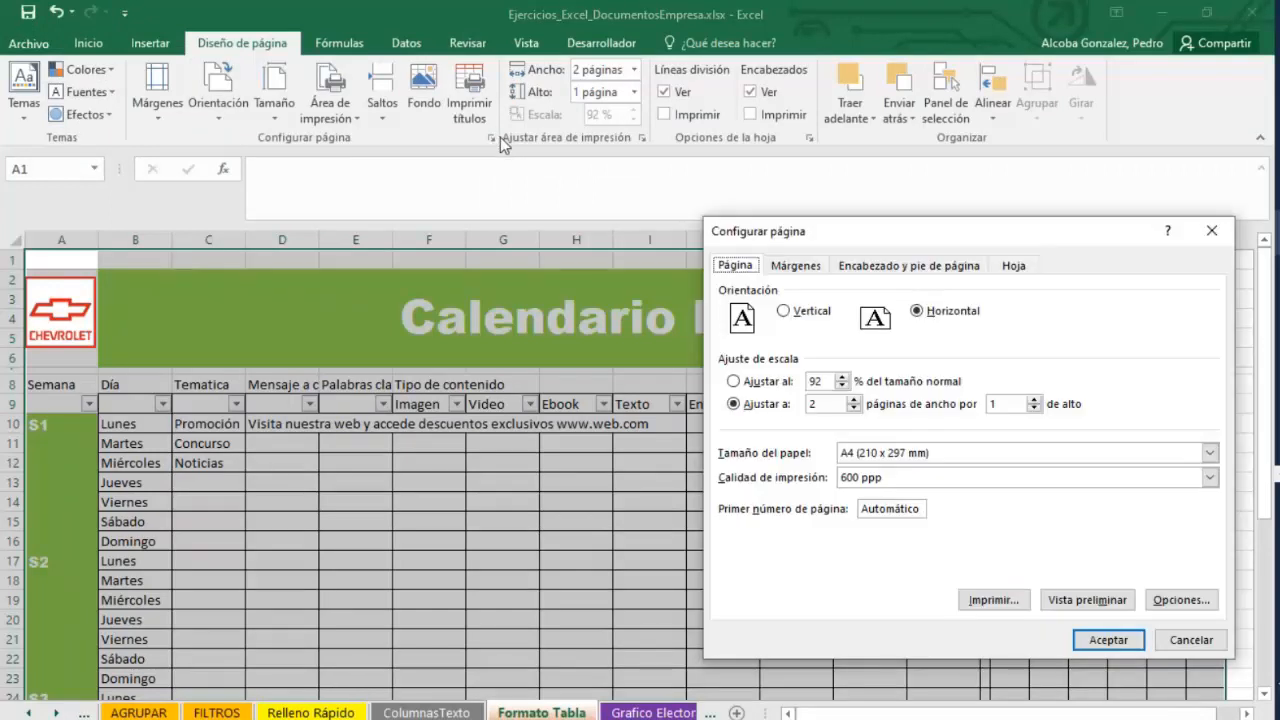
click(859, 411)
click(846, 407)
click(854, 409)
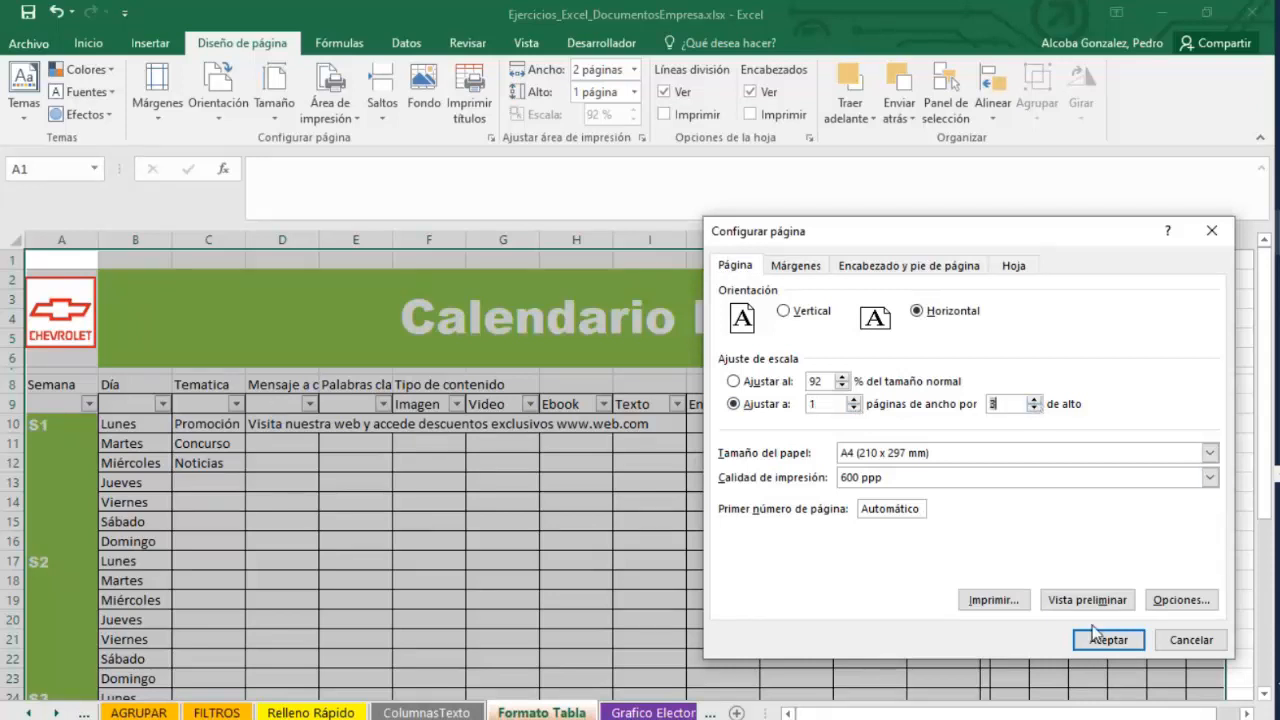
click(1108, 640)
Preview the printout with the new scaling and return to the worksheet.
click(28, 43)
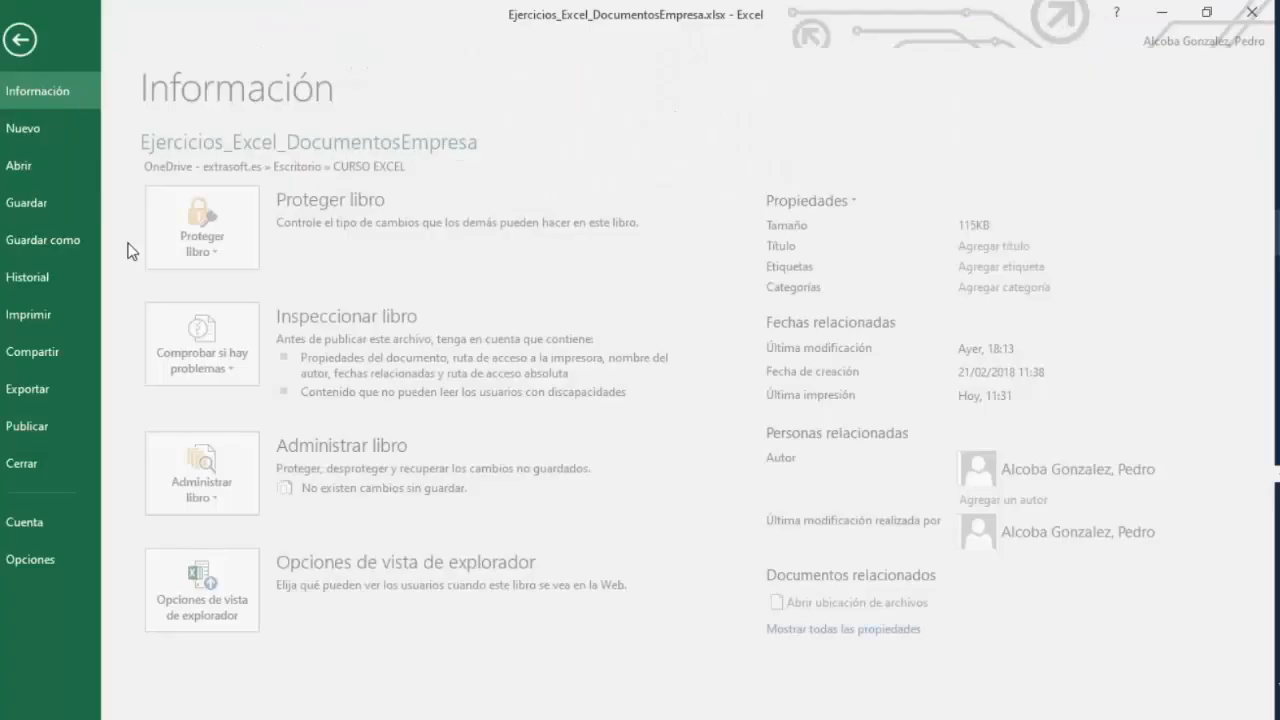
click(45, 315)
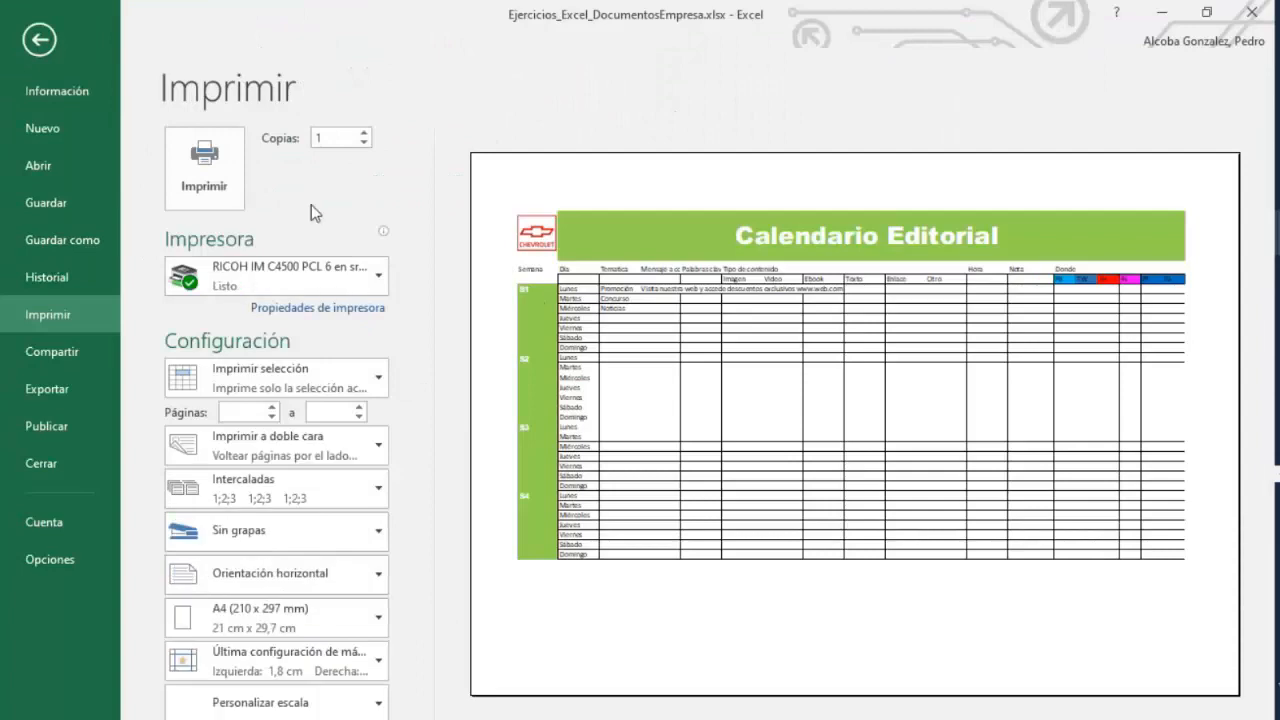
click(40, 40)
Switch to the PowerPoint presentation to review the slide on printing and workbook generation, then minimize it.
click(576, 240)
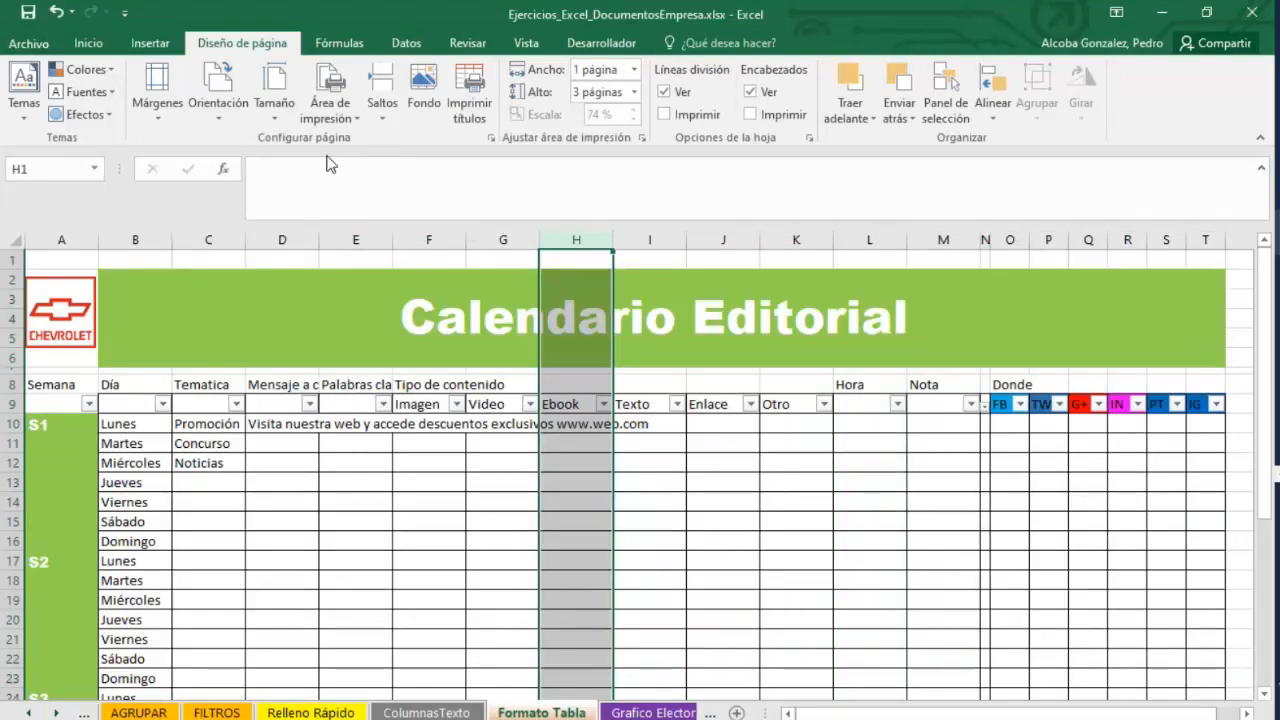
click(1278, 234)
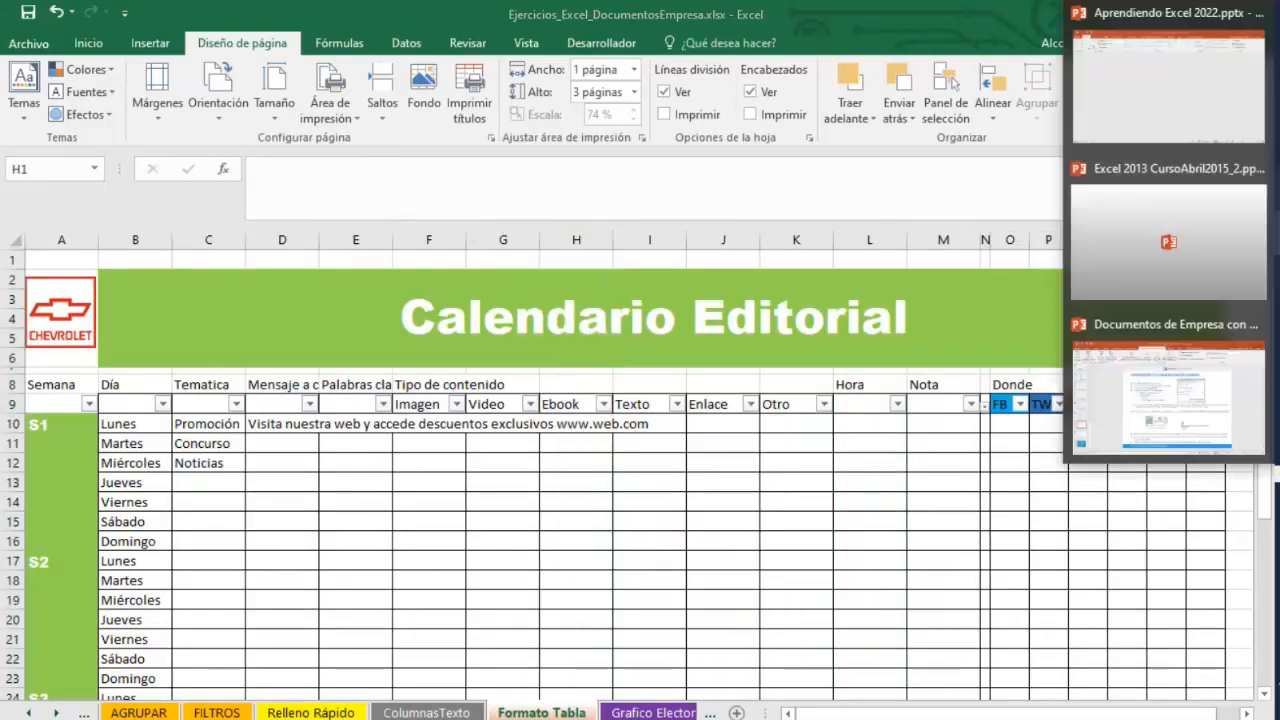
click(1203, 363)
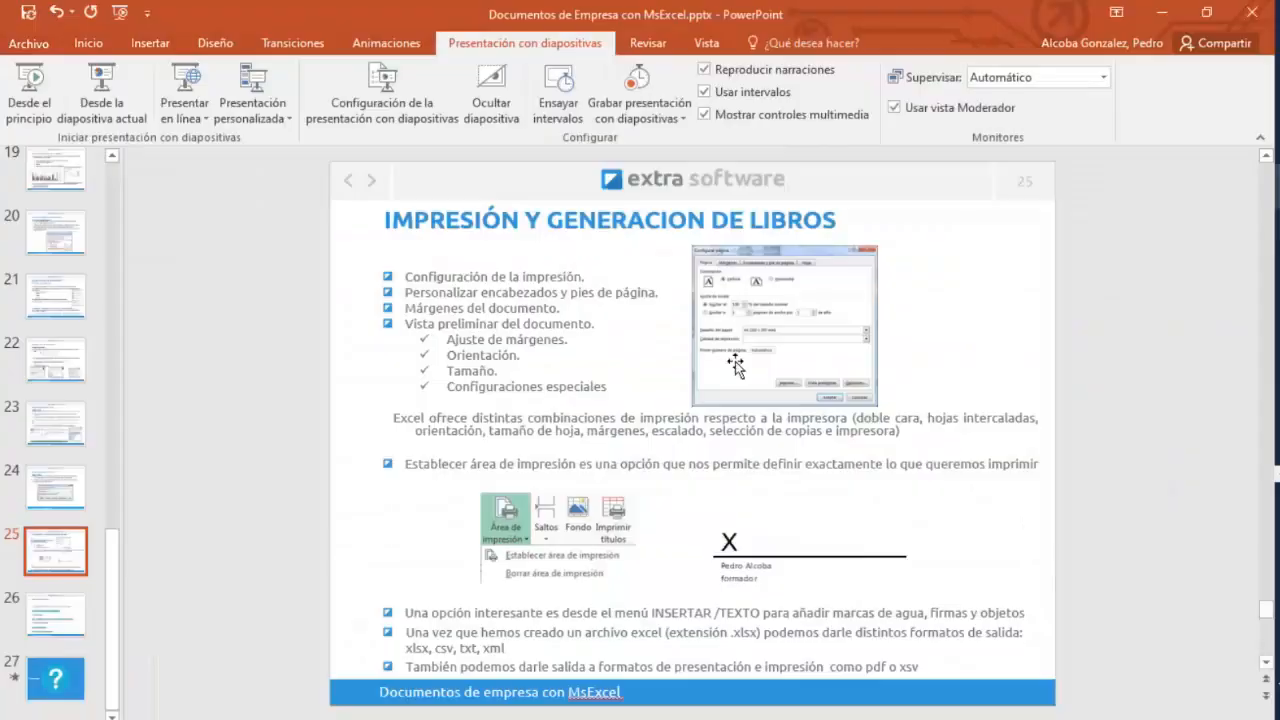
click(1161, 14)
Return to the workbook, select the calendar table and preview printing only the selection.
click(591, 346)
drag(49, 262, 548, 551)
scroll(618, 634, up, 7)
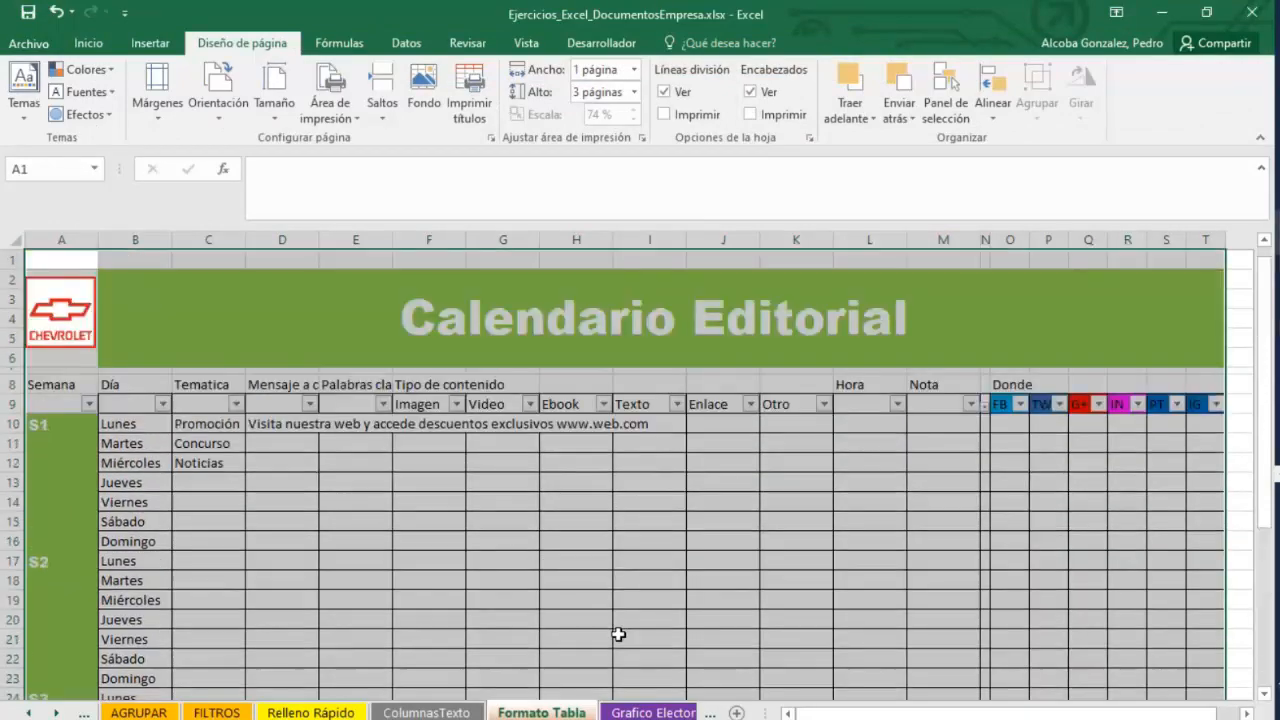
click(29, 43)
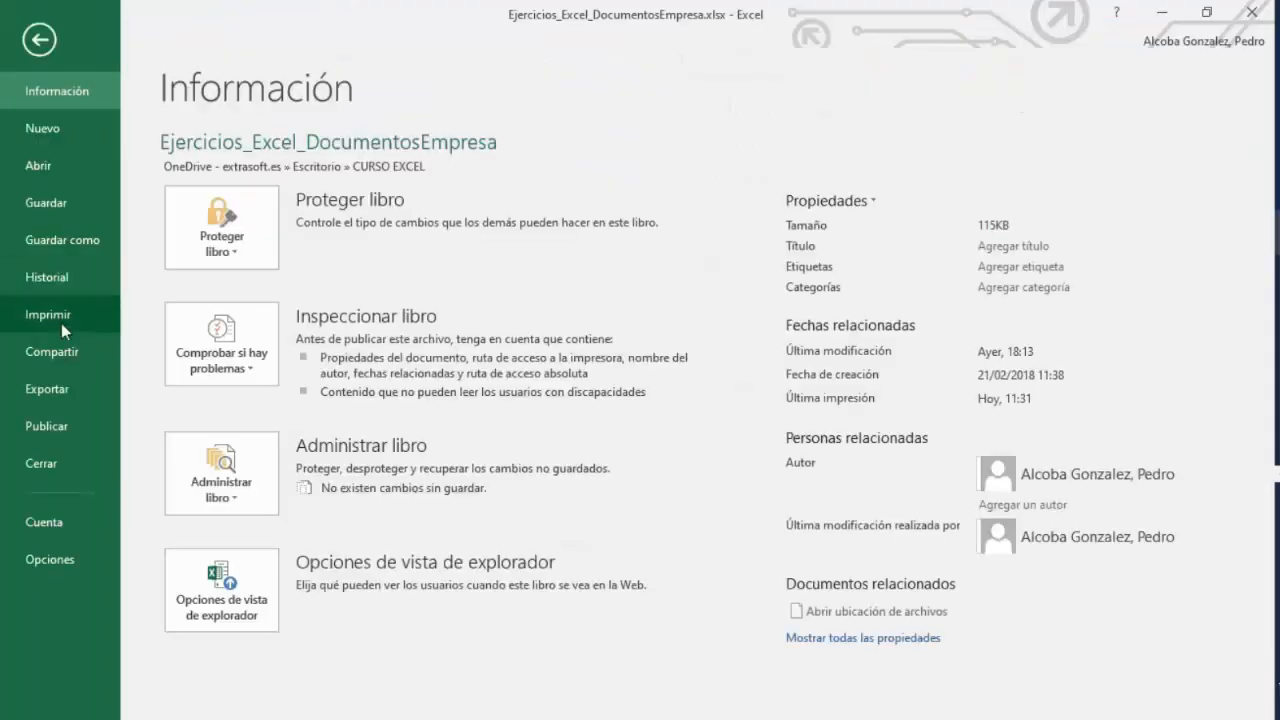
click(59, 323)
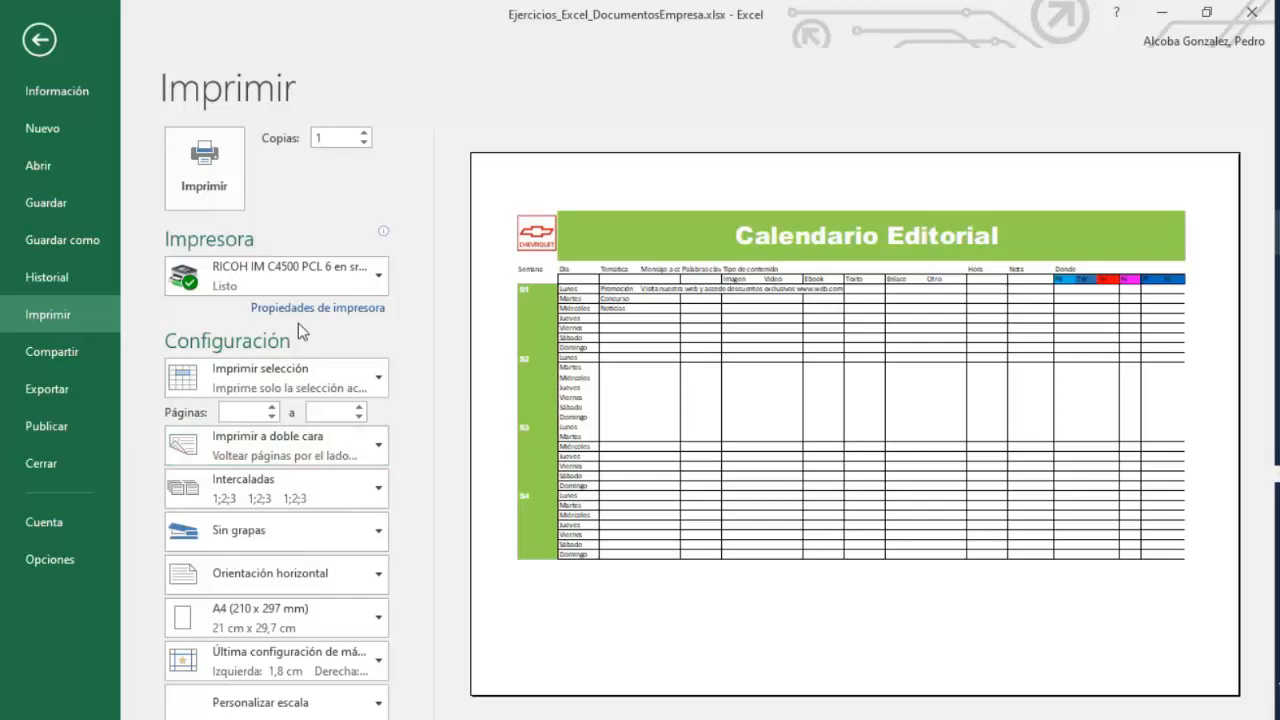
click(43, 42)
Save the workbook as a PDF file in the Escritorio folder.
click(29, 43)
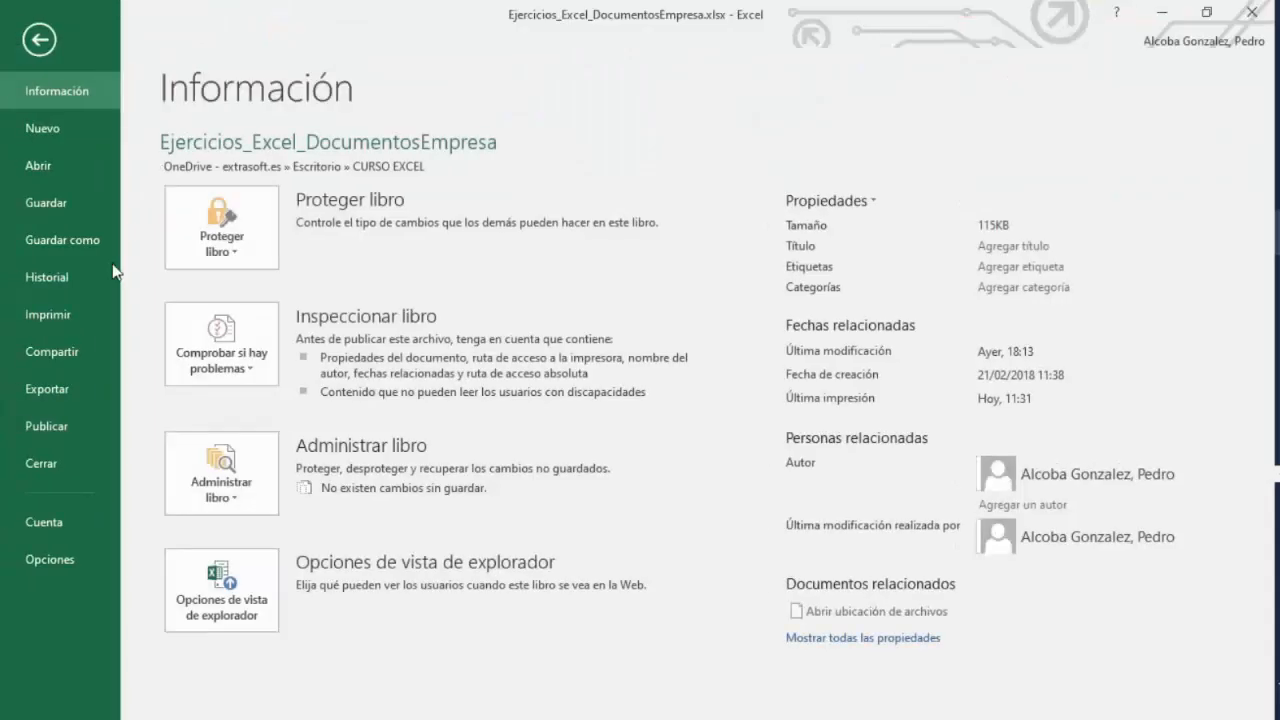
click(110, 243)
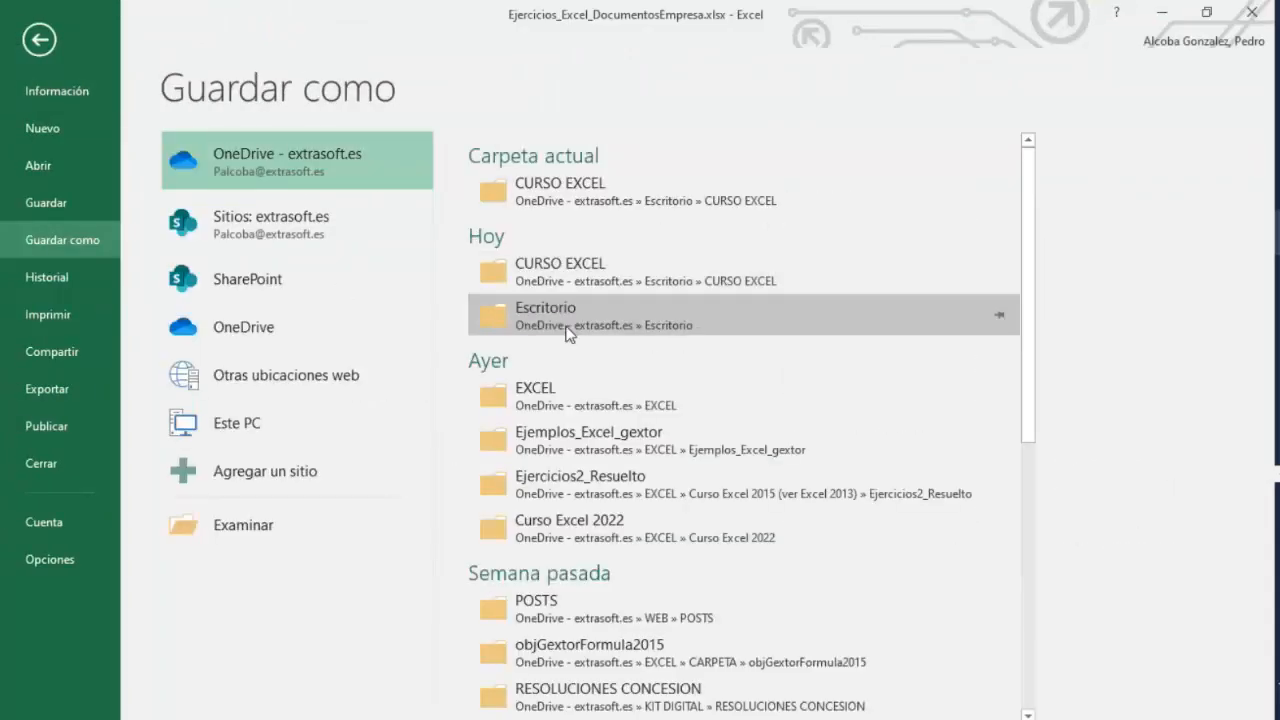
click(570, 334)
click(386, 360)
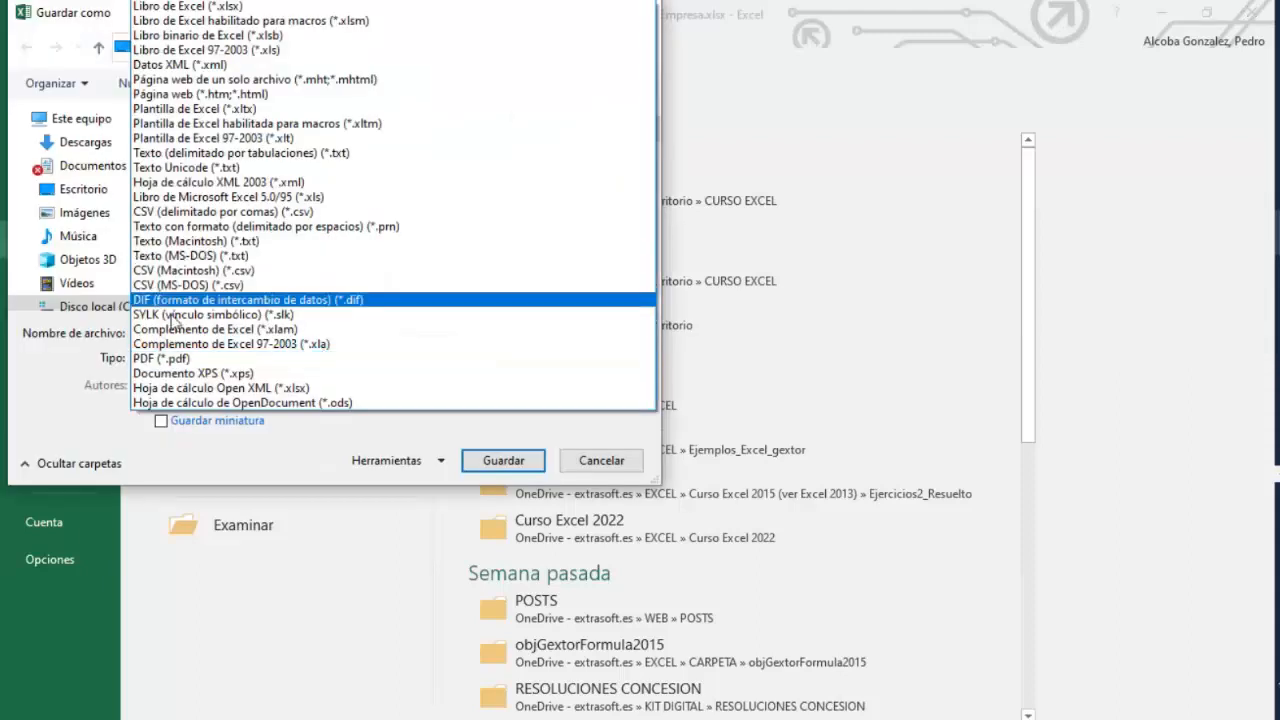
click(160, 358)
click(502, 537)
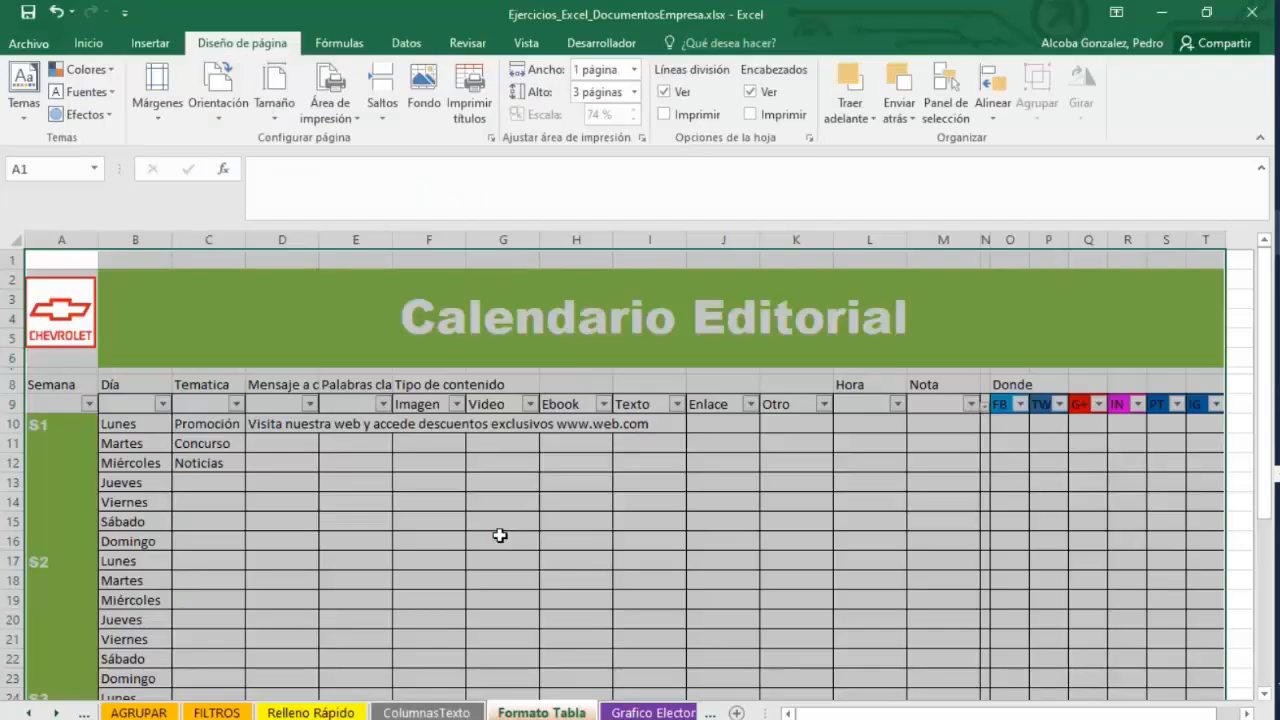
Show the desktop to check for the exported PDF, then return to the workbook window.
right_click(1125, 718)
click(1113, 621)
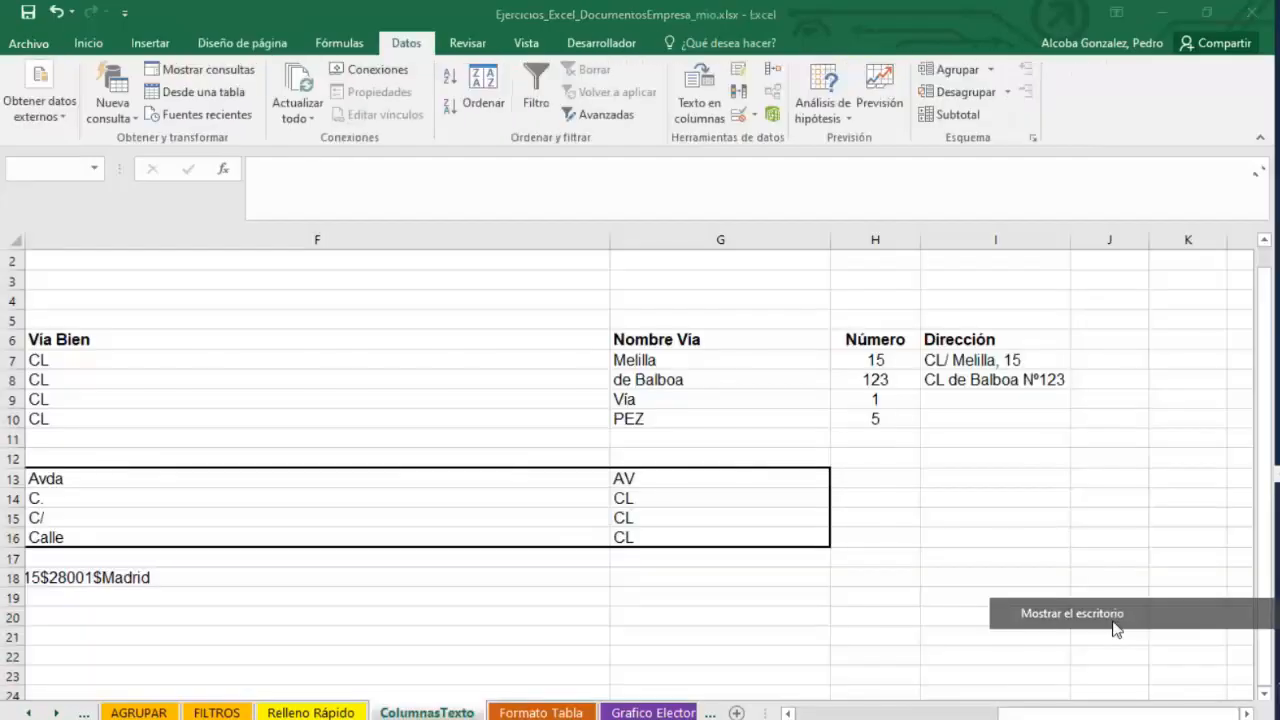
click(1278, 228)
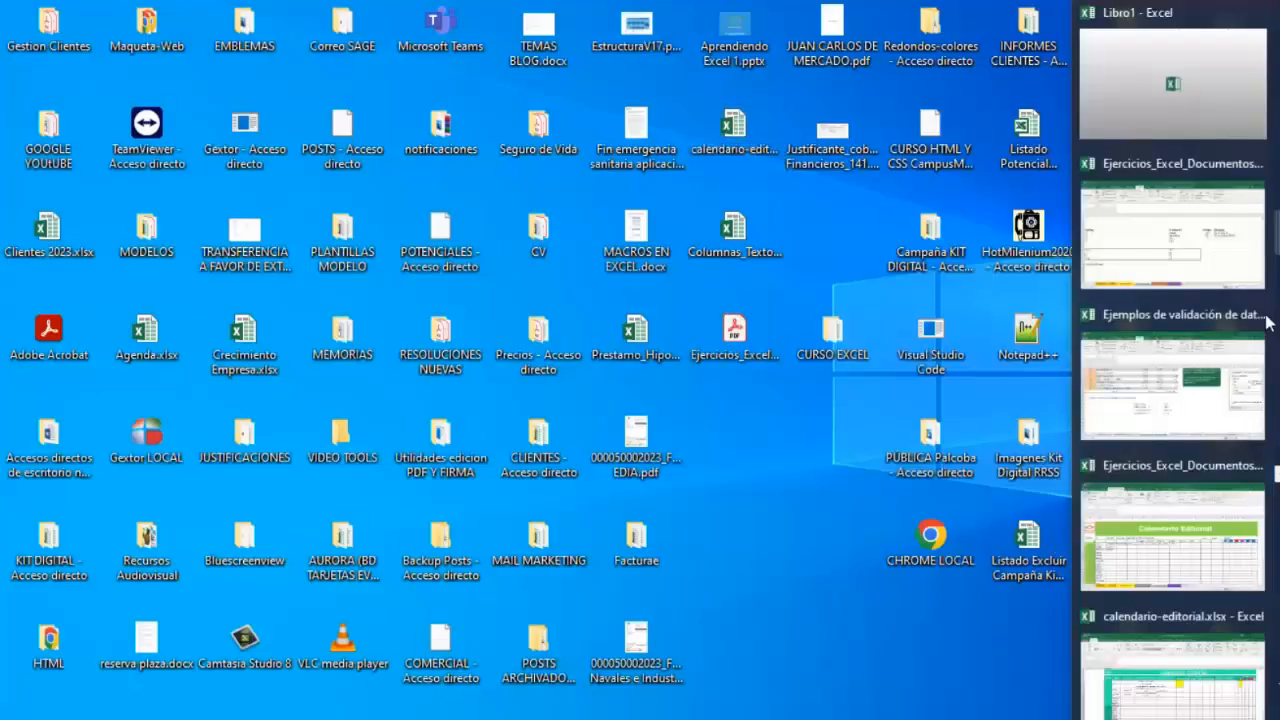
mouse_move(1168, 590)
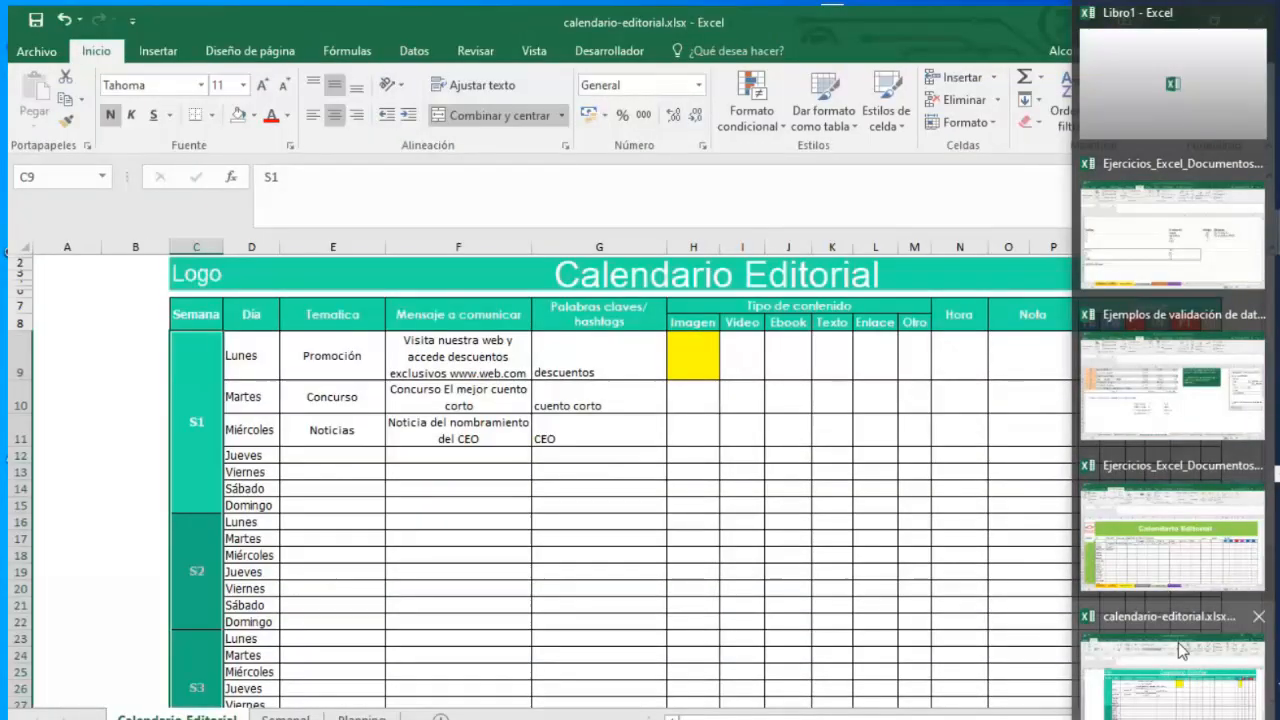
click(1154, 551)
click(28, 43)
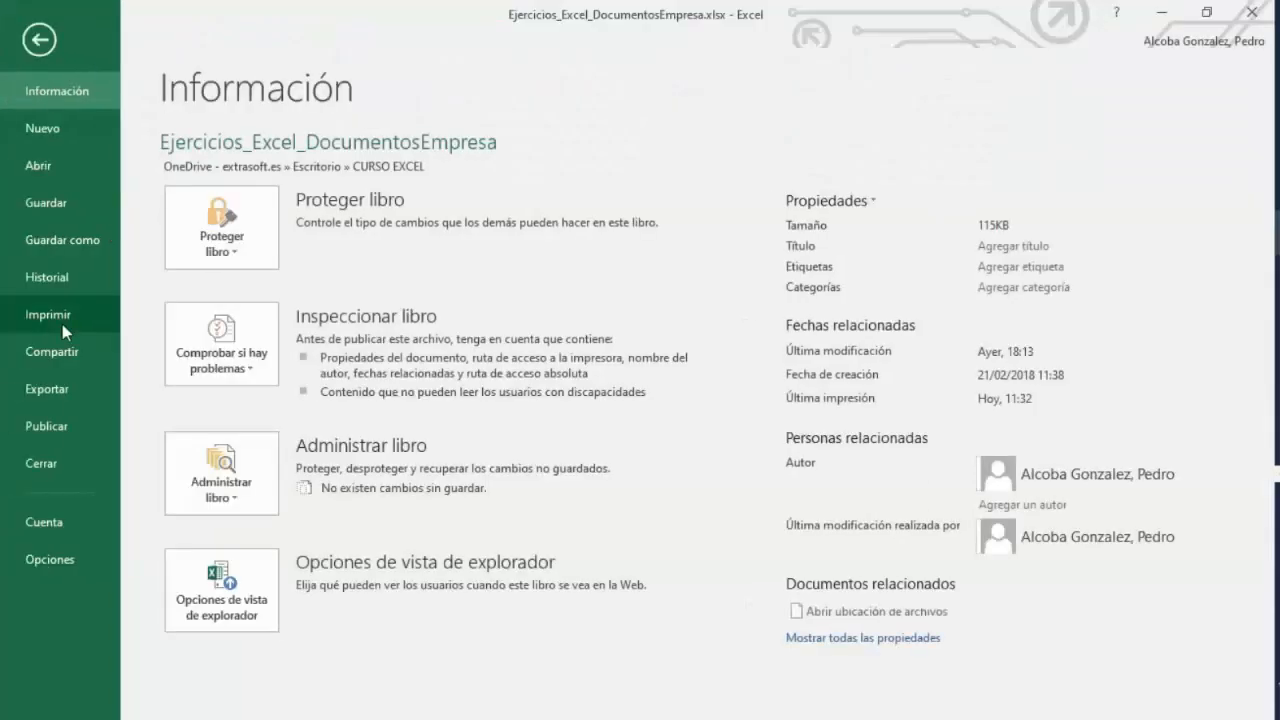
click(48, 250)
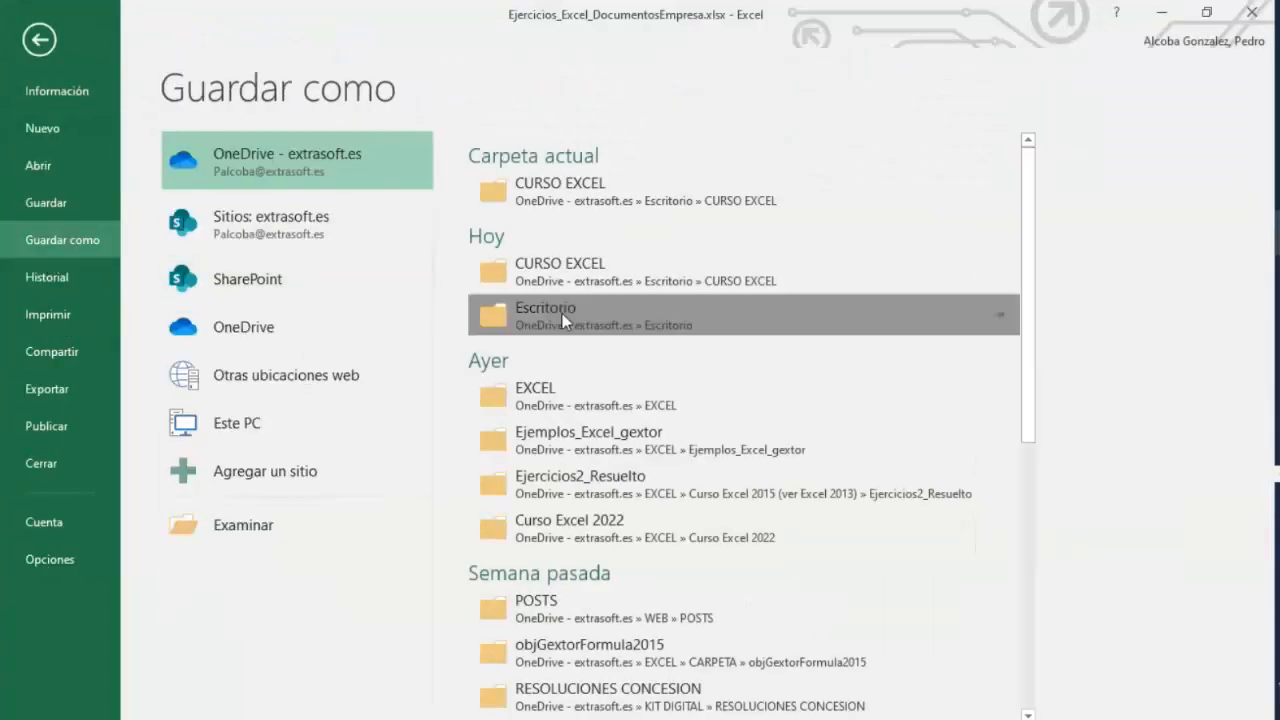
click(632, 347)
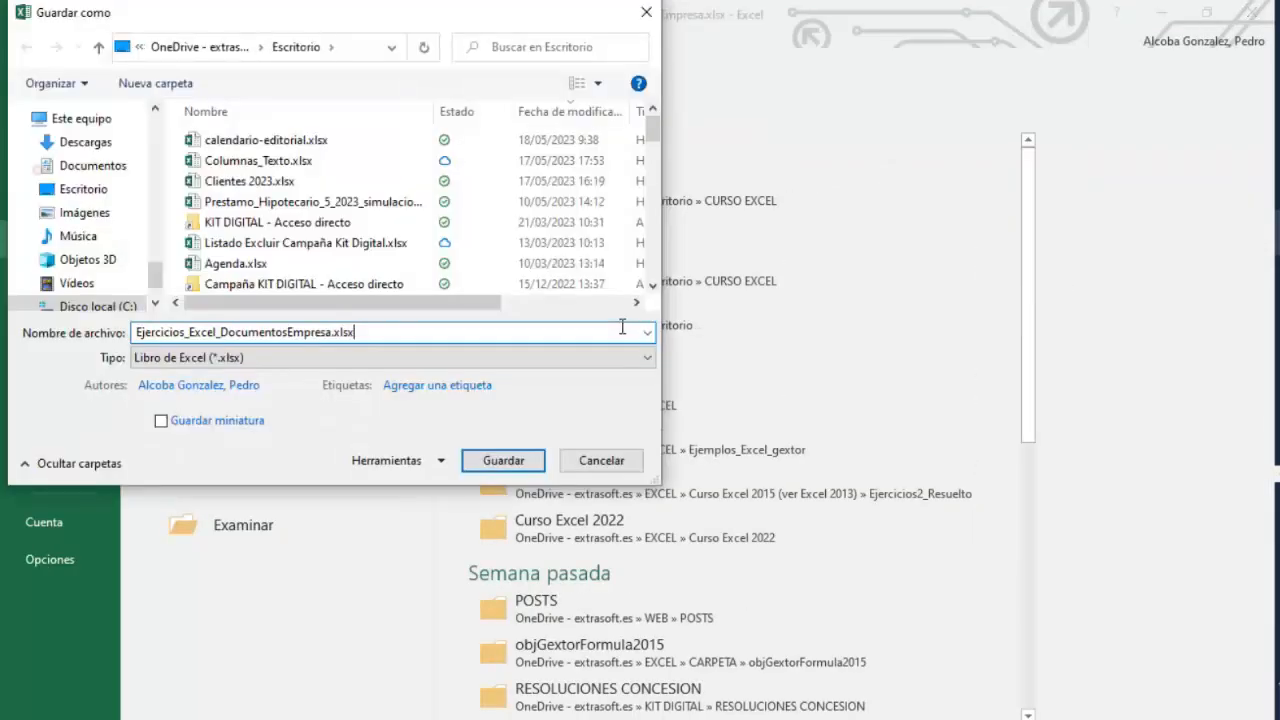
click(520, 358)
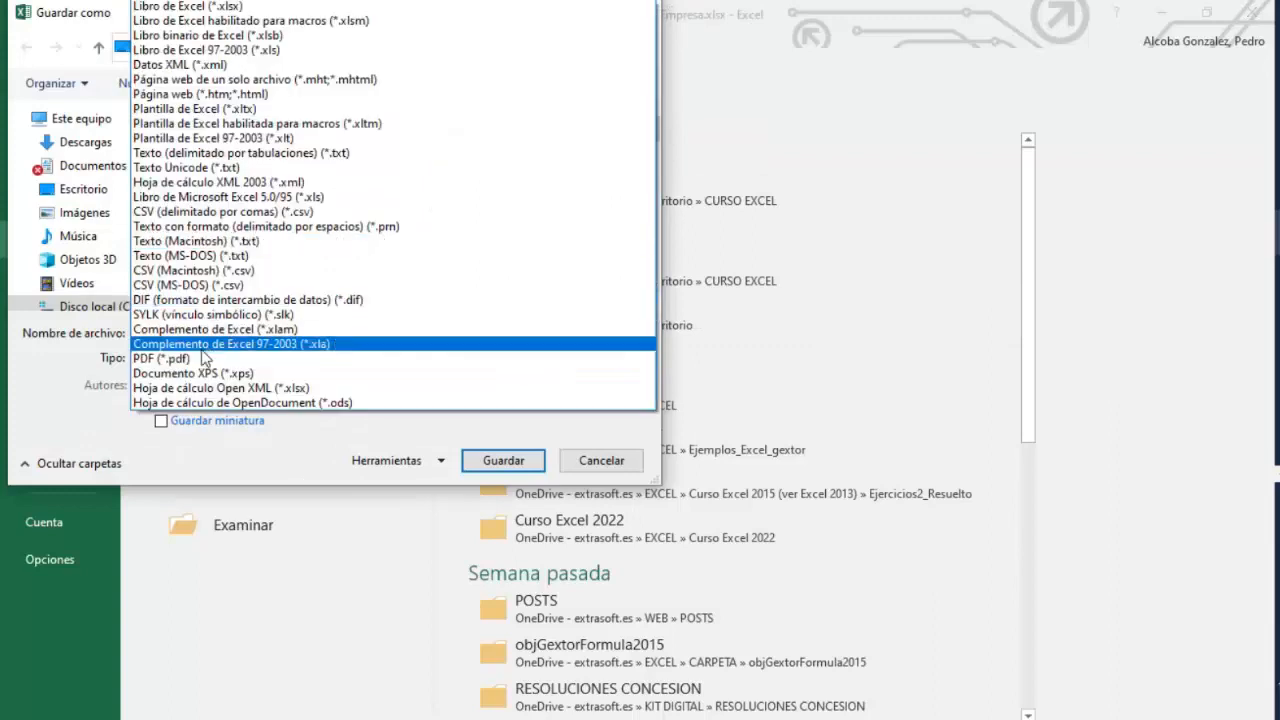
click(197, 362)
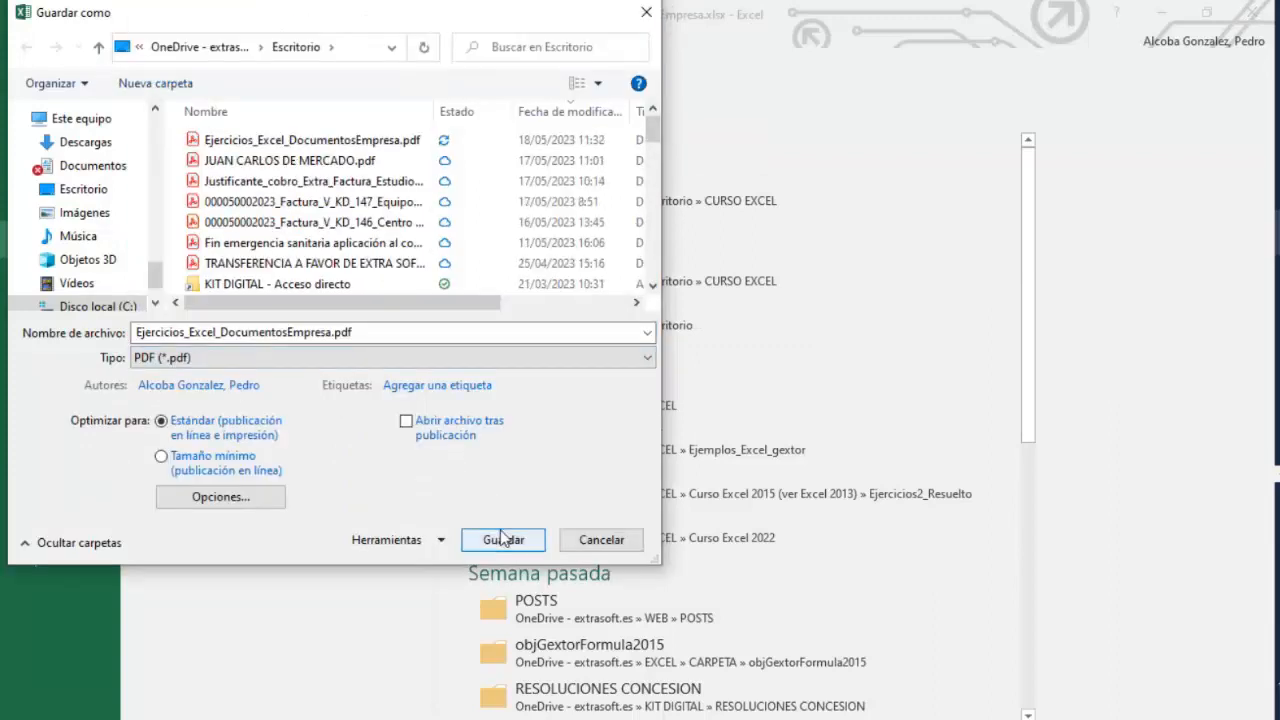
click(606, 543)
key(Escape)
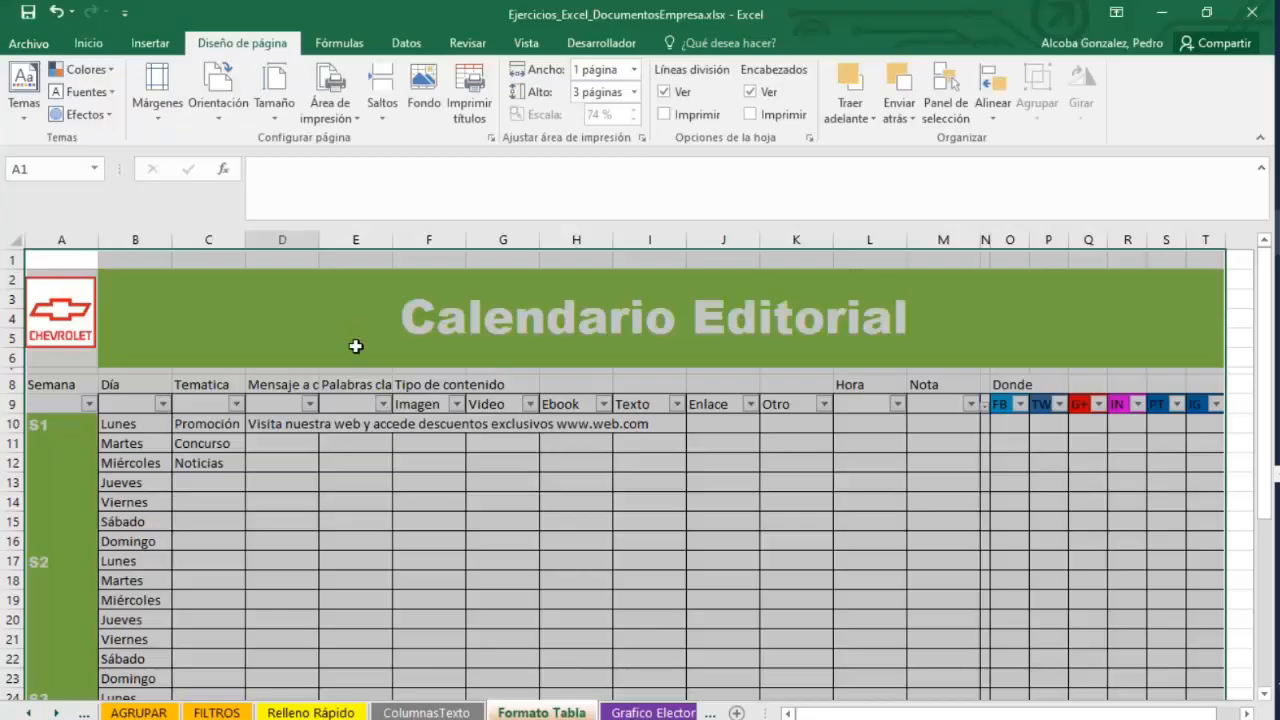
Print the selection to the Microsoft Print to PDF printer, saving it as prueba impresion.
click(30, 43)
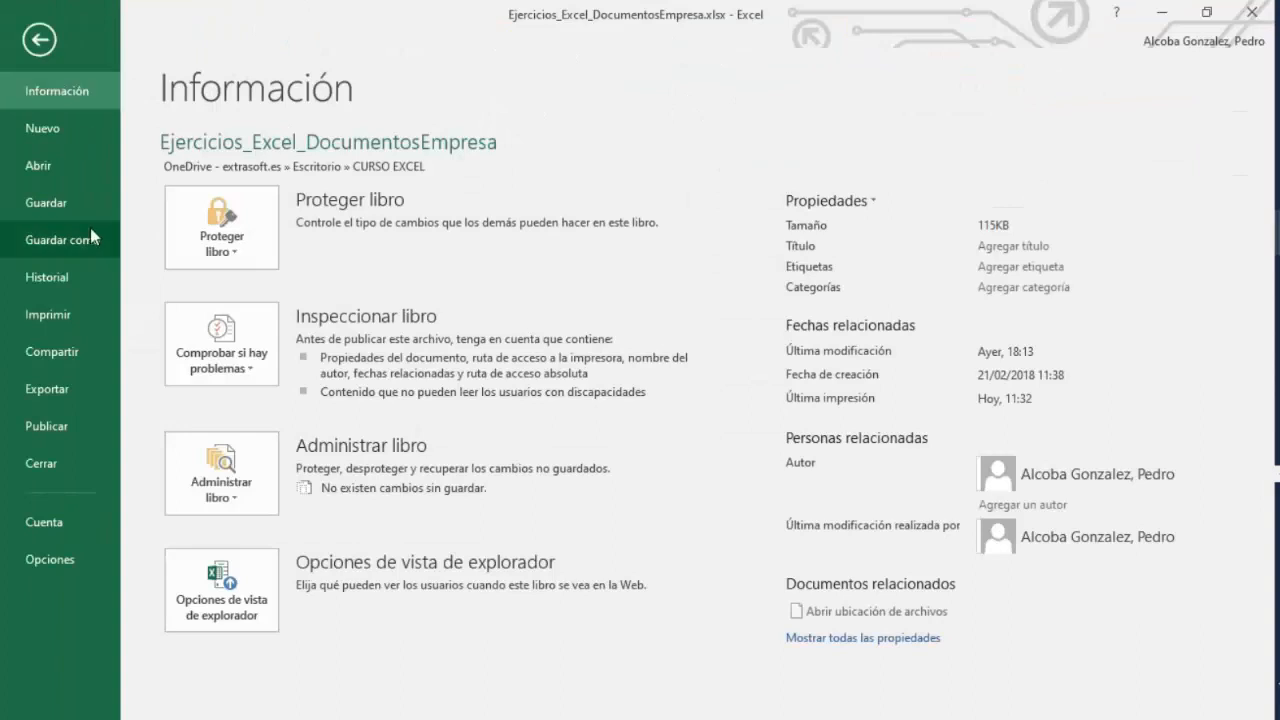
click(69, 322)
click(361, 288)
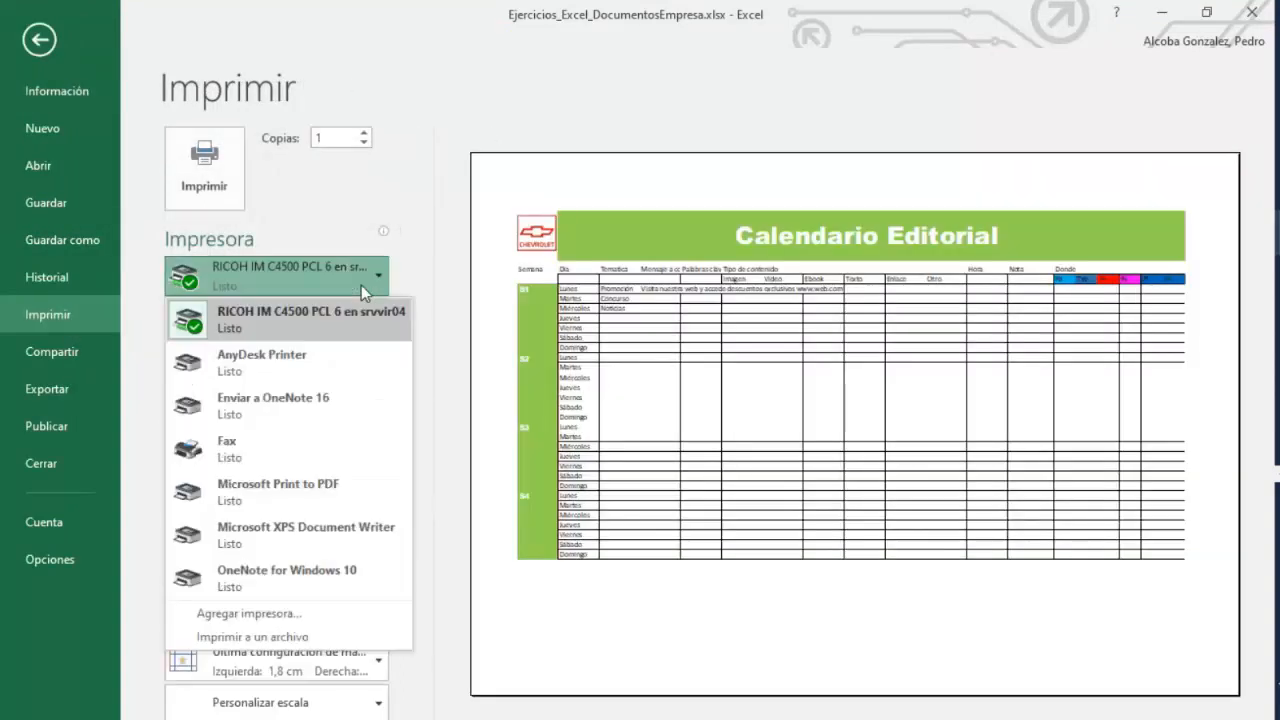
click(340, 492)
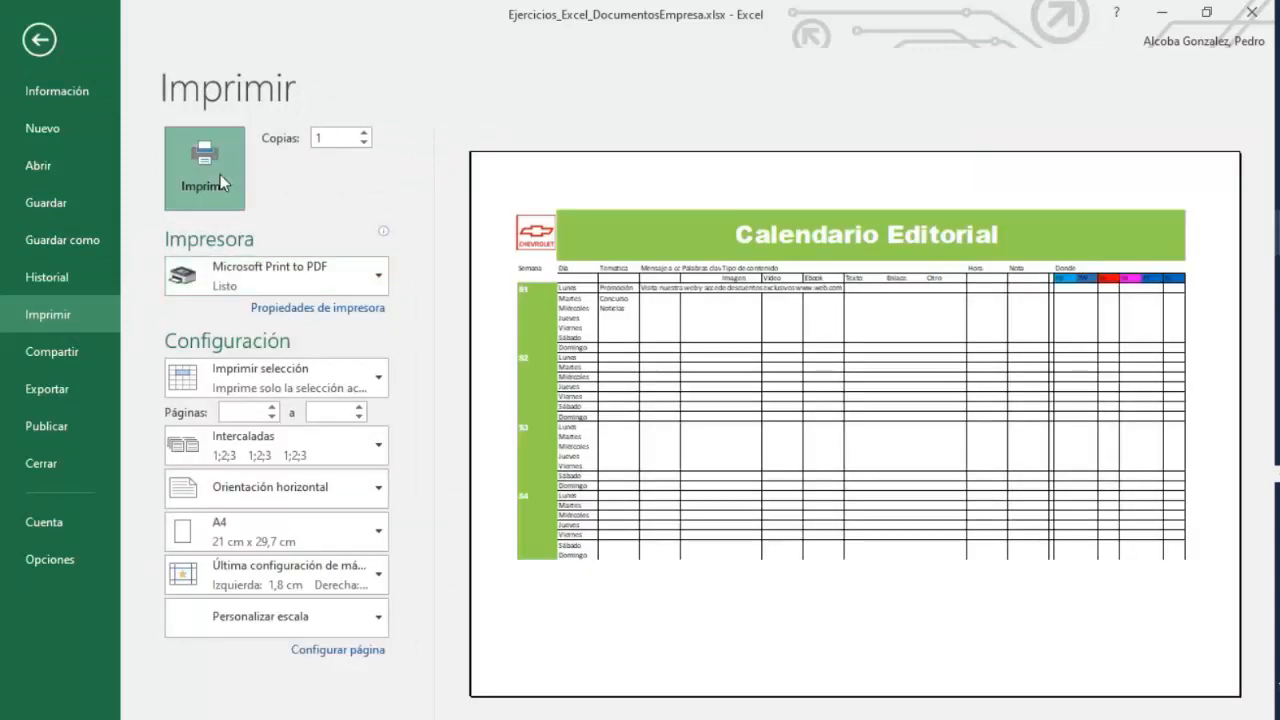
click(205, 170)
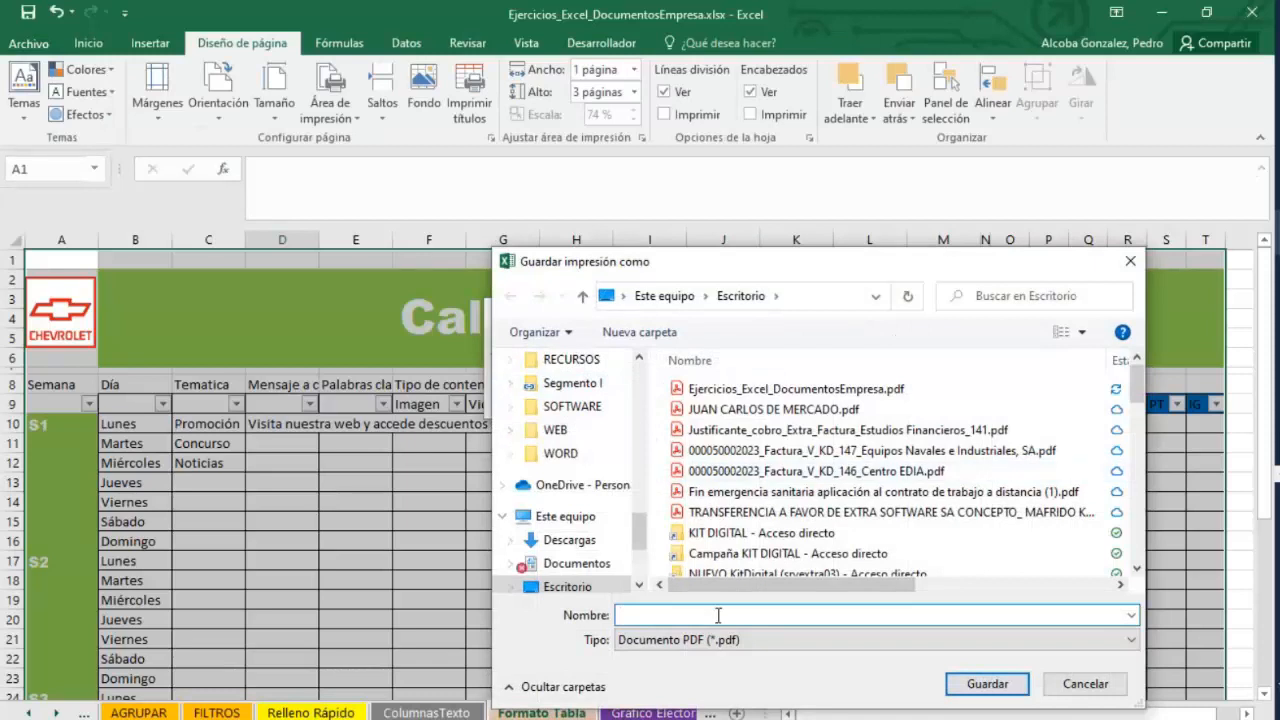
text(prueba impresion)
click(982, 688)
Open the prueba impresion PDF from the desktop to review the printed output.
right_click(1108, 718)
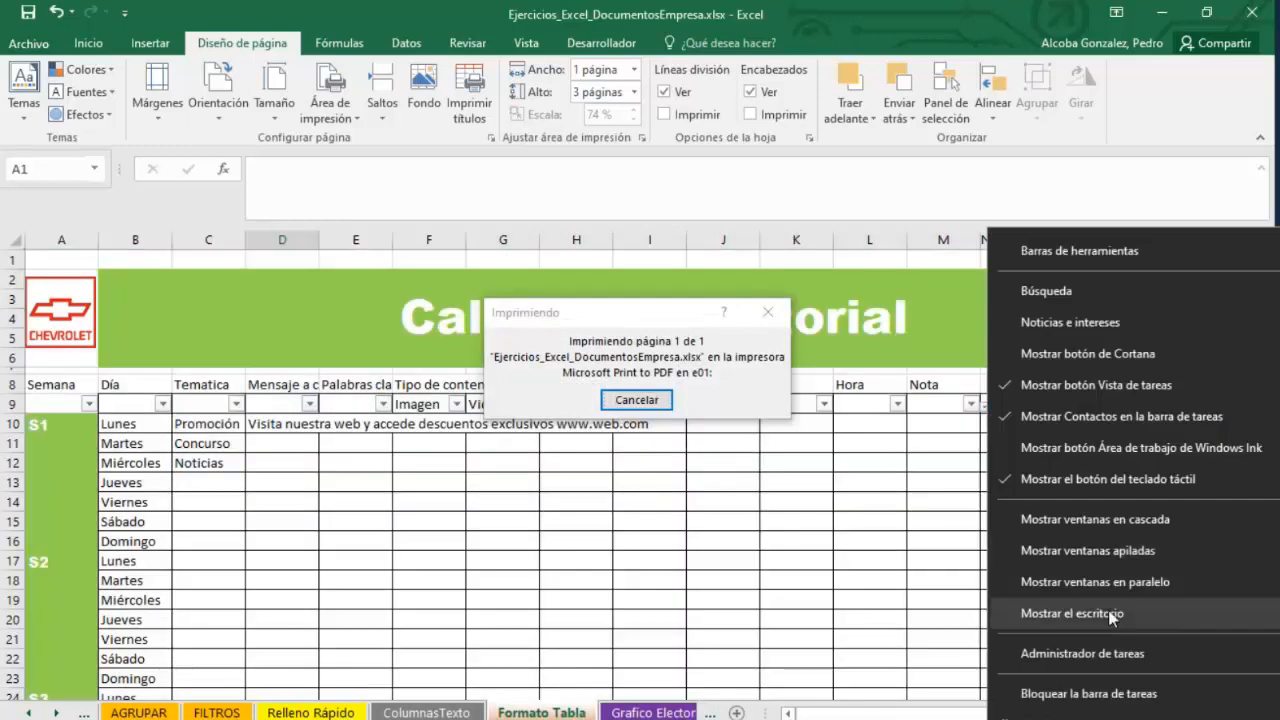
click(1093, 614)
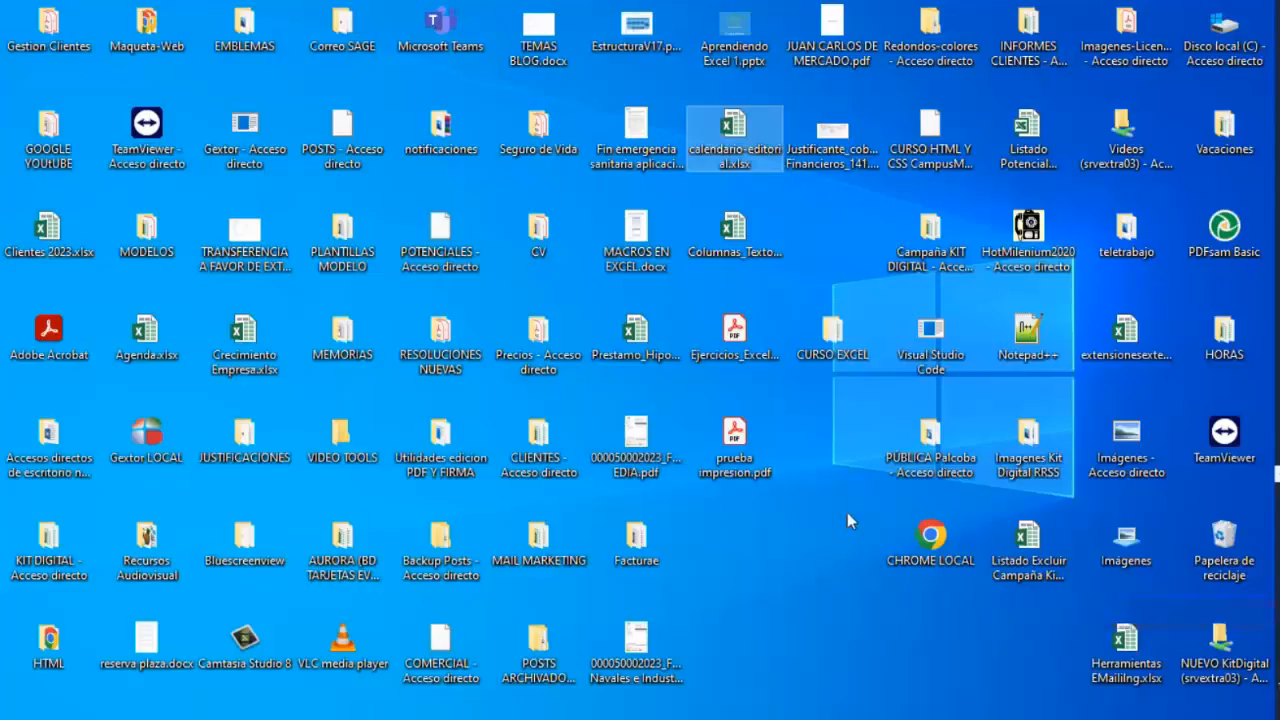
right_click(734, 441)
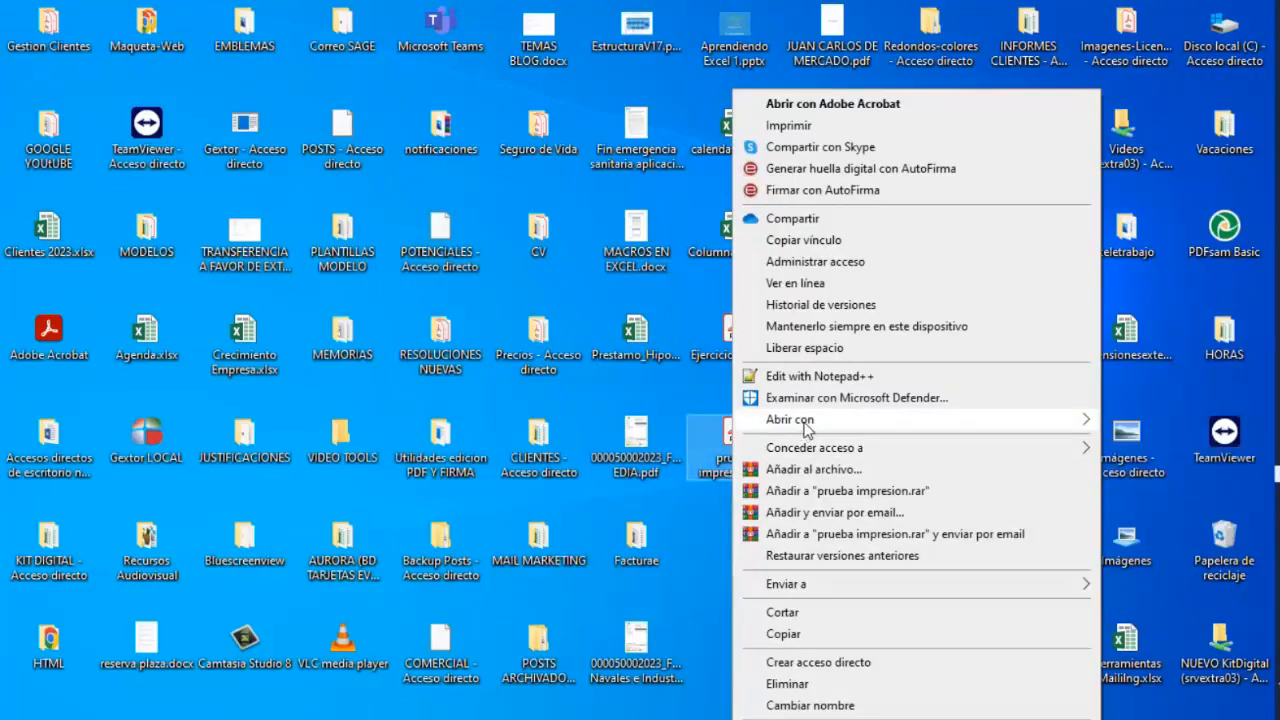
mouse_move(1001, 433)
click(570, 422)
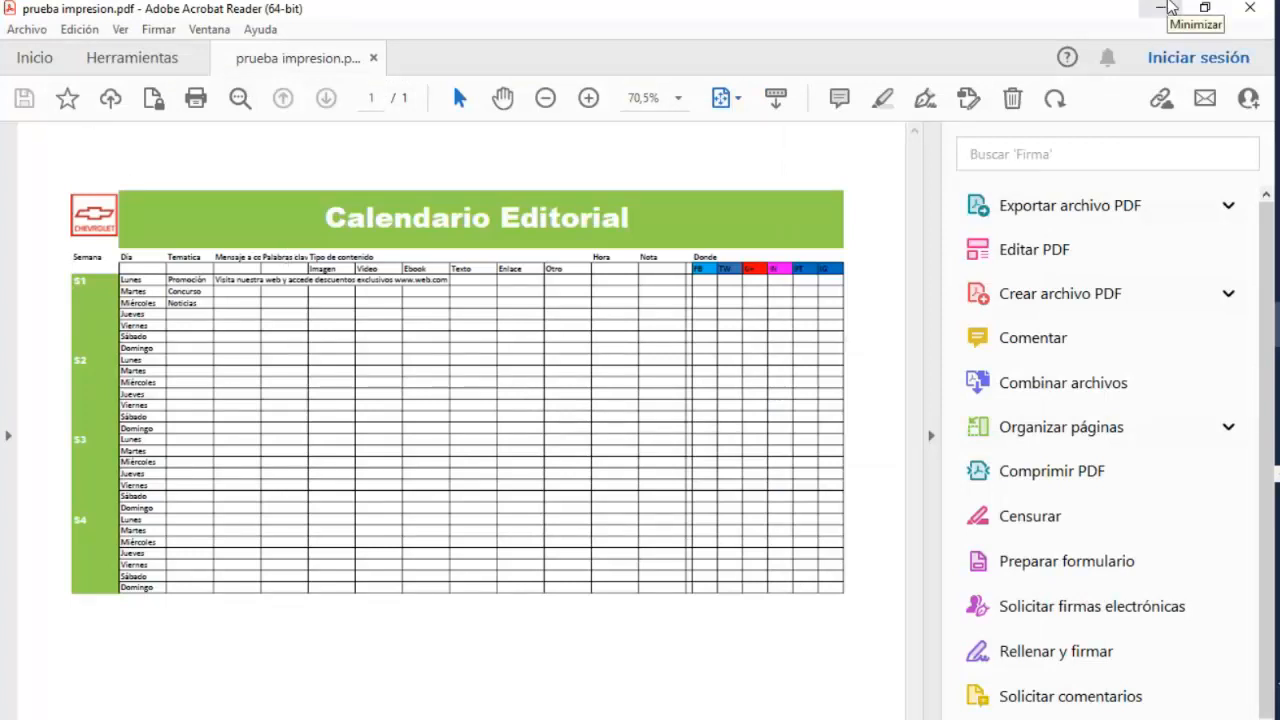
Minimize the PDF viewer and check the webinar meeting chat.
click(1168, 8)
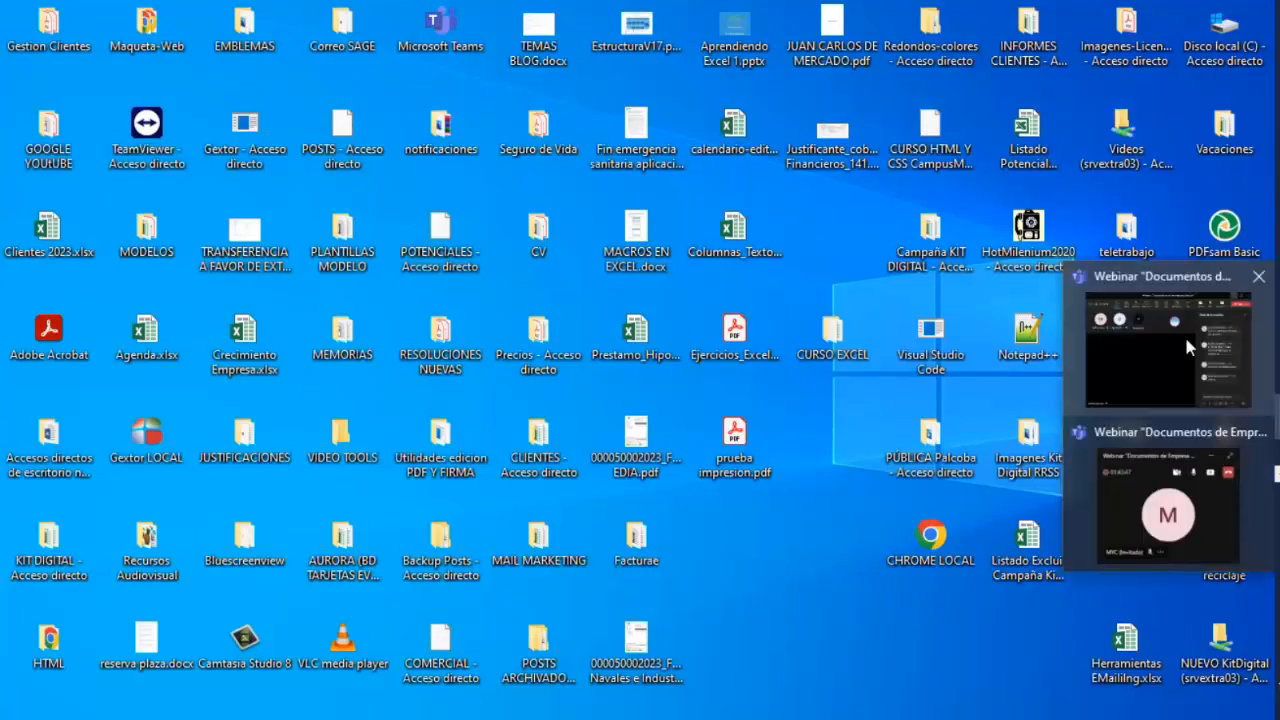
click(1184, 334)
click(779, 602)
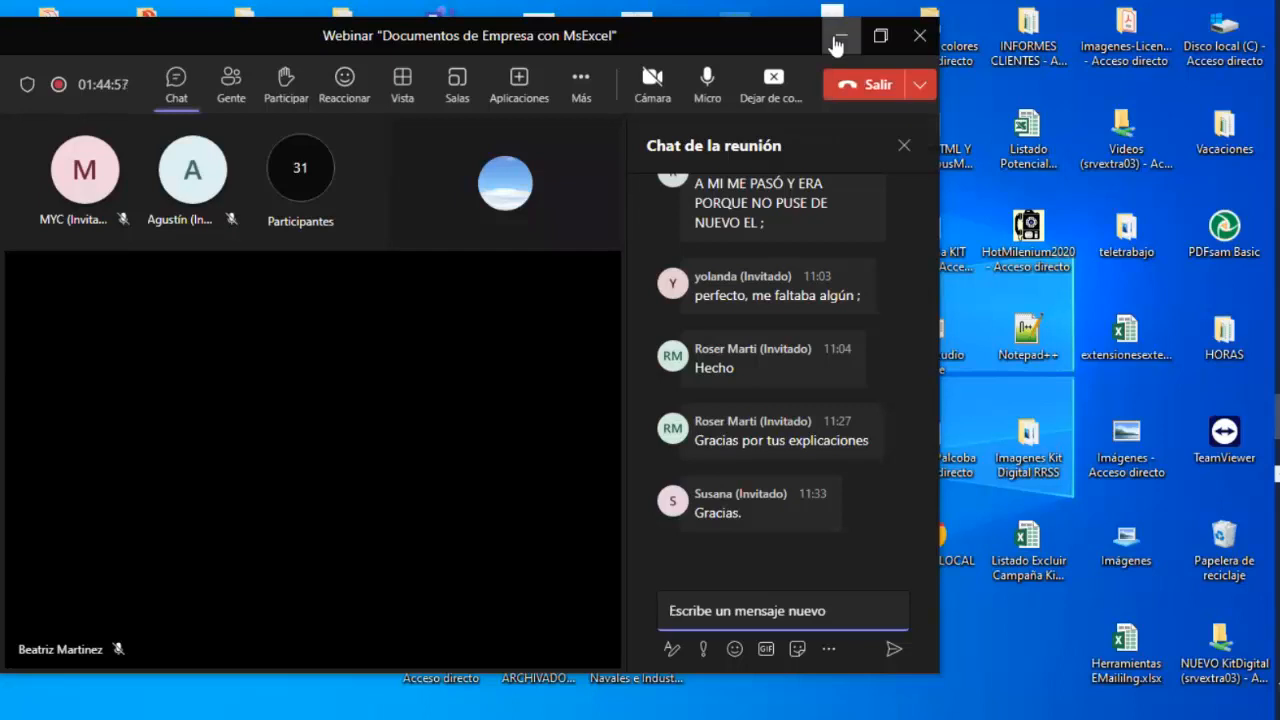
click(806, 56)
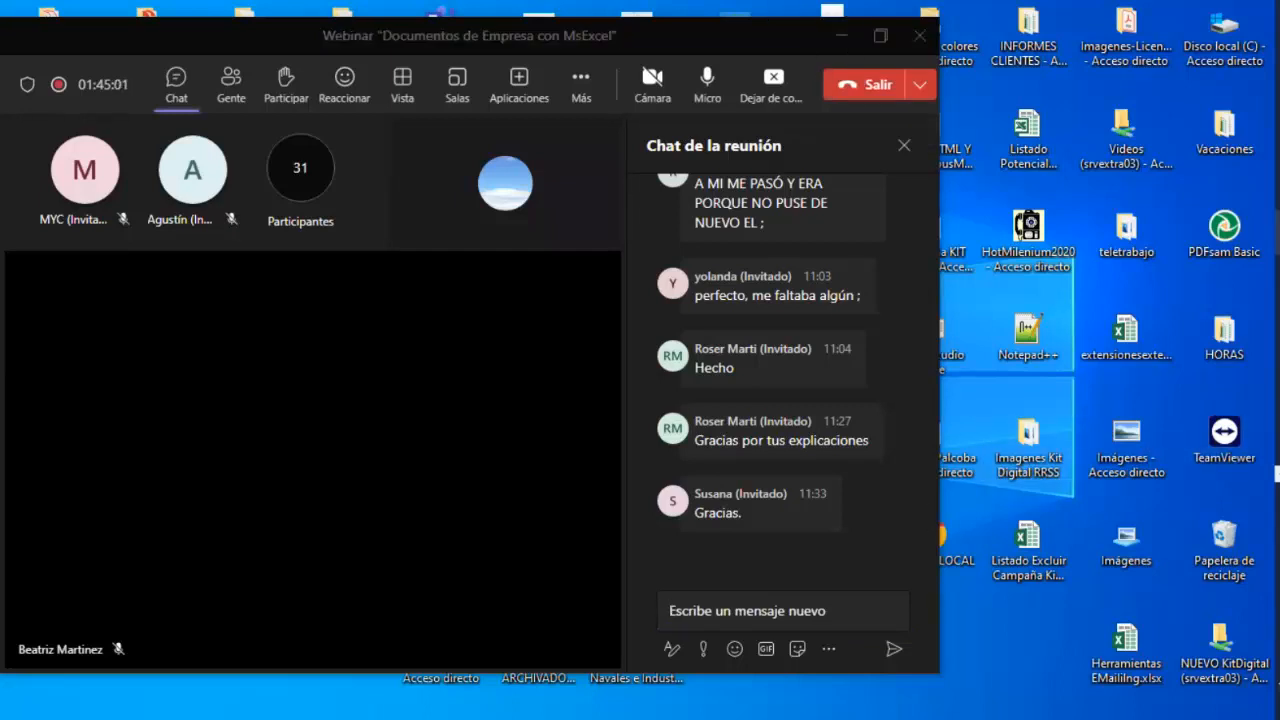
Switch to the PowerPoint presentation and browse back through slides 26 to 24.
mouse_move(1278, 187)
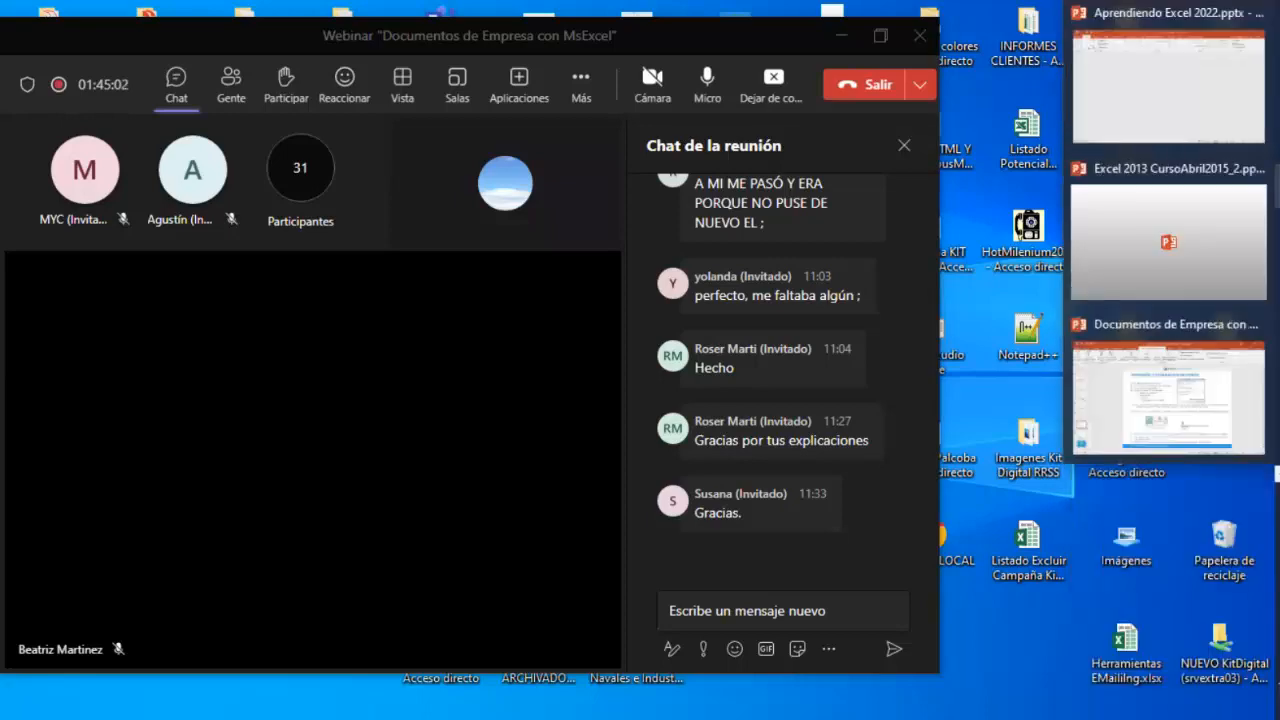
click(1206, 398)
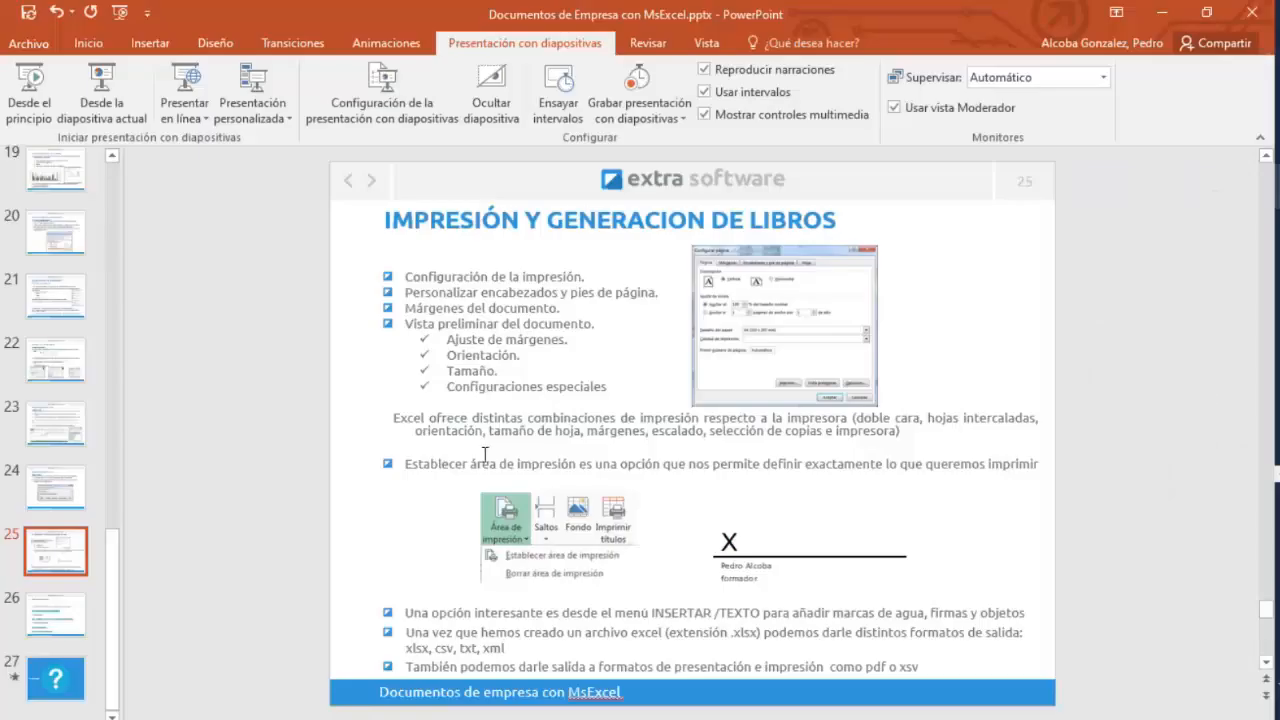
click(83, 636)
click(79, 558)
click(78, 496)
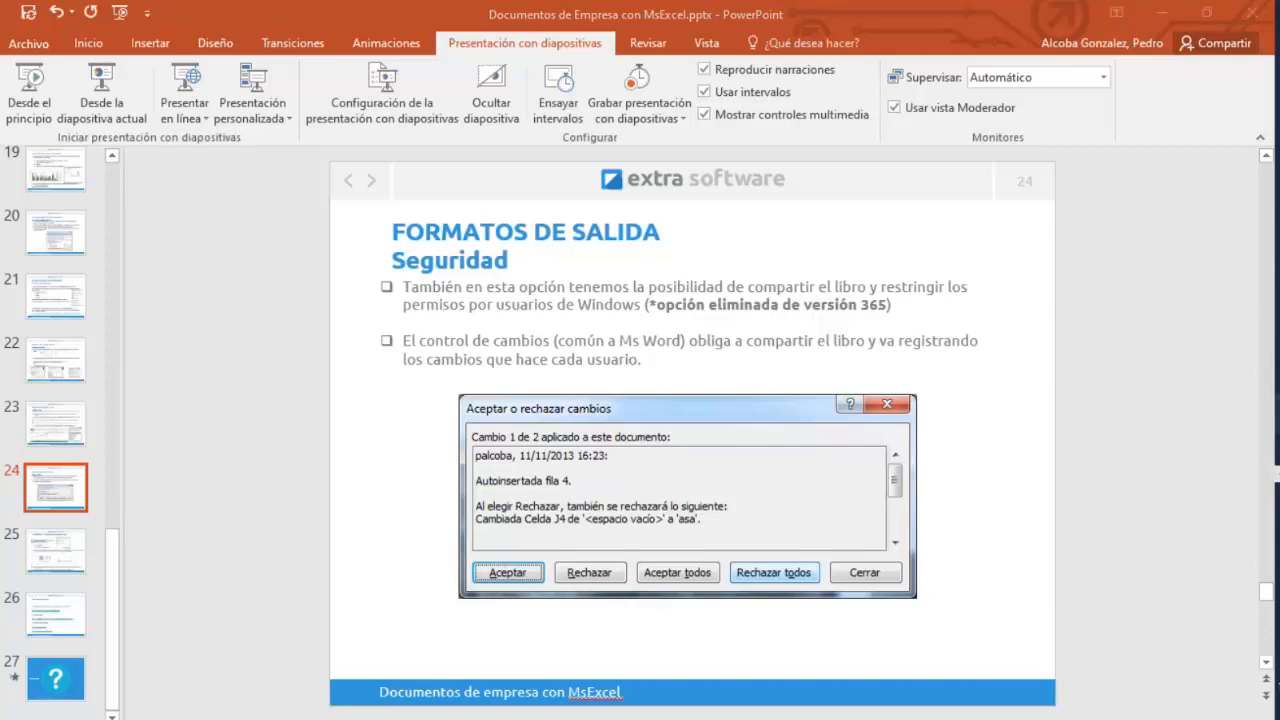
Bring the webinar window forward and browse back through the earlier slides to slide 20.
key(alt+Tab)
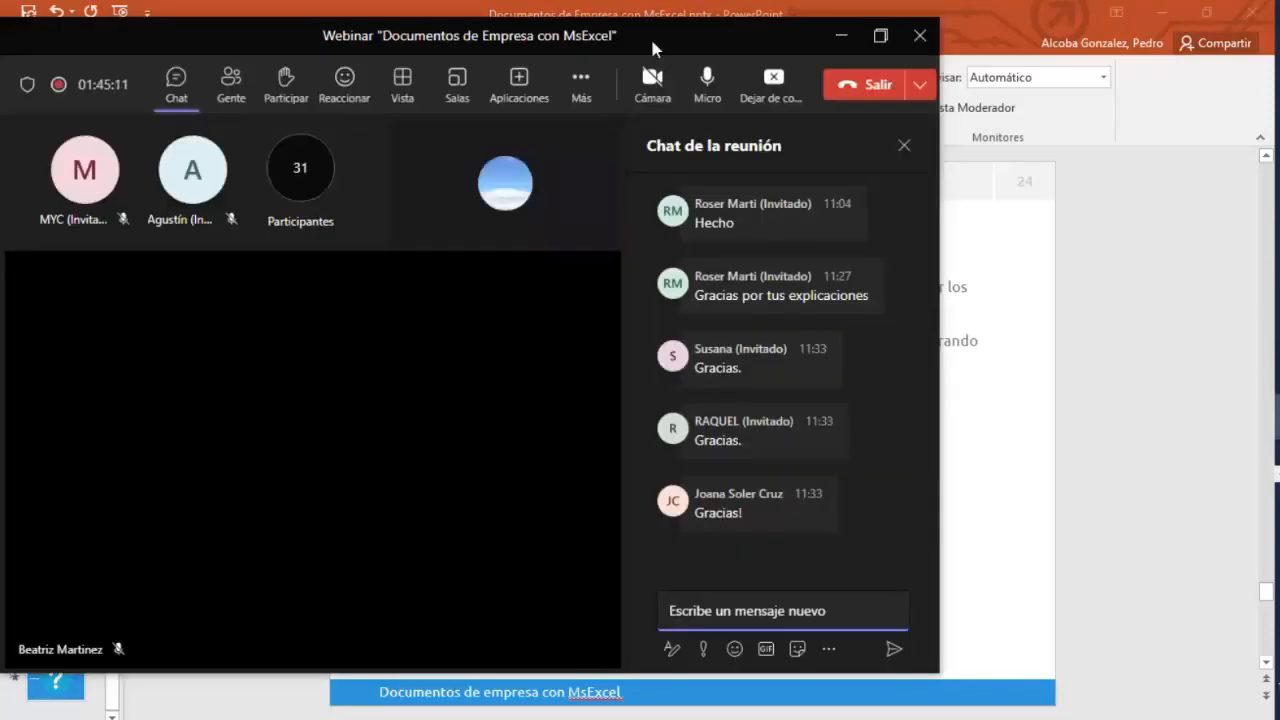
drag(650, 37, 892, 91)
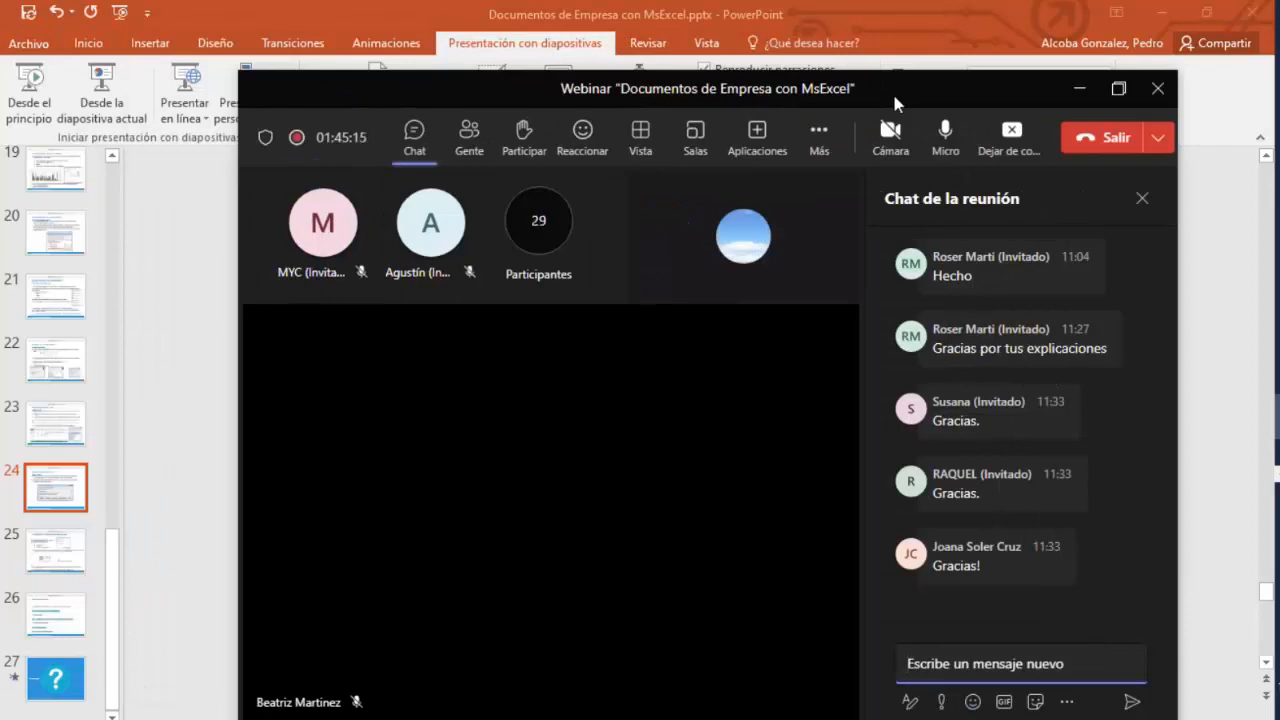
click(50, 484)
click(61, 351)
click(63, 285)
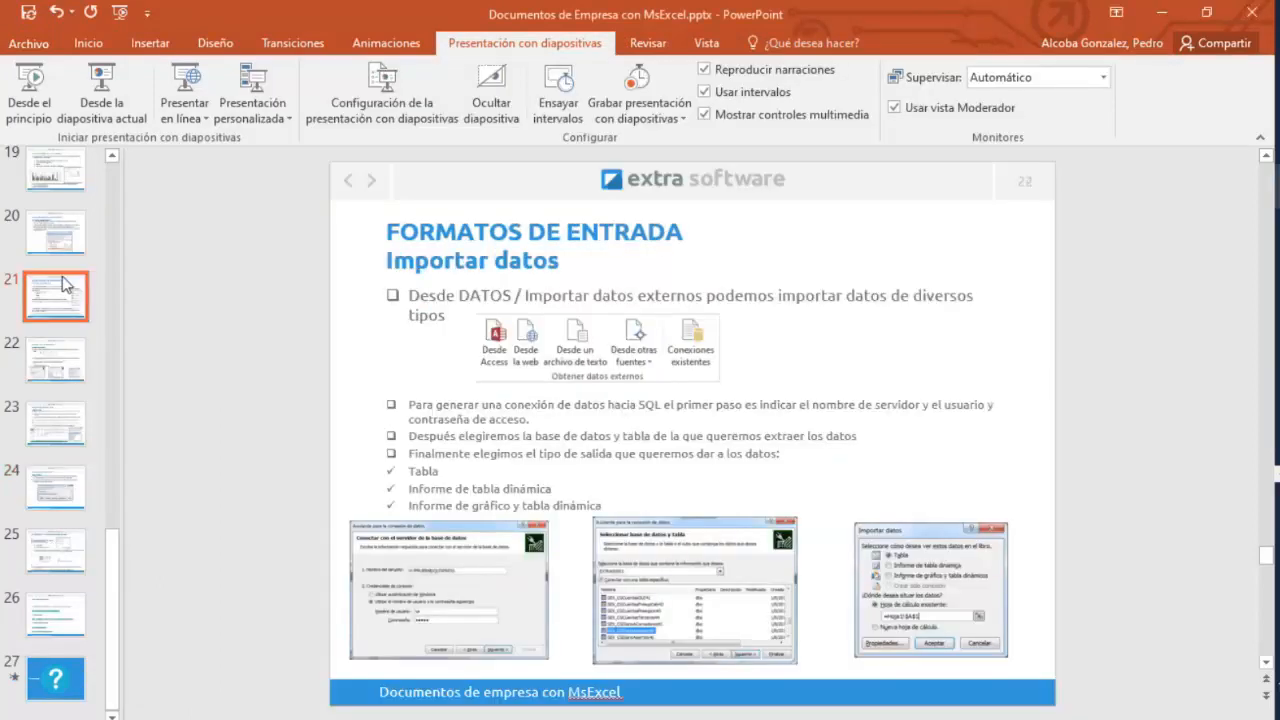
click(49, 247)
click(49, 426)
click(62, 218)
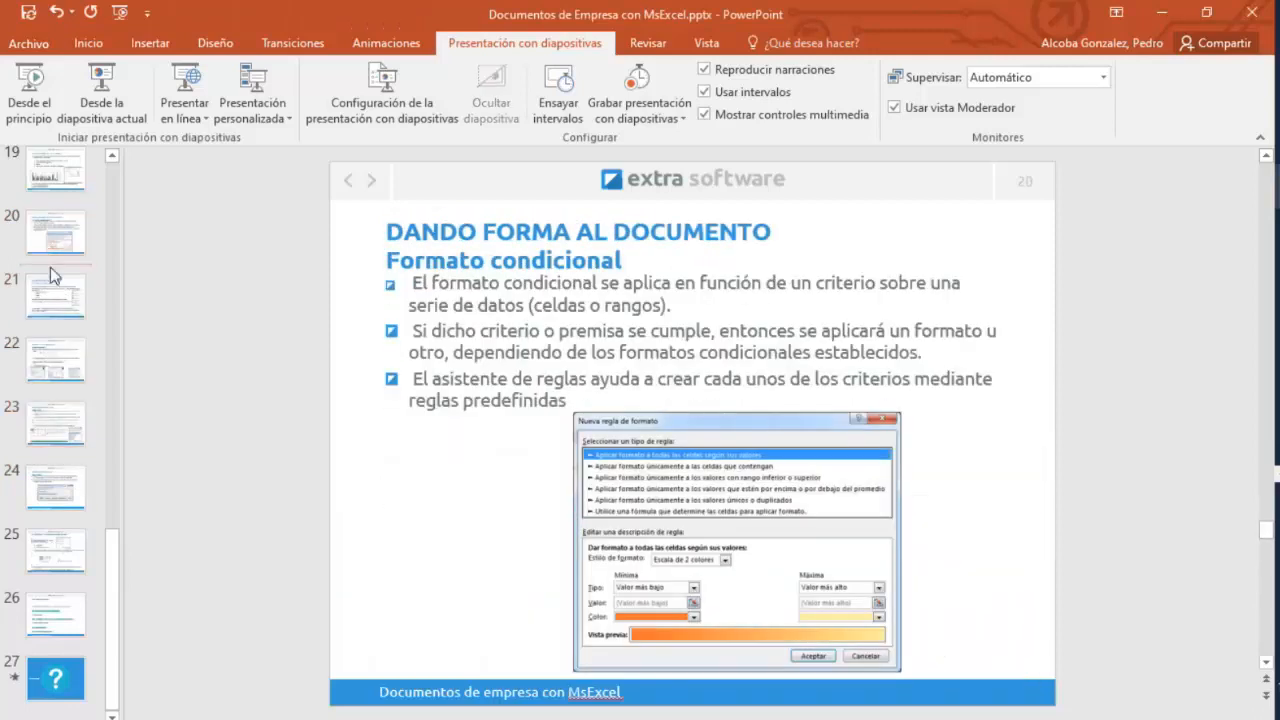